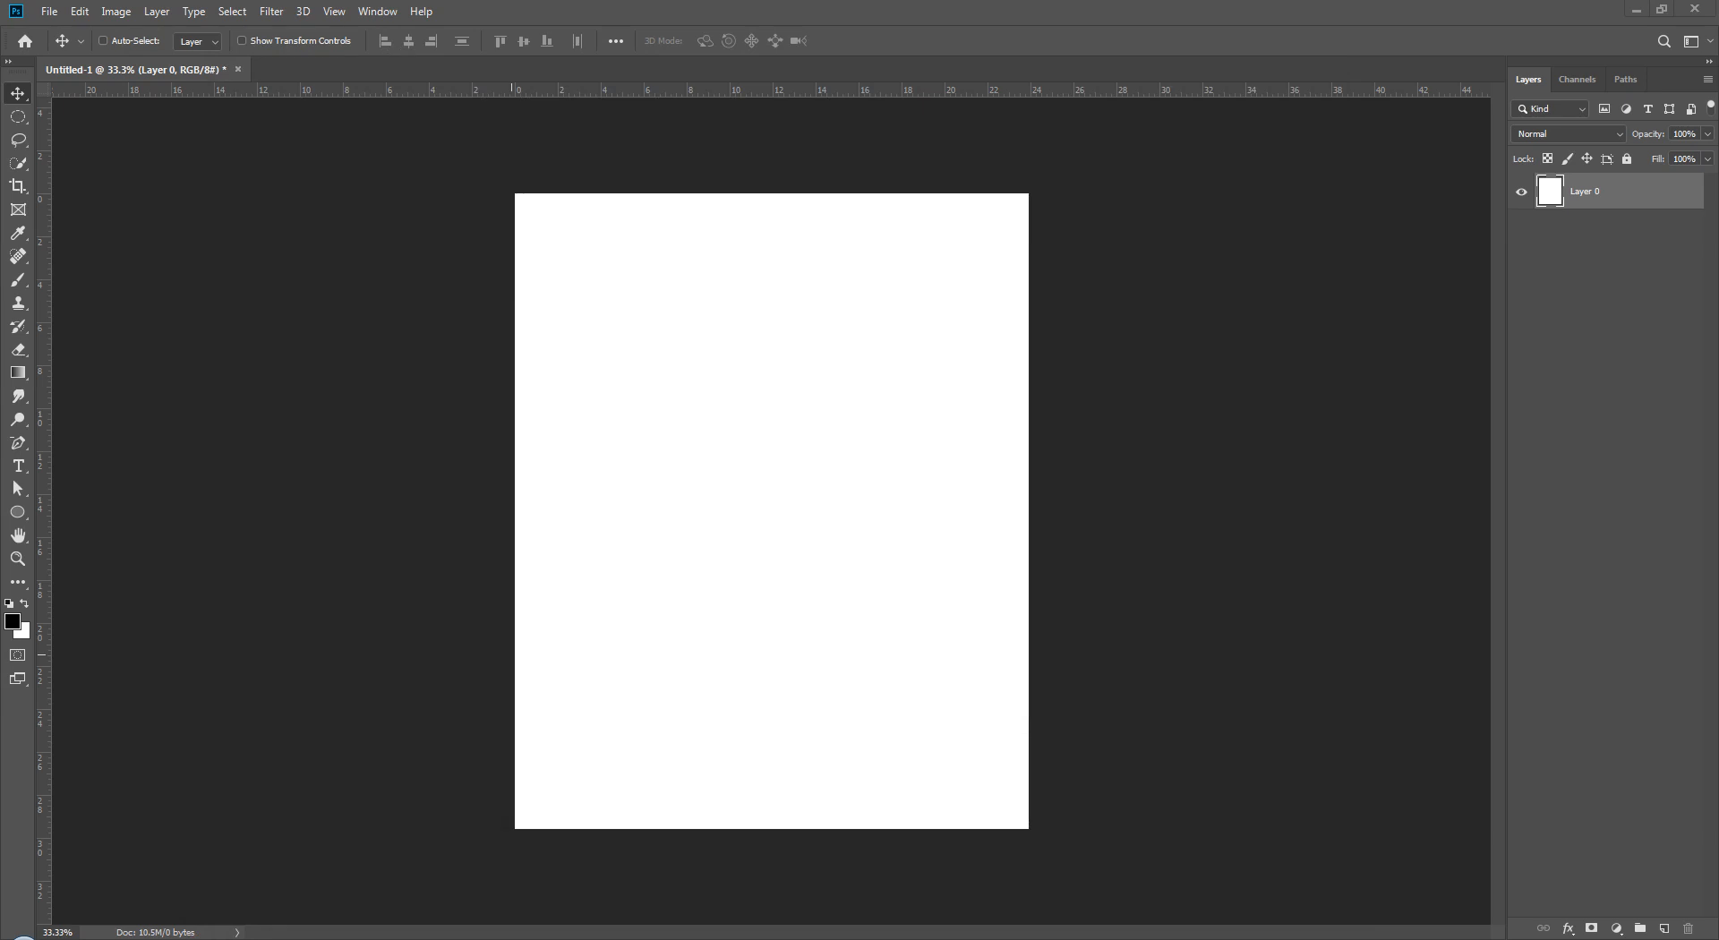
- Add a new layer and start a Pen path with an anchor near the top centre of the page
left_click_drag(1095, 298, 984, 164)
left_click(1665, 929)
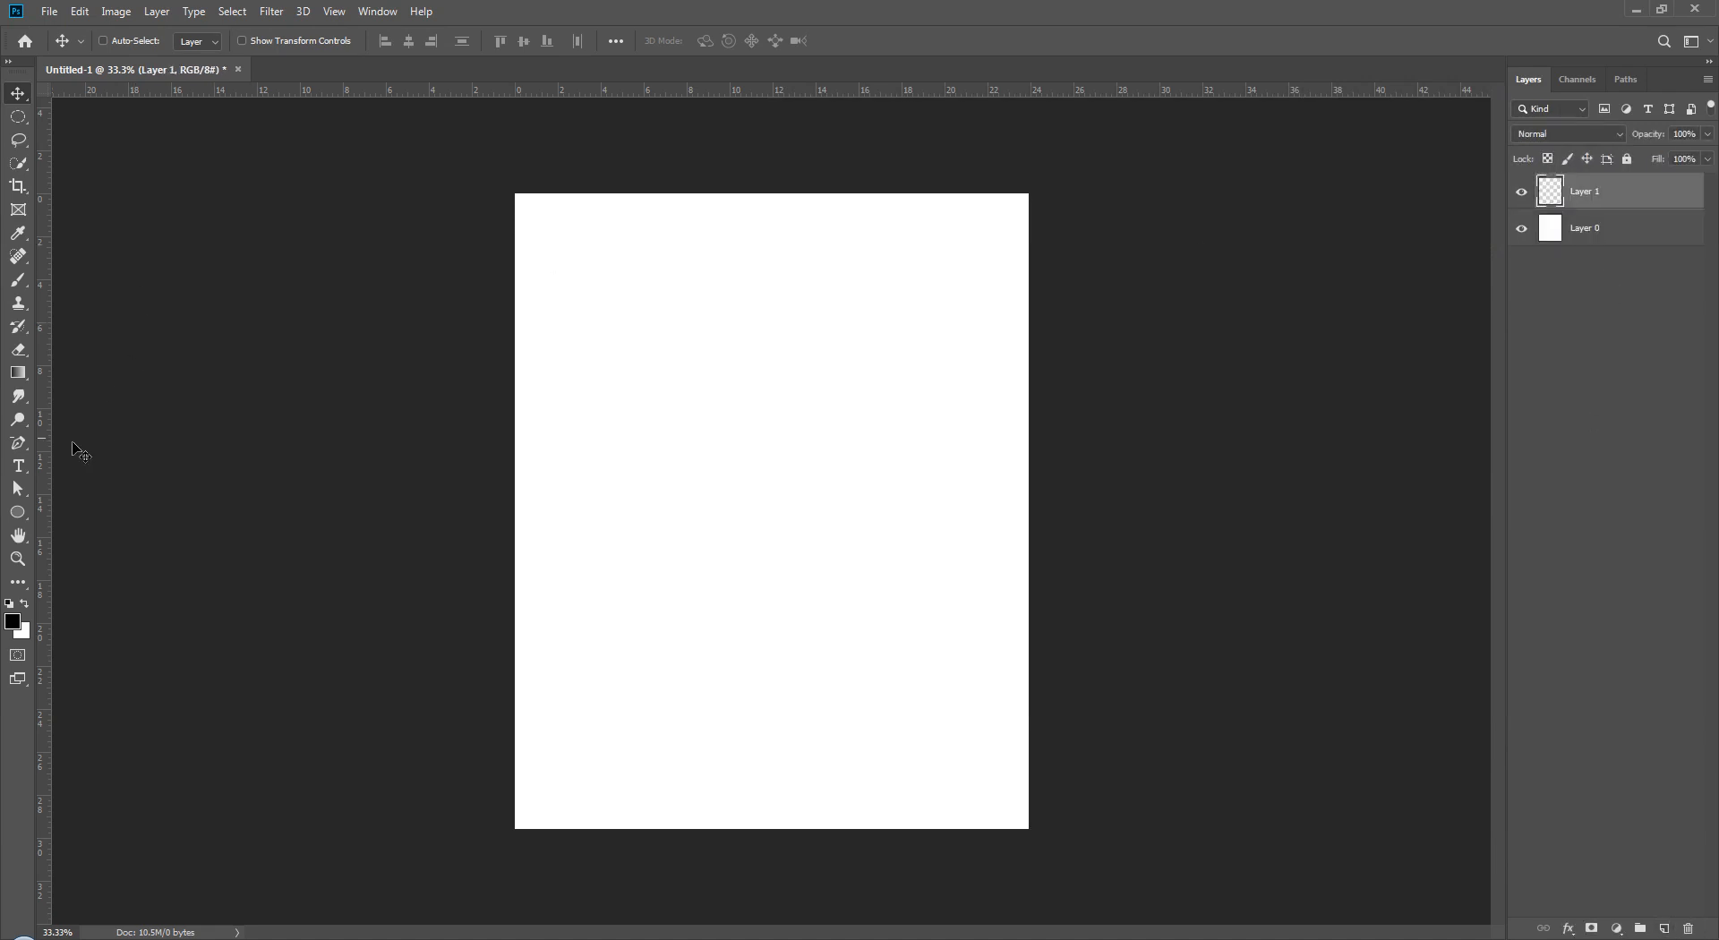
left_click(12, 445)
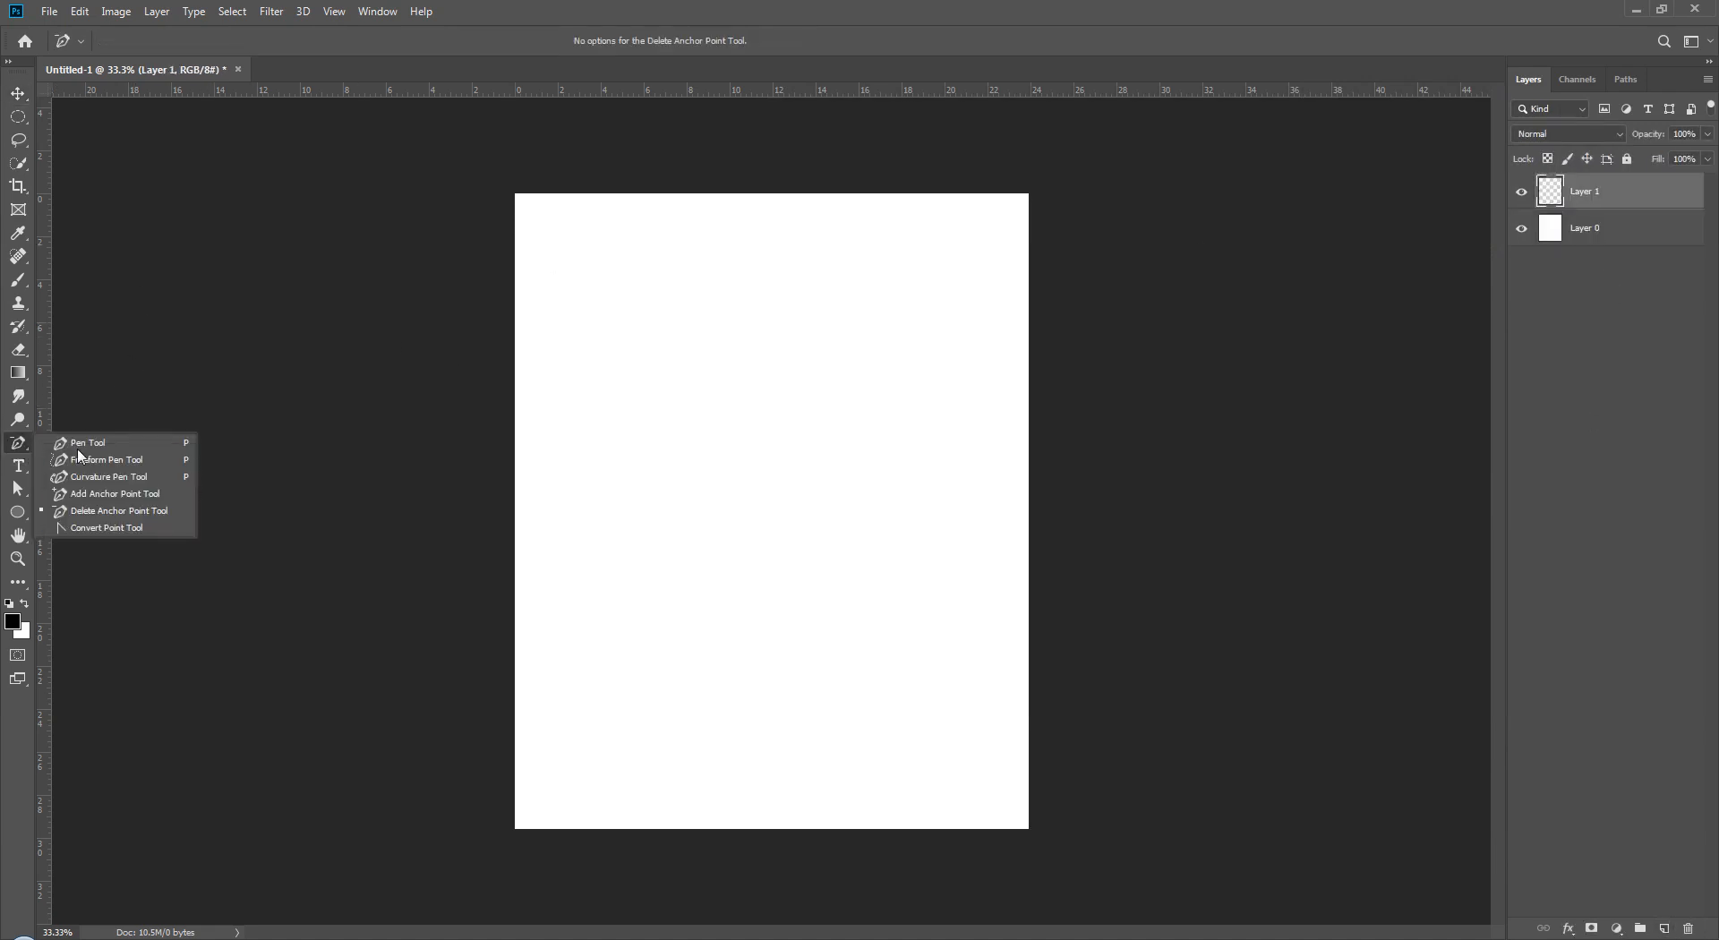
left_click(66, 446)
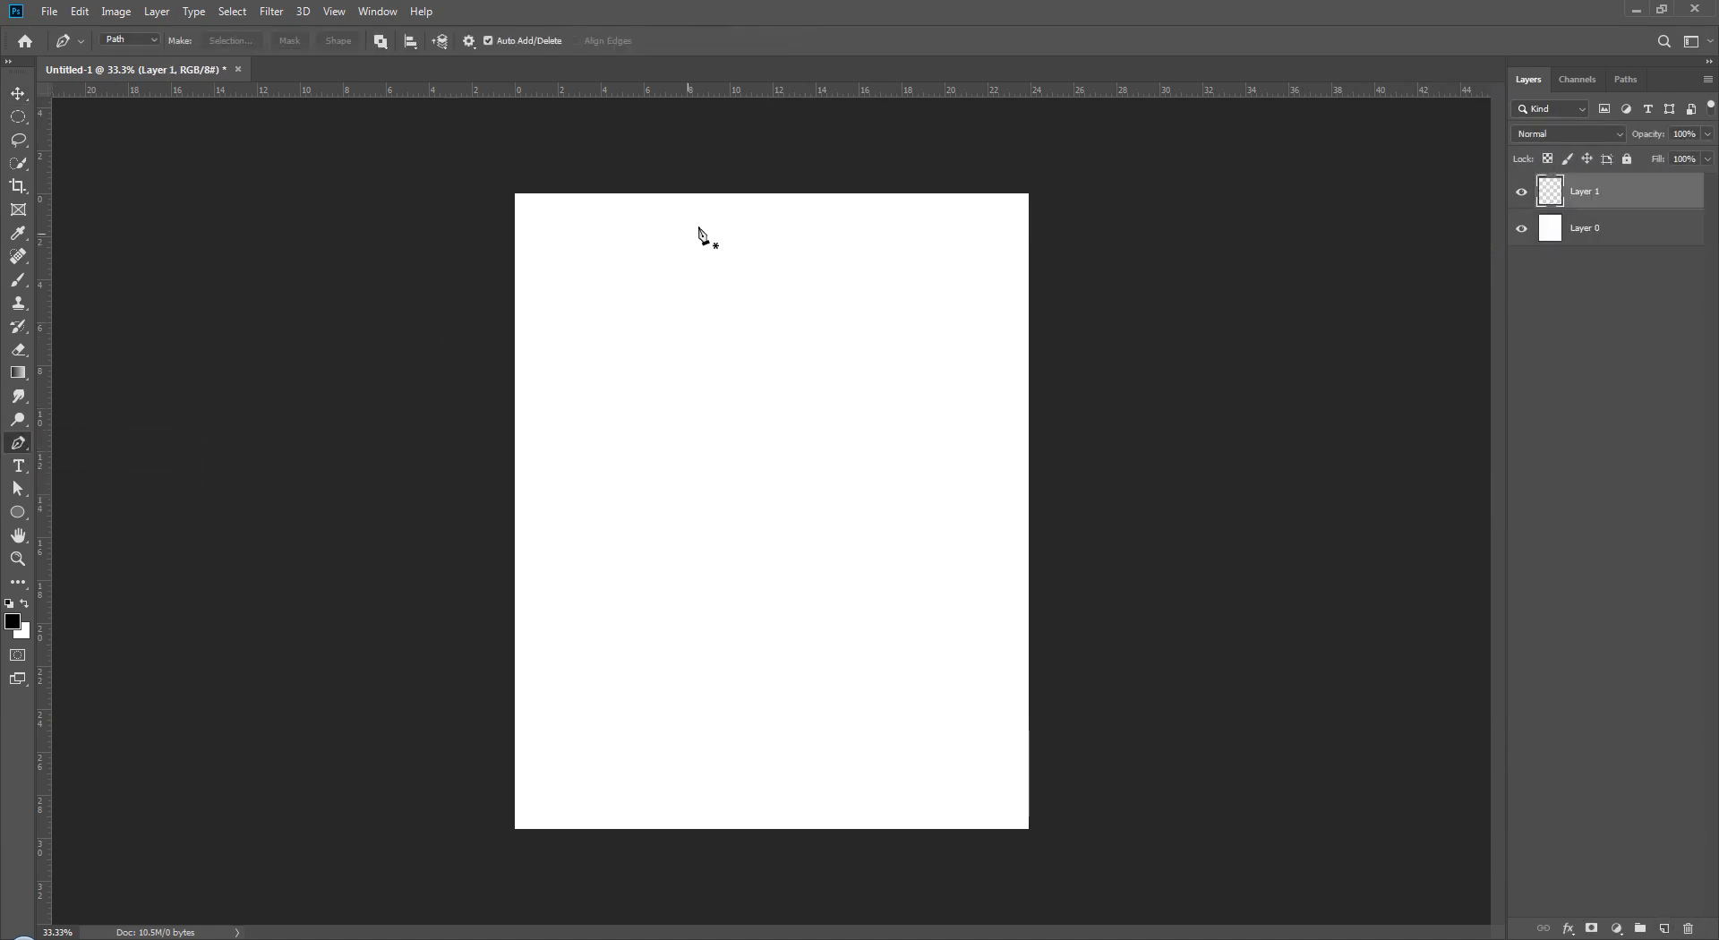
left_click(771, 272)
left_click_drag(851, 567, 782, 728)
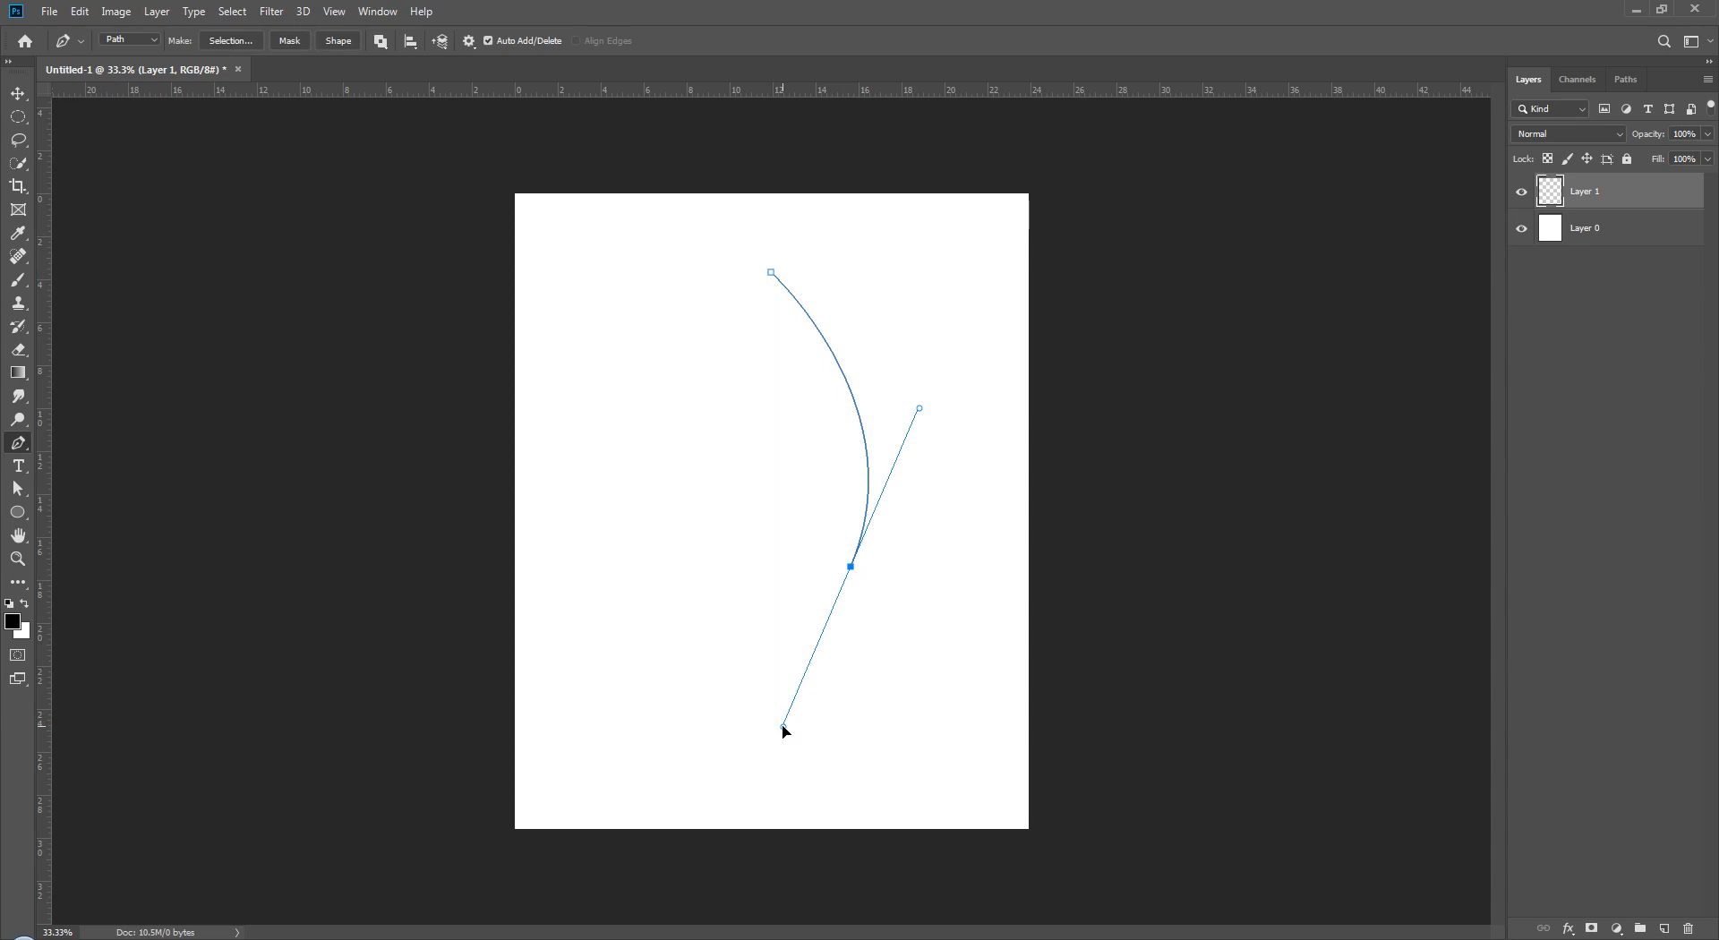
left_click_drag(850, 567, 852, 611)
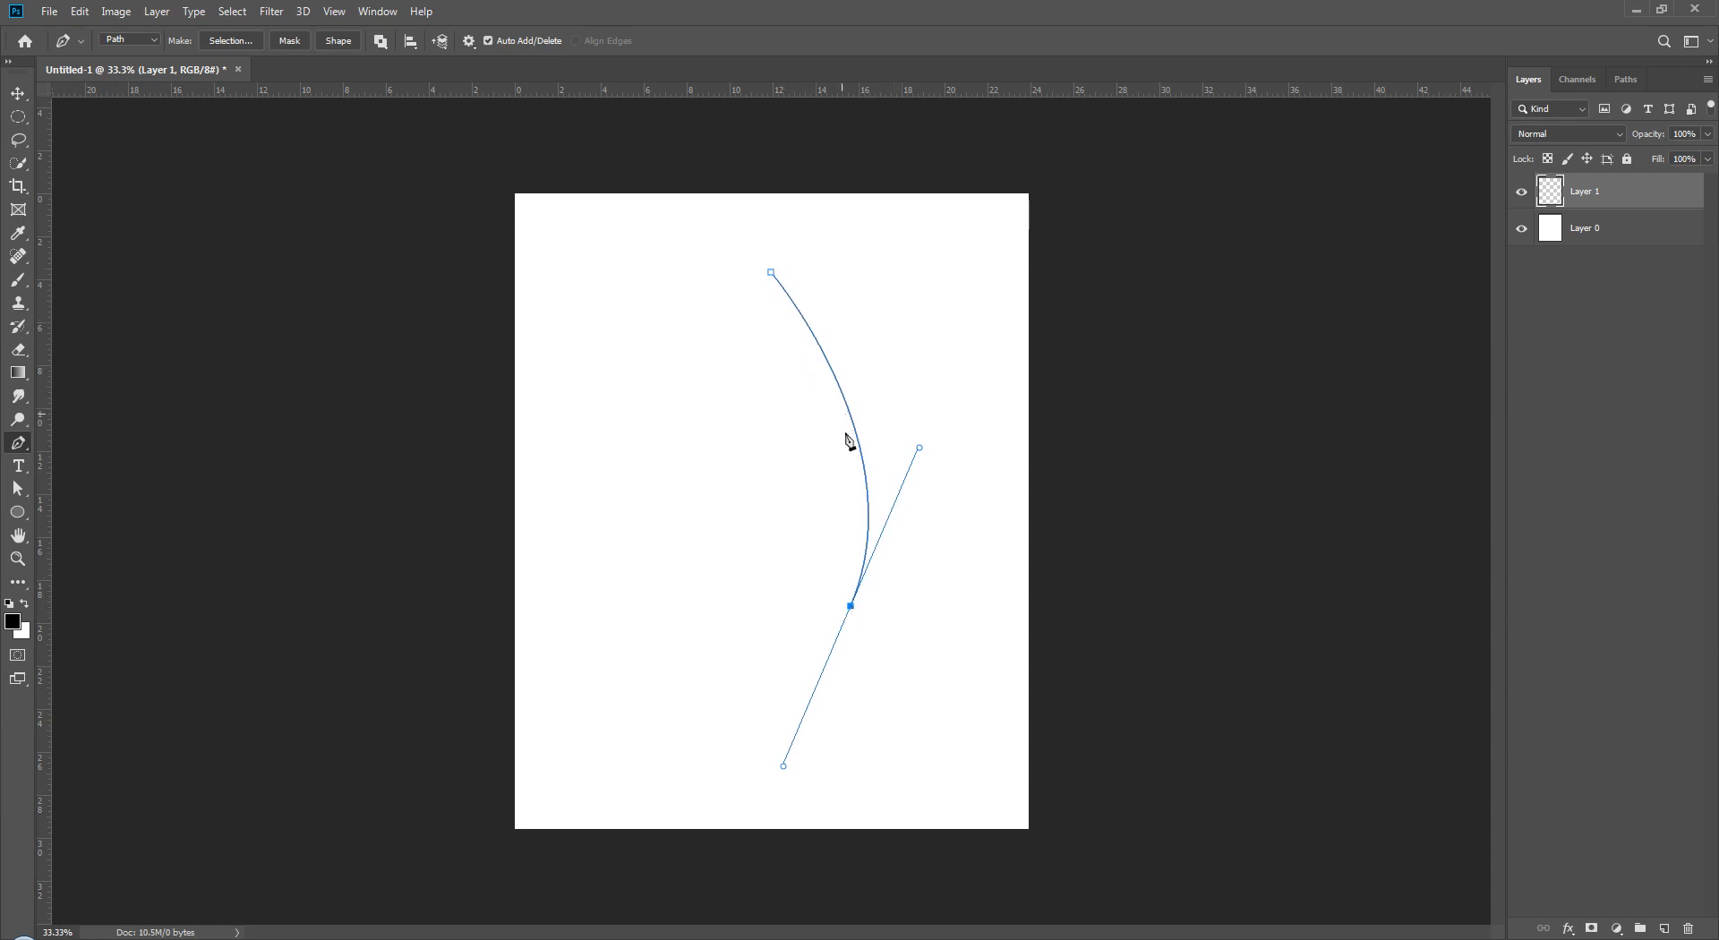
right_click(17, 445)
left_click(458, 379)
key("ctrl+z")
key("ctrl+z")
key("ctrl+z")
- Draw a curved right edge down from the top anchor and close the path with straight bottom and left edges
left_click_drag(837, 570, 772, 732)
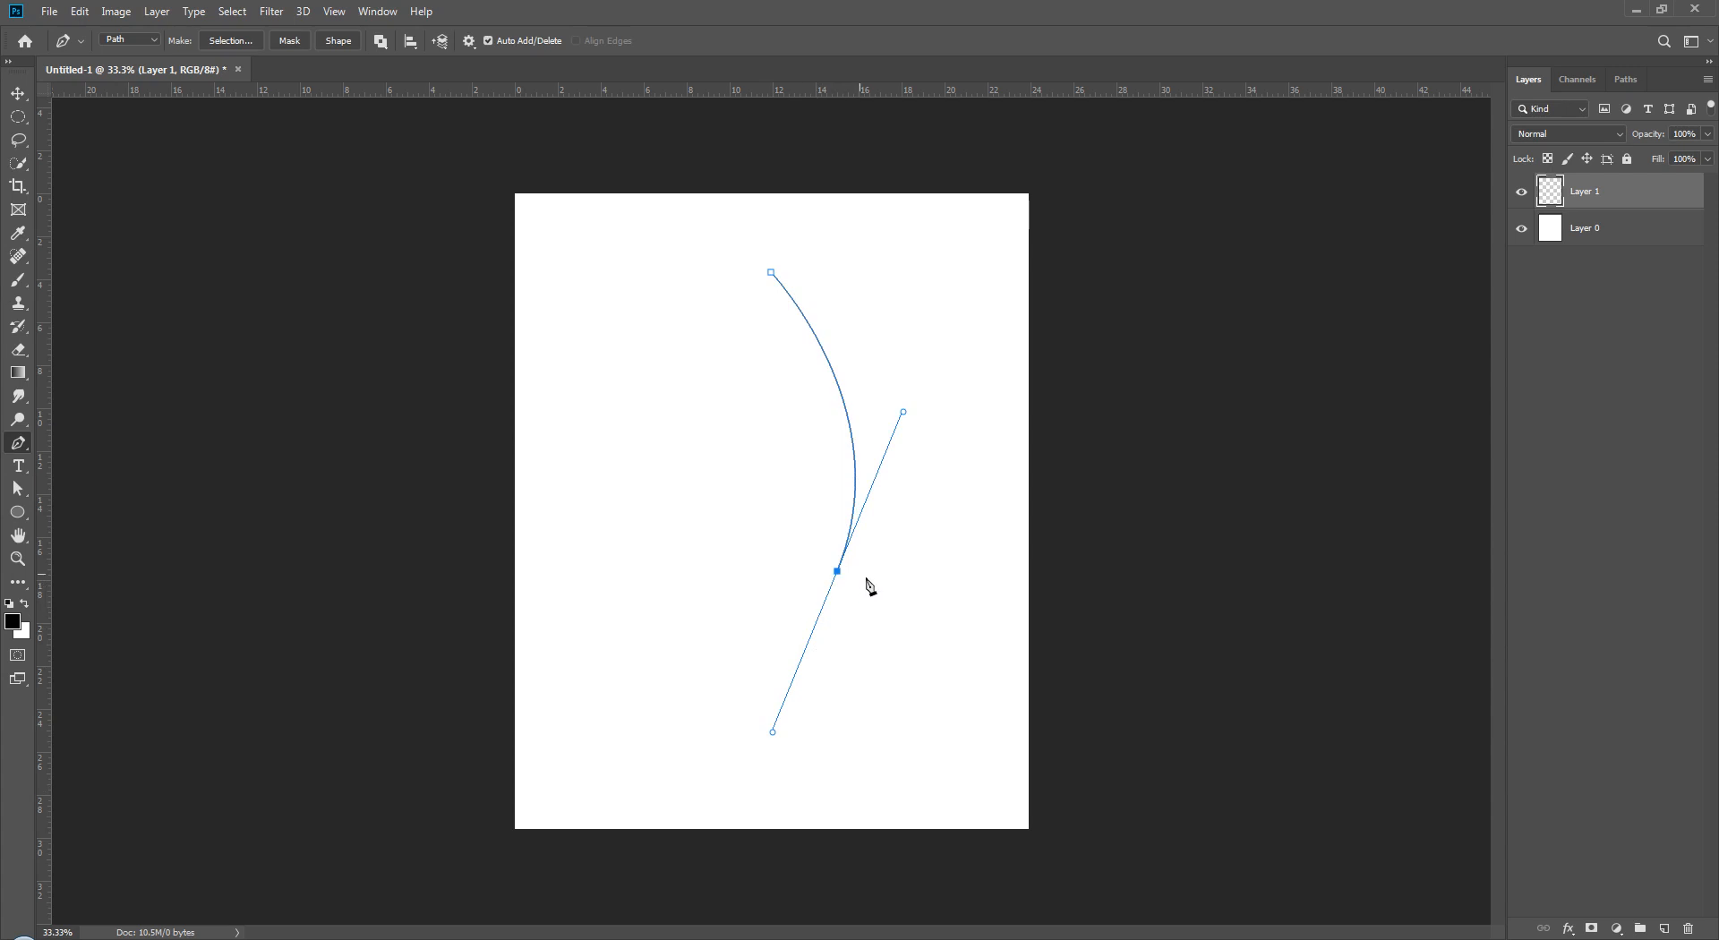
left_click(838, 571)
left_click(636, 567)
left_click(771, 273)
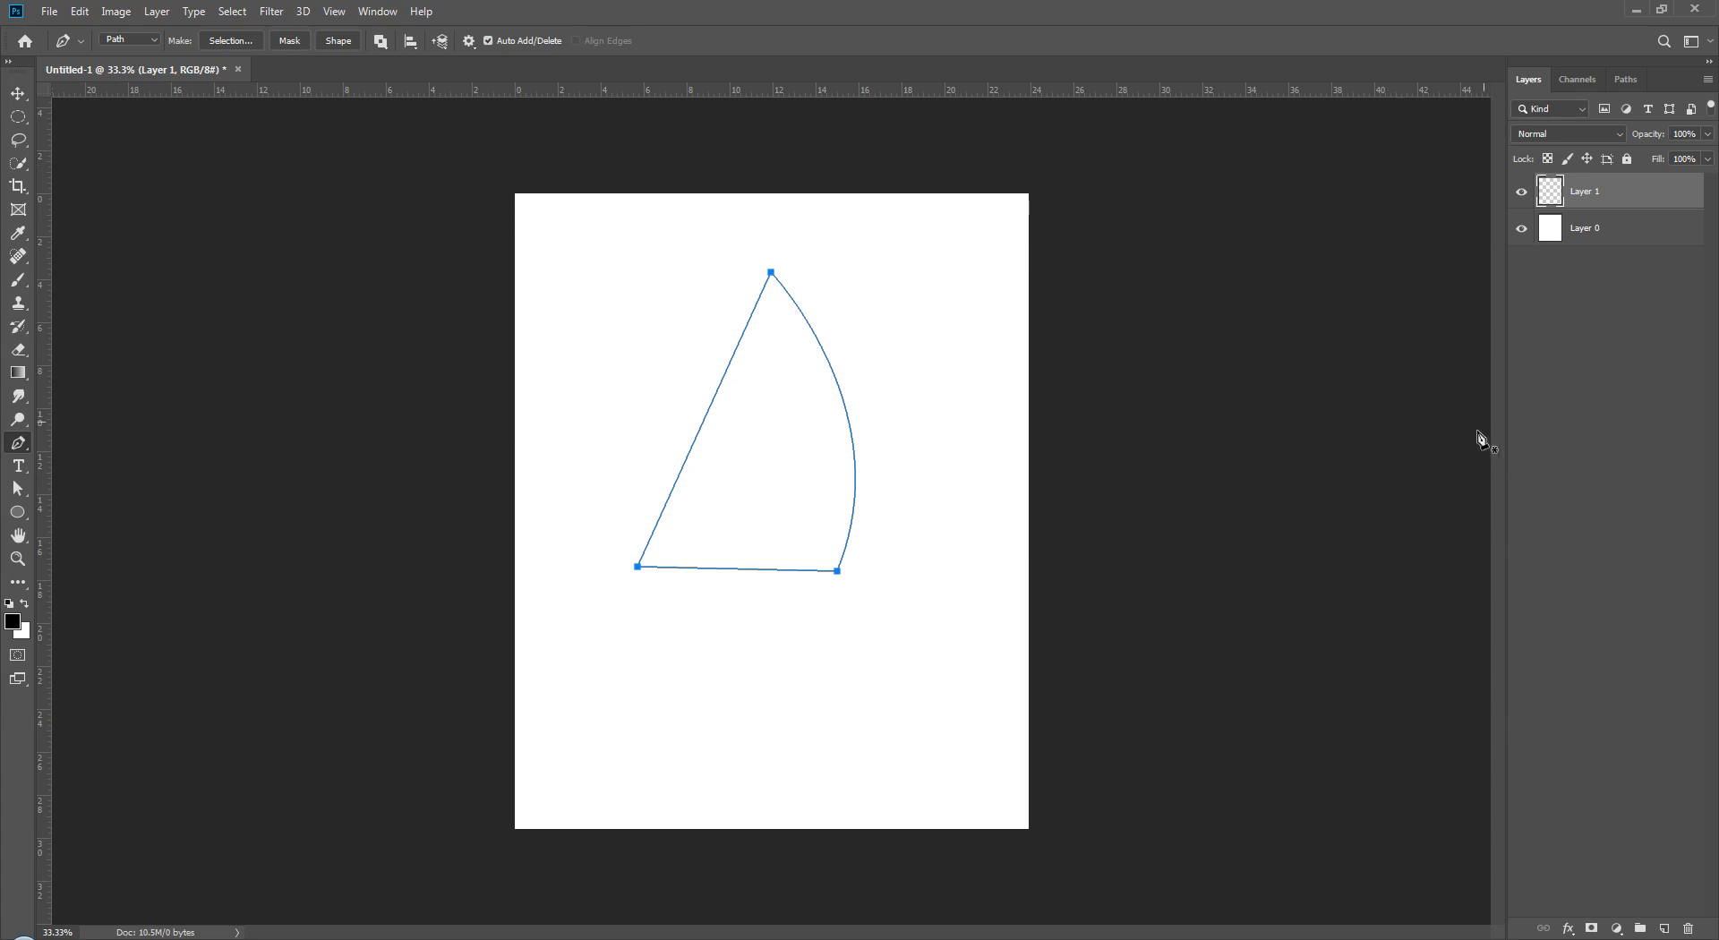
- Set the foreground colour to ff0000, convert the closed path to a selection and fill it with that red
mouse_move(1717, 9)
left_mouse_down()
mouse_move(671, 4)
mouse_move(1718, 8)
left_mouse_up()
left_click(26, 618)
type("ff0000")
left_click(1465, 154)
key("alt+BackSpace")
key("ctrl+z")
key("ctrl+Return")
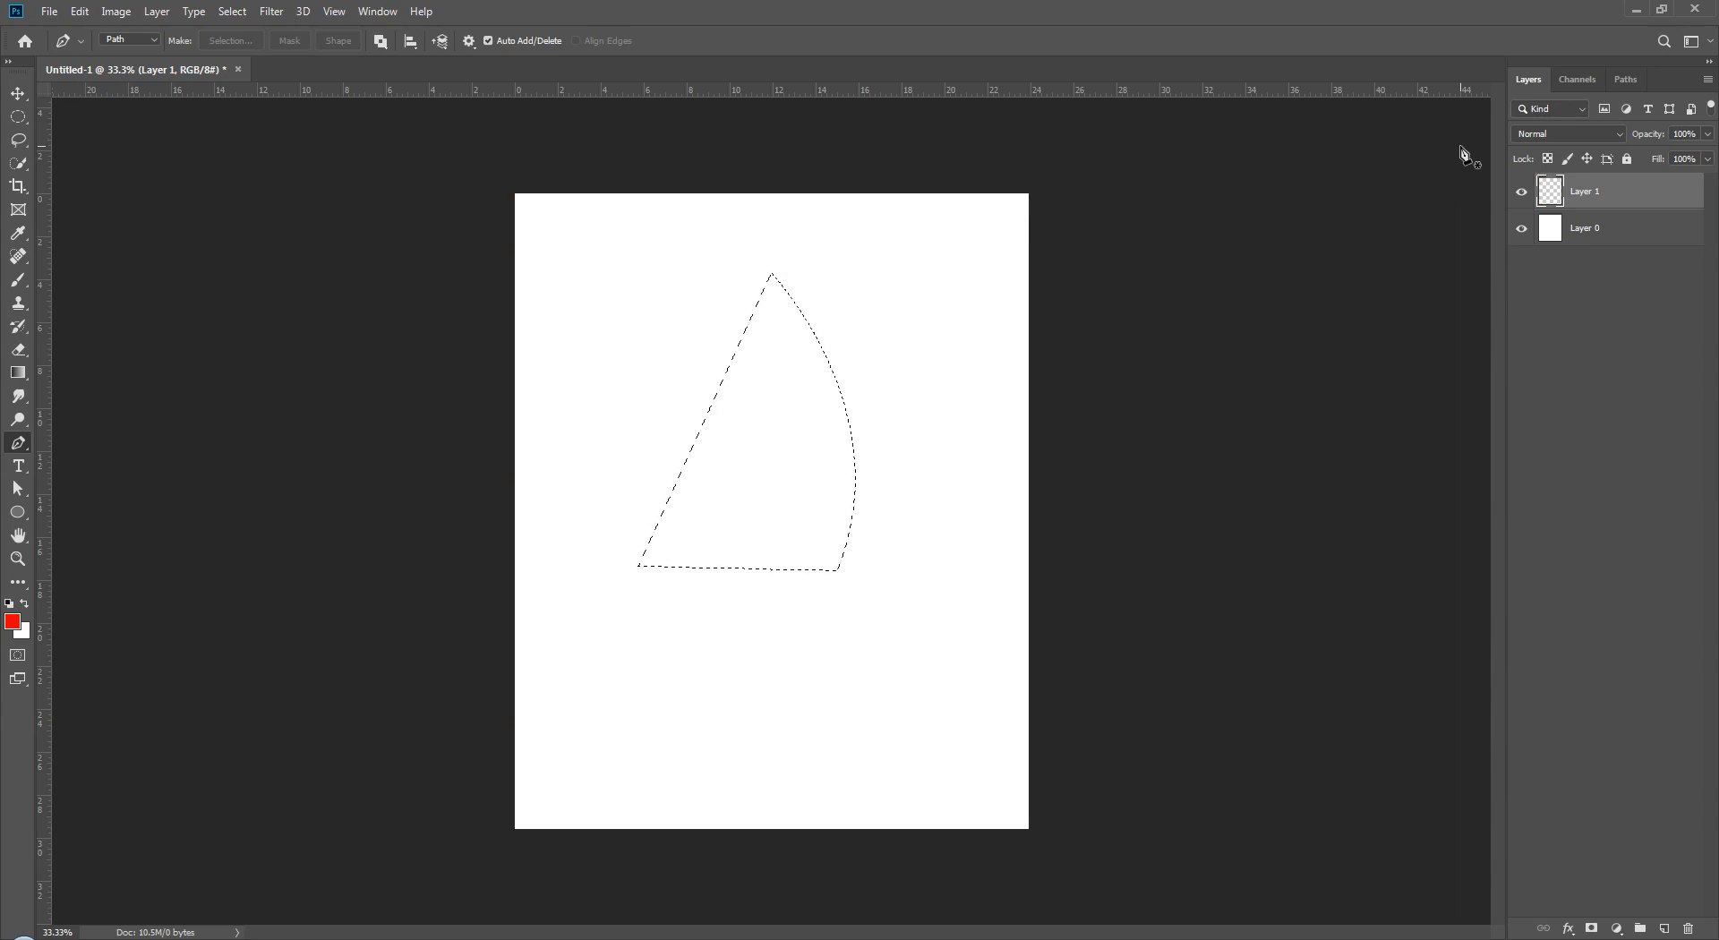
key("alt+BackSpace")
key("ctrl+d")
- Rename the layer with the red shape as "left b"
left_click(1567, 340)
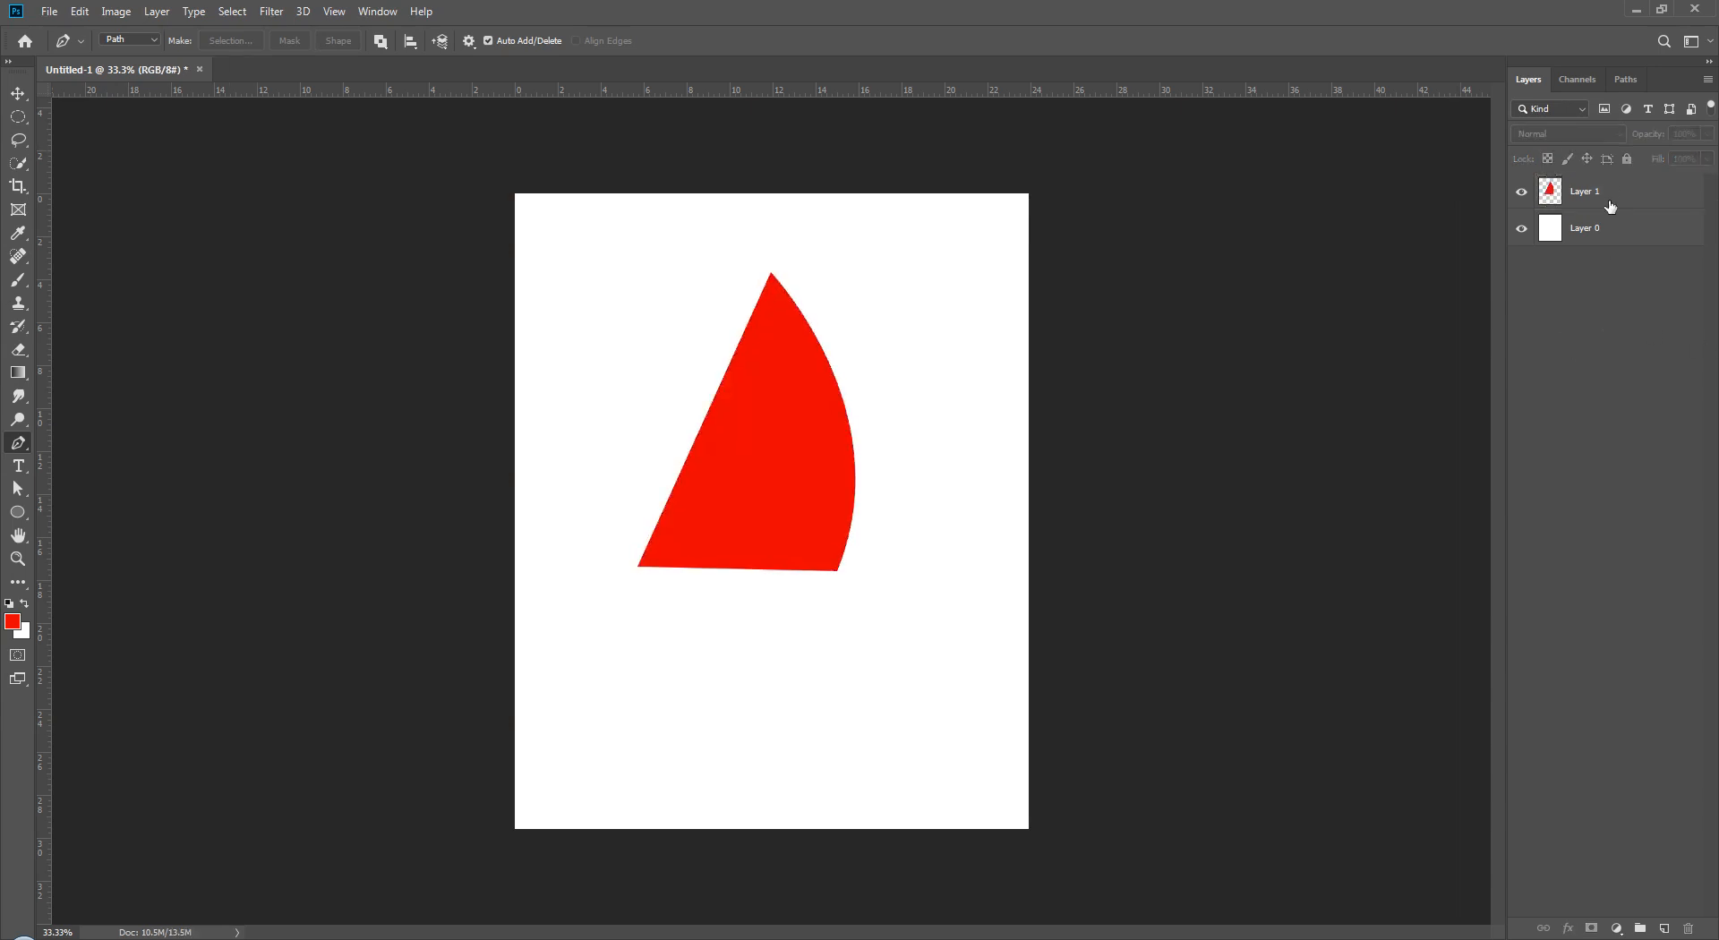
left_click(1610, 207)
double_click(1587, 191)
key("BackSpace")
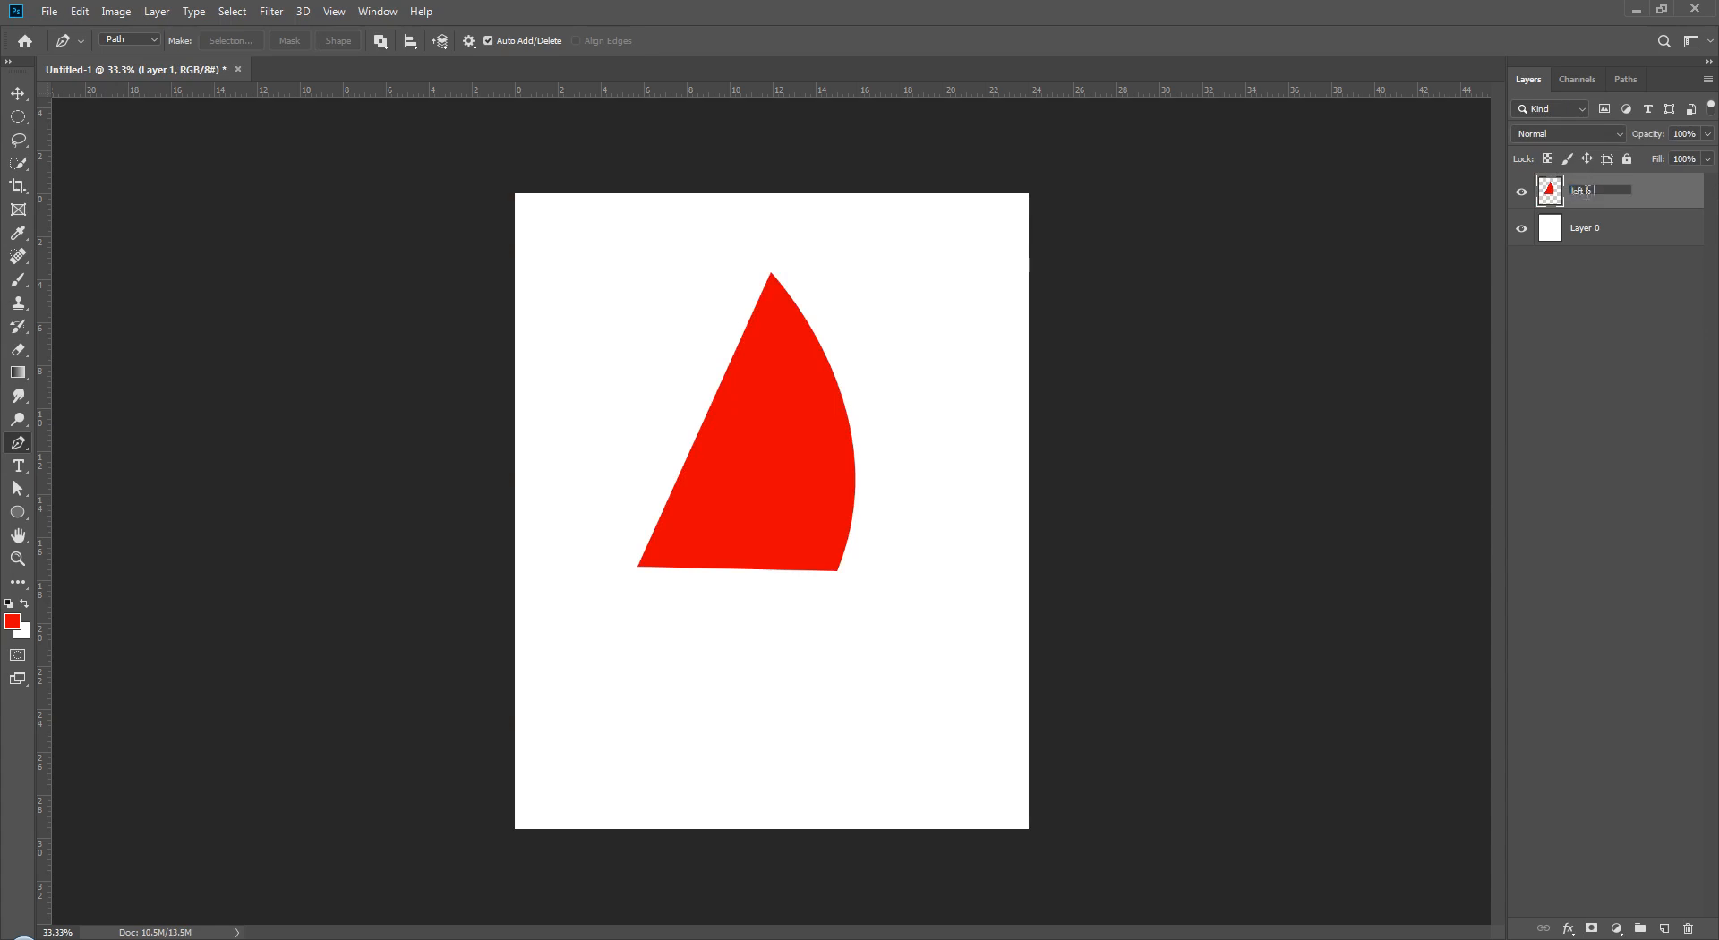
type("left b")
key("Return")
- Add a new layer named "left wing" above left b and make it active
left_click(1663, 928)
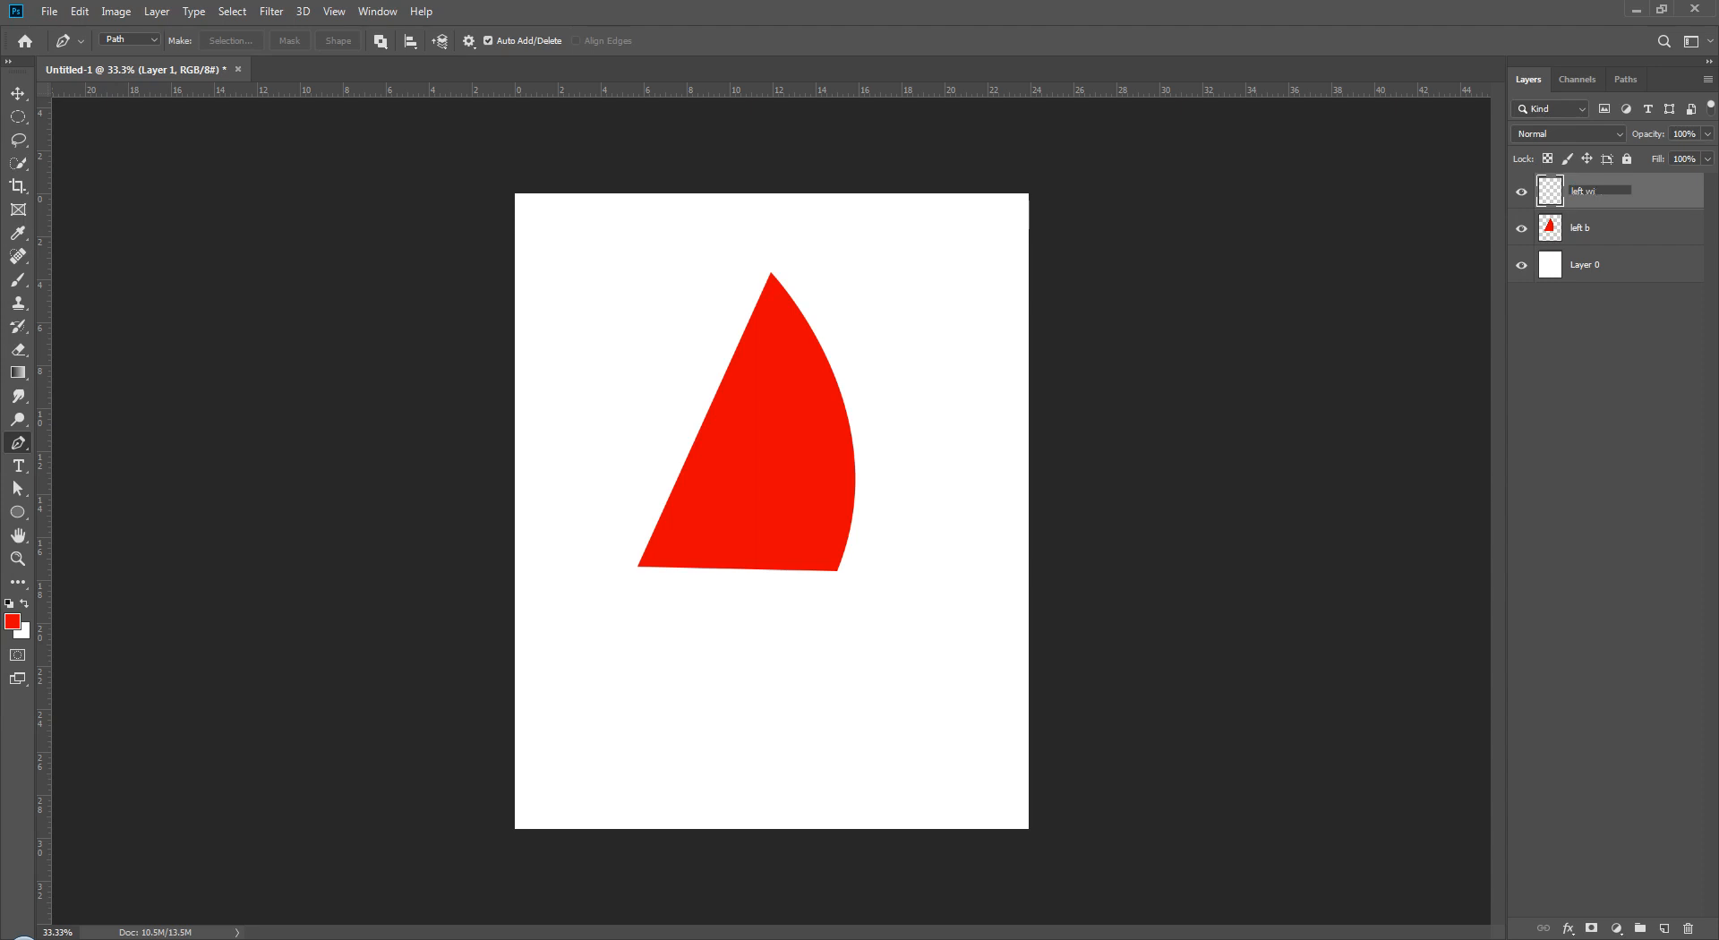
left_click(1592, 326)
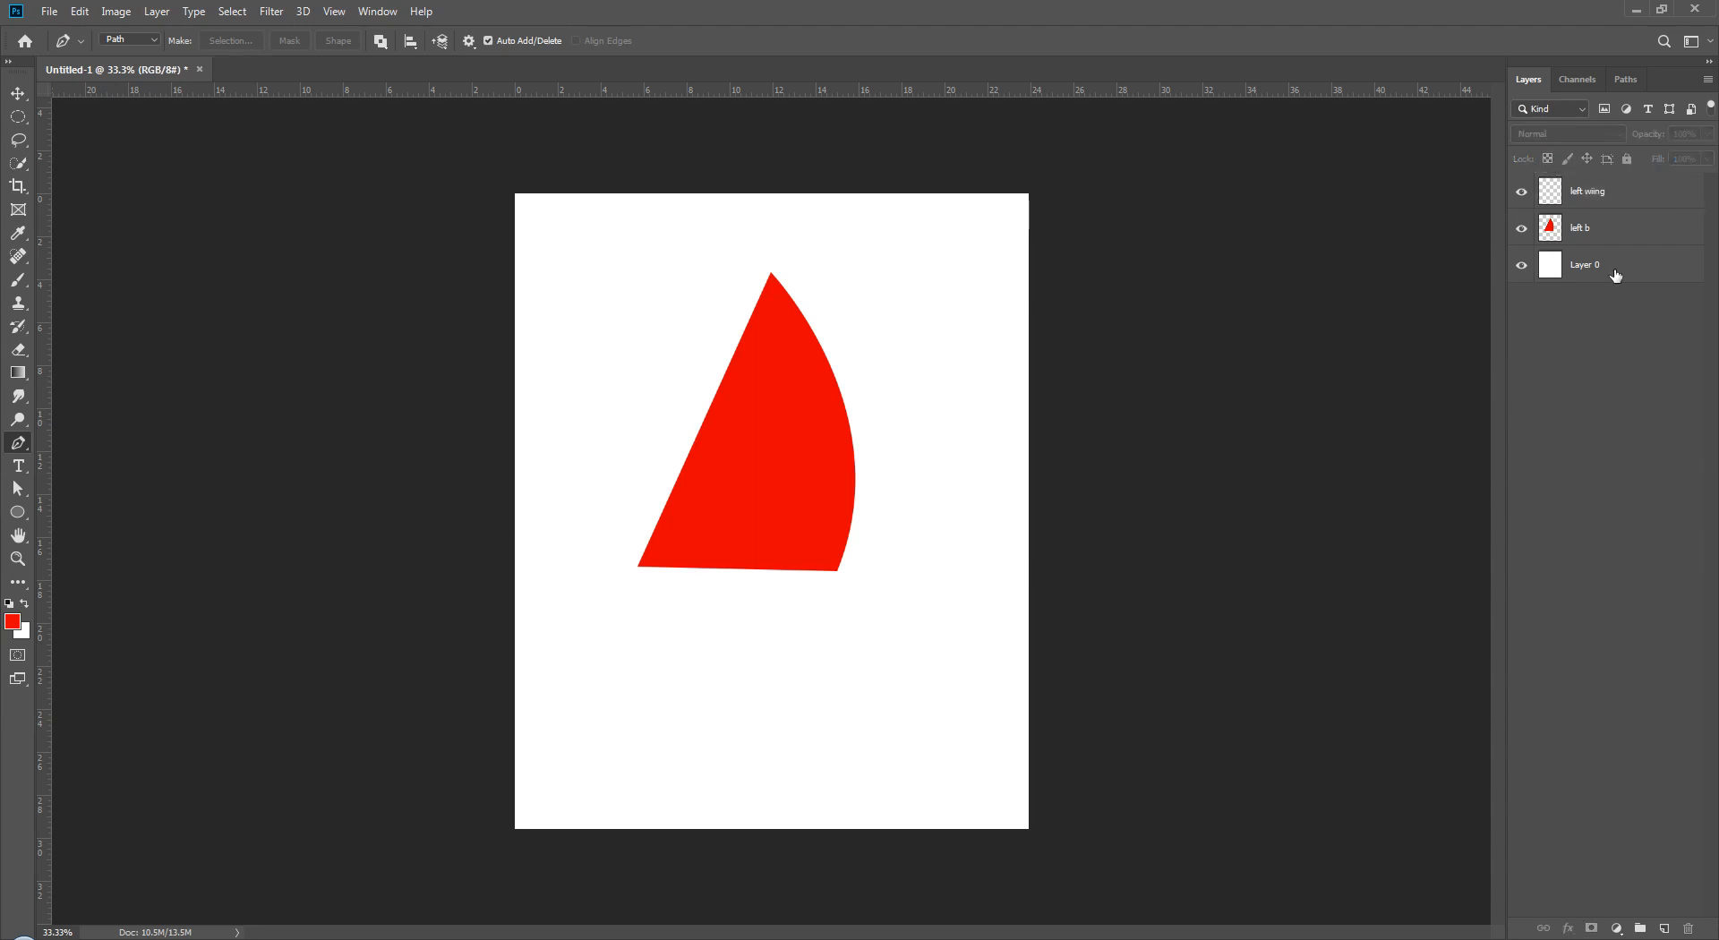
left_click(1601, 198)
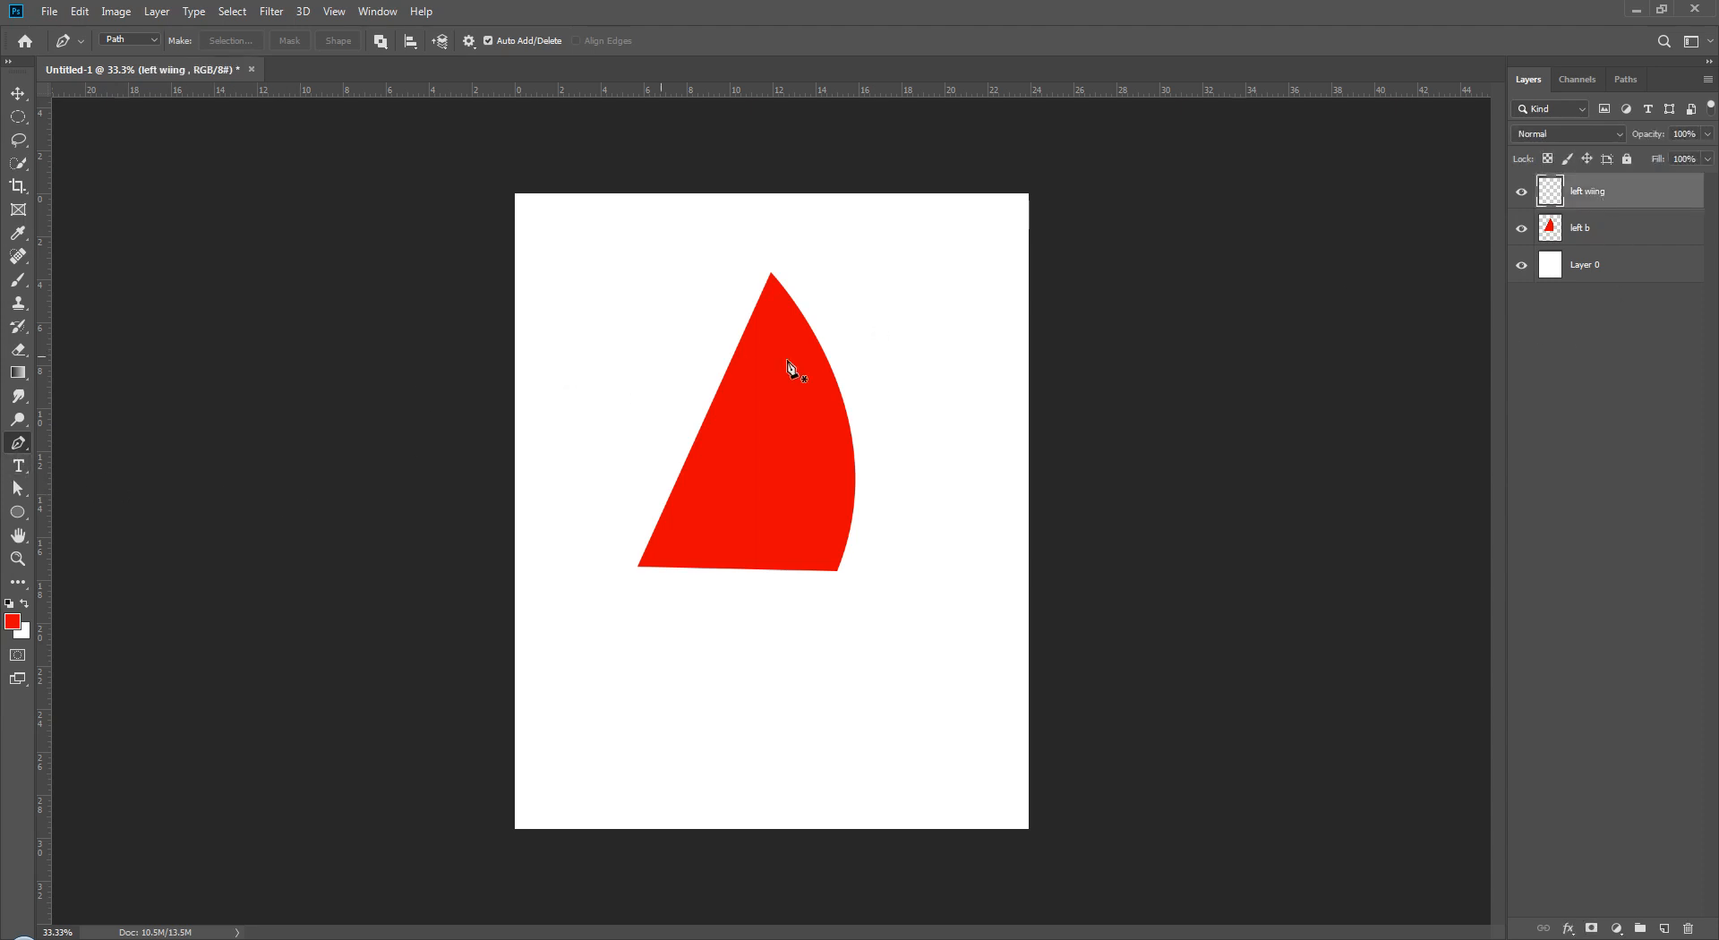
- Draw a closed Pen path for a curved, downward-pointing wing that overlaps the lower right side of the red body
left_click(834, 481)
left_click(898, 502)
mouse_move(937, 543)
left_mouse_down()
mouse_move(928, 574)
mouse_move(944, 568)
left_mouse_up()
left_click(937, 547, "alt")
left_click(936, 641)
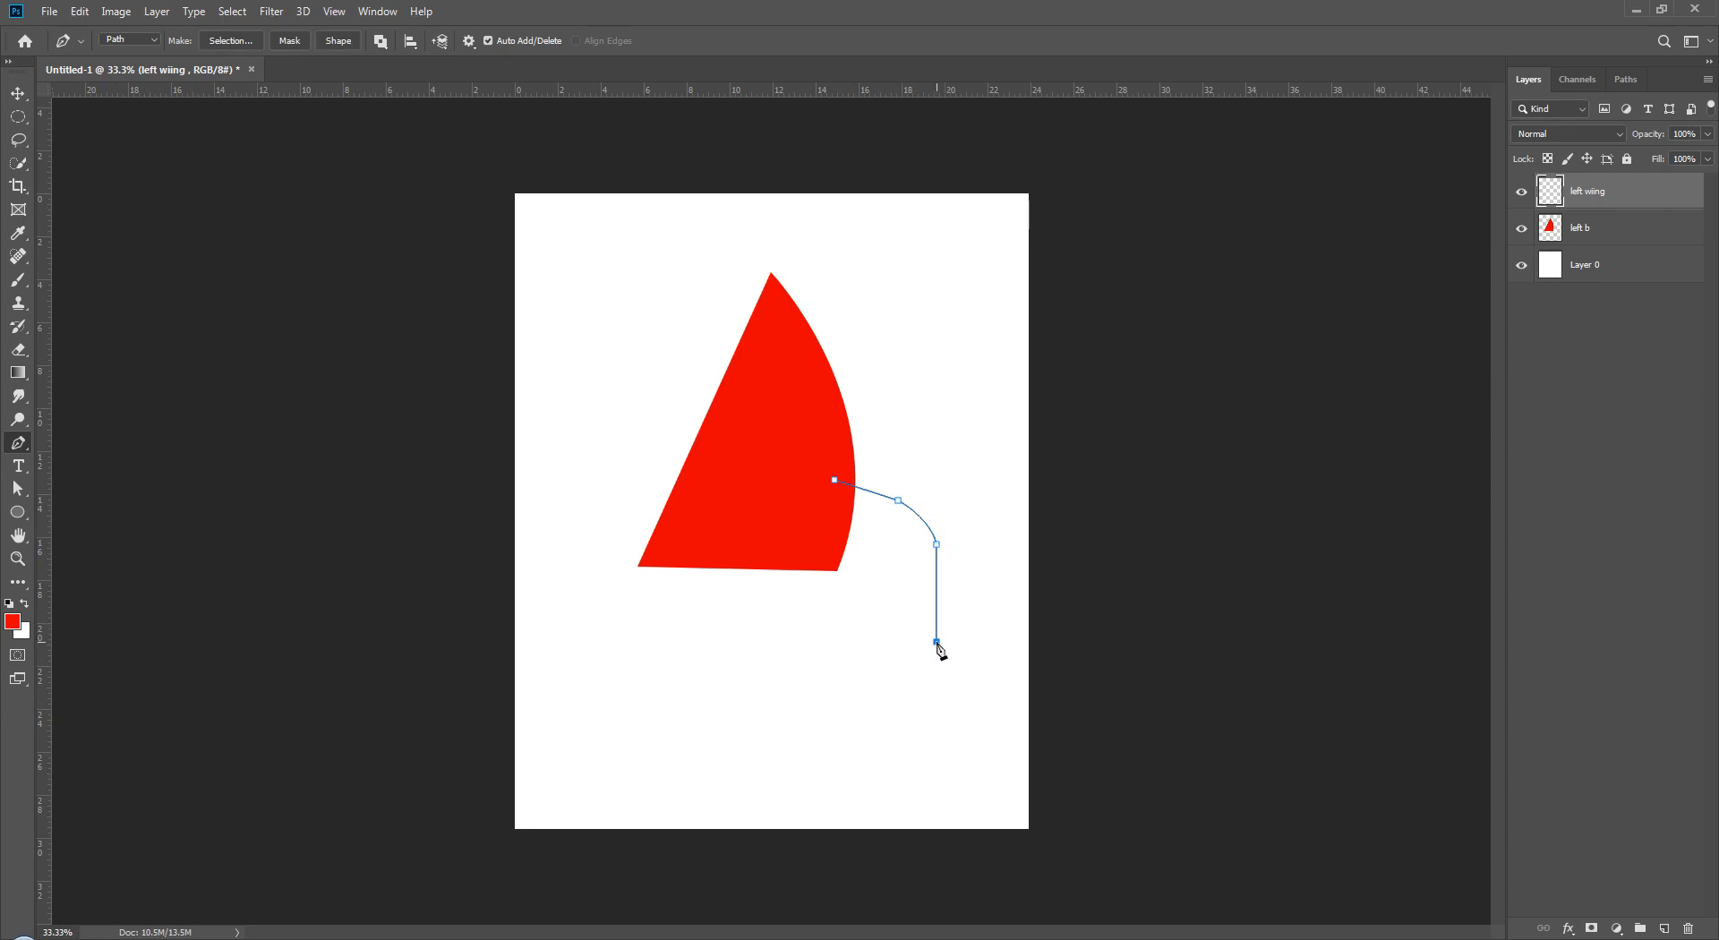
left_click_drag(805, 539, 702, 556)
left_click(834, 481)
- Select the whole wing path with its anchors and nudge it slightly downward
left_click(18, 489)
left_click_drag(1004, 419, 728, 680)
key("Down")
key("Down")
key("Down")
key("Down")
key("Down")
key("Down")
key("Down")
key("Down")
key("Down")
key("Down")
key("Down")
key("Down")
key("Down")
key("Down")
key("Down")
key("Down")
key("Down")
key("Down")
key("Down")
key("Down")
key("Down")
key("Down")
key("Down")
key("Down")
key("ctrl+Return")
key("alt")
key("alt+BackSpace")
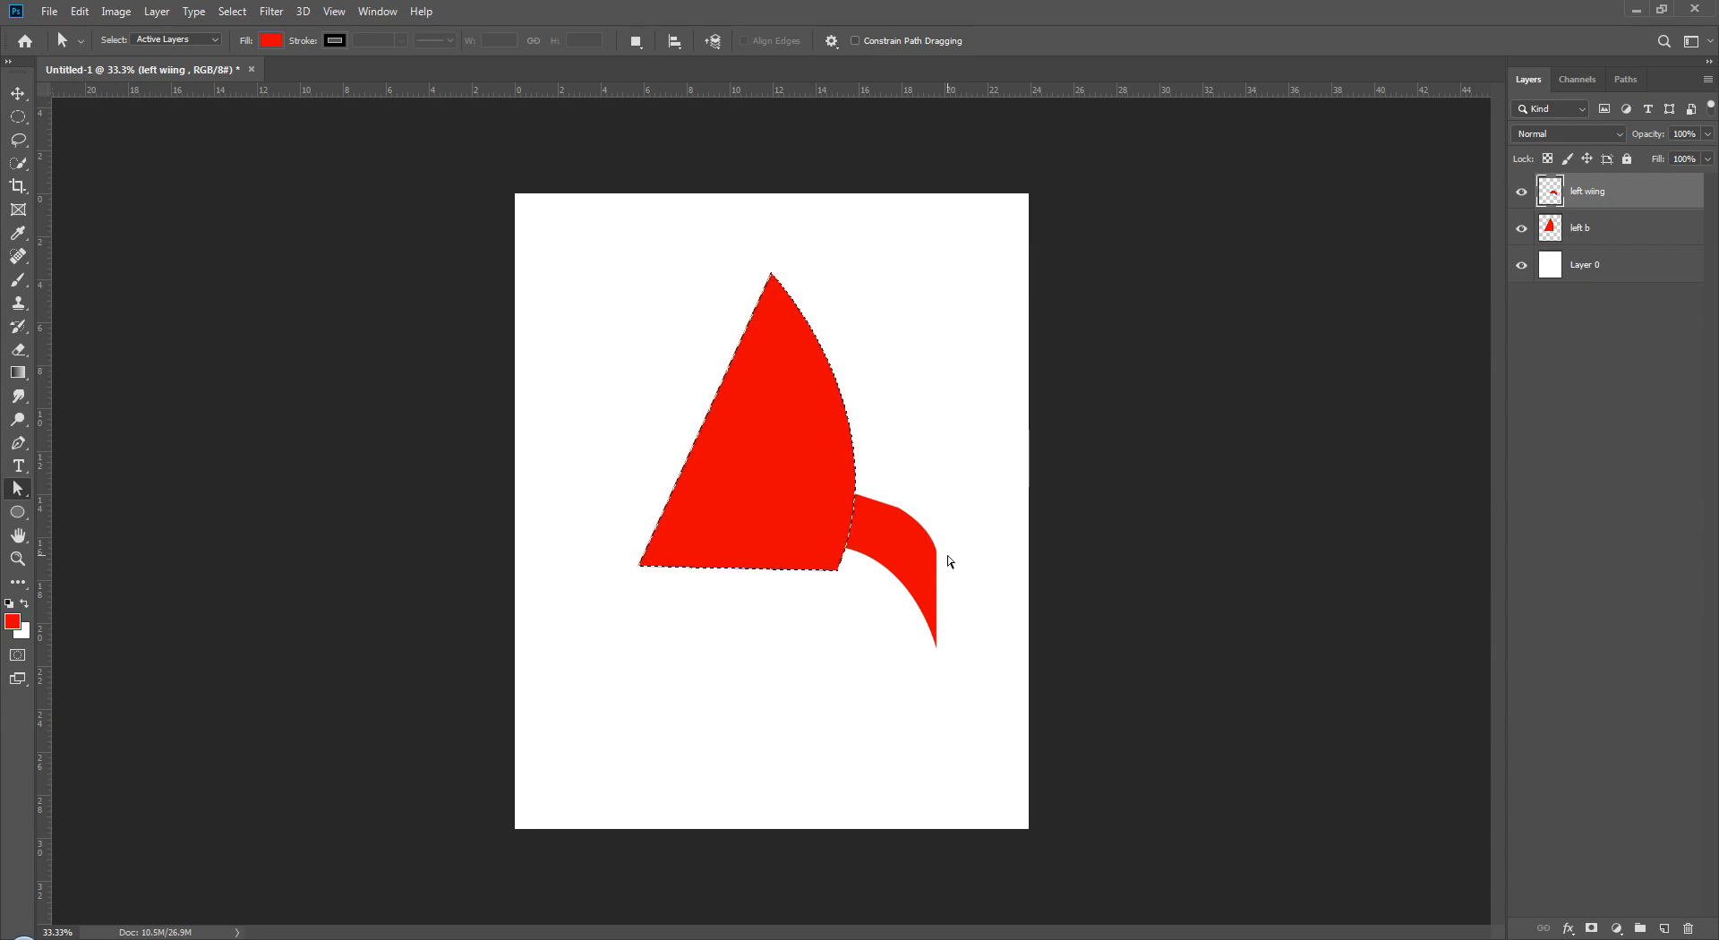
key("ctrl+d")
key("Delete")
left_click(919, 538)
- Convert the wing path to a selection and fill it with red on the left wing layer
key("ctrl+1")
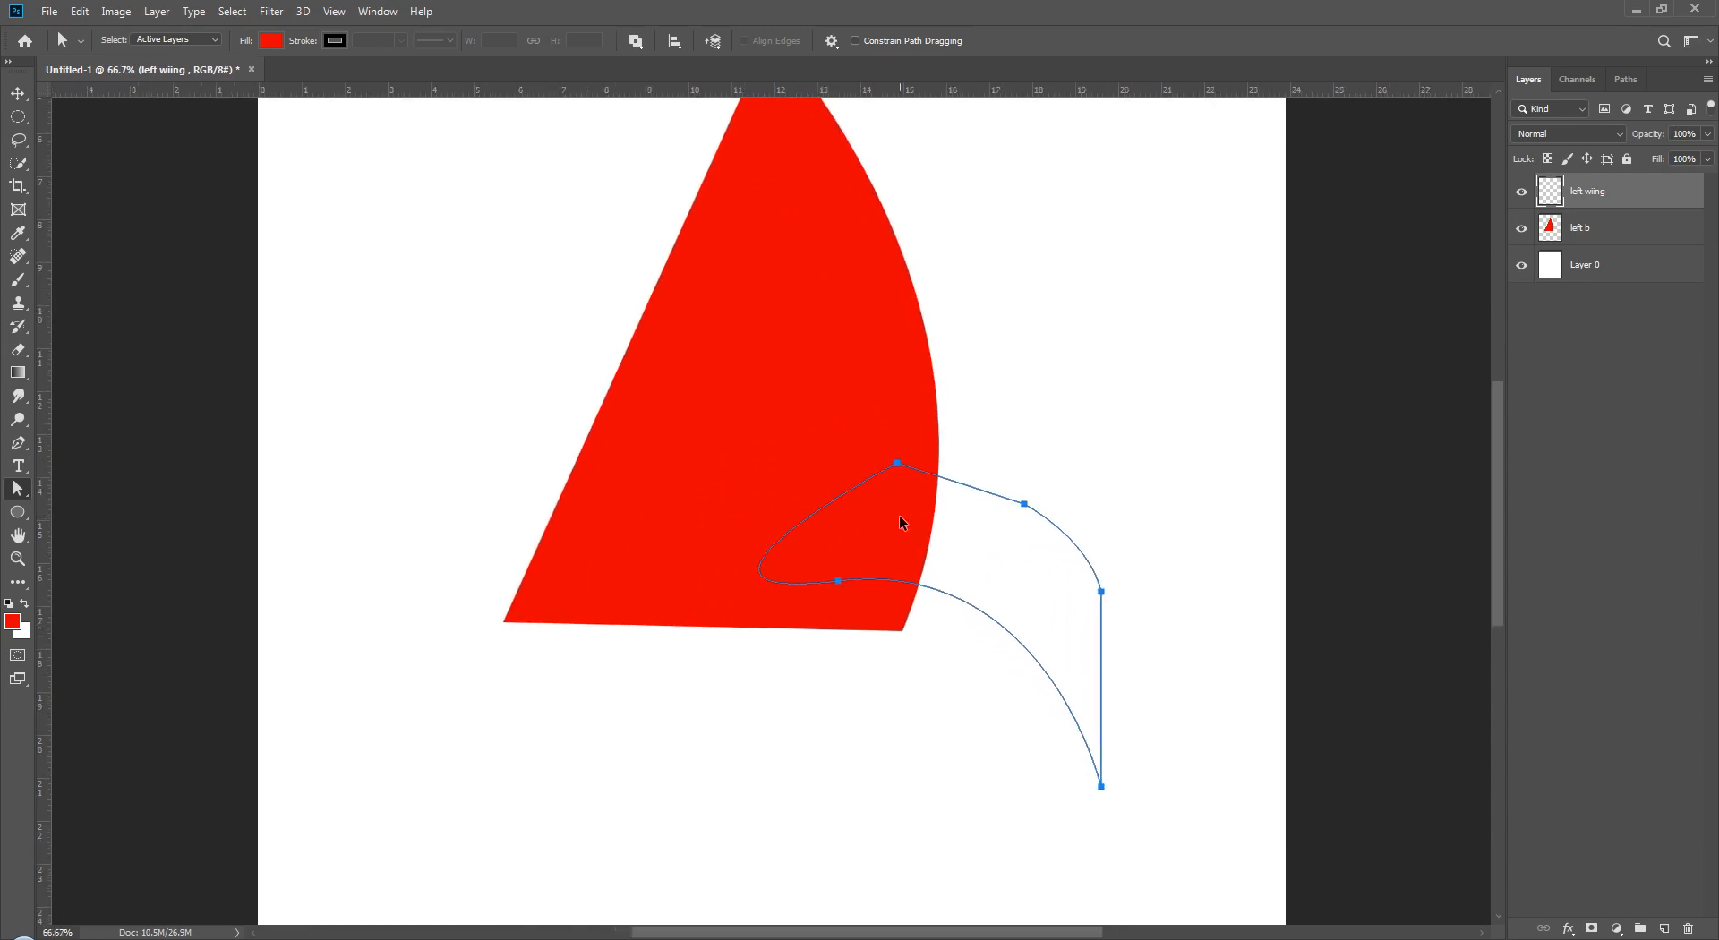
key("ctrl+0")
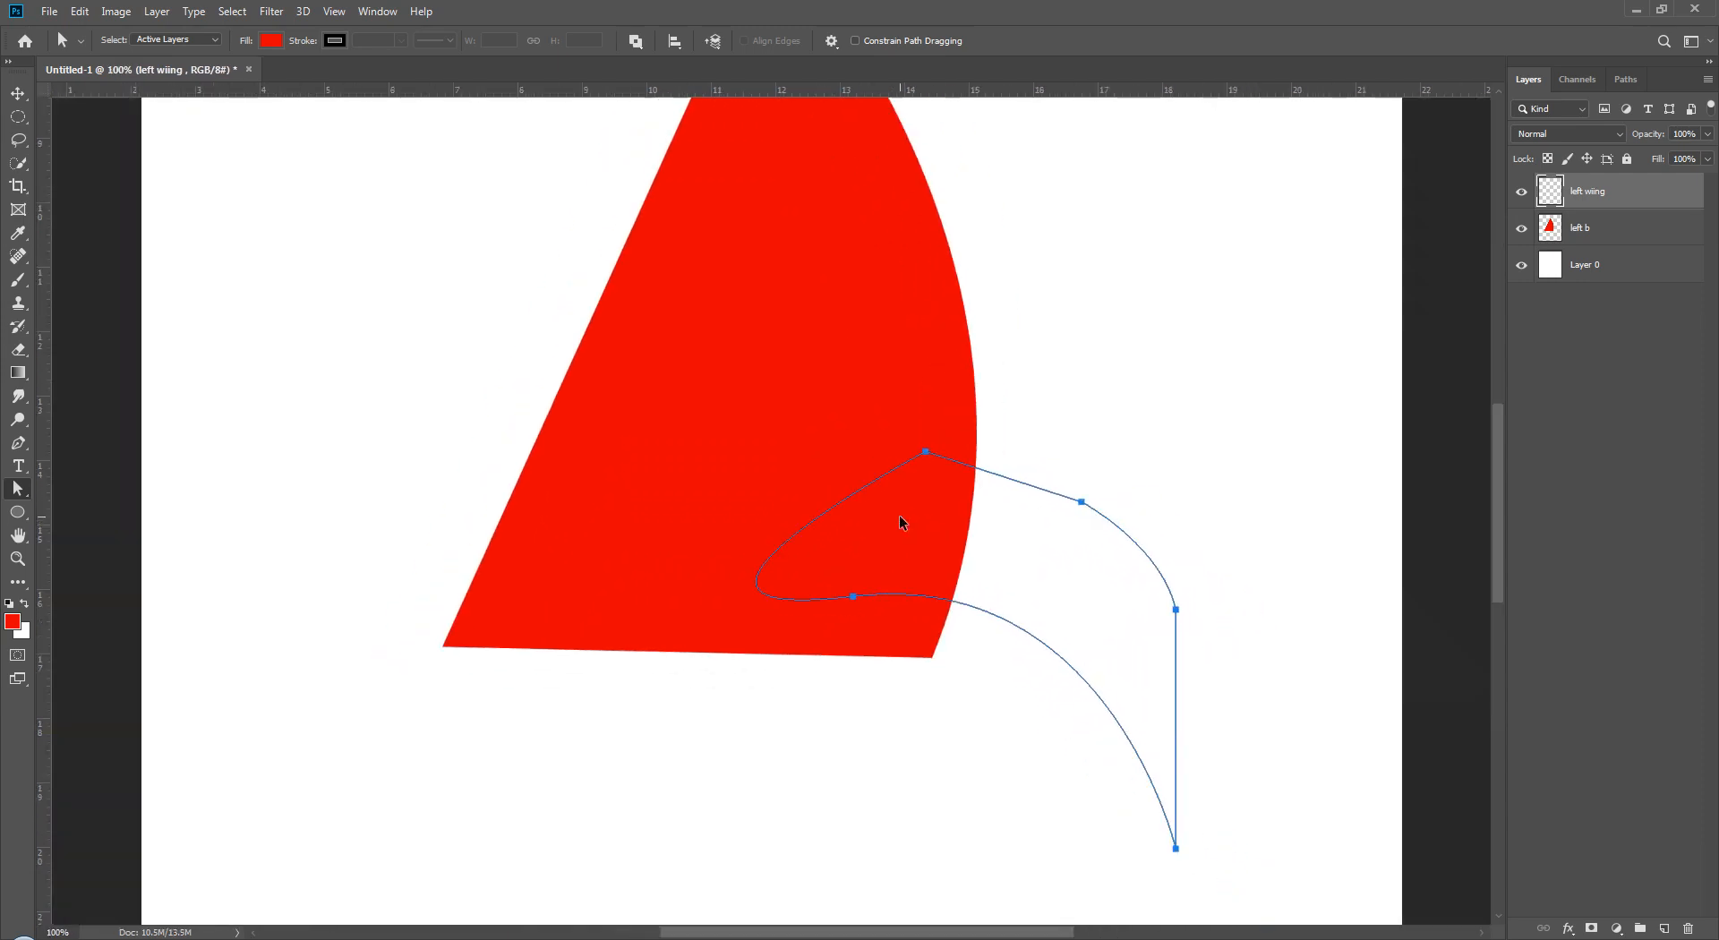
key("ctrl+Return")
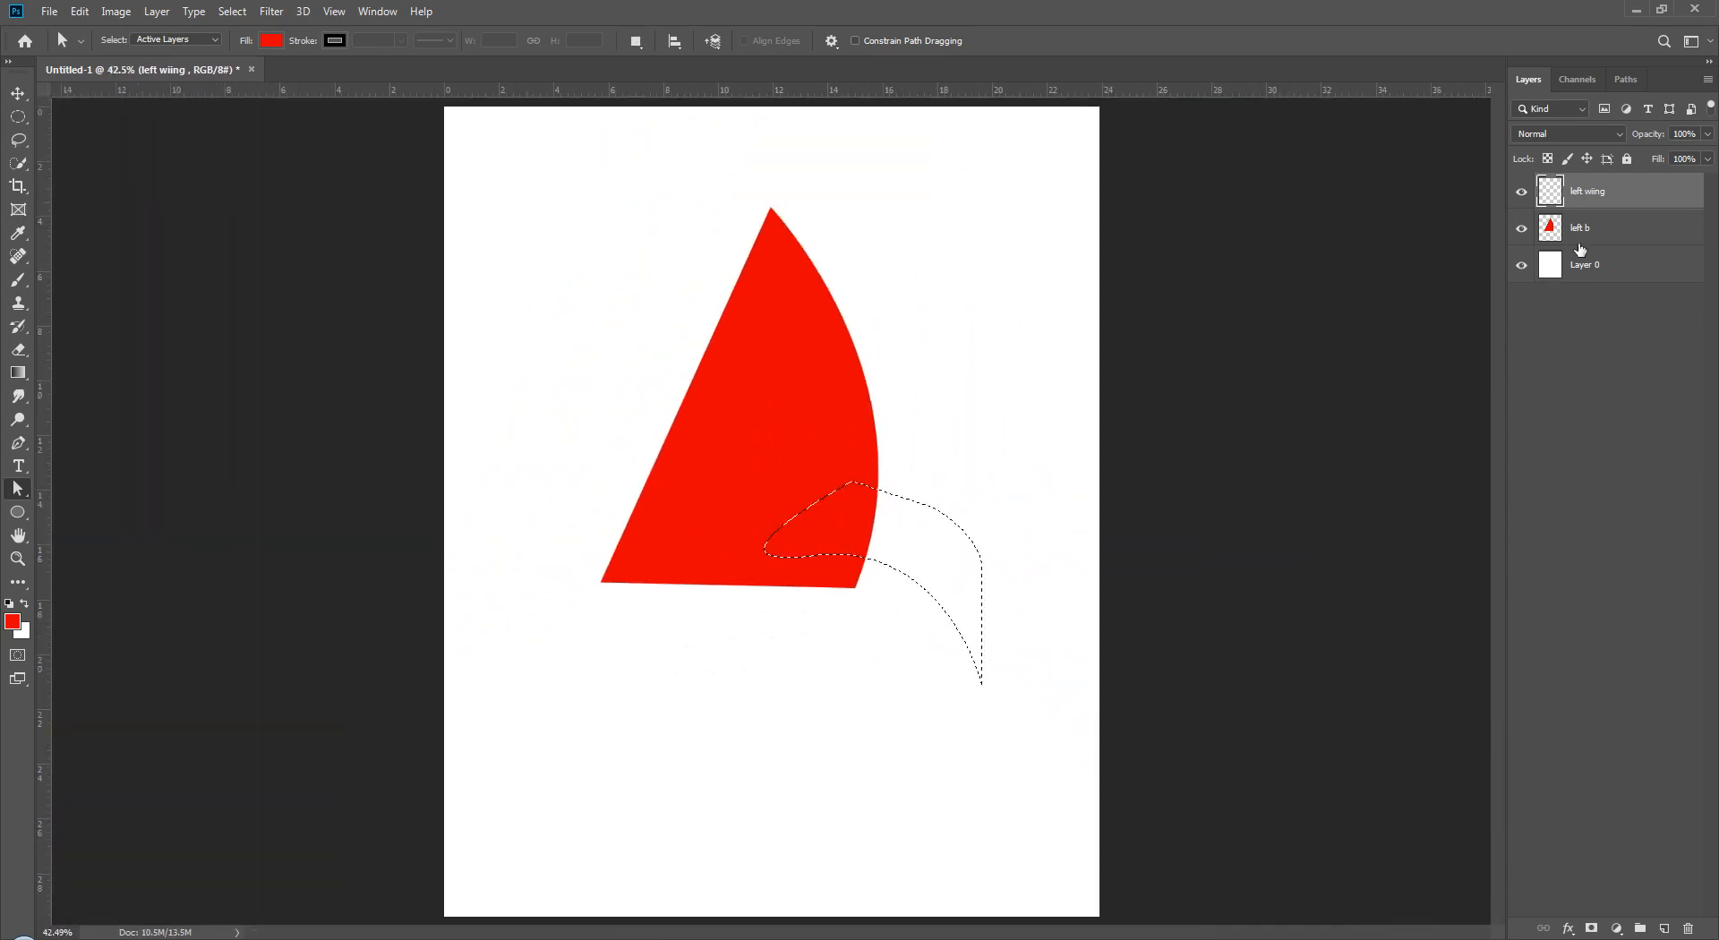
key("alt+BackSpace")
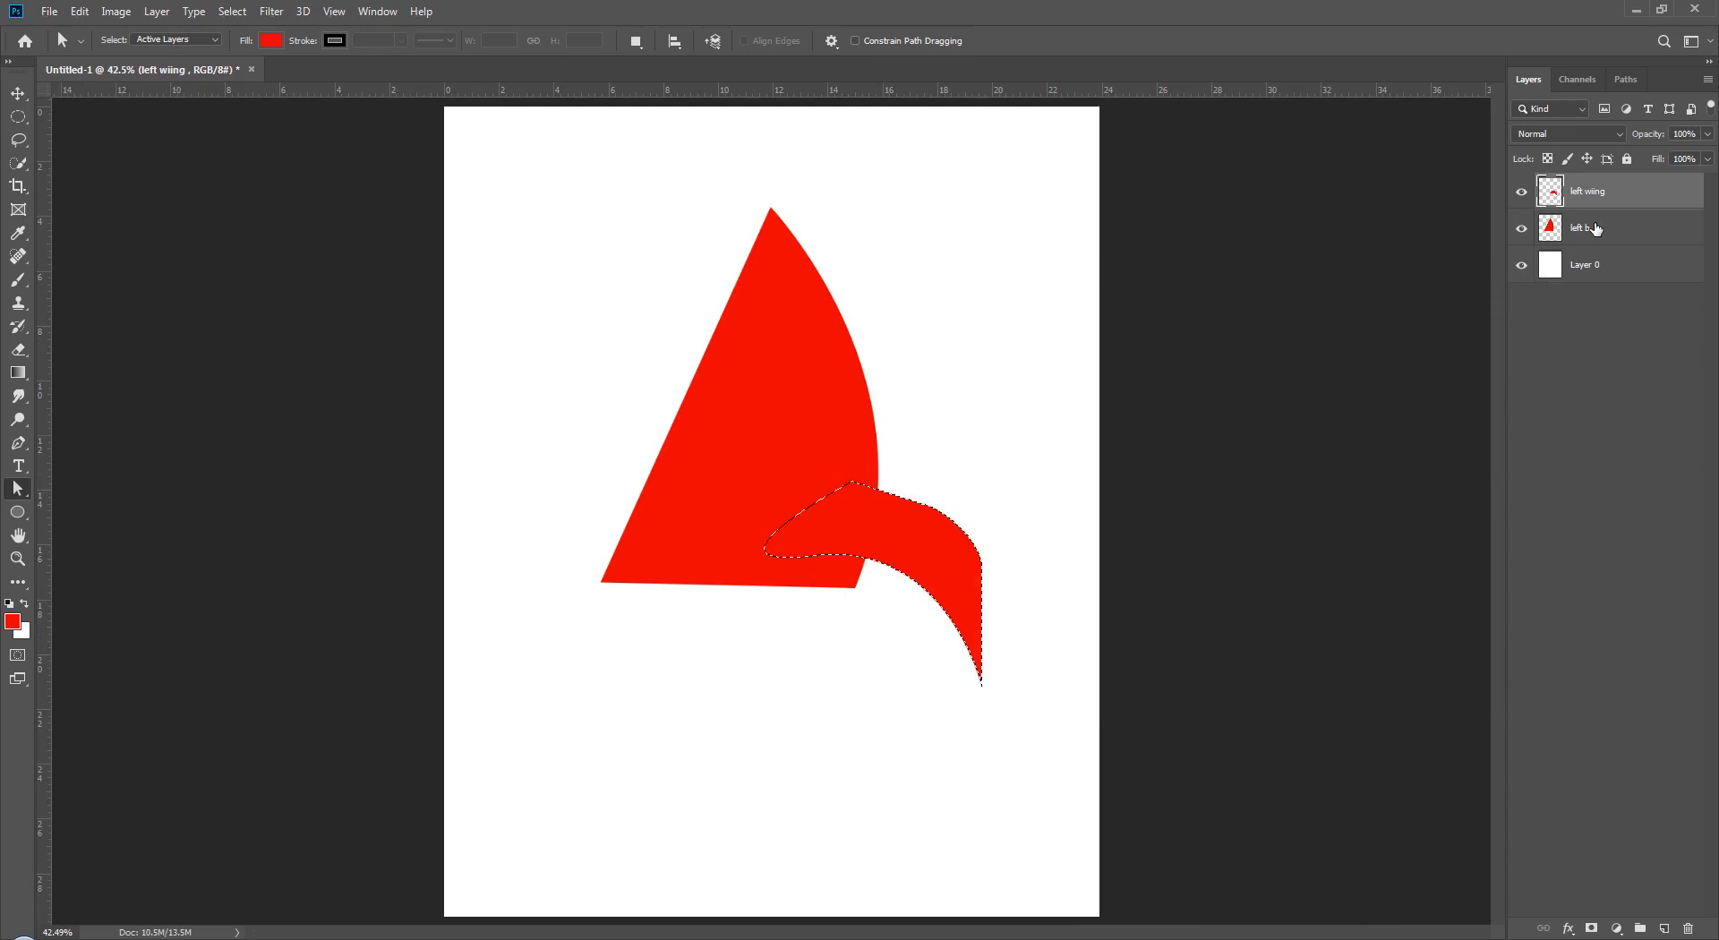
left_click(1596, 229)
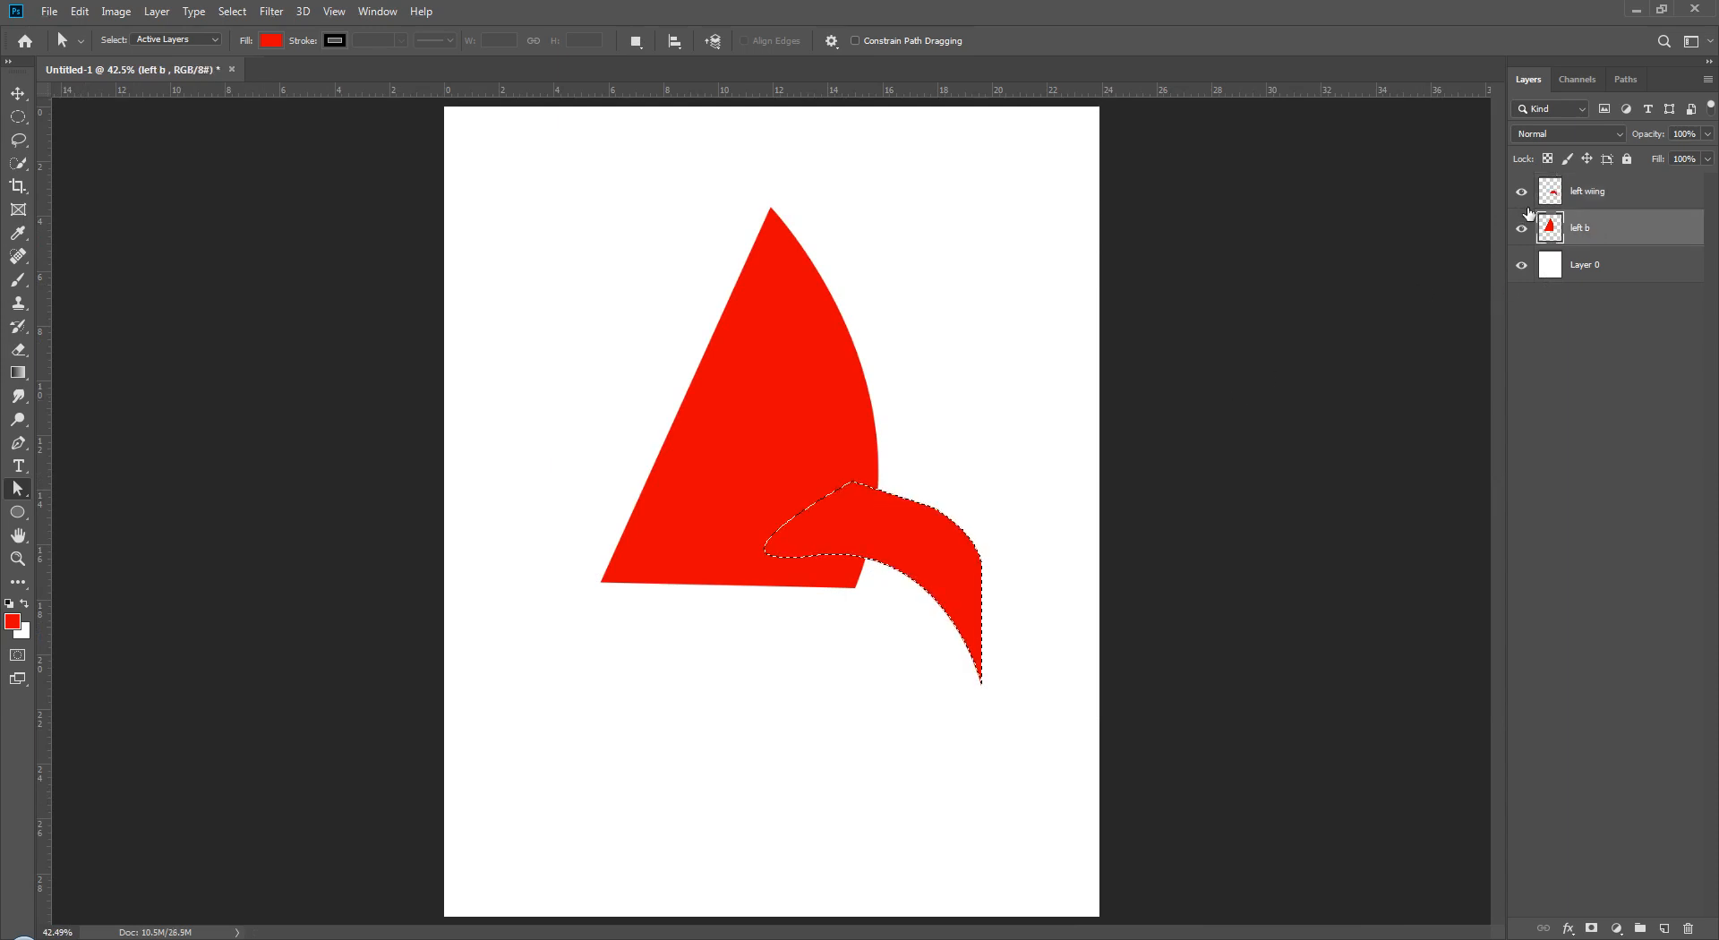
key("ctrl+shift+i")
left_click(1614, 194)
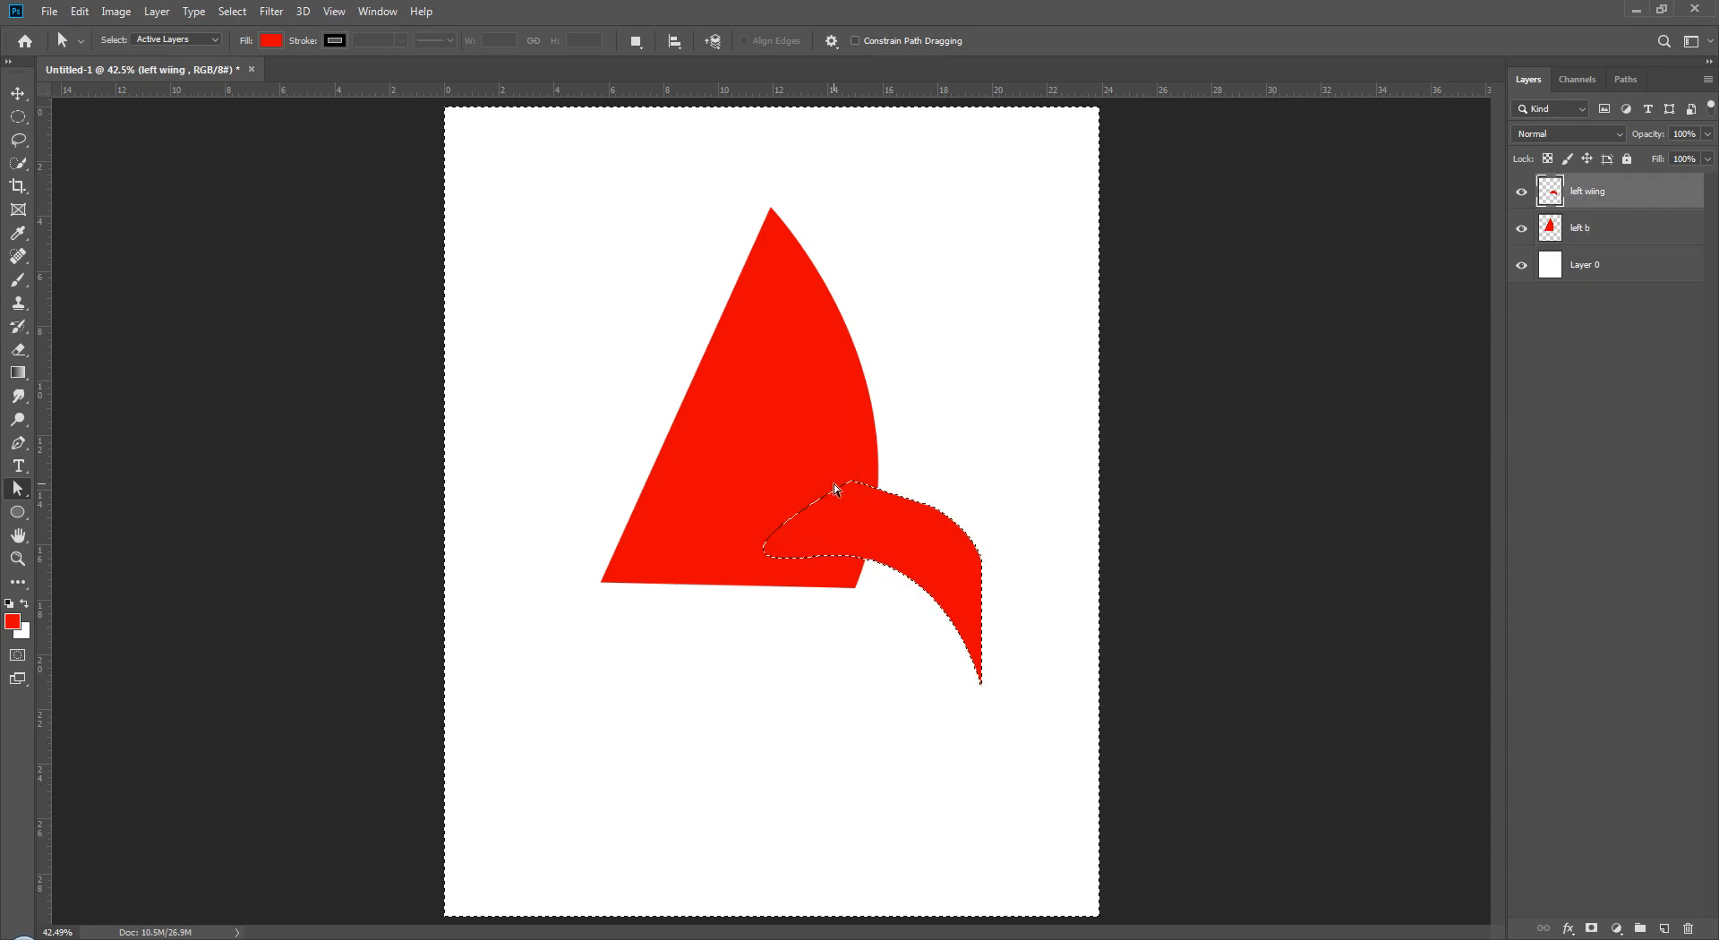
key("ctrl+d")
left_click(1571, 422)
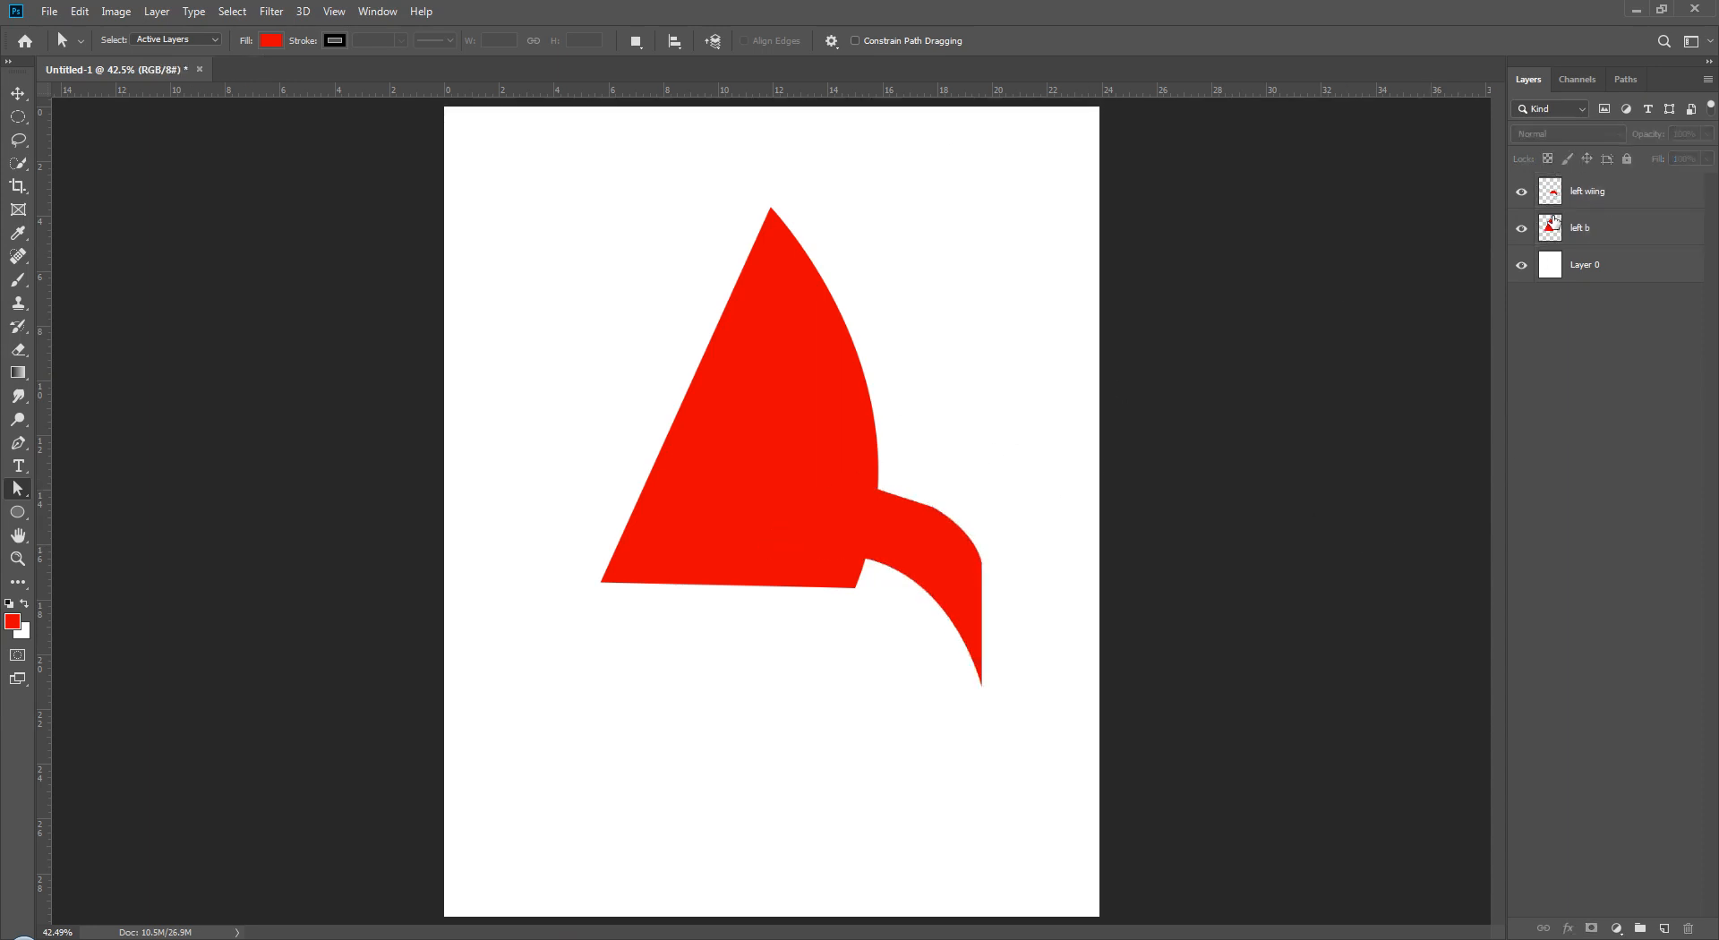
- Use the outline of left b as a selection to remove the overlapping part of the wing, then check it by toggling left b's visibility
left_click(1551, 229, "ctrl")
left_click(1612, 188)
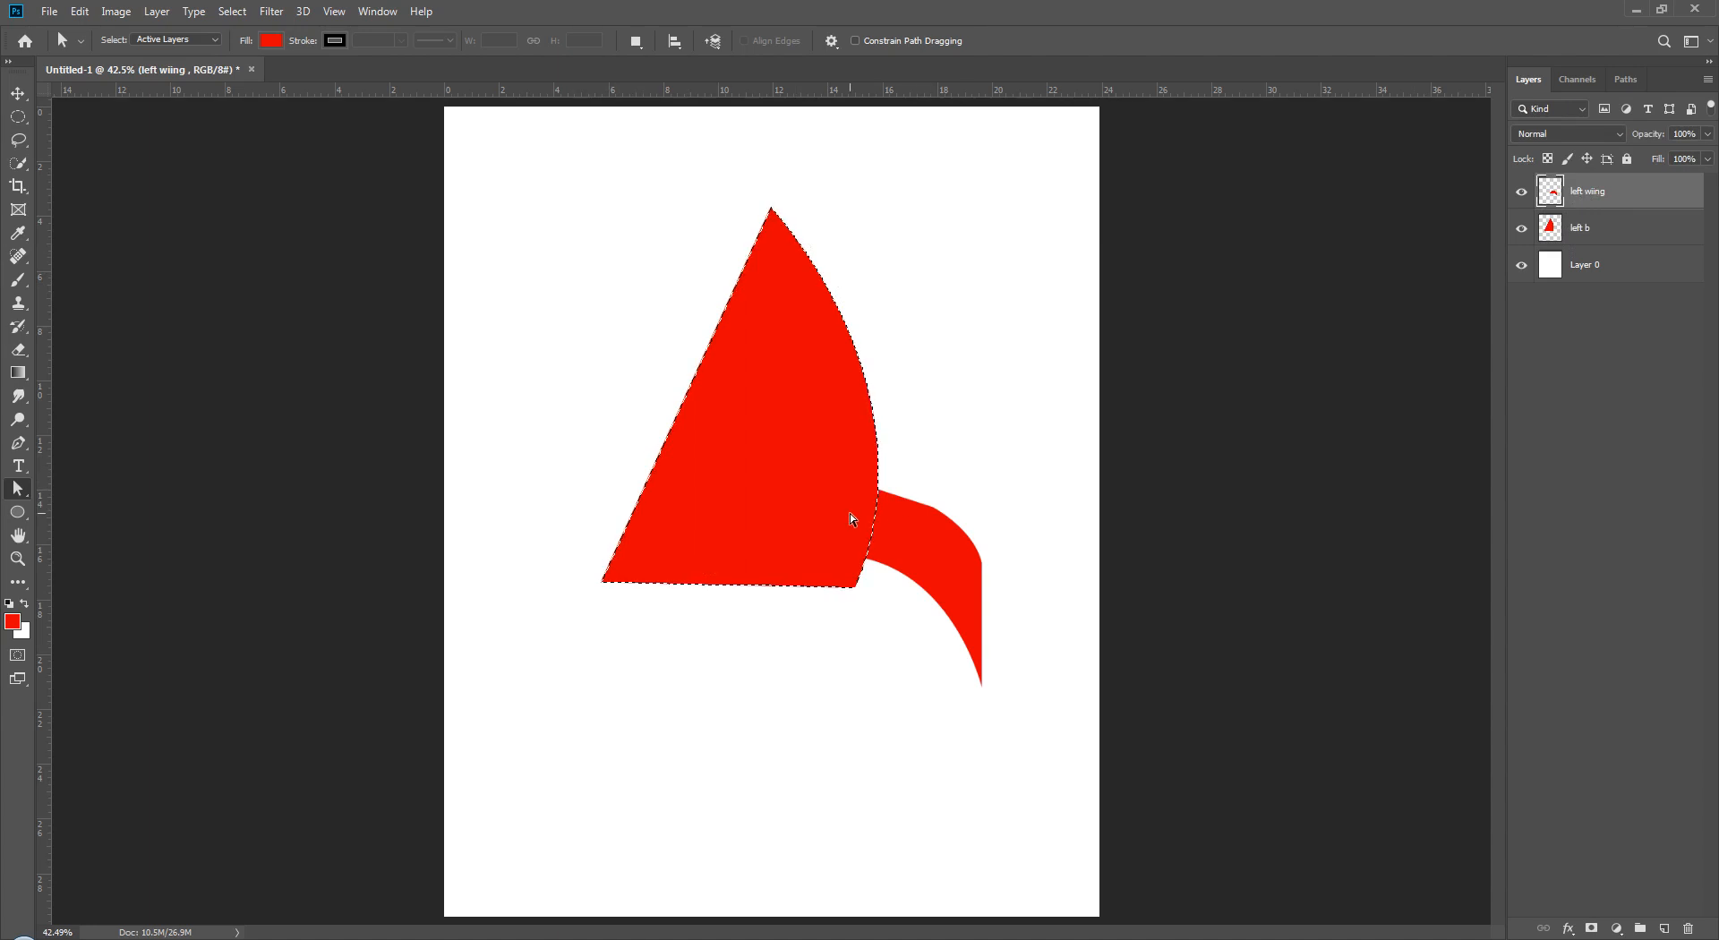
key("ctrl+d")
left_click(1523, 229)
left_click(1522, 229)
left_click(1523, 230)
left_click(1523, 229)
- Place a vertical guide through the tip of the red body
left_click_drag(41, 234, 55, 305)
key("ctrl+r")
key("ctrl+r")
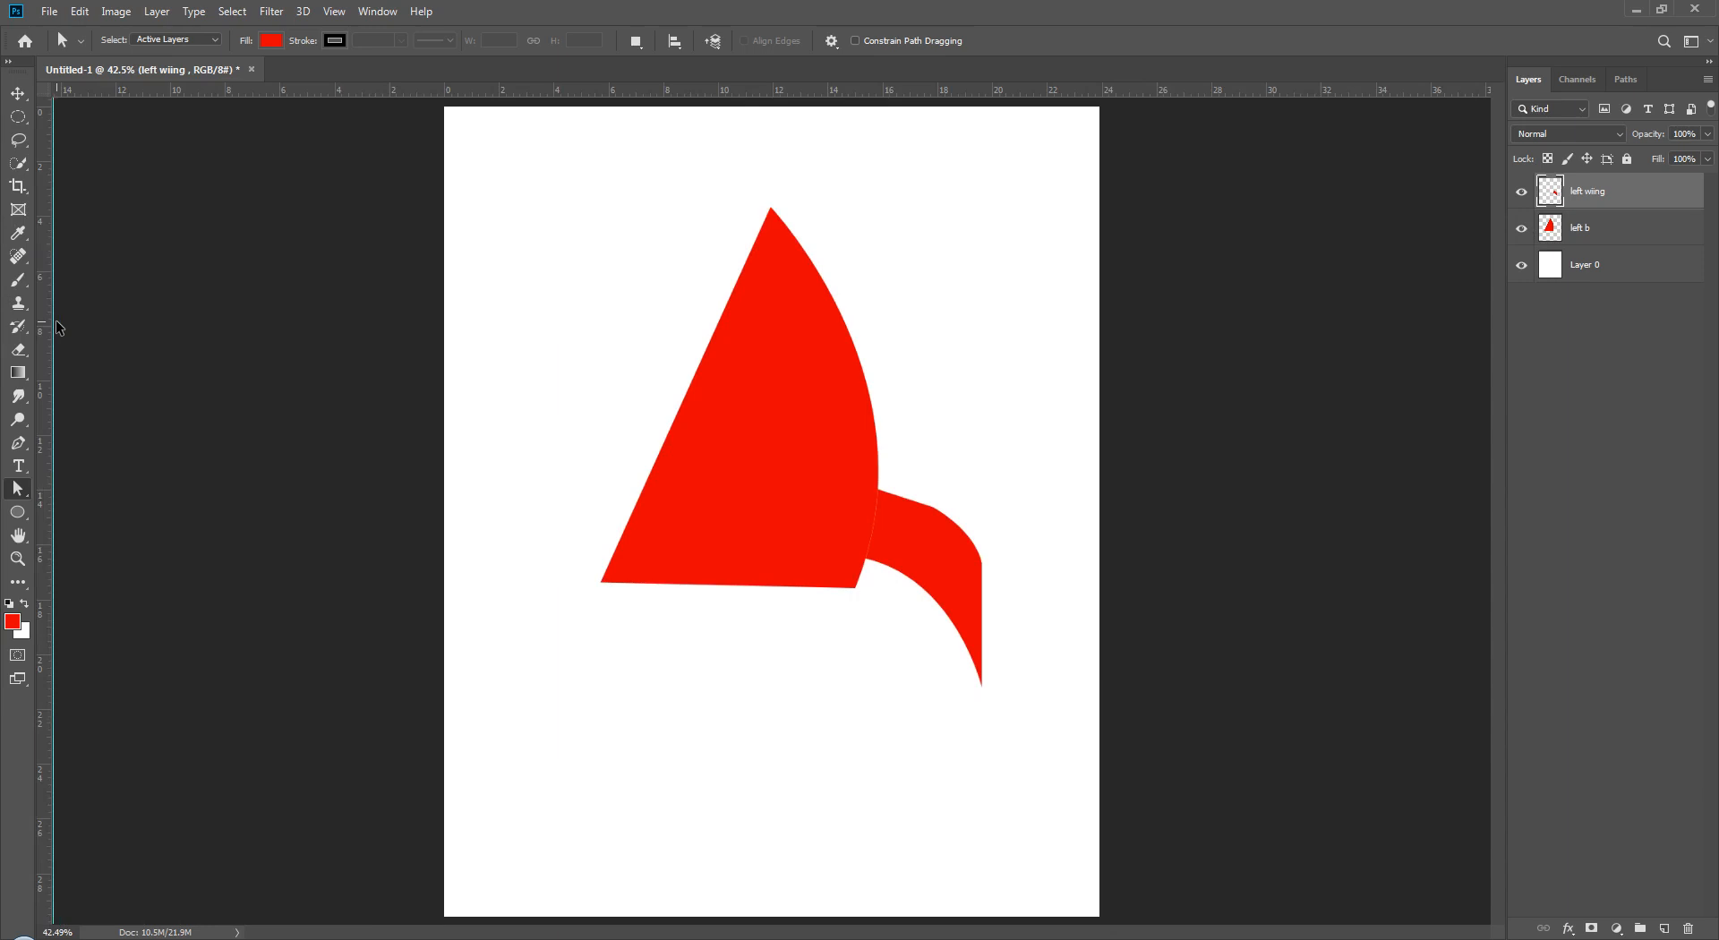
left_click_drag(54, 342, 772, 352)
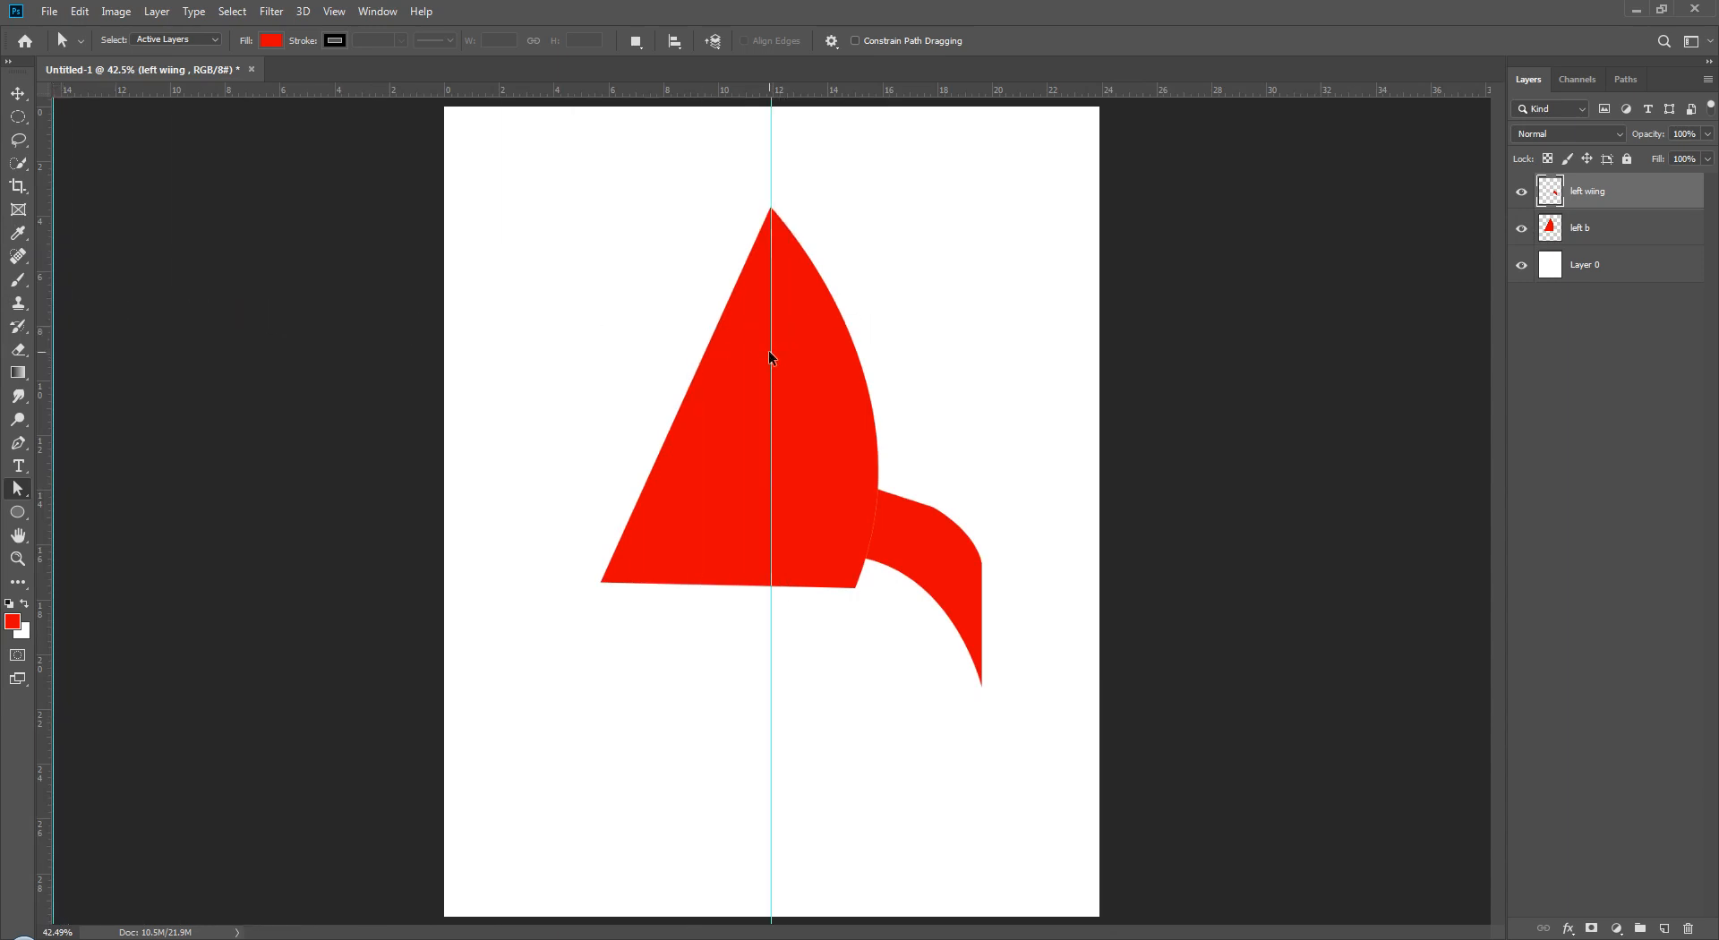
- Fine-tune the vertical guide so it lines up exactly with the pixels of the body's tip
scroll(772, 352, "up", 5)
scroll(770, 353, "up", 2)
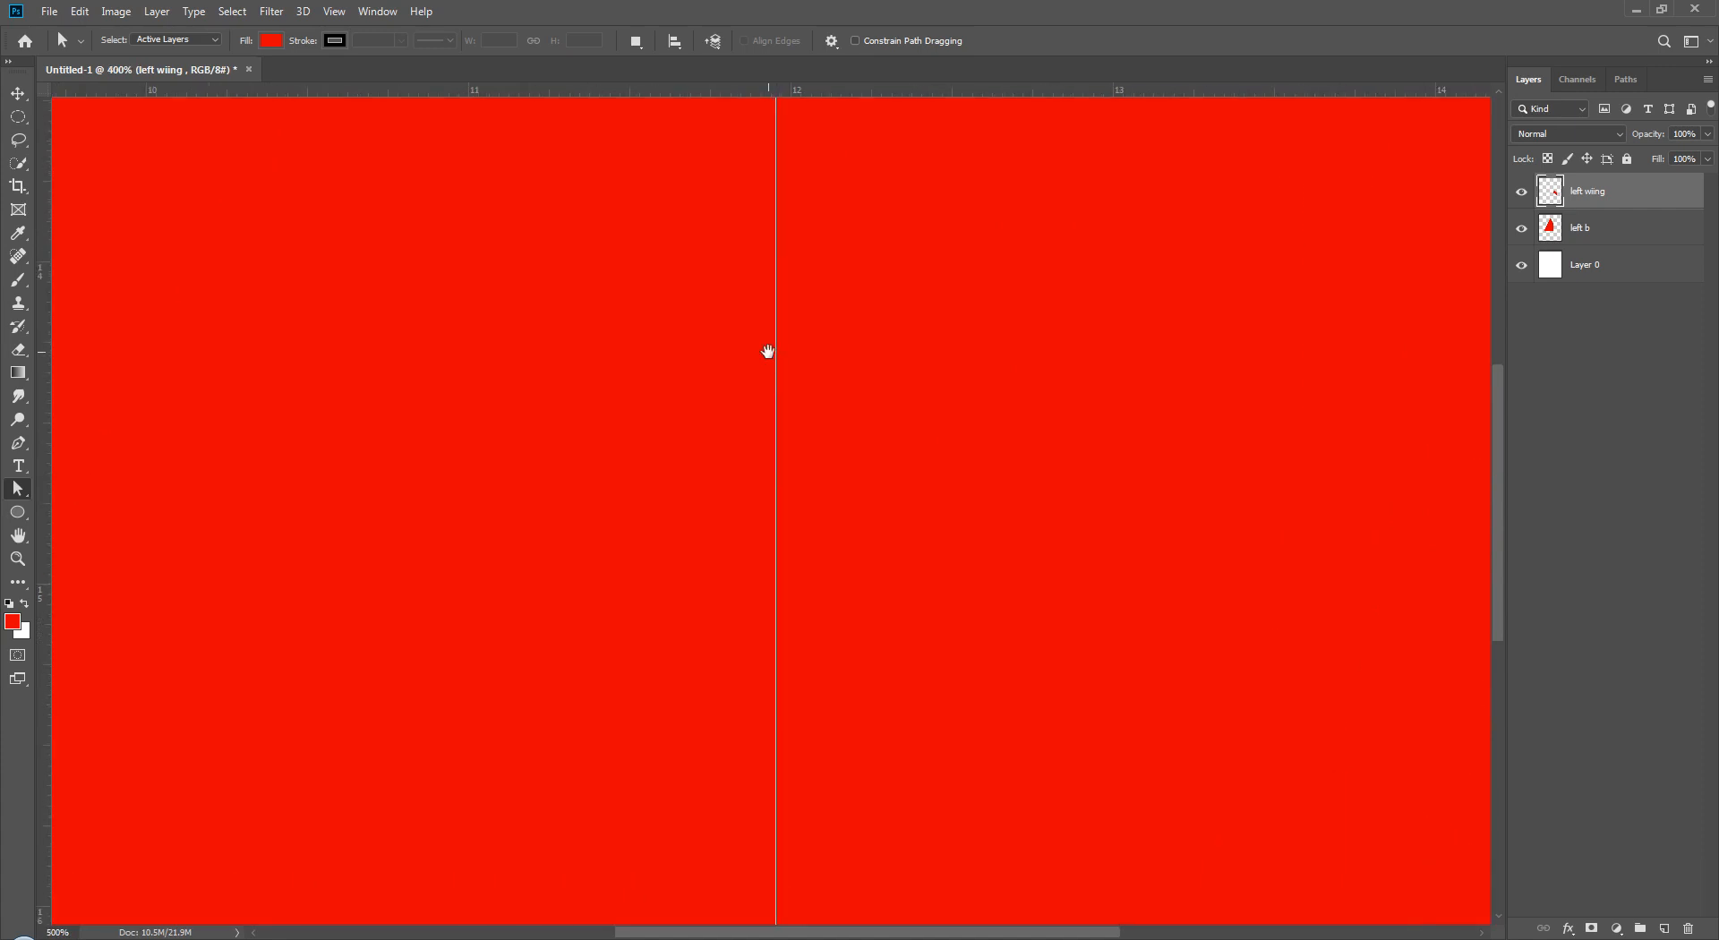
left_click_drag(768, 352, 765, 555)
left_click_drag(736, 162, 781, 797)
left_click_drag(748, 112, 789, 631)
scroll(830, 376, "up", 3)
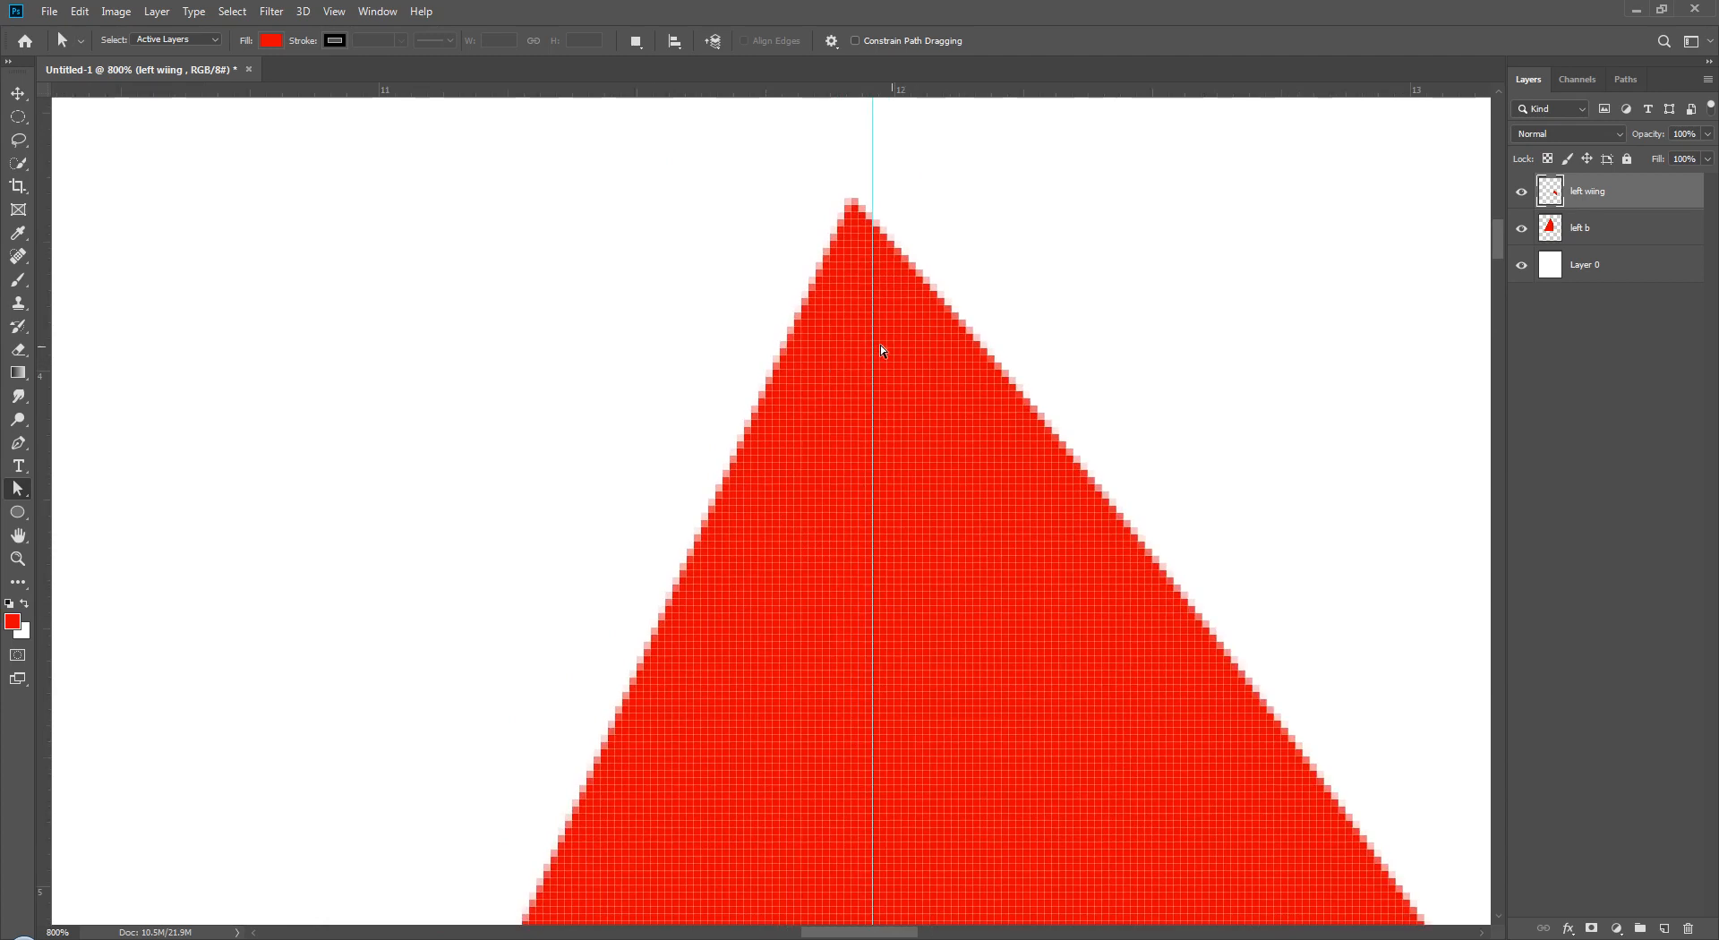
key("v")
left_click_drag(870, 345, 750, 648)
key("ctrl")
key("ctrl+plus")
key("ctrl+plus")
left_click_drag(848, 380, 863, 334)
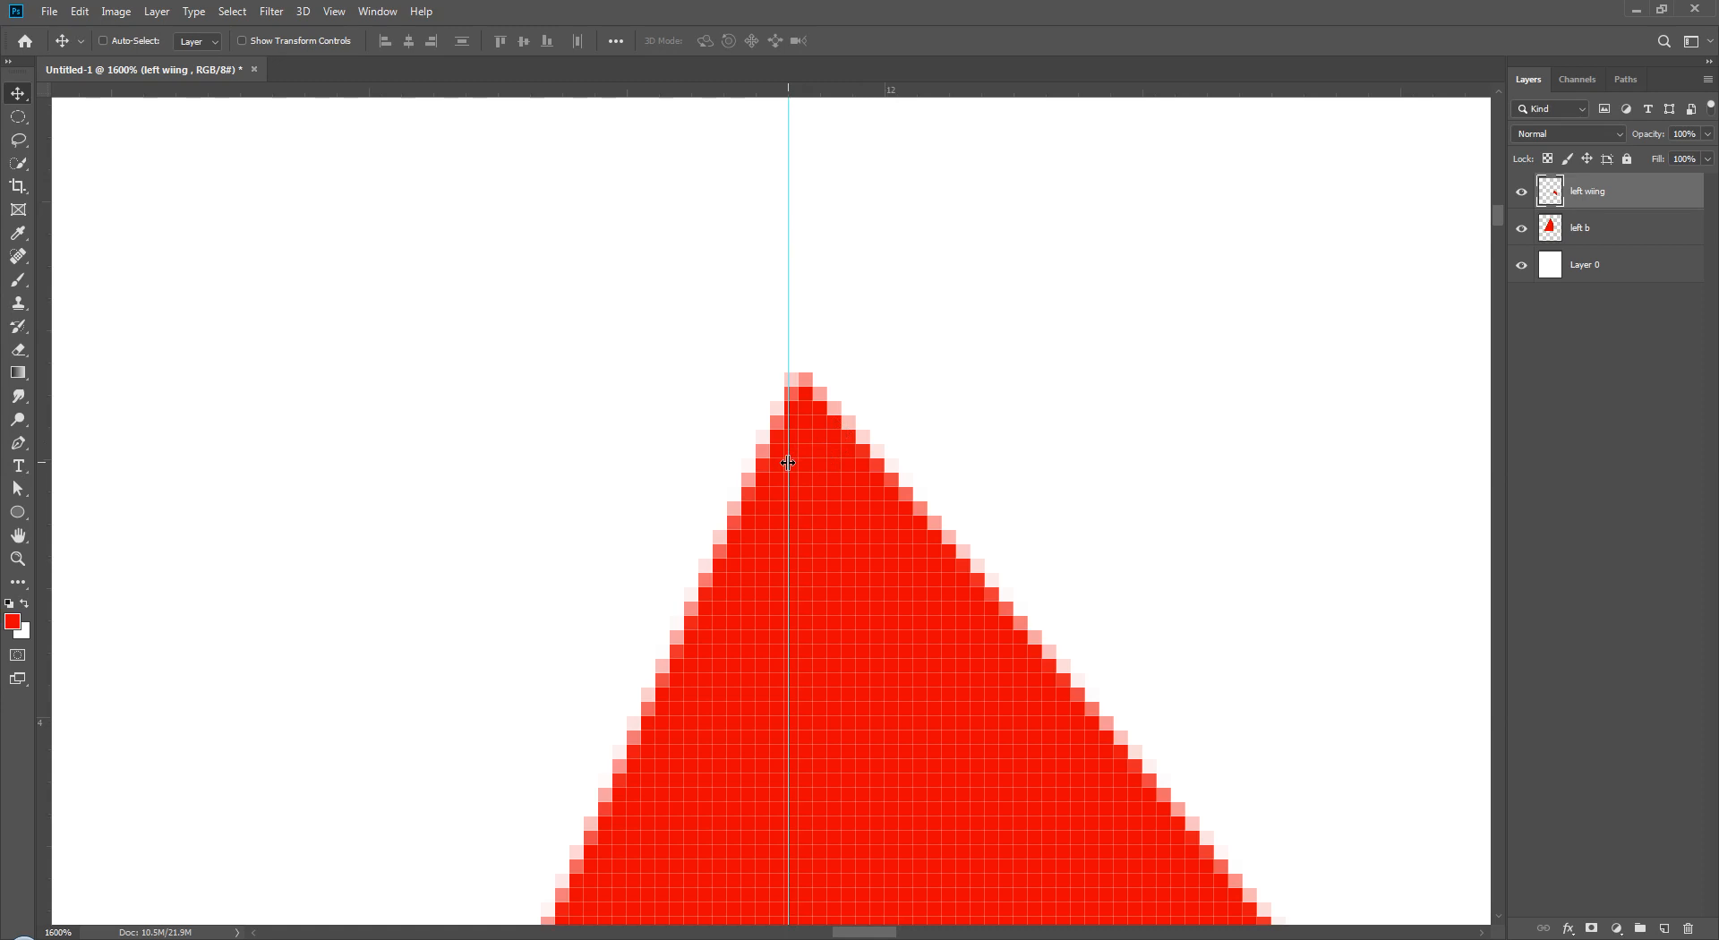
left_click_drag(787, 461, 785, 455)
key("ctrl+0")
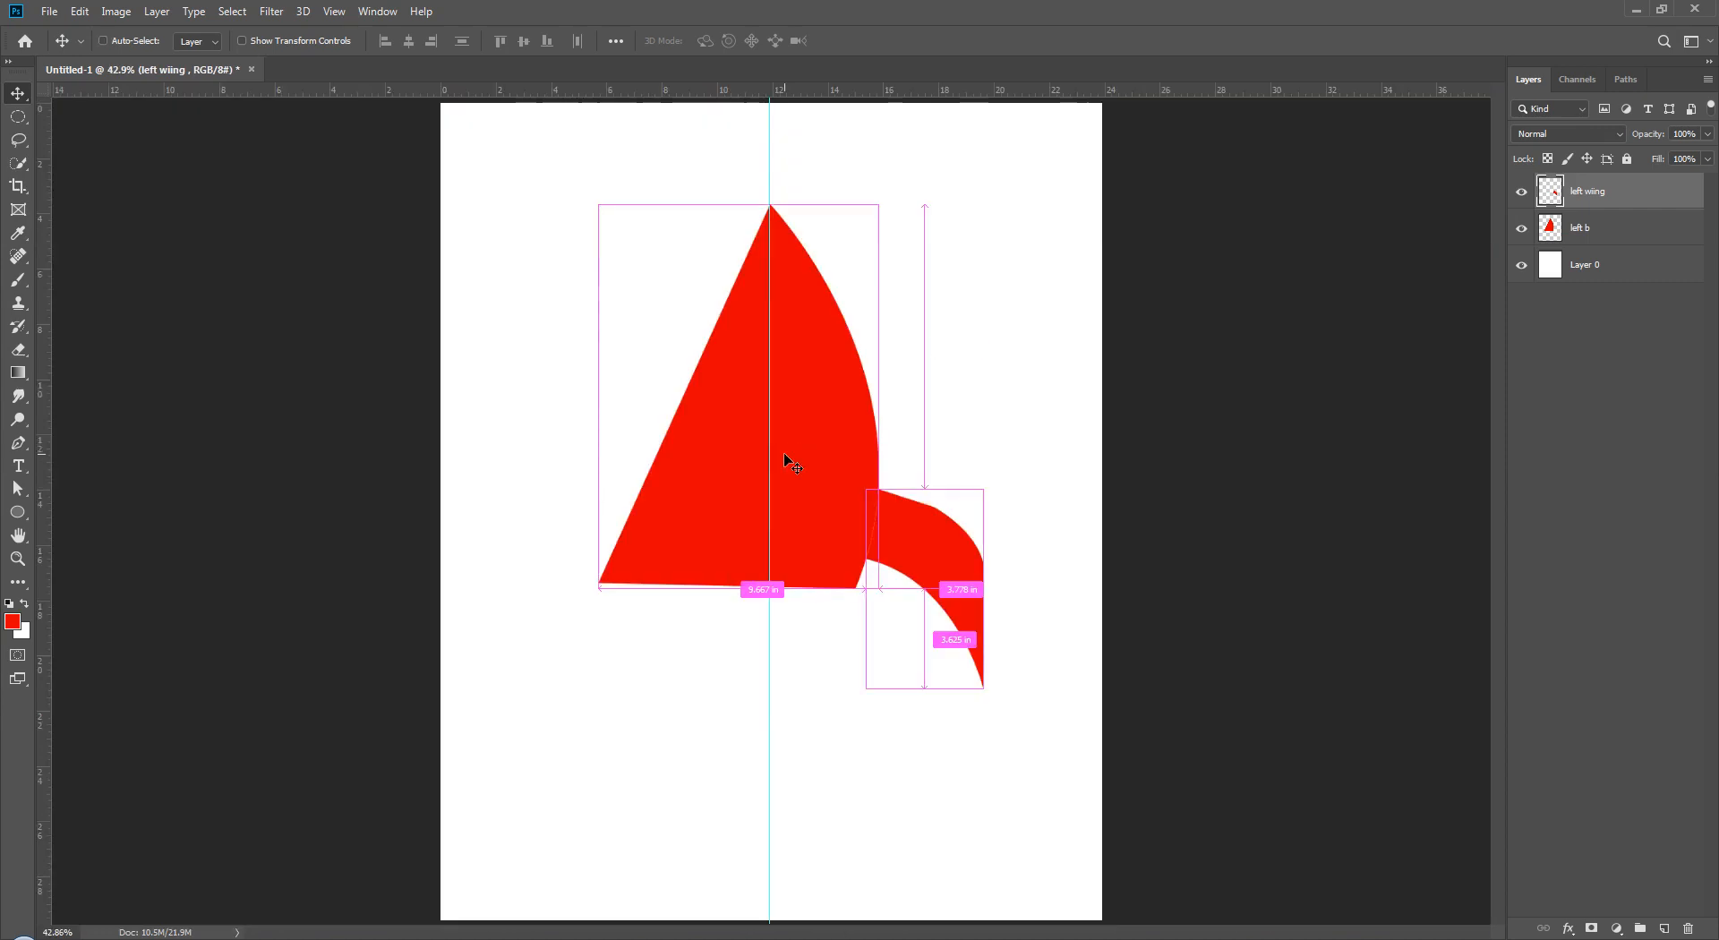
- Place a horizontal guide along the bottom of the red body and align it precisely with the body's lower right corner
left_click_drag(741, 94, 807, 598)
key("ctrl+plus")
key("ctrl+plus")
key("ctrl+plus")
key("ctrl+plus")
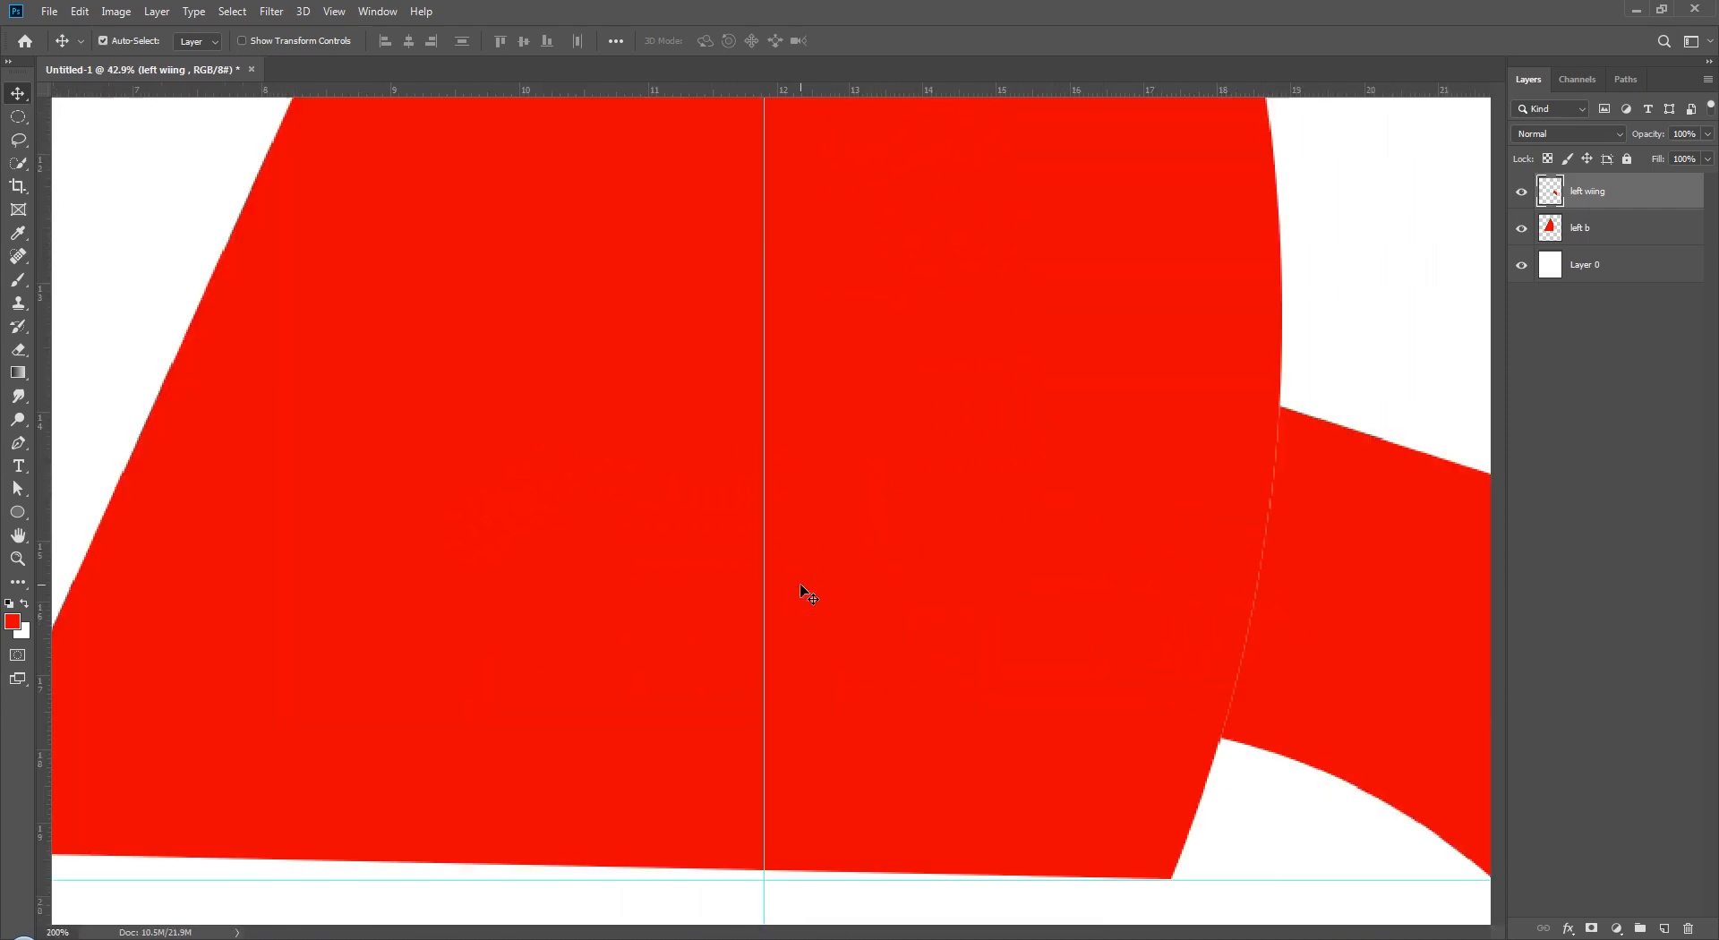
key("ctrl+plus")
left_click_drag(1360, 738, 1194, 564)
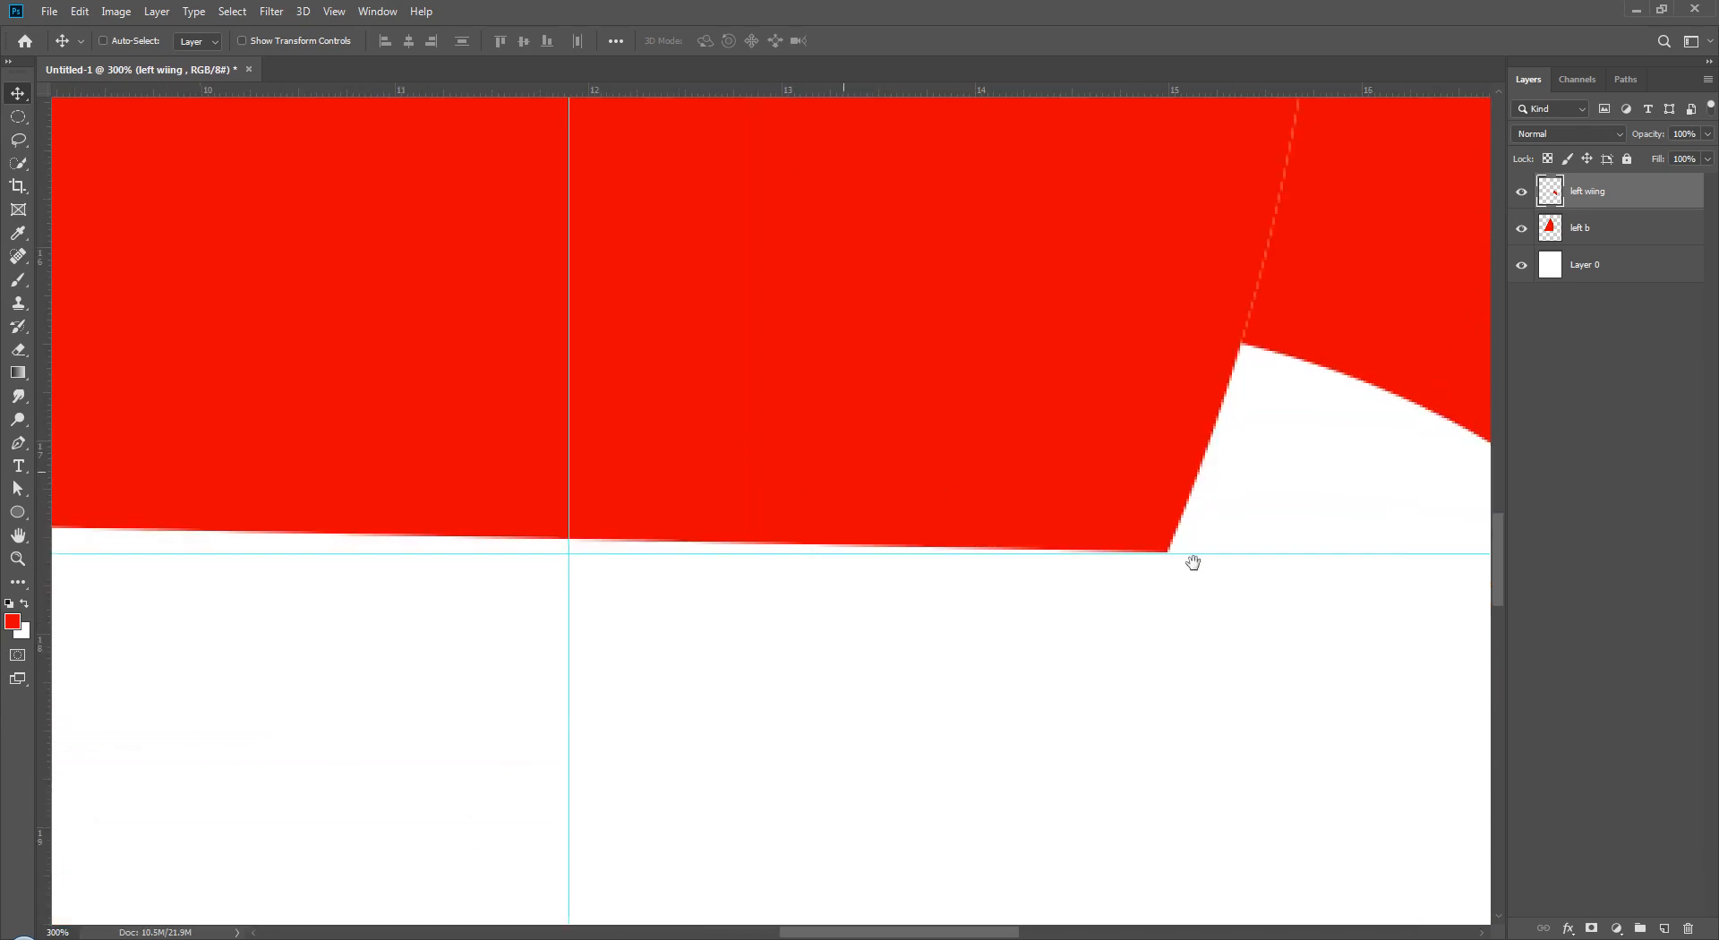
key("ctrl+plus")
key("ctrl+plus")
left_click_drag(1322, 598, 983, 568)
key("ctrl+plus")
key("ctrl+plus")
key("ctrl+plus")
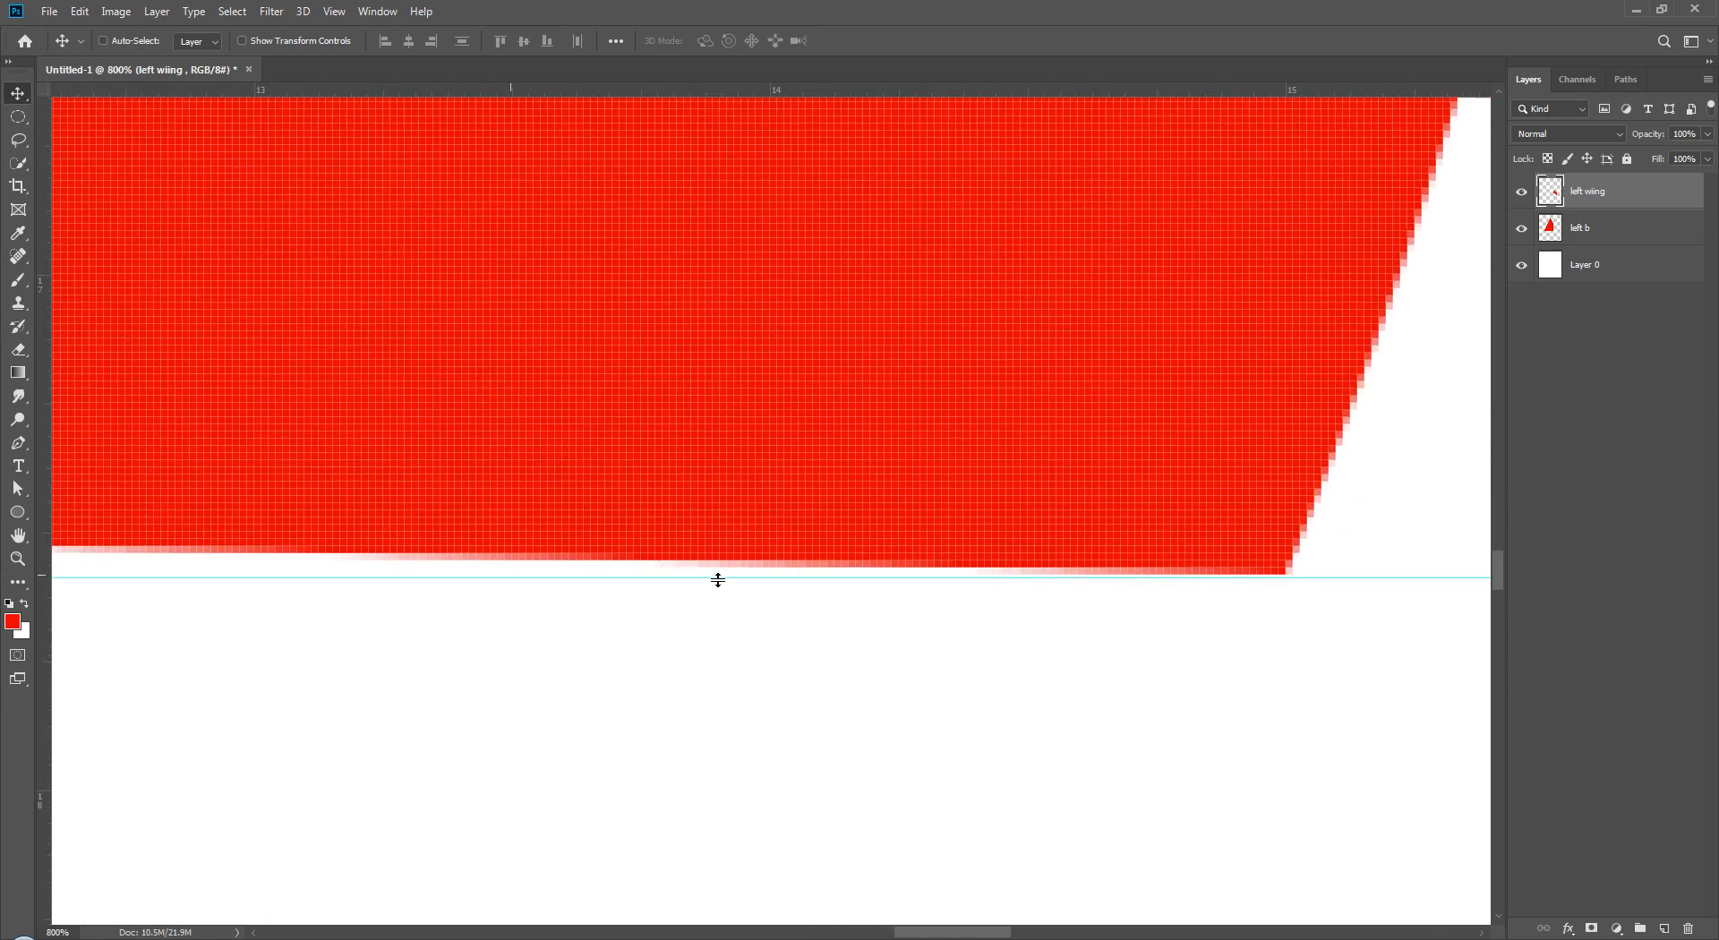
left_click_drag(1301, 577, 1300, 564)
key("ctrl+0")
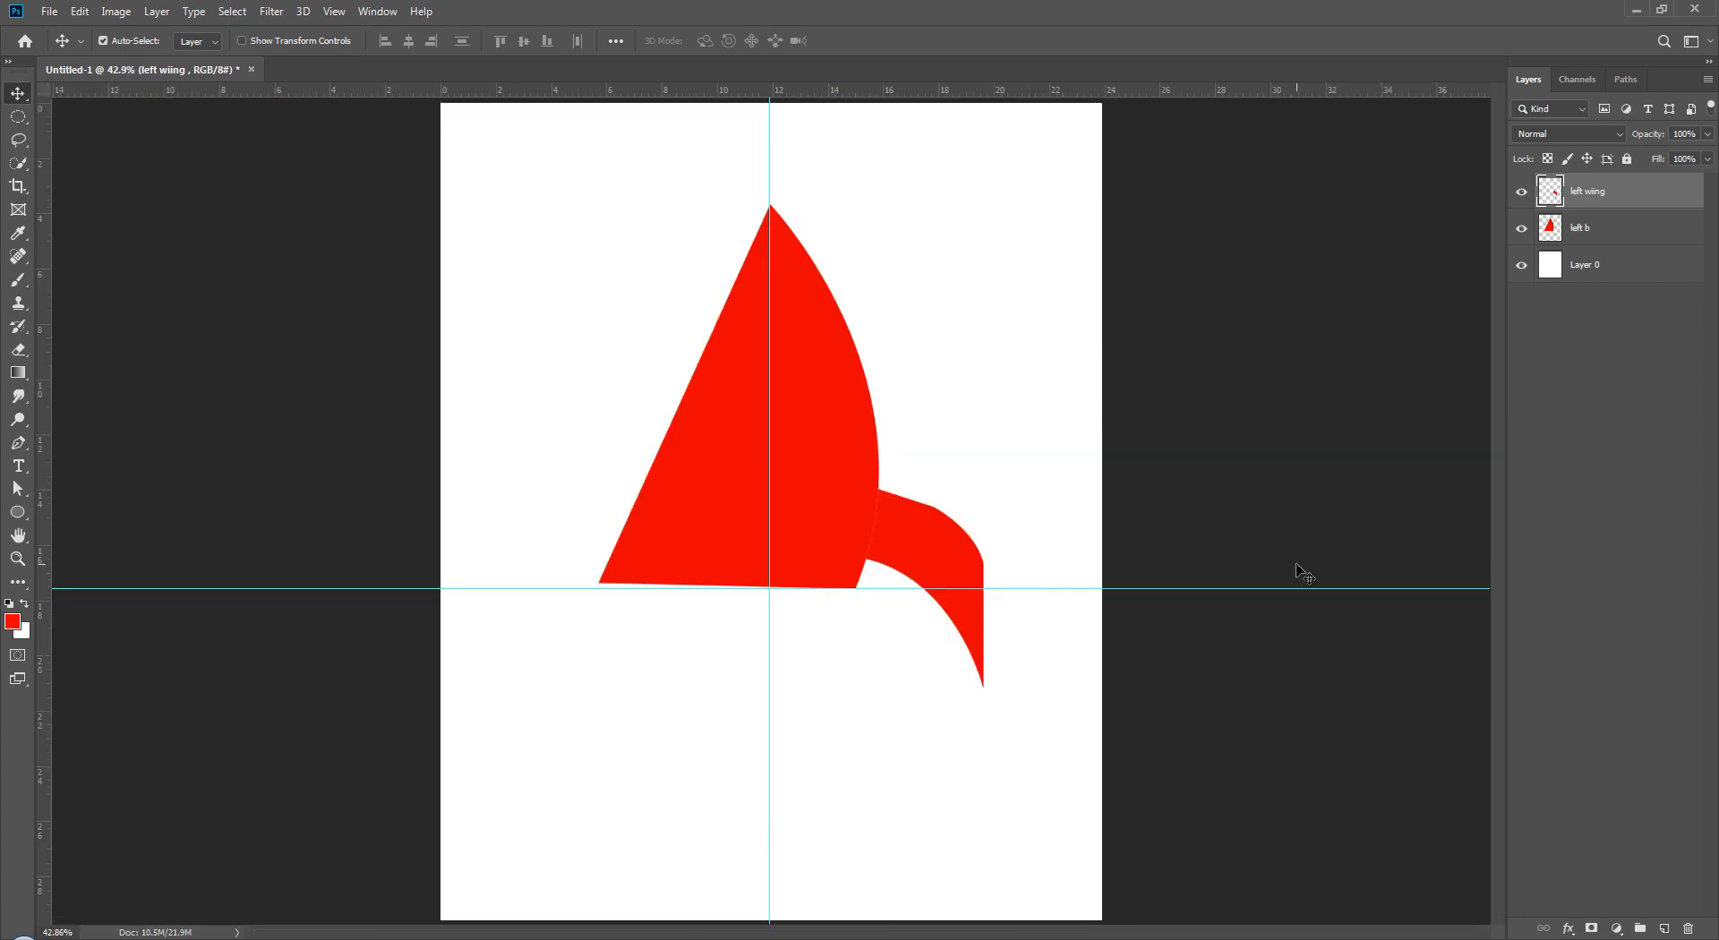
- Delete the part of left b on the far side of the vertical guide using a rectangular selection, and deselect
left_click(25, 120)
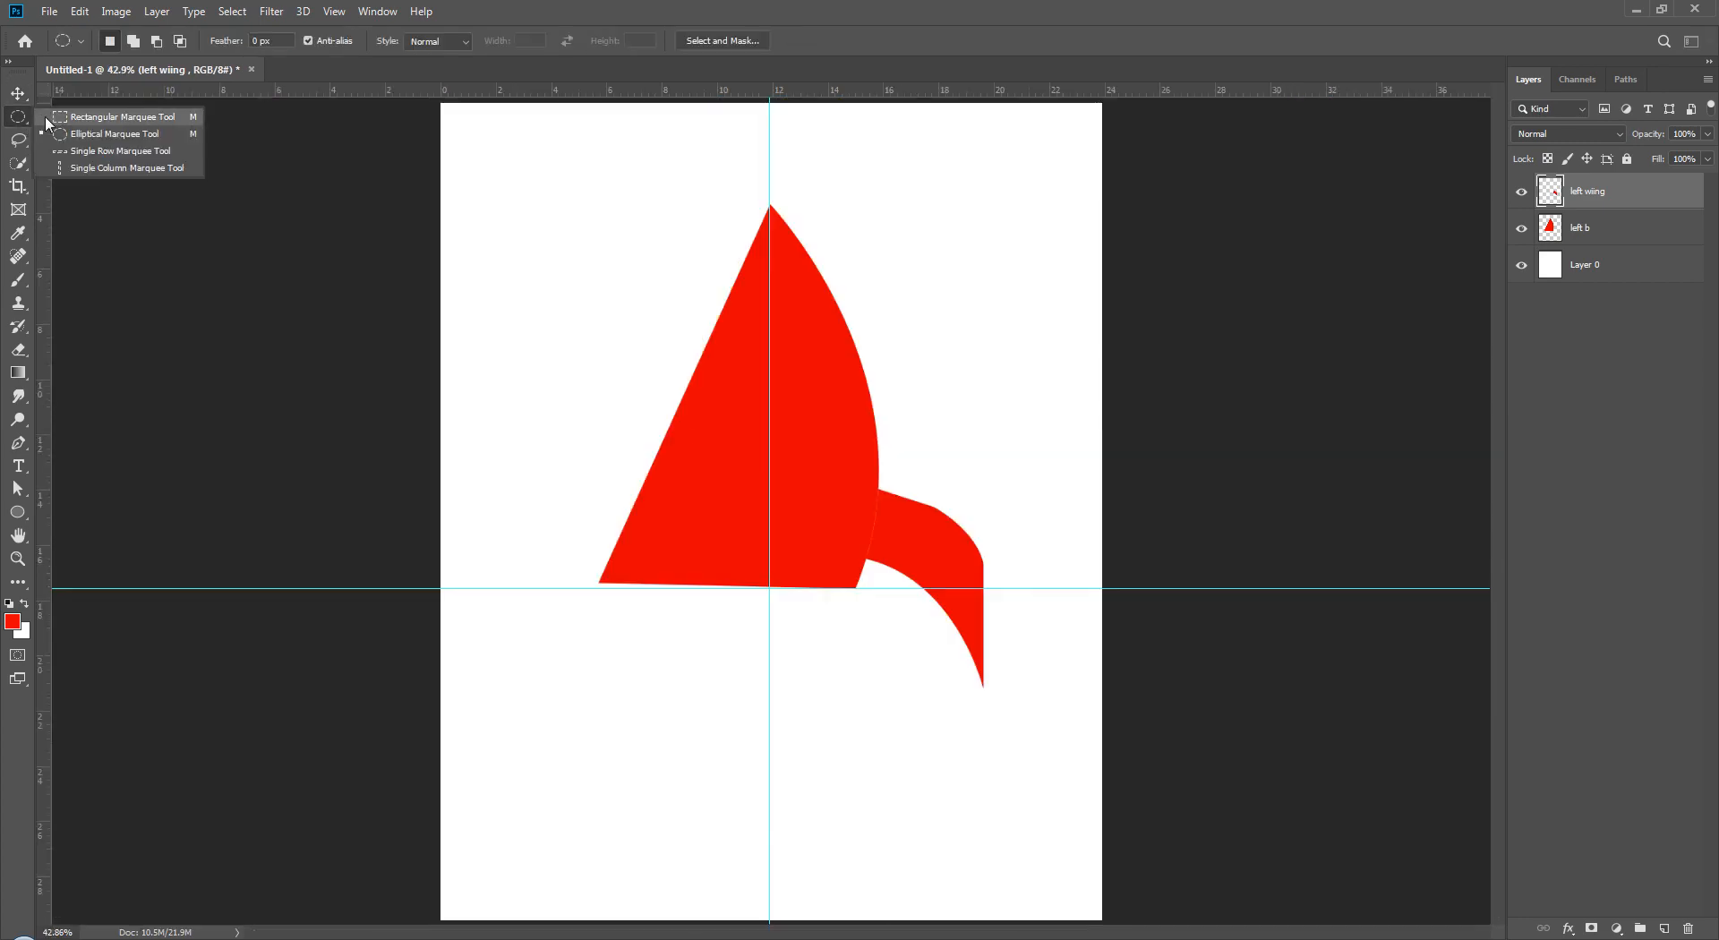
left_click(81, 117)
left_click_drag(476, 181, 770, 699)
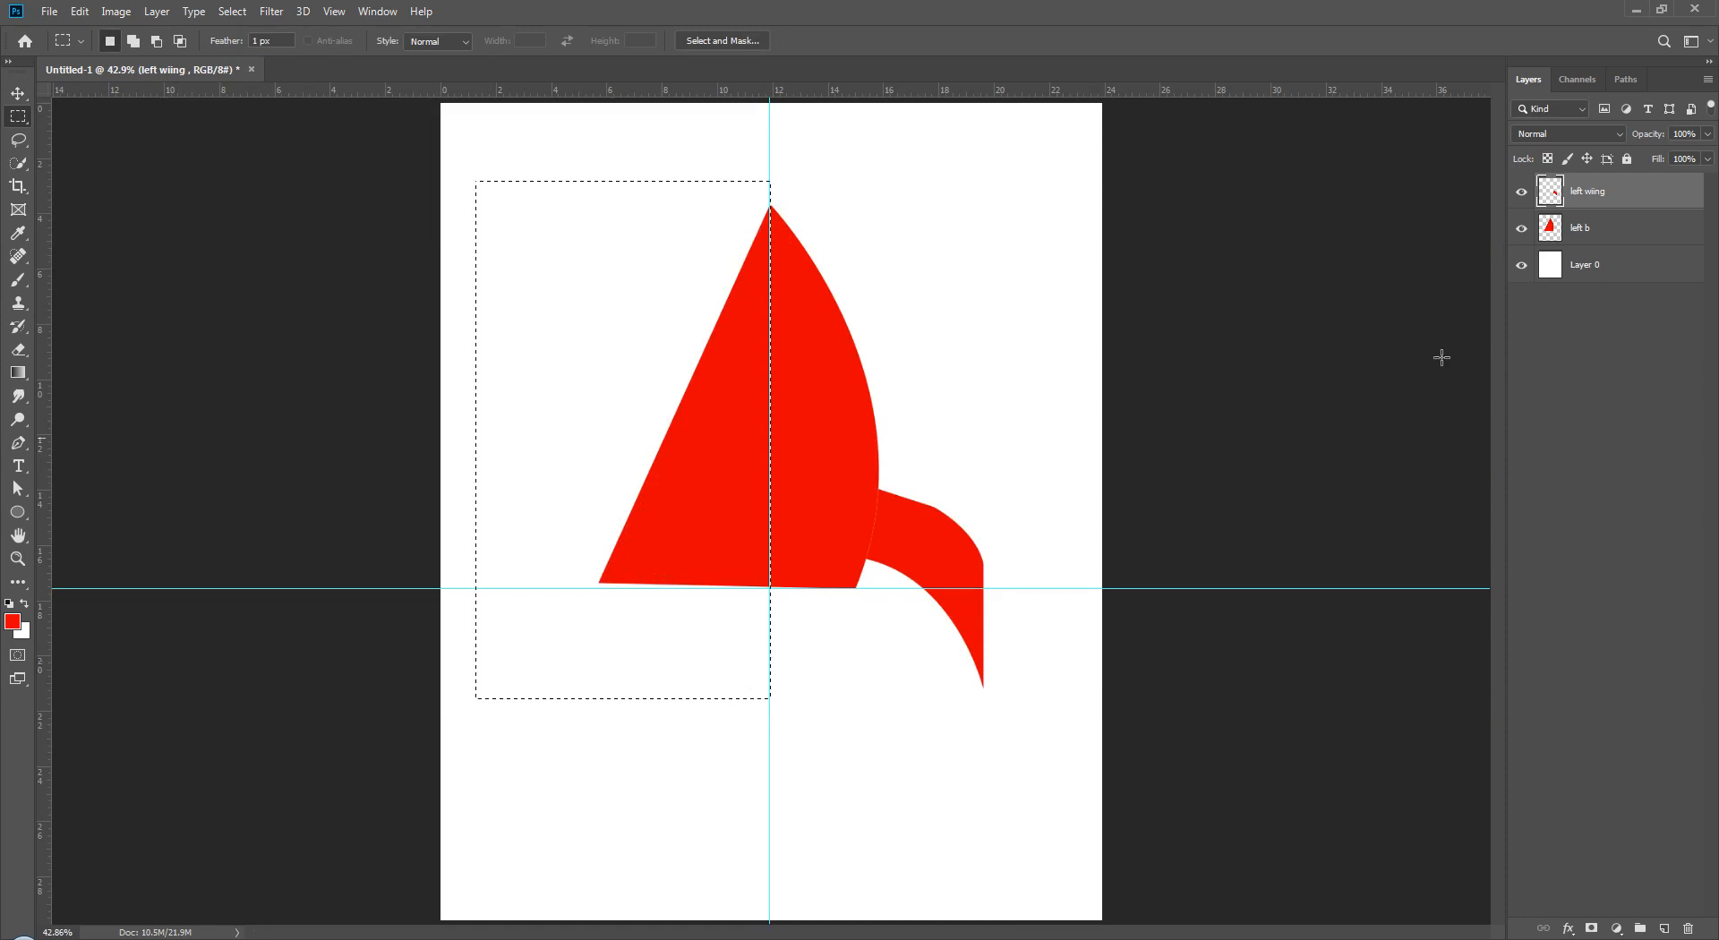
left_click(1572, 235)
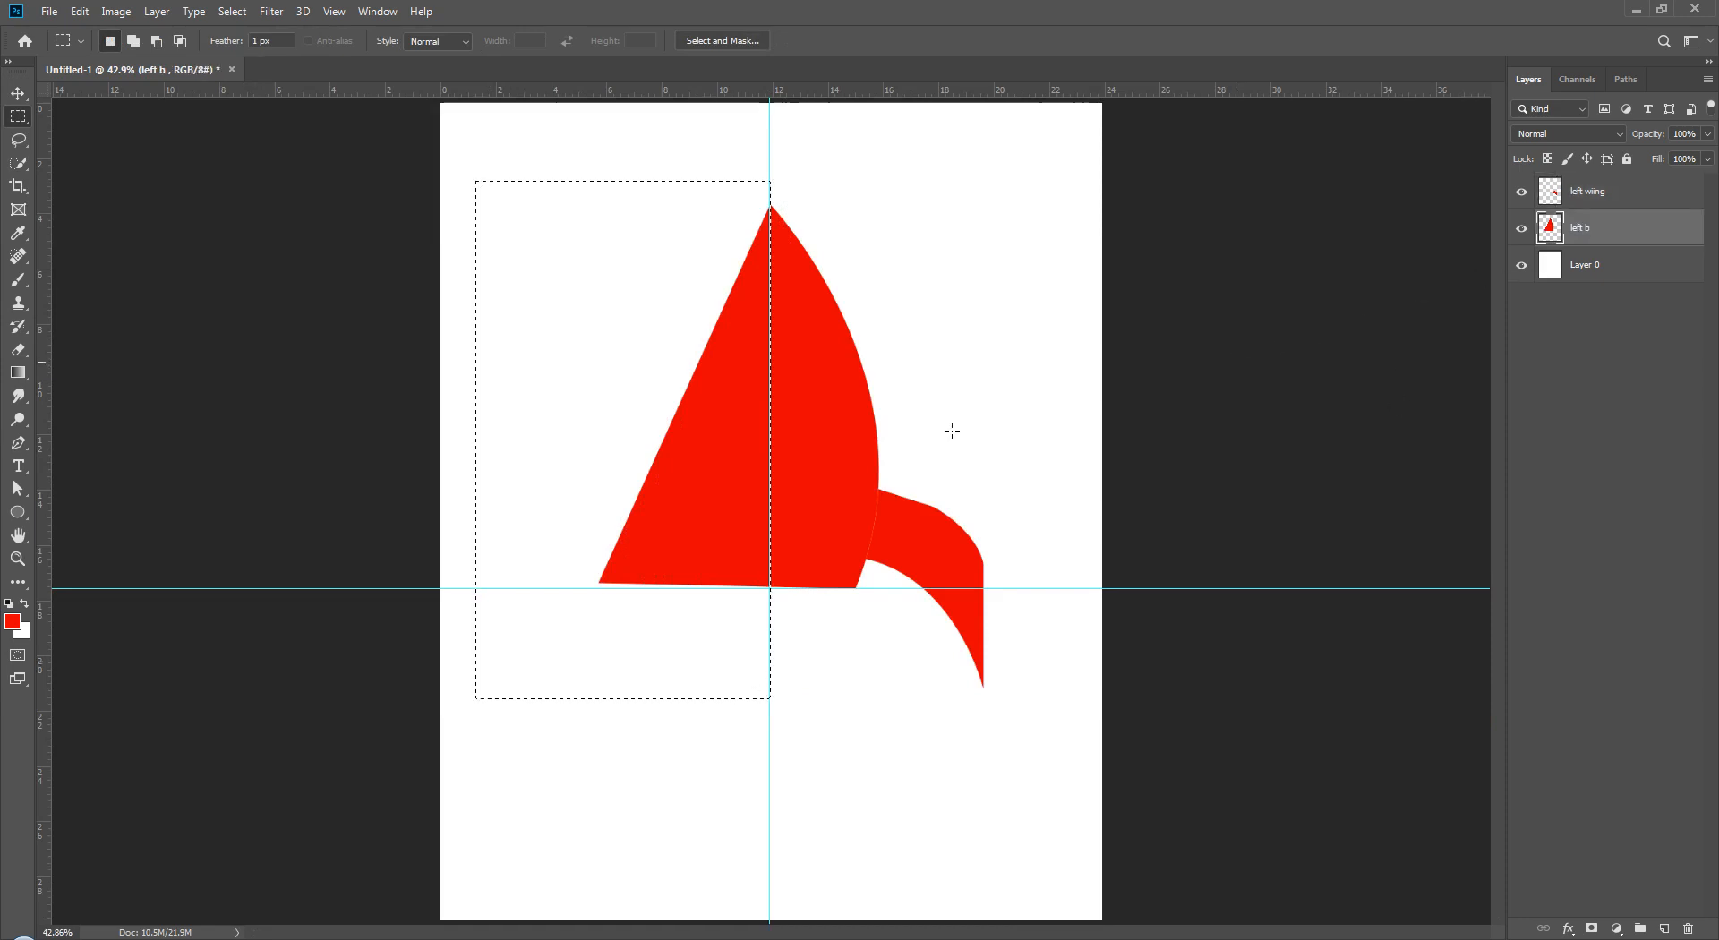
key("Delete")
key("ctrl+d")
left_click_drag(866, 742, 640, 583)
key("ctrl+d")
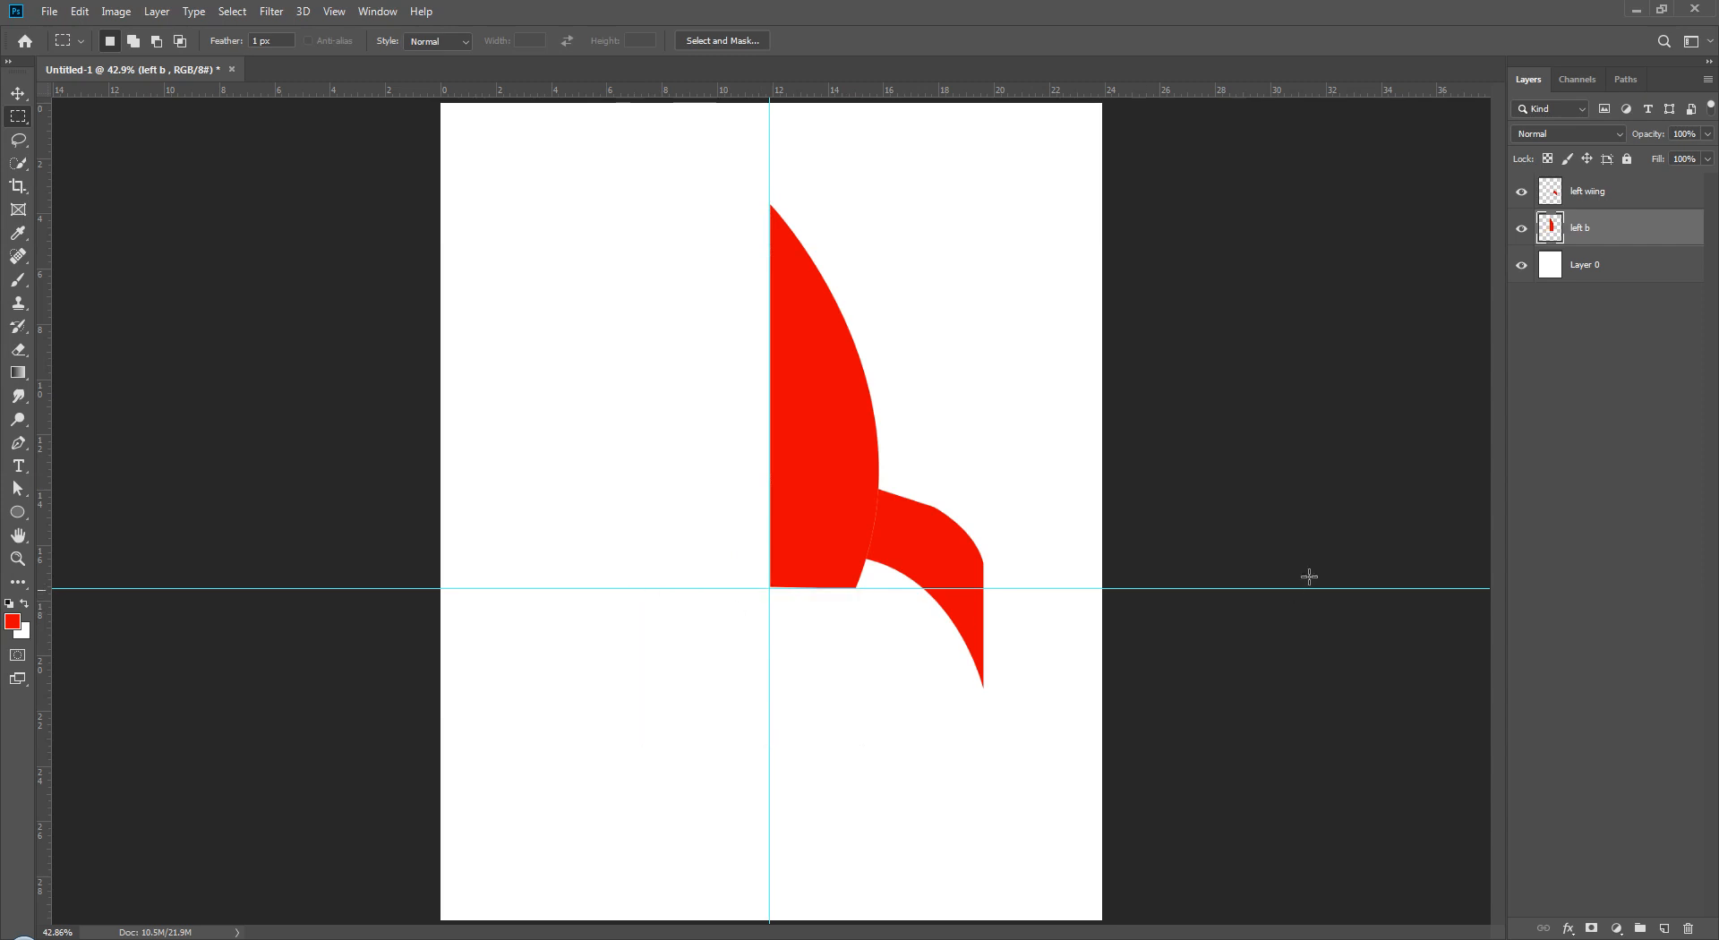
- Create a new layer group beneath Layer 0 and name it back up
left_click(1632, 345)
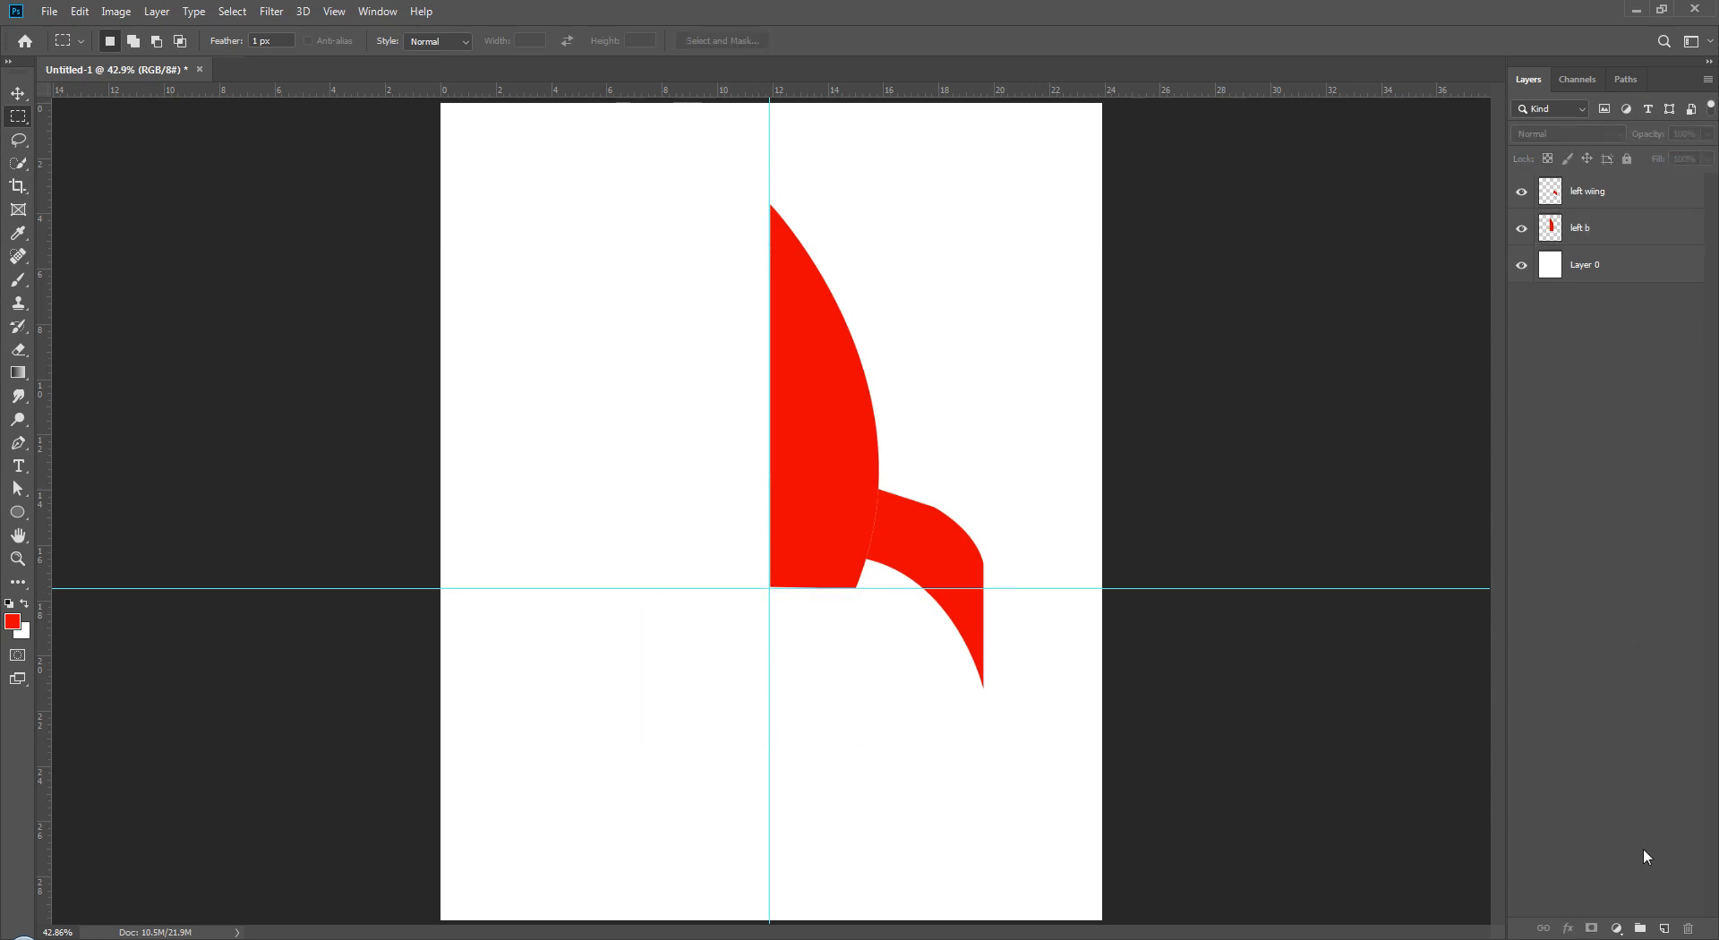
left_click(1641, 927)
left_click_drag(1602, 199, 1613, 335)
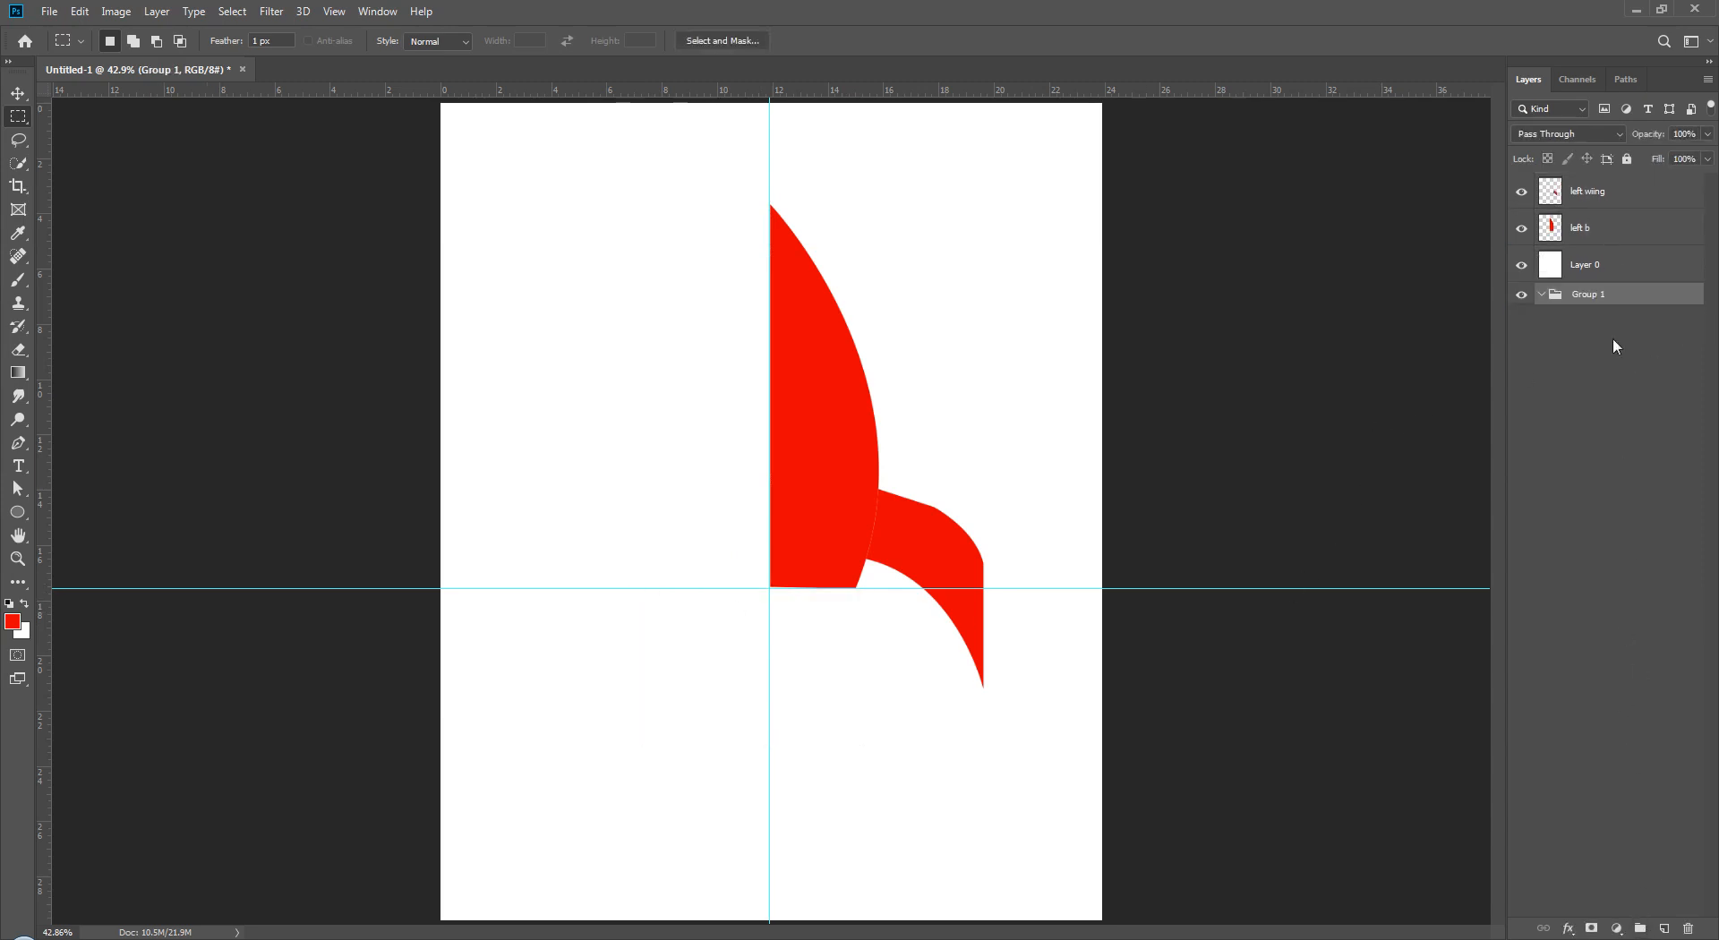
double_click(1587, 296)
type("back up")
key("Return")
- Duplicate the left wing and left b layers into the back up group, then collapse and hide the group
left_click(1599, 215)
left_click(1595, 199, "shift")
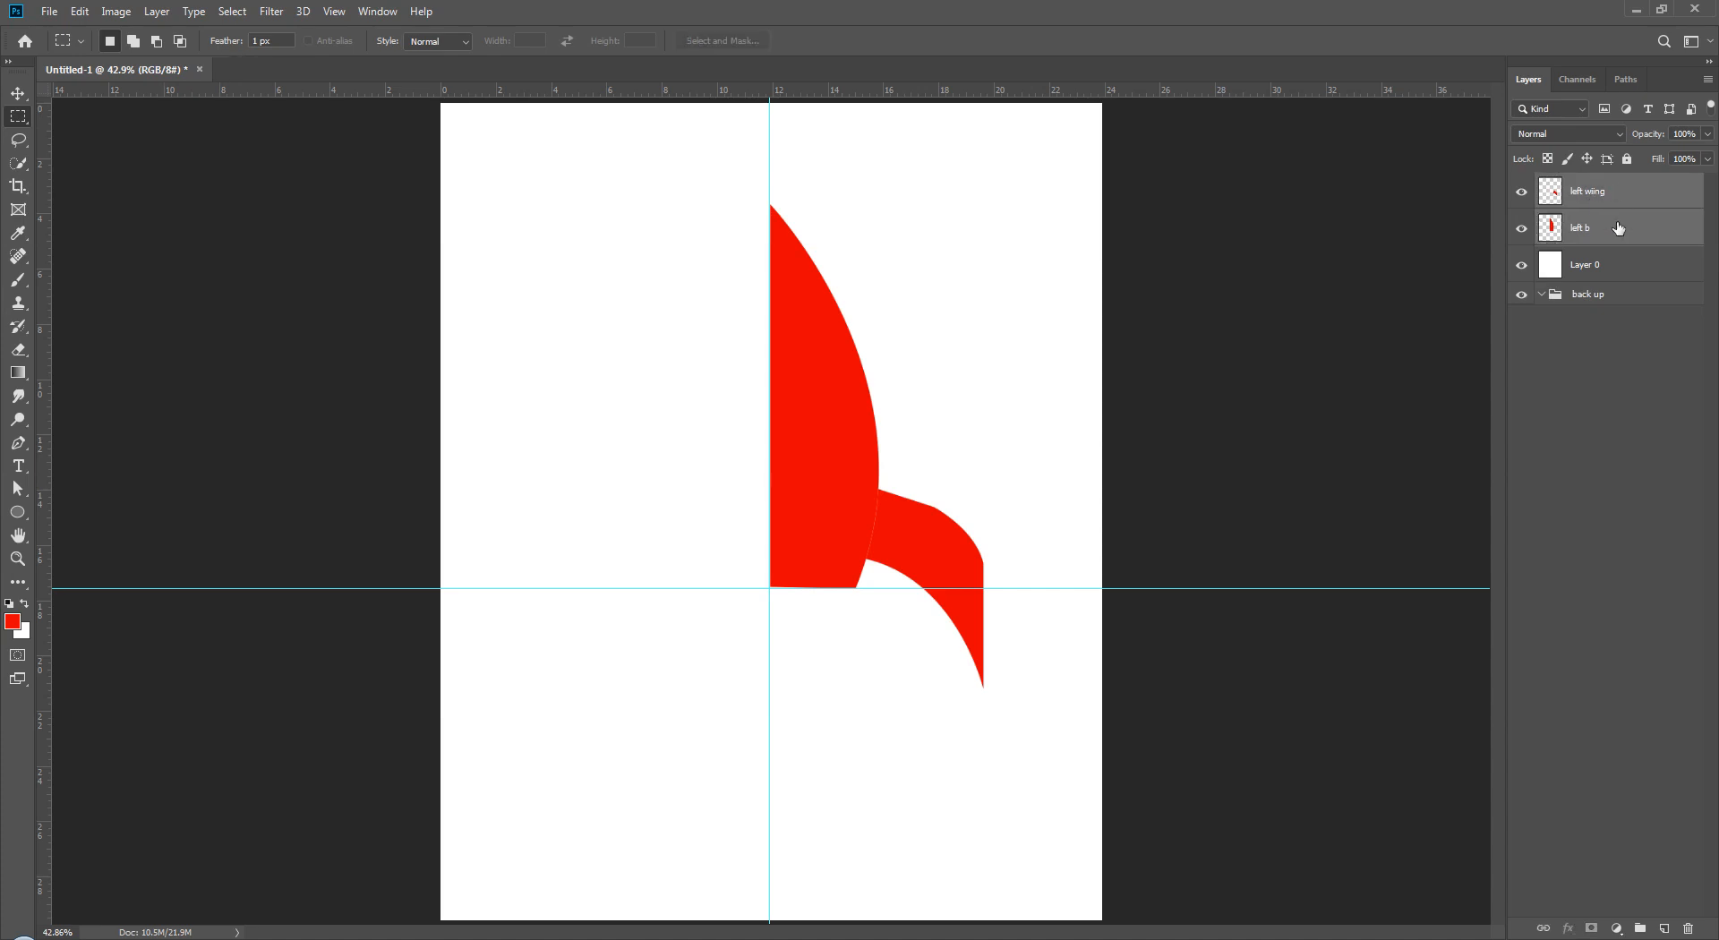
key("ctrl+j")
left_click_drag(1621, 202, 1615, 372)
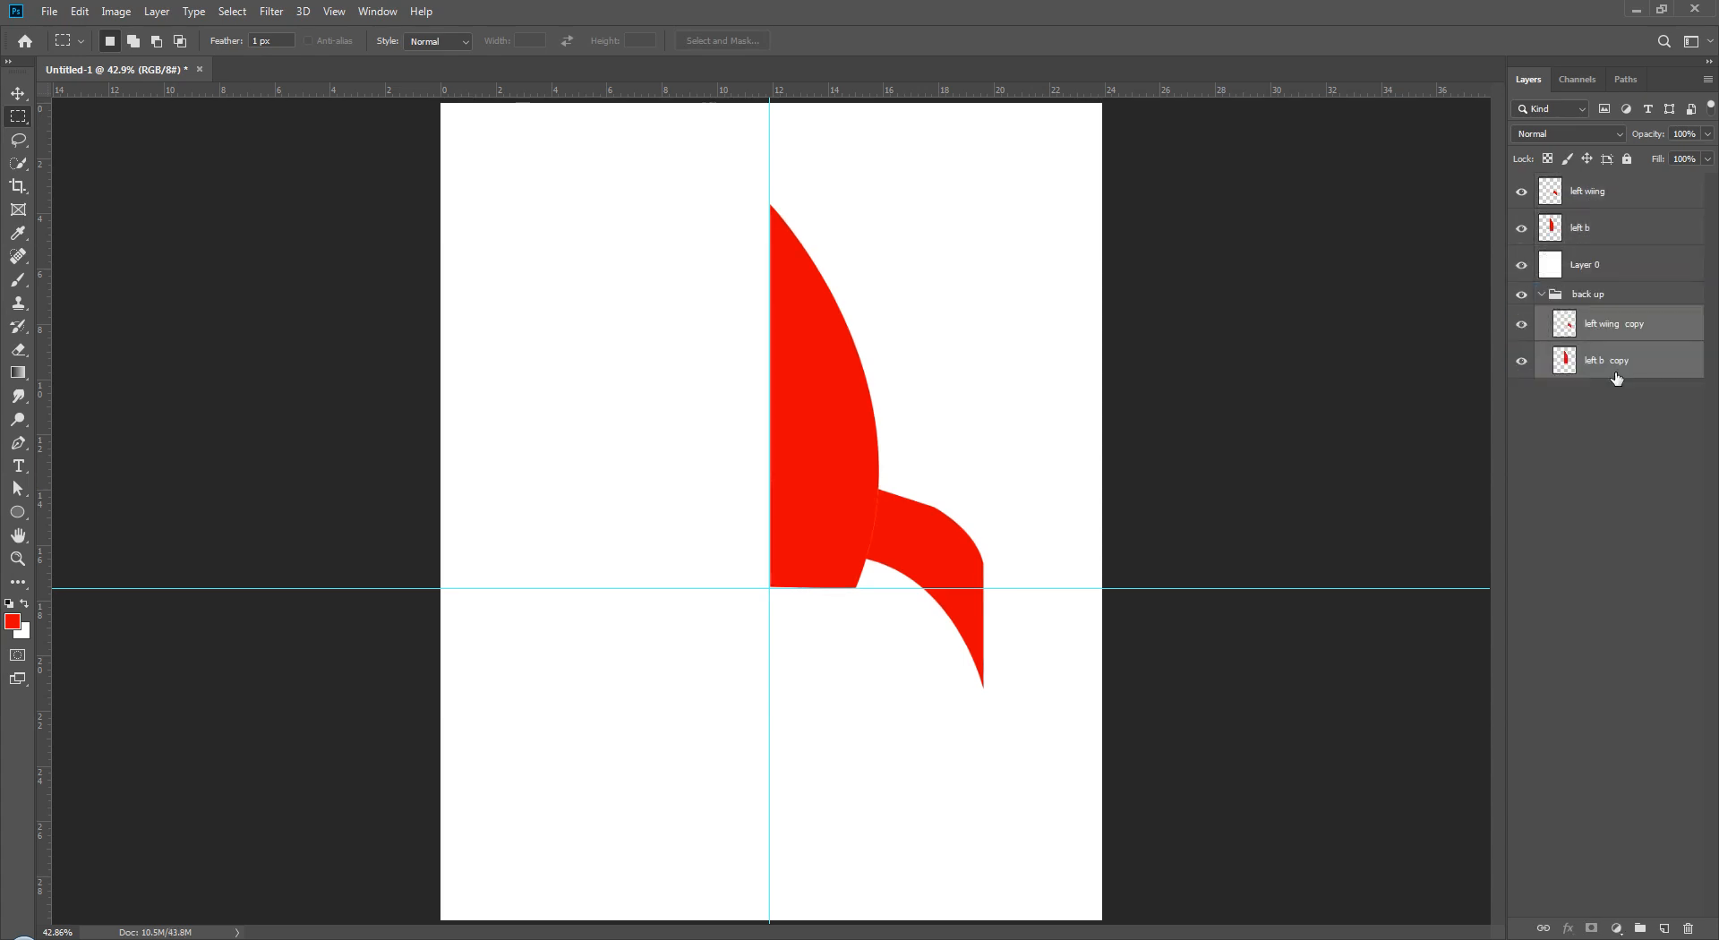
left_click(1541, 294)
left_click(1608, 491)
- Duplicate left wing and left b, flip the copies horizontally and place them against the vertical guide to mirror the half
left_click(1596, 208)
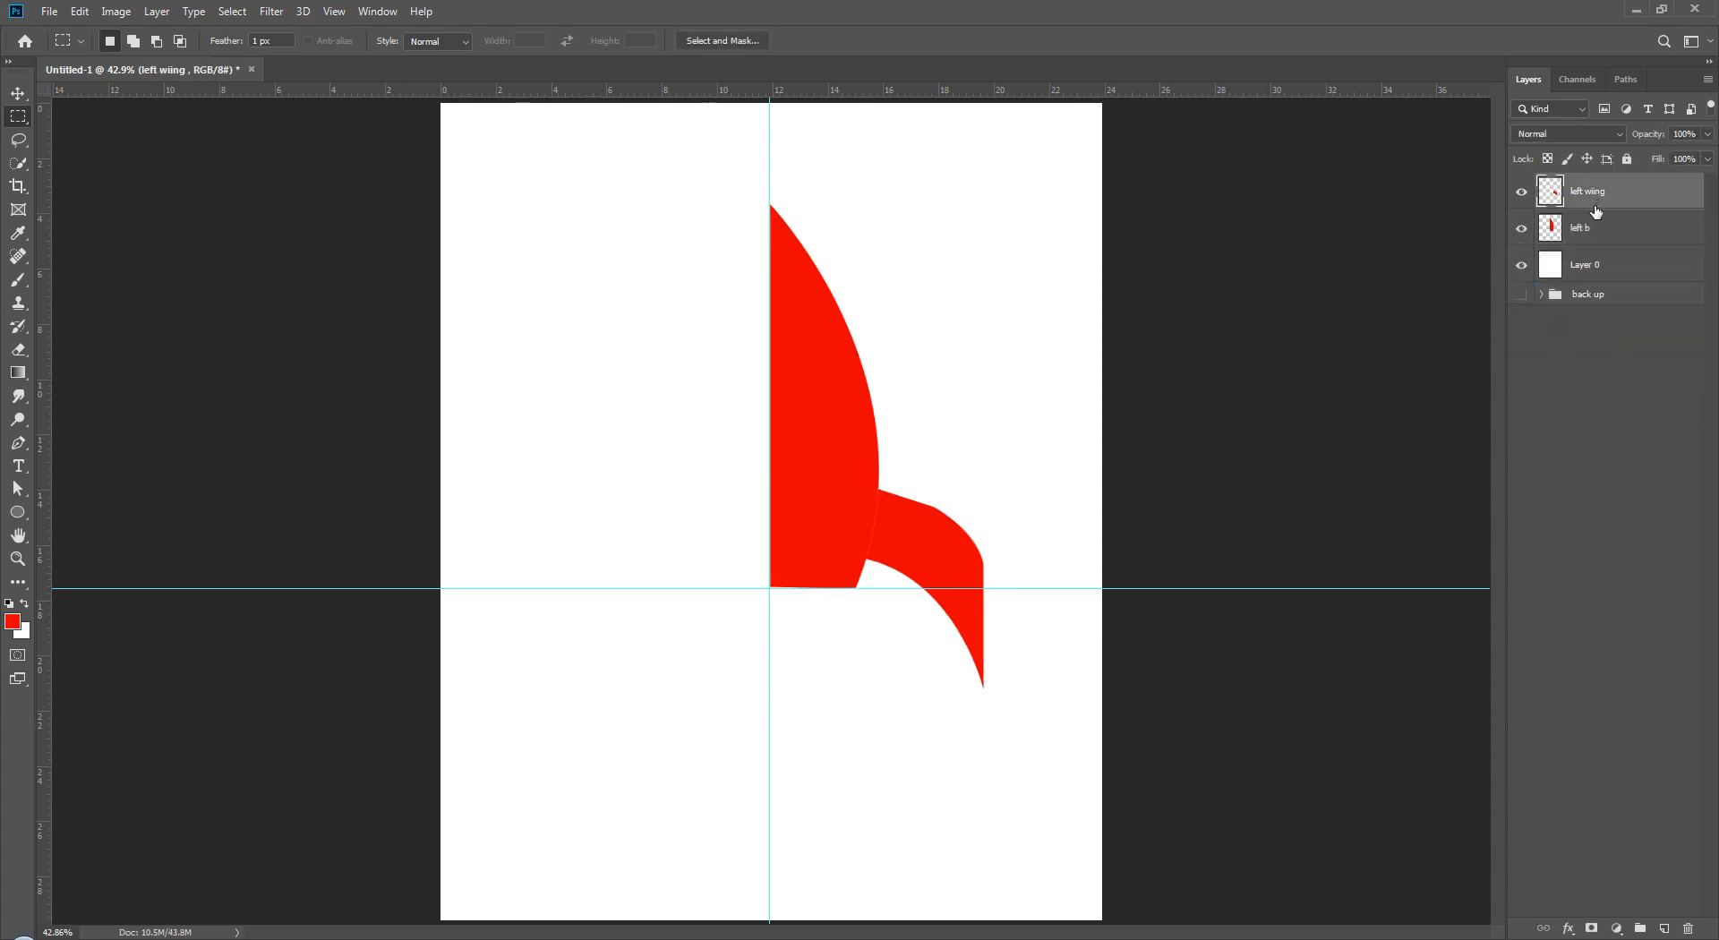
left_click(1602, 240, "shift")
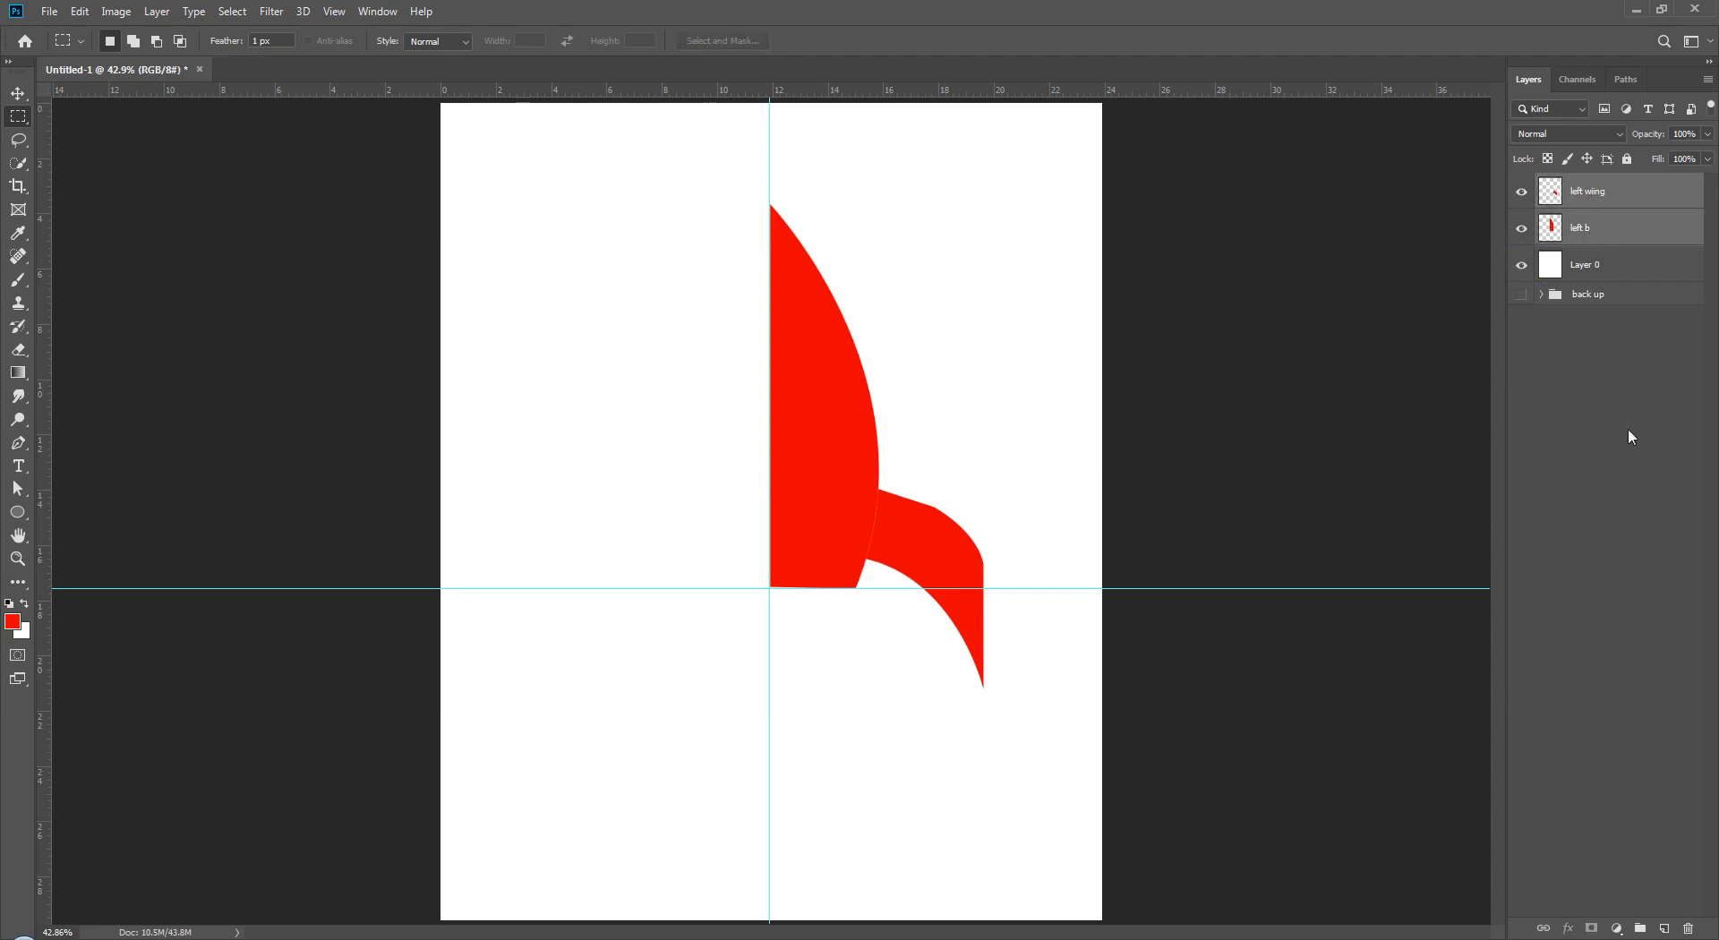
key("ctrl+j")
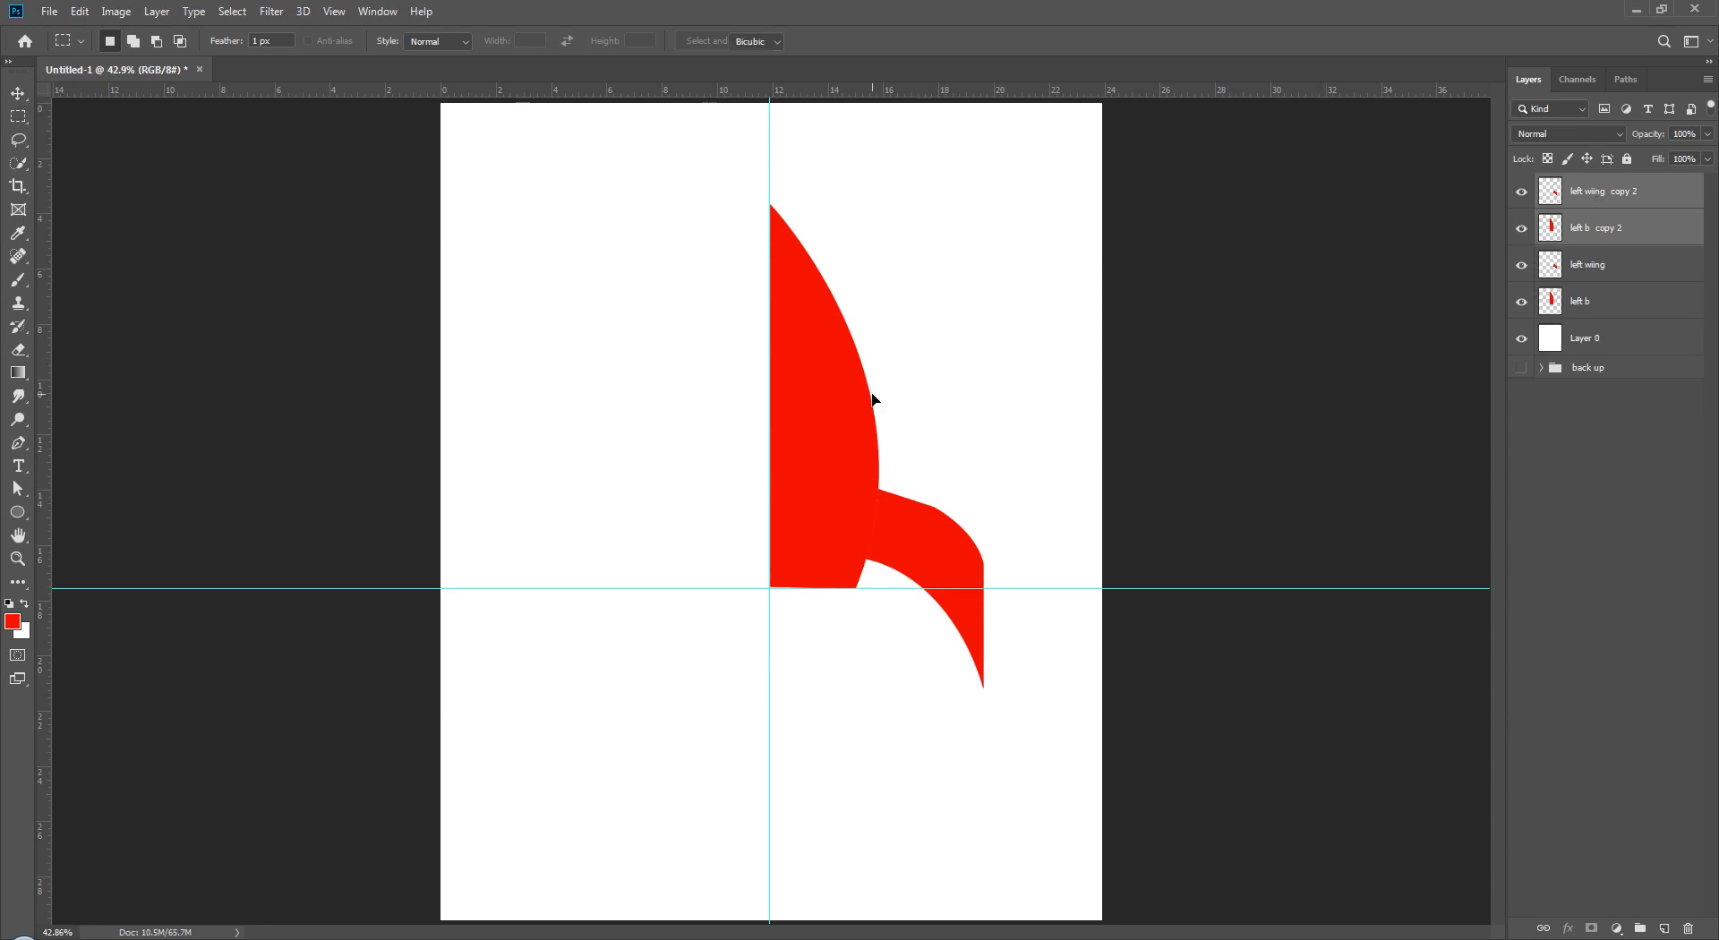
key("ctrl+t")
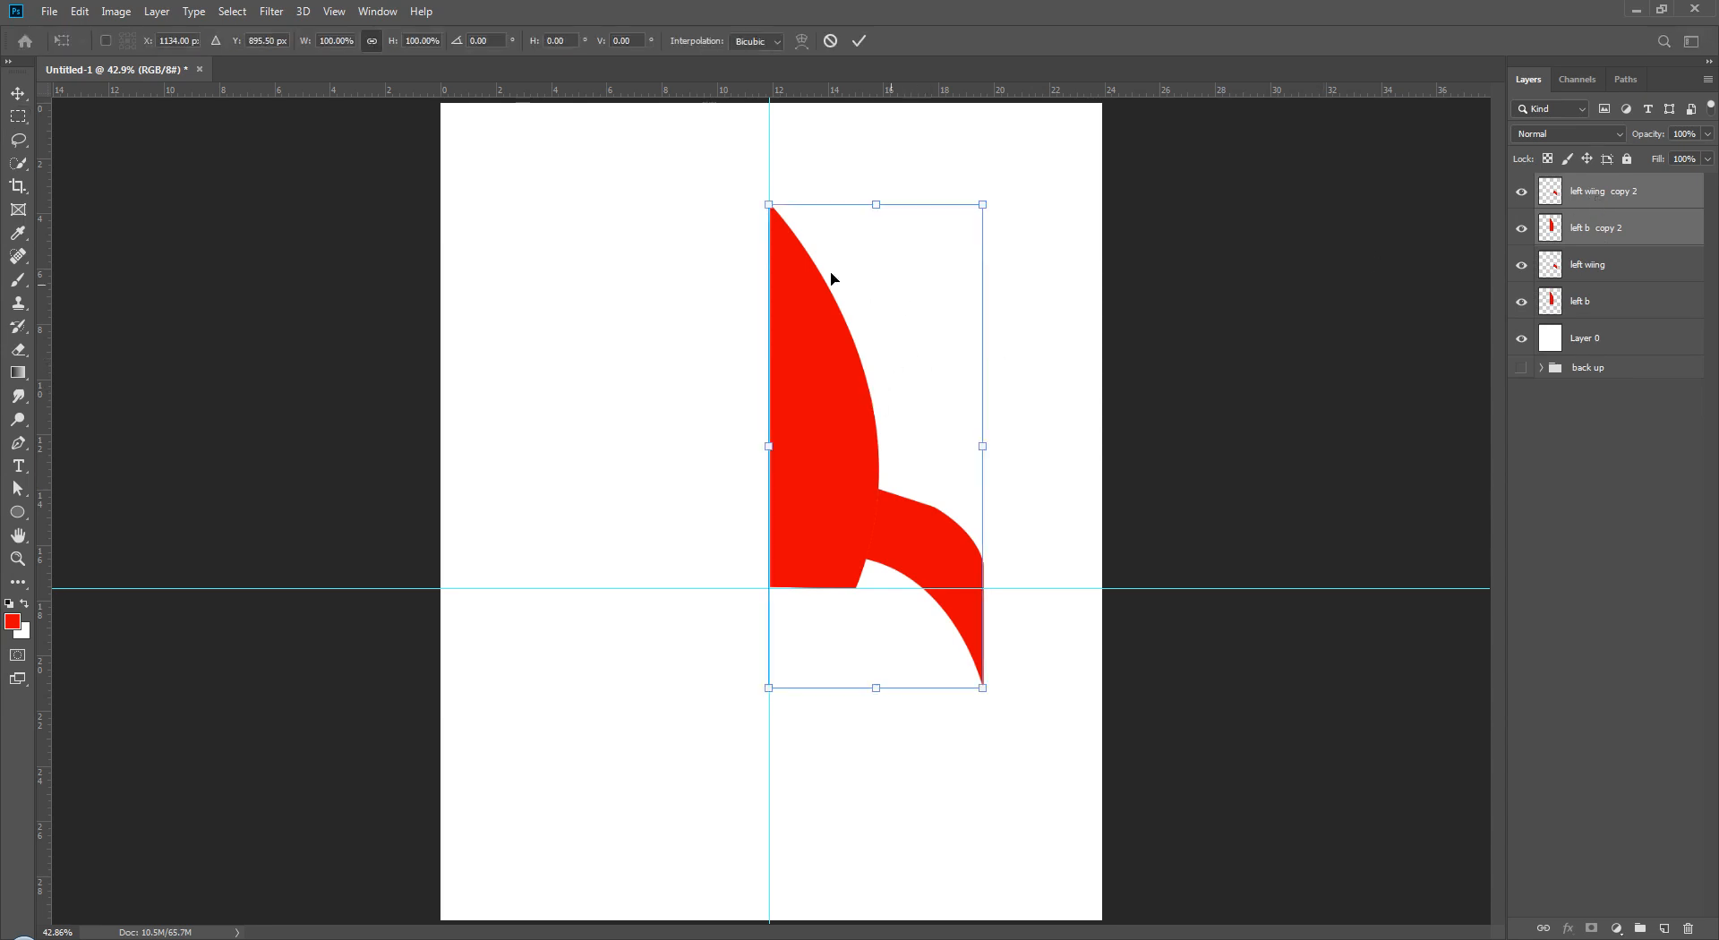
right_click(903, 331)
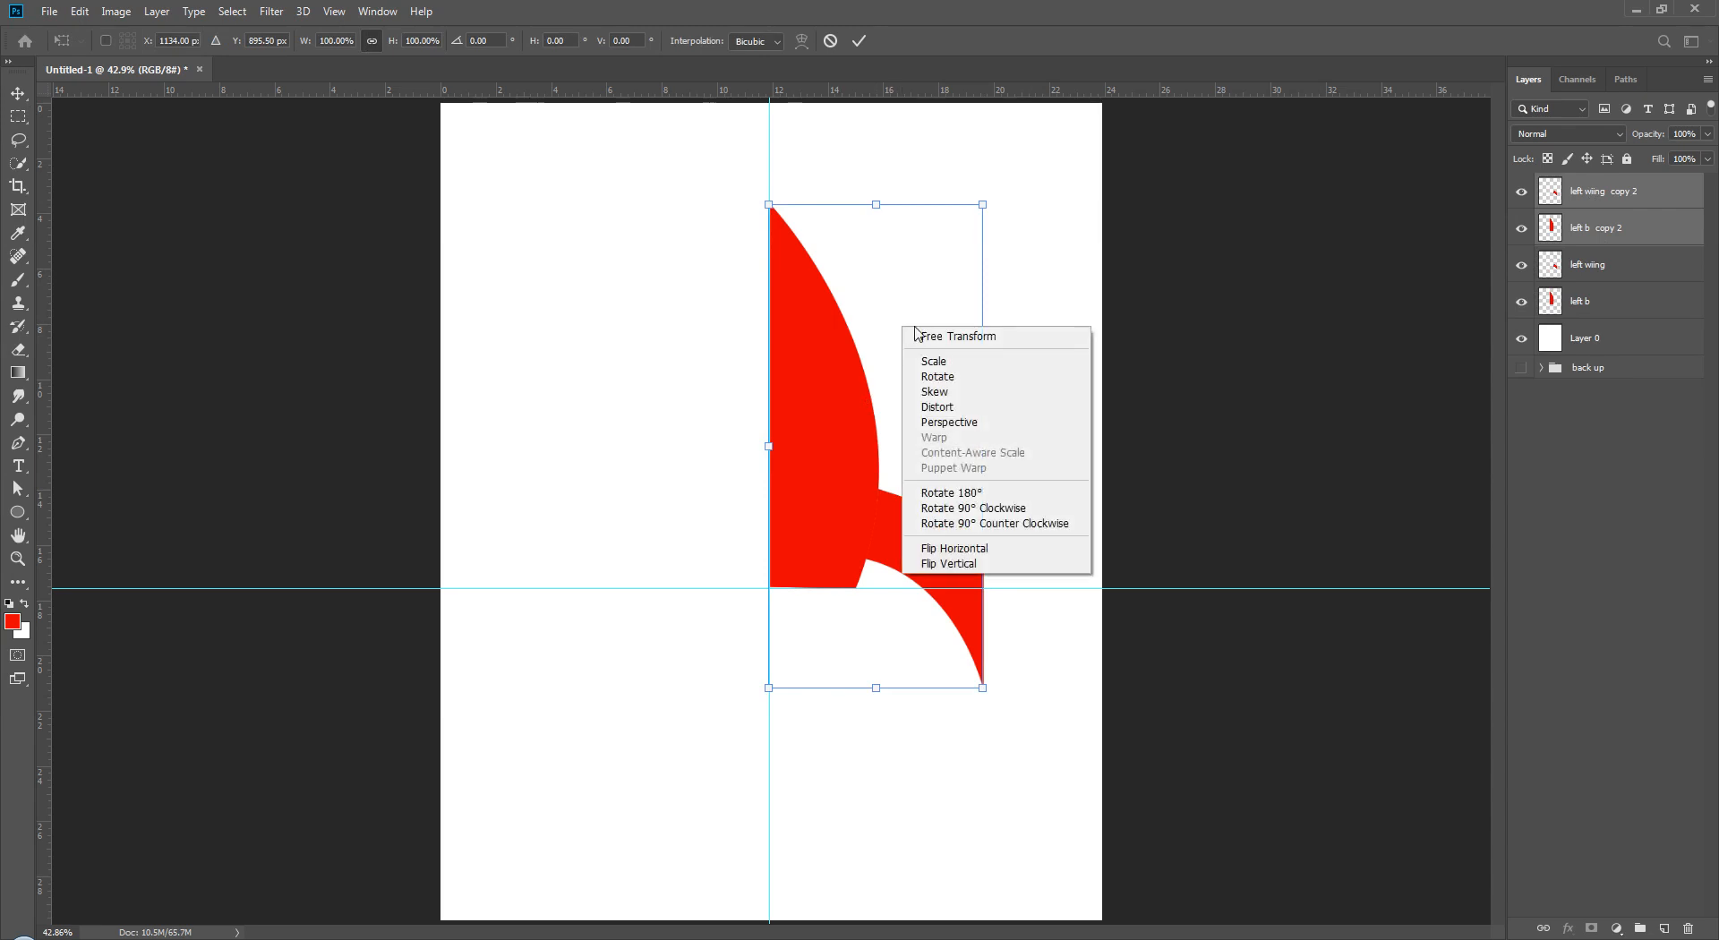
left_click(984, 549)
left_click_drag(919, 497, 706, 479)
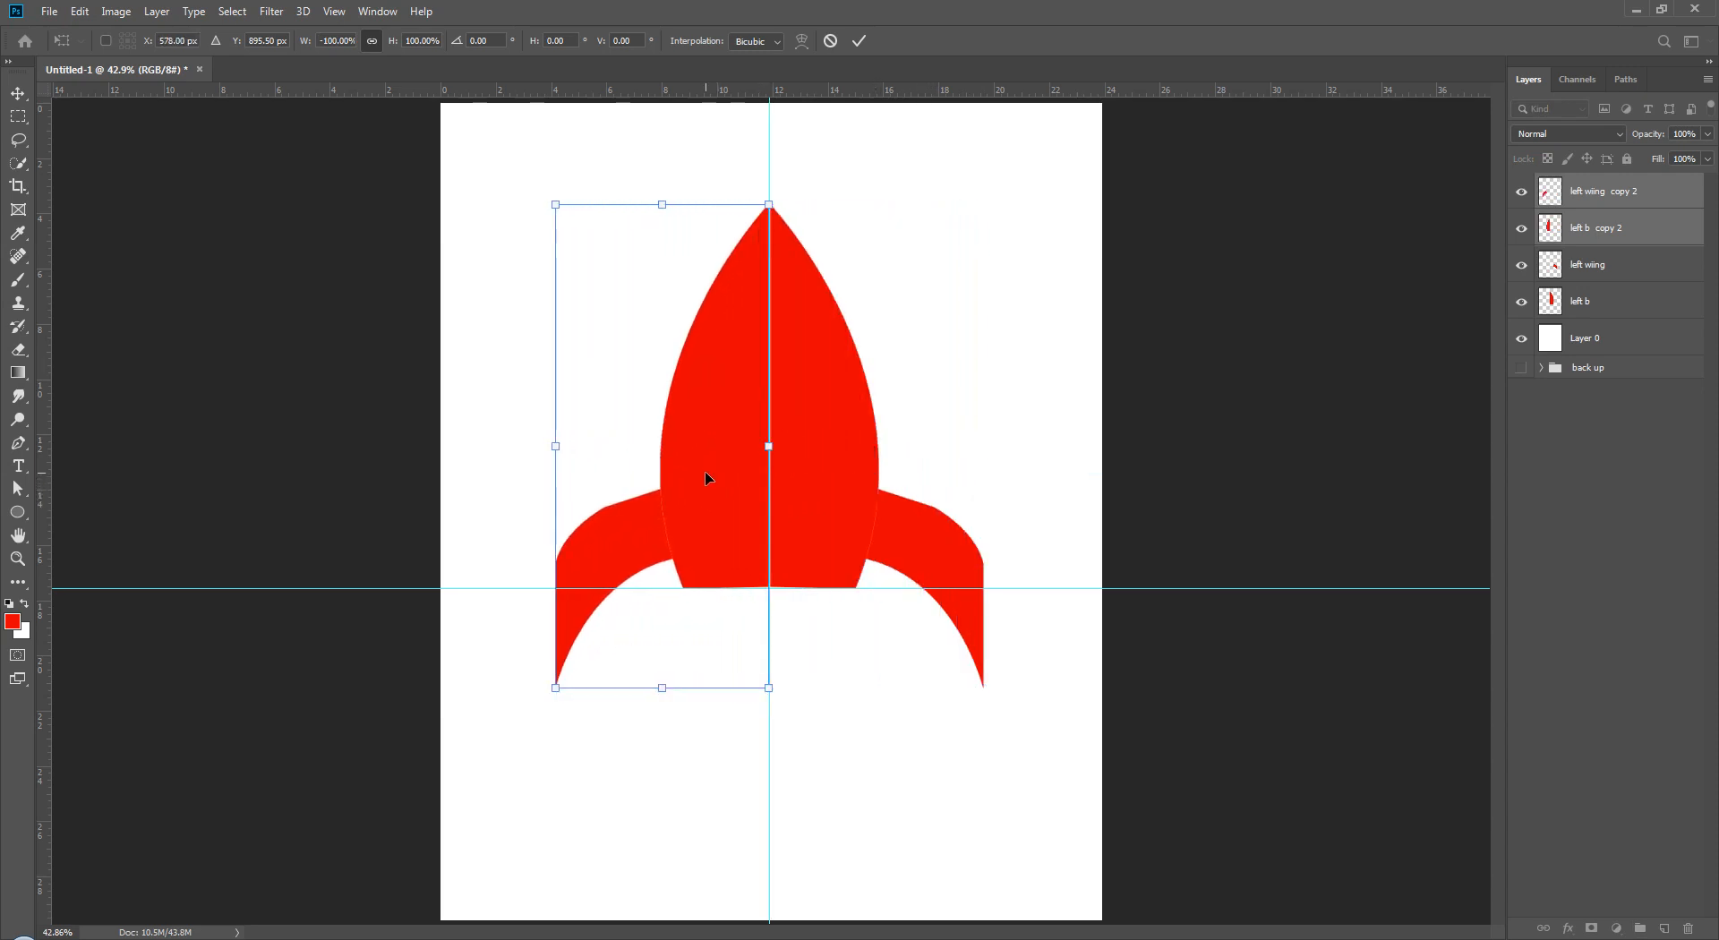
key("Return")
key("m")
key("v")
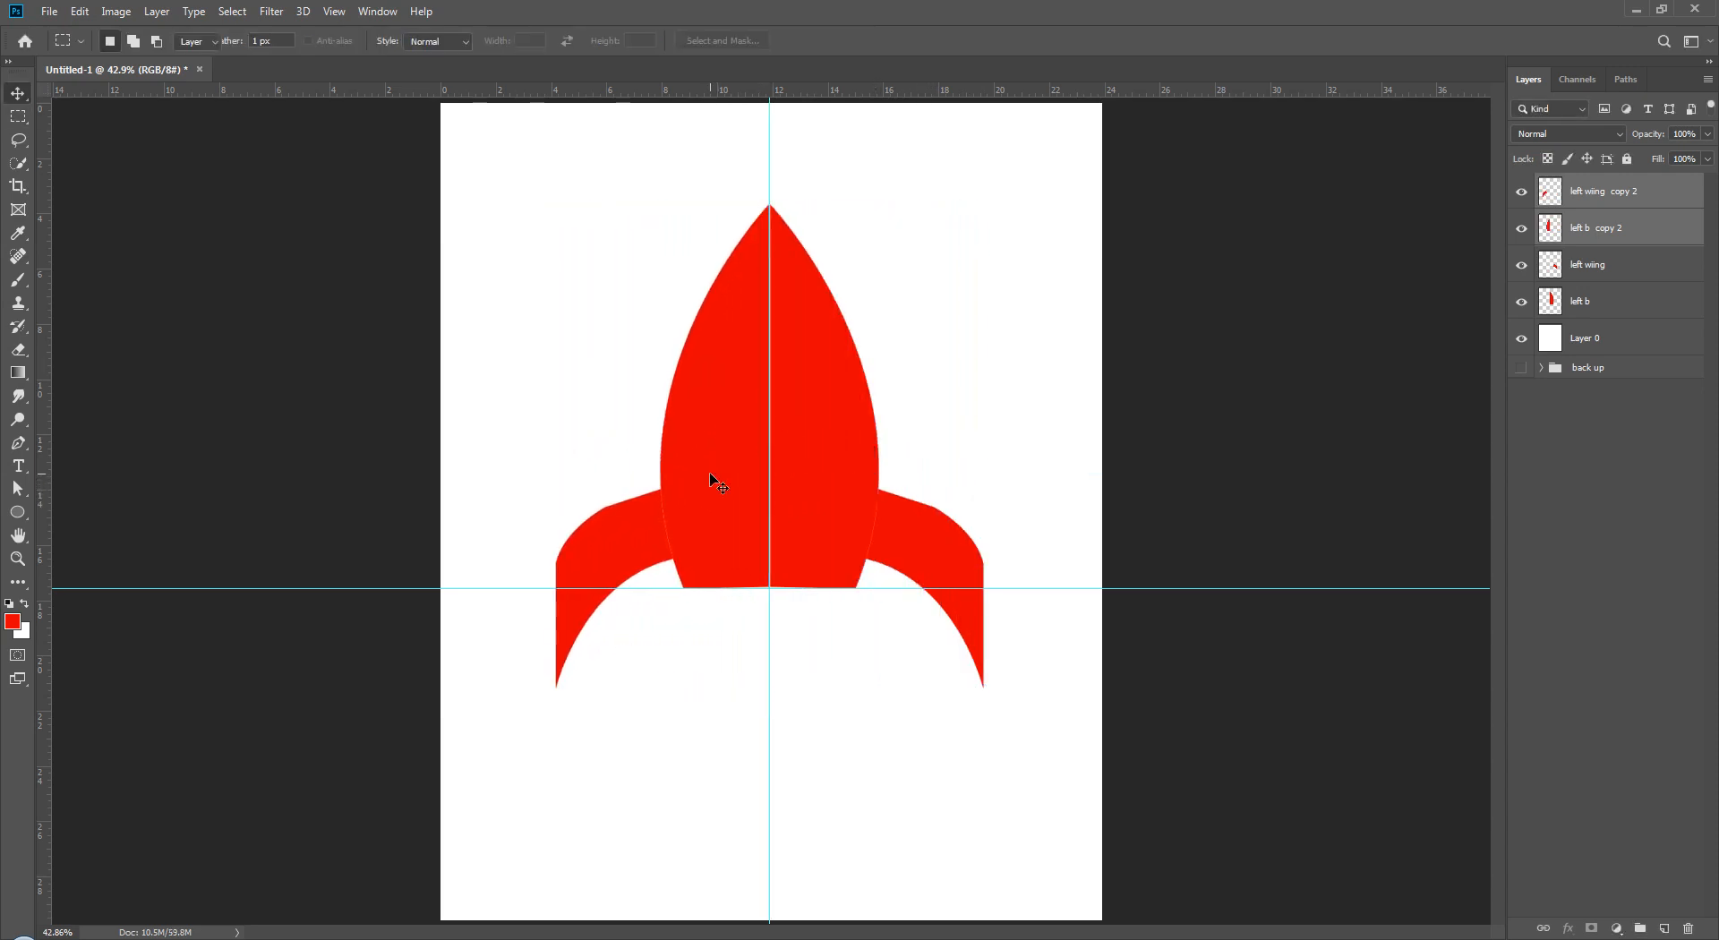
- Shift the mirrored half to X 582 px to meet the other half, hide the guides and inspect the centre seam
key("ctrl+t")
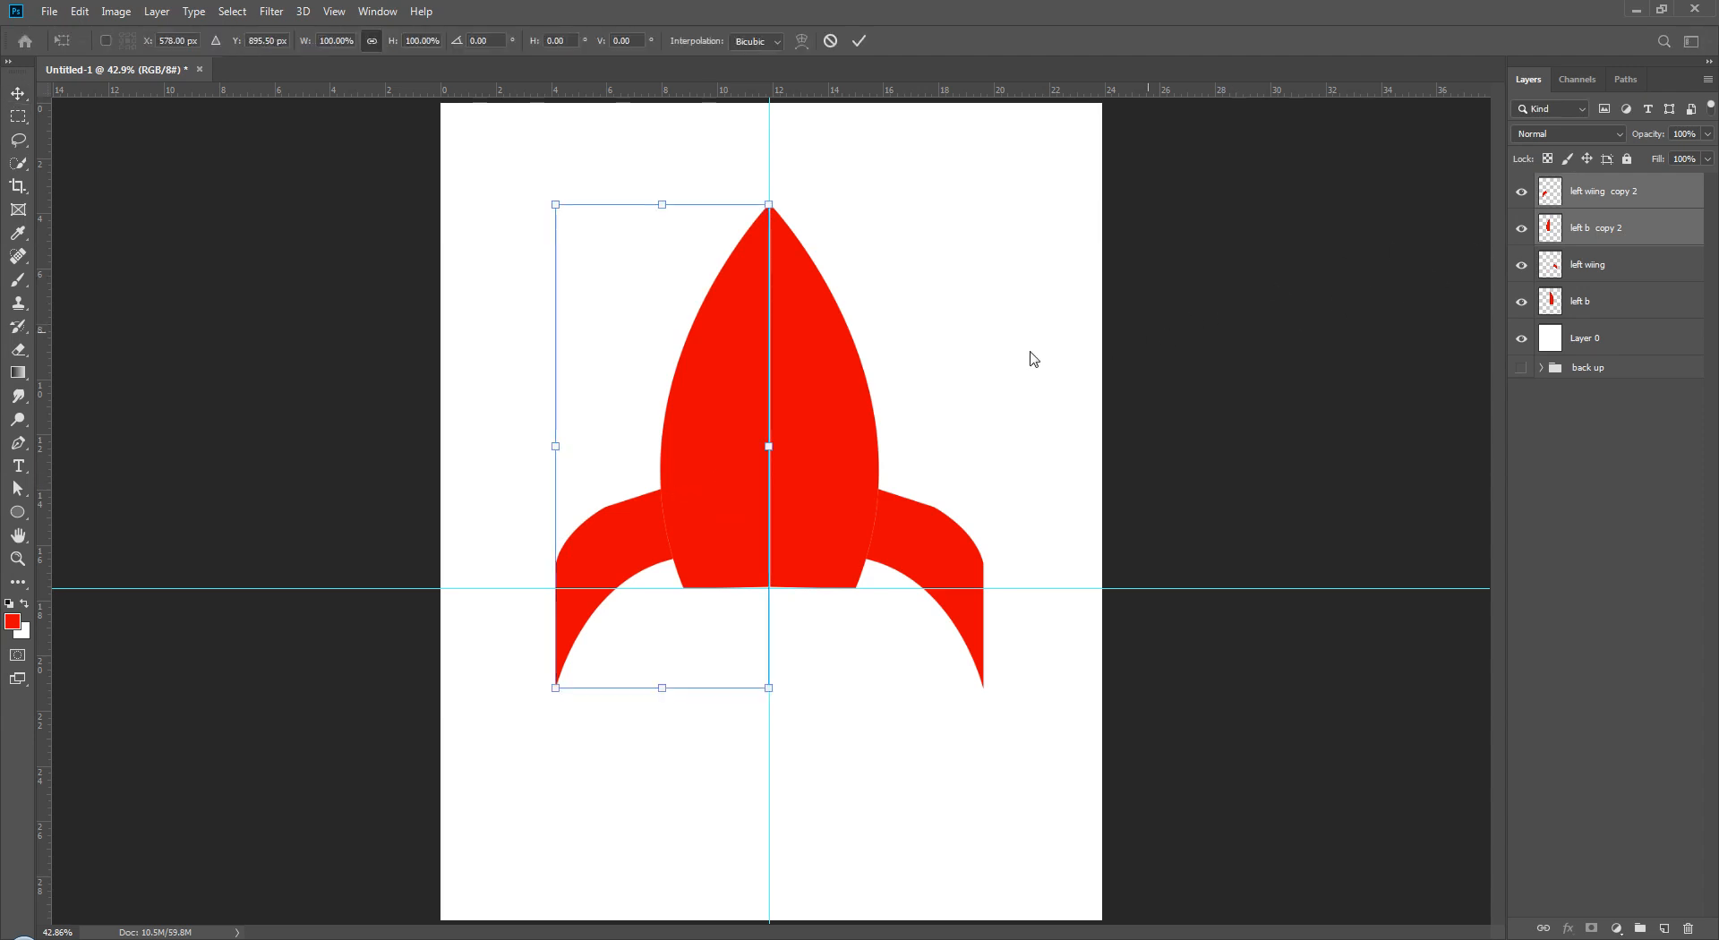
left_click_drag(679, 397, 684, 397)
key("ctrl+h")
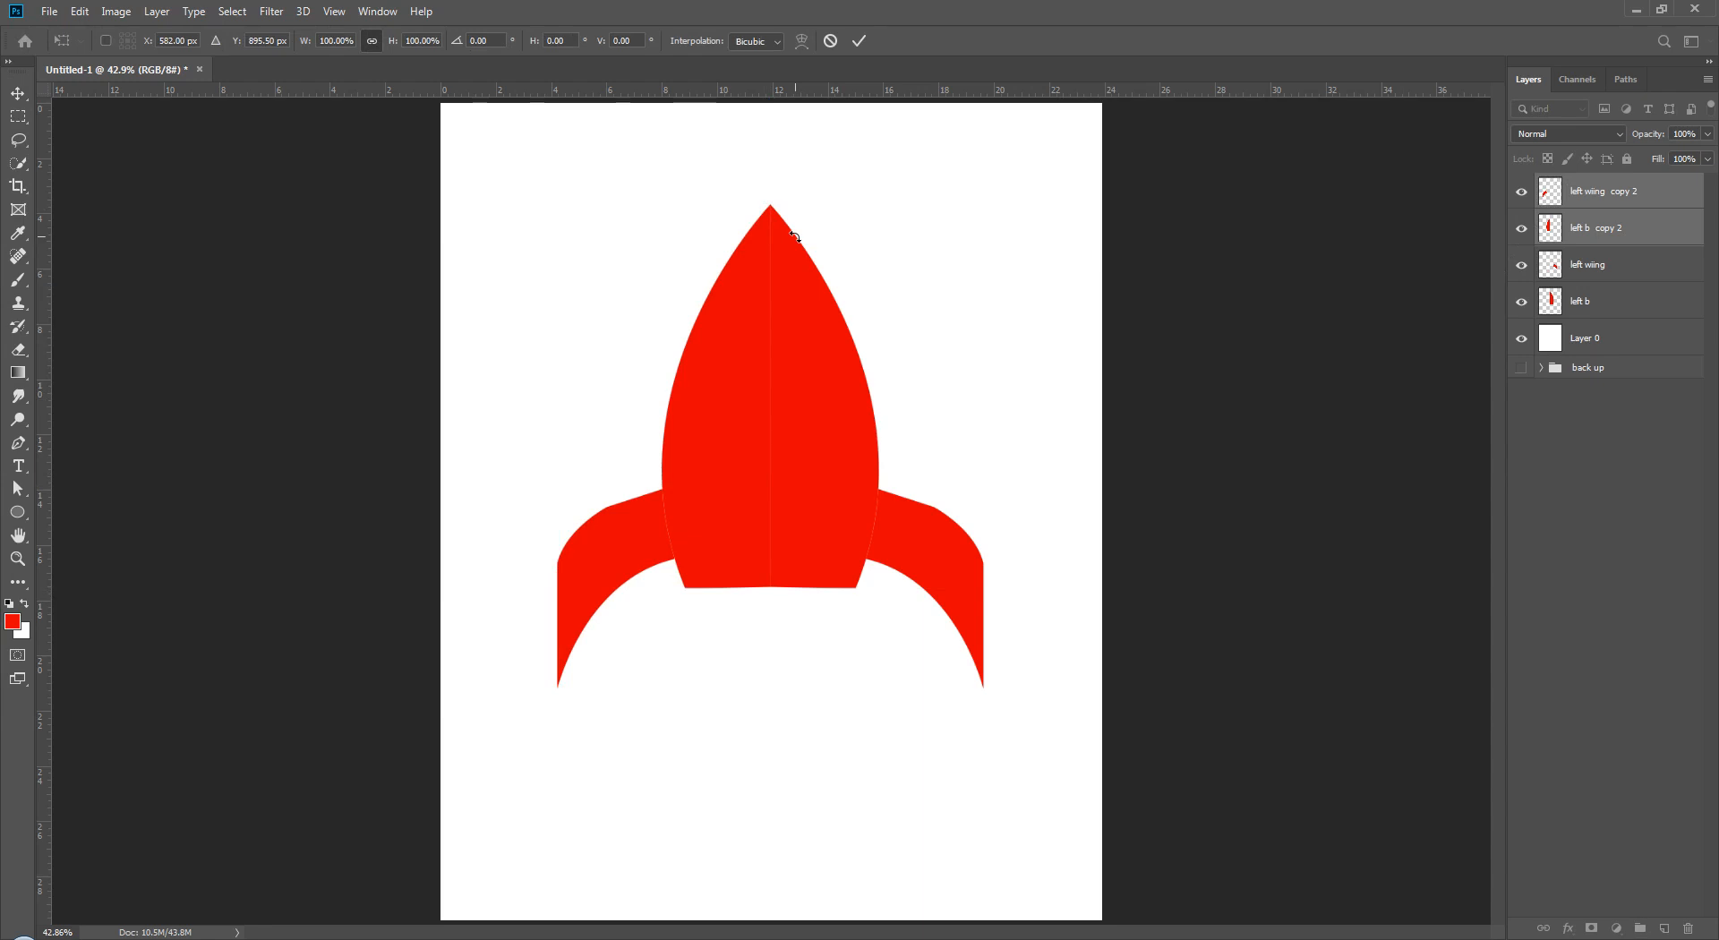
key("ctrl+plus")
key("ctrl+plus")
key("ctrl+plus")
key("ctrl+plus")
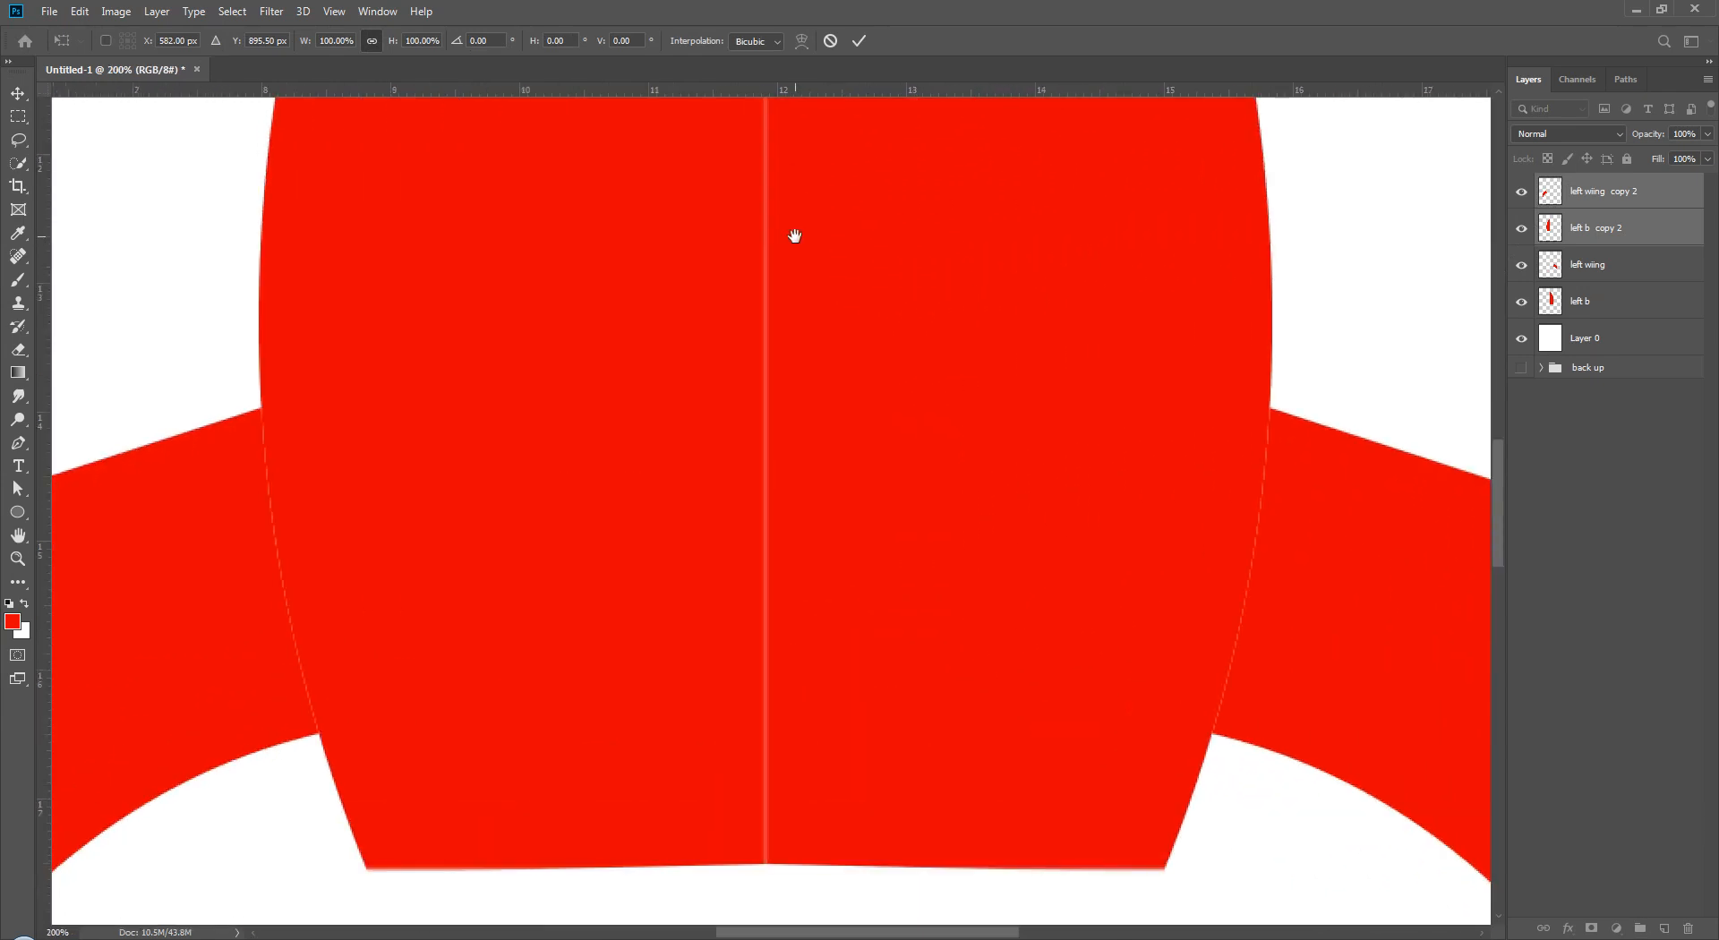
scroll(796, 236, "up", 15)
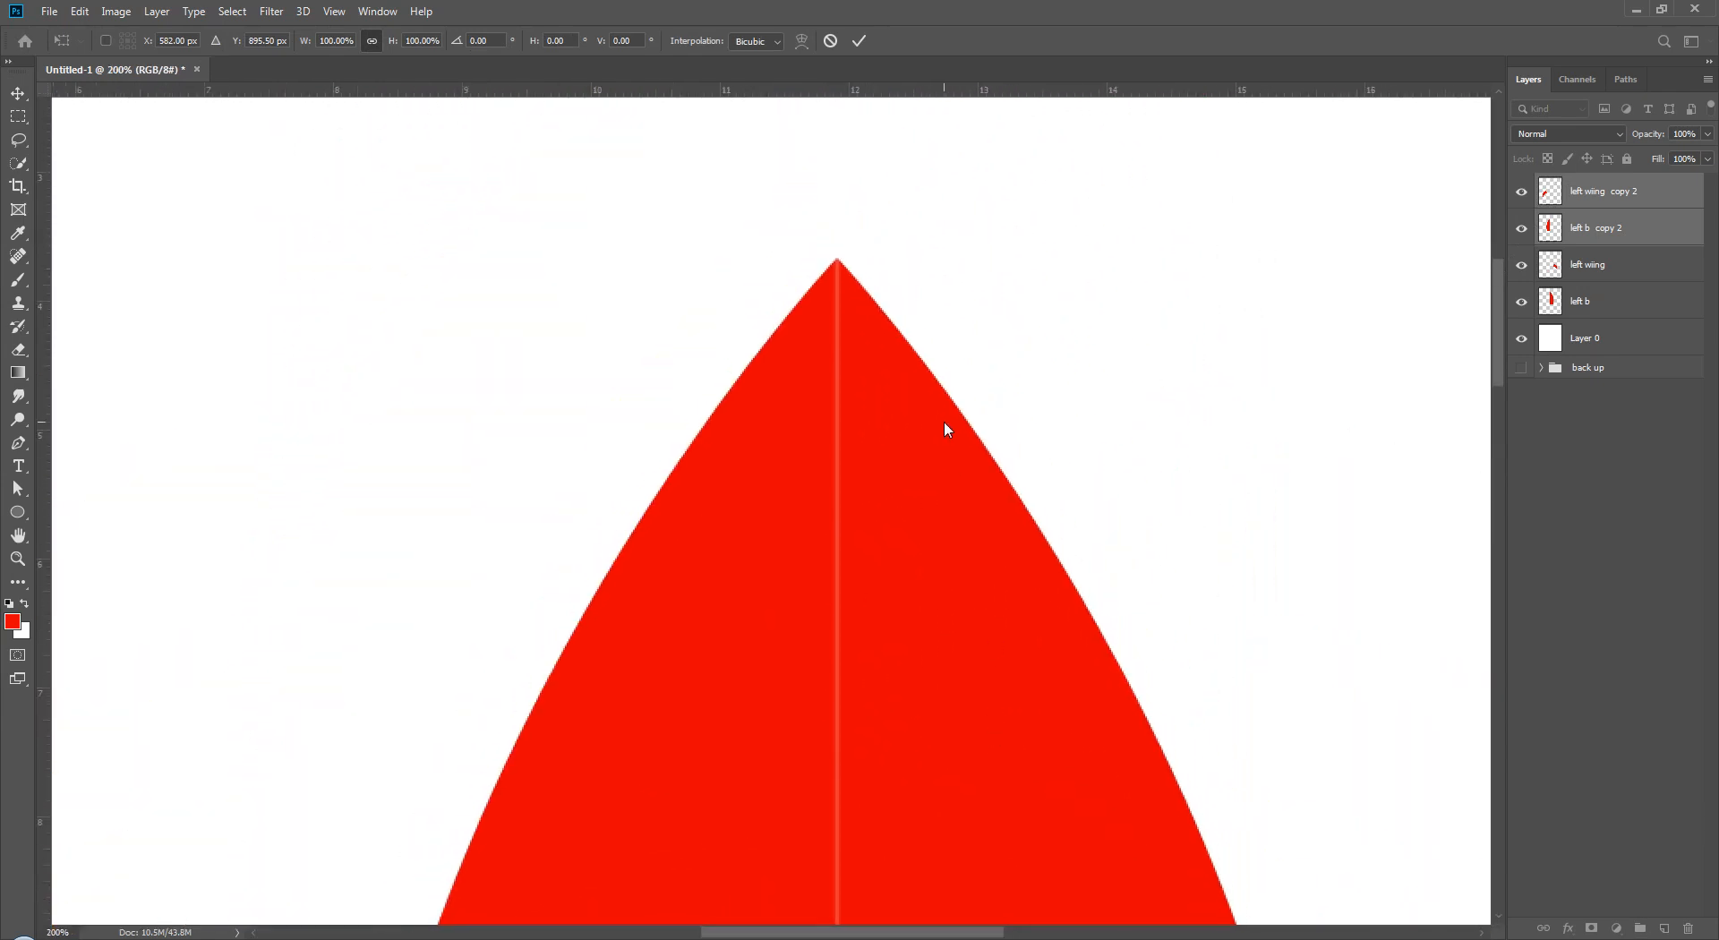
key("ctrl+plus")
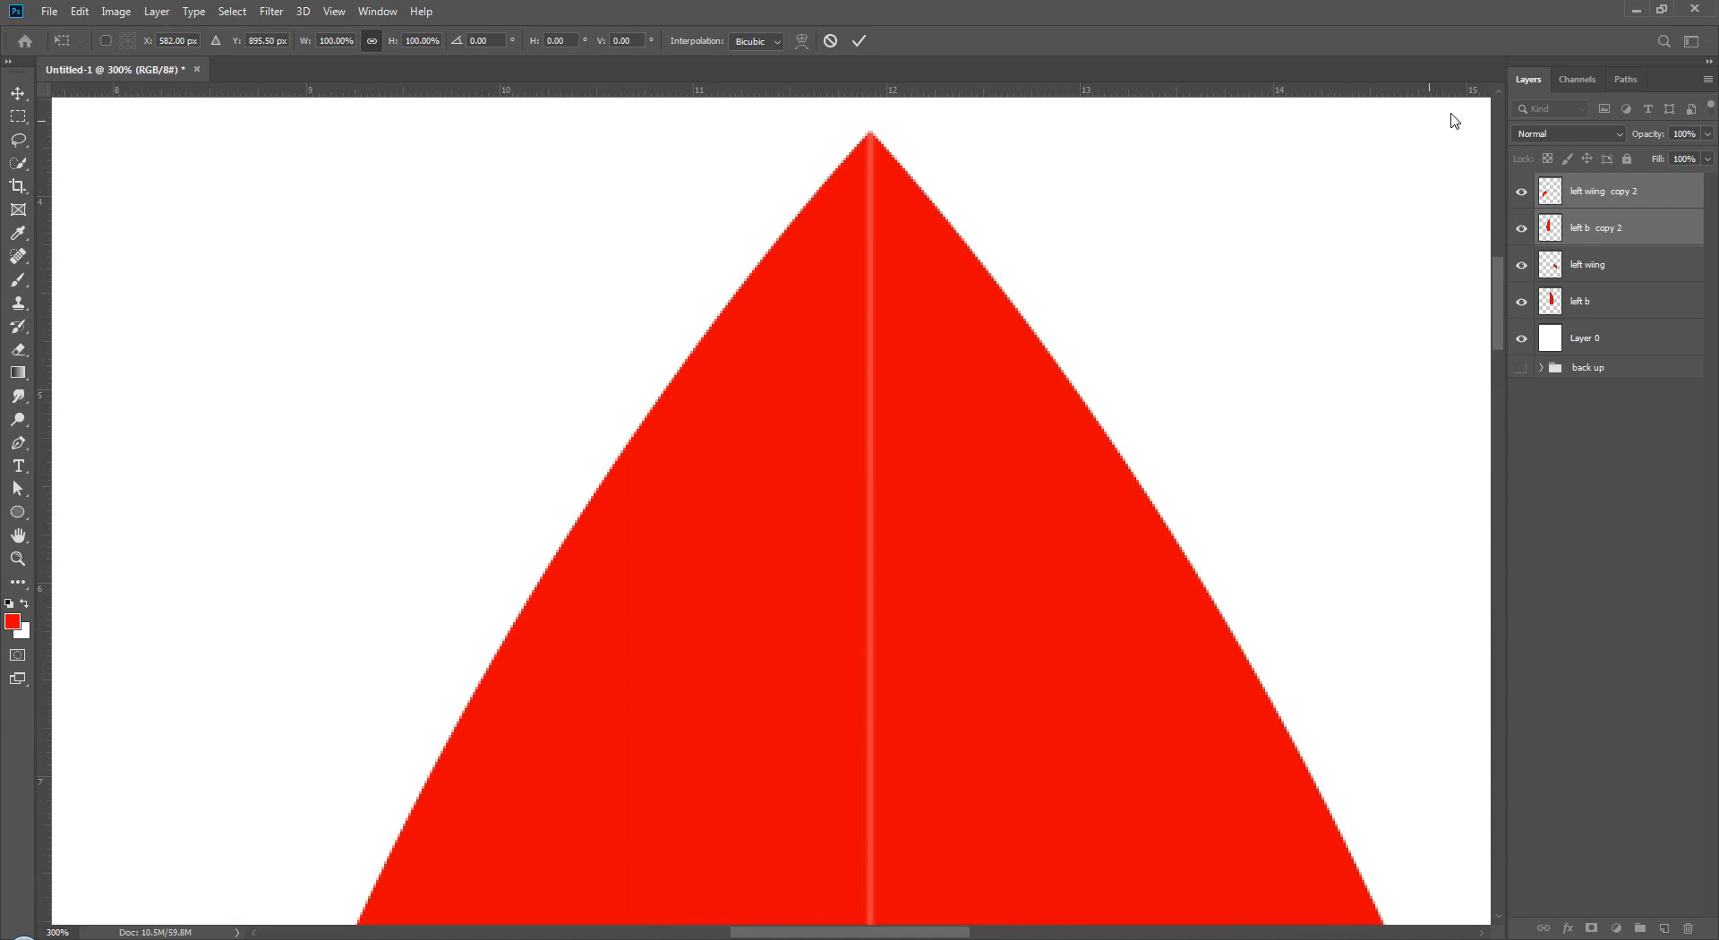
- Try merging left b with left b copy 2, then undo the merge
left_click(1601, 301)
left_click(1599, 240, "ctrl")
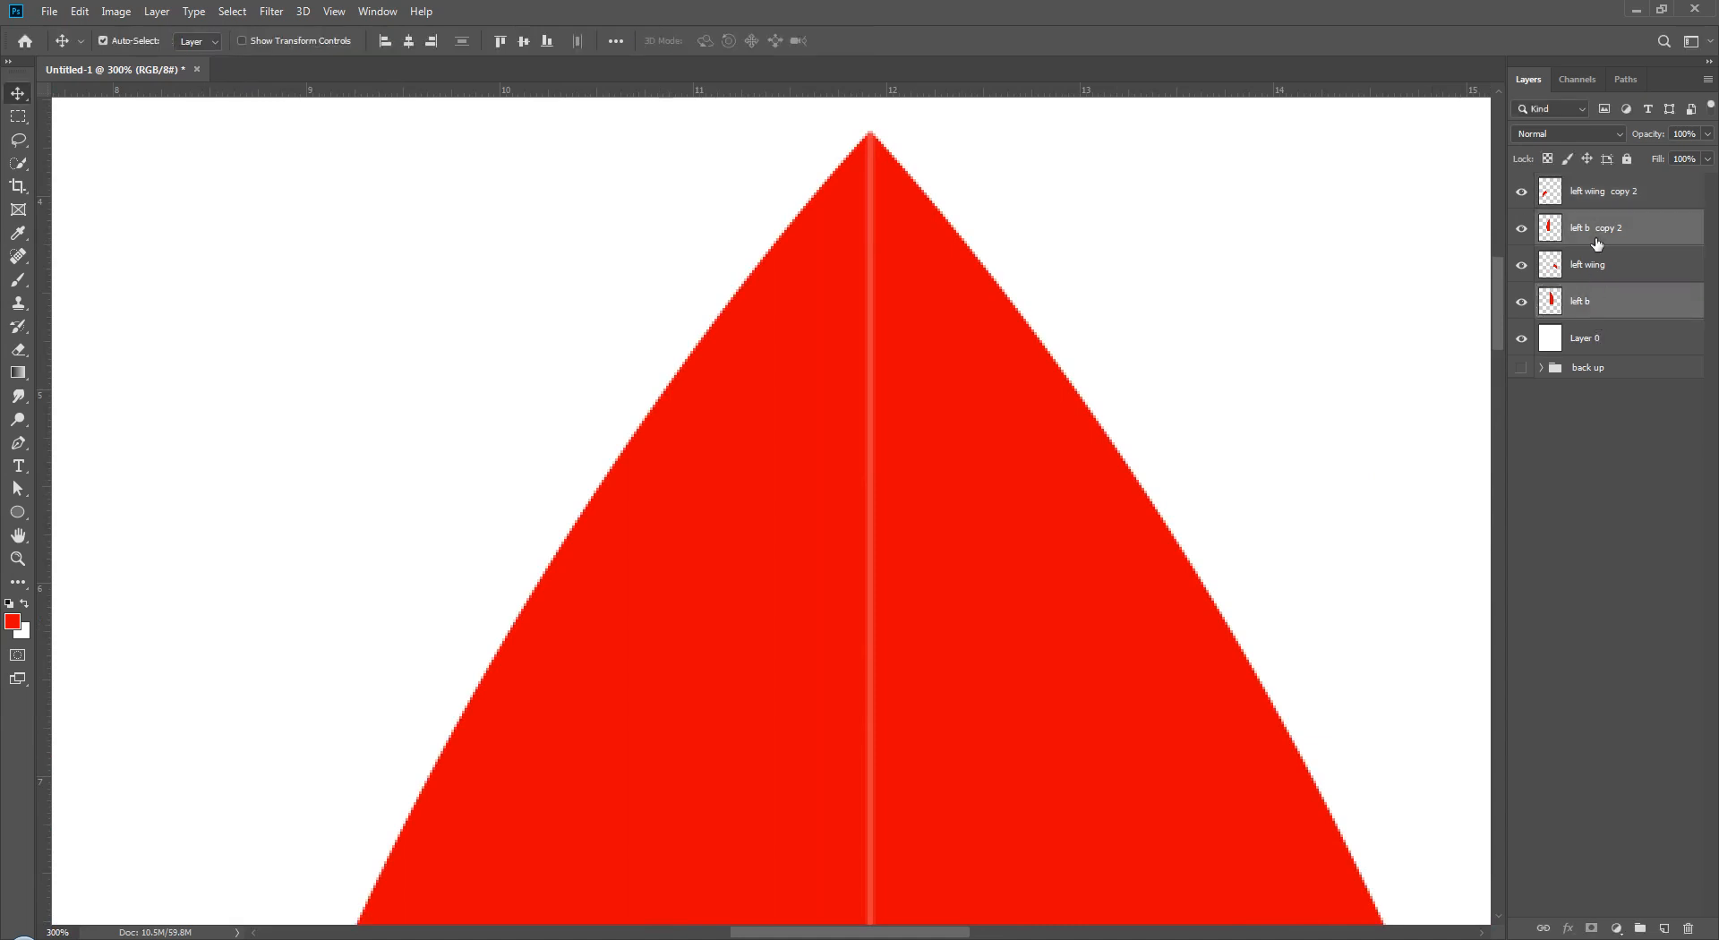
key("ctrl+e")
key("ctrl+z")
- Nudge left wing copy 2 and left b copy 2 slightly right to narrow the centre seam, then deselect the layers
left_click(1616, 190)
left_click(1615, 230, "ctrl")
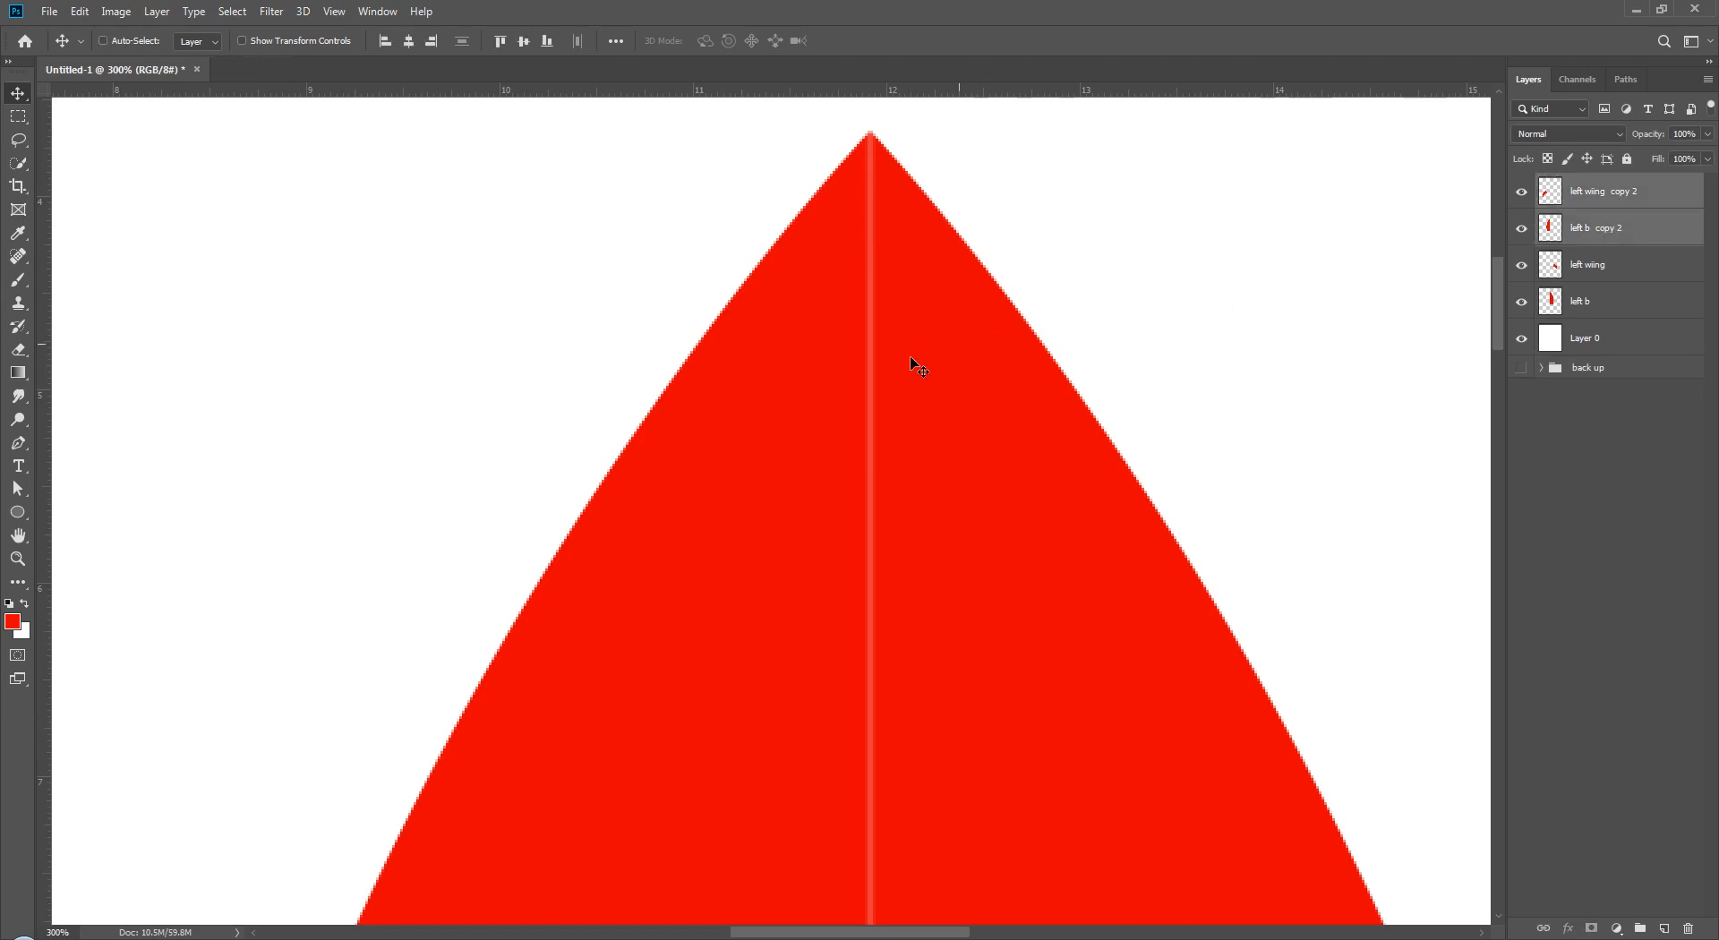
key("Right")
key("Right")
key("Left")
key("Right")
left_click(1621, 501)
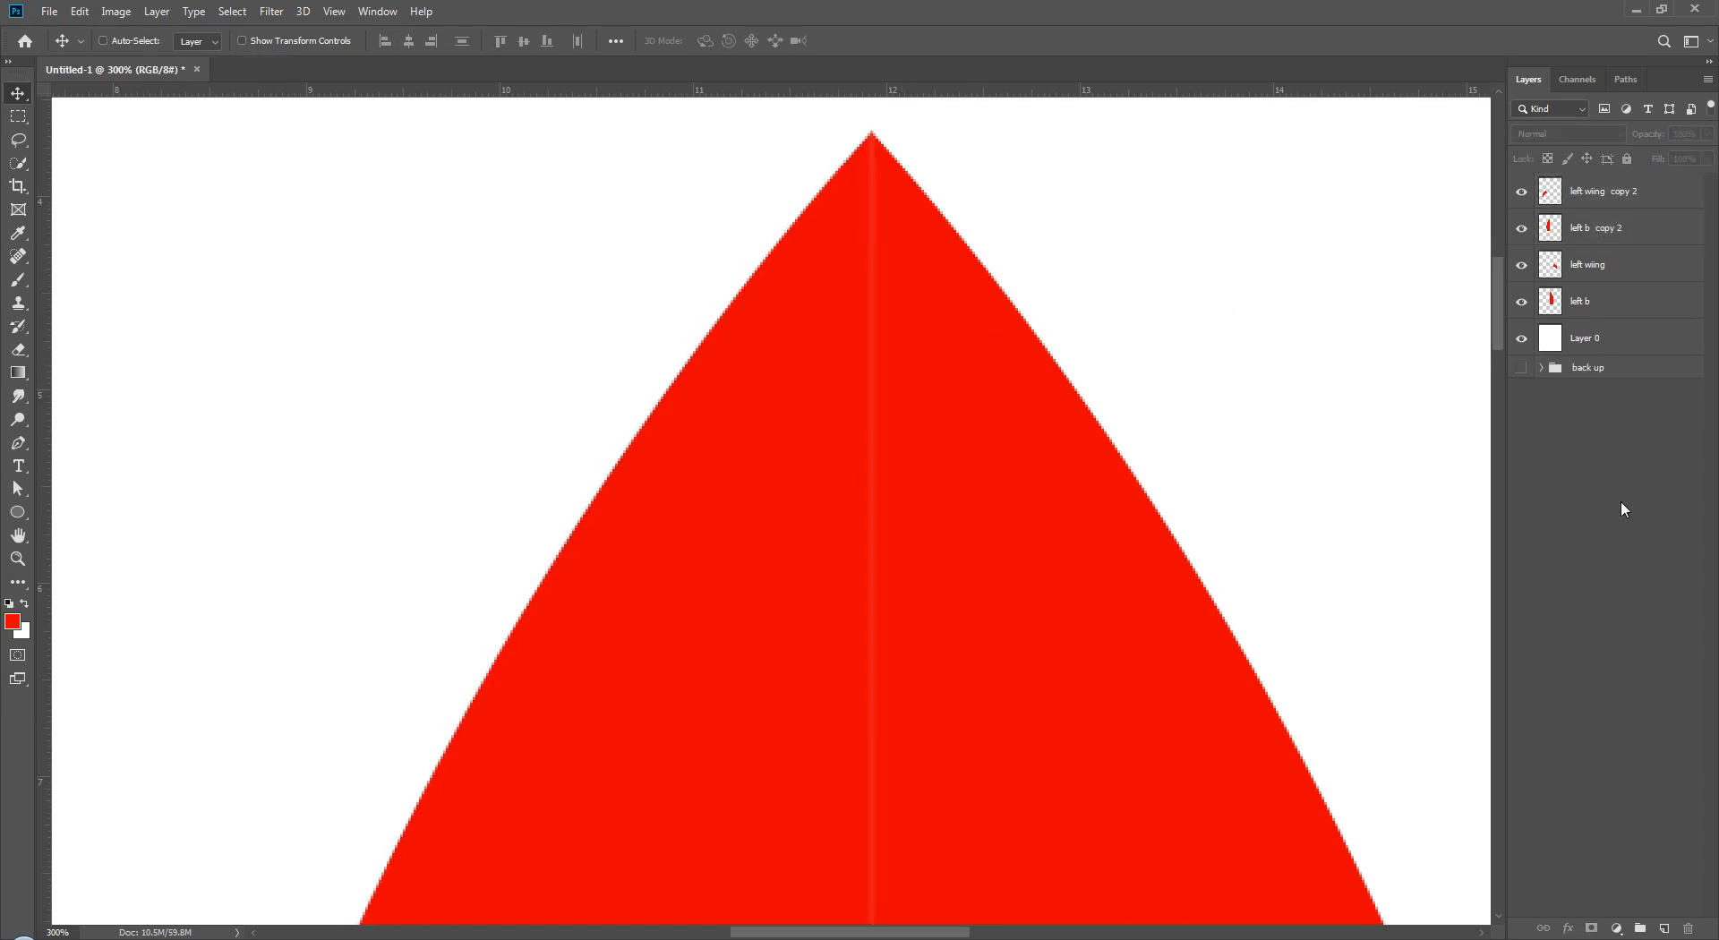
- Merge the two body halves as a test, undo the merge and deselect the layers
left_click(1603, 300, "ctrl")
left_click(1603, 227, "ctrl")
key("ctrl+e")
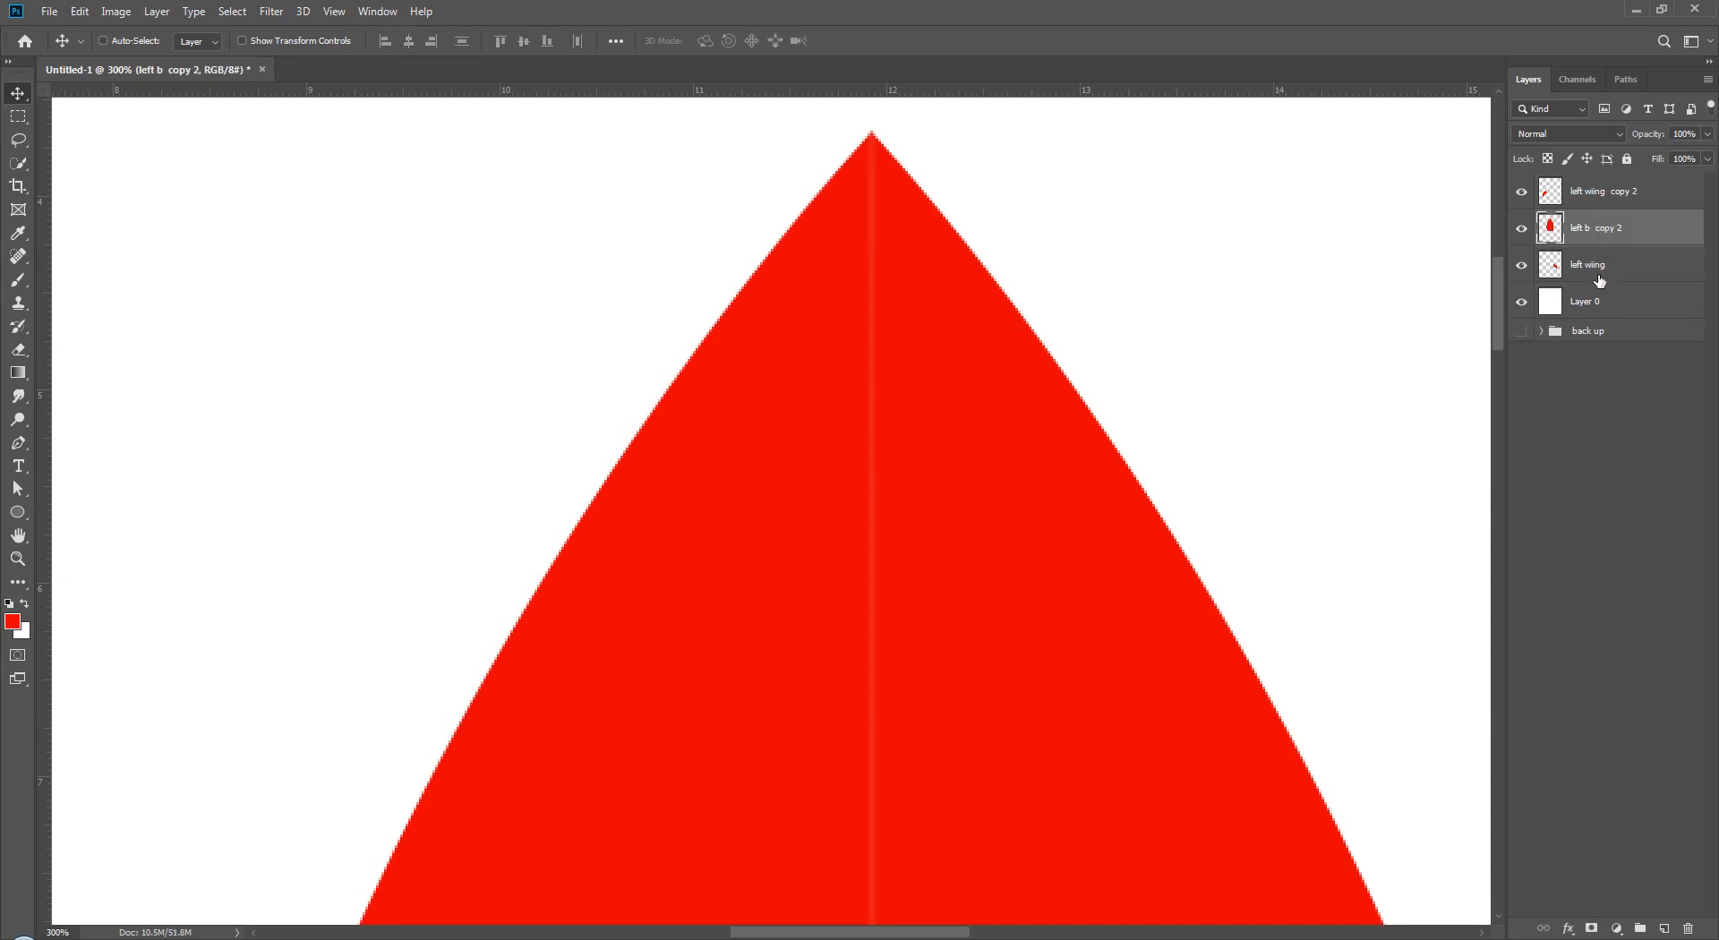
key("ctrl+z")
left_click(1629, 475)
- Switch to Windows Photo Viewer to compare the whole shape with the finished rocket picture, then move the picture aside
key("ctrl+0")
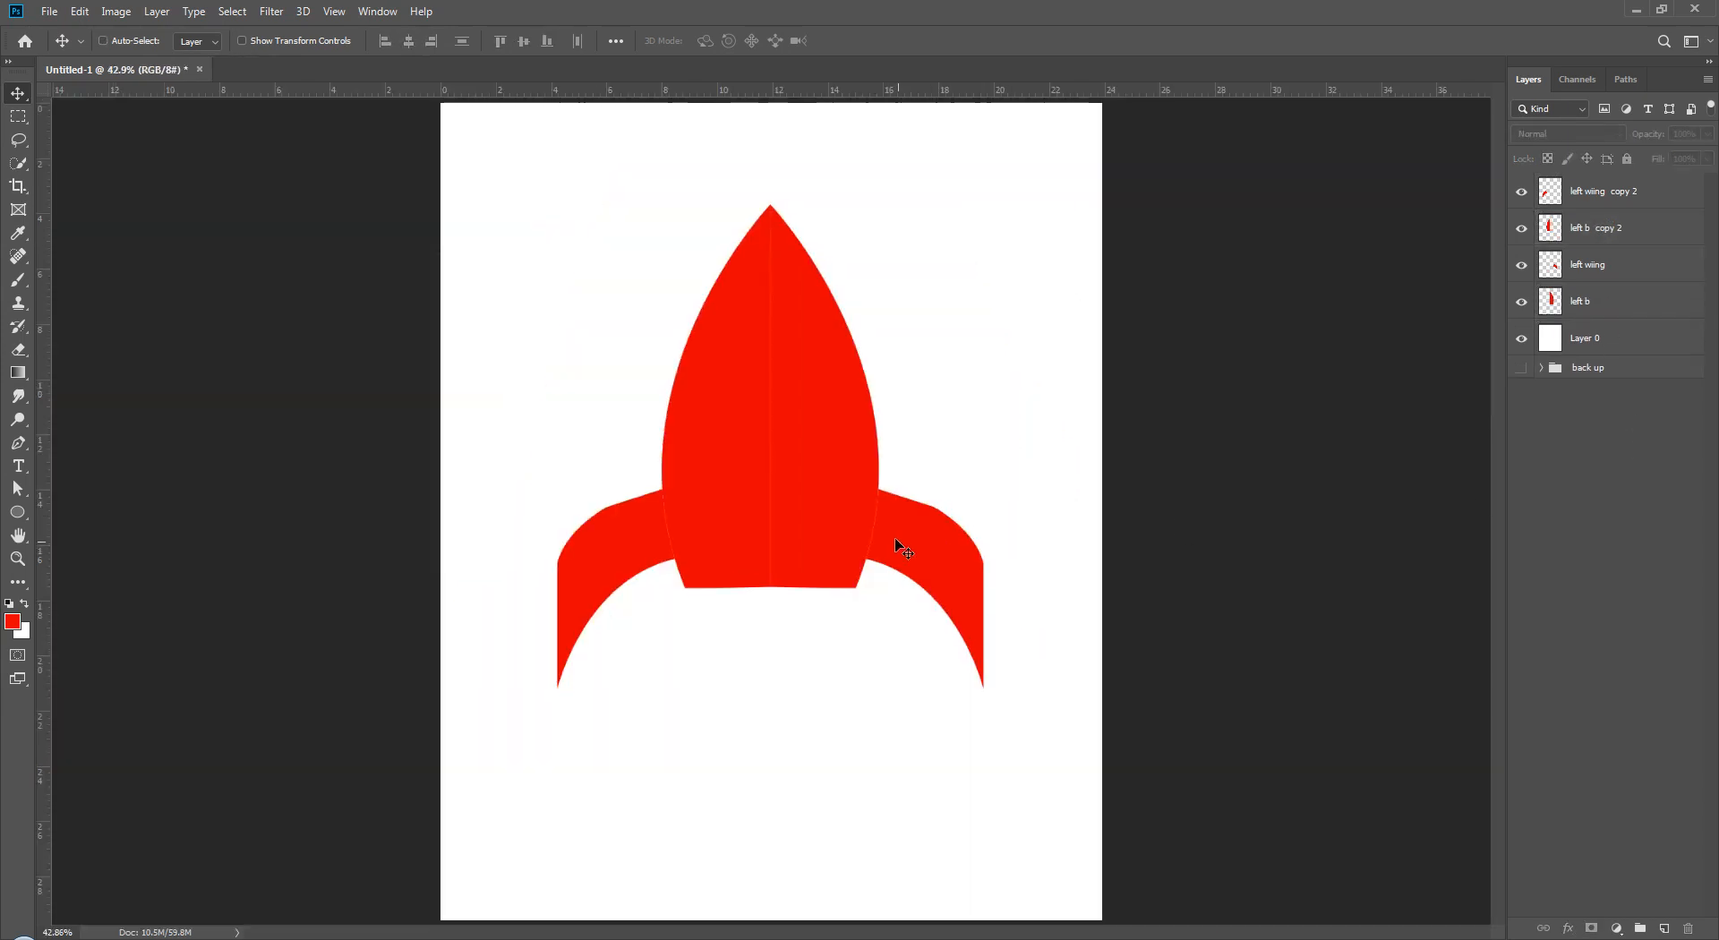
key("alt+Tab")
left_click_drag(1125, 105, 878, 109)
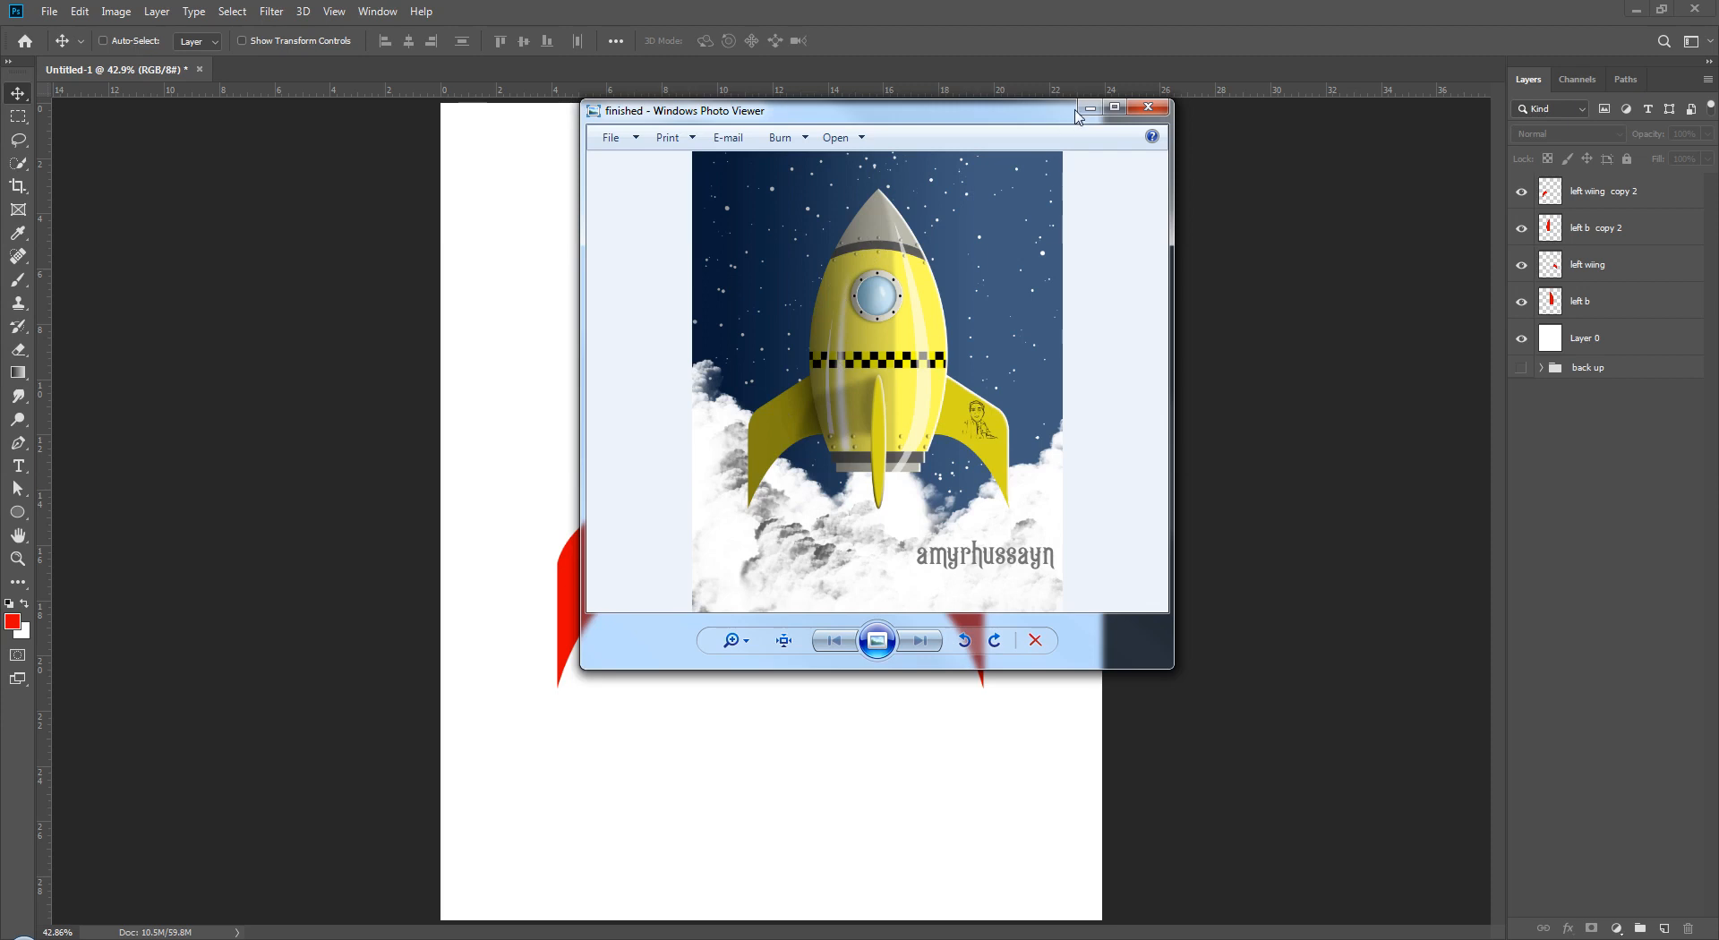
left_click_drag(996, 111, 1718, 27)
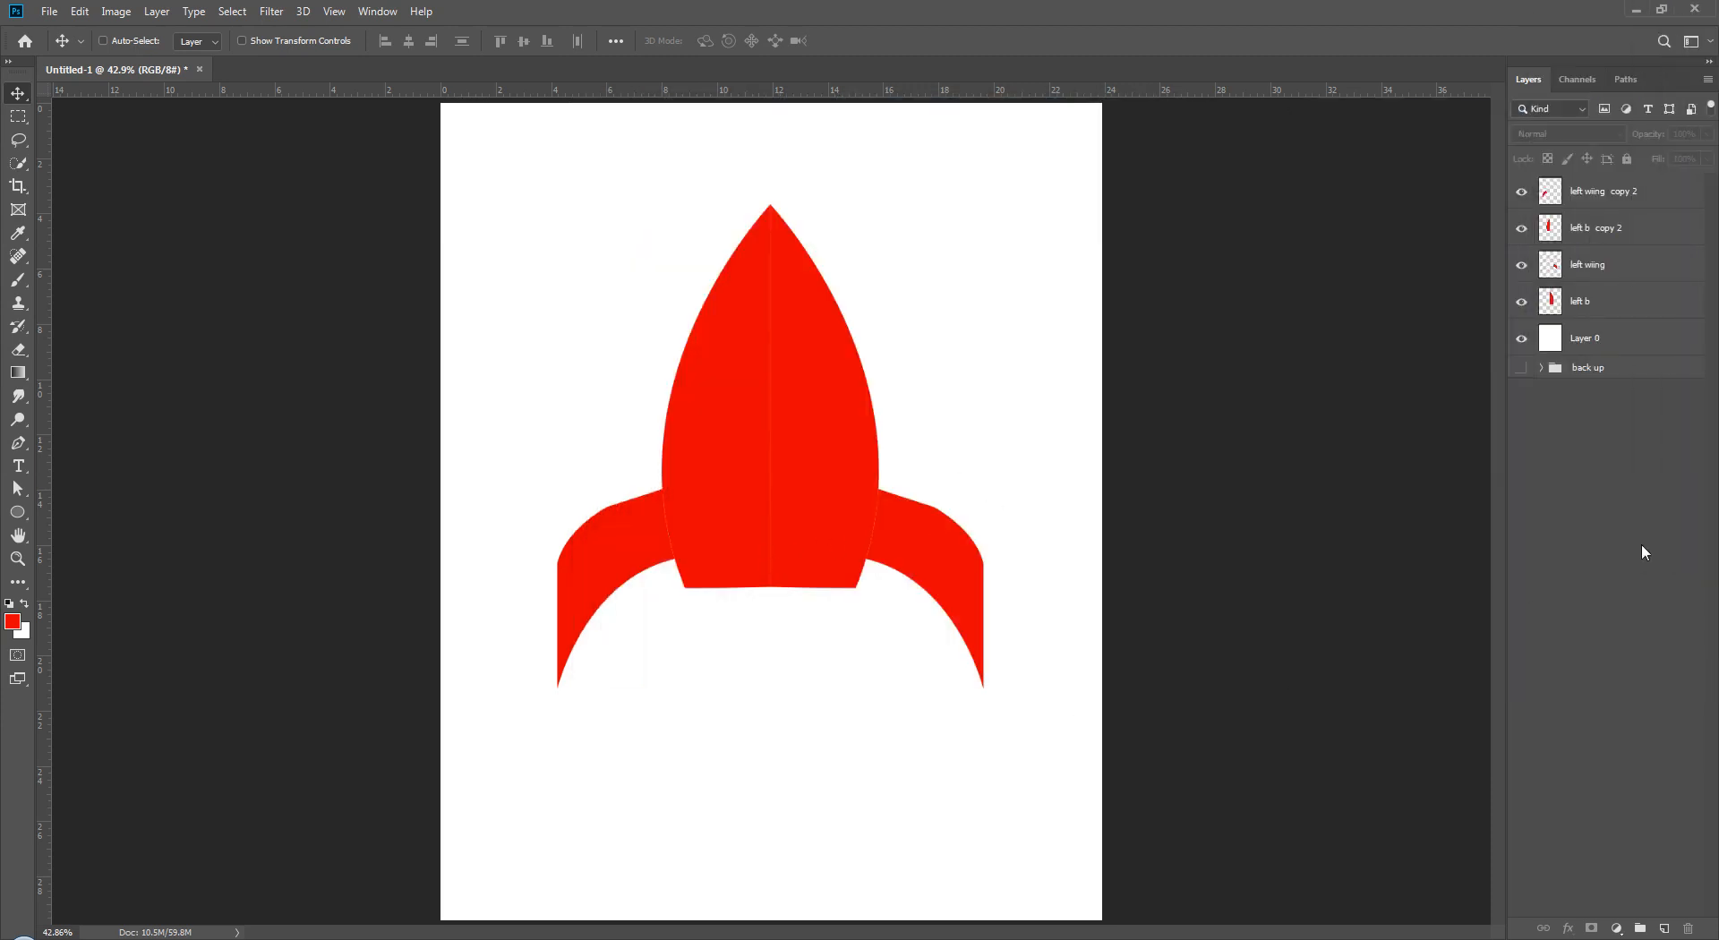
- Rename the left wing copy 2 layer as right wing
left_click(1612, 198)
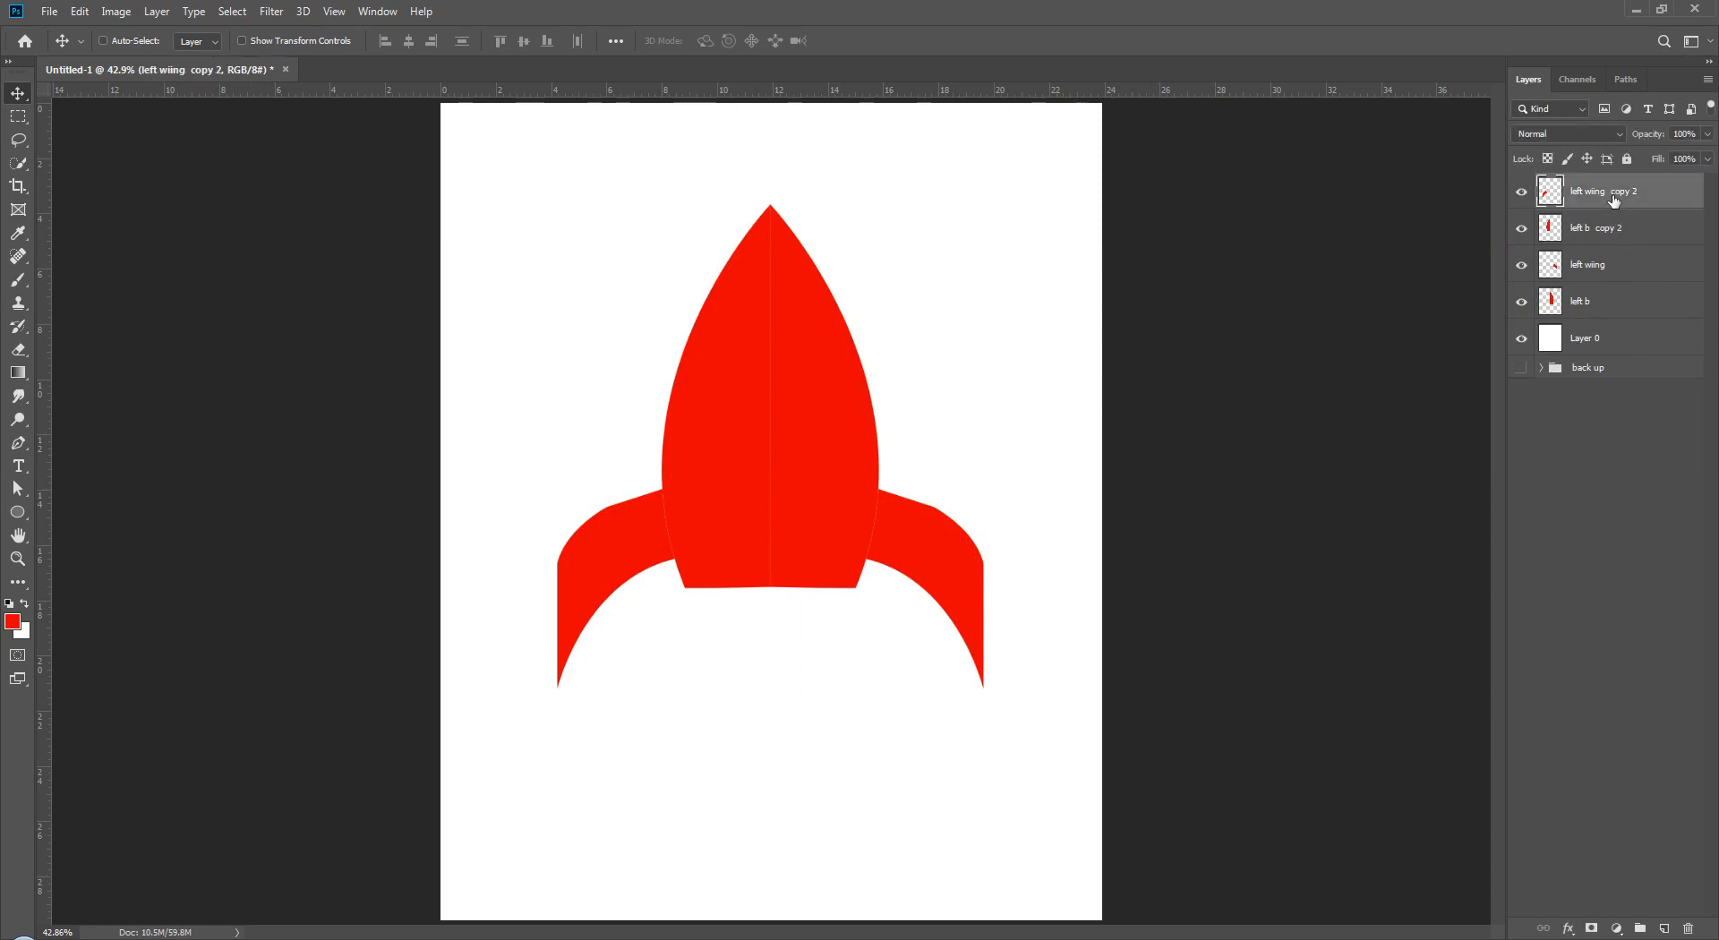
double_click(1615, 197)
key("BackSpace")
- Rename the left b copy 2 layer as left b
left_click(1599, 228)
double_click(1598, 228)
left_click(1630, 228)
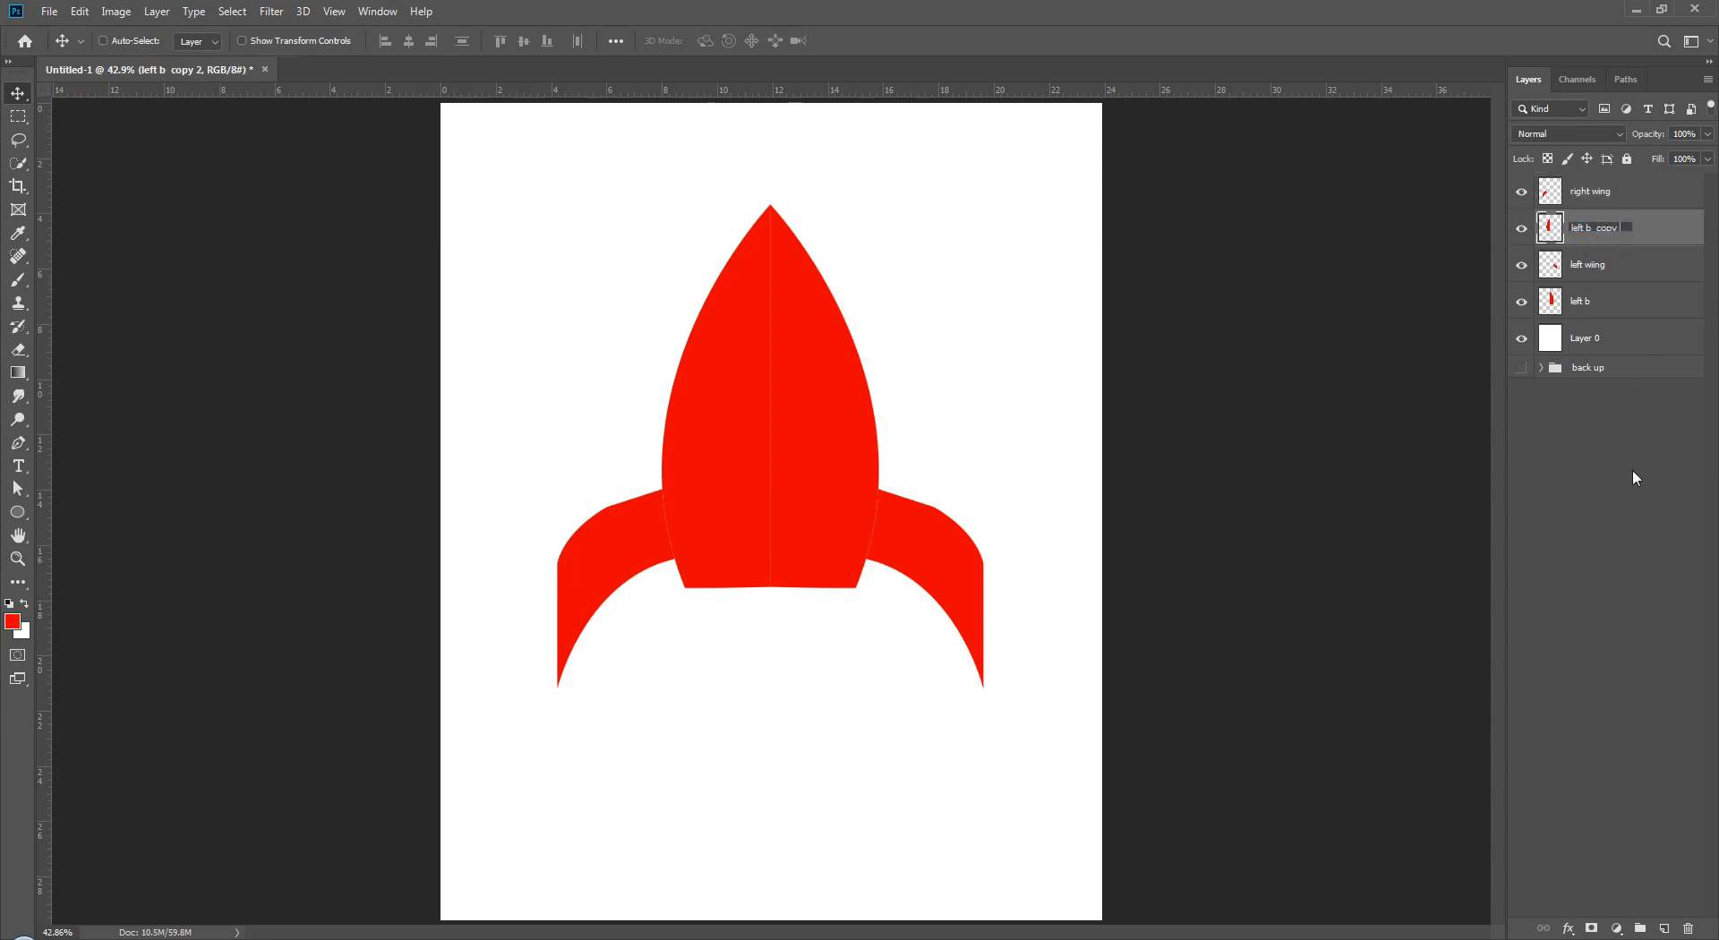
key("BackSpace")
key("BackSpace")
key("BackSpace")
key("BackSpace")
left_click(1620, 490)
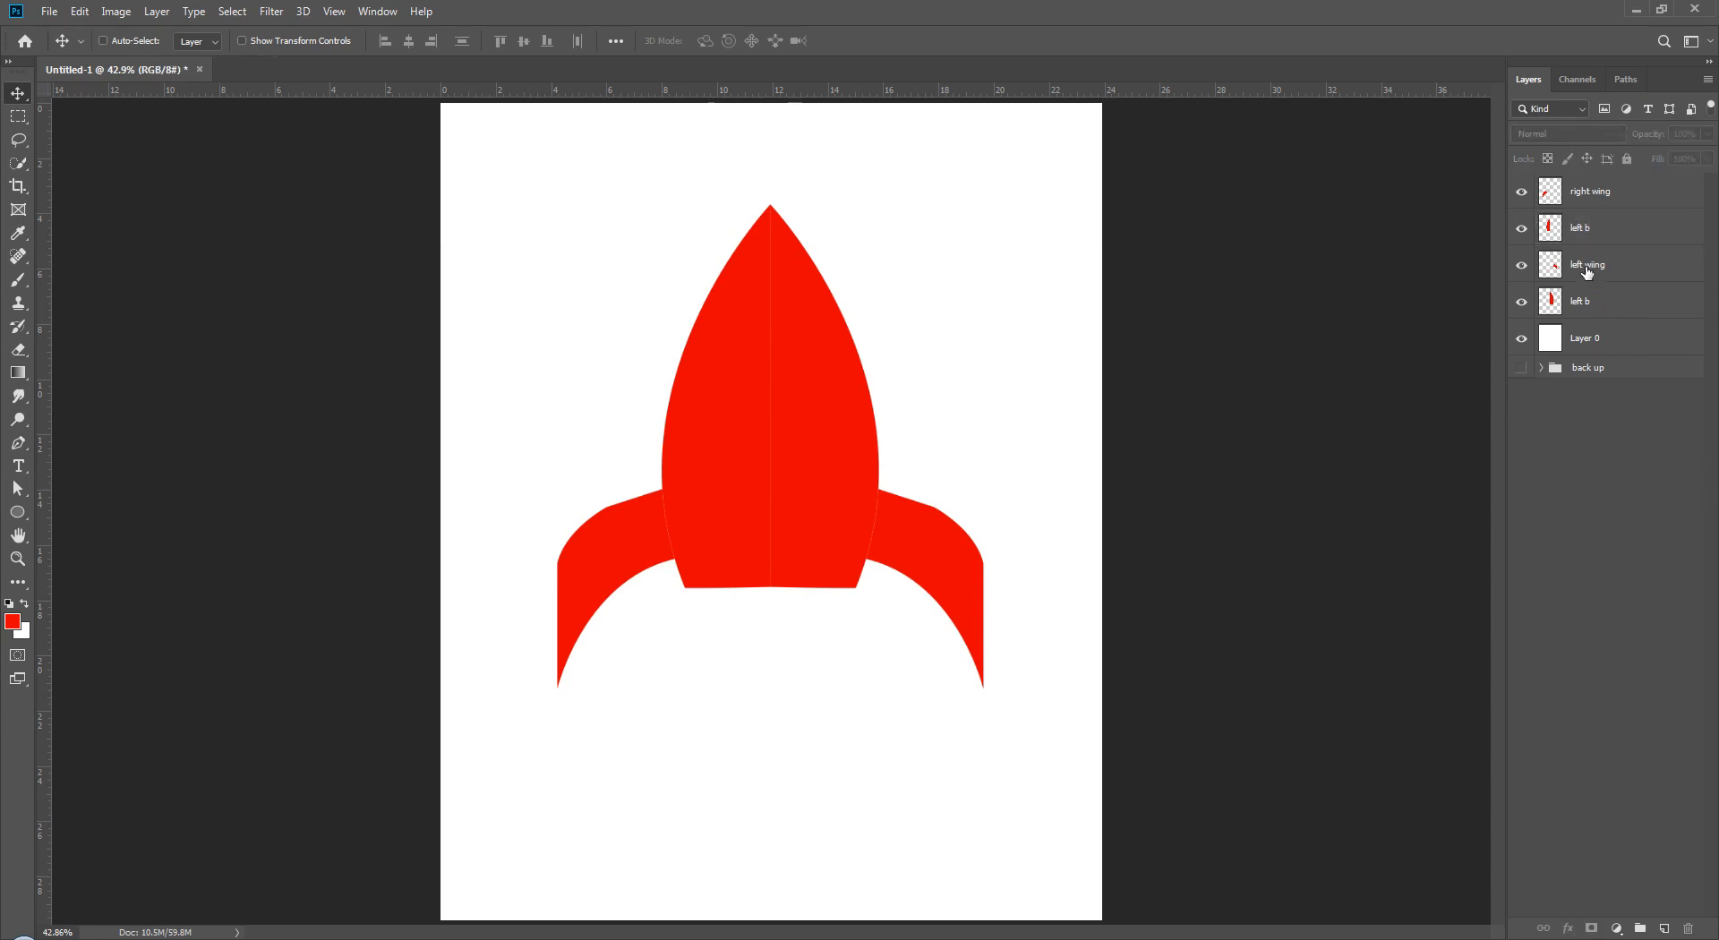
- Rename the topmost wing layer as left wing
double_click(1590, 190)
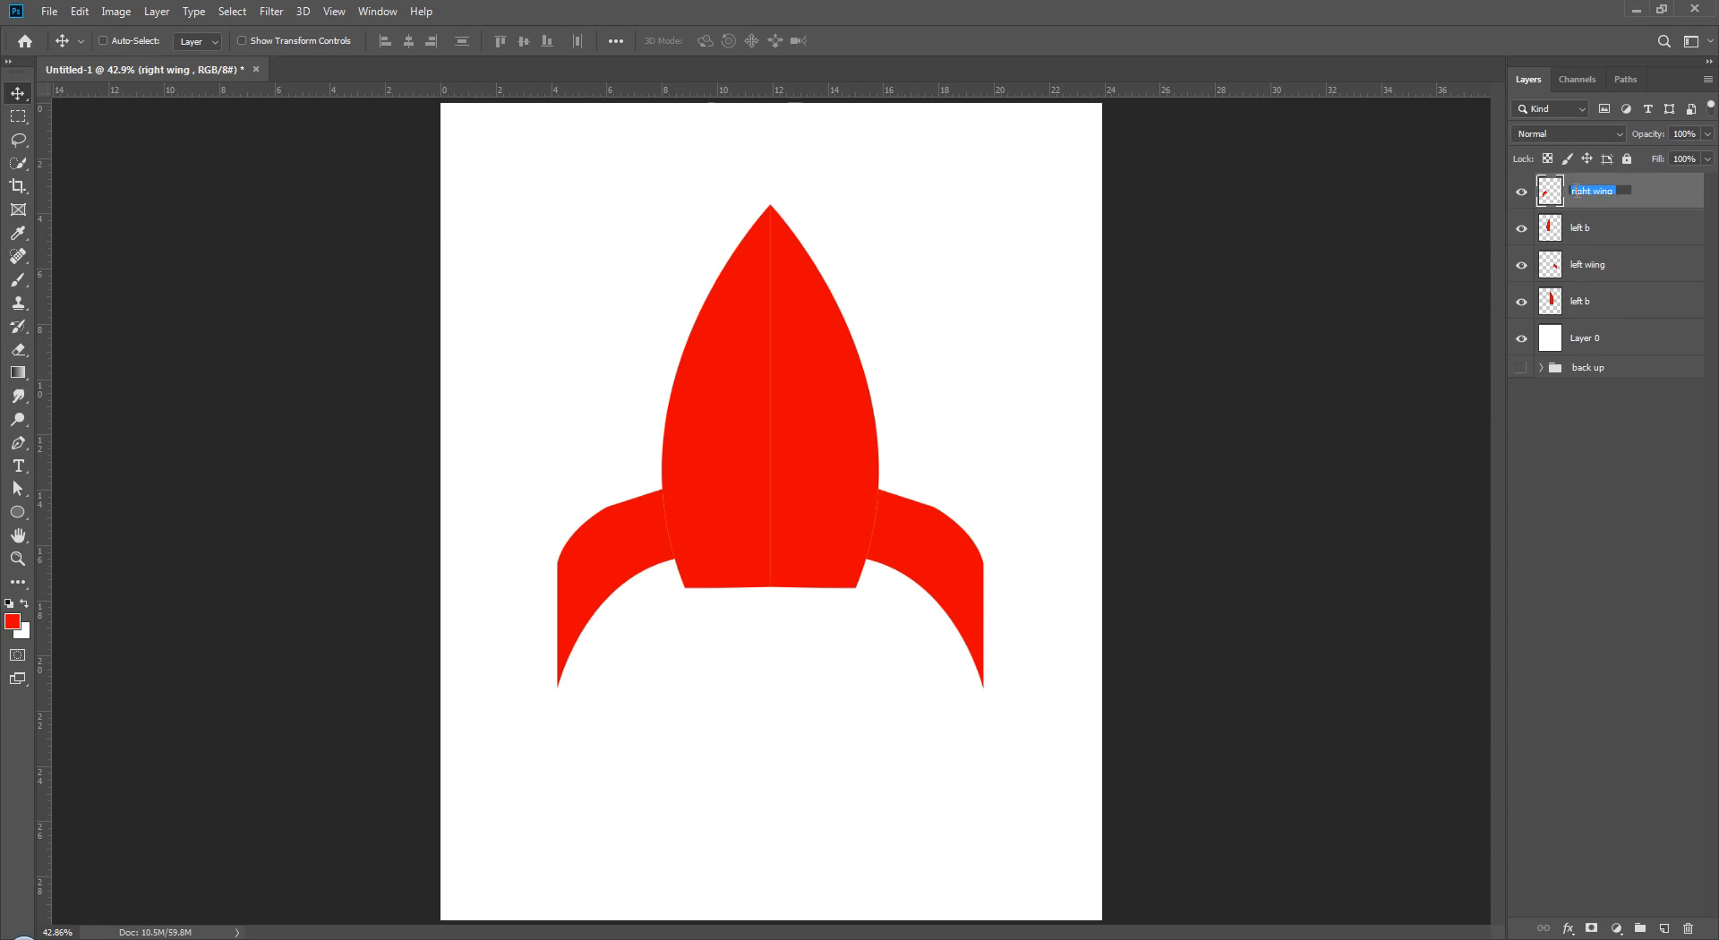
key("Left")
key("BackSpace")
key("BackSpace")
key("BackSpace")
key("BackSpace")
key("BackSpace")
type("left")
key("Return")
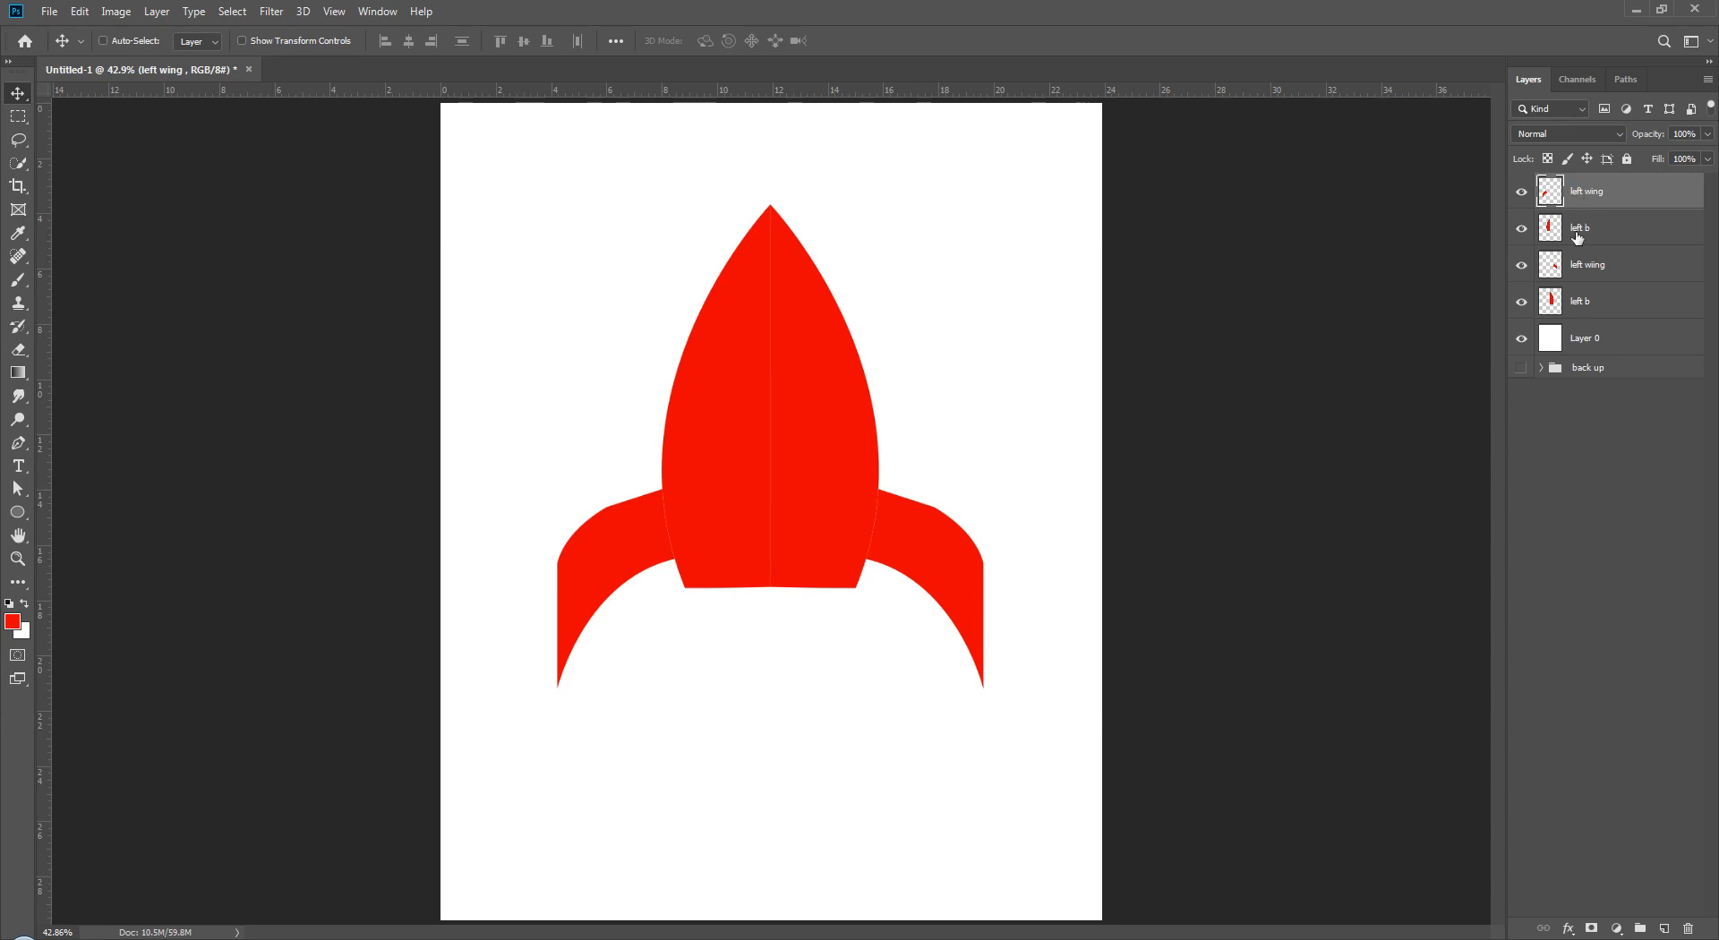
- Rename the original wing layer below the upper left b as right wing
double_click(1585, 266)
type("right")
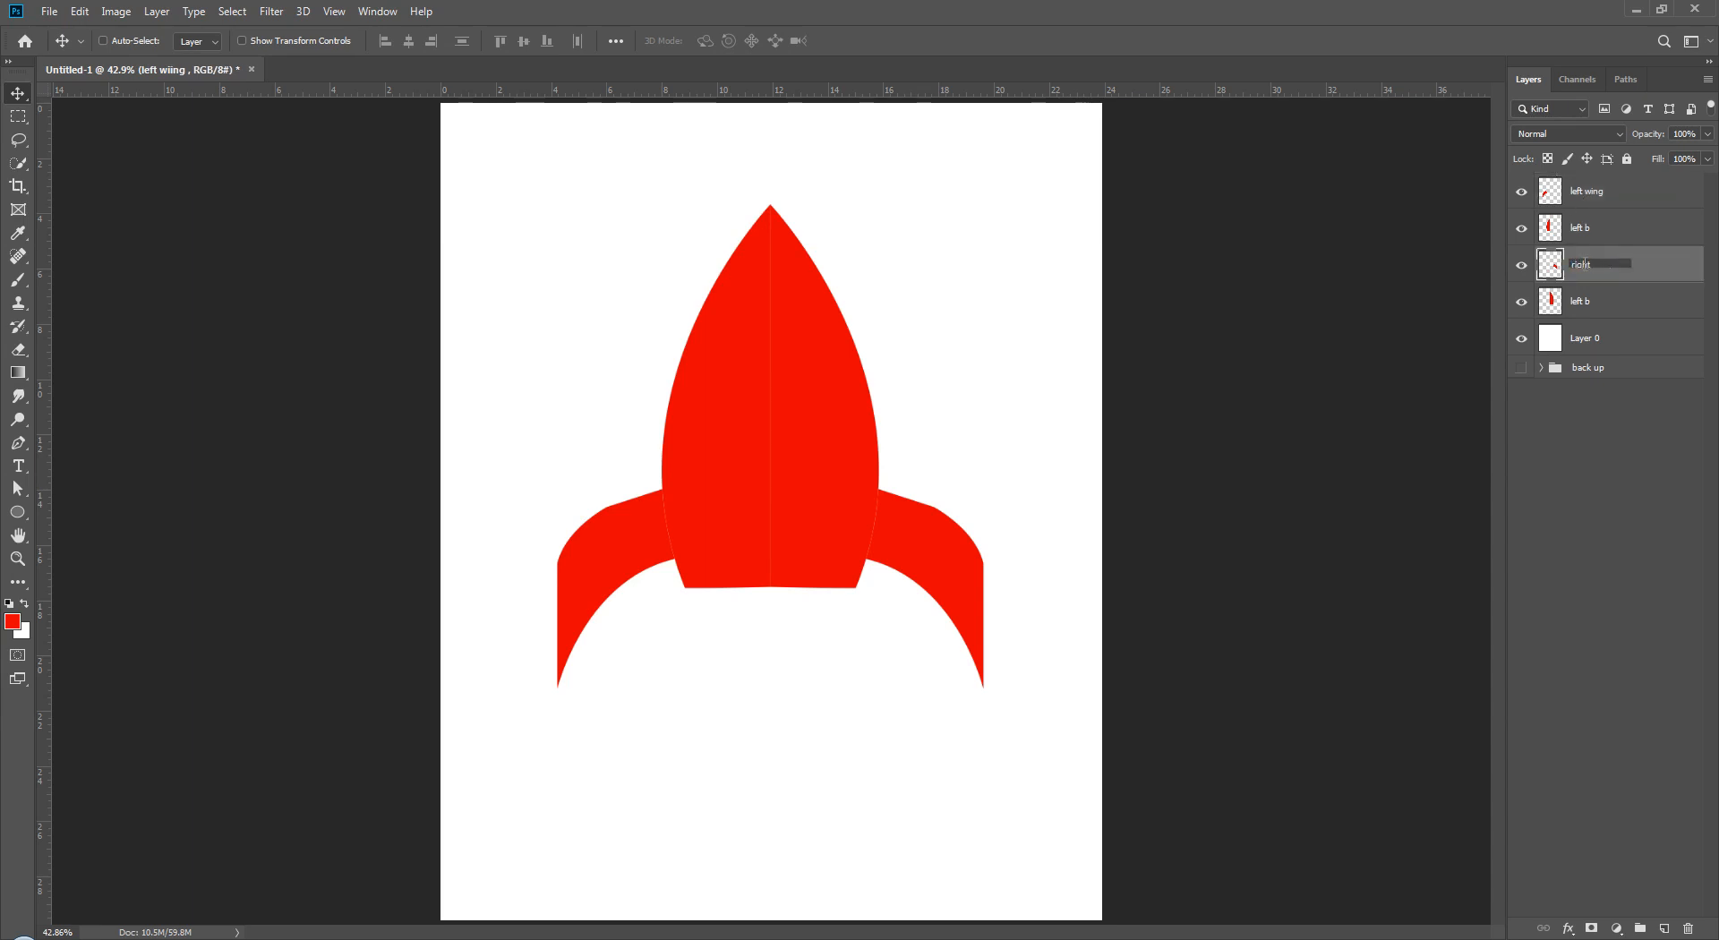
type(" wing")
key("Return")
- Rename the original body layer directly above Layer 0 as right b and deselect it
left_click(1582, 302)
double_click(1581, 302)
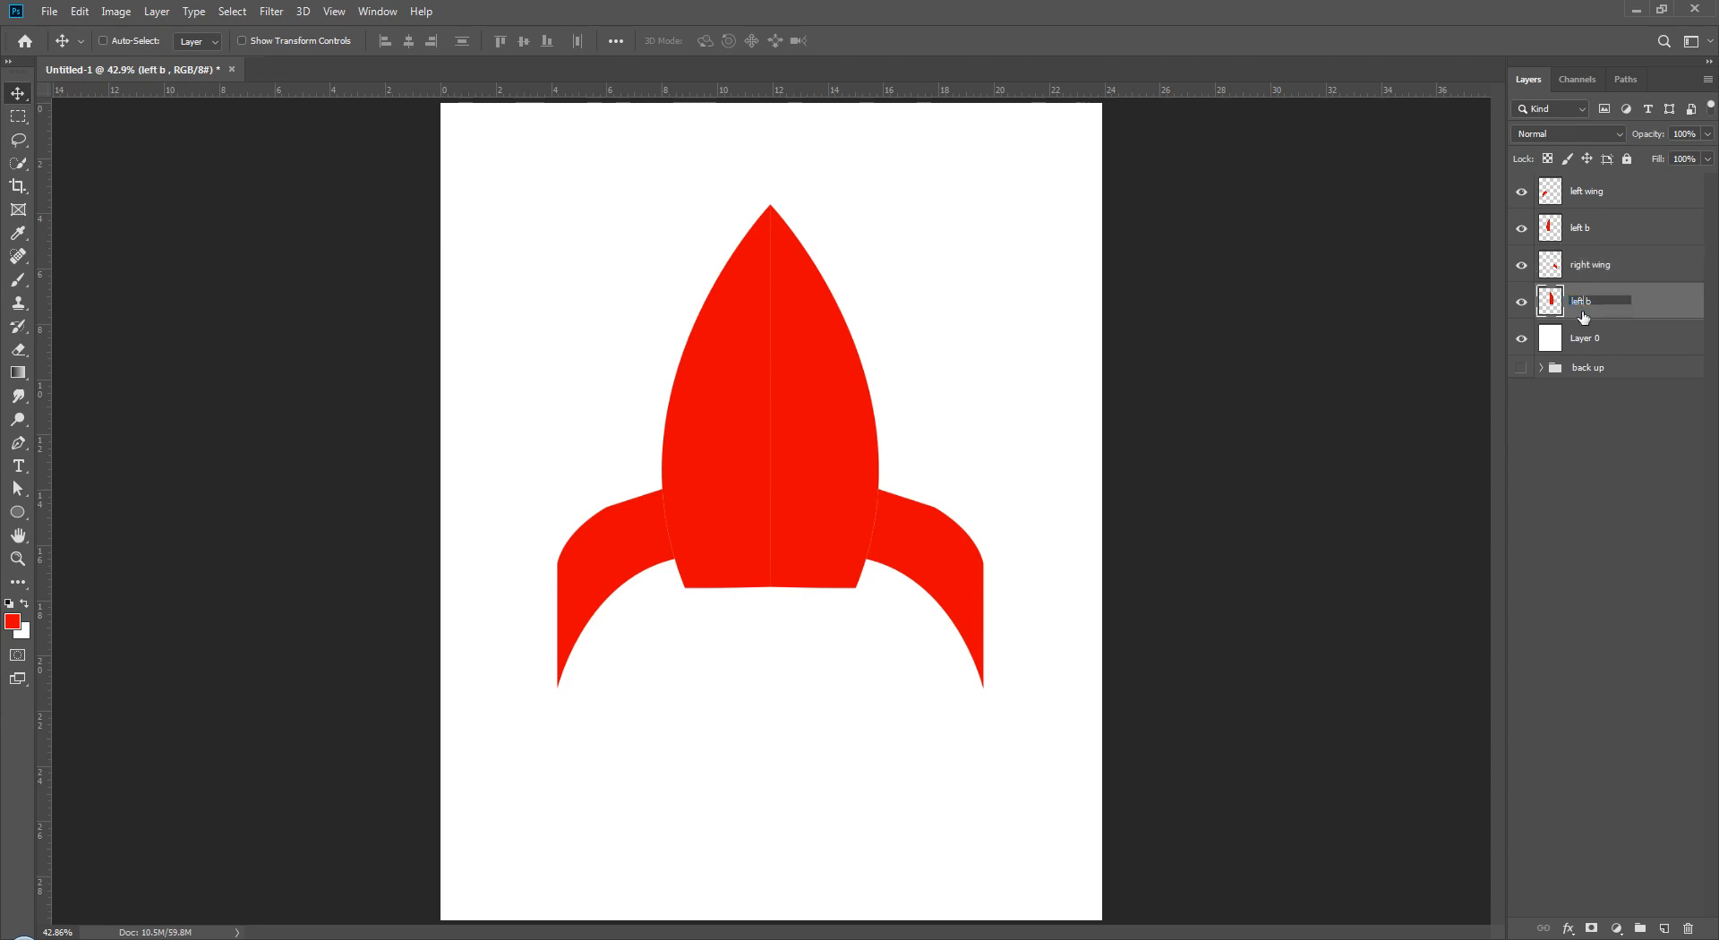
key("BackSpace")
key("BackSpace")
key("BackSpace")
key("BackSpace")
type("right")
key("Return")
left_click(1601, 403)
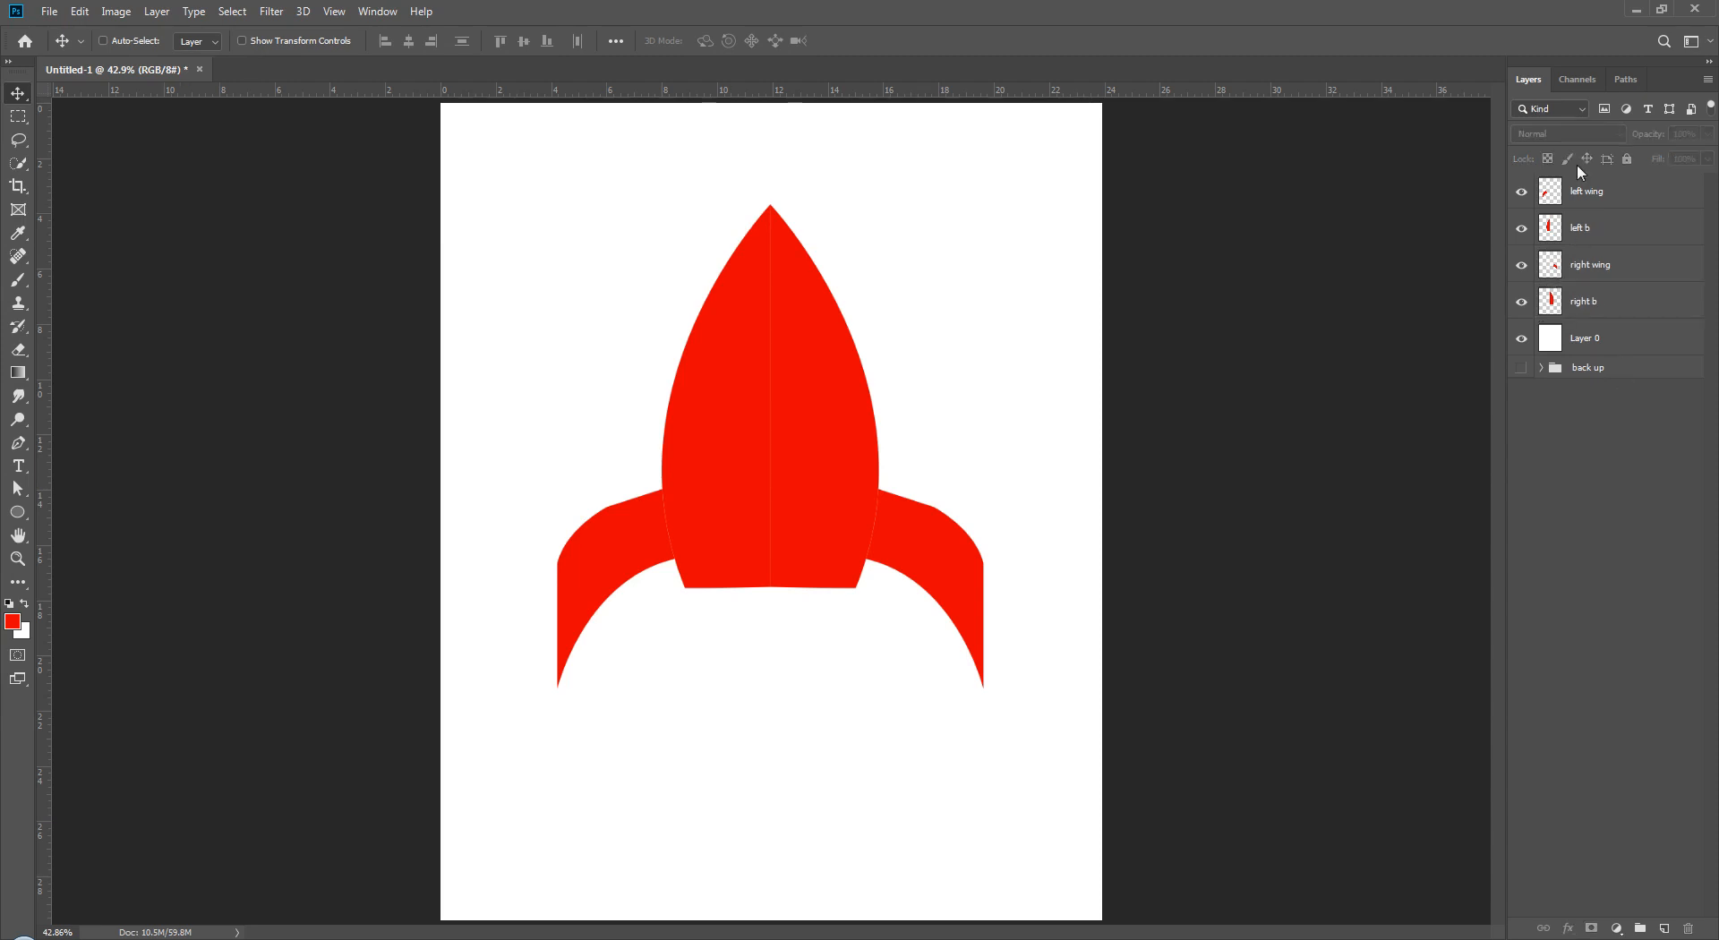
- Add a new layer above left wing, show the guides, and place a horizontal guide where the wings' upper edges meet the body
left_click(1575, 194)
left_click(1660, 932)
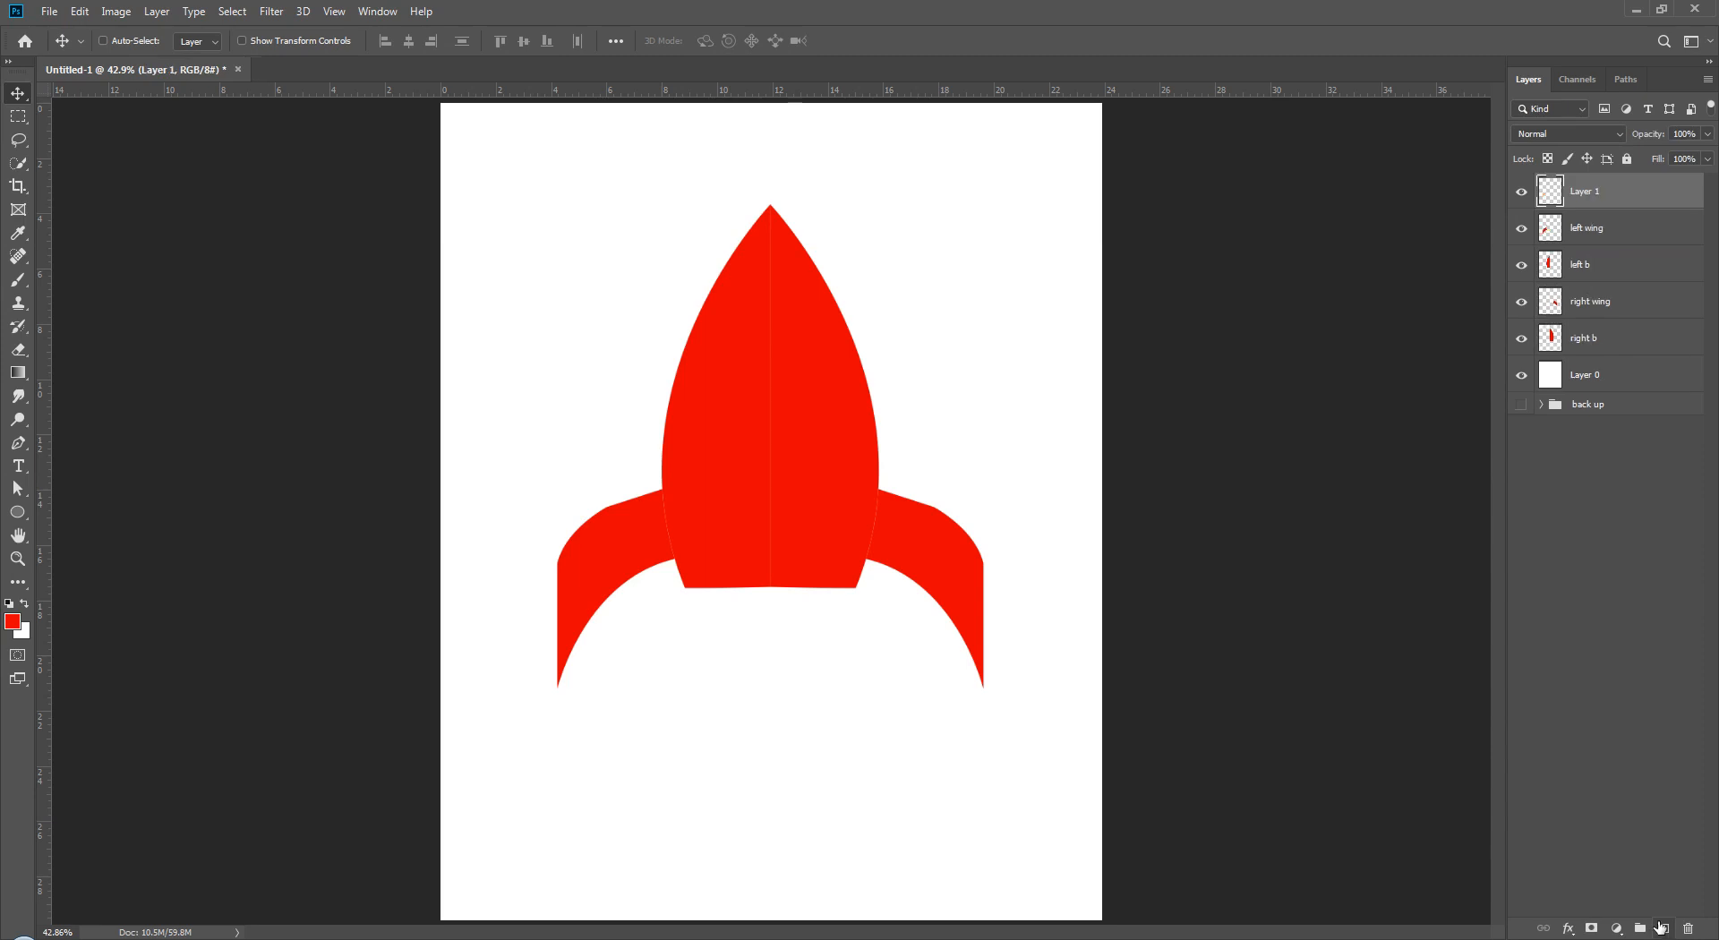
key("ctrl+semicolon")
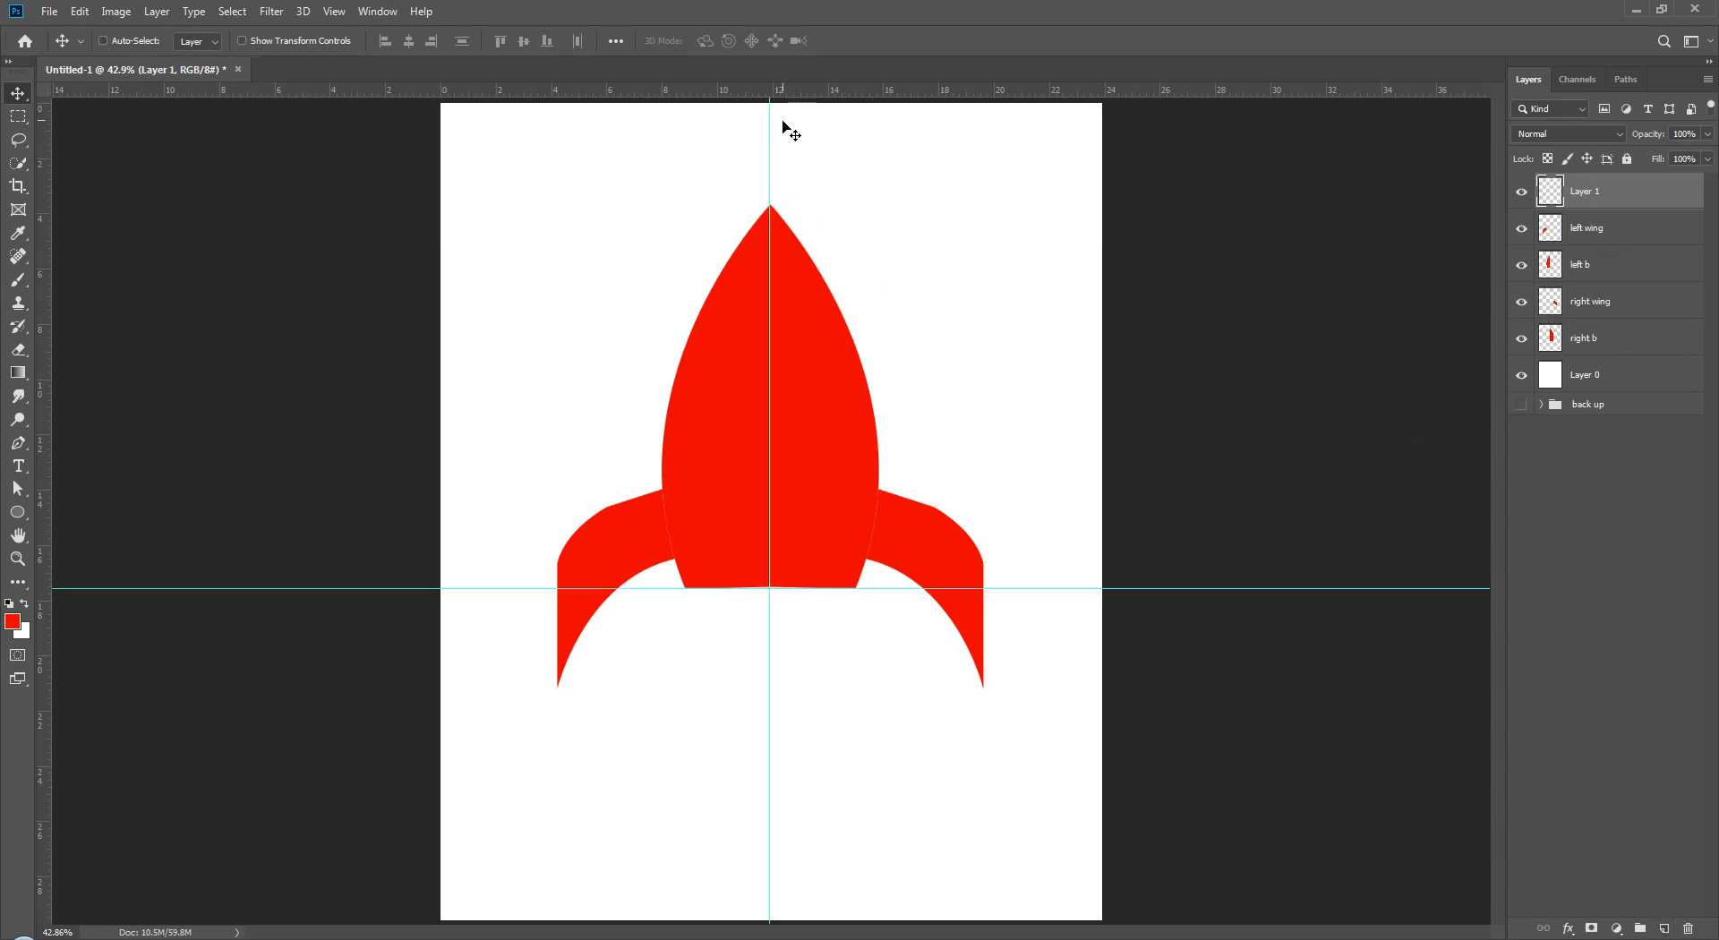
left_click_drag(765, 93, 786, 488)
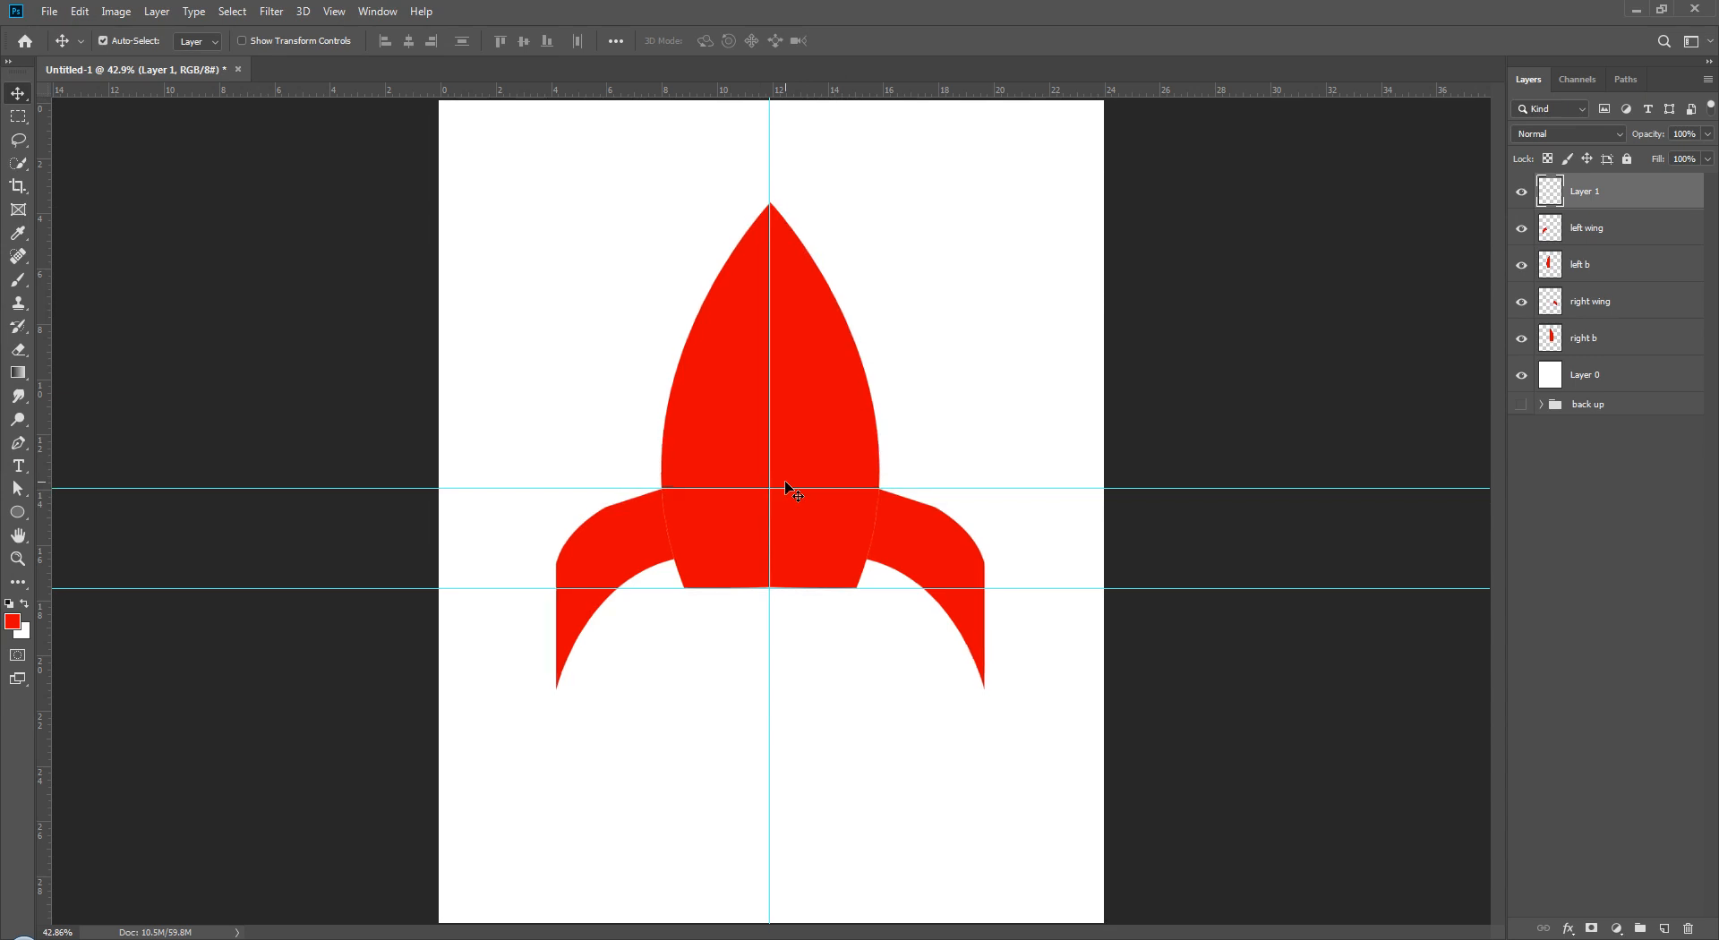
- Move the lower horizontal guide from the body's bottom edge down to the wing tips
key("ctrl+plus")
key("ctrl+plus")
key("ctrl+plus")
key("ctrl+plus")
key("ctrl+plus")
key("ctrl+plus")
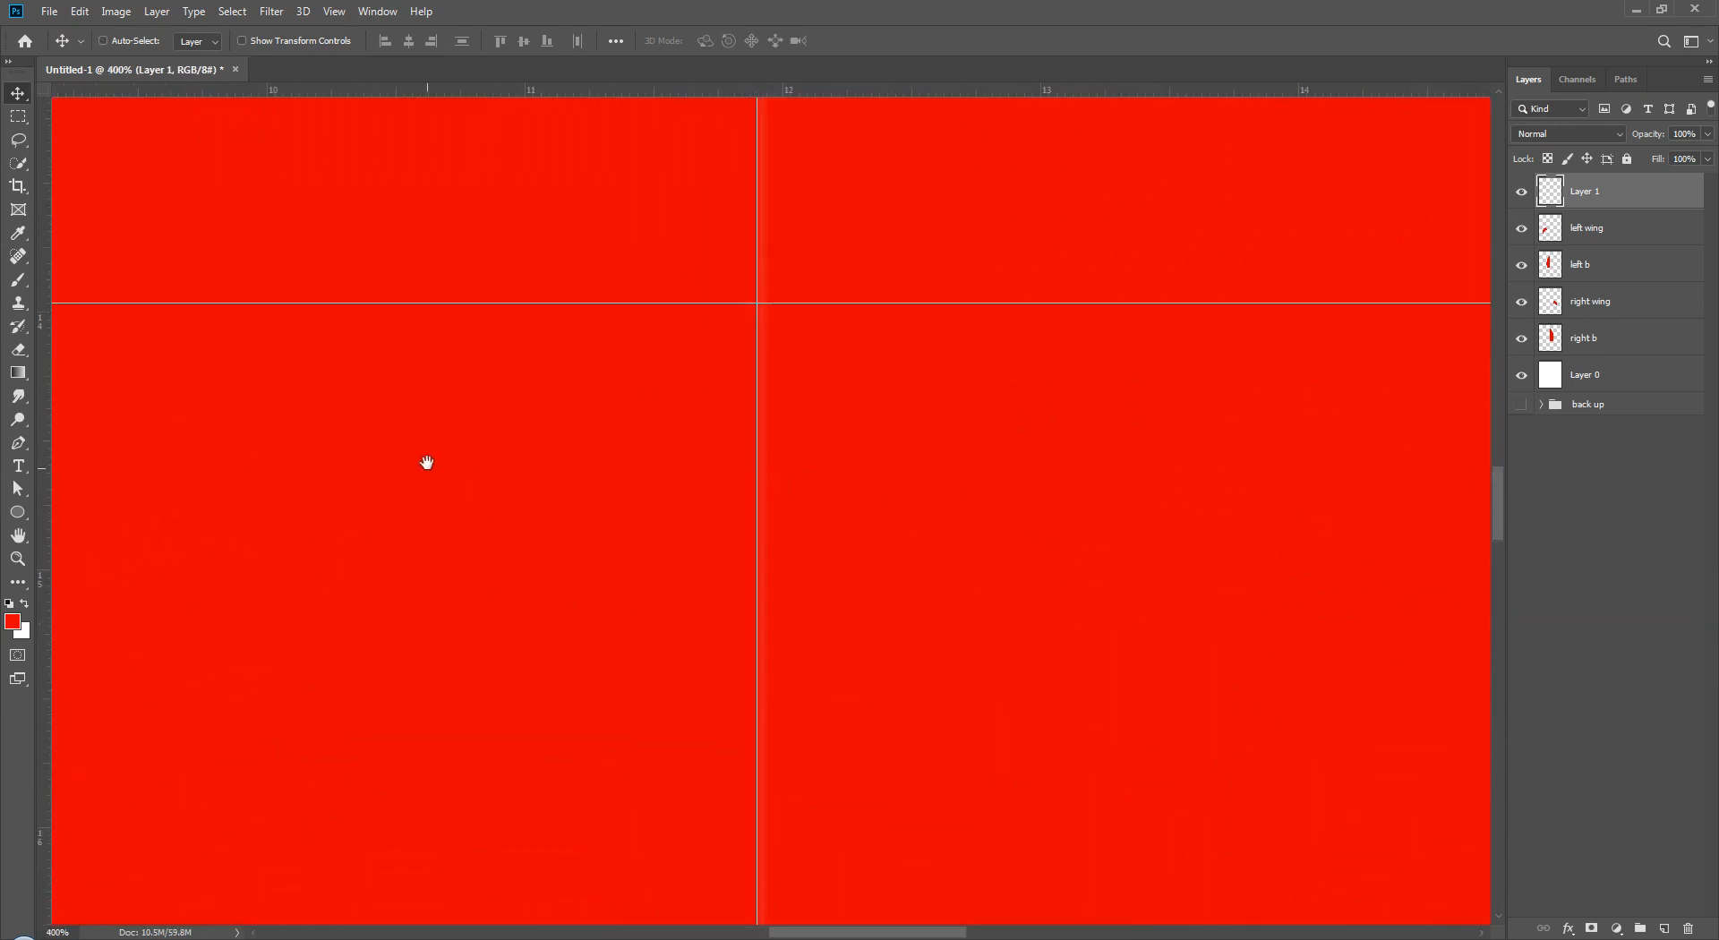
left_click_drag(426, 460, 1205, 453)
left_click_drag(855, 598, 829, 177)
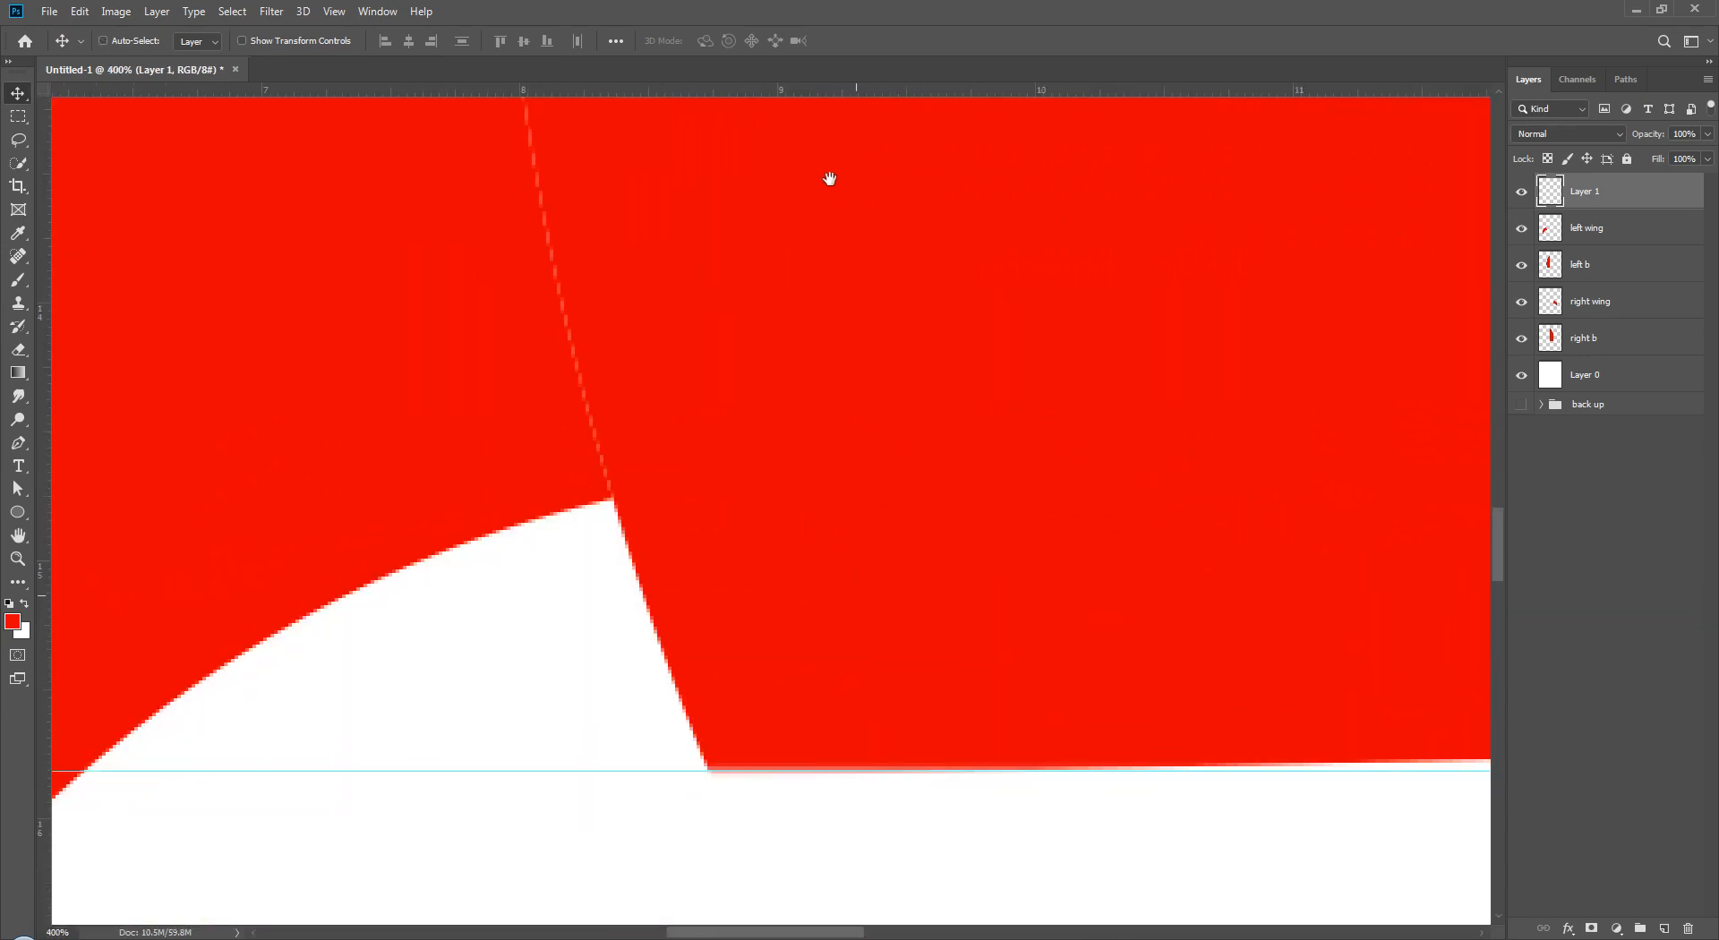
left_click_drag(840, 430, 1033, 817)
left_click_drag(715, 246, 721, 878)
left_click_drag(647, 720, 851, 225)
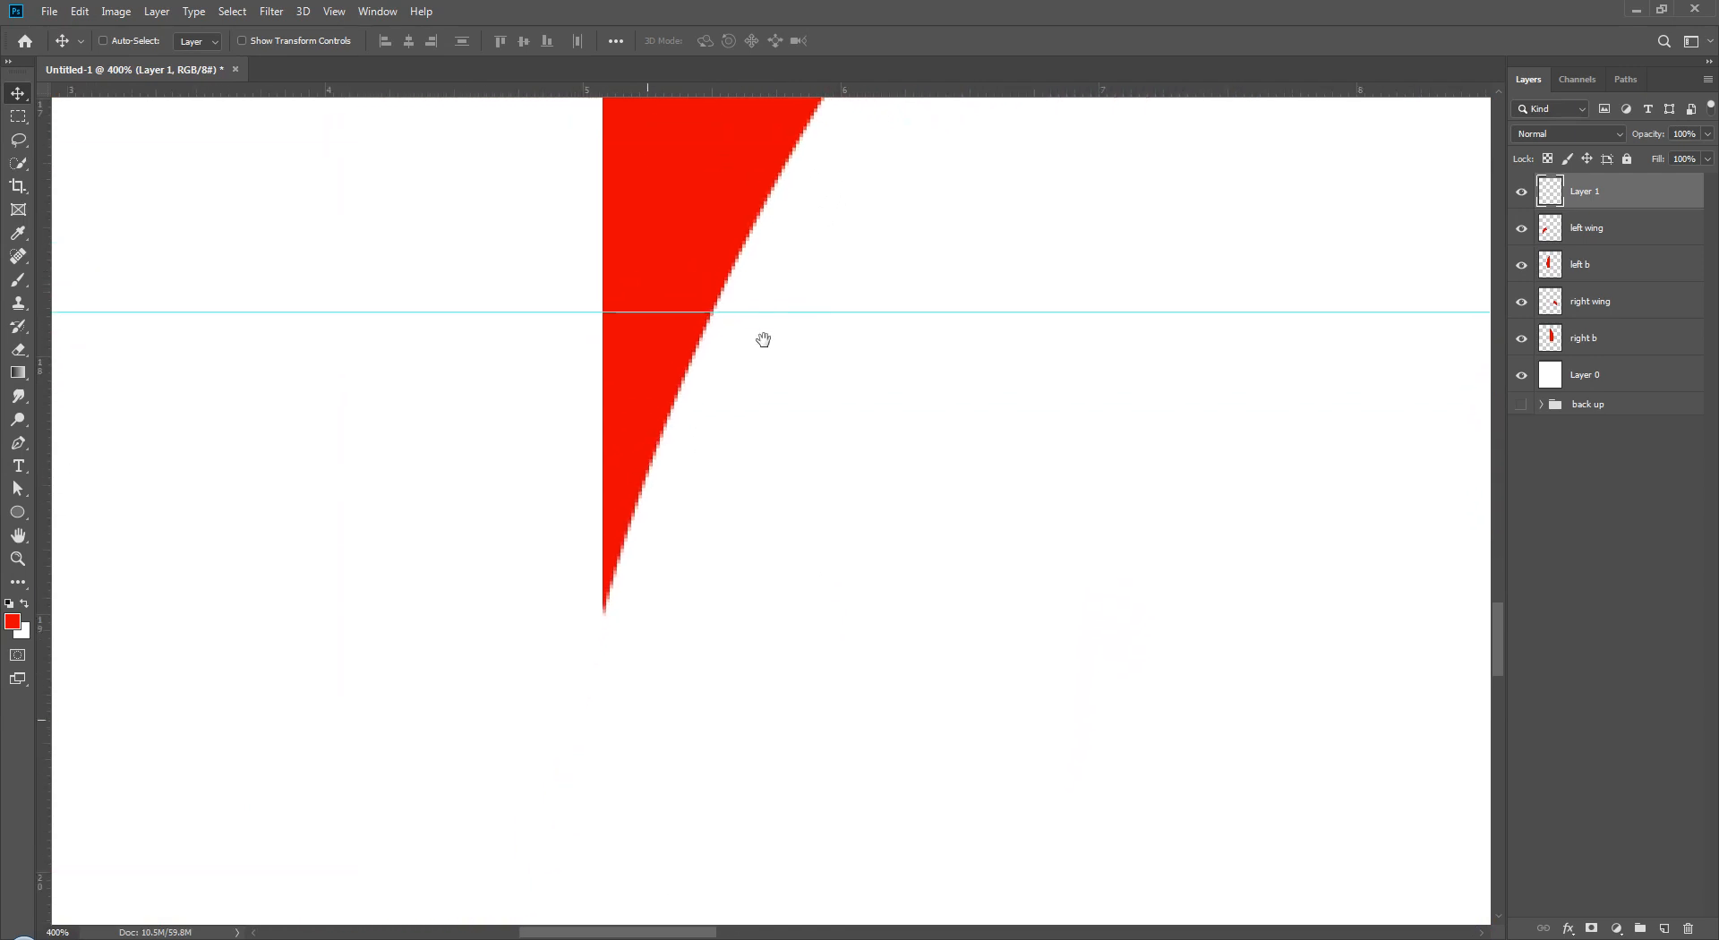
left_click_drag(752, 306, 736, 610)
key("ctrl+0")
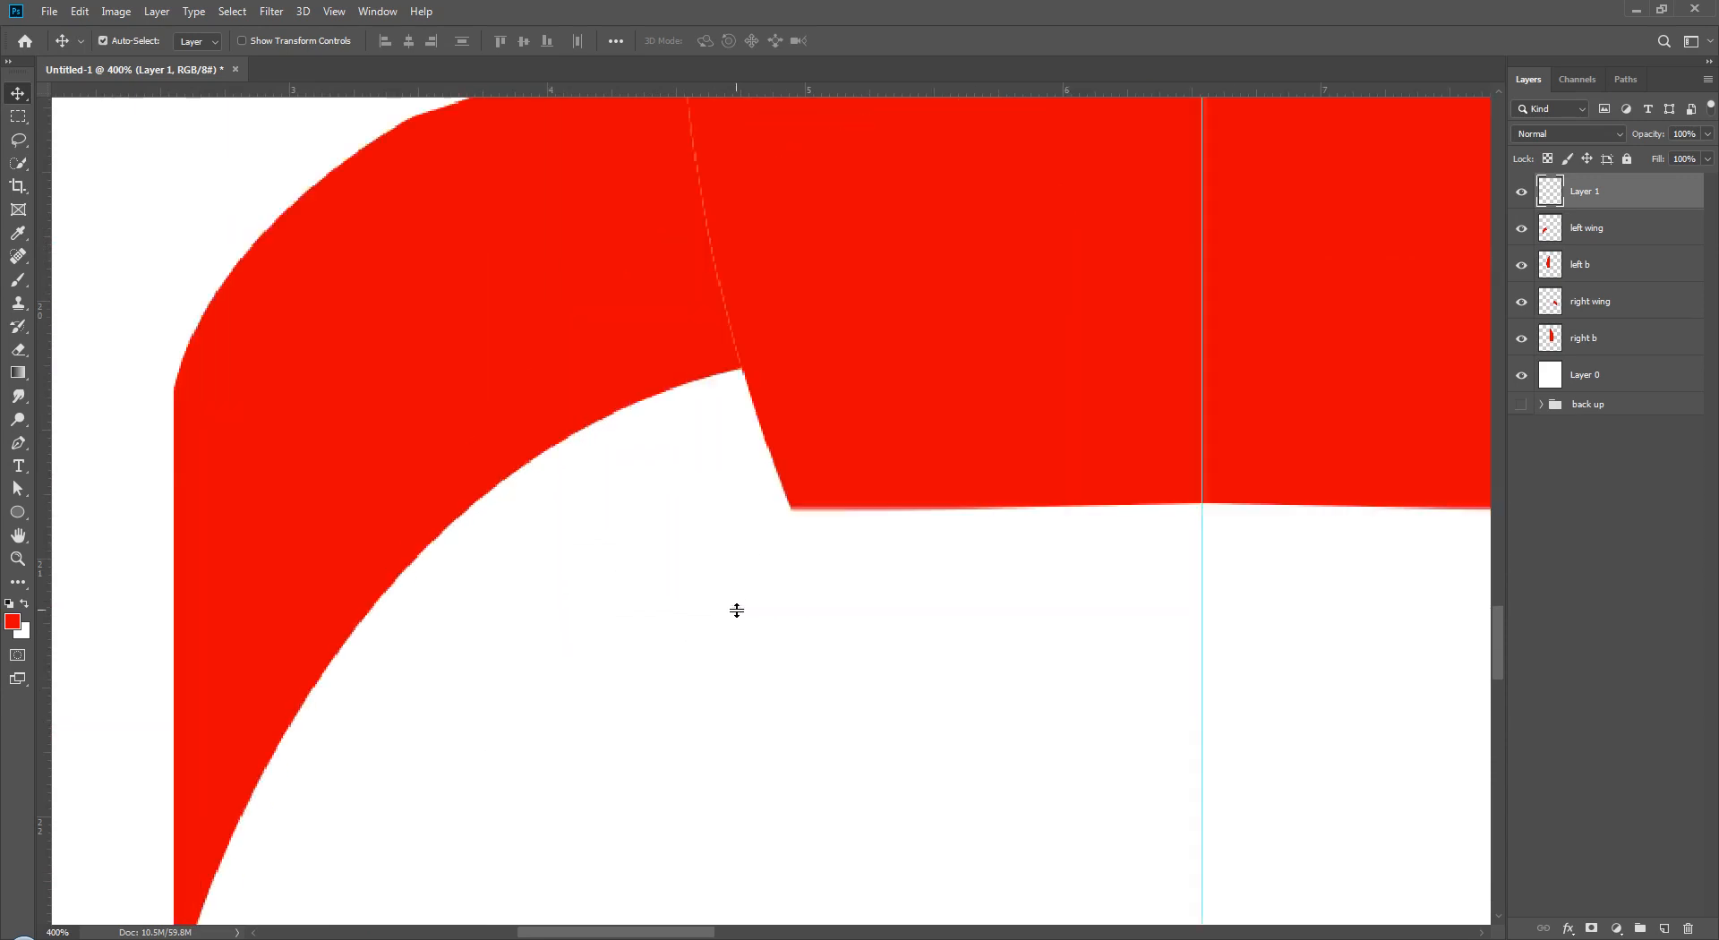
- Make a narrow elliptical selection between the two horizontal guides, centred on the vertical guide, and fill it with red on the new layer
left_click_drag(29, 116, 103, 136)
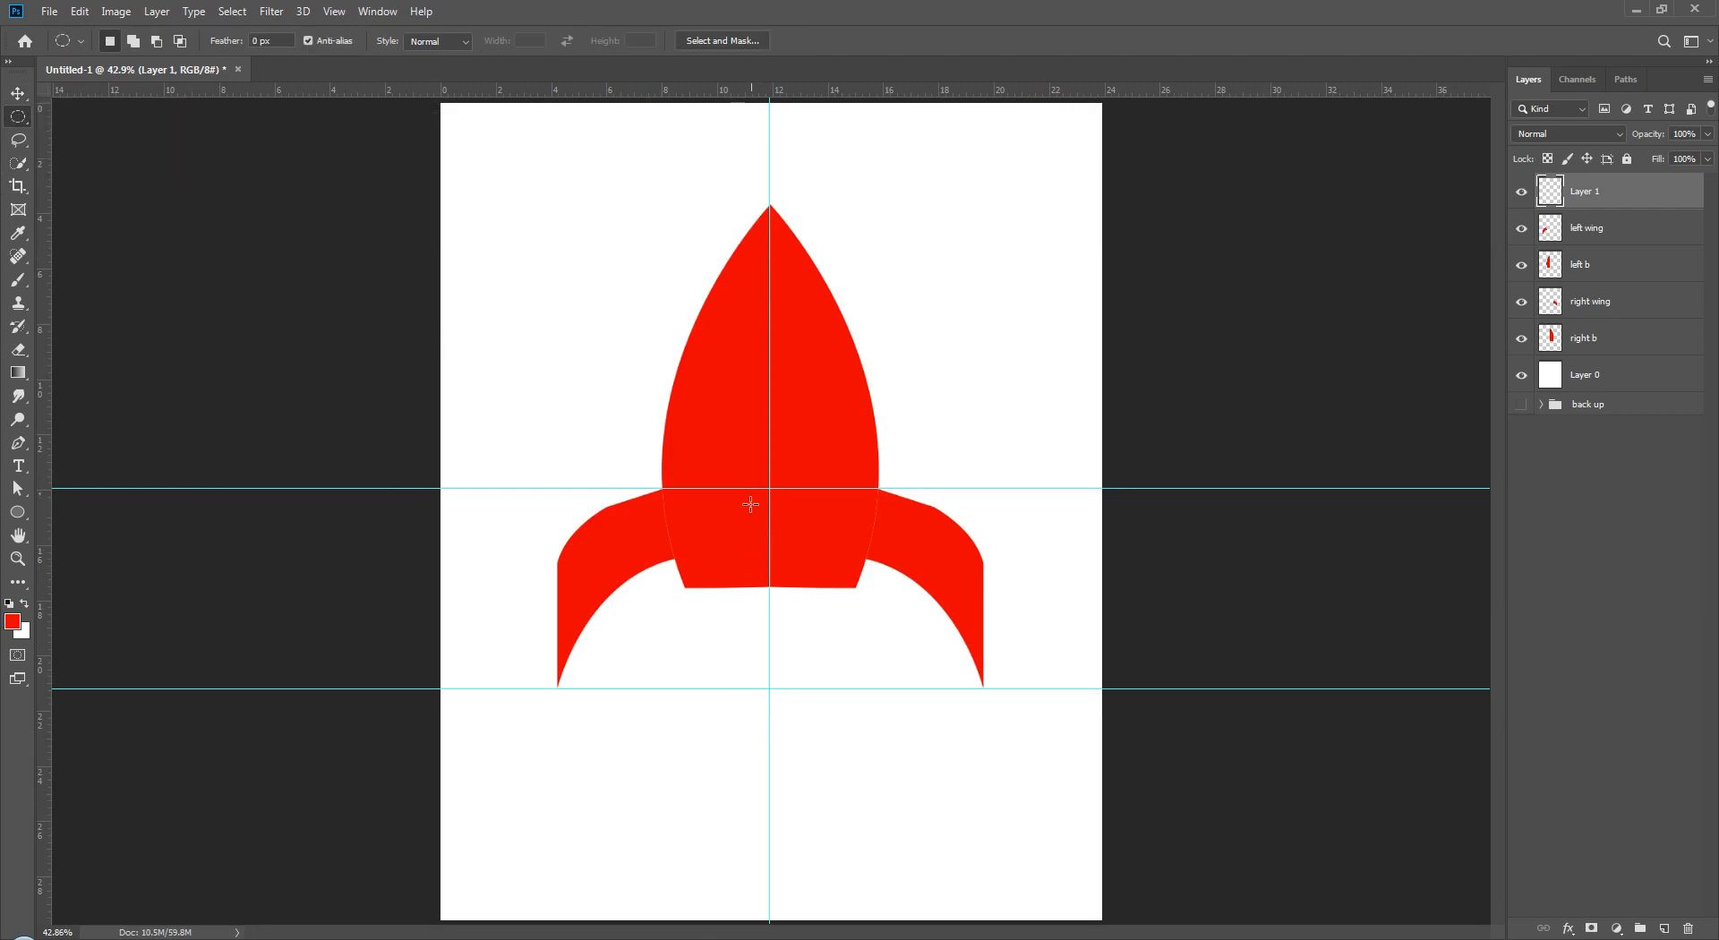
left_click_drag(749, 497, 775, 671)
key("ctrl+d")
left_click_drag(743, 490, 784, 686)
left_click_drag(765, 587, 770, 587)
key("alt+BackSpace")
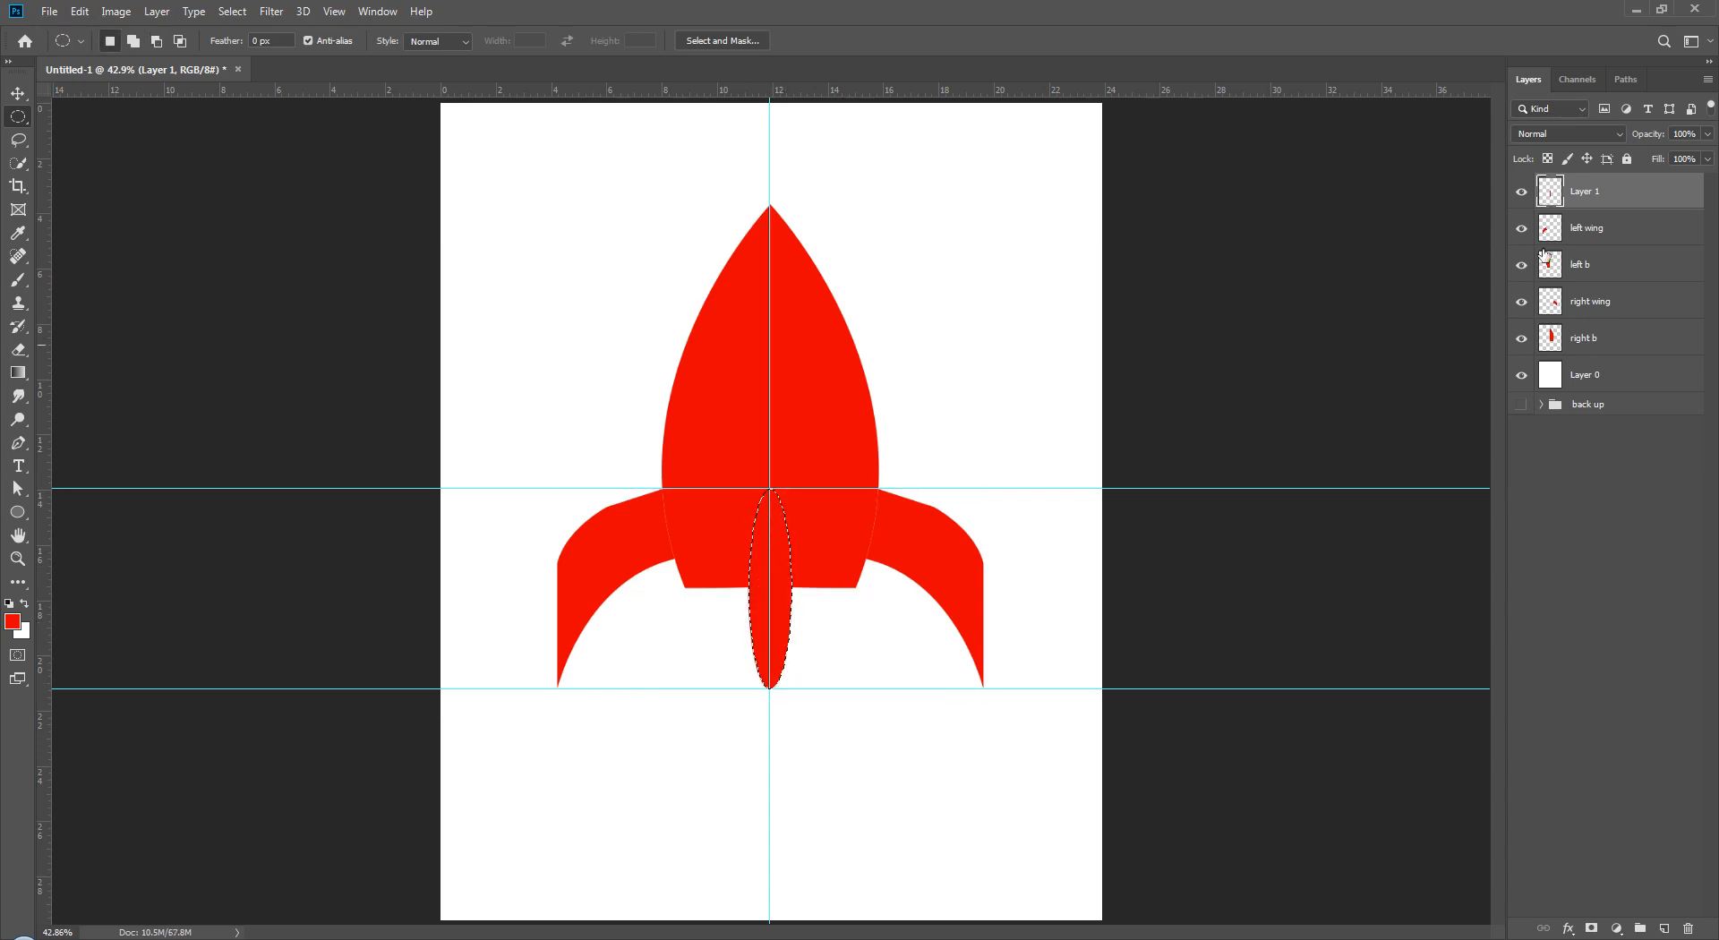
- Rename the new ellipse layer as mid wing
double_click(1586, 199)
type("mid wing")
left_click(1561, 591)
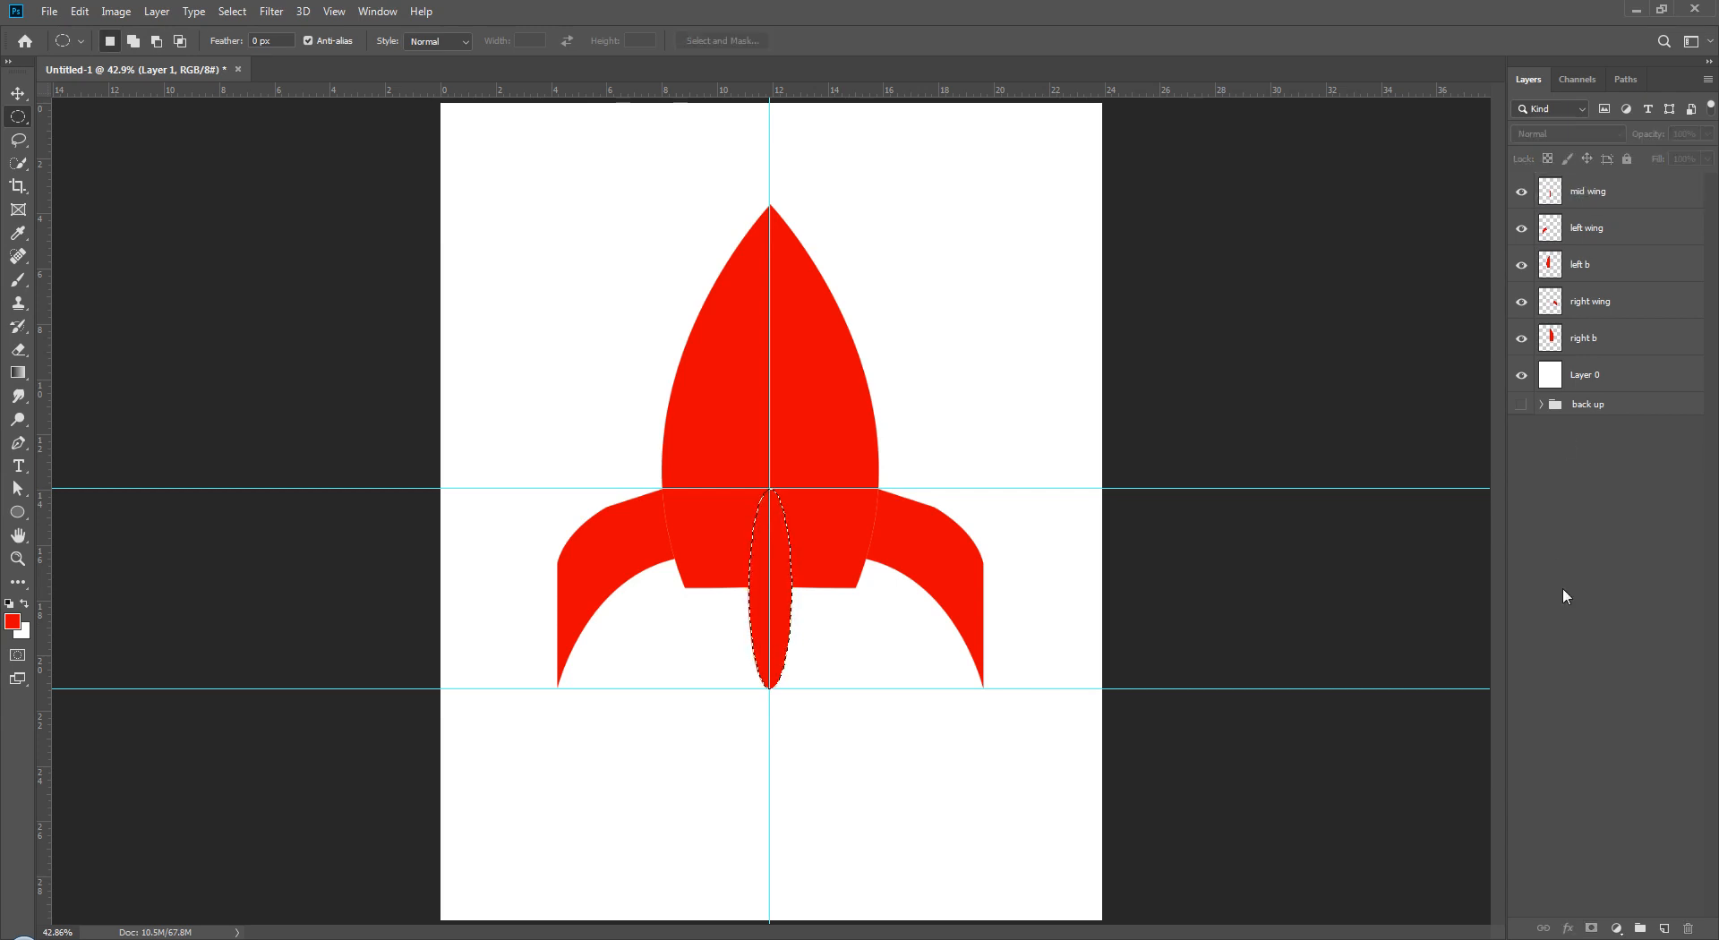
- Copy the mid wing ellipse to a new layer and put the copy at the top of the back up group
left_click(1628, 198)
key("ctrl+j")
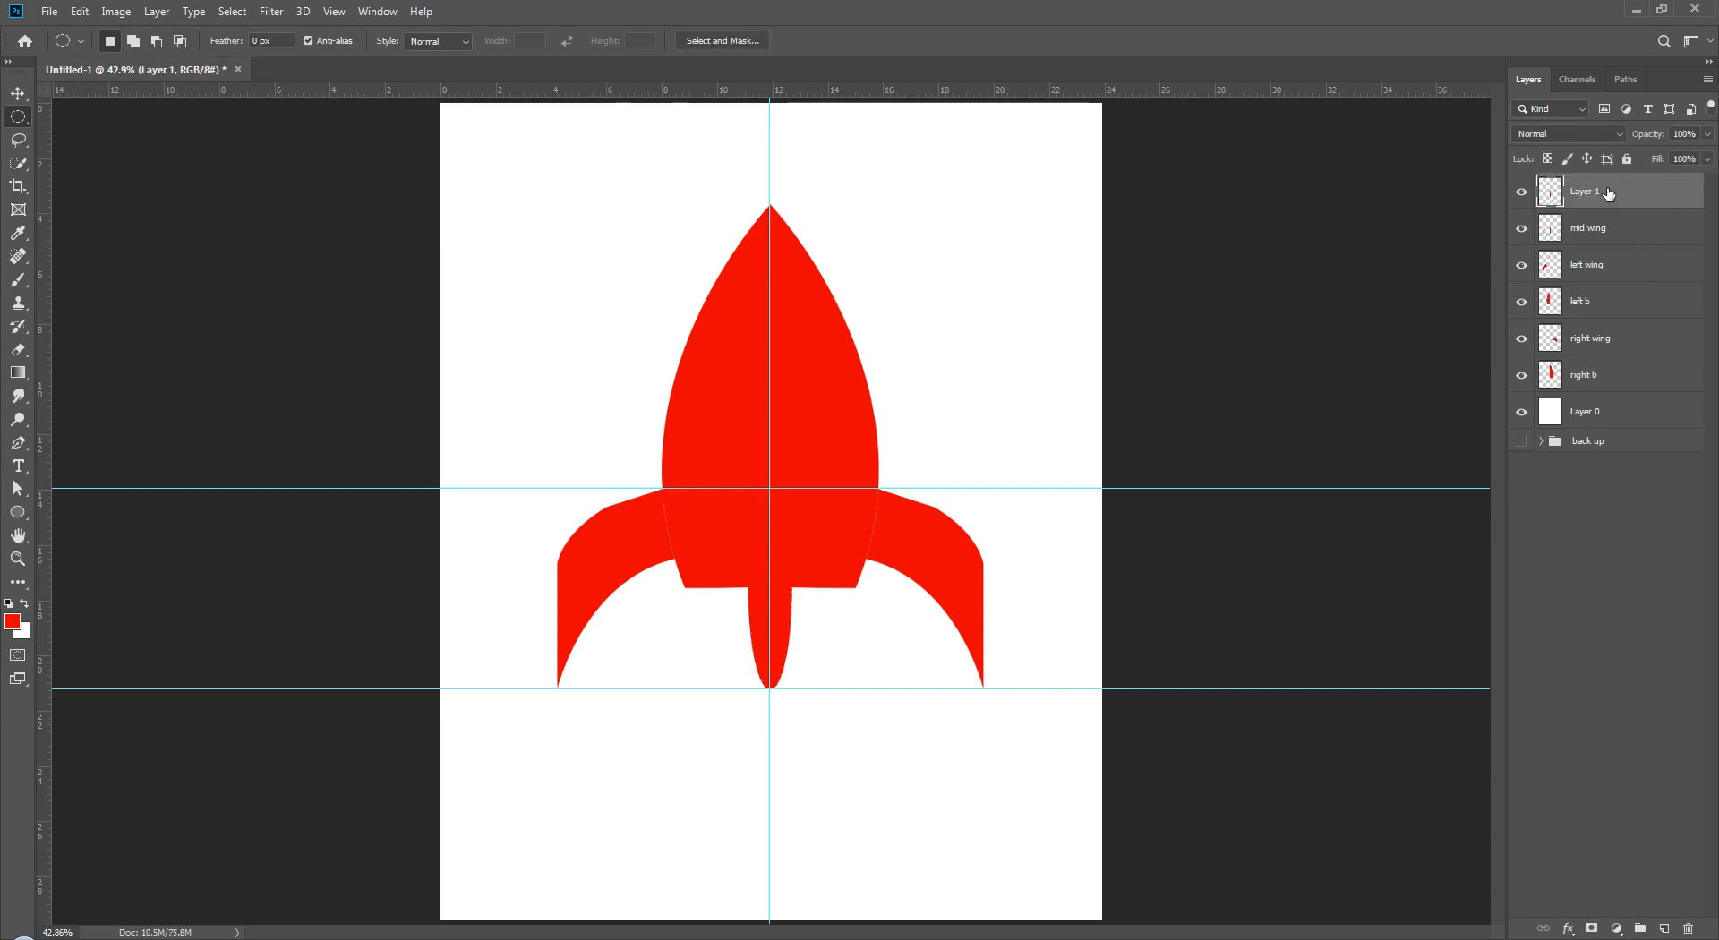
left_click_drag(1616, 378, 1581, 443)
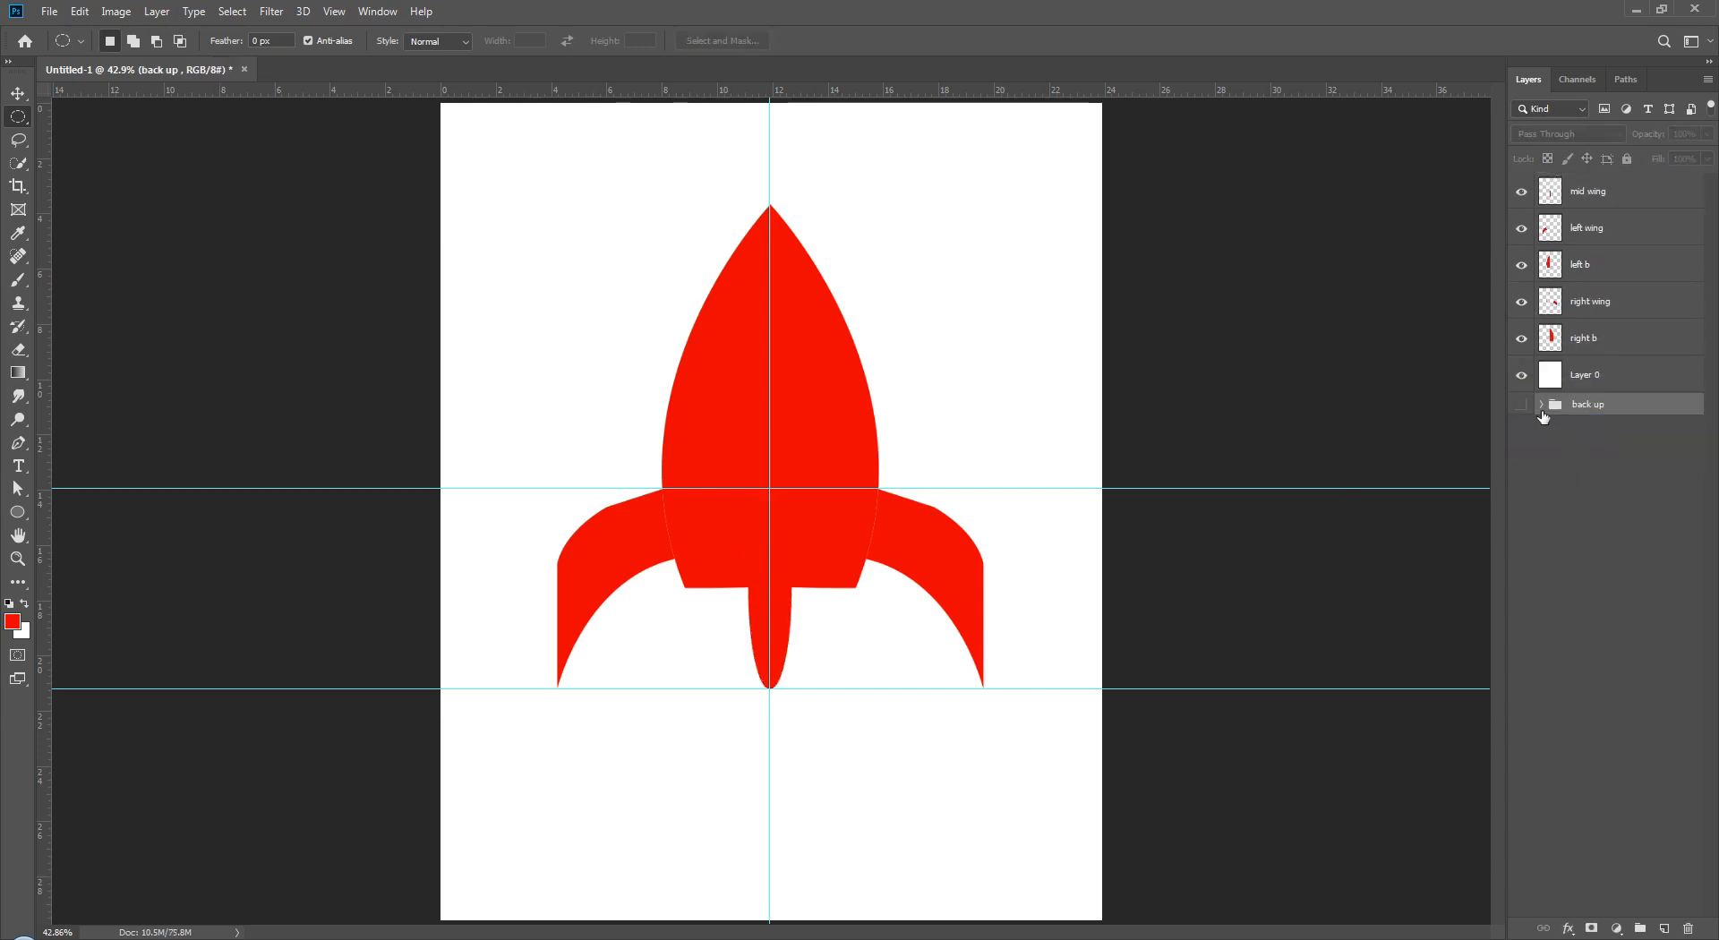
left_click(1541, 405)
left_click(1599, 480)
left_click(1545, 445)
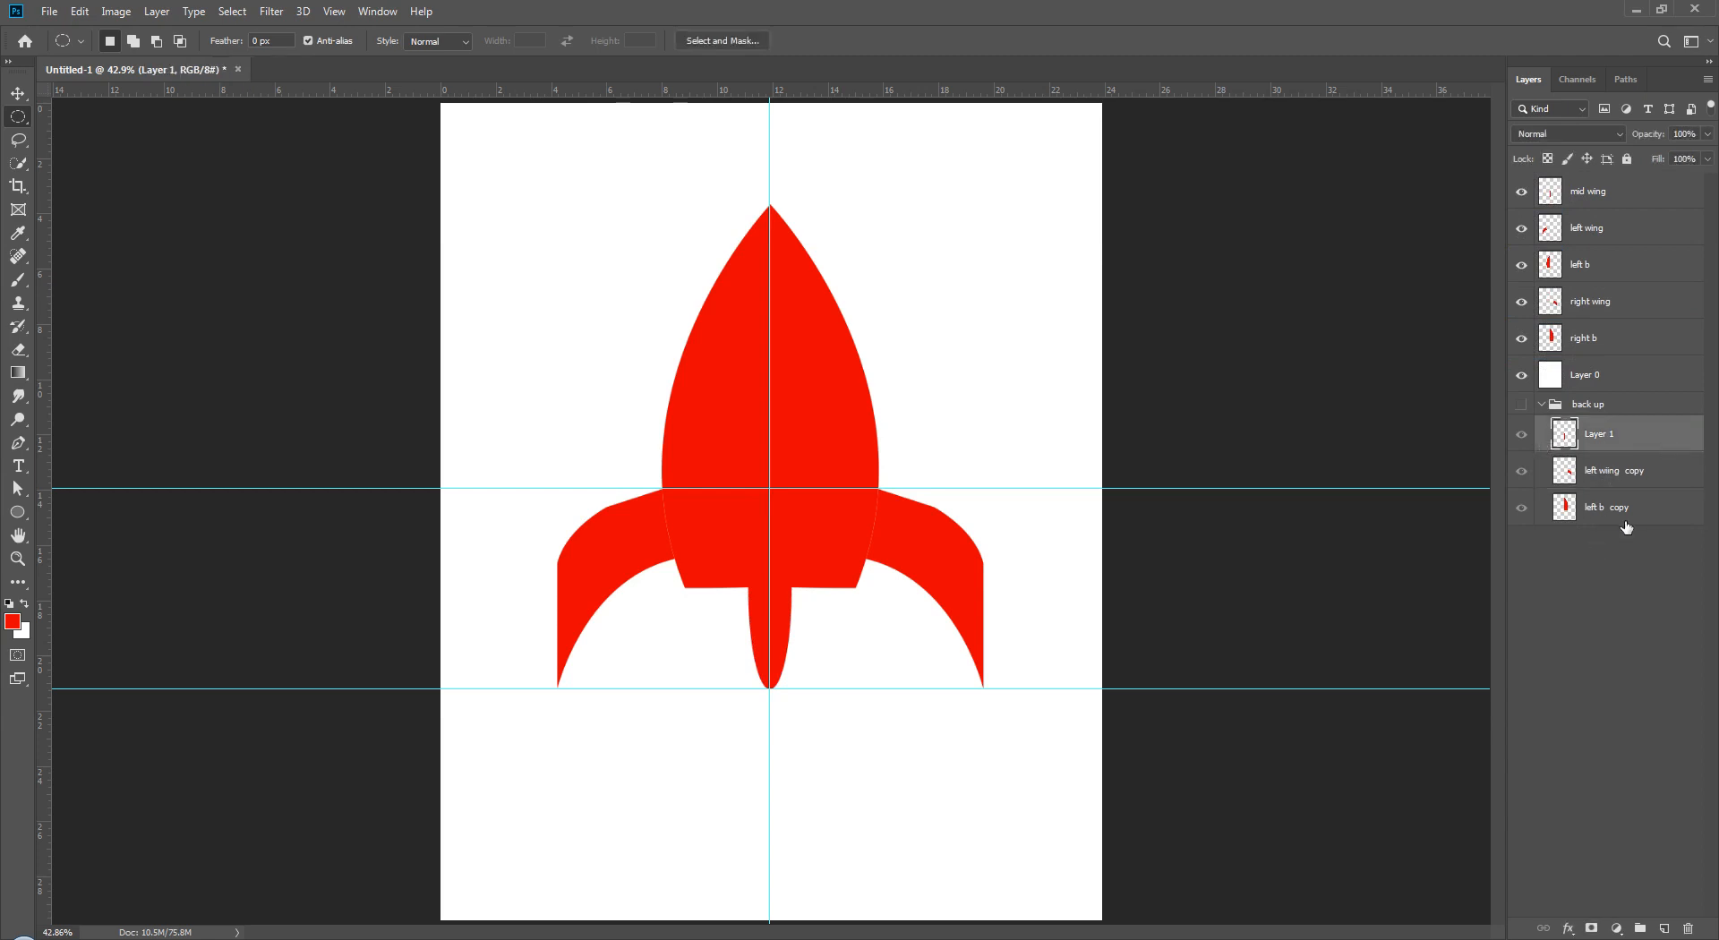
- Copy the left b and left wing layers into the back up group, then collapse the group and hide the guides
left_click(1589, 267)
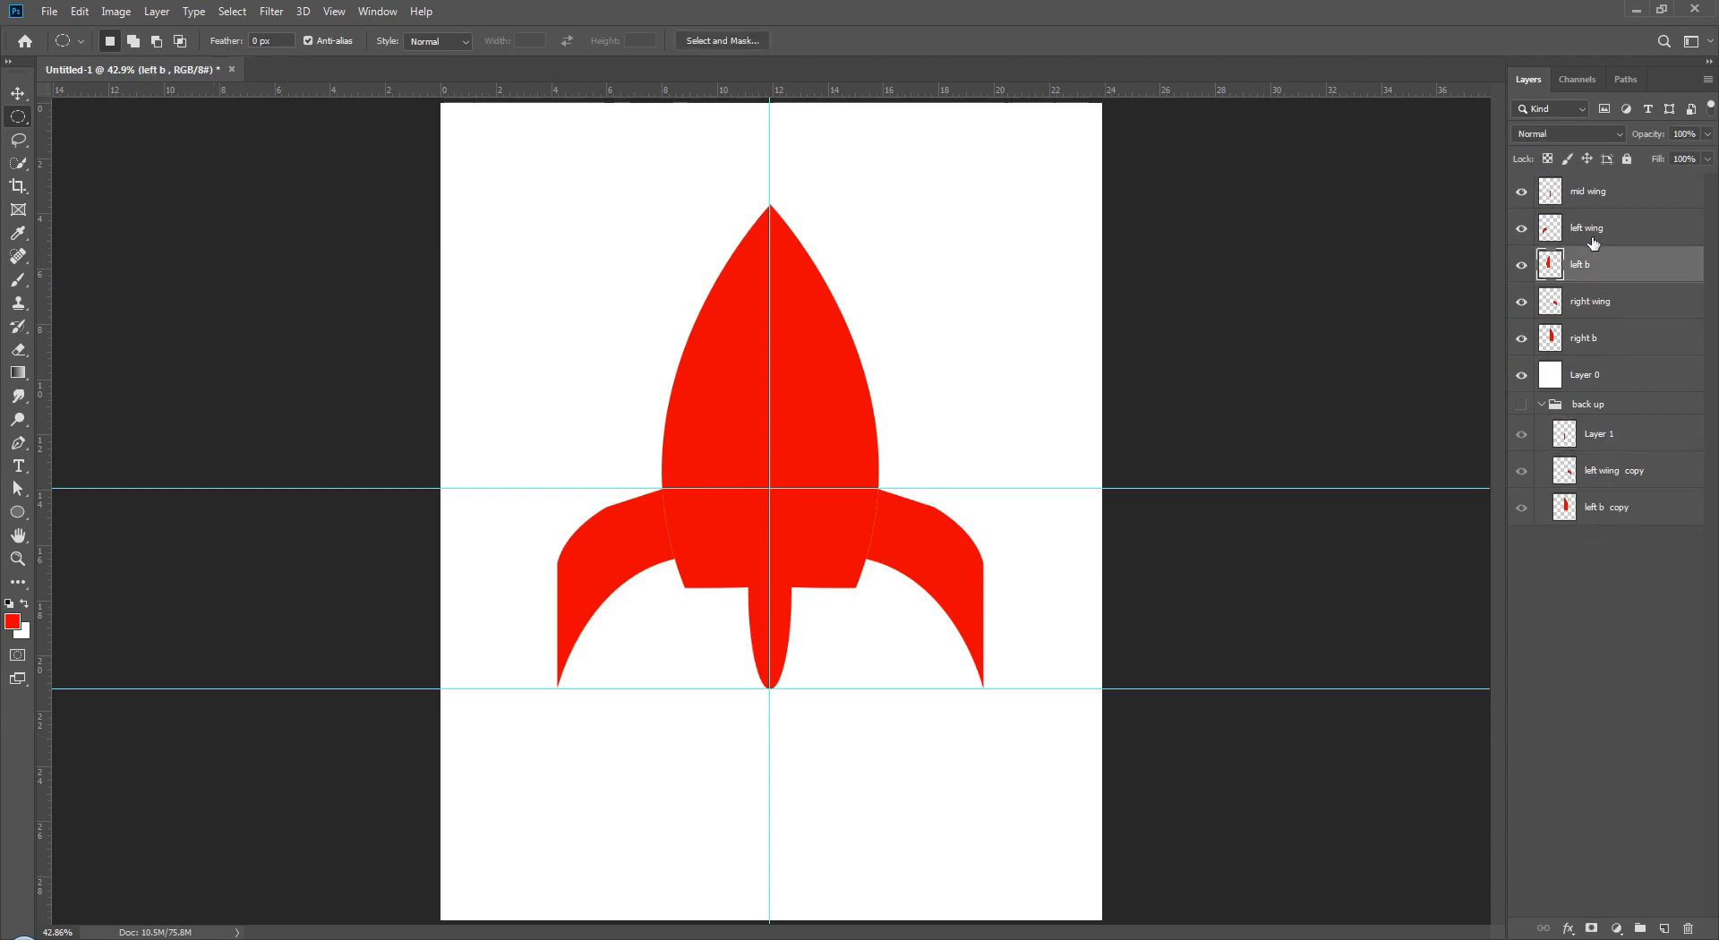
left_click(1593, 240, "shift")
left_click_drag(1593, 240, 1602, 419)
left_click(1618, 718)
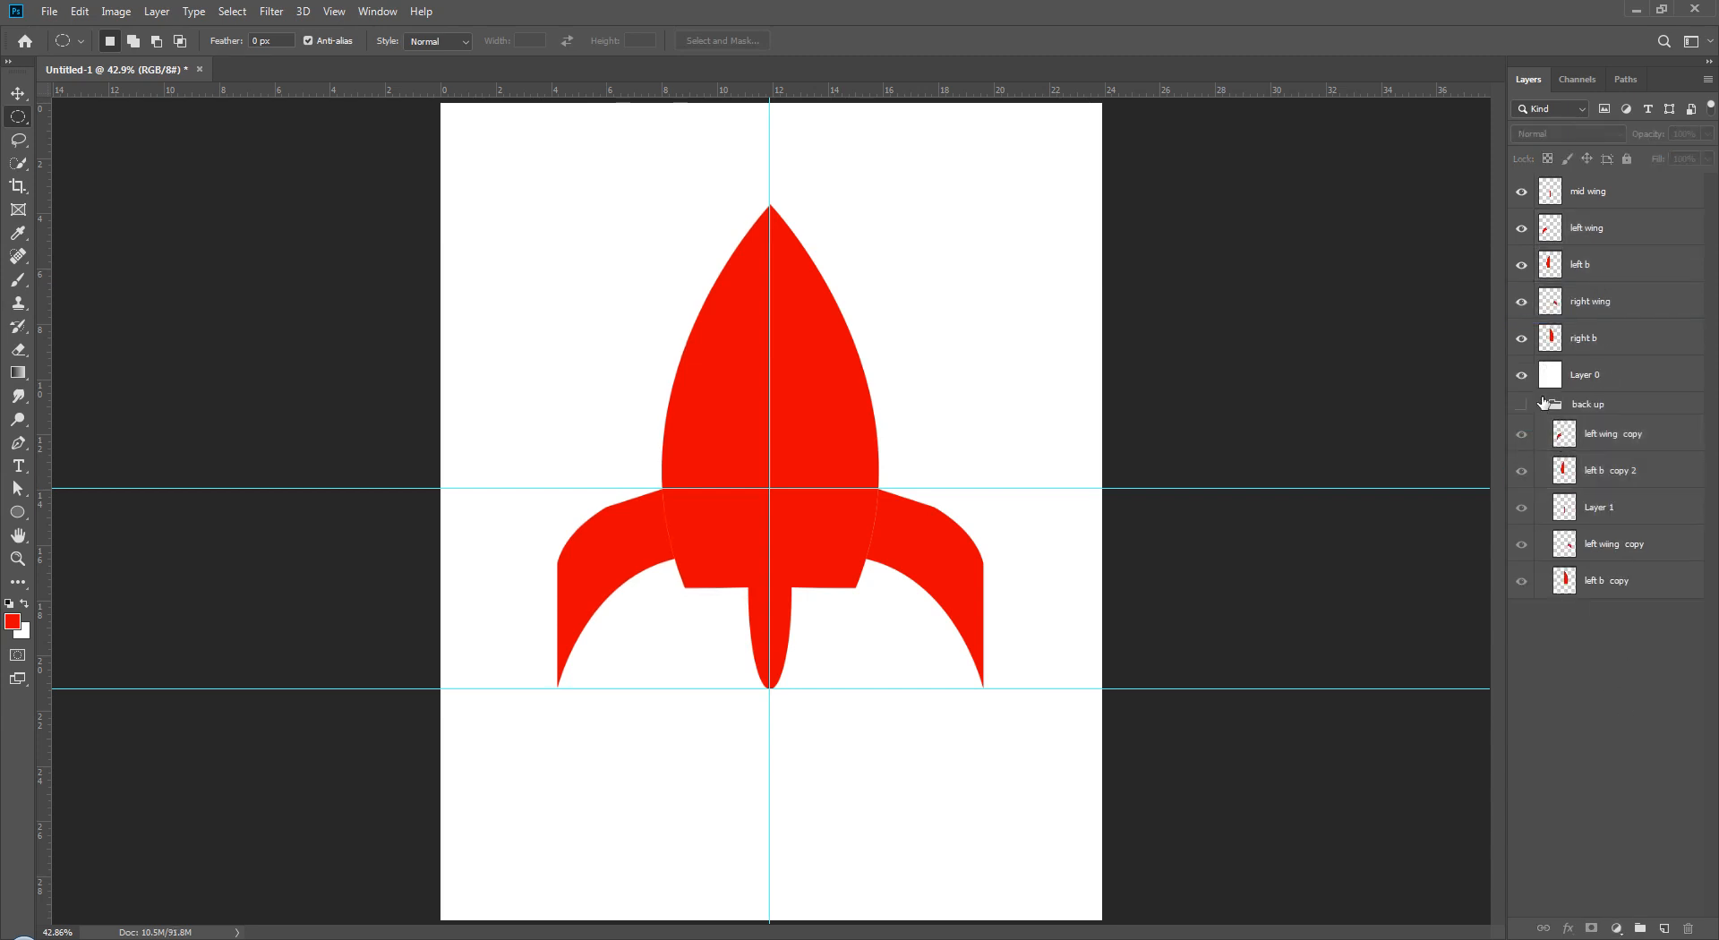
left_click(1541, 404)
key("ctrl+semicolon")
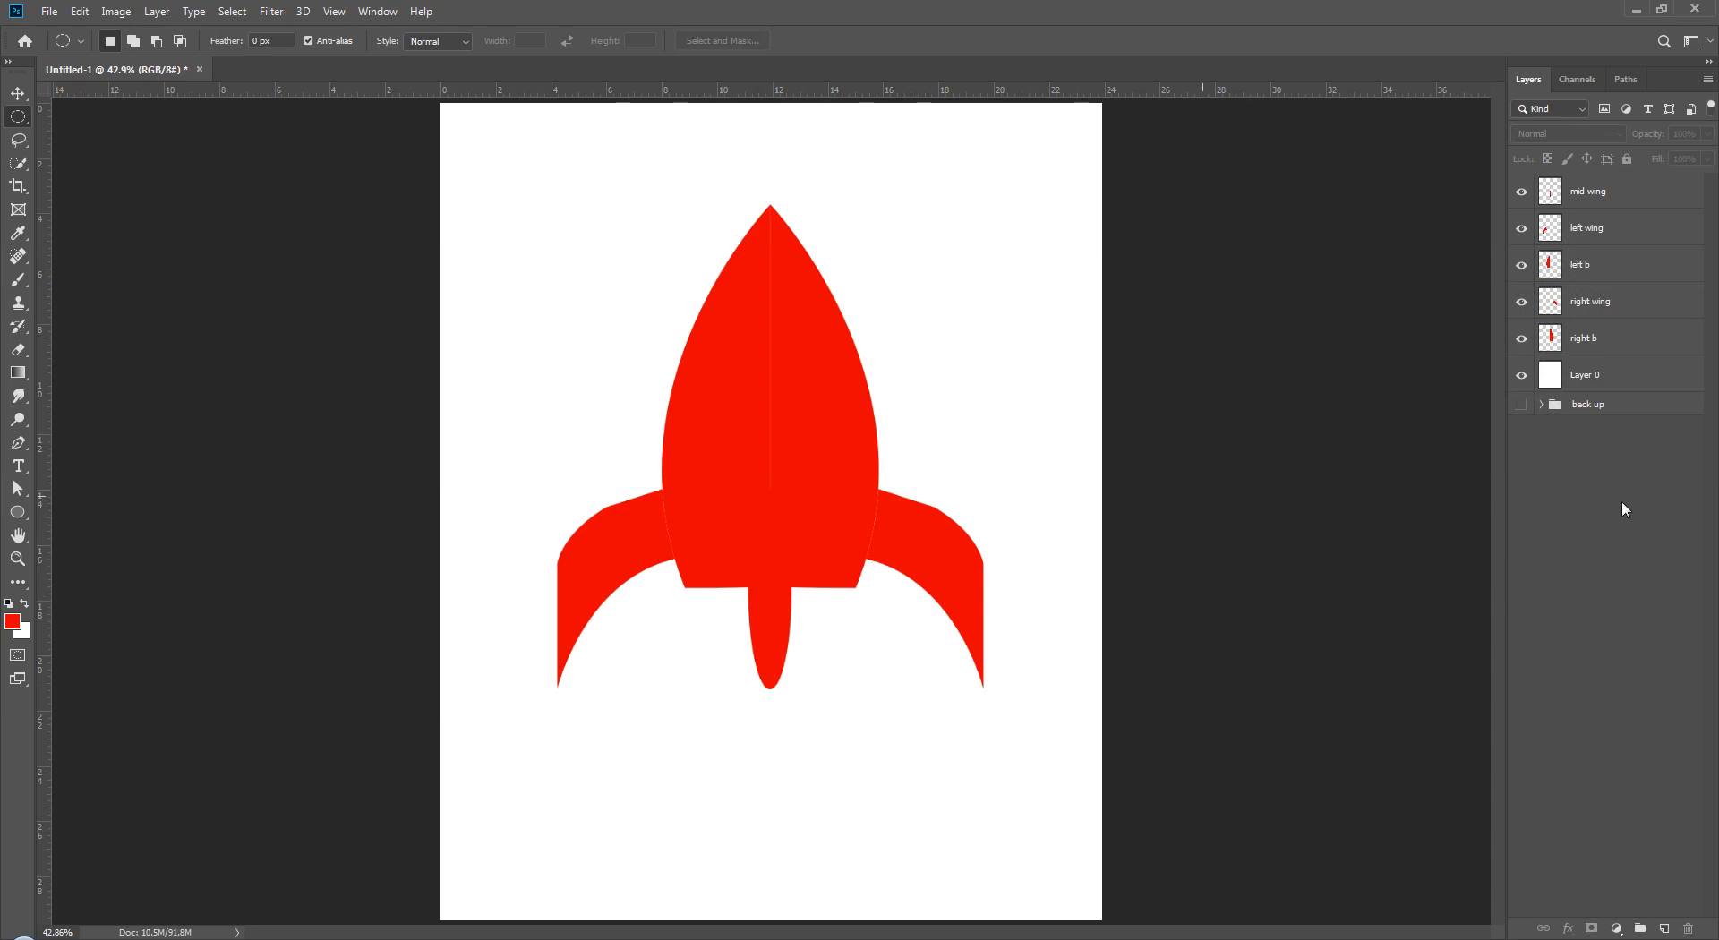
left_click(1607, 197)
left_click(1664, 930)
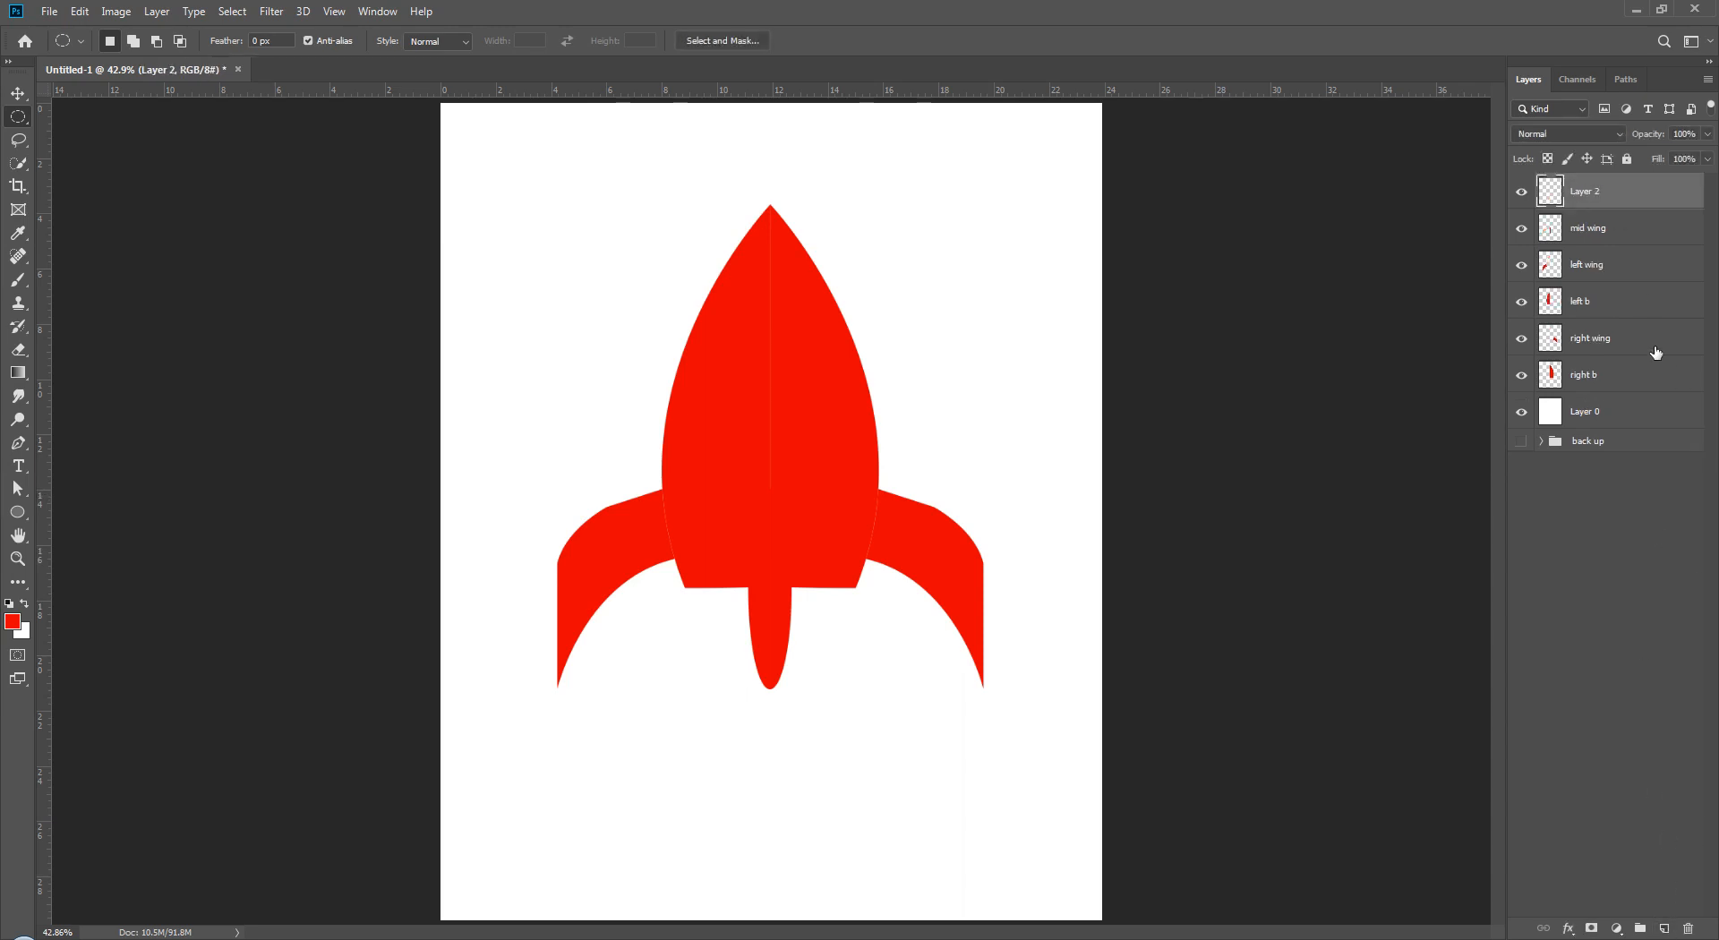
double_click(1586, 191)
type("e")
left_click(1547, 594)
left_click(1648, 212)
key("Delete")
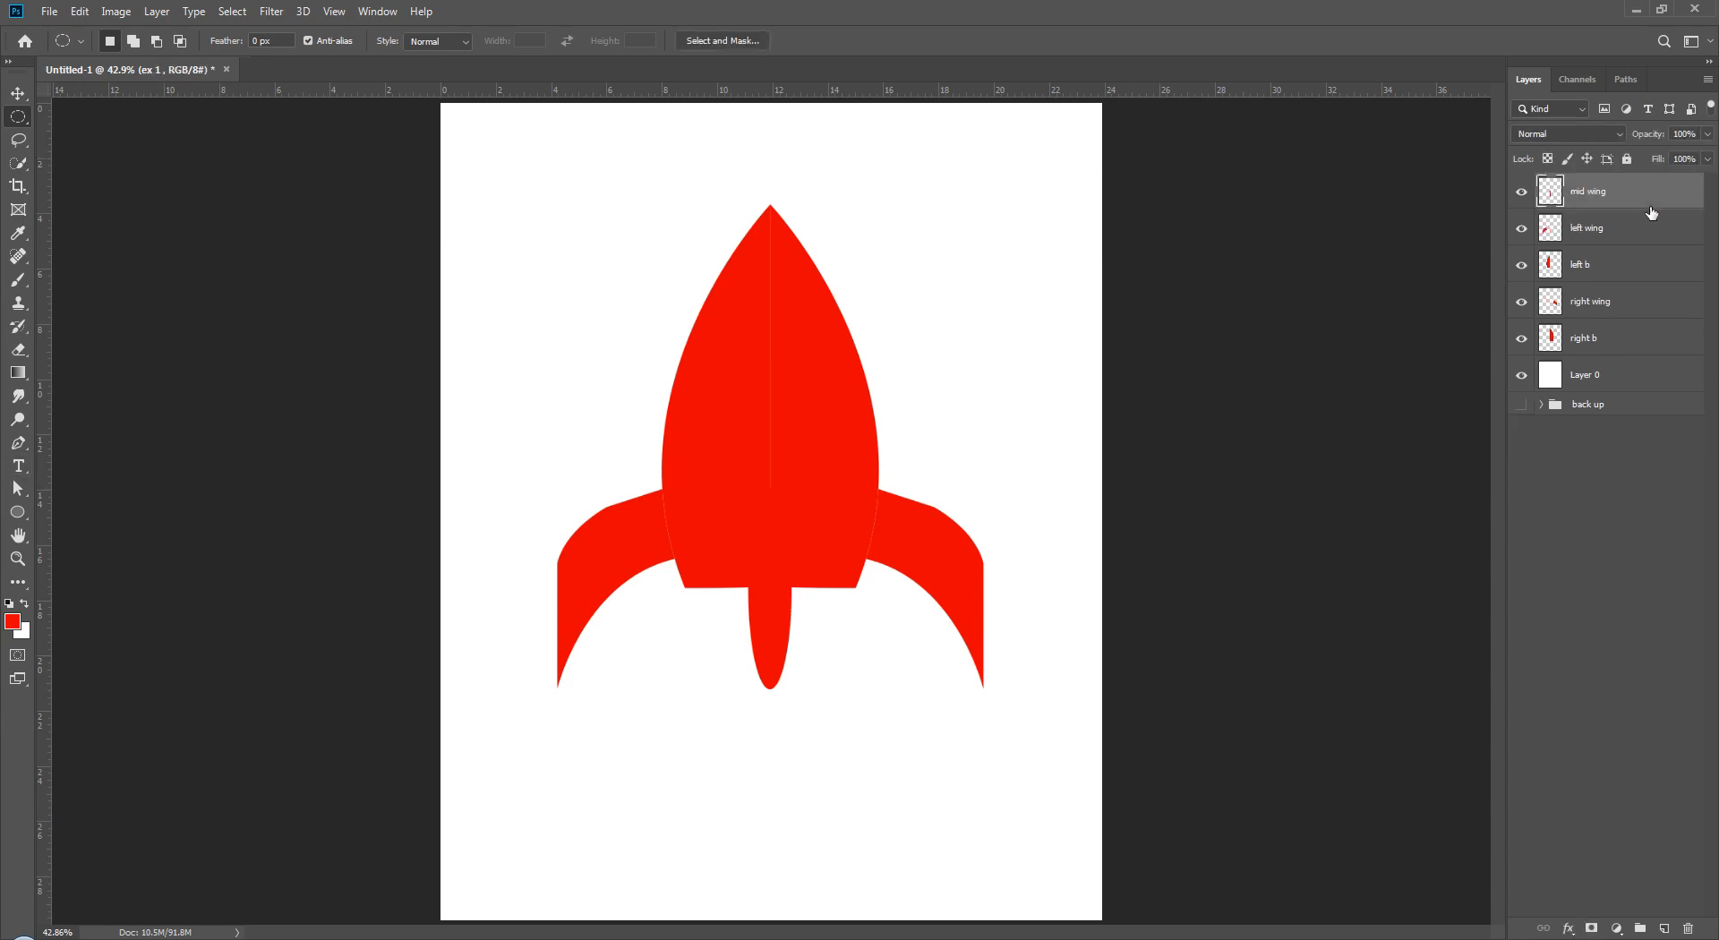
- Draw a red rounded rectangle about 428 × 67 px across the bottom edge of the rocket body
left_click(17, 513)
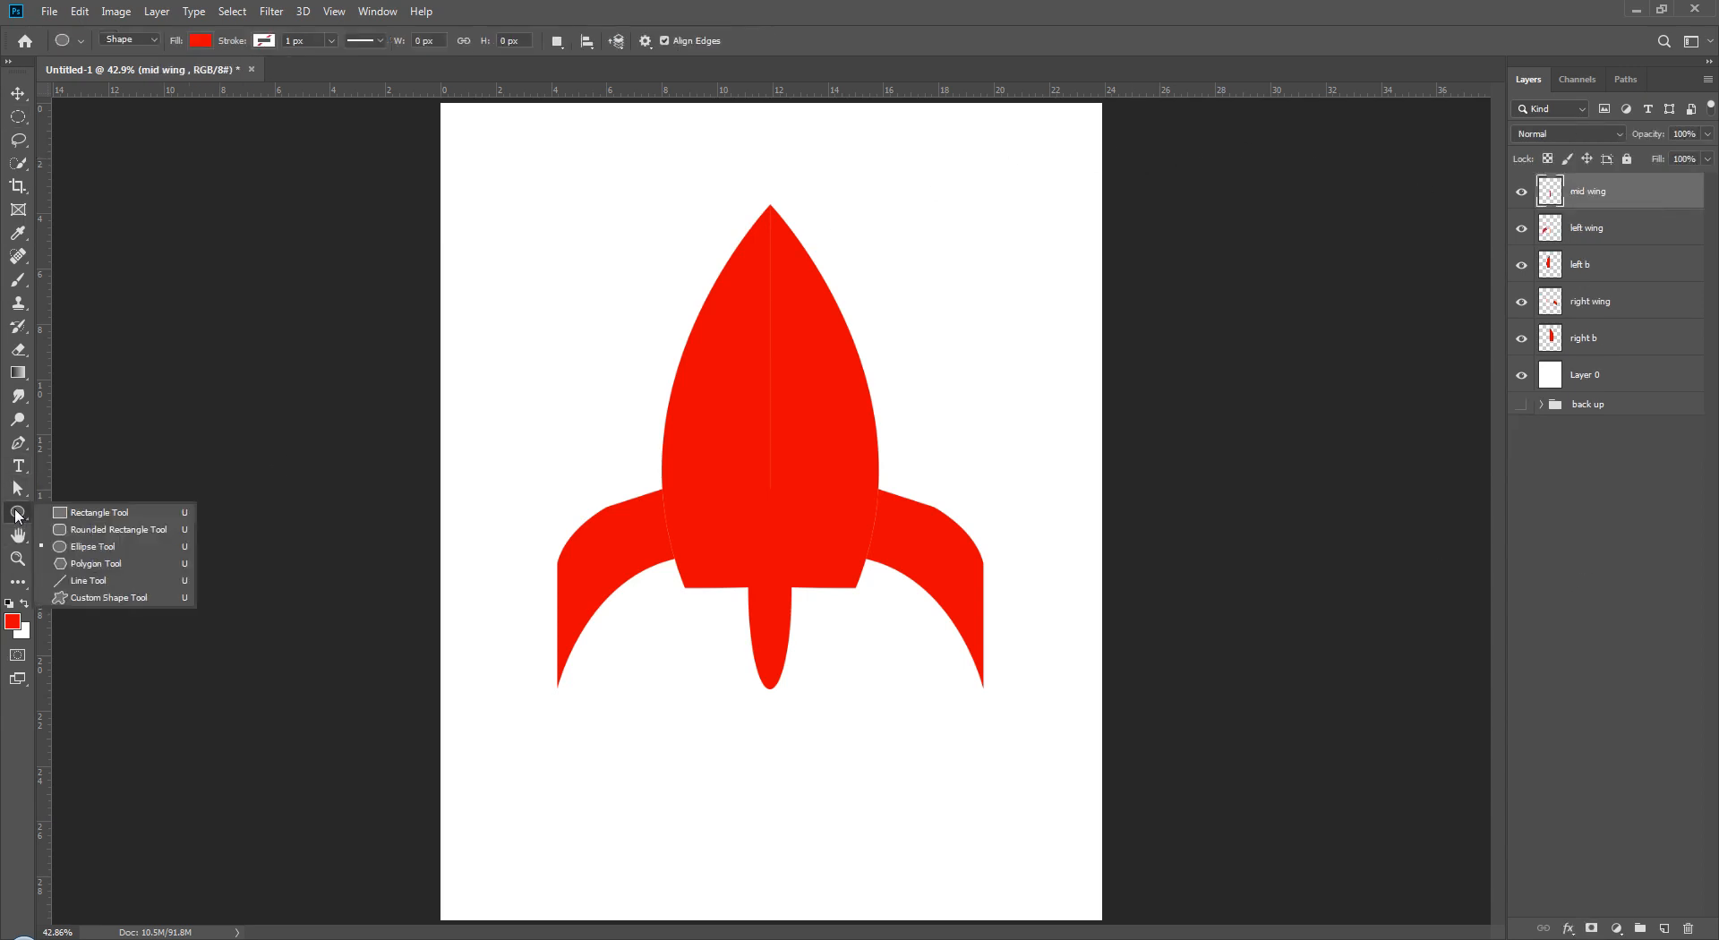
left_click(105, 530)
left_click_drag(714, 556, 826, 618)
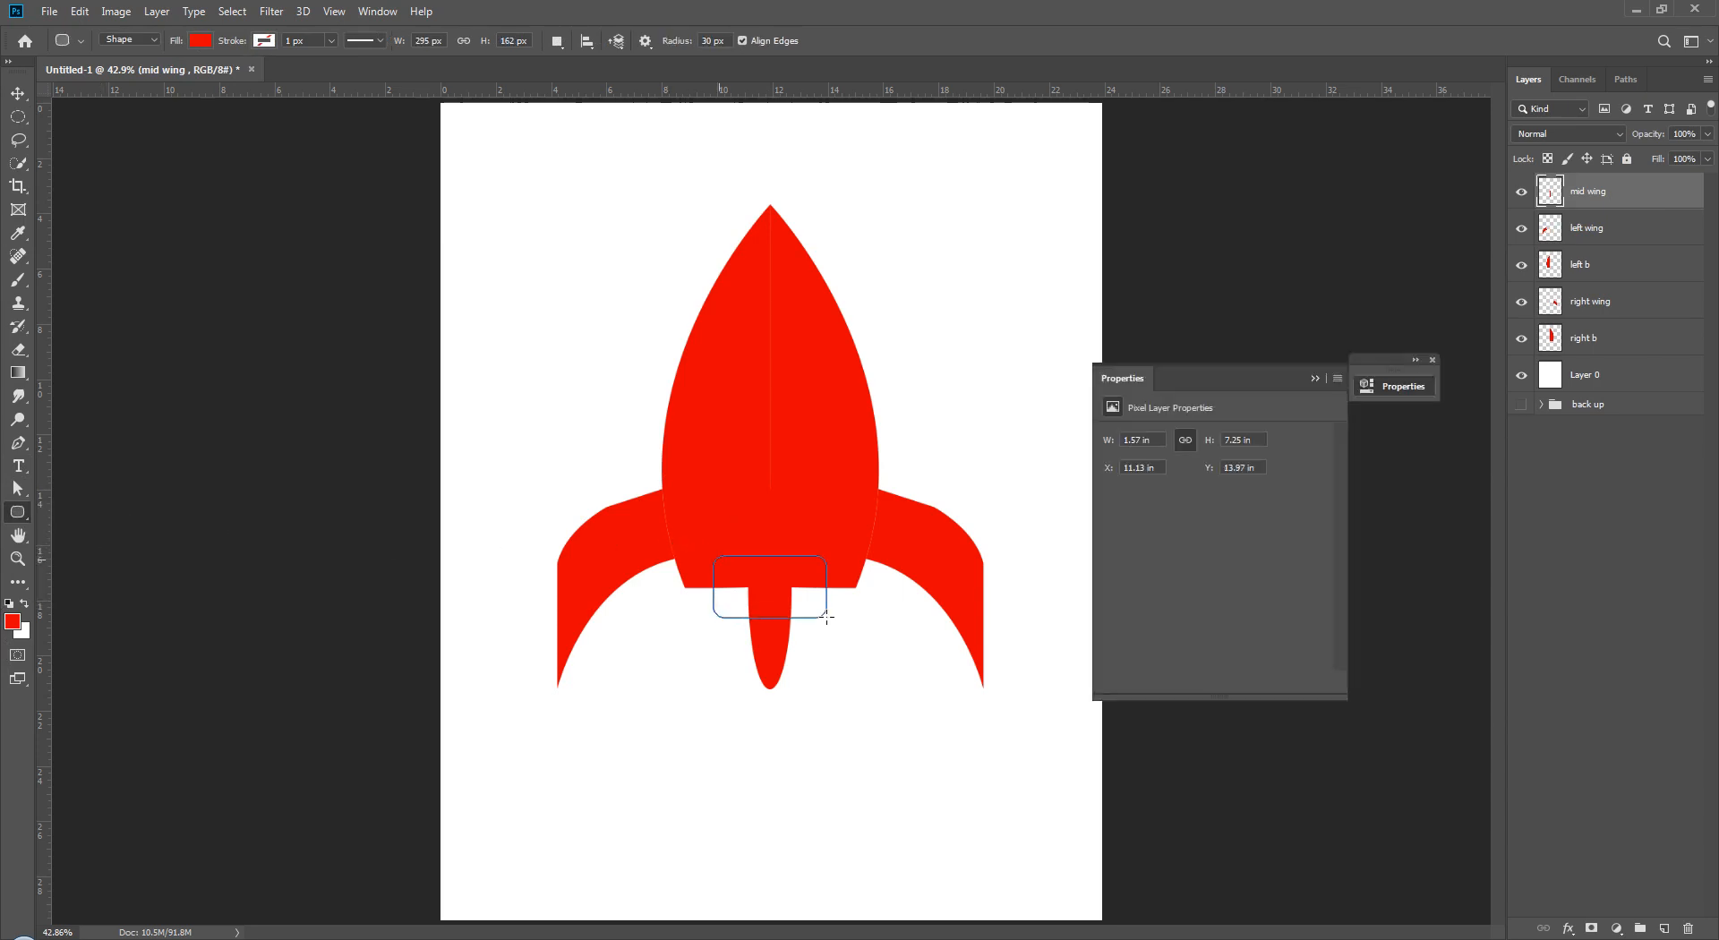
key("ctrl+z")
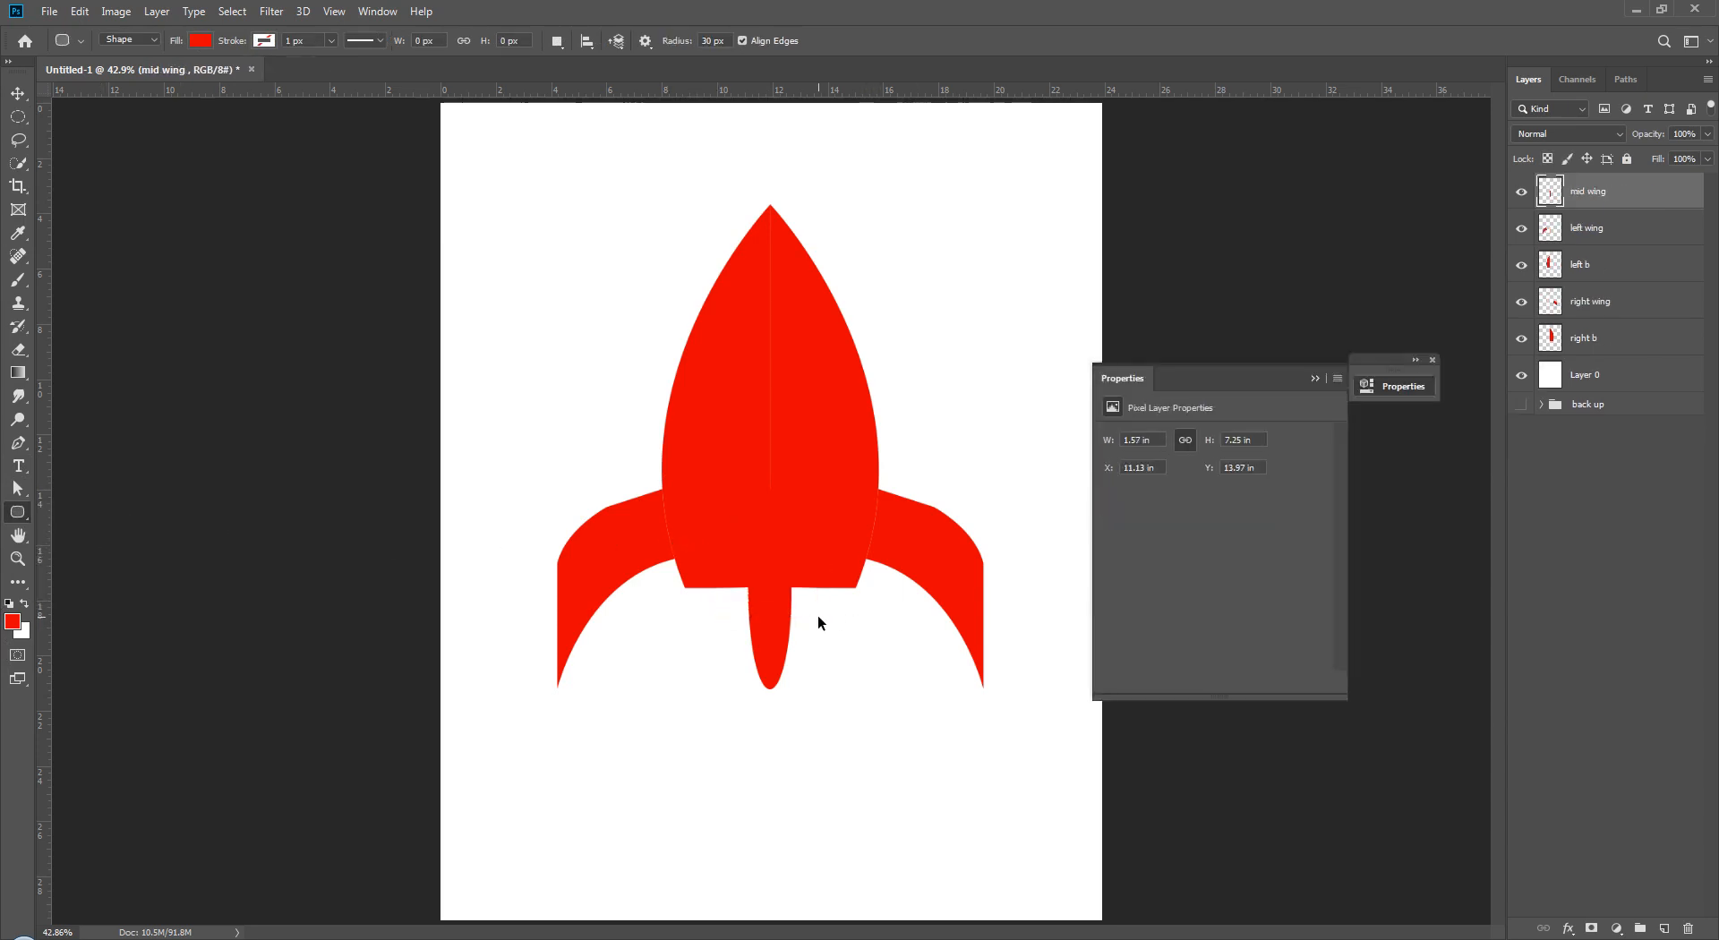
key("ctrl+plus")
key("ctrl+plus")
key("ctrl+plus")
key("space")
left_click_drag(878, 788, 833, 583)
key("ctrl+plus")
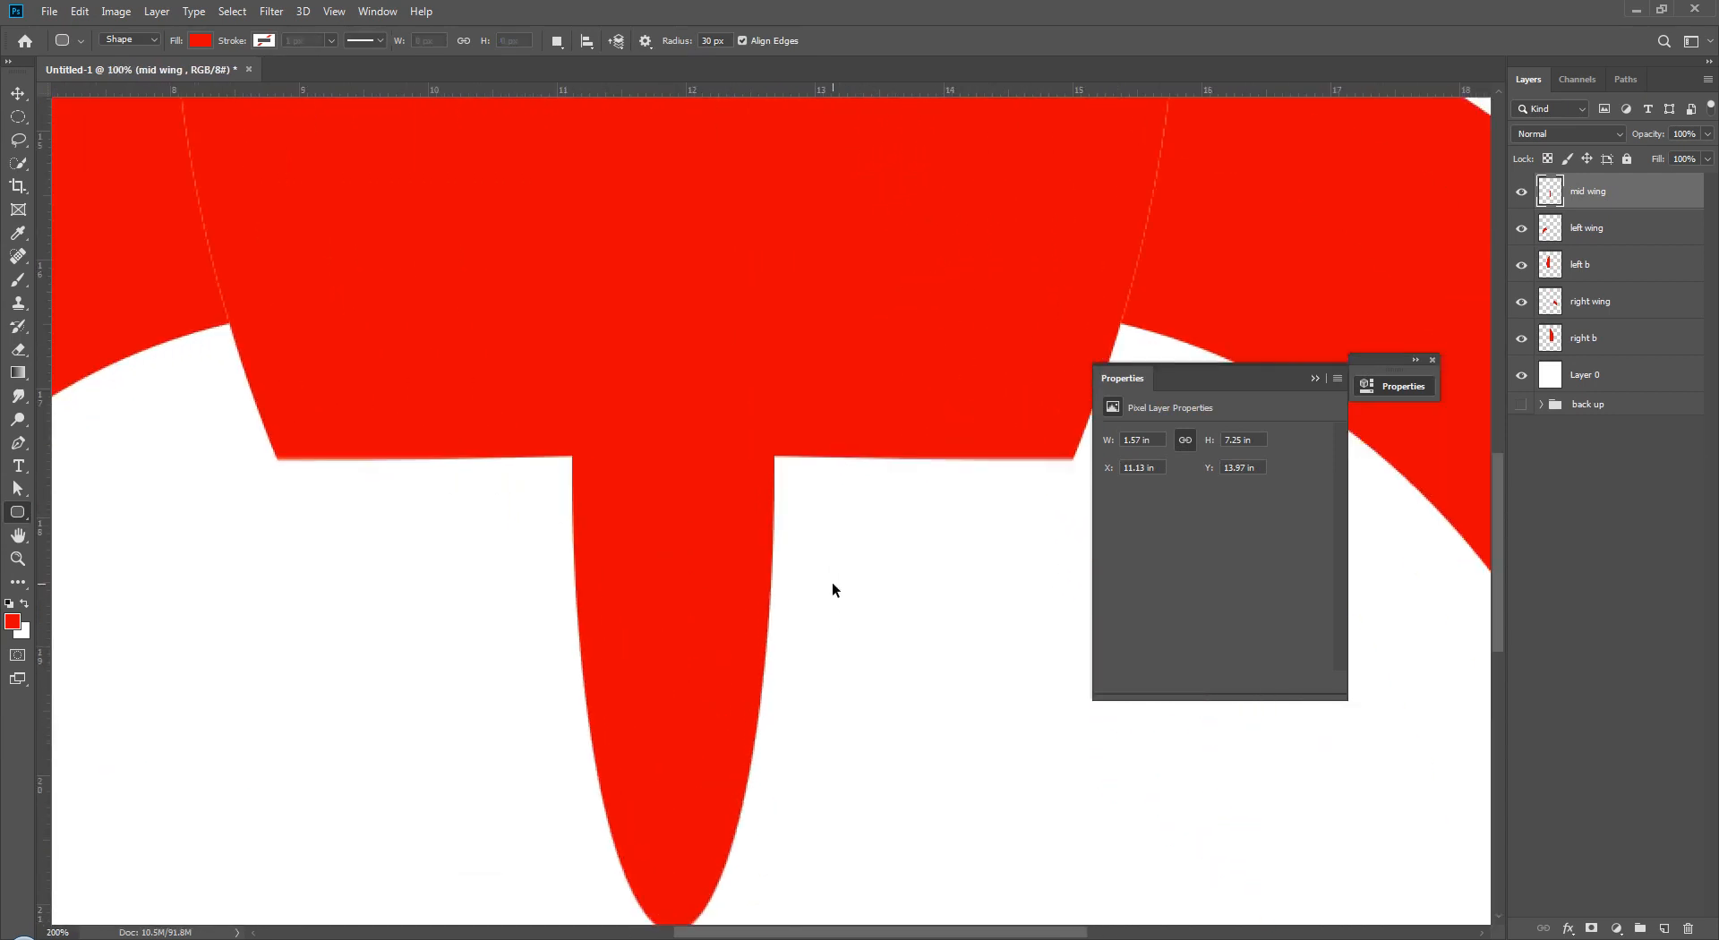
left_click(1433, 359)
left_click_drag(298, 427, 1091, 563)
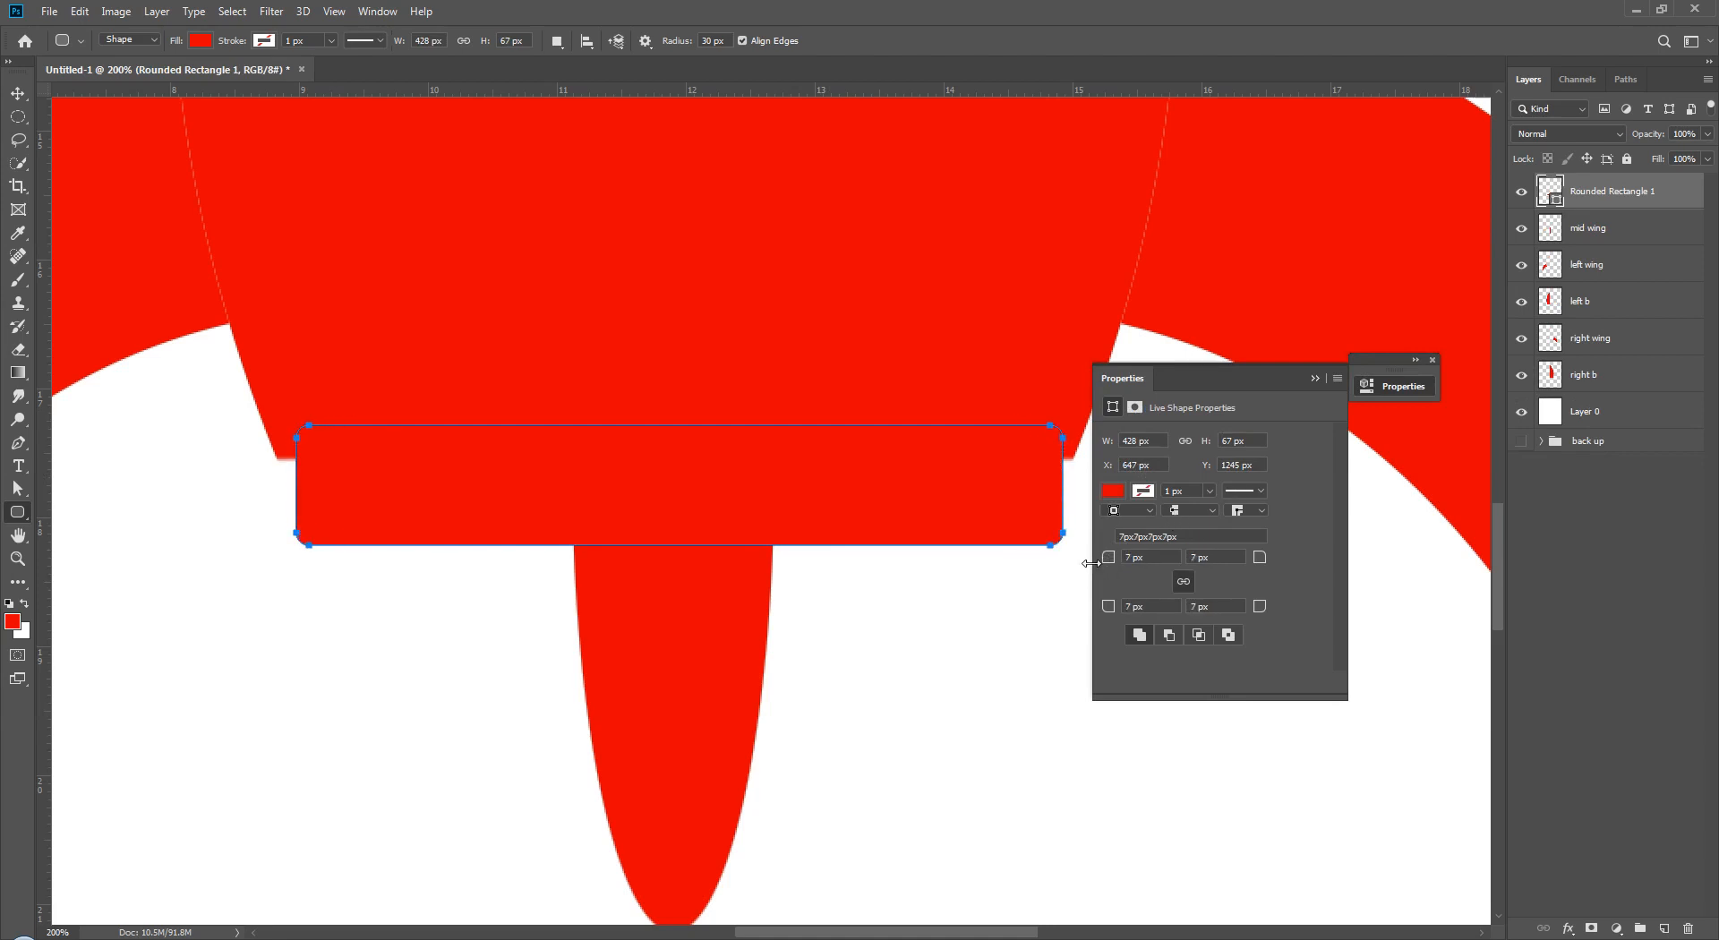
left_click(1317, 382)
- Fill the rounded rectangle with dark gray and shift it slightly down so it is centred under the body, overlapping its bottom edge
key("v")
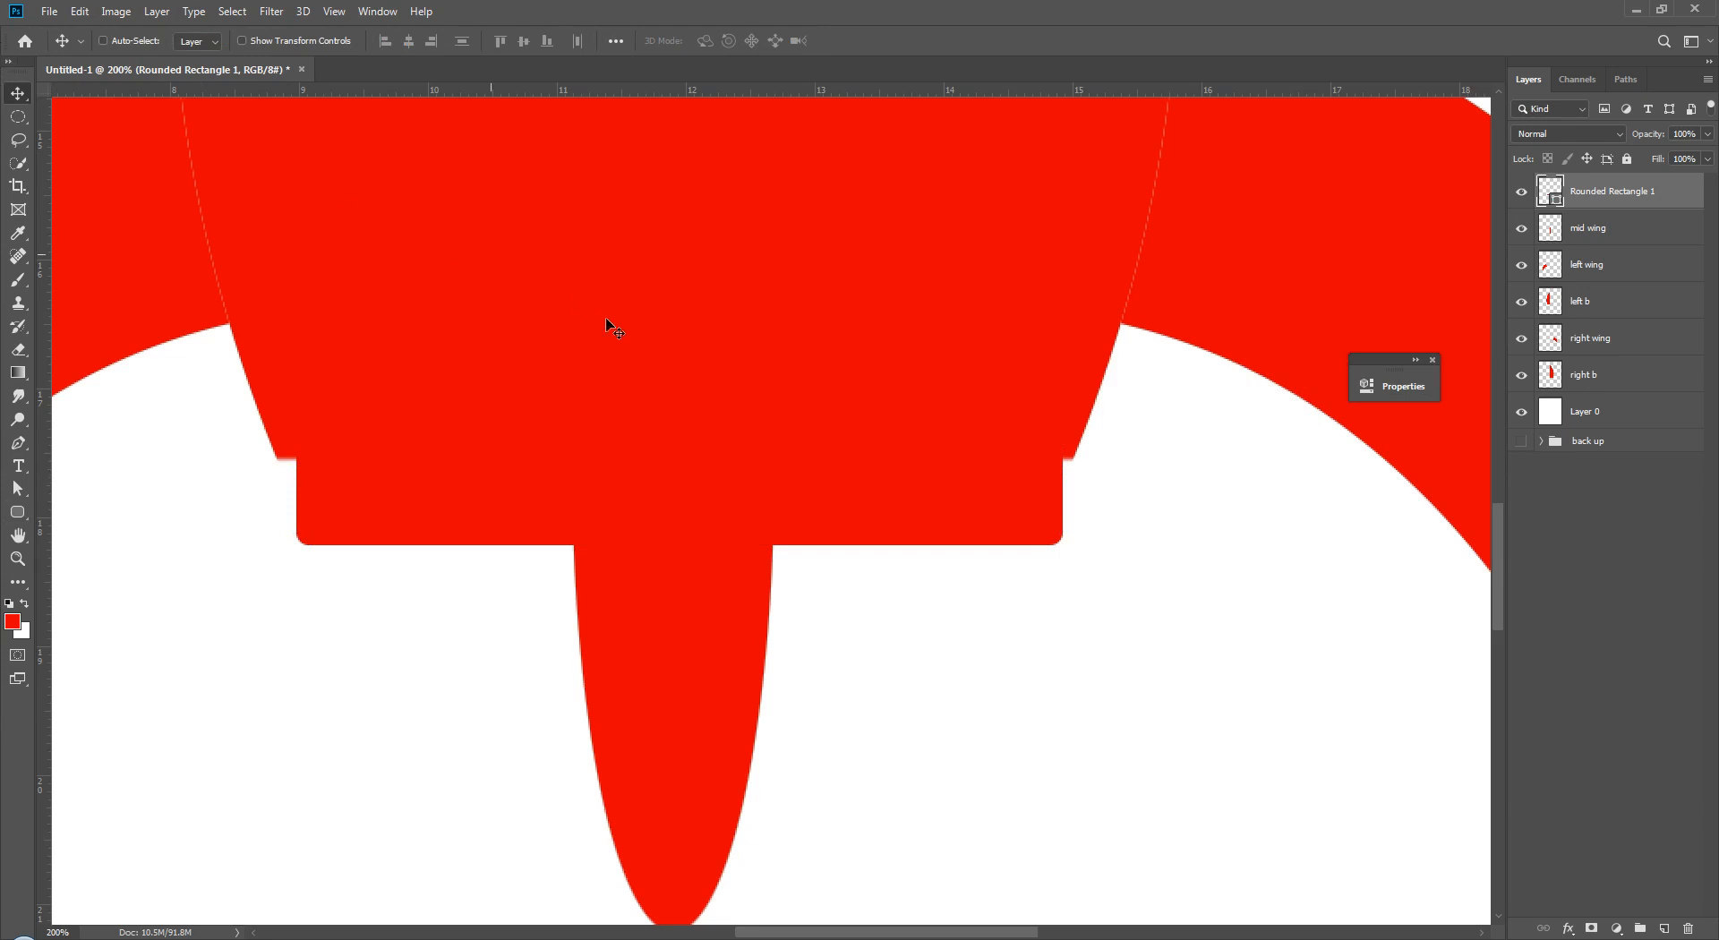
left_click_drag(644, 440, 638, 465)
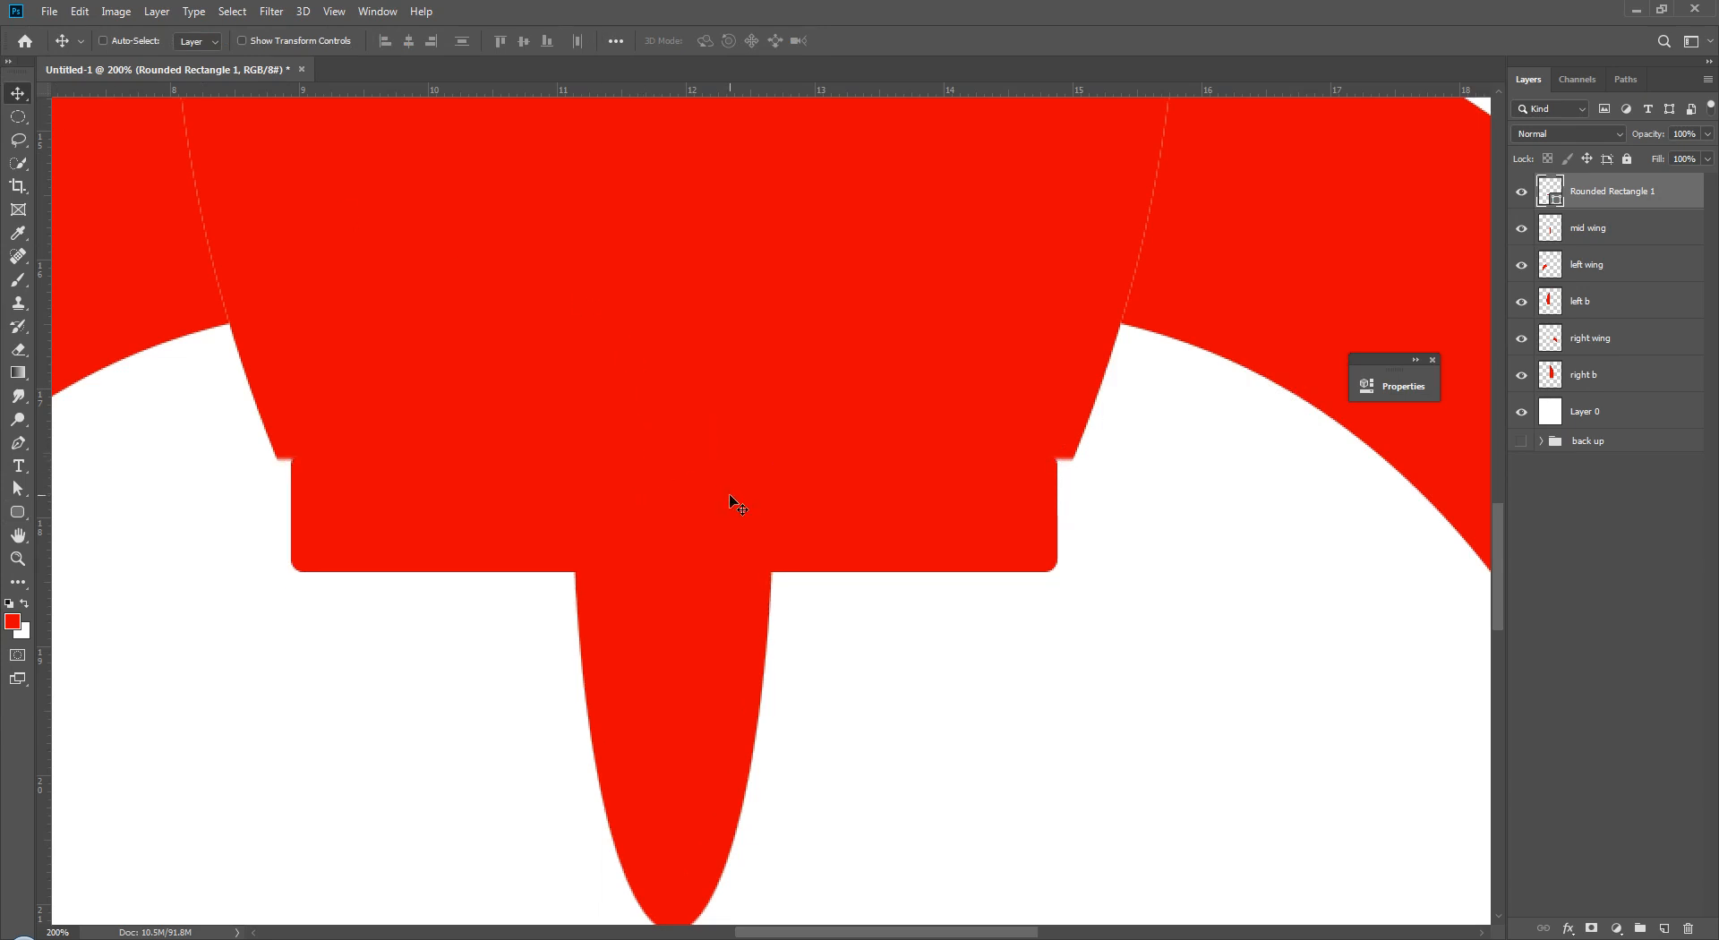
left_click(18, 508)
left_click(200, 40)
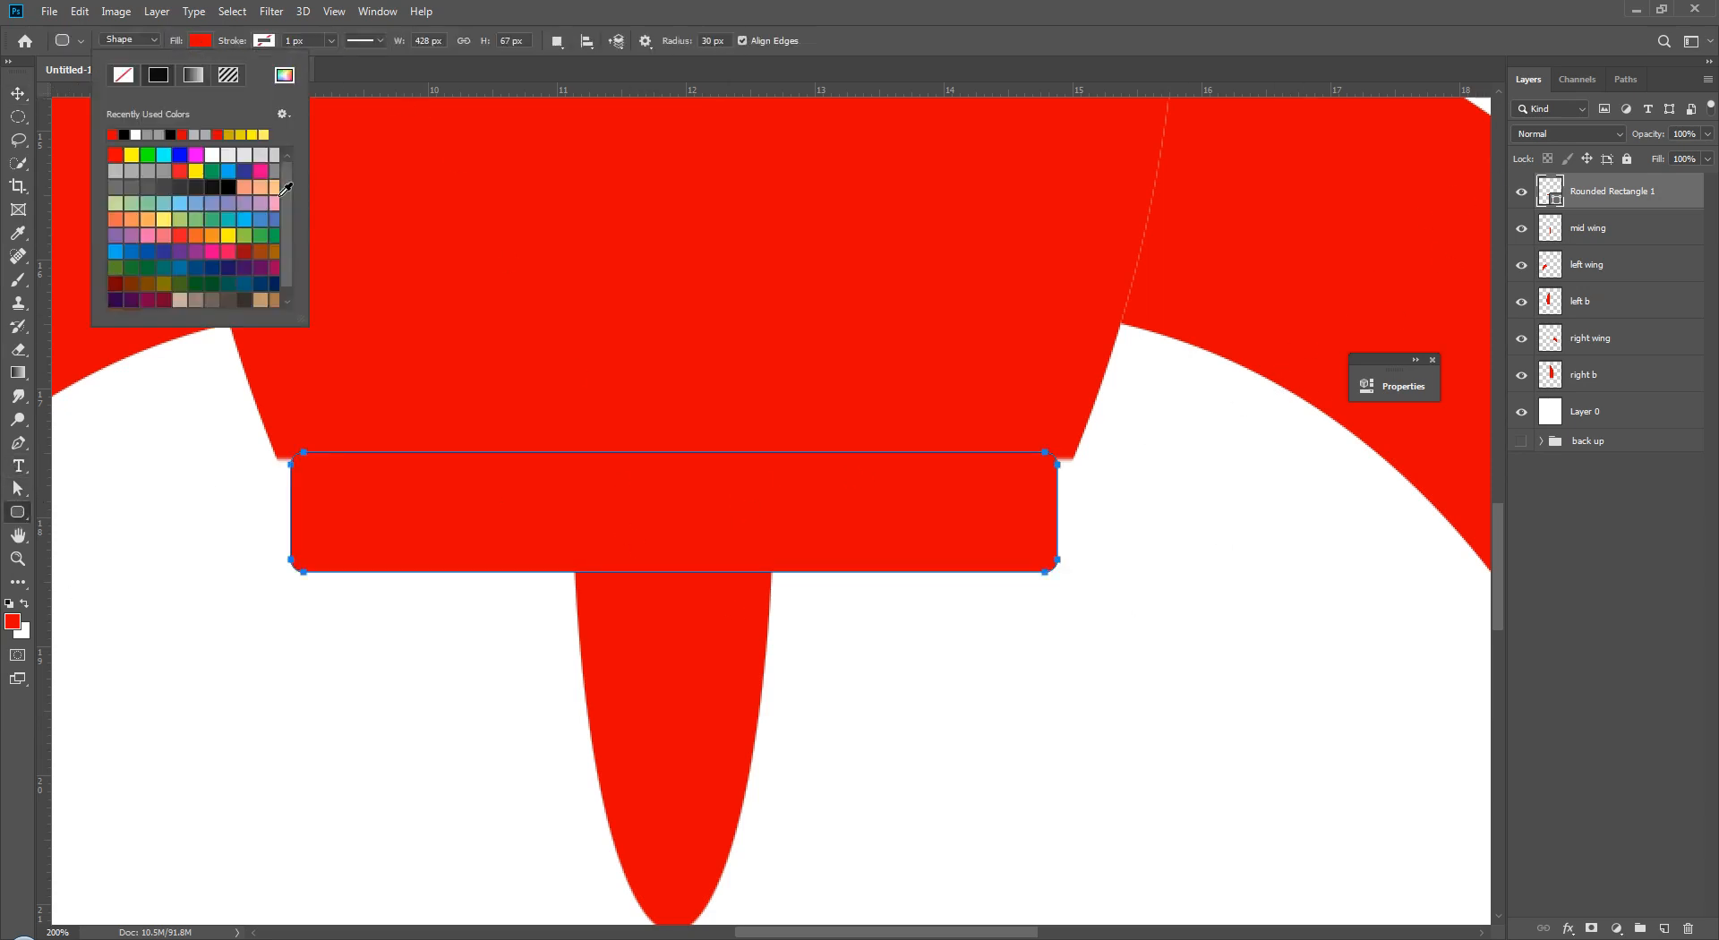
left_click(170, 182)
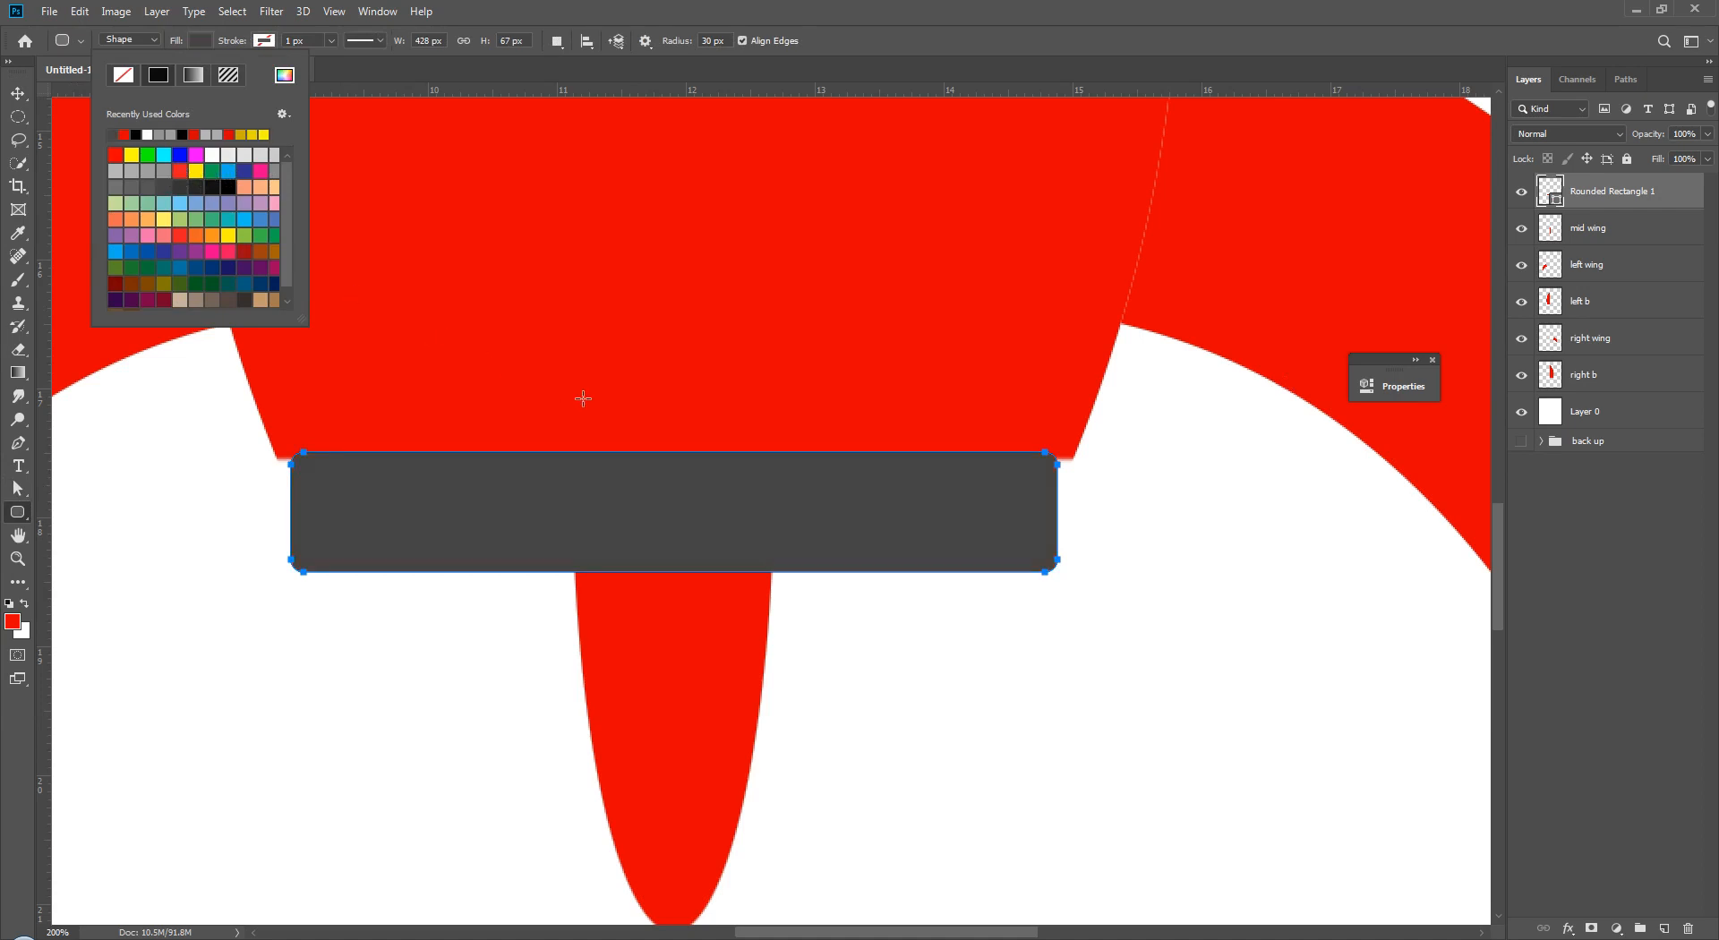
key("Escape")
key("v")
left_click_drag(687, 485, 686, 481)
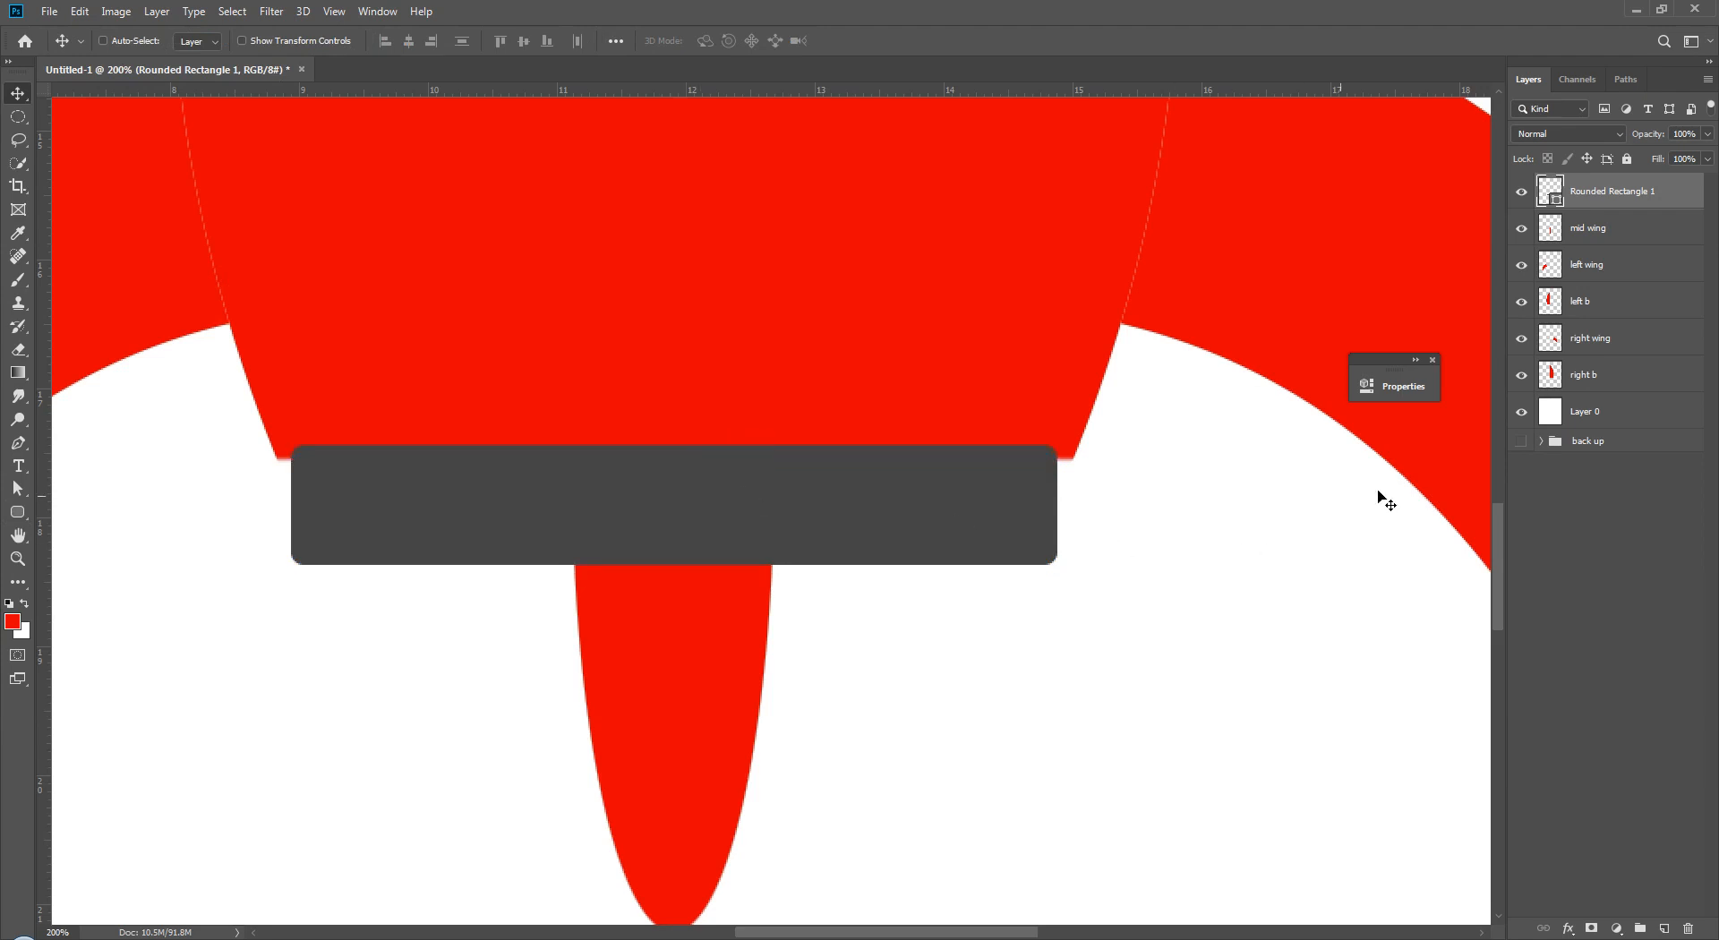
left_click(1591, 380, "ctrl")
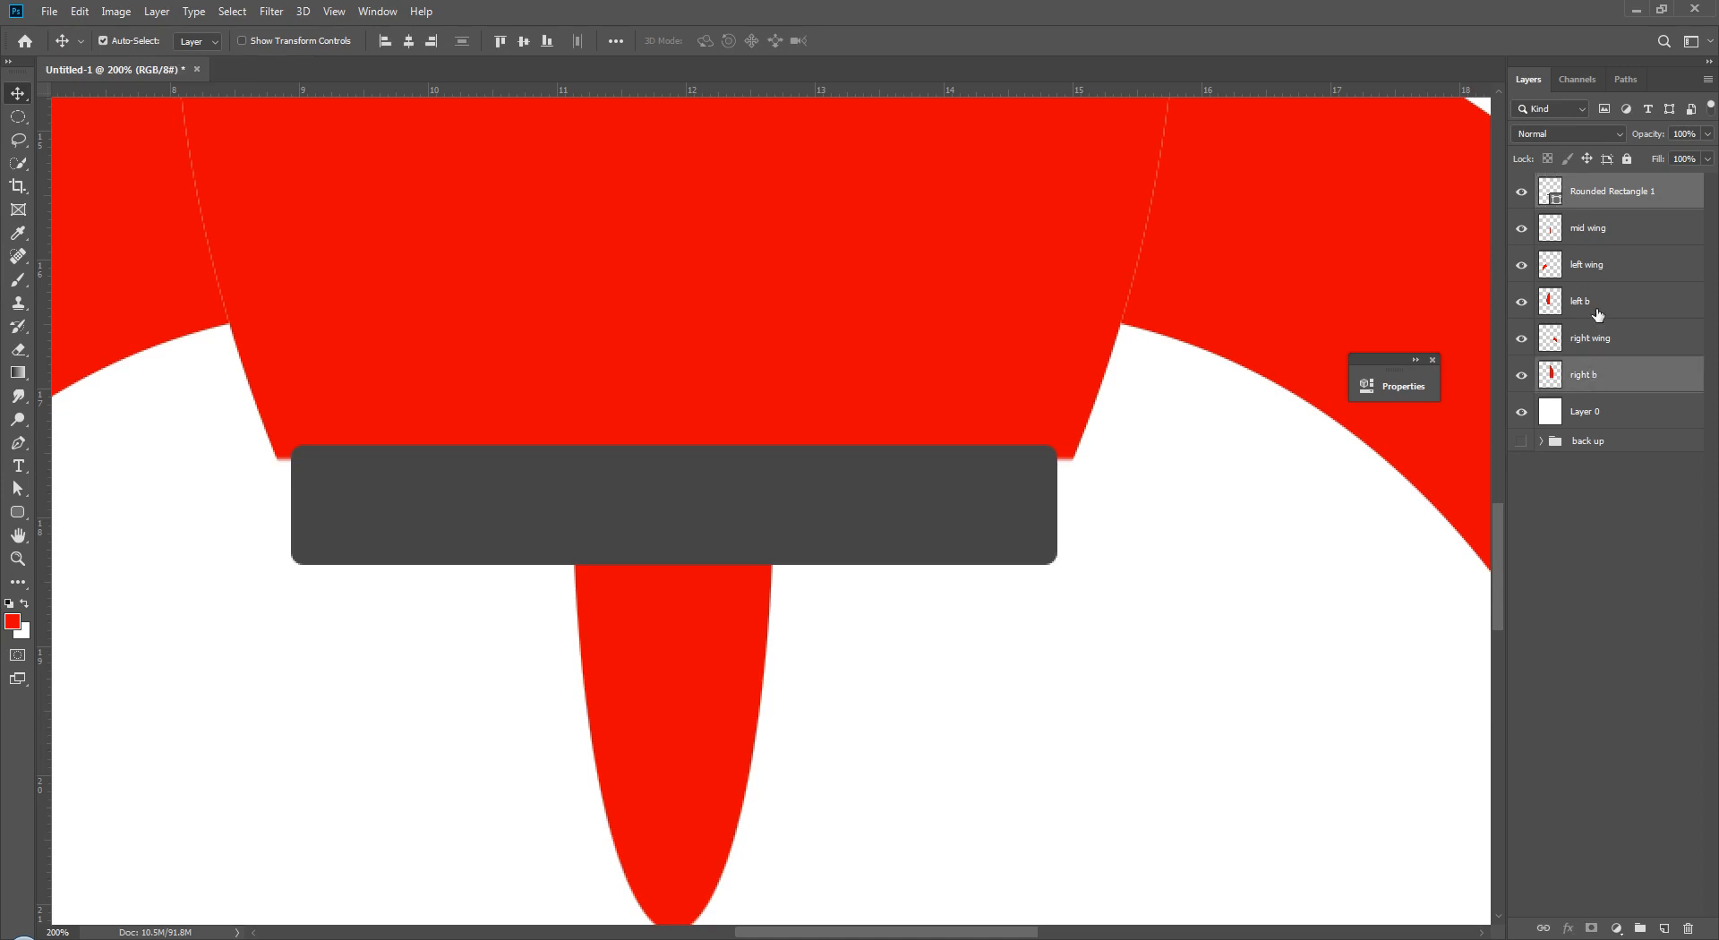
left_click(1597, 311, "ctrl")
left_click(1558, 377, "ctrl")
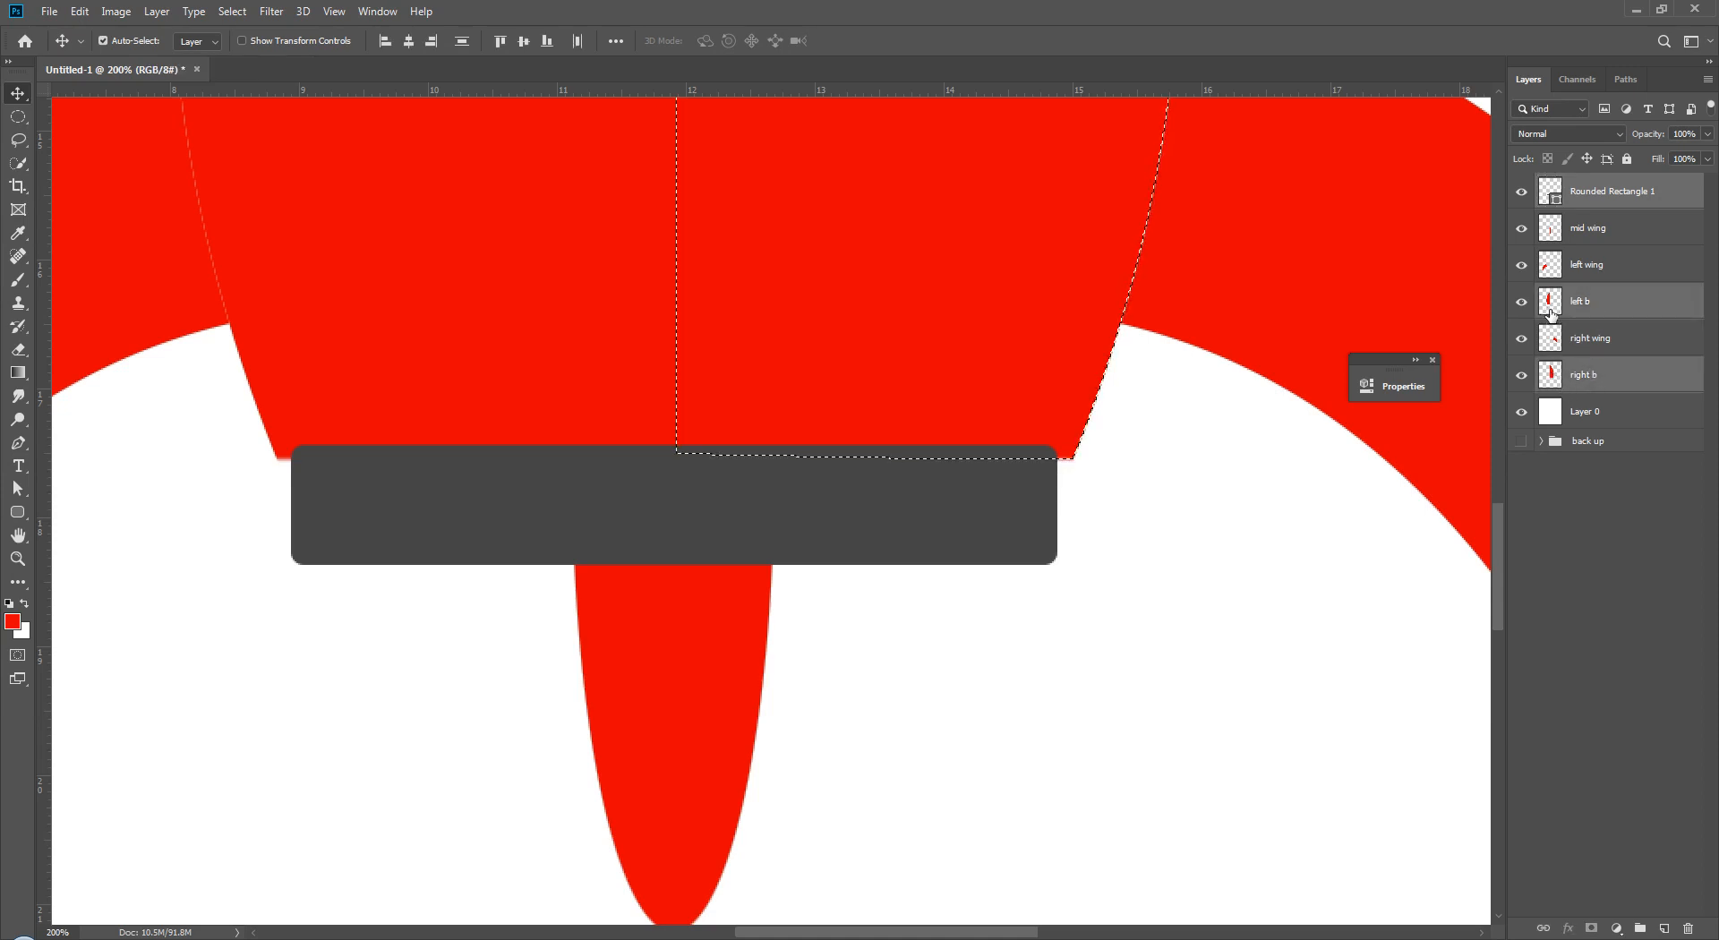
key("ctrl+d")
left_click(1551, 309, "ctrl")
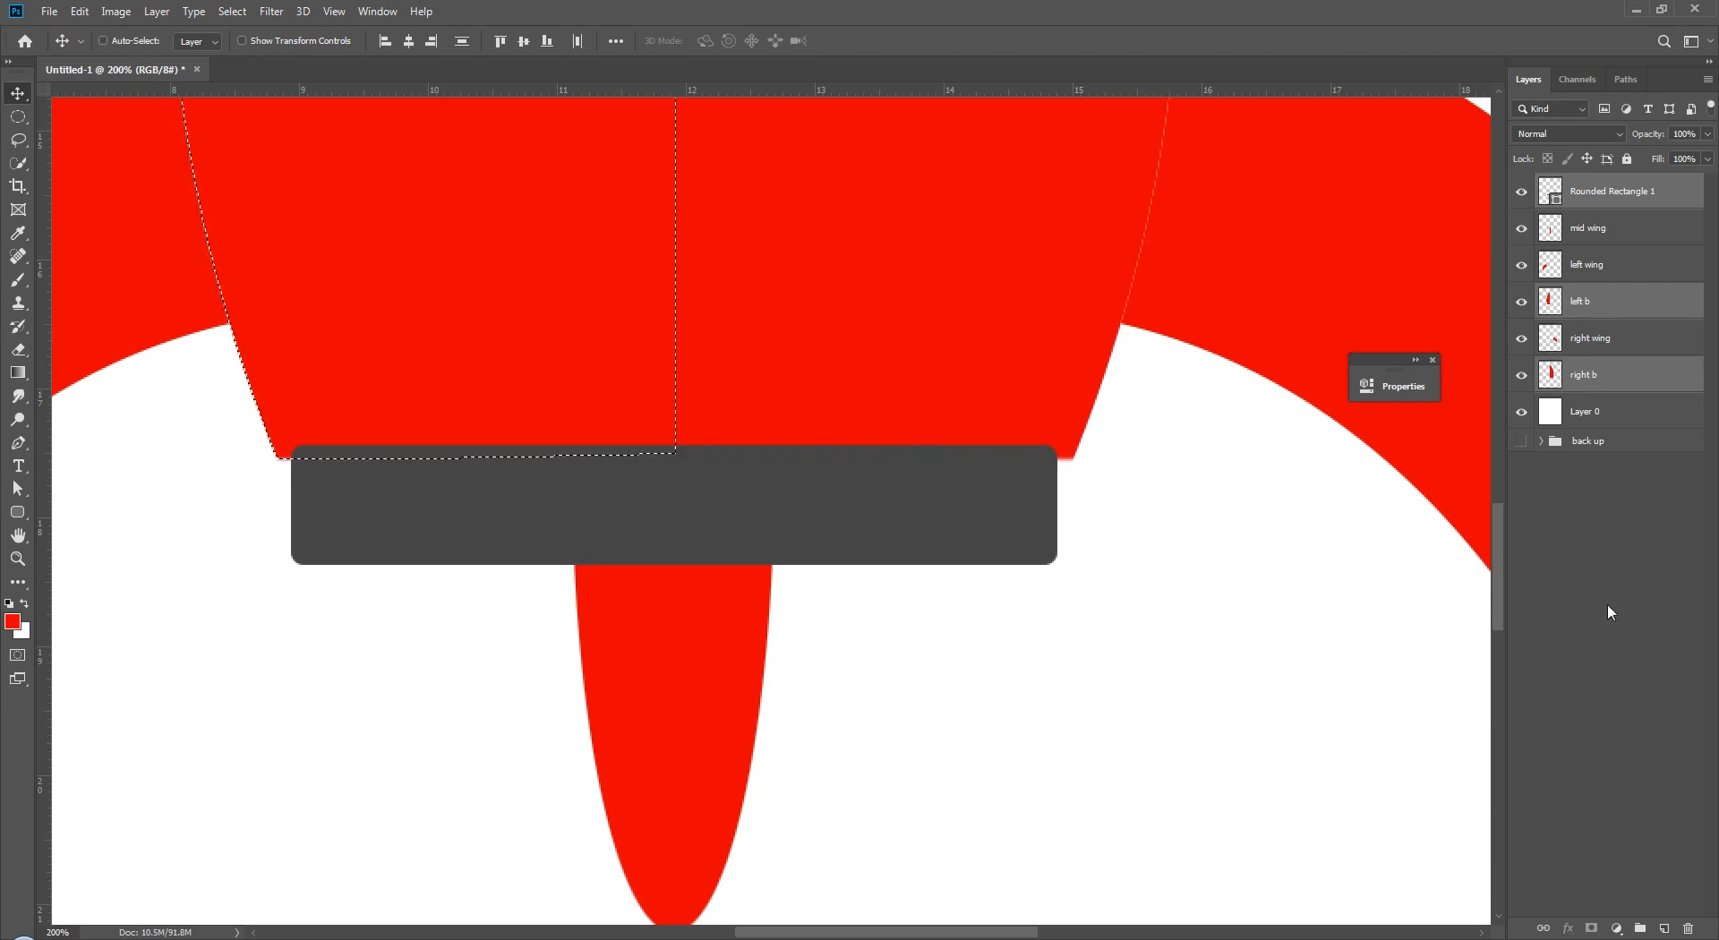
key("ctrl+d")
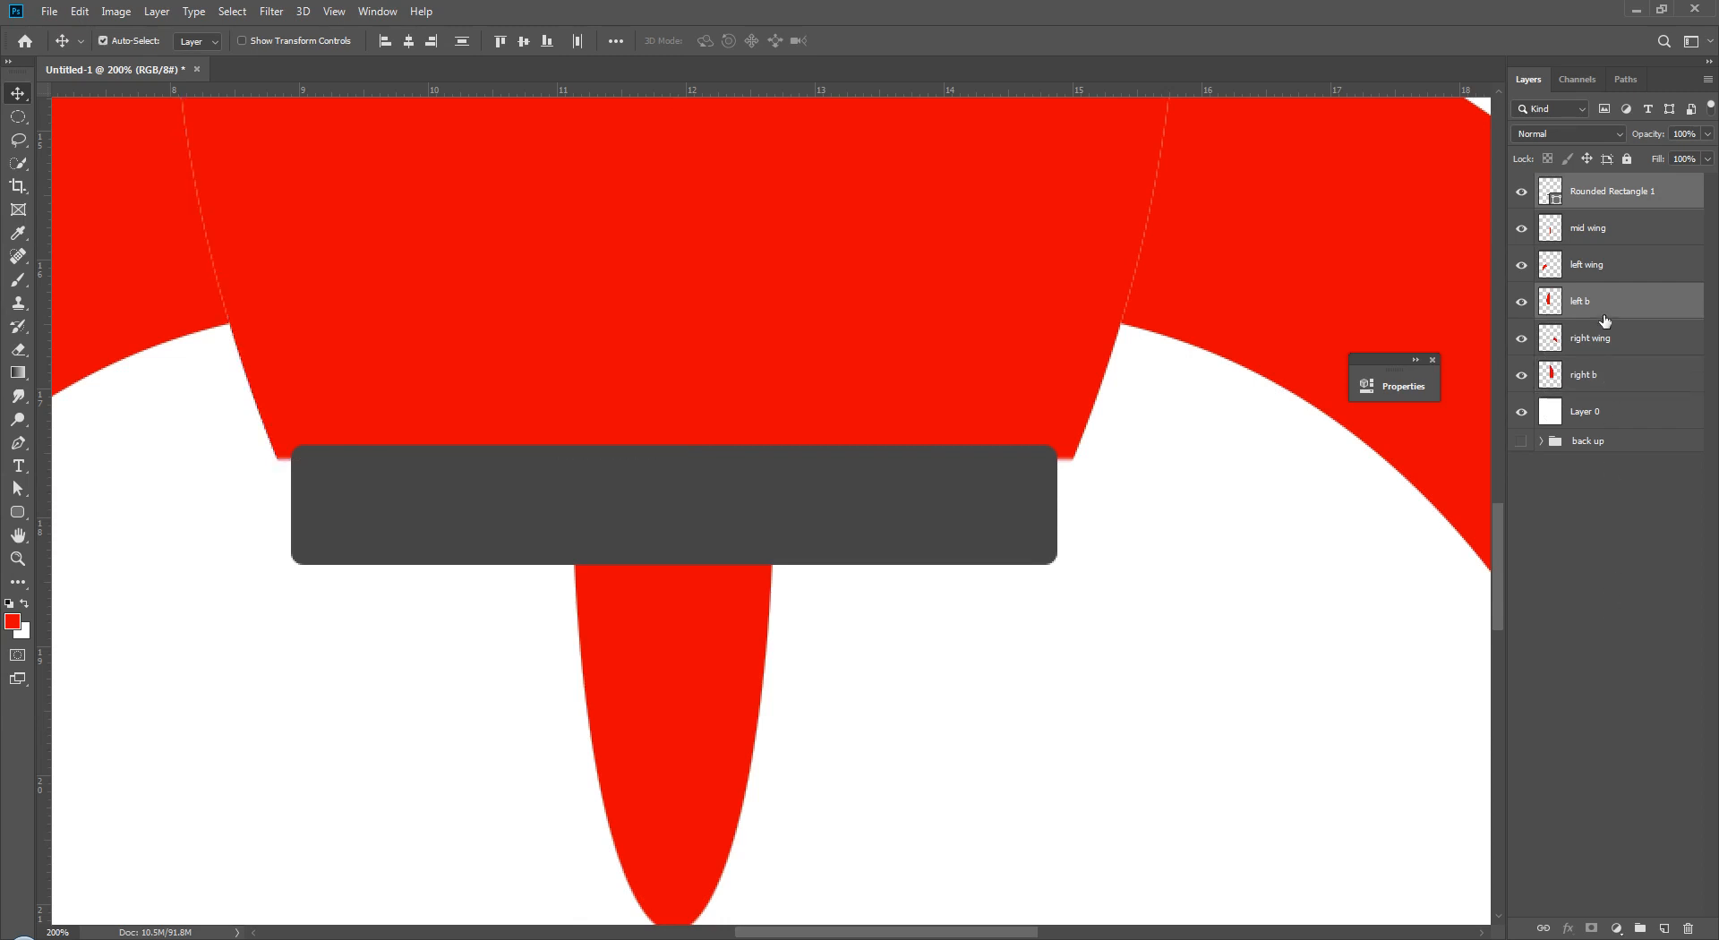
left_click(1608, 605)
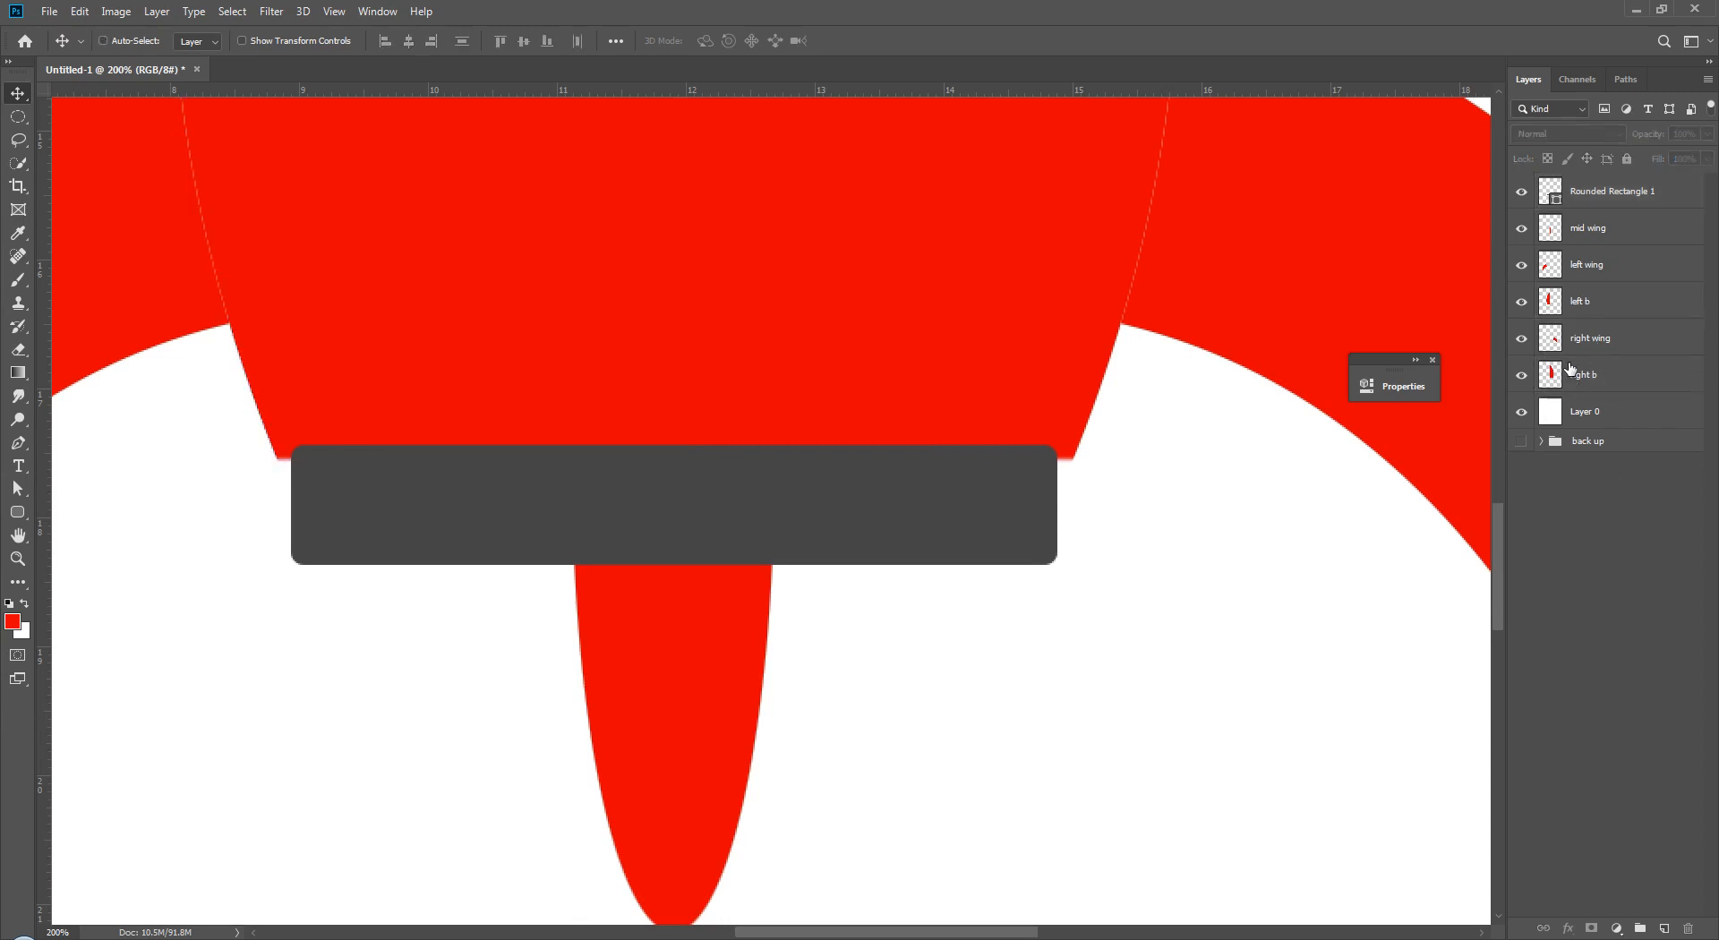
- Try rasterizing the dark gray rounded rectangle and cutting away its overlap with the rocket body, then undo the attempt
left_click(1550, 309, "ctrl")
left_click(1550, 309, "ctrl+shift")
left_click(1616, 192)
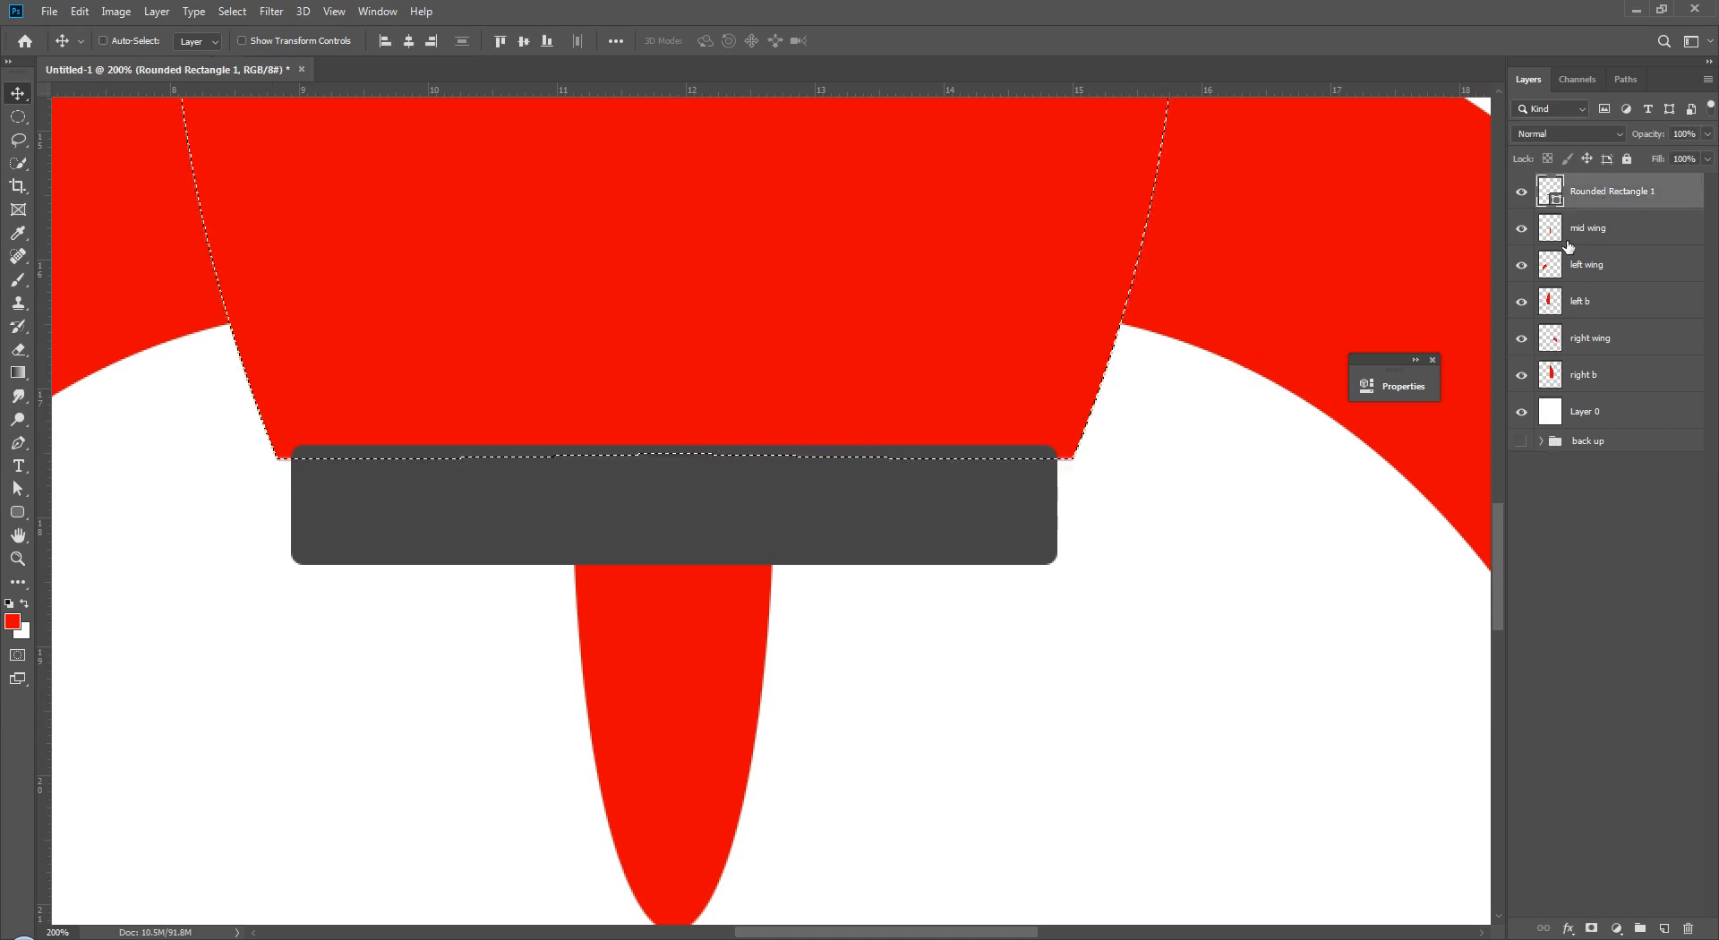
key("Delete")
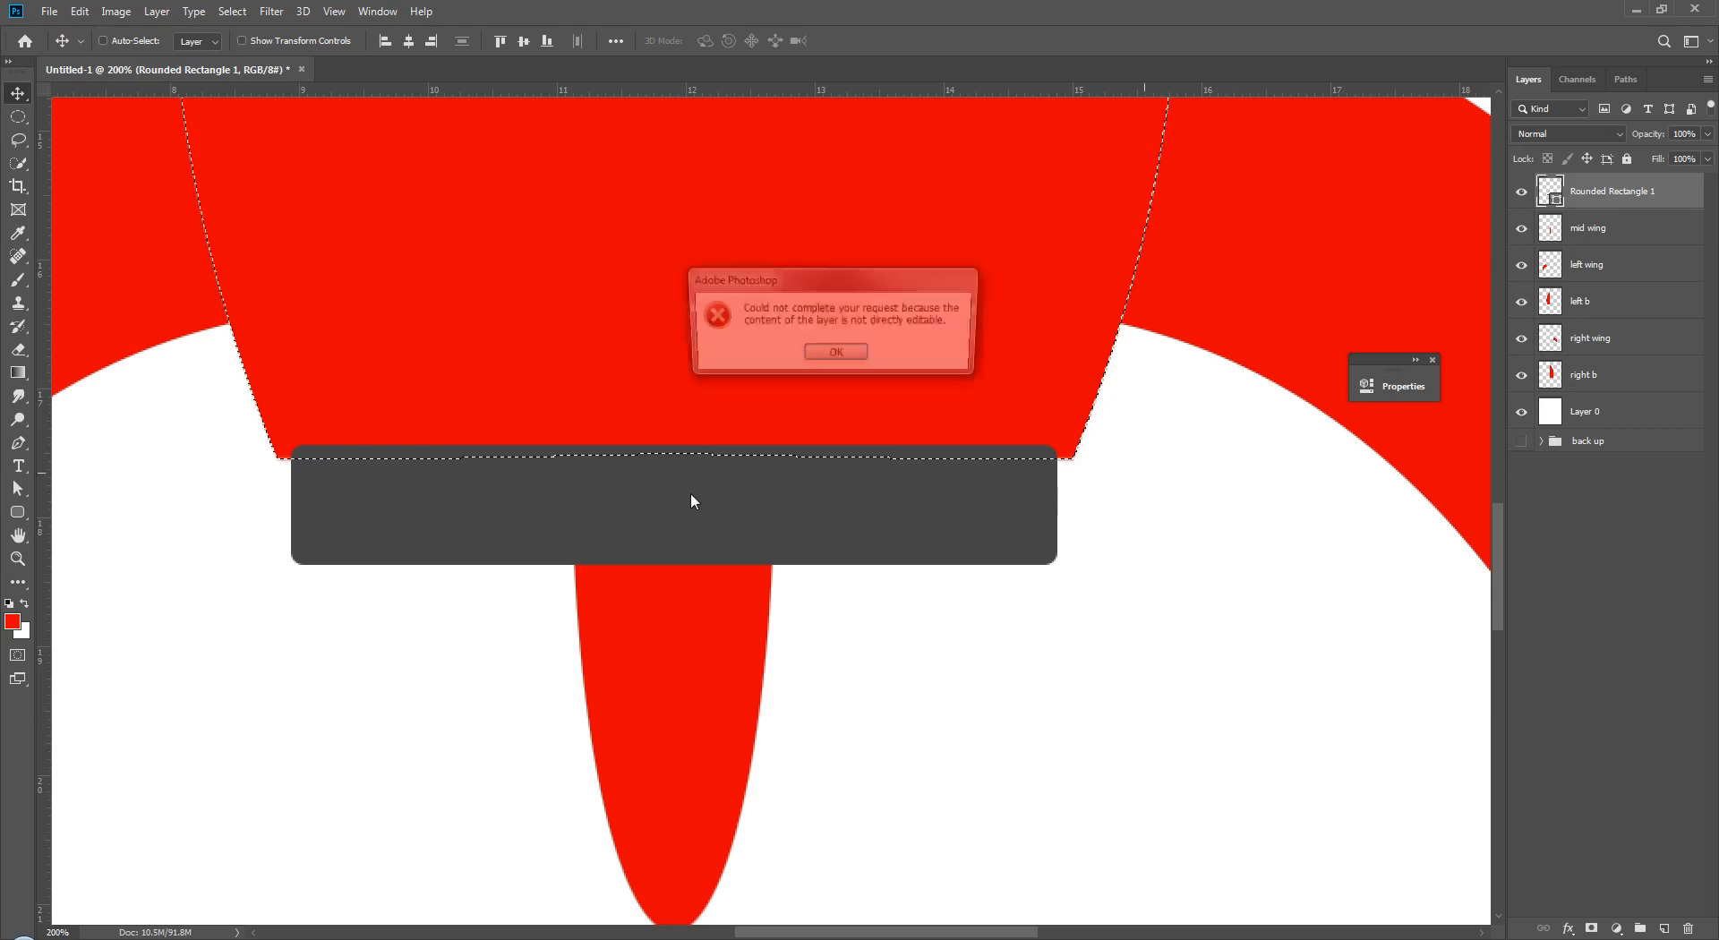
left_click(838, 355)
right_click(1657, 196)
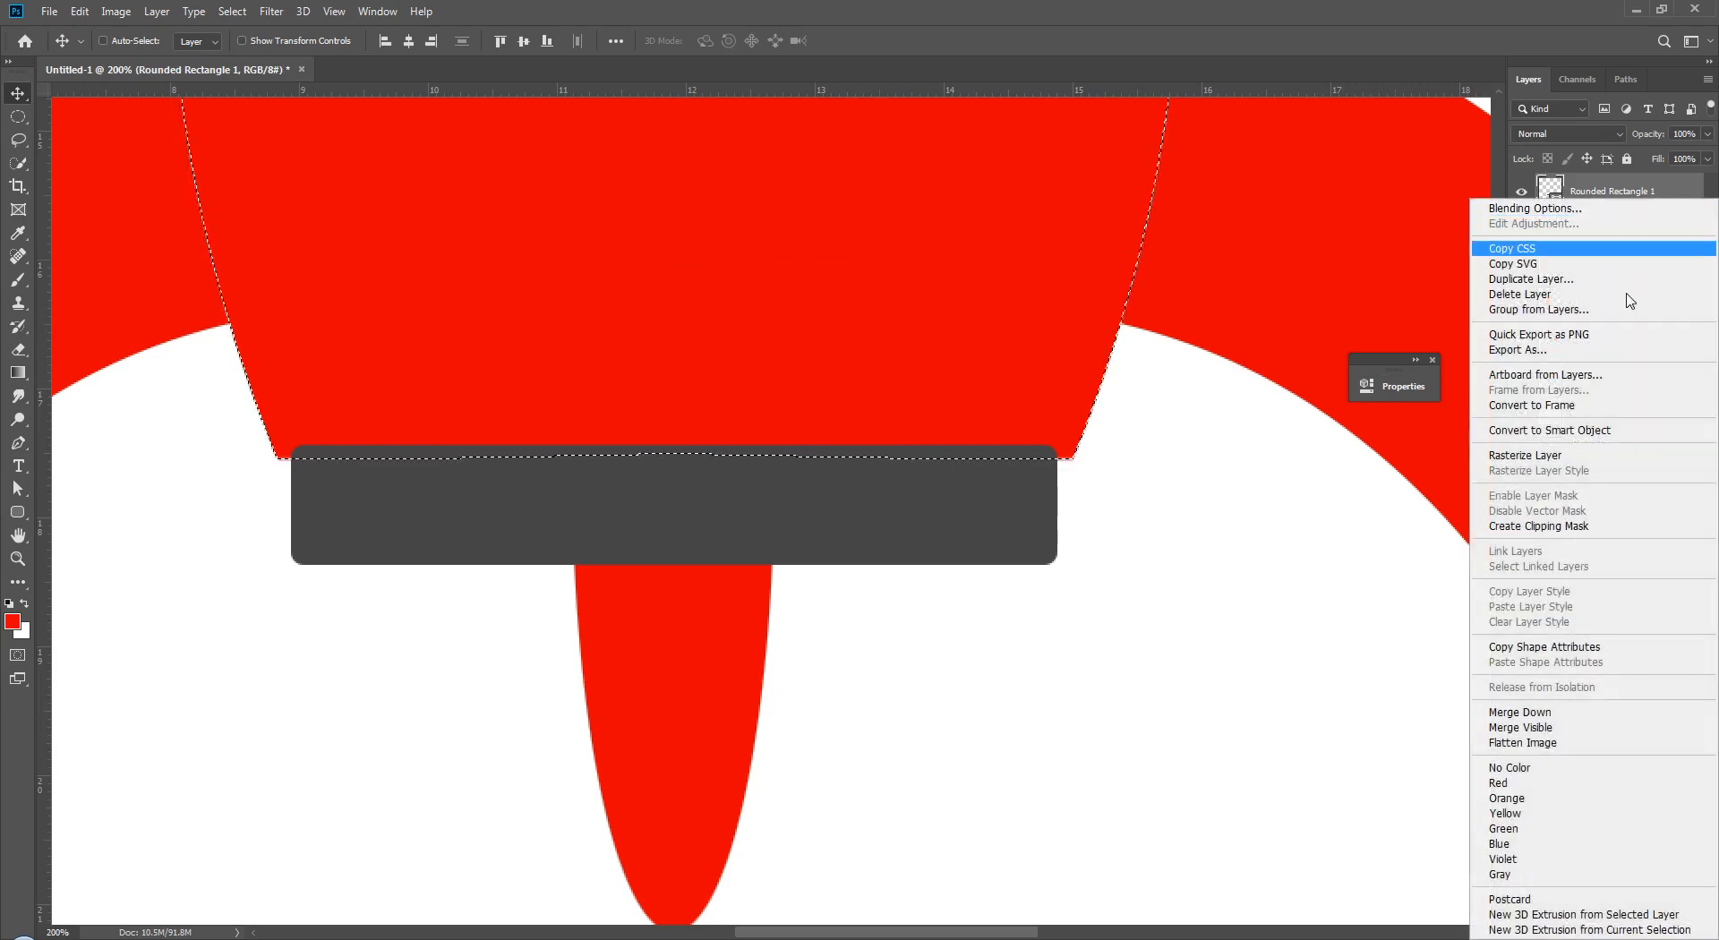
left_click(1576, 450)
key("Delete")
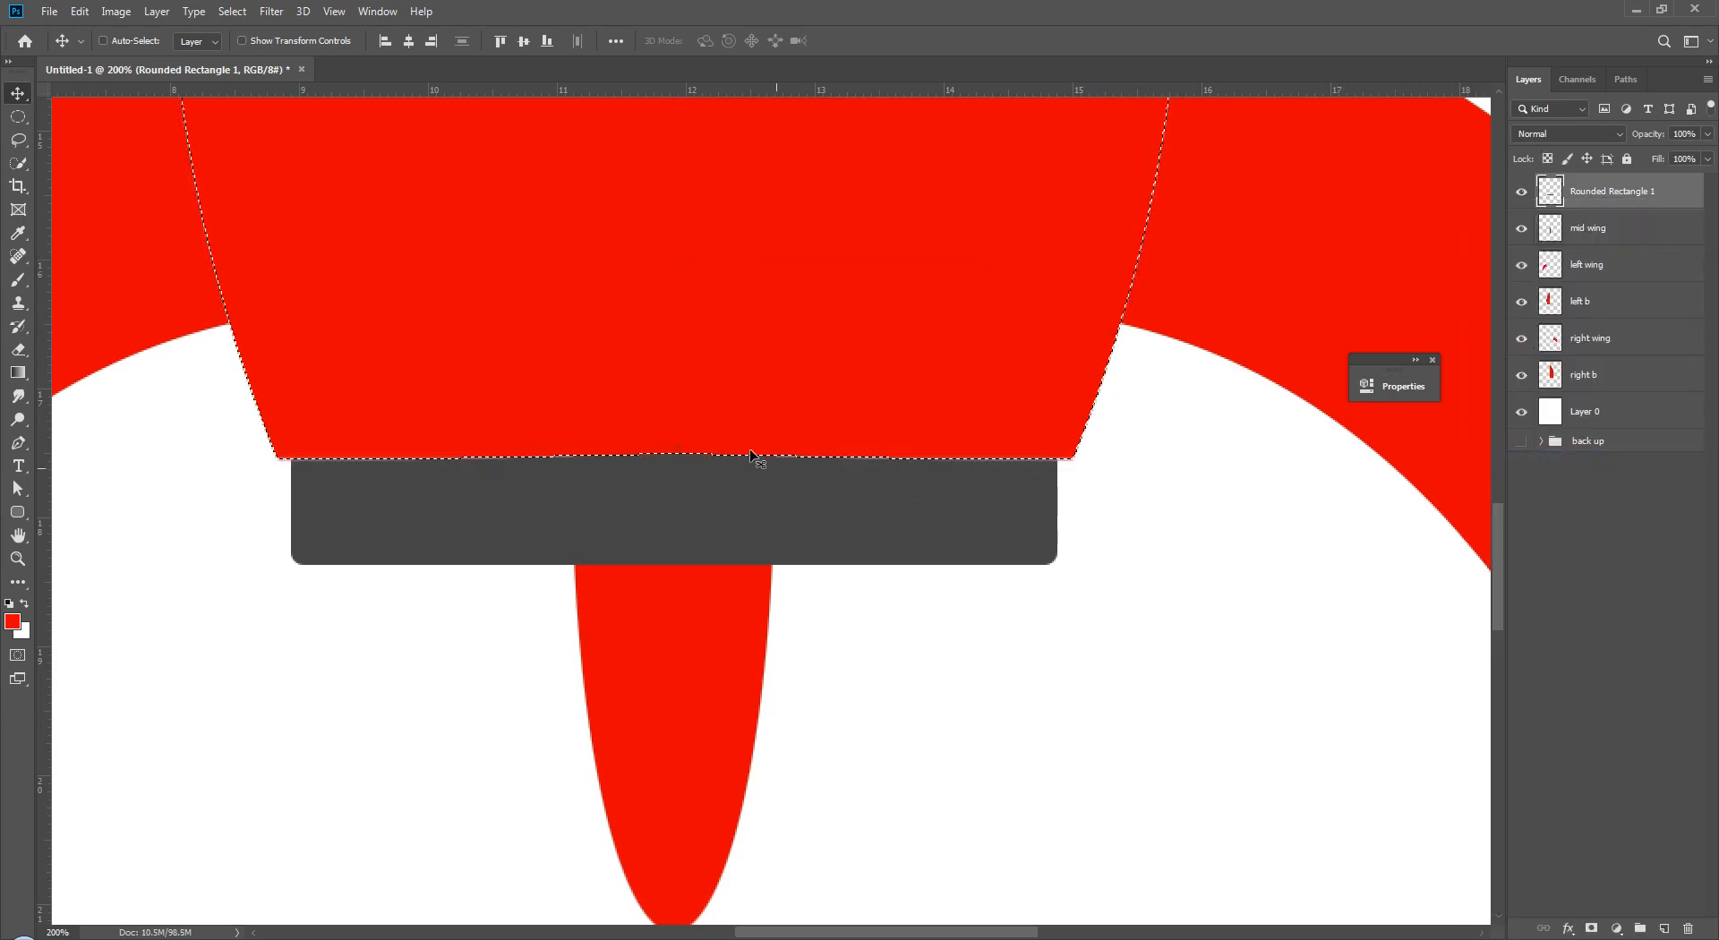
key("ctrl+d")
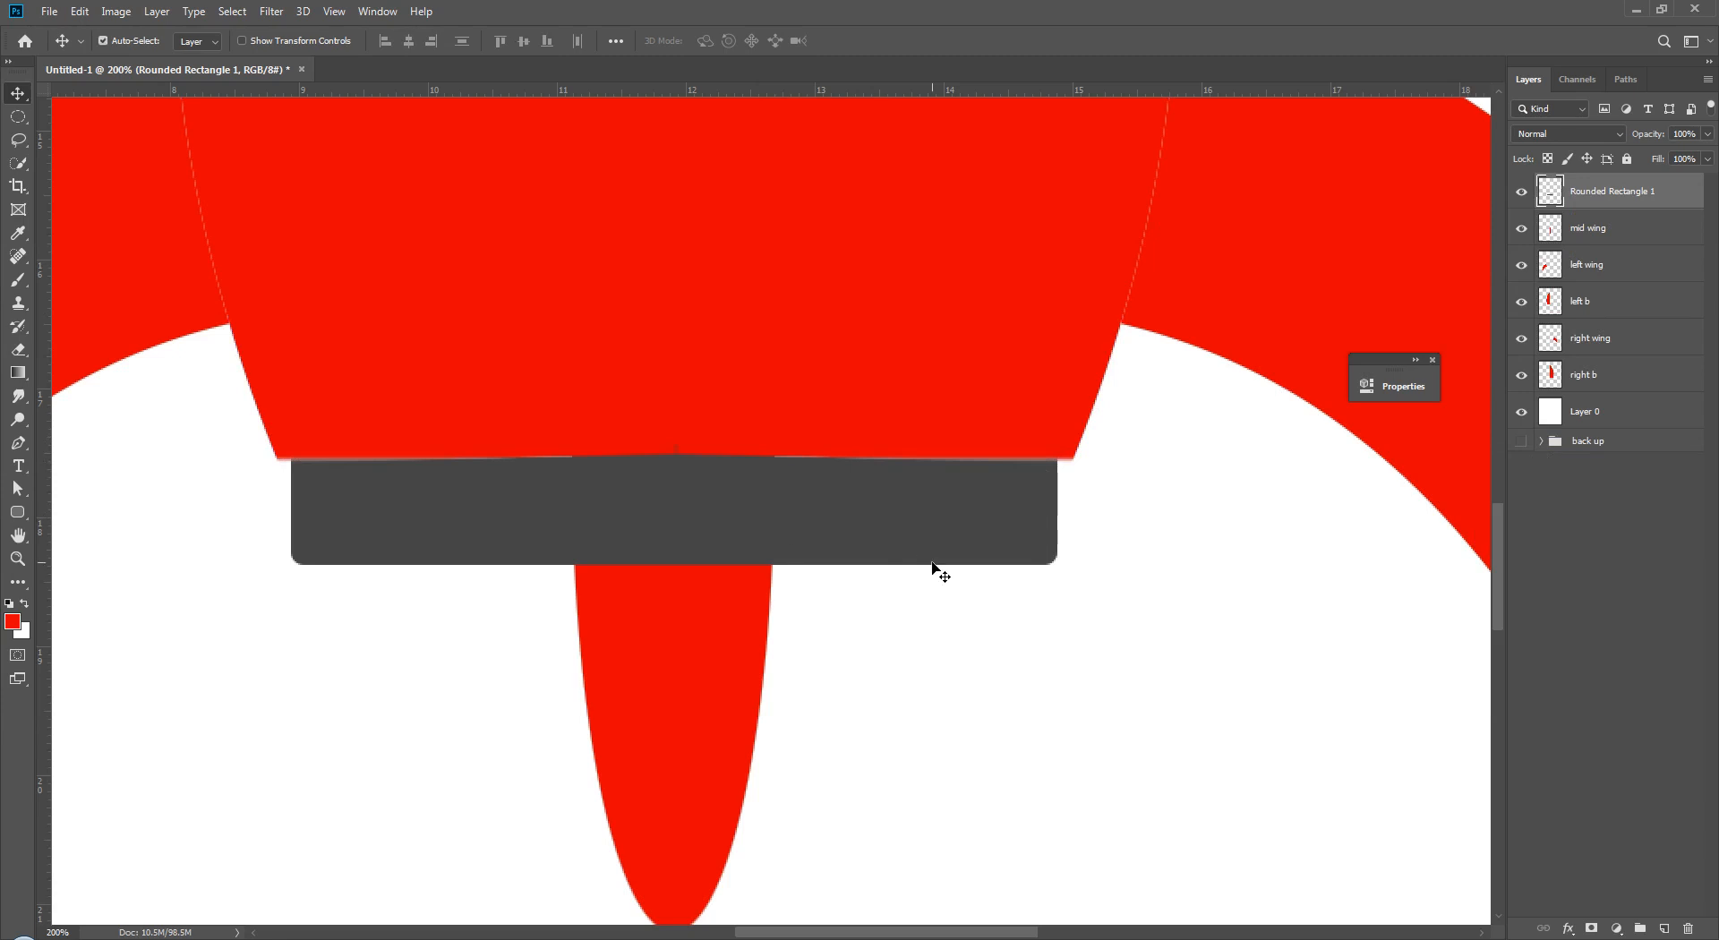
key("ctrl+plus")
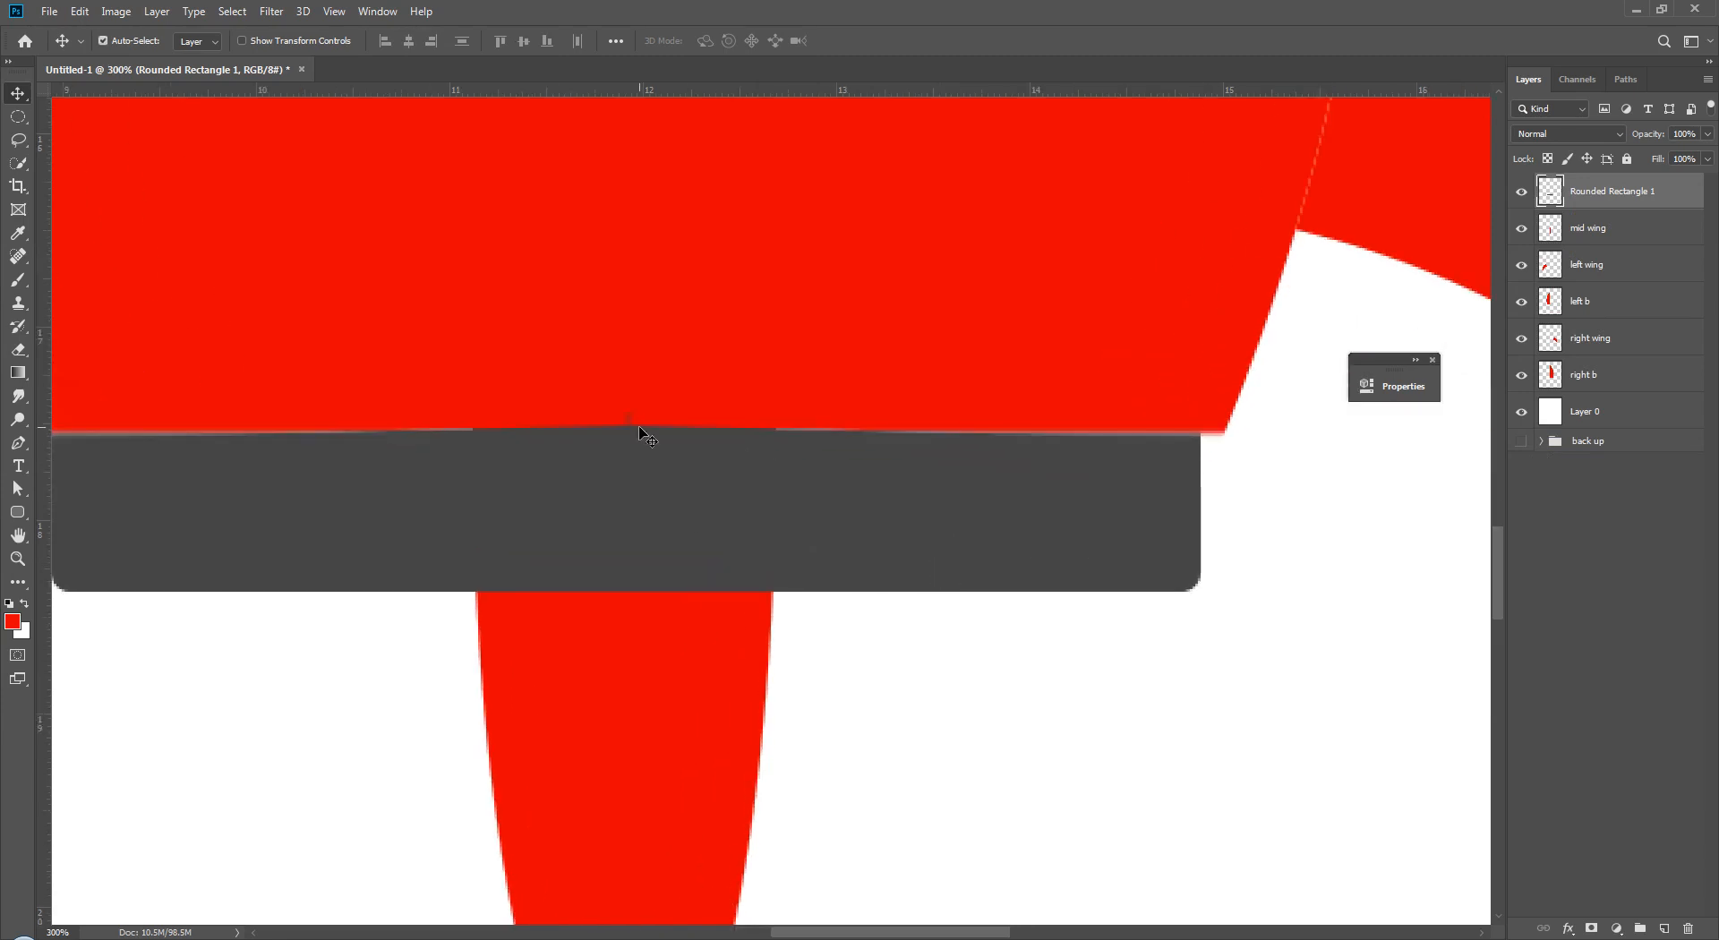
key("ctrl+z")
key("ctrl+z")
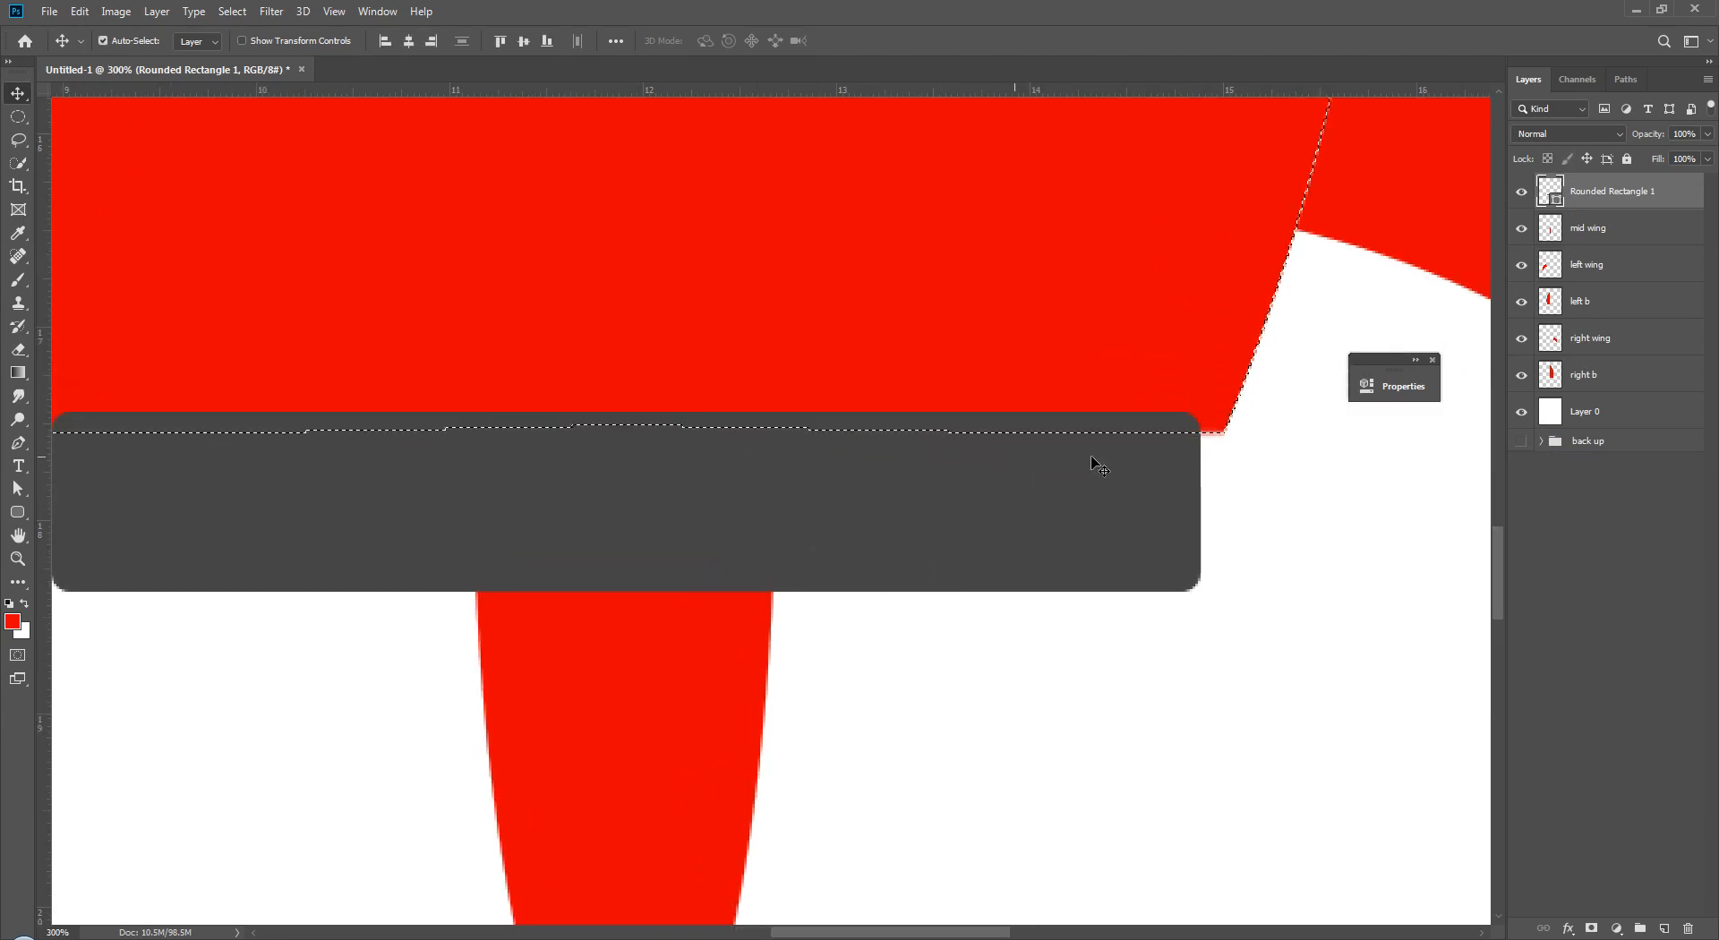
key("ctrl+d")
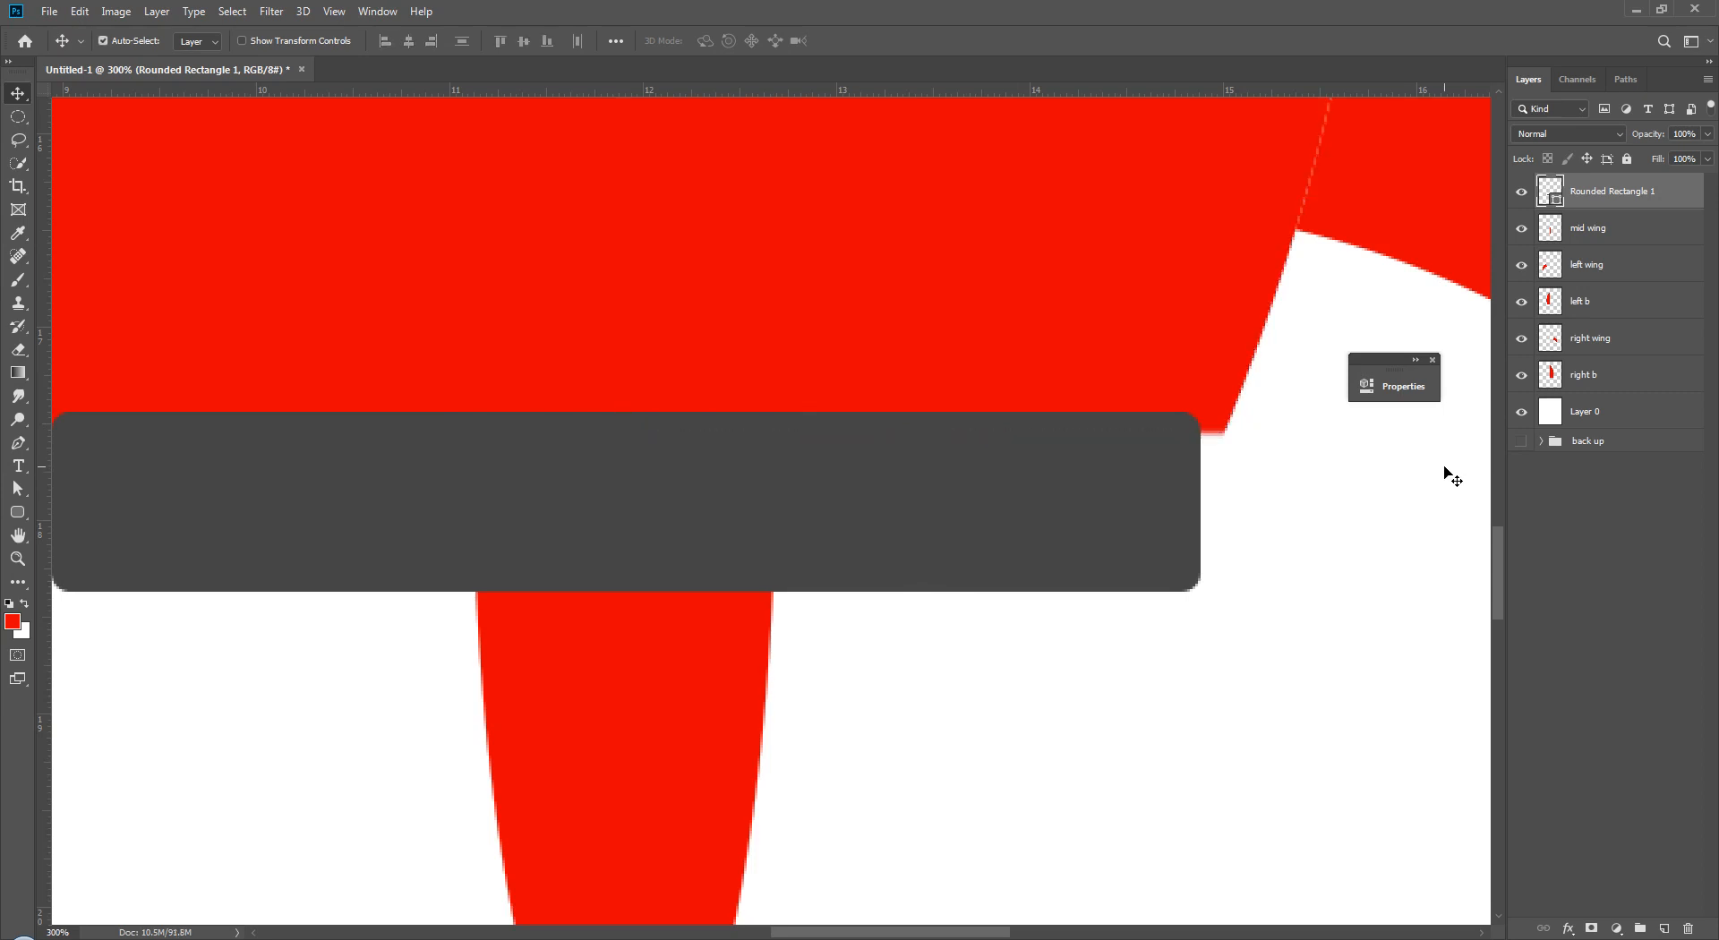
- Try merging the rounded rectangle with the left b and right b layers, then undo the merge
key("ctrl+minus")
left_click(1638, 376, "ctrl")
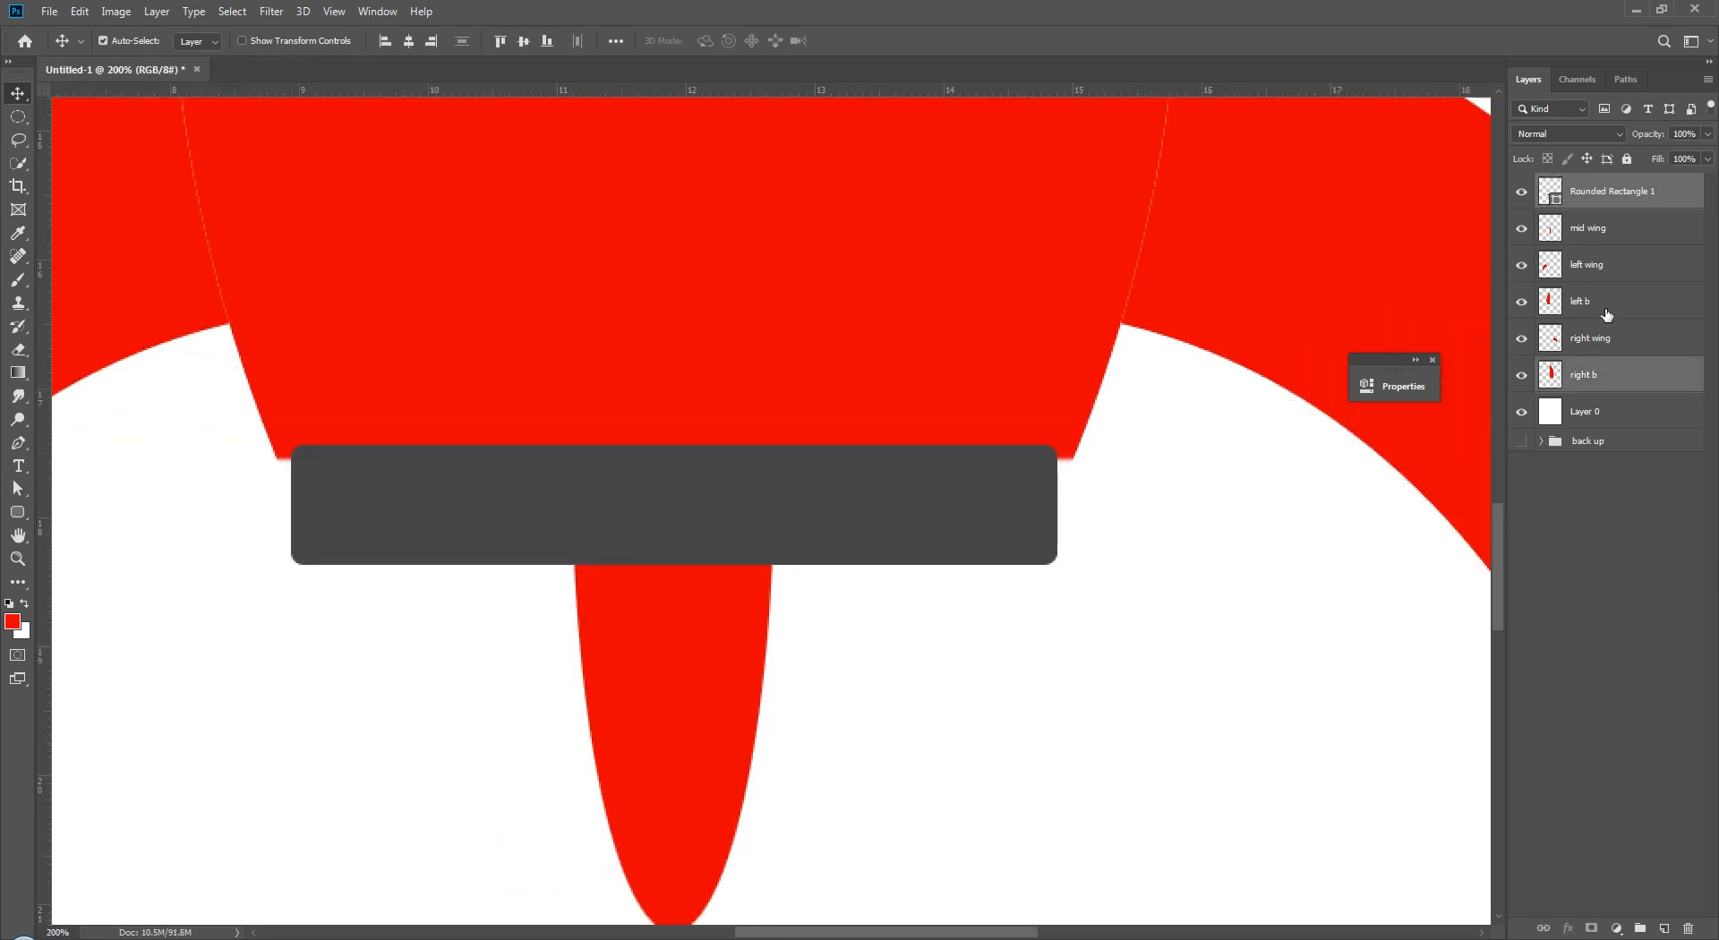
left_click(1602, 302, "ctrl")
key("ctrl+e")
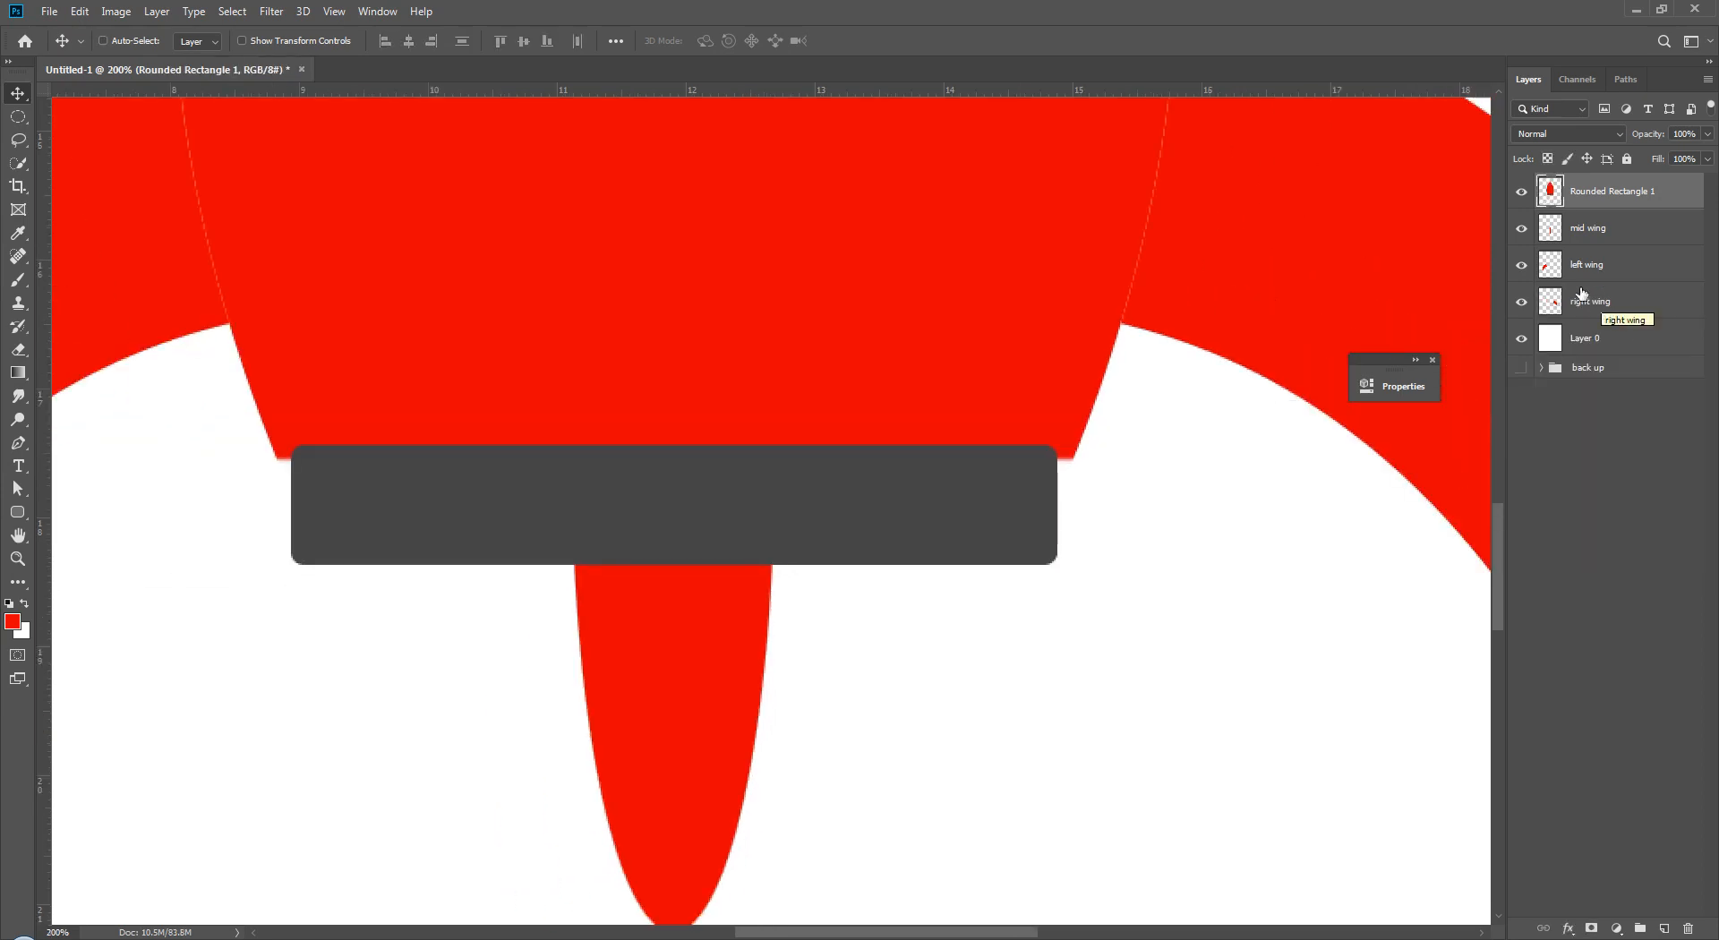
key("ctrl+z")
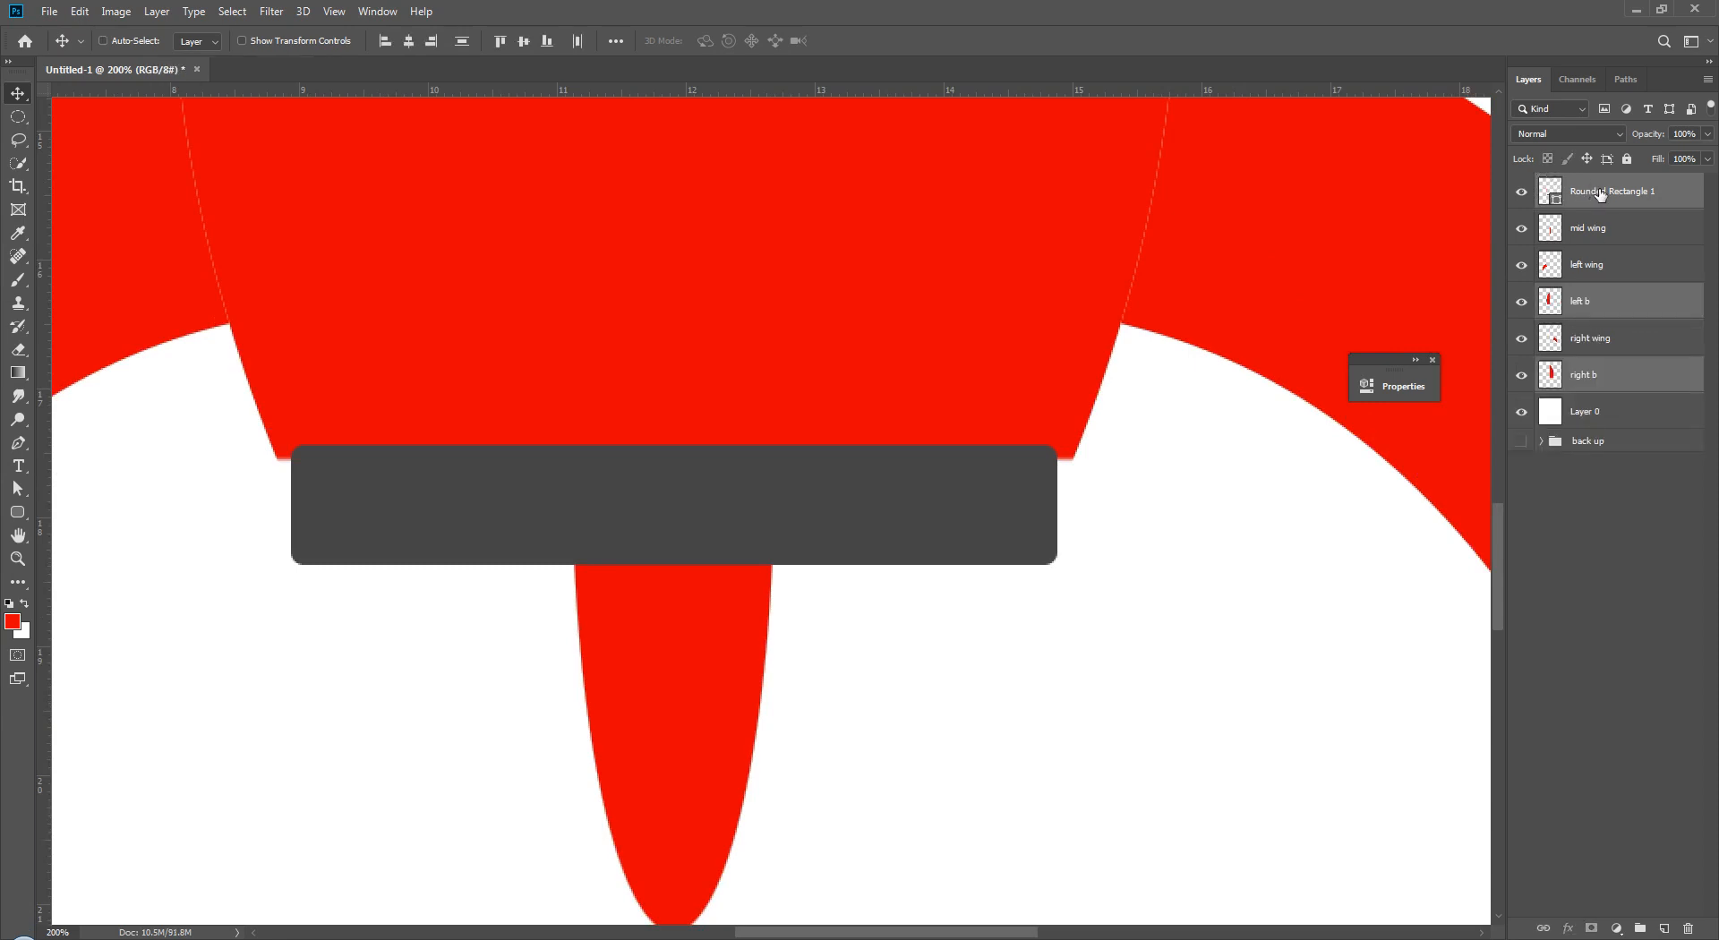
left_click(1600, 195)
left_click(1608, 498)
- Merge the left b and right b layers into one layer named body
left_click(1603, 376, "ctrl")
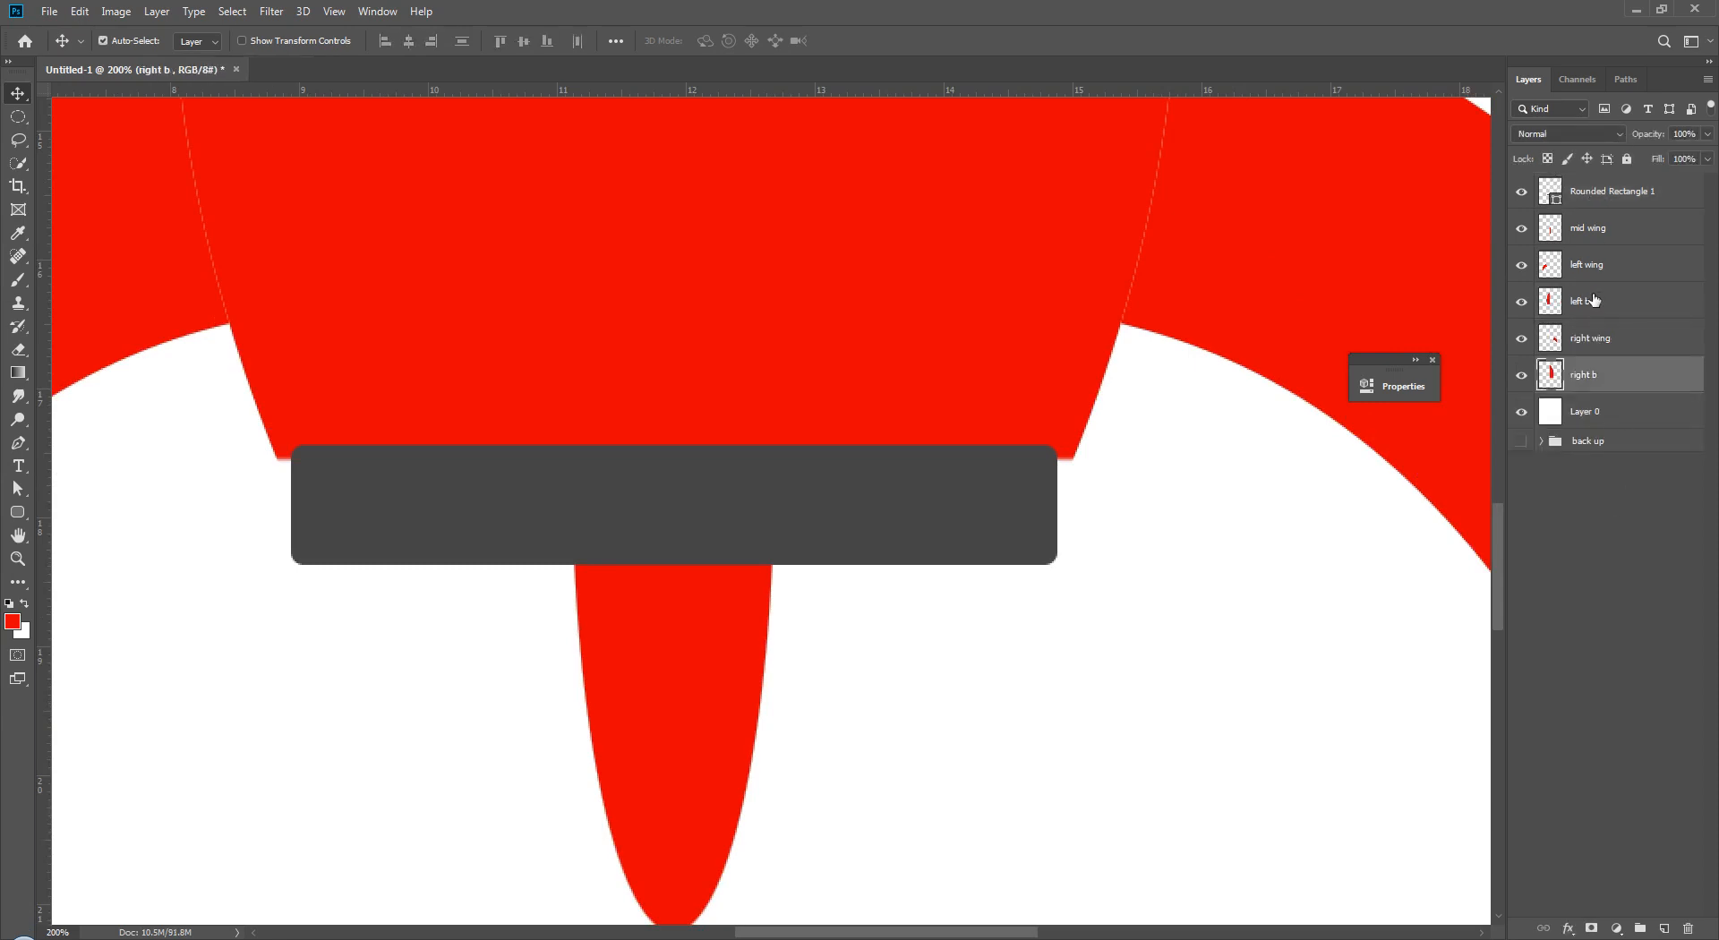
left_click(1594, 301, "ctrl")
key("ctrl+e")
double_click(1583, 301)
type("body")
key("Return")
- Rasterize the dark gray rounded rectangle and erase the part of it that overlaps the body outline
left_click(1550, 301, "ctrl")
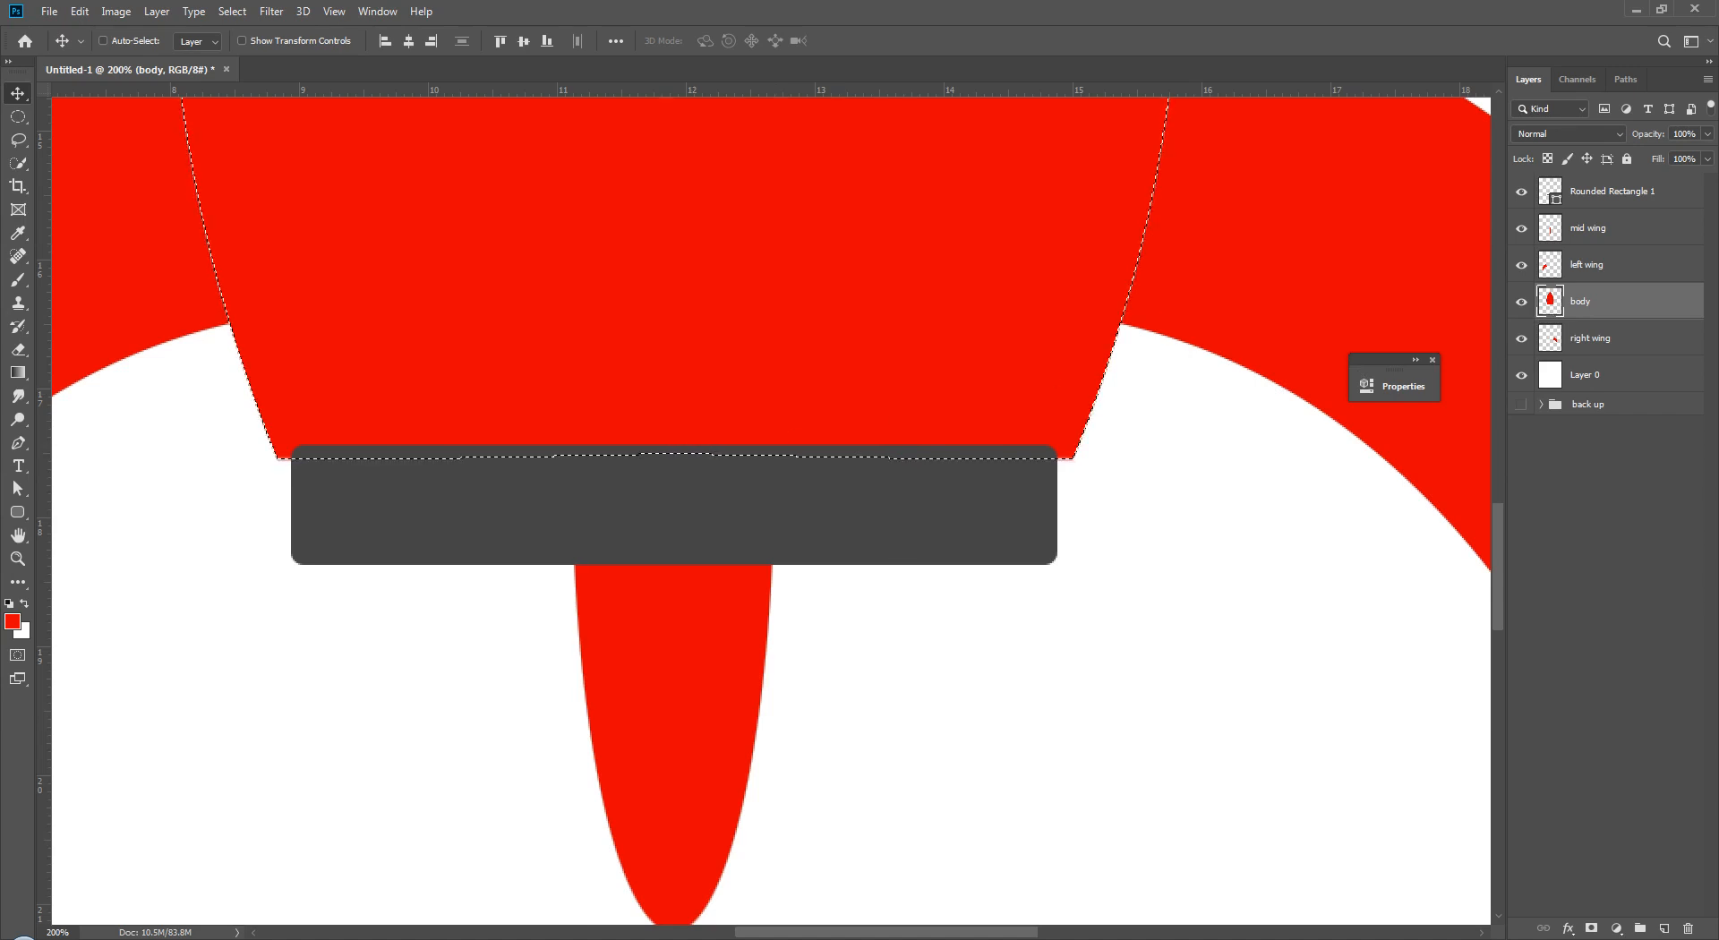
left_click(1612, 193)
right_click(1616, 195)
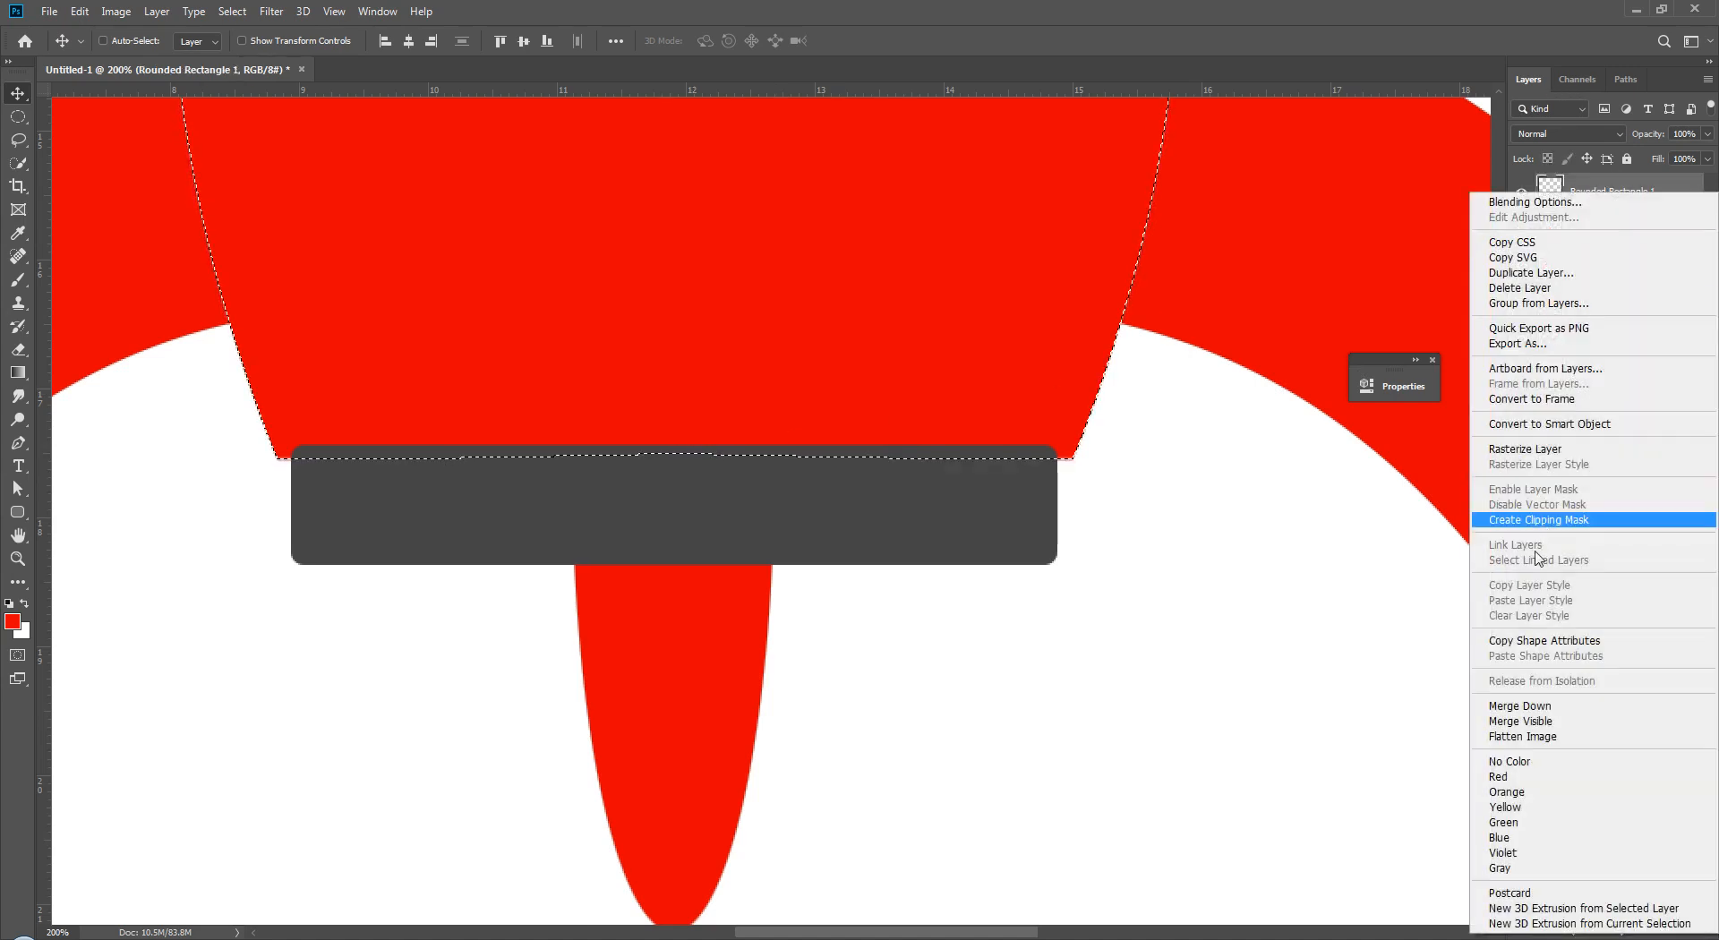
left_click(1560, 449)
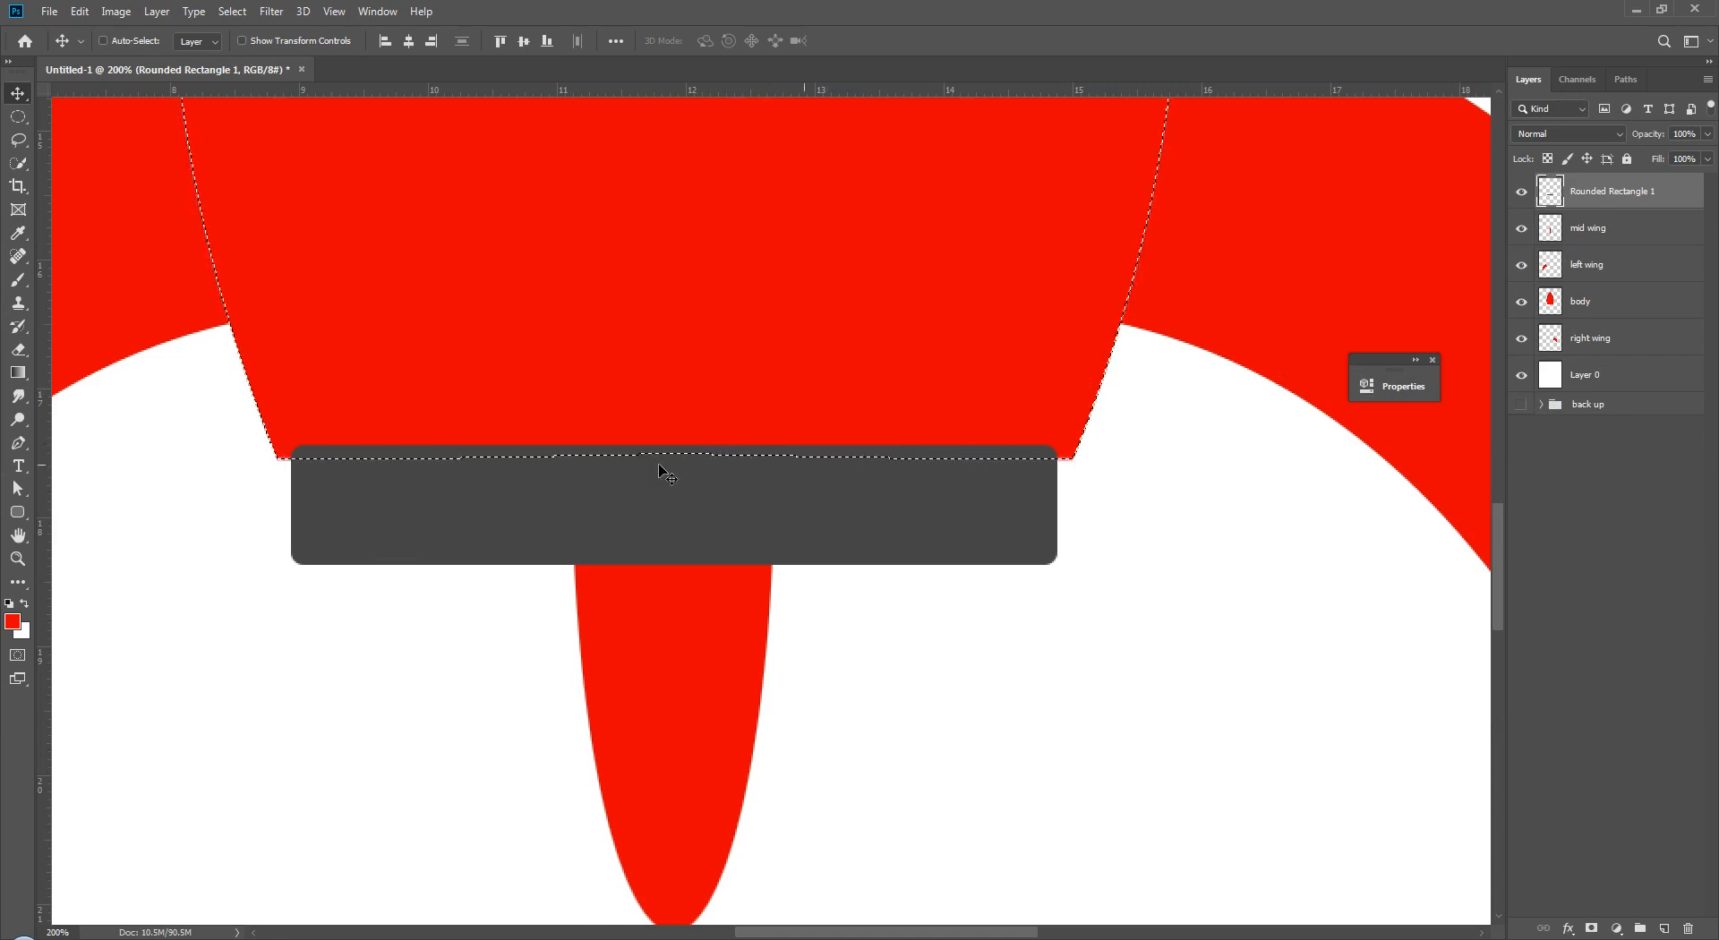
key("ctrl+d")
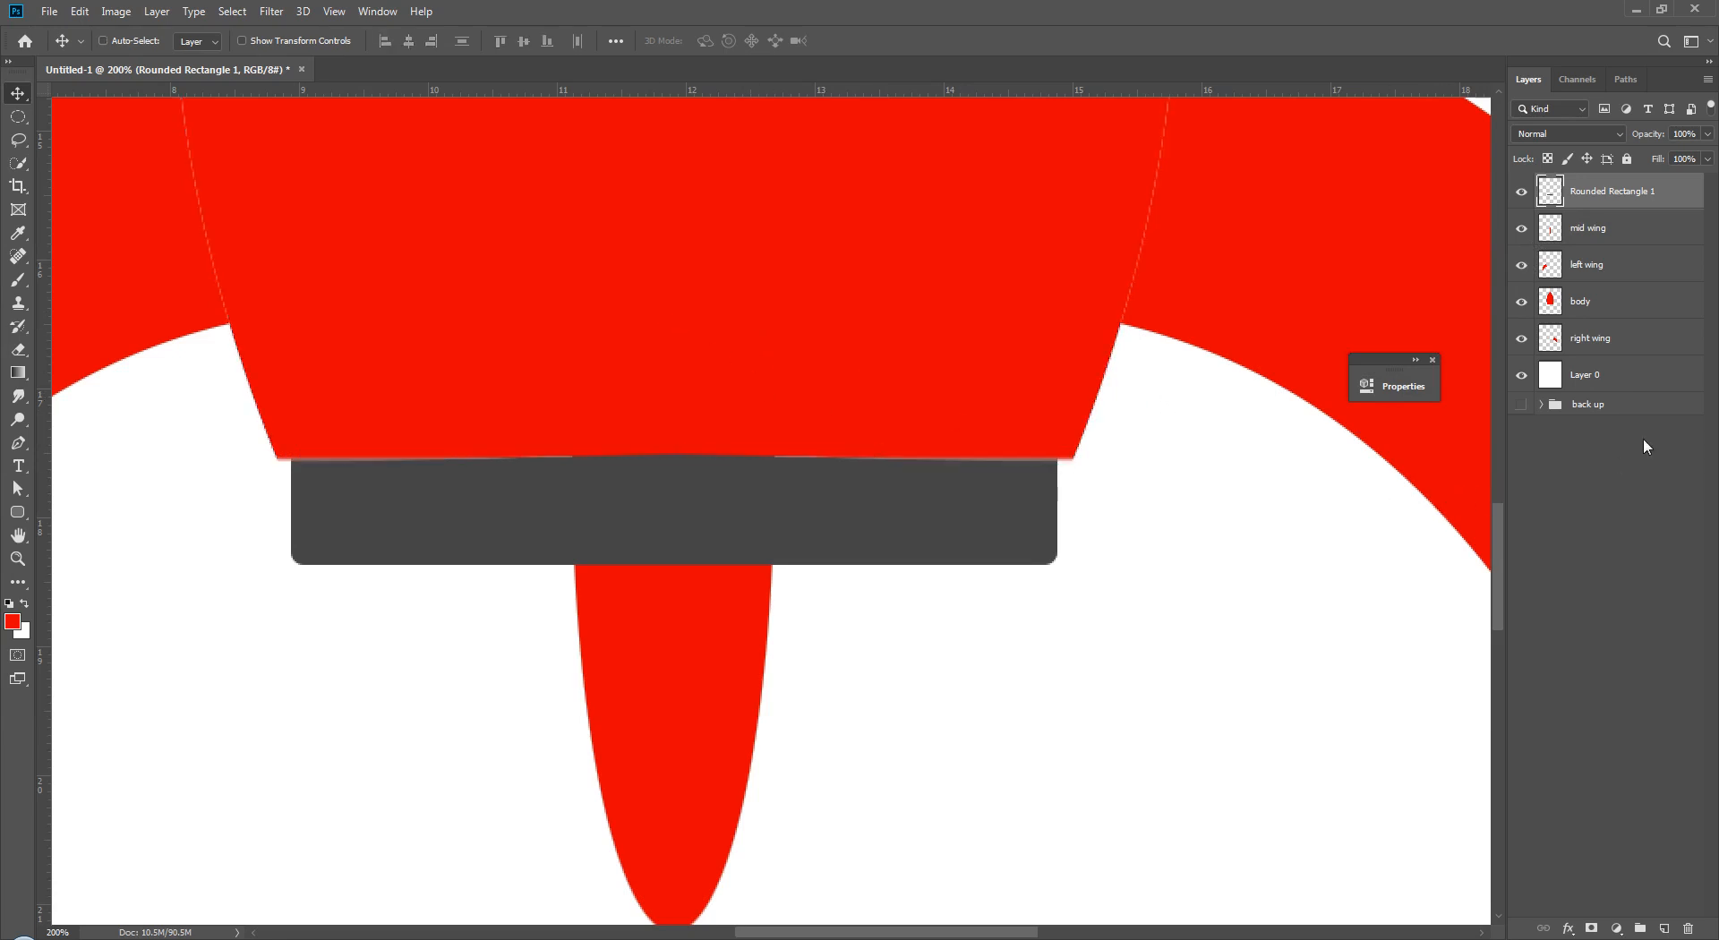
- Rename the dark gray rectangle layer to ex 1 and duplicate it as a layer named ex 2
double_click(1600, 191)
type("ex 1")
left_click(1604, 494)
left_click(1625, 197)
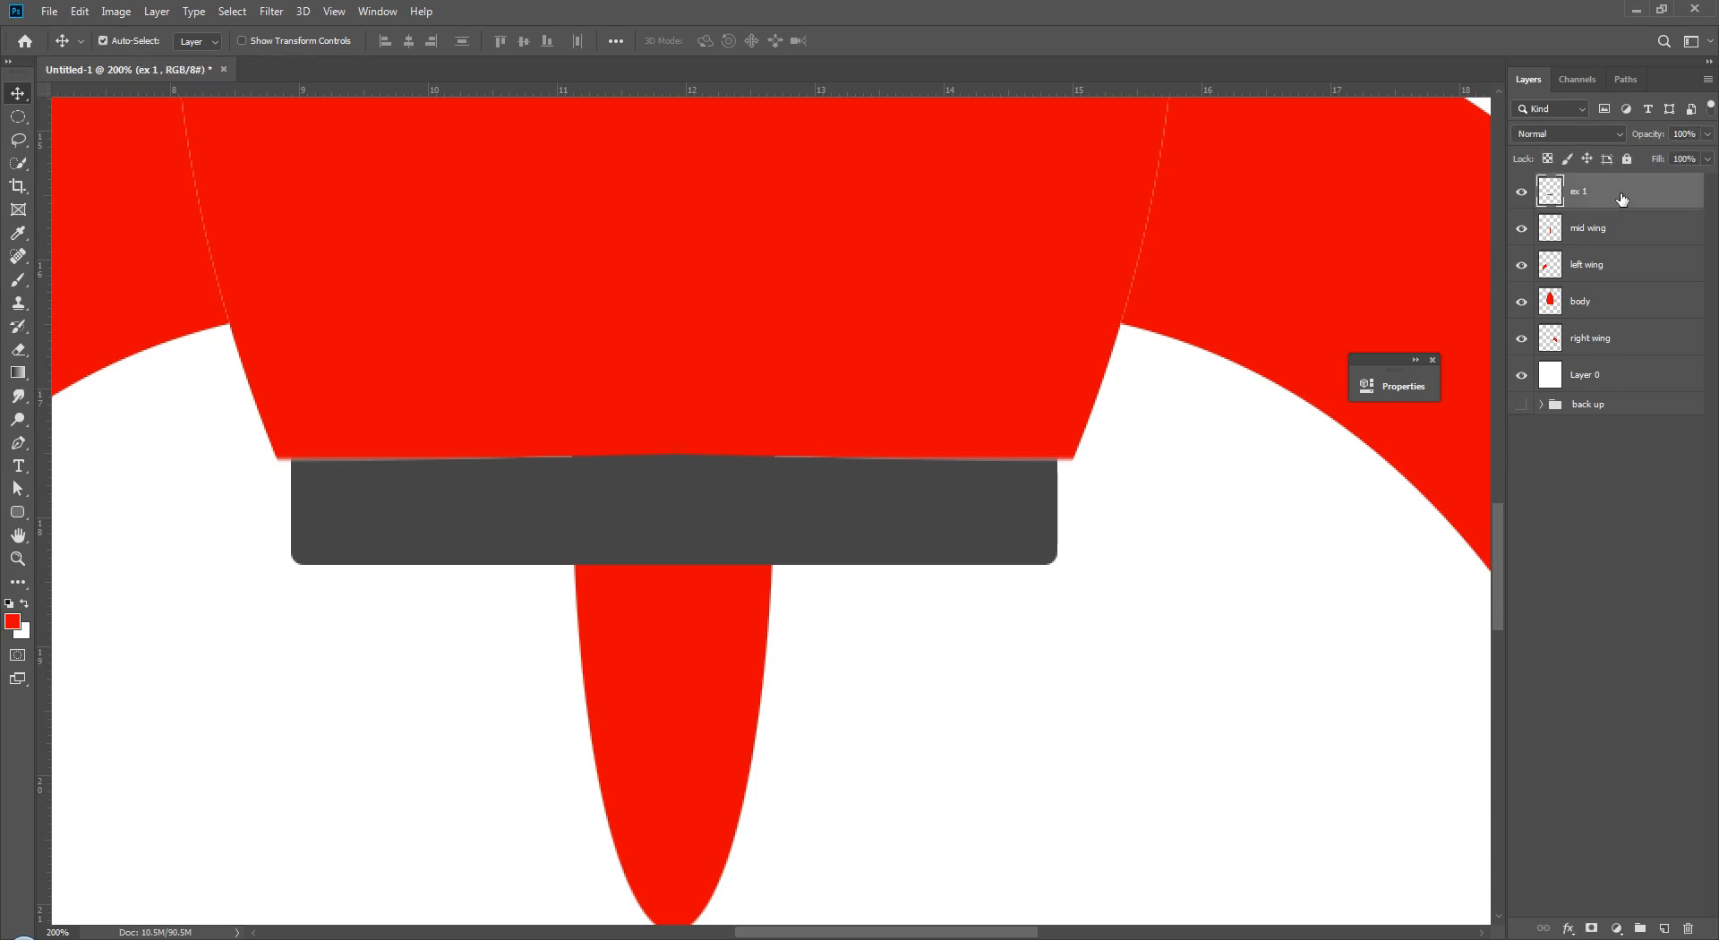
key("ctrl+j")
double_click(1601, 192)
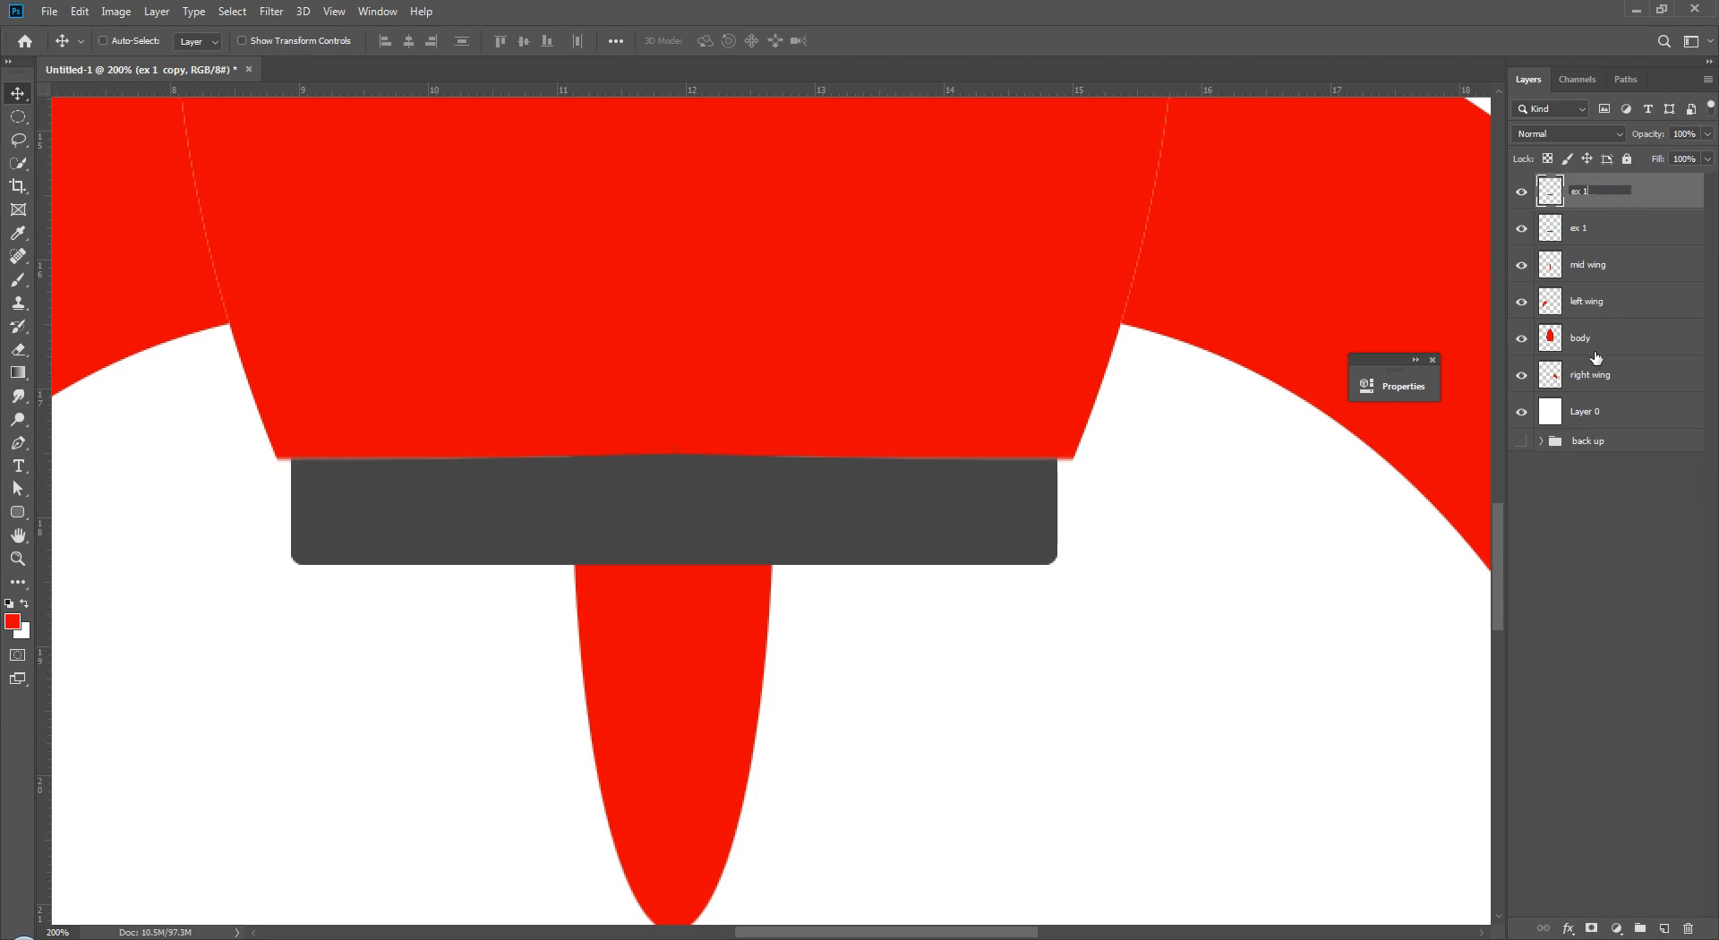
key("Return")
- Scale ex 2 to about 93.4% and place it centred beneath ex 1, overlapping its bottom edge
key("ctrl+t")
left_click_drag(793, 528, 793, 628)
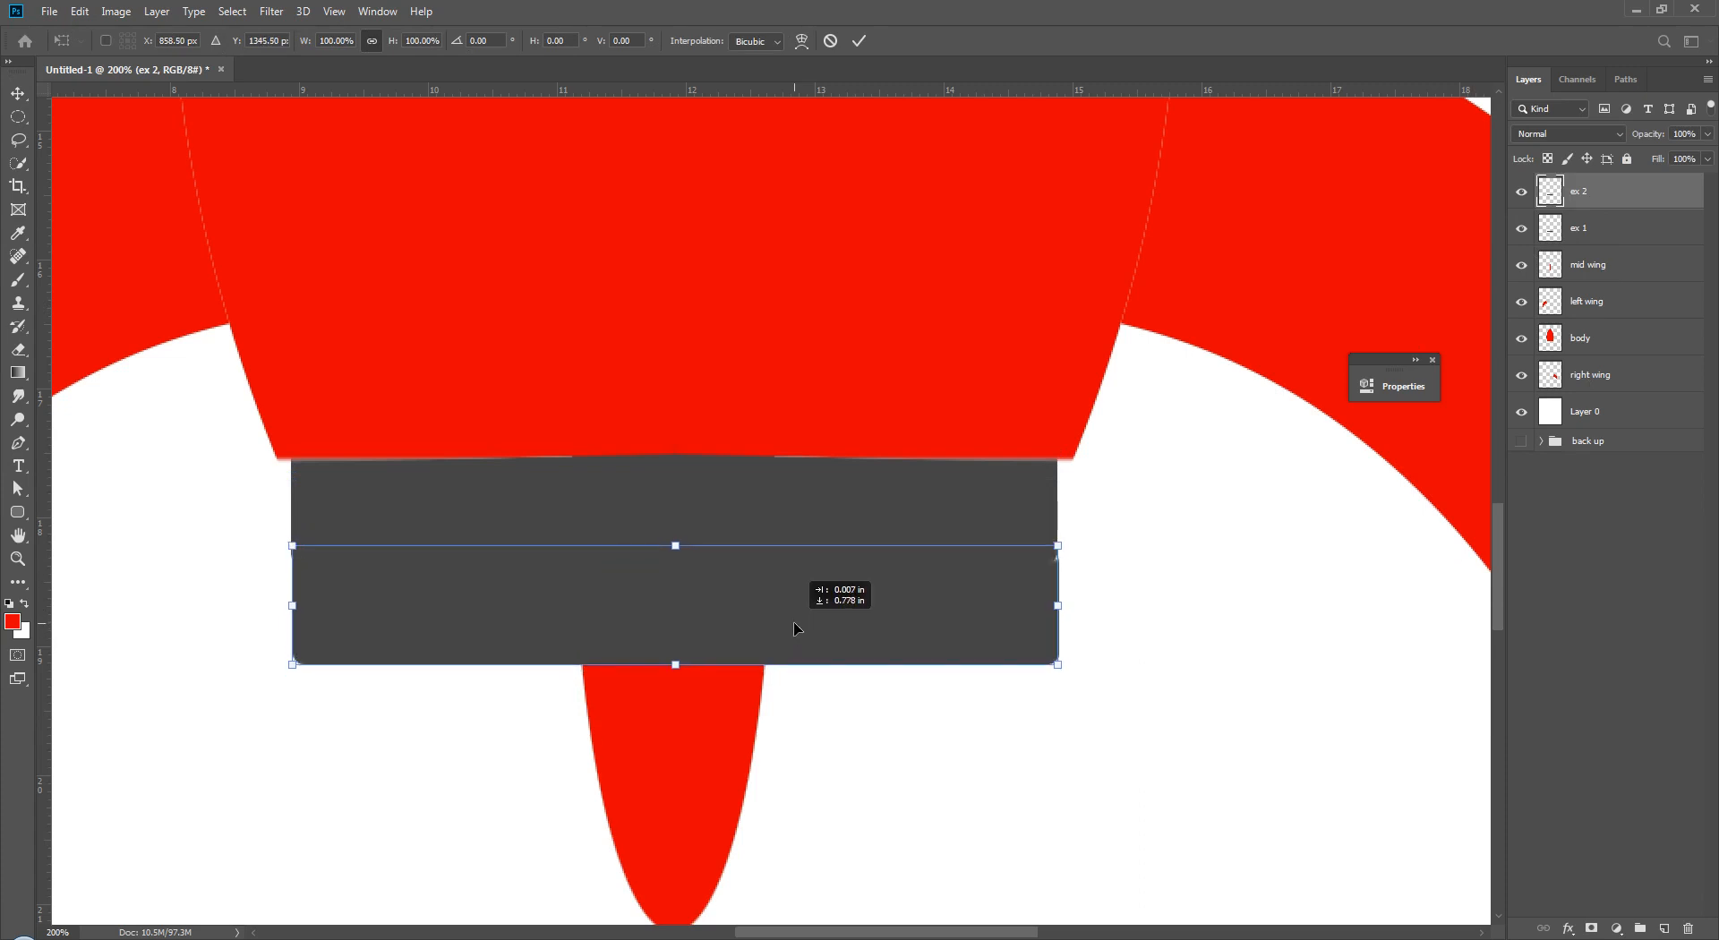
left_click_drag(1057, 664, 1007, 656)
mouse_move(786, 602)
left_mouse_down()
mouse_move(829, 600)
mouse_move(805, 608)
left_mouse_up()
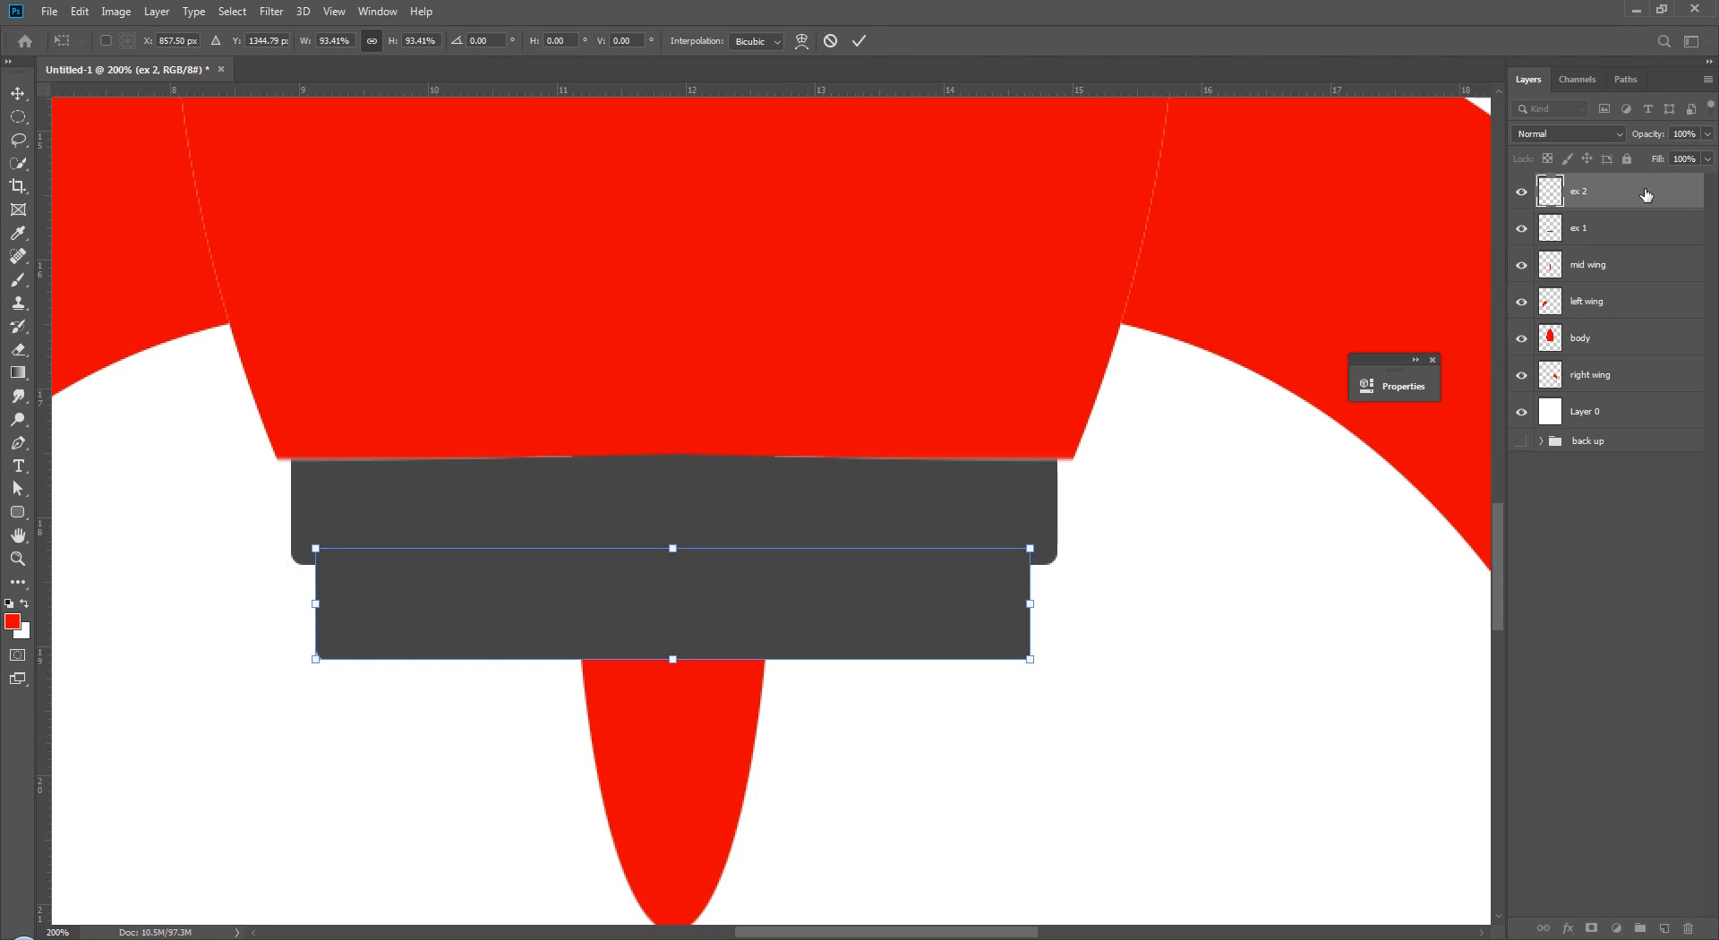
key("Return")
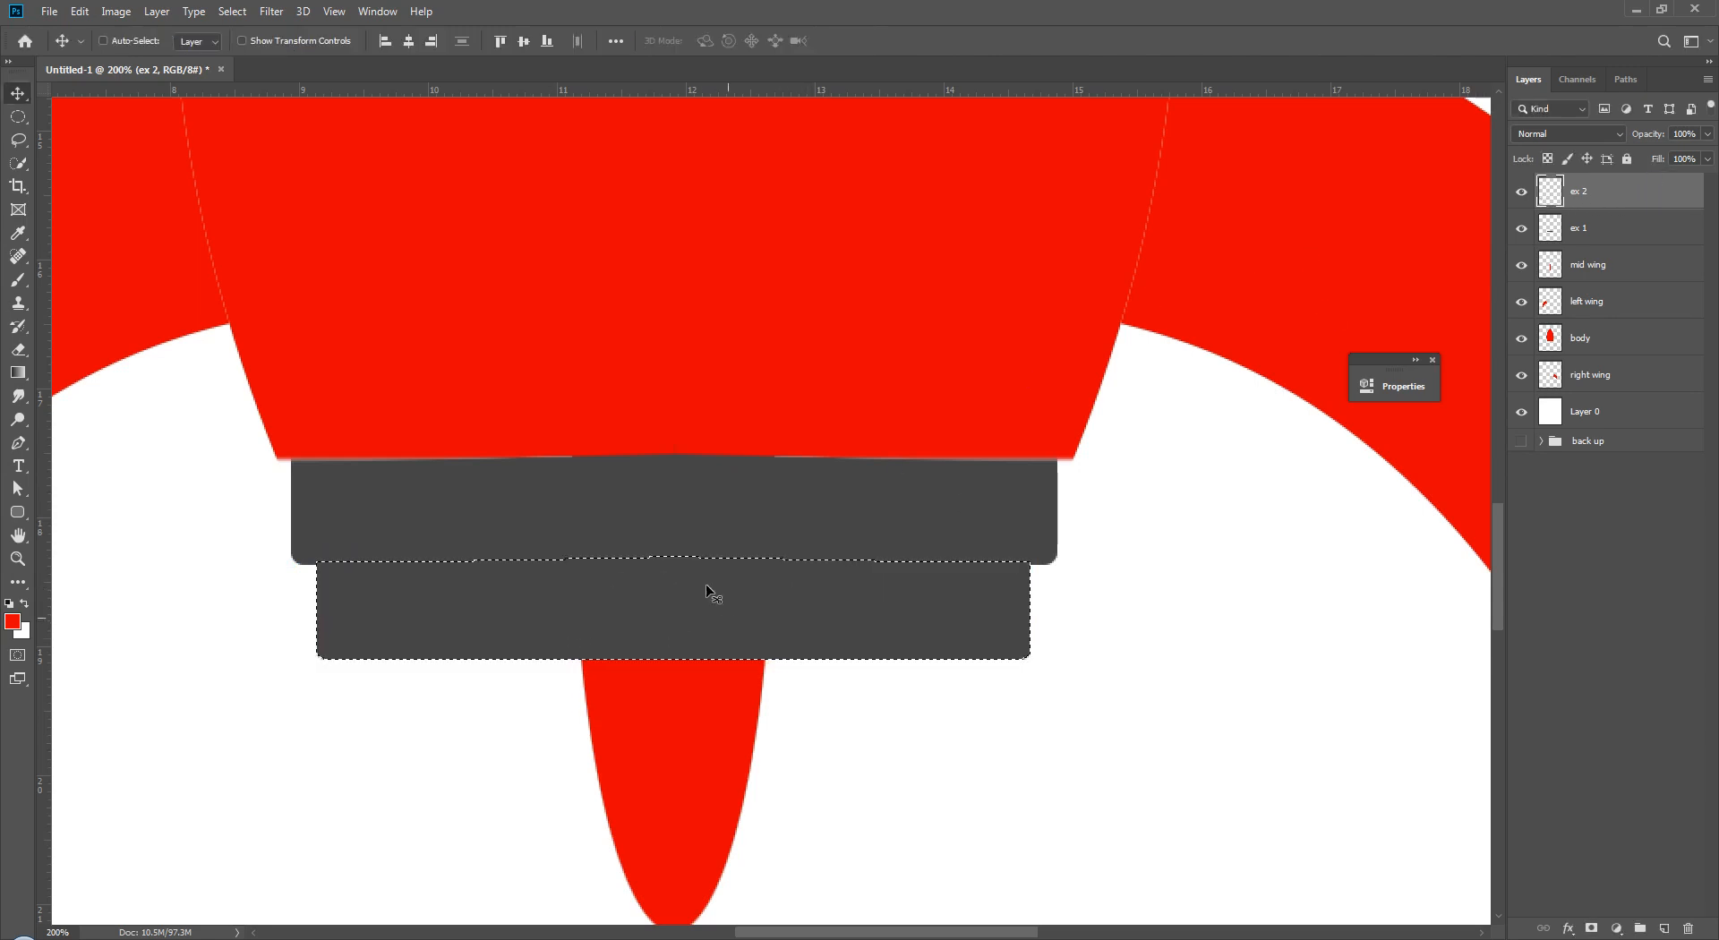
key("ctrl+d")
- Give ex 2 a lighter gray Color Overlay at 100% opacity and erase the part that overlaps ex 1
double_click(1622, 198)
left_click(1011, 270)
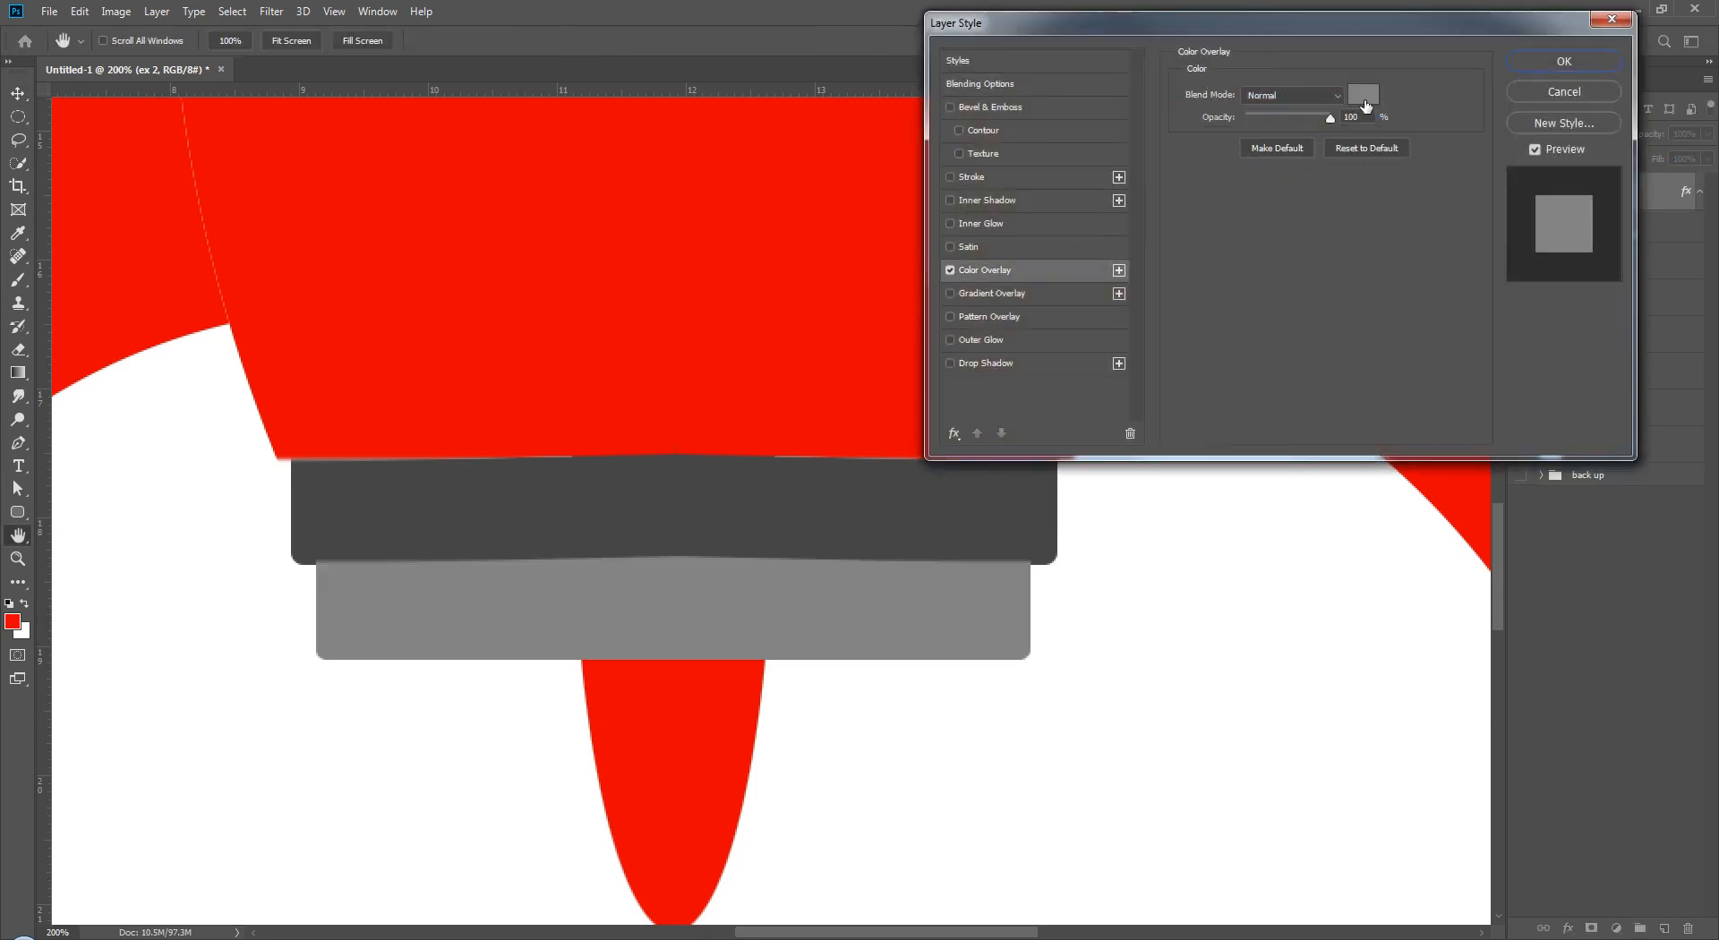
left_click(1595, 62)
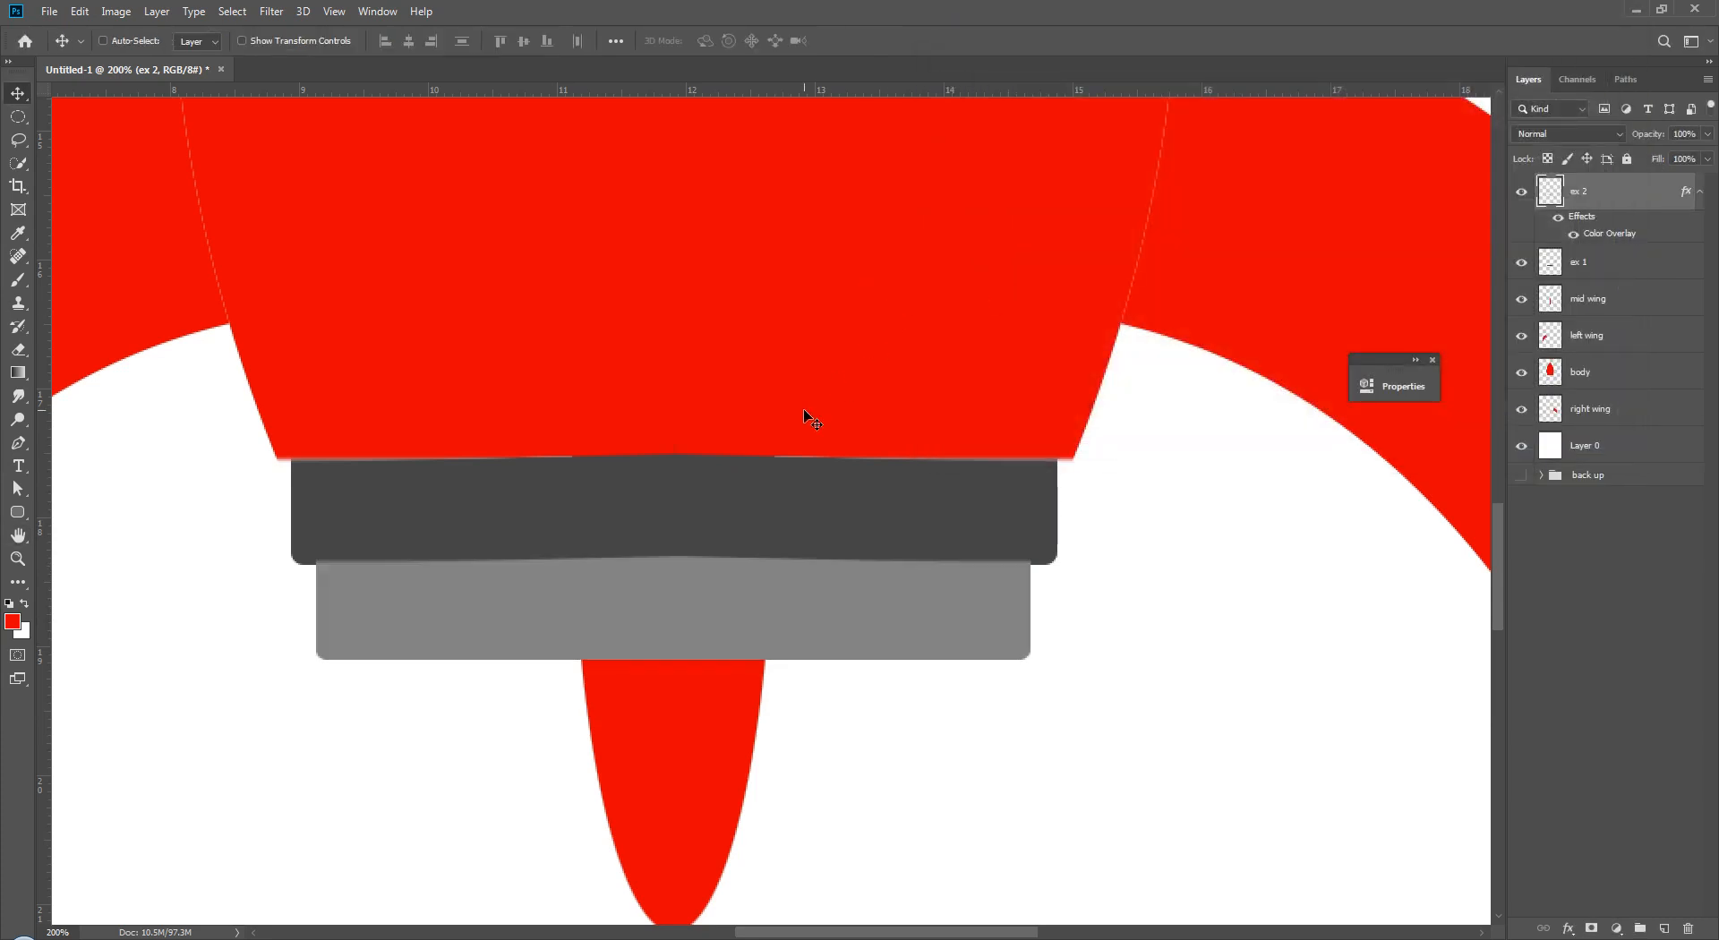
left_click(1556, 271, "ctrl")
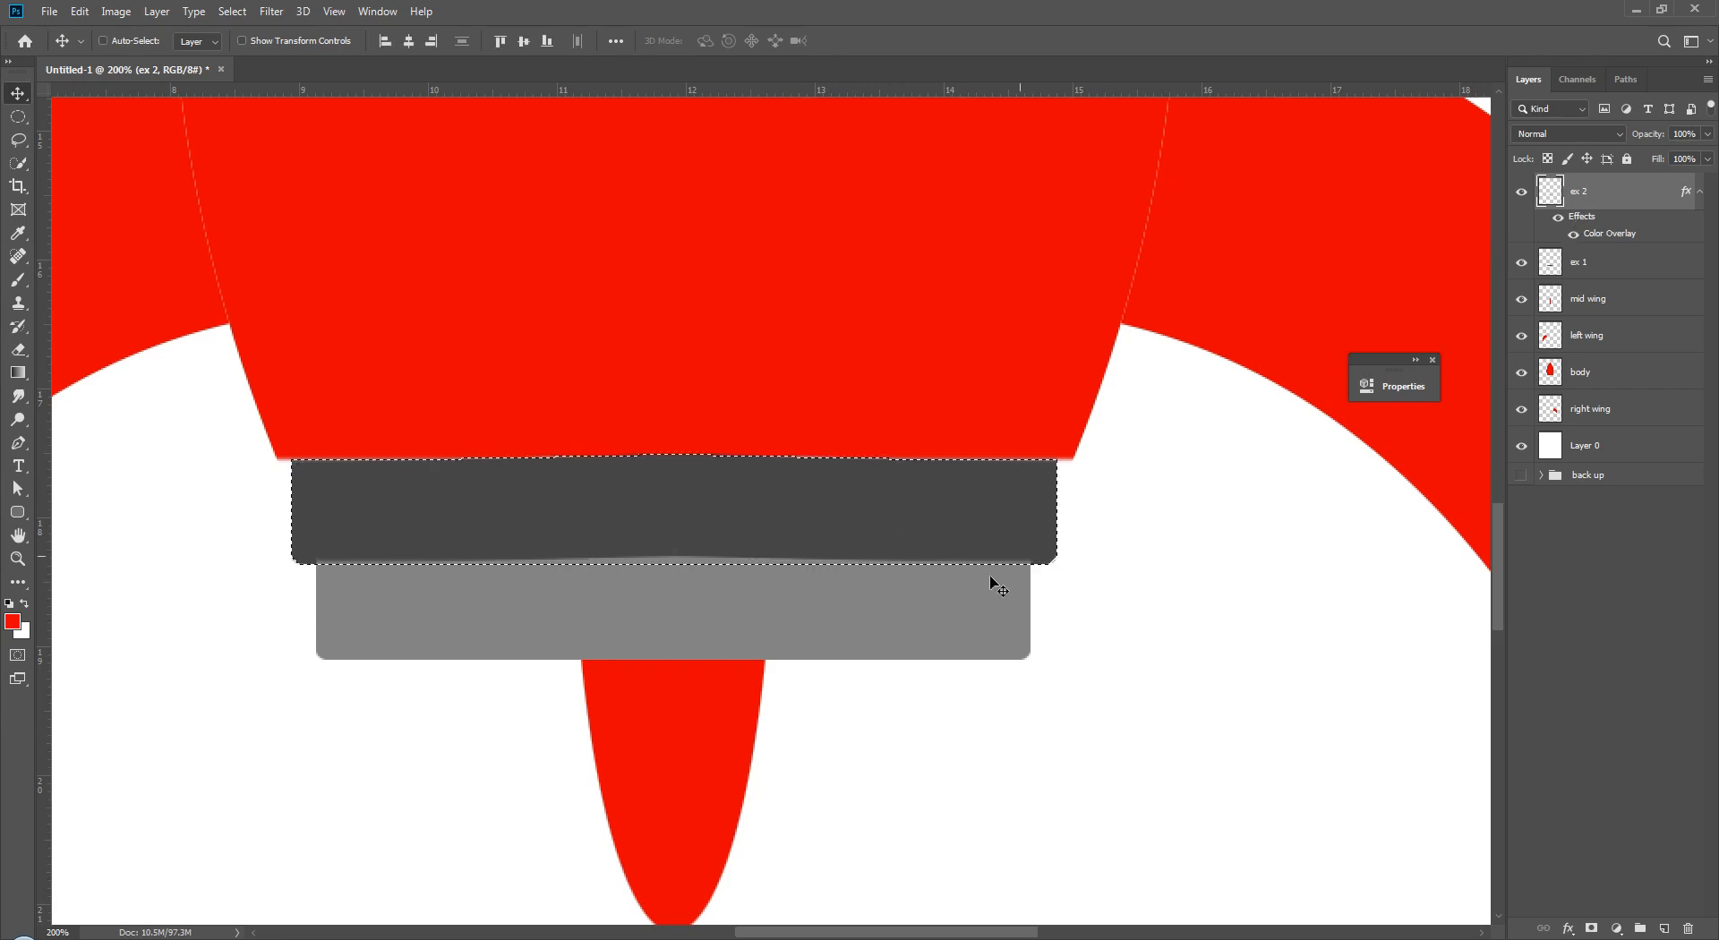
key("ctrl+d")
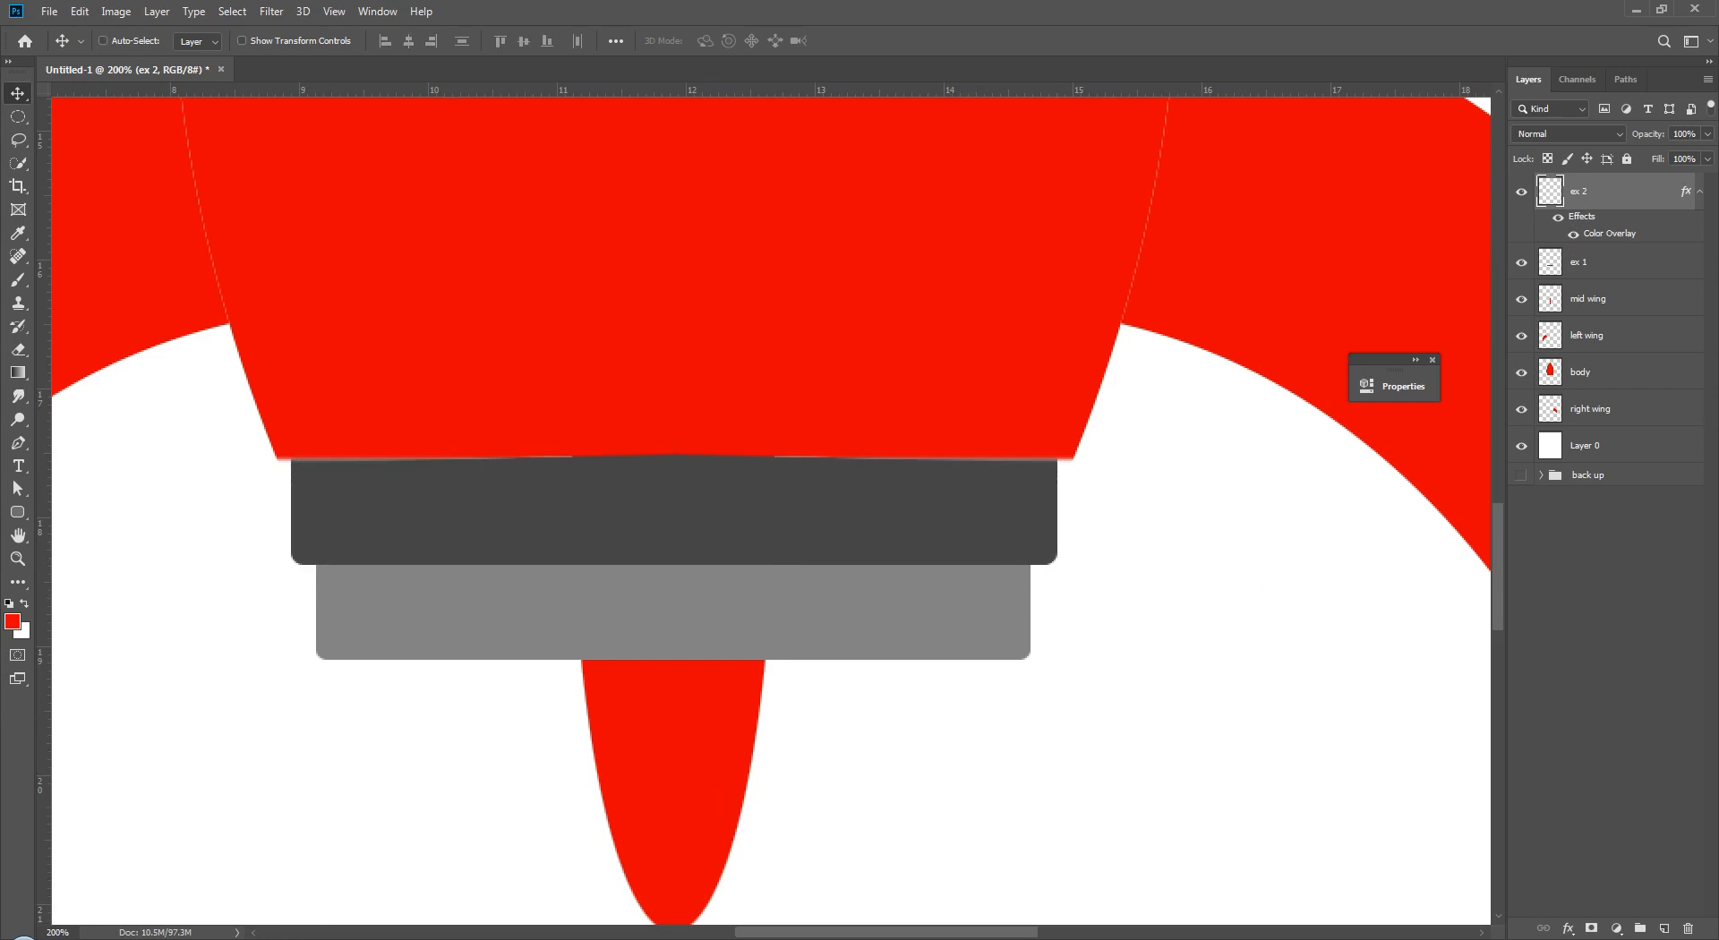
- Move the mid wing layer above ex 2 so the wing lies in front of both exhaust pieces
mouse_move(195, 939)
left_click_drag(1605, 307, 1612, 184)
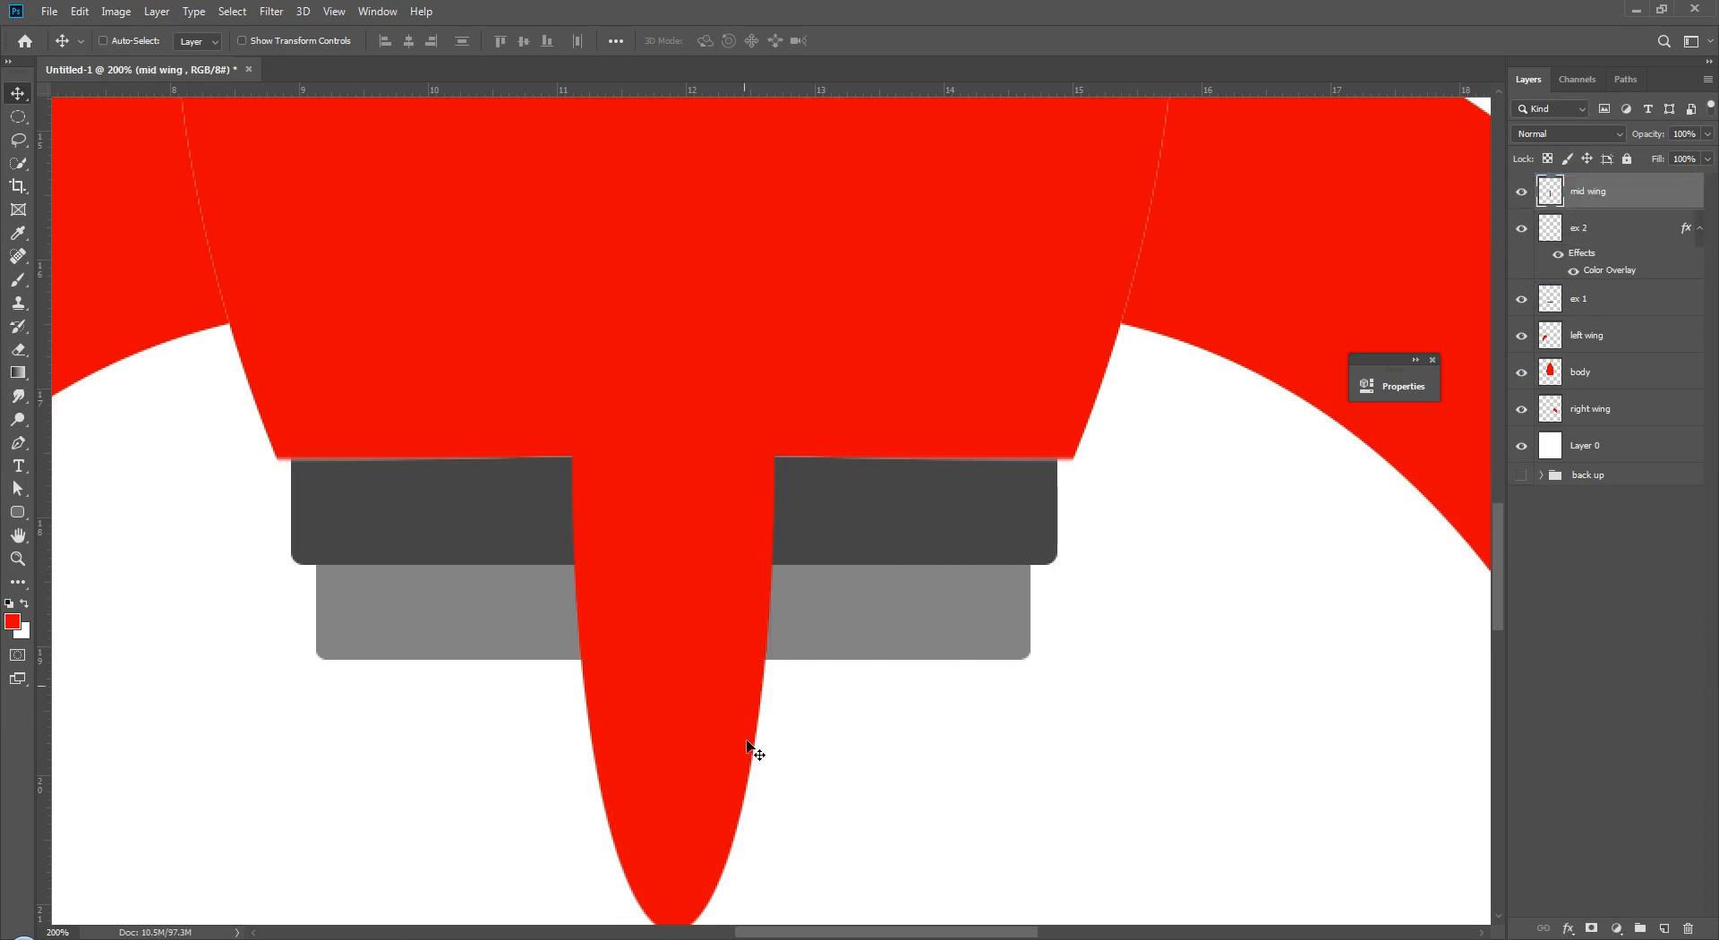
key("ctrl+minus")
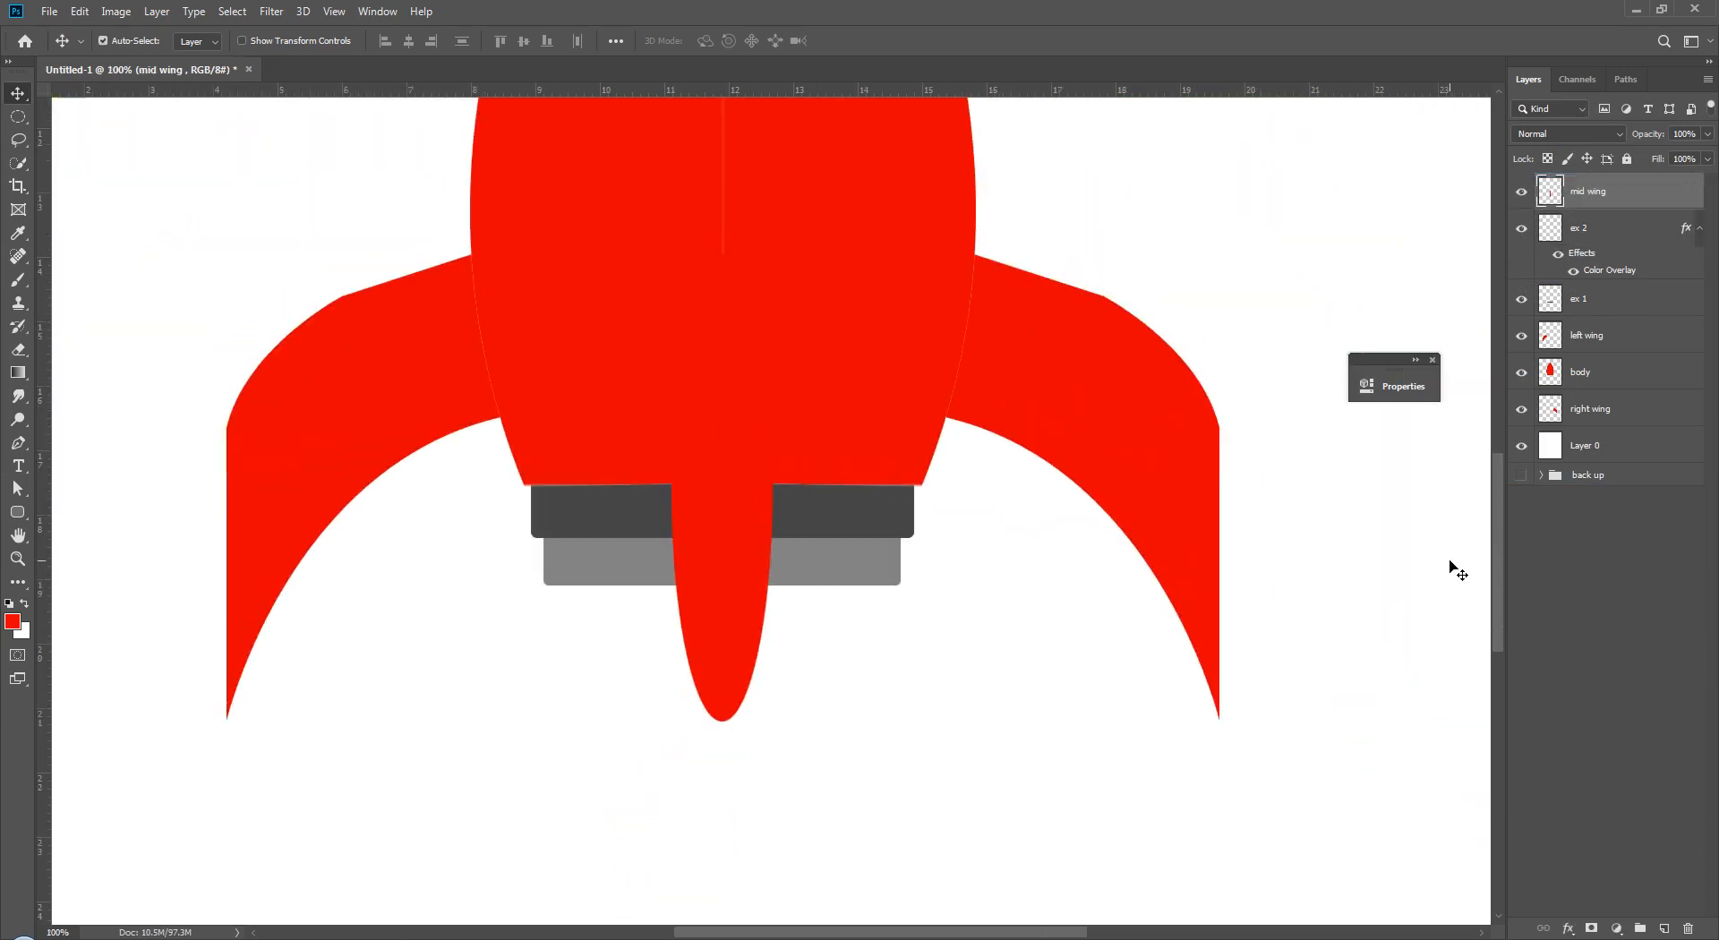
left_click_drag(1035, 346, 1090, 784)
key("ctrl+minus")
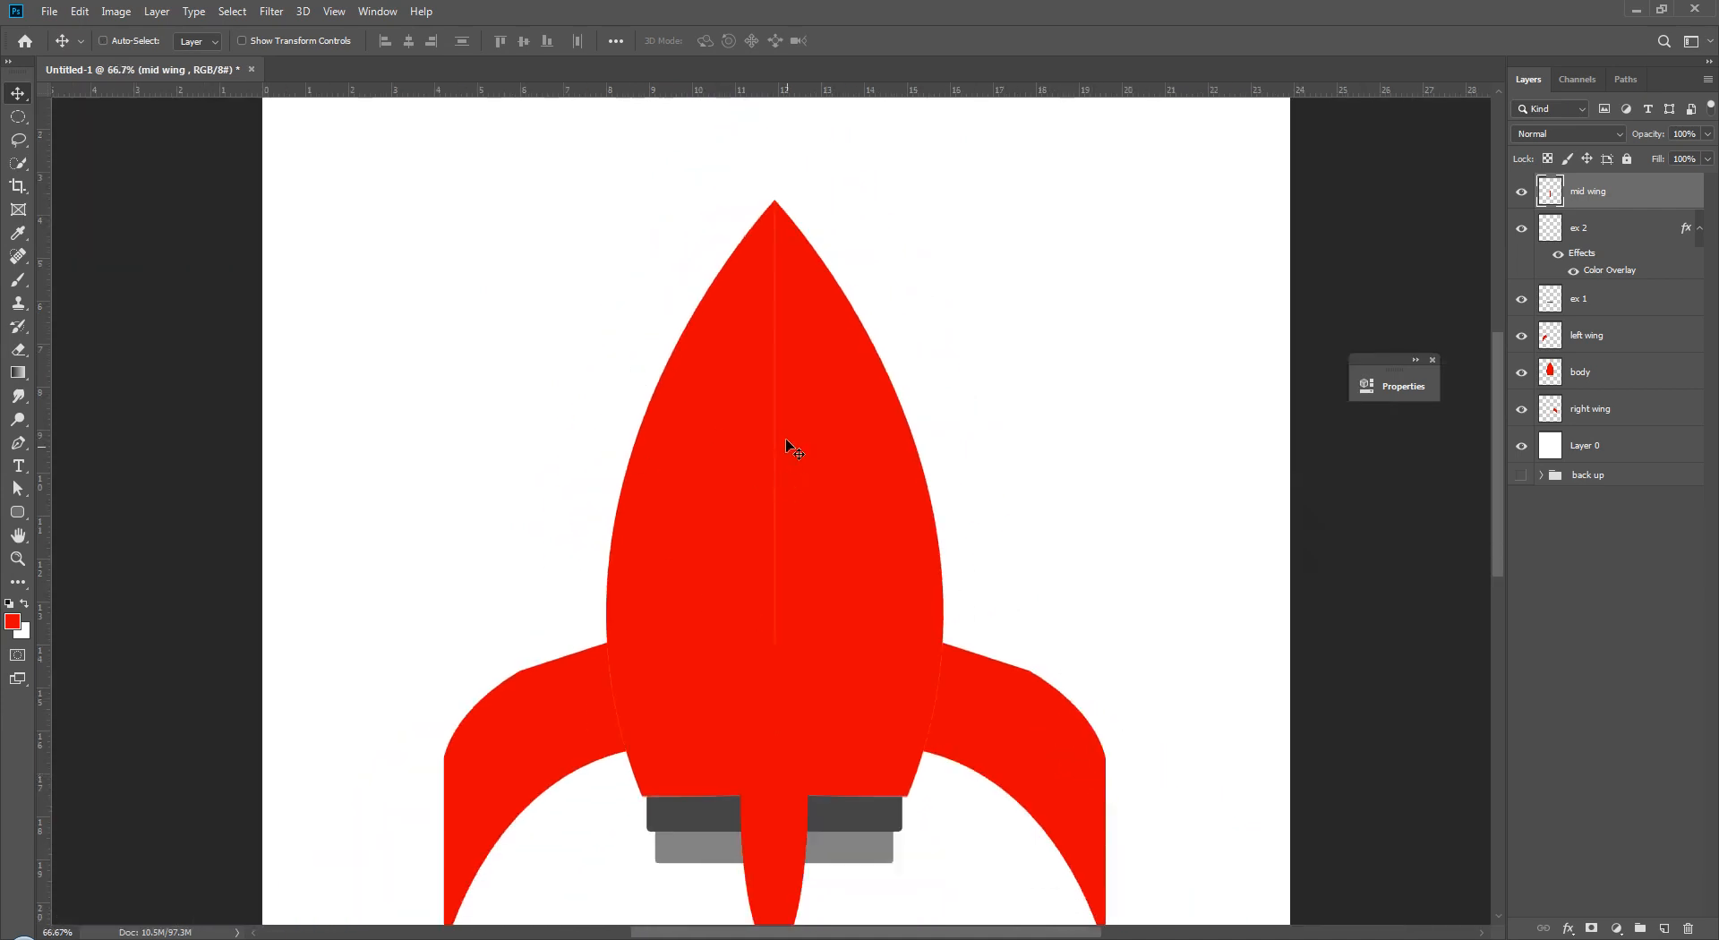
left_click(1603, 594)
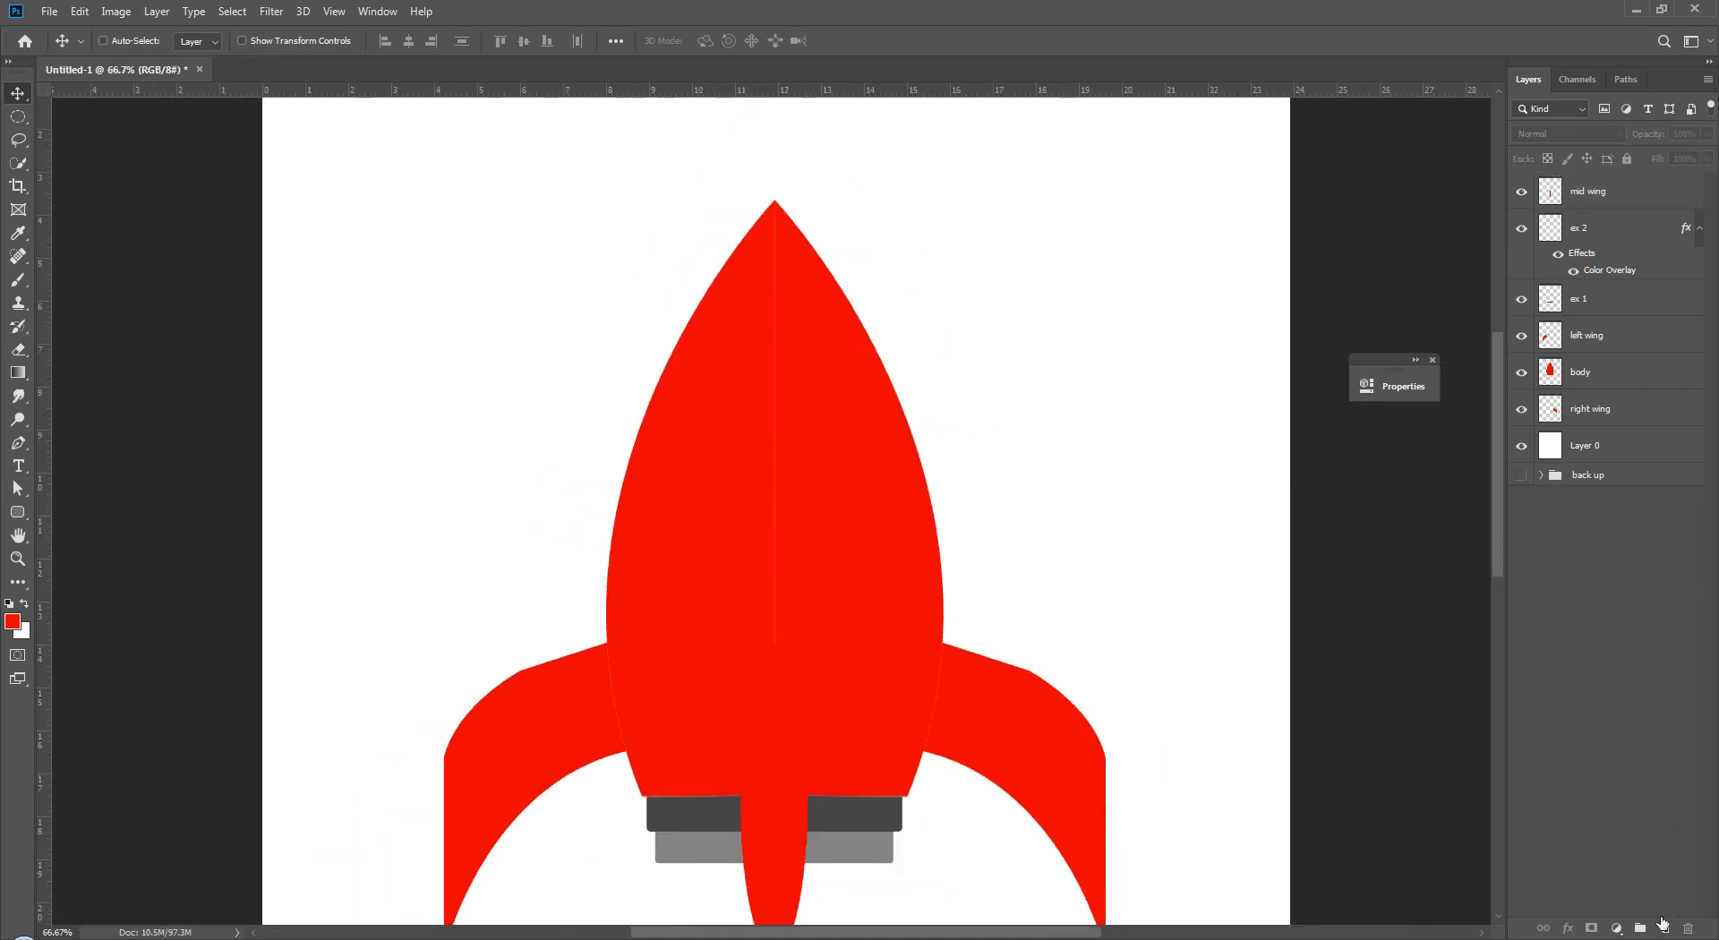
left_click(1665, 928)
key("Delete")
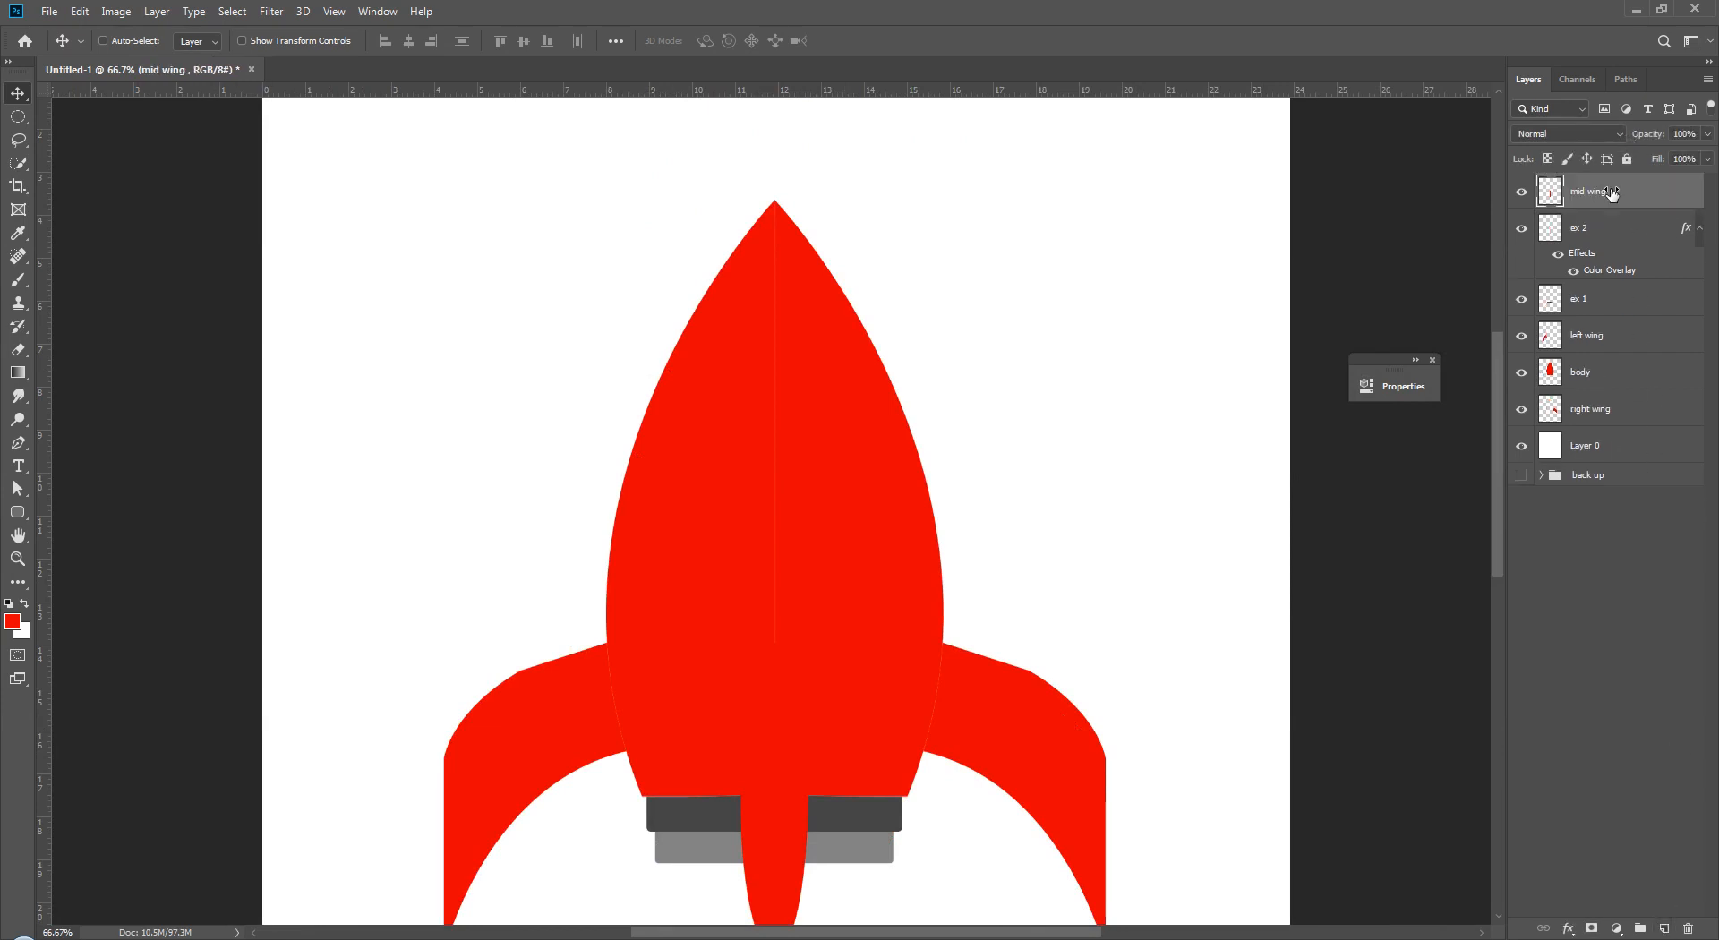
- Draw a red circle 180 × 180 px on the upper part of the rocket body with the Ellipse tool
left_click(17, 512)
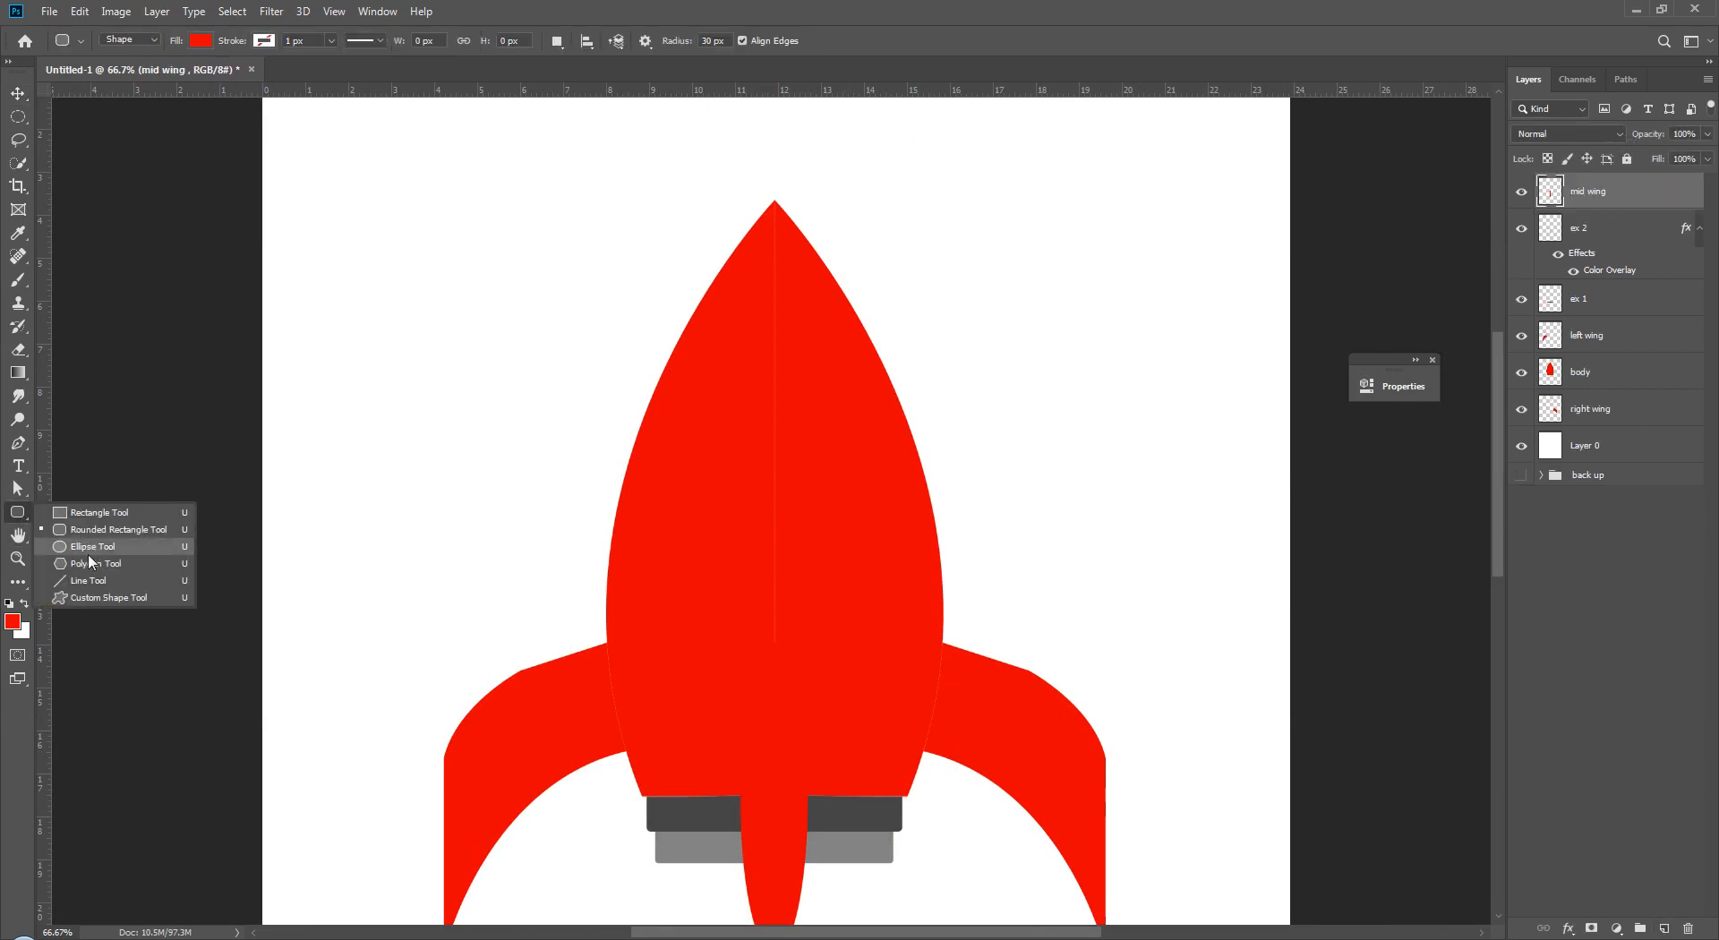
left_click(92, 555)
left_click_drag(752, 360, 806, 426)
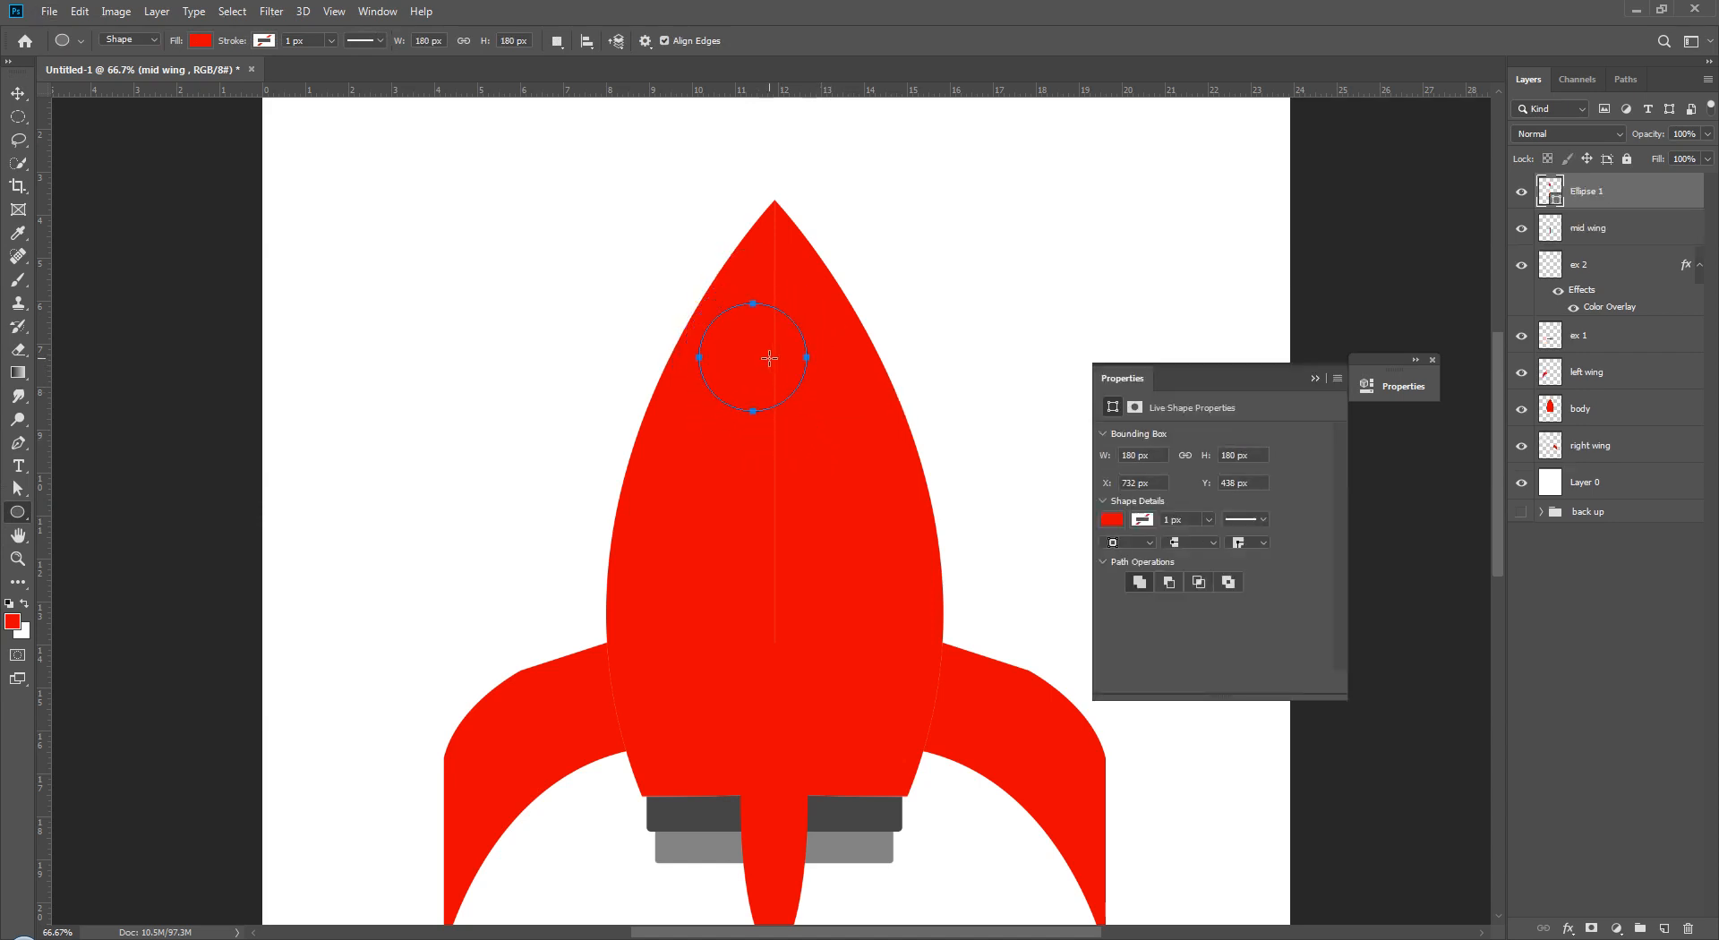
- Give the circle a black stroke 21 px wide
left_click(264, 41)
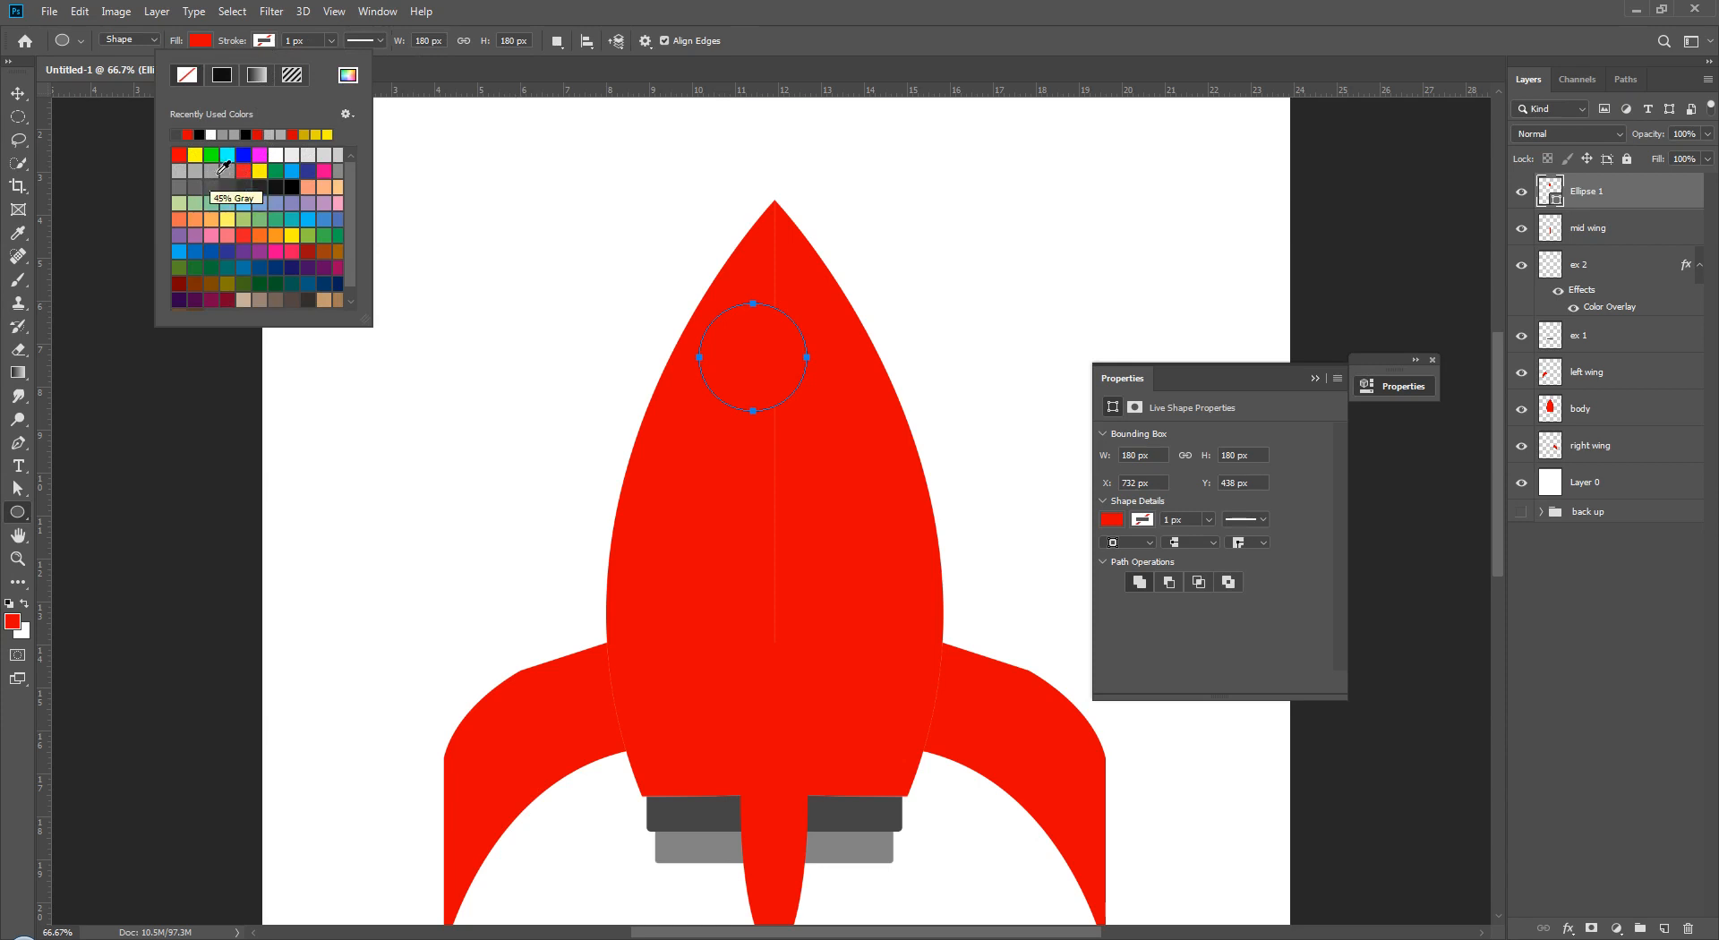
left_click(208, 42)
mouse_move(234, 43)
left_mouse_down()
mouse_move(256, 43)
mouse_move(238, 43)
left_mouse_up()
left_click(256, 43)
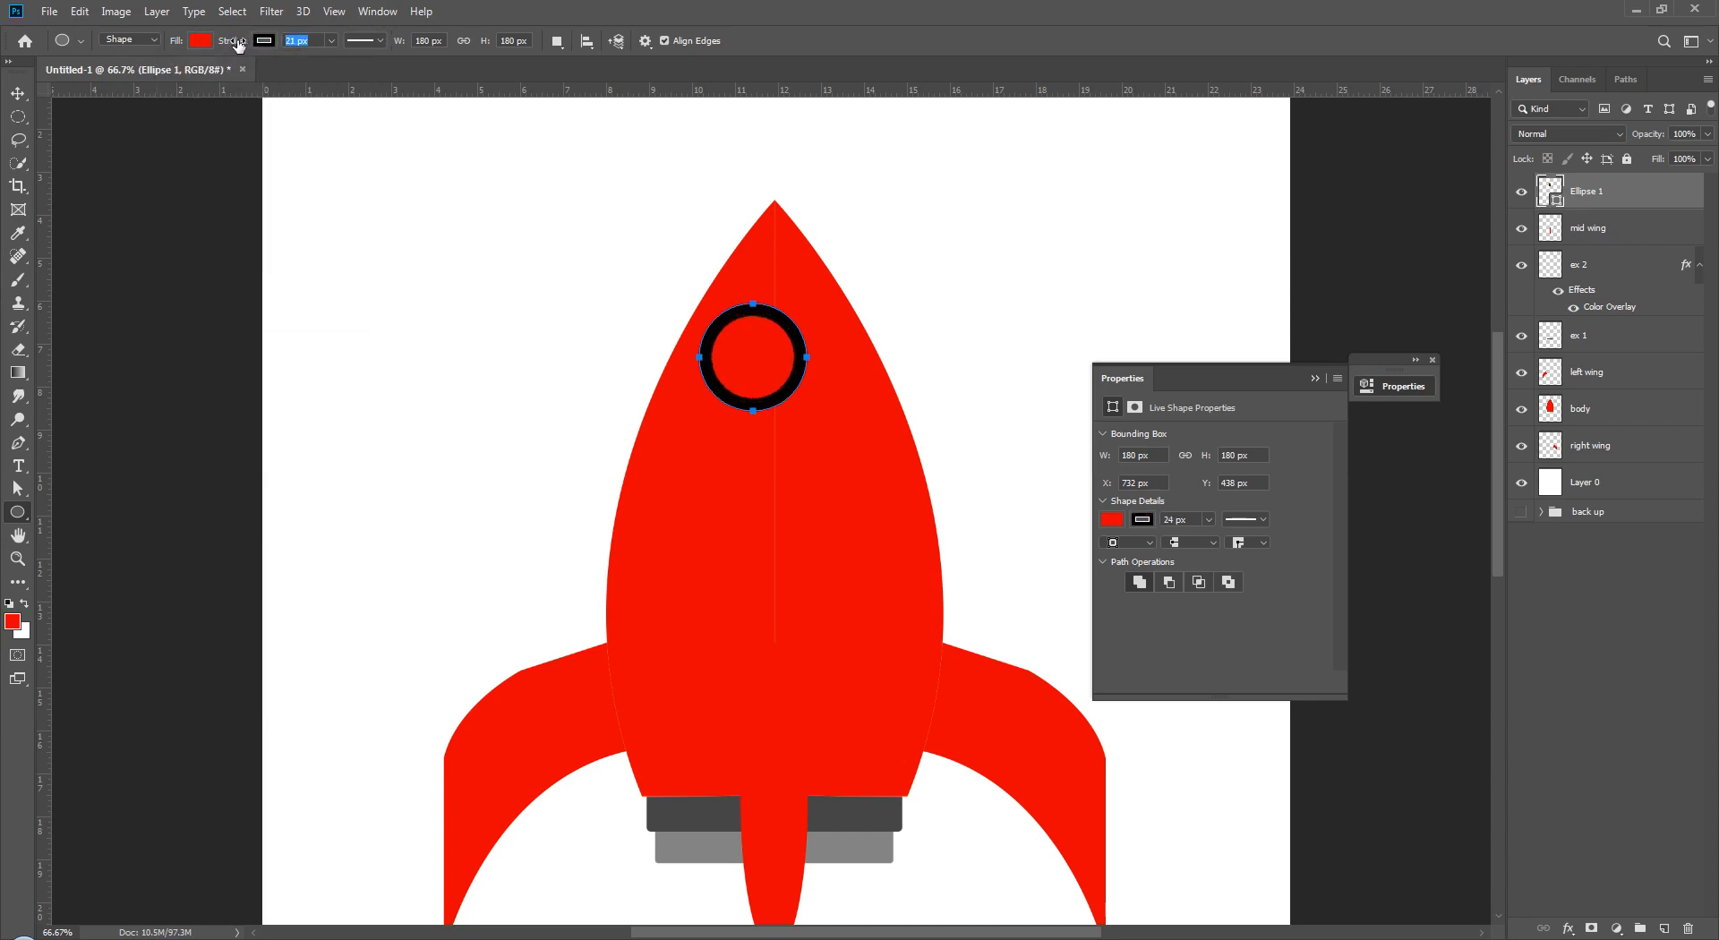
key("v")
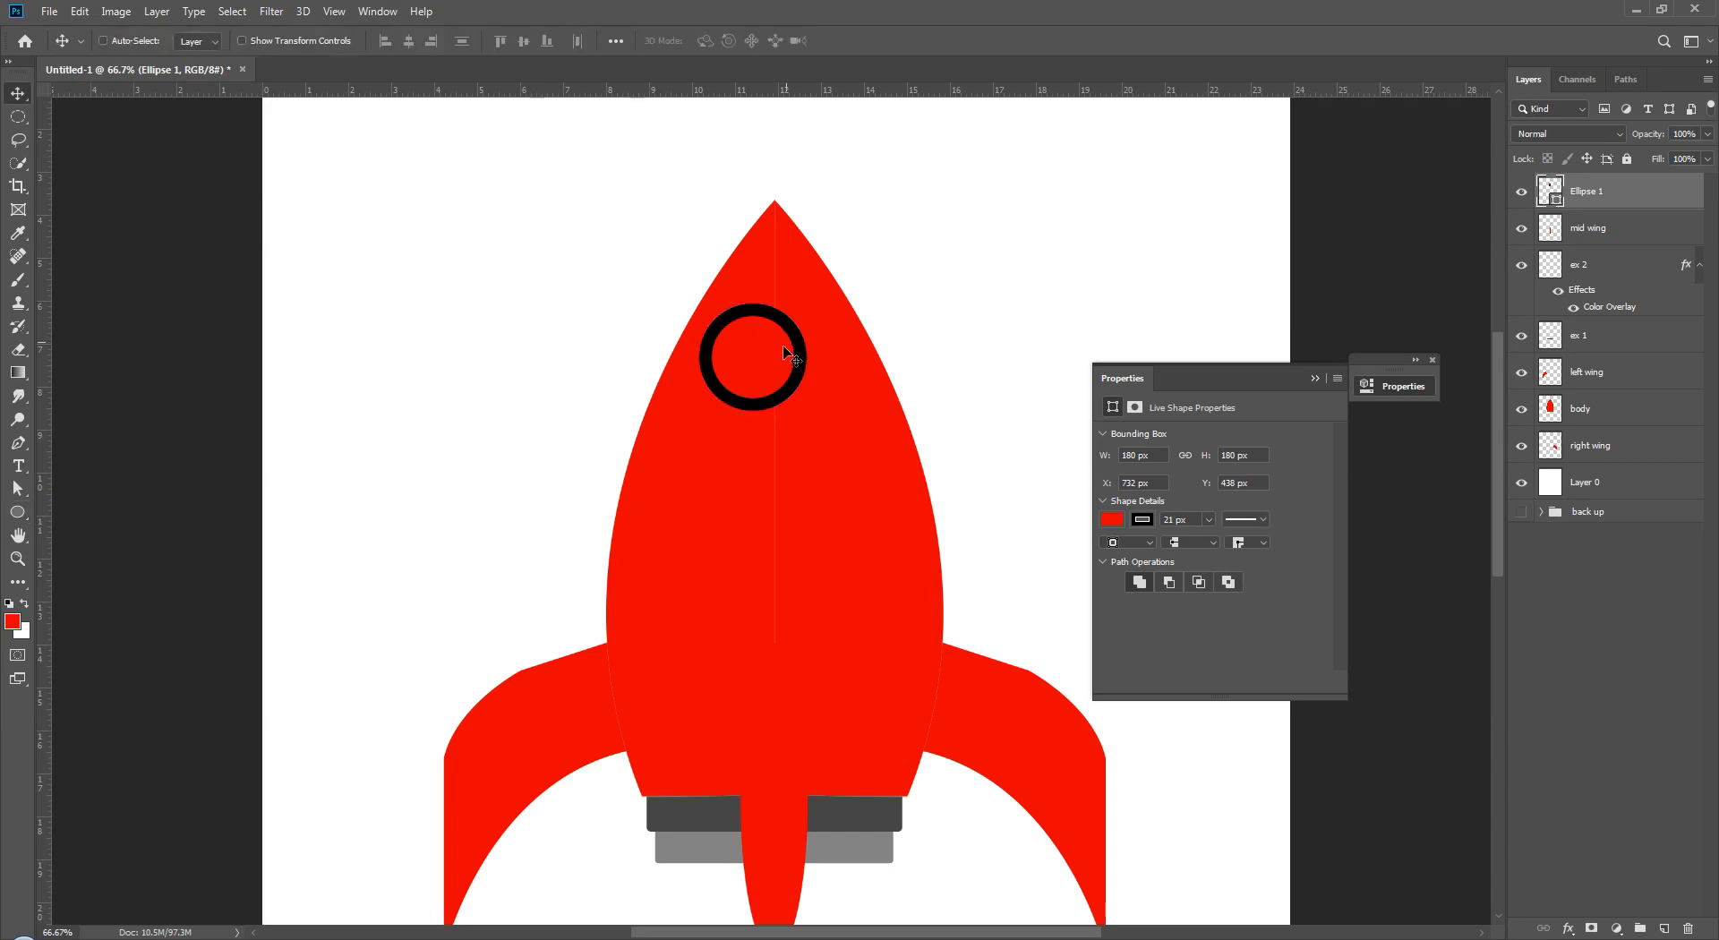
- Widen the circle's black stroke to 26 px and move the circle lower along the middle of the rocket body
left_click_drag(730, 312, 752, 343)
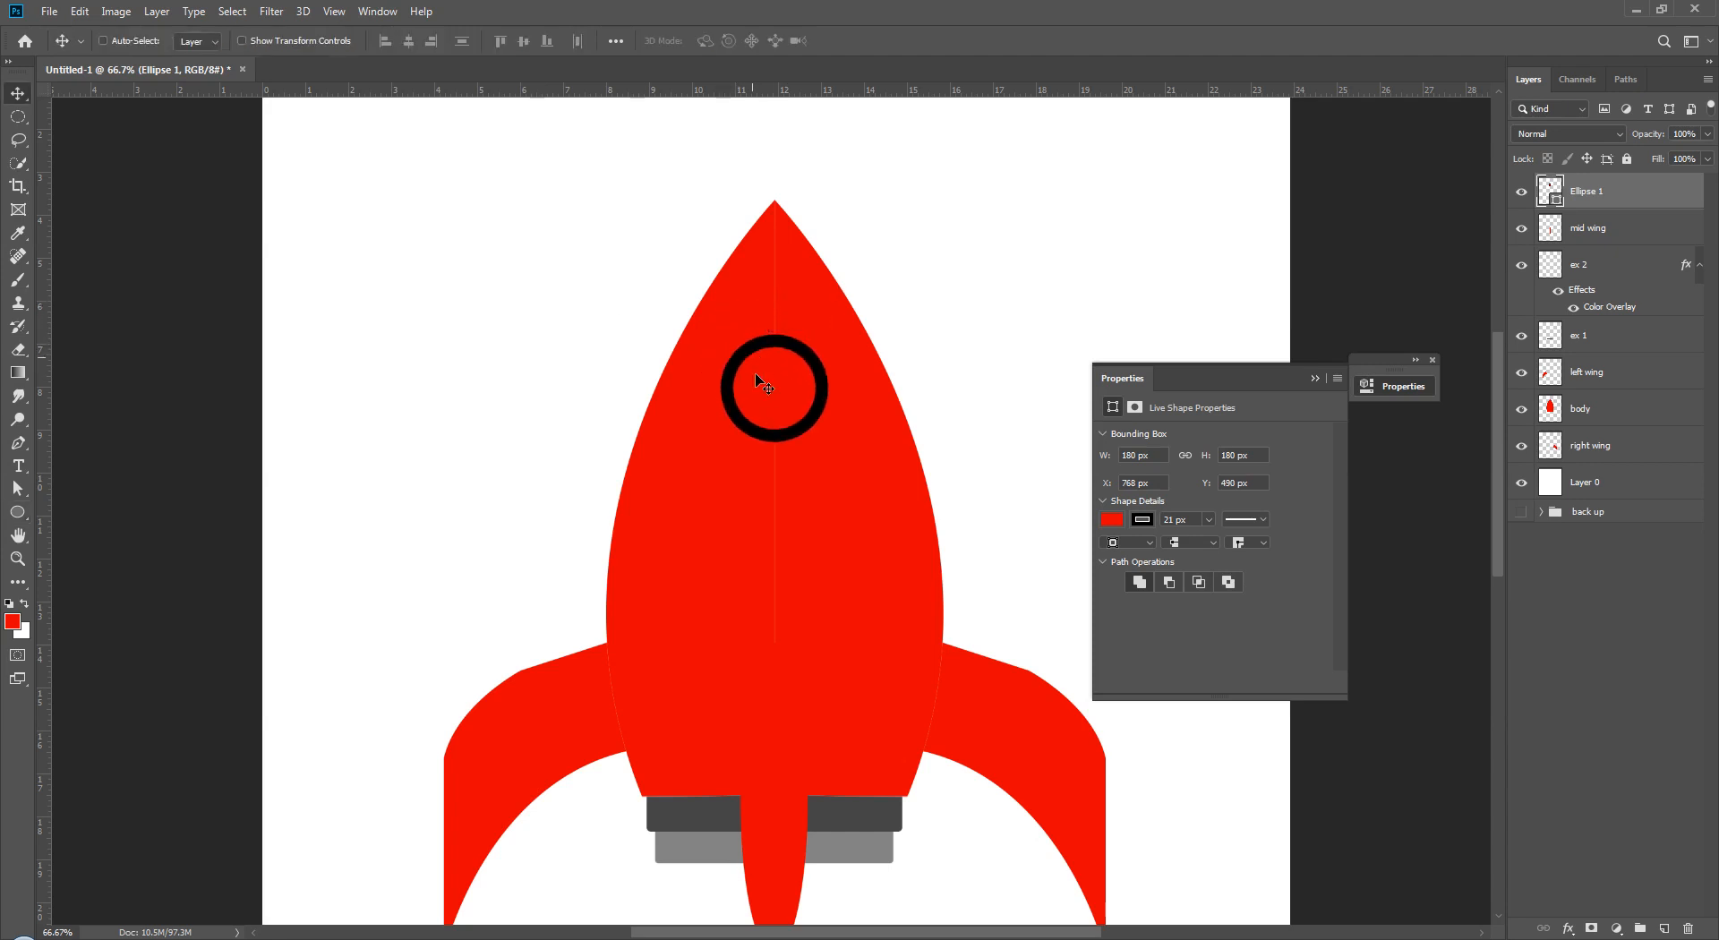
key("u")
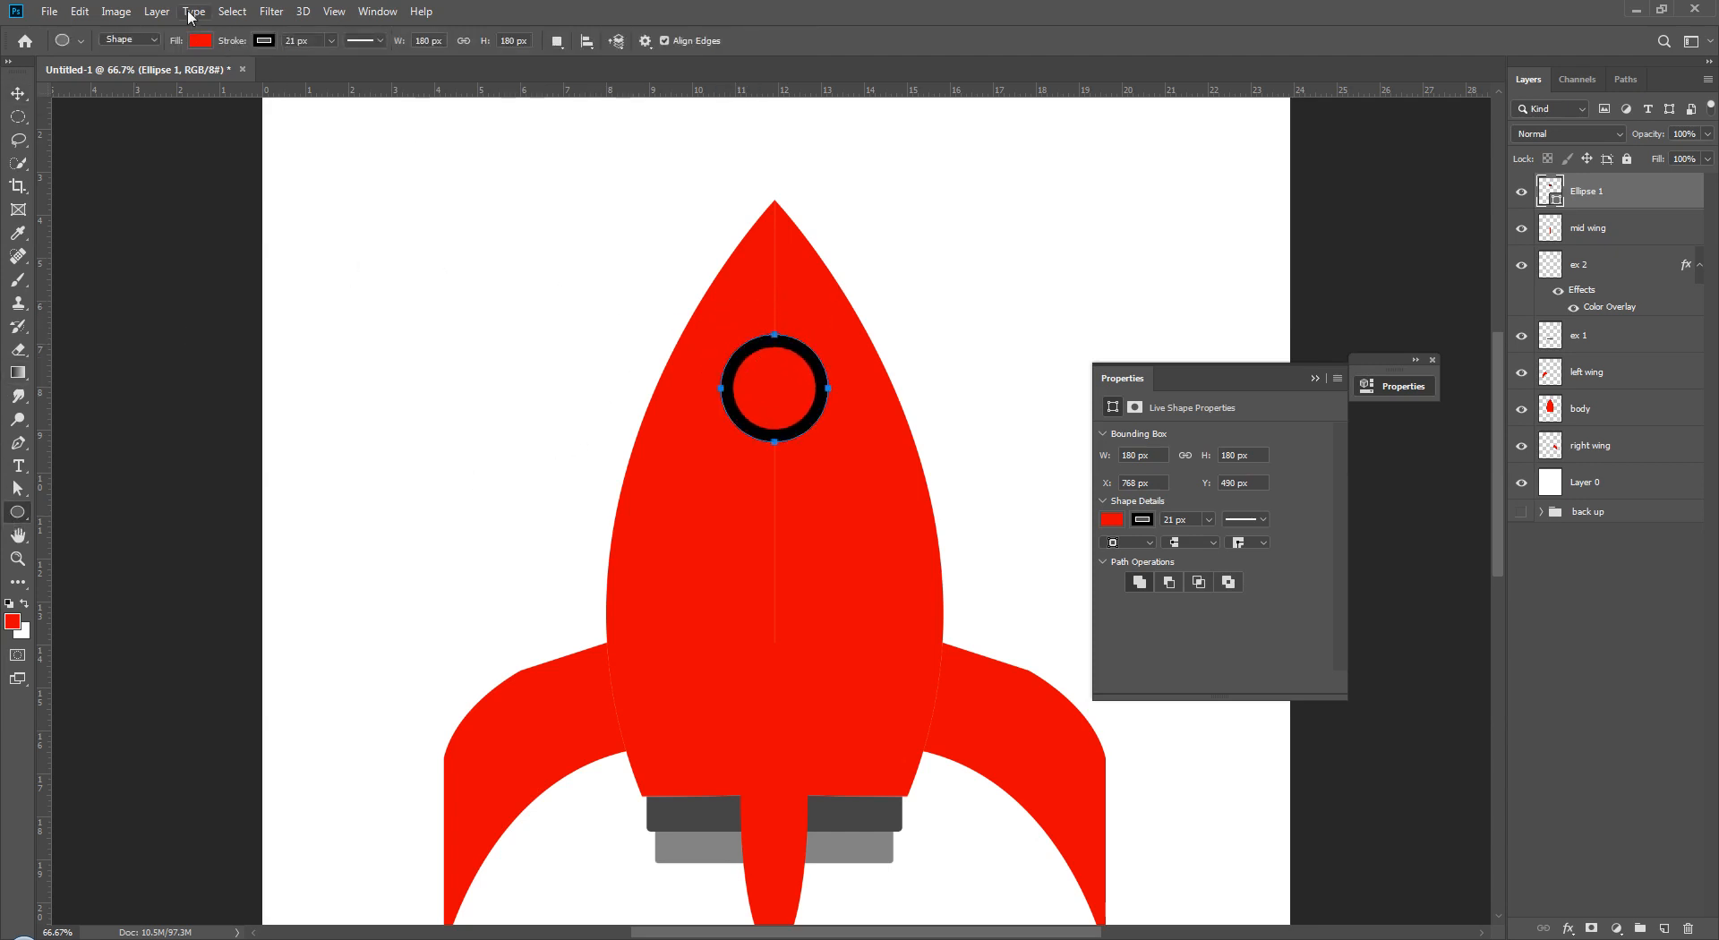
left_click_drag(226, 44, 231, 45)
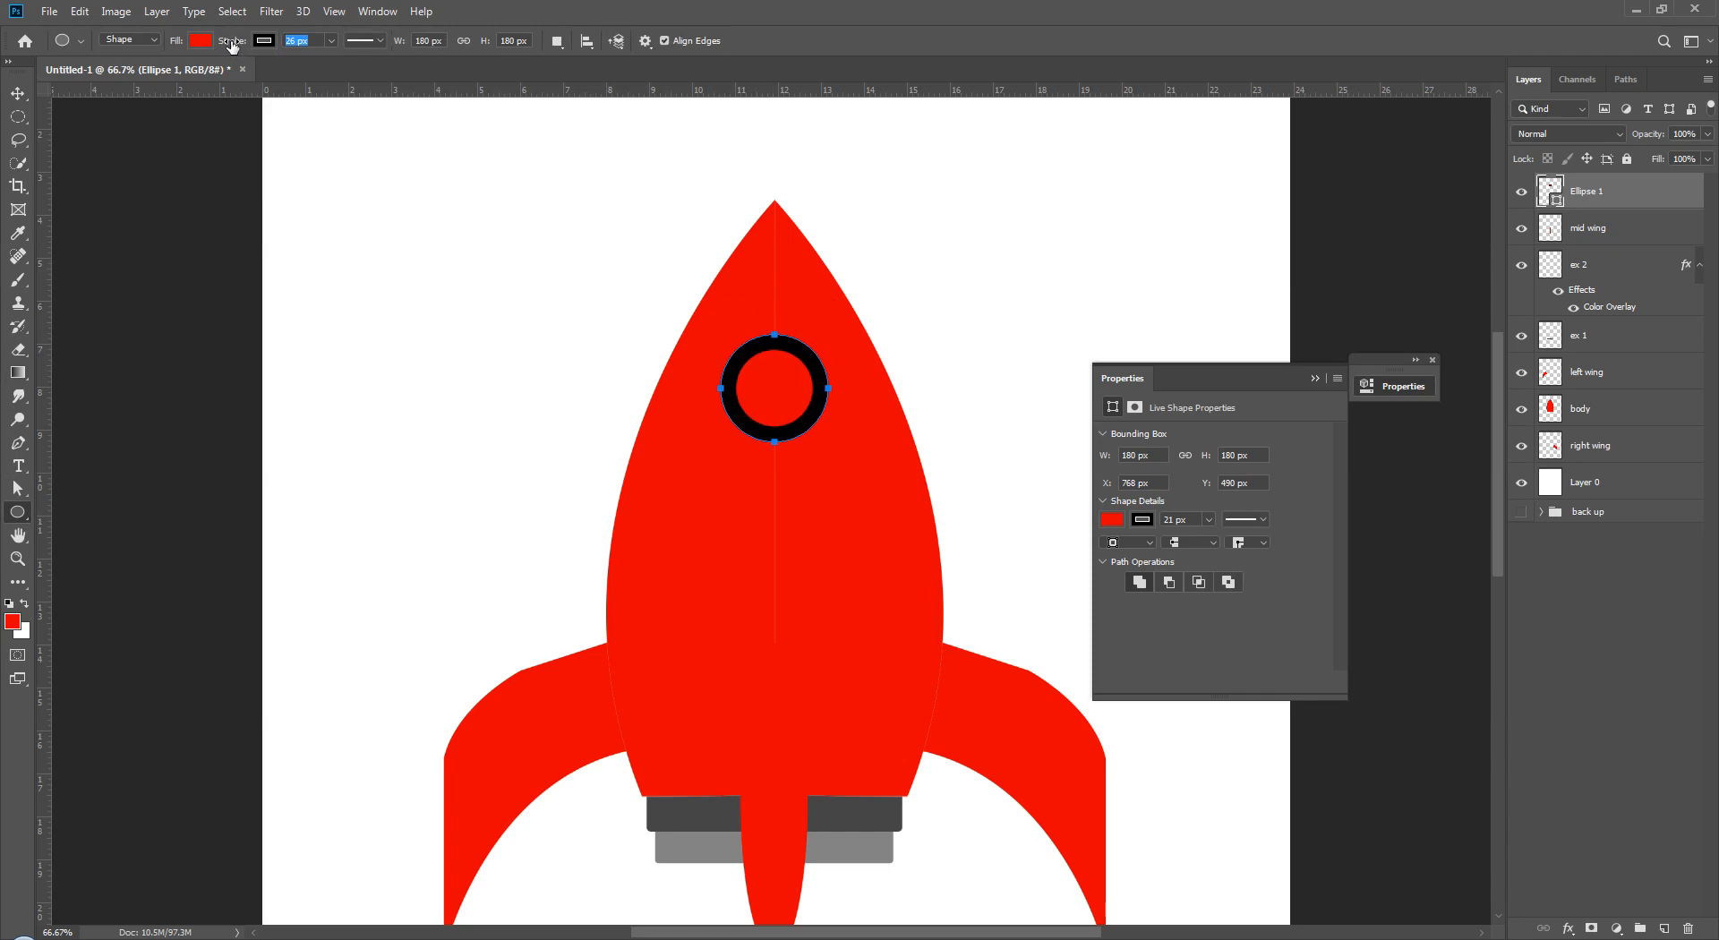
key("v")
left_click_drag(787, 354, 780, 416)
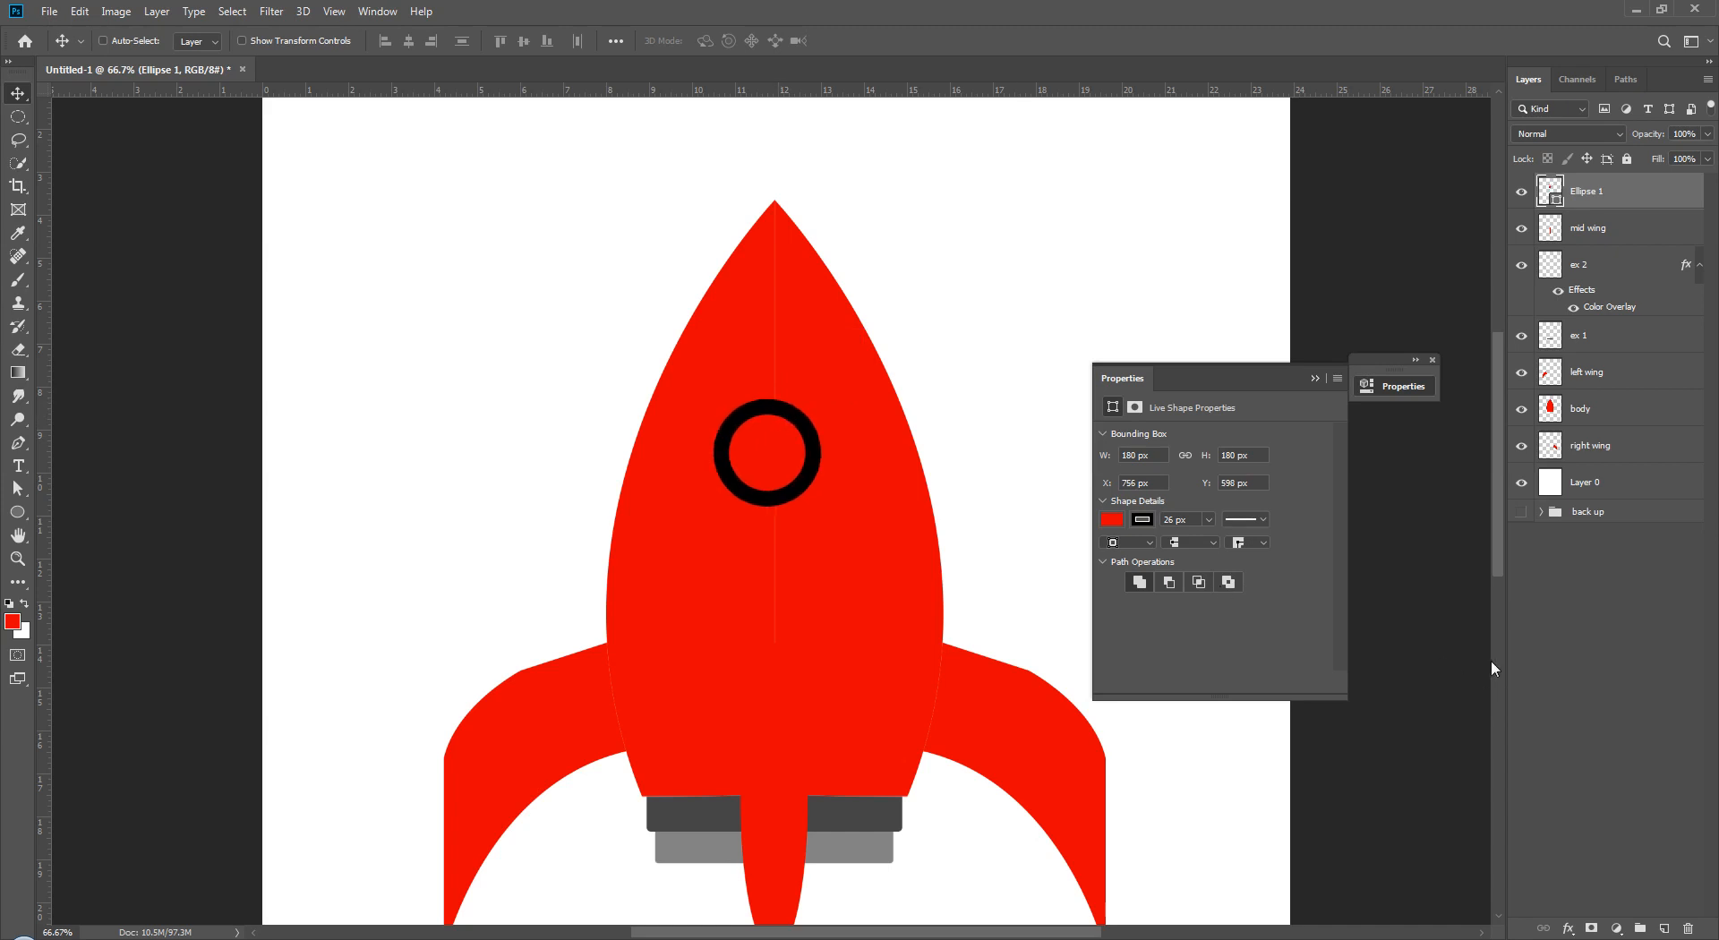
left_click(1430, 359)
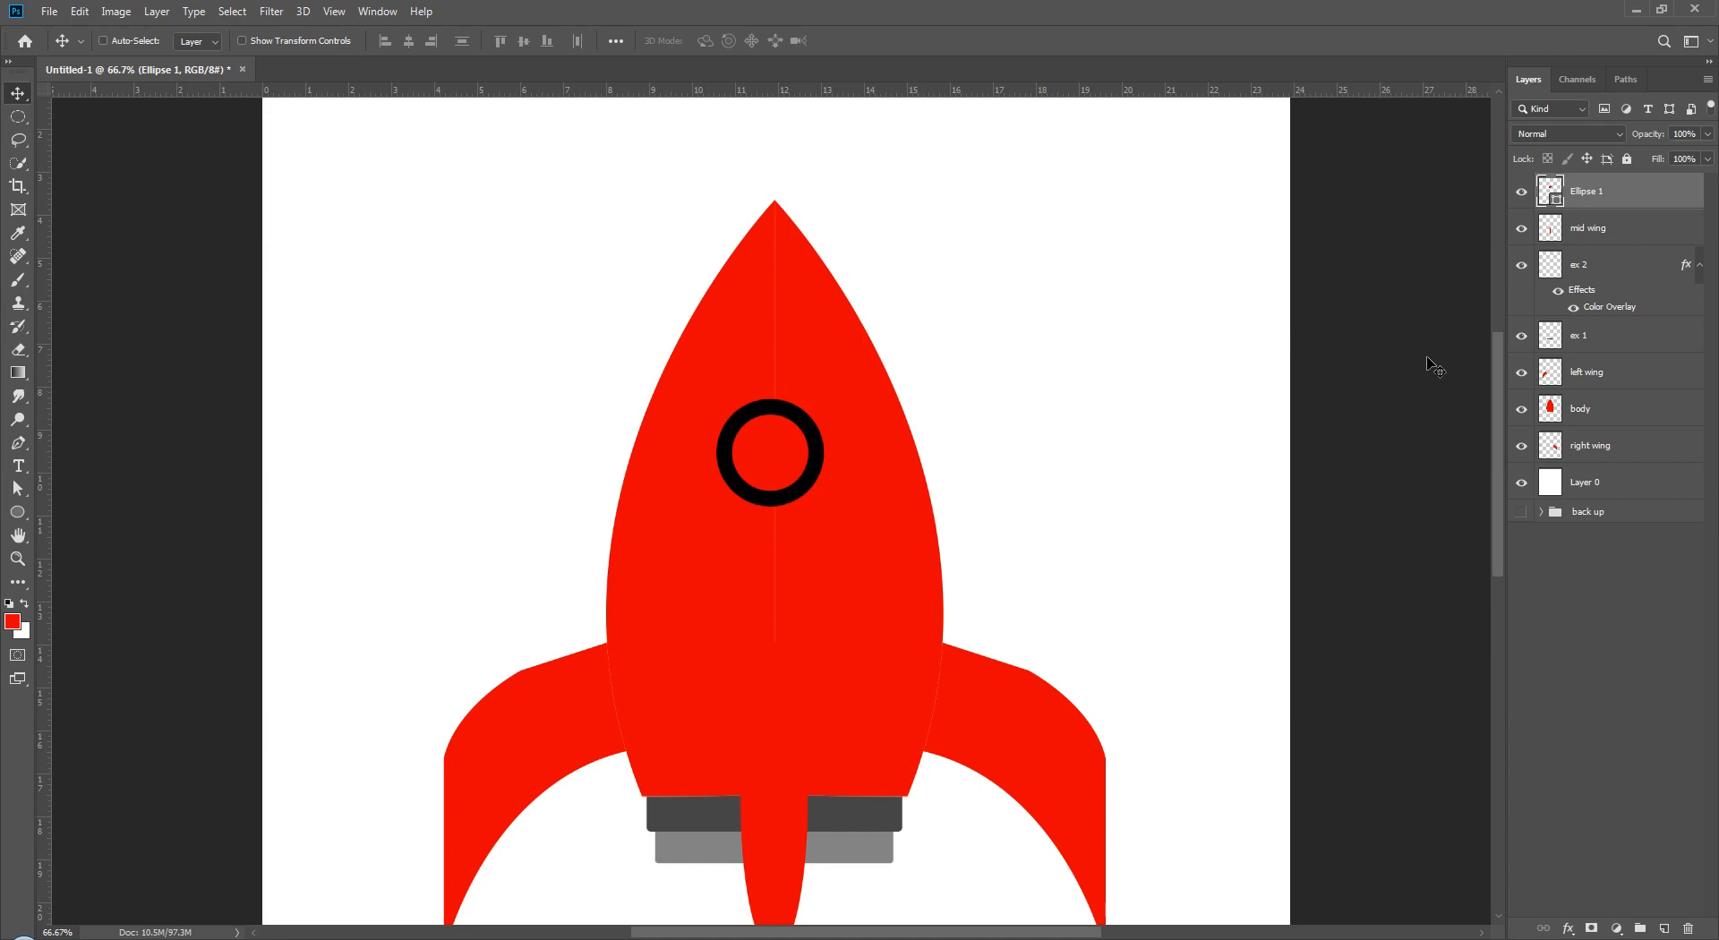
- Rasterize the circle's shape layer and rename it window
right_click(1654, 208)
left_click(1522, 461)
left_click(1608, 198)
double_click(1590, 192)
type("window")
key("Return")
double_click(1652, 197)
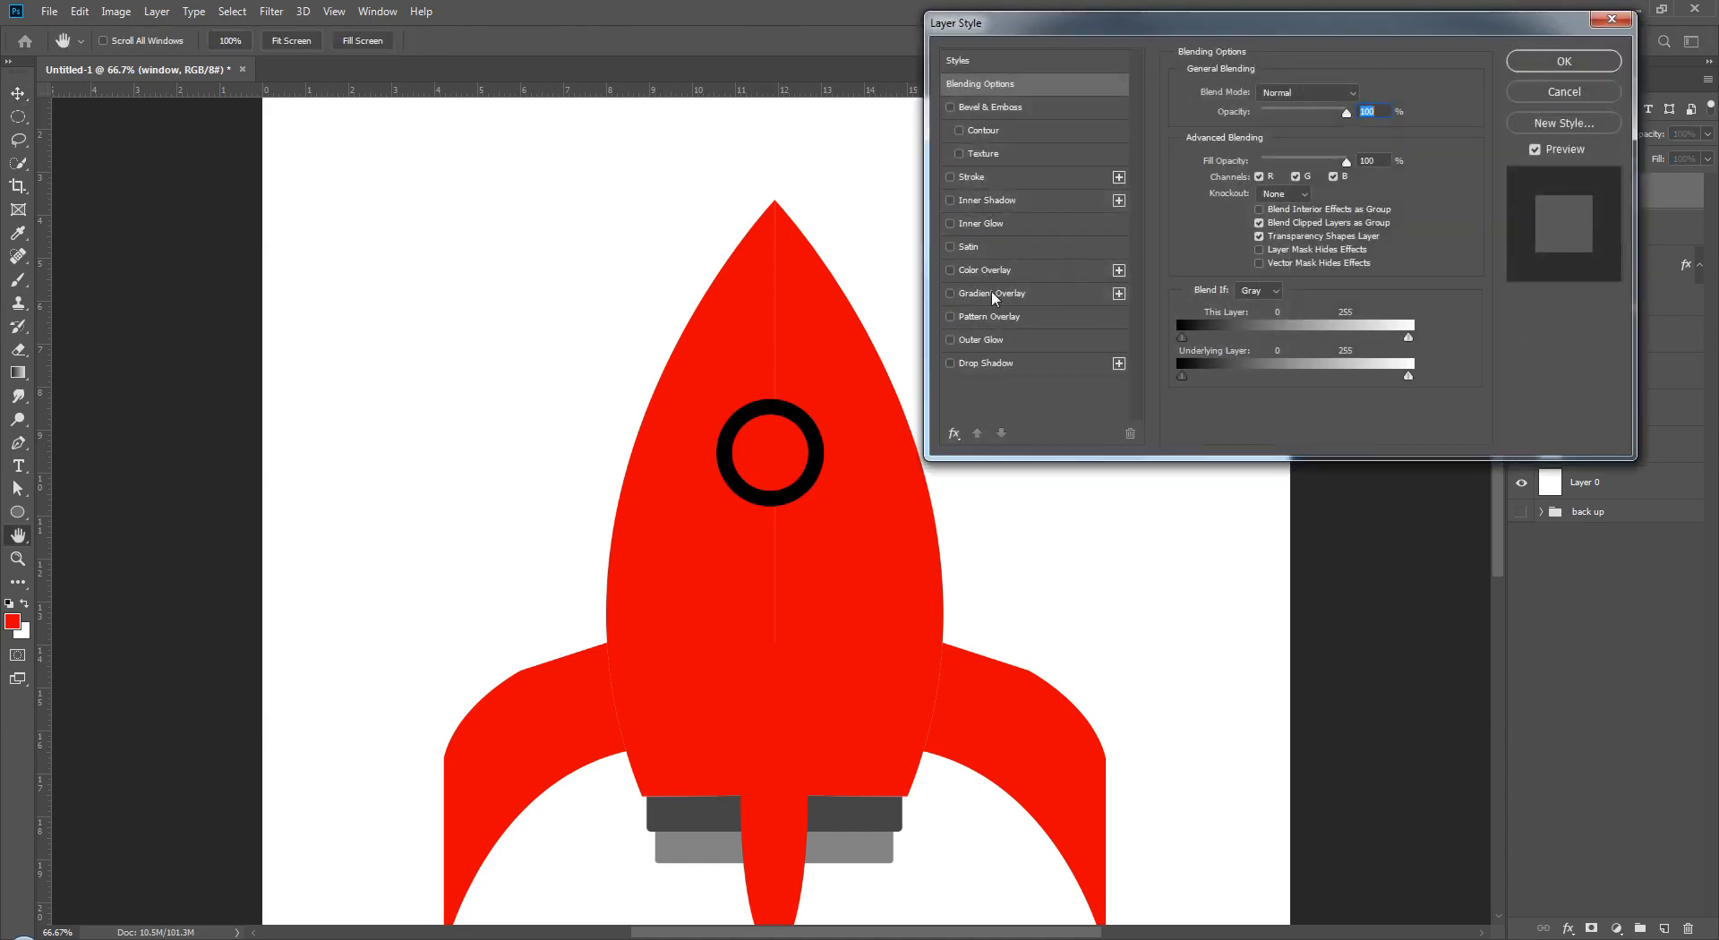
left_click(998, 271)
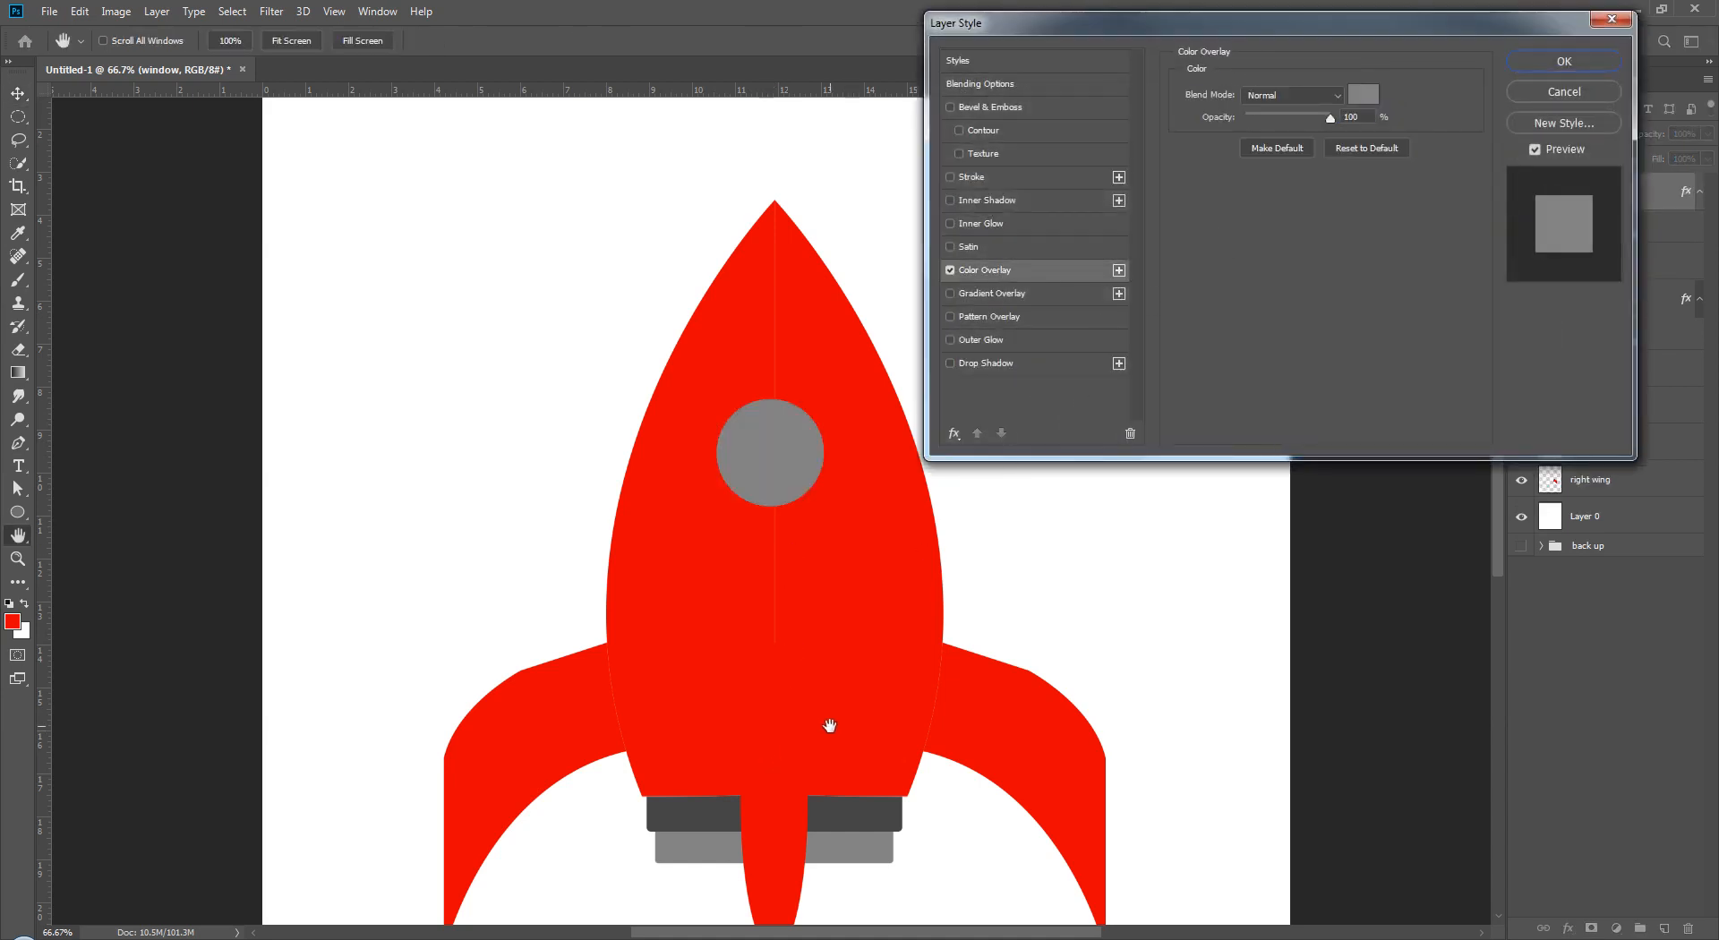
left_click(1546, 93)
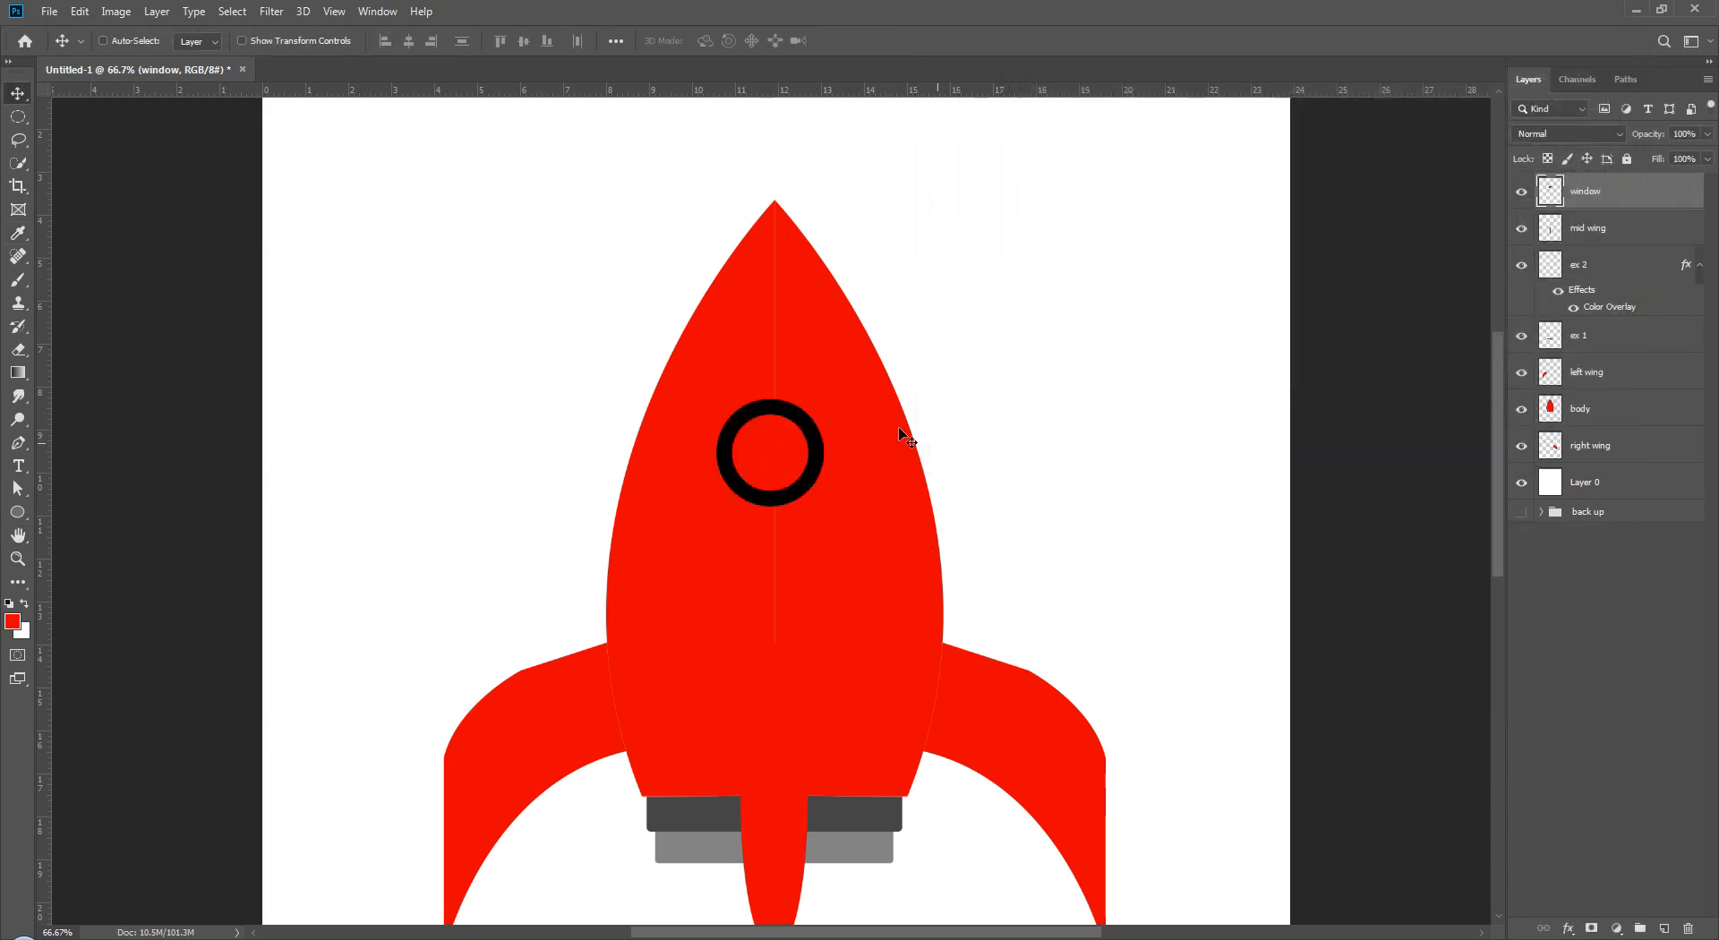
- Load the window layer as a selection and fill it with gray #848383 sampled from the lower exhaust piece
left_click(1562, 190, "ctrl")
left_click(25, 632)
left_click(672, 832)
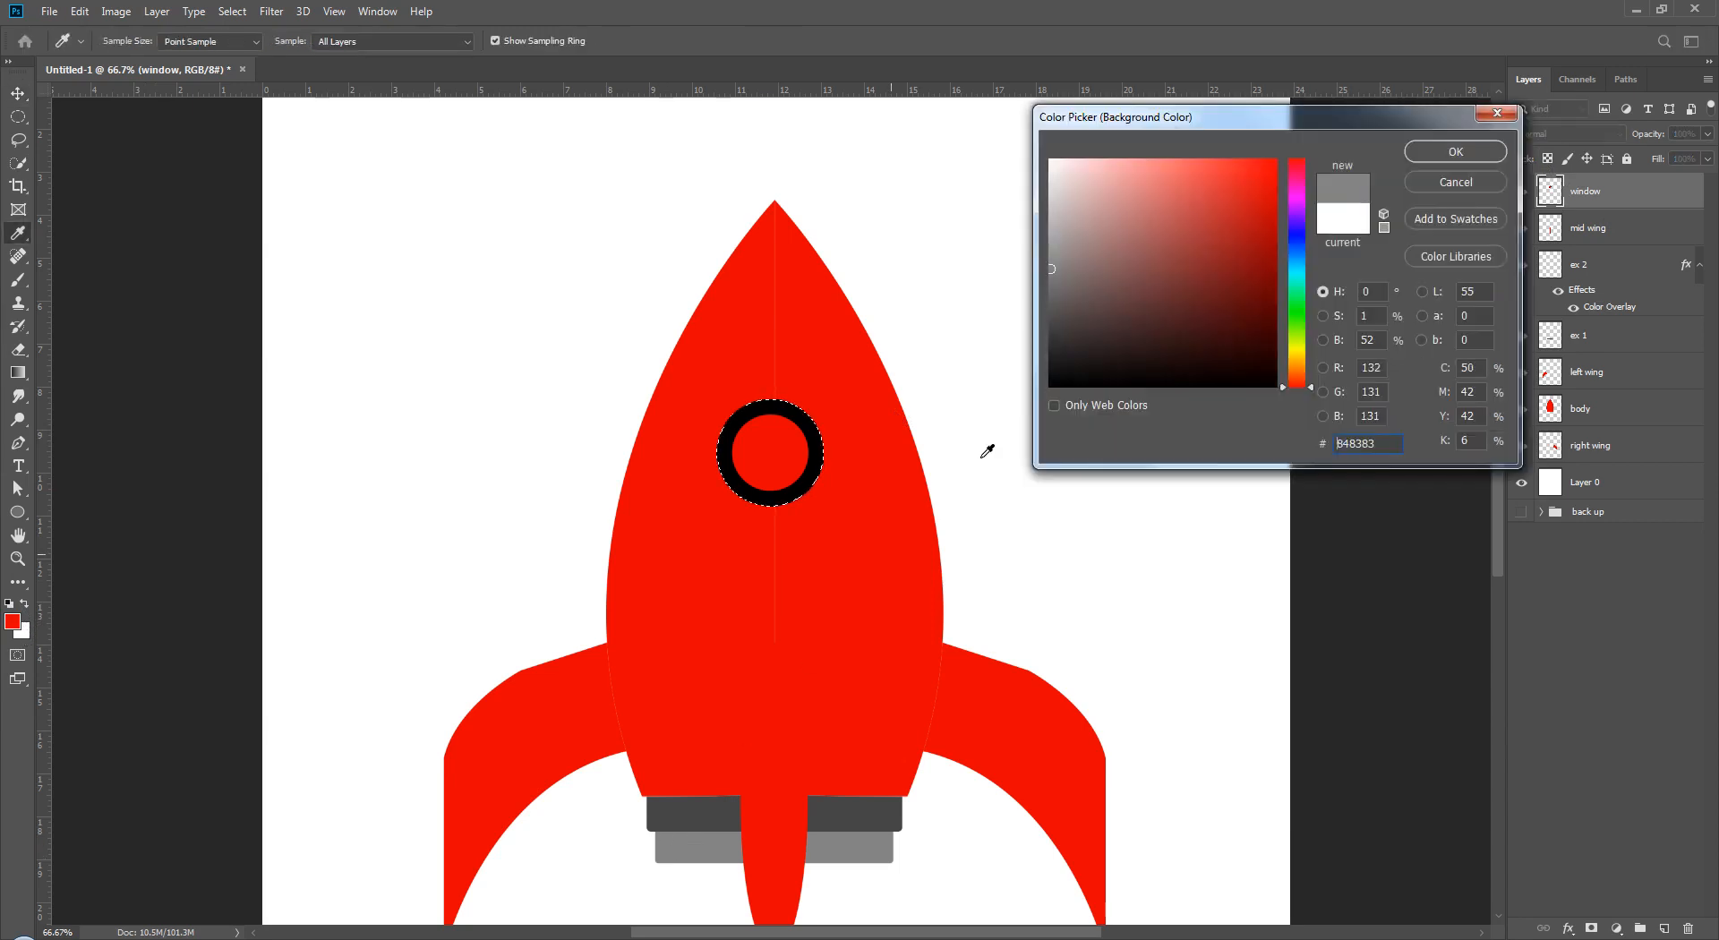
left_click(1444, 154)
key("ctrl+BackSpace")
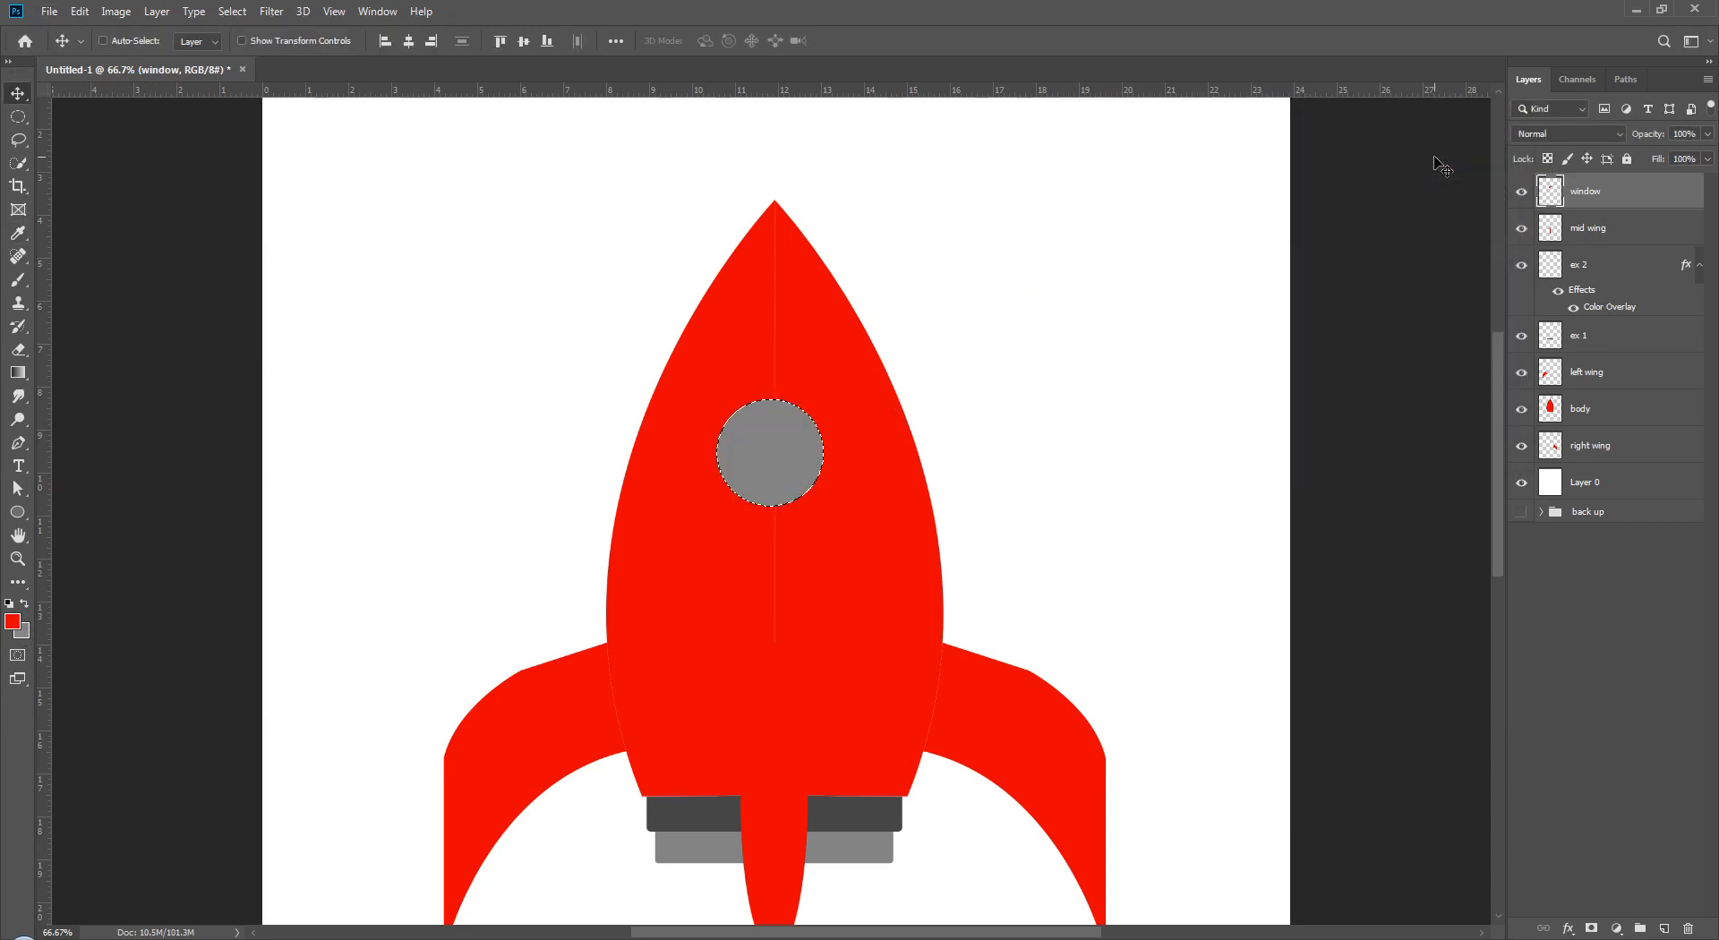
- Undo the gray fill, the renaming and the rasterizing to restore the circle as an editable shape layer
key("ctrl+z")
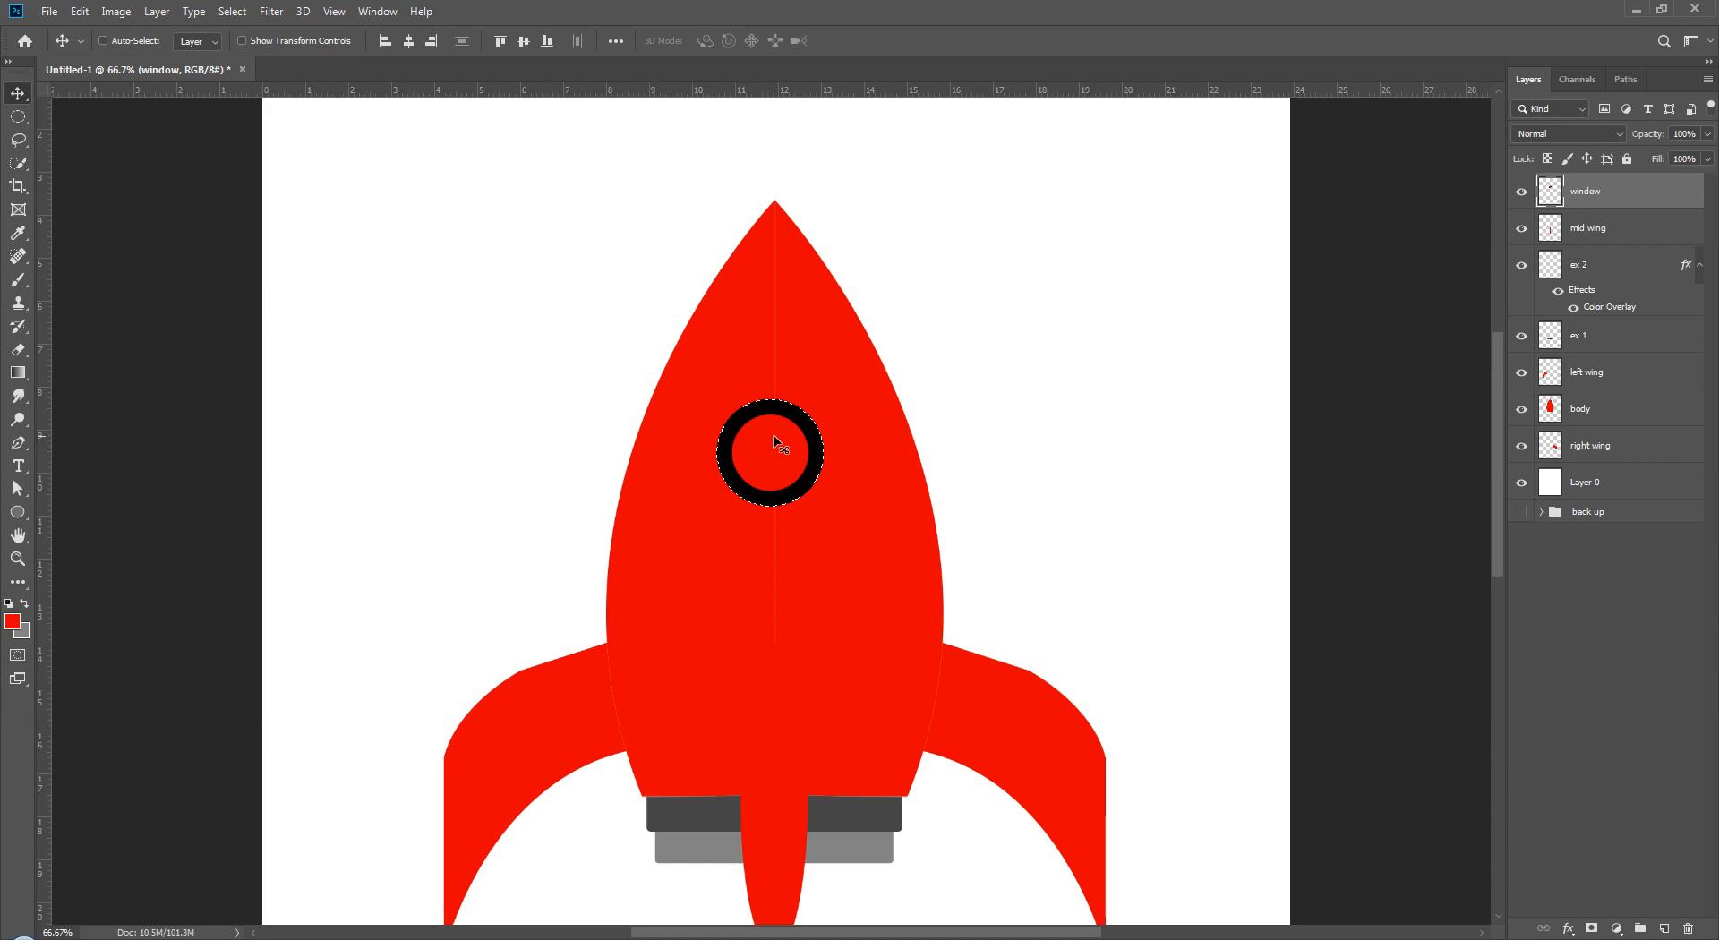
key("ctrl")
key("ctrl+d")
key("ctrl+z")
key("ctrl+z")
key("ctrl+z")
key("ctrl+z")
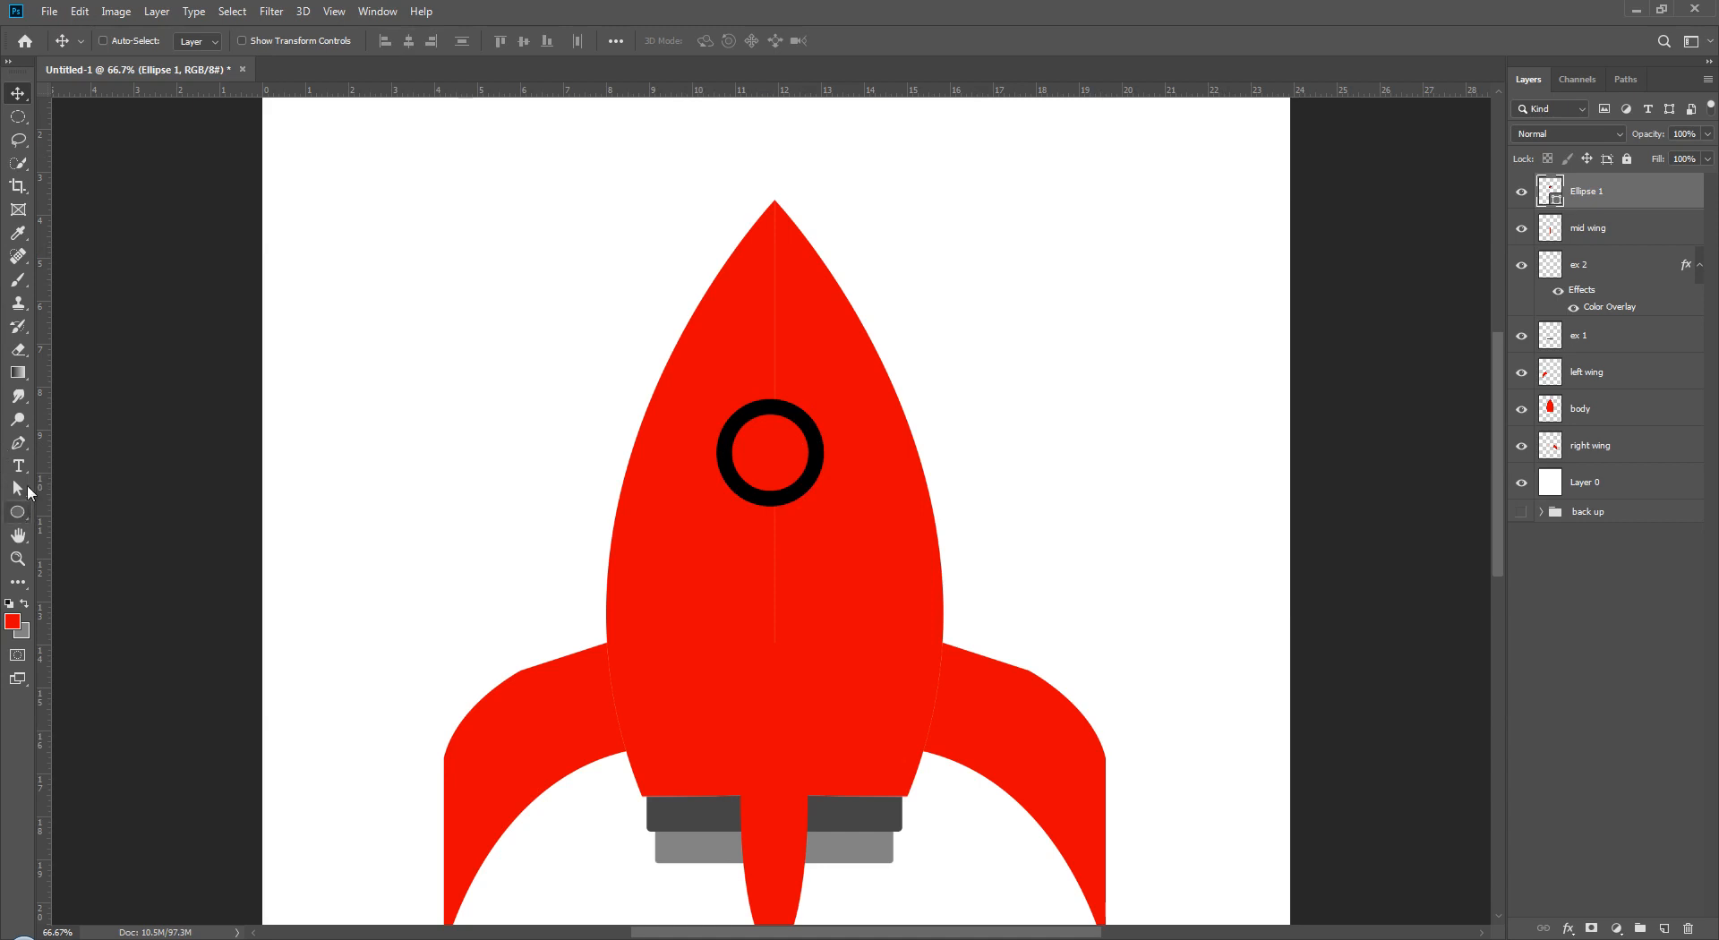
- Set the circle shape's fill color to gray #848383, sampled from the lower exhaust piece
left_click(17, 511)
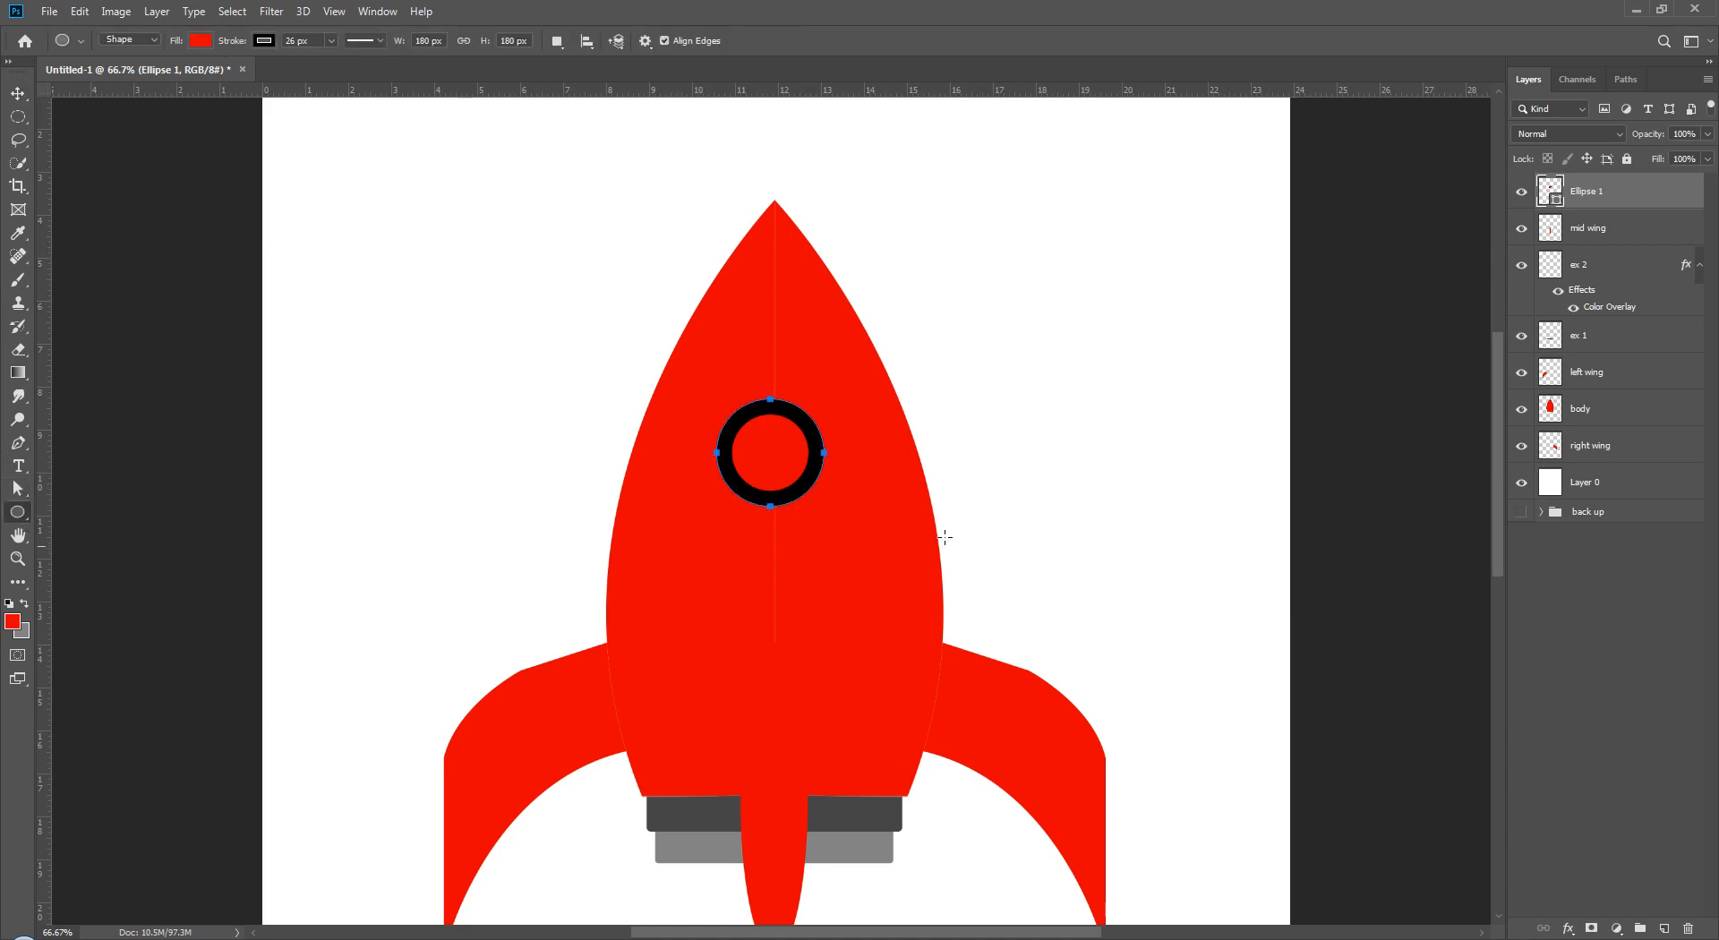
left_click(202, 41)
left_click(285, 74)
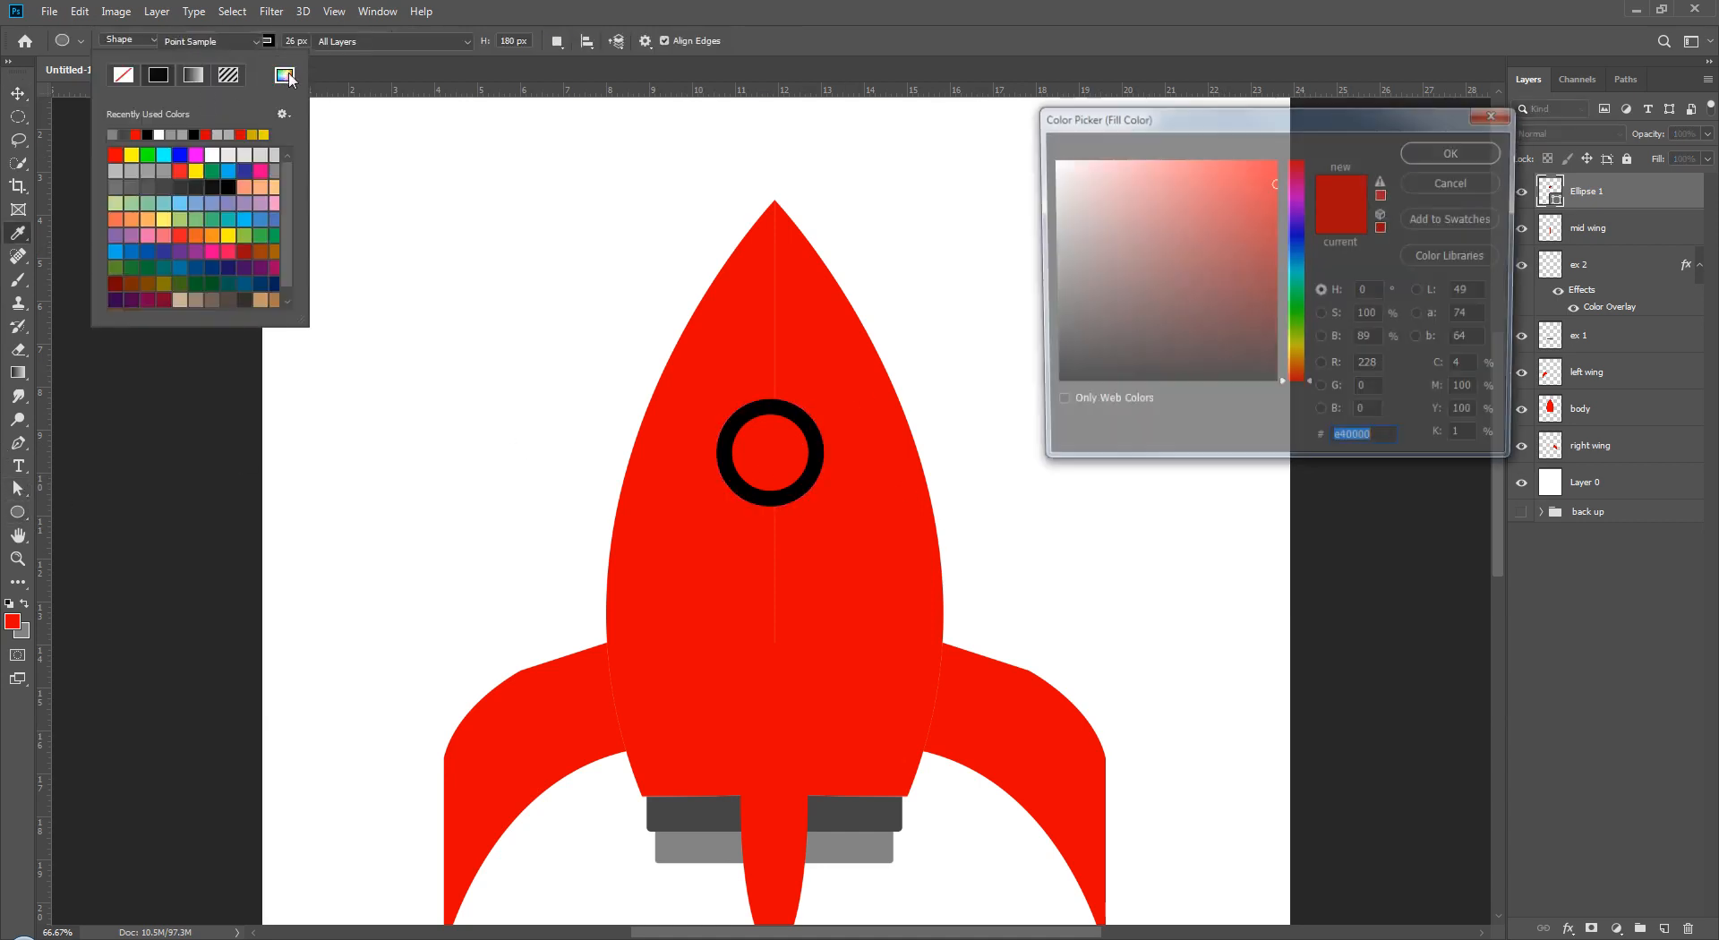
left_click(714, 845)
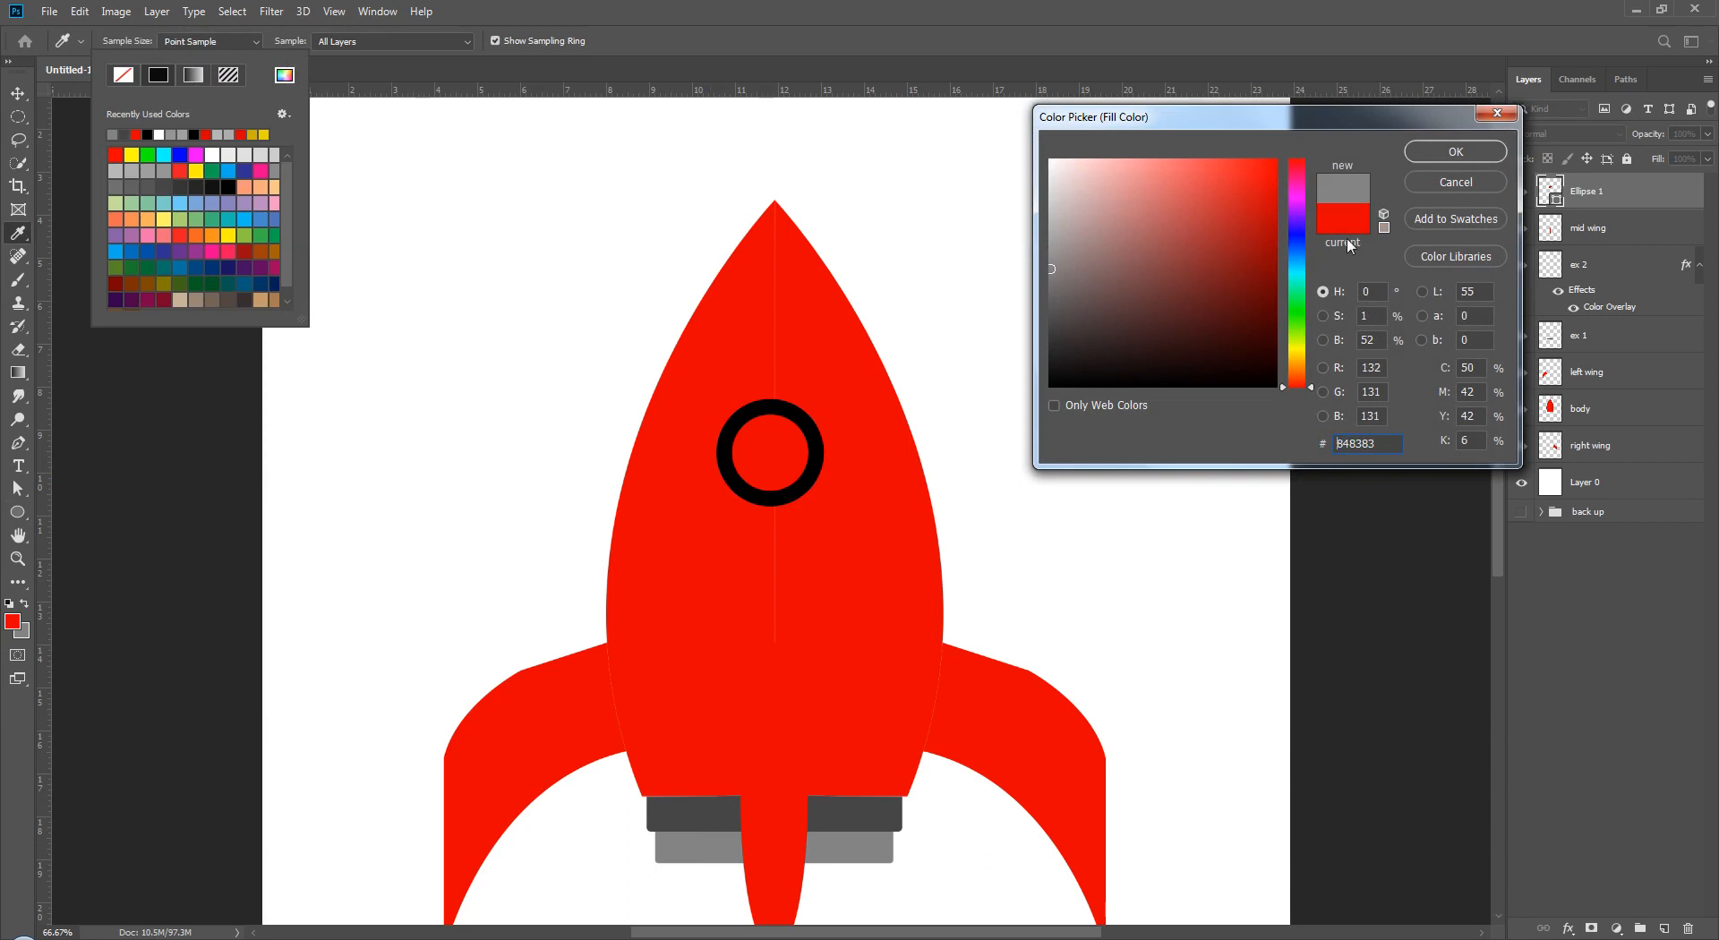
left_click(1455, 152)
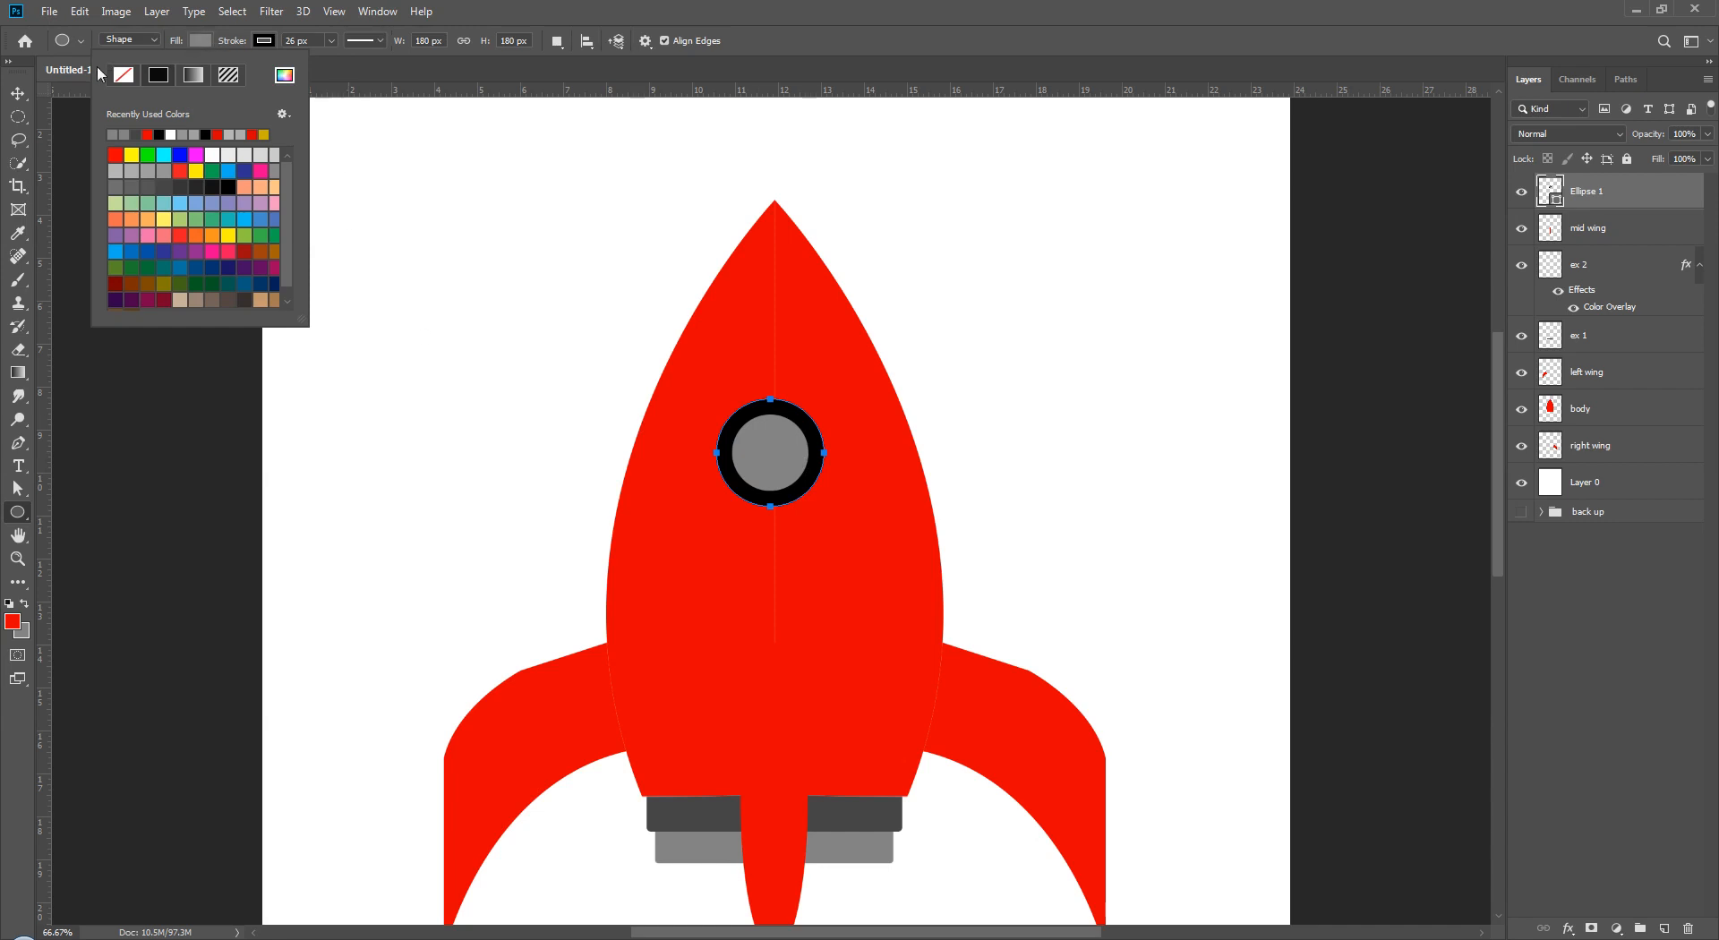
- Set the circle's fill to none and recolor its stroke with the lighter gray sampled from the lower exhaust piece
left_click(123, 74)
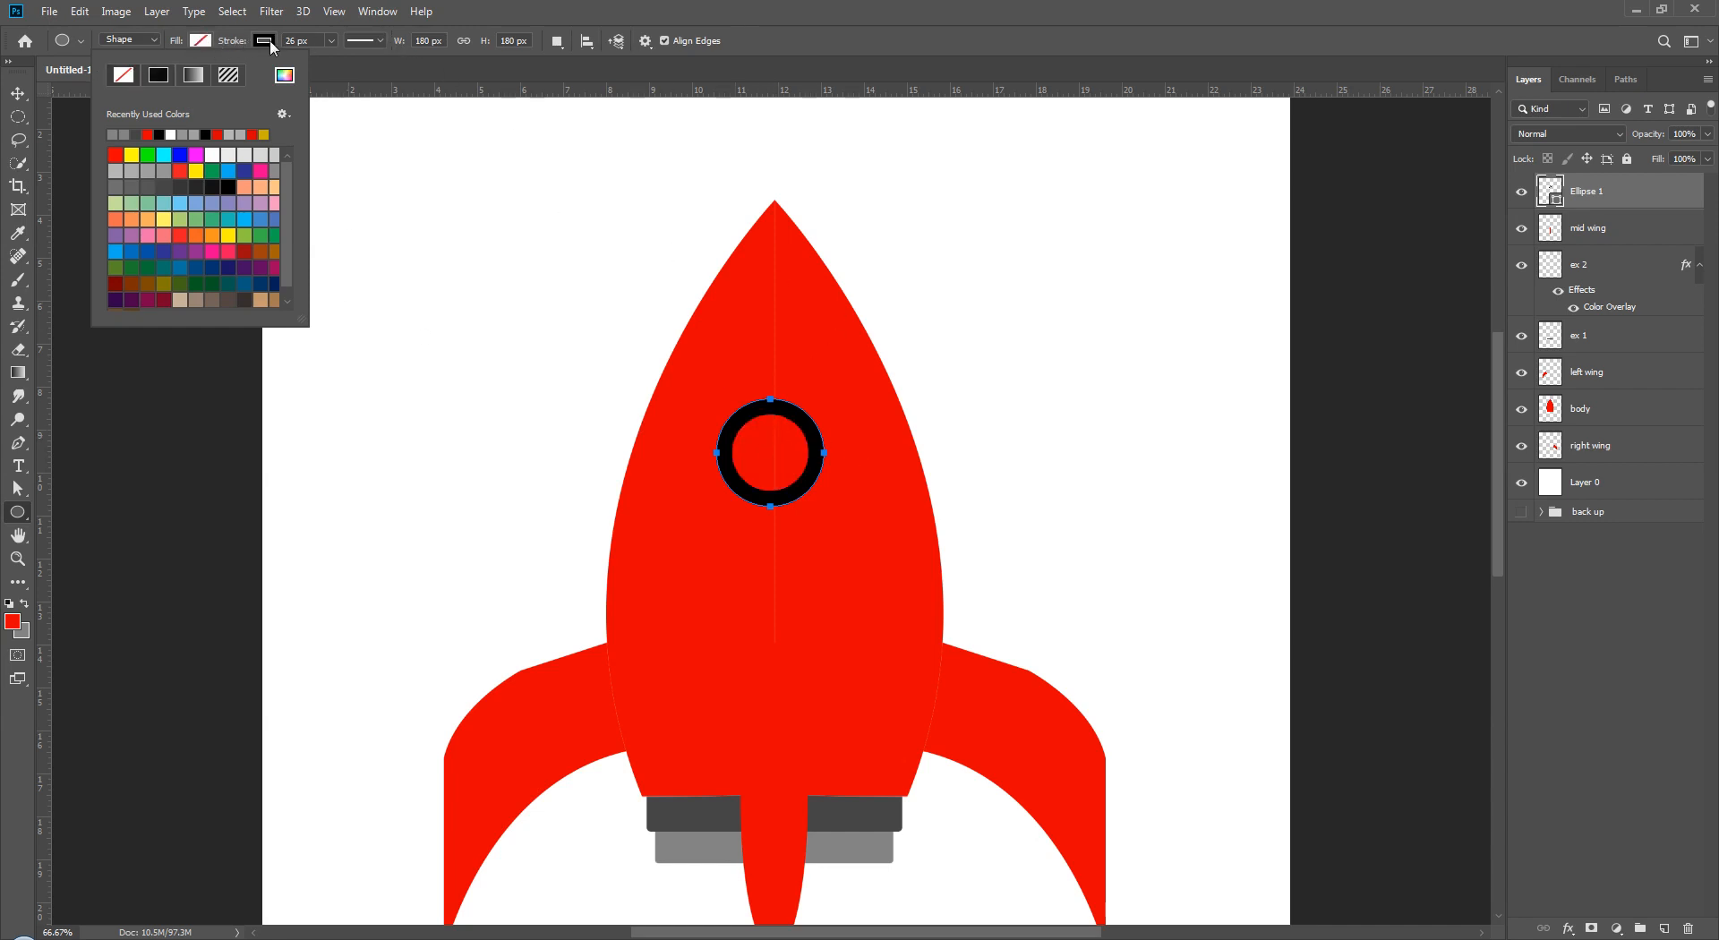
left_click(206, 43)
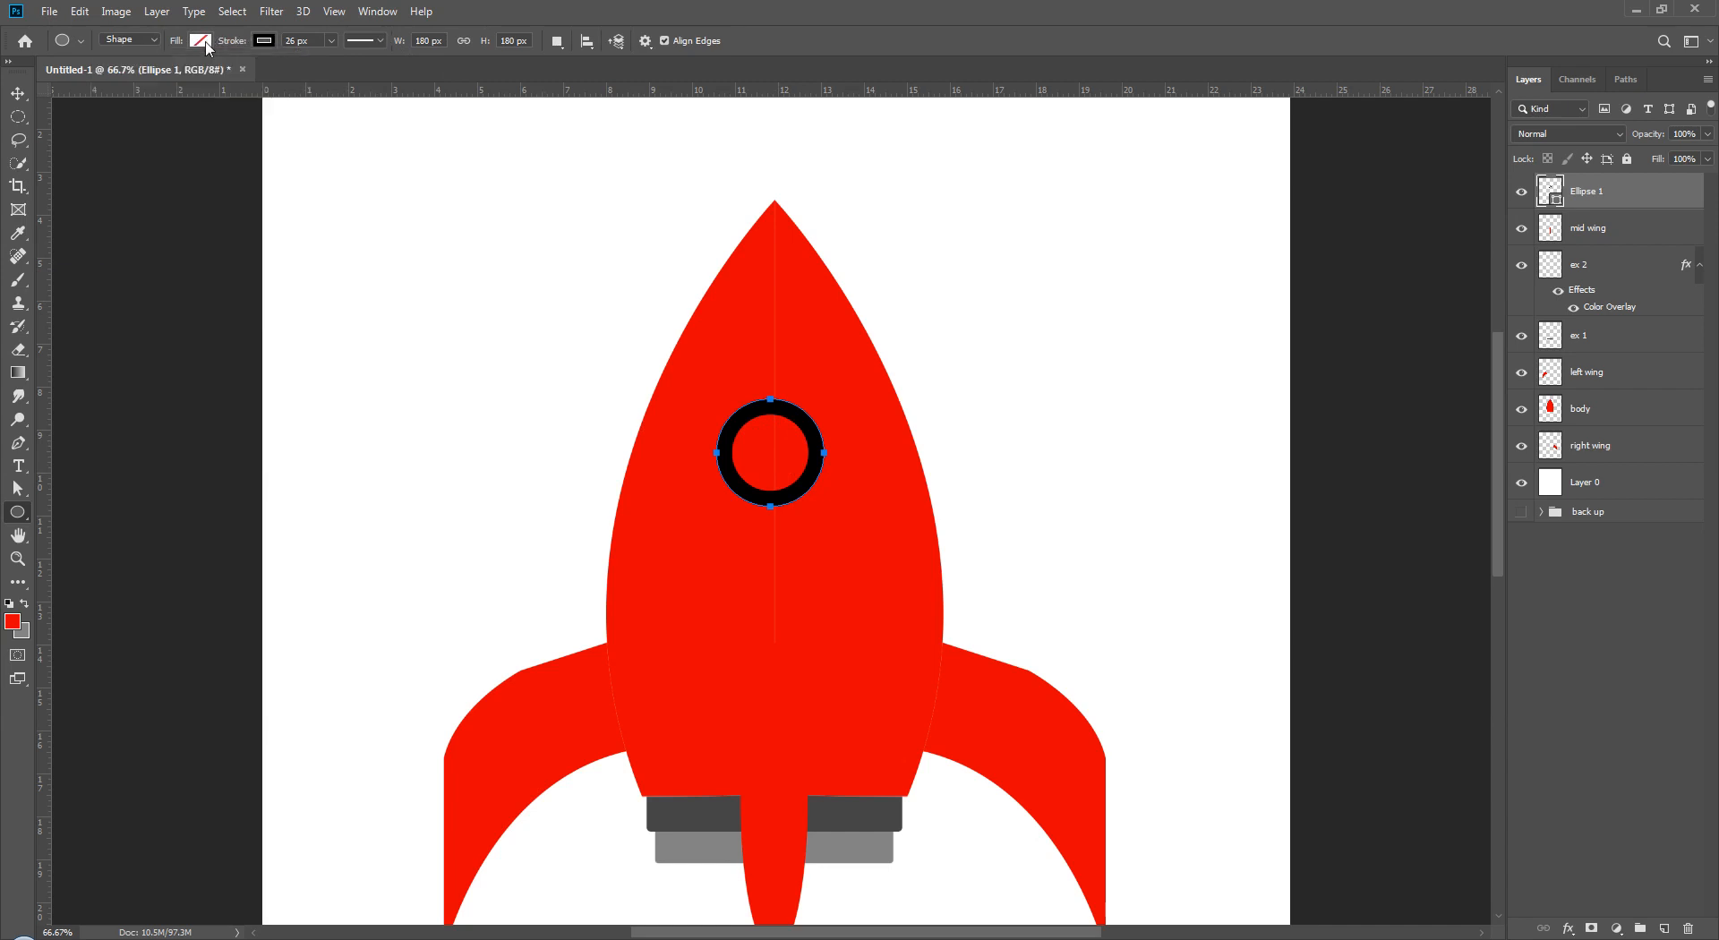
left_click(263, 42)
left_click(349, 74)
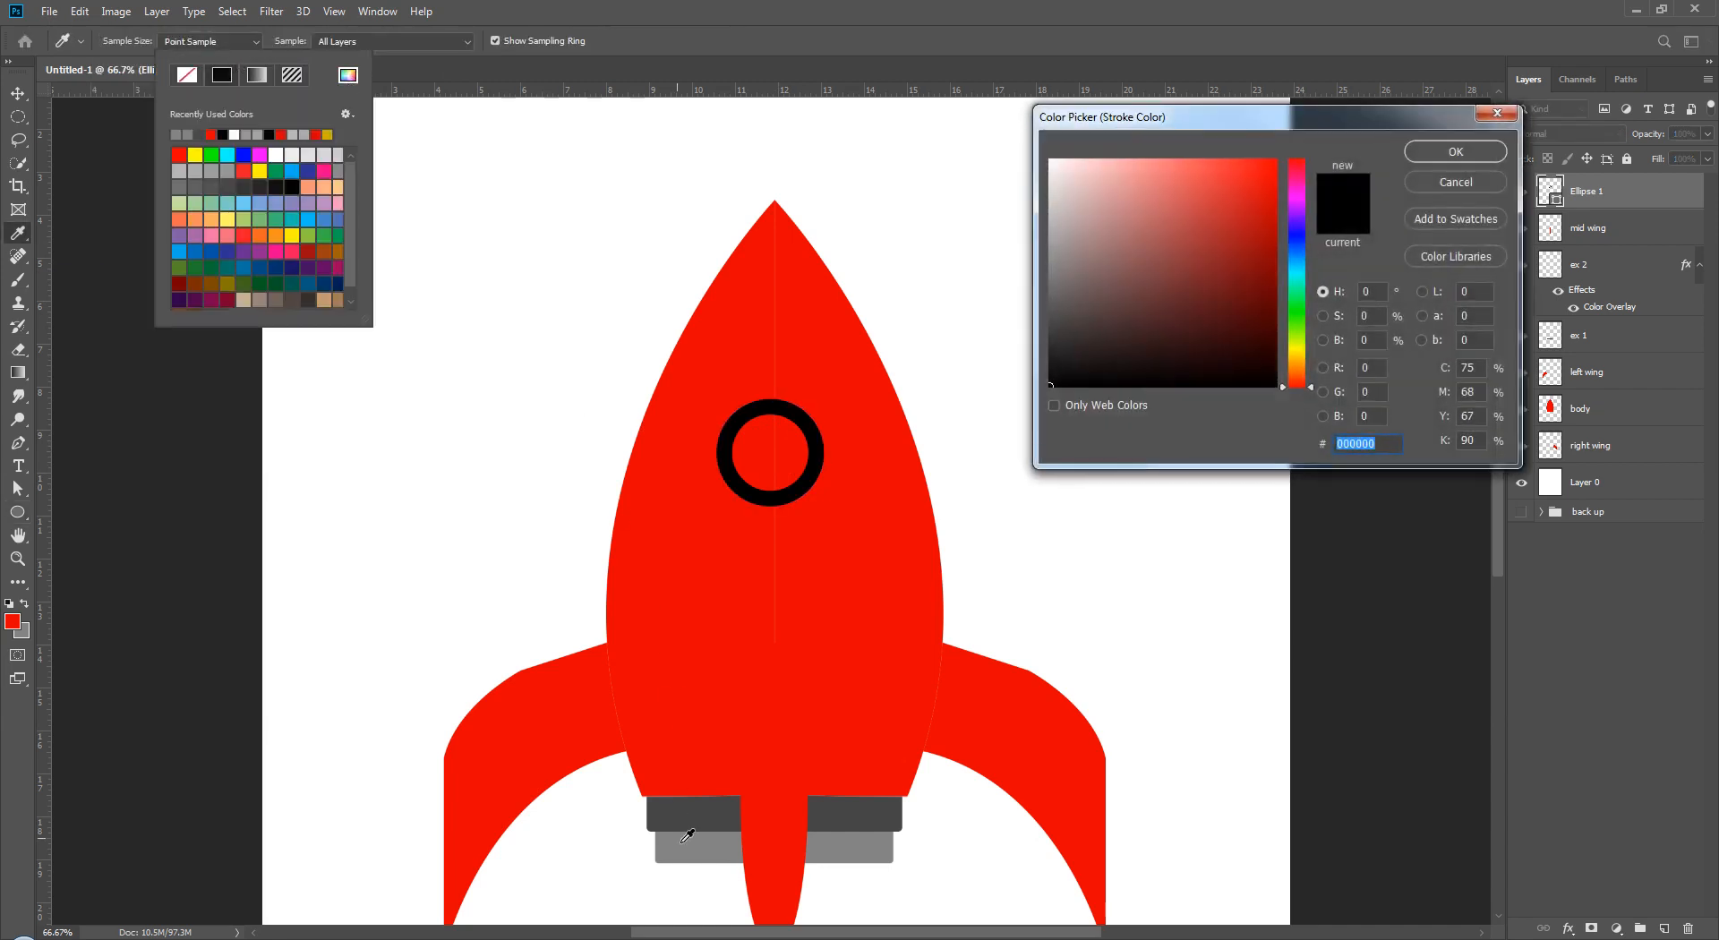
left_click(678, 837)
left_click(1447, 158)
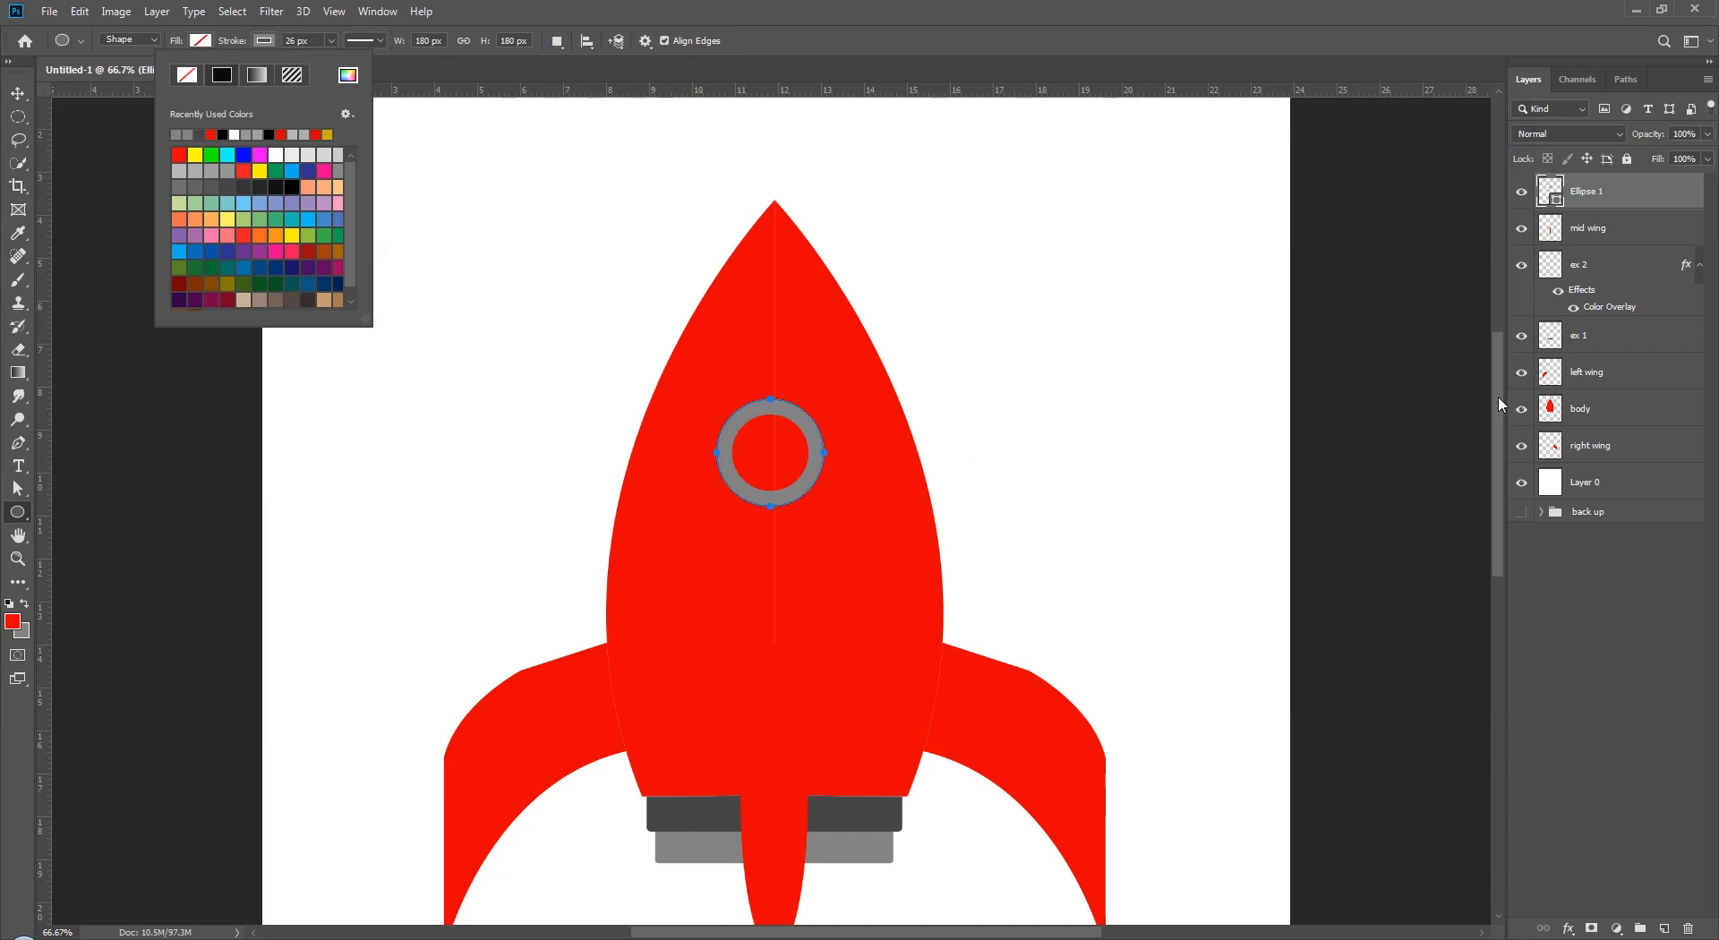
- Nudge the gray ring slightly down the rocket body
key("v")
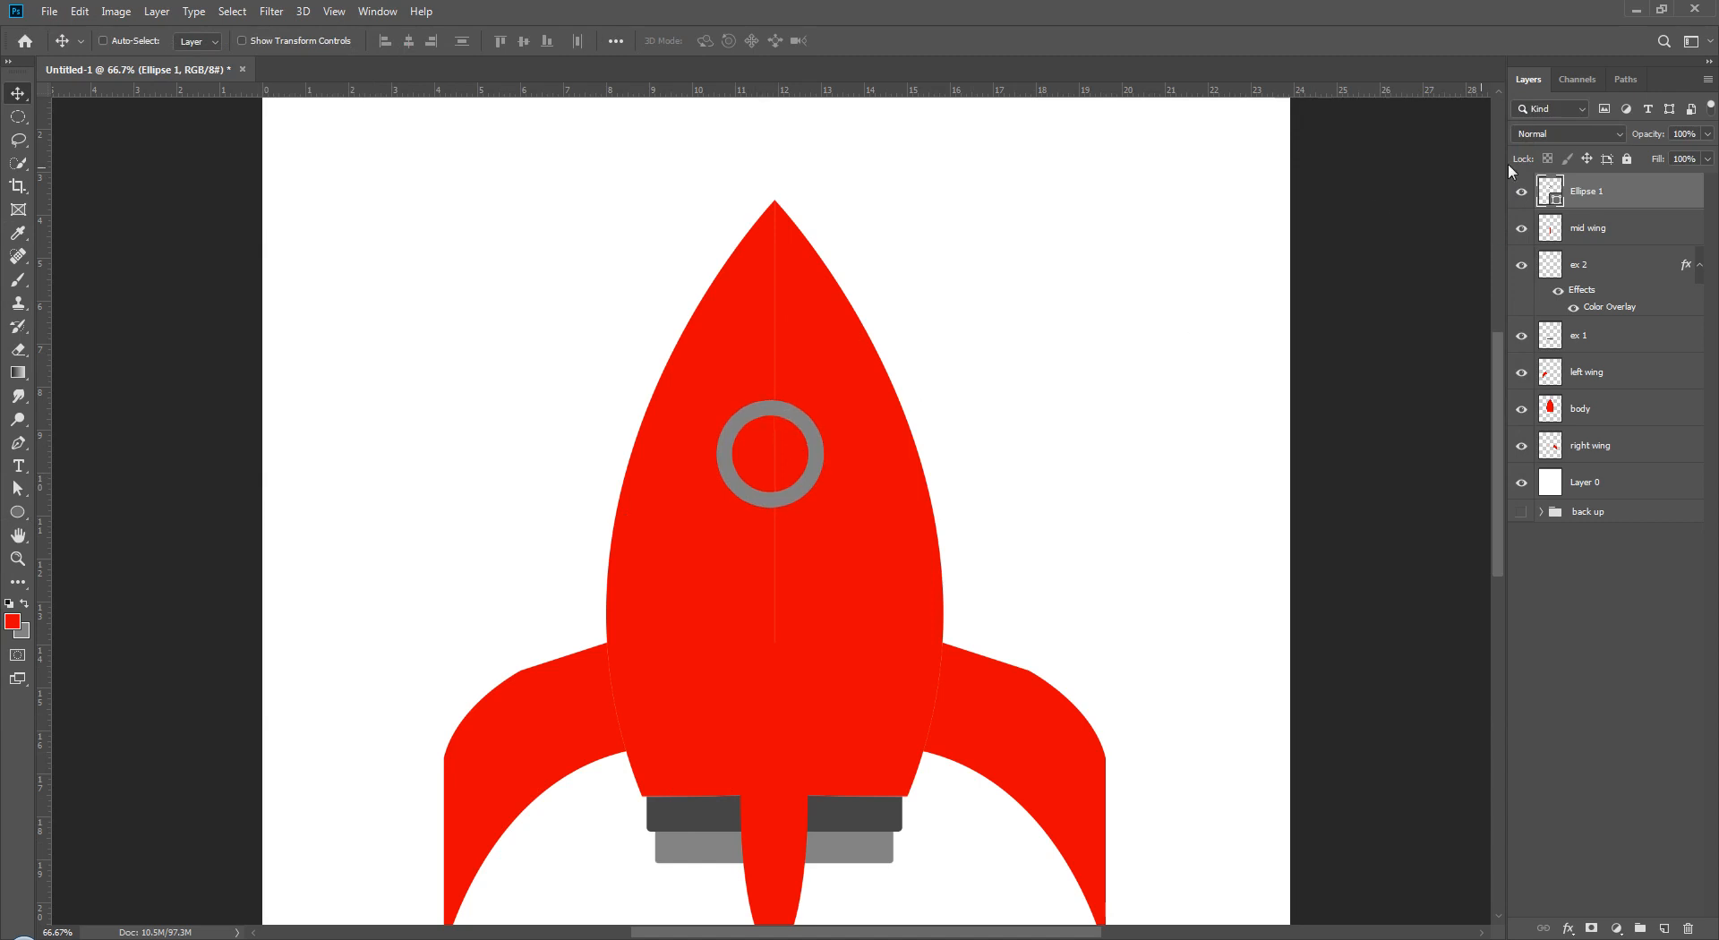
key("Down")
key("Down")
key("Down")
key("Down")
key("Down")
key("Down")
key("Down")
key("Down")
key("Down")
key("Down")
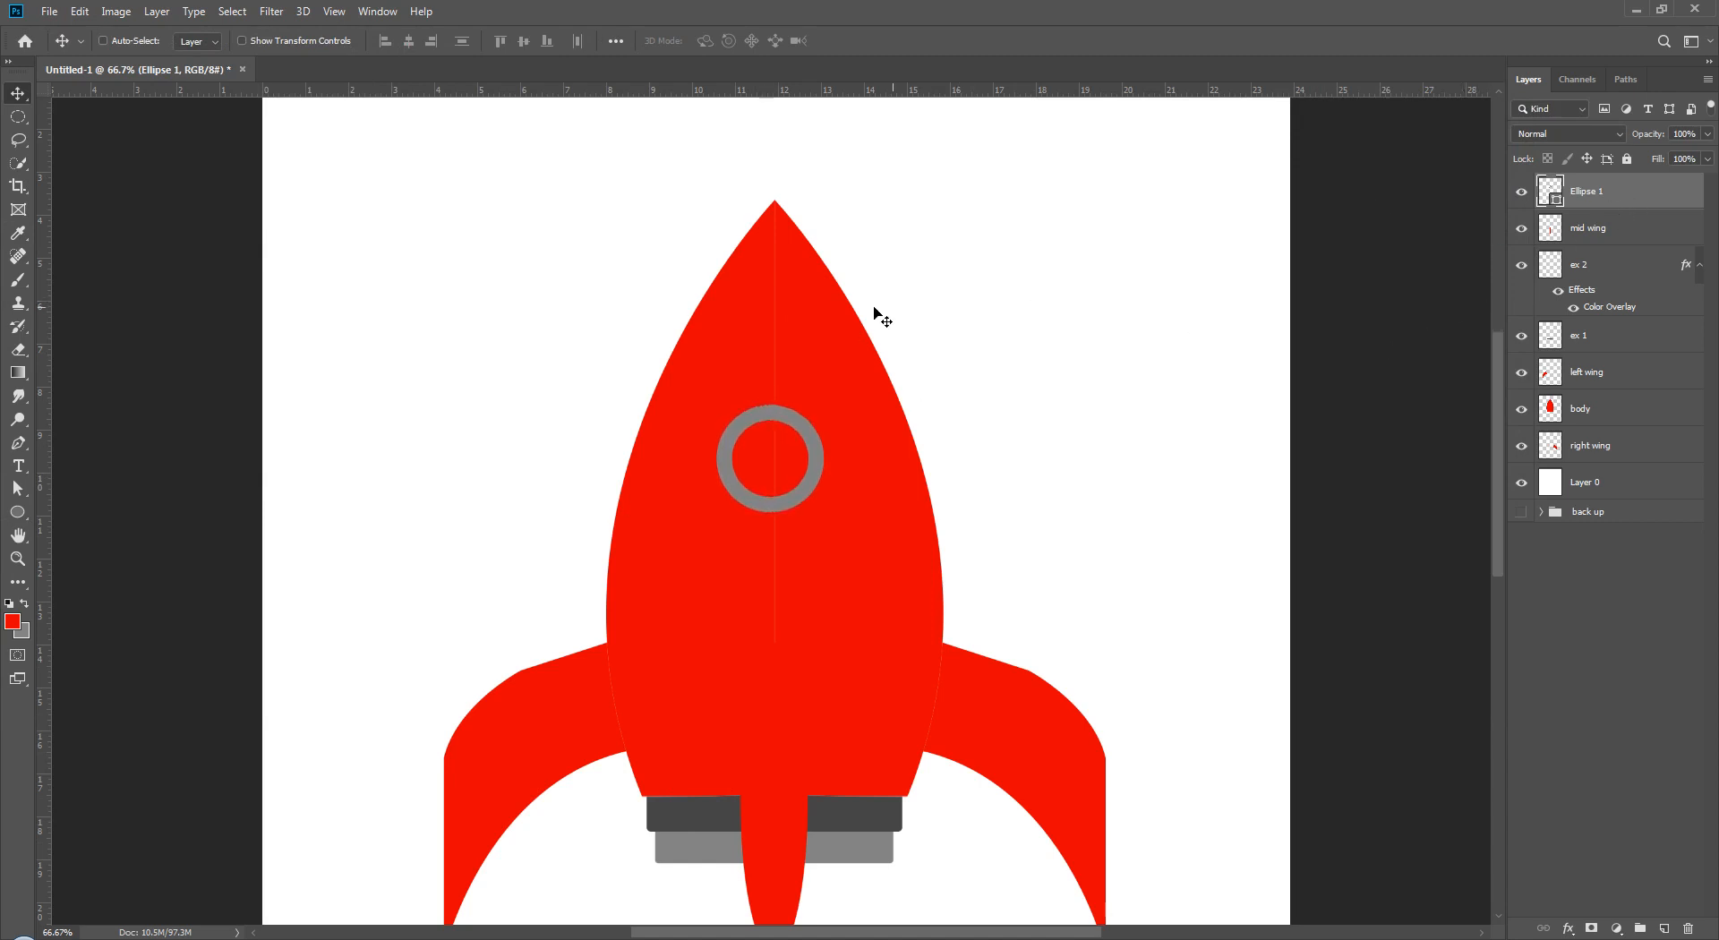
- Check the finished rocket reference image in Windows Photo Viewer and undo the nudging of the gray ring
key("alt+Tab")
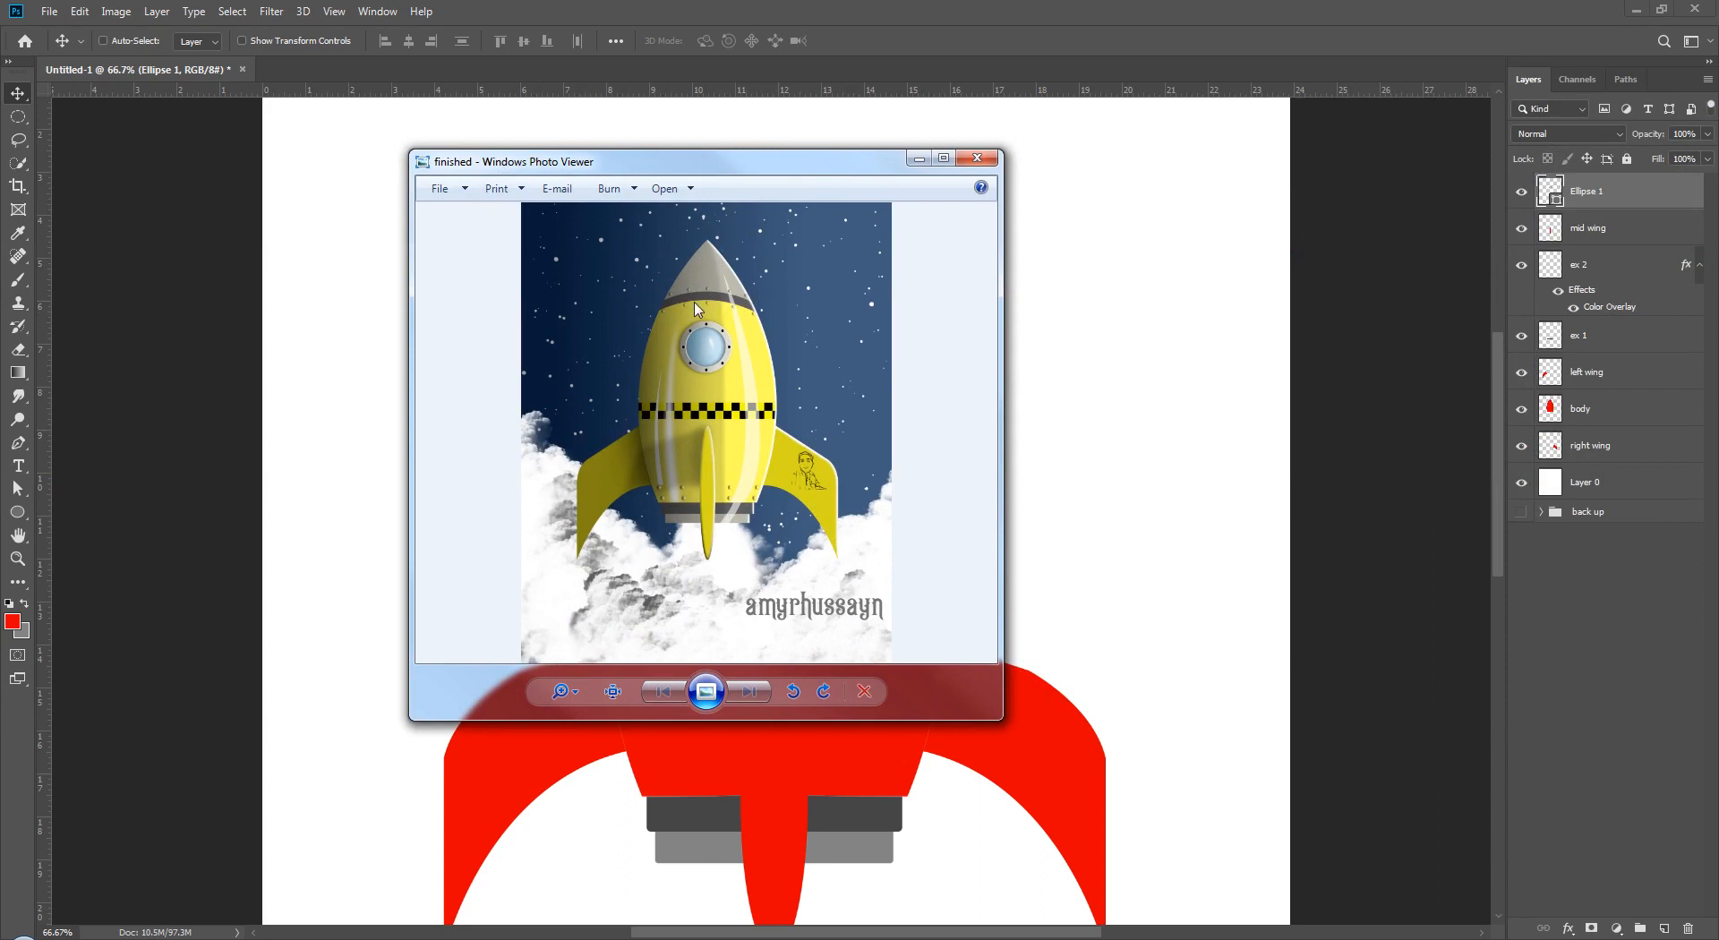
left_click(703, 132)
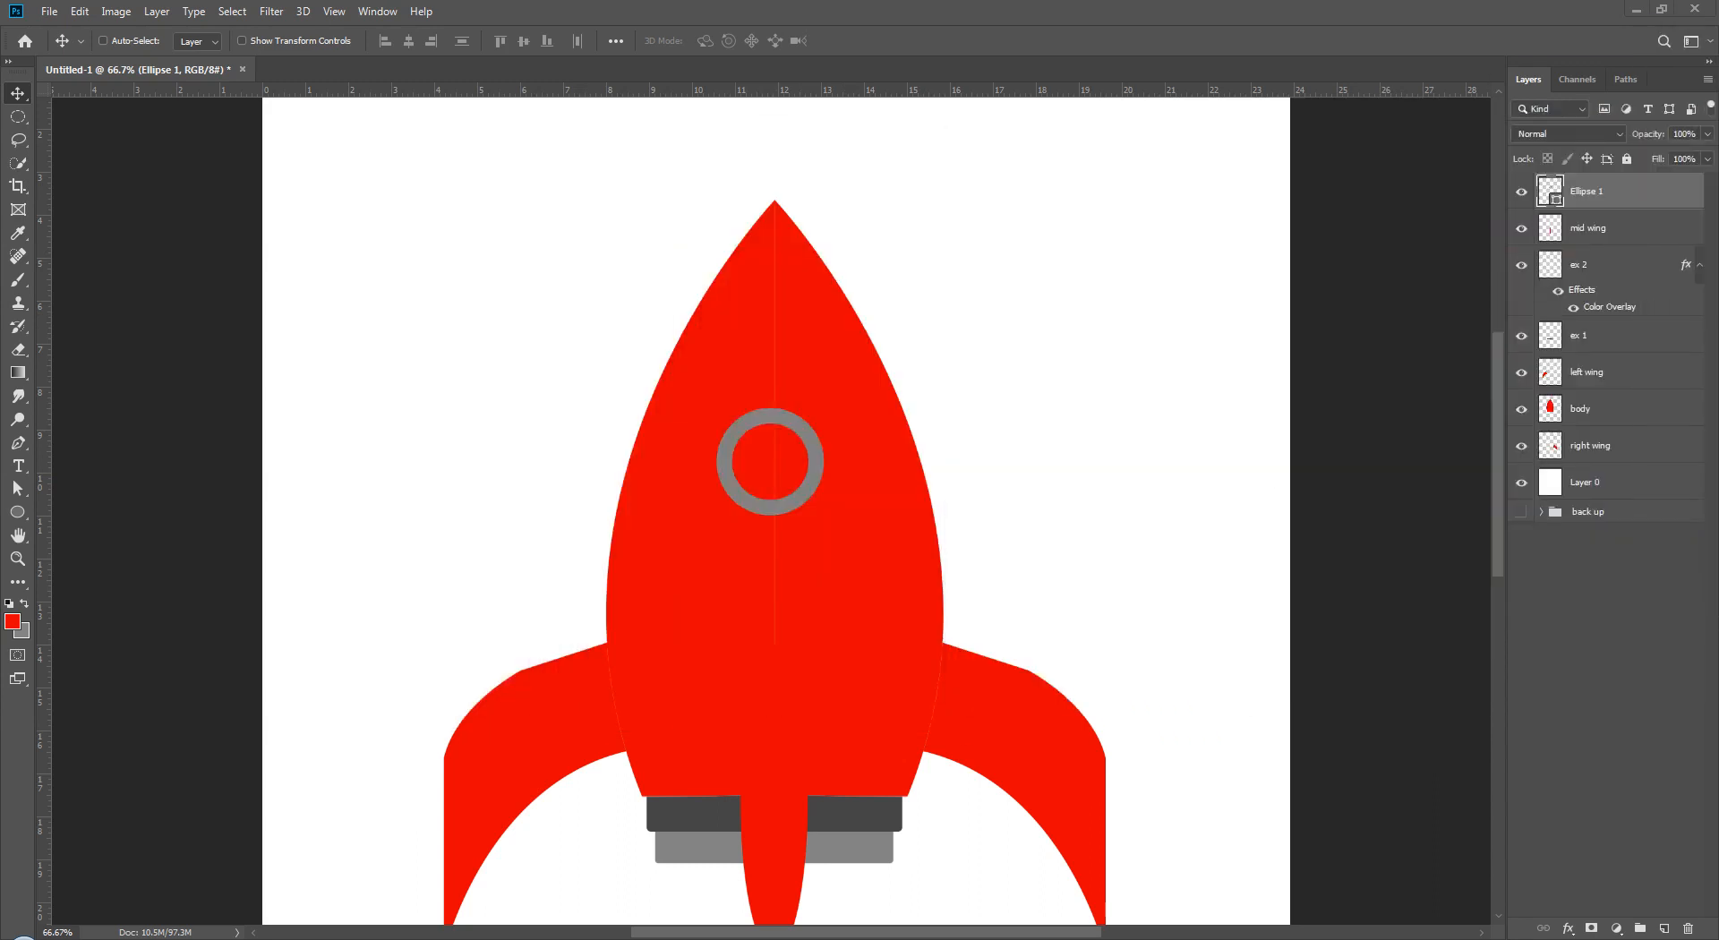
left_click_drag(575, 299, 883, 412)
key("ctrl+z")
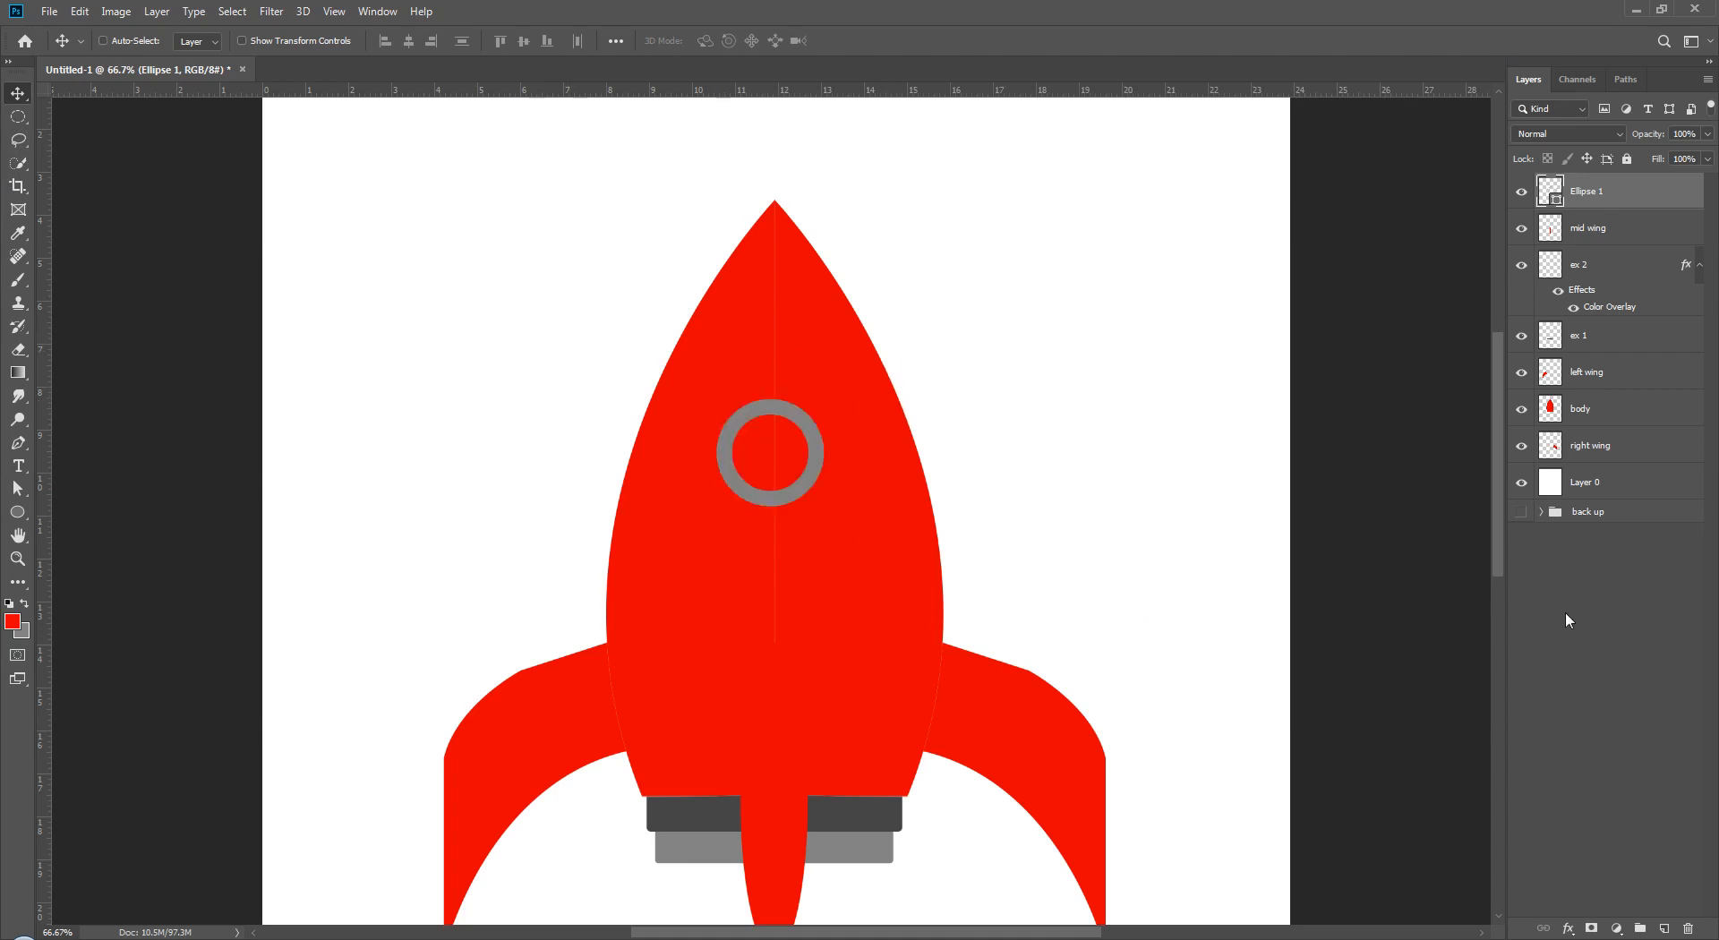
- On the body layer, place a wide elliptical selection spanning the rocket's width, with its upper arc just above the window ring
left_click(1565, 610)
left_click(1609, 415)
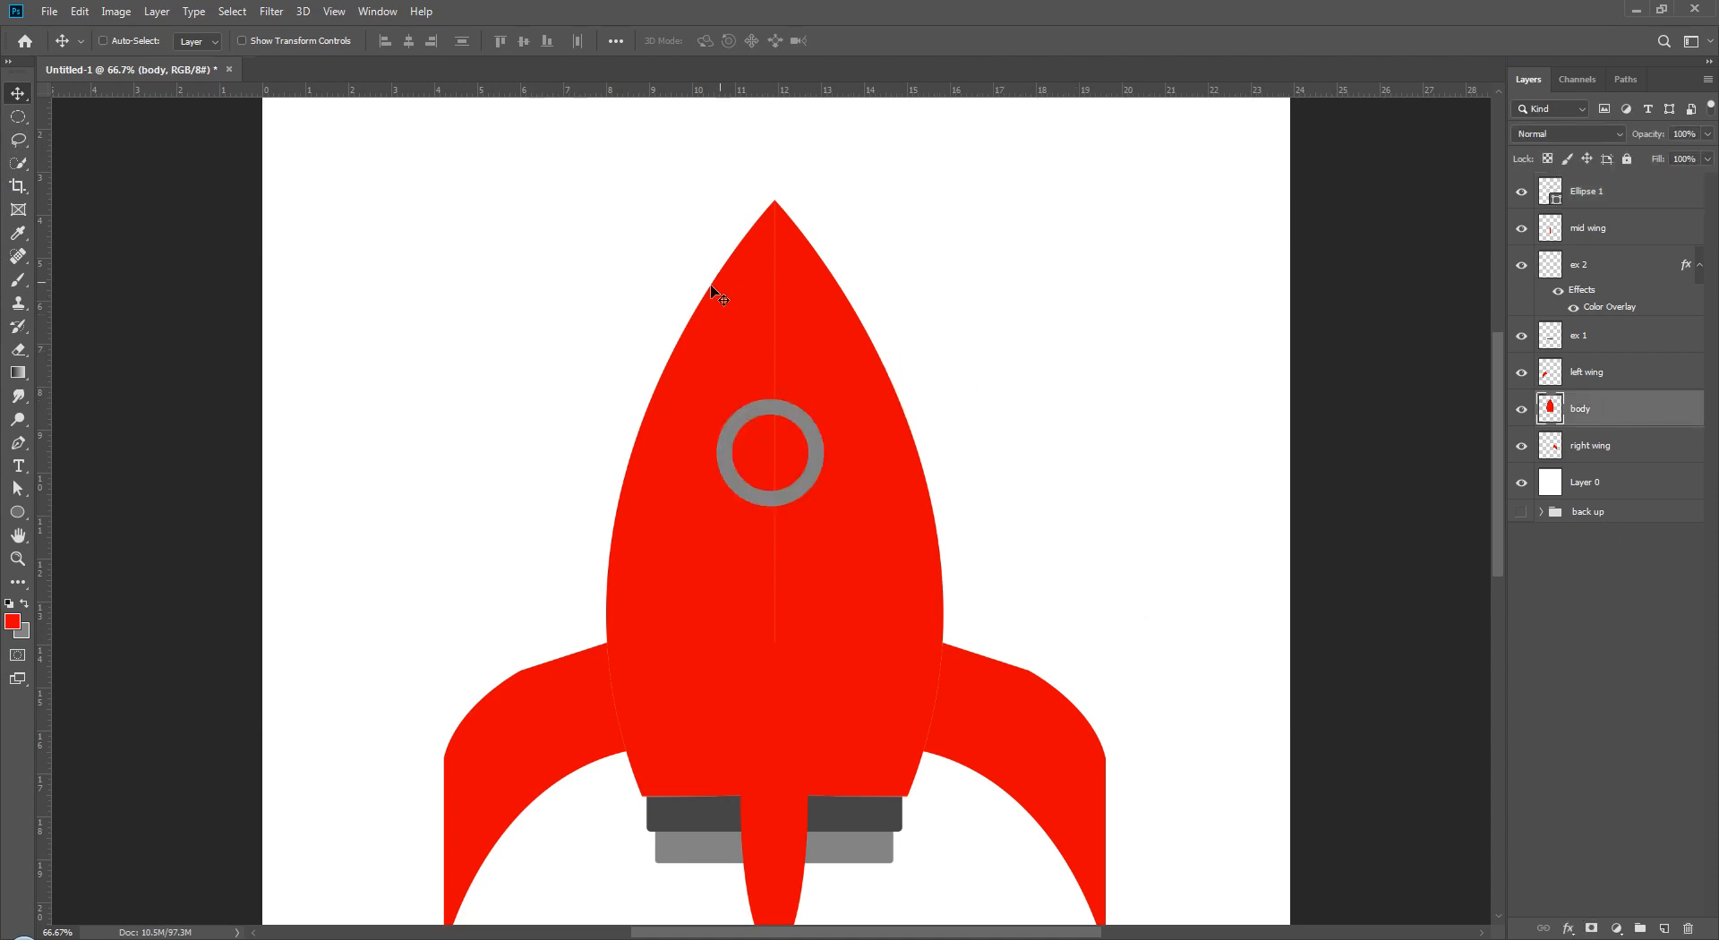
left_click(21, 126)
left_click_drag(576, 299, 963, 623)
left_click_drag(796, 389, 792, 417)
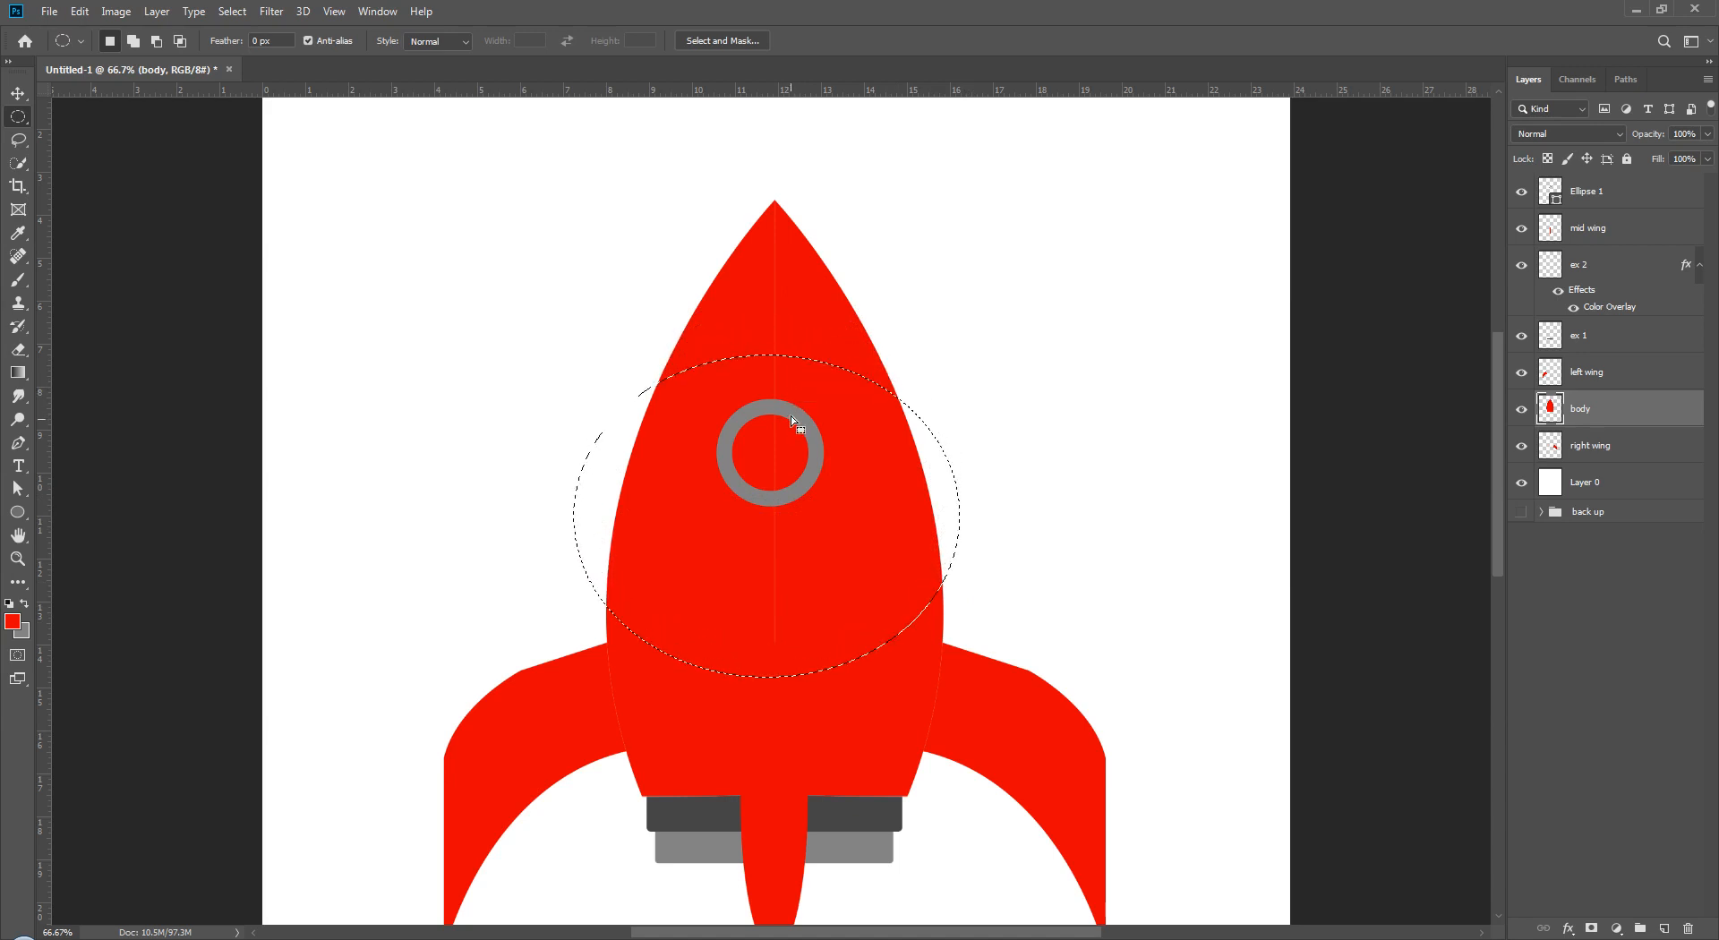
key("ctrl+d")
key("ctrl+minus")
key("ctrl+z")
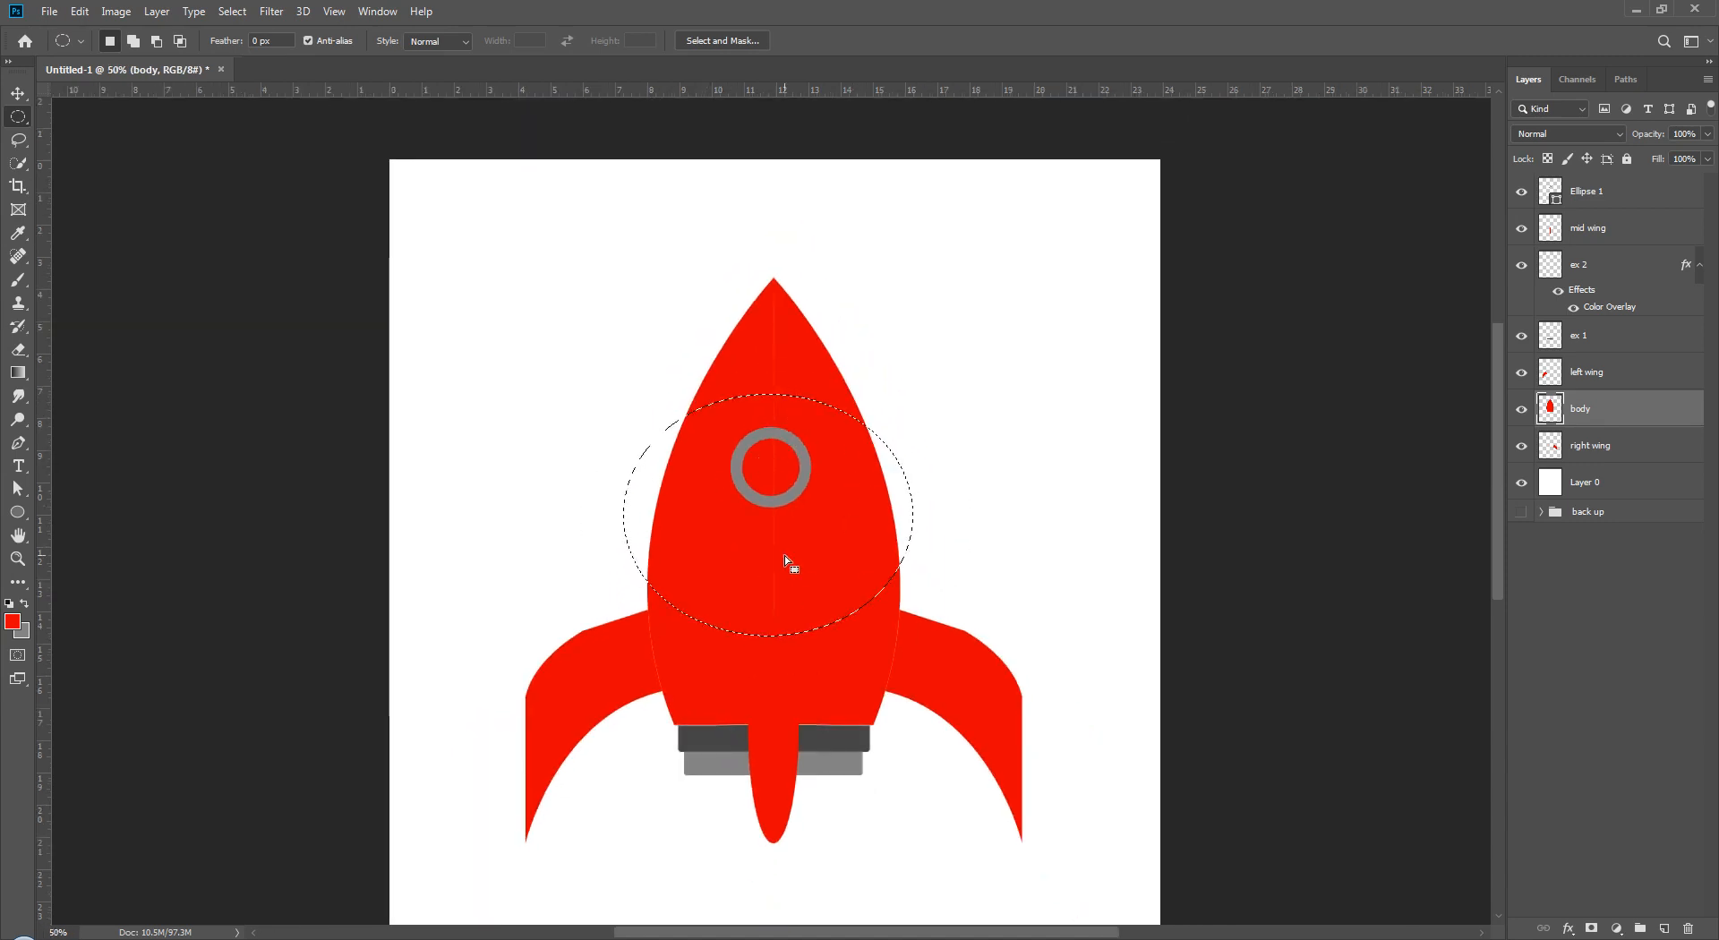
- Add the lower rocket and wings to the selection with the Lasso, and copy the inverted area's nose cone to a new layer
left_click(18, 140)
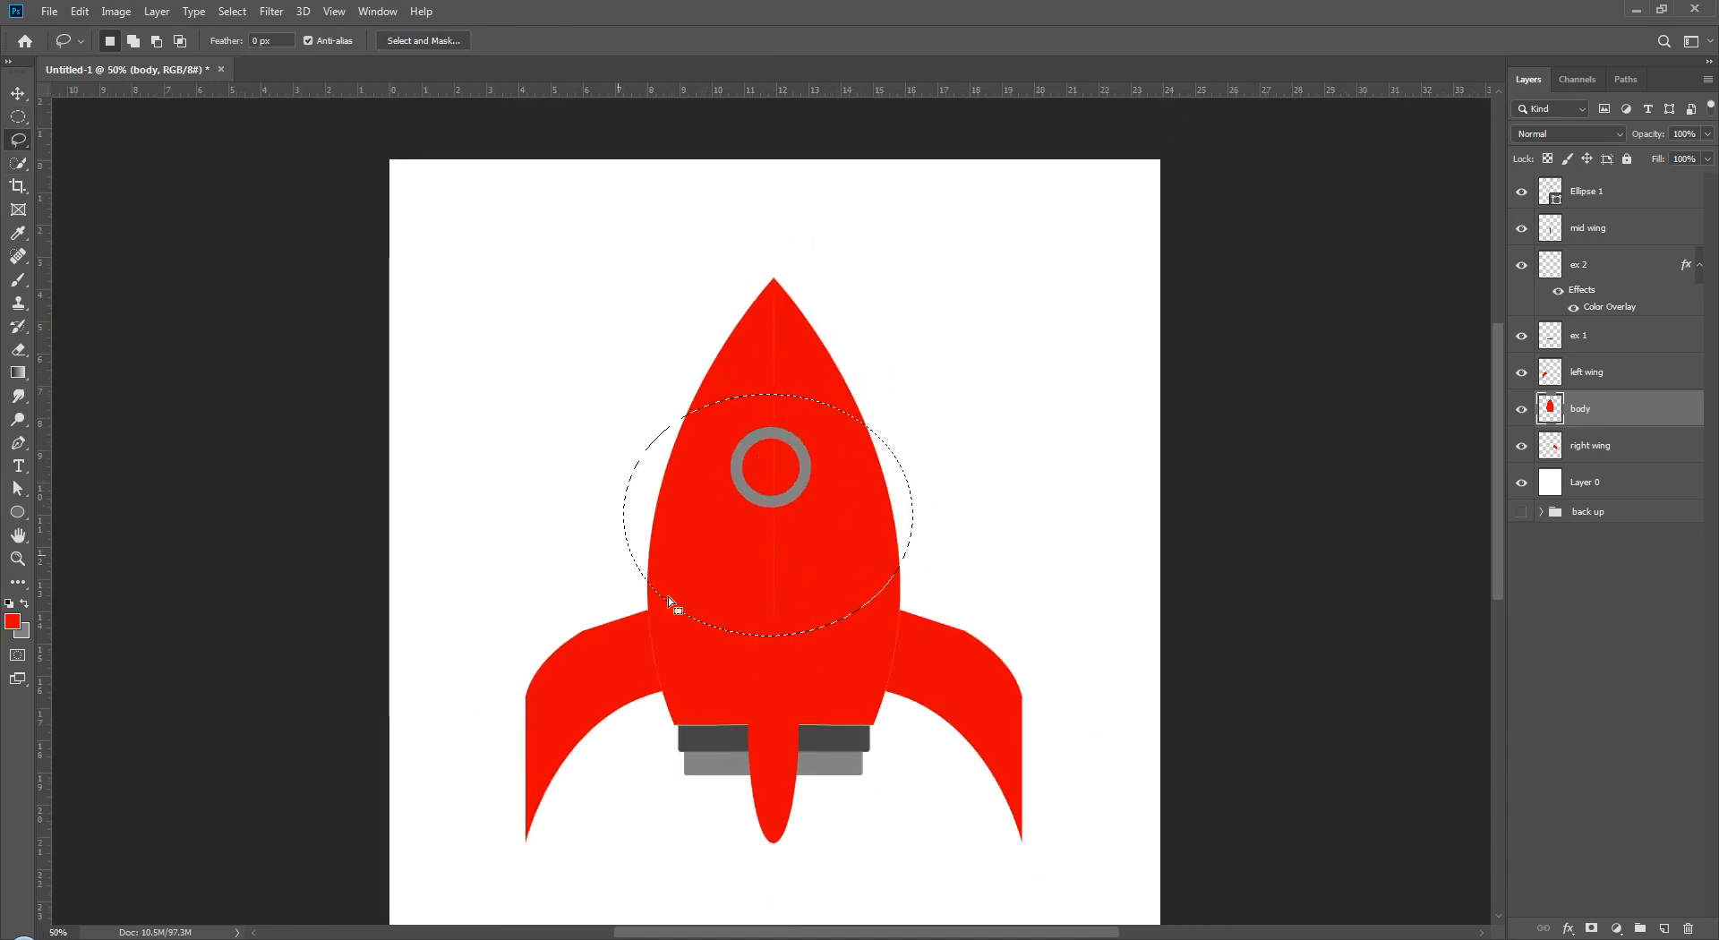
mouse_move(697, 486)
left_mouse_down()
mouse_move(486, 623)
mouse_move(474, 820)
mouse_move(694, 896)
mouse_move(963, 907)
mouse_move(1082, 847)
mouse_move(1058, 571)
mouse_move(1028, 528)
left_mouse_up()
key("ctrl+shift+i")
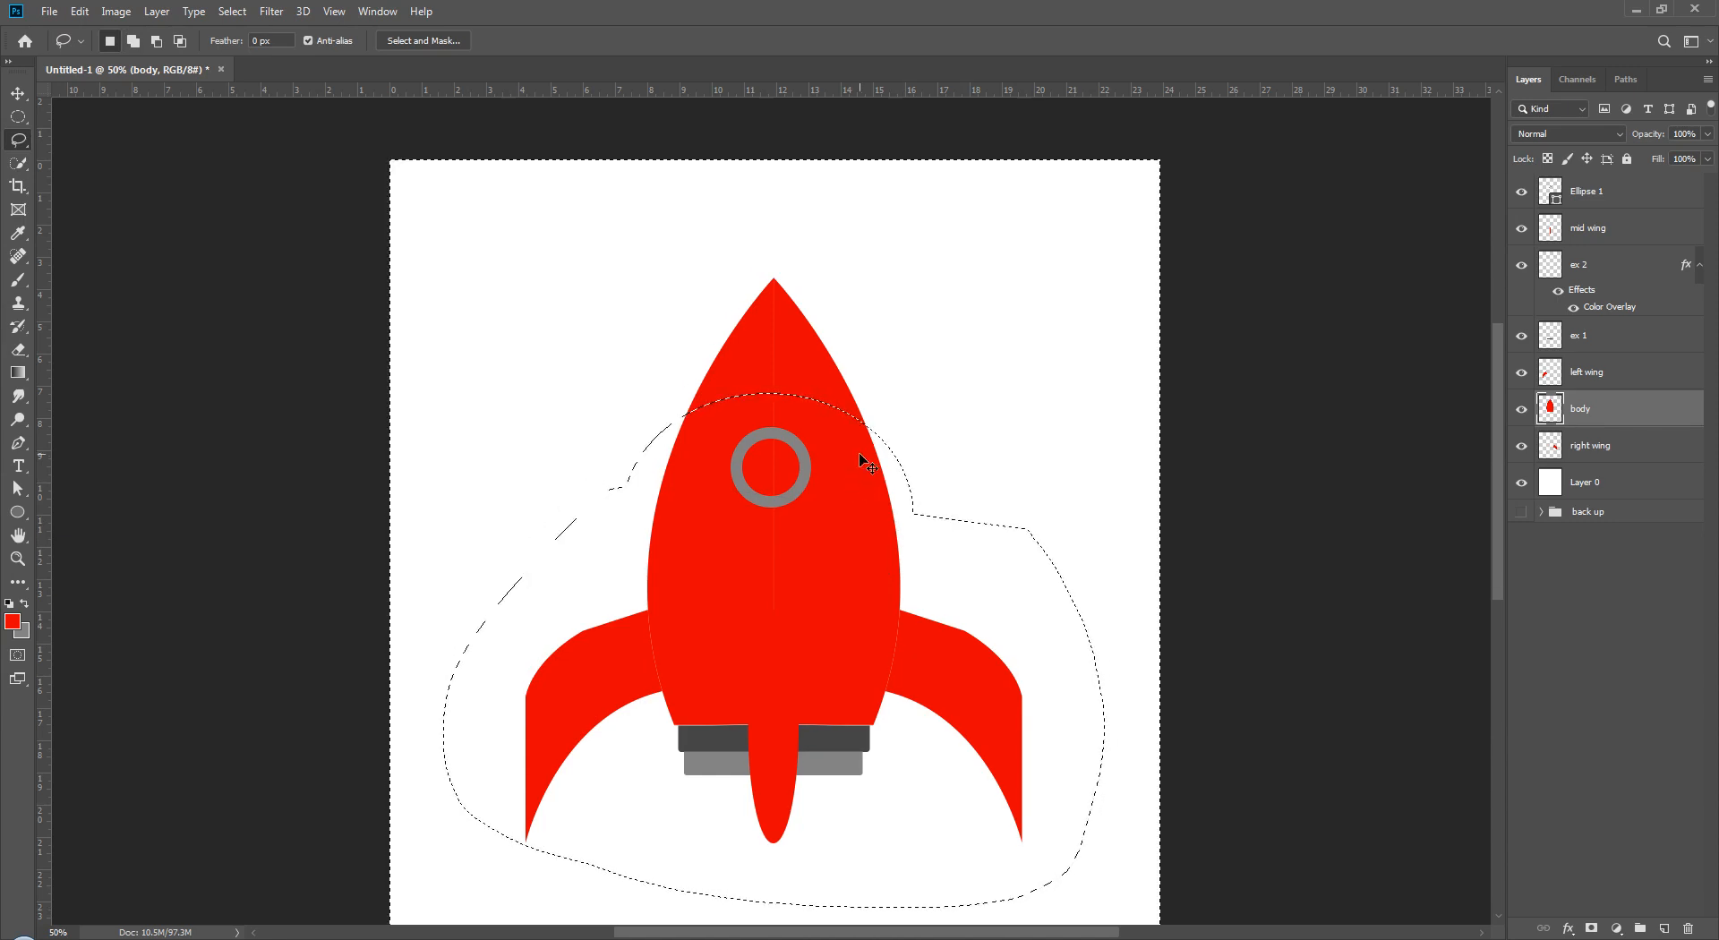
key("ctrl+j")
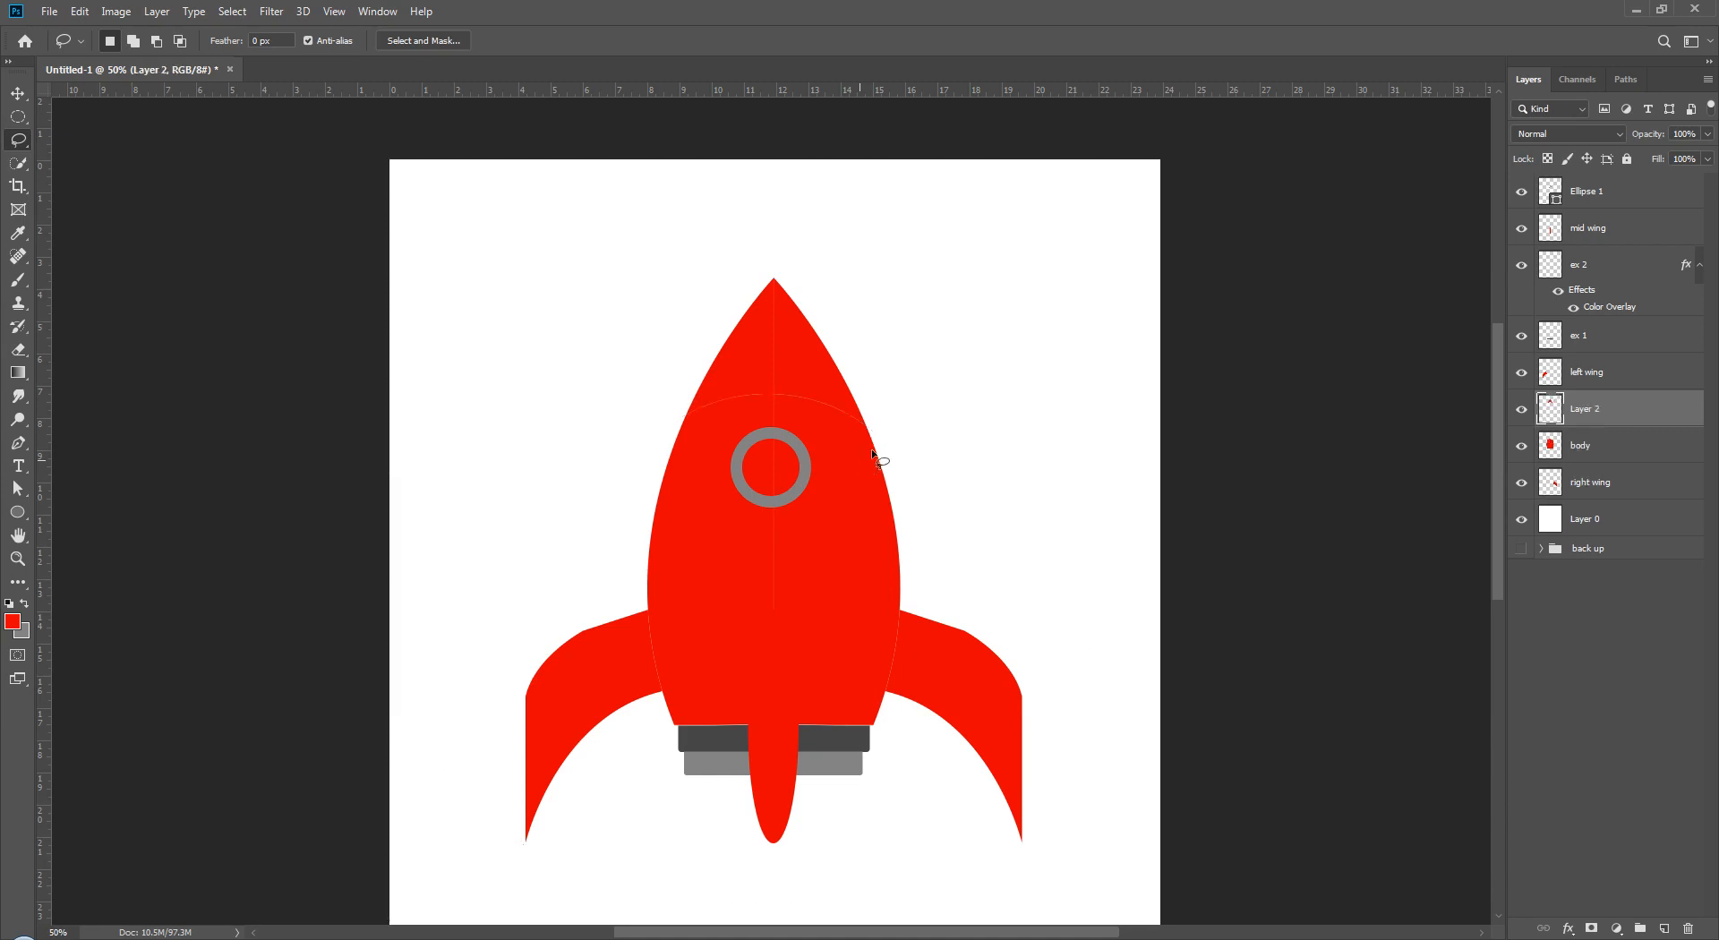
- Toggle the visibility of Layer 2 and the body layer to examine the copied nose cone
left_click(1521, 409)
left_click(1521, 409)
left_click(1521, 409)
left_click(1522, 446)
left_click(1521, 446)
left_click(1521, 409)
left_click(1521, 409)
left_click(1521, 409)
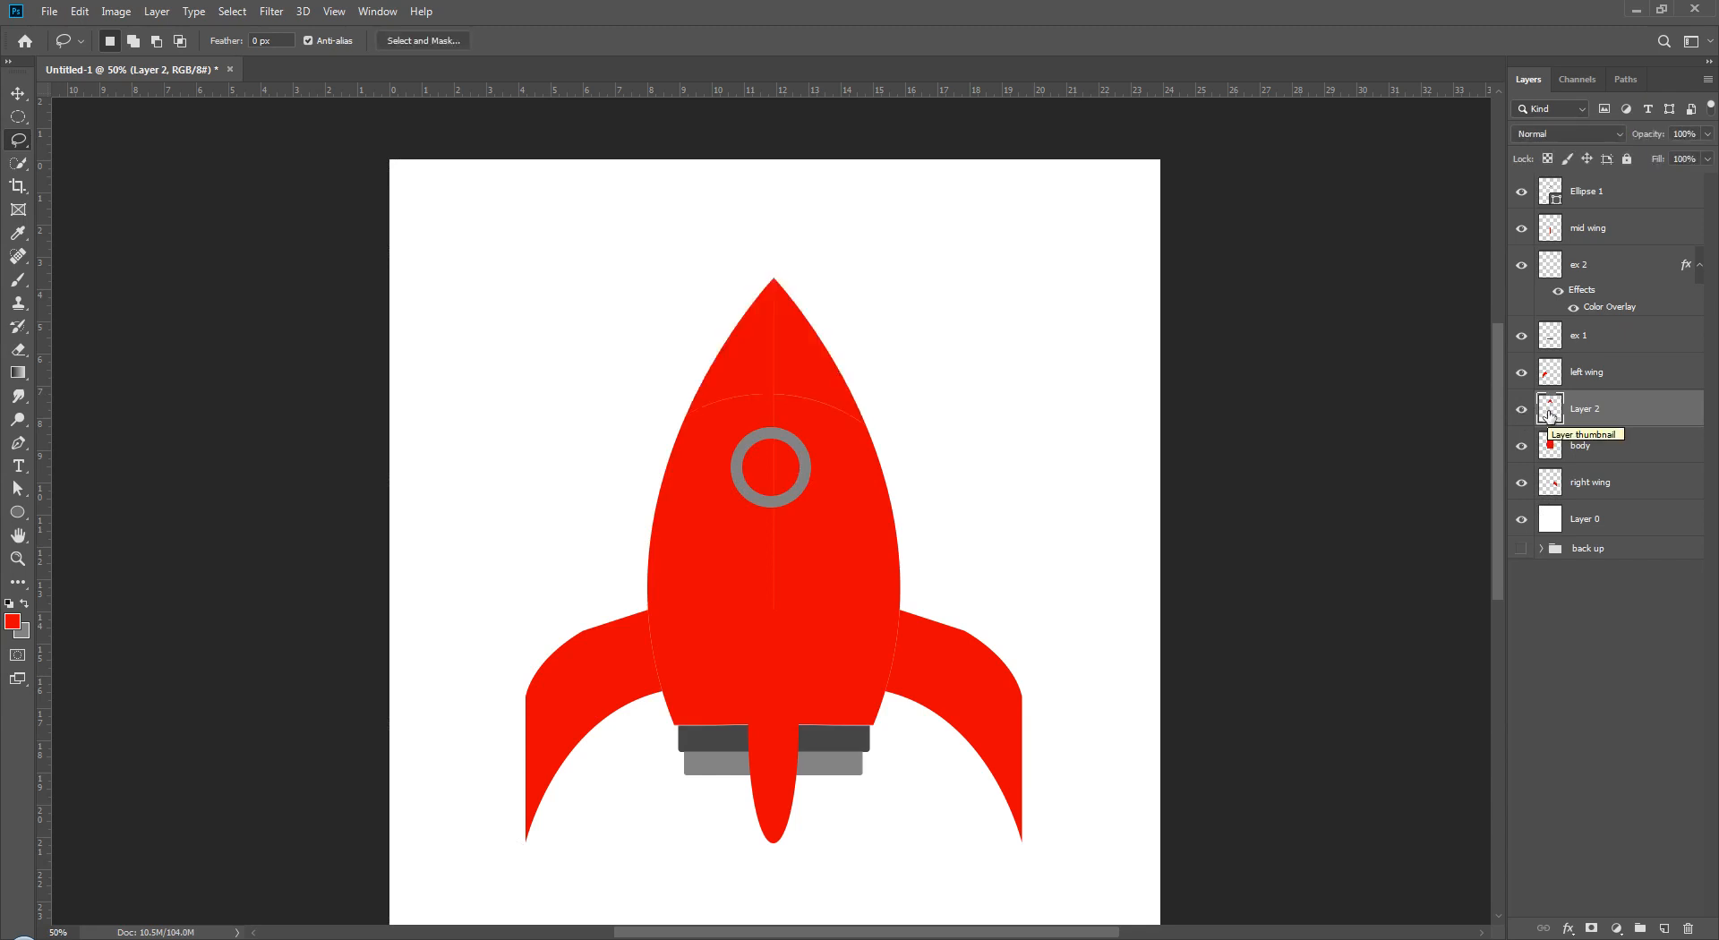
- Give the nose cone on Layer 2 a gray Color Overlay in Normal mode at 100% opacity
key("h")
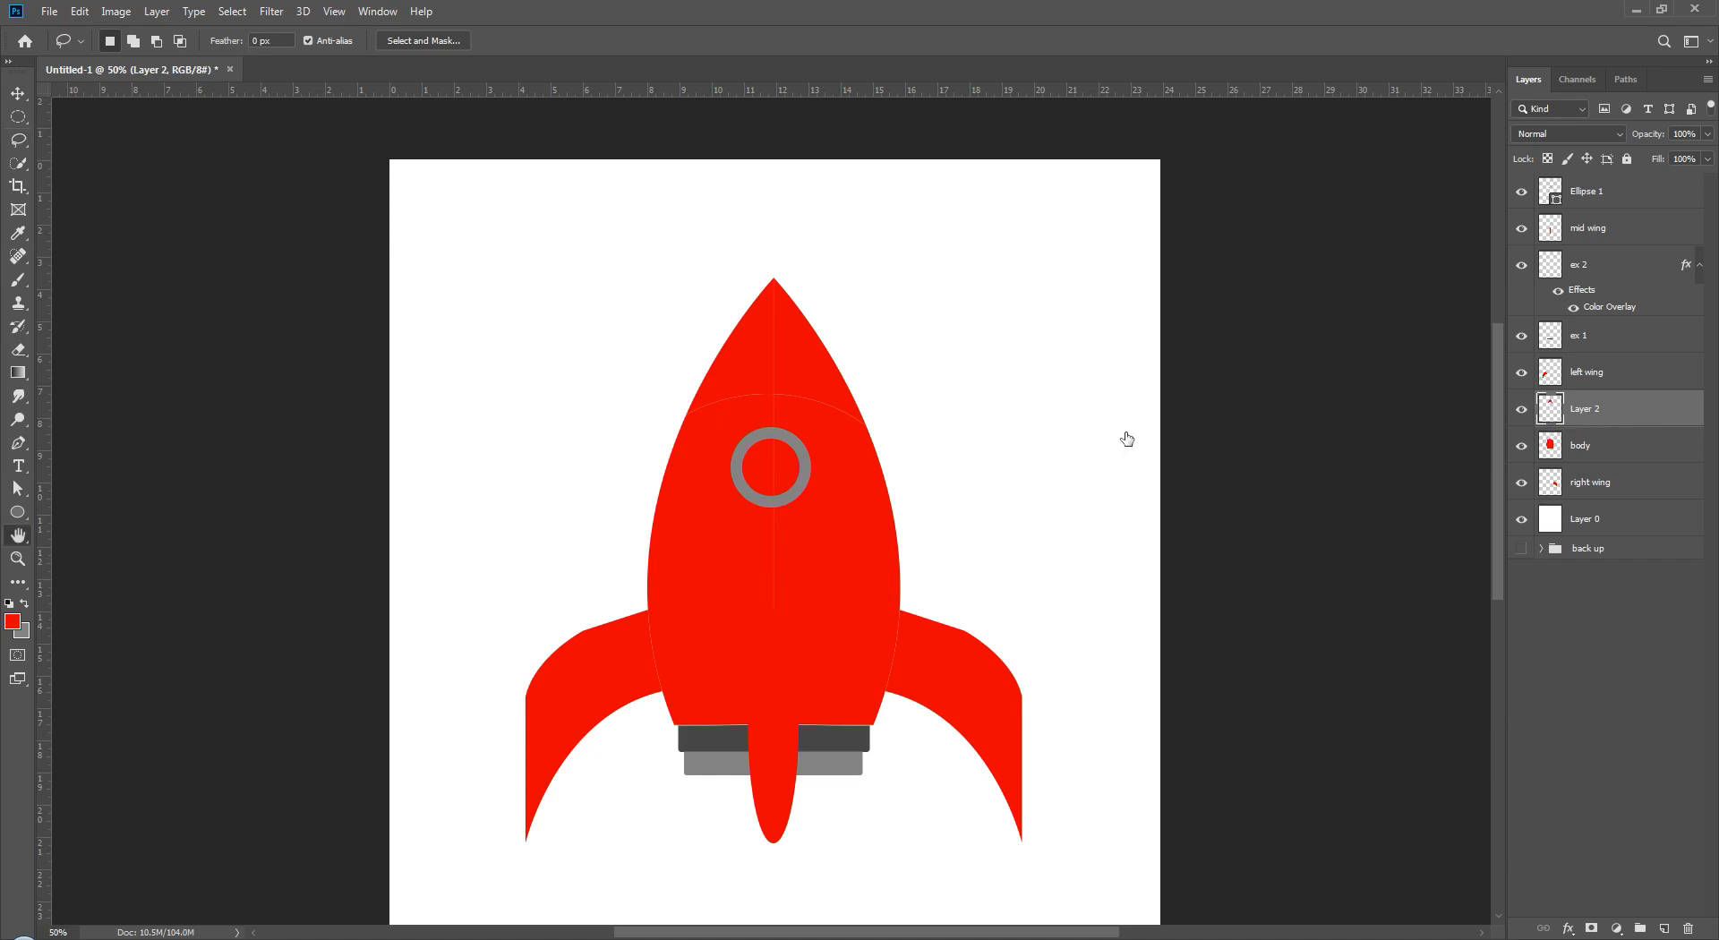
left_click(1013, 269)
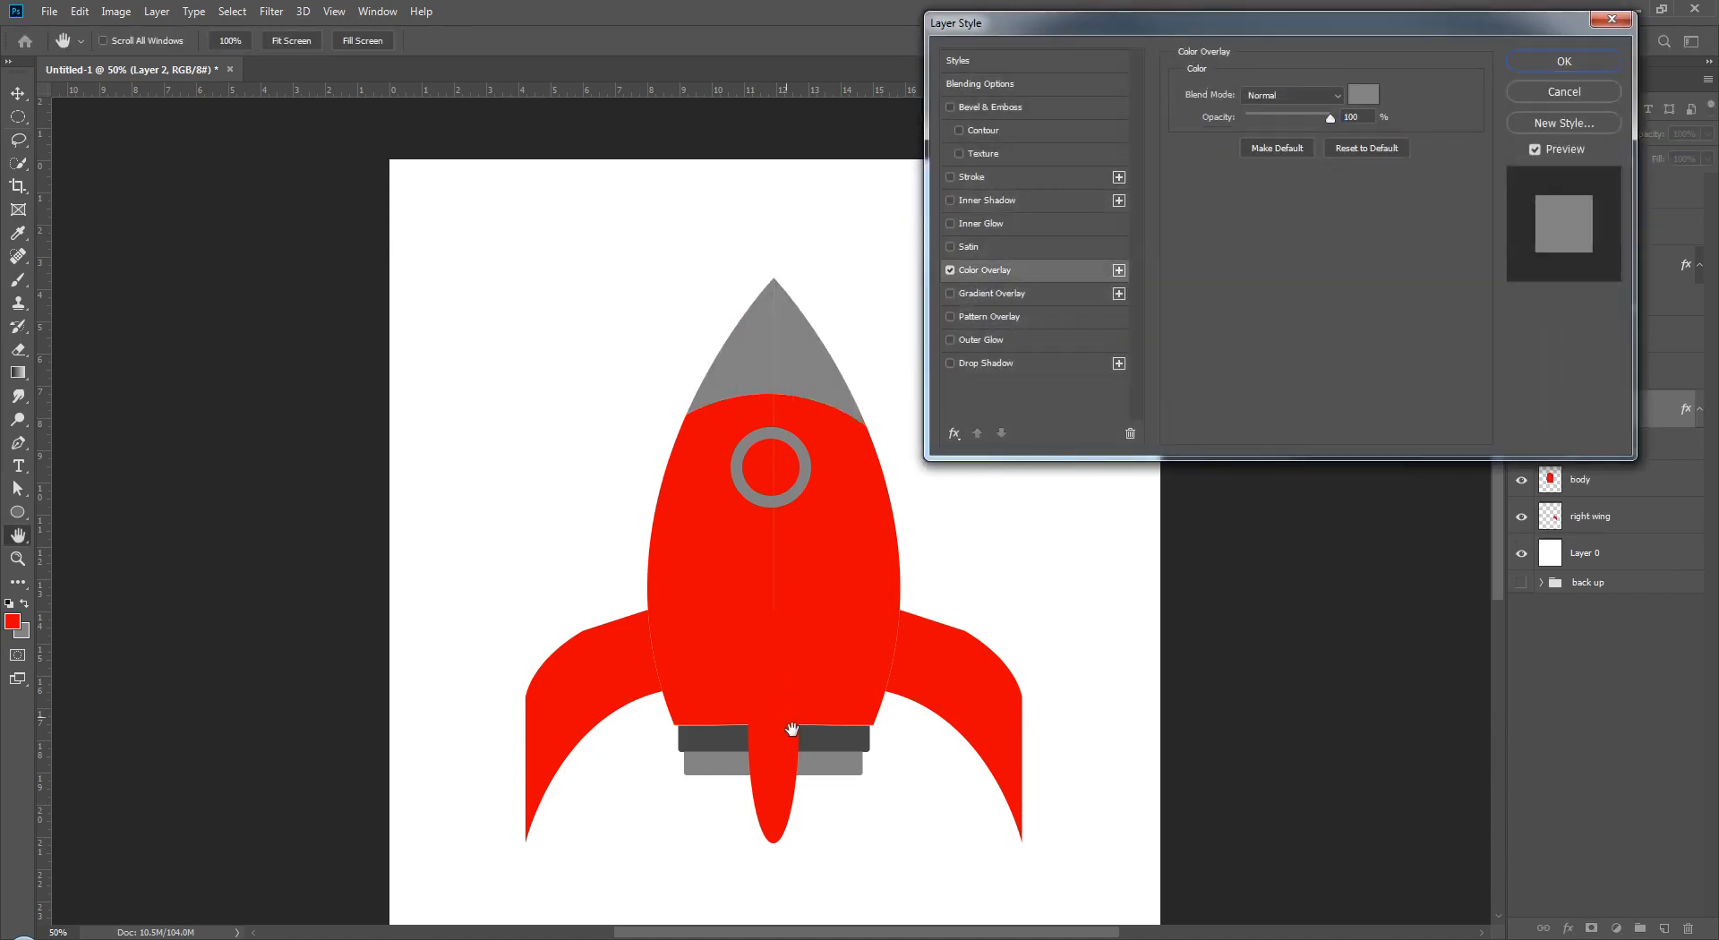
left_click(1563, 61)
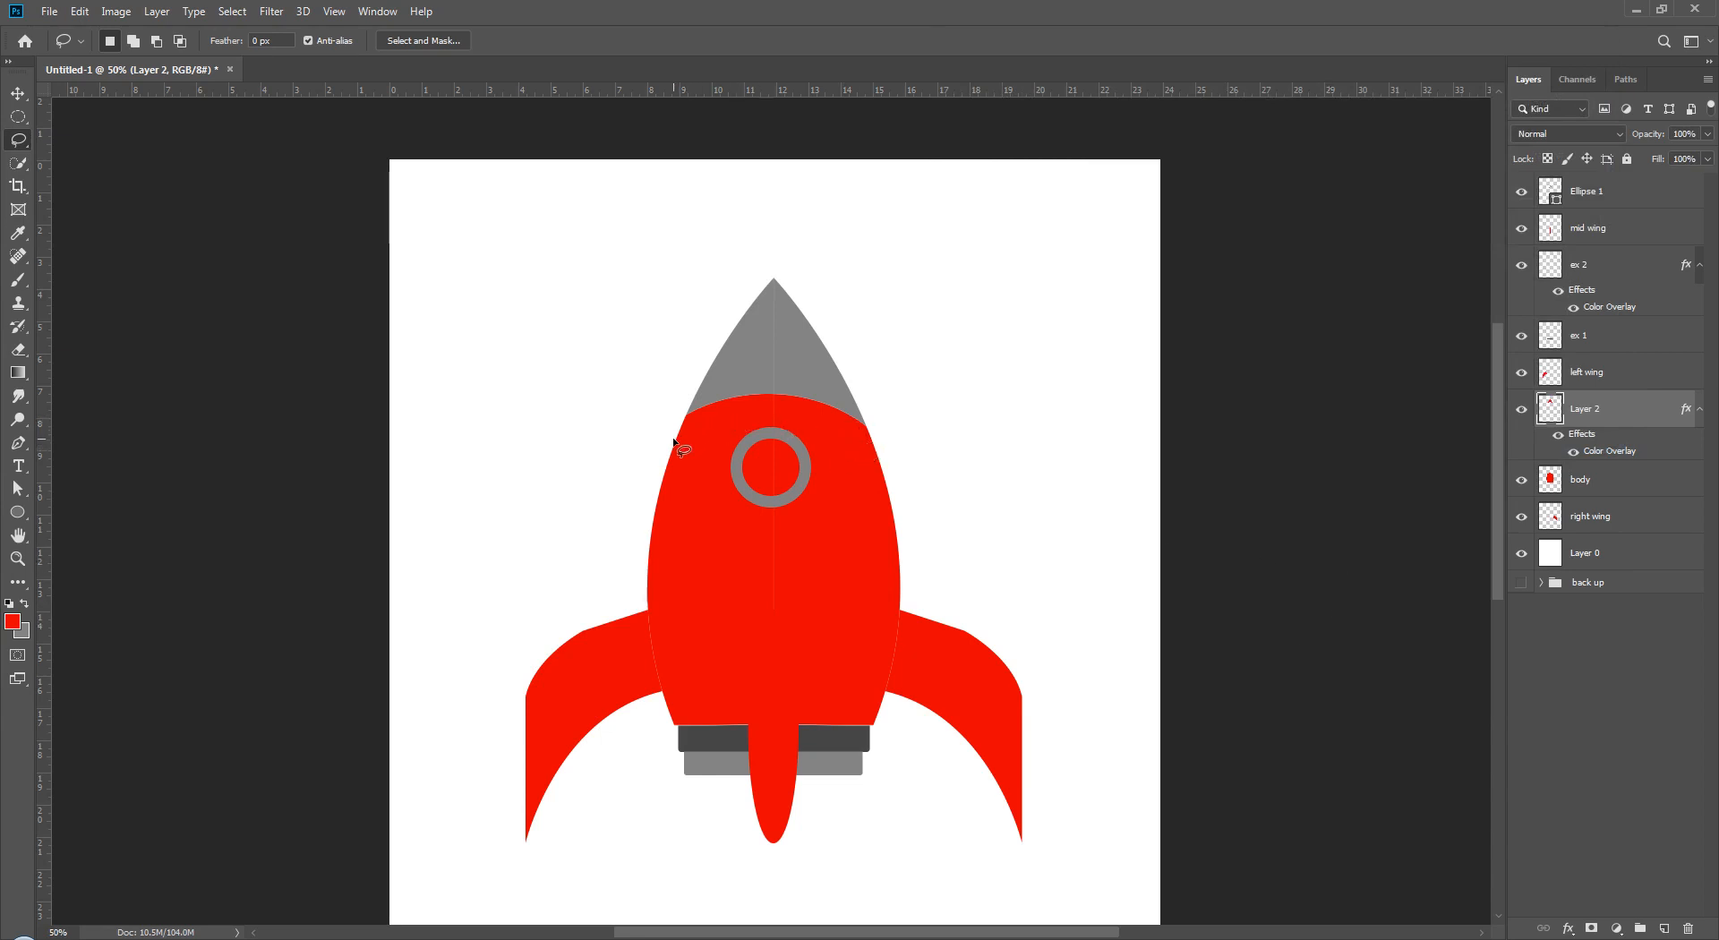
left_click(1602, 483)
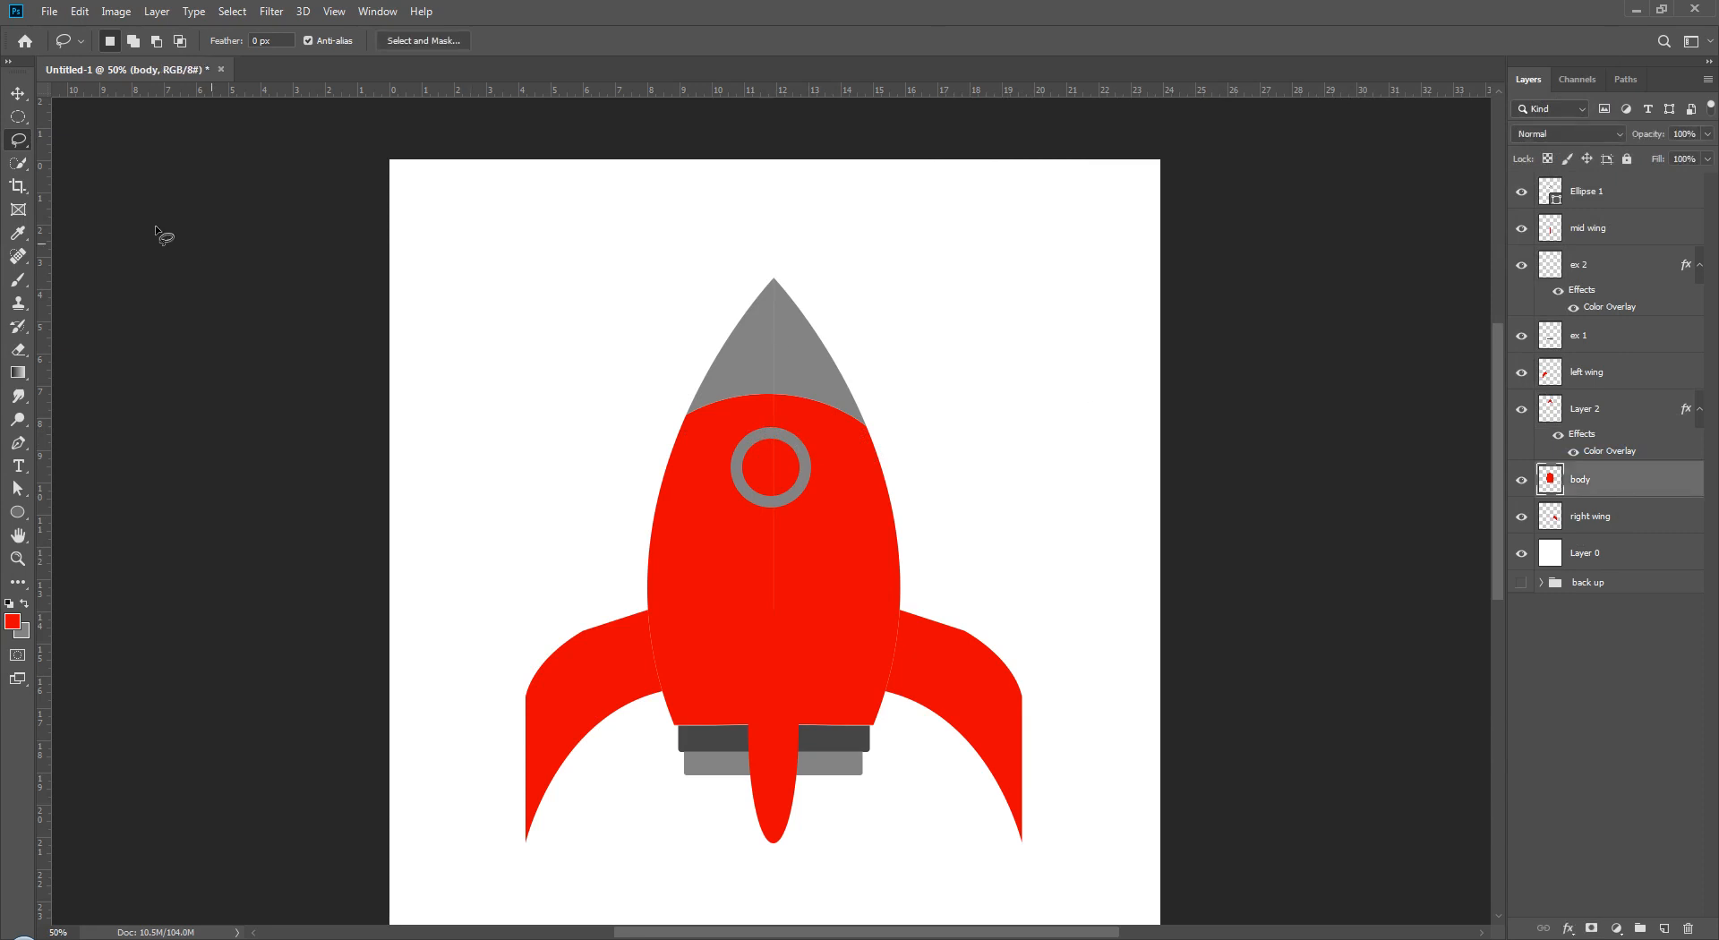
left_click_drag(619, 423, 879, 628)
mouse_move(788, 516)
left_mouse_down()
mouse_move(804, 485)
mouse_move(800, 512)
left_mouse_up()
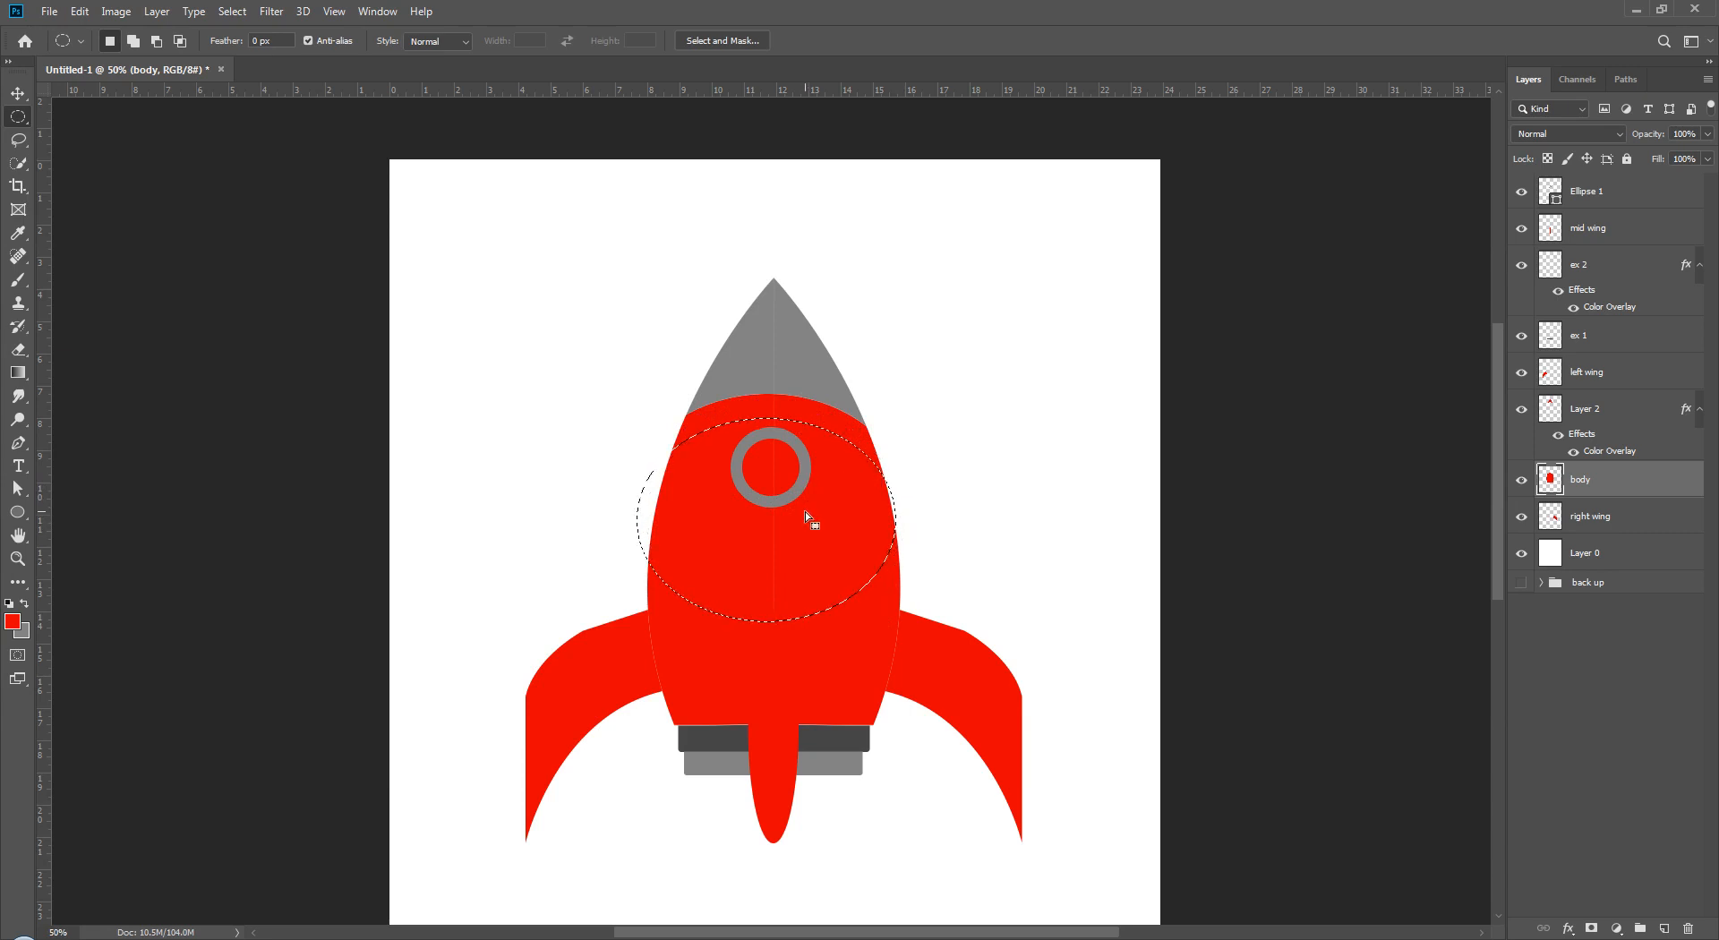
left_click(1620, 80)
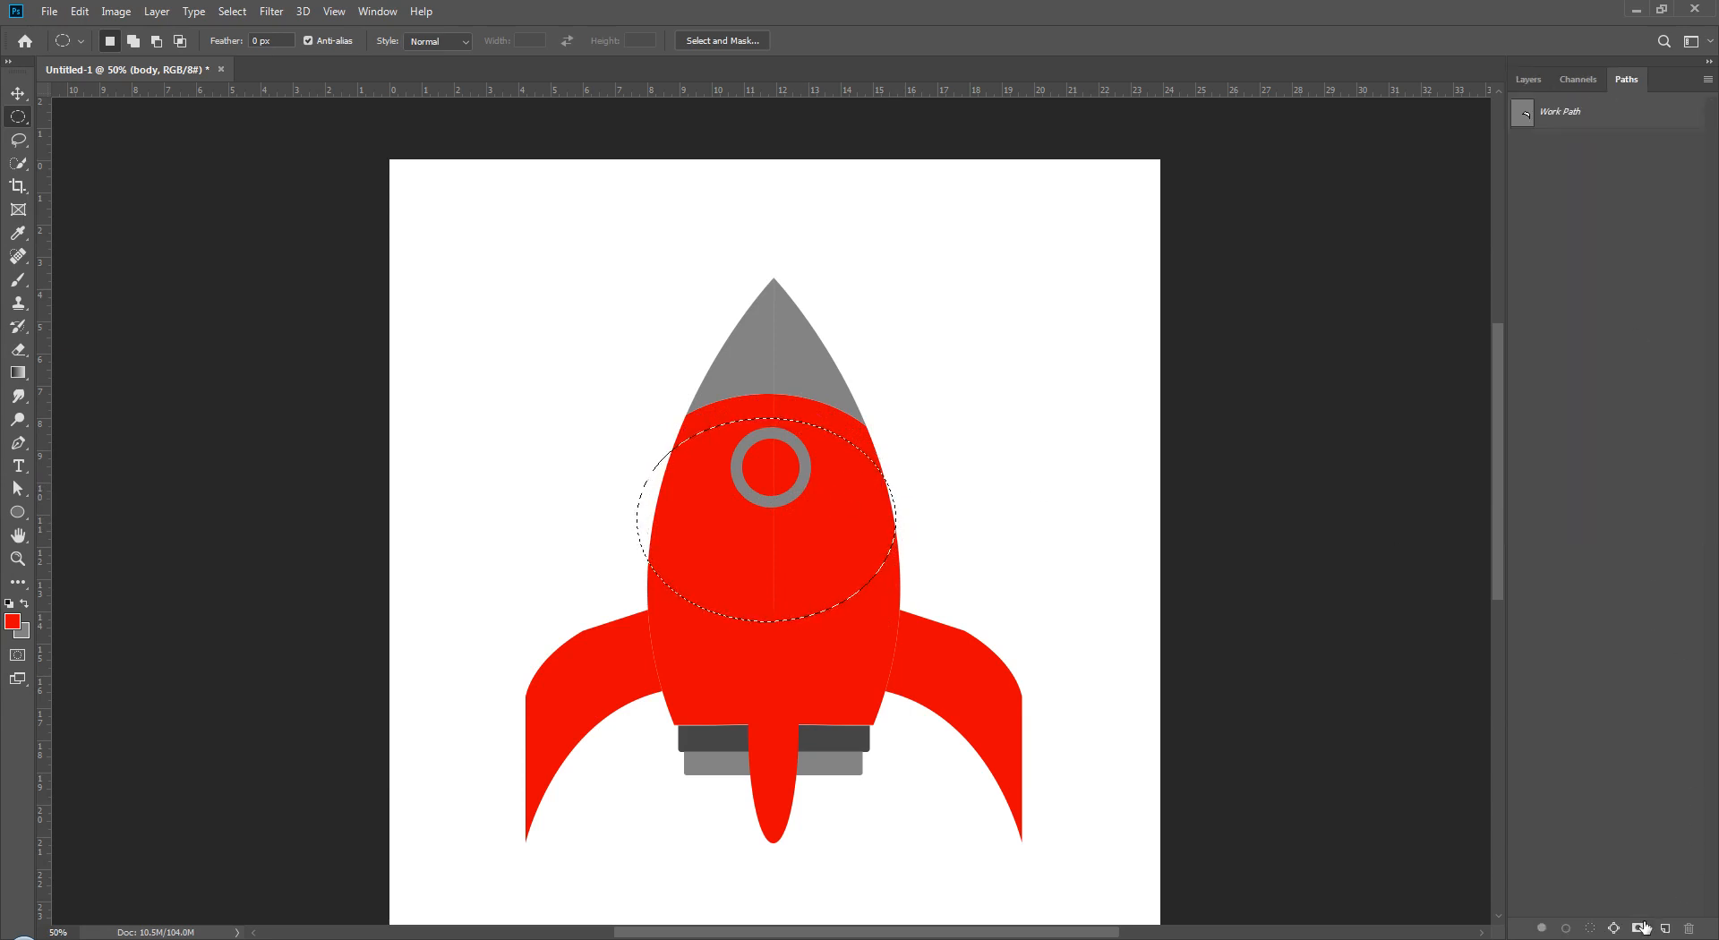
left_click(1615, 928)
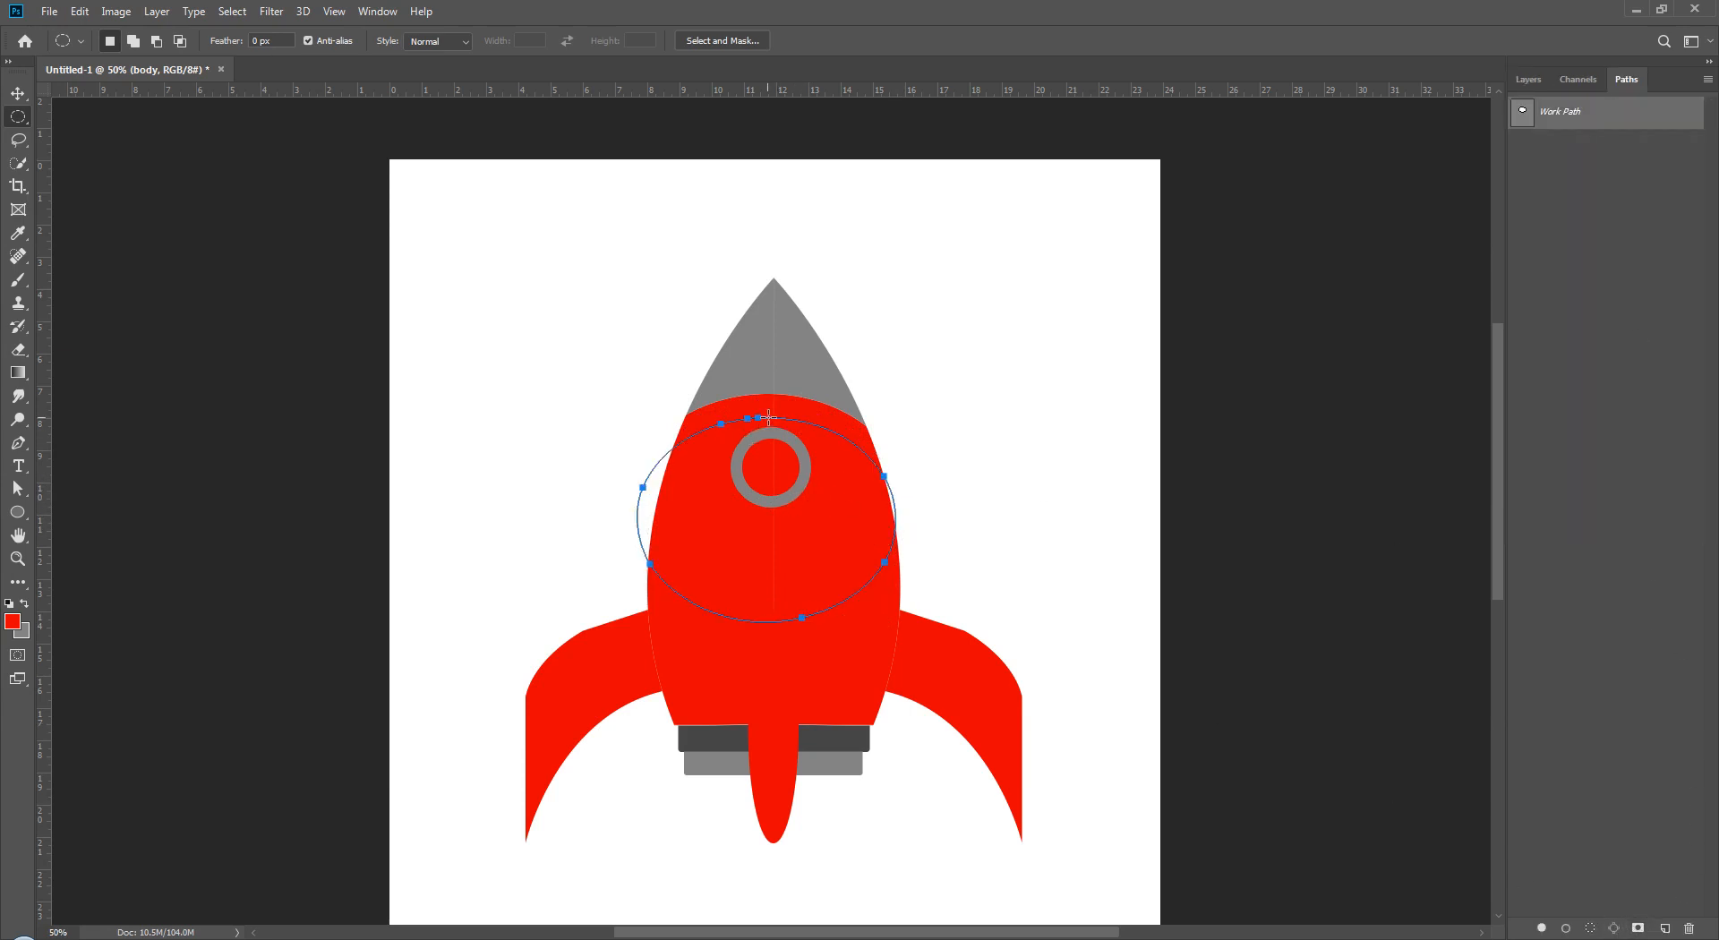
key("v")
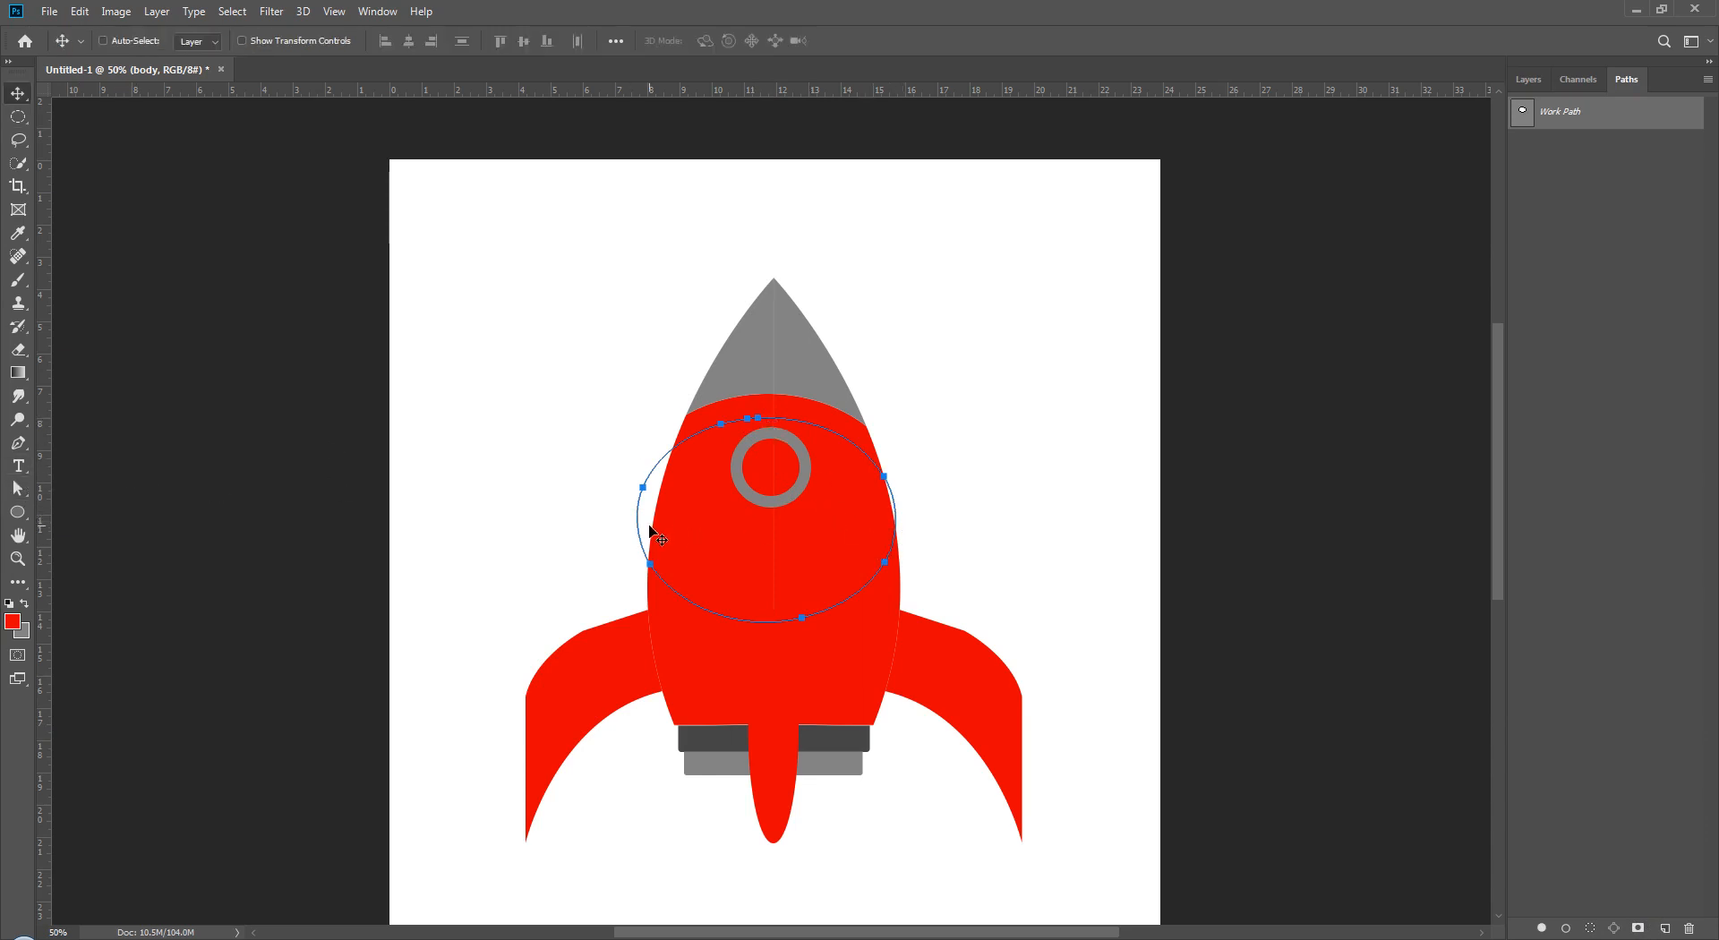
key("ctrl+Return")
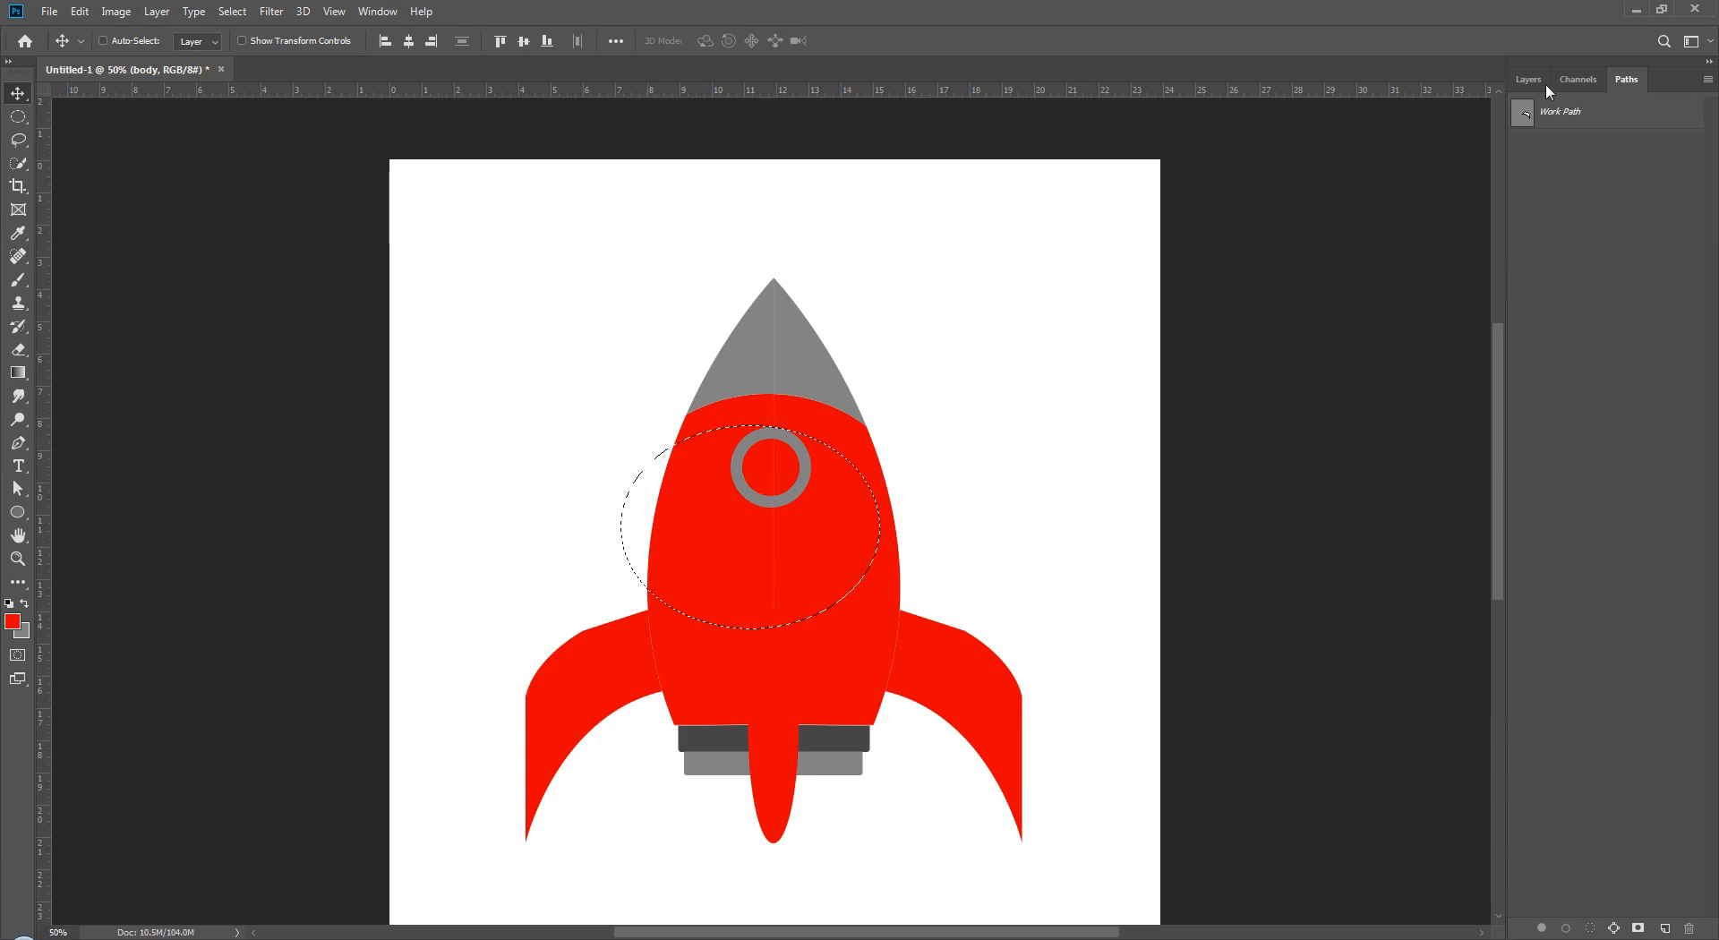
left_click(1546, 83)
key("ctrl+d")
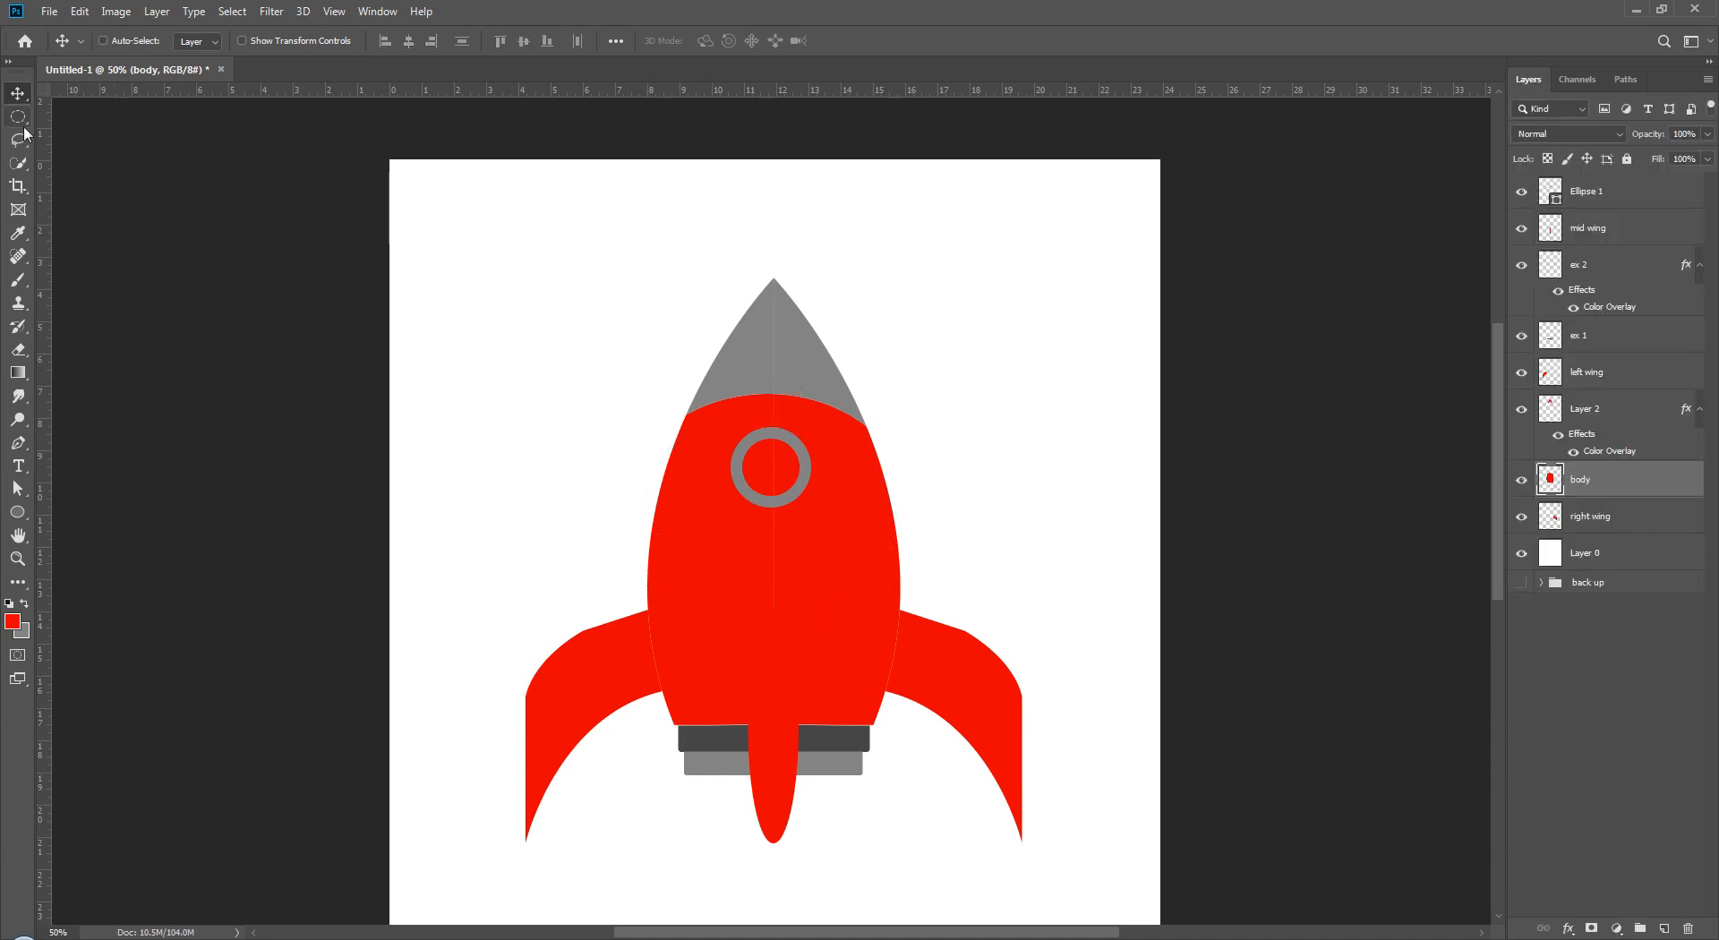
- Place a wide elliptical selection over the rocket body, with its upper arc slightly below the gray nose cone
left_click(18, 117)
left_click_drag(625, 385, 927, 609)
left_click_drag(797, 467, 791, 501)
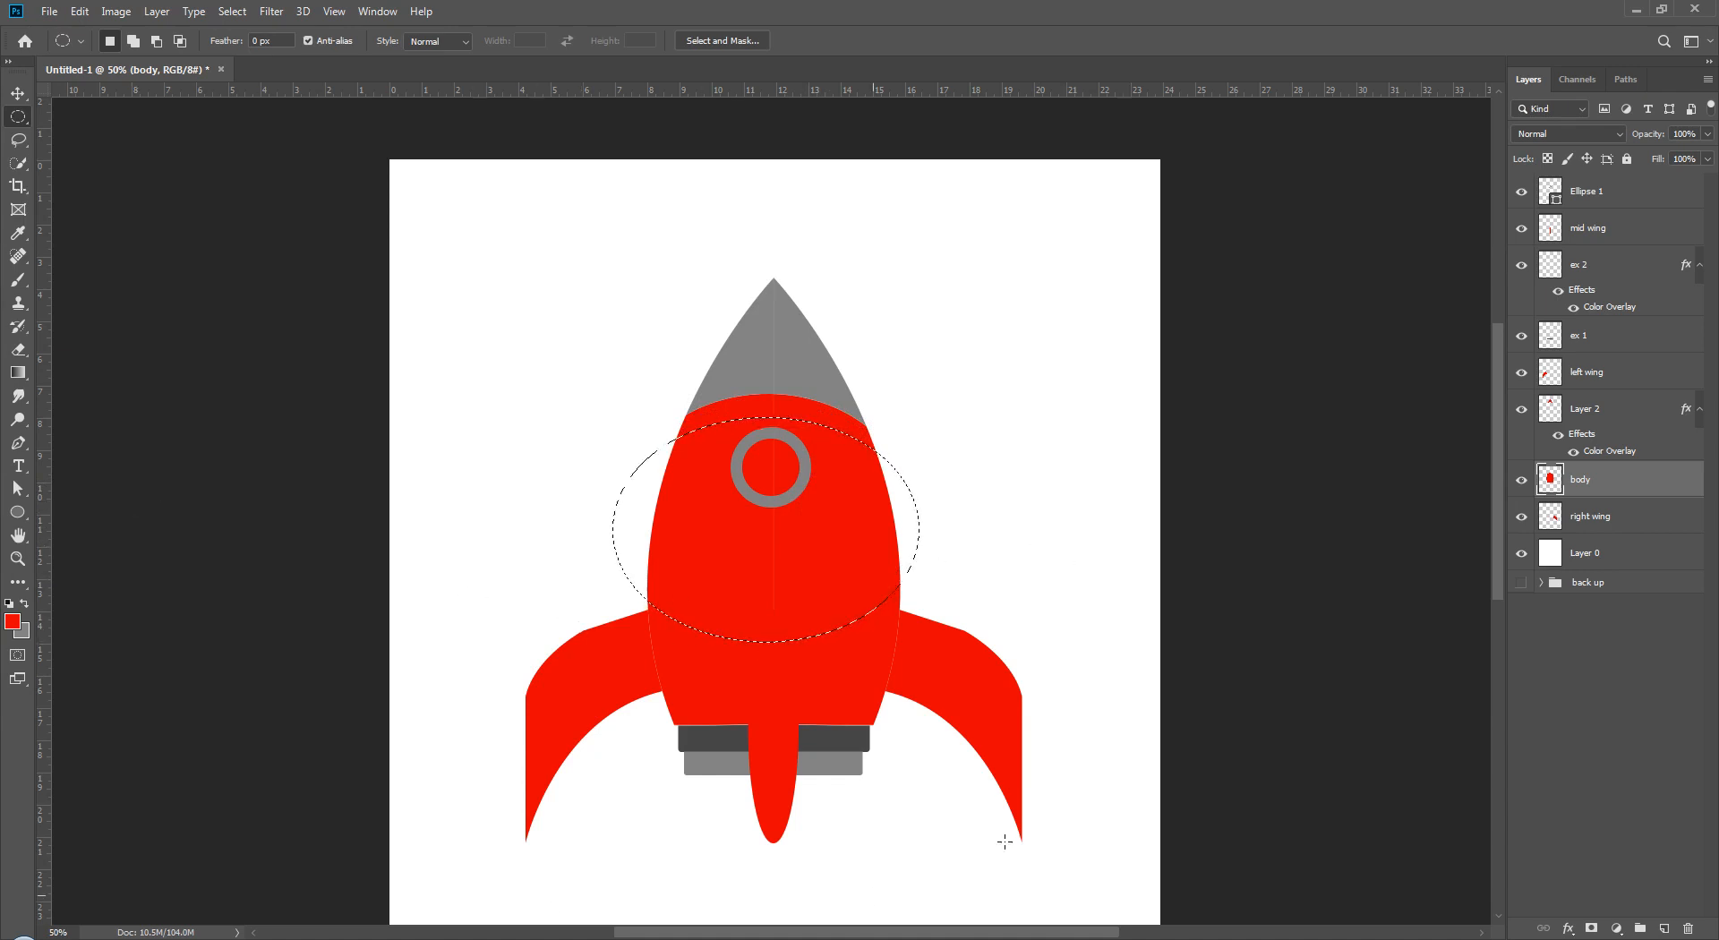
- Add the lower rocket and wings to the selection with the Lasso, and copy the inverted area's strip of the body to a new layer
left_click(18, 139)
key("shift")
mouse_move(653, 549)
left_mouse_down()
mouse_move(529, 576)
mouse_move(460, 814)
mouse_move(1086, 922)
mouse_move(1011, 539)
left_mouse_up()
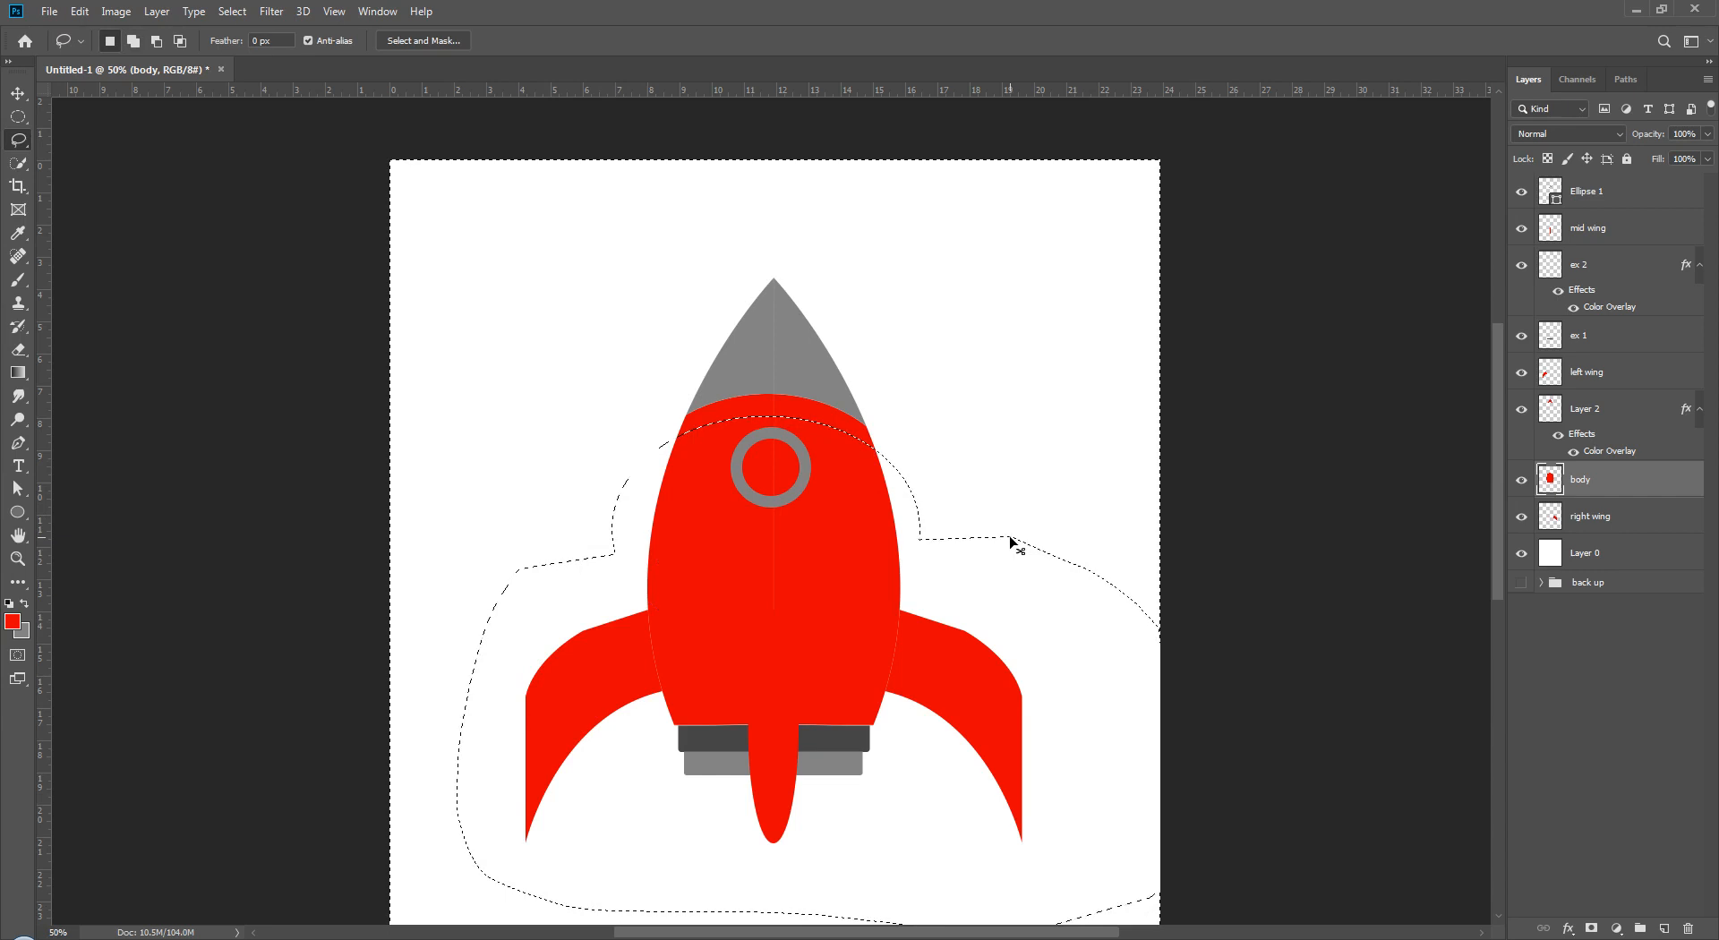
key("ctrl+j")
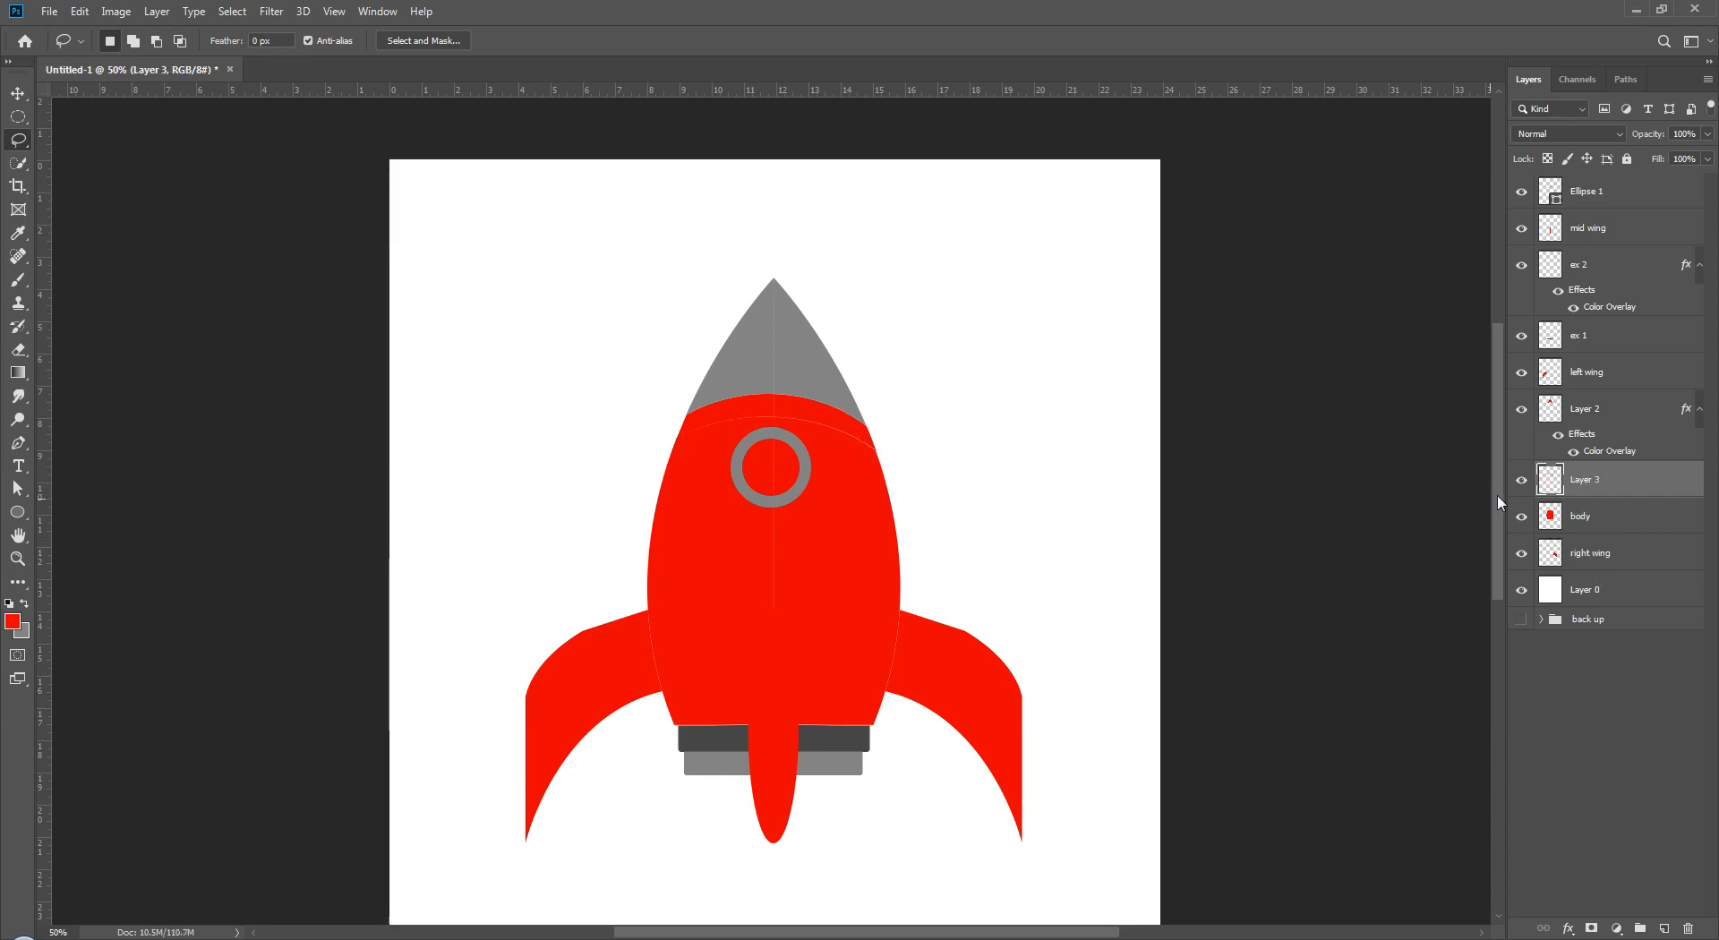
- Toggle the visibility of Layer 3 to examine the copied strip under the nose cone
left_click(1522, 481)
left_click(1522, 480)
left_click(1523, 484)
left_click(1523, 483)
left_click(1523, 484)
- Give Layer 3 a Normal-mode Color Overlay at 100% opacity, sampling the dark gray of the upper exhaust piece
double_click(1671, 484)
left_click(1013, 268)
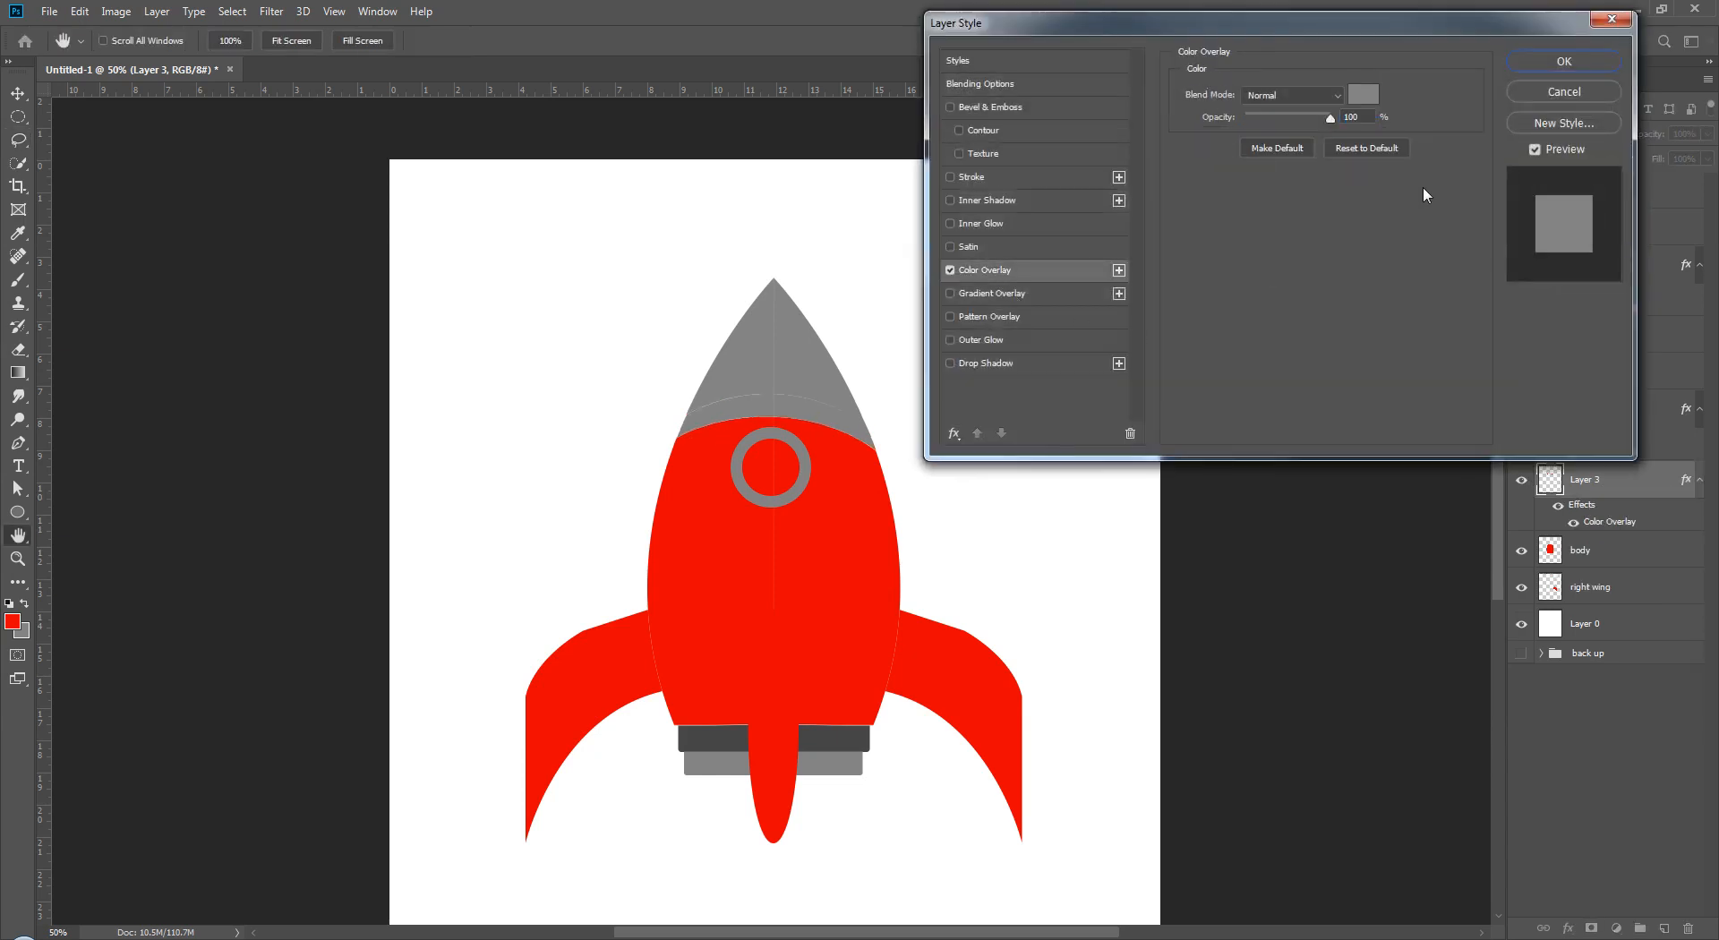
left_click(1358, 110)
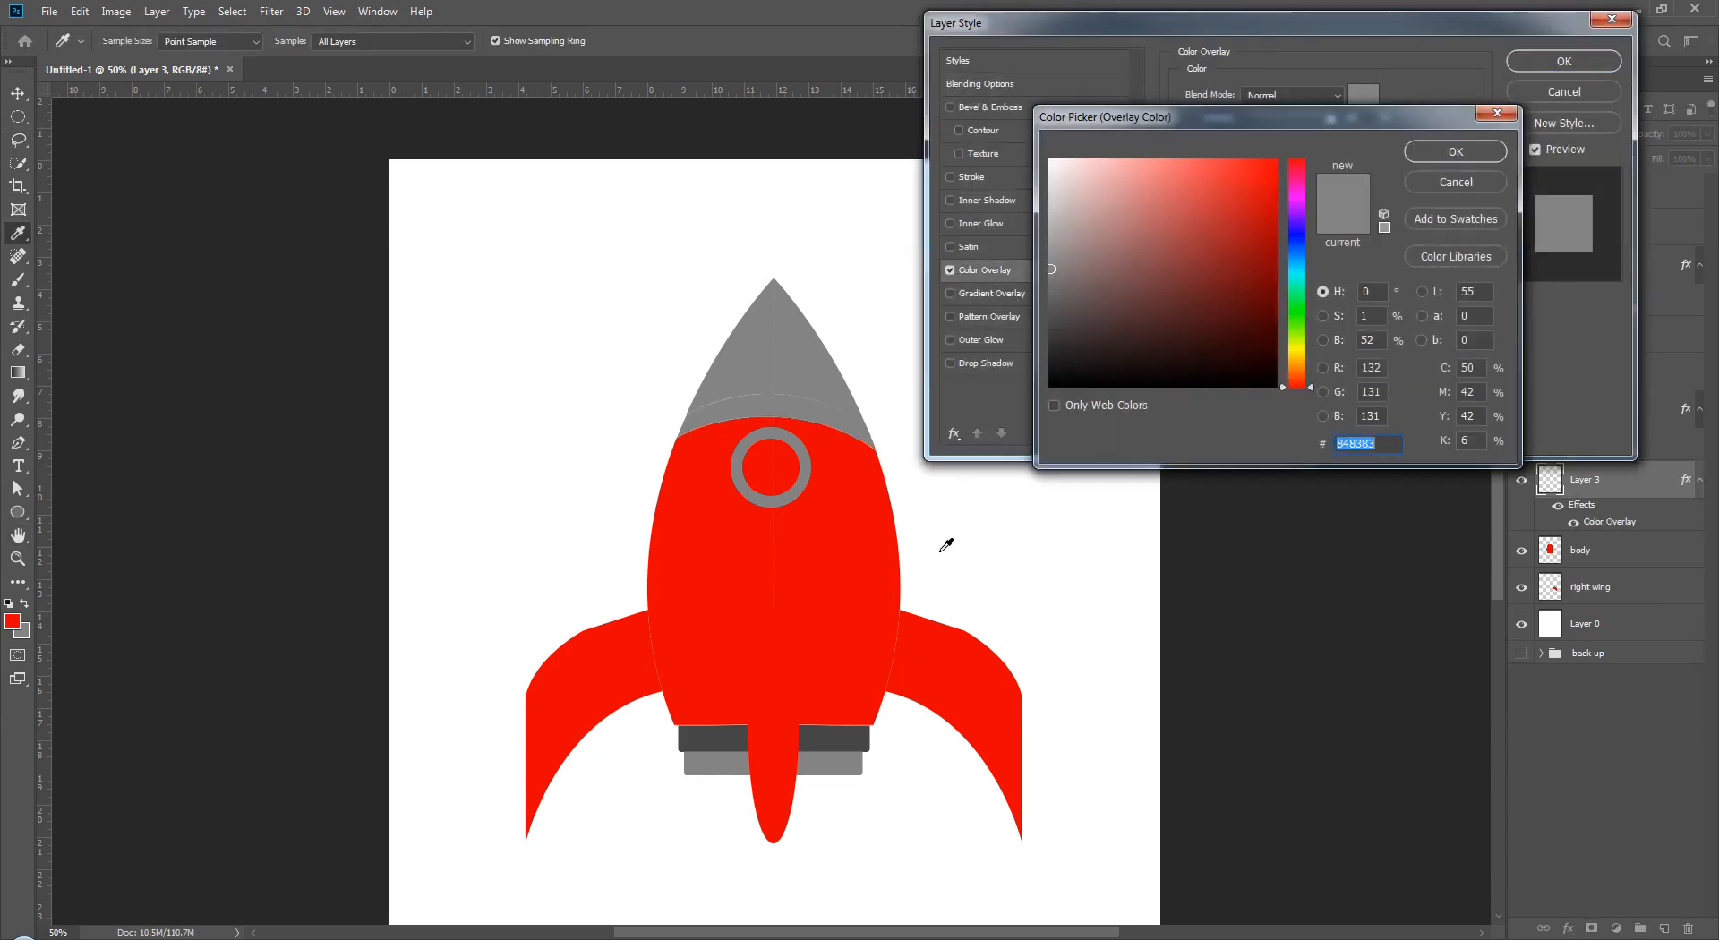
left_click(822, 740)
left_click(1456, 152)
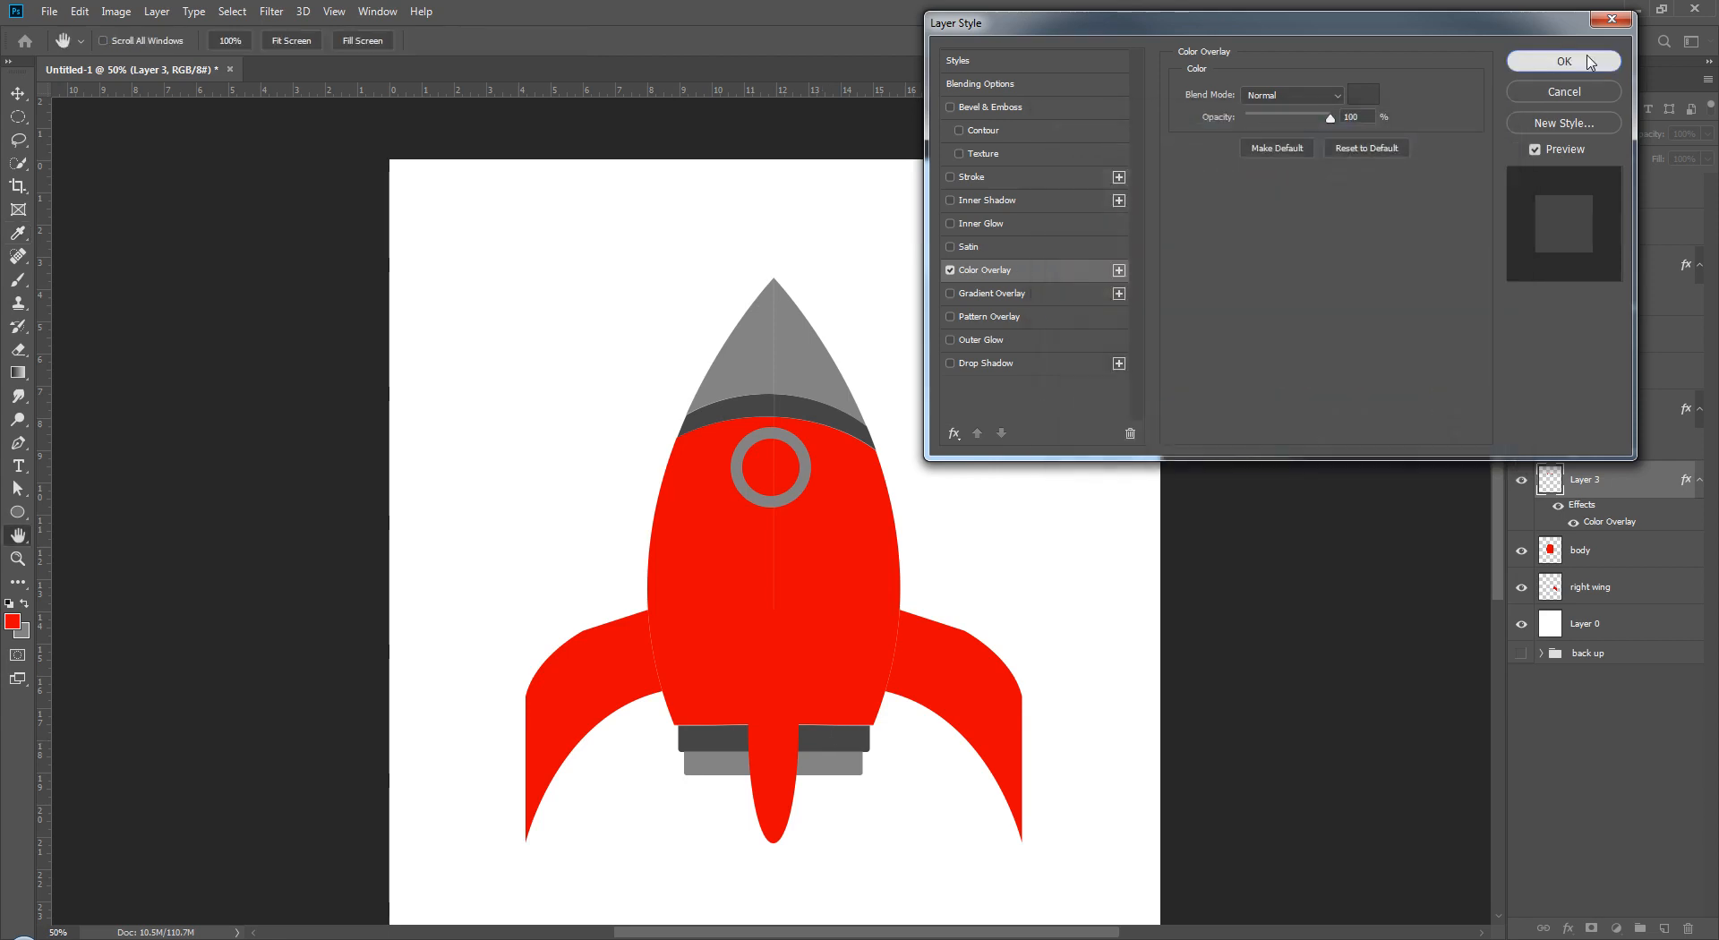
left_click(1564, 61)
- Switch to the finished reference picture in Windows Photo Viewer, compare it with the rocket, and move it out of the way
key("alt+Tab")
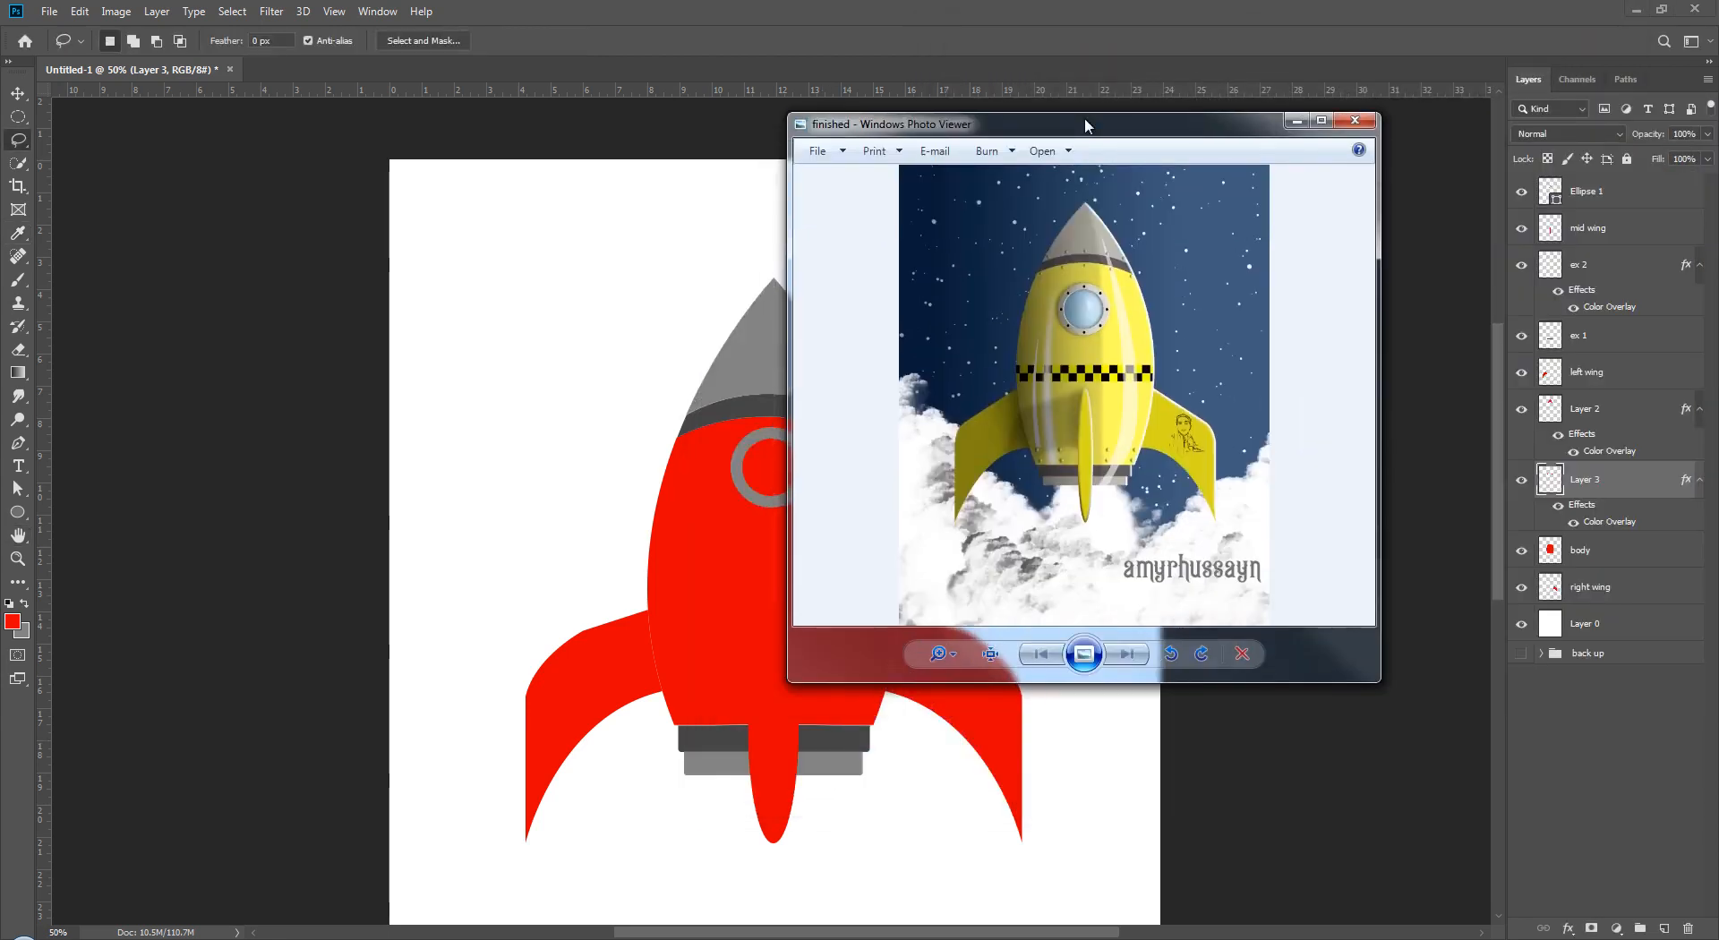
left_click_drag(1081, 128, 633, 319)
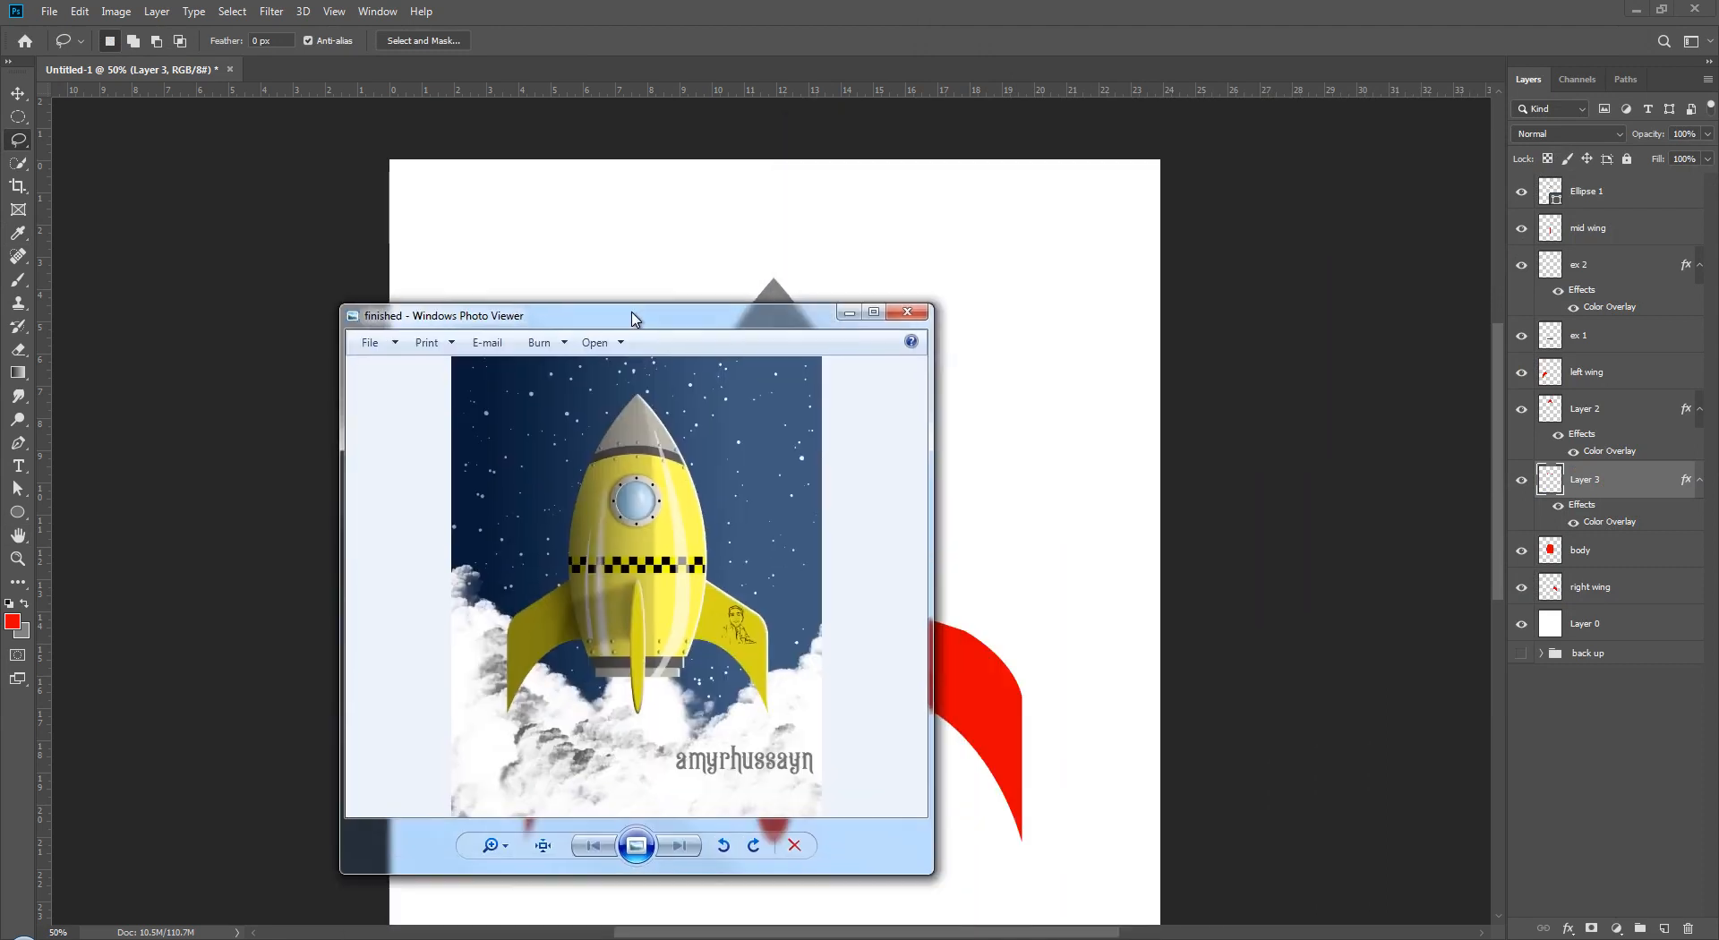
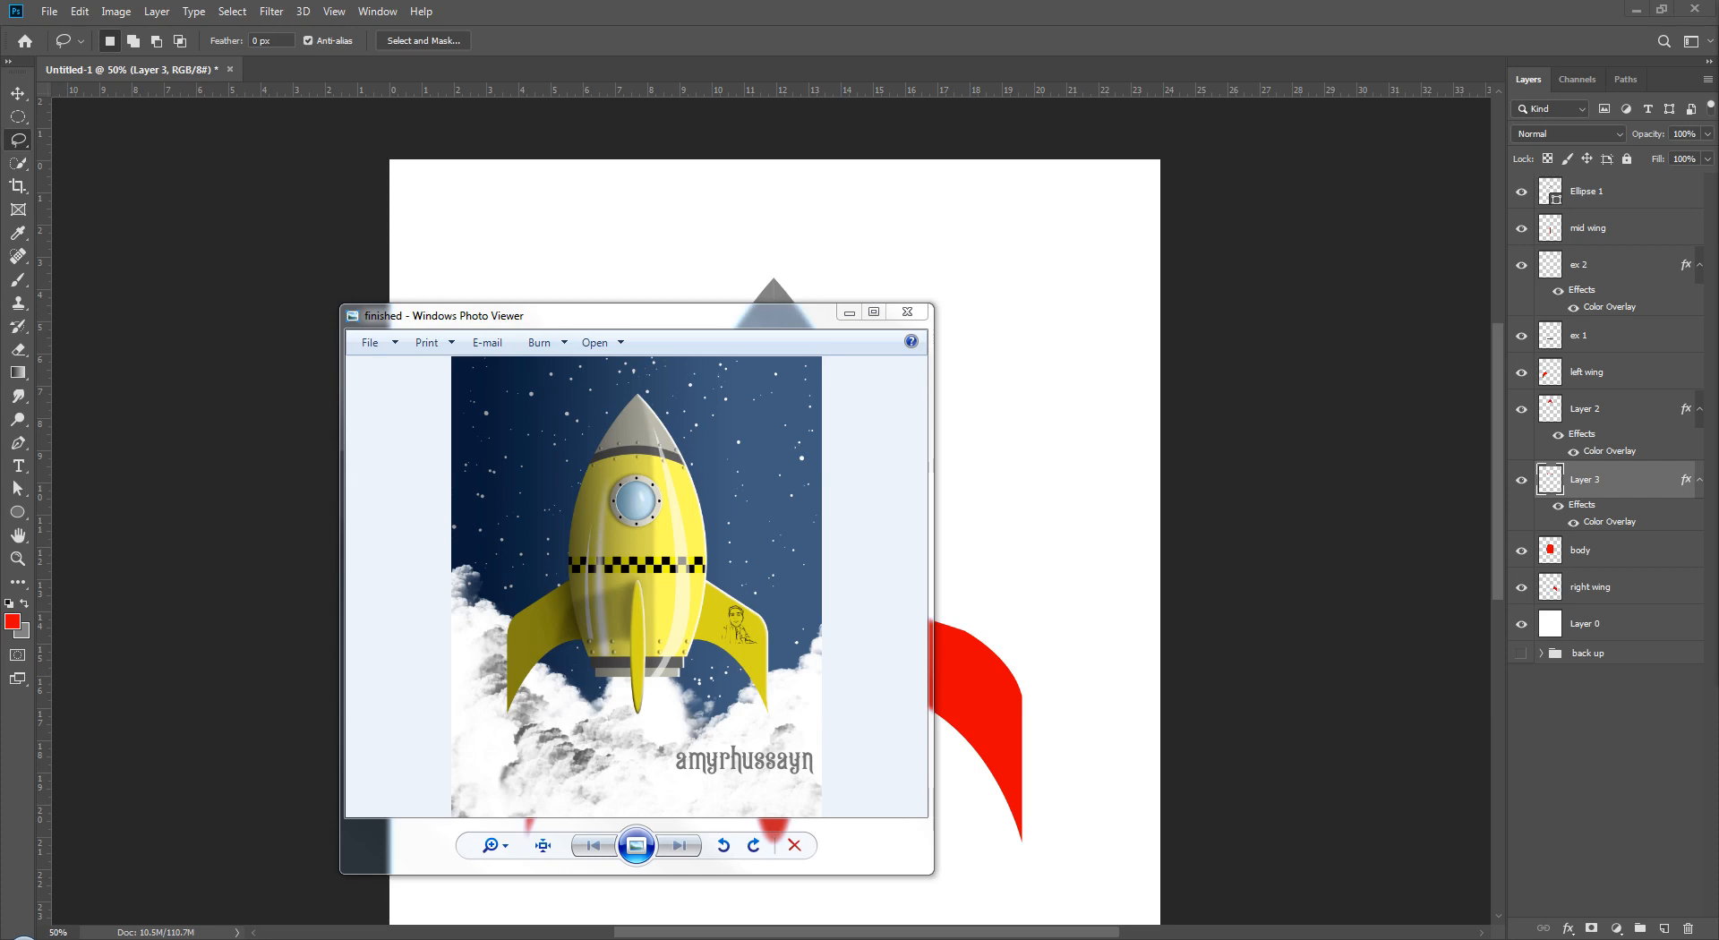
left_click_drag(685, 324, 997, 289)
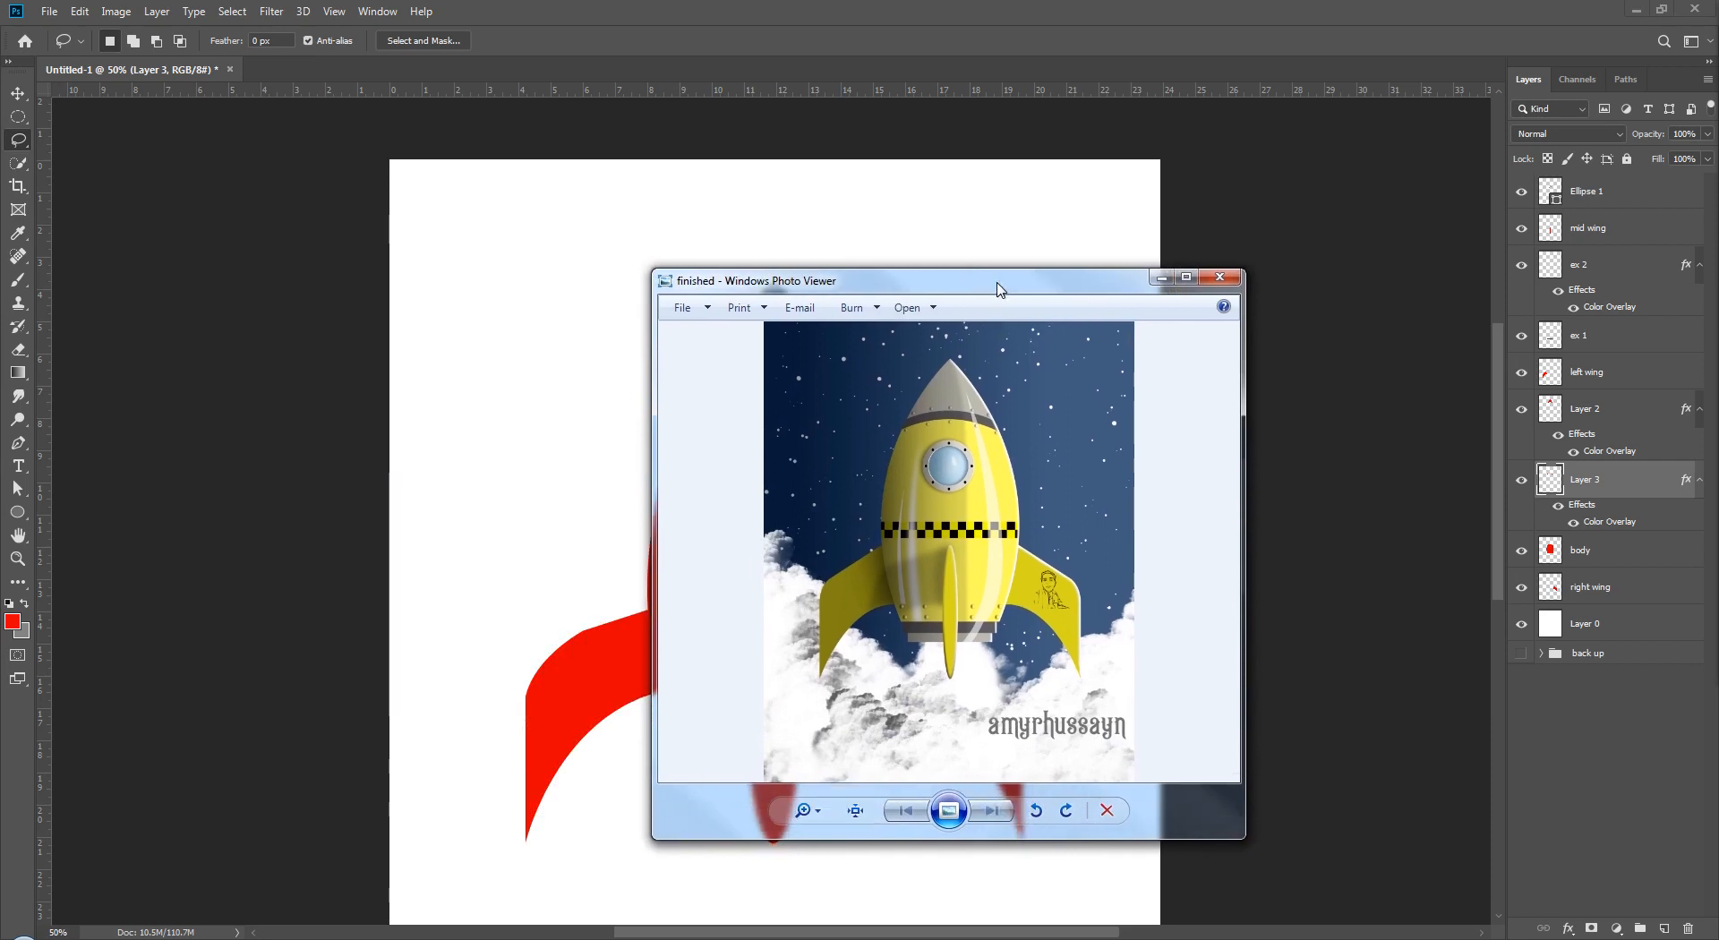
left_click_drag(998, 289, 1348, 203)
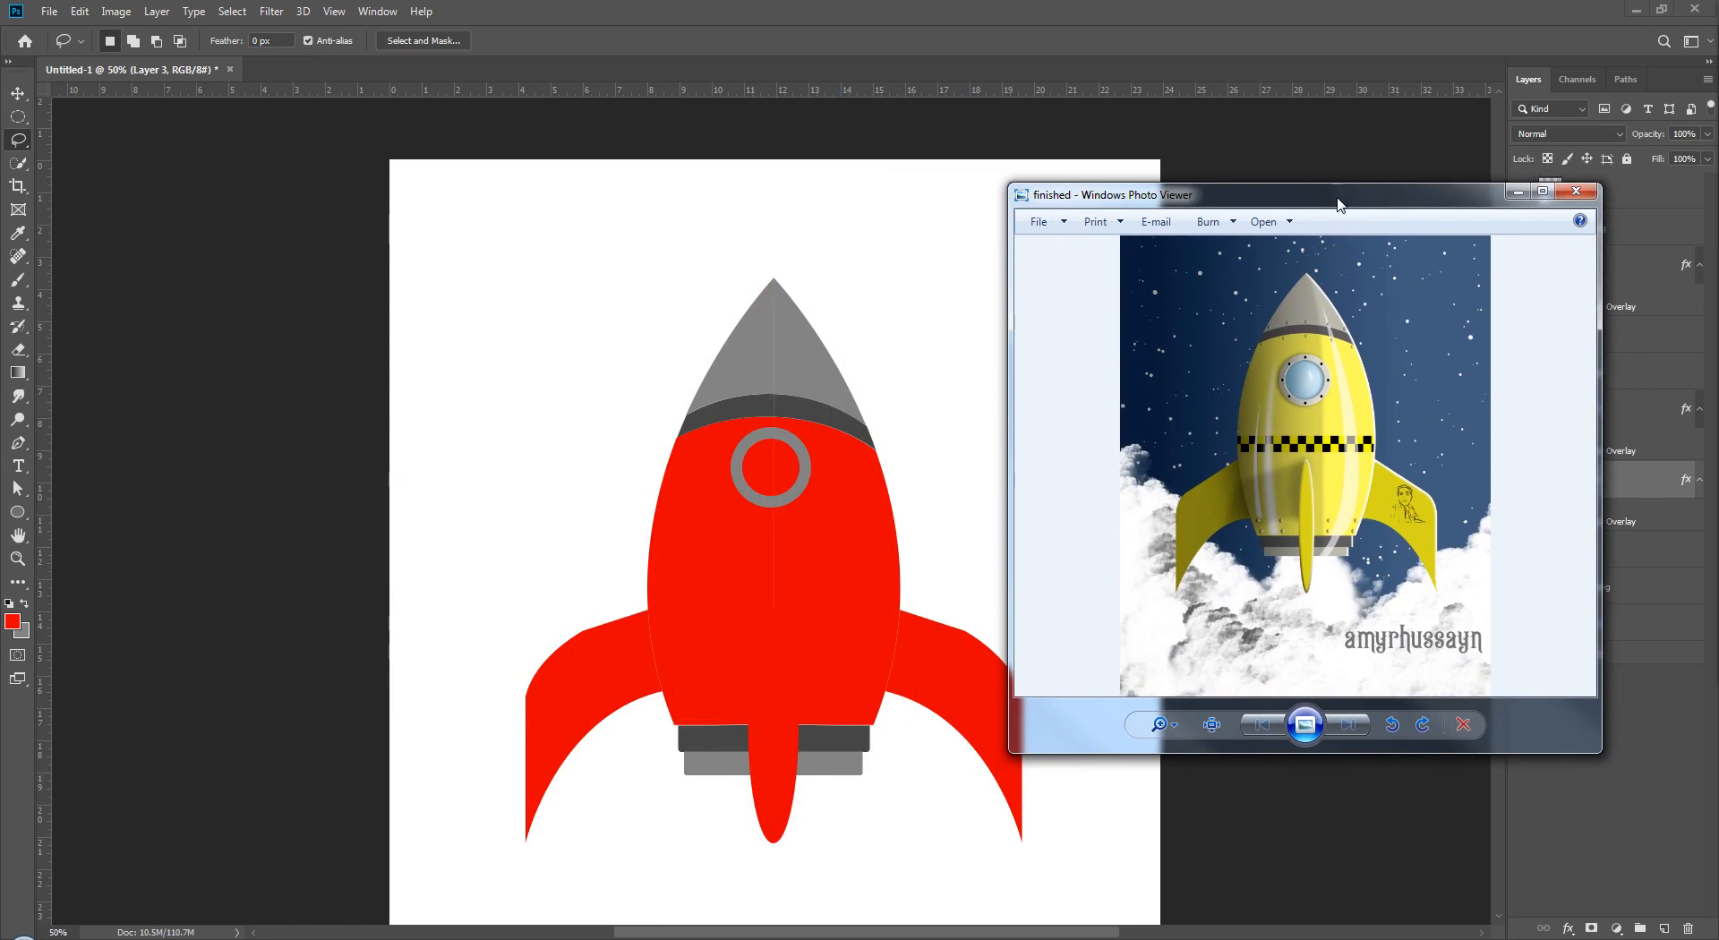
left_click_drag(1243, 198, 1718, 201)
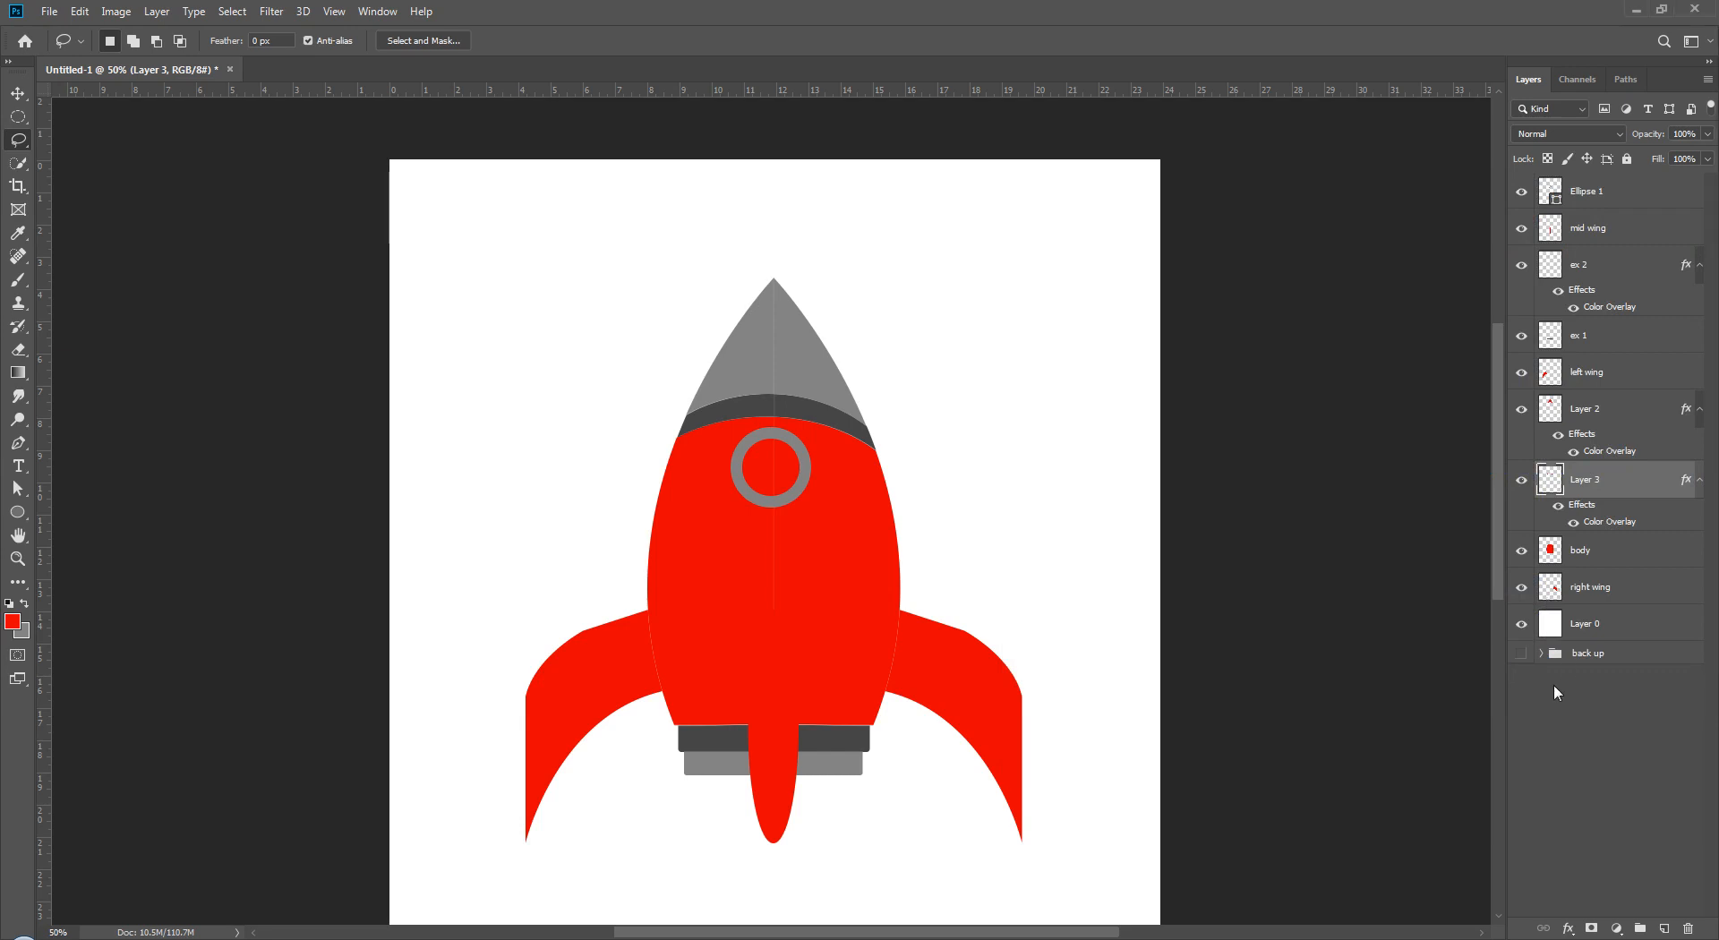
- Collapse the effects lists of Layer 3, Layer 2 and ex 2
left_click(1551, 668)
left_click(1701, 480)
left_click(1700, 408)
left_click(1700, 269)
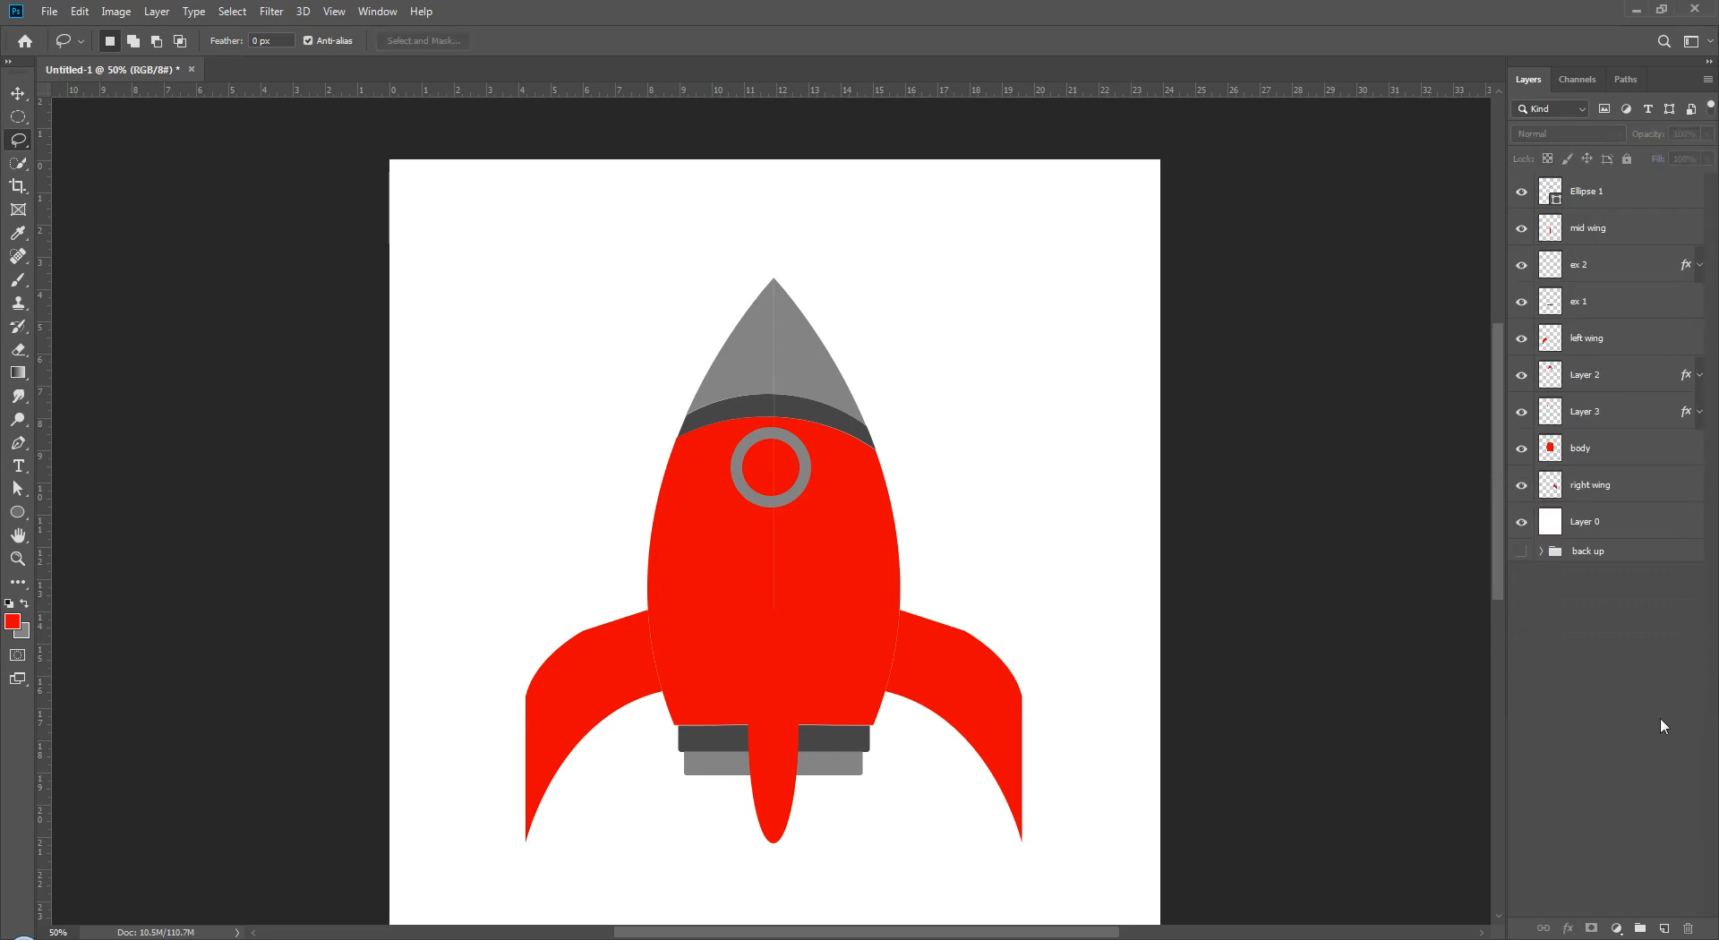
- Rasterize the Ellipse 1 shape layer
left_click(1597, 192)
right_click(1615, 197)
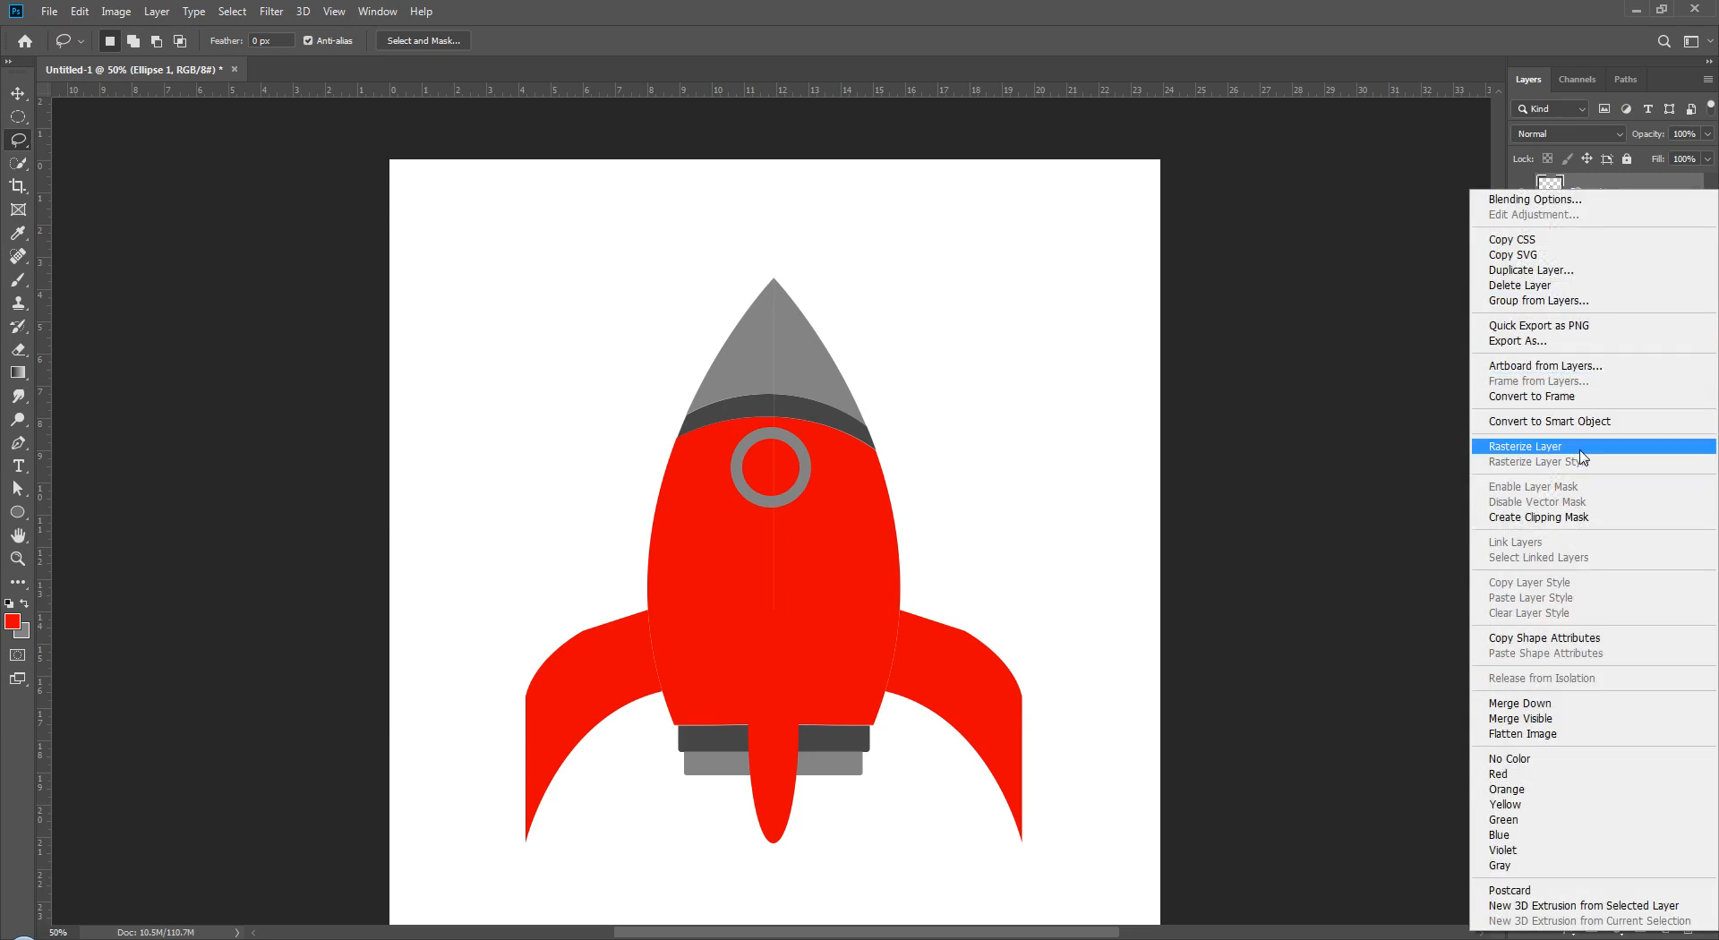
left_click(1602, 573)
- Duplicate all layers from Ellipse 1 to right wing and move the copies into the back up group
left_click(1616, 203)
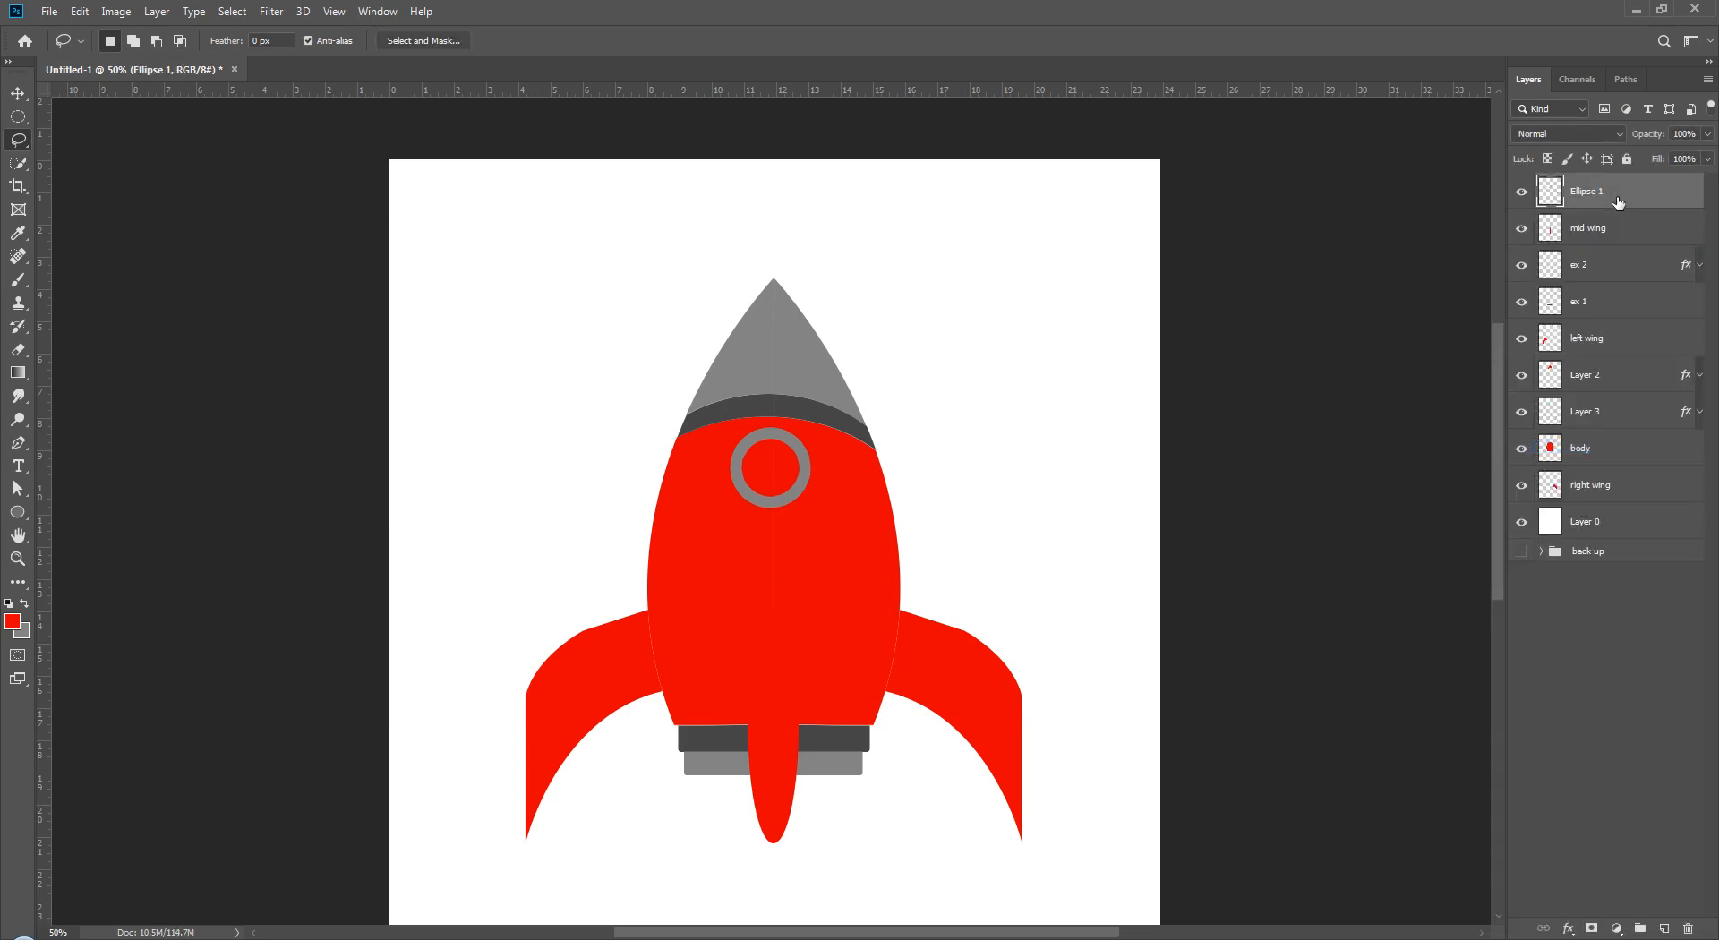
left_click(1602, 500, "shift")
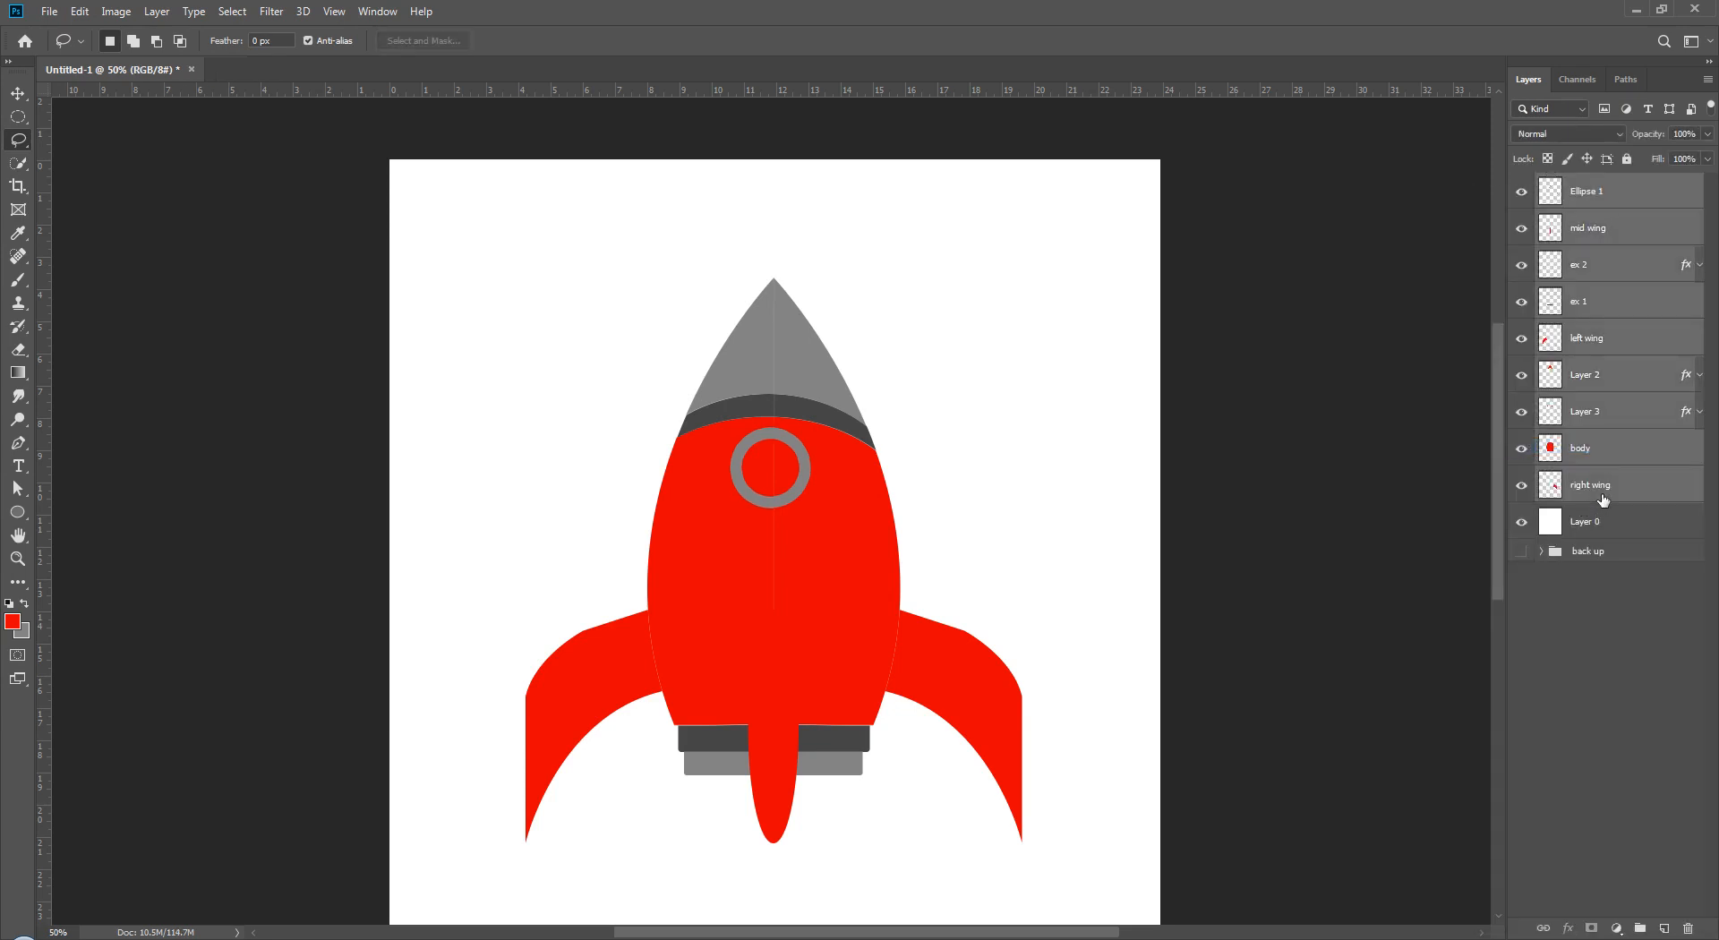
key("ctrl+j")
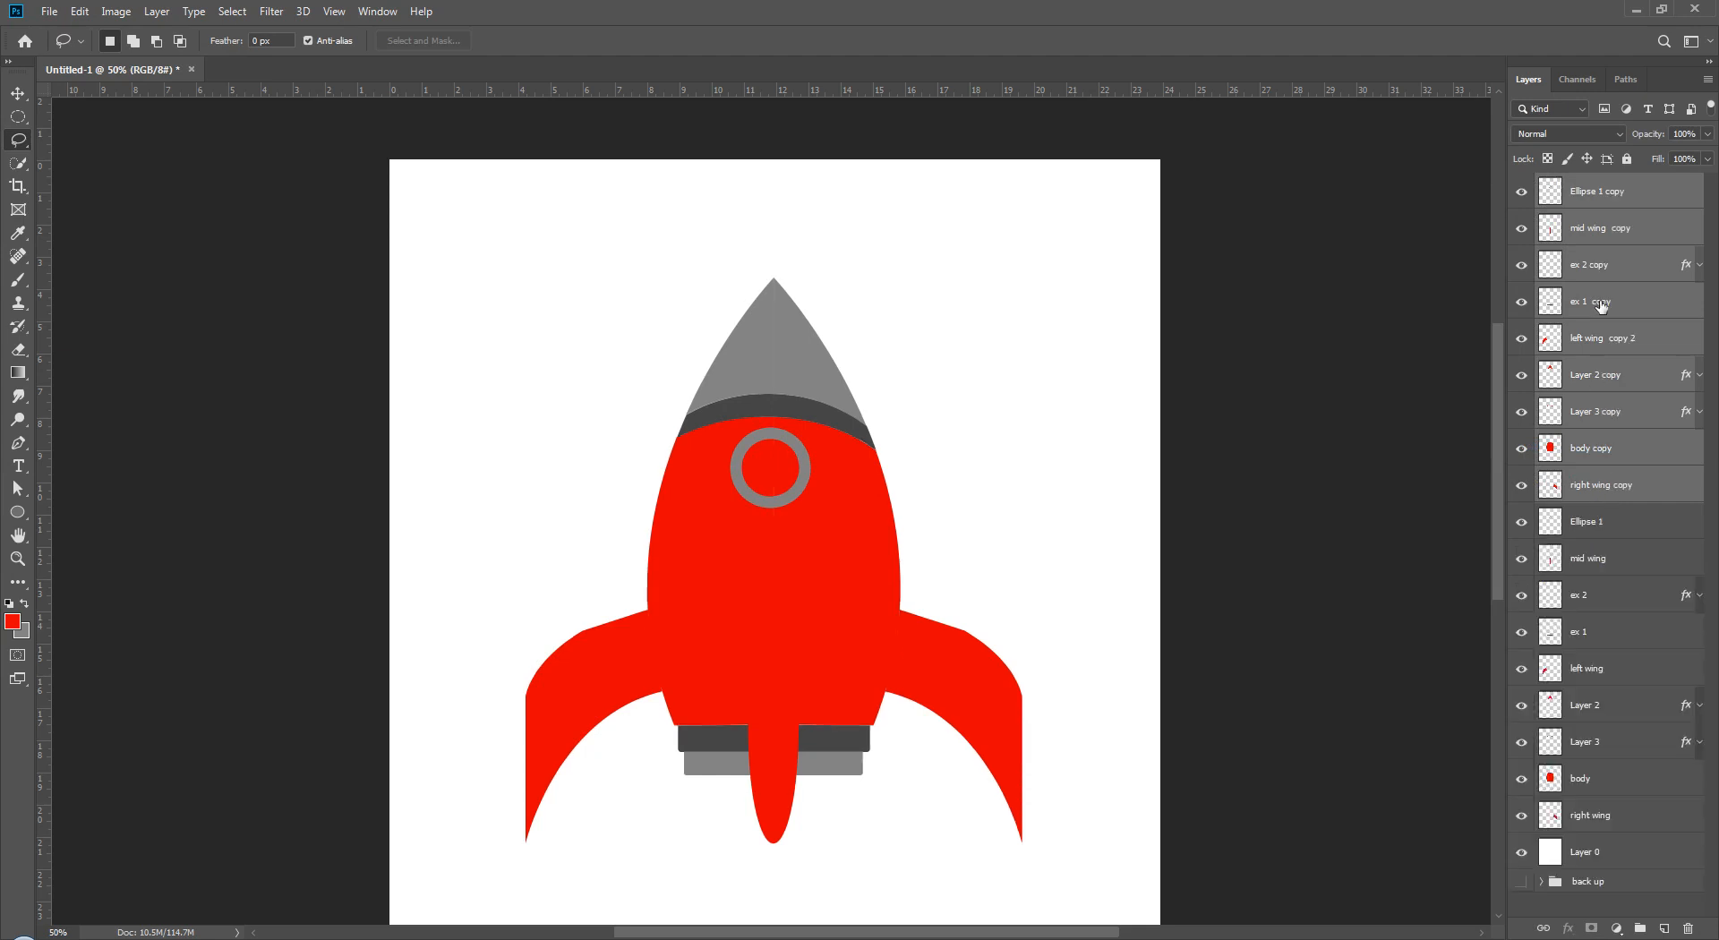
left_click_drag(1602, 493, 1577, 884)
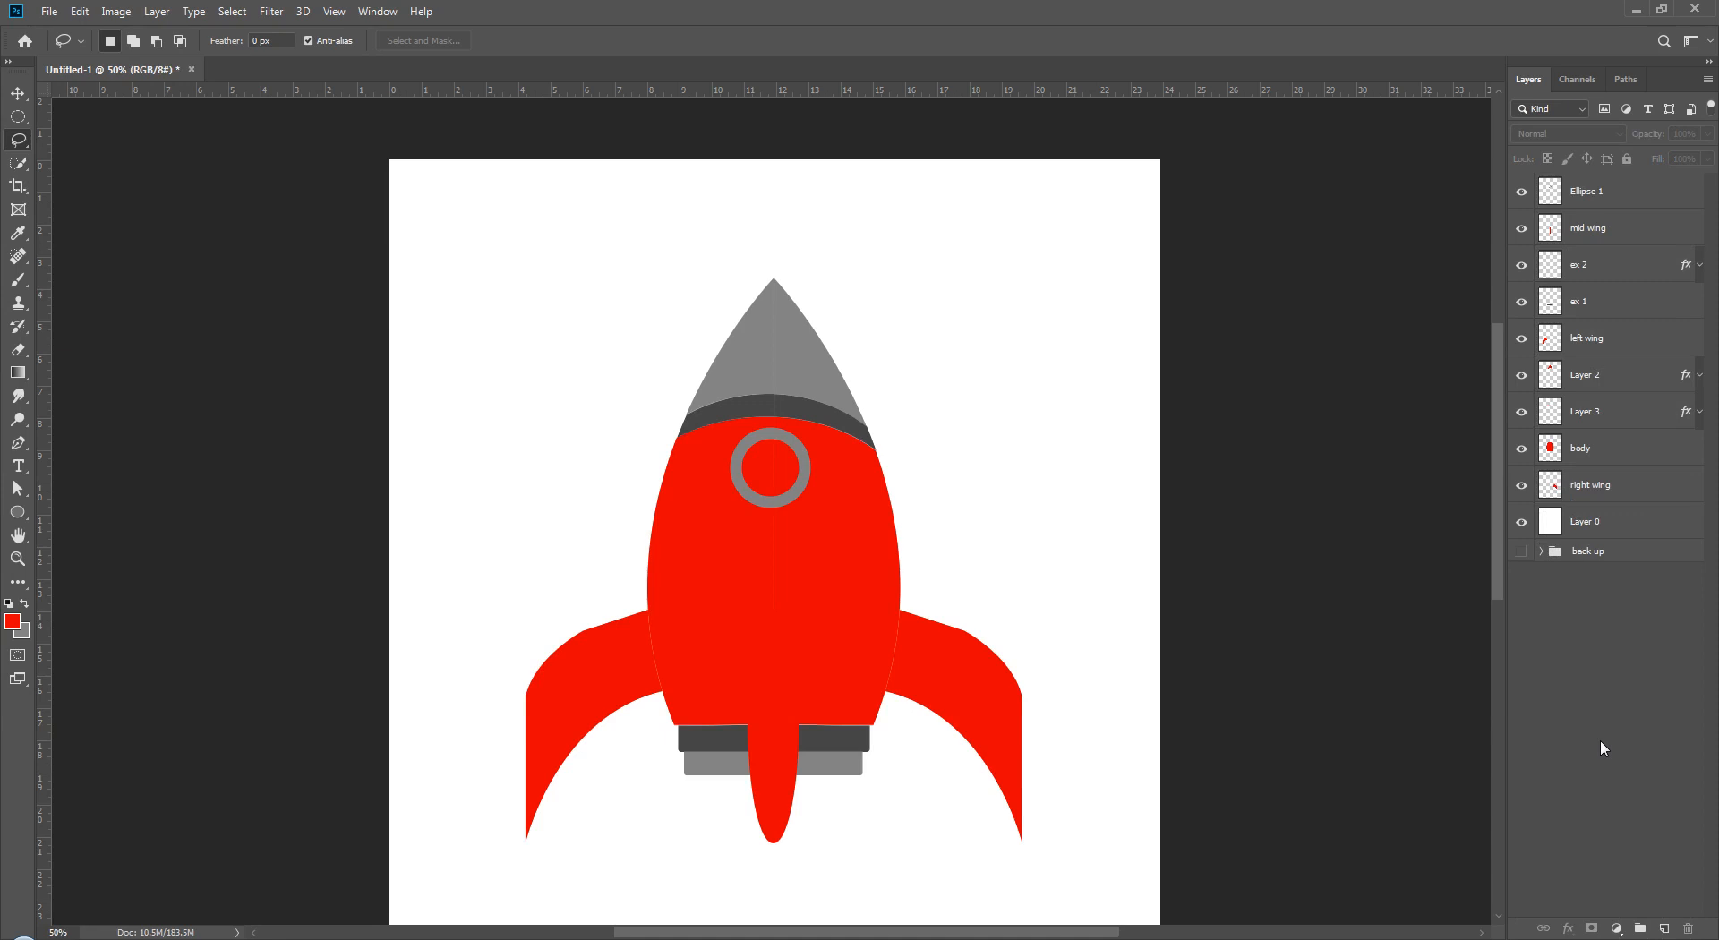
- Fit the canvas in view, examine the body layer's outline as a selection, toggle the Ellipse 1 layer's visibility, and deselect
key("ctrl+minus")
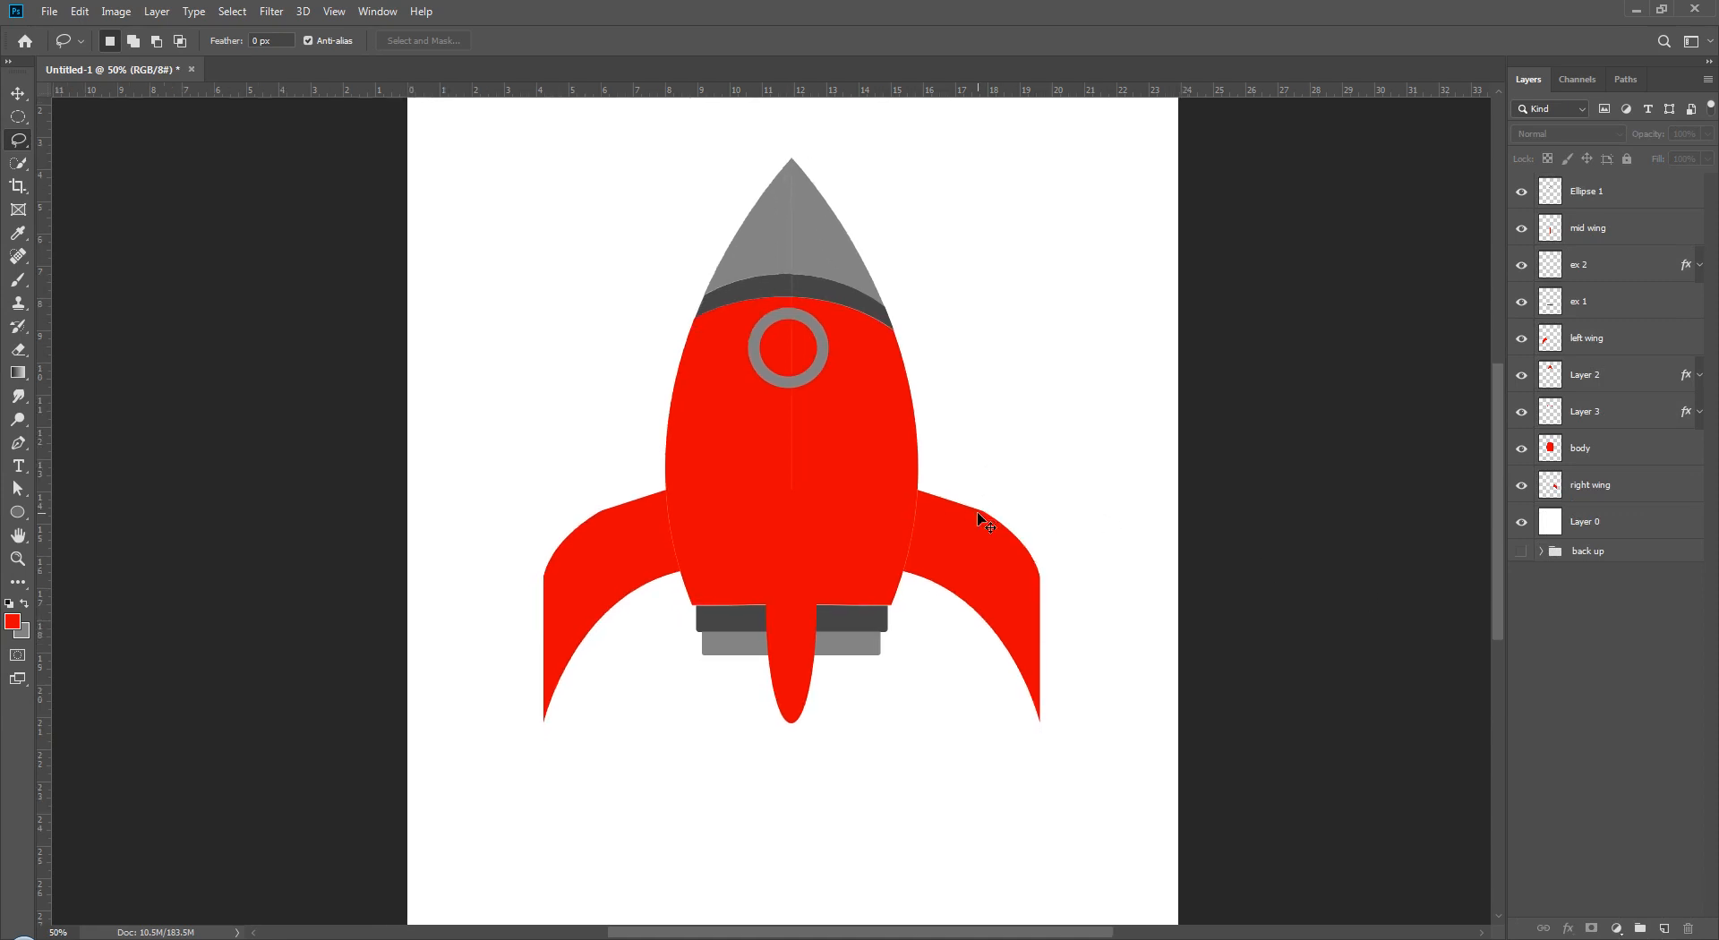
key("ctrl+0")
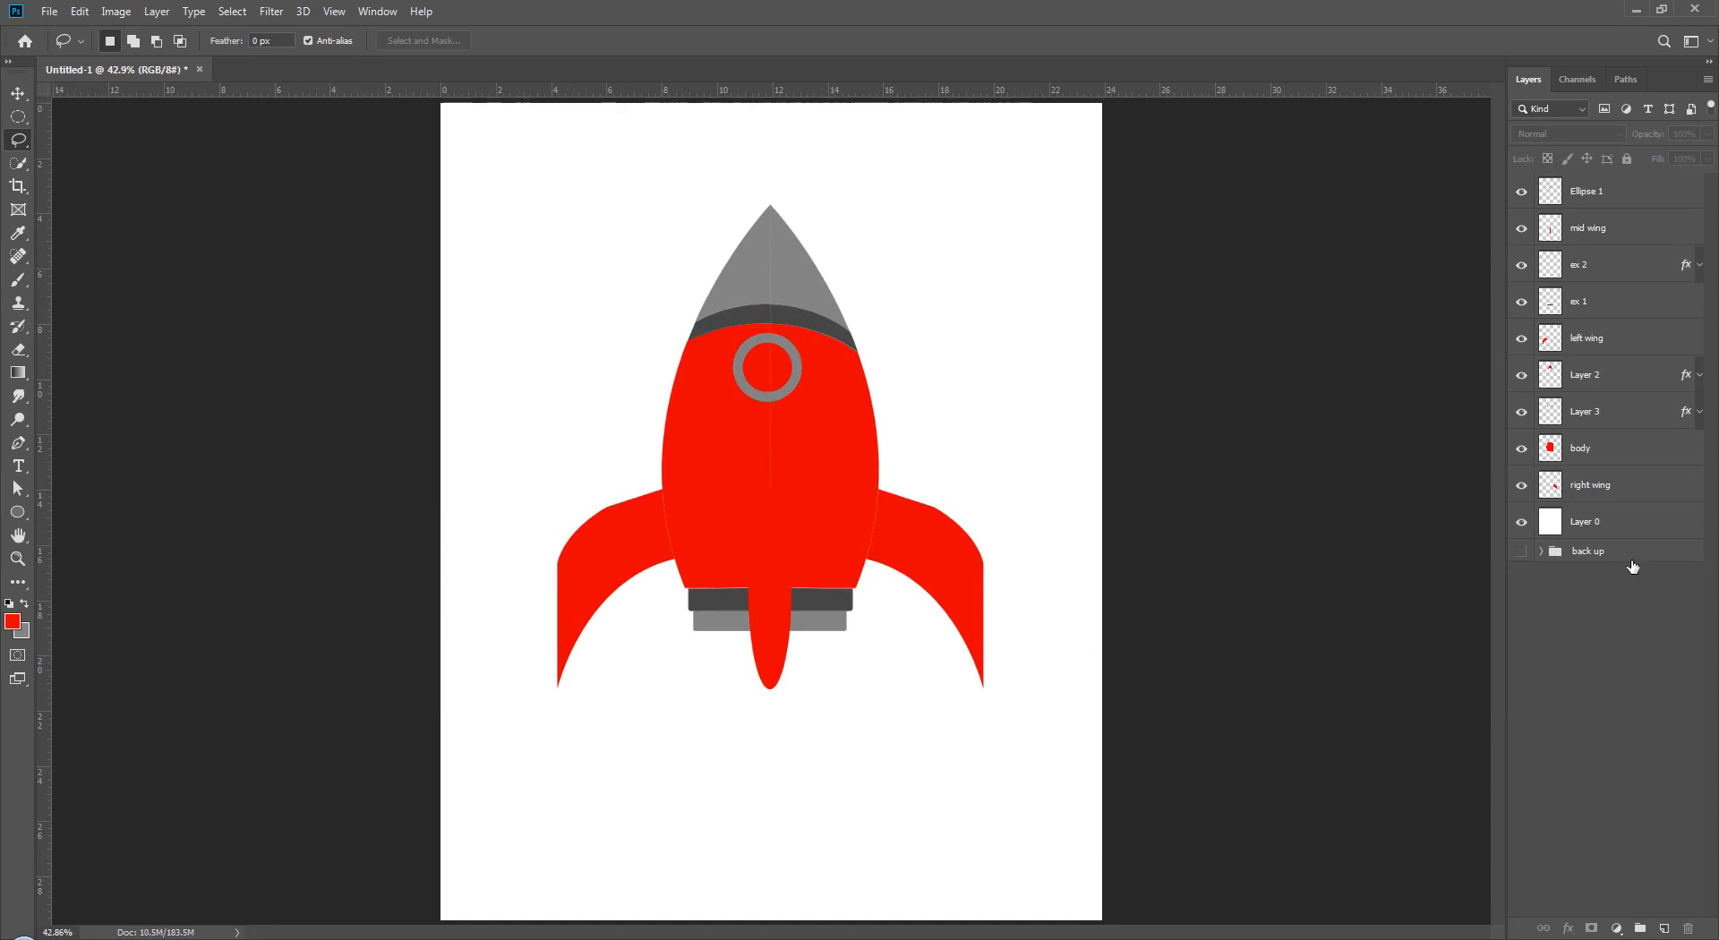
left_click(1609, 453)
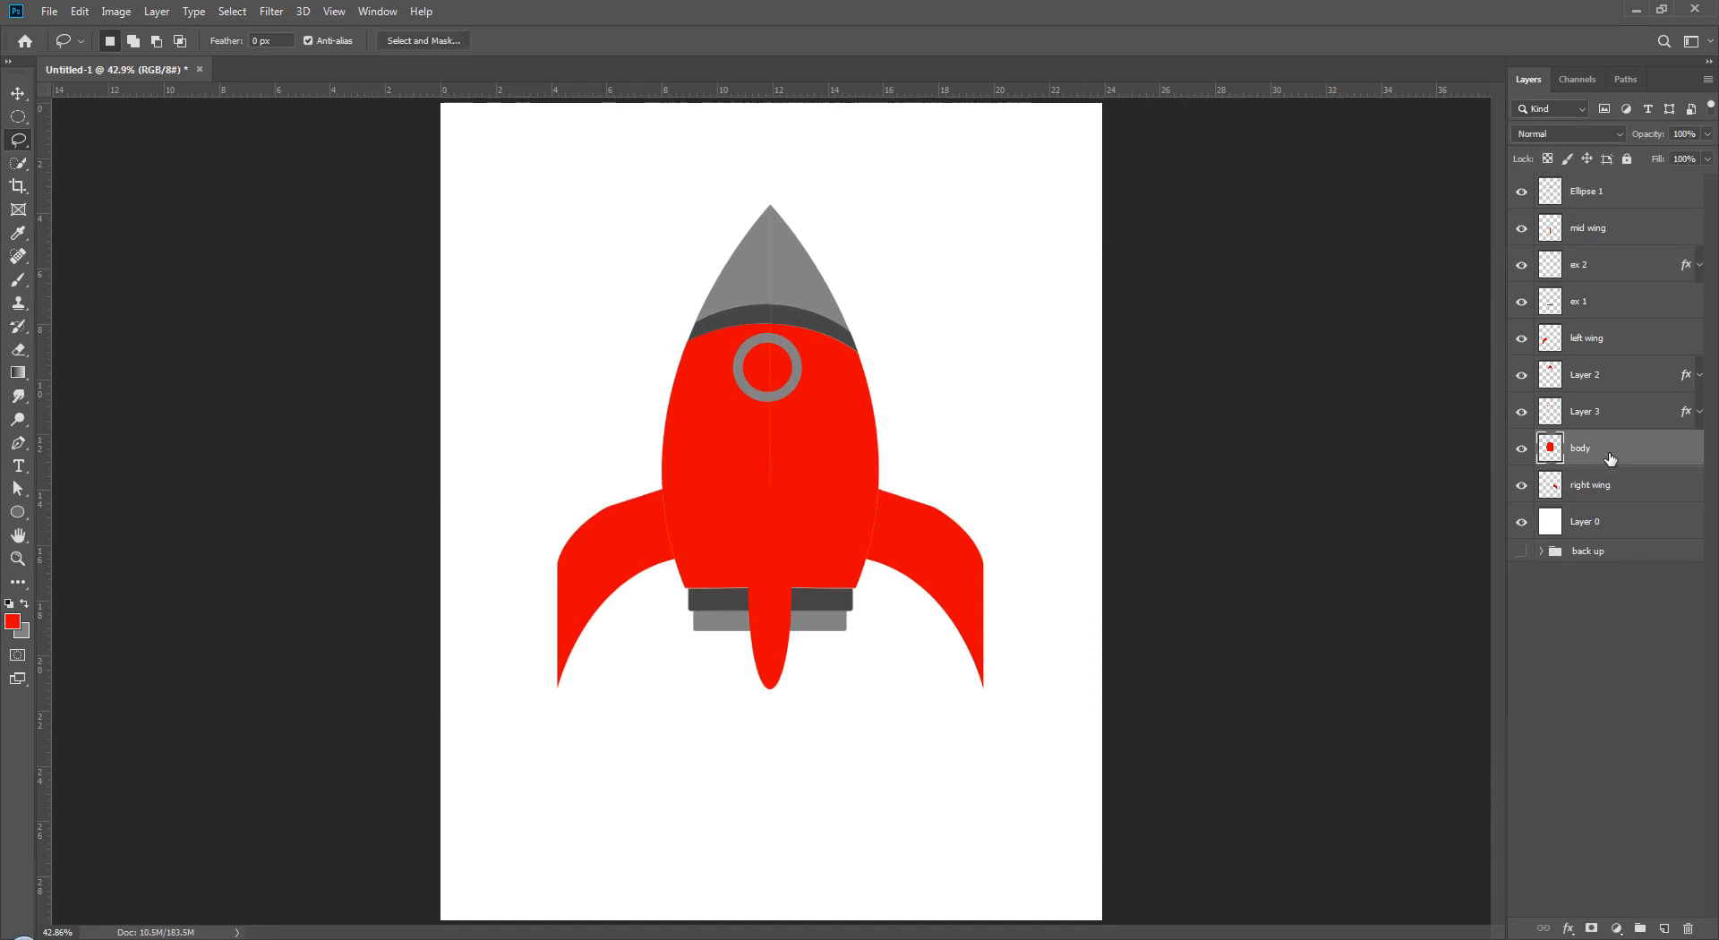
left_click(1549, 448, "ctrl")
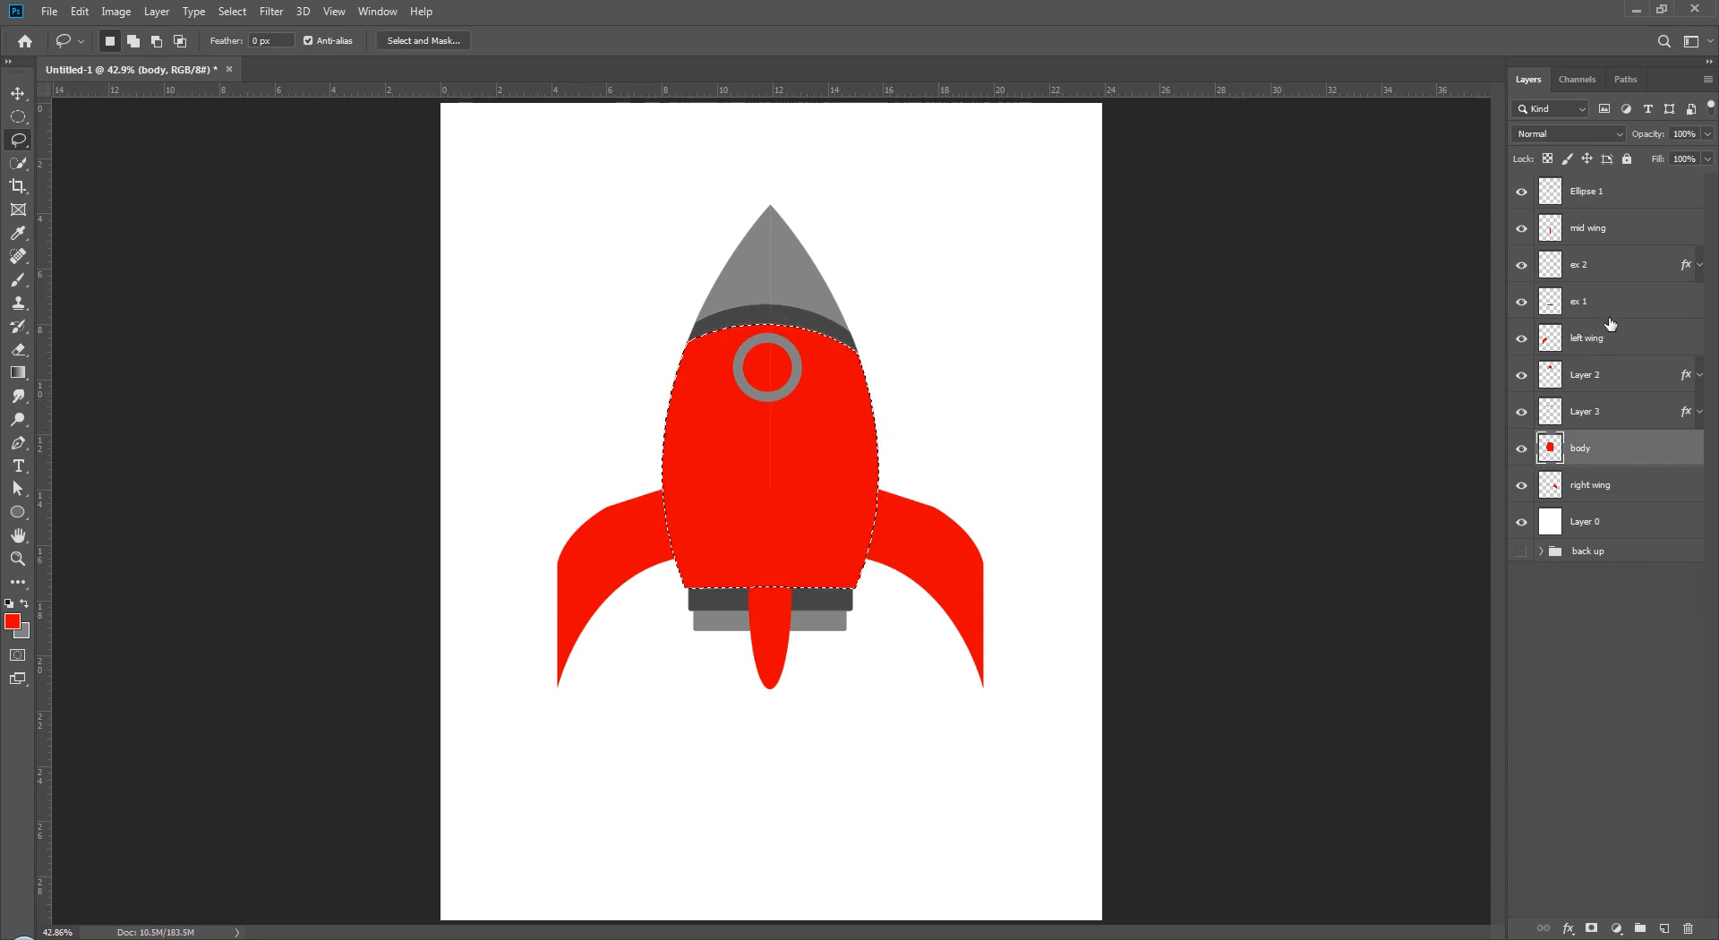
left_click(1602, 444, "ctrl")
left_click(1521, 192)
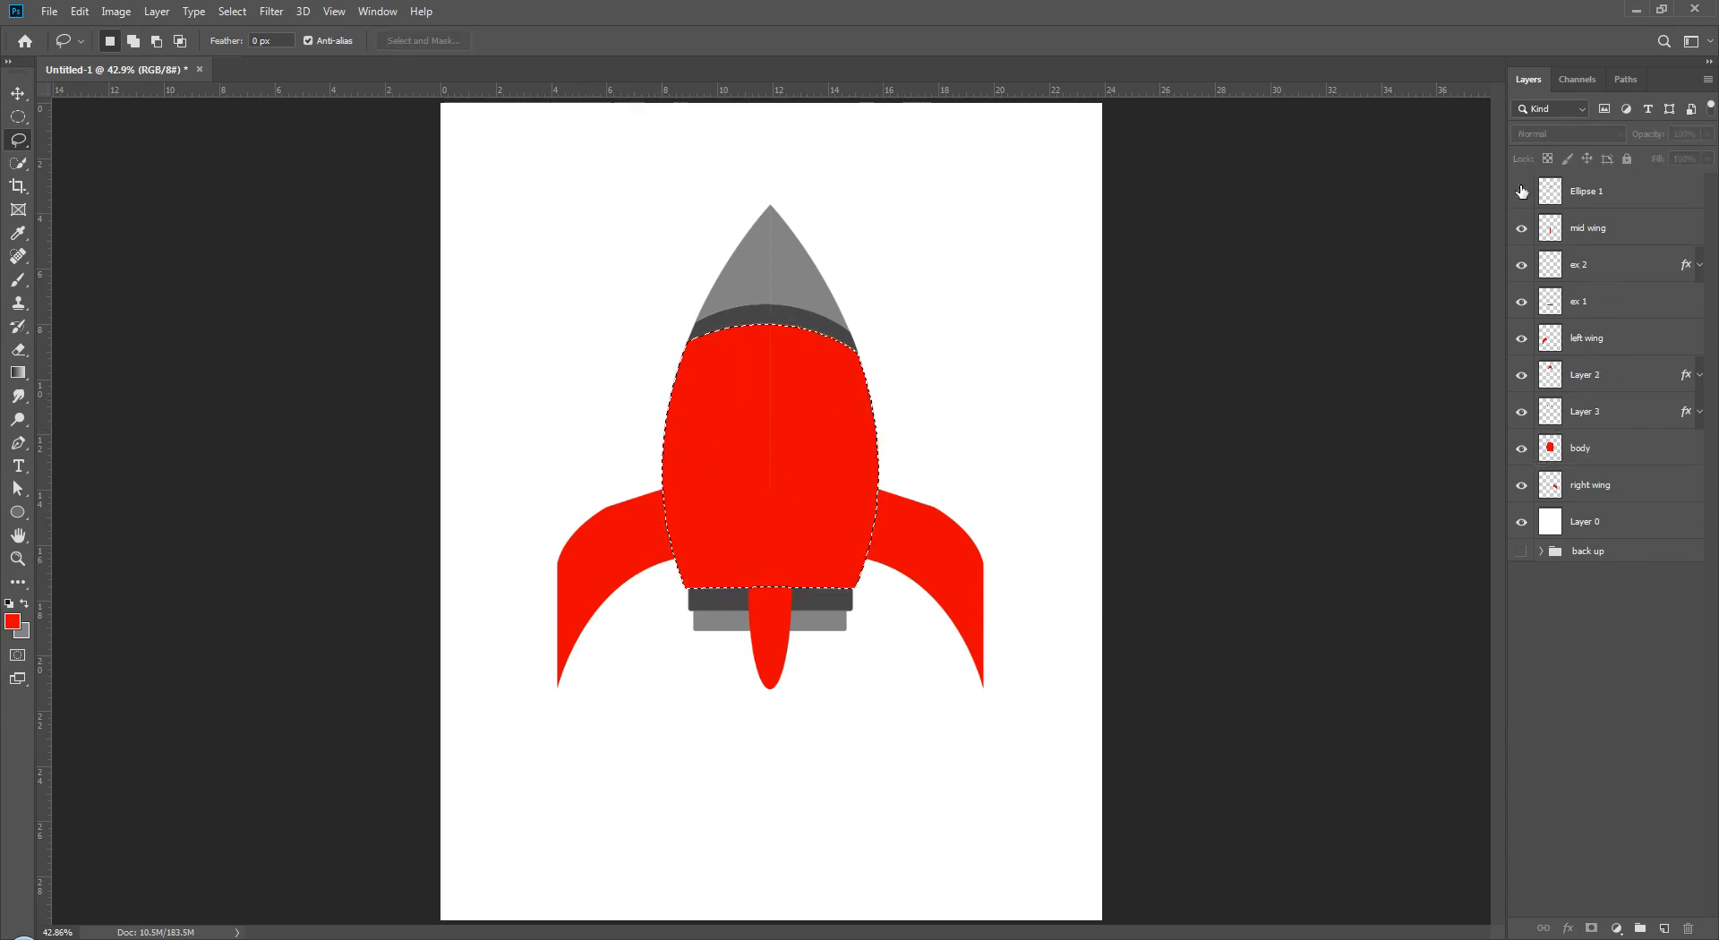
left_click(1522, 192)
key("ctrl+d")
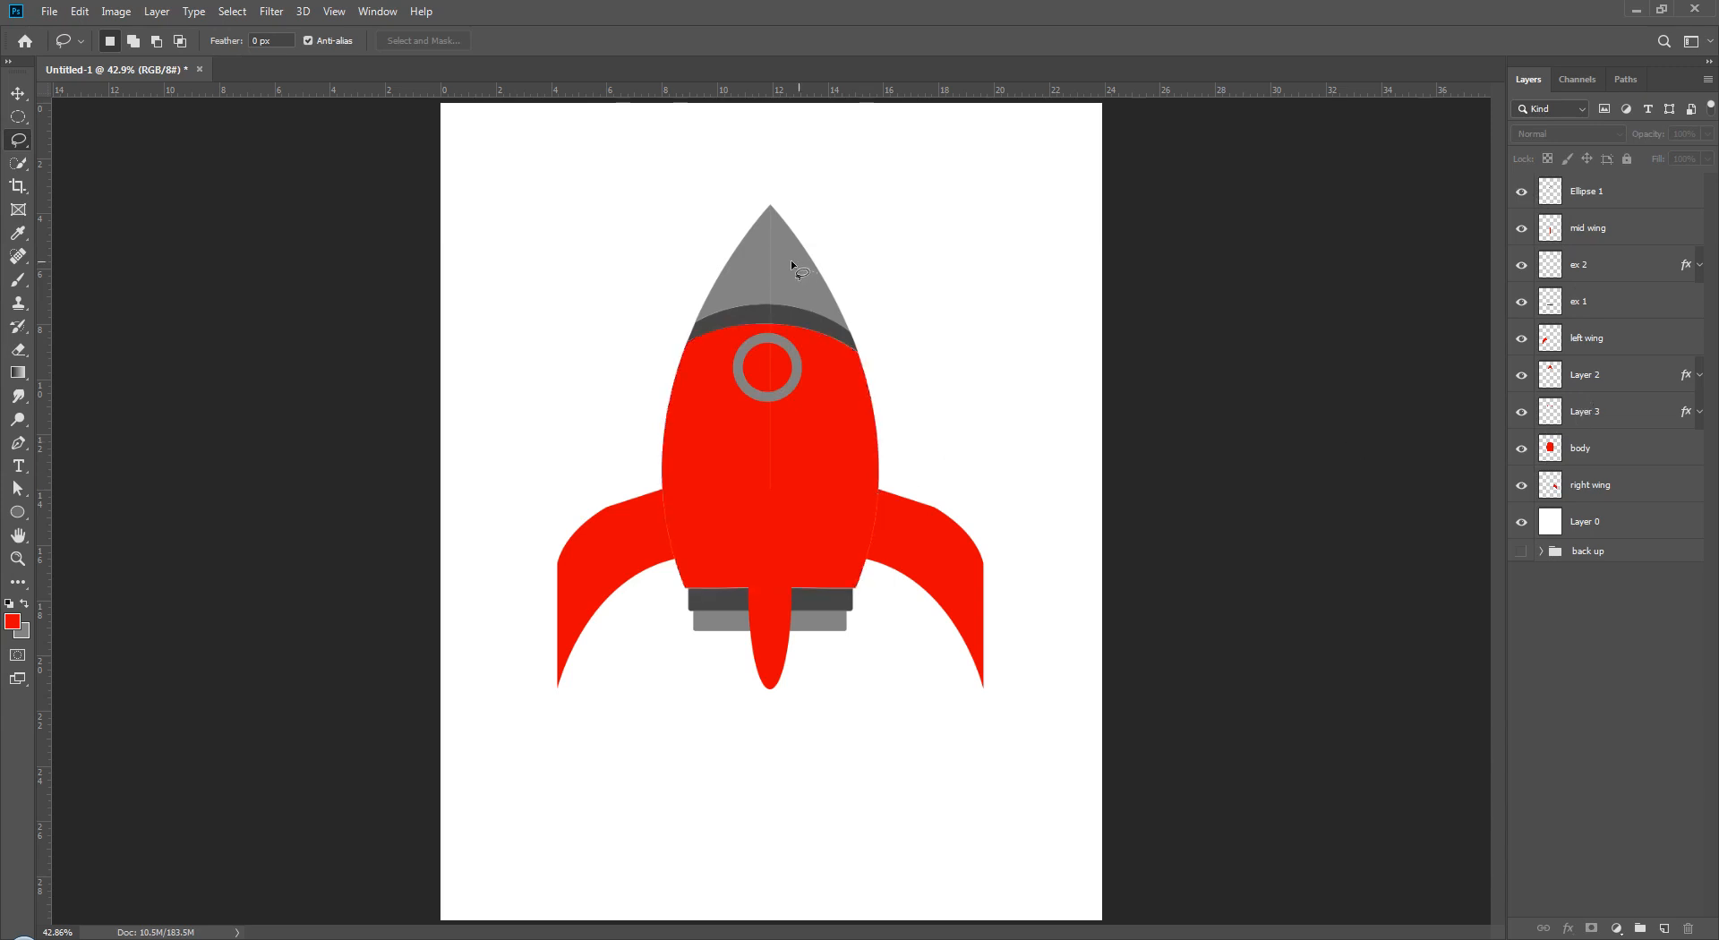
- Check the mid wing and nose cone layers by toggling their visibility, and rename Layer 2 as cap
left_click(1521, 229)
left_click(1521, 228)
left_click(1522, 375)
left_click(1522, 374)
double_click(1584, 374)
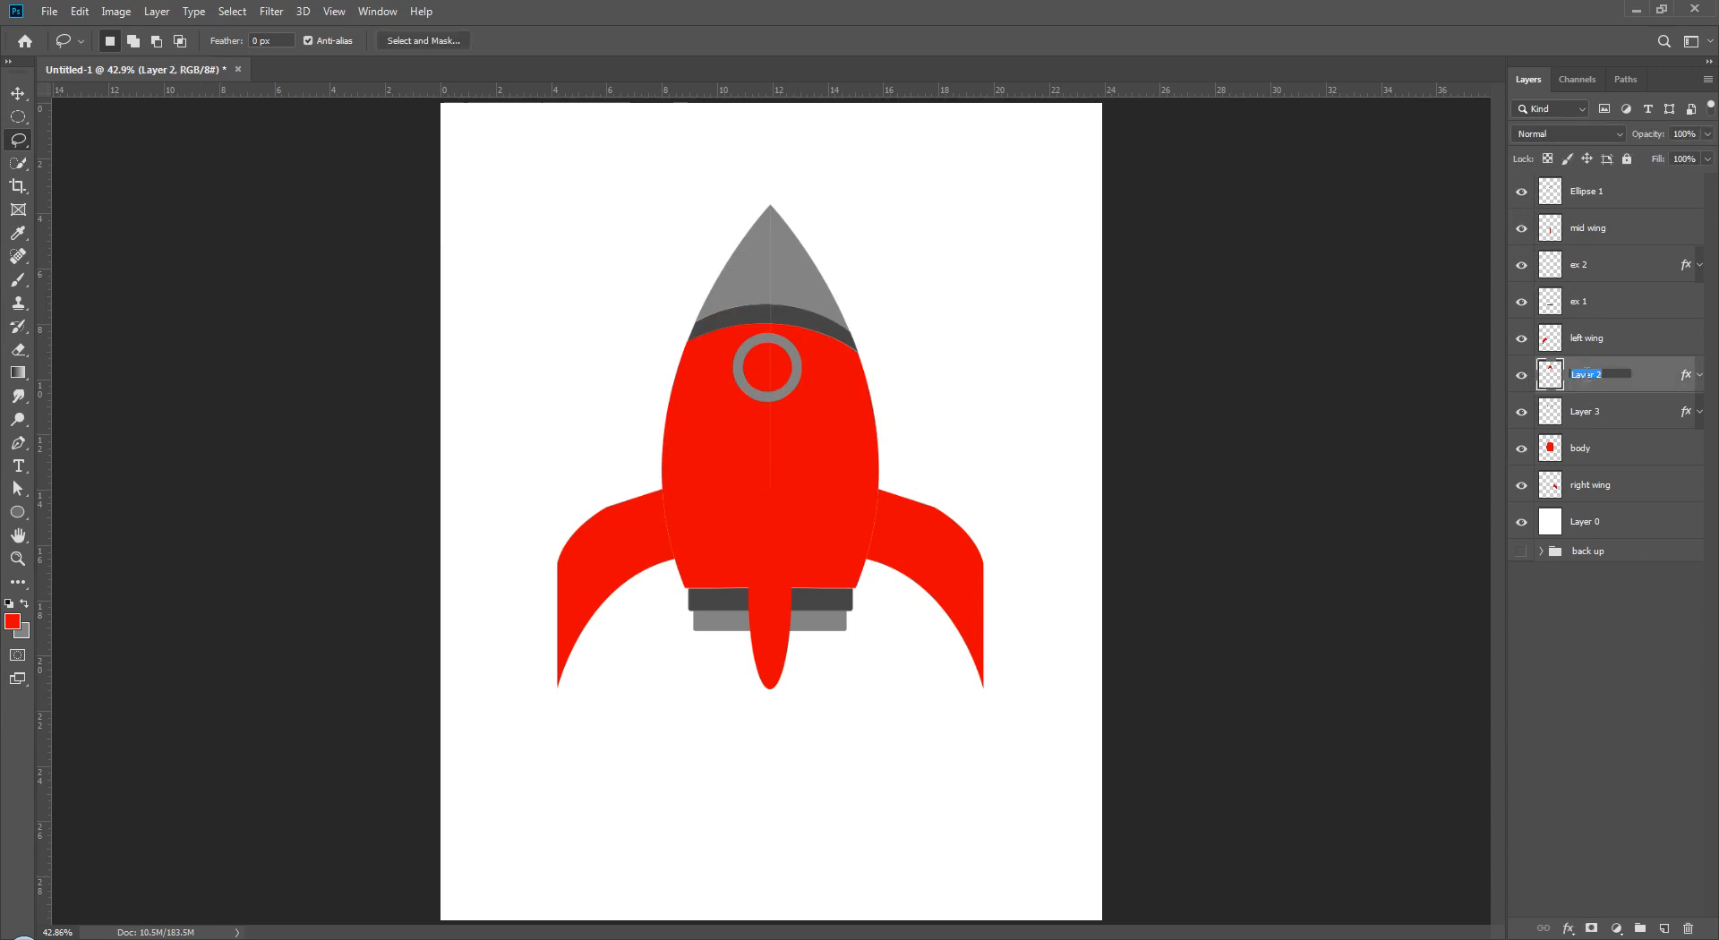
type("cap")
left_click(1591, 674)
- Identify the dark strip's layer by toggling its visibility, and rename Layer 3 as rain
left_click(1523, 412)
left_click(1522, 412)
double_click(1589, 414)
type("rain")
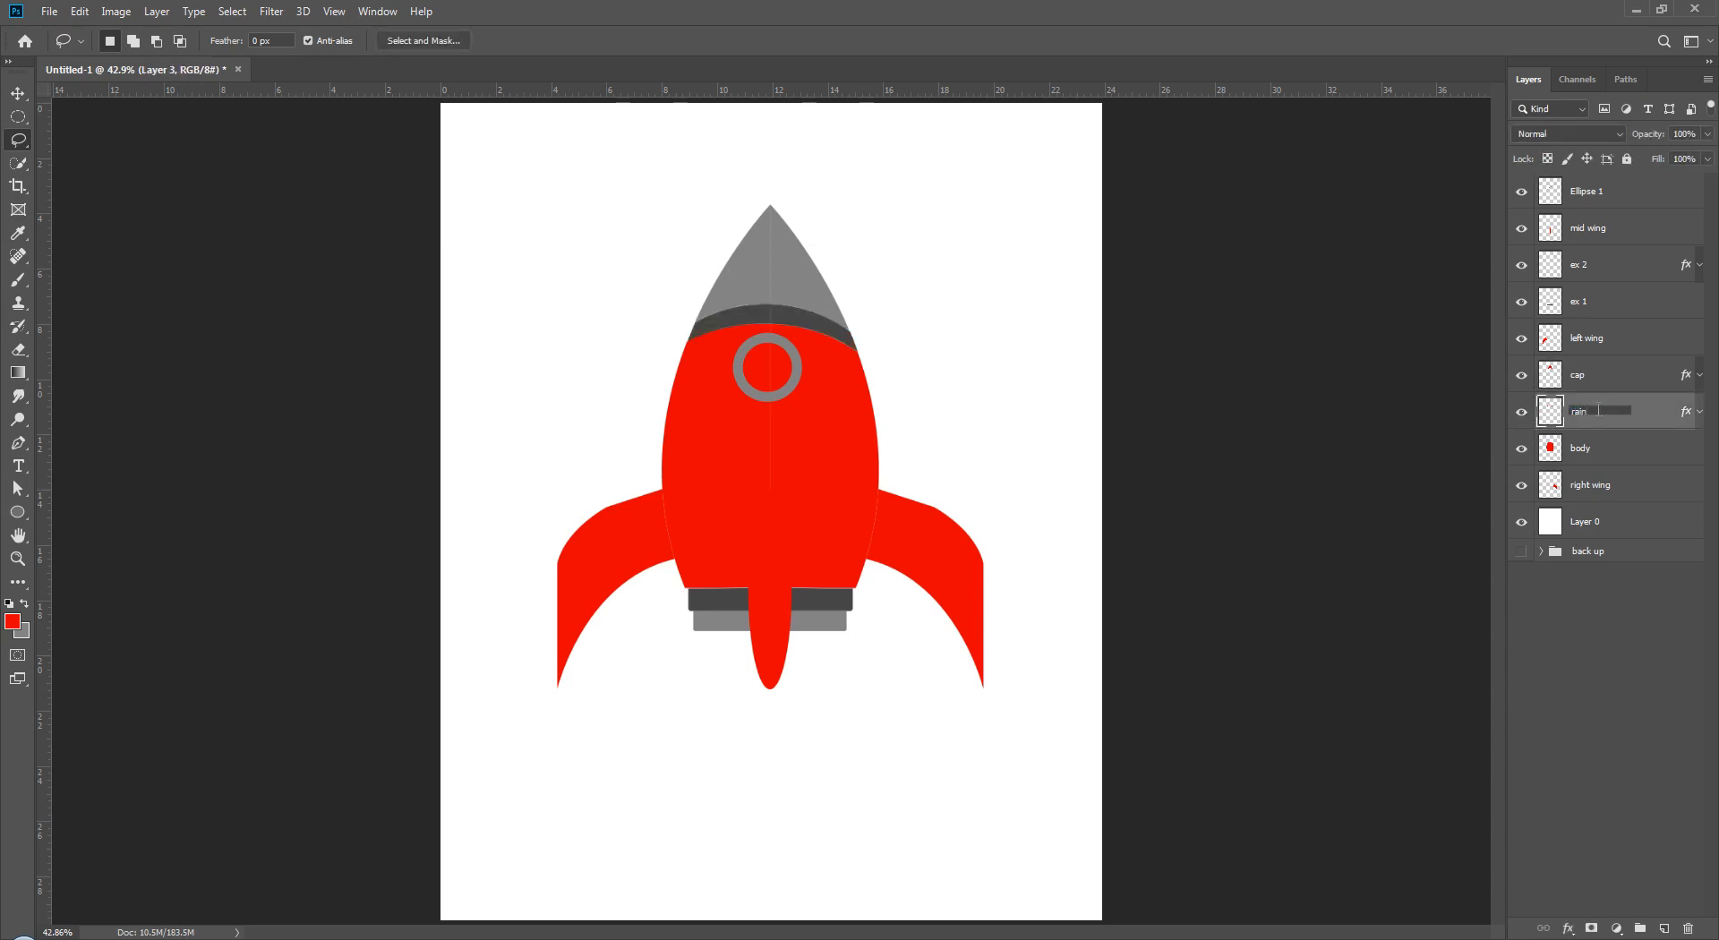
left_click(1565, 720)
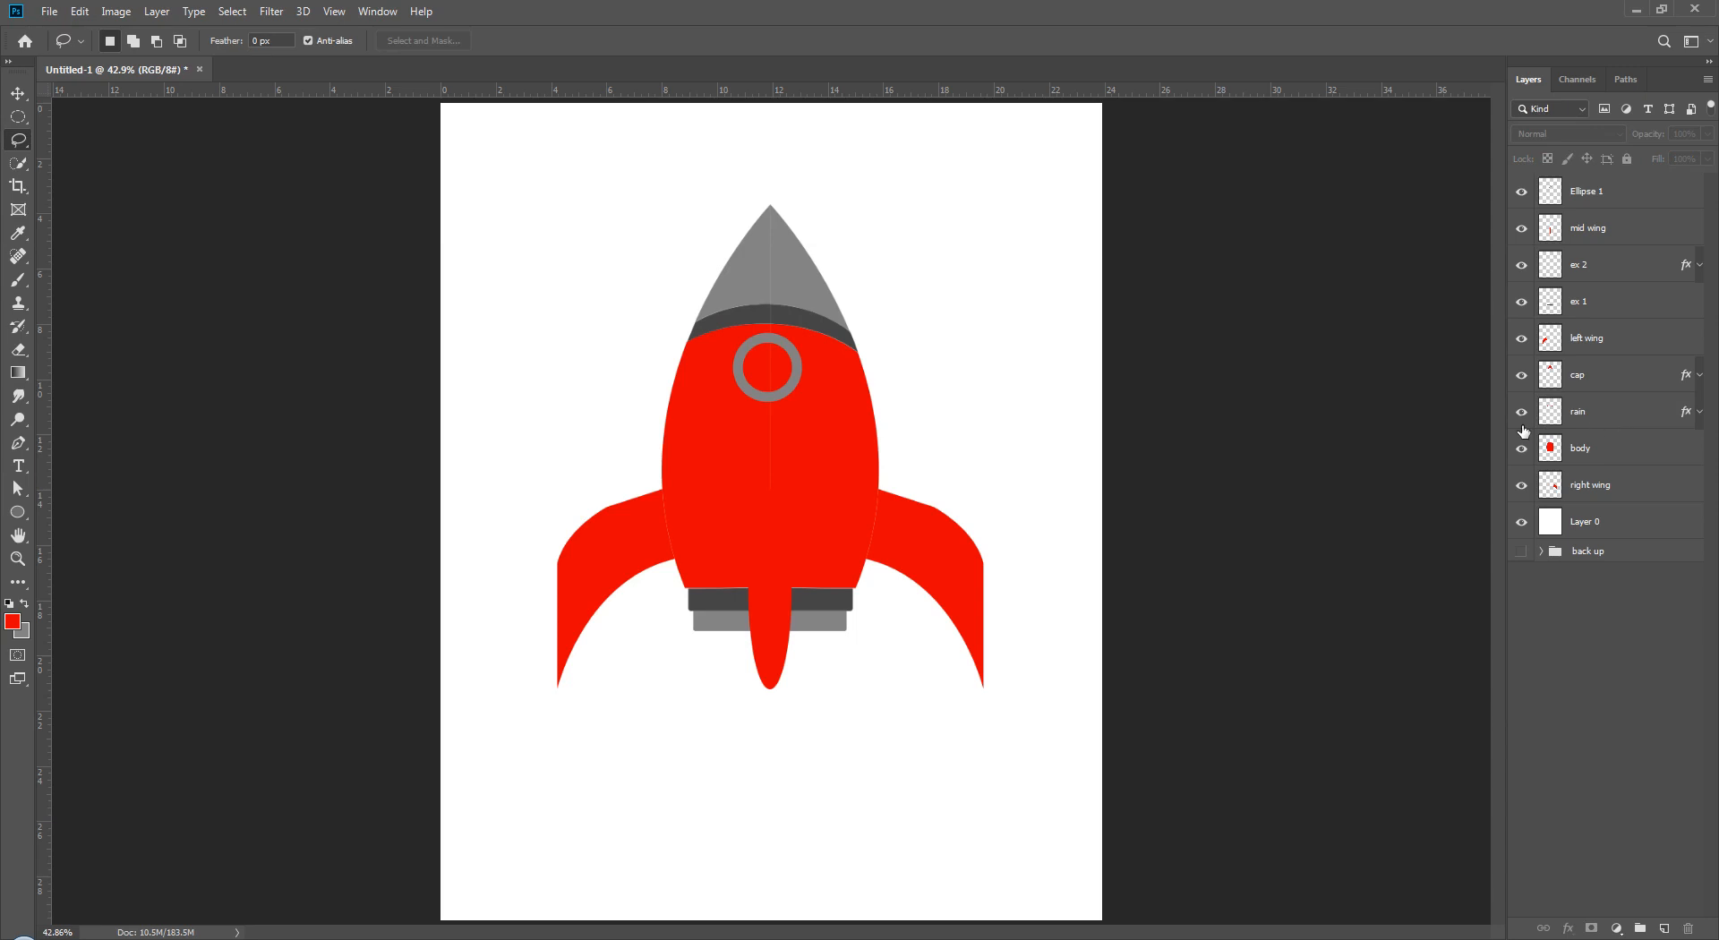
- Merge the cap, rain and body layers into a single layer
left_click(1592, 412)
left_click(1609, 558)
left_click(1613, 610)
left_click(1573, 446)
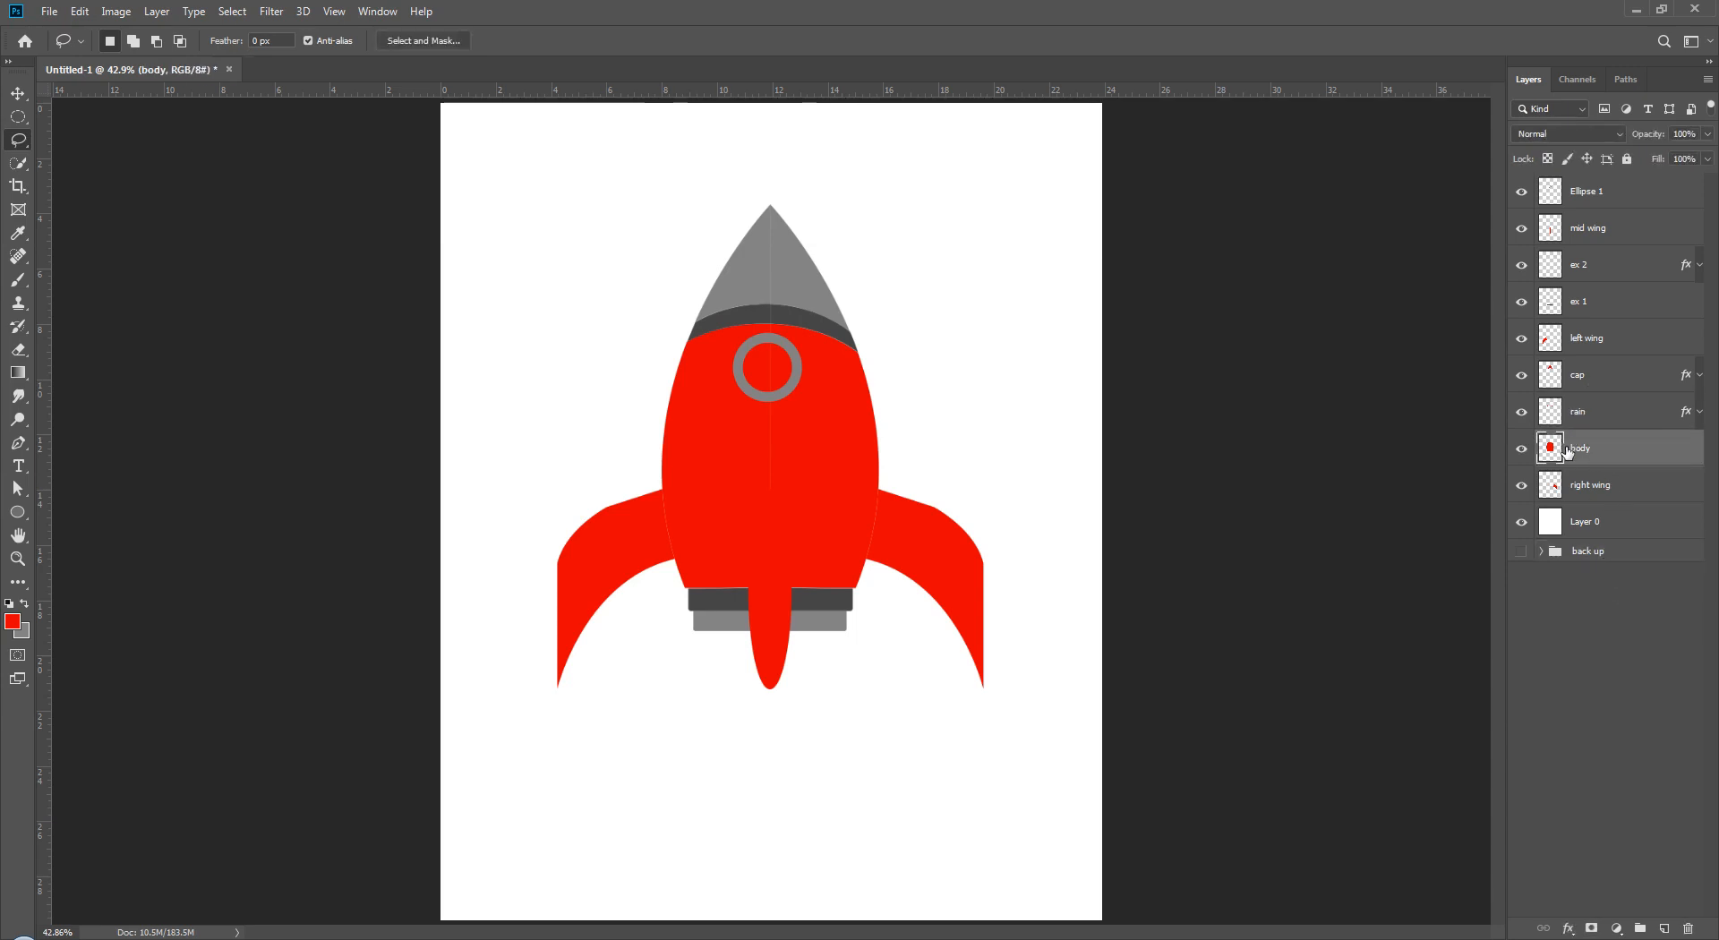
left_click(1581, 418, "shift")
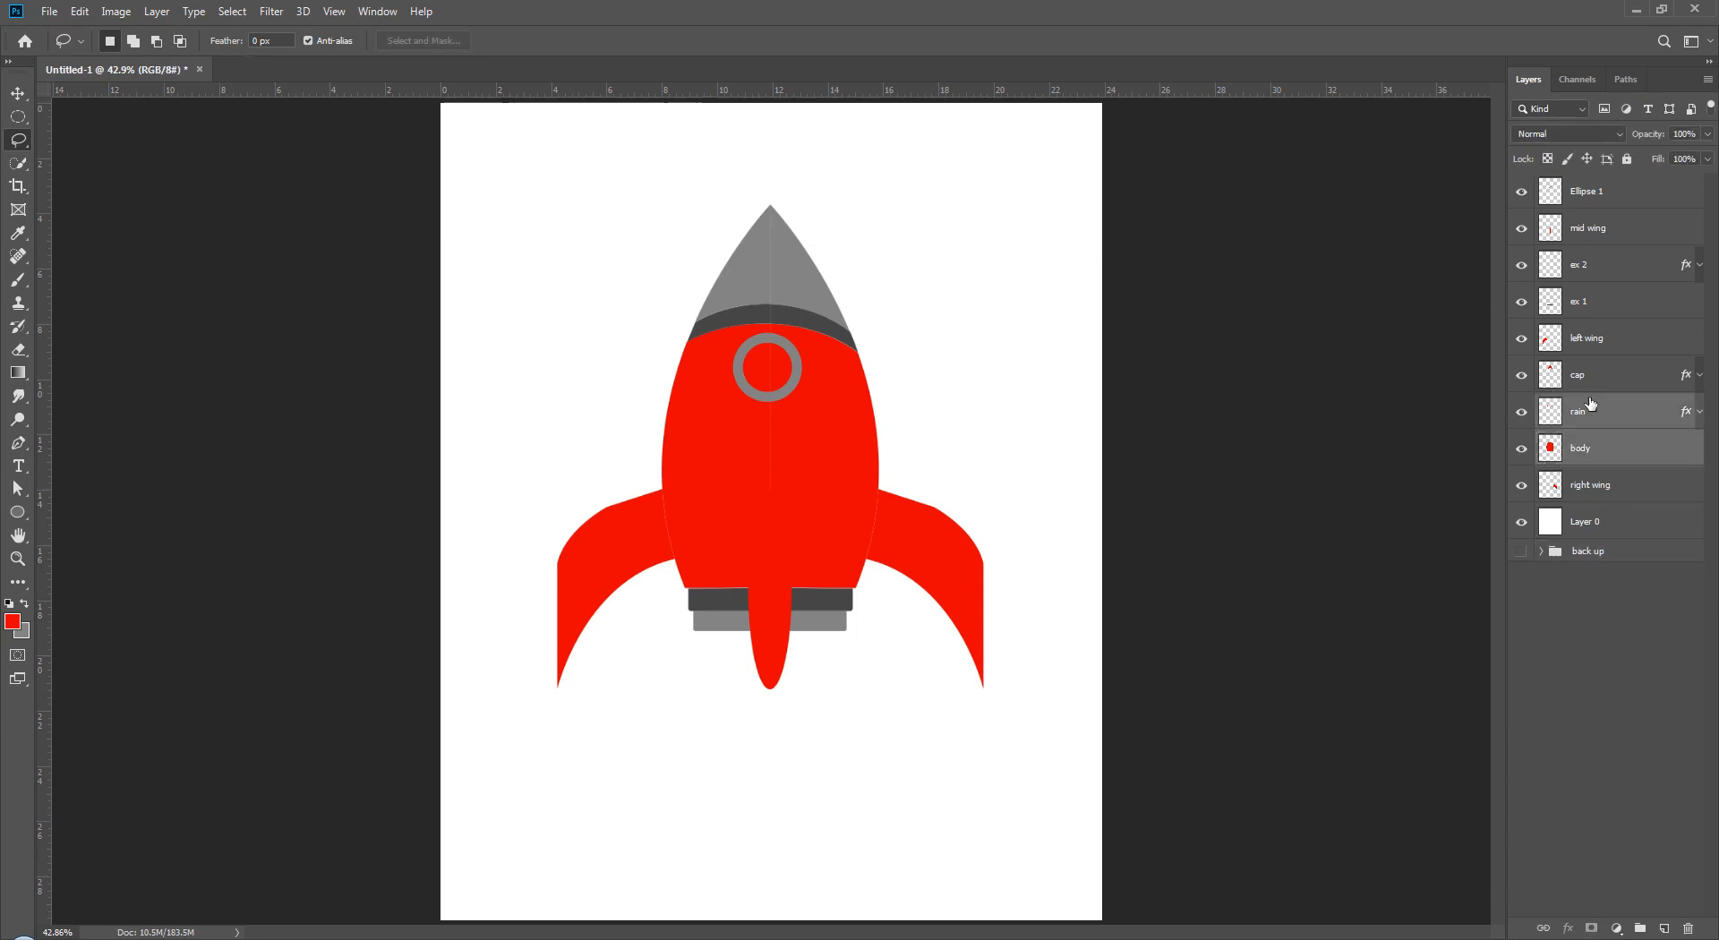
left_click(1593, 388, "shift")
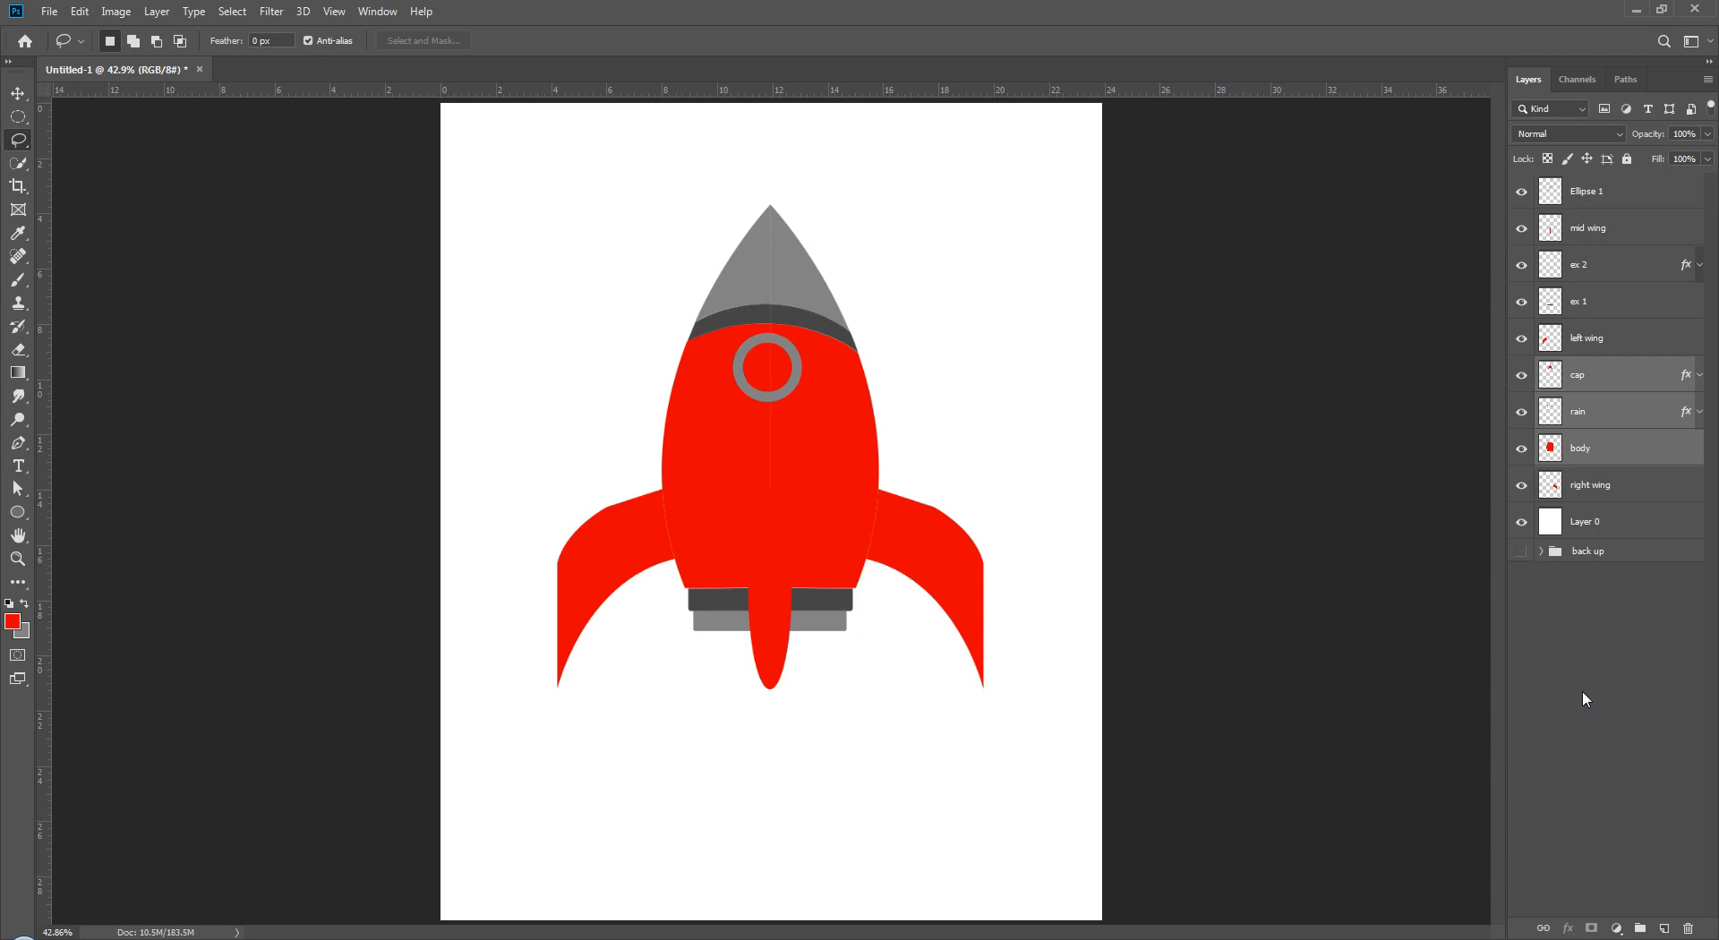
key("ctrl+e")
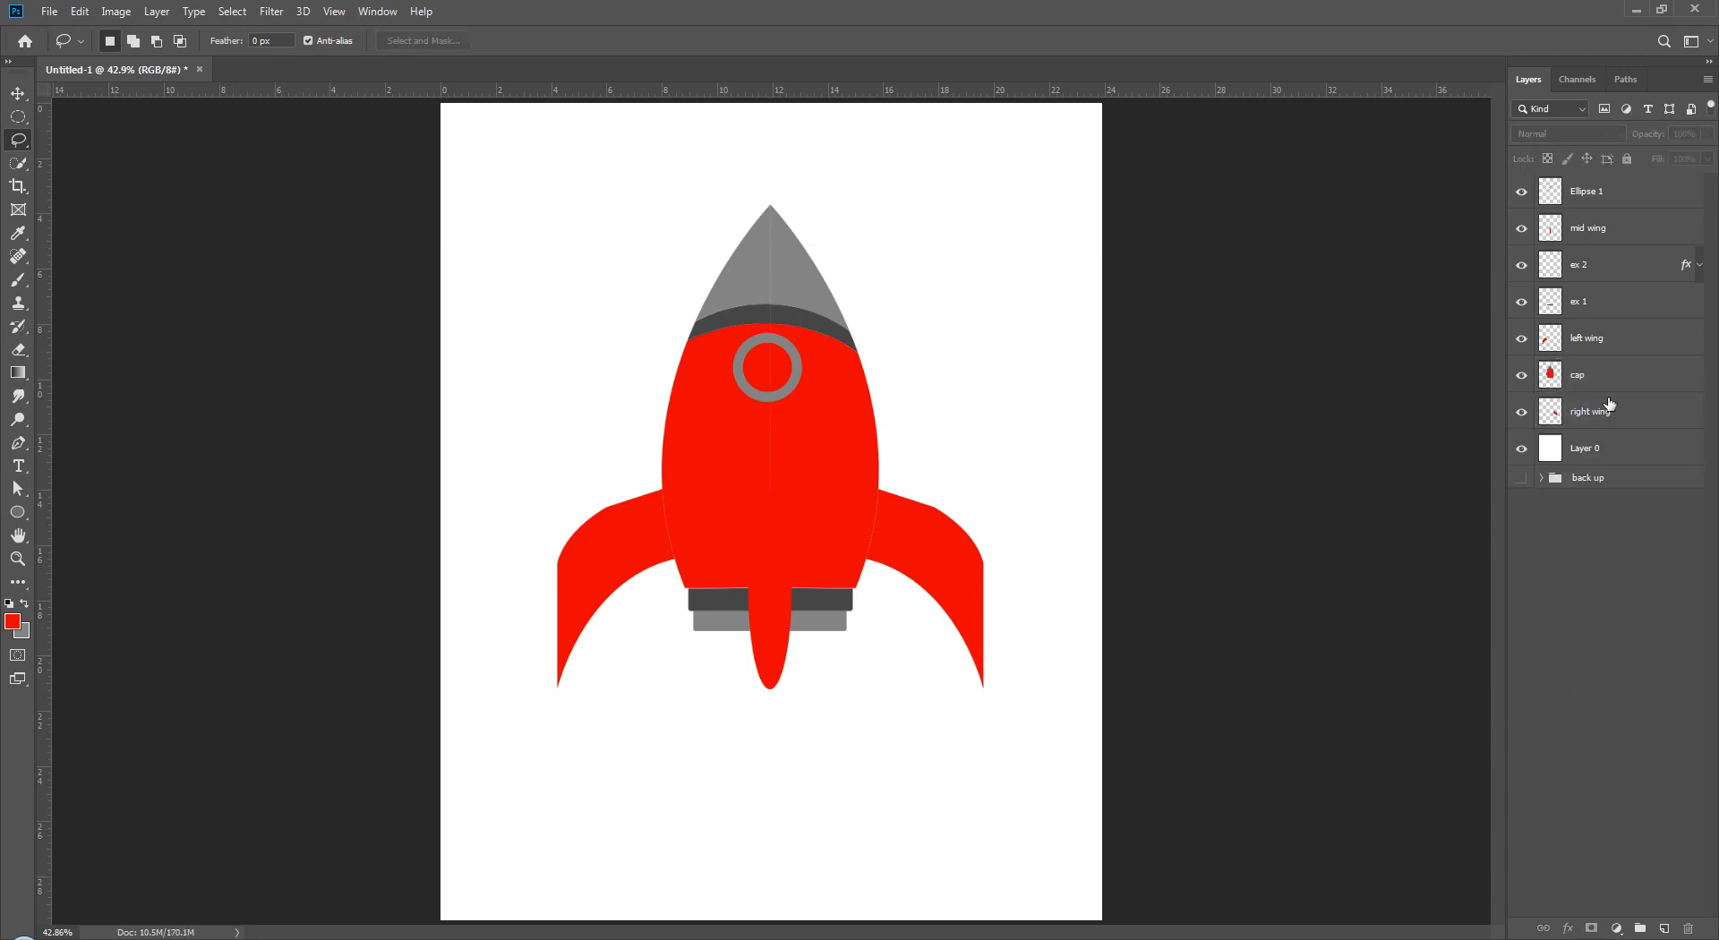
- Rename the merged rocket layer as full body and check its content by toggling its visibility
double_click(1581, 374)
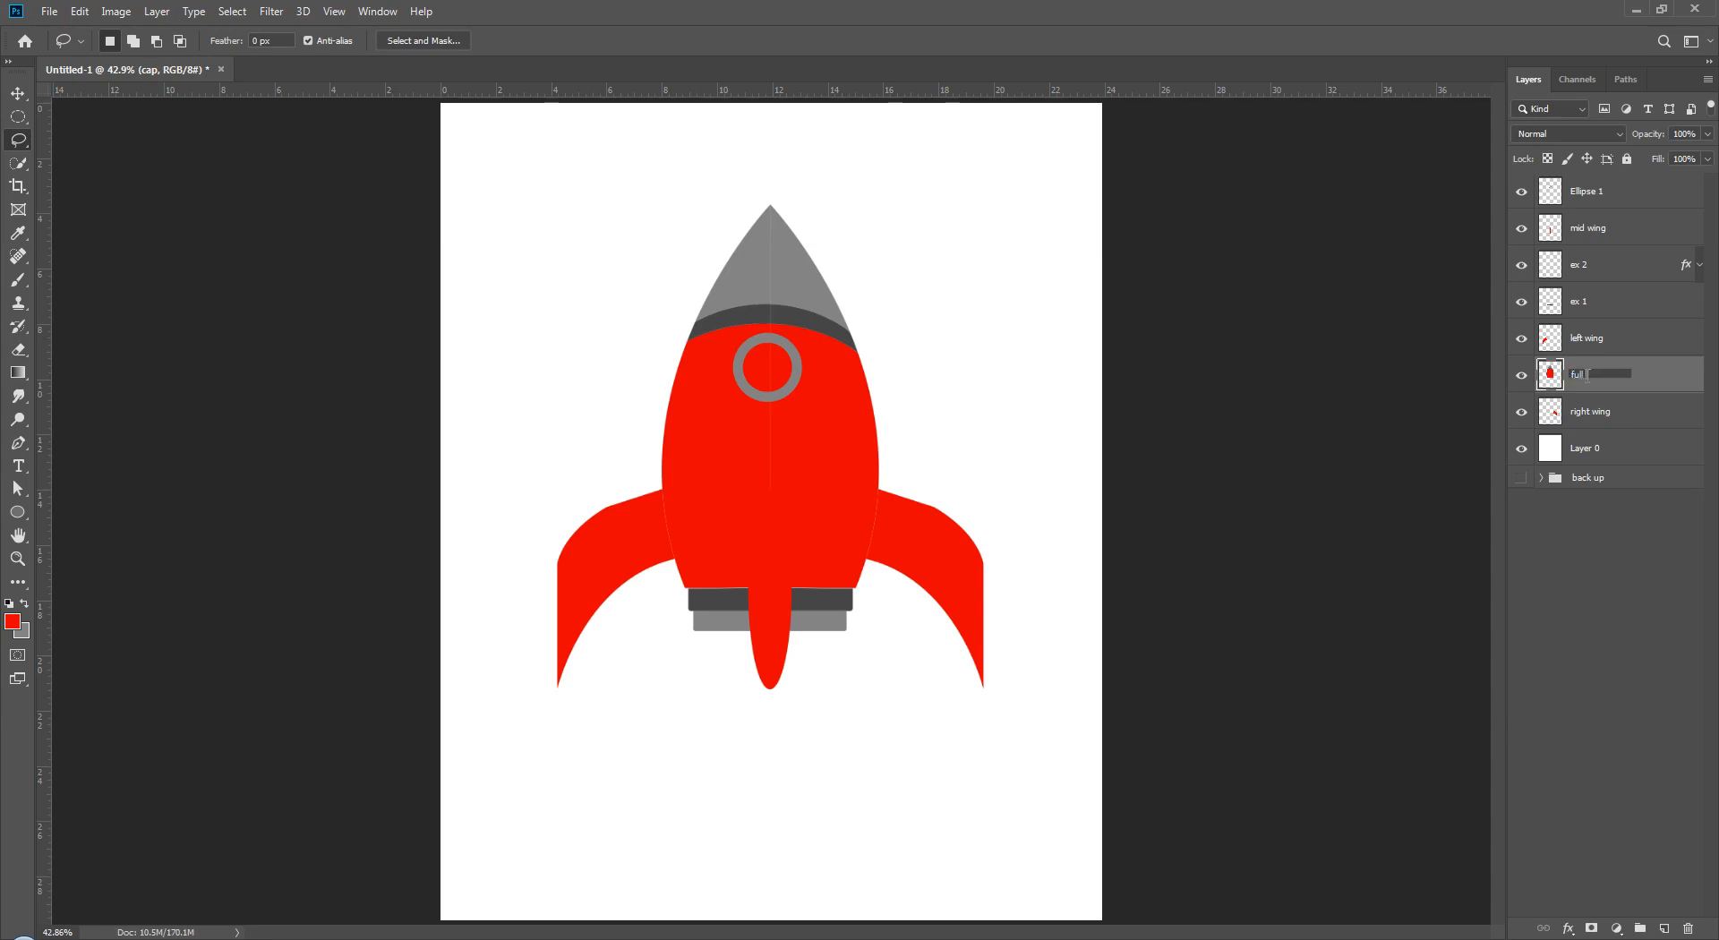
type("full body")
key("Return")
left_click(1558, 498)
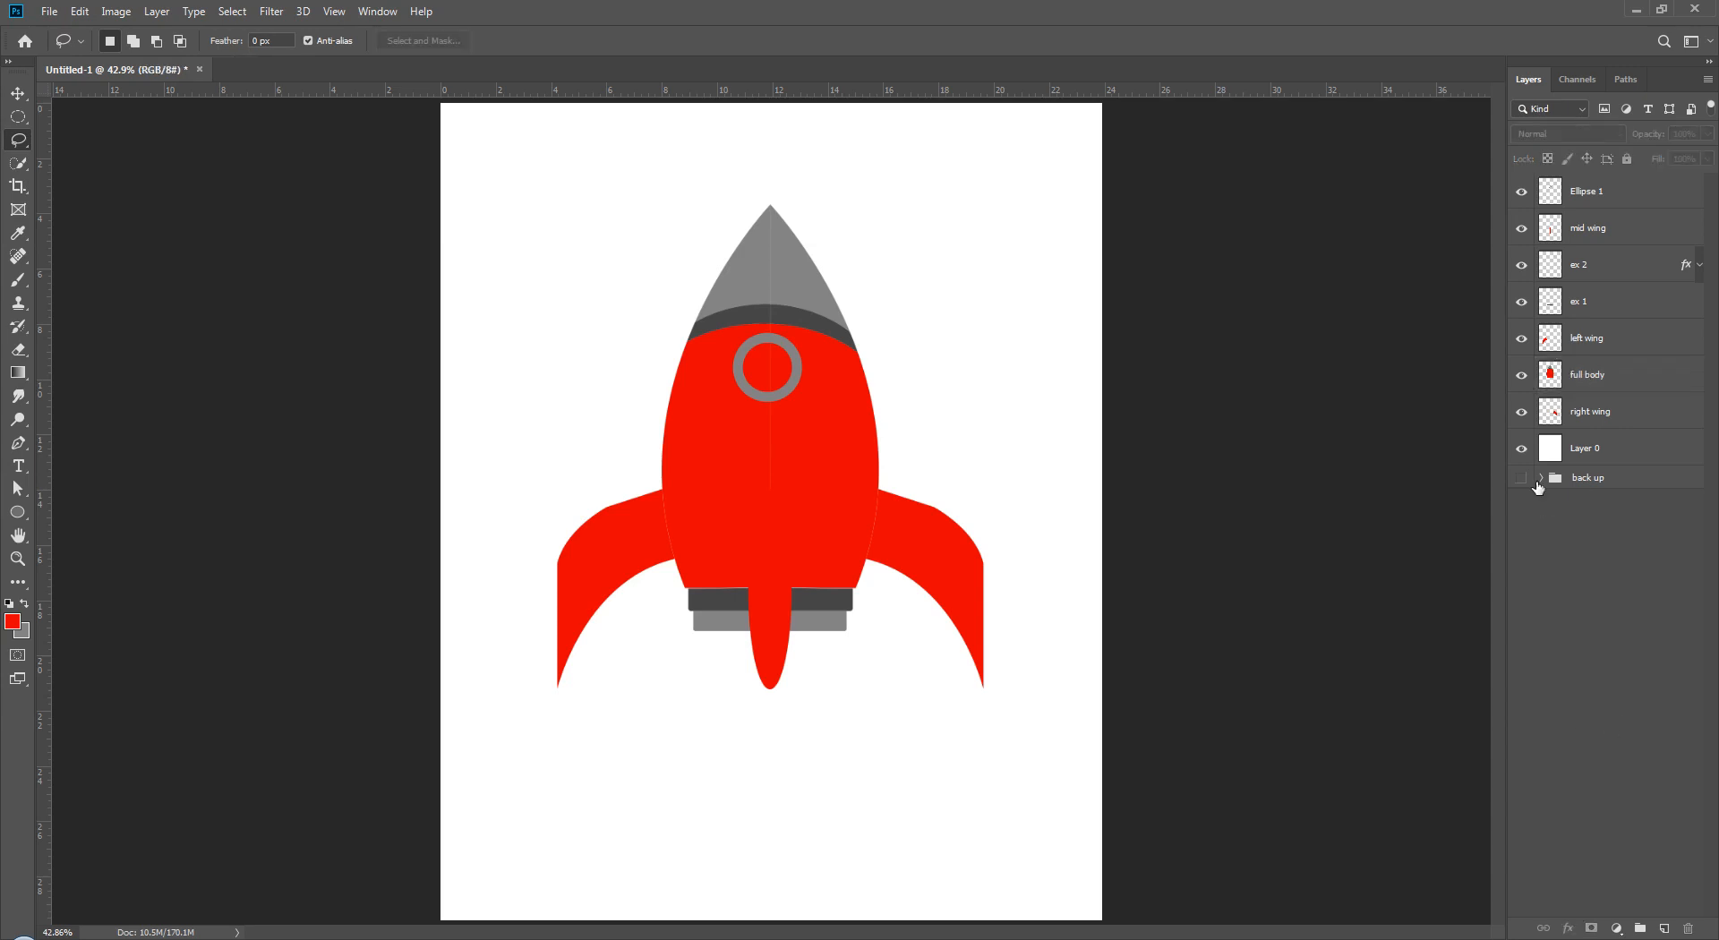
left_click(1522, 375)
left_click(1522, 376)
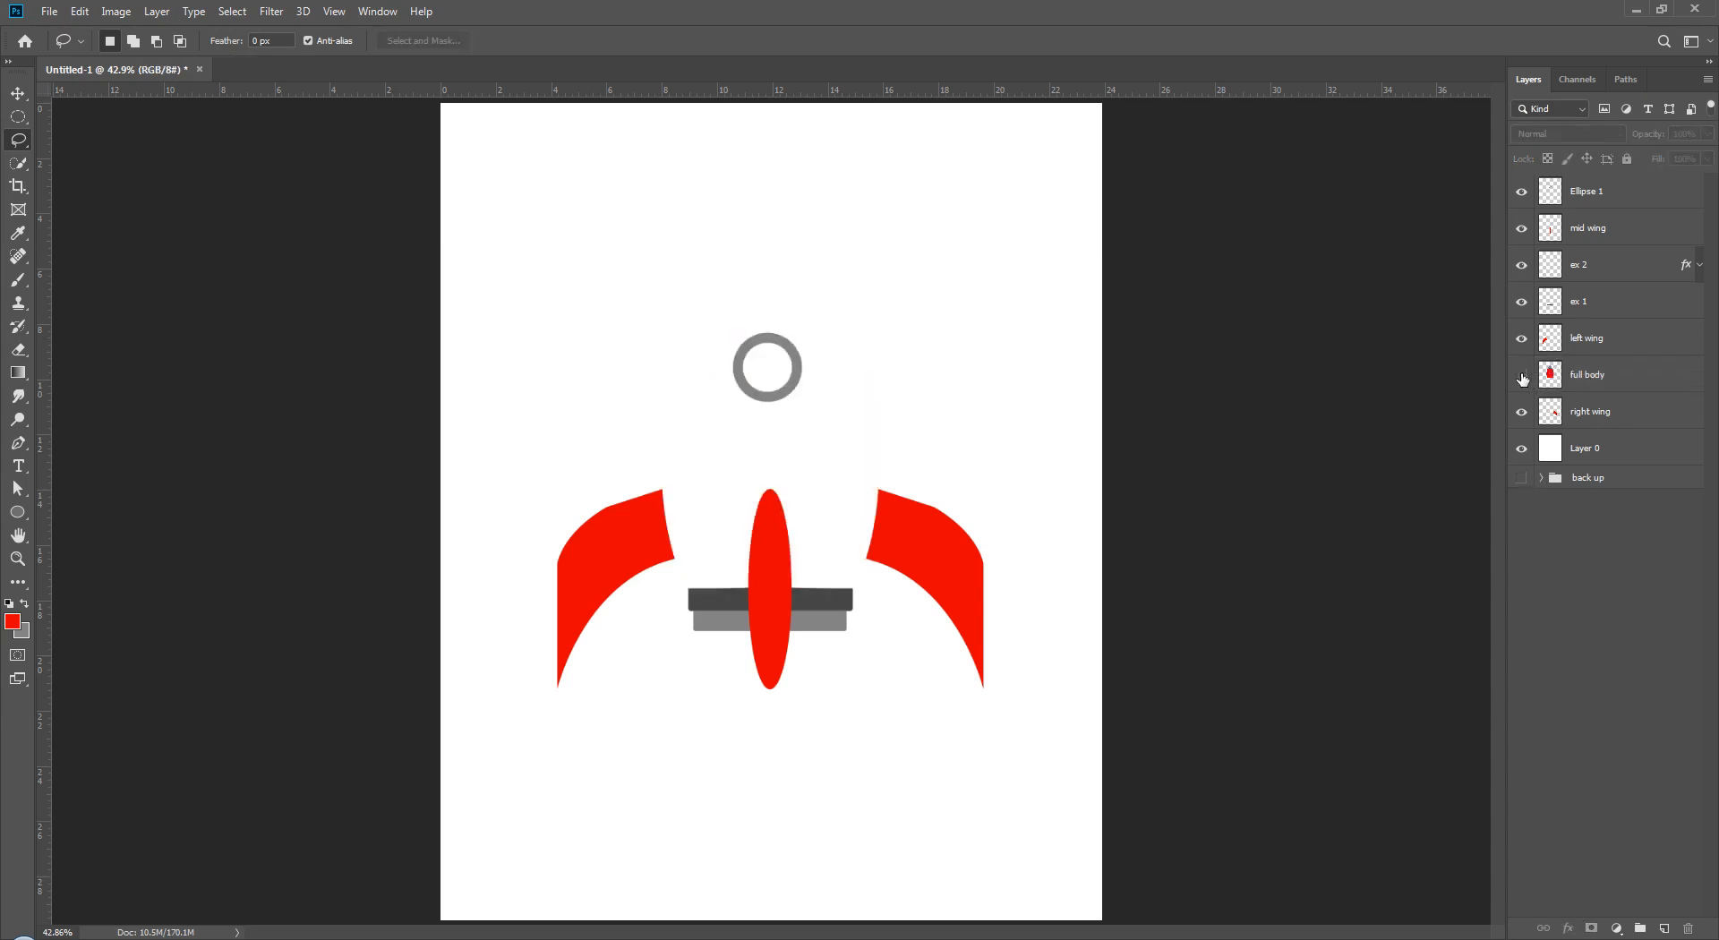
left_click(1523, 377)
- Add a layer named shadow directly above full body and make it a clipping mask on that layer
left_click(1657, 376)
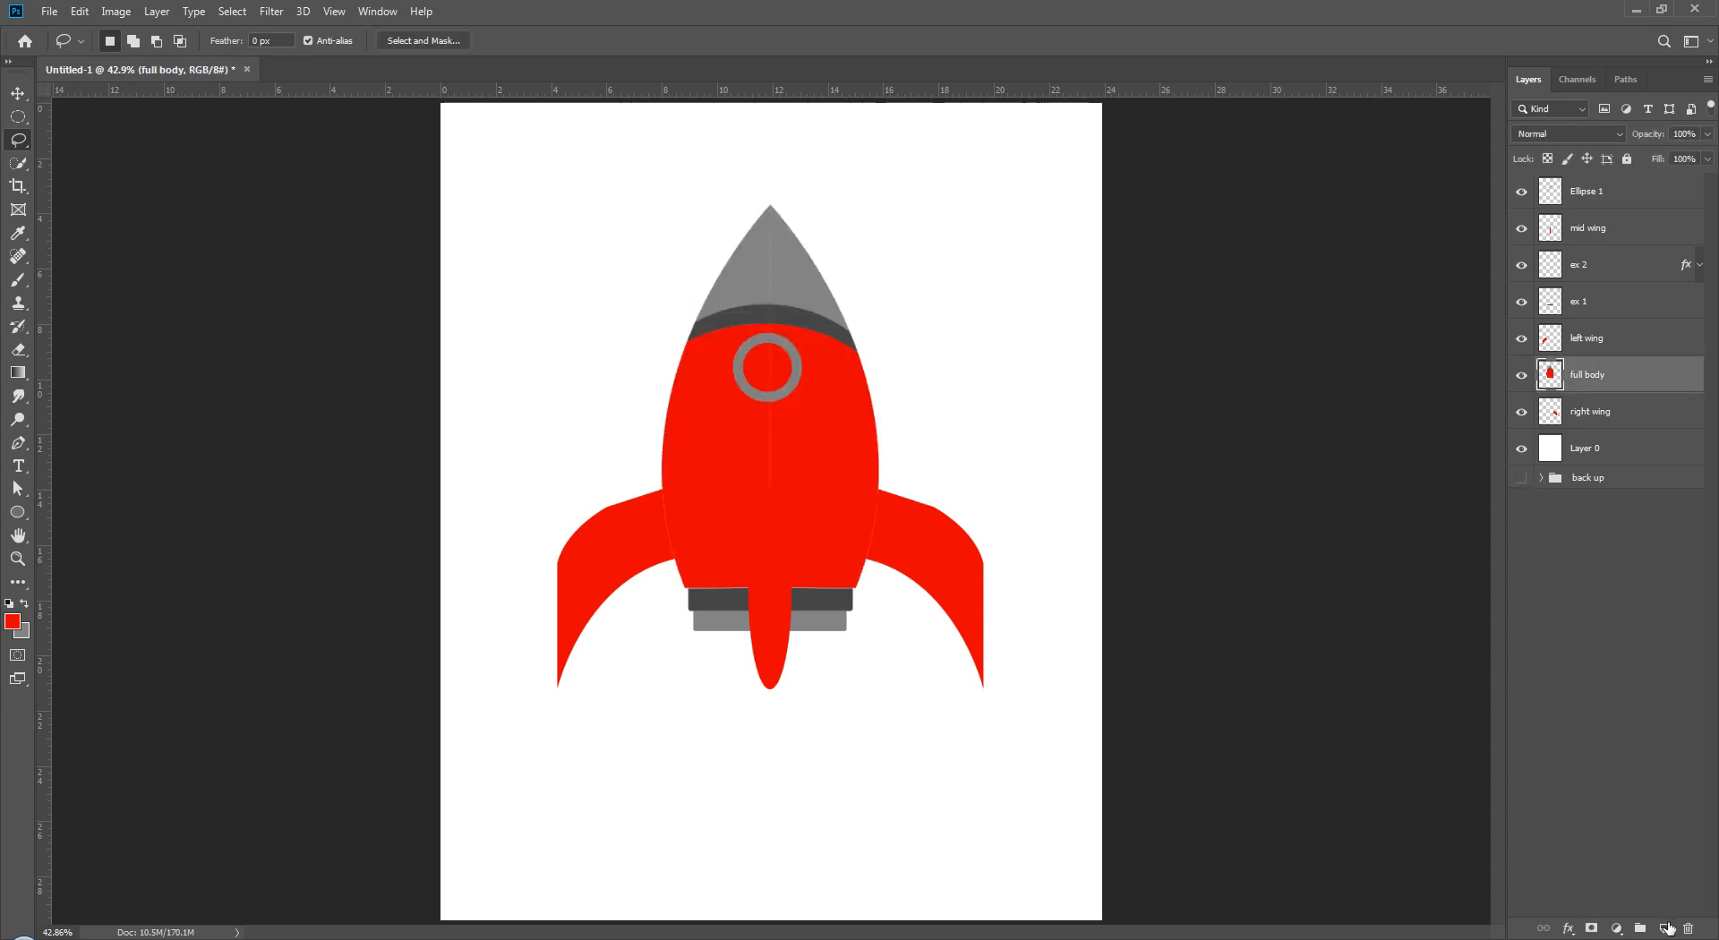
left_click(1665, 929)
double_click(1586, 375)
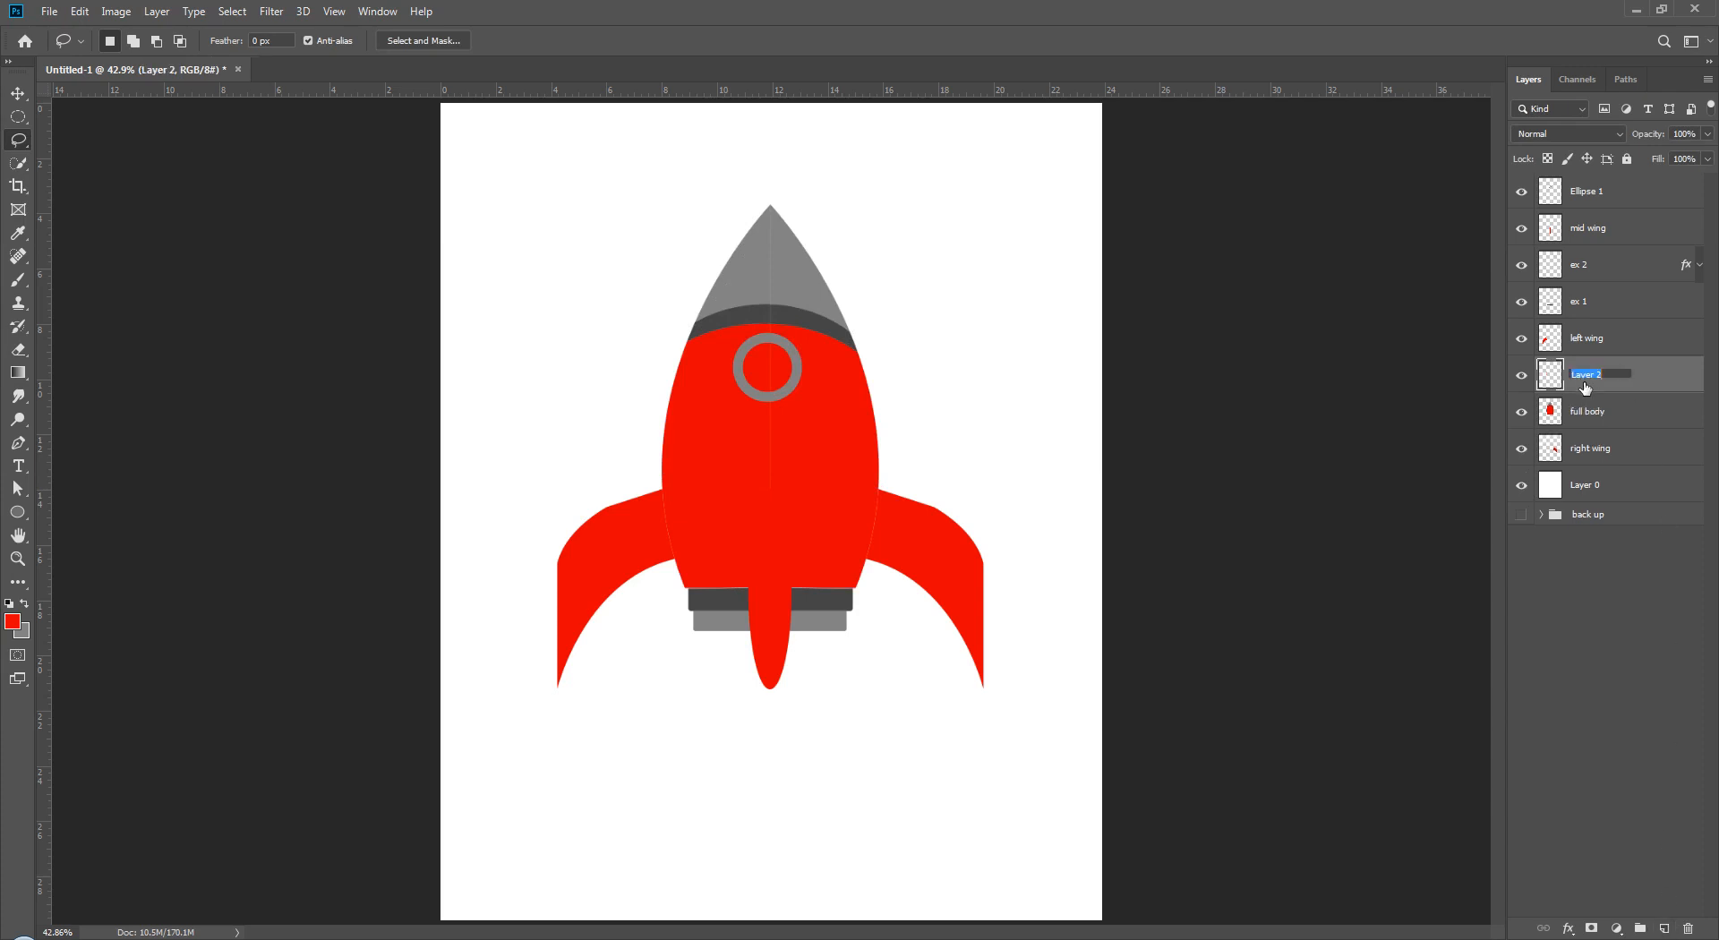
type("shadow")
key("Return")
right_click(1584, 388)
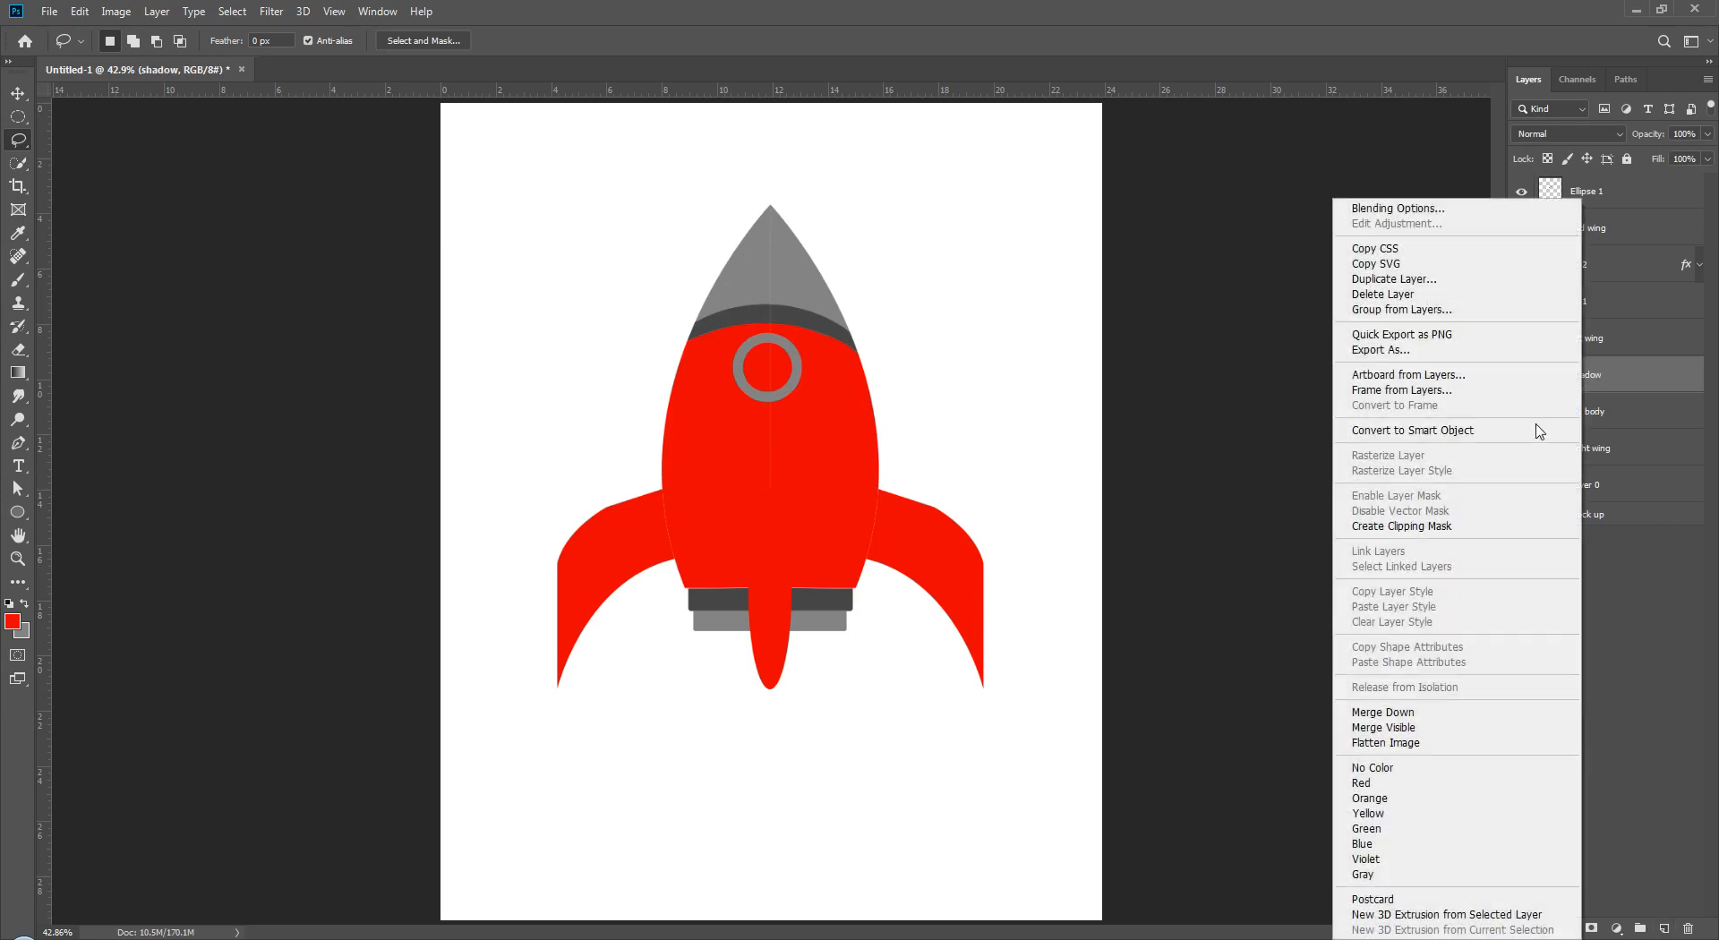
left_click(1469, 528)
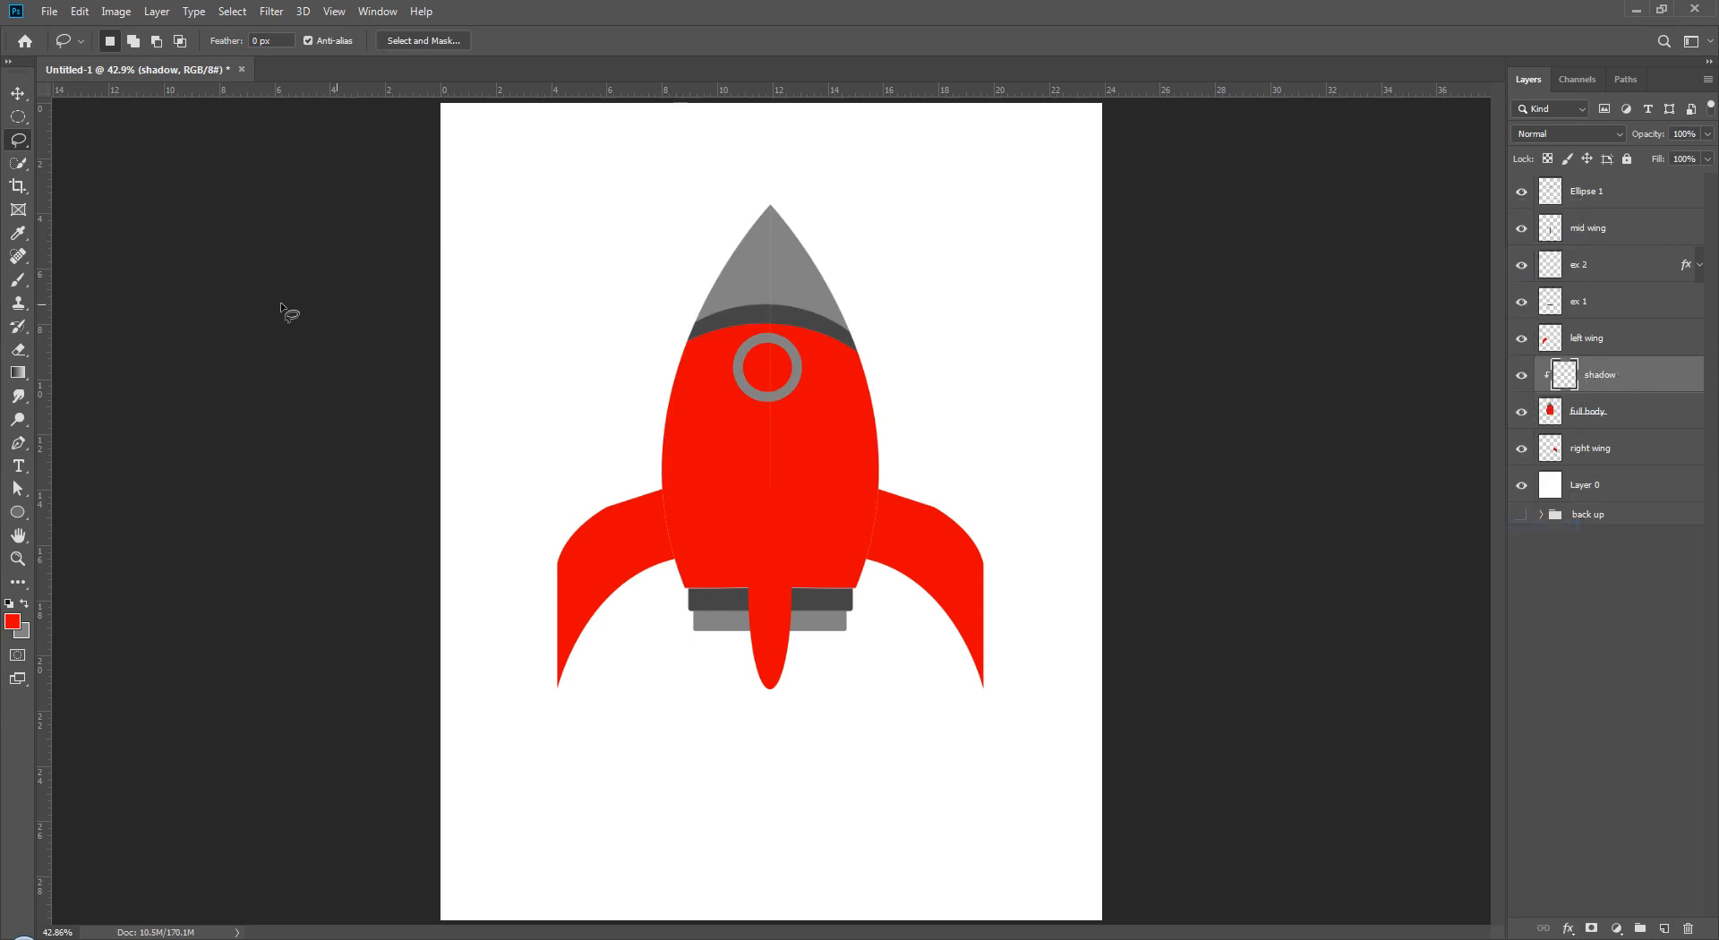
- Shade the rocket body's left side on the shadow layer with a linear black-to-transparent gradient fading toward the centre
left_click(18, 373)
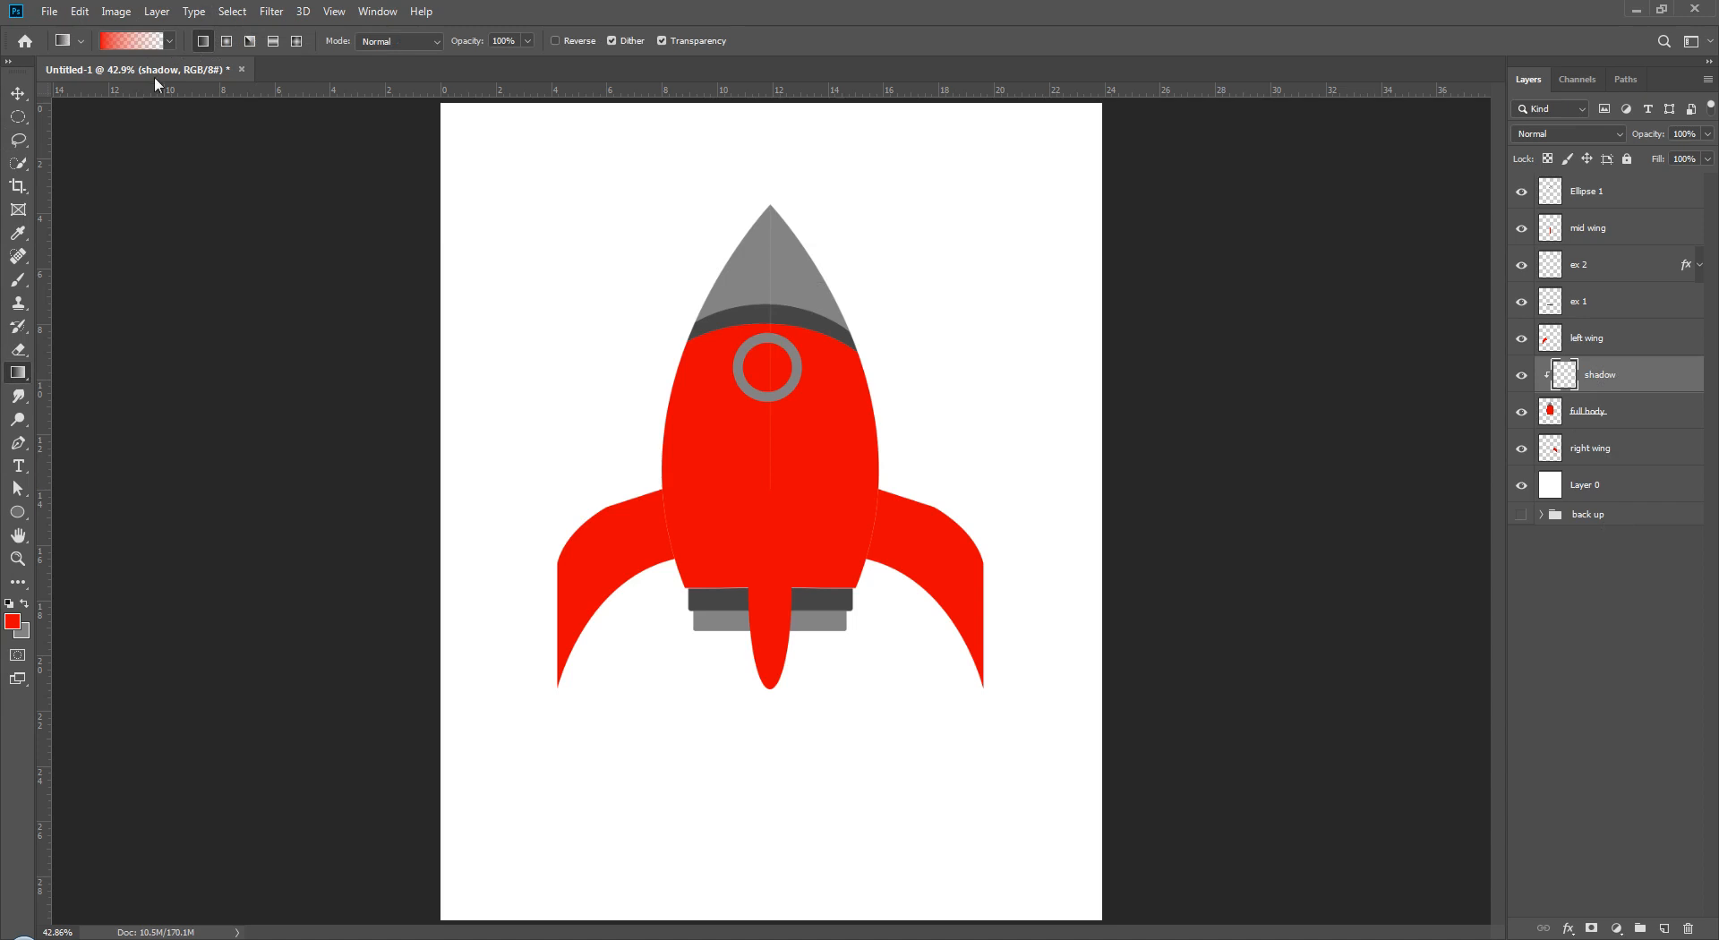
key("d")
left_click_drag(482, 415, 727, 479)
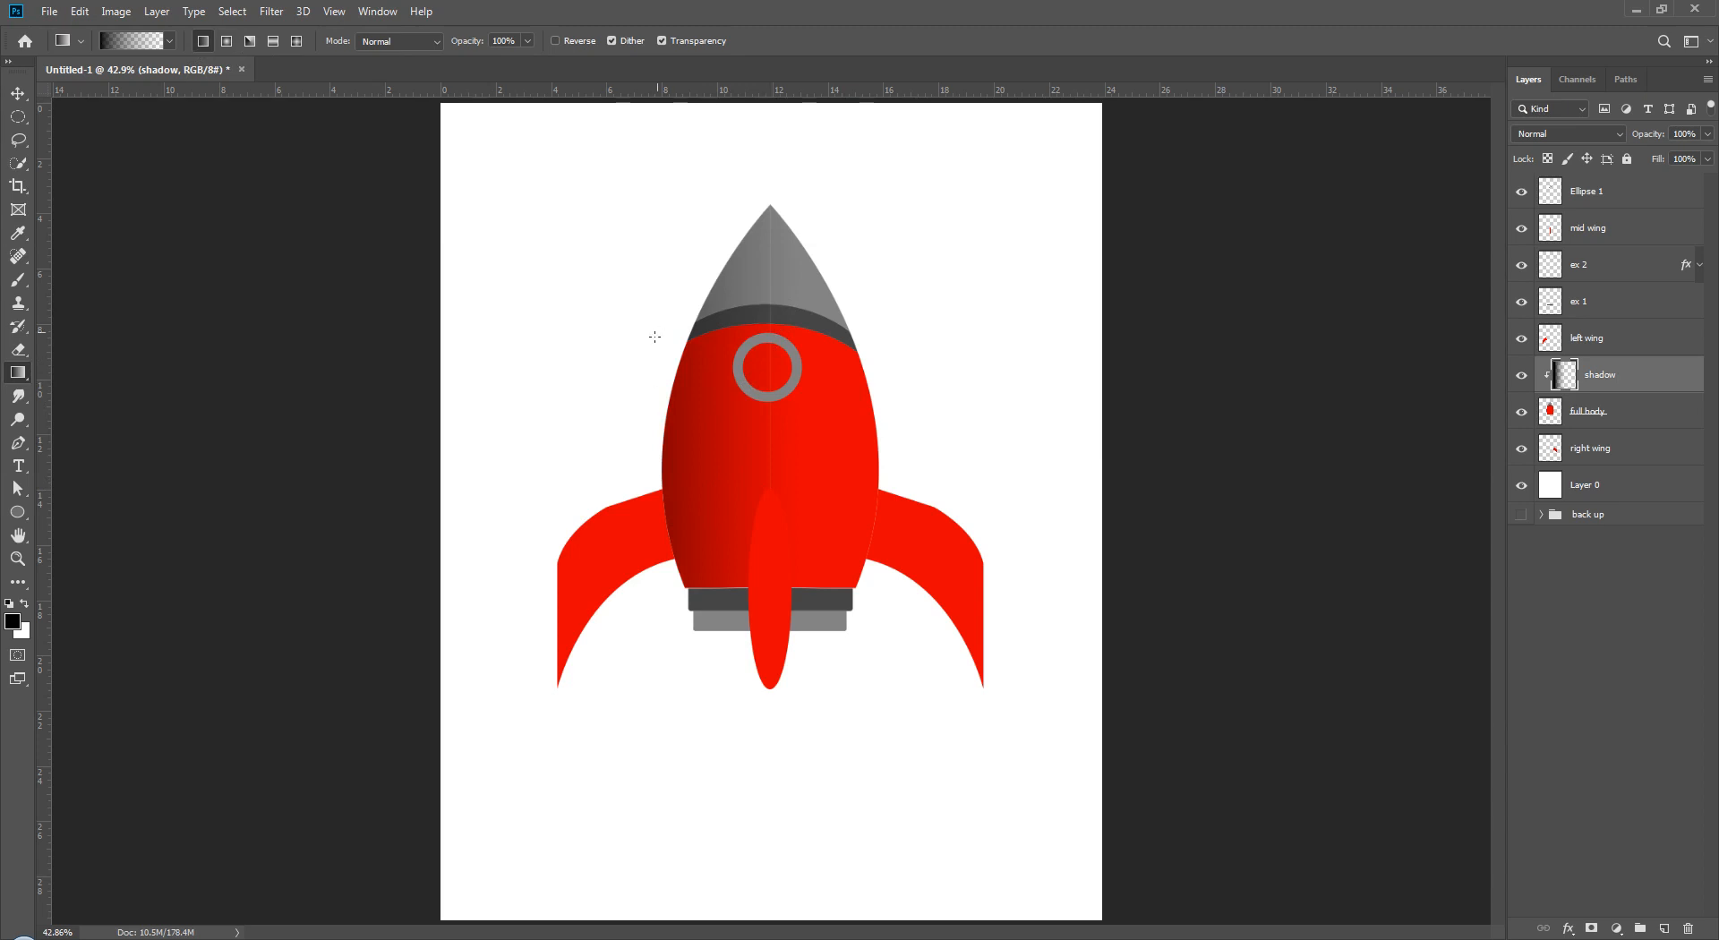
key("v")
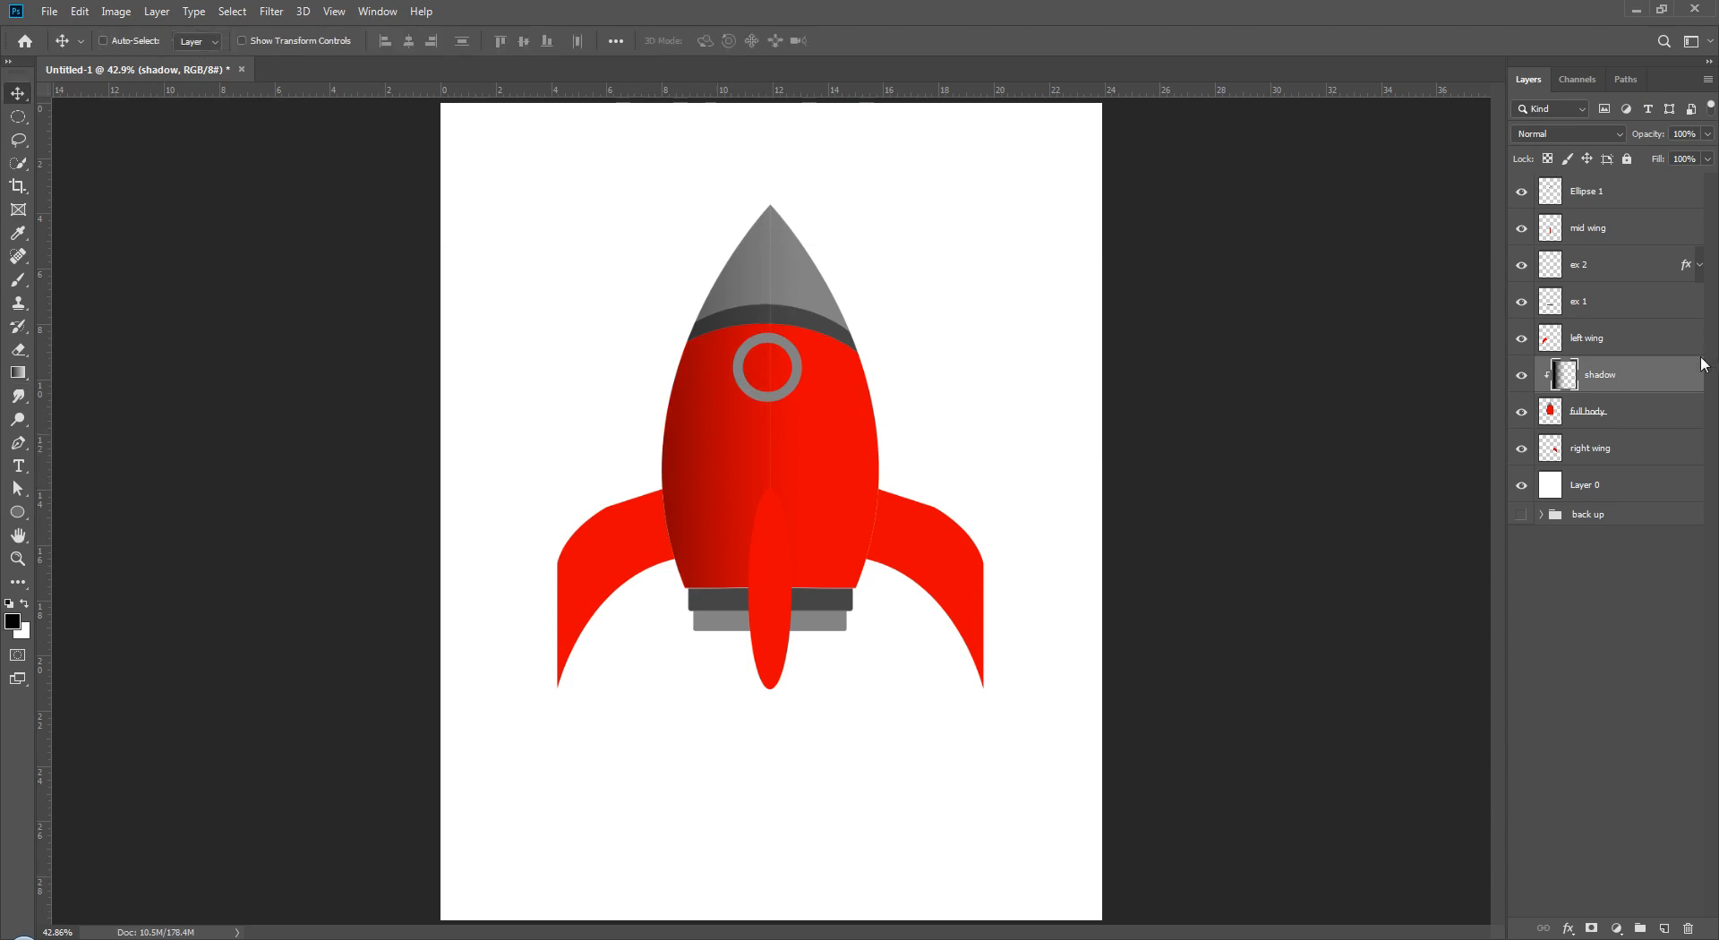
mouse_move(702, 507)
left_mouse_down()
mouse_move(732, 507)
mouse_move(698, 499)
left_mouse_up()
- Examine the shading on the finished rocket reference in Windows Photo Viewer, return to Photoshop and deselect the layers
key("alt+Tab")
left_click_drag(908, 109, 813, 107)
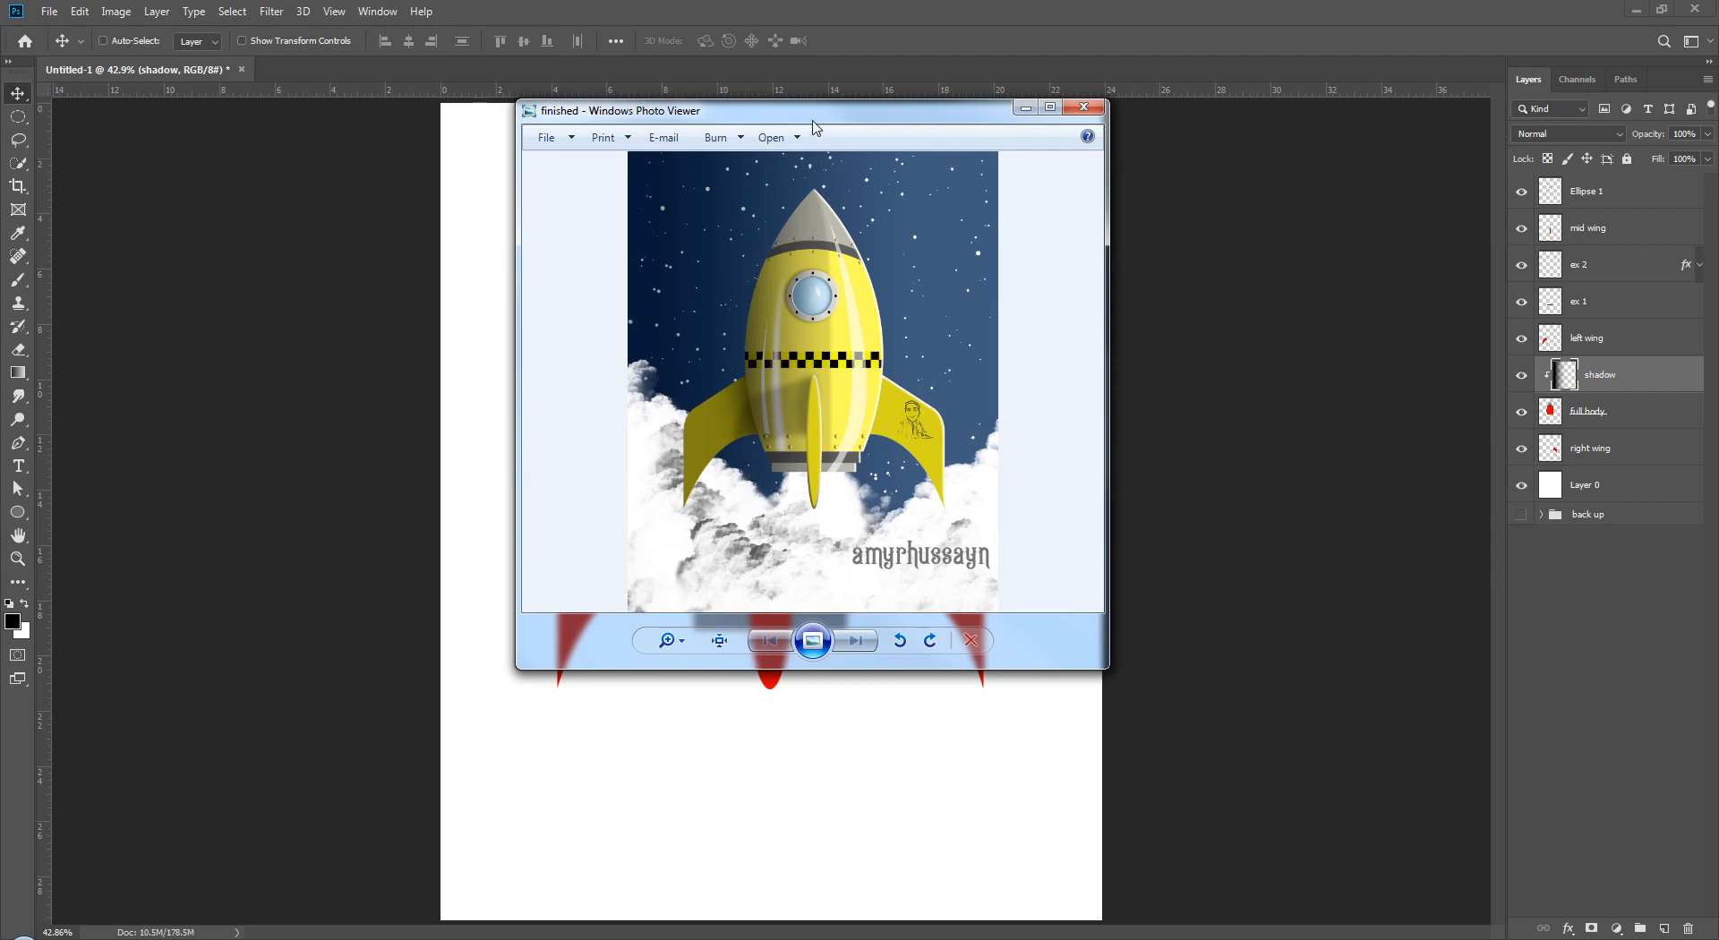
key("alt+Tab")
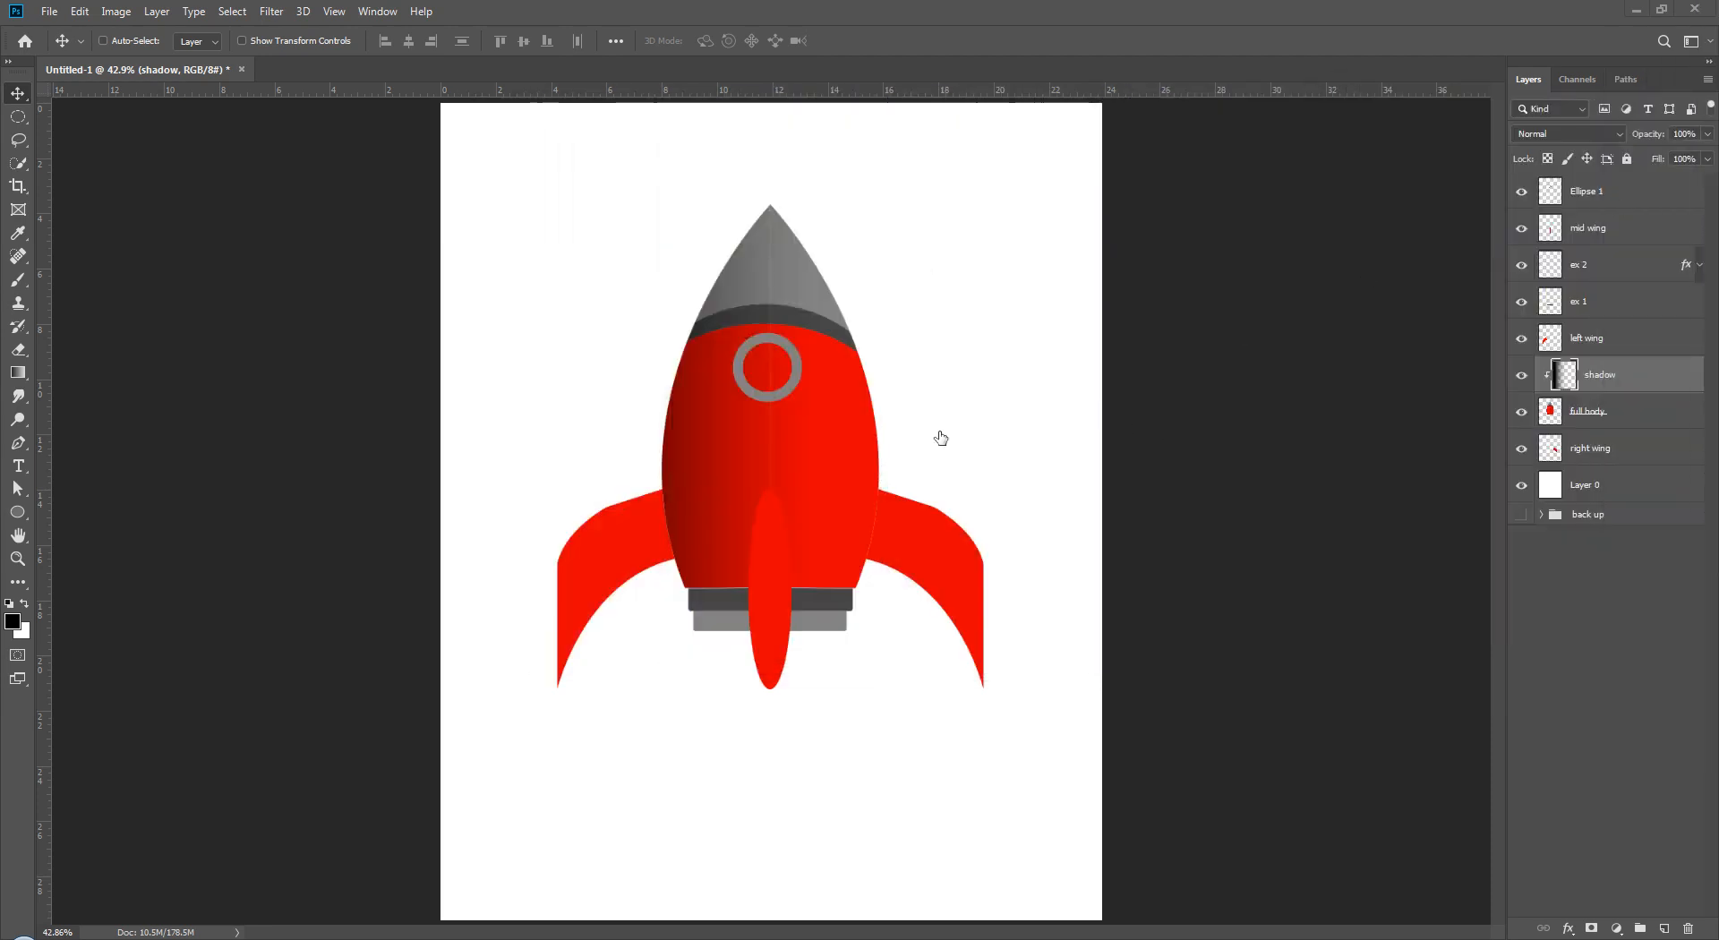
left_click(1605, 654)
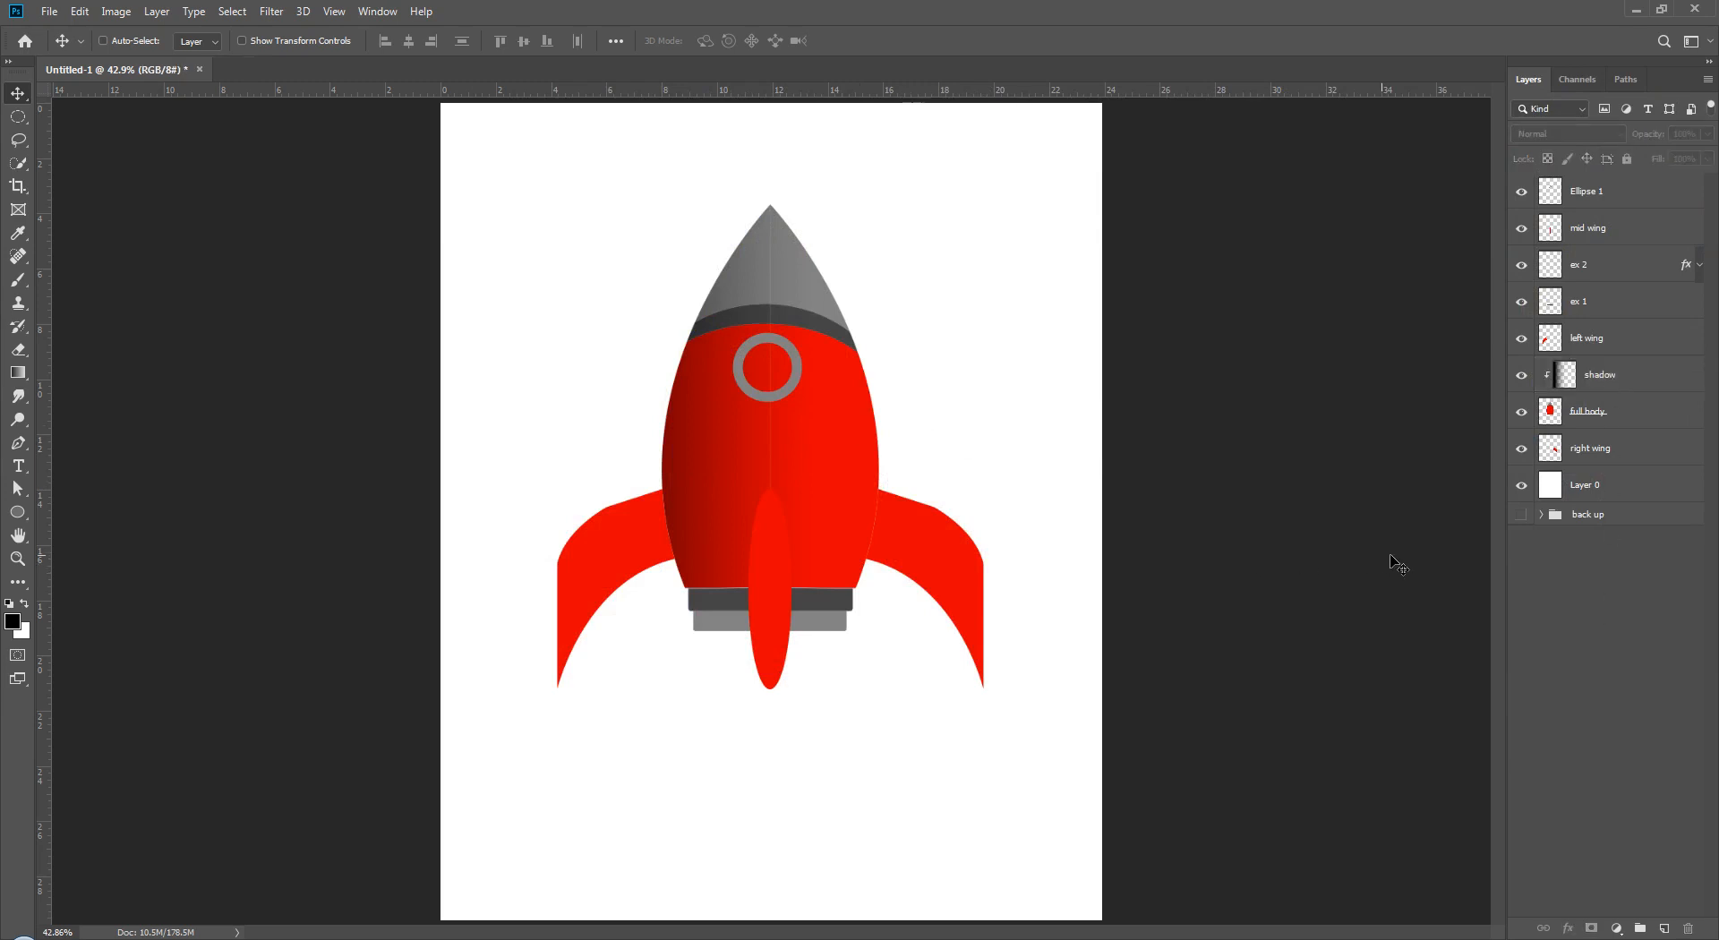
- Load the full body layer's outline as a selection and add a new clipped layer directly above it
left_click(1591, 413)
left_click(1552, 415, "ctrl")
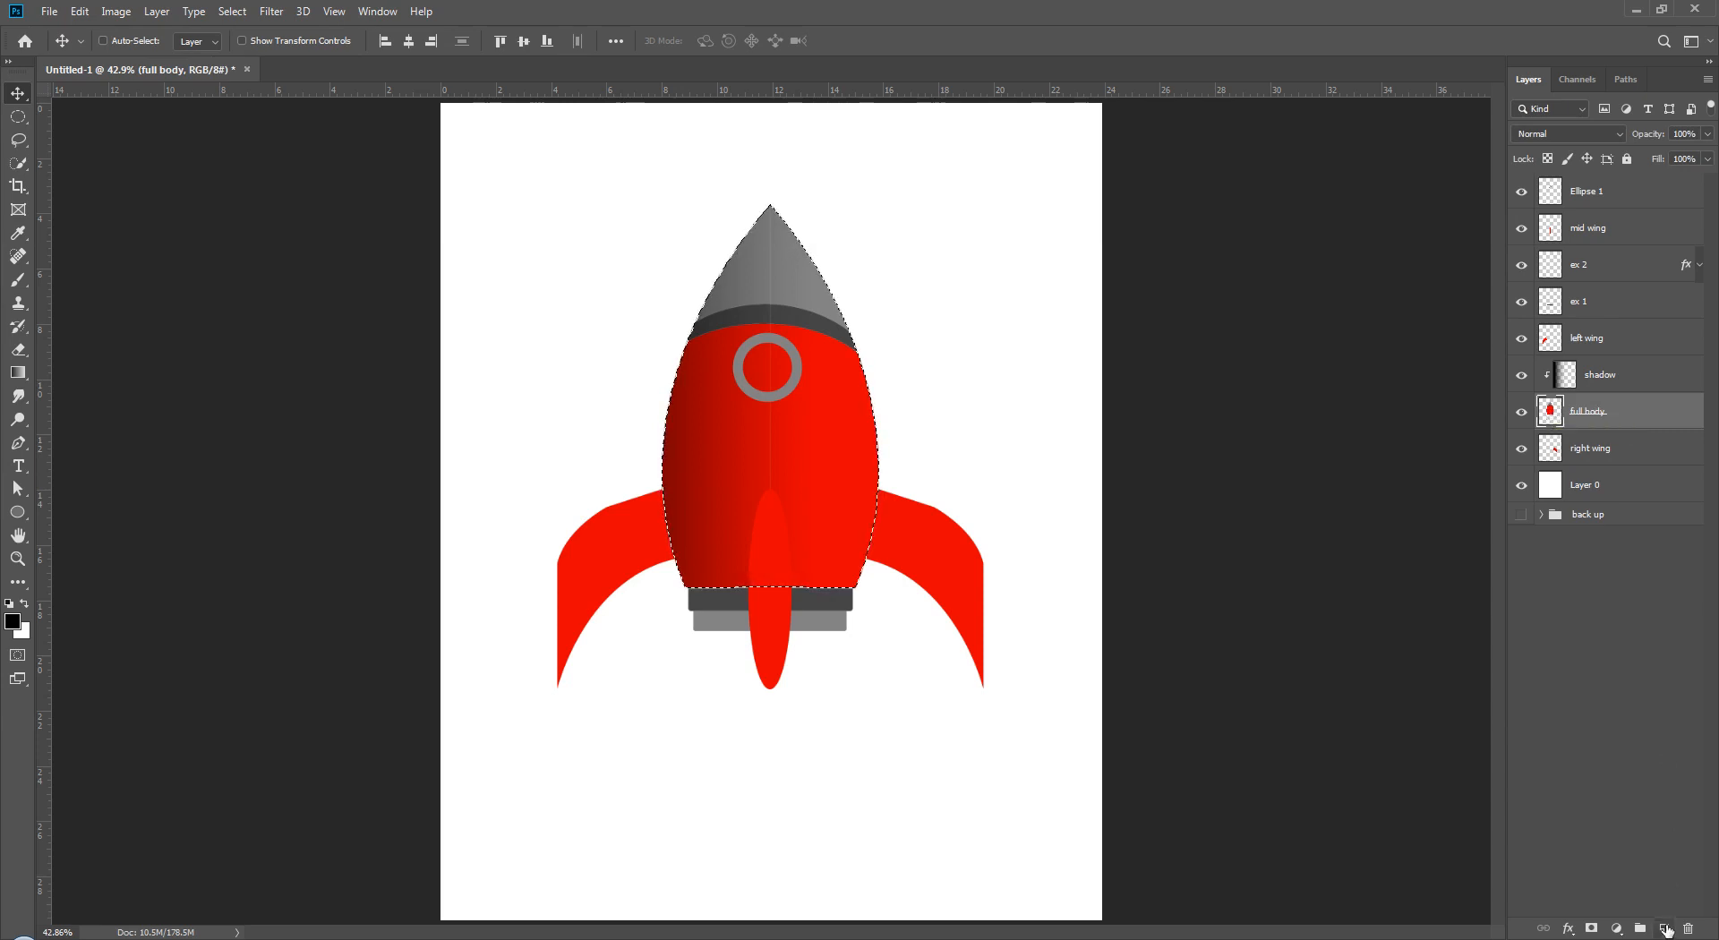
left_click(1667, 929)
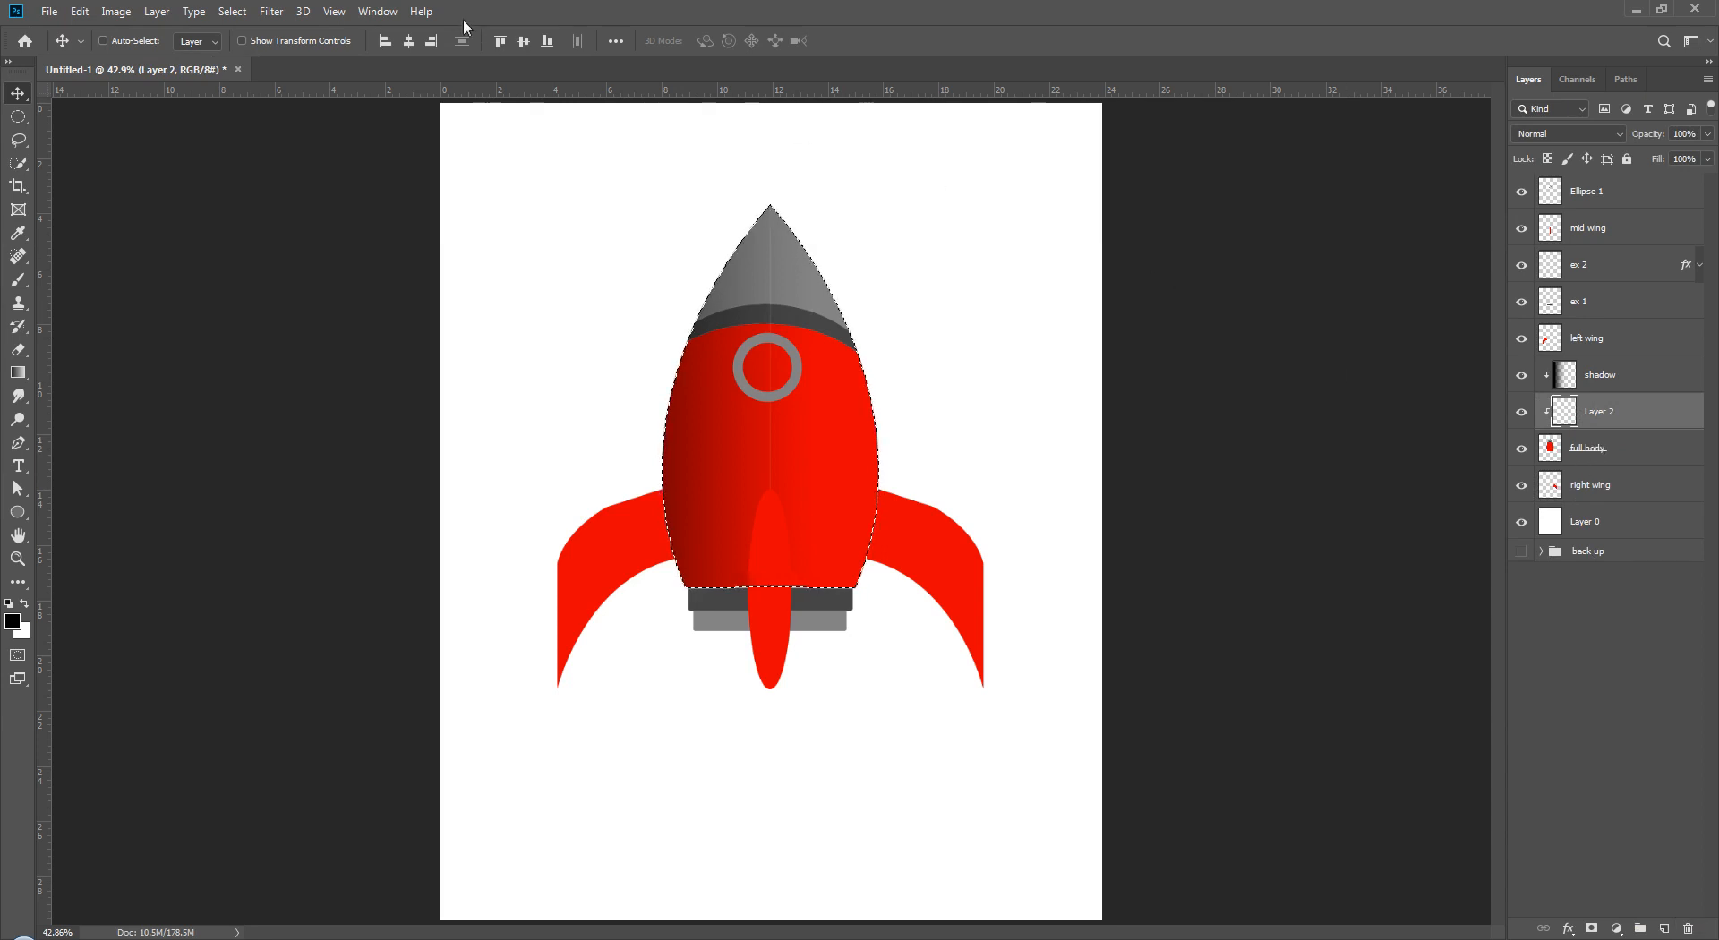
- Contract the rocket body selection by 8 pixels and invert it
left_click(229, 12)
mouse_move(295, 265)
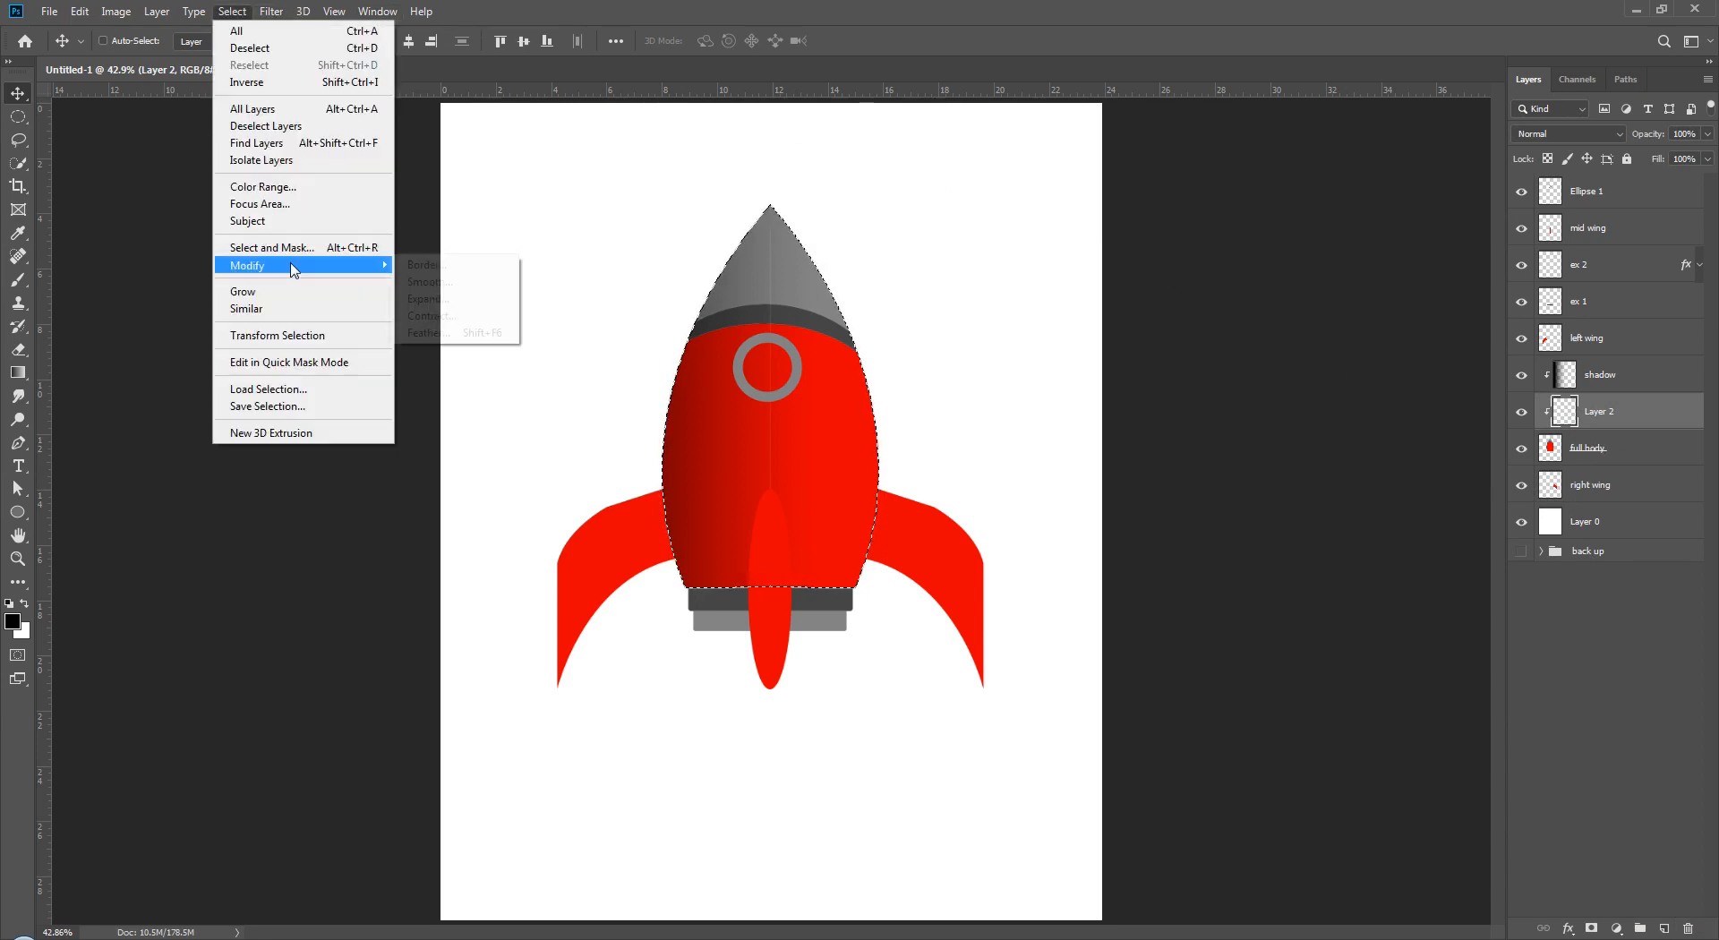
left_click(425, 316)
left_click_drag(880, 267, 1102, 389)
type("15")
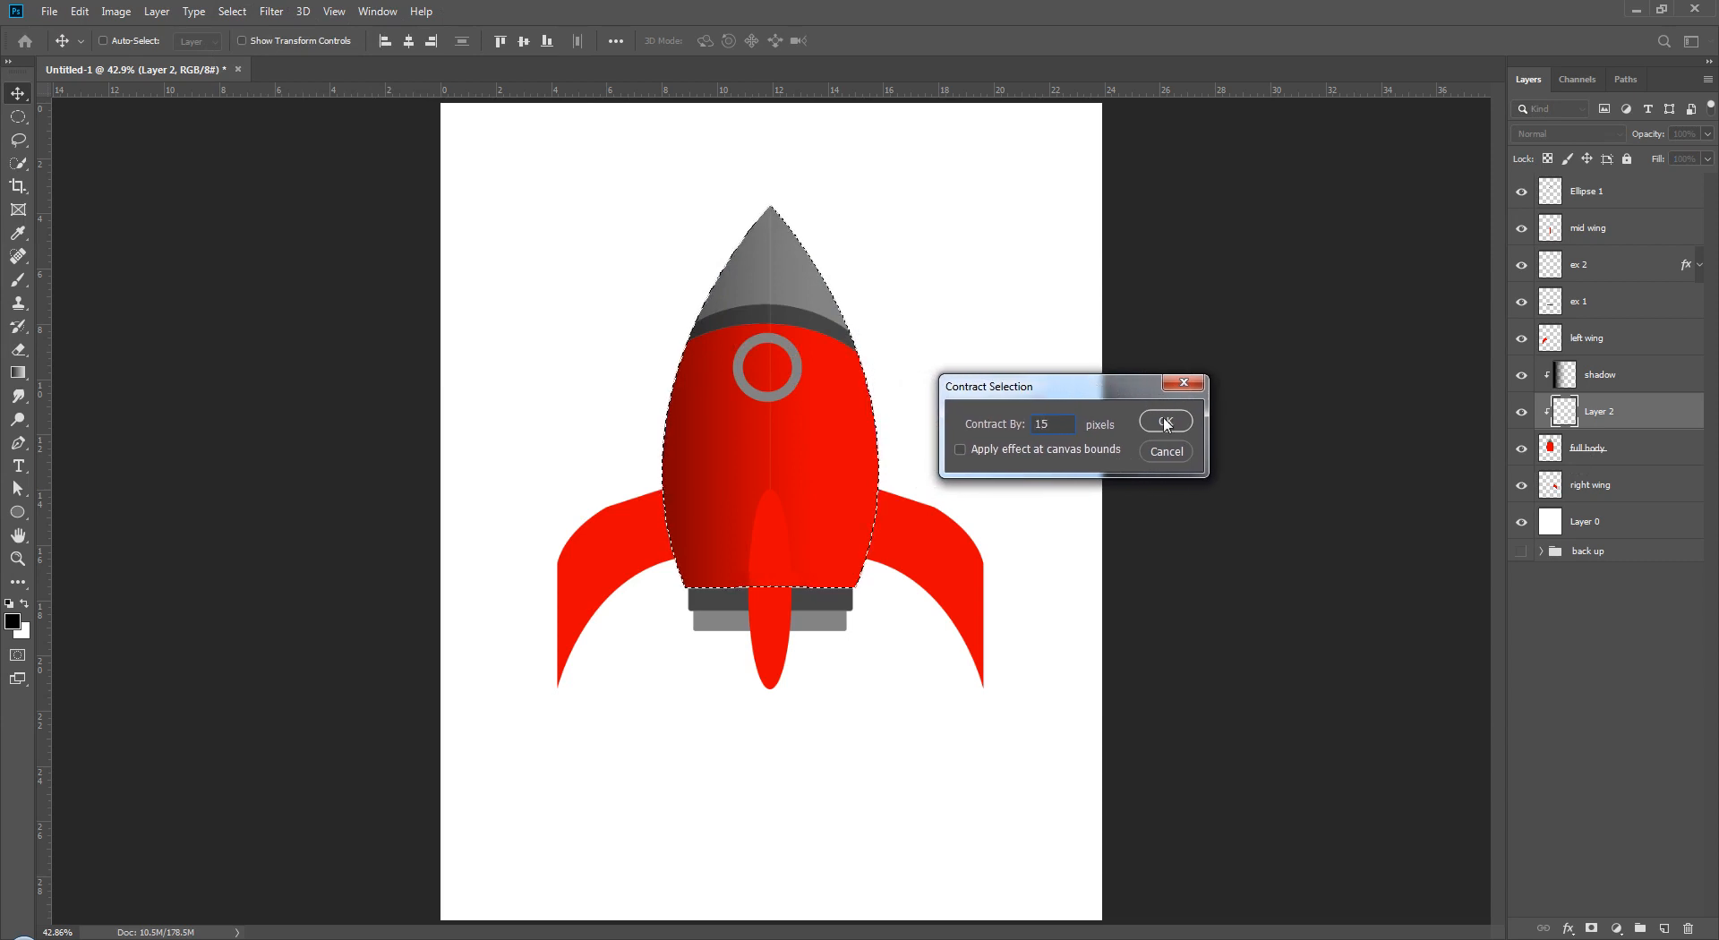
key("BackSpace")
key("BackSpace")
type("8")
left_click(1165, 424)
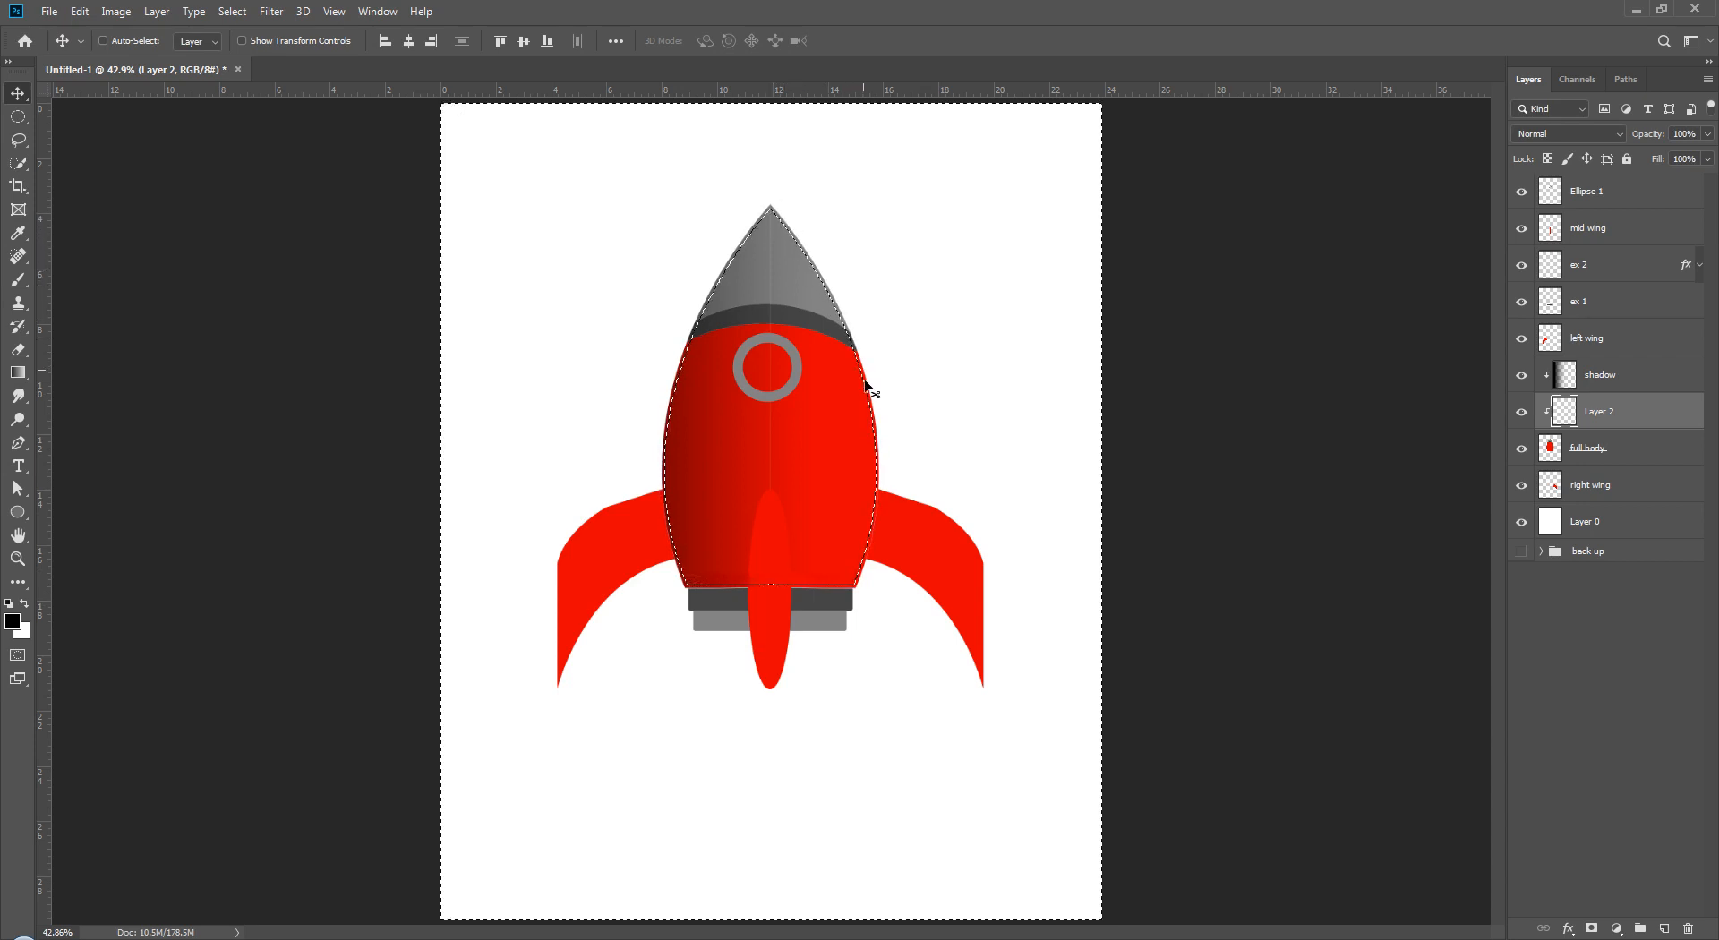
- Set up a white 125 px brush, try a hard highlight stroke along the rocket's right edge, and undo it
key("b")
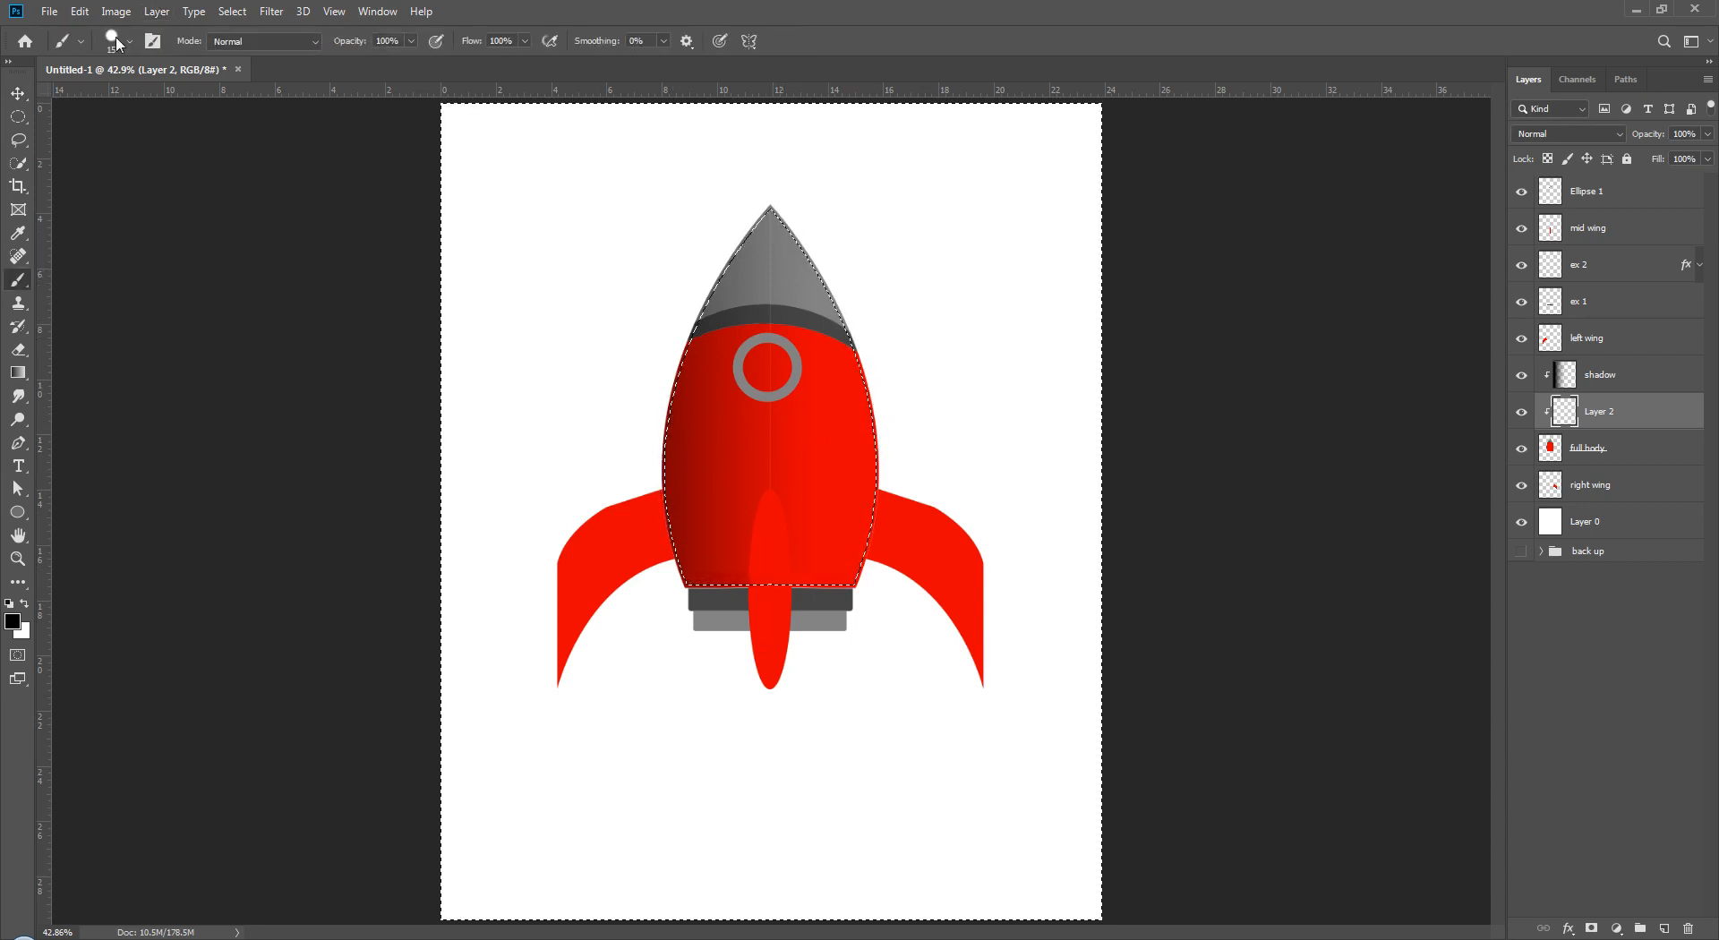
left_click(25, 604)
key("bracketright")
key("bracketright")
key("bracketright")
key("bracketright")
key("bracketright")
key("bracketright")
key("bracketright")
key("bracketright")
key("bracketright")
key("bracketright")
mouse_move(794, 219)
left_mouse_down()
mouse_move(836, 281)
mouse_move(857, 465)
left_mouse_up()
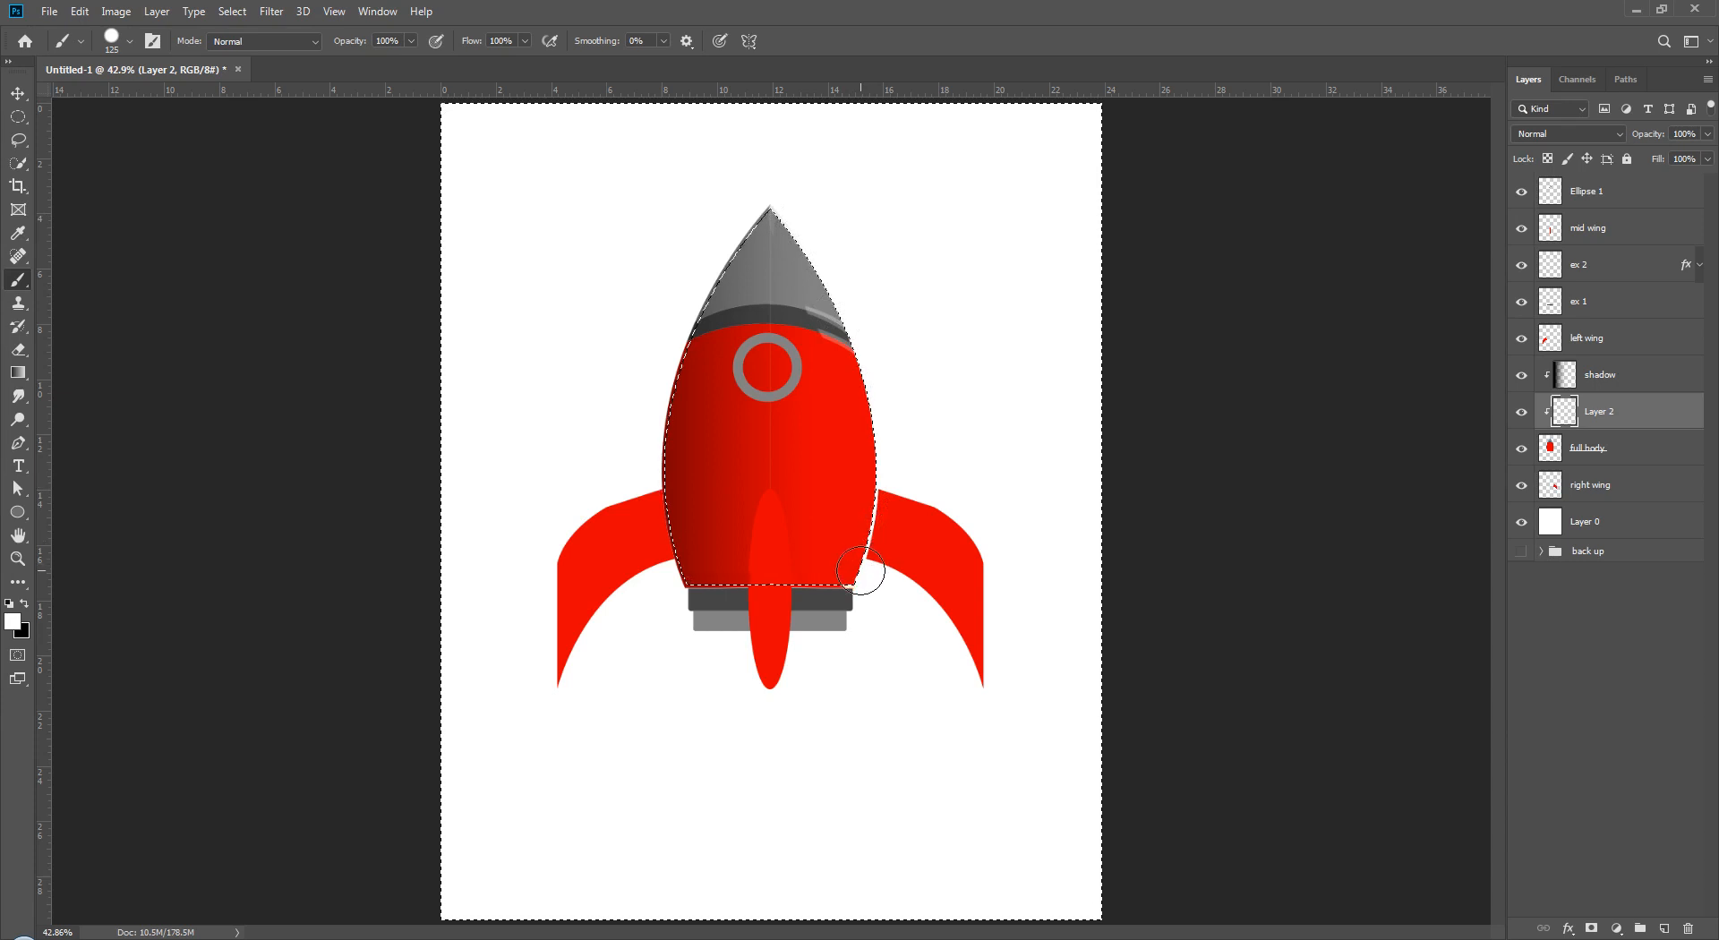
key("ctrl+z")
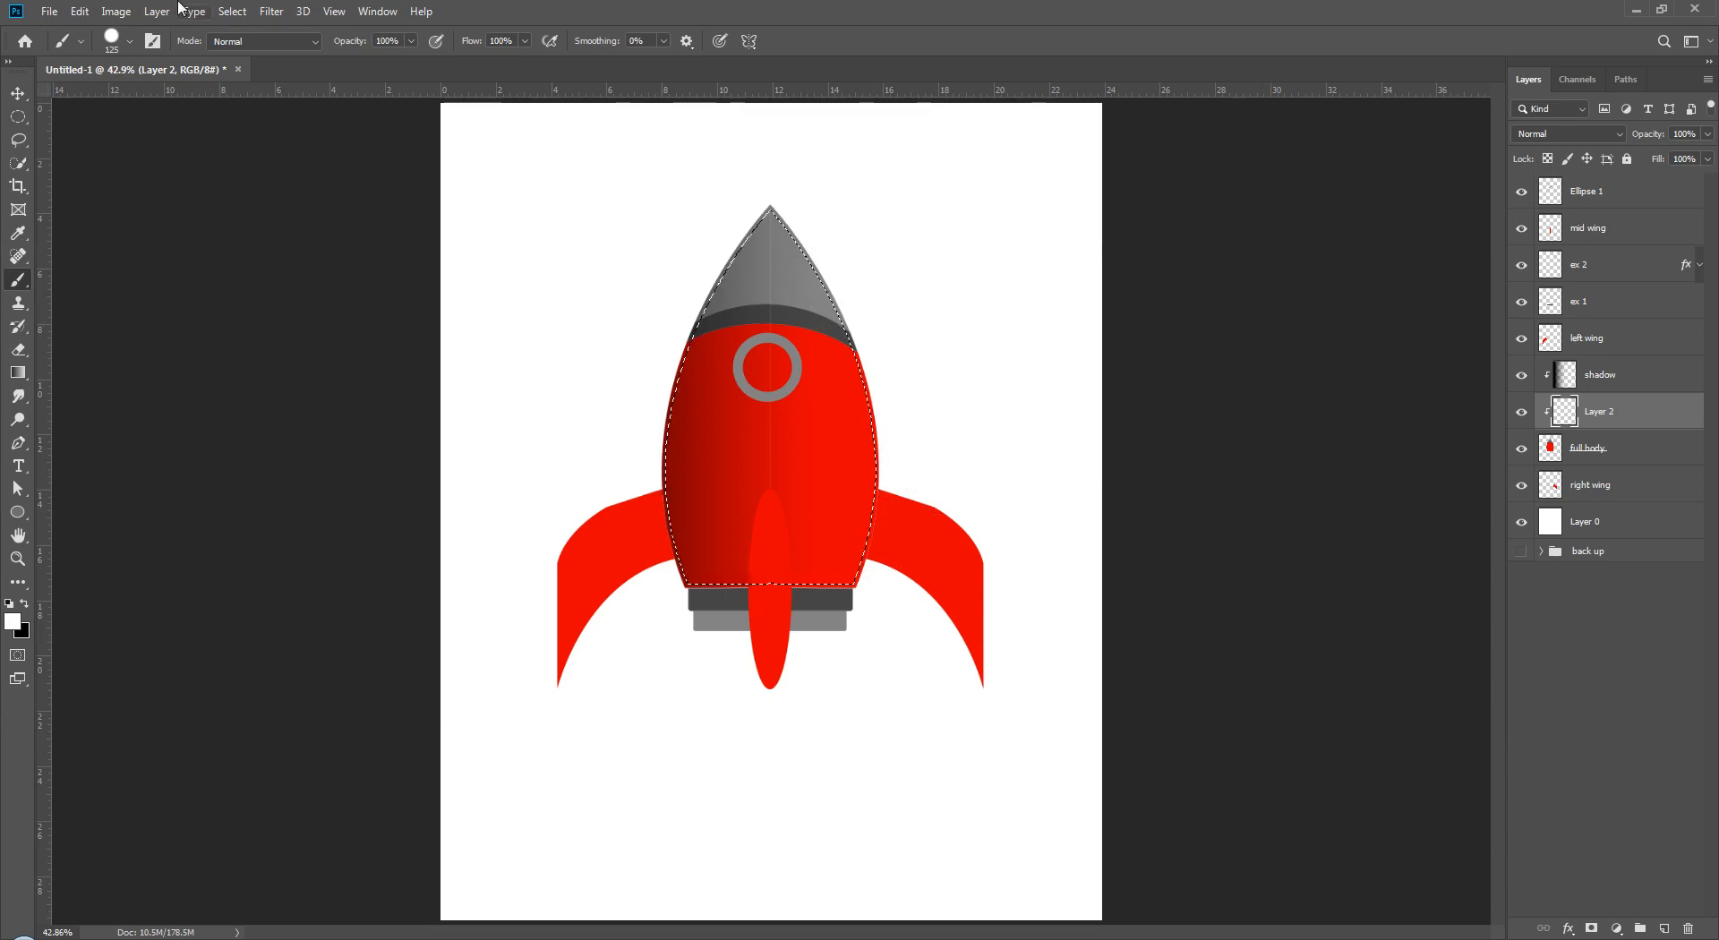
- Feather the contracted rocket body selection by 5 pixels
left_click(233, 11)
mouse_move(289, 269)
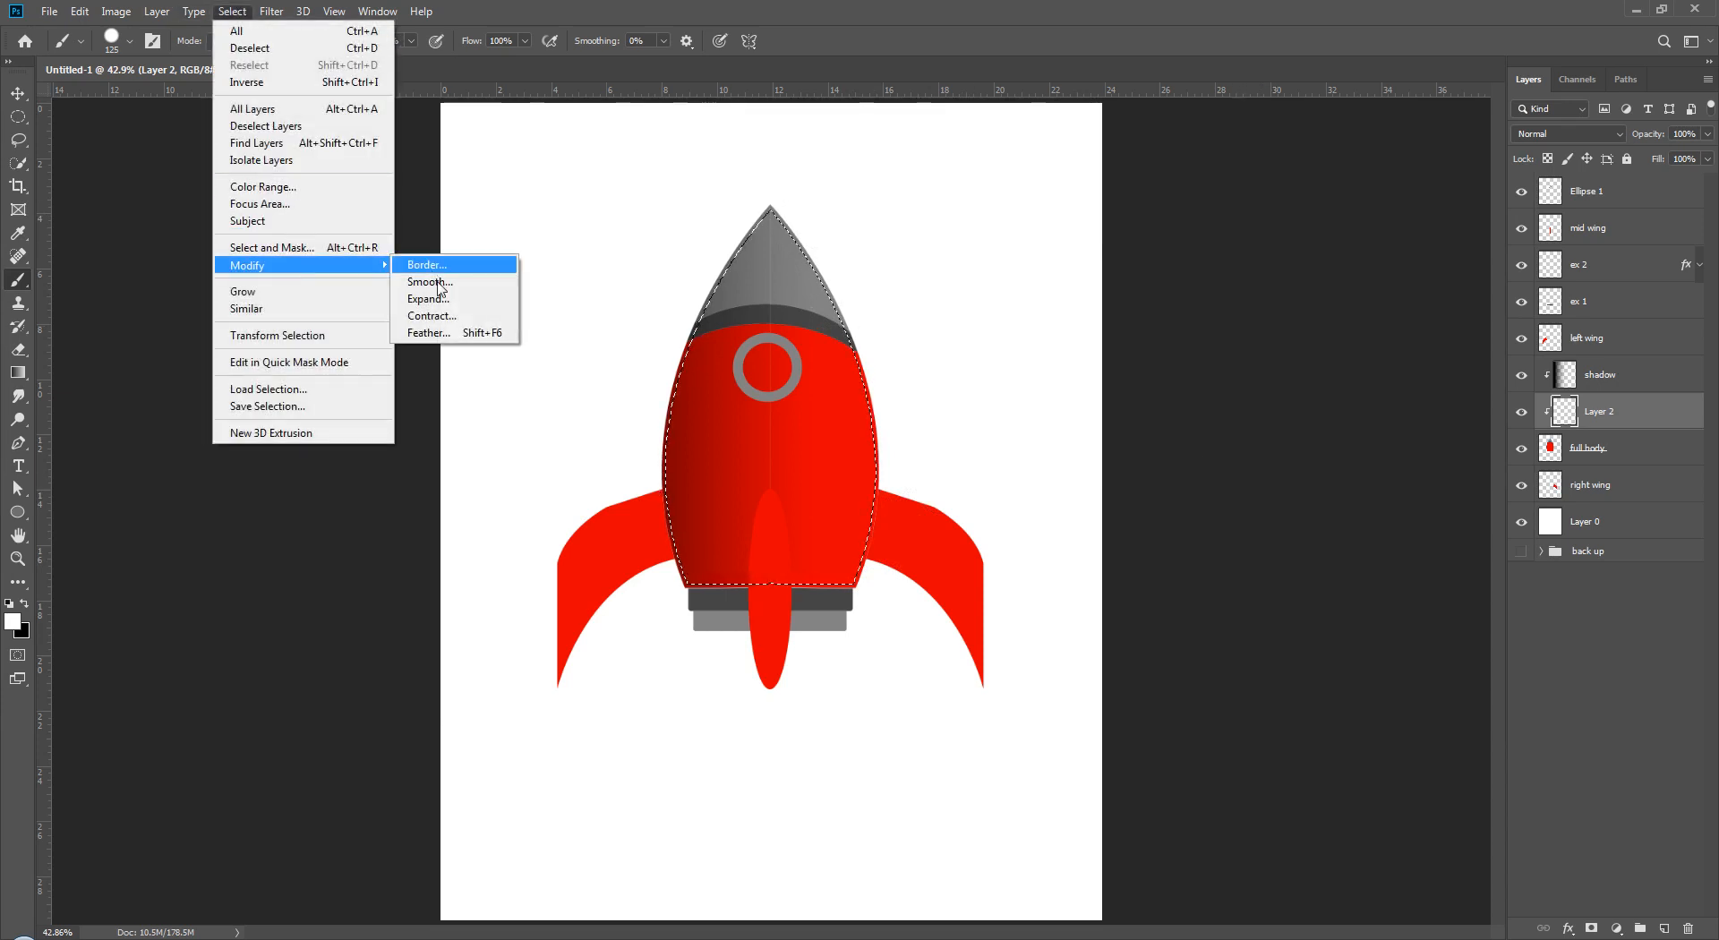
left_click(448, 332)
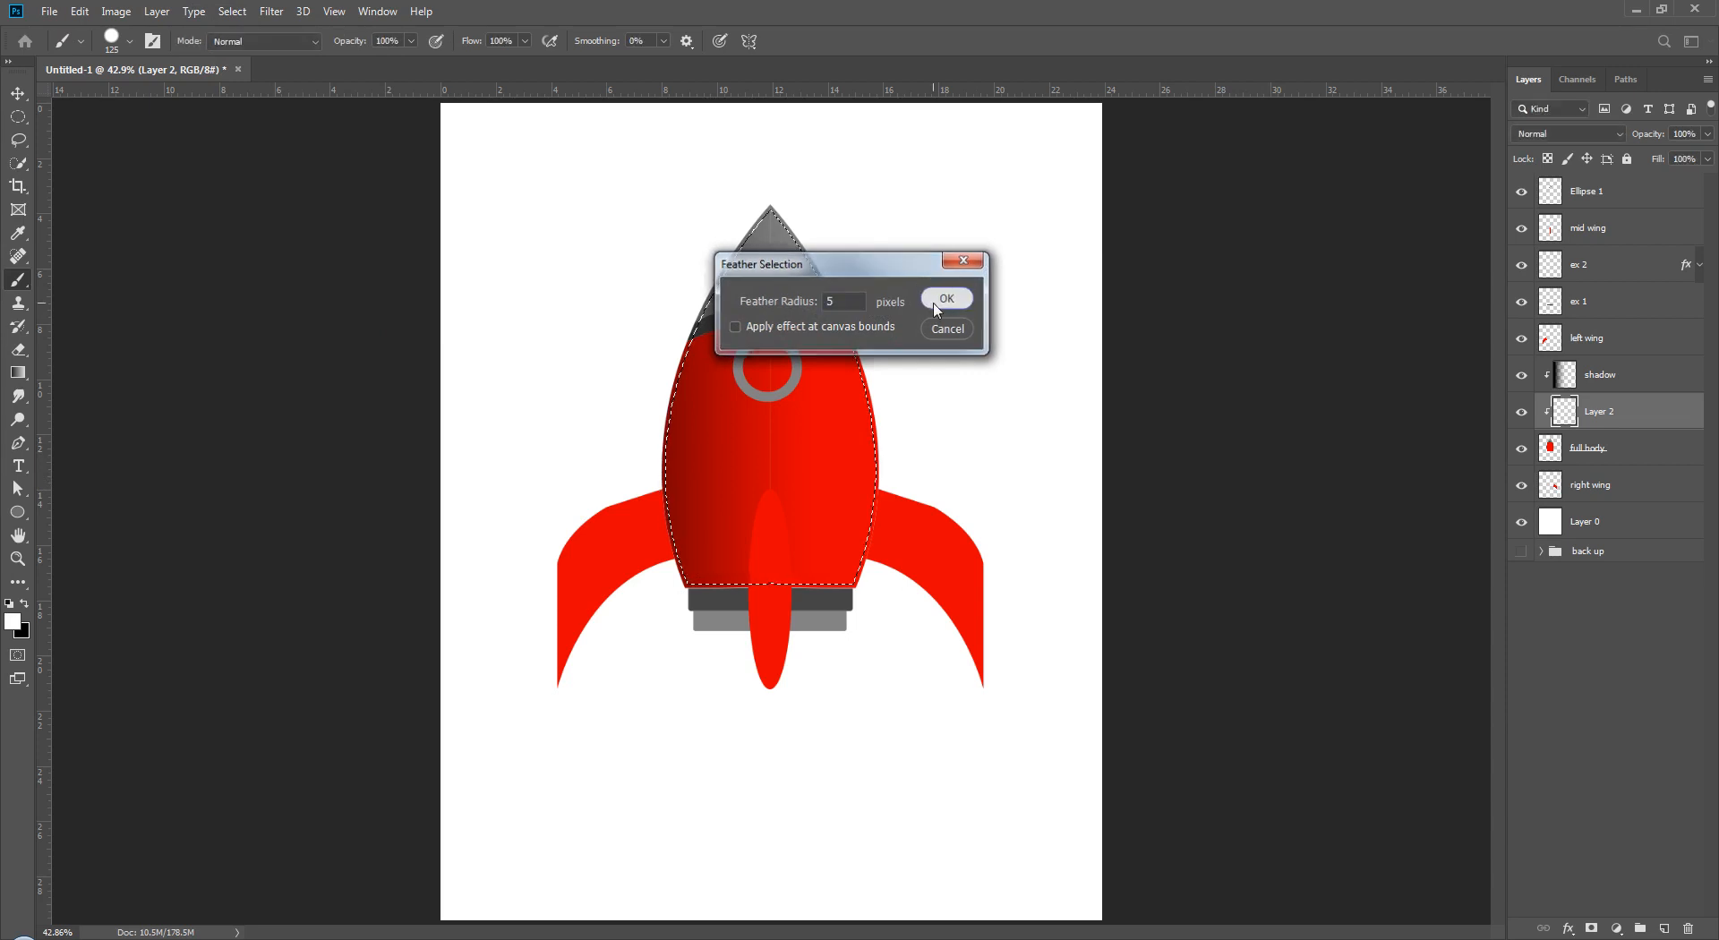
left_click(946, 298)
- Lower the brush hardness to its minimum, try a white stroke on the nose cone, and undo it
left_click(129, 42)
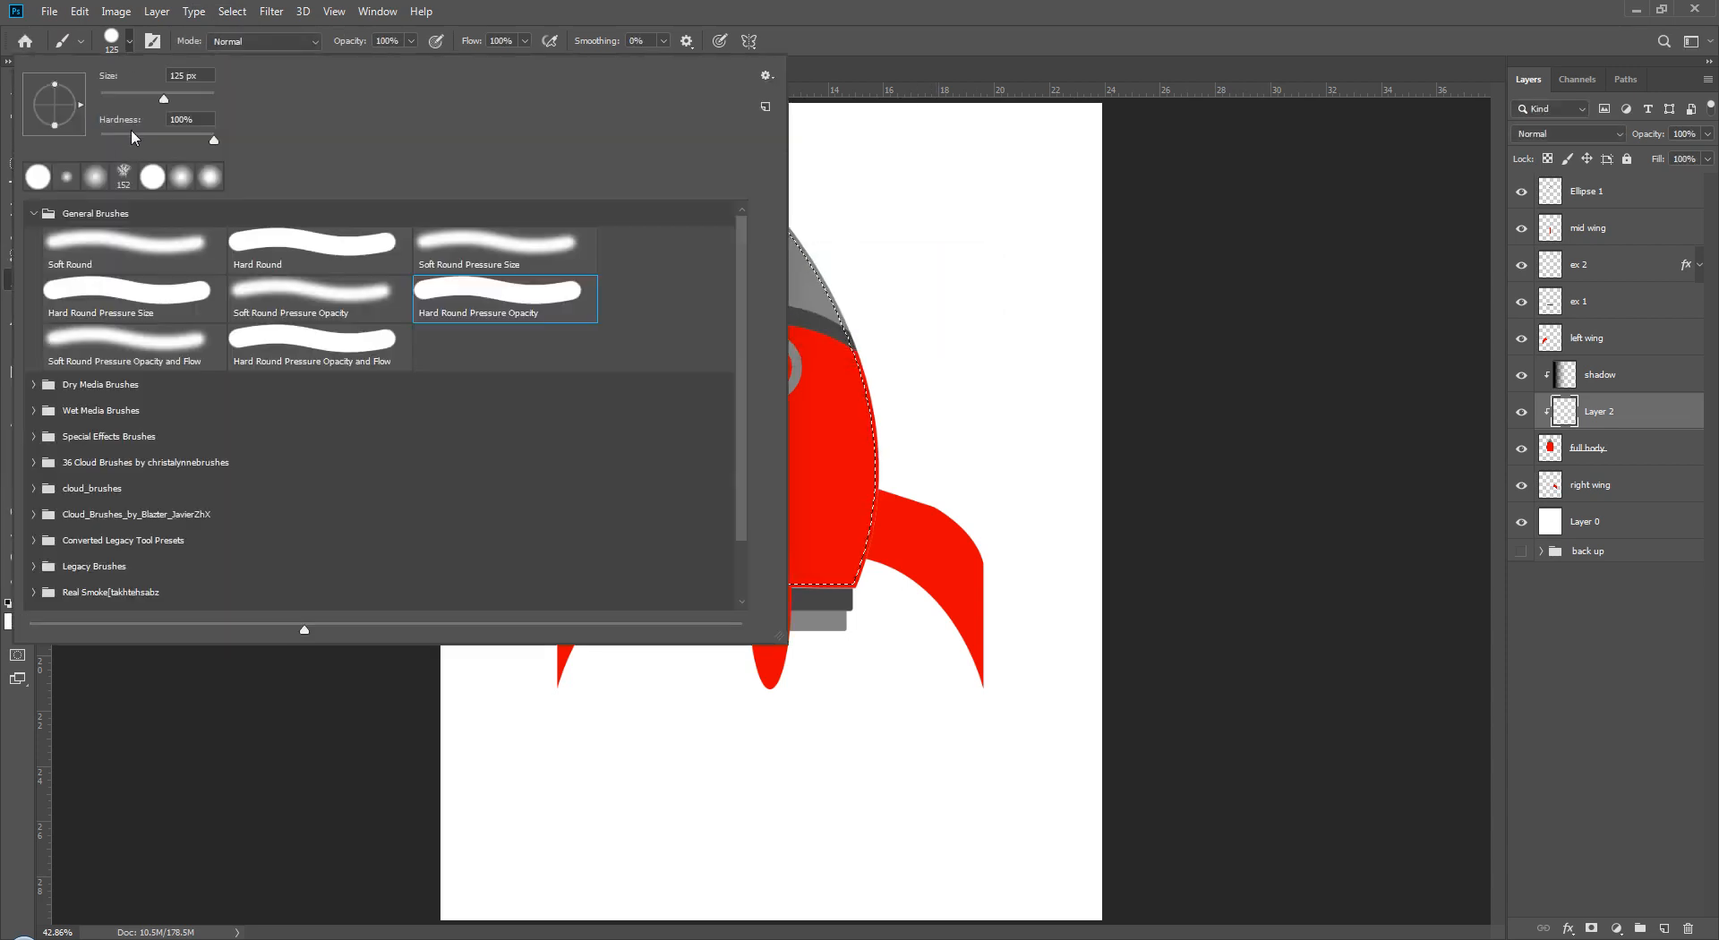
left_click_drag(213, 141, 101, 141)
left_click(249, 655)
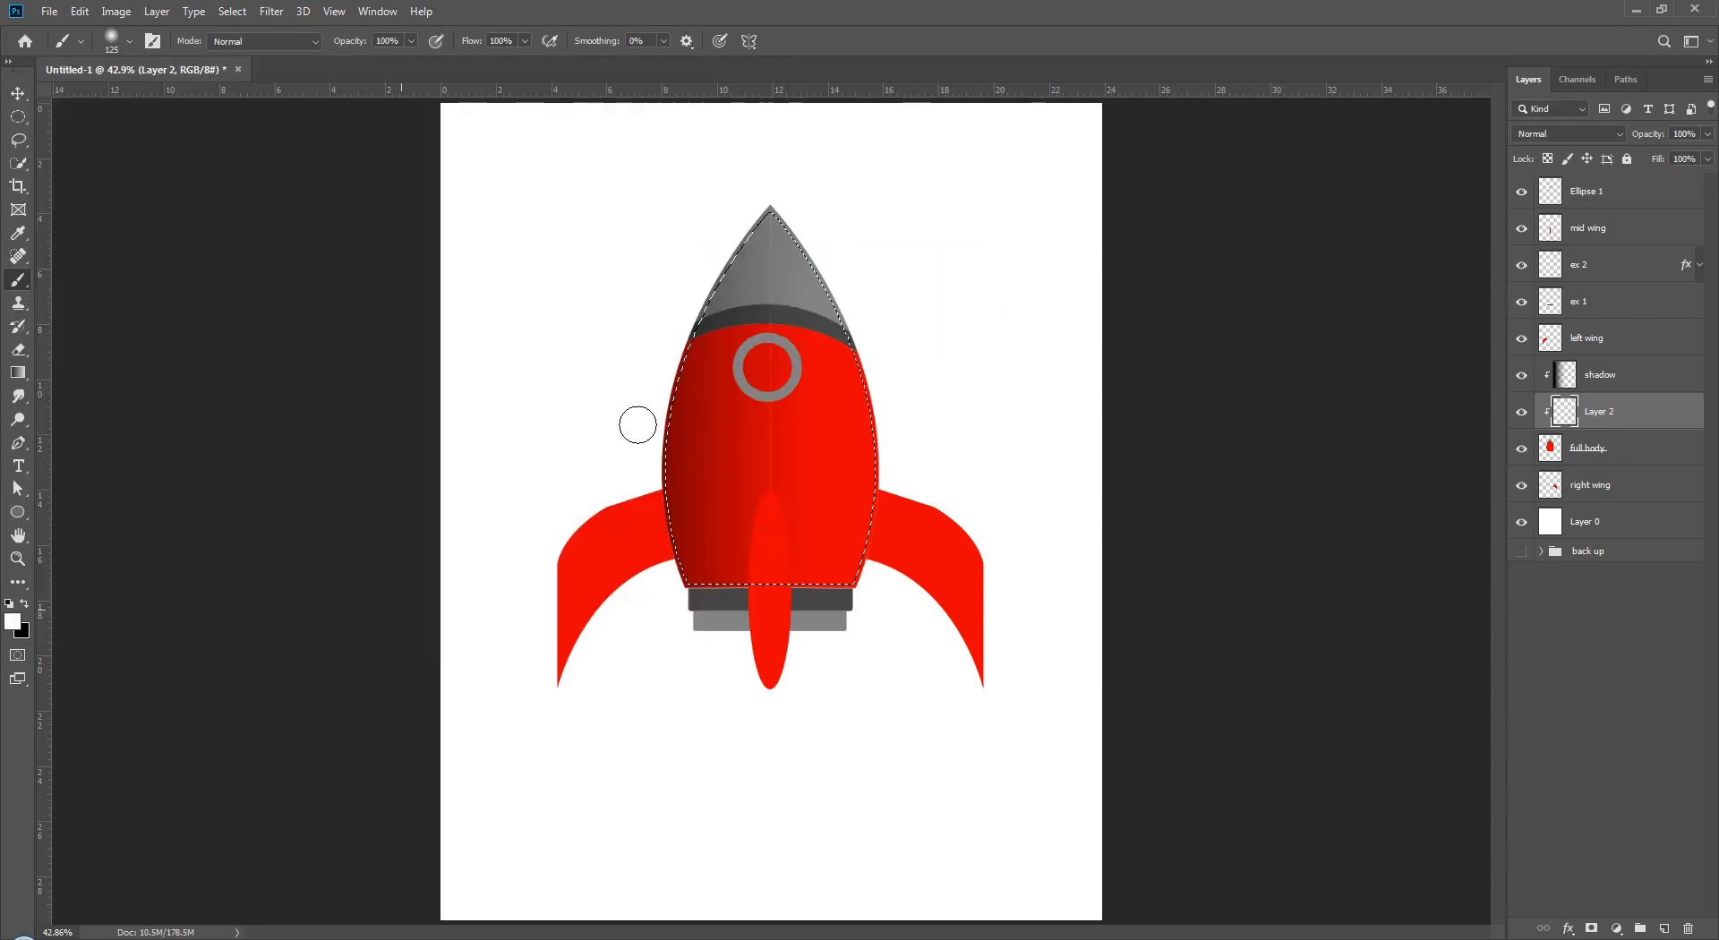
left_click_drag(765, 193, 819, 269)
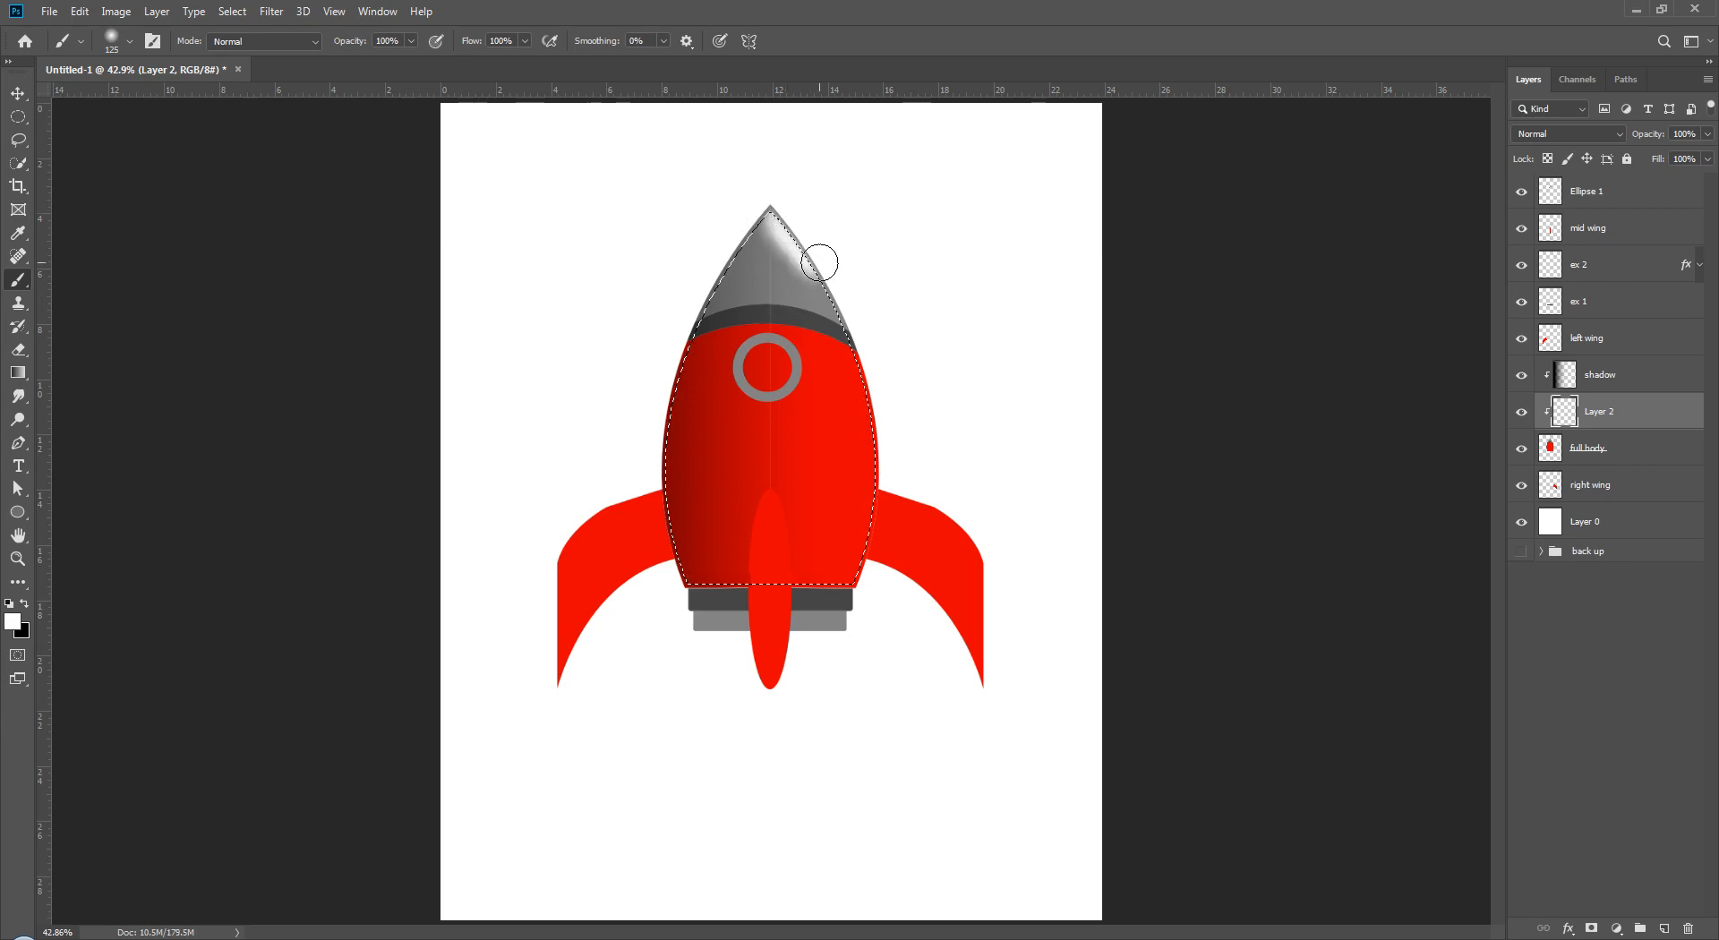
key("ctrl+z")
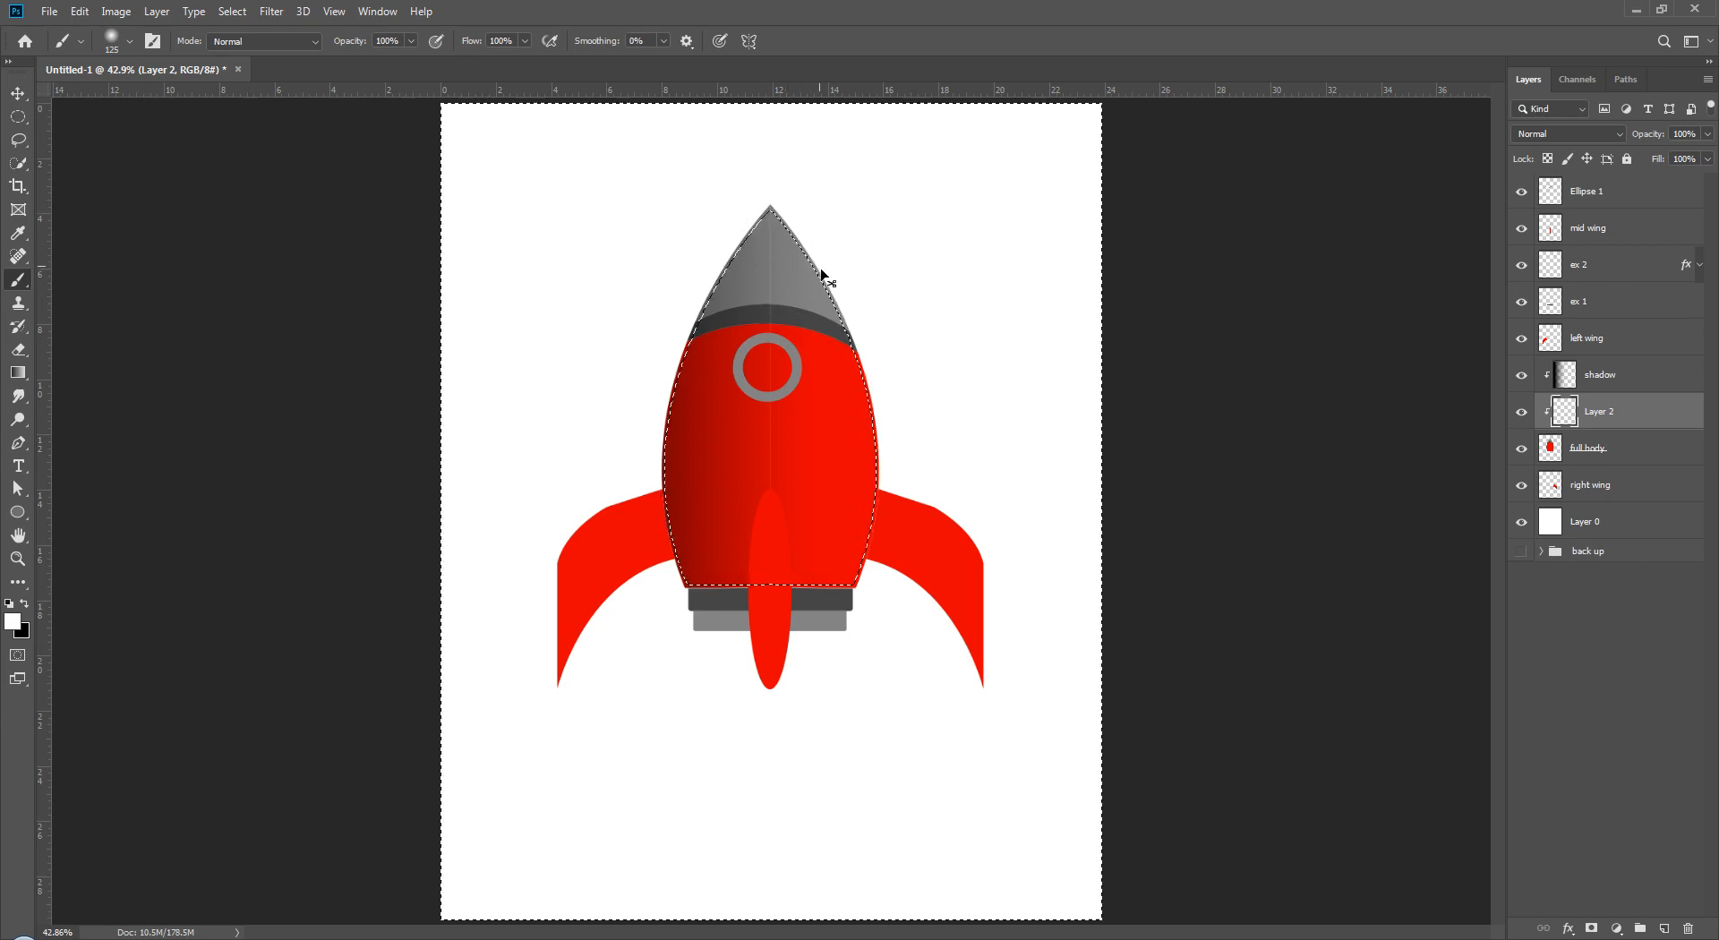
- Paint a soft white highlight on Layer 2 along the rocket's right edge within the inverted selection, and deselect
mouse_move(772, 208)
left_mouse_down()
mouse_move(842, 309)
mouse_move(865, 432)
left_mouse_up()
left_click_drag(846, 313, 734, 332)
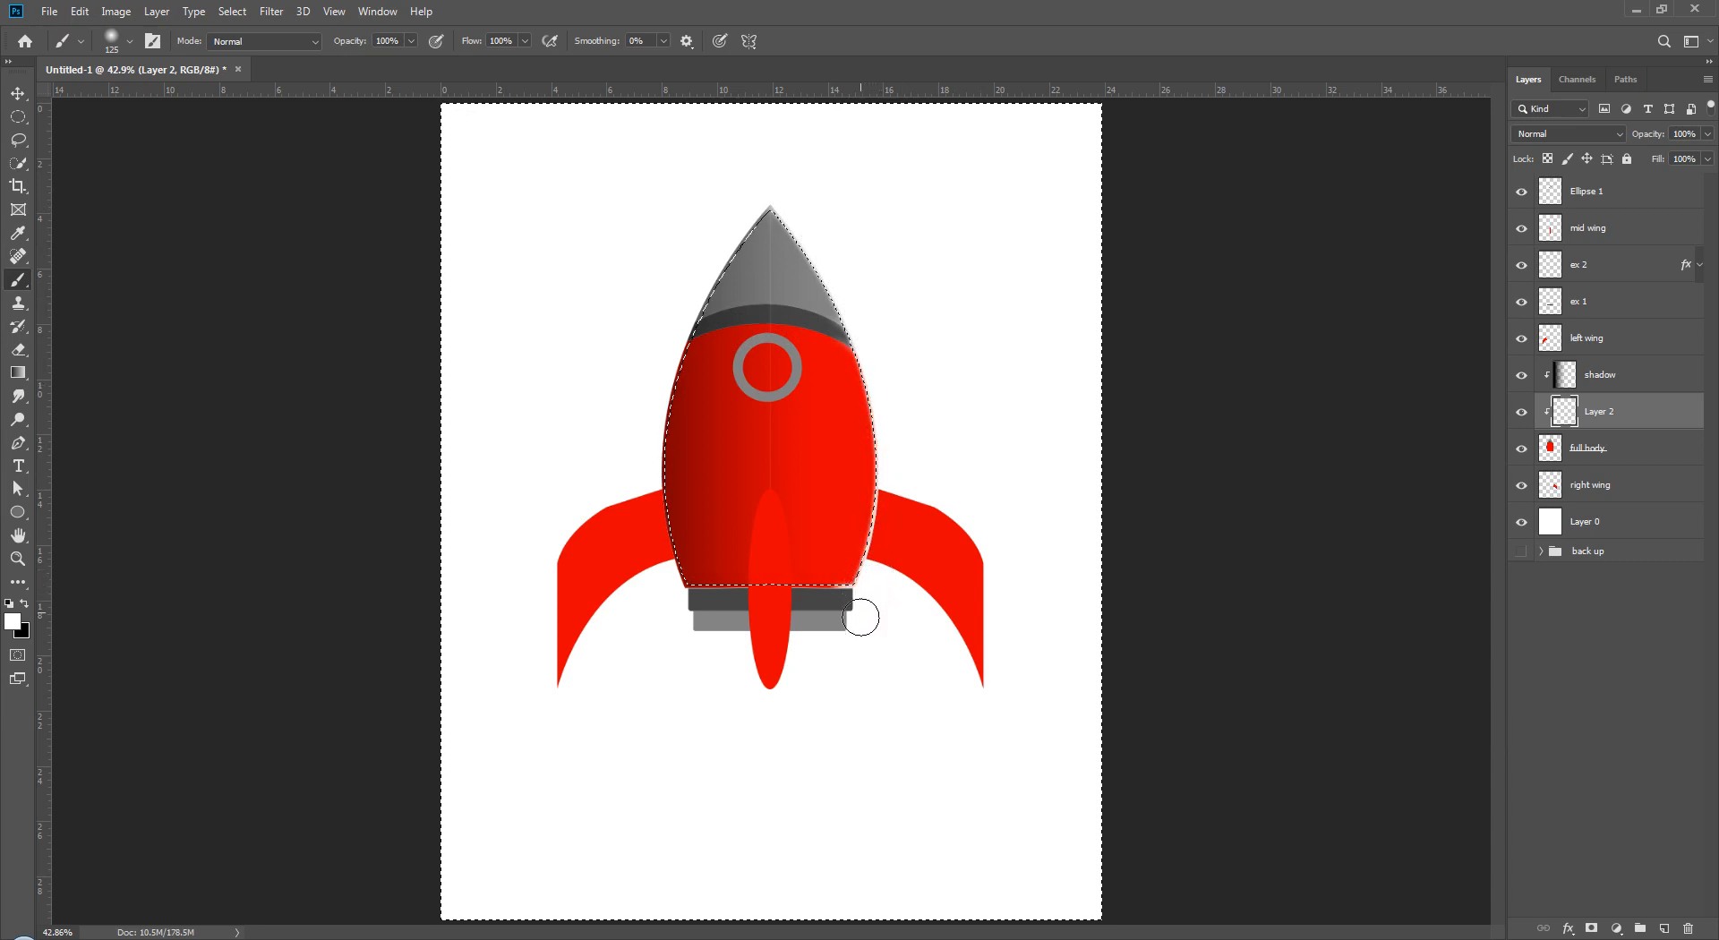
left_click_drag(865, 610, 872, 600)
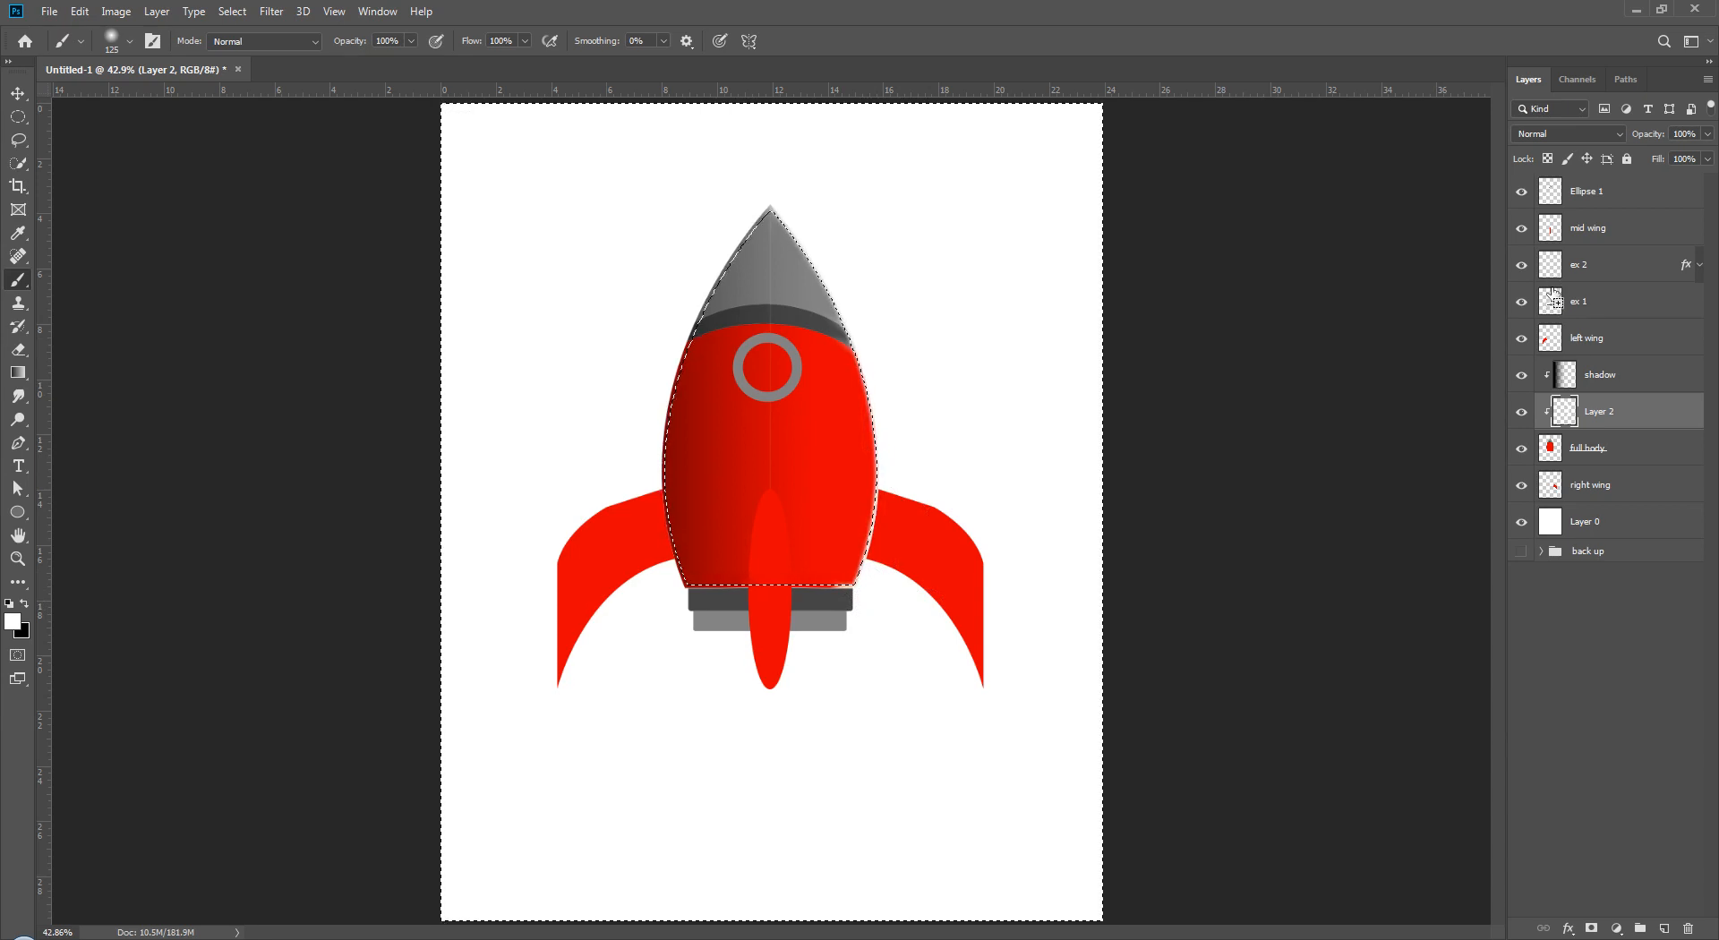
left_click(1575, 747)
key("ctrl+d")
- Merge the ex 1 and ex 2 layers into one layer and rename it ex
left_click(1552, 304, "ctrl")
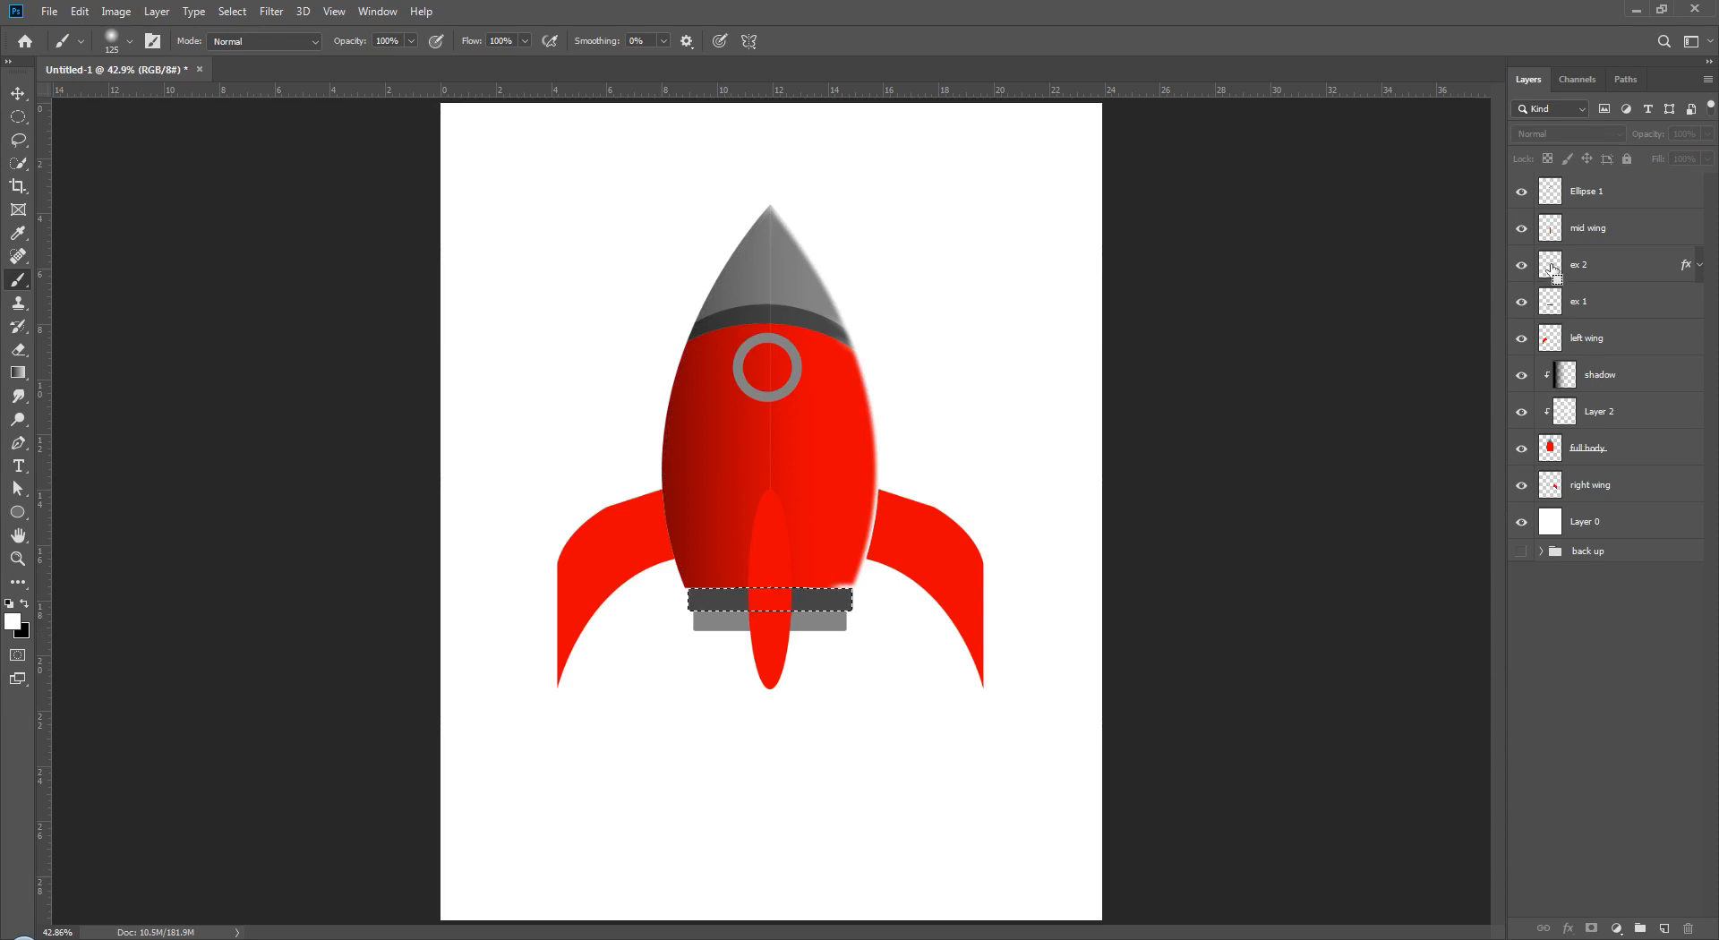
left_click(1551, 266, "ctrl+shift")
left_click(1585, 313)
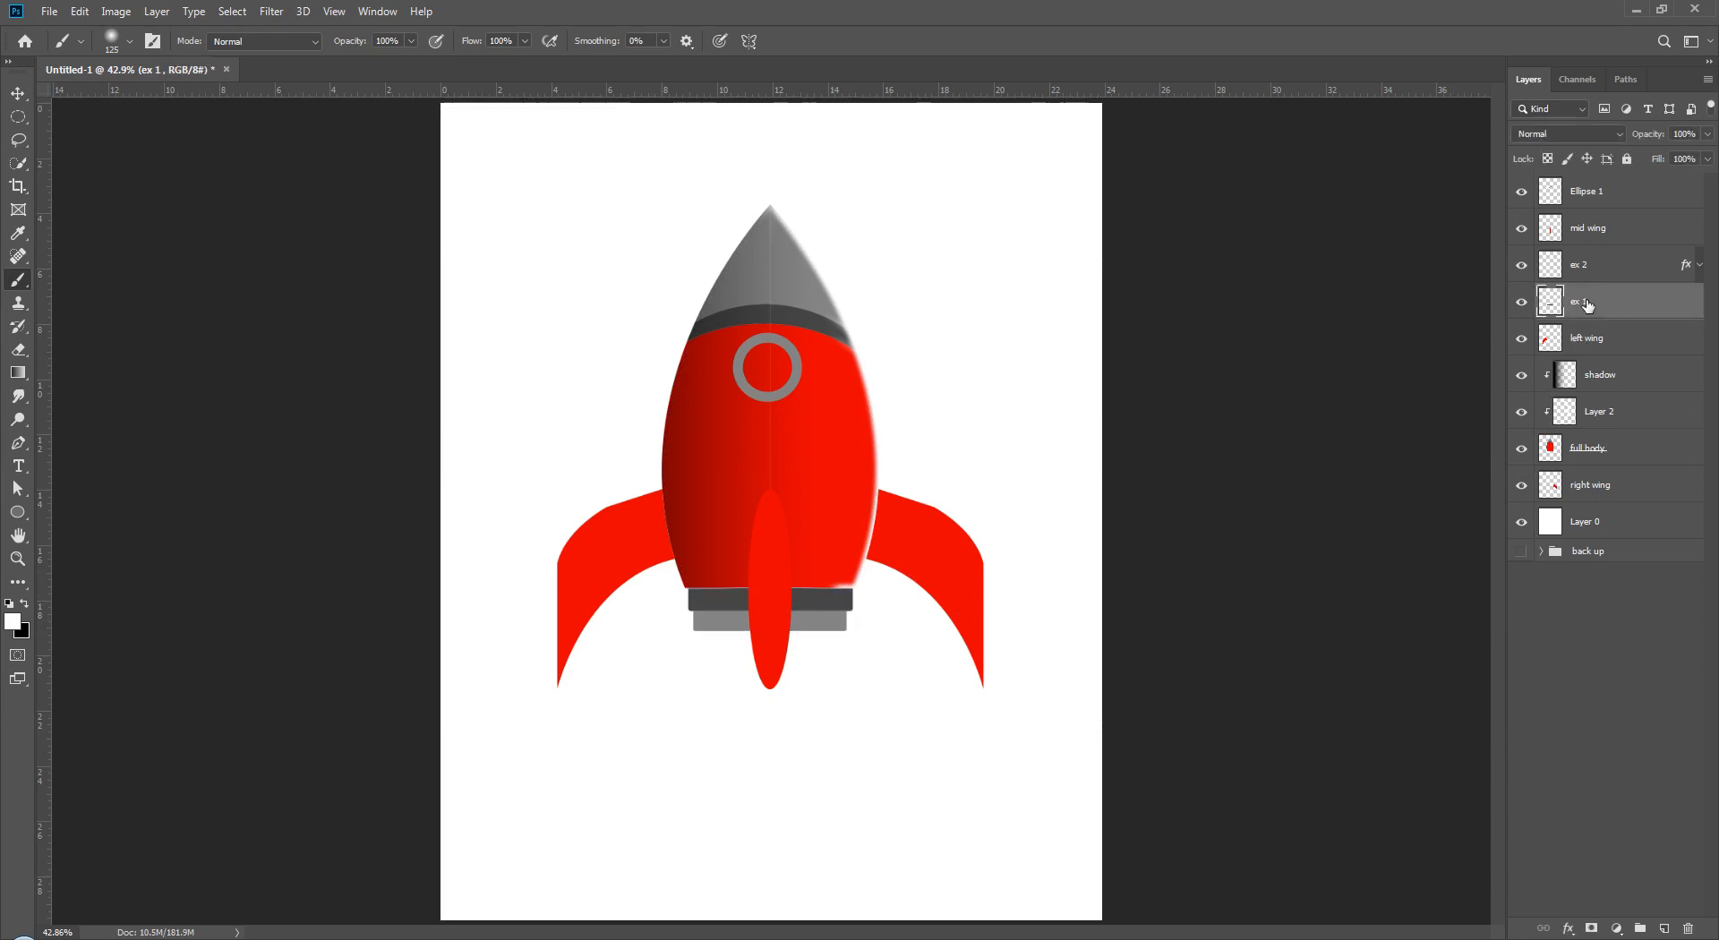
left_click(1594, 275, "shift")
key("ctrl+e")
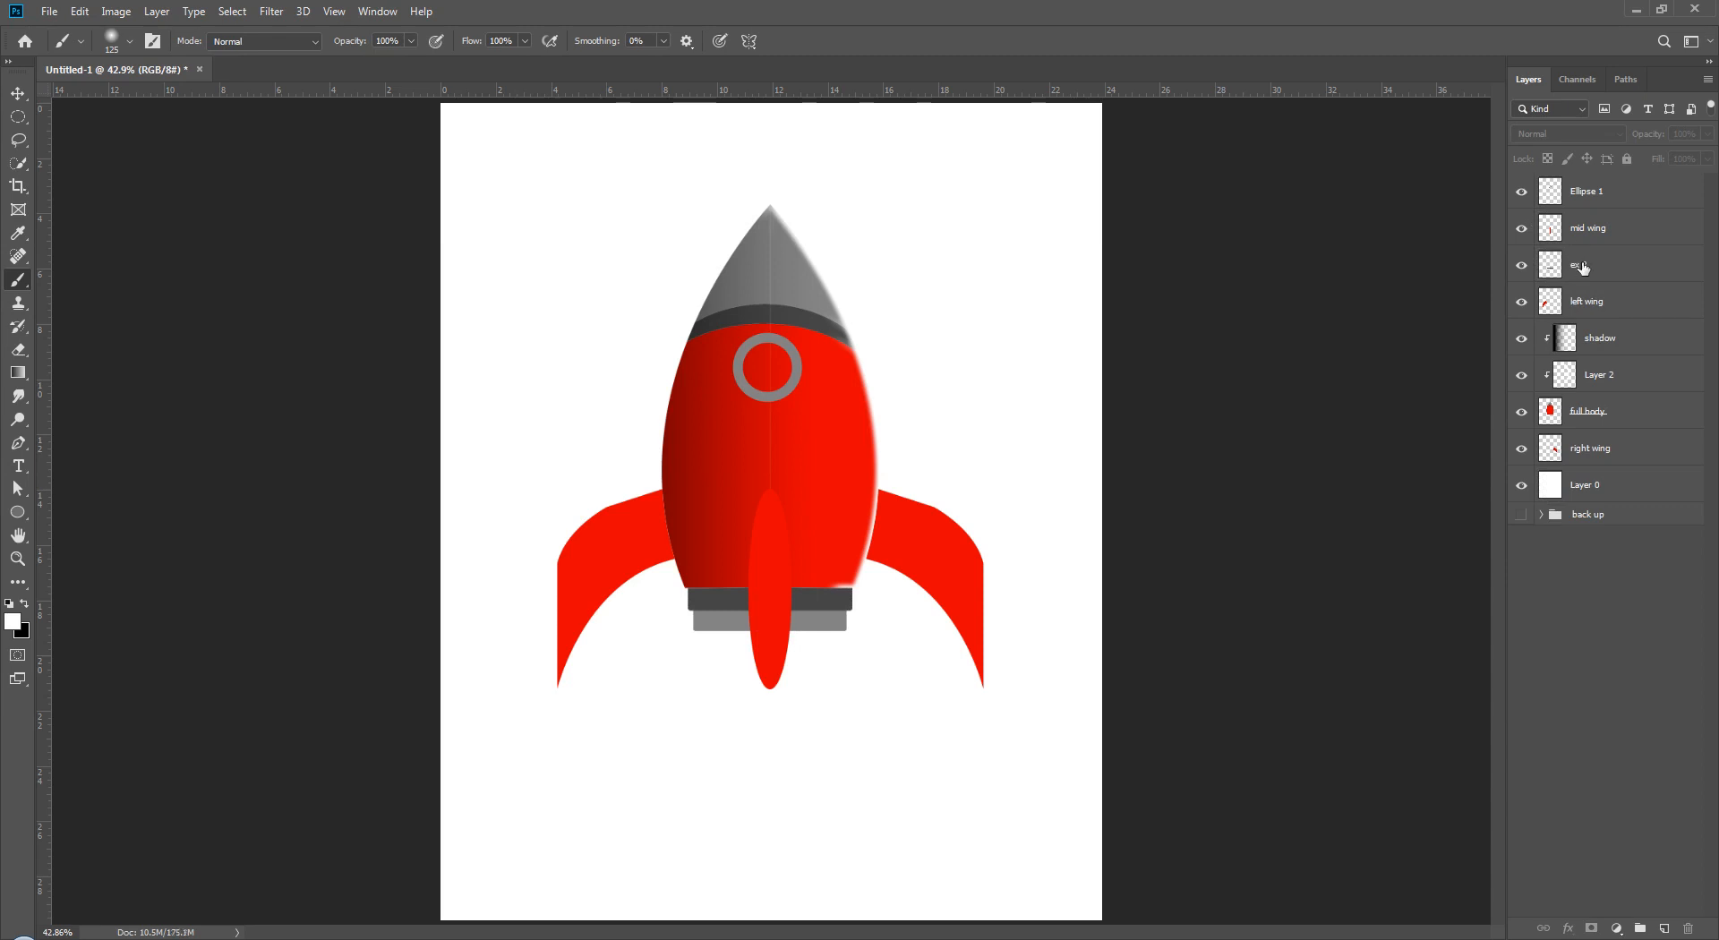
double_click(1580, 265)
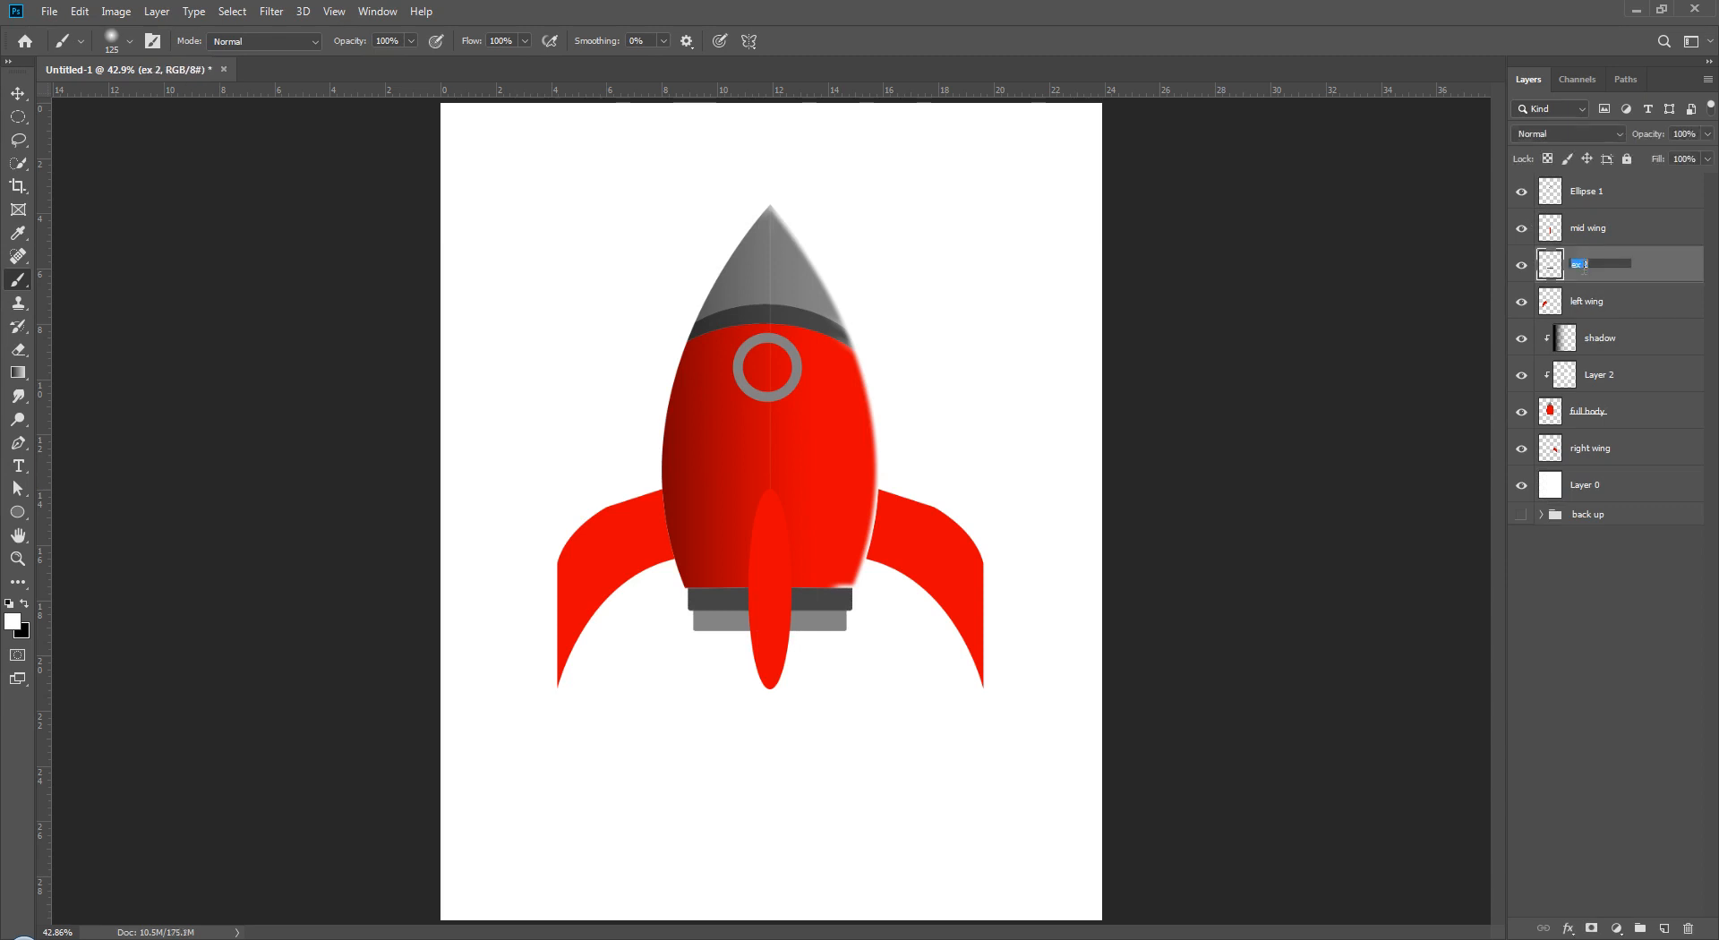
key("BackSpace")
key("BackSpace")
left_click(1594, 576)
- Add a new layer named hight above the ex layer, and rename the body's clipped Layer 2 as hight
left_click(1521, 265)
left_click(1553, 271)
left_click(1664, 929)
double_click(1586, 265)
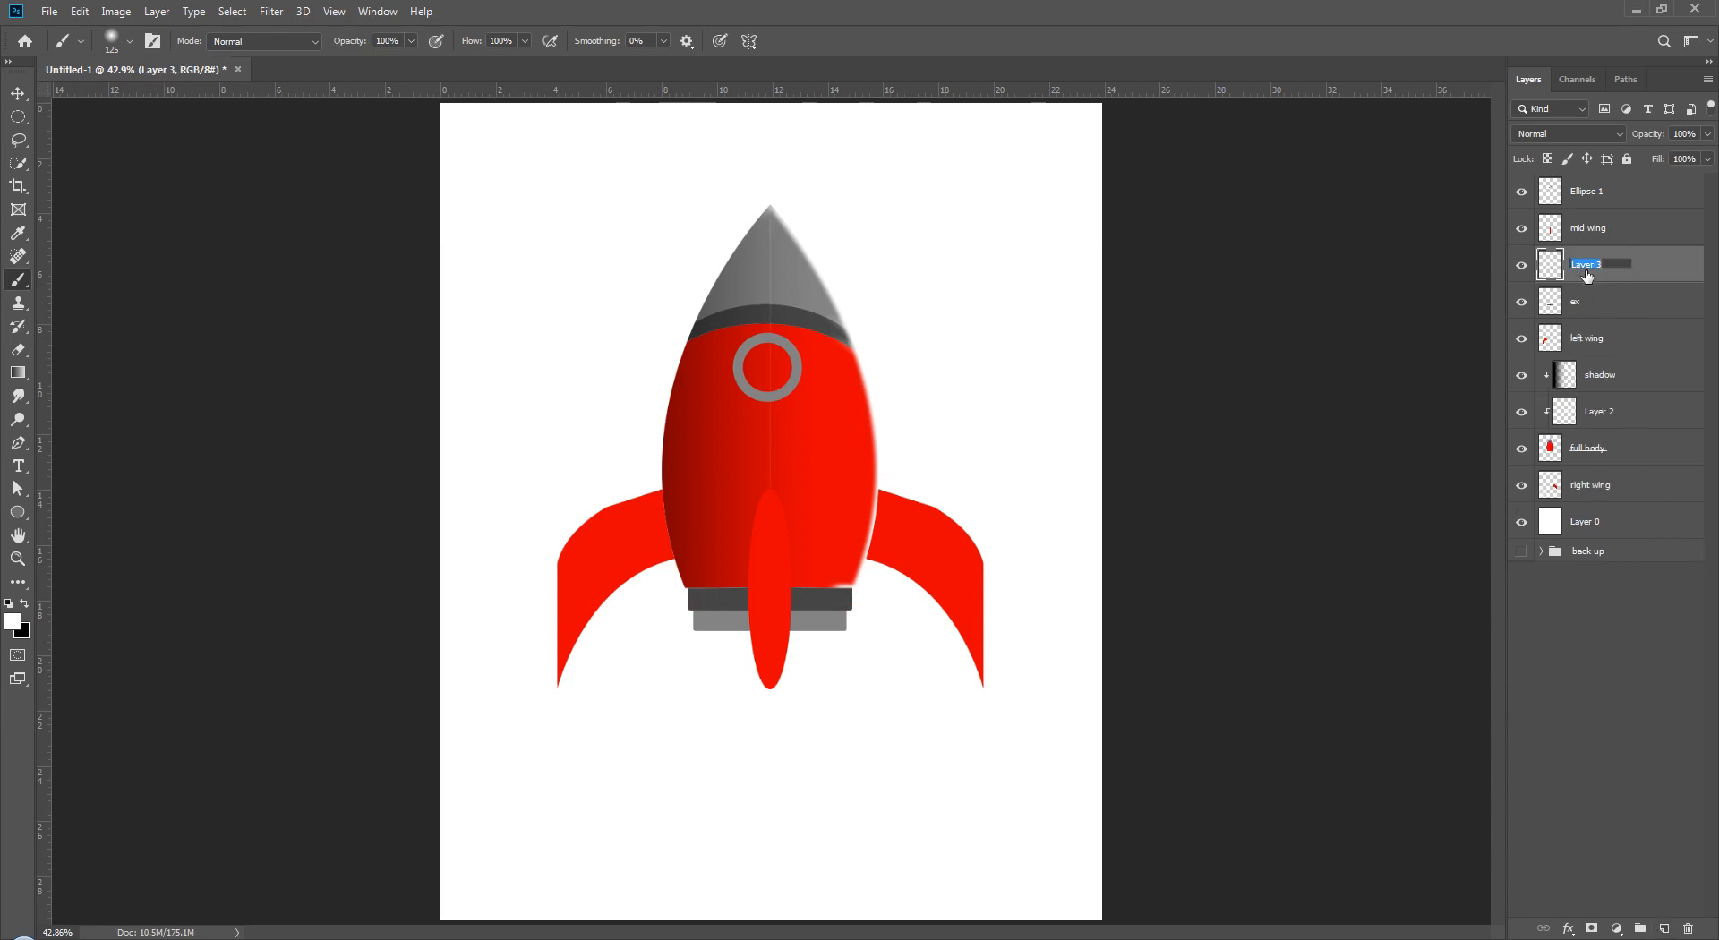
type("hight")
left_click(1602, 617)
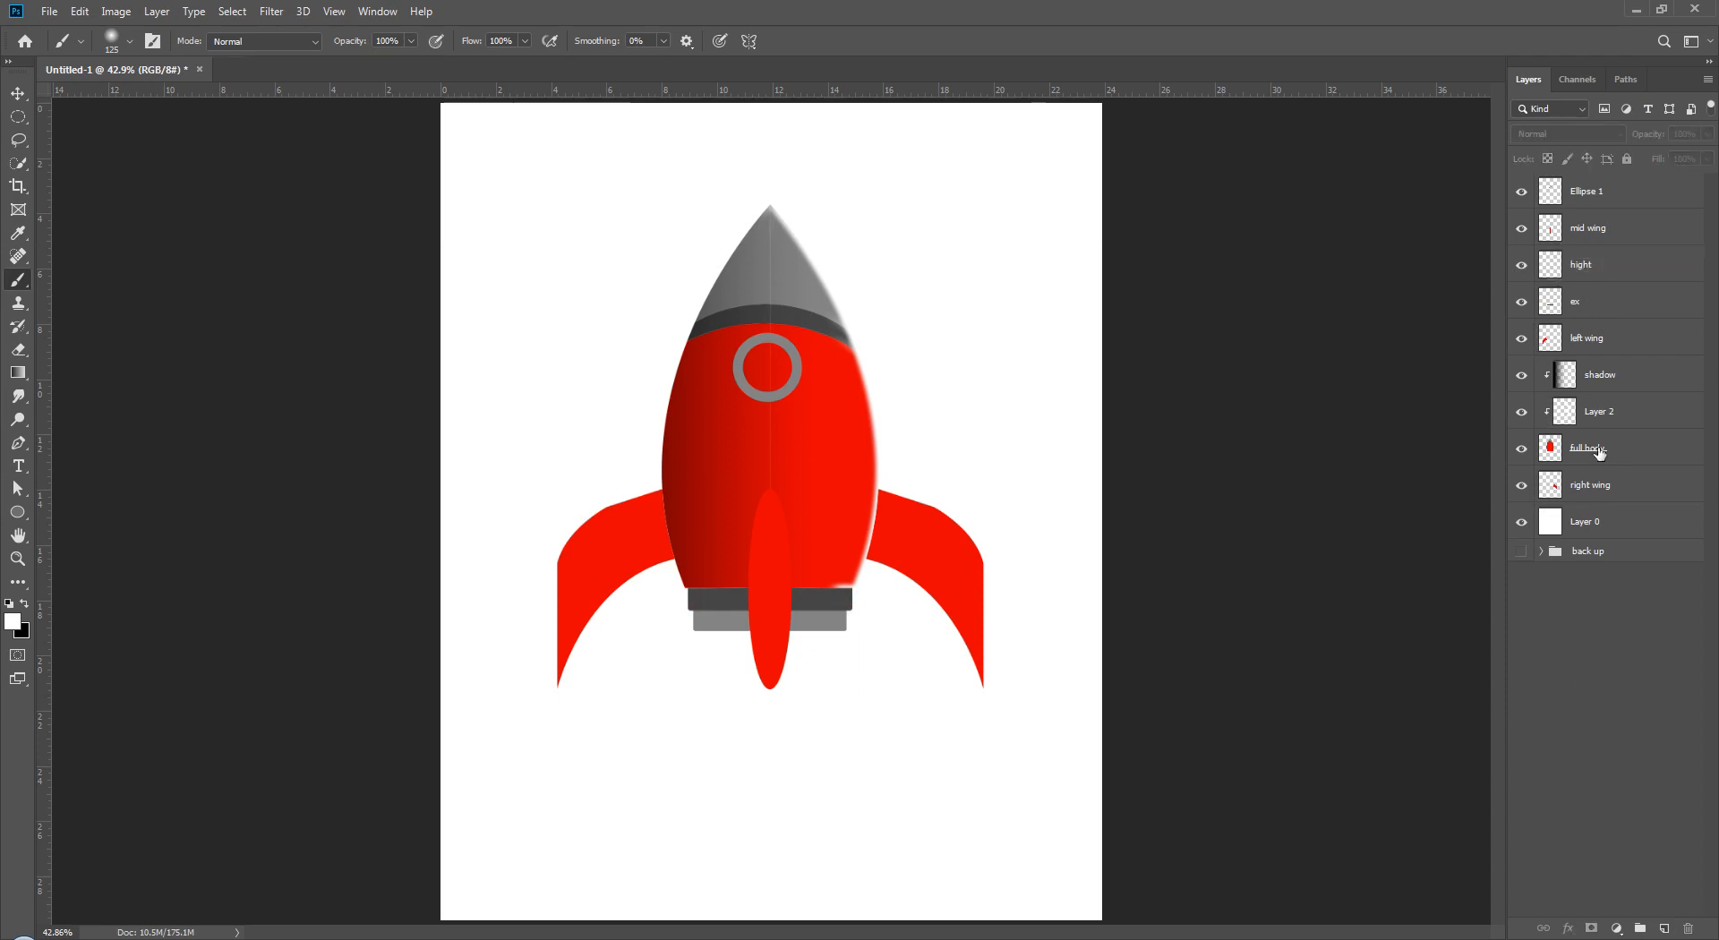
double_click(1602, 412)
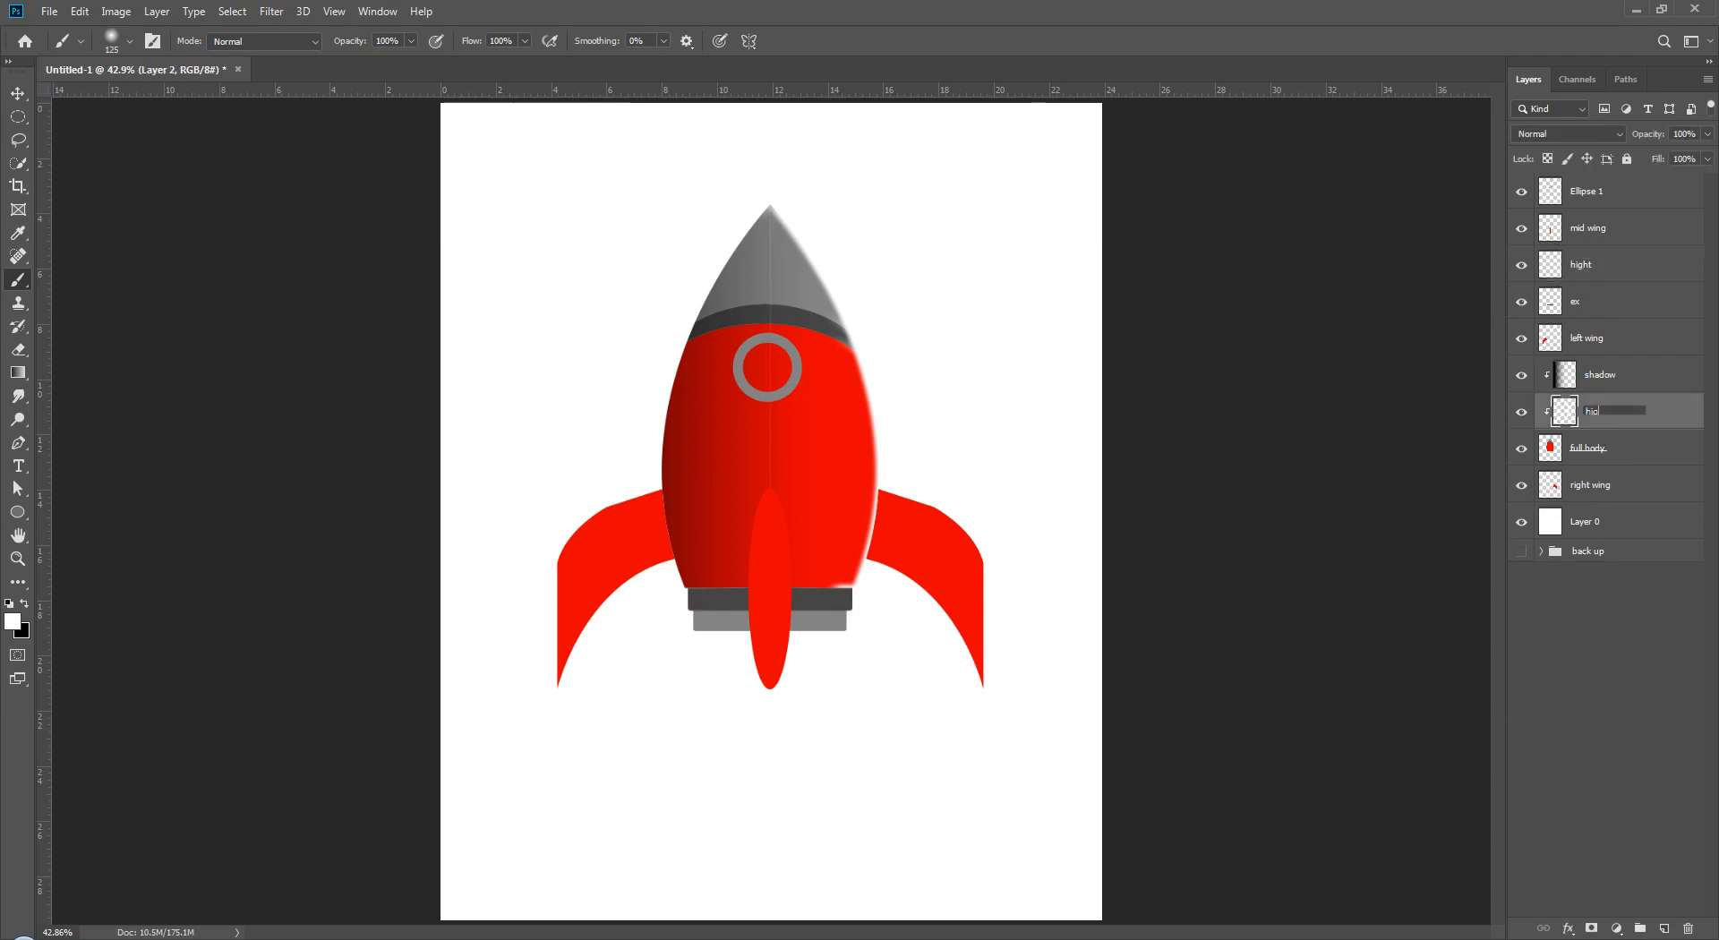
left_click(1657, 674)
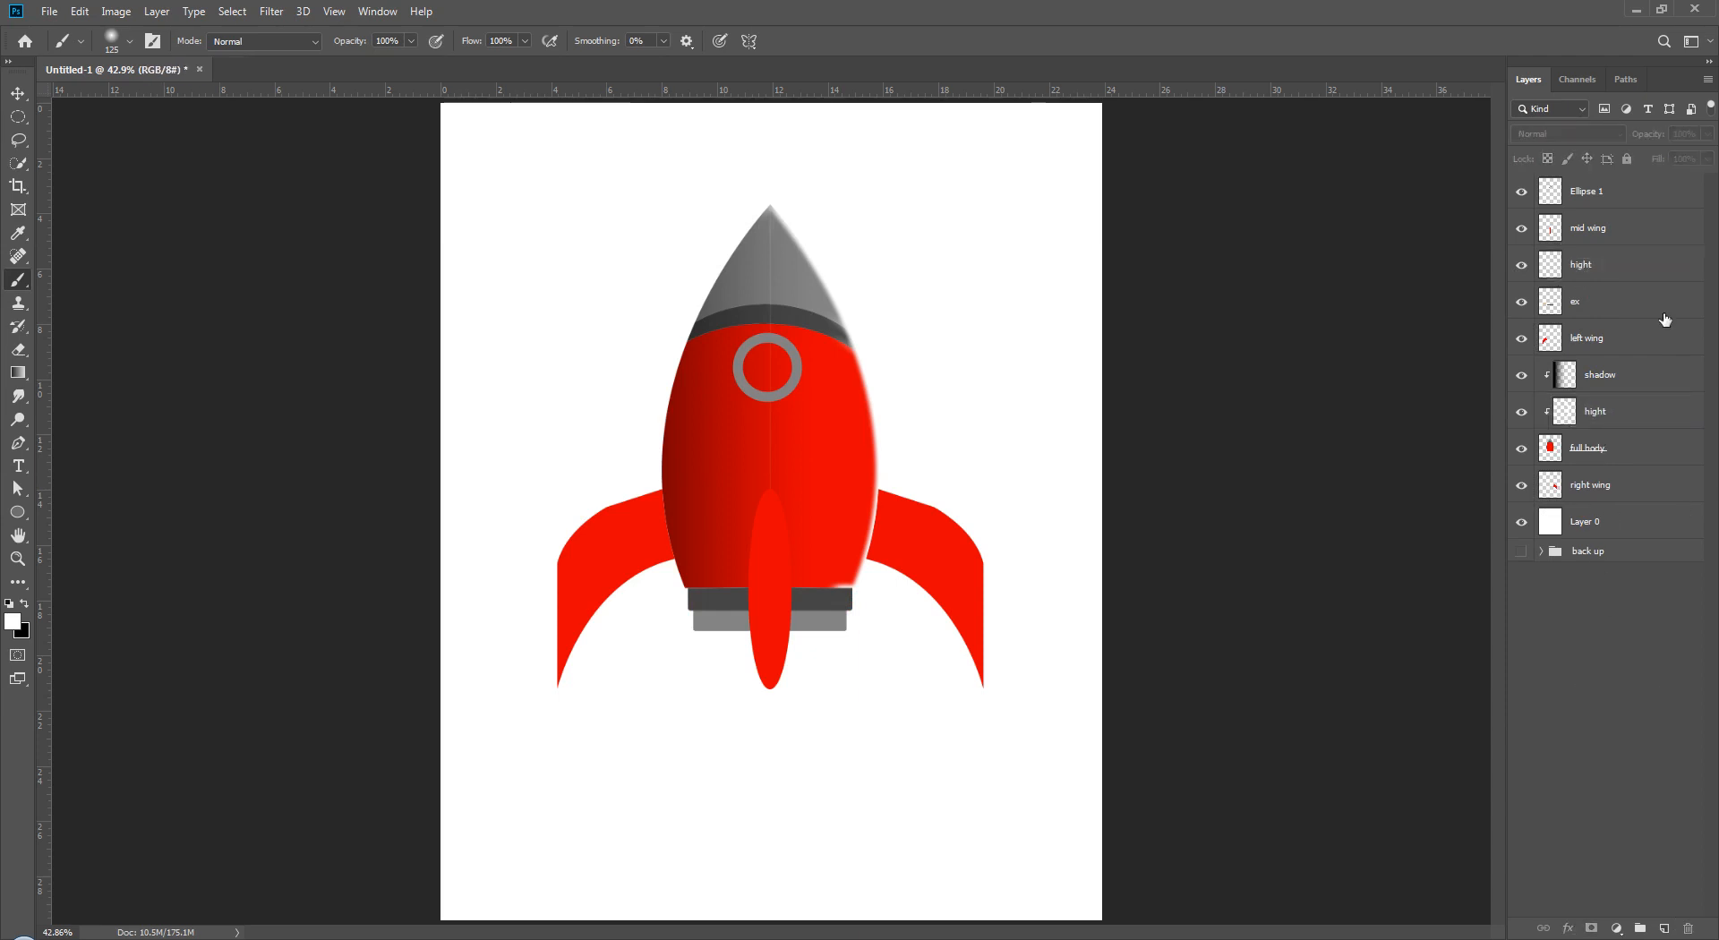
- Clip the new hight layer to the ex layer
left_click(1602, 282)
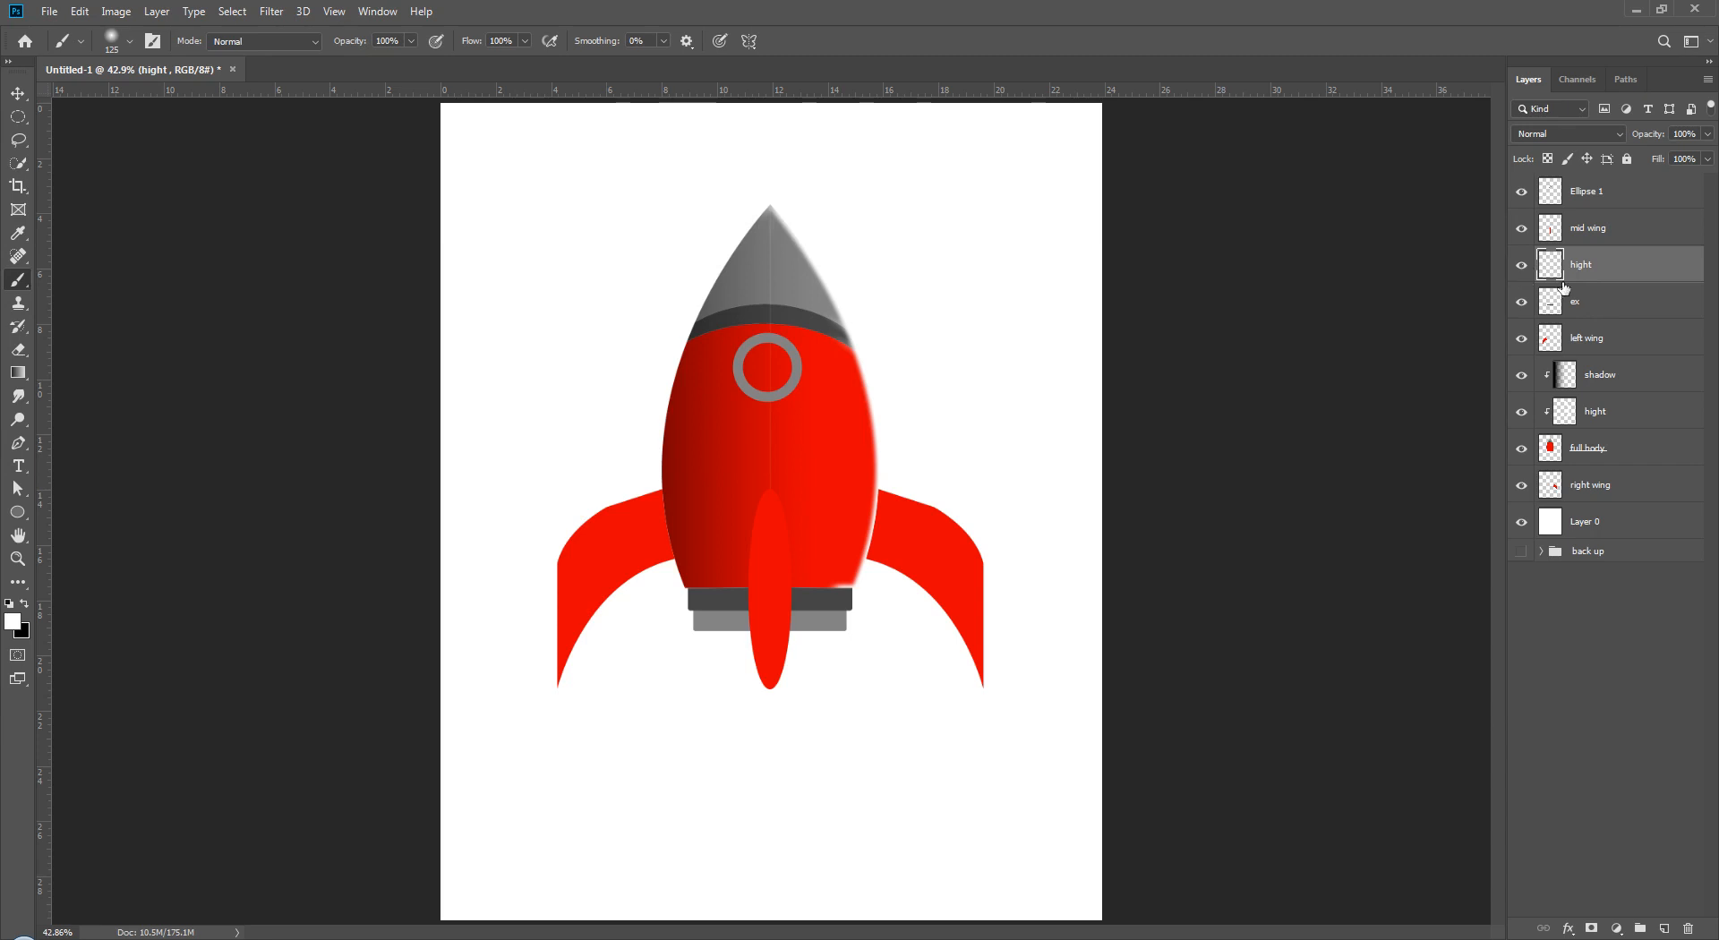
right_click(1627, 273)
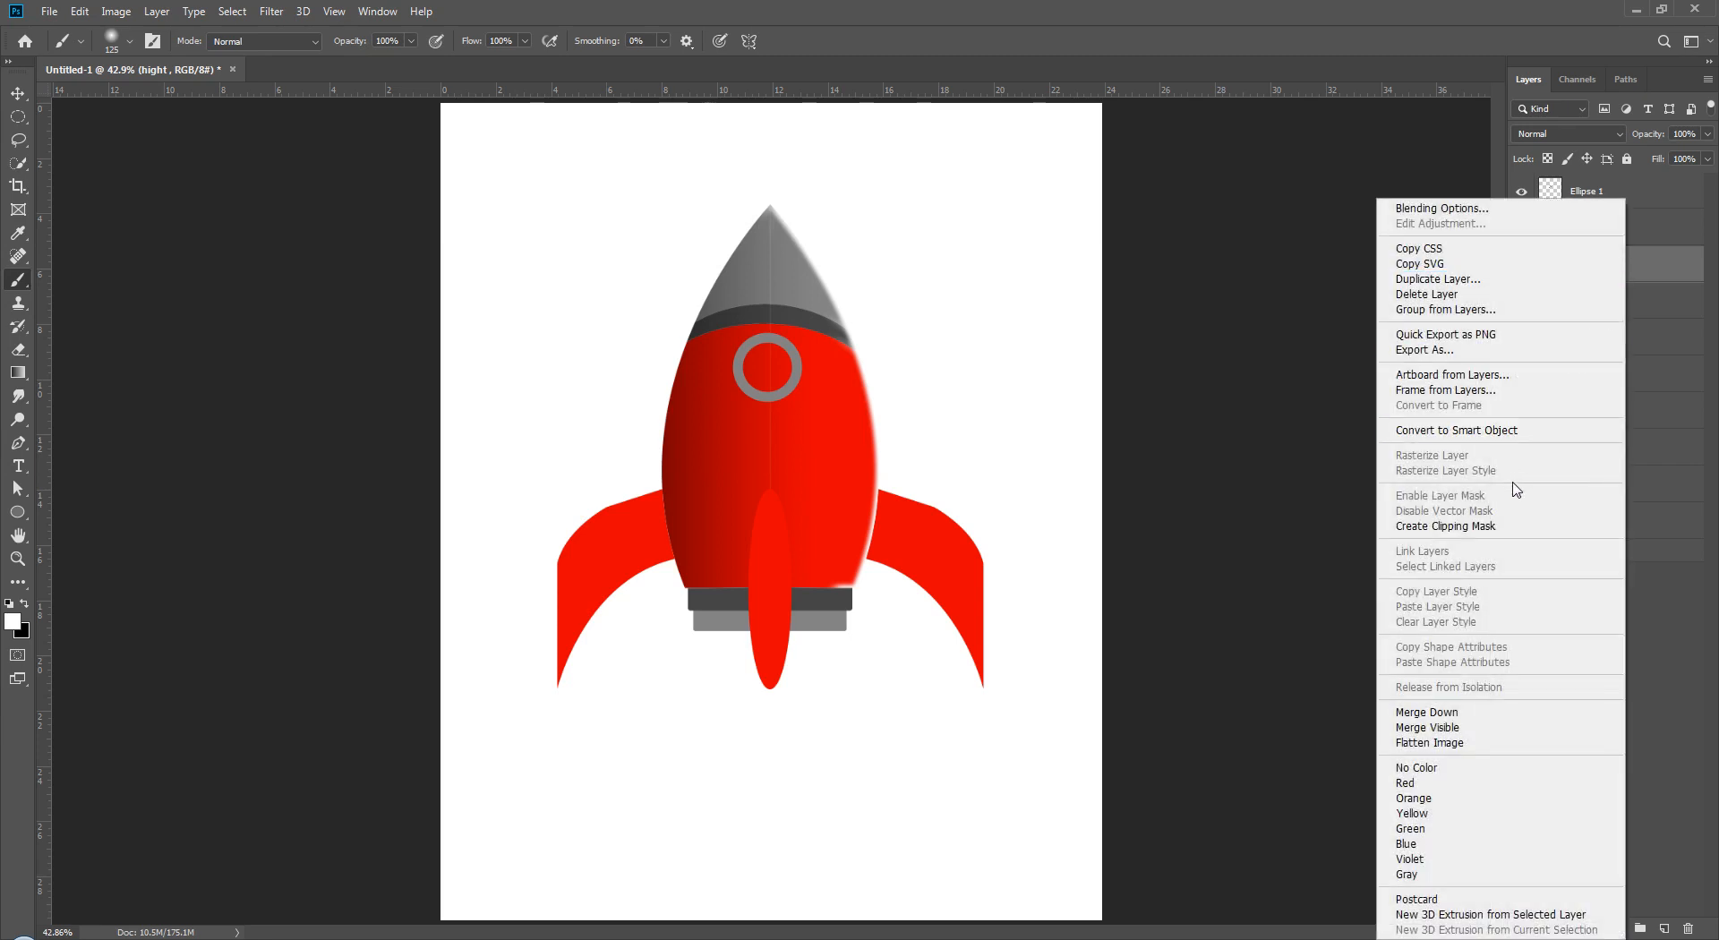
left_click(1515, 528)
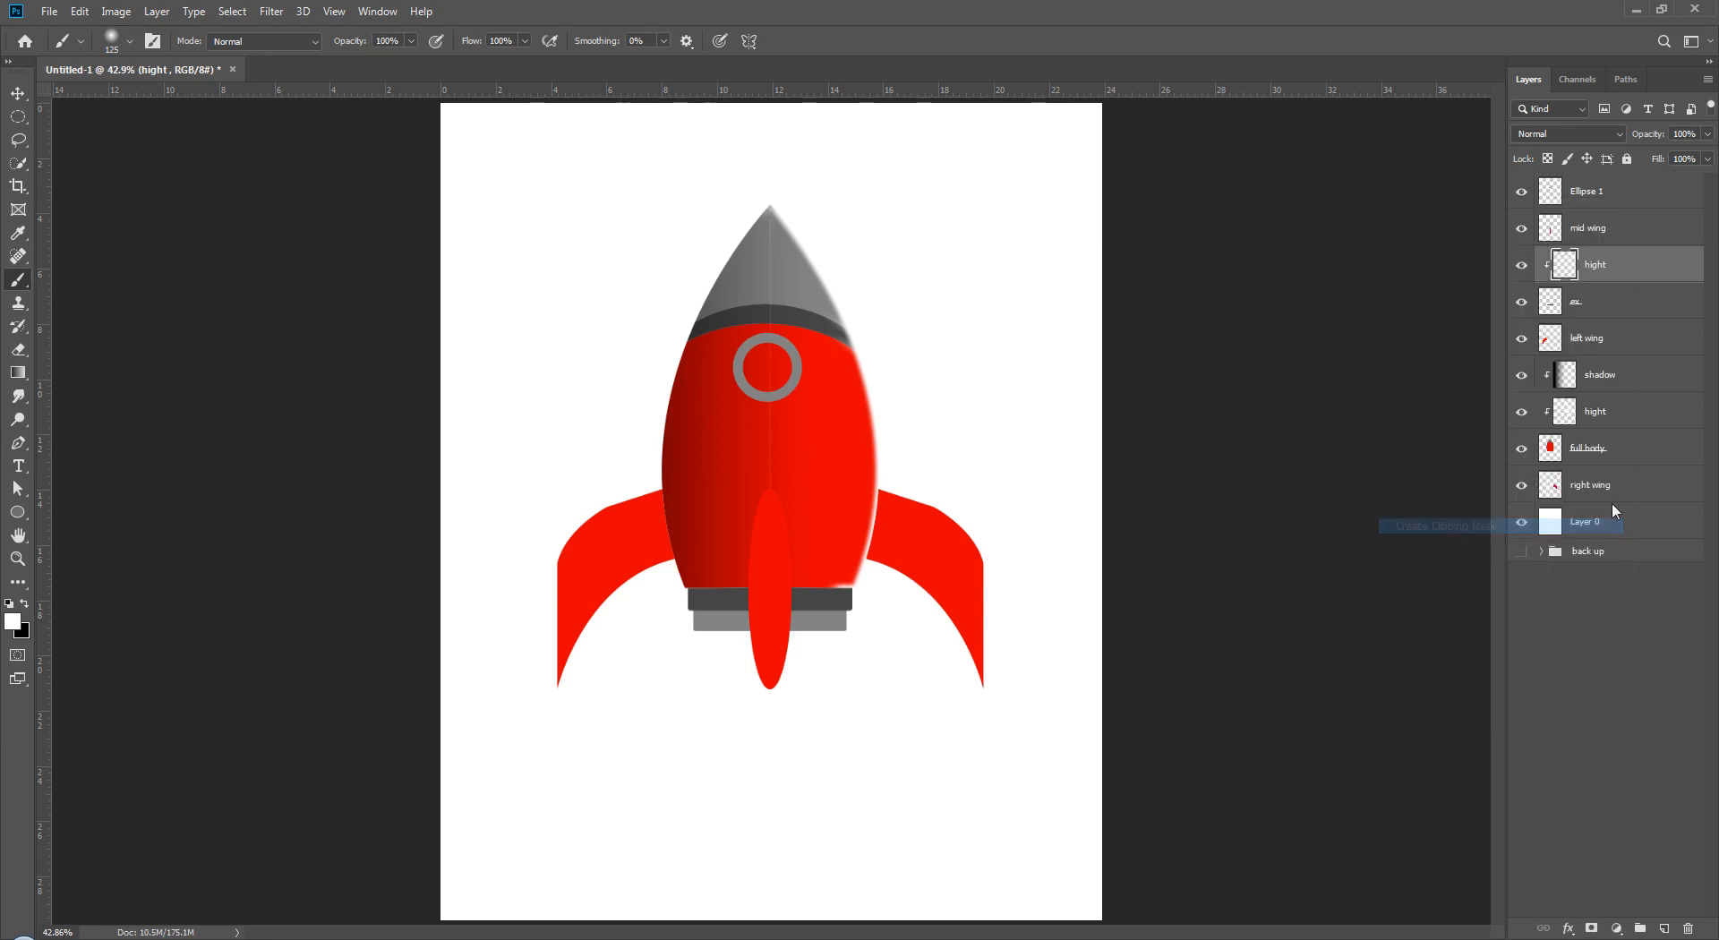
- Load the outline of the ex layer as a selection and contract it by 8 pixels
left_click(1567, 265, "ctrl")
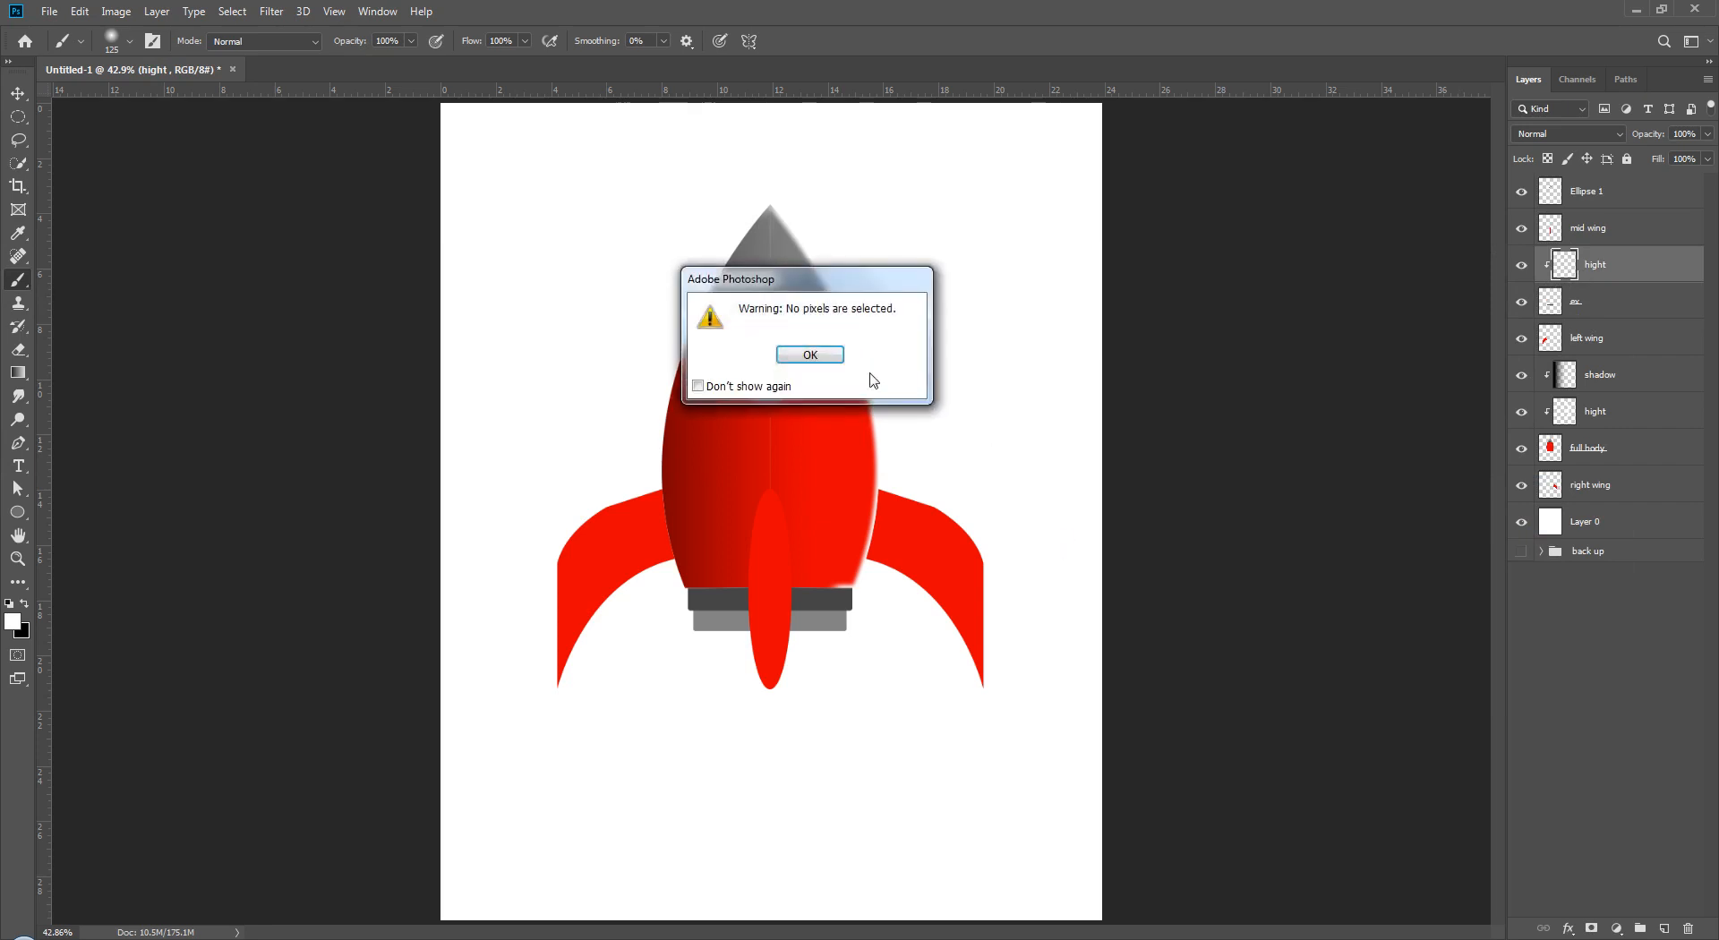
left_click(805, 354)
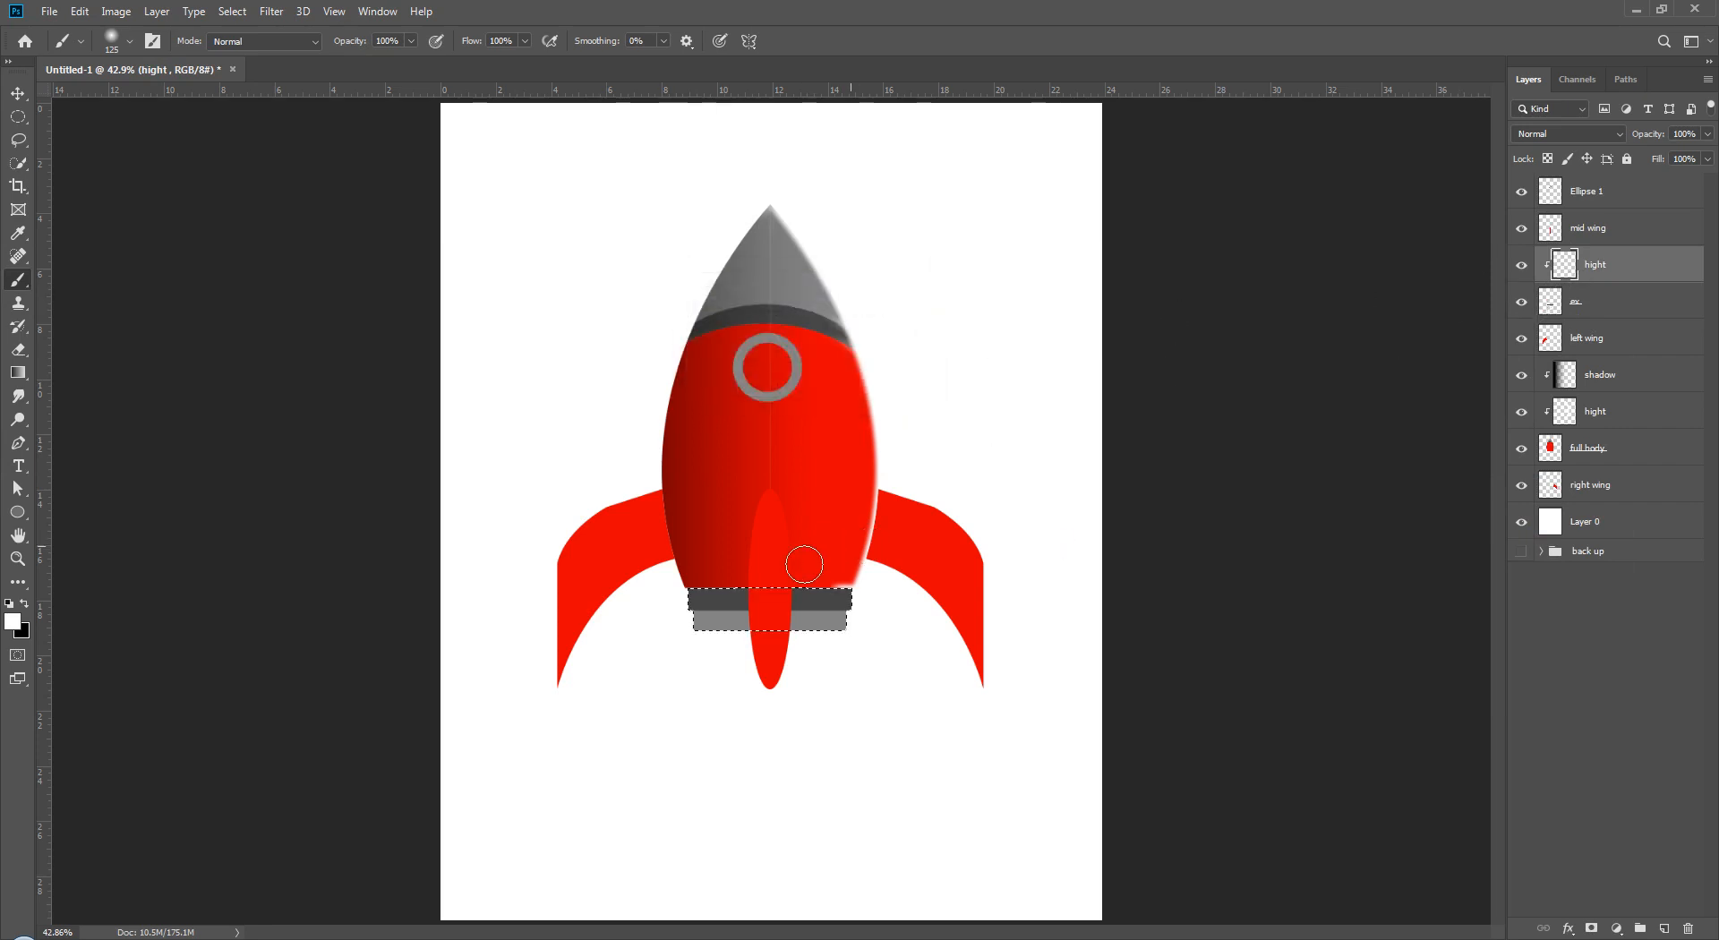
left_click(235, 11)
mouse_move(266, 268)
left_click(428, 316)
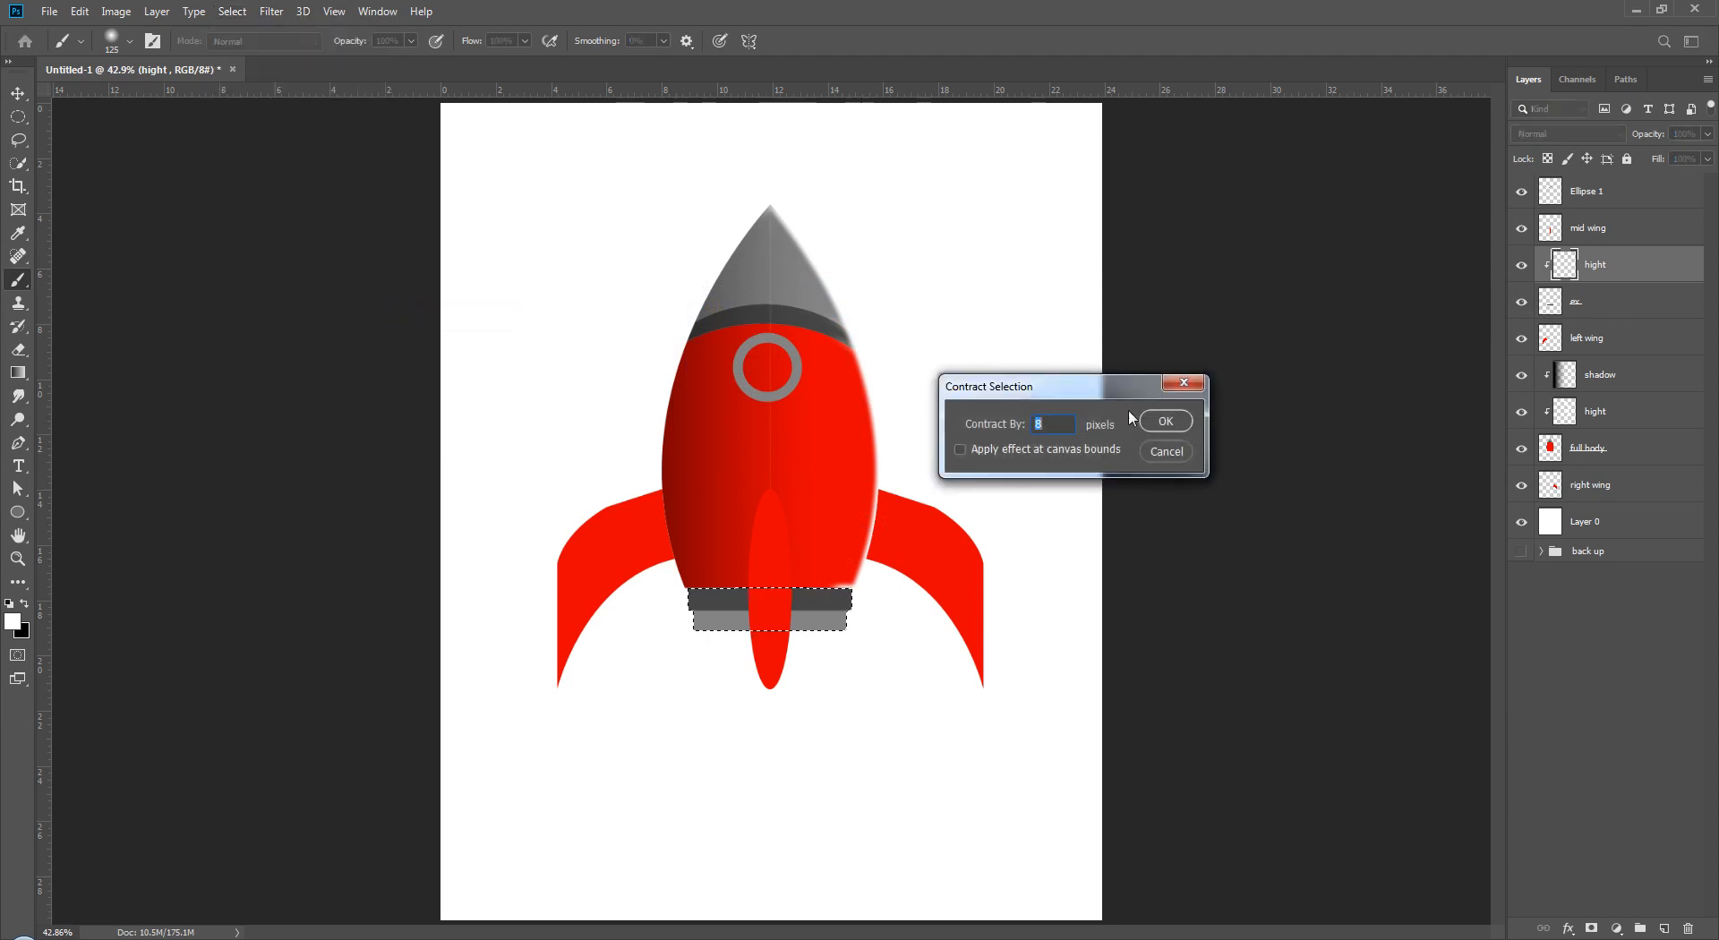
key("Return")
- Feather the contracted exhaust selection by 5 pixels
left_click(232, 11)
mouse_move(284, 266)
left_click(470, 339)
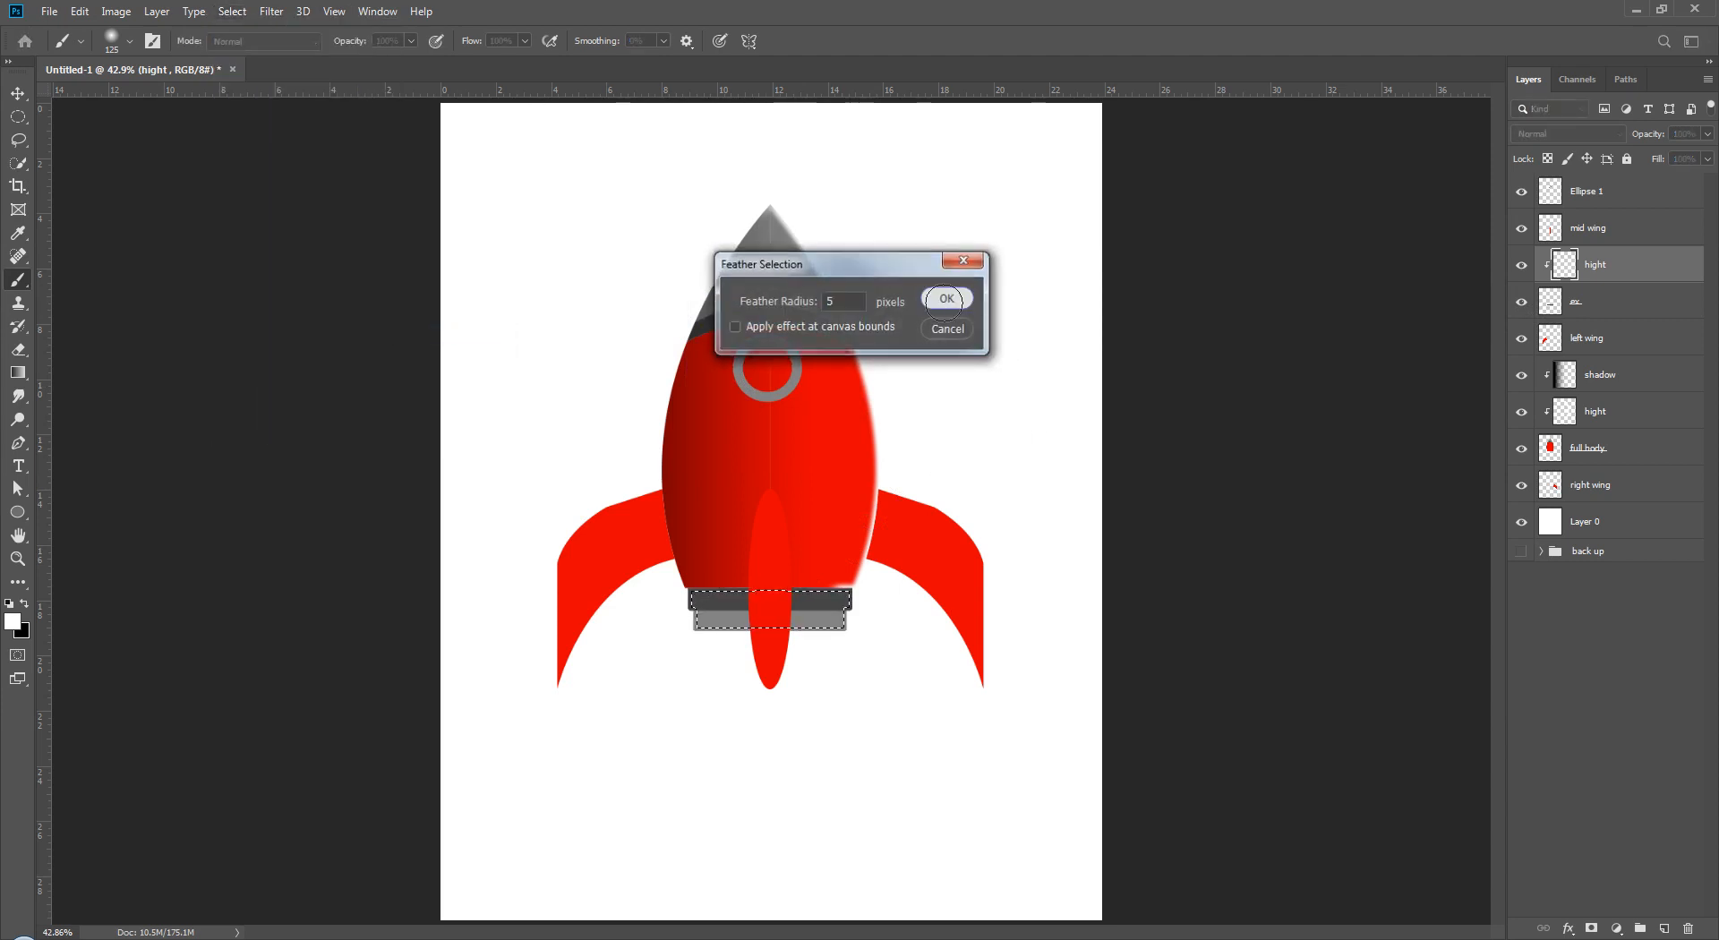
left_click(947, 299)
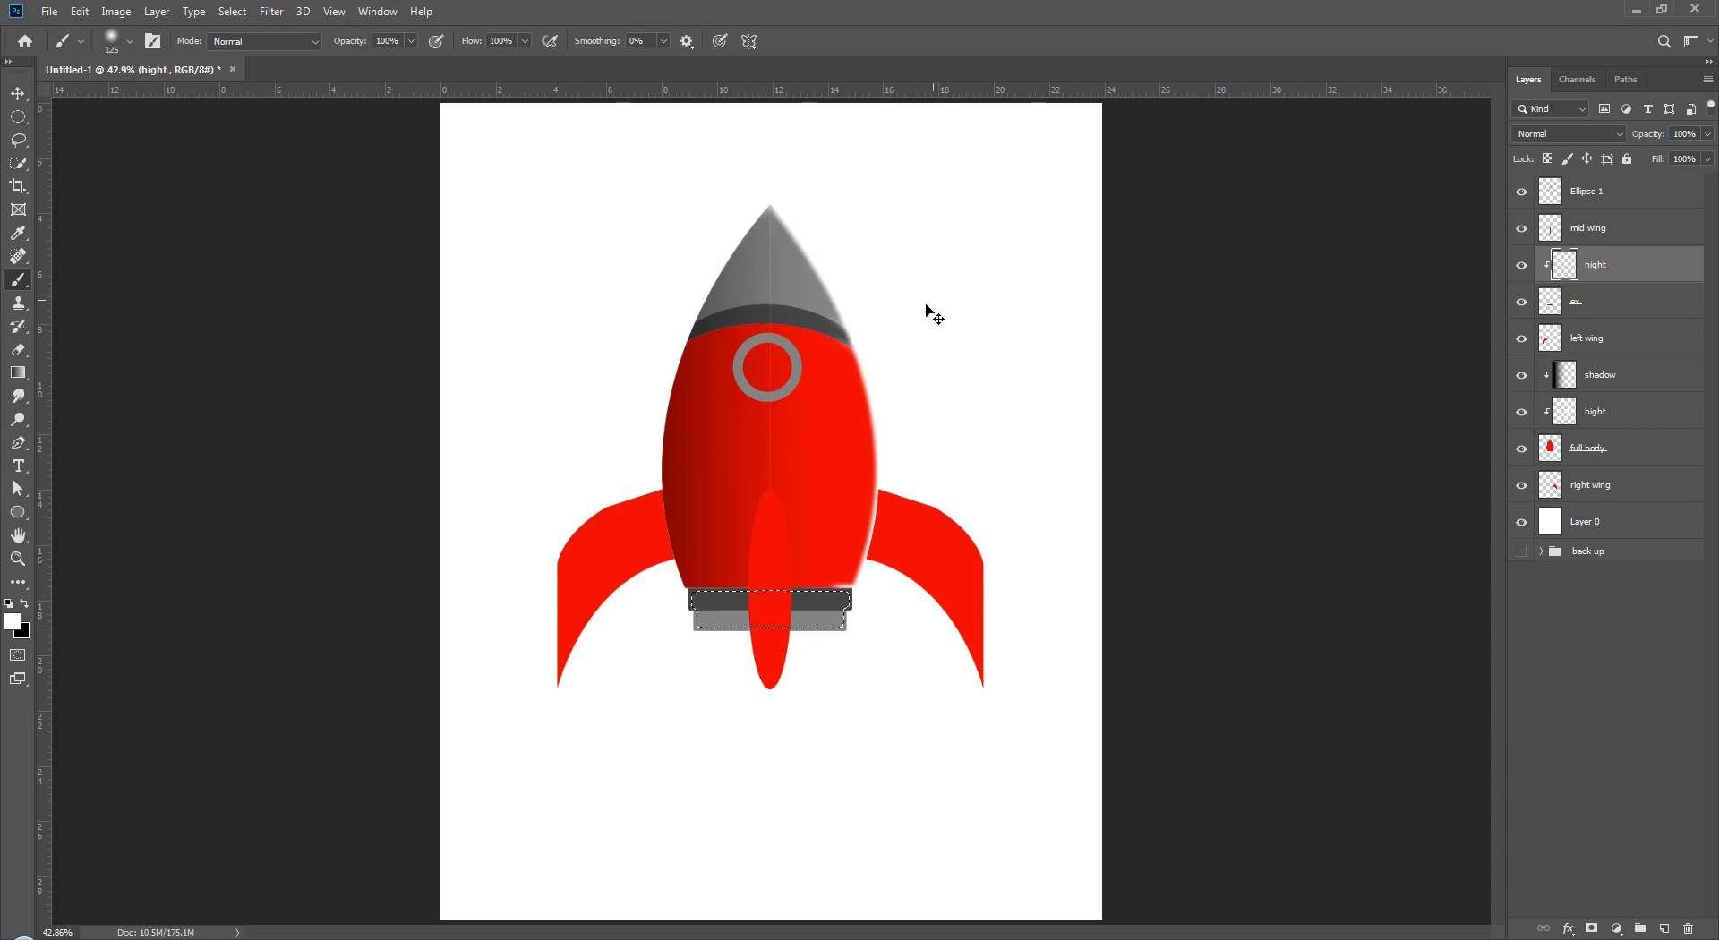
- Invert the selection, paint a soft white highlight along the exhaust blocks' right edge on the hight layer, and deselect
key("ctrl+shift+i")
key("ctrl+d")
left_click(1620, 630)
- Add a Color Overlay effect to the white background layer, Layer 0
left_click(1522, 527)
left_click(1523, 526)
left_click(1616, 522)
key("h")
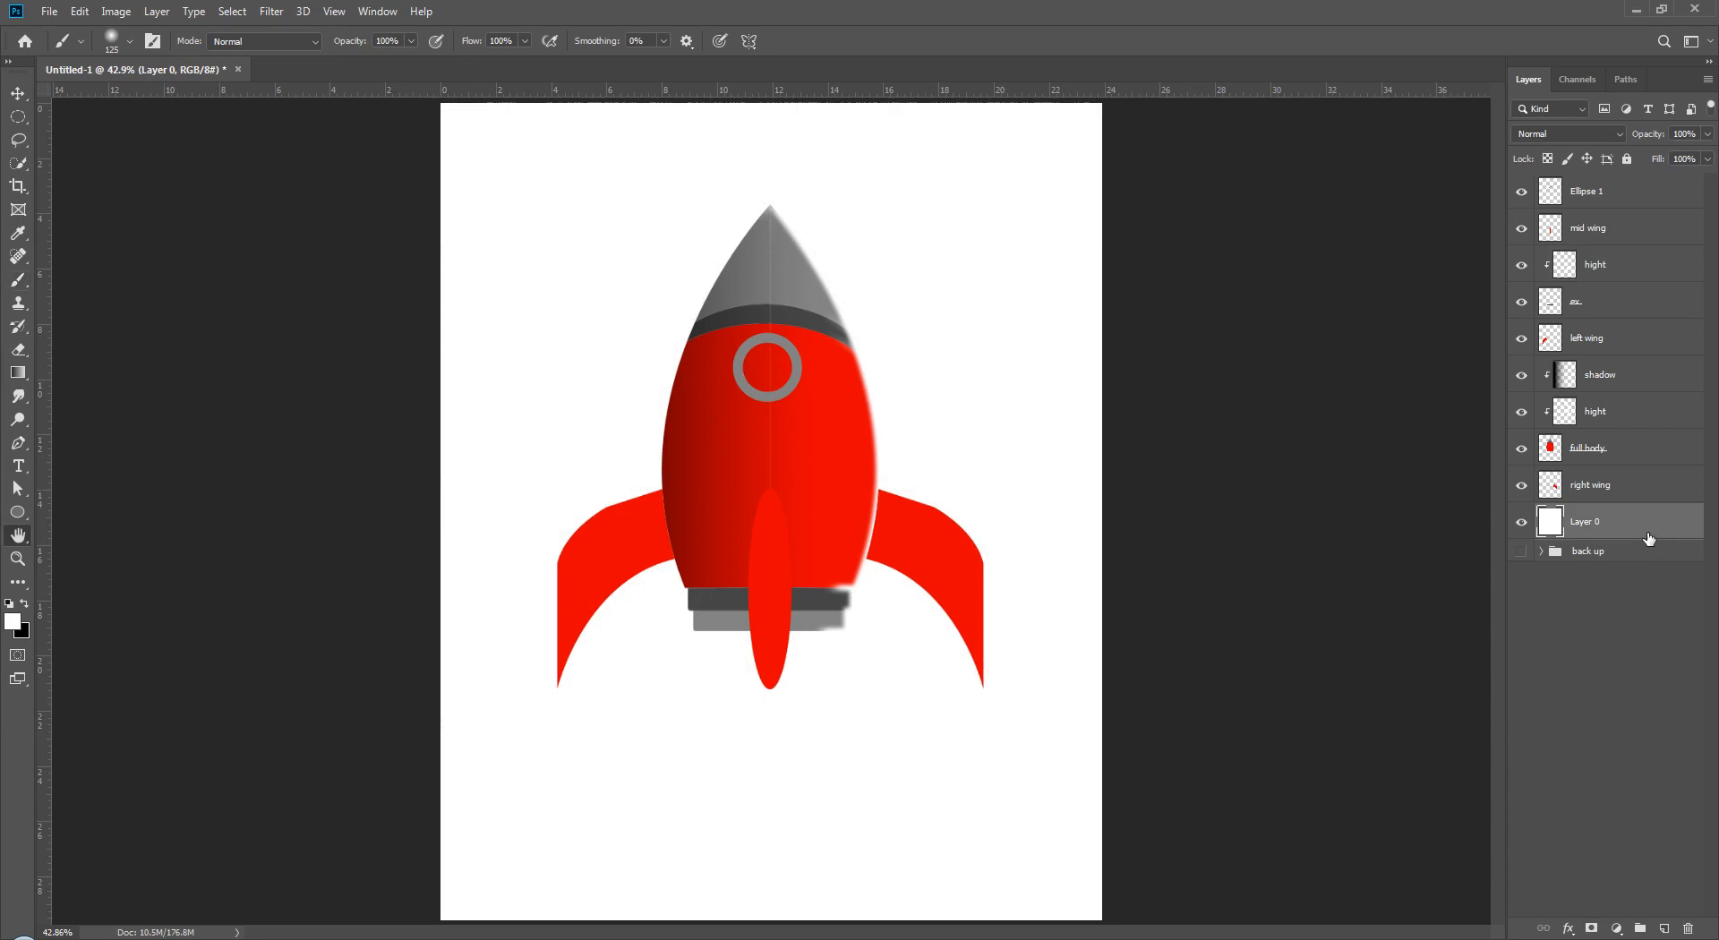
double_click(1648, 529)
left_click(1055, 271)
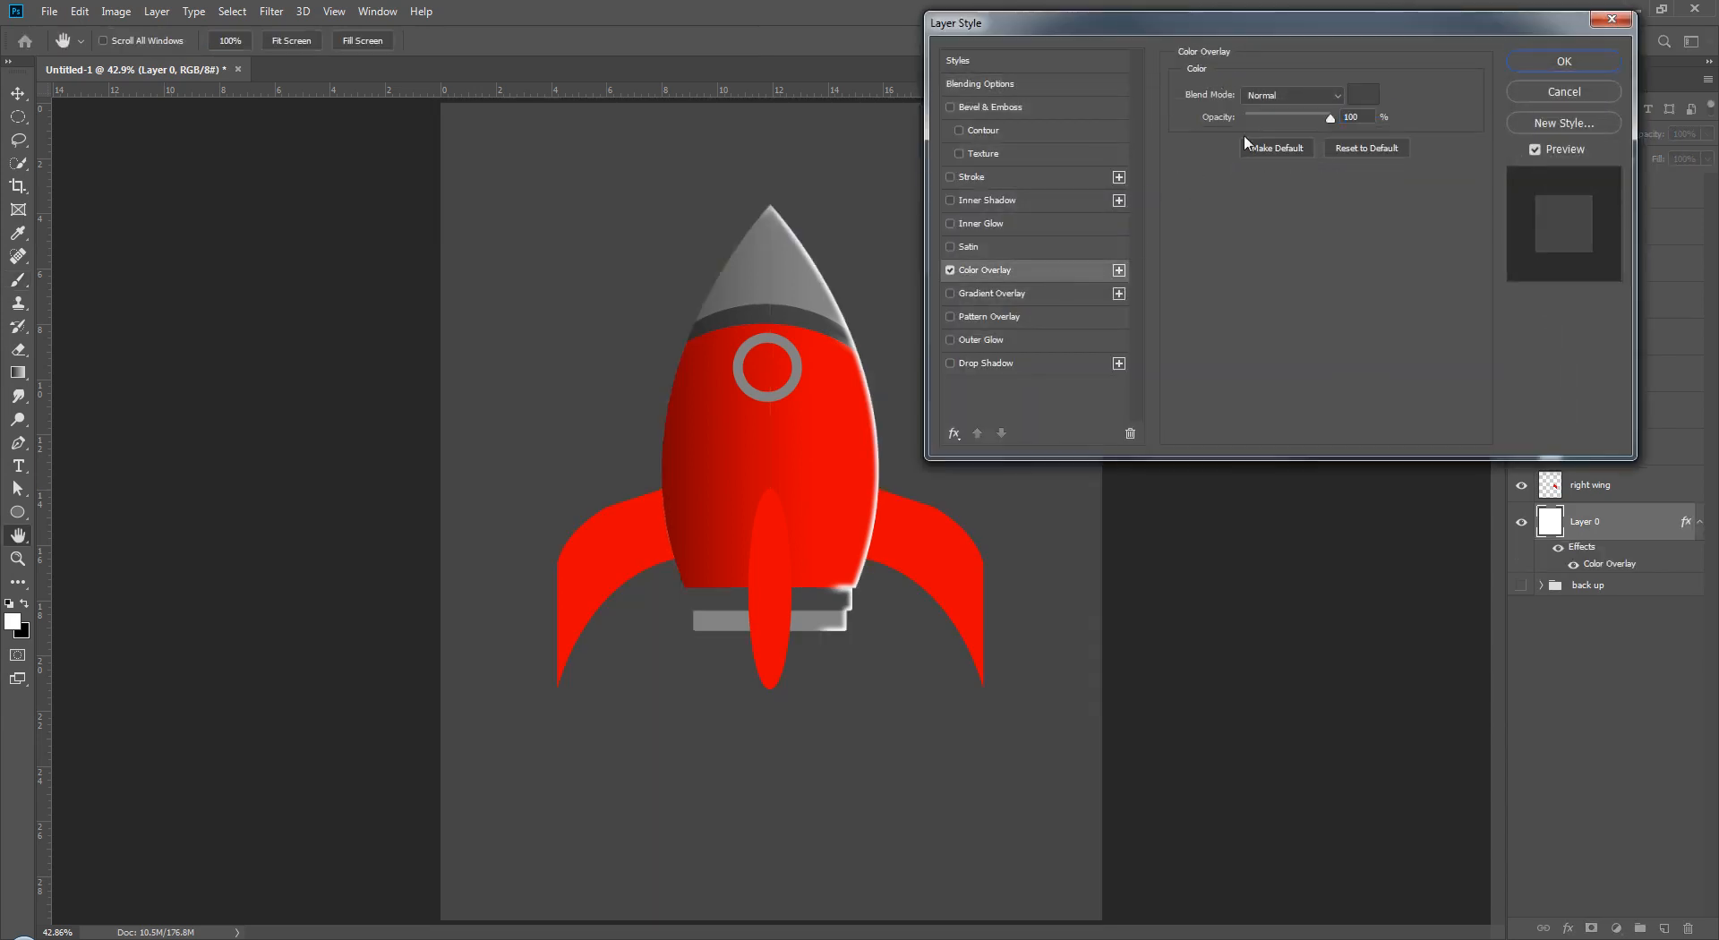
- Set the background's overlay colour to teal #07bda5 and apply the layer style
left_click(1362, 94)
left_click(1295, 231)
left_click_drag(1271, 252, 1290, 305)
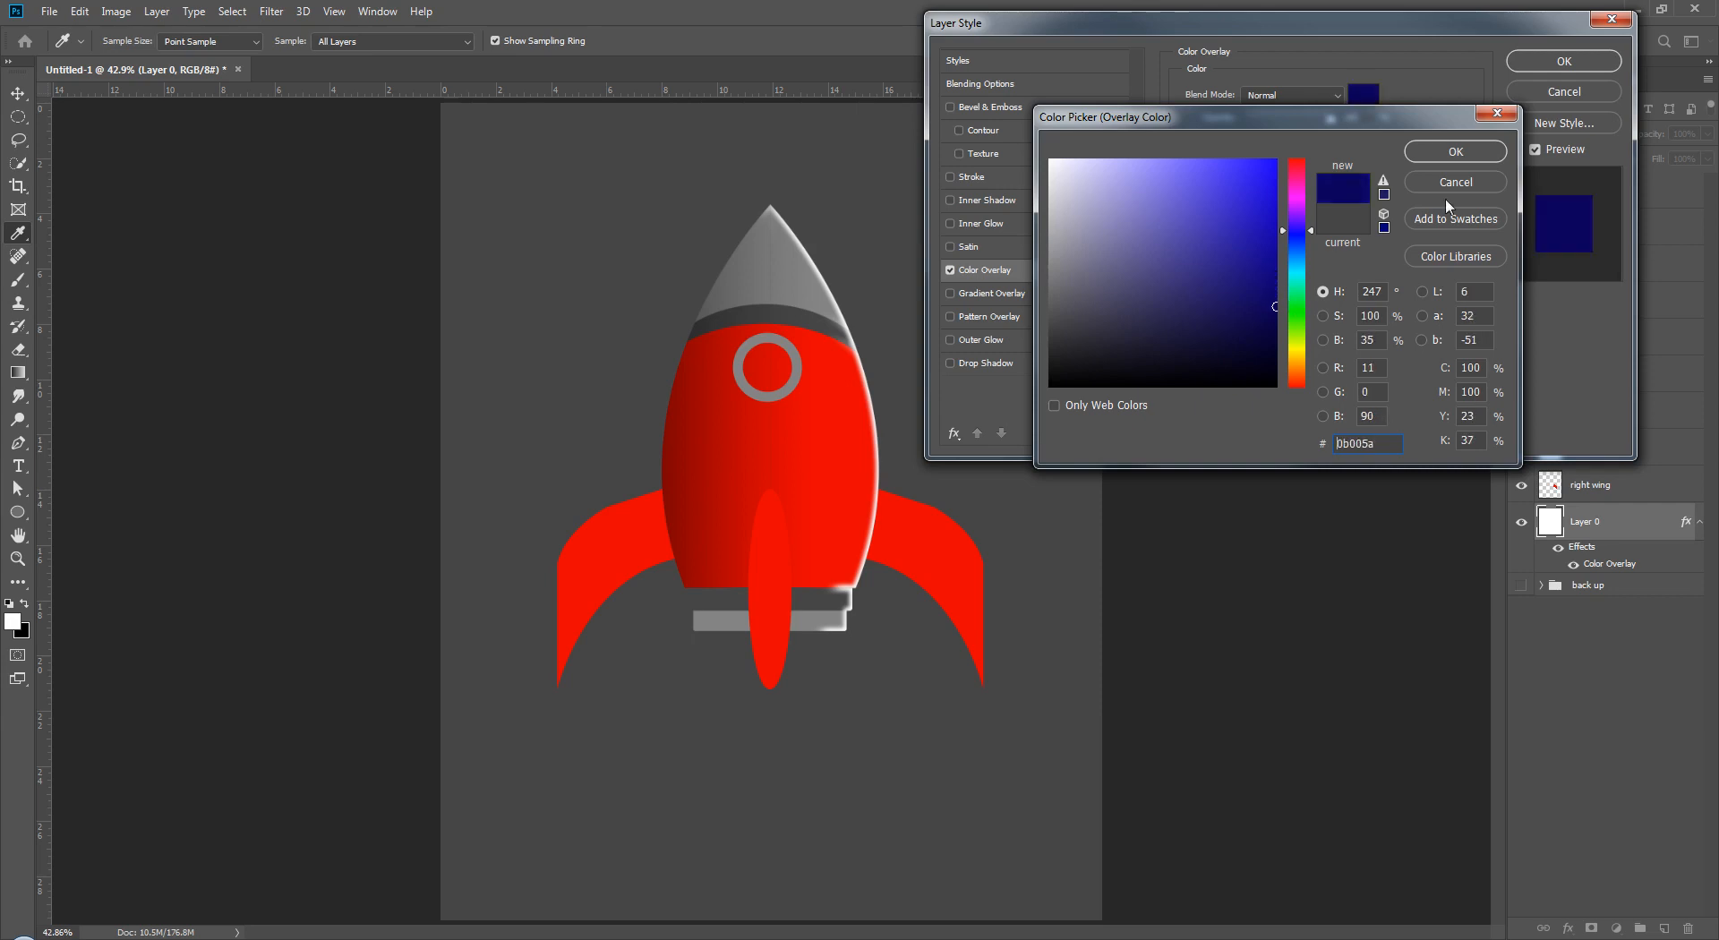
left_click(1308, 253)
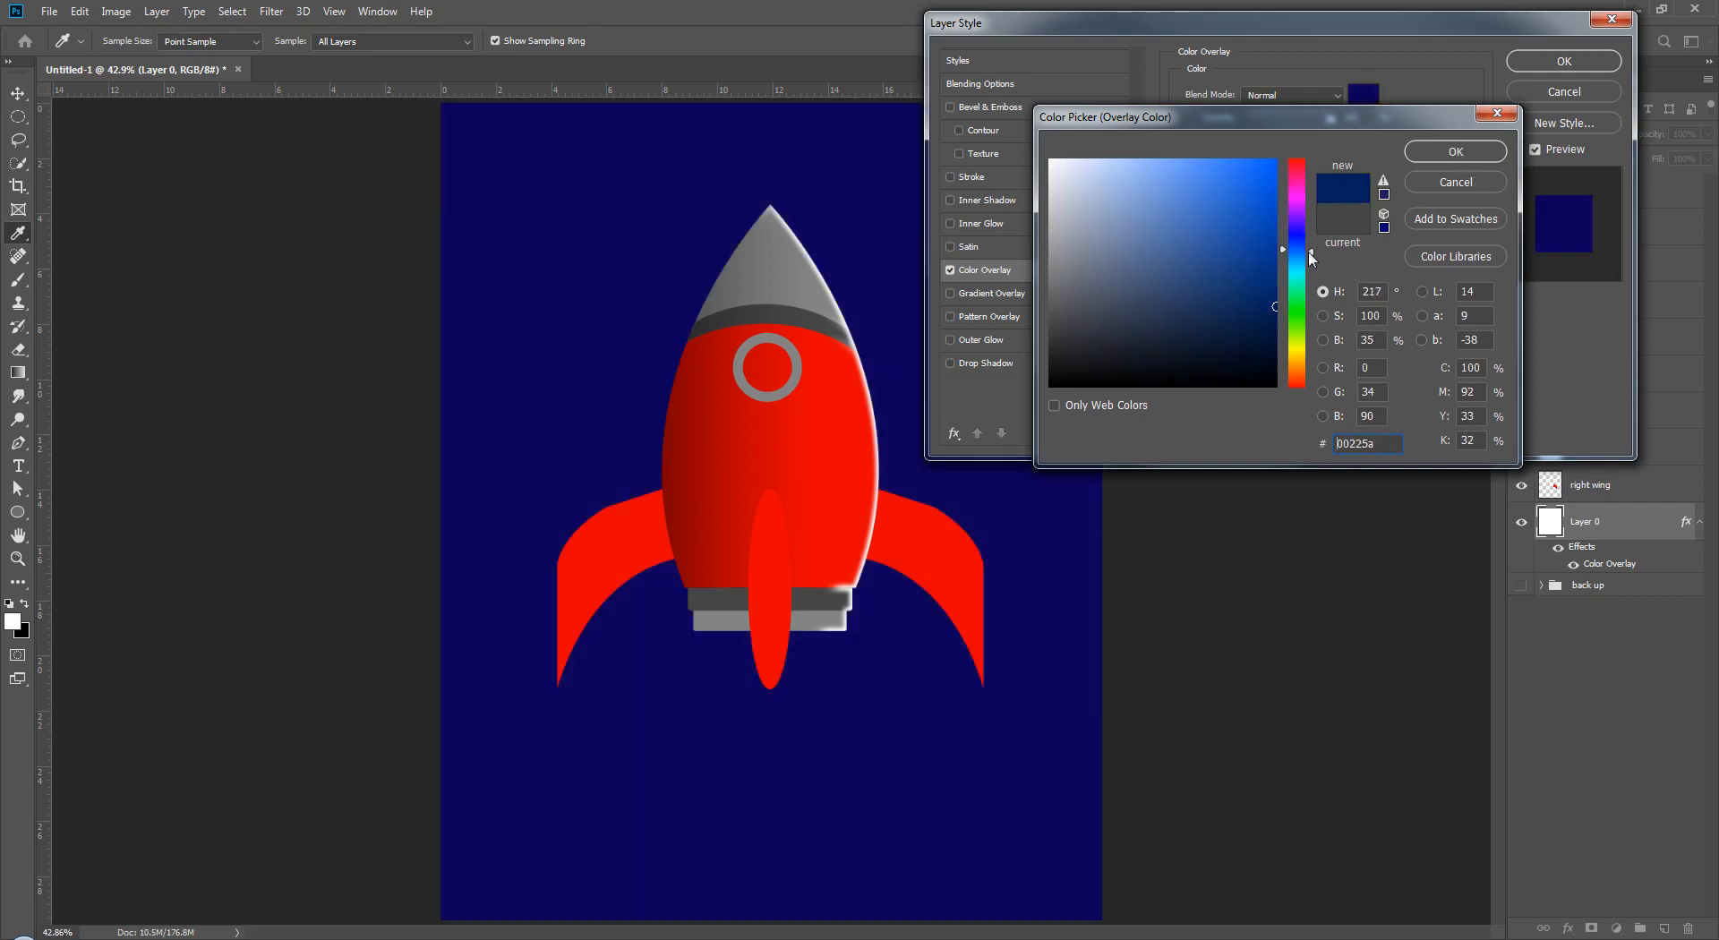
mouse_move(1308, 256)
left_mouse_down()
mouse_move(1313, 281)
mouse_move(1269, 218)
left_mouse_up()
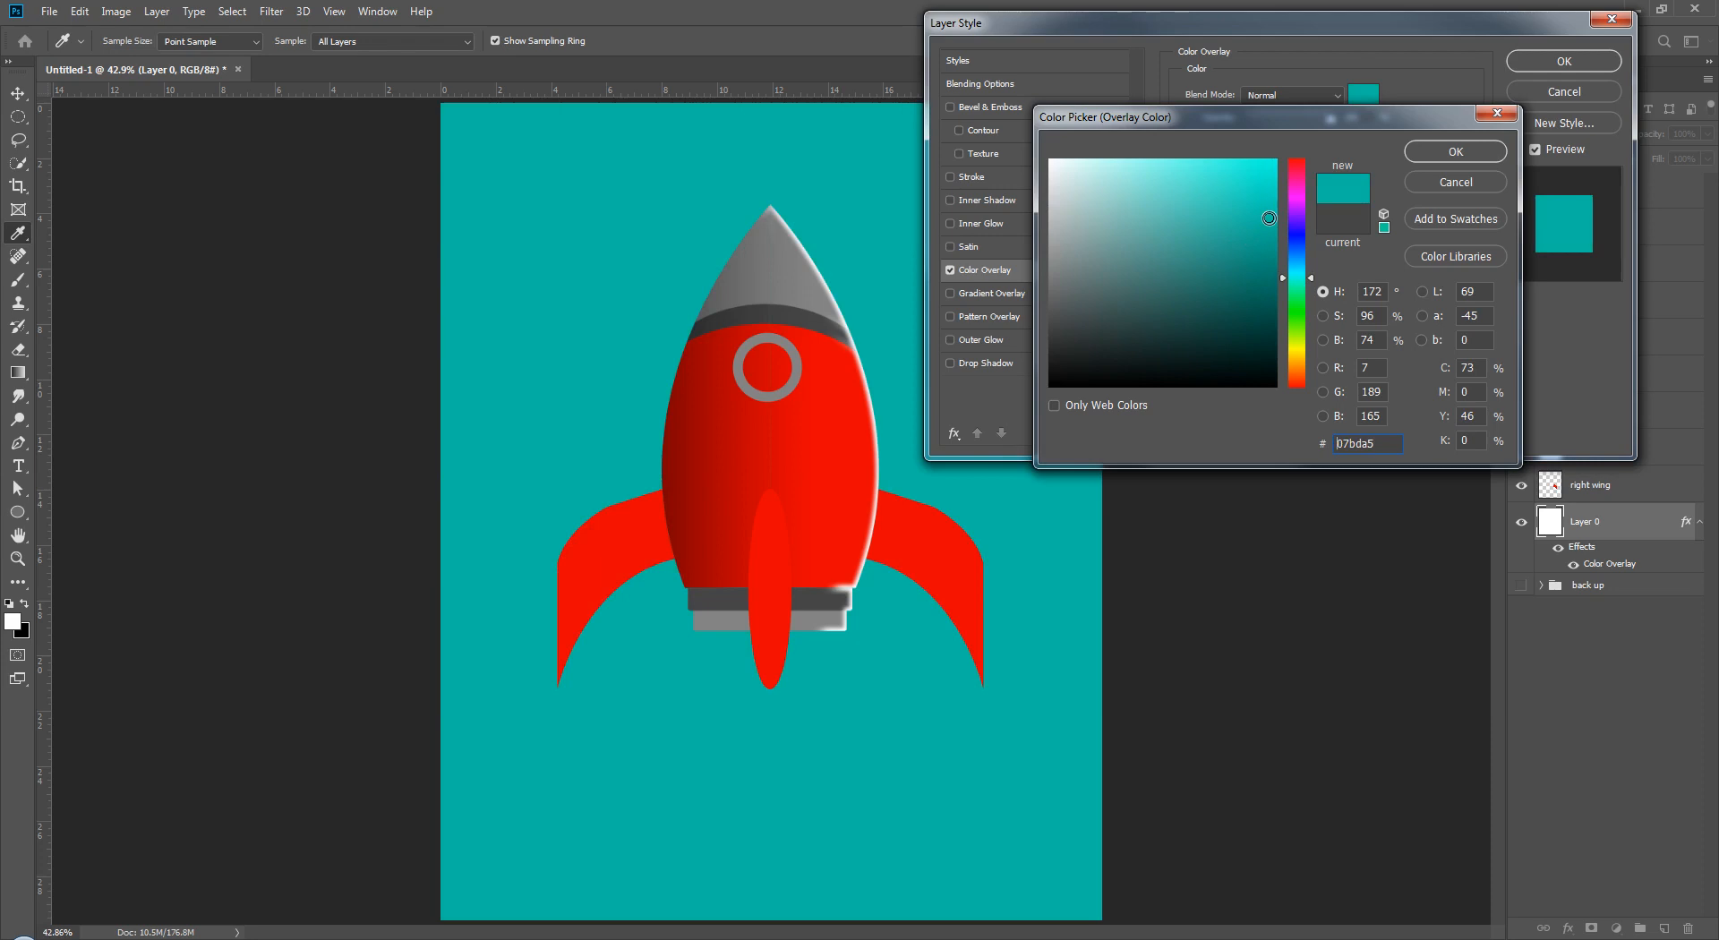
left_click(1452, 152)
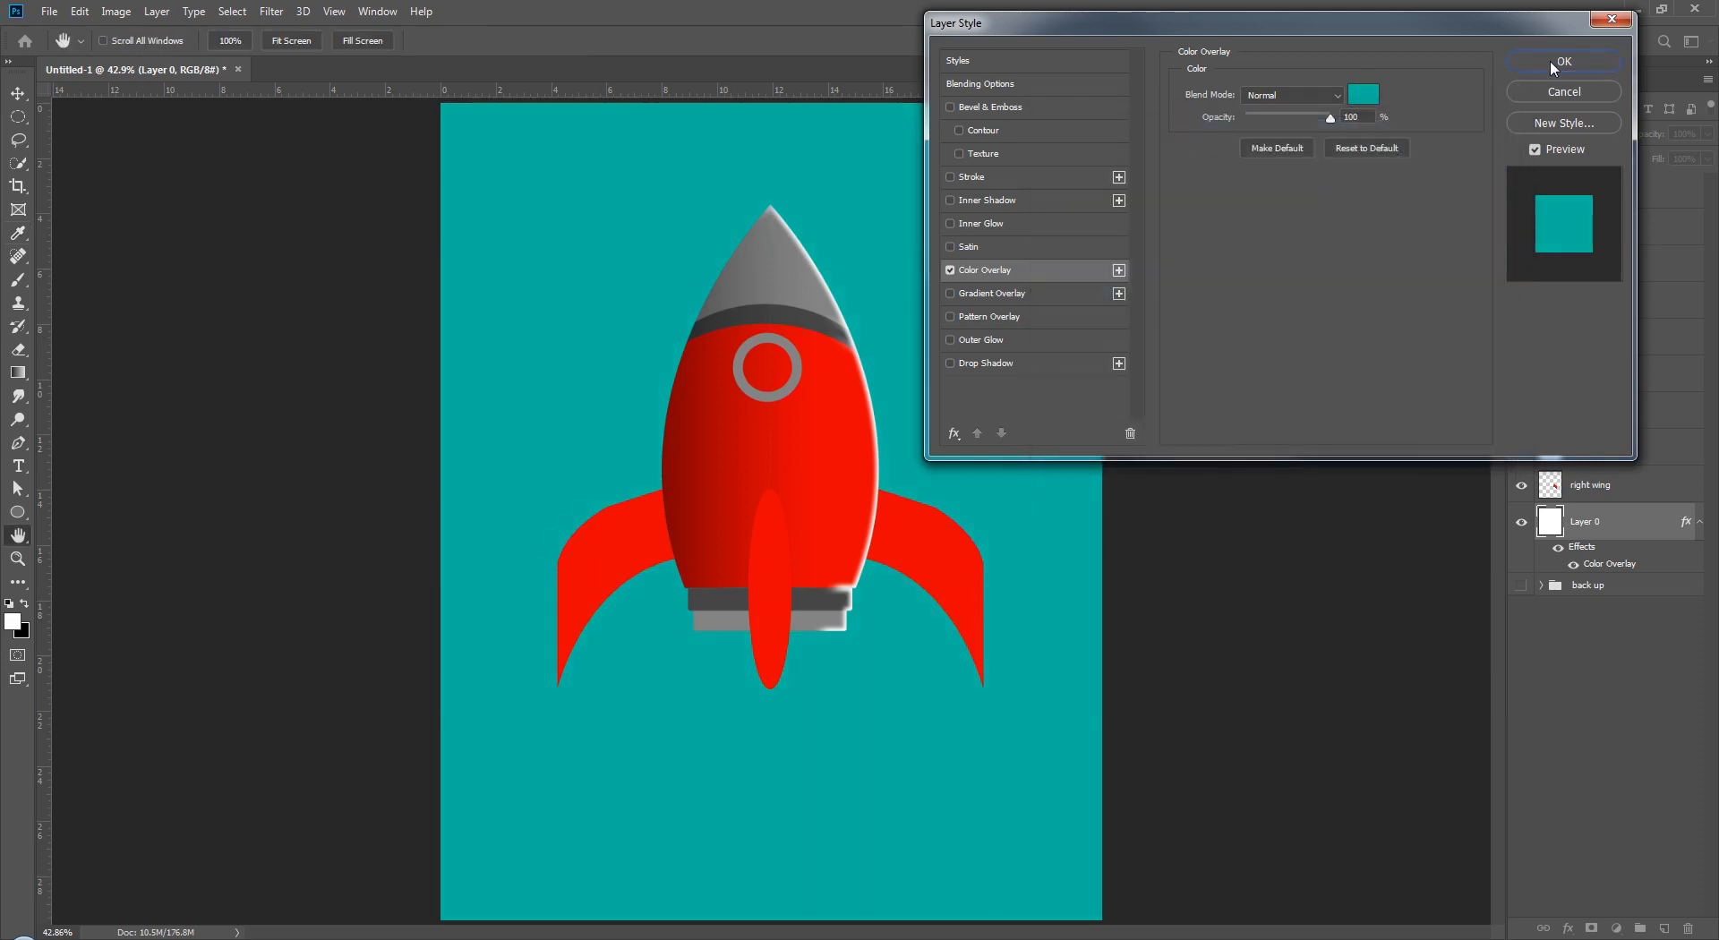
left_click(1553, 64)
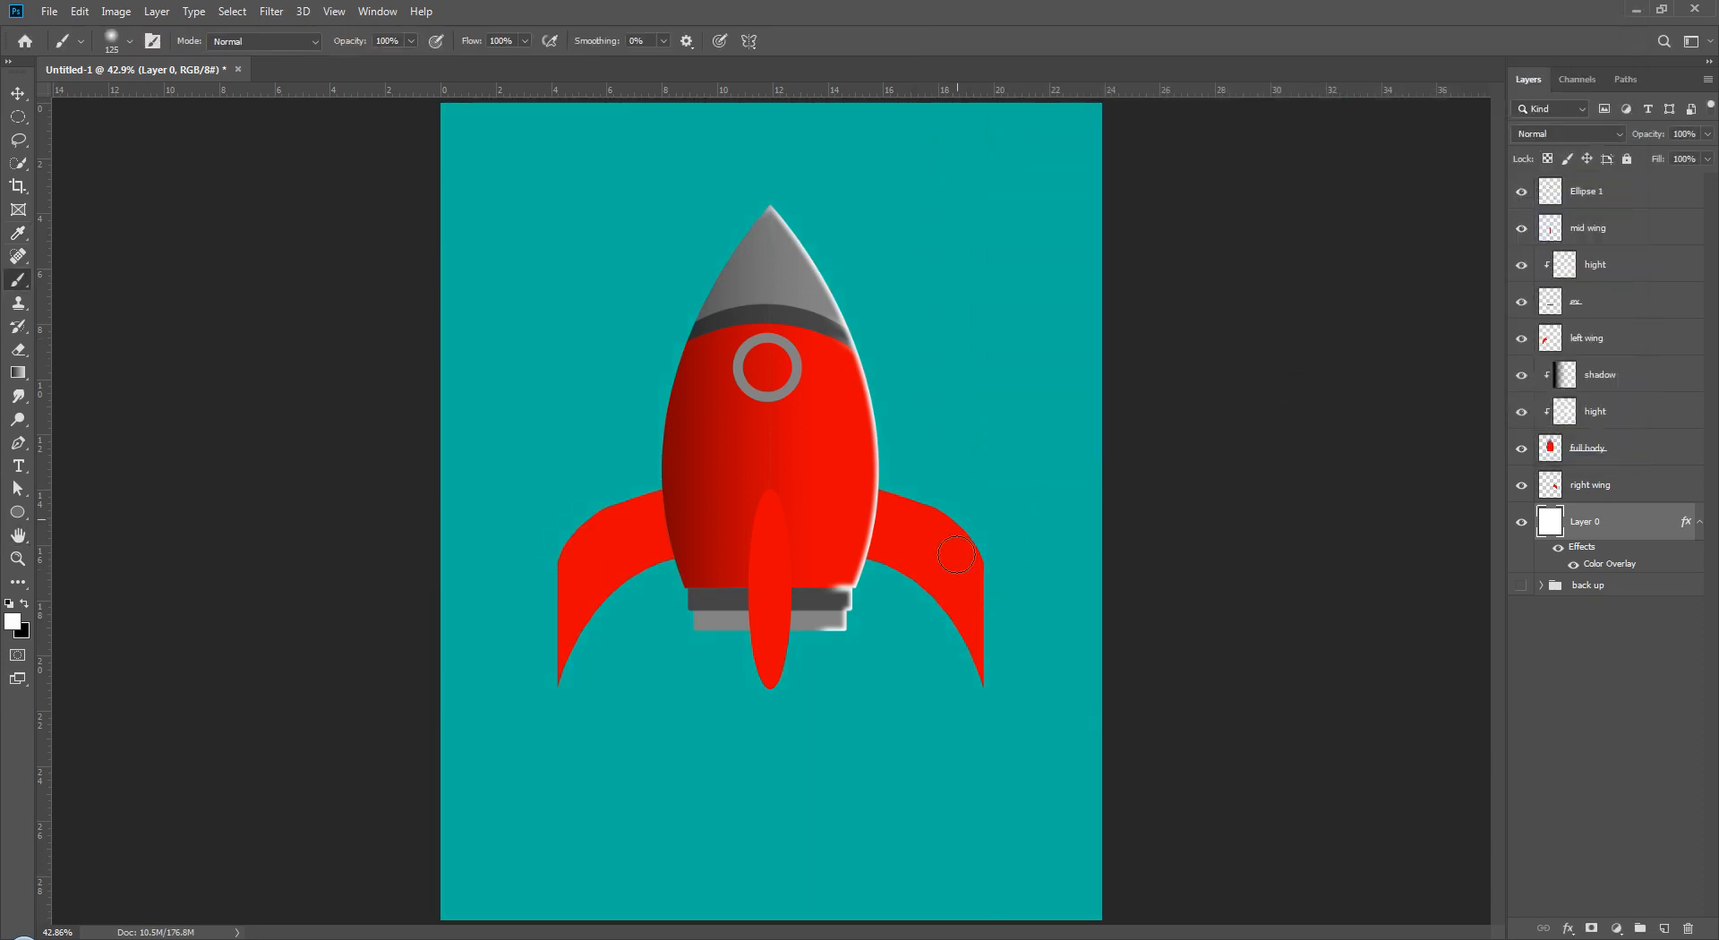
- Load the right wing's outline as a selection and contract it, keeping the previously used amount
left_click(1592, 667)
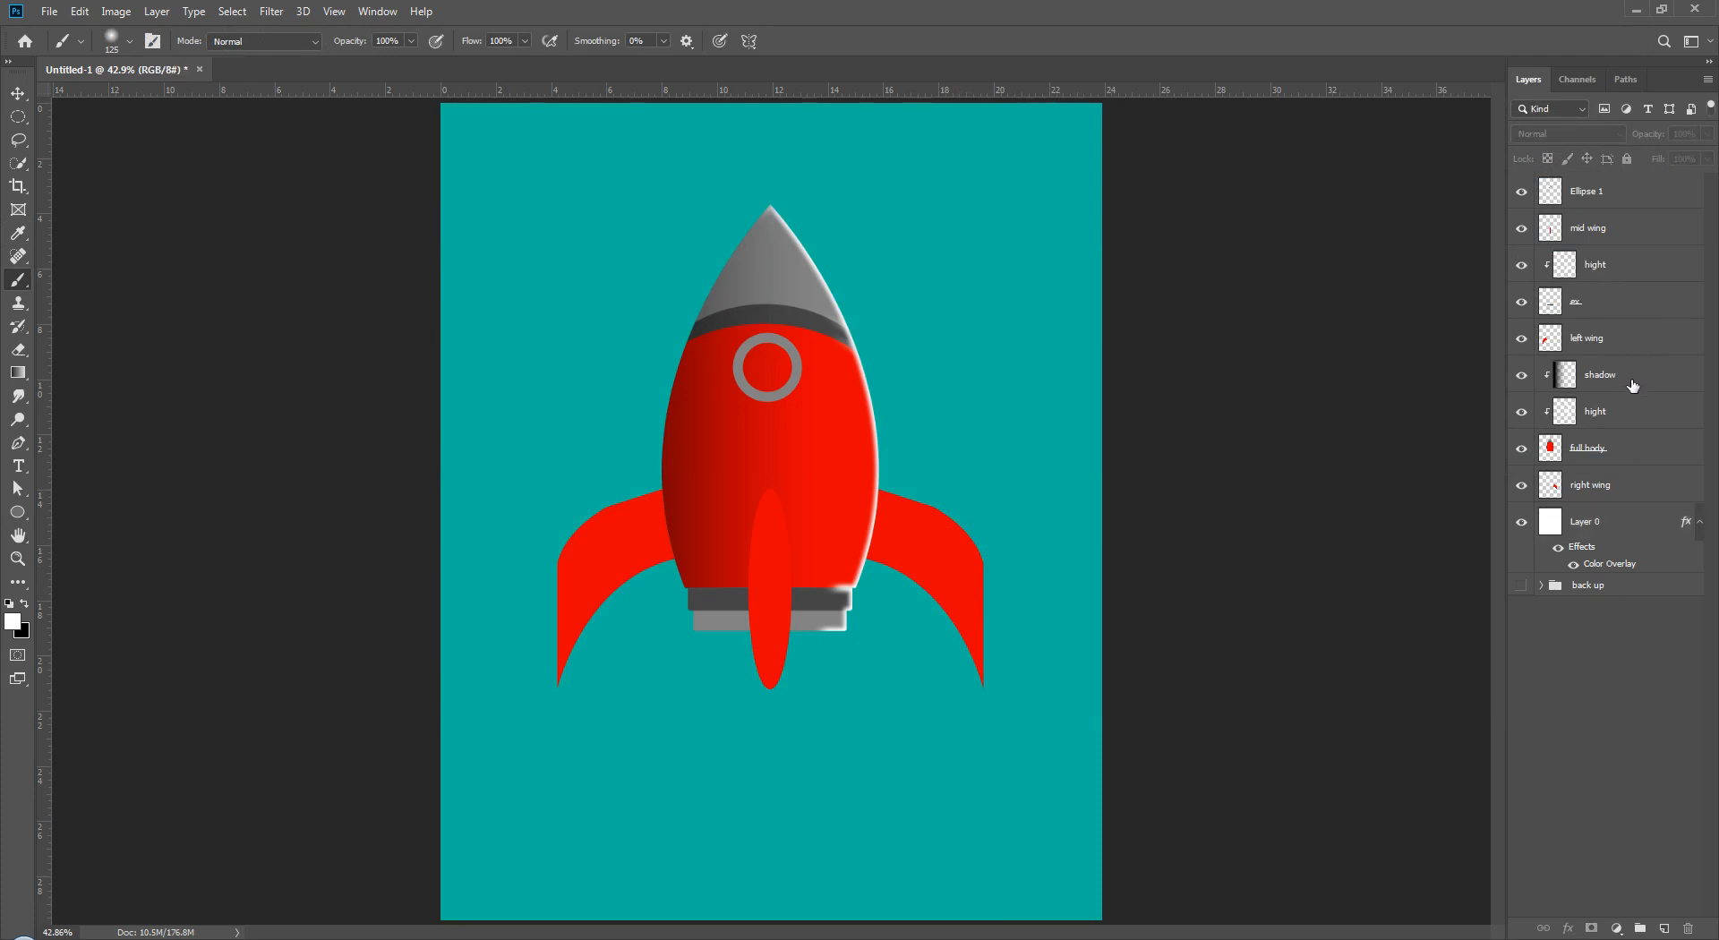
left_click(1521, 487)
left_click(232, 10)
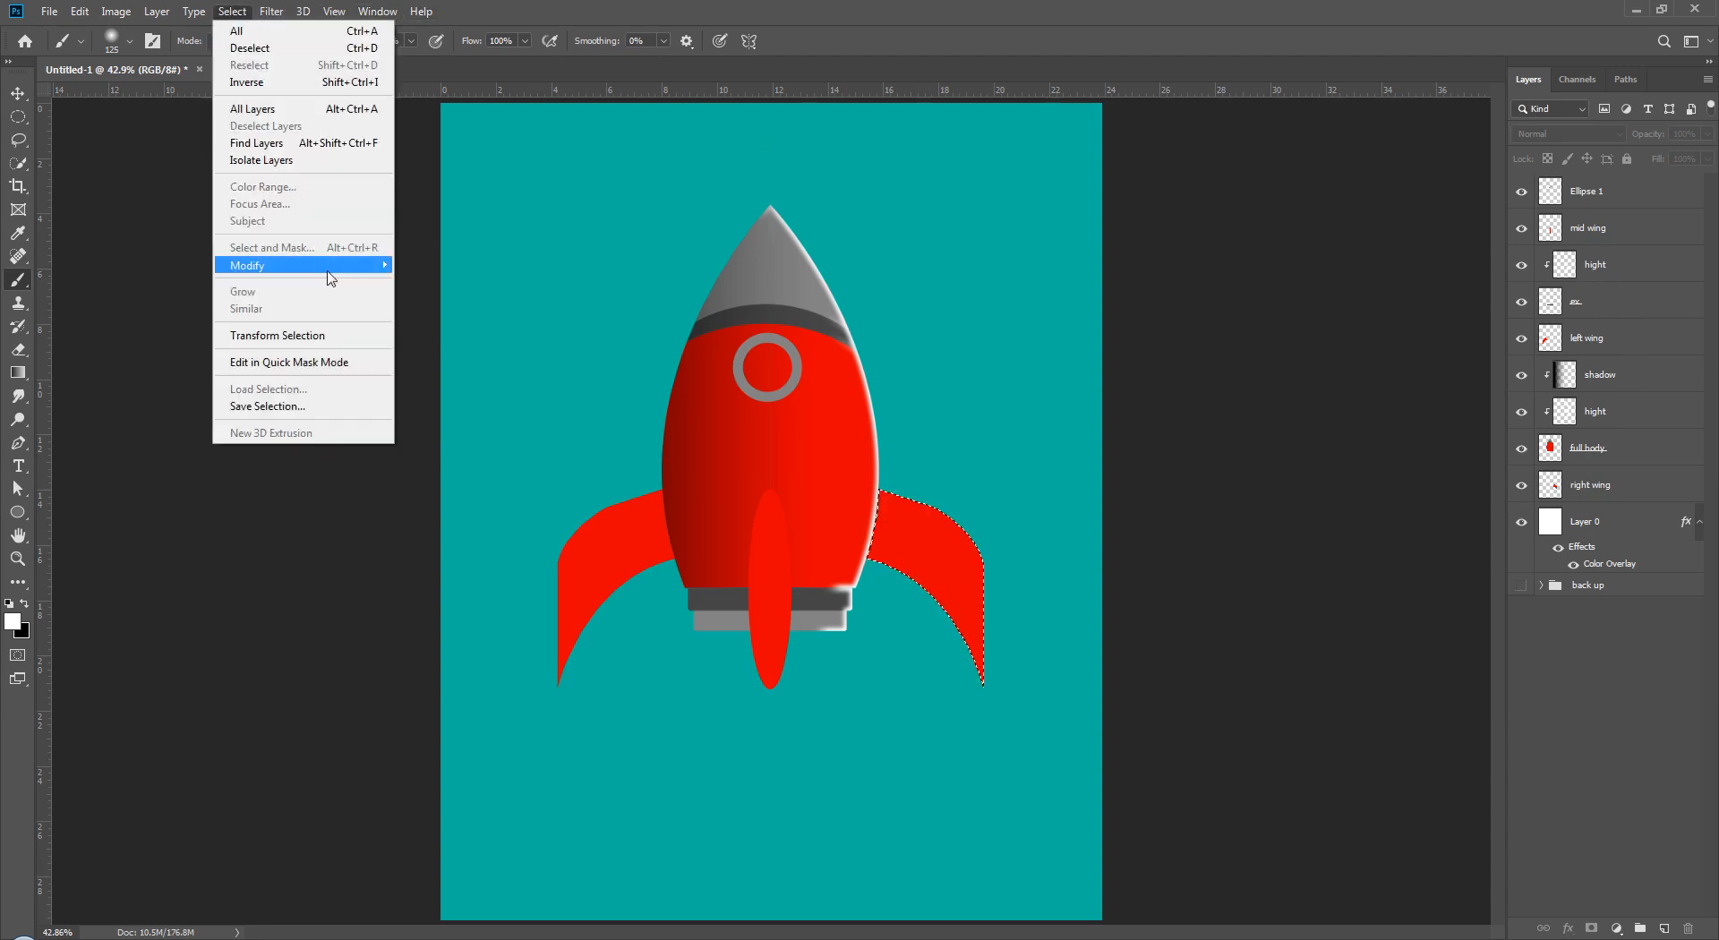
mouse_move(331, 278)
left_click(430, 315)
key("Return")
- Feather the contracted right wing selection, keeping the previously used radius
left_click(231, 10)
mouse_move(299, 267)
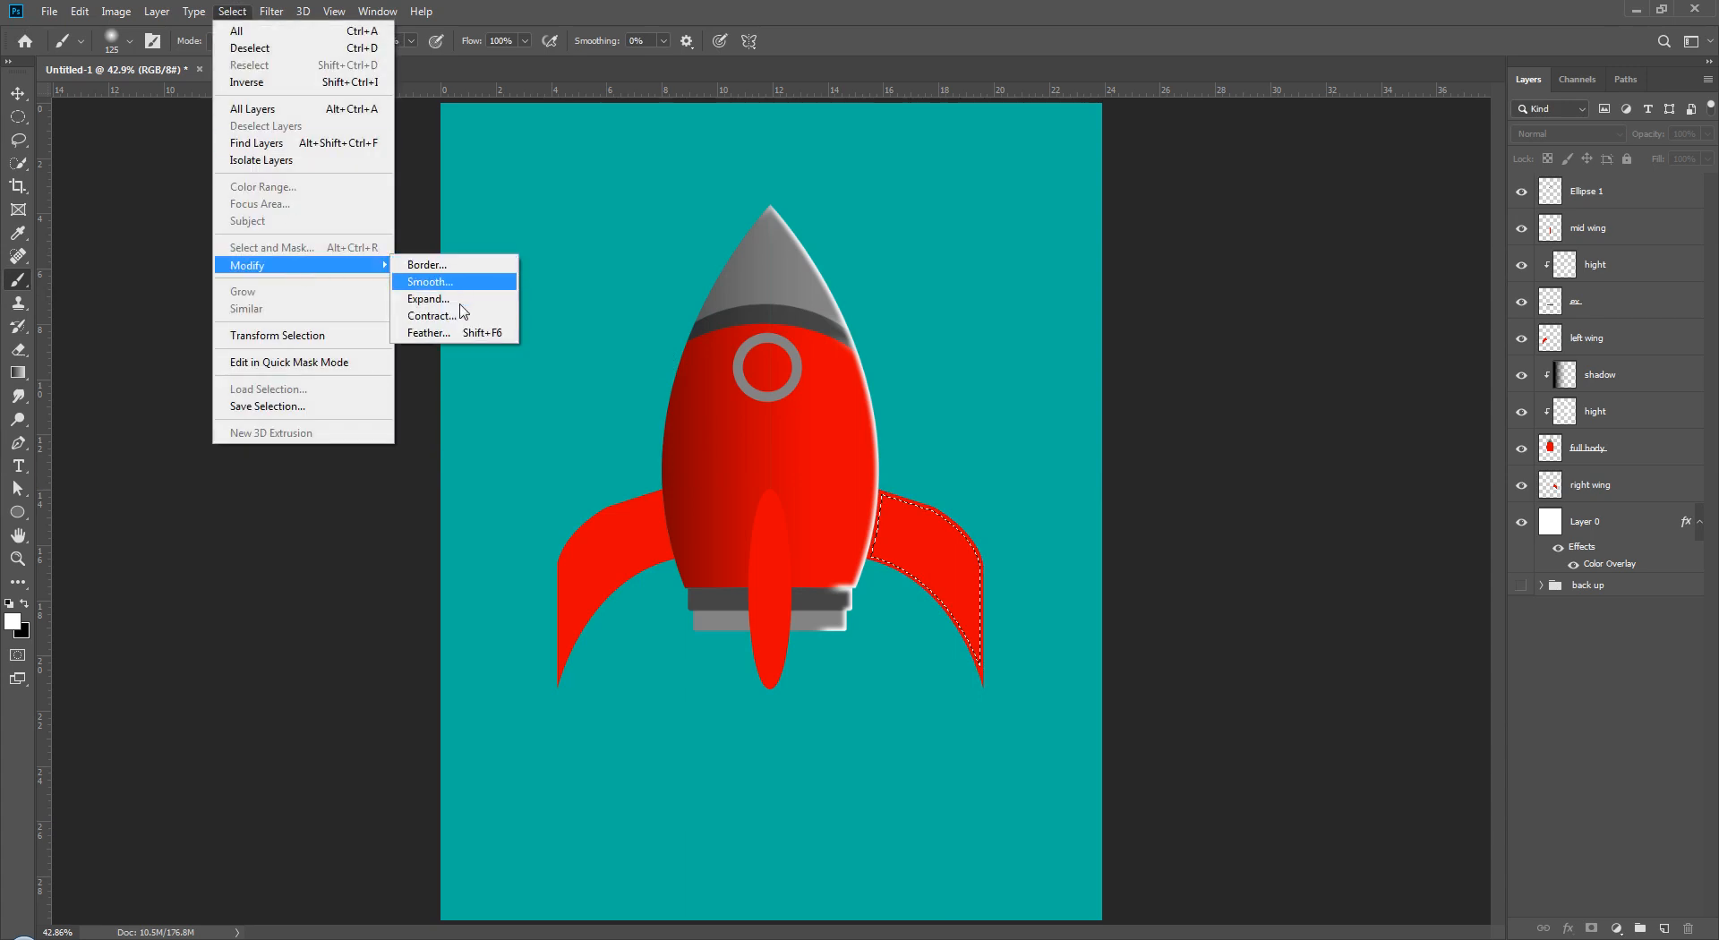
left_click(464, 321)
key("Return")
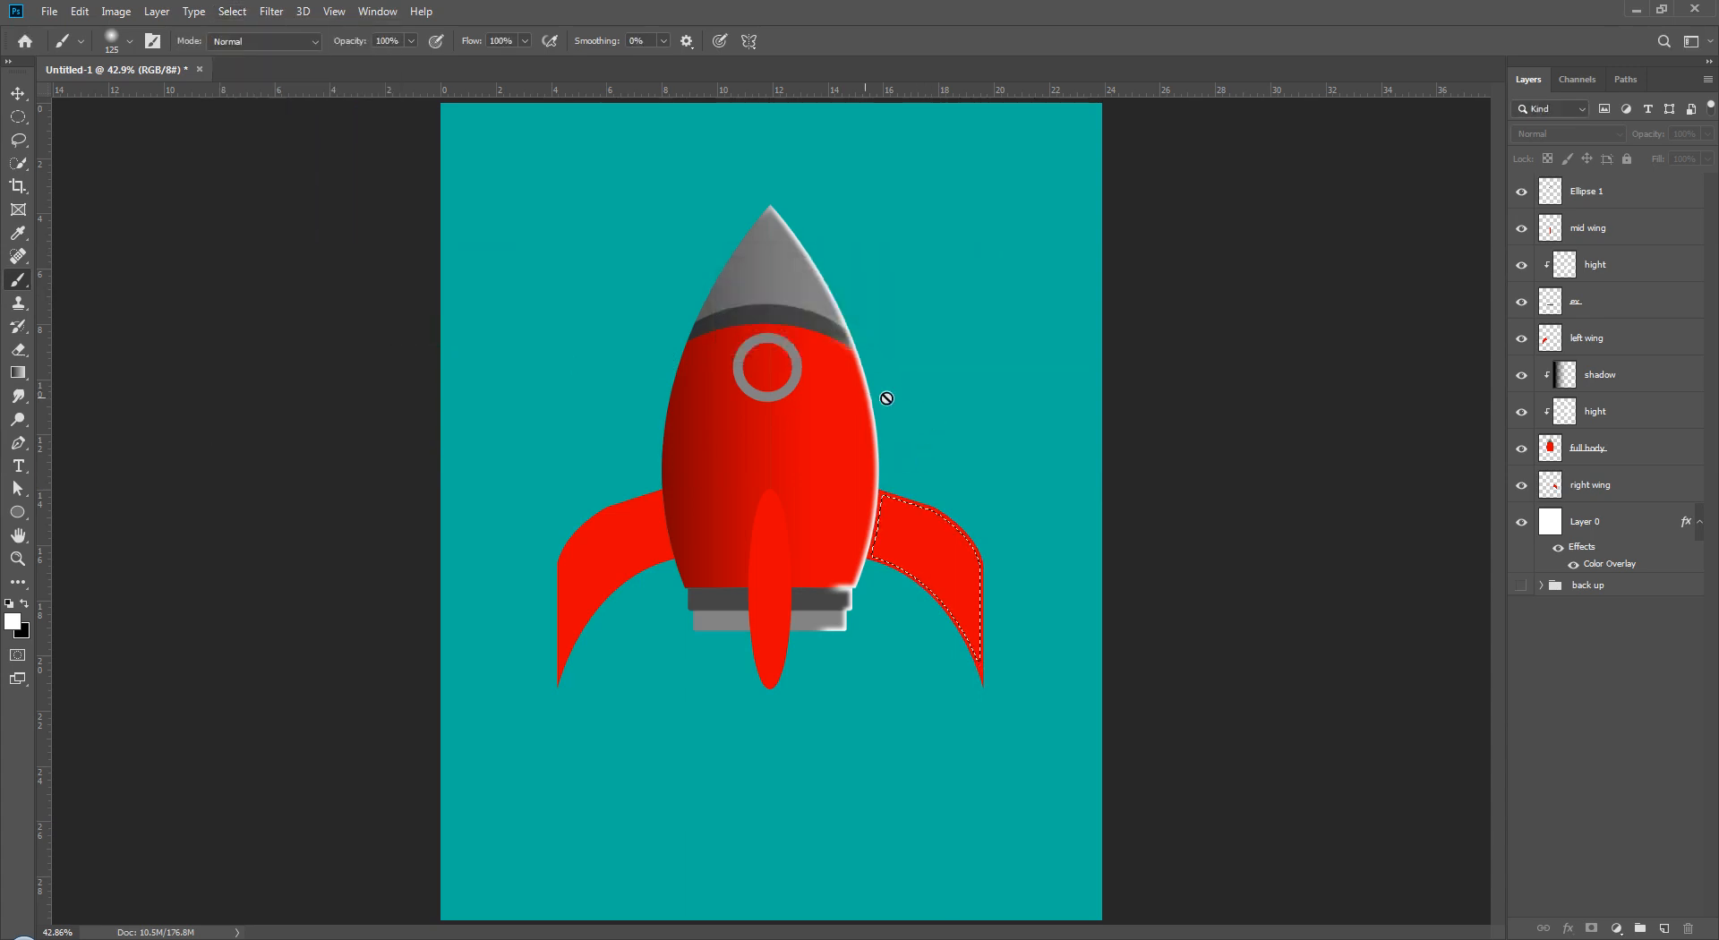
- Add a new layer named hight above the right wing layer and clip it to the wing
left_click(1633, 484)
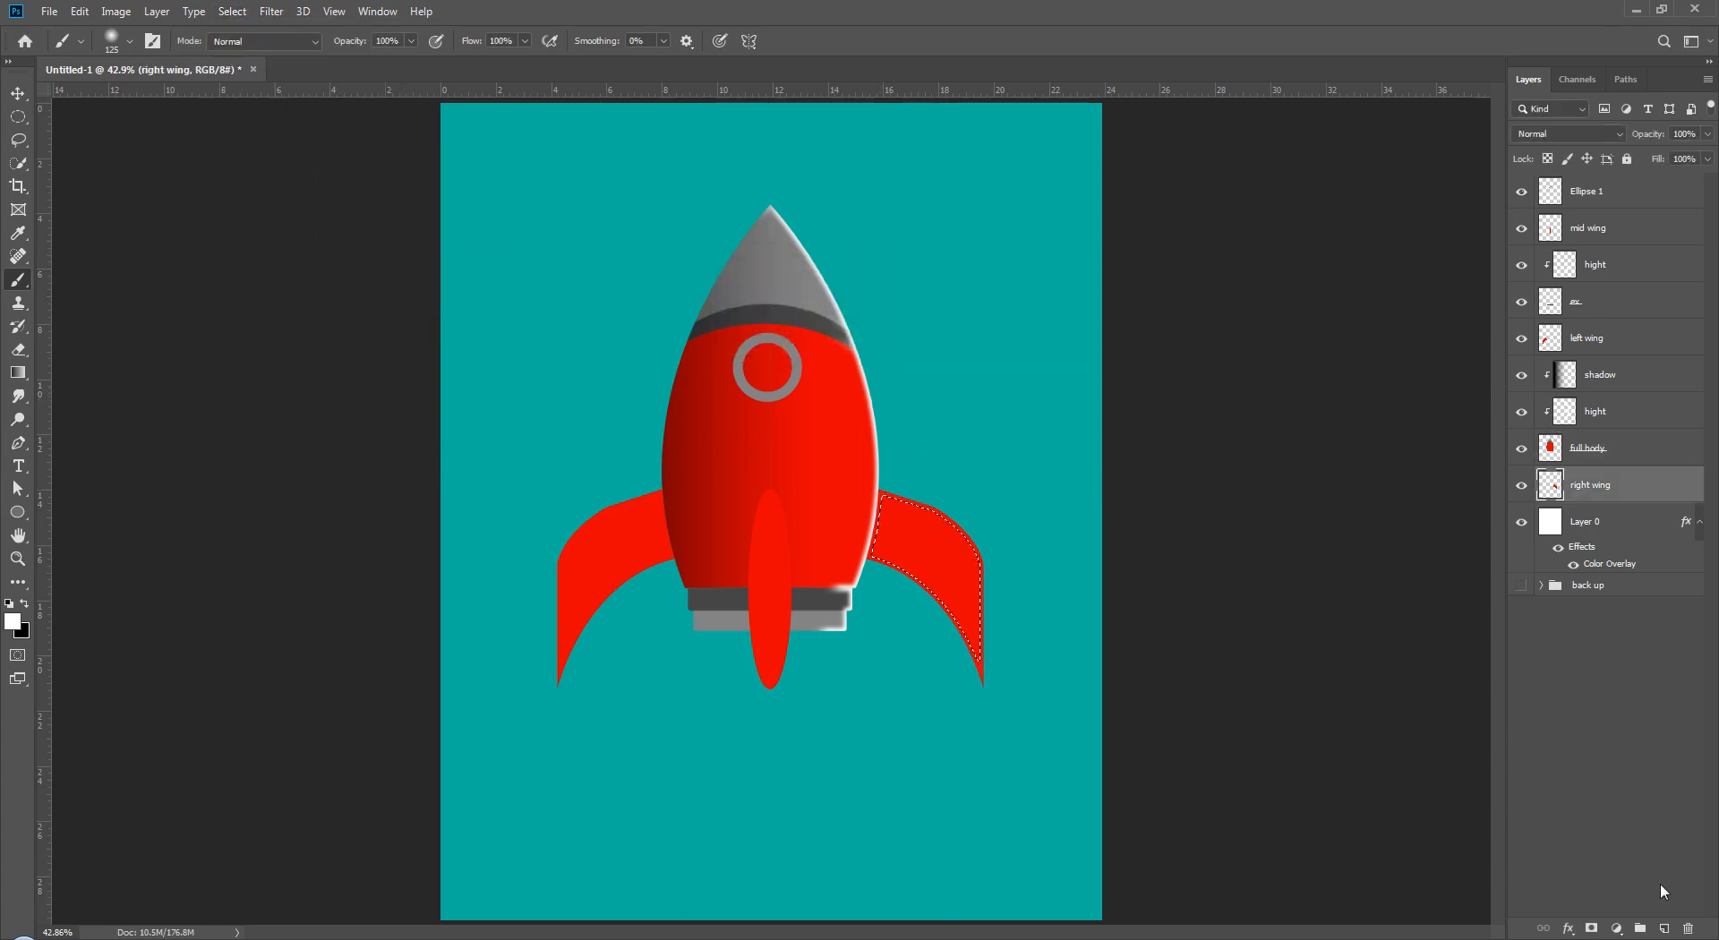
left_click(1664, 928)
double_click(1587, 484)
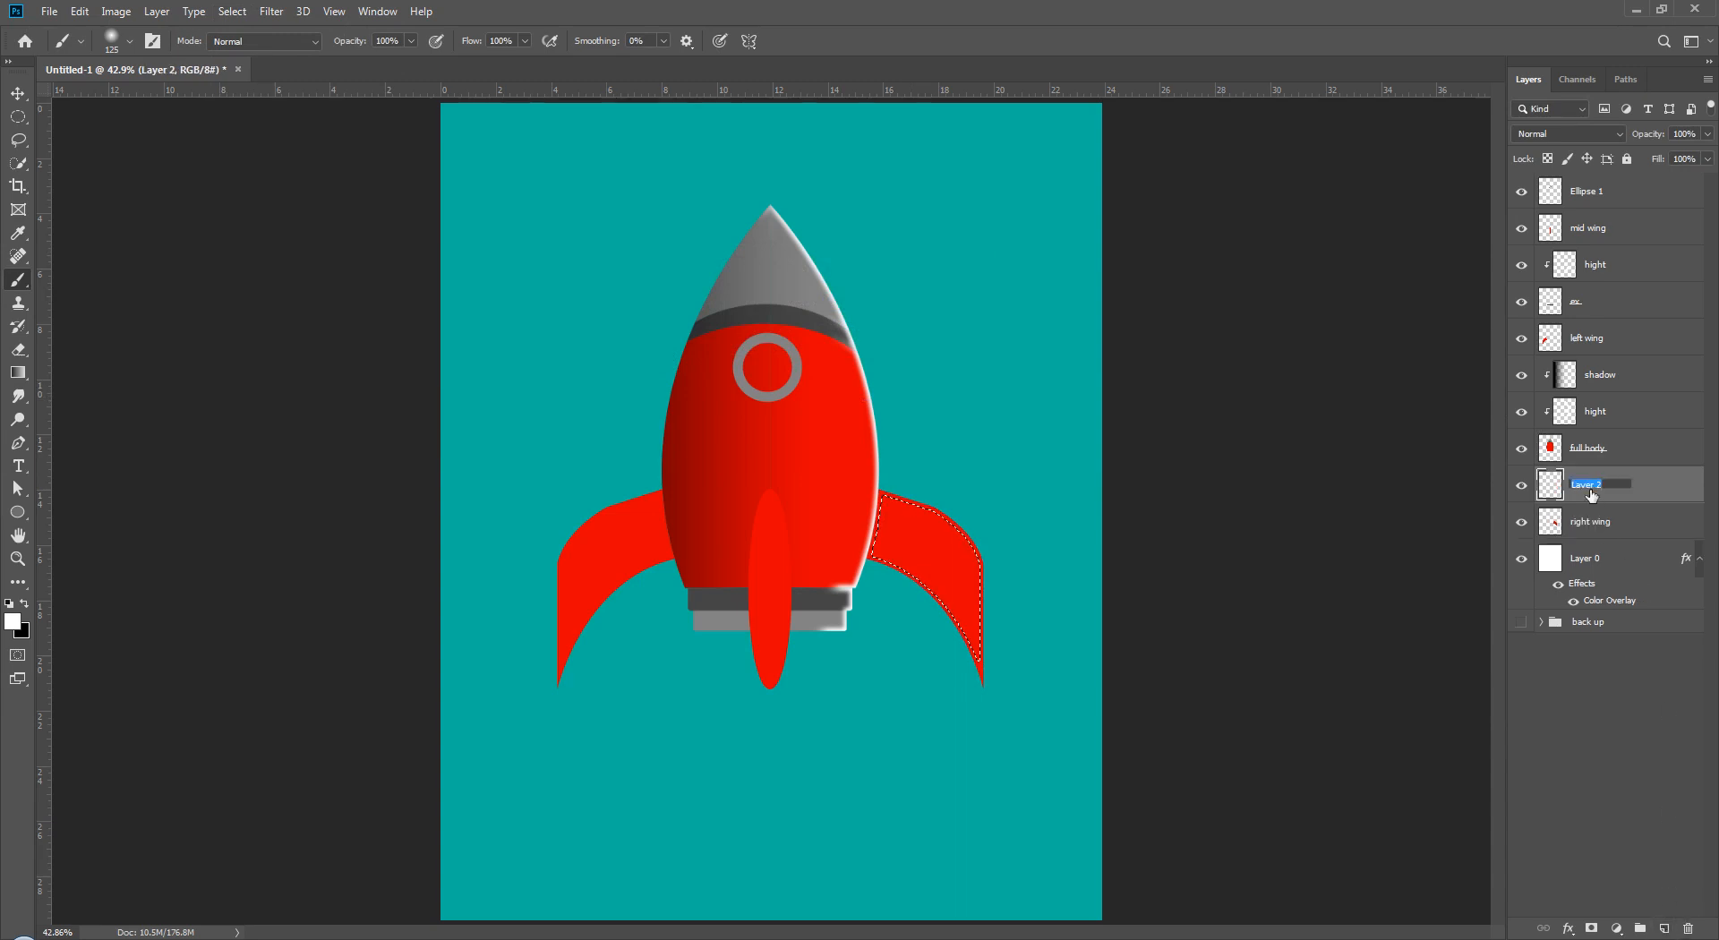
key("Return")
right_click(1634, 479)
left_click(1415, 530)
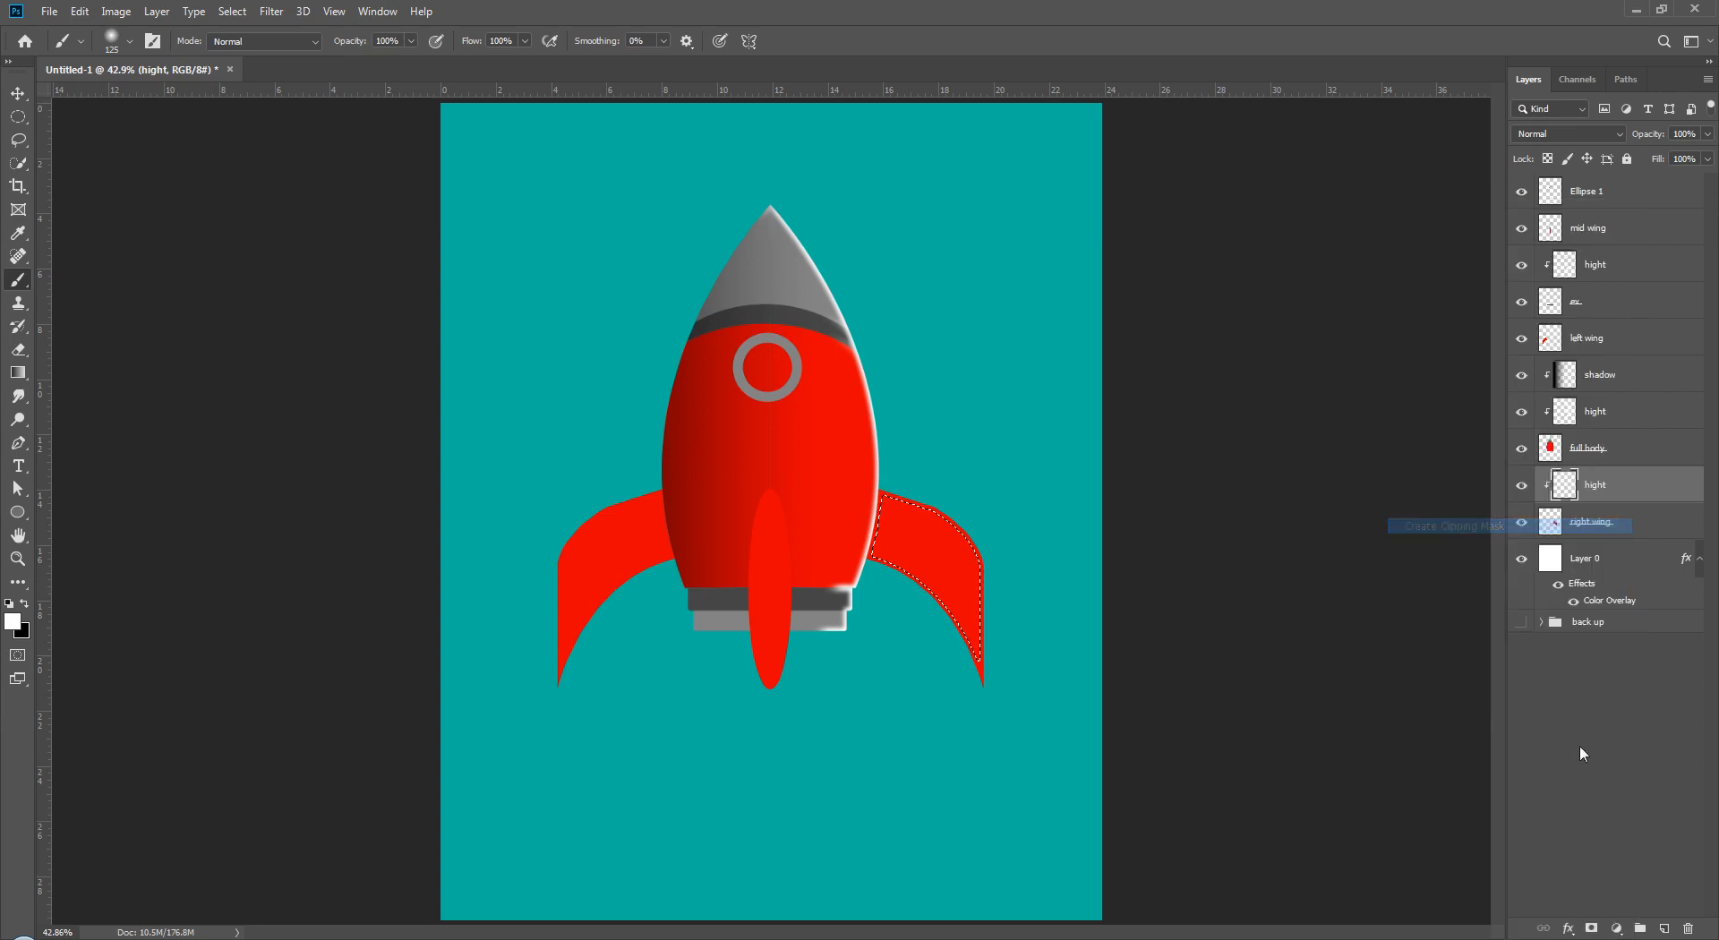
left_click(1609, 500)
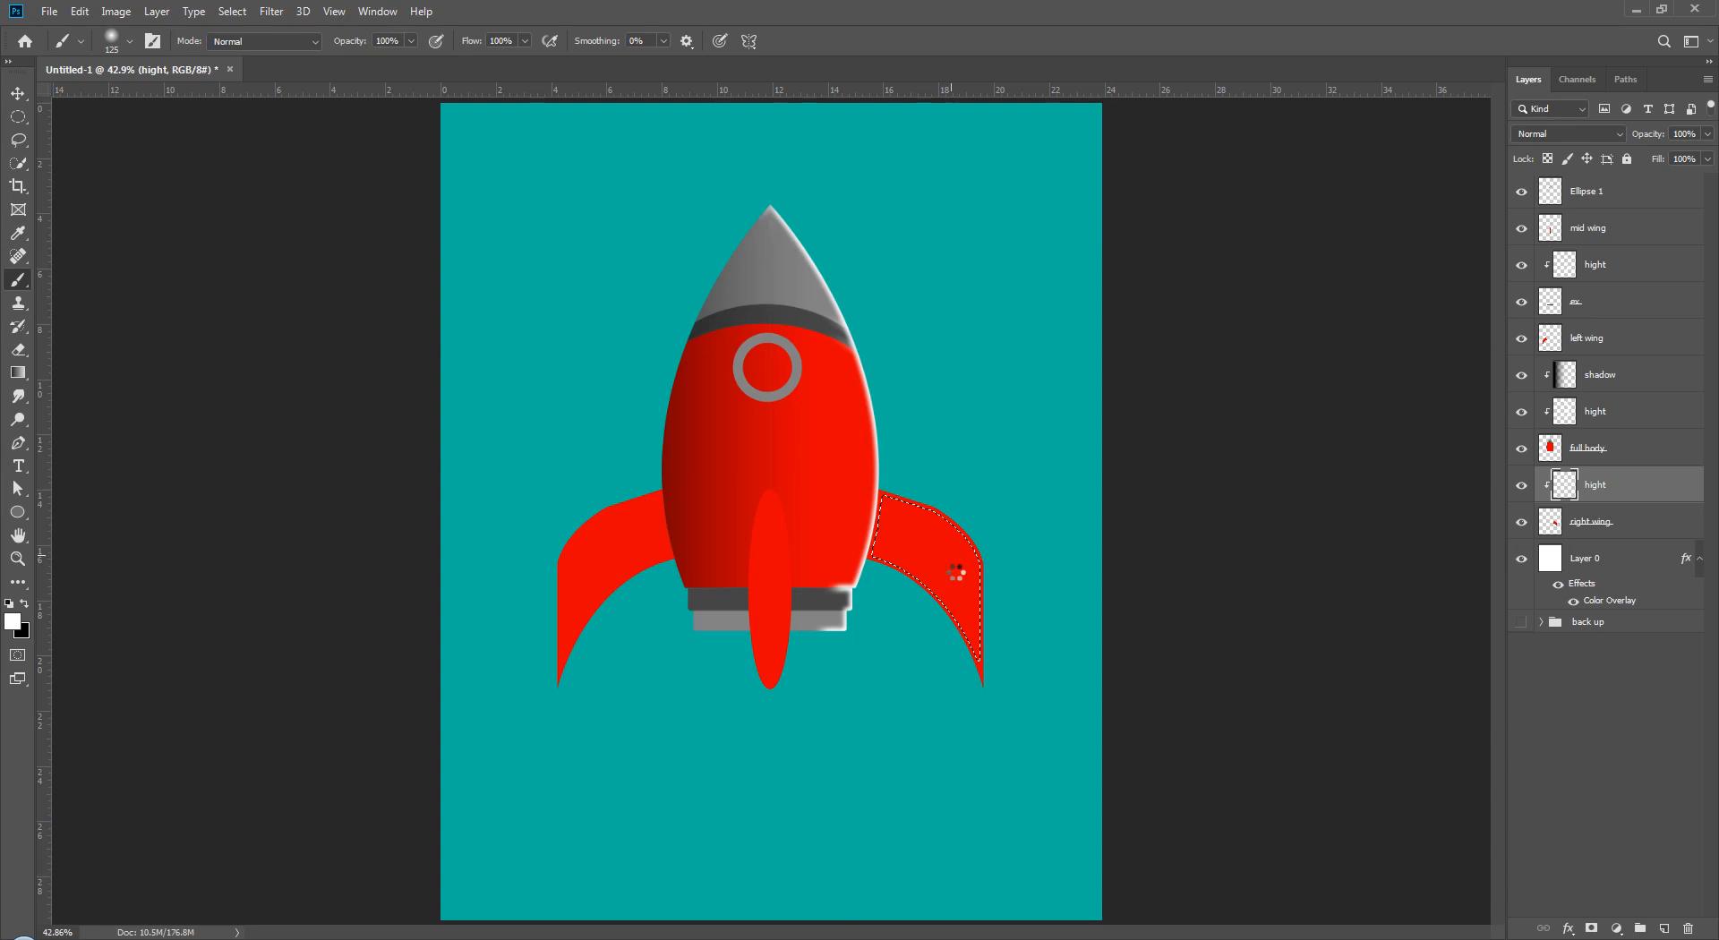
key("ctrl+shift+a")
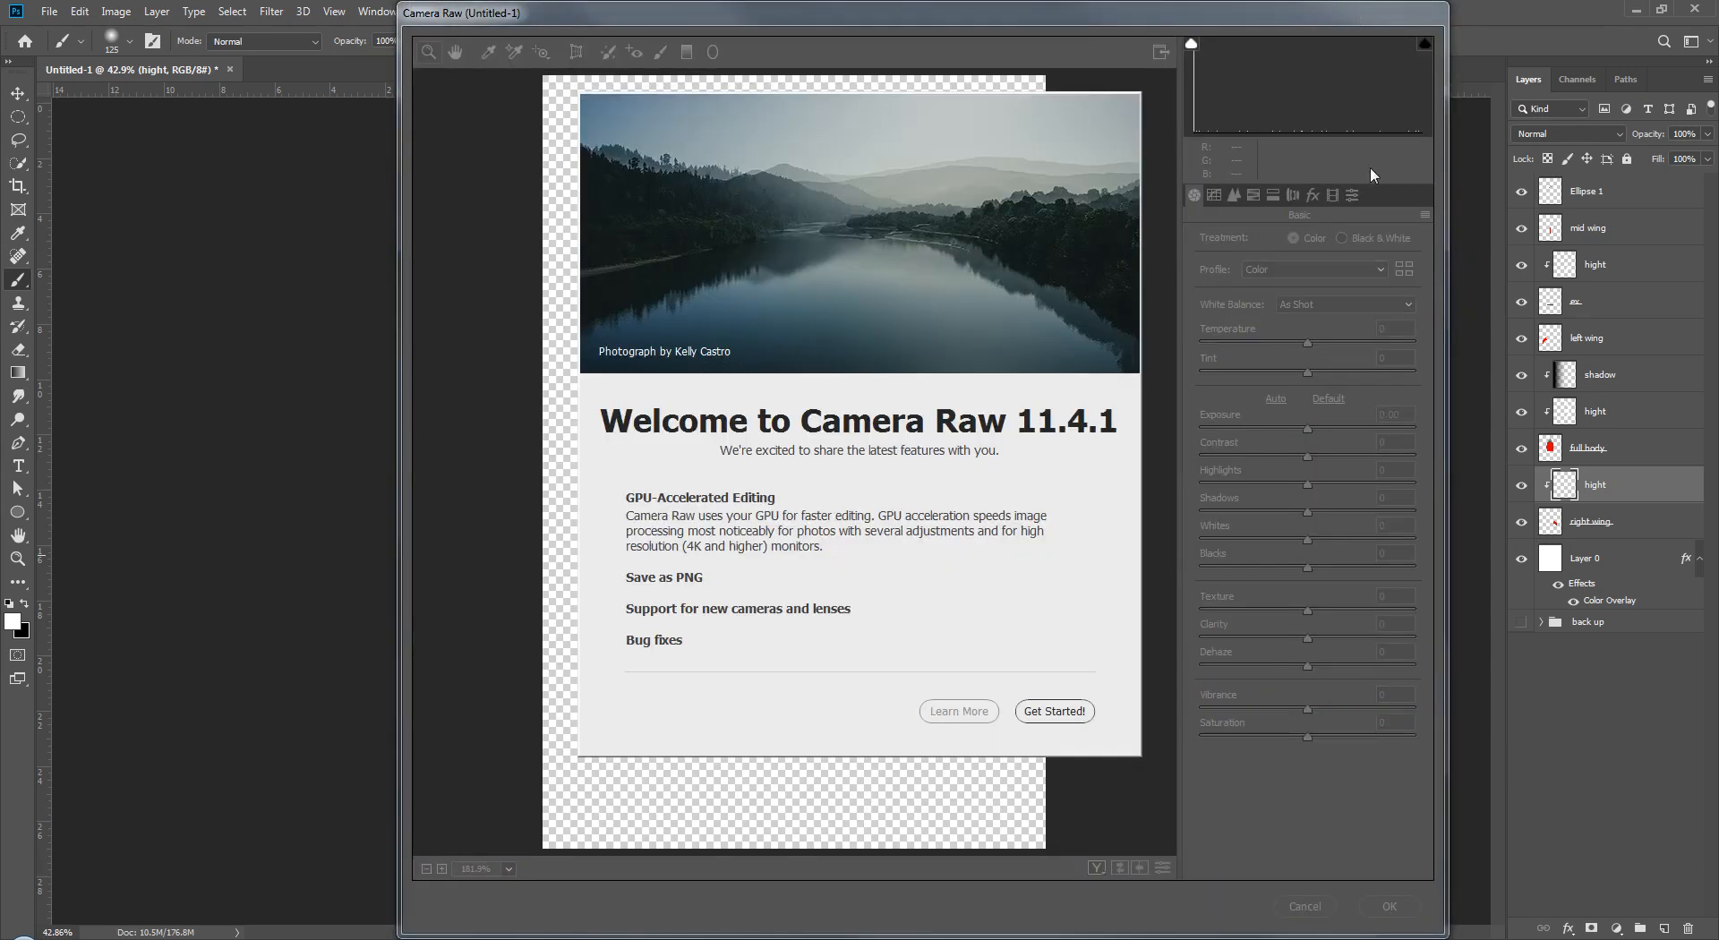
left_click(1067, 715)
left_click(1304, 905)
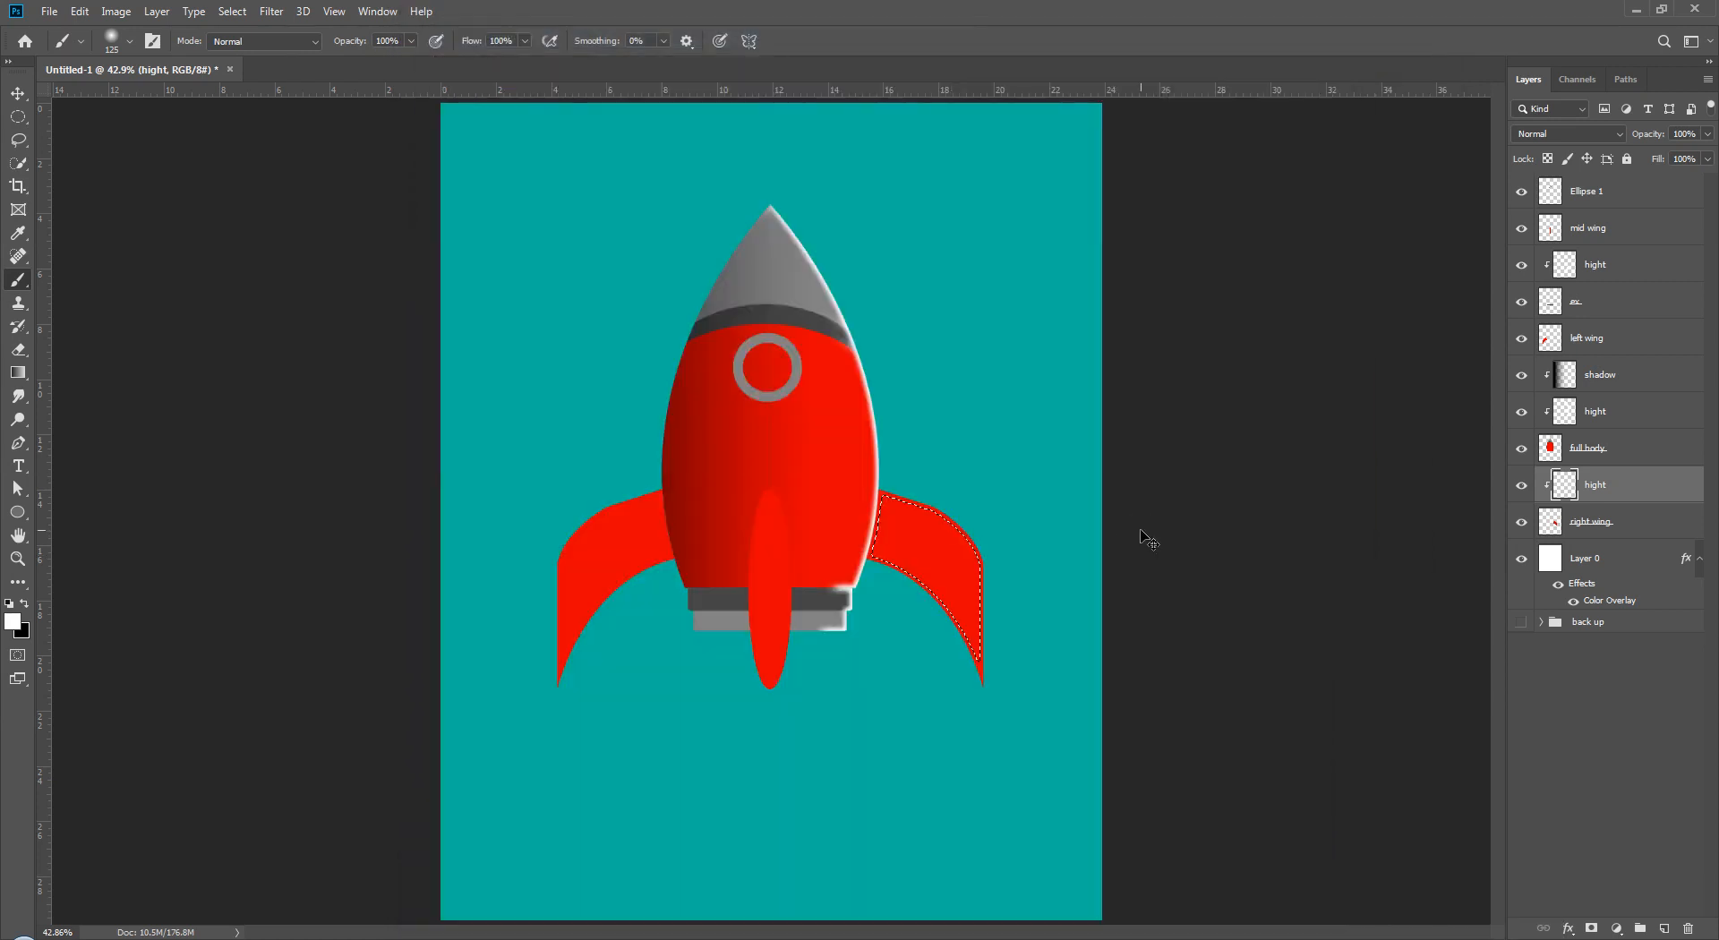
- Invert the wing selection and paint a soft white highlight along the right wing's upper and outer edges
key("ctrl+shift+i")
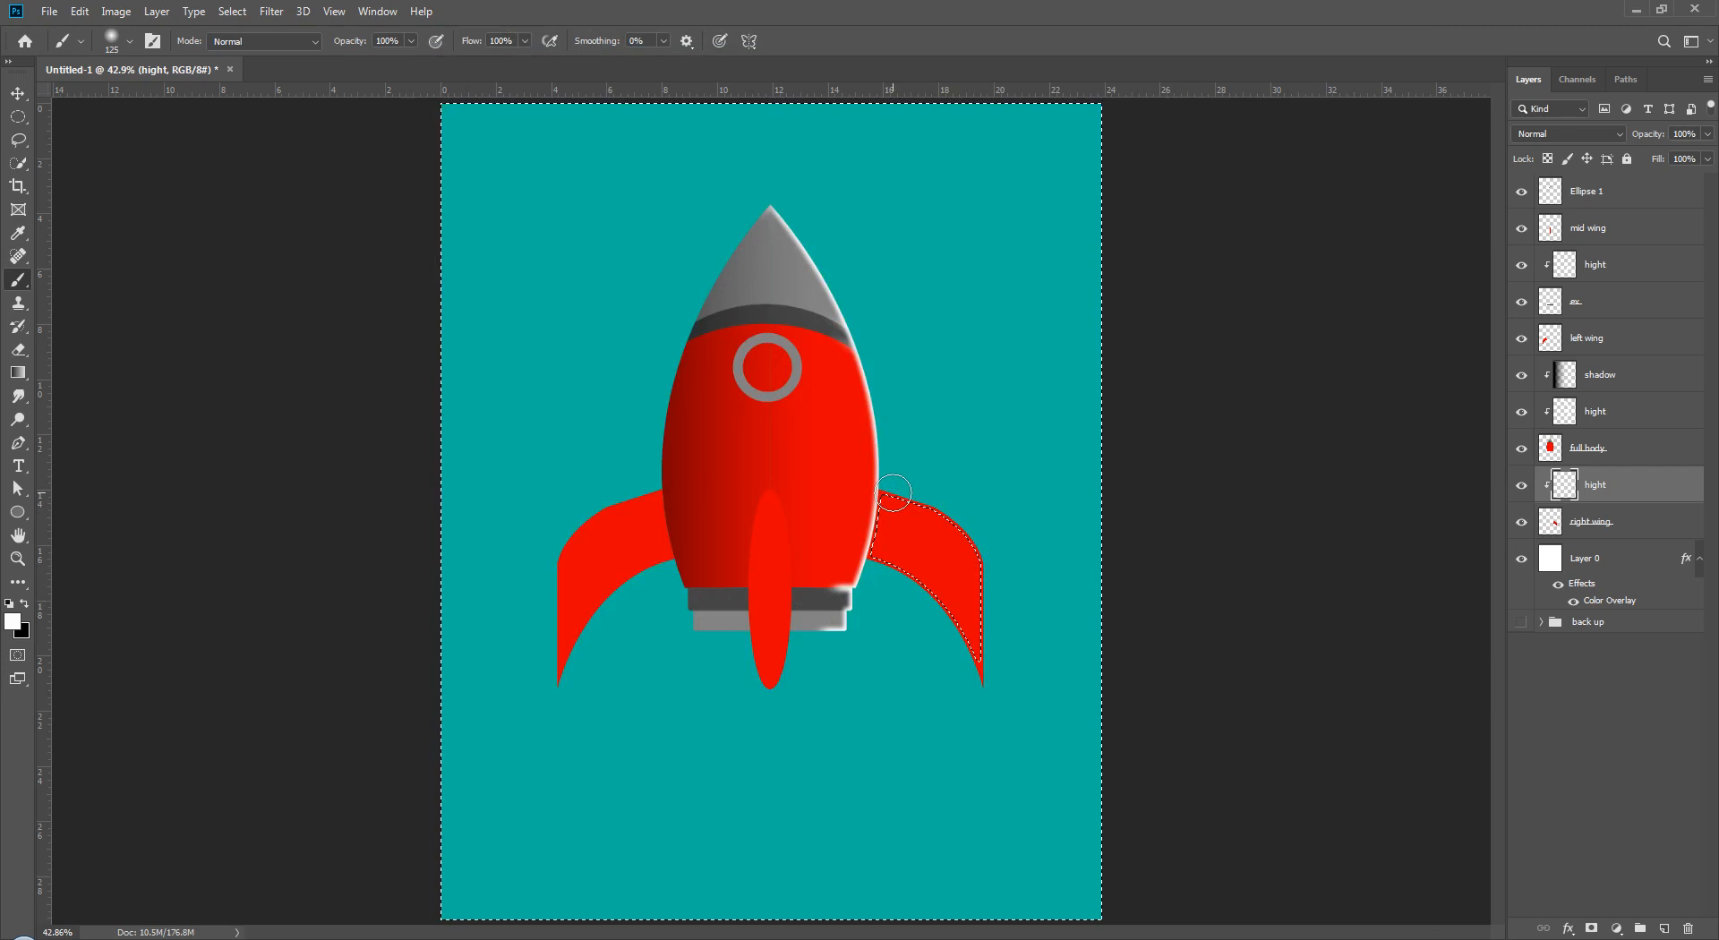
mouse_move(893, 493)
left_mouse_down()
mouse_move(980, 564)
mouse_move(992, 649)
mouse_move(1038, 727)
left_mouse_up()
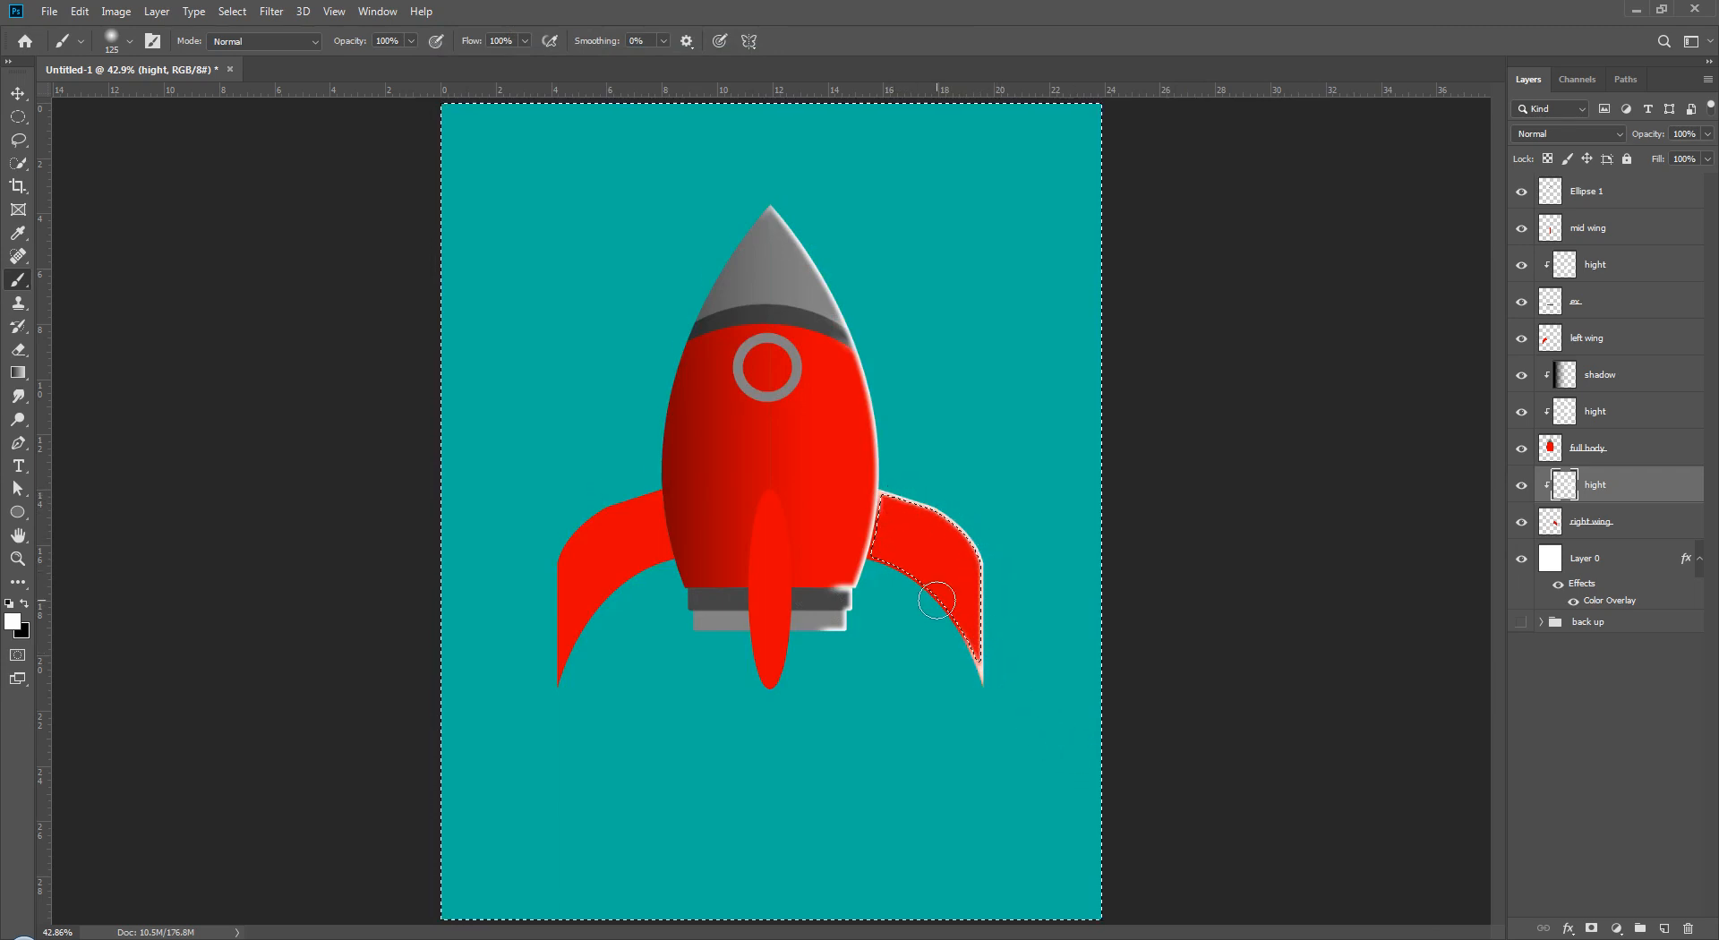
- Clear the selection and use a soft 20-pixel eraser to remove the white highlight along the right wing's inner edge beside the body
key("ctrl+d")
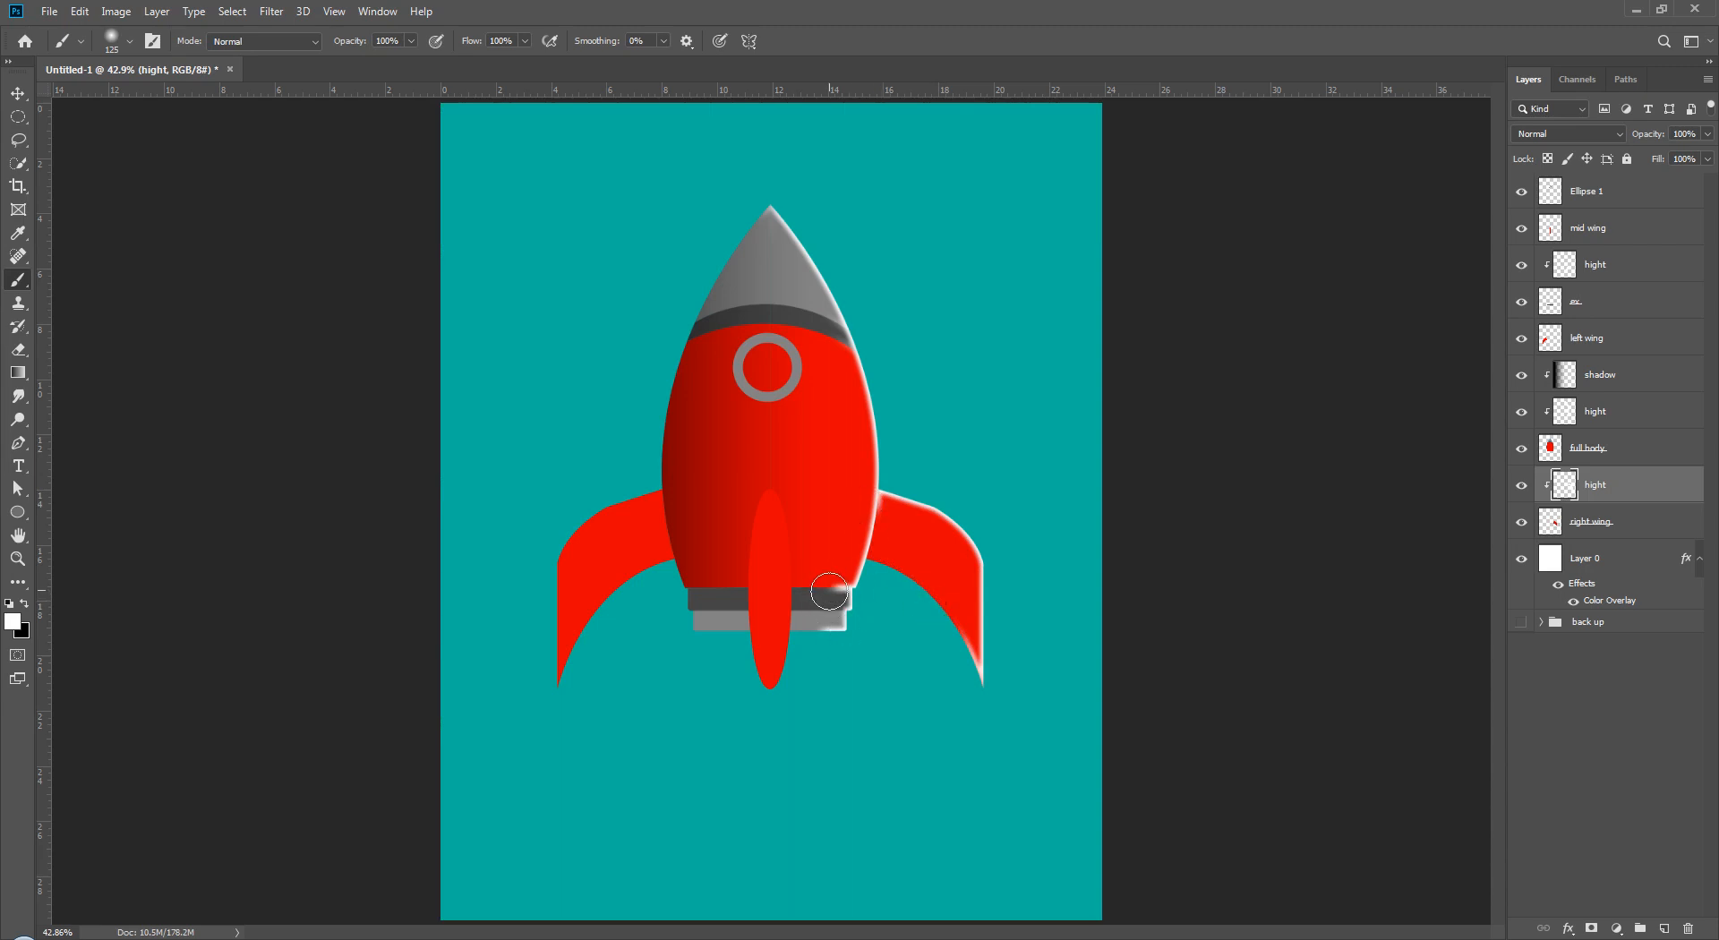
scroll(824, 609, "up", 10)
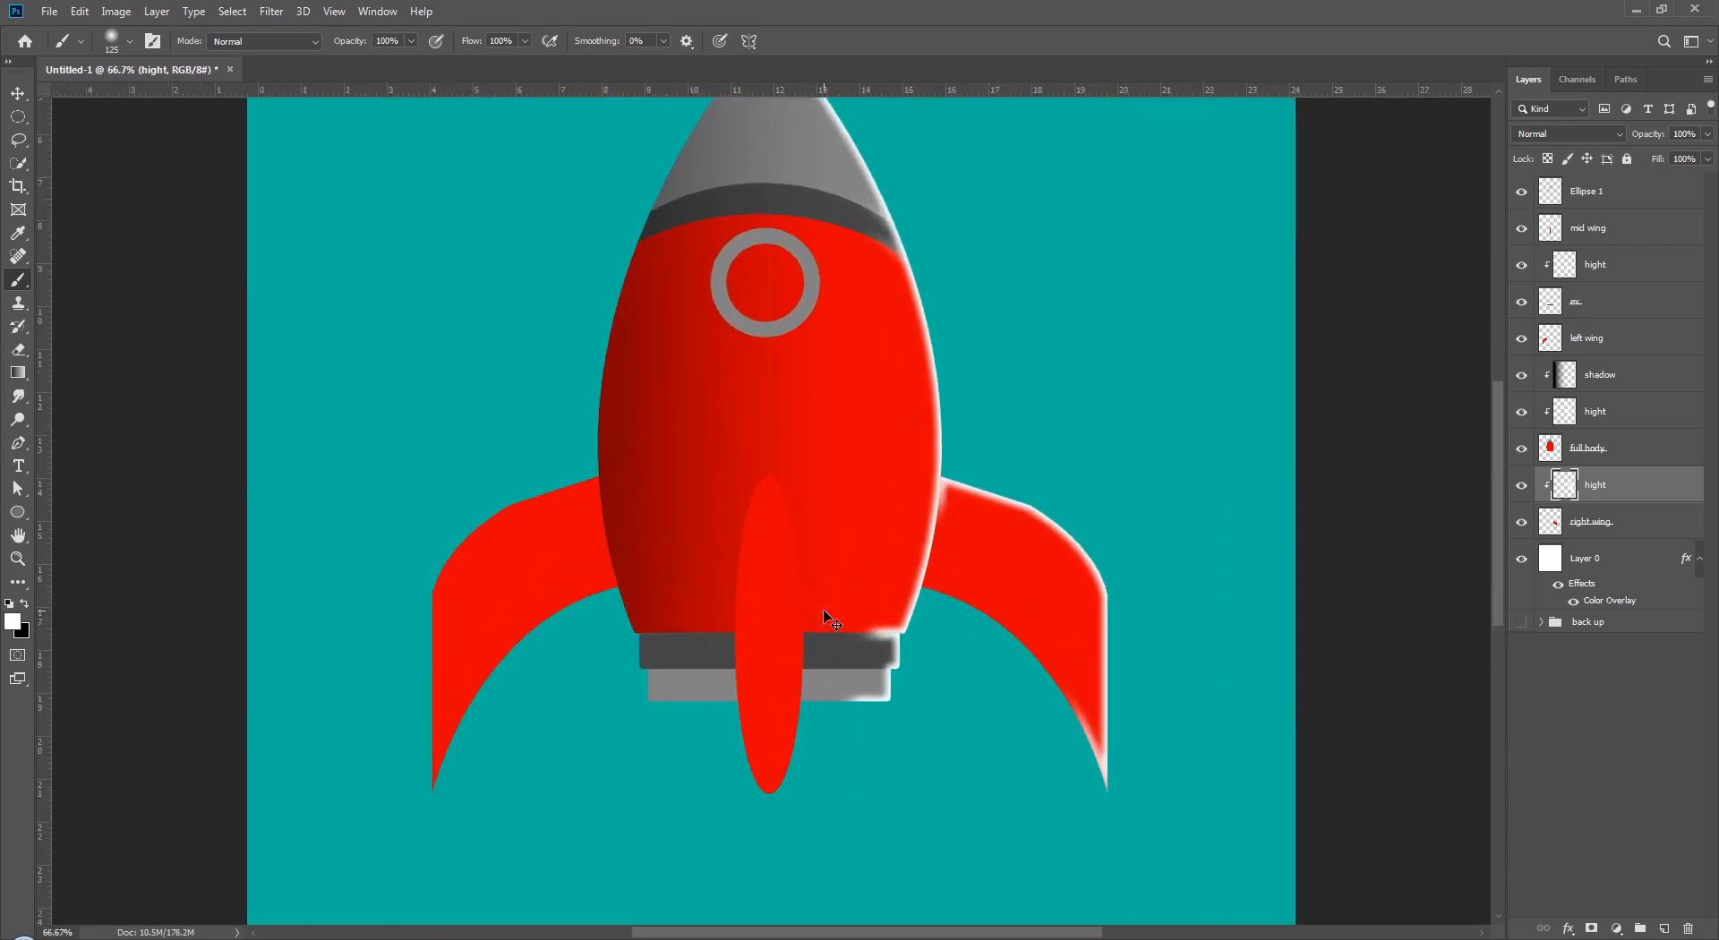
left_click_drag(823, 609, 782, 273)
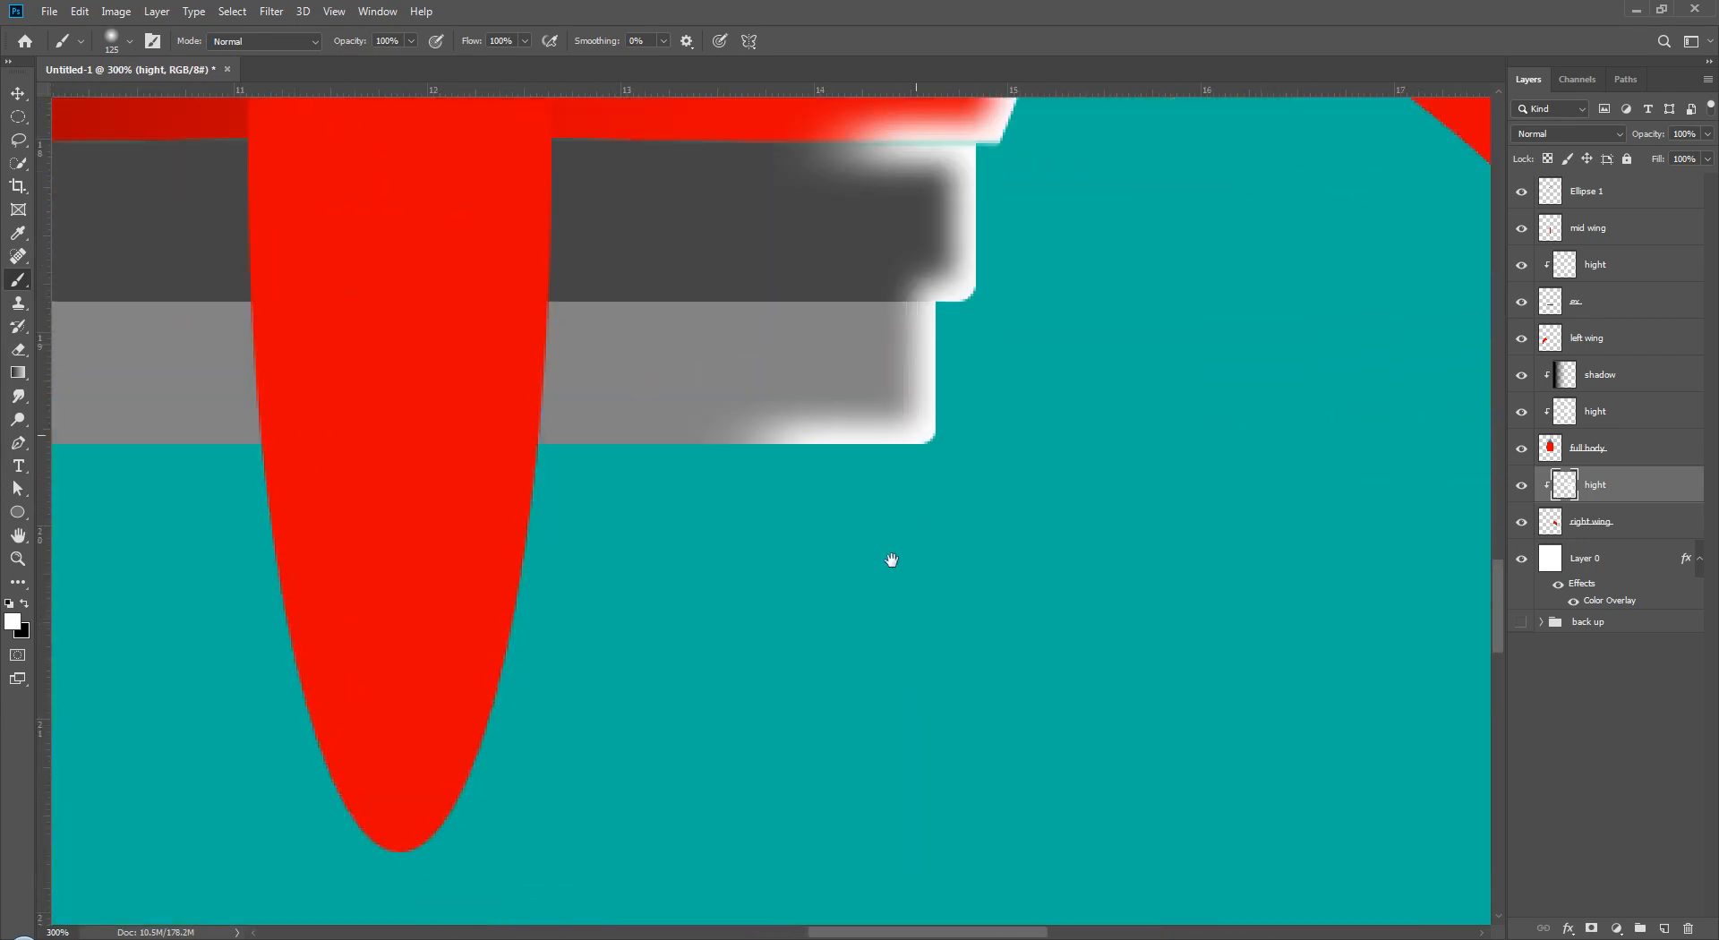
left_click_drag(1208, 349, 886, 842)
left_click_drag(1214, 466, 1242, 586)
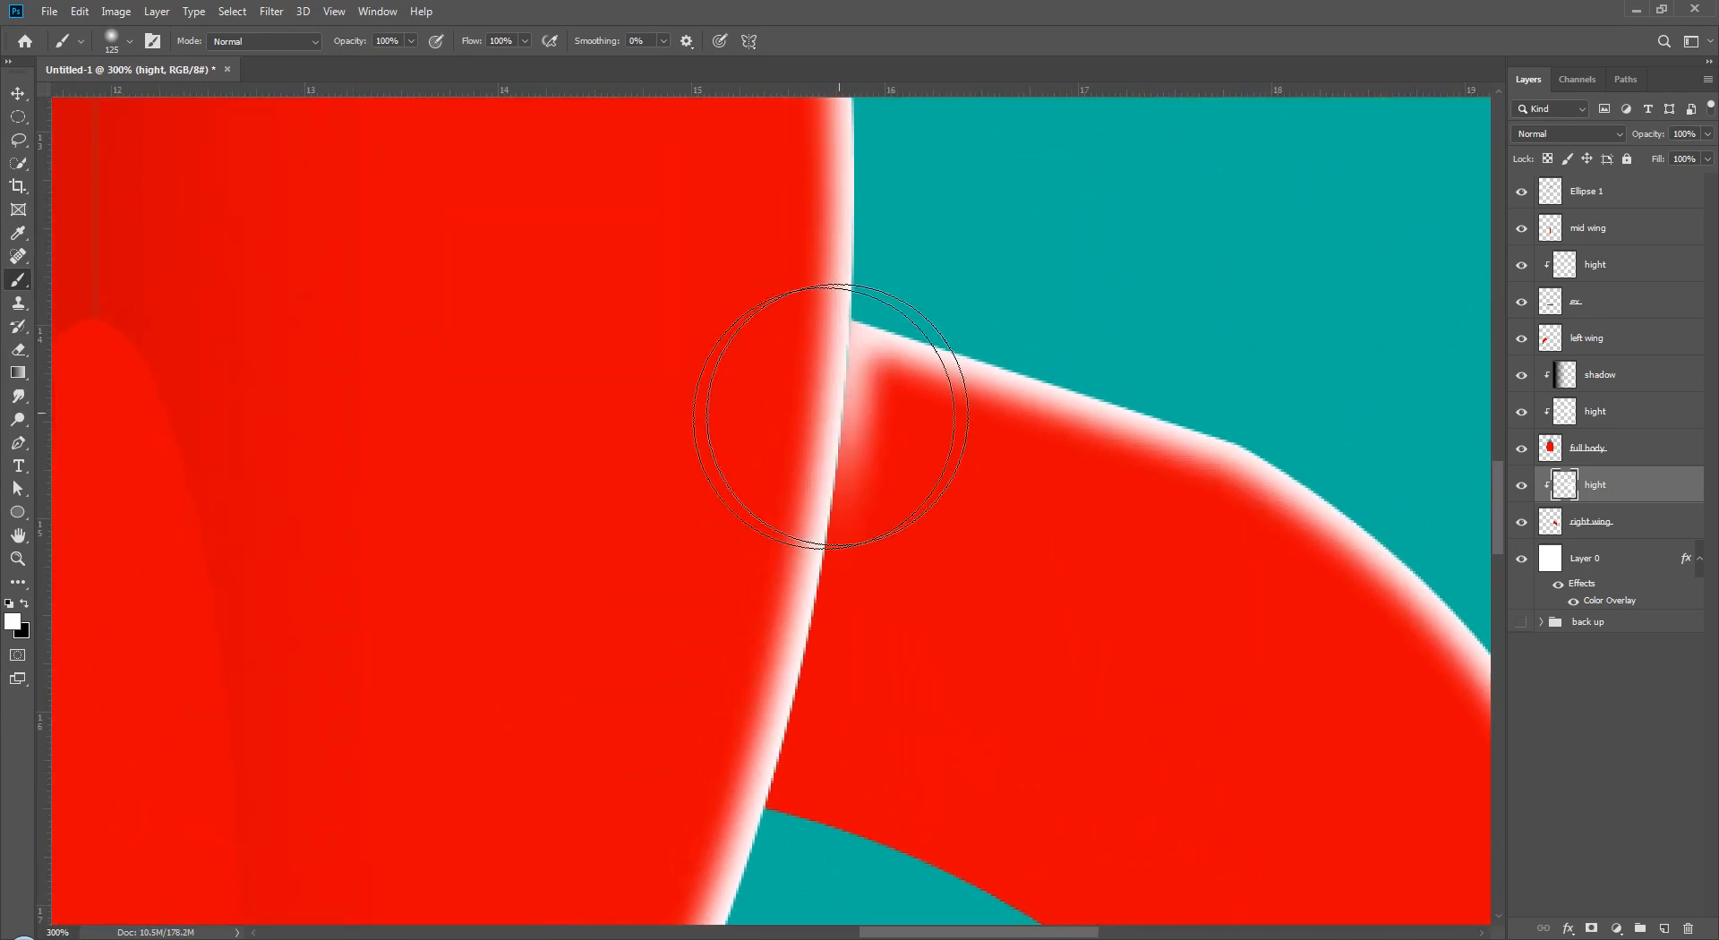
left_click(18, 349)
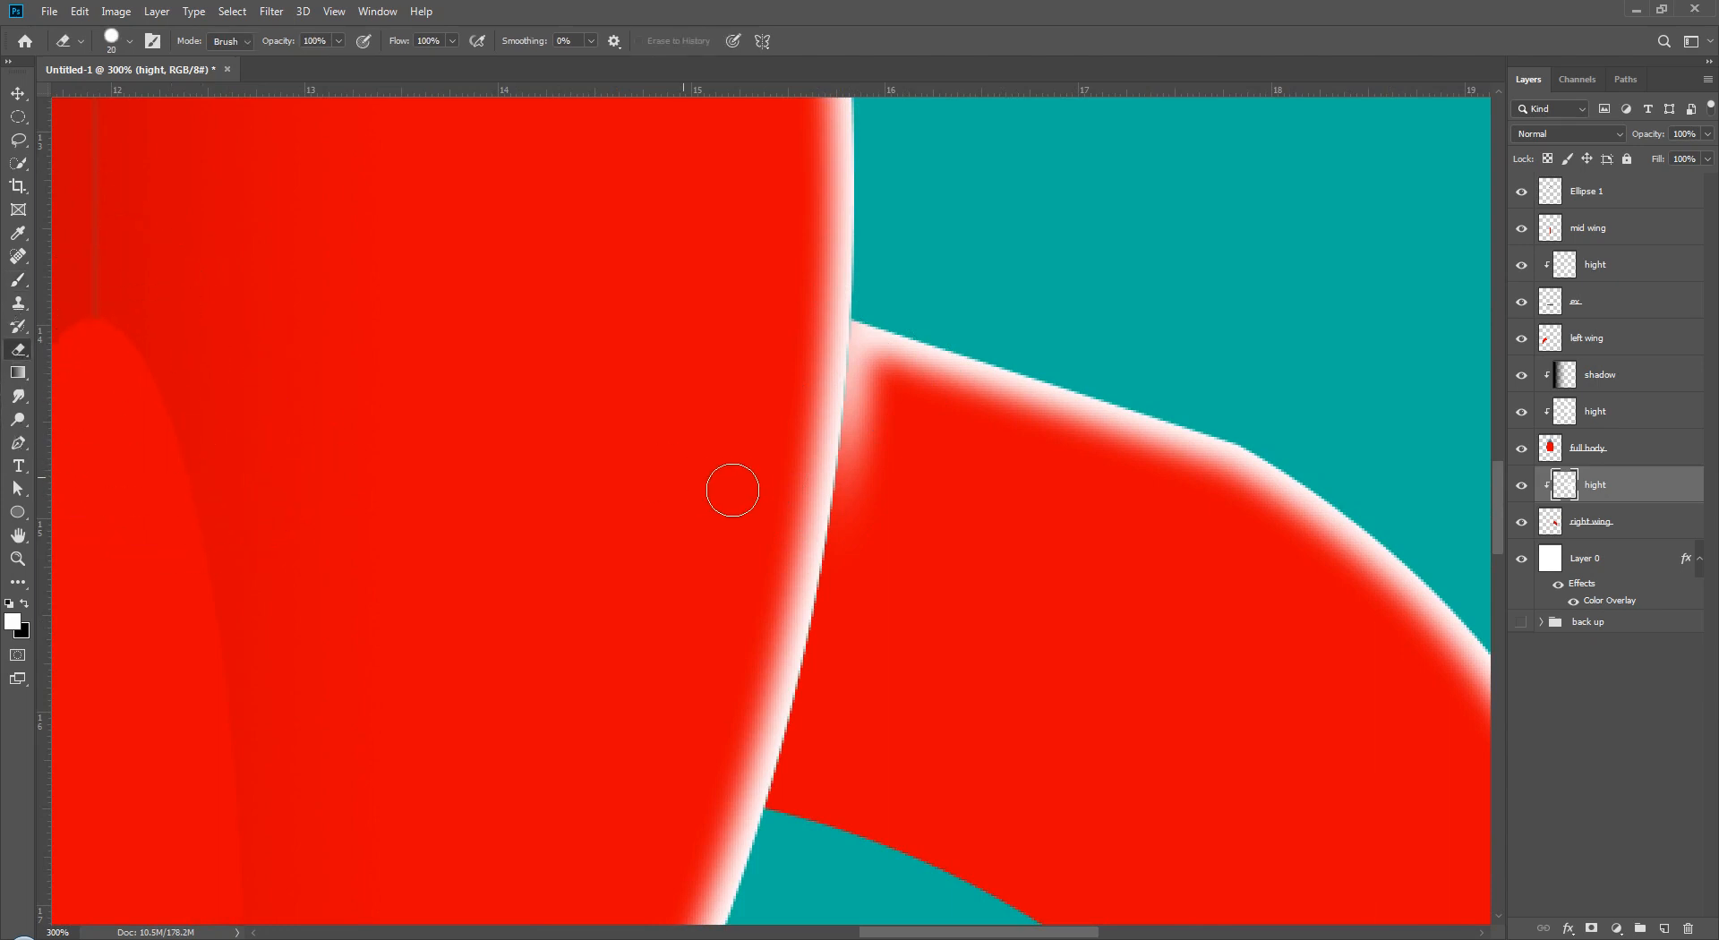
left_click(115, 41)
left_click_drag(106, 136, 73, 137)
left_click(929, 492)
mouse_move(852, 410)
left_mouse_down()
mouse_move(876, 374)
mouse_move(837, 435)
mouse_move(844, 493)
left_mouse_up()
- Erase the stray white highlight along the right wing's lower curve near its tip
left_click_drag(1101, 697, 807, 384)
scroll(895, 380, "down", 5)
scroll(895, 381, "right", 3)
mouse_move(855, 452)
left_mouse_down()
mouse_move(940, 678)
mouse_move(851, 404)
mouse_move(948, 631)
mouse_move(949, 752)
left_mouse_up()
left_click_drag(486, 486, 1226, 622)
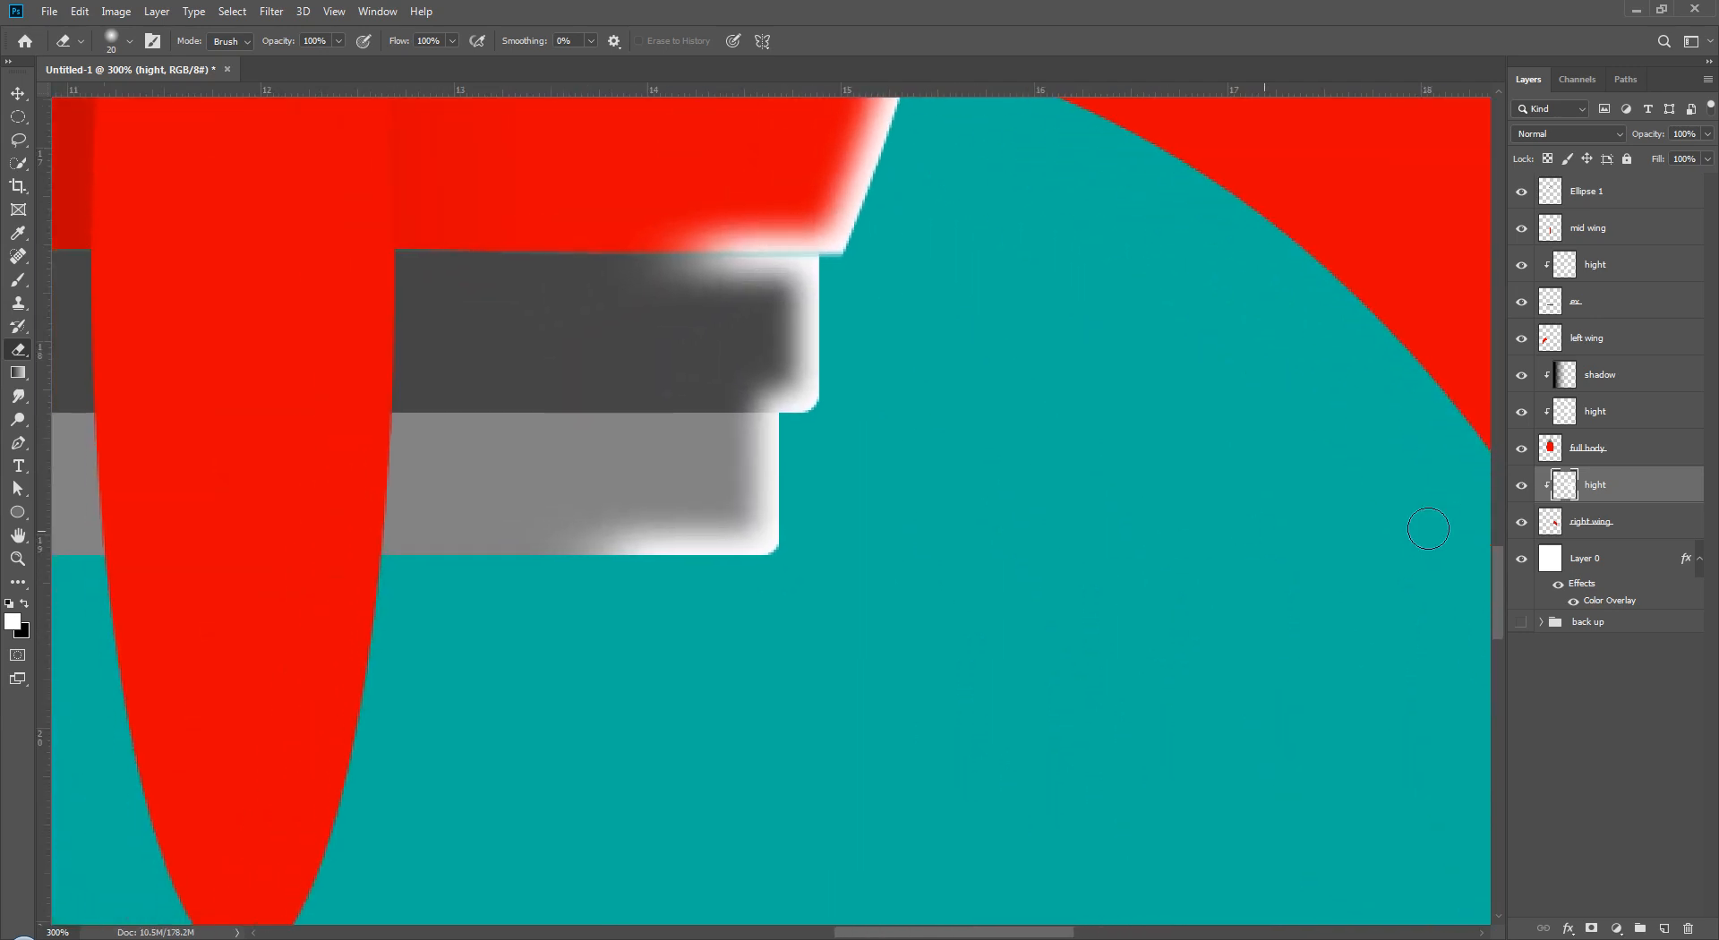
- On the engine base's hight layer, erase the white along its lower and upper edges, enlarging the soft eraser to 50 pixels
left_click(1622, 414)
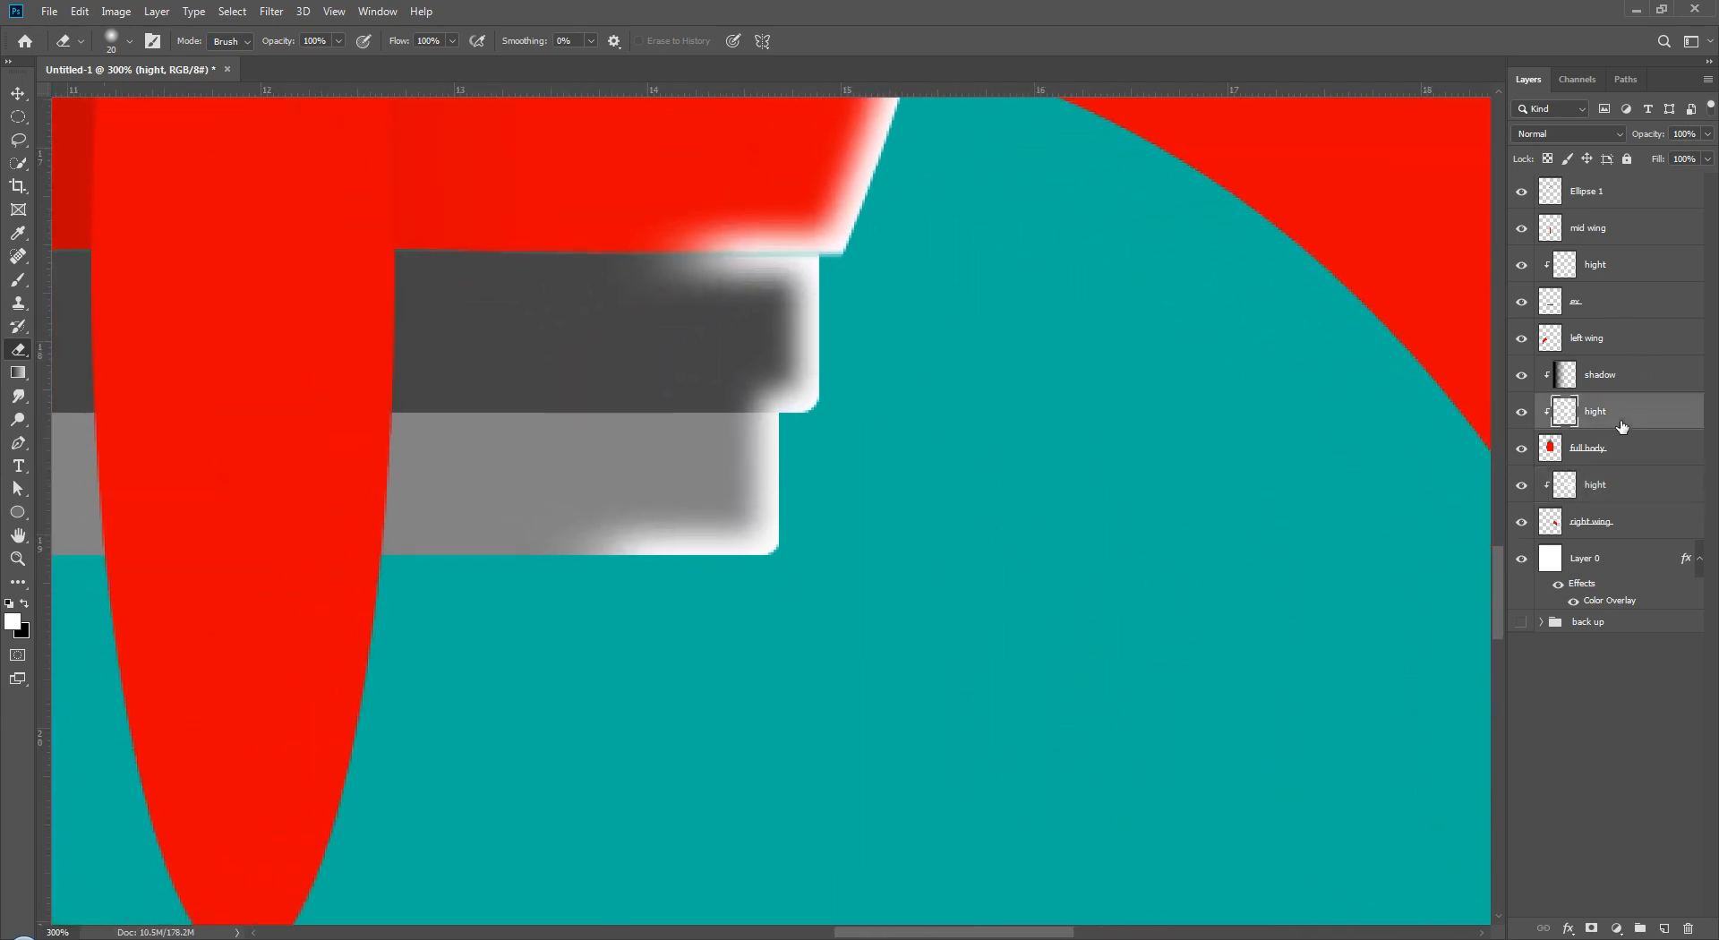
left_click(1603, 277)
mouse_move(707, 539)
left_mouse_down()
mouse_move(614, 538)
mouse_move(675, 510)
mouse_move(707, 519)
mouse_move(587, 545)
left_mouse_up()
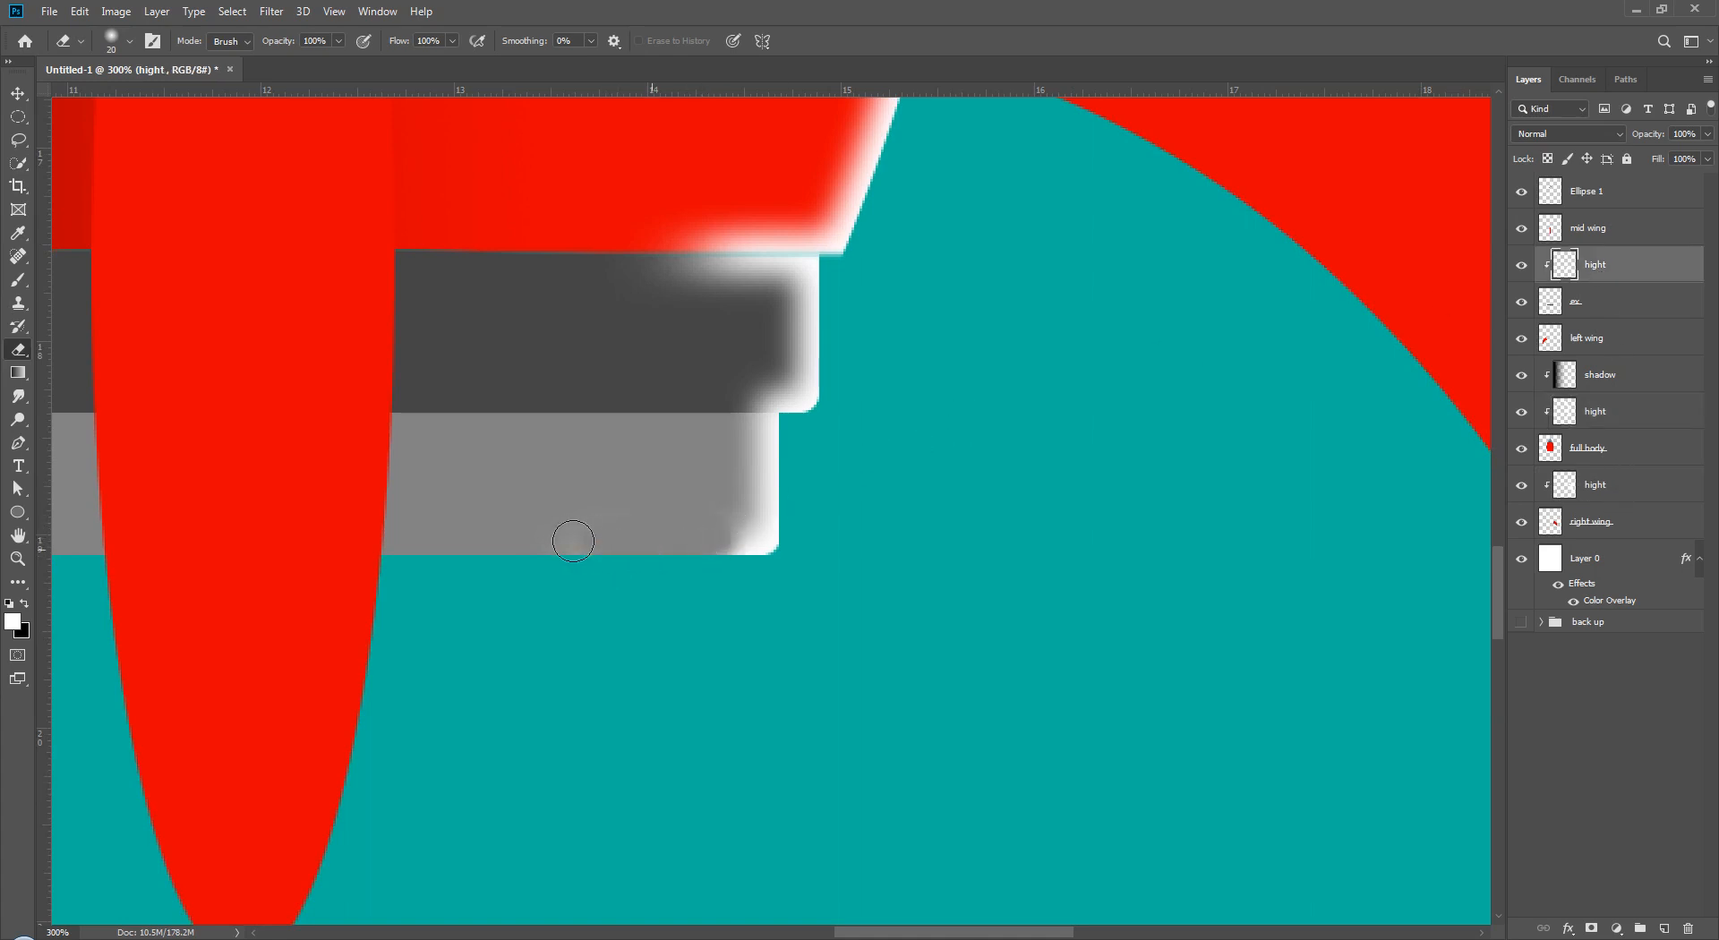
key("bracketright")
key("bracketright")
key("bracketright")
left_click_drag(618, 446, 633, 536)
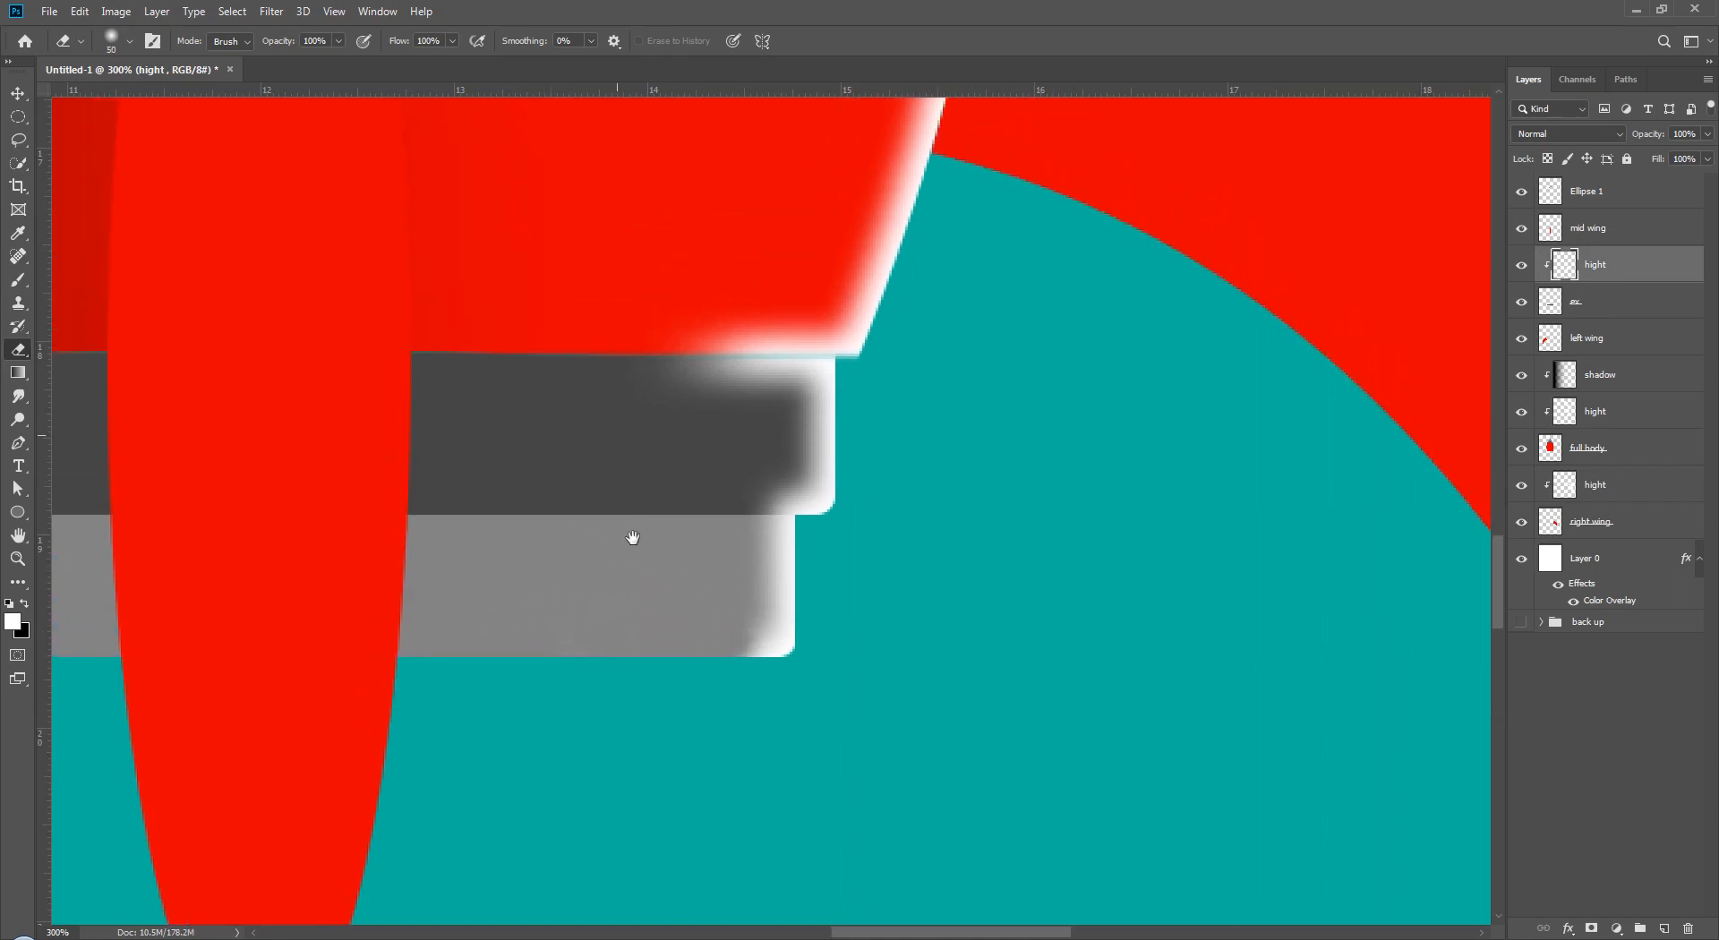
mouse_move(759, 348)
left_mouse_down()
mouse_move(691, 355)
mouse_move(734, 341)
mouse_move(752, 309)
mouse_move(703, 337)
left_mouse_up()
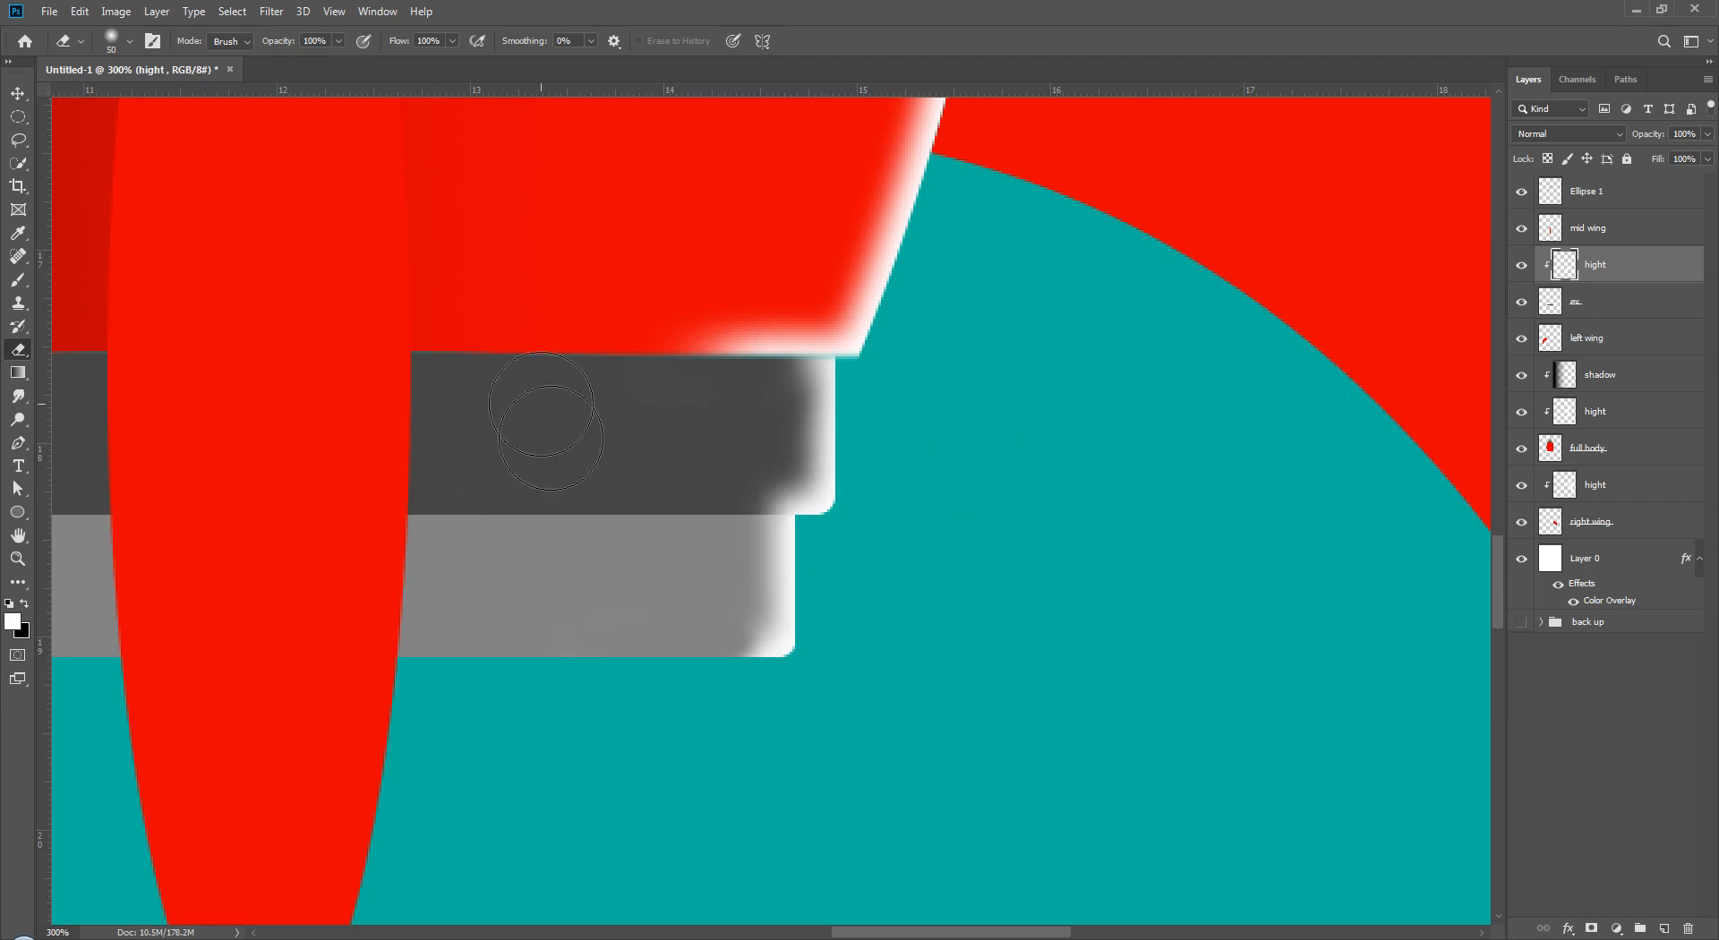
- On the body's hight layer, erase the white highlight along the rocket body's bottom edge up to the corner
scroll(1033, 422, "up", 3)
left_click(1569, 413)
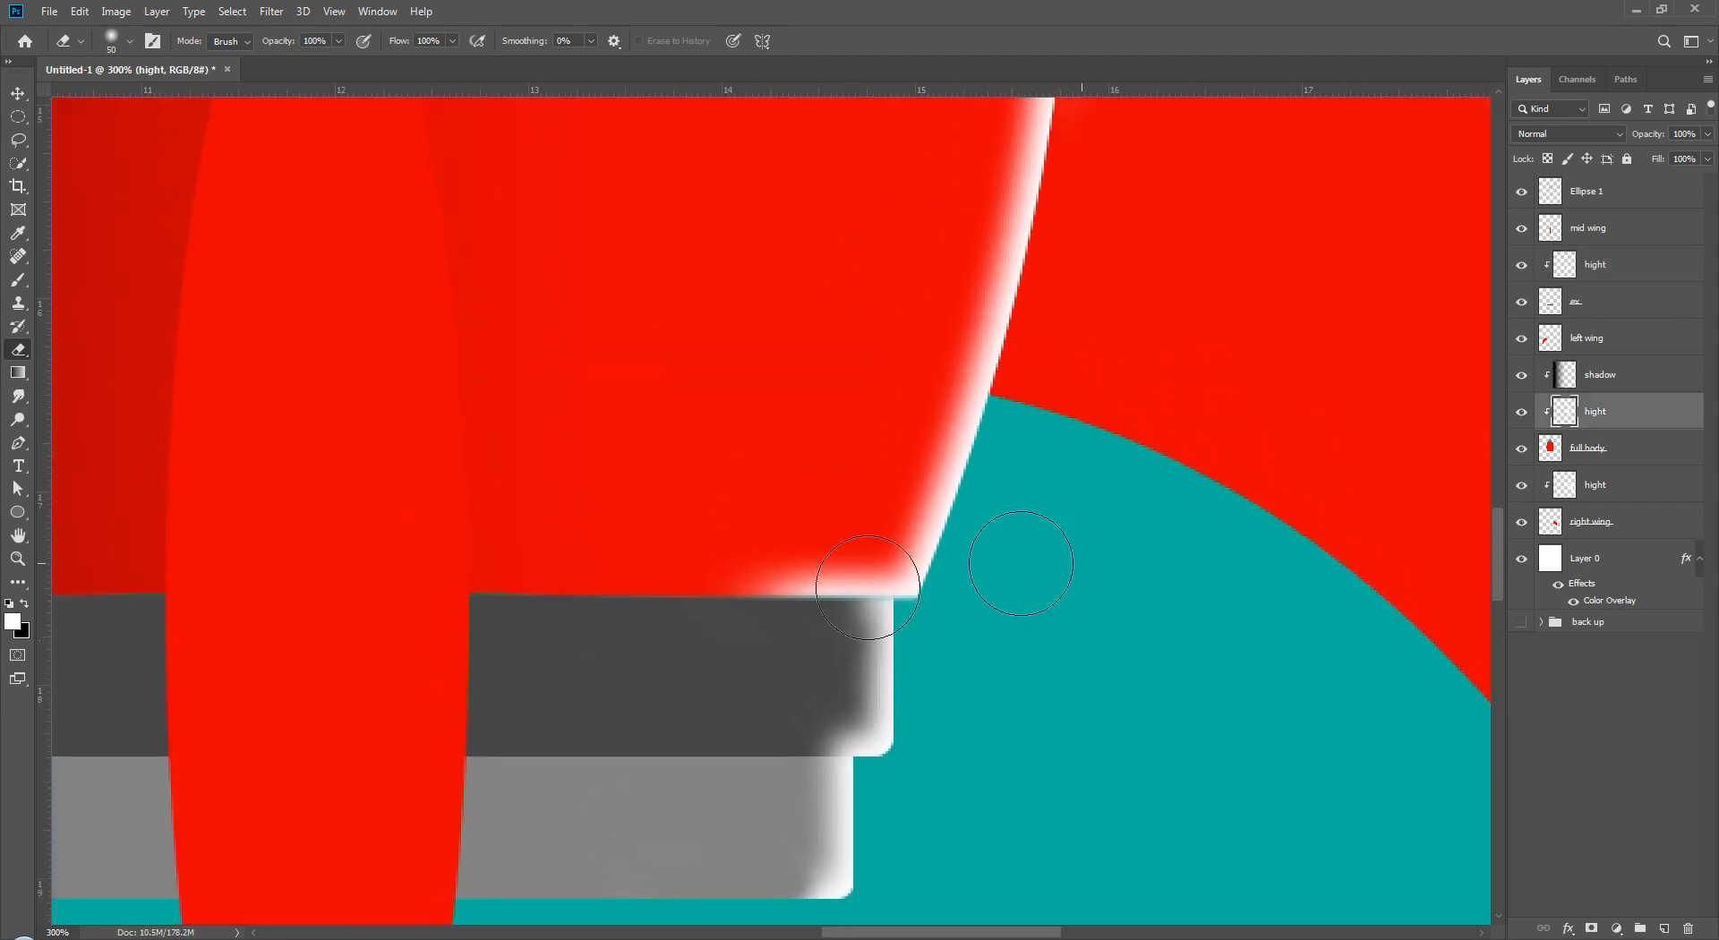
mouse_move(846, 565)
left_mouse_down()
mouse_move(756, 576)
mouse_move(772, 577)
left_mouse_up()
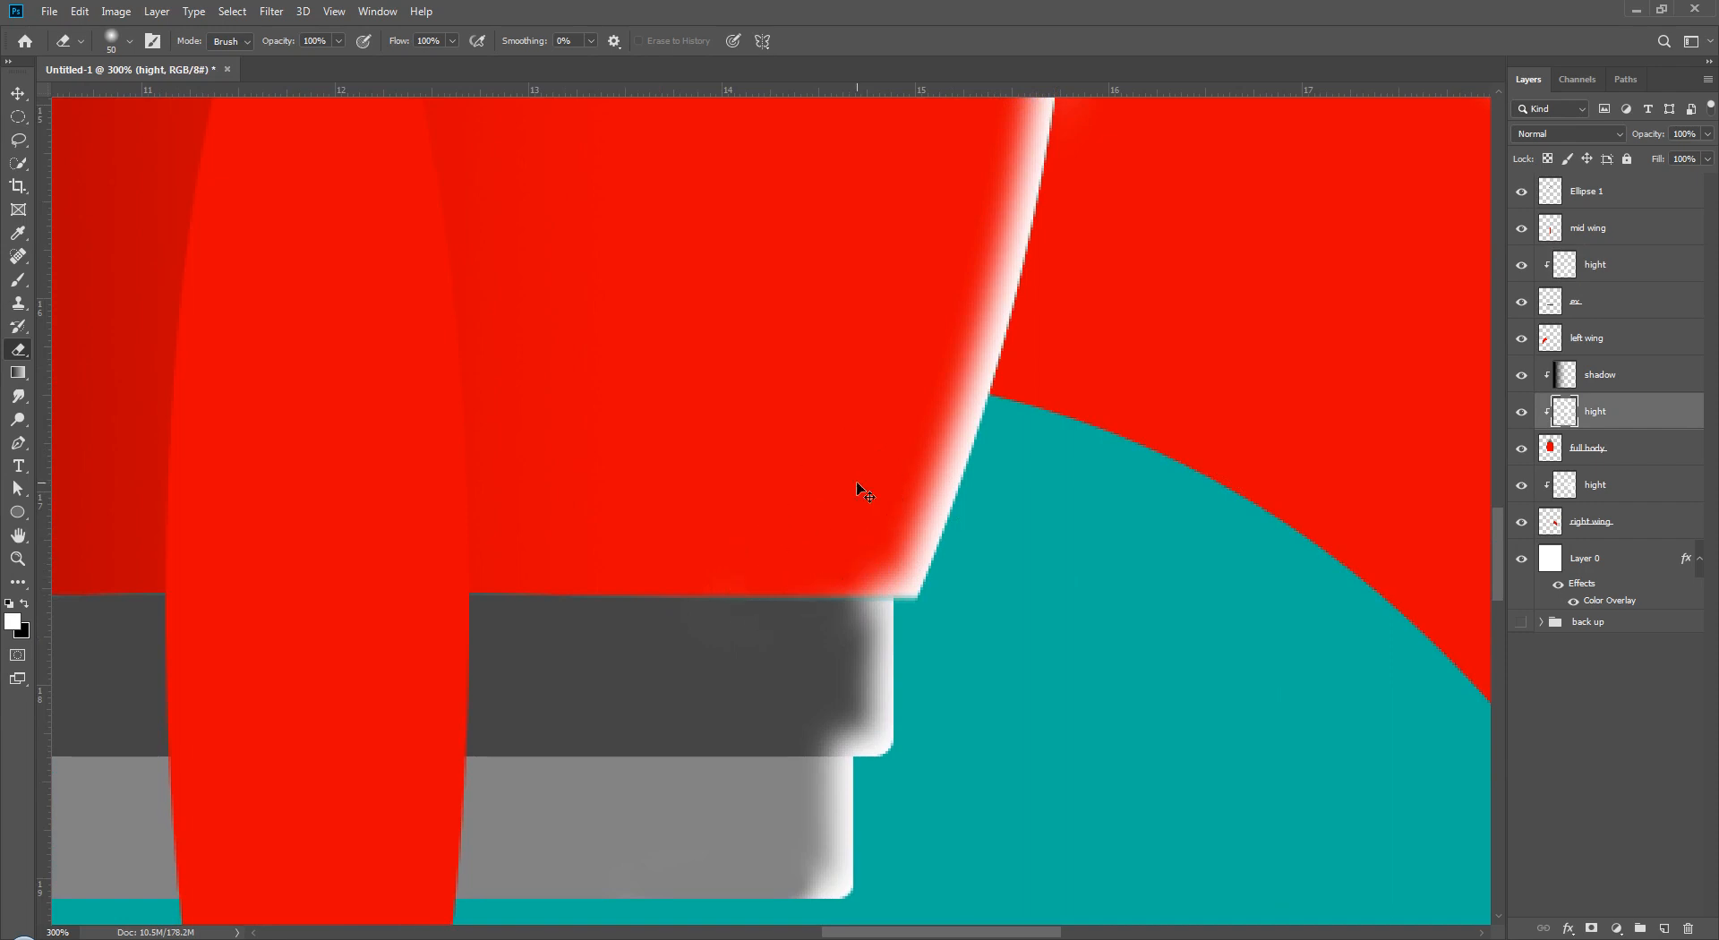
scroll(857, 483, "down", 1)
scroll(857, 483, "down", 1)
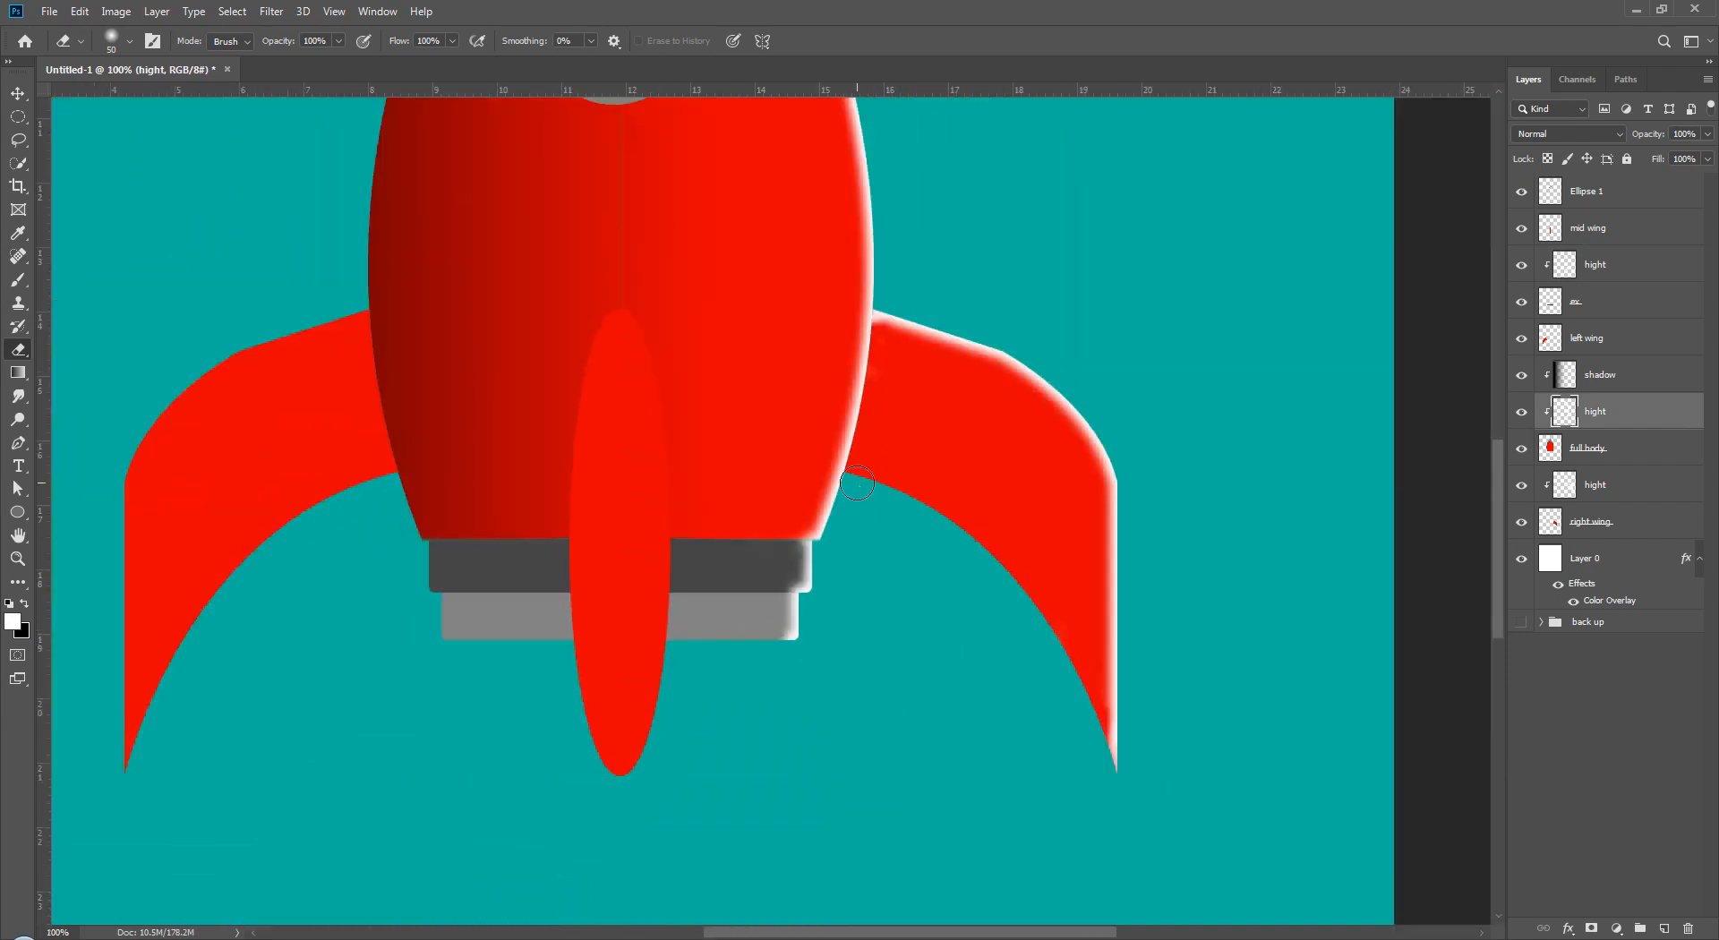
left_click(1633, 491)
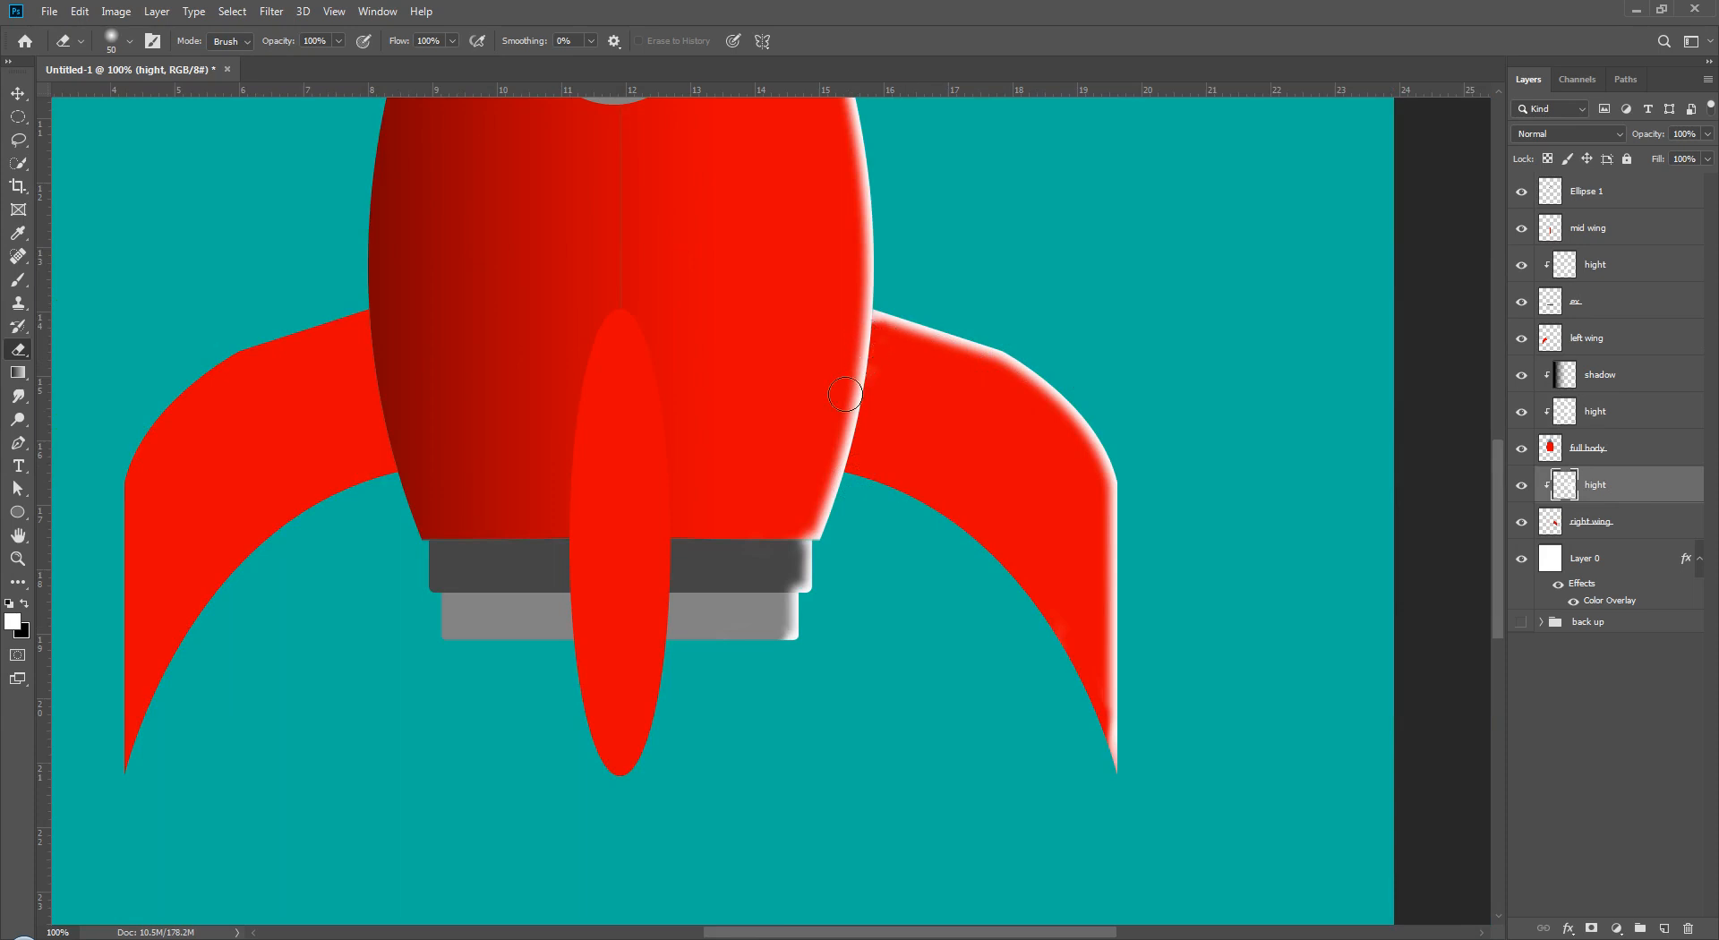
left_click_drag(776, 353, 910, 287)
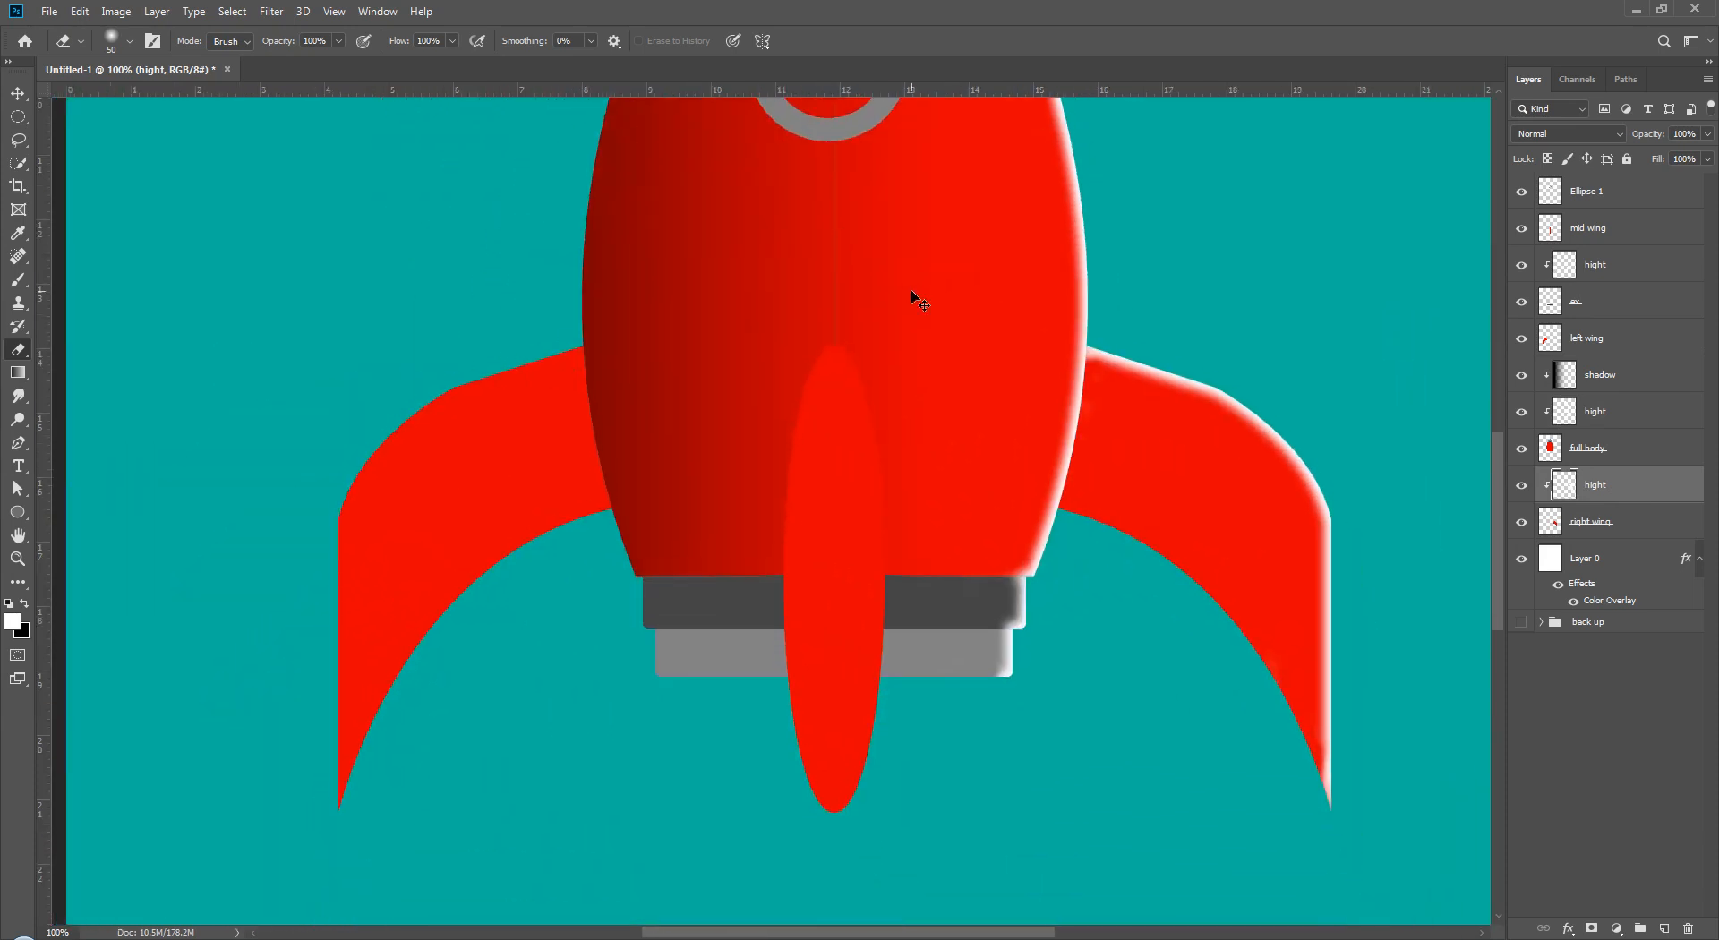
key("ctrl+minus")
key("ctrl+minus")
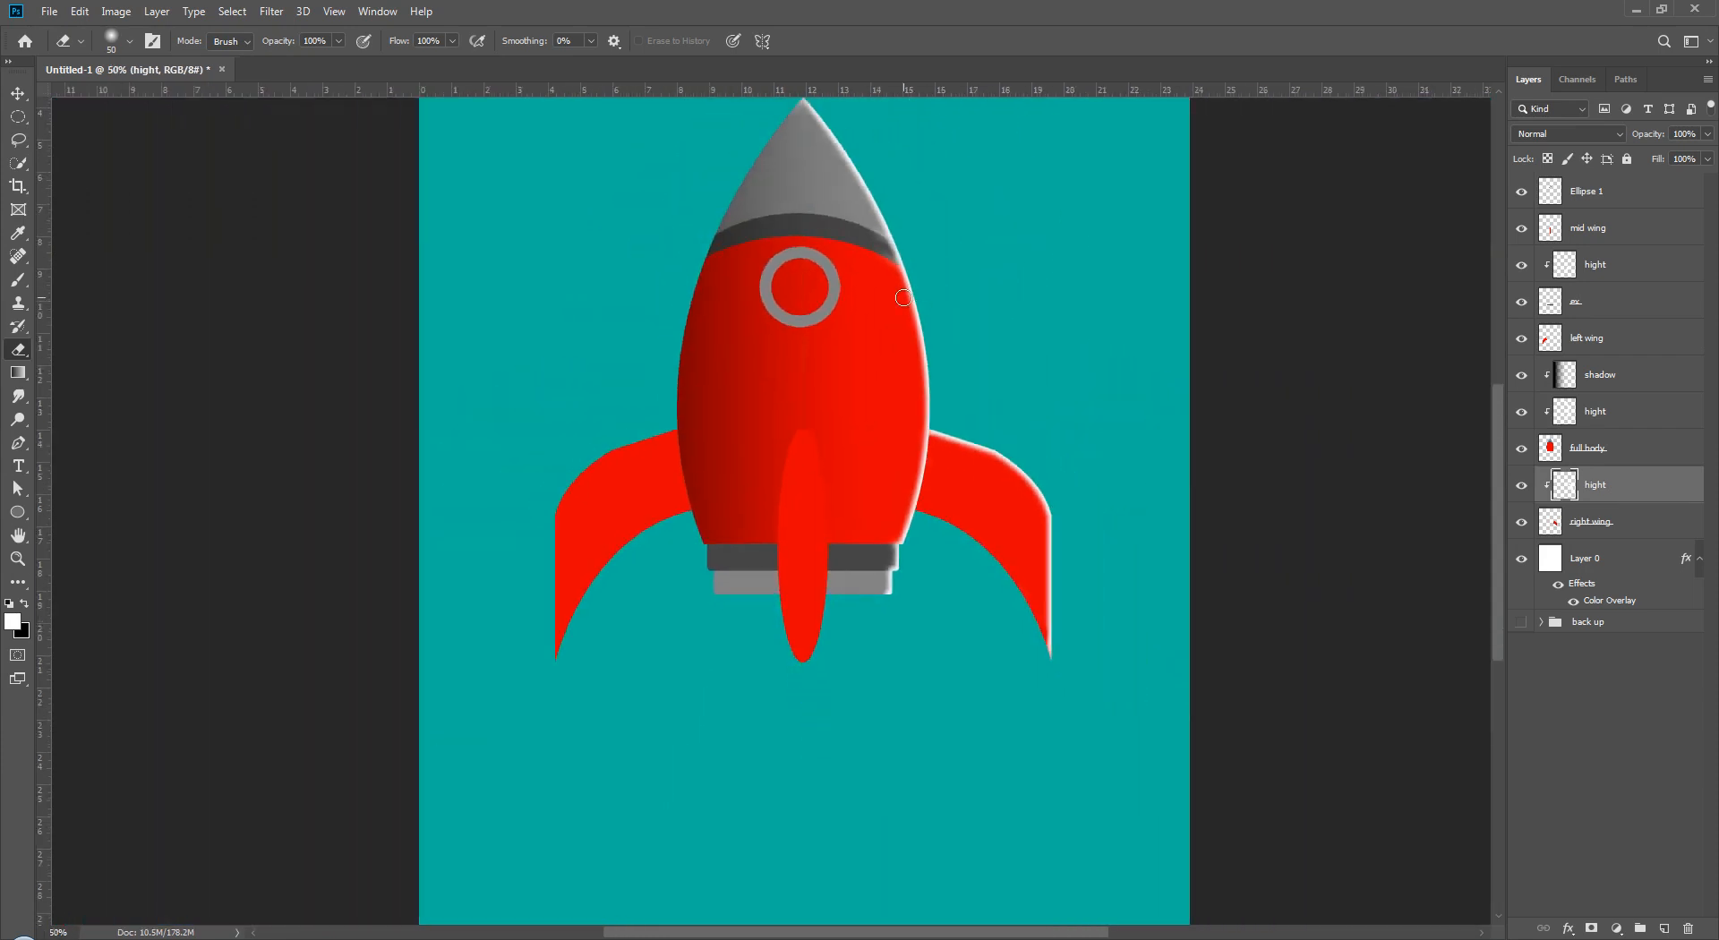
- Add a new clipped layer directly above the full body layer, beneath the body's highlight and shadow layers
left_click(18, 442)
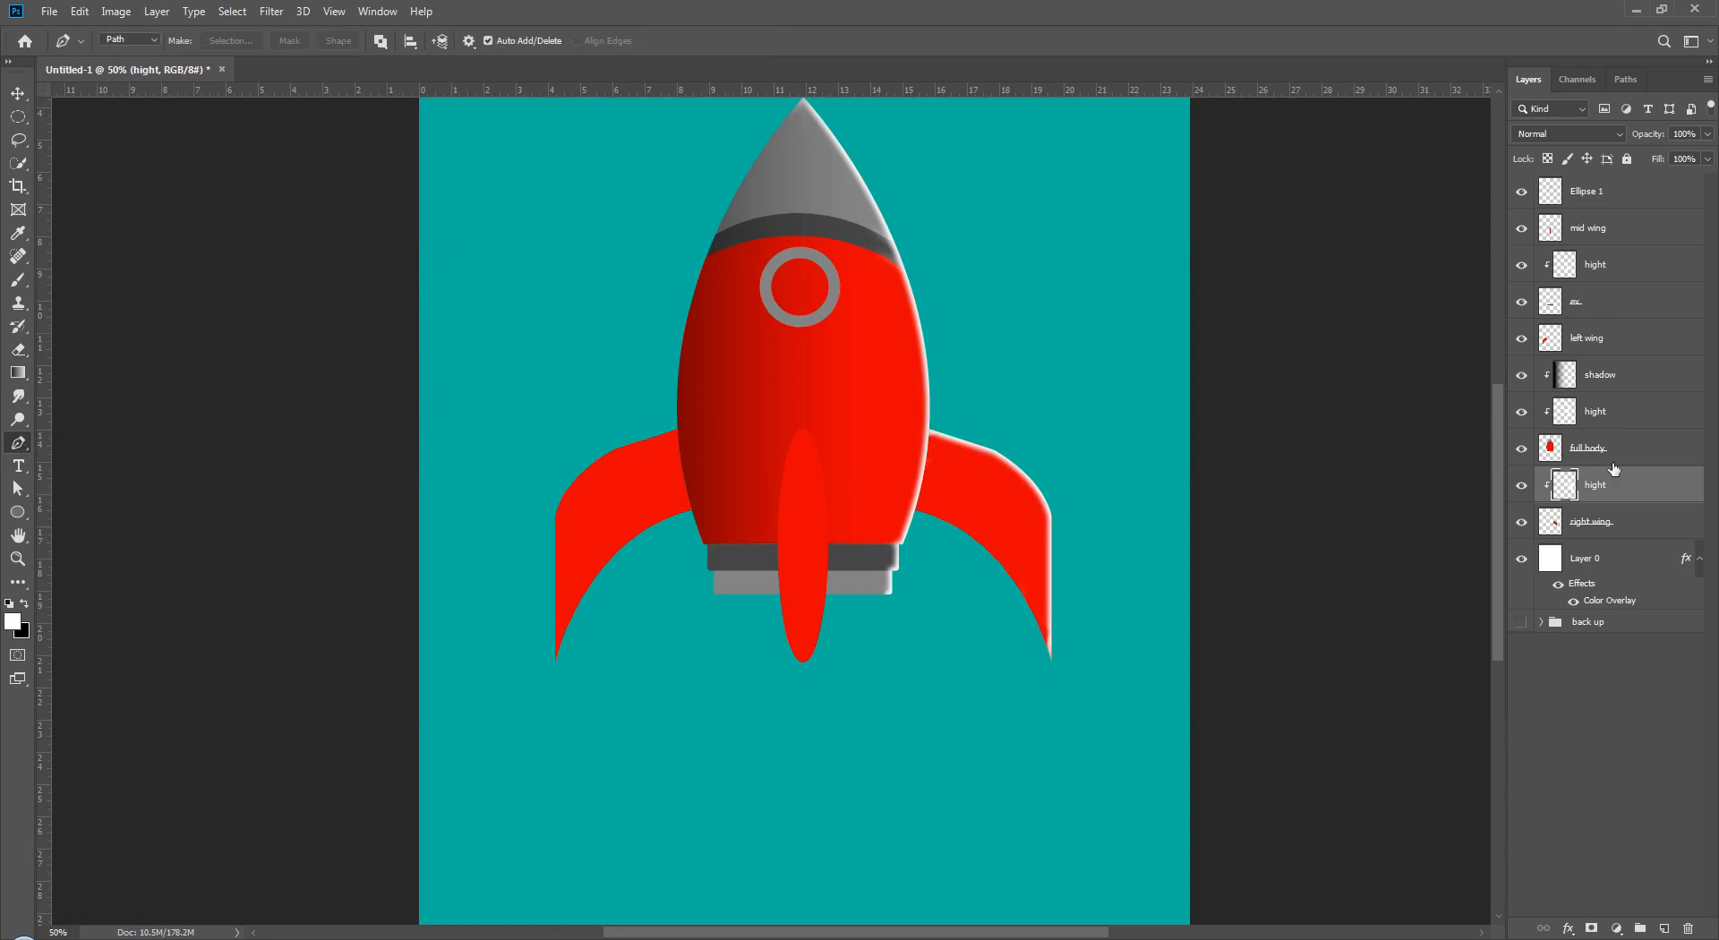
left_click(1665, 689)
left_click(1644, 411)
left_click(1641, 450)
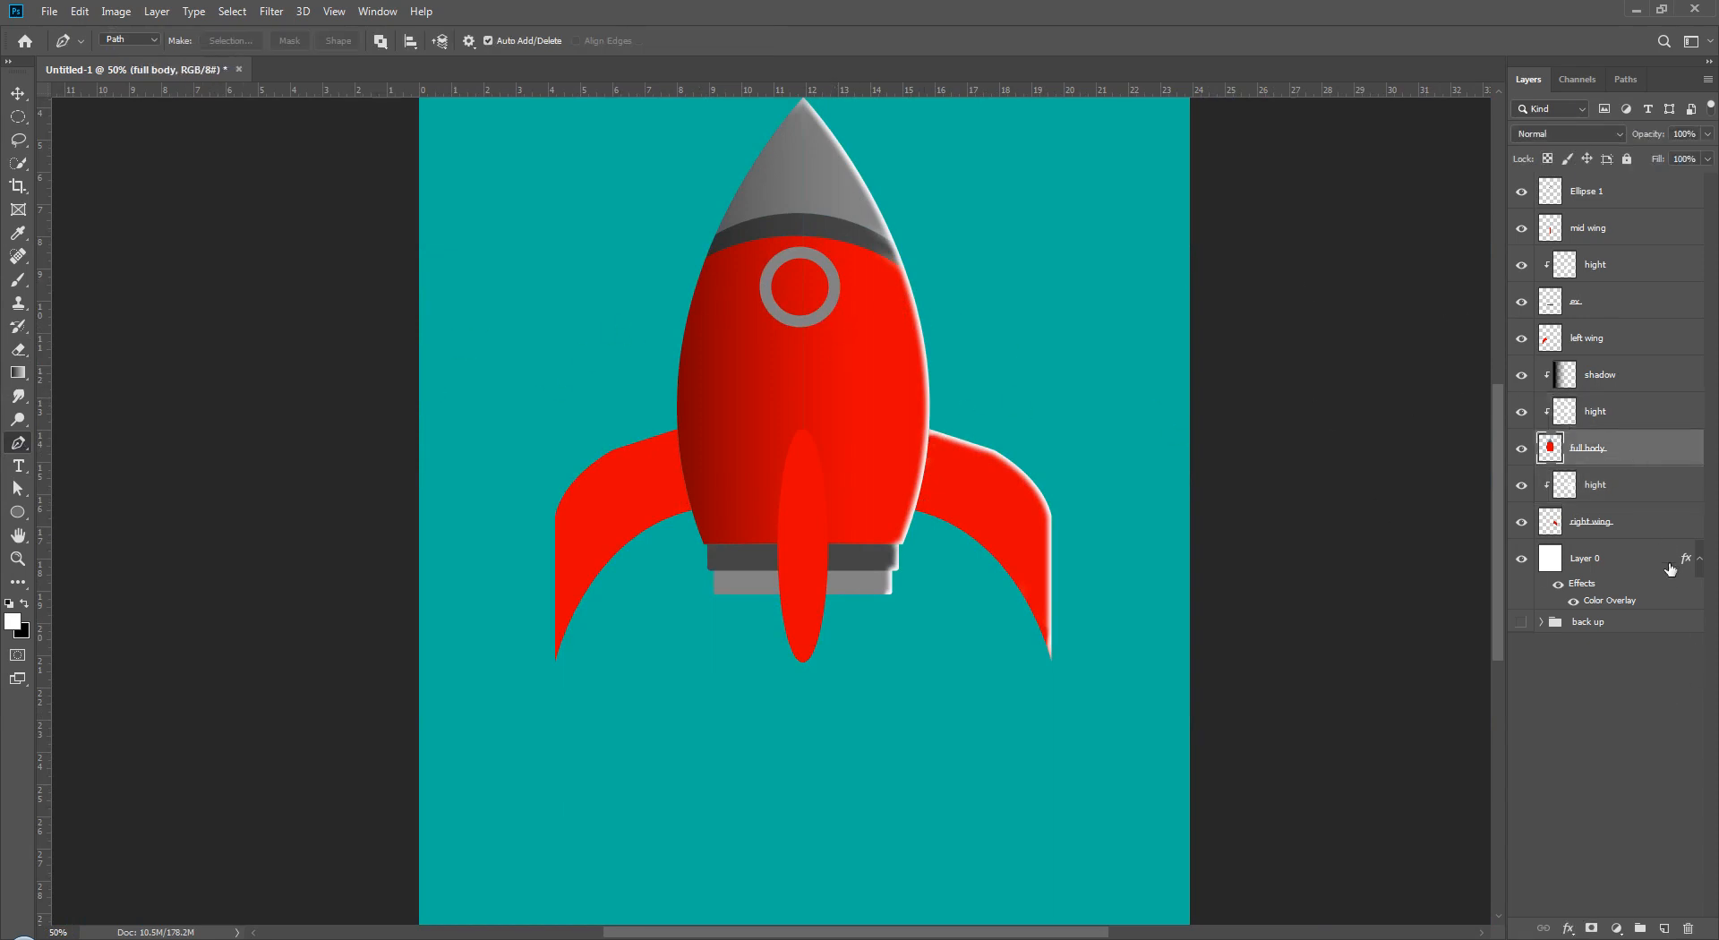
left_click(1662, 918)
key("ctrl+z")
left_click(1665, 929)
key("r")
key("f")
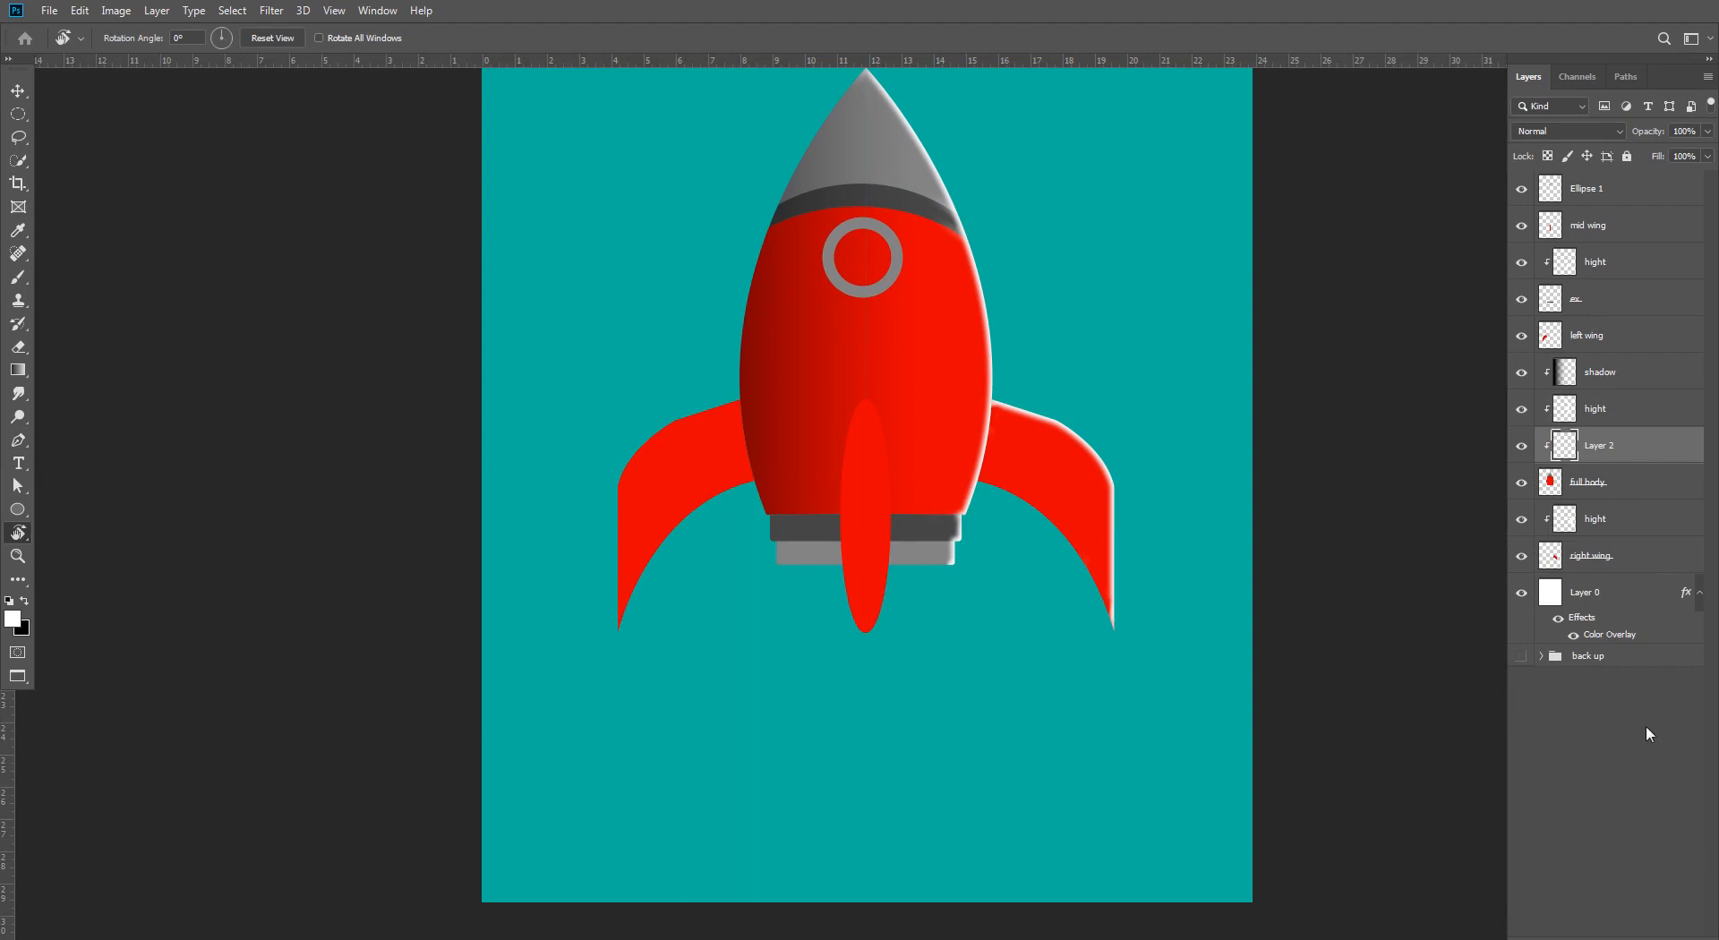
key("ctrl+f")
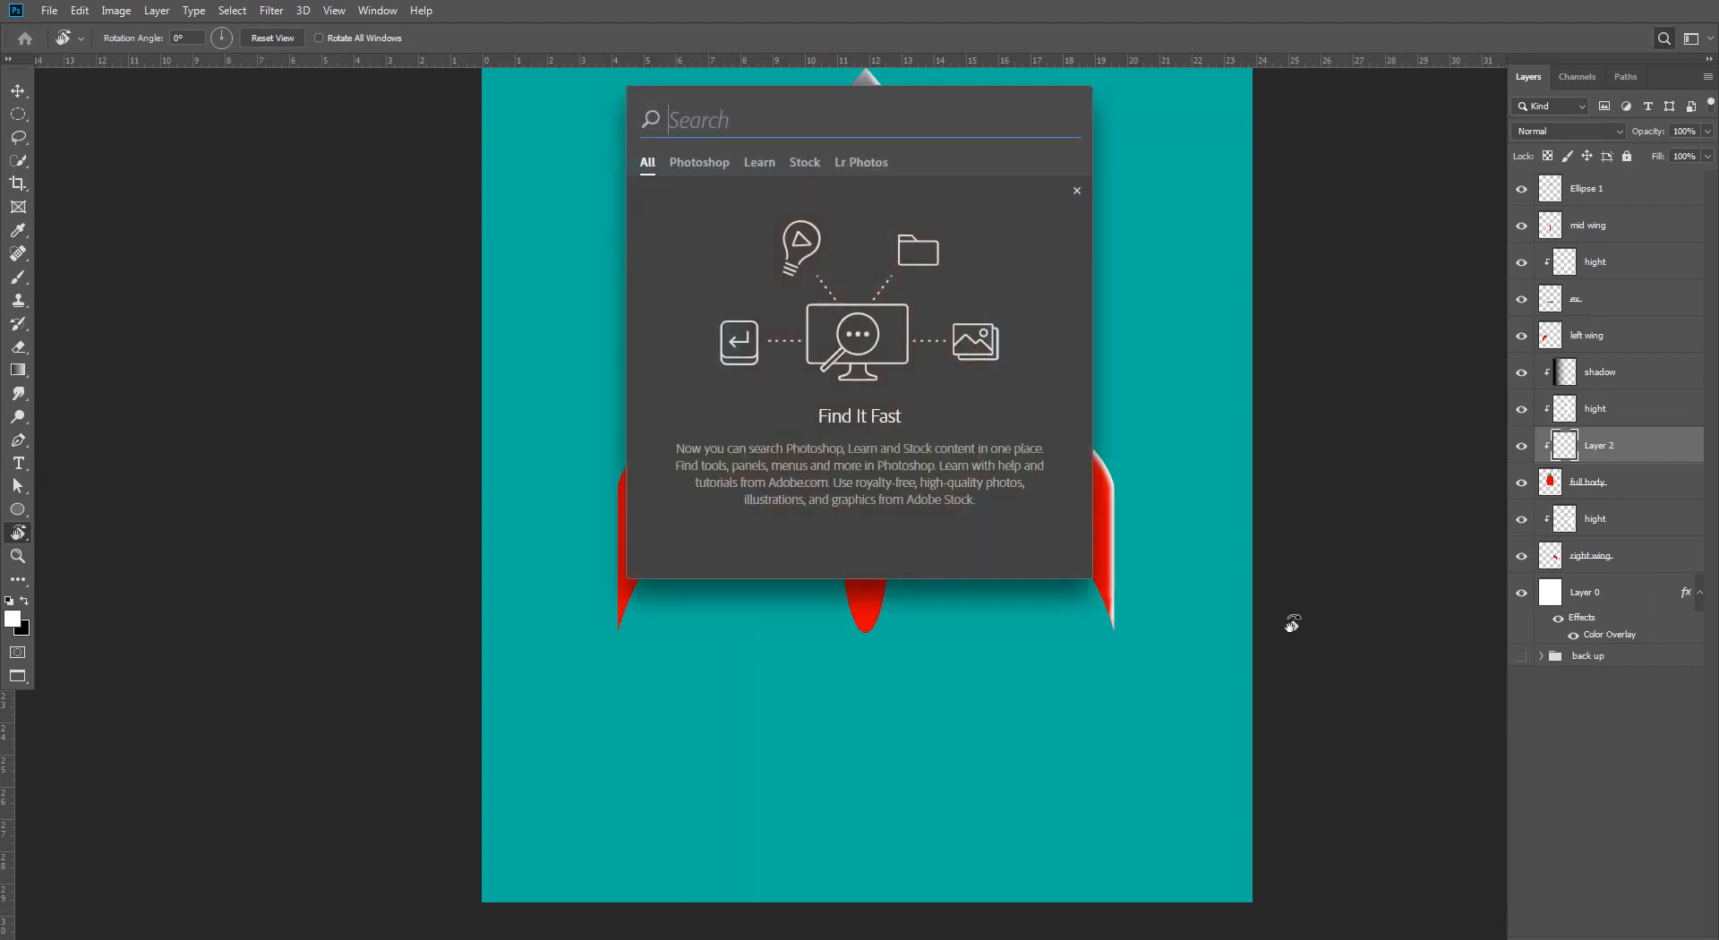
key("Escape")
key("f")
key("f")
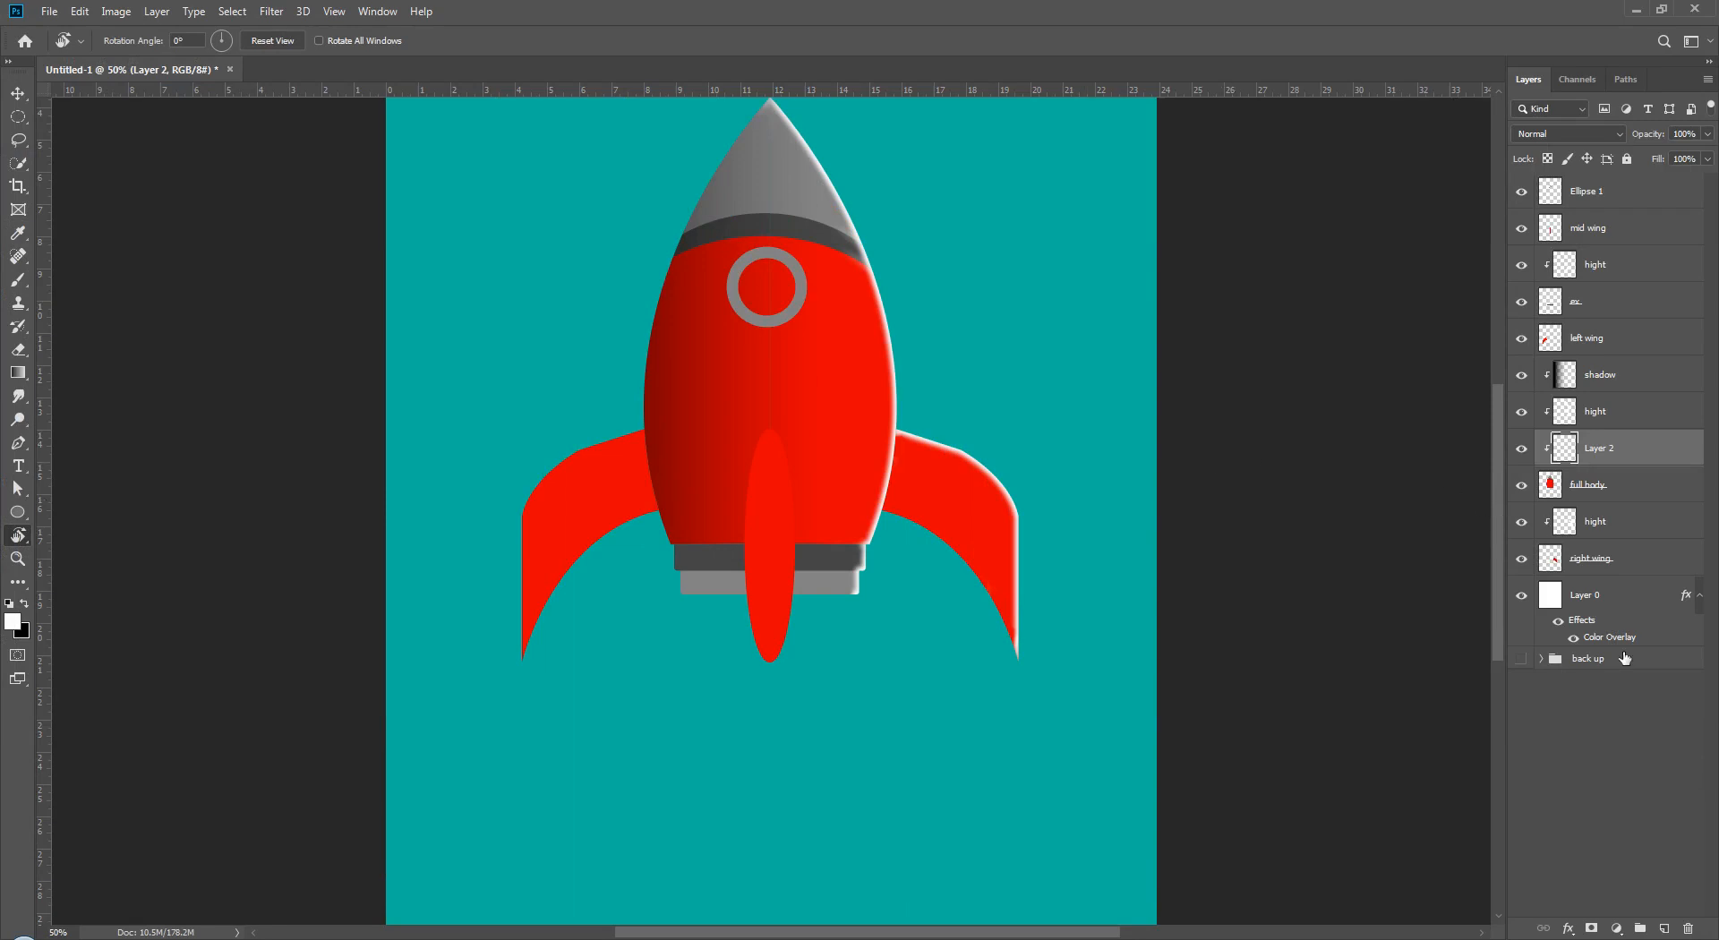
left_click(1625, 764)
left_click(17, 489)
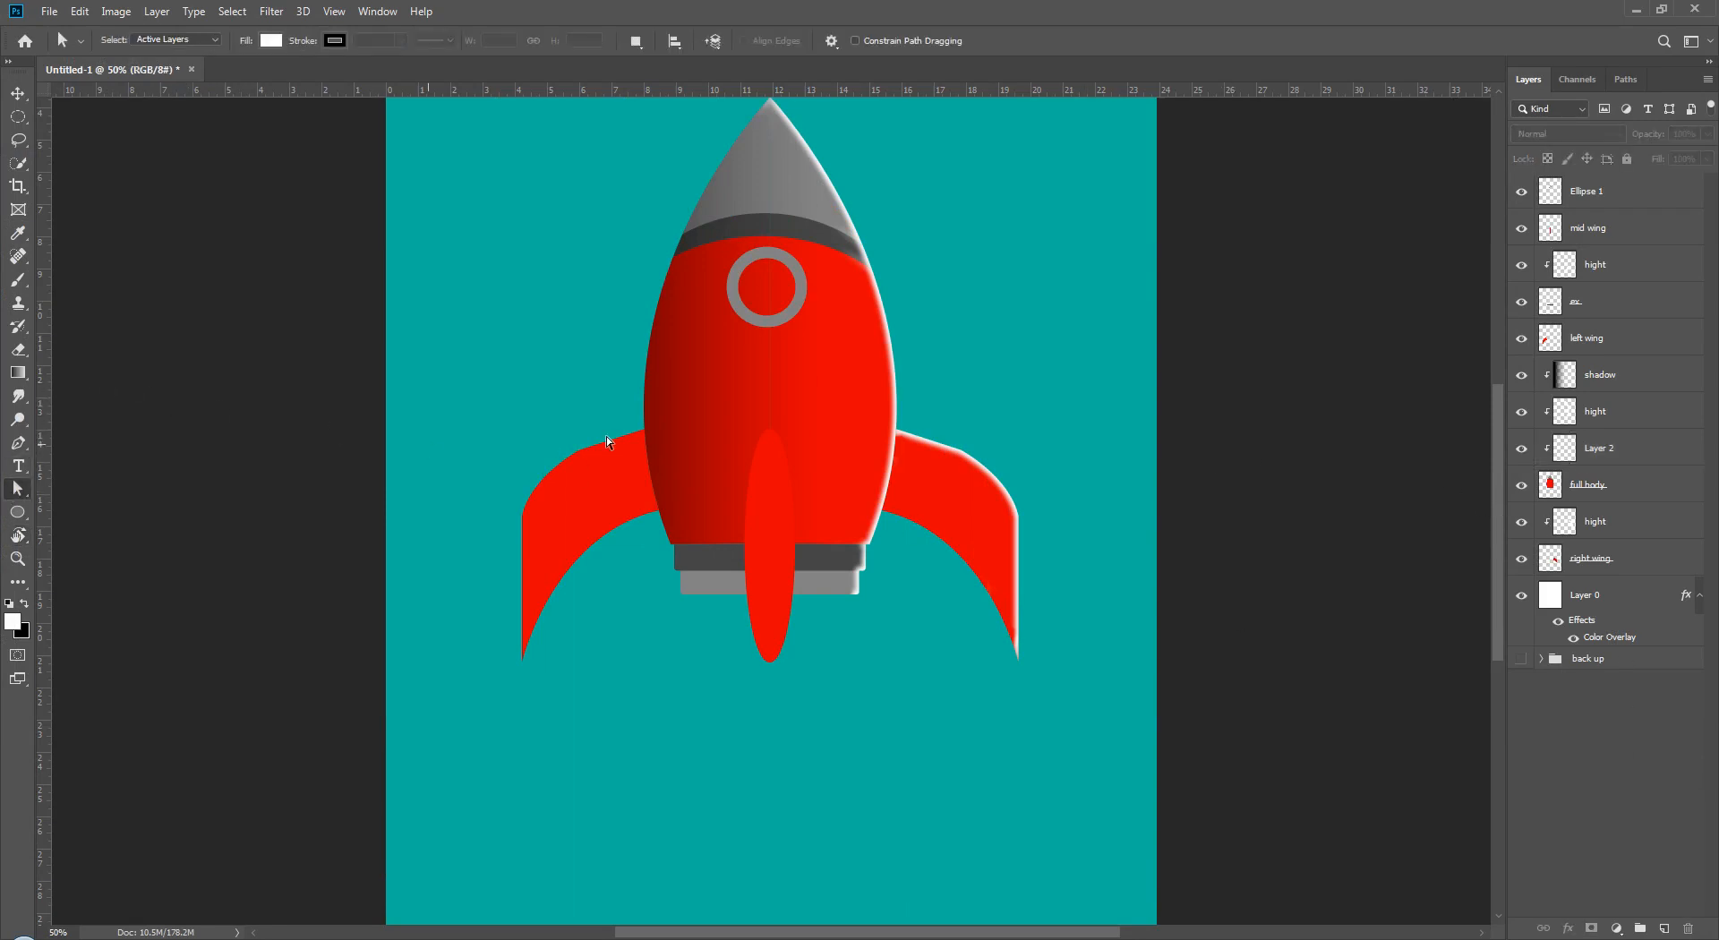
key("f")
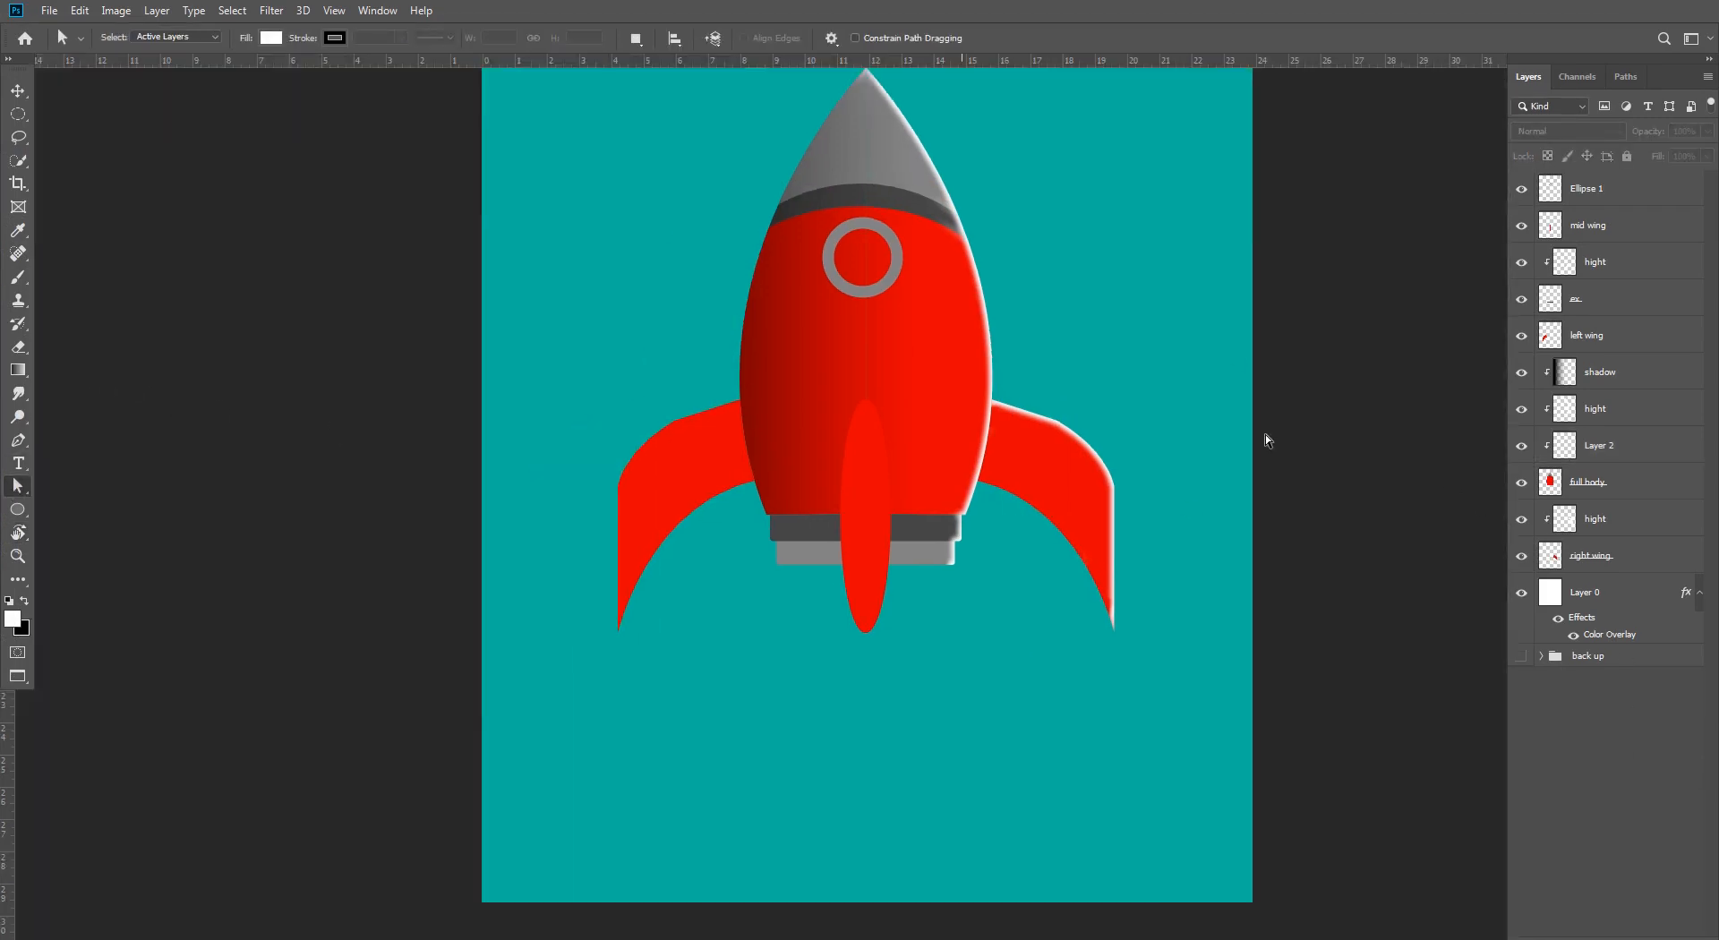
key("f")
key("f")
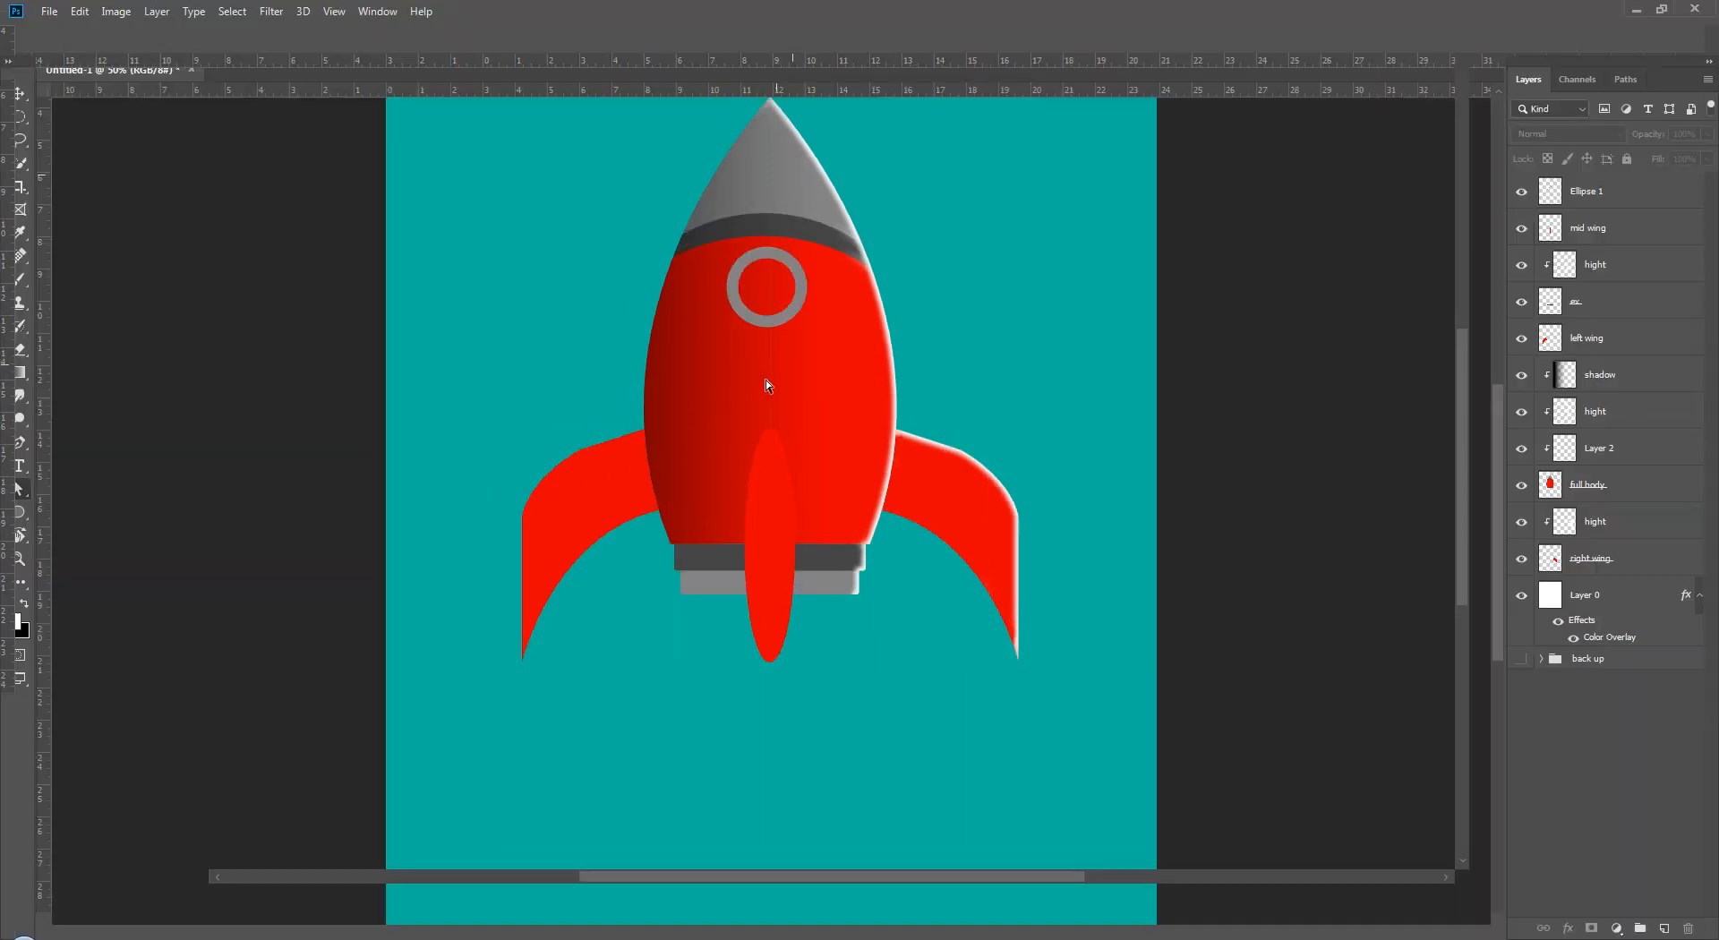
- Add another clipped layer directly above the full body layer and name it ref
left_click(1590, 495)
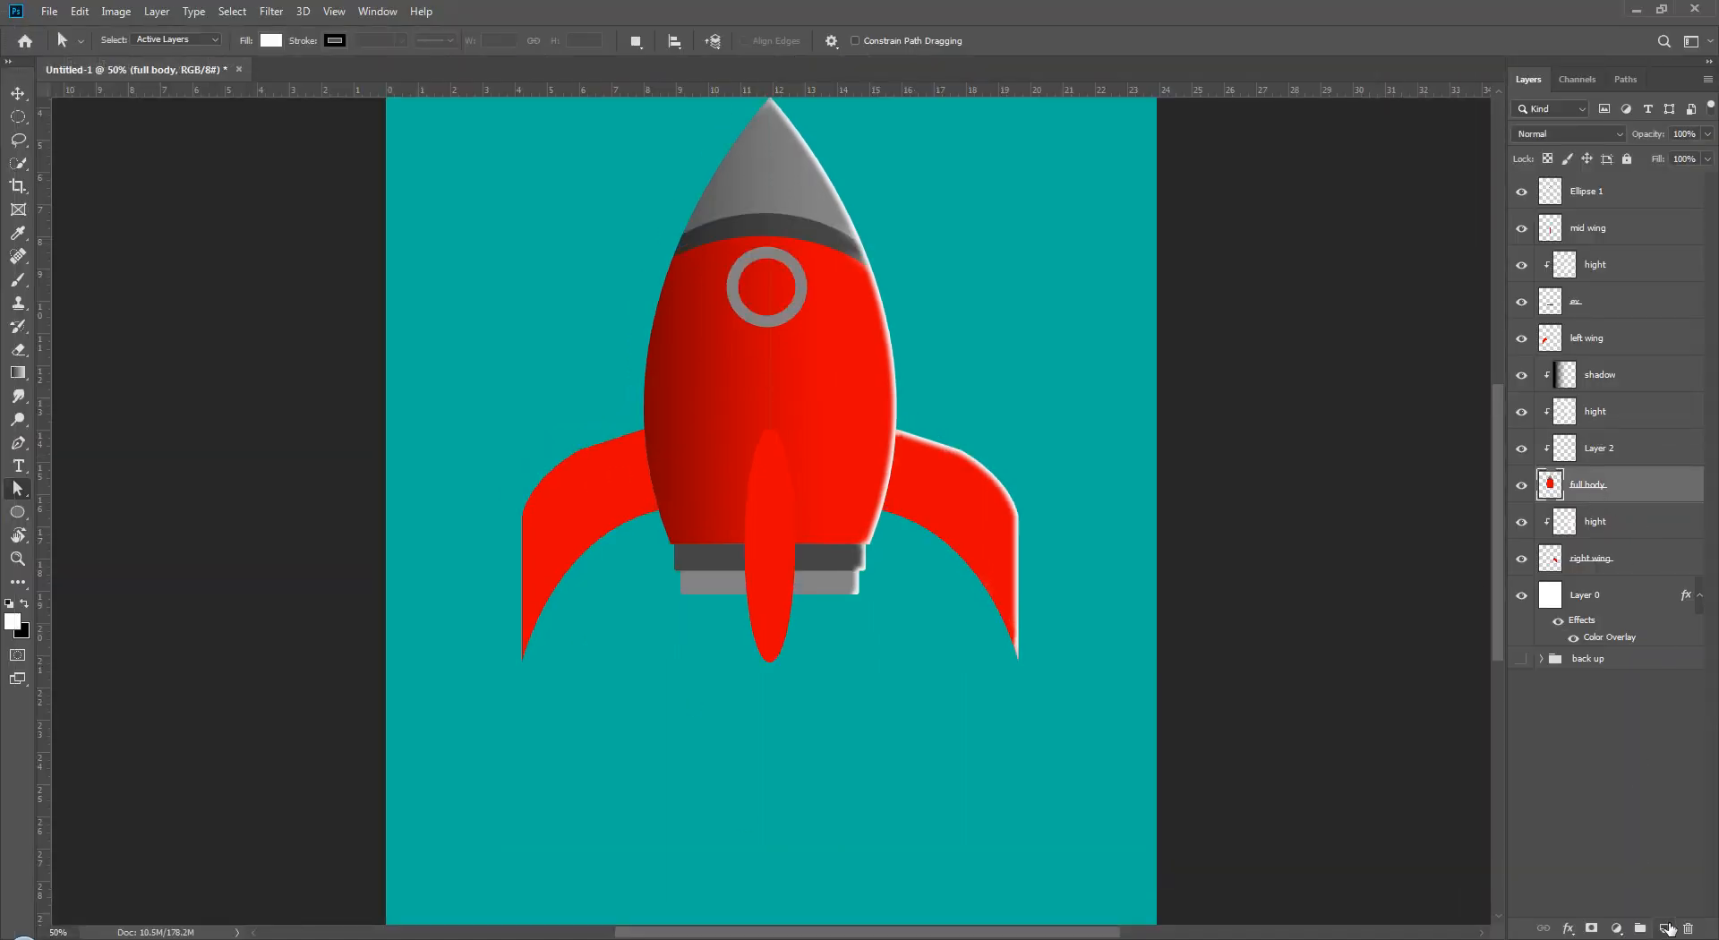
left_click(1667, 928)
double_click(1593, 487)
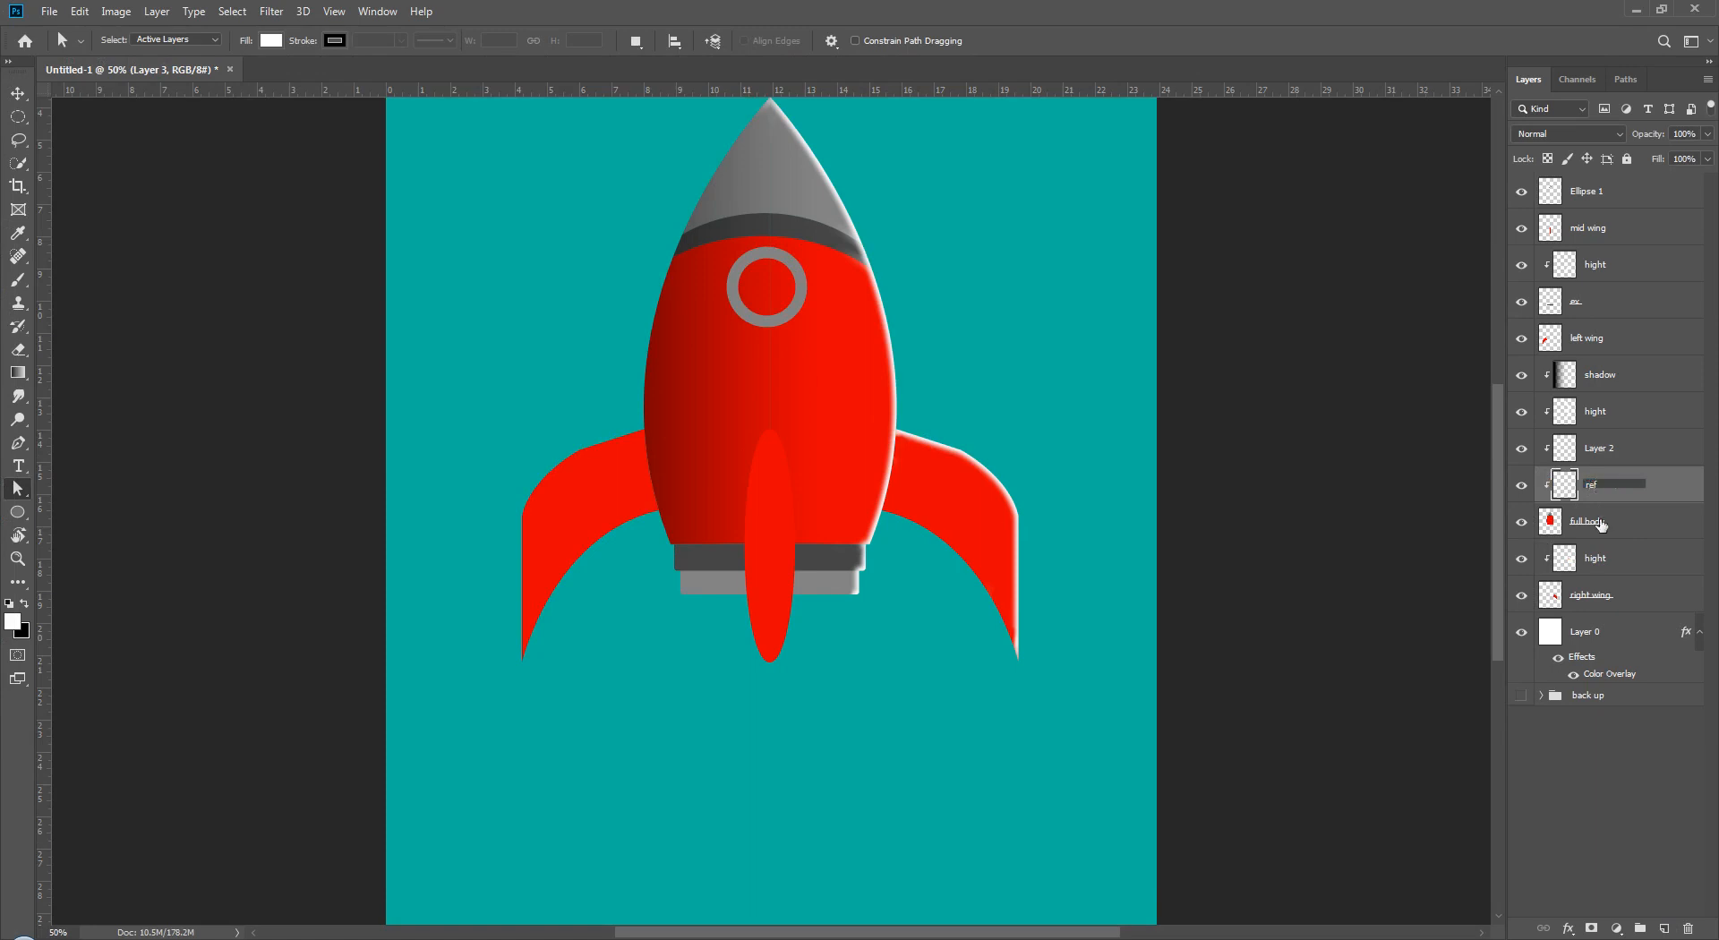
left_click(1598, 802)
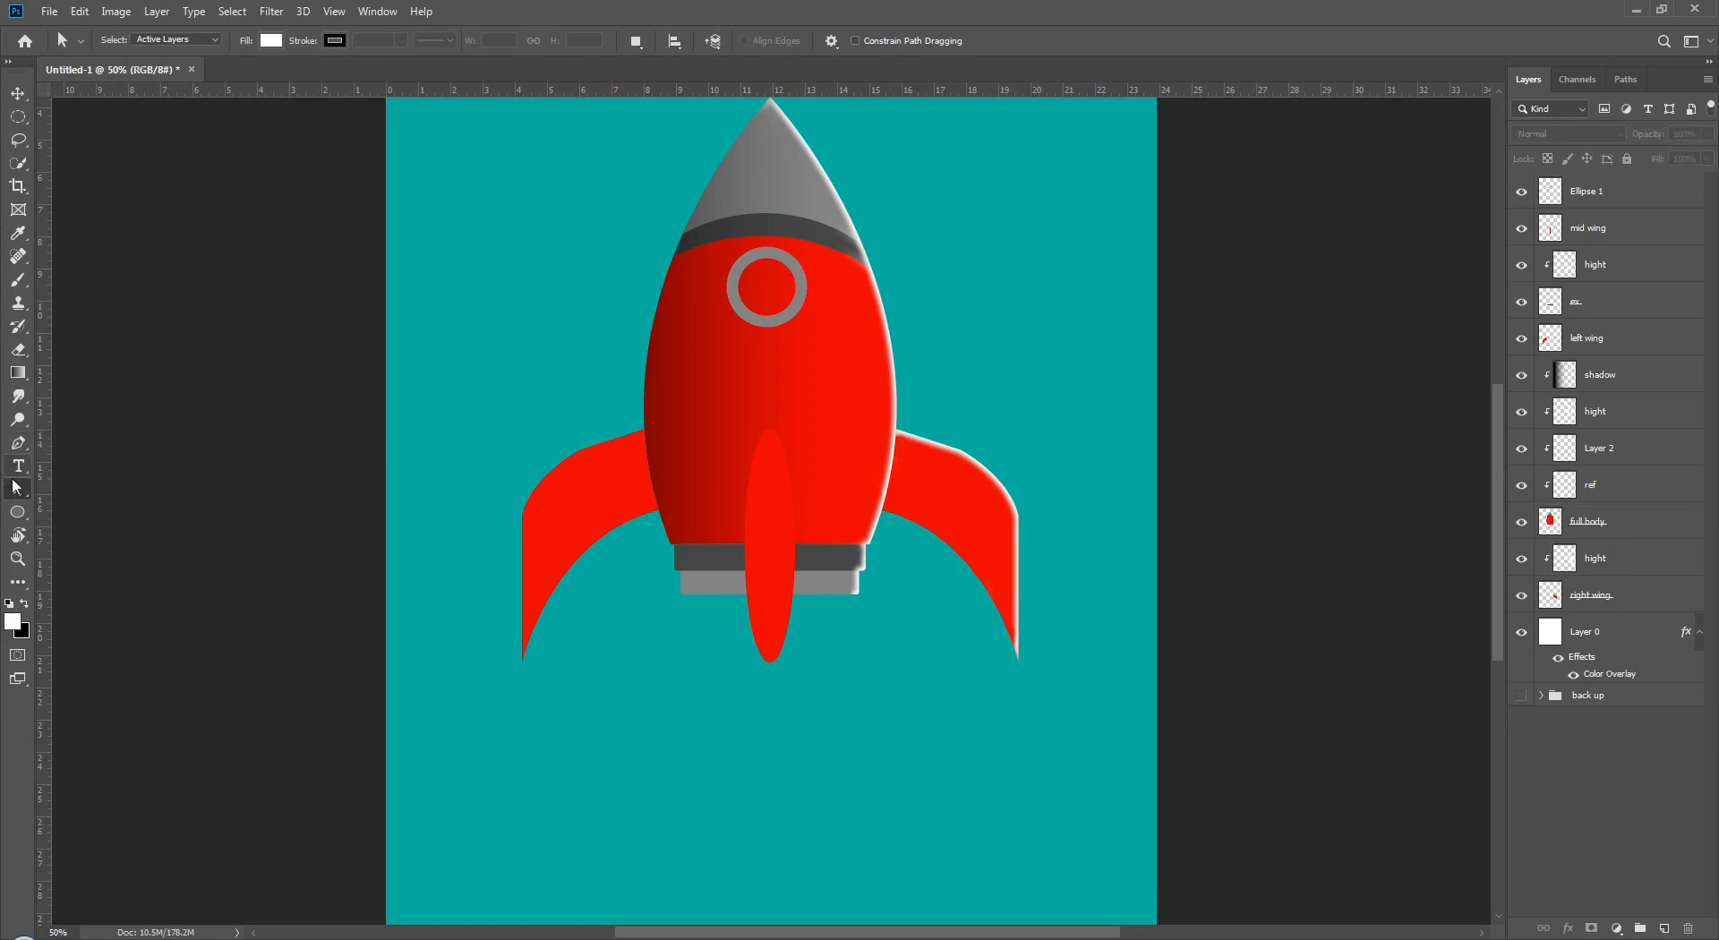
- Draw a narrow, curved closed reflection path along the right side of the rocket, from nose cone to lower body, with the Pen tool
left_click(18, 443)
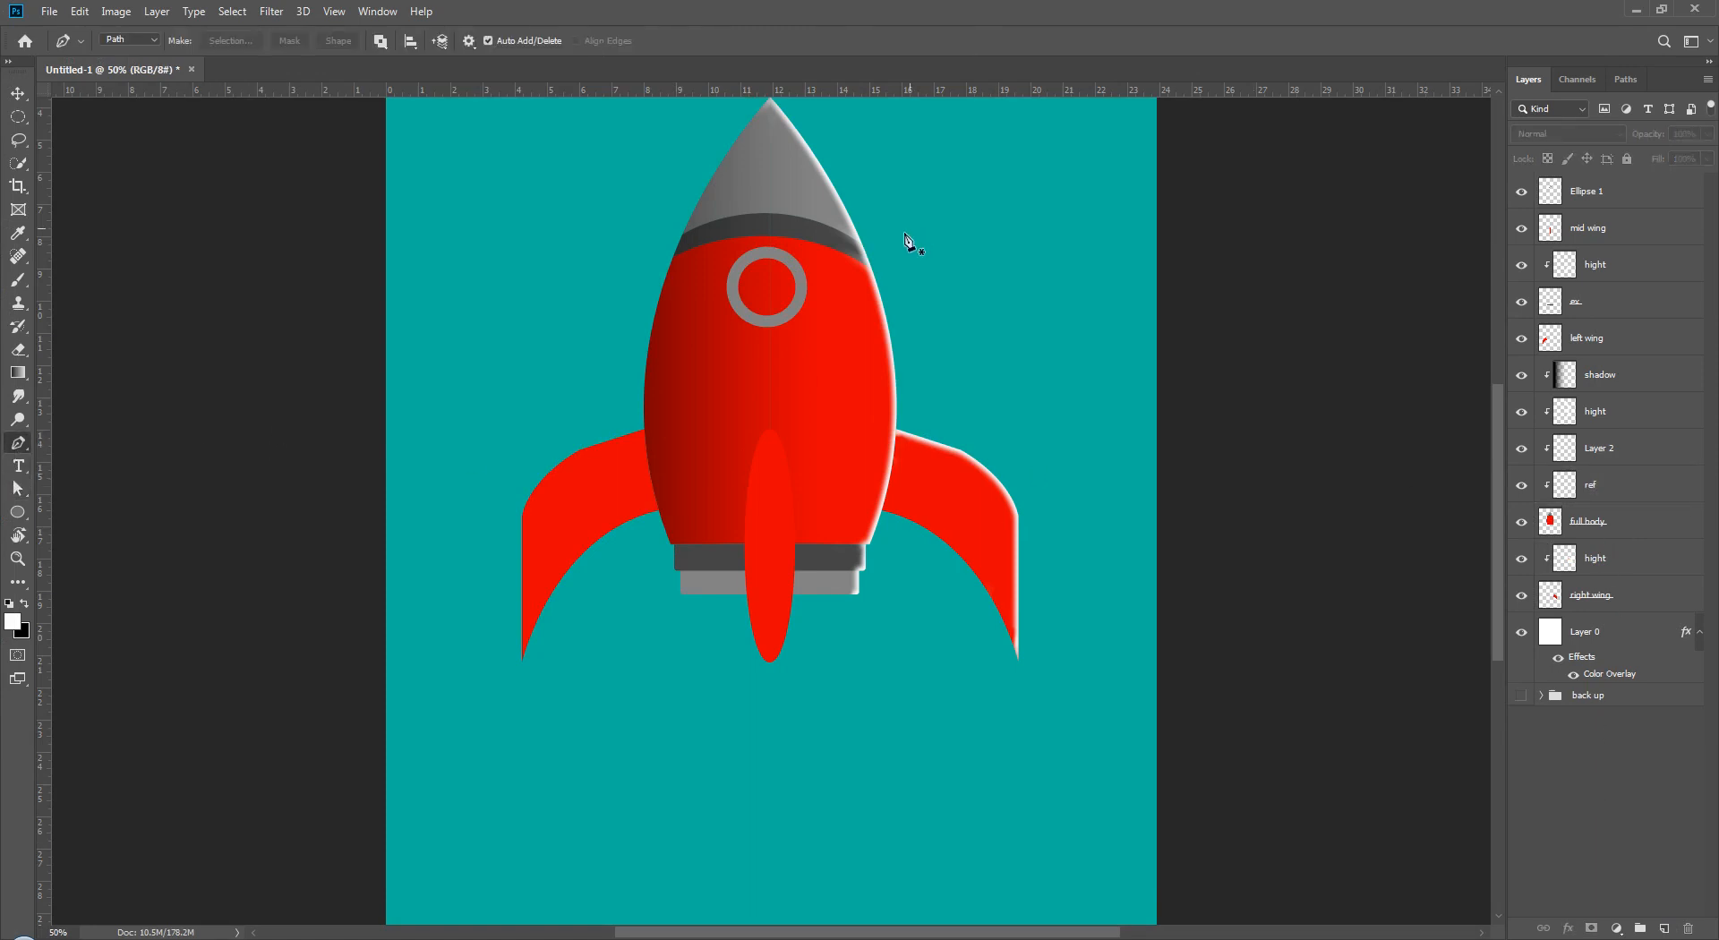
left_click(810, 187)
left_click_drag(849, 516, 798, 663)
left_click(837, 517)
left_click(809, 189)
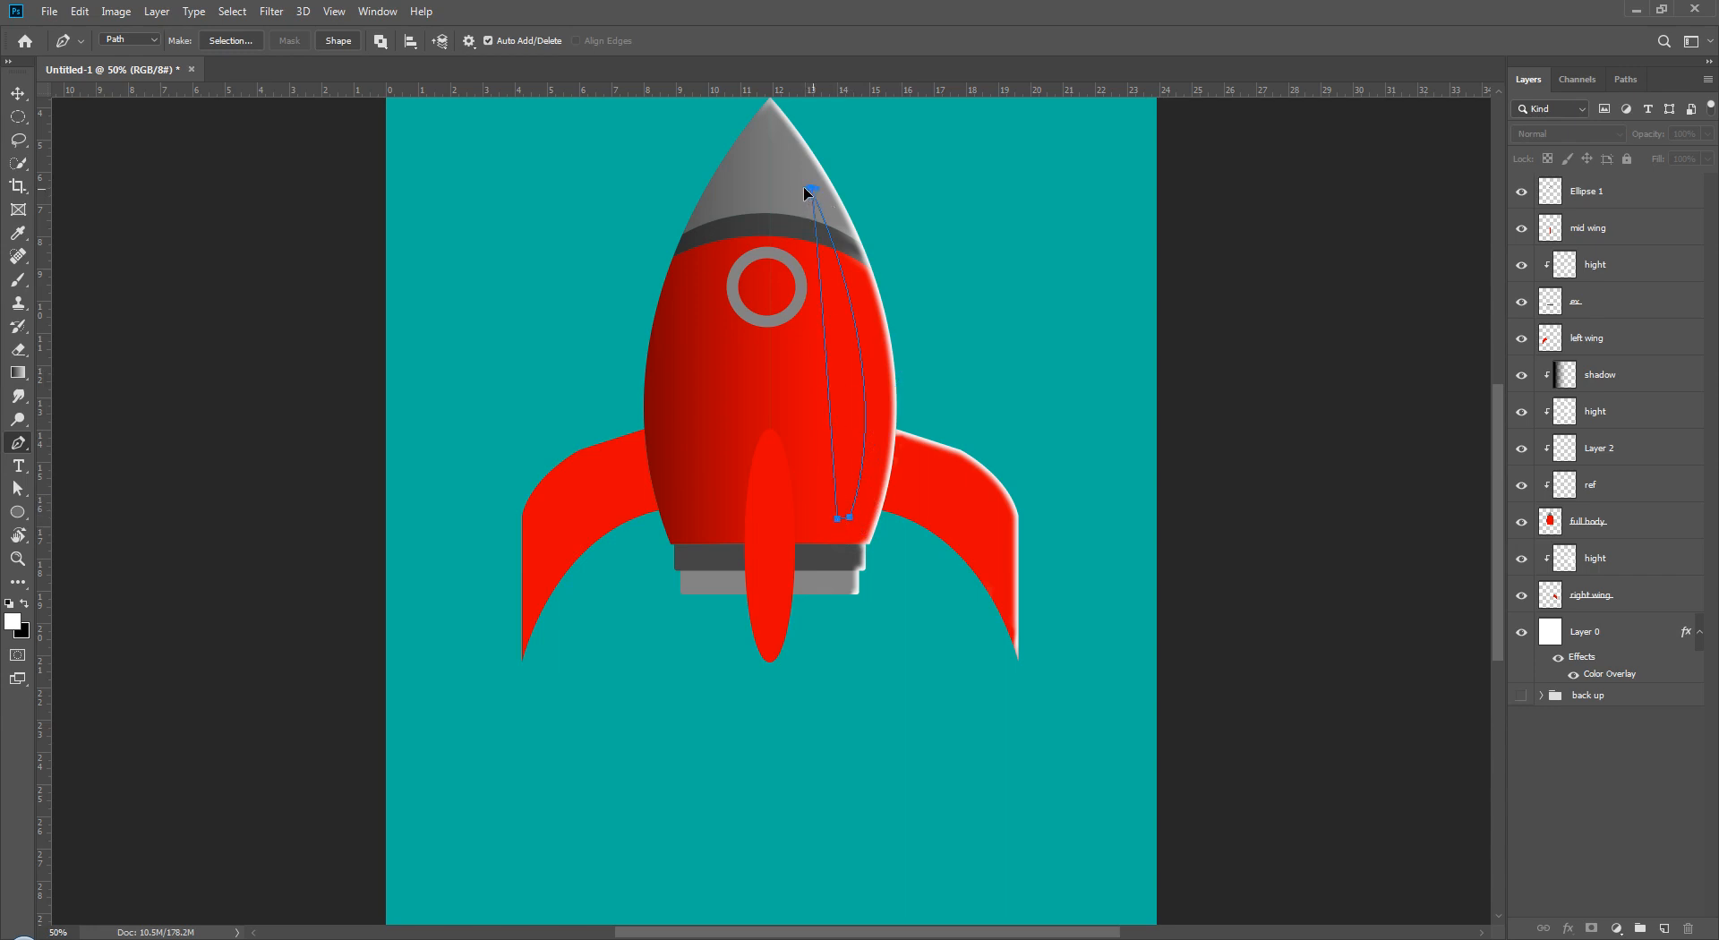
- Refine the reflection path's lower anchor points so its lower end sits slightly higher inside the red body
scroll(777, 228, "up", 3)
left_click_drag(745, 136, 768, 136)
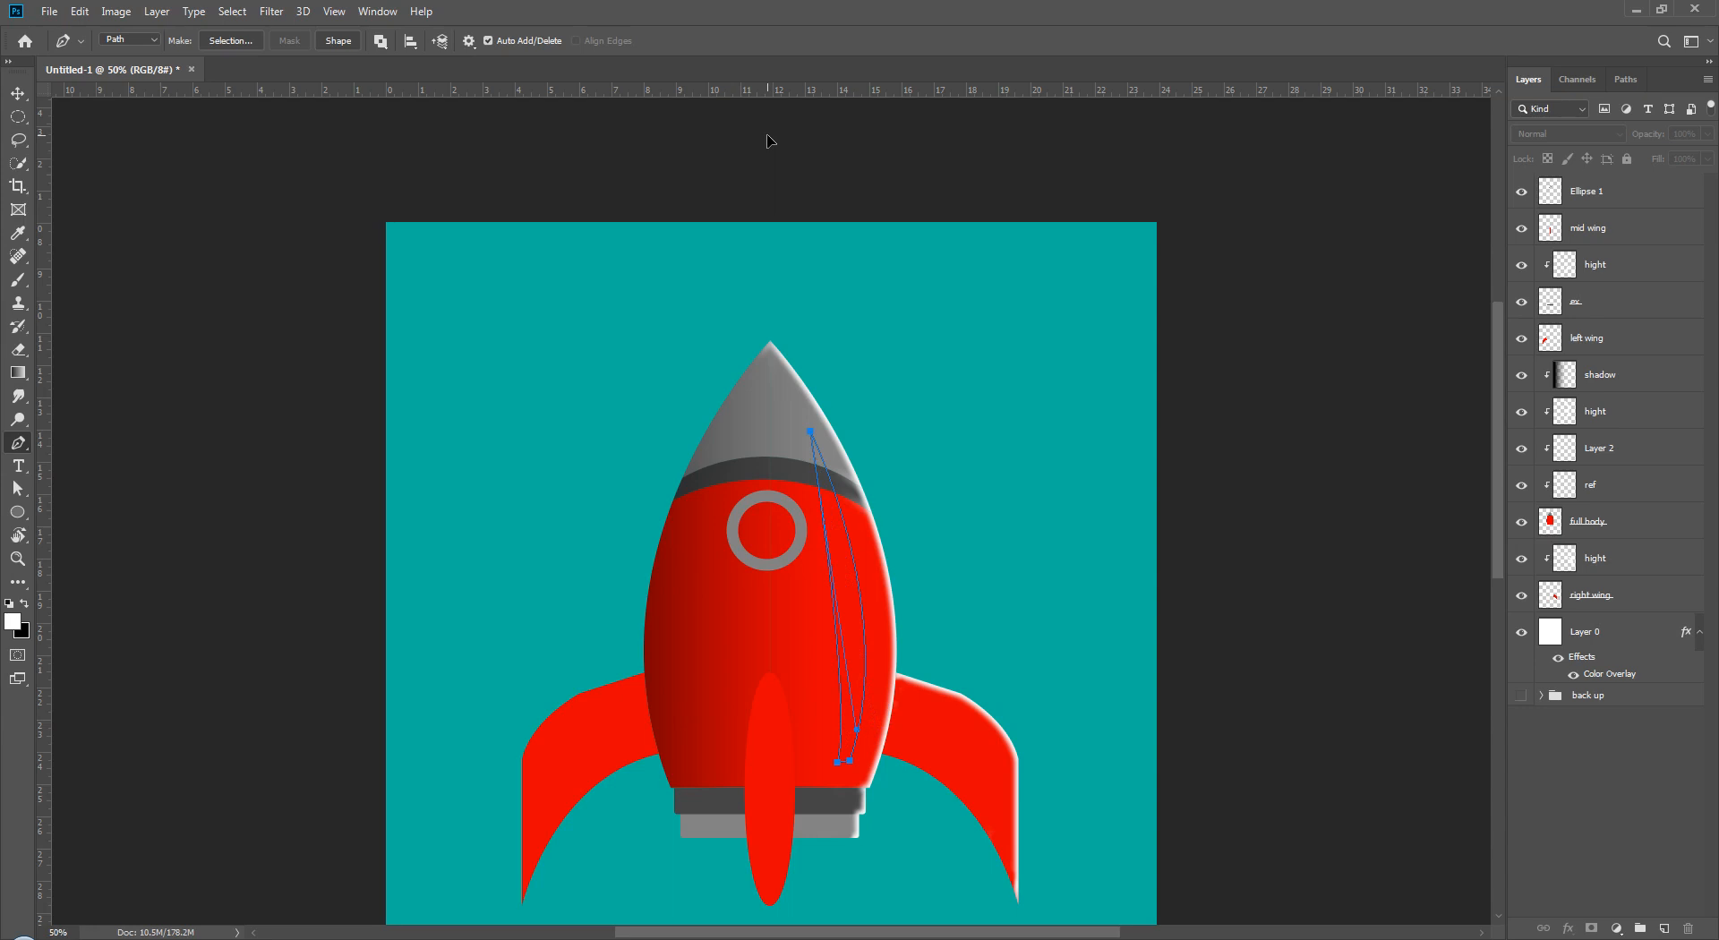
left_click(839, 764, "ctrl")
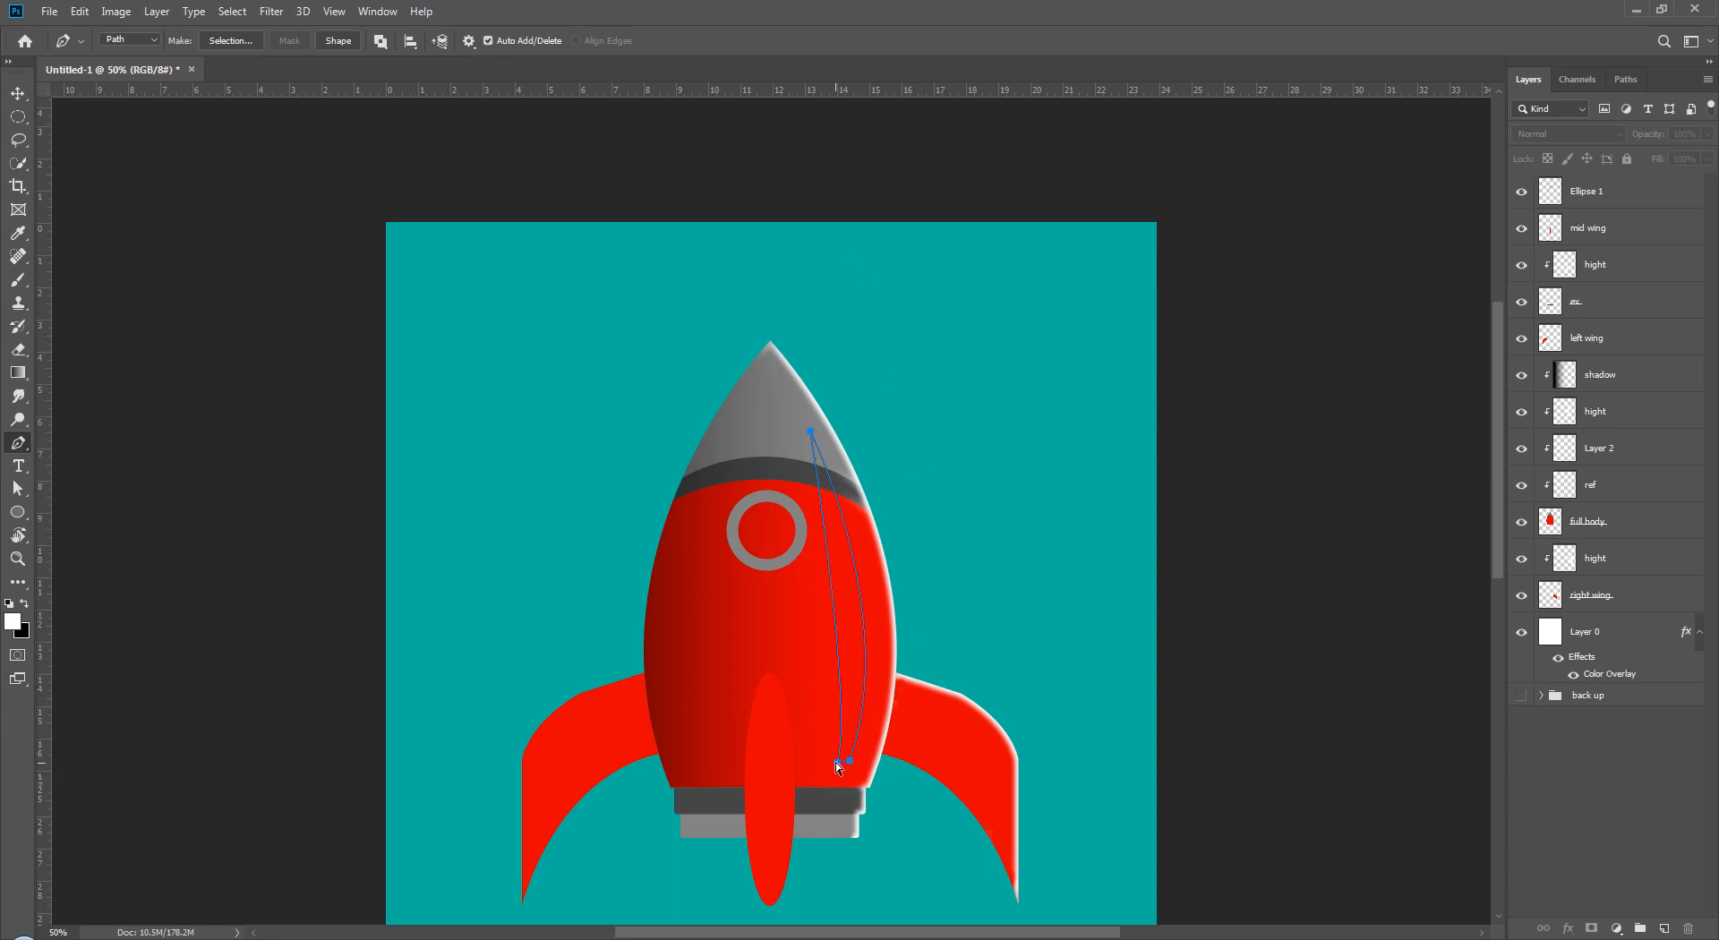
left_click_drag(837, 765, 832, 761)
left_click(18, 488)
left_click_drag(847, 758, 845, 712)
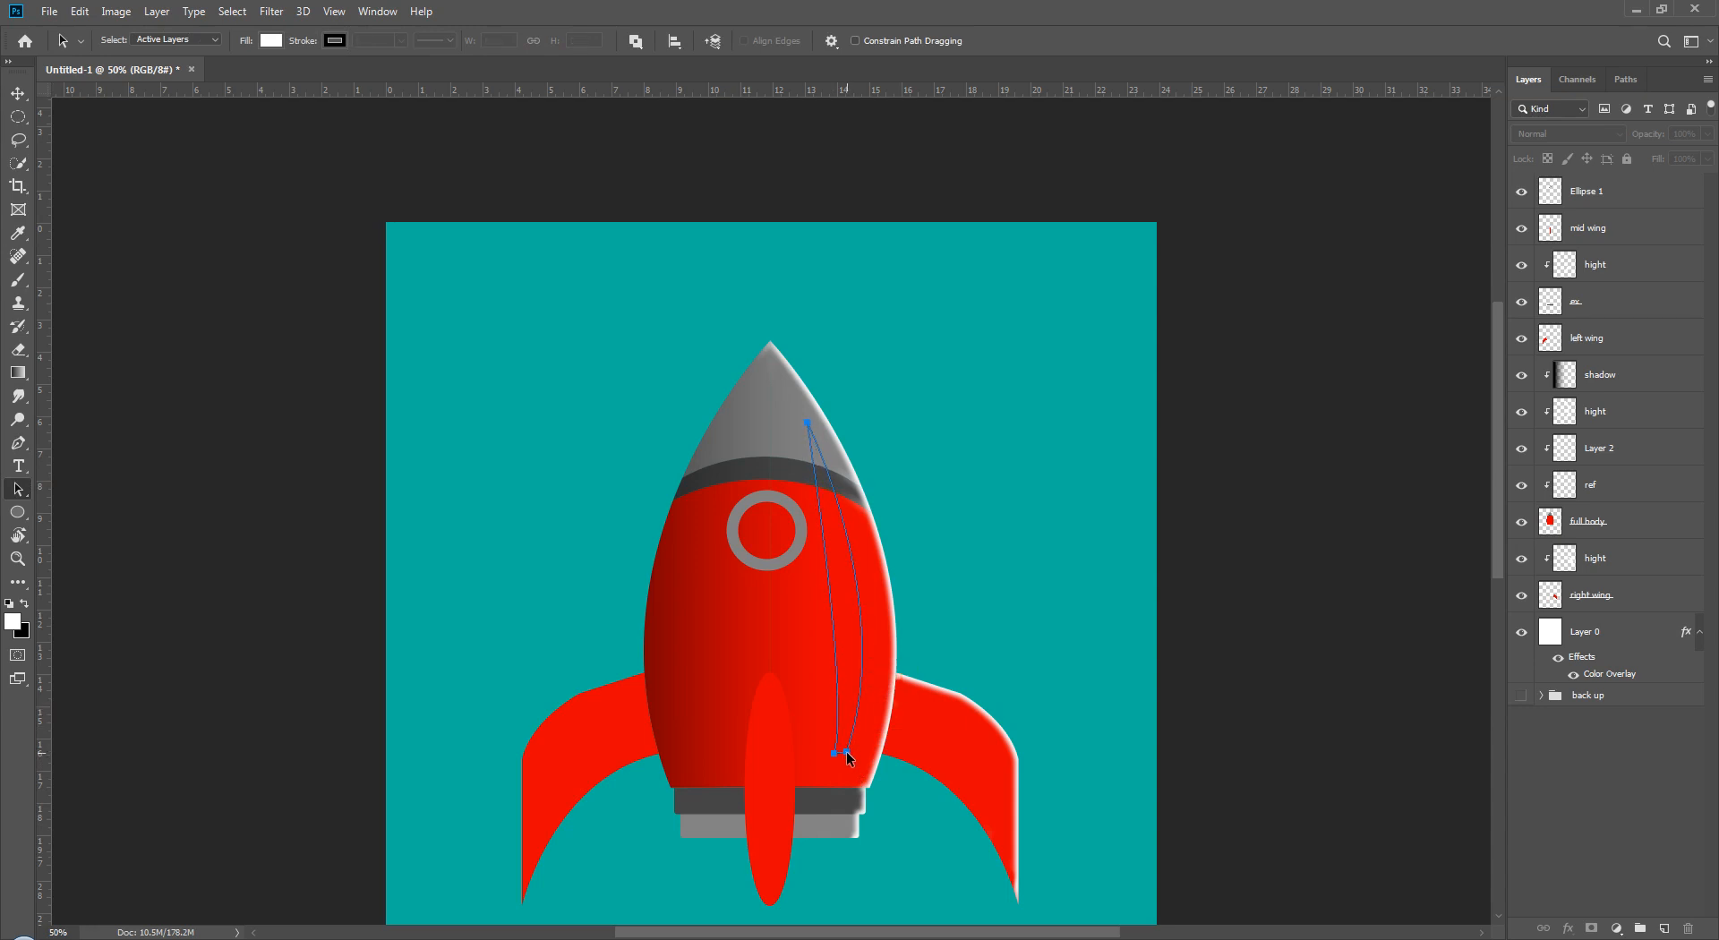
left_click_drag(18, 491, 80, 491)
left_click_drag(849, 761, 850, 752)
- Convert the path into a selection and fill it with white on the body's ref layer
left_click(1276, 550)
left_click(1618, 491)
key("ctrl+Return")
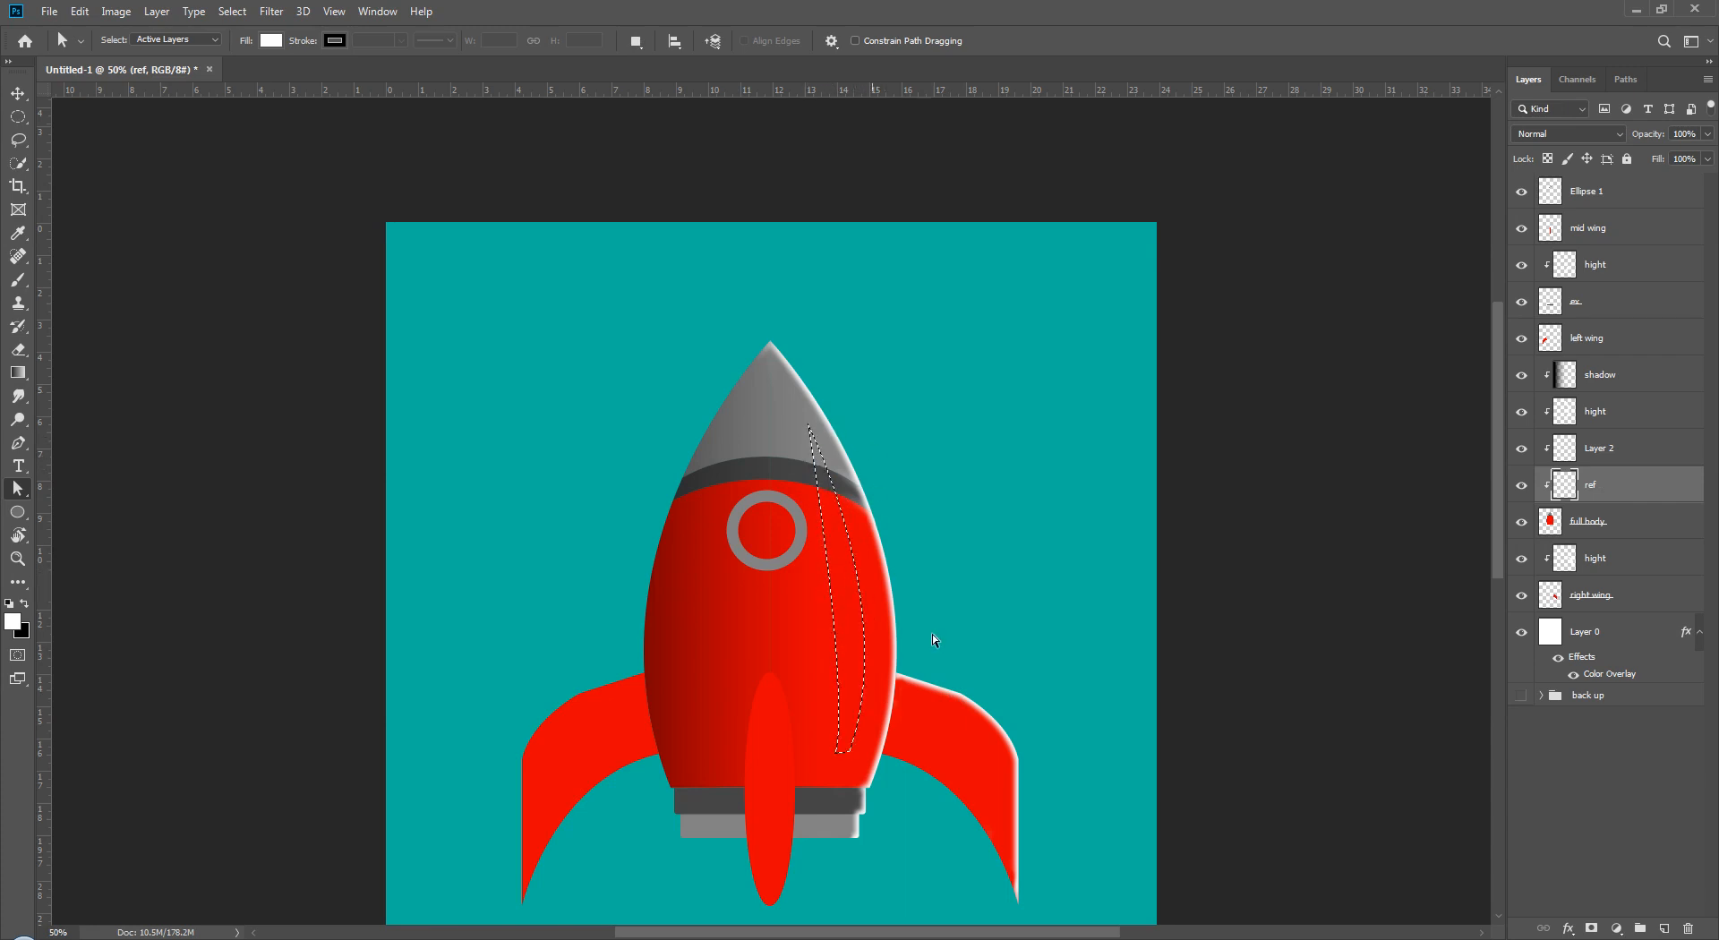
left_click_drag(1231, 602, 1310, 450)
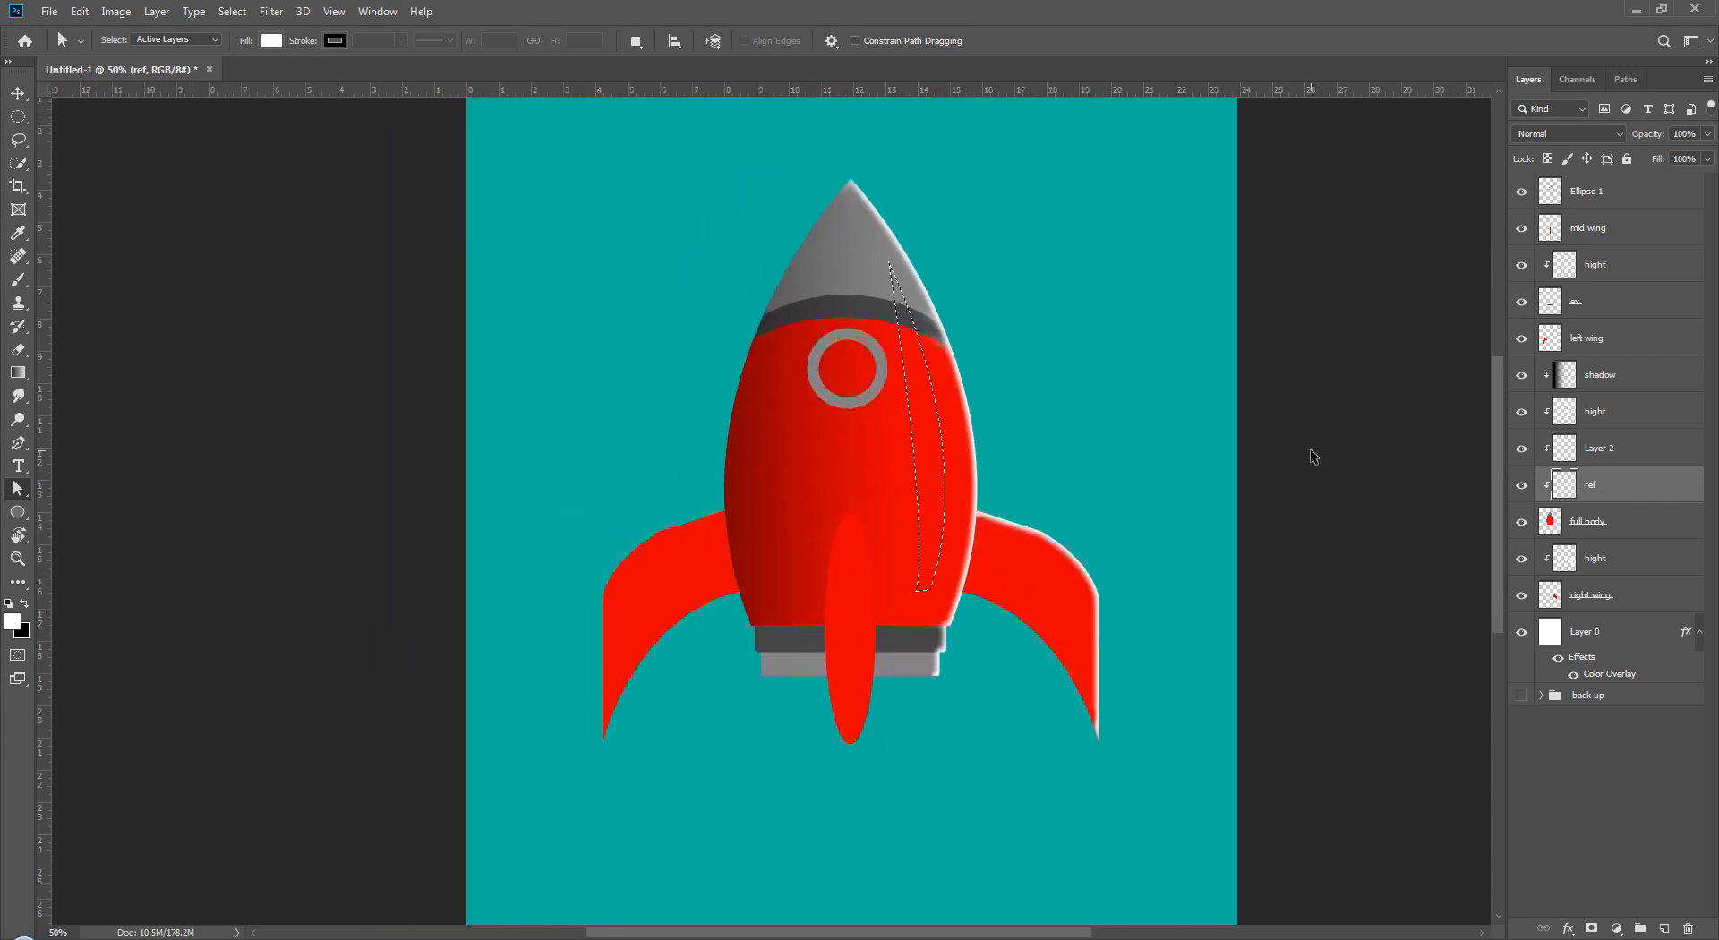
key("ctrl+minus")
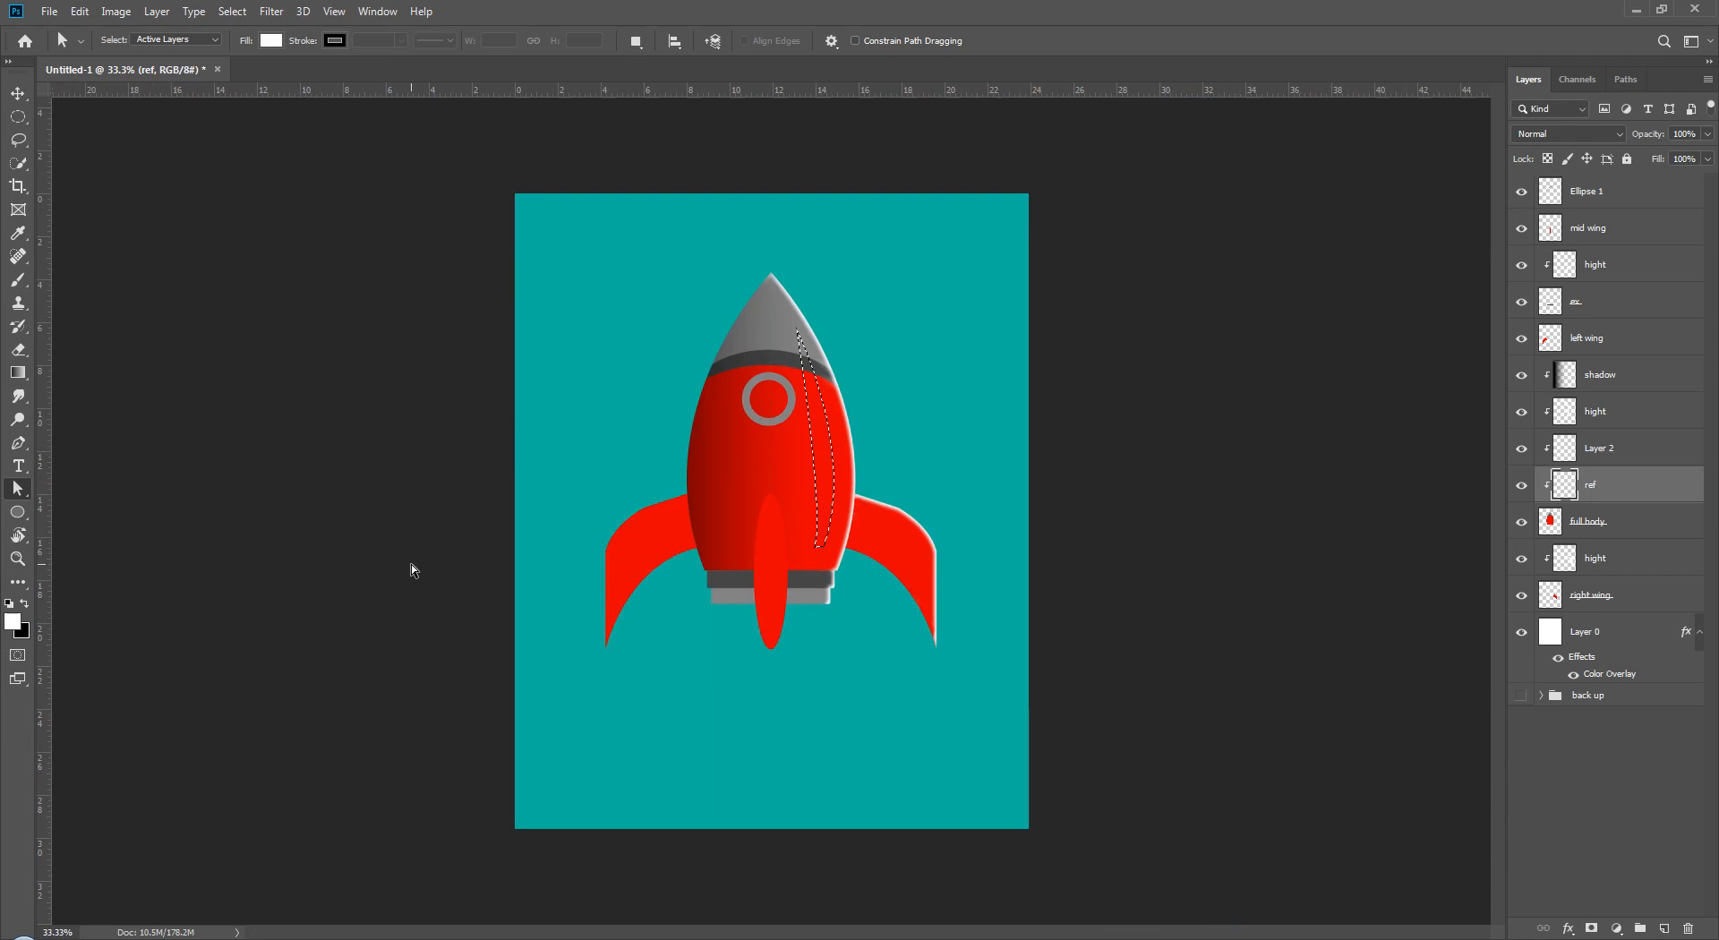
key("ctrl+BackSpace")
key("alt+BackSpace")
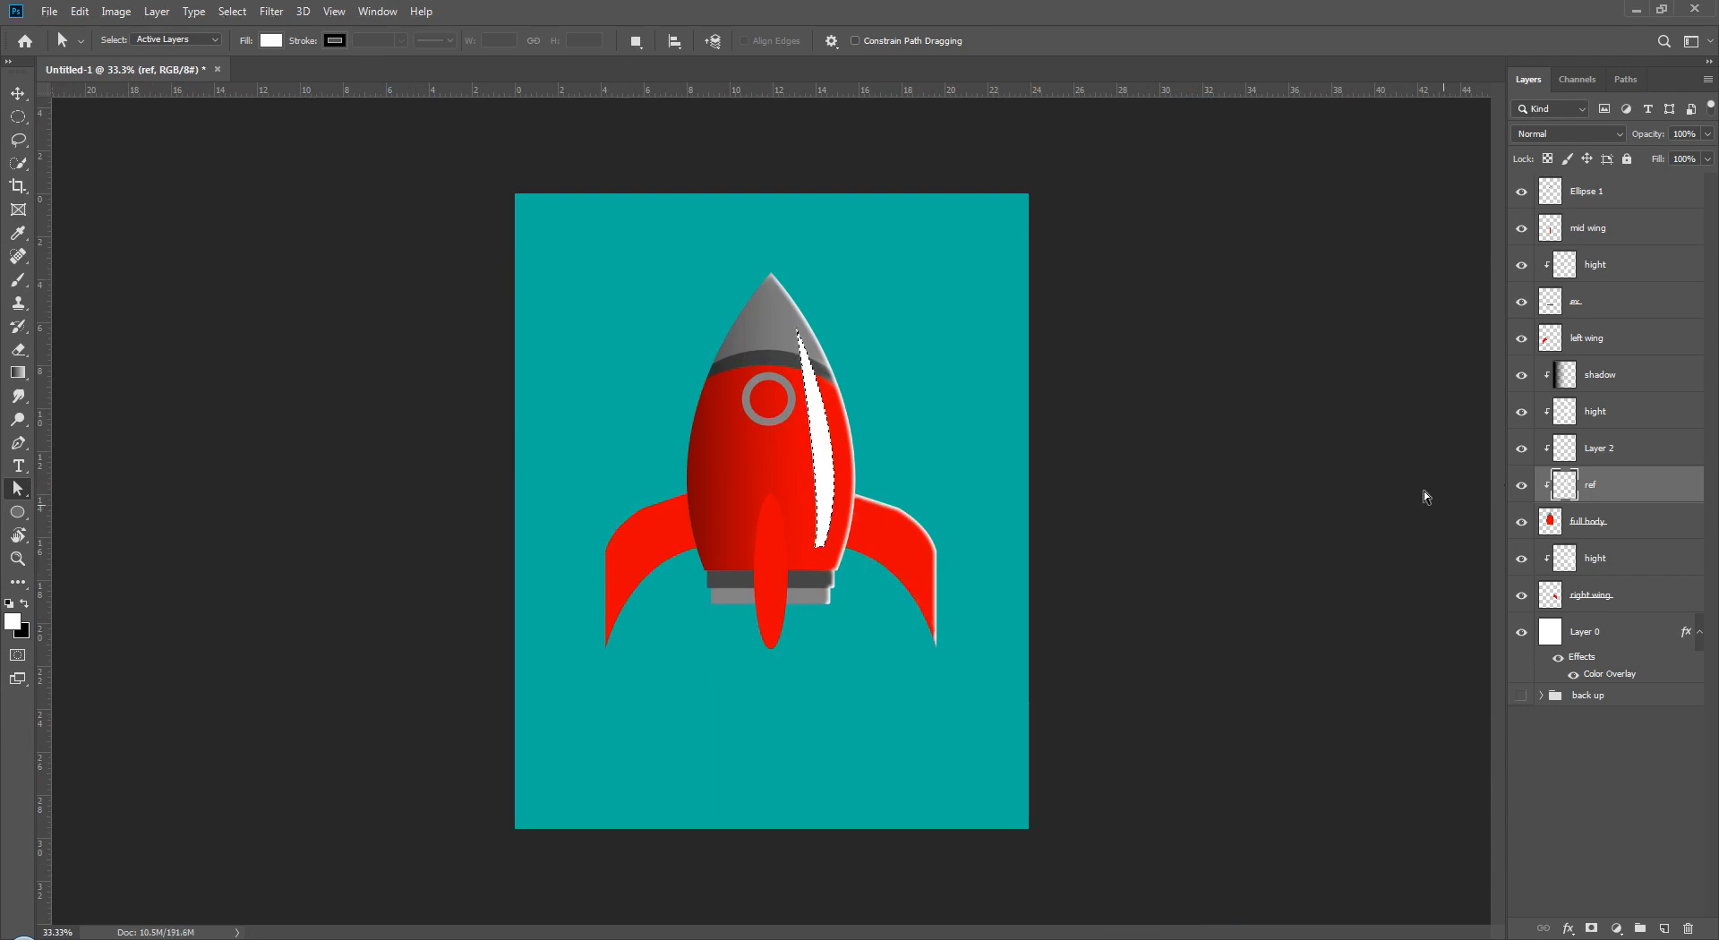
- Deselect the white reflection and soften it with a Gaussian Blur of 12.5 pixels
mouse_move(1718, 76)
left_mouse_down()
mouse_move(932, 86)
mouse_move(894, 109)
mouse_move(1718, 89)
left_mouse_up()
left_click(271, 10)
left_click(537, 282)
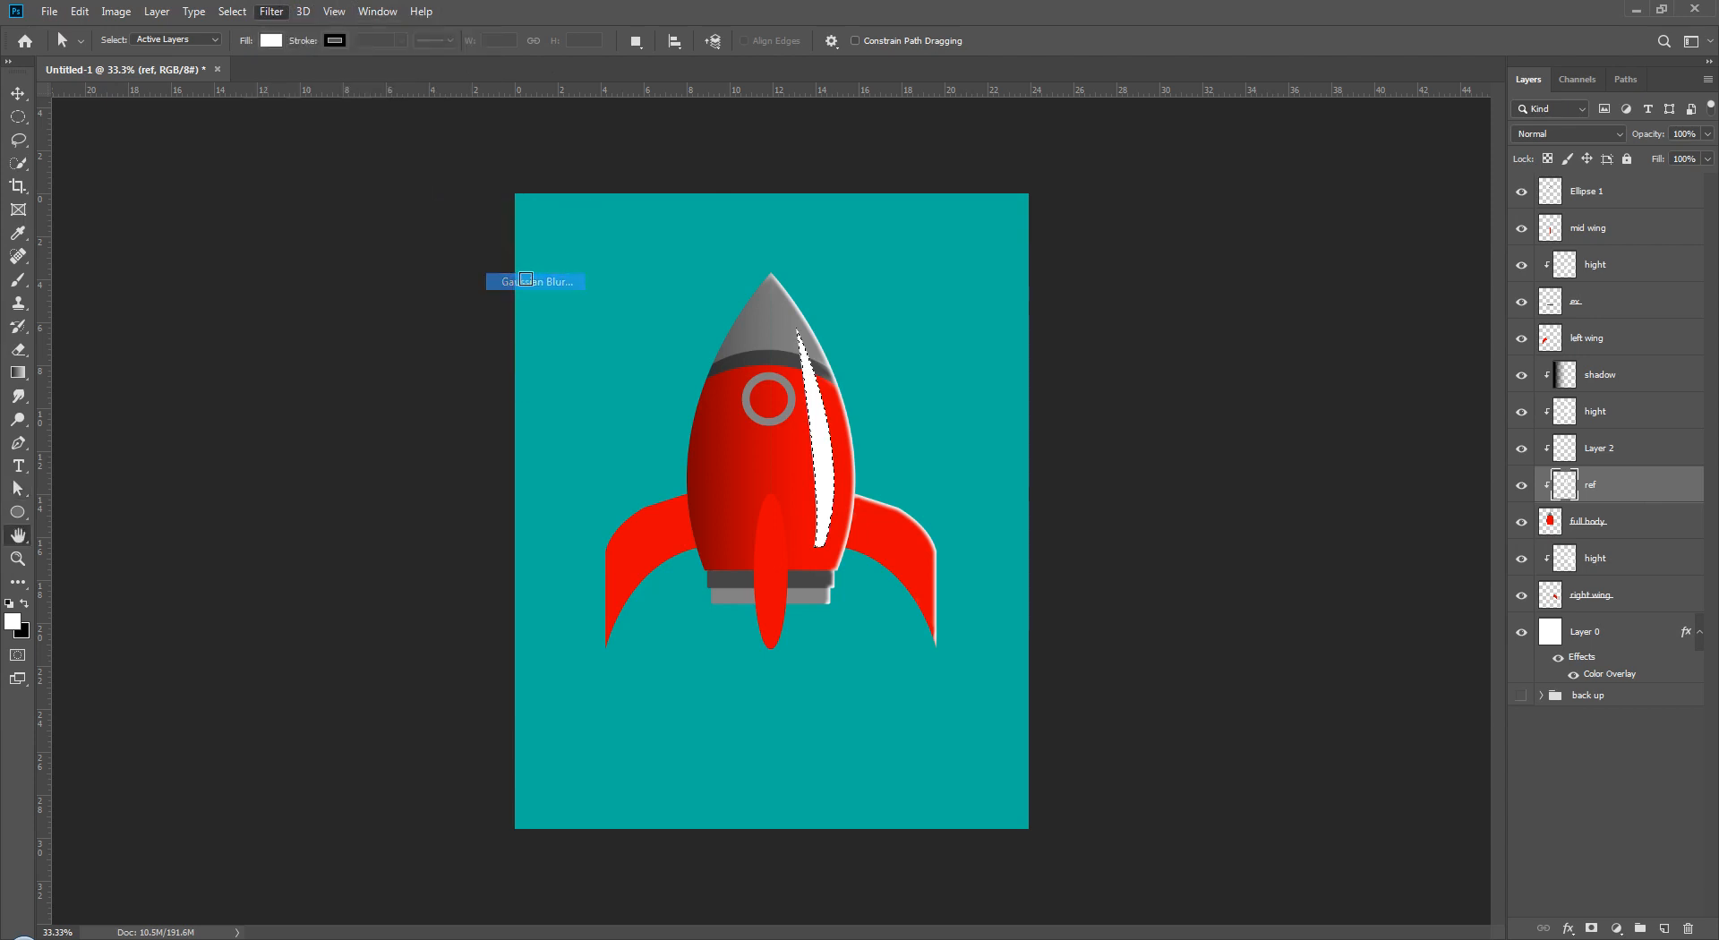
left_click_drag(1151, 459, 1177, 459)
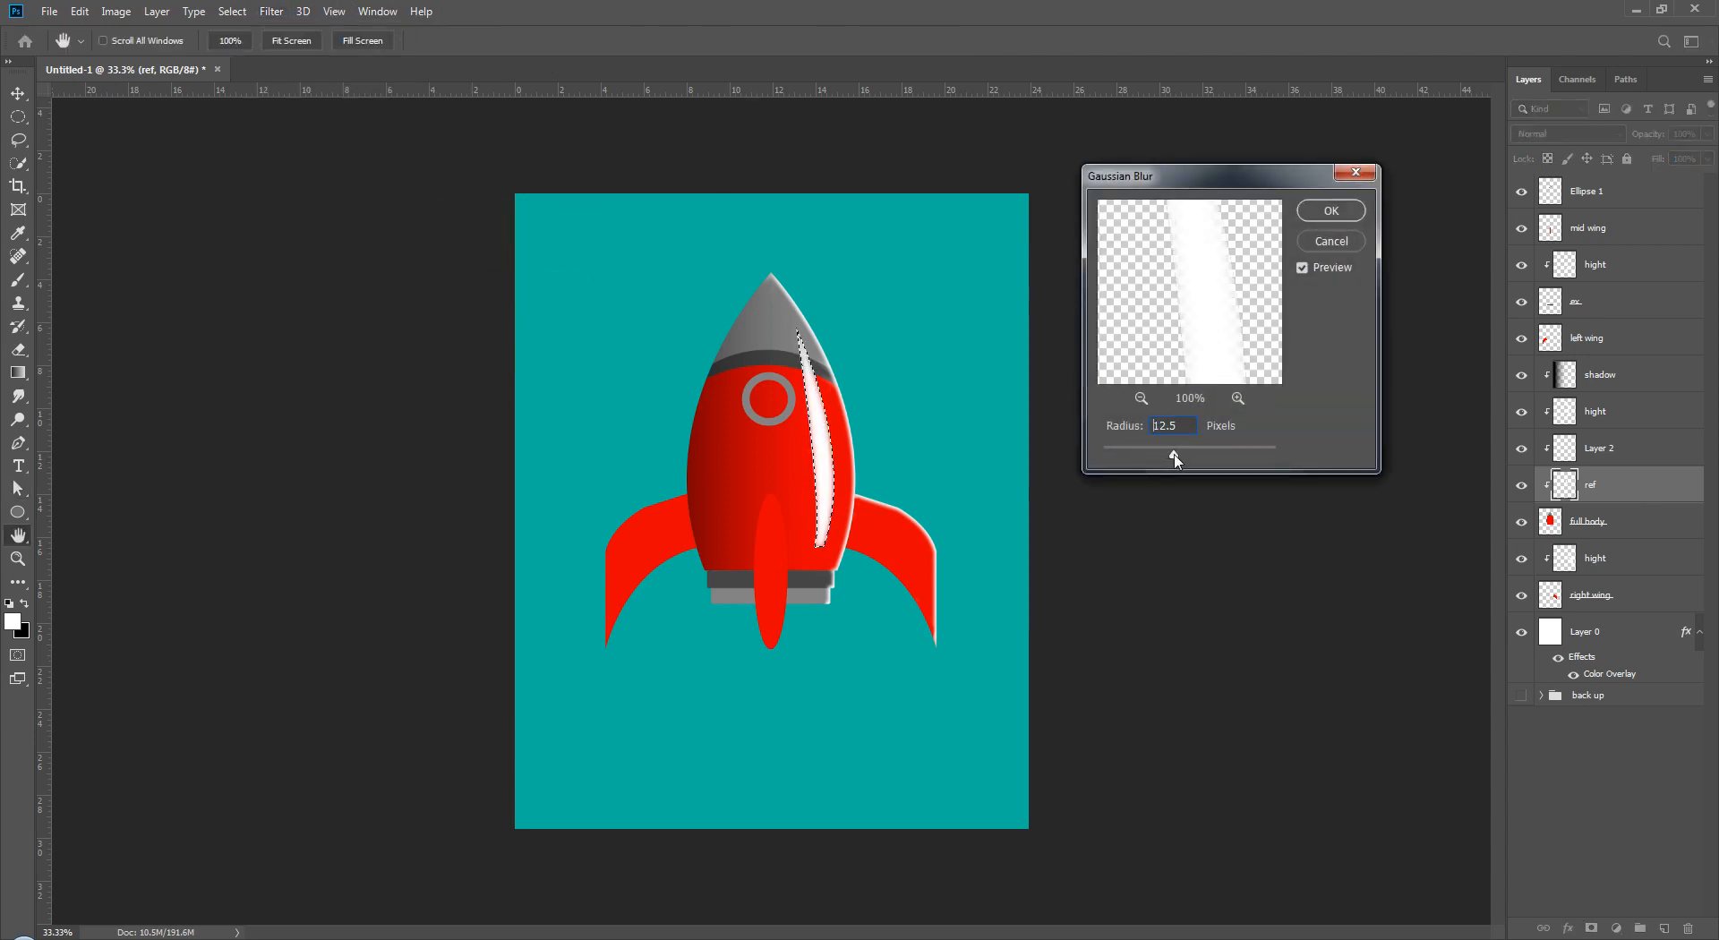
left_click(1331, 210)
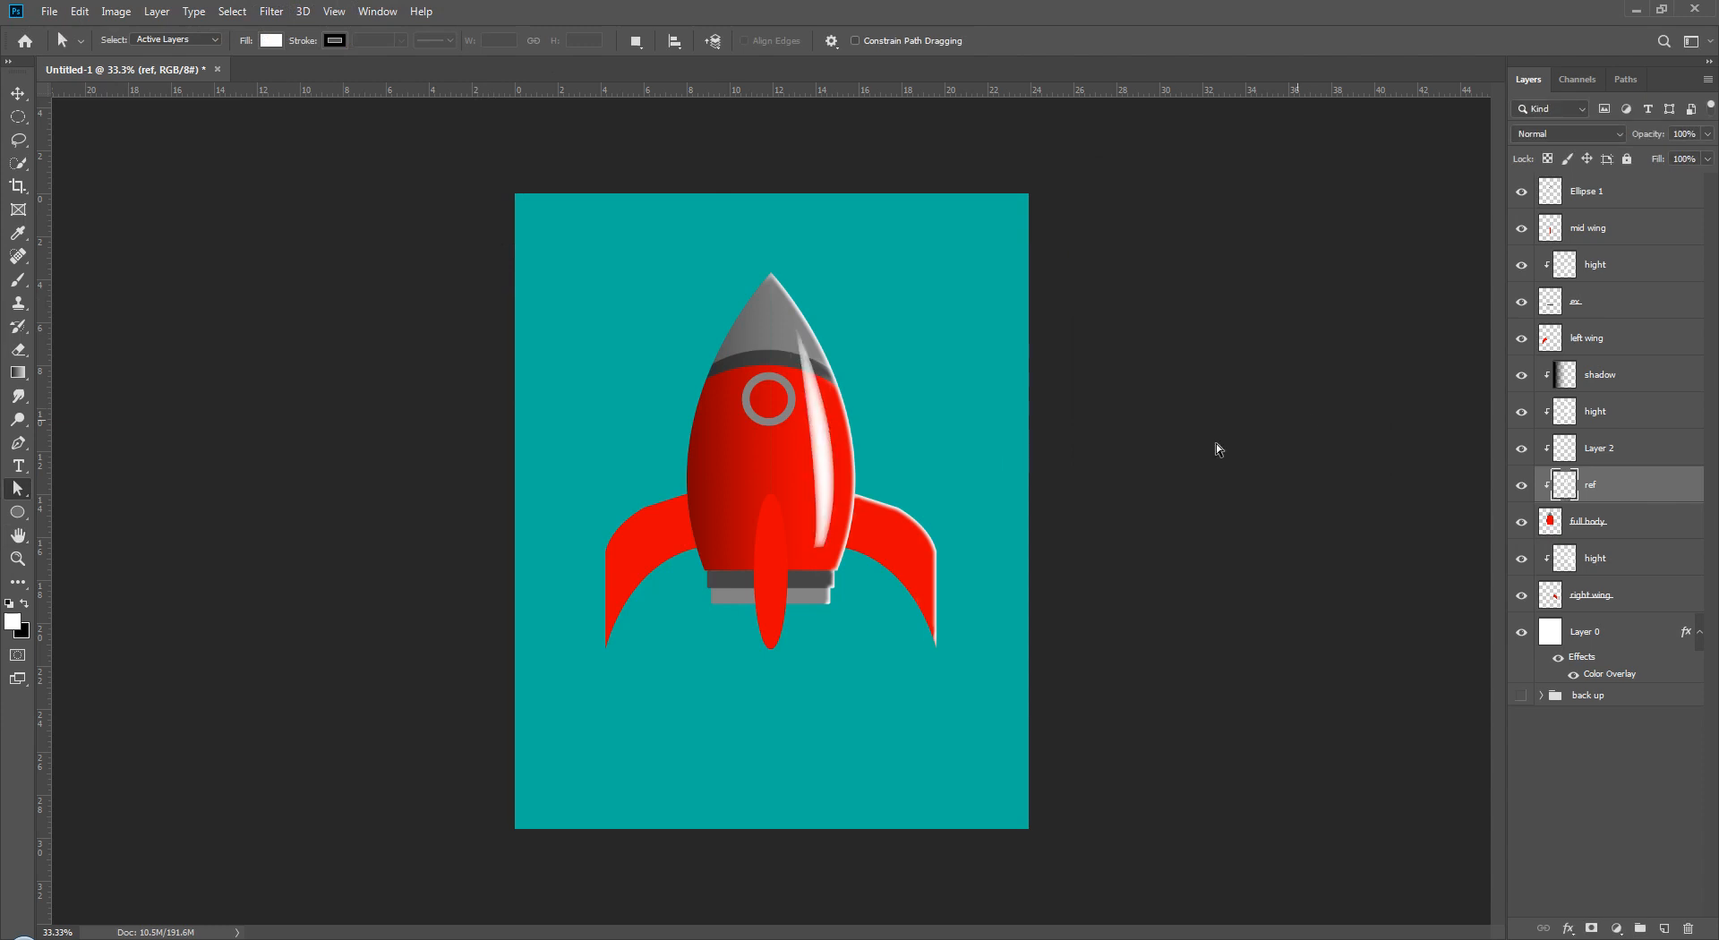
- Keep the body's ref layer in Normal blending mode and lower its opacity to 62%
left_click(1603, 140)
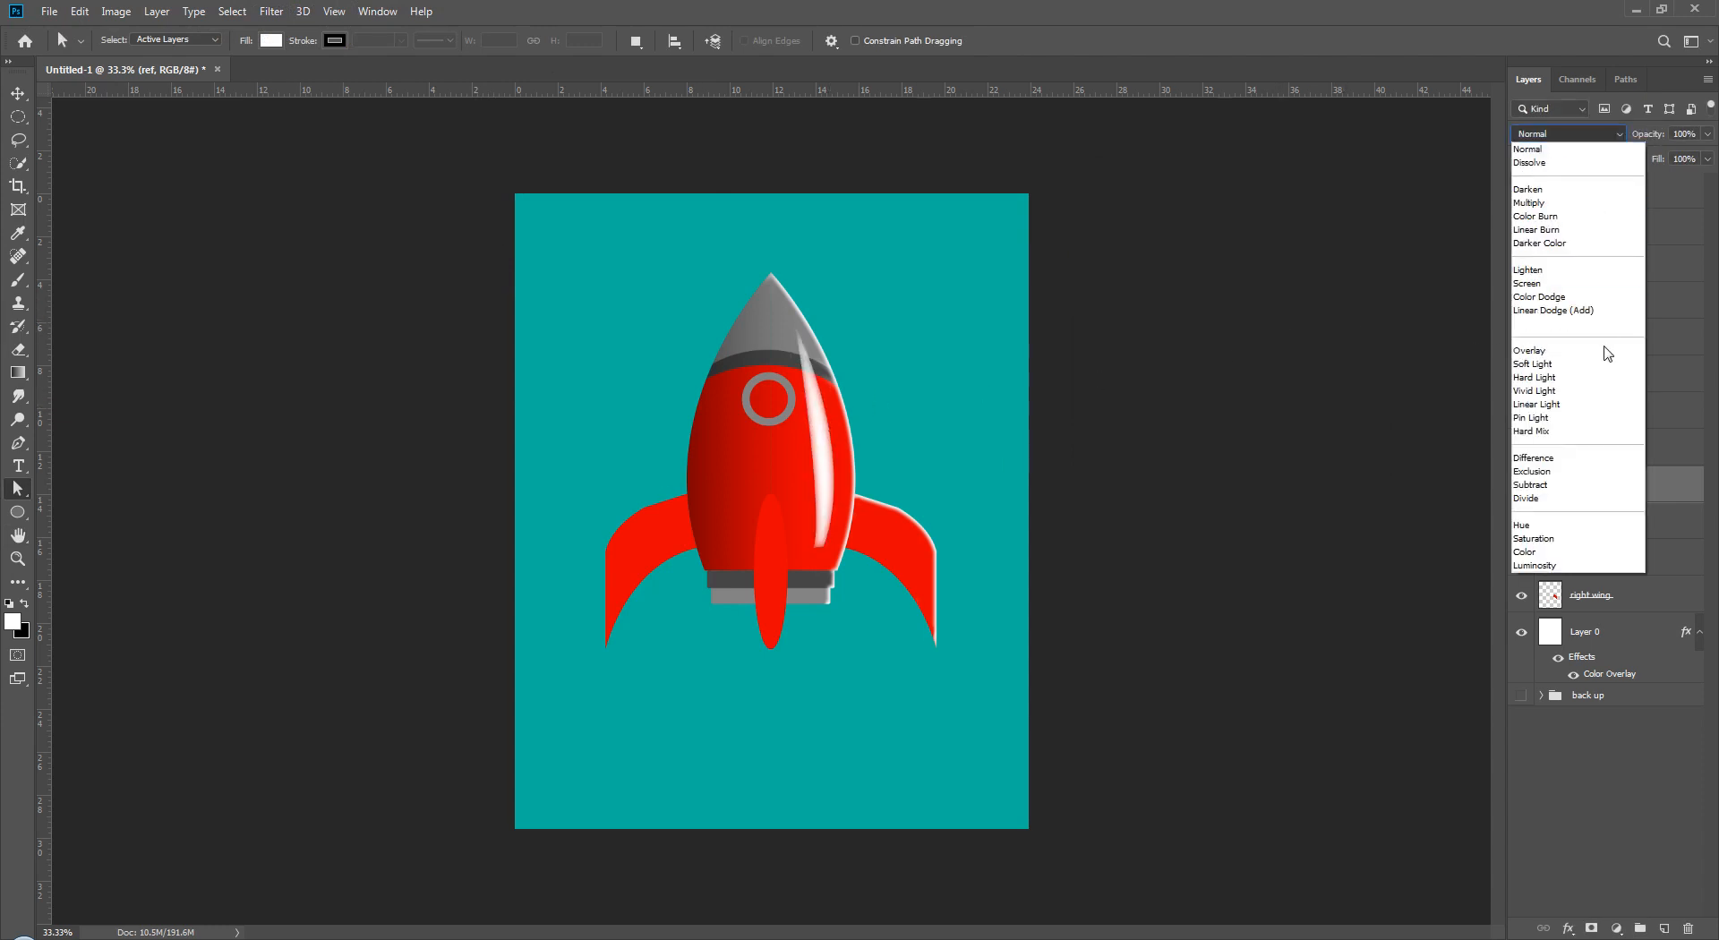
left_click(1594, 149)
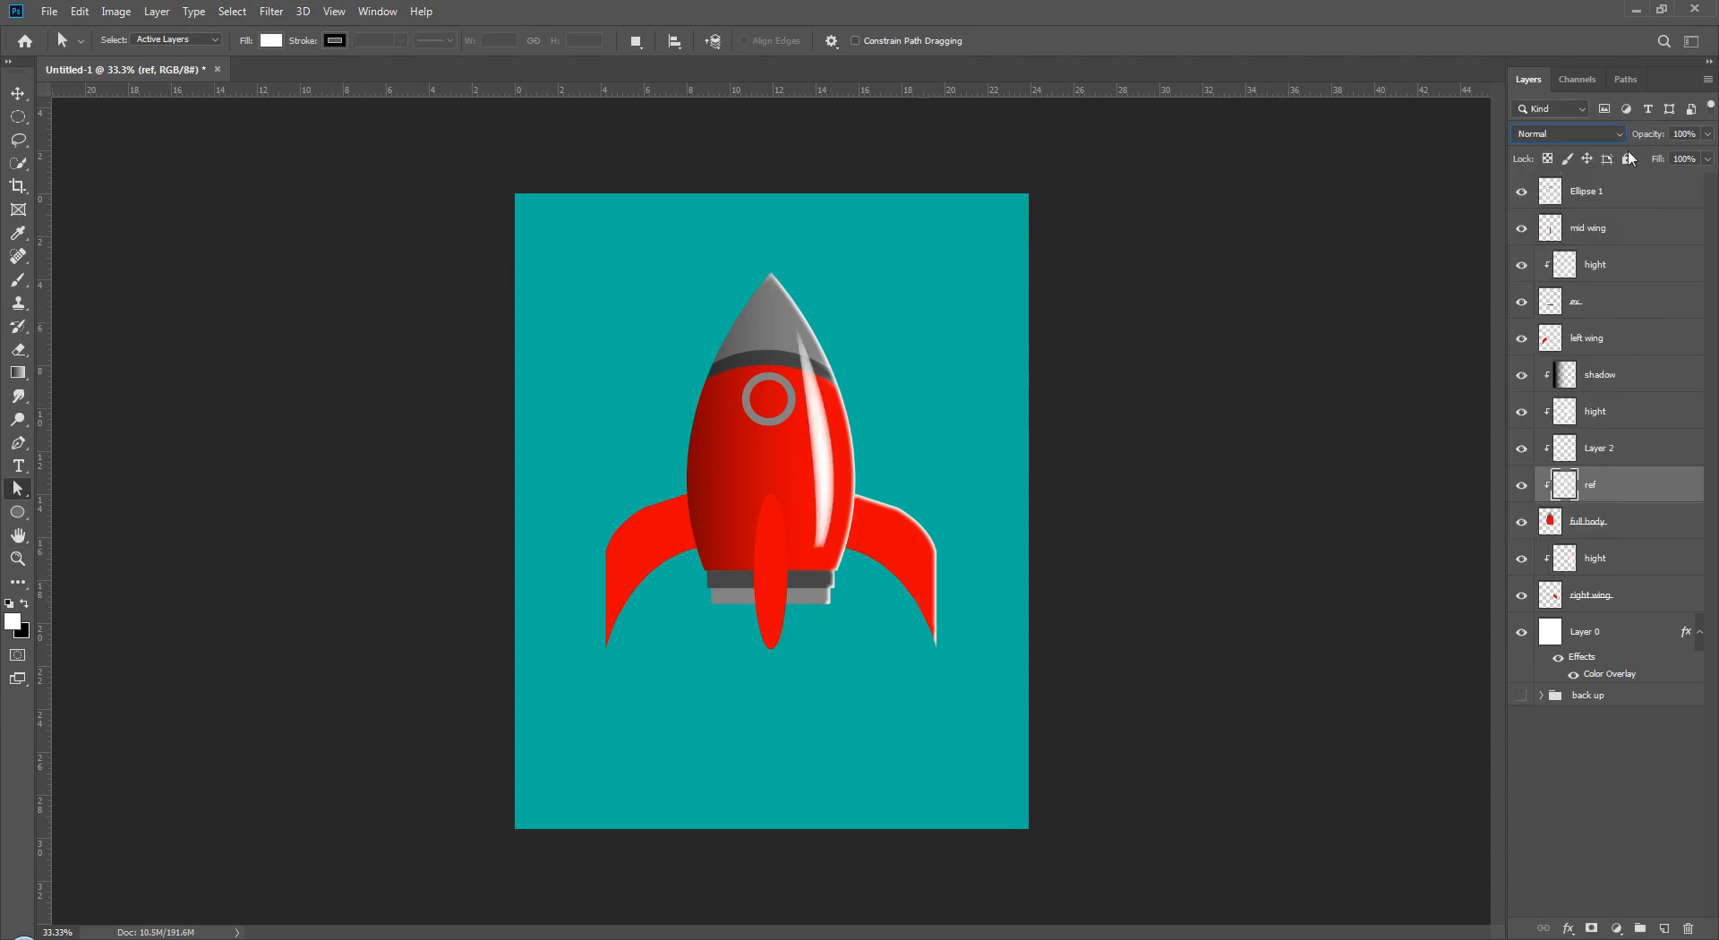
left_click_drag(1650, 136, 1627, 134)
left_click_drag(1637, 136, 1657, 139)
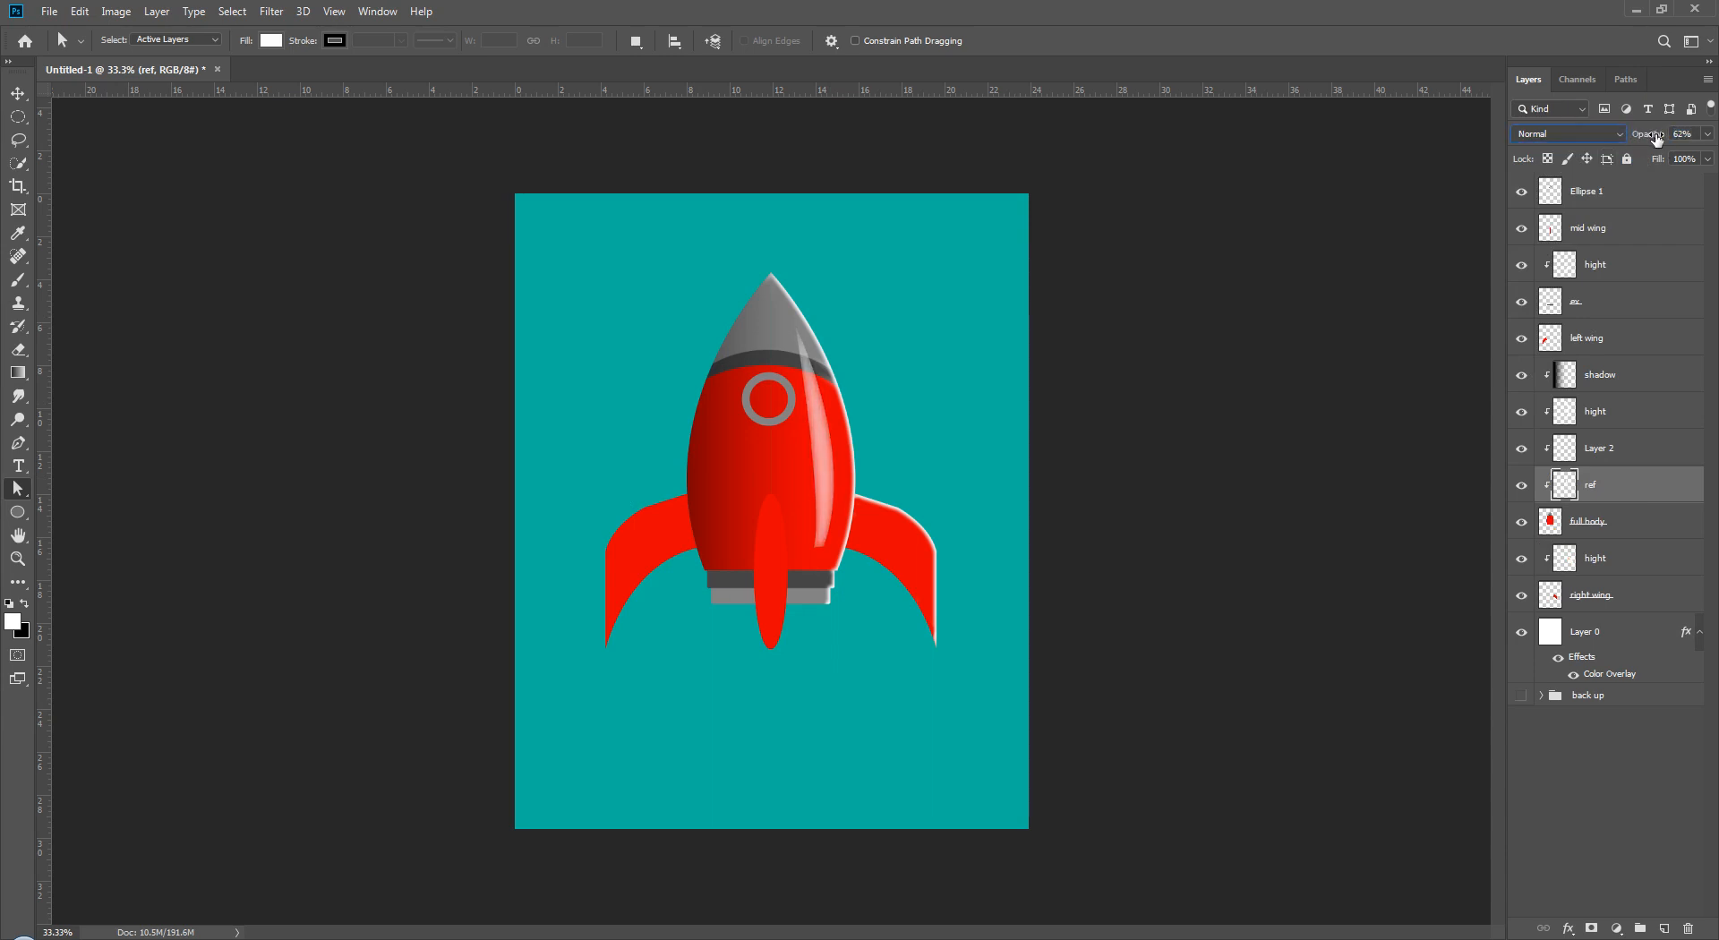
- Reapply the last Gaussian Blur to the body reflection and nudge it slightly to the left
left_click(303, 11)
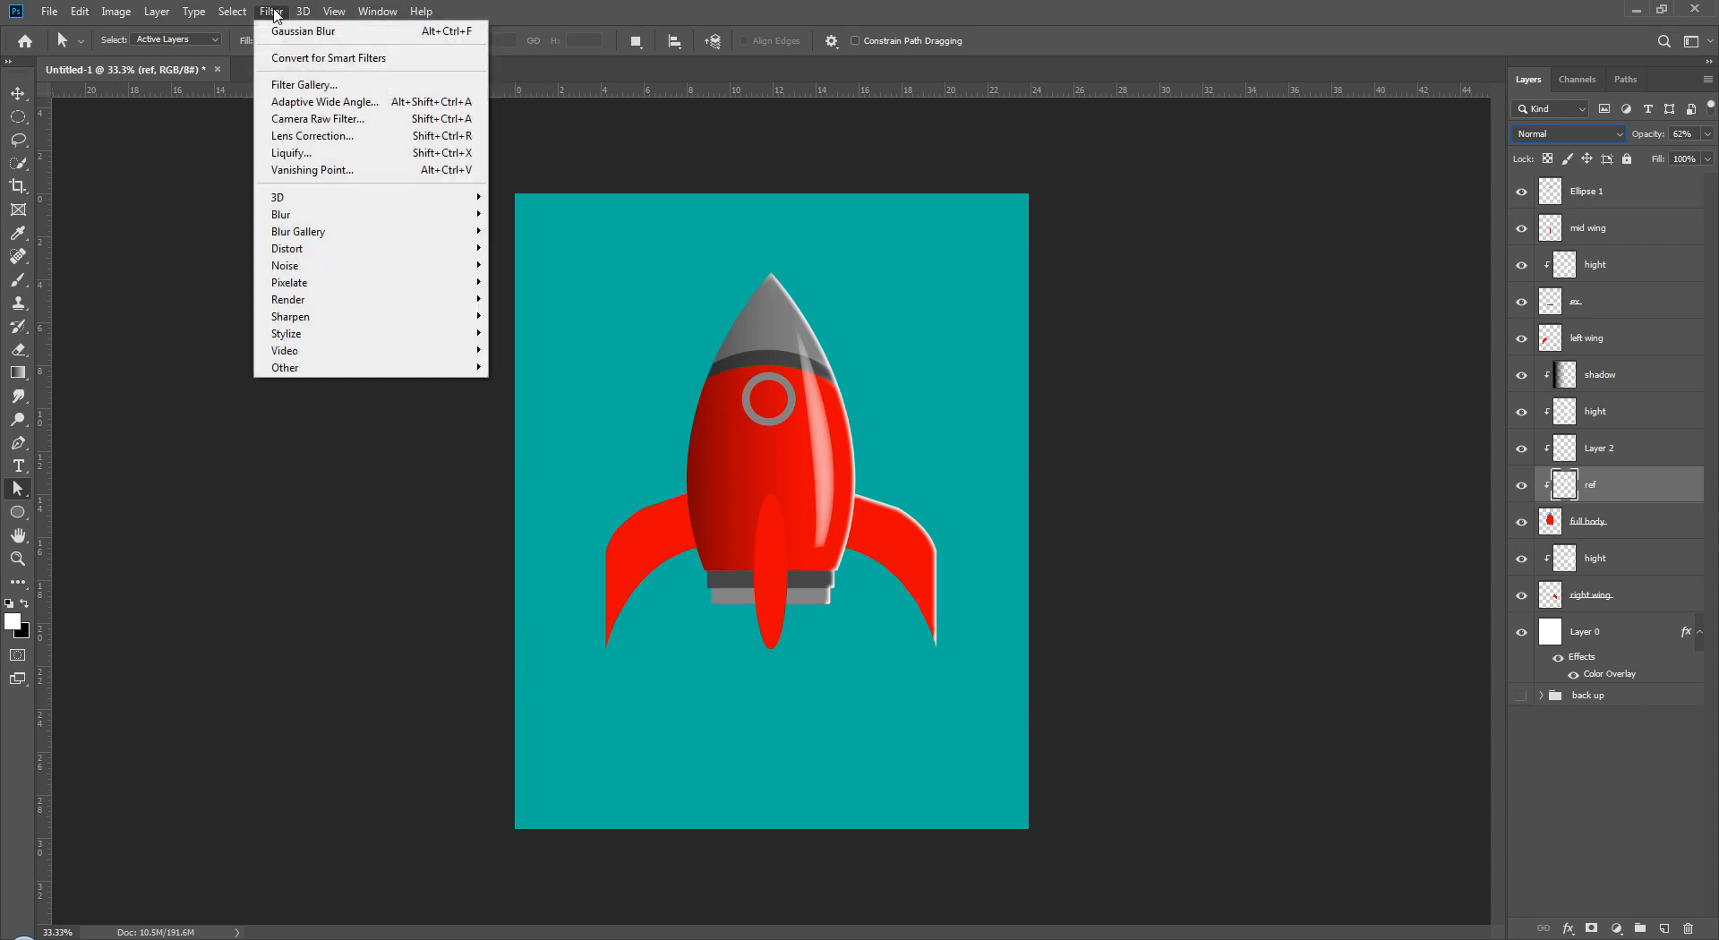
left_click(275, 11)
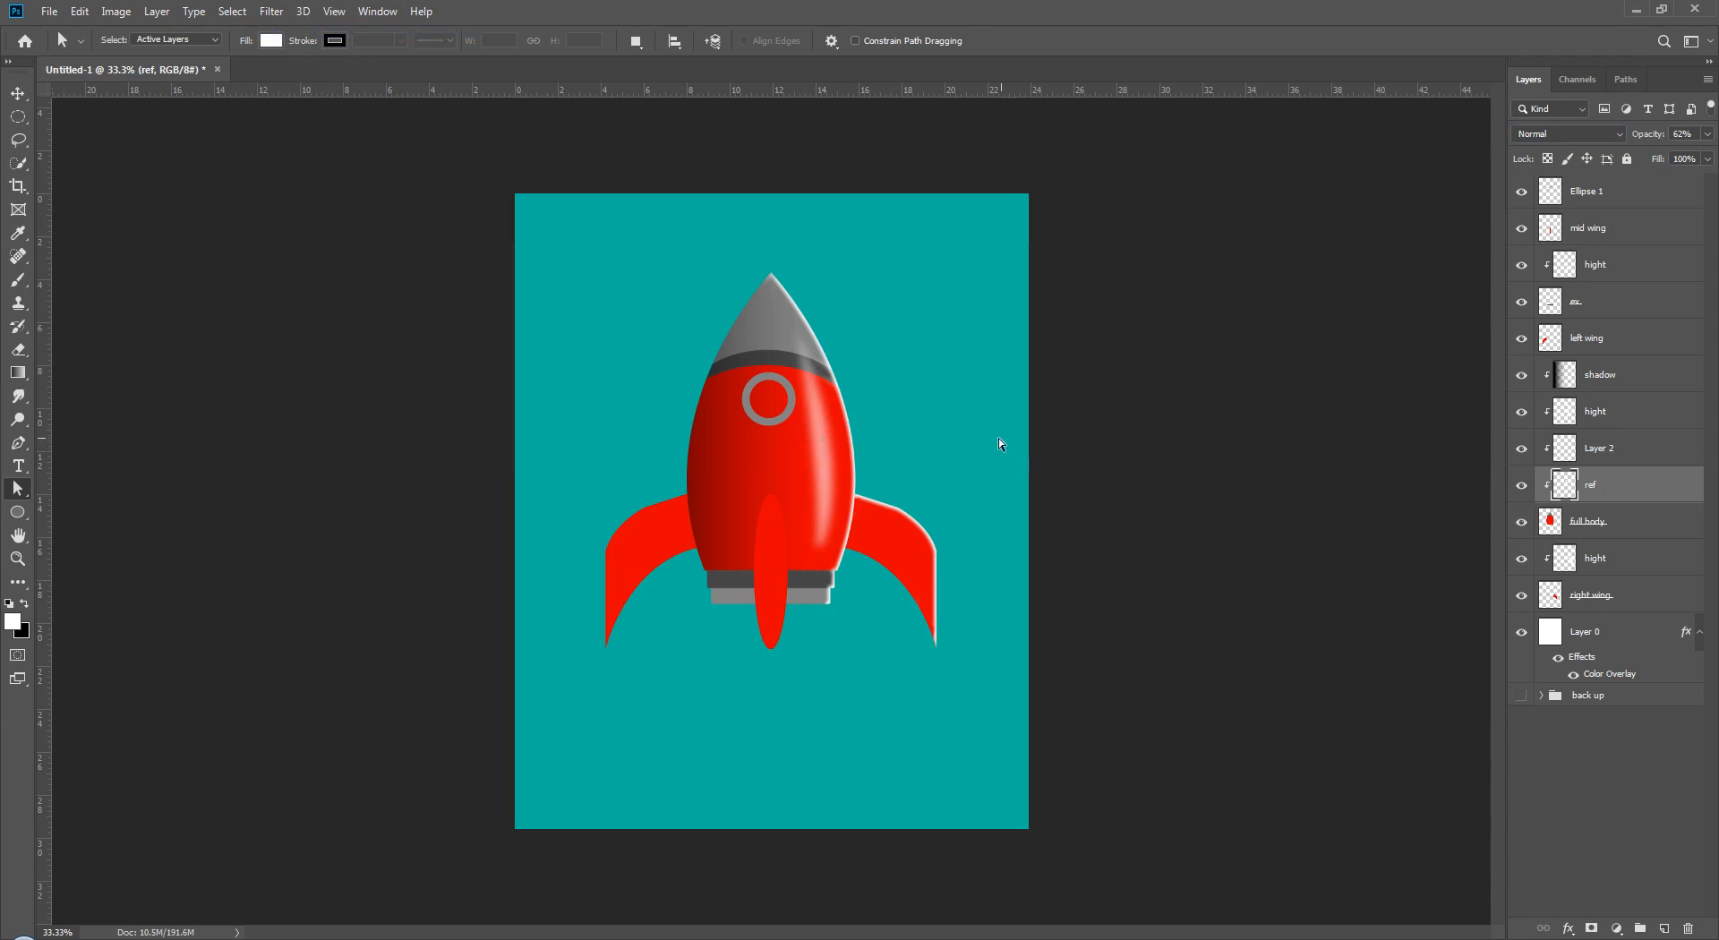
key("v")
left_click_drag(820, 448, 816, 446)
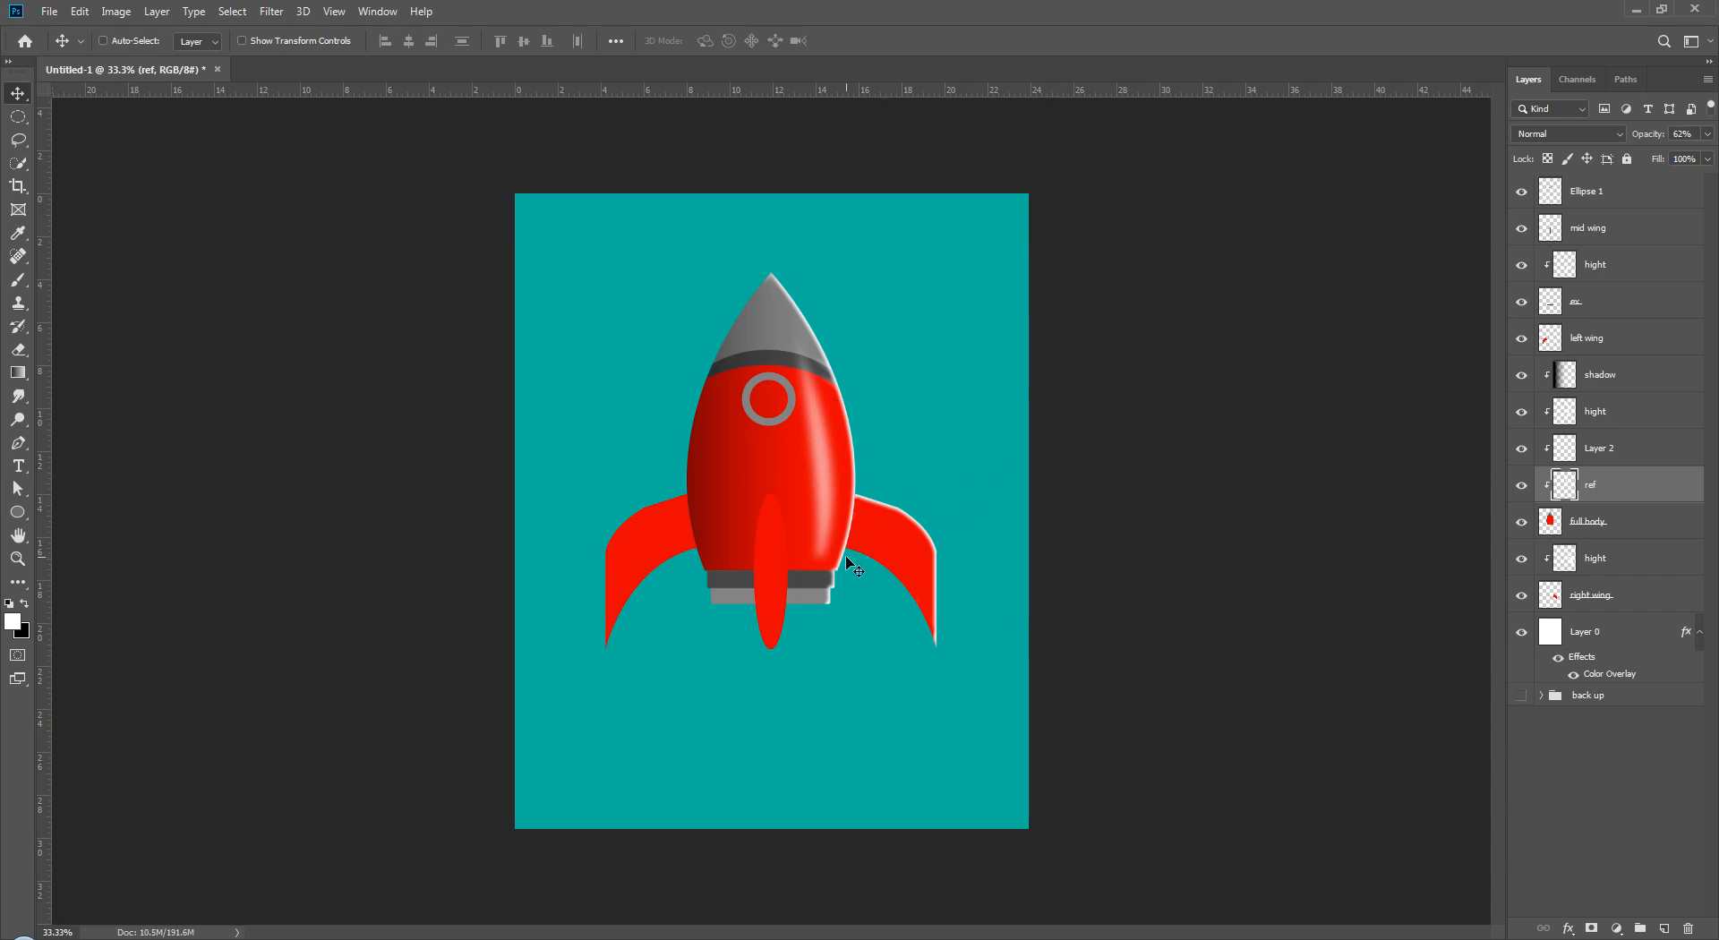
- Add a new clipped layer directly above the grey engine base layer and name it "ref"
key("ctrl+plus")
key("ctrl+plus")
key("ctrl+plus")
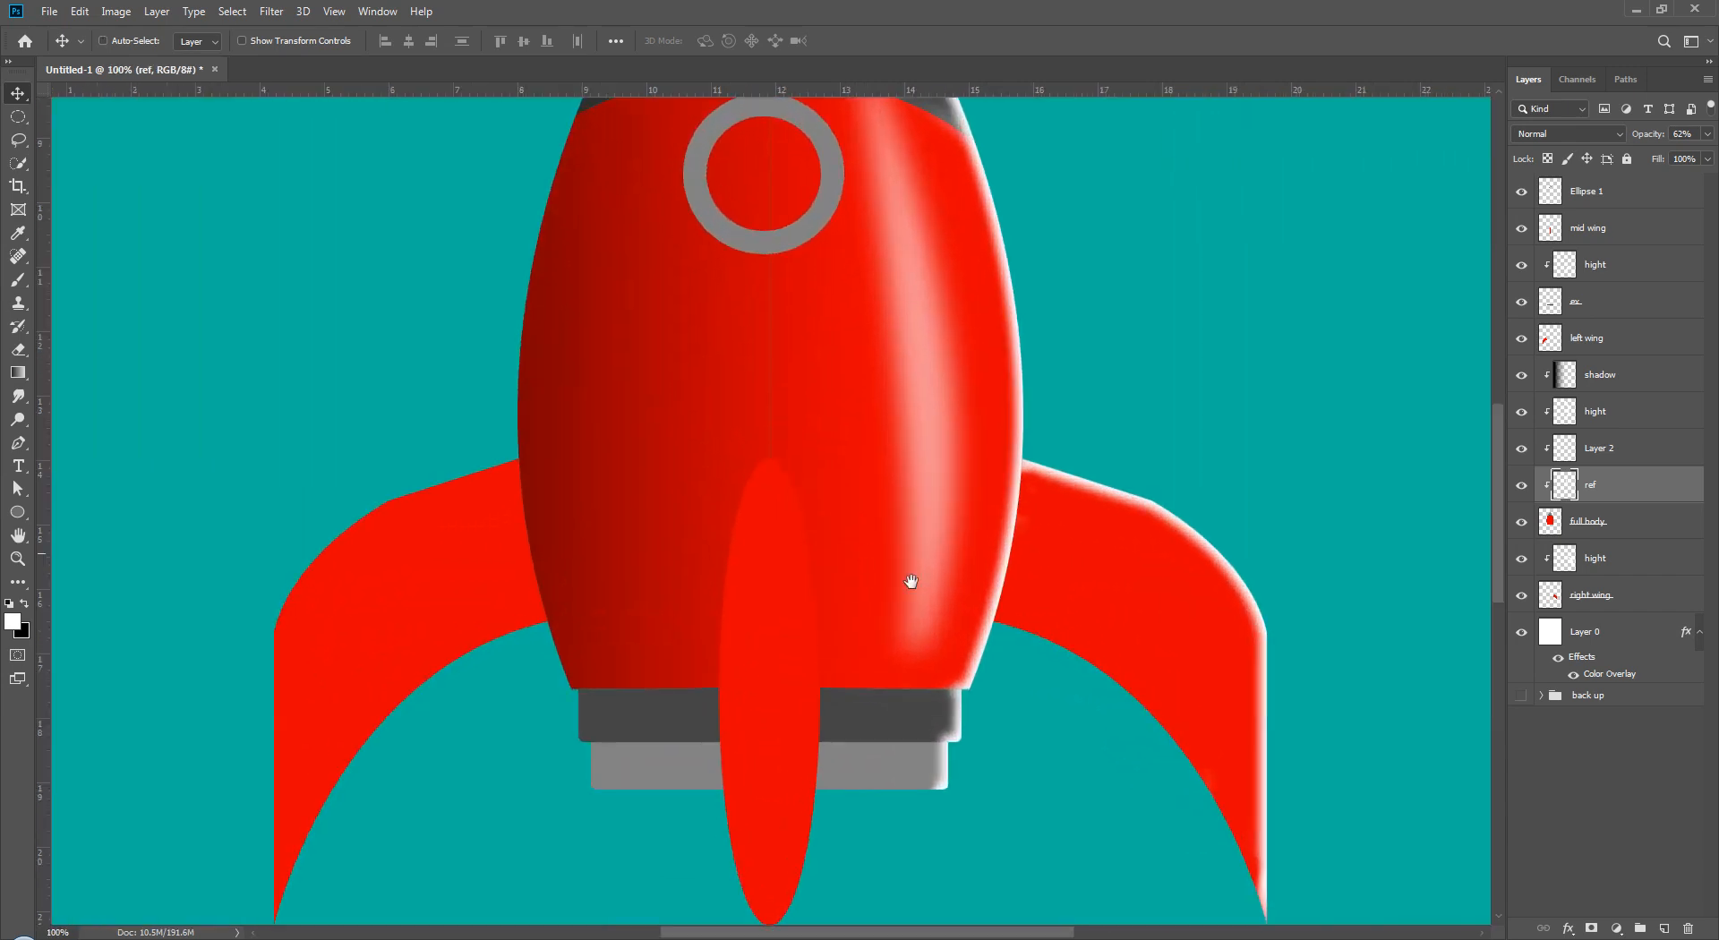
left_click_drag(1085, 816, 1063, 646)
left_click(1625, 305)
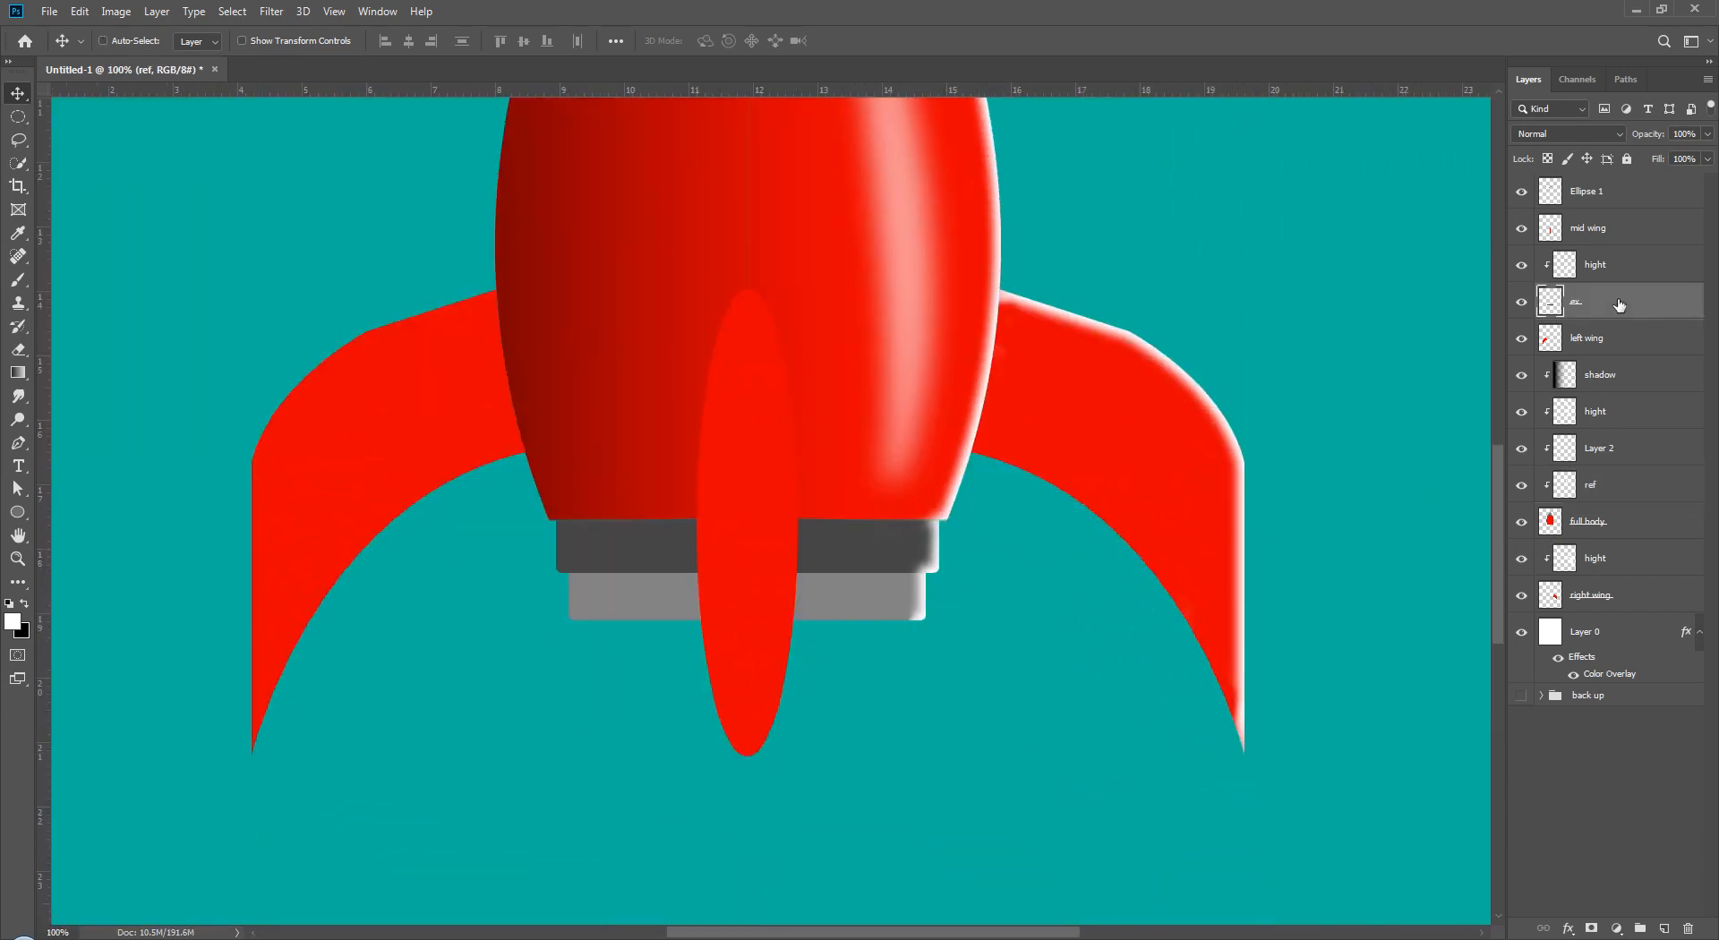
left_click(1665, 928)
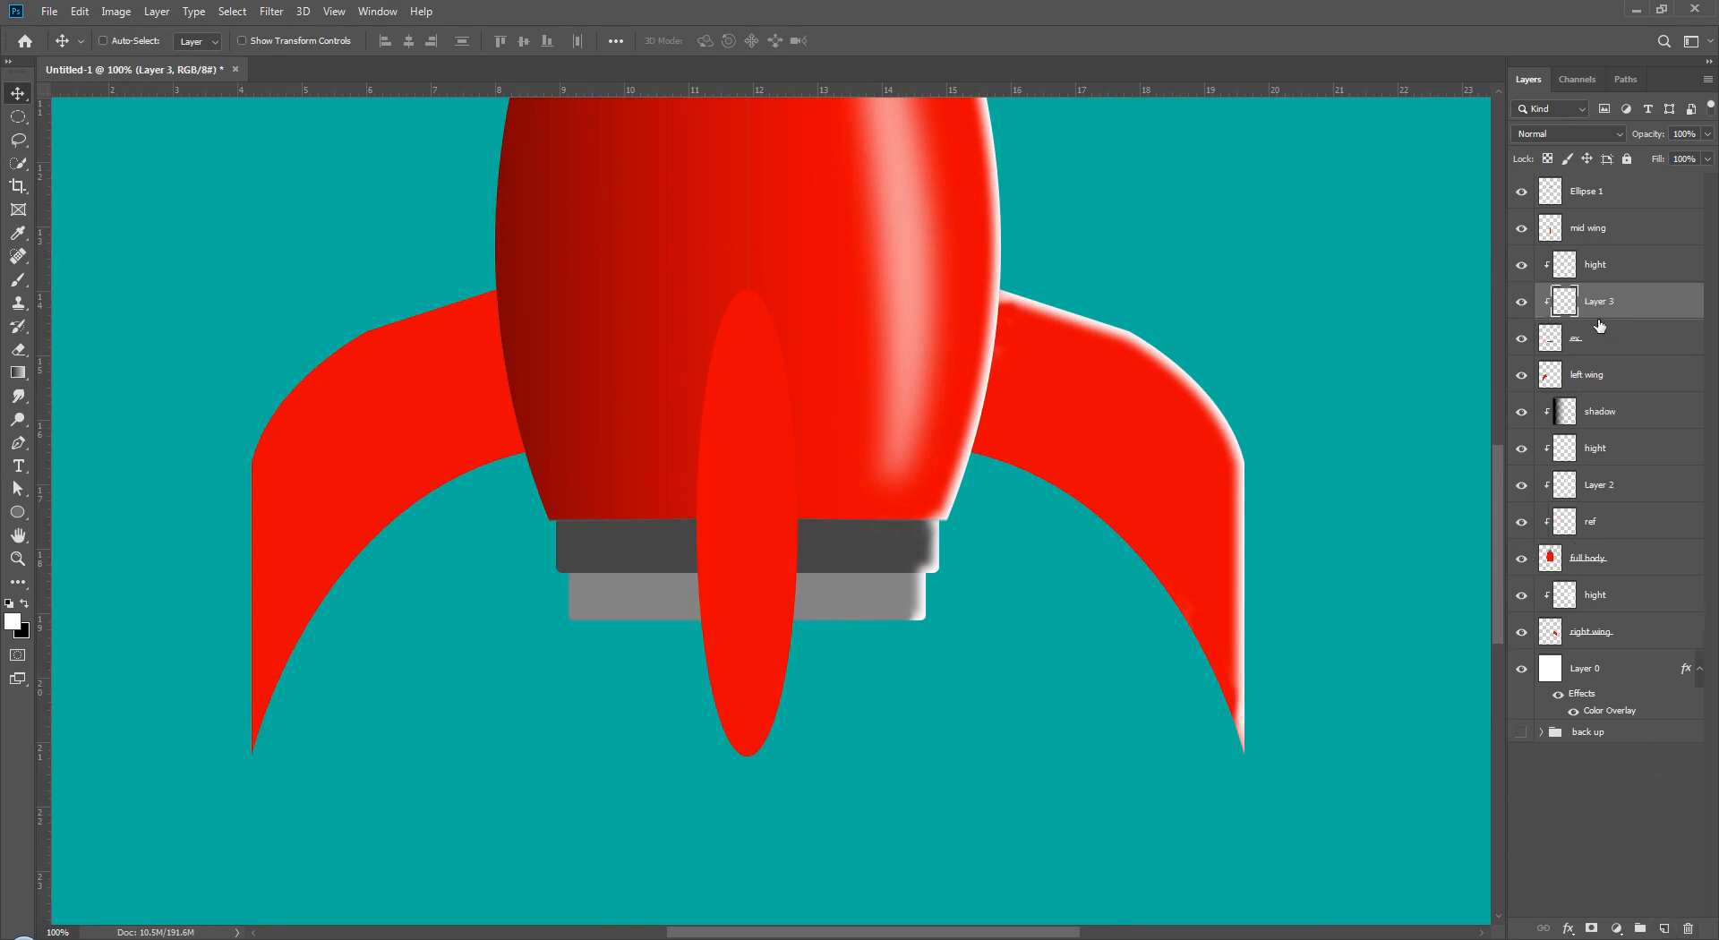
double_click(1589, 301)
type("ref")
left_click(1594, 795)
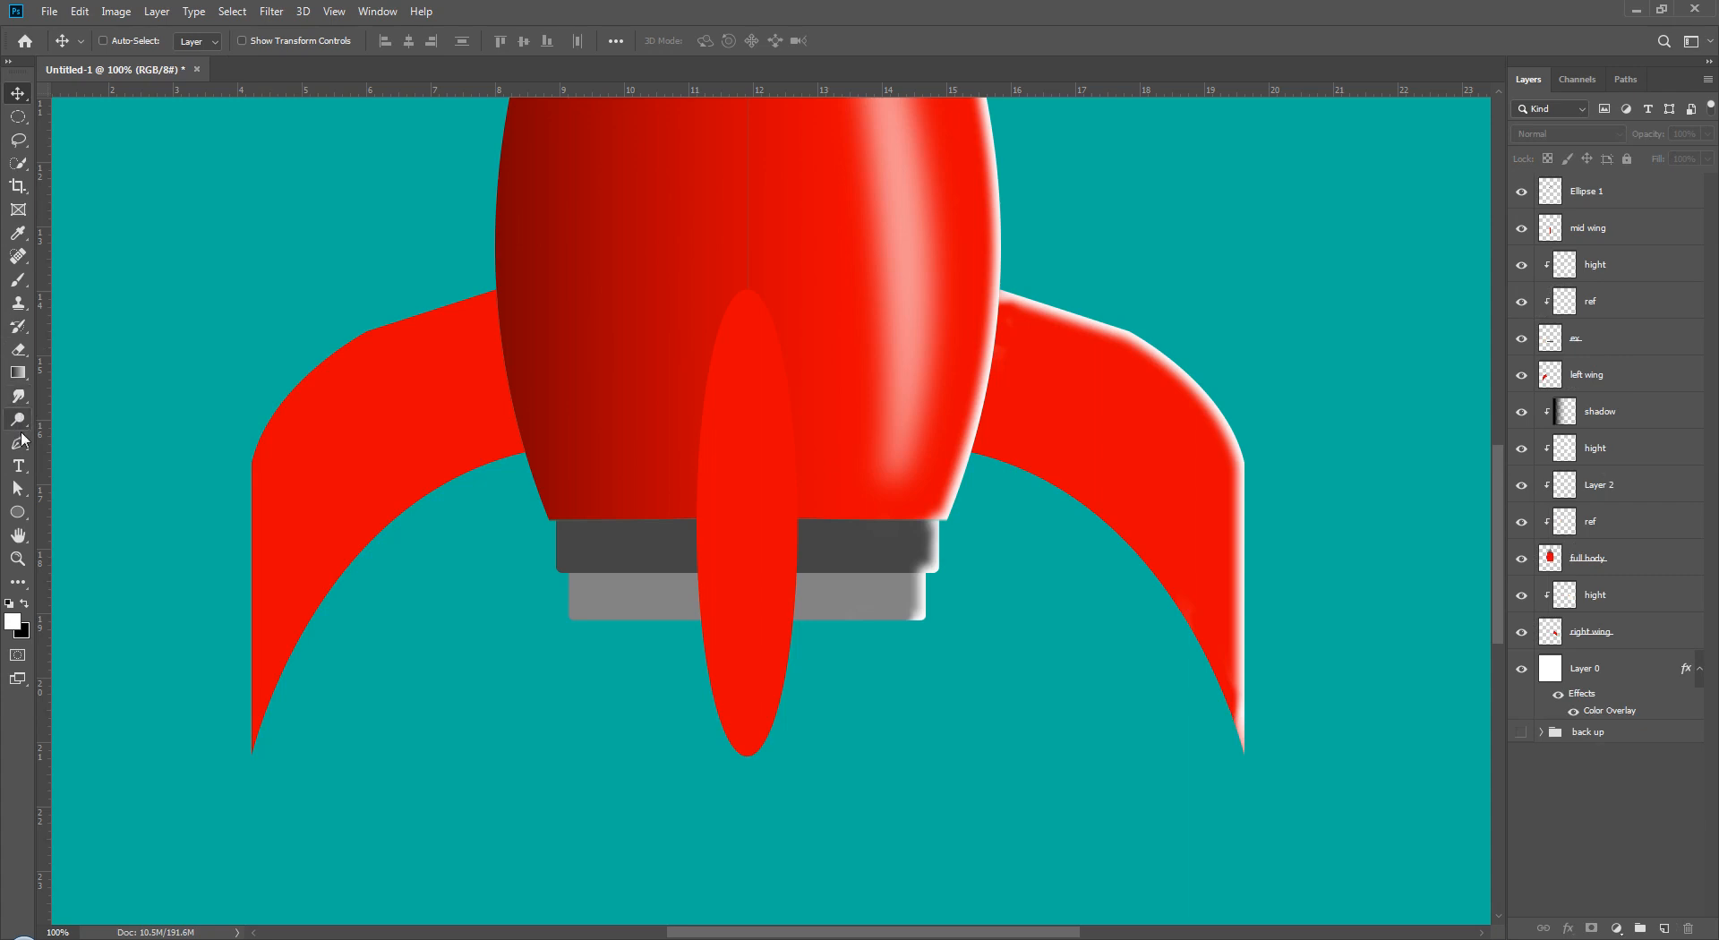
- Draw a thin, curved closed path across the right part of the two grey base rings with the Pen tool
left_click(18, 442)
left_click(886, 498)
left_click_drag(876, 604, 862, 626)
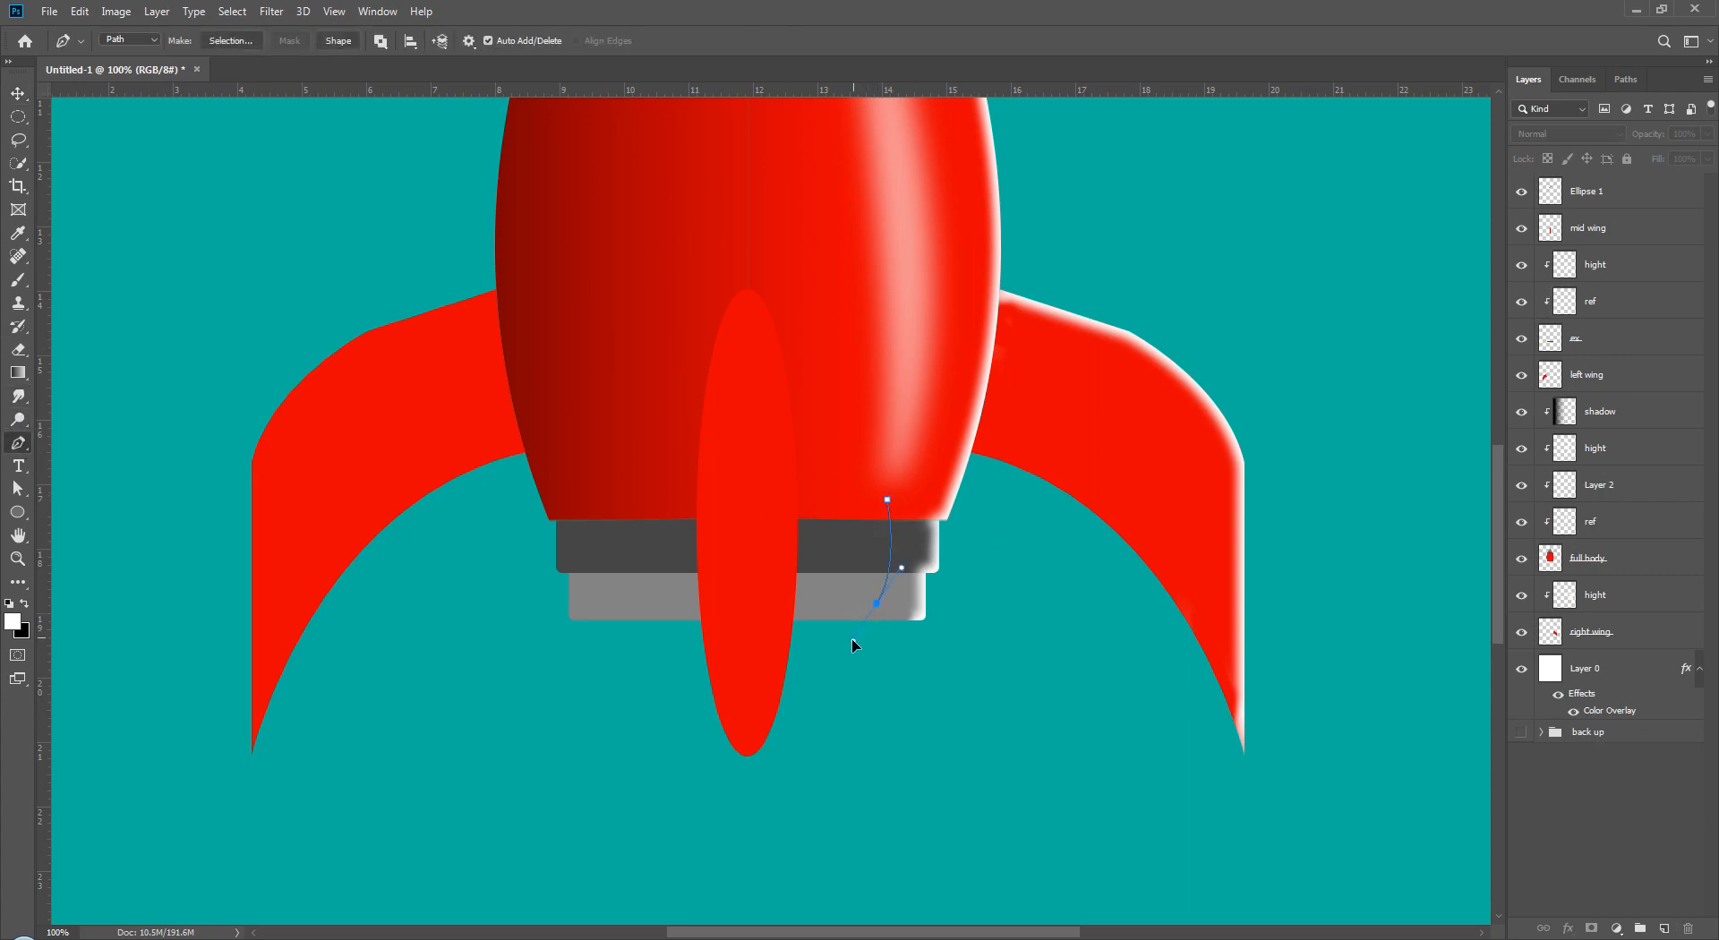
left_click_drag(874, 614, 873, 624)
left_click(850, 626)
left_click_drag(875, 475, 904, 380)
- Turn the base path into a selection, fill it with white on the base's ref layer, and deselect
key("ctrl+Return")
left_click(1623, 307)
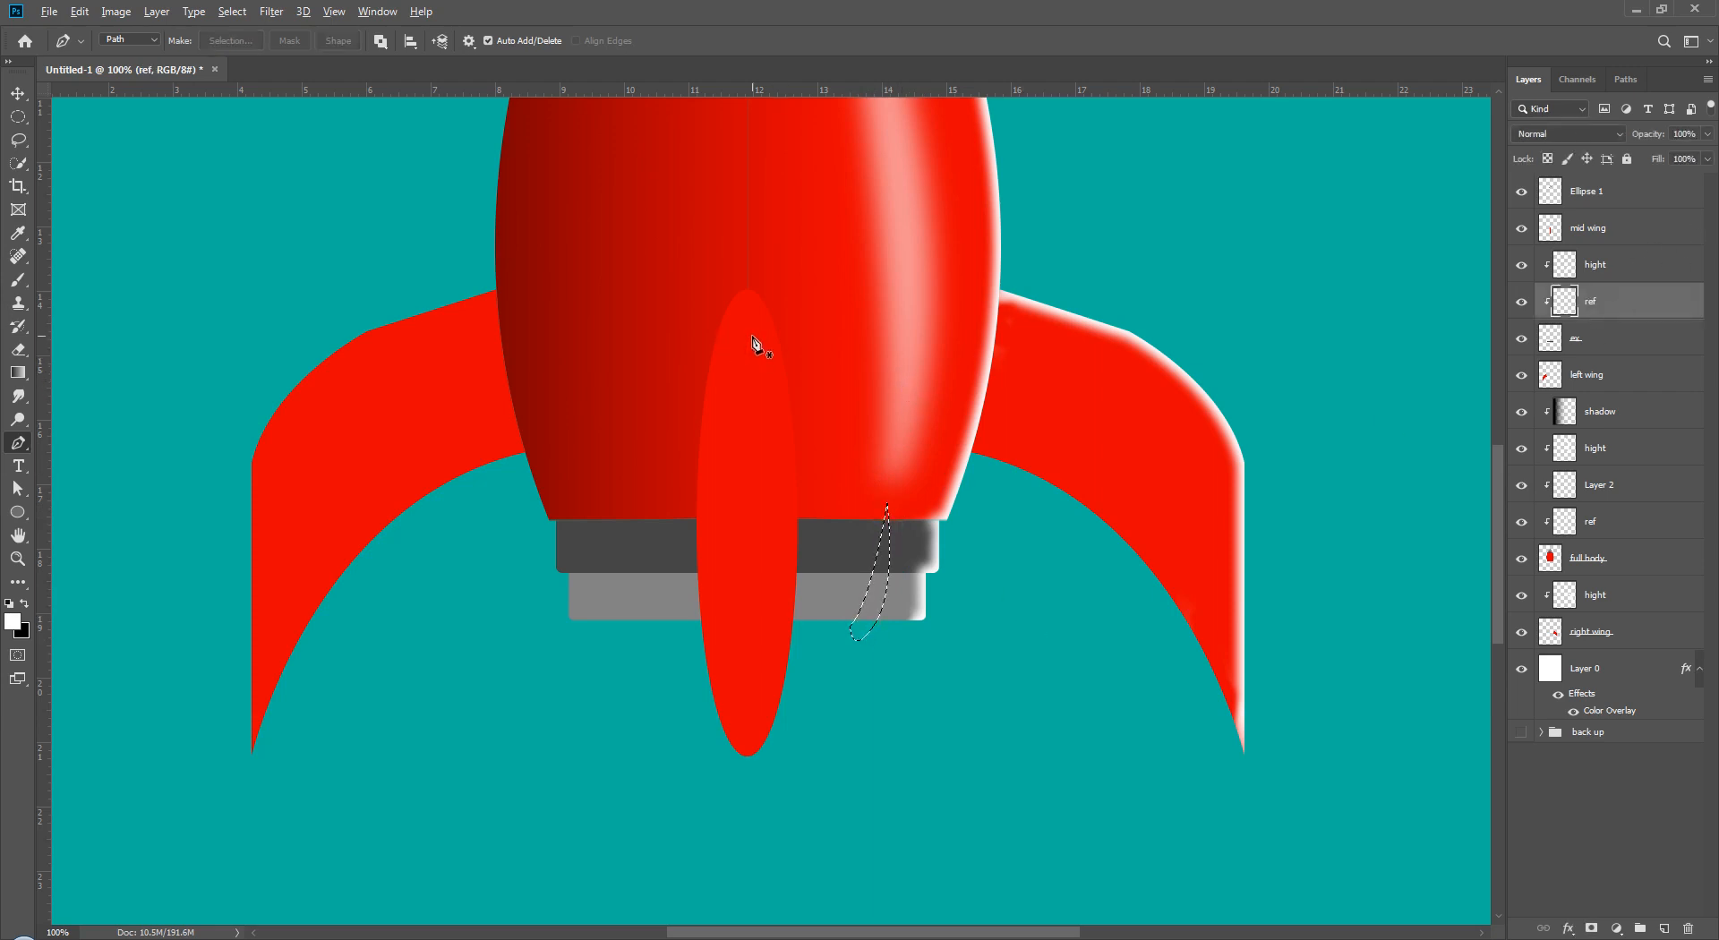
key("alt+BackSpace")
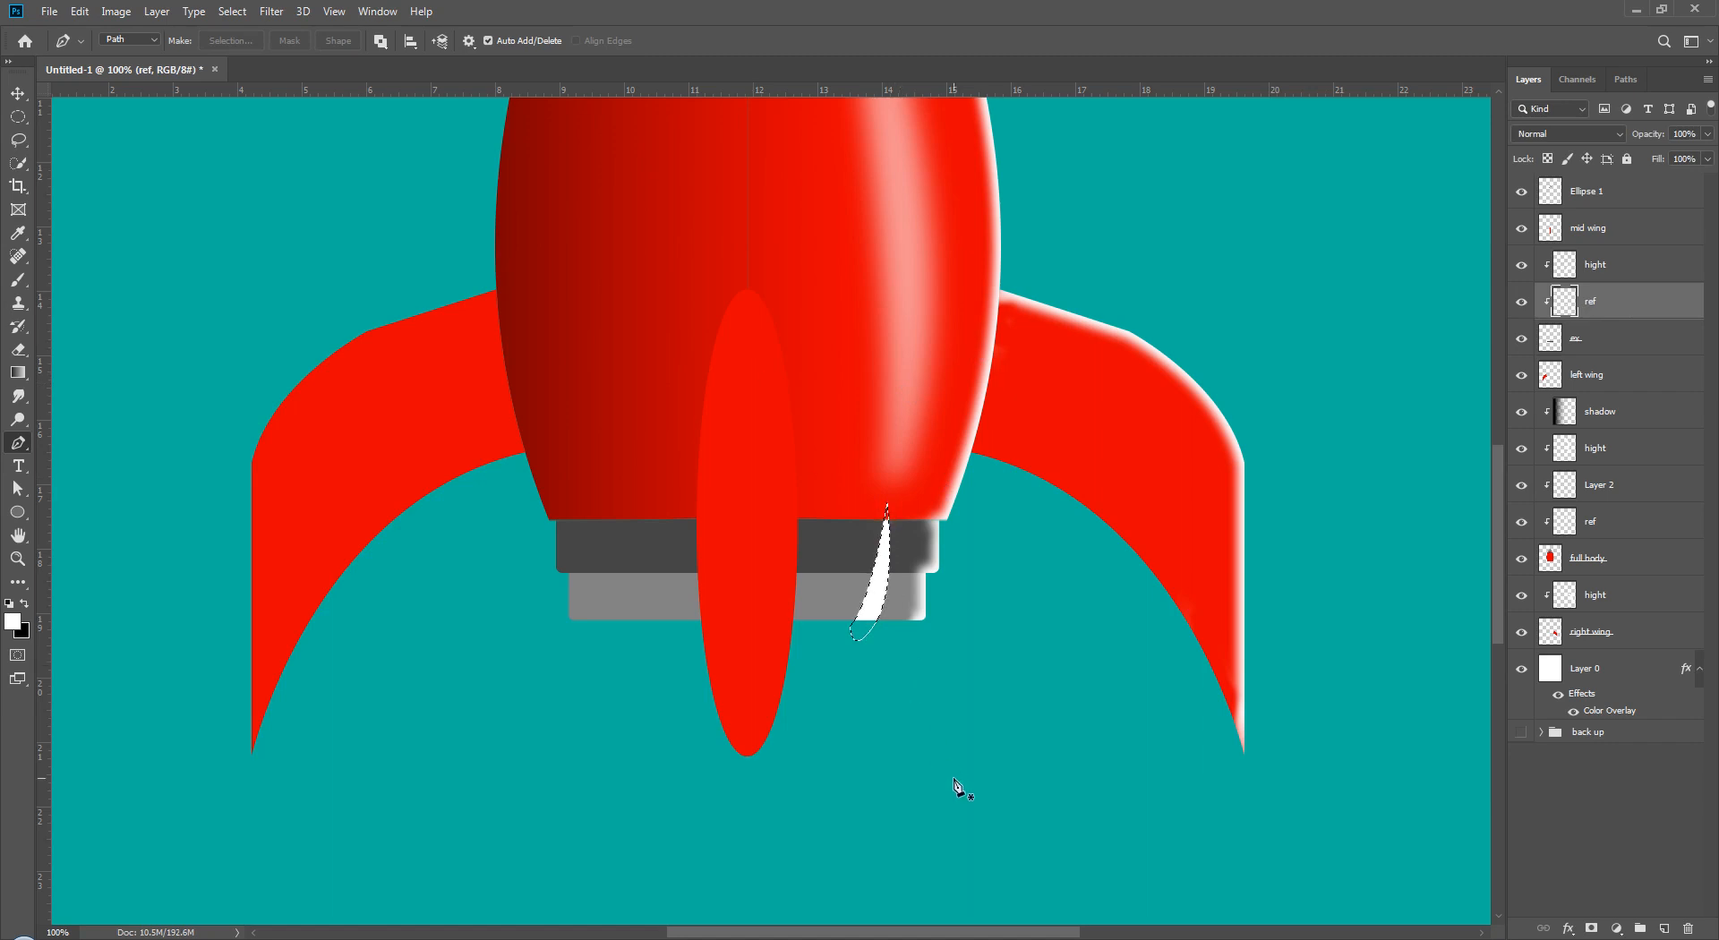
key("ctrl+d")
- Reapply the last Gaussian Blur to soften the white reflection on the base rings
left_click(269, 13)
left_click(284, 24)
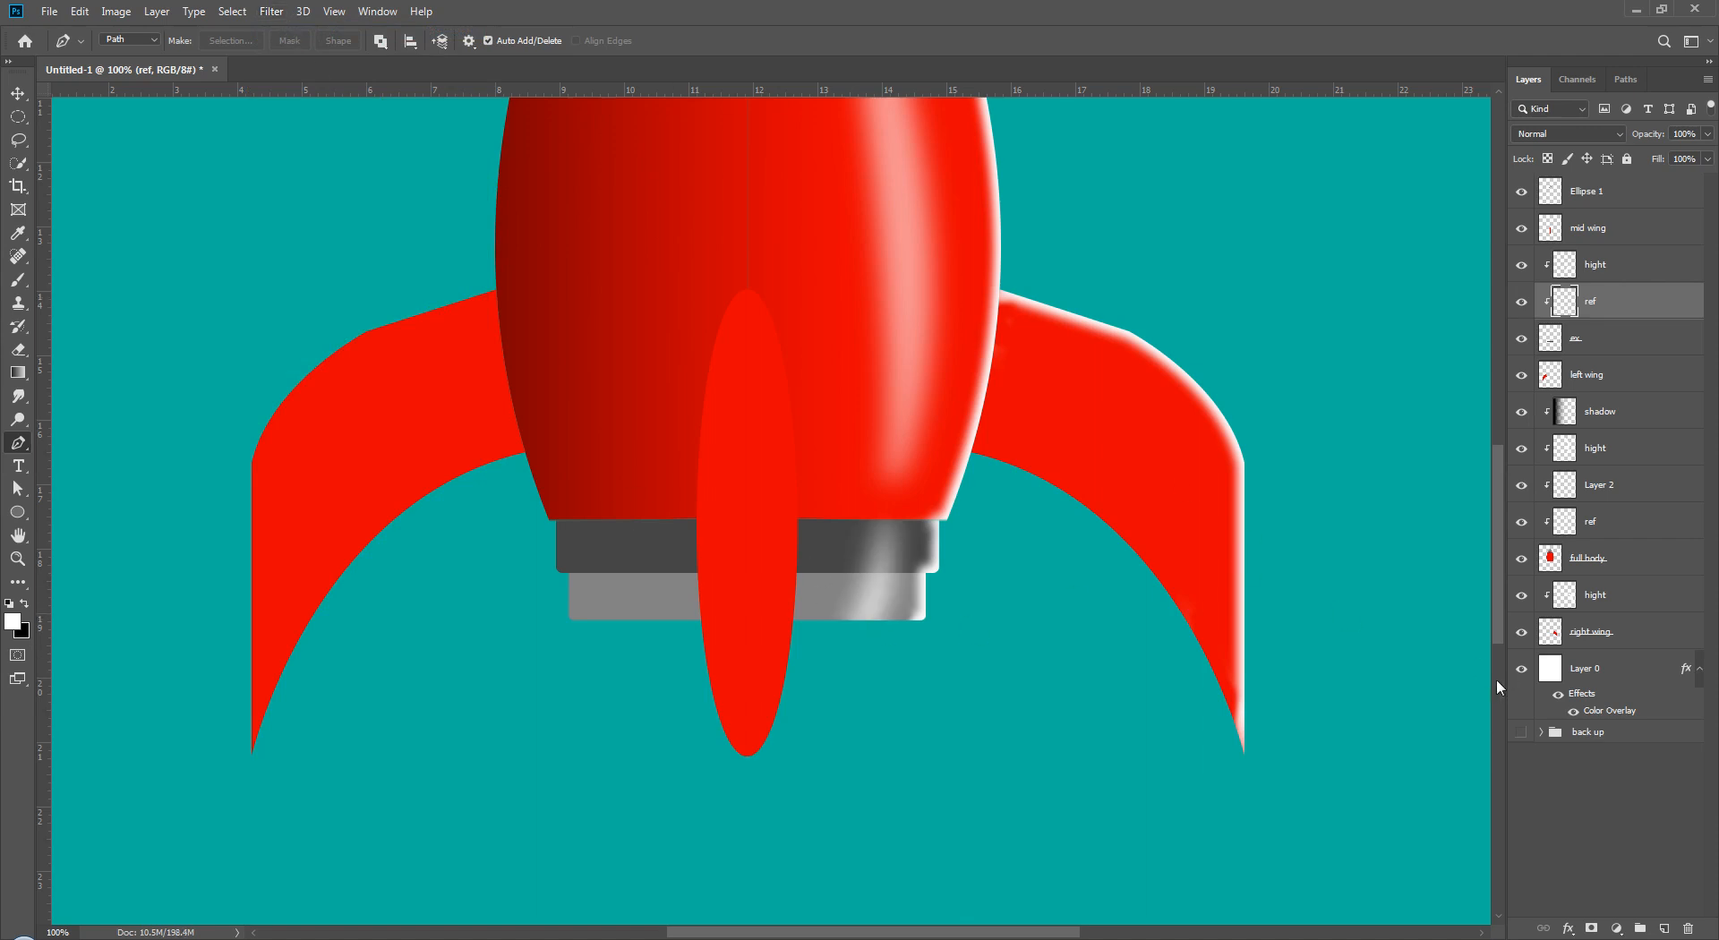
left_click(1577, 825)
- Set the opacity of the body's ref layer to 57% and of the base's ref layer to 90%
key("ctrl+minus")
key("ctrl+minus")
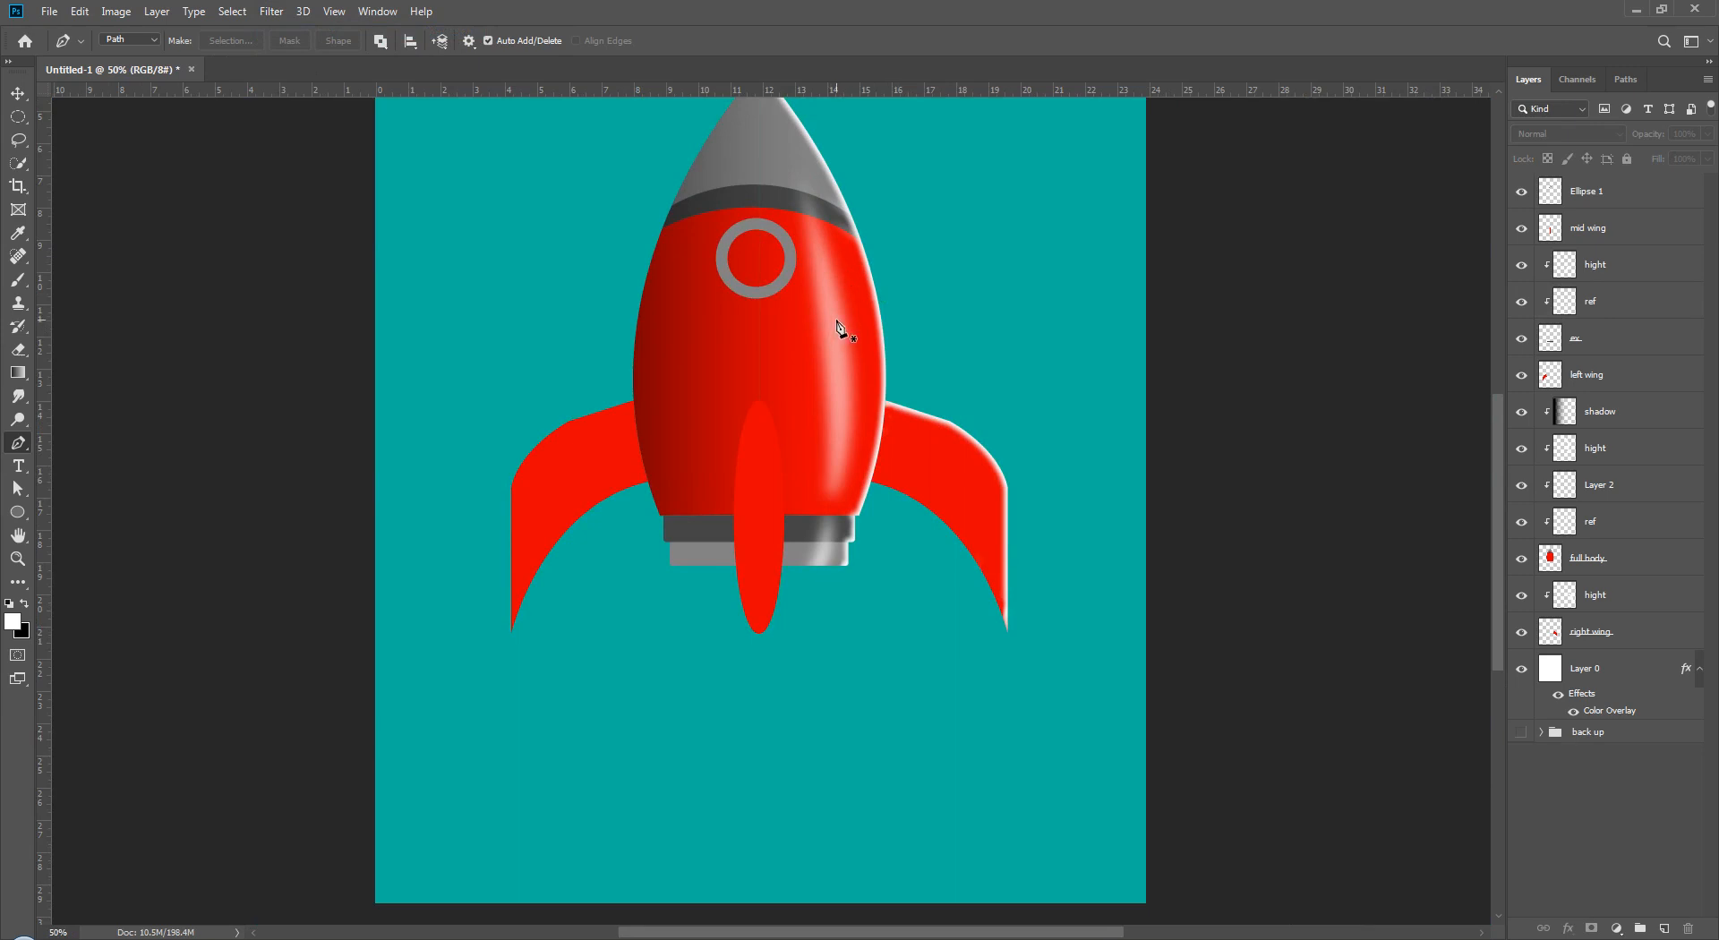
key("v")
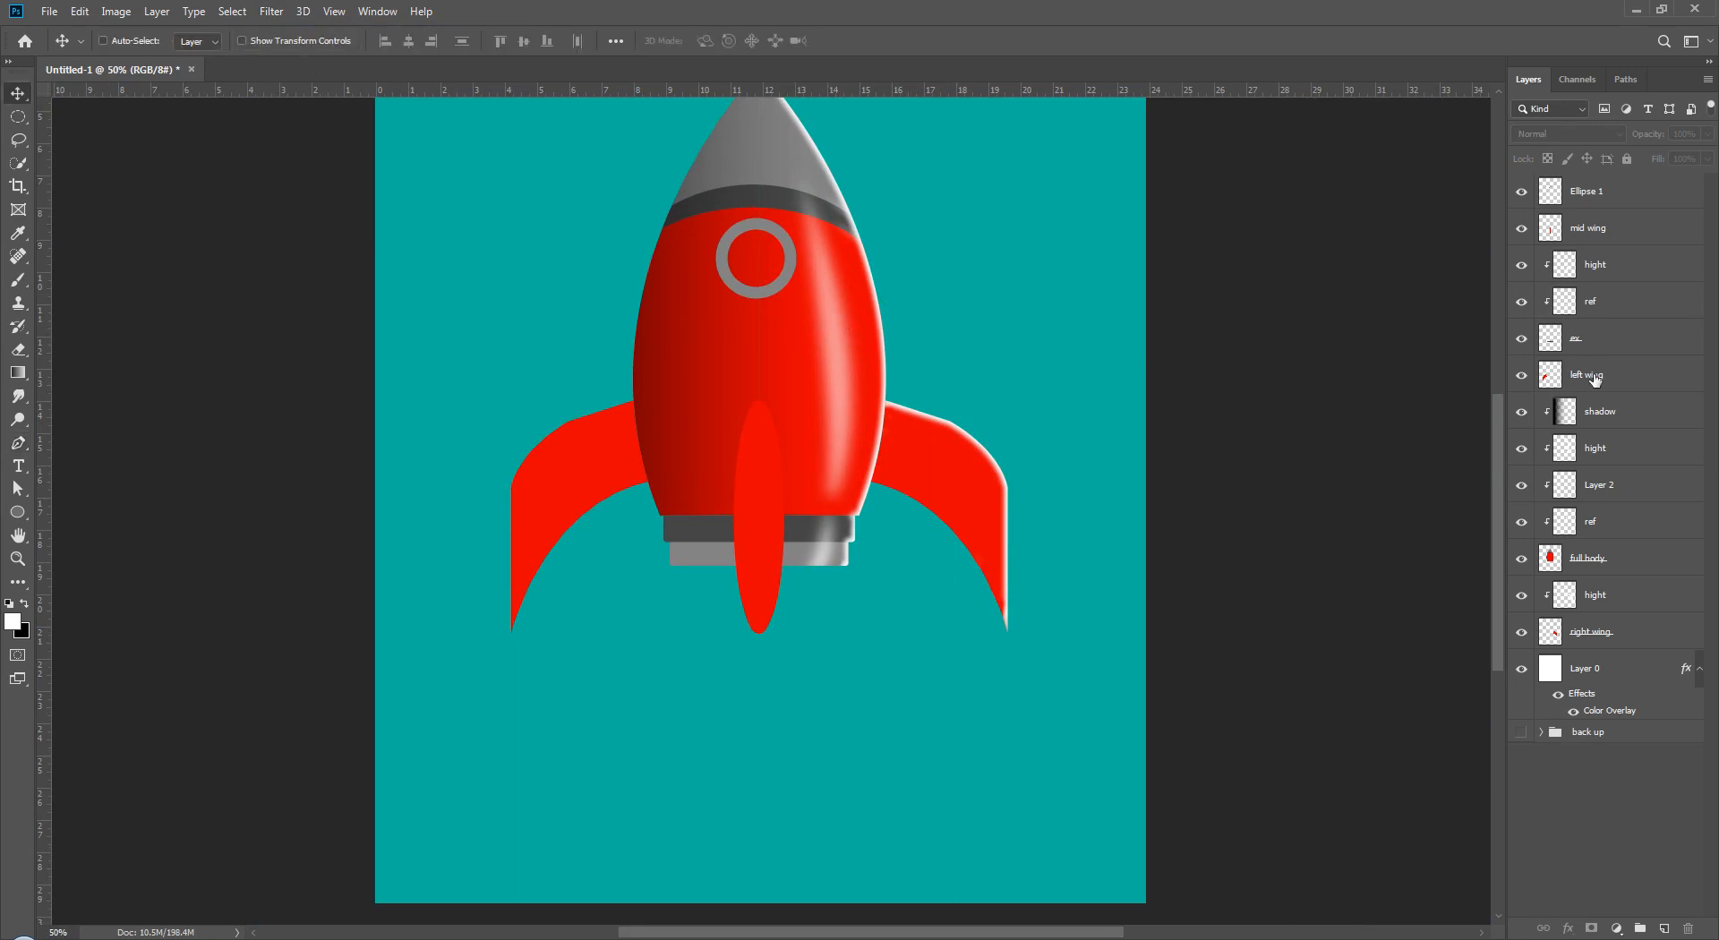
left_click(1606, 517)
left_click_drag(1647, 141, 1643, 142)
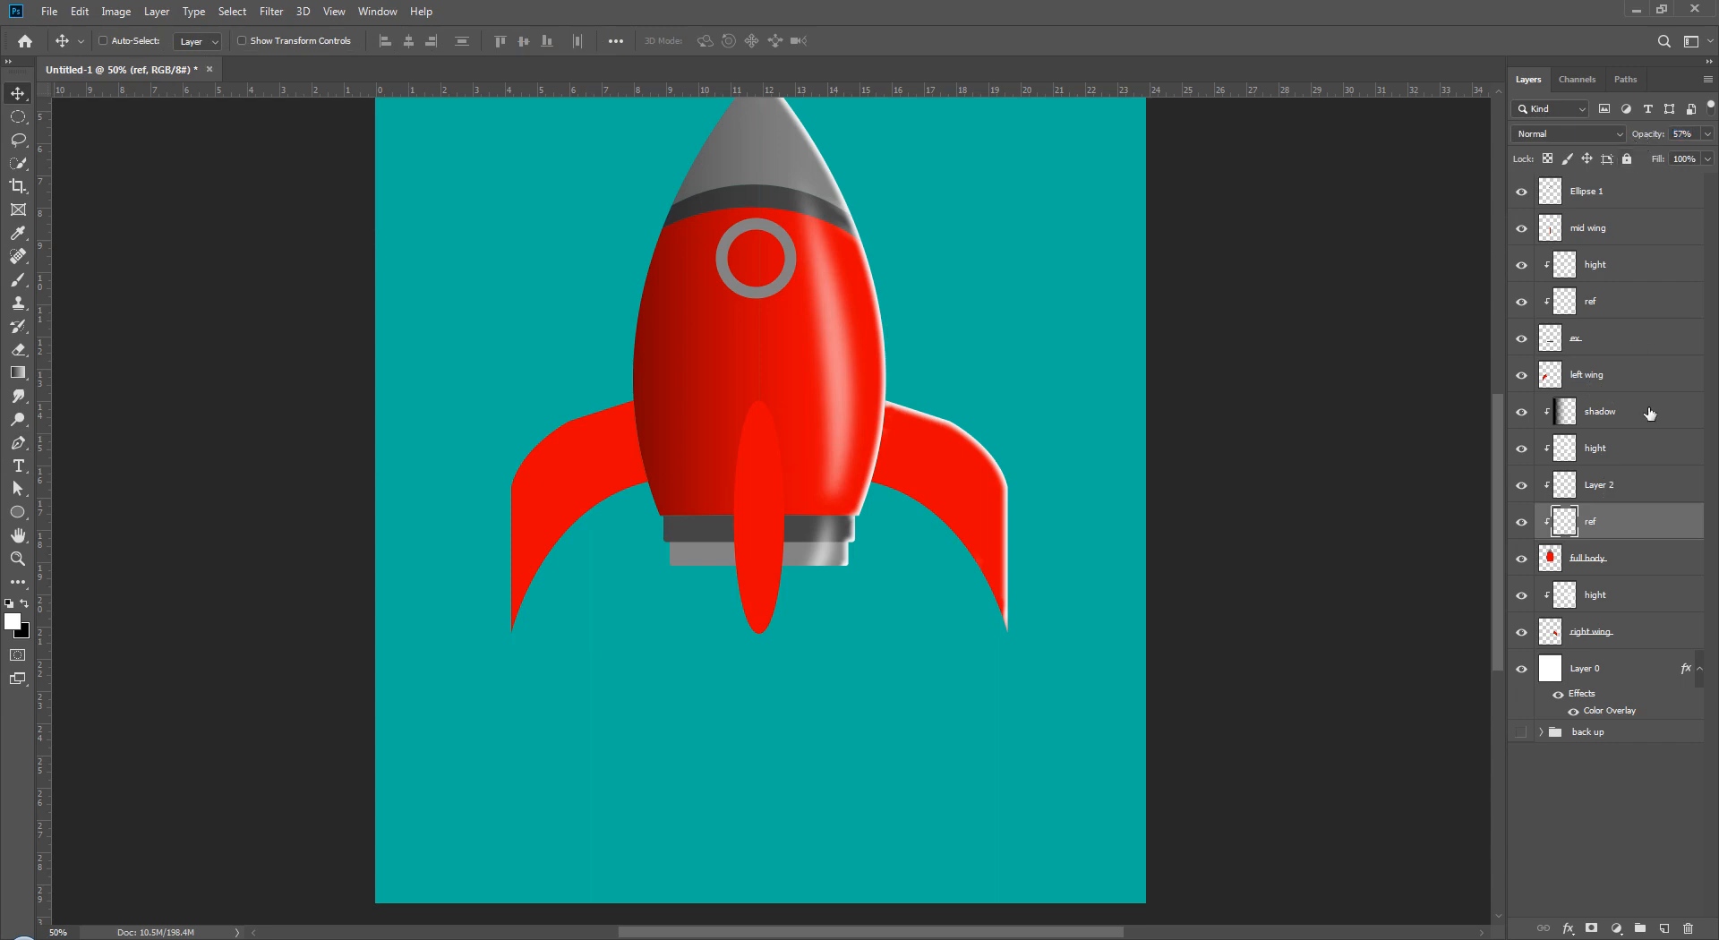
left_click(1632, 302)
left_click_drag(1654, 137, 1644, 138)
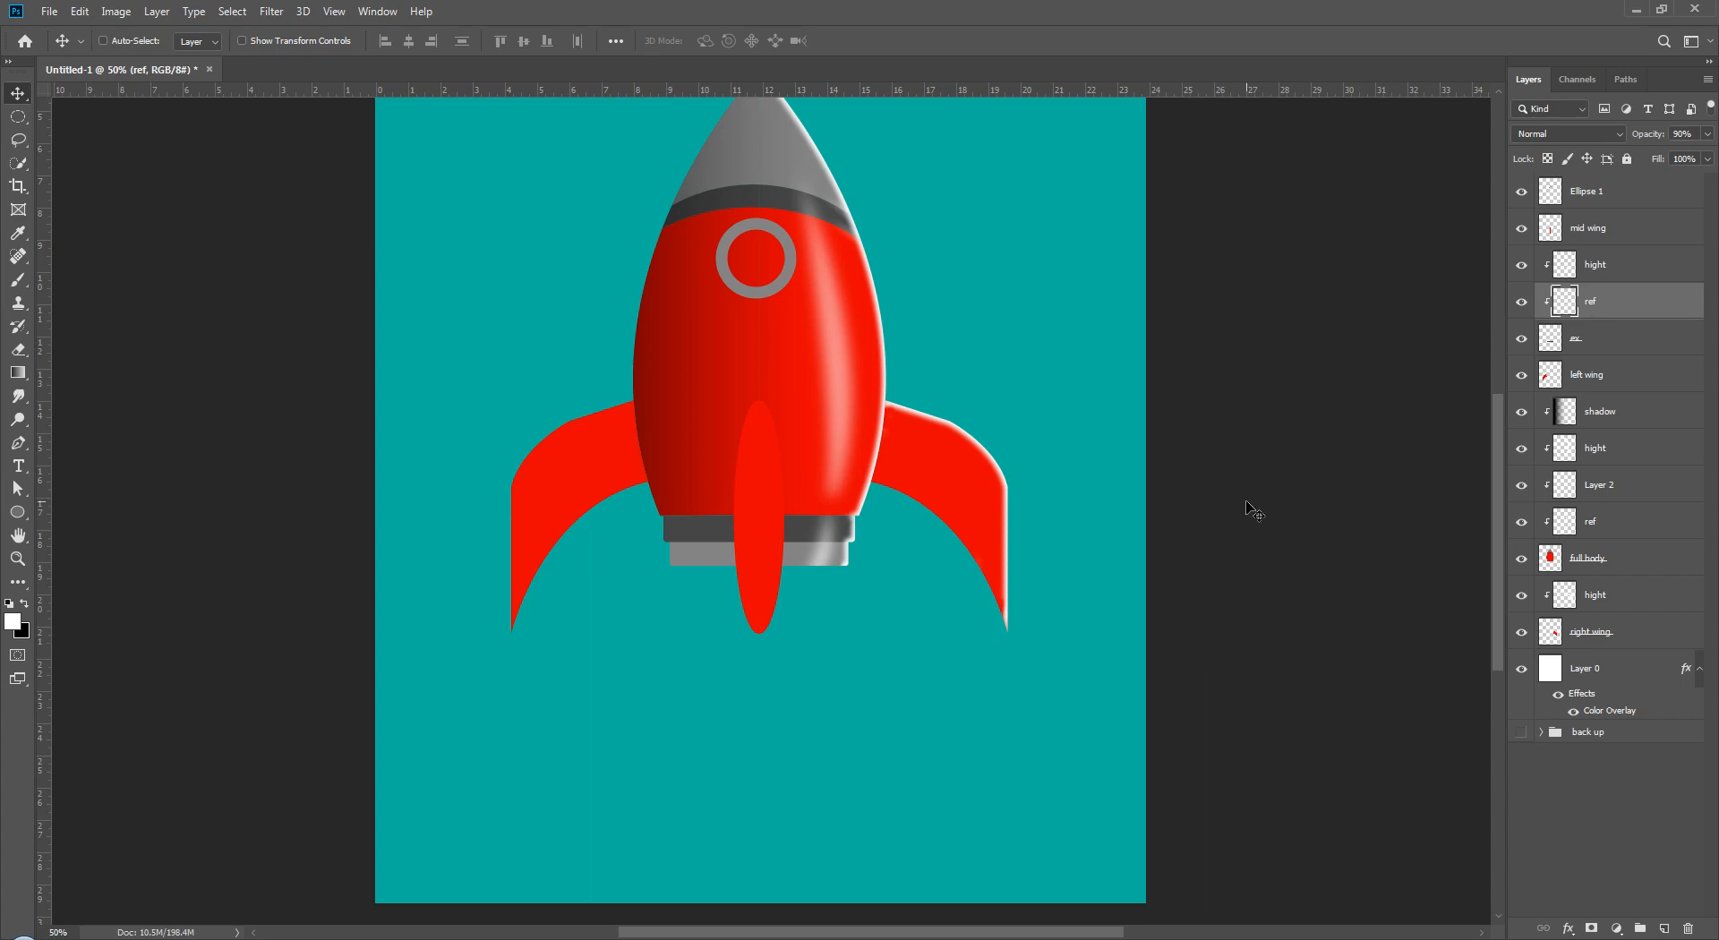
- Draw a narrow, curved closed path down the left side of the red body, beside the window, with the Pen tool
left_click_drag(564, 502, 562, 607)
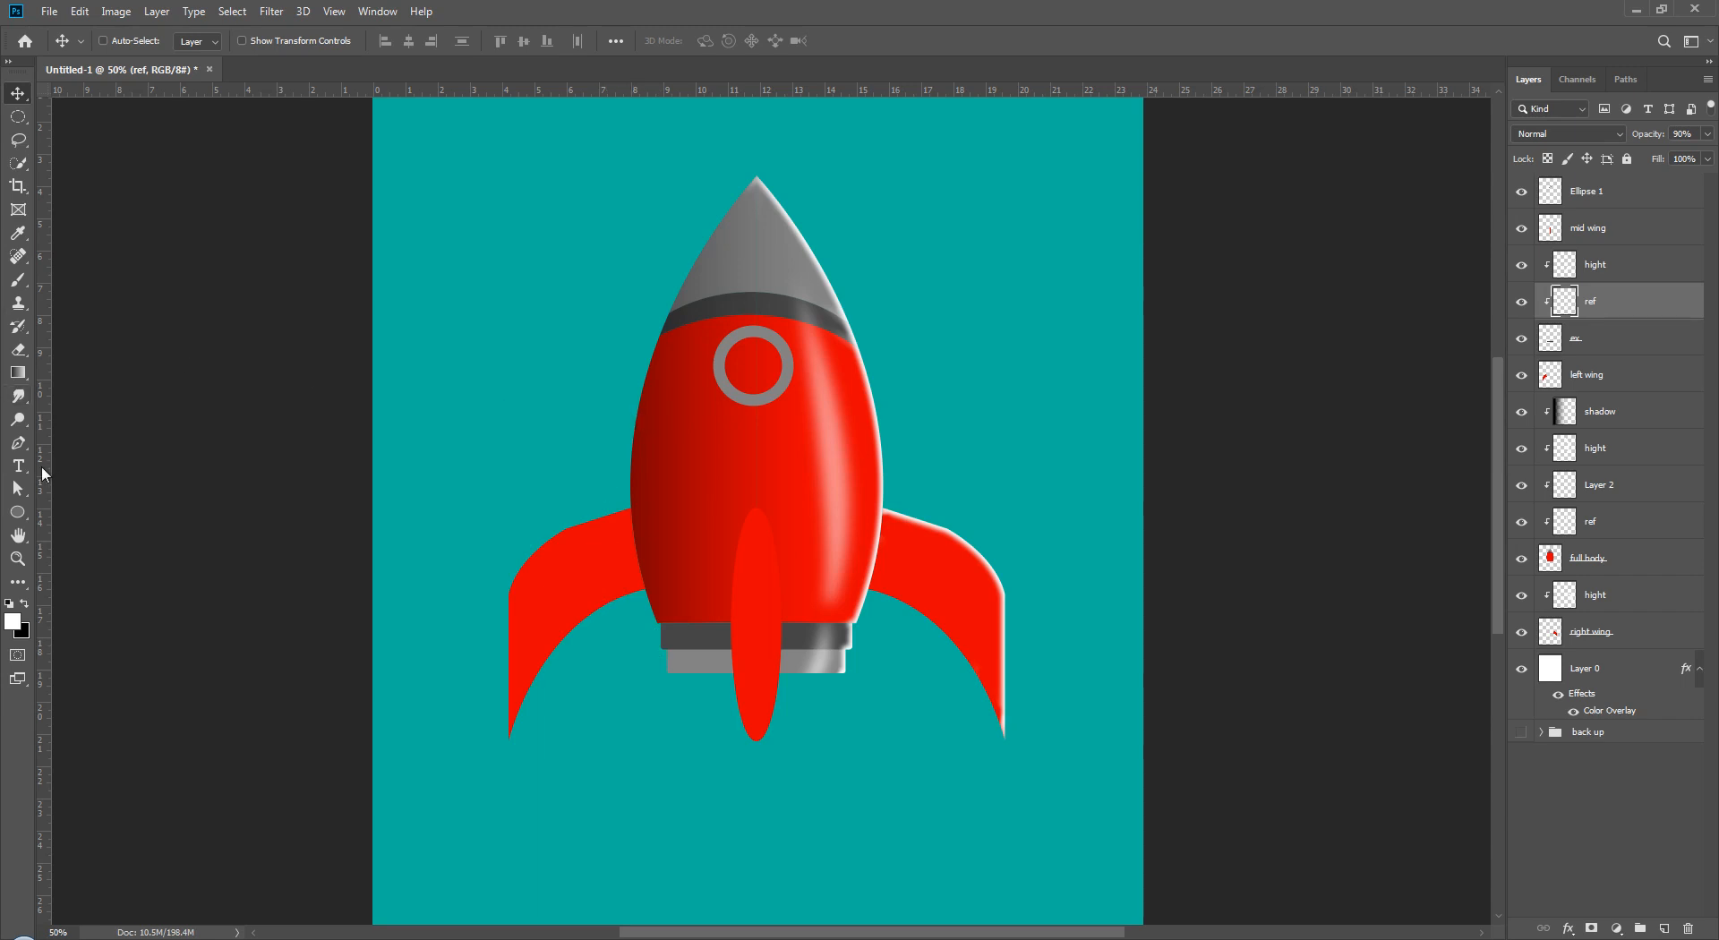
left_click(17, 442)
left_click(698, 350)
left_click_drag(712, 604, 753, 691)
left_click(710, 605, "alt")
left_click(695, 606)
left_click_drag(697, 350, 744, 240)
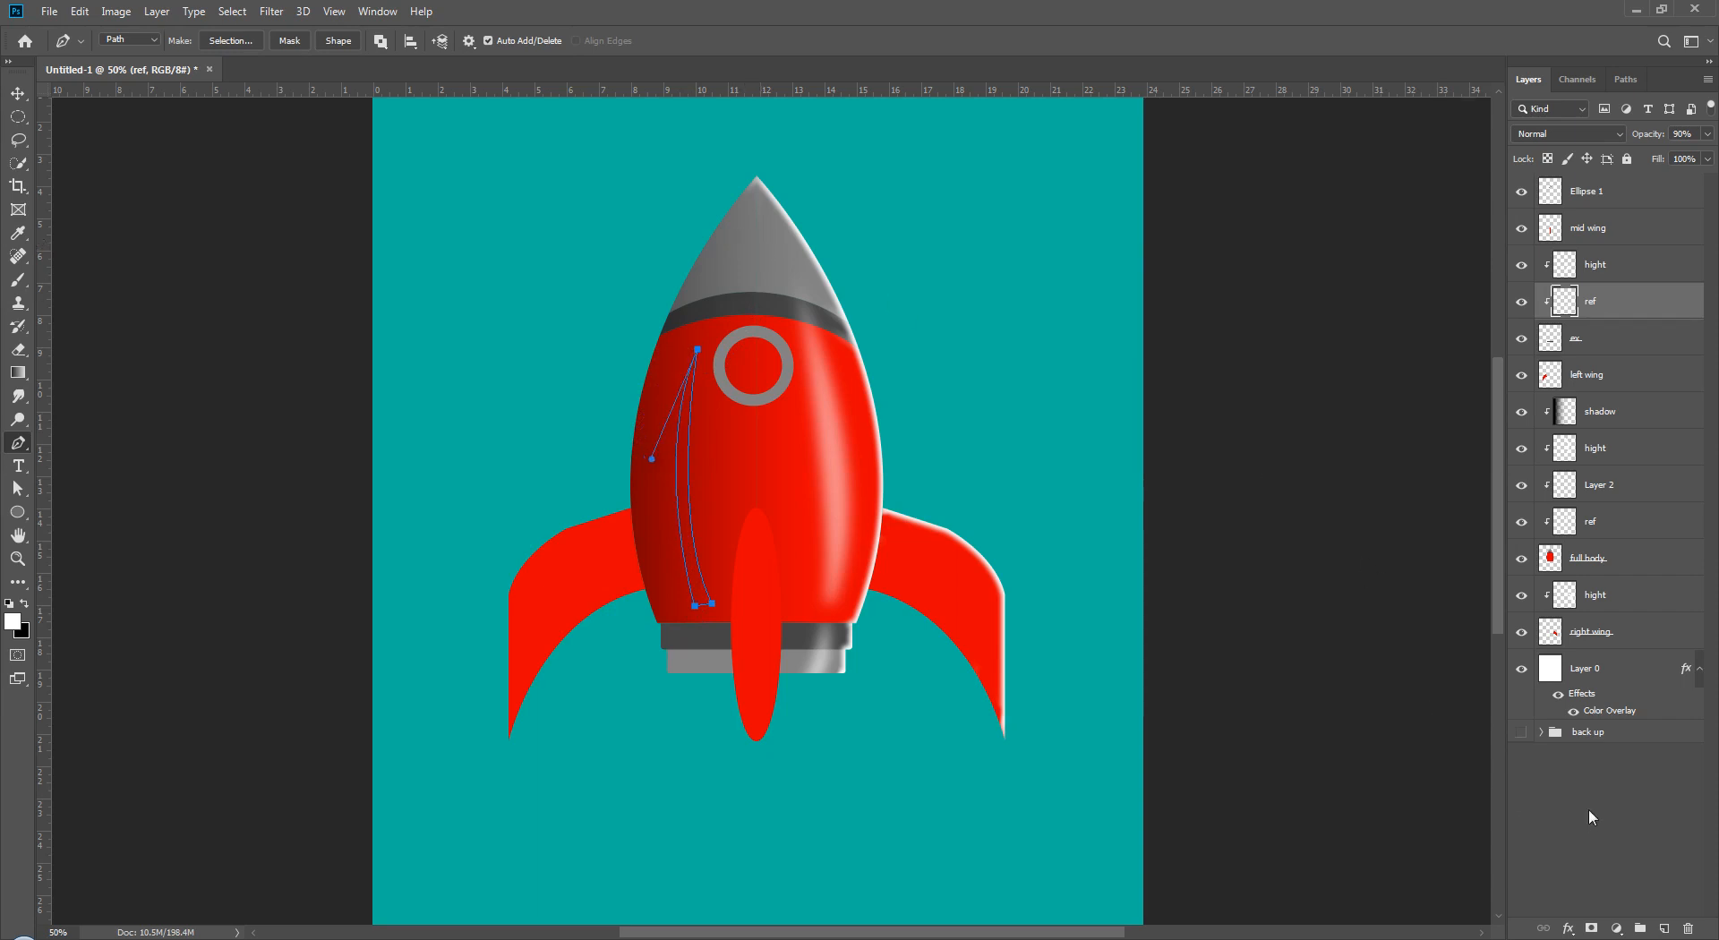
- Add a new clipped layer directly above the full body layer and name it "dark ref"
left_click(1609, 562)
left_click(1663, 928)
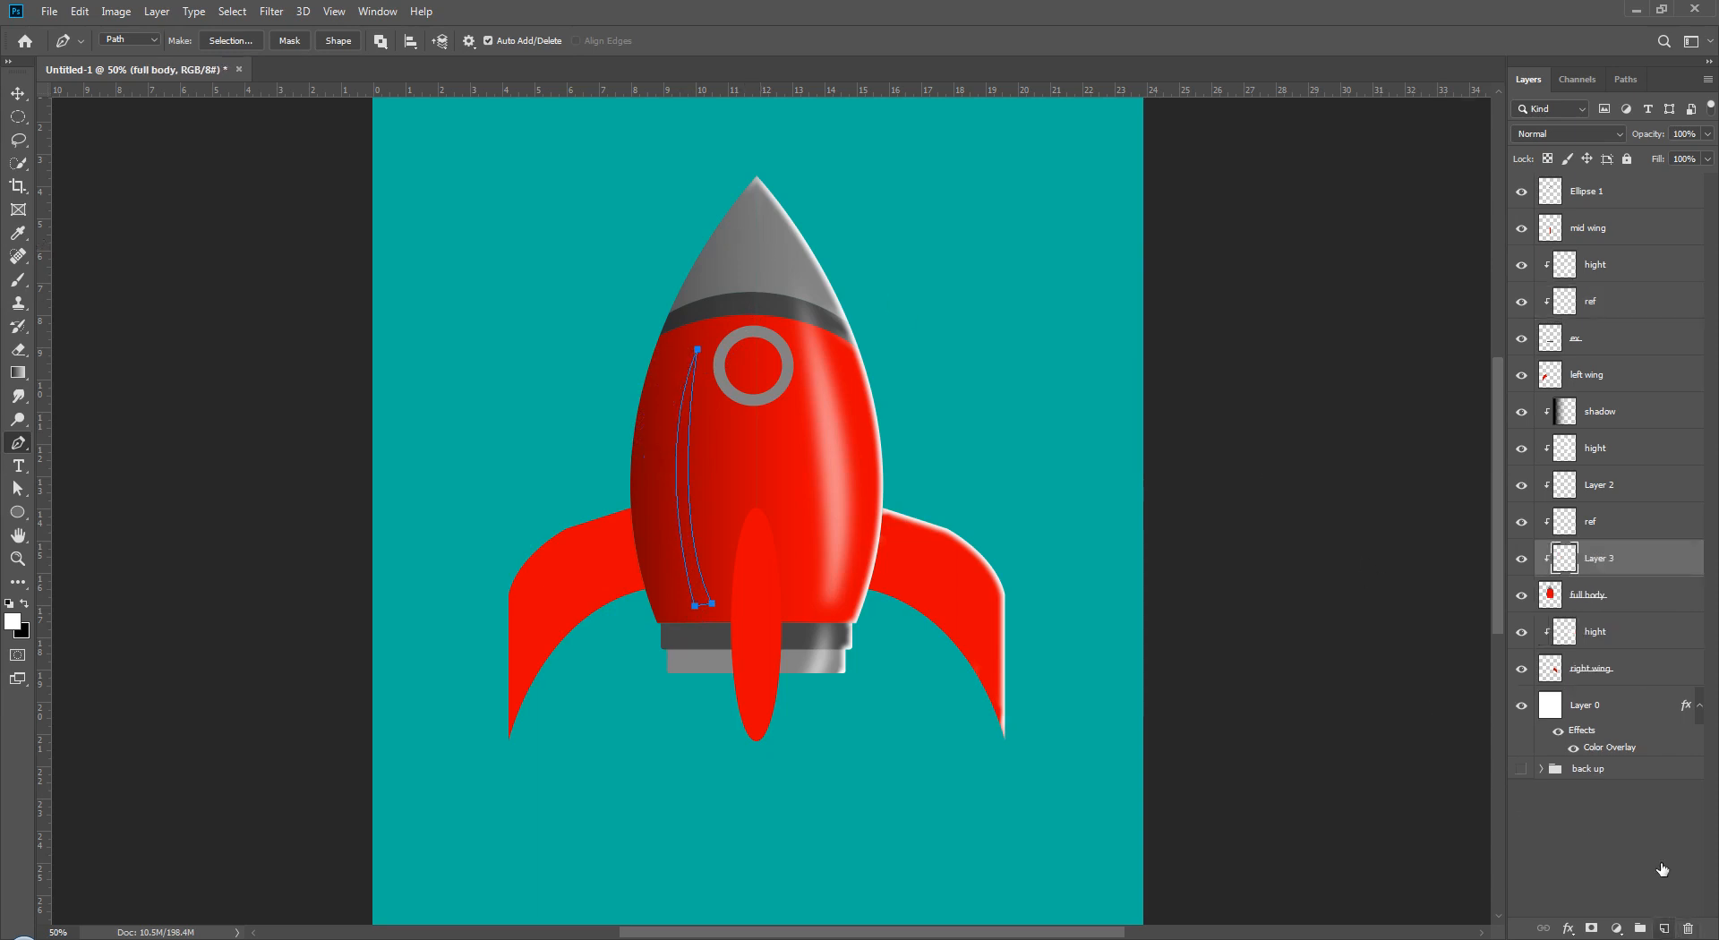
double_click(1593, 568)
type("dark")
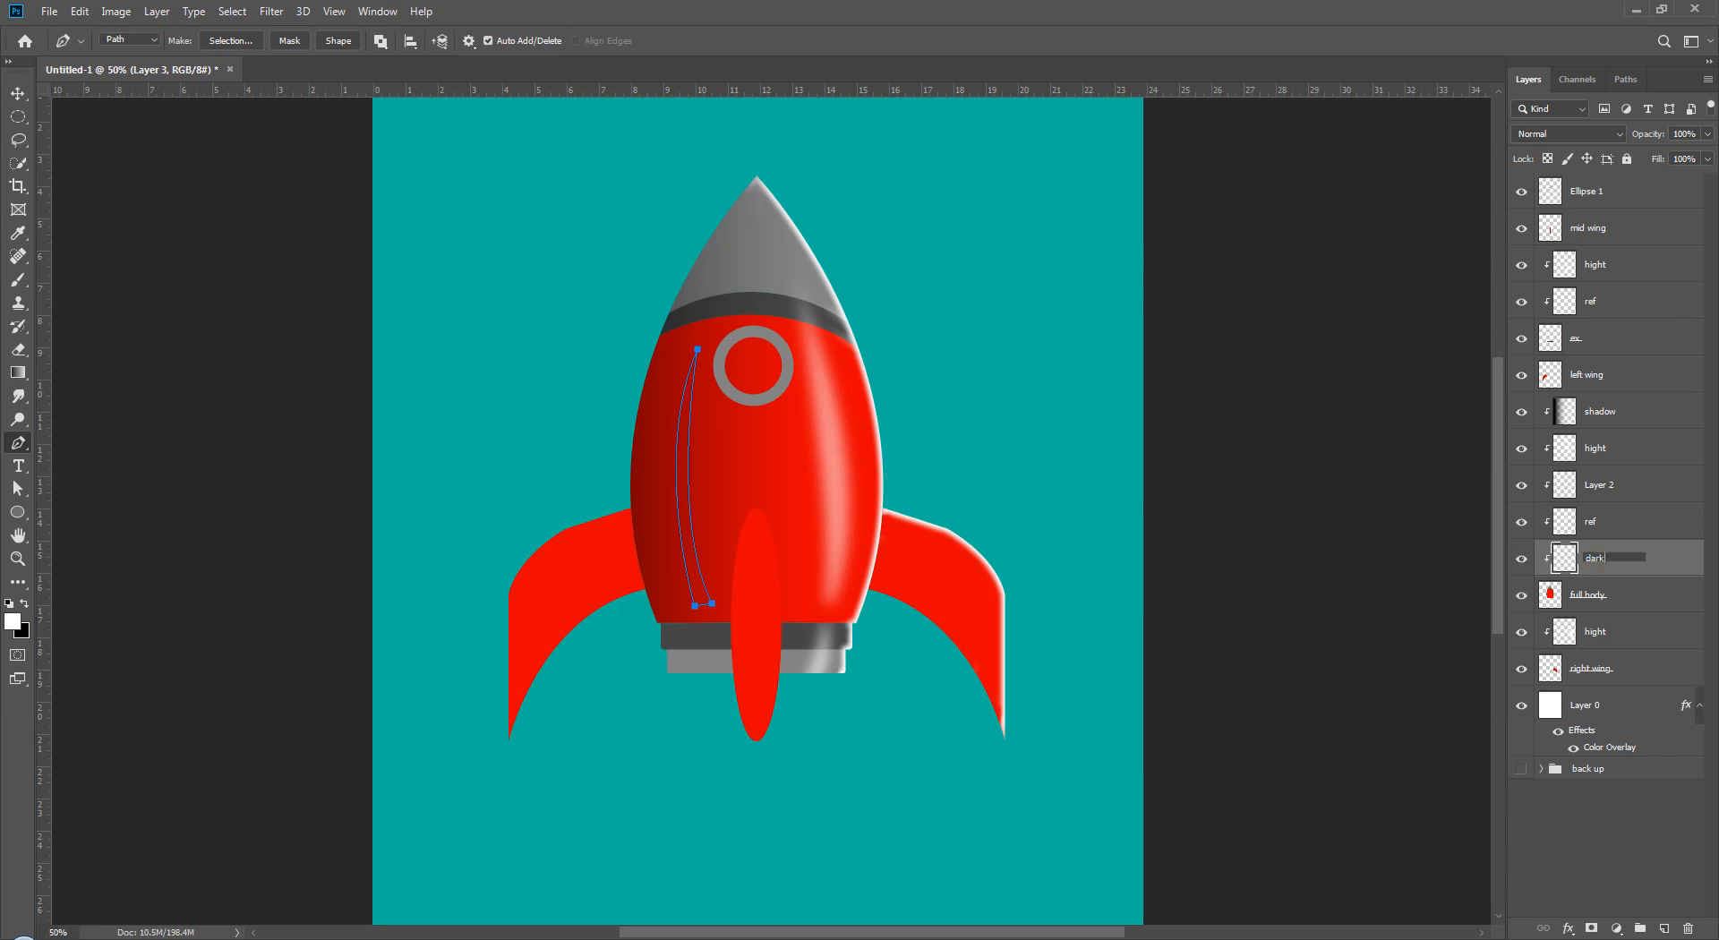
type(" ref")
left_click(1608, 788)
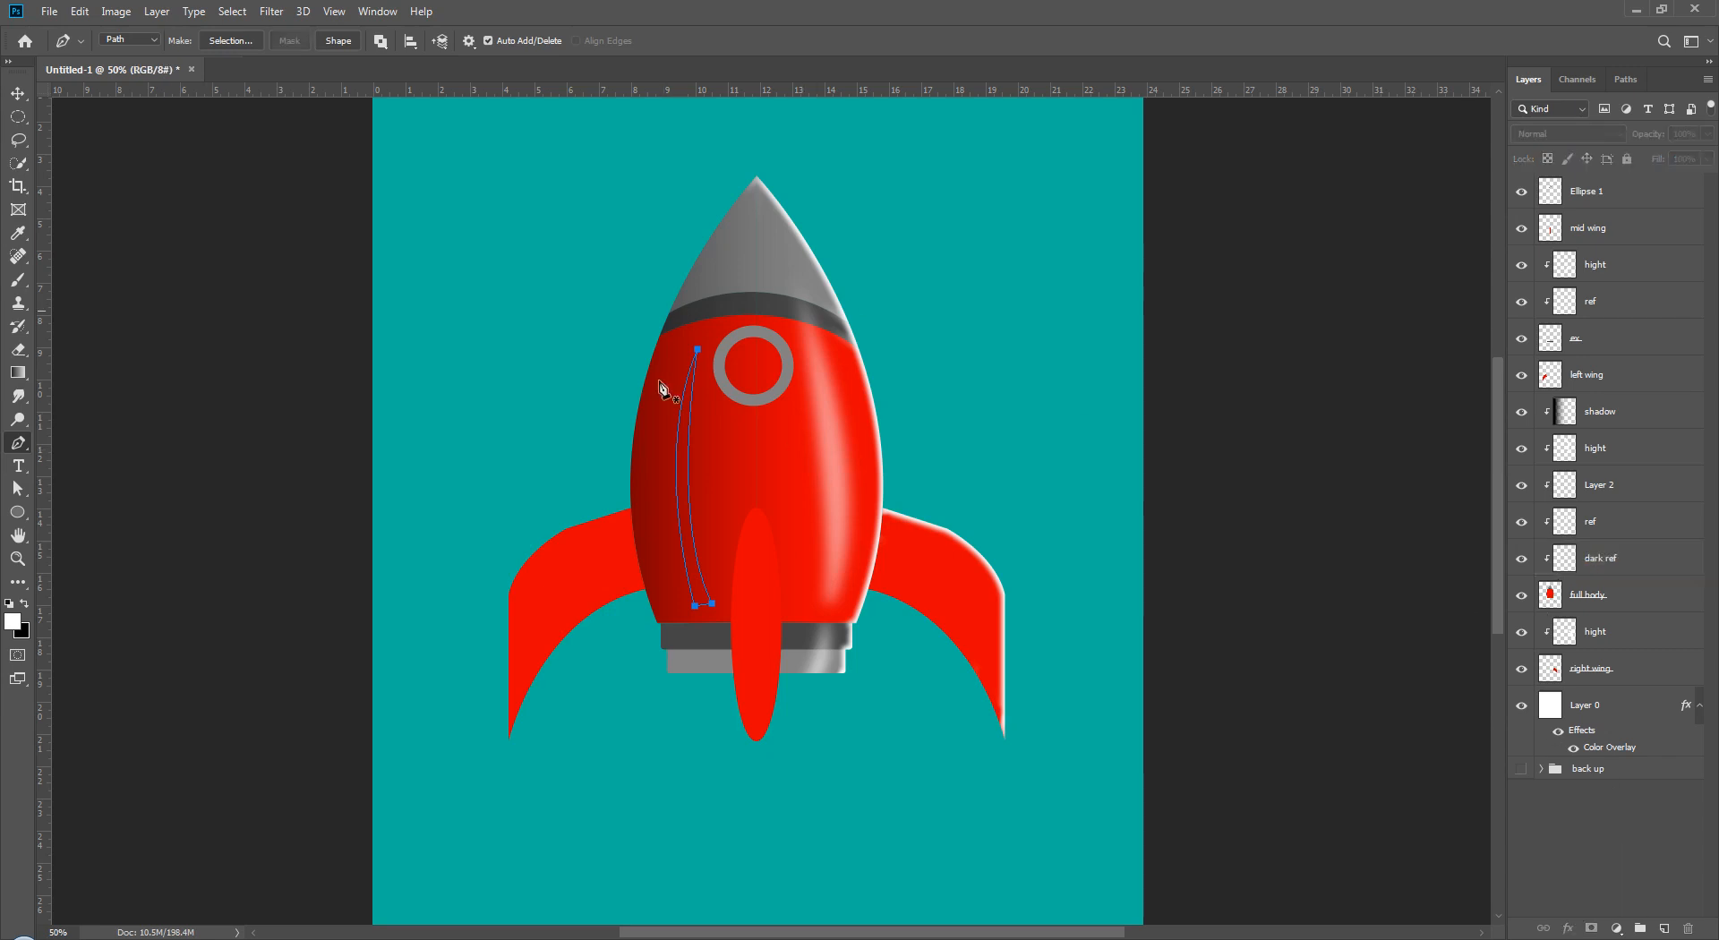
- Fill the path's area with white on the dark ref layer and set the layer's opacity to 92%
left_click(1637, 559)
key("ctrl+Return")
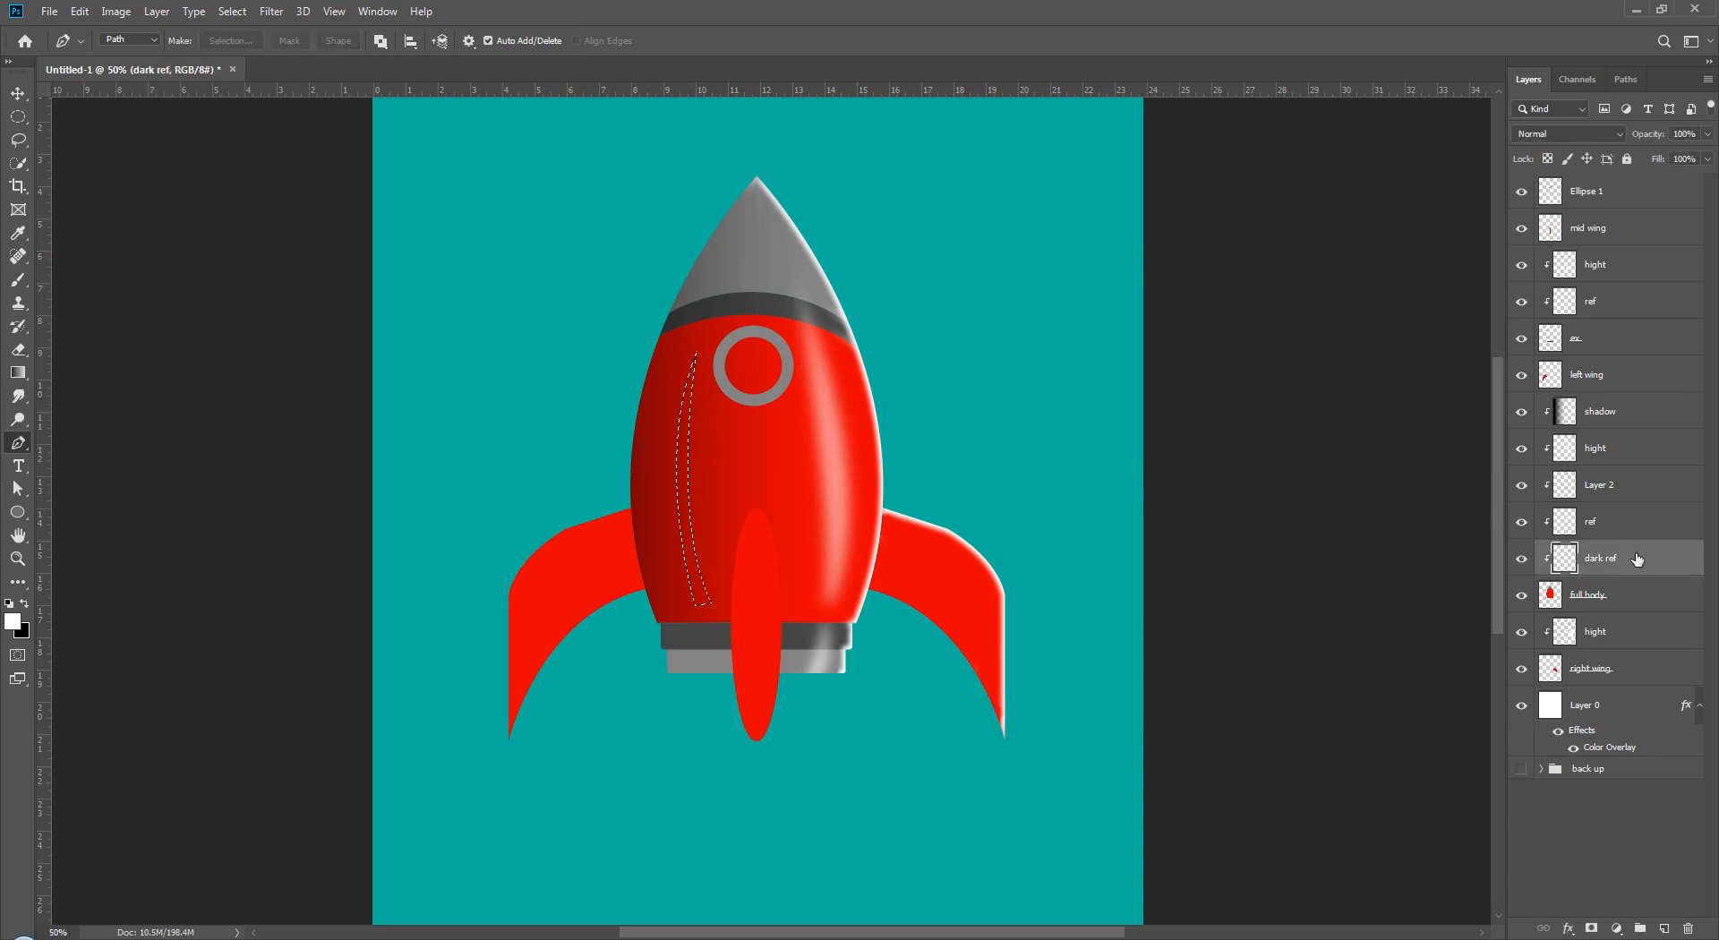
key("alt+BackSpace")
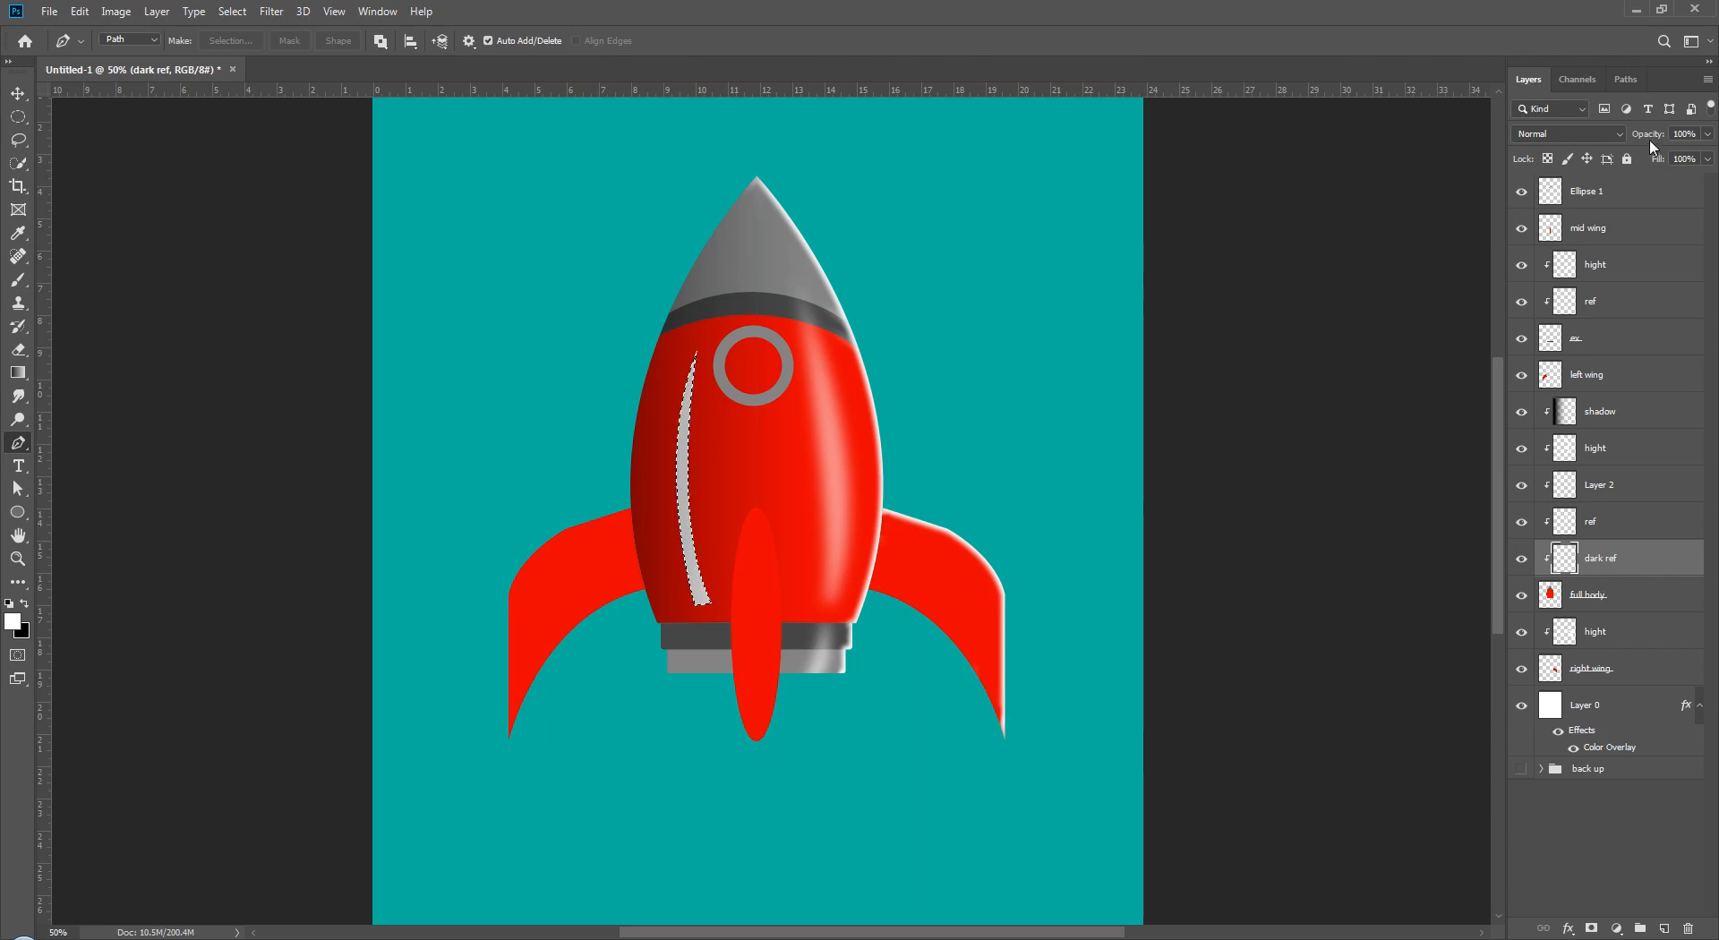
left_click_drag(1650, 141, 1641, 139)
key("ctrl+d")
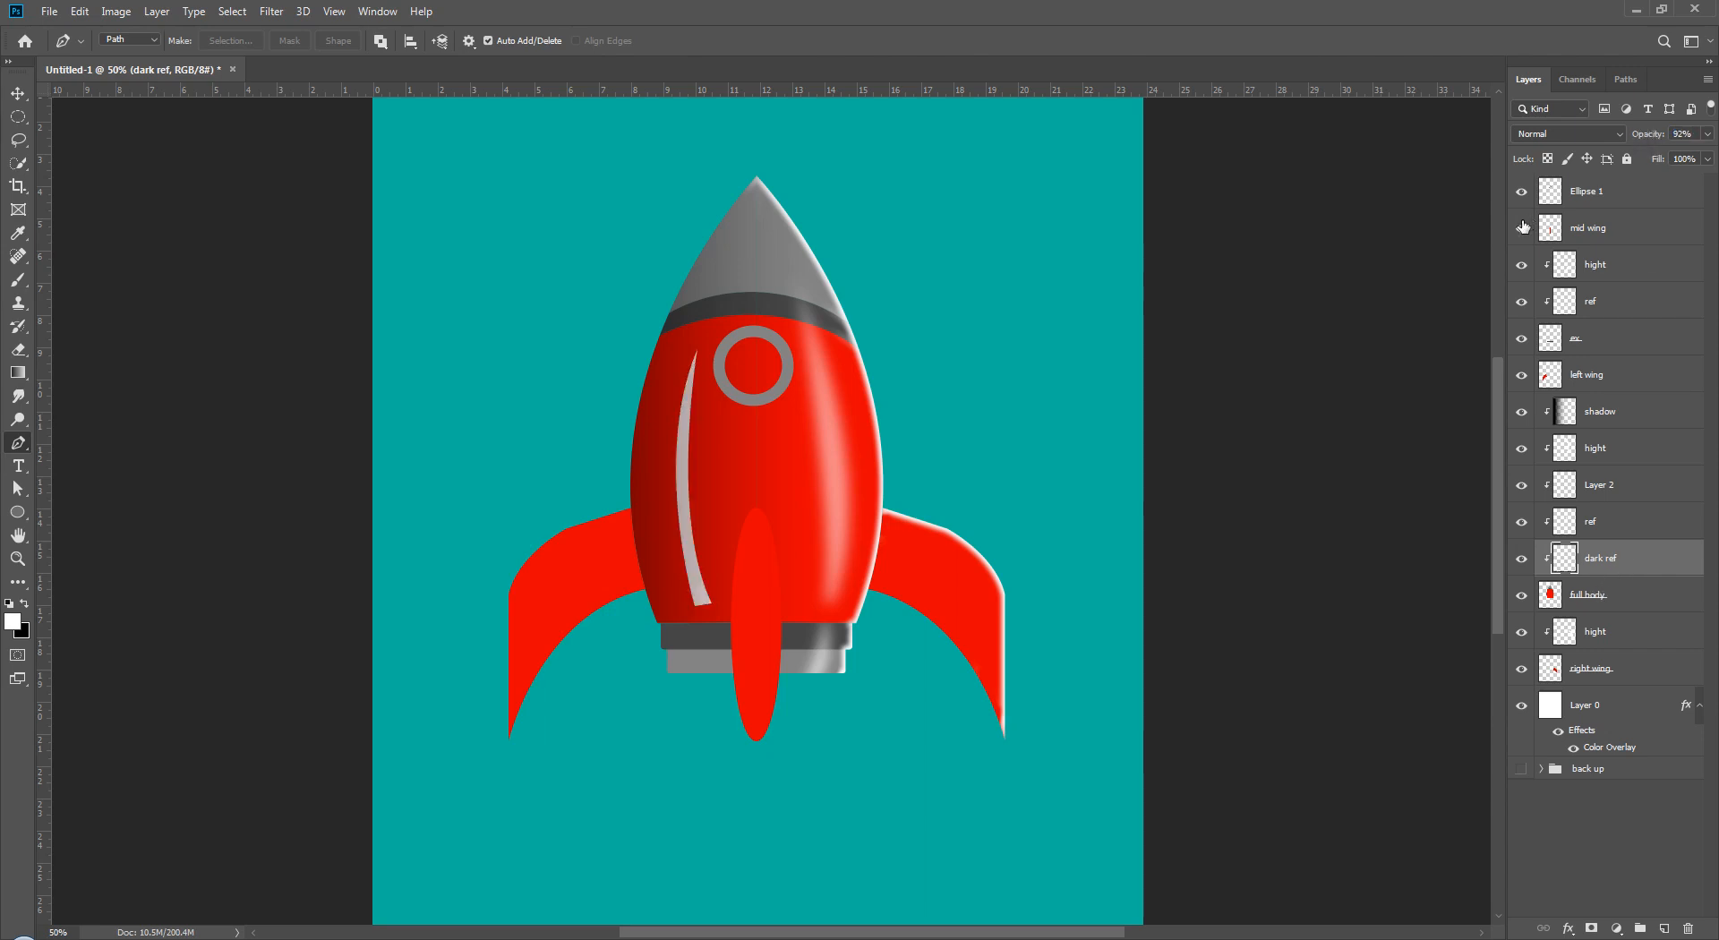
- Reapply the last Gaussian Blur to the dark ref reflection and reduce the layer's opacity to 65%
left_click(271, 10)
left_click(296, 27)
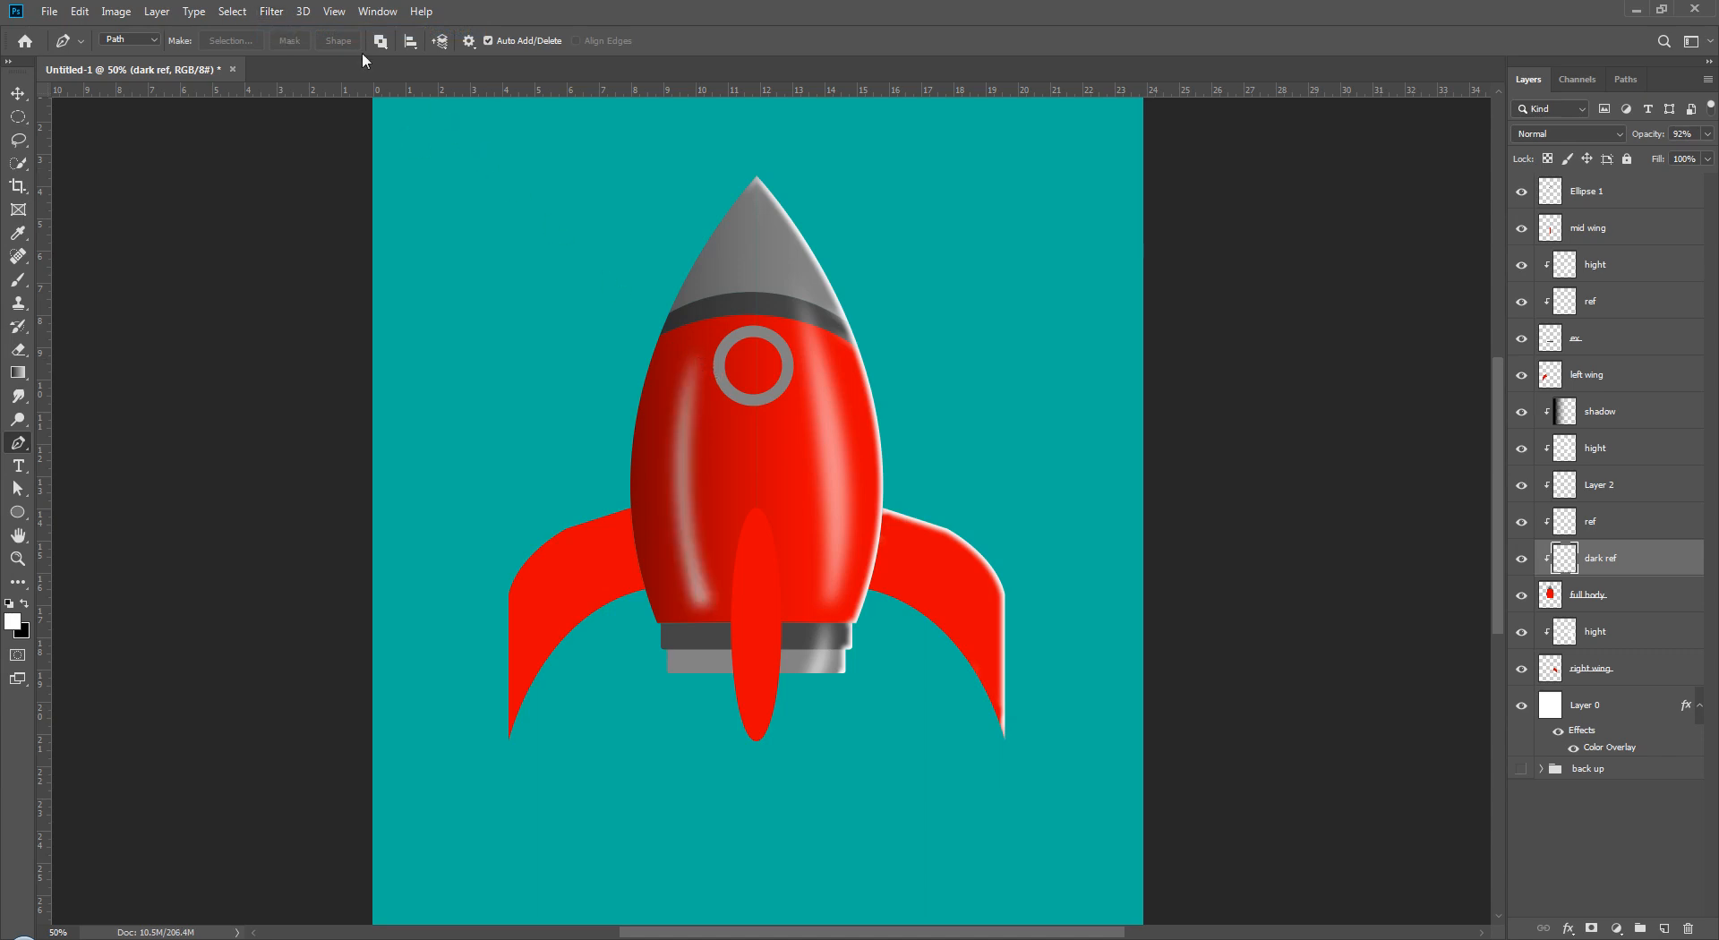
left_click(267, 12)
left_click(1370, 401)
left_click_drag(1647, 136, 1655, 139)
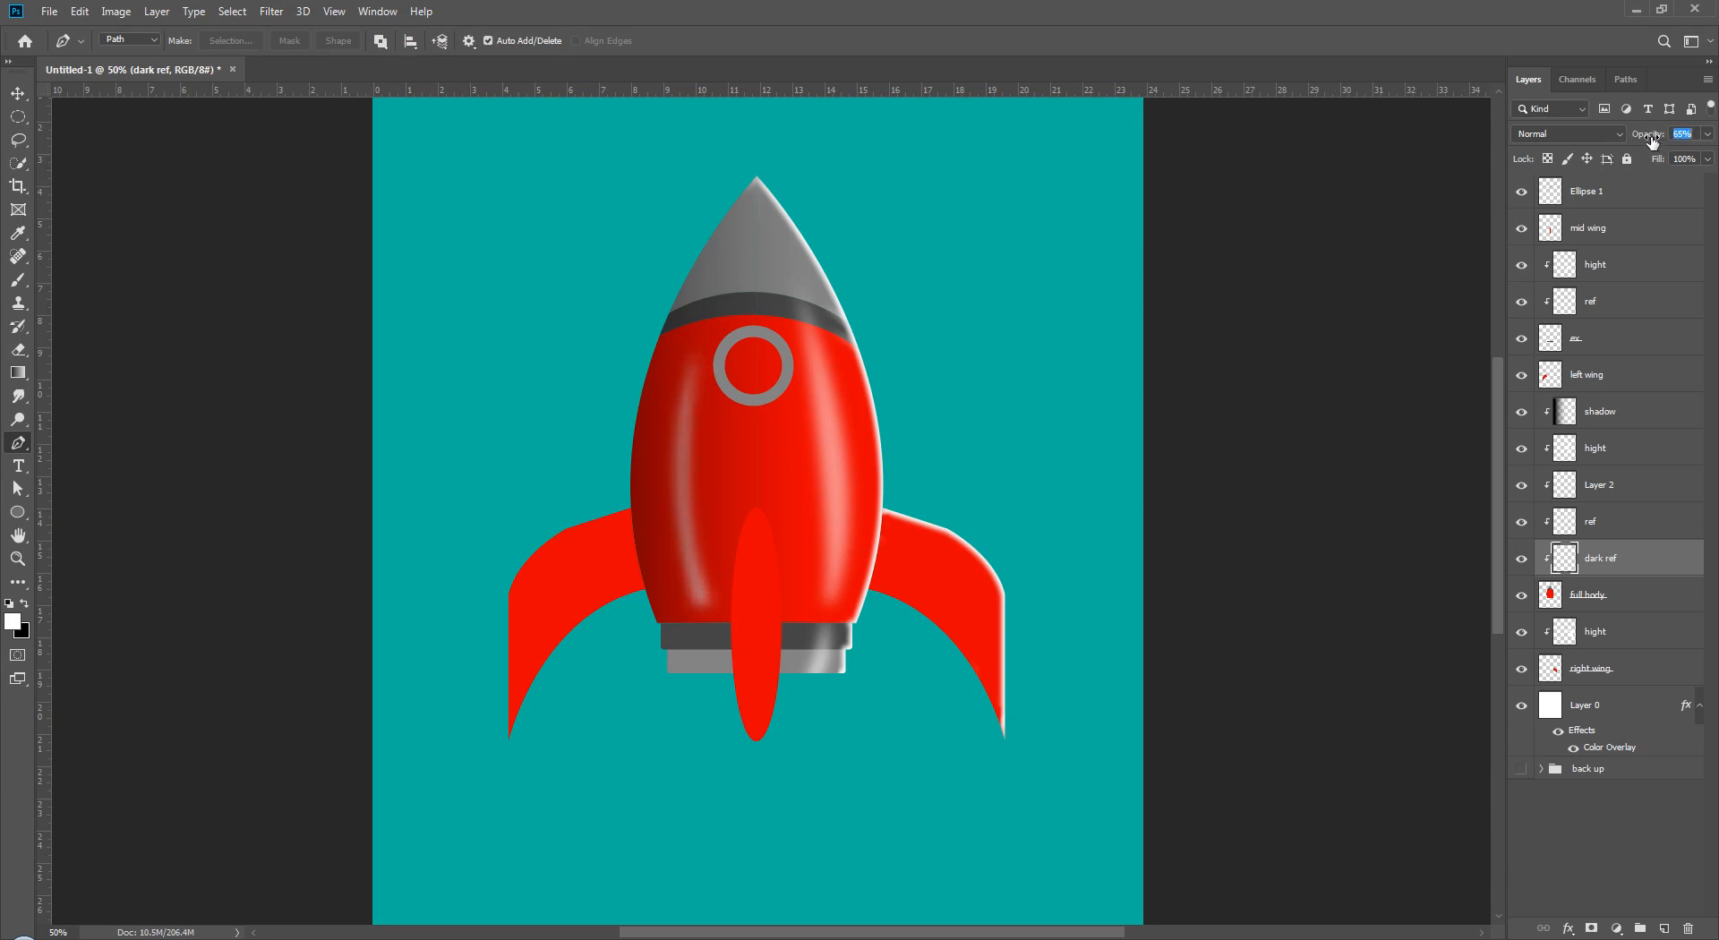
left_click(1316, 467)
- Add a new clipped layer directly above the dark ref layer and name it "dark ref 2"
left_click(18, 487)
left_click_drag(1361, 329, 1280, 608)
left_click(1665, 929)
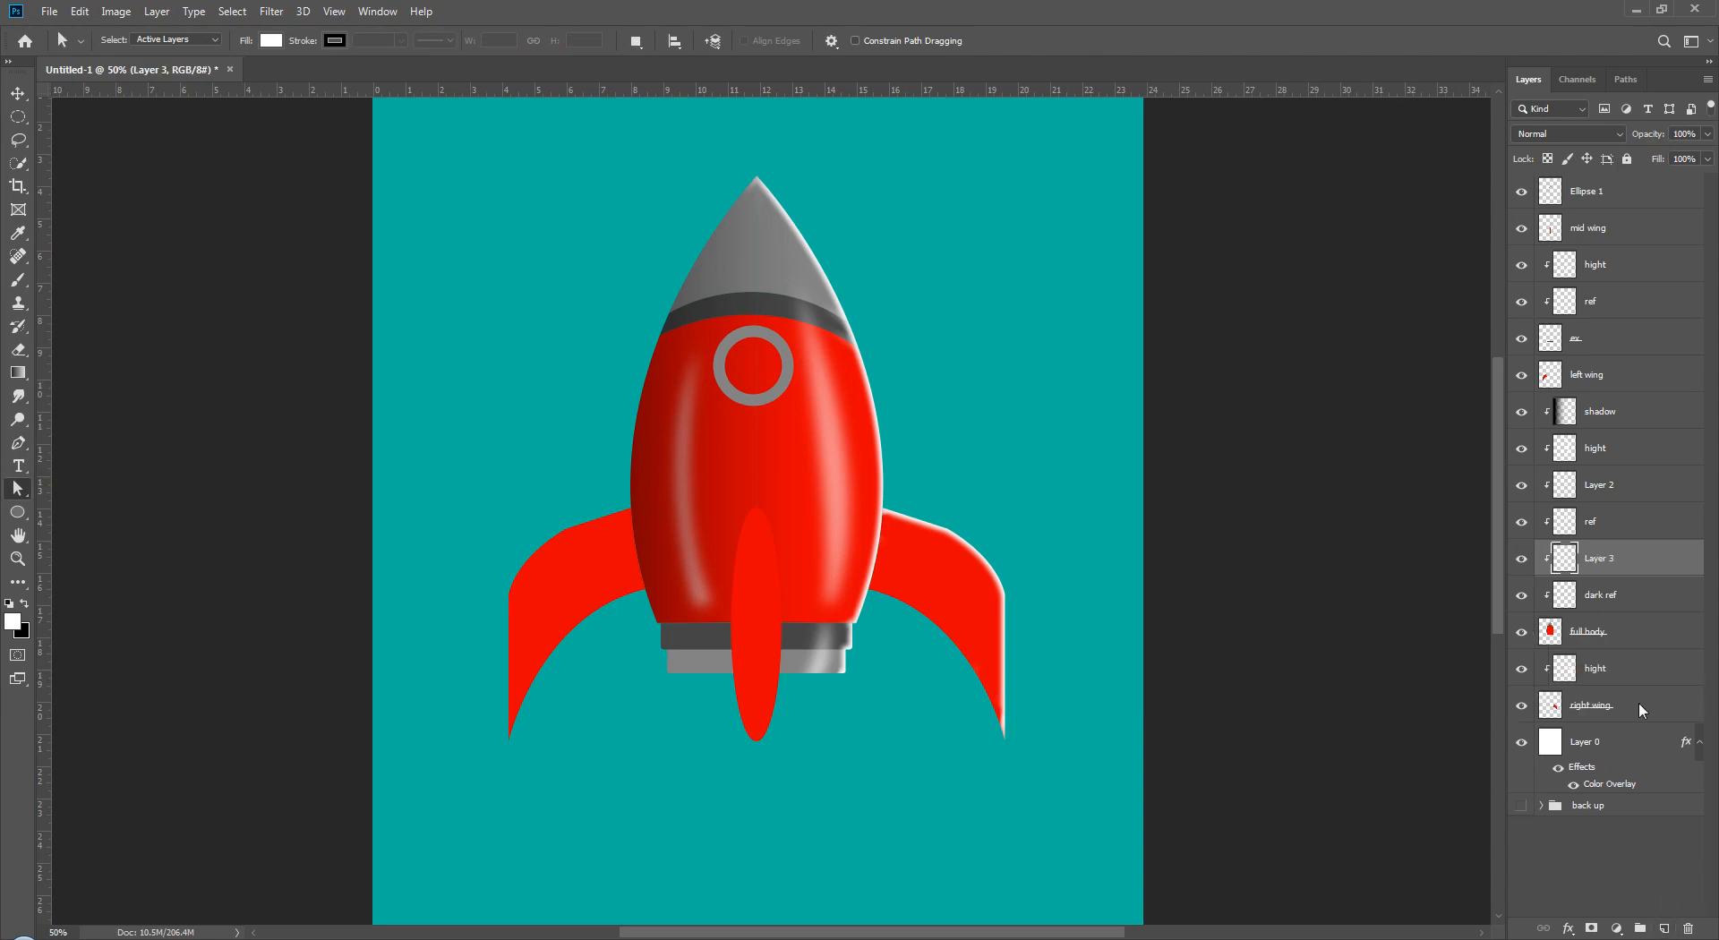
double_click(1601, 559)
type("dark ref 2")
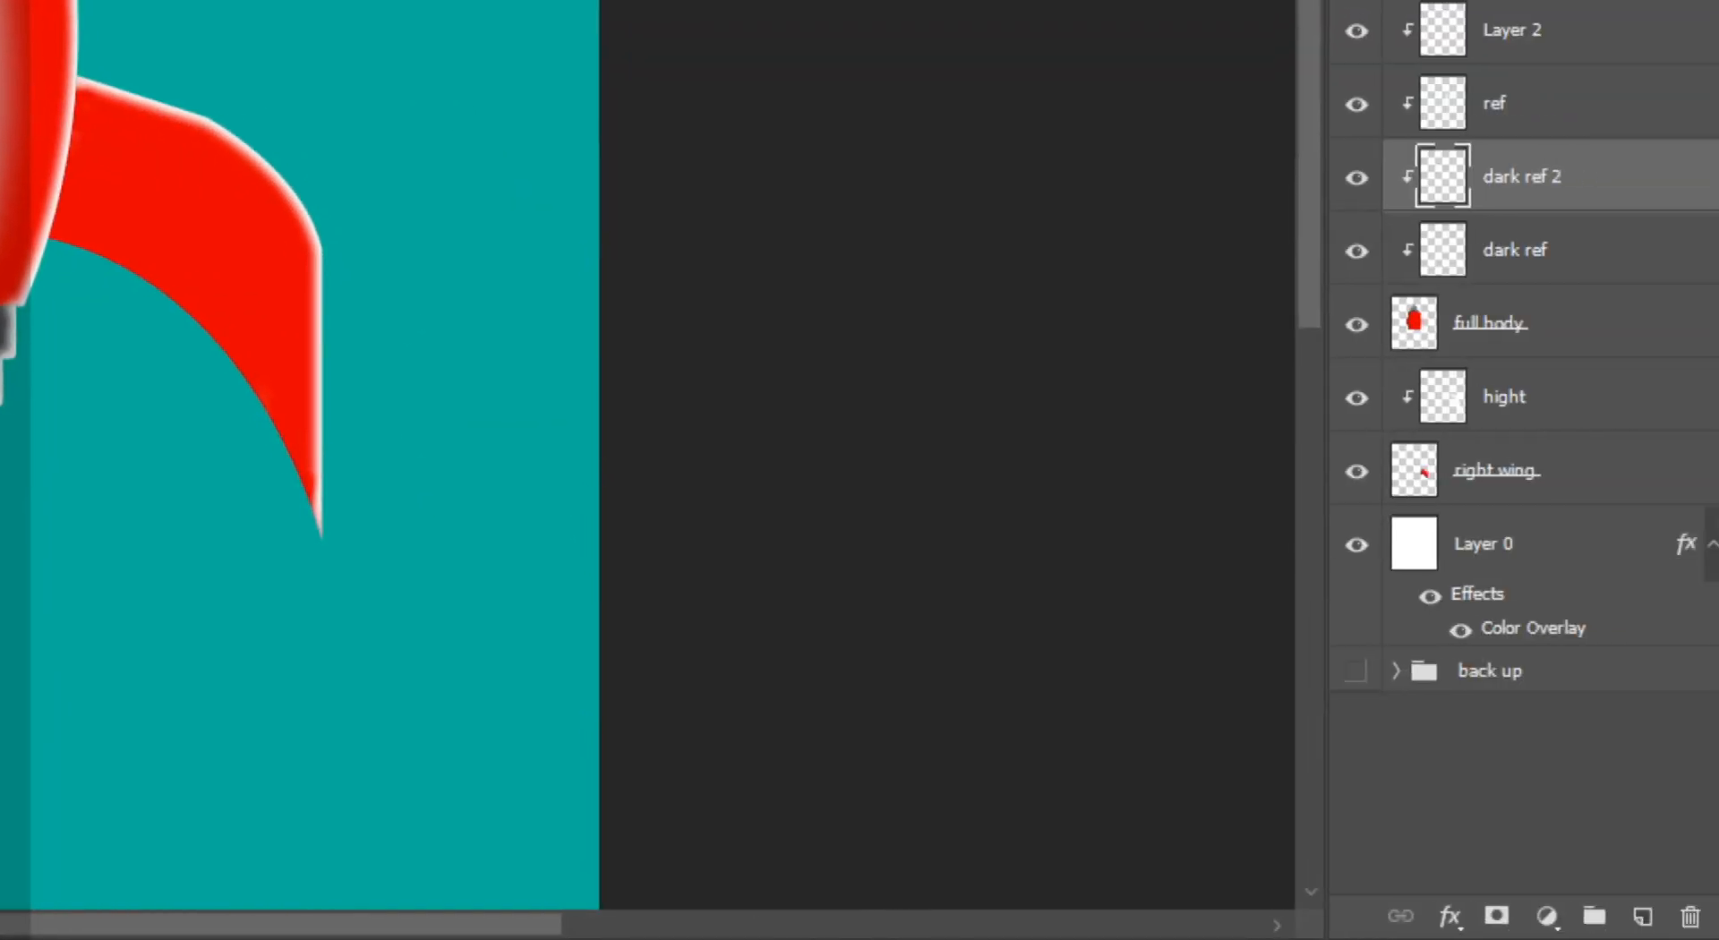
left_click(1410, 936)
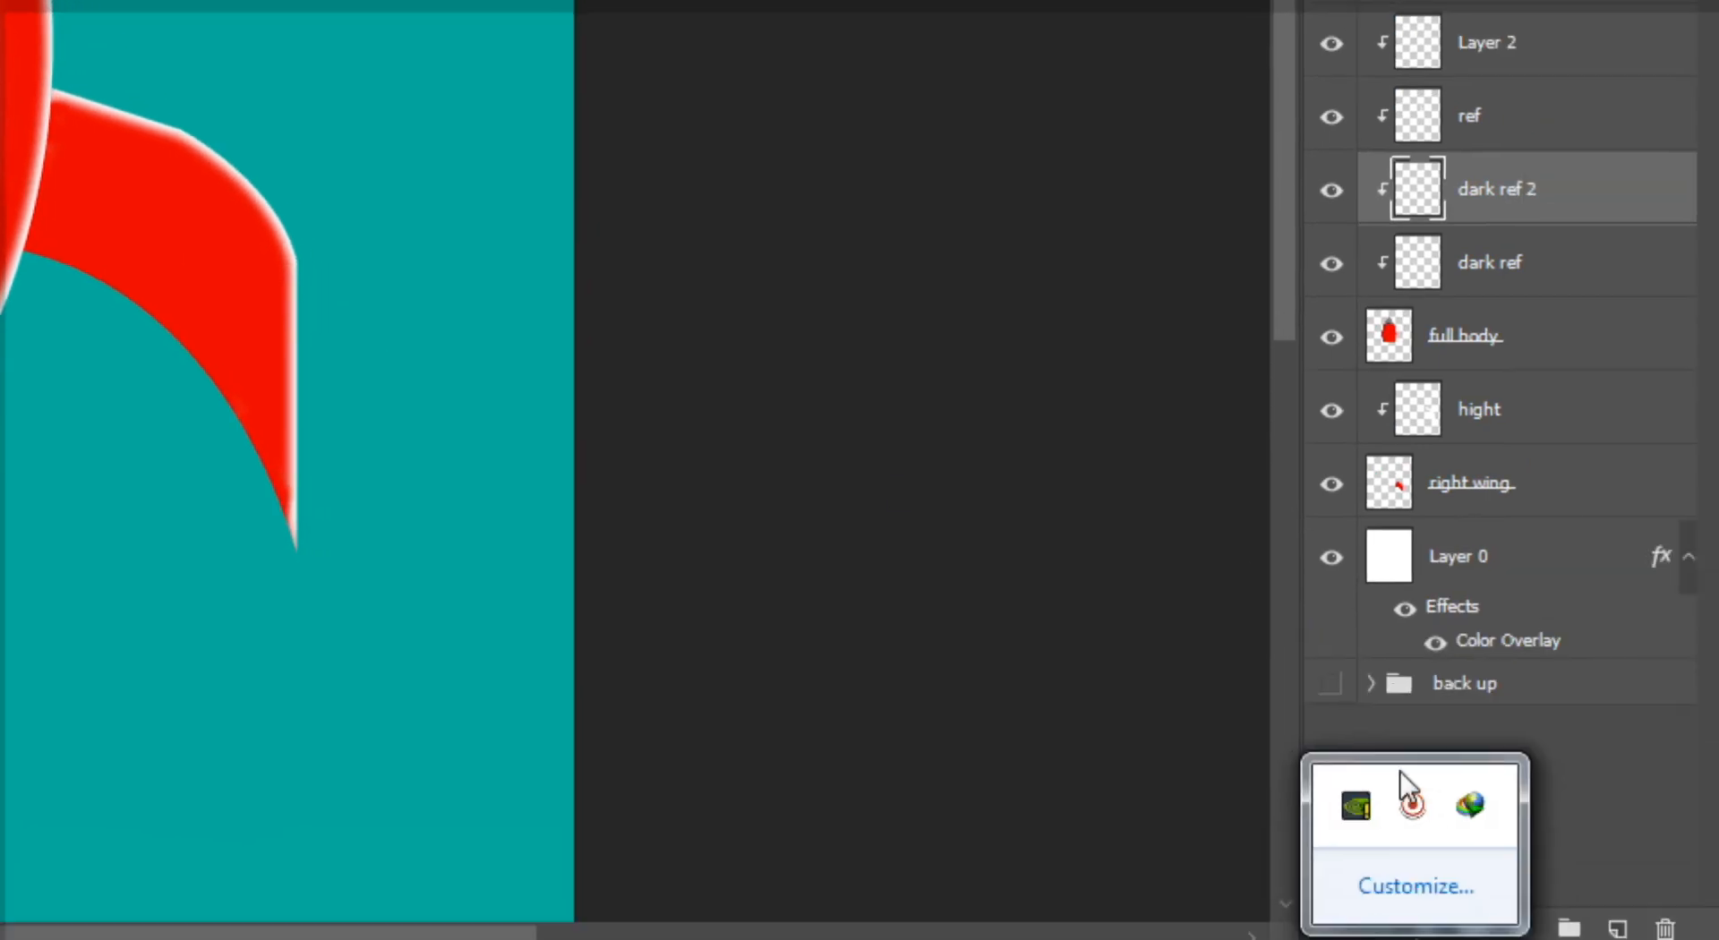
right_click(1406, 795)
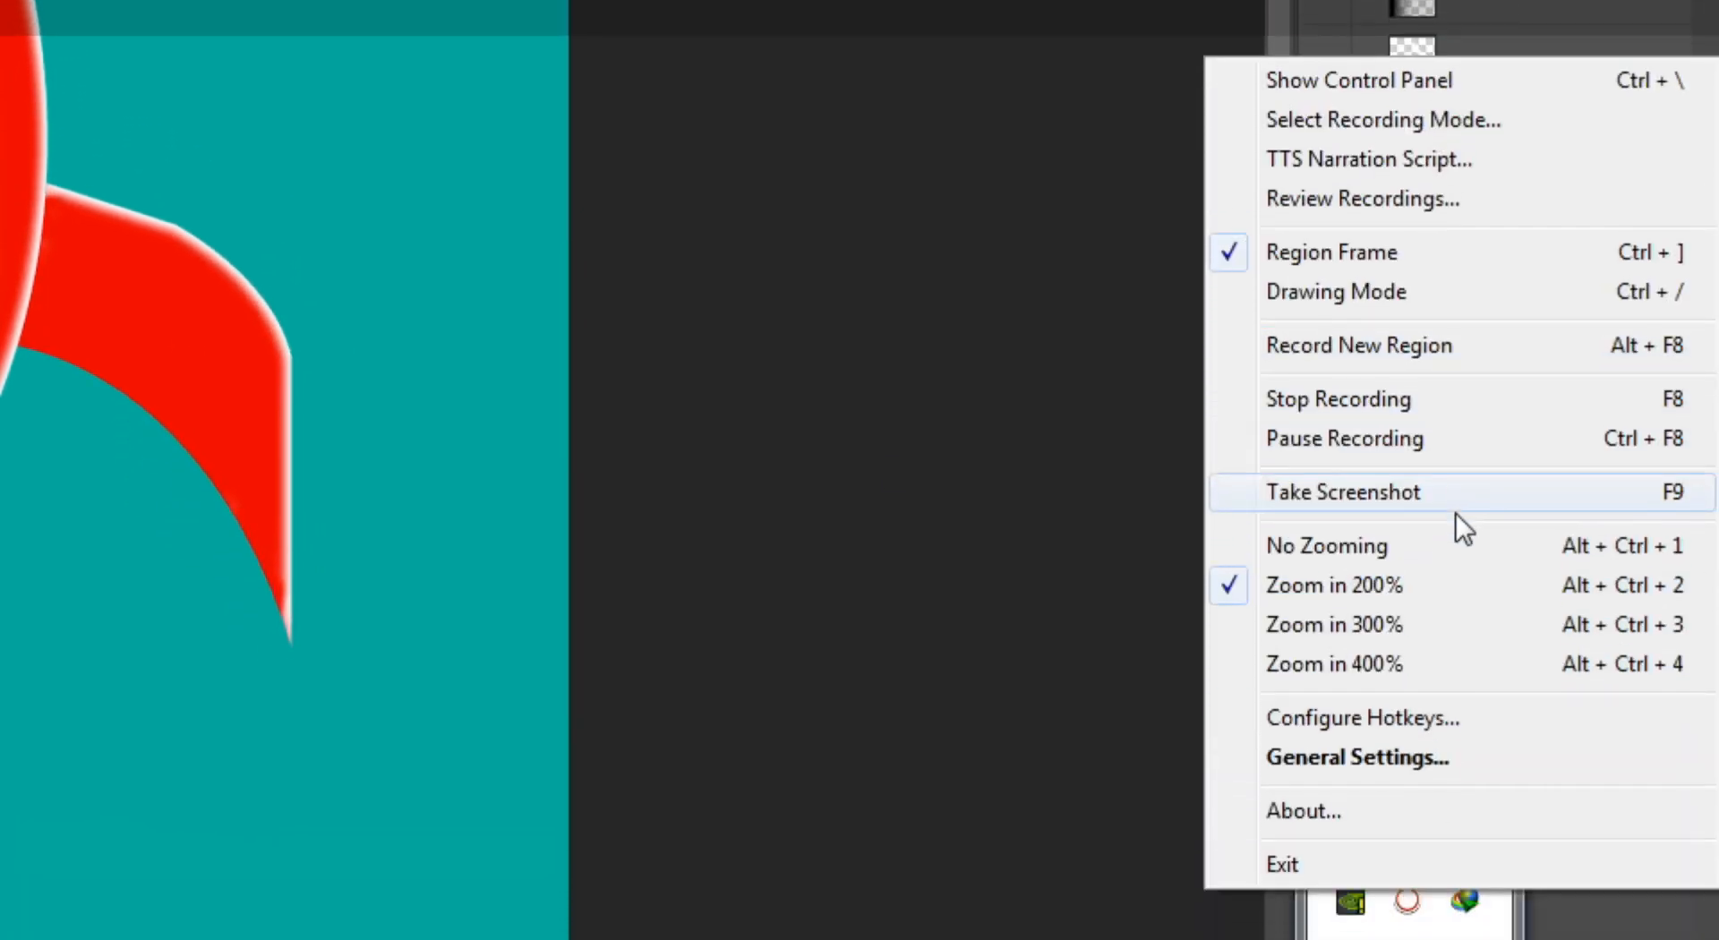
left_click(1460, 545)
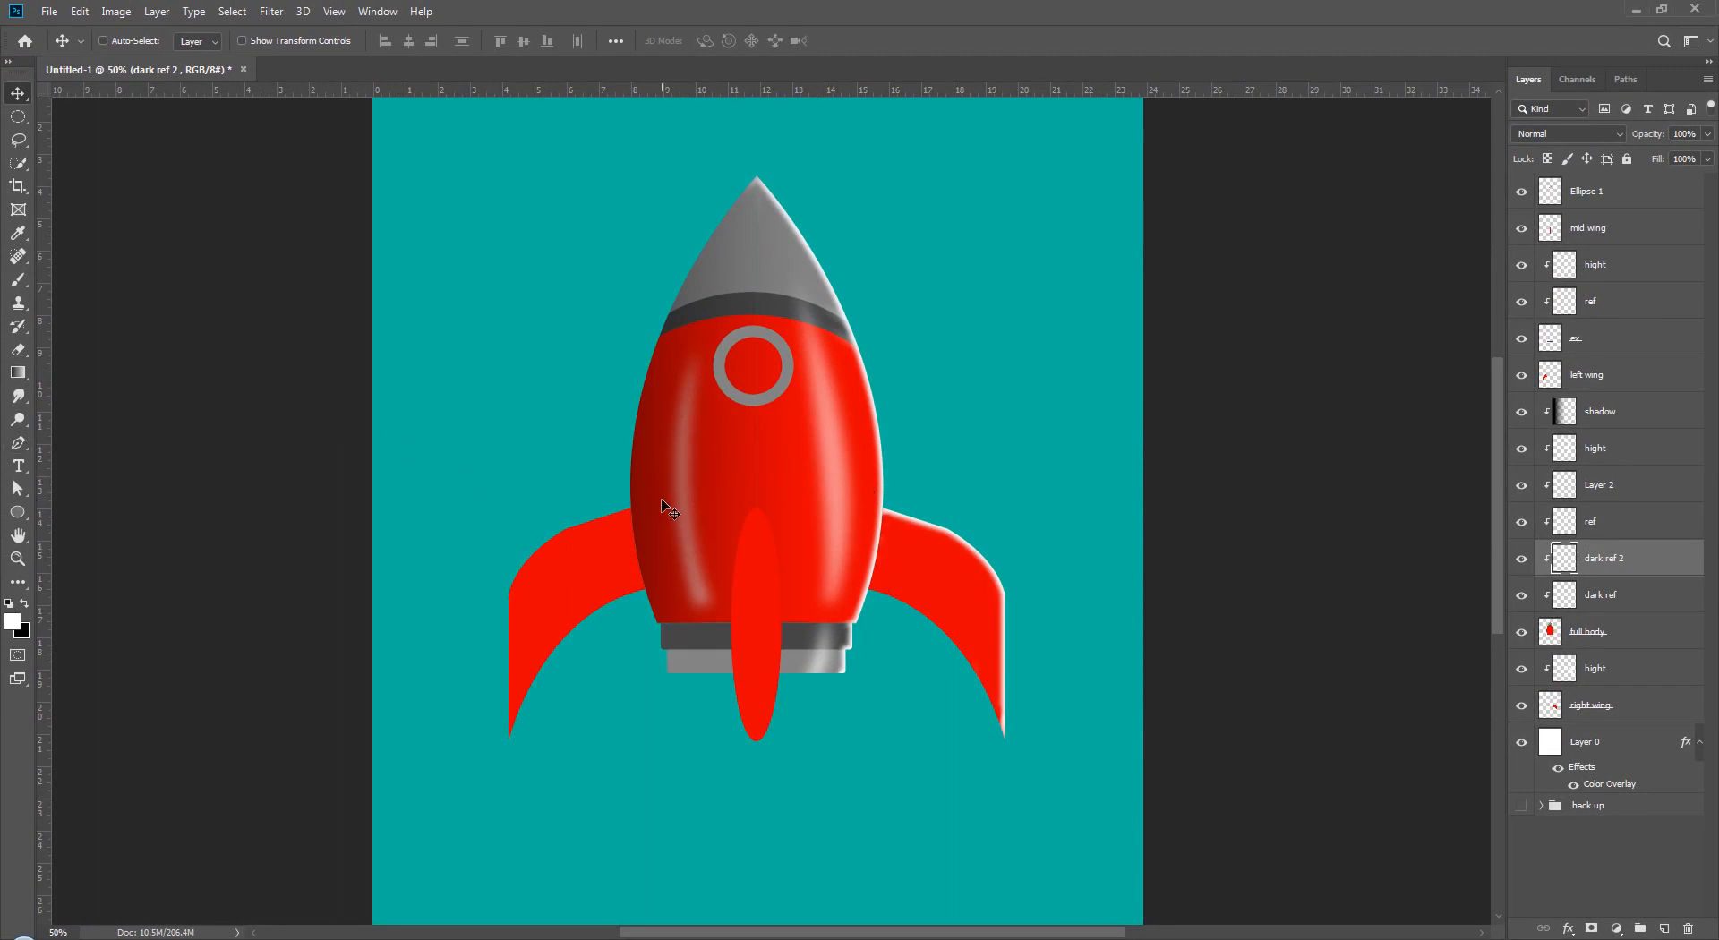
- Draw a short, narrow, curved closed path at the body's lower left edge, beside the left wing, with the Pen tool
left_click(19, 443)
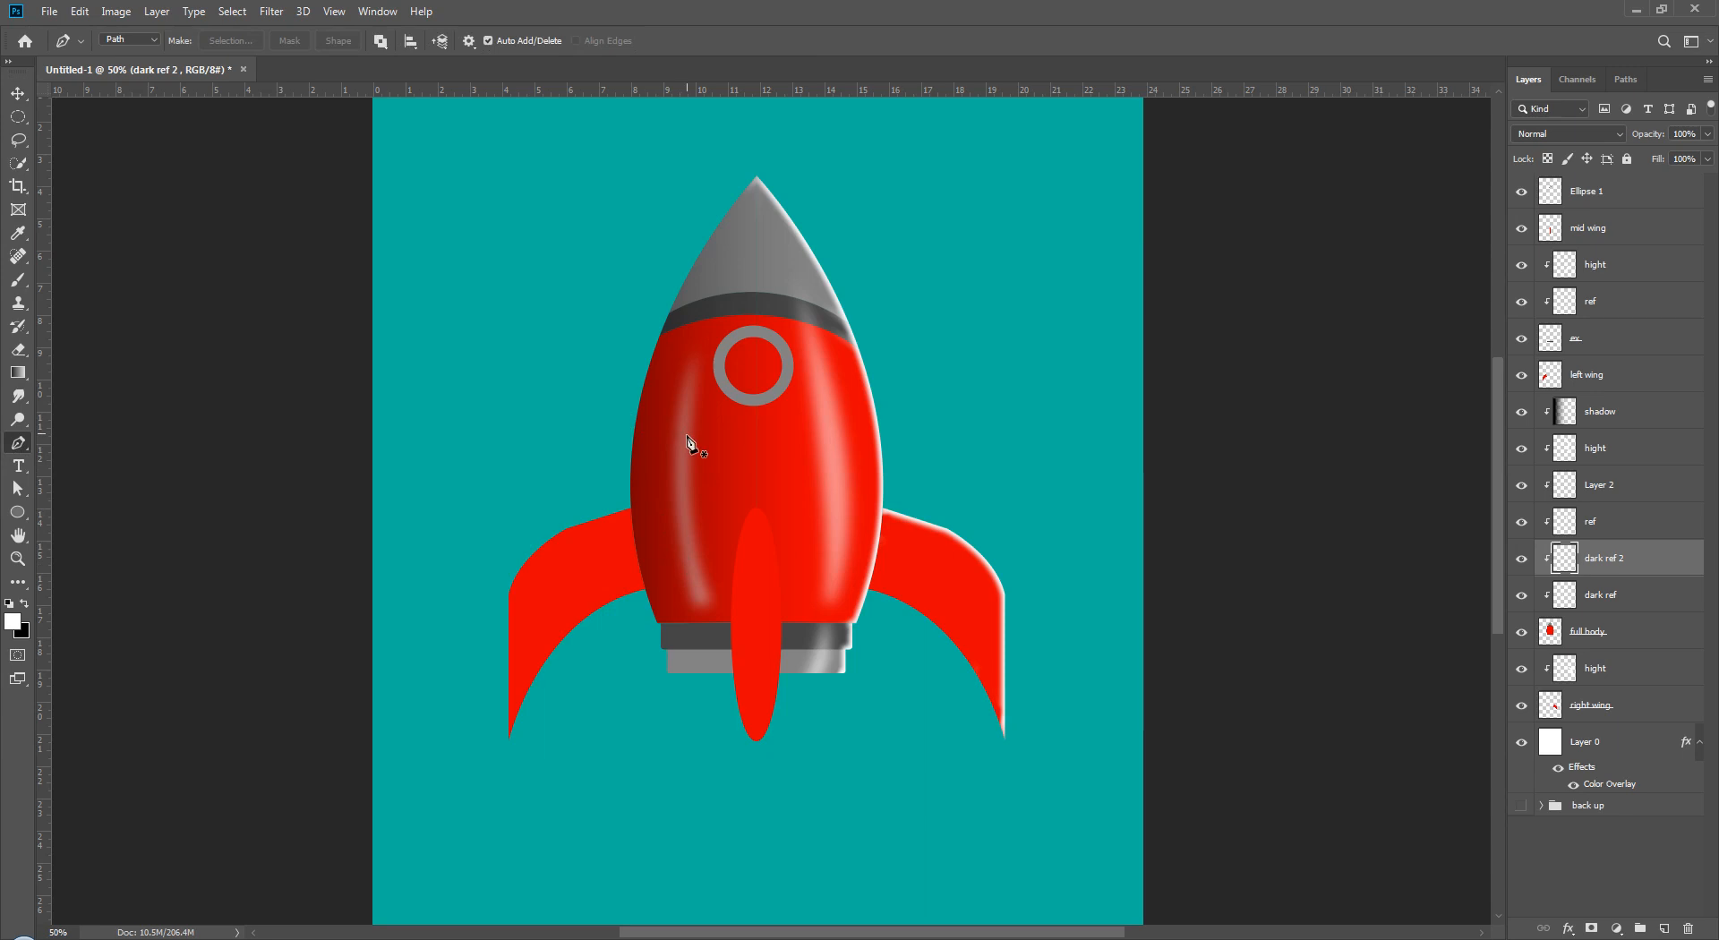
left_click(662, 491)
key("ctrl+z")
left_click(652, 489)
left_click(672, 573)
left_click_drag(675, 580, 682, 587)
left_click(672, 575, "alt")
left_click(655, 579)
left_click_drag(651, 489, 663, 475)
- Fill only the short path's area with white on the dark ref 2 layer and soften it with the last Gaussian Blur
key("alt+BackSpace")
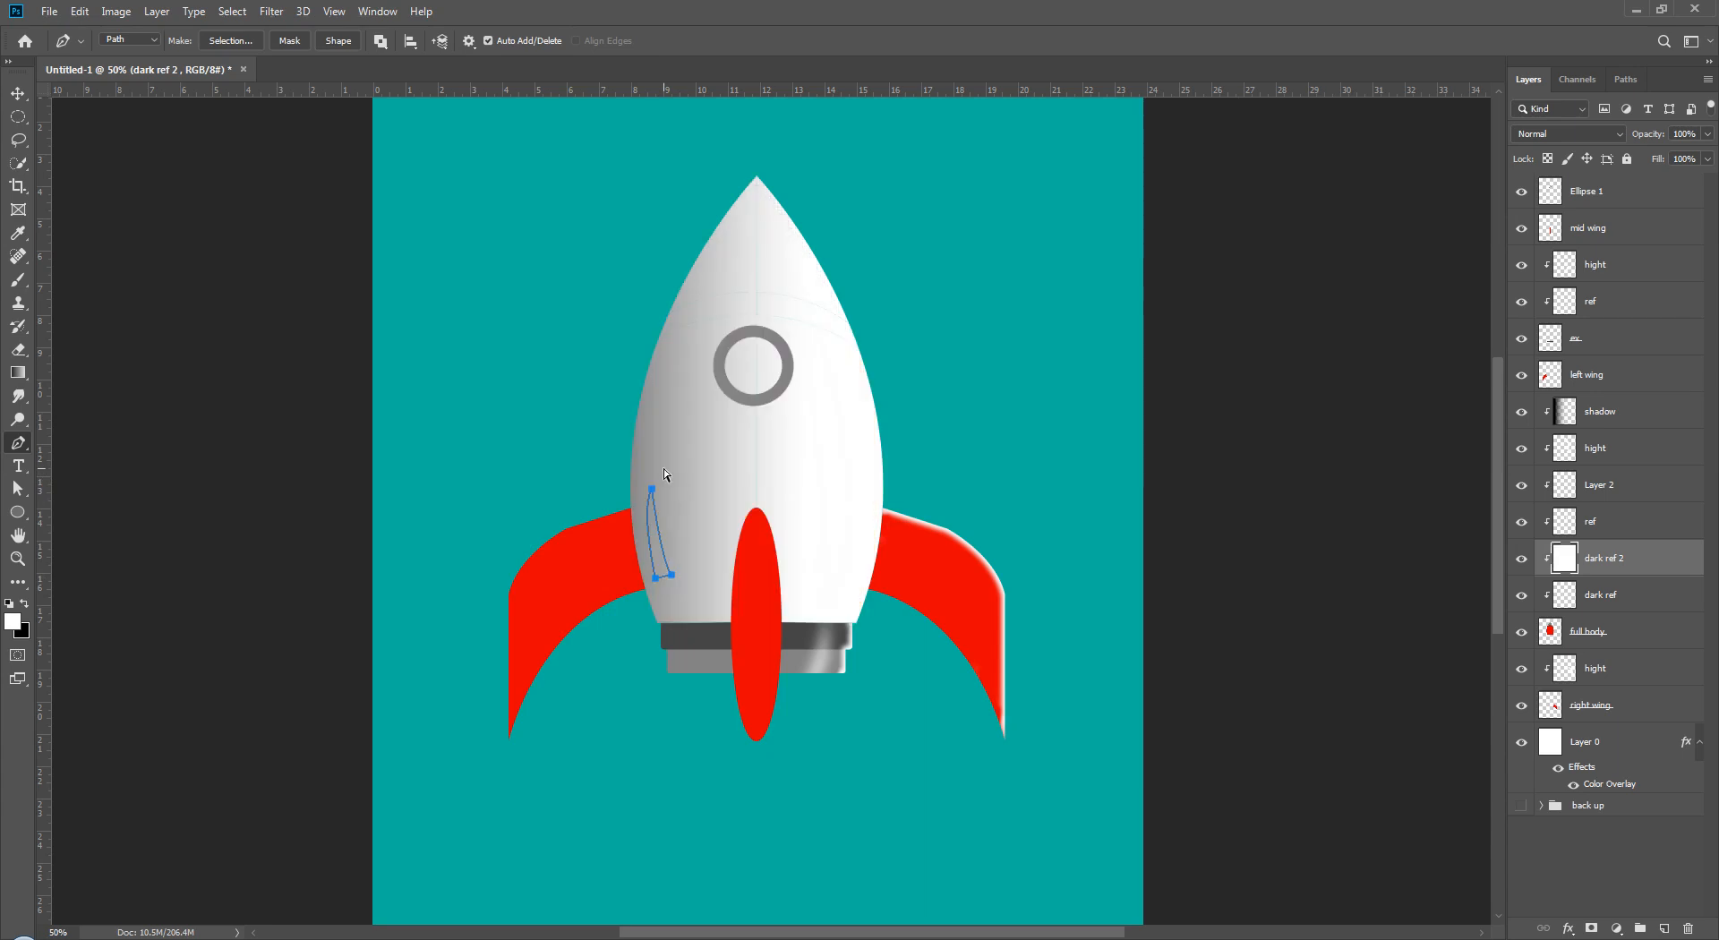
key("ctrl+z")
key("ctrl+Return")
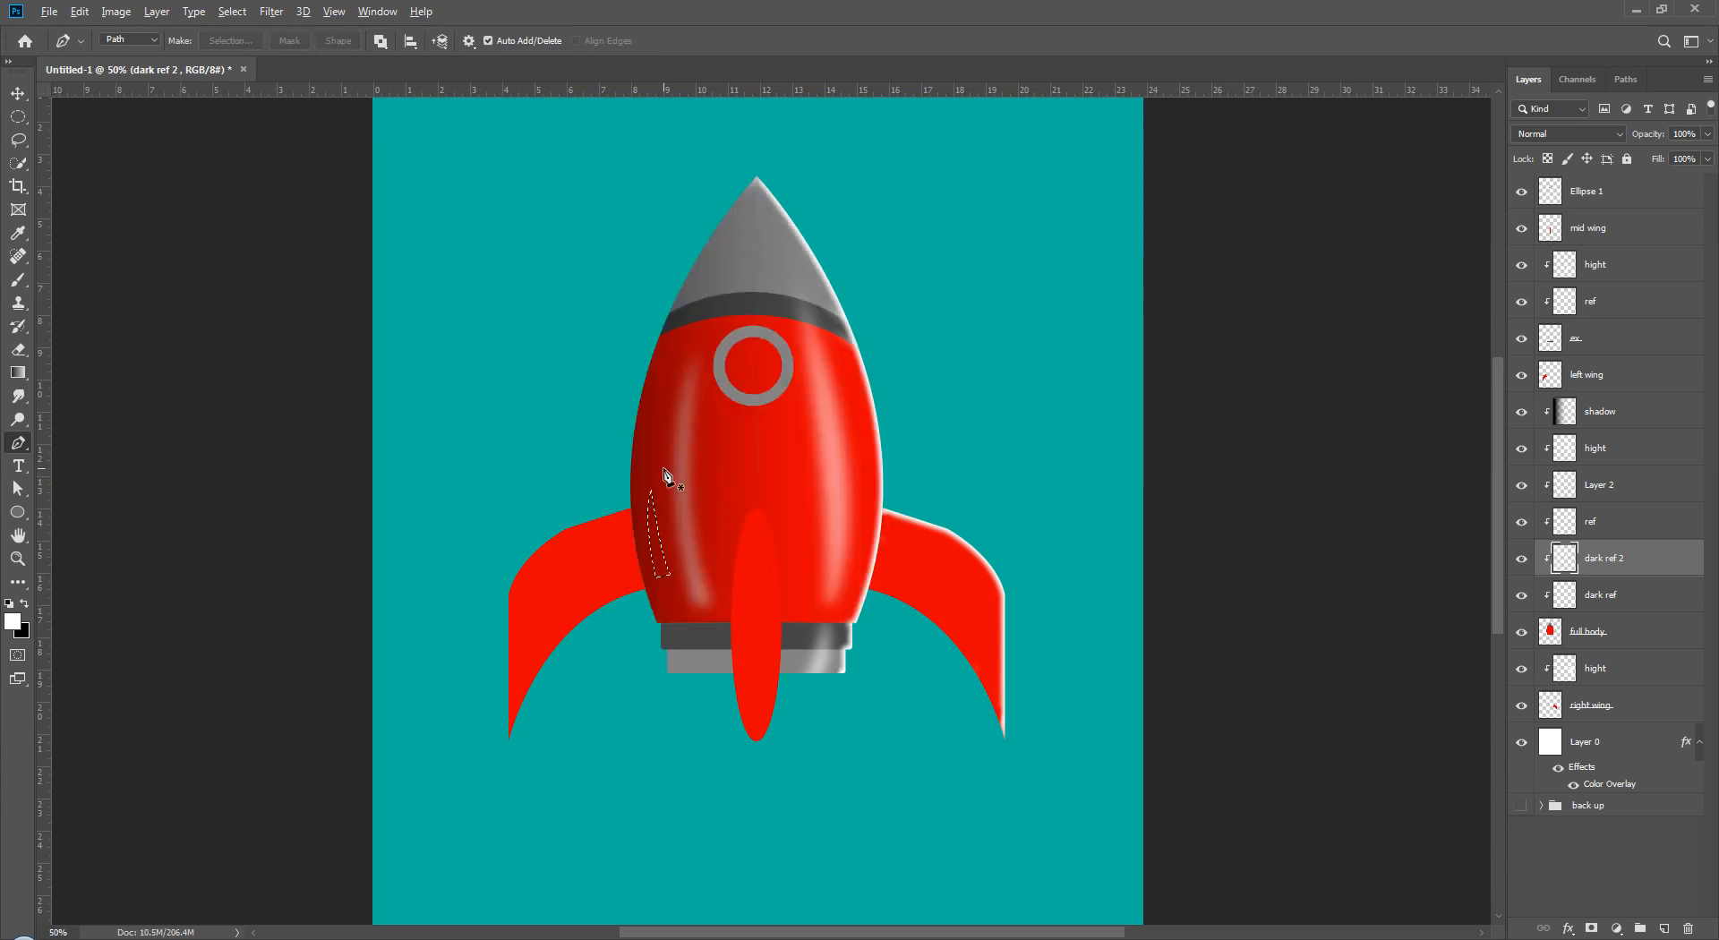
key("alt+BackSpace")
key("ctrl+d")
left_click(280, 11)
left_click(305, 31)
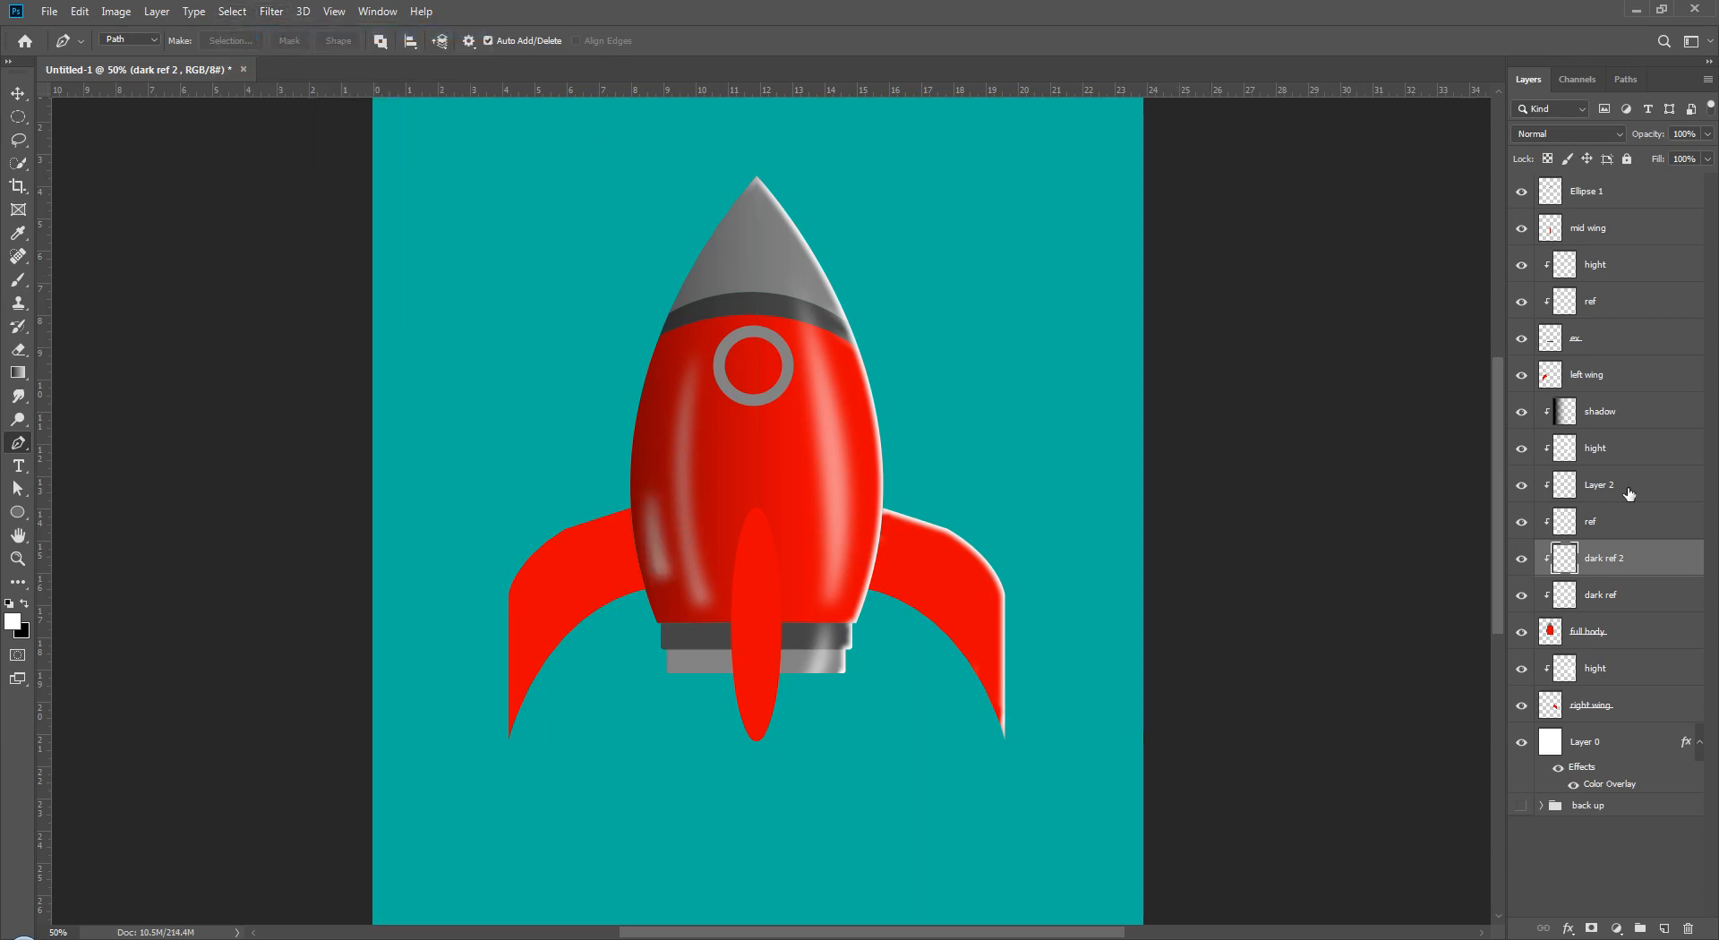
- Rotate the short reflection slightly, warp it to follow the body's left edge, and nudge it into place
key("ctrl+t")
left_click_drag(704, 467, 708, 471)
right_click(661, 503)
left_click(770, 622)
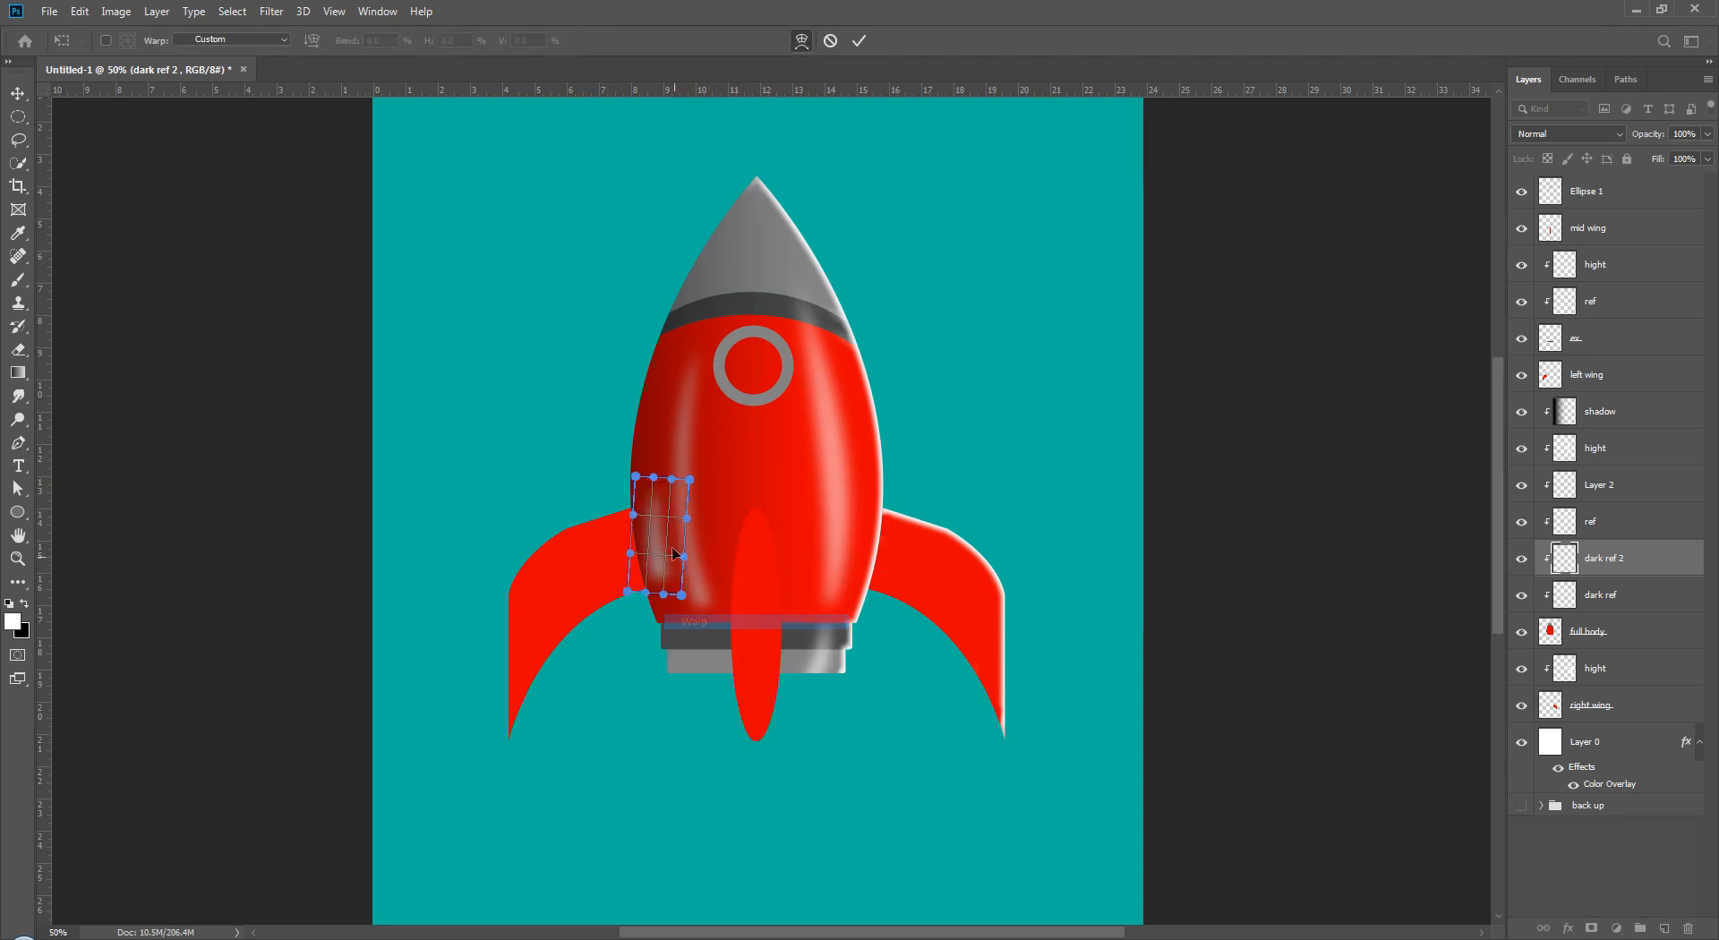
left_click_drag(661, 513, 656, 504)
left_click_drag(656, 587, 659, 550)
key("Return")
key("p")
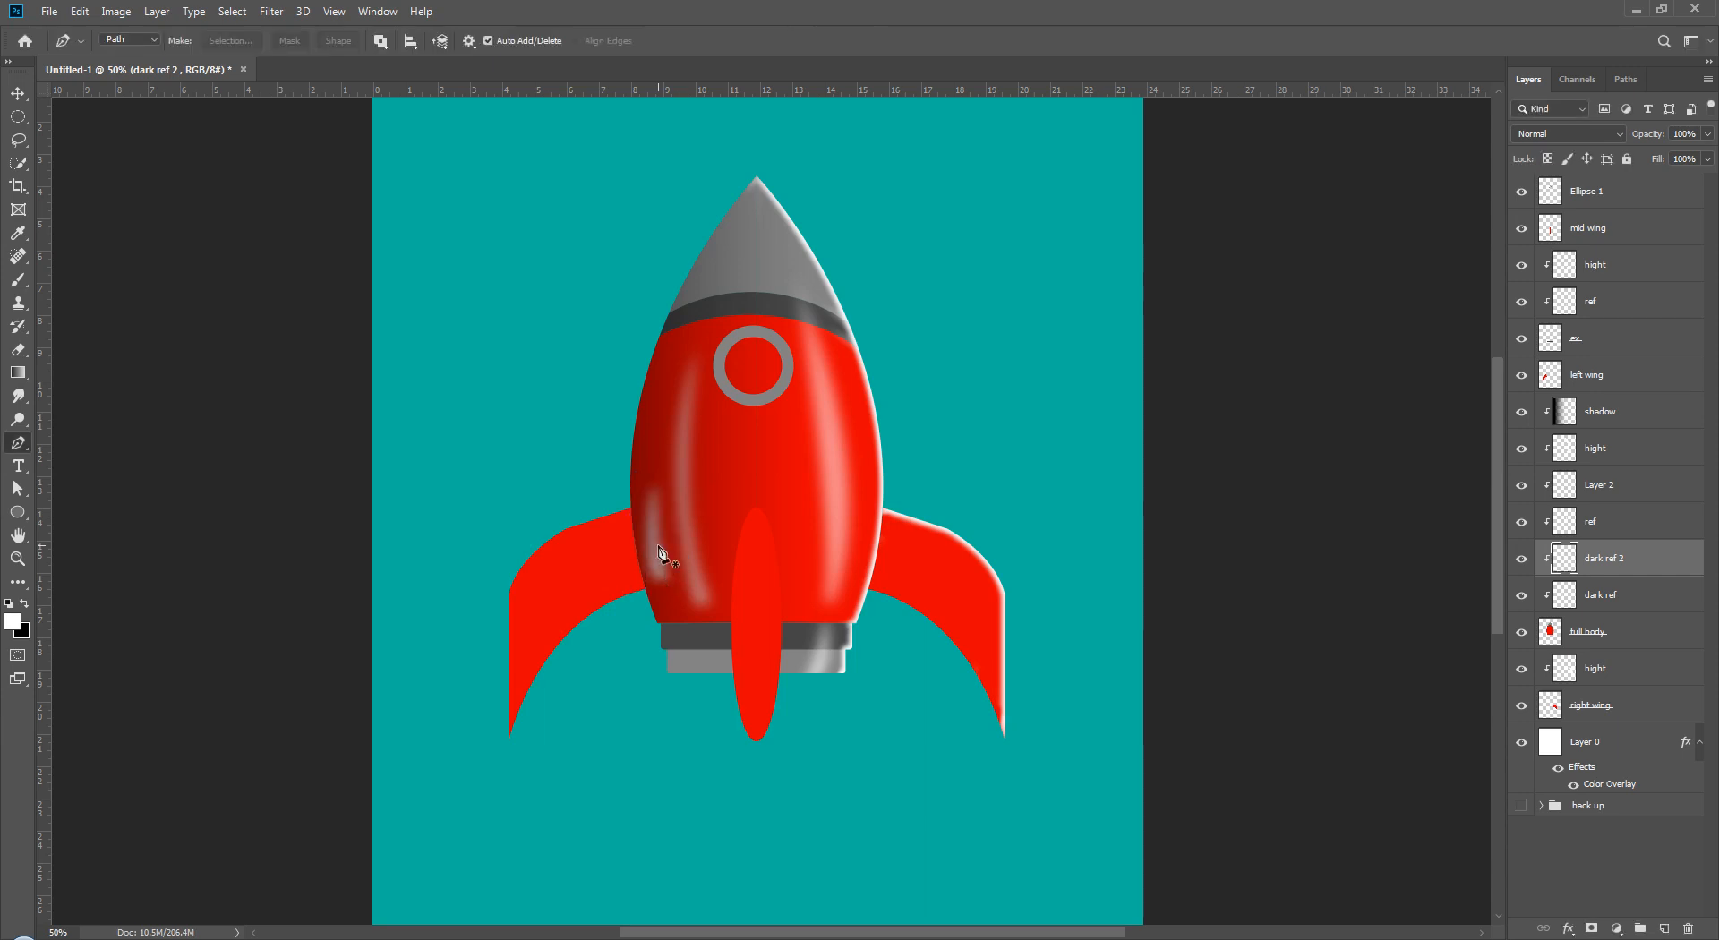
left_click_drag(648, 553, 657, 559)
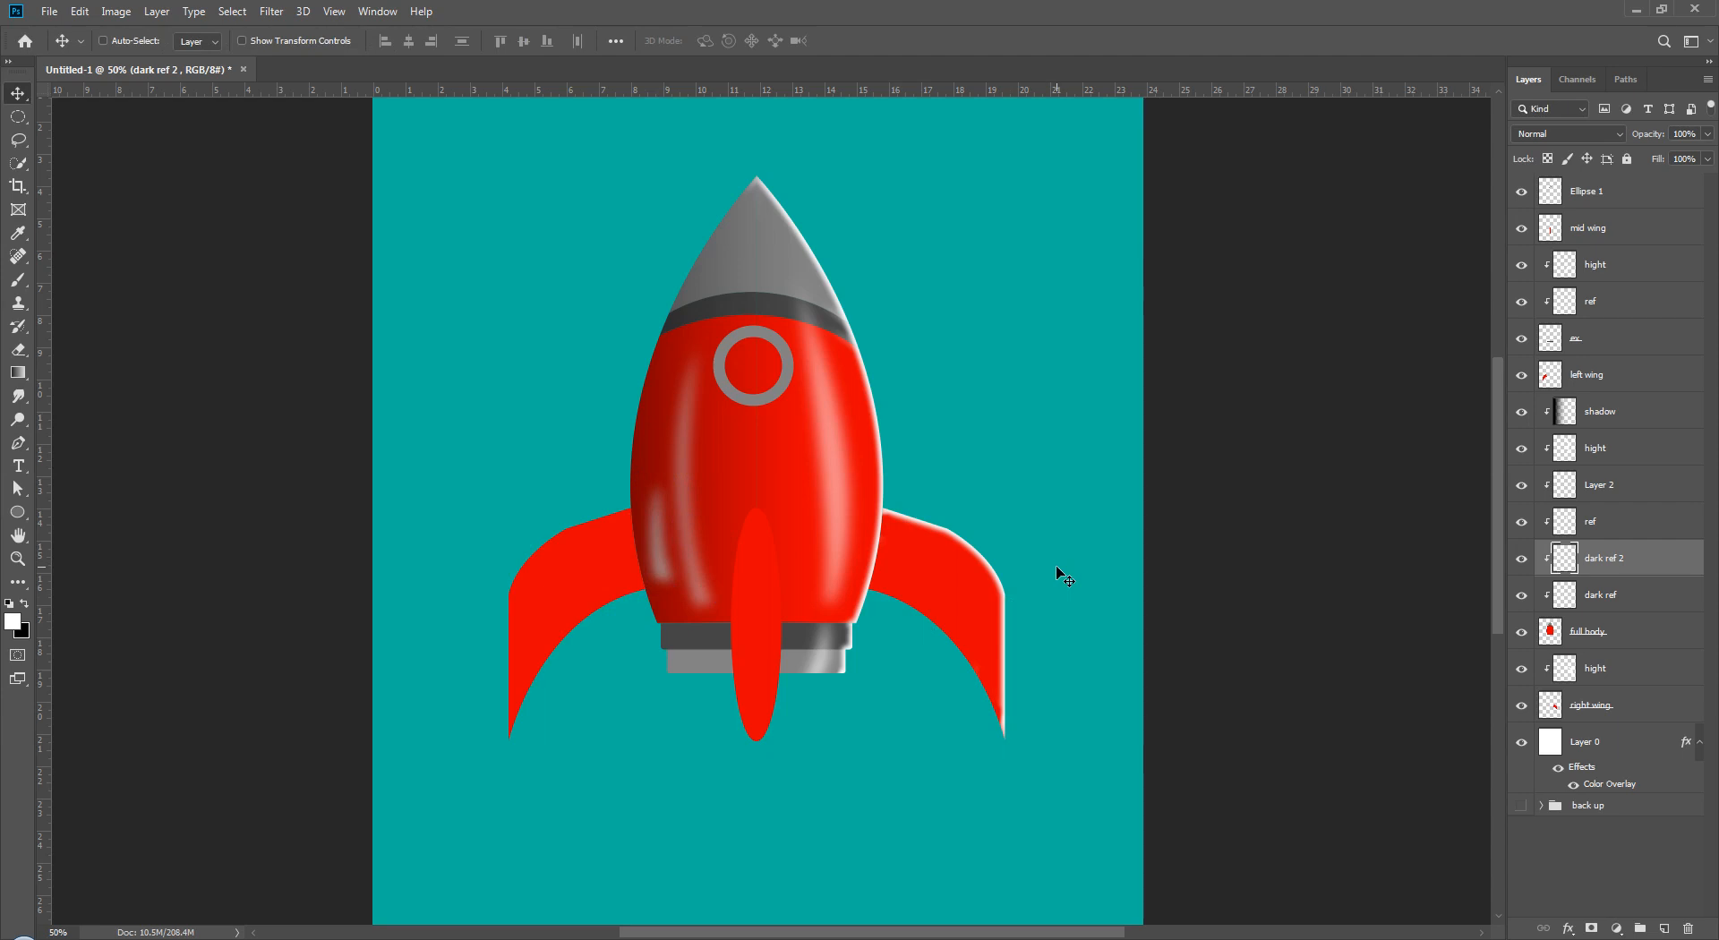
- Switch to the finished reference picture in Windows Photo Viewer and examine the rocket's shading at a larger size
key("alt+Tab")
left_click_drag(787, 249, 739, 258)
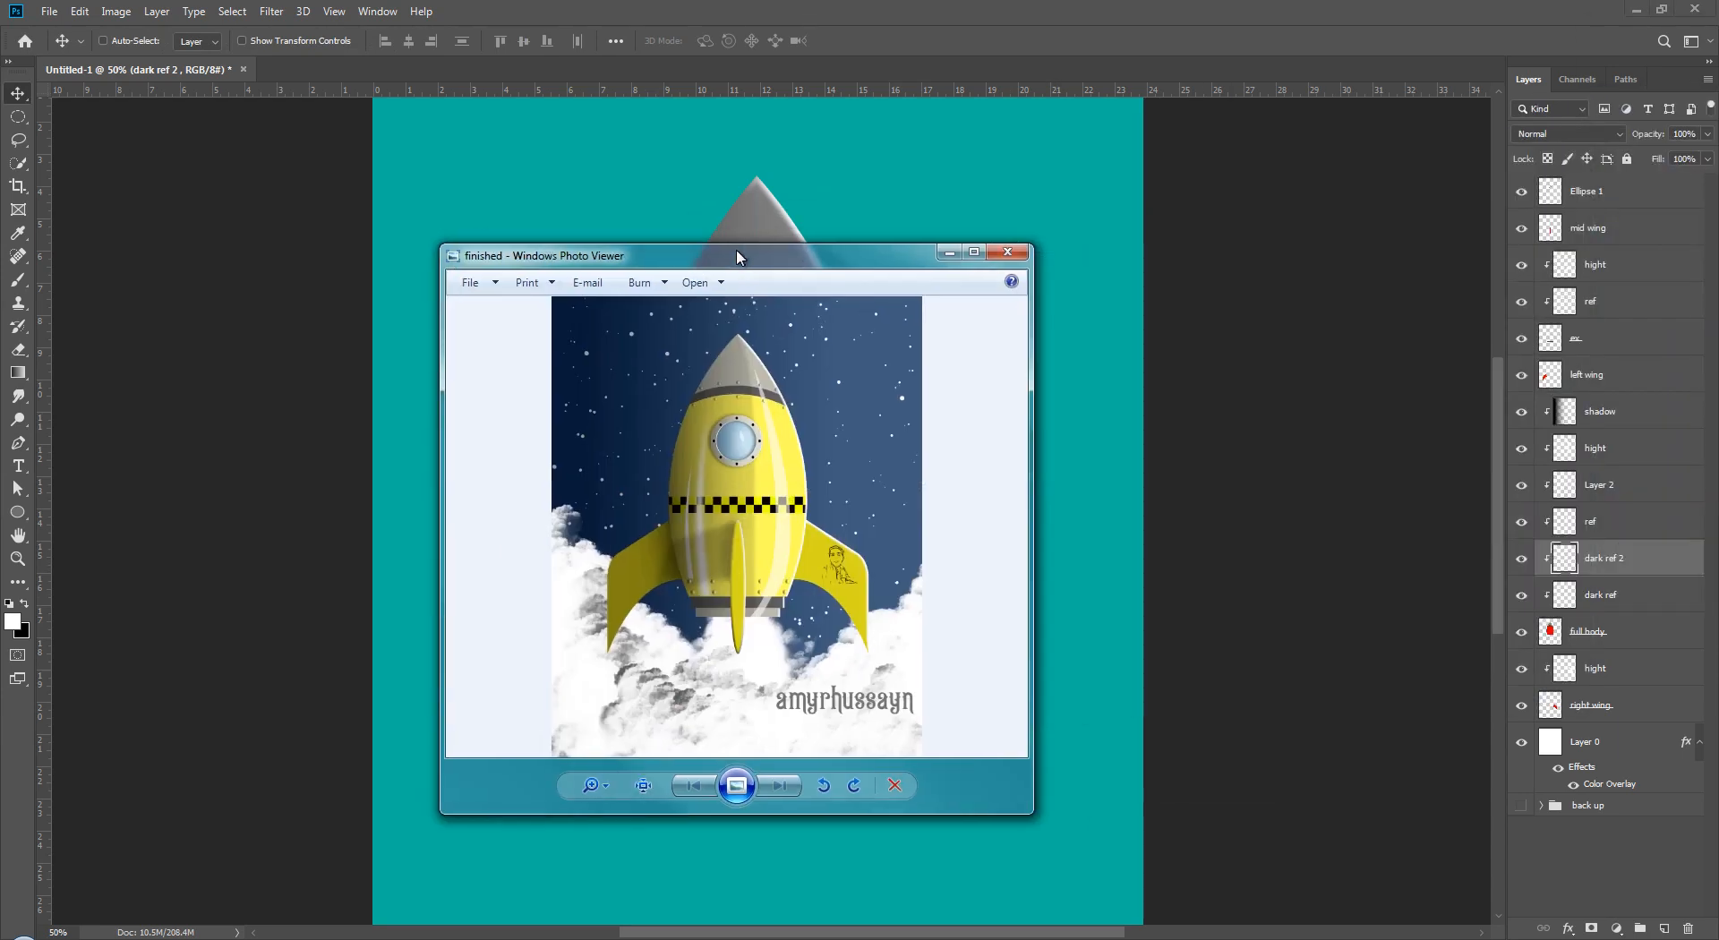
left_click_drag(1032, 814, 1601, 939)
left_click_drag(1026, 16, 872, 34)
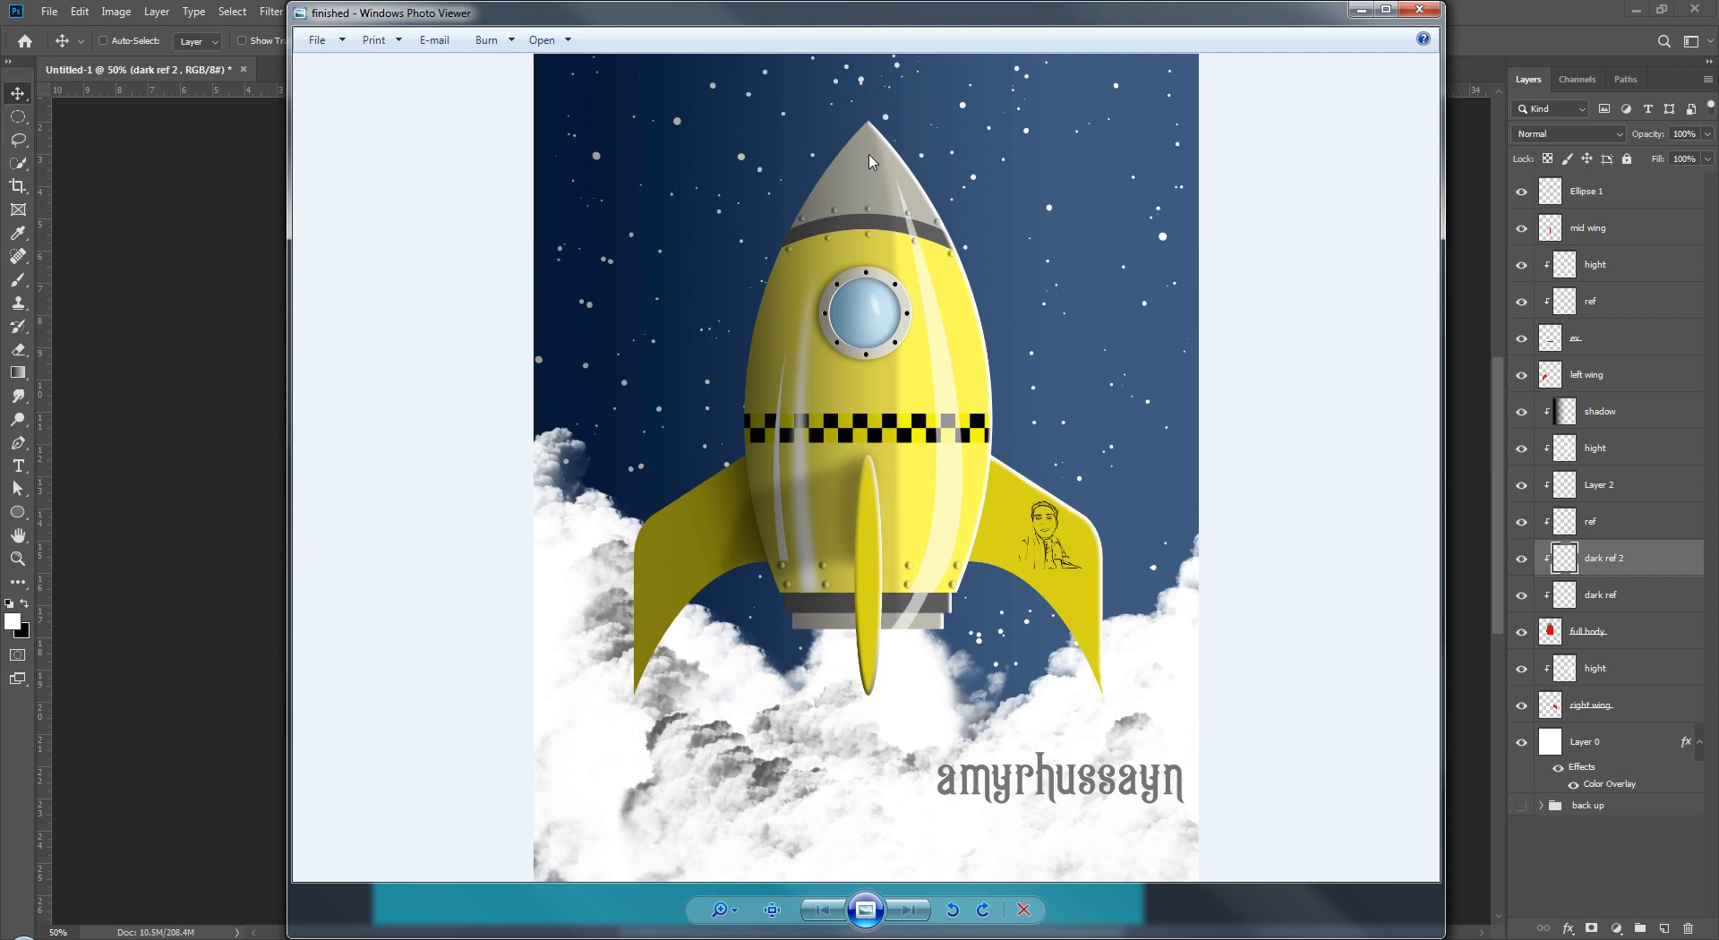
left_click_drag(877, 17, 1718, 72)
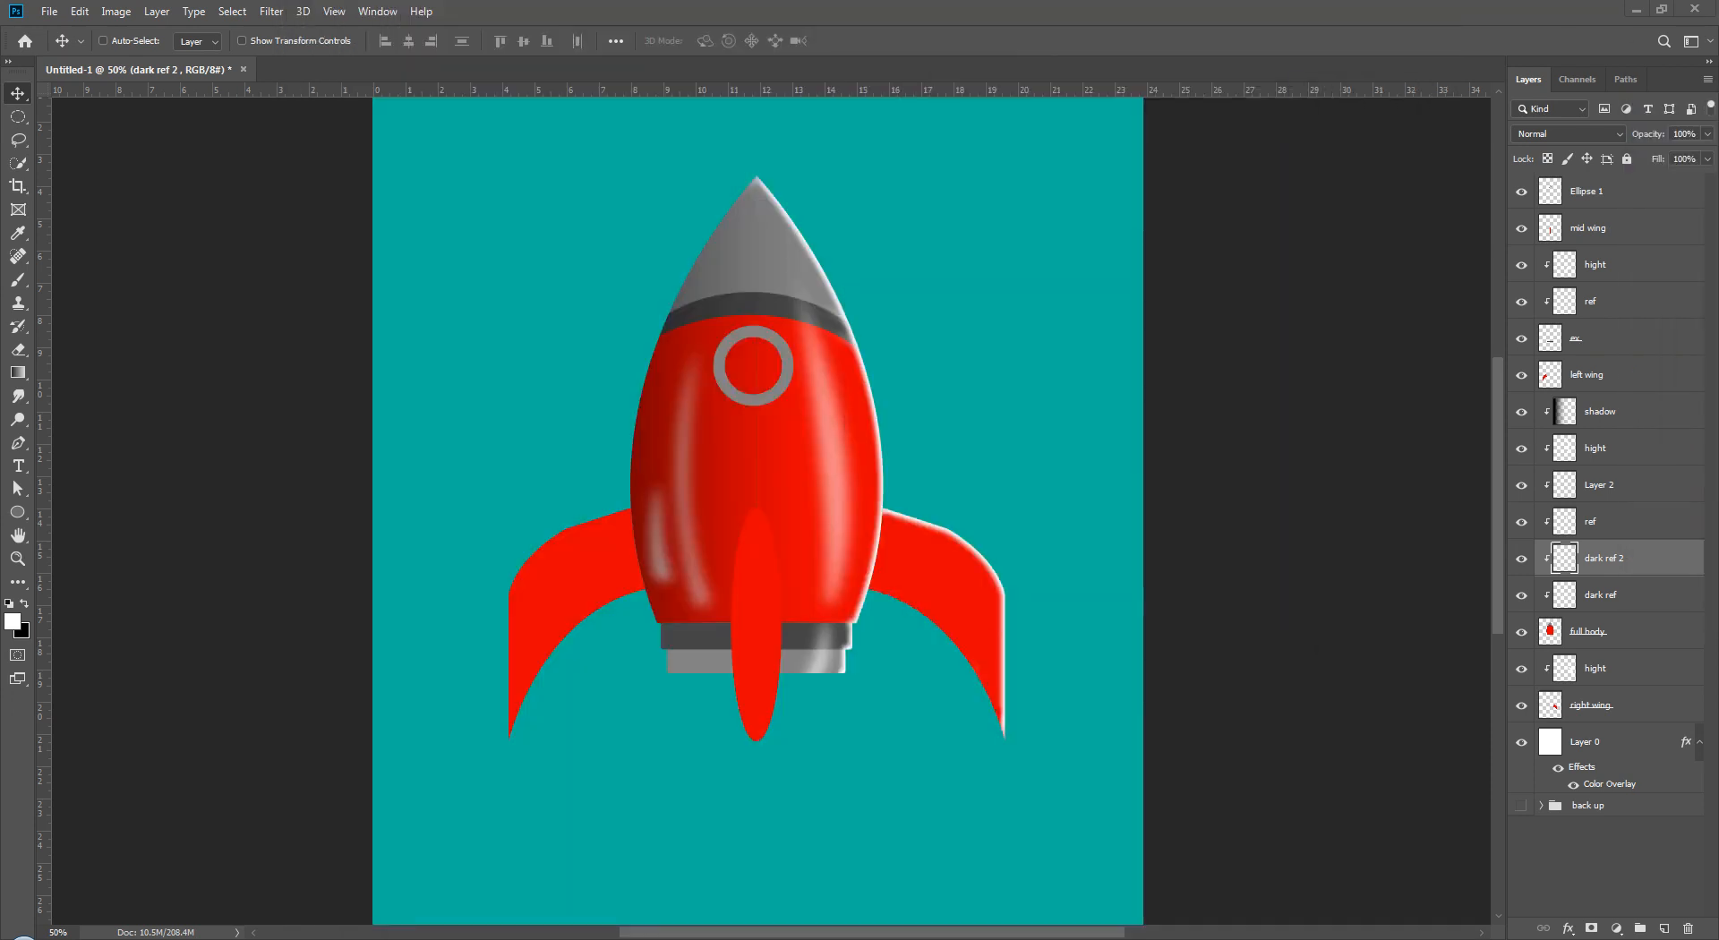
- Add a new clipped layer directly above the full body layer and name it "big shadow"
left_click(1612, 631)
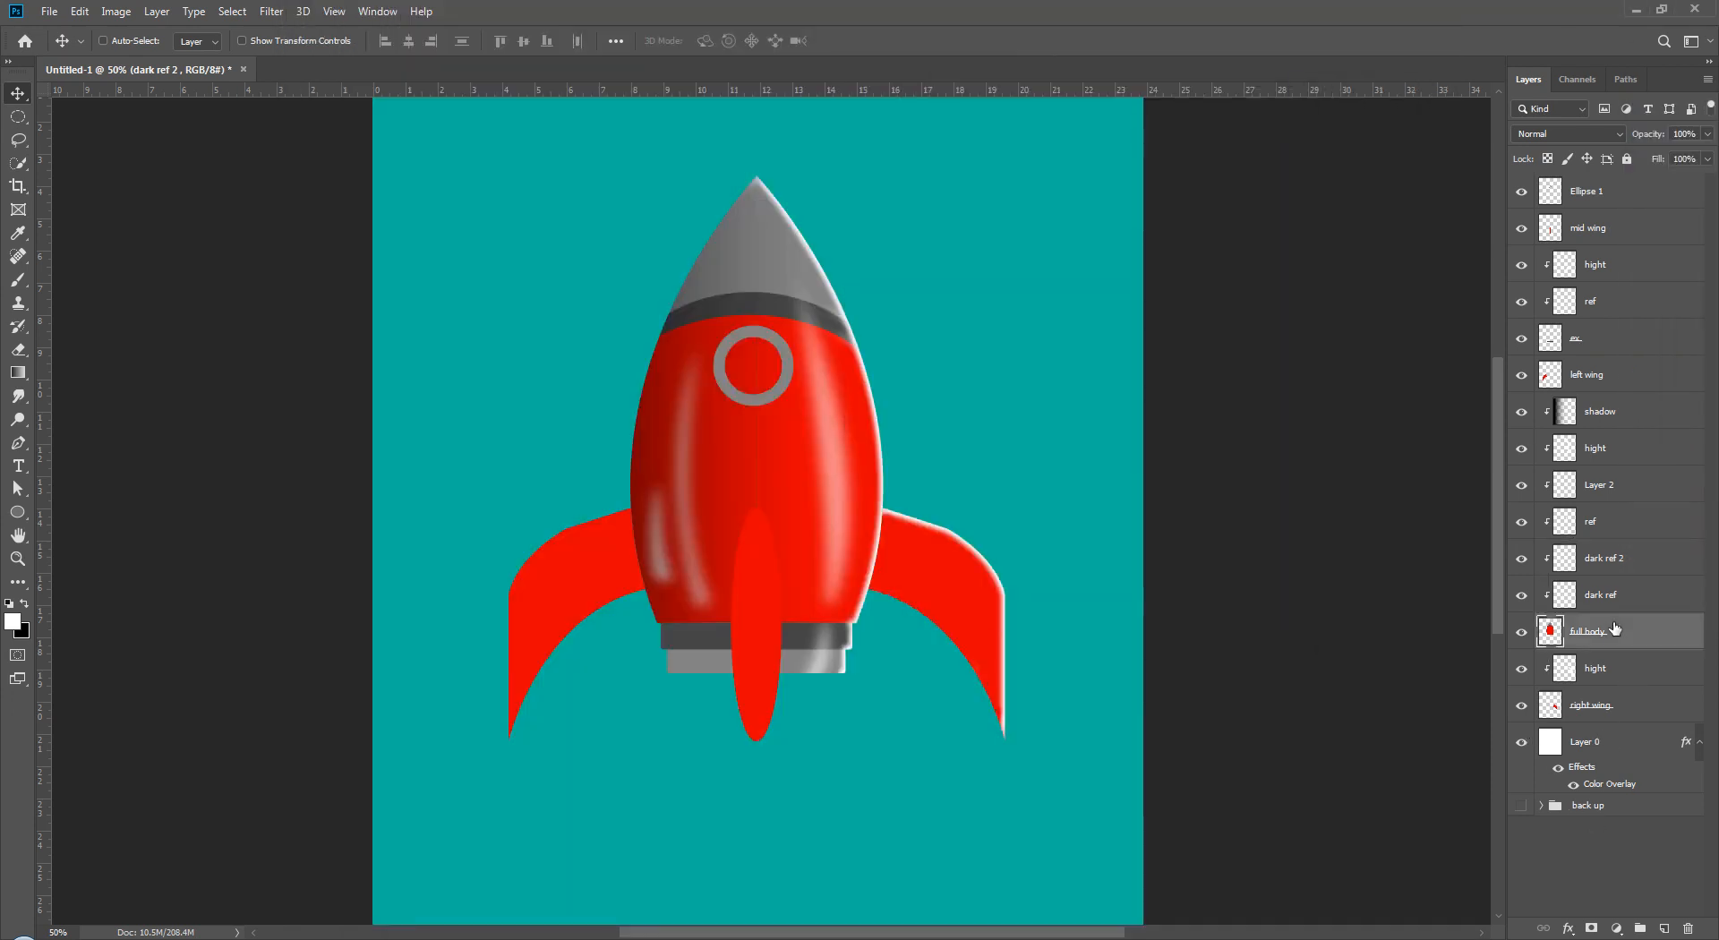
left_click(1664, 929)
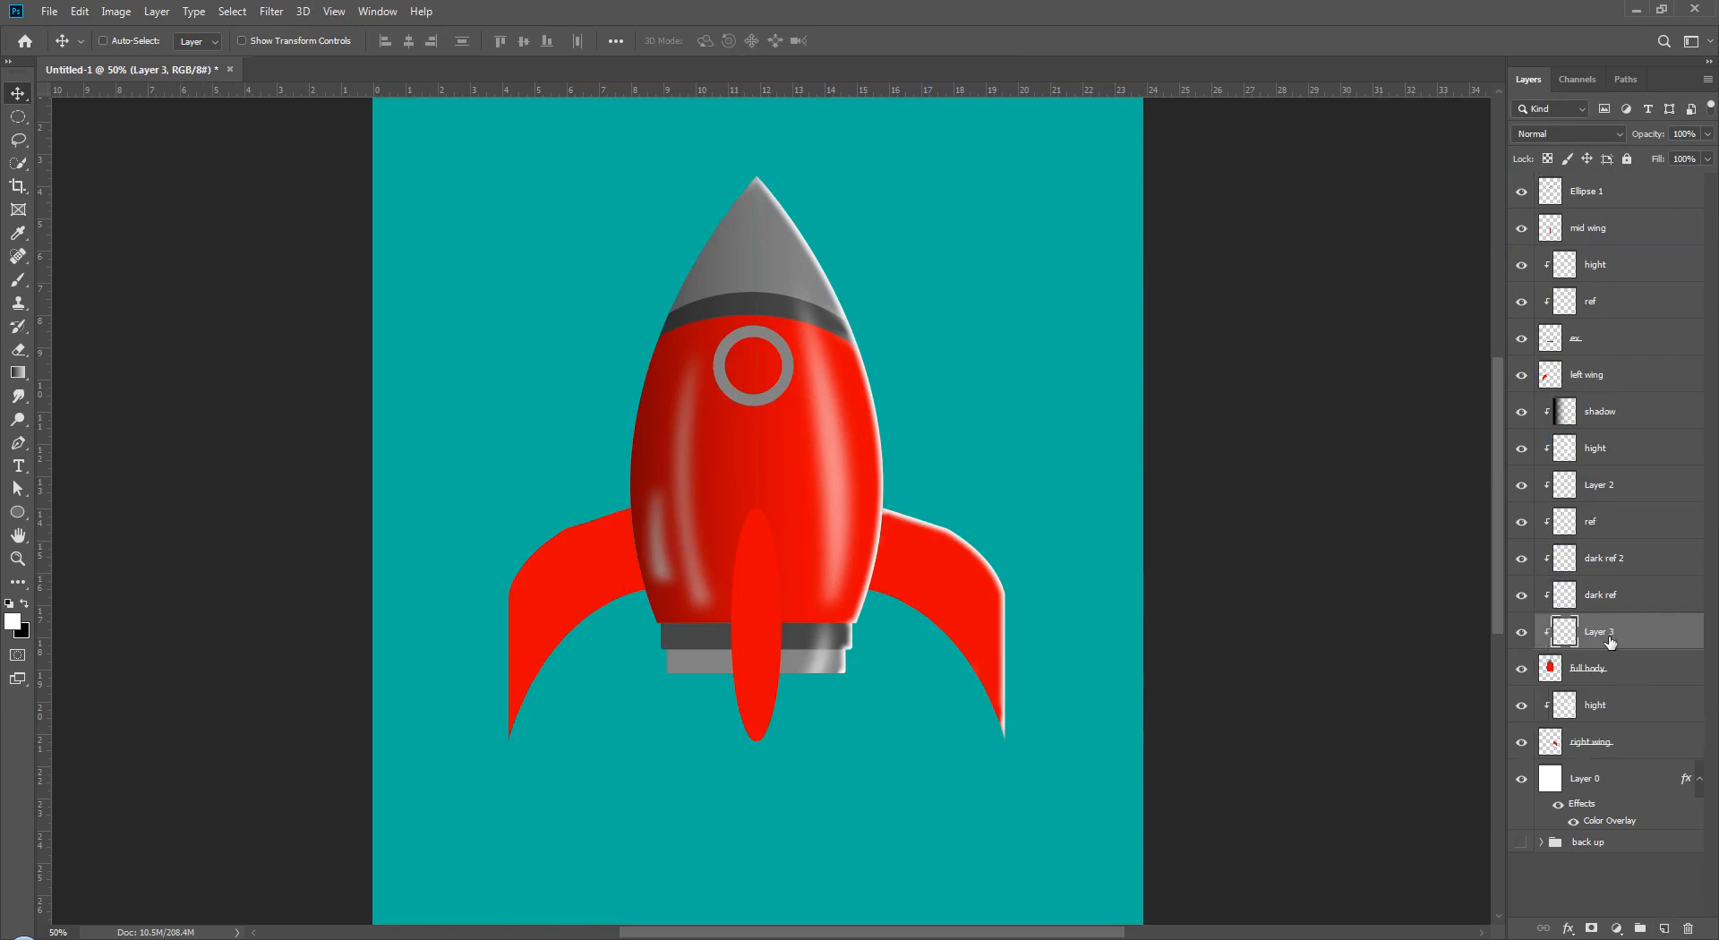
double_click(1594, 632)
type("big shadow")
key("Return")
- Fill a tall elliptical selection covering the left half of the rocket body with black on the big shadow layer, then deselect
left_click(18, 118)
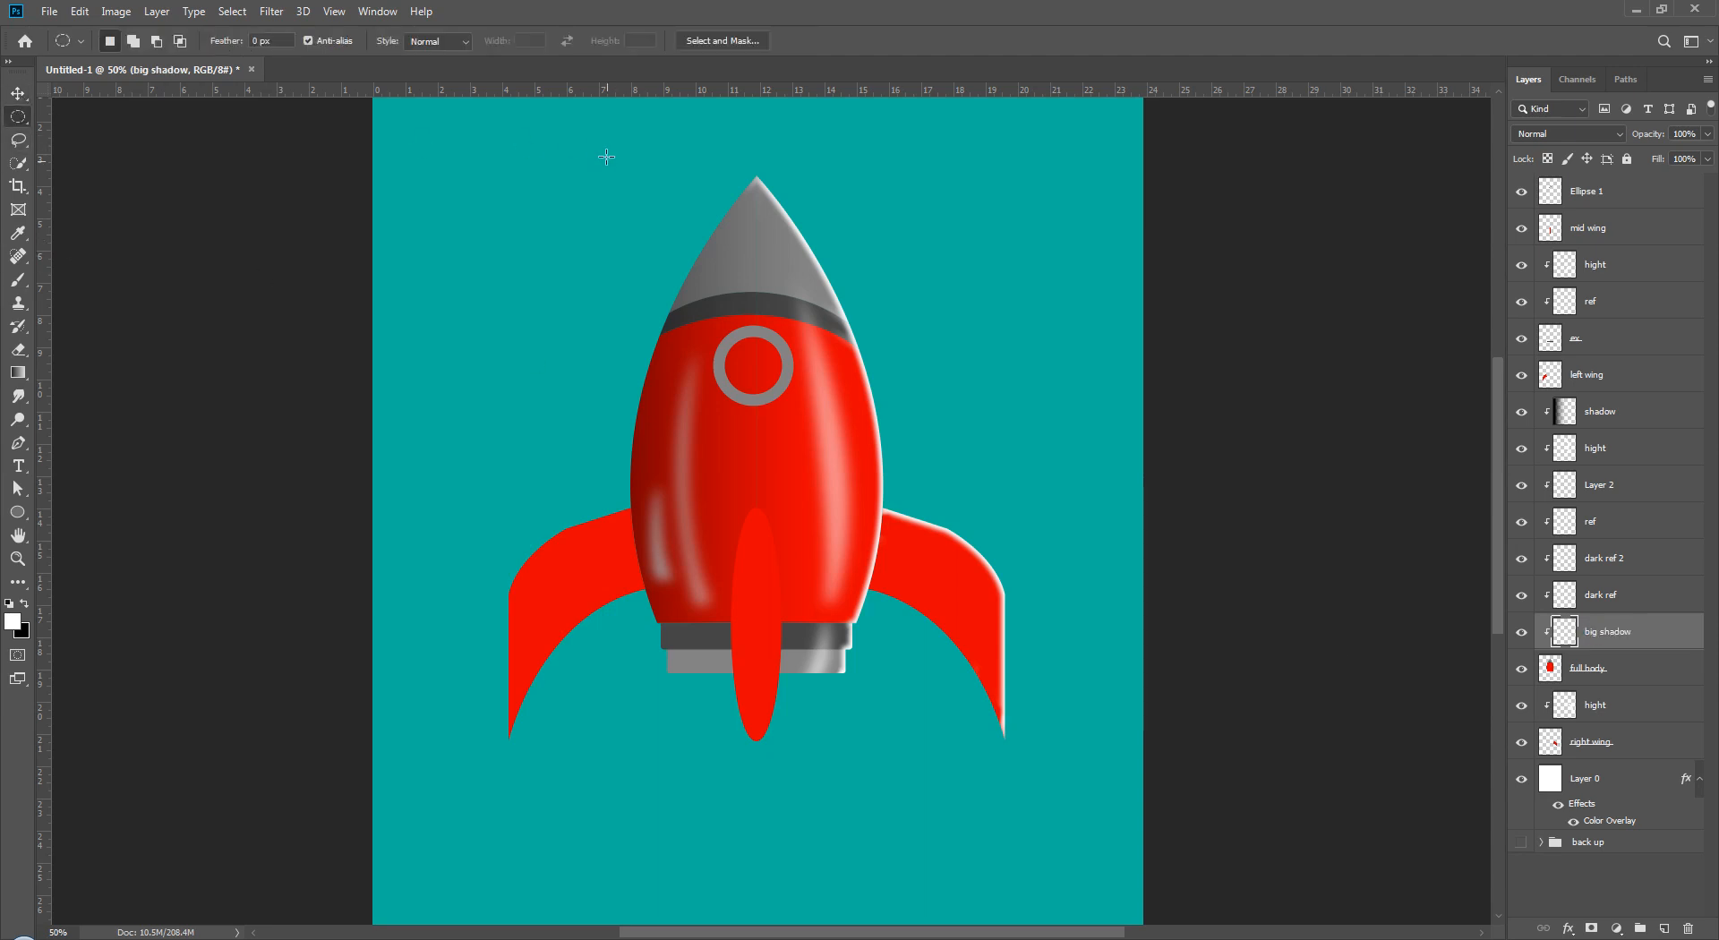
left_click_drag(600, 102, 793, 879)
key("ctrl+BackSpace")
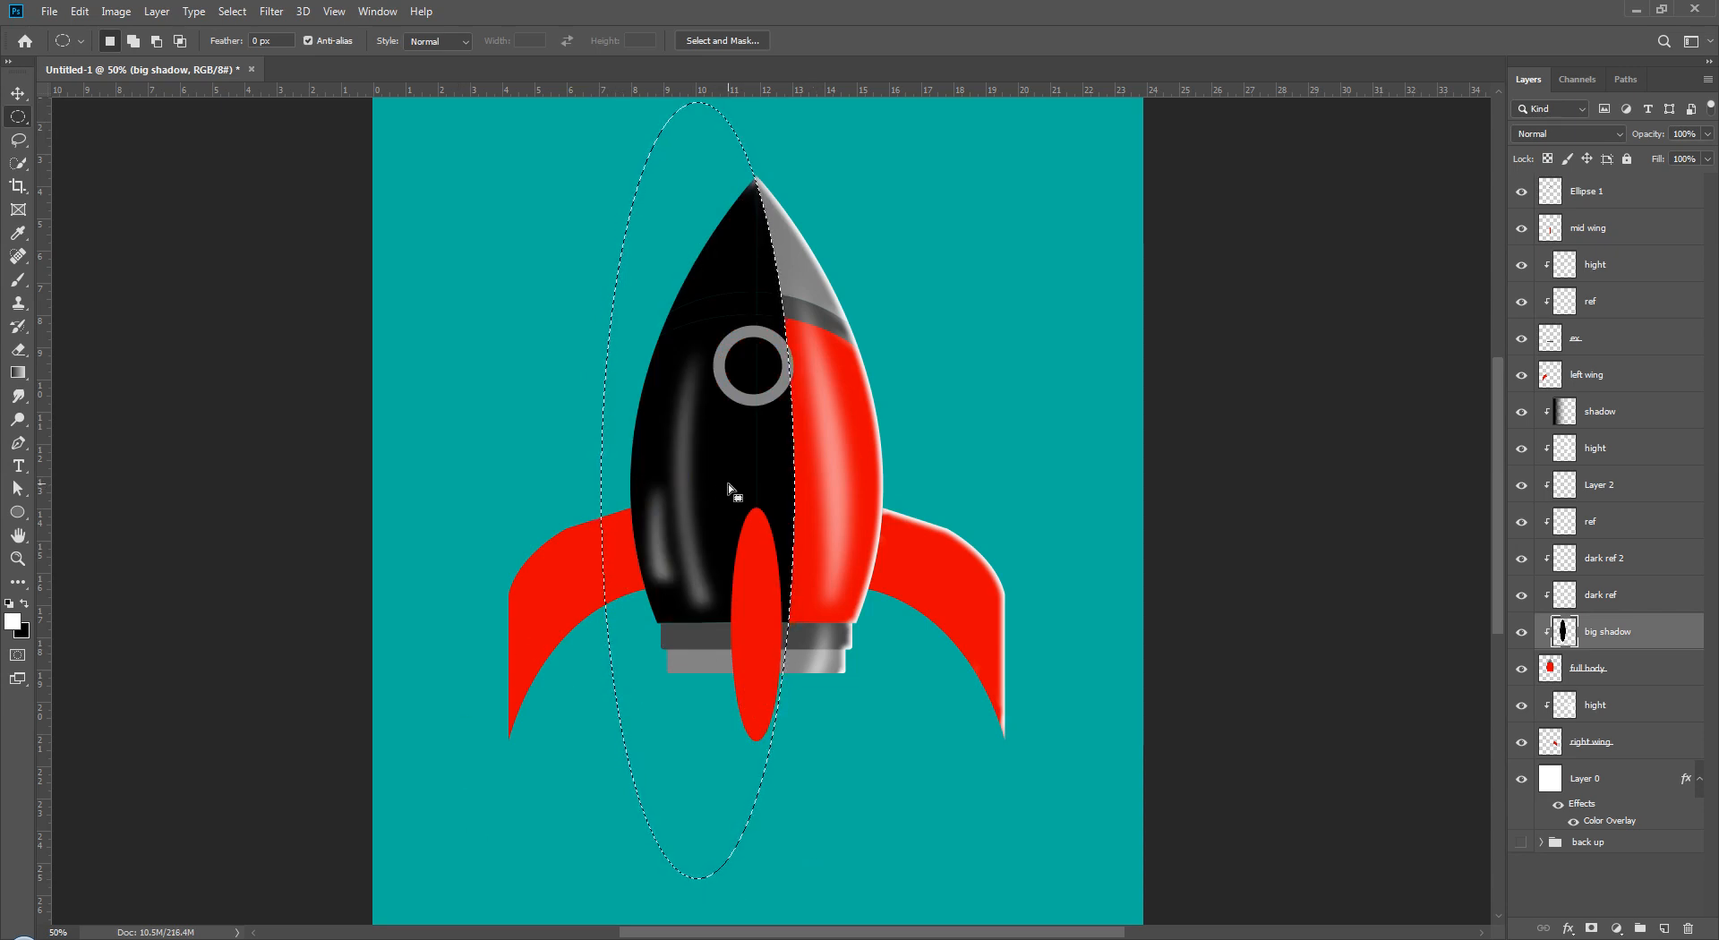
key("v")
key("ctrl+d")
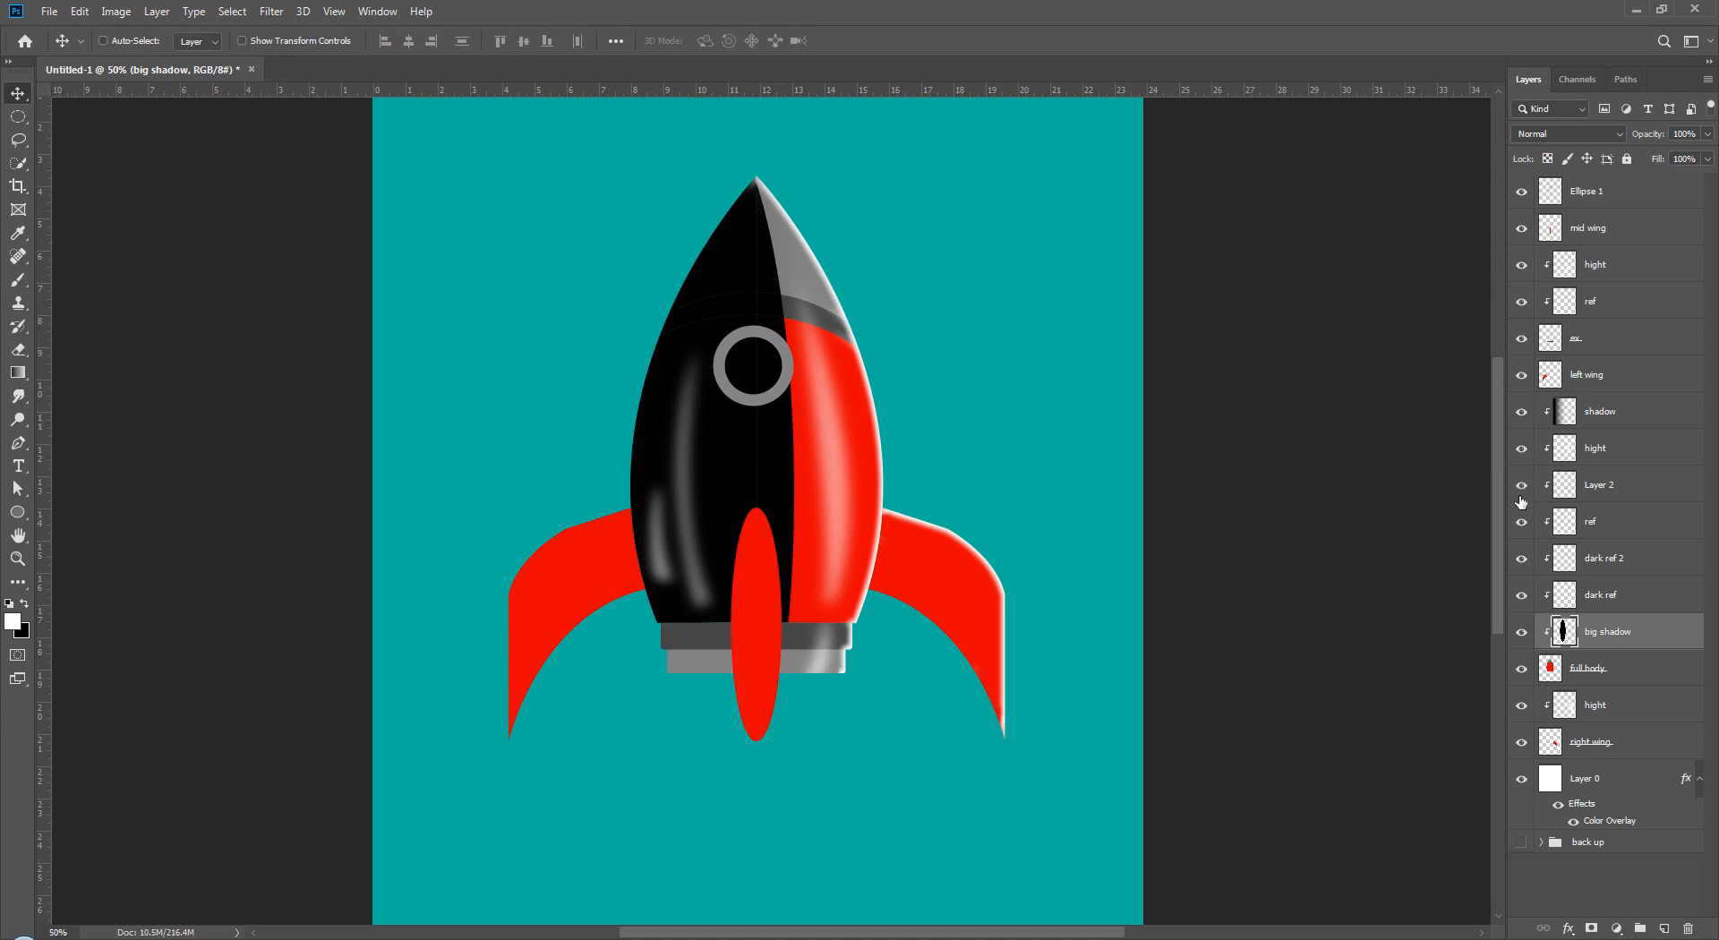
- Apply a Gaussian Blur with a radius of 41.5 pixels to the big shadow layer
left_click(262, 17)
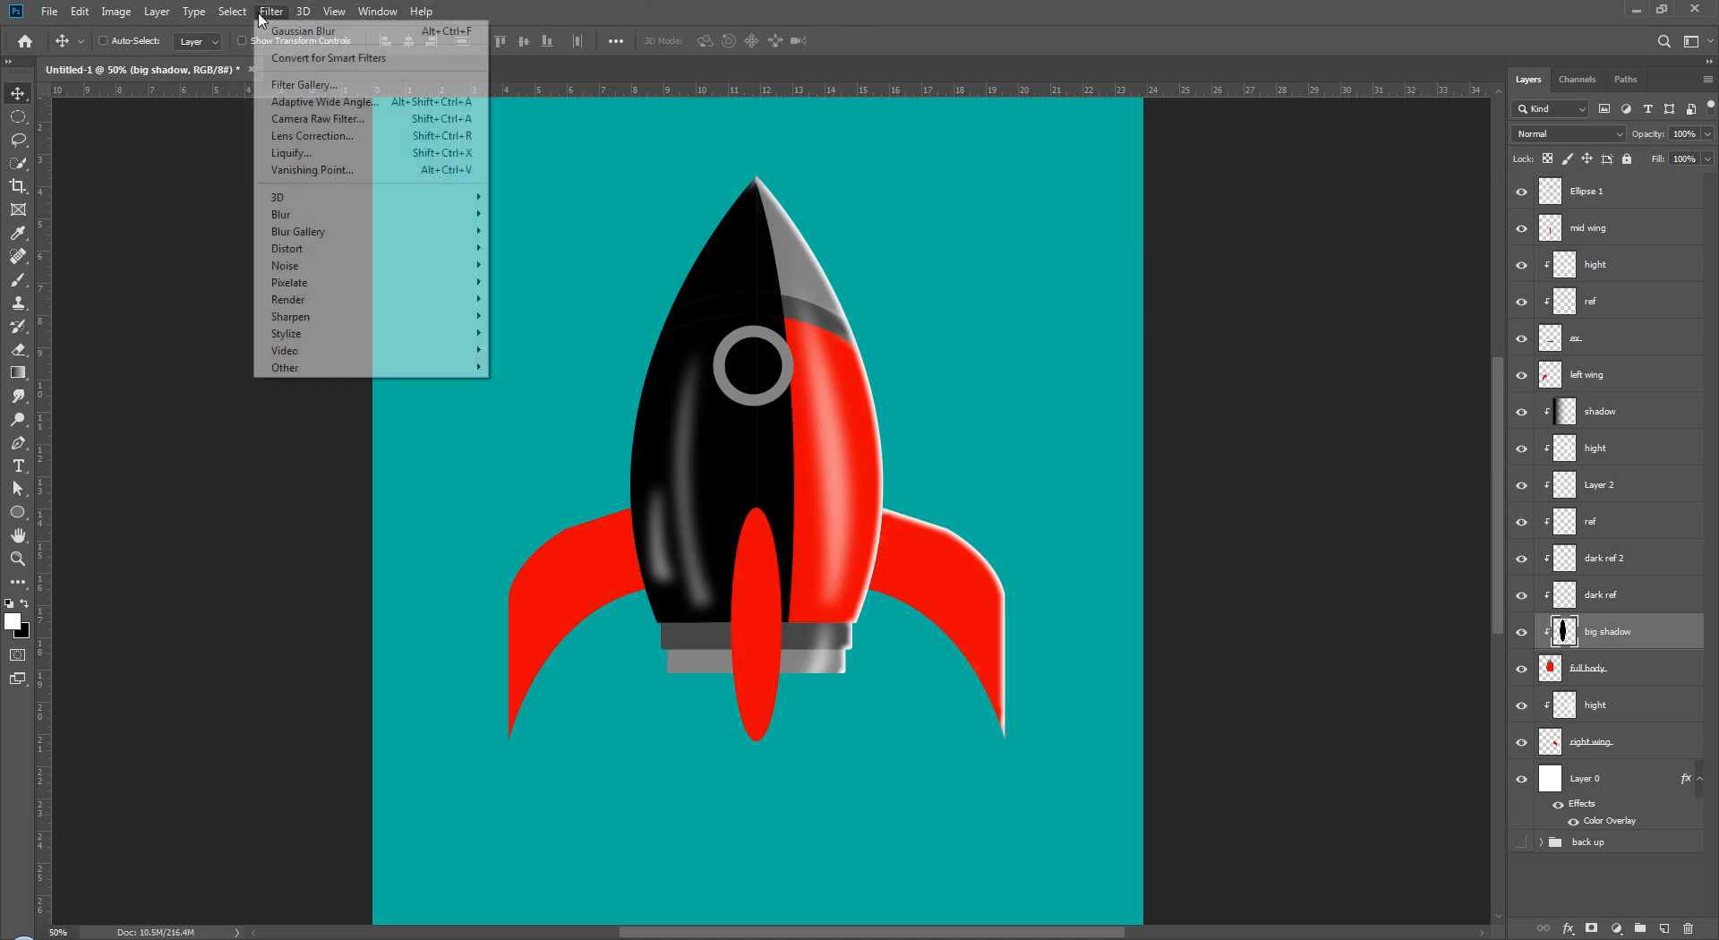
mouse_move(341, 215)
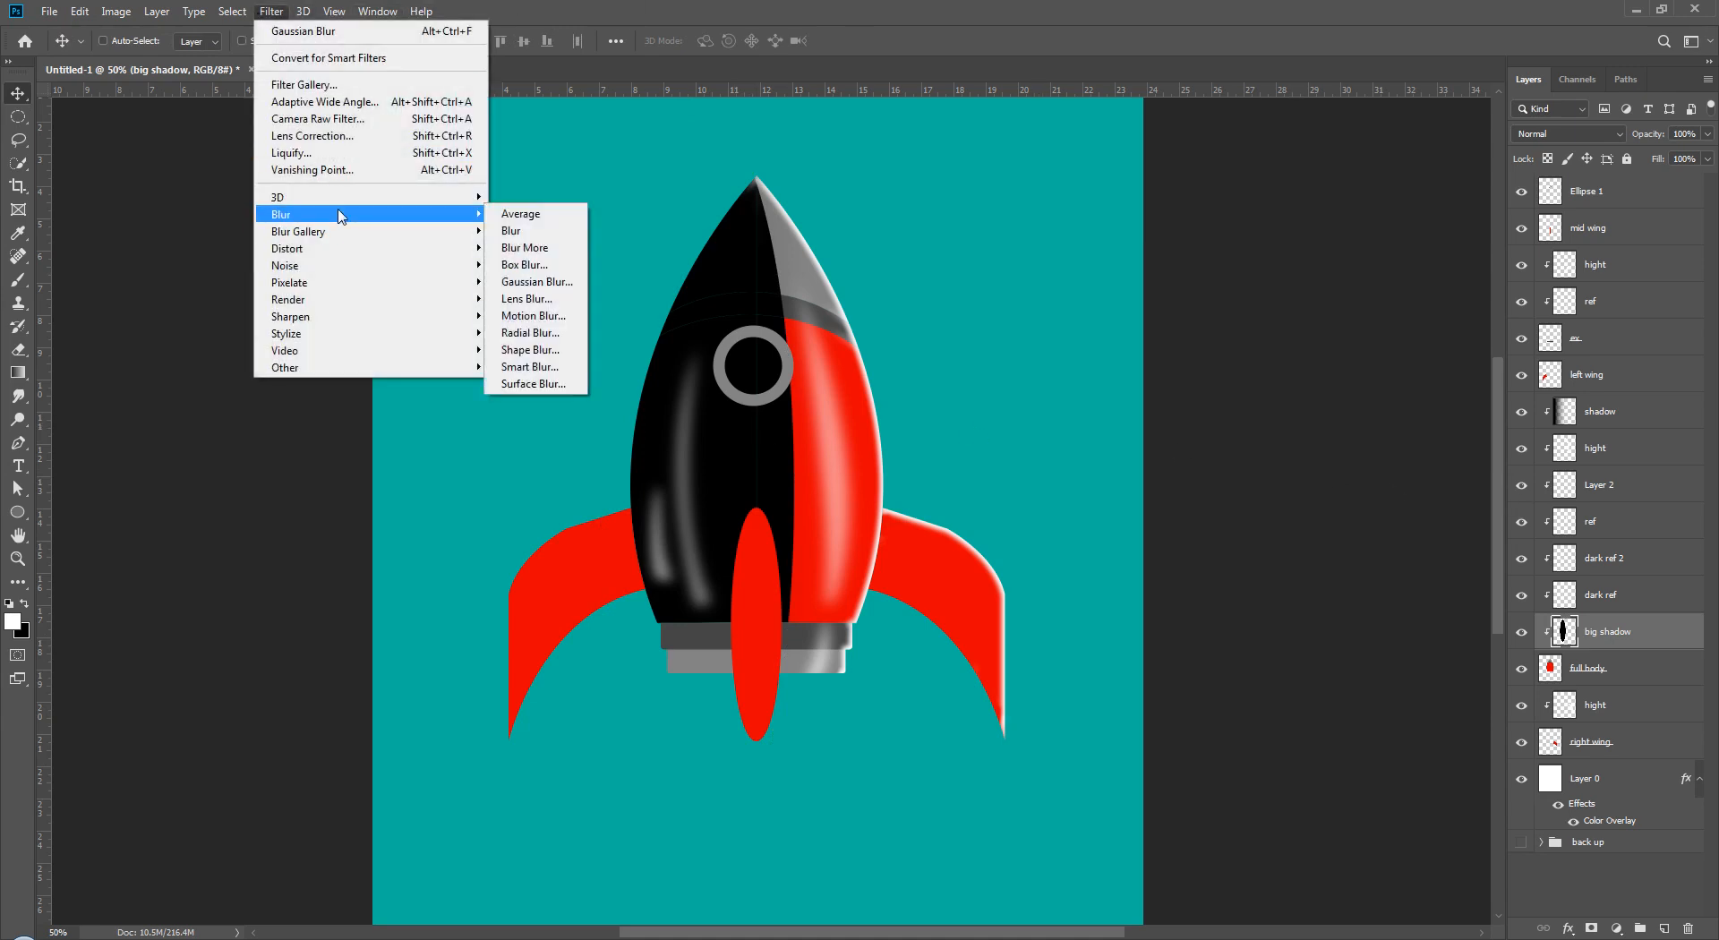
left_click(535, 282)
left_click_drag(1174, 455, 1192, 454)
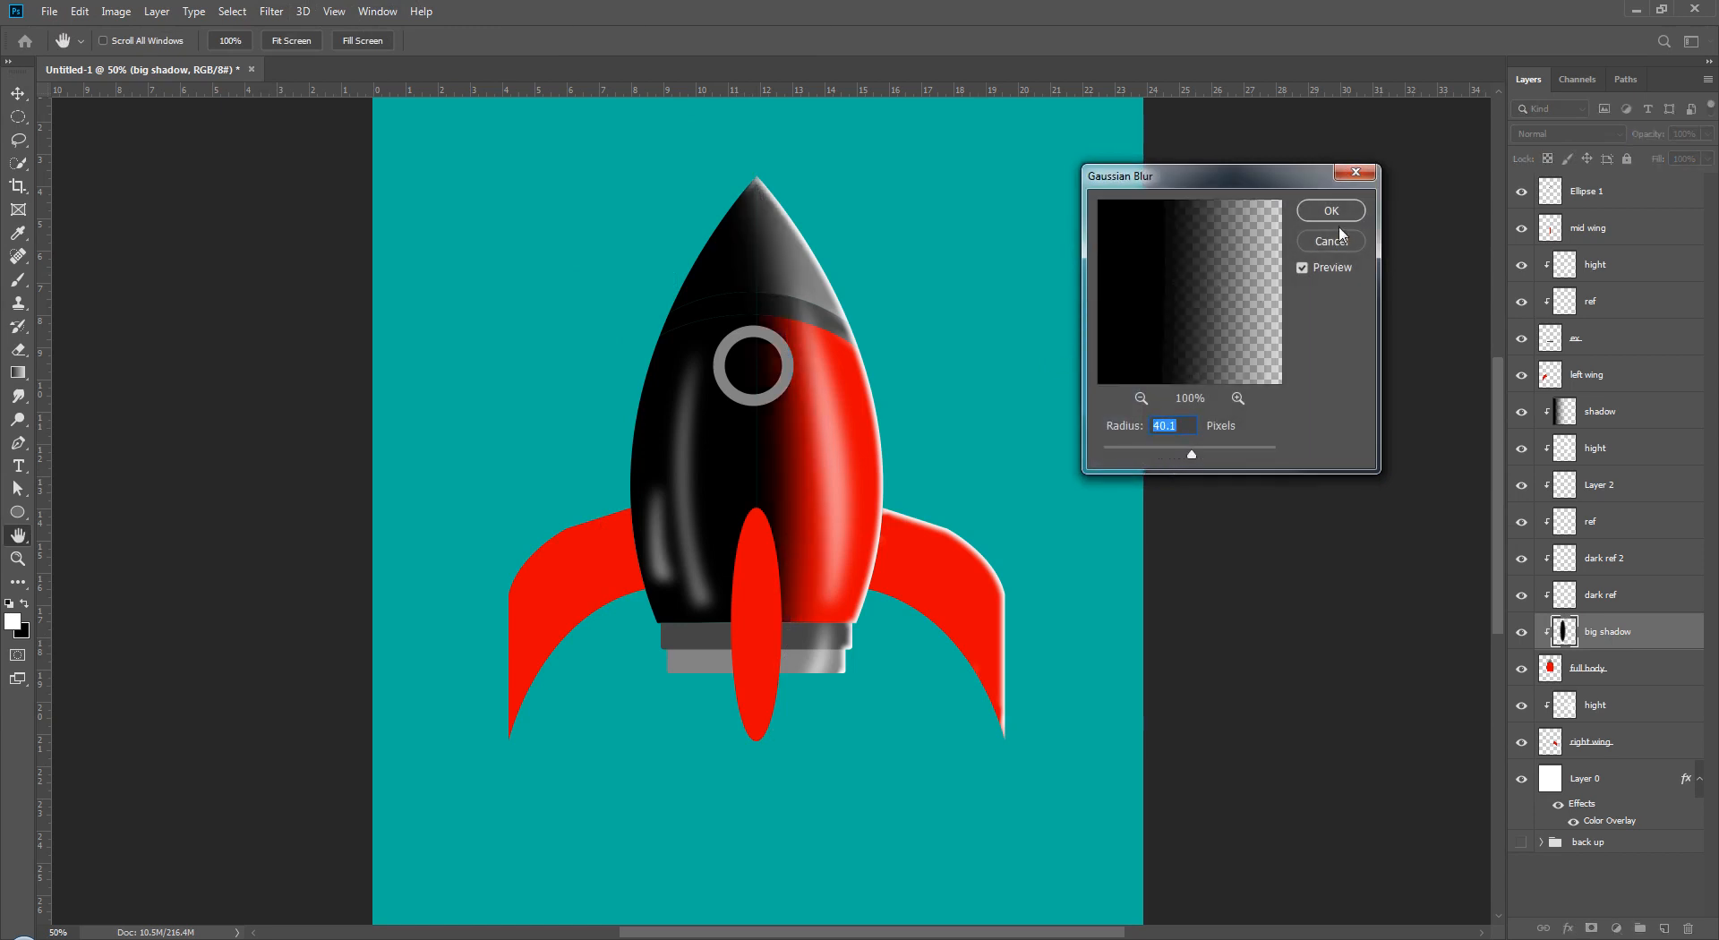
left_click_drag(1189, 454, 1194, 454)
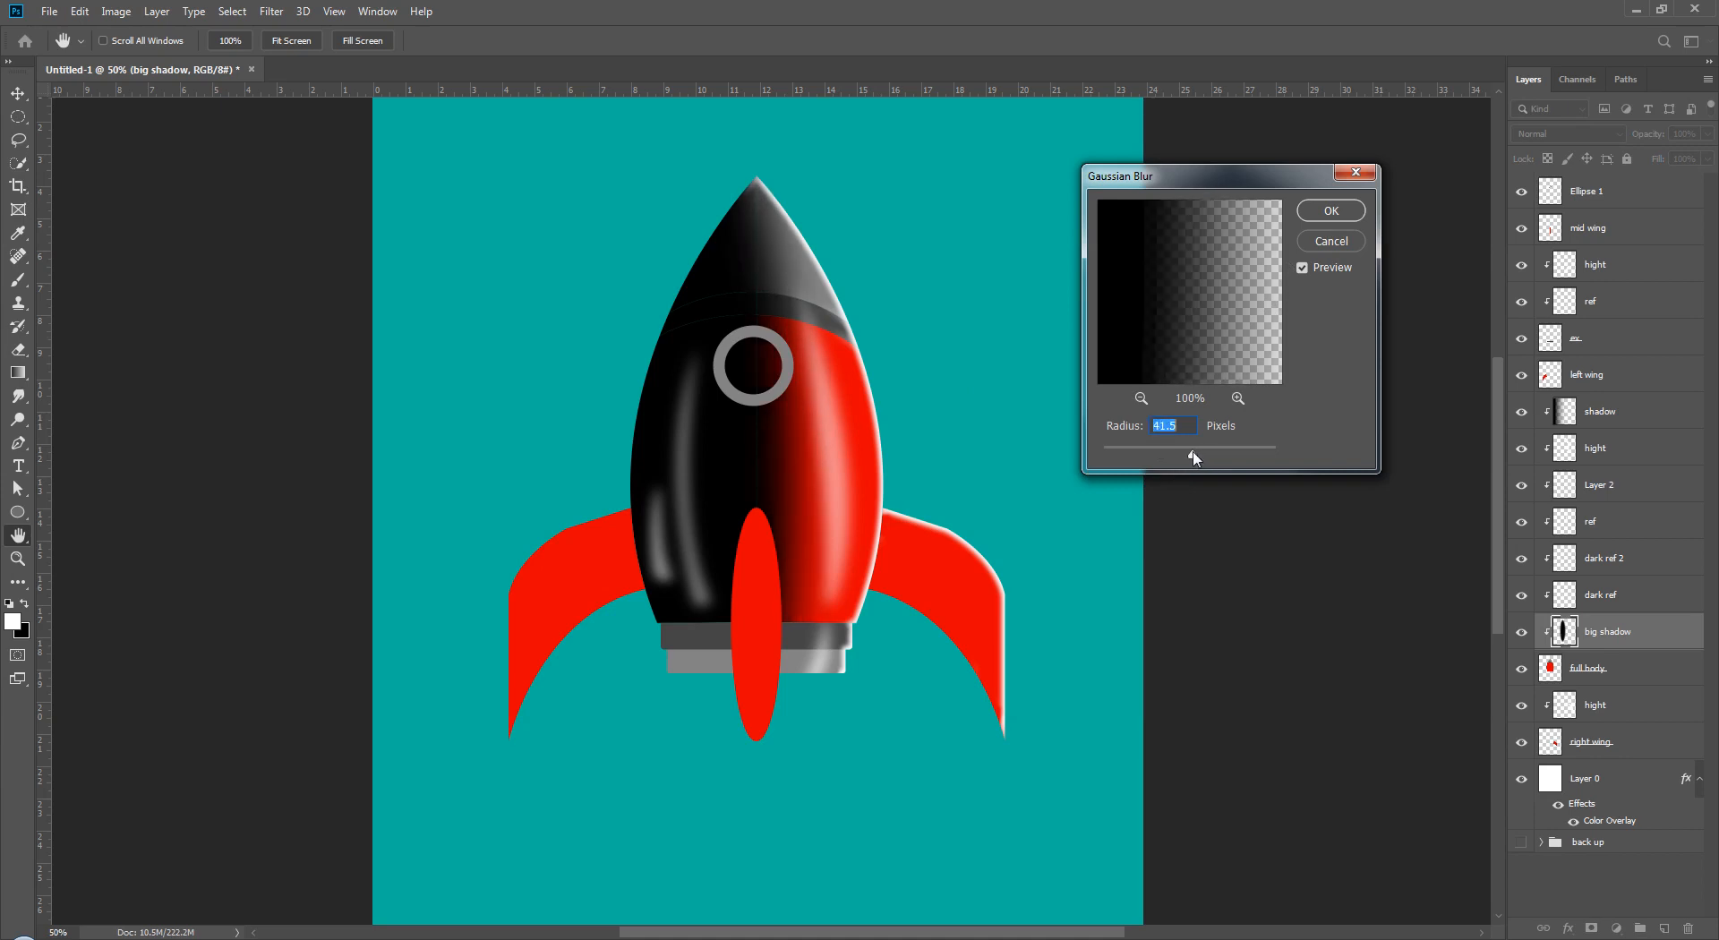
left_click(1334, 213)
- Keep the big shadow layer in Normal blend mode and set its opacity to 20%
left_click(1547, 134)
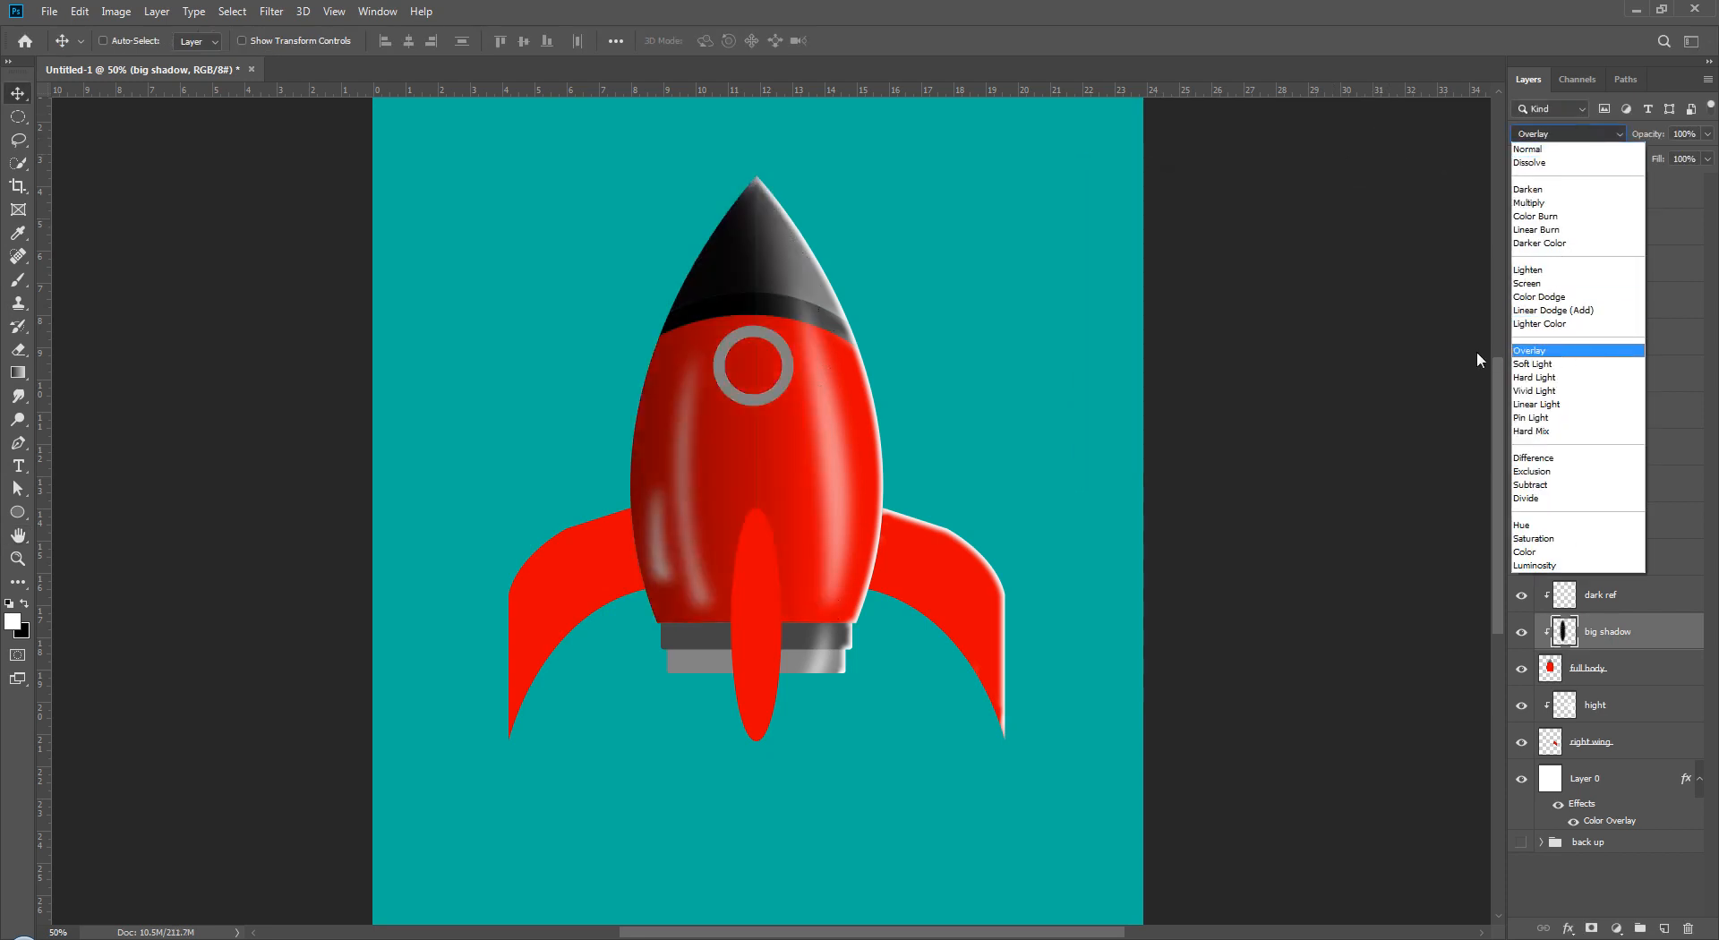
left_click(1382, 351)
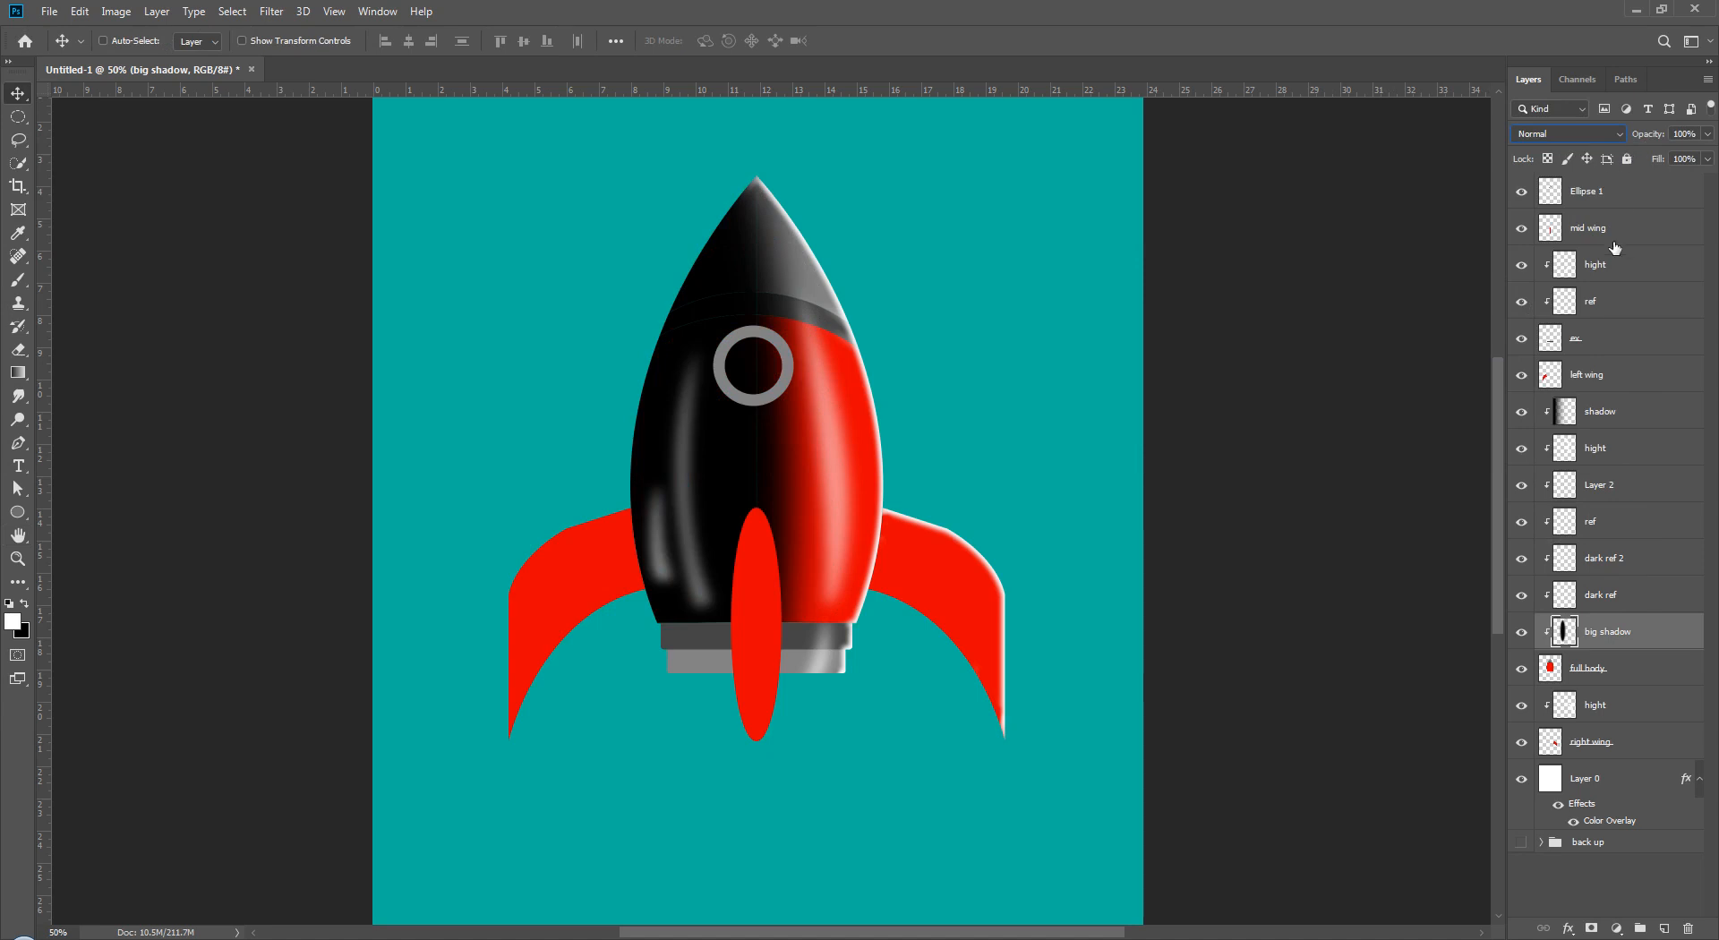
mouse_move(1644, 143)
left_mouse_down()
mouse_move(1612, 144)
mouse_move(1646, 140)
left_mouse_up()
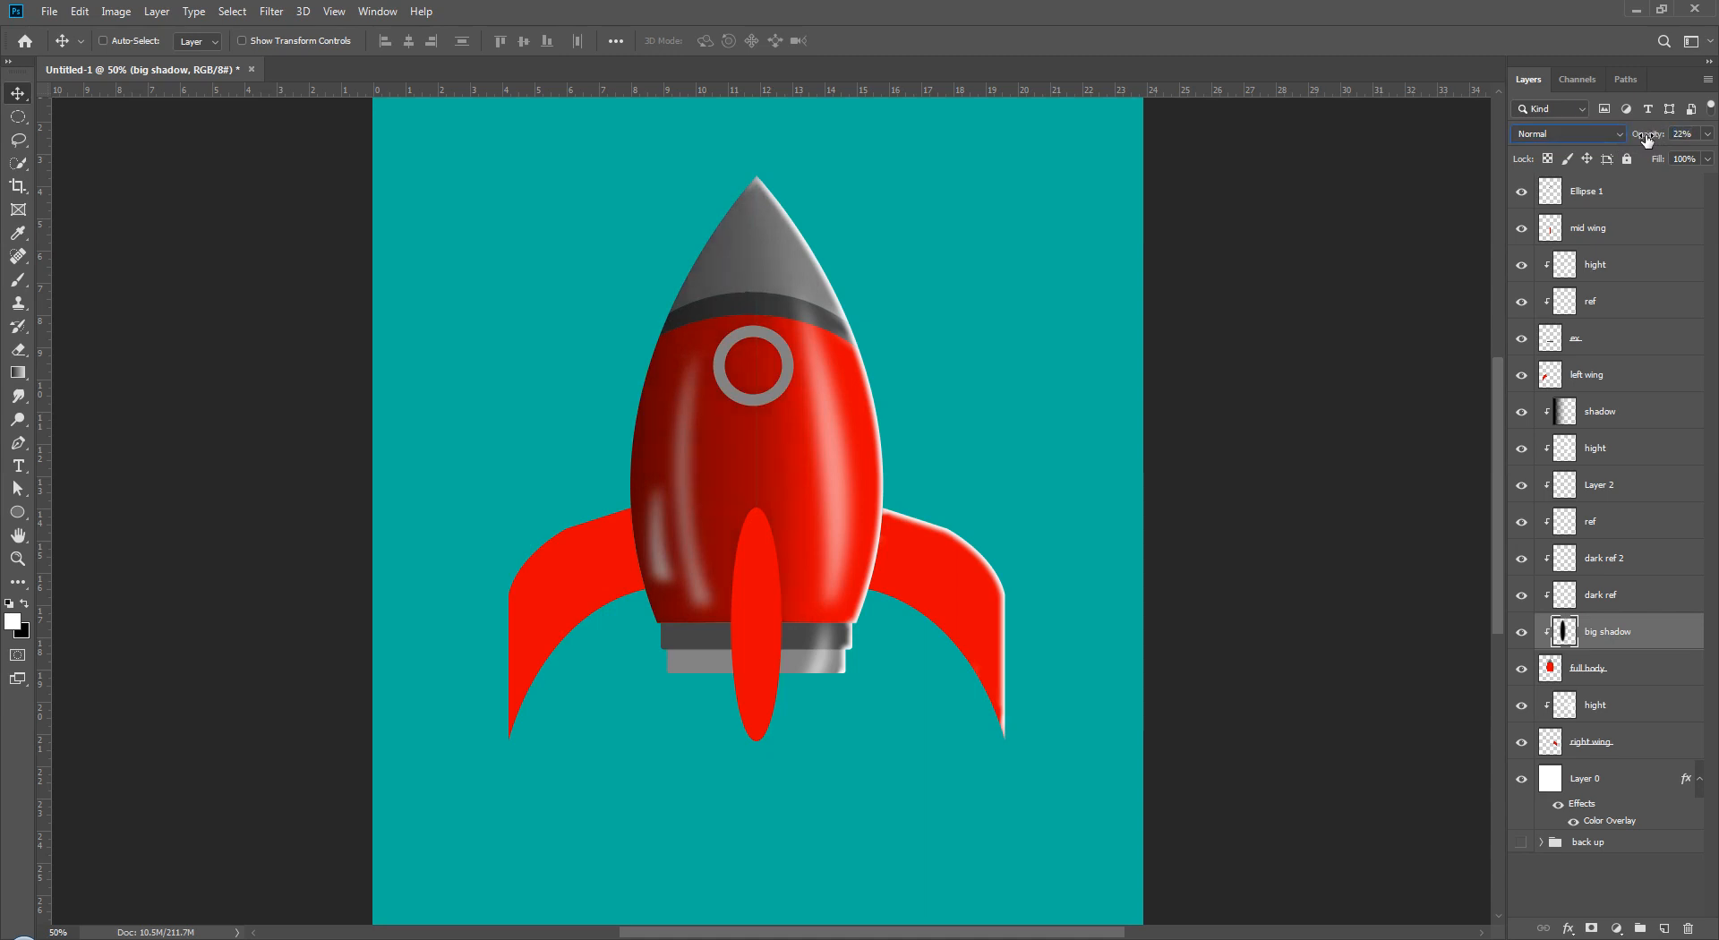
left_click(1691, 134)
type("20")
key("Return")
- Hide and show again all shading layers clipped to the full body layer to compare the rocket without and with them
left_click_drag(1521, 412, 1520, 635)
left_click(1521, 668)
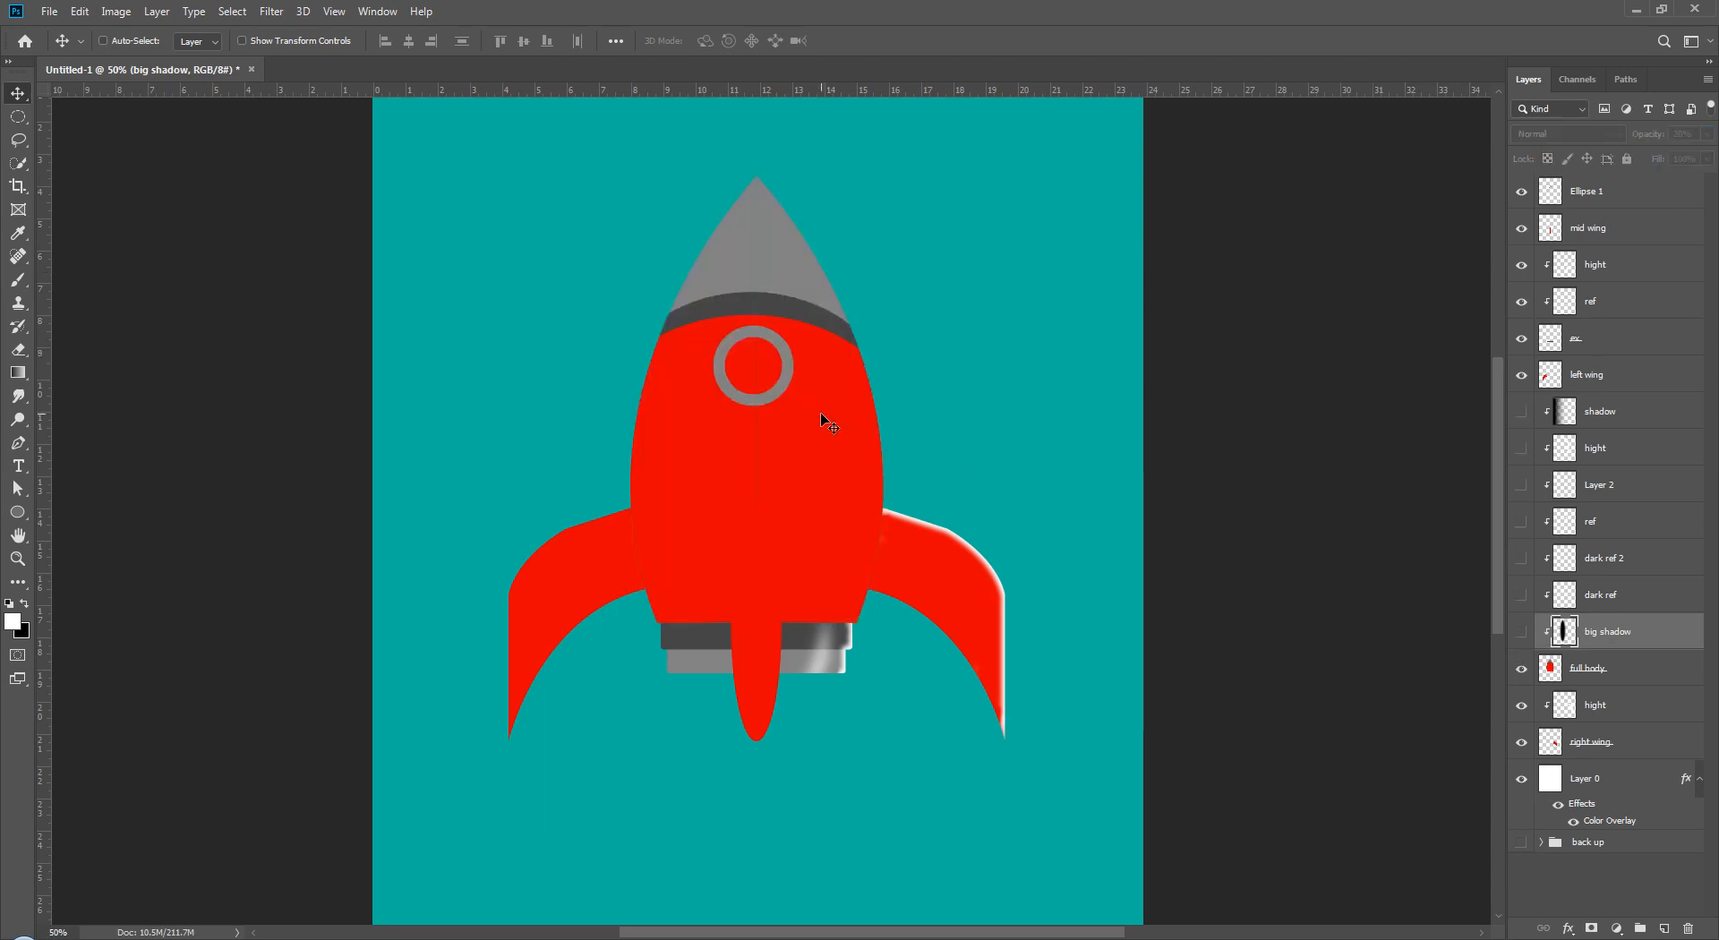
mouse_move(1522, 414)
left_mouse_down()
mouse_move(1519, 634)
mouse_move(1523, 414)
left_mouse_up()
mouse_move(1521, 634)
left_mouse_down()
mouse_move(1521, 412)
mouse_move(1521, 636)
left_mouse_up()
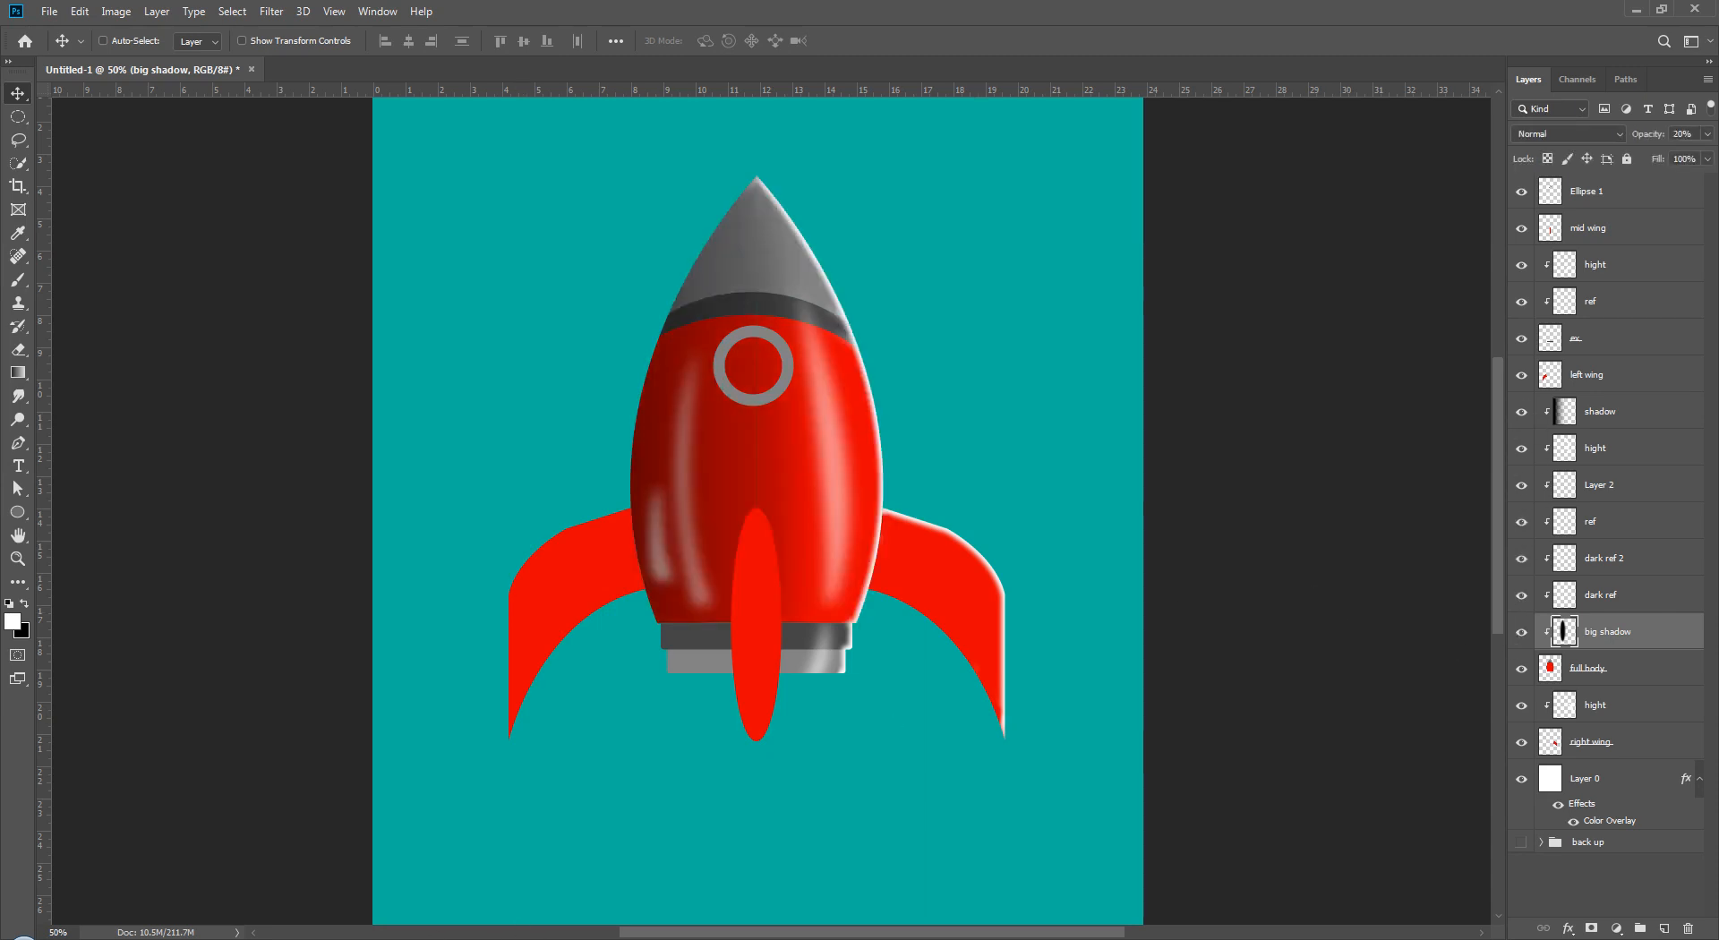
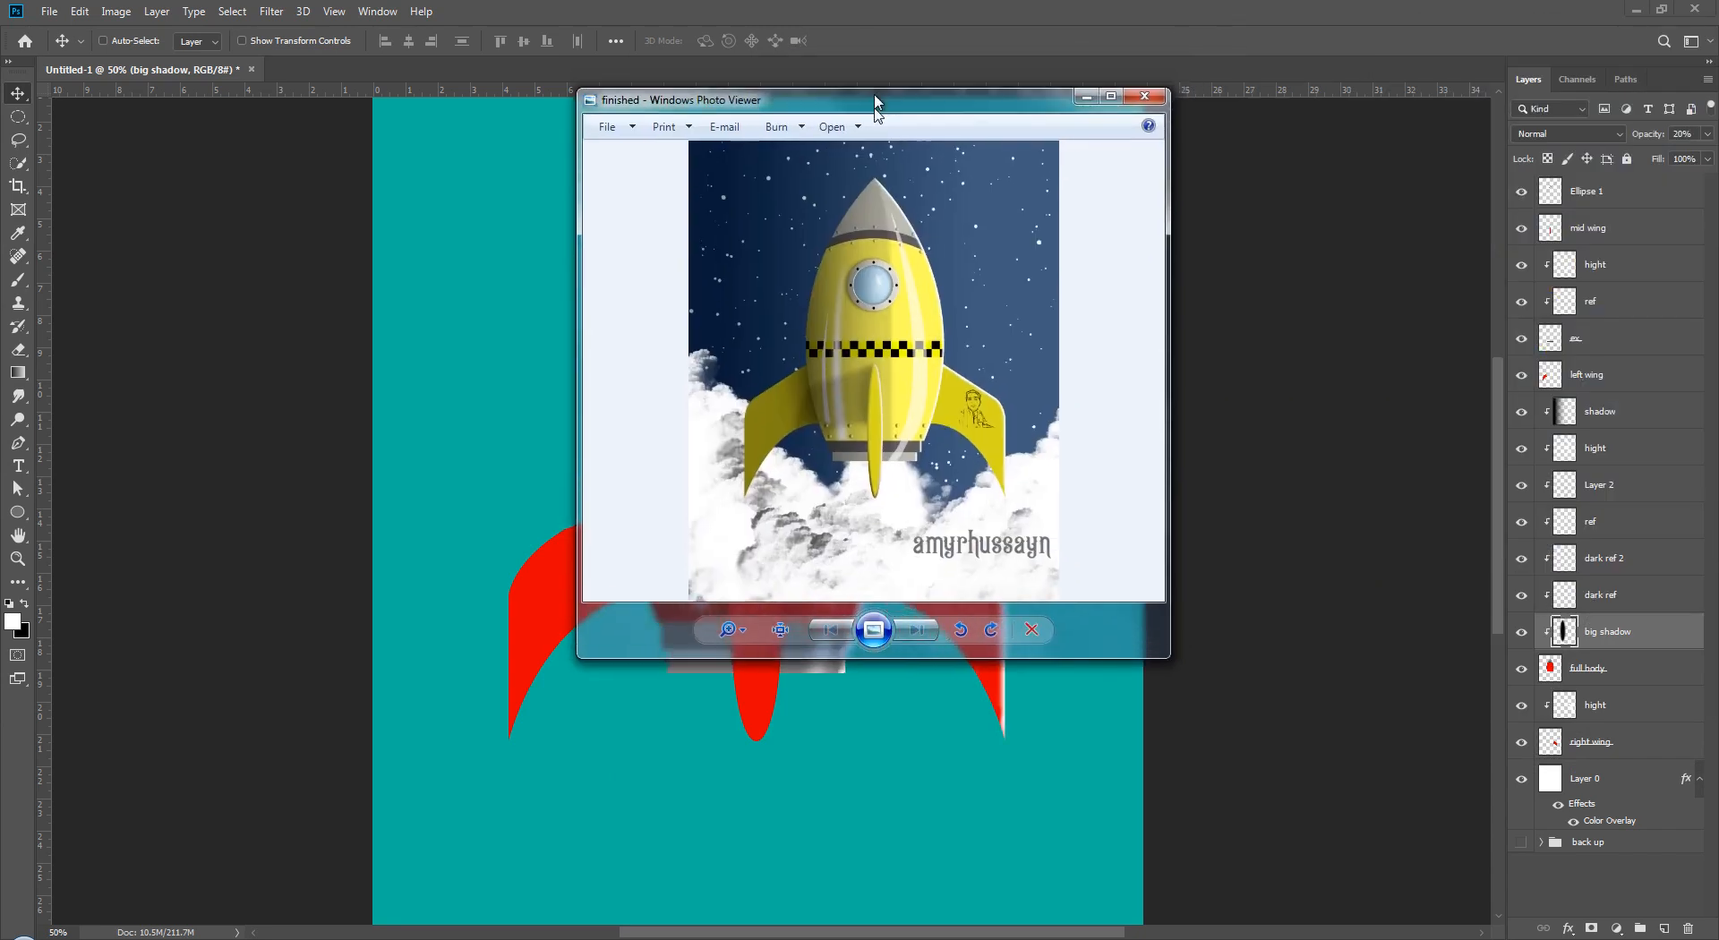
- Group the full body layer with all its clipped shading layers from big shadow up to shadow, and name the group body
left_click_drag(875, 104, 1211, 126)
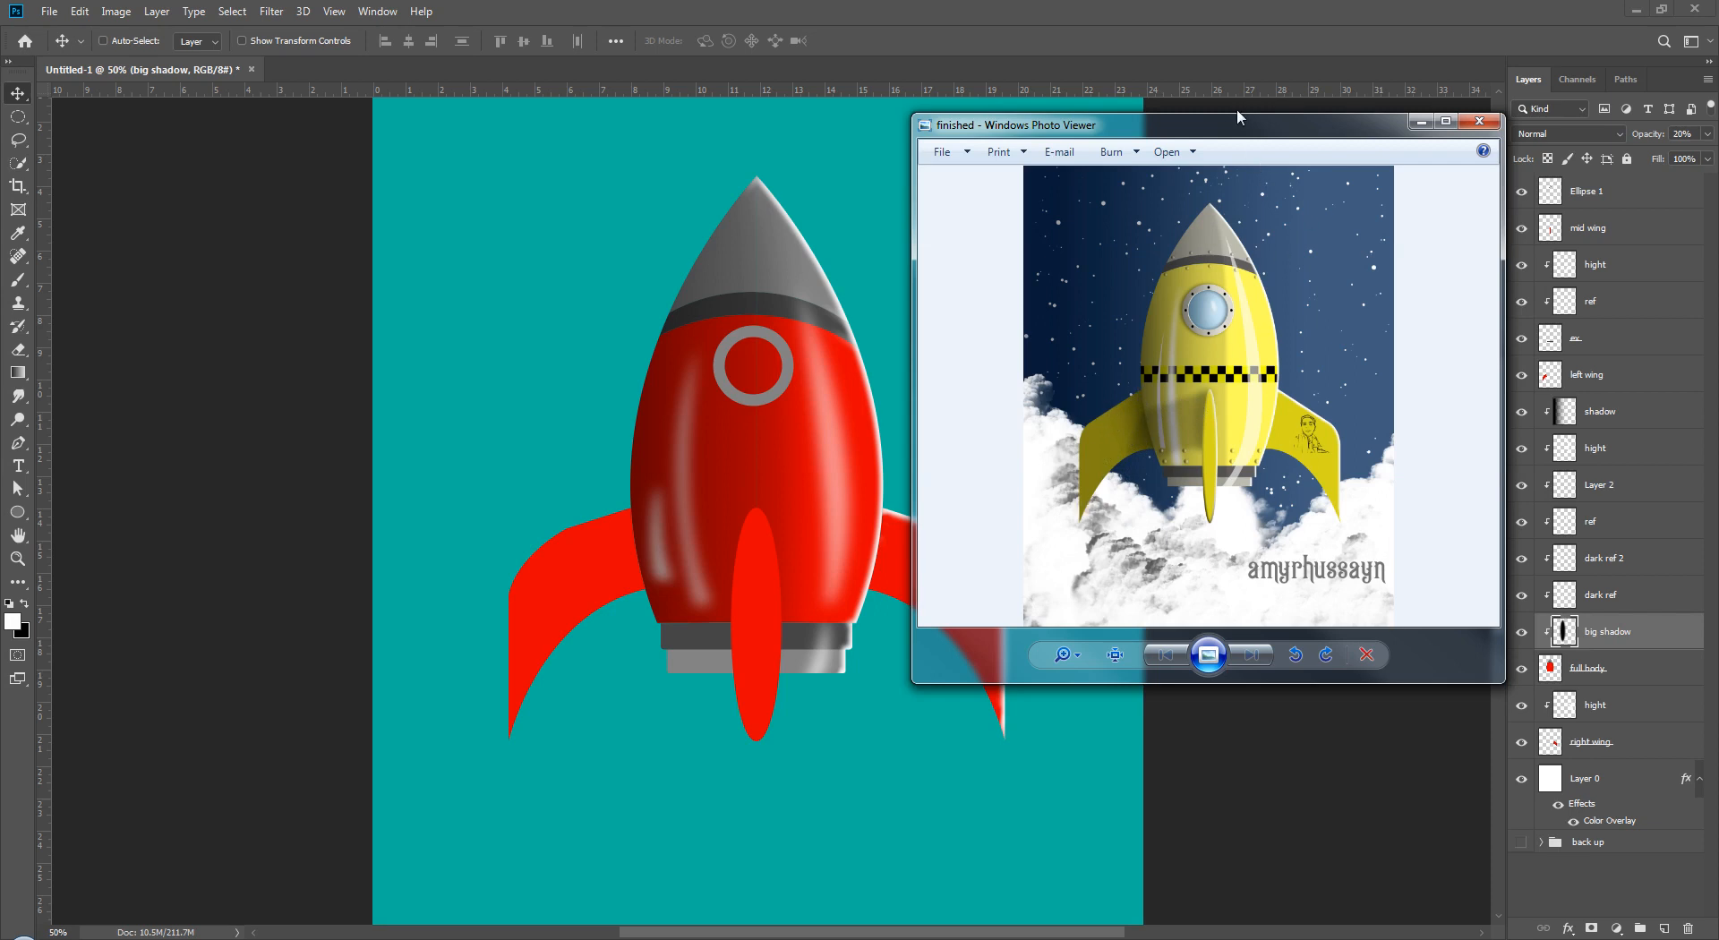
key("alt+Tab")
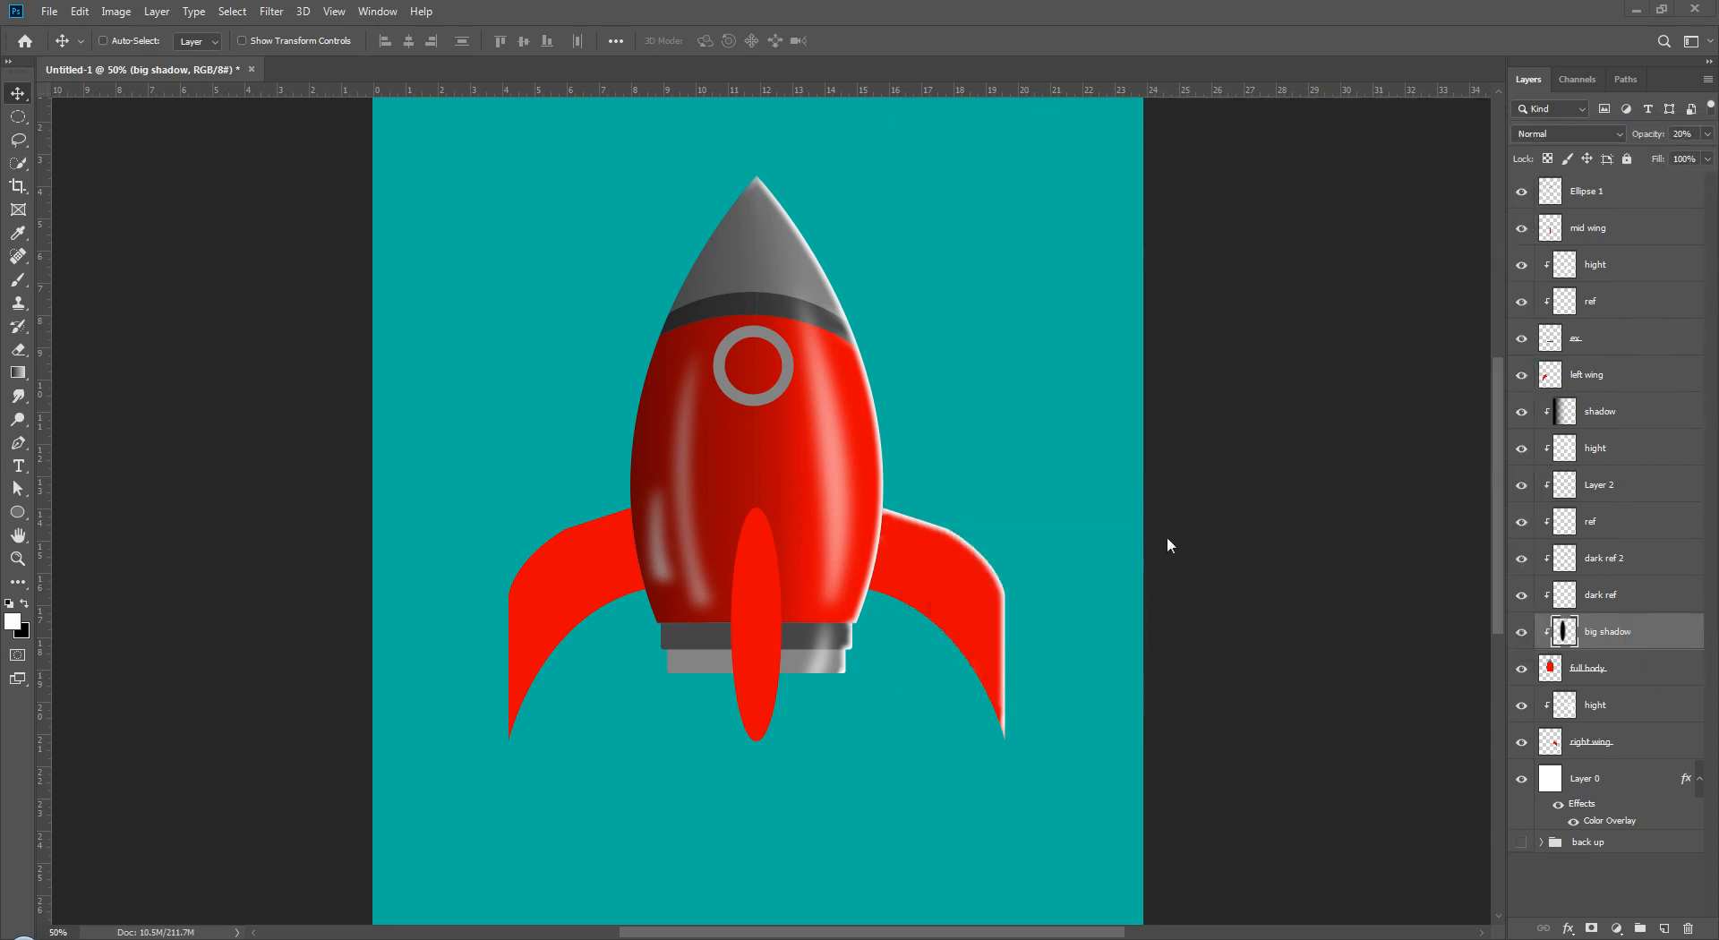
left_click(1621, 415, "ctrl")
left_click(1599, 682, "ctrl")
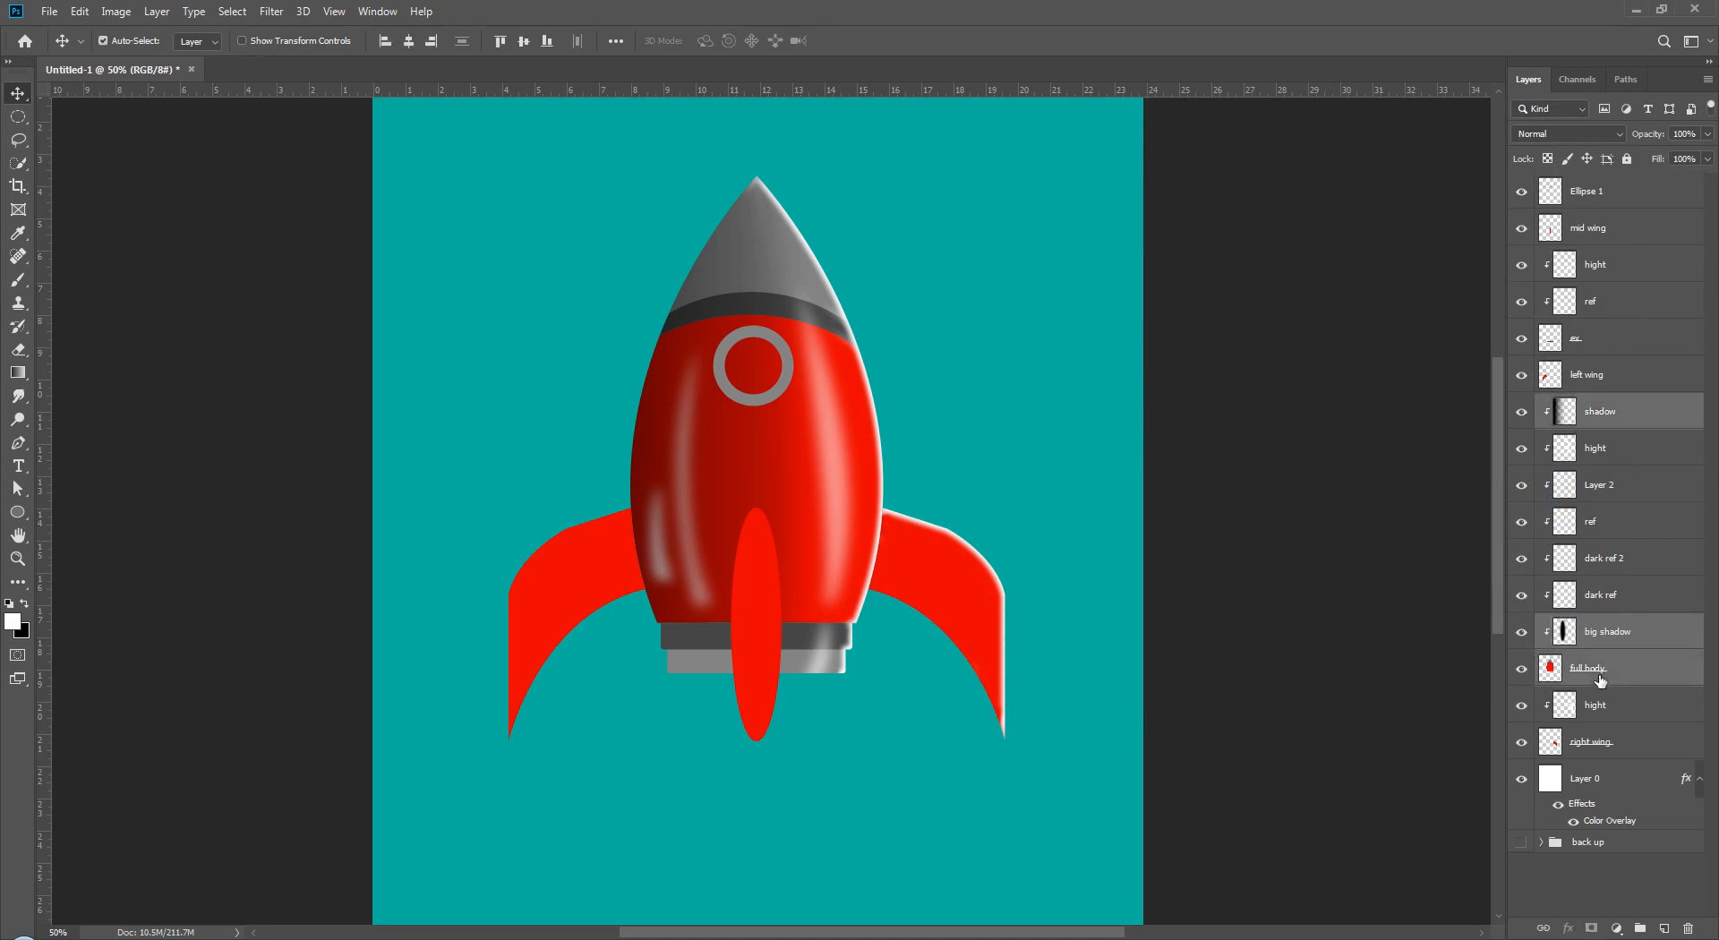
key("ctrl+g")
double_click(1601, 405)
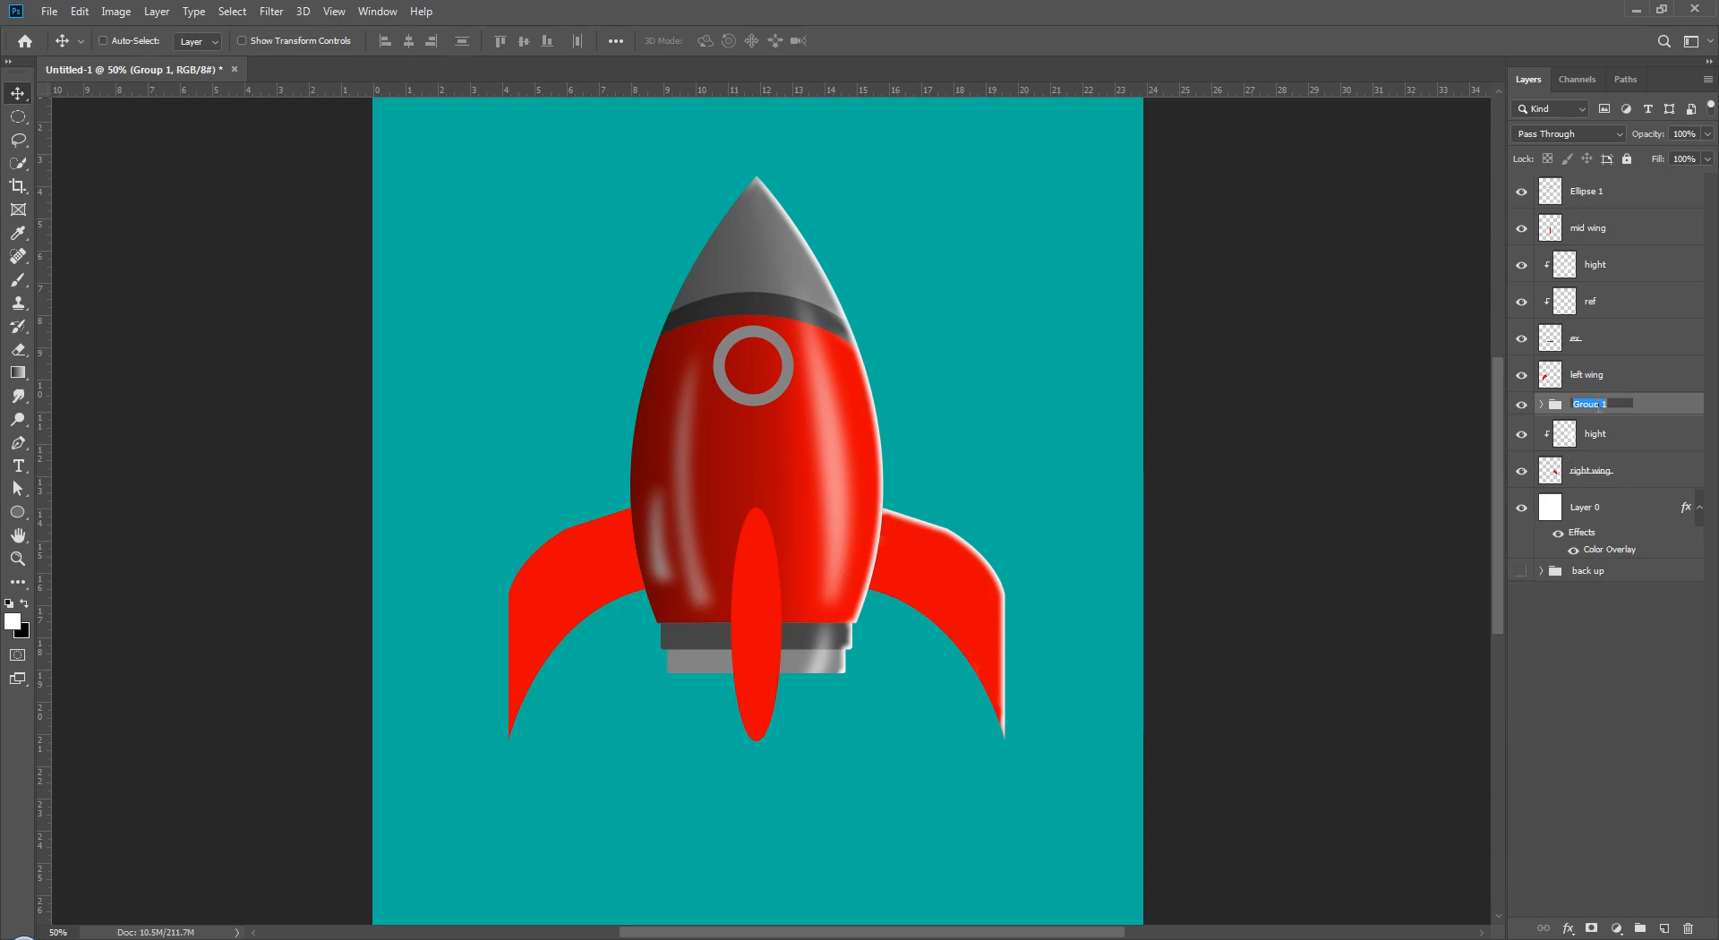
type("body")
key("Return")
- Group the right wing layer with its clipped hight layer and name the group right wing
left_click(1603, 445)
left_click(1609, 481, "ctrl")
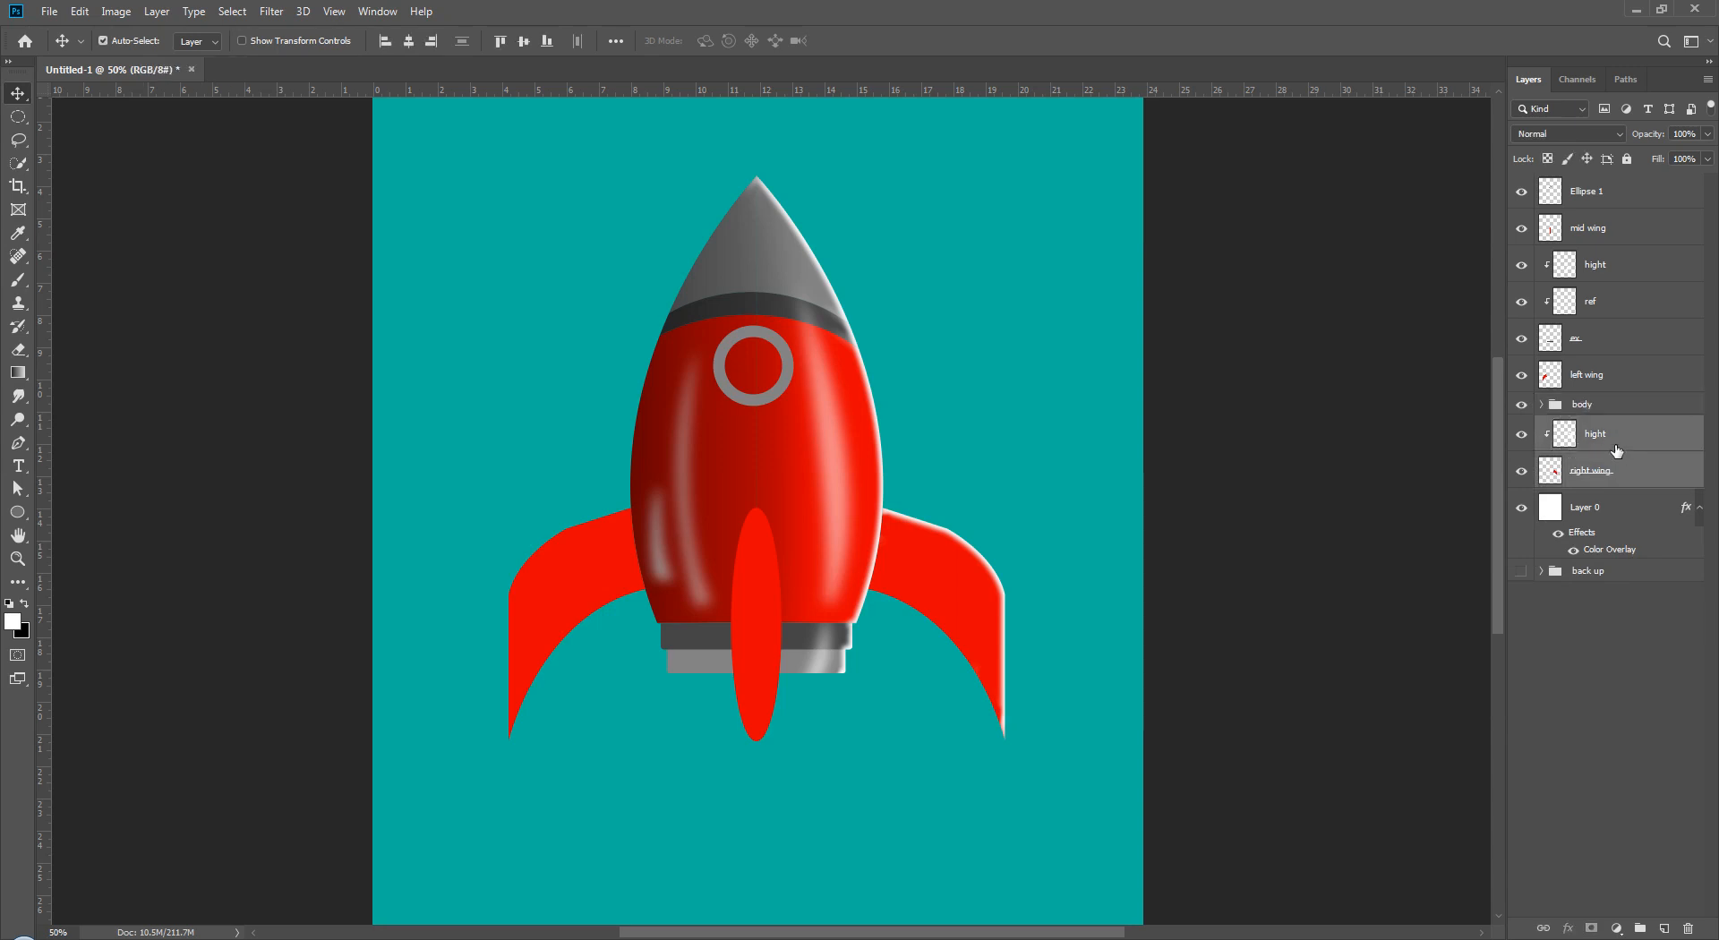
key("ctrl+g")
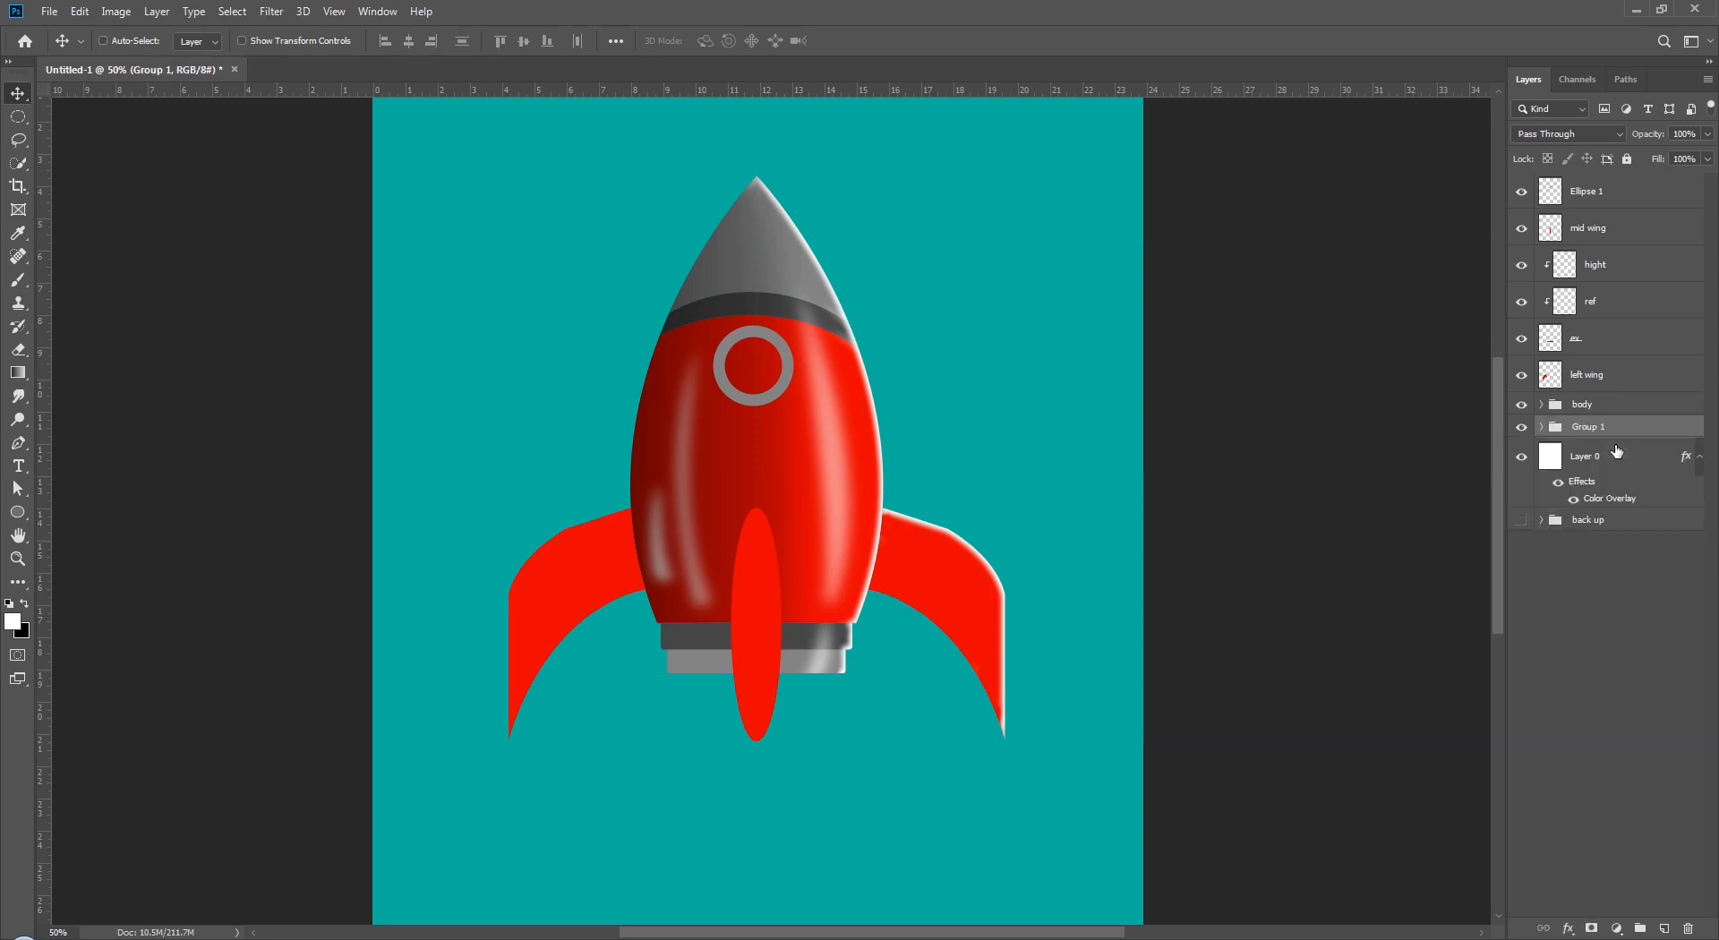
double_click(1581, 427)
type("right wing")
left_click(1572, 754)
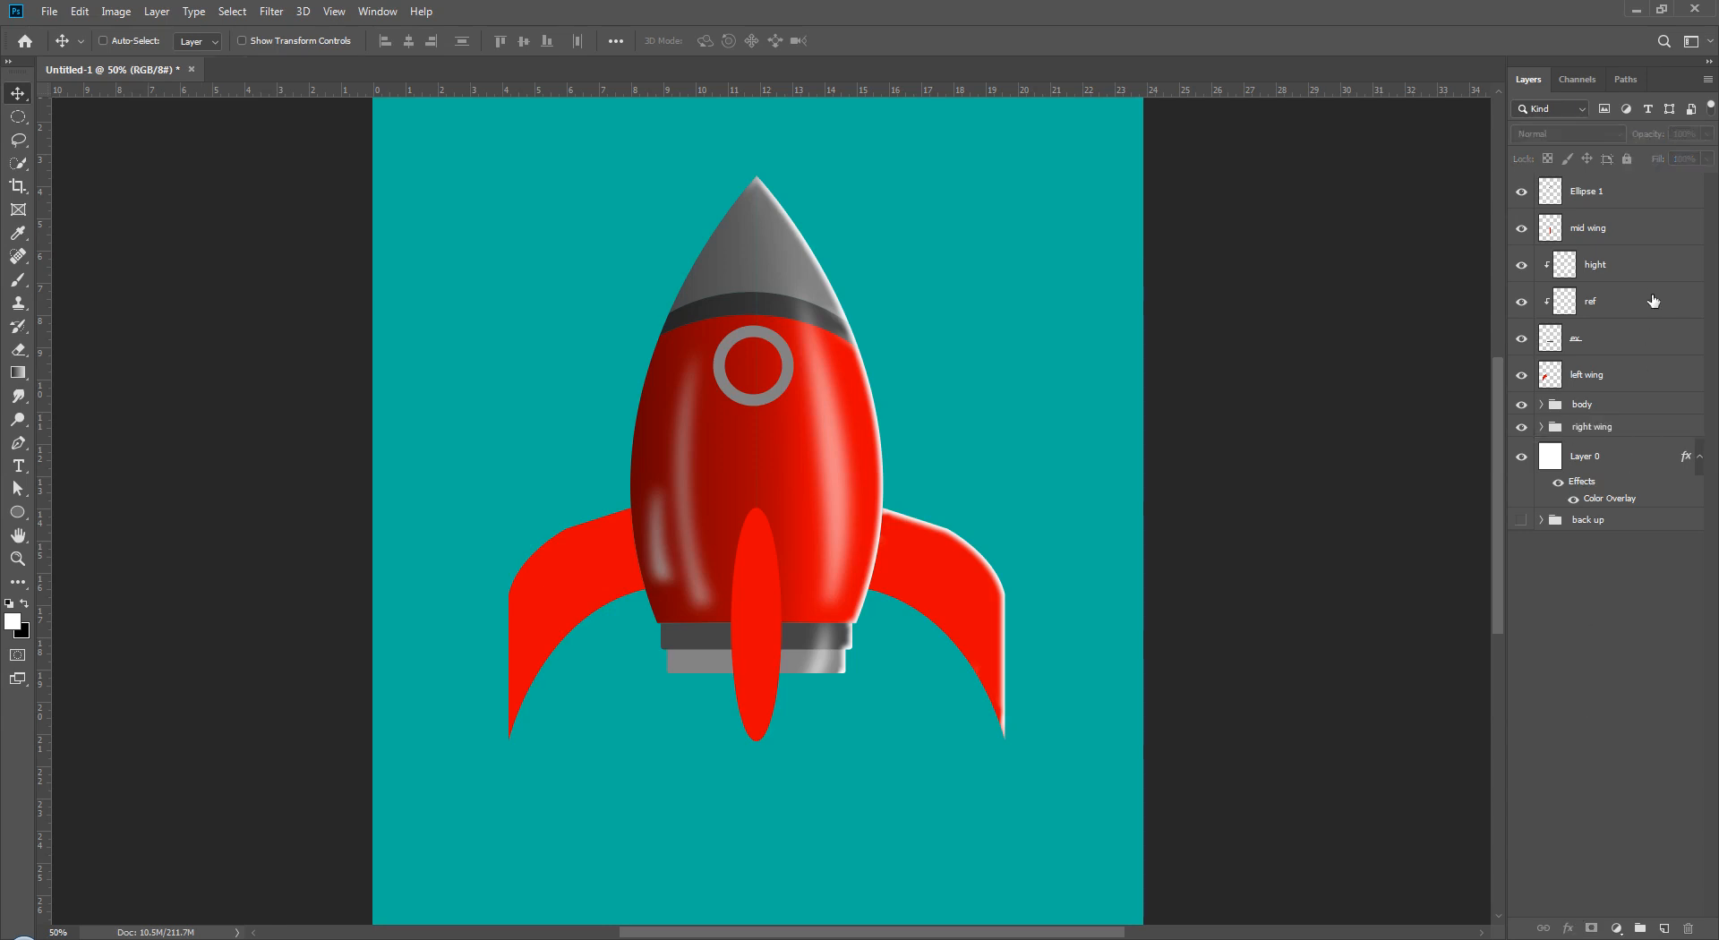
- Group the exhaust layer with its clipped hight and ref layers and name the group ex hust
left_click(1646, 263)
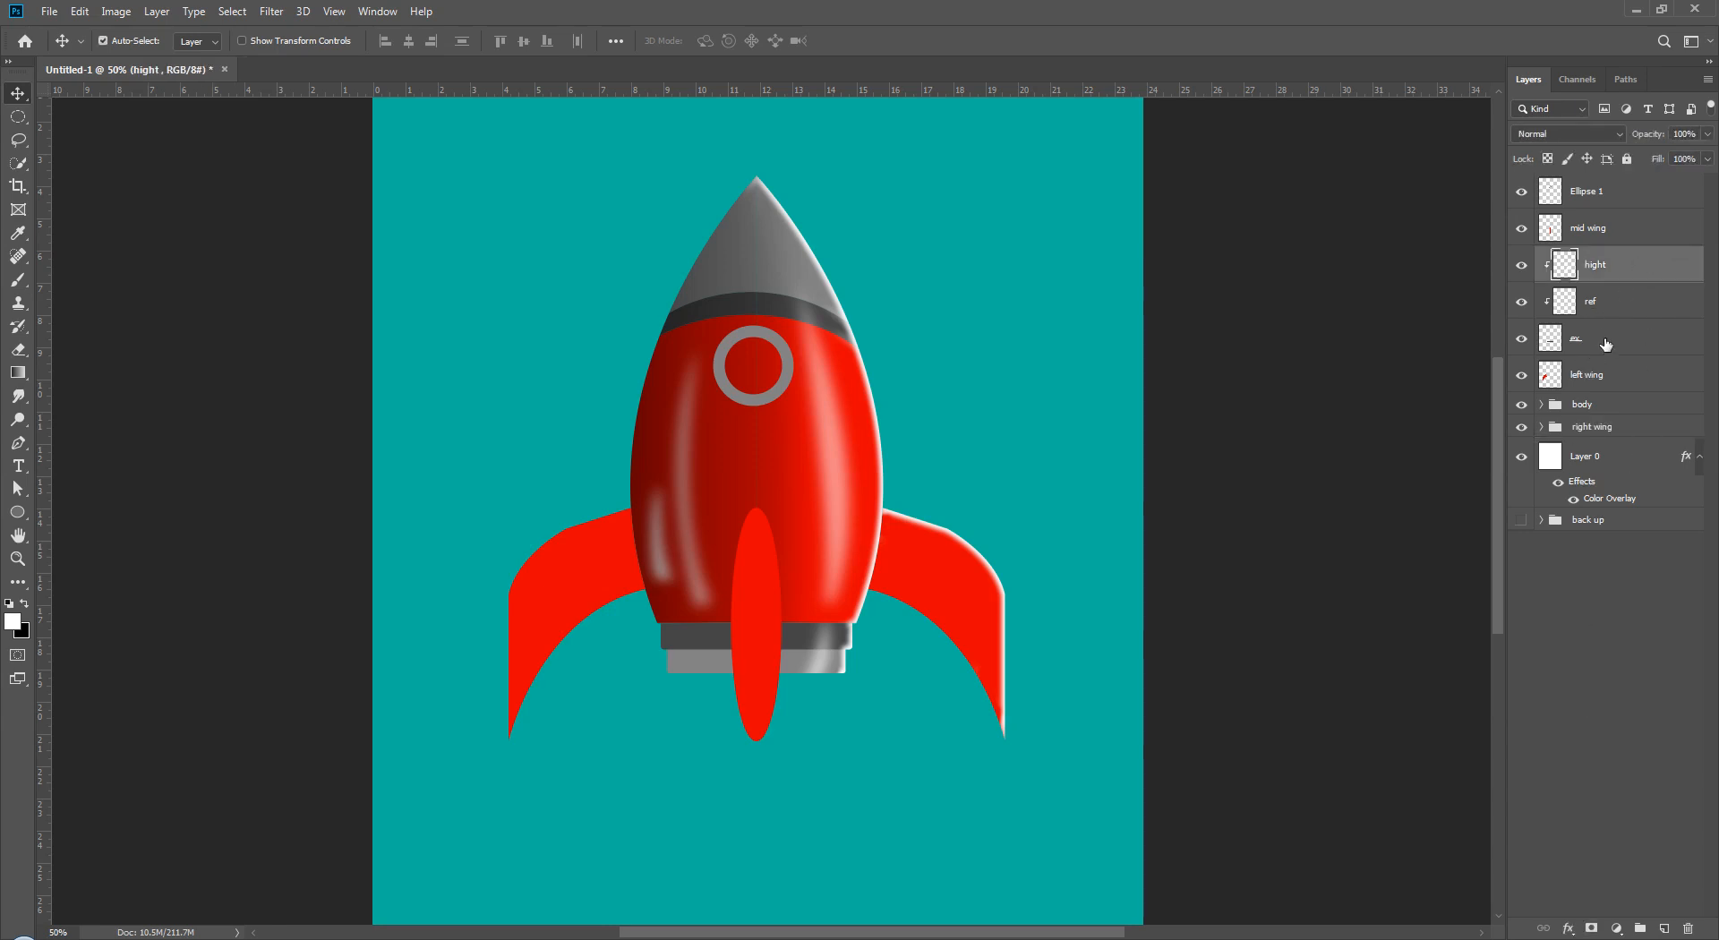
left_click(1605, 344, "shift")
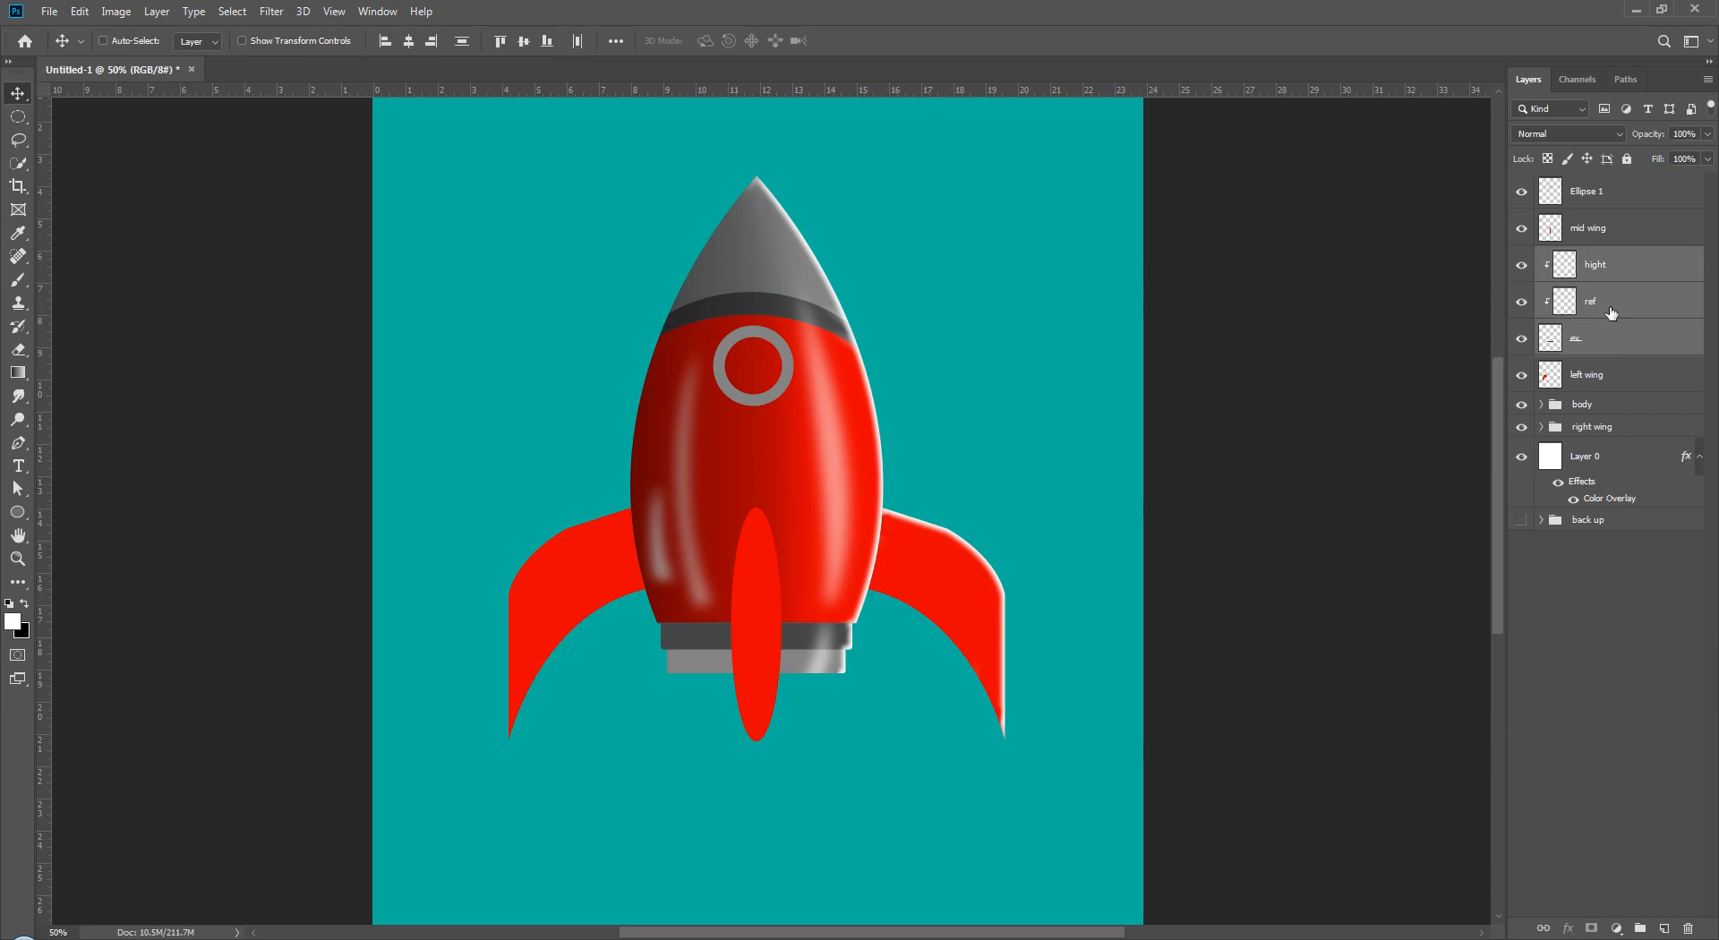
key("ctrl+g")
double_click(1592, 258)
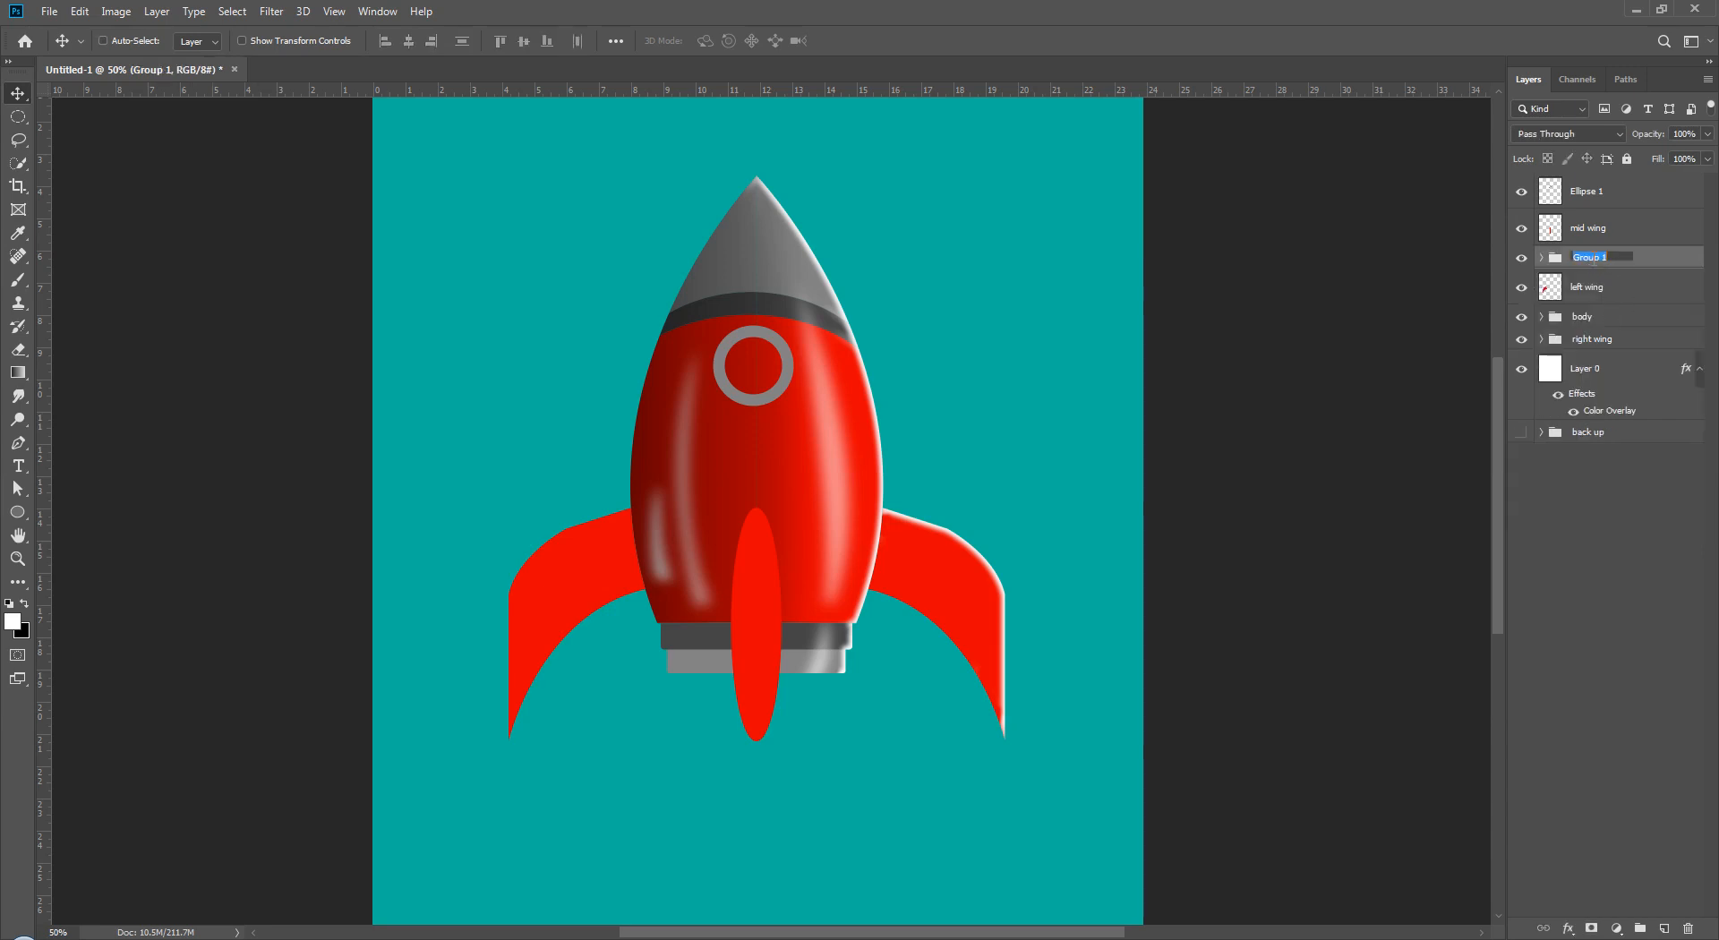
type("ex")
key("Return")
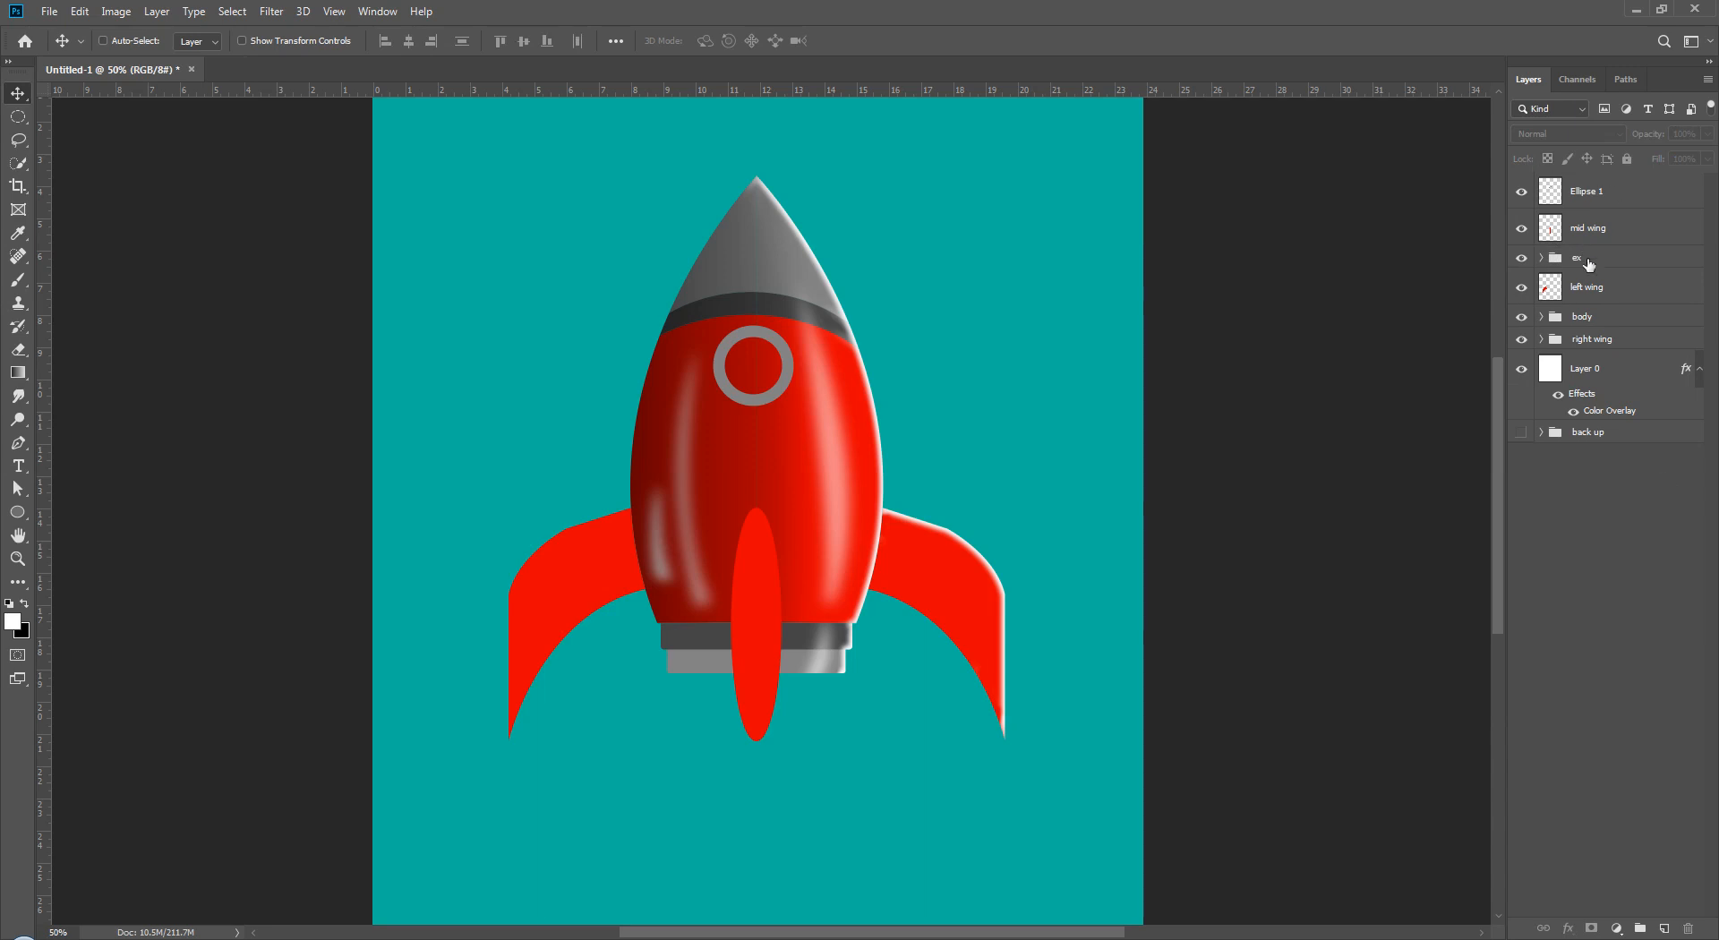
double_click(1587, 258)
left_click(1605, 257)
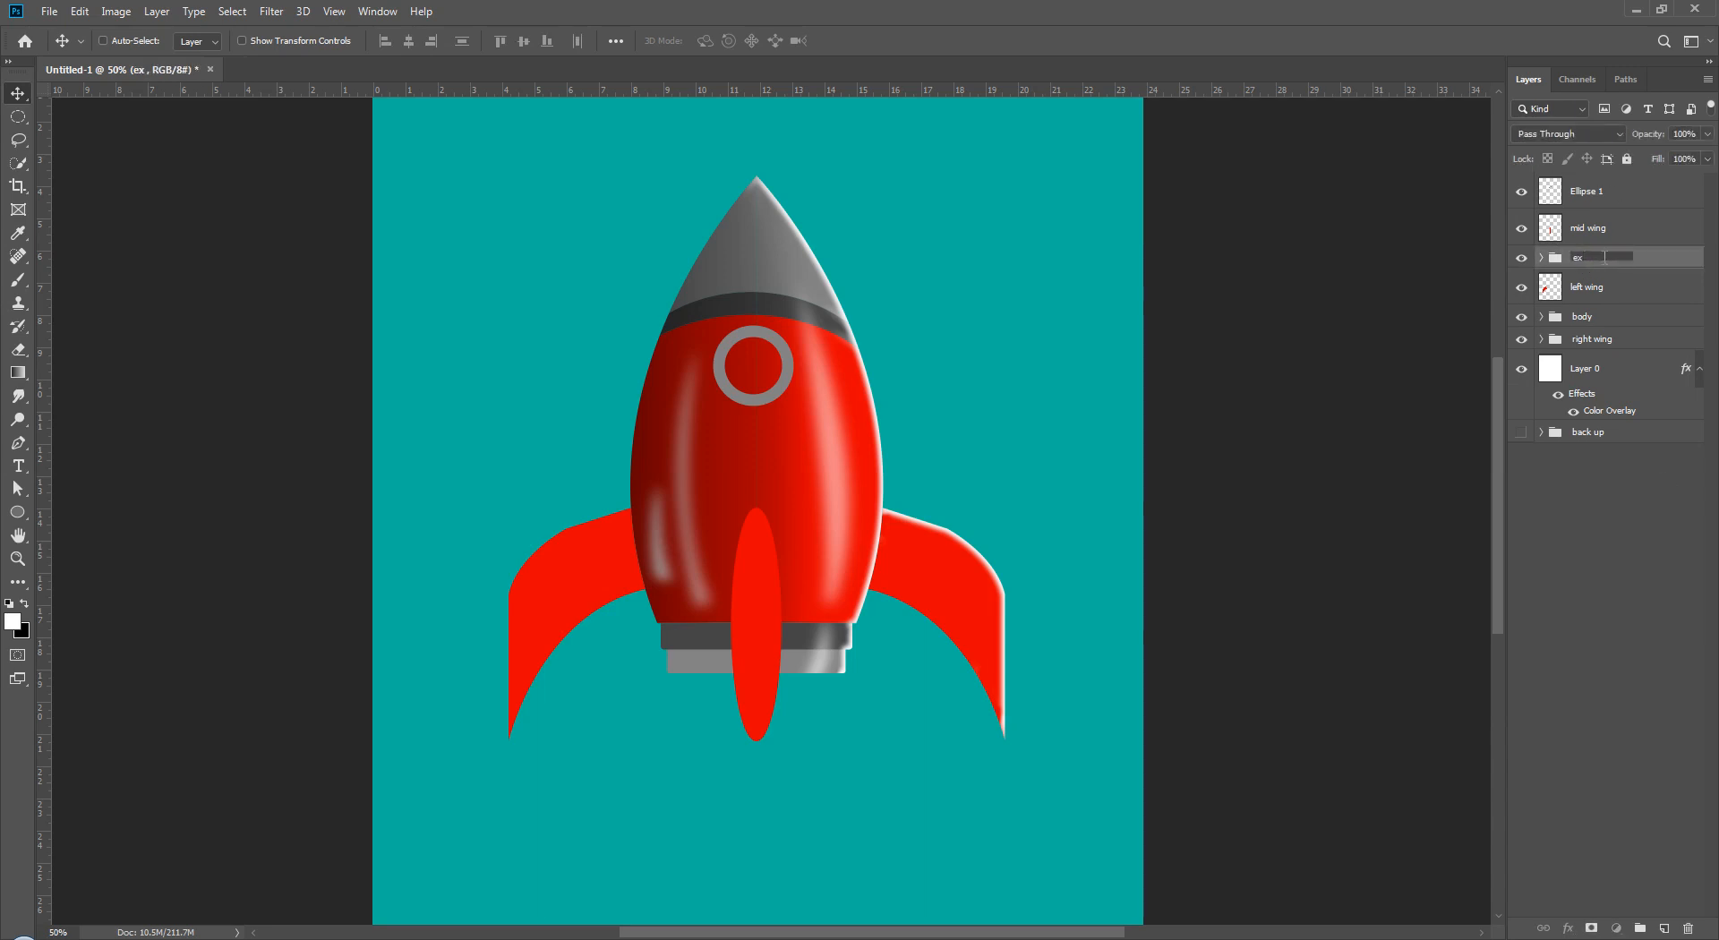
type("hust")
left_click(1635, 641)
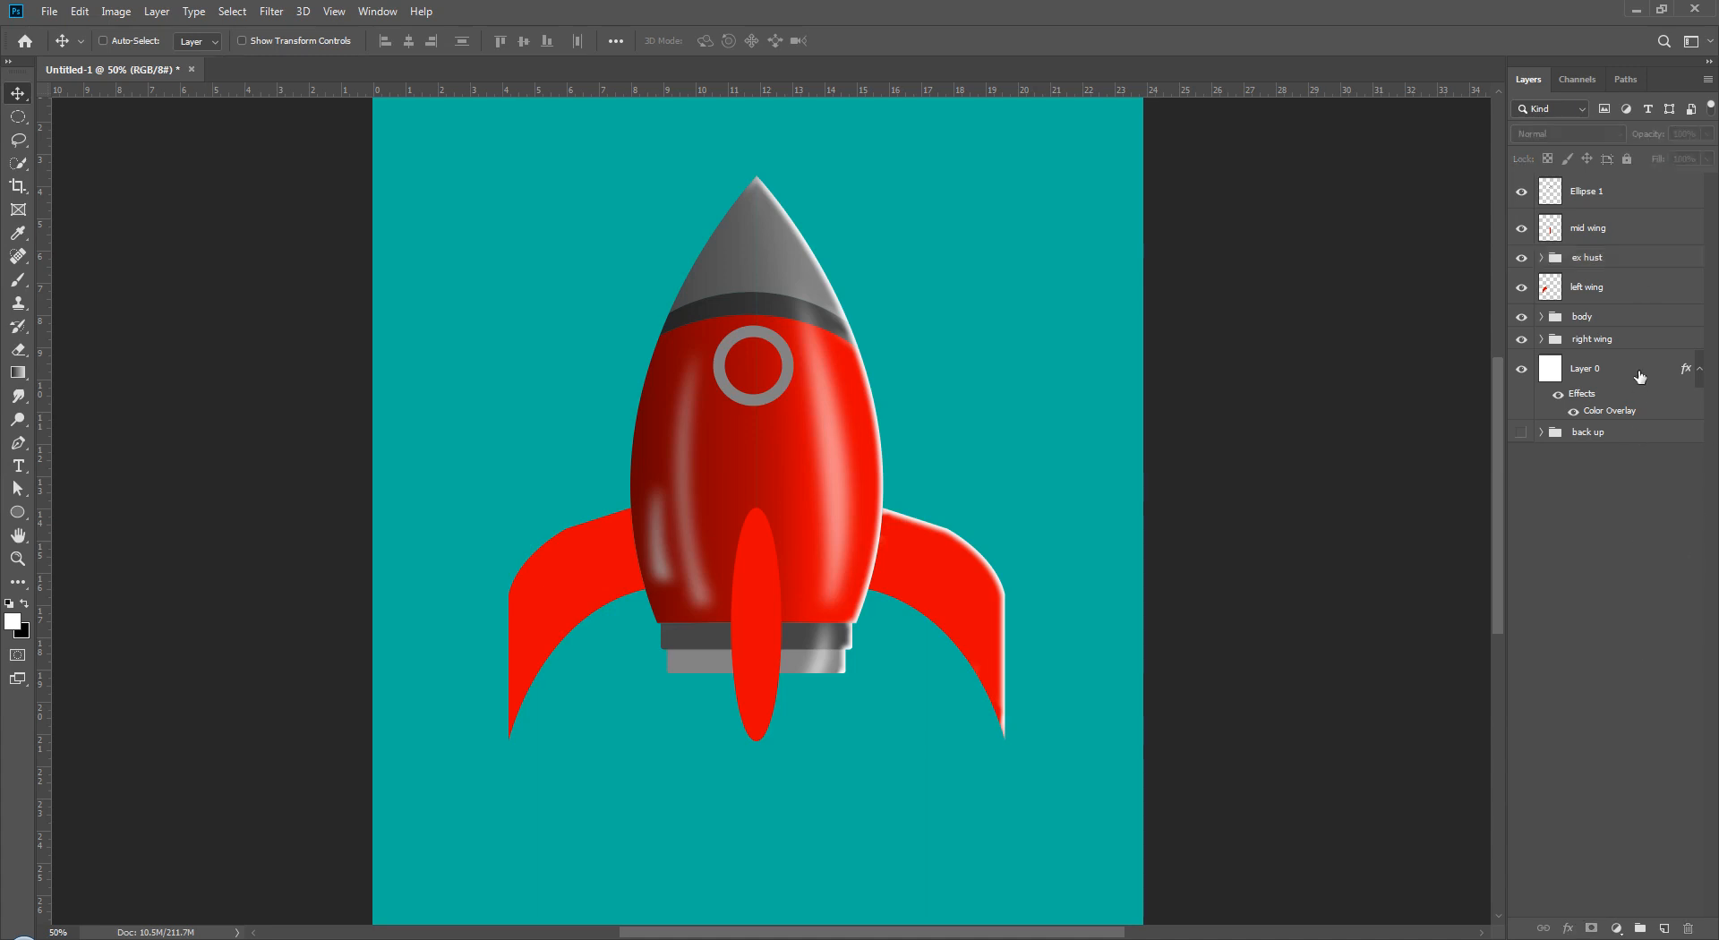
- Add a new layer clipped to the left wing layer and name it shadow
left_click(1583, 296)
left_click(1522, 291)
left_click(1523, 291)
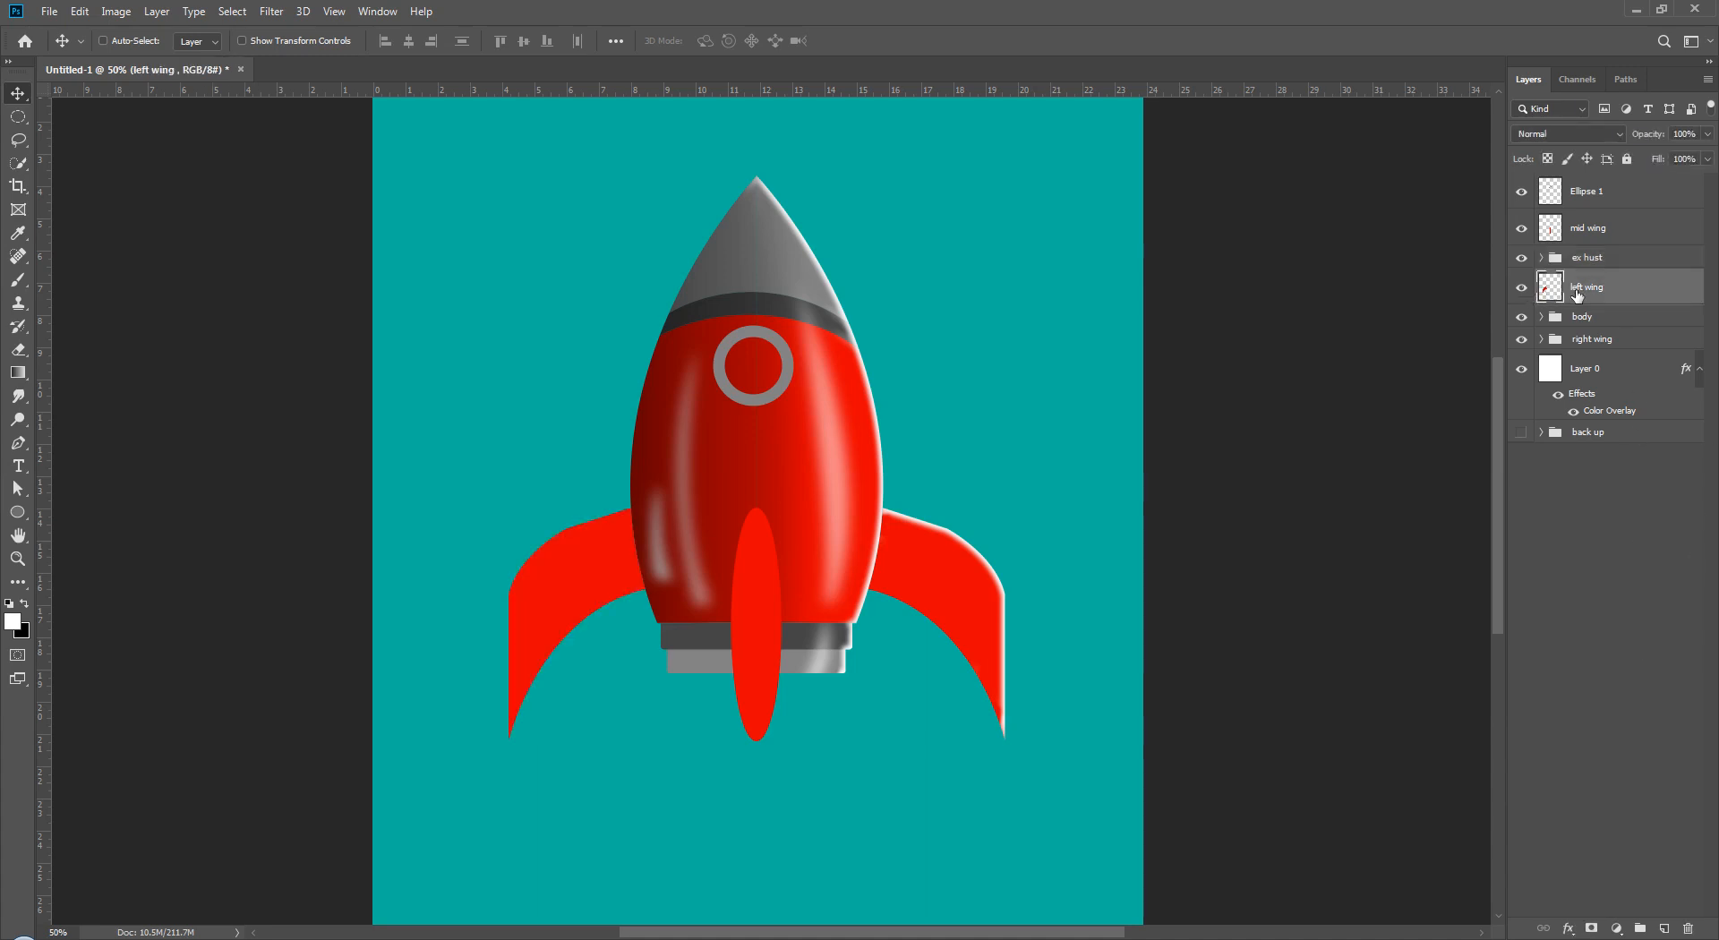
left_click(1664, 929)
right_click(1641, 286)
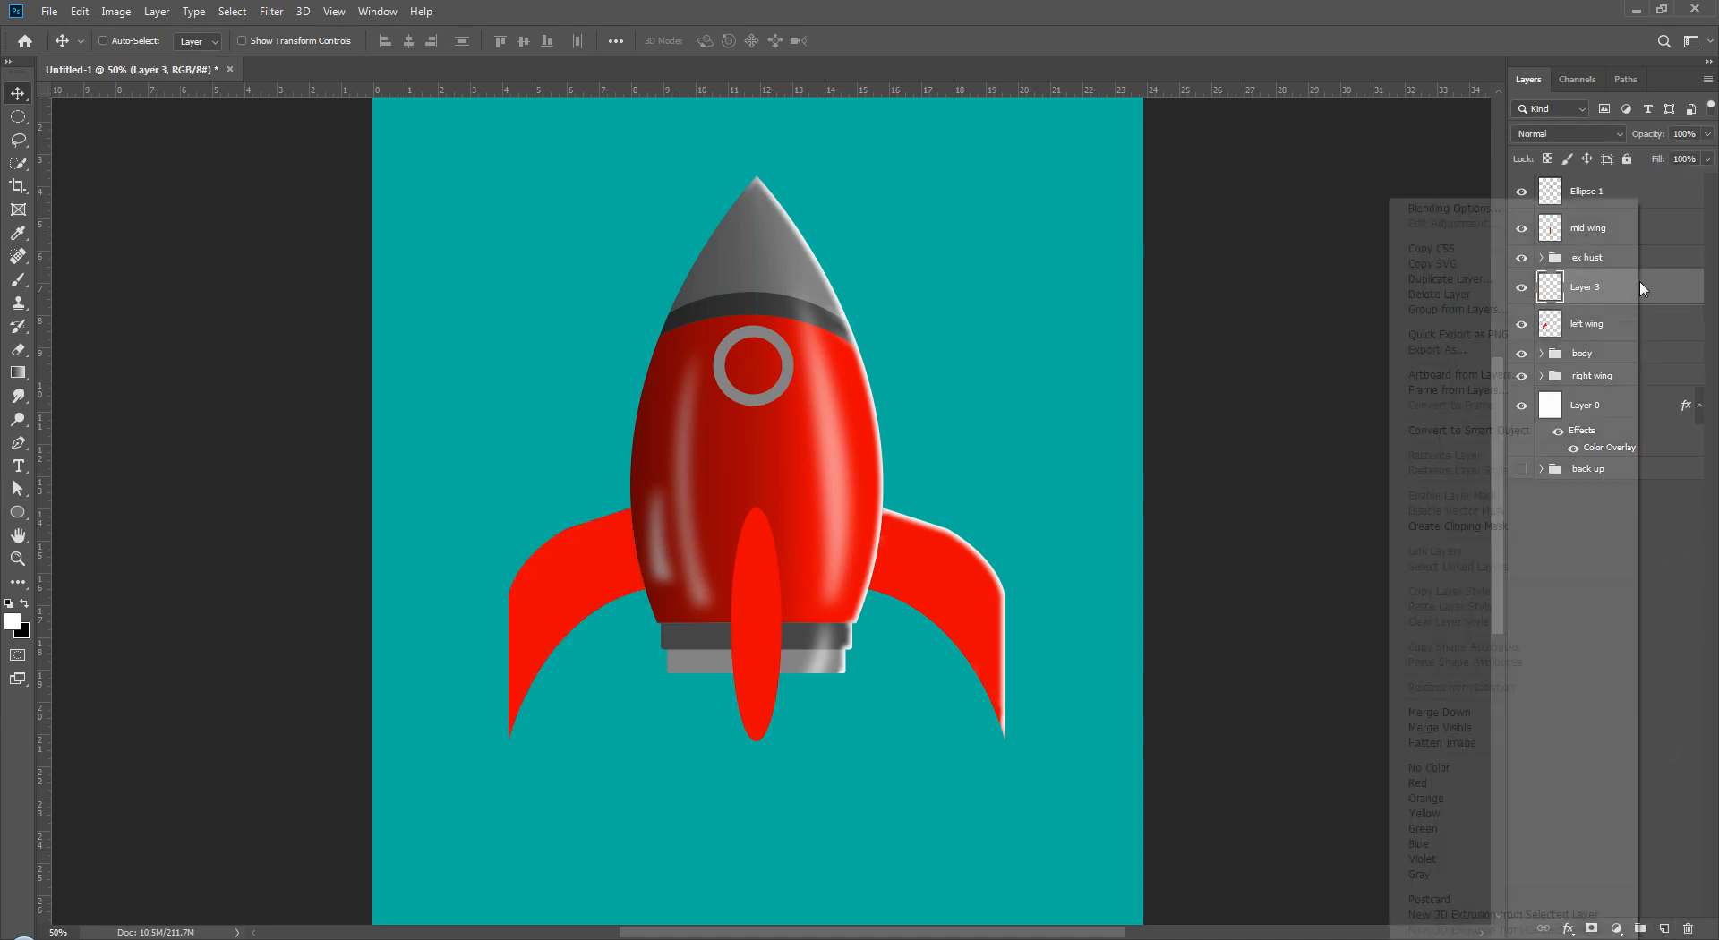
left_click(1468, 527)
double_click(1620, 292)
type("shadow")
key("Return")
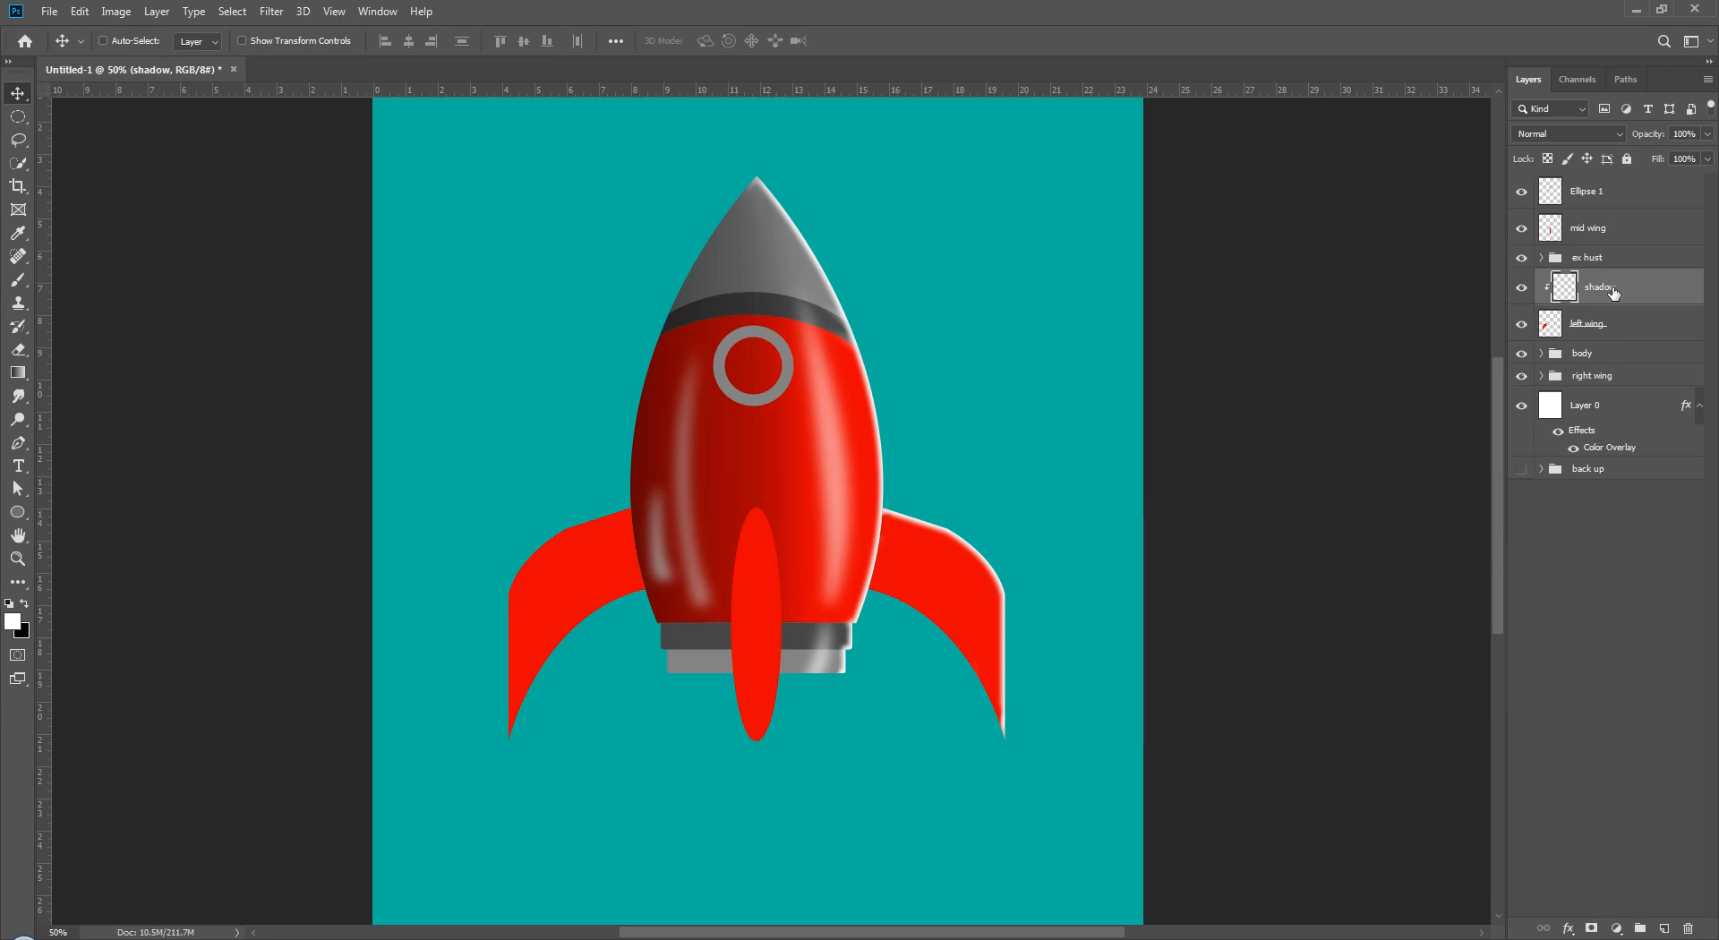
left_click(1577, 573)
- Cover the whole left wing with black on its shadow layer using the Brush tool, and set the layer opacity to 37%
key("b")
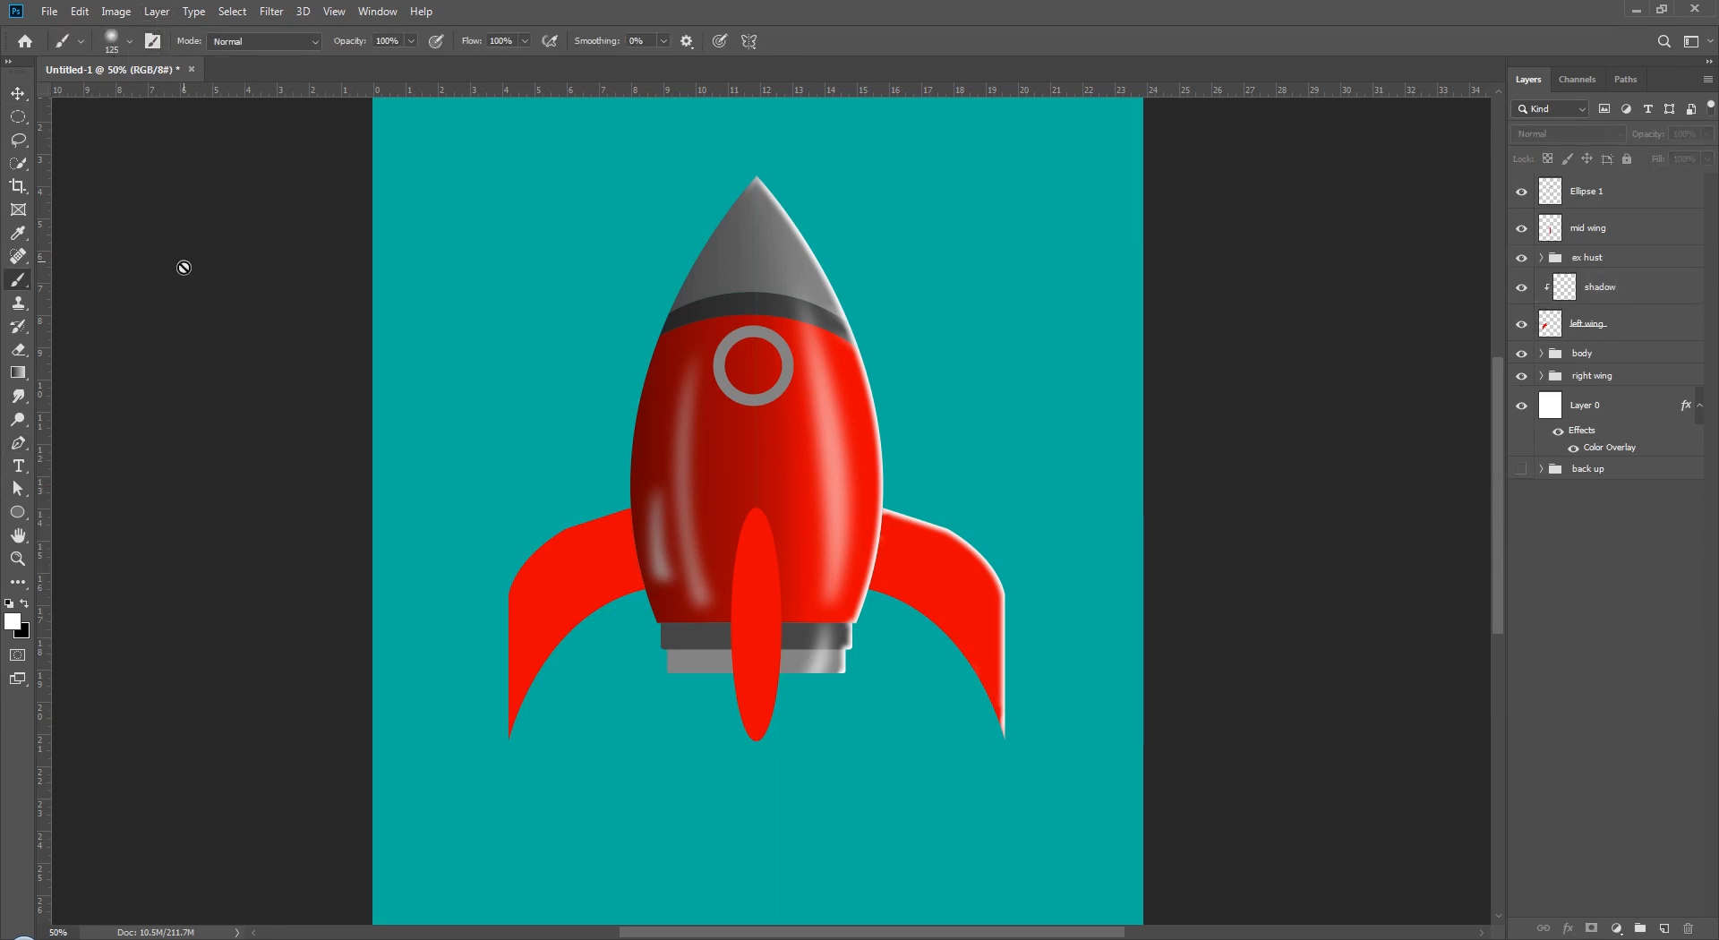
left_click(1693, 298)
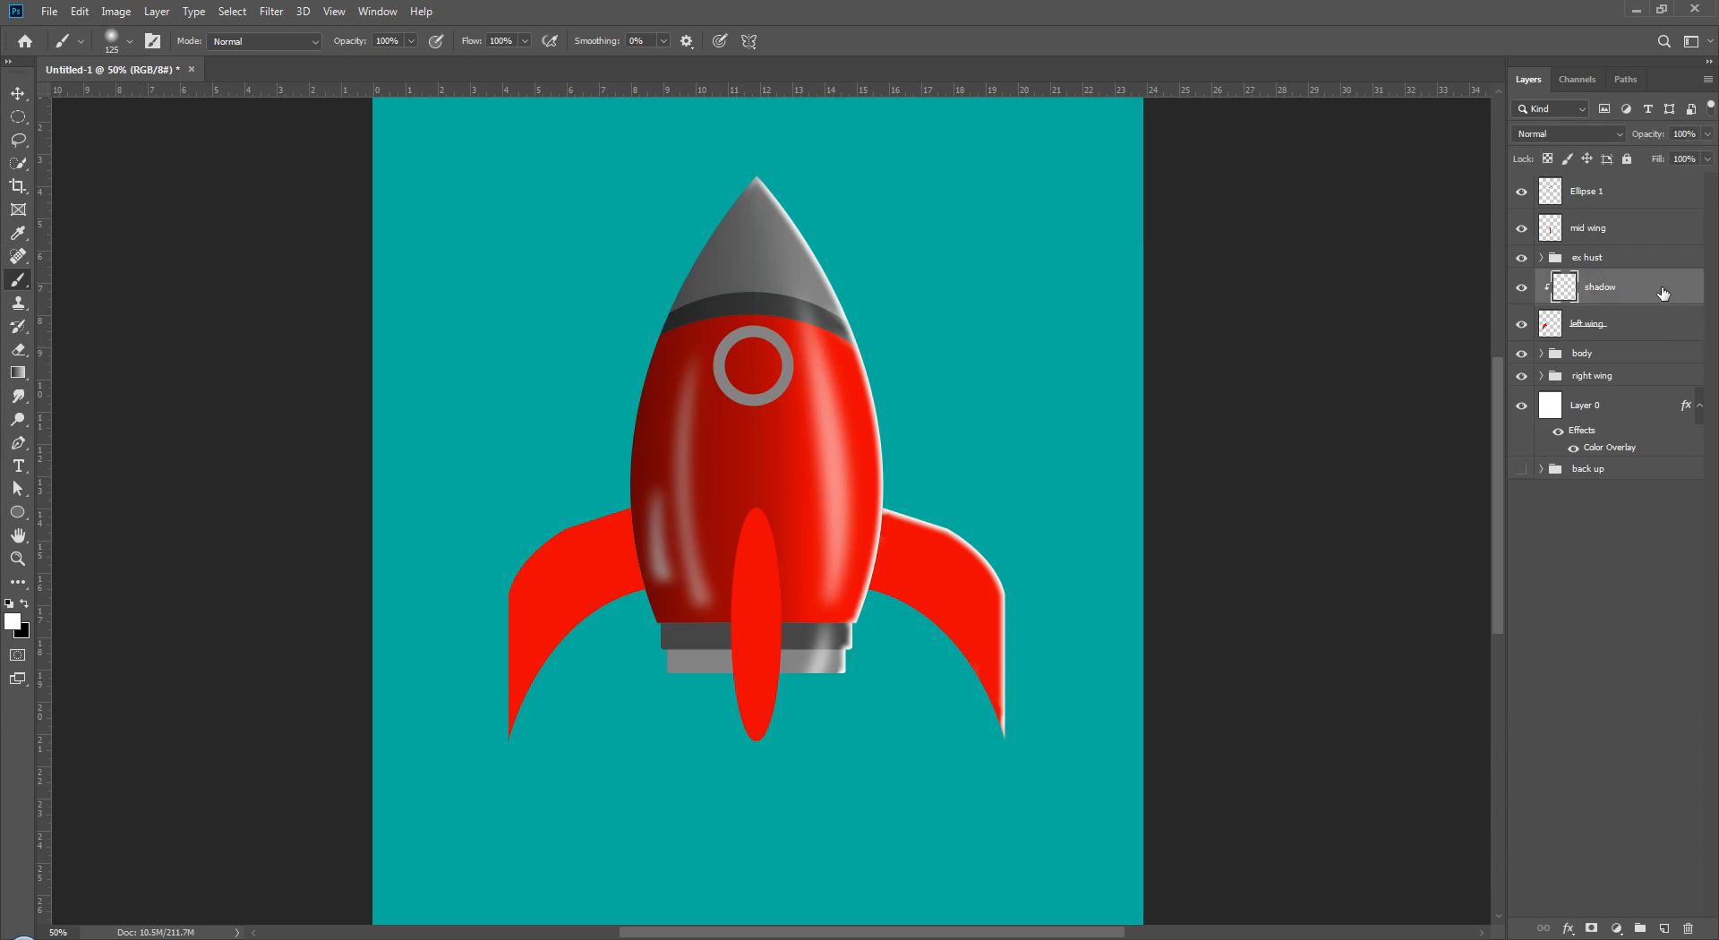
mouse_move(608, 540)
left_mouse_down()
mouse_move(548, 564)
mouse_move(572, 593)
mouse_move(517, 652)
mouse_move(491, 632)
mouse_move(526, 683)
mouse_move(621, 592)
mouse_move(633, 499)
left_mouse_up()
key("ctrl+z")
key("x")
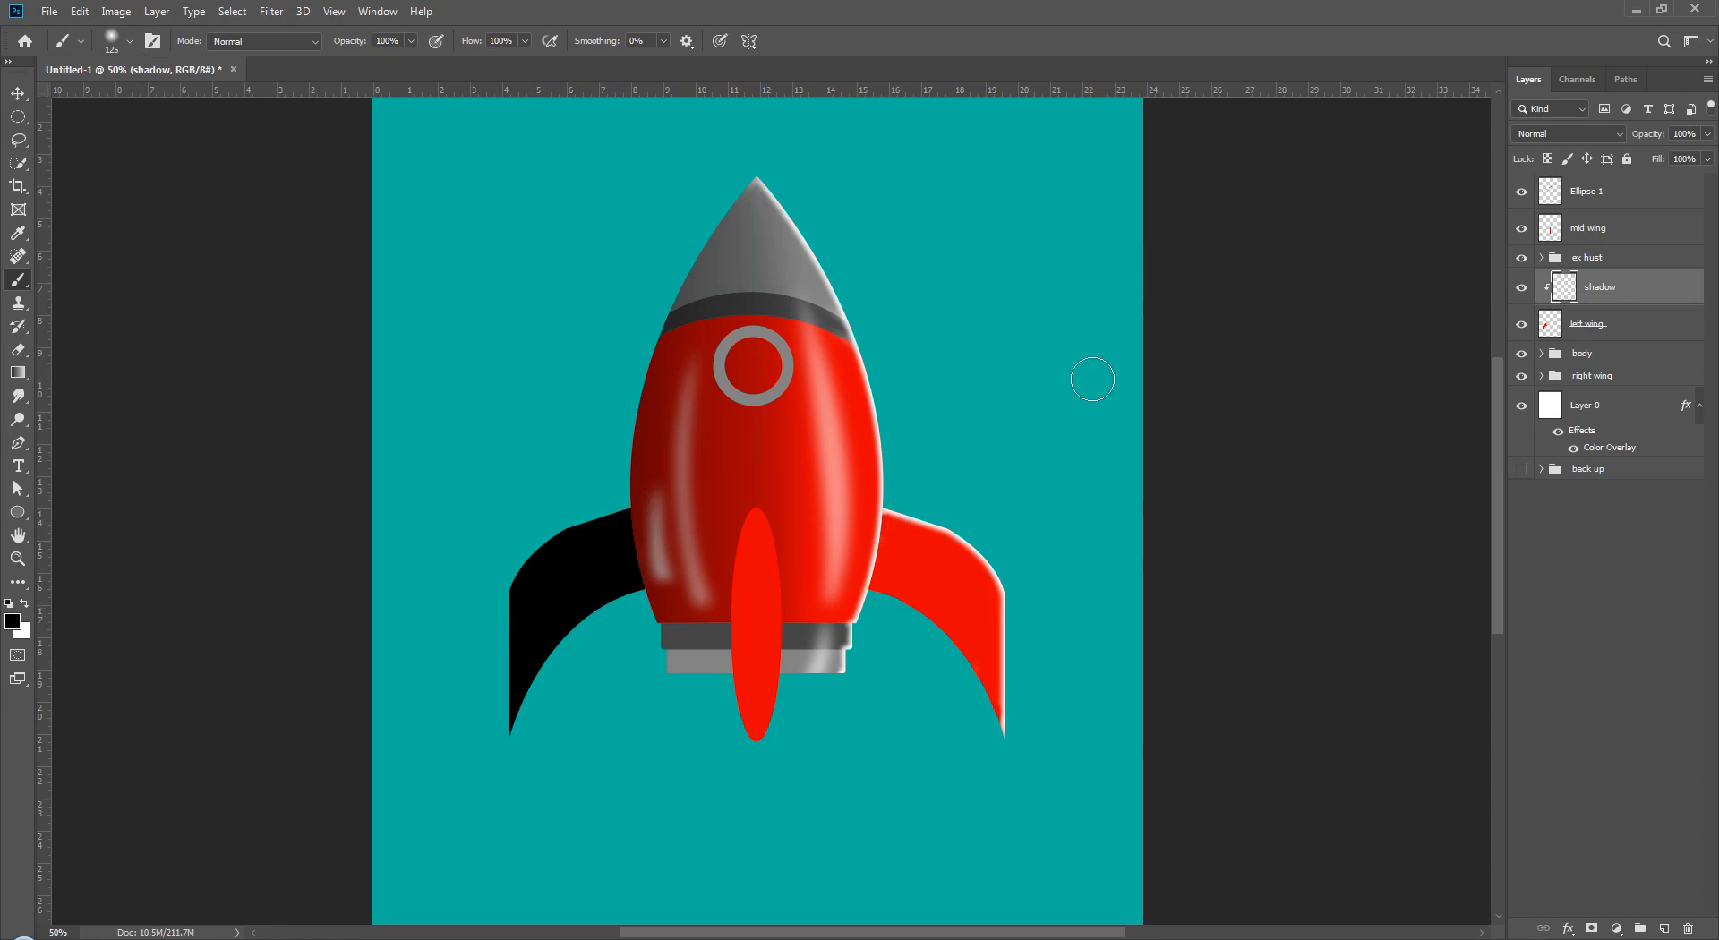
mouse_move(1660, 141)
left_mouse_down()
mouse_move(1631, 141)
mouse_move(1653, 136)
left_mouse_up()
left_click_drag(1650, 136, 1653, 135)
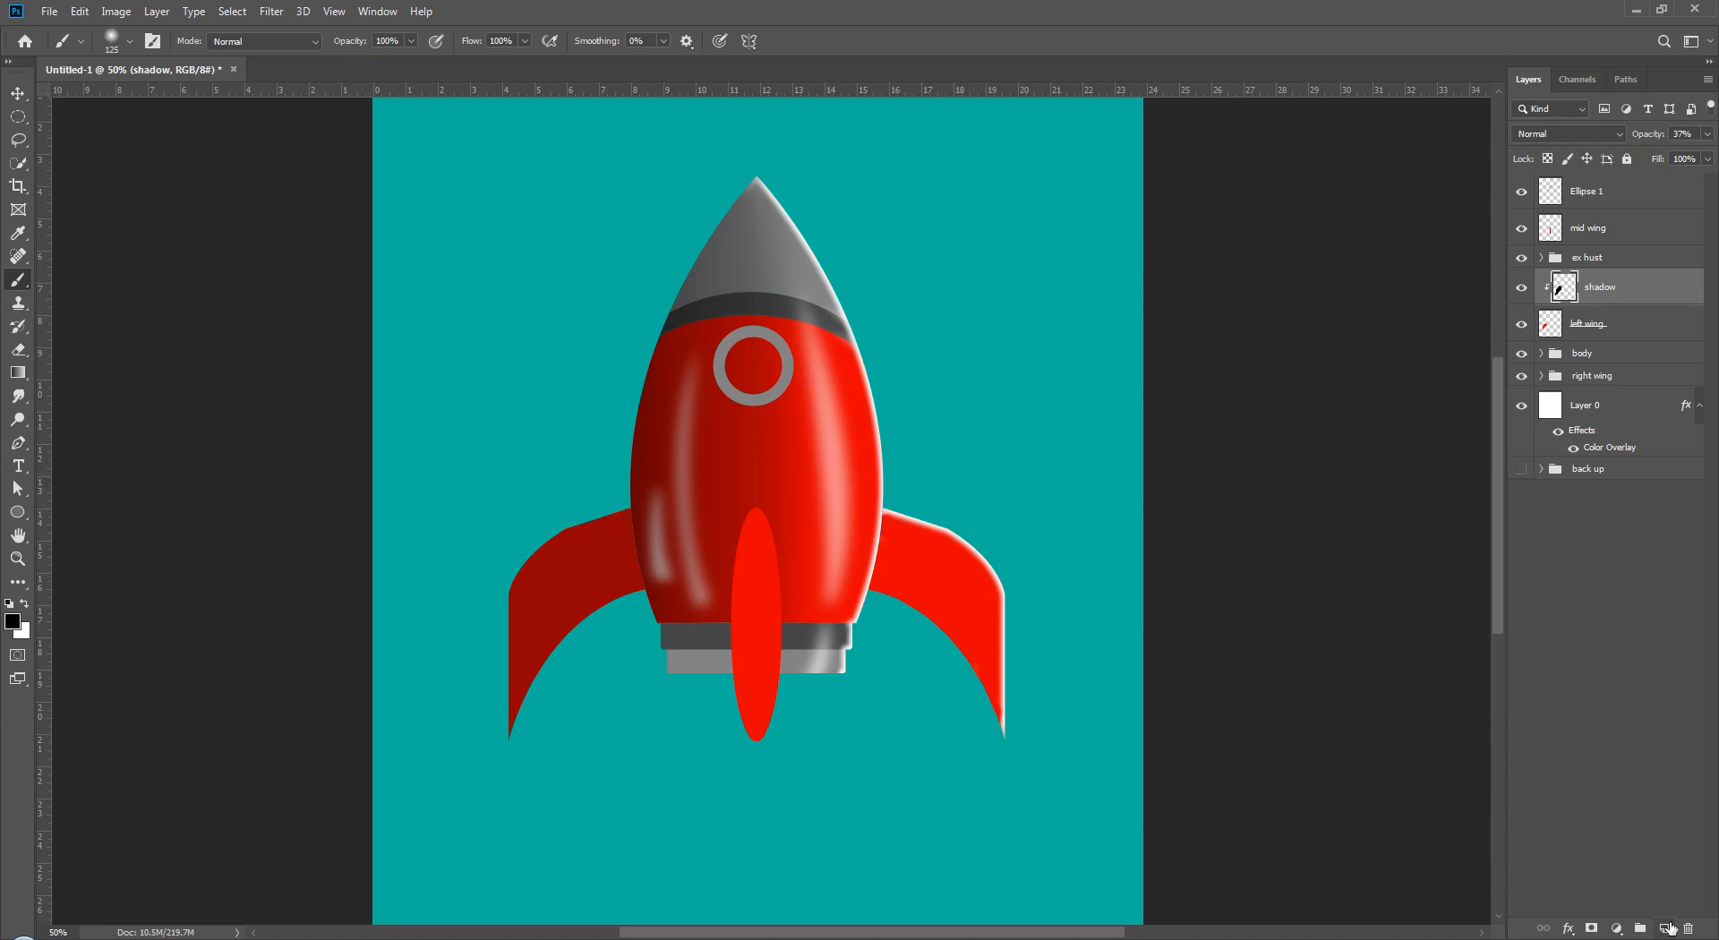
- Add a clipped layer named shadow 1 directly above the left wing layer, beneath its shadow layer
left_click(1667, 929)
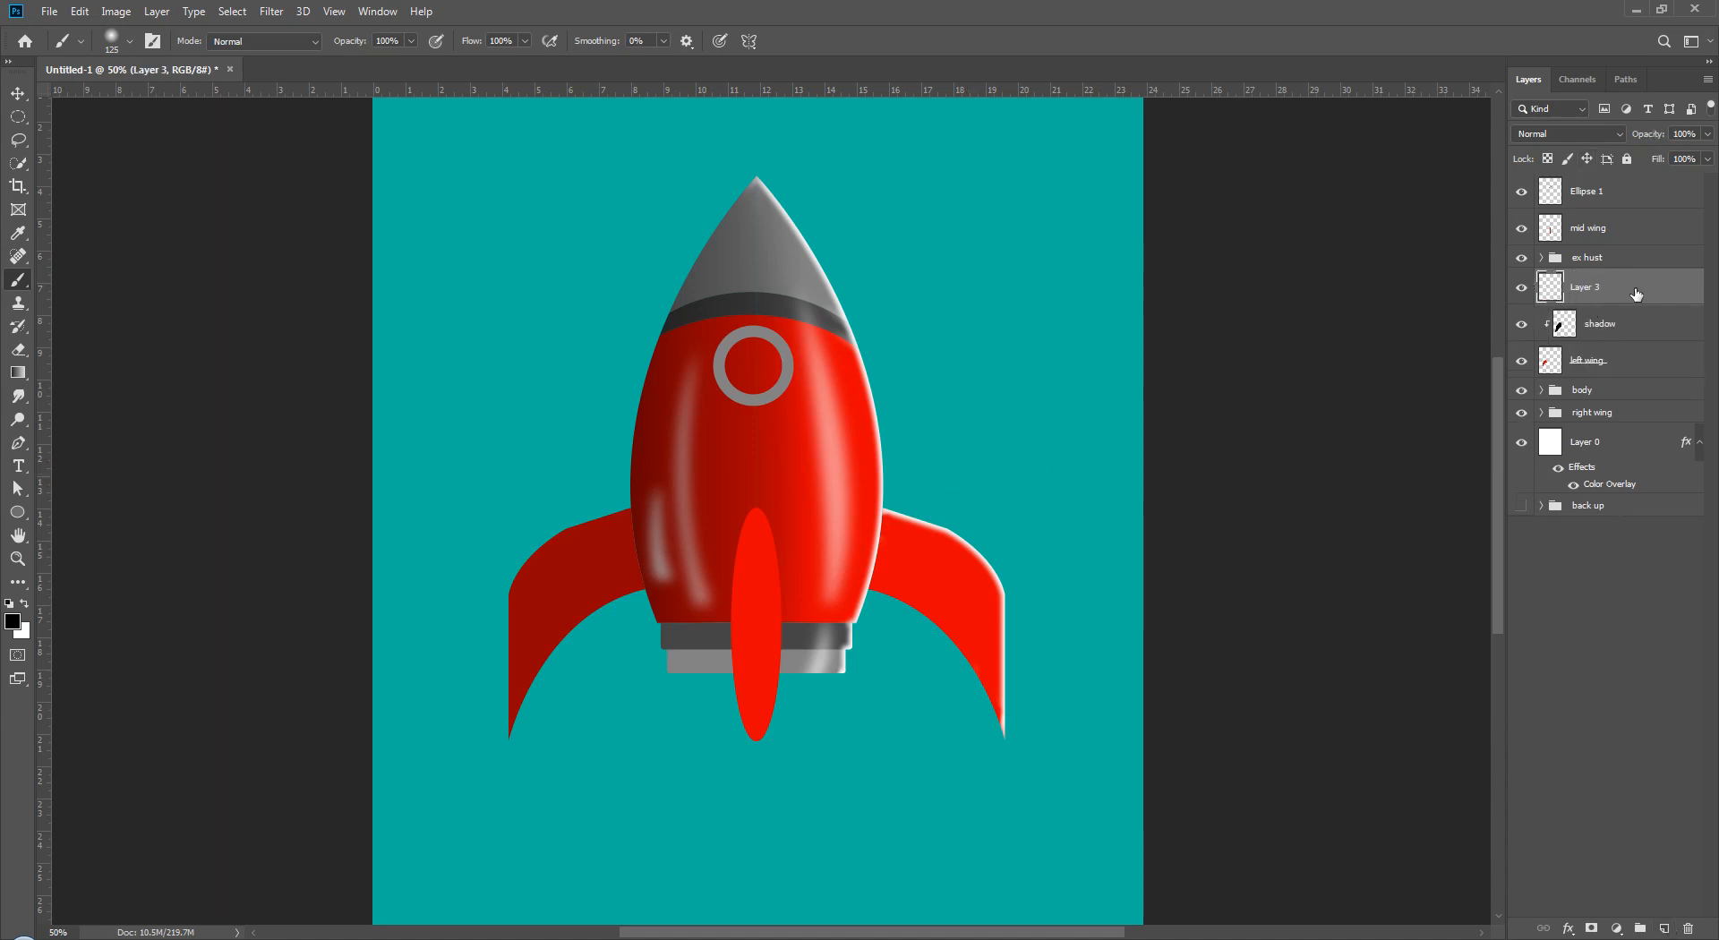
key("Delete")
left_click(1625, 347)
left_click(1625, 328)
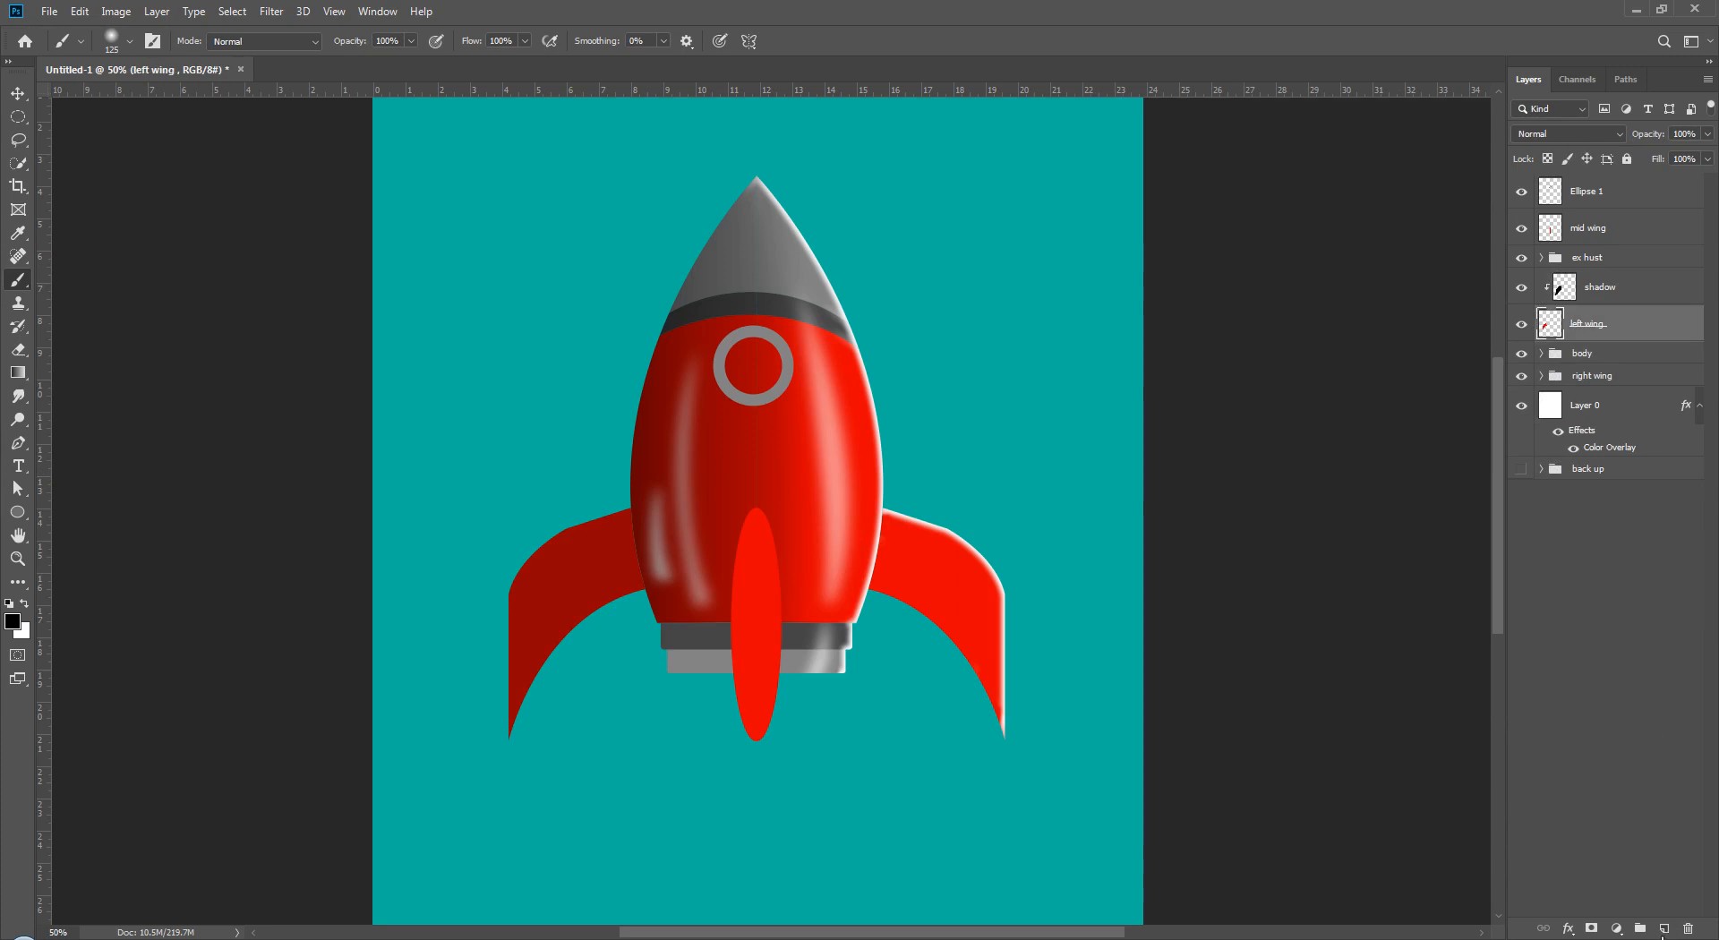
left_click(1664, 929)
double_click(1602, 324)
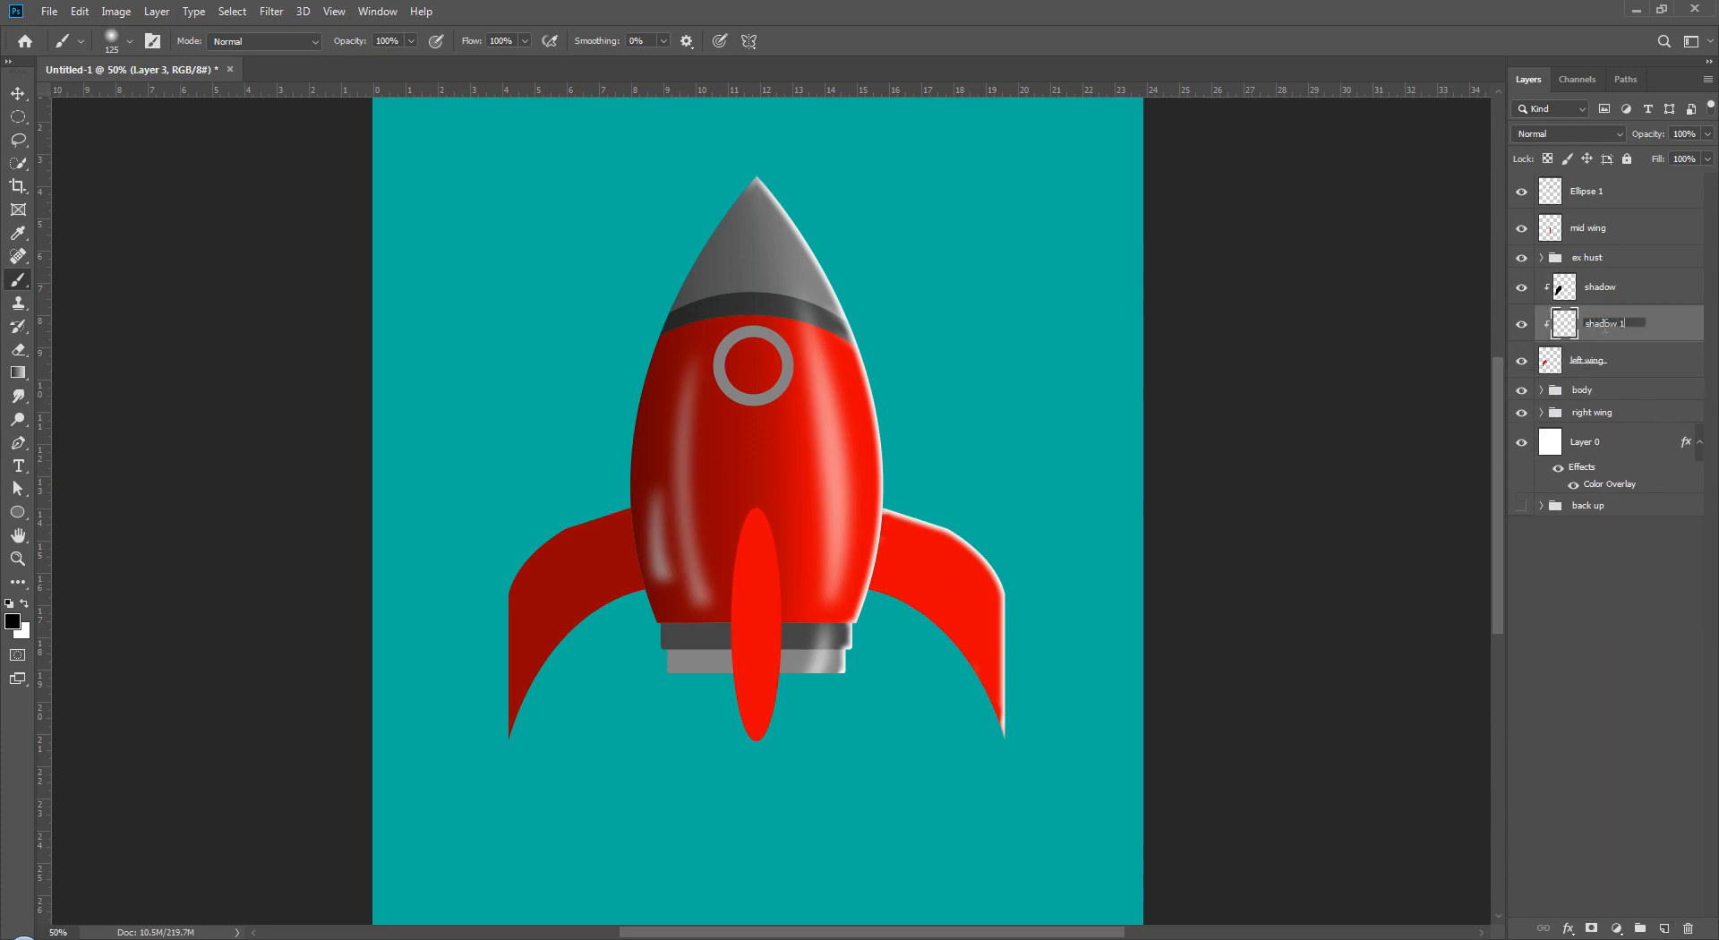
left_click(1607, 600)
- Load the left wing's outline as a selection while the shadow 1 layer is active
key("ctrl+plus")
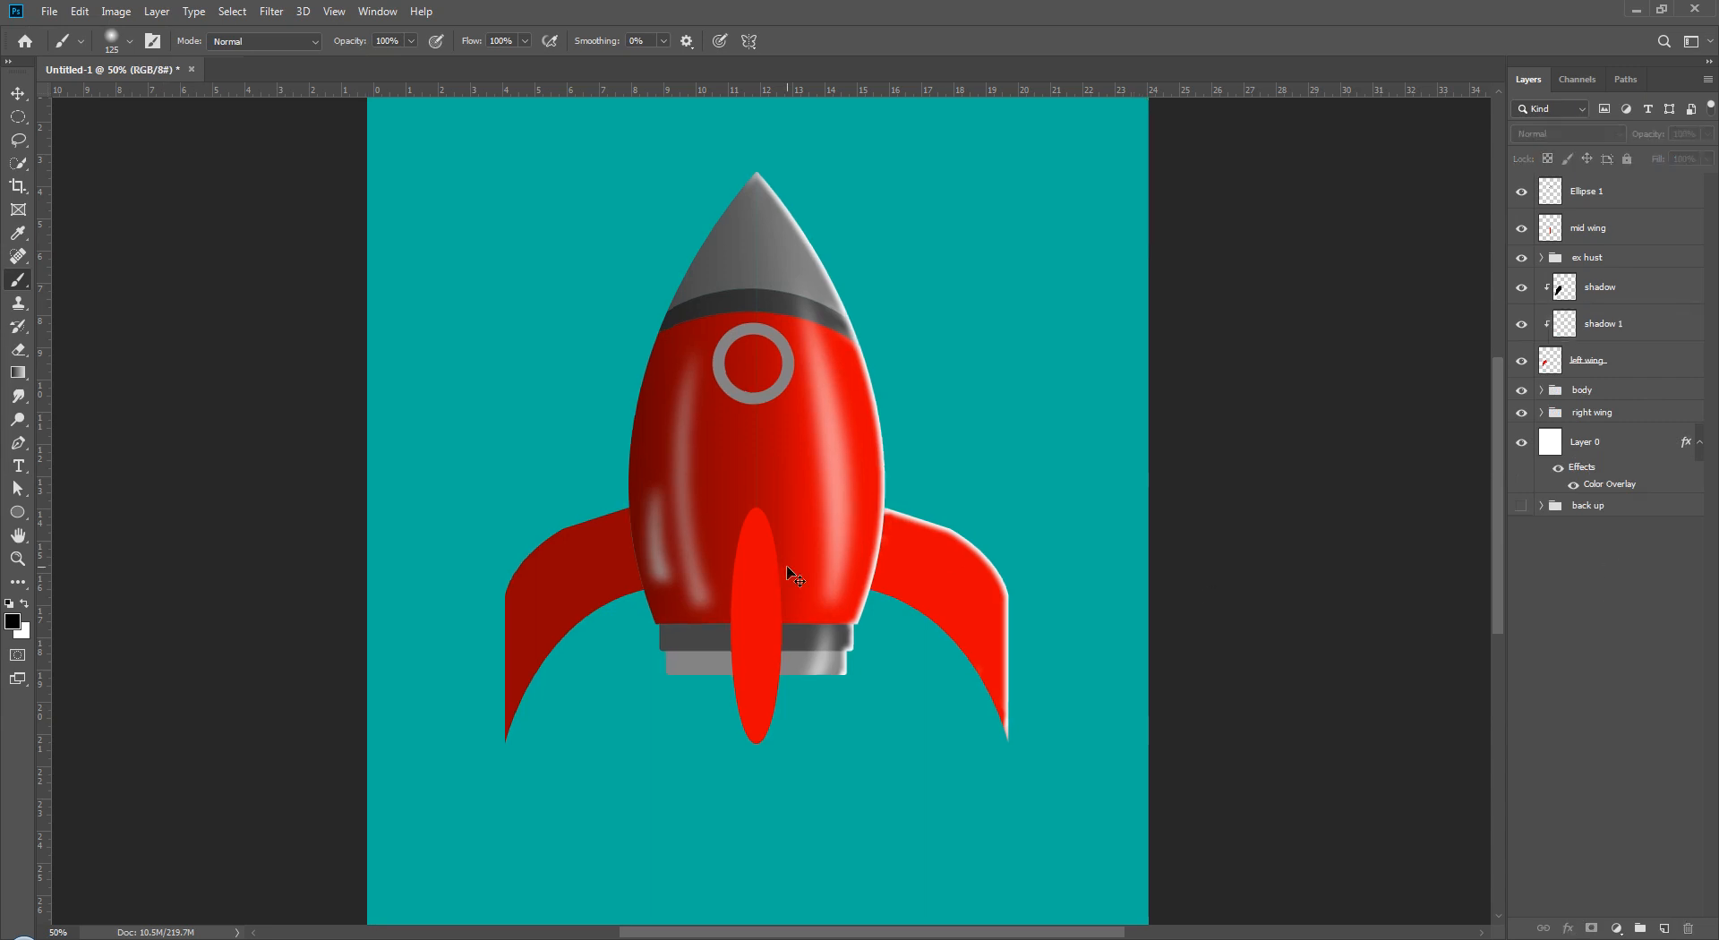
left_click(1625, 328)
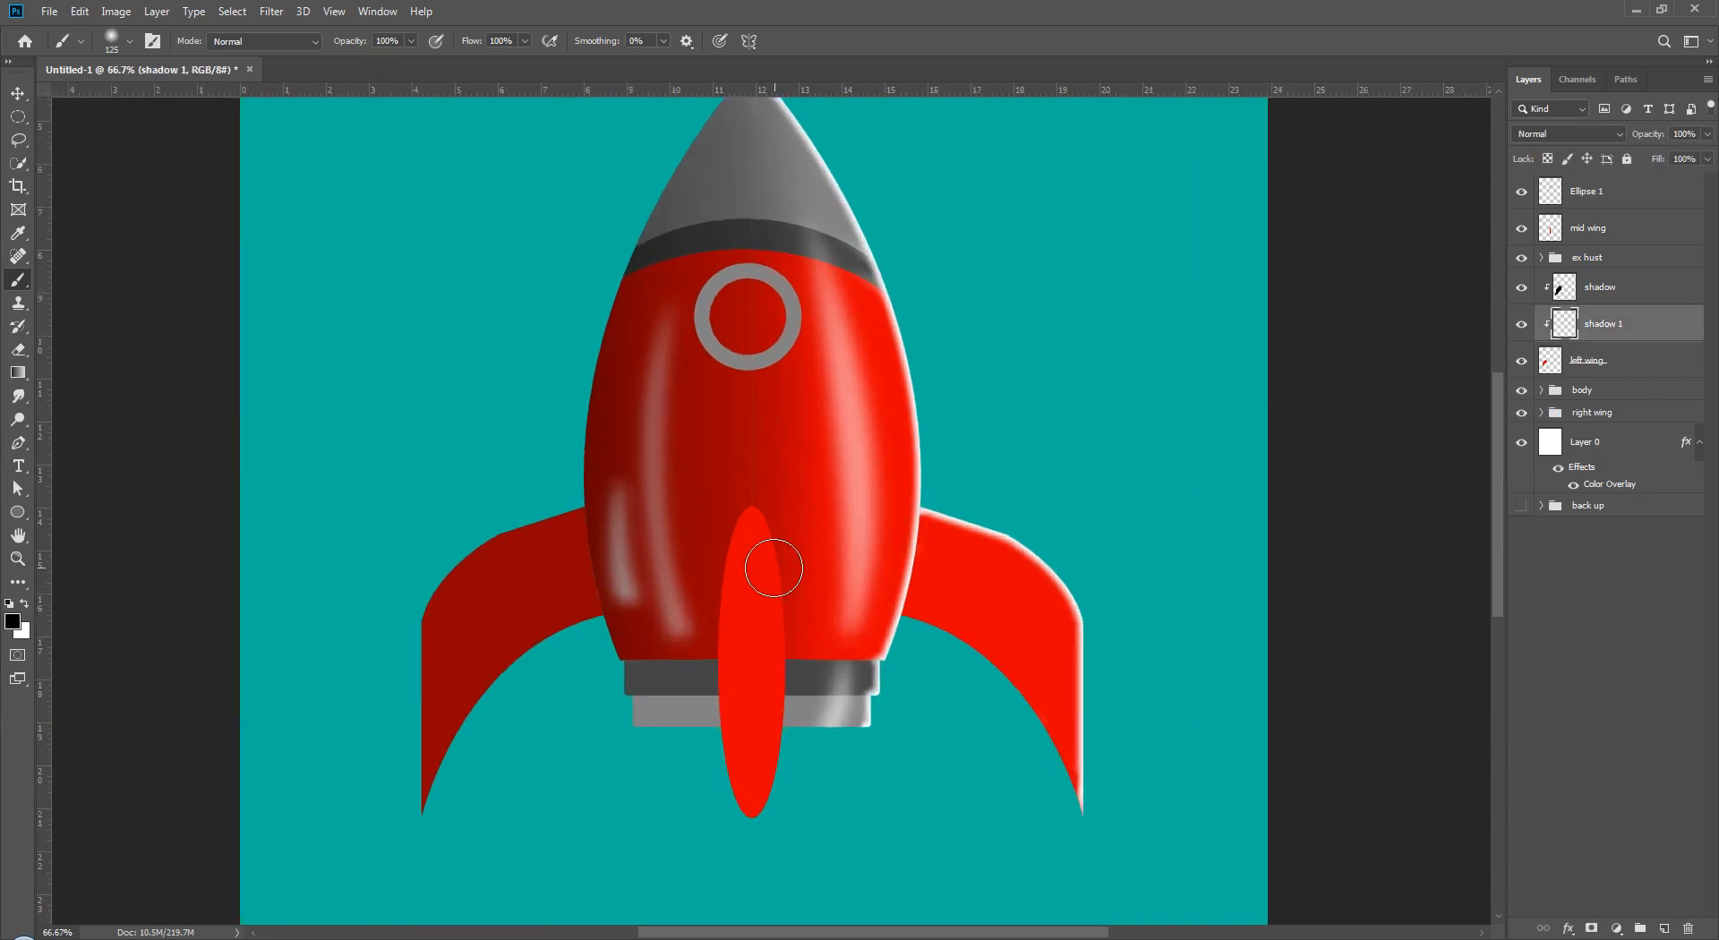
key("ctrl+plus")
key("ctrl+plus")
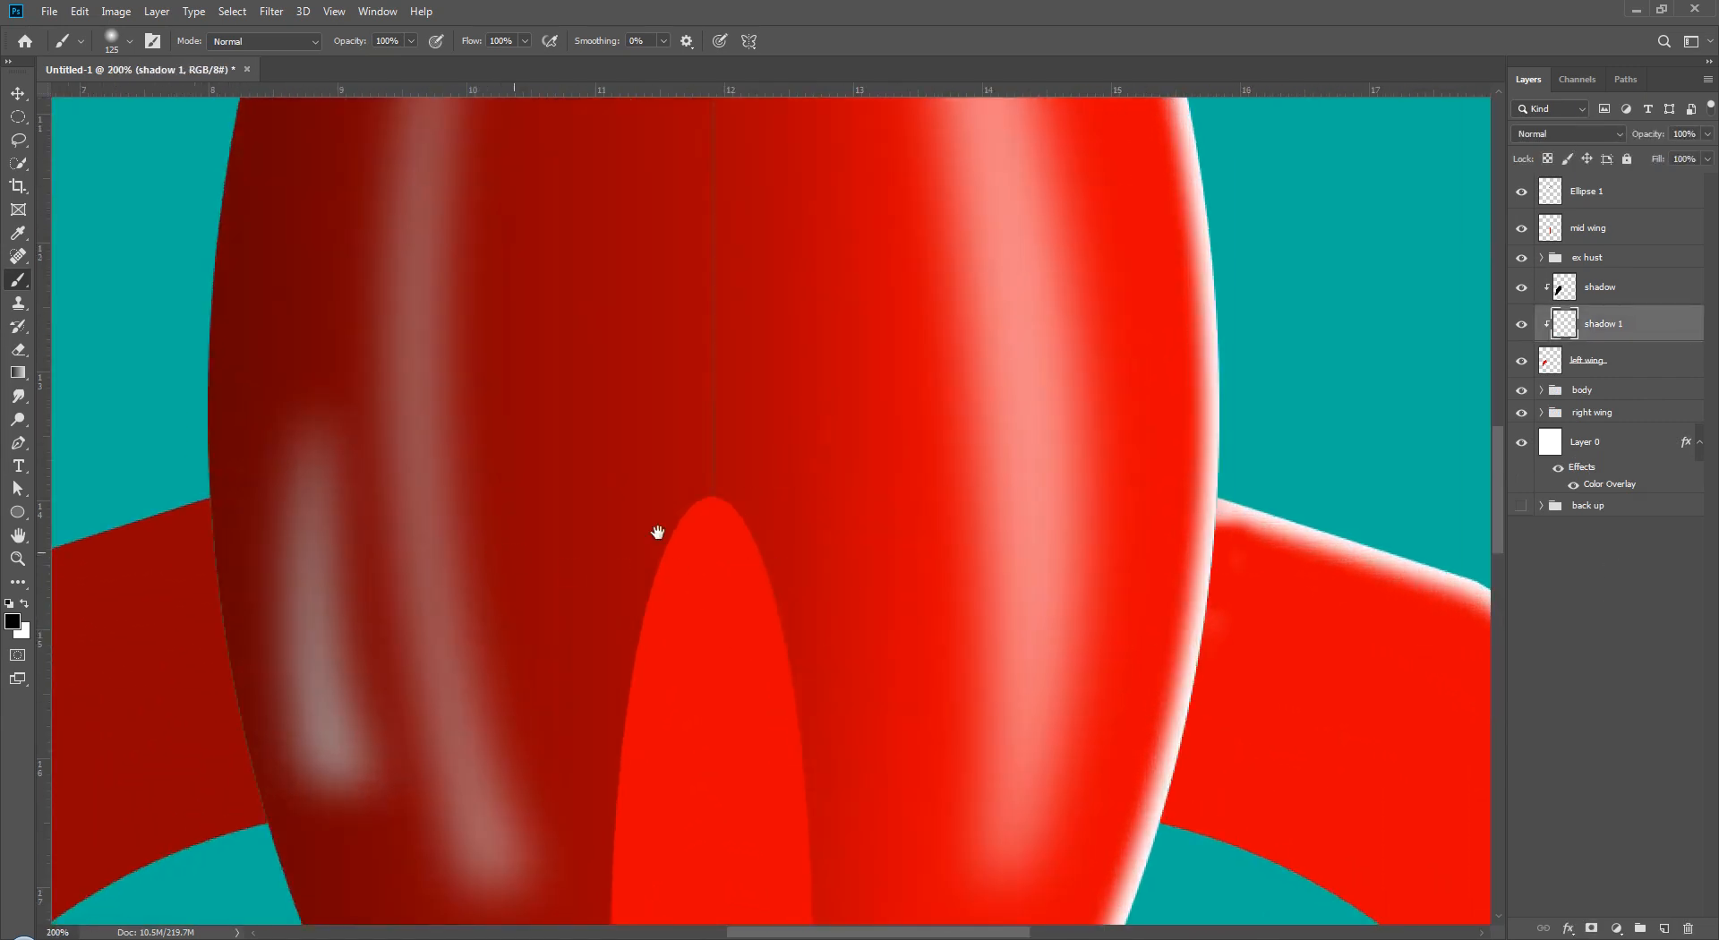
left_click_drag(514, 548, 1193, 468)
left_click_drag(853, 453, 913, 659)
key("ctrl+z")
left_click_drag(928, 587, 865, 519)
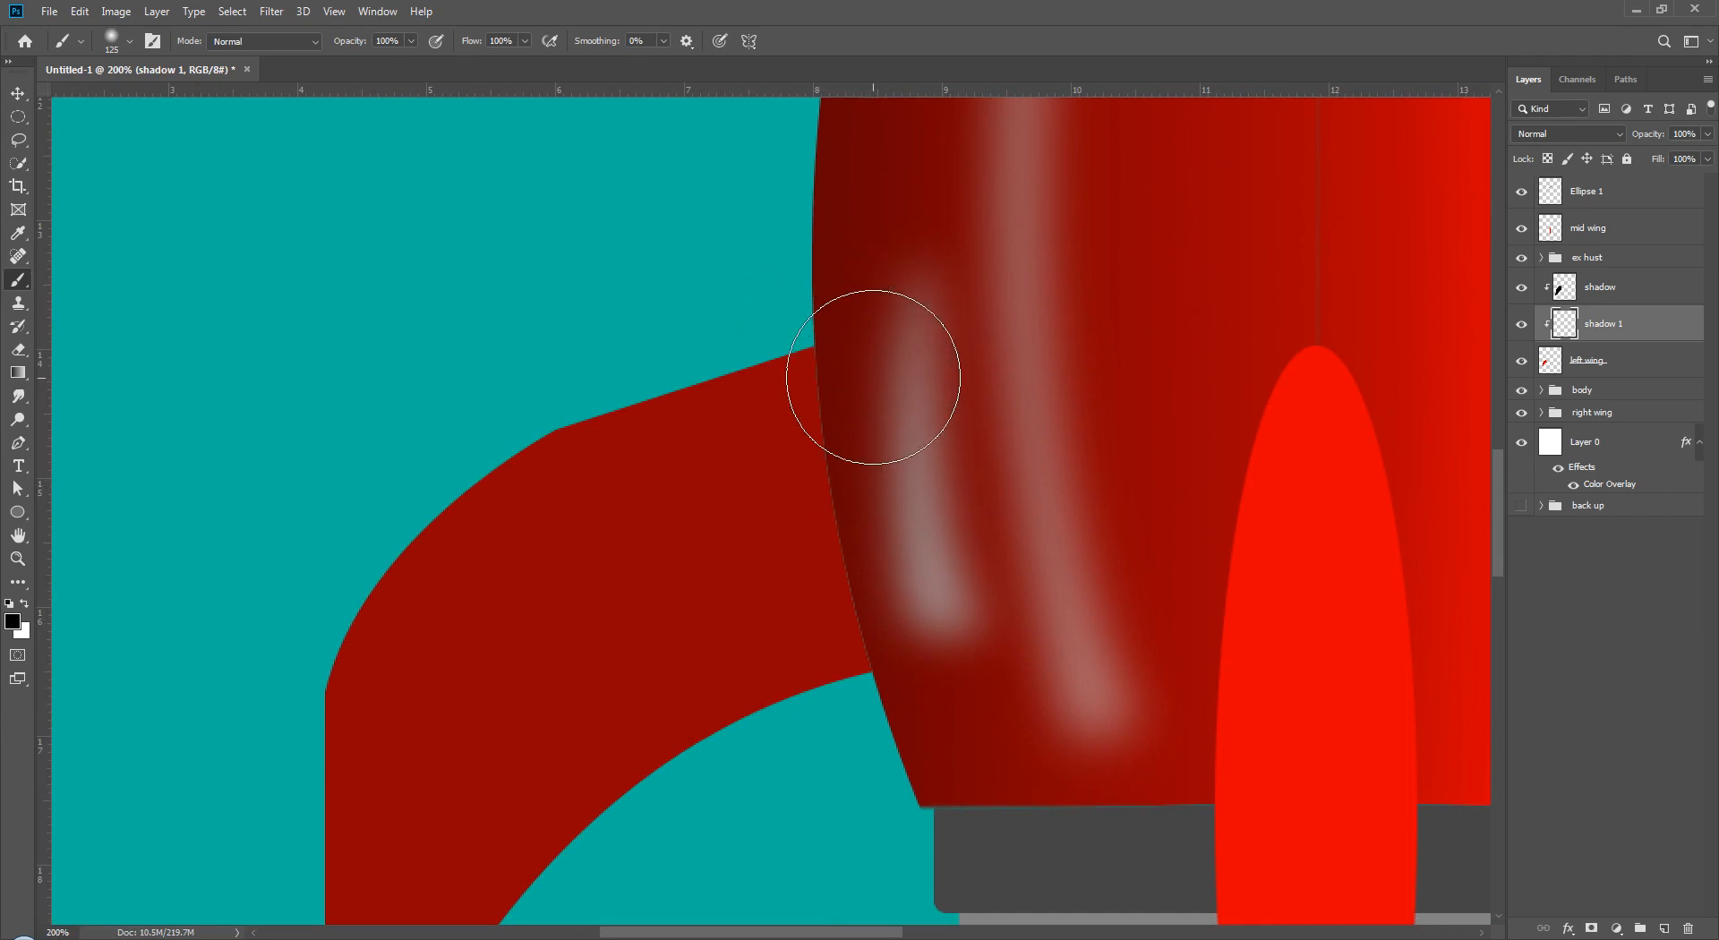
left_click(1554, 363, "ctrl")
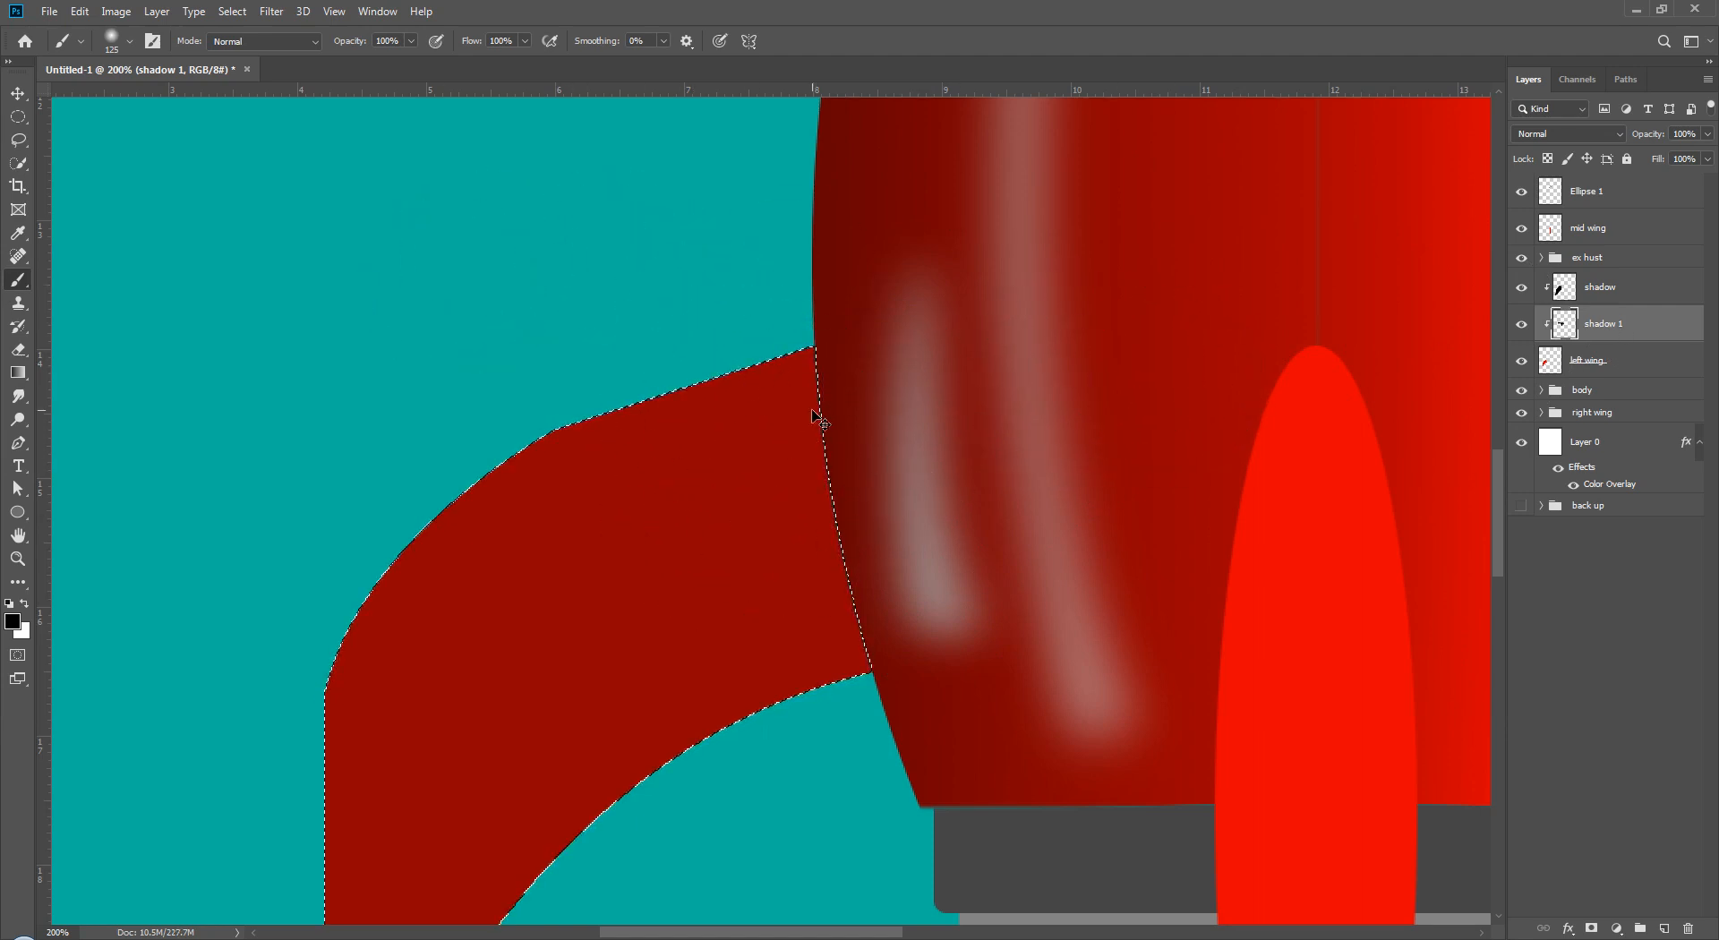
- Switch to a soft round brush at 125 px and 0% hardness, undoing the test strokes on the left wing
left_click_drag(818, 412, 844, 651)
key("ctrl+z")
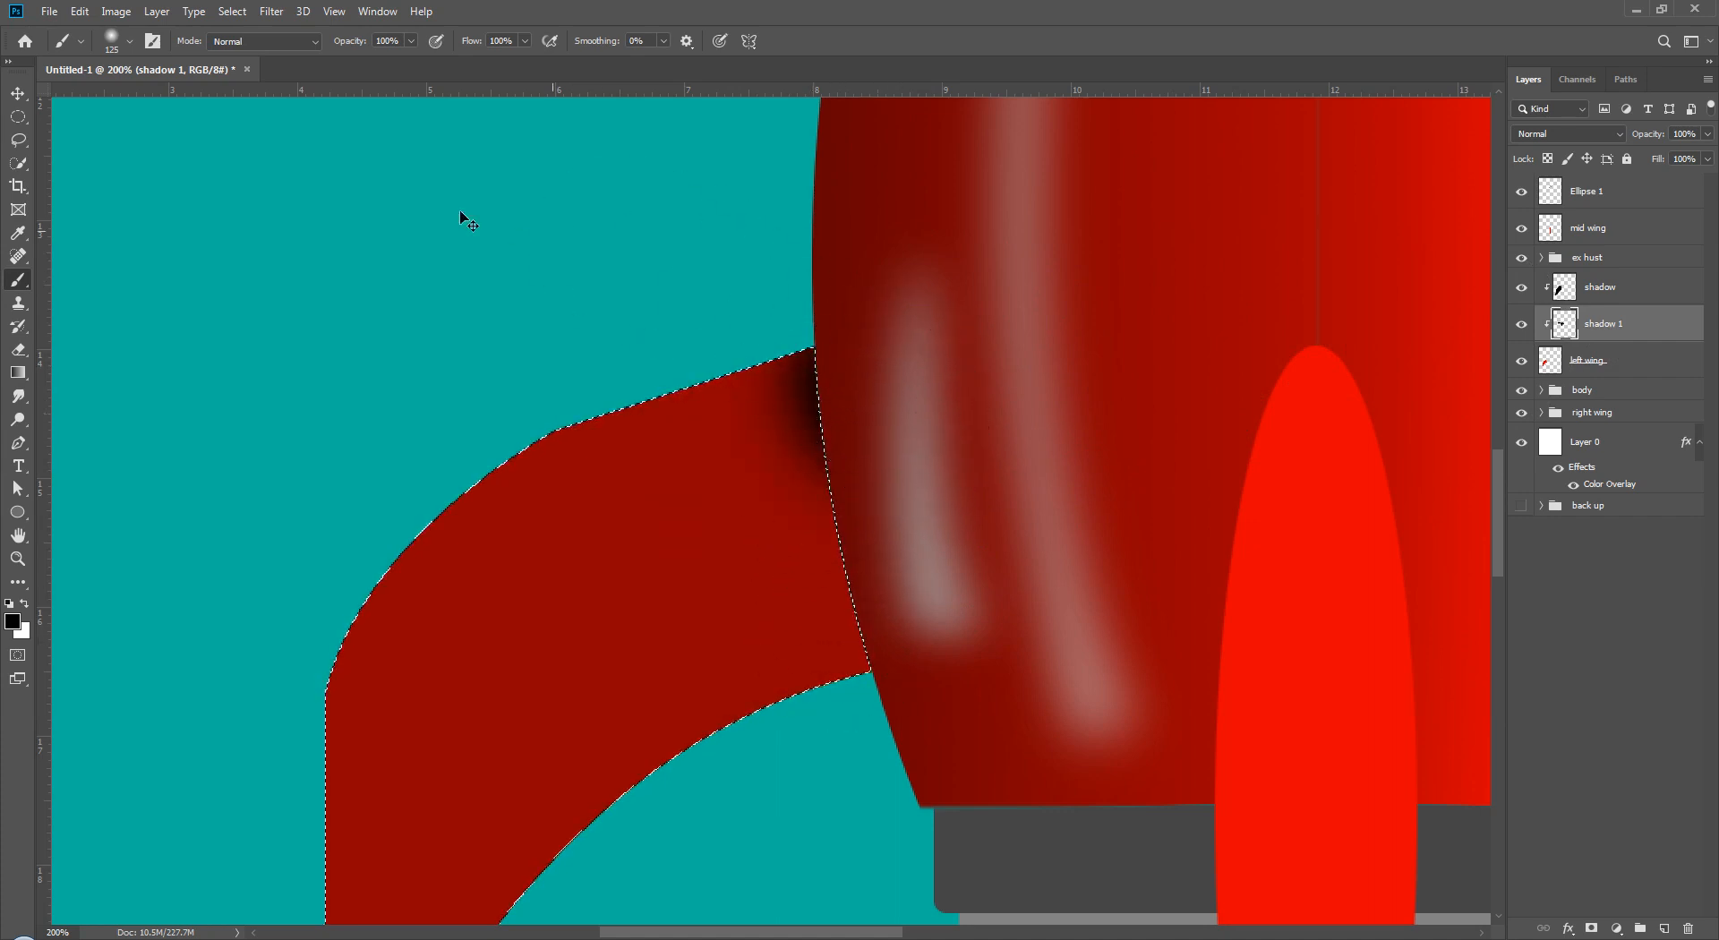
left_click(124, 41)
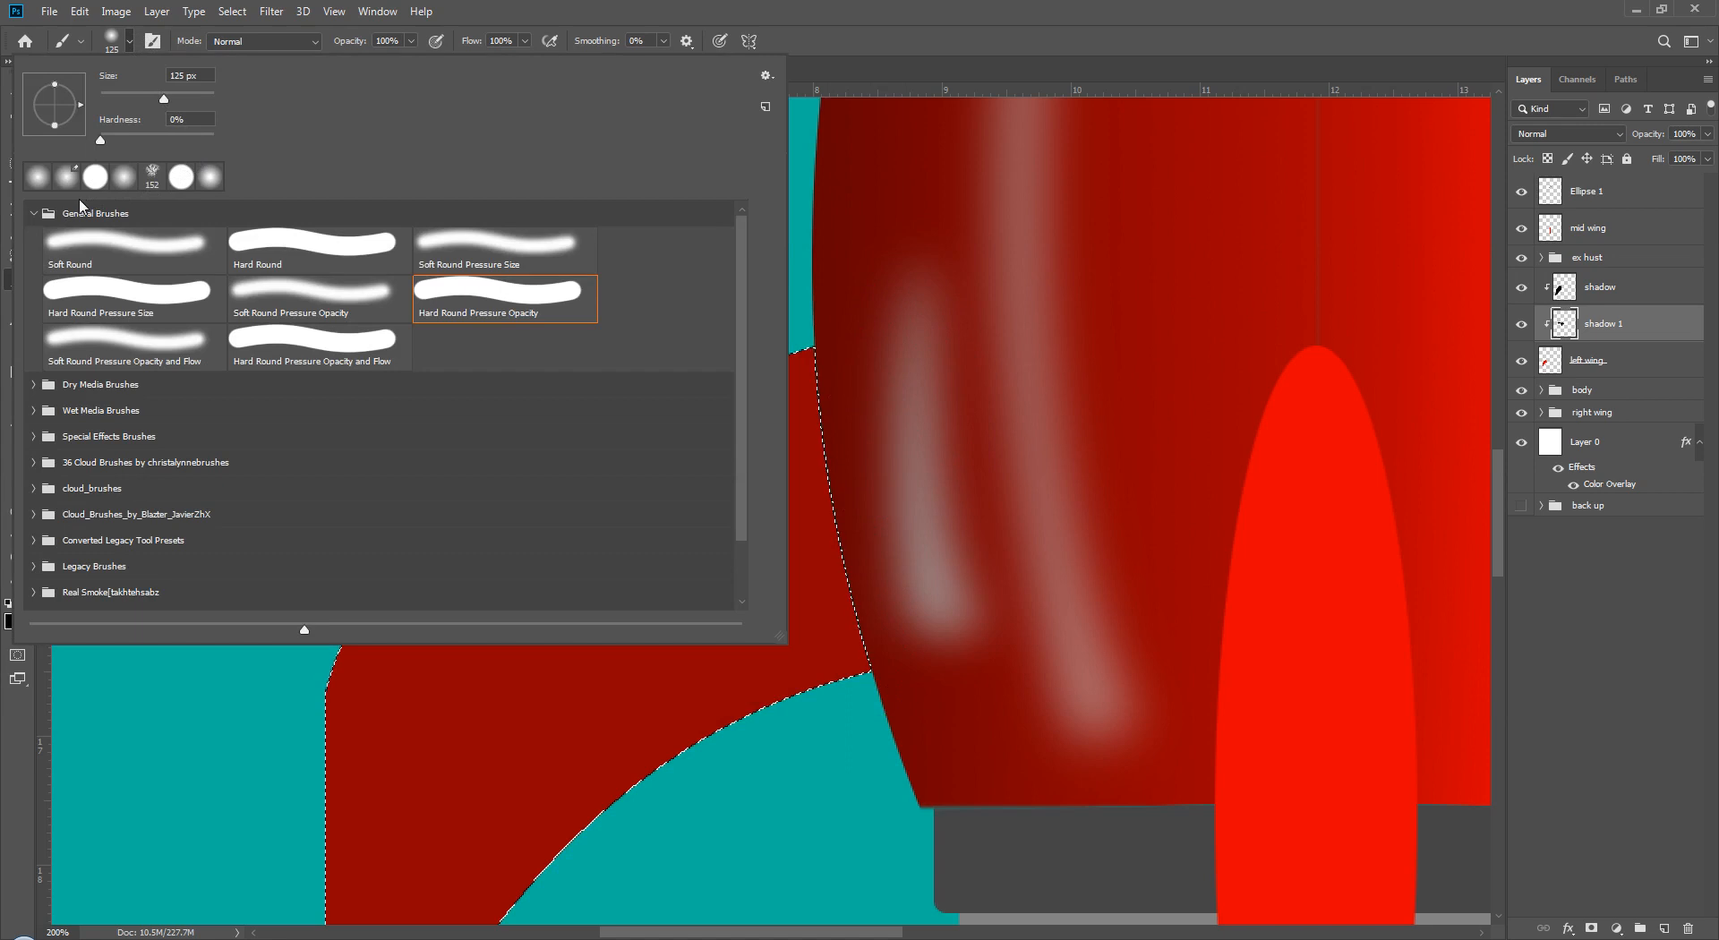
left_click(41, 181)
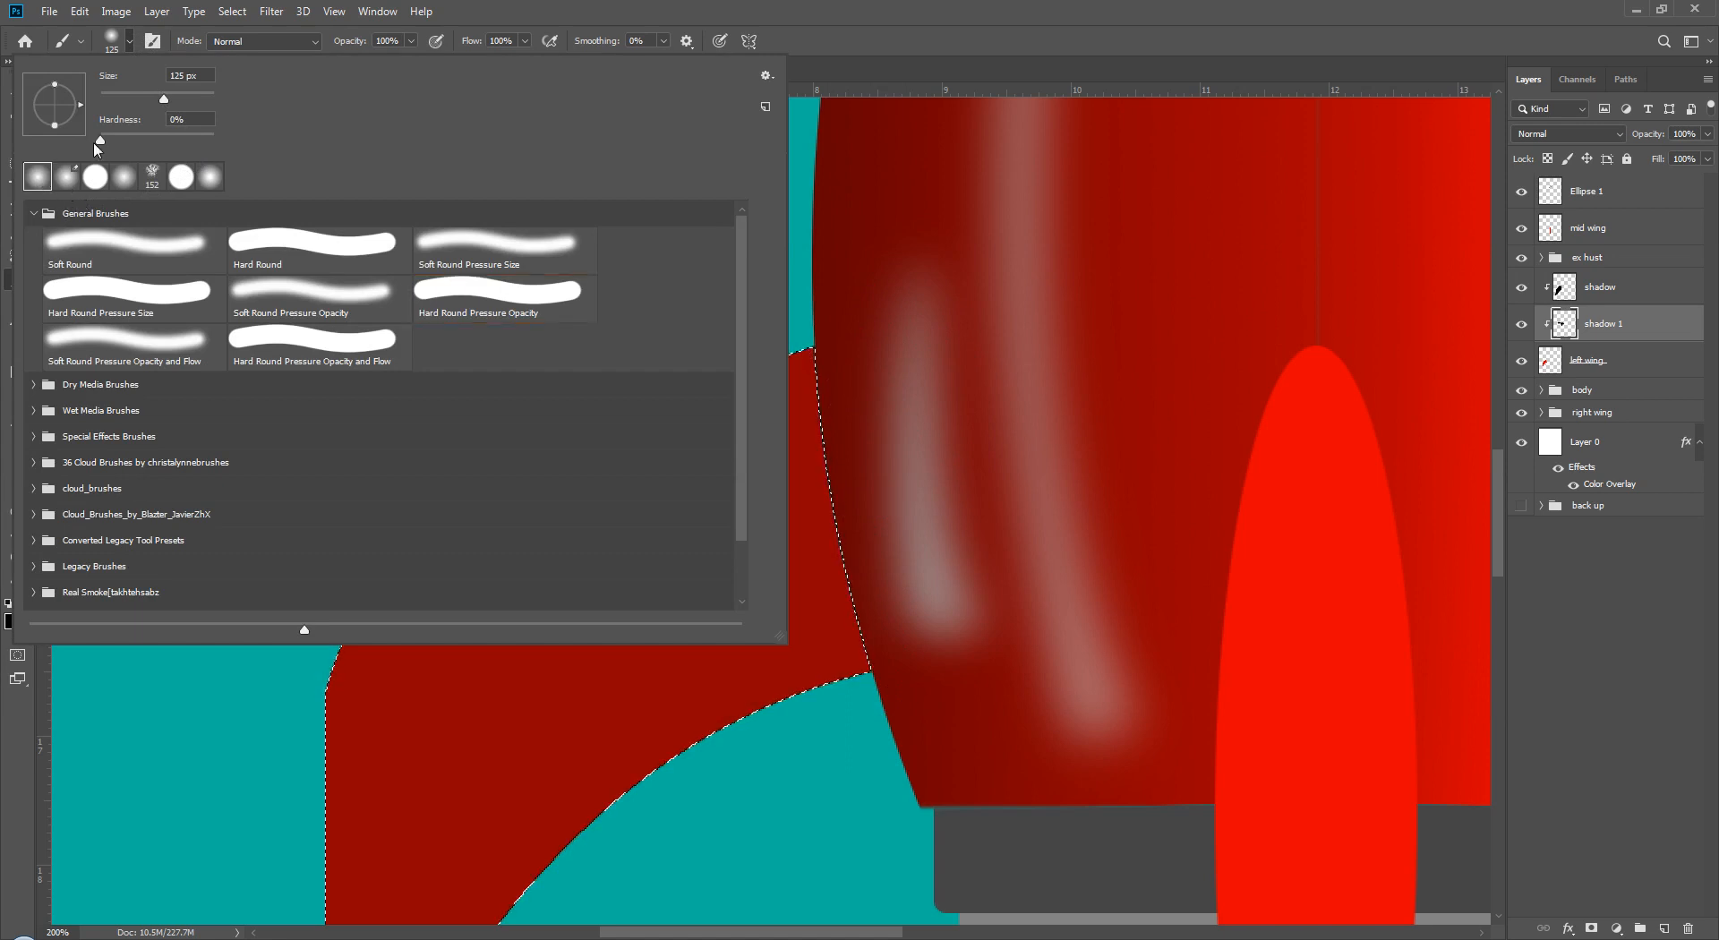
left_click(671, 718)
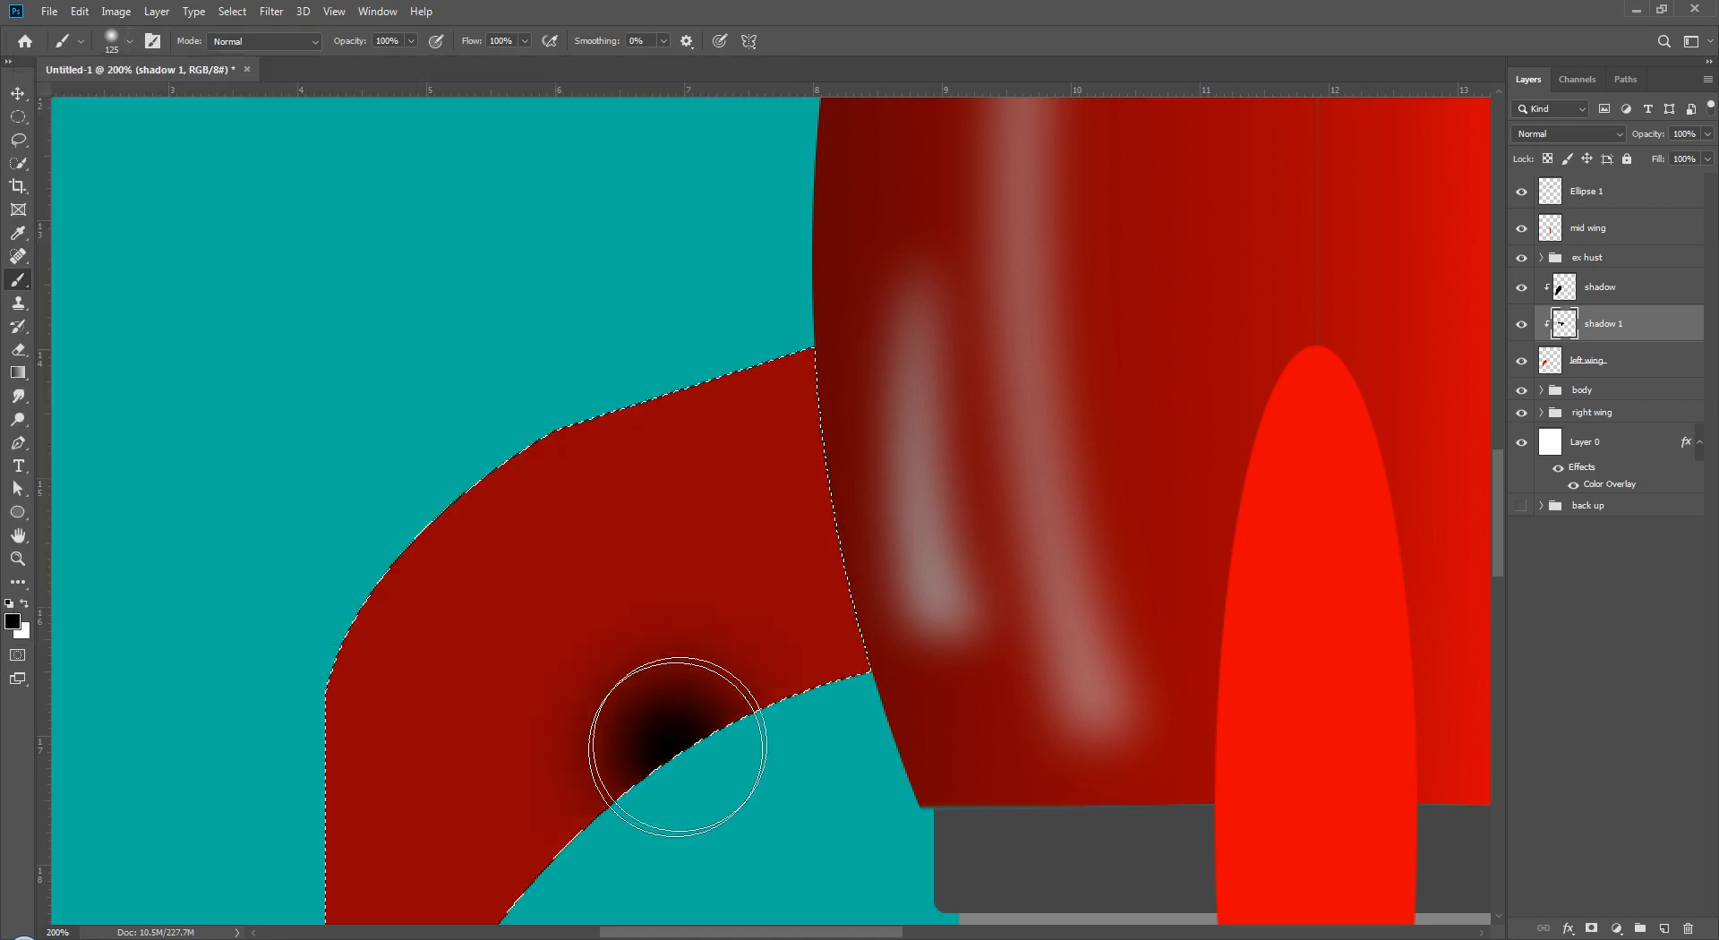
key("ctrl+z")
- Try a soft black stroke on the shadow 1 layer along the left wing's edge where it meets the rocket body
left_click_drag(859, 392, 921, 652)
key("ctrl+d")
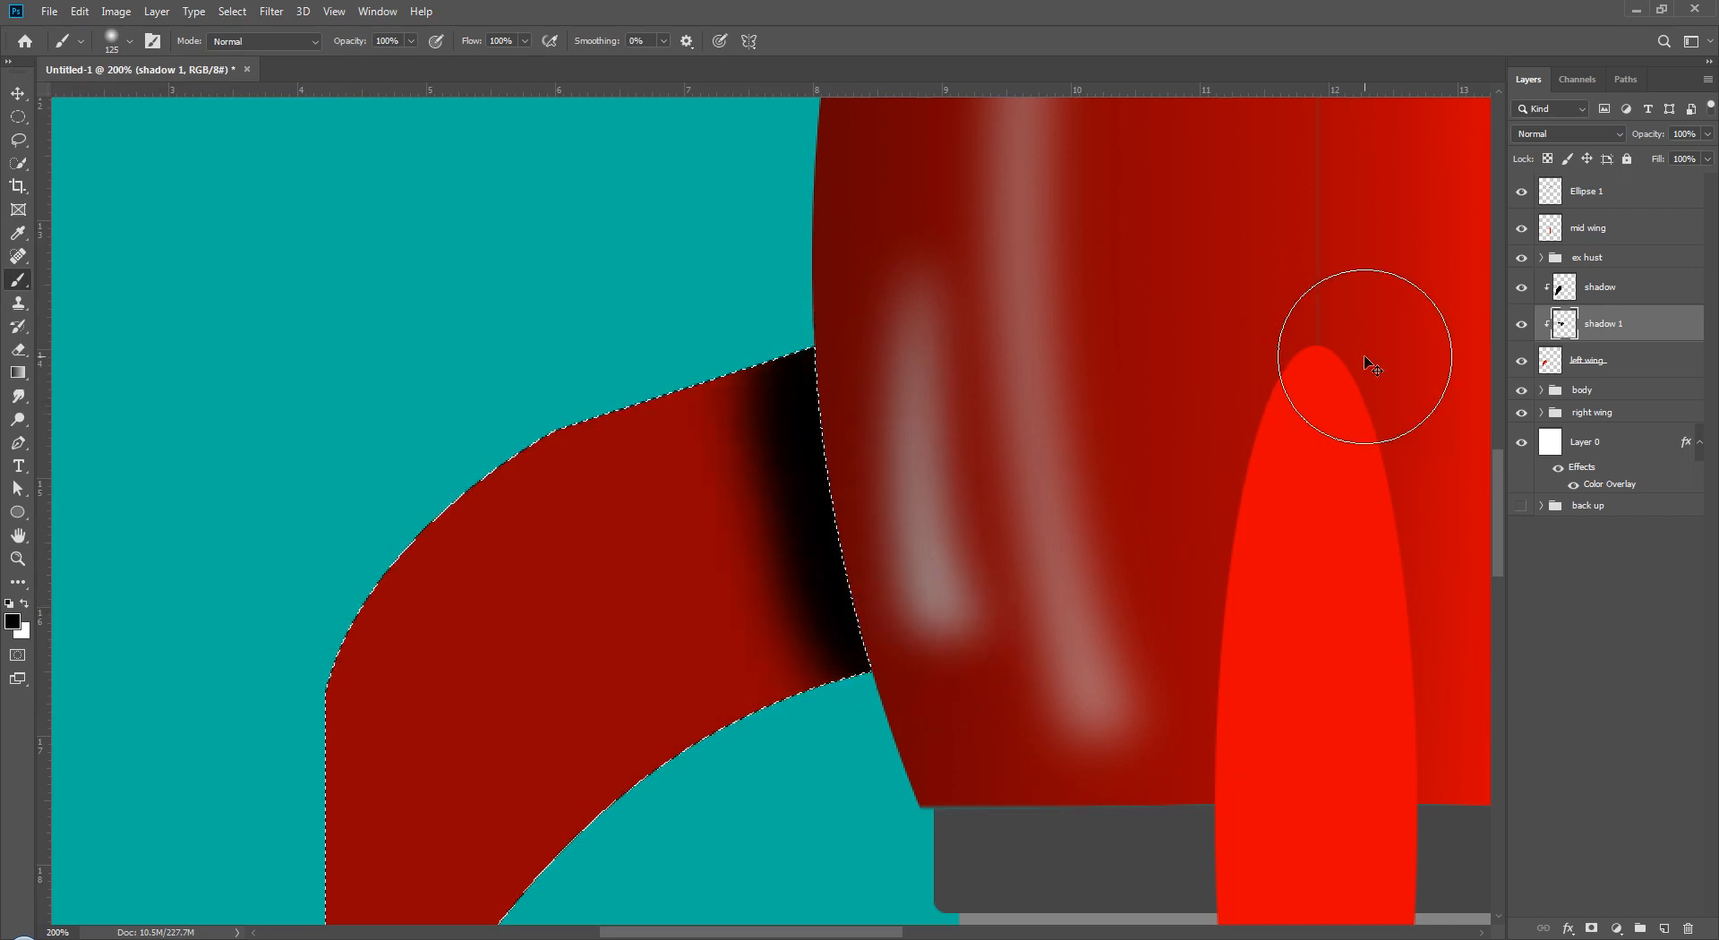
key("ctrl+minus")
key("ctrl+minus")
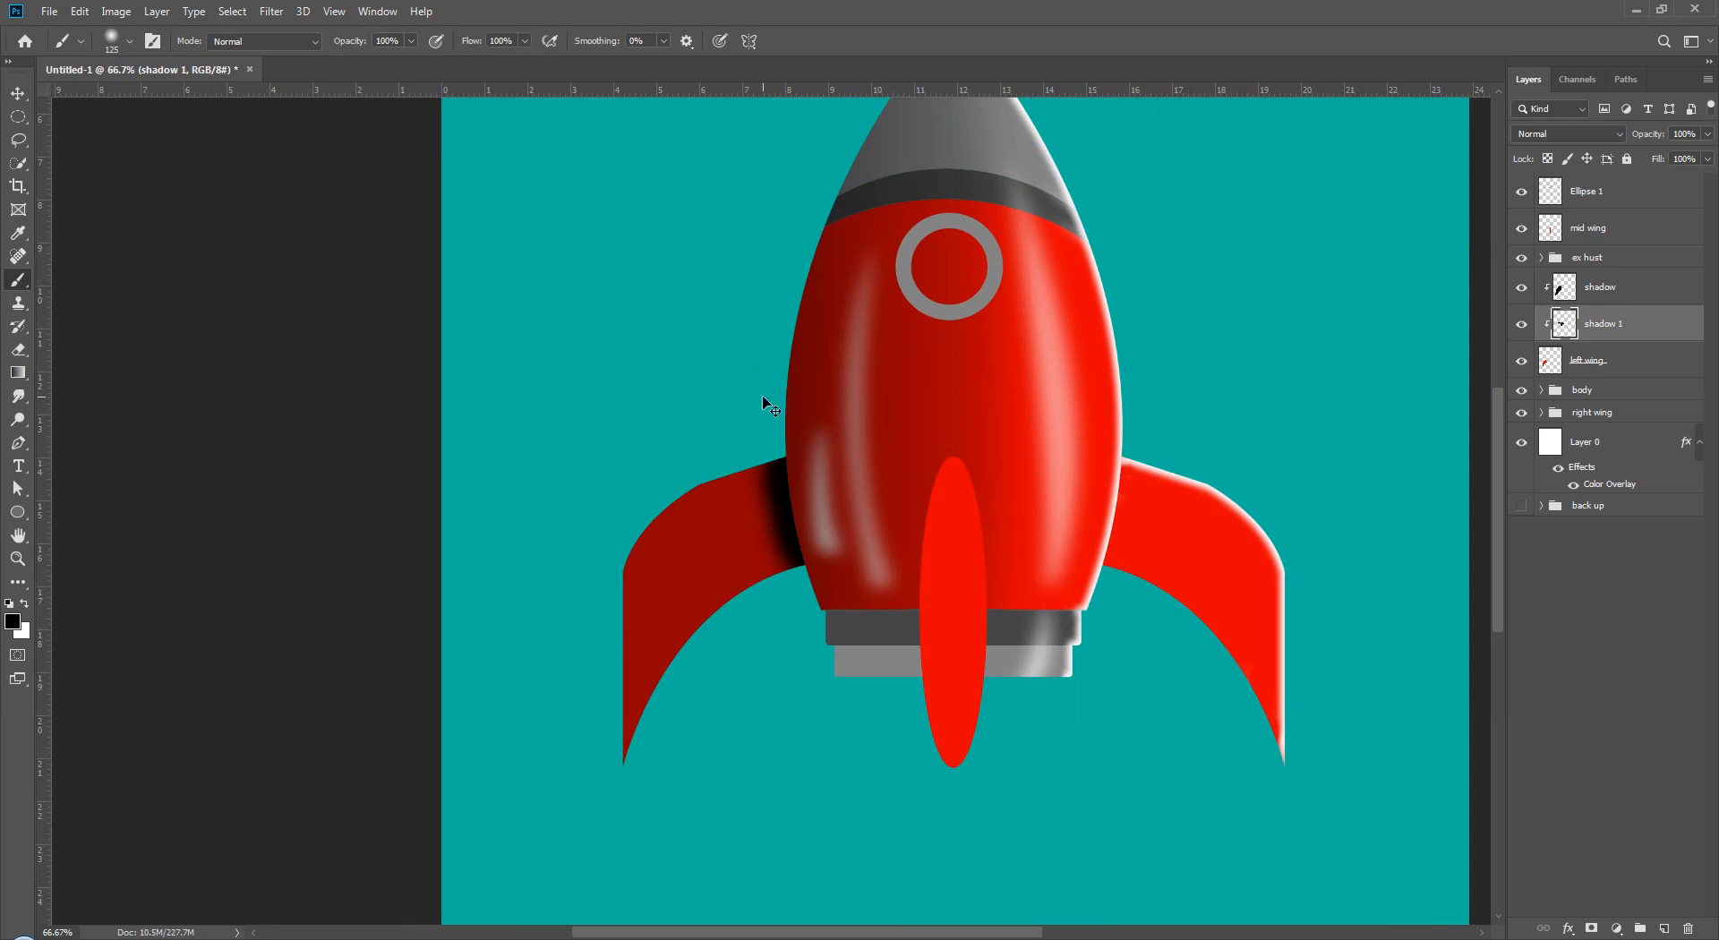
key("ctrl+shift+d")
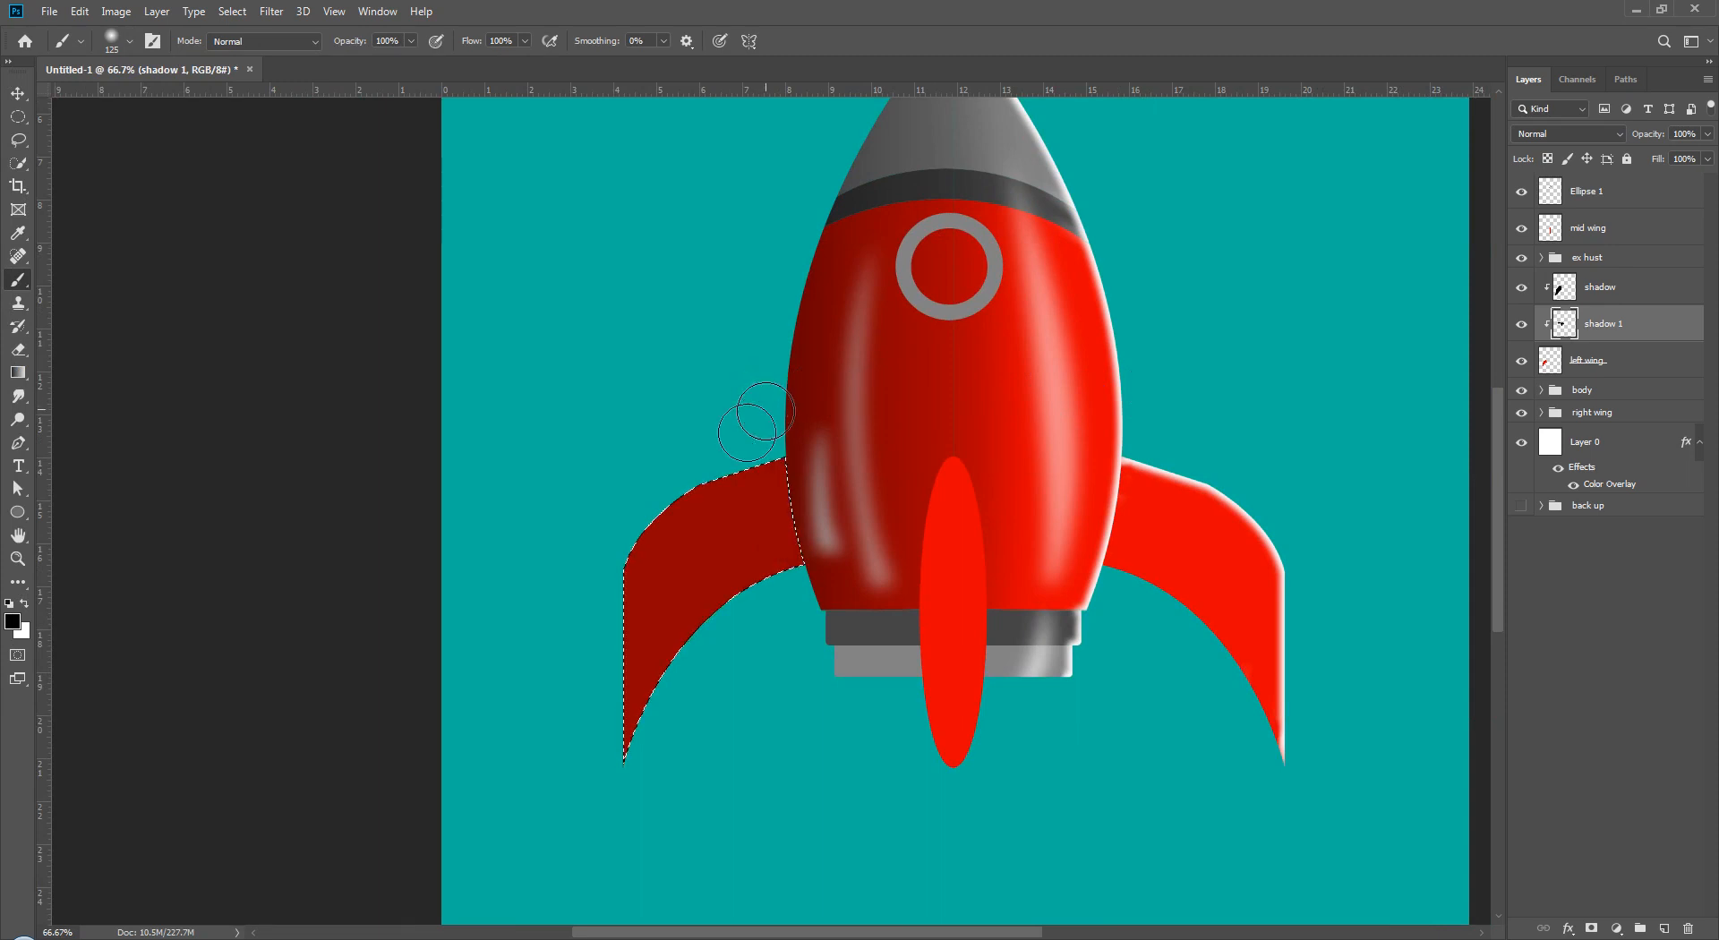
- Paint a soft black 600 px shadow where the left wing meets the rocket body and lower the shadow 1 layer's opacity to 71%
key("bracketright")
key("bracketright")
key("bracketright")
key("bracketright")
key("bracketright")
key("bracketright")
key("bracketright")
key("bracketright")
left_click(863, 498)
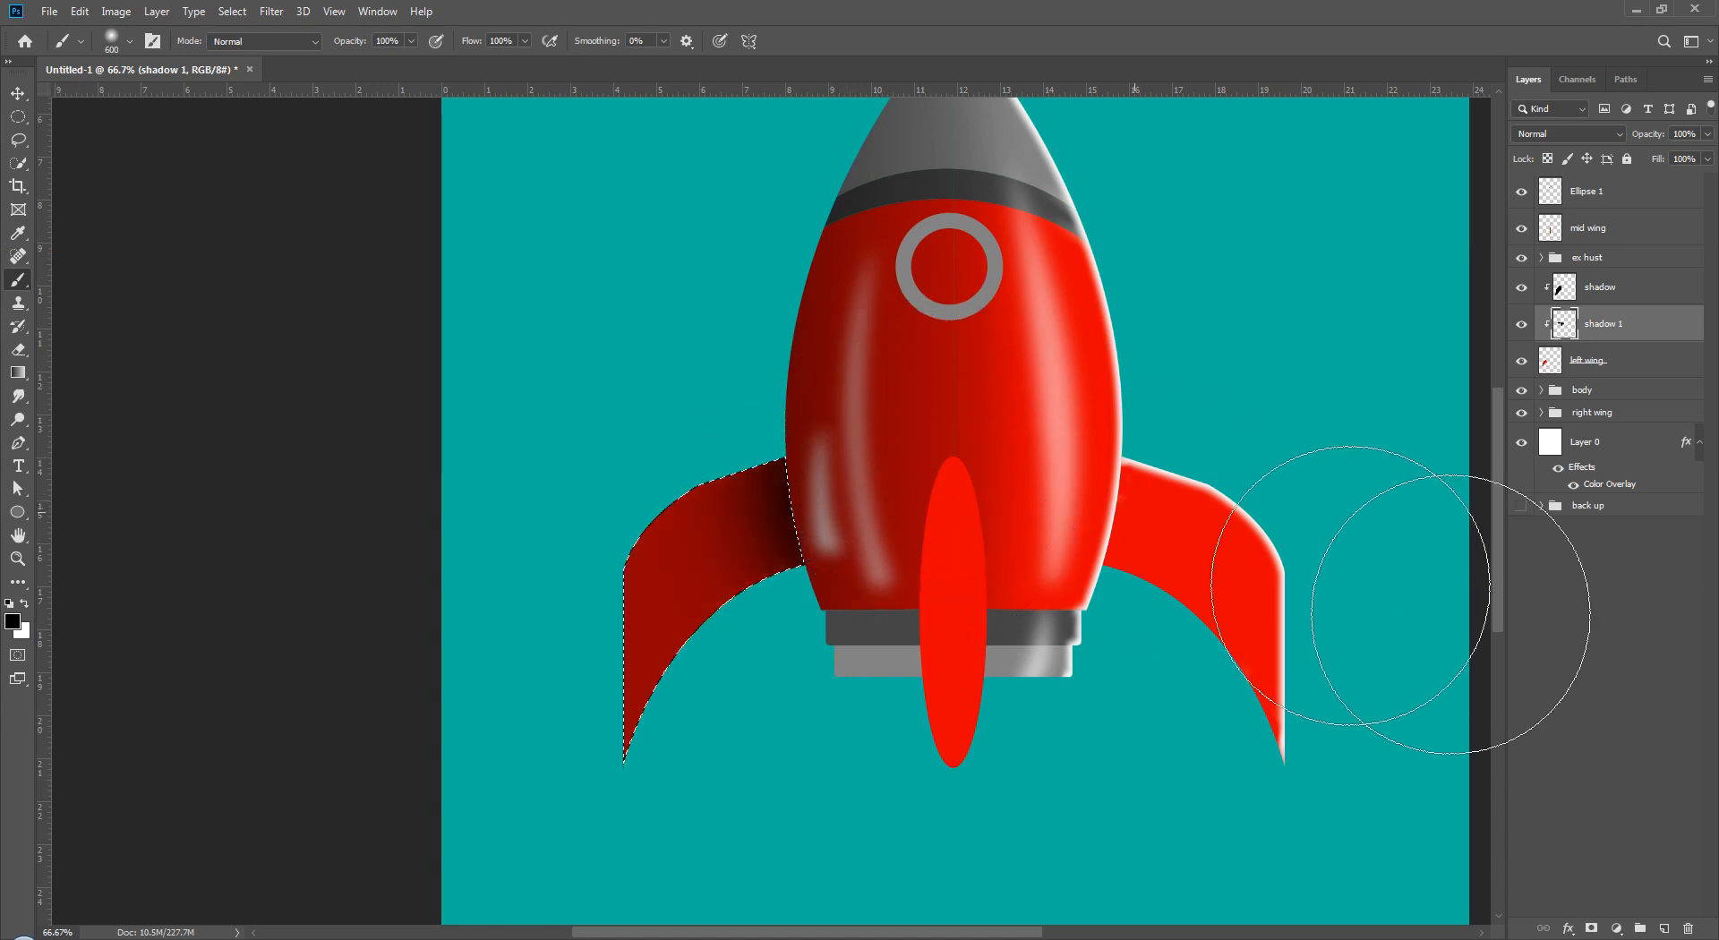
left_click_drag(1655, 135, 1643, 144)
key("ctrl+d")
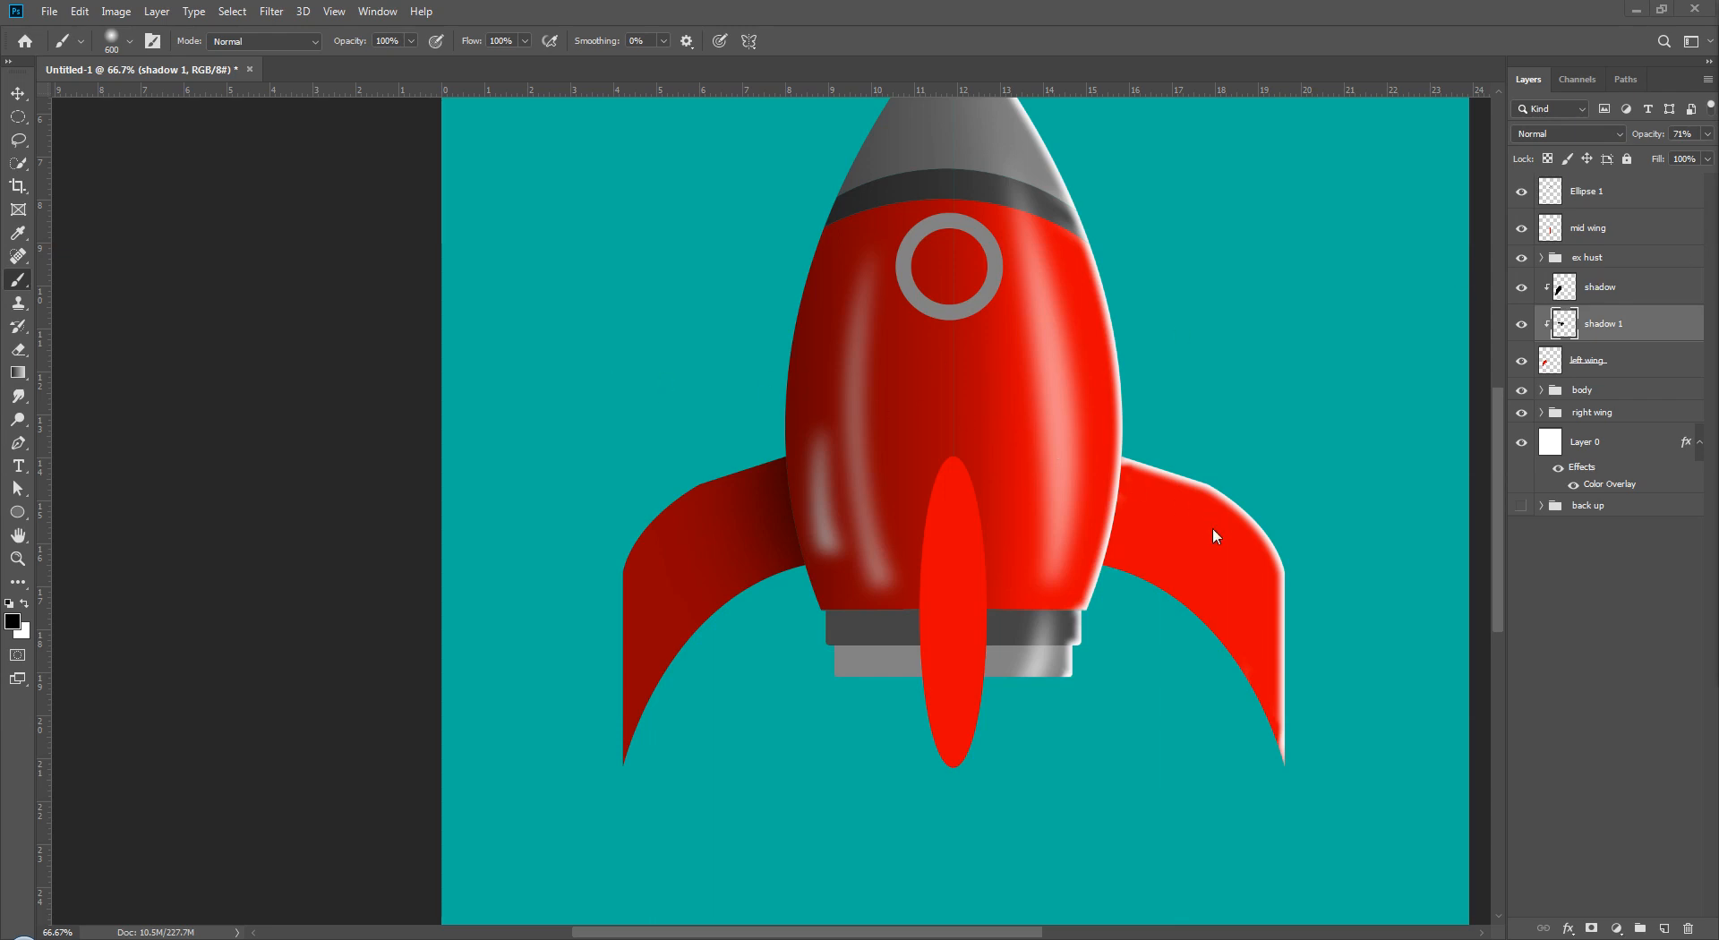
- Group the left wing layer with its shadow and shadow 1 layers and name the group left wing
left_click(1550, 361, "ctrl")
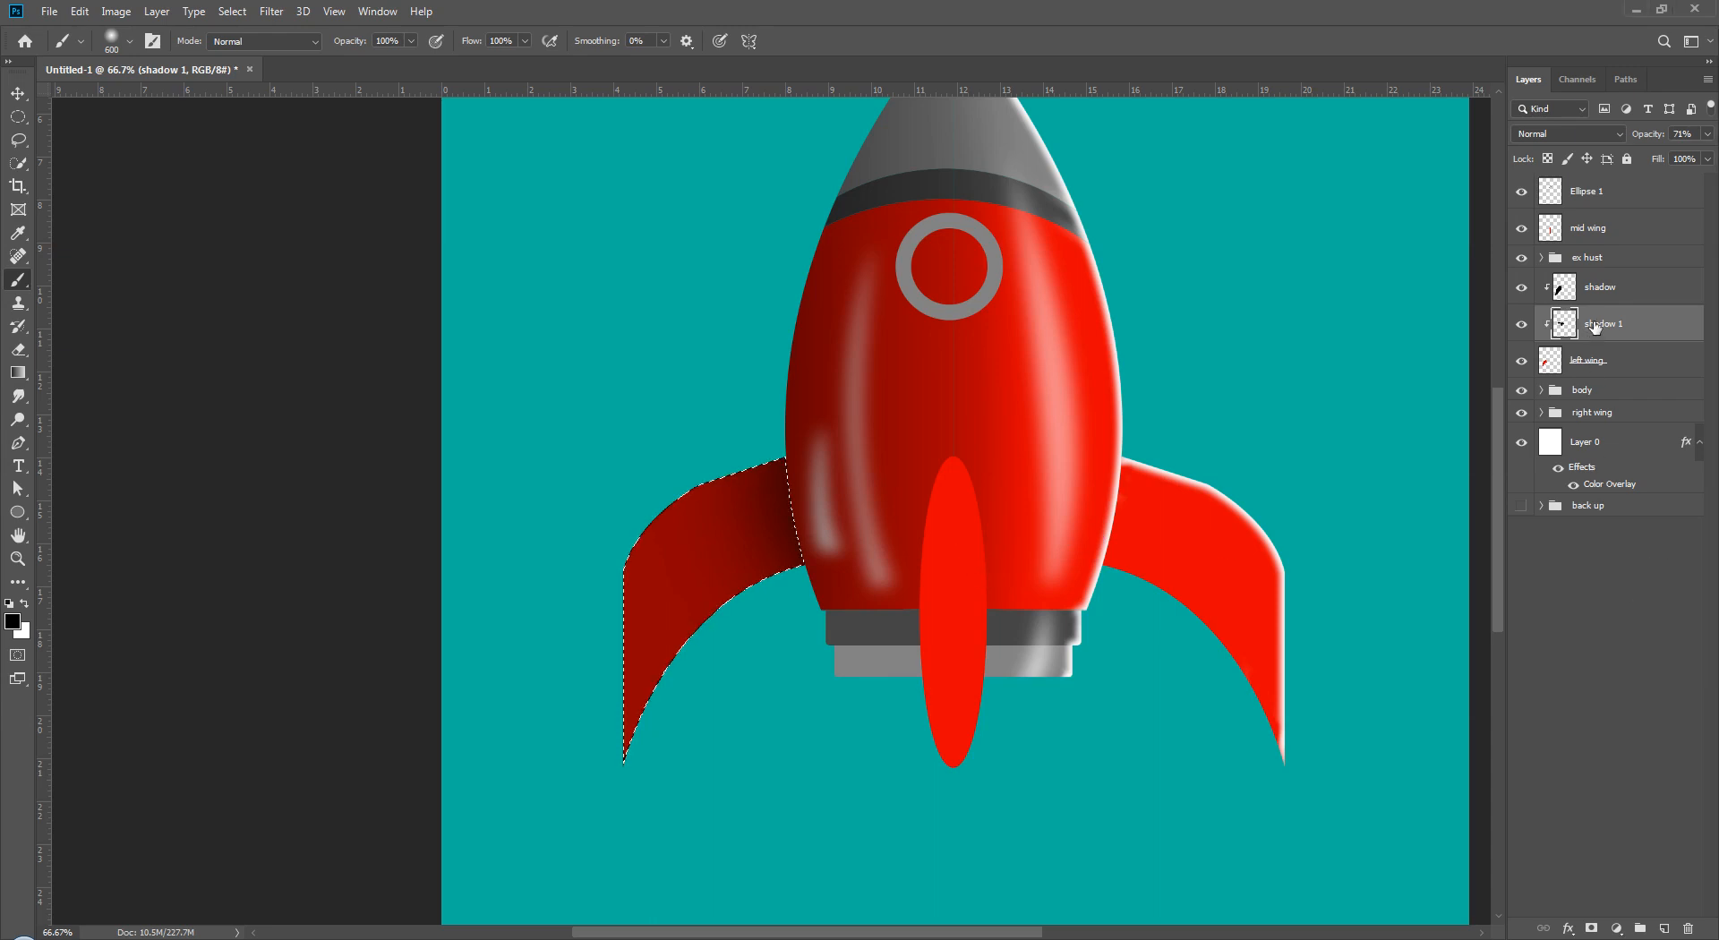
left_click(1621, 367, "ctrl")
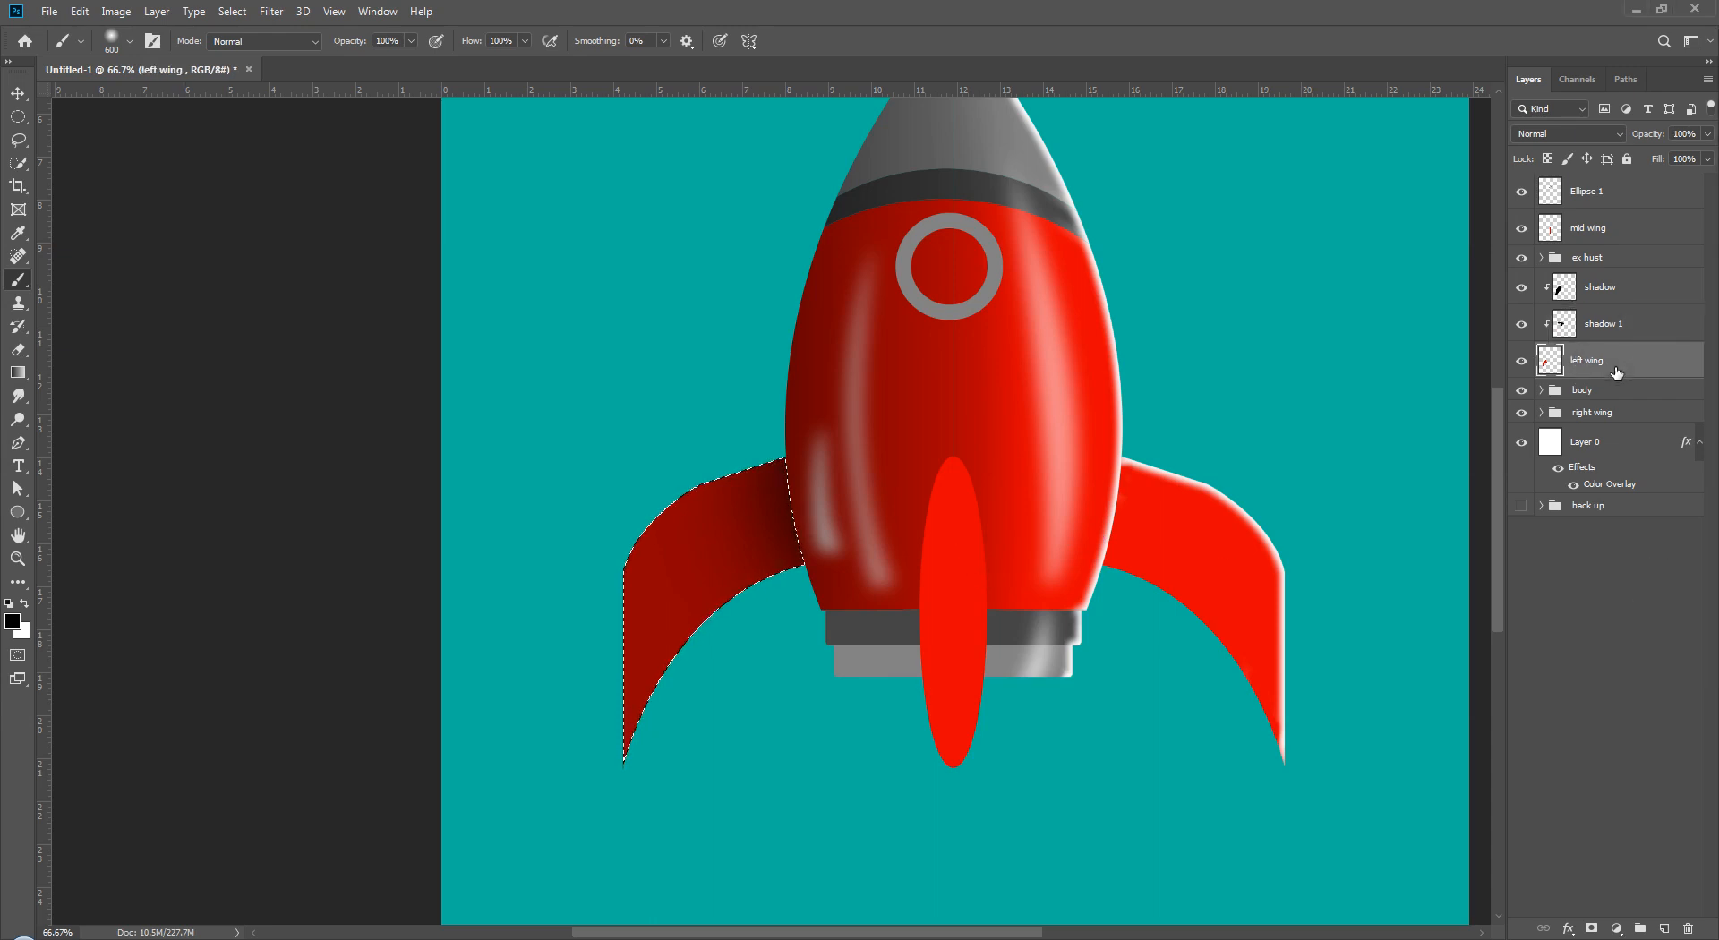
left_click(1622, 295, "ctrl")
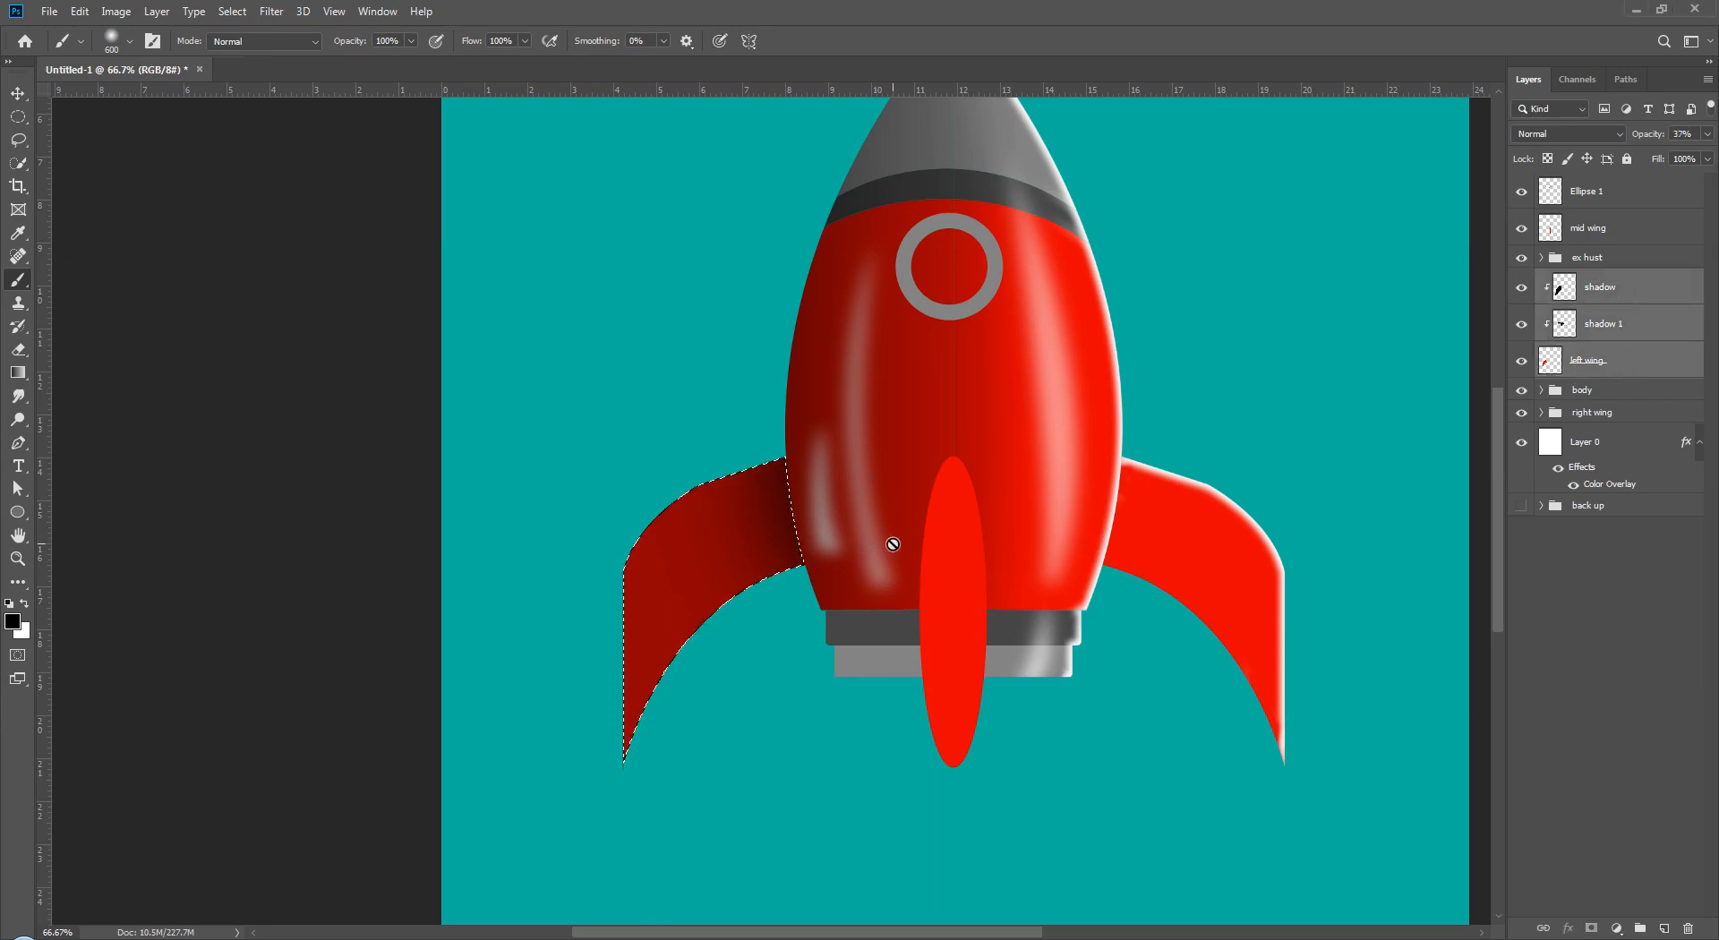
key("ctrl+d")
key("ctrl+g")
double_click(1586, 280)
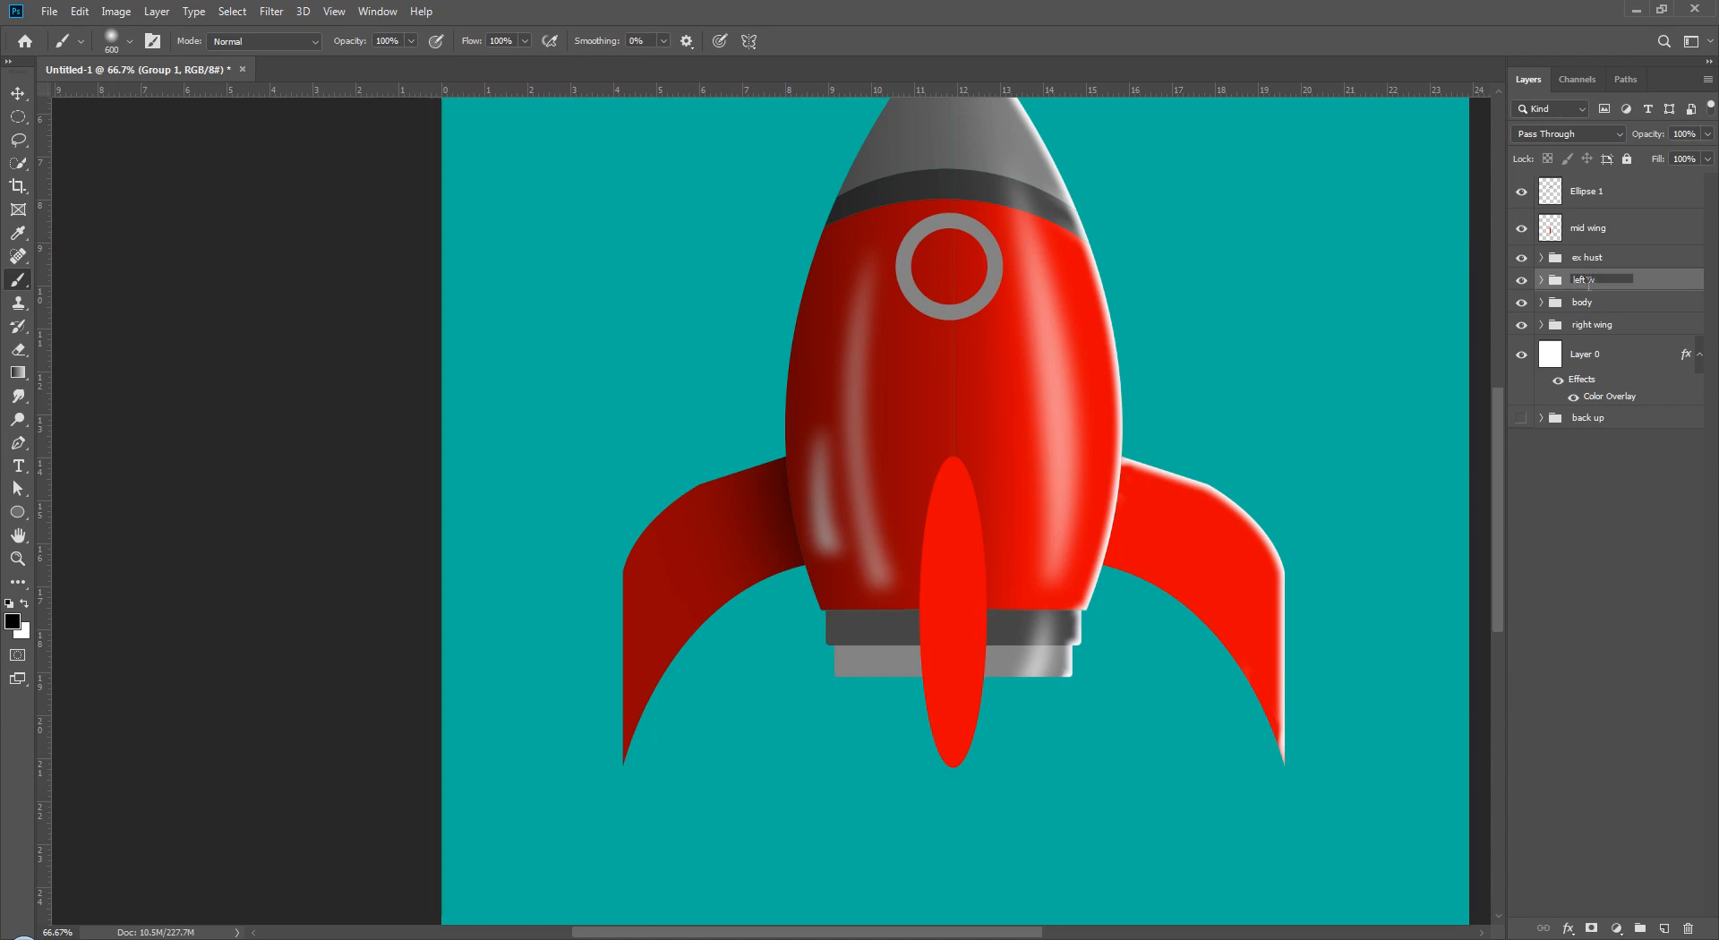
left_click(1615, 524)
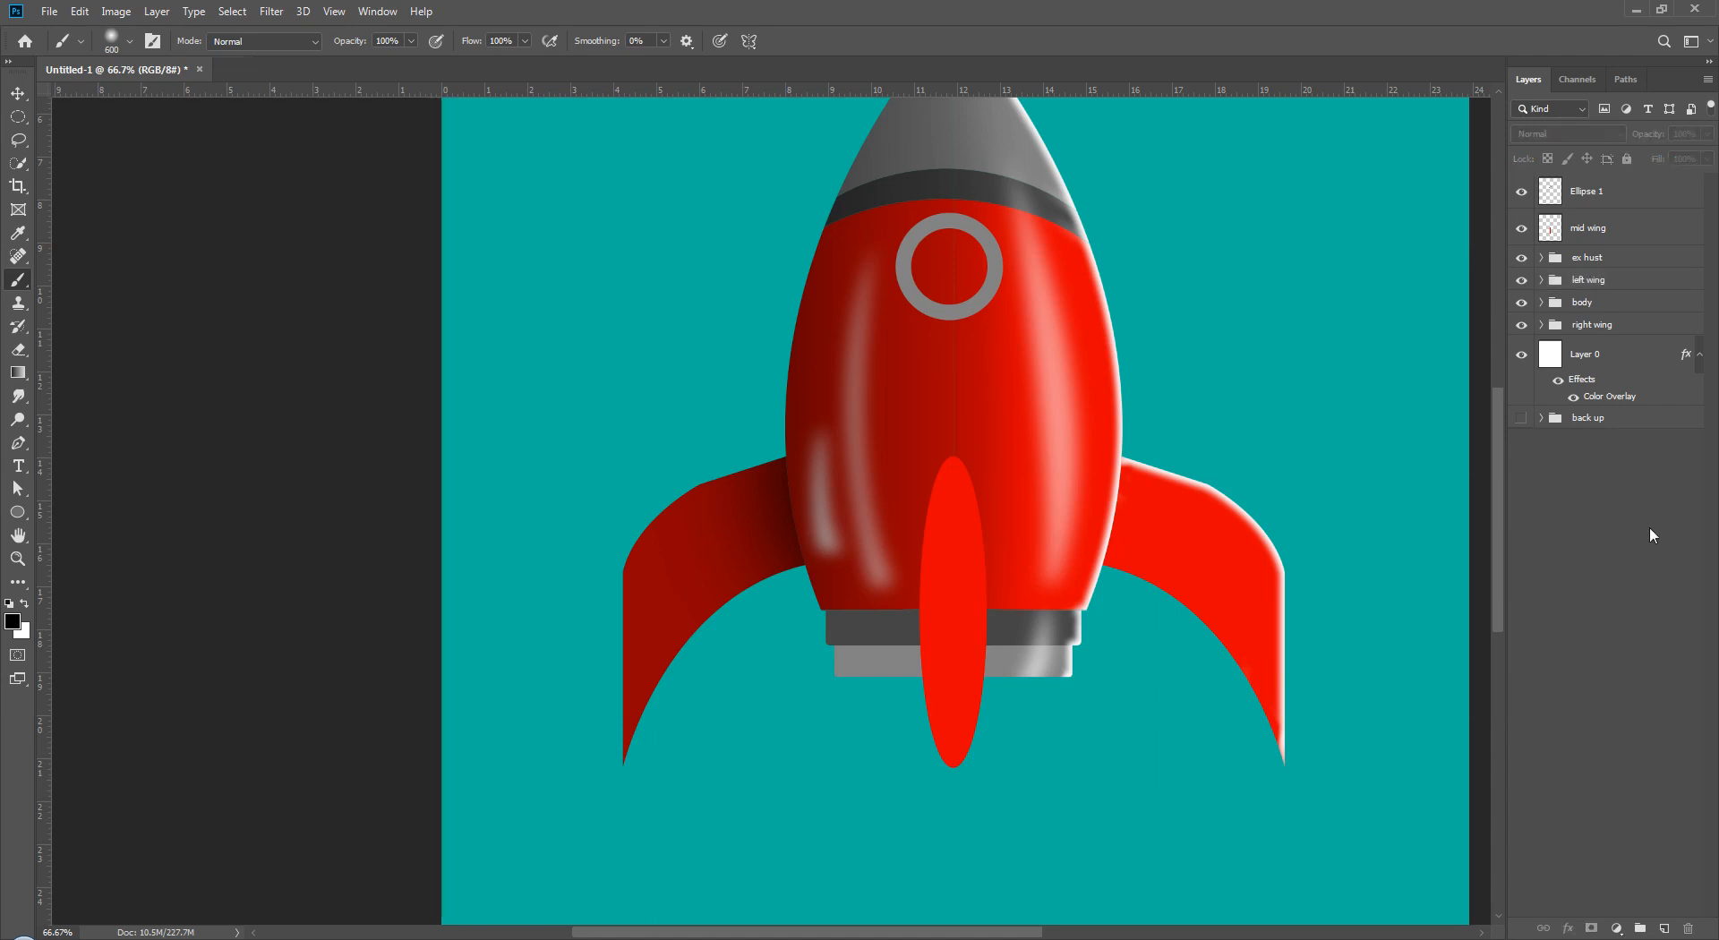
- Load the mid wing layer's outline as a selection and contract it slightly
left_click(1573, 239)
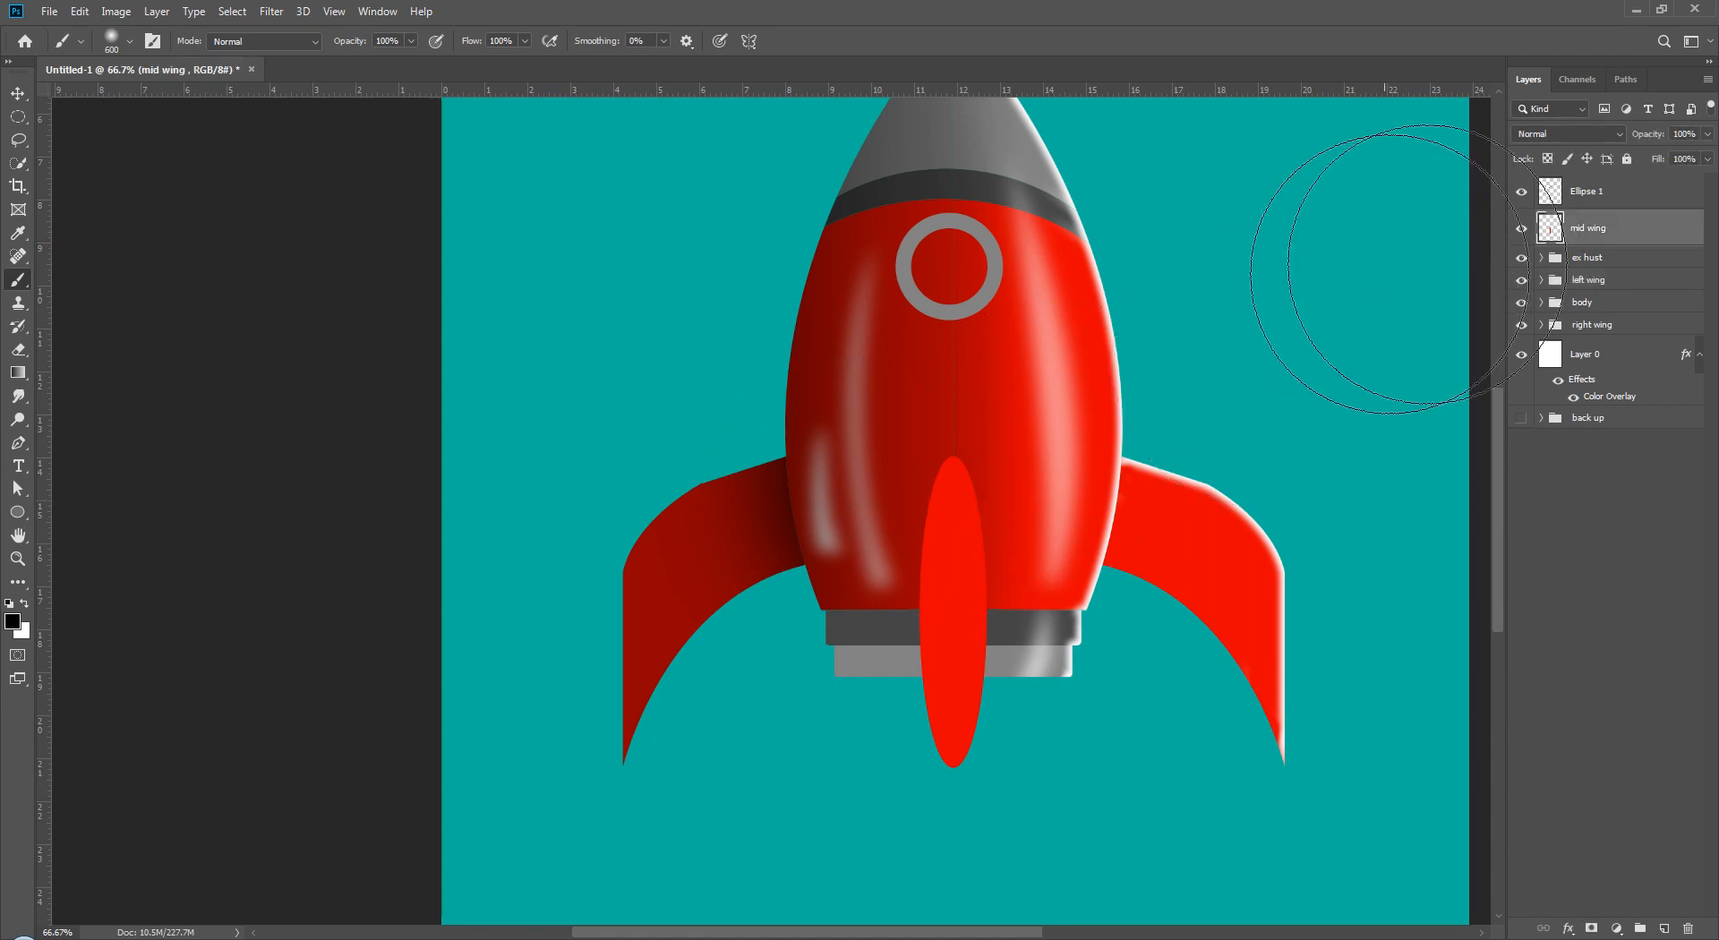
key("v")
left_click(1548, 226, "ctrl")
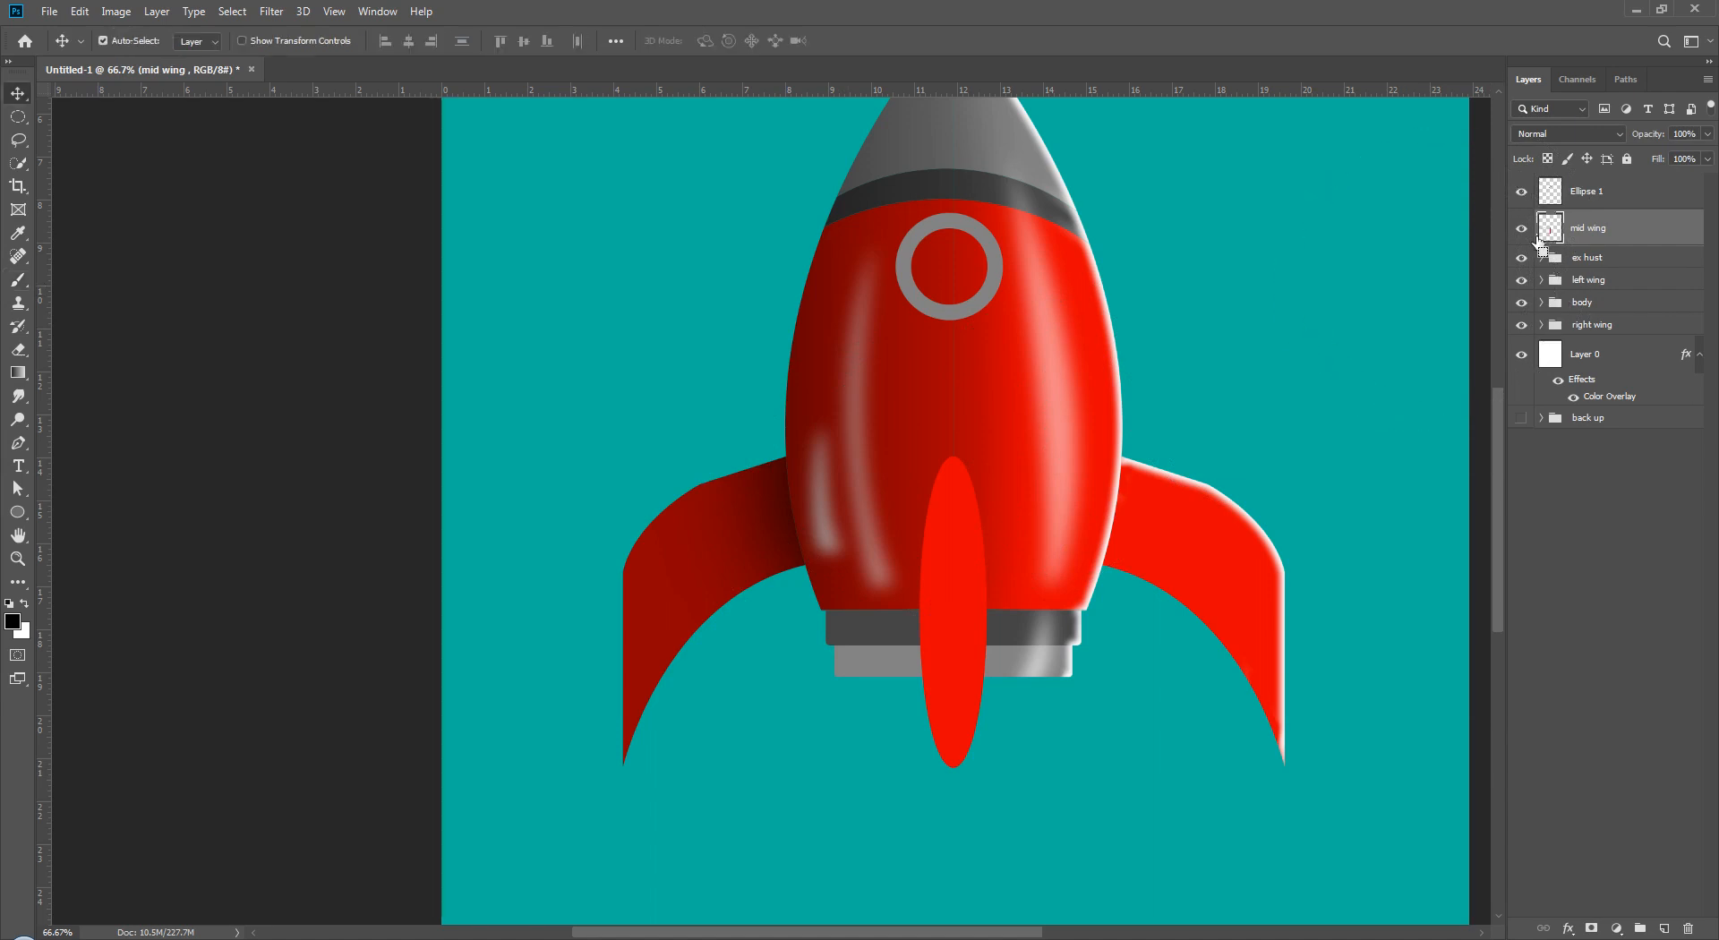
left_click(232, 11)
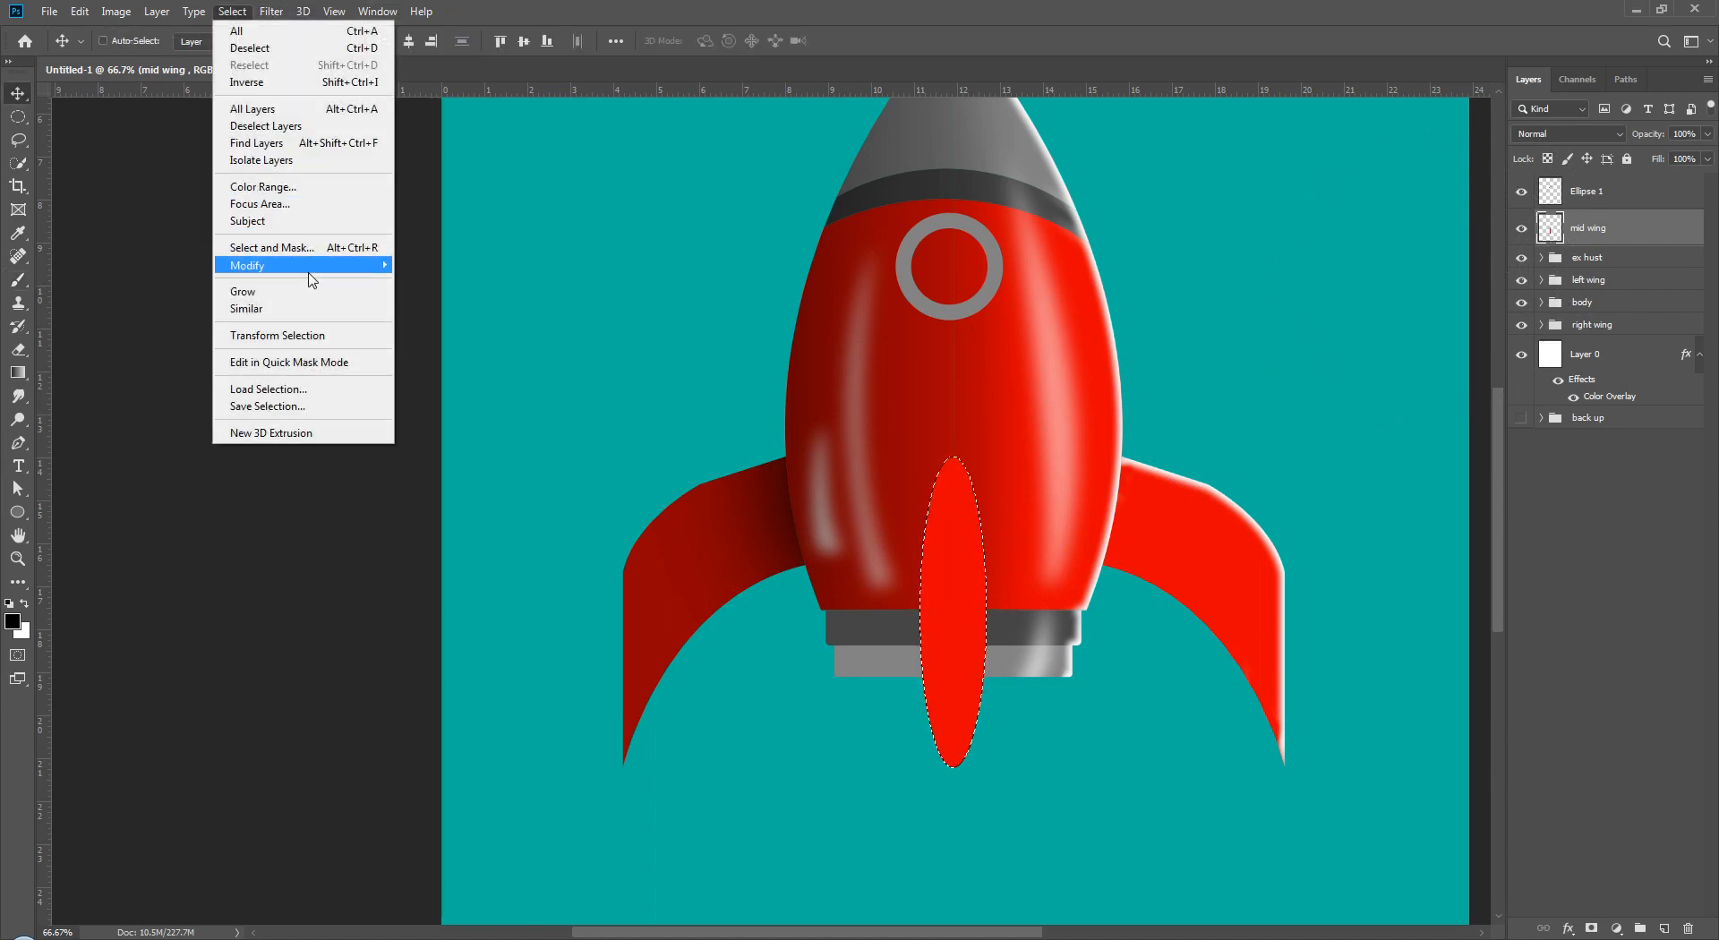
mouse_move(309, 267)
left_click(460, 315)
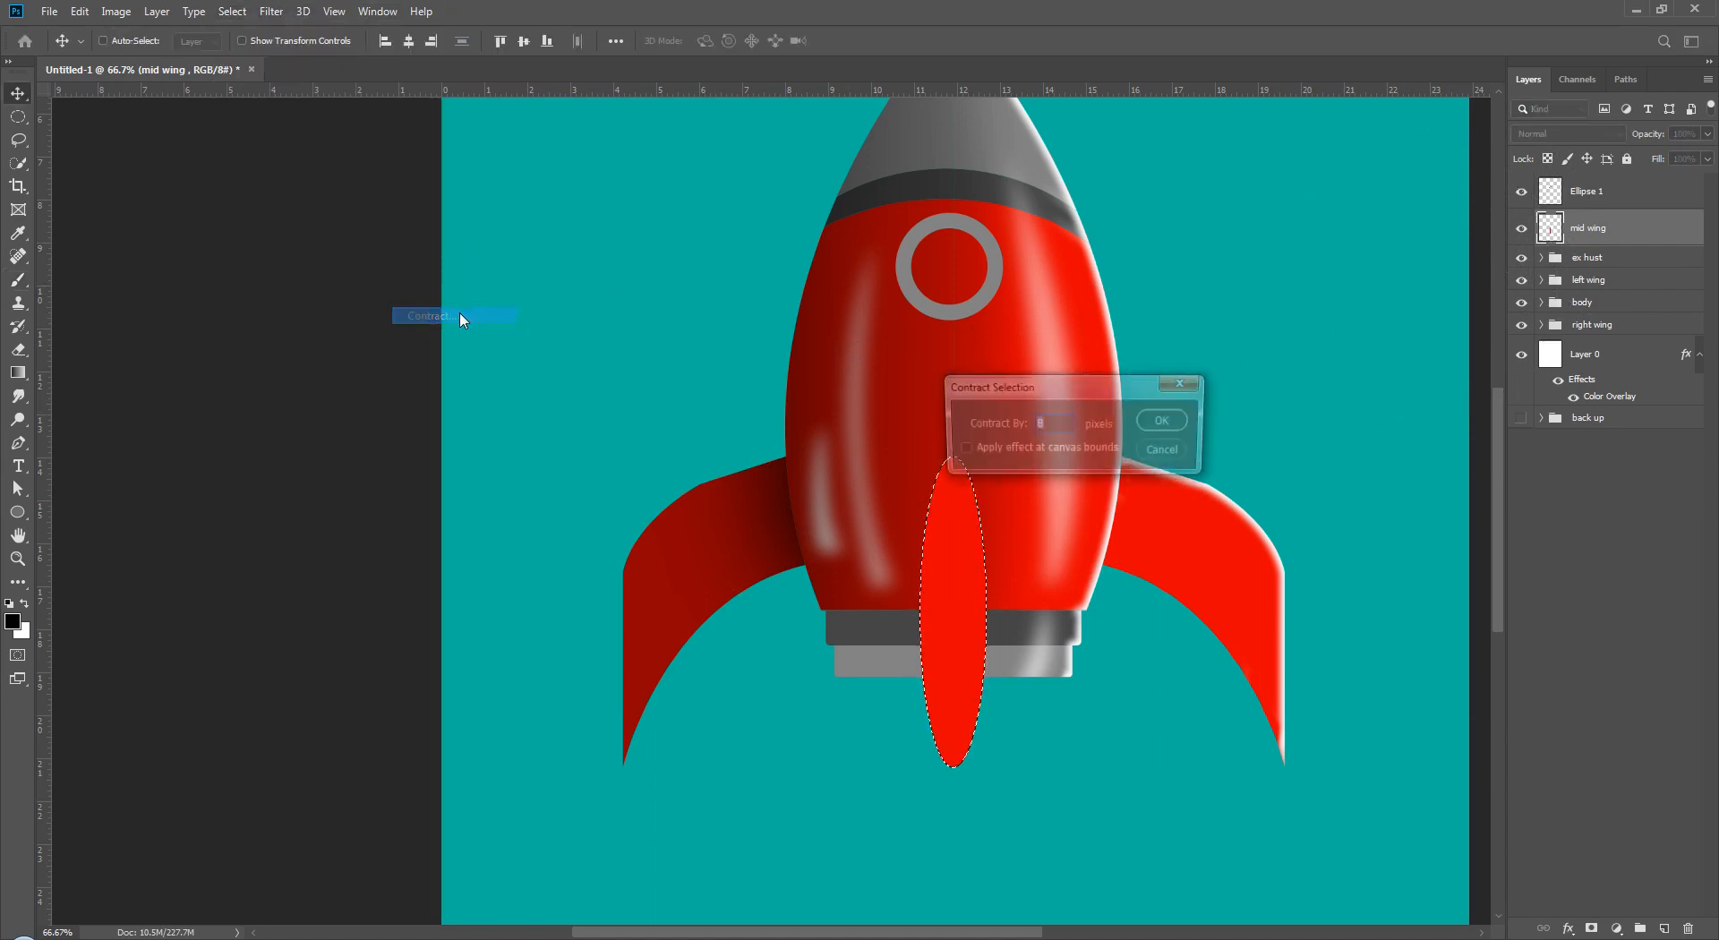
left_click(1168, 425)
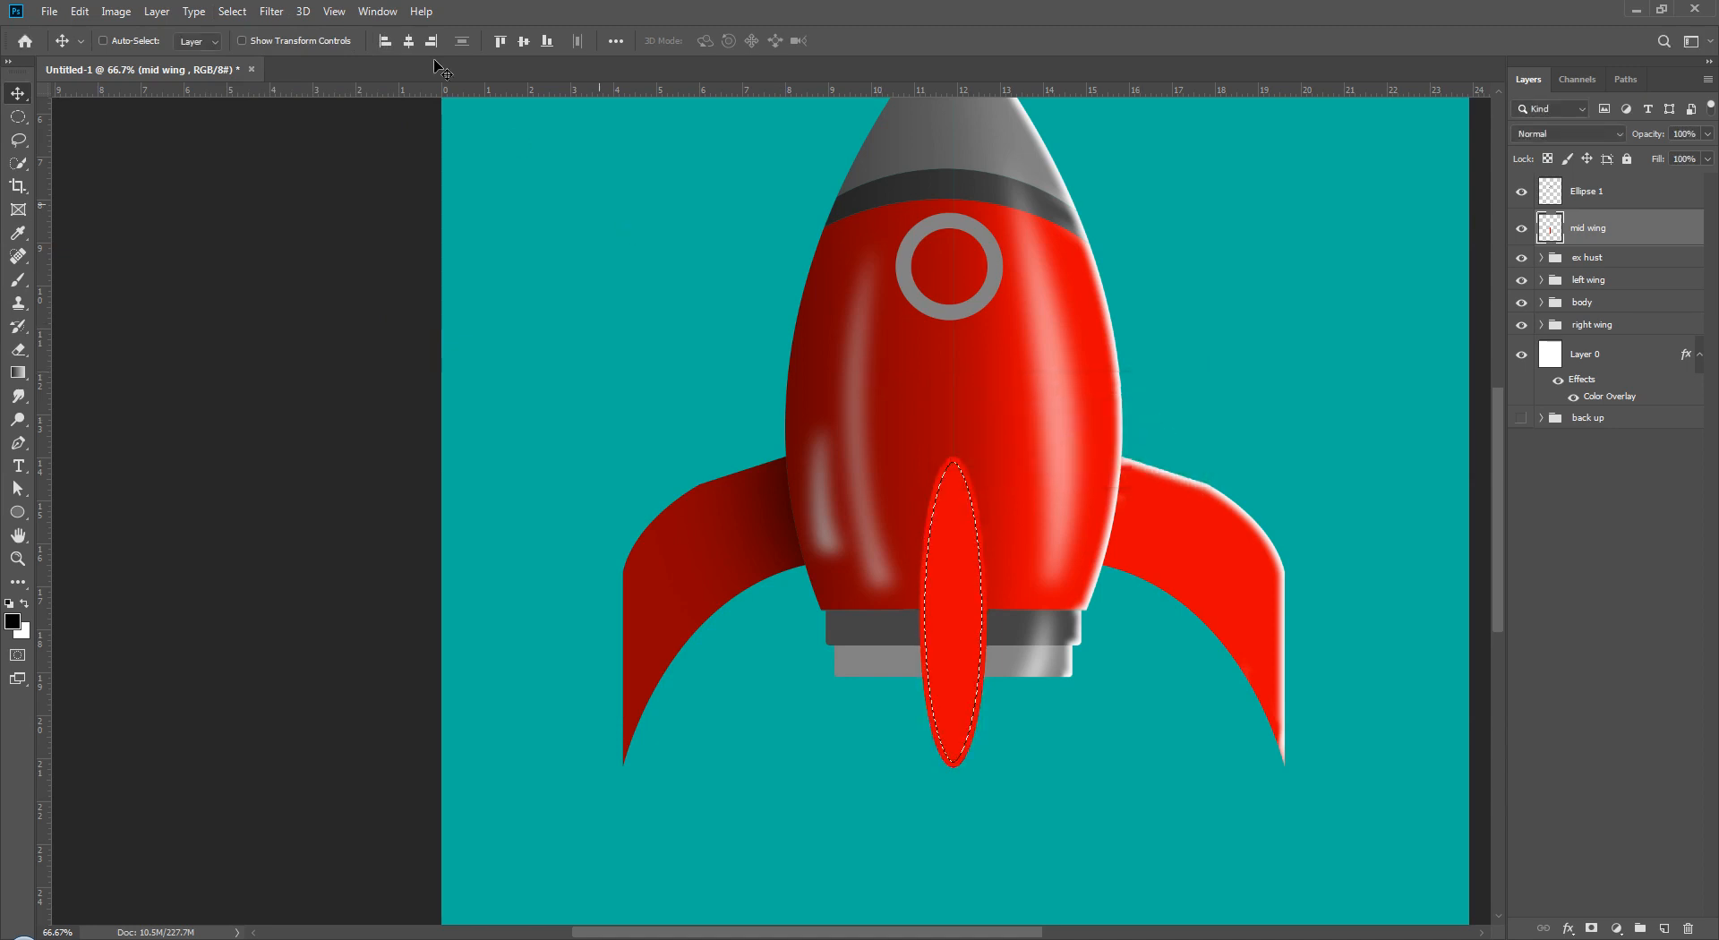
- Feather the contracted selection inside the mid wing
left_click(232, 11)
mouse_move(267, 267)
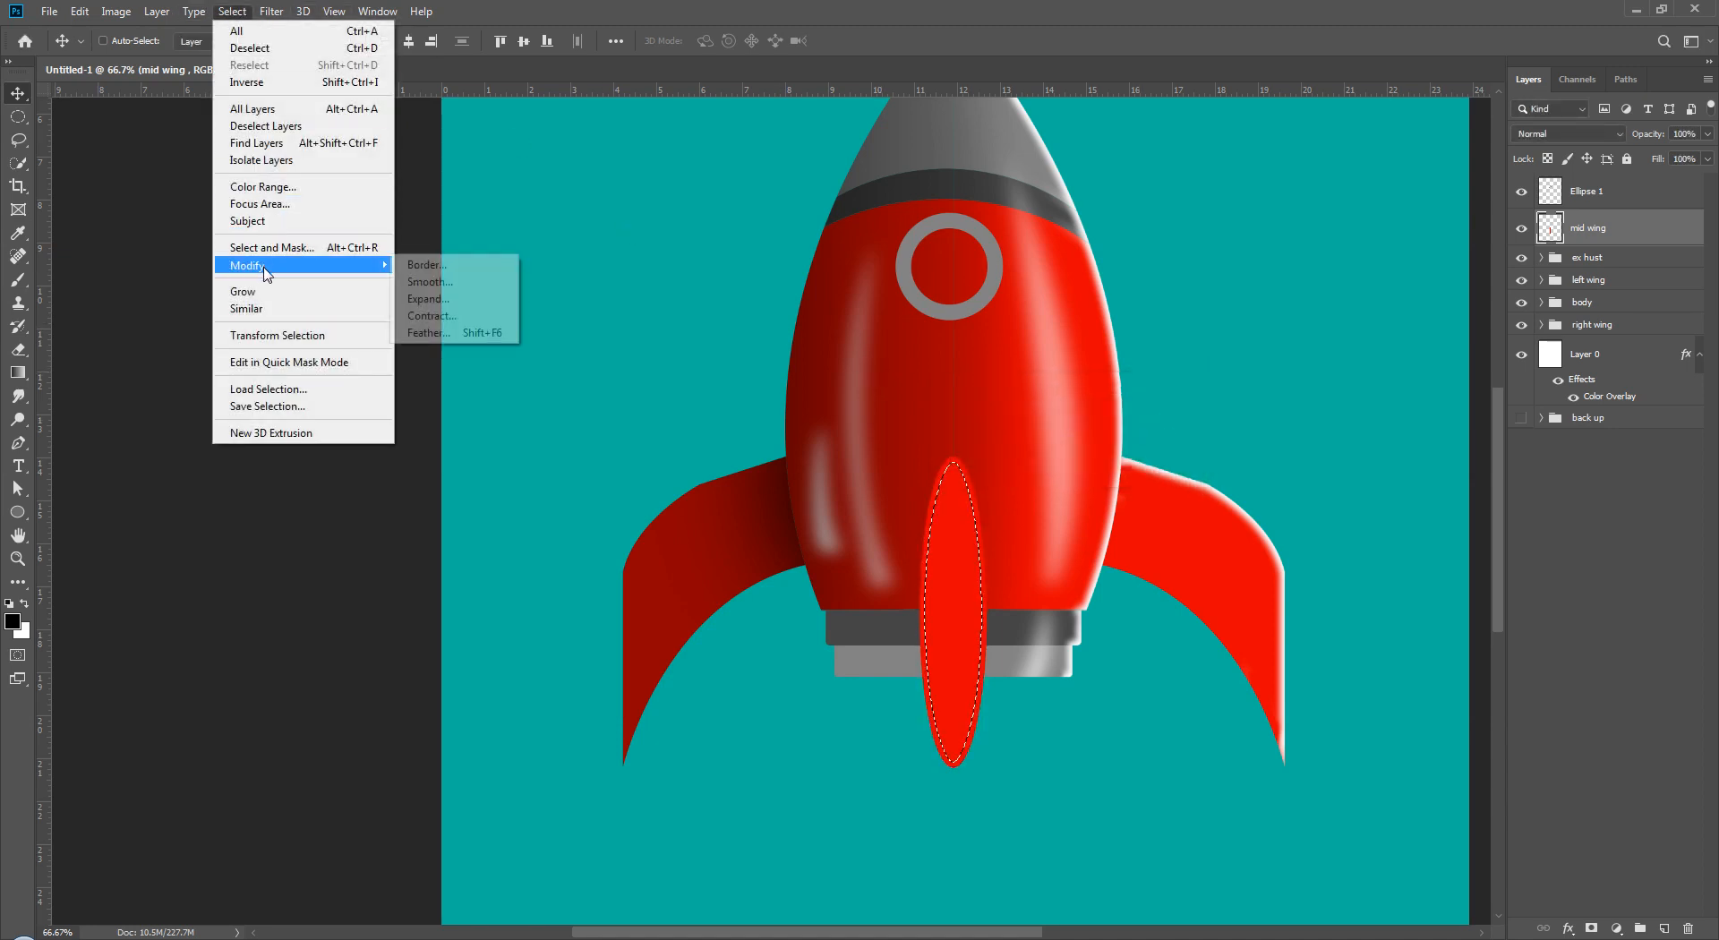
left_click(416, 338)
key("Return")
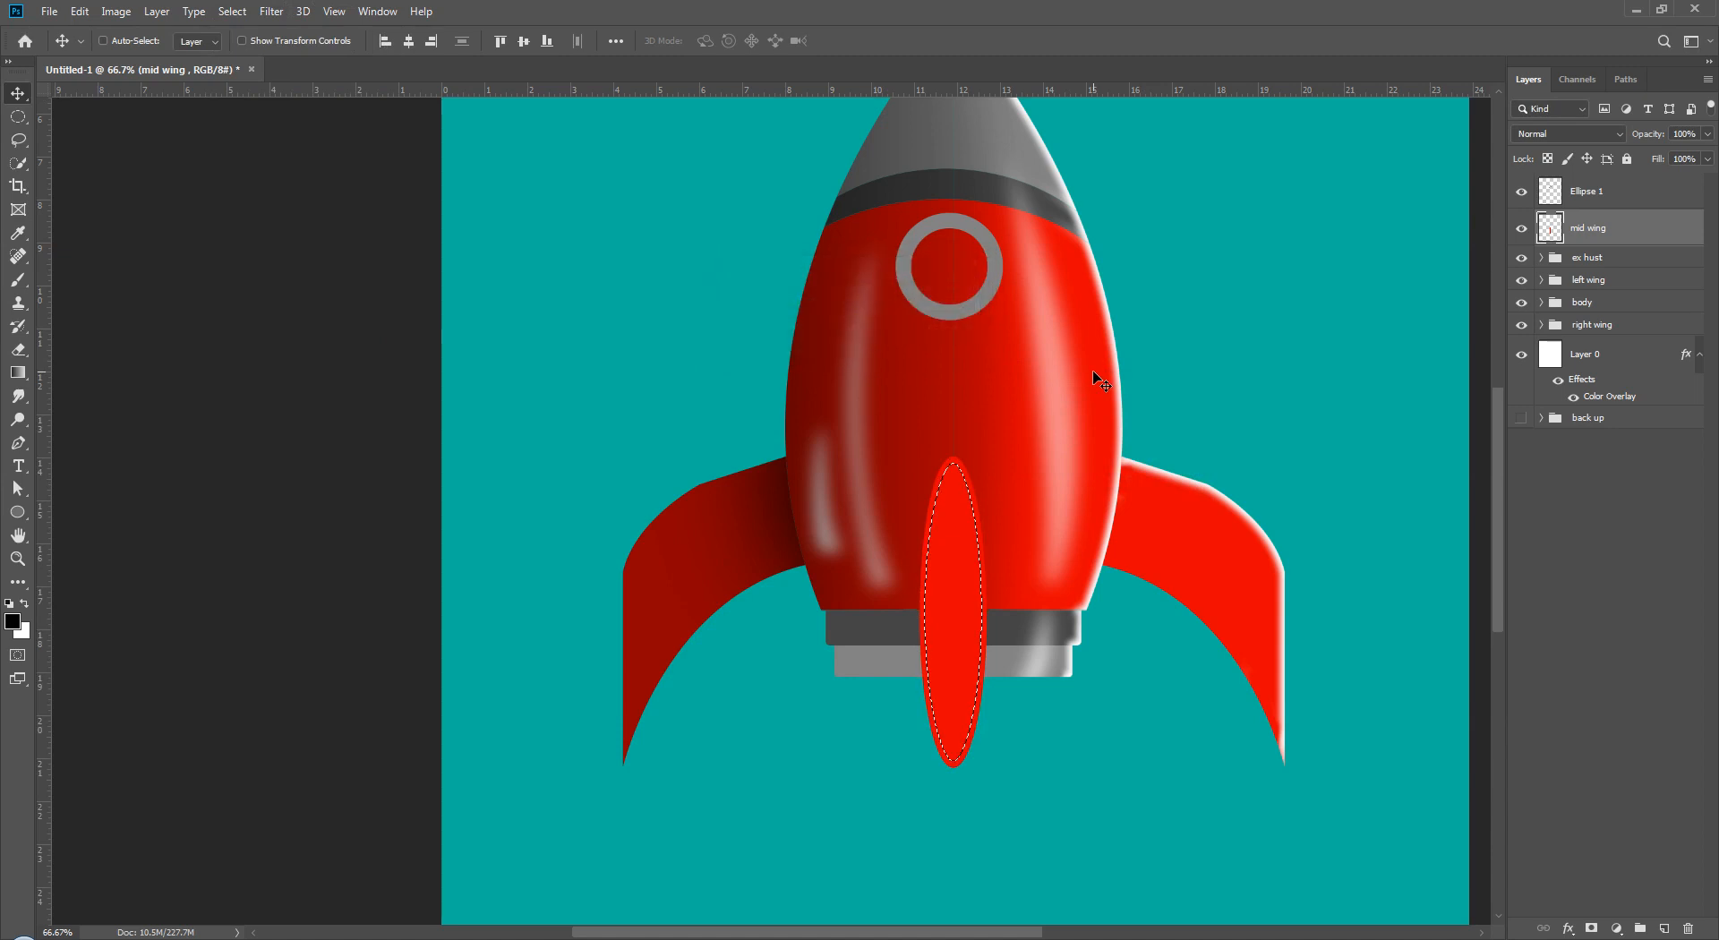
- Switch to the brush with white as the foreground colour, undoing the test stroke, and invert the mid wing selection
left_click(24, 603)
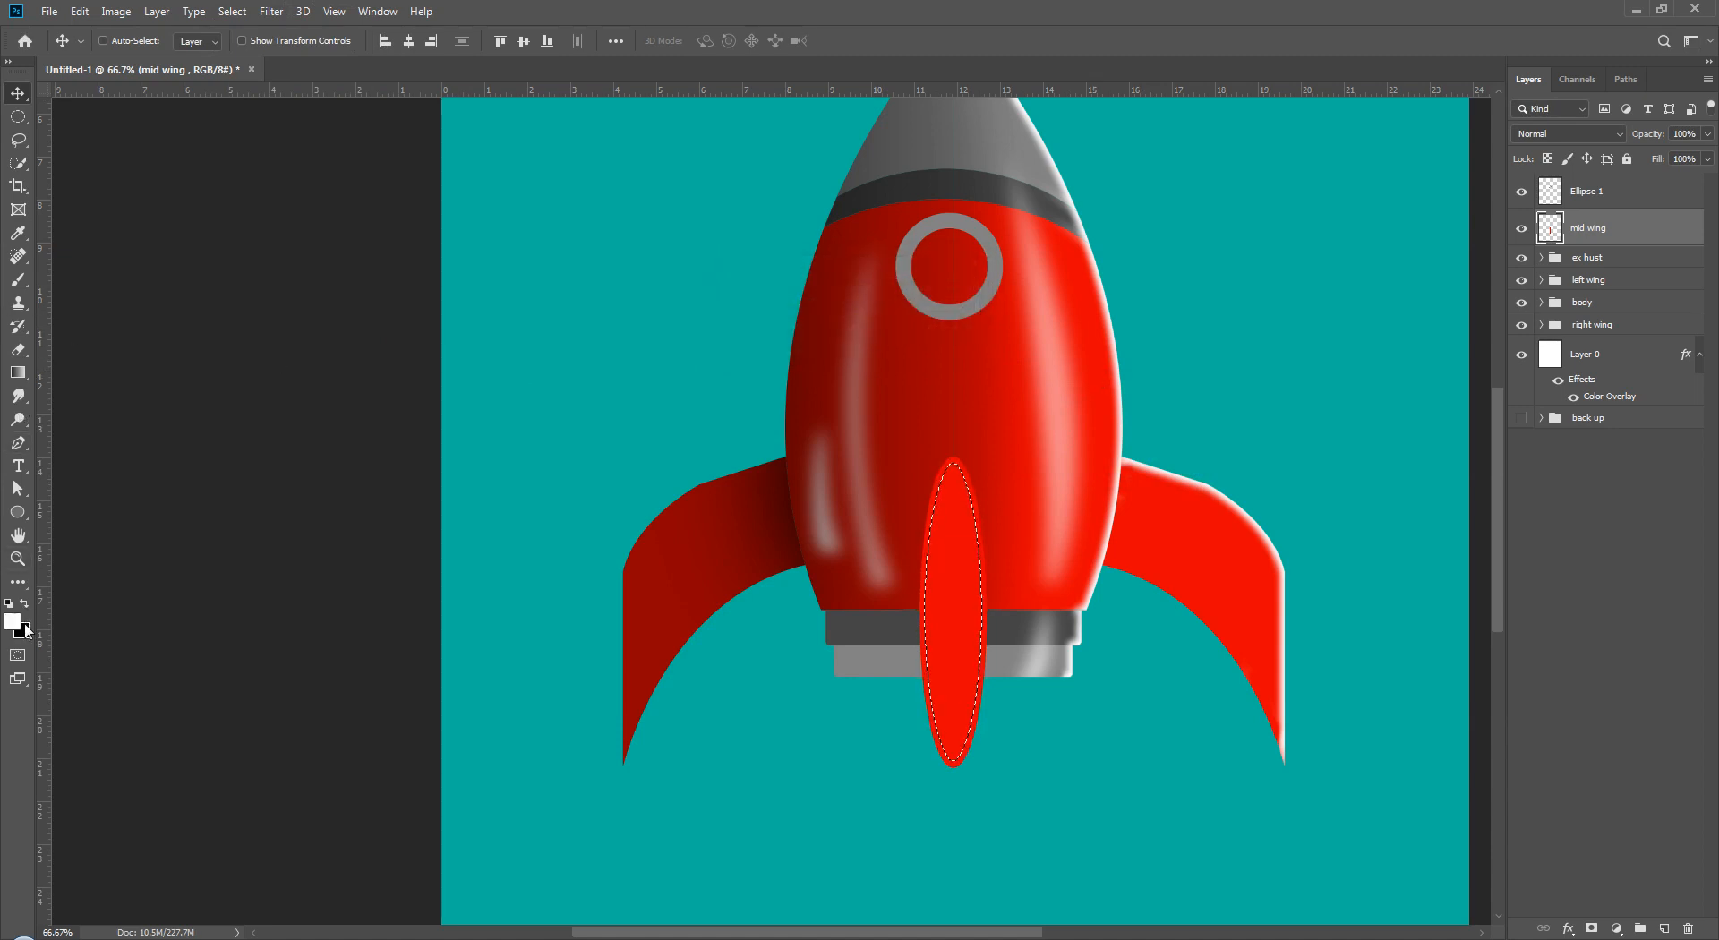
key("b")
left_click_drag(1102, 476, 1106, 534)
key("ctrl+z")
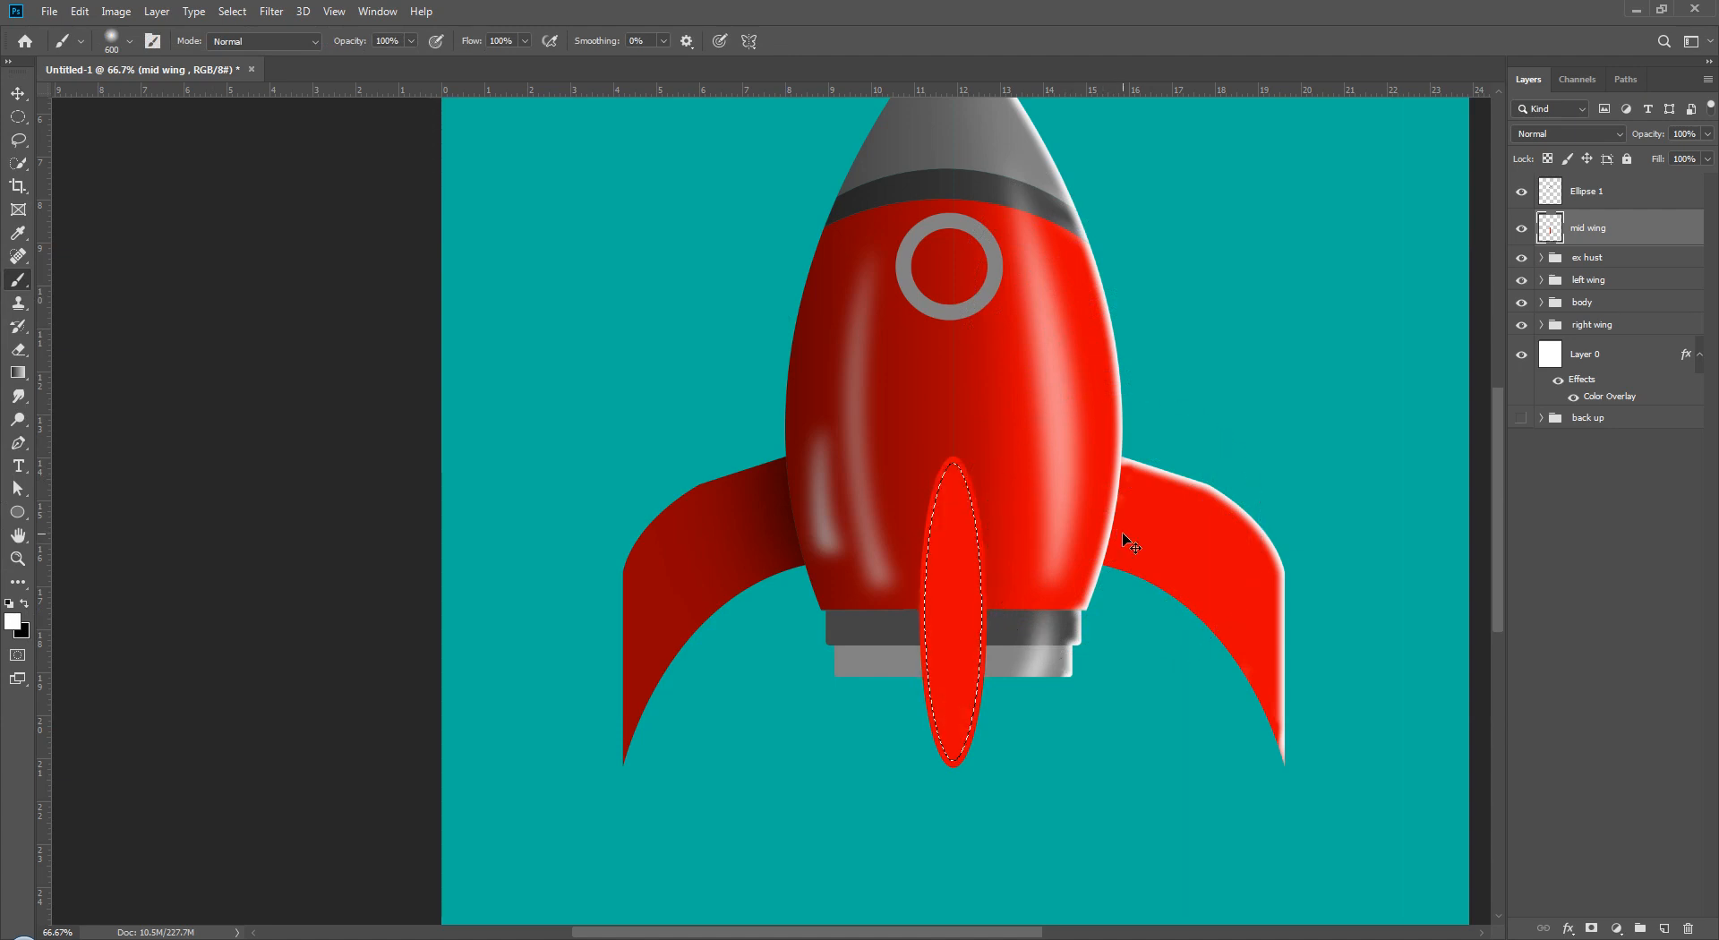
key("ctrl+shift+i")
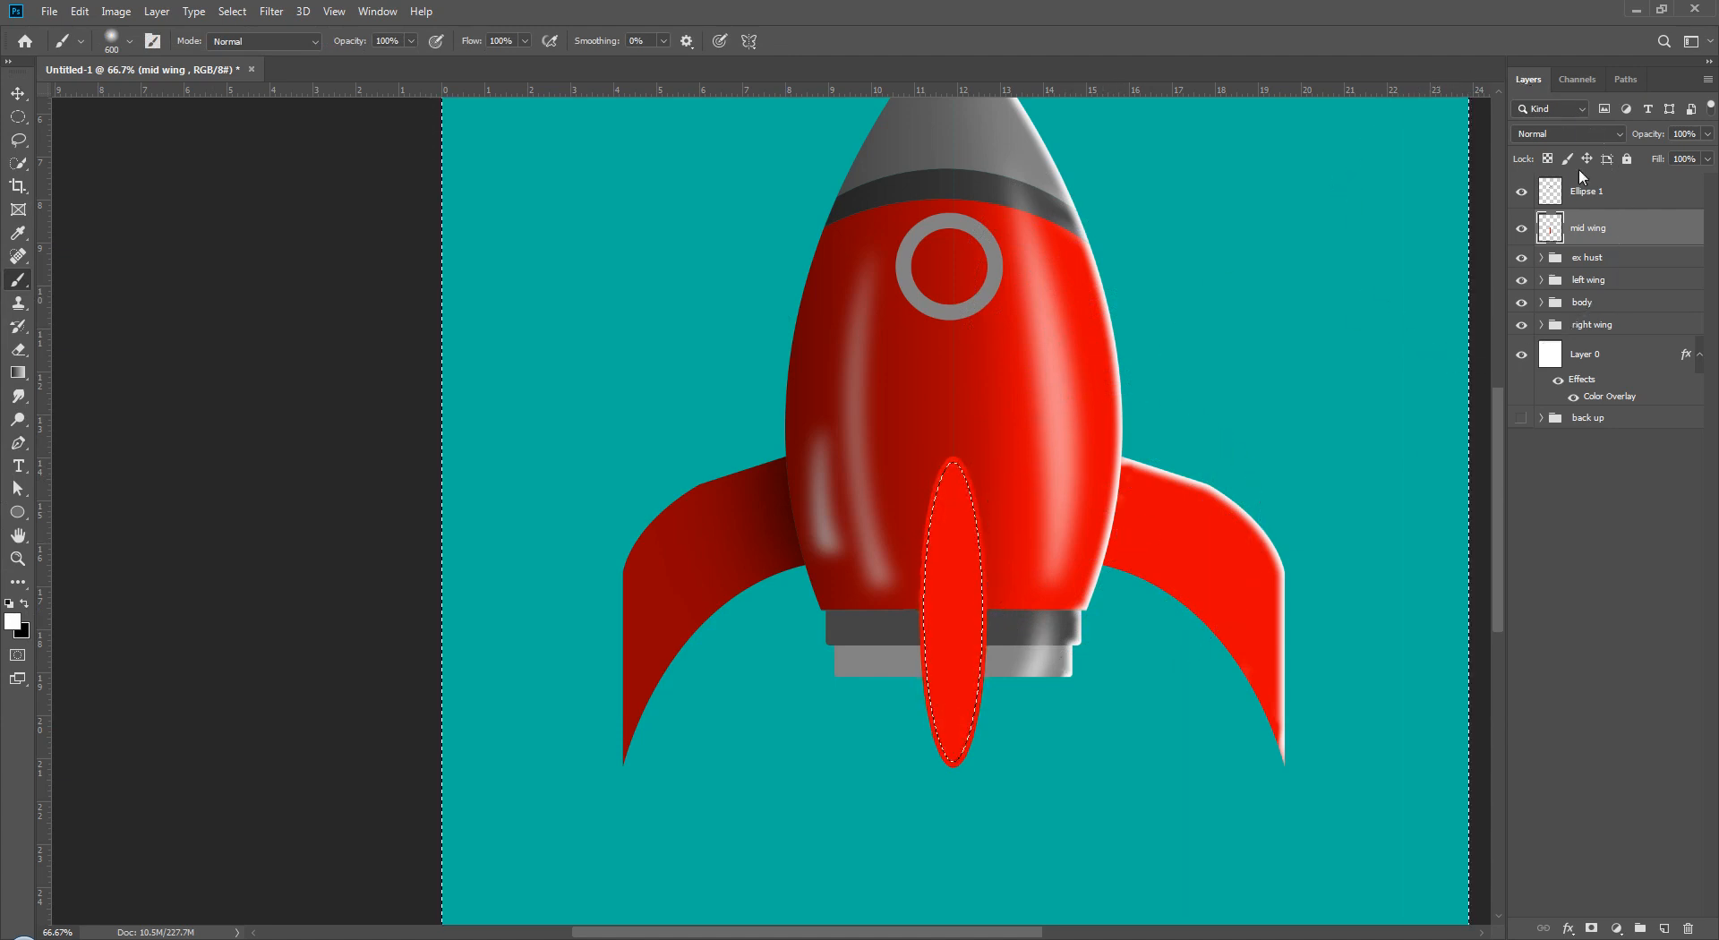
- Add a new layer clipped to the mid wing and paint a soft white rim around the wing's edge
left_click(1663, 929)
right_click(1600, 228)
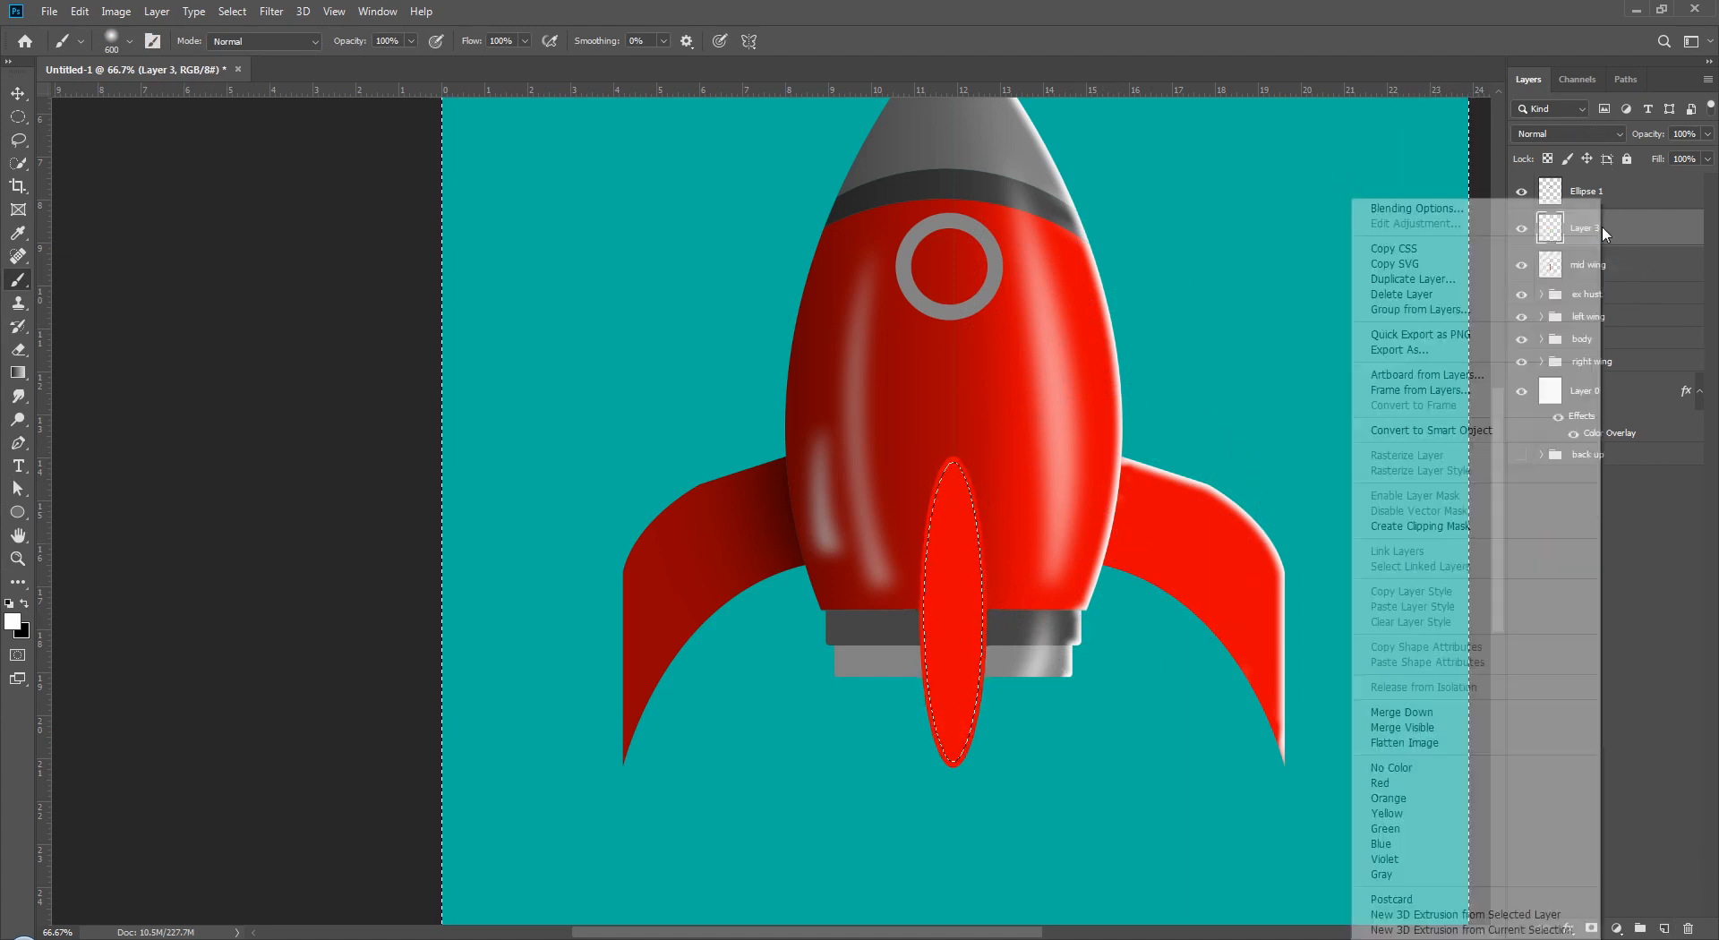
left_click(1469, 528)
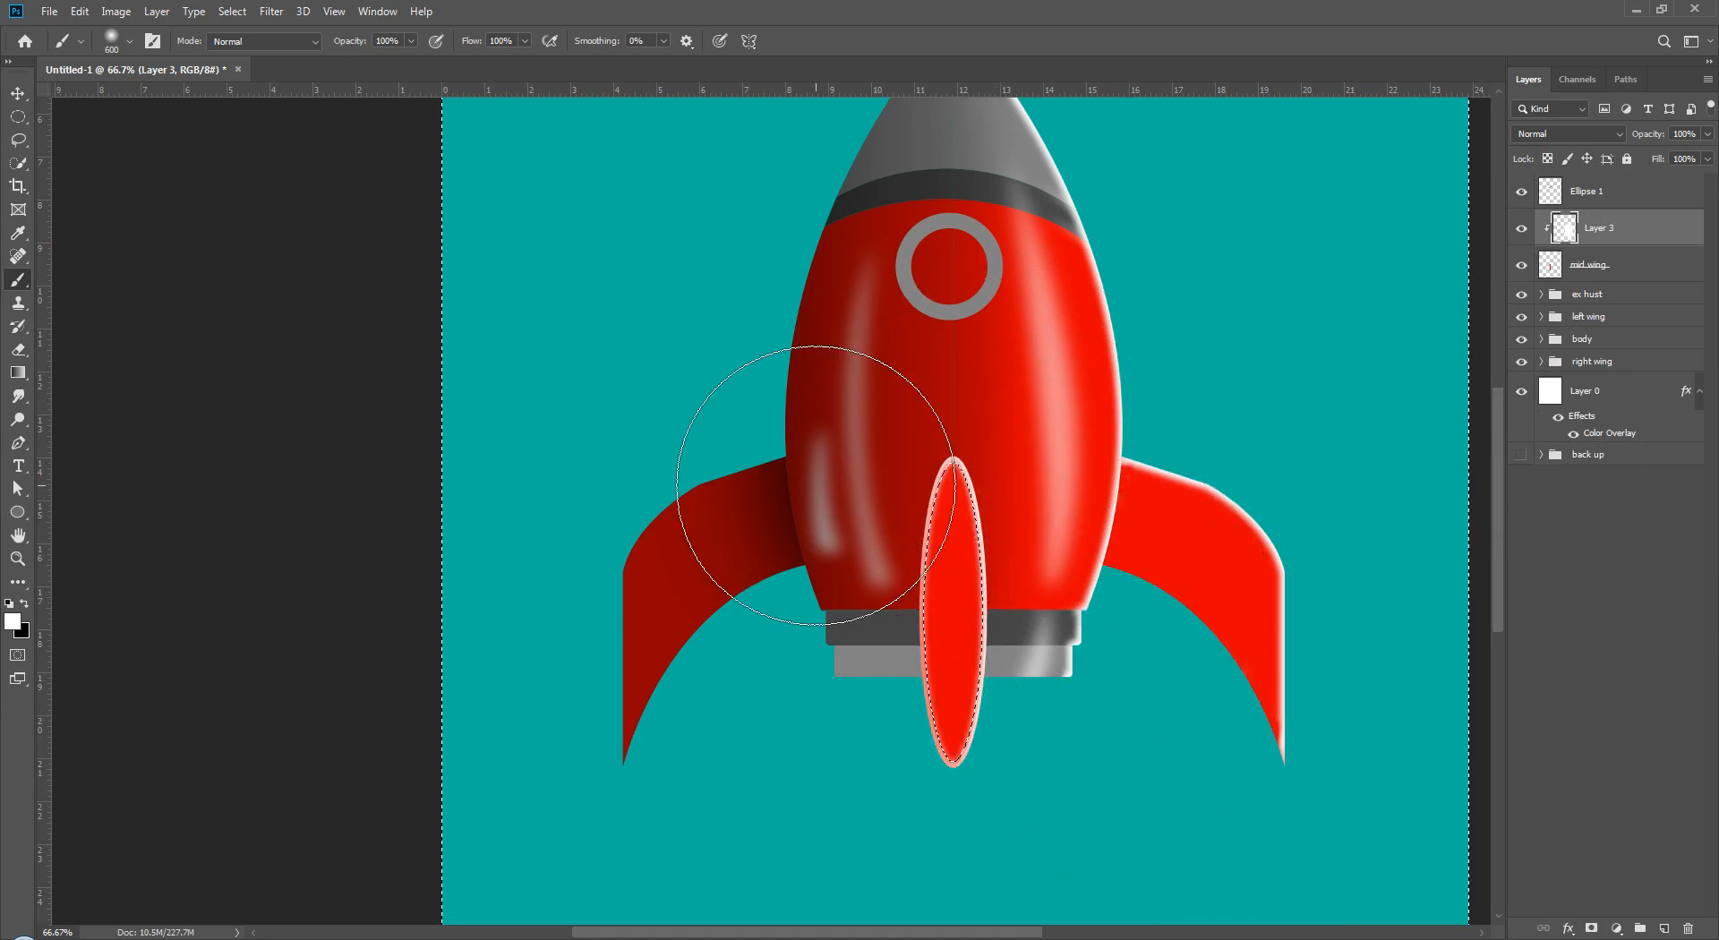
- Erase the white rim along the mid wing's left edge with a 50 px eraser at 100% hardness
left_click(18, 352)
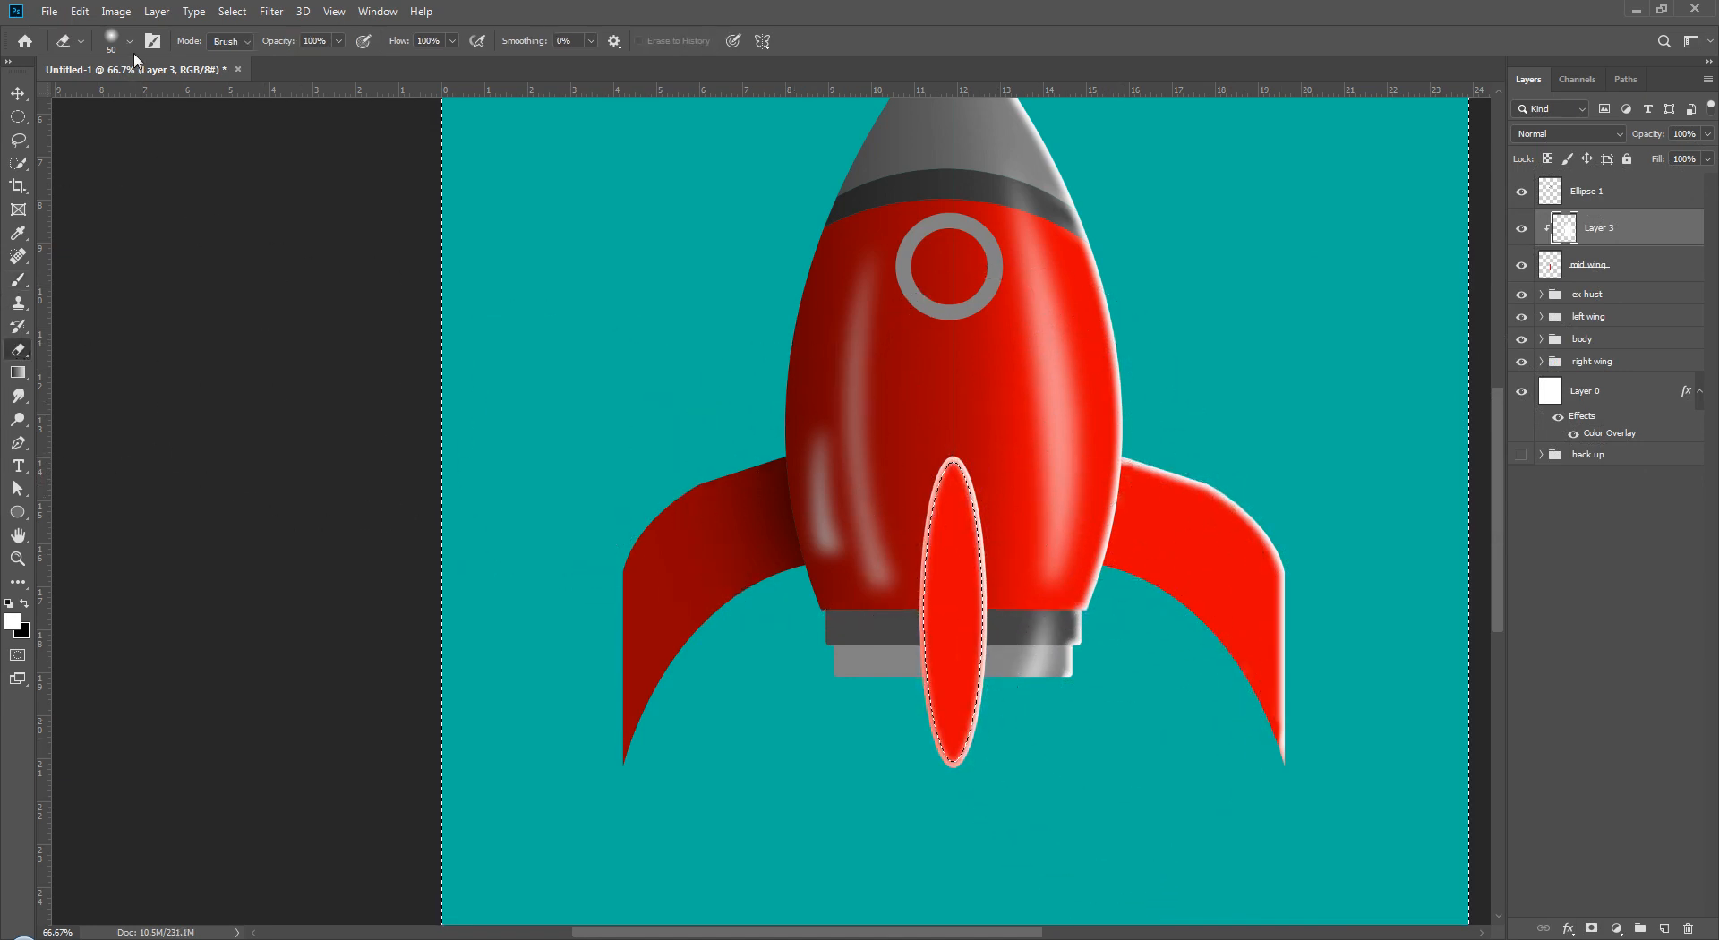
right_click(260, 341)
type("100")
key("Return")
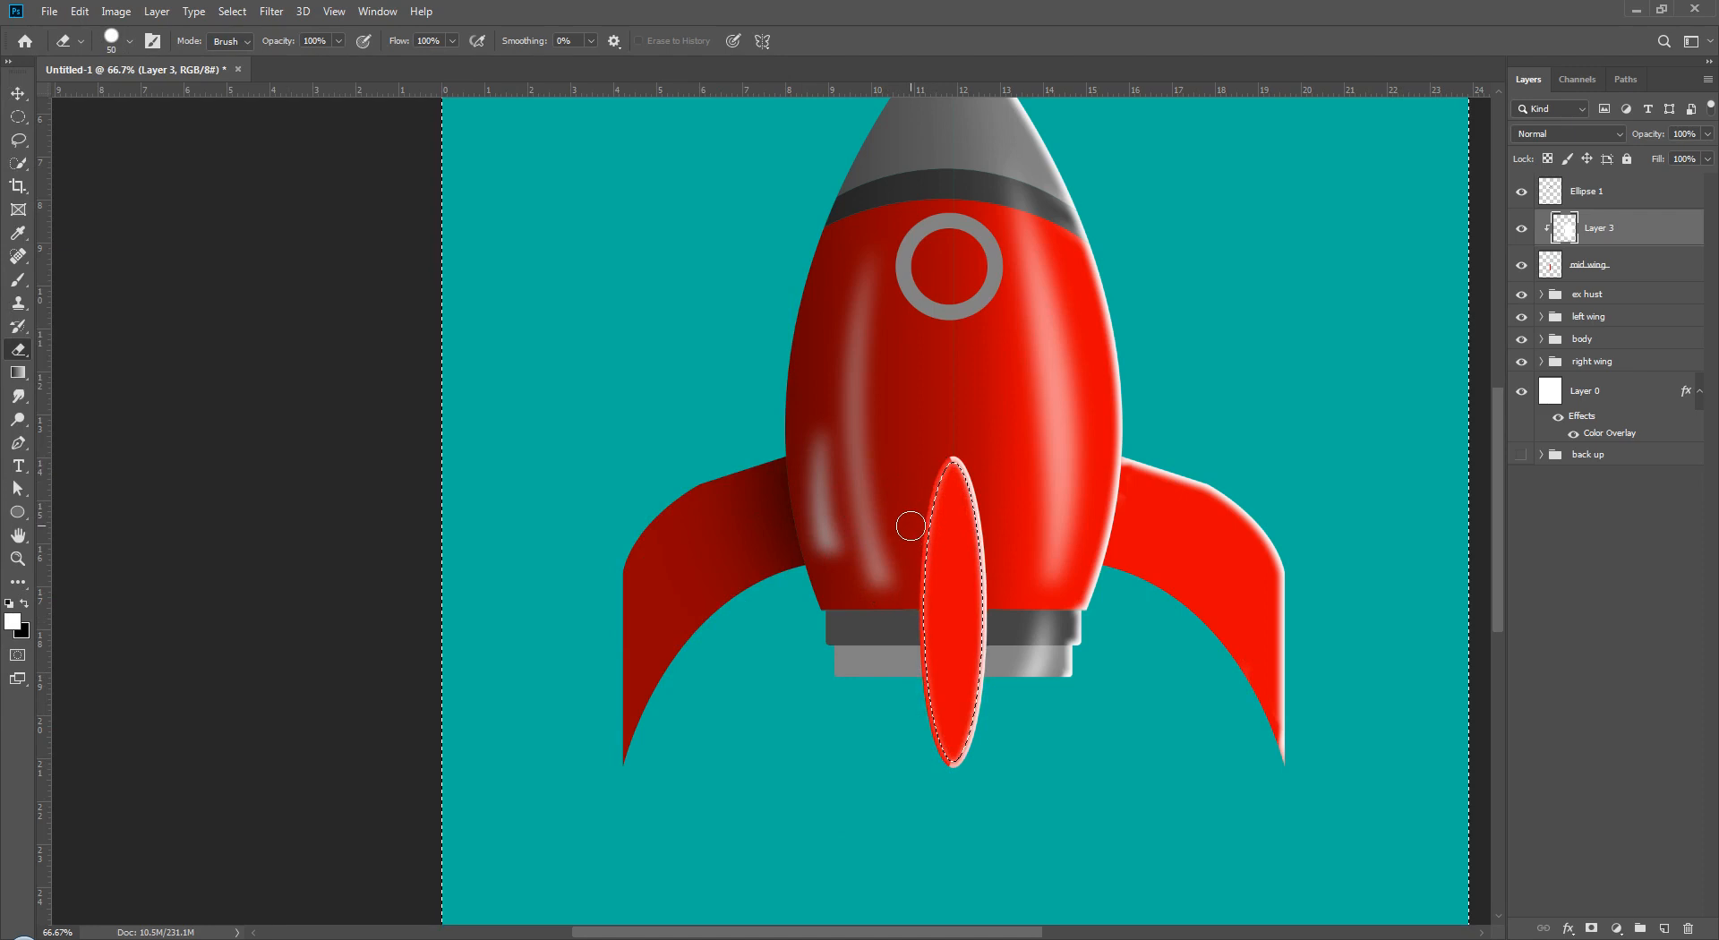
key("ctrl+d")
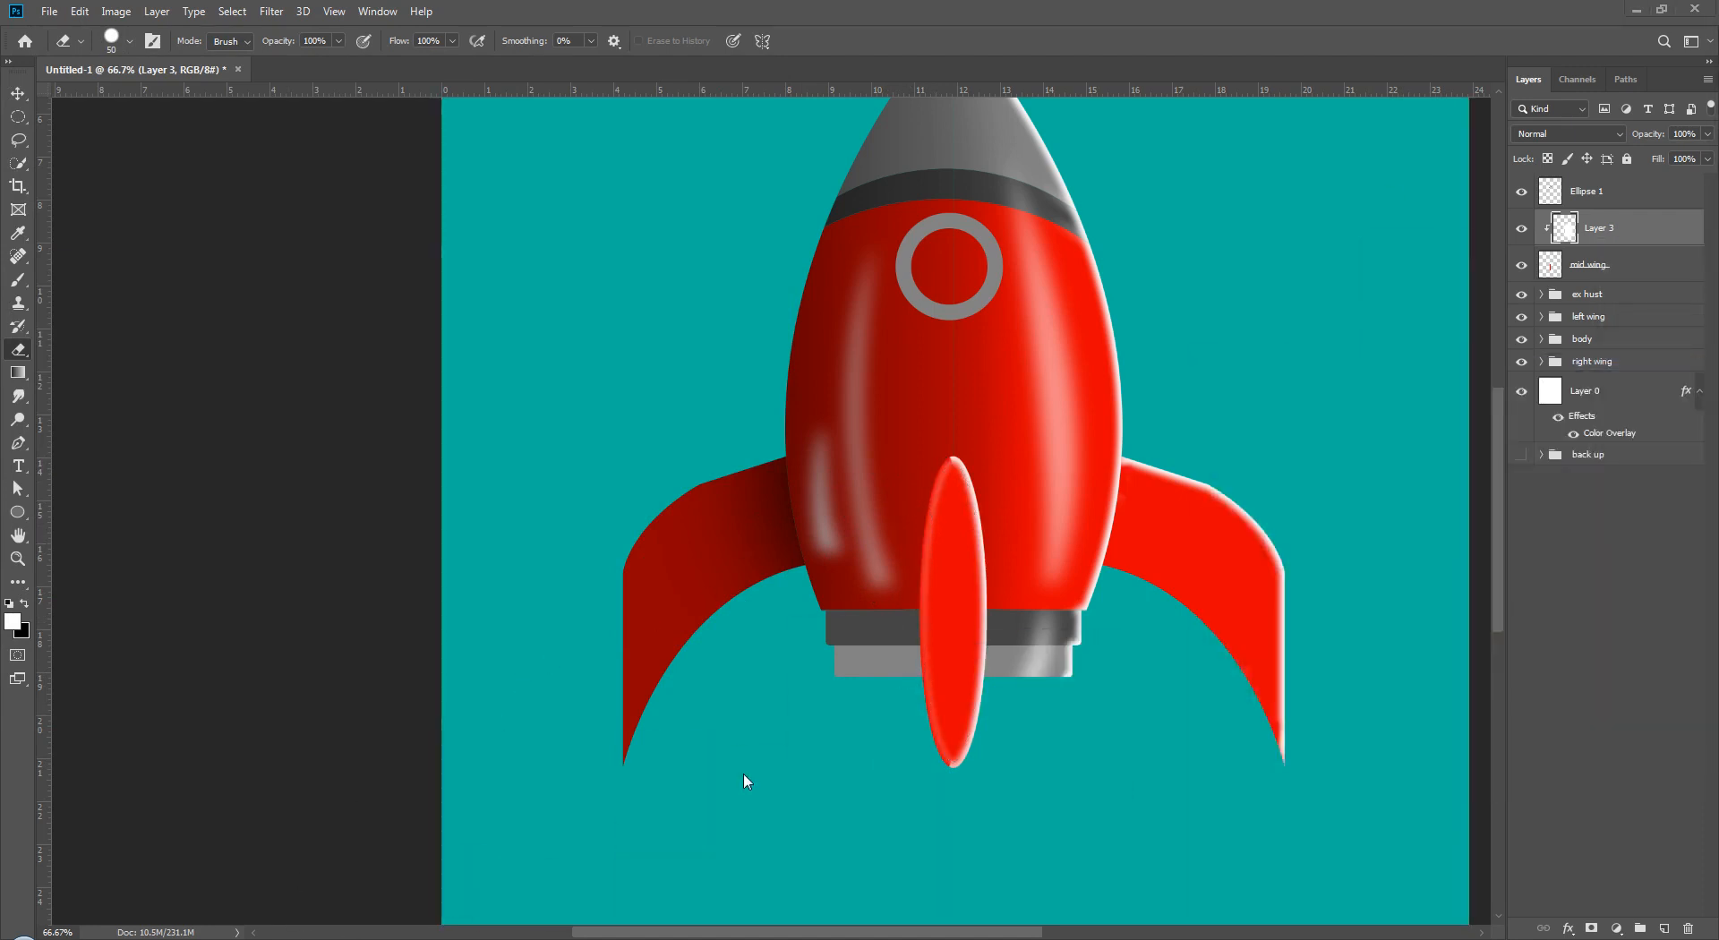
- Examine the middle wing's edge shading in the finished reference picture and return to the rocket drawing
left_click_drag(1718, 57, 658, 240)
left_click_drag(957, 800, 1433, 938)
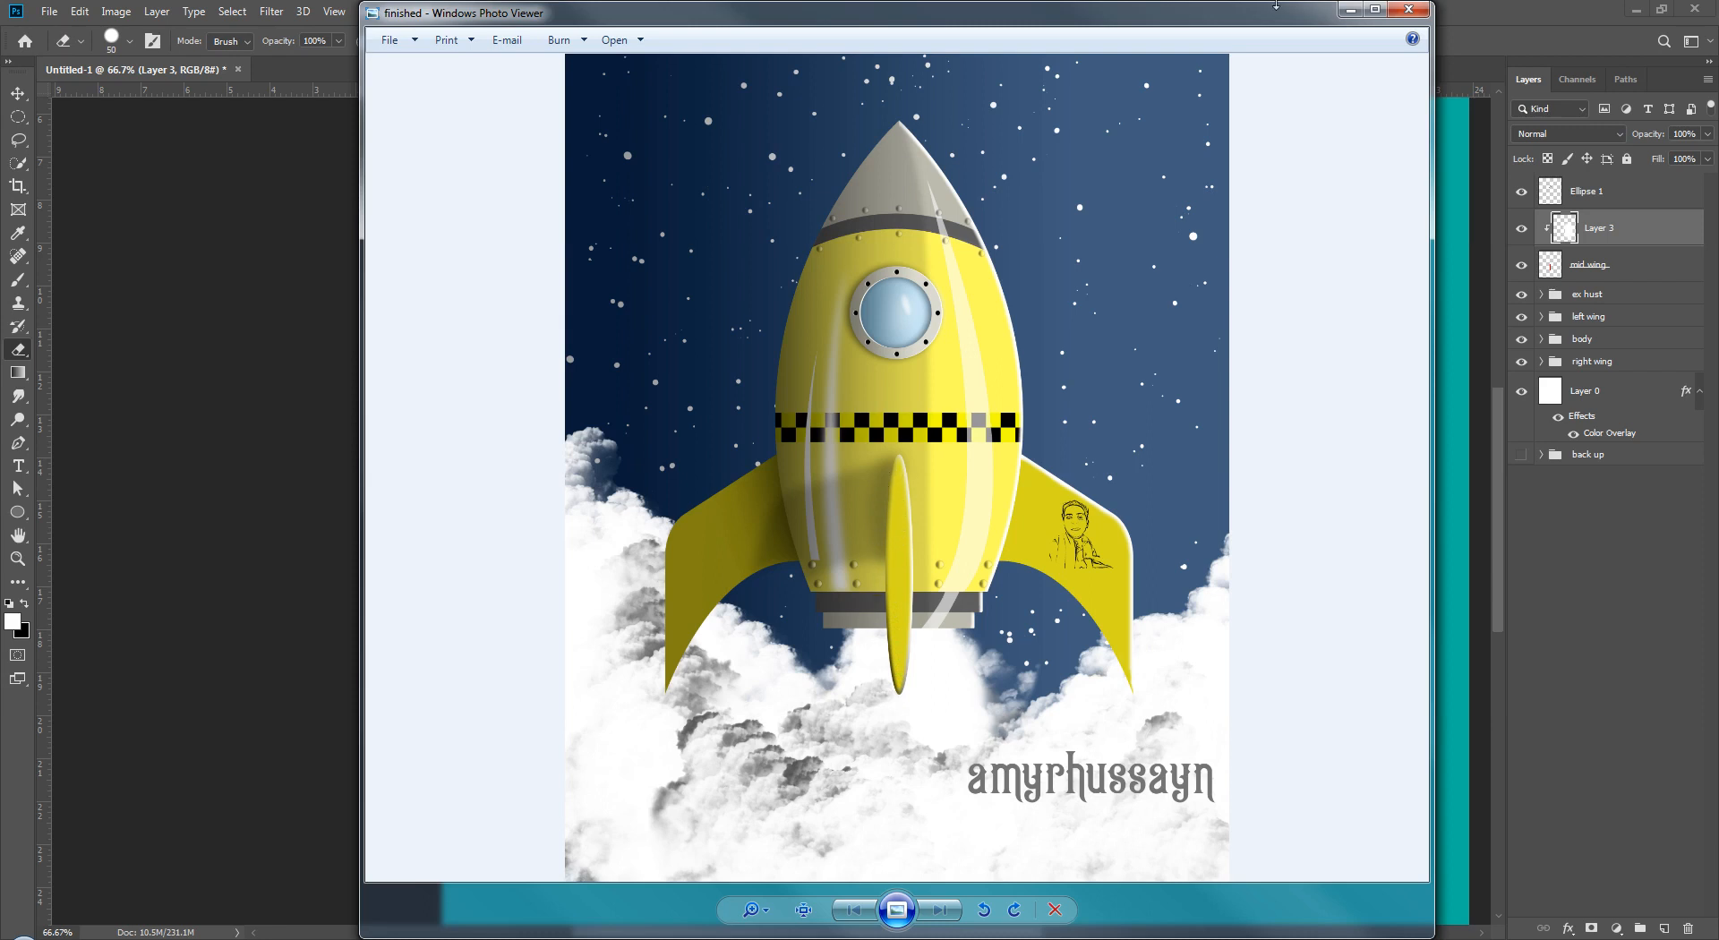
left_click_drag(1160, 6, 1397, 3)
left_click_drag(1056, 15, 1718, 14)
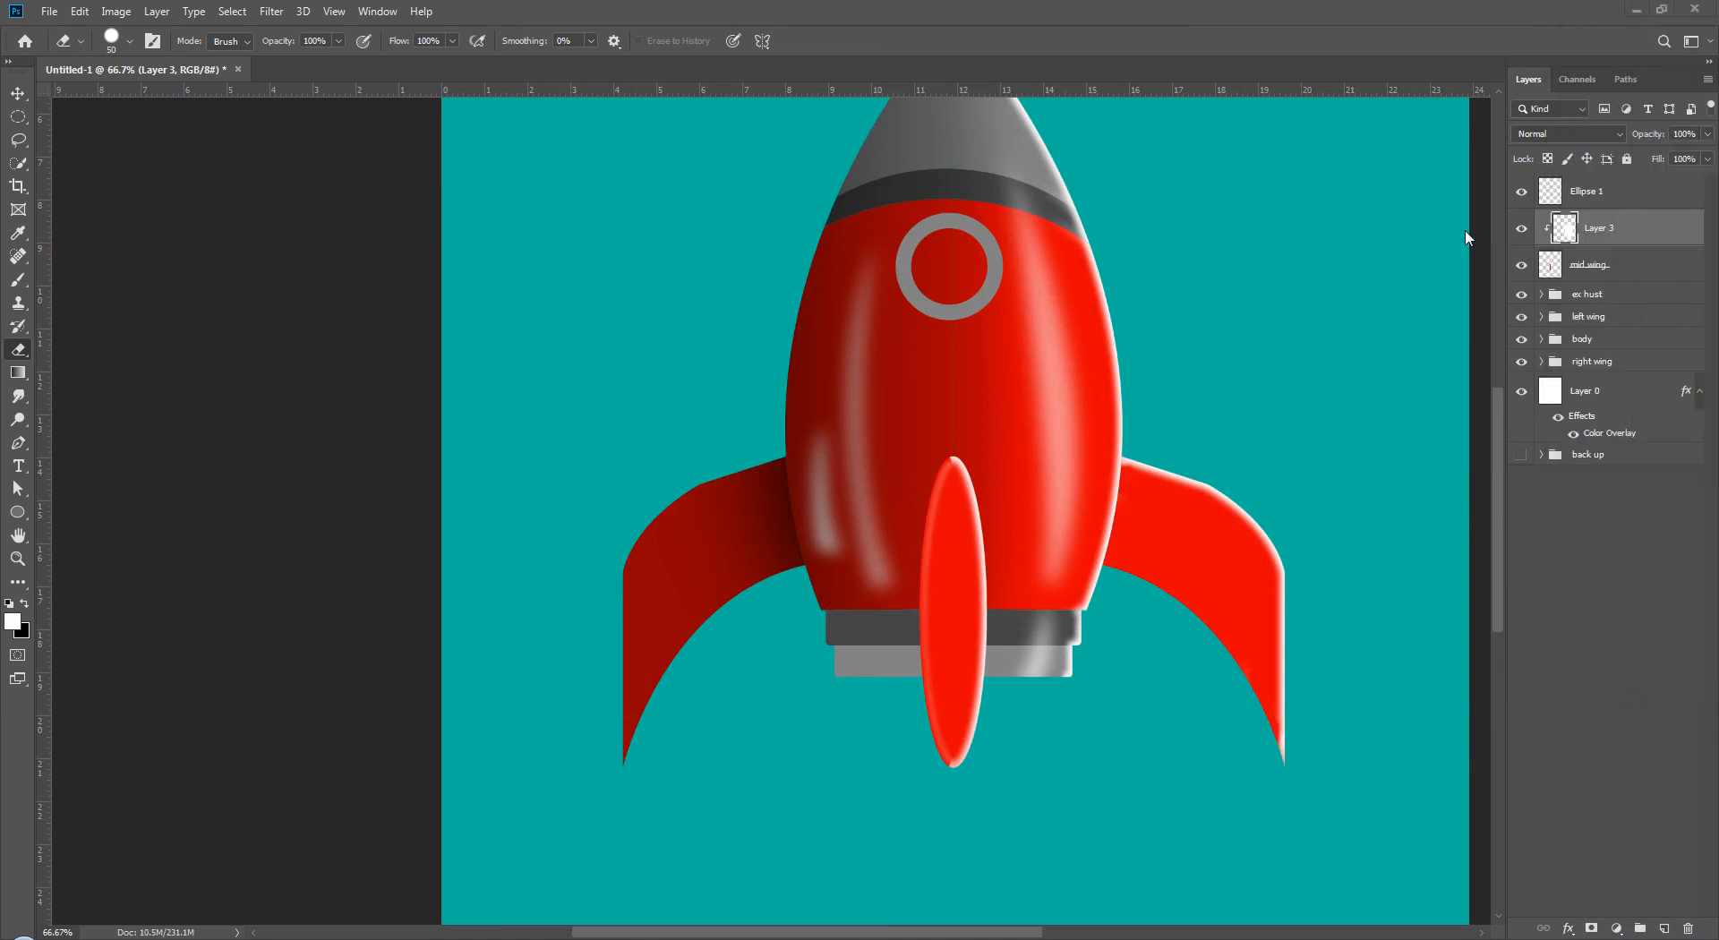
- Restore the inverted mid wing selection and switch to a soft brush at 300 px
key("c")
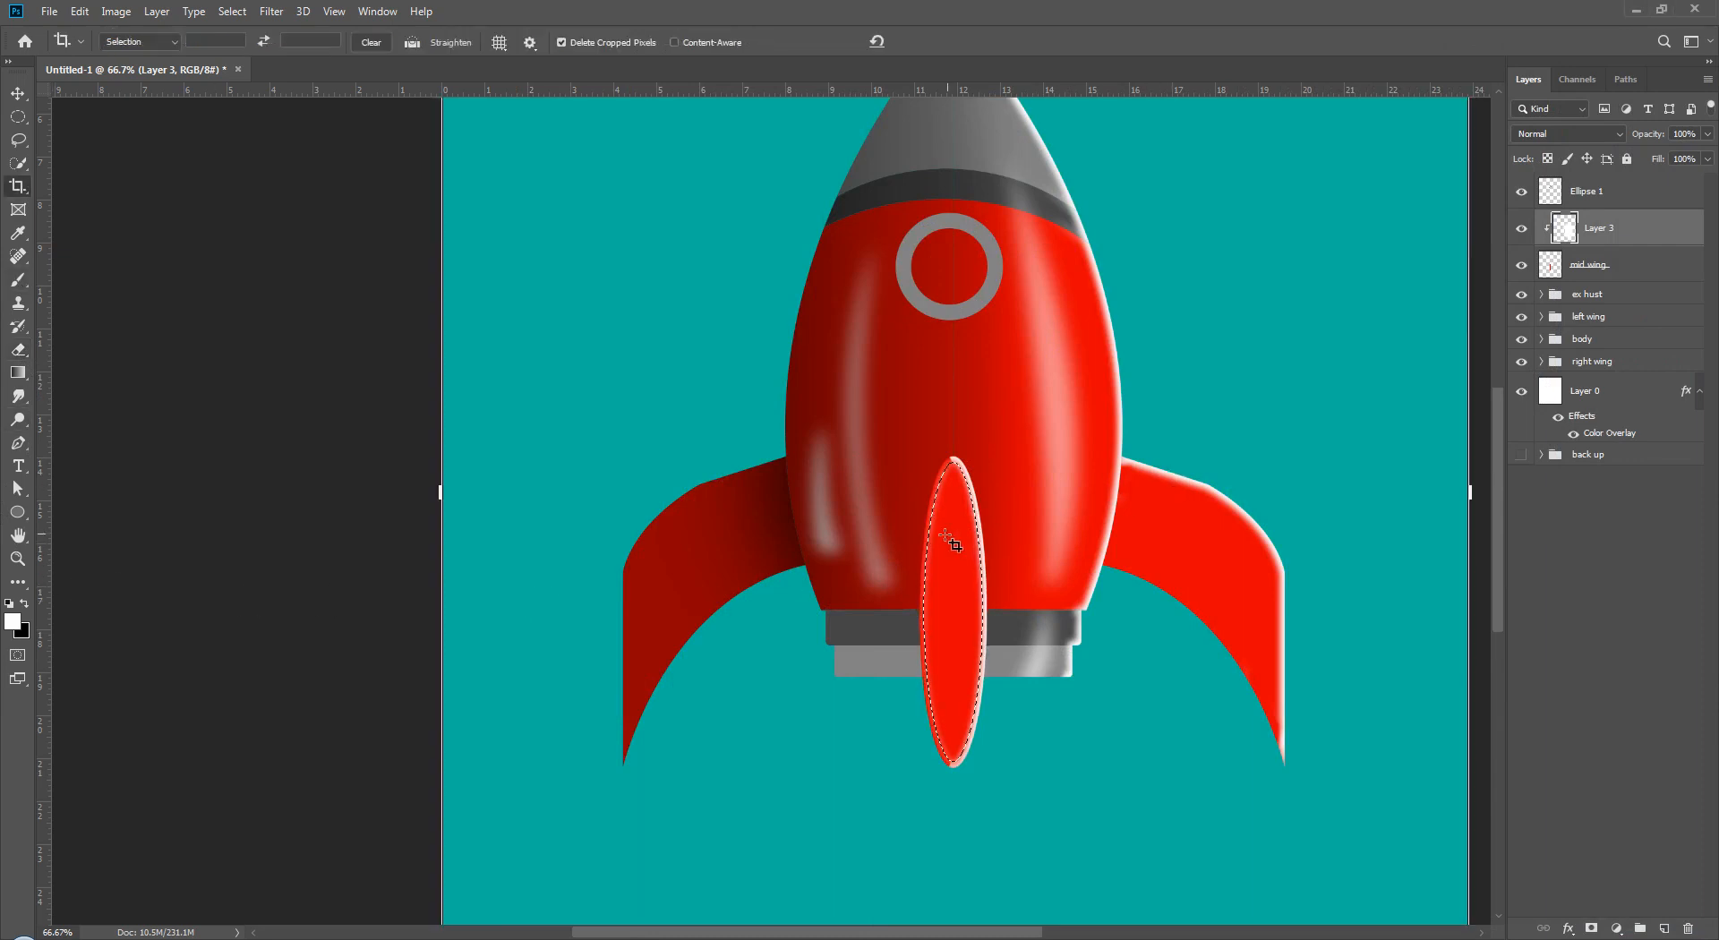
key("b")
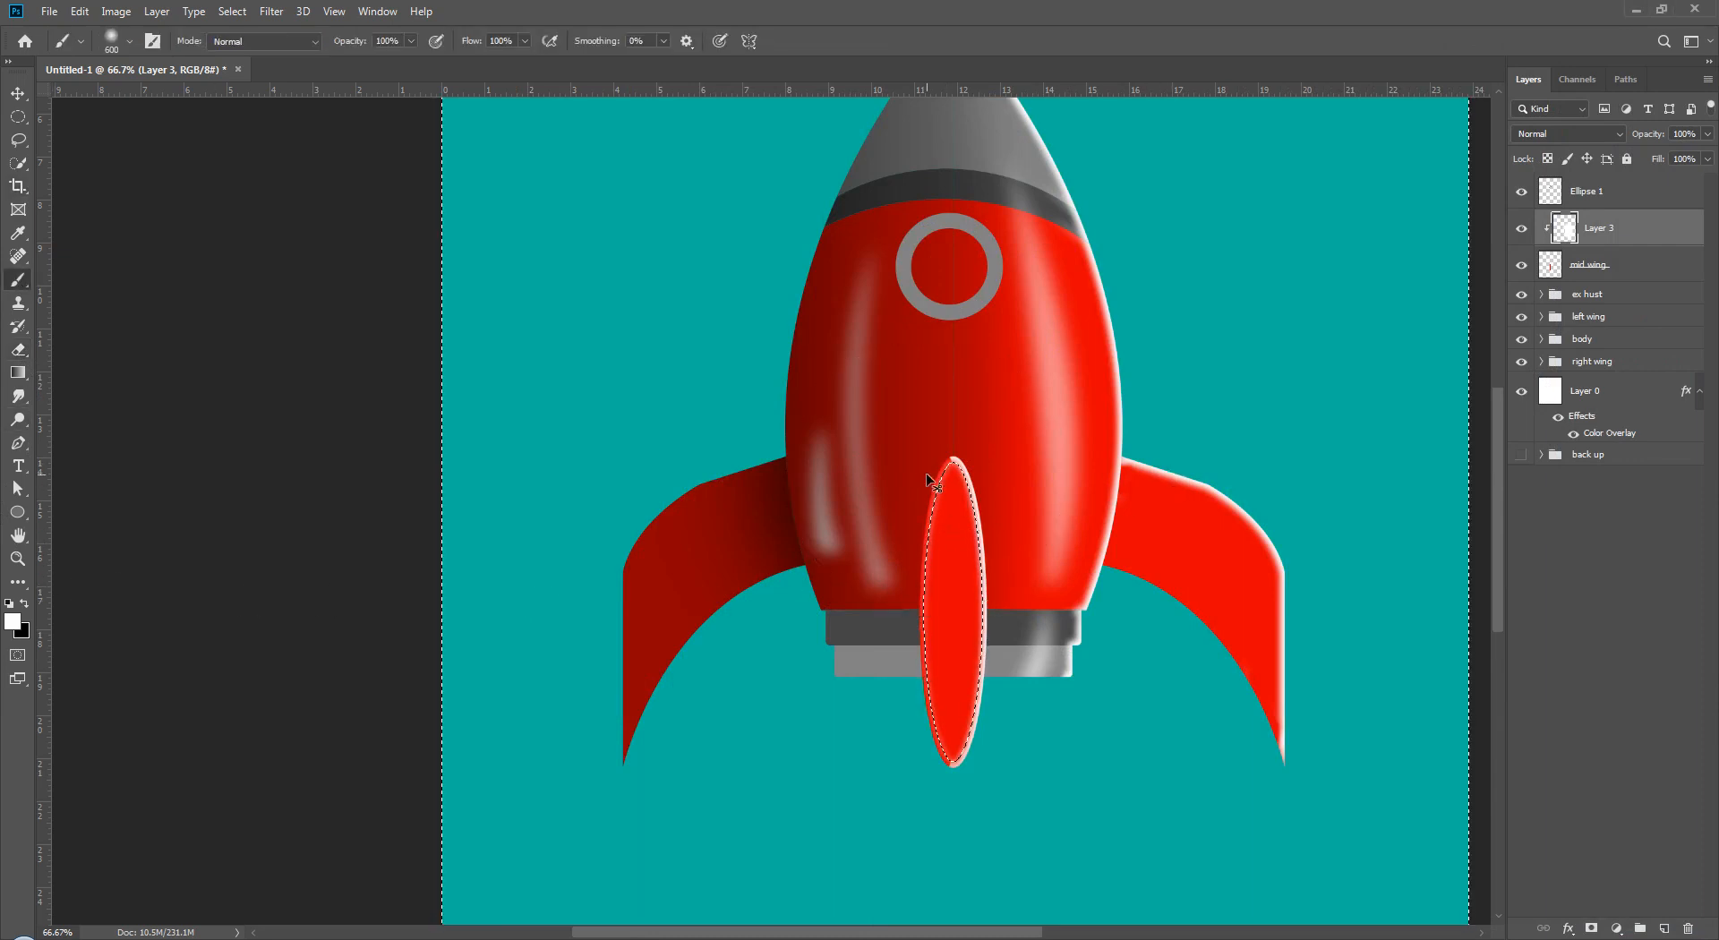
key("ctrl+plus")
key("bracketleft")
key("bracketleft")
key("bracketleft")
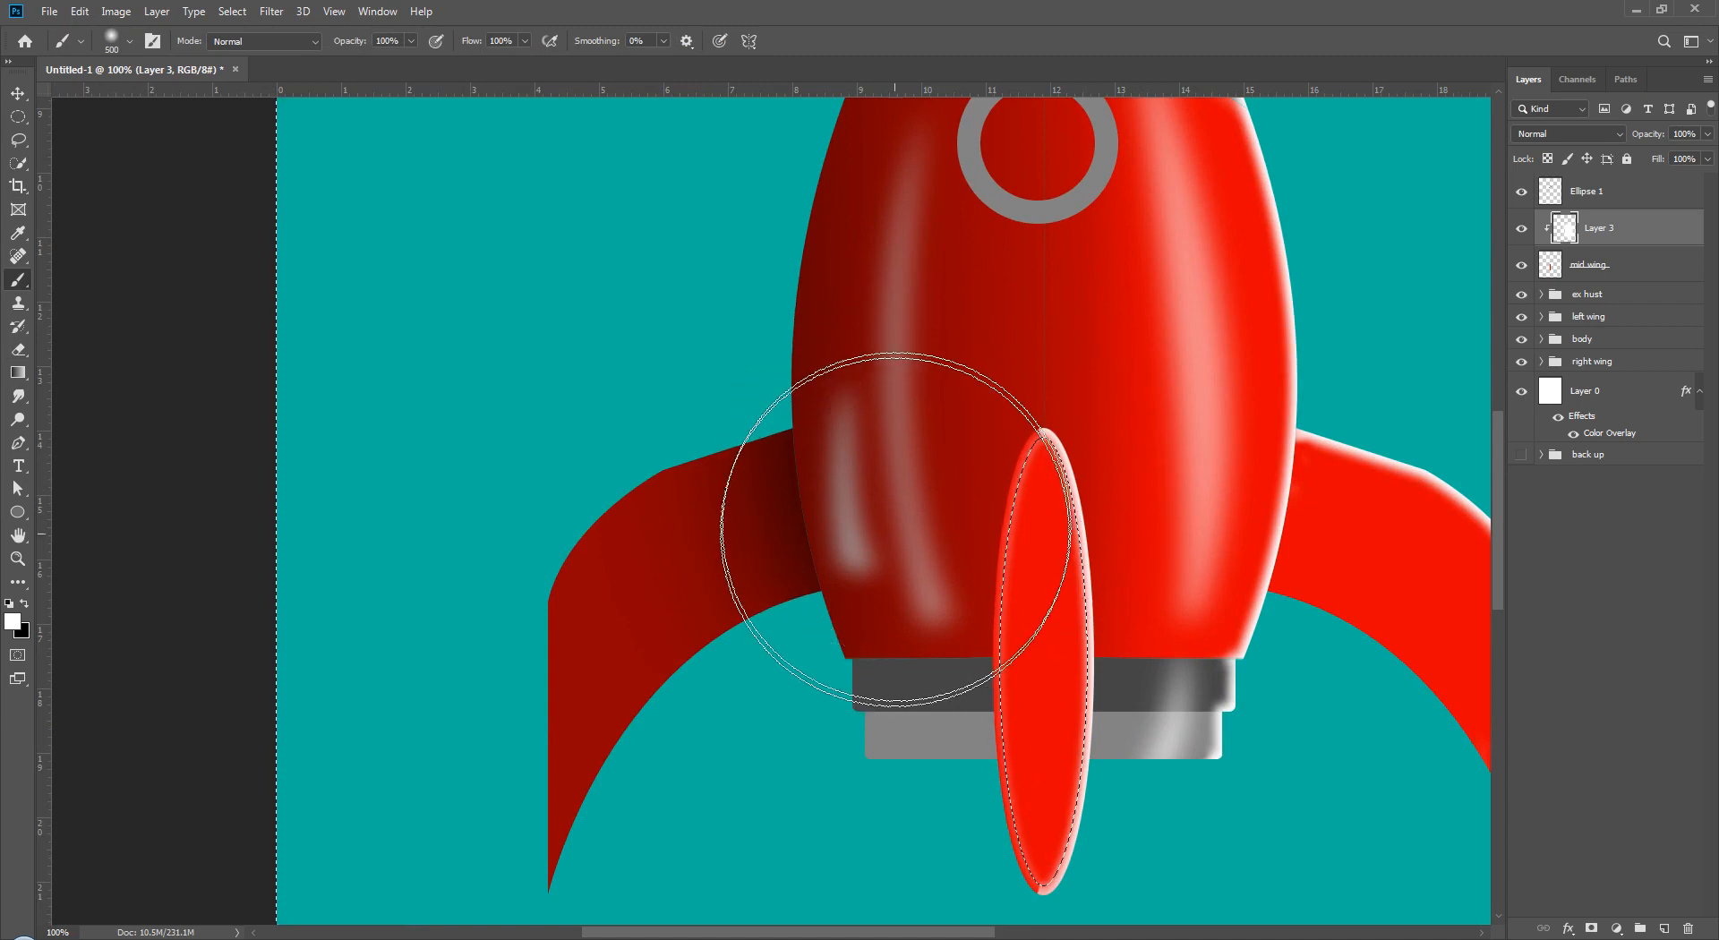
left_click(1665, 928)
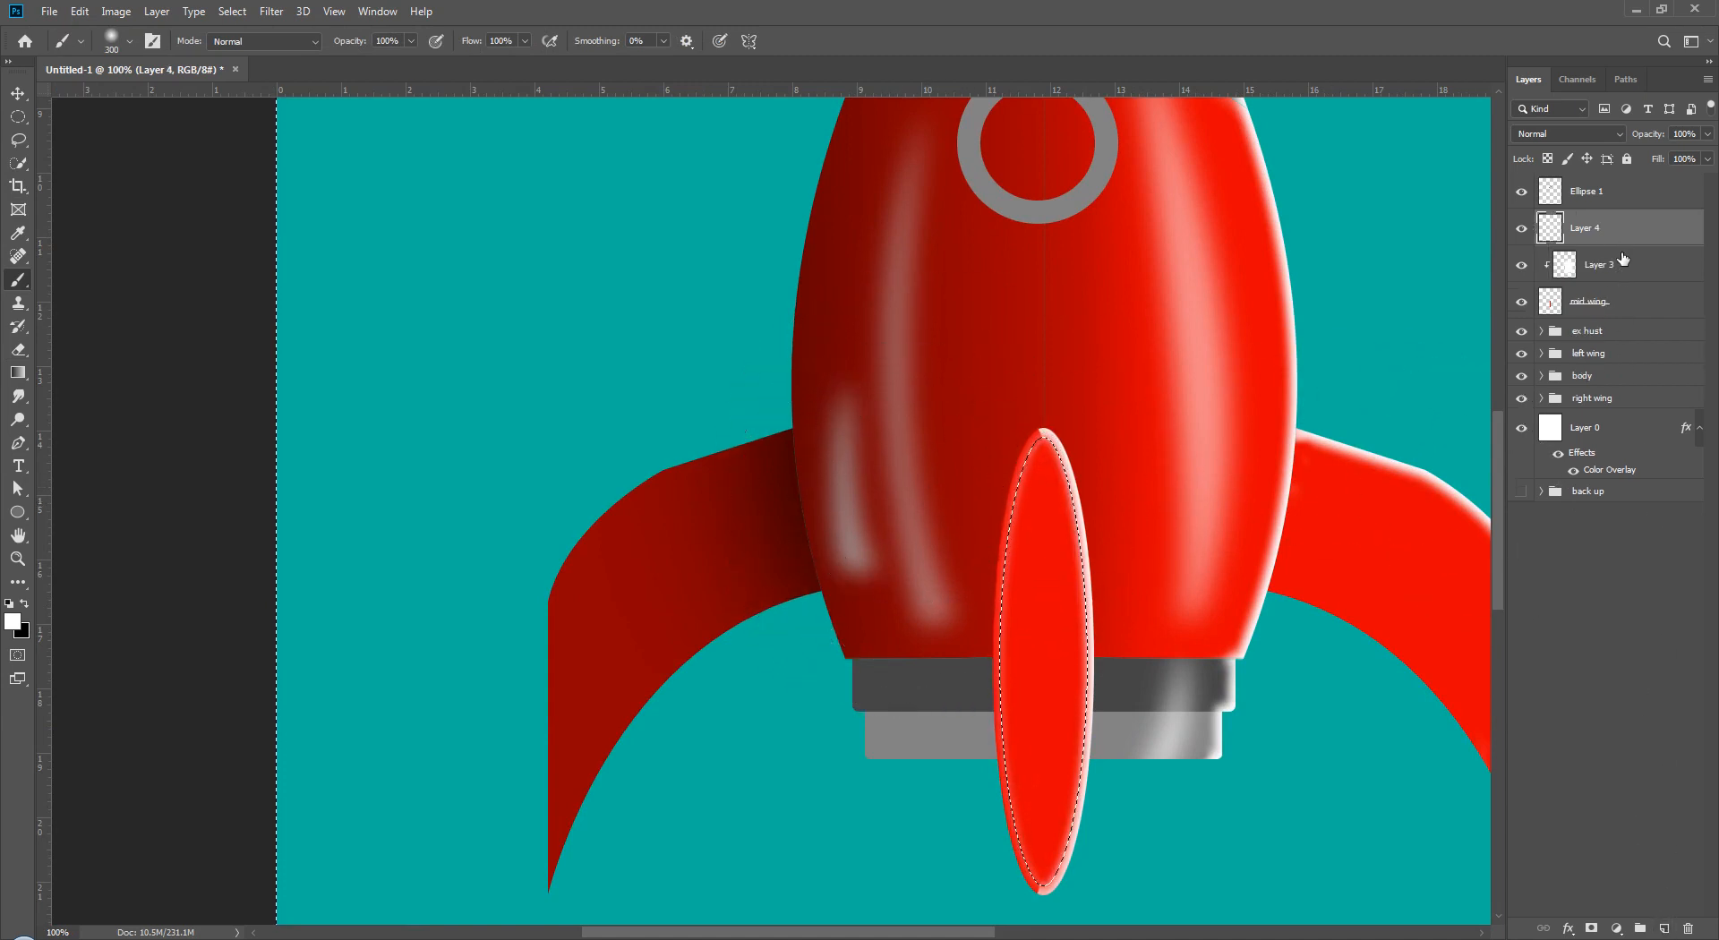
left_click(1689, 928)
key("Return")
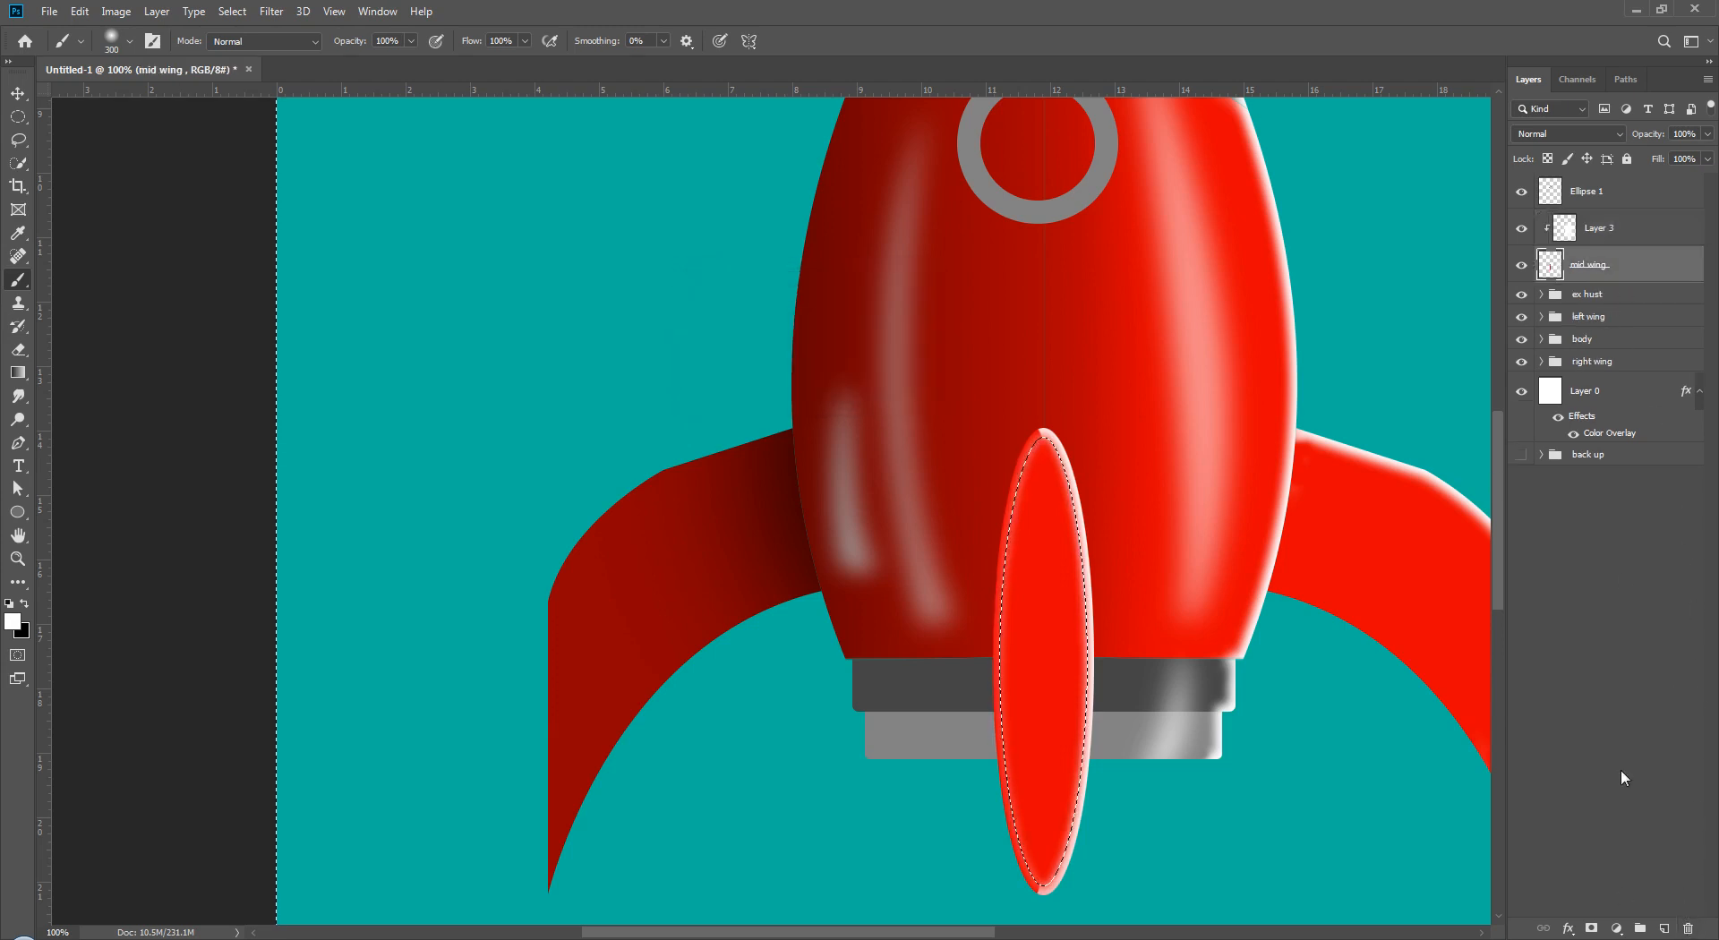
- Add a clipped layer named shadow directly above the mid wing layer and rename the white rim layer hight
left_click(1664, 929)
double_click(1597, 267)
type("shadow")
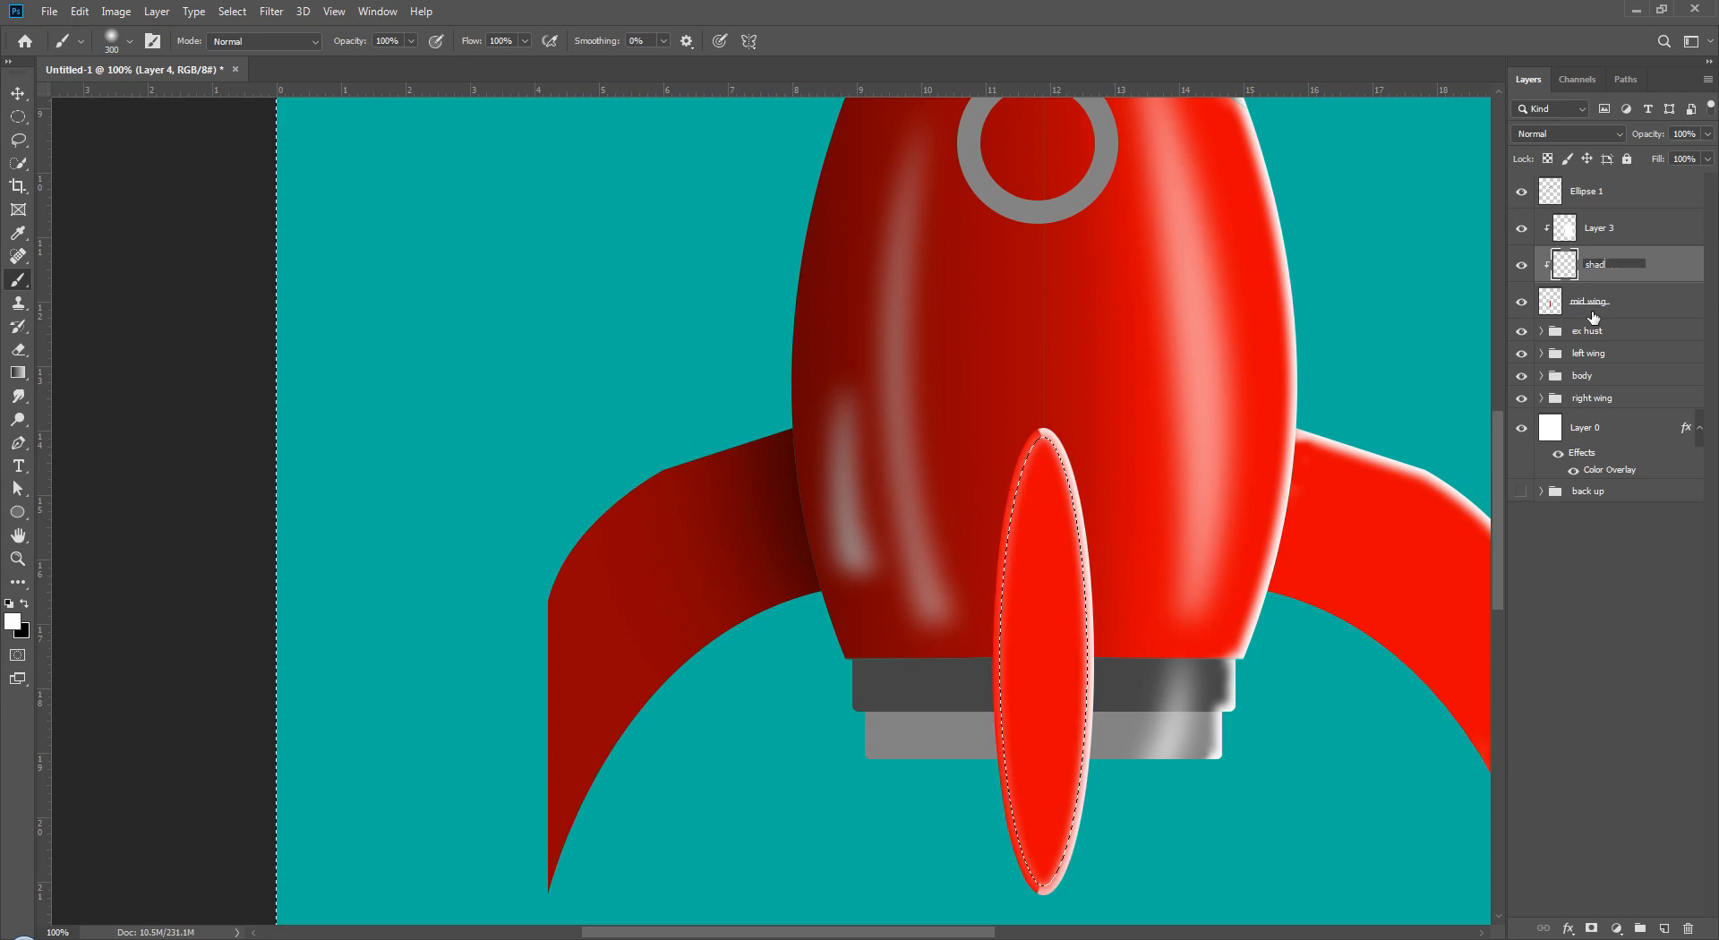
double_click(1599, 229)
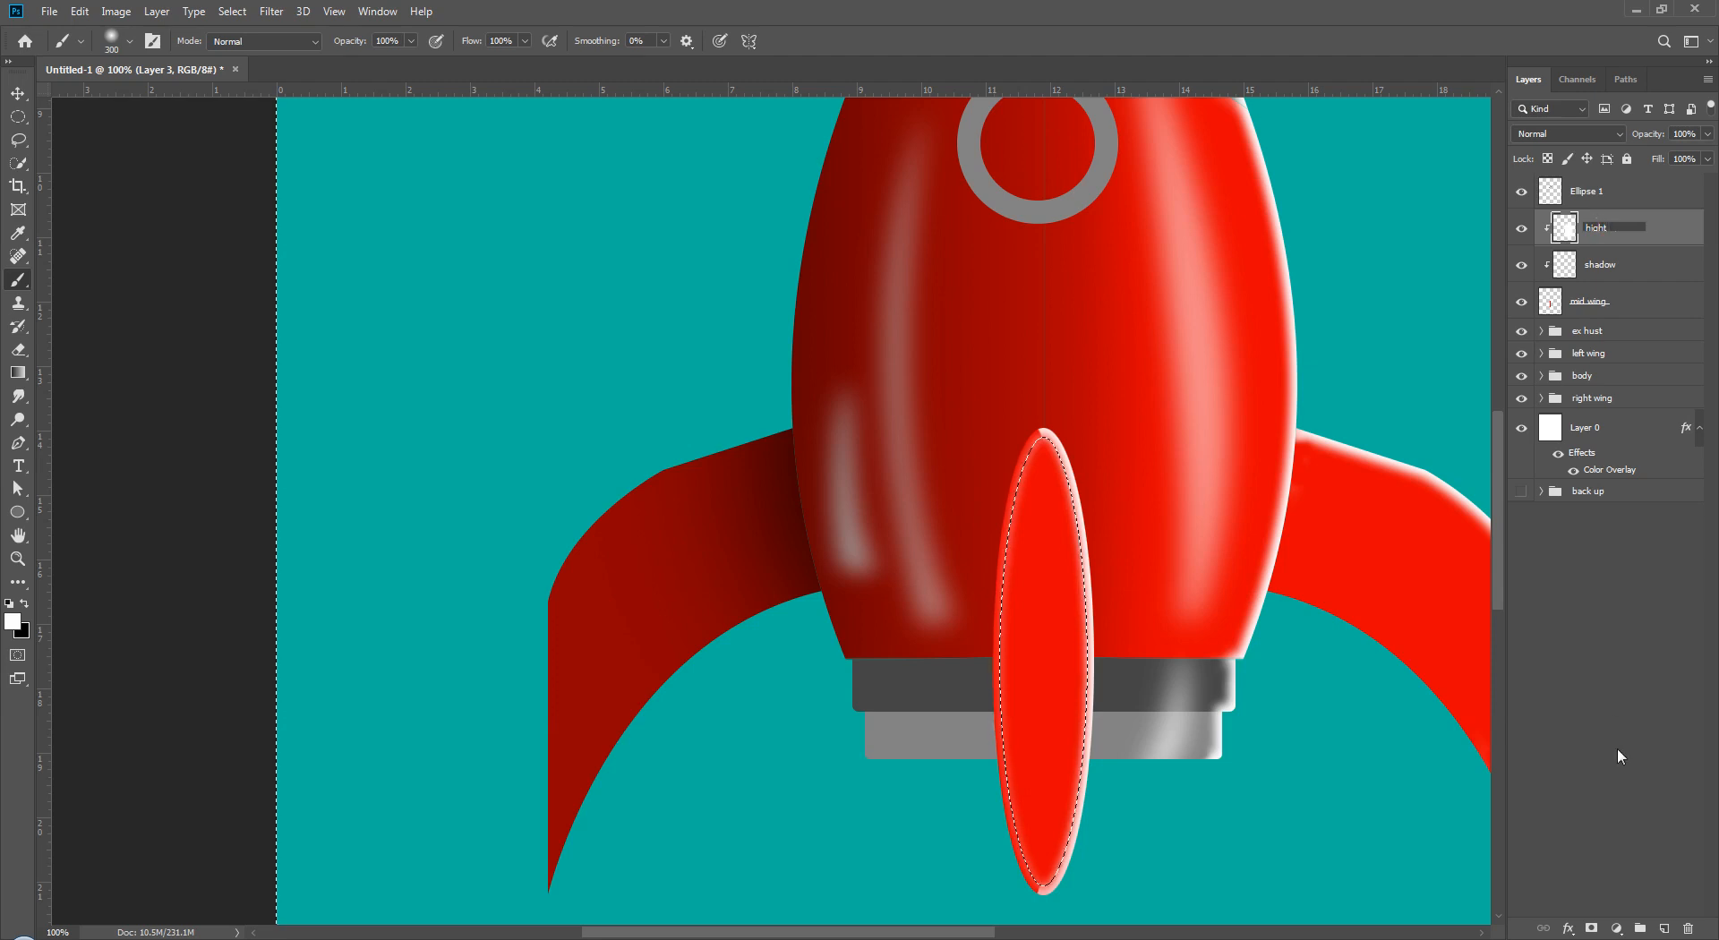
key("Return")
- Paint soft black along the mid wing's left edge on its shadow layer, set that layer to 51% opacity and deselect
left_click(1602, 265)
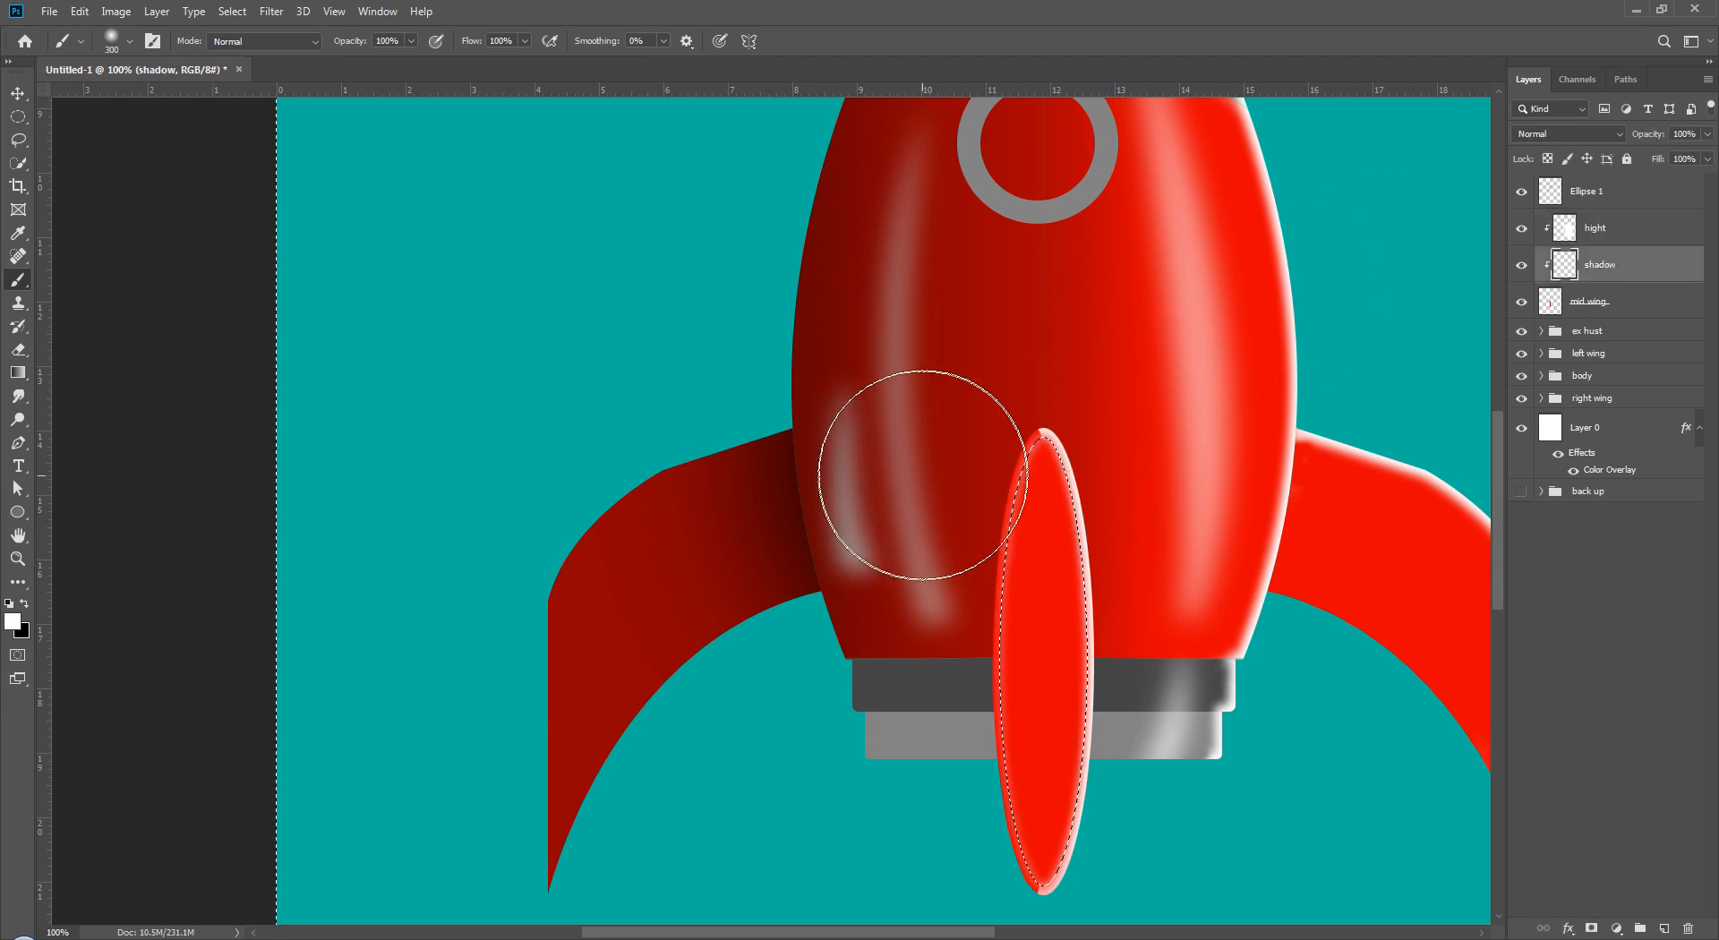
key("x")
mouse_move(915, 478)
left_mouse_down()
mouse_move(881, 770)
mouse_move(893, 886)
mouse_move(908, 883)
mouse_move(876, 577)
left_mouse_up()
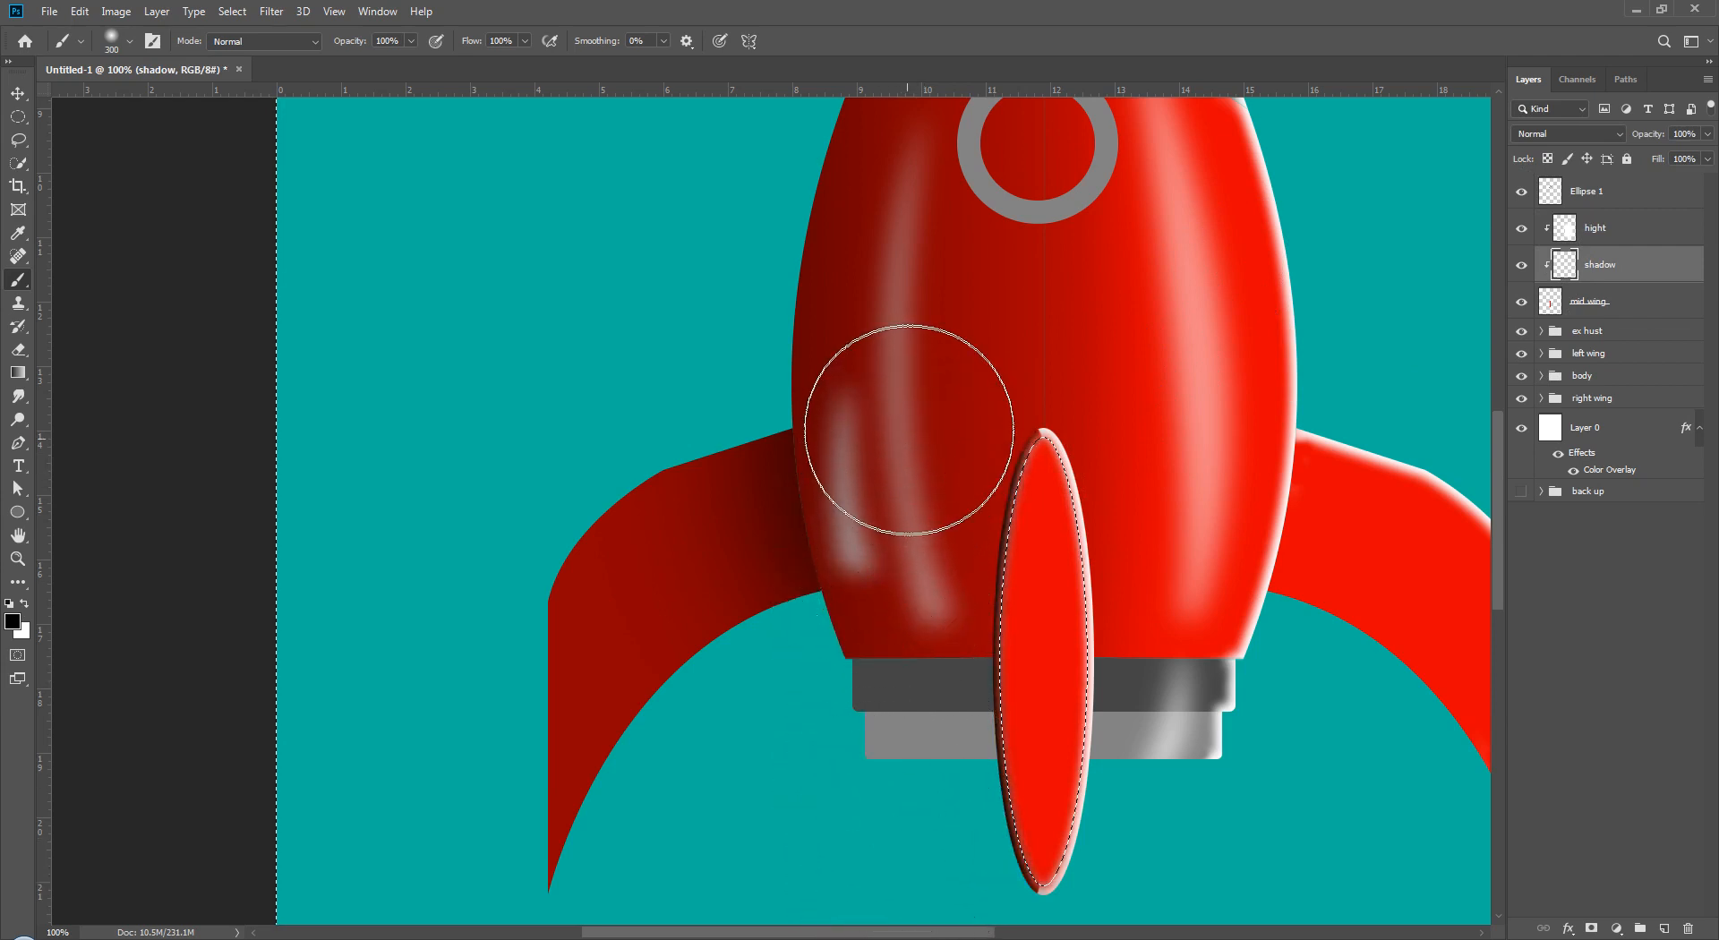
left_click_drag(1648, 135, 1604, 135)
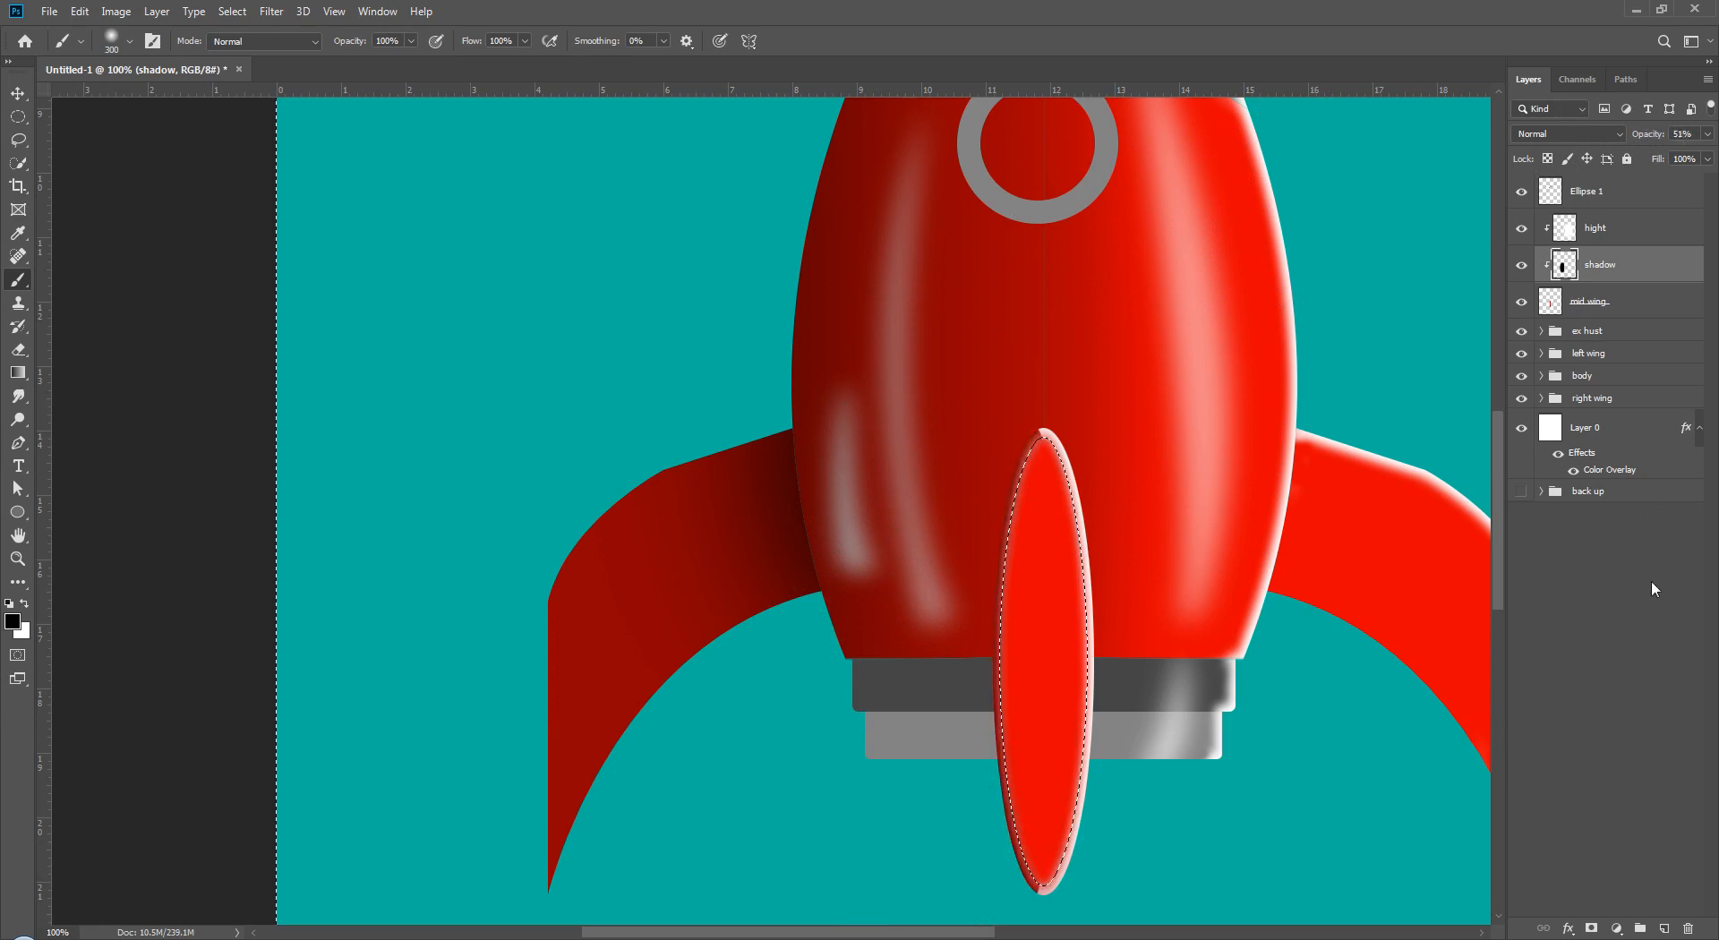
key("ctrl+d")
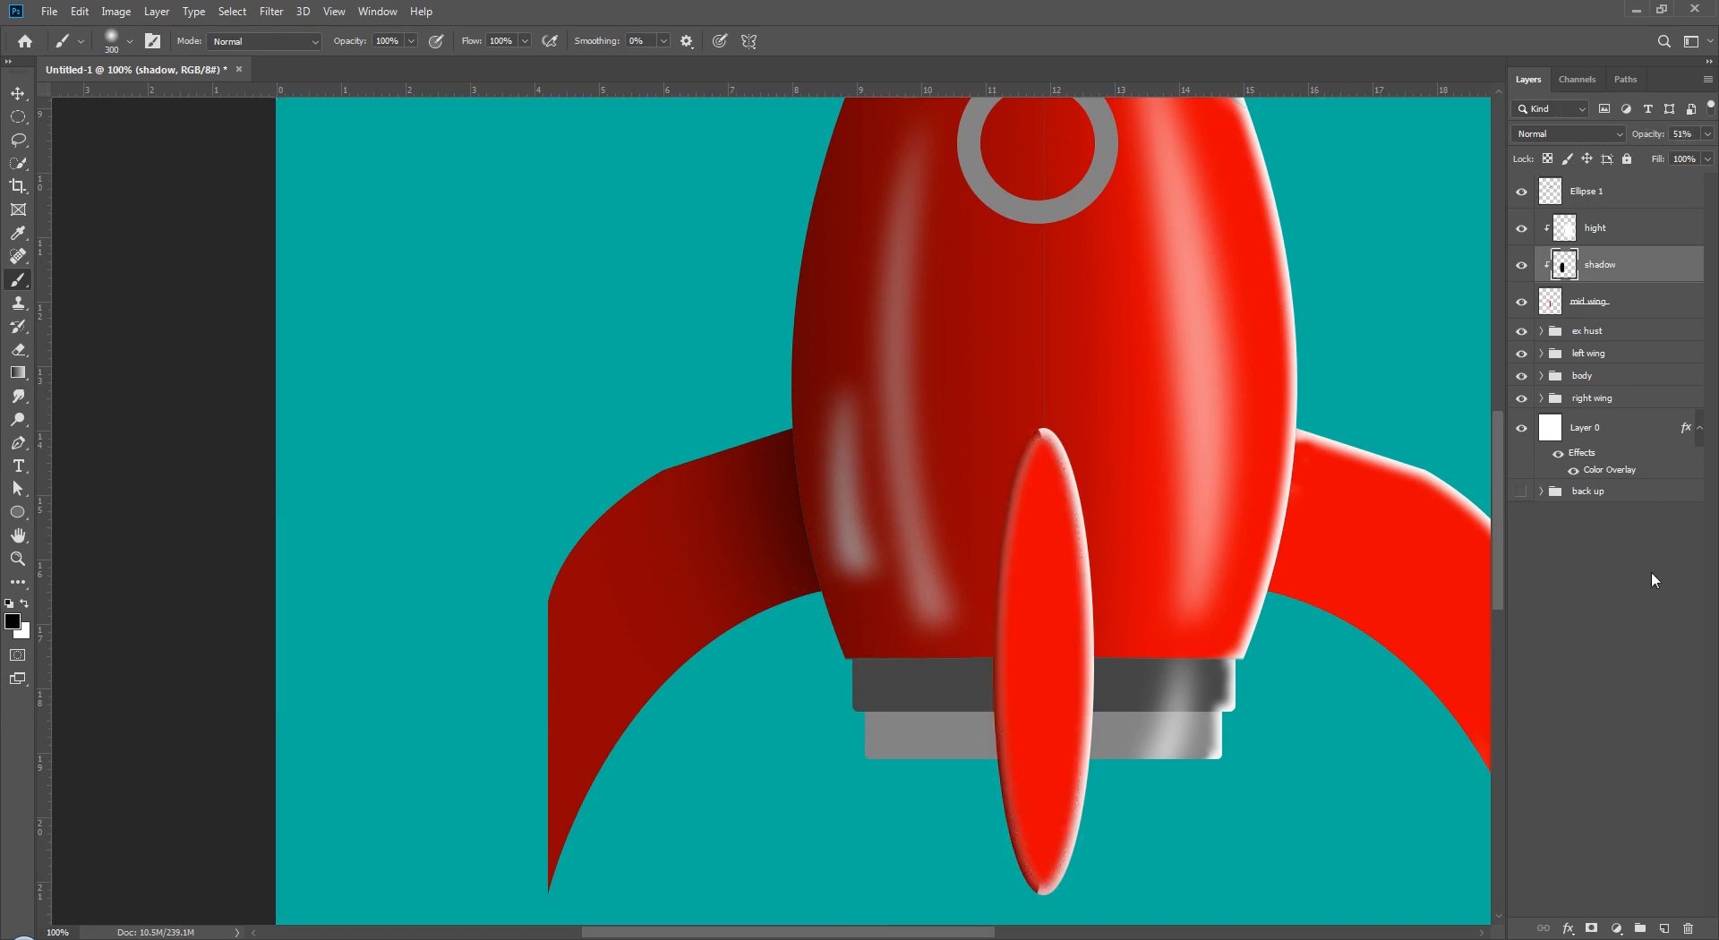
- Try darkening the mid wing's upper left edge with soft black brush strokes on its shadow layer, and undo them
key("ctrl+minus")
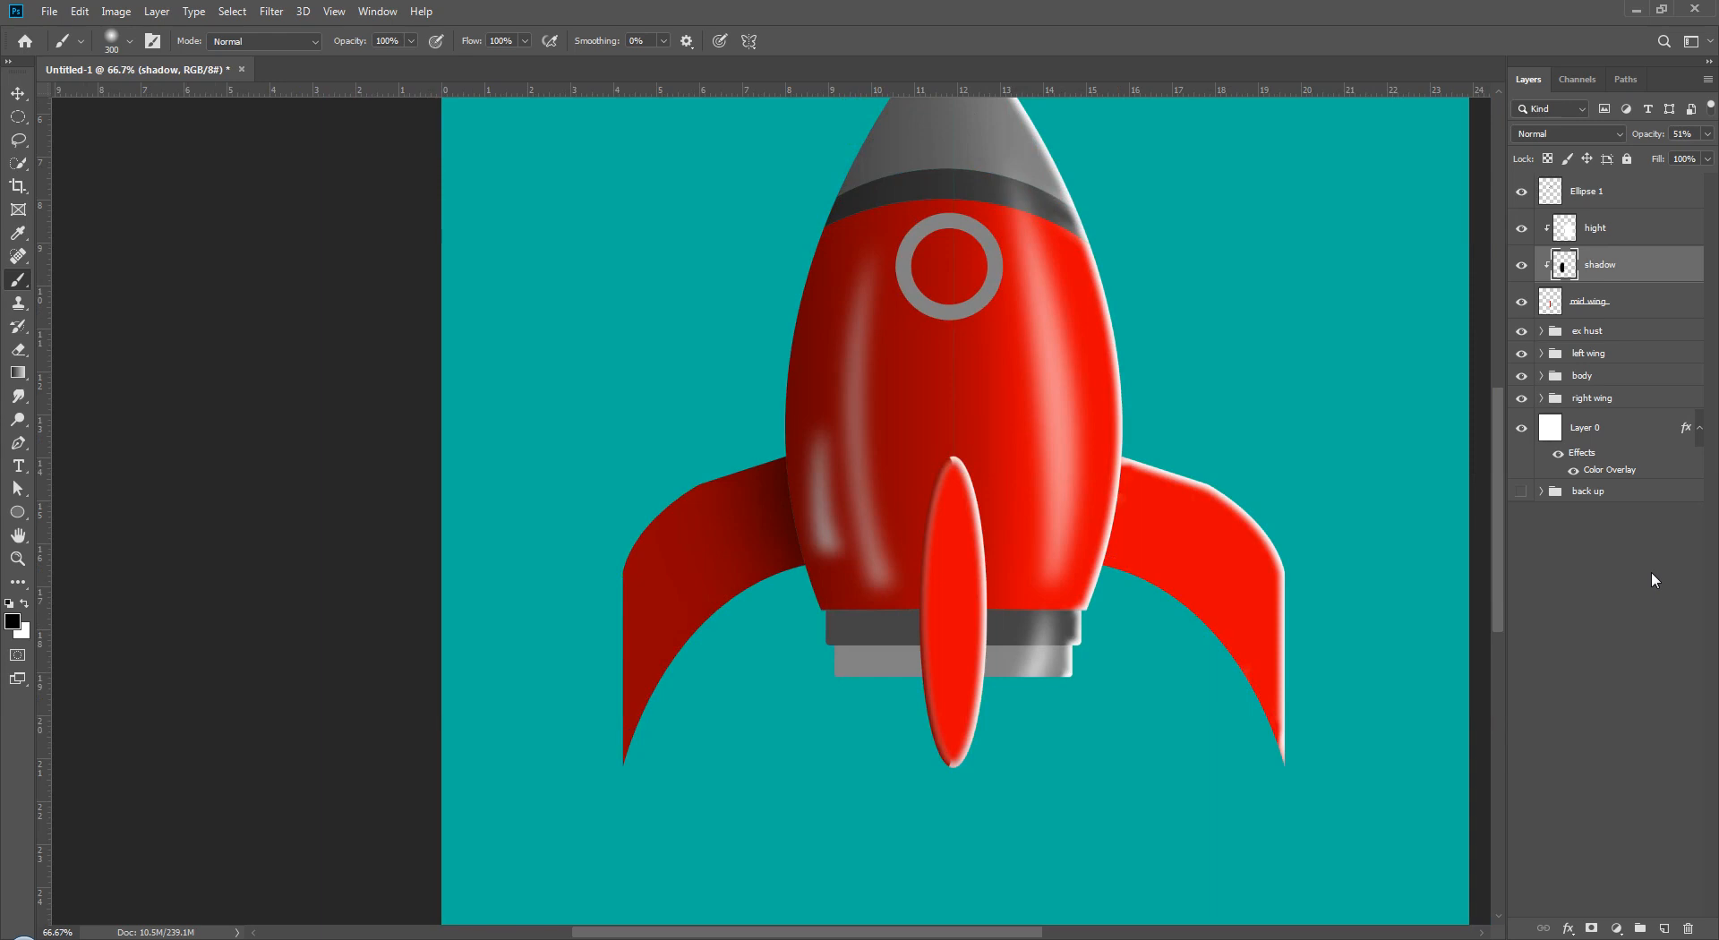
key("ctrl+0")
key("ctrl+plus")
key("ctrl+plus")
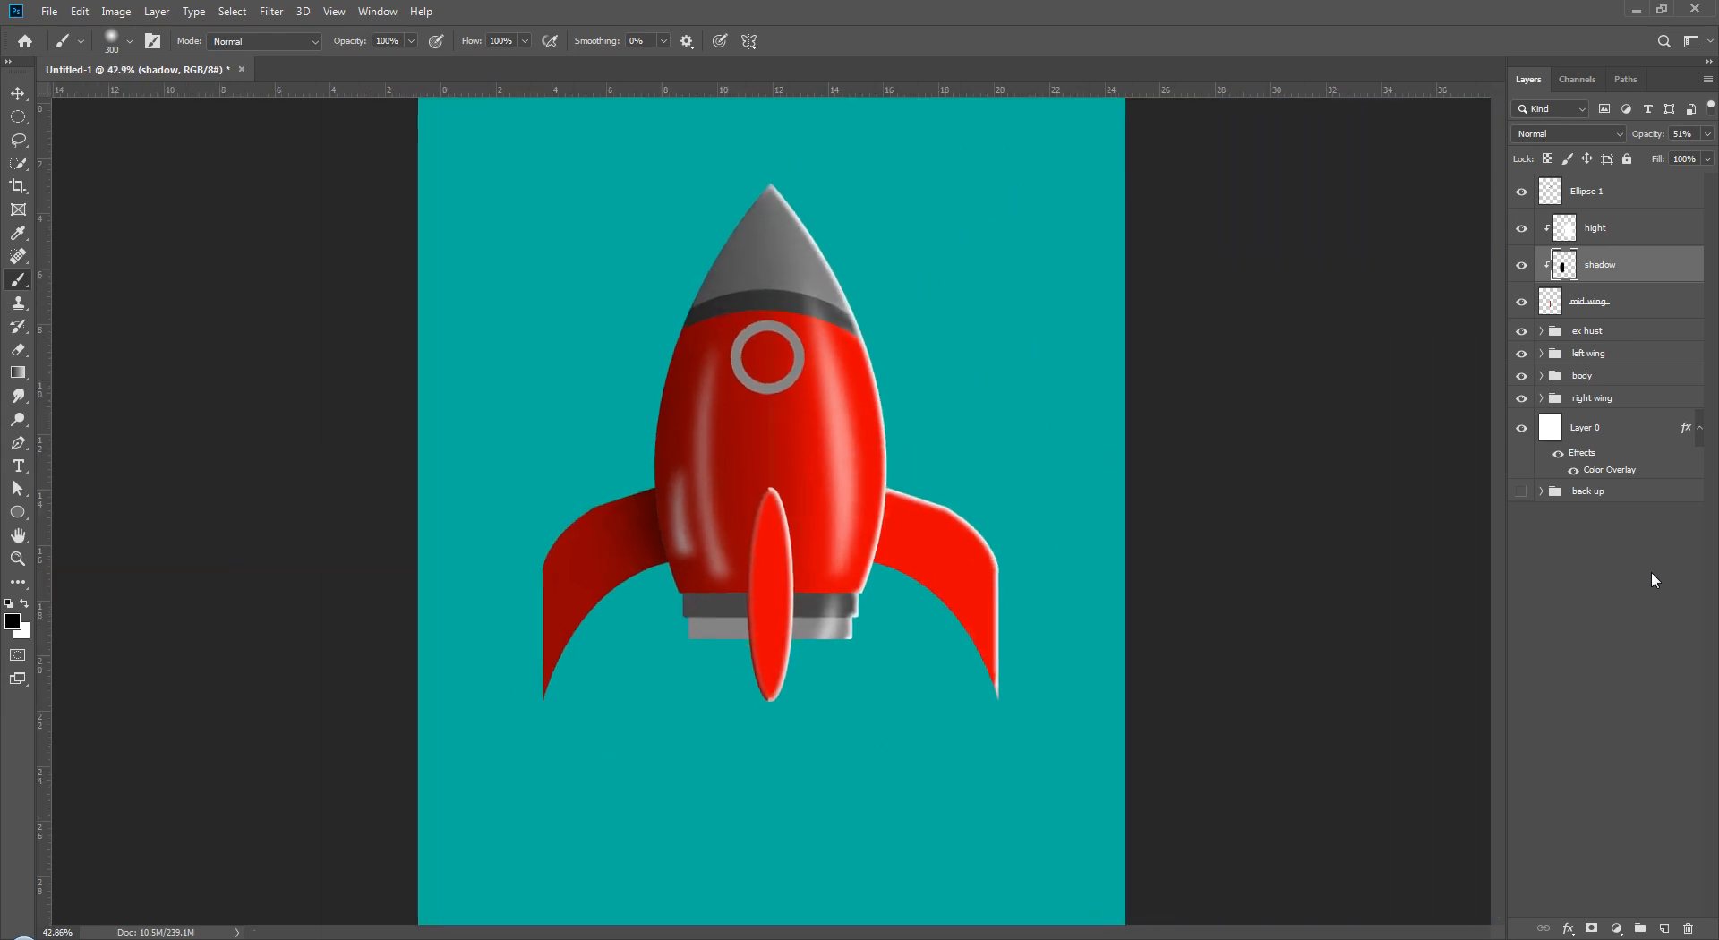
key("ctrl+plus")
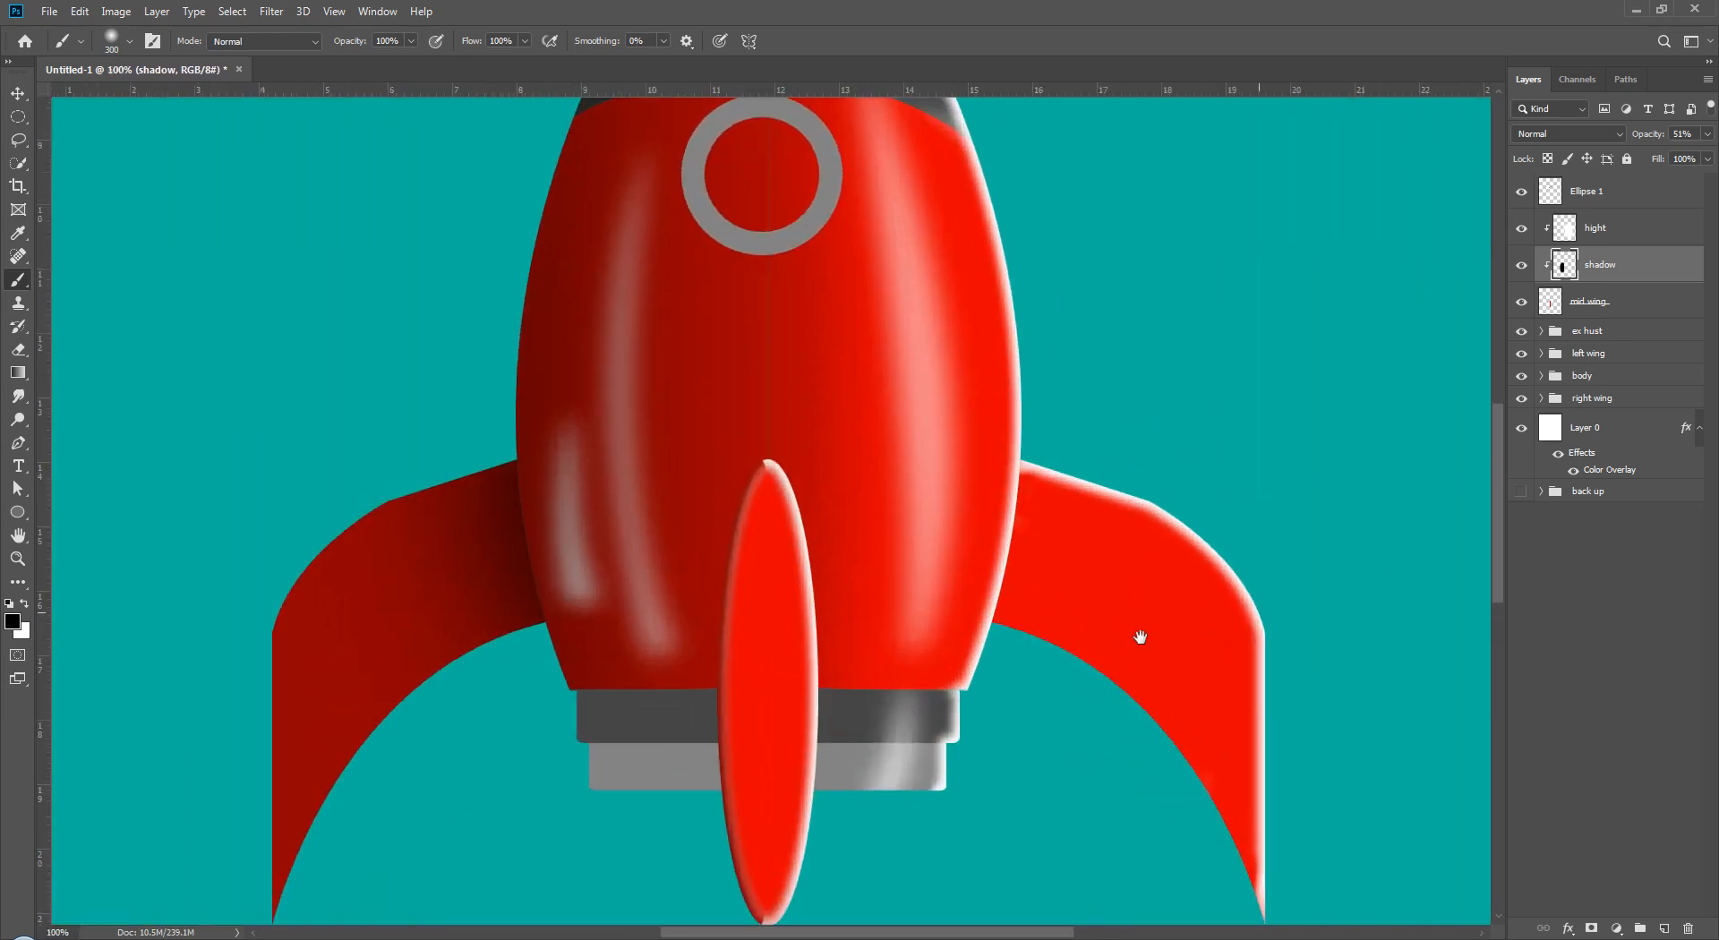
left_click_drag(1094, 636, 1180, 552)
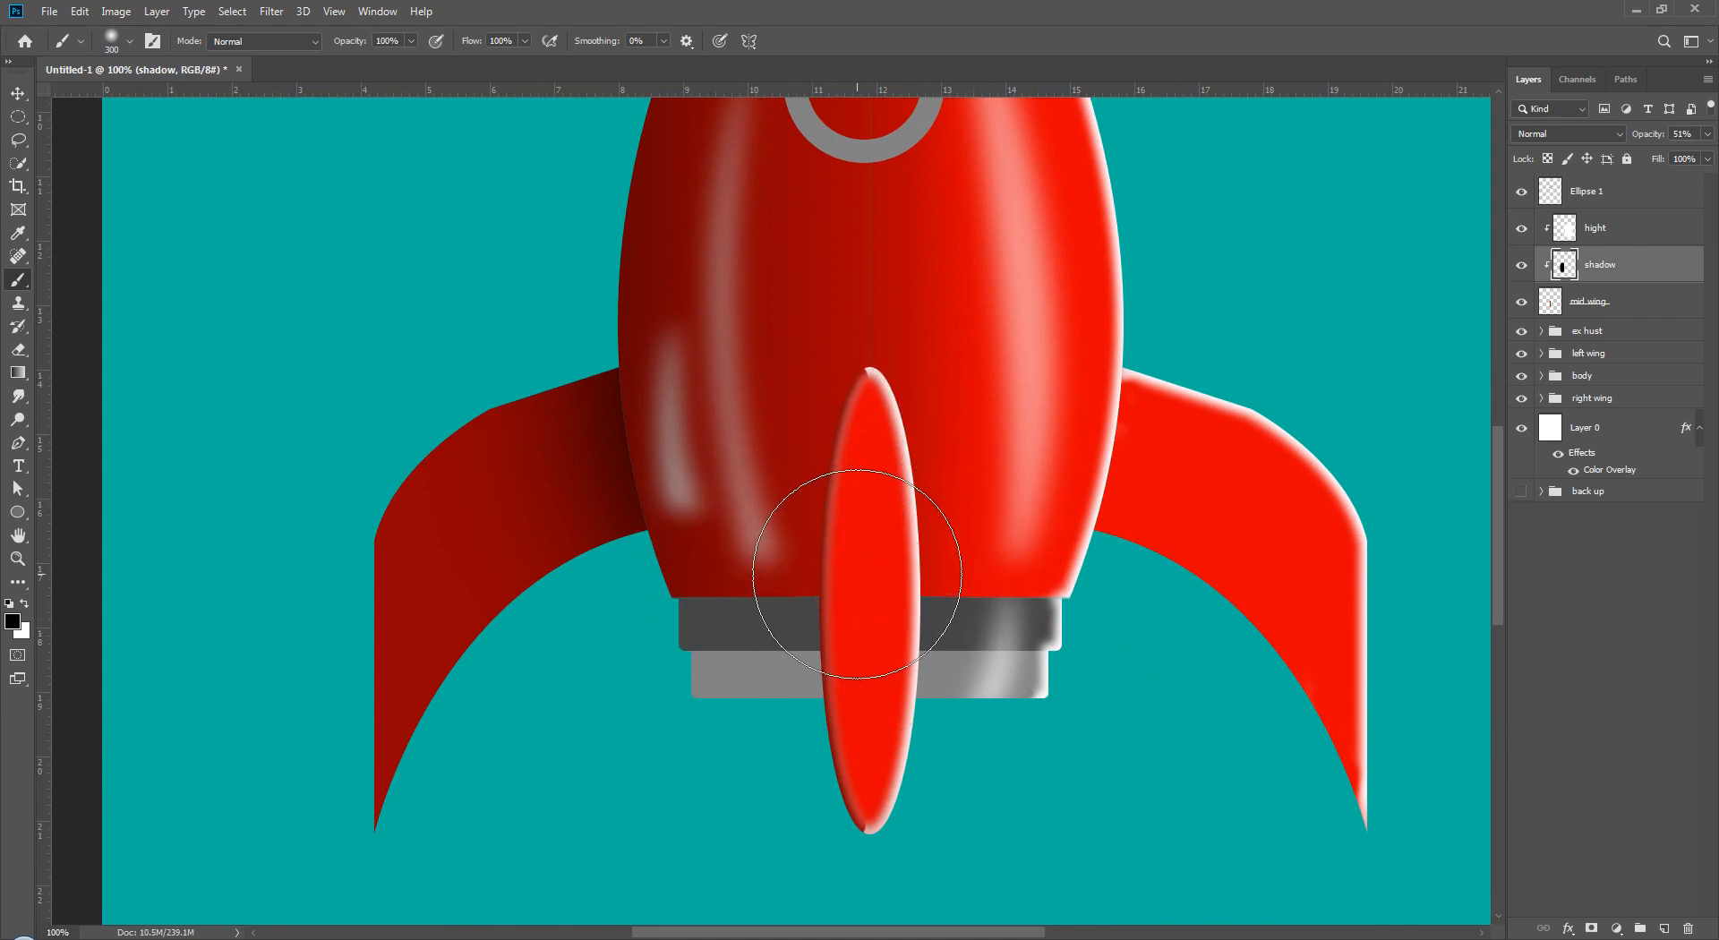
mouse_move(851, 288)
left_mouse_down()
mouse_move(880, 700)
mouse_move(850, 160)
left_mouse_up()
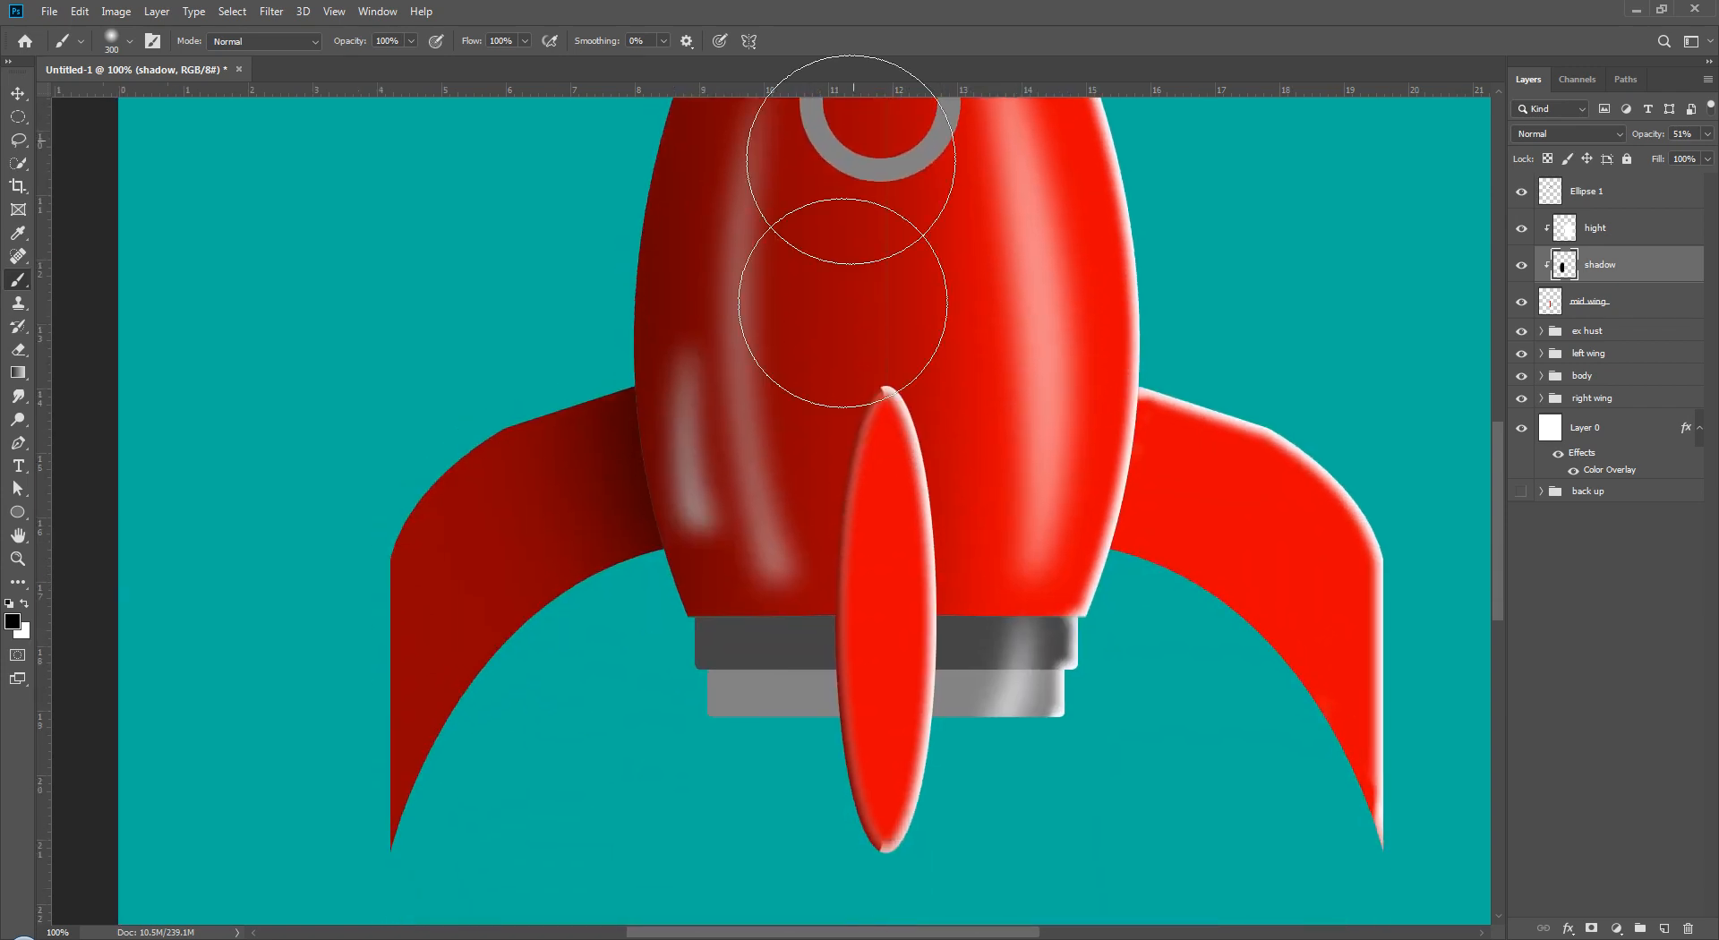
left_click_drag(801, 520, 748, 403)
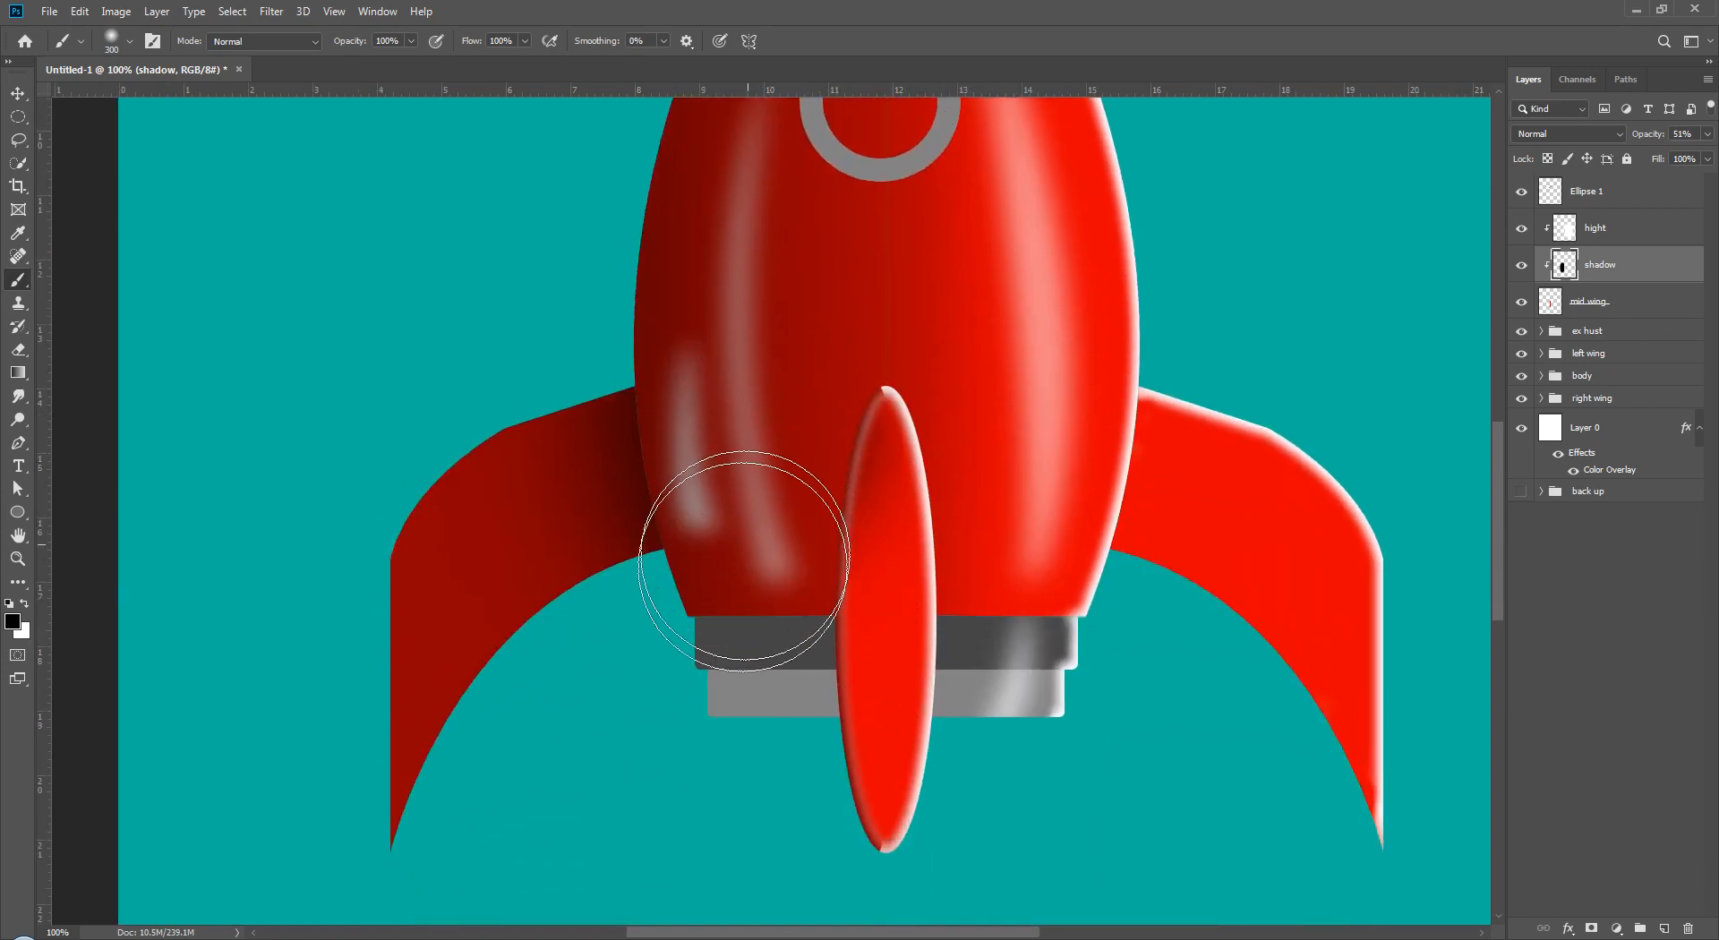
key("ctrl+z")
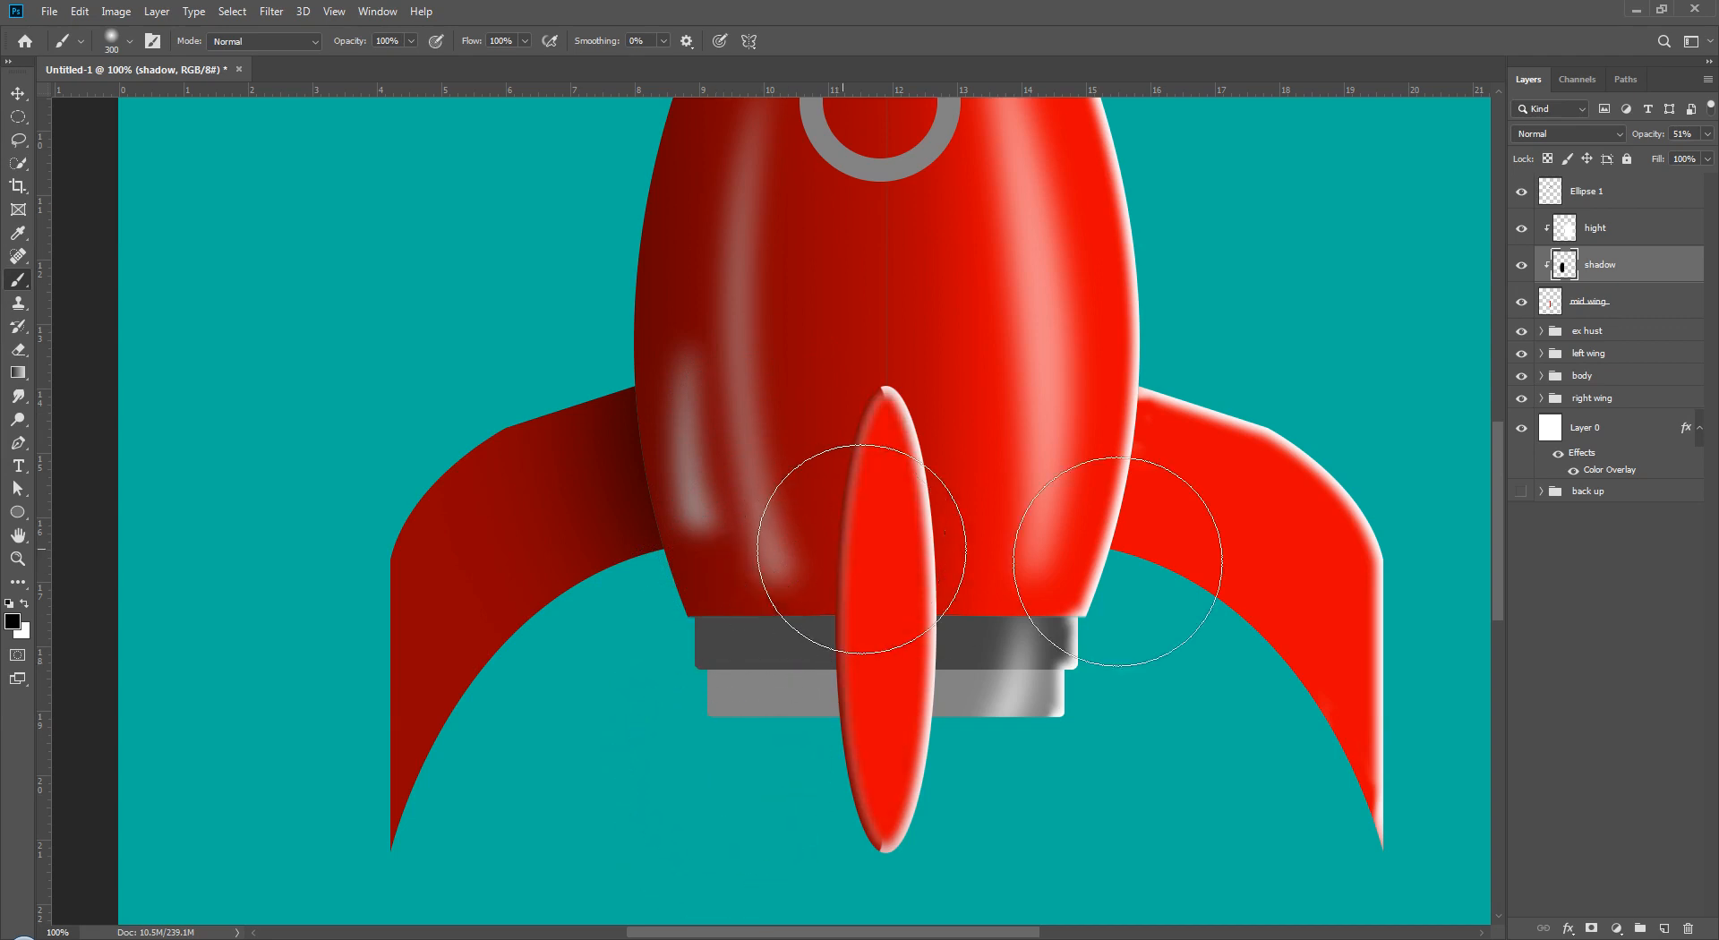
- Add a clipped layer directly above the mid wing's shadow layer and draw a black-to-transparent linear gradient from the rocket's left side
left_click(1631, 542)
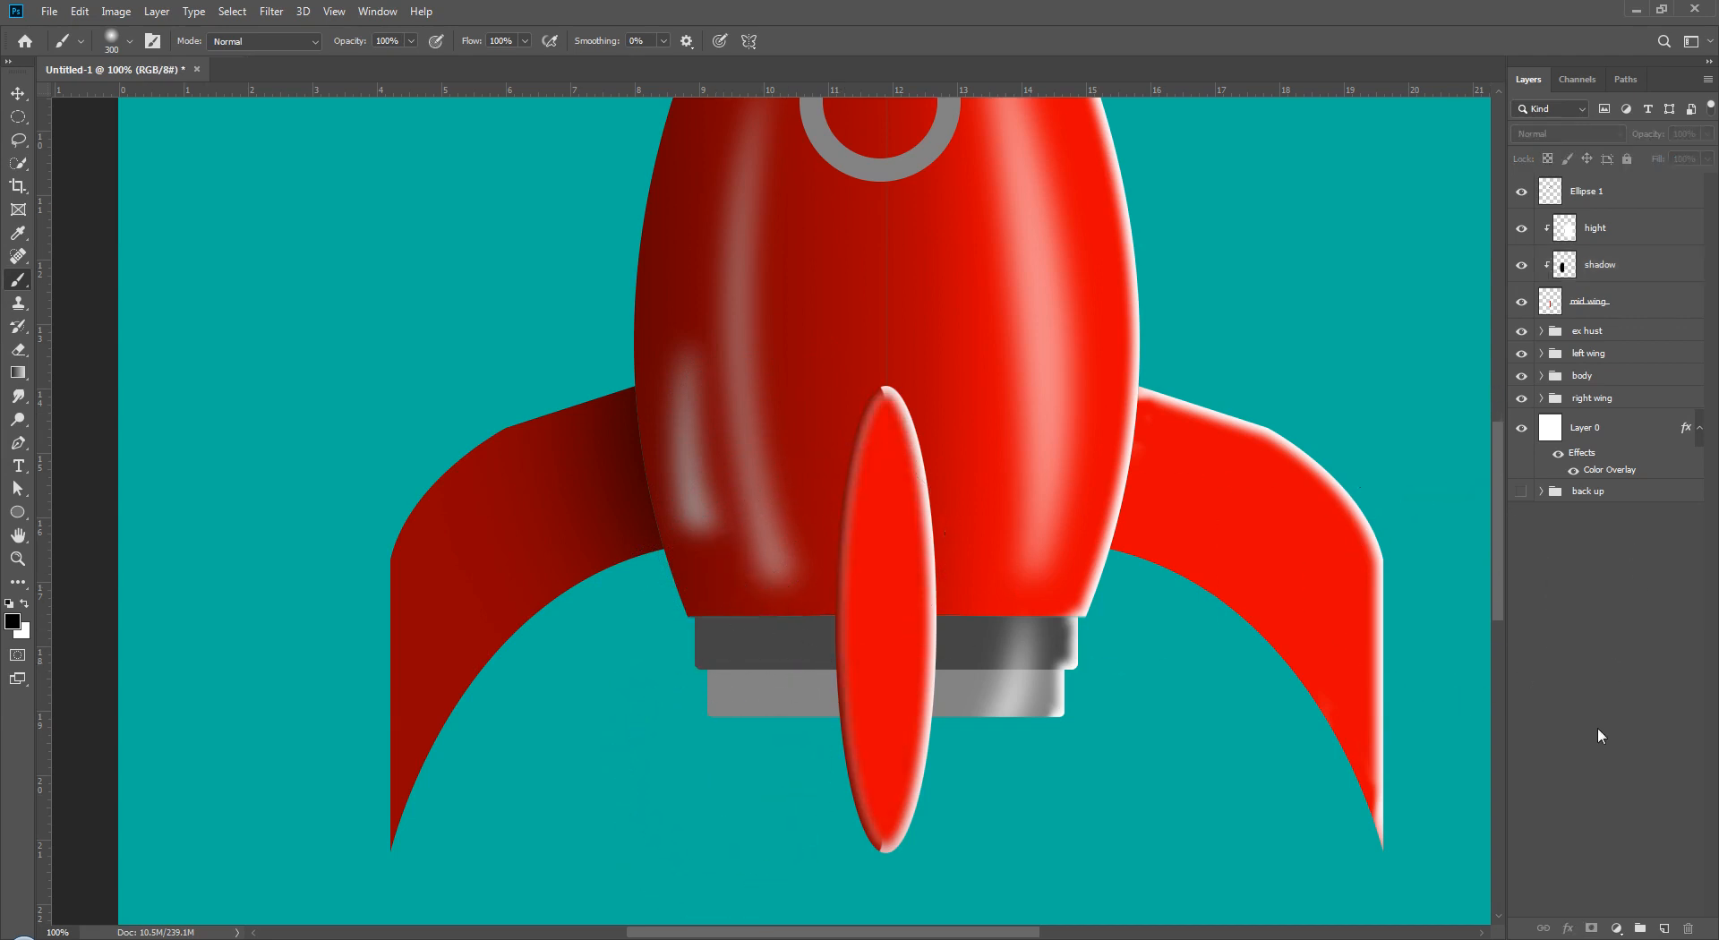
left_click(1653, 267)
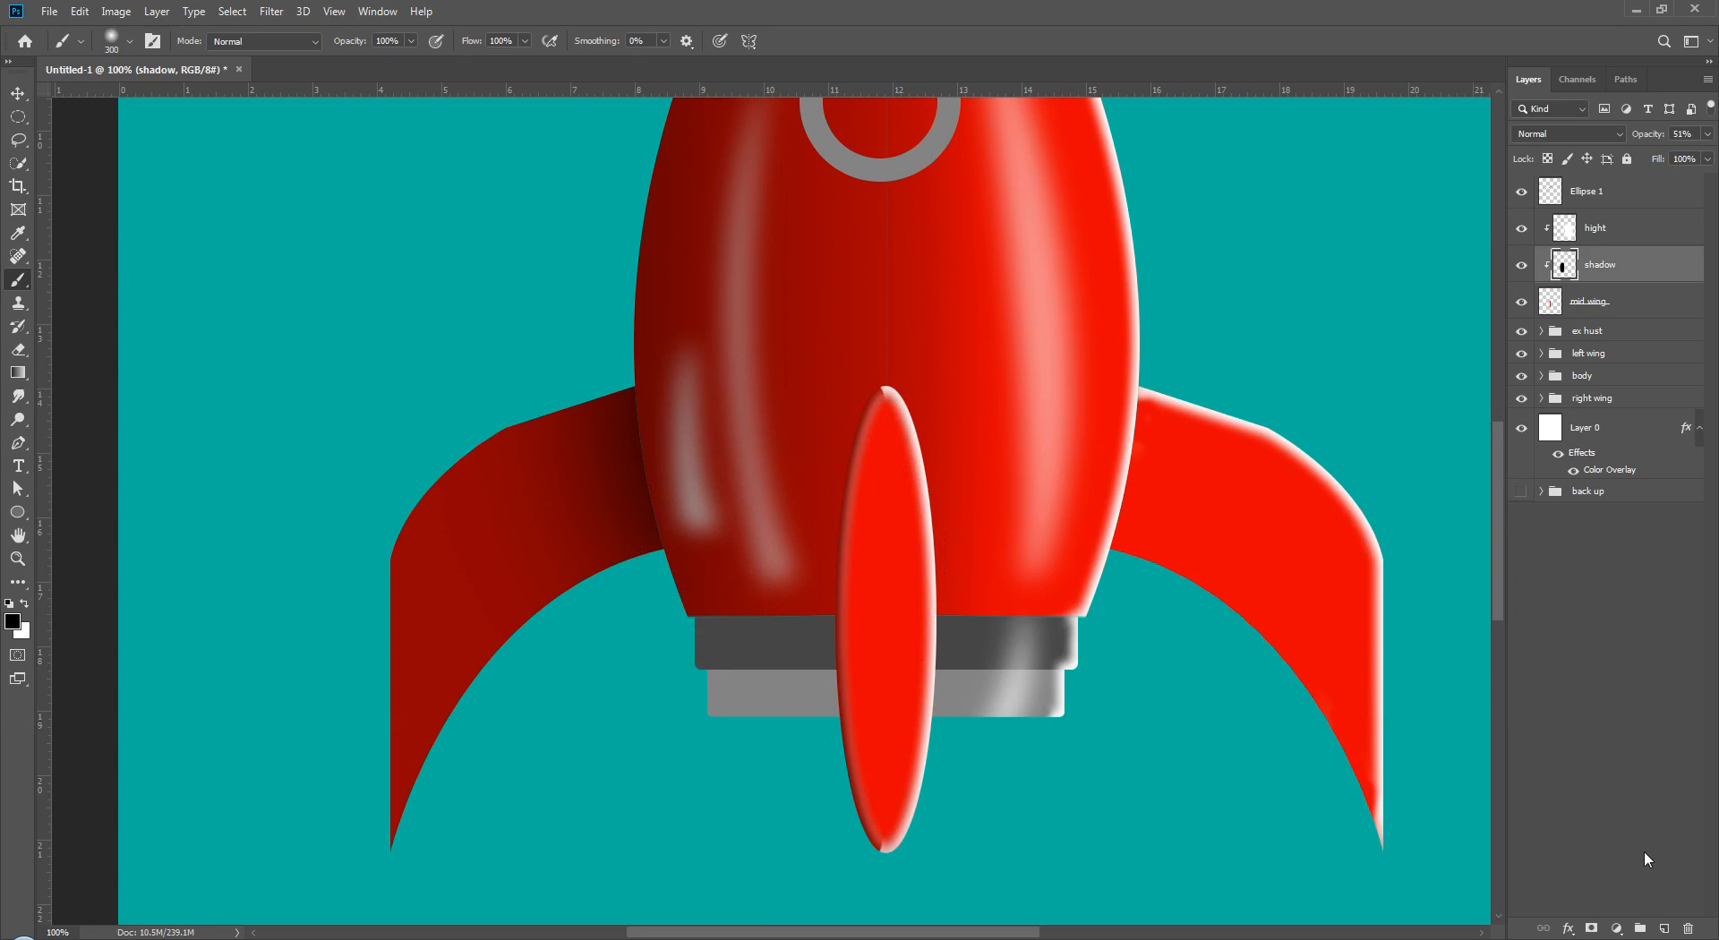
left_click(1664, 929)
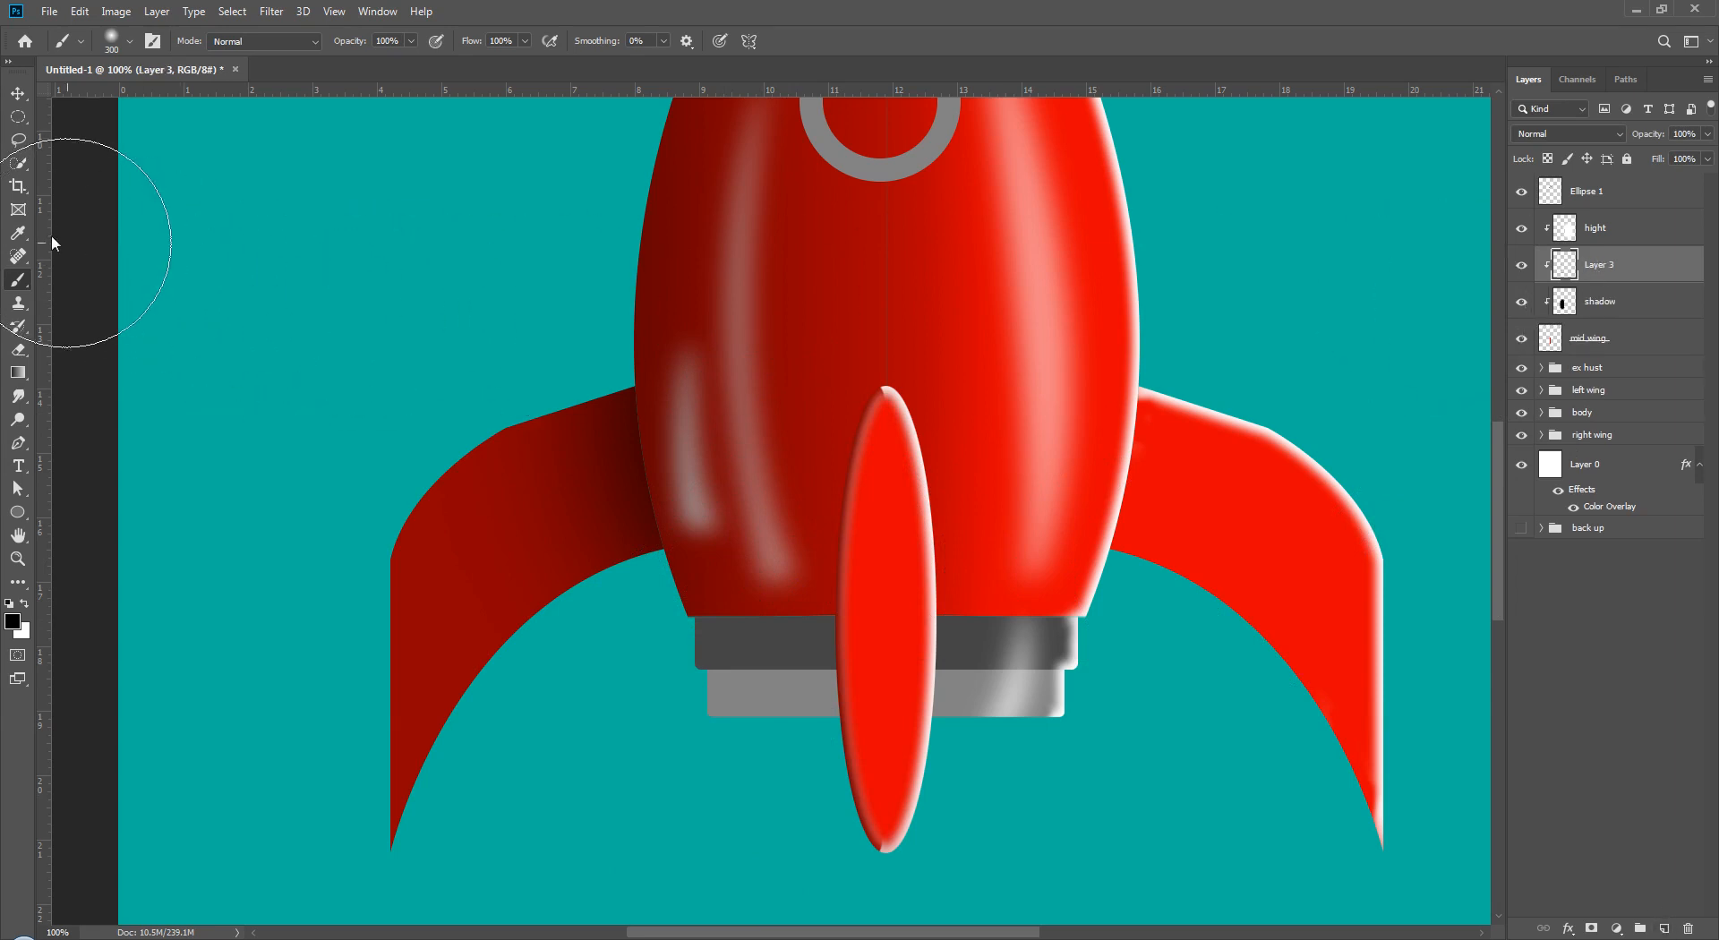
left_click(17, 373)
left_click_drag(571, 648, 791, 697)
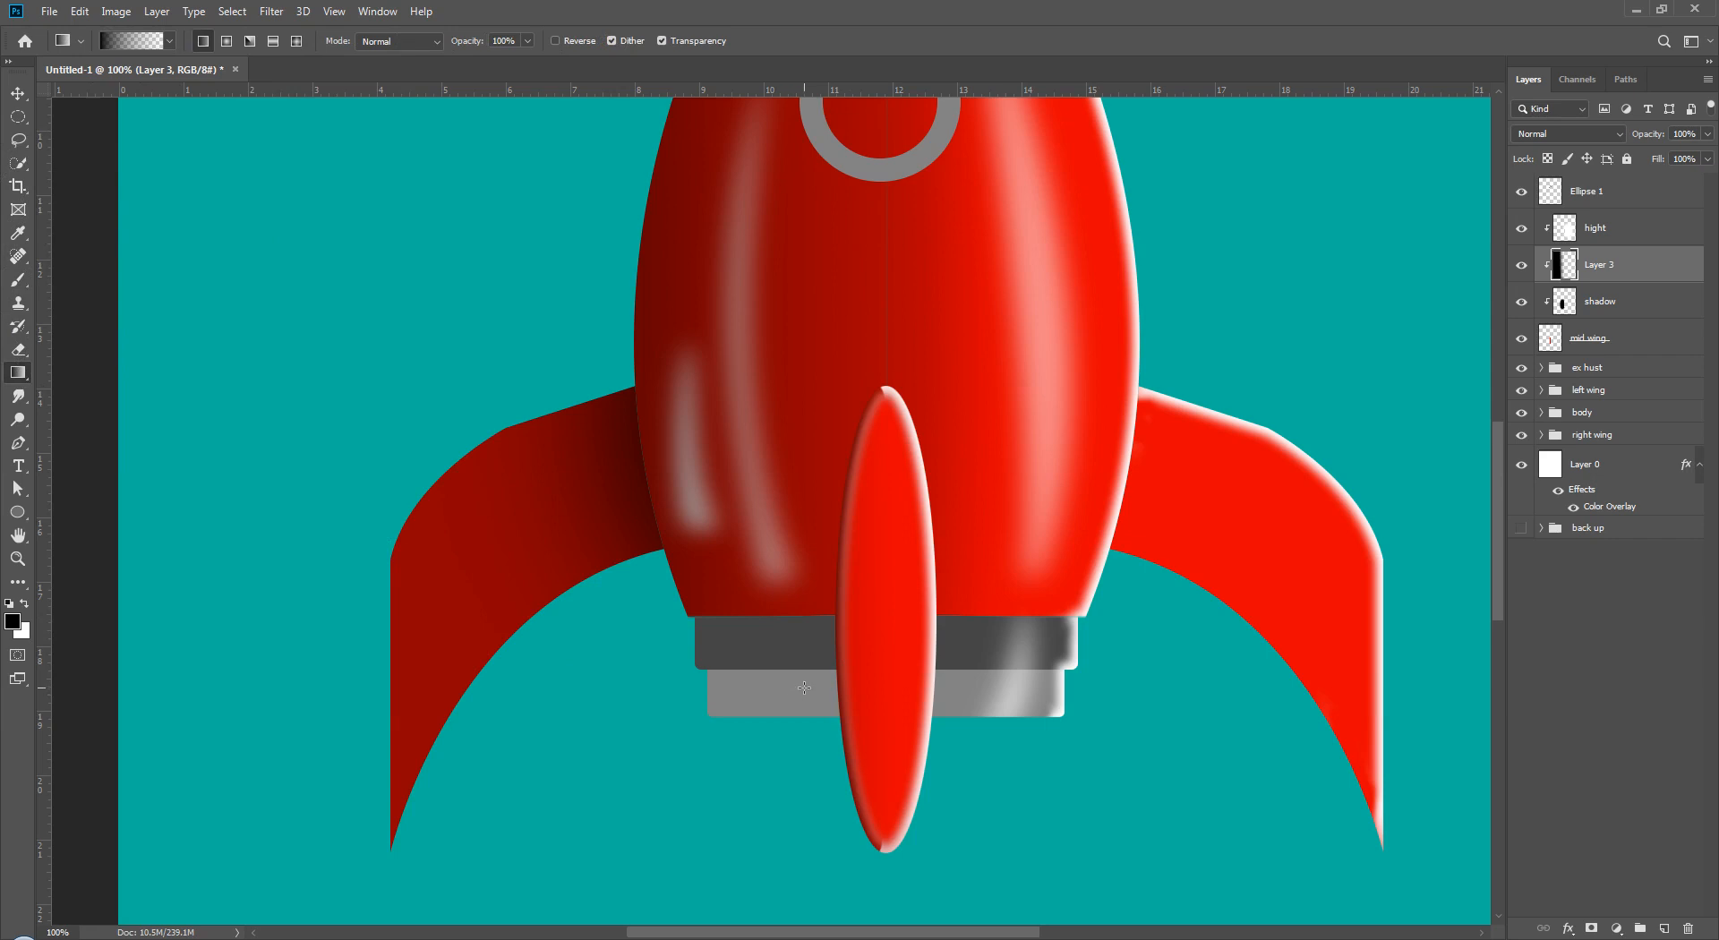
- Shift the gradient layer slightly right so its soft edge darkens the left part of the mid wing, and deselect all layers
key("v")
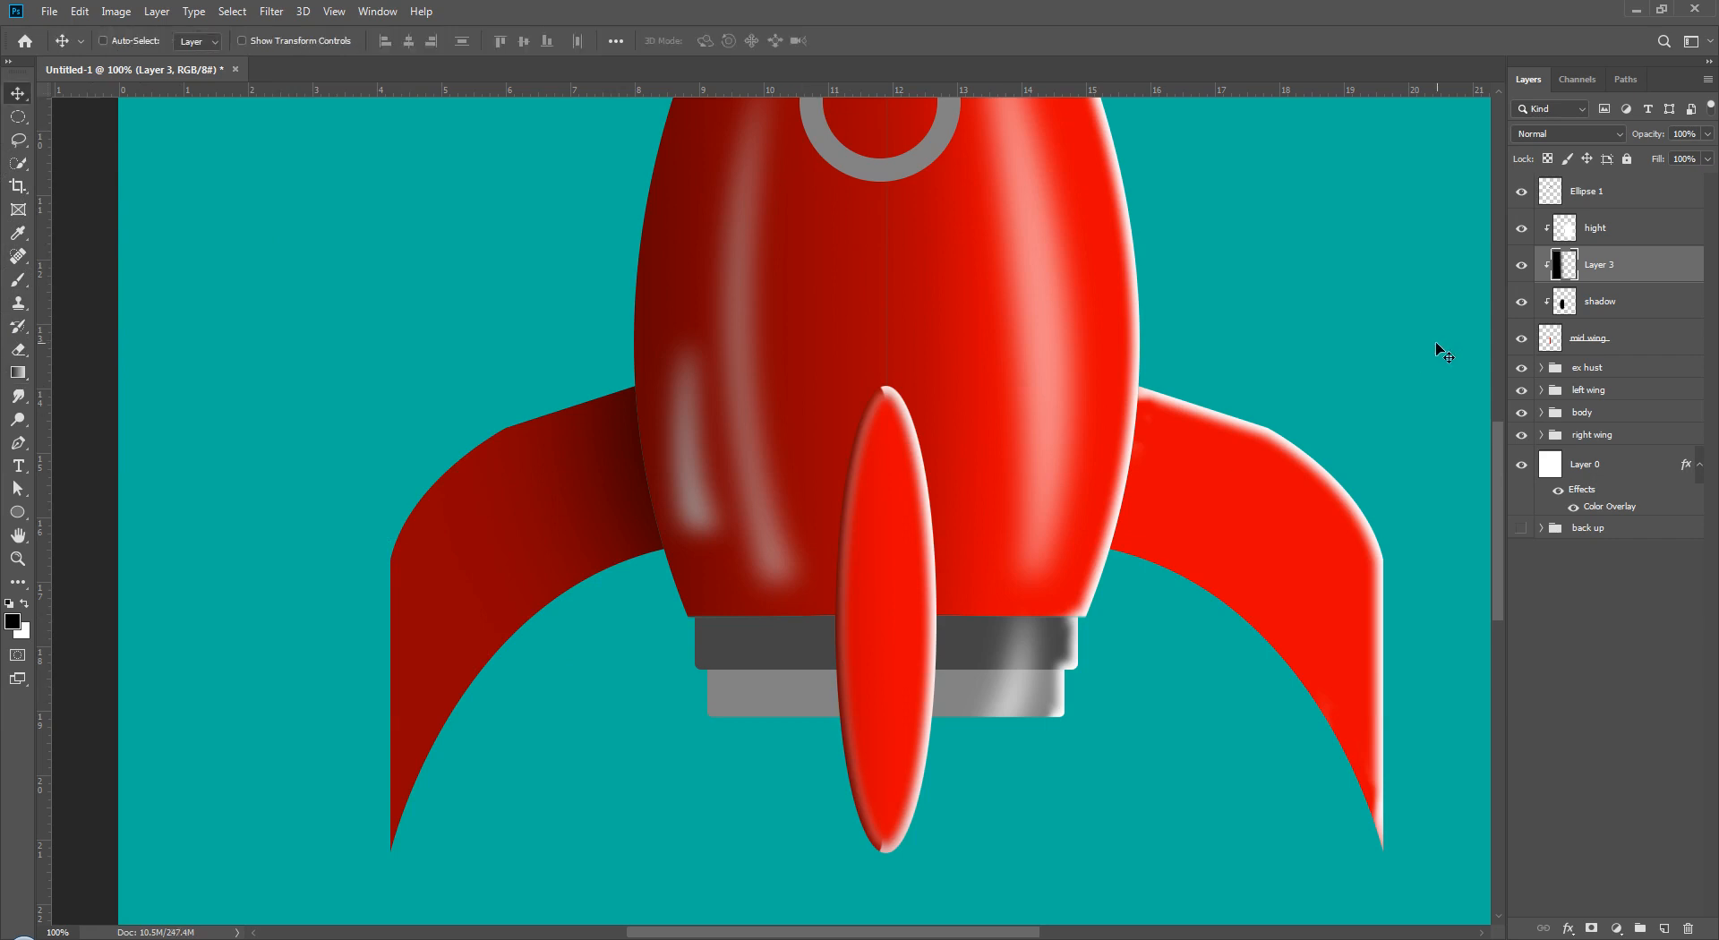
left_click_drag(755, 615, 775, 620)
key("ctrl+minus")
key("ctrl+minus")
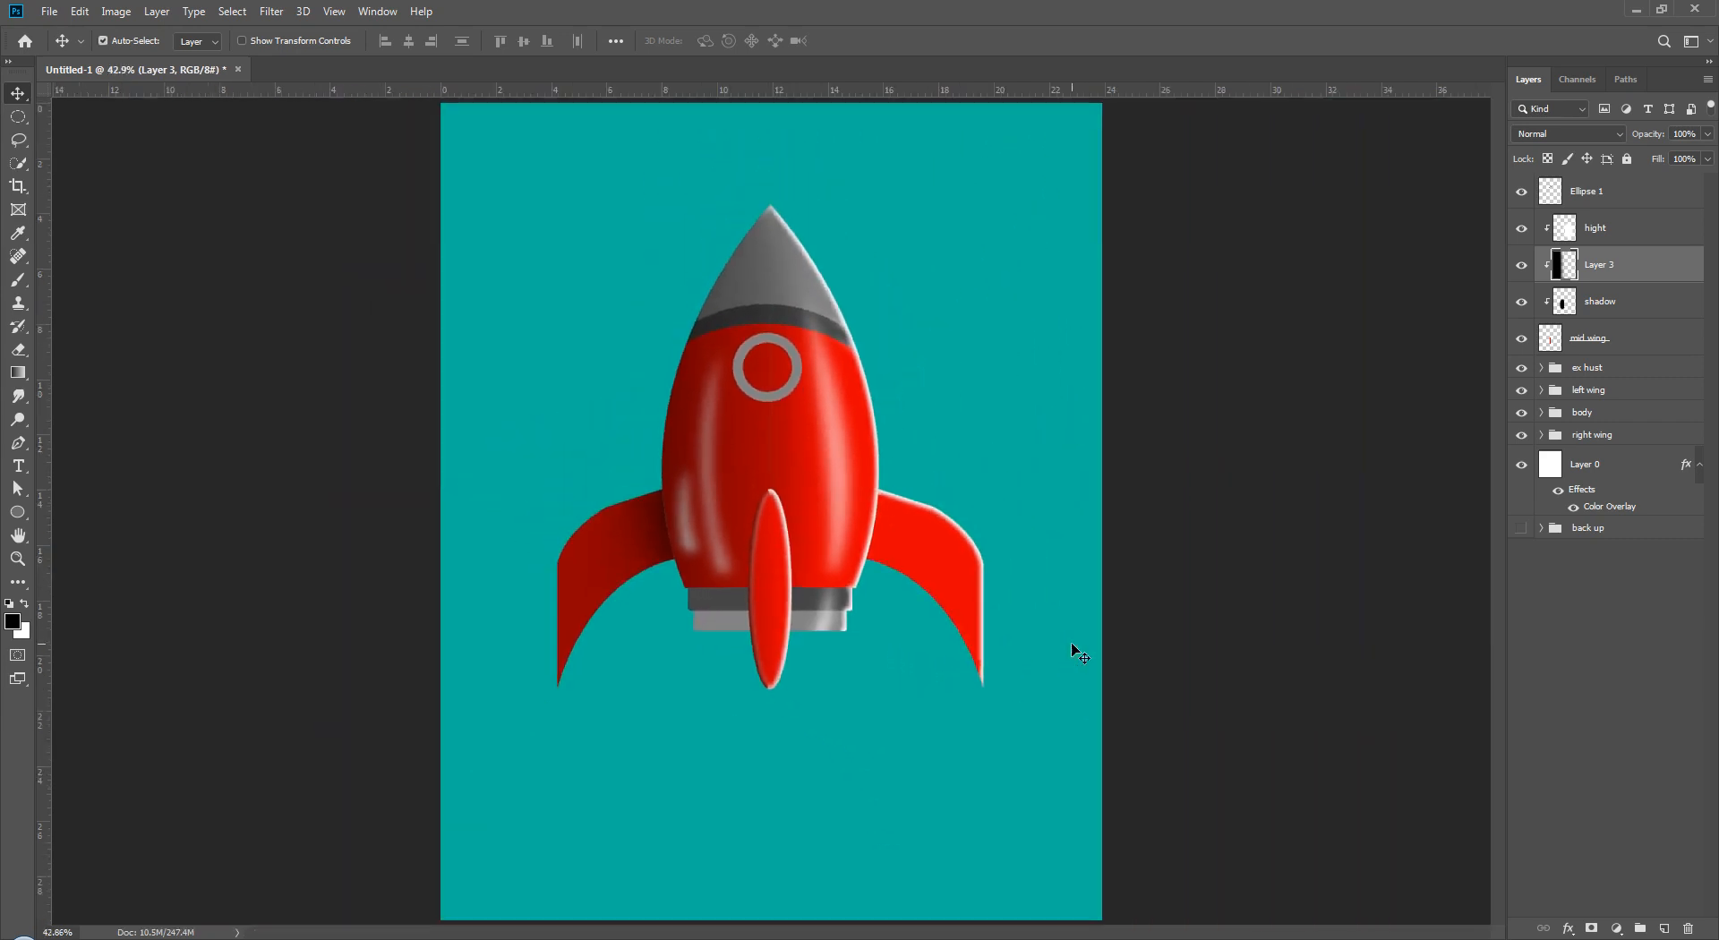
key("ctrl+plus")
key("ctrl+plus")
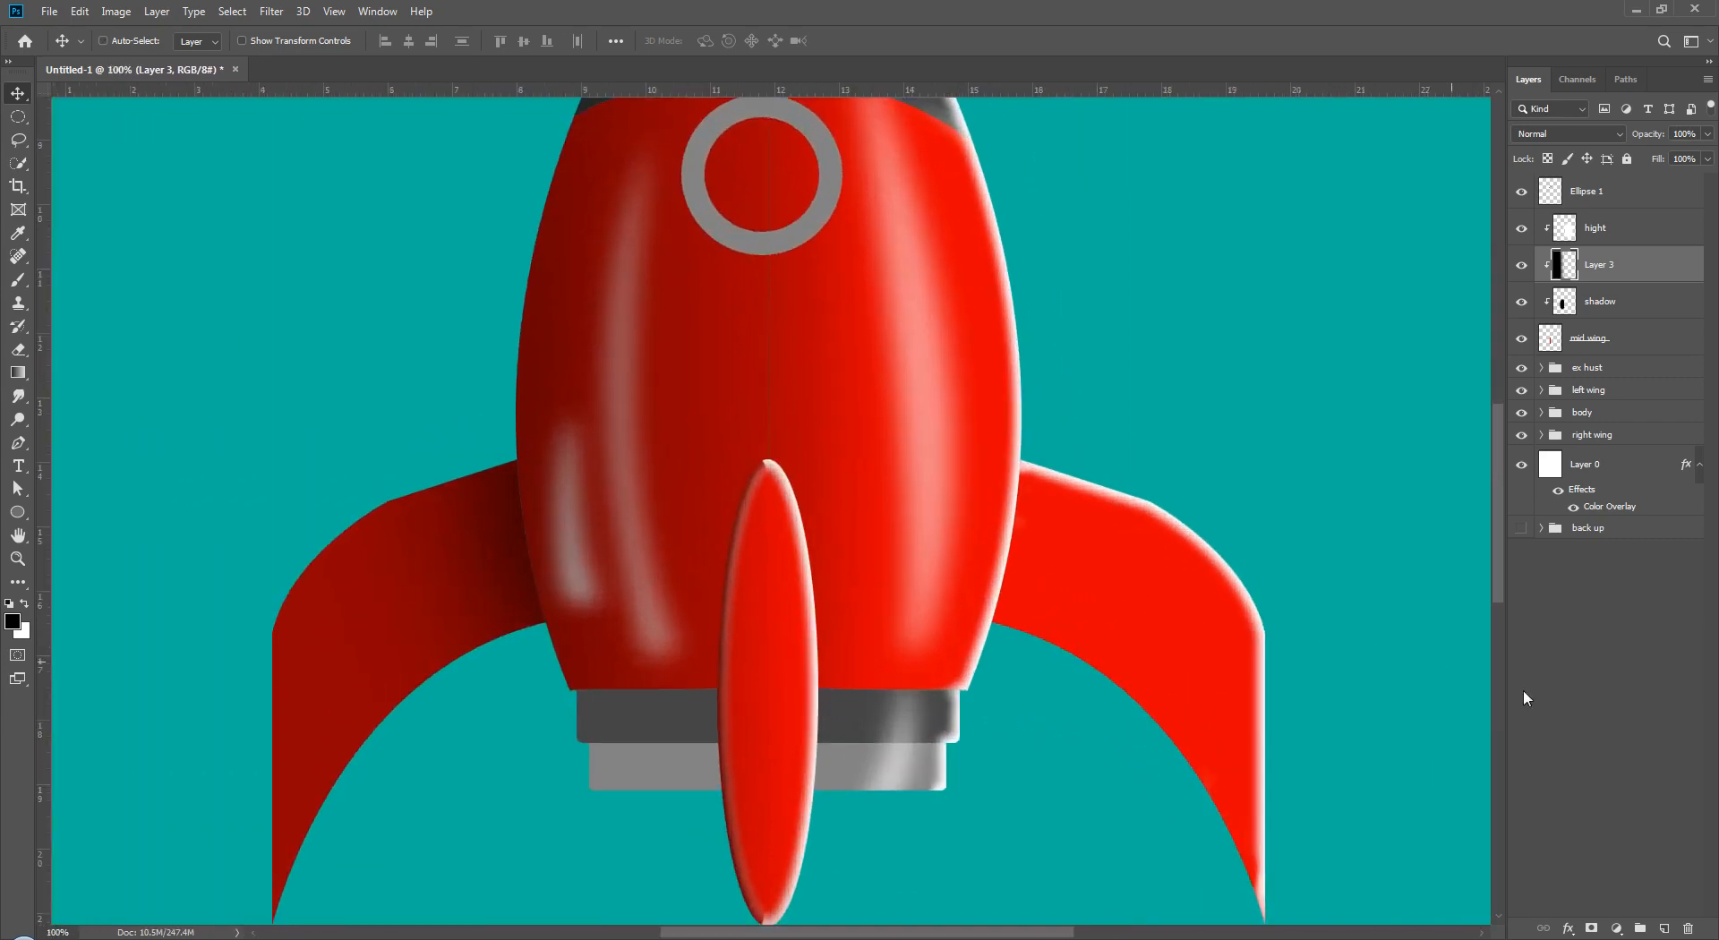
left_click(1622, 643)
left_click(1633, 228)
left_click(1526, 738)
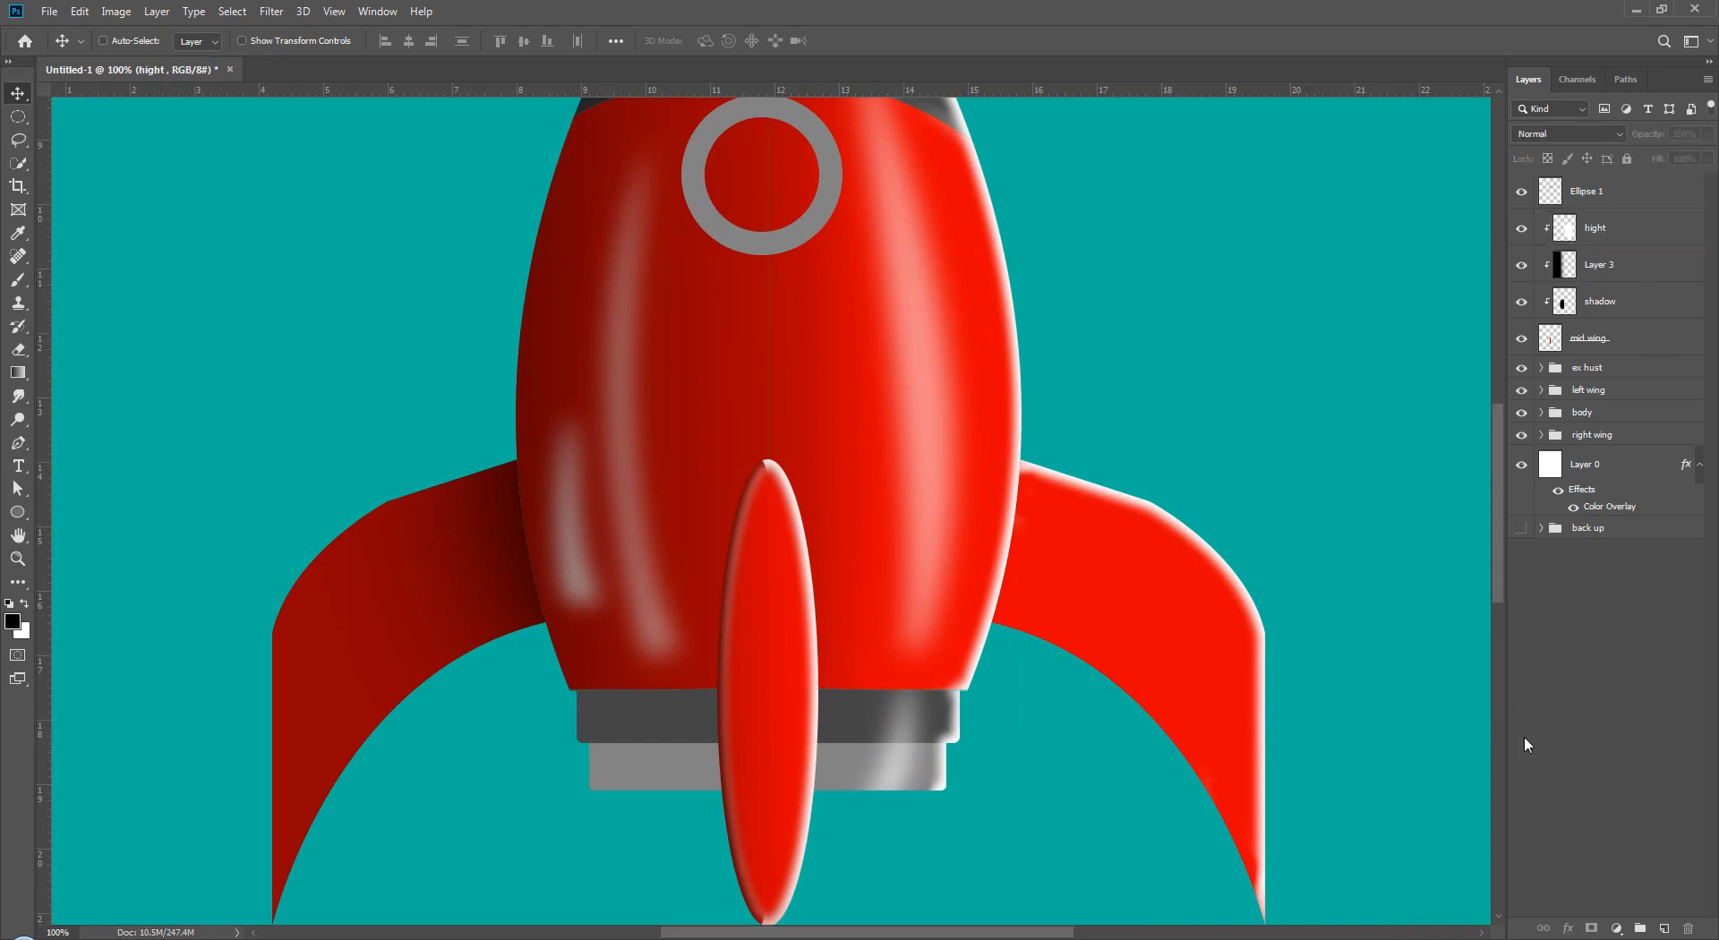
- Check the wing shading in the finished reference picture and return to the full view of the rocket drawing
left_click_drag(962, 53, 958, 2)
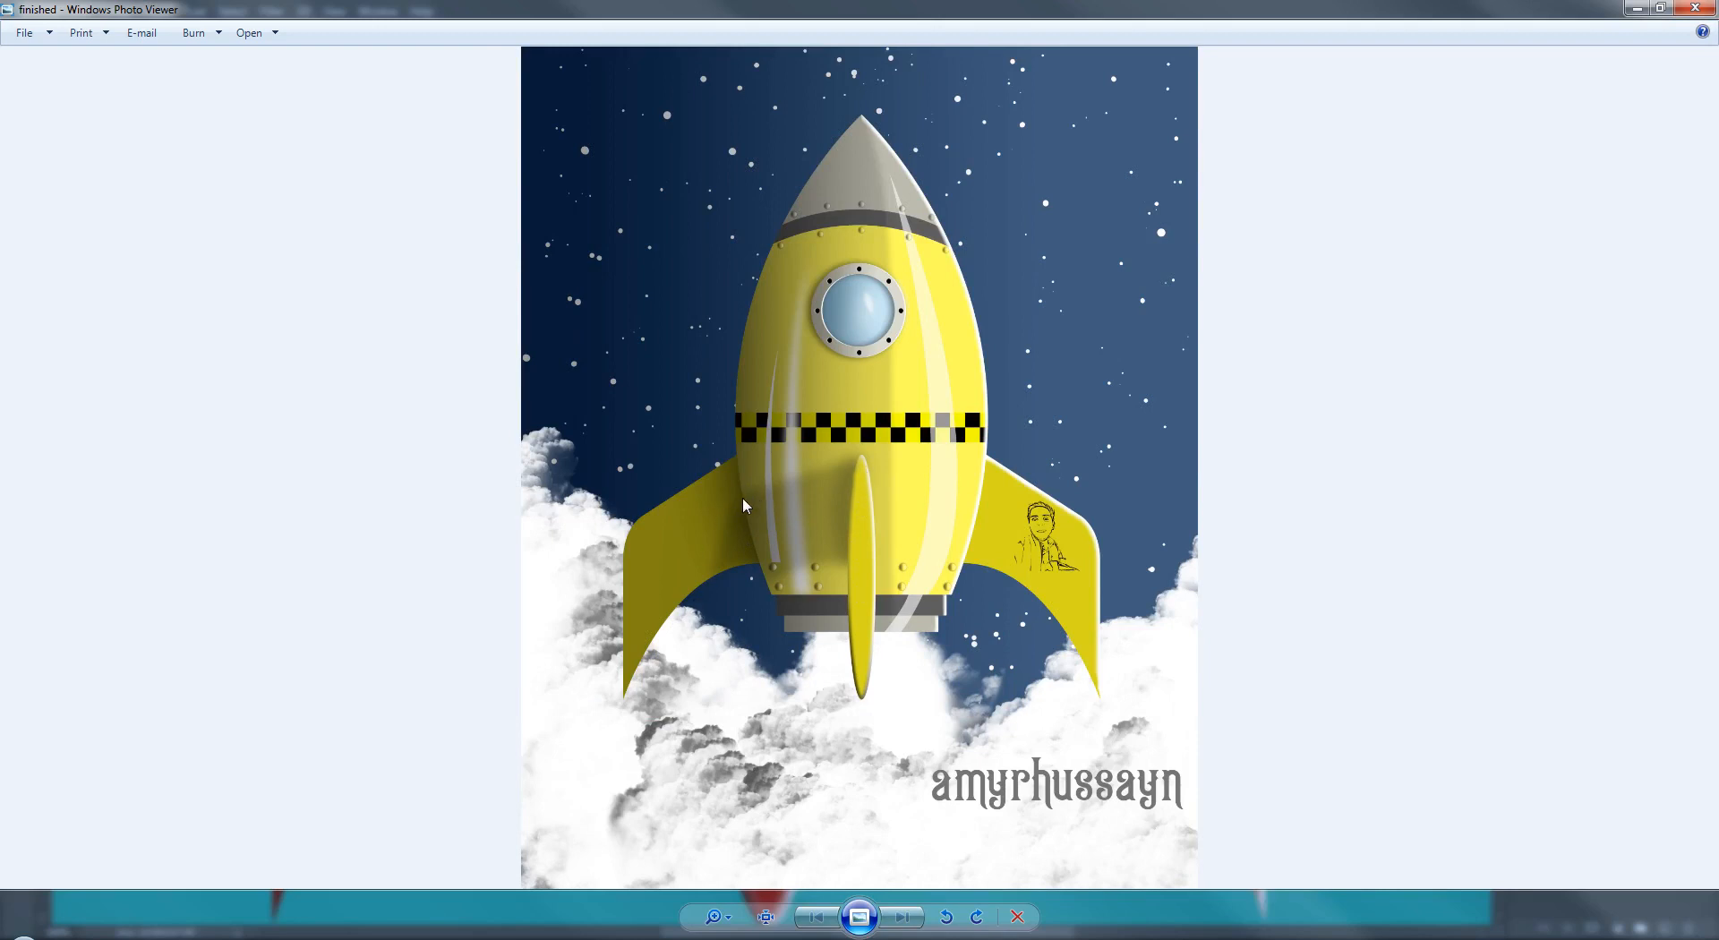
left_click_drag(766, 9, 1718, 9)
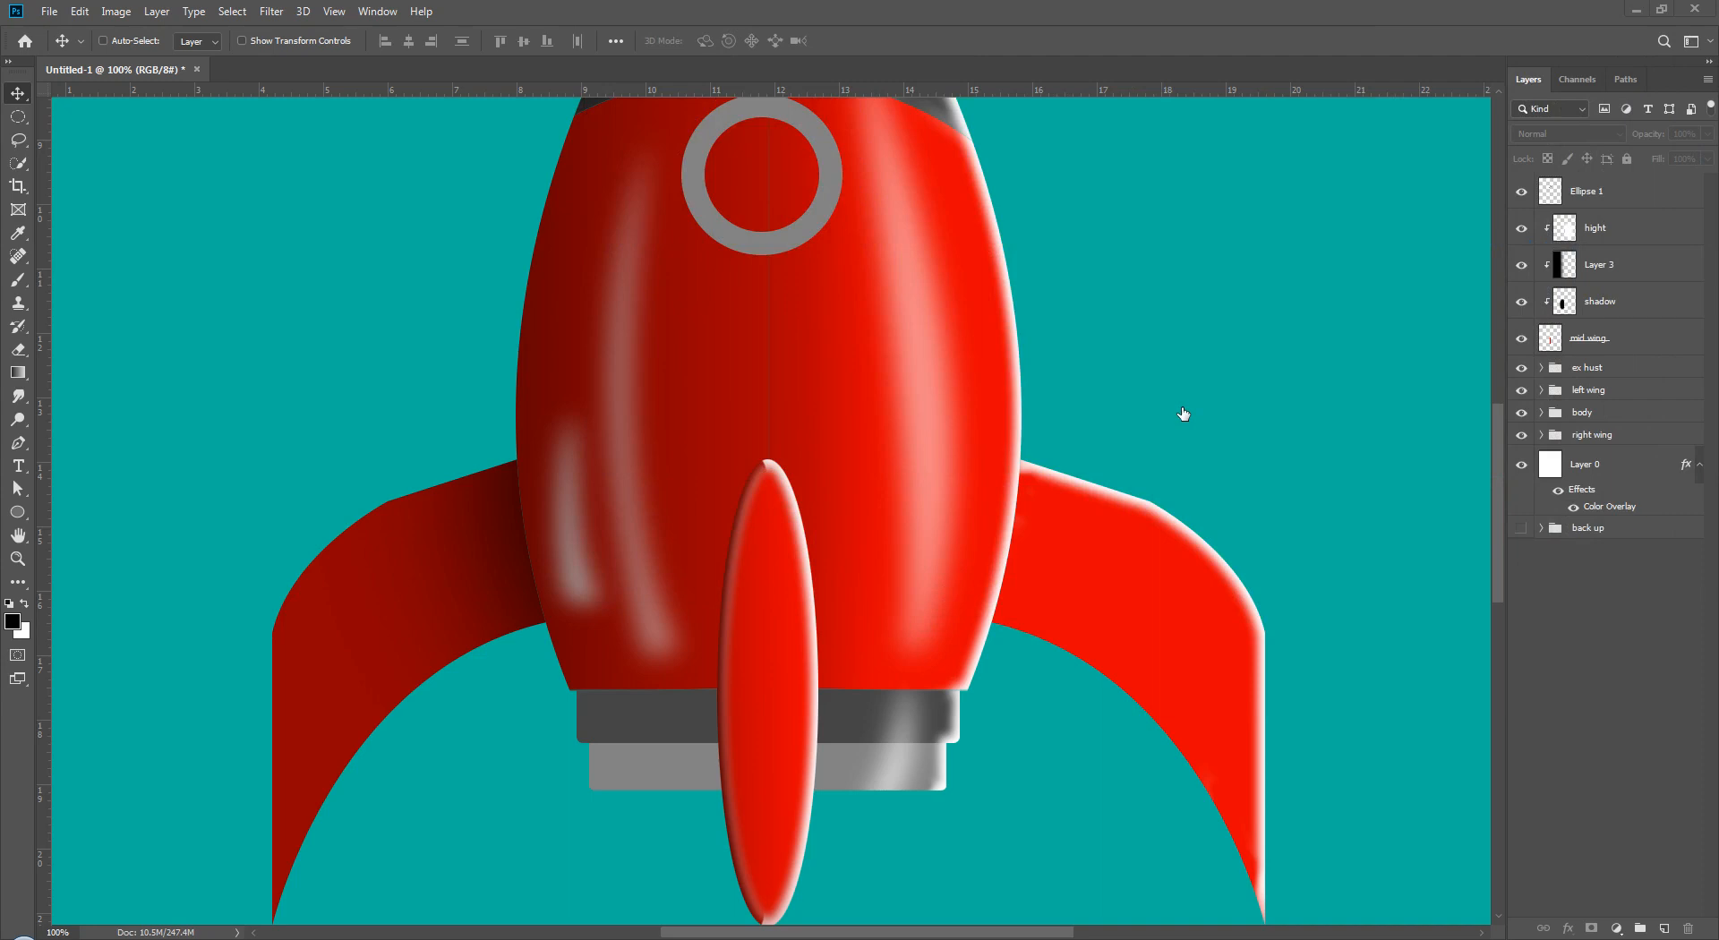
key("ctrl+0")
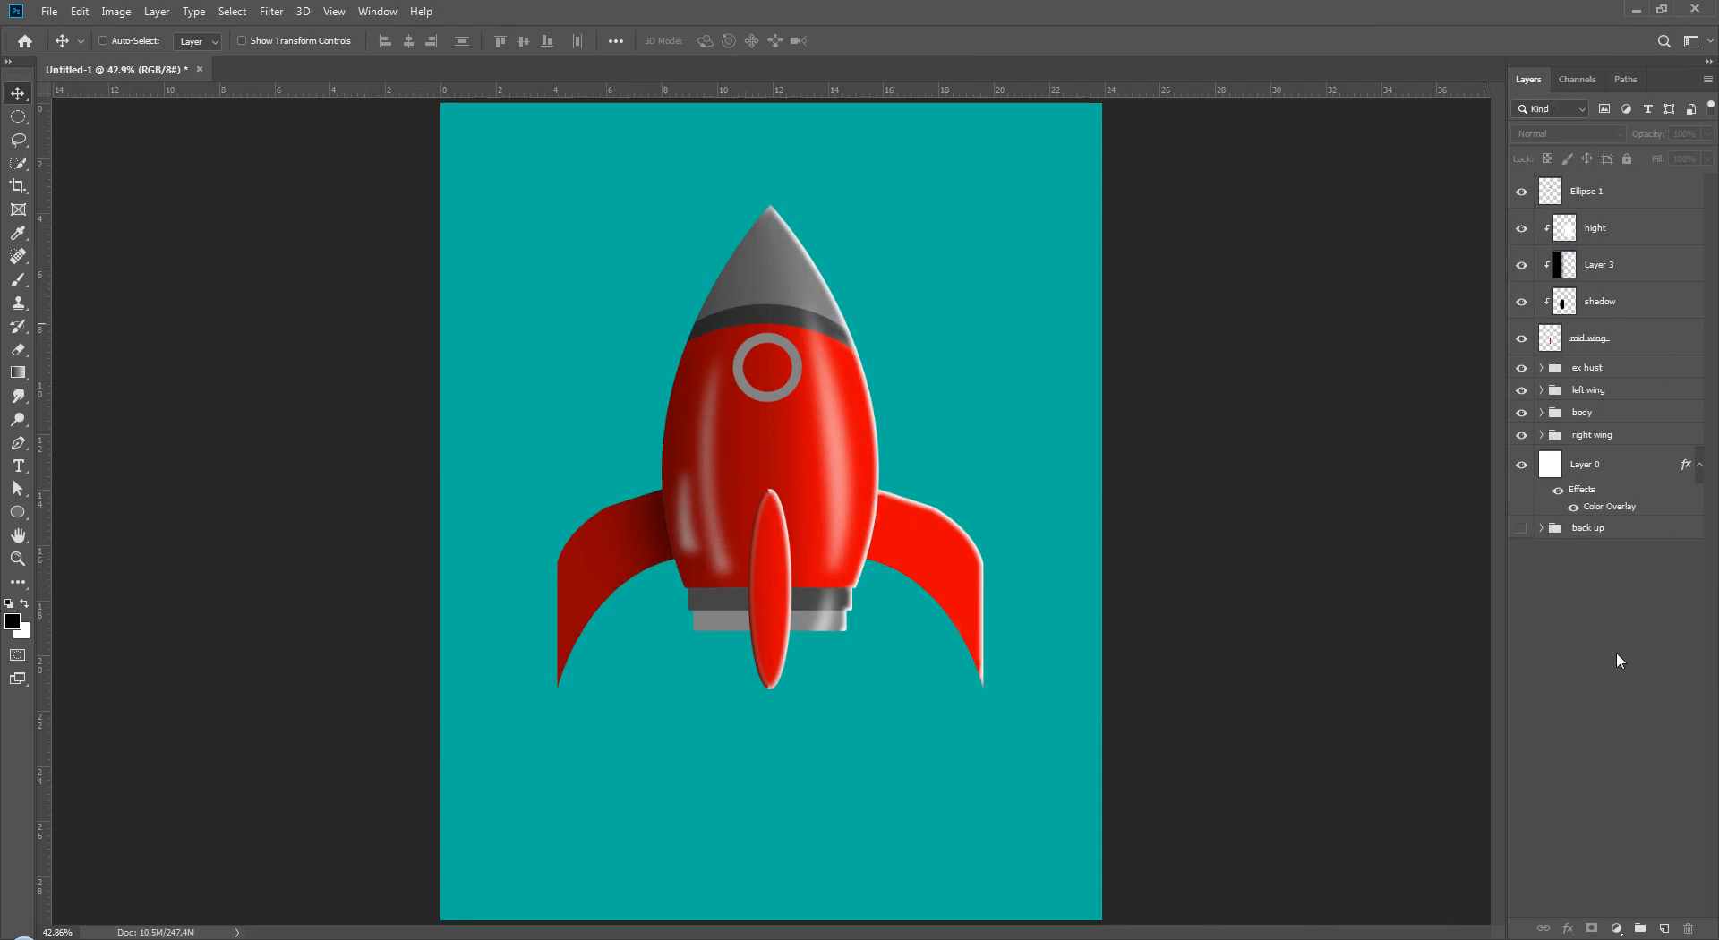
- Duplicate the right wing layer inside its group
left_click(1541, 435)
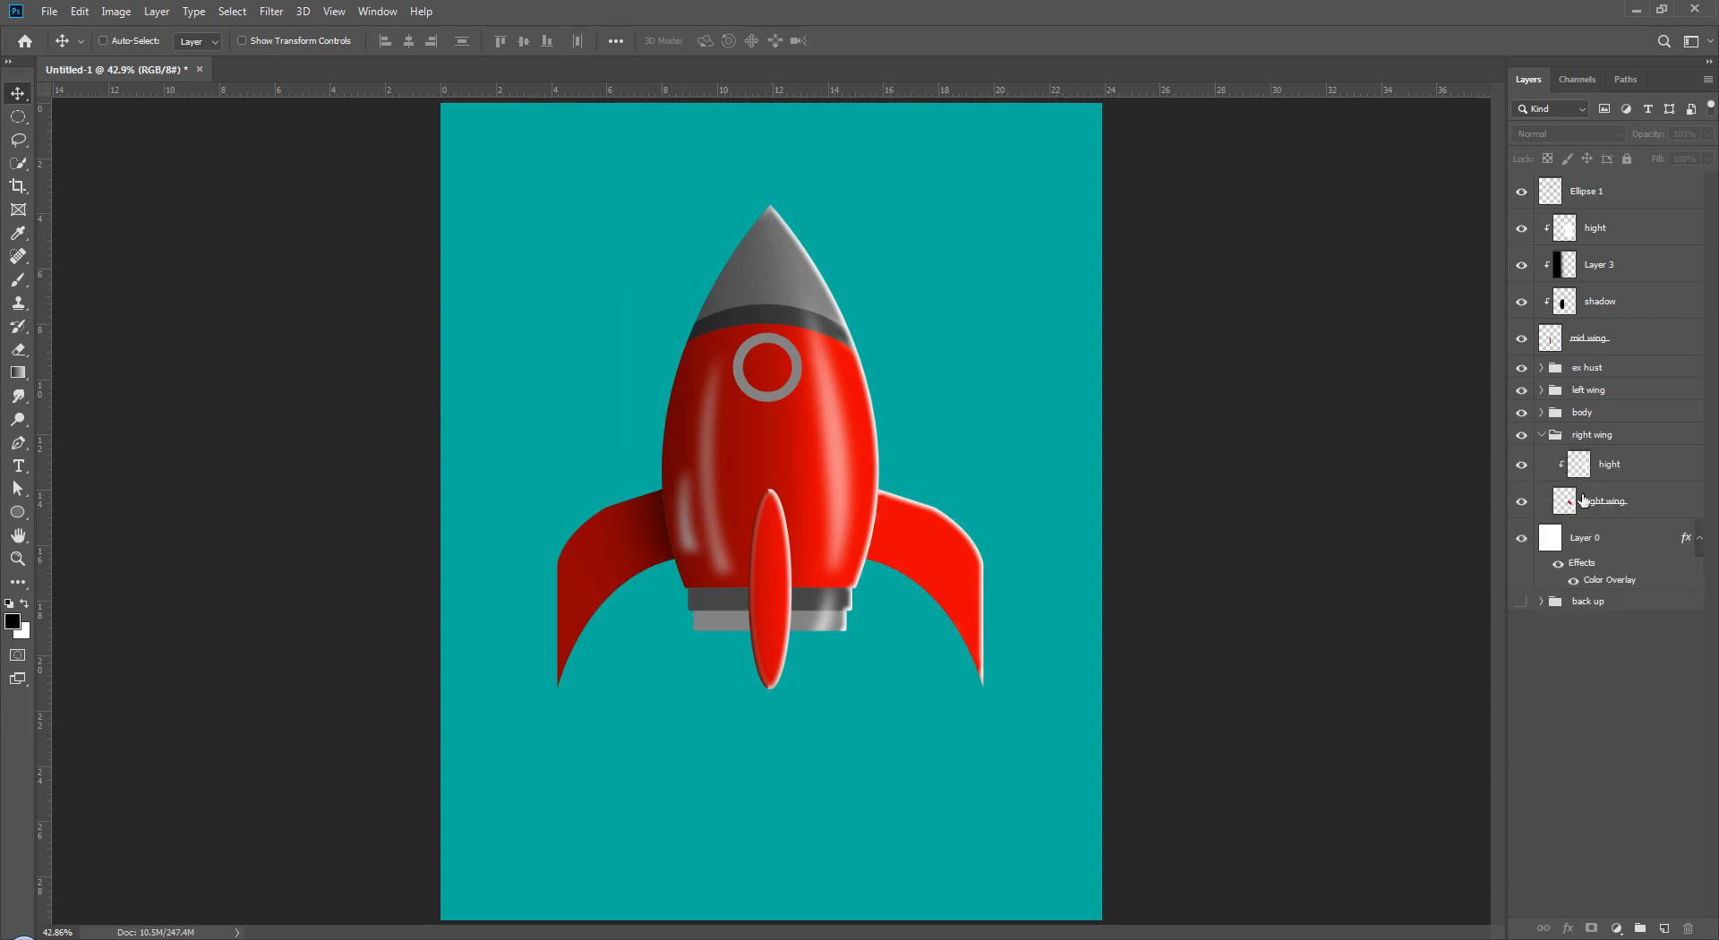
left_click(1582, 514)
key("ctrl+j")
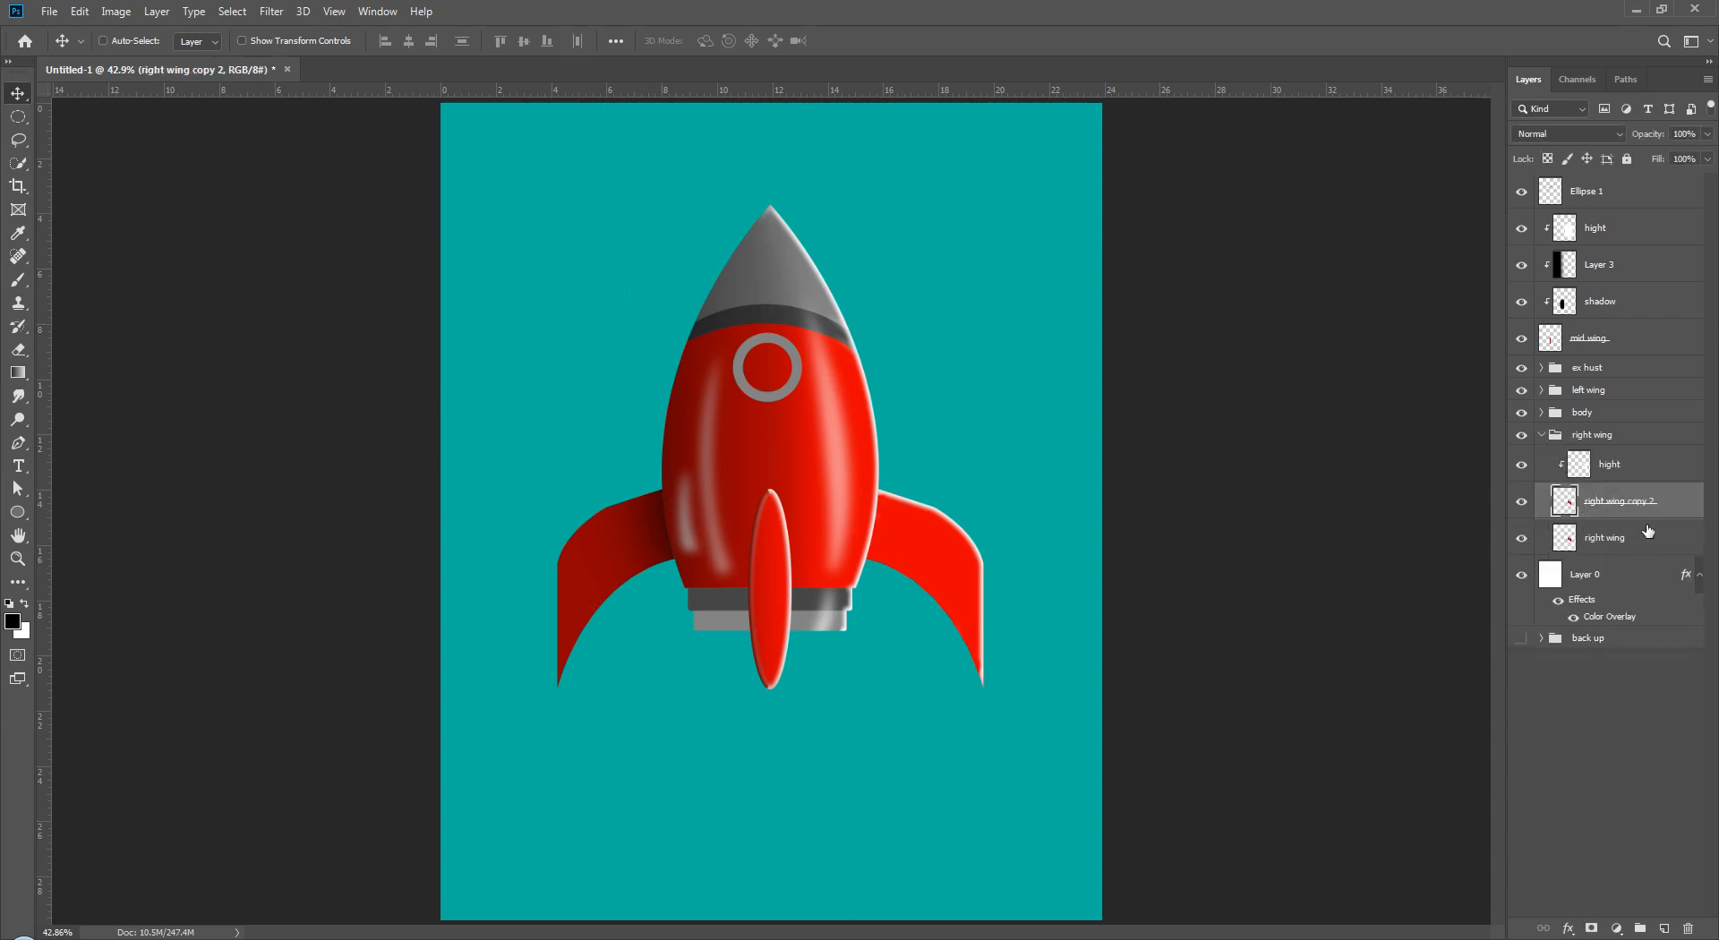
- Try moving the right wing copy out of its group to directly above the mid wing layer, and undo it
left_click_drag(1640, 506, 1638, 333)
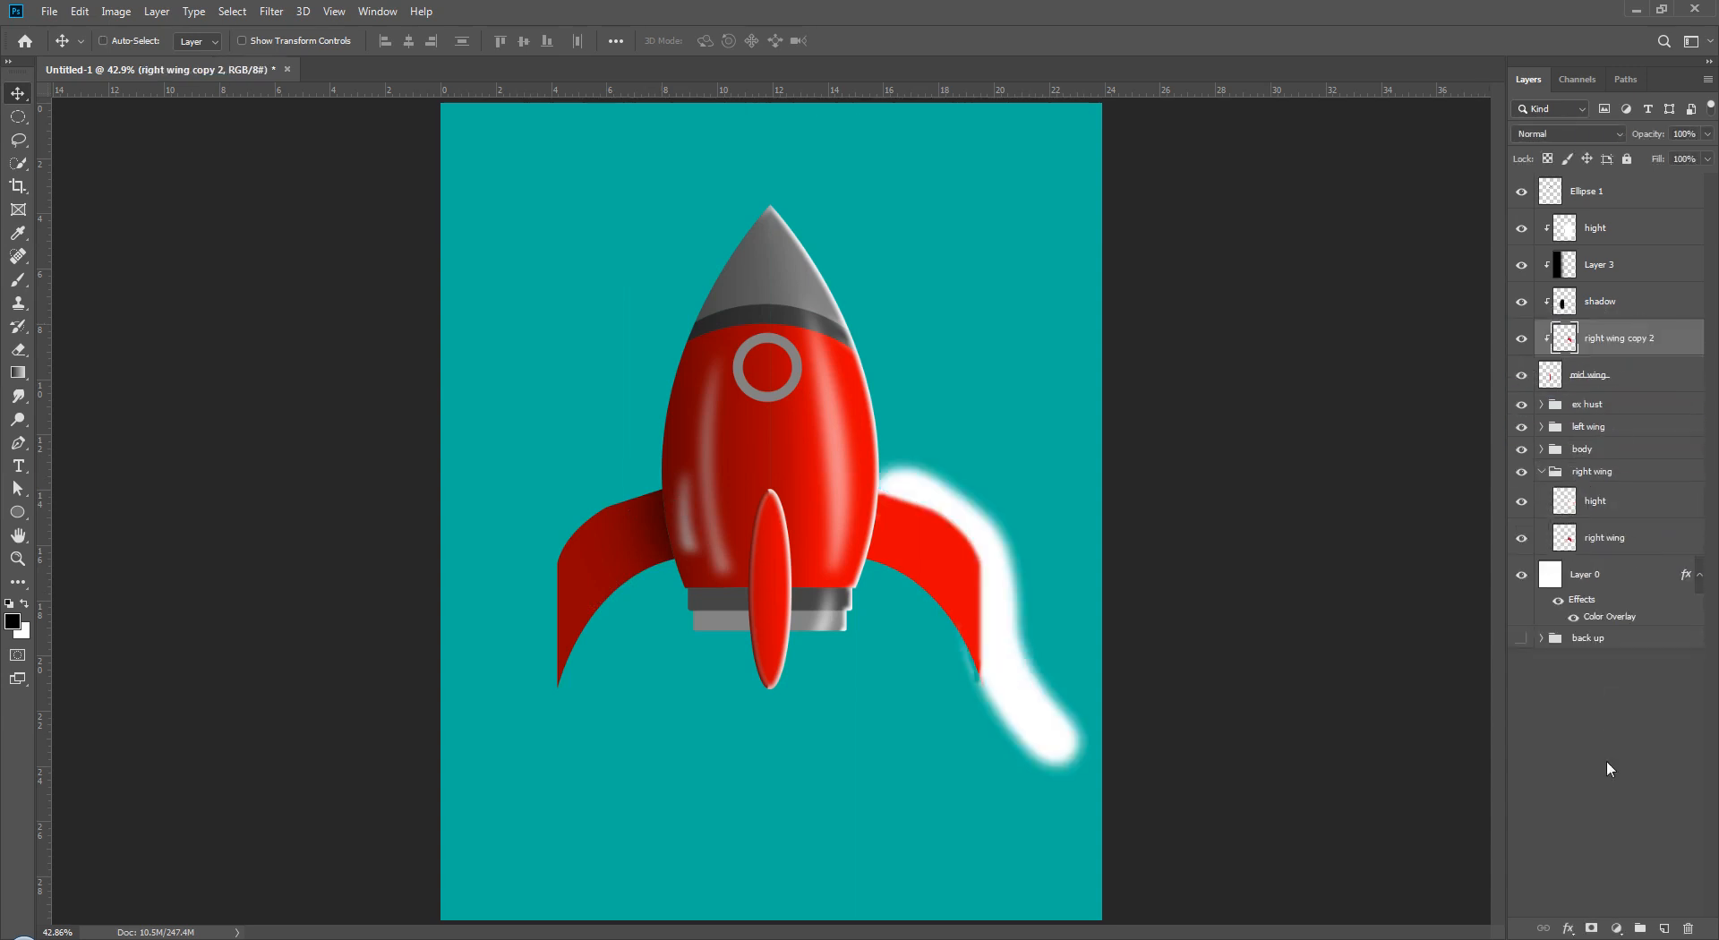
left_click(1605, 761)
key("ctrl+z")
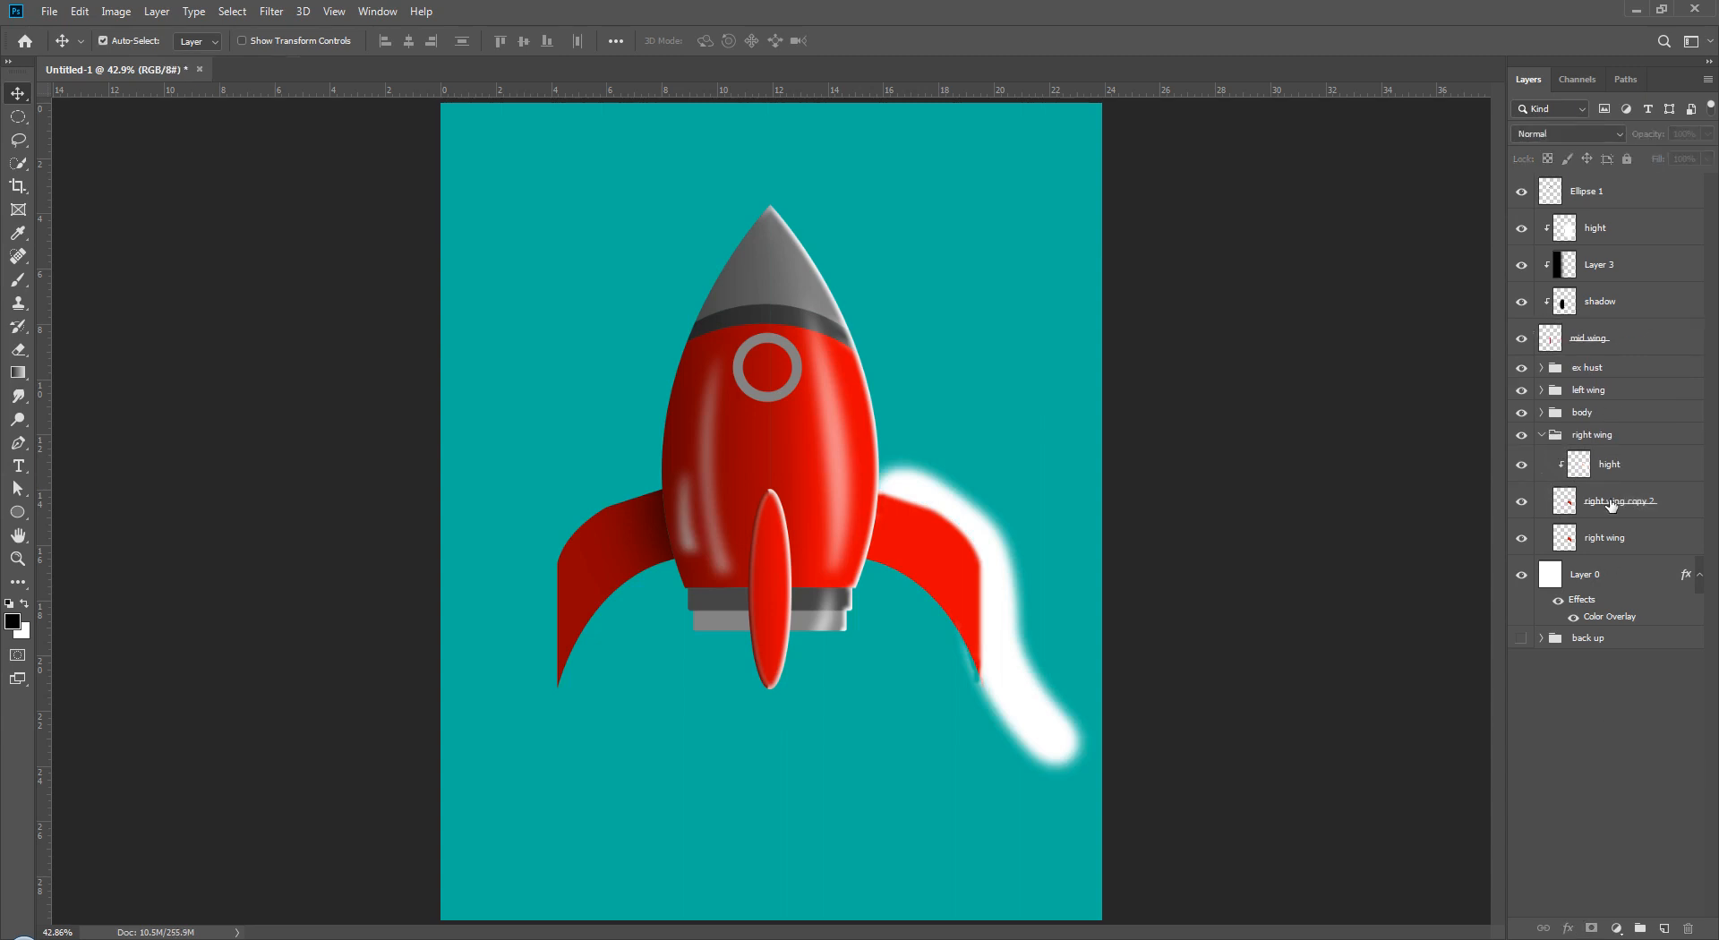
- Hide the original right wing layer, check its copy by toggling visibility, and collapse the right wing group
left_click(1521, 541)
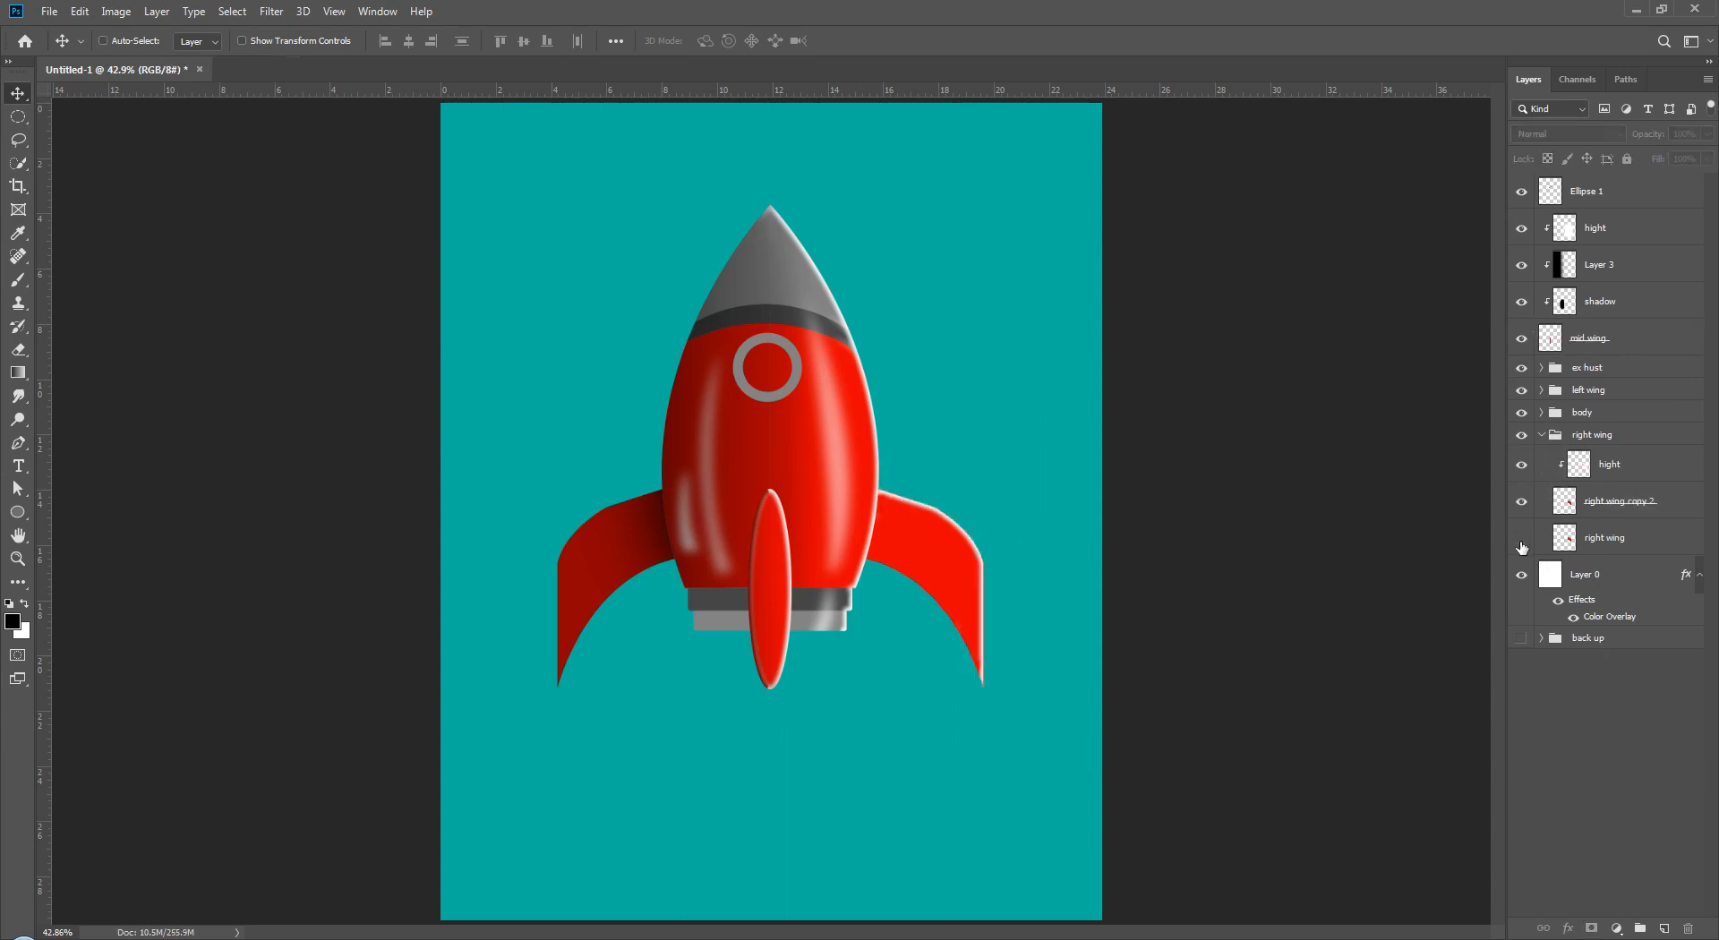
left_click(1523, 503)
left_click(1523, 504)
left_click(1541, 435)
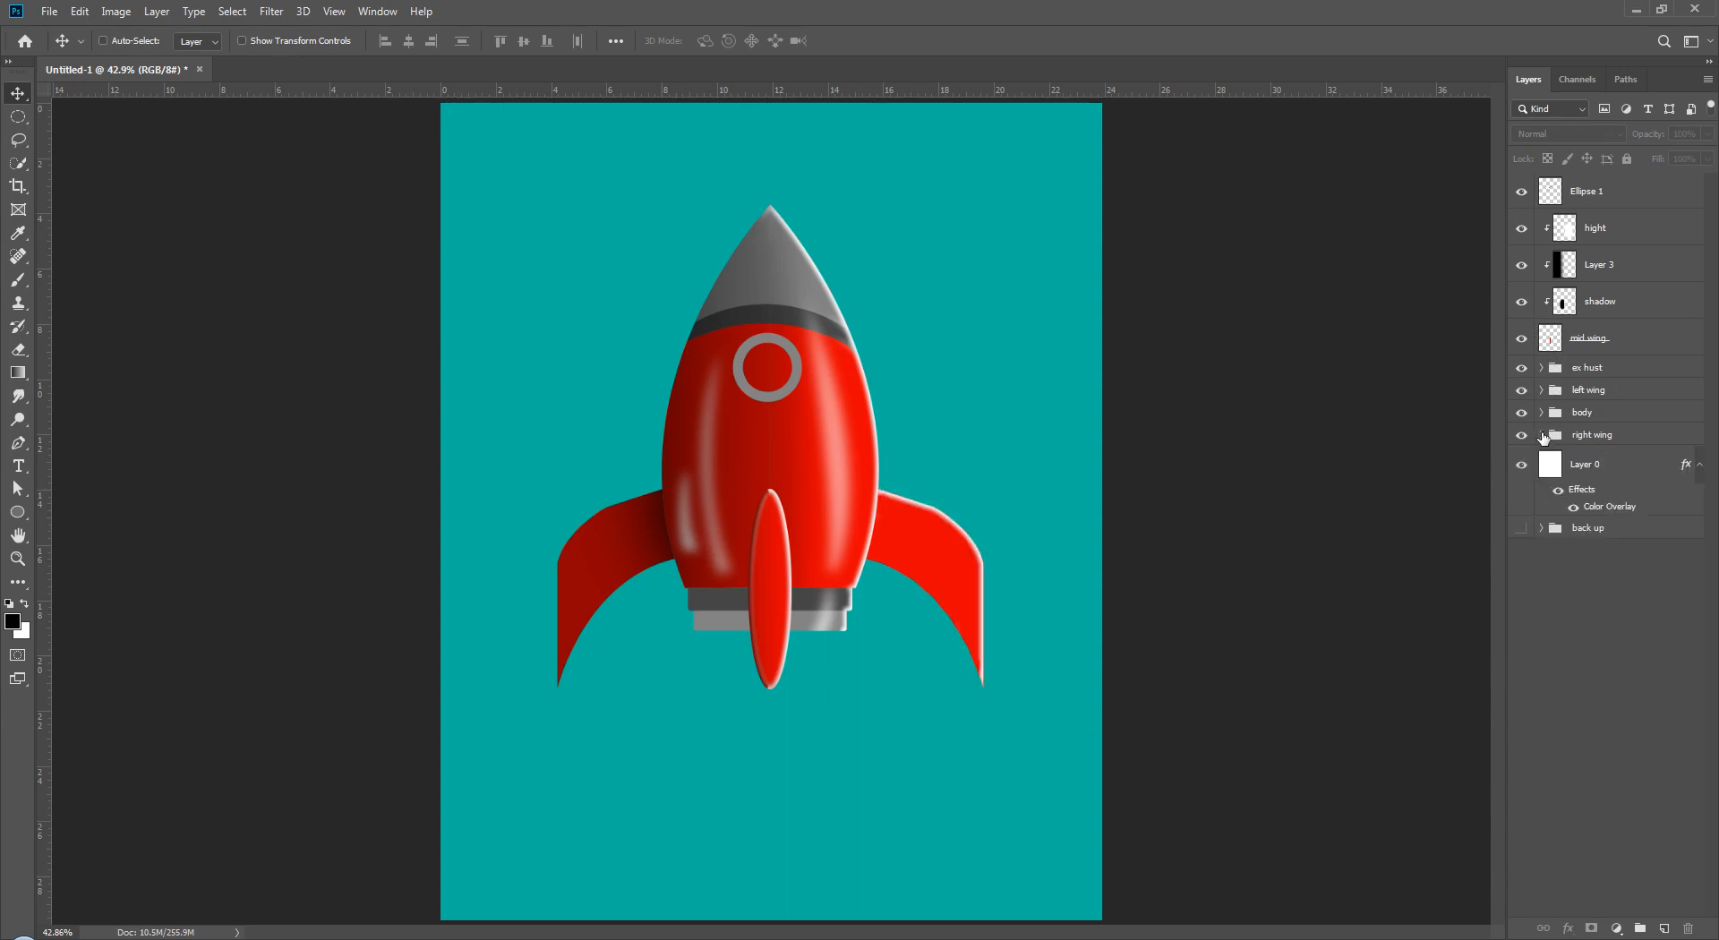
- Check the left wing layer by toggling its visibility in its group, and duplicate it there
left_click(1541, 390)
left_click(1521, 494)
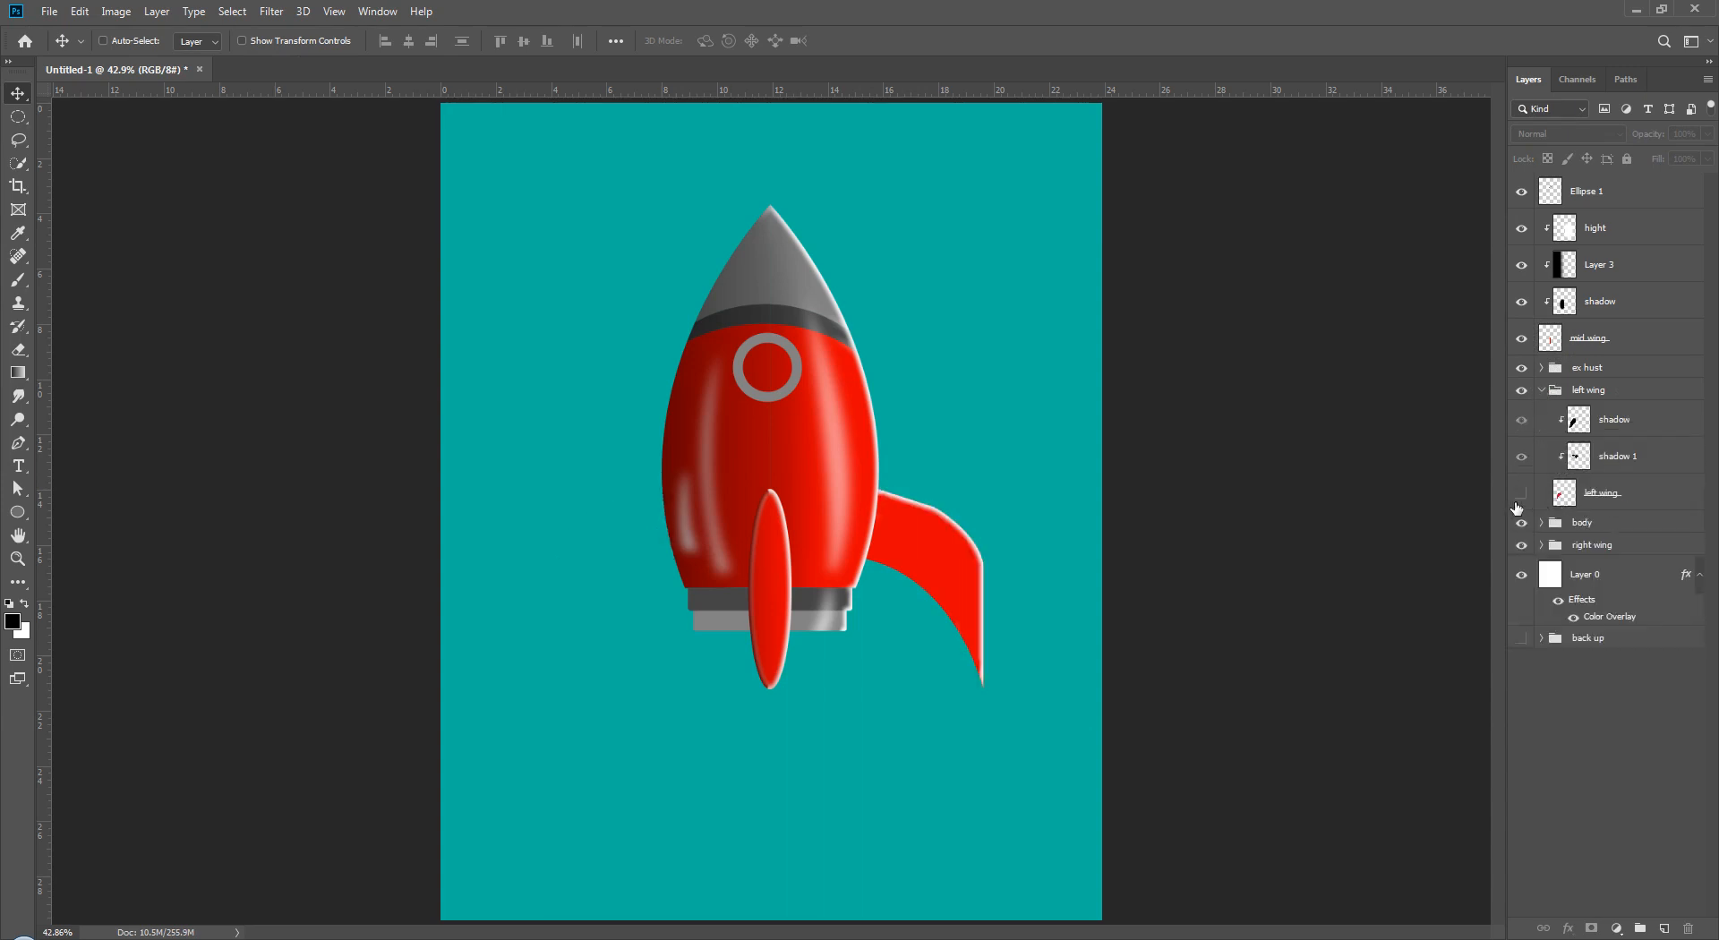
left_click(1521, 493)
left_click(1563, 493)
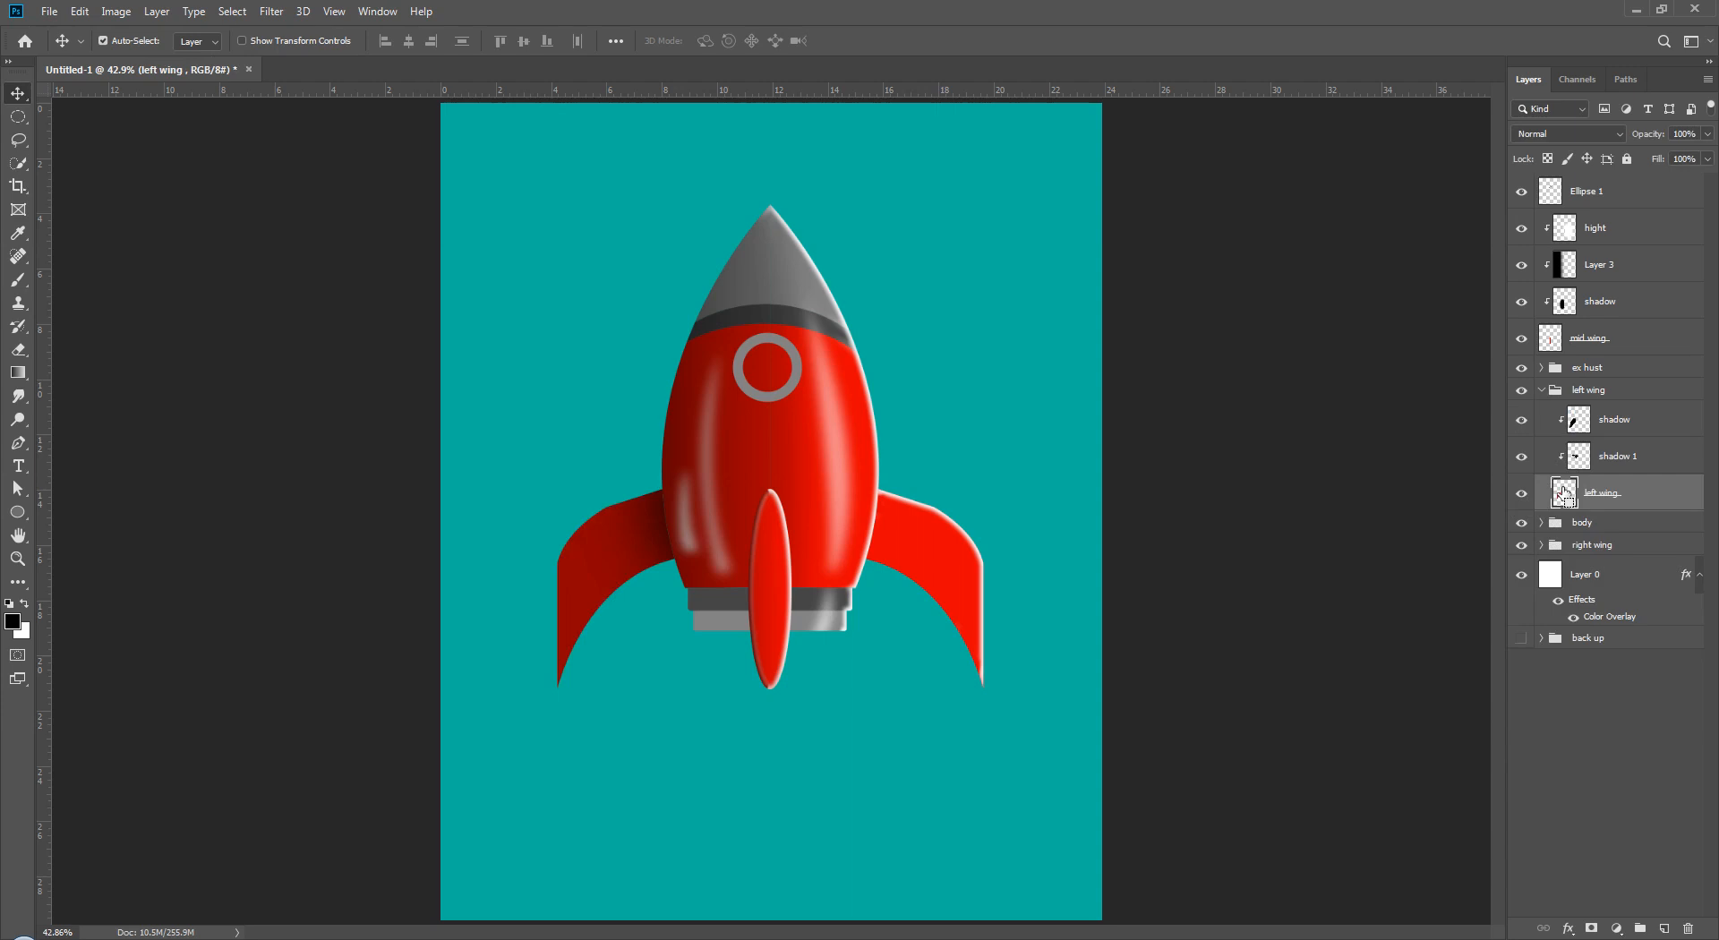
key("ctrl+j")
- Try placing the left wing copy directly above the mid wing layer and releasing its clipping mask, and undo the release
left_click_drag(1609, 493, 1615, 356)
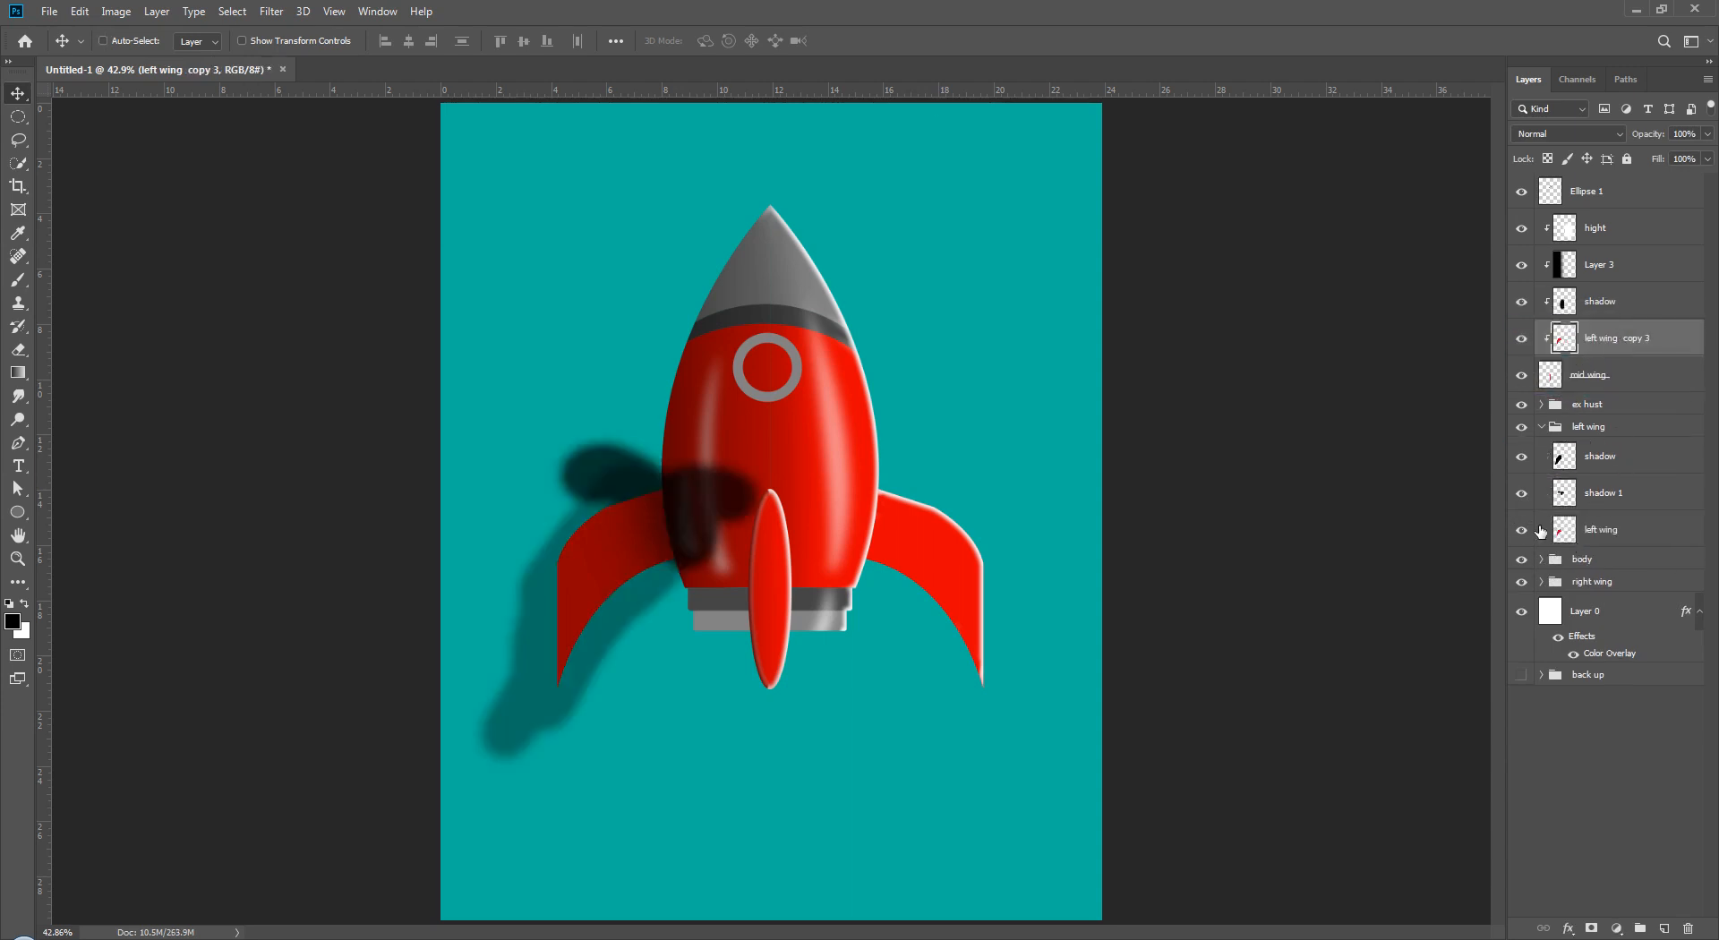
left_click(1541, 427)
right_click(1629, 347)
left_click(1525, 526)
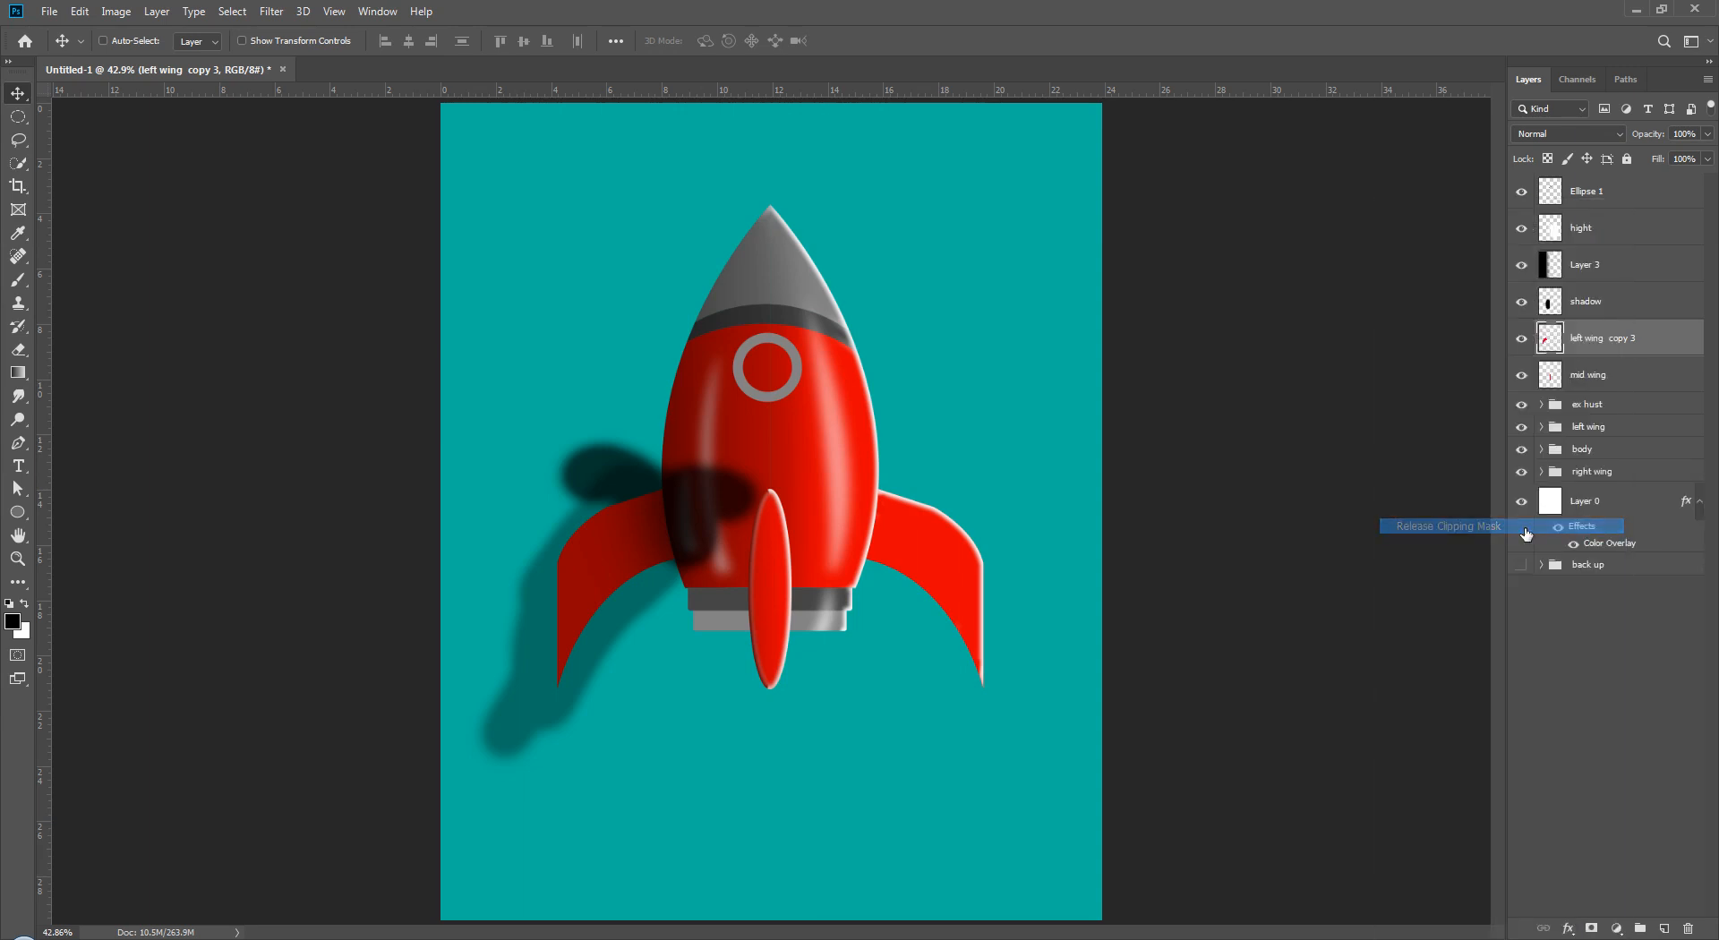
key("ctrl+z")
- Try moving the left wing copy above the hight layer and unclipping it, and undo back to its place in the left wing group
left_click_drag(1630, 348, 1635, 228)
left_click(1611, 660)
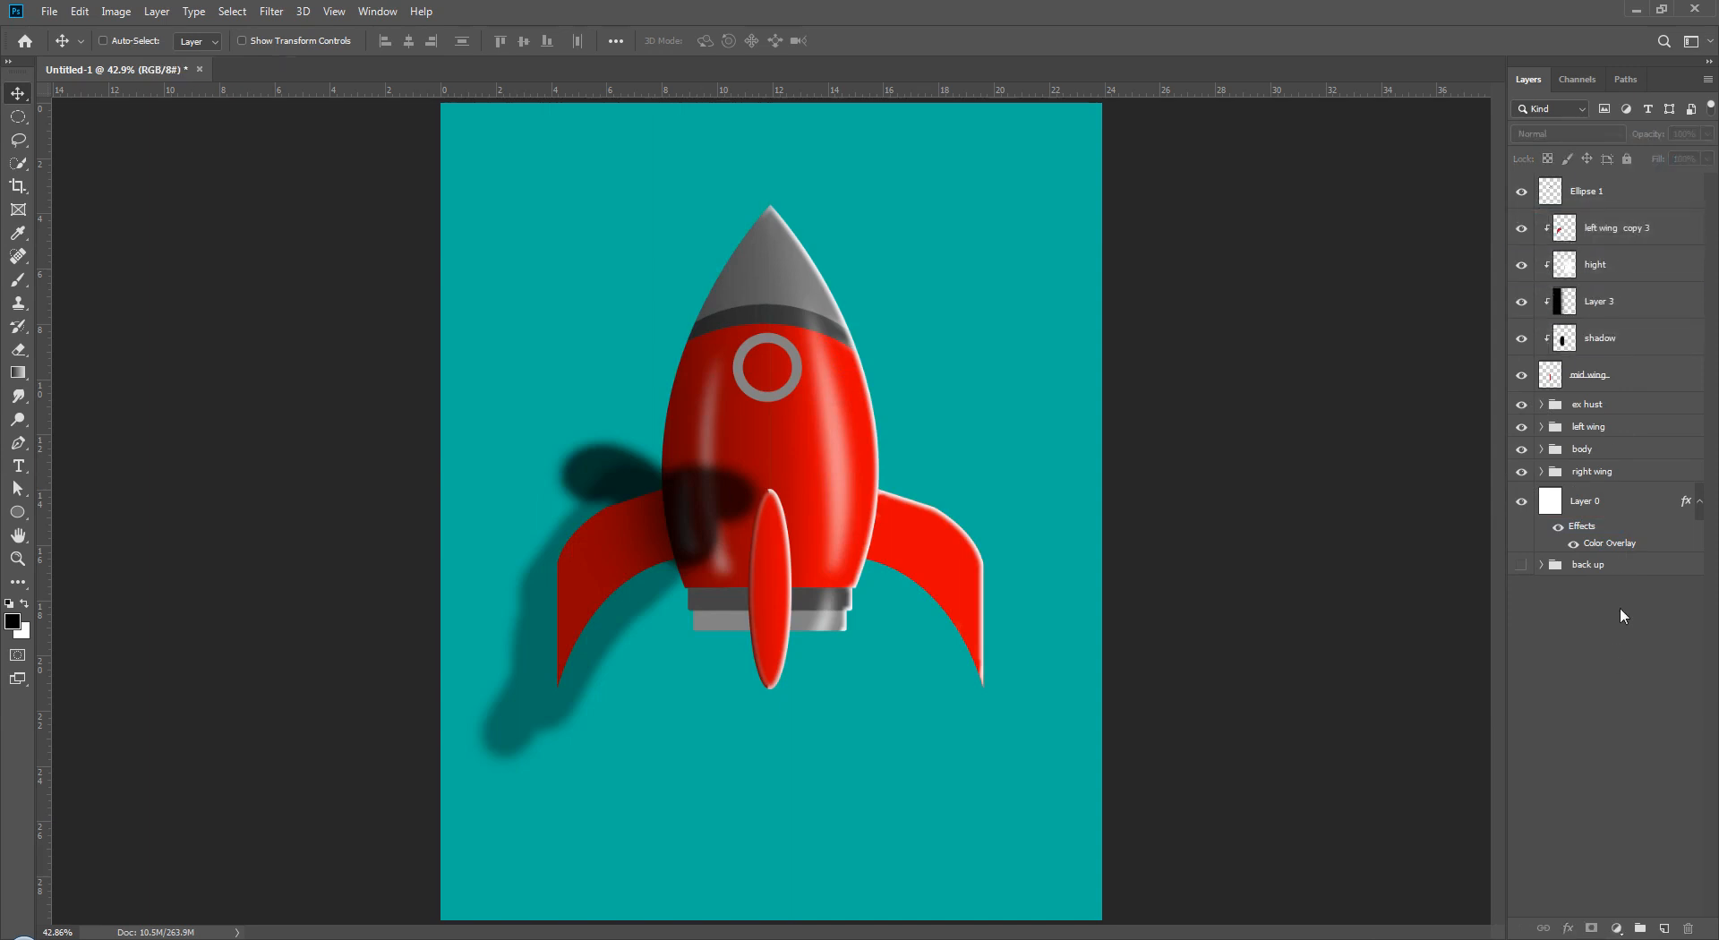
right_click(1634, 230)
left_click(1526, 525)
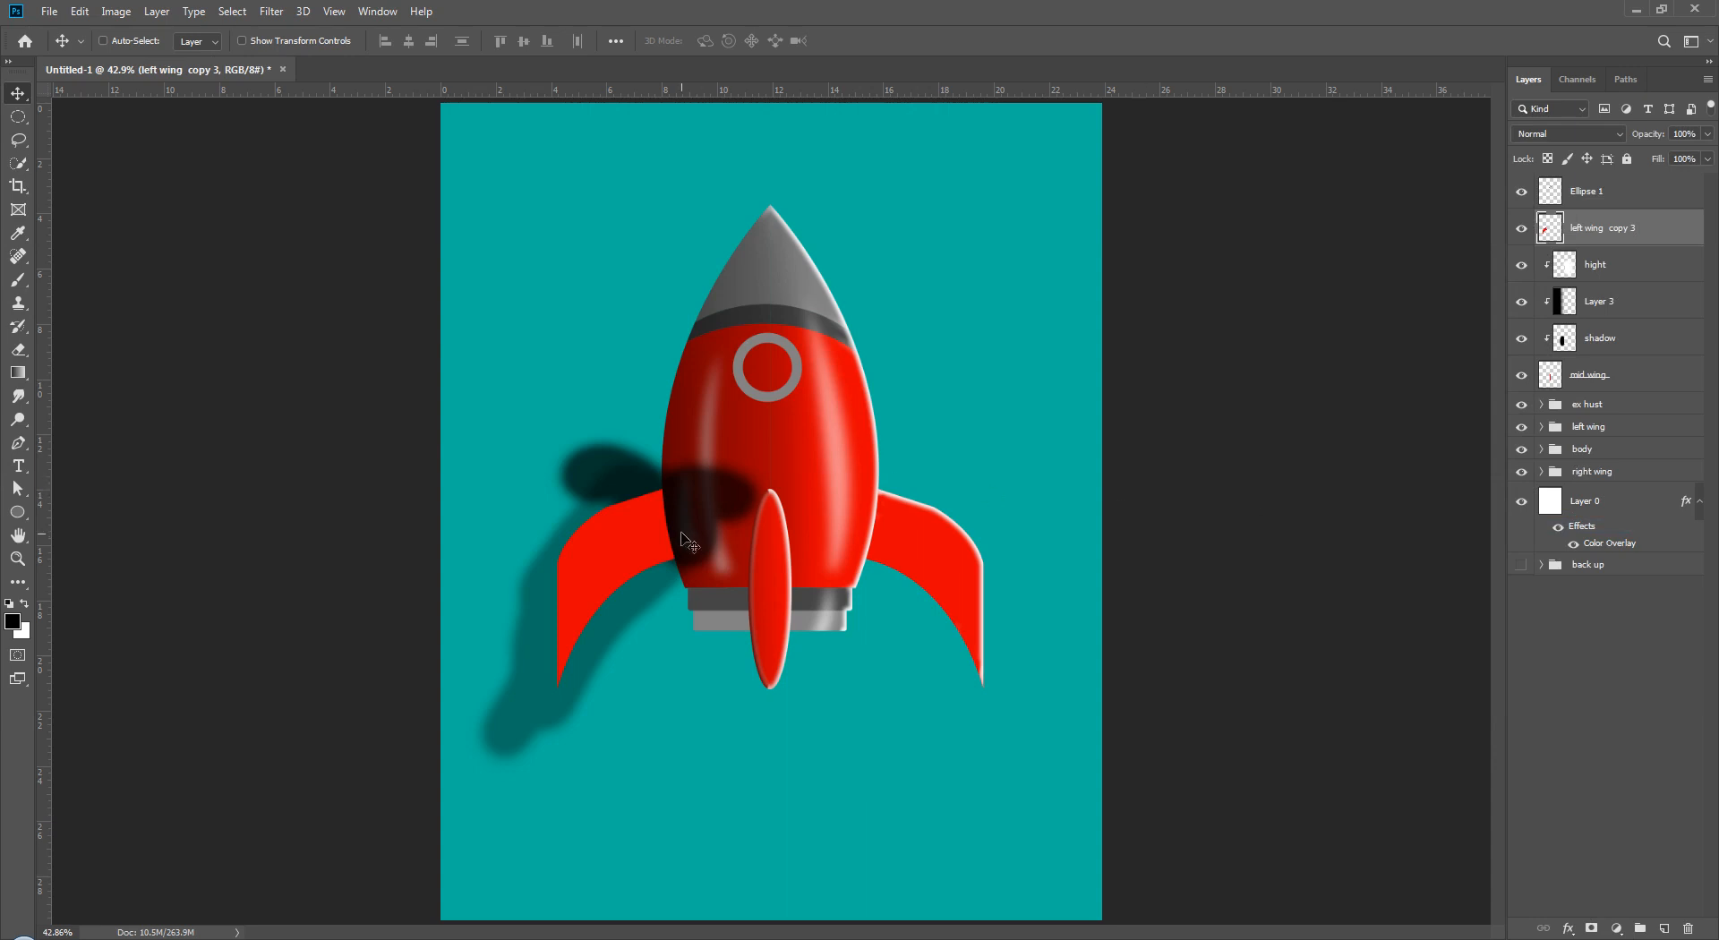
key("ctrl+z")
key("ctrl+z")
key("ctrl+z")
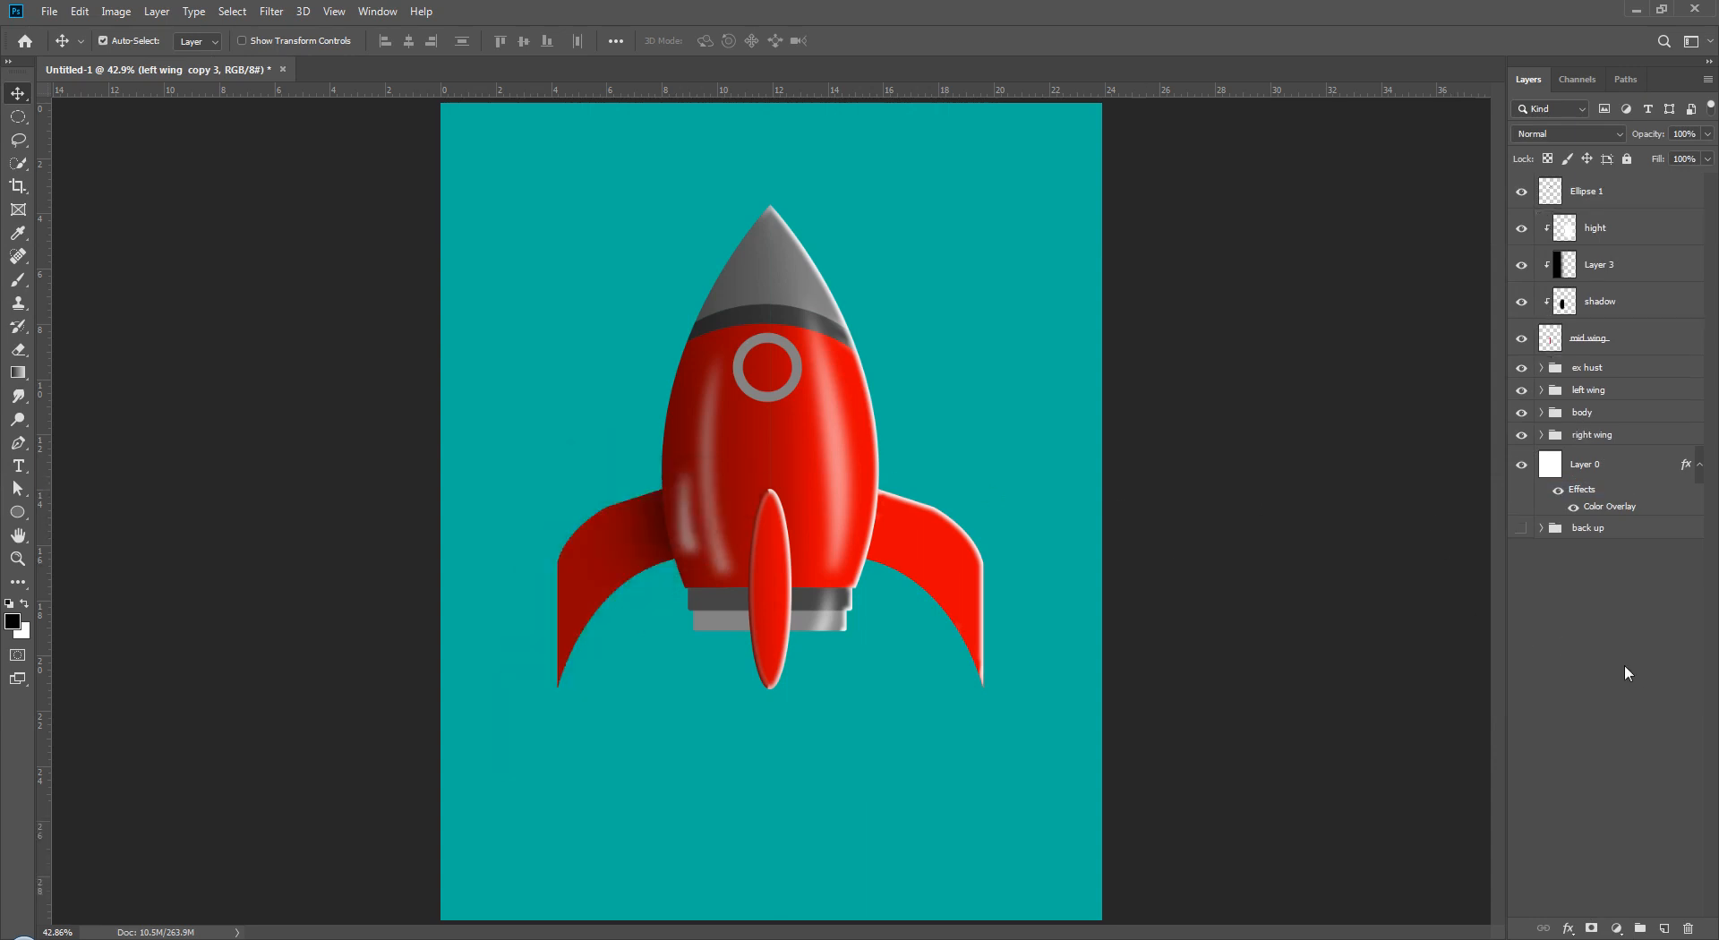
- Duplicate the original left wing layer within its group and move the original out to between the mid wing layer and the ex hust group
left_click(1543, 392)
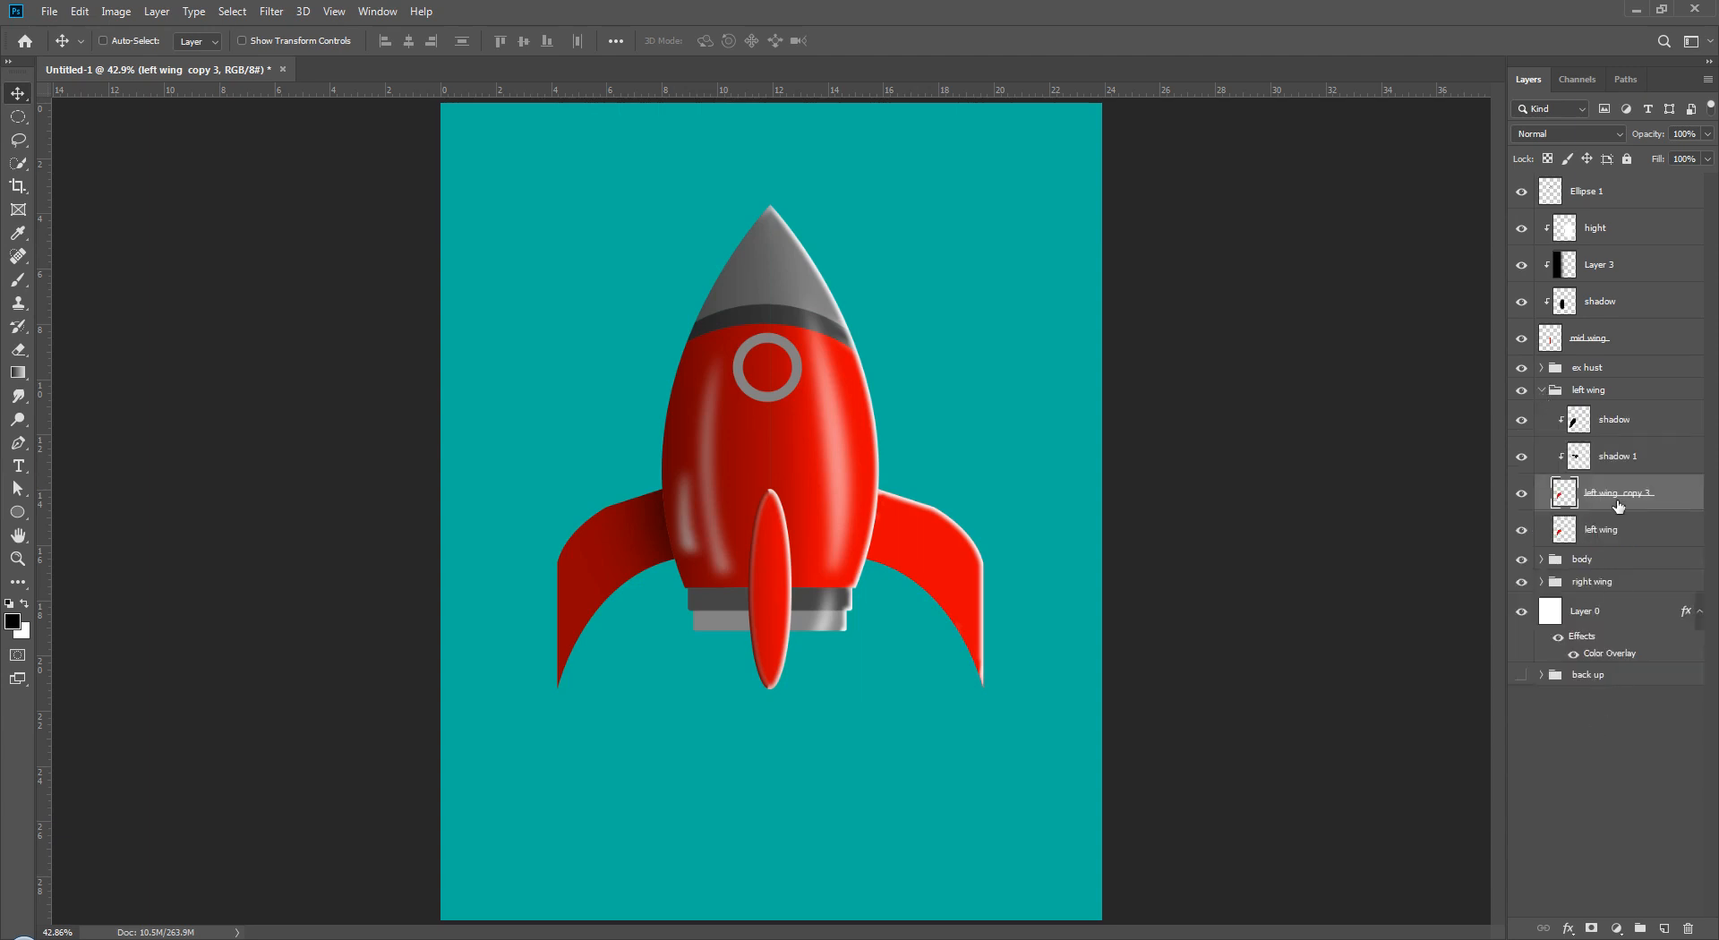
left_click(1521, 494)
left_click(1521, 494)
left_click(1521, 530)
left_click(1603, 533)
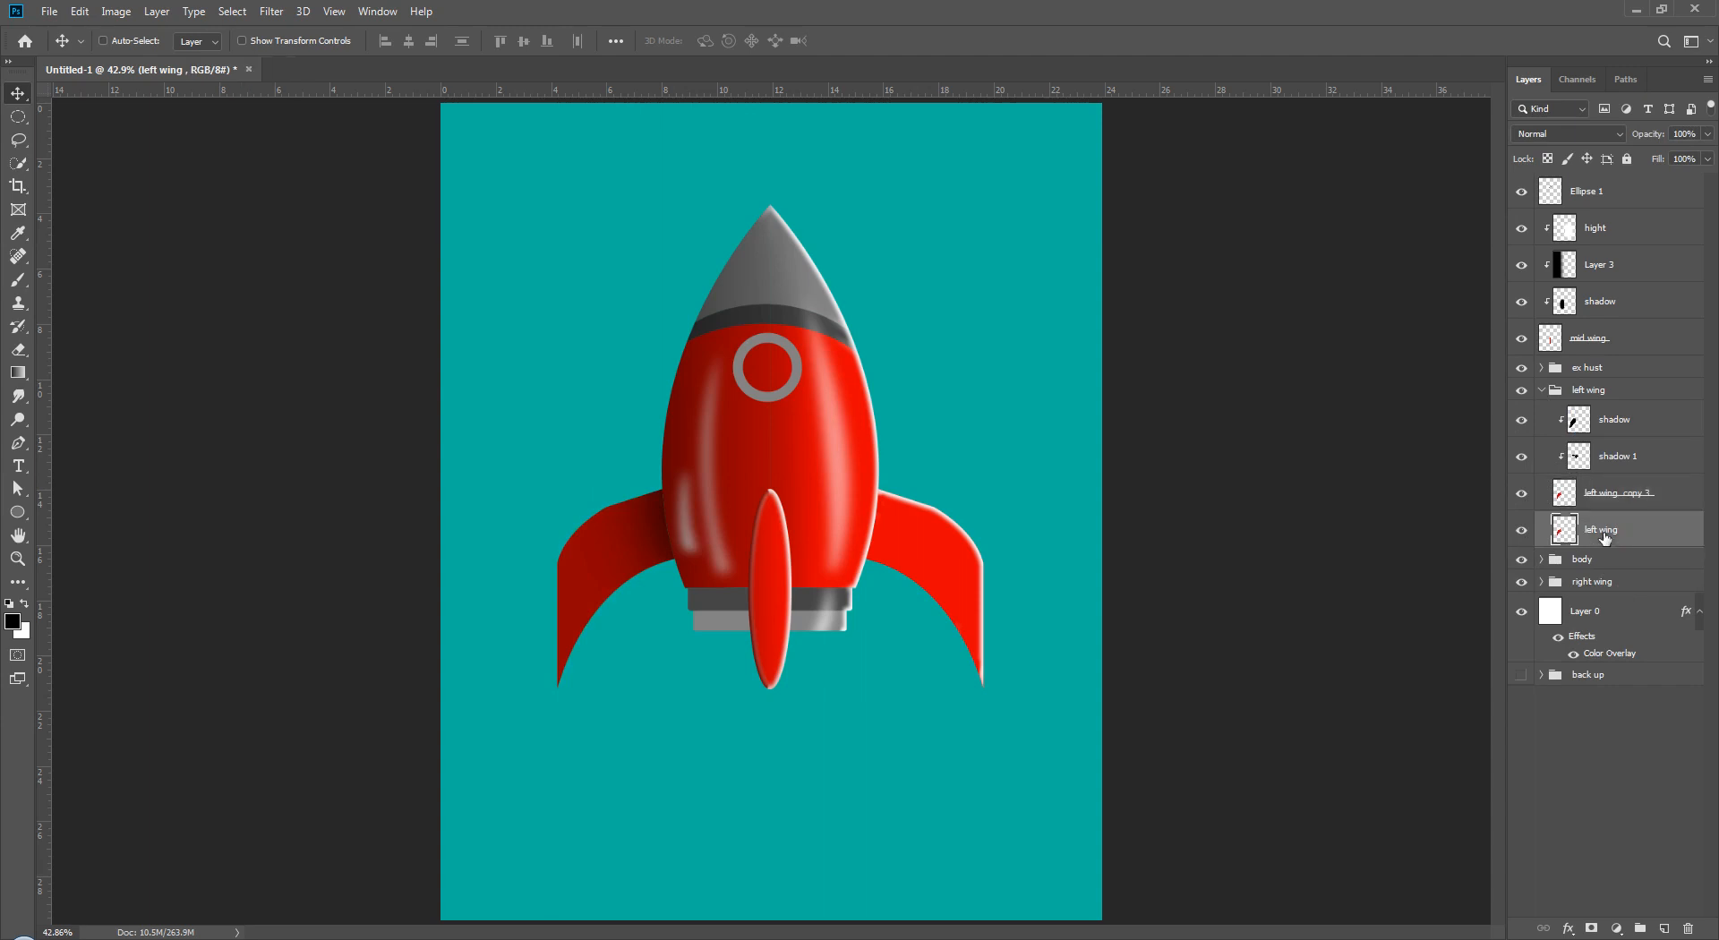
key("ctrl+j")
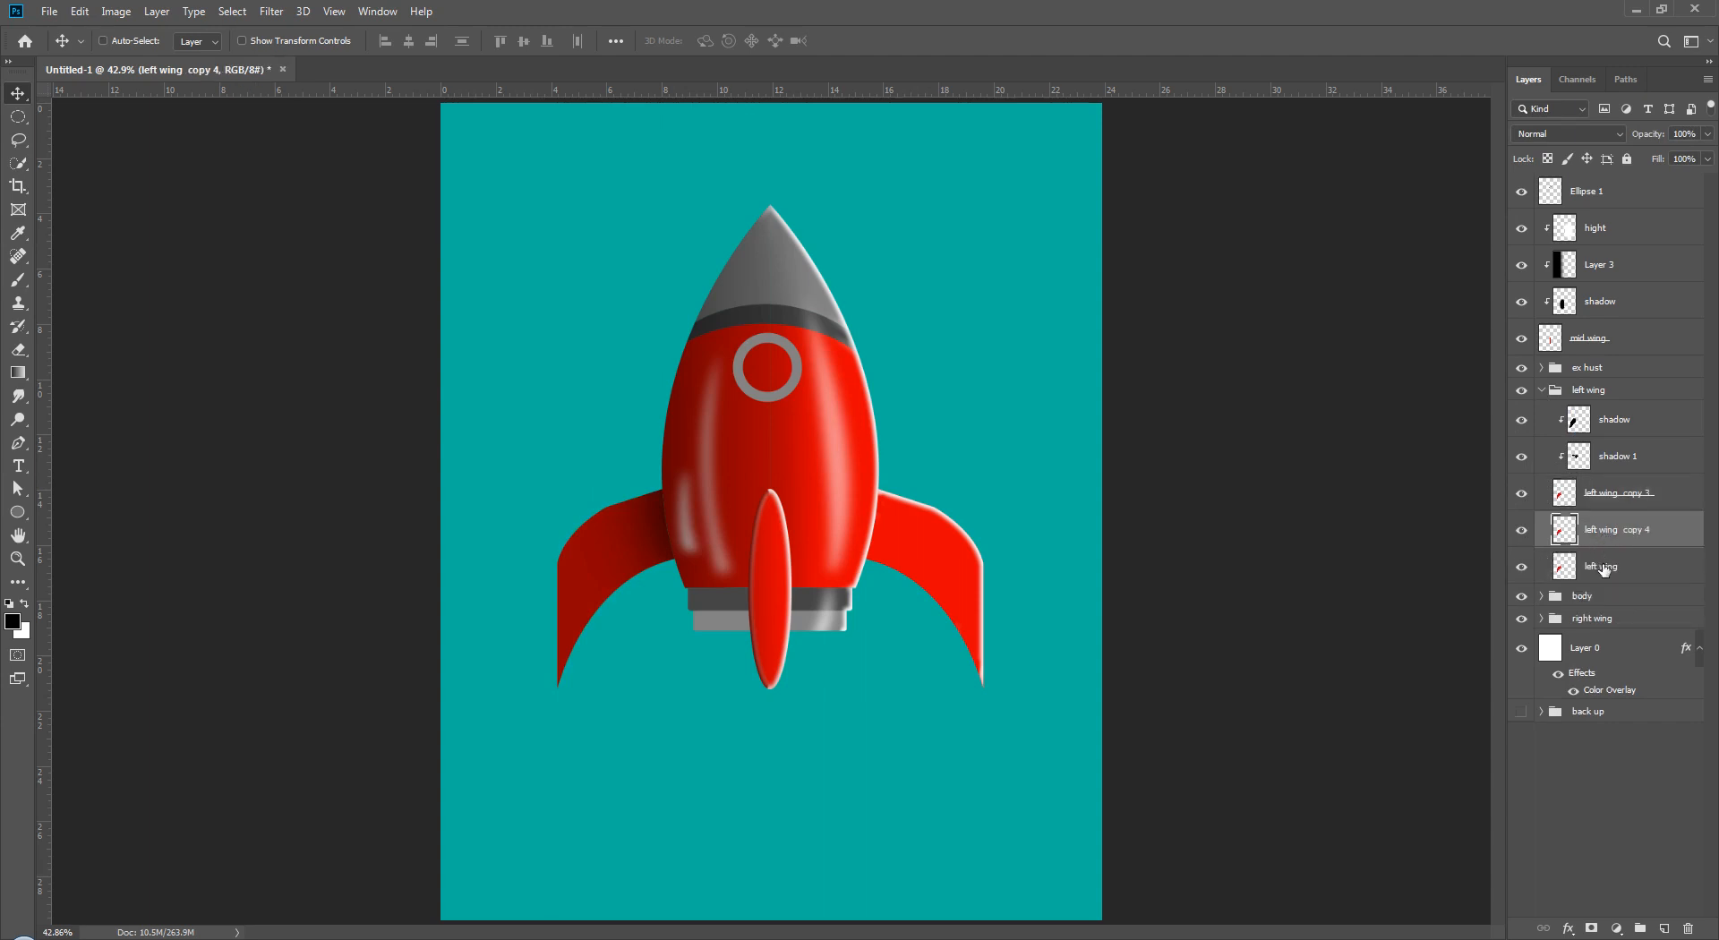
left_click(1603, 576)
left_click_drag(1604, 575, 1632, 358)
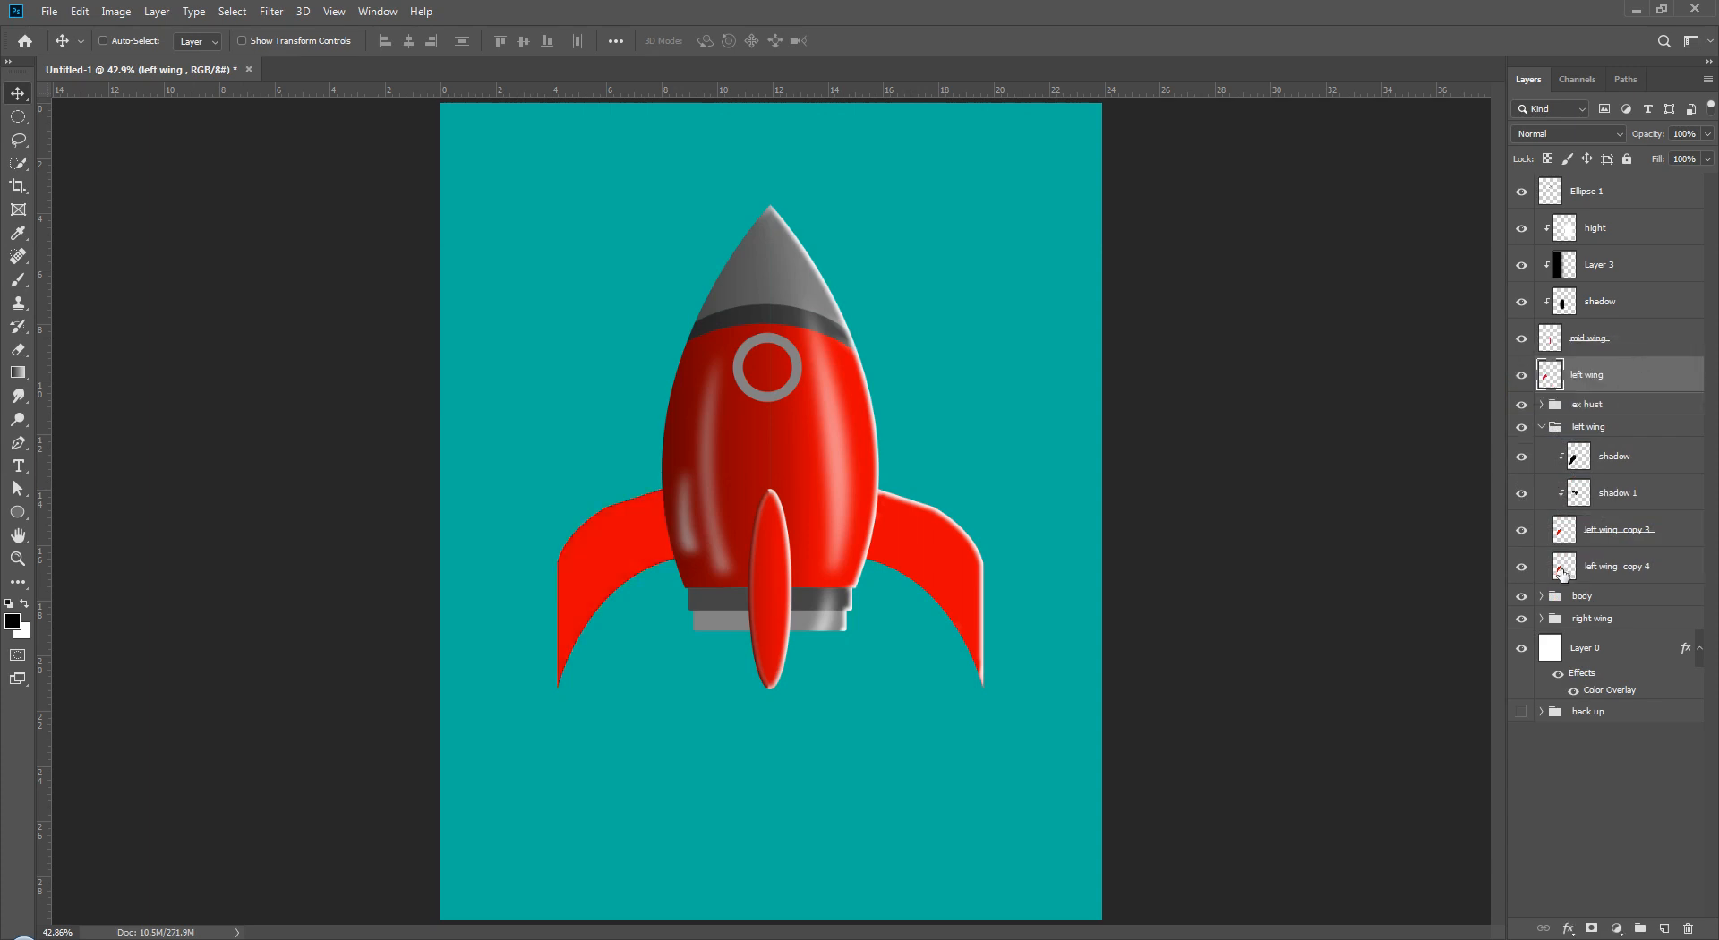
- Shift the loose left wing layer right onto the rocket body and recolour its shape solid black
left_click(1542, 433)
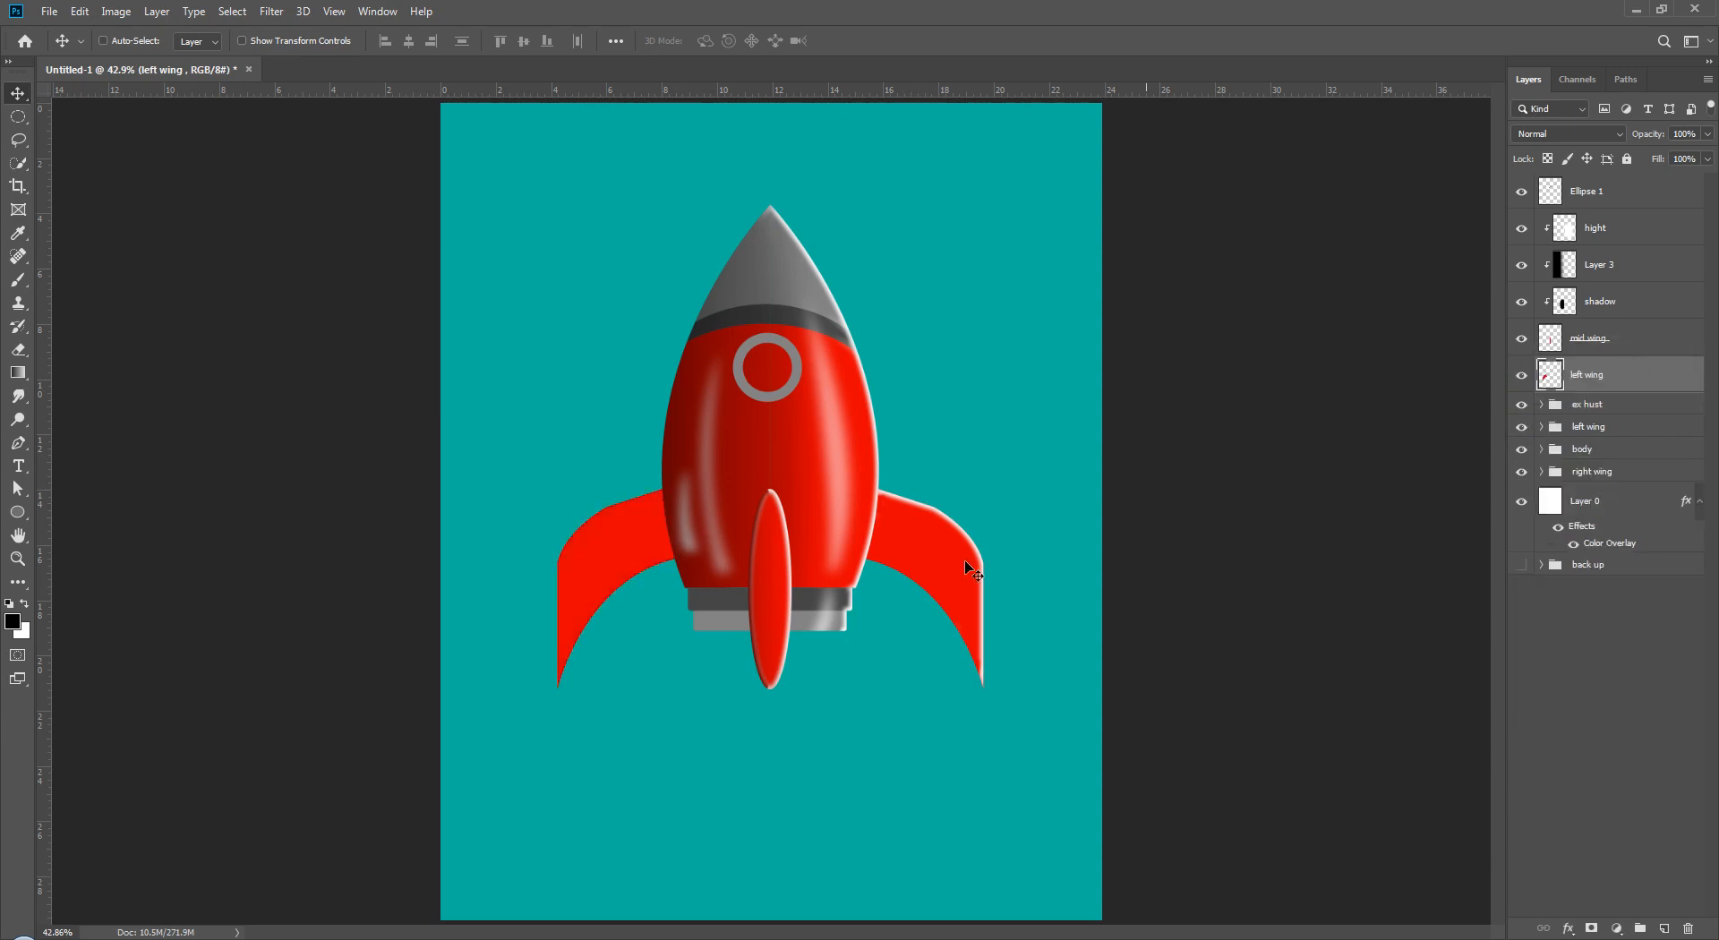
left_click_drag(615, 523, 692, 523)
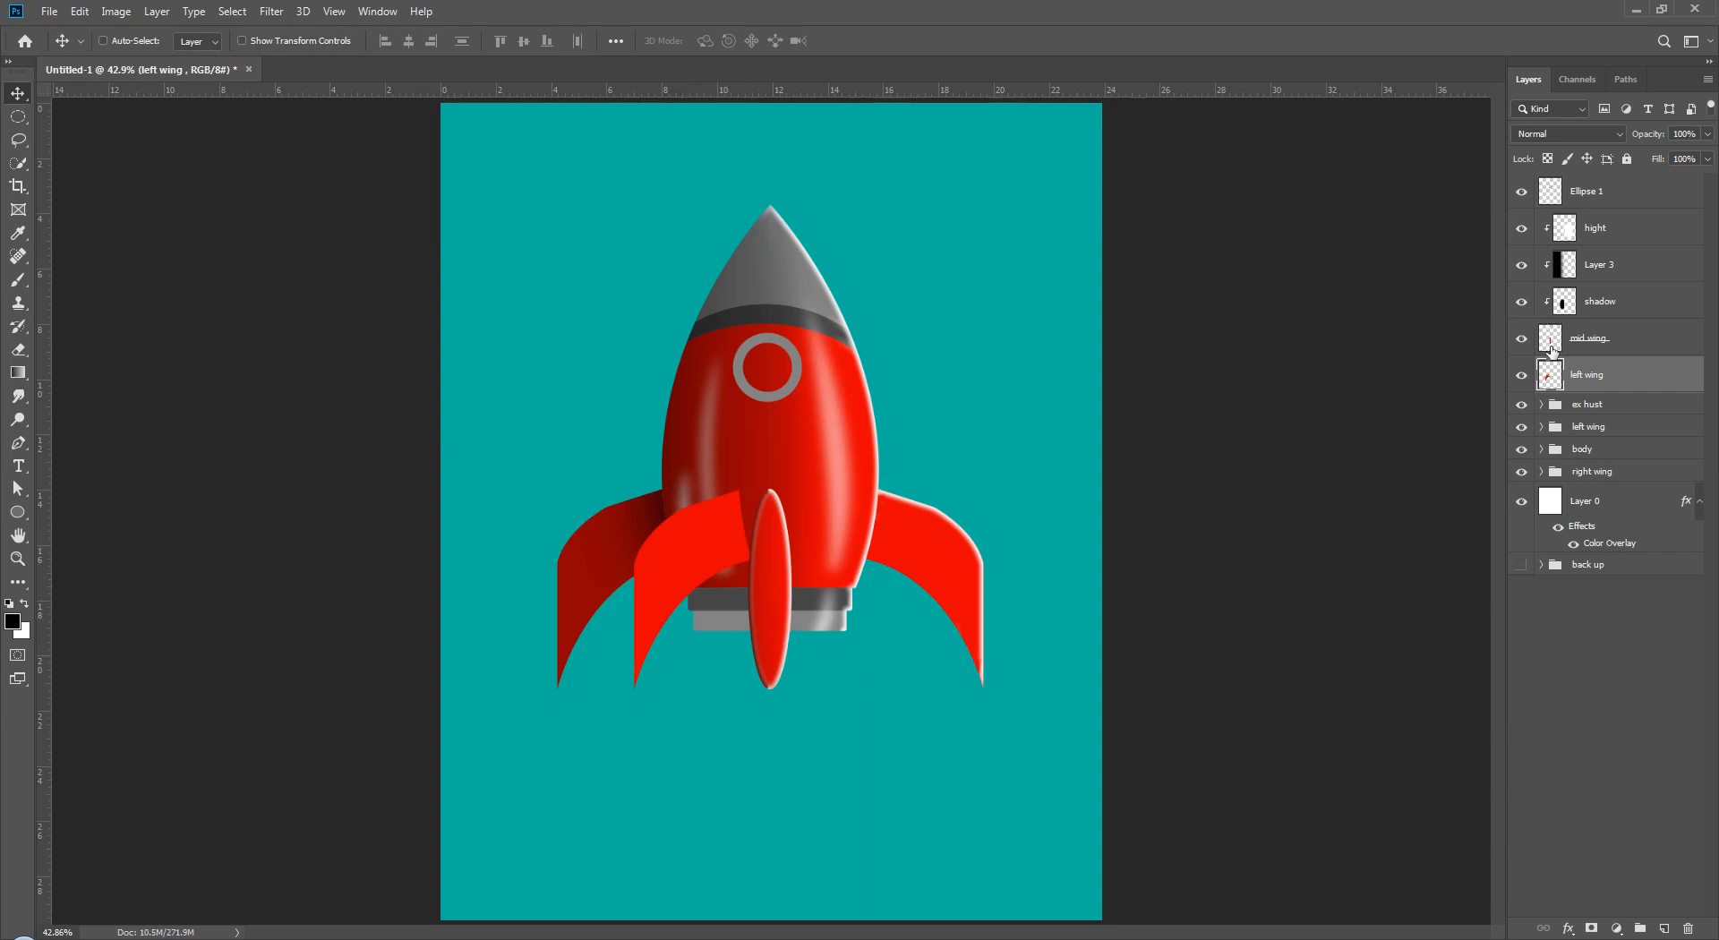
left_click(1540, 380, "ctrl")
key("ctrl+BackSpace")
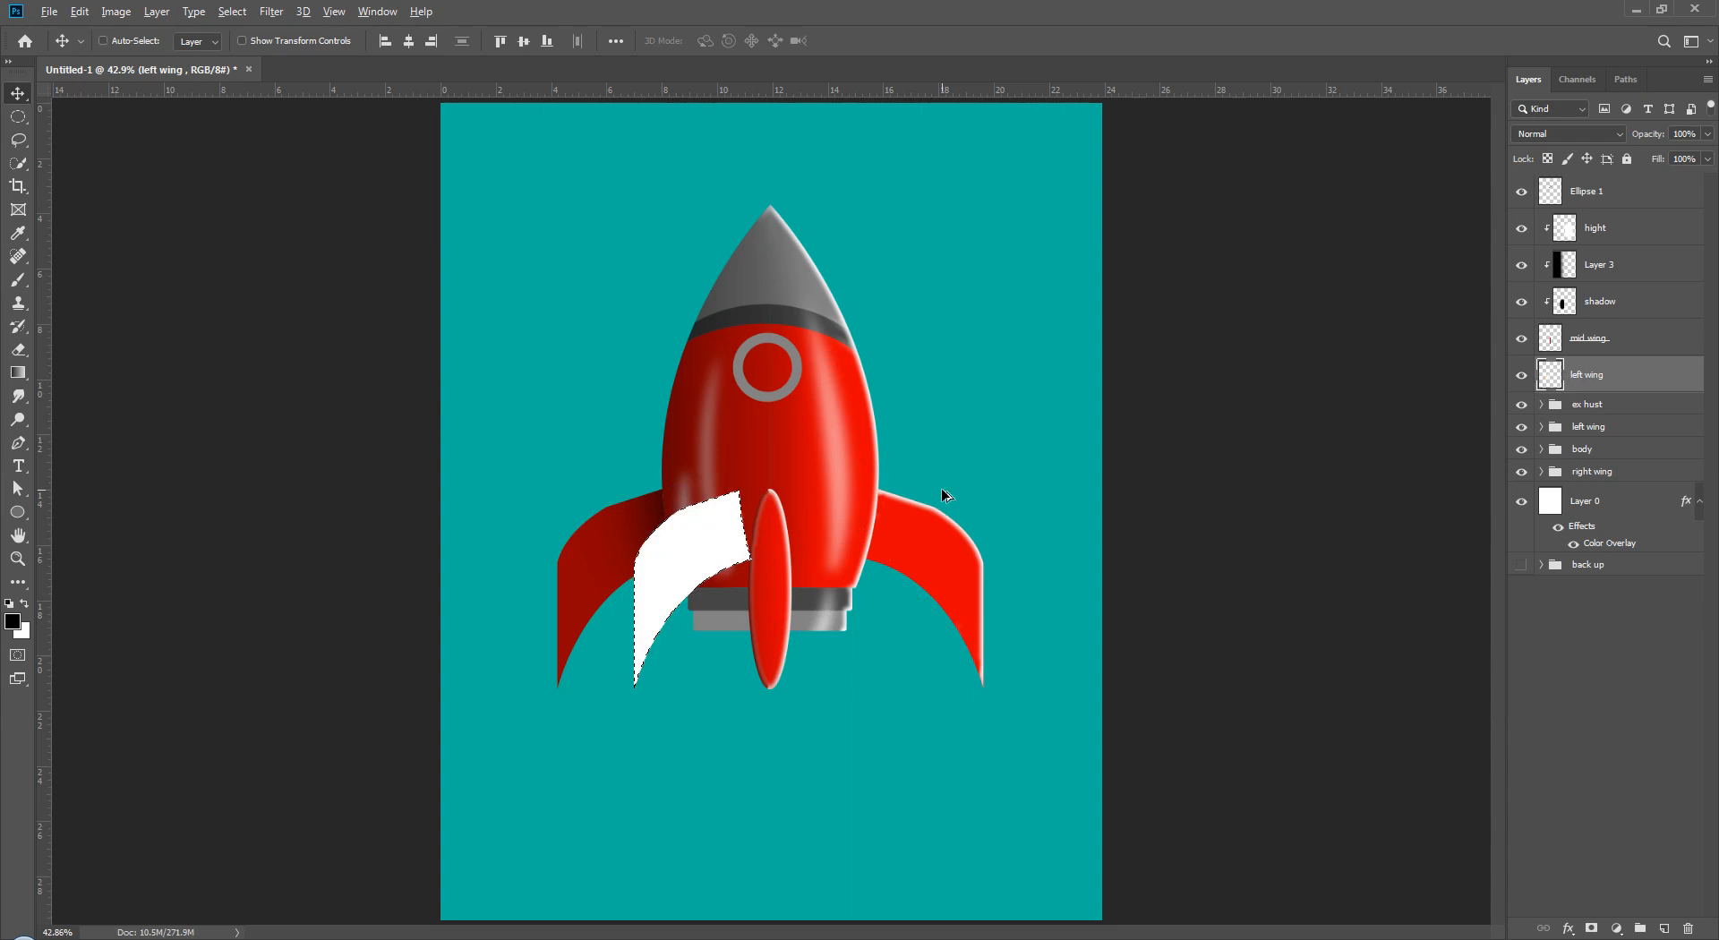
key("ctrl+i")
key("ctrl+d")
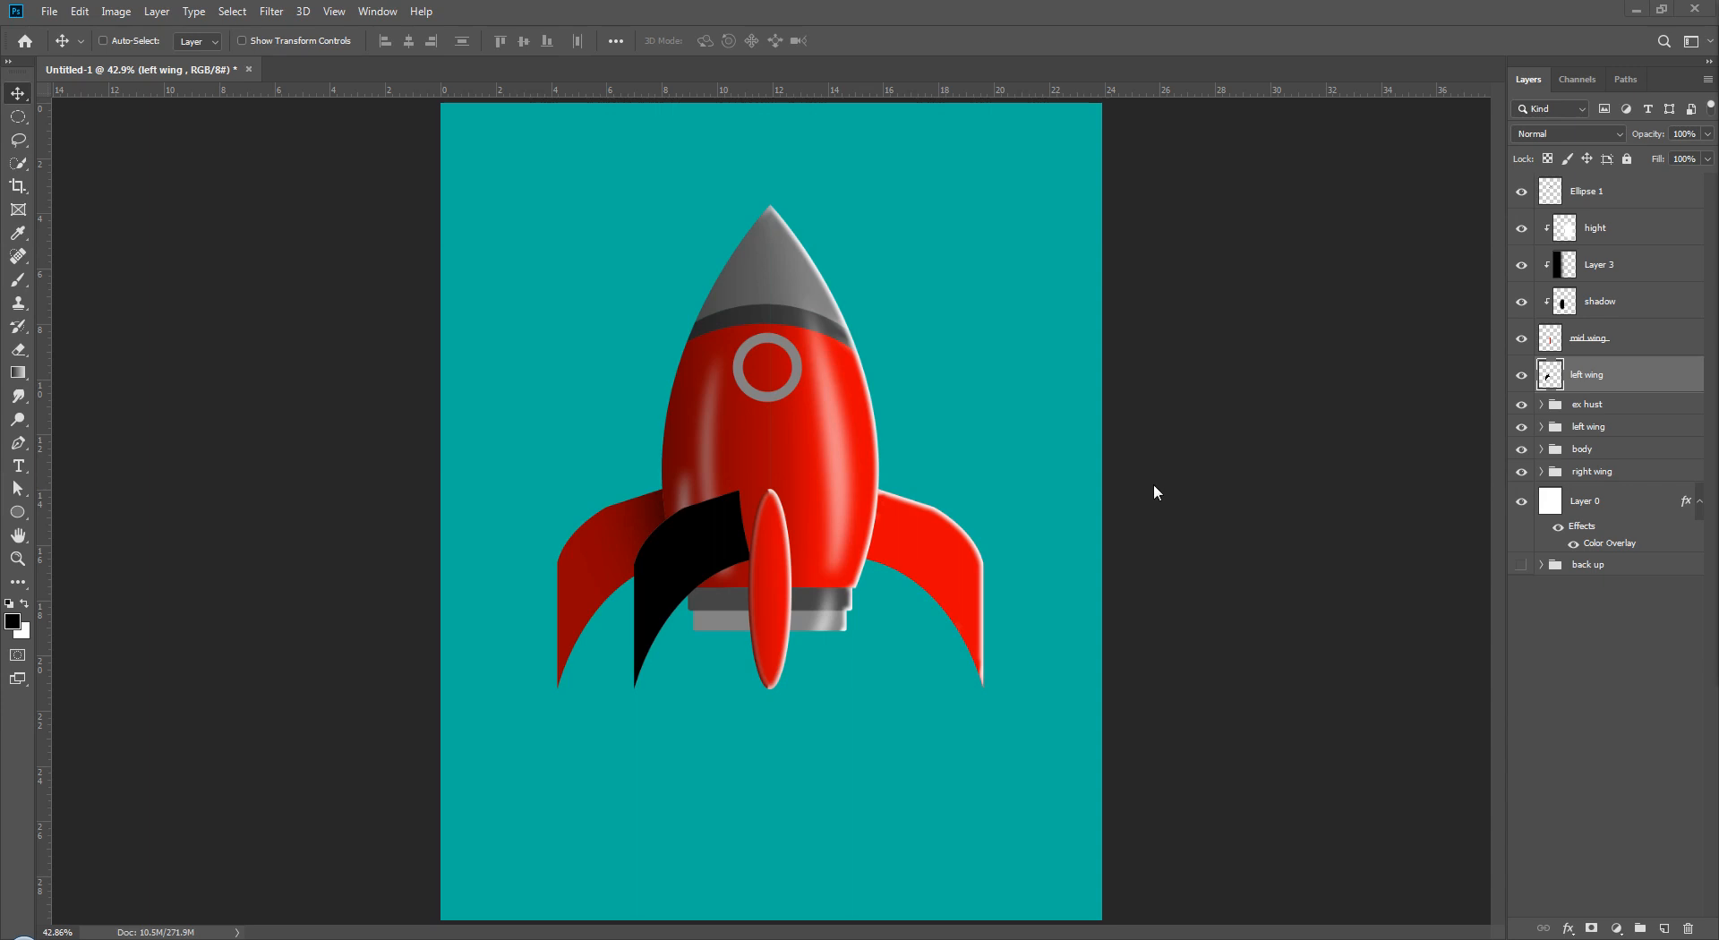
- Rotate the black wing shape about 14.5° clockwise and position it over the lower body, its inner end behind the mid wing
left_click_drag(686, 542, 714, 543)
key("ctrl+t")
left_click_drag(834, 443, 886, 465)
left_click_drag(707, 575, 678, 561)
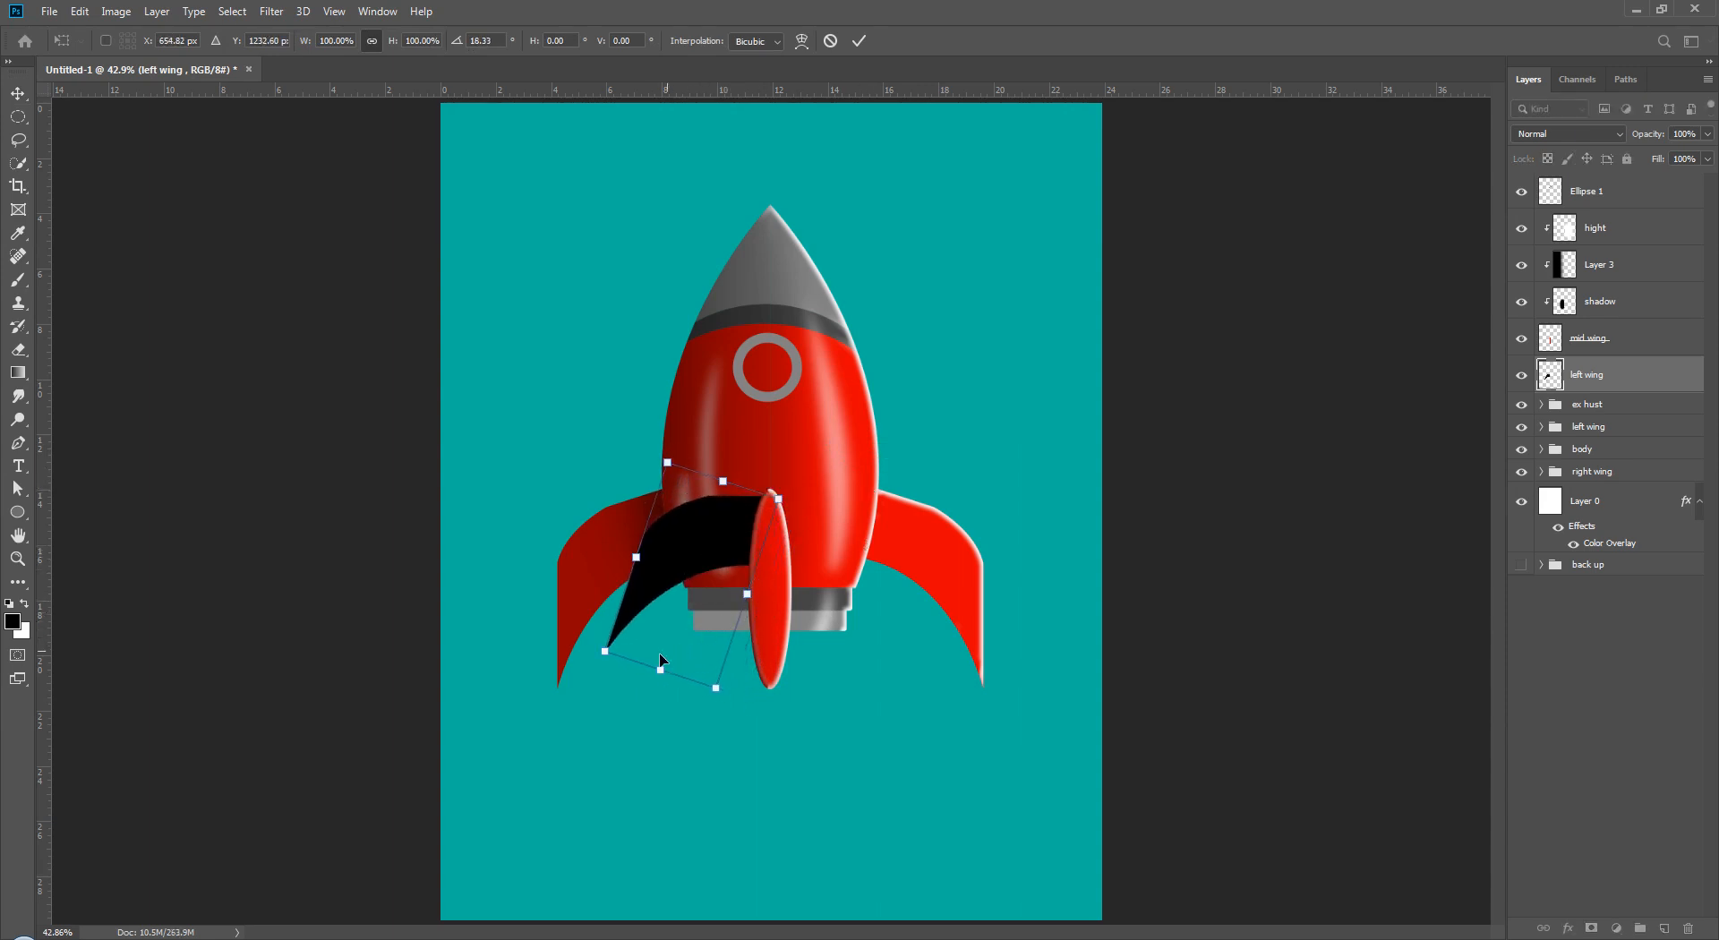
left_click_drag(581, 658, 595, 667)
left_click_drag(656, 596, 668, 596)
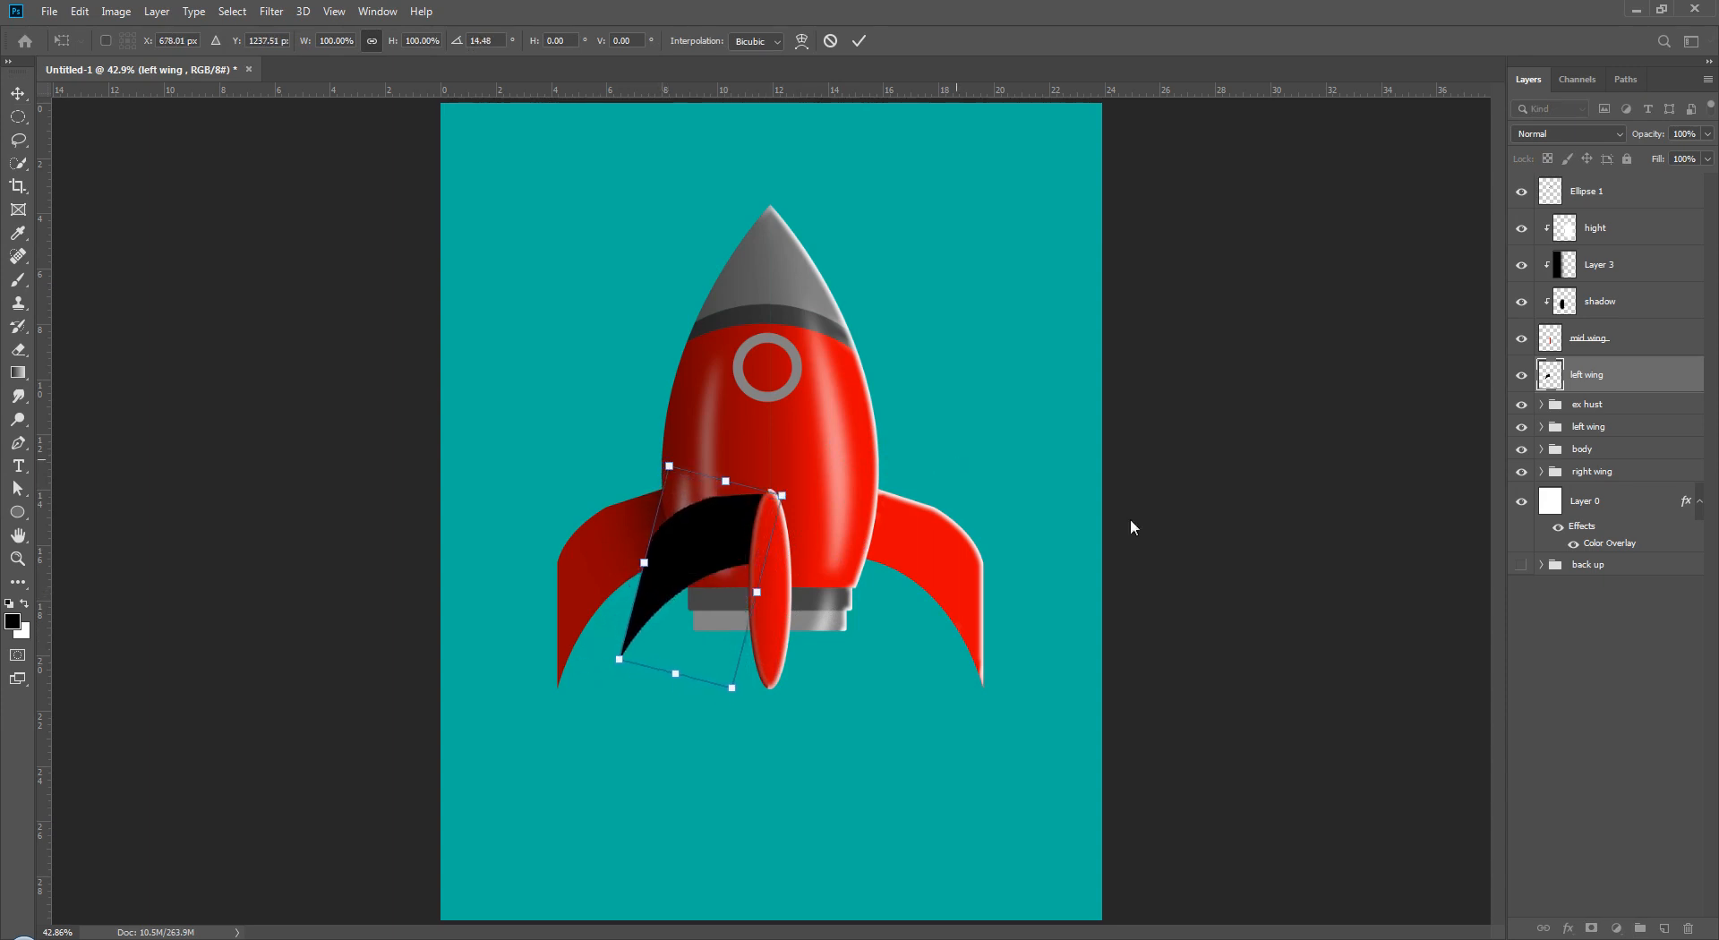
key("Return")
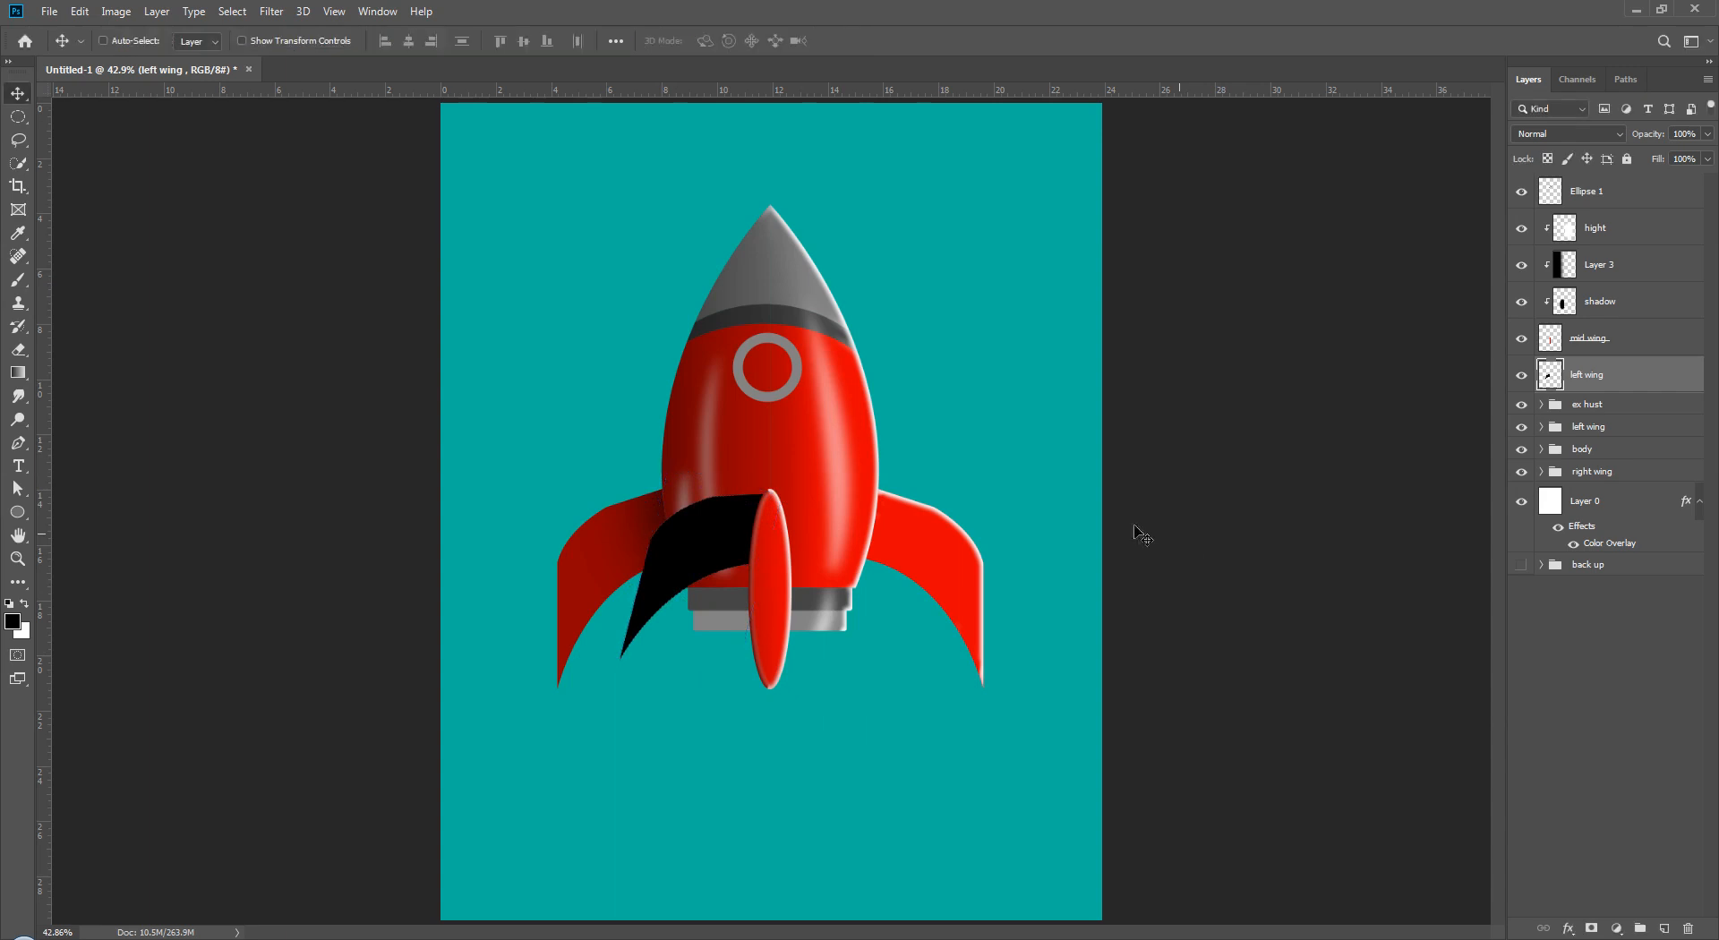
- Soften the black wing shape with a Gaussian Blur of 13.9 pixels radius
left_click(269, 11)
mouse_move(315, 216)
left_click(534, 281)
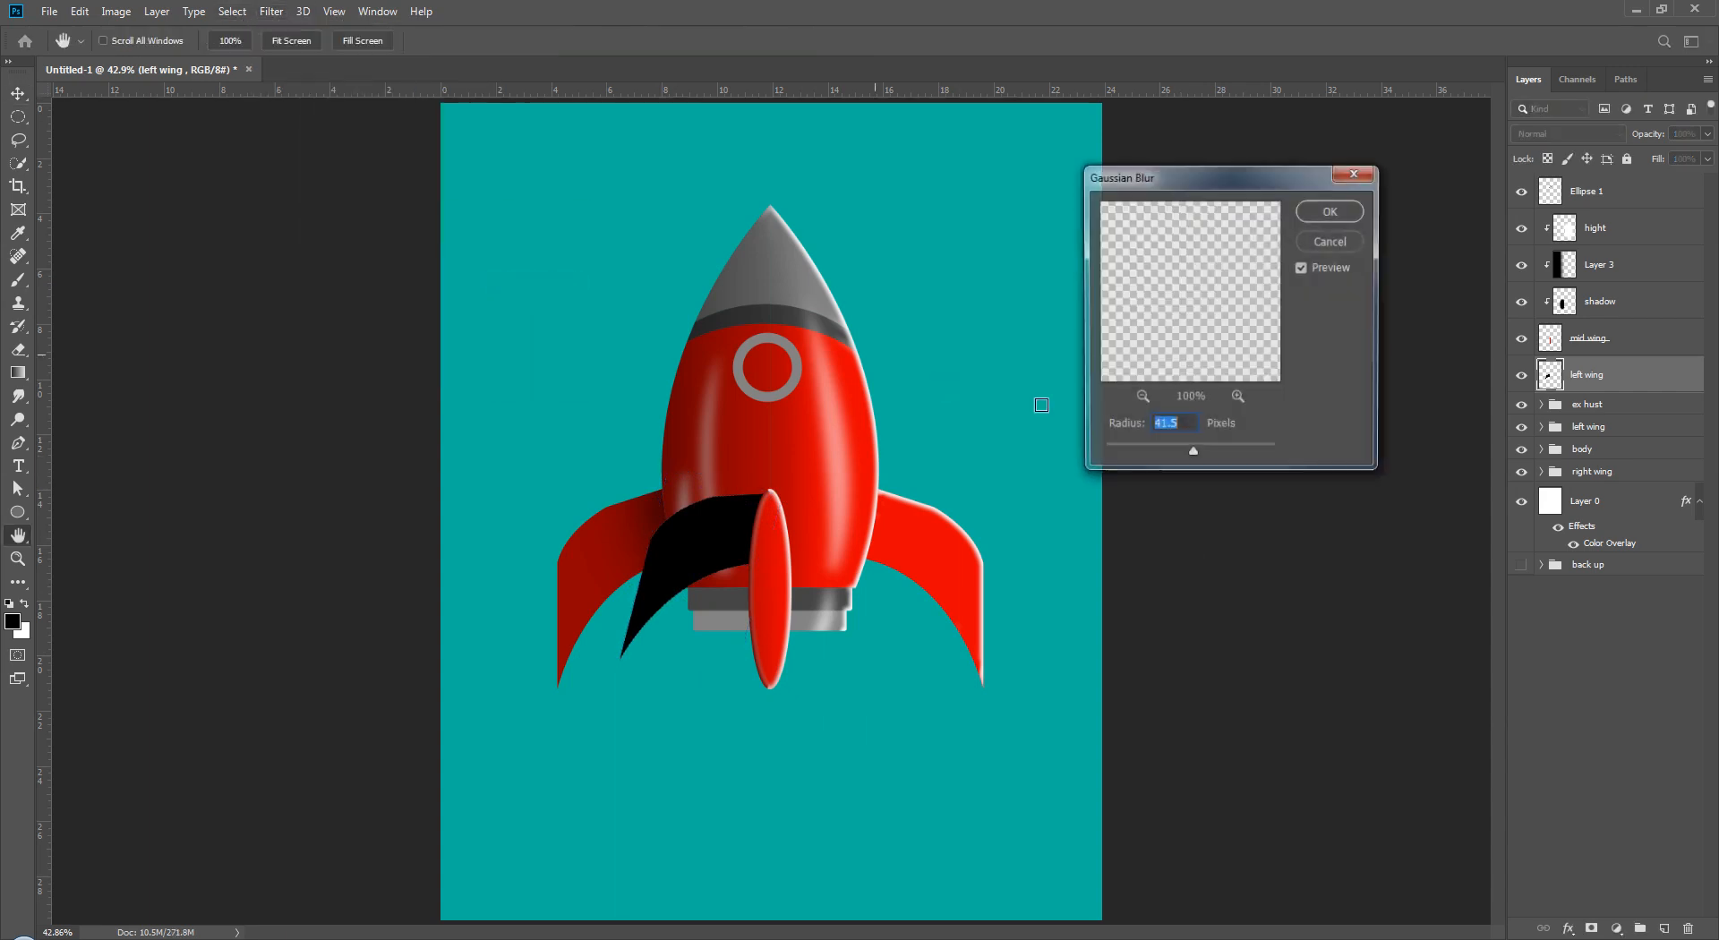
mouse_move(1193, 454)
left_mouse_down()
mouse_move(1140, 462)
mouse_move(1176, 458)
left_mouse_up()
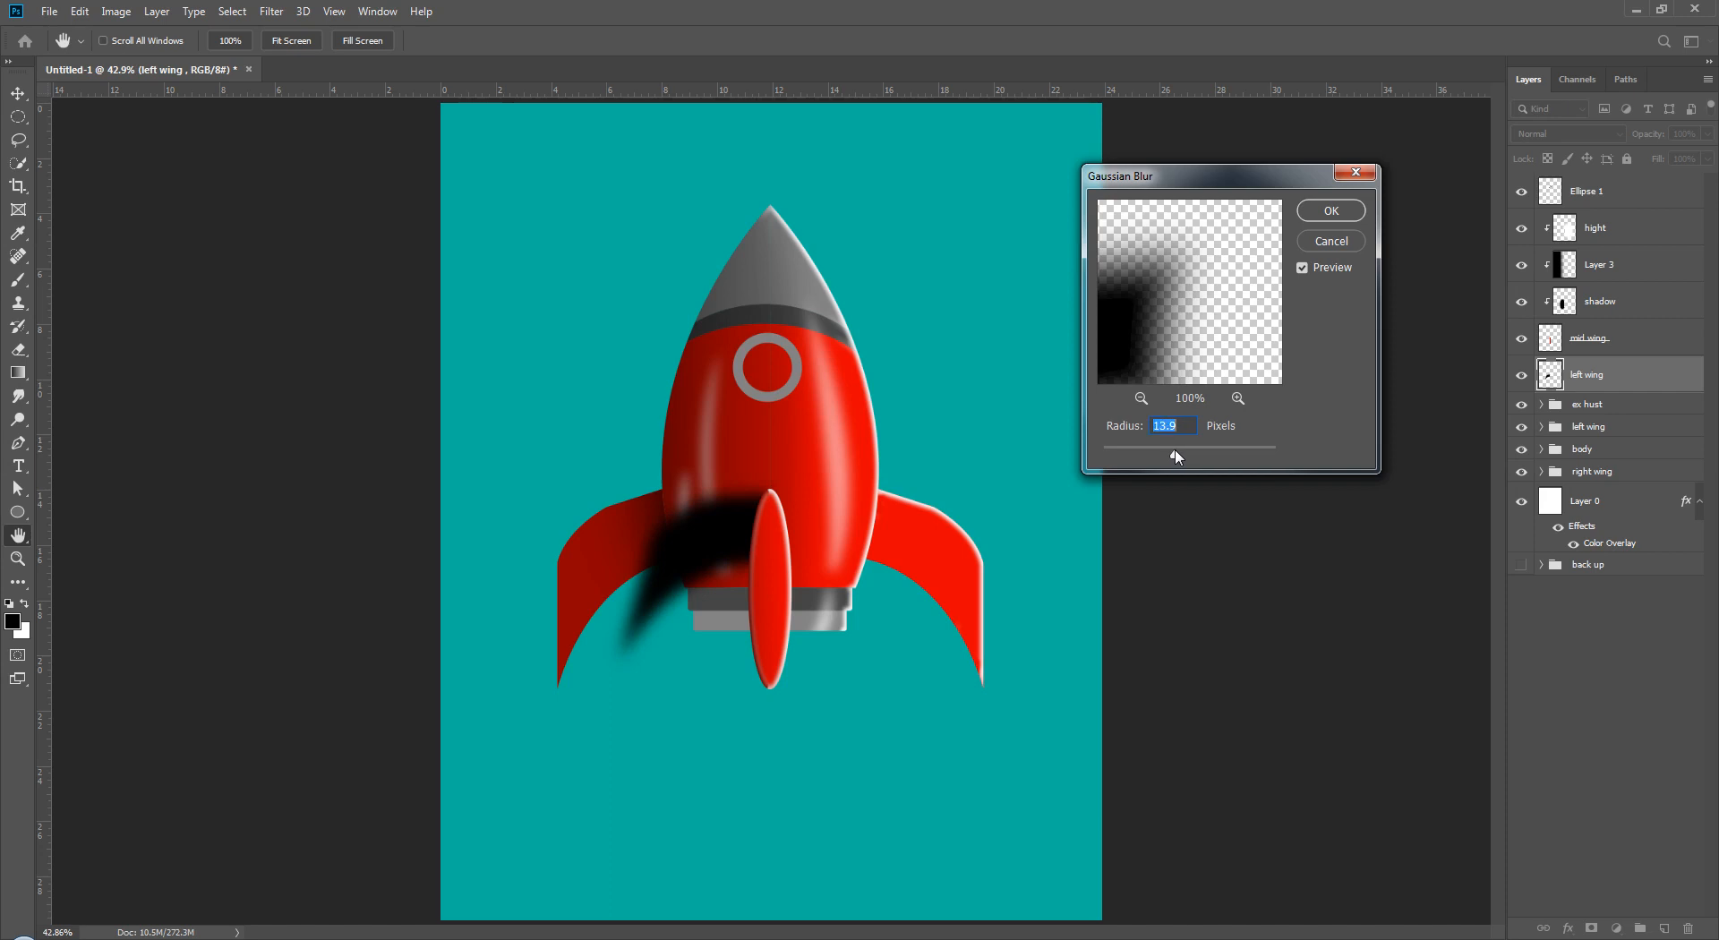
left_click(1331, 211)
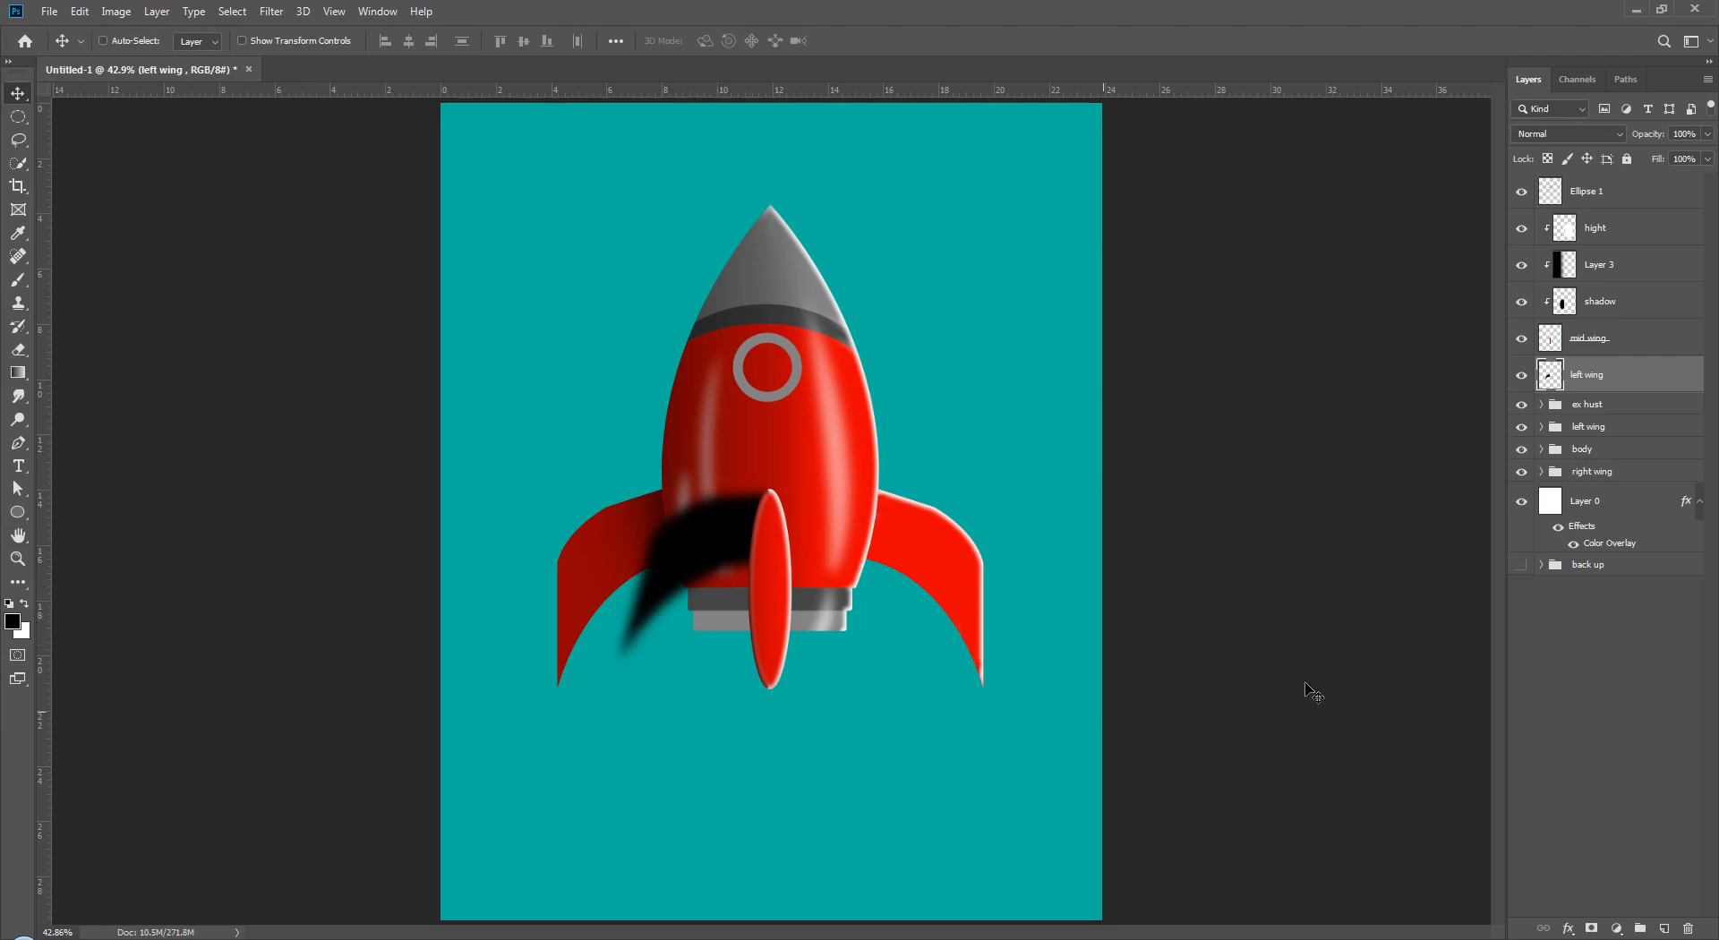
- Load the full body layer's outline as a selection and invert it
left_click(1602, 749)
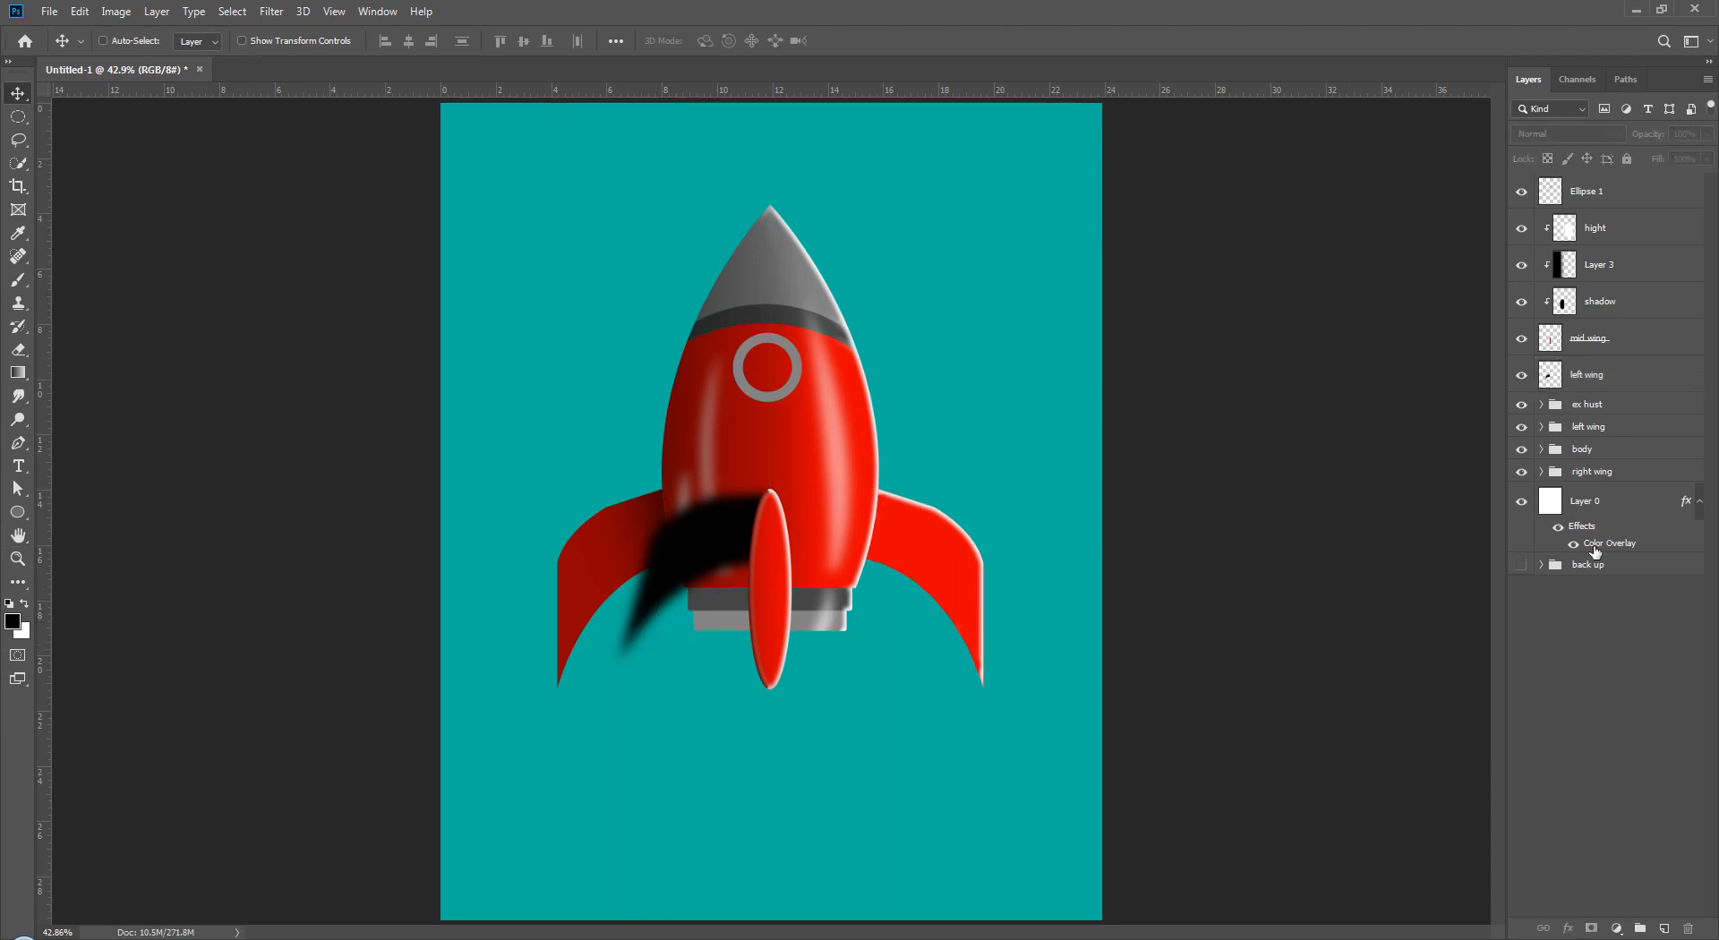
left_click(1542, 450)
left_click(1564, 736, "ctrl")
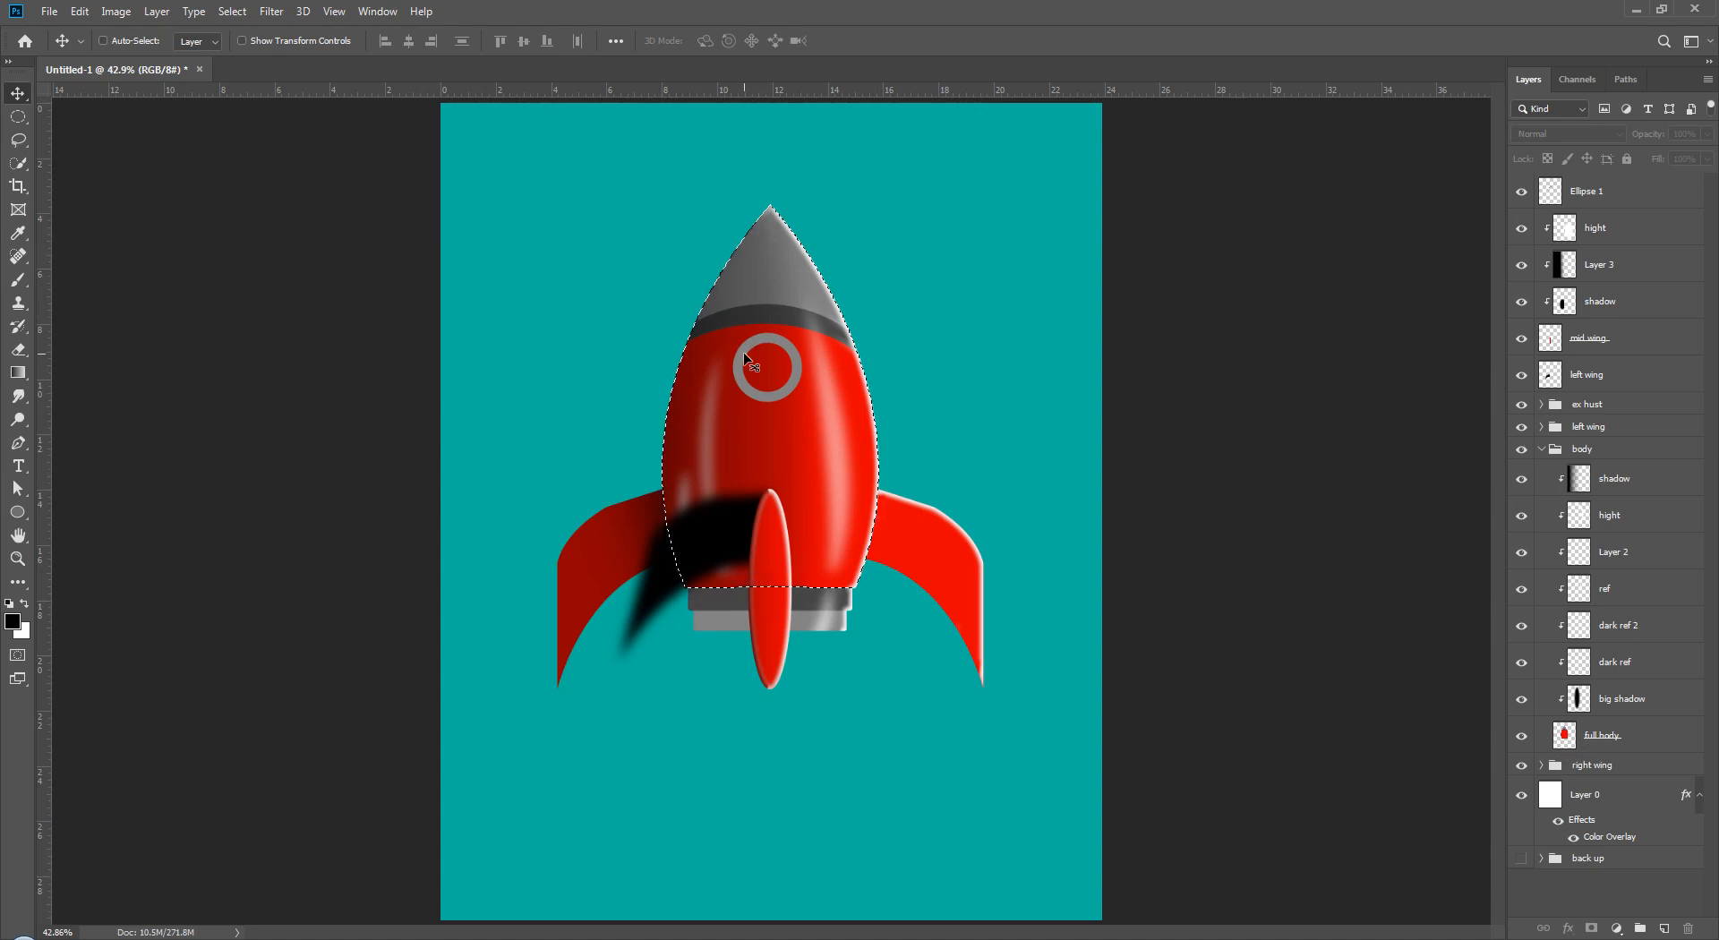
left_click(1541, 448)
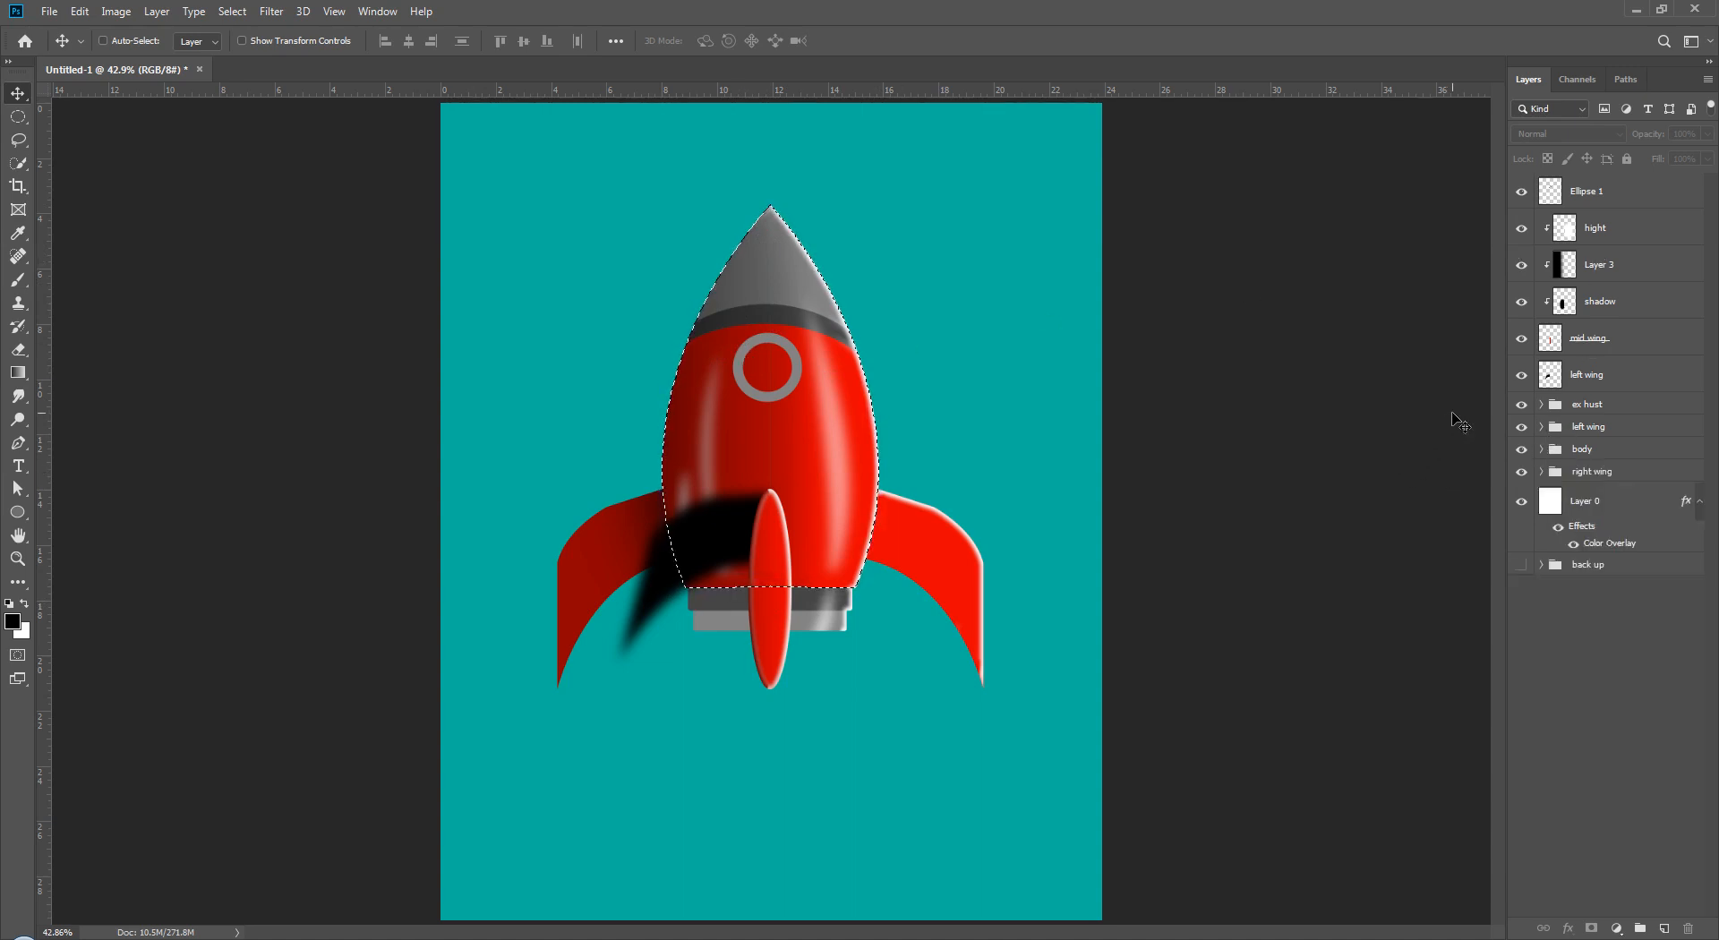
key("ctrl")
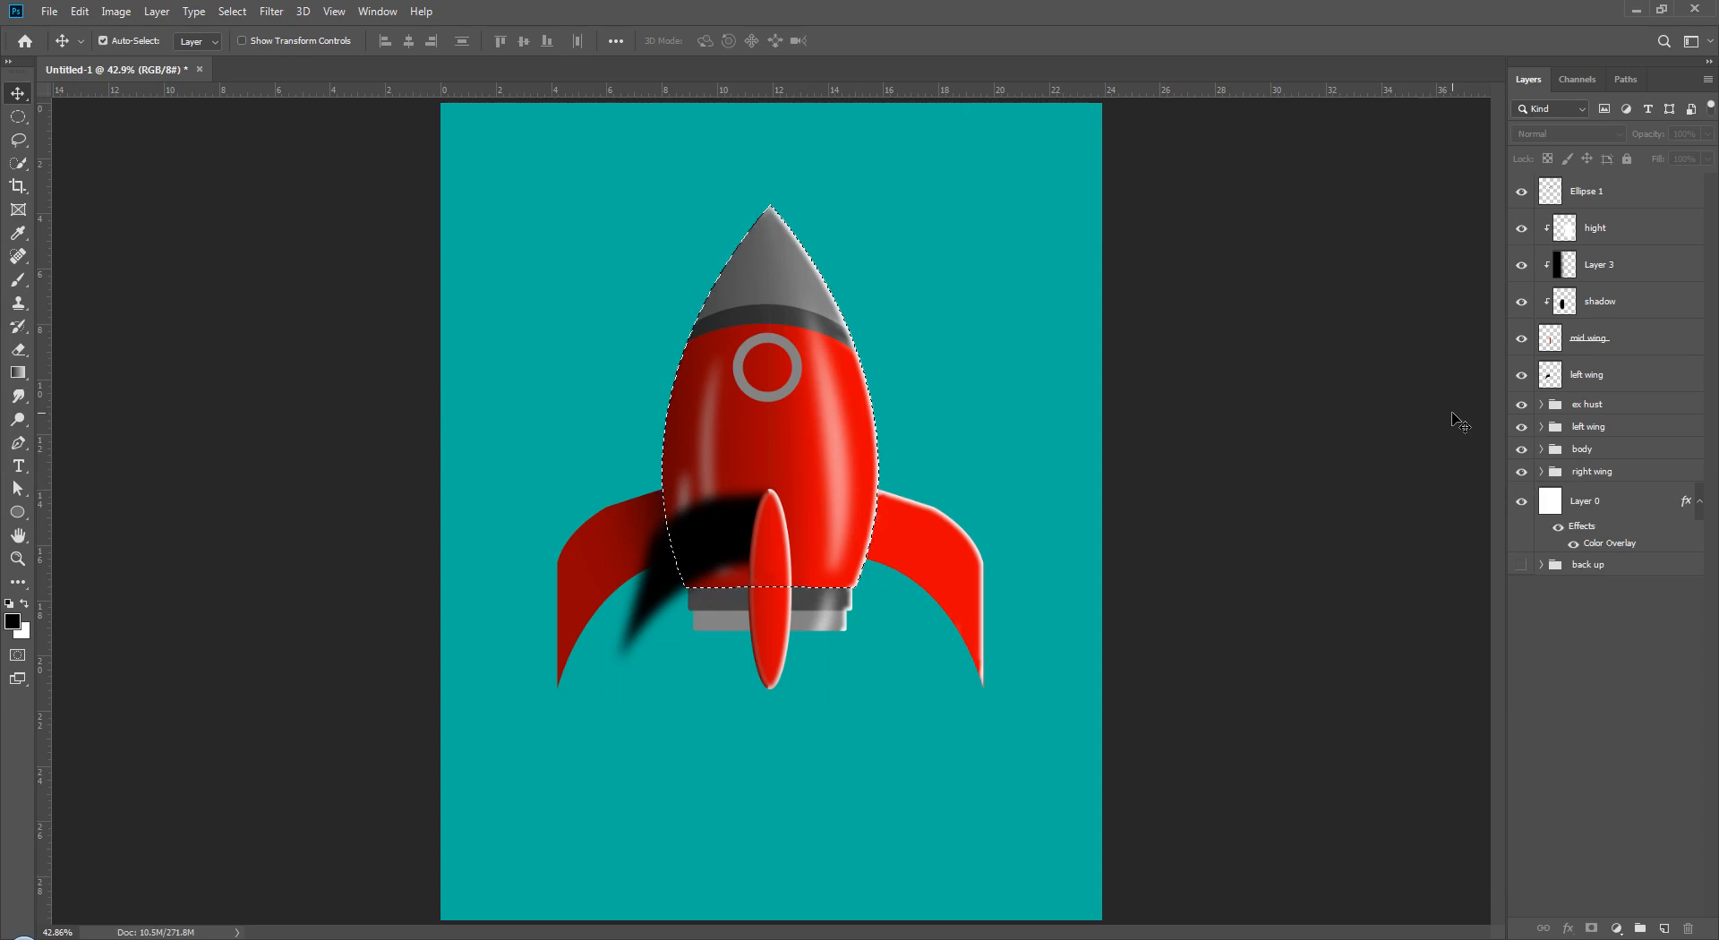
key("ctrl+shift+i")
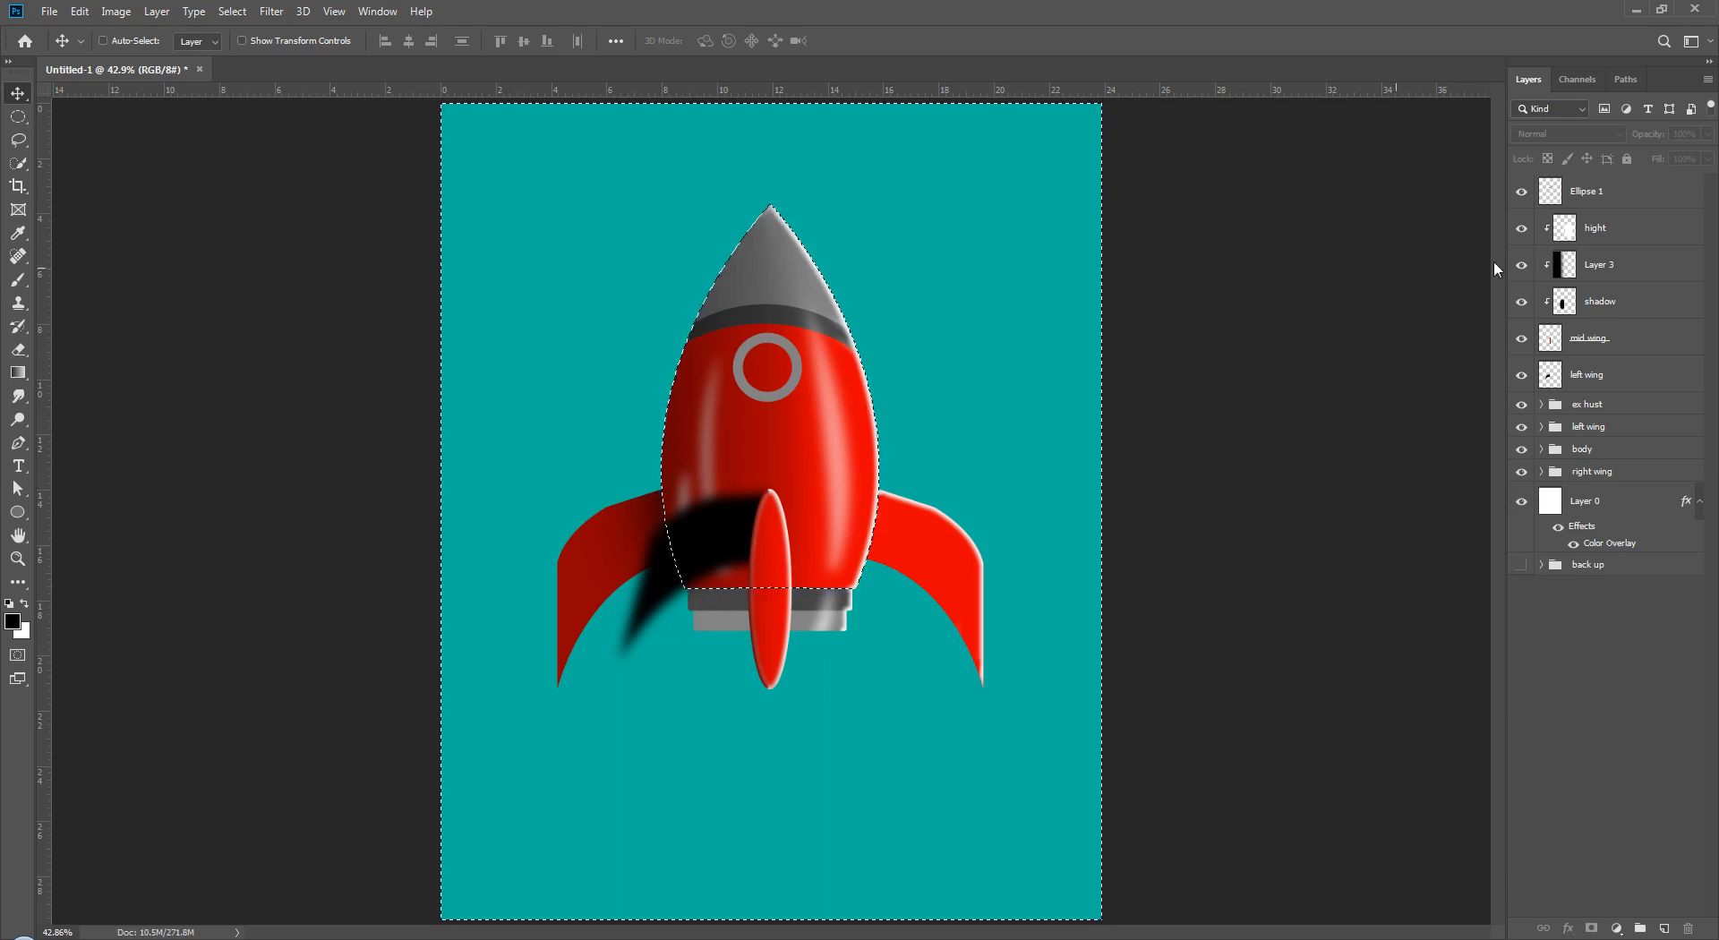
- Try deleting everything outside the body outline from the mid wing layer and the blurred left wing layer, and undo both deletions
left_click(1611, 338)
key("Delete")
key("ctrl+z")
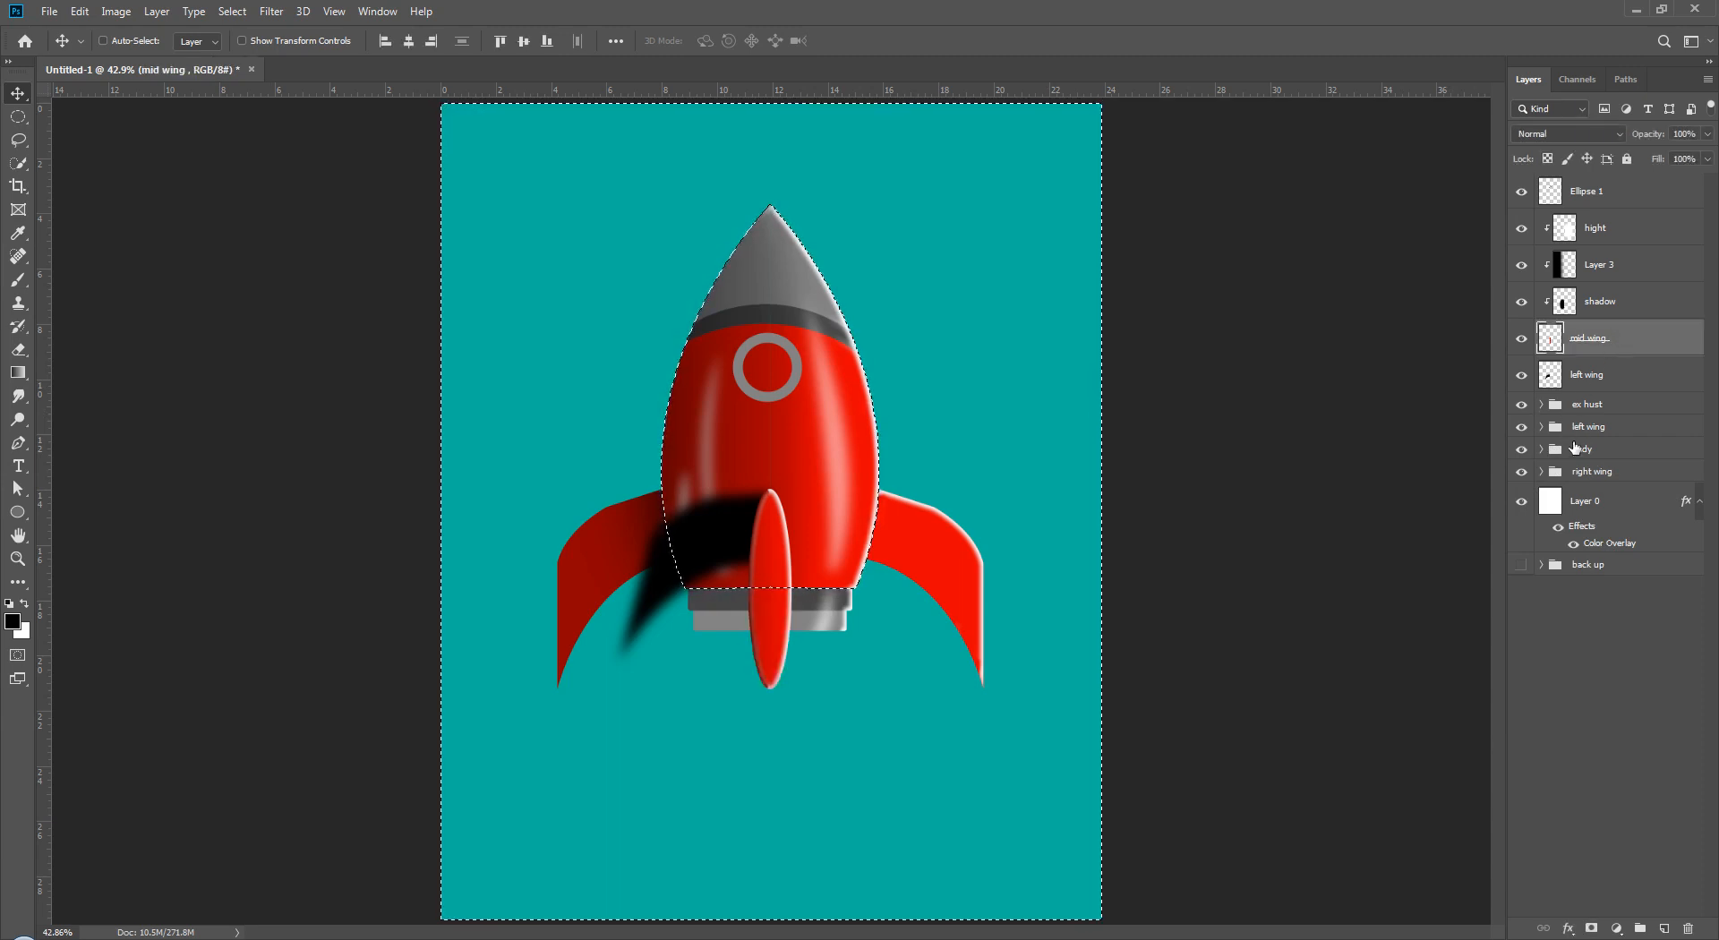
left_click(1607, 309)
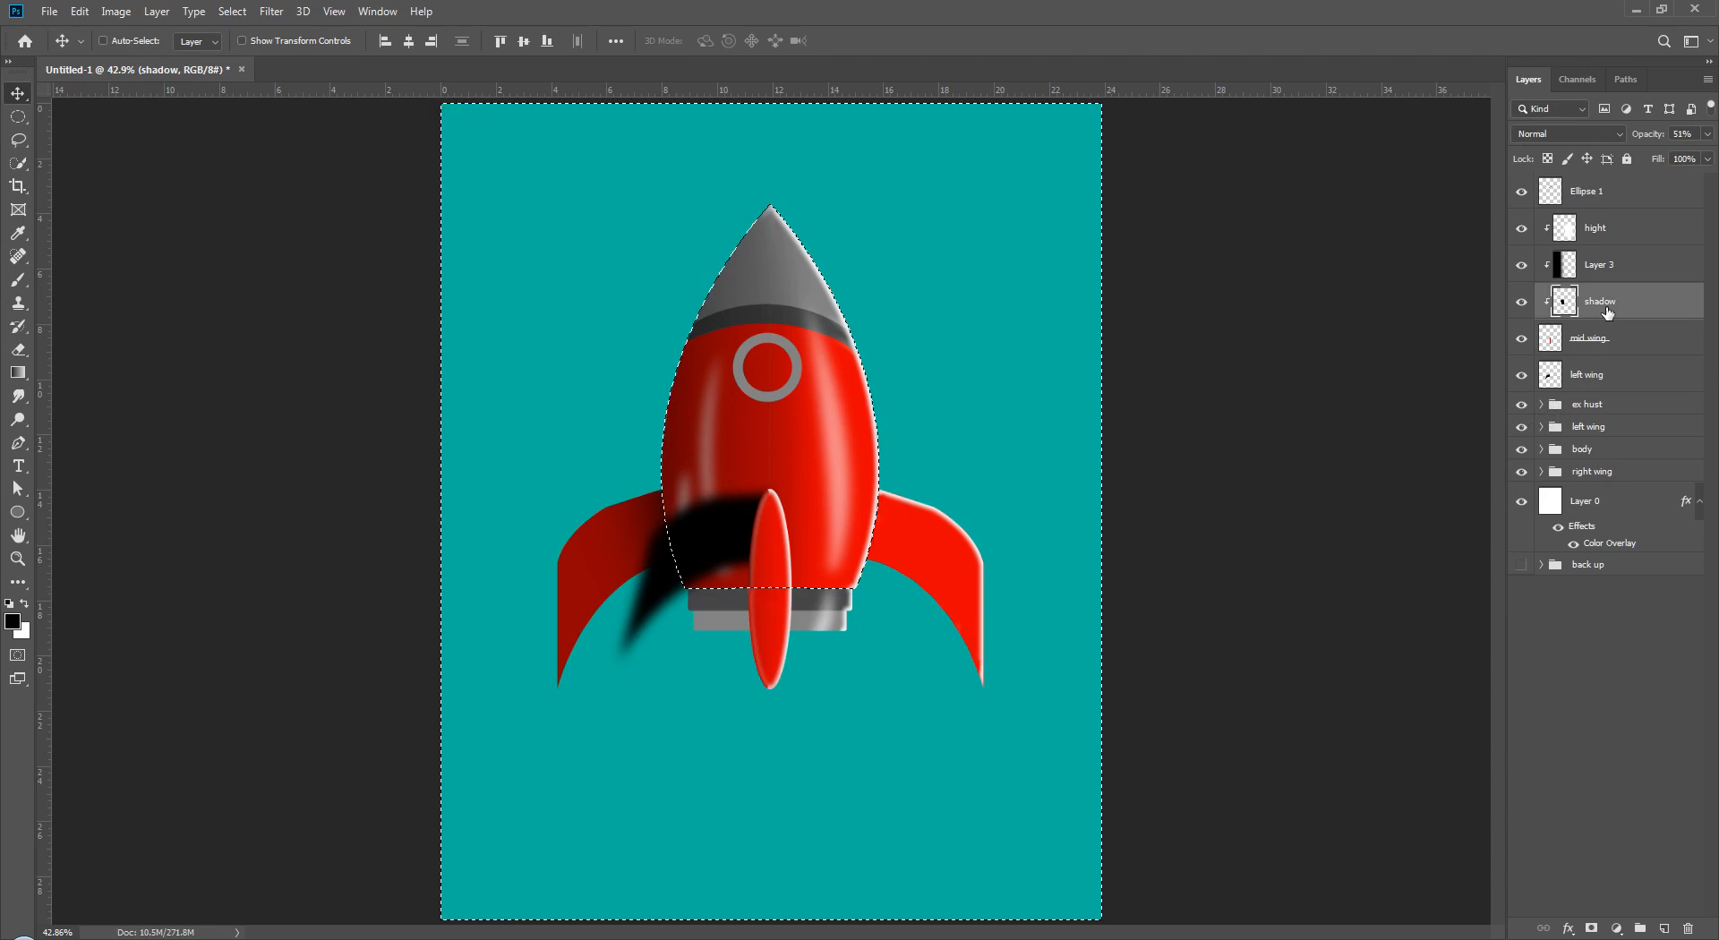
left_click(1621, 266)
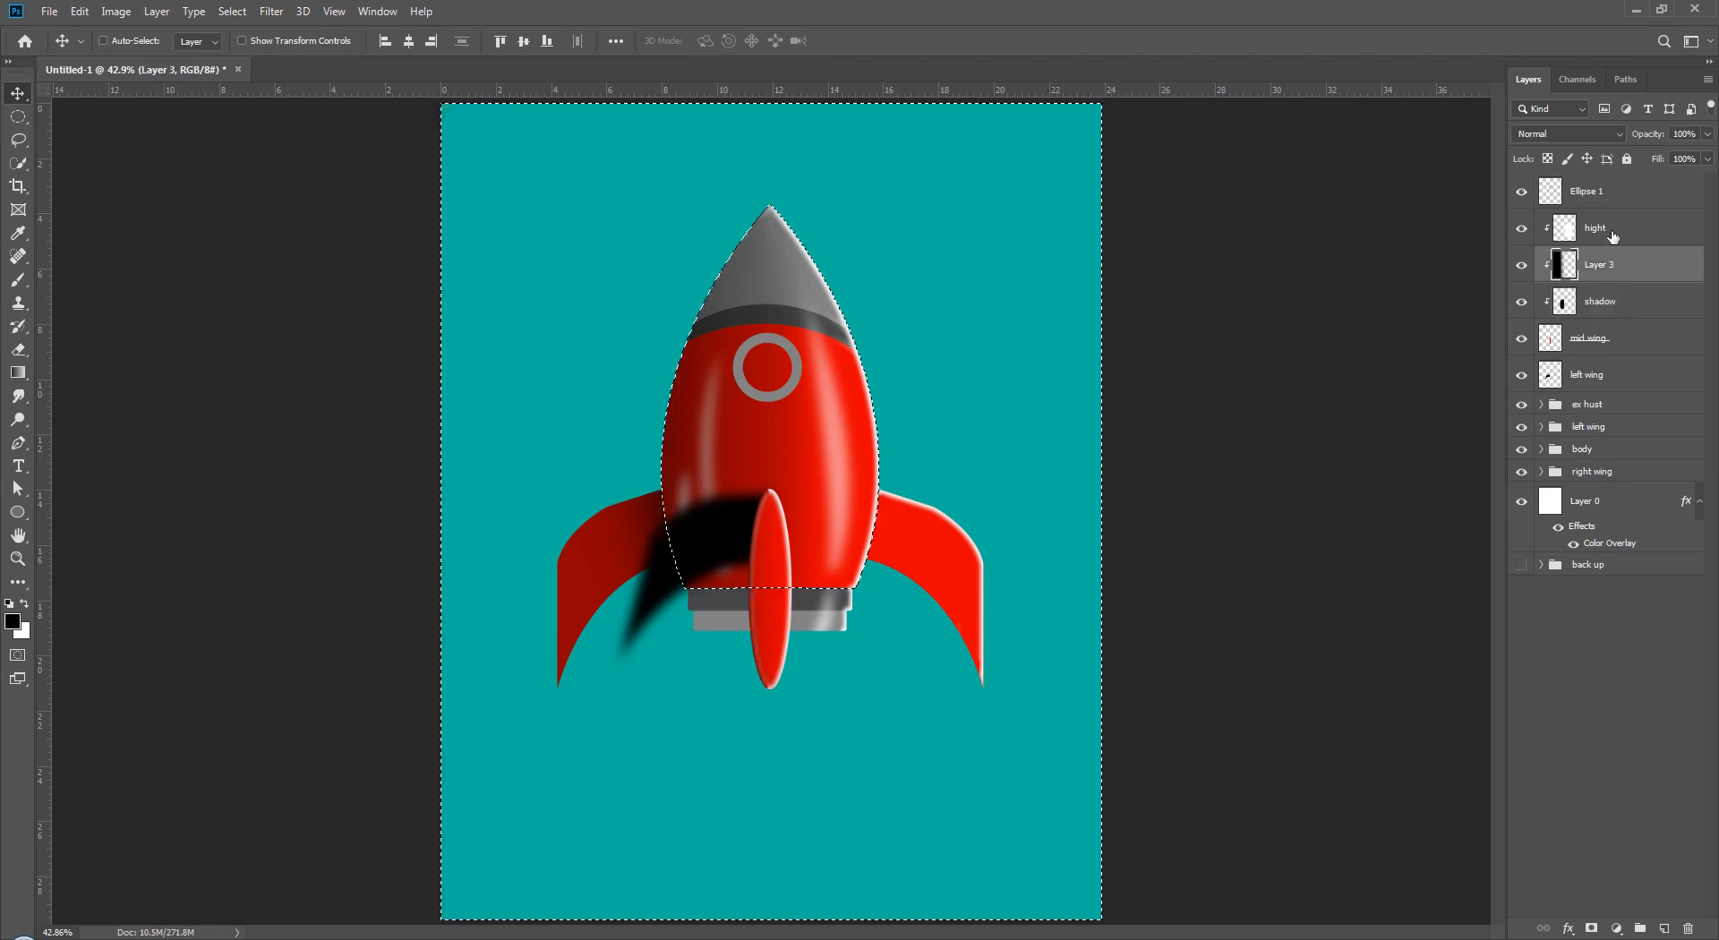
left_click(1613, 376)
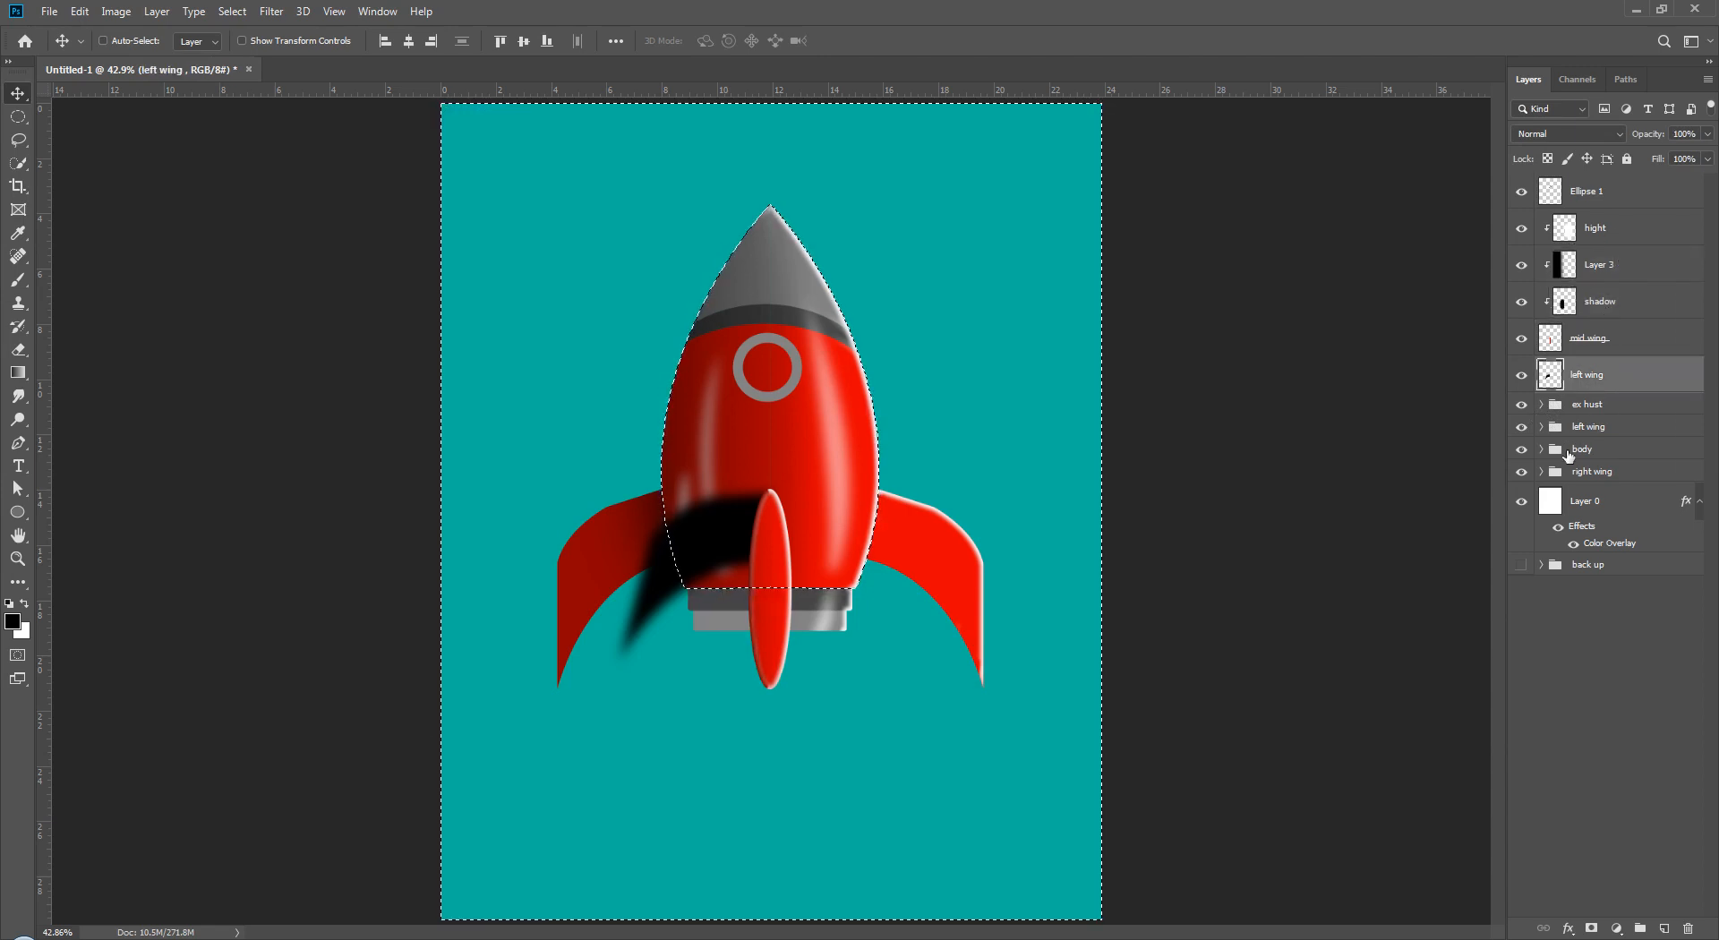
key("Delete")
key("ctrl+d")
key("ctrl+z")
key("ctrl+z")
- Invert the selection back to the body, add the left wing outline, and clear the blurred shadow outside the combined shape
key("ctrl+shift+i")
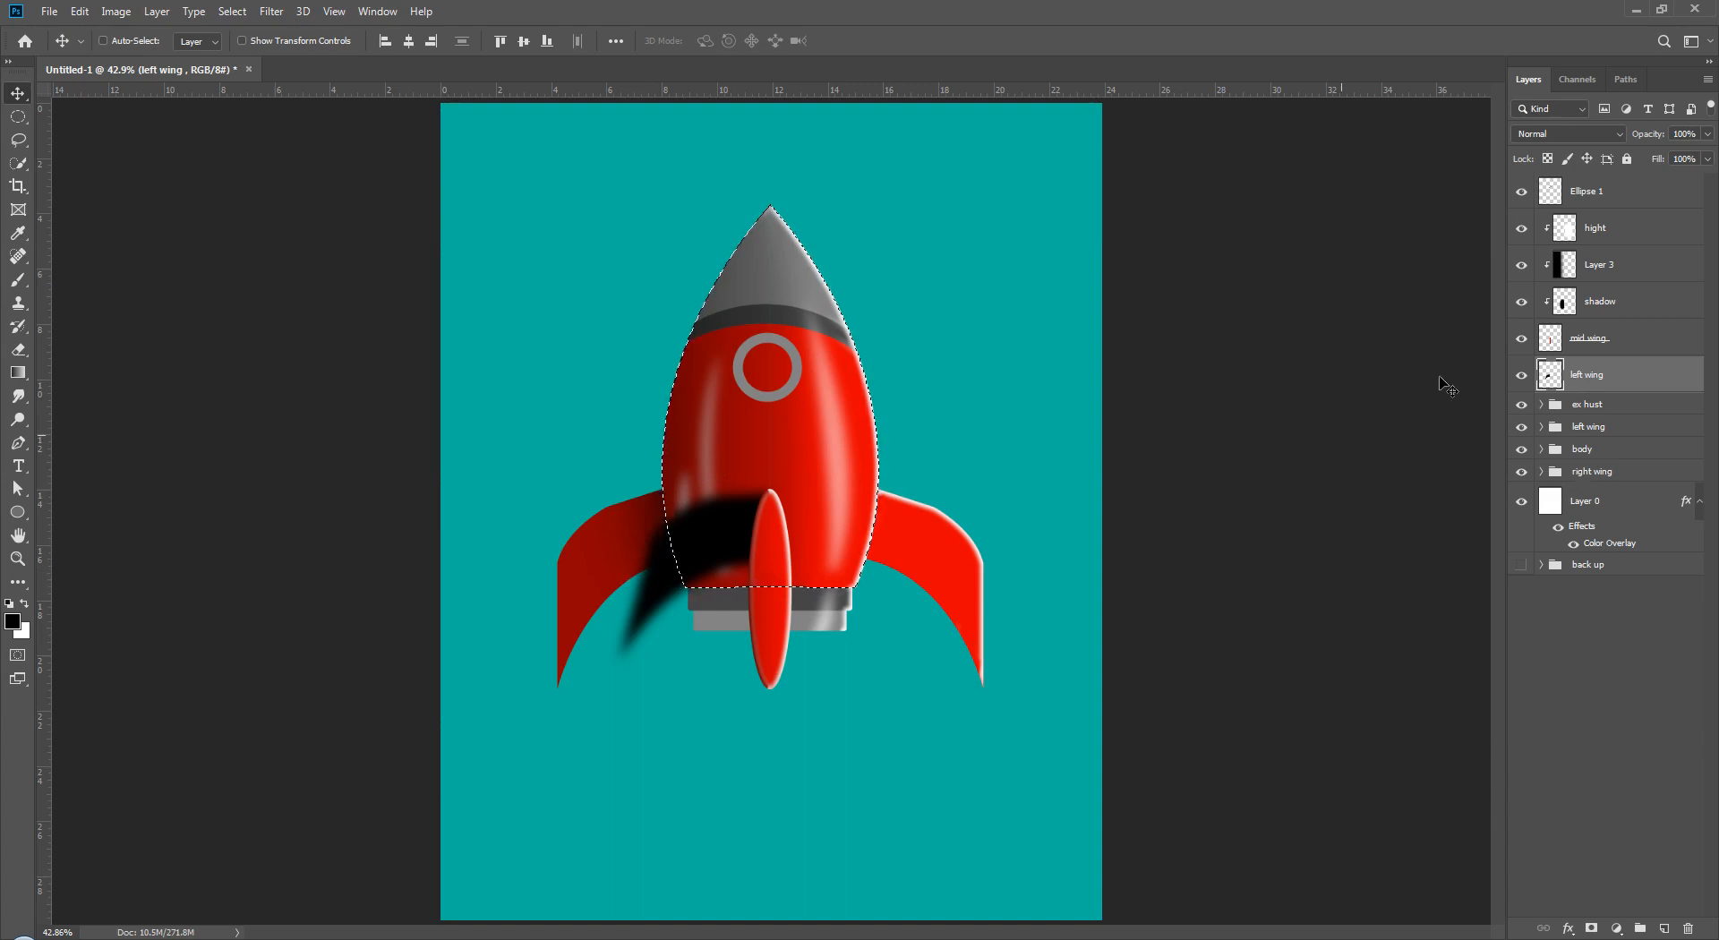
left_click(1541, 428)
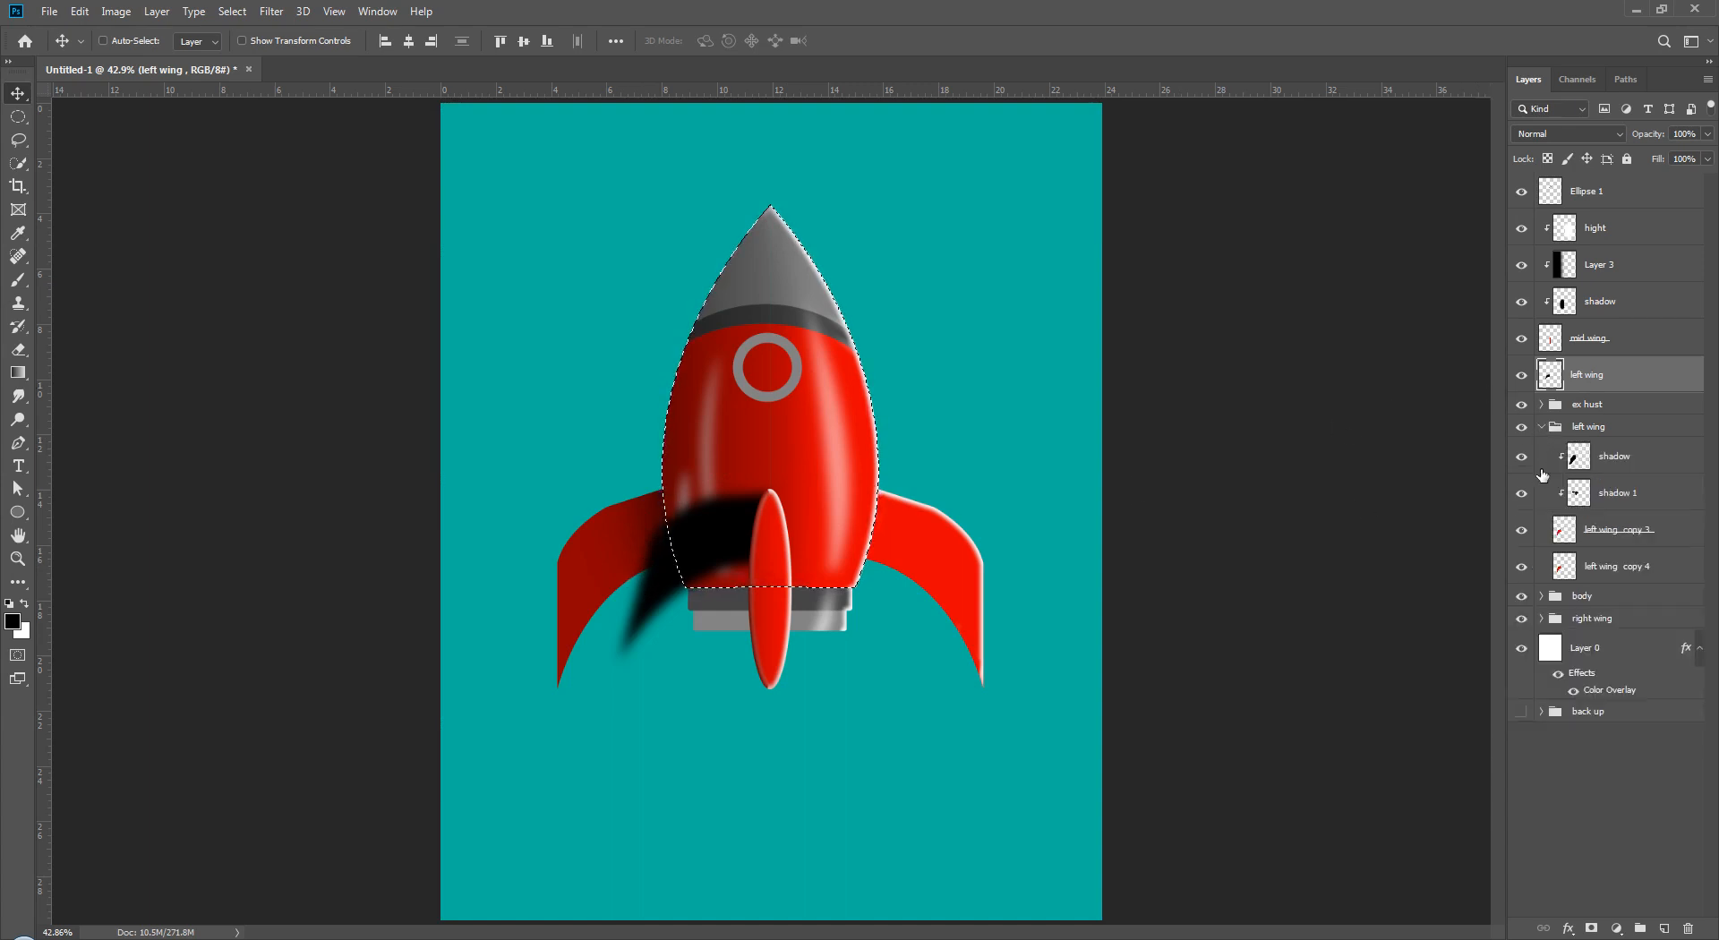
left_click(1563, 571, "ctrl+shift")
left_click(1541, 427)
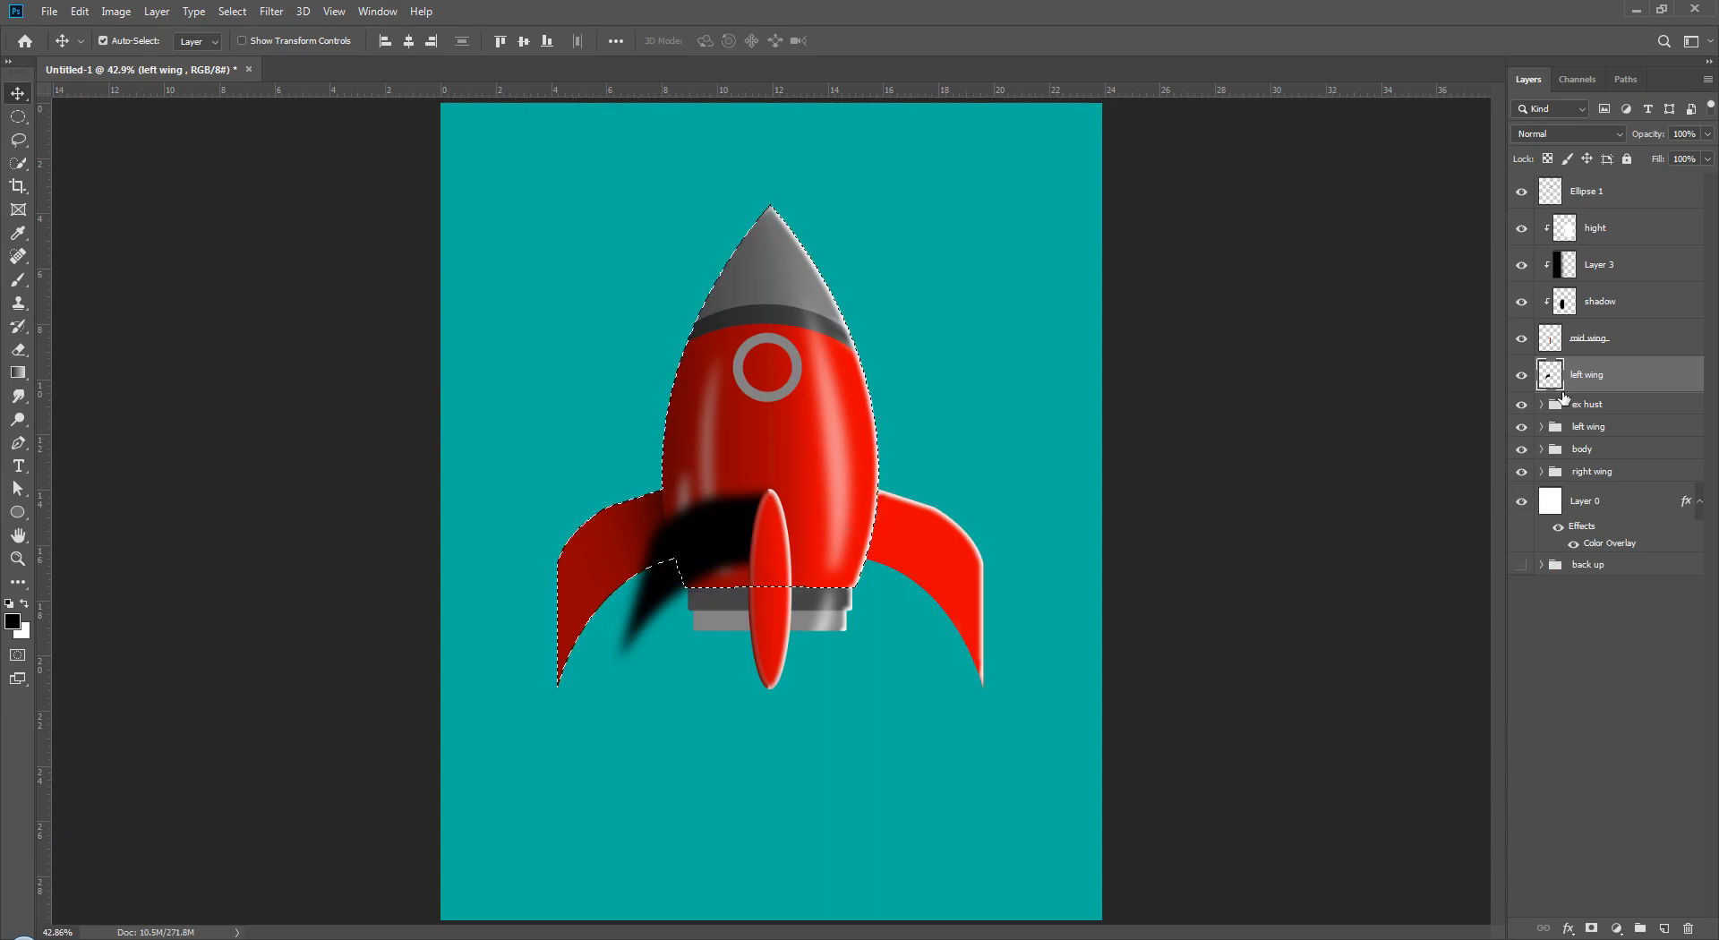
key("ctrl+shift+i")
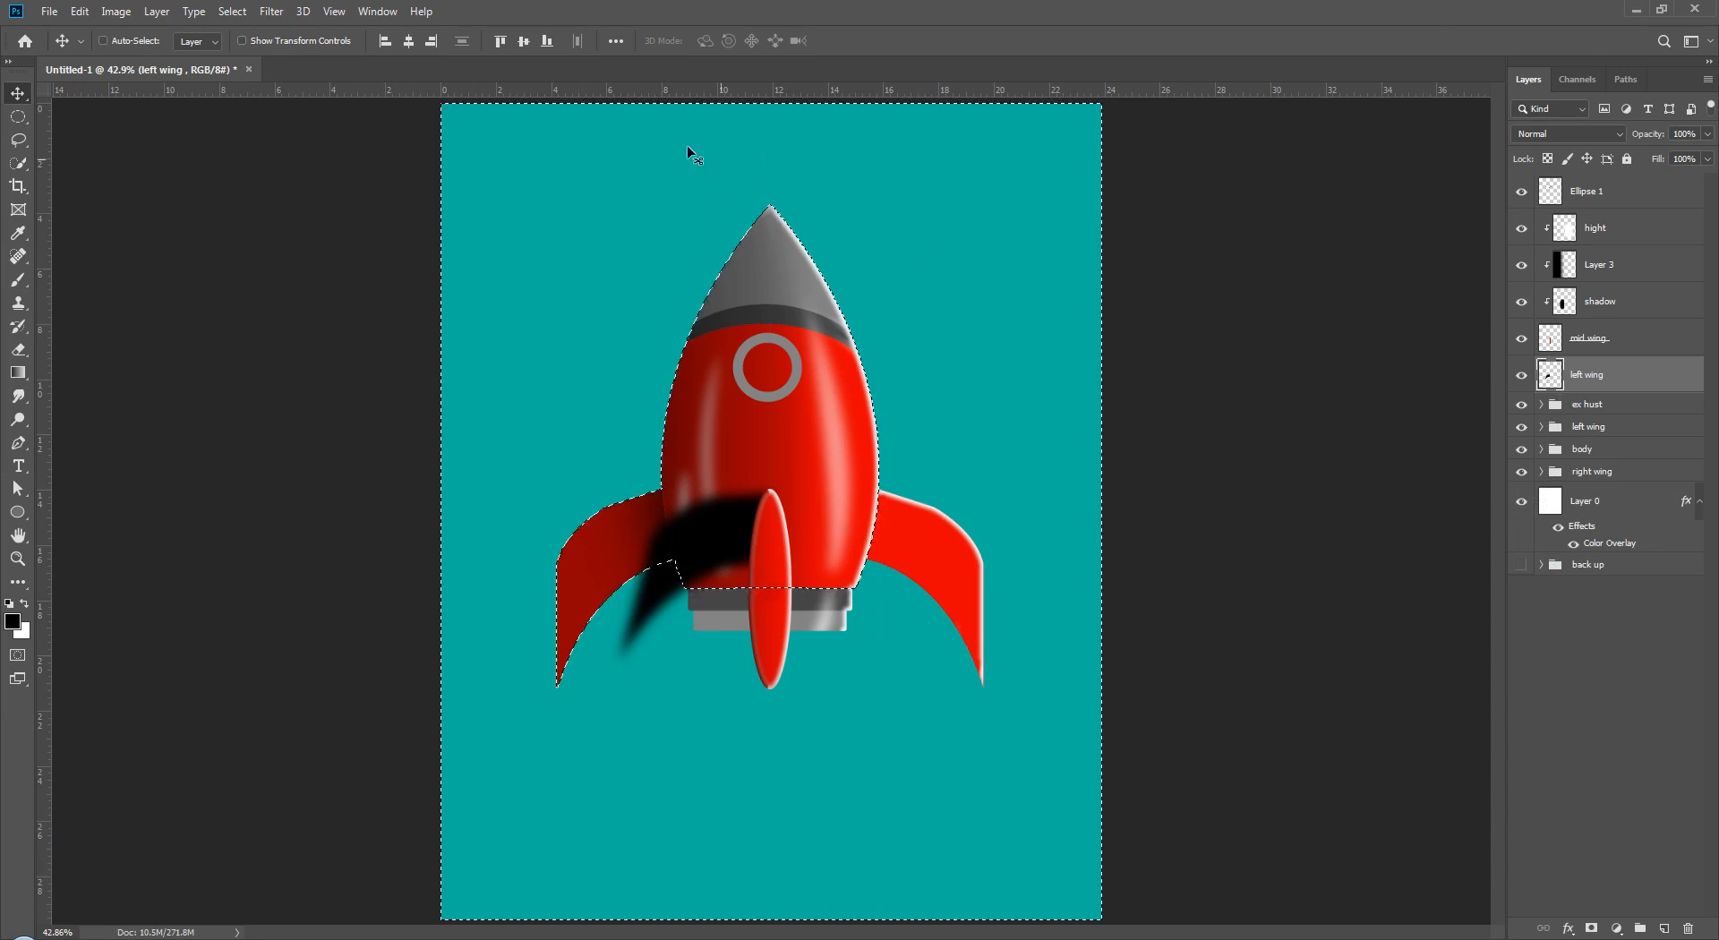
key("Delete")
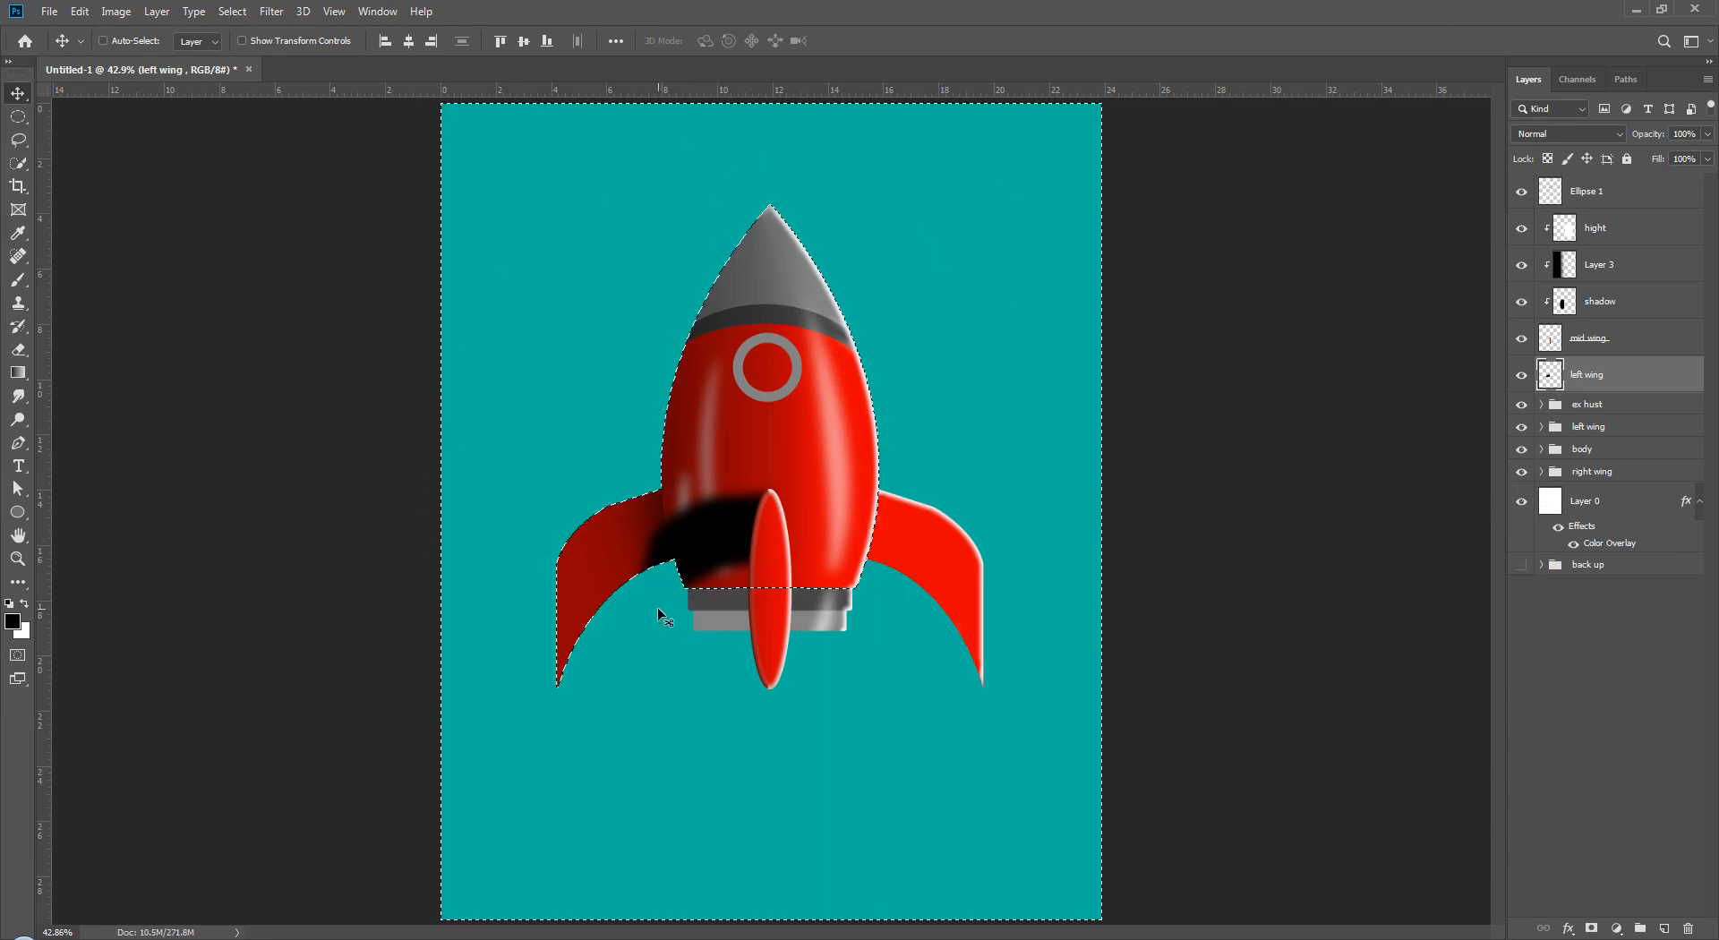
key("ctrl+d")
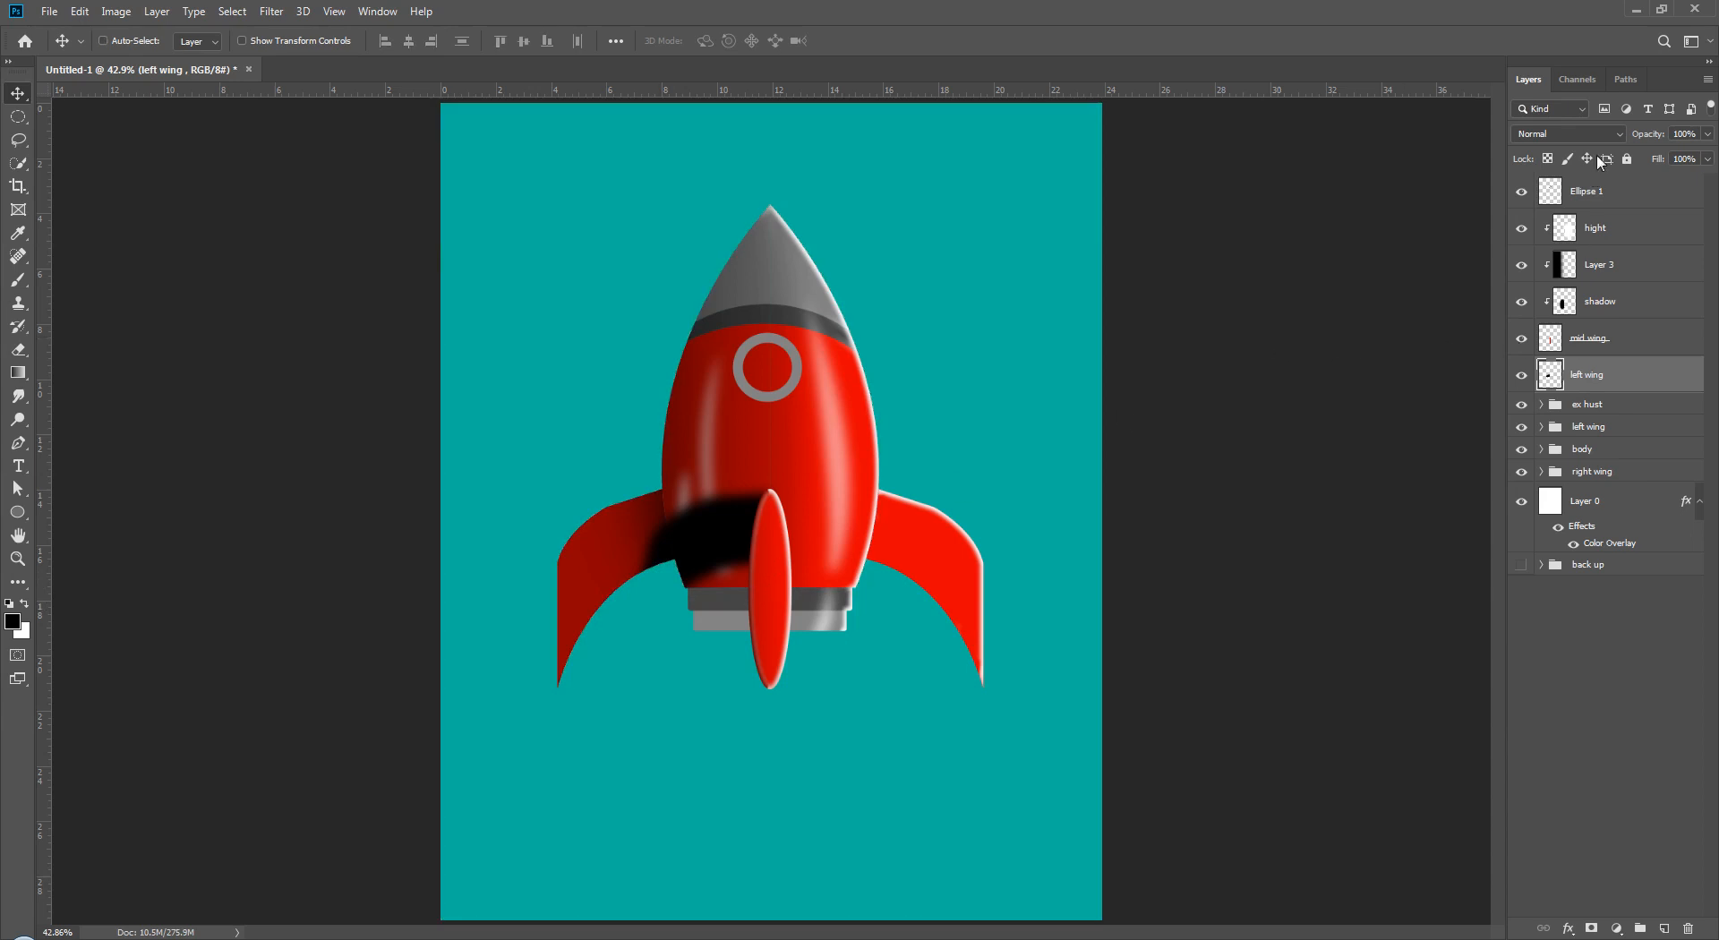
- Lower the blurred wing shadow's opacity to 25% and check the shadow layer inside the body group
left_click_drag(1661, 136, 1645, 138)
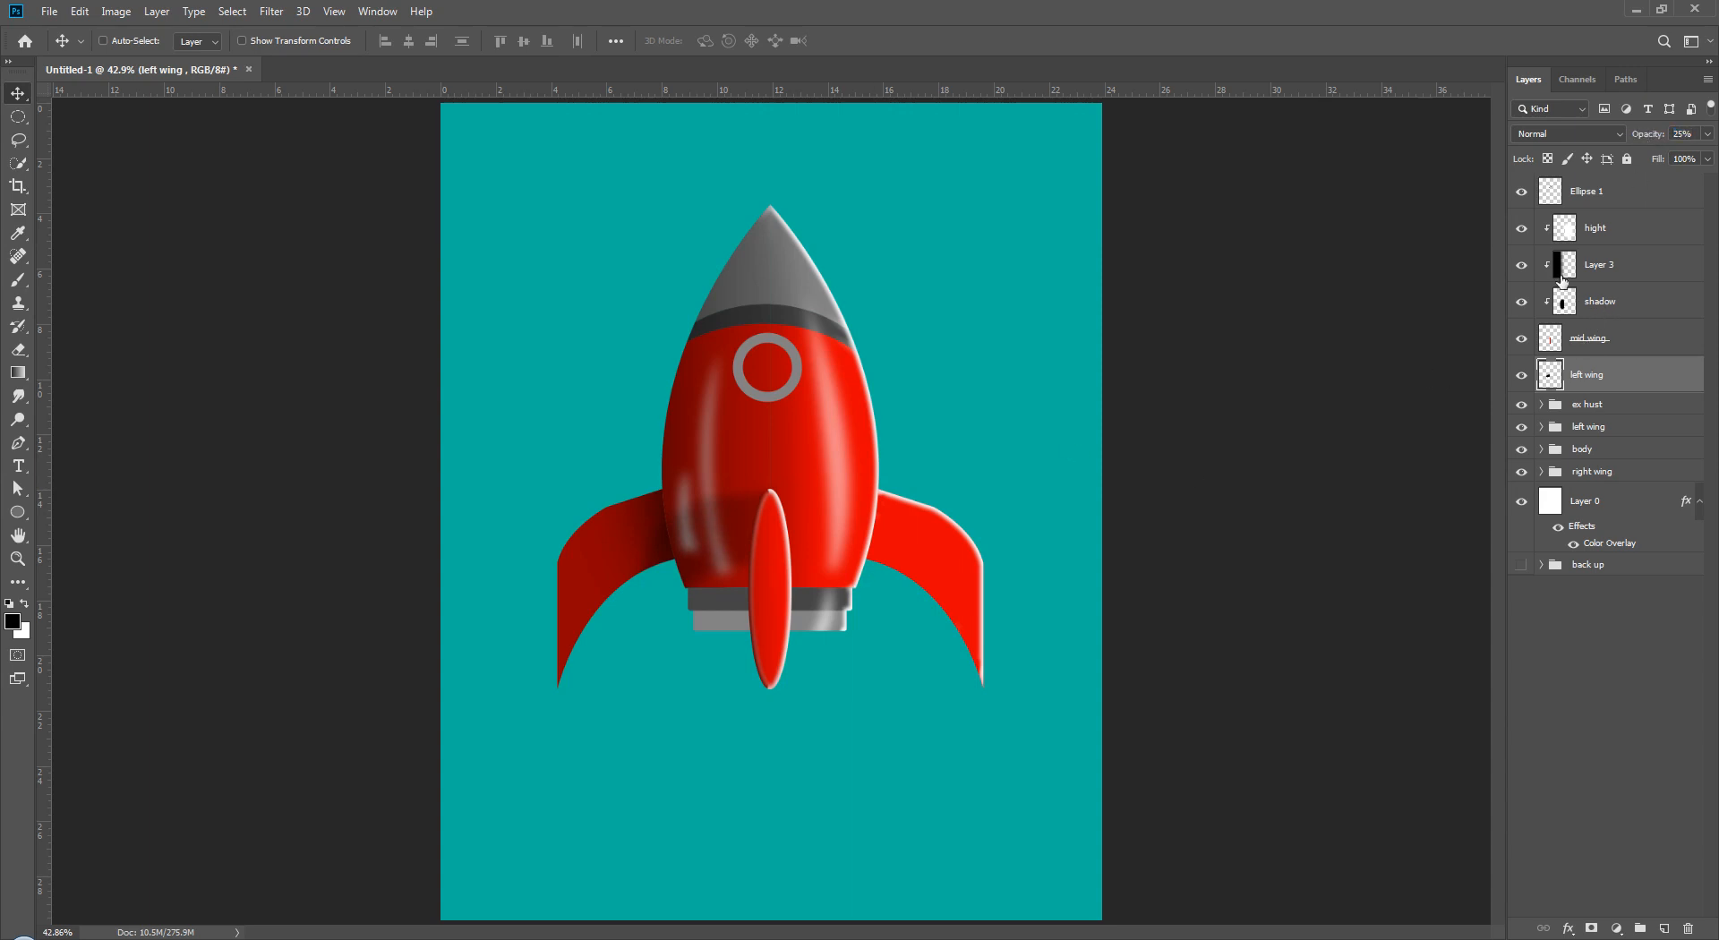
left_click(1542, 451)
mouse_move(1522, 478)
left_mouse_down()
mouse_move(1526, 701)
mouse_move(1524, 476)
left_mouse_up()
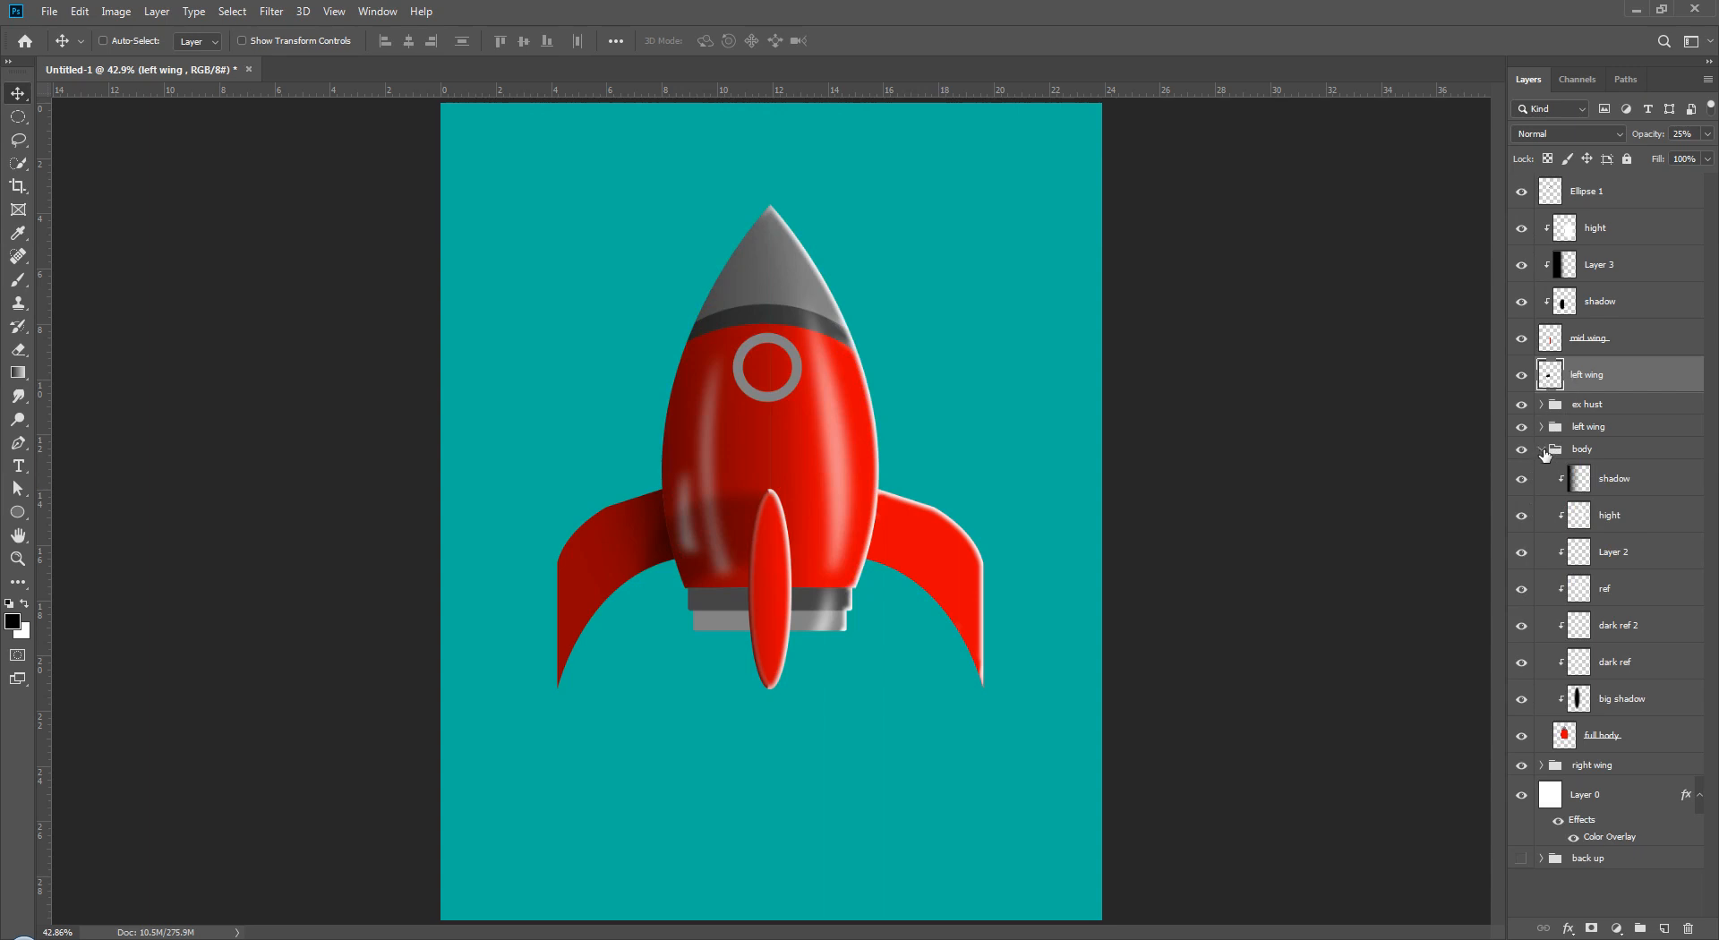
left_click(1542, 449)
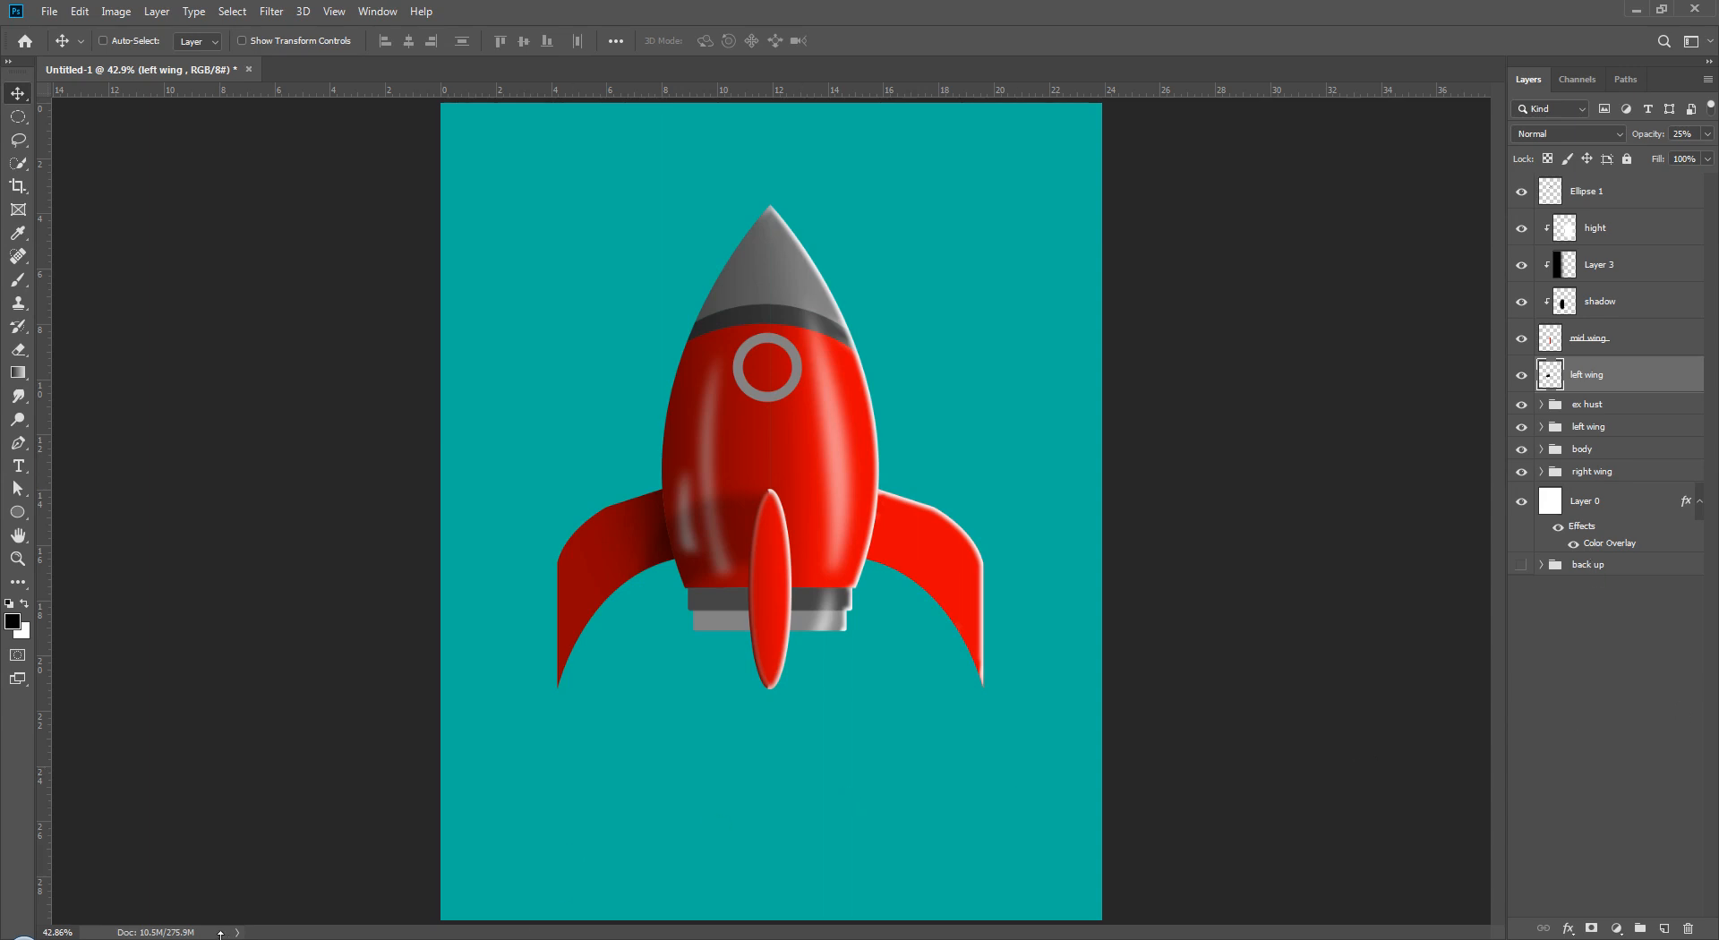
- Compare the shading with the finished reference picture in Windows Photo Viewer, and toggle the blurred wing shadow's visibility in Photoshop
left_click(127, 937)
left_click_drag(1147, 129, 900, 149)
left_click(1134, 147)
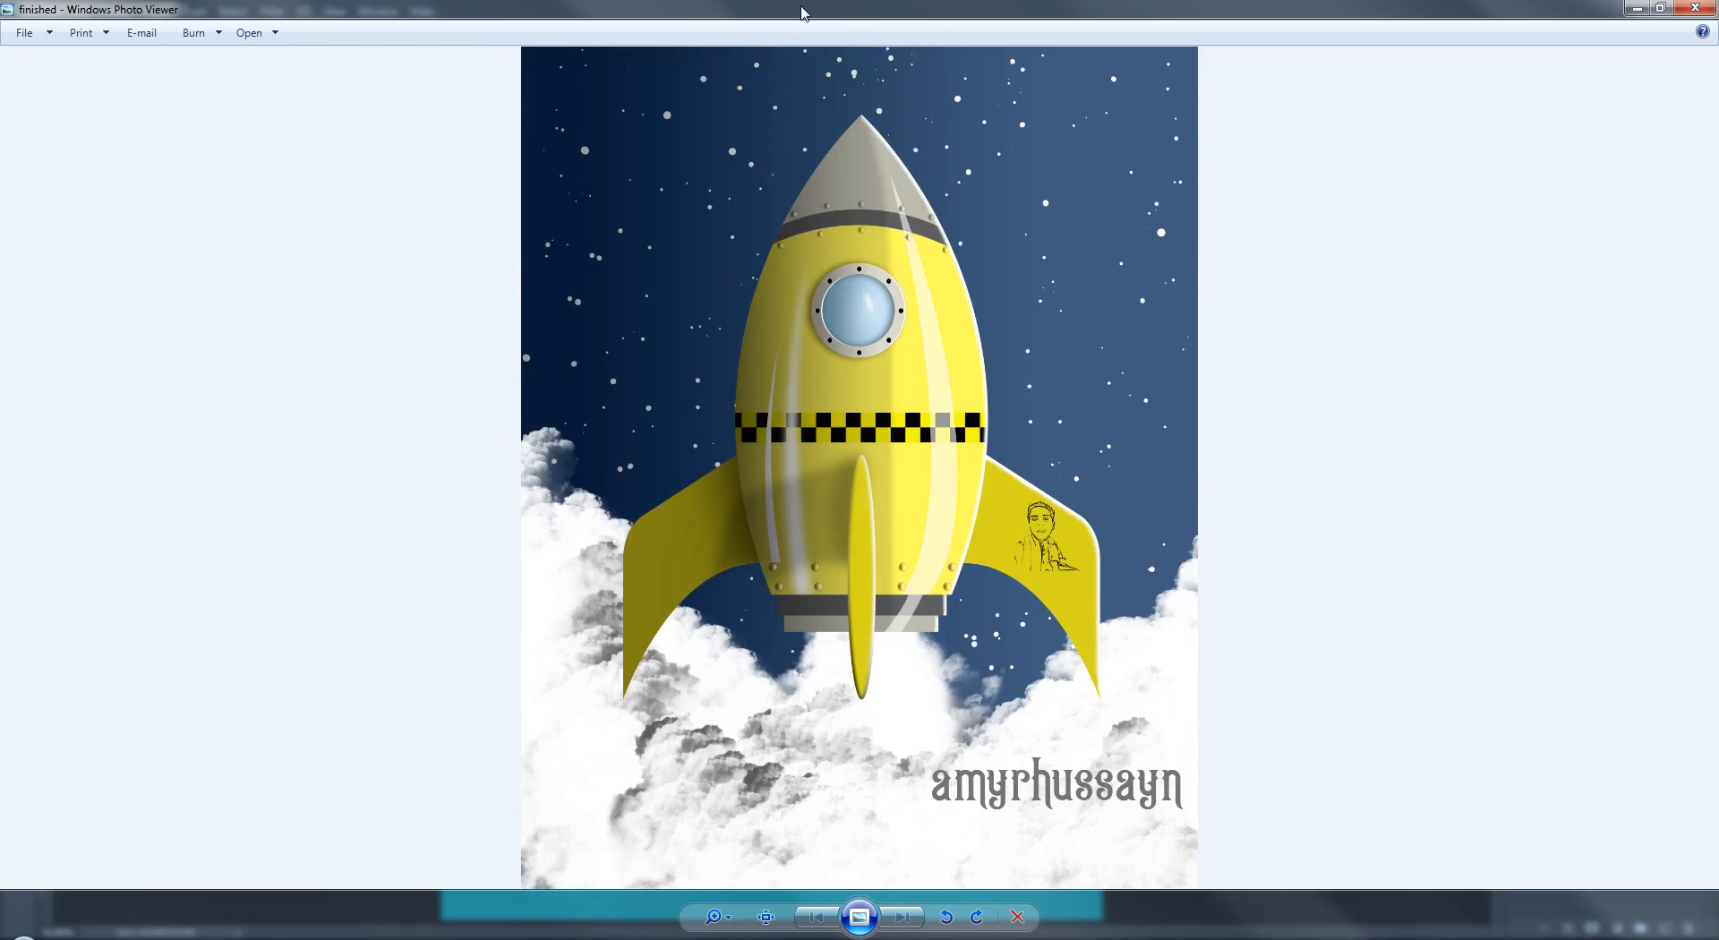
left_click_drag(802, 8, 1718, 163)
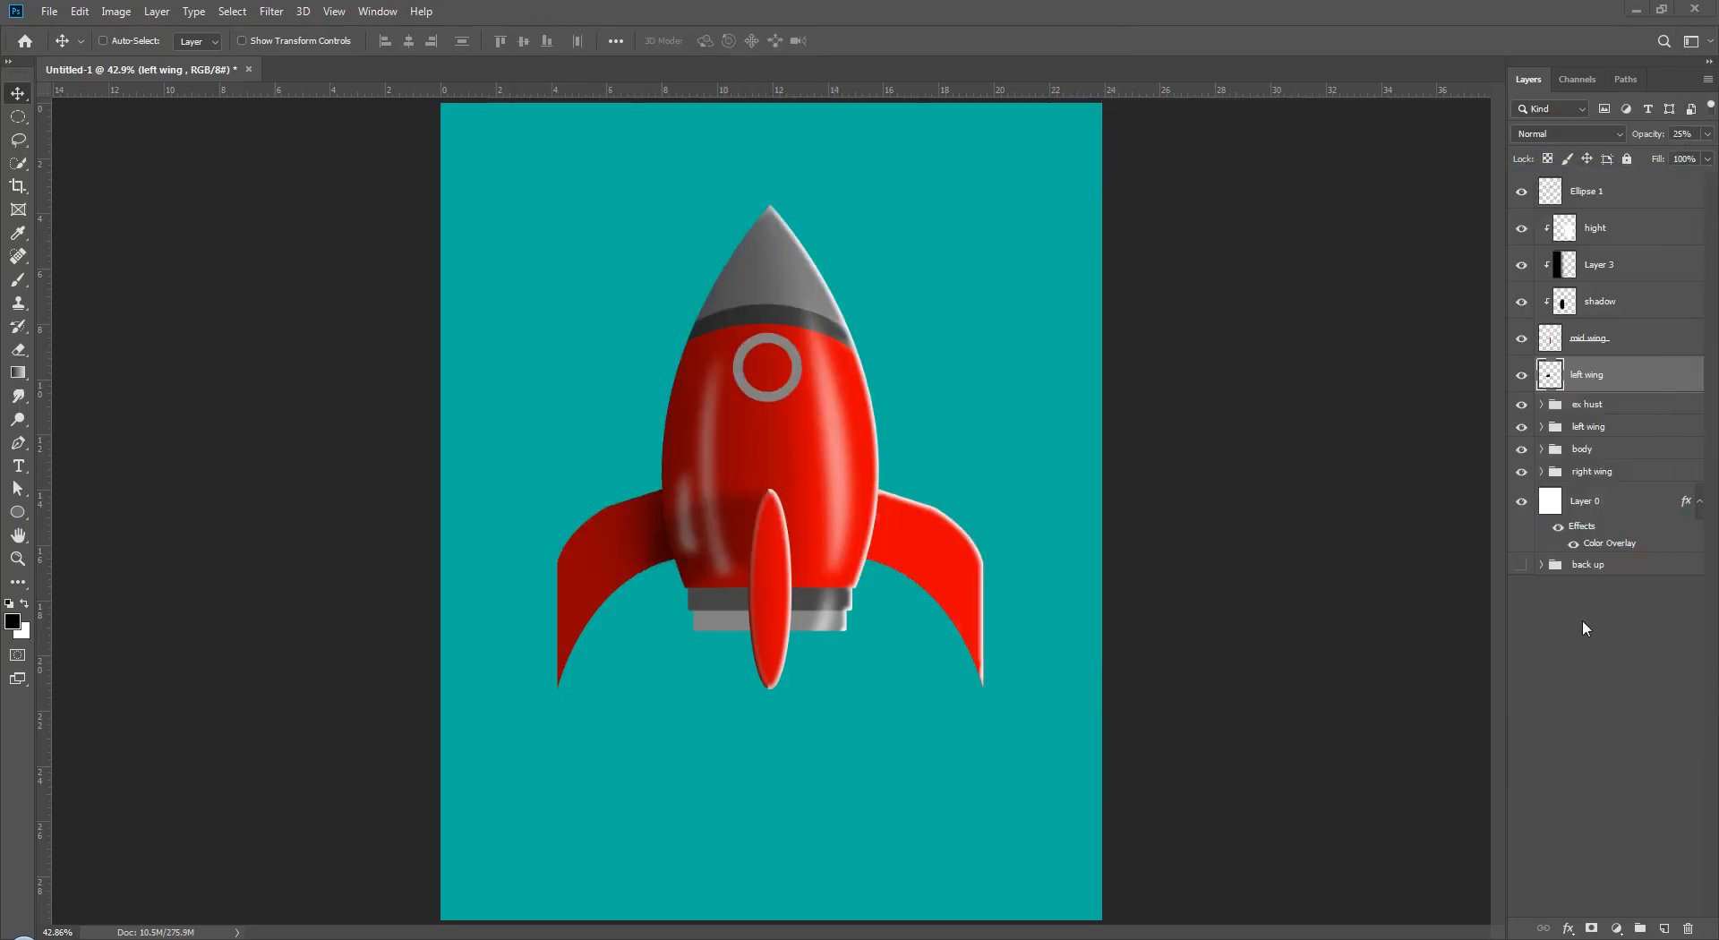
left_click(1521, 375)
left_click(1521, 375)
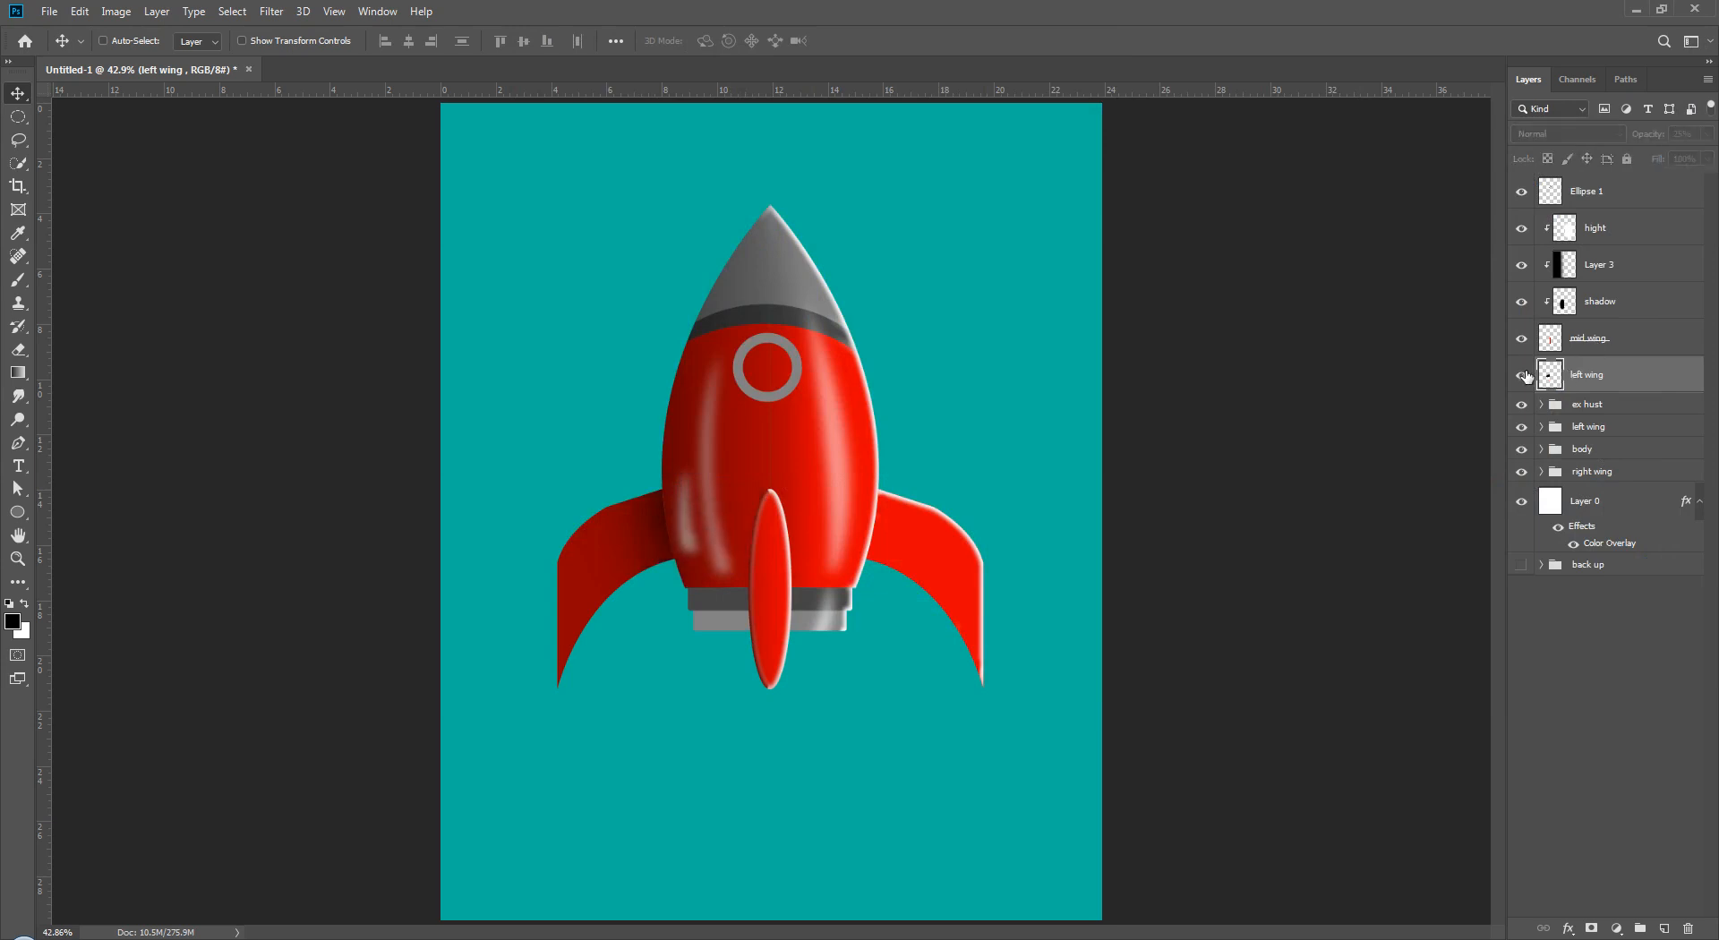
- Group the layers from left wing up to hight and name the group "mid wing"
left_click(1614, 232, "shift")
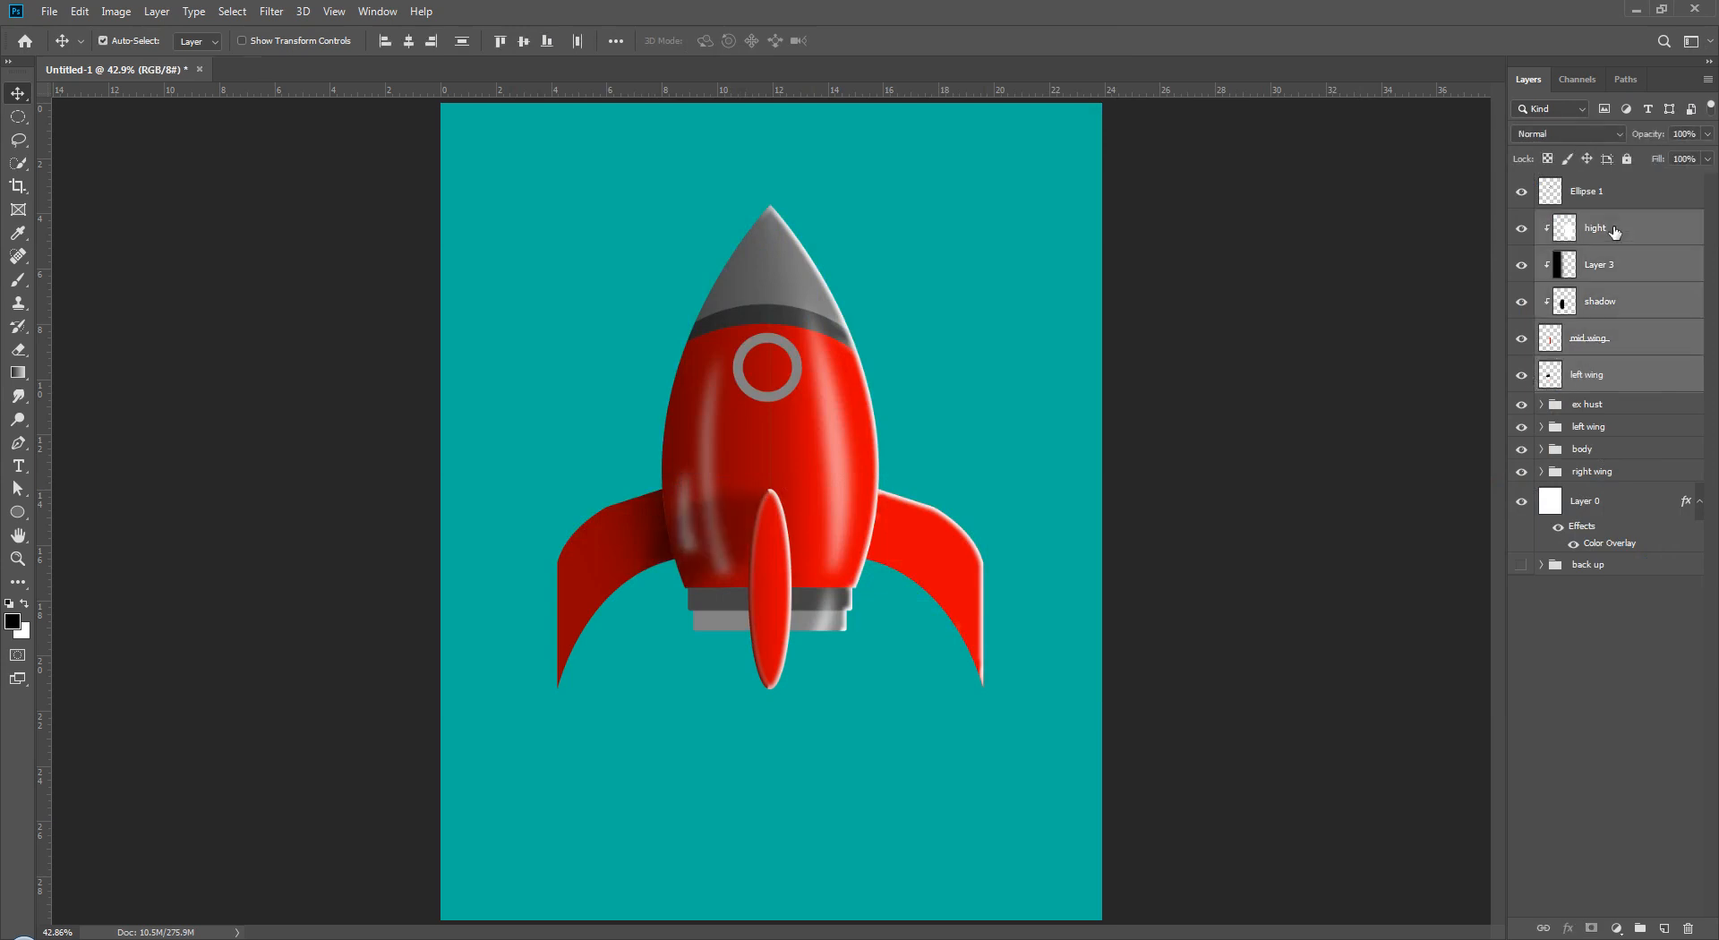
key("ctrl+g")
double_click(1593, 222)
type("mid wing")
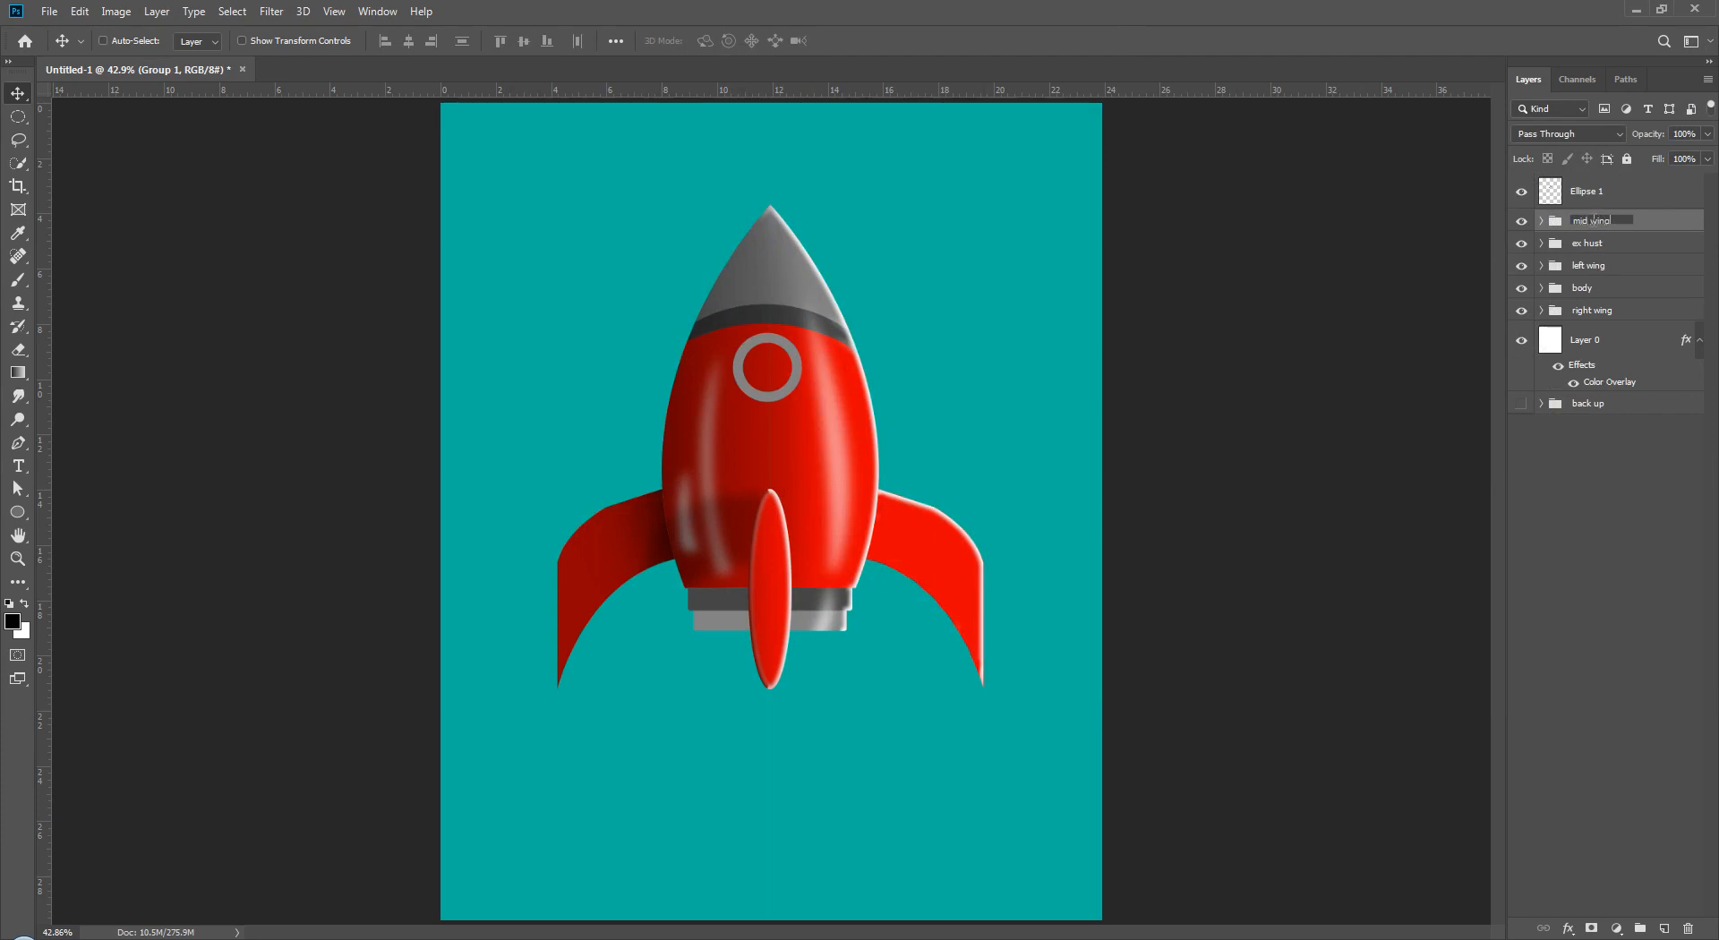
left_click(1612, 539)
- Check the window ring by toggling the Ellipse 1 layer's visibility, and select that layer
left_click(1522, 194)
left_click(1522, 193)
left_click(1525, 199)
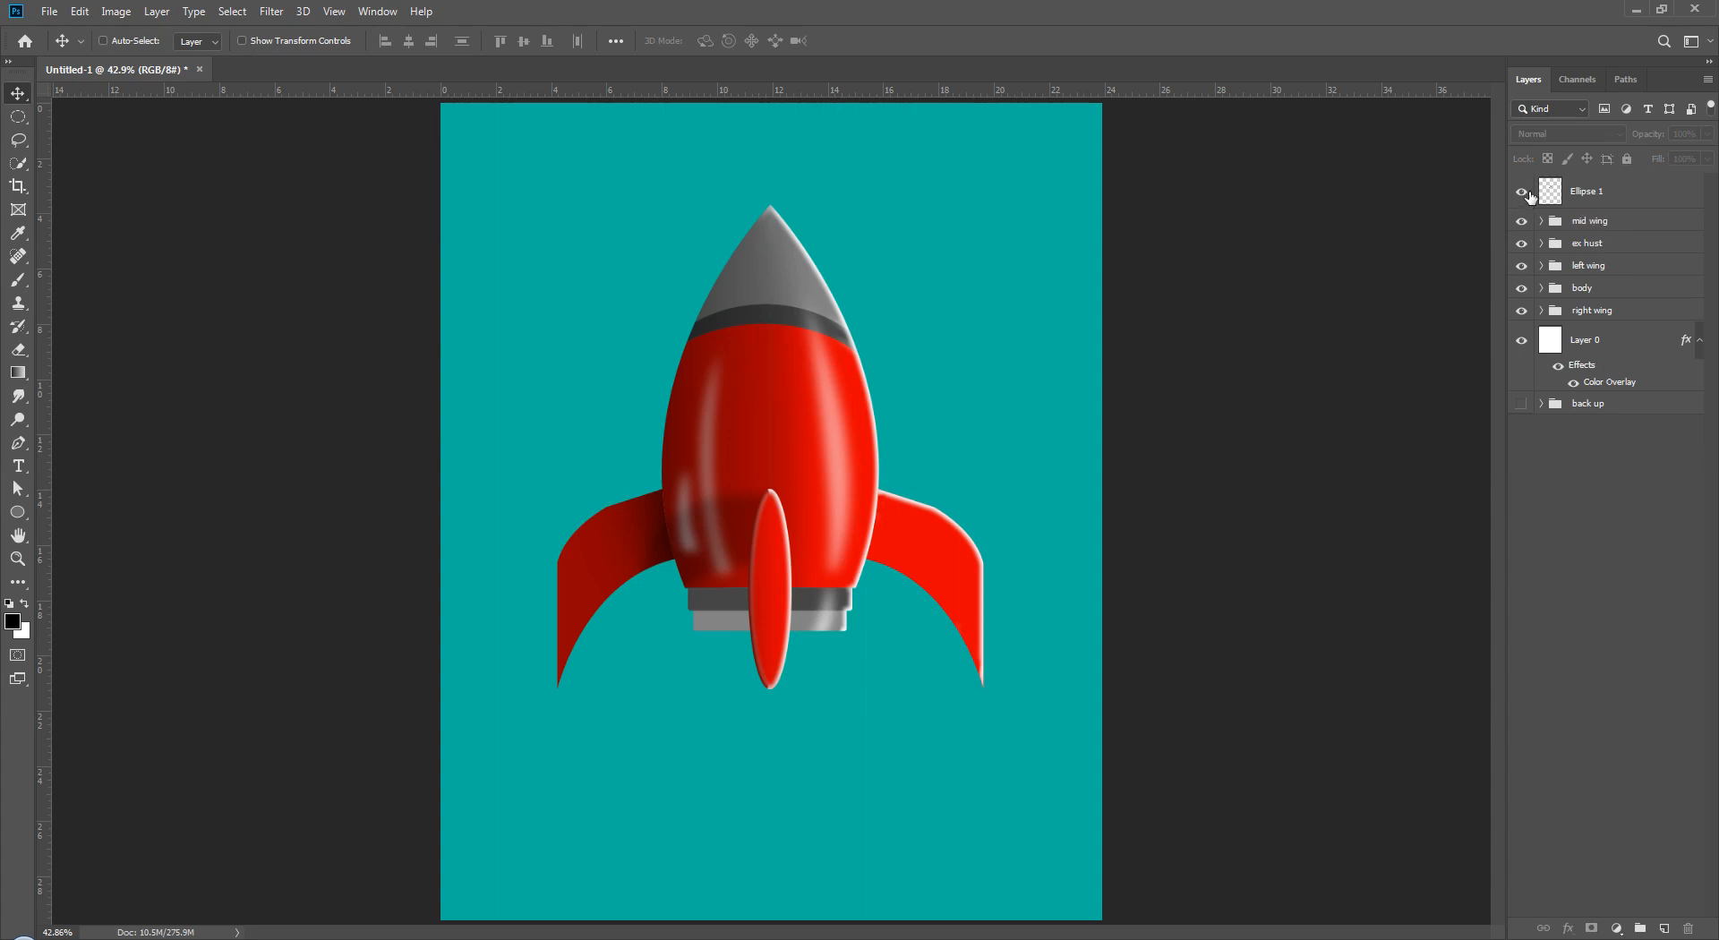
left_click(1527, 193)
left_click(1587, 192)
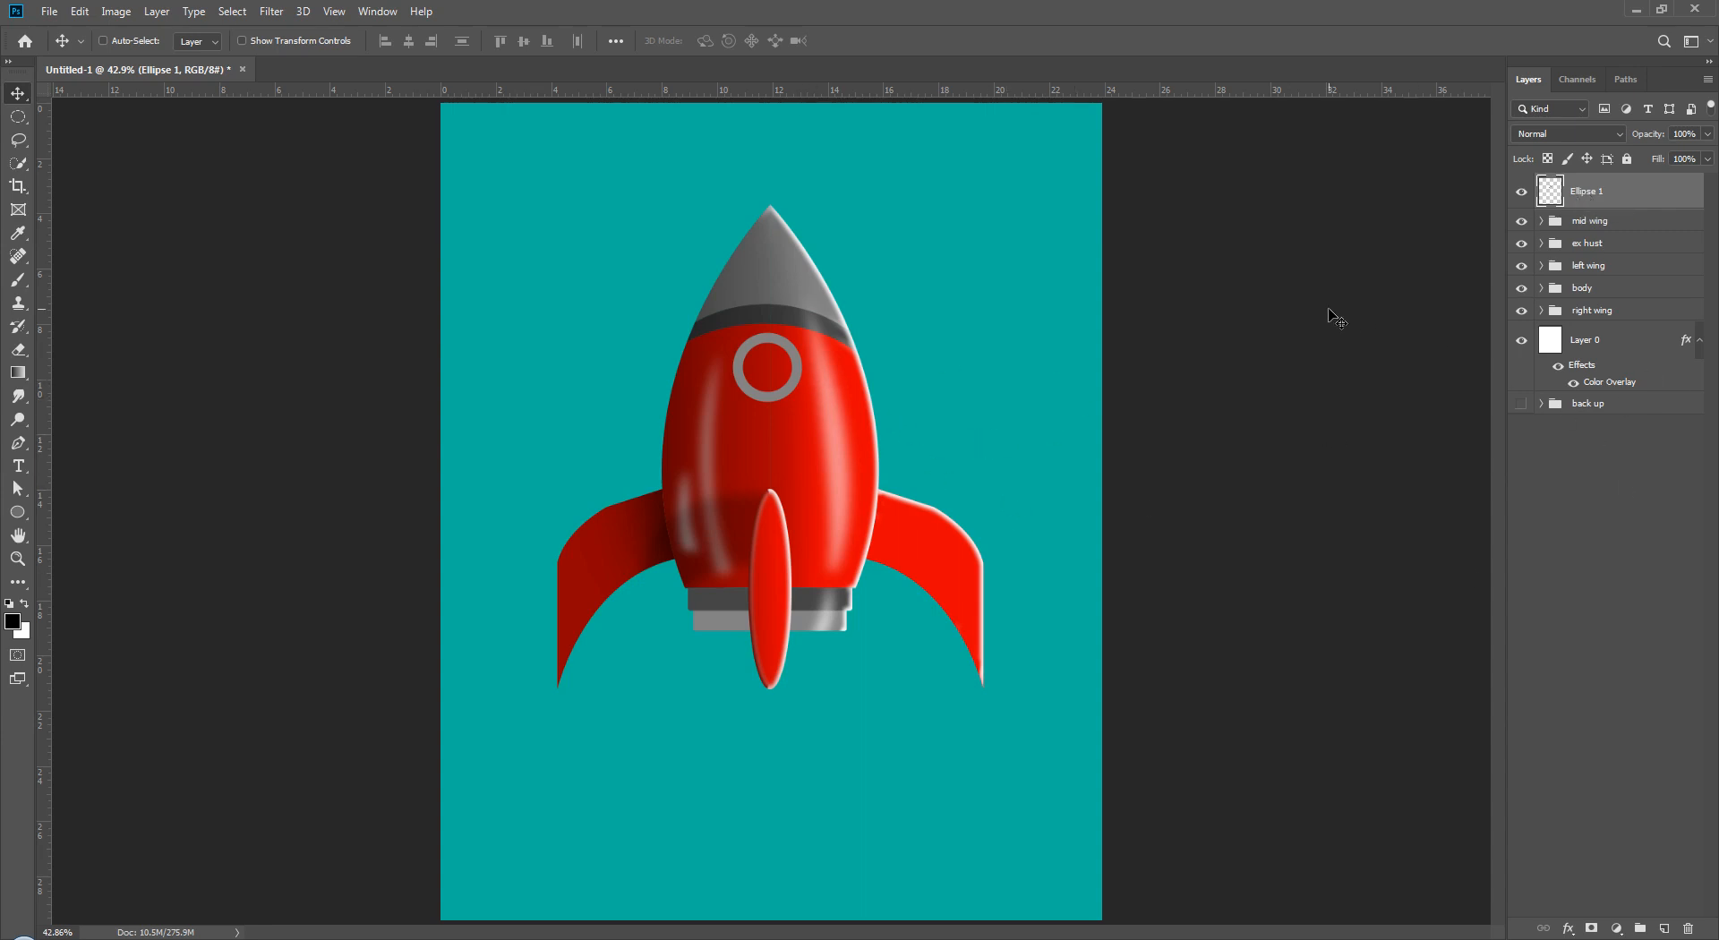
- Rename the Ellipse 1 layer as window, and compare the ring with the finished reference picture in Windows Photo Viewer
key("ctrl+plus")
key("ctrl+plus")
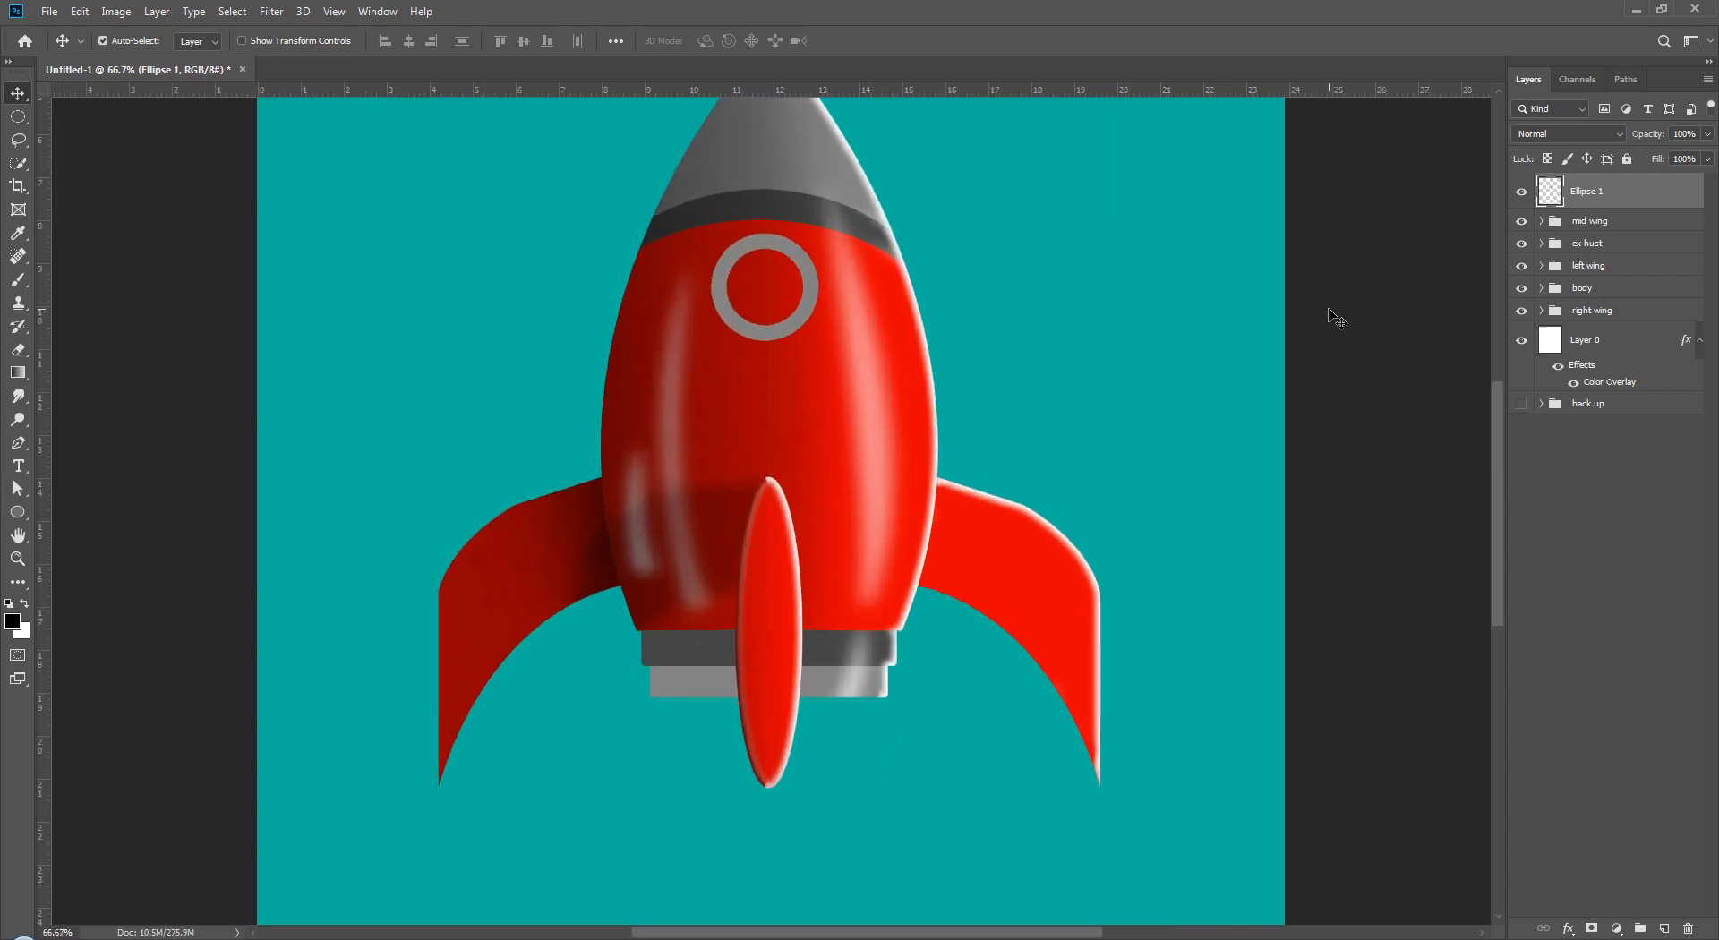
left_click(1569, 613)
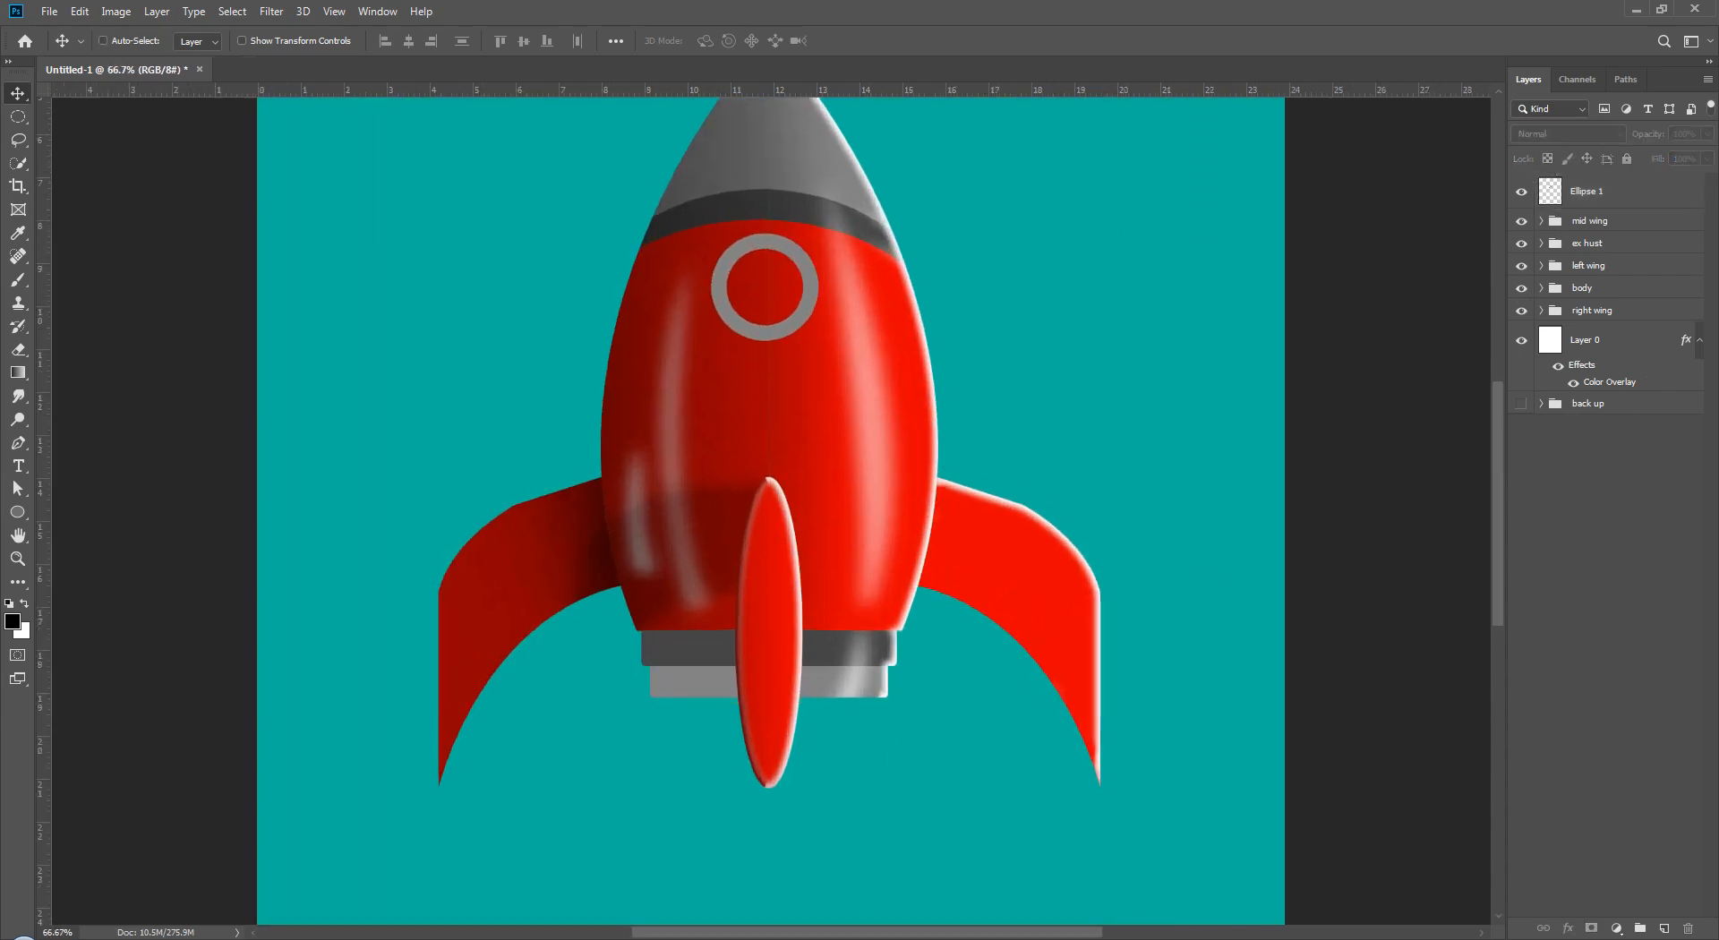
double_click(1598, 192)
type("window")
key("Return")
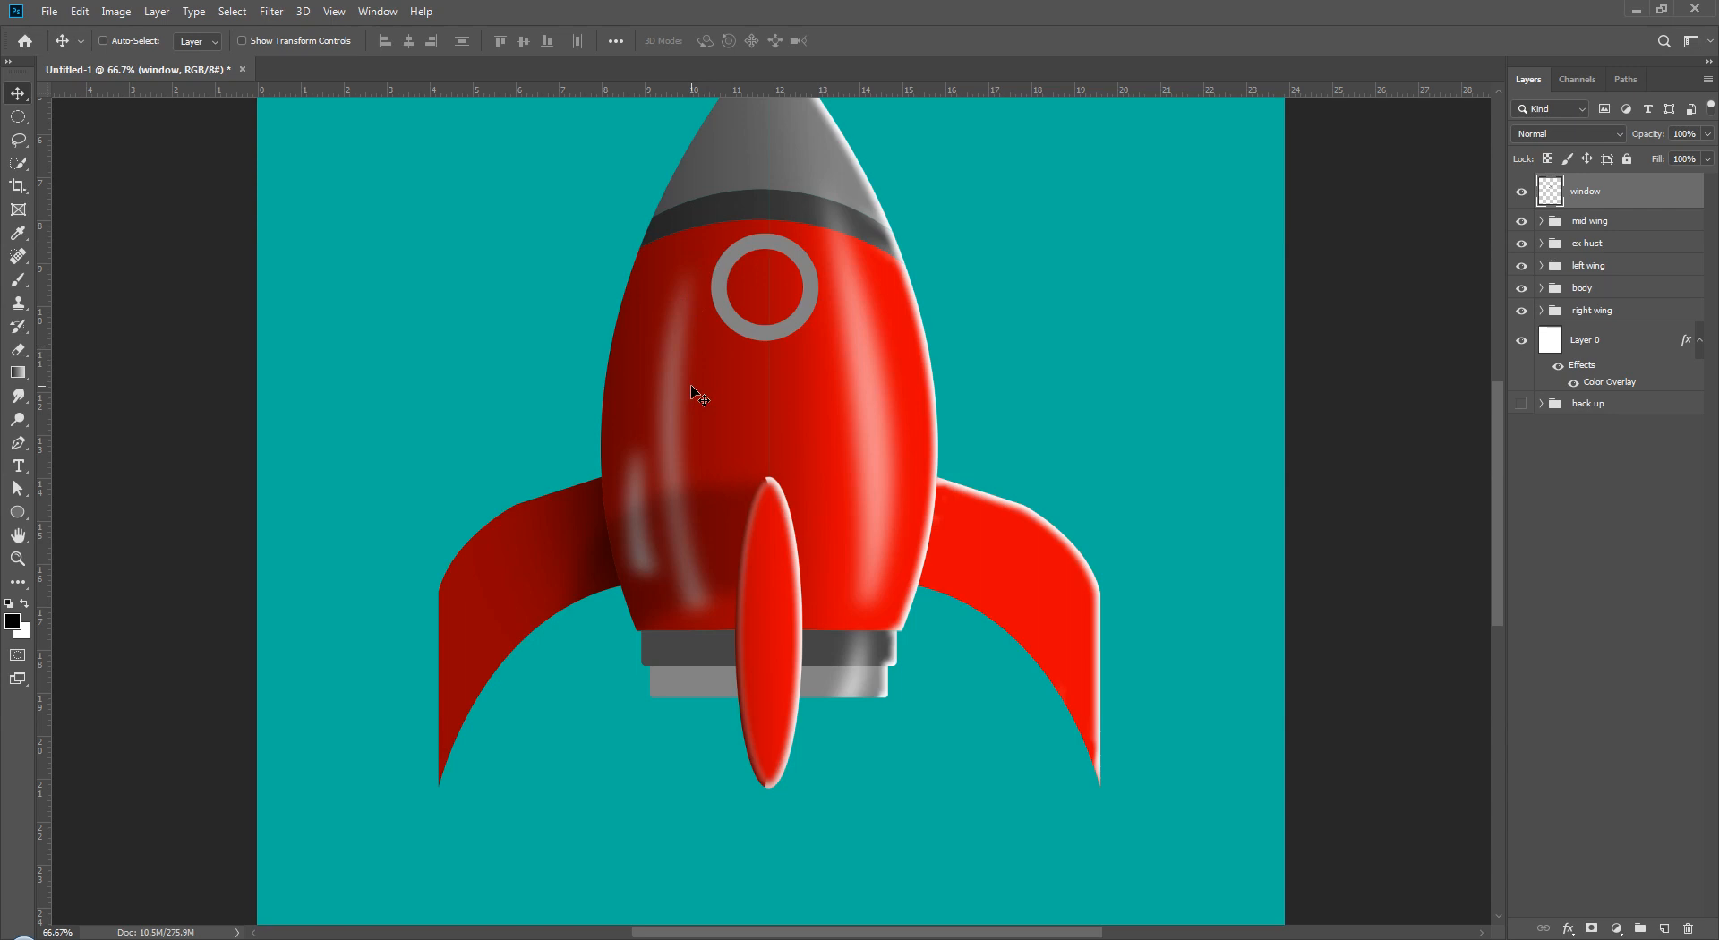
left_click_drag(1718, 159, 894, 169)
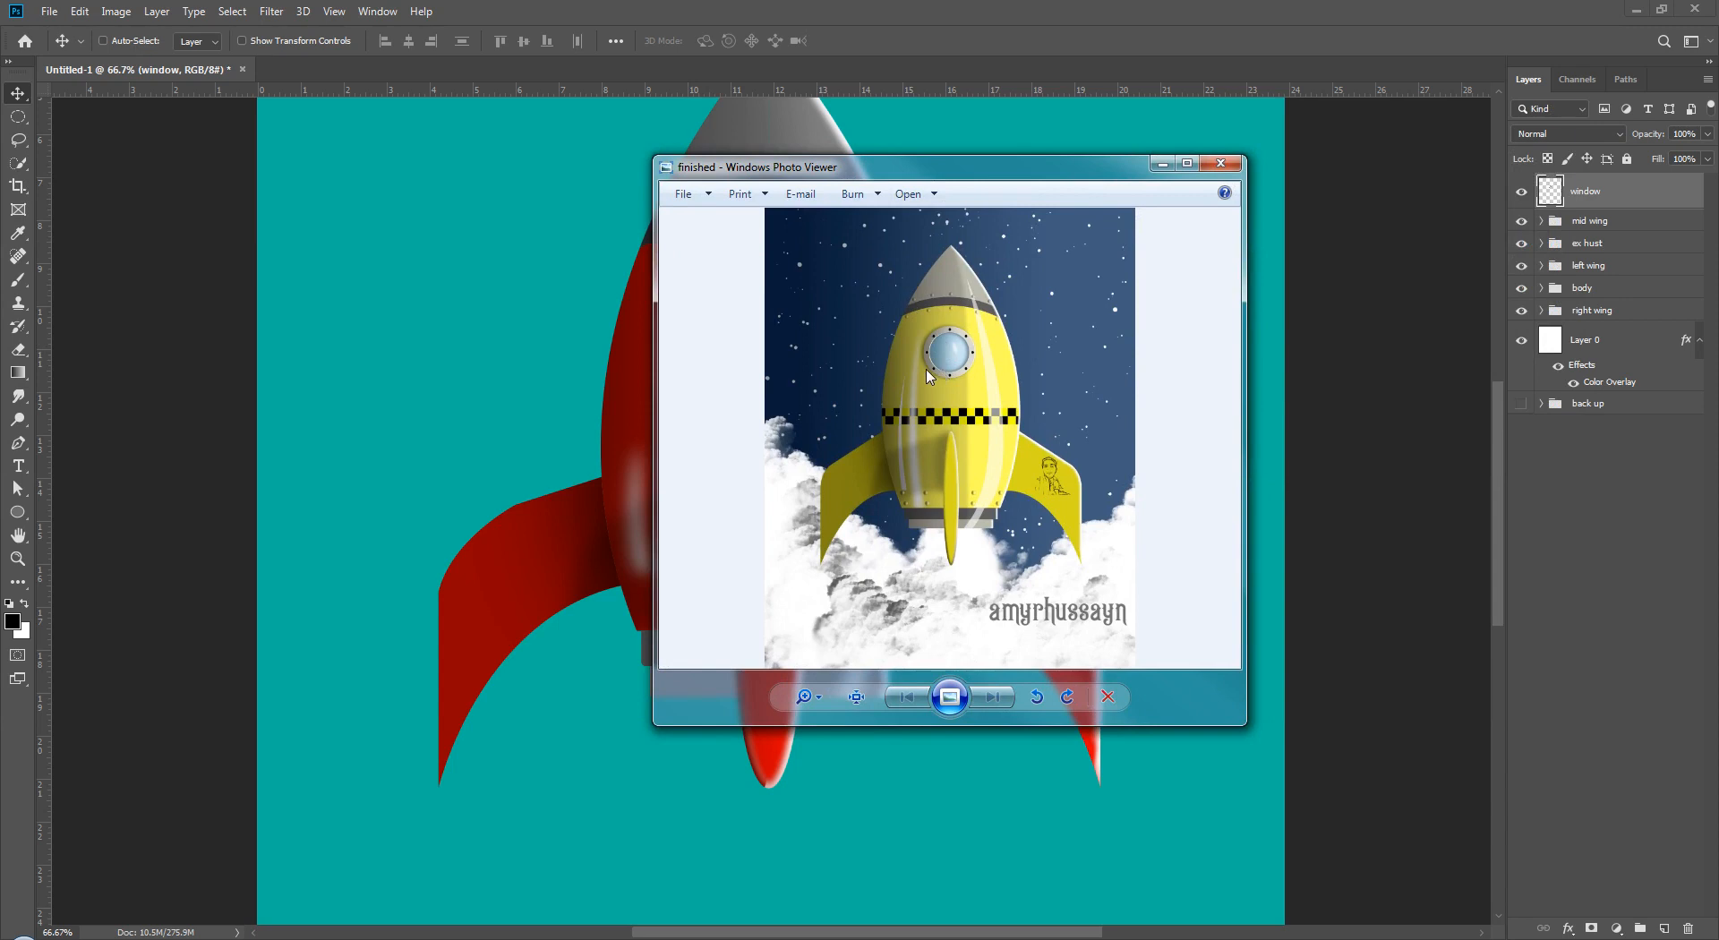
left_click_drag(1014, 175, 1718, 161)
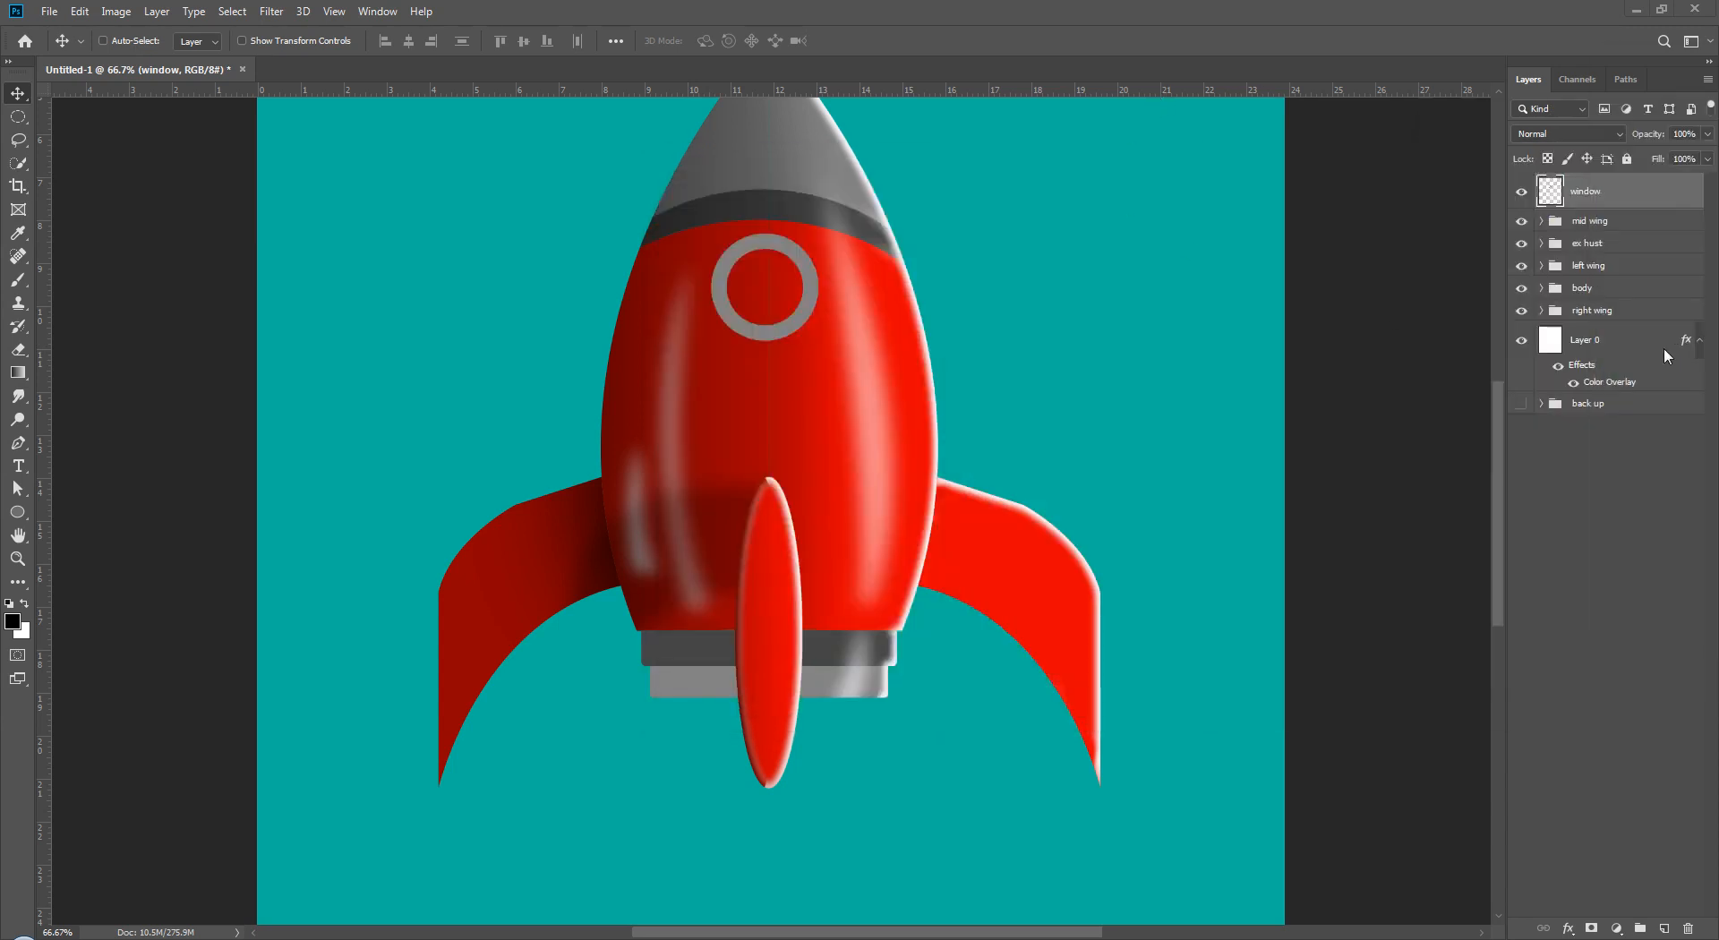
double_click(1640, 208)
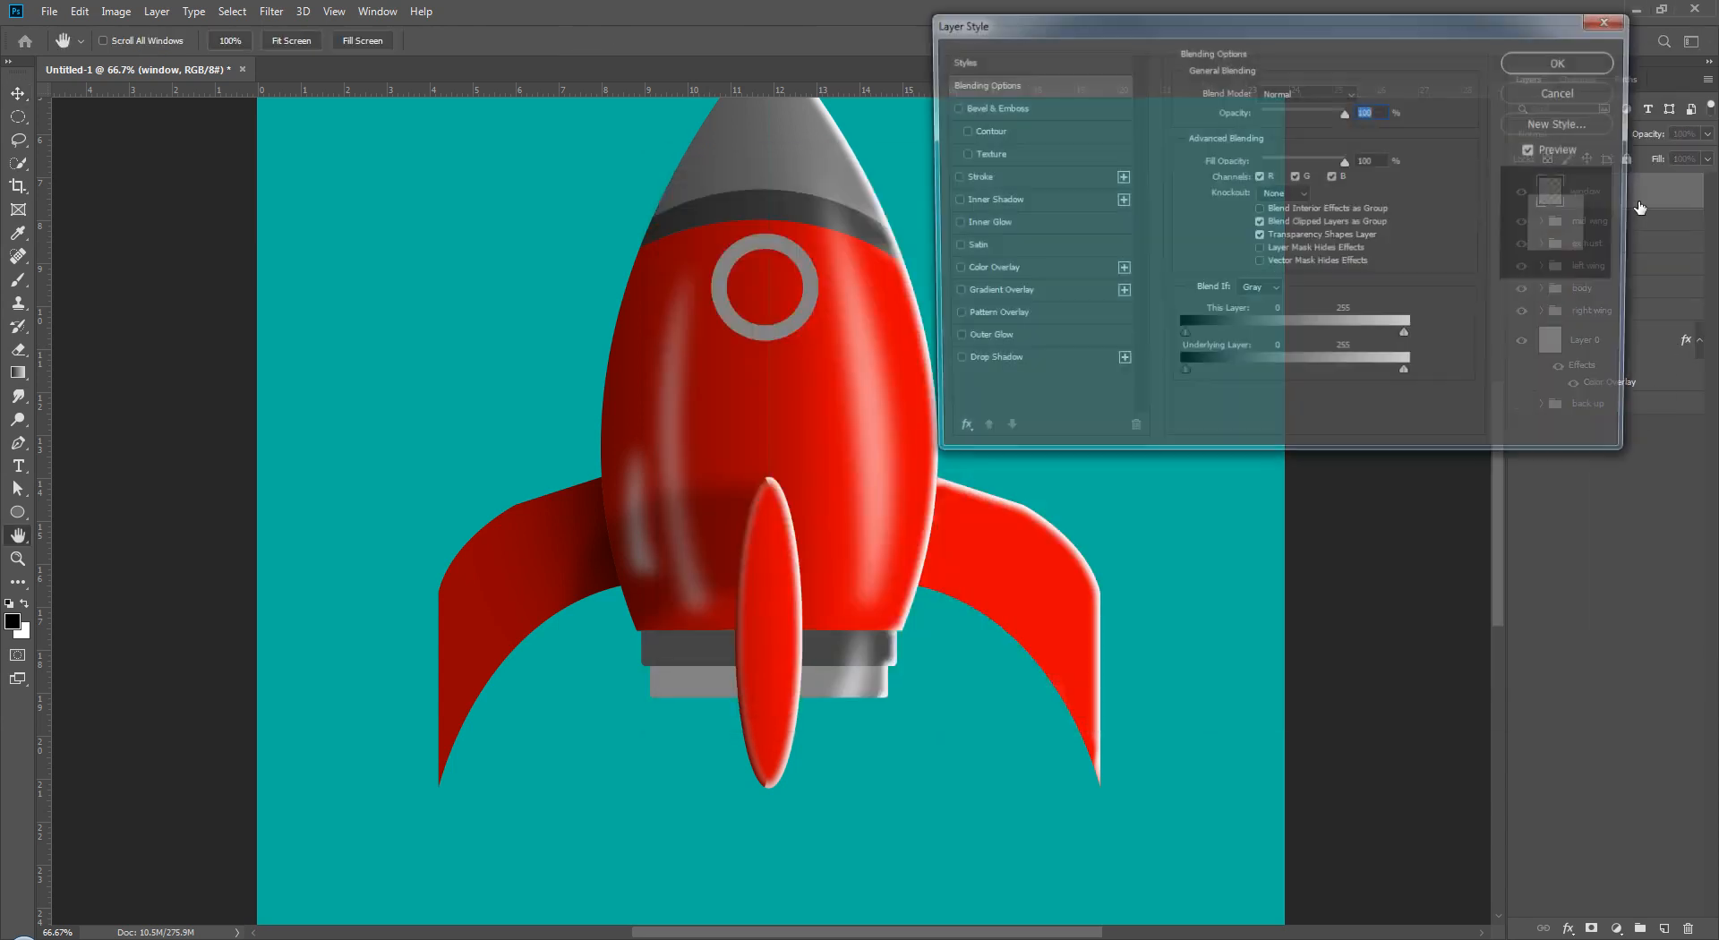
left_click(1601, 50)
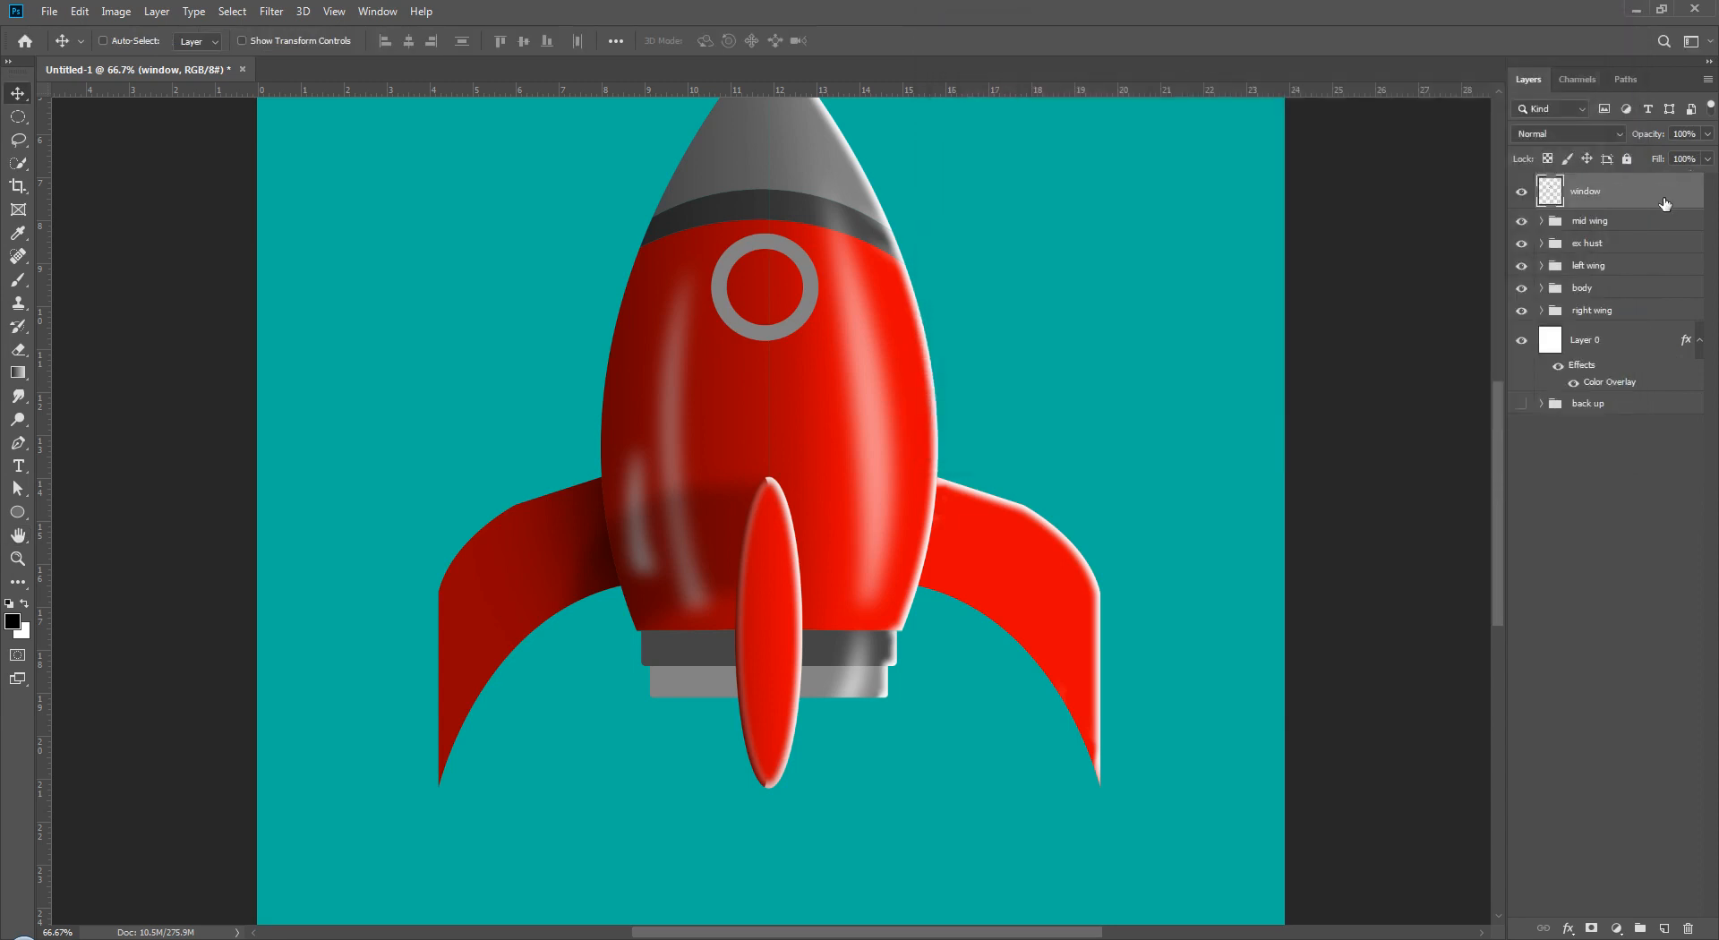
double_click(1661, 203)
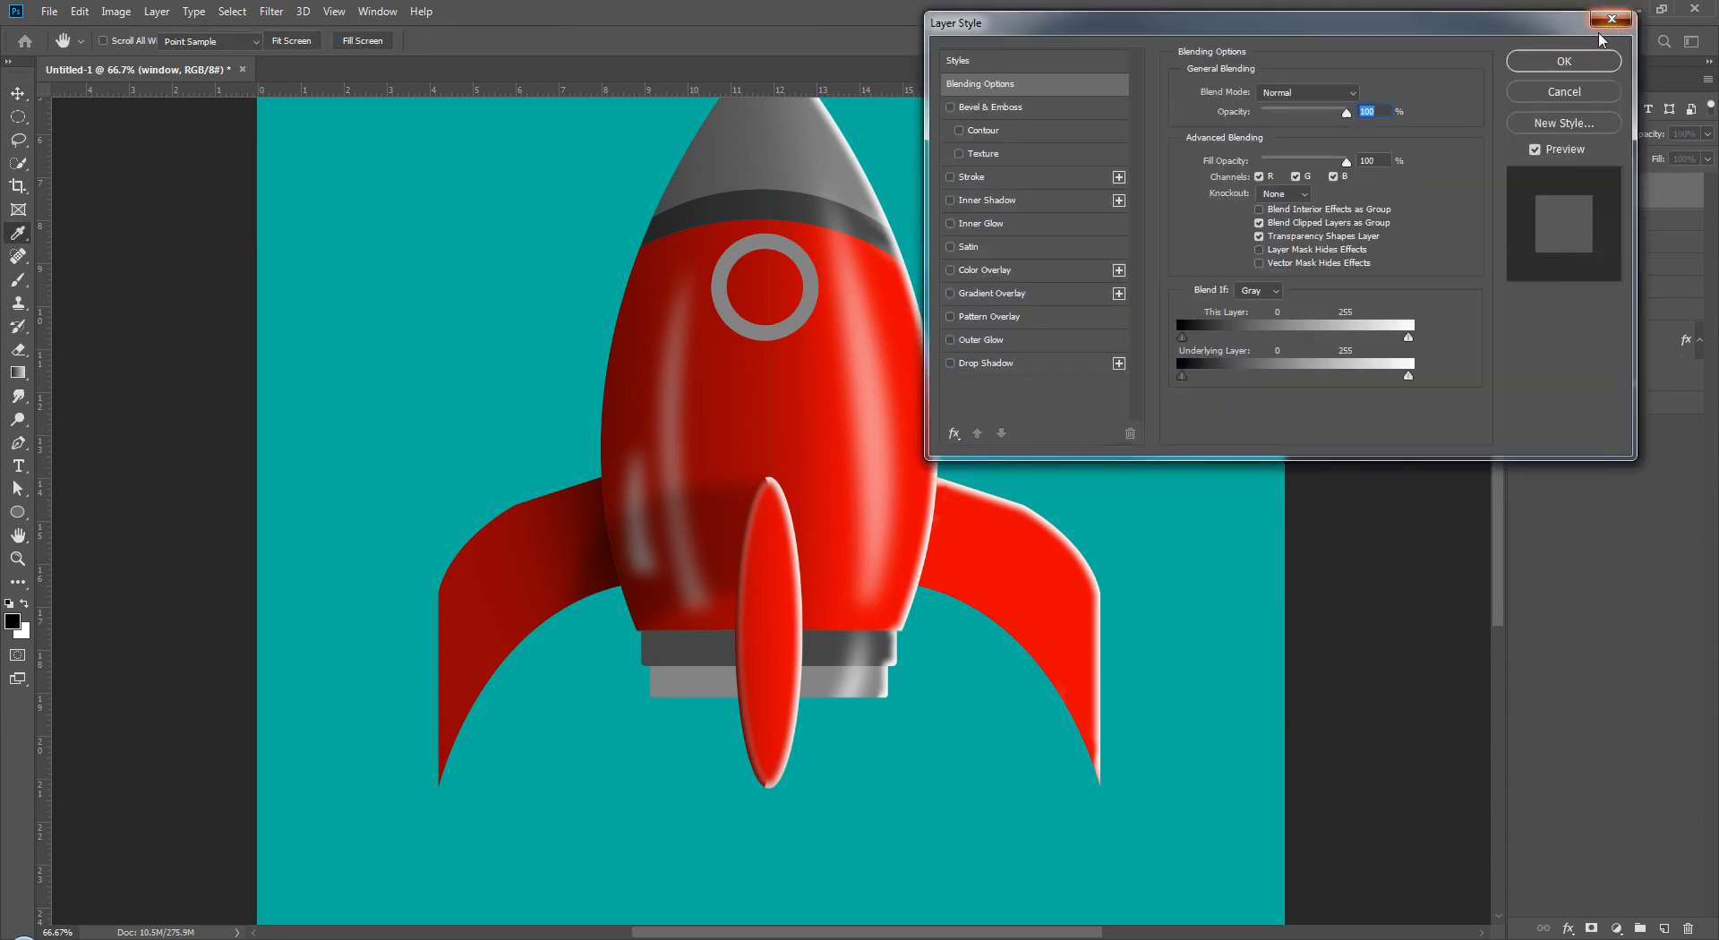
left_click(1607, 43)
- Add a Normal-mode drop shadow to the window layer with 0° angle, 8 px distance, 18% spread, 21 px size and 23% noise
right_click(1628, 193)
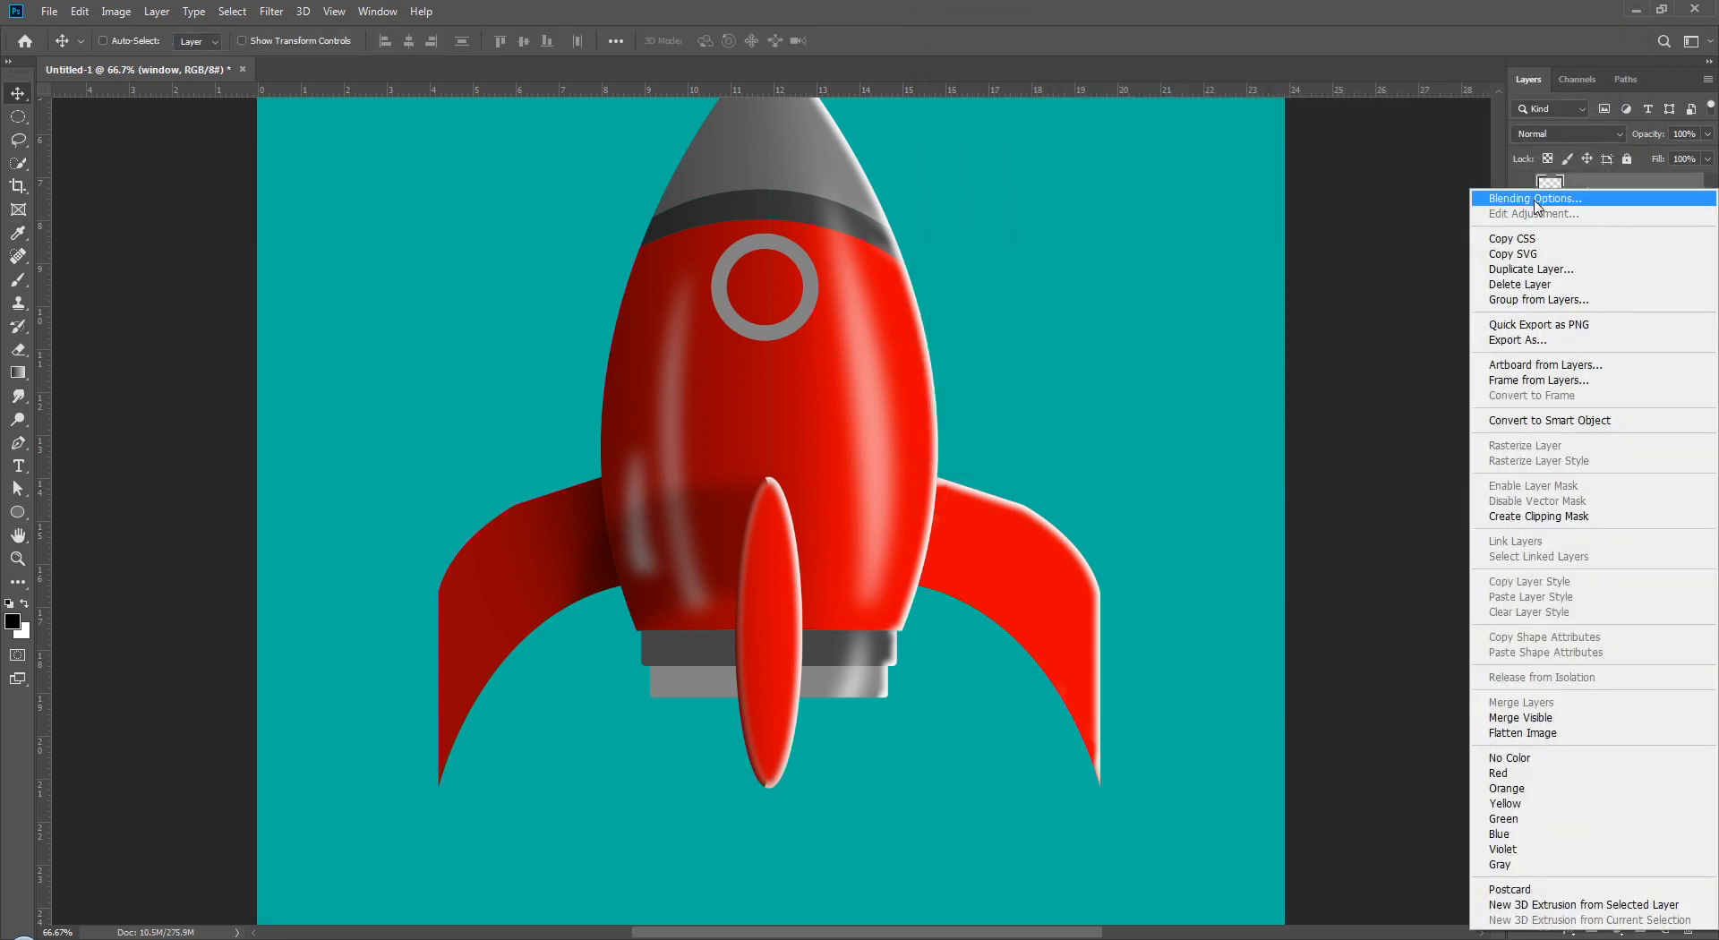
left_click(1612, 198)
left_click_drag(986, 50, 1071, 136)
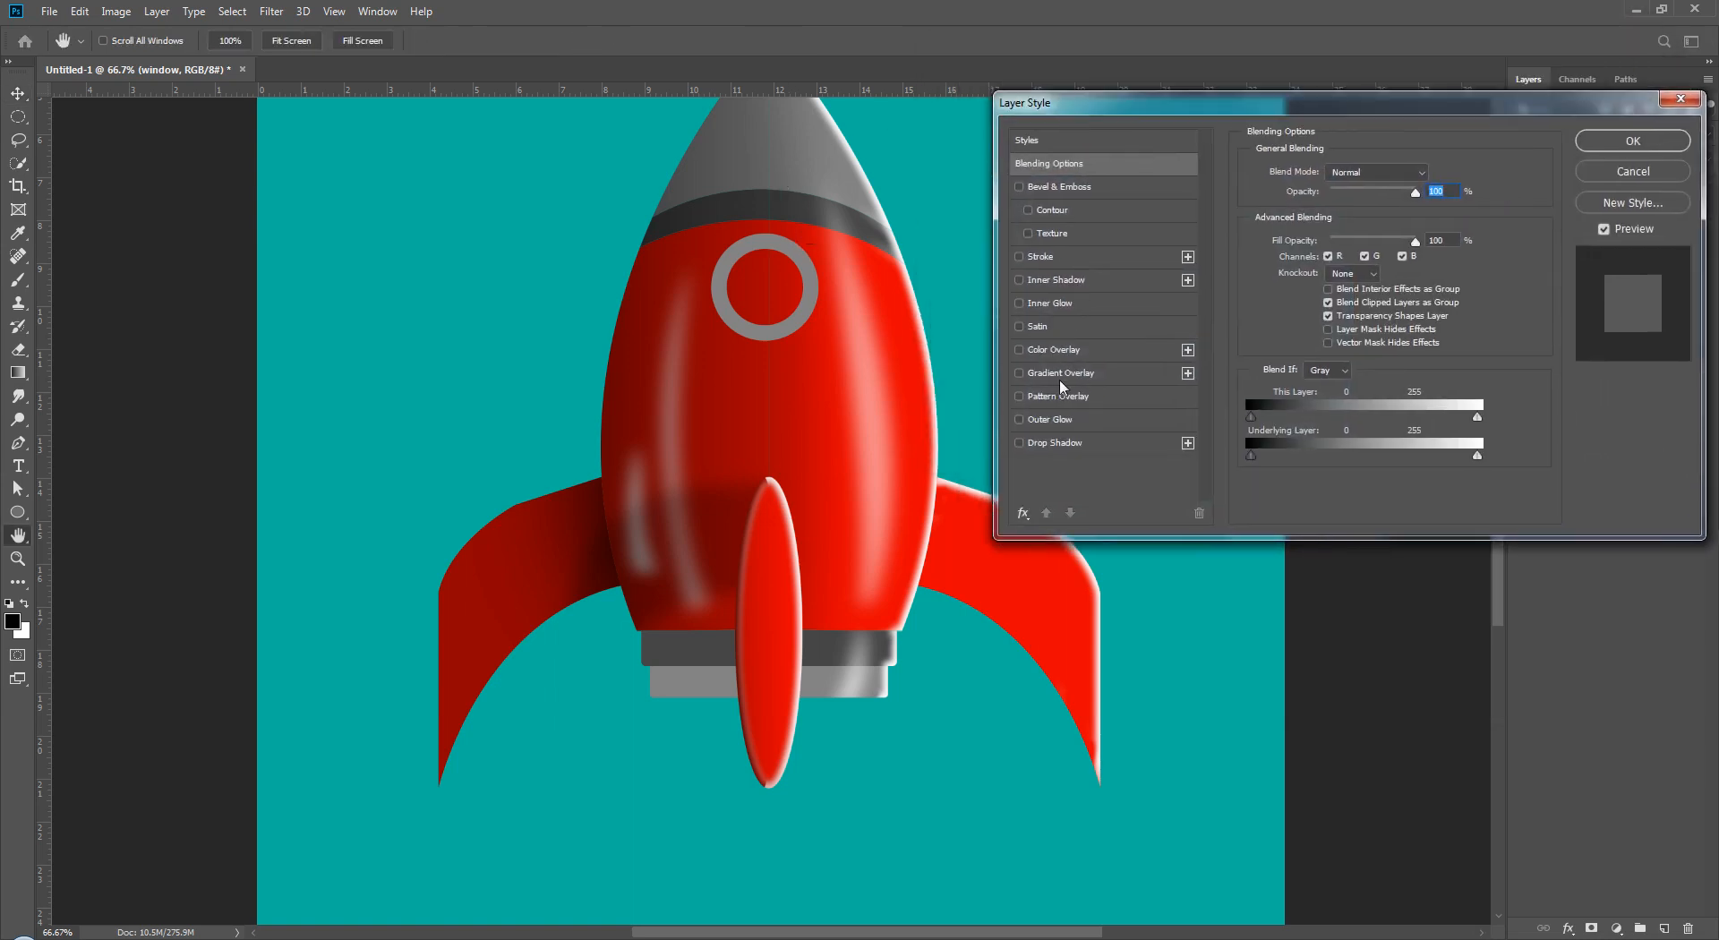
left_click(1066, 448)
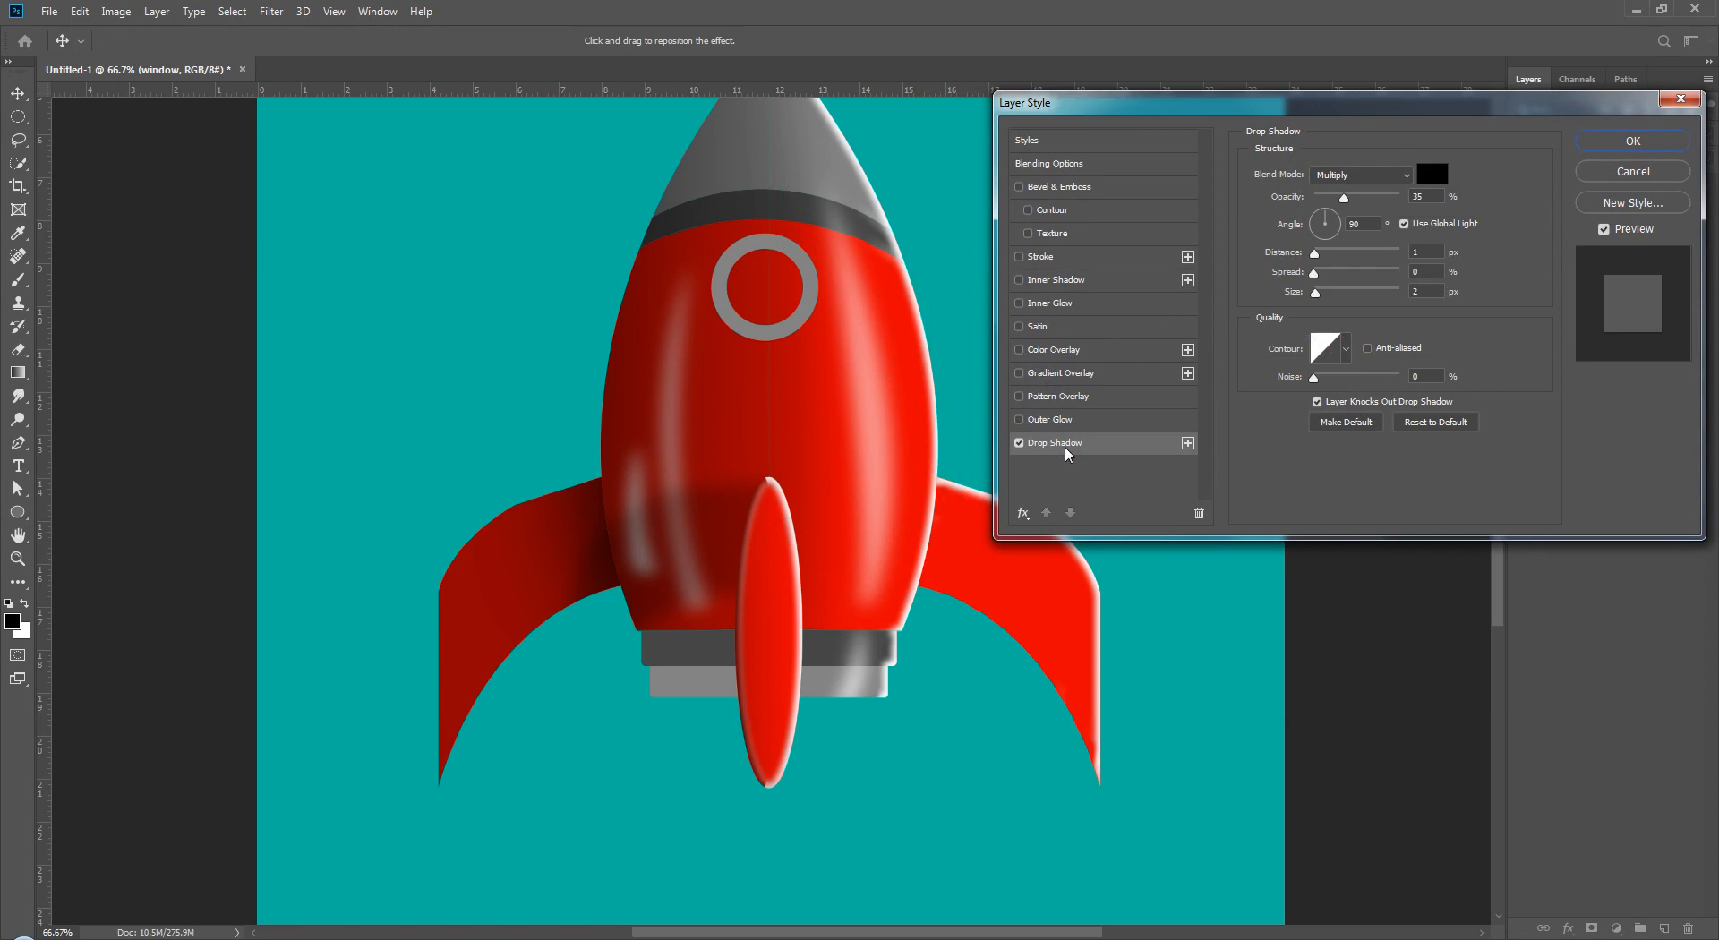
left_click(1376, 179)
left_click(1338, 162)
left_click_drag(1316, 255, 1348, 224)
mouse_move(1317, 278)
left_mouse_down()
mouse_move(1369, 281)
mouse_move(1326, 295)
mouse_move(1339, 274)
mouse_move(1323, 254)
left_mouse_up()
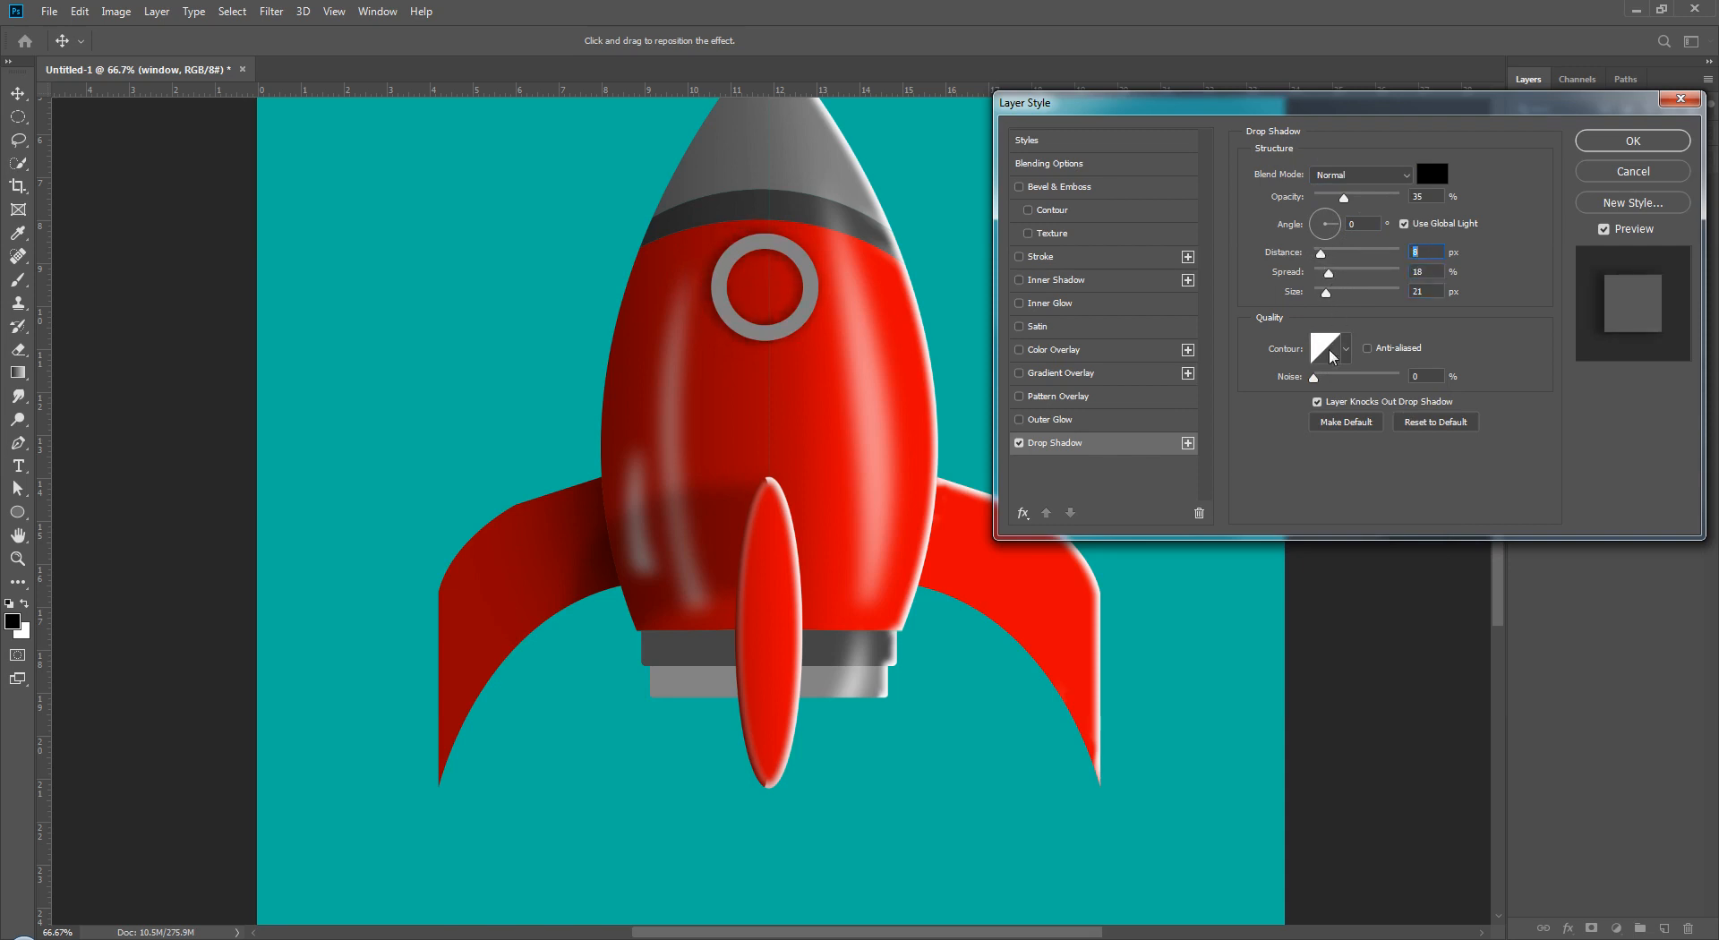
mouse_move(1315, 379)
left_mouse_down()
mouse_move(1483, 382)
mouse_move(1276, 385)
mouse_move(1406, 387)
mouse_move(1336, 395)
left_mouse_up()
- Keep the drop shadow black, try the Screen blend mode, and set its blend mode to Multiply
left_click(1431, 174)
left_click(1452, 144)
left_click(1363, 176)
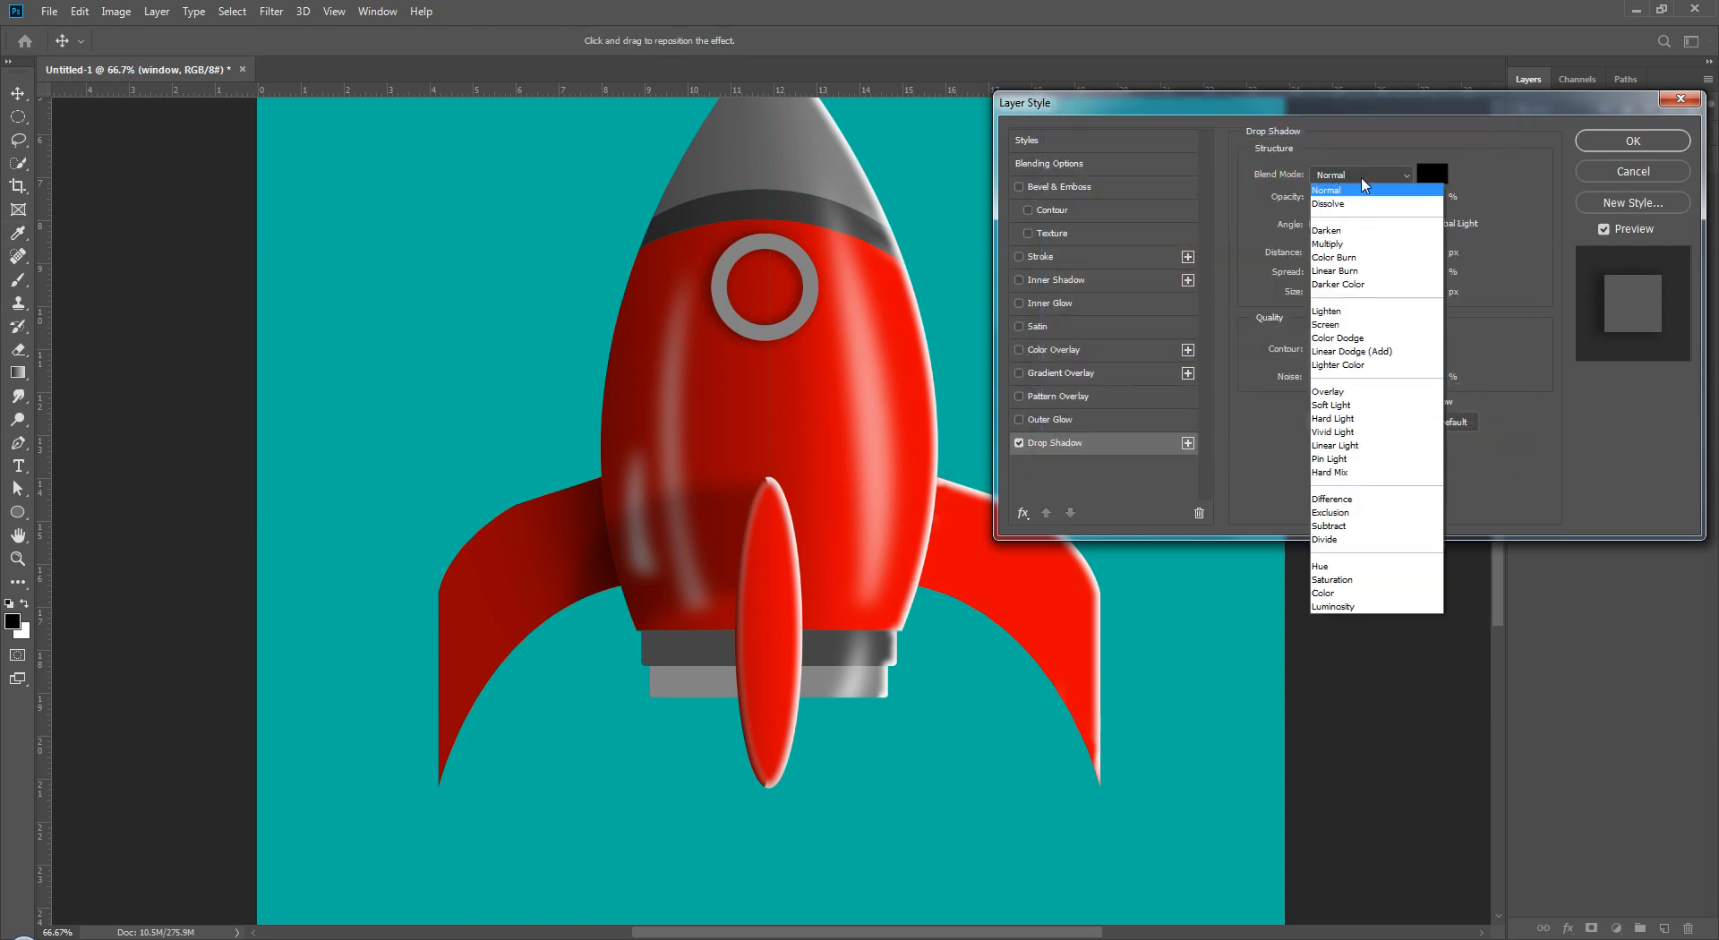
left_click(1360, 250)
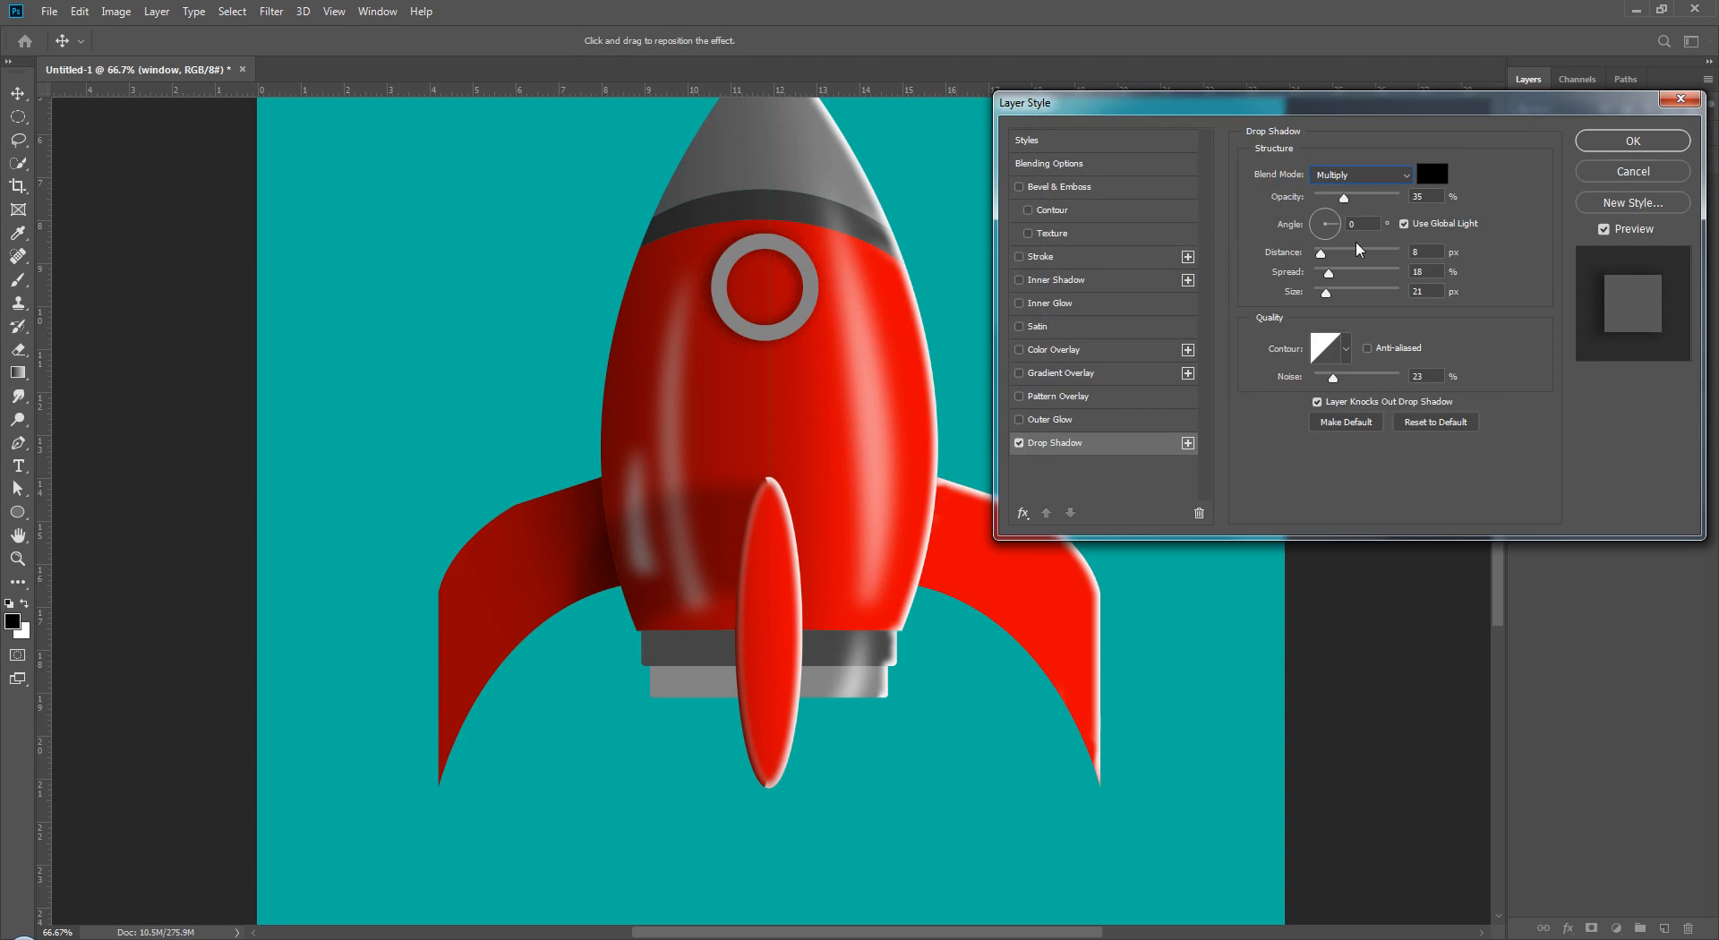
left_click(1380, 178)
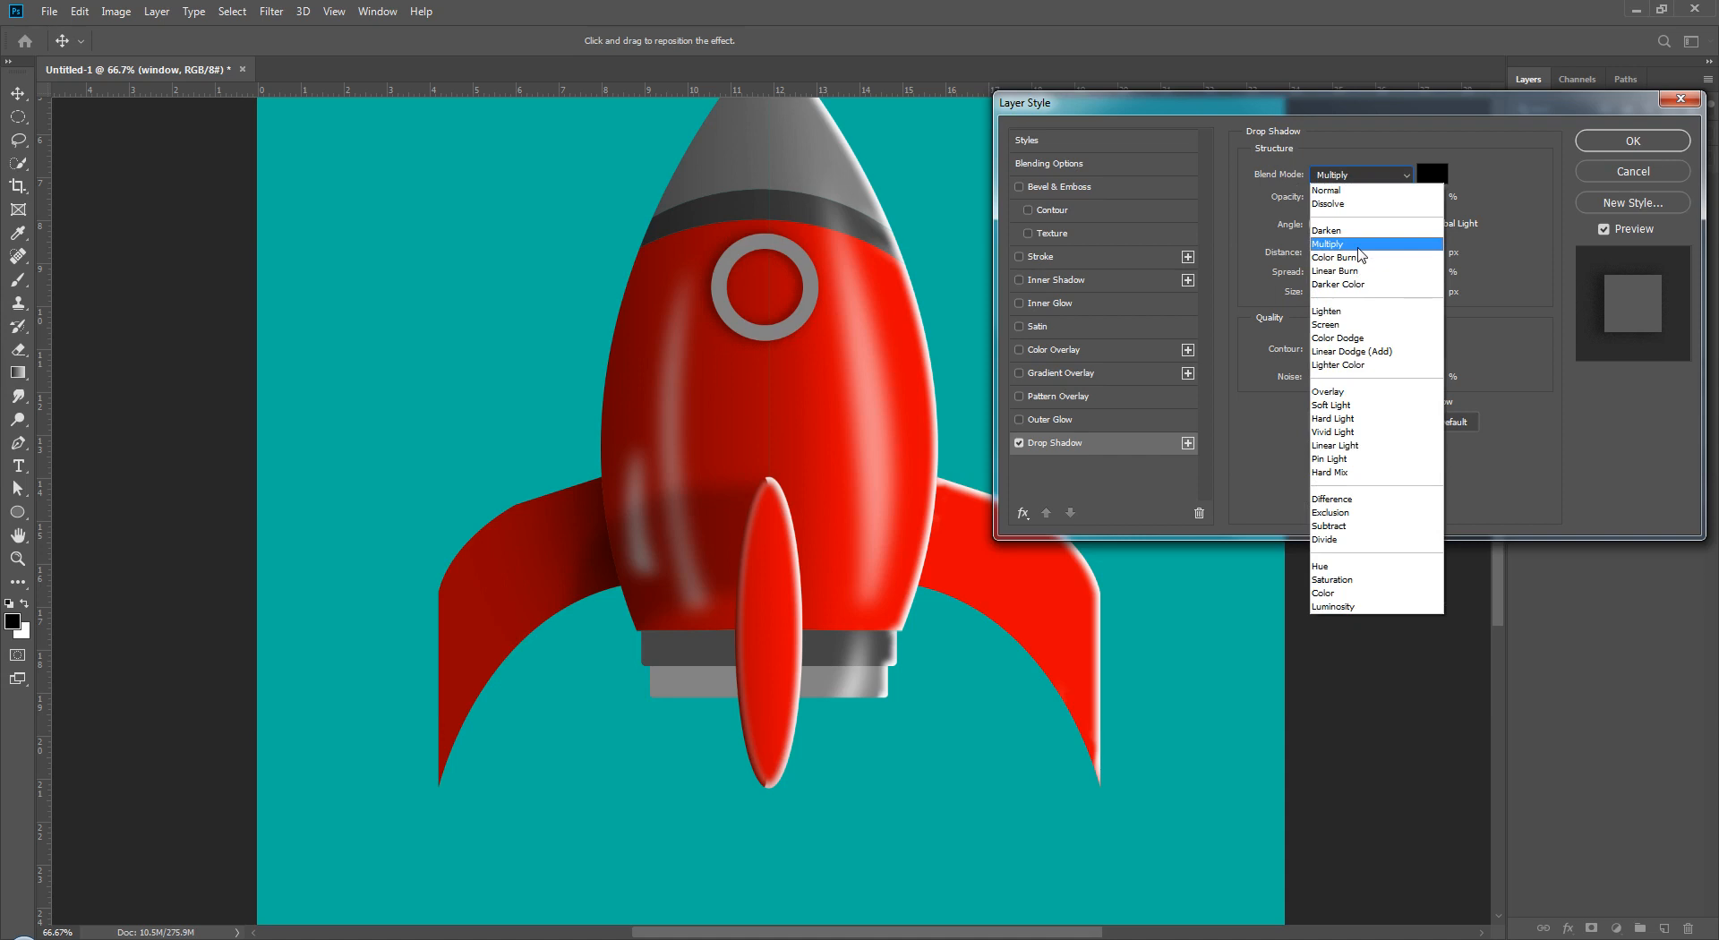
left_click(1360, 243)
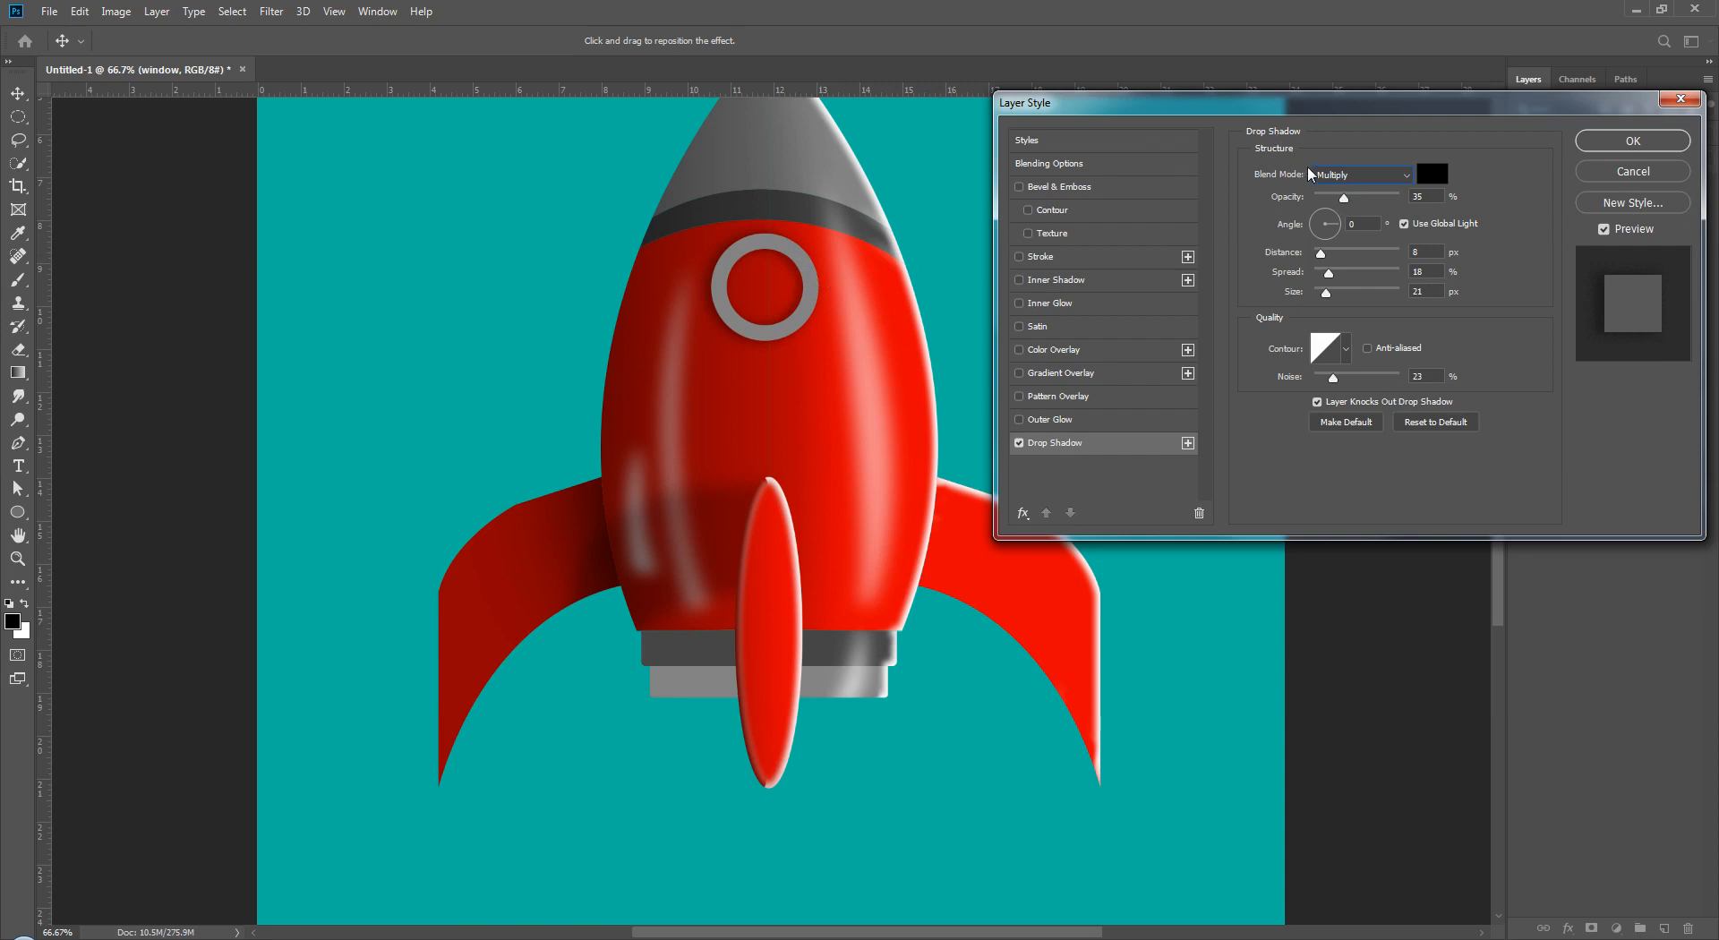
left_click(1339, 174)
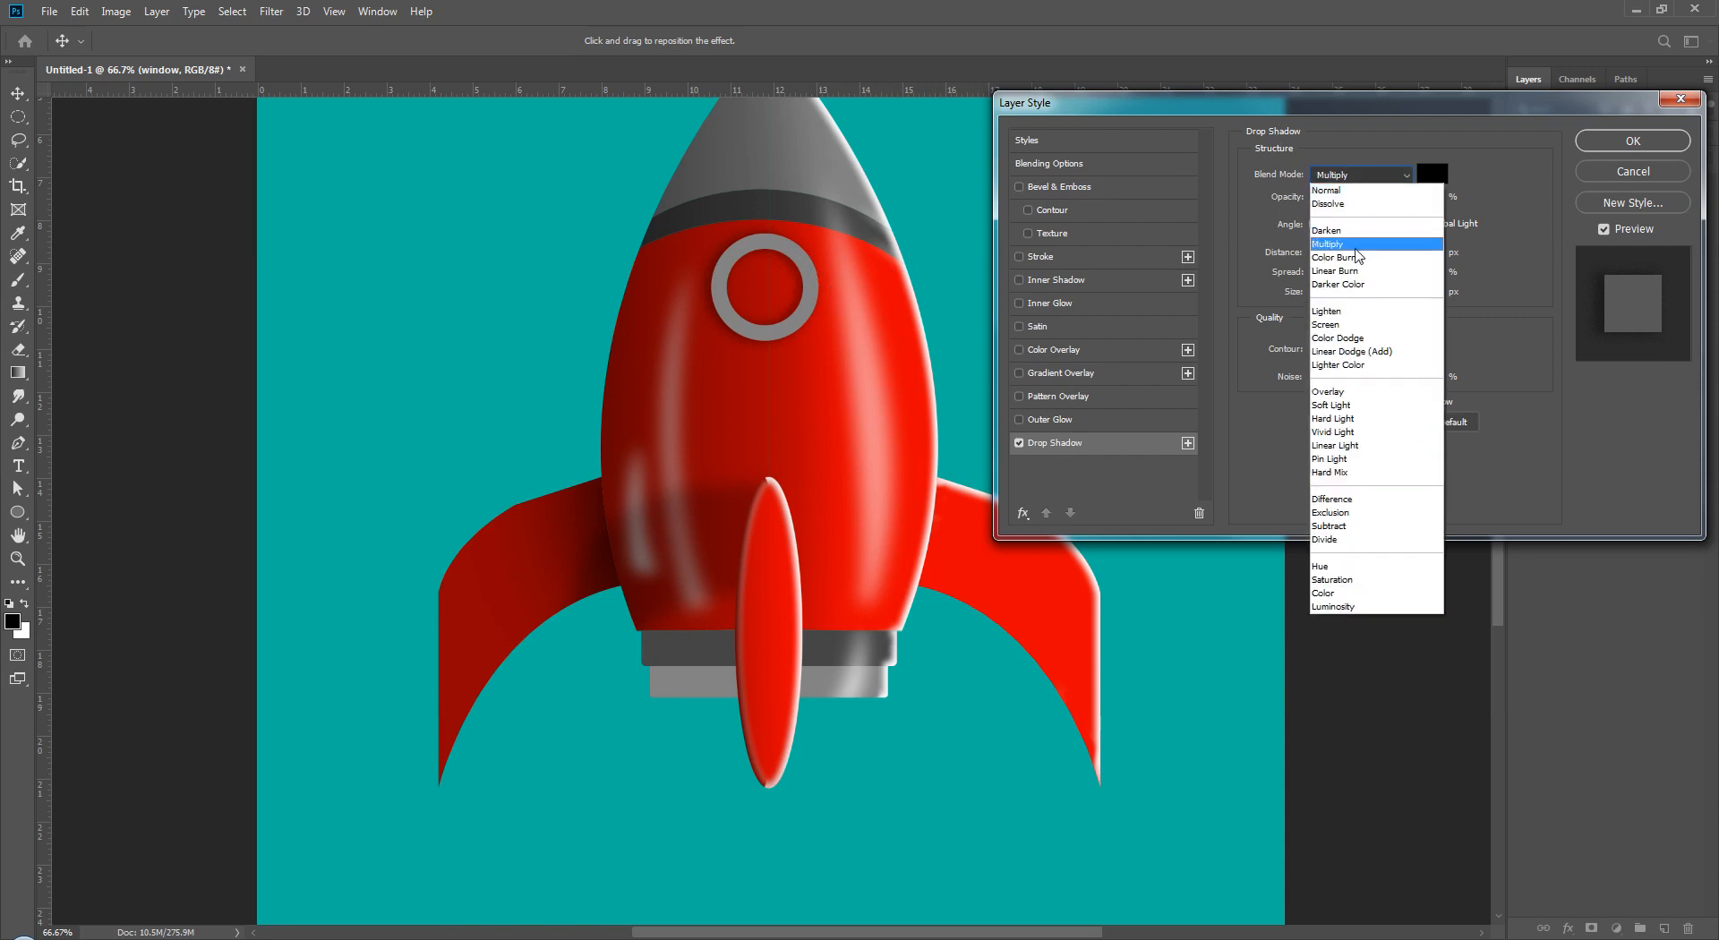
left_click(1347, 328)
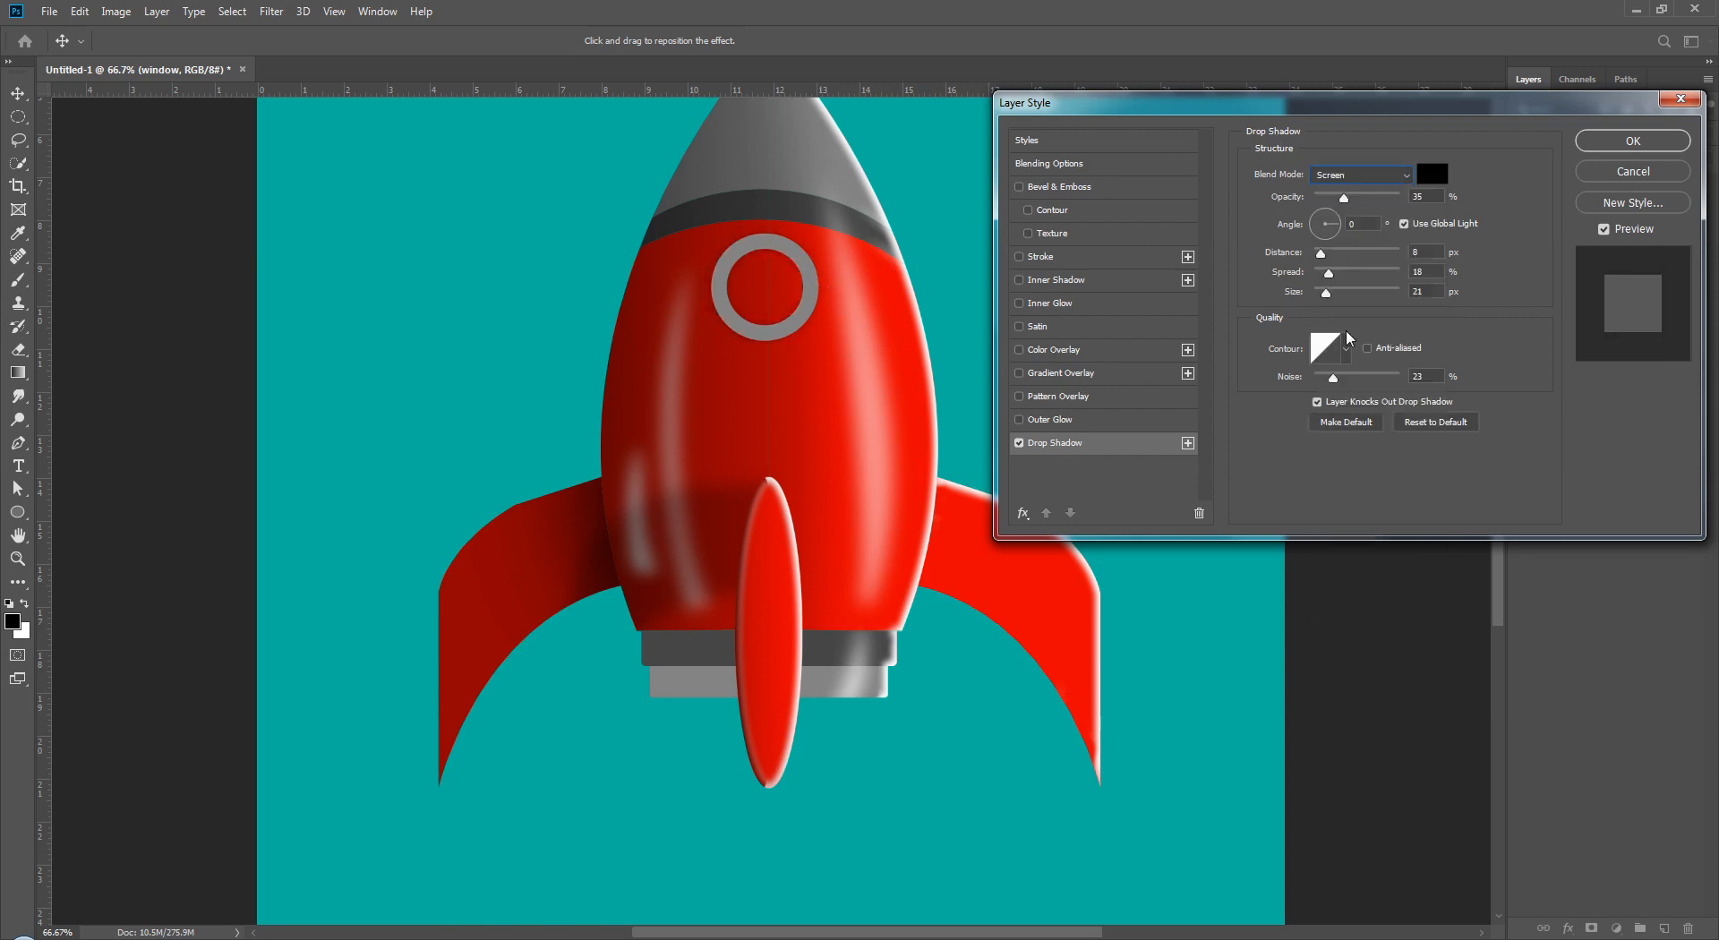
left_click(1383, 177)
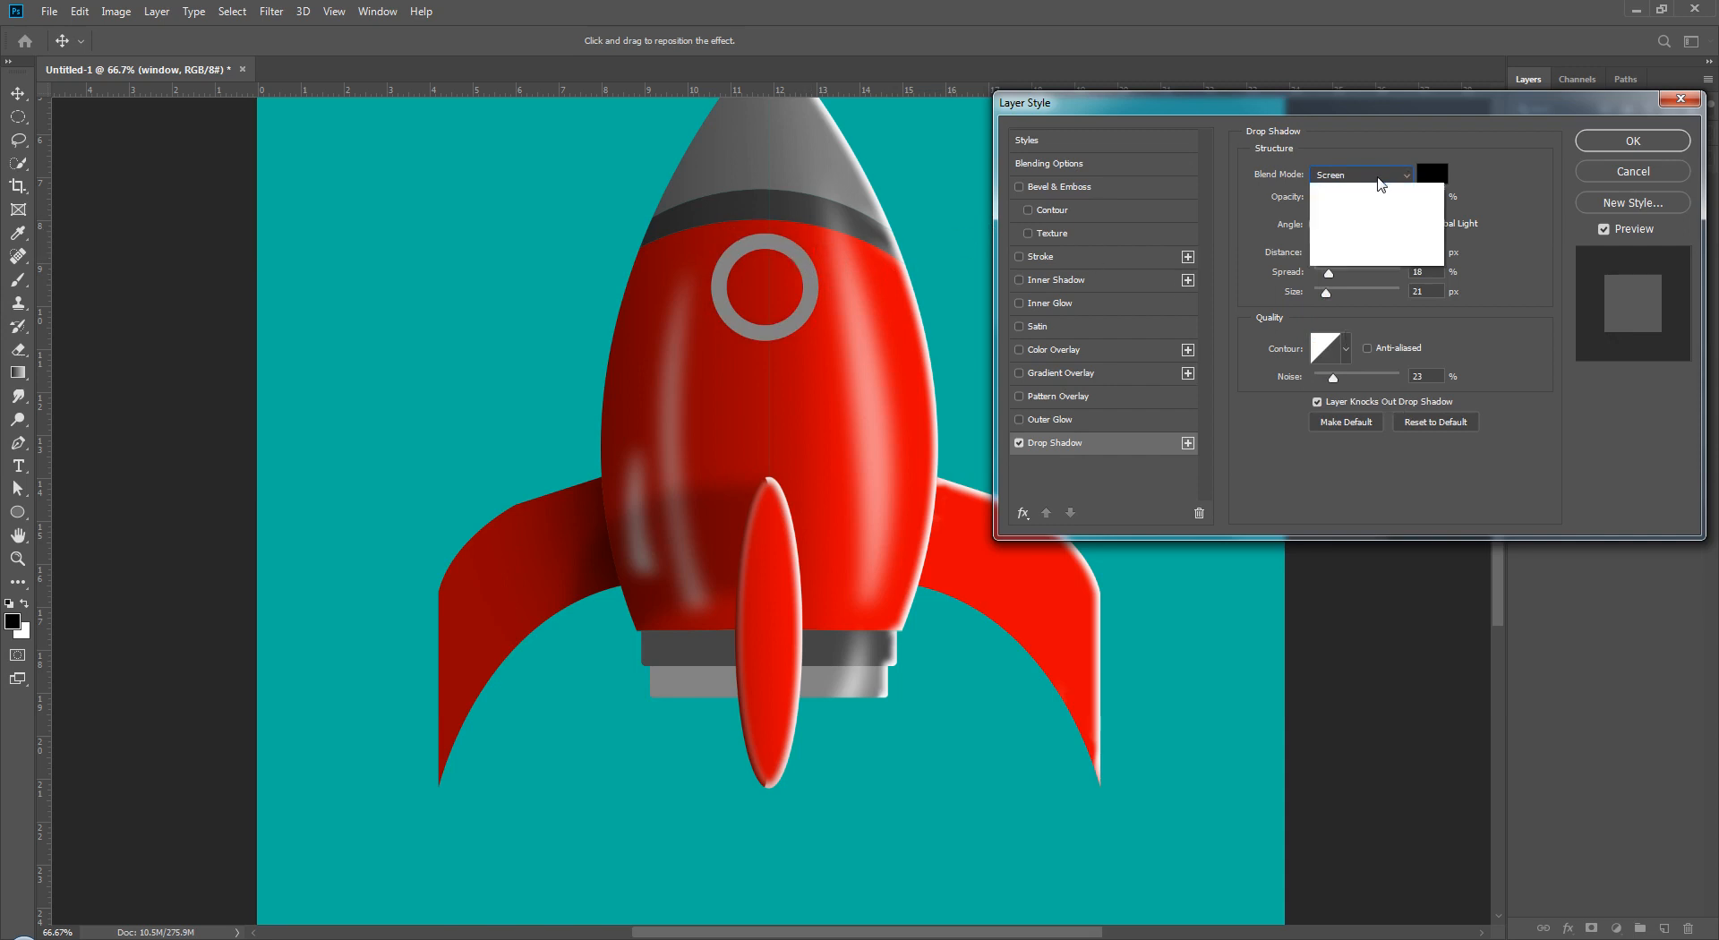
left_click(1334, 244)
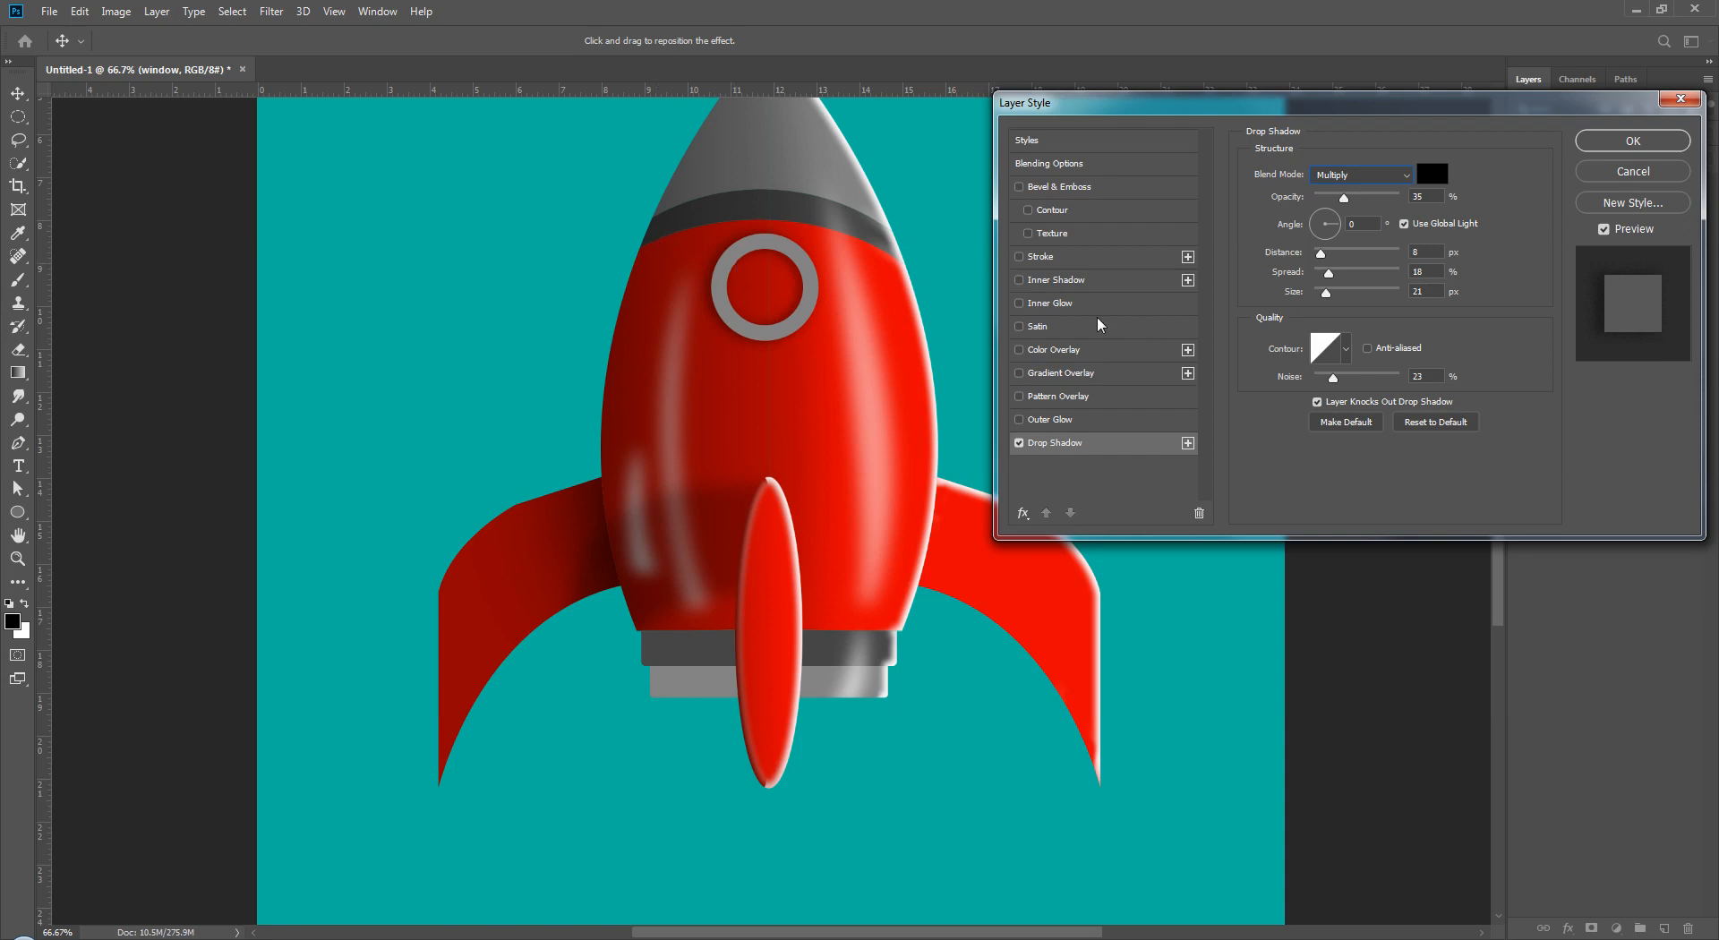
- Add an inner shadow to the window layer with Screen blend mode, white colour ffffff and 100% opacity
left_click(1061, 287)
left_click(1392, 177)
left_click(1388, 190)
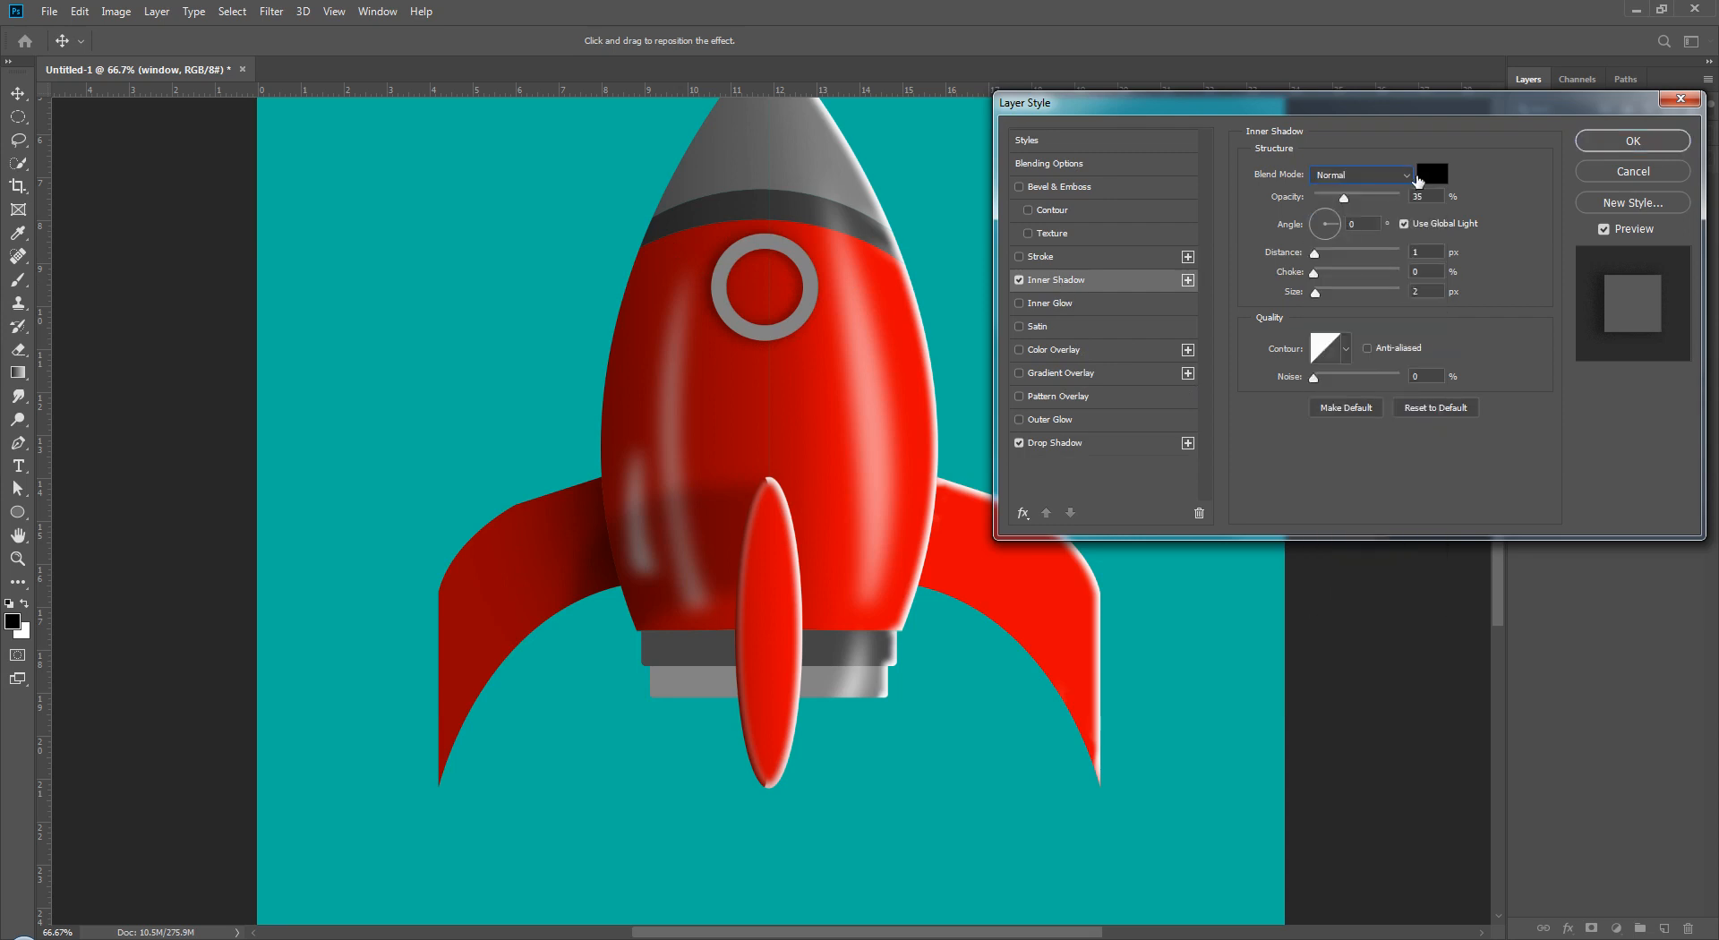
left_click(1418, 179)
left_click(1383, 326)
left_click(1442, 186)
type("ffffff")
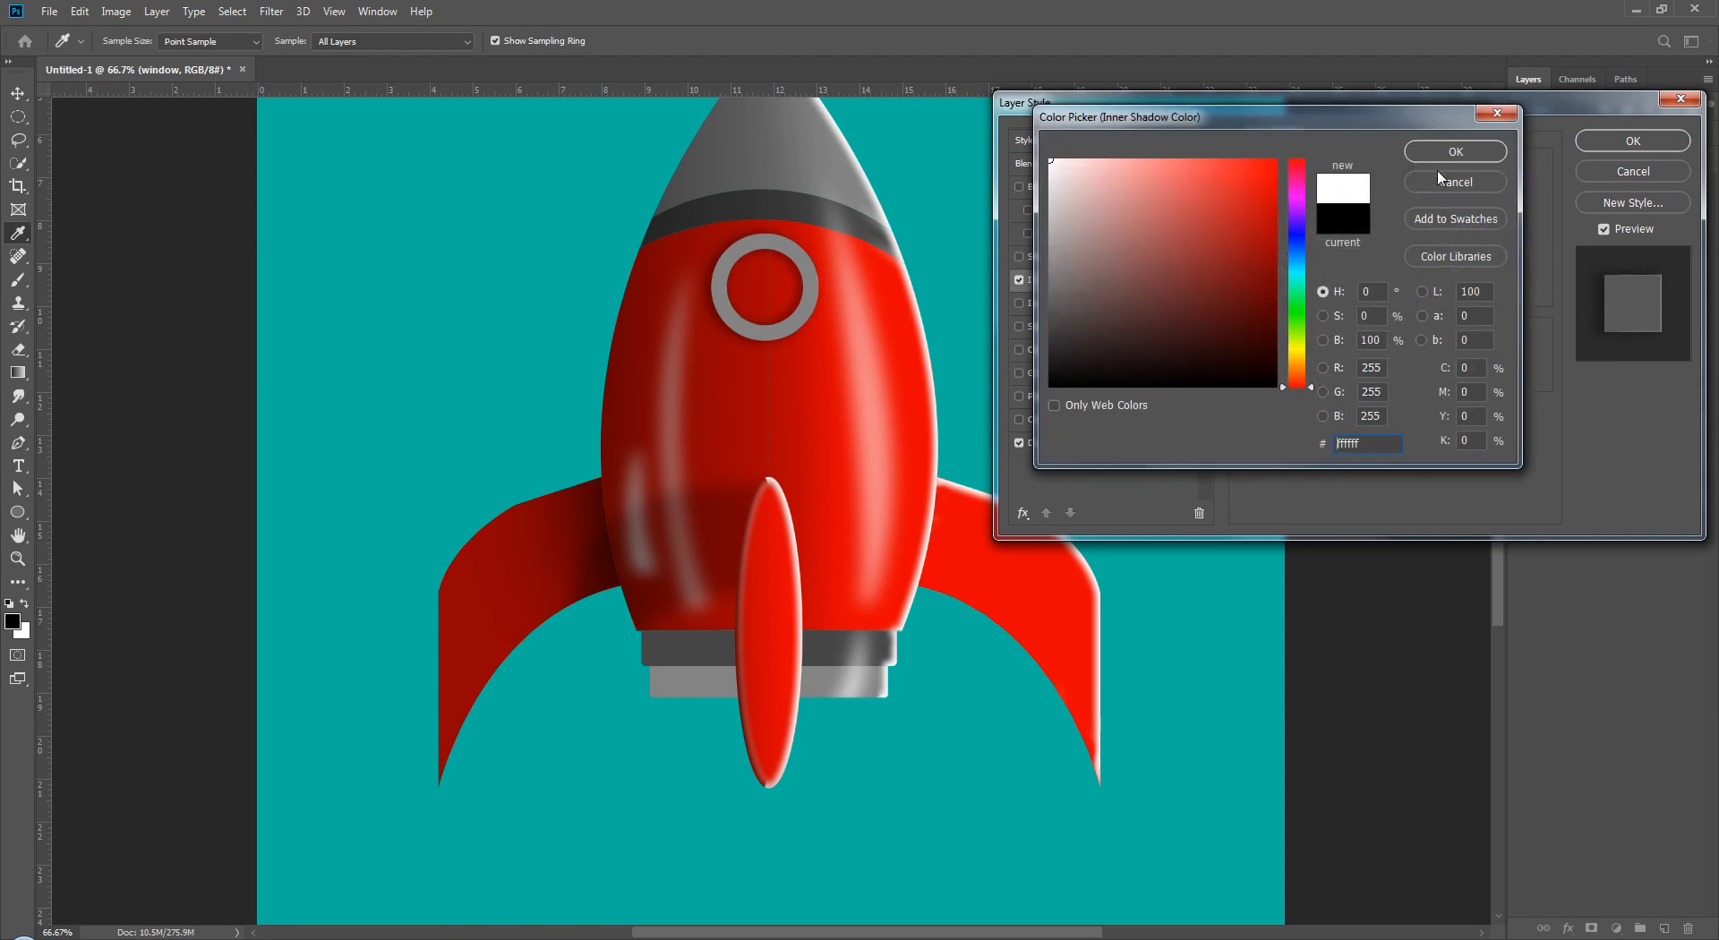
left_click(1470, 149)
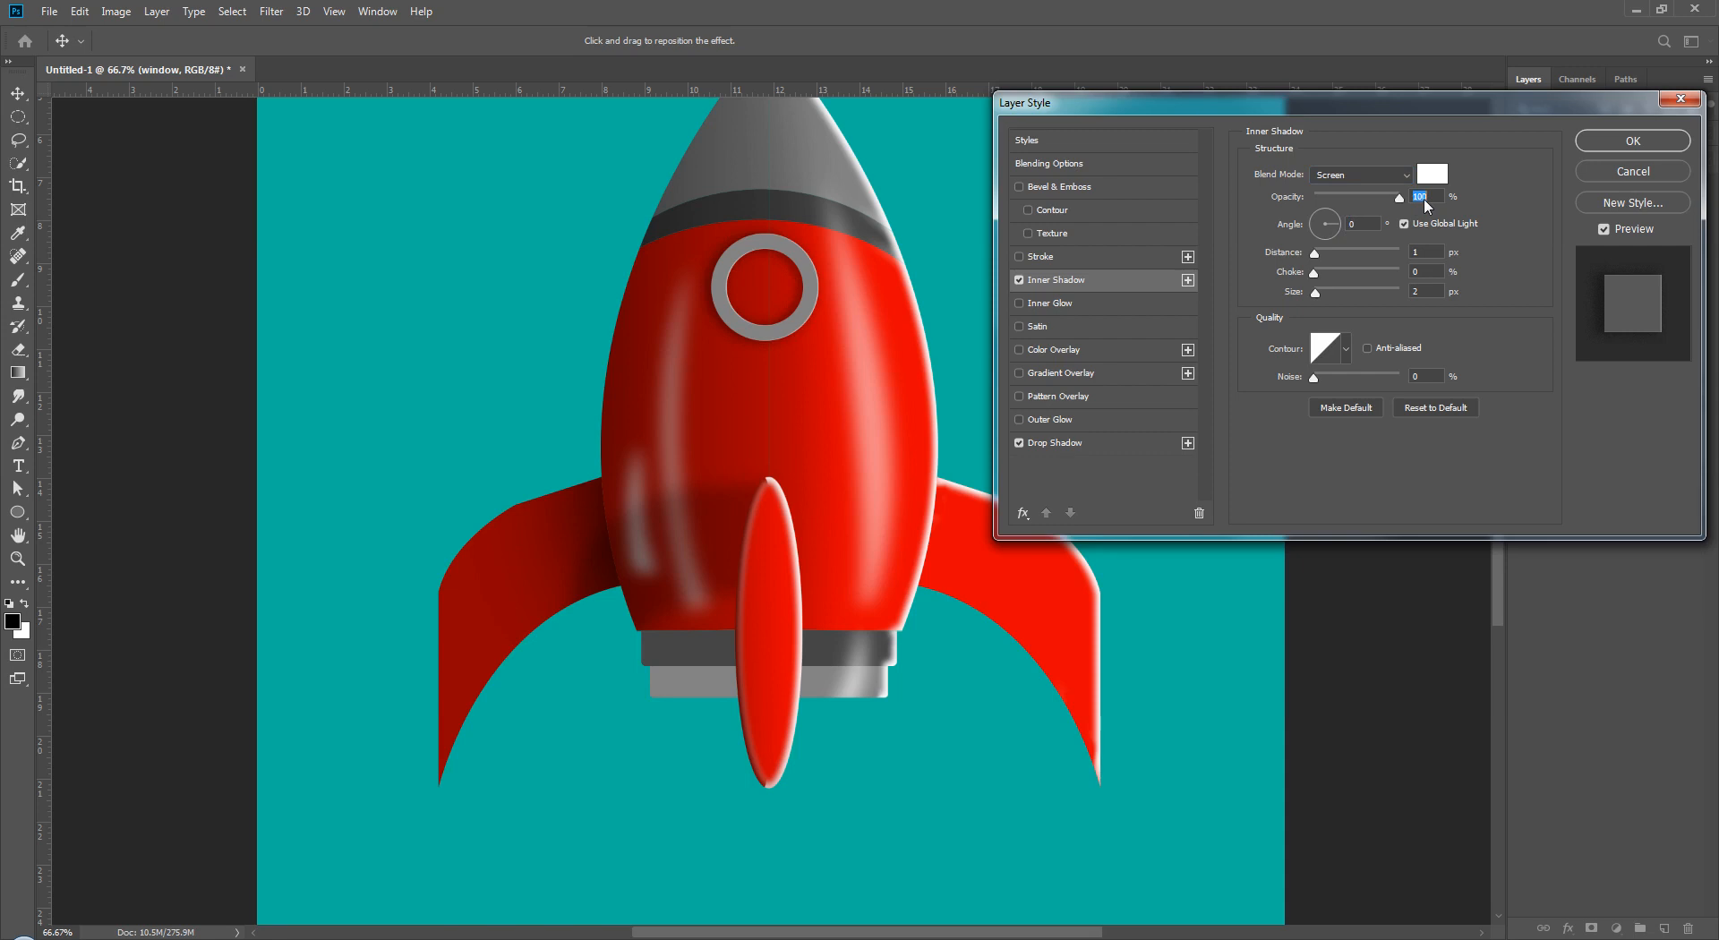
- Set the inner shadow's distance to 2 px, adjust its choke and size, and apply the layer style
mouse_move(1316, 256)
left_mouse_down()
mouse_move(1383, 257)
mouse_move(1316, 269)
mouse_move(1337, 293)
mouse_move(1316, 293)
left_mouse_up()
left_click_drag(1333, 274, 1324, 280)
left_click_drag(1317, 256, 1312, 256)
type("2")
mouse_move(1316, 293)
left_mouse_down()
mouse_move(1351, 287)
mouse_move(1308, 297)
left_mouse_up()
left_click(1612, 140)
- Try a linear black-to-transparent gradient overlay on the window ring with 0° angle and 105% scale
double_click(1631, 192)
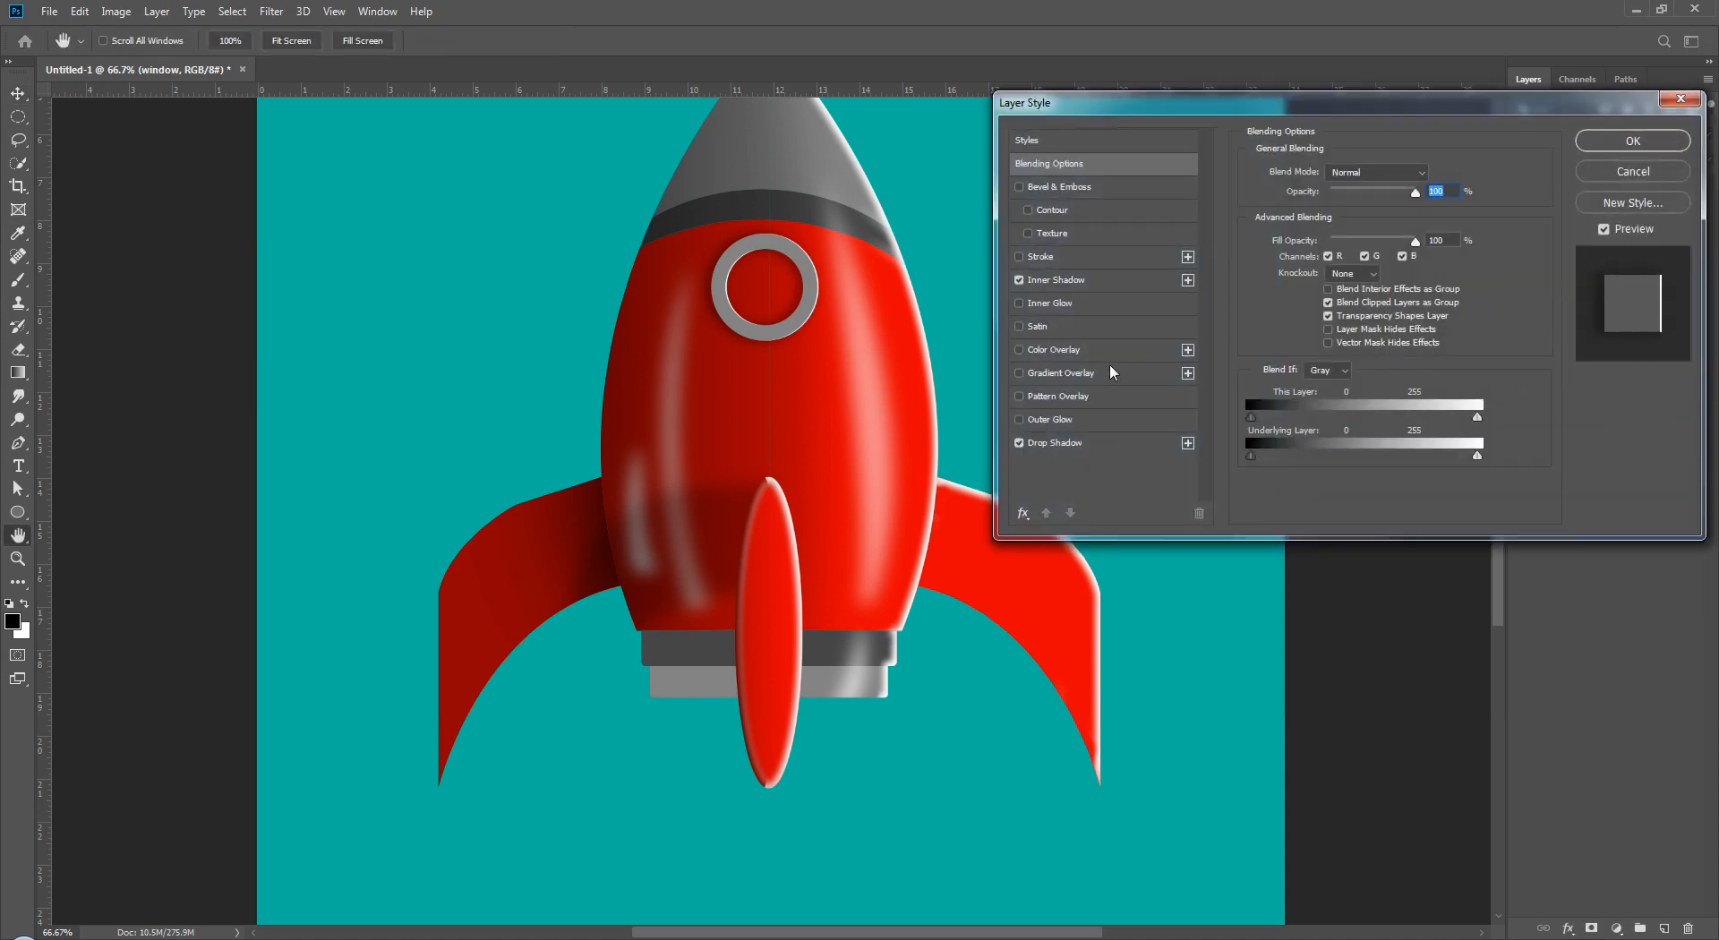
left_click_drag(1119, 110, 1119, 185)
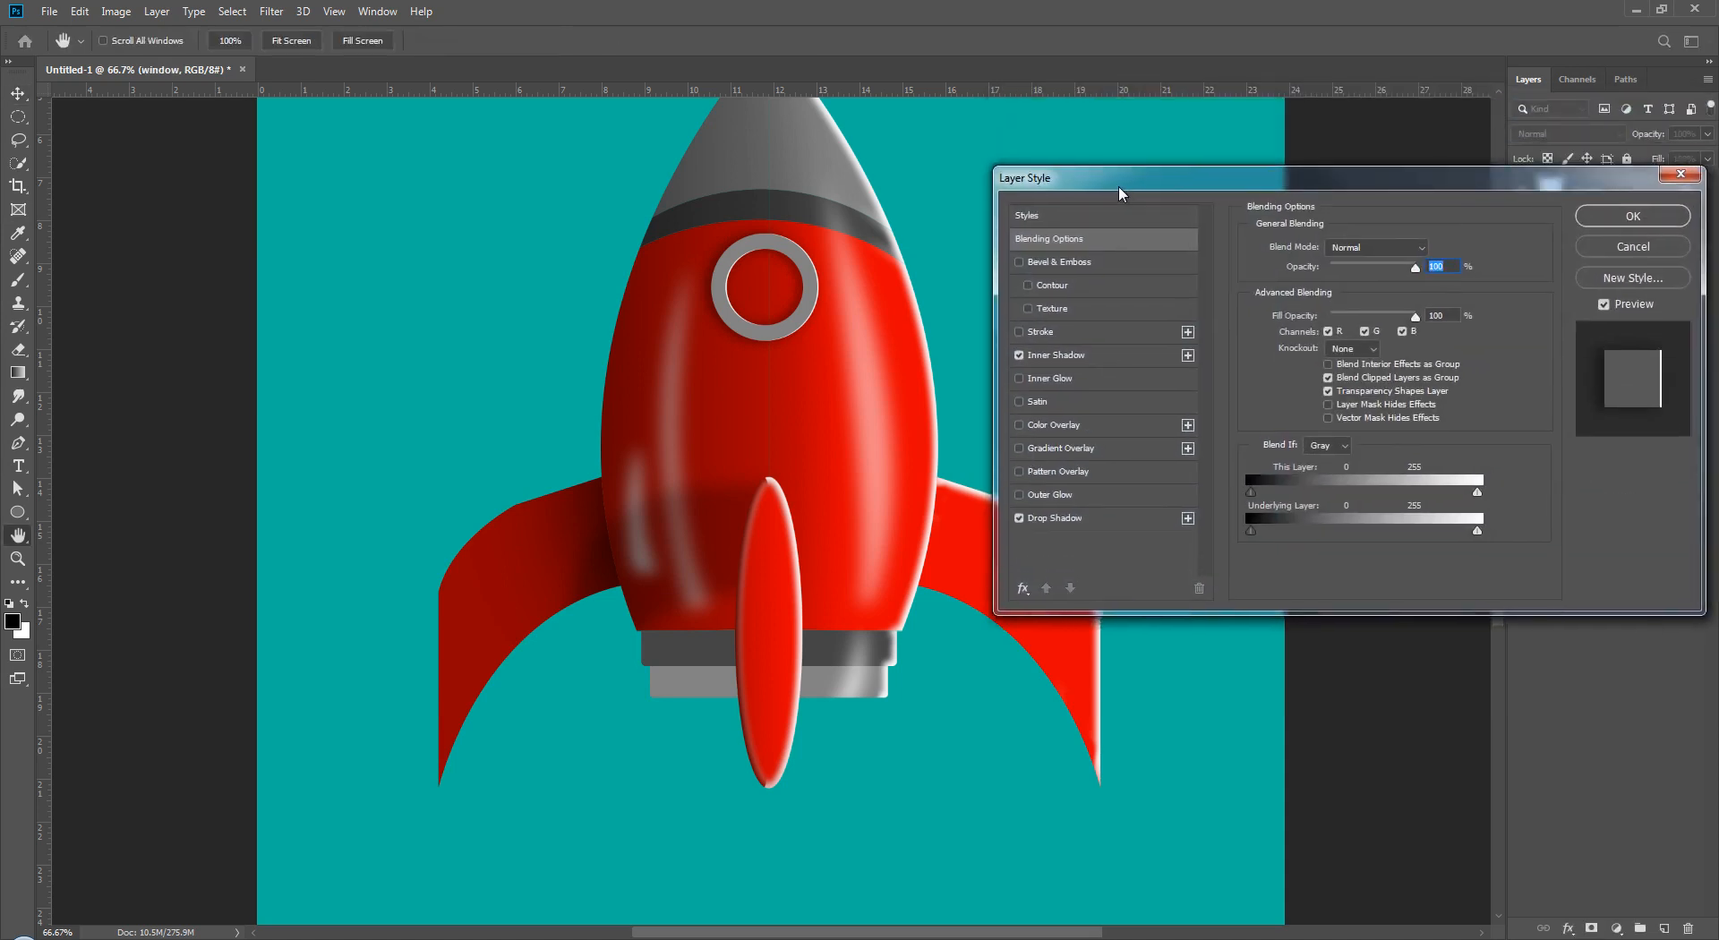
left_click(1094, 447)
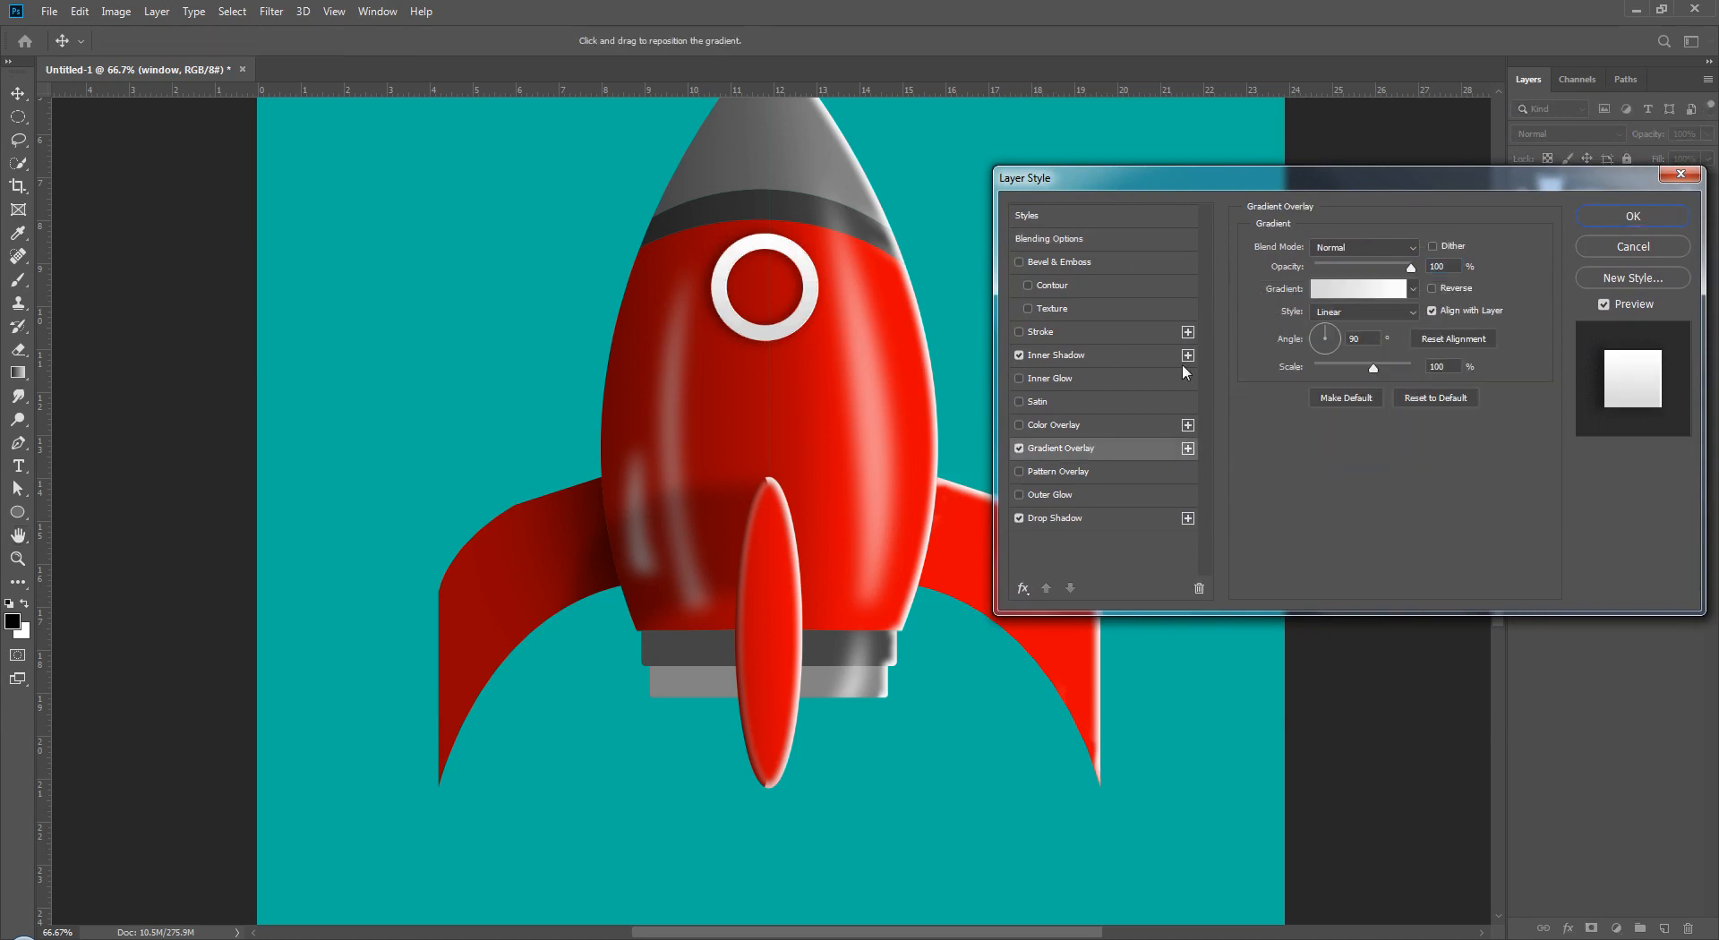
left_click(1411, 290)
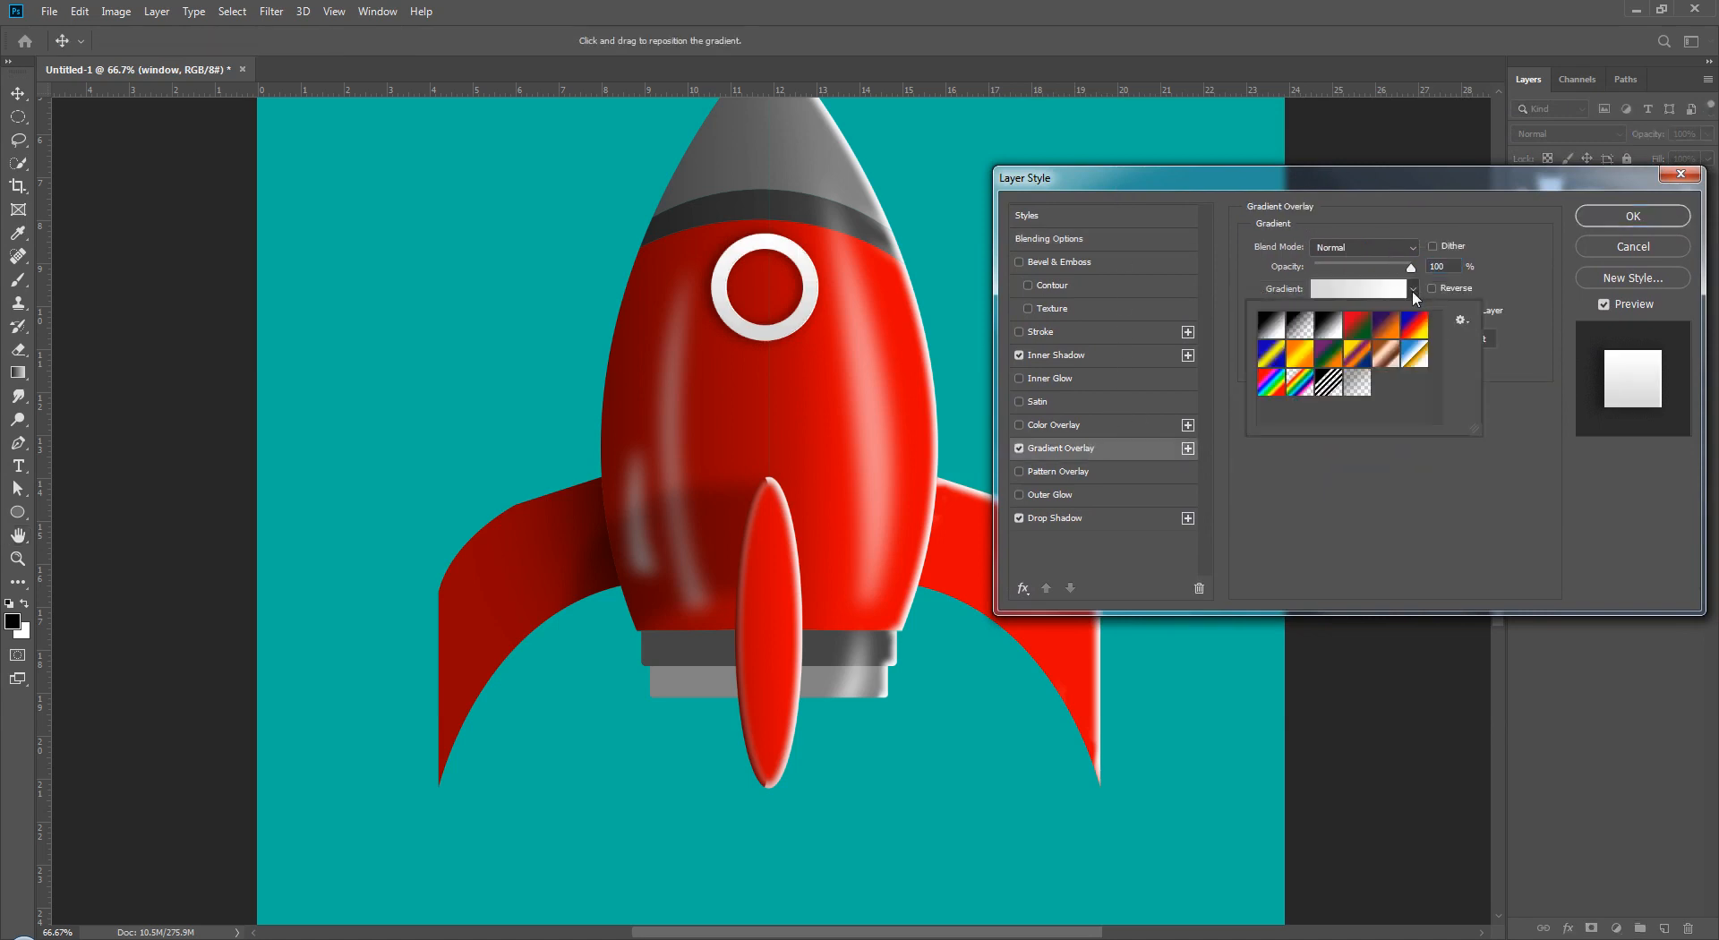
left_click(1310, 327)
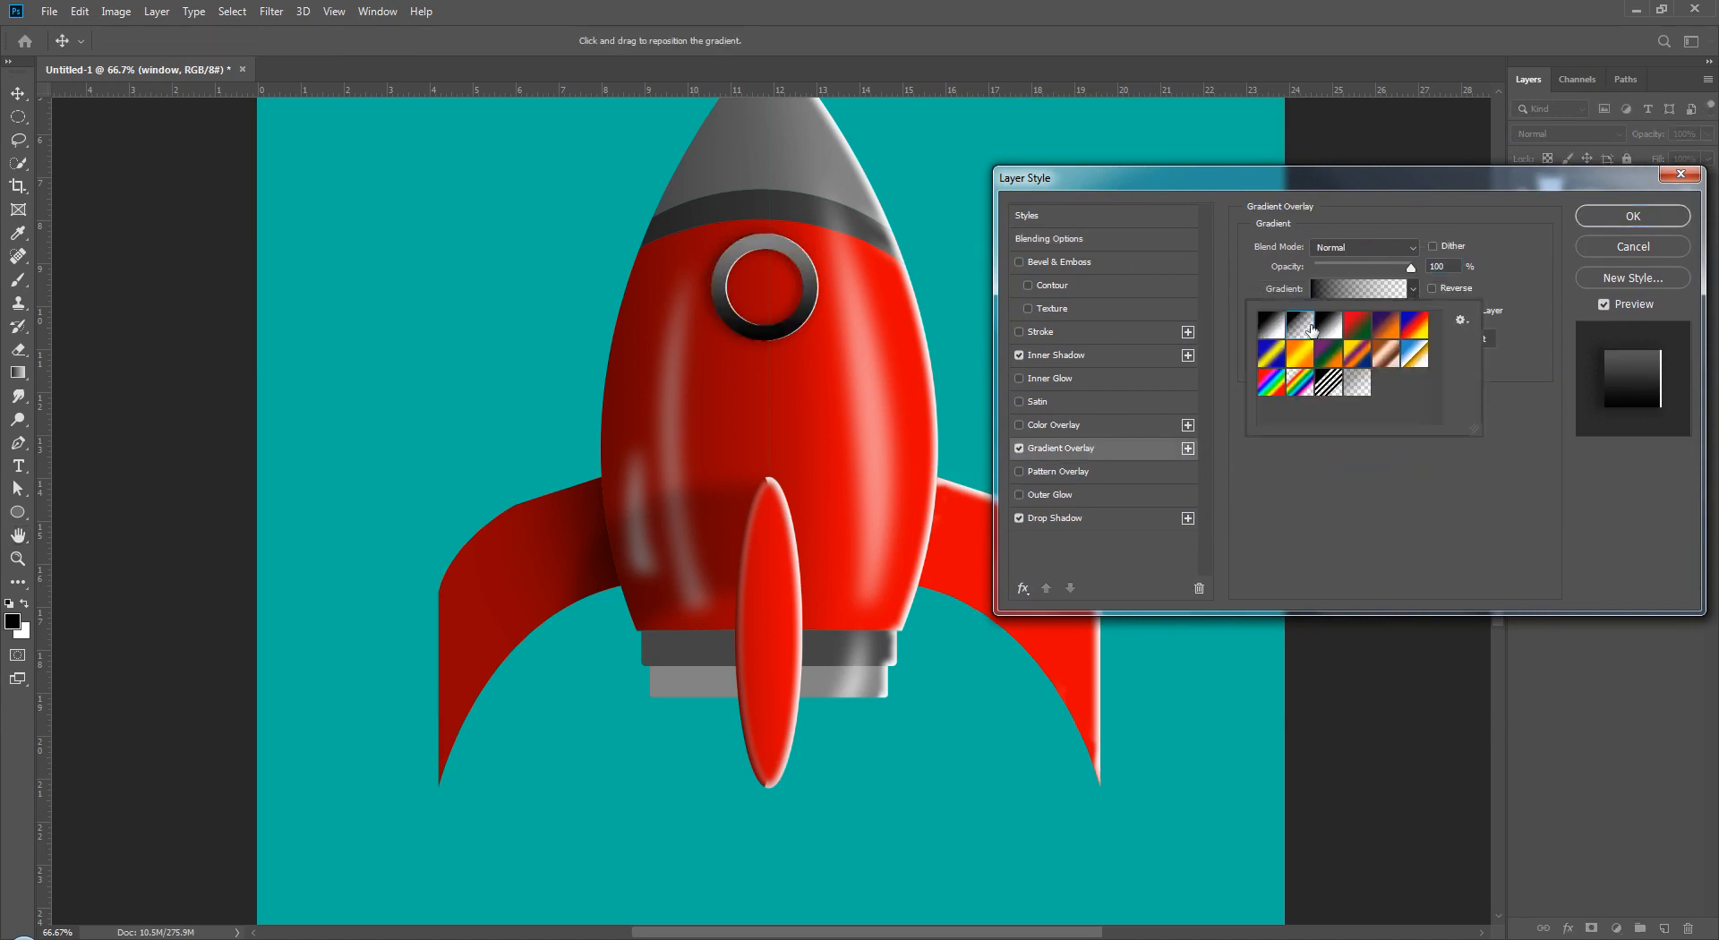
left_click(1413, 288)
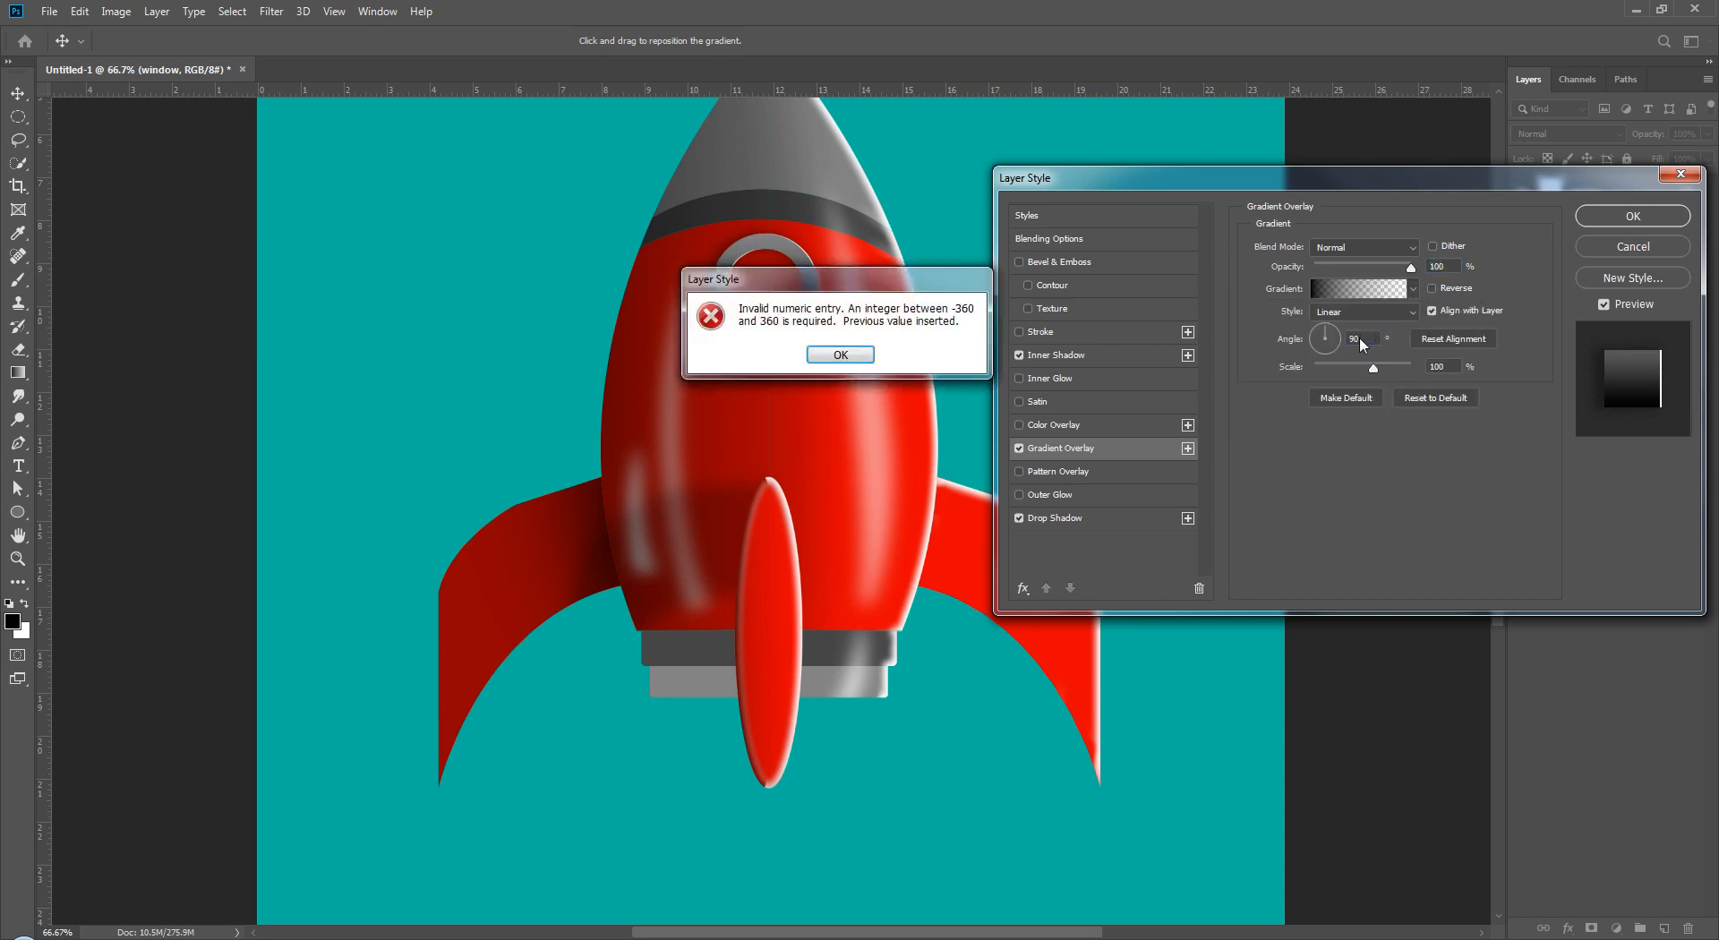
left_click(840, 355)
type("180")
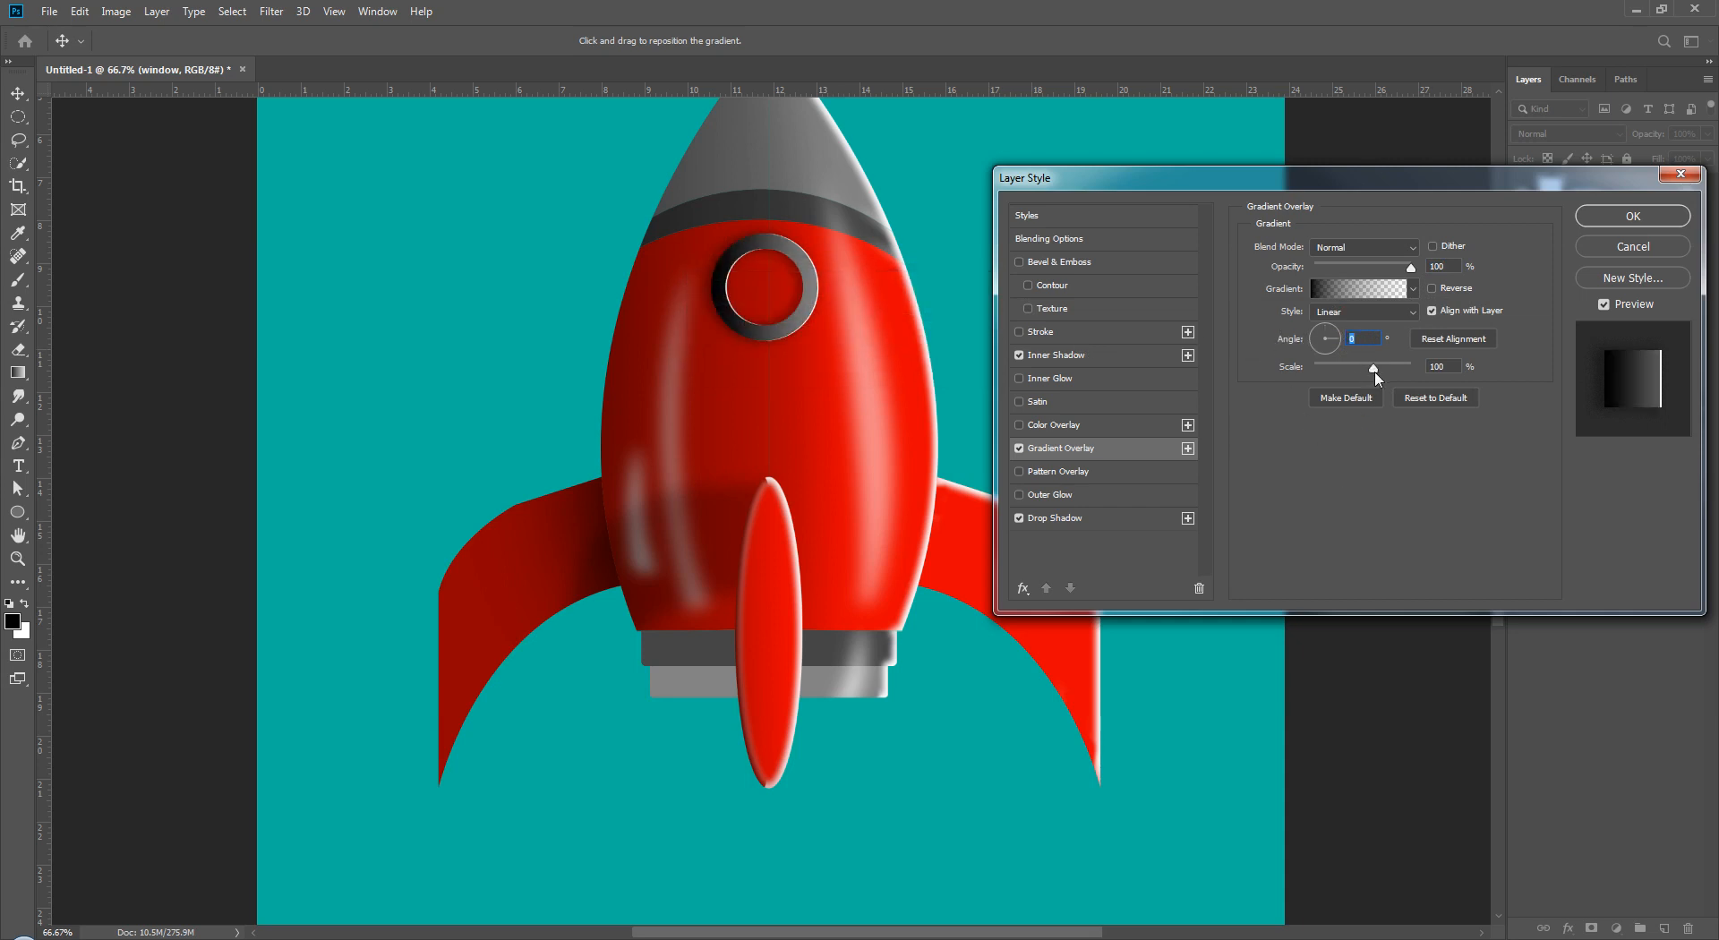
mouse_move(1357, 372)
left_mouse_down()
mouse_move(1316, 372)
mouse_move(1371, 365)
left_mouse_up()
left_click(1633, 216)
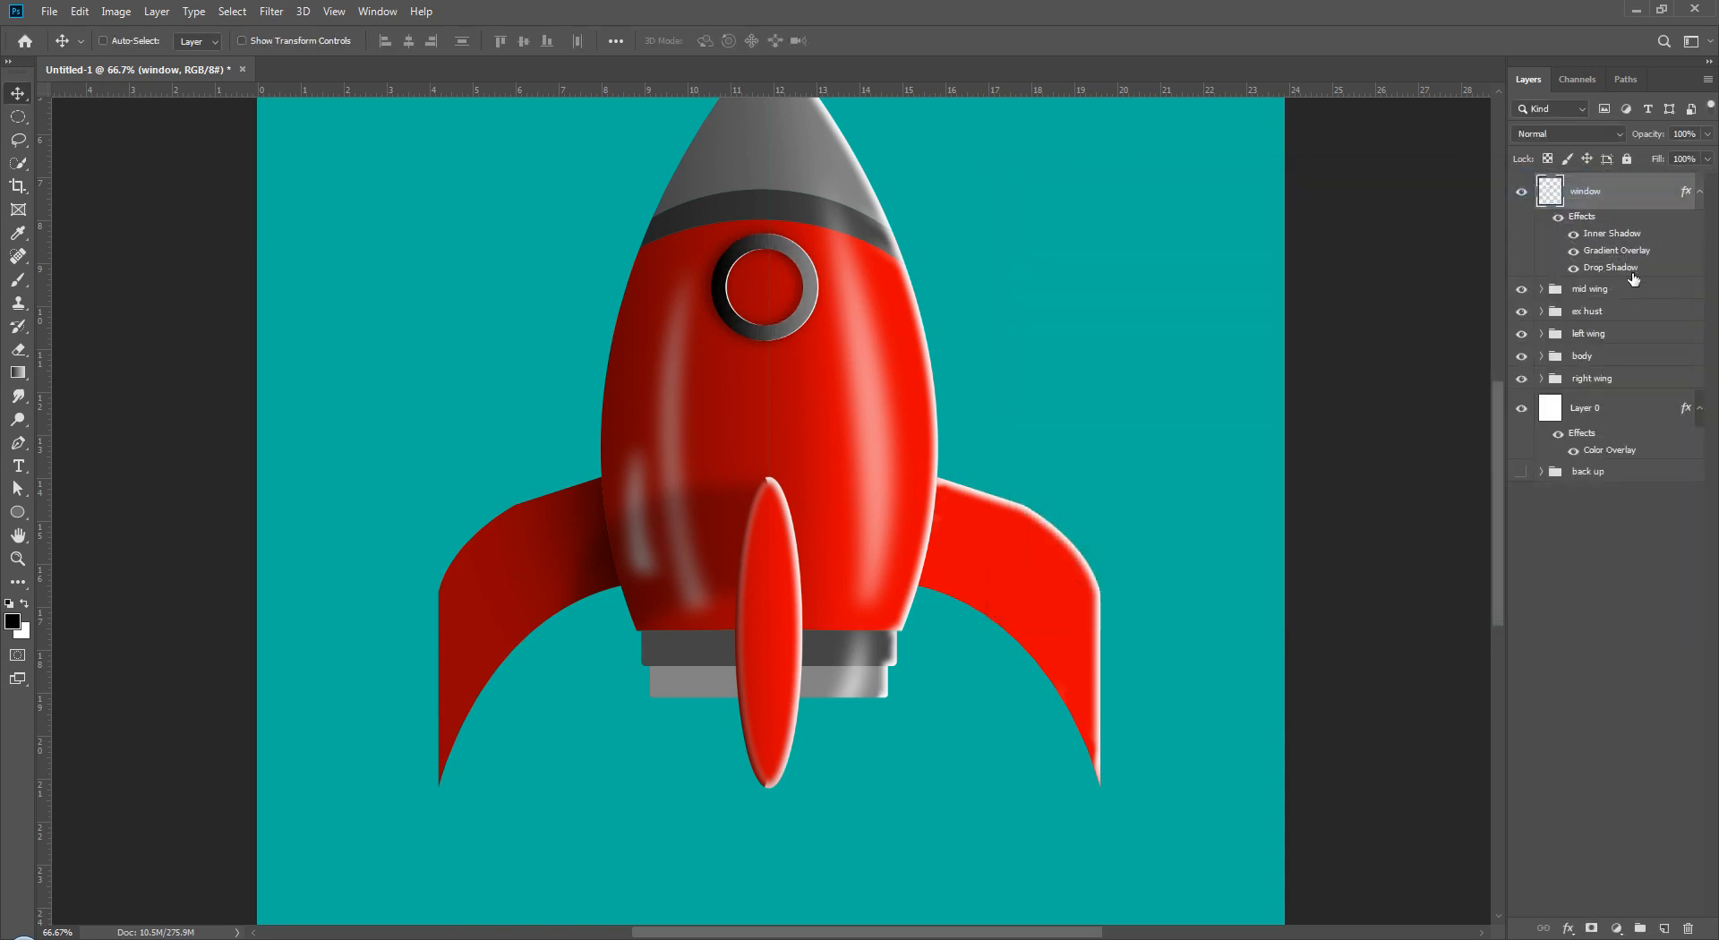
- Turn off the gradient overlay on the window layer
double_click(1633, 256)
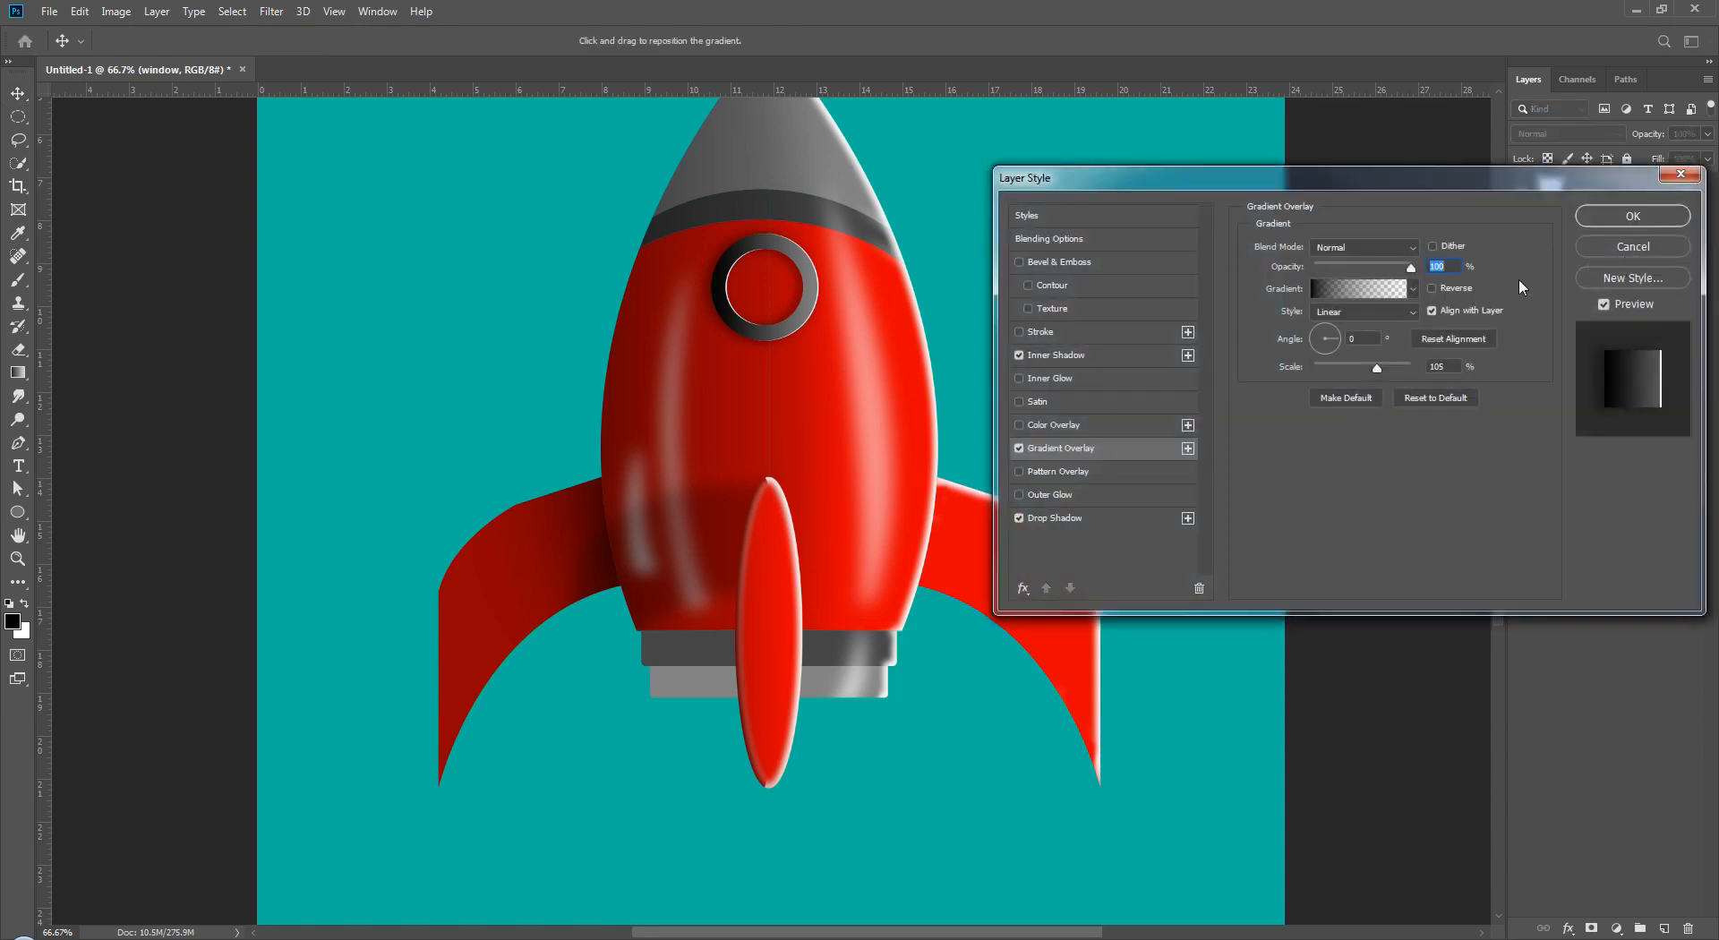
left_click(1019, 448)
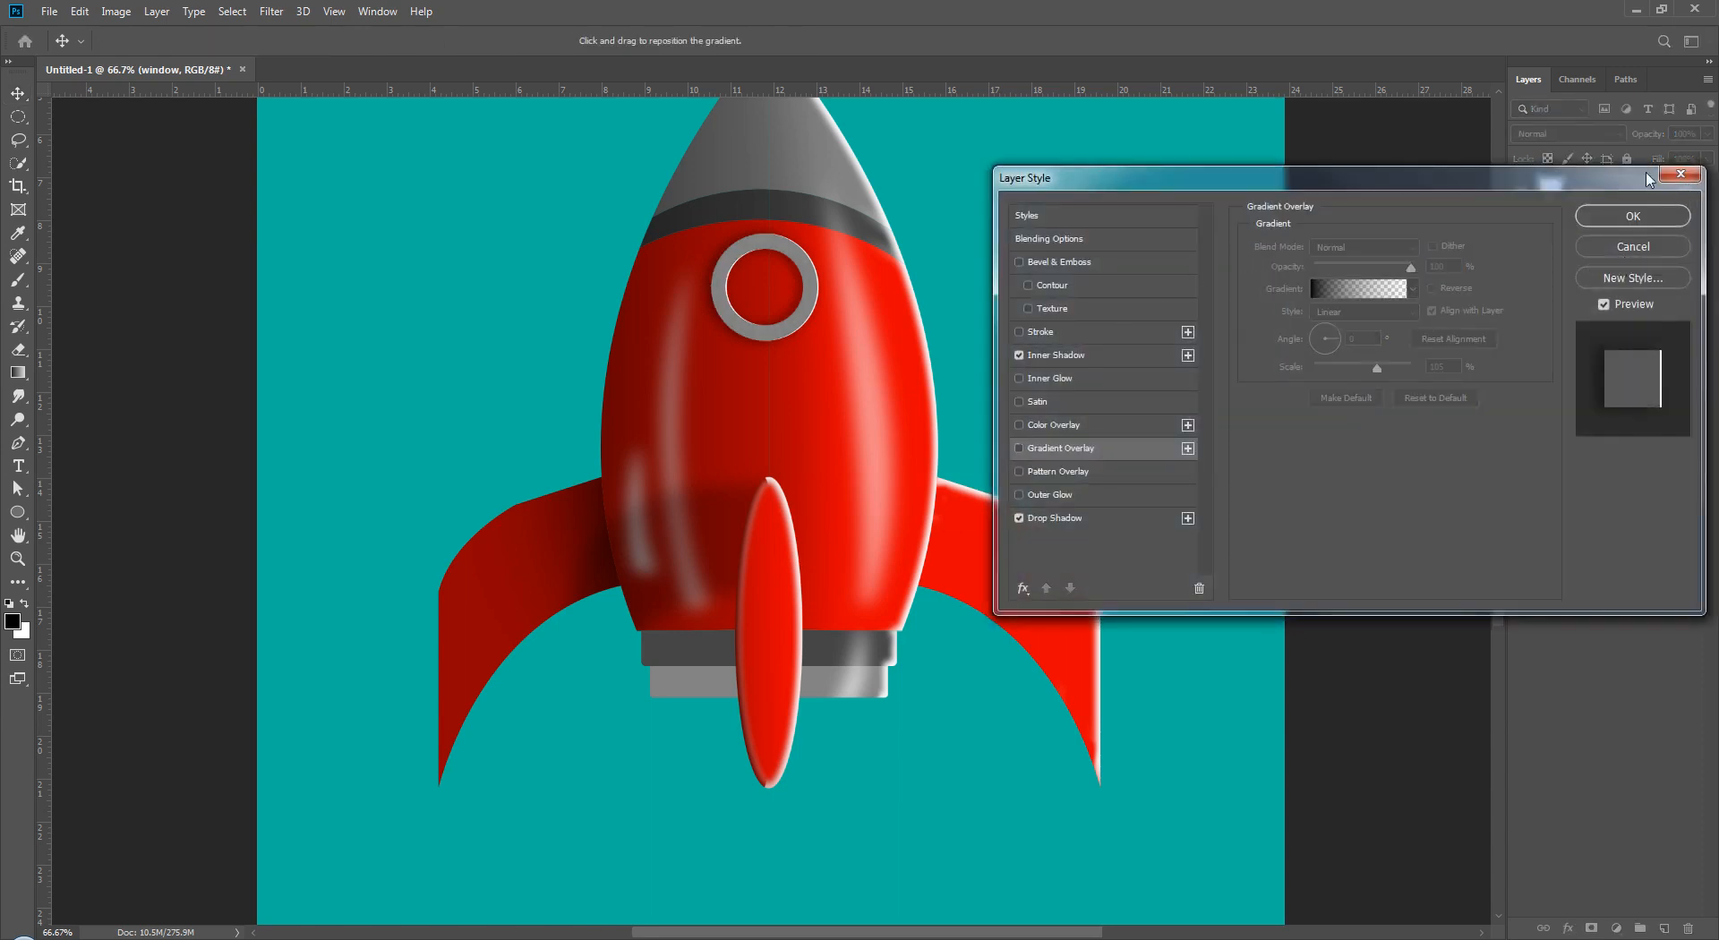
left_click(1597, 219)
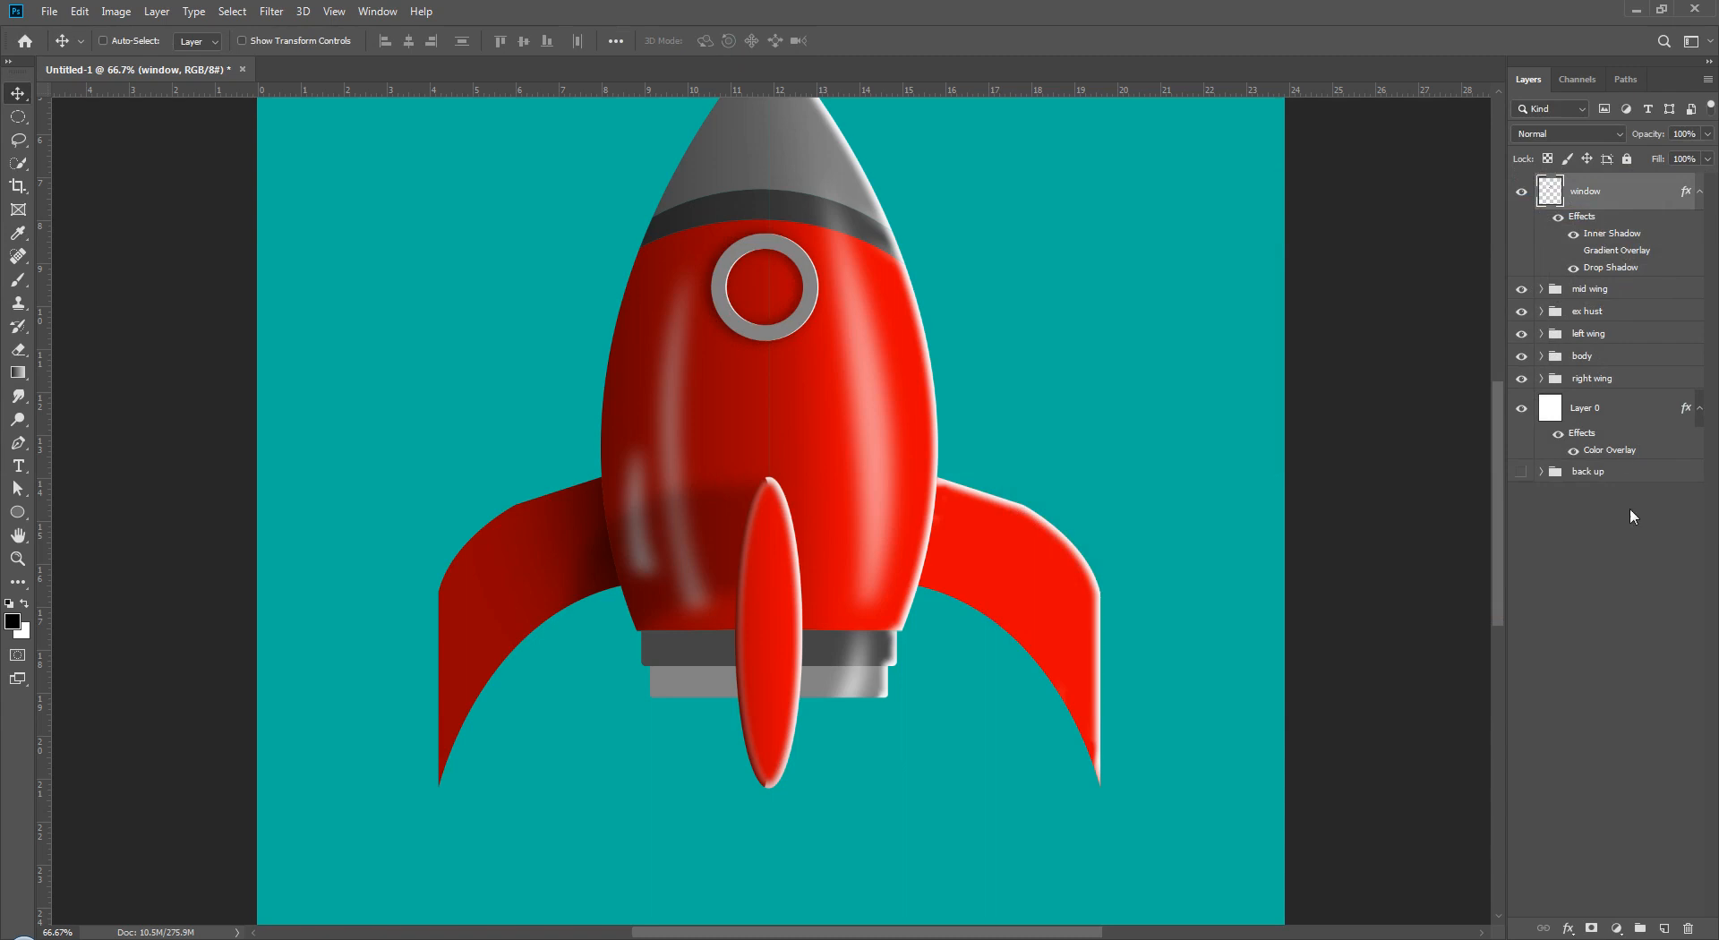
- Create a new layer named "grai shadow" above the window layer and clip it to the window ring
left_click(1665, 928)
double_click(1583, 191)
type("ora")
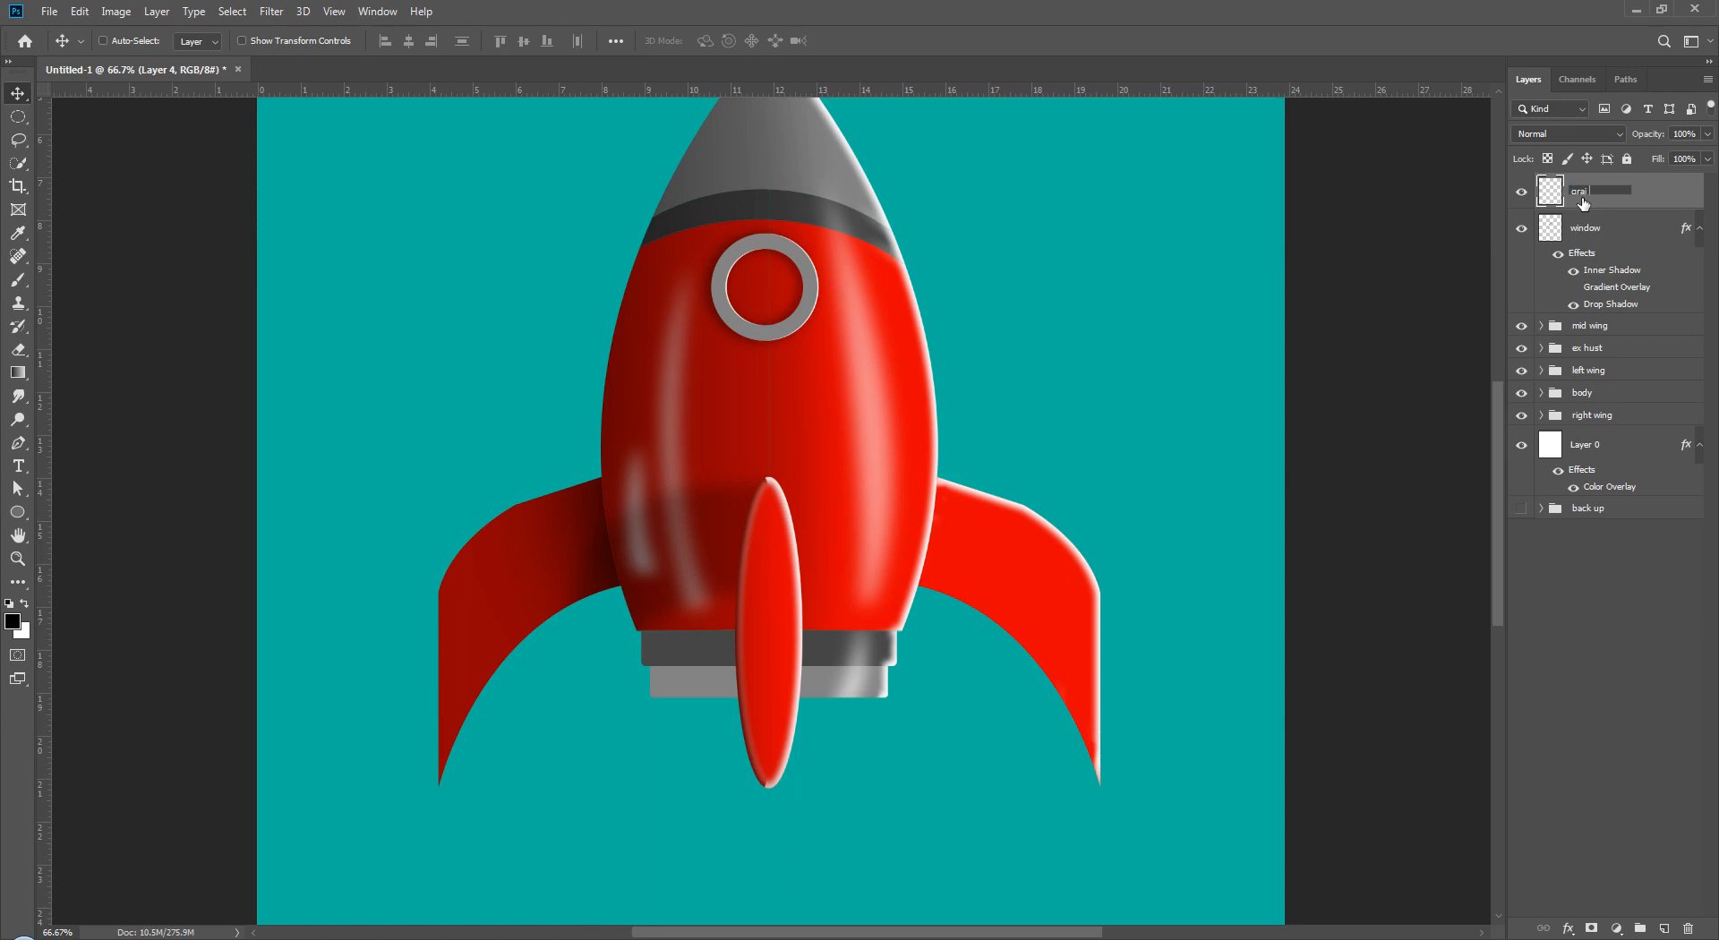
type("i shadow")
key("Return")
right_click(1581, 197)
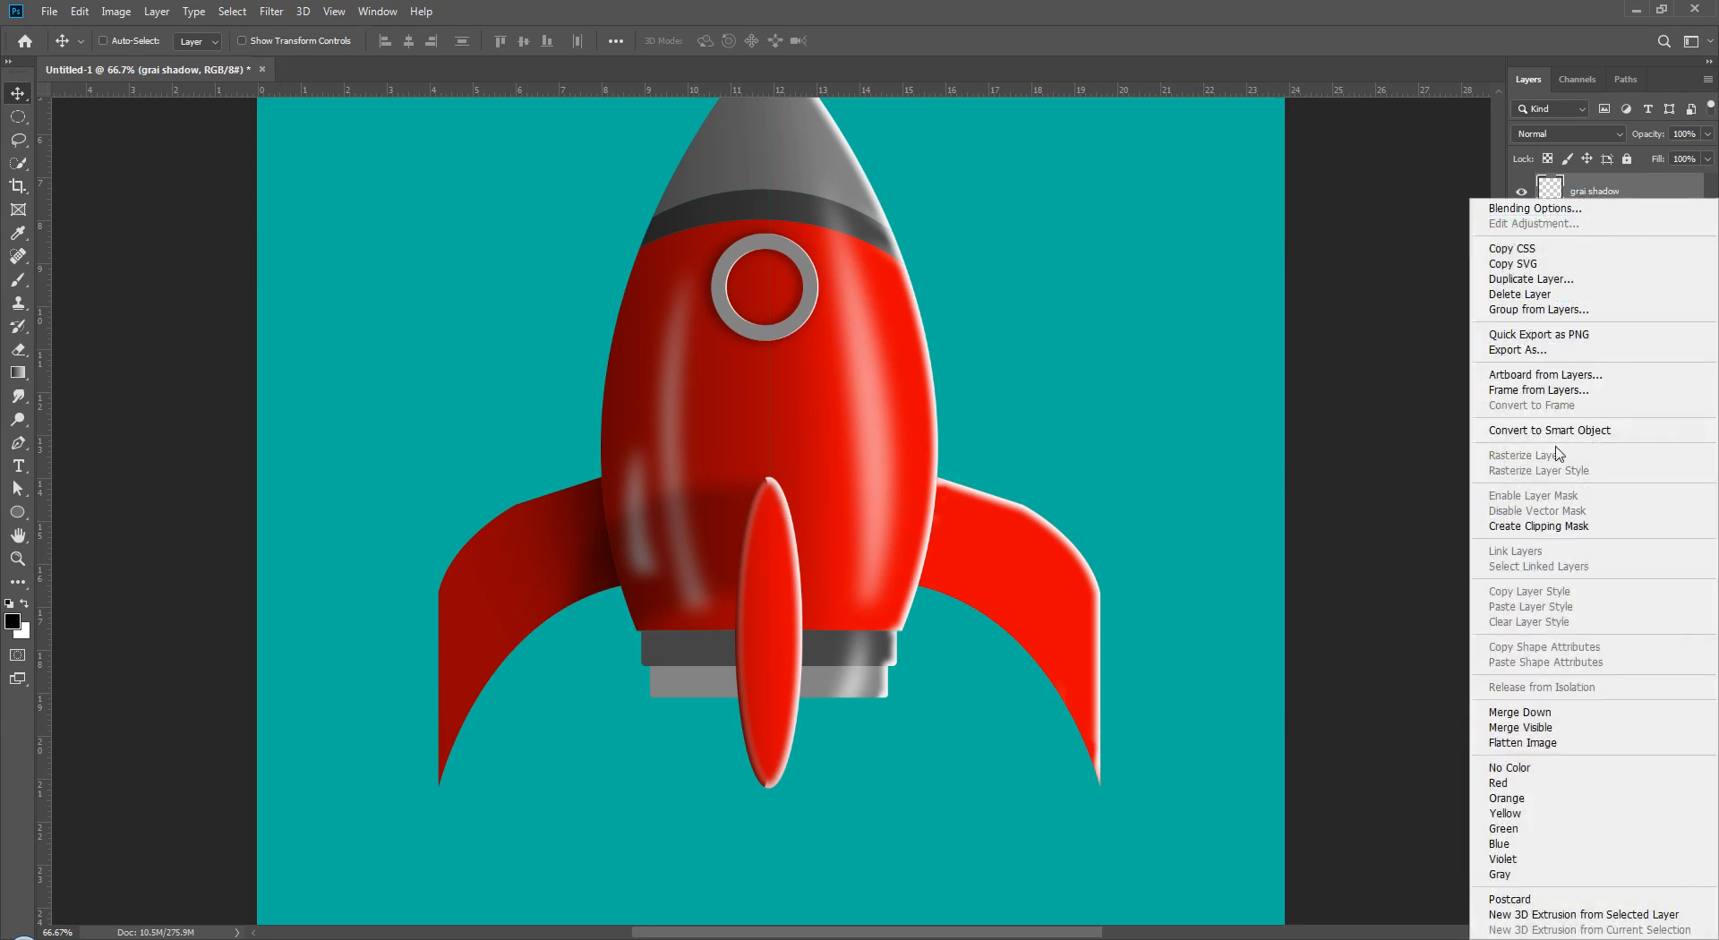
left_click(1555, 530)
- Shade the ring's left side with a black-to-transparent linear gradient and set the layer's opacity to 60%
left_click(18, 373)
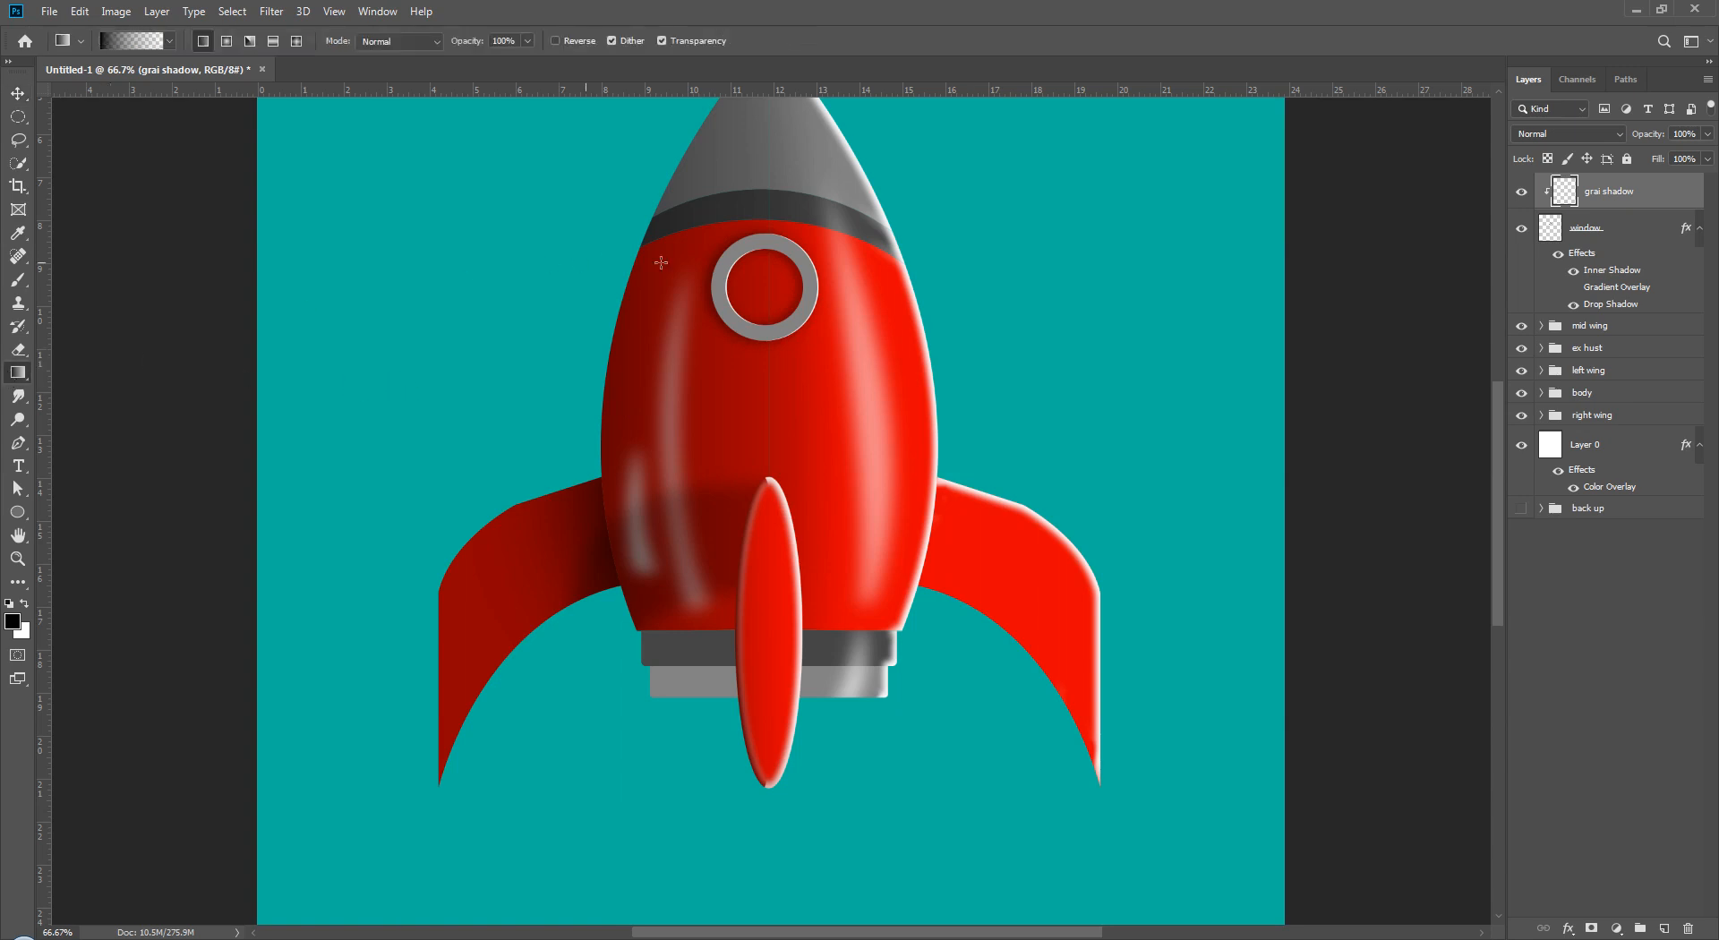
mouse_move(684, 305)
left_mouse_down()
mouse_move(775, 302)
mouse_move(784, 332)
left_mouse_up()
key("v")
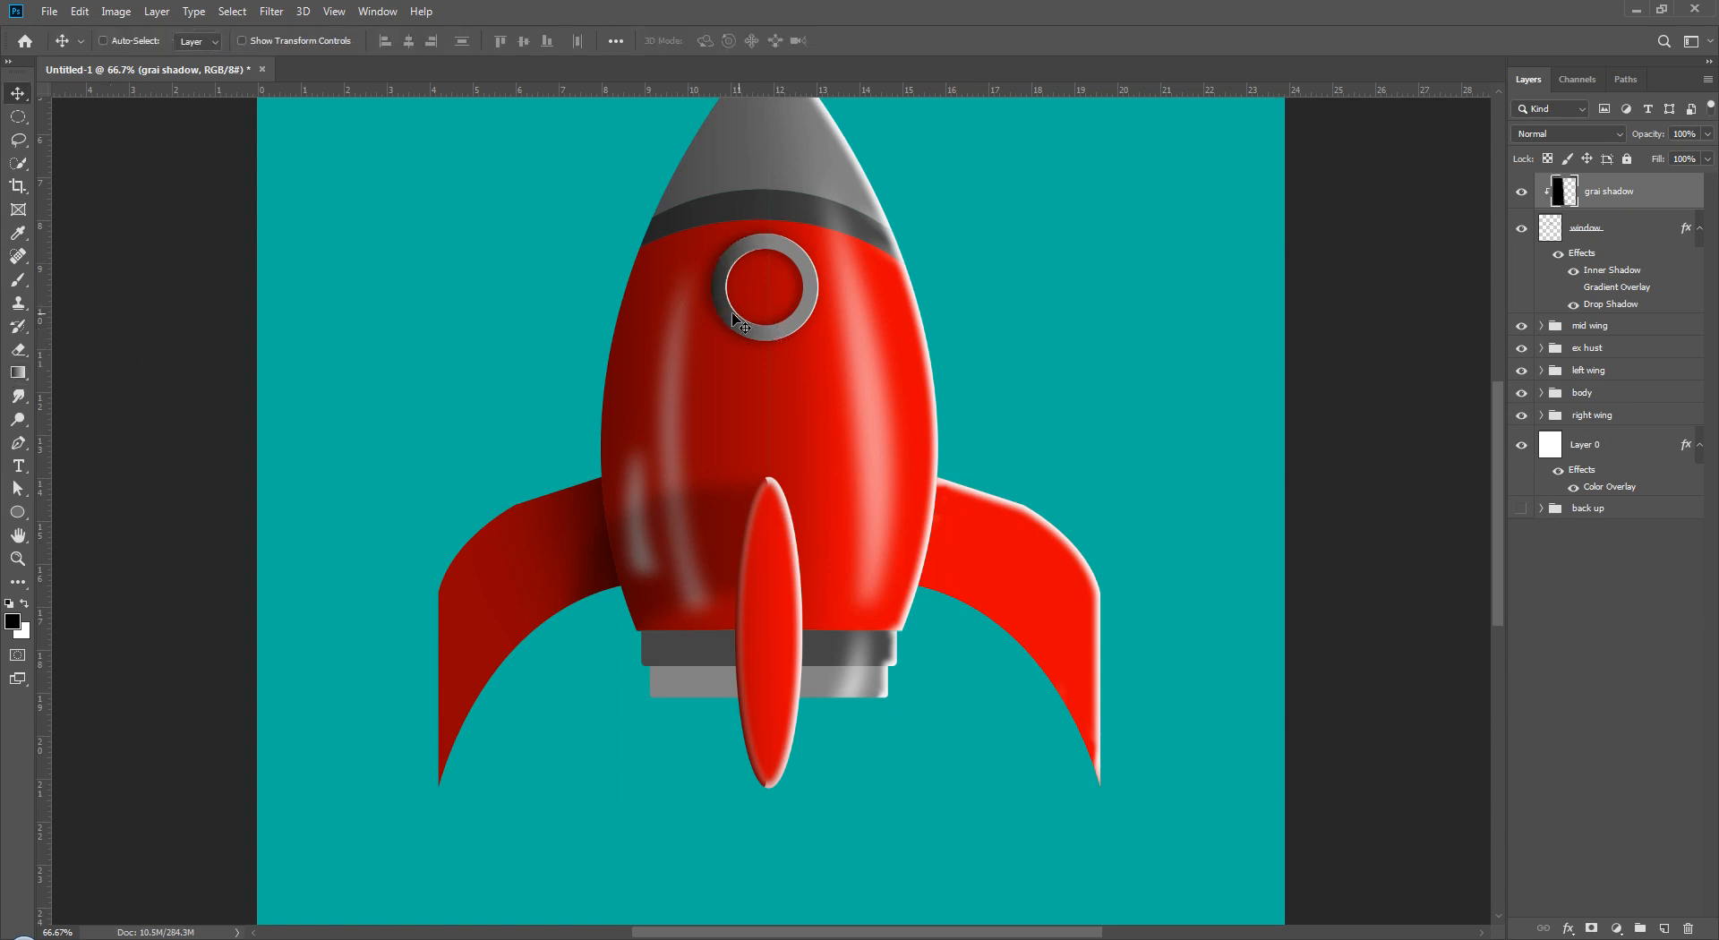
left_click_drag(688, 302, 702, 304)
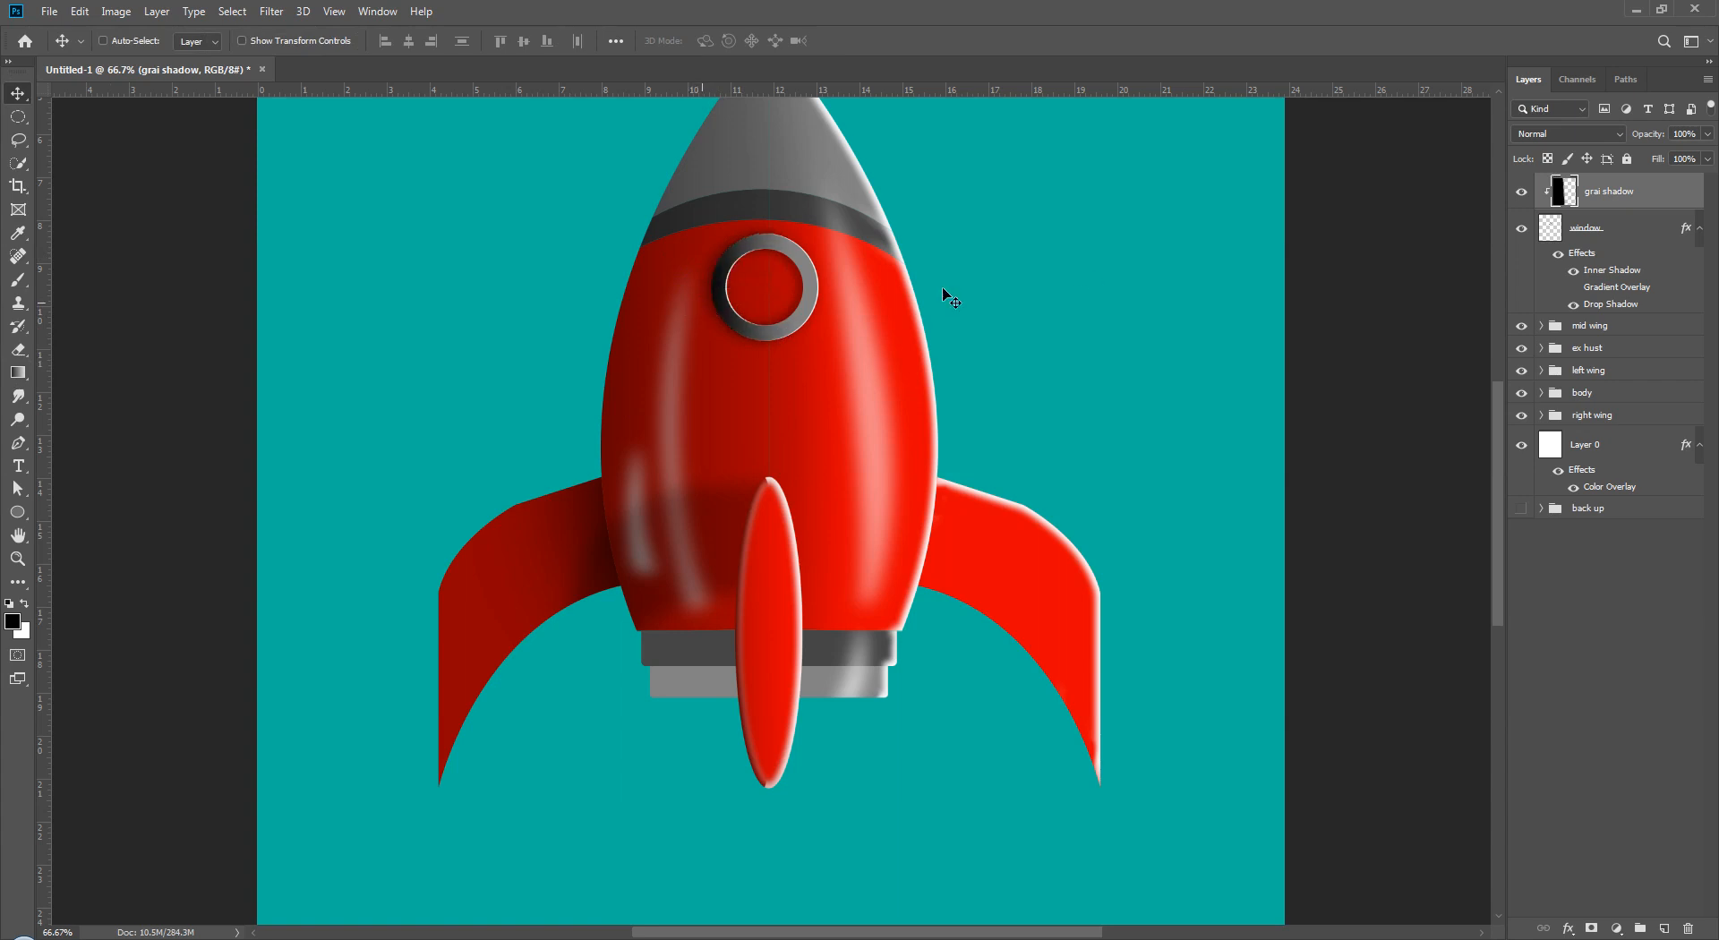
mouse_move(1656, 140)
left_mouse_down()
mouse_move(1629, 139)
mouse_move(1650, 136)
left_mouse_up()
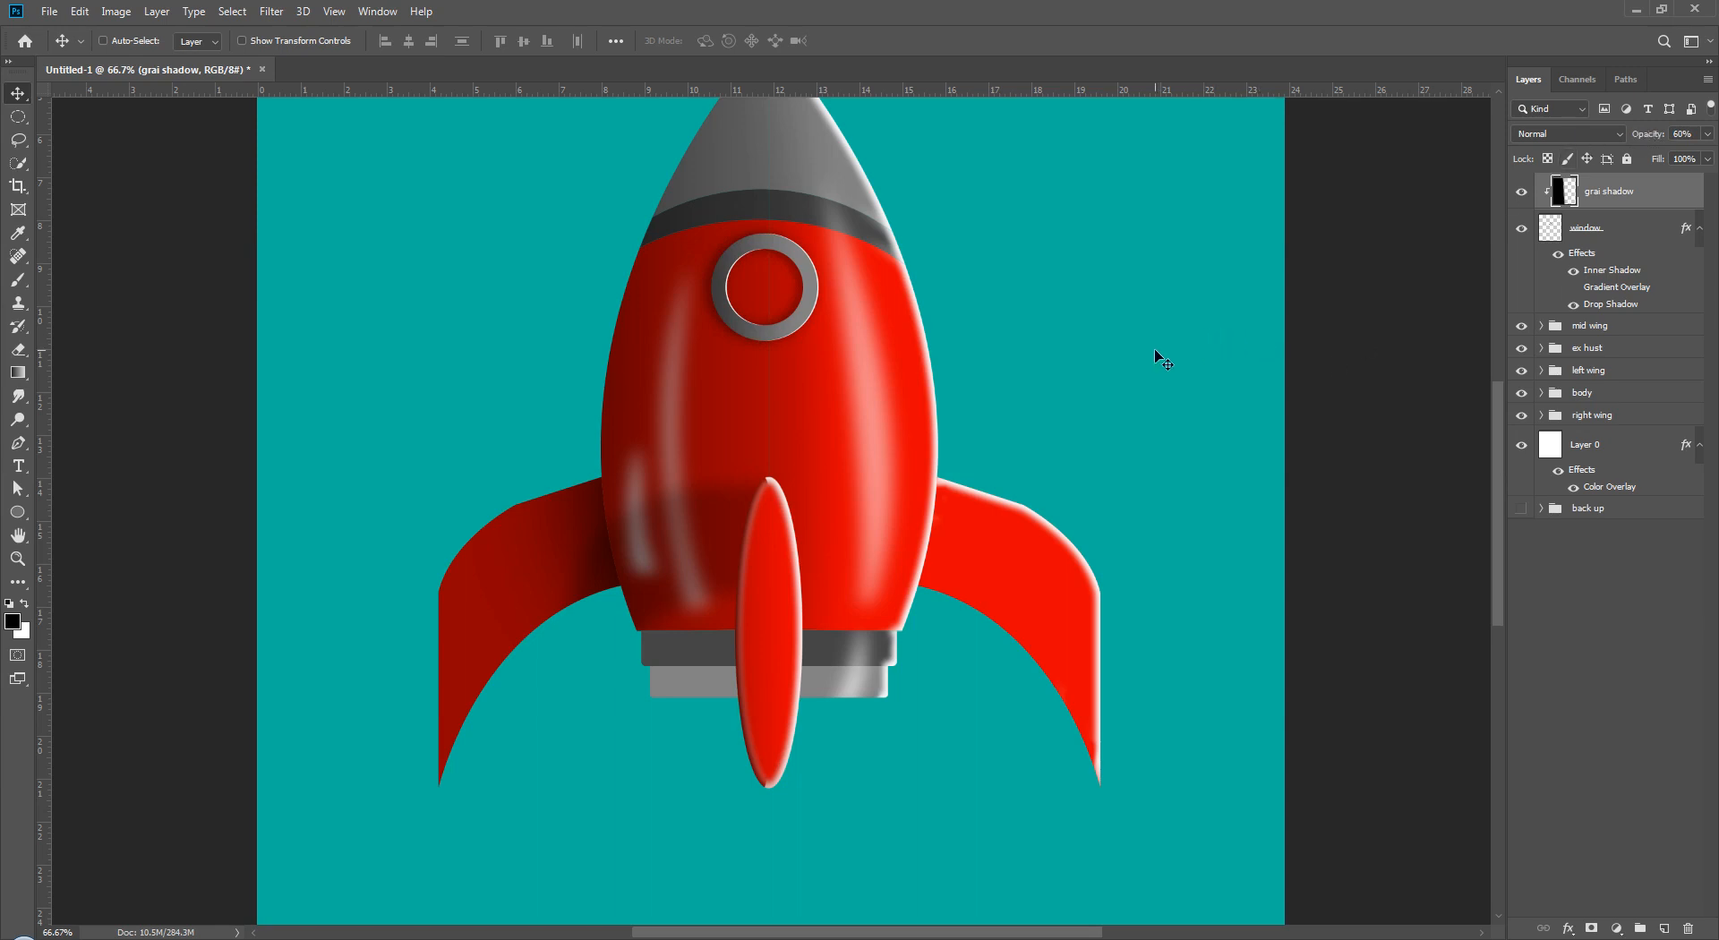
- Compare the window ring with and without its gradient shadow and layer effects
left_click(1520, 192)
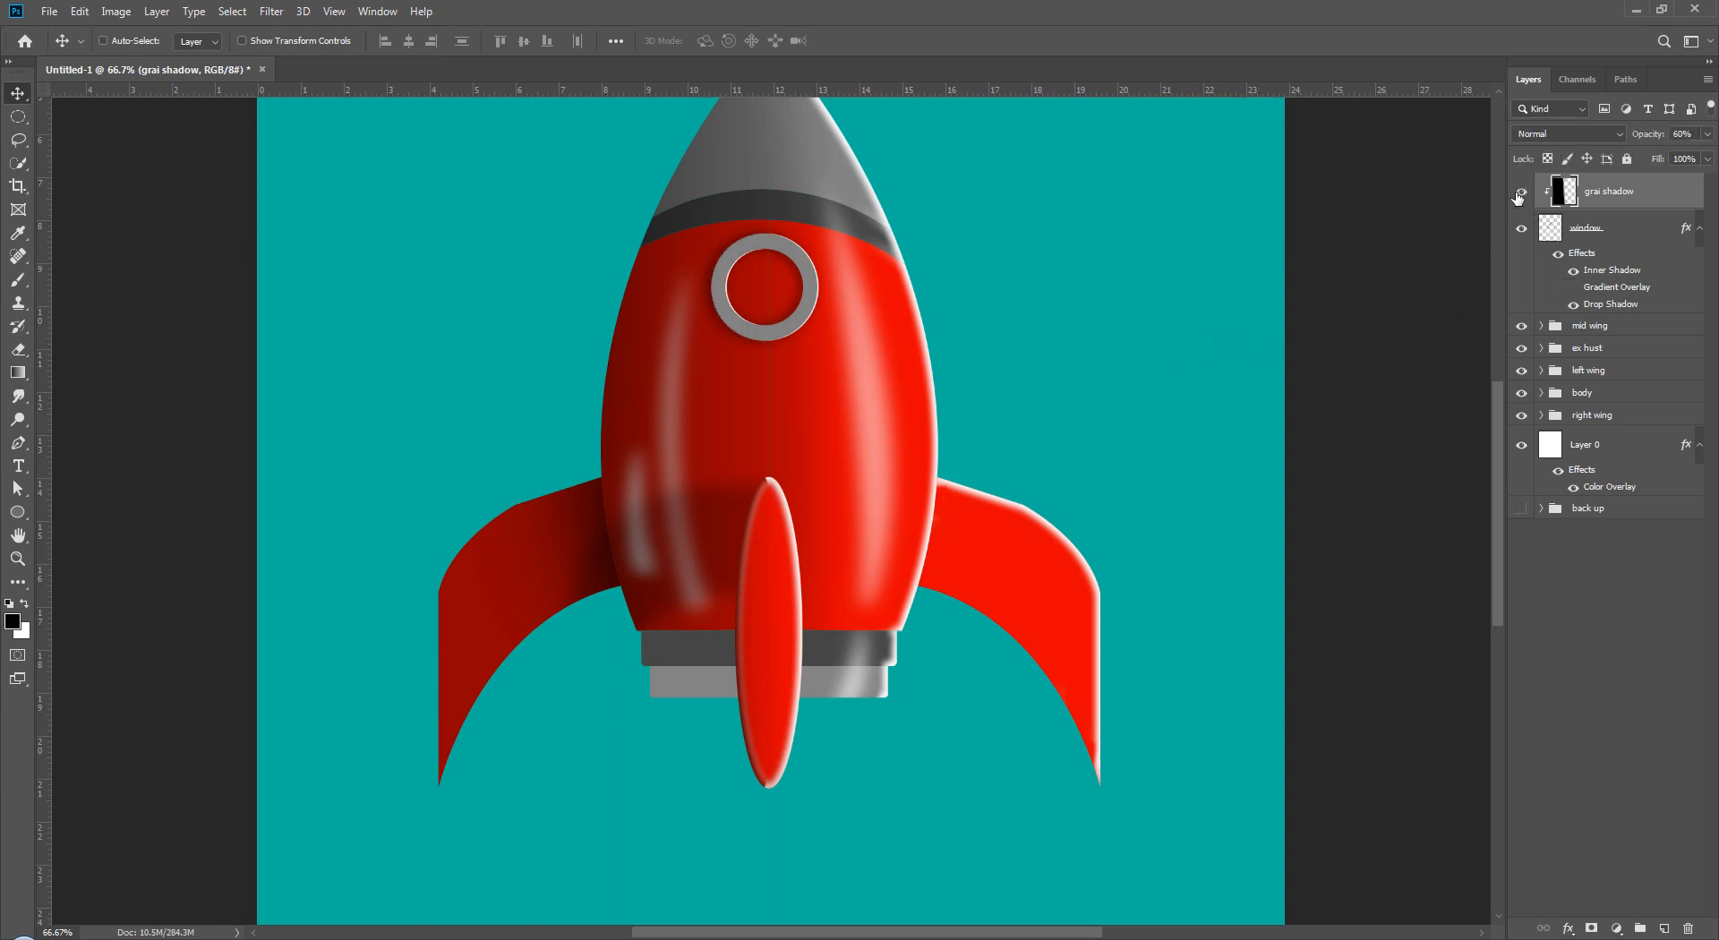
left_click(1519, 194)
left_click(1564, 261)
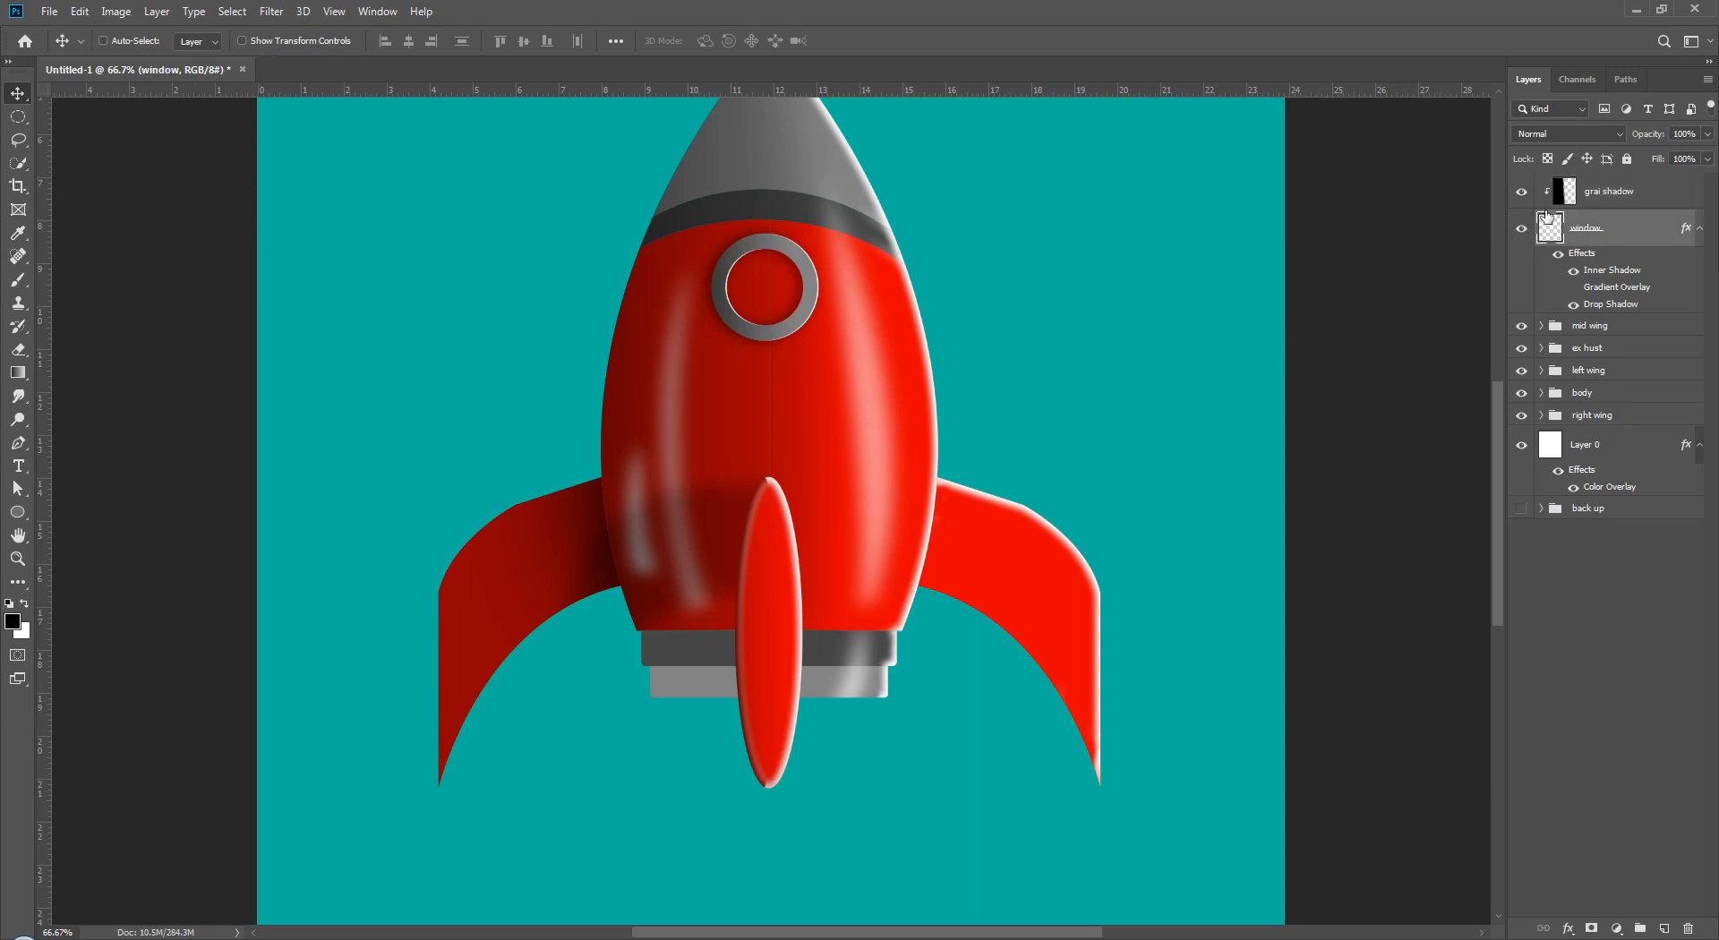
left_click(1559, 254)
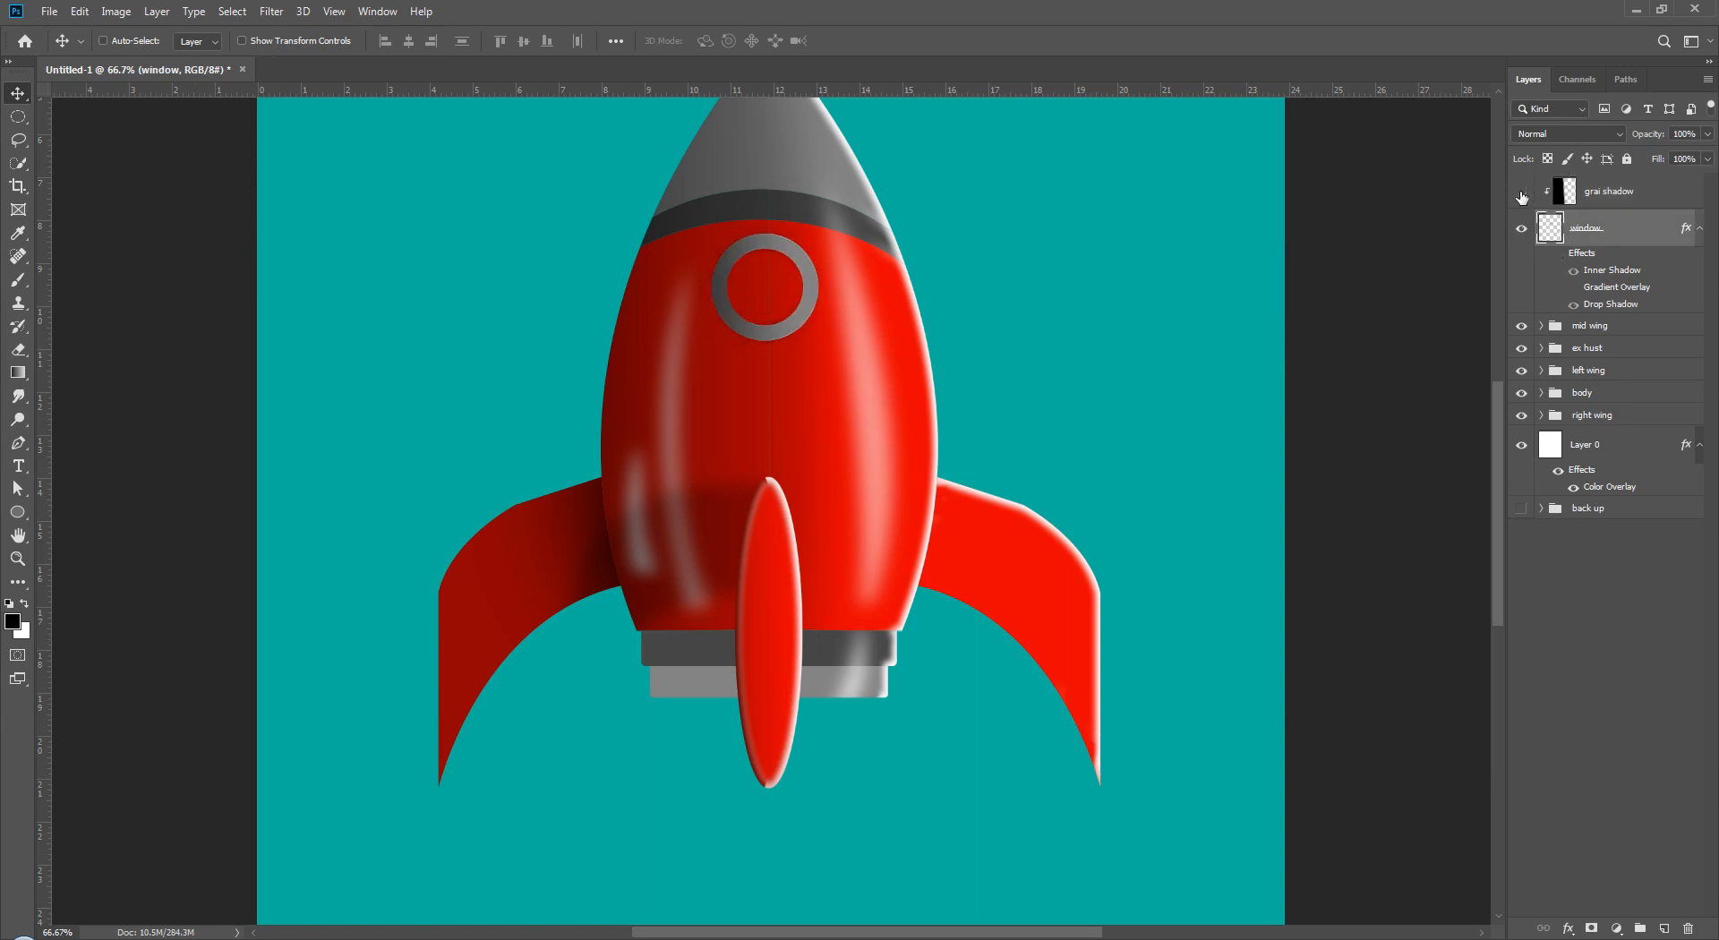
left_click(1522, 193)
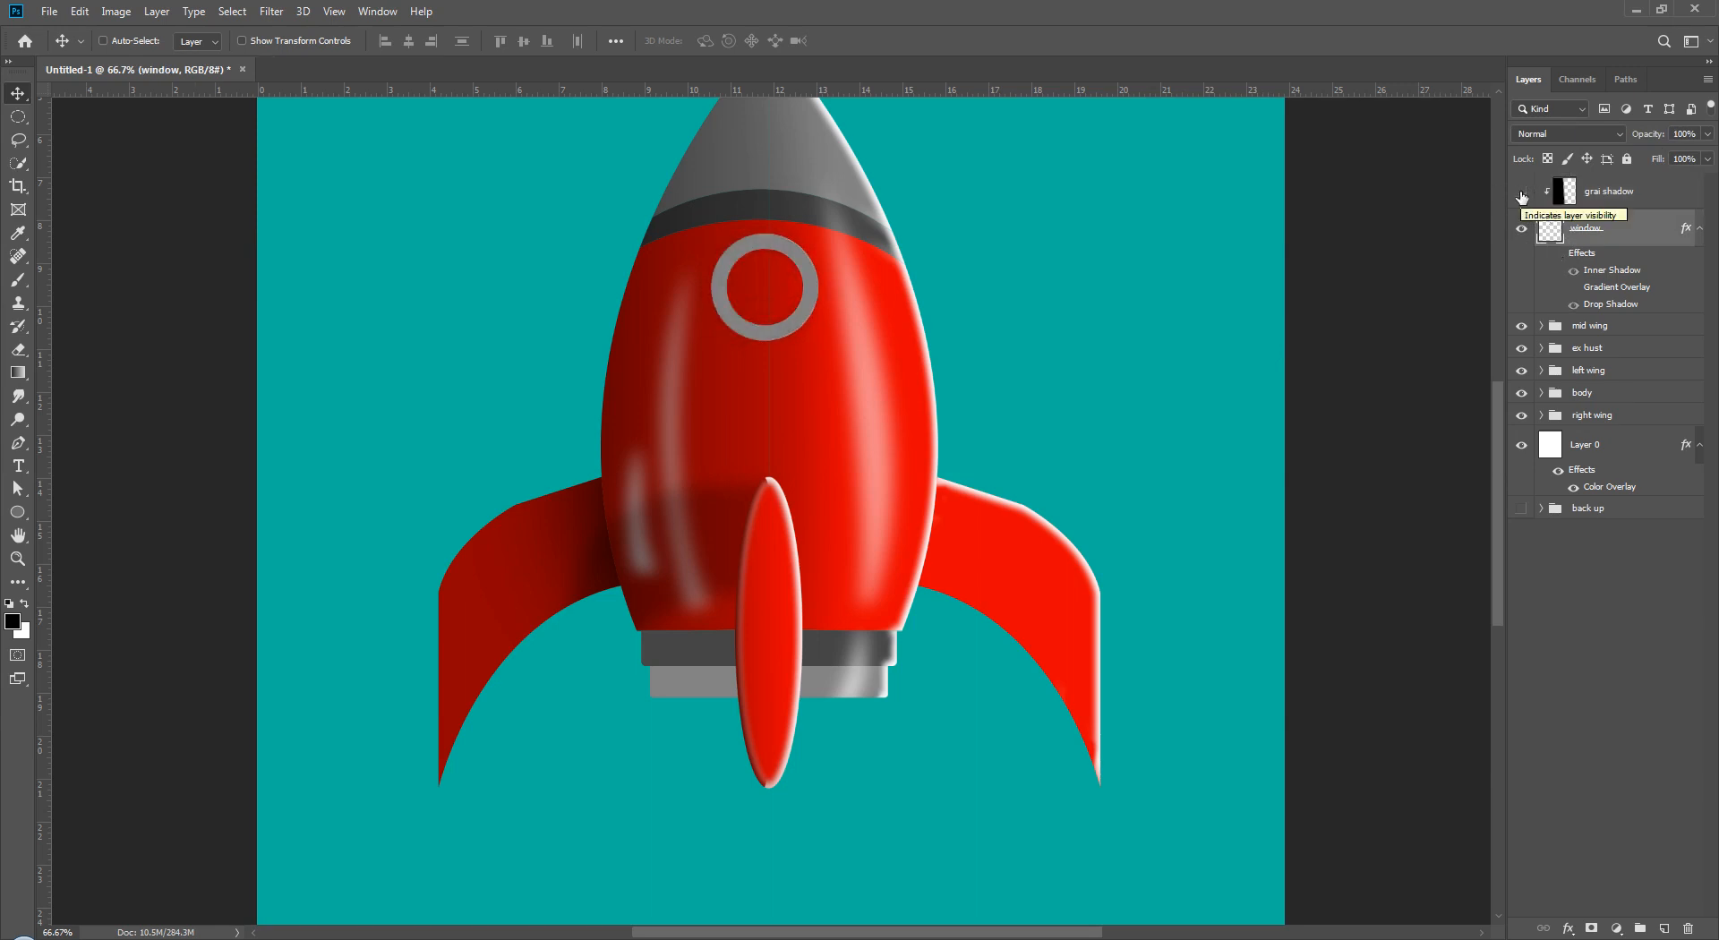
left_click(1521, 193)
left_click(1559, 255)
left_click_drag(1033, 345, 1041, 453)
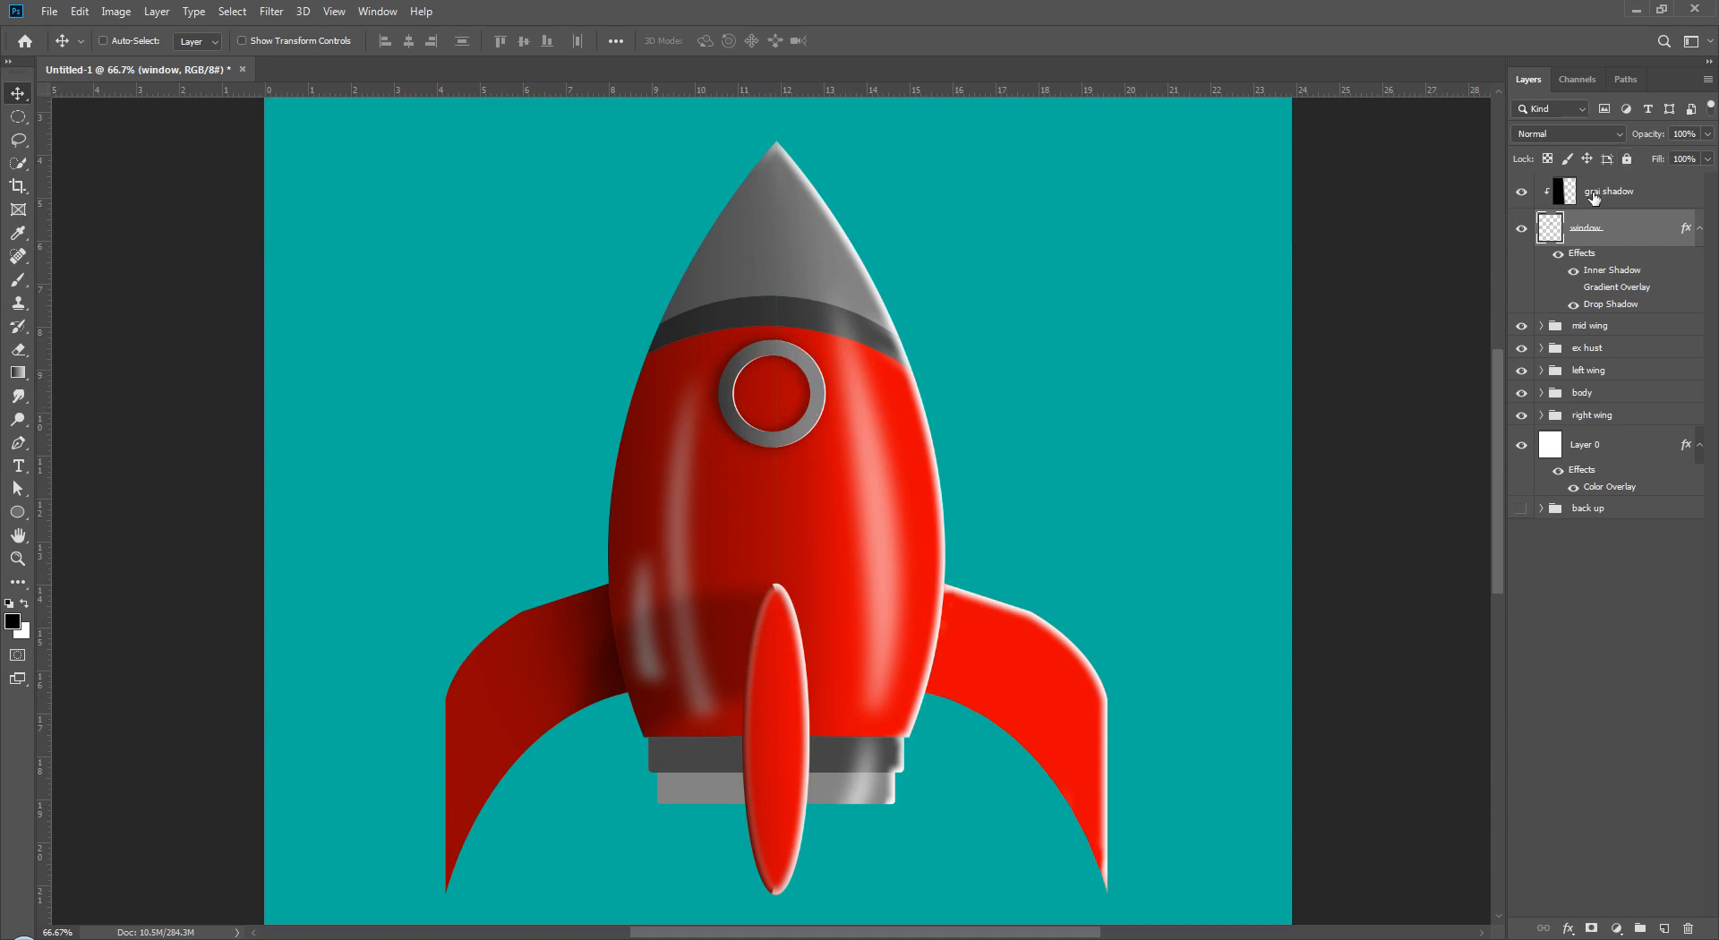
left_click(1593, 197)
left_click(1593, 608)
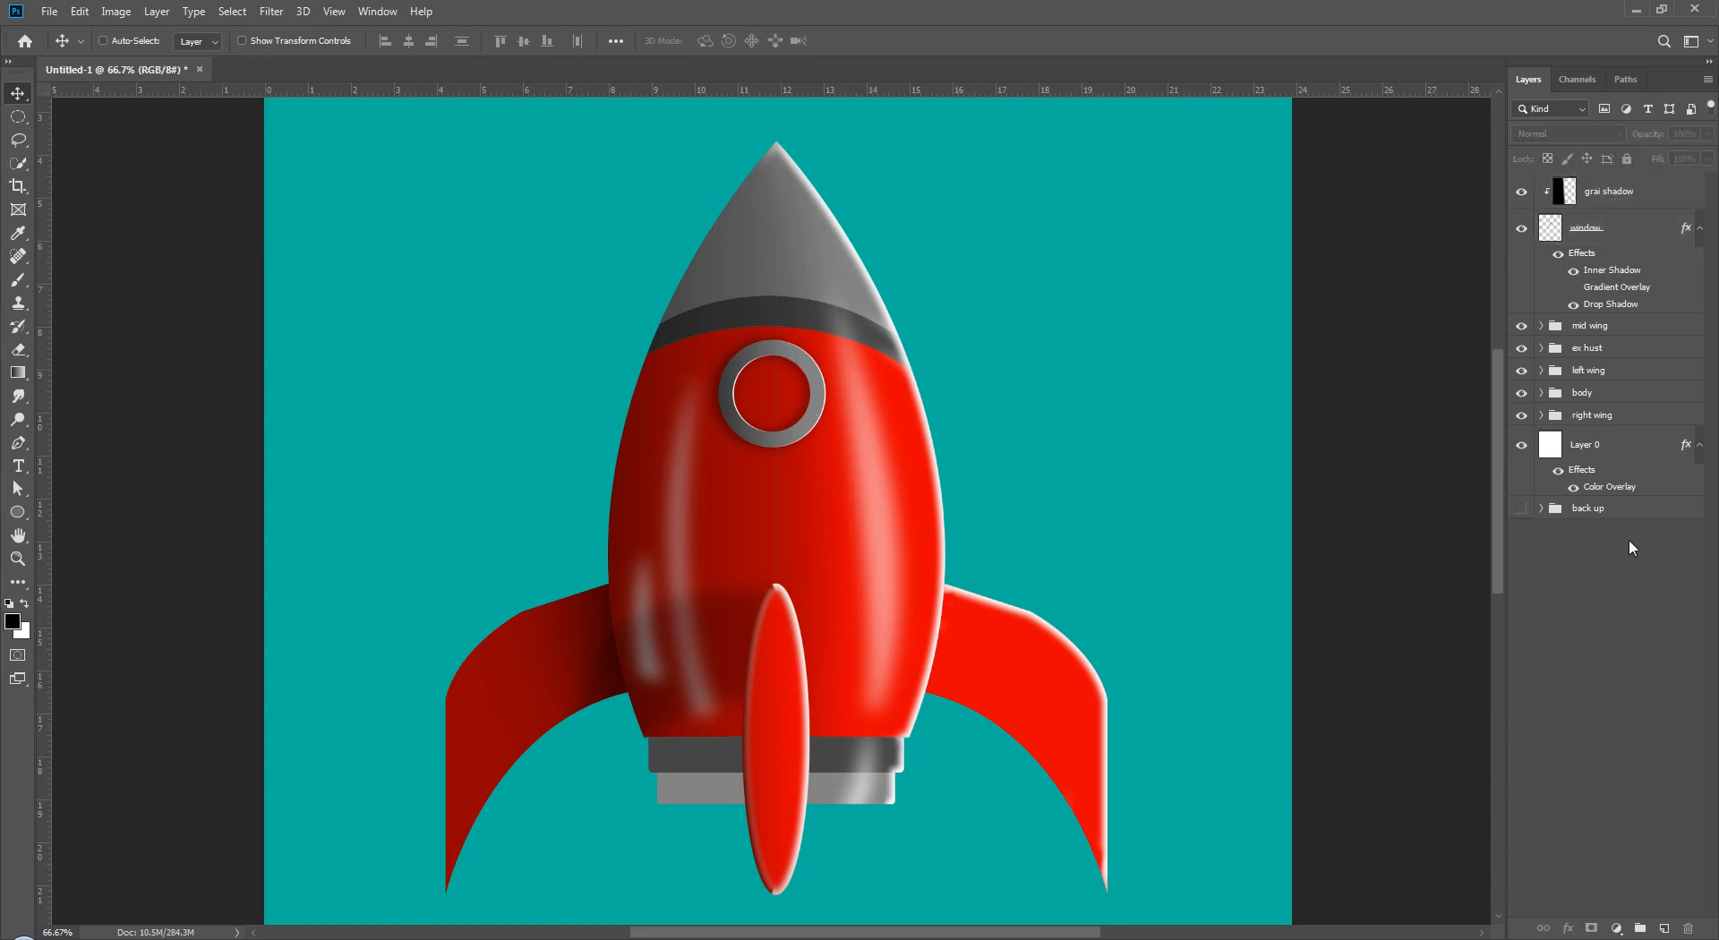
- Add a new layer above the grai shadow layer and name it "glas"
key("ctrl+plus")
key("ctrl+plus")
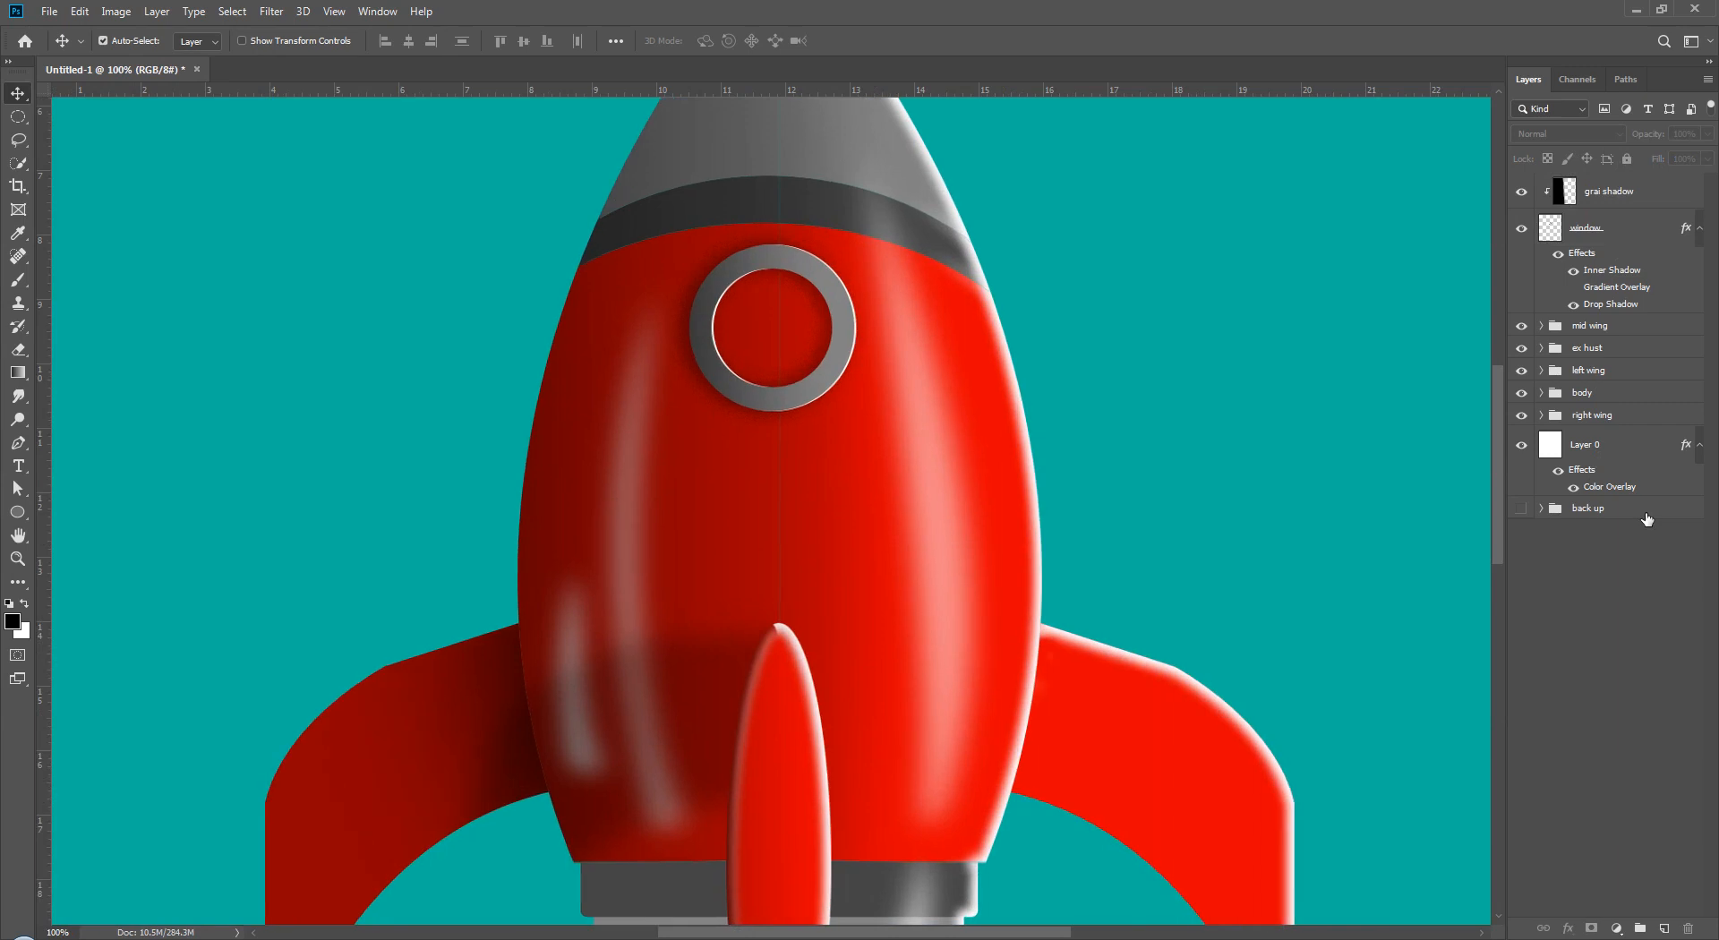
left_click_drag(935, 455, 959, 636)
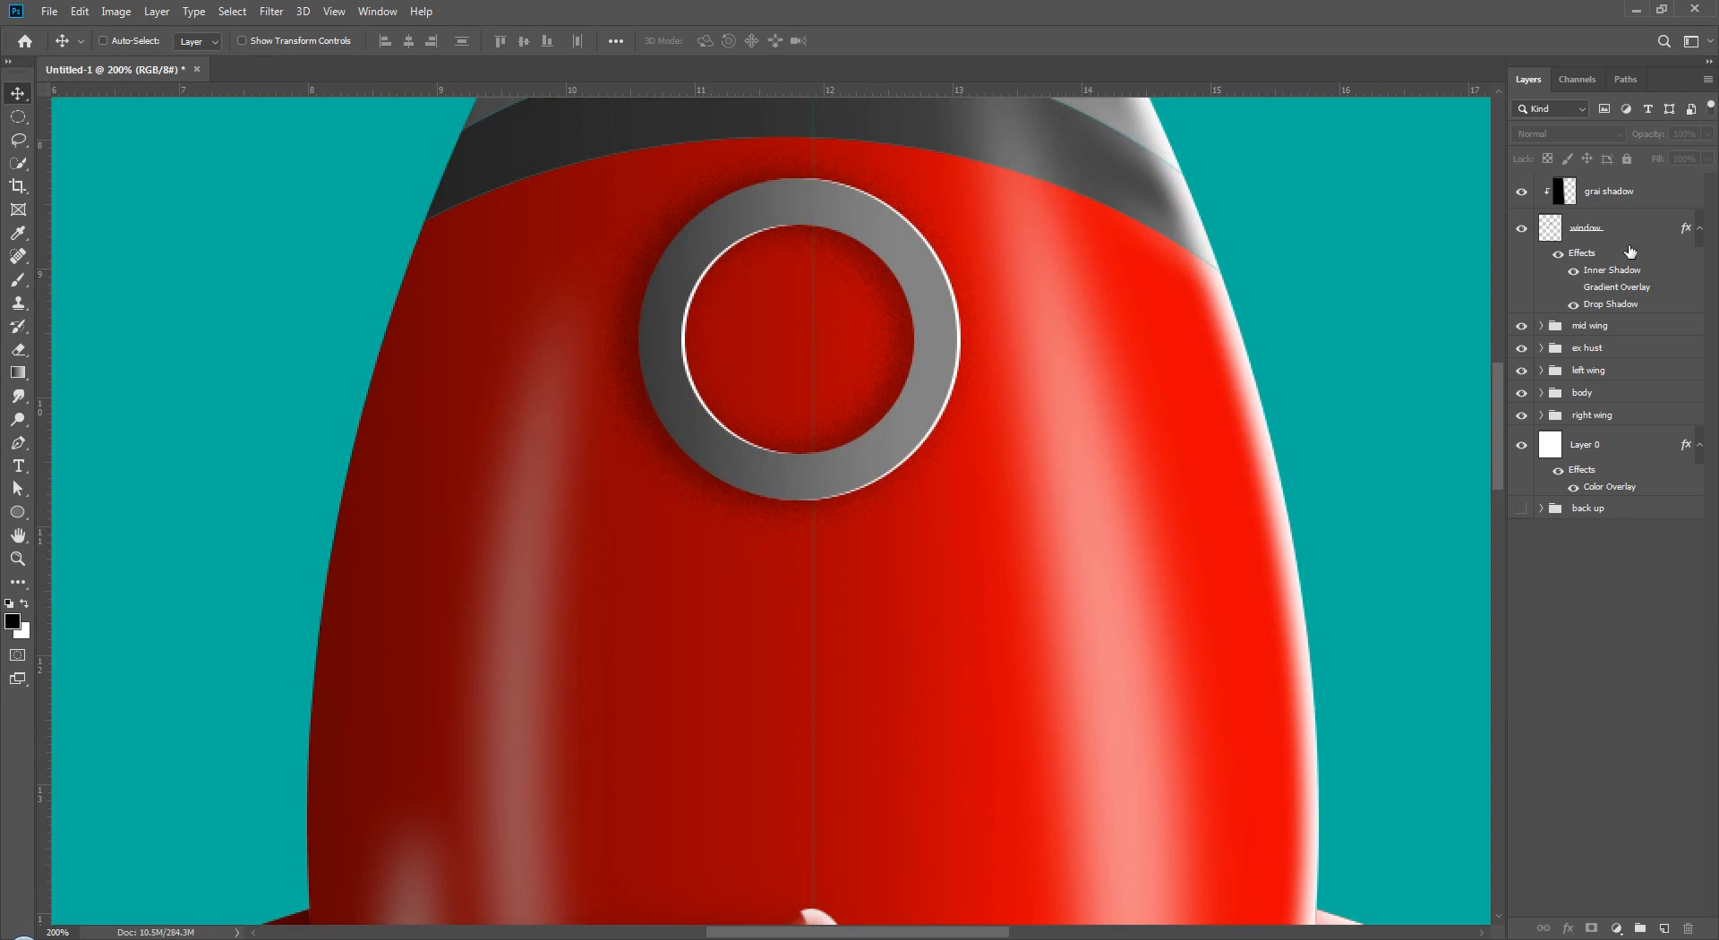
left_click(1630, 207)
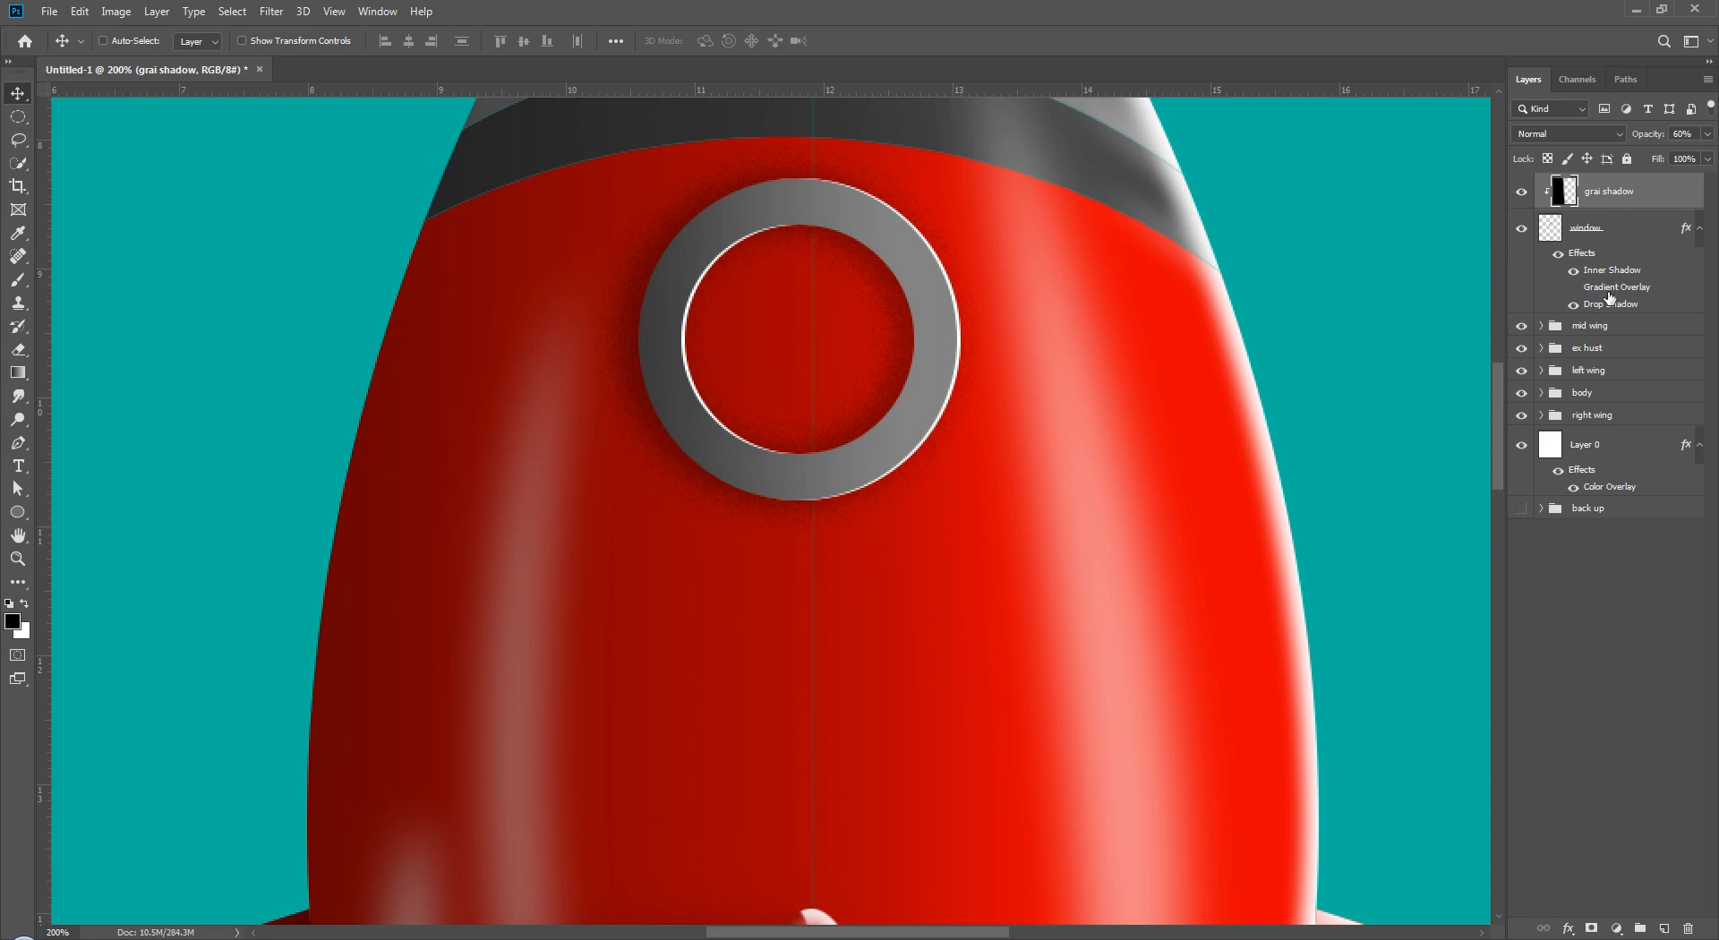
left_click(1624, 776)
left_click(1663, 930)
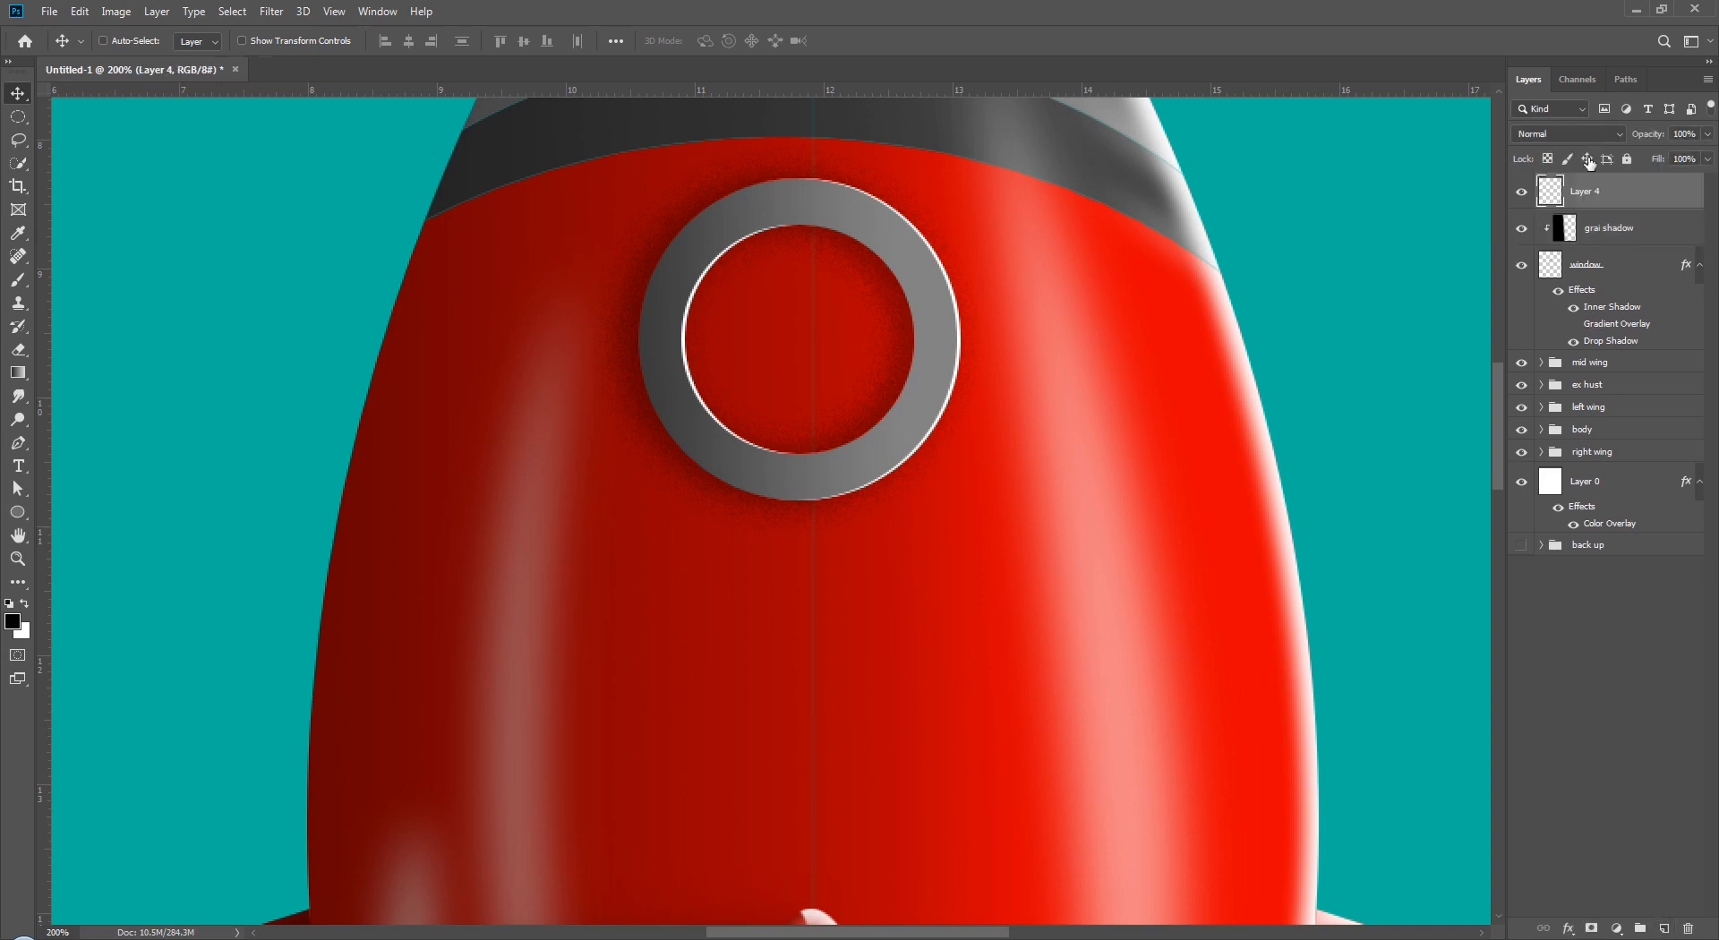
double_click(1594, 191)
type("clas")
key("Return")
- Correct the new layer's name to "glass"
double_click(1602, 189)
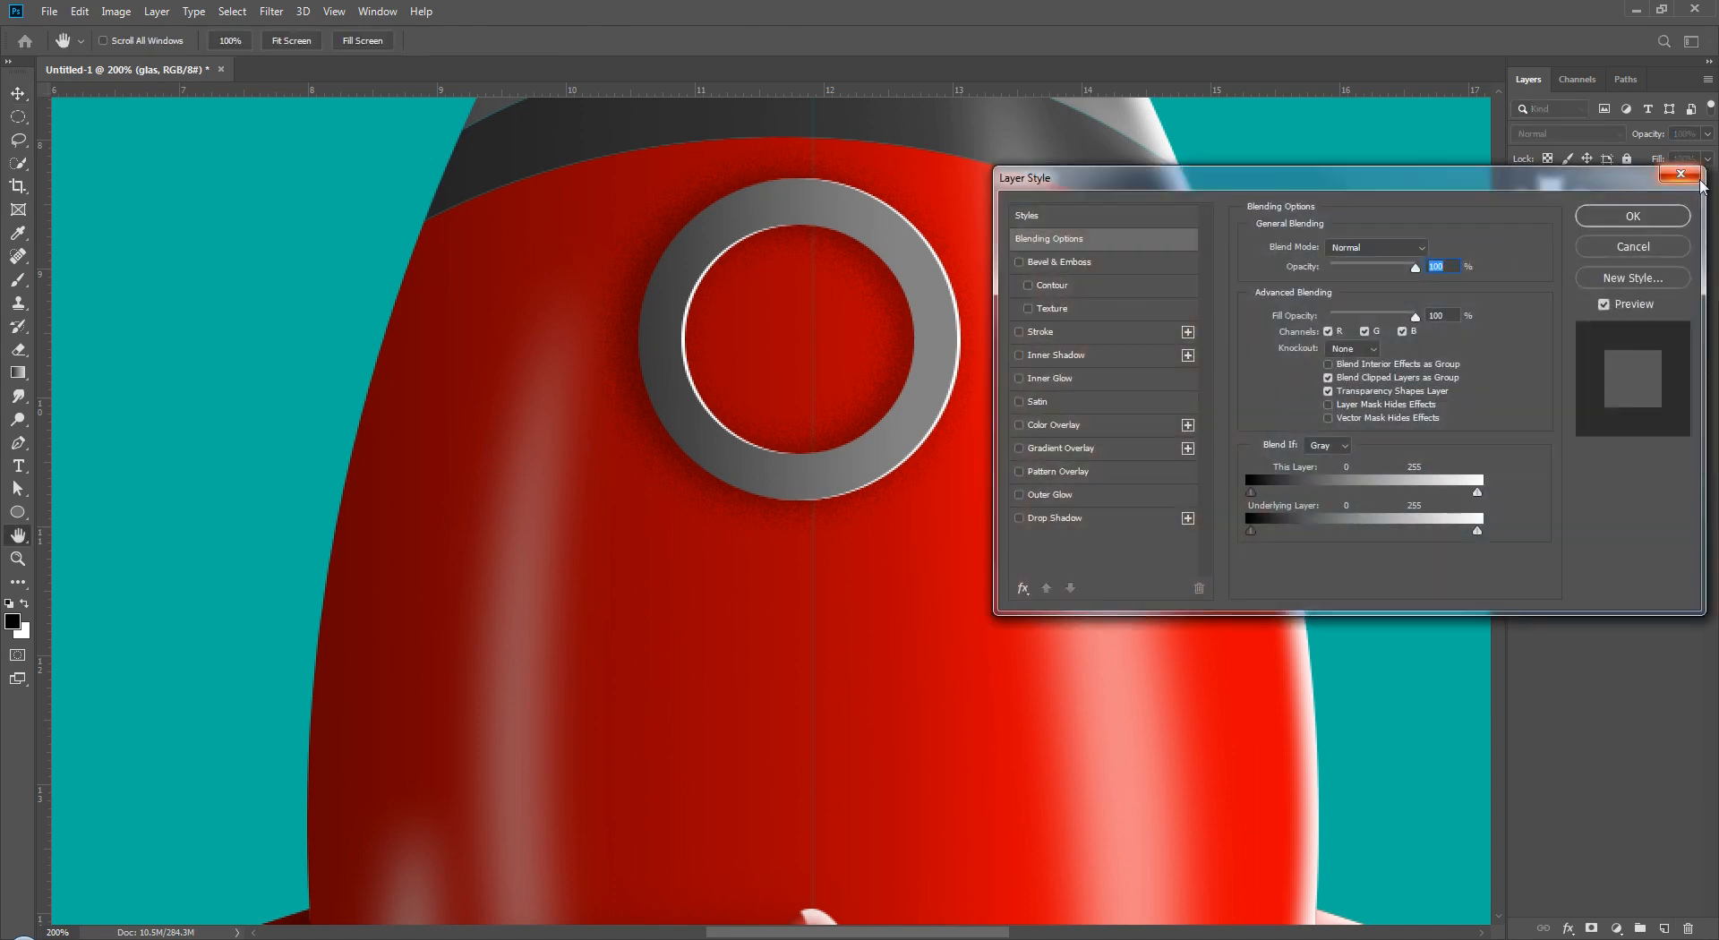
key("Escape")
double_click(1581, 193)
type("glass")
key("Return")
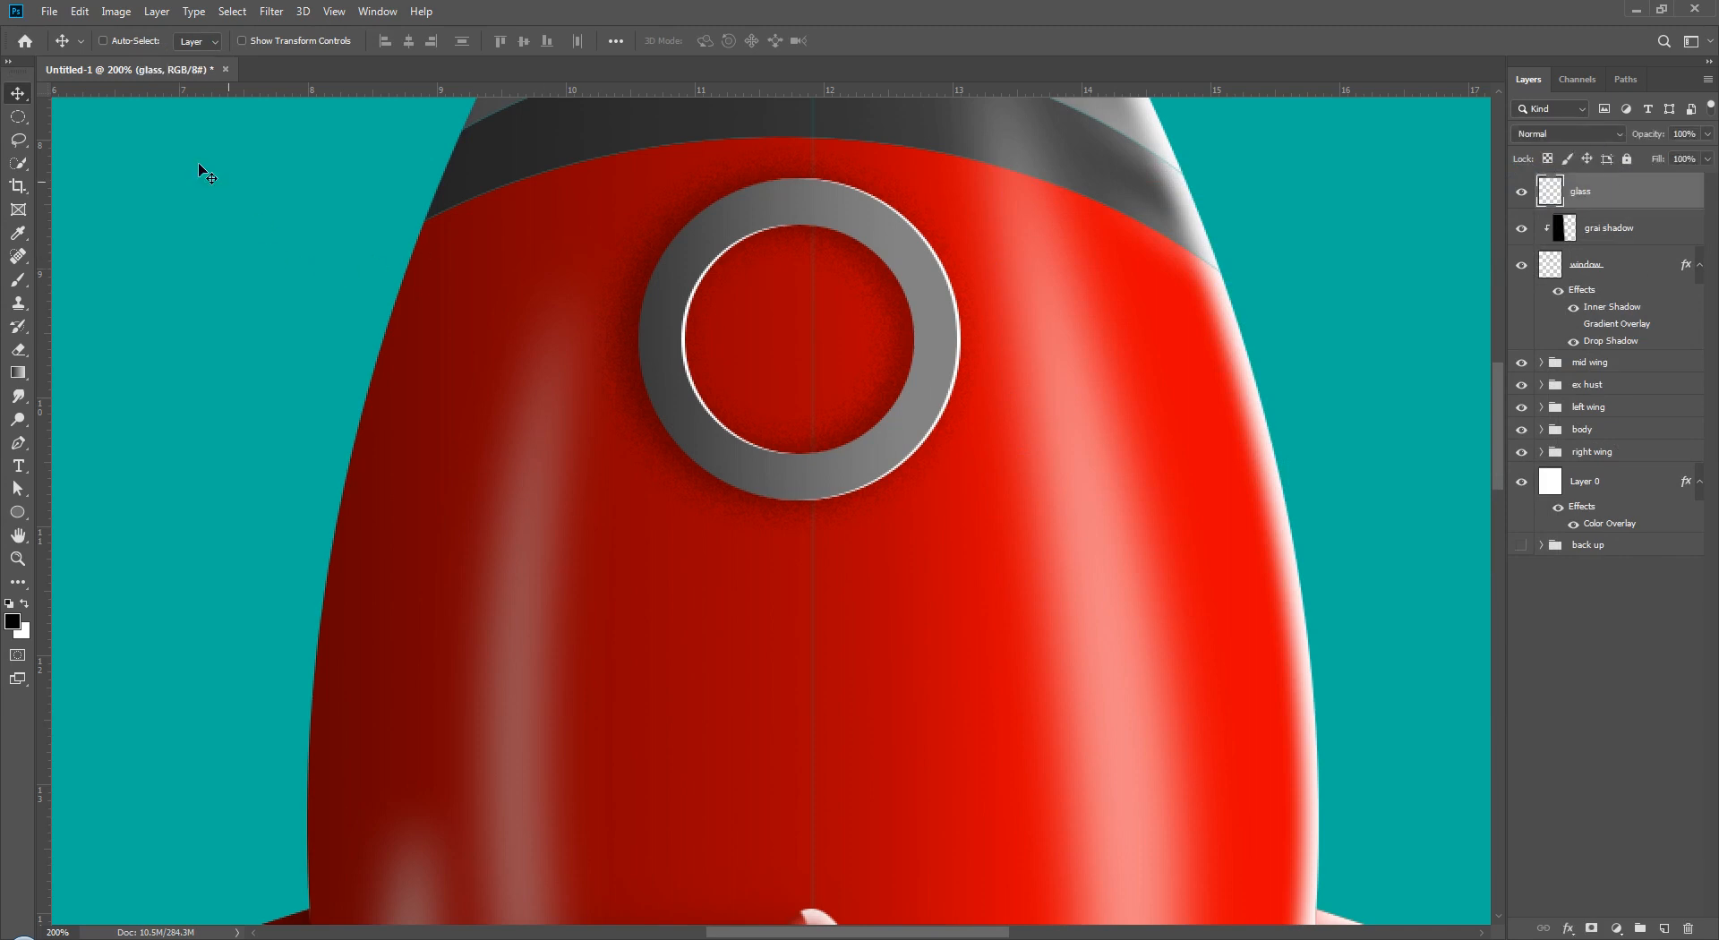
- Make a circular selection around the window opening, slightly overlapping the ring's inner edge
left_click(16, 116)
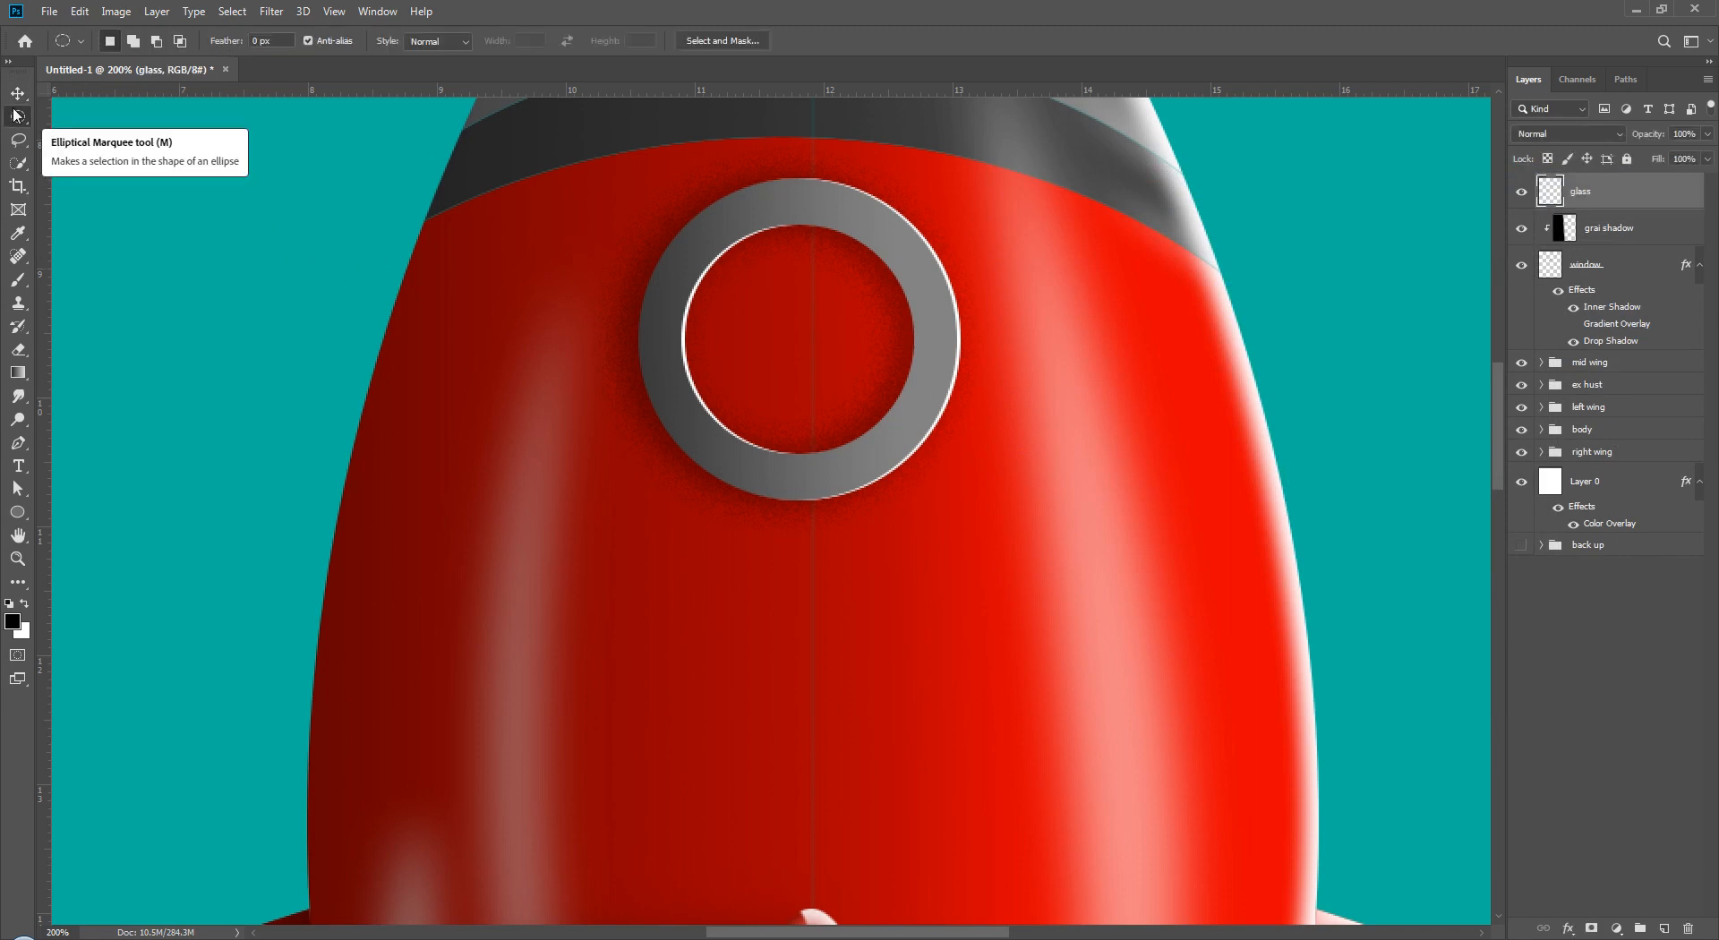
mouse_move(782, 326)
left_mouse_down()
mouse_move(902, 443)
mouse_move(788, 338)
left_mouse_up()
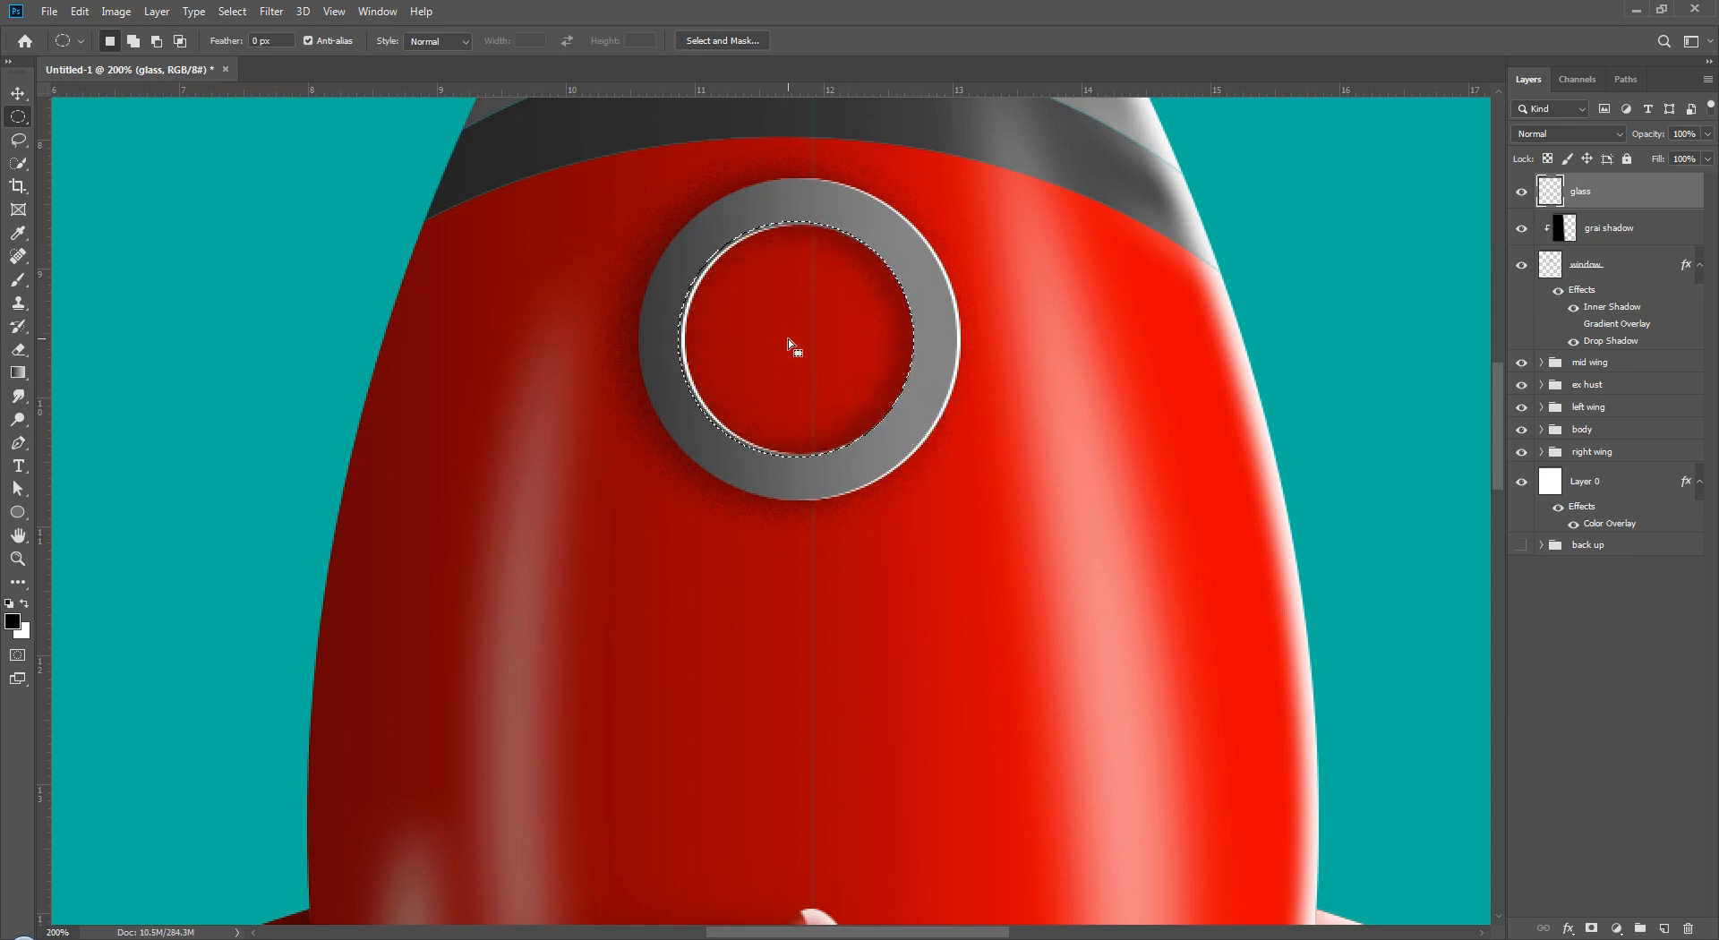
key("ctrl+d")
mouse_move(797, 326)
left_mouse_down()
mouse_move(952, 451)
mouse_move(830, 327)
left_mouse_up()
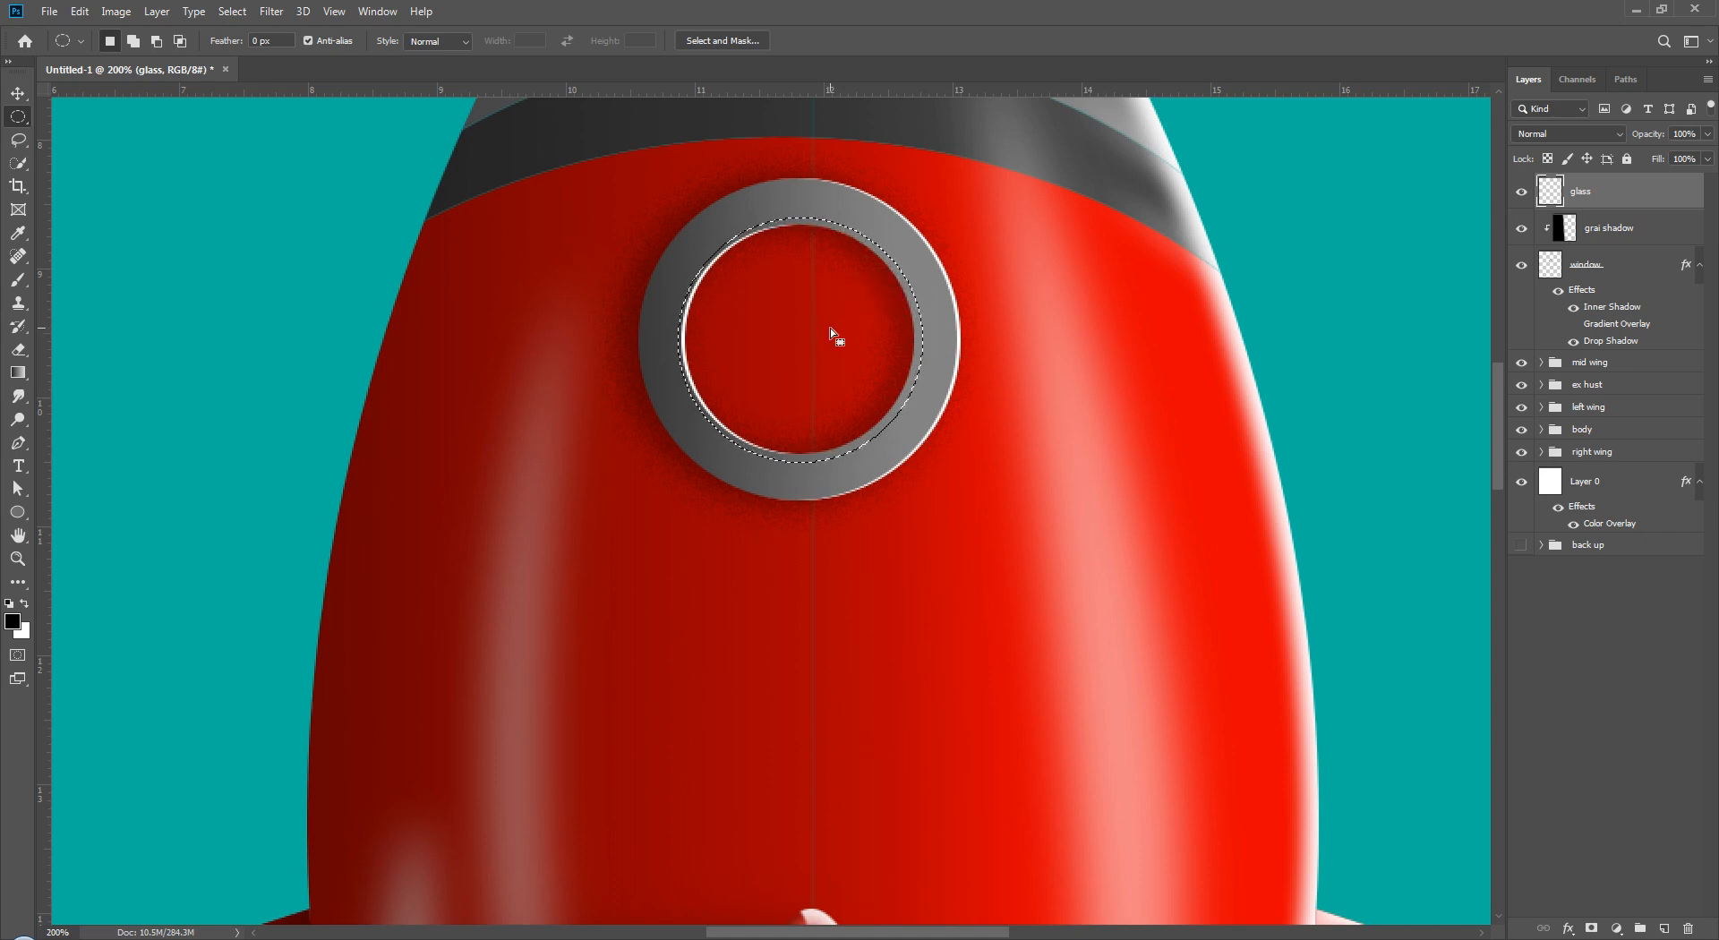
- Set the foreground colour to a light orange for the window glass
key("x")
left_click(13, 619)
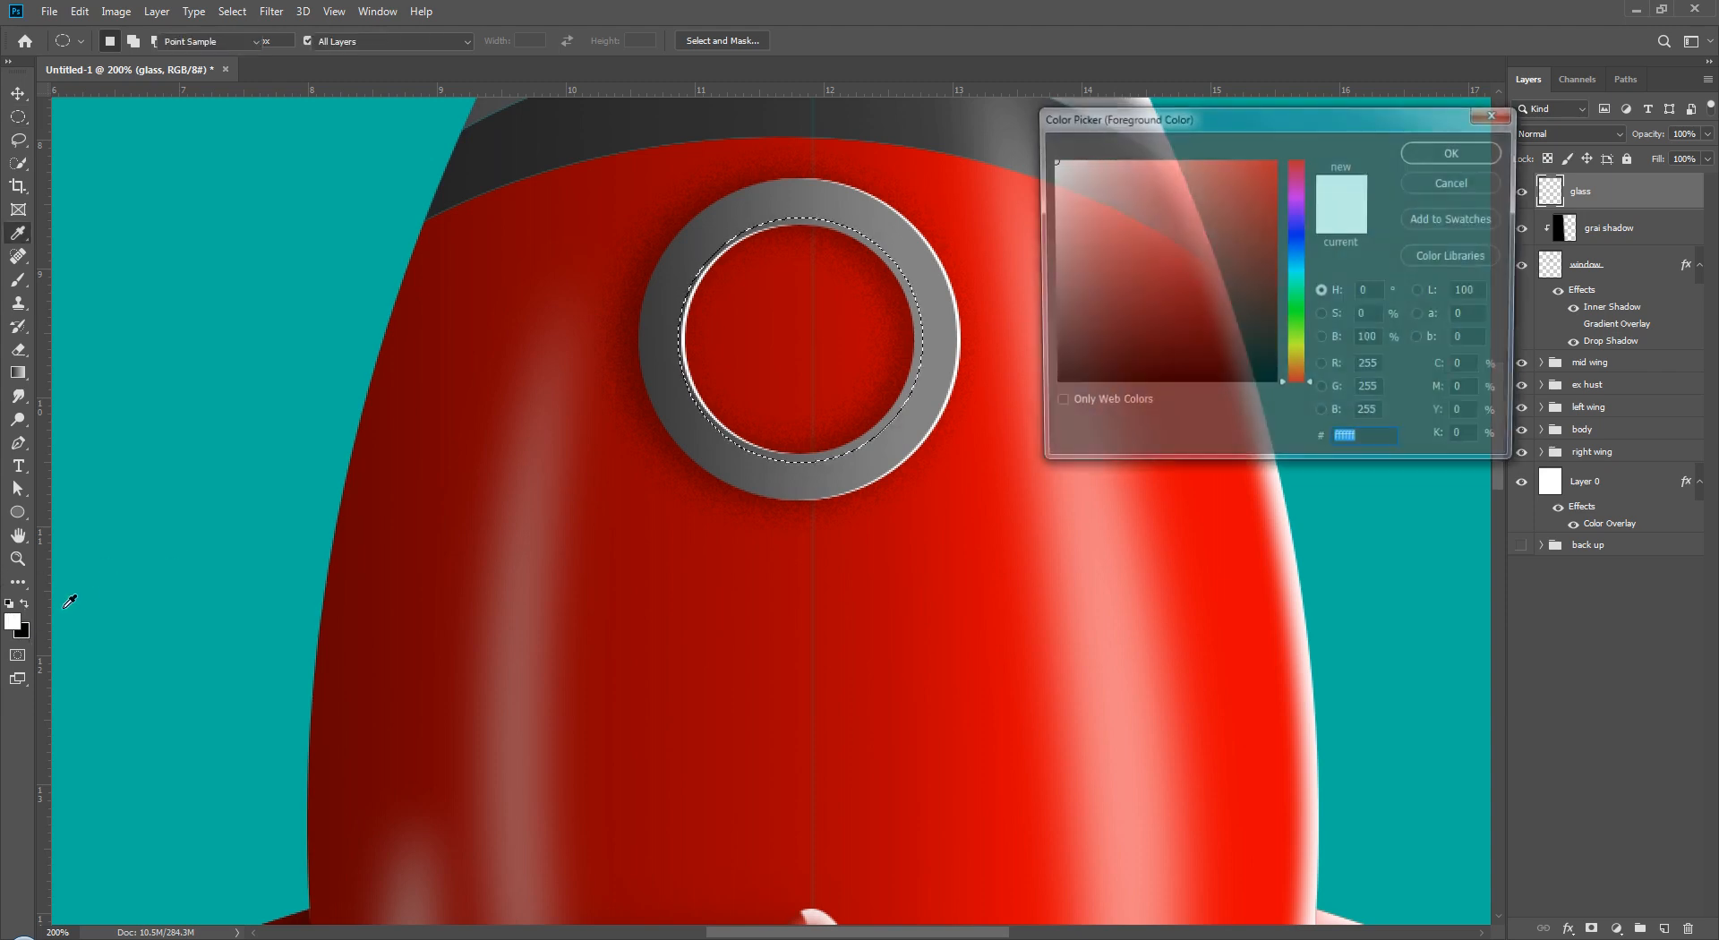
left_click_drag(1292, 371, 1294, 365)
mouse_move(1212, 224)
left_mouse_down()
mouse_move(1232, 164)
mouse_move(1171, 165)
mouse_move(1188, 154)
left_mouse_up()
left_click(1424, 159)
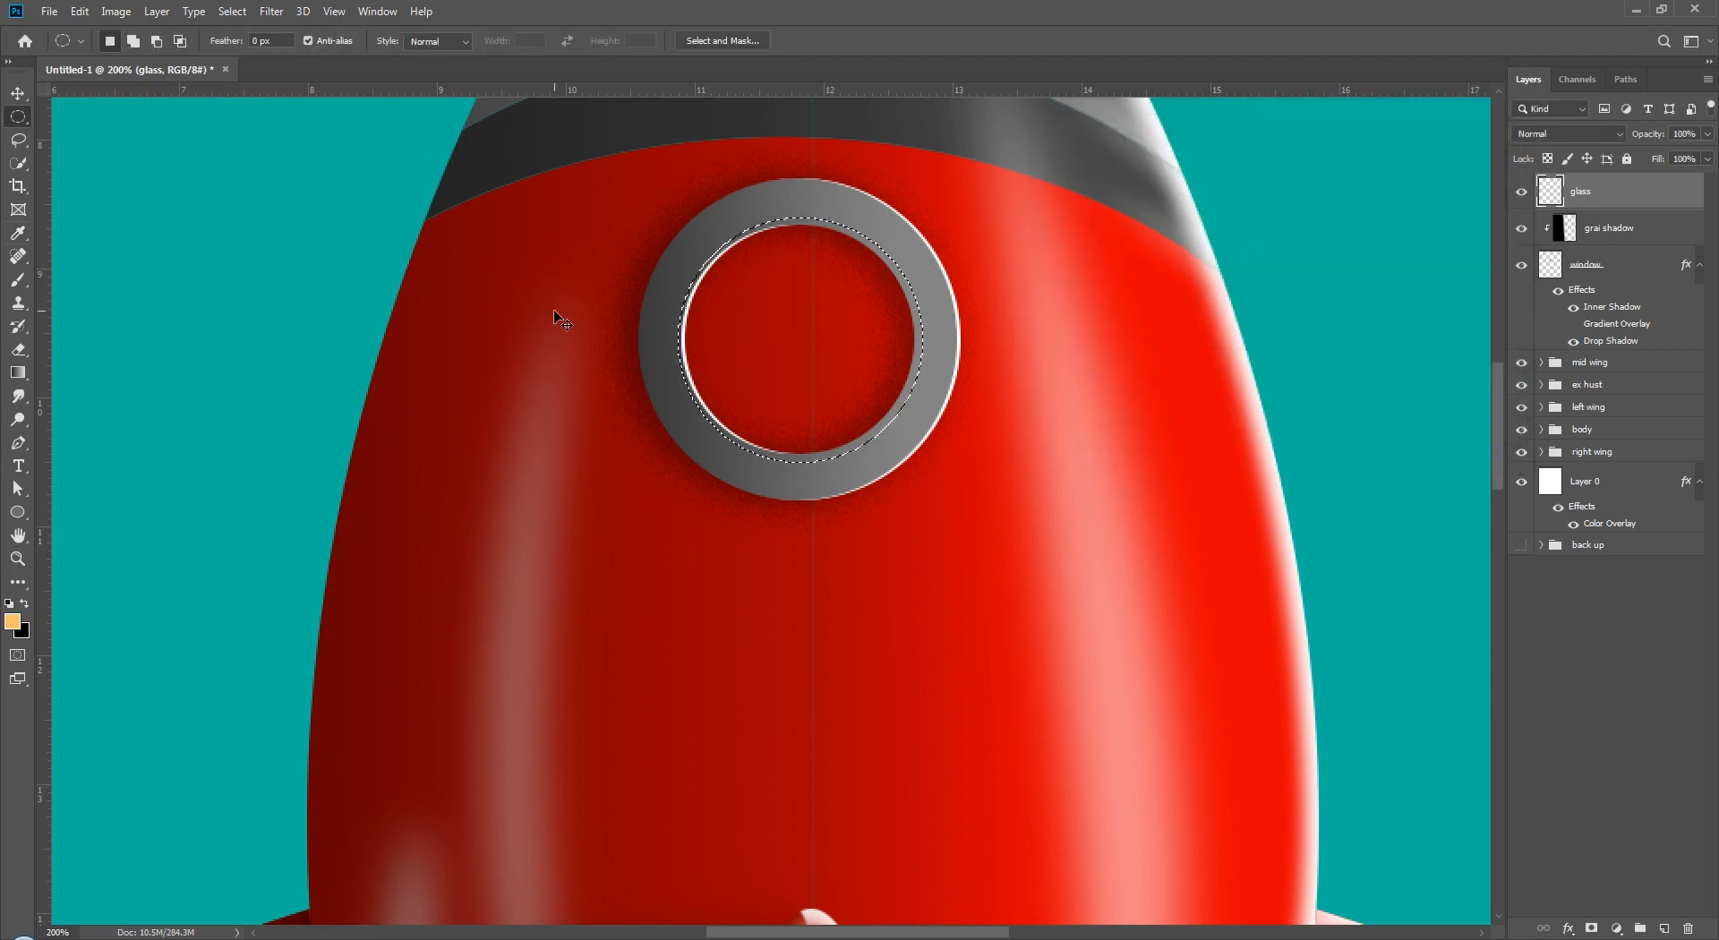
- Fill the circular selection with light orange, deselect it, and place the glass layer below the window layer
key("ctrl+BackSpace")
key("alt+BackSpace")
key("ctrl+d")
left_click_drag(1589, 193, 1603, 327)
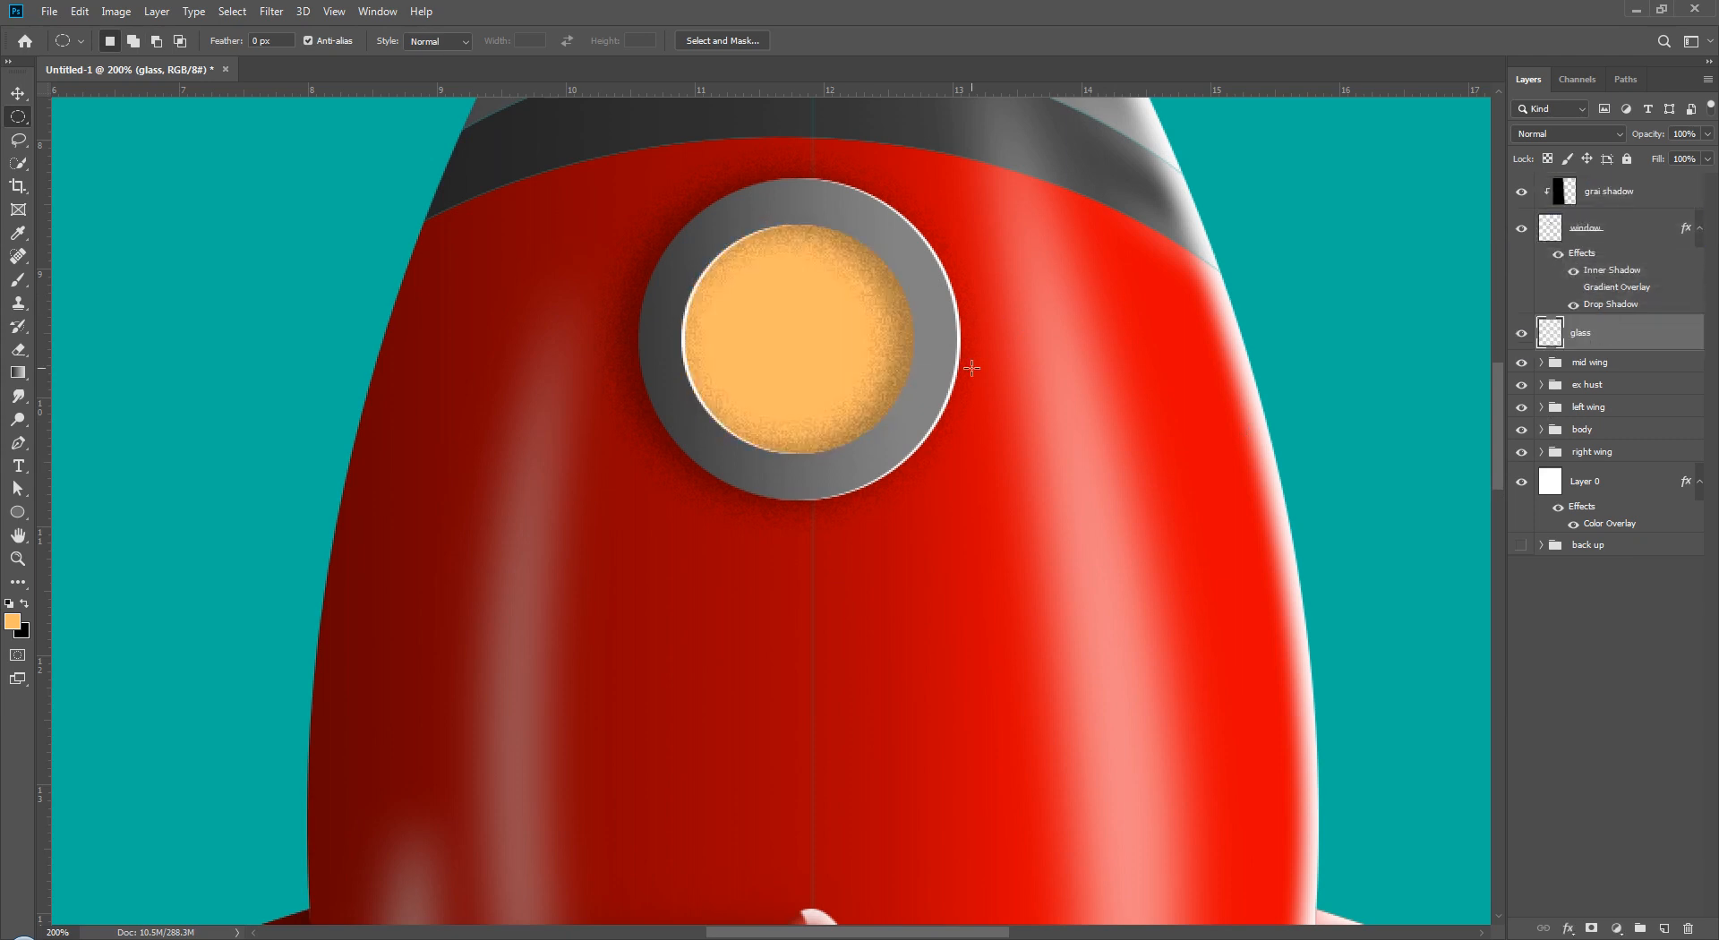
left_click(1602, 601)
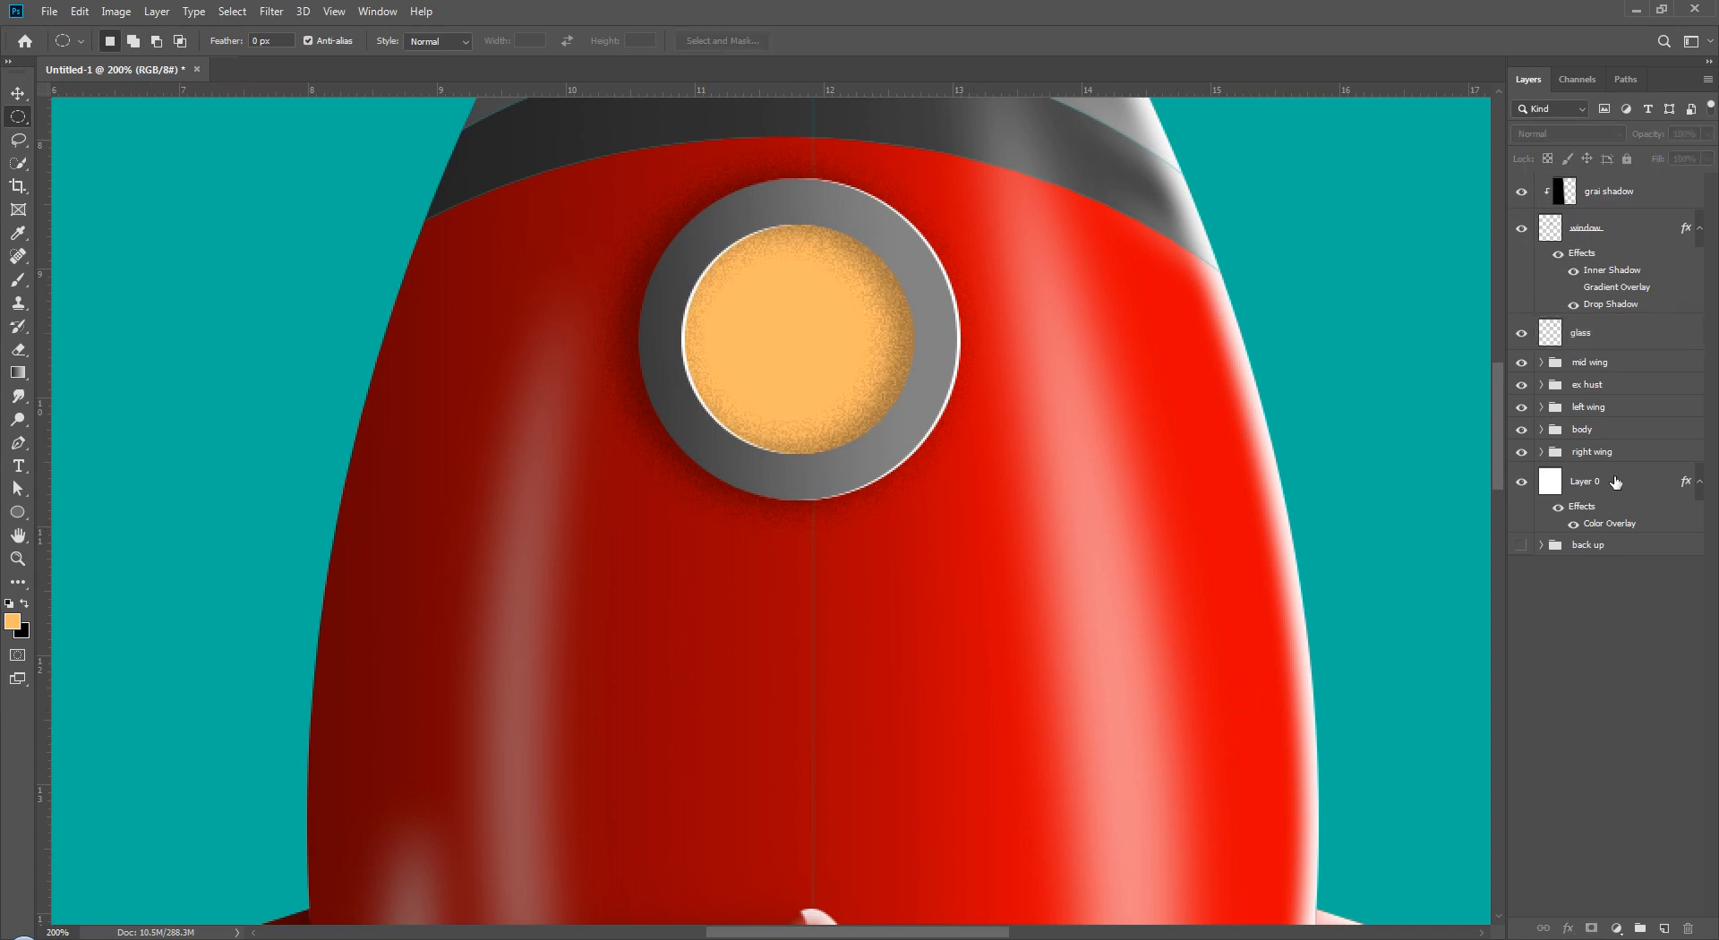
- Create a new layer named "shadow" above the glass layer and clip it to the glass
left_click(1633, 344)
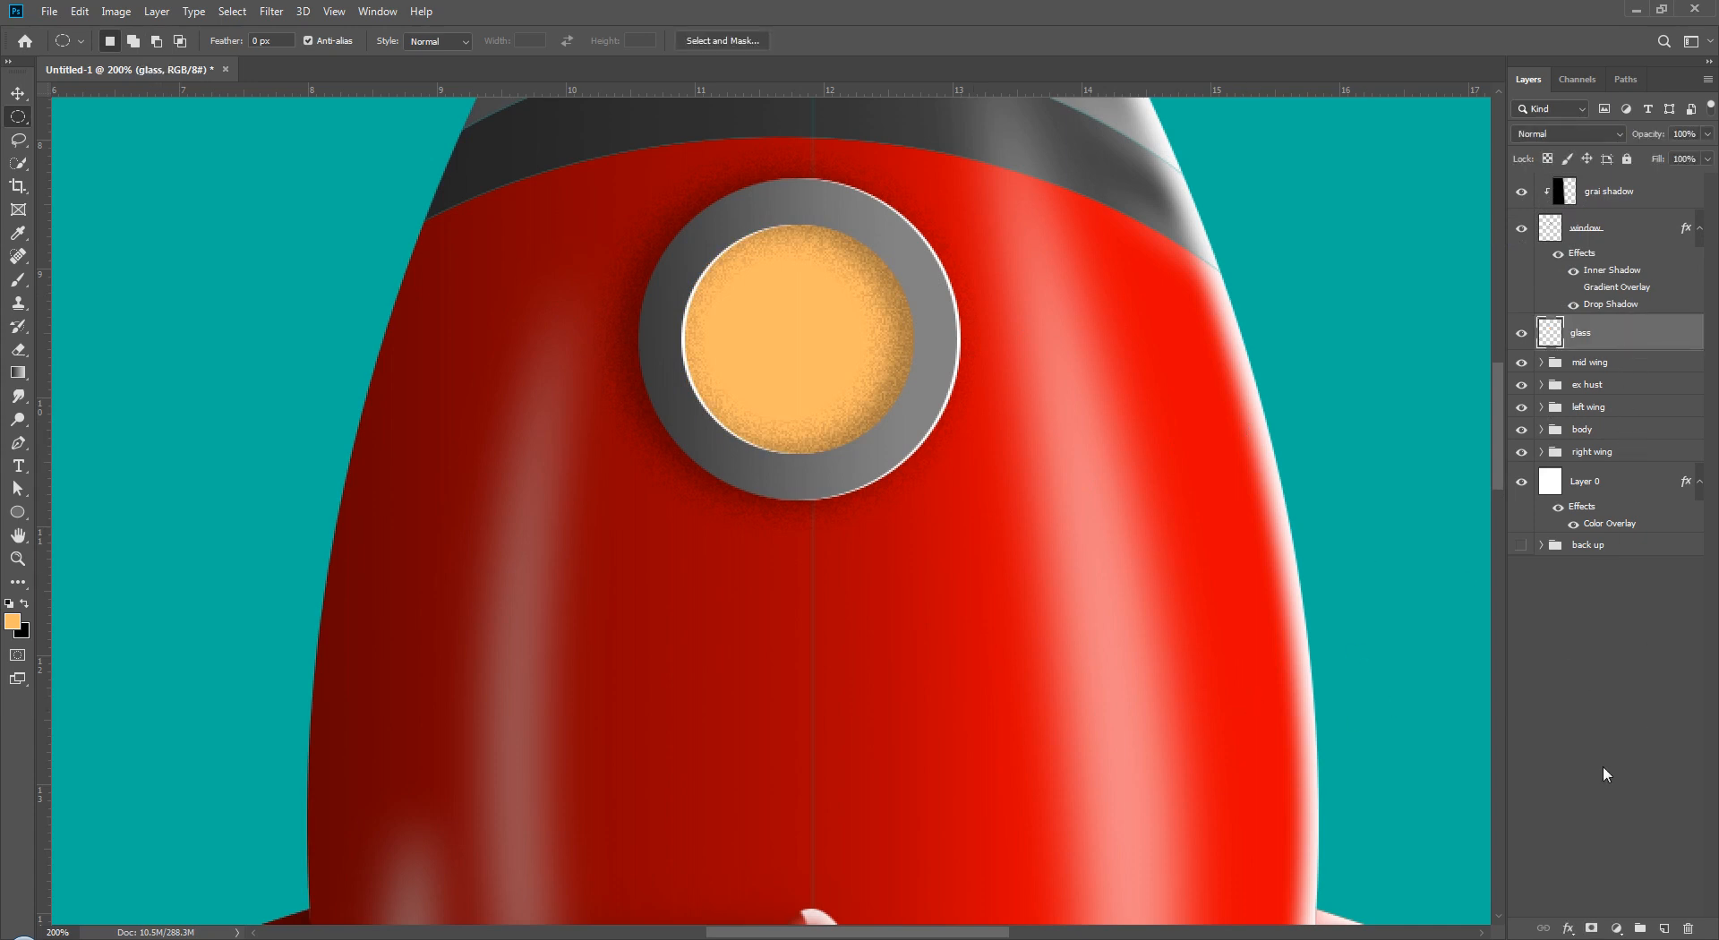
left_click(1664, 928)
double_click(1585, 332)
type("shadow")
left_click(1640, 662)
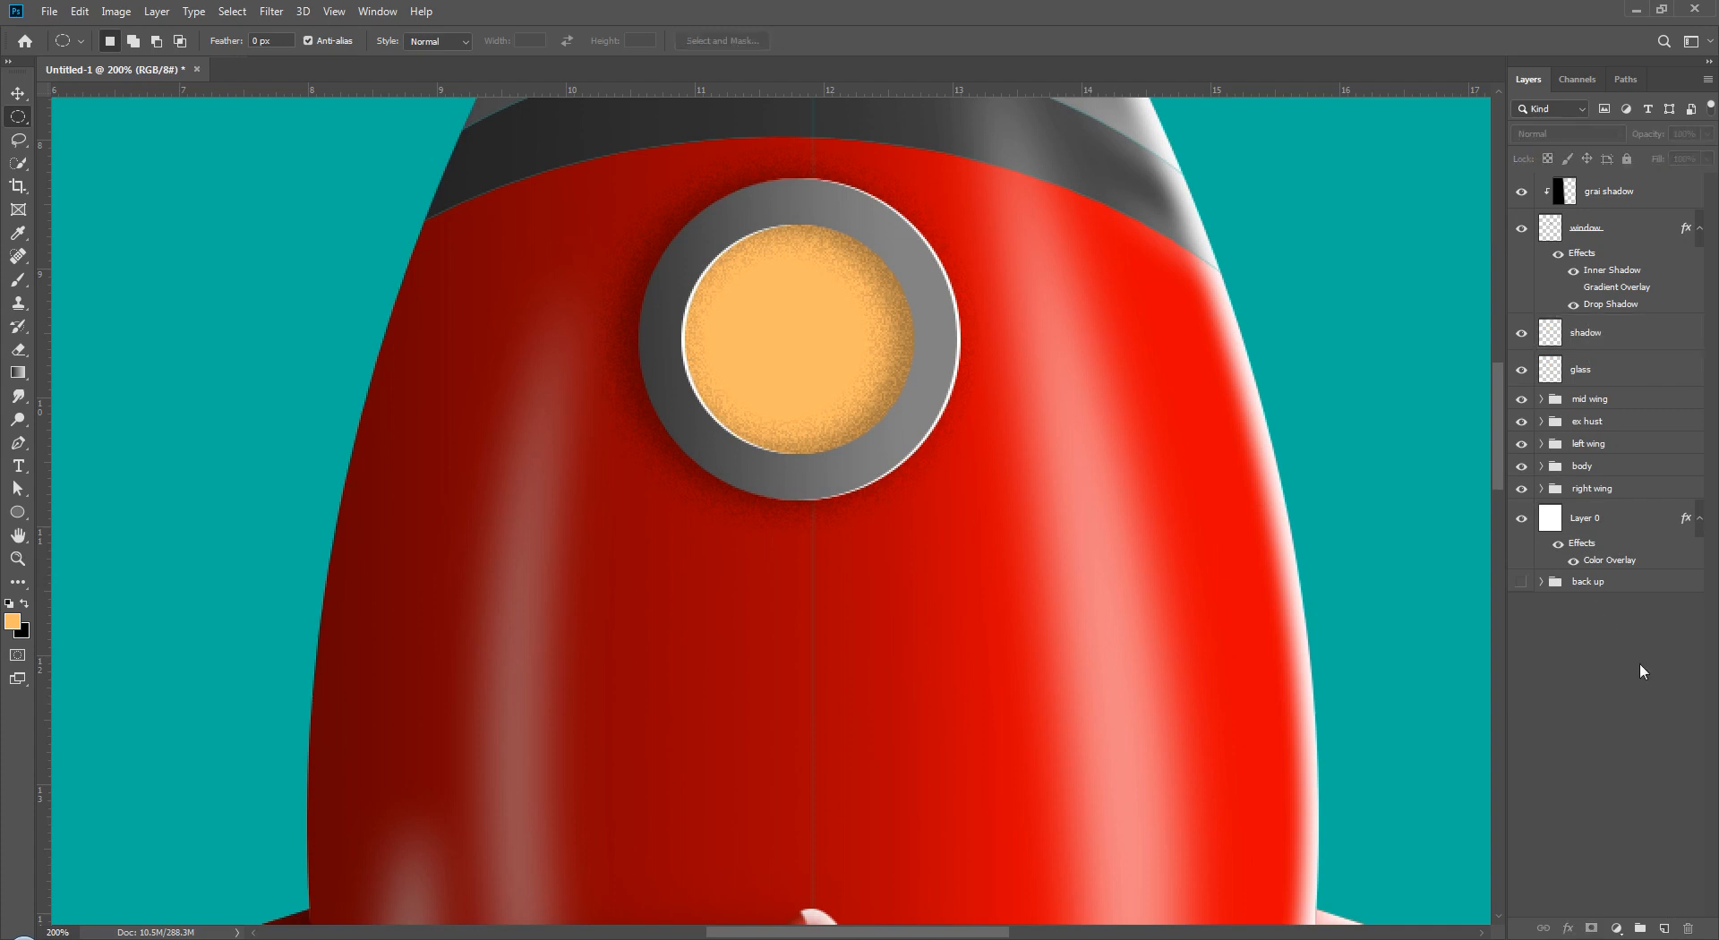
right_click(1630, 335)
left_click(1556, 538)
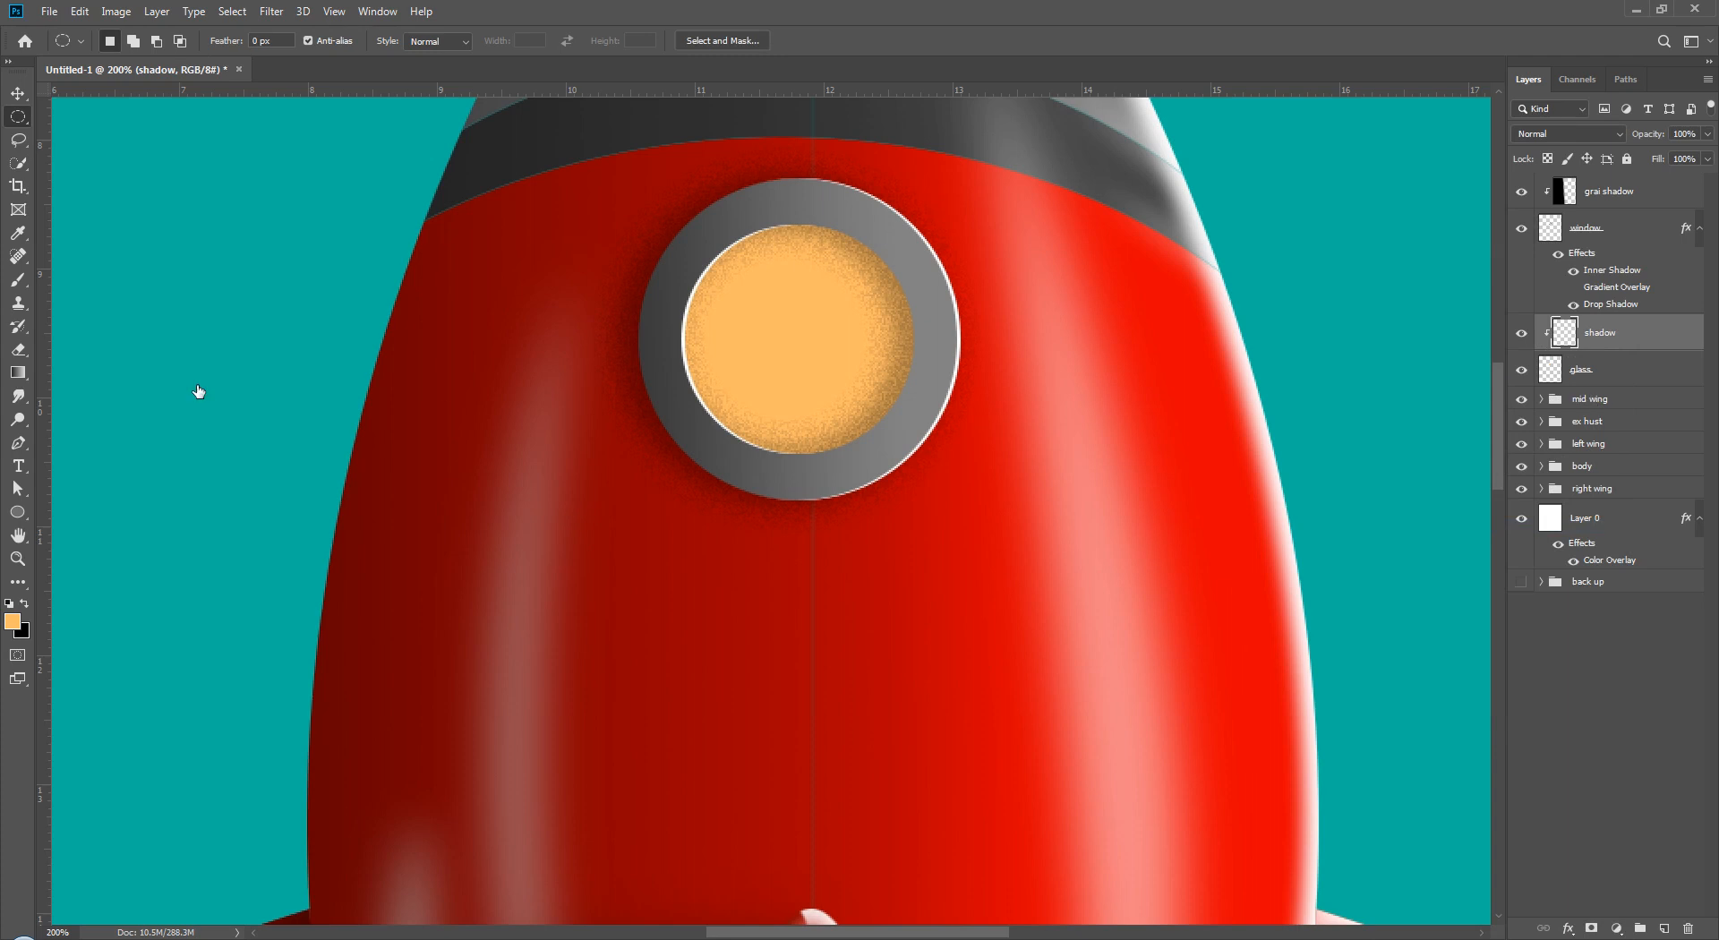
- Reset the colours to default black and white for a linear foreground-to-transparent gradient
left_click(18, 373)
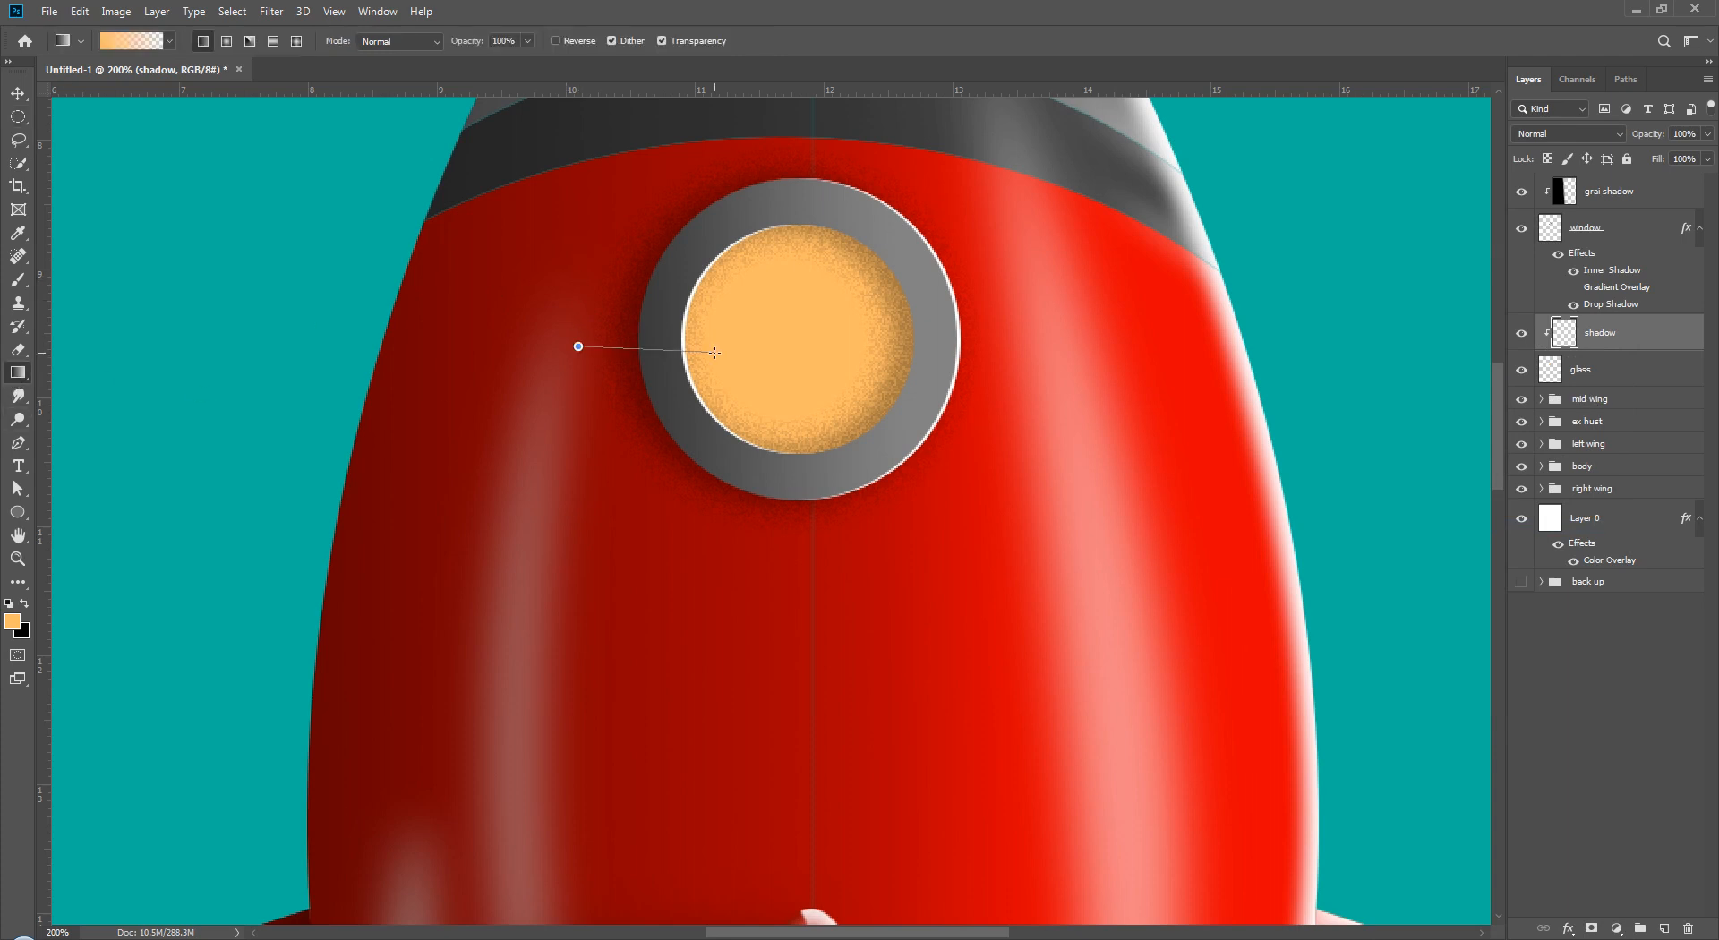
left_click(167, 41)
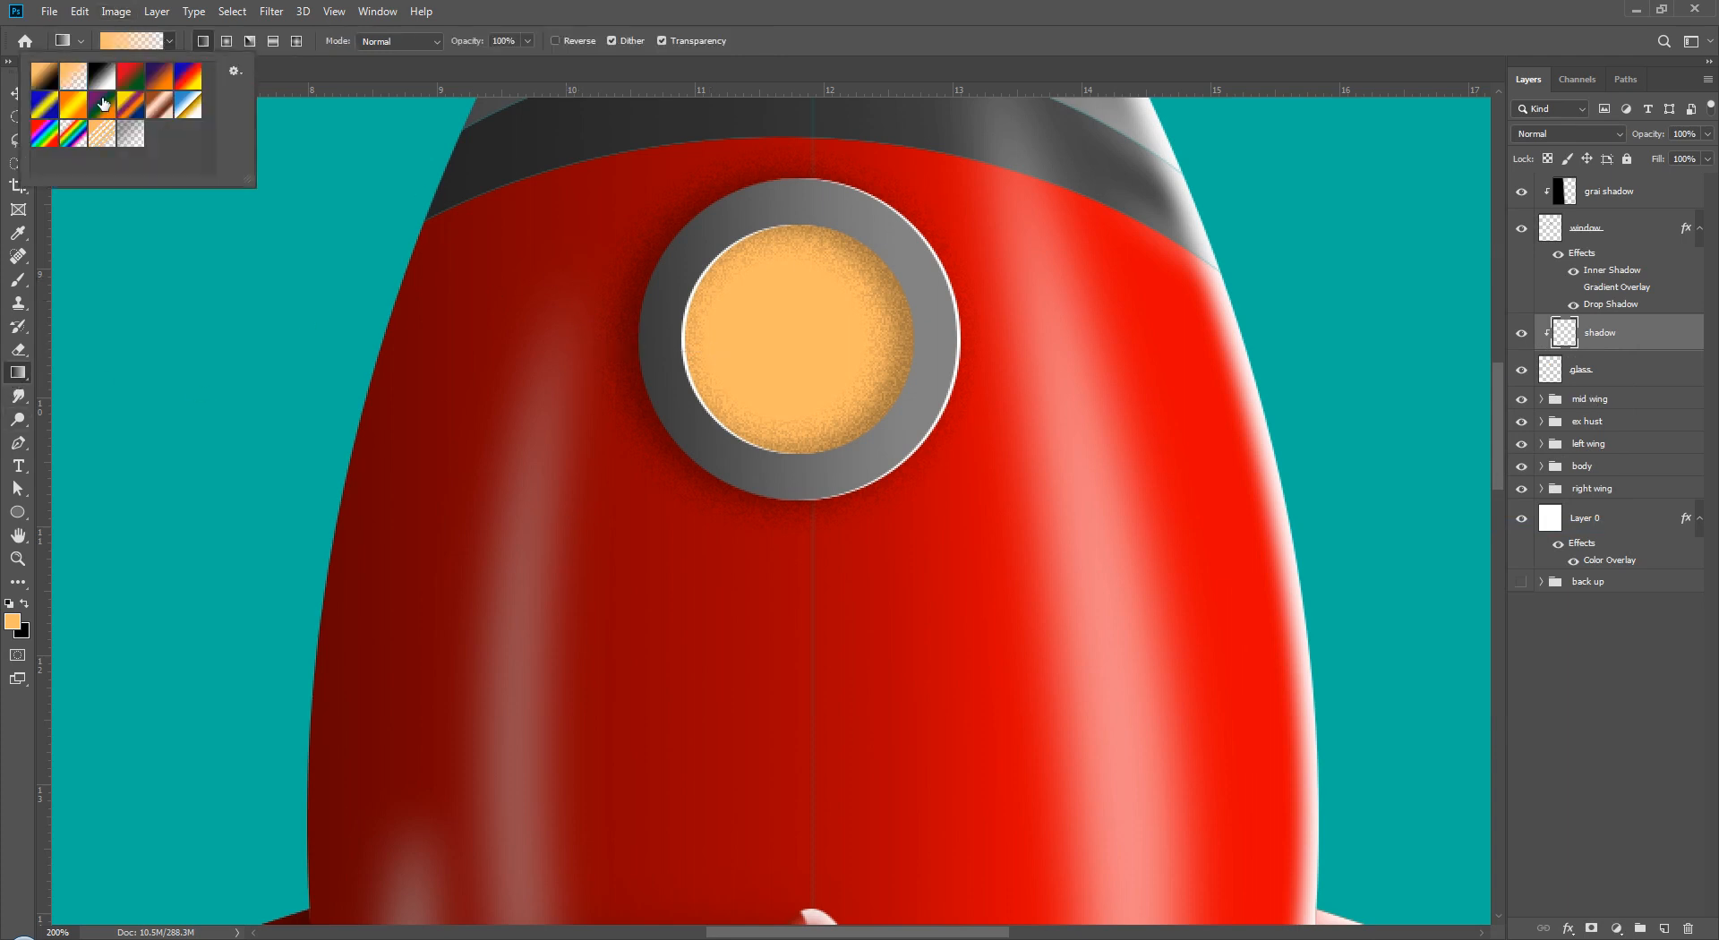
left_click(35, 551)
key("d")
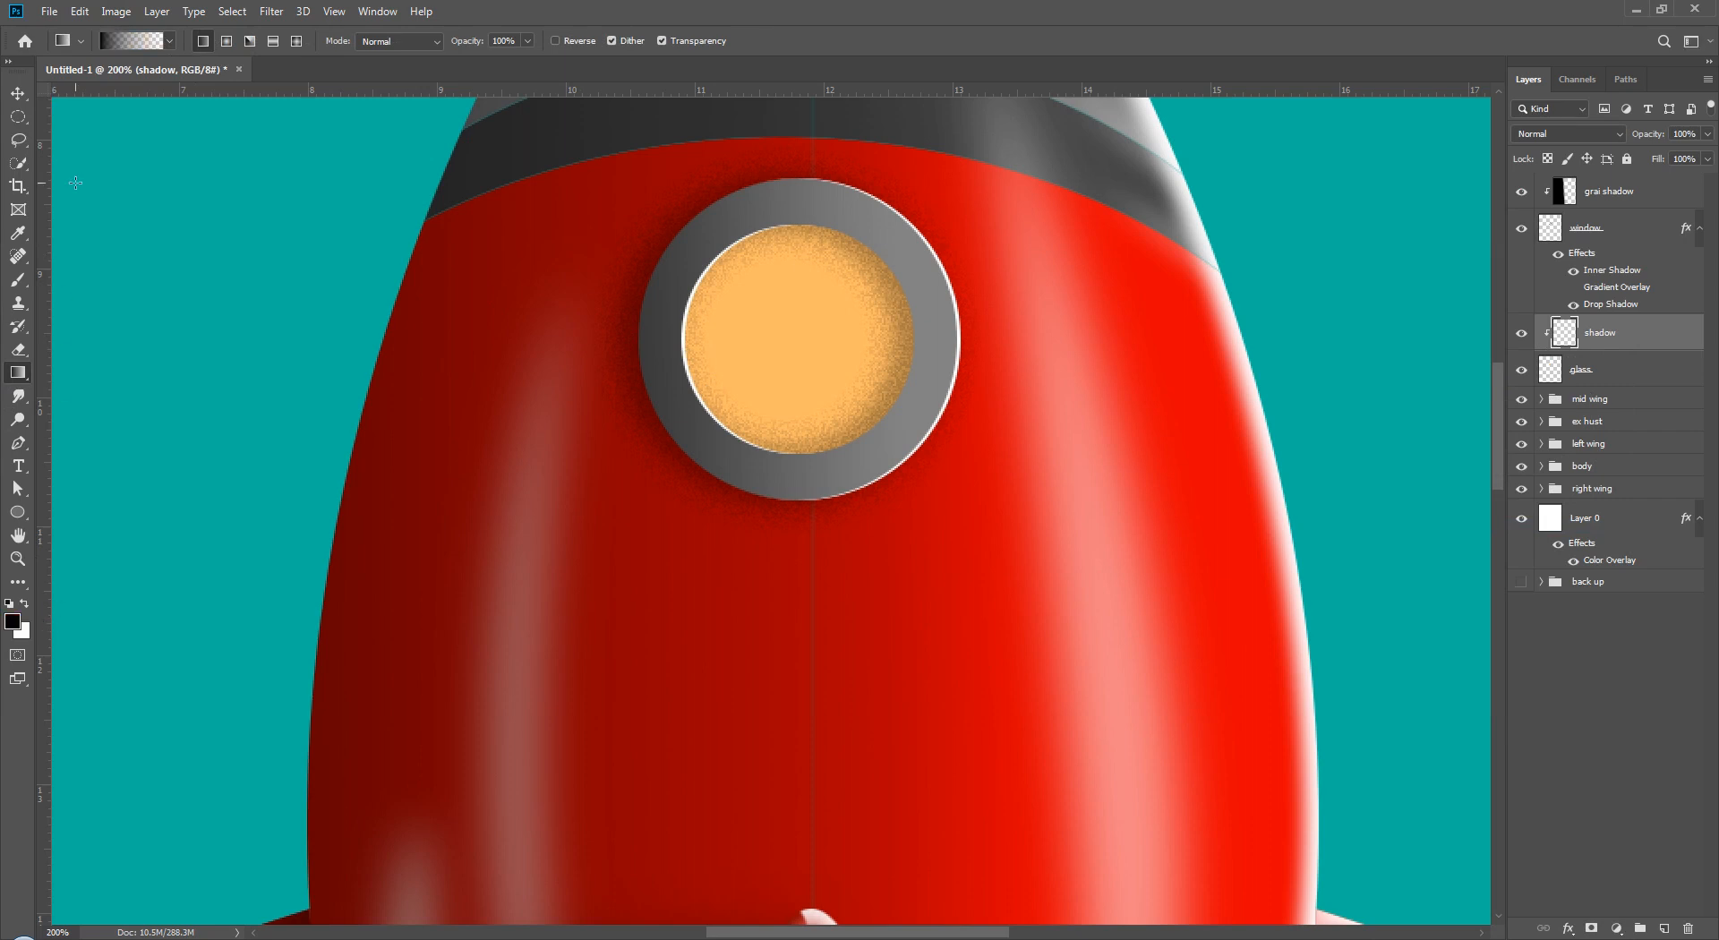
- Undo a trial gradient on the glass's left side, shade its right side with the black gradient instead, and shift it slightly inward
left_click_drag(625, 344, 806, 341)
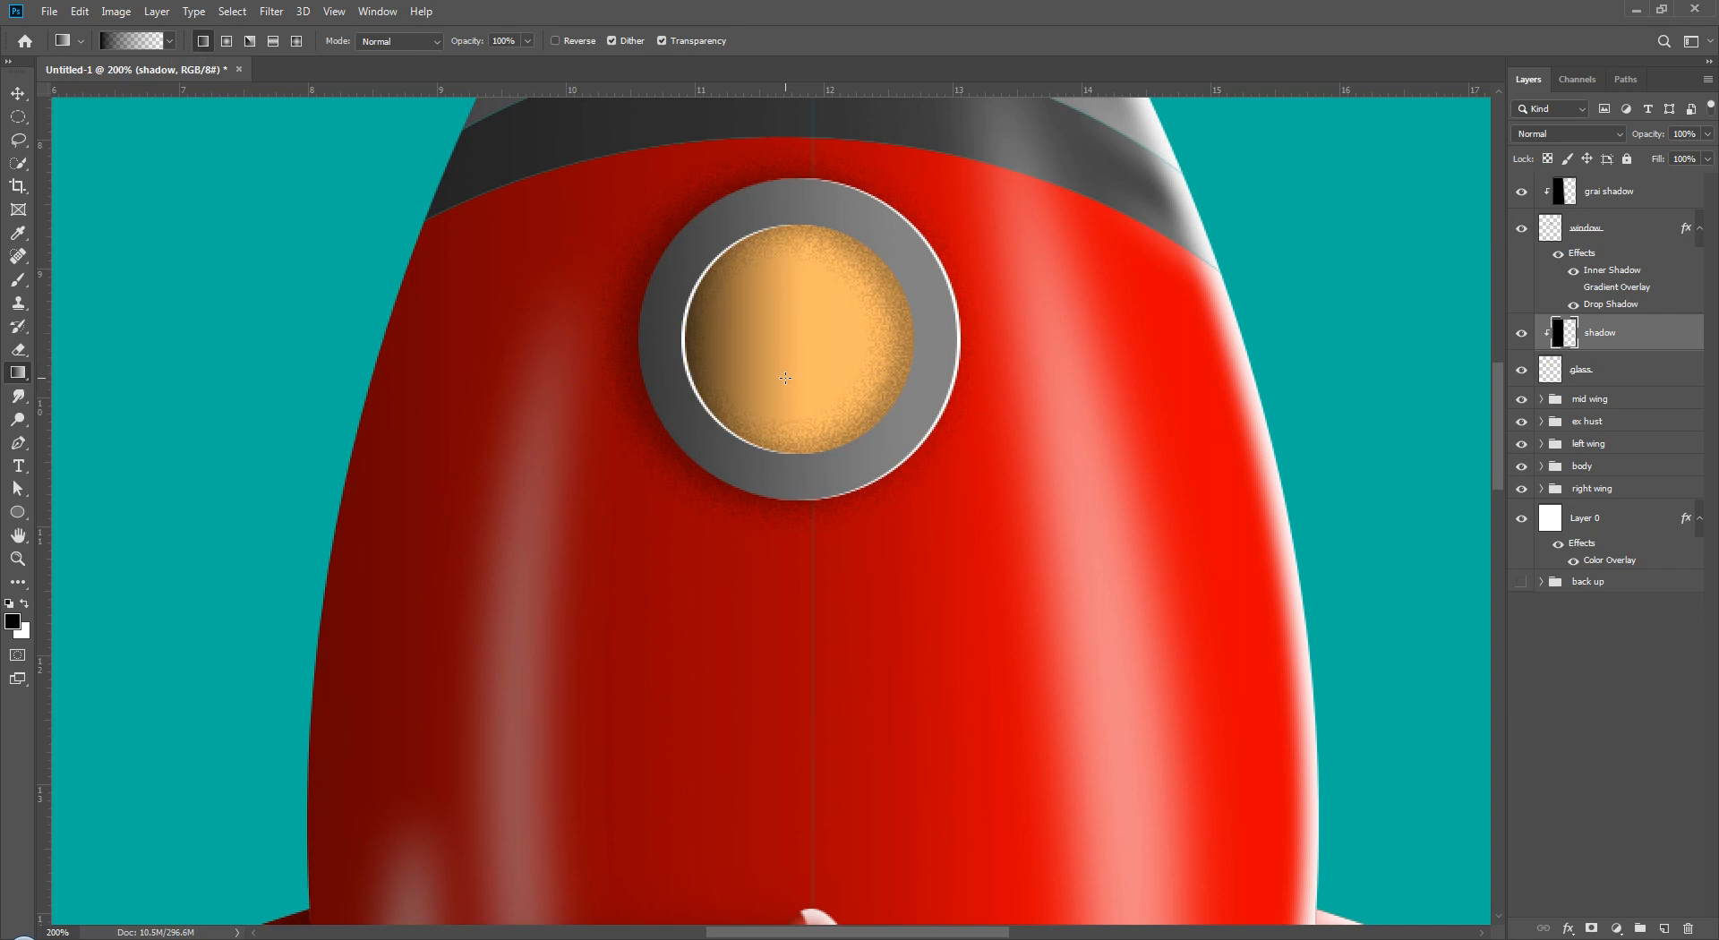
key("ctrl+z")
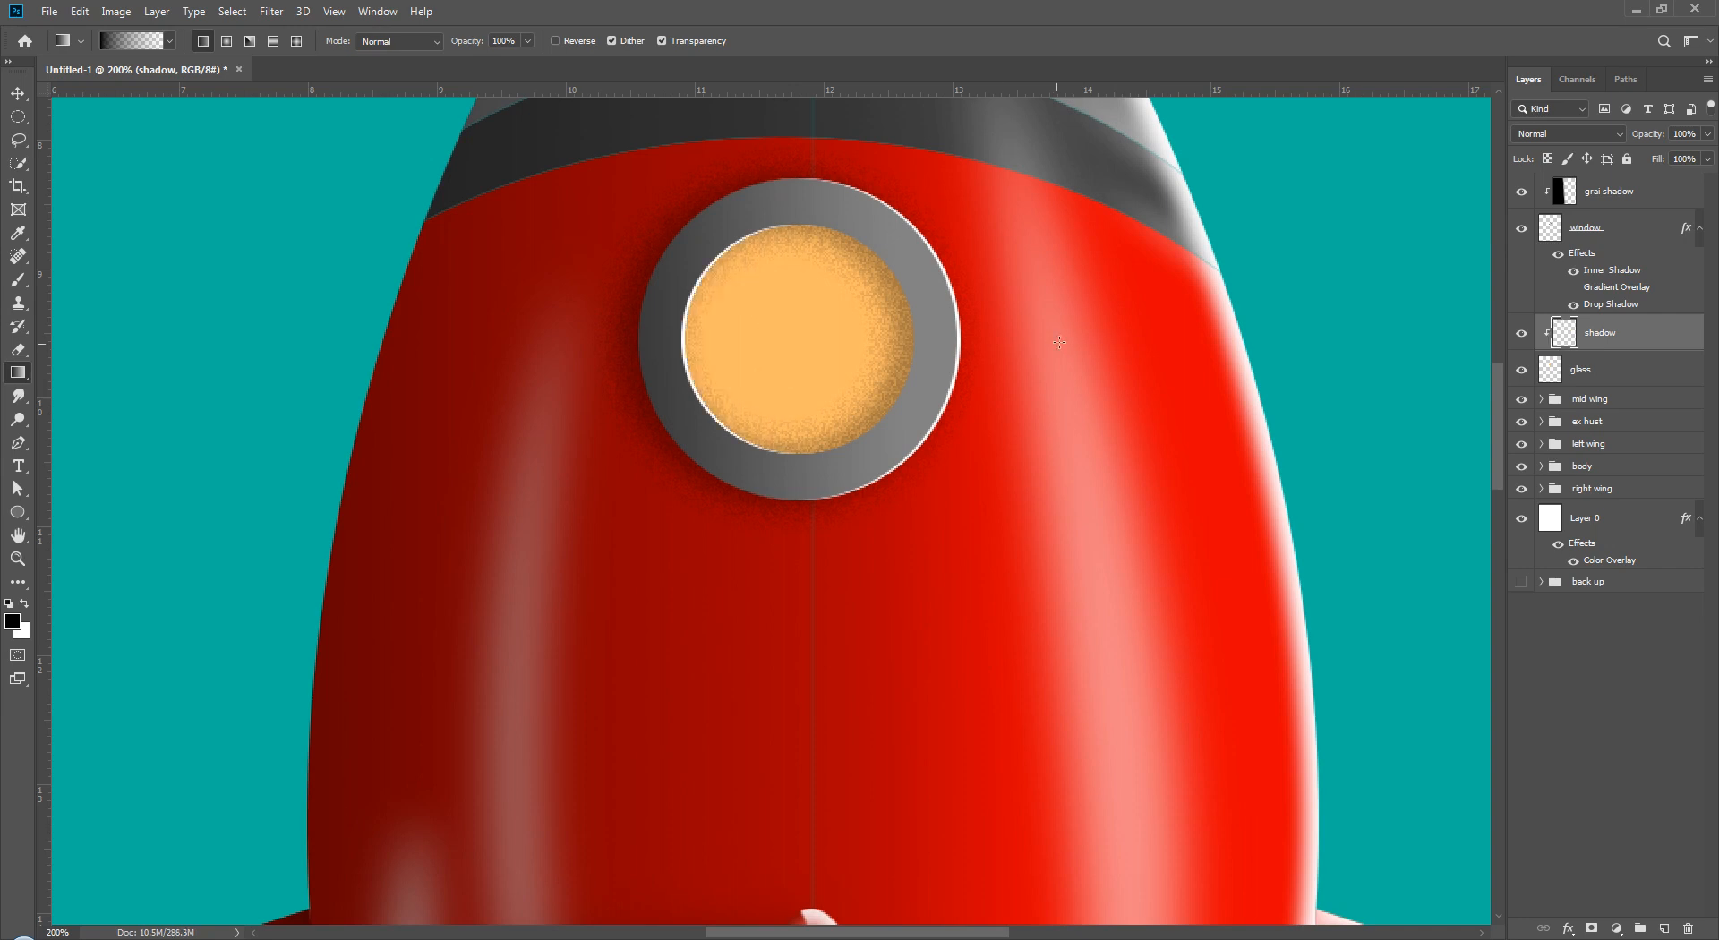
left_click_drag(993, 414, 991, 411)
key("v")
mouse_move(997, 335)
left_mouse_down()
mouse_move(944, 336)
mouse_move(966, 337)
left_mouse_up()
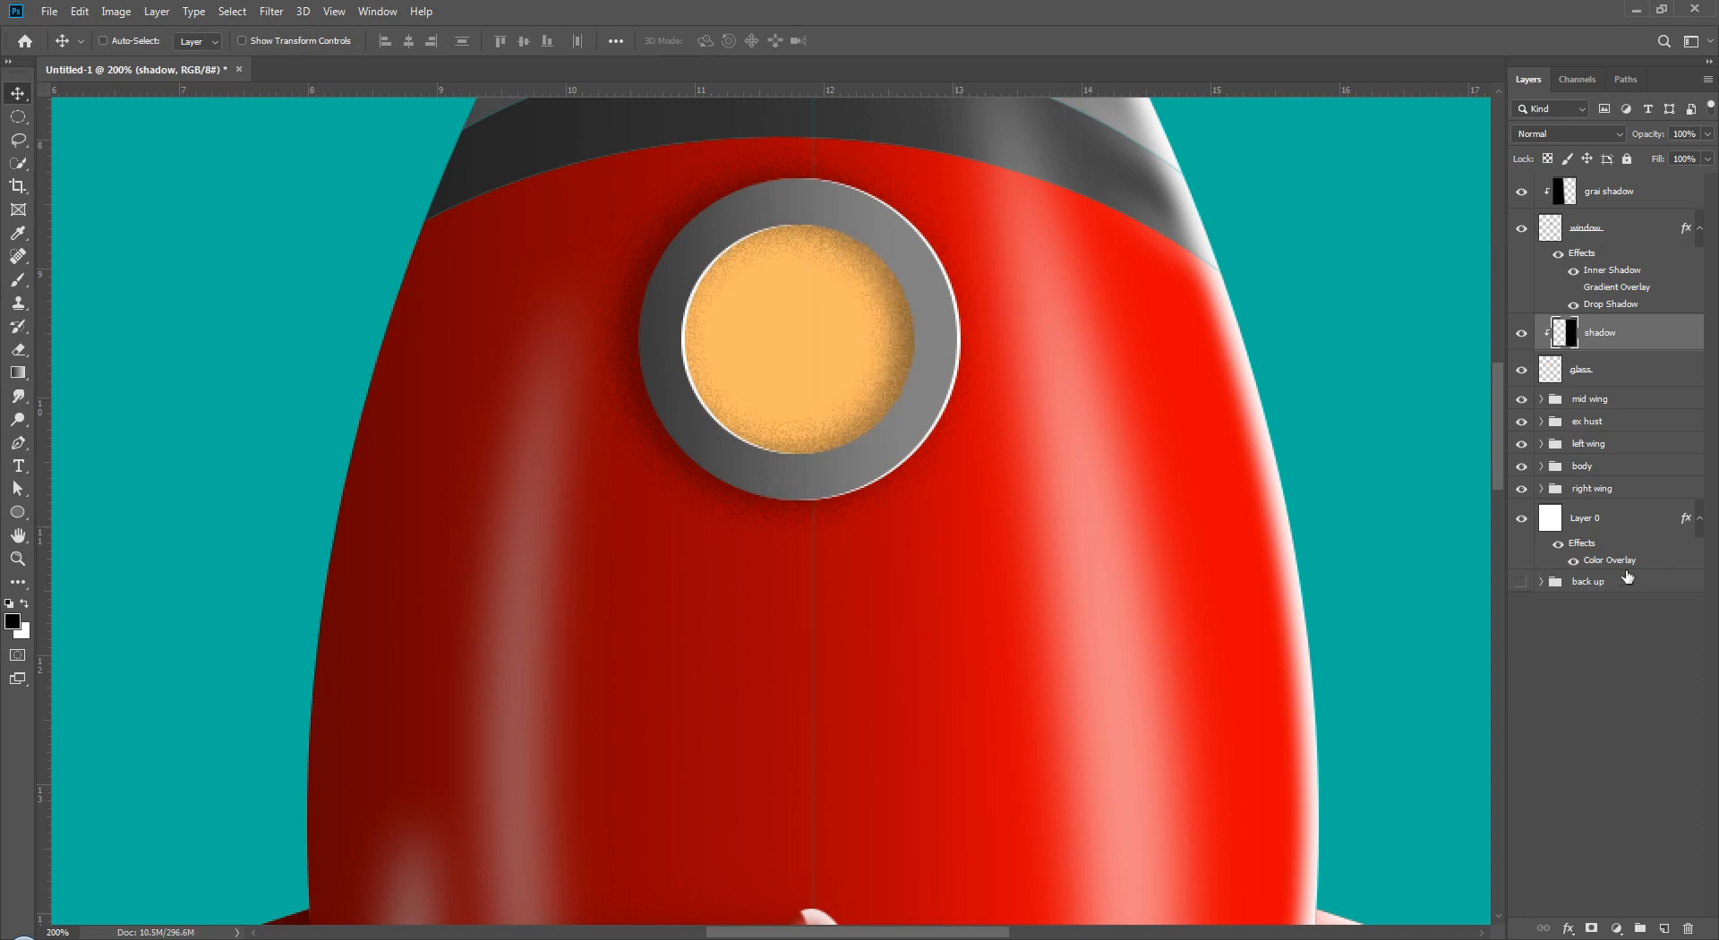
- Merge the shadow layer into the glass layer
left_click(1606, 675)
left_click(1617, 345)
key("ctrl+e")
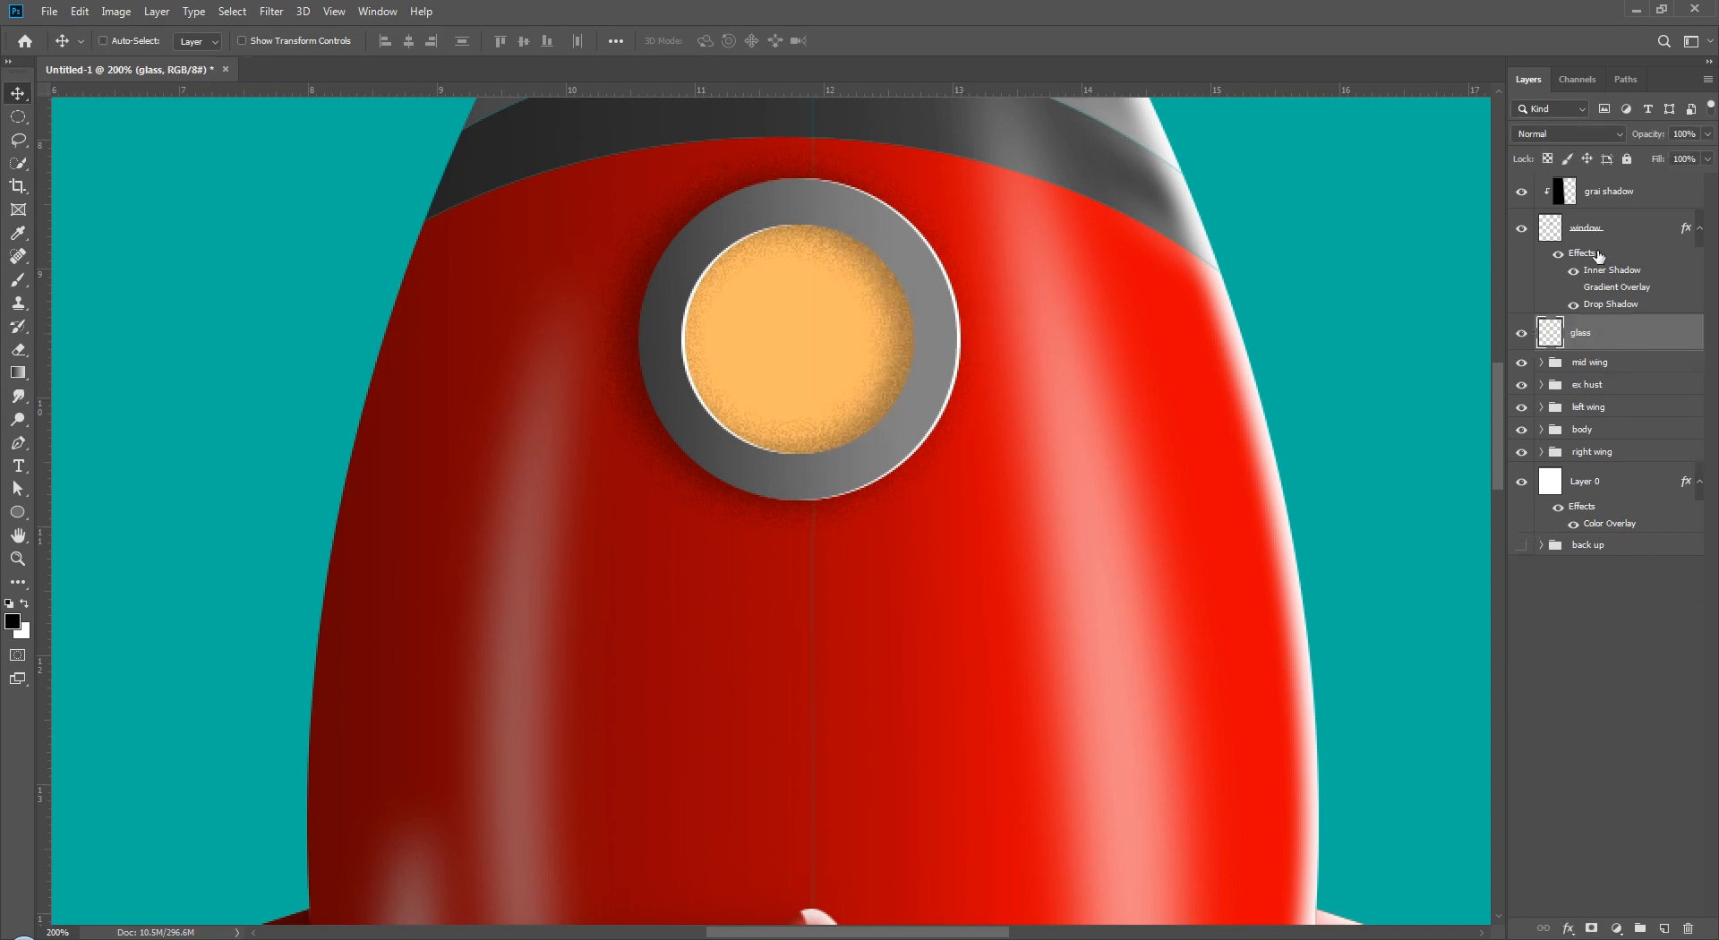
- Try a linear gradient overlay on the glass layer at a 180° angle, 123% scale and 76% opacity
double_click(1661, 345)
left_click(1052, 448)
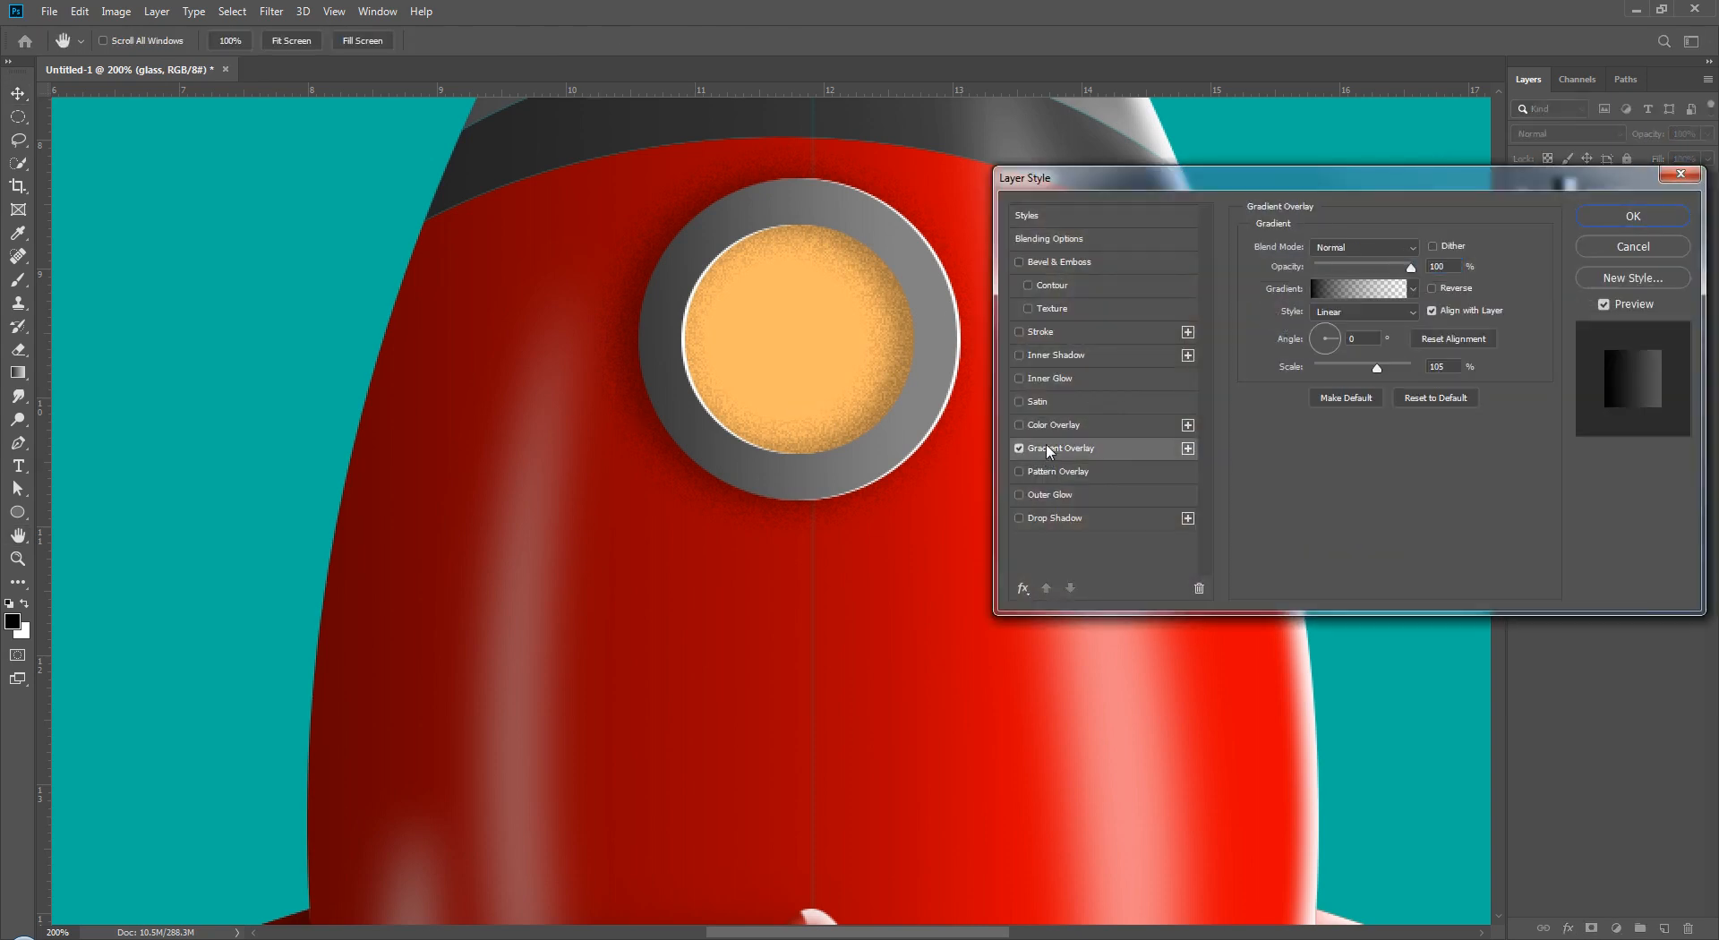
double_click(1361, 341)
type("180")
key("Tab")
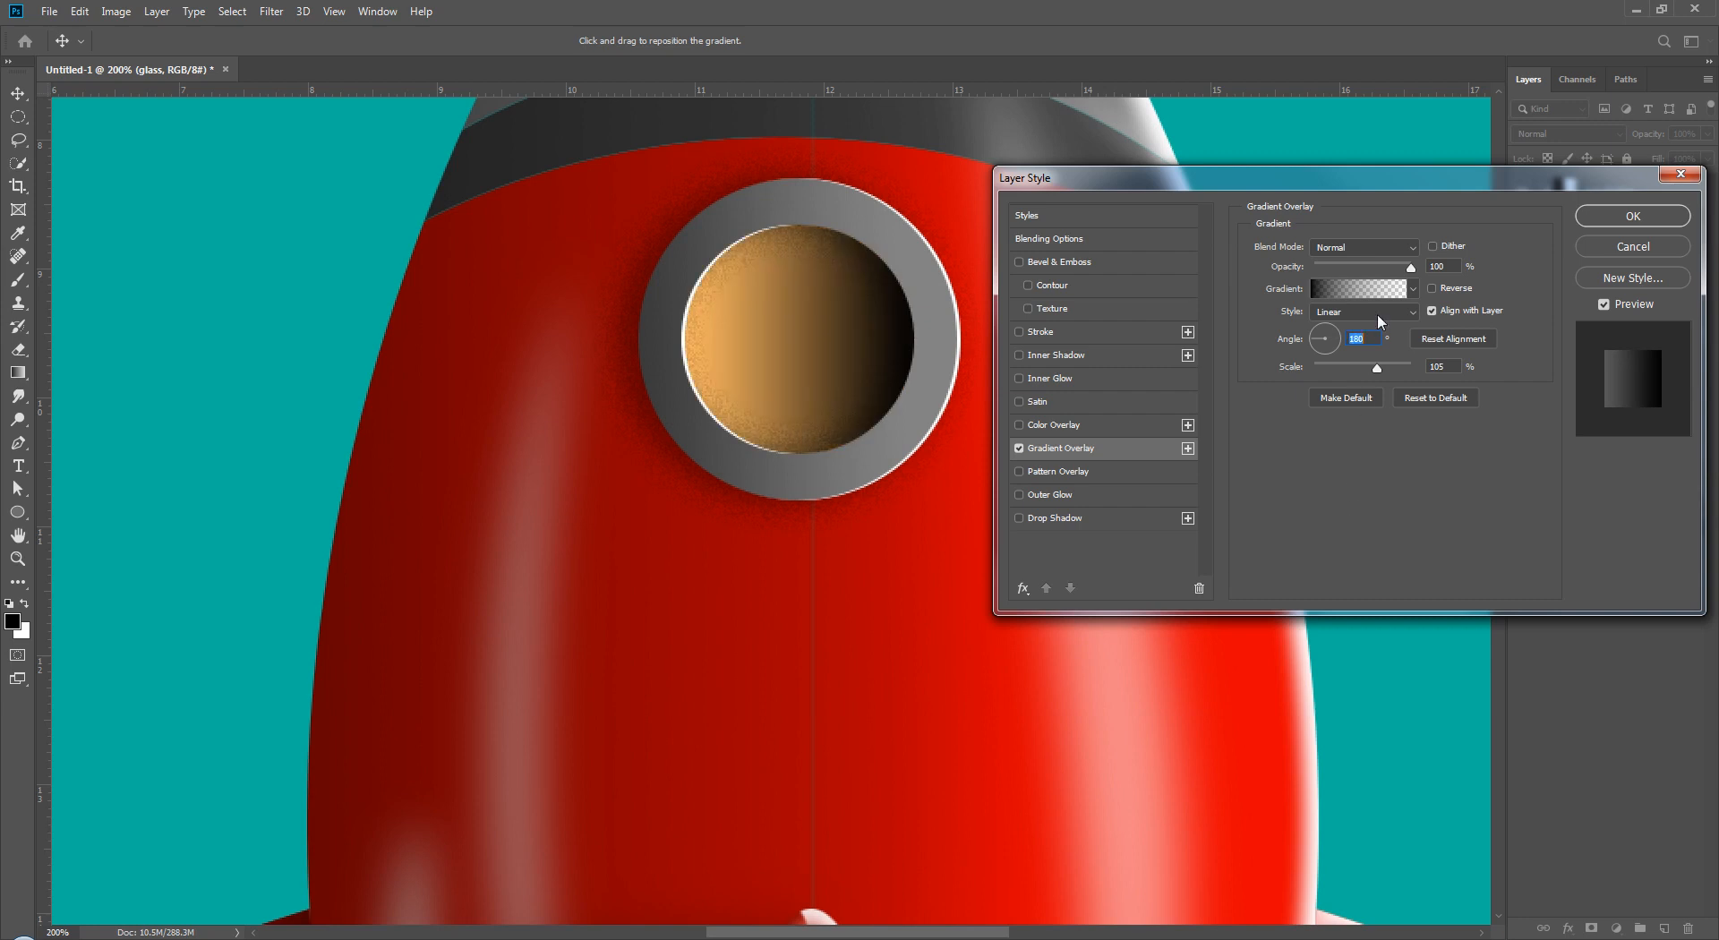
left_click_drag(1376, 368, 1394, 370)
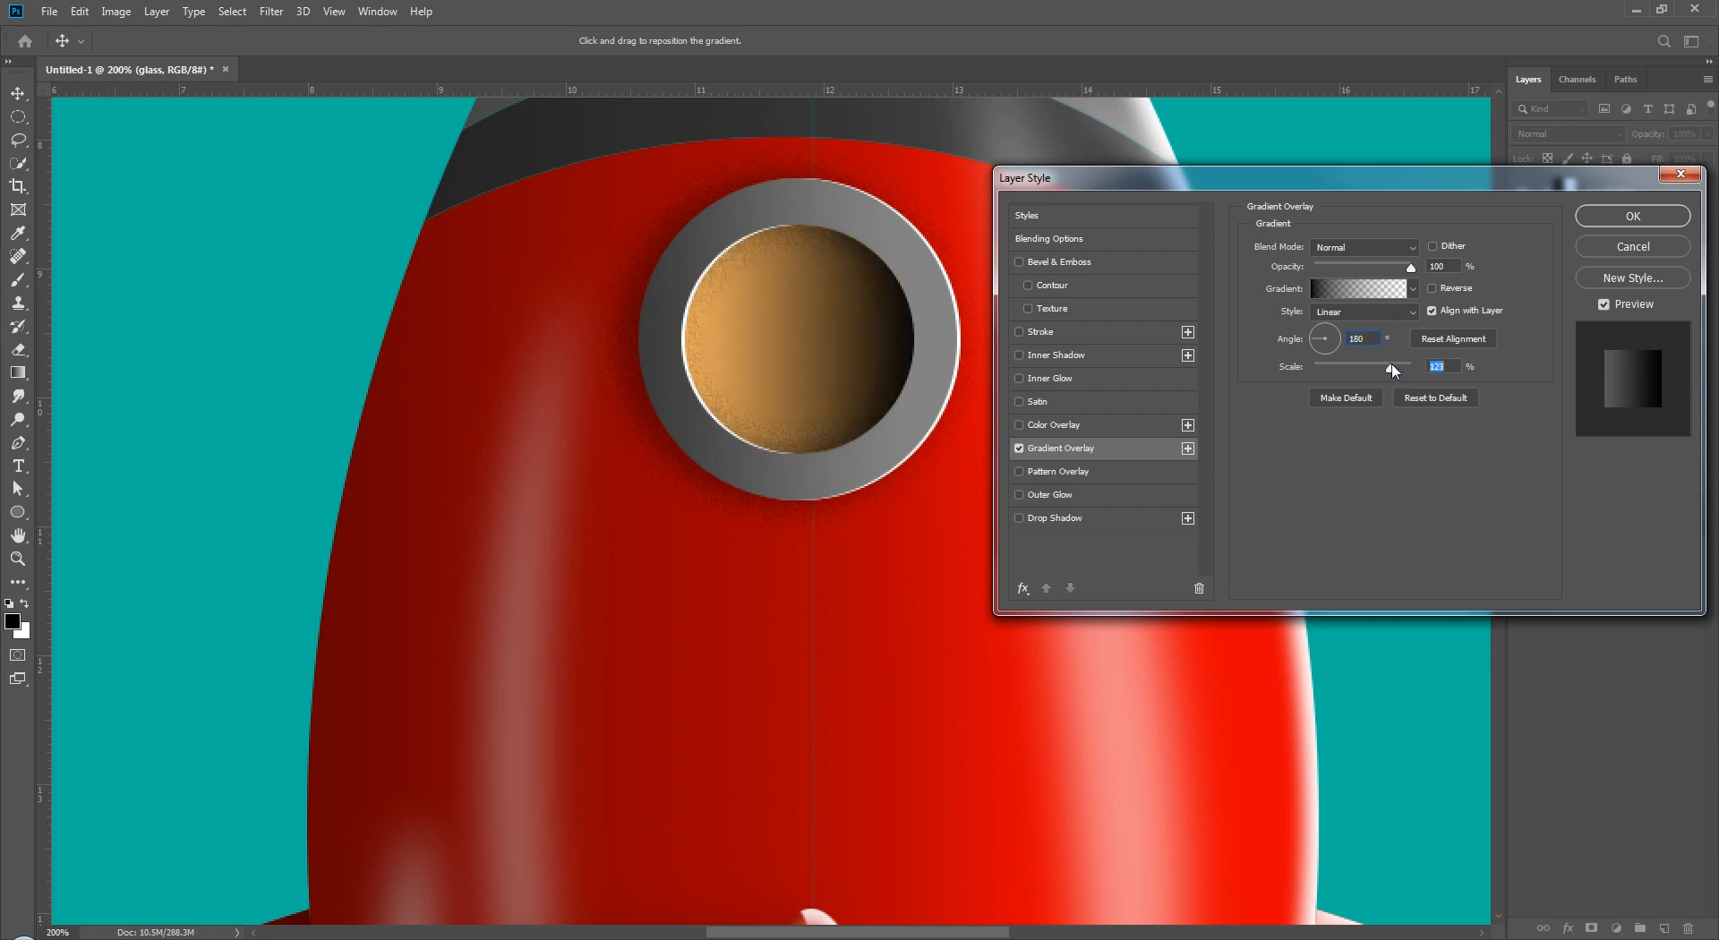
left_click_drag(1411, 267, 1390, 269)
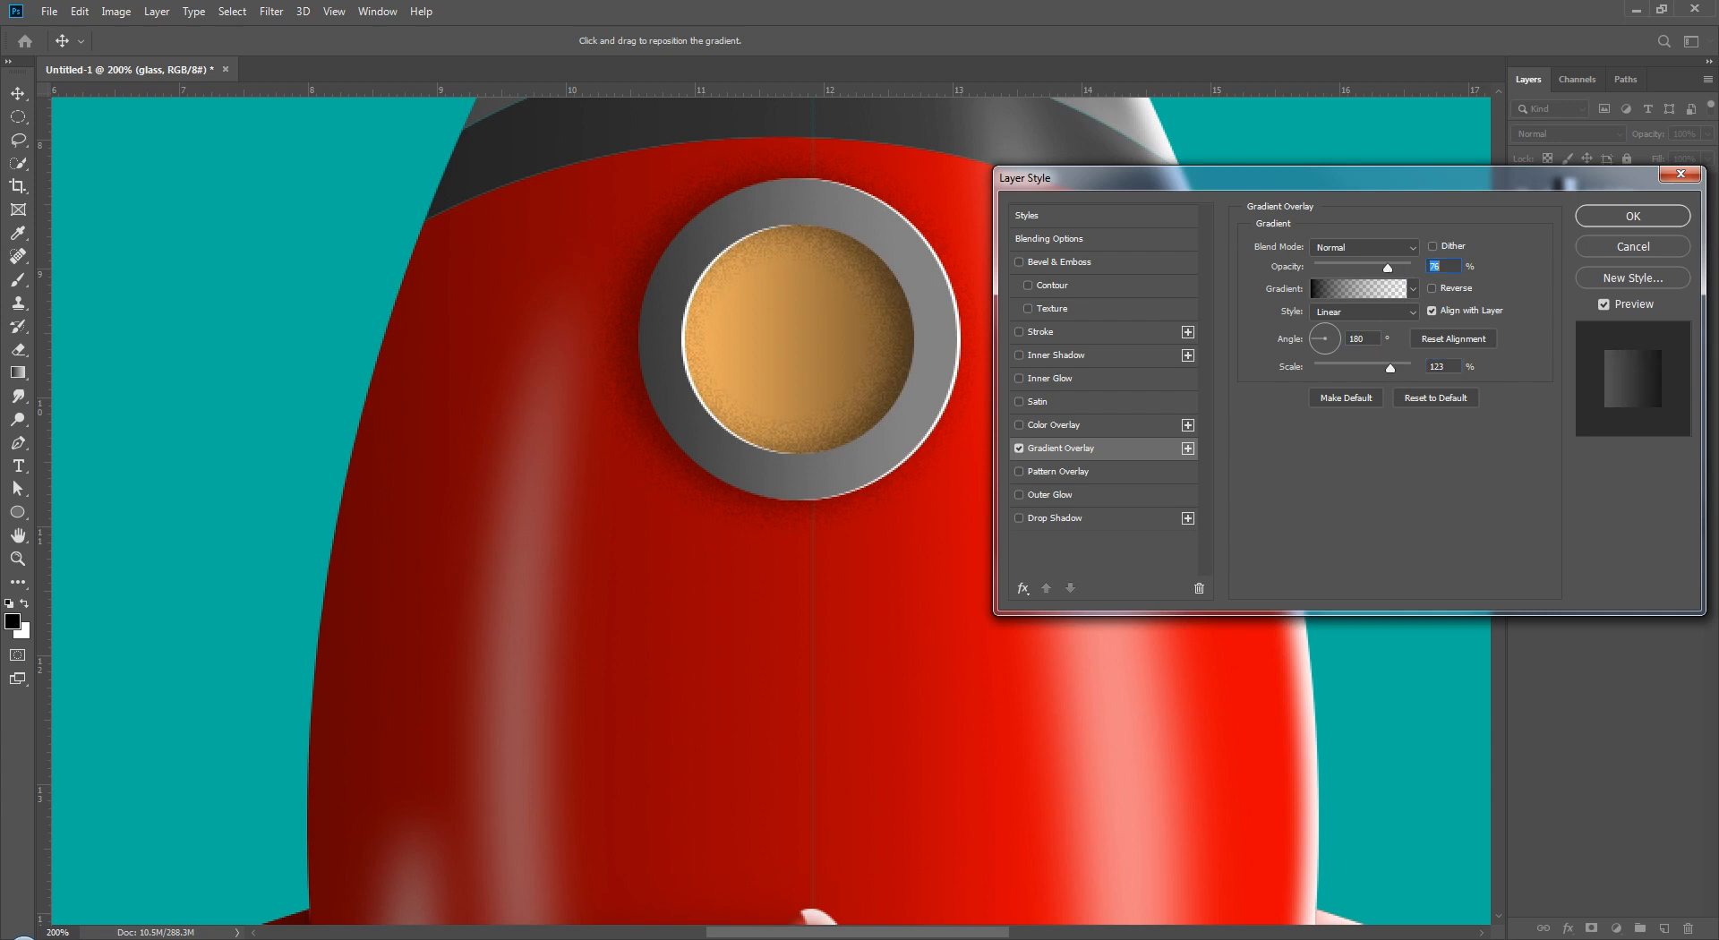
- Examine the window glass shading in the finished reference picture, return to Photoshop and discard the glass's layer style changes
key("alt+Tab")
left_click_drag(1029, 141, 790, 1)
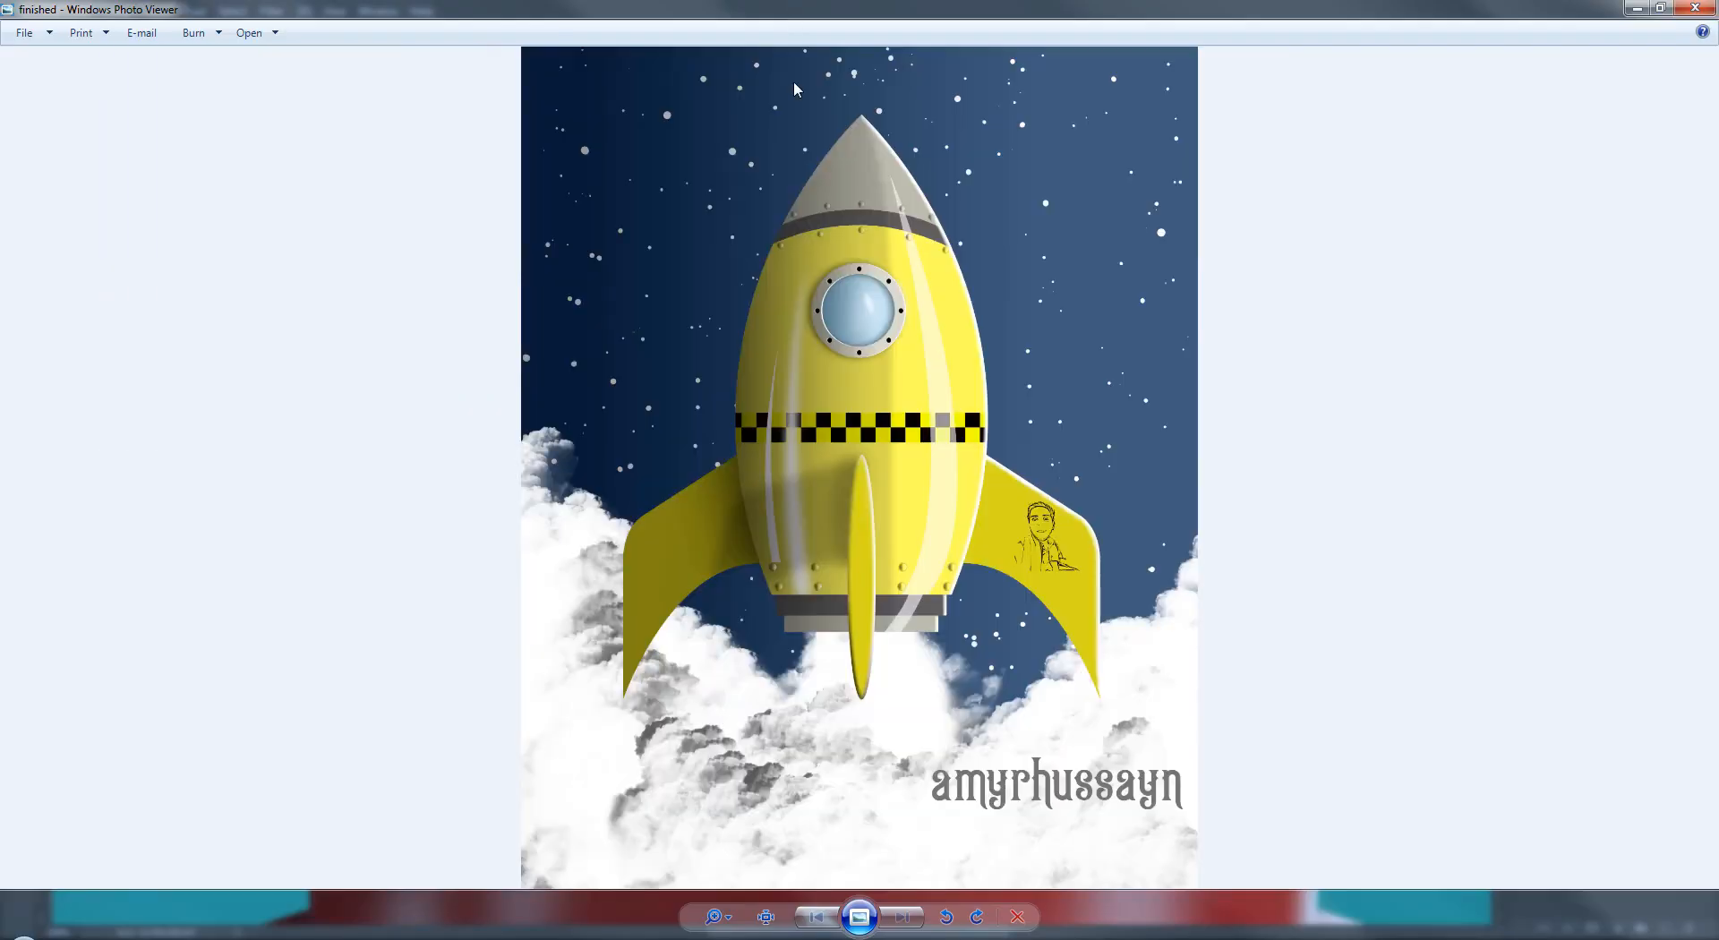
scroll(794, 80, "up", 5)
scroll(794, 82, "up", 2)
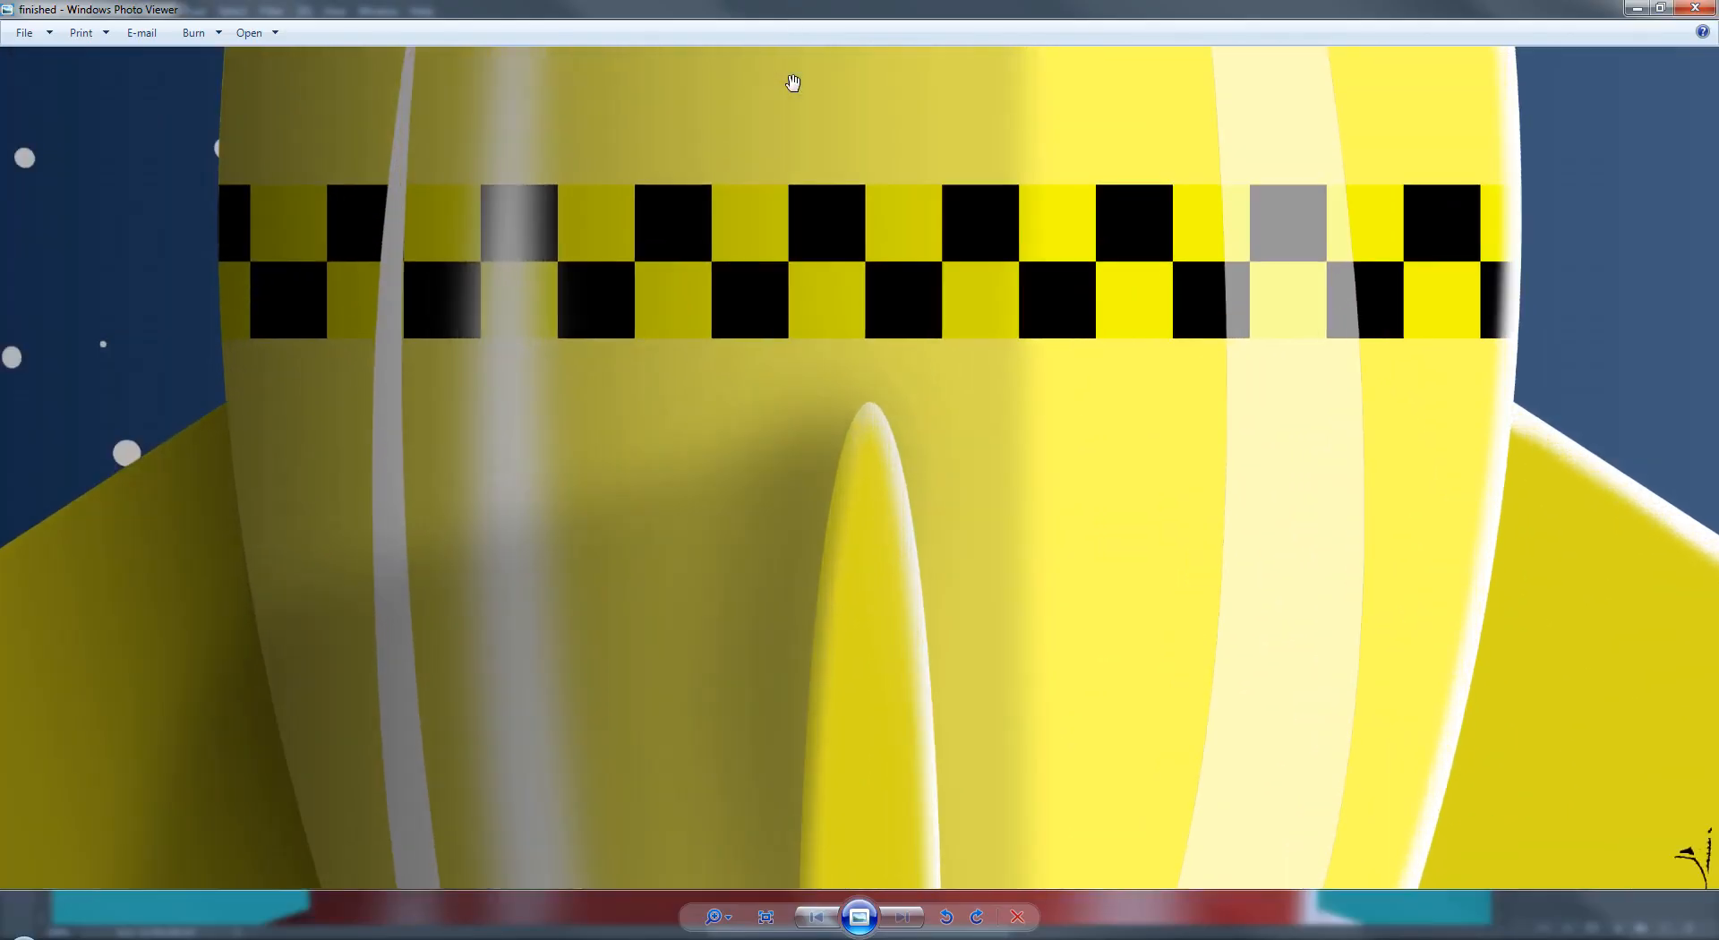
left_click_drag(793, 82, 851, 786)
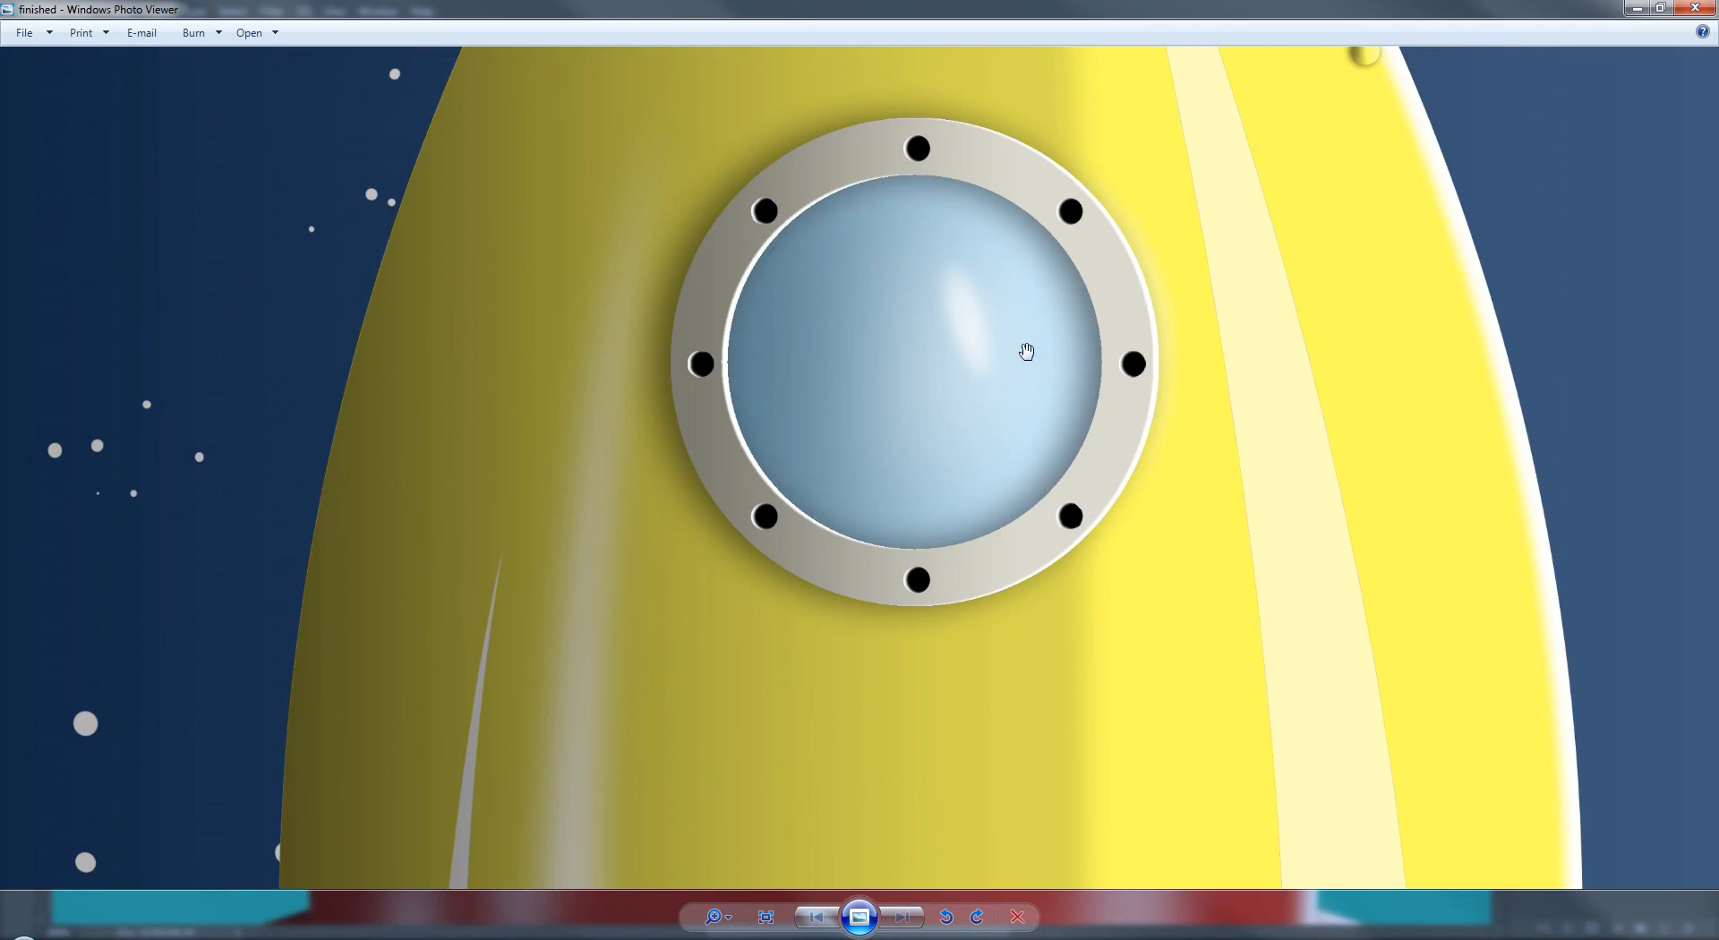
left_click(1687, 8)
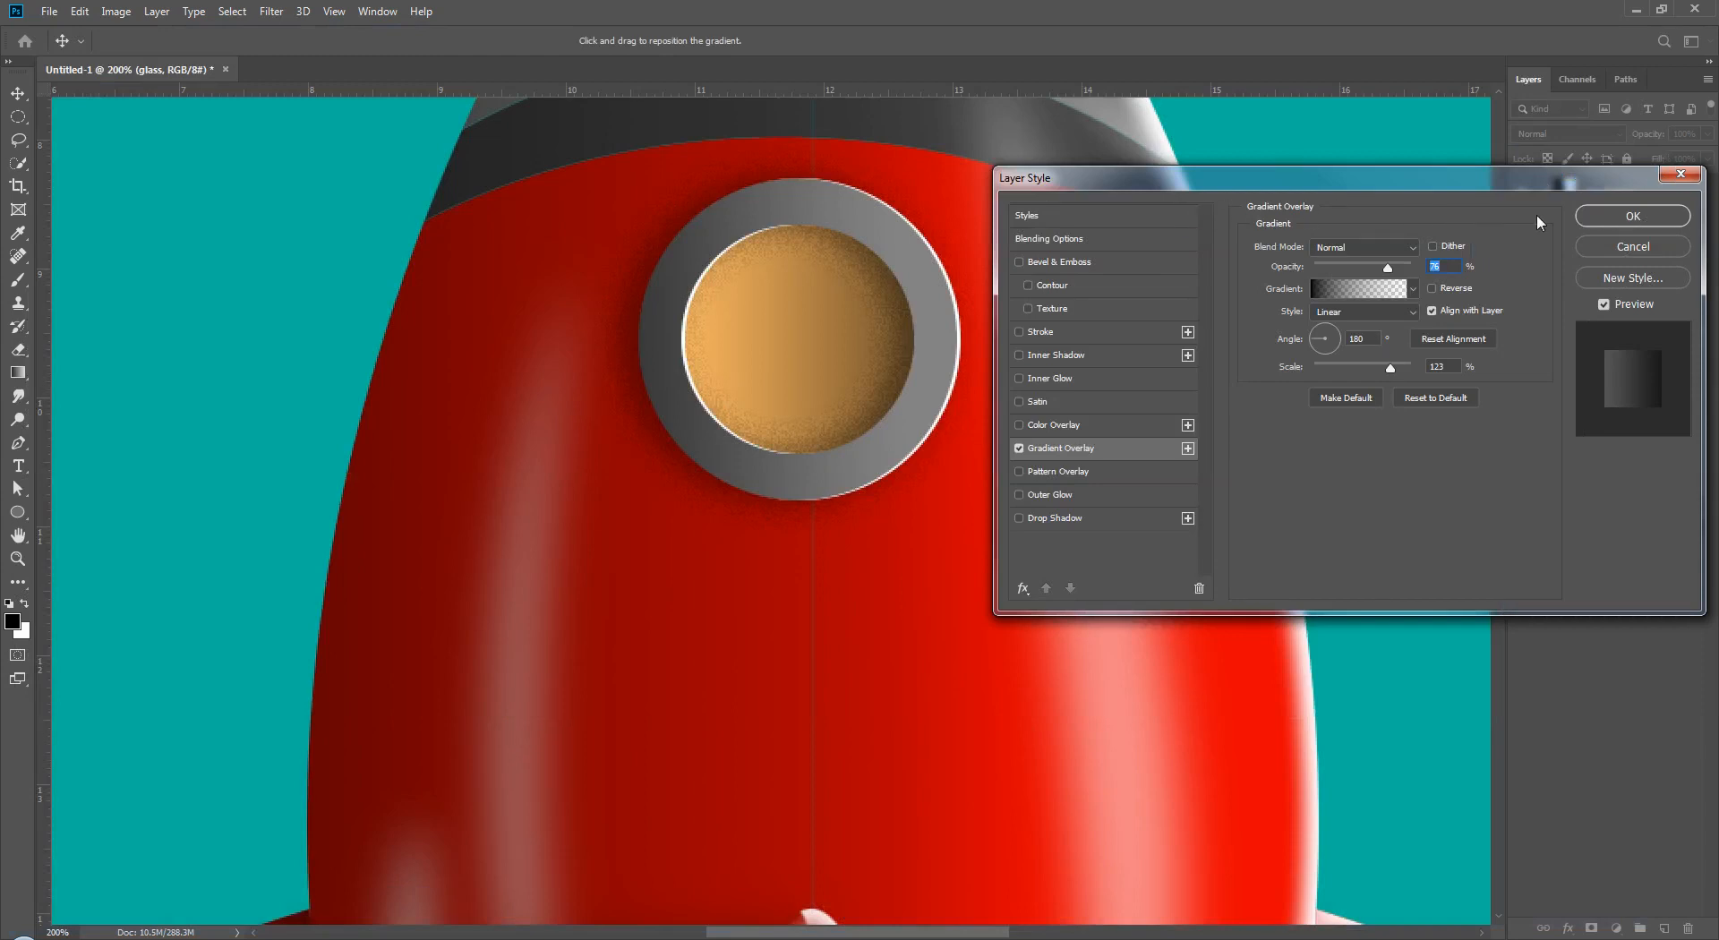
left_click(1642, 244)
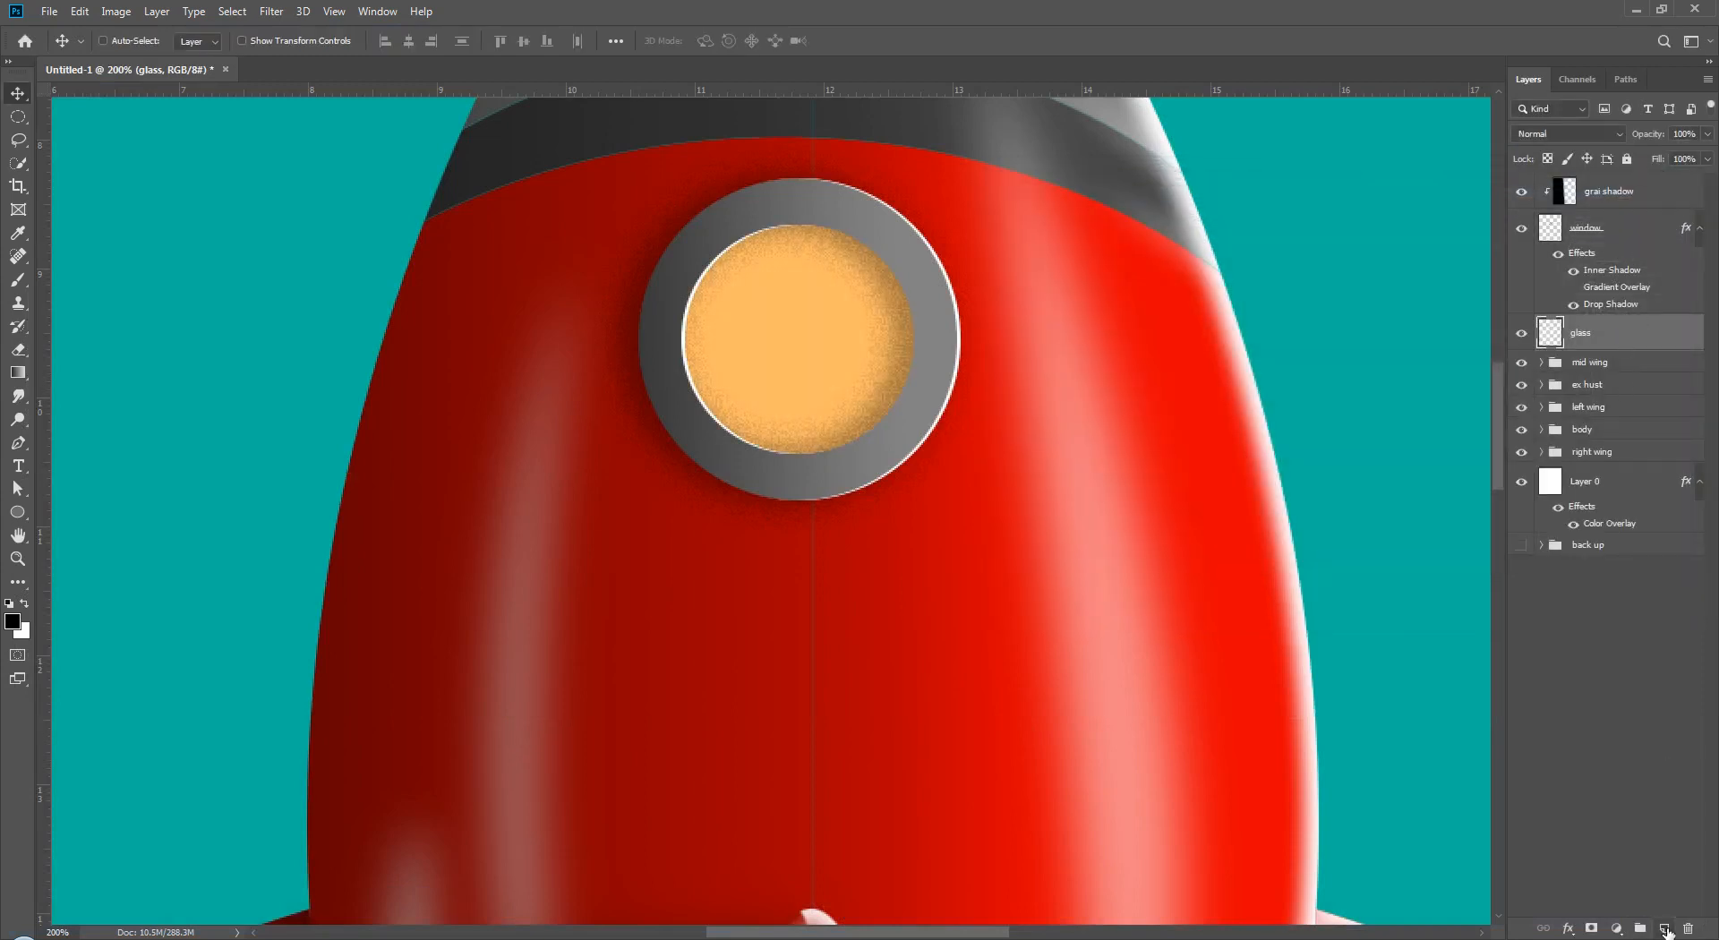
- Add a new layer named "shadow" above the glass layer and clip it to the glass
left_click(1664, 929)
double_click(1587, 332)
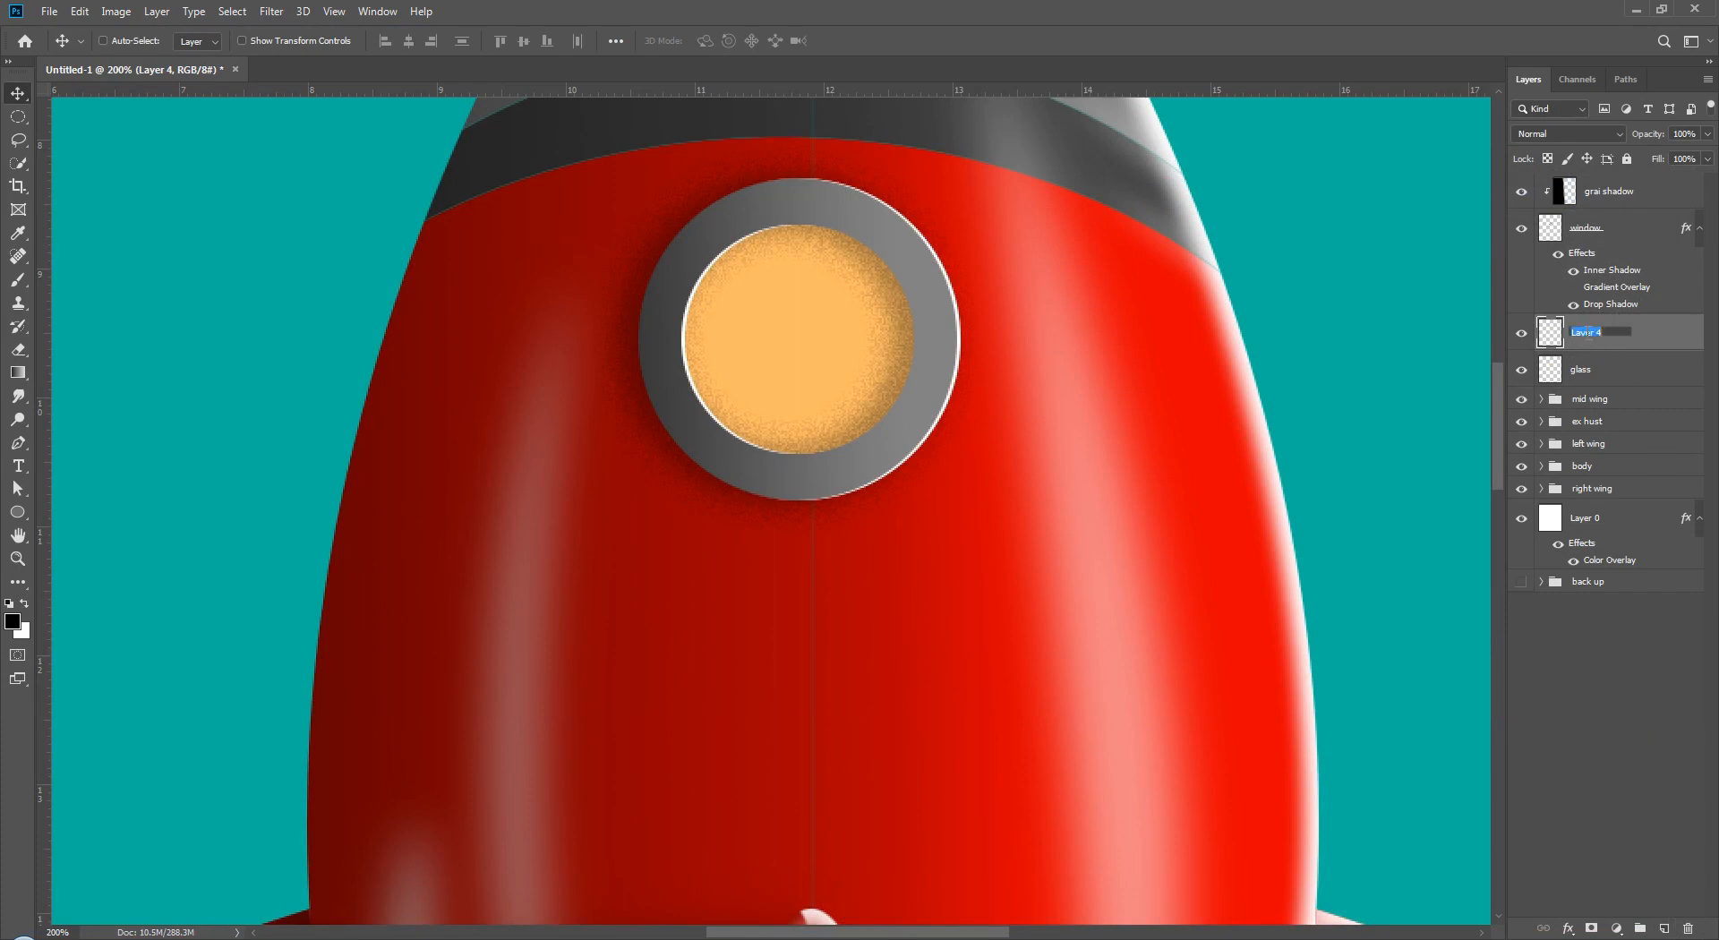
type("shadow")
key("Return")
right_click(1661, 340)
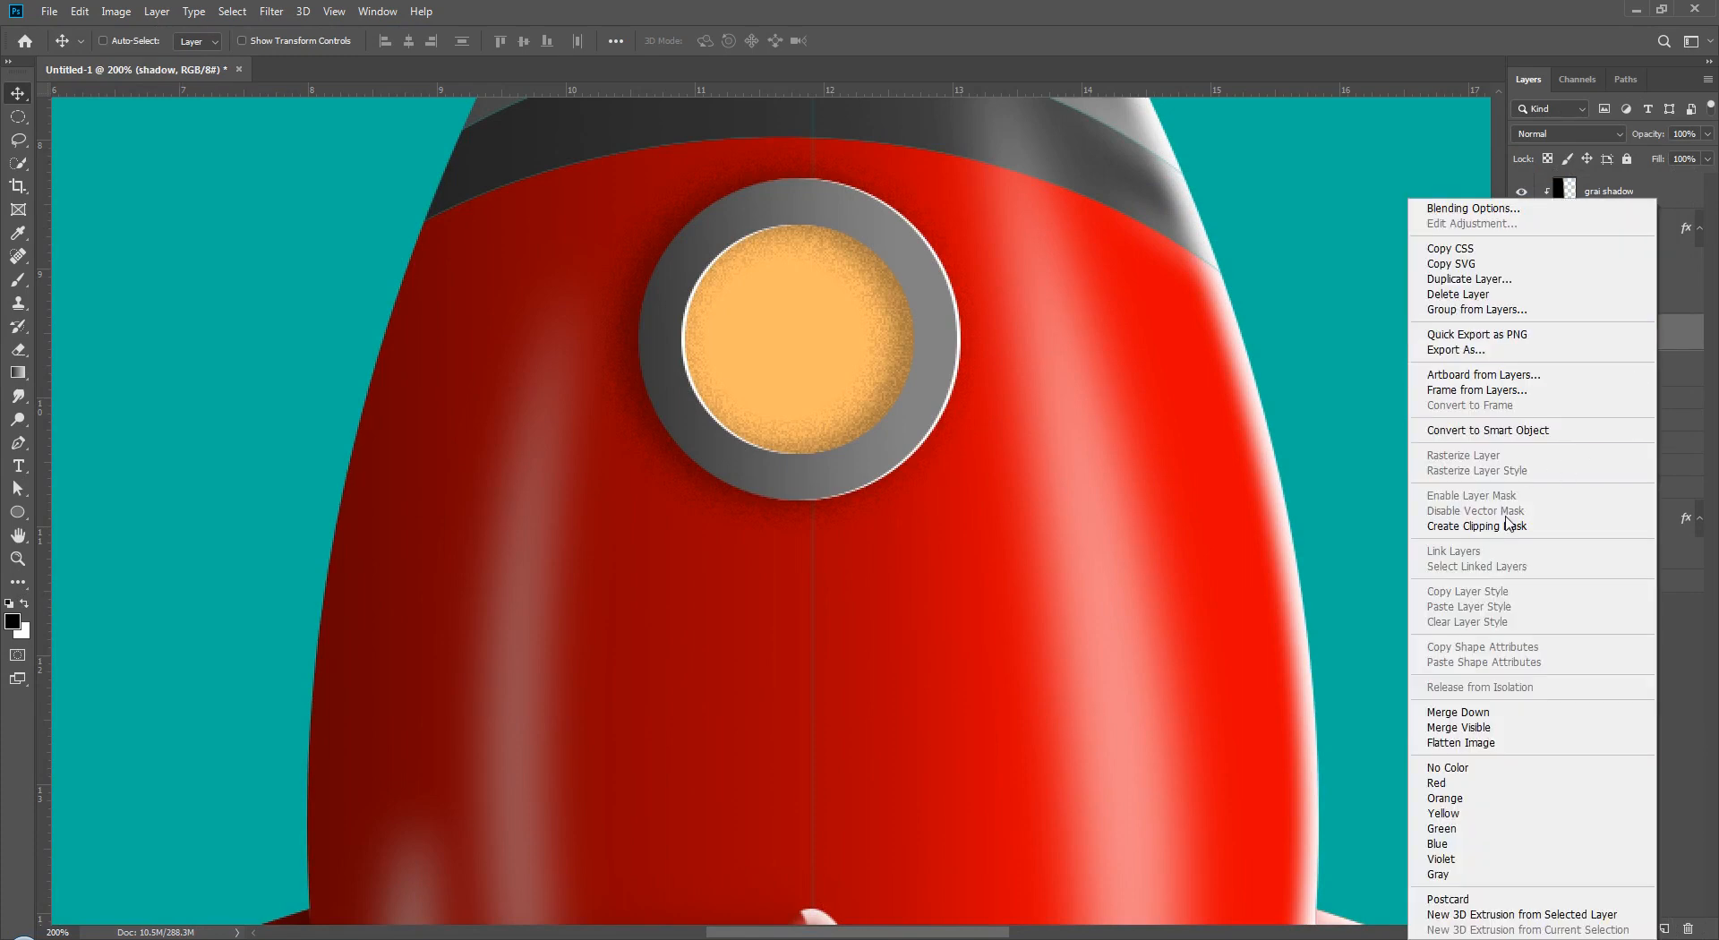
left_click(1509, 524)
- Shade the left side of the glass on the shadow layer with a linear black-to-transparent gradient fading towards its centre
left_click(18, 372)
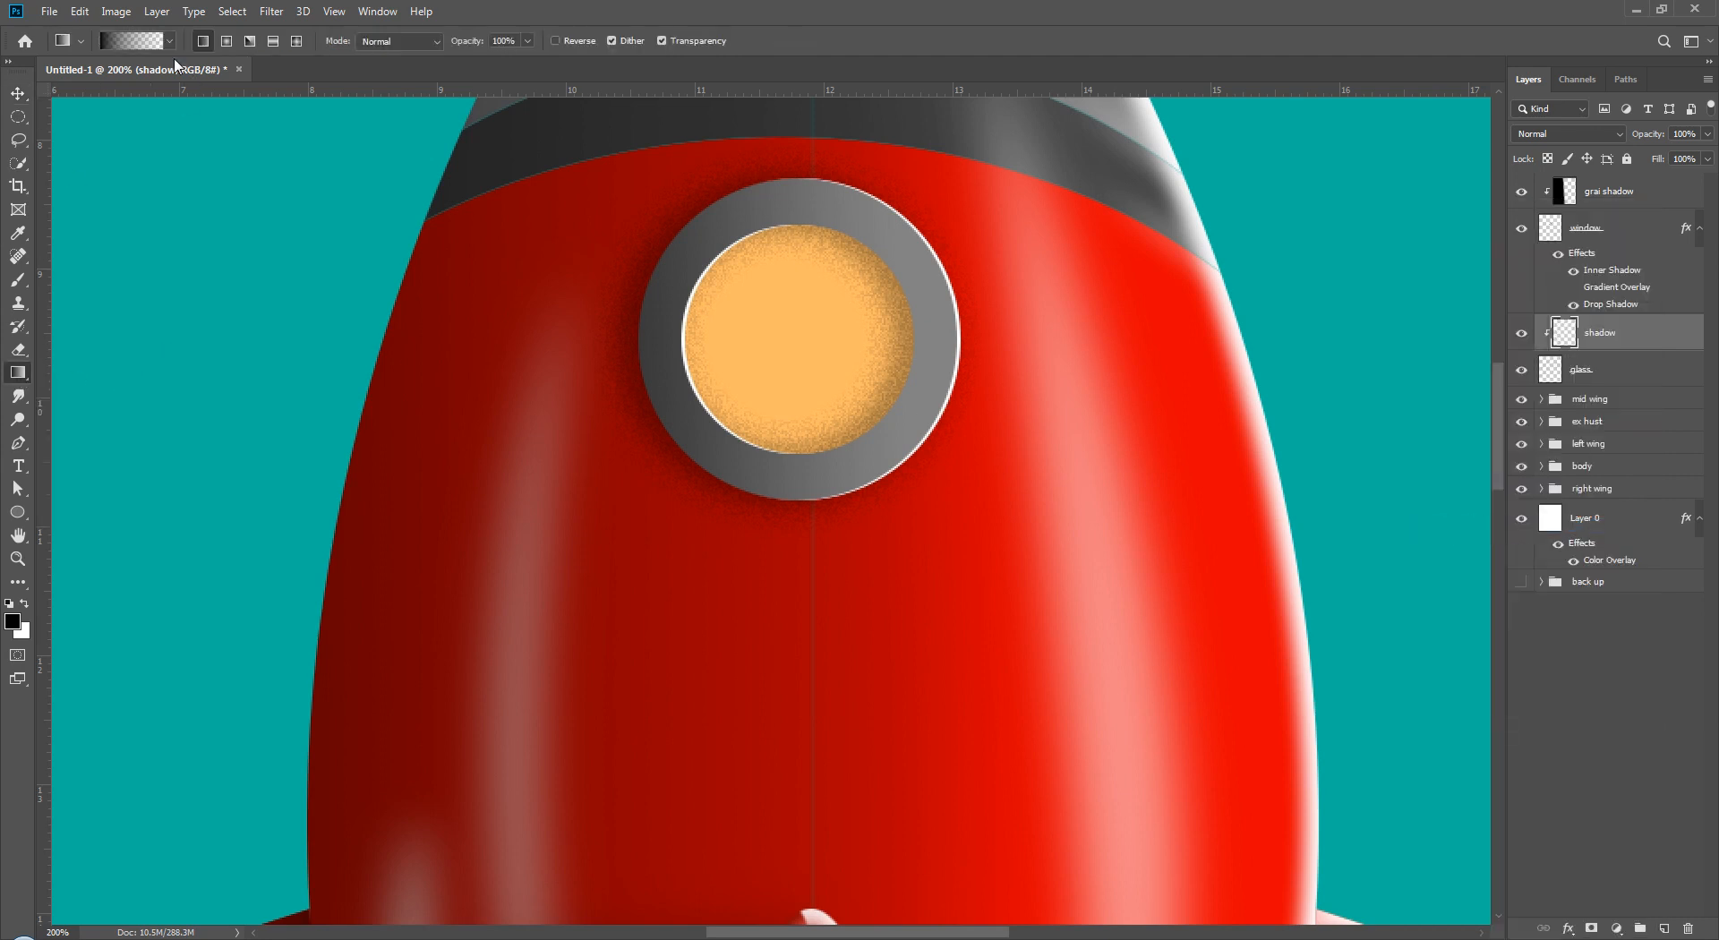
left_click_drag(598, 338, 806, 352)
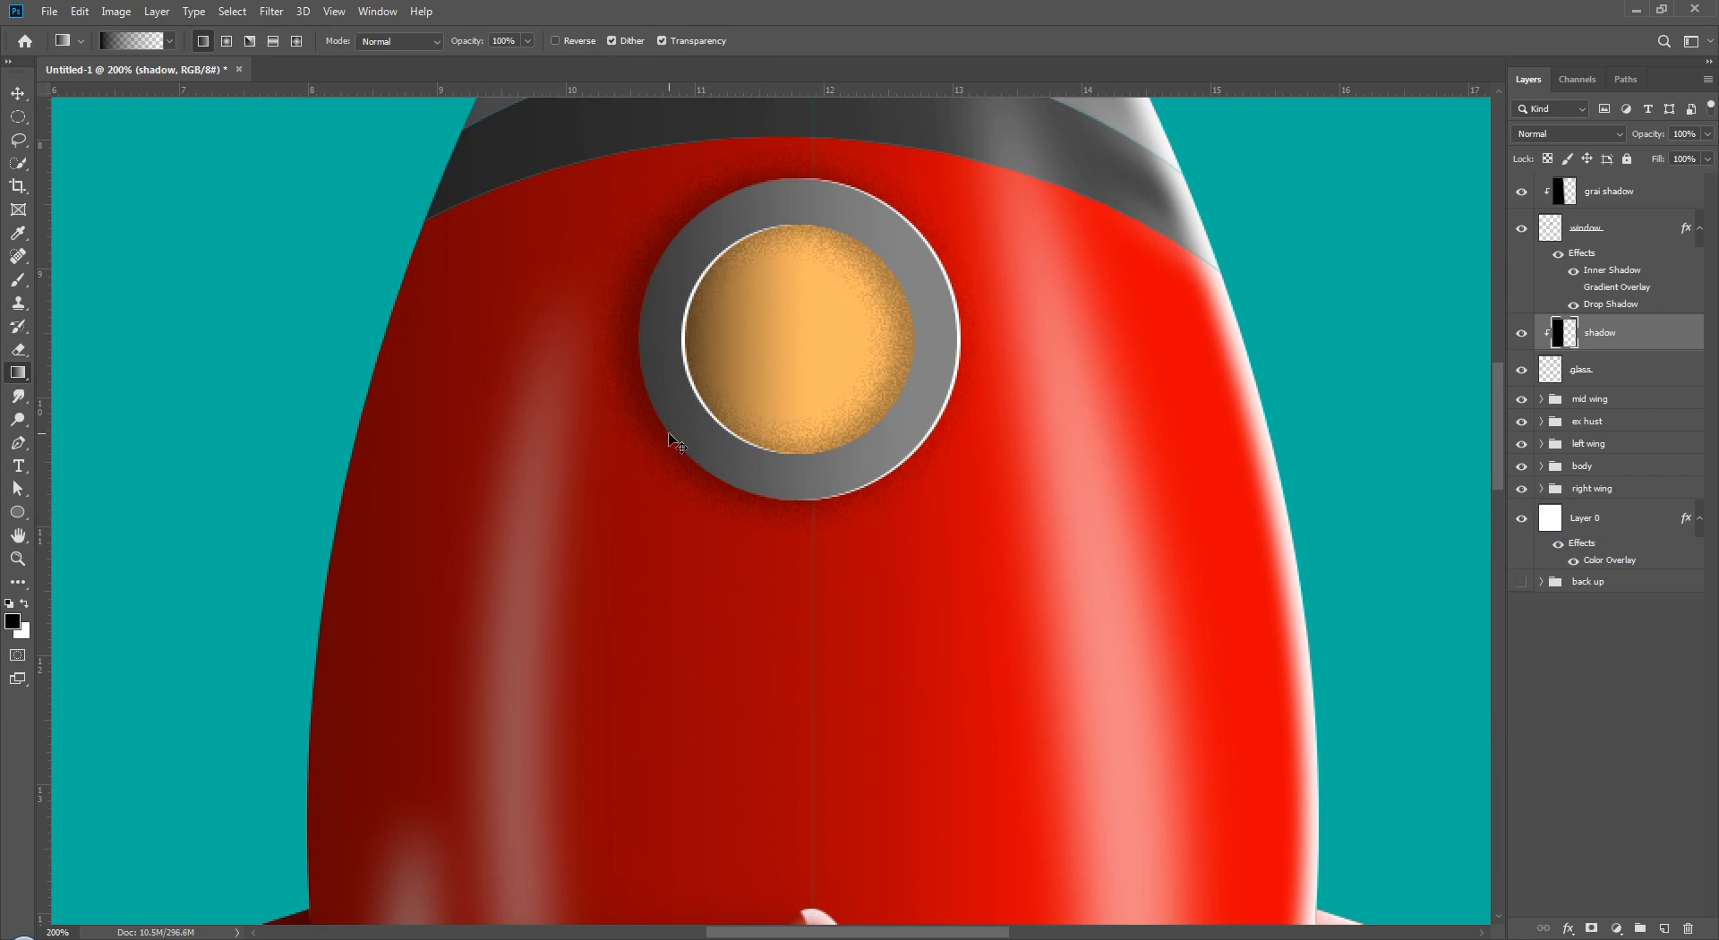
key("ctrl+0")
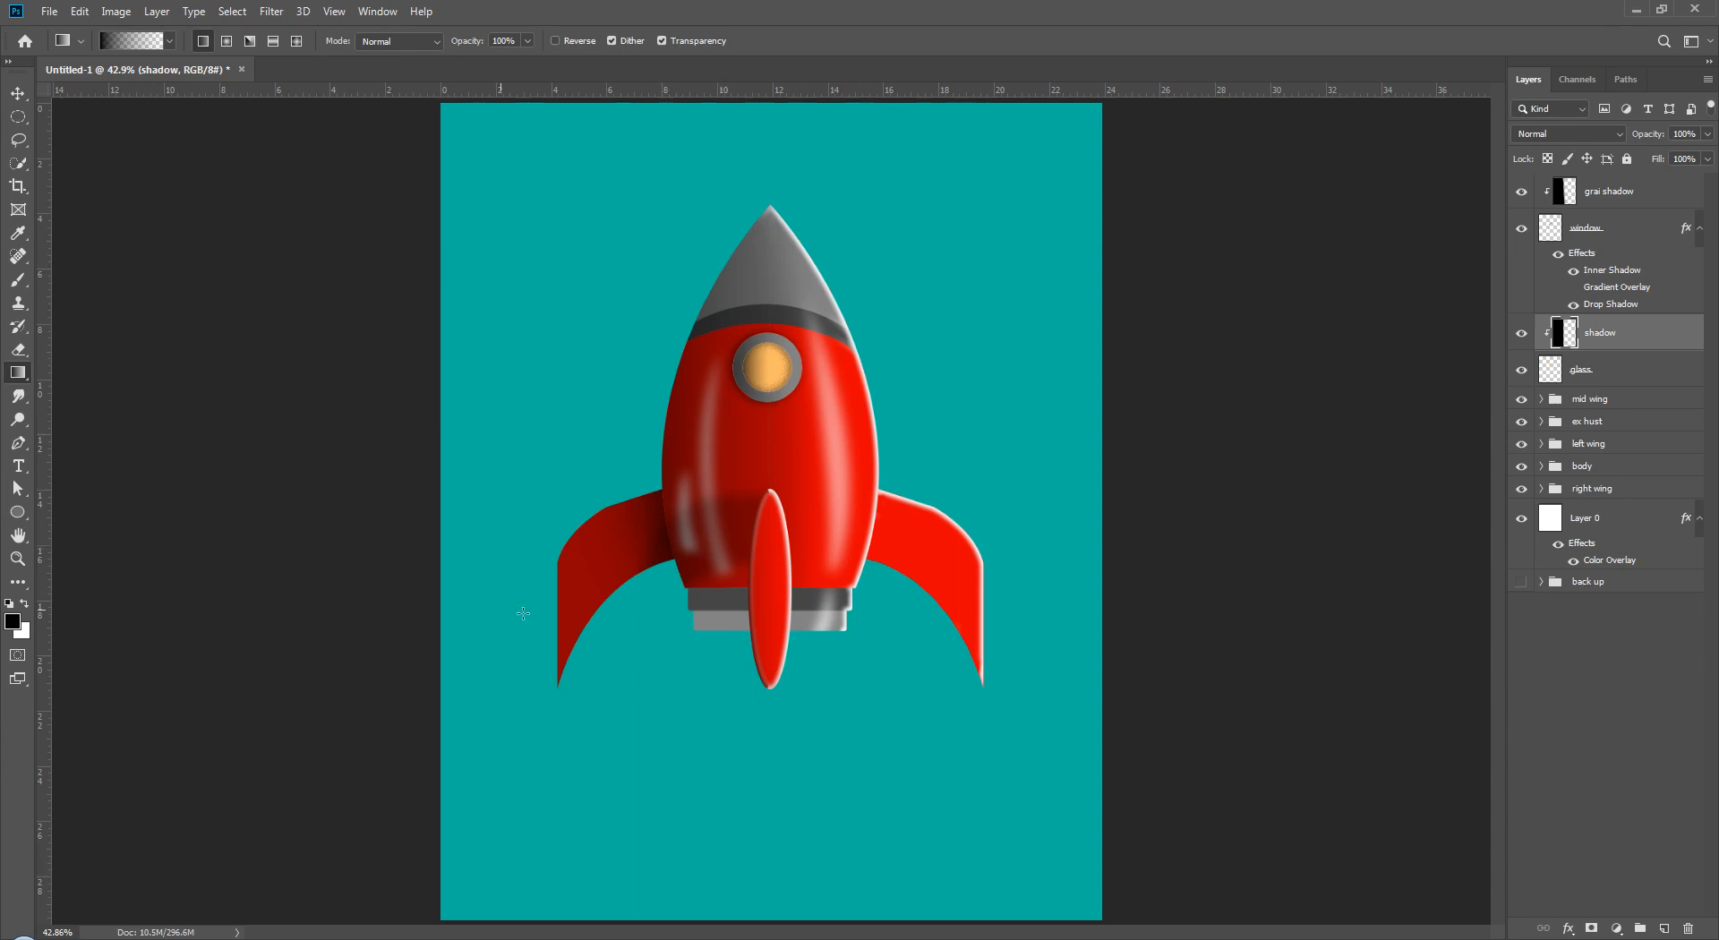
key("ctrl+1")
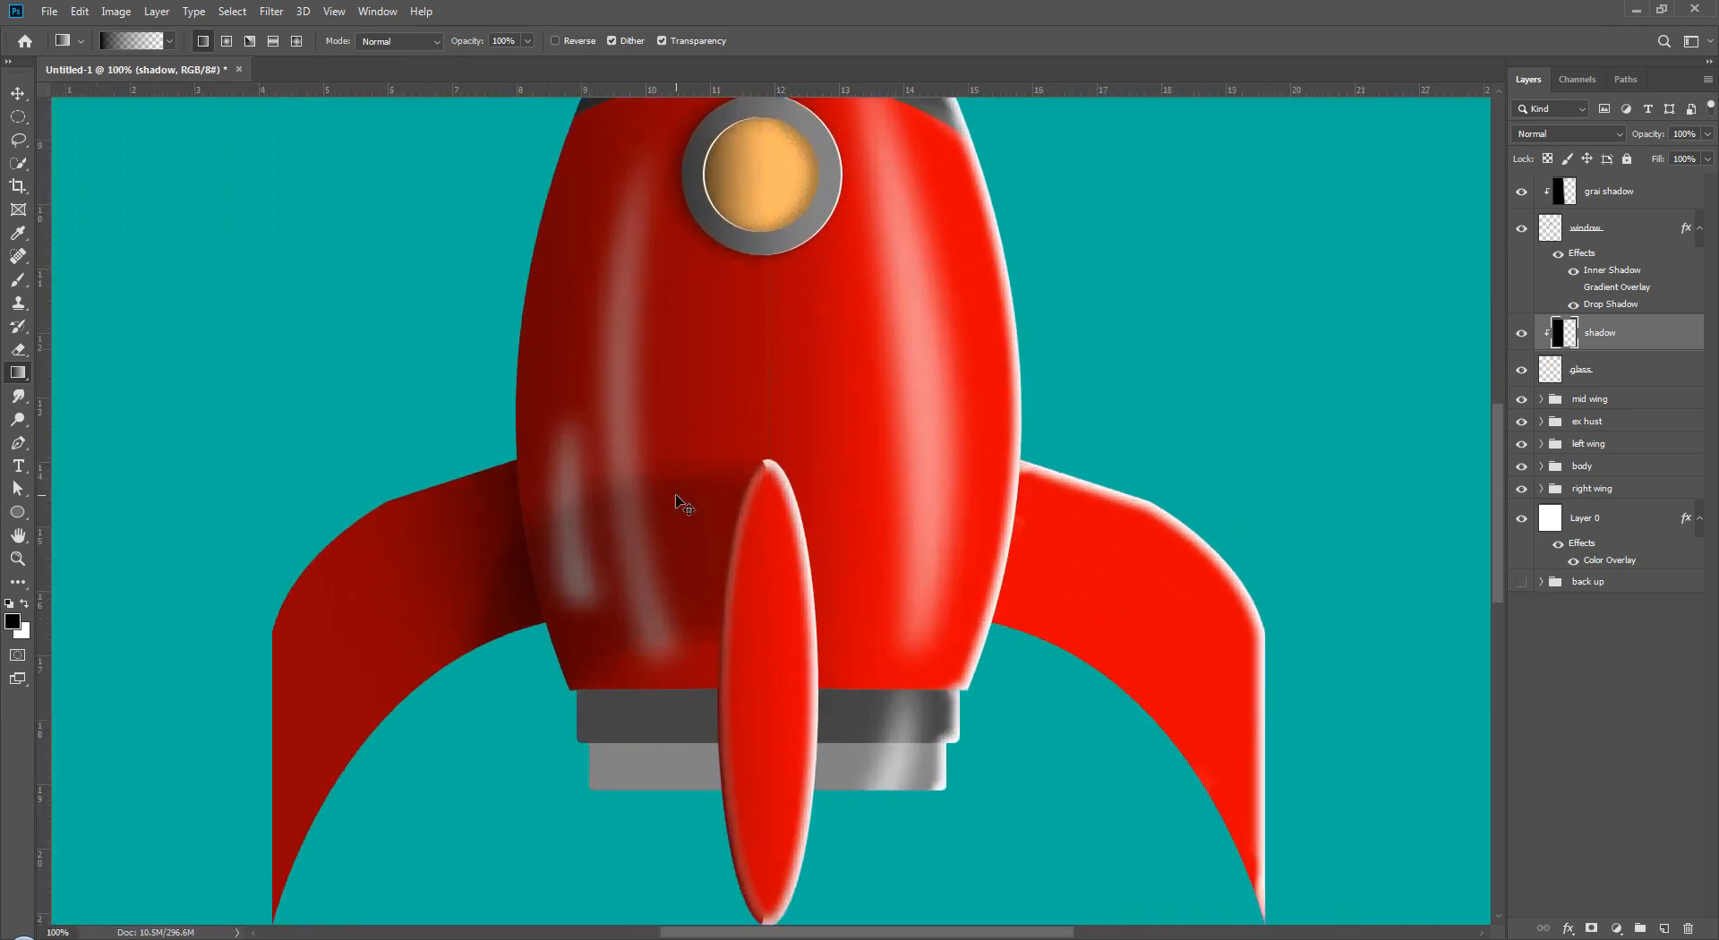
left_click_drag(567, 624, 581, 523)
left_click_drag(638, 433, 594, 850)
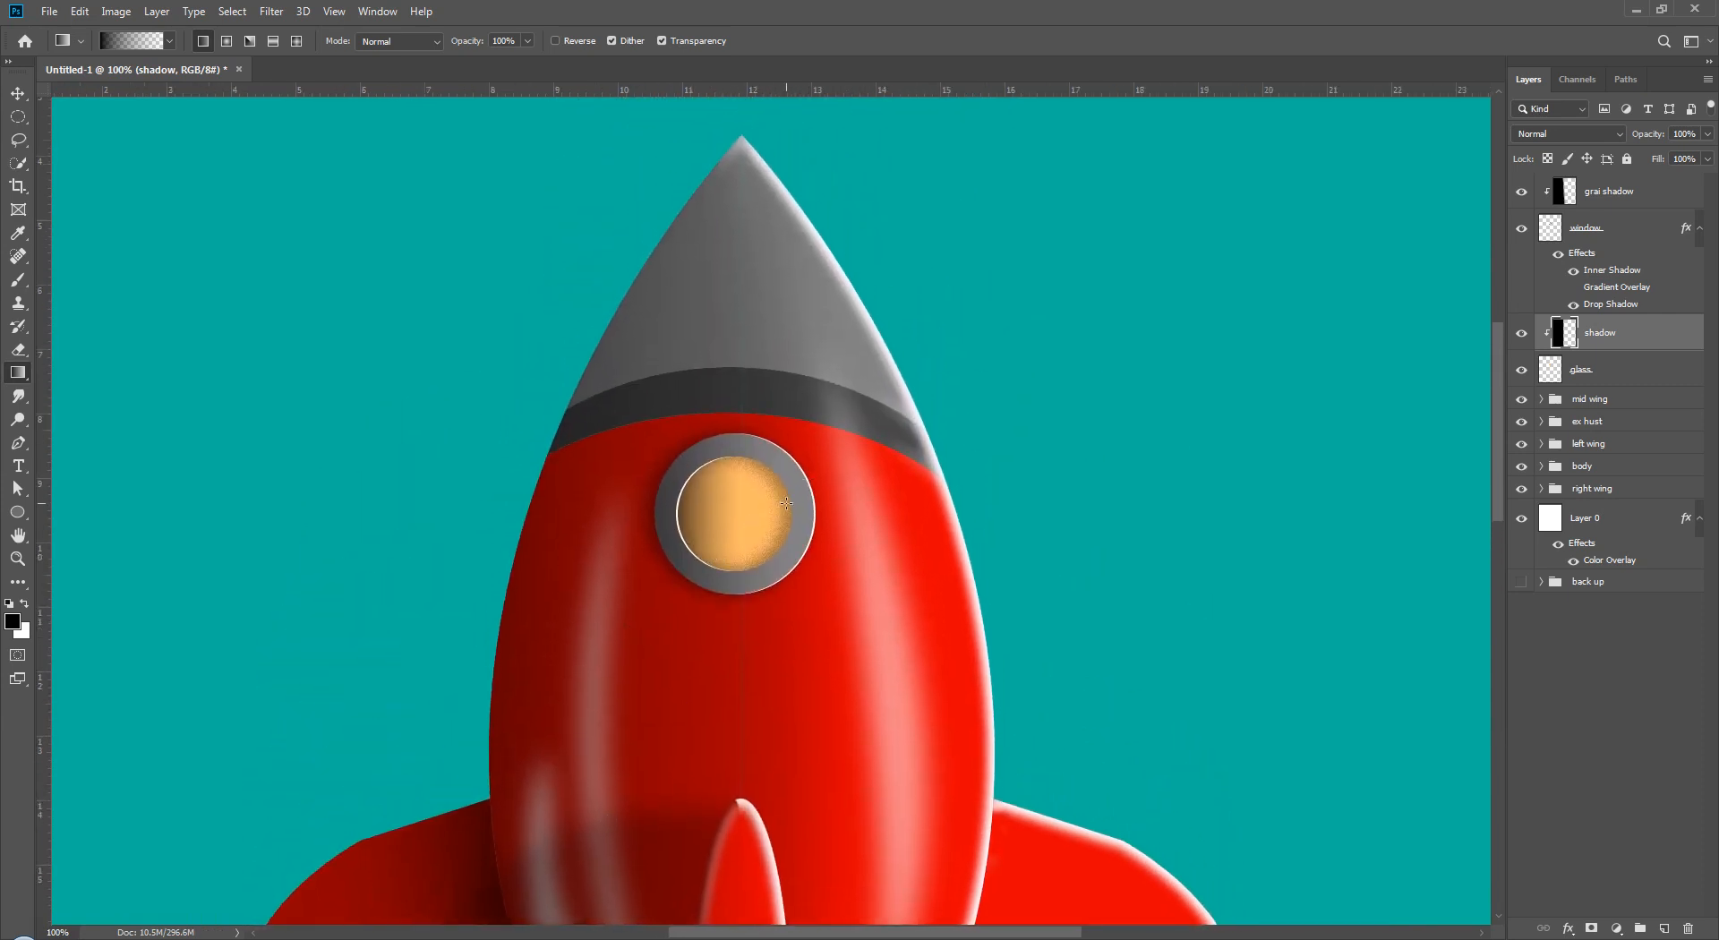
- Set the noise of the window ring's drop shadow to 0%
double_click(1620, 274)
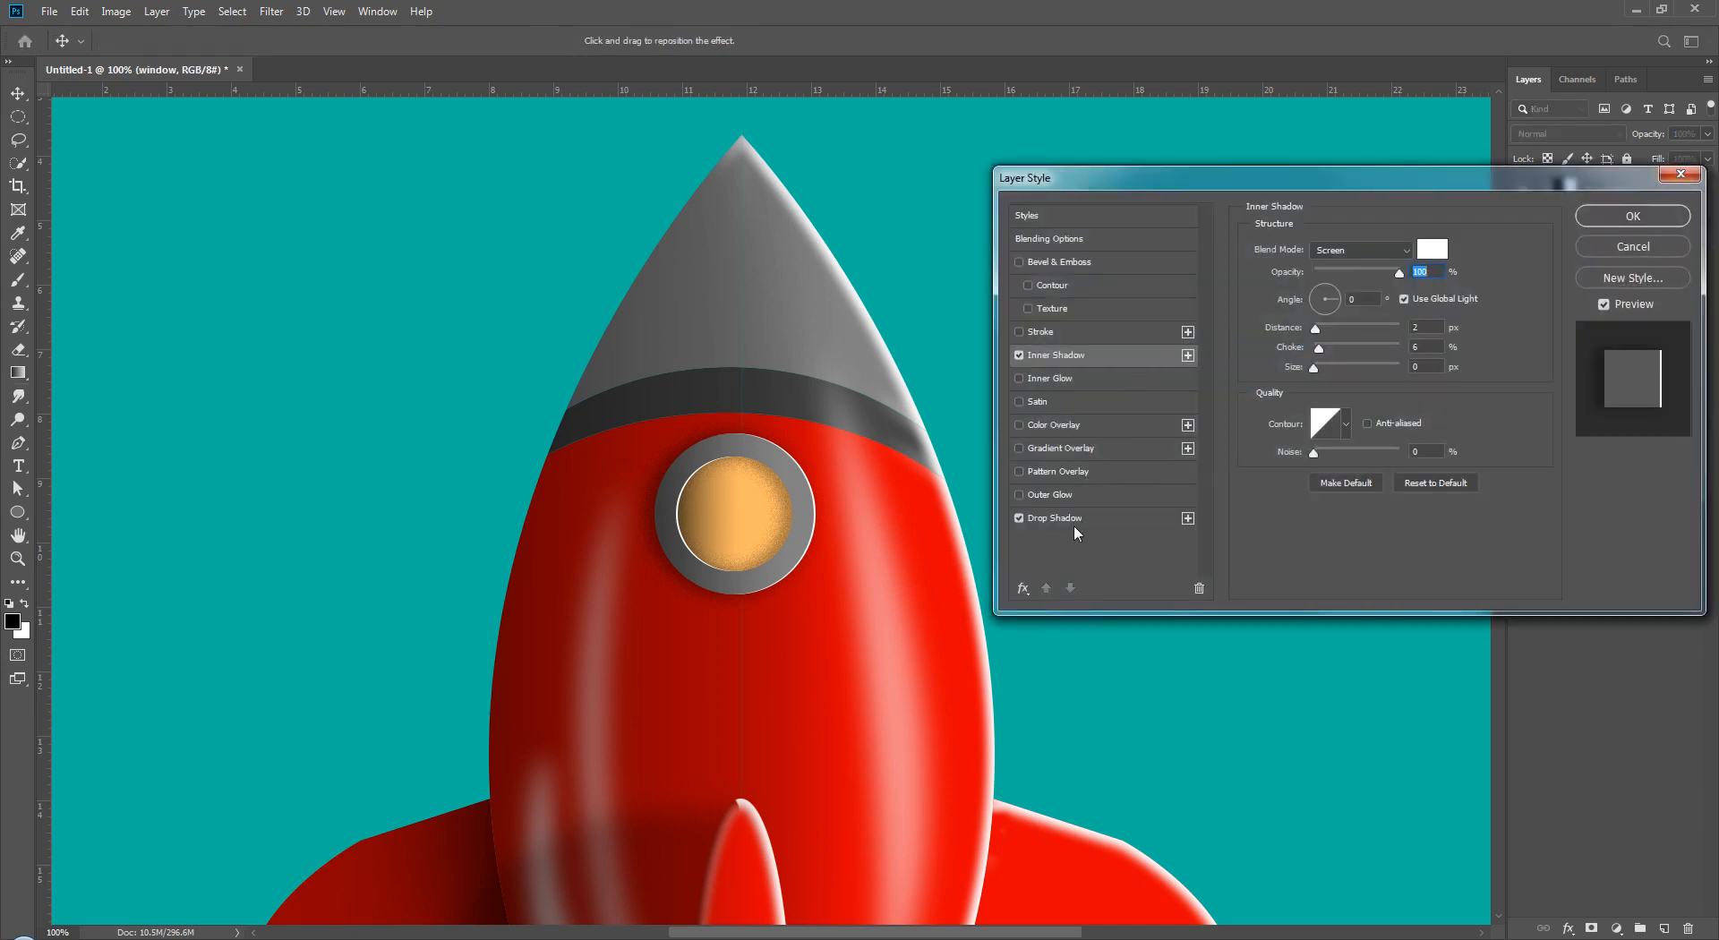
left_click(1074, 526)
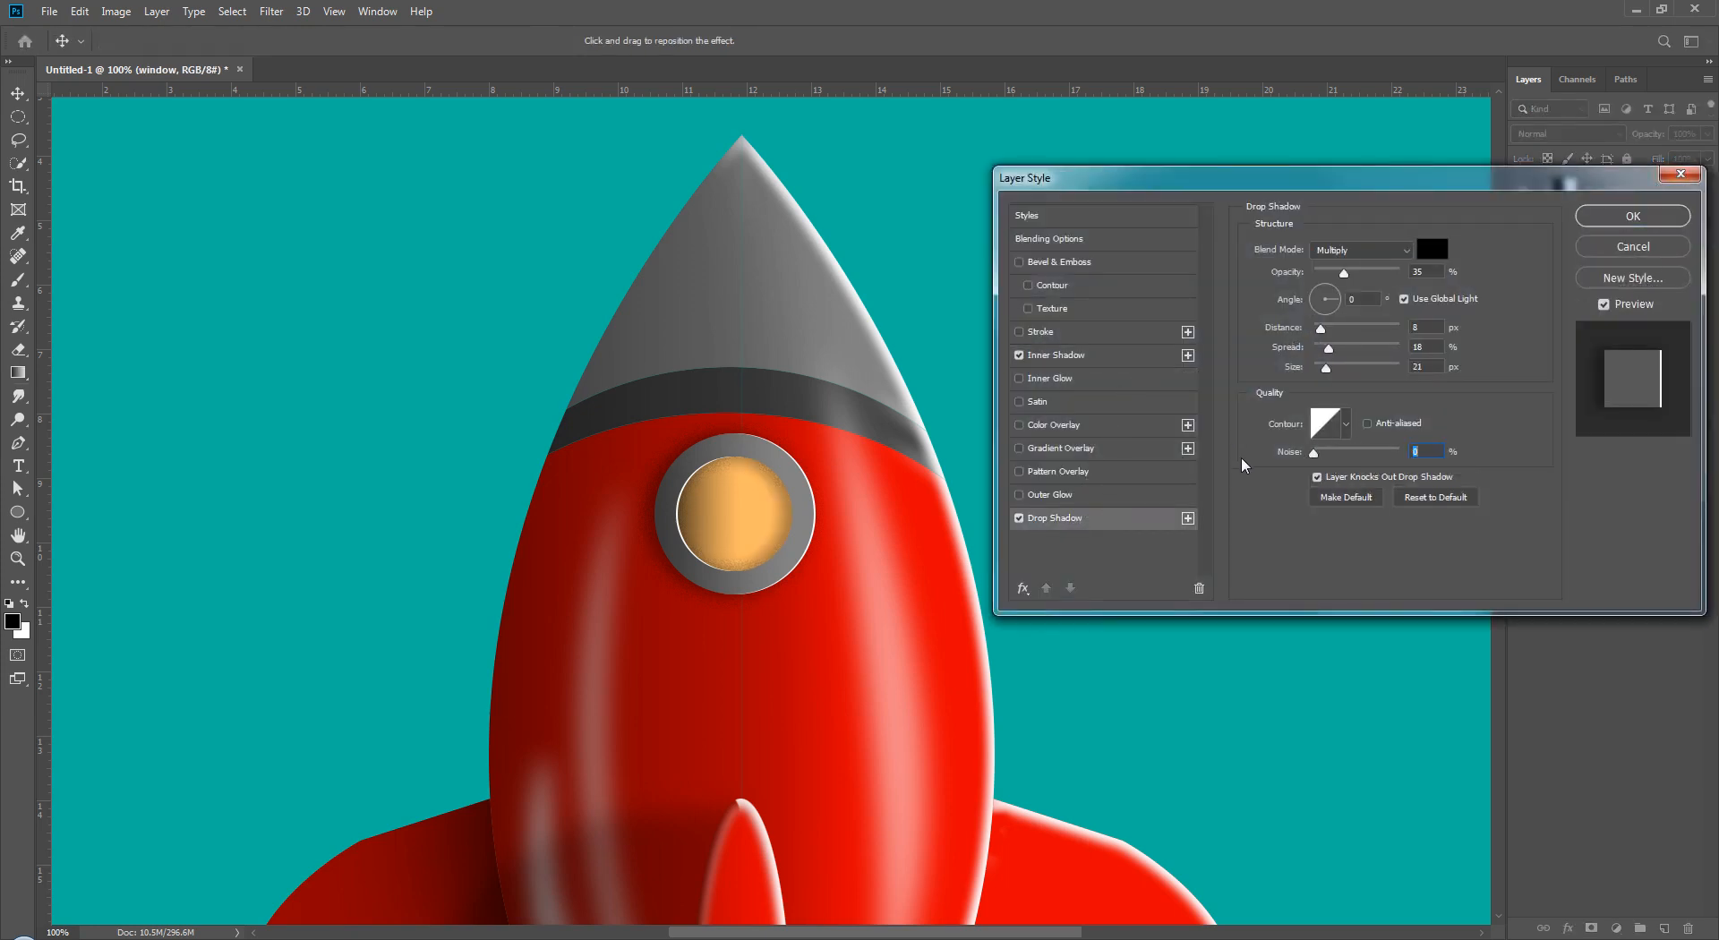
left_click(1611, 218)
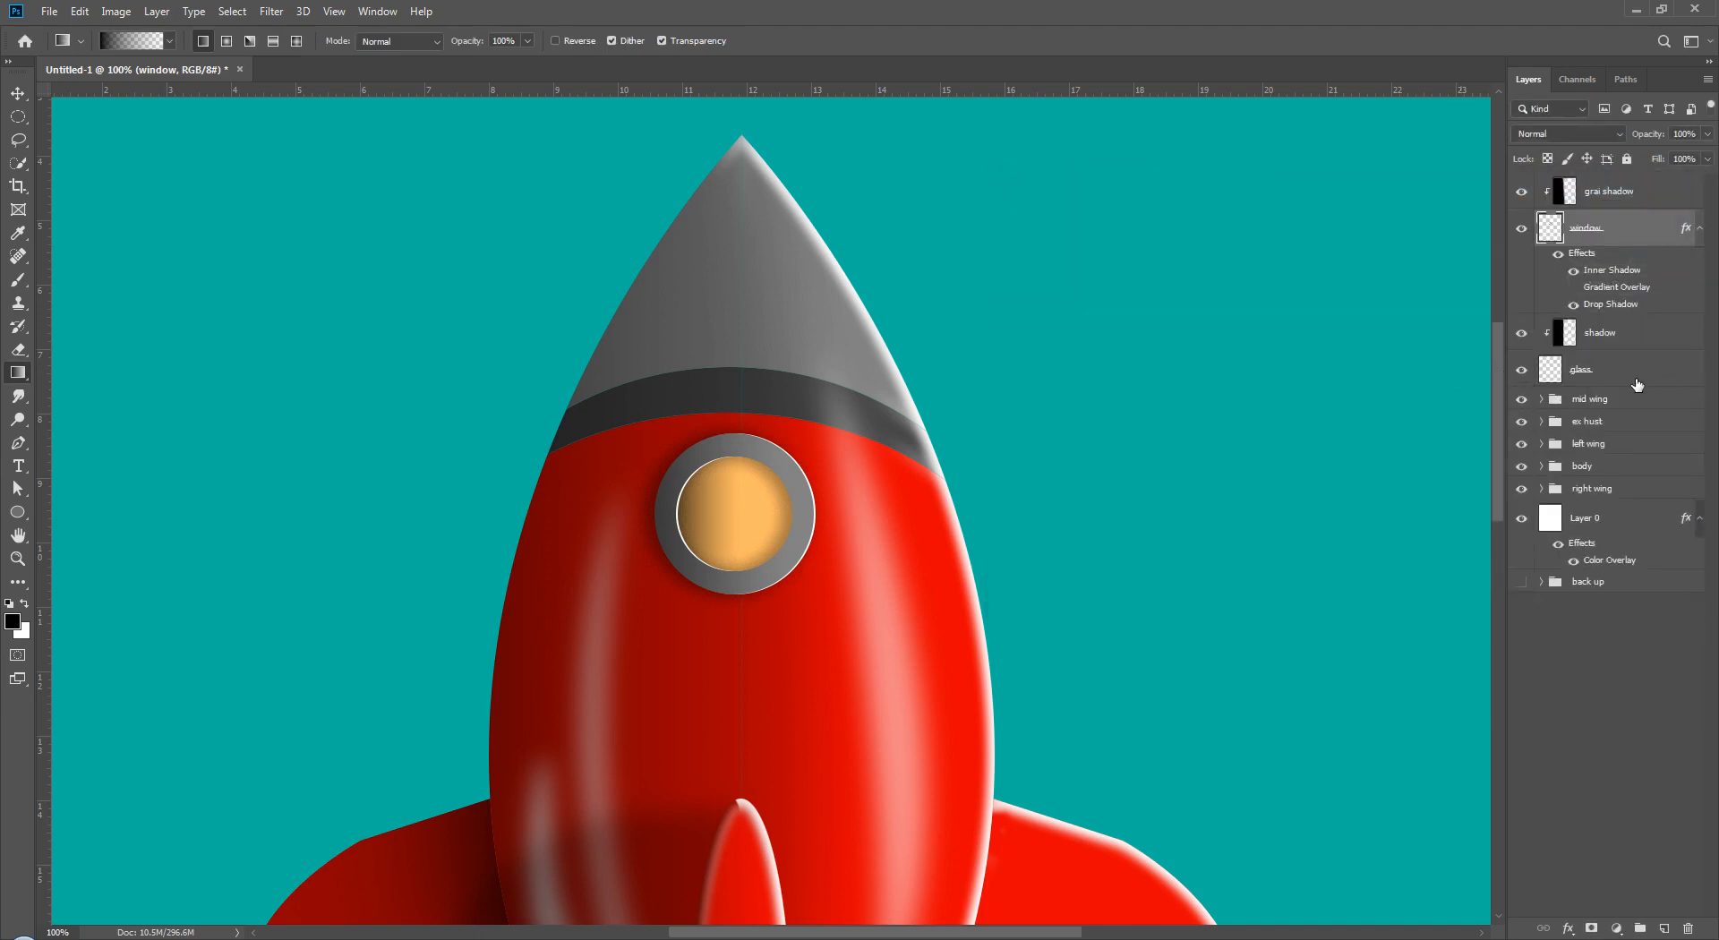
- Select the glass layer and switch to the Move tool
left_click(1634, 384)
key("v")
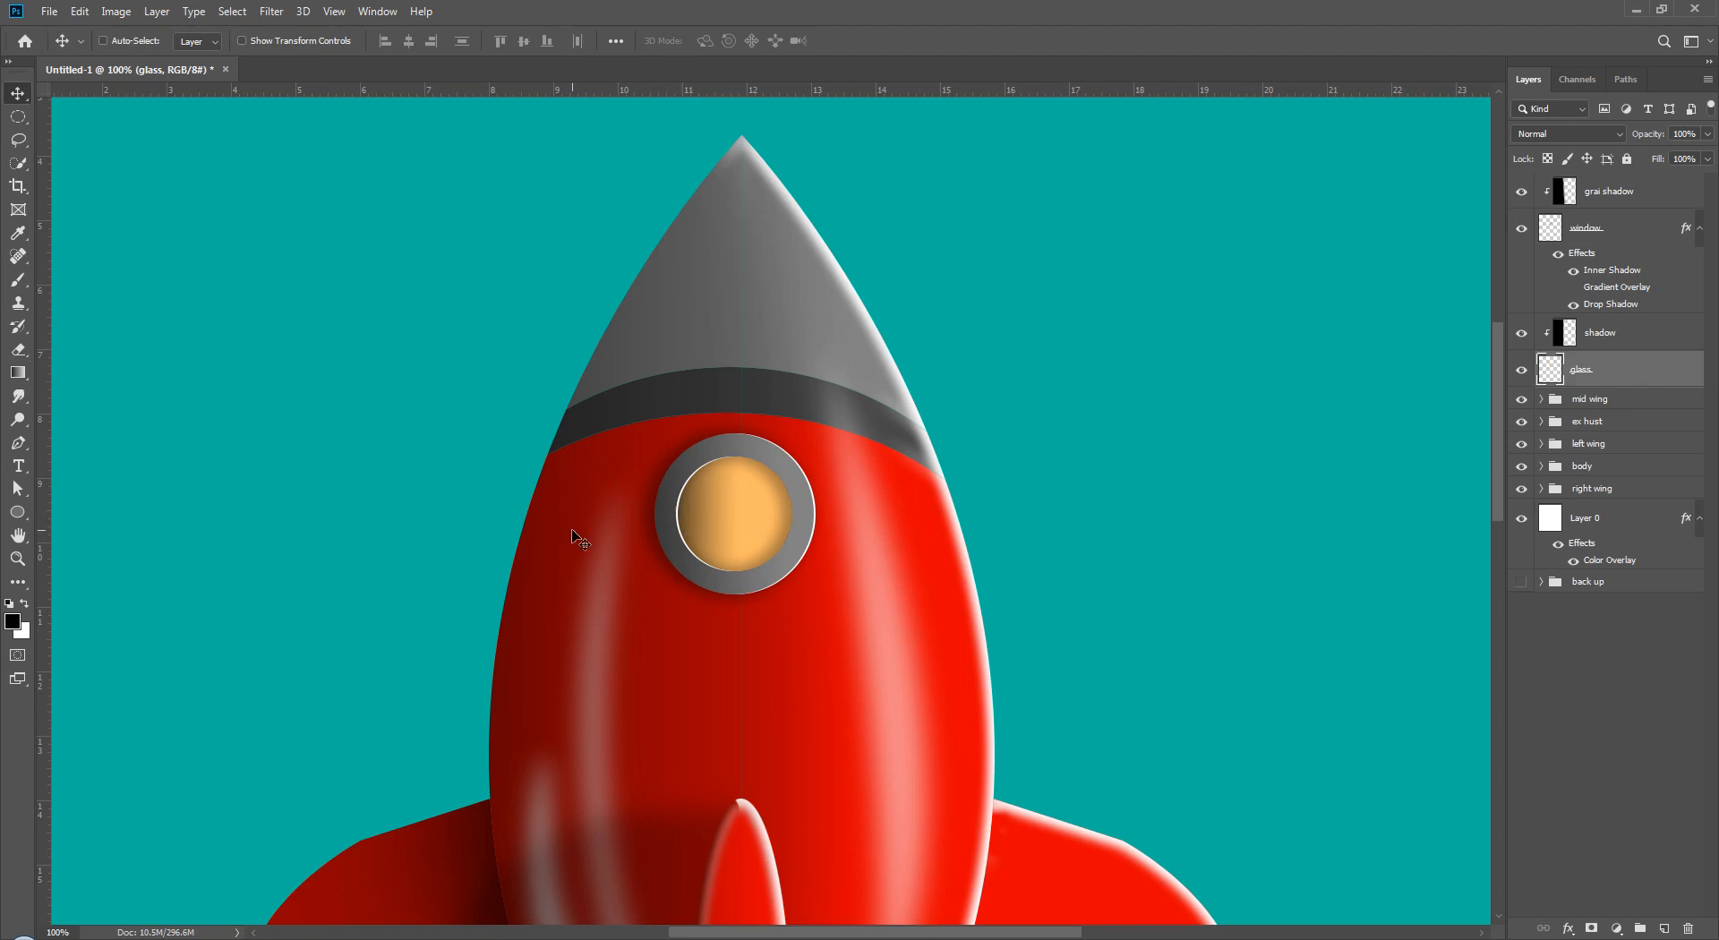
- Compare the whole rocket with the shadow layer above the glass layer hidden and shown
left_click(1623, 335)
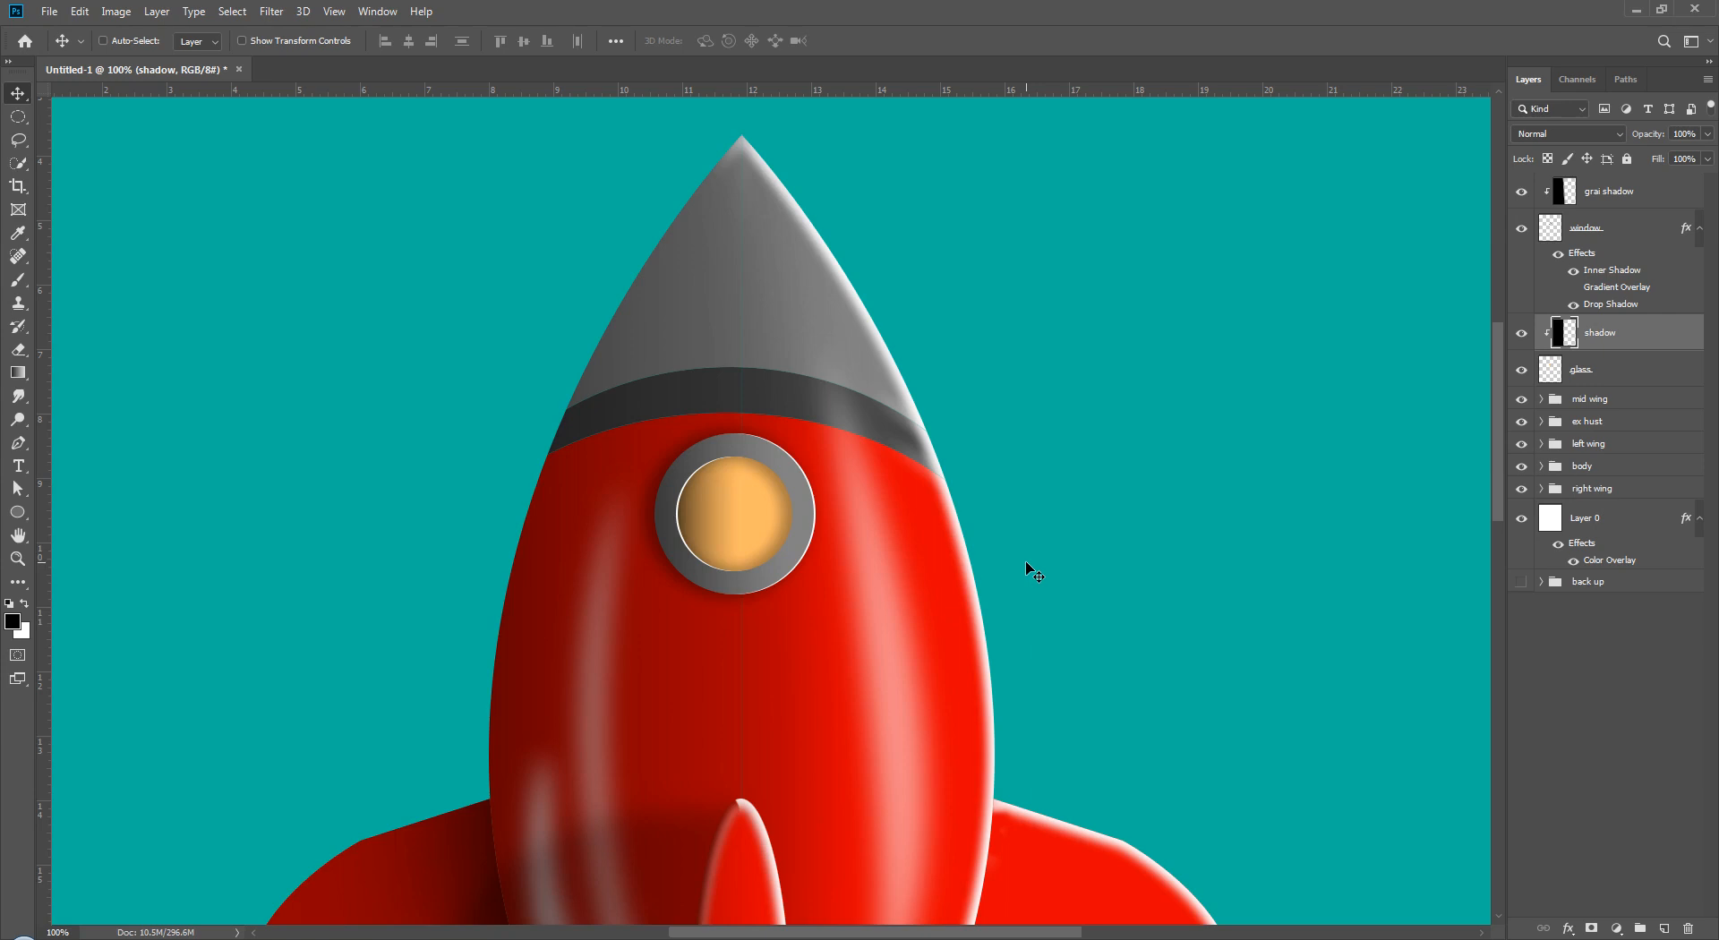
key("ctrl+0")
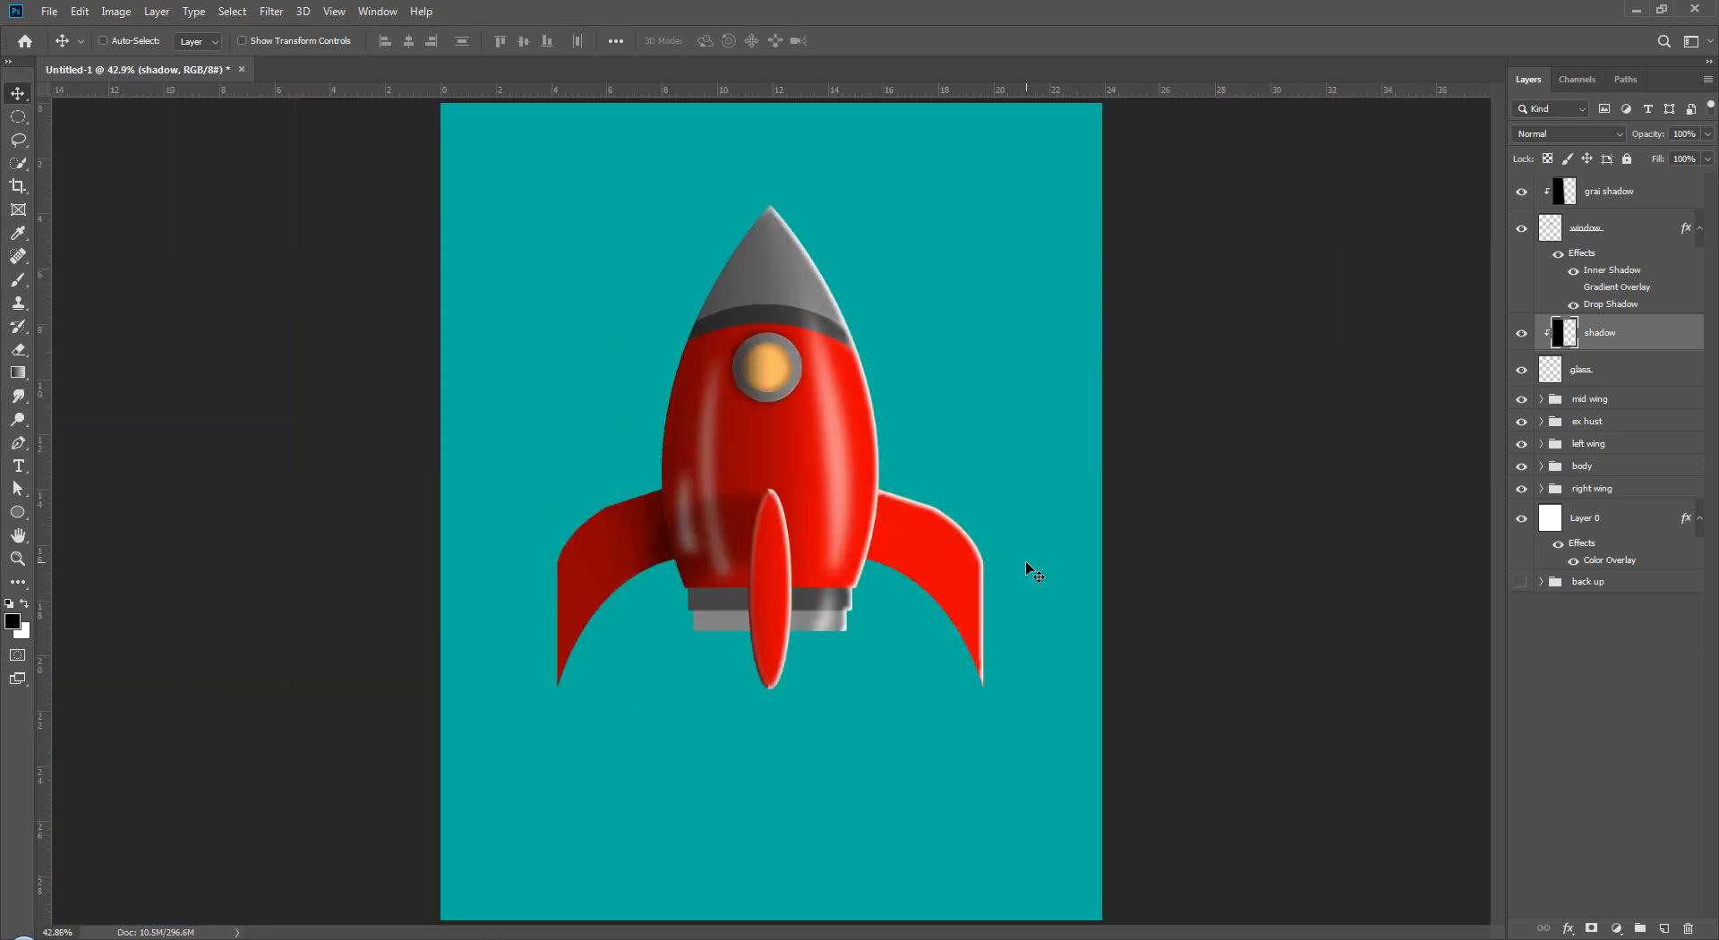
left_click(1522, 334)
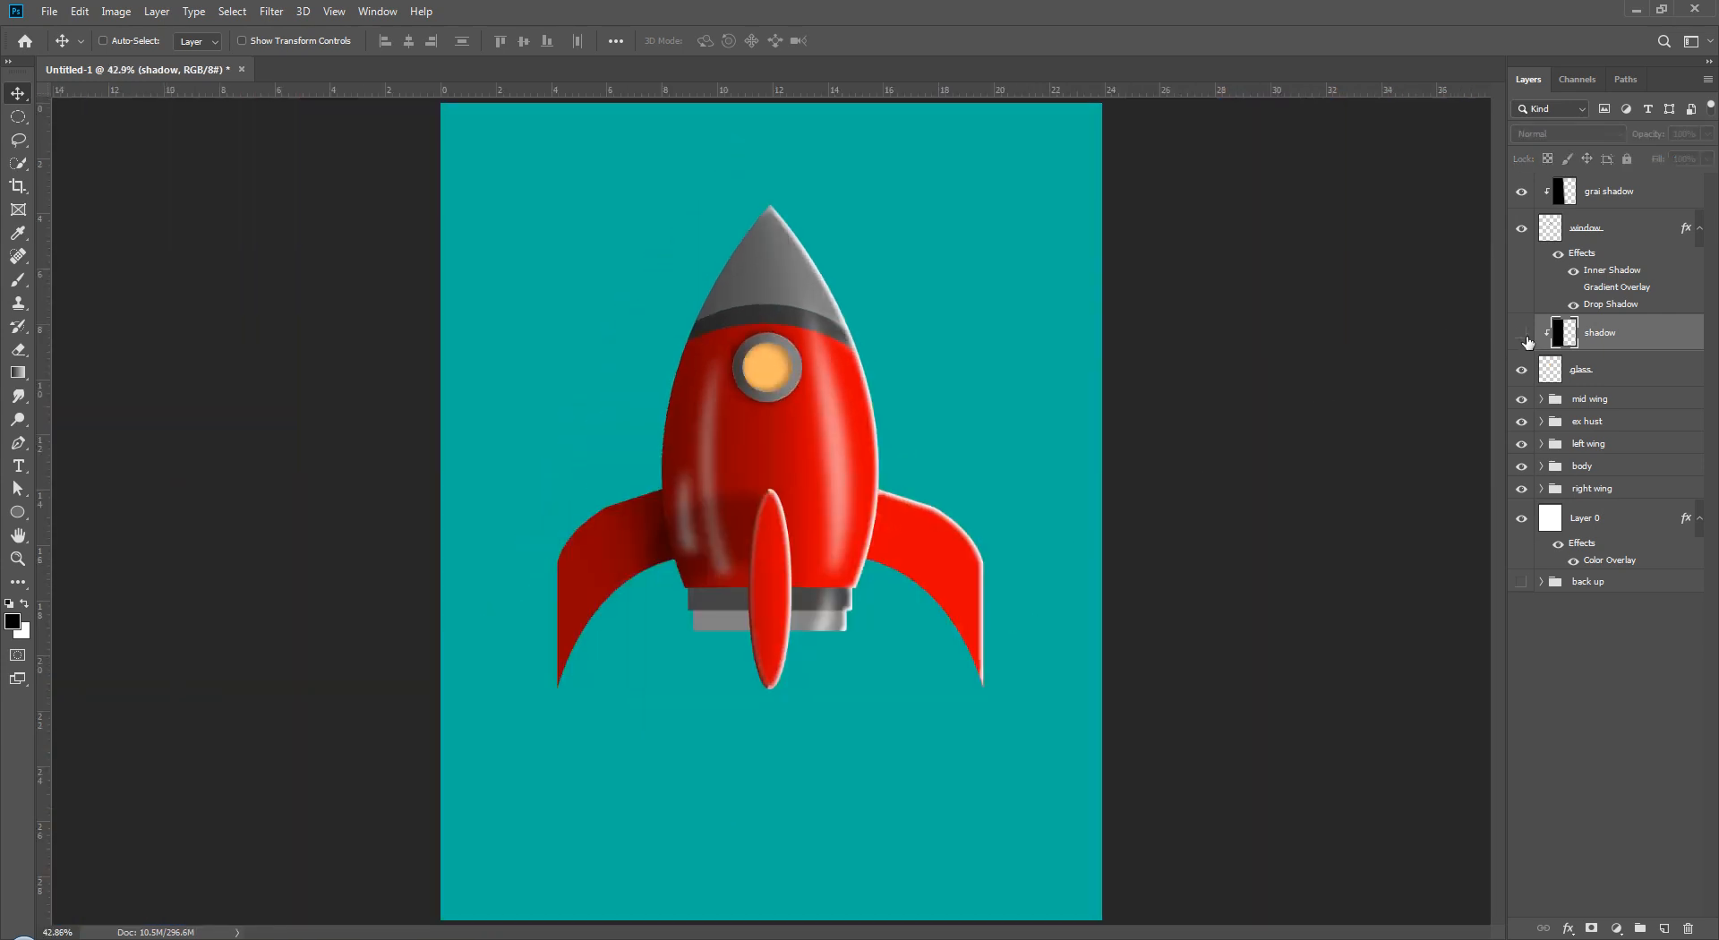
left_click(1523, 334)
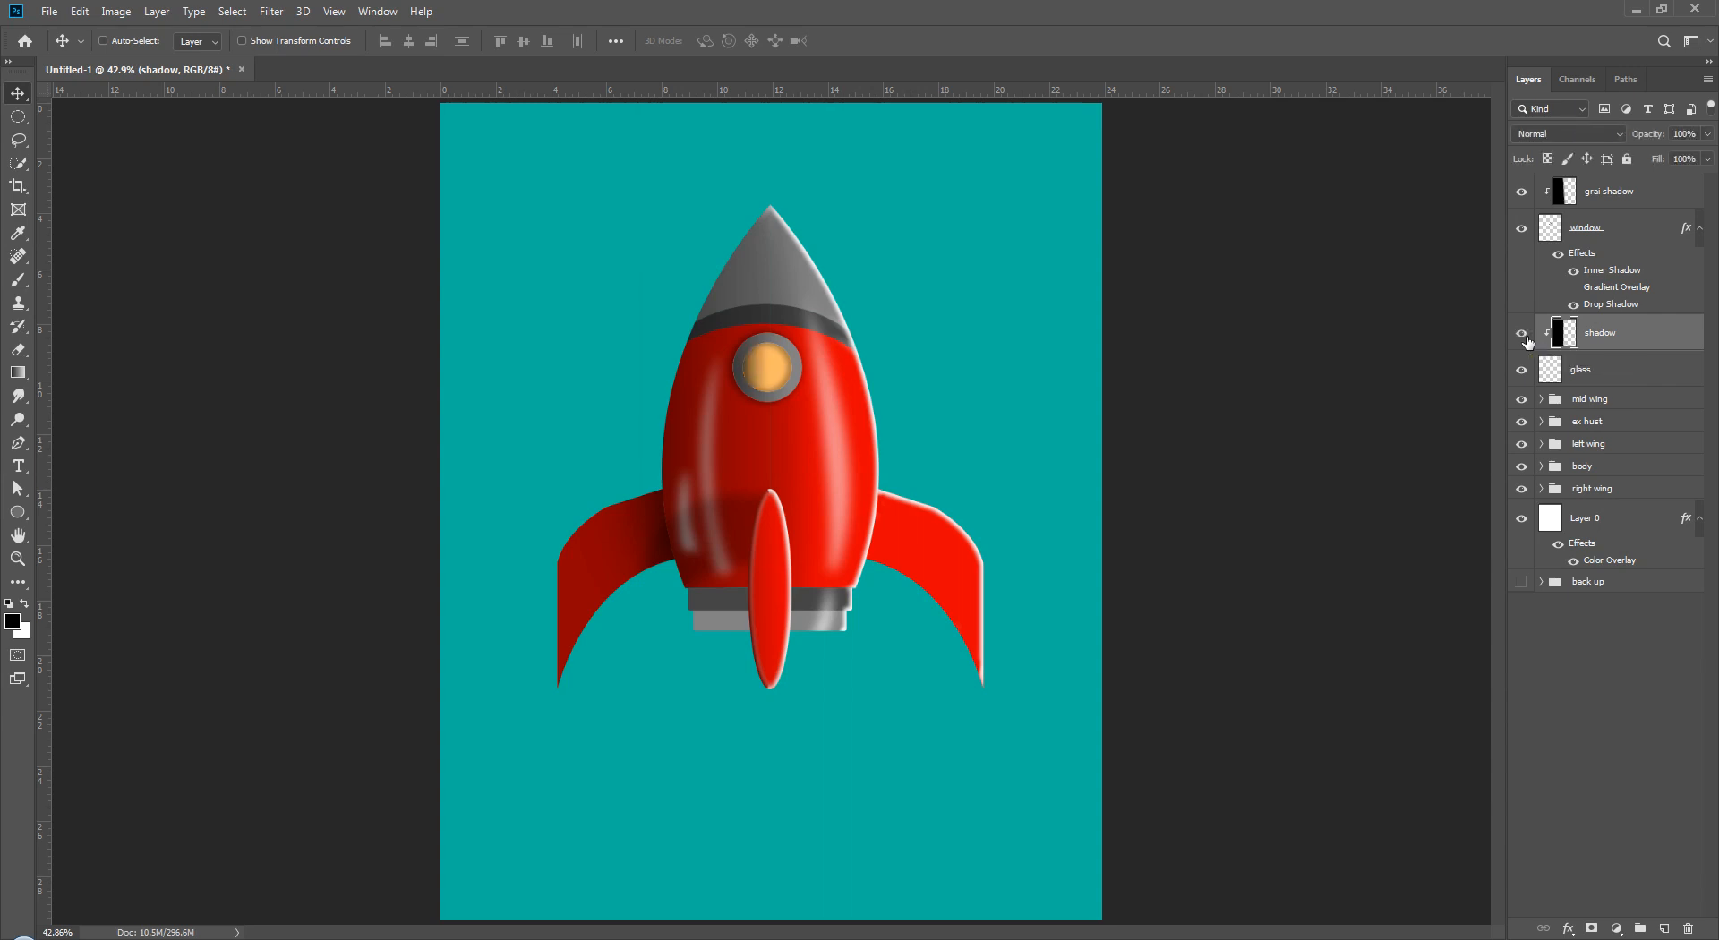
left_click(1522, 334)
left_click(1522, 333)
left_click(1588, 383)
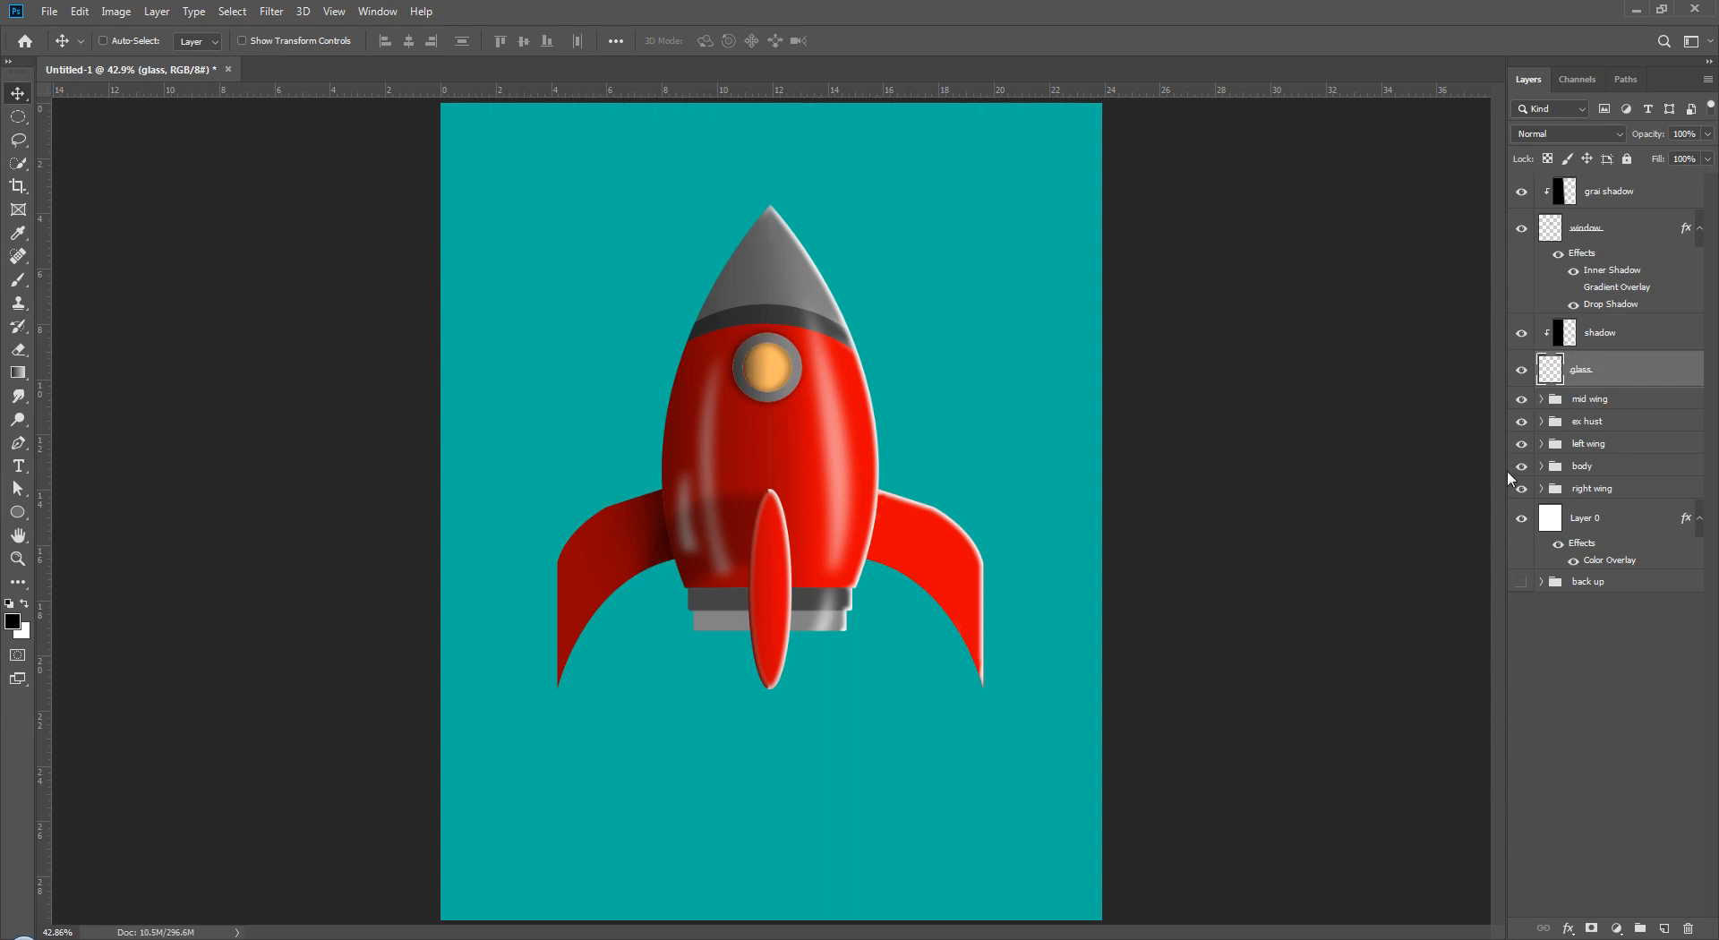
left_click(1600, 339)
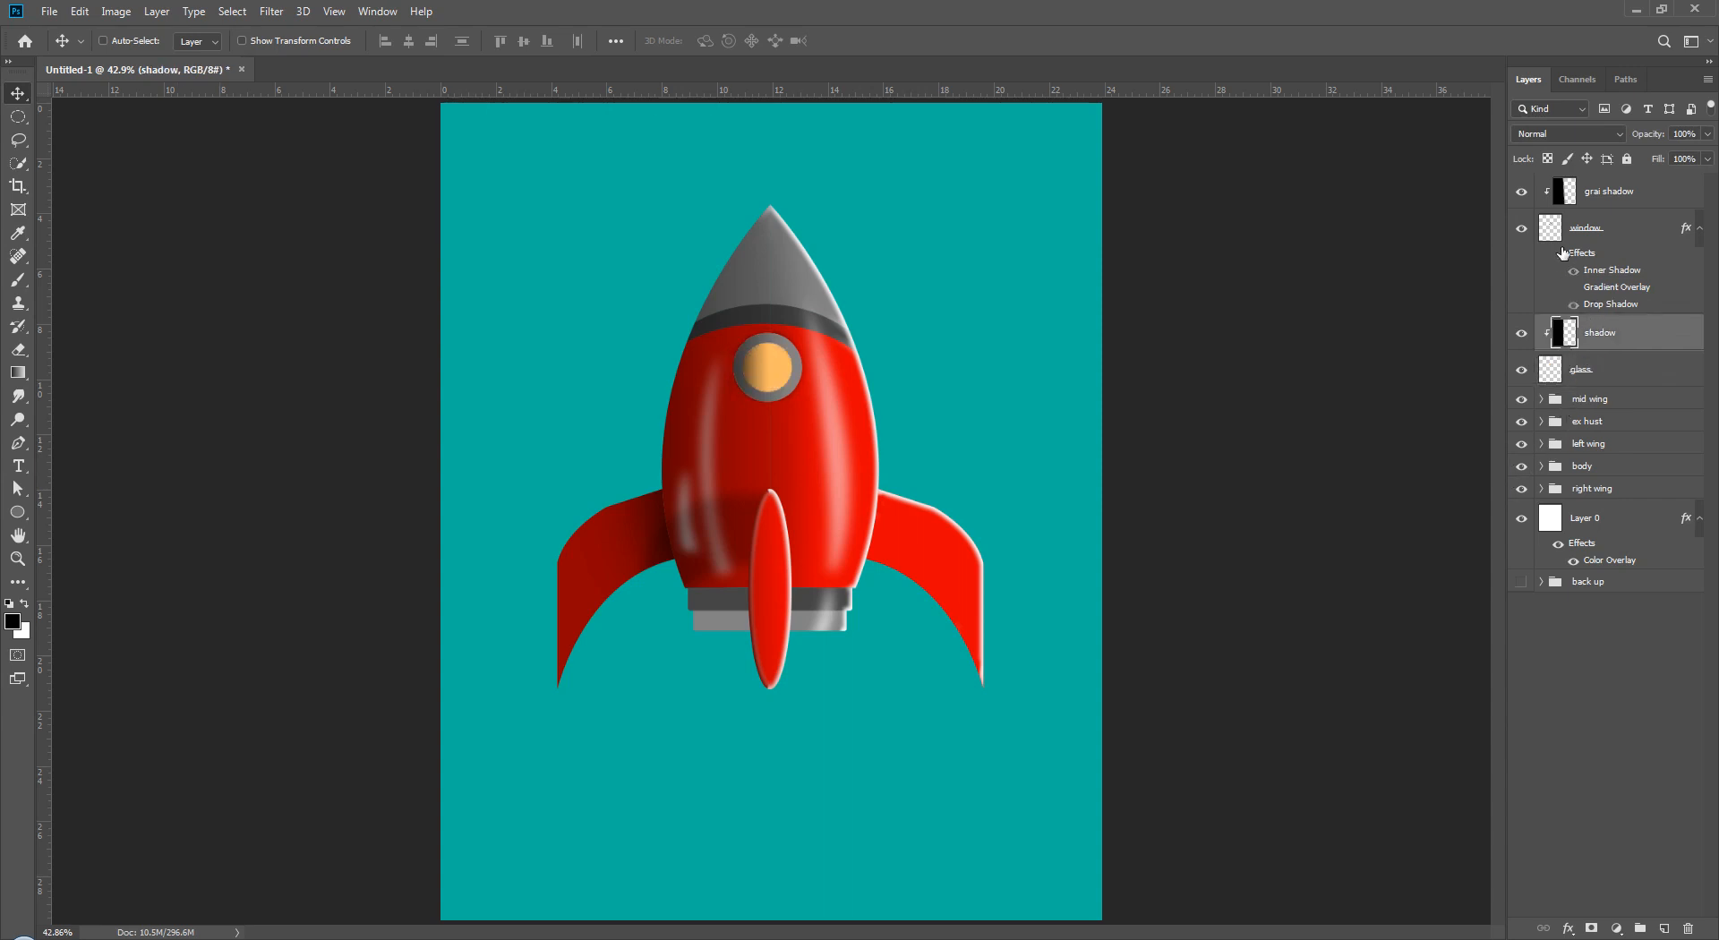
left_click(1559, 254)
- Switch to the finished rocket picture in Windows Photo Viewer and examine its dimensions and resolution in the file properties
mouse_move(196, 937)
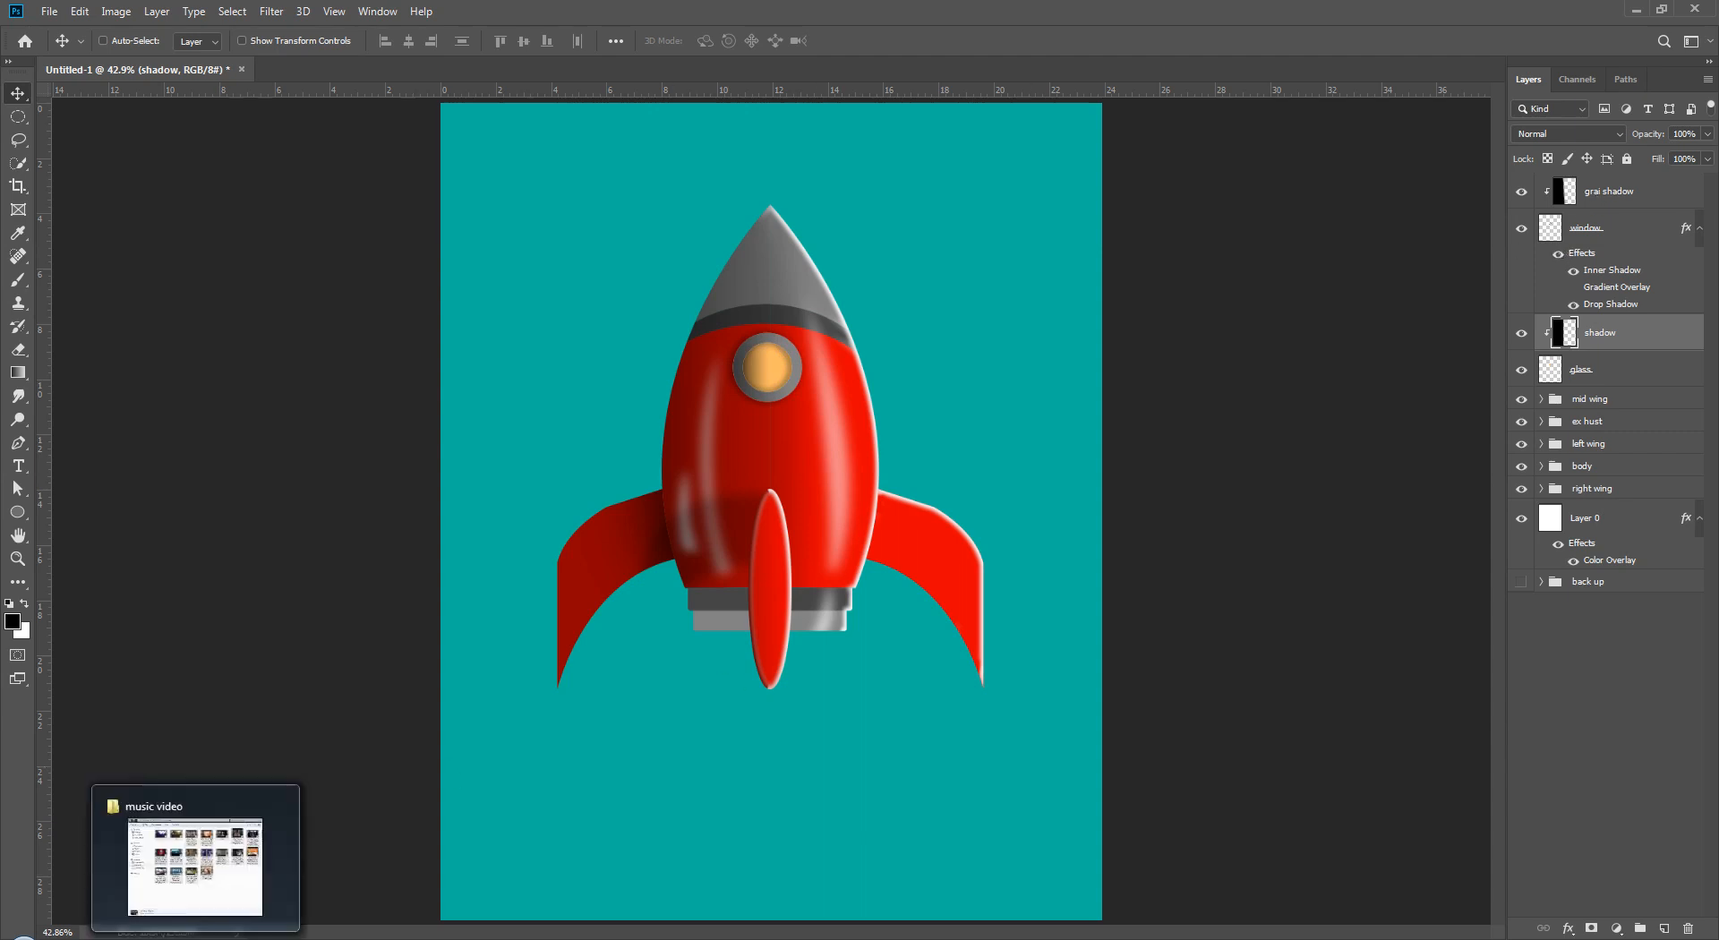
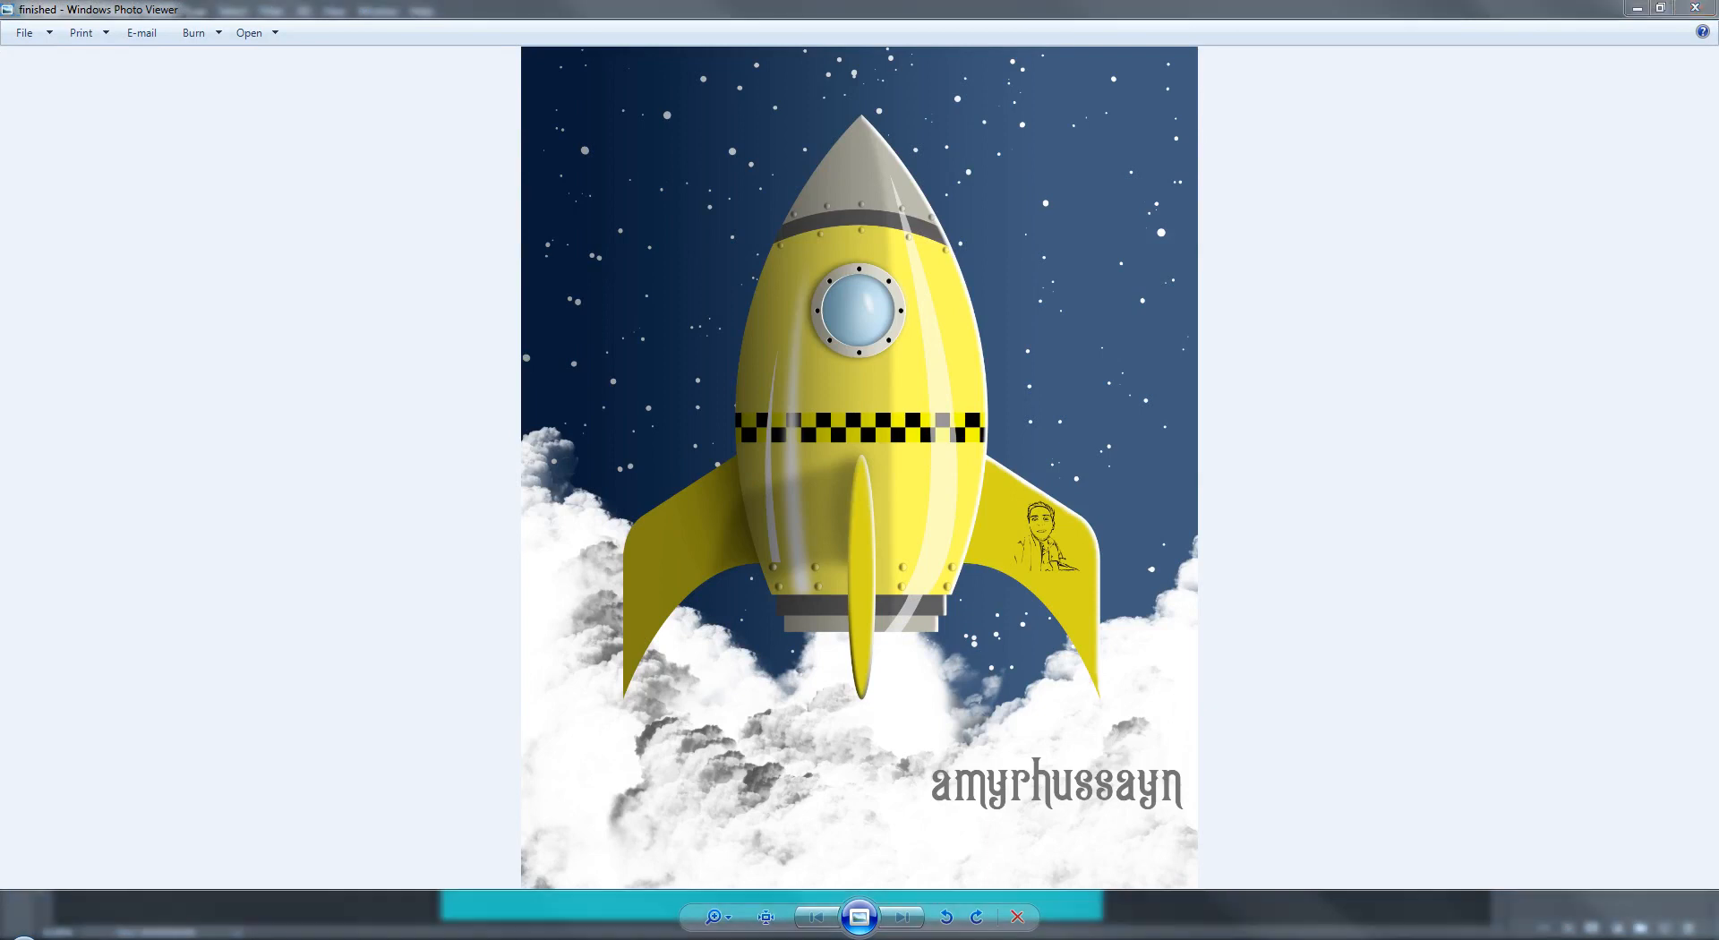
key("alt+Return")
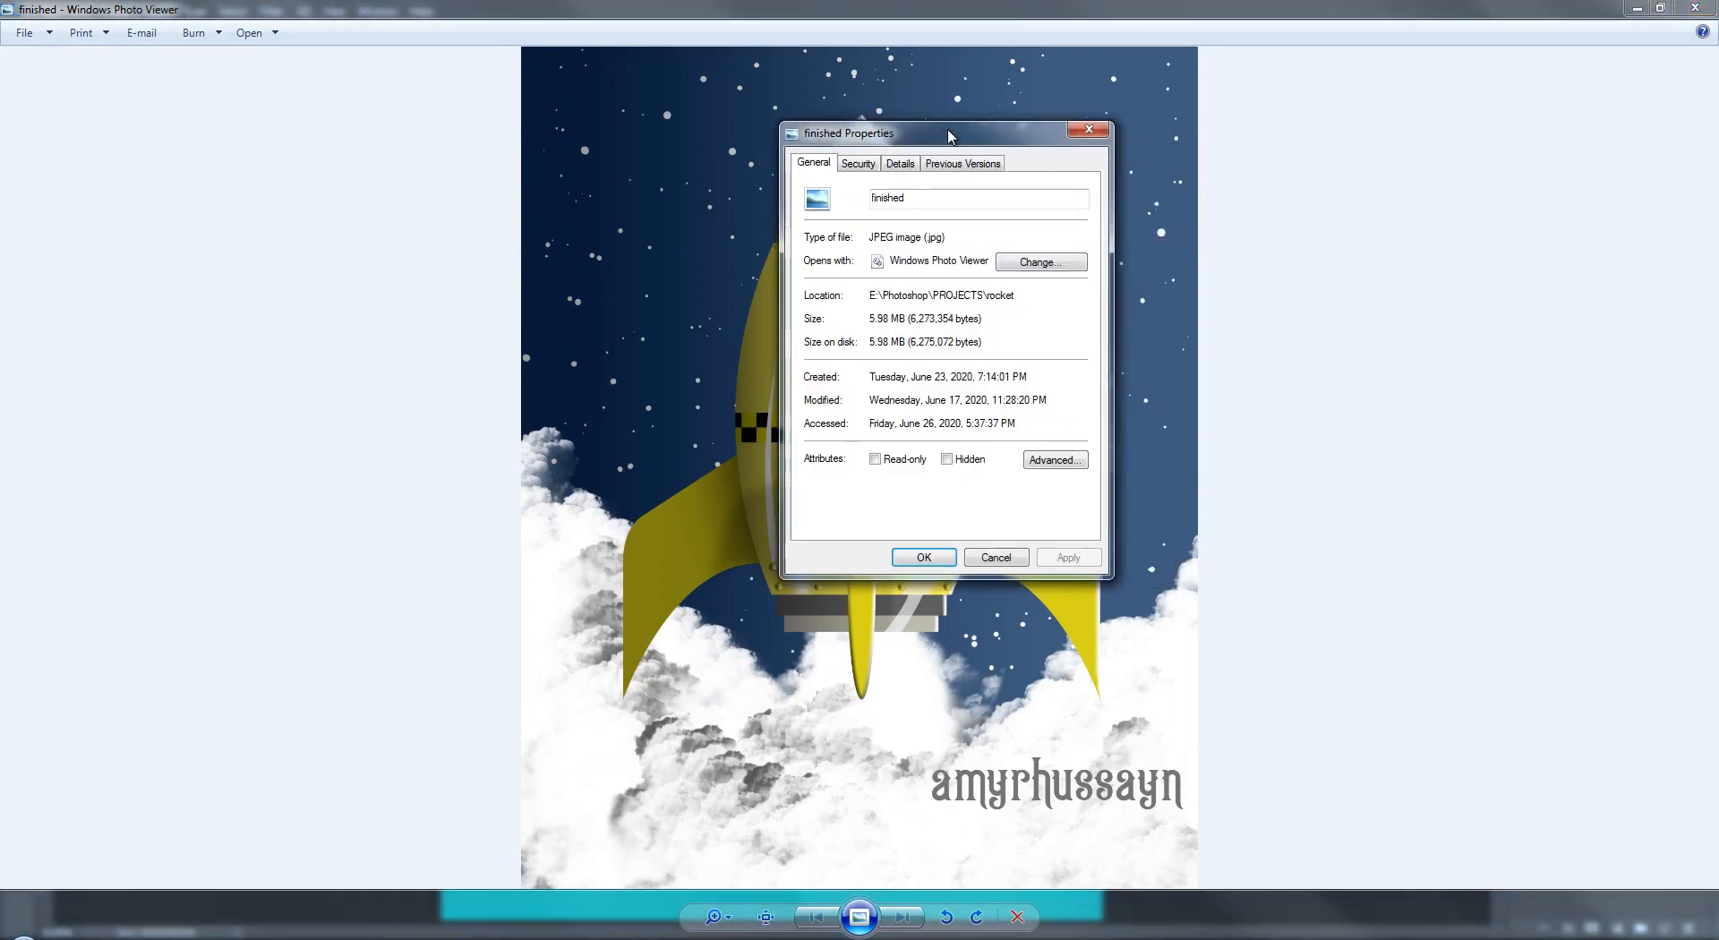
left_click(796, 172)
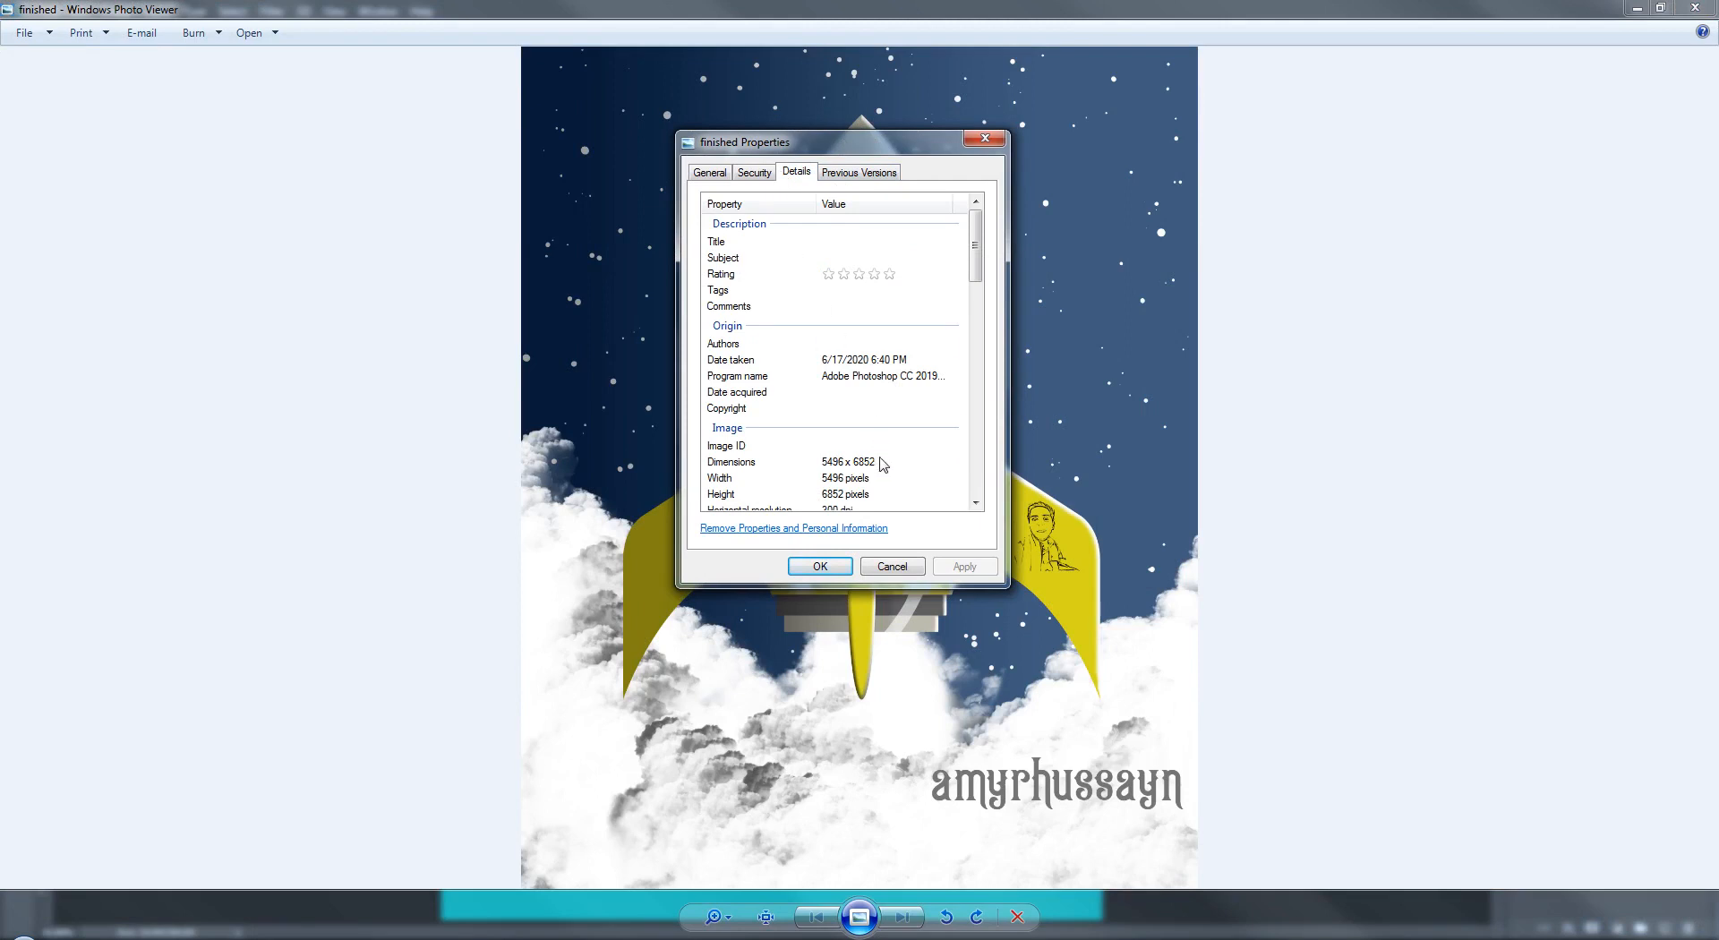
left_click_drag(973, 247, 975, 285)
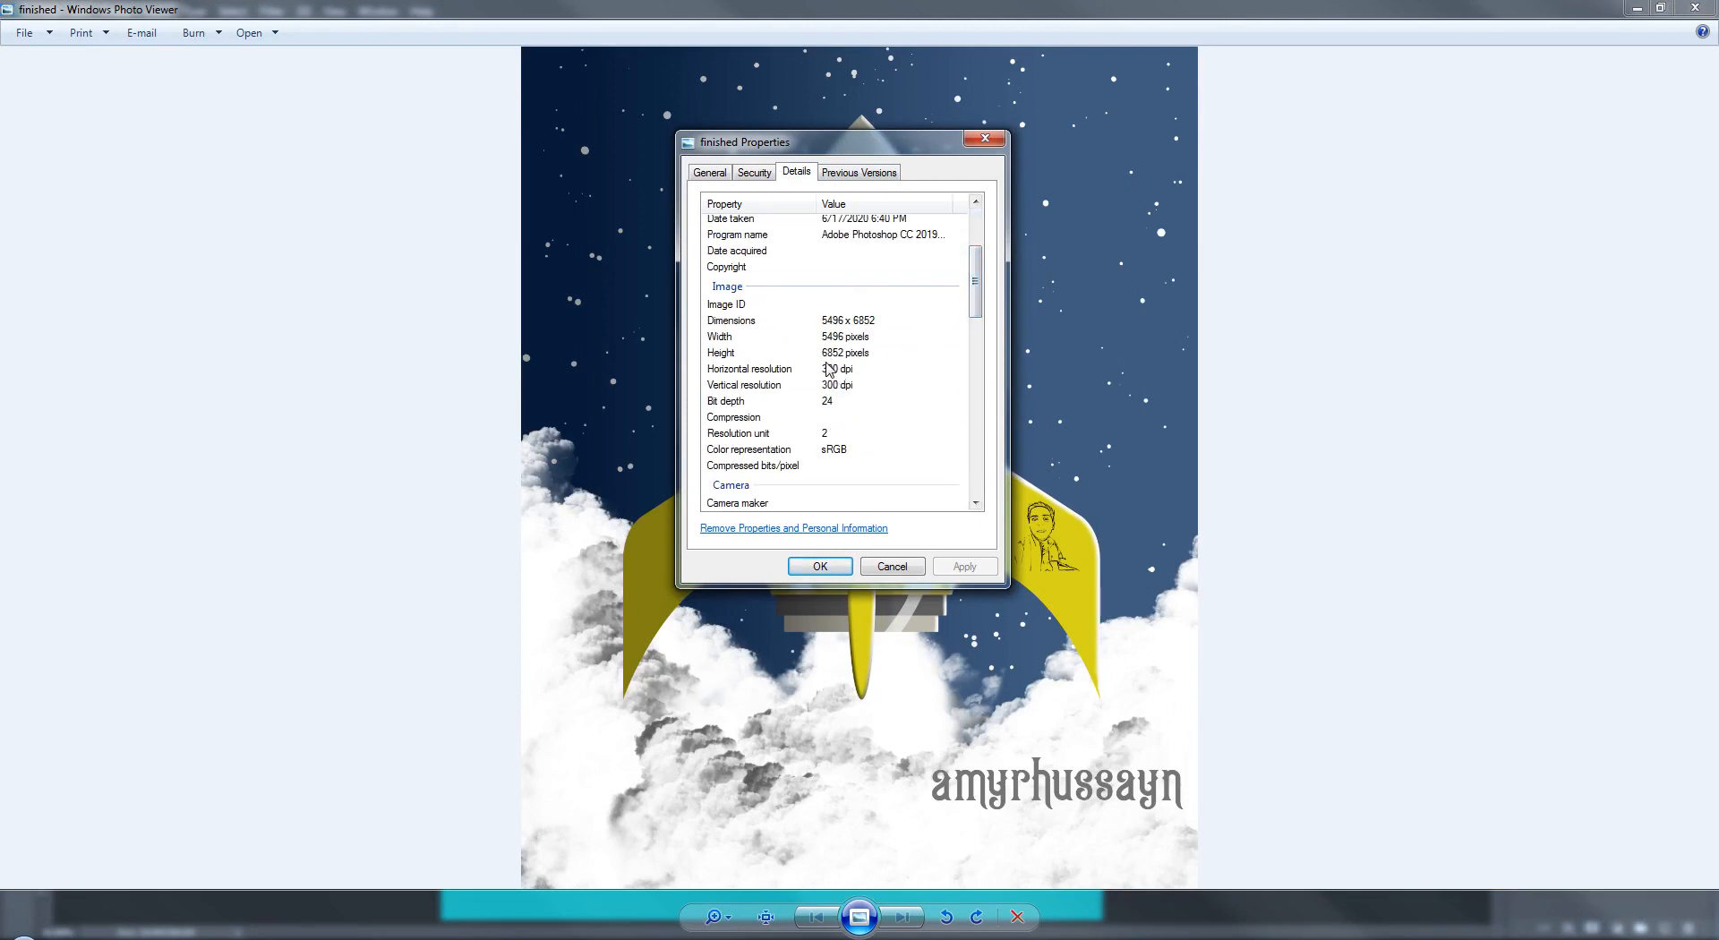
left_click(900, 568)
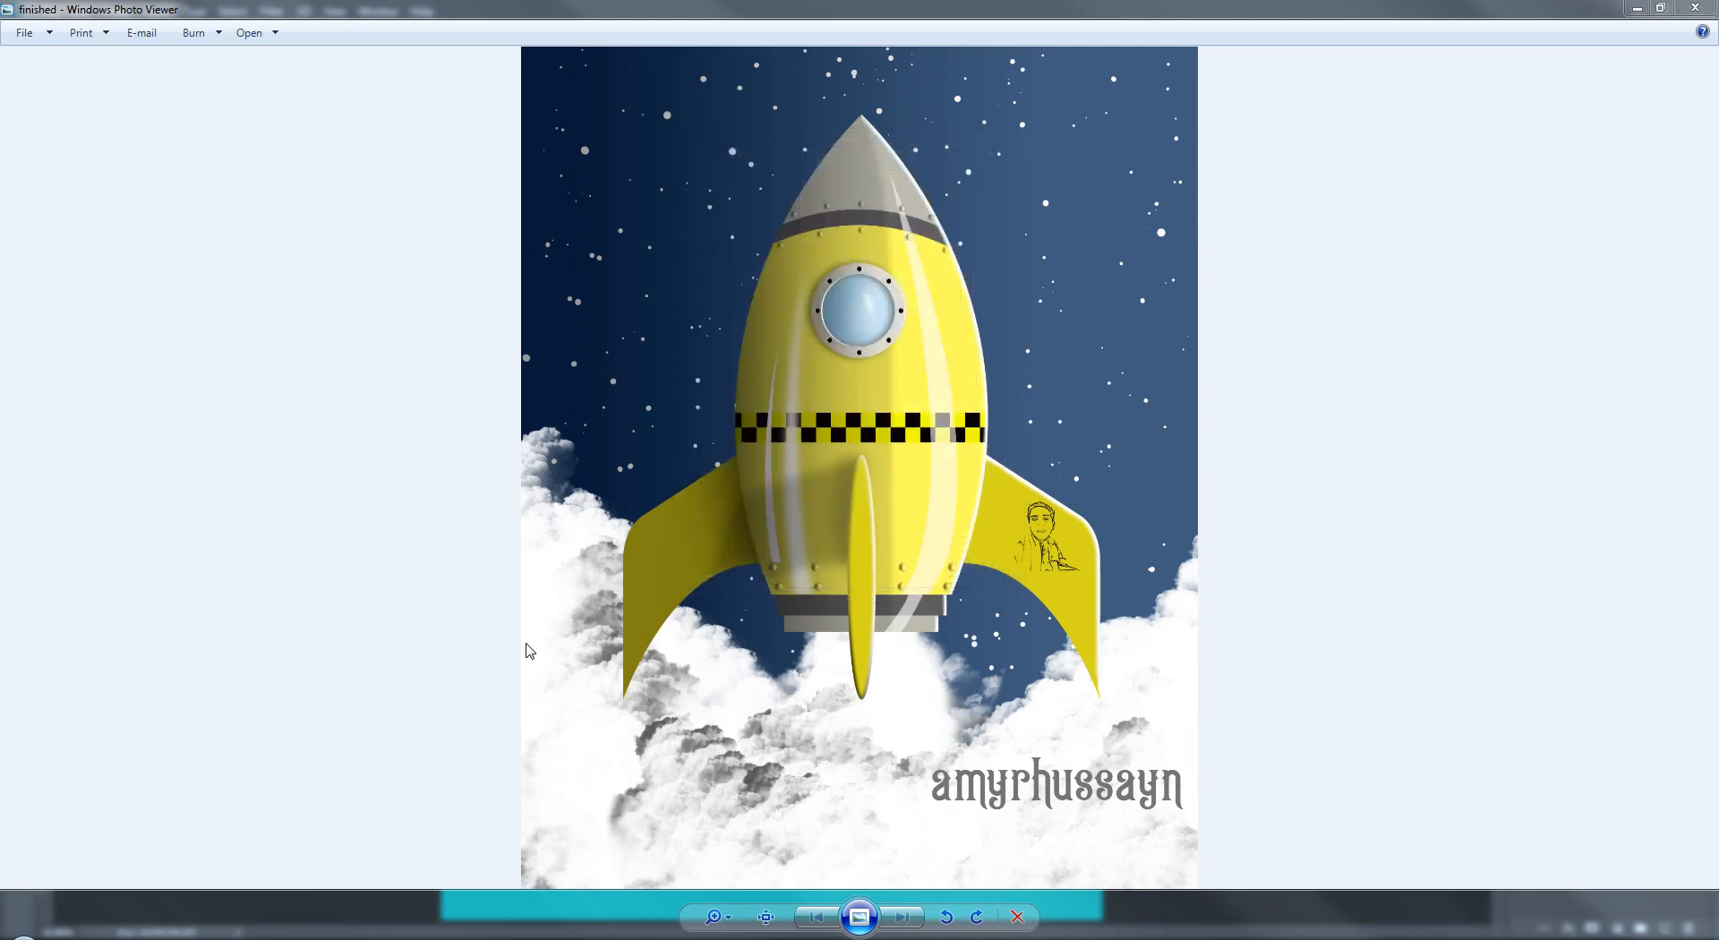
- View the finished rocket picture in a smaller window over the canvas, and return to Photoshop
left_click_drag(849, 9, 851, 56)
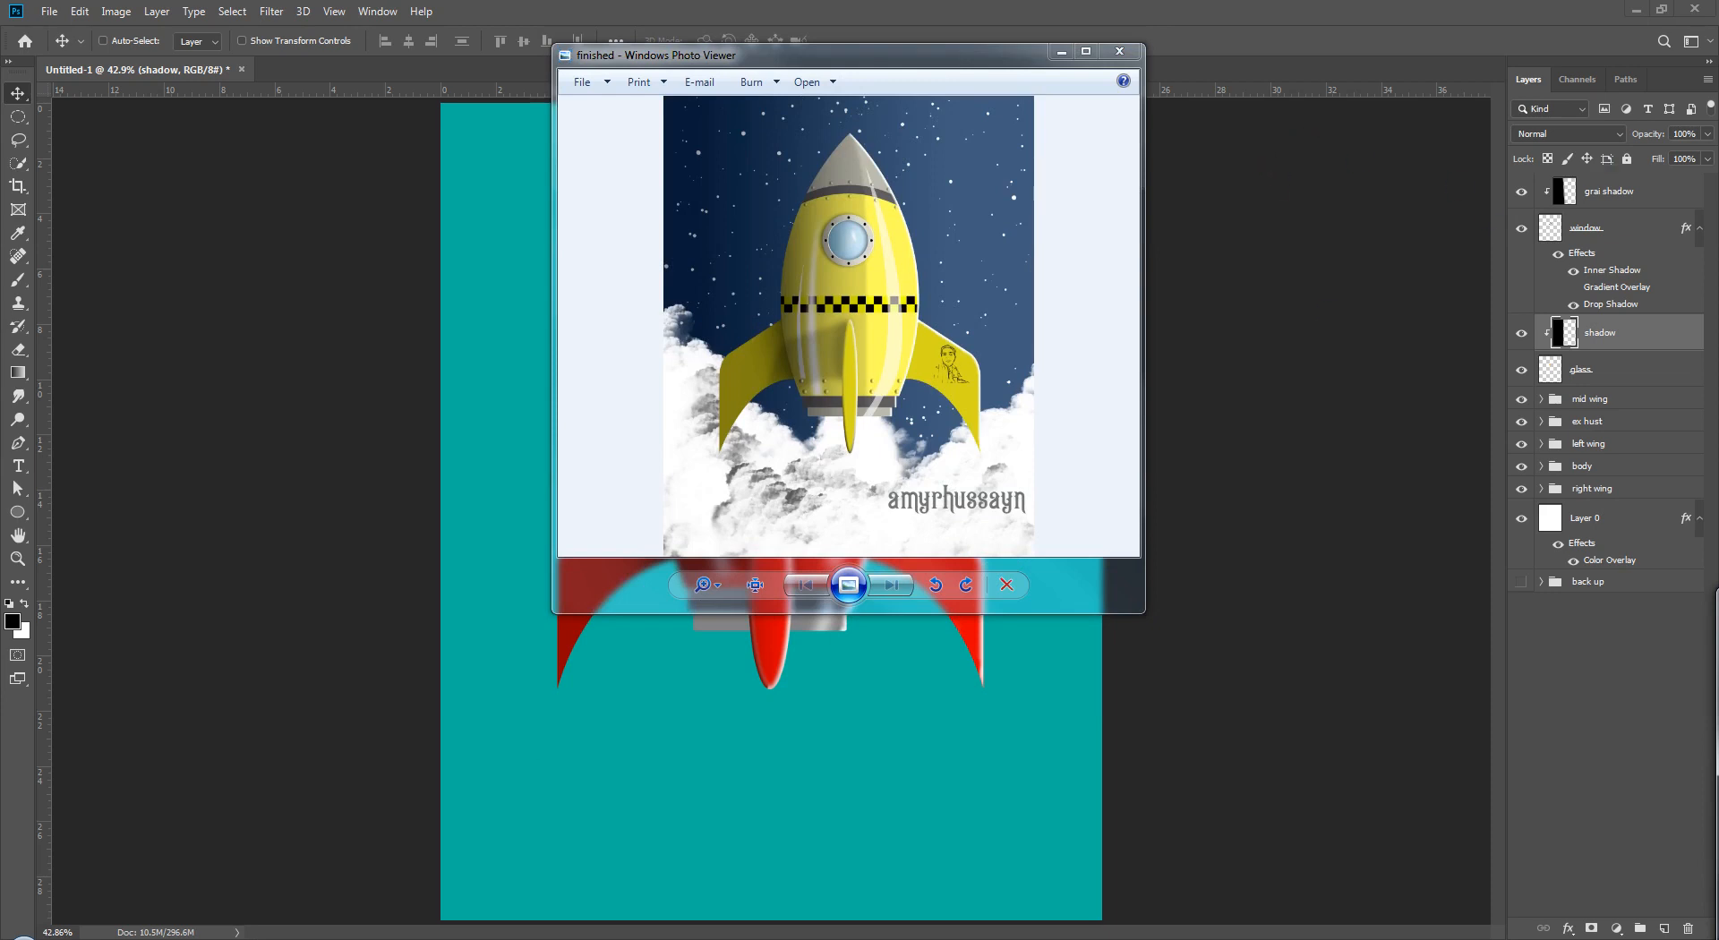
left_click_drag(952, 64, 1070, 161)
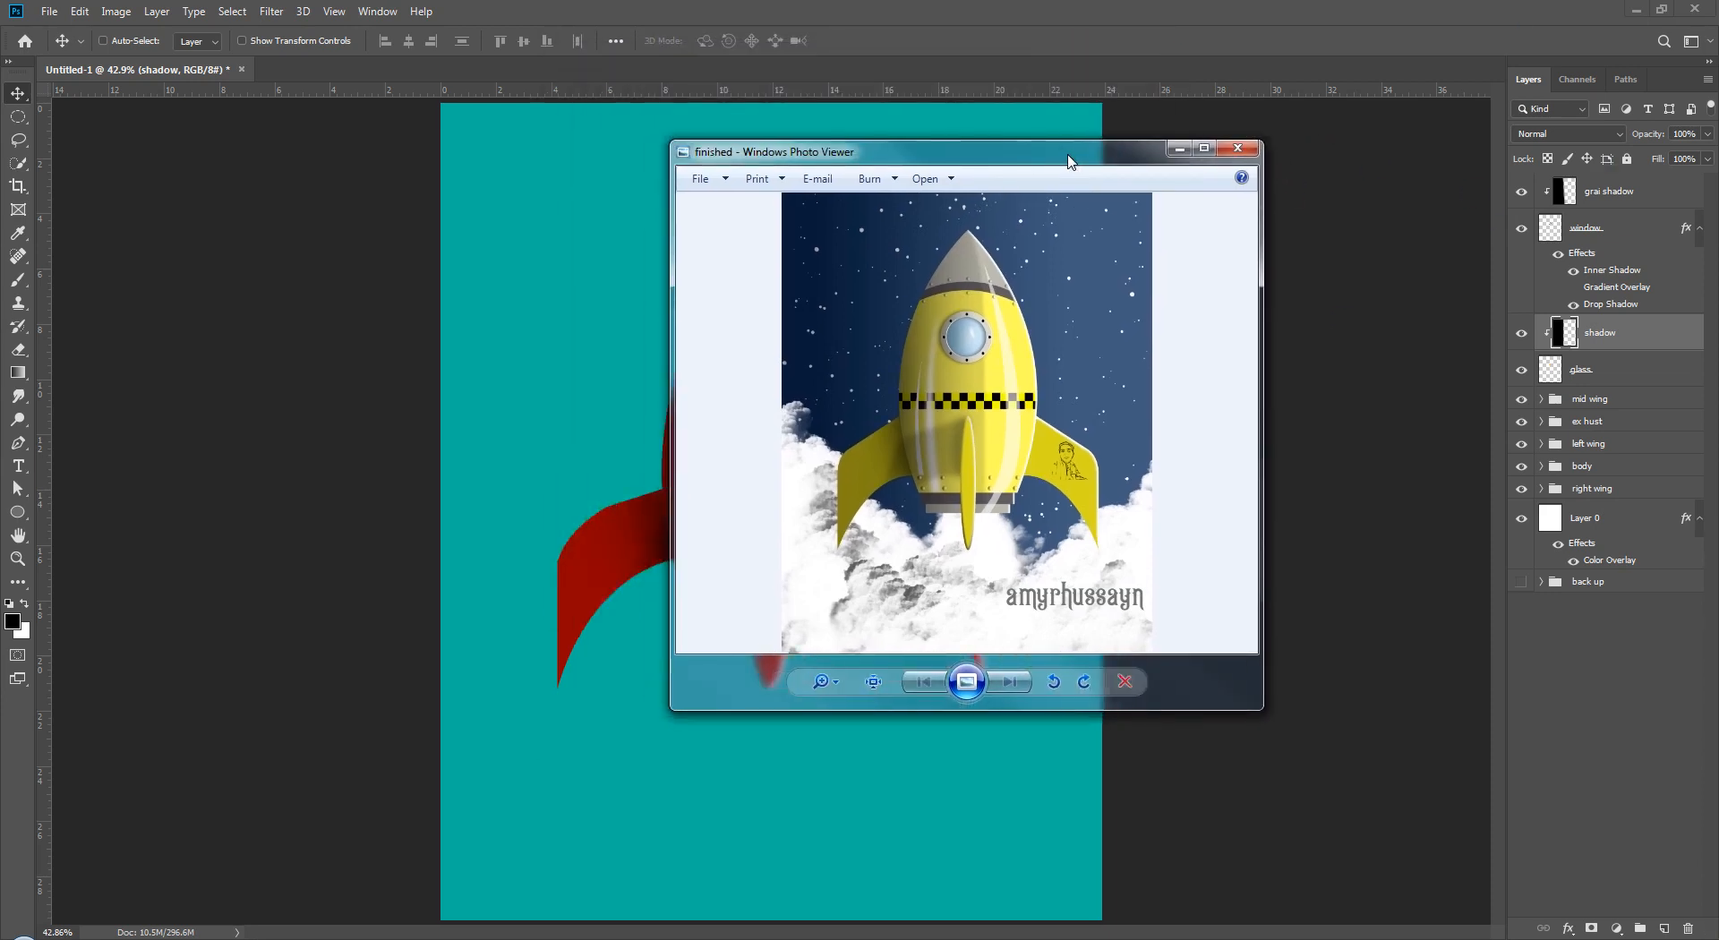
double_click(1069, 161)
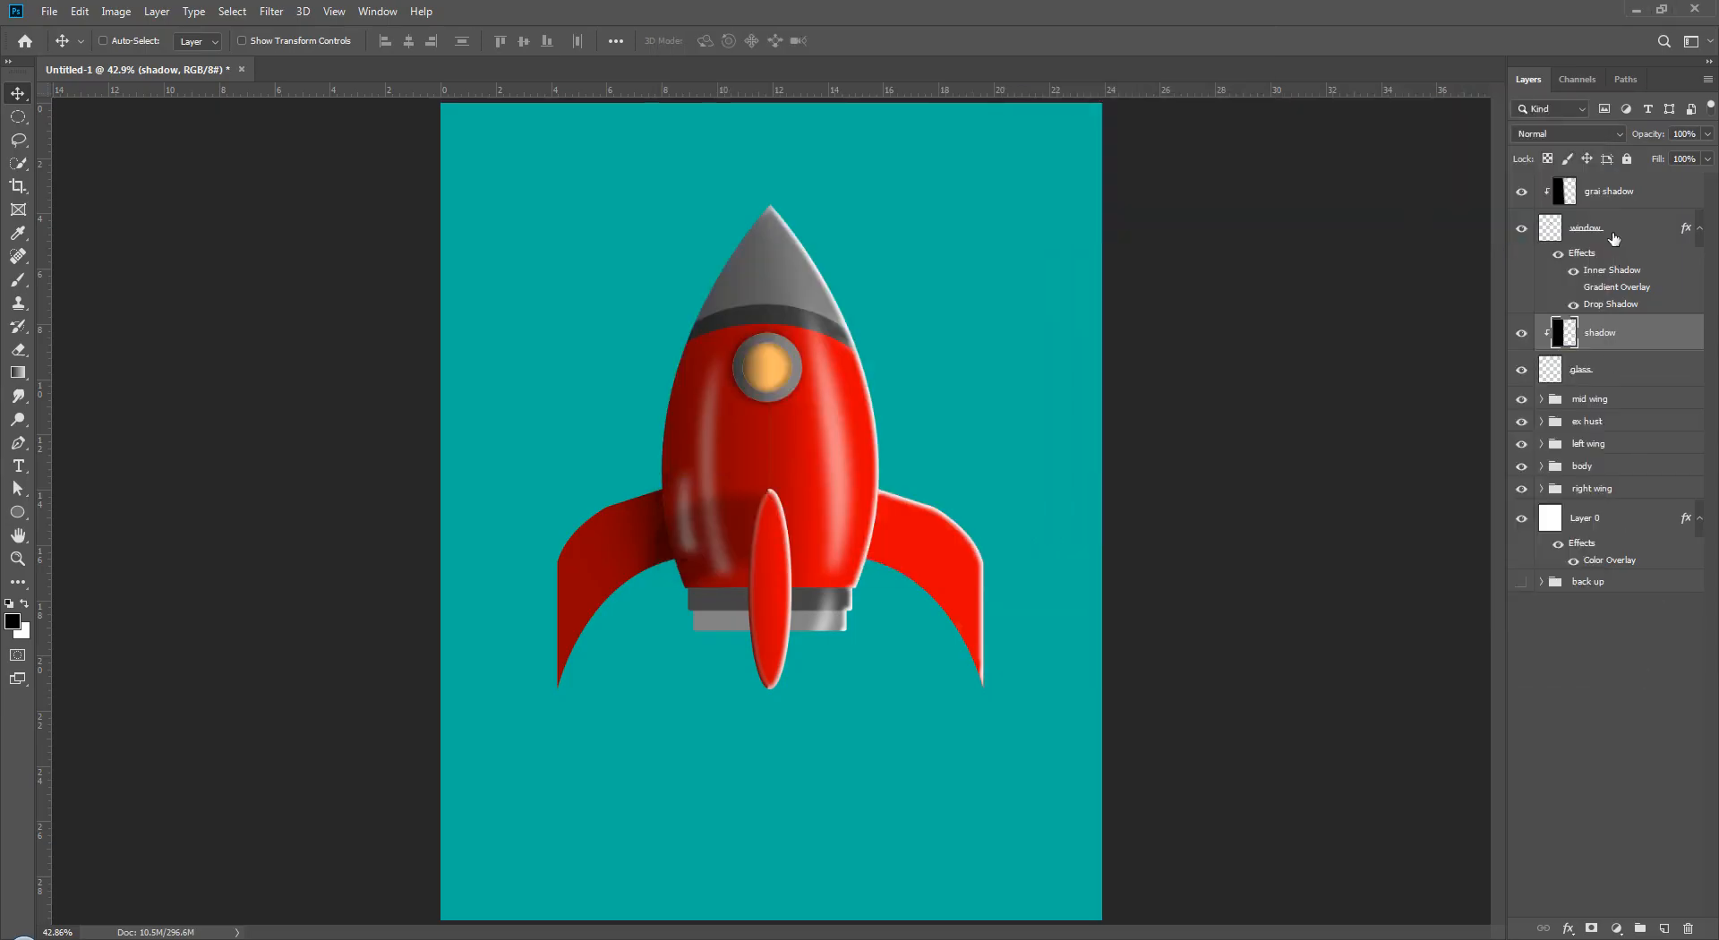
- Group the four layers from grai shadow down to glass and name the group "FULL window"
left_click(1609, 195)
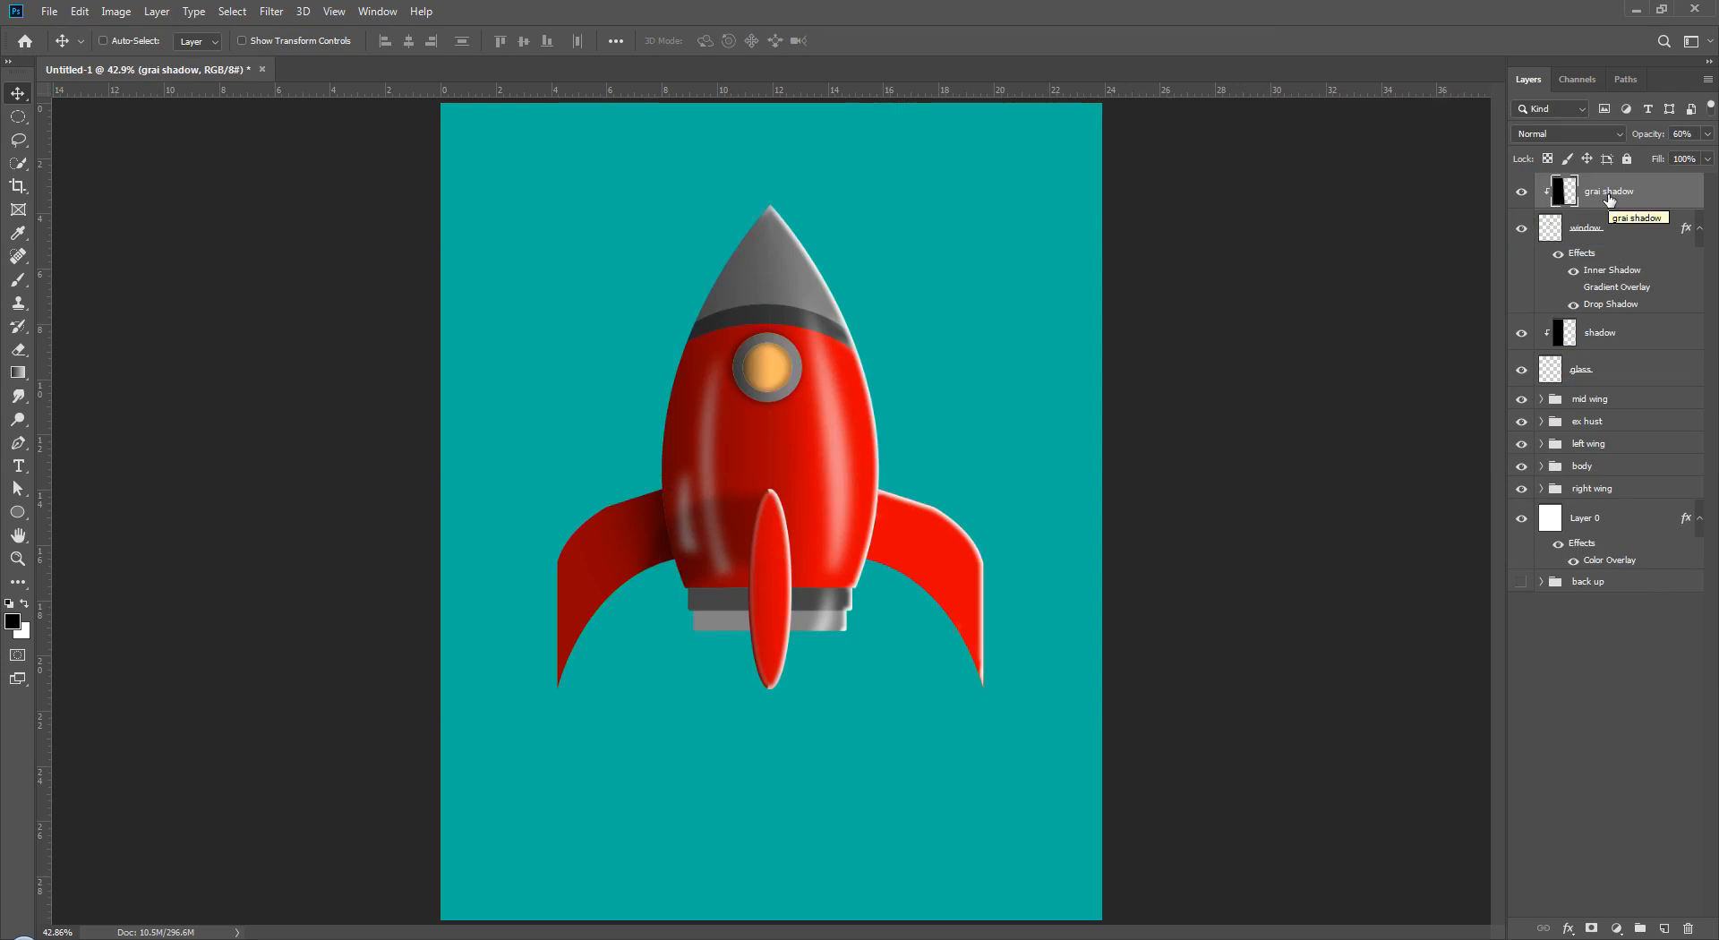
left_click(1599, 375, "shift")
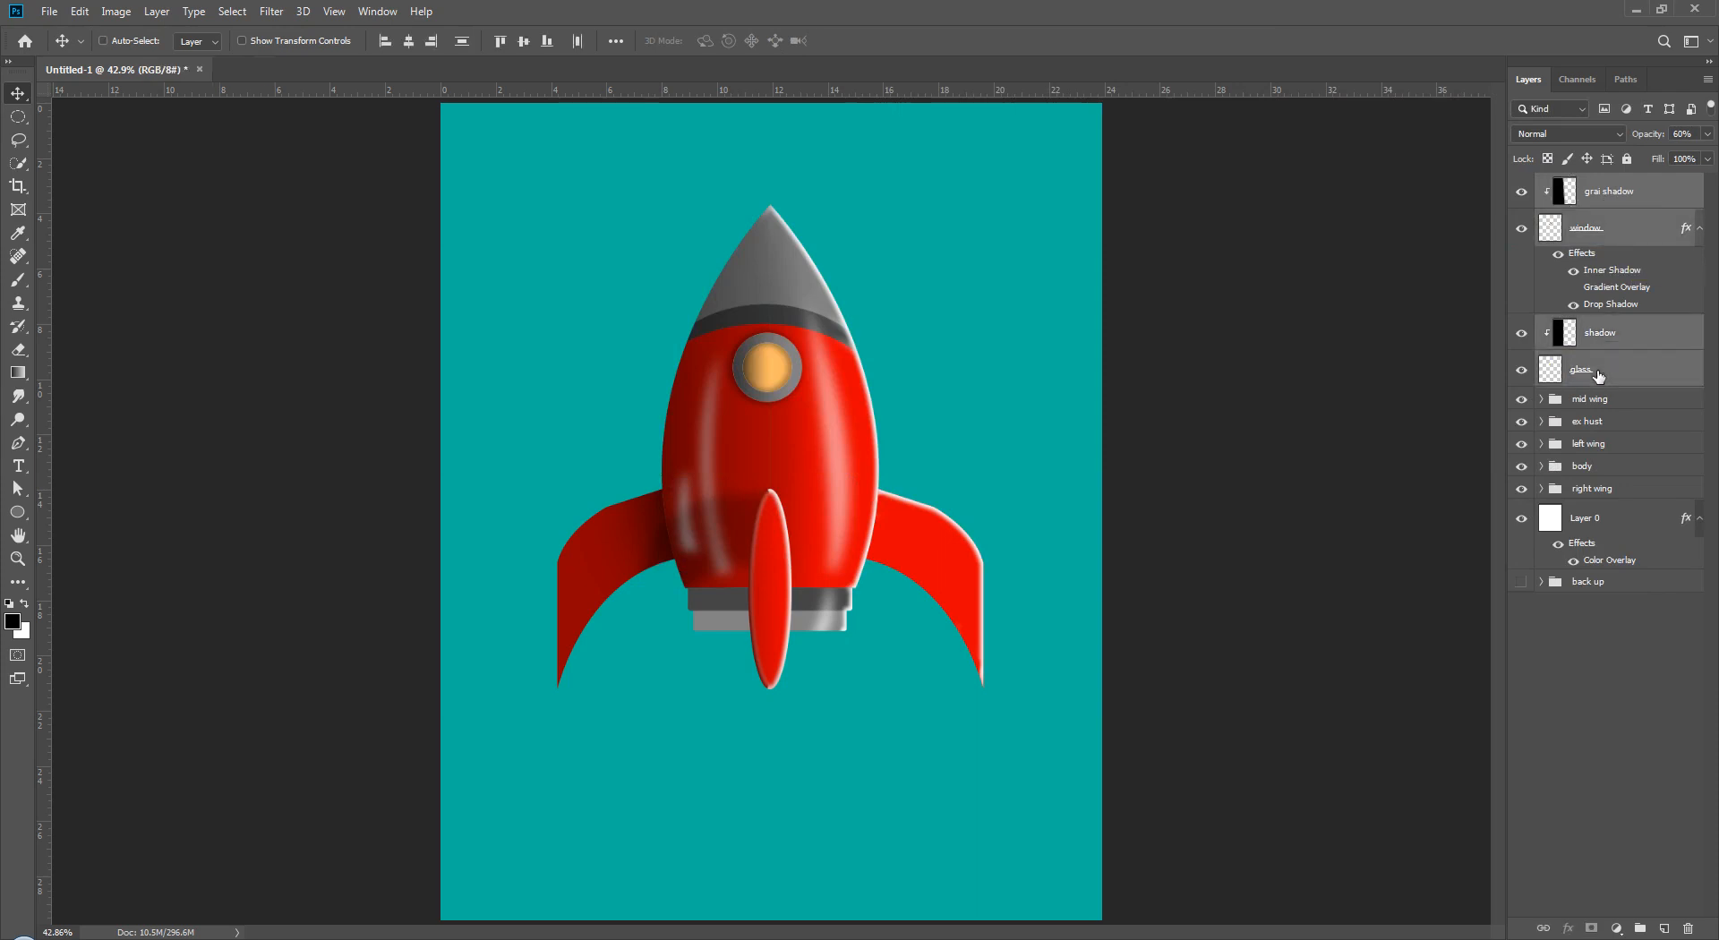
key("ctrl+g")
double_click(1589, 184)
type("FU")
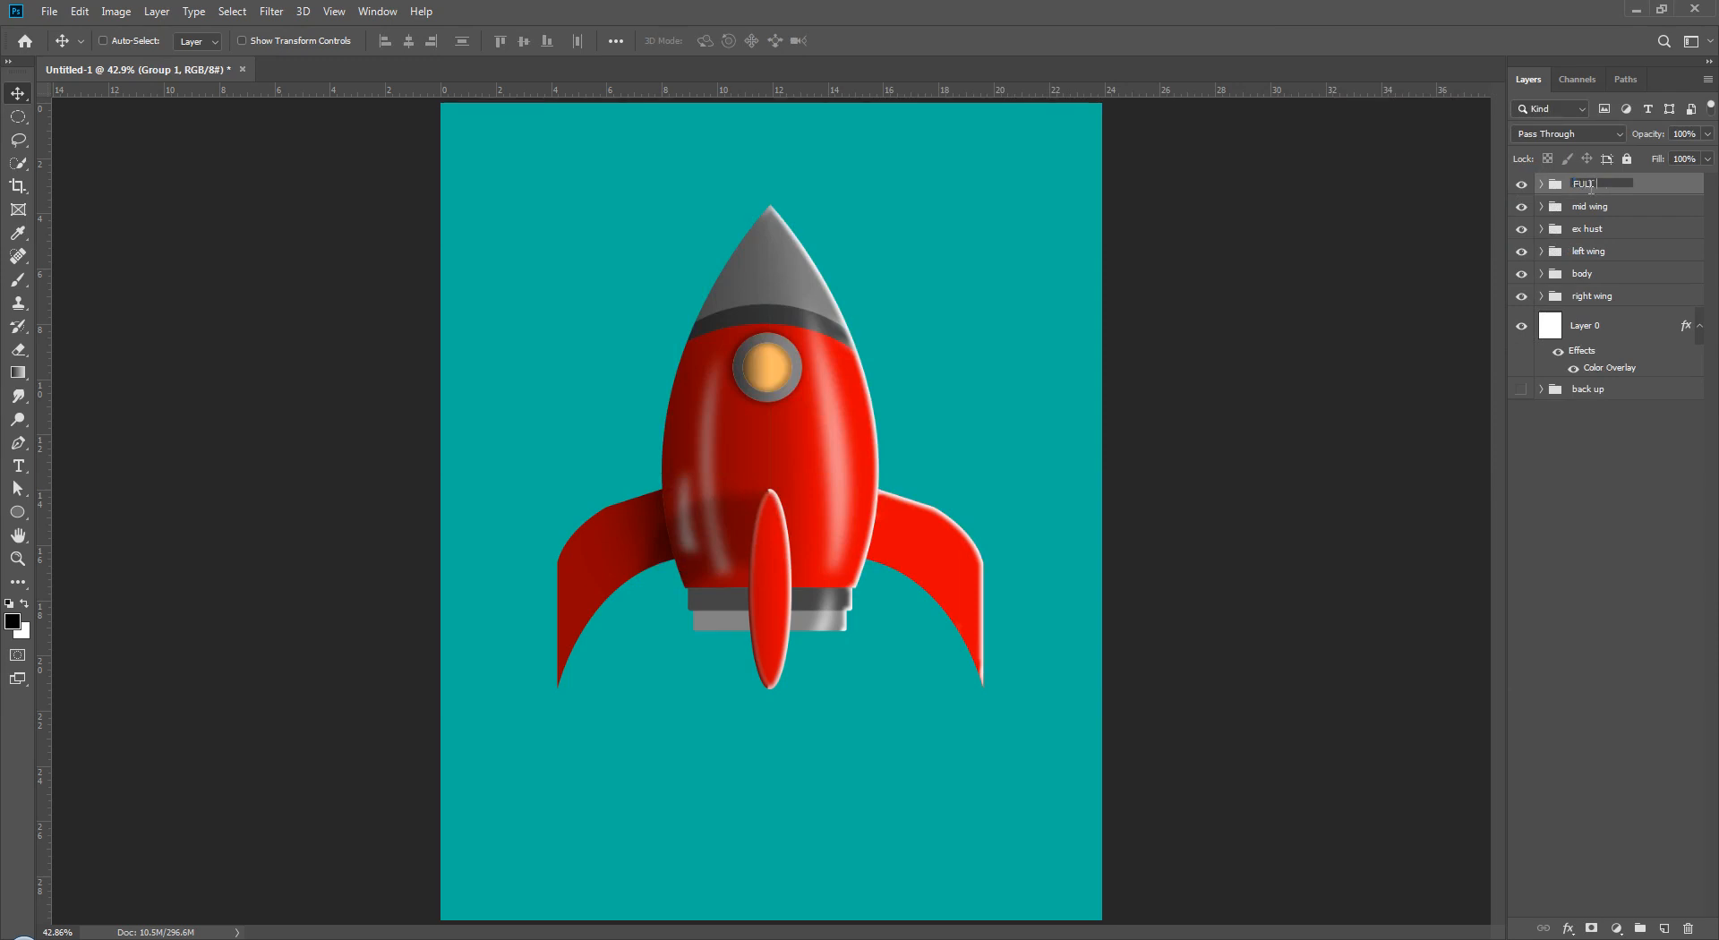
type("LL window")
key("Return")
left_click(1626, 557)
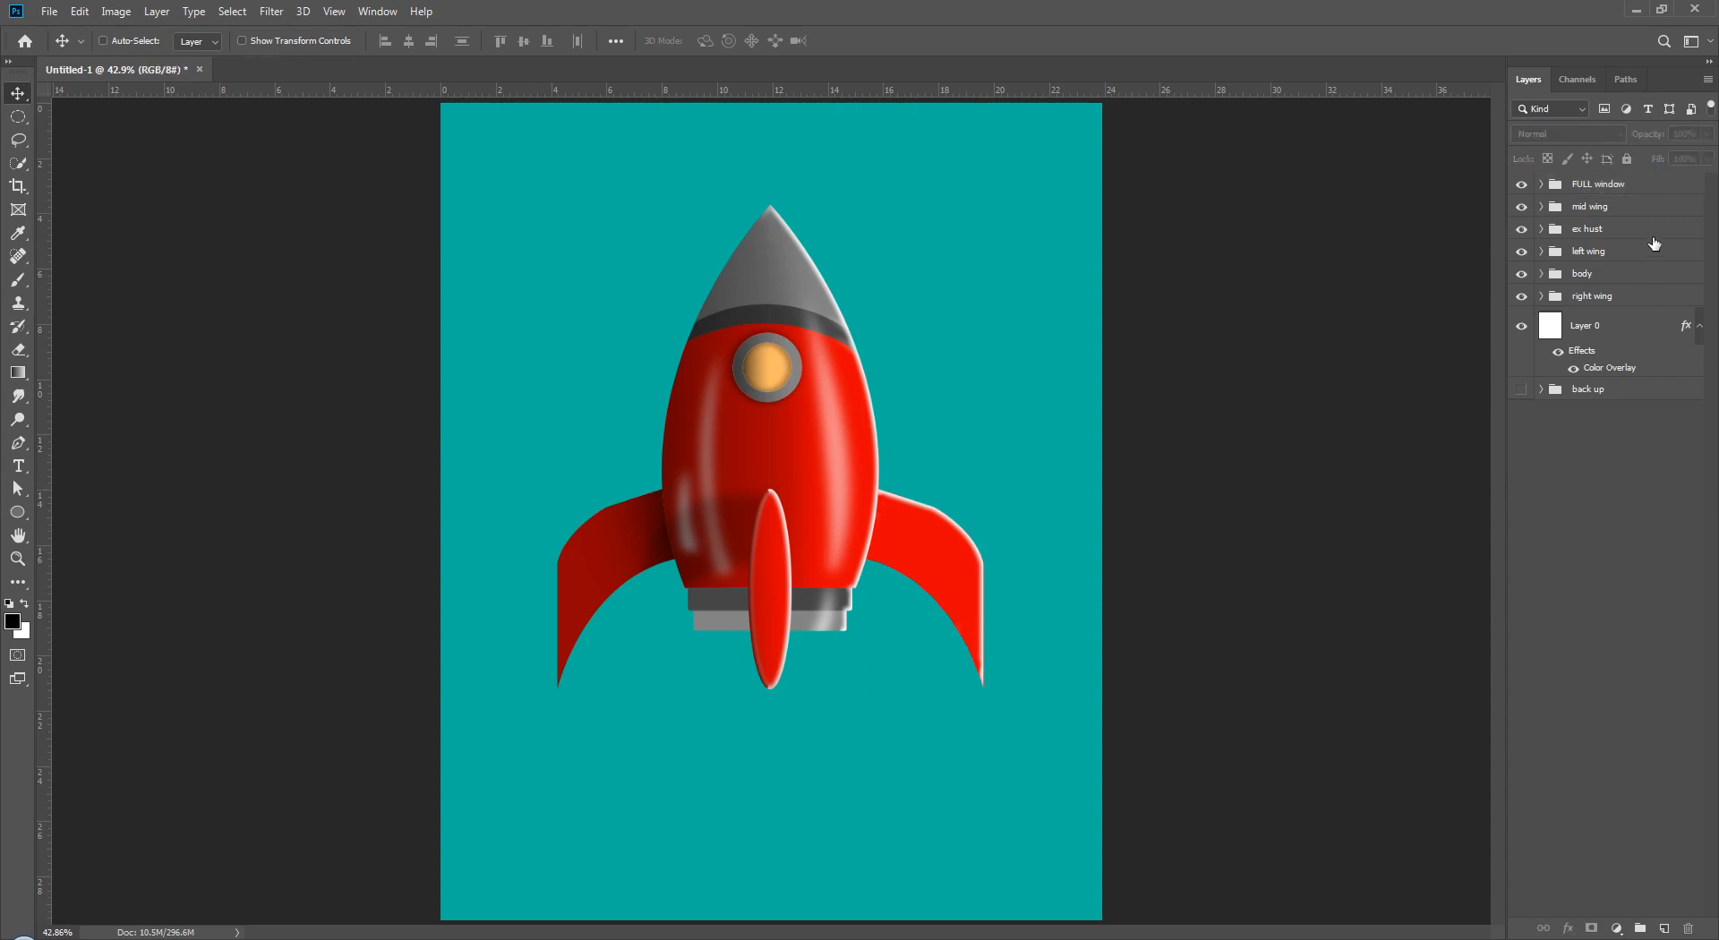
- On a new layer above the FULL window group, create a small black-filled circle at the bottom of the grey window ring
left_click(1633, 187)
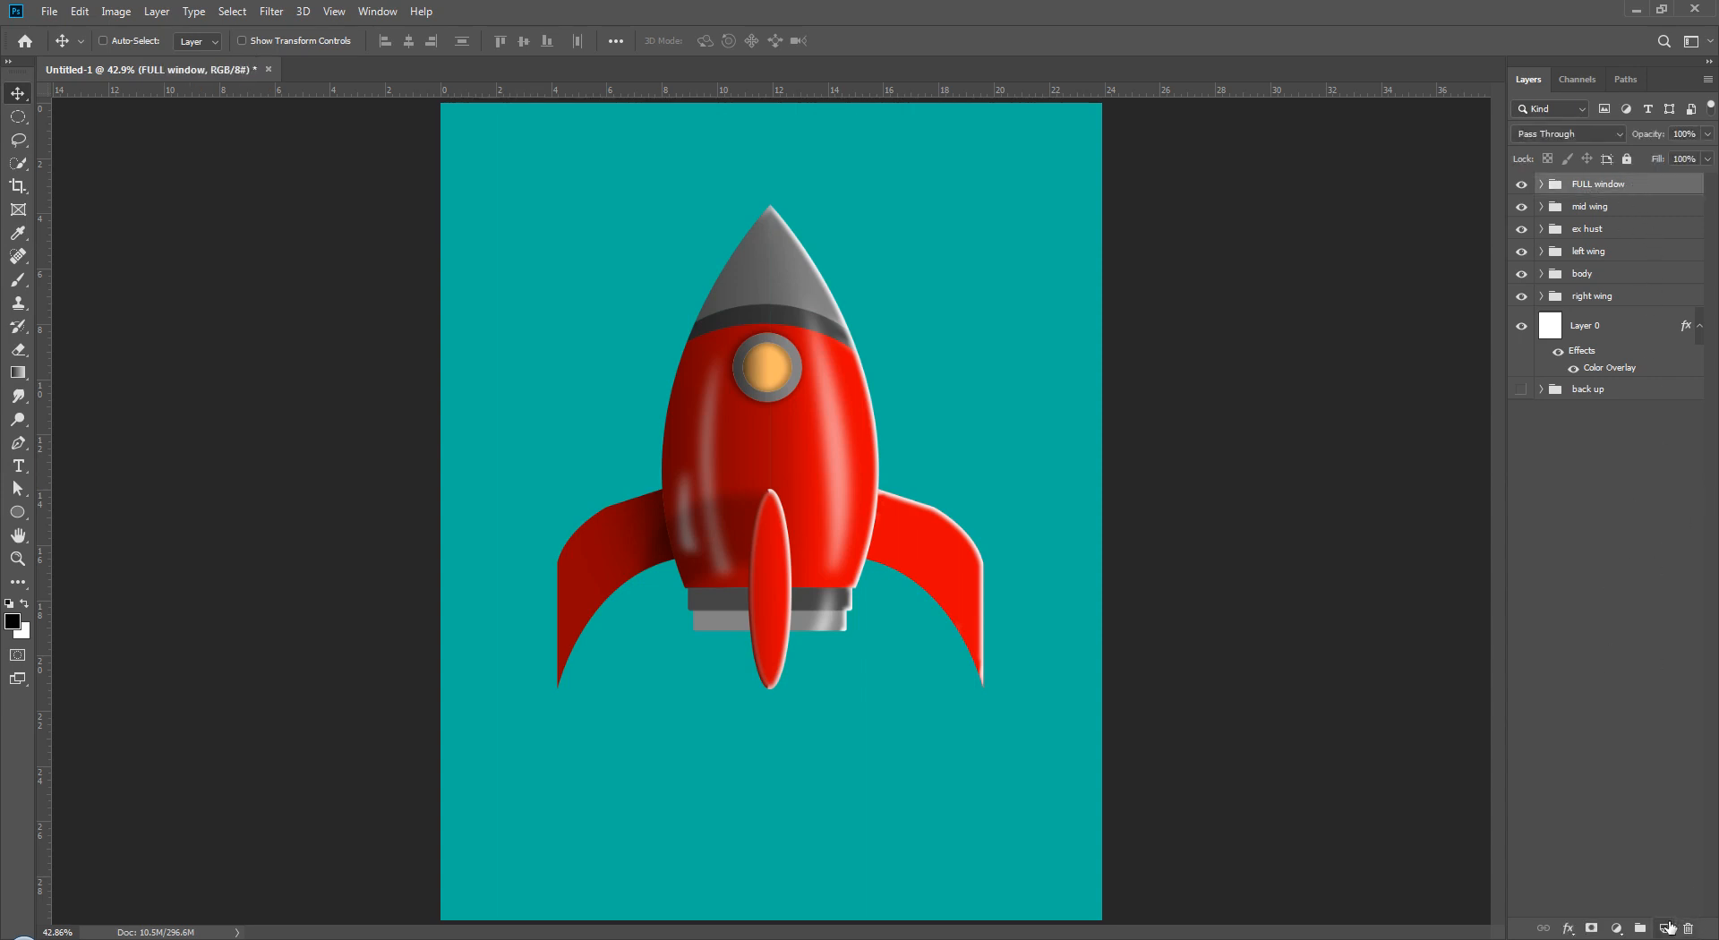
left_click(1664, 929)
scroll(751, 339, "up", 8)
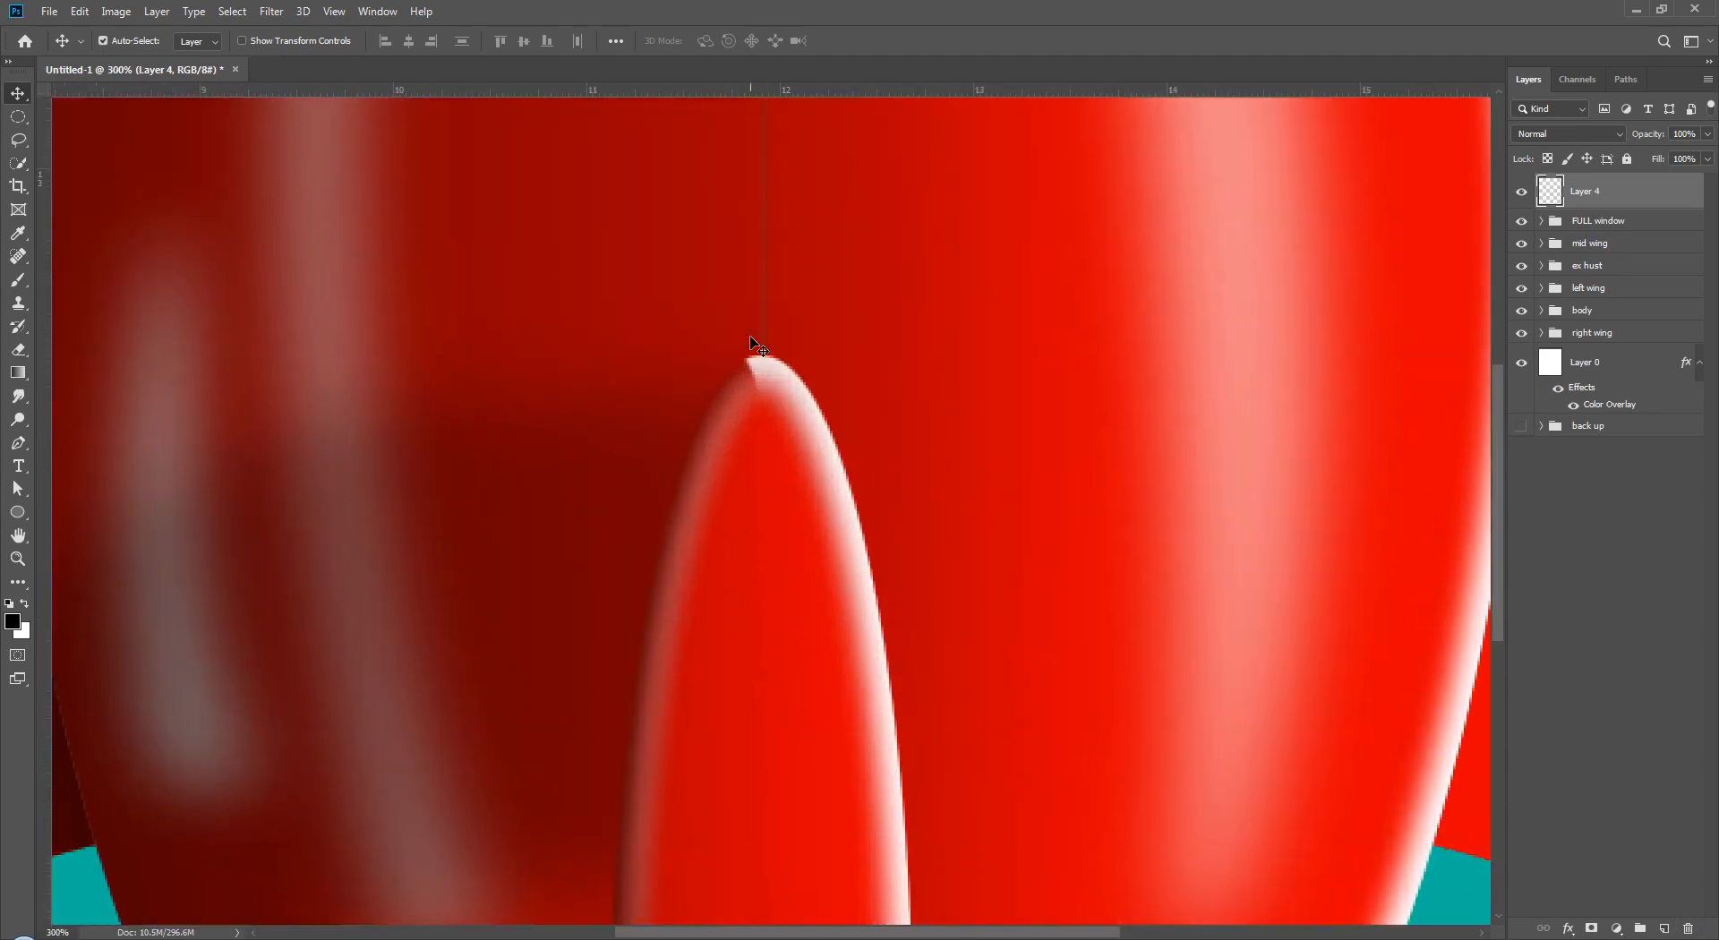
left_click_drag(752, 341, 749, 676)
left_click_drag(768, 395, 779, 673)
left_click_drag(800, 476, 812, 522)
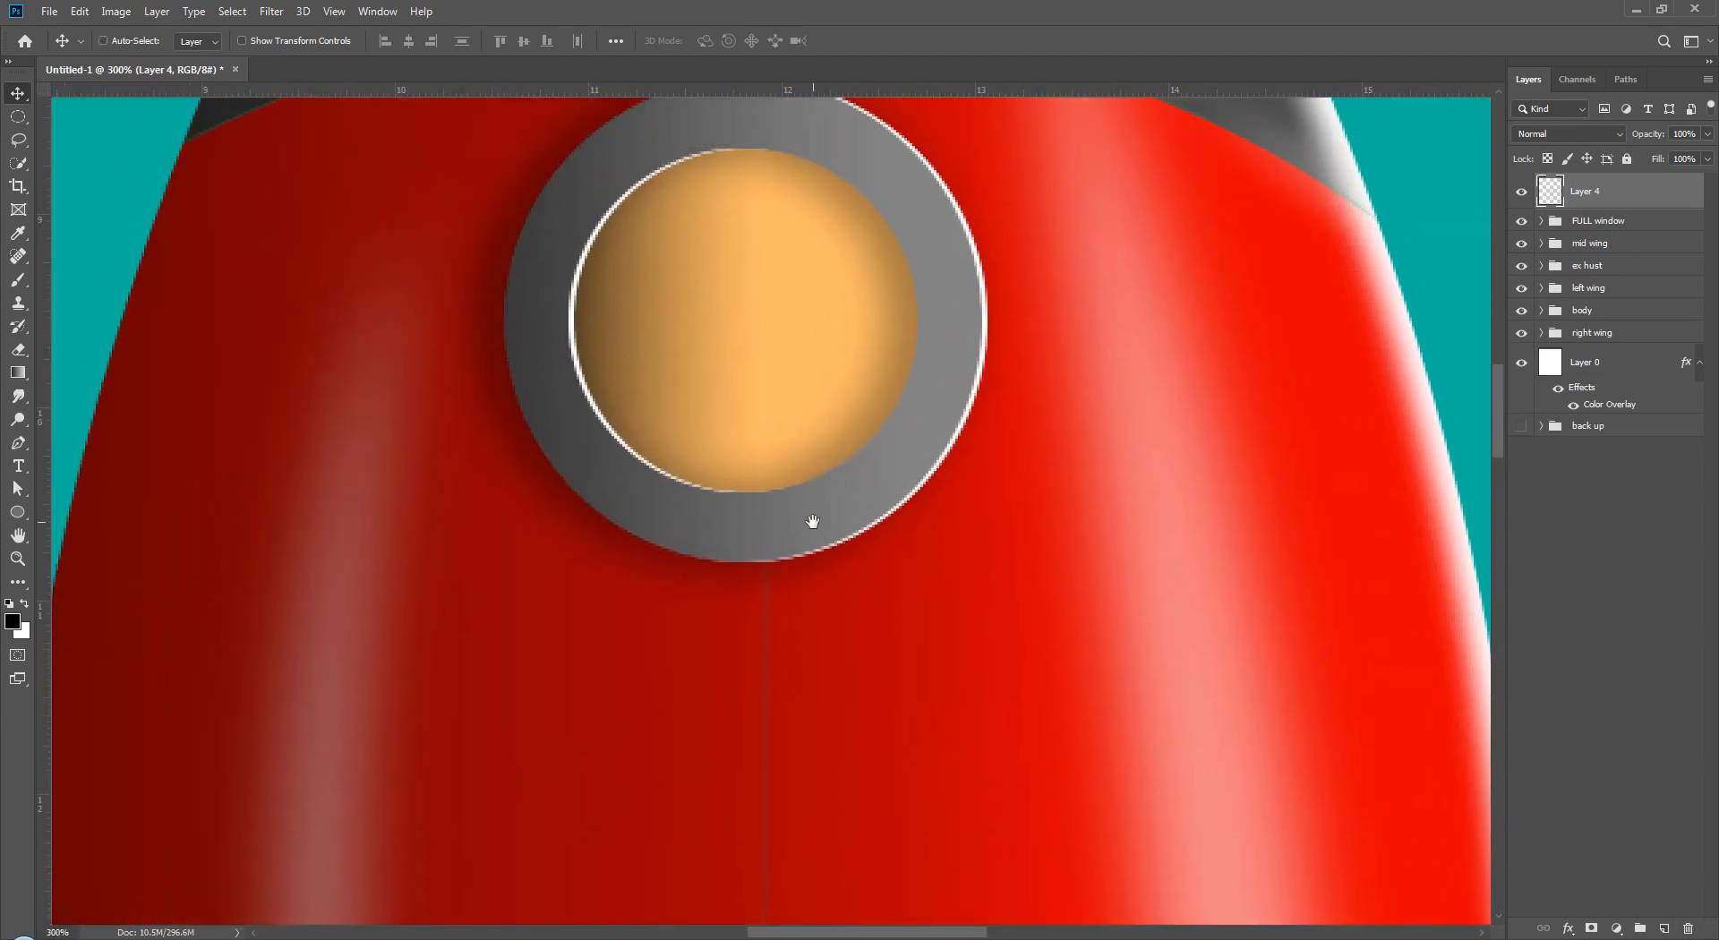
left_click(24, 119)
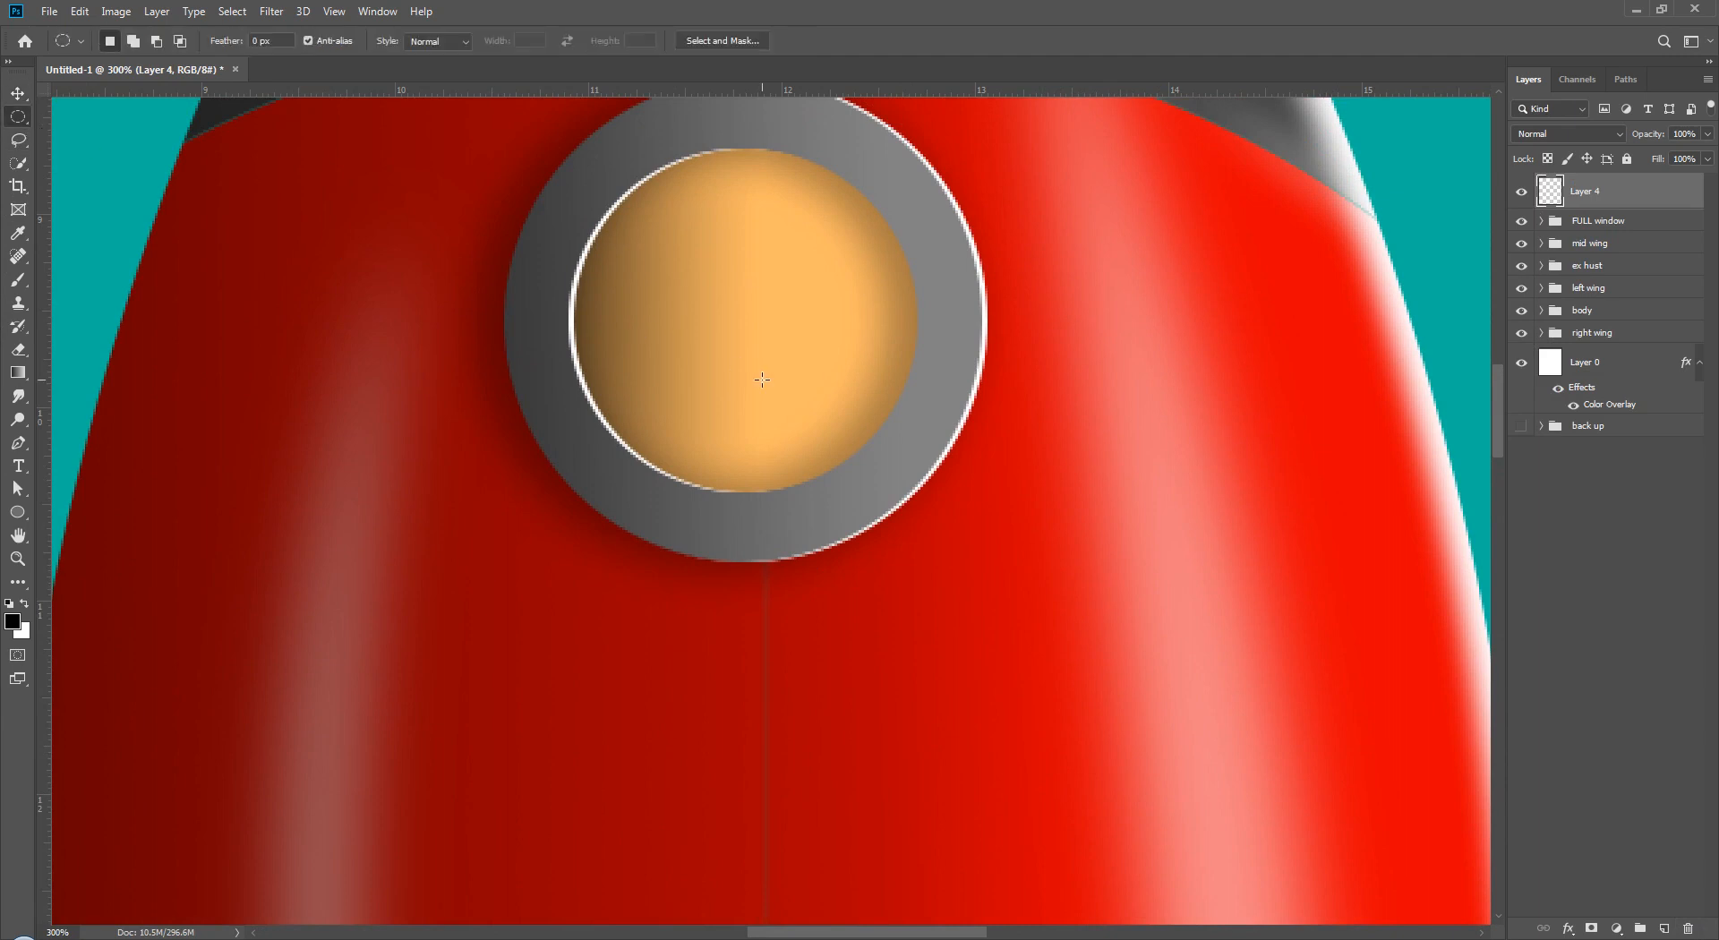
left_click_drag(725, 502, 748, 530)
key("ctrl+BackSpace")
key("alt+BackSpace")
key("ctrl+d")
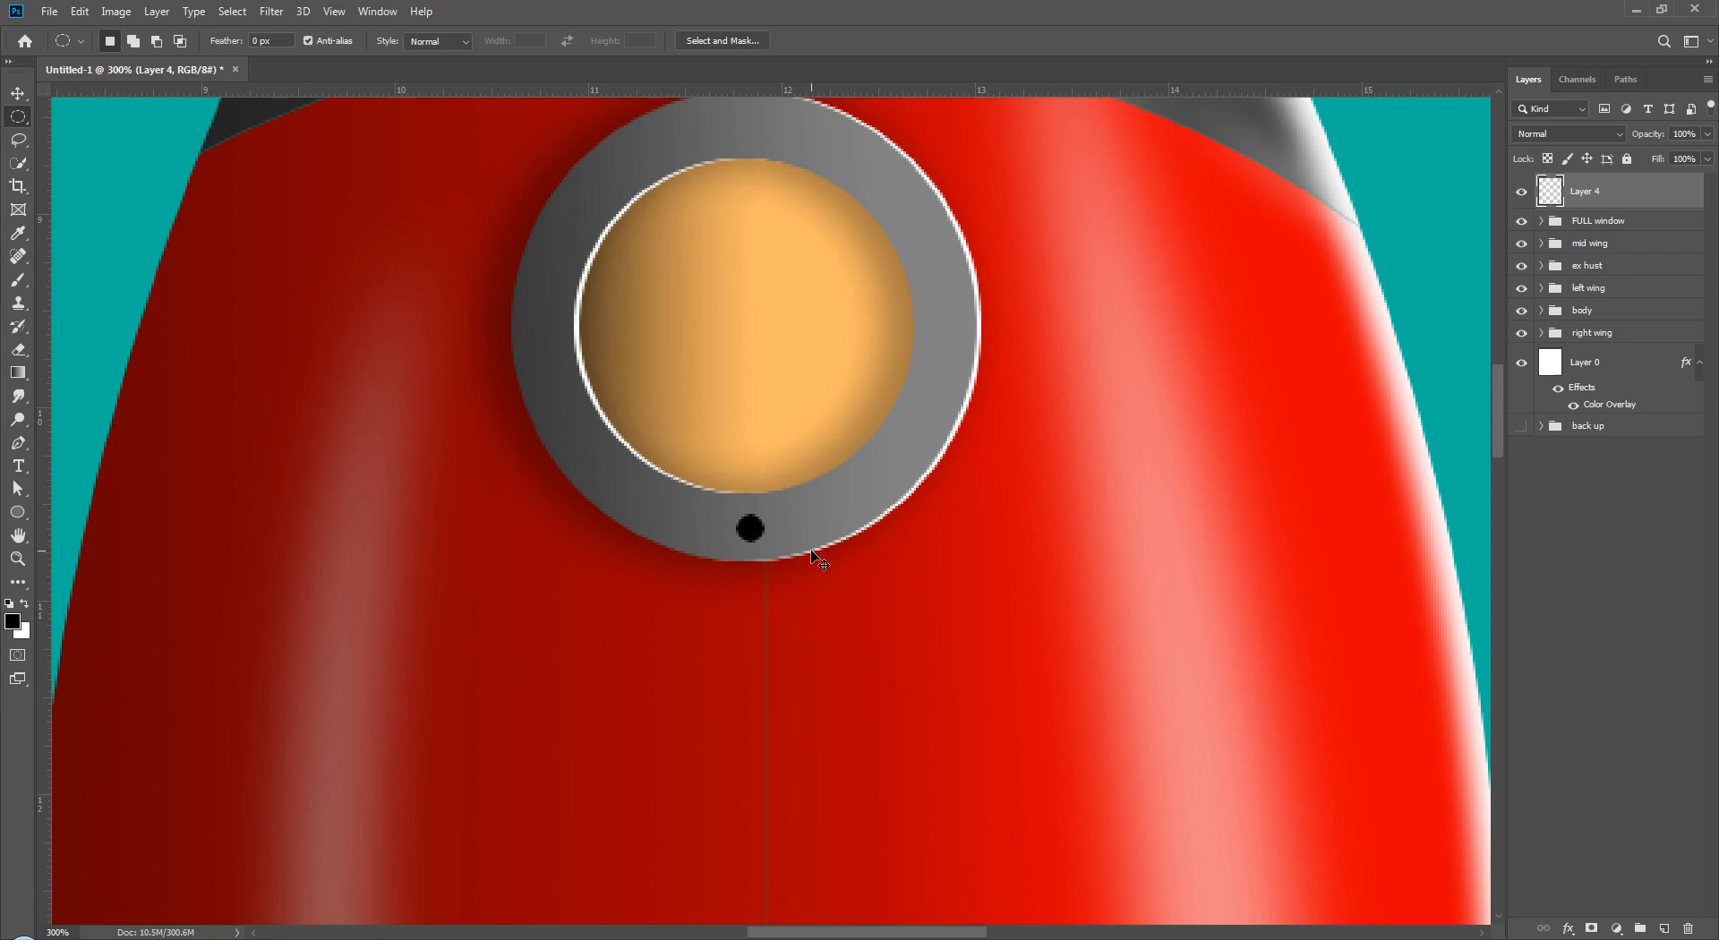
- Duplicate the black dot layer and align the copy at the top of the window ring
key("ctrl+minus")
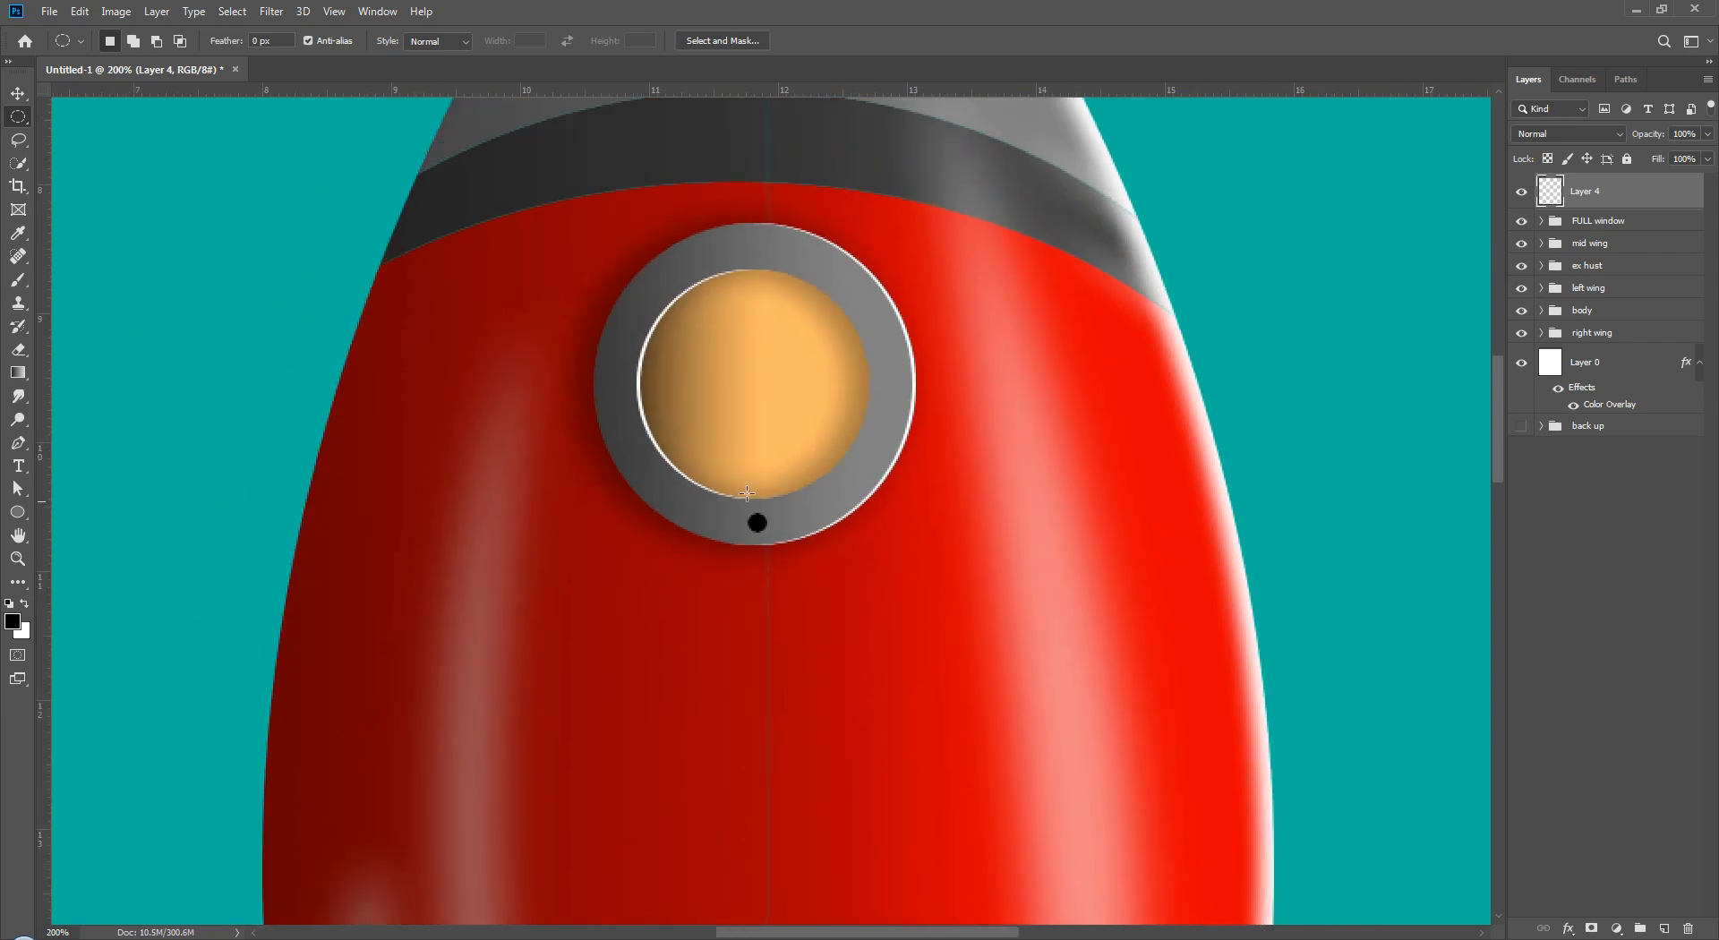
key("v")
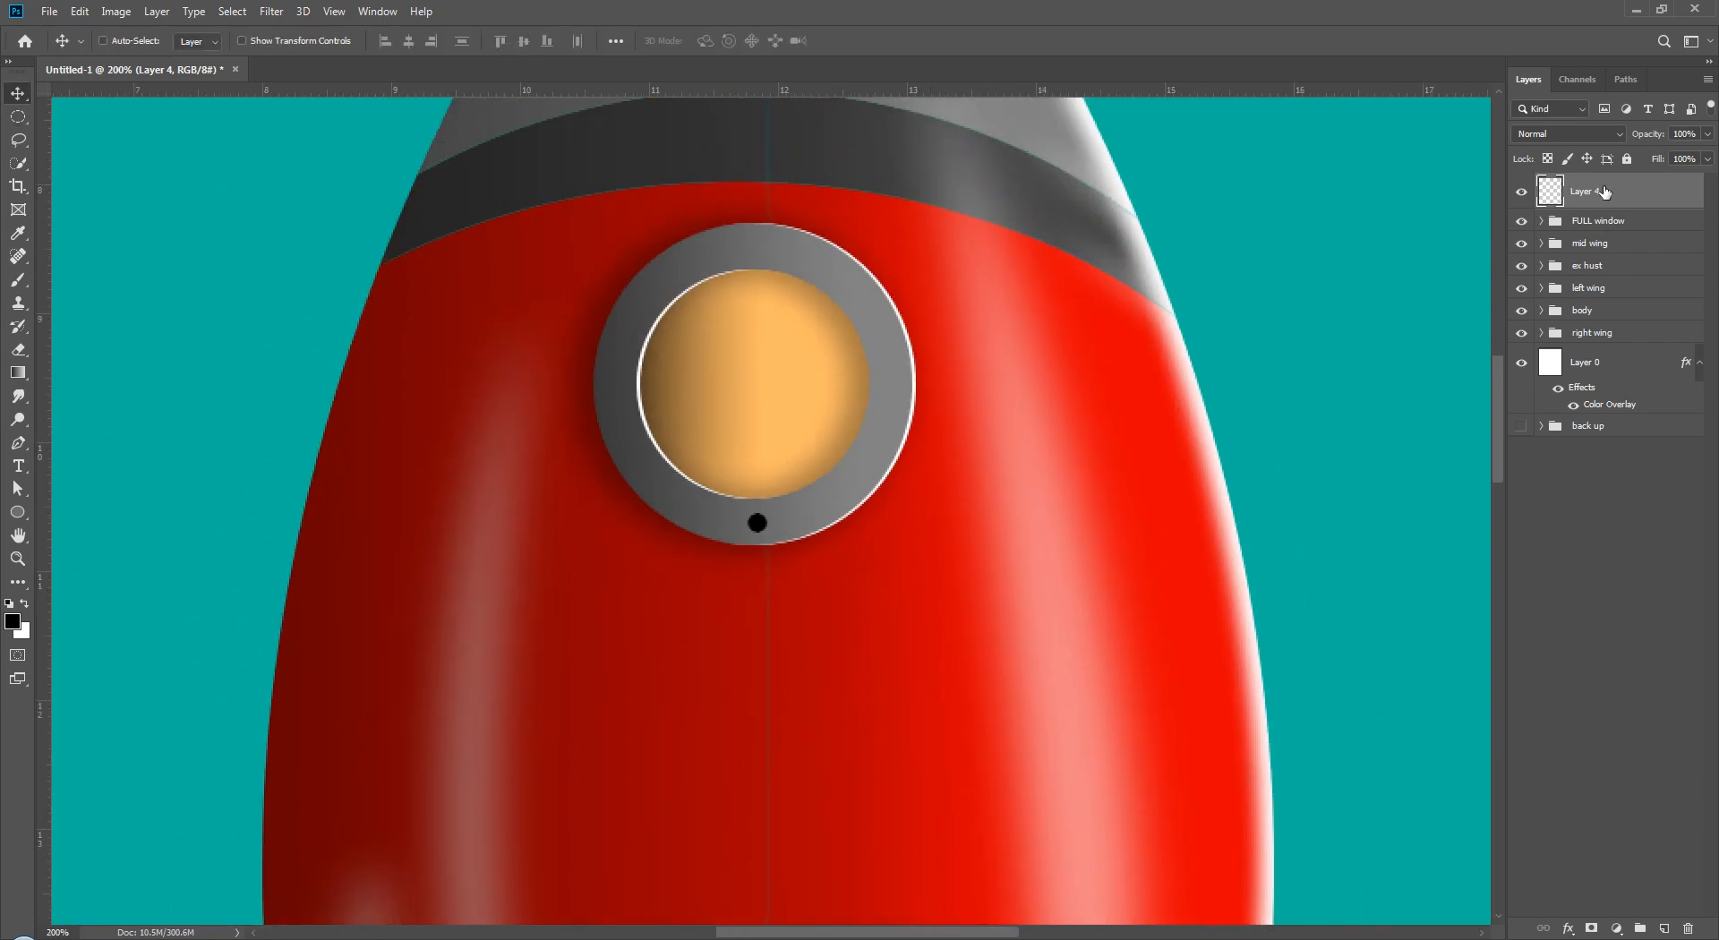
key("ctrl+j")
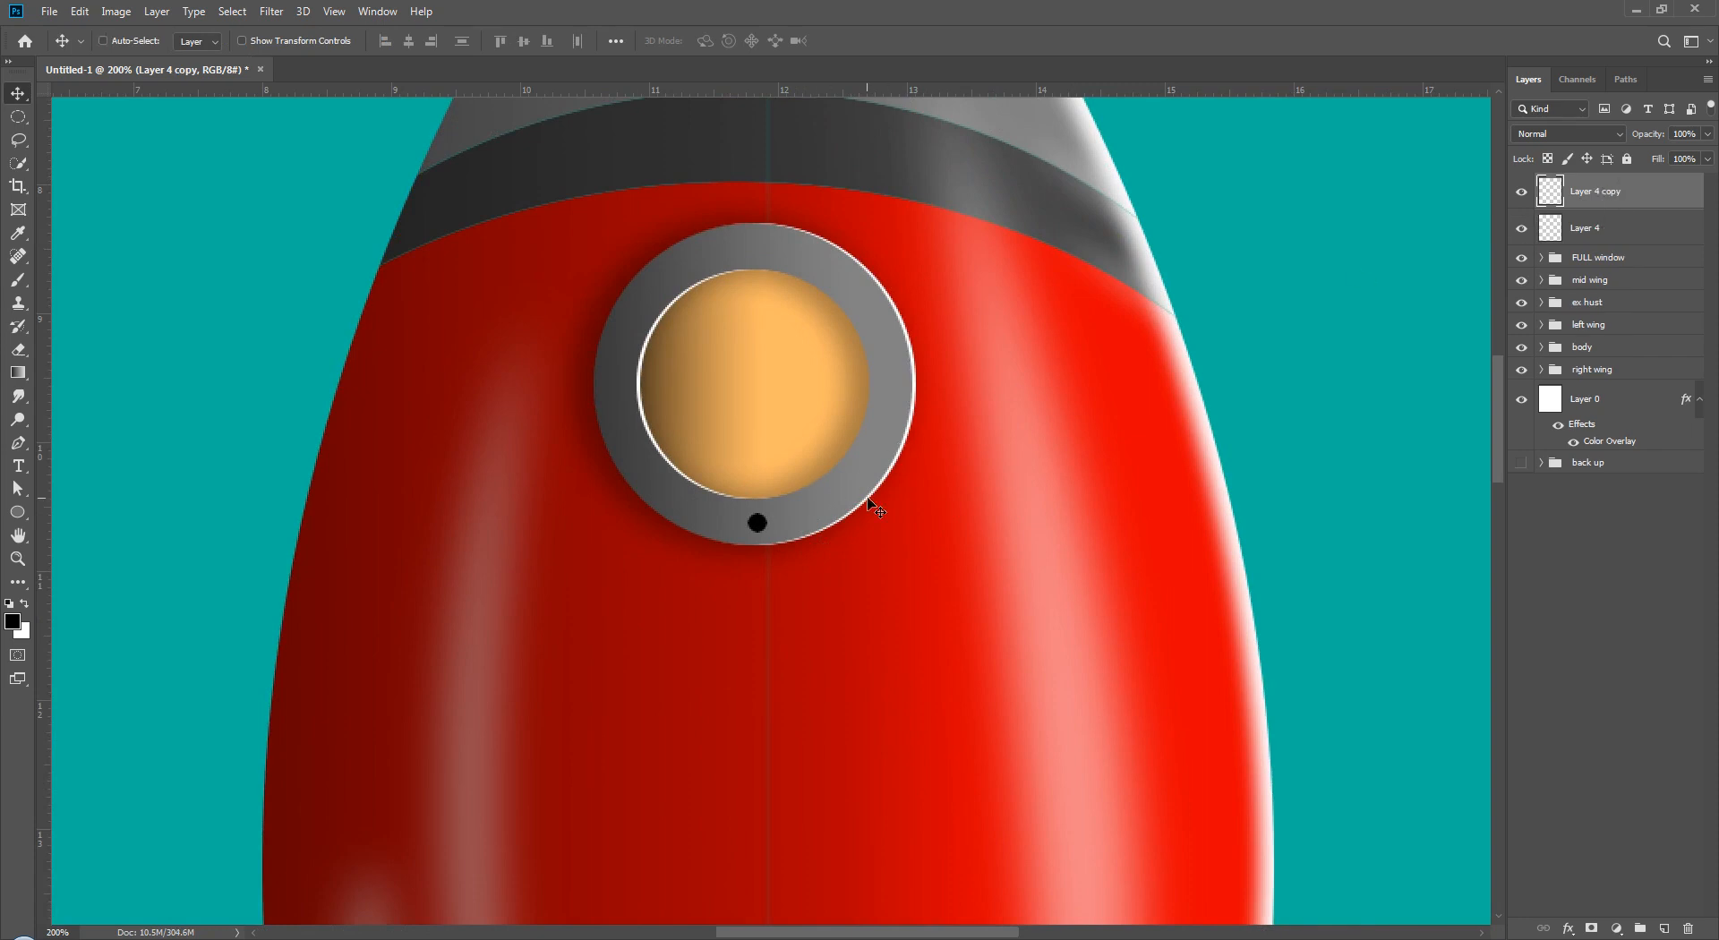
left_click_drag(795, 517, 779, 240)
key("Right")
key("Right")
key("Right")
- Merge the layers of the upper and lower dots into one layer
left_click(1585, 229)
left_click(1612, 199, "ctrl")
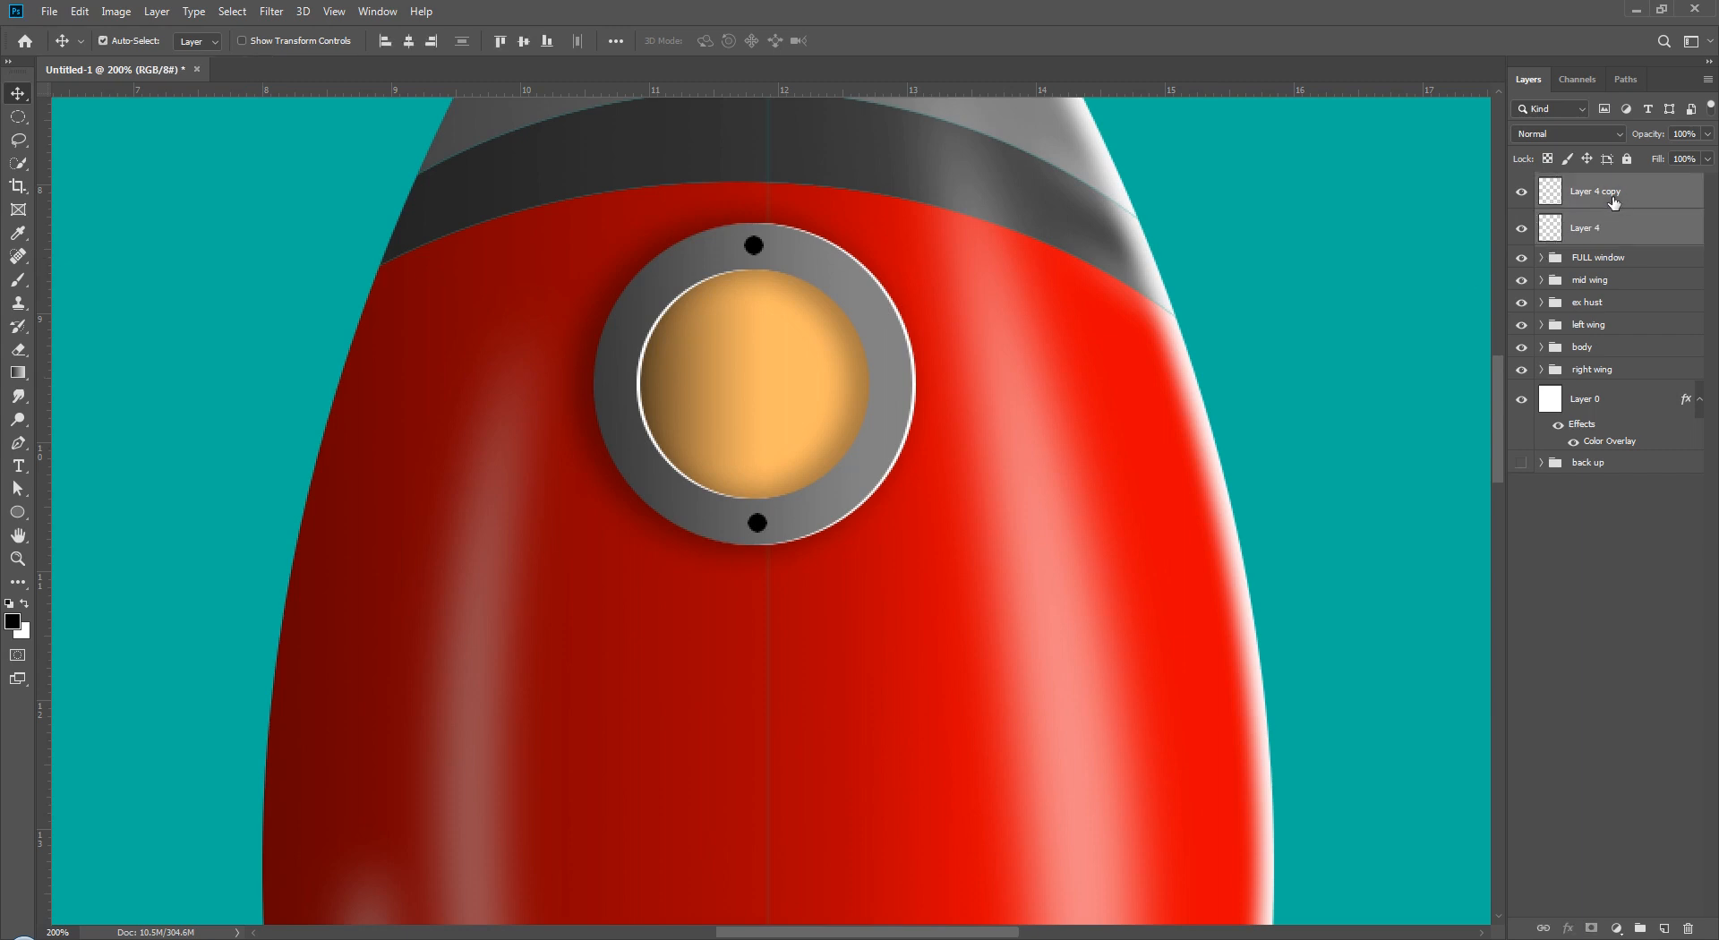
key("ctrl+e")
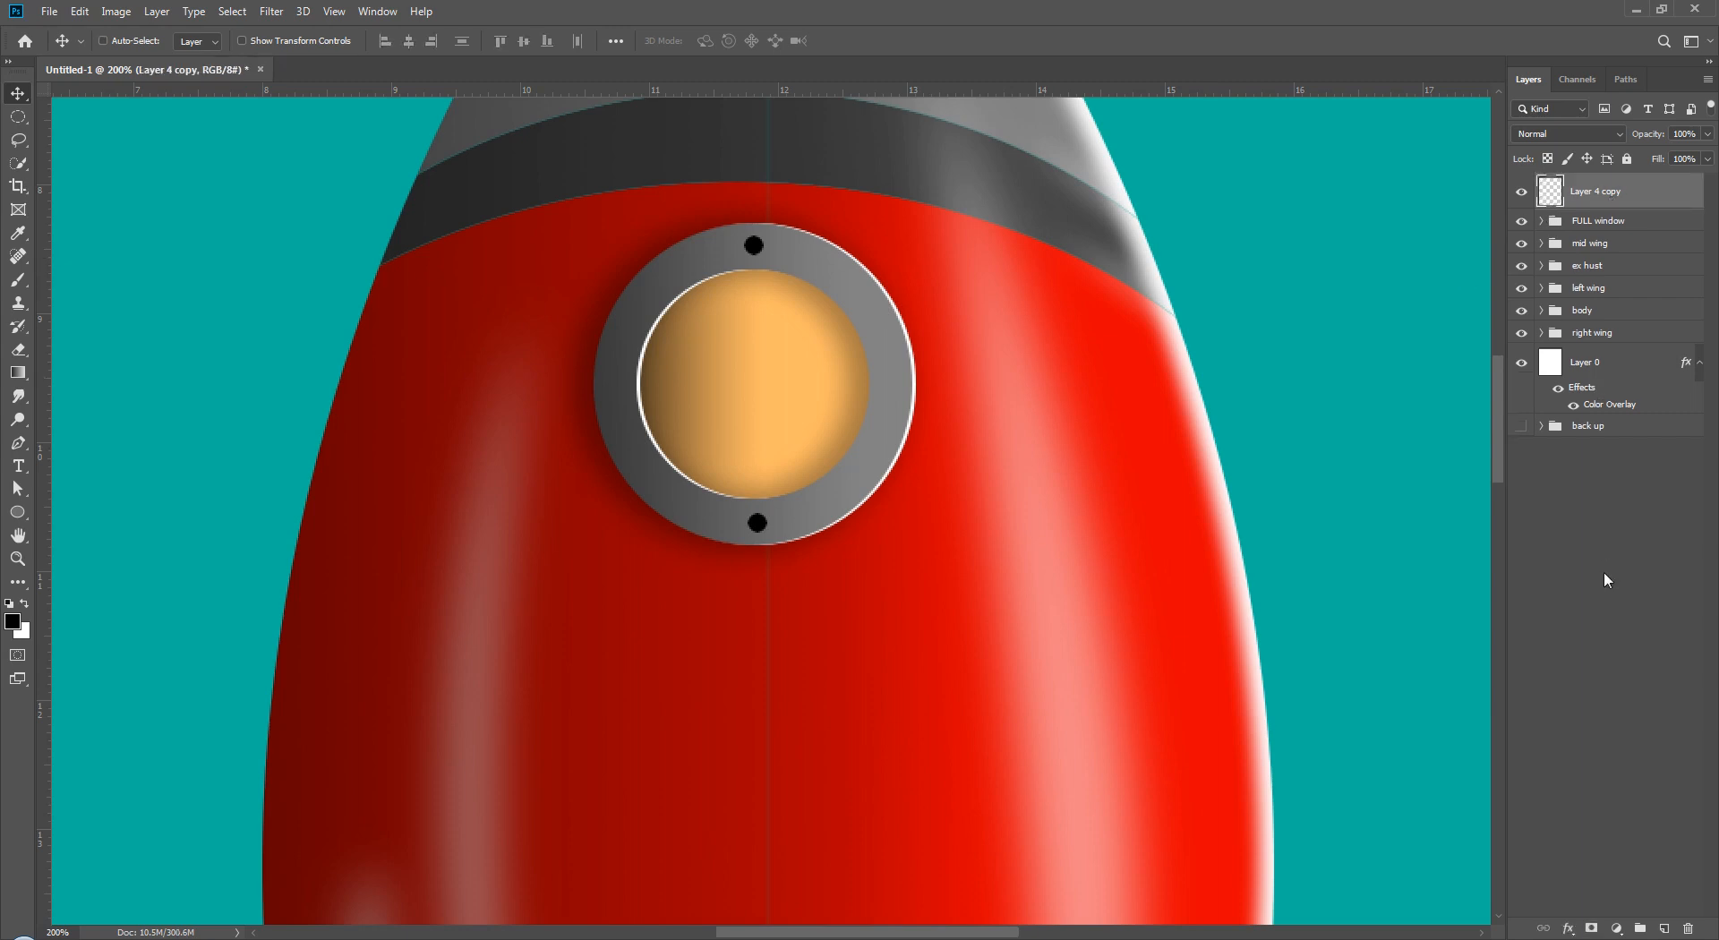
- Duplicate the merged dot pair and rotate the copy 90° to put dots on the ring's left and right sides
key("ctrl+j")
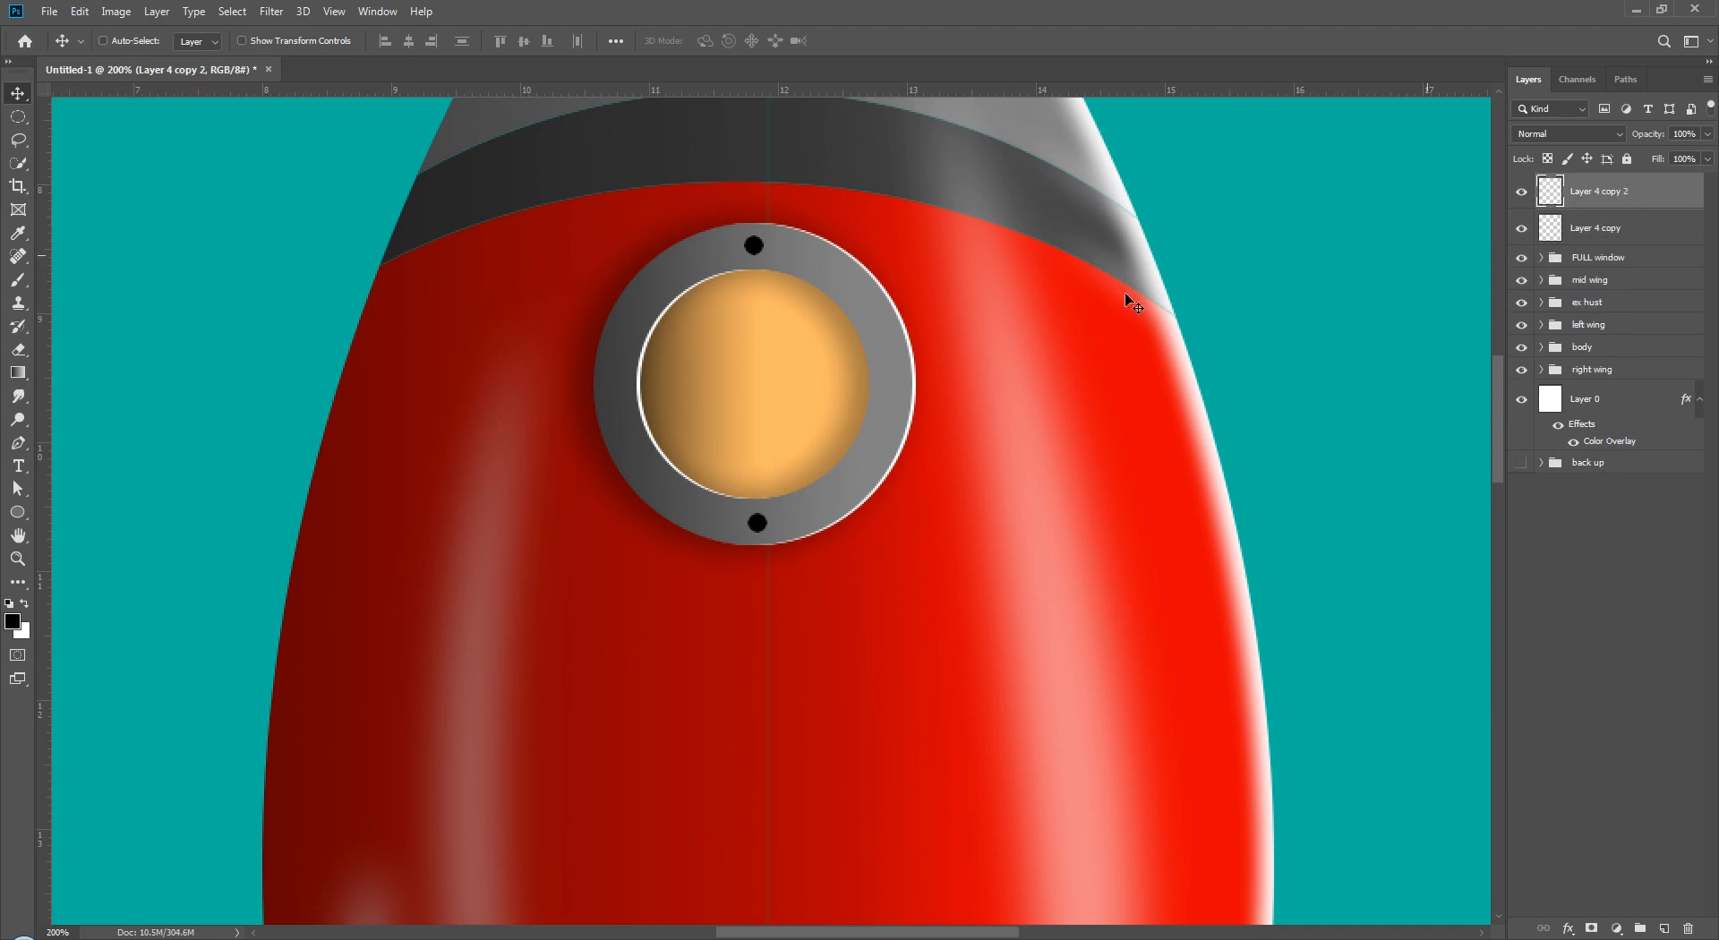
key("ctrl+t")
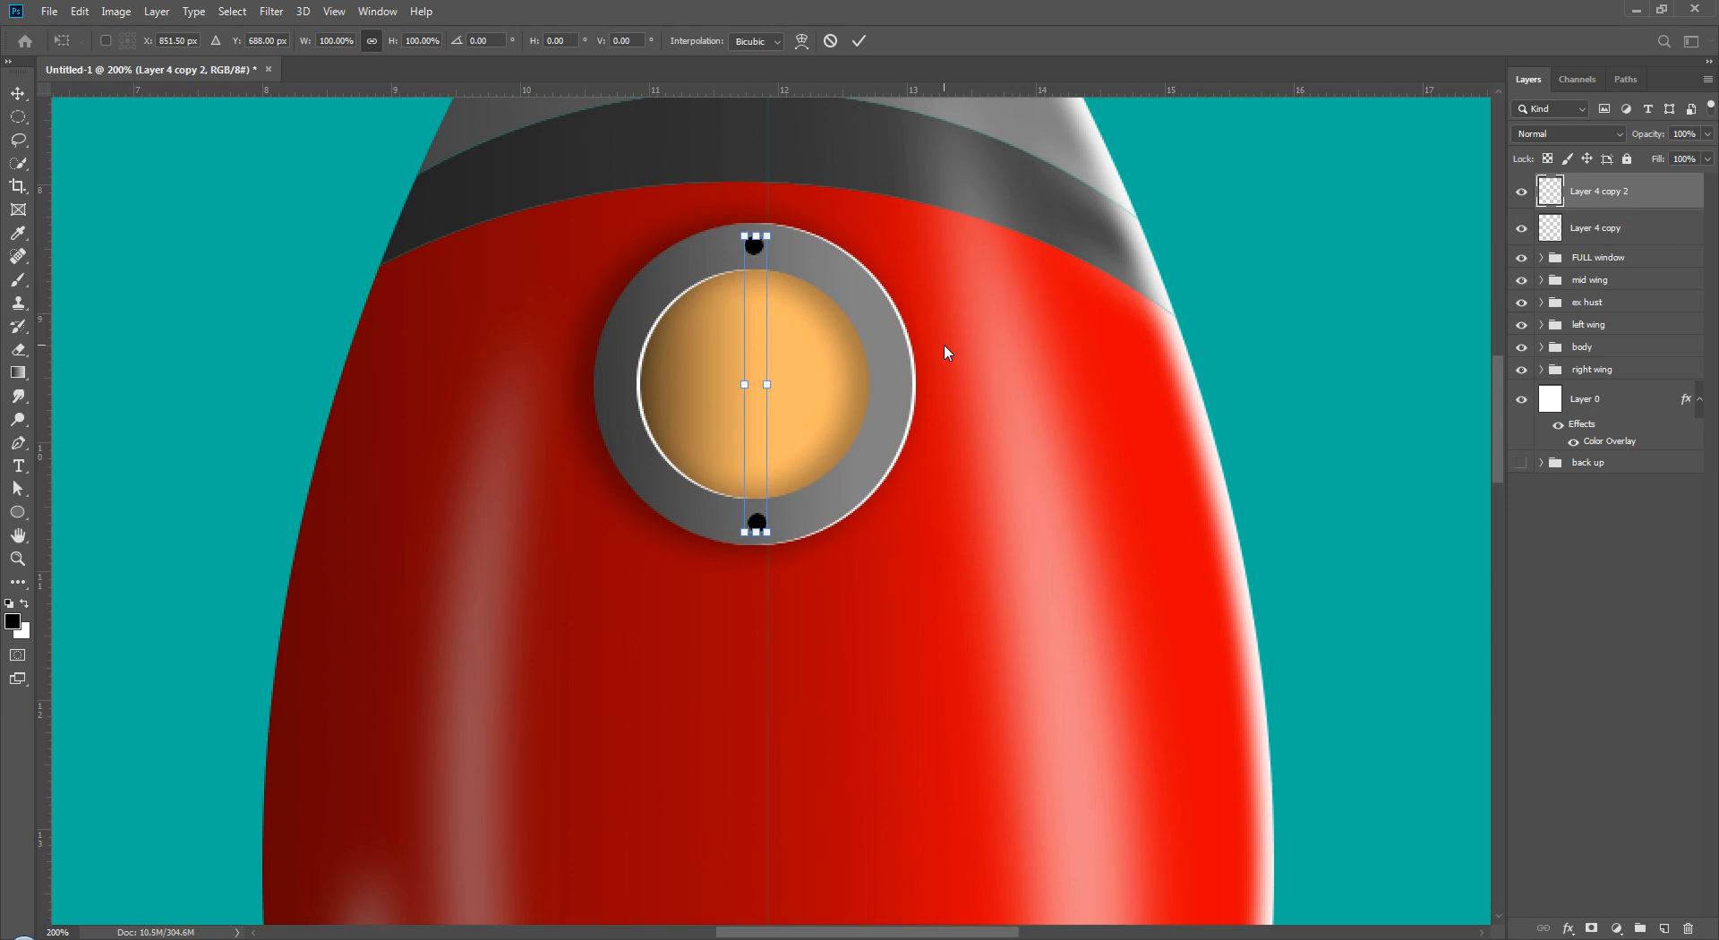
left_click_drag(882, 214, 979, 539)
key("Return")
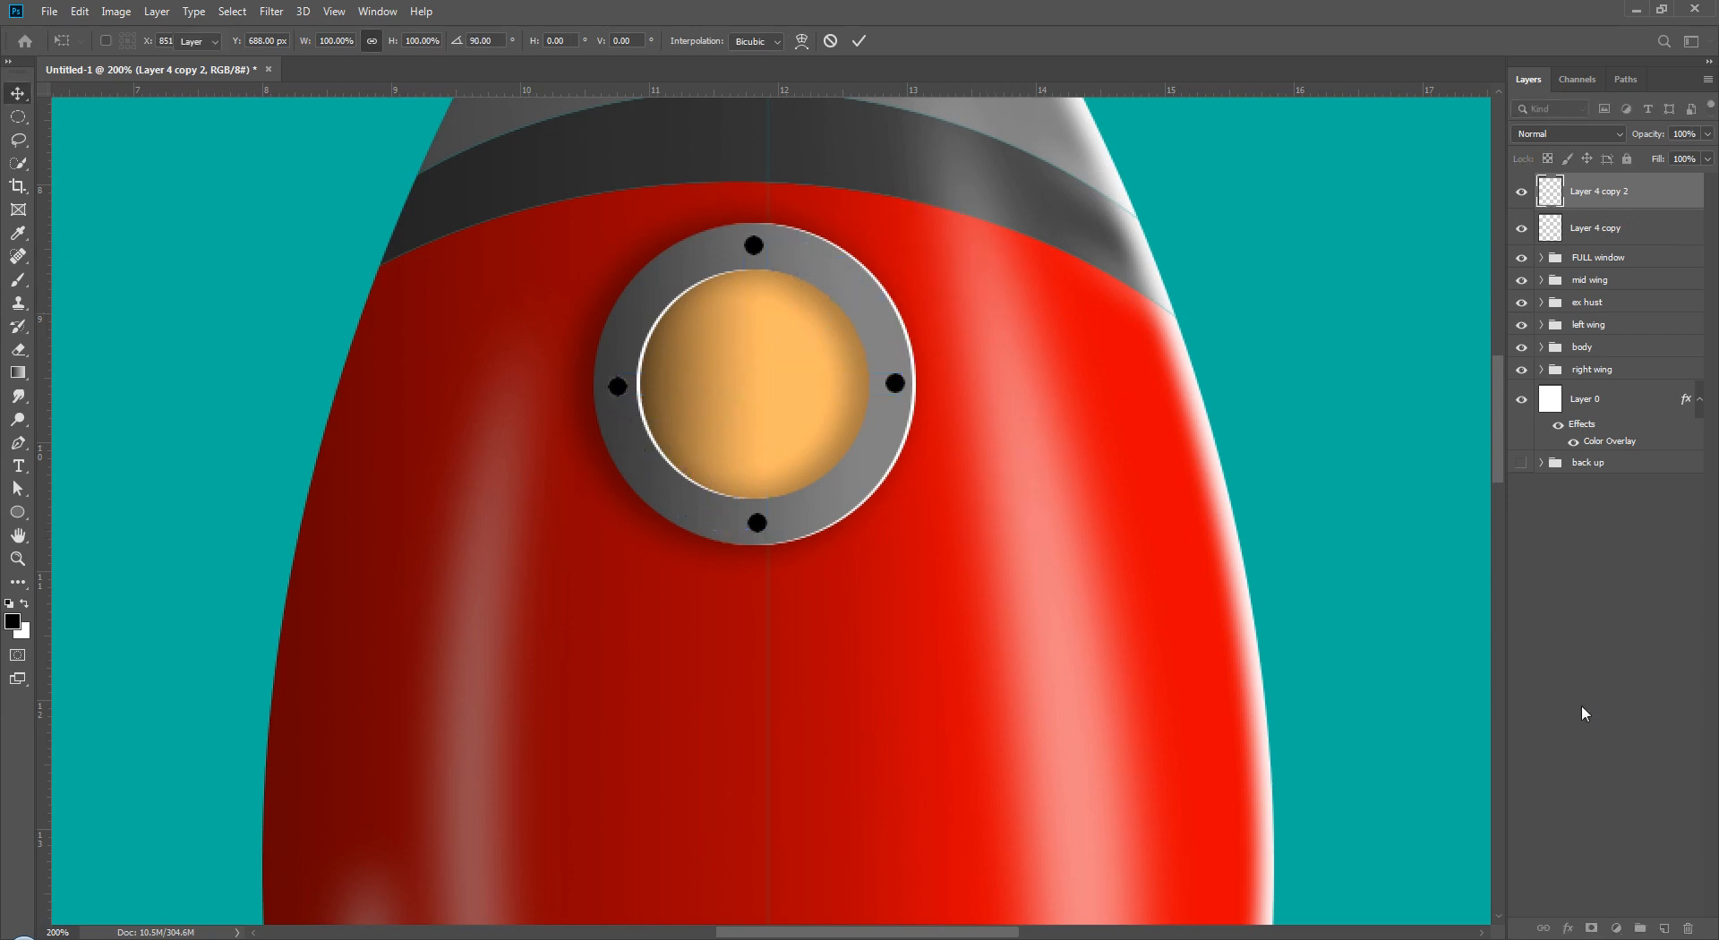
- Merge the vertical and horizontal dot-pair layers into a single layer
left_click(1639, 231)
left_click(1634, 206, "shift")
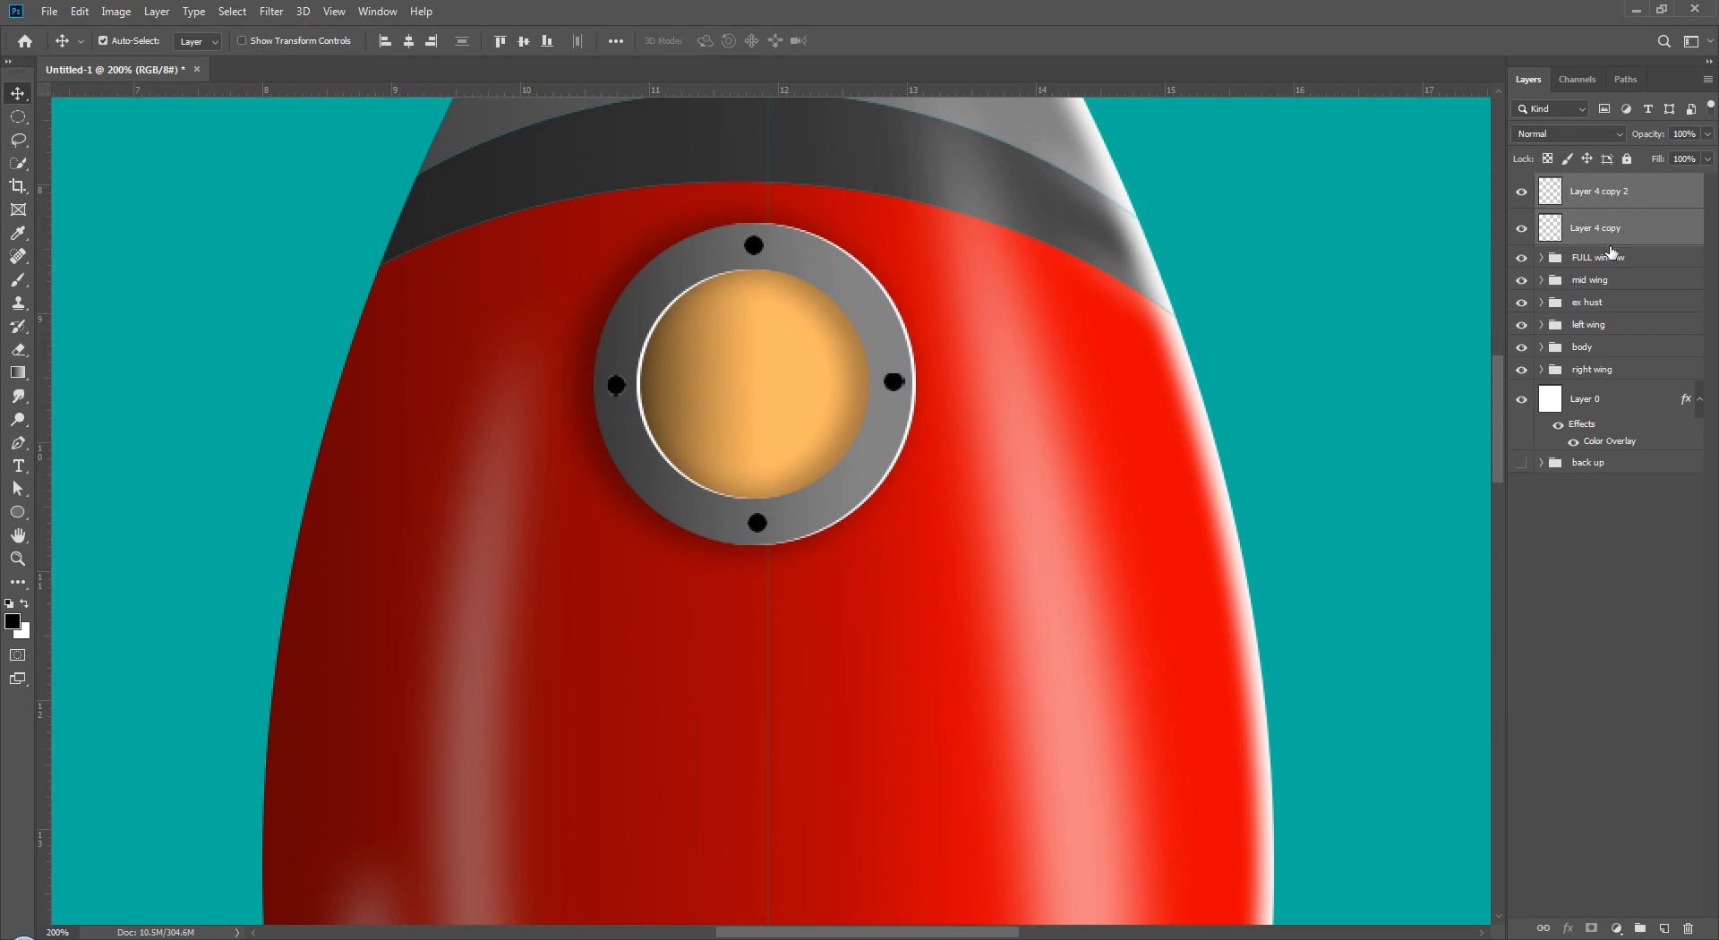
key("ctrl+e")
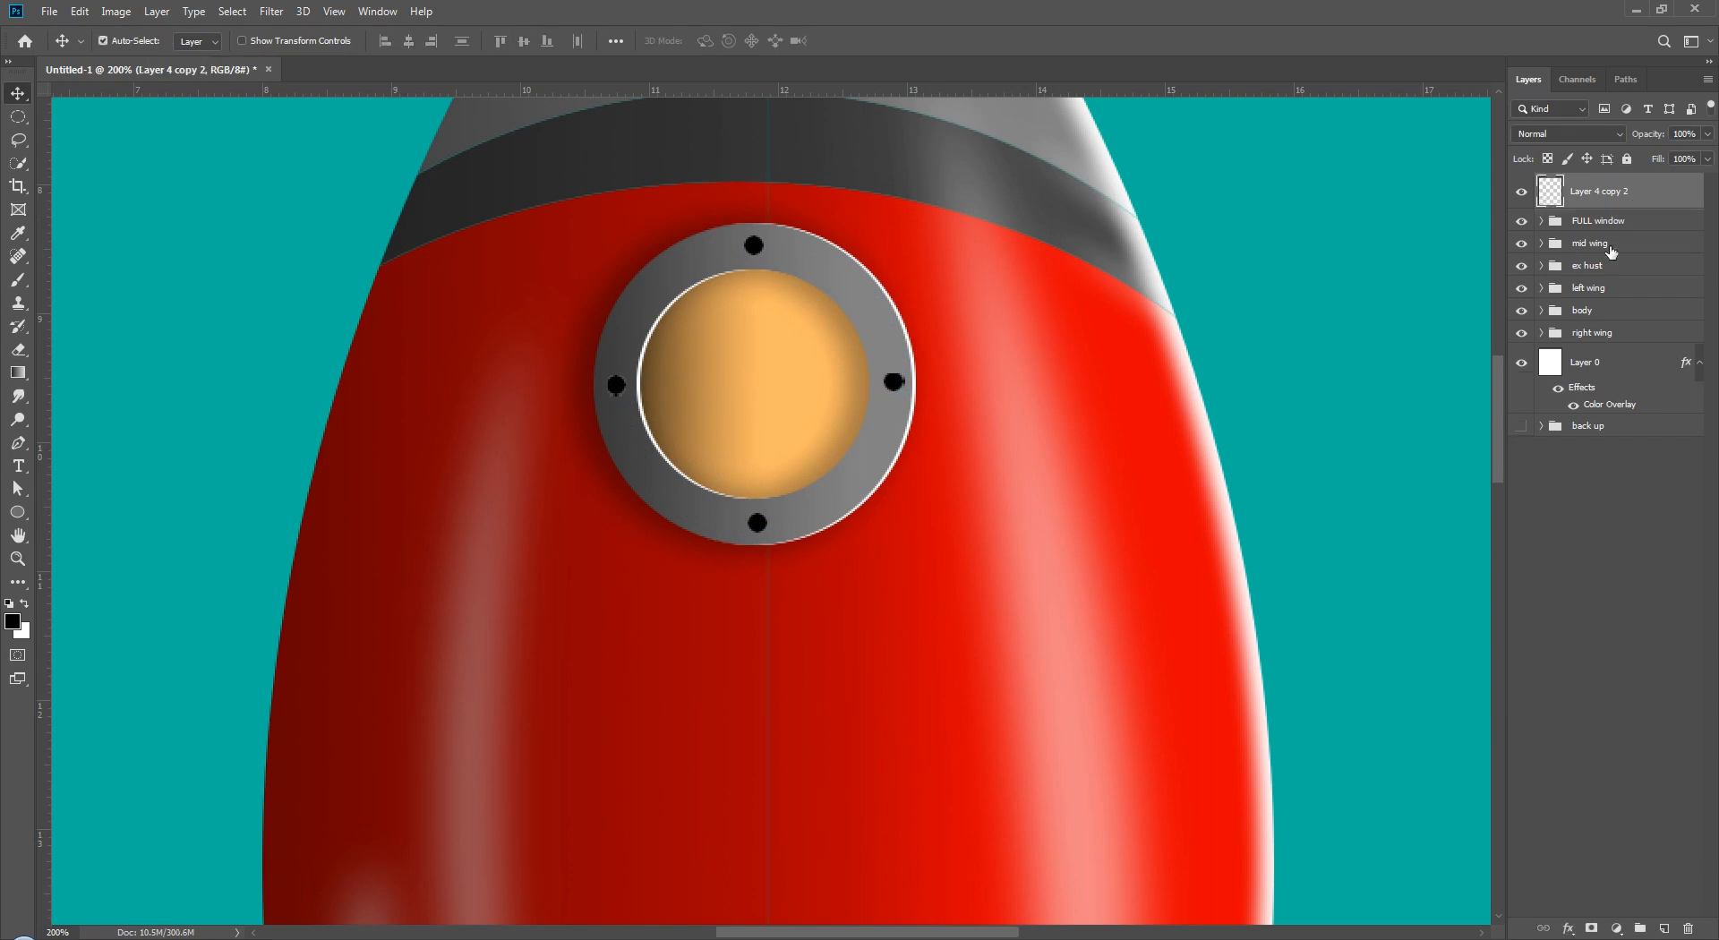
- Duplicate the four-dot layer and rotate the copy 45° so its dots fill the gaps around the window ring
key("ctrl+j")
key("ctrl+t")
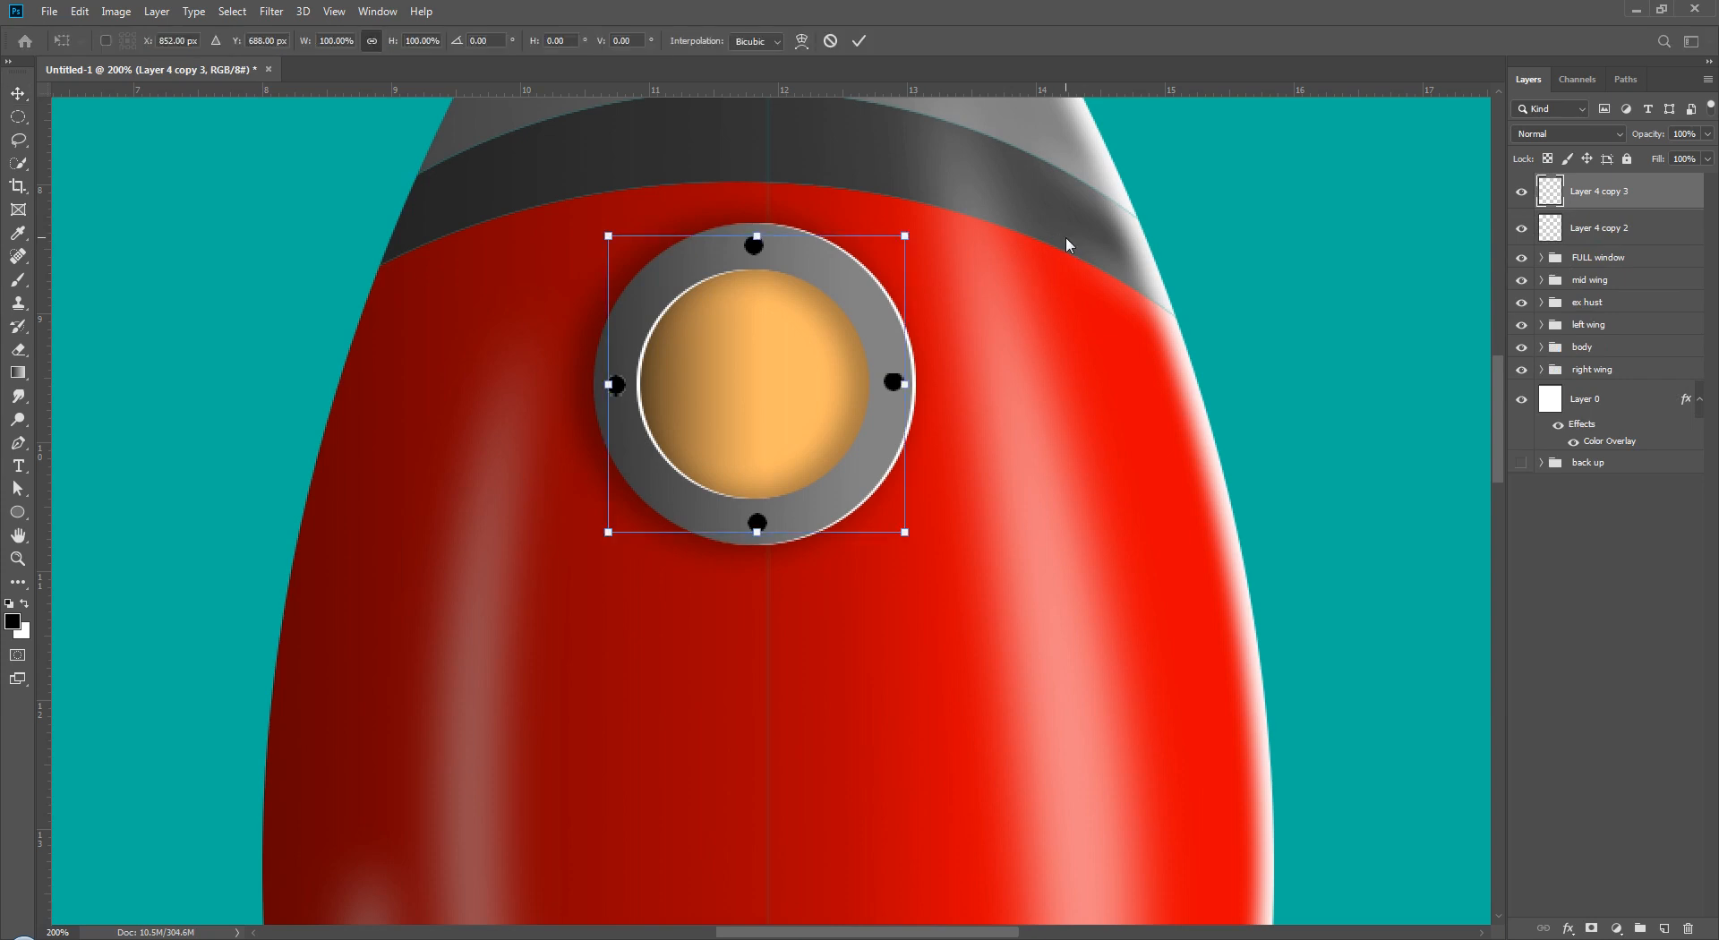
left_click_drag(965, 217, 1020, 390)
key("Return")
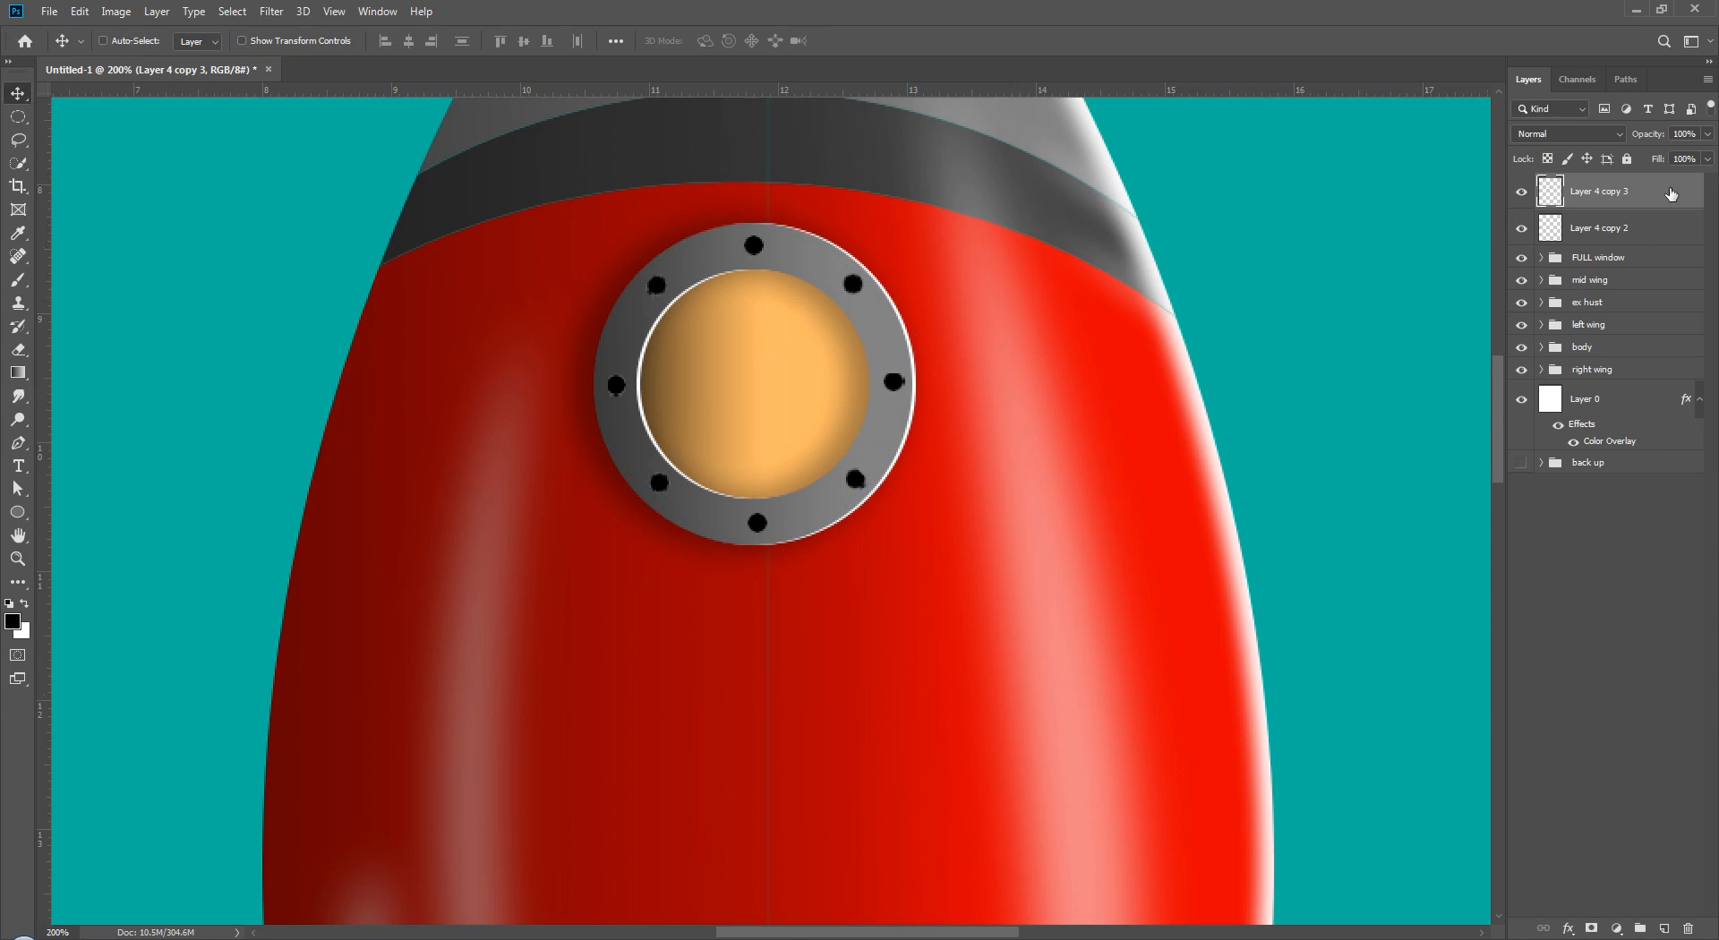
- Merge the two four-dot layers into one and rename the merged layer "dots"
left_click(1642, 230, "ctrl")
key("ctrl+e")
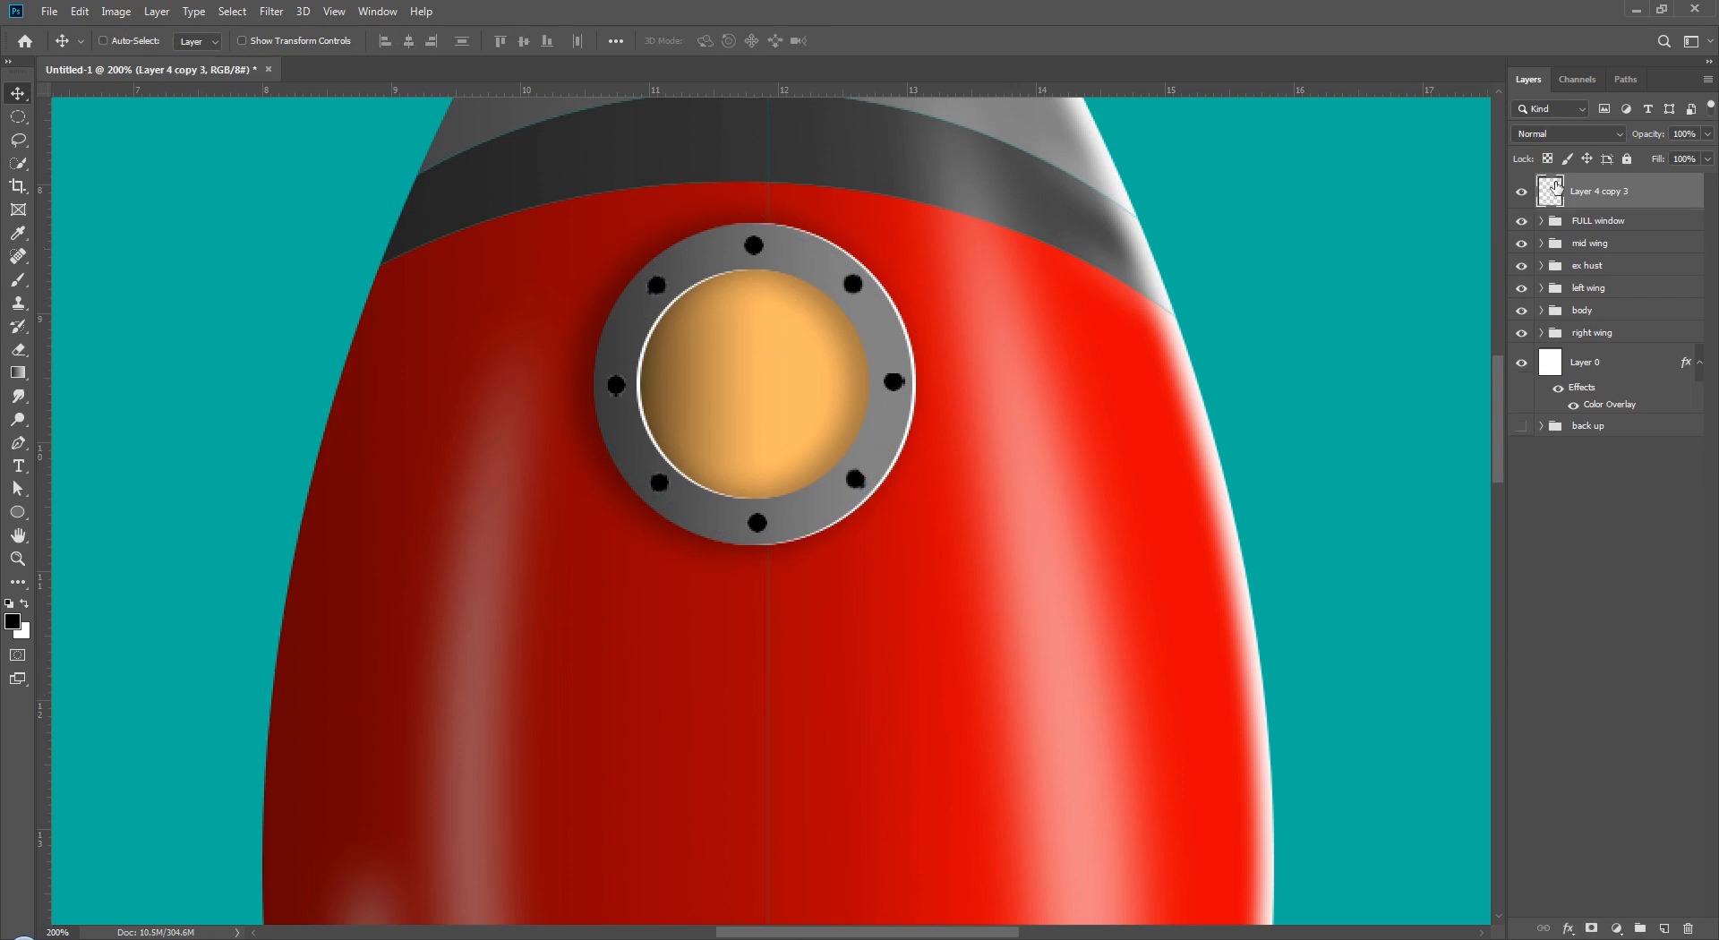
double_click(1601, 191)
type("dots")
key("Return")
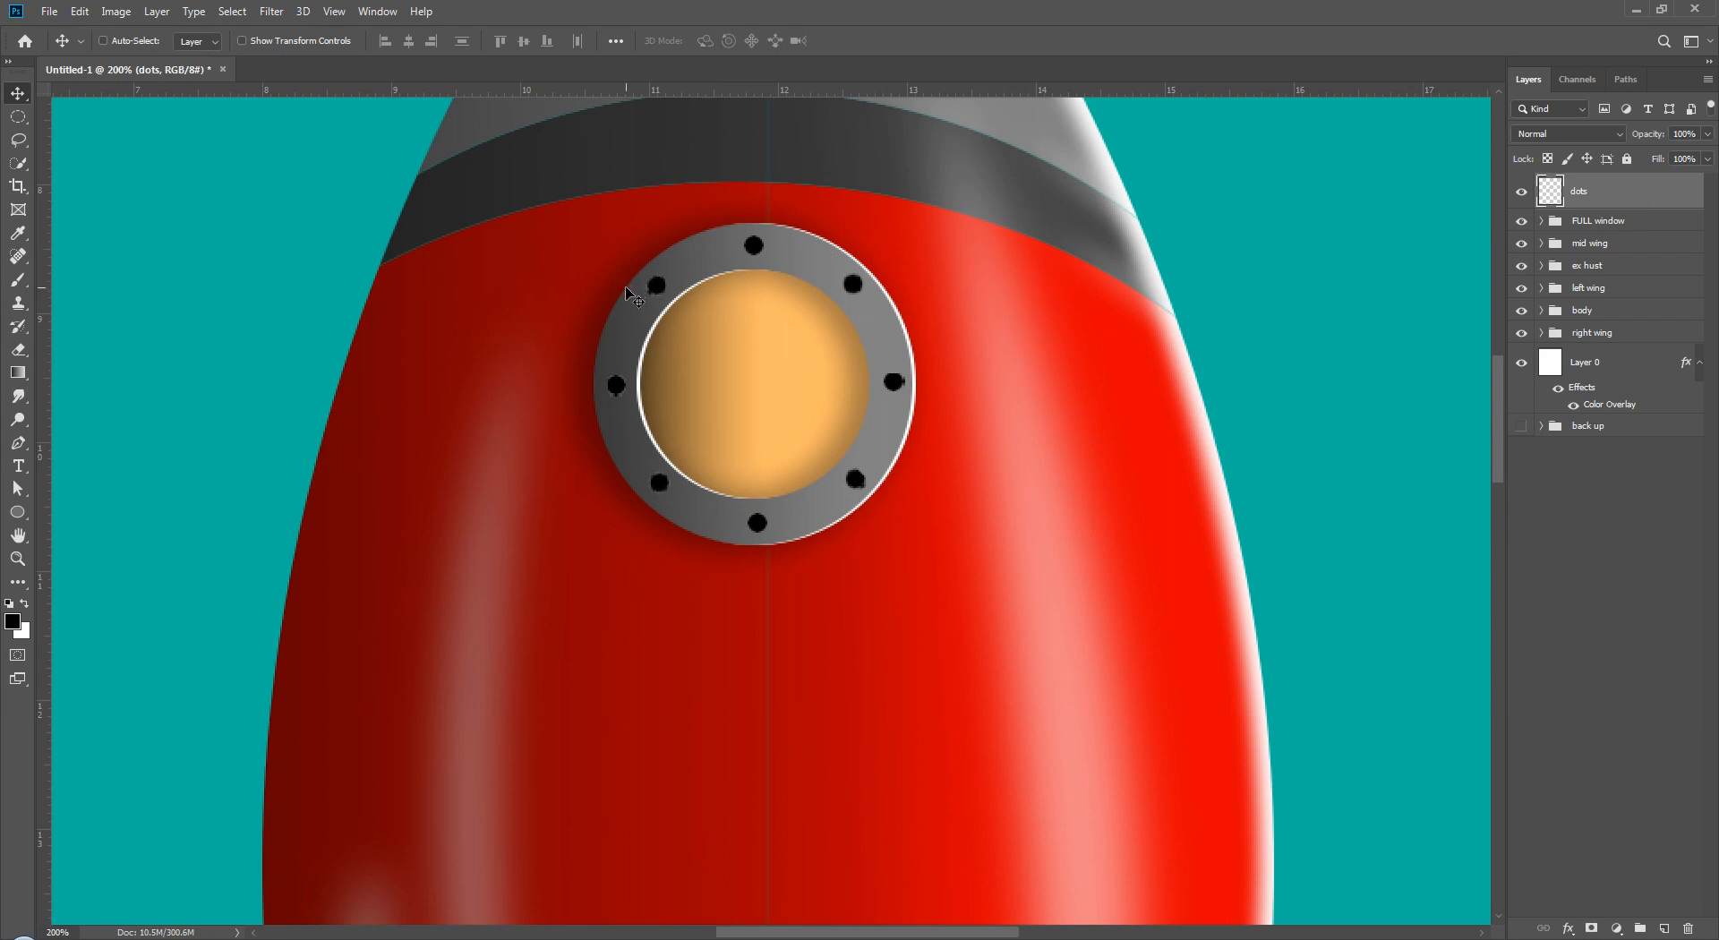
- Examine the shape and placement of the dots around the window ring up close
key("ctrl")
scroll(904, 380, "up", 4)
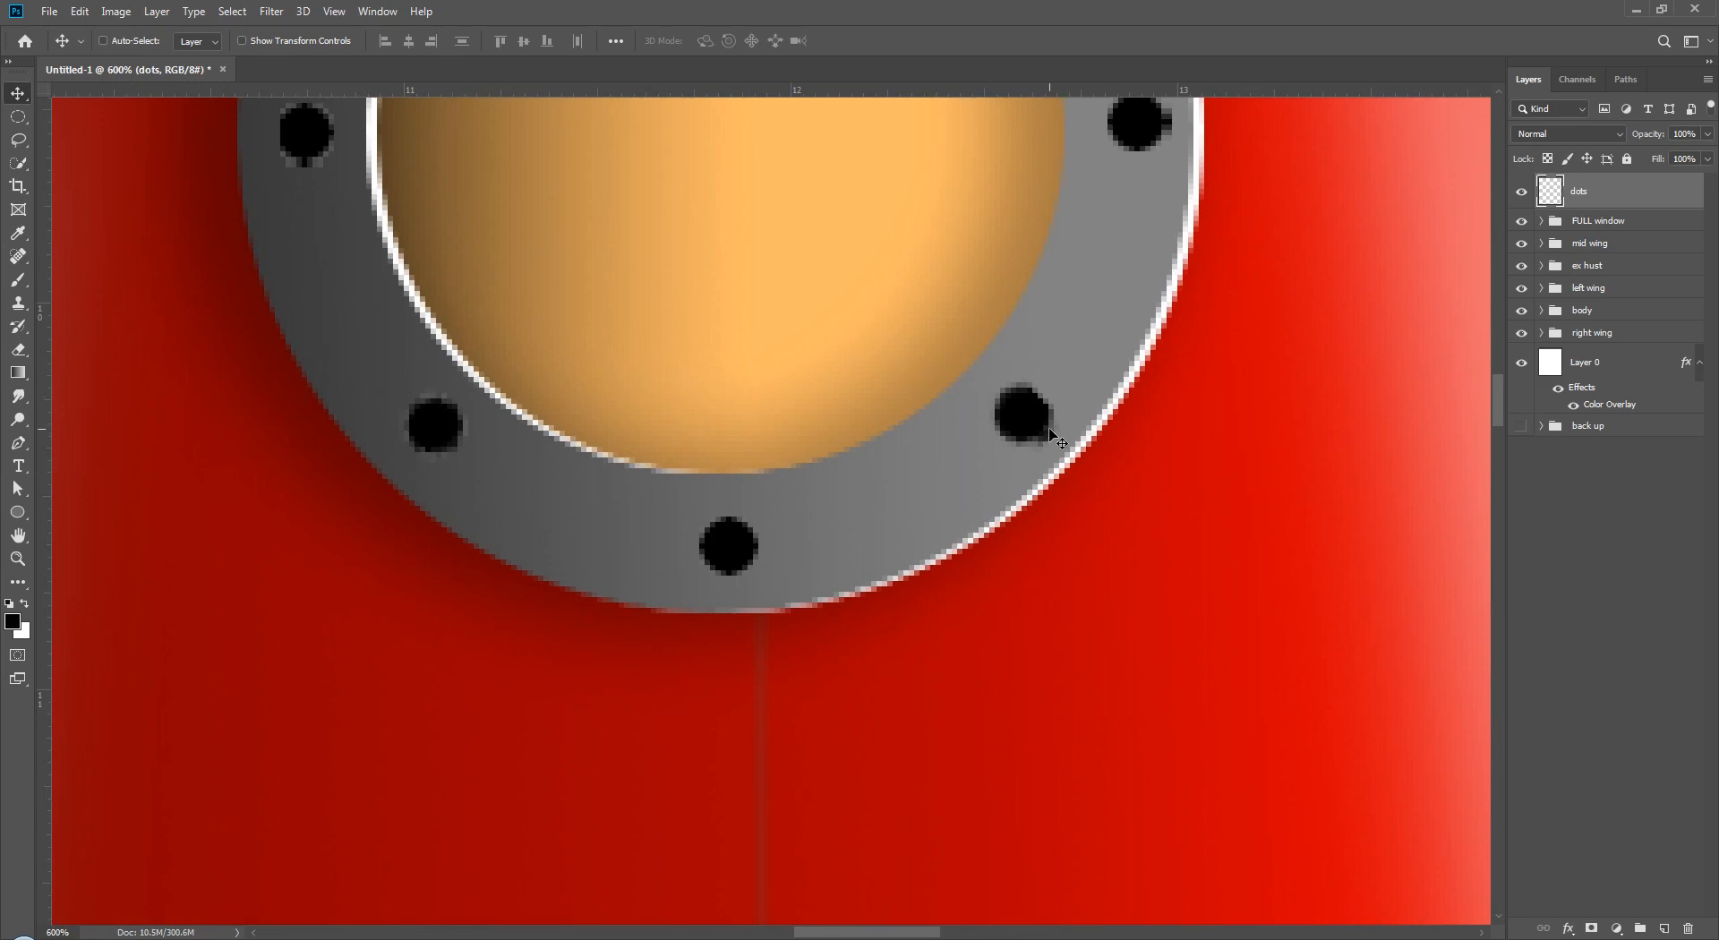
left_click_drag(1113, 268, 1051, 384)
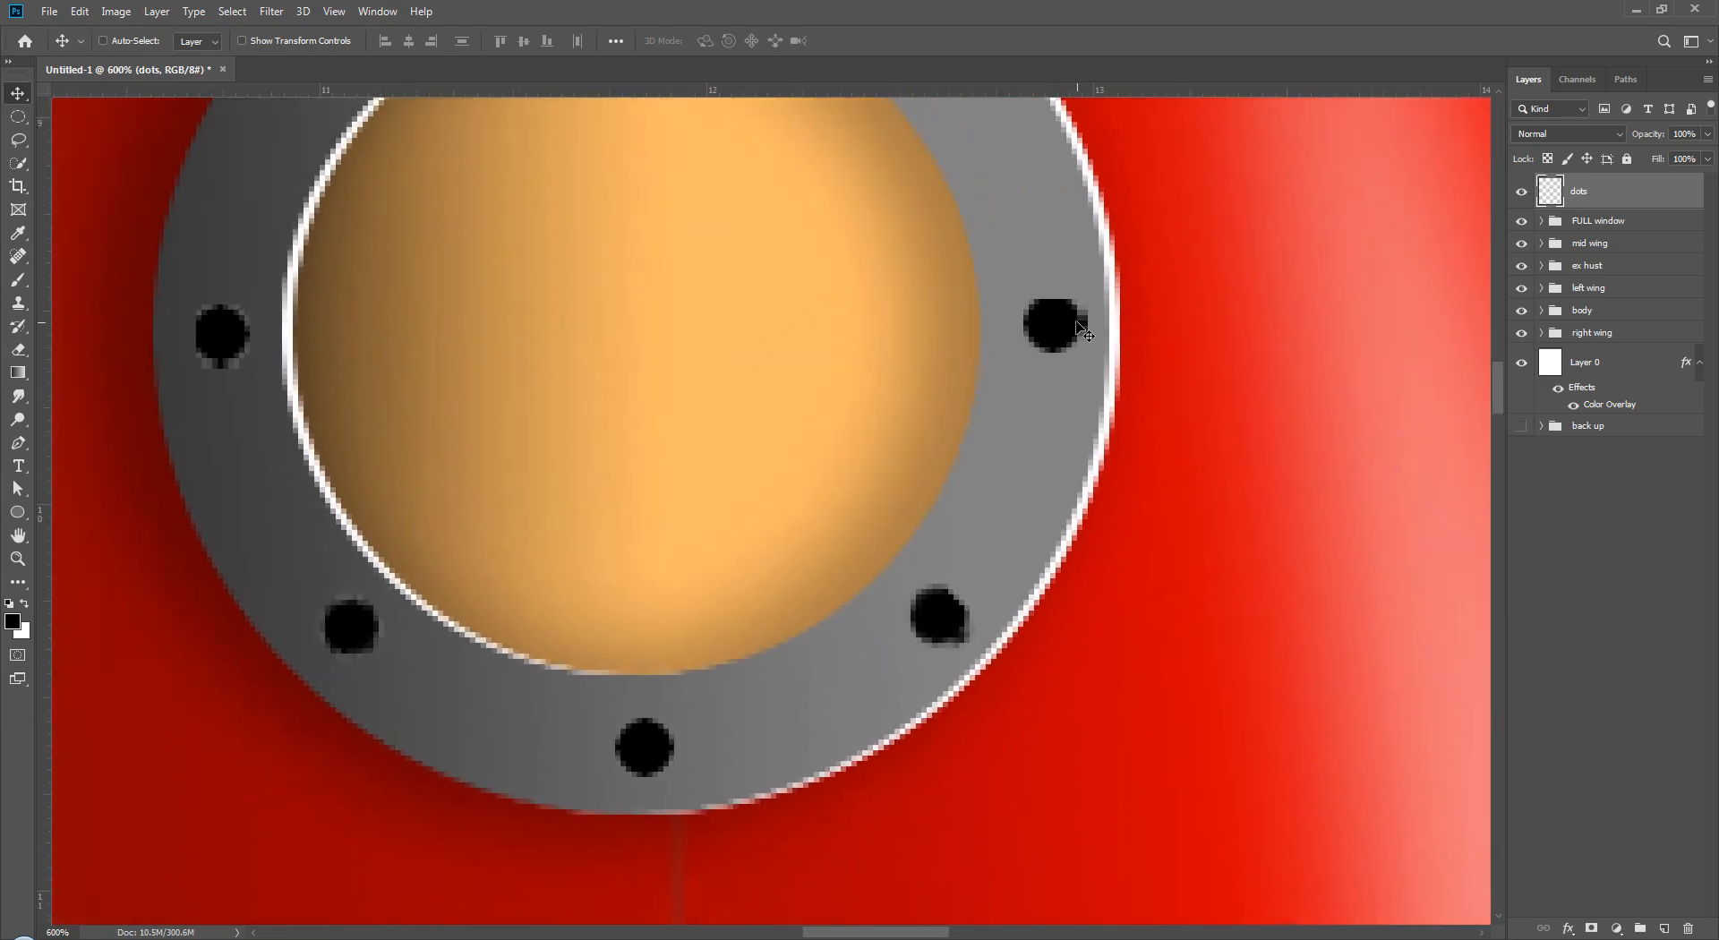
key("ctrl+minus")
key("ctrl+minus")
key("ctrl+minus")
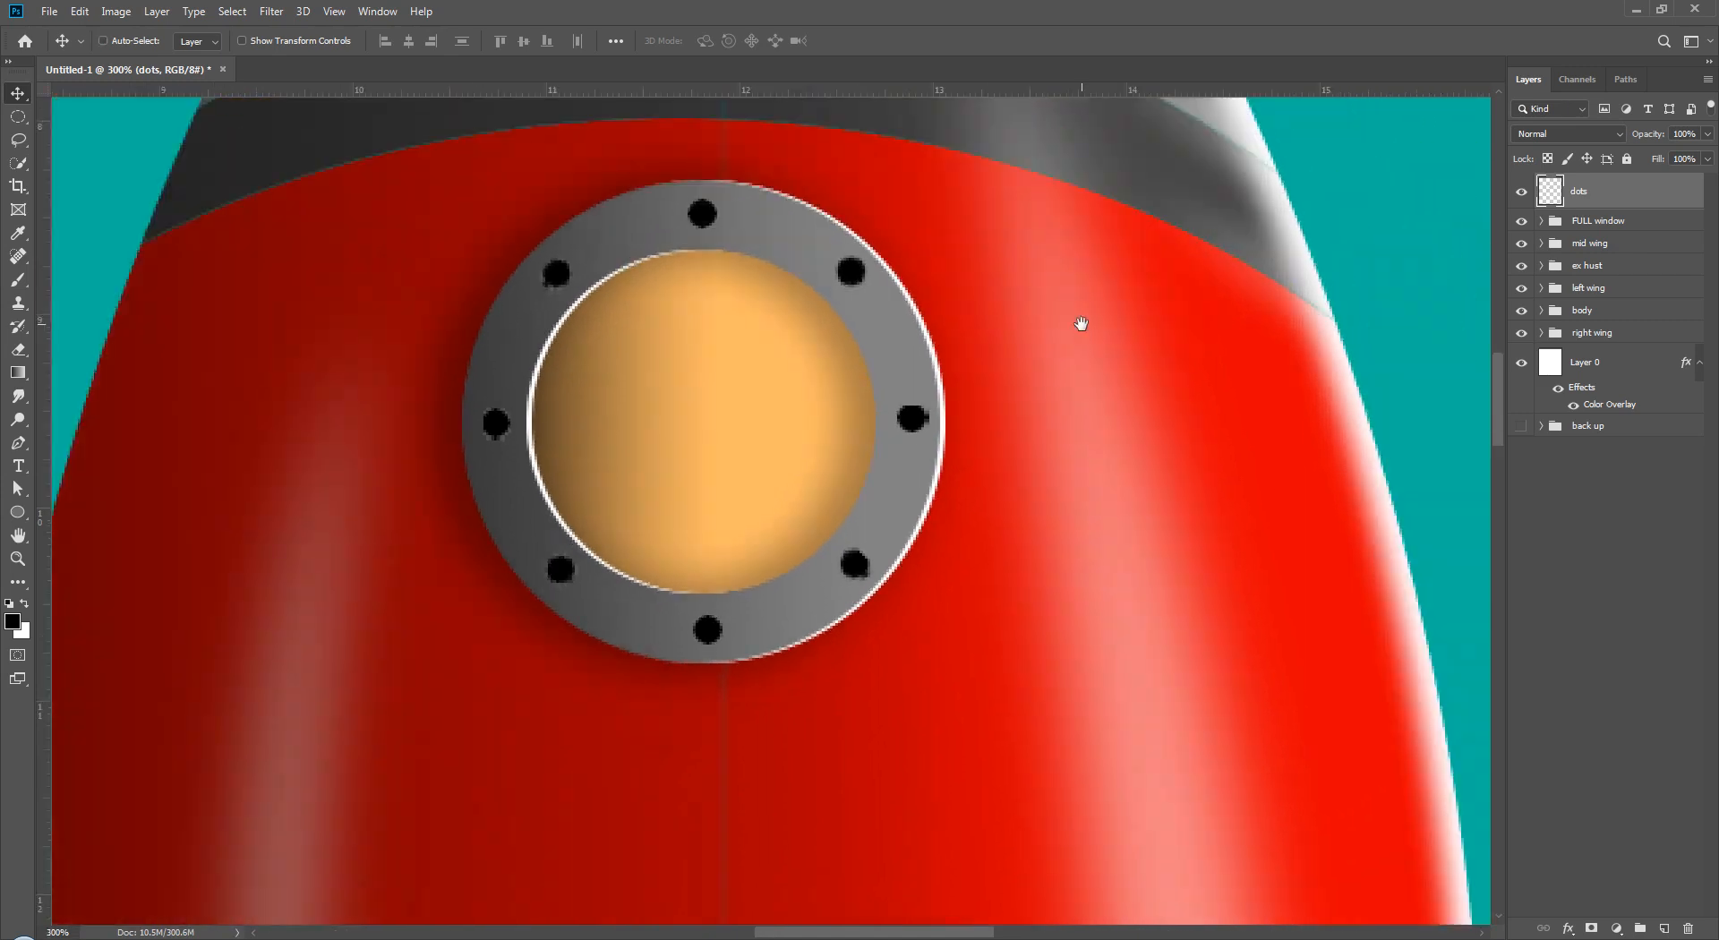
left_click_drag(1081, 322, 1135, 469)
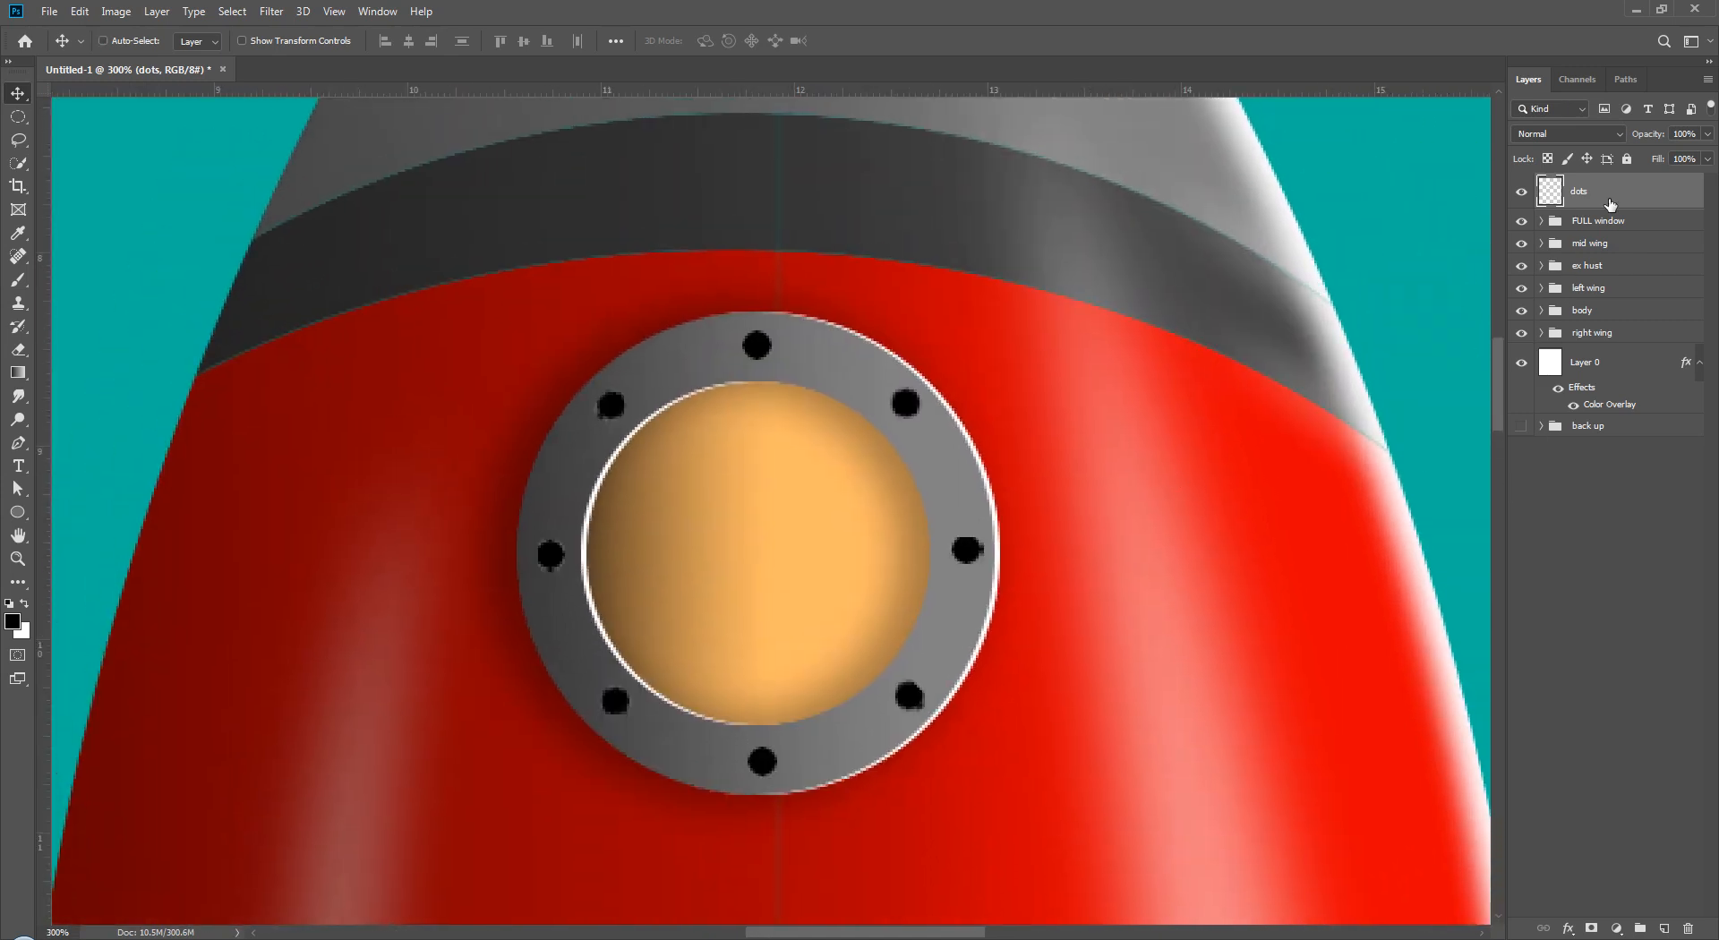
- Apply a white Screen inner shadow to the dots layer with a 180° angle and 48% opacity
double_click(1638, 195)
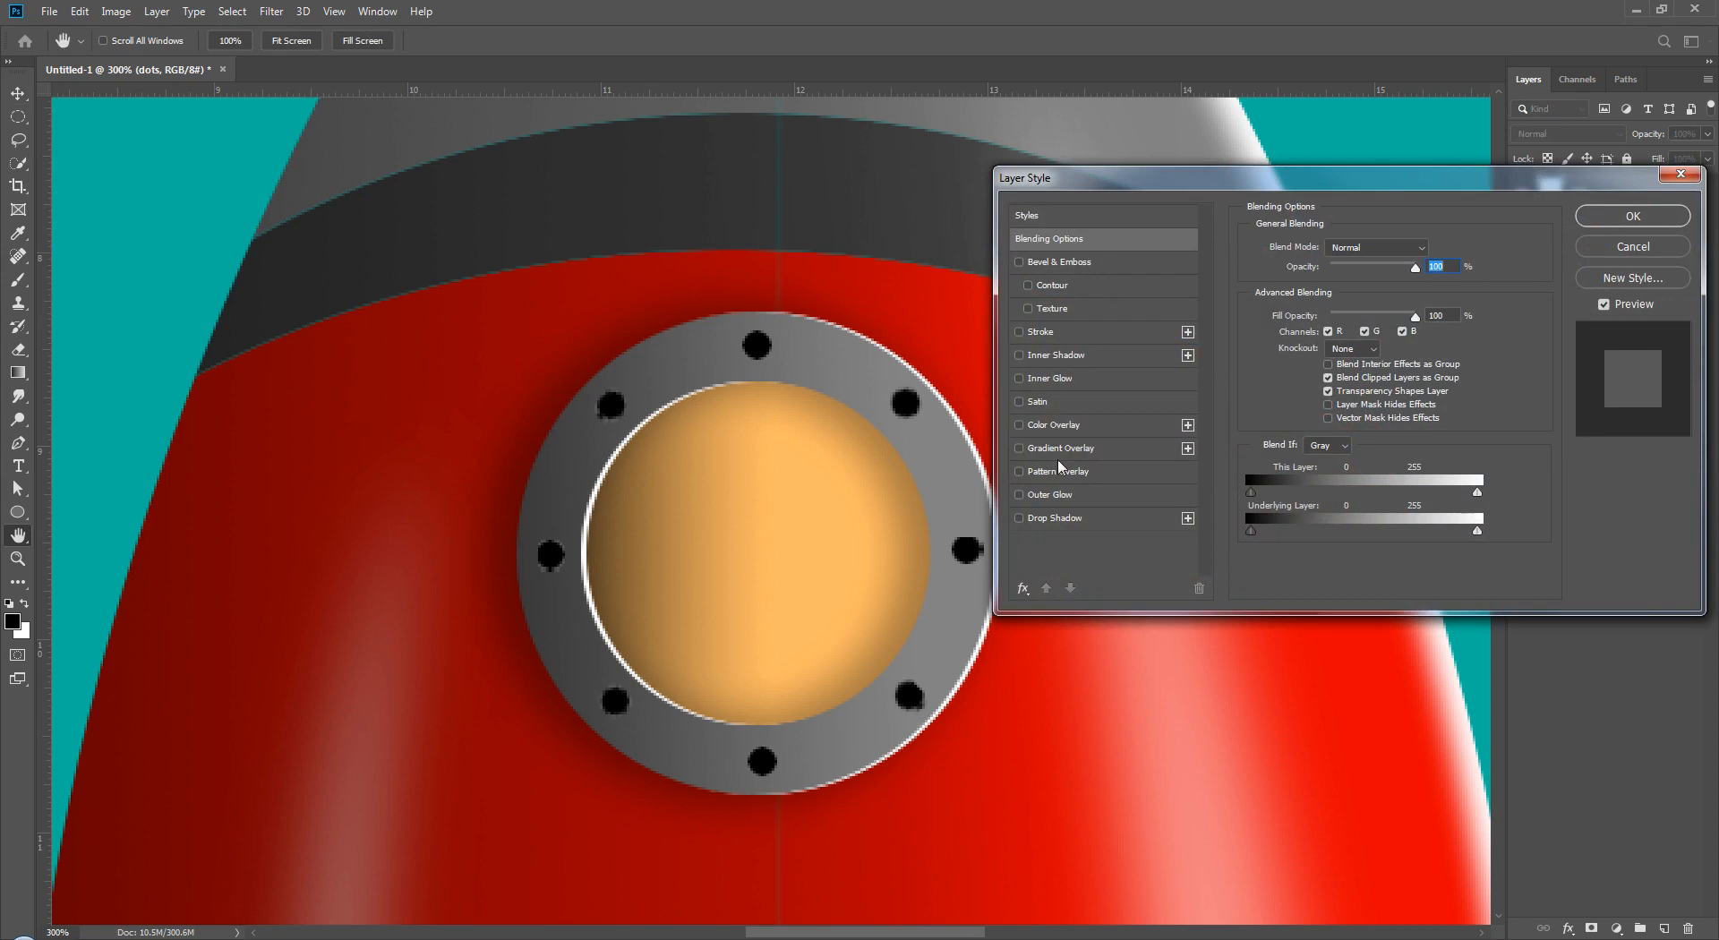
left_click(1068, 356)
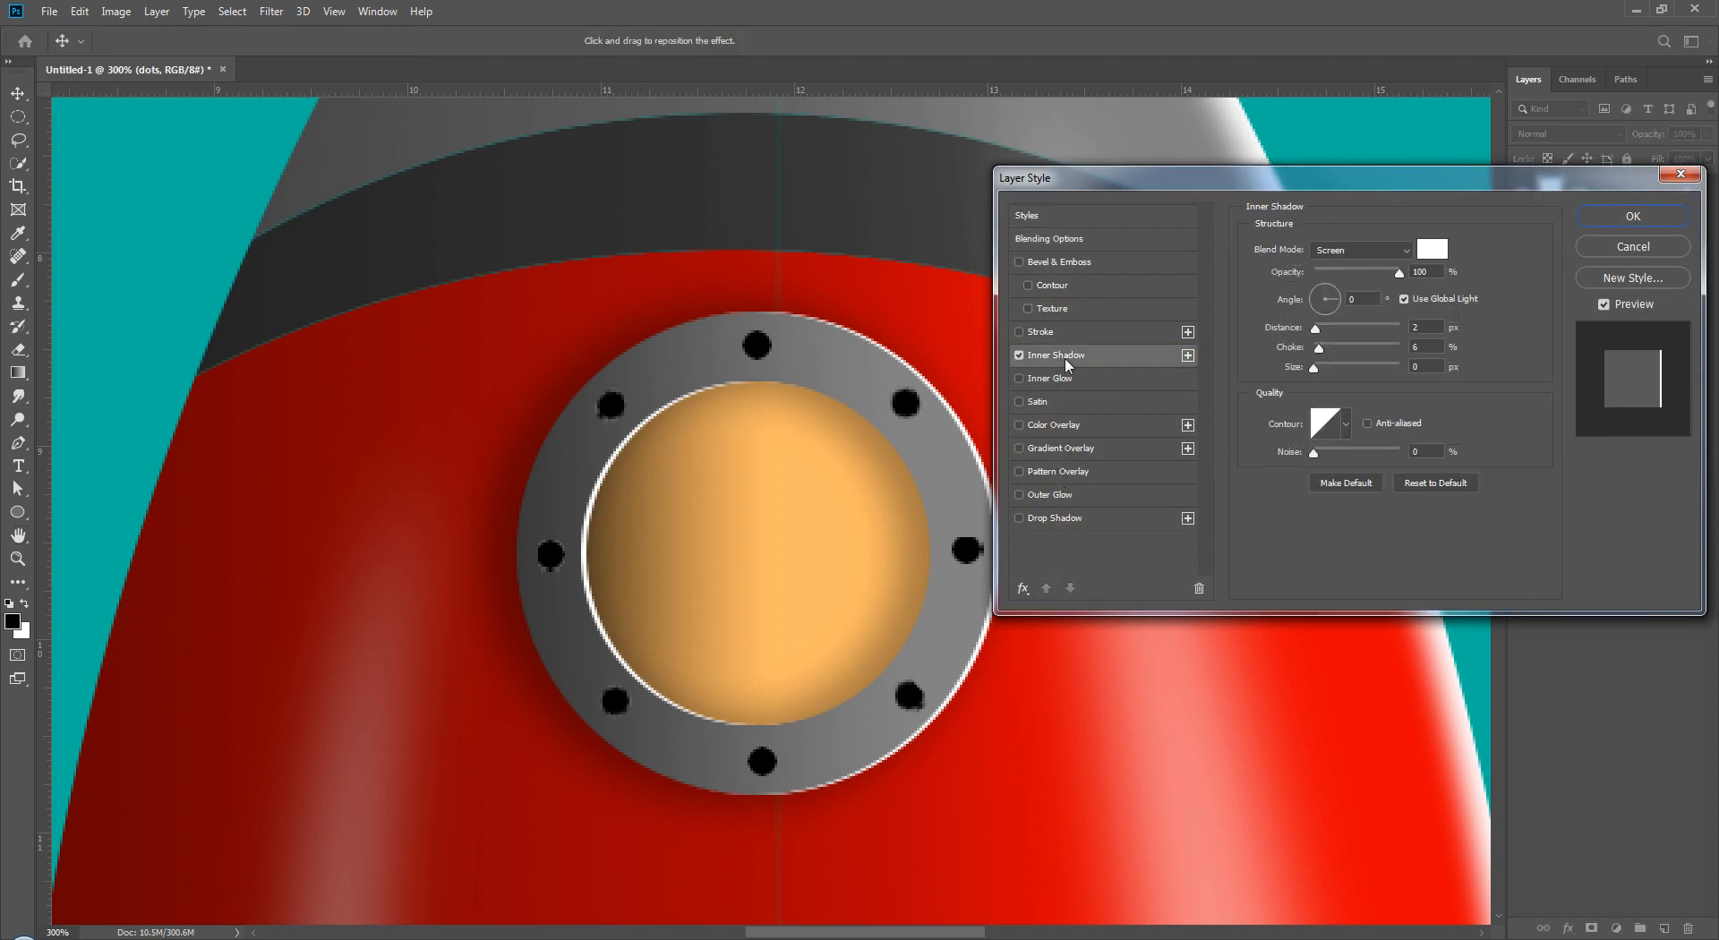
left_click_drag(1327, 307, 1296, 300)
double_click(1361, 302)
type("180")
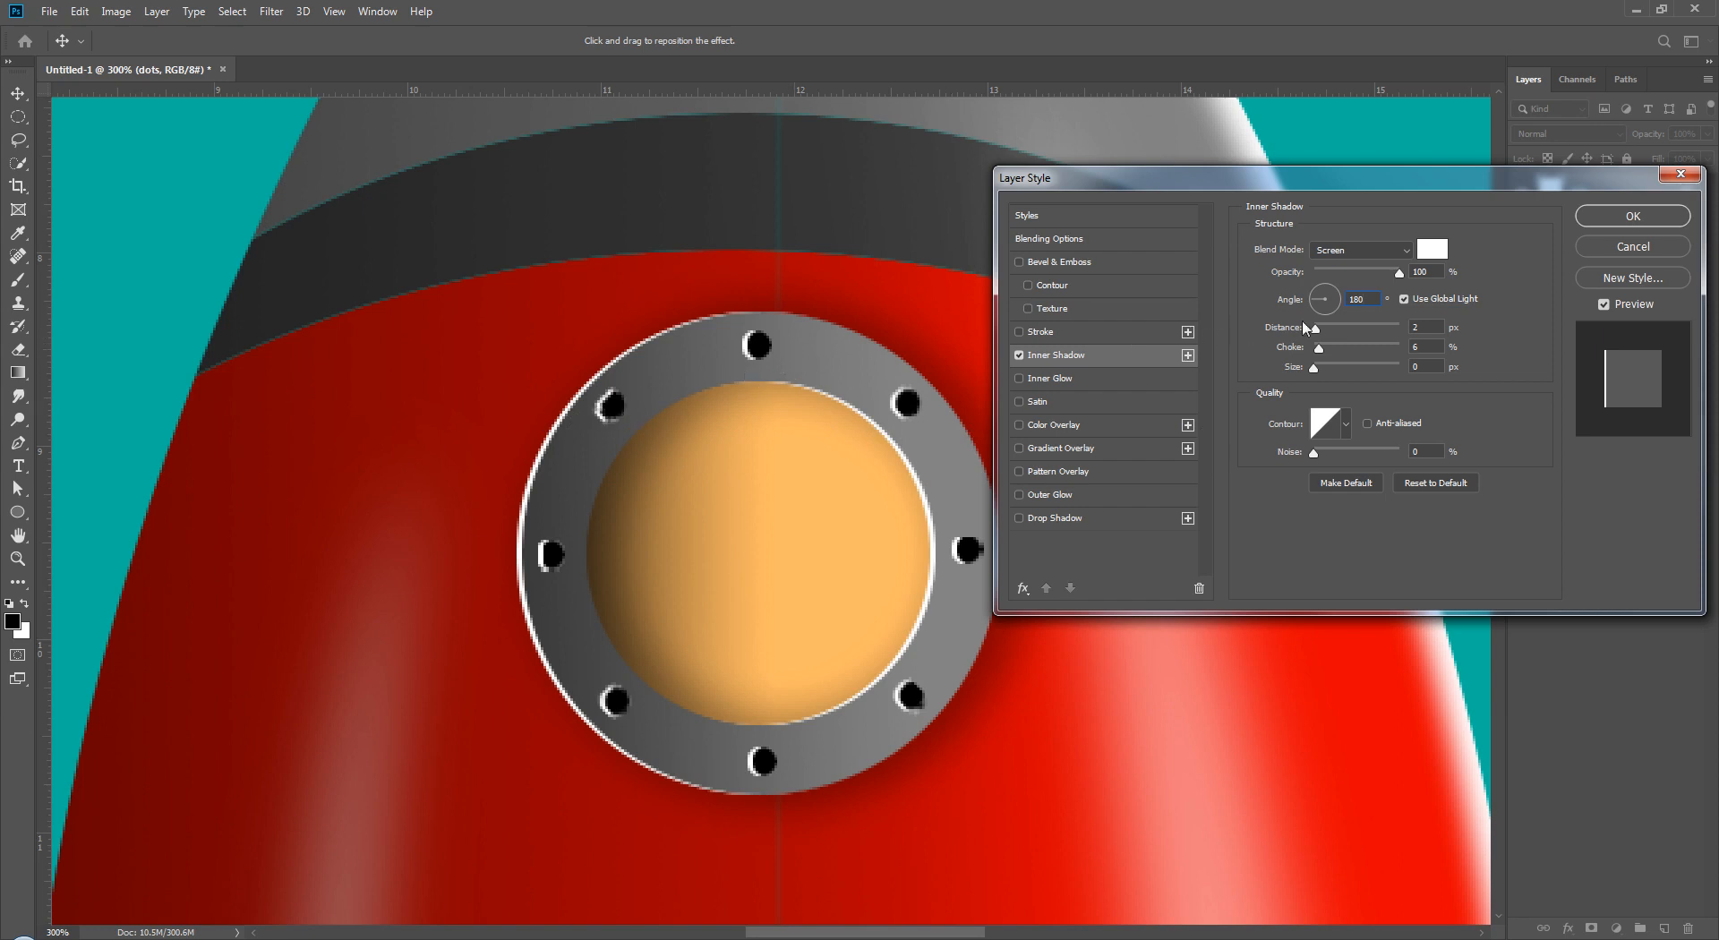
left_click_drag(1378, 276, 1358, 275)
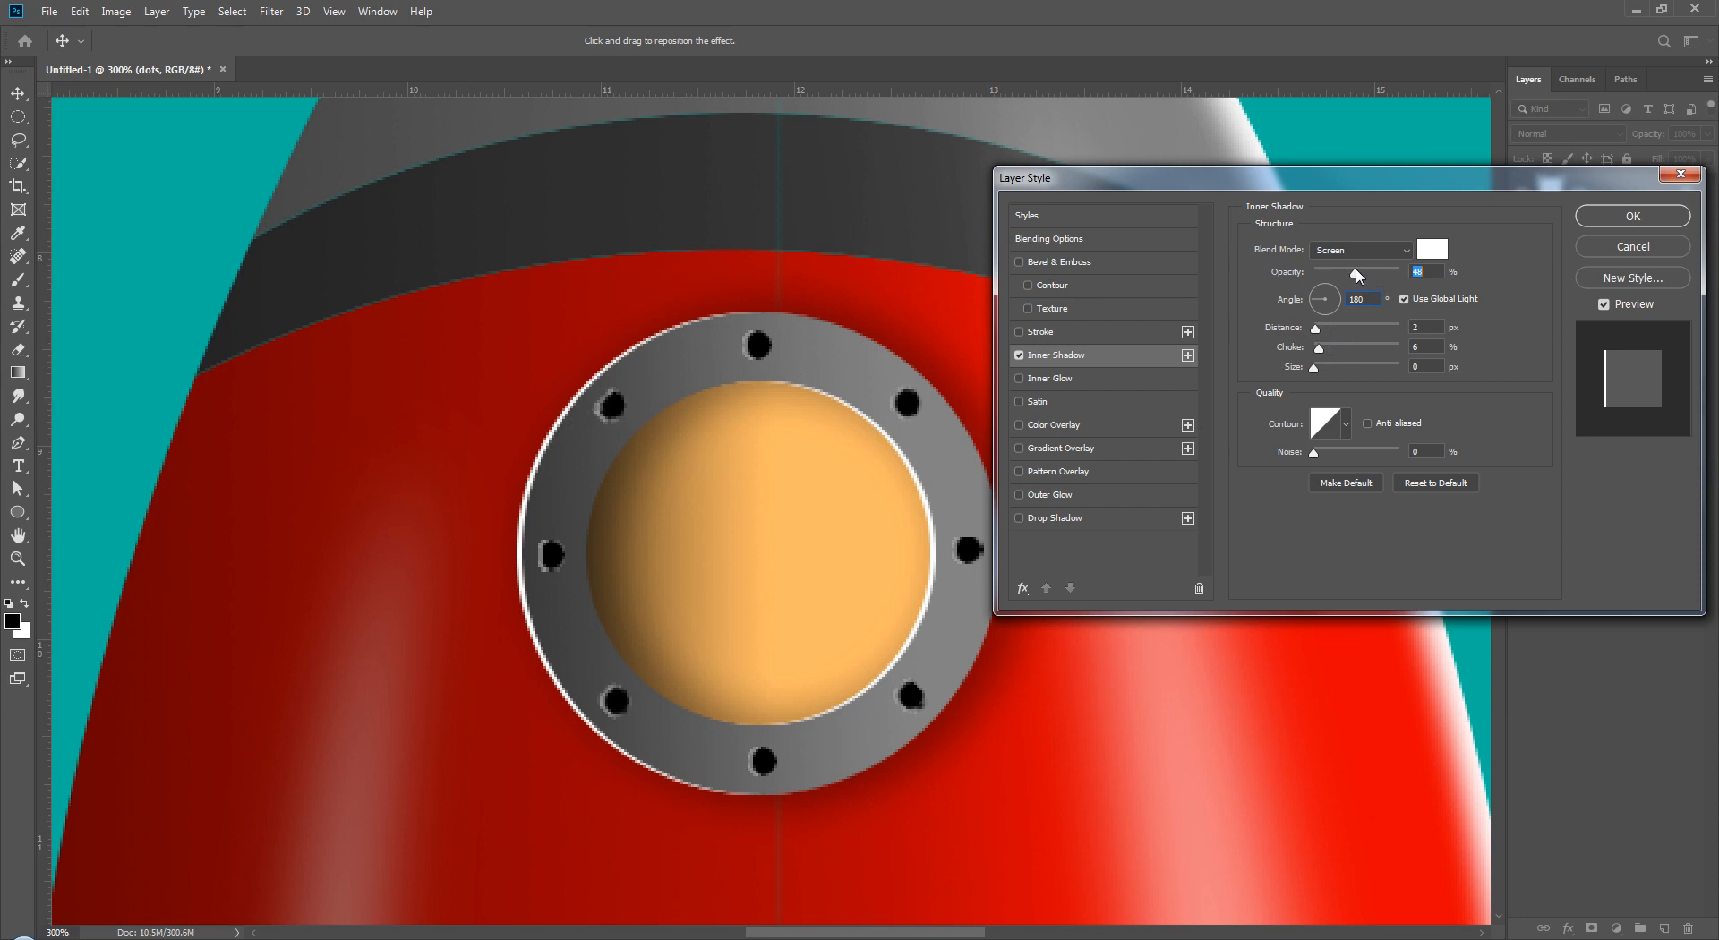
left_click(1631, 216)
key("ctrl+0")
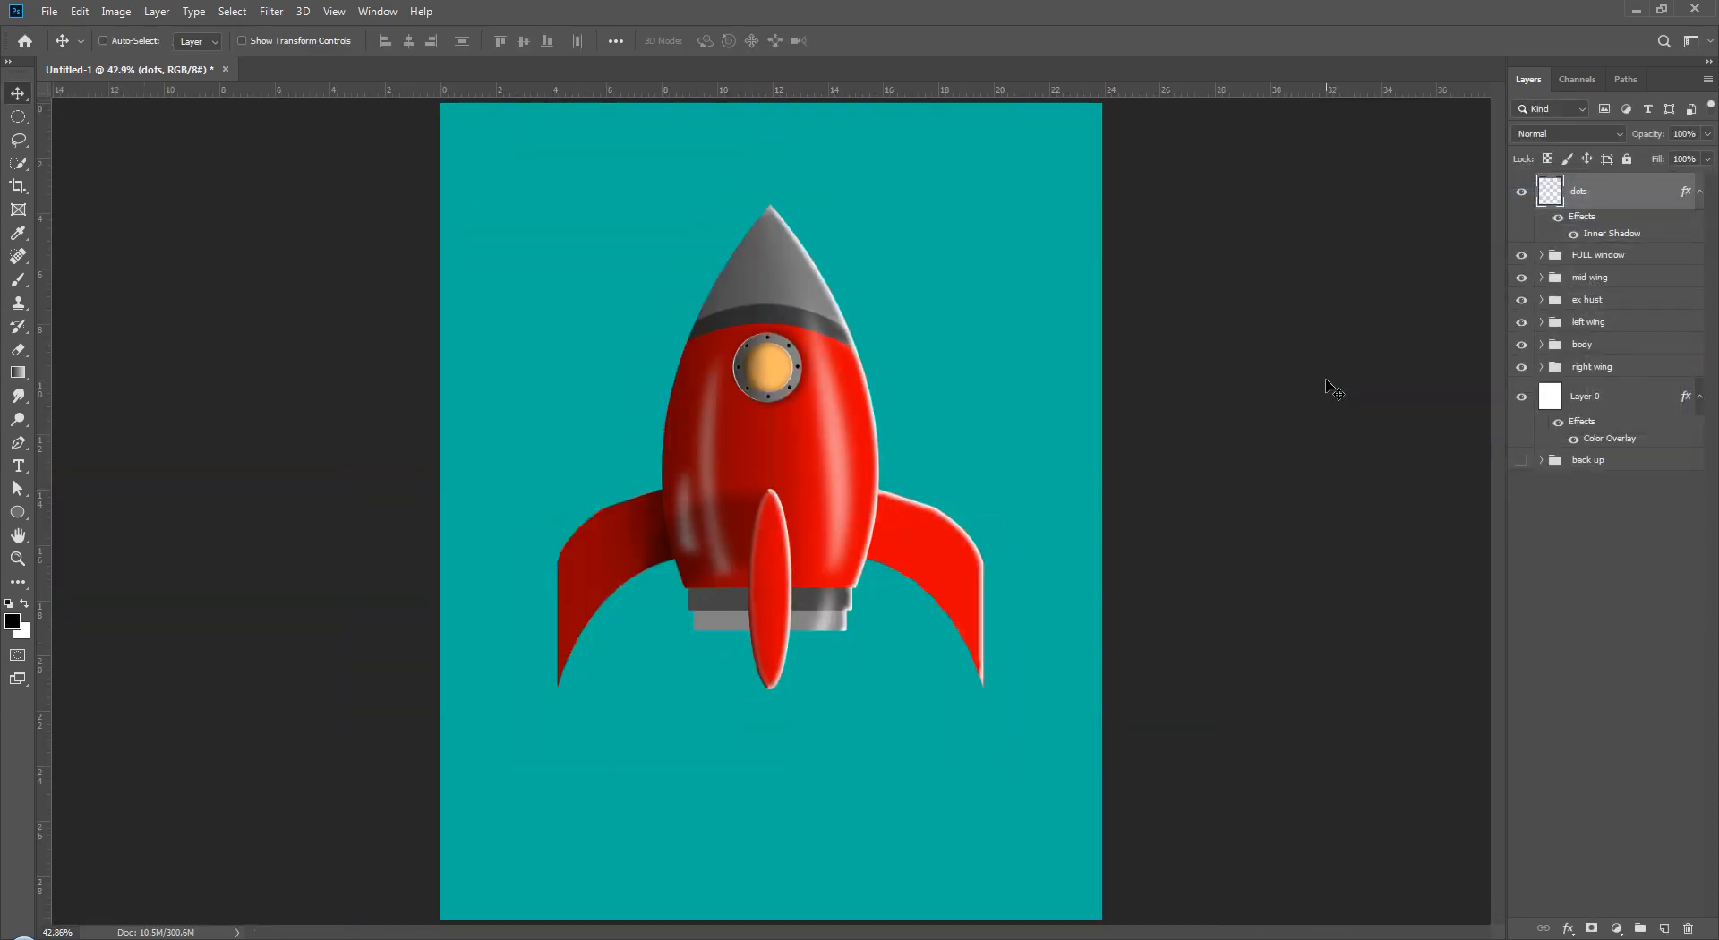
- Compare the rocket with the dots hidden and shown, and undo the inner shadow on the dots layer
left_click(1522, 192)
left_click(1522, 193)
key("ctrl+comma")
key("ctrl+z")
key("ctrl+z")
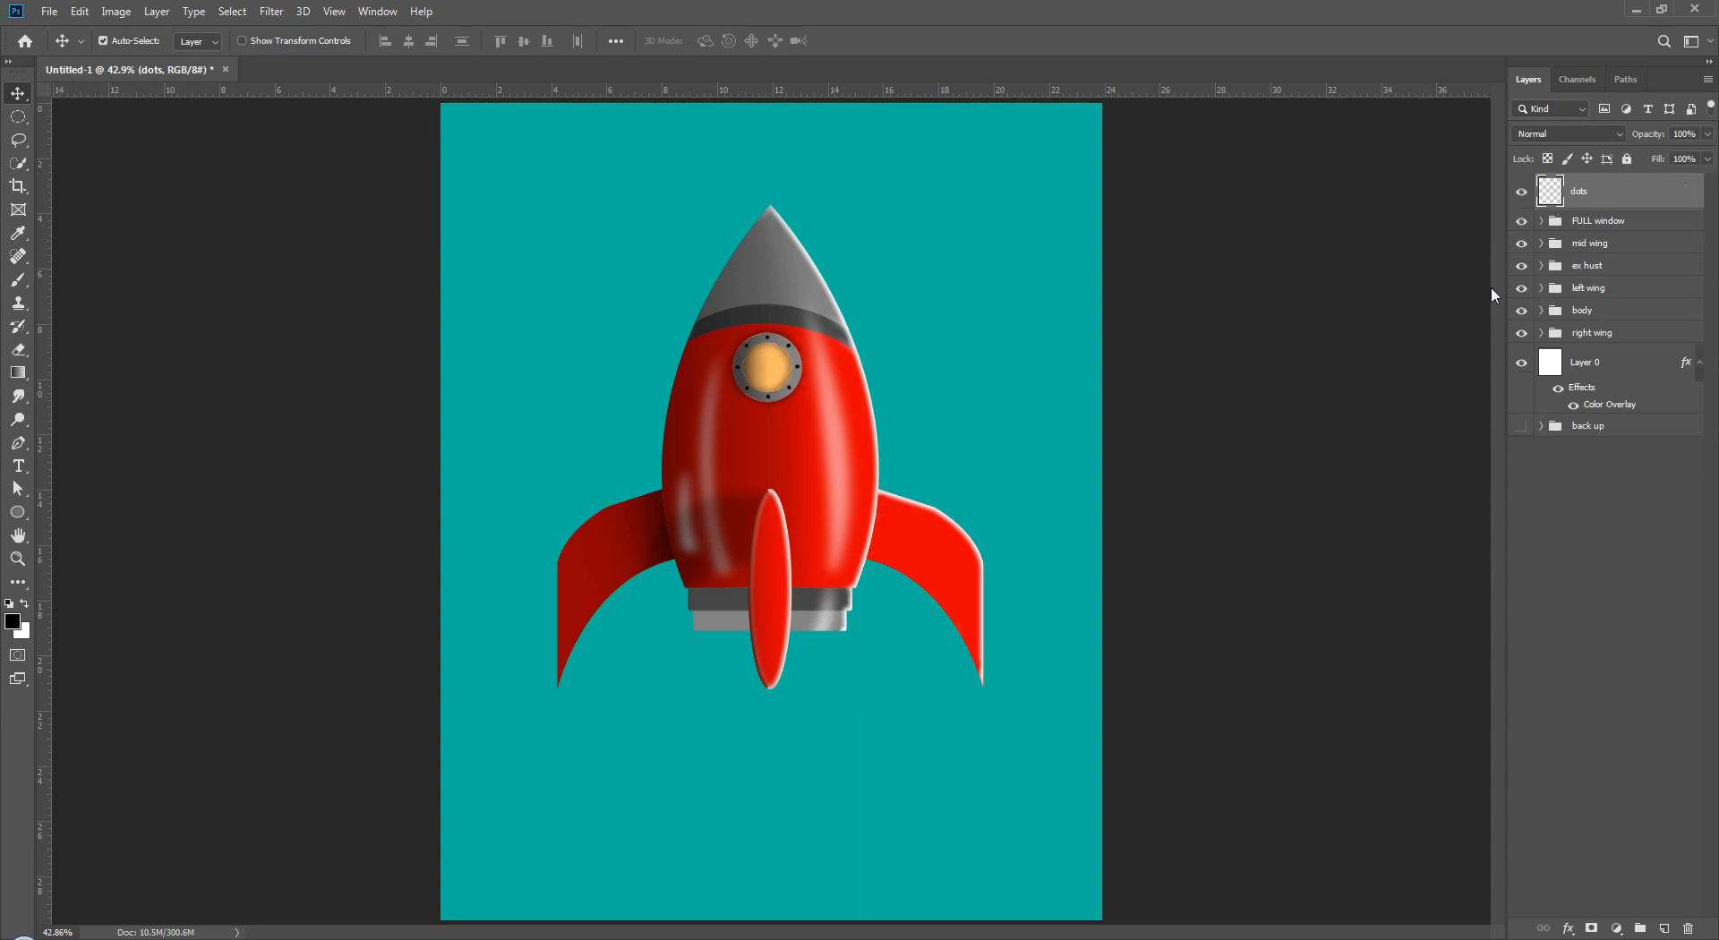
double_click(1641, 196)
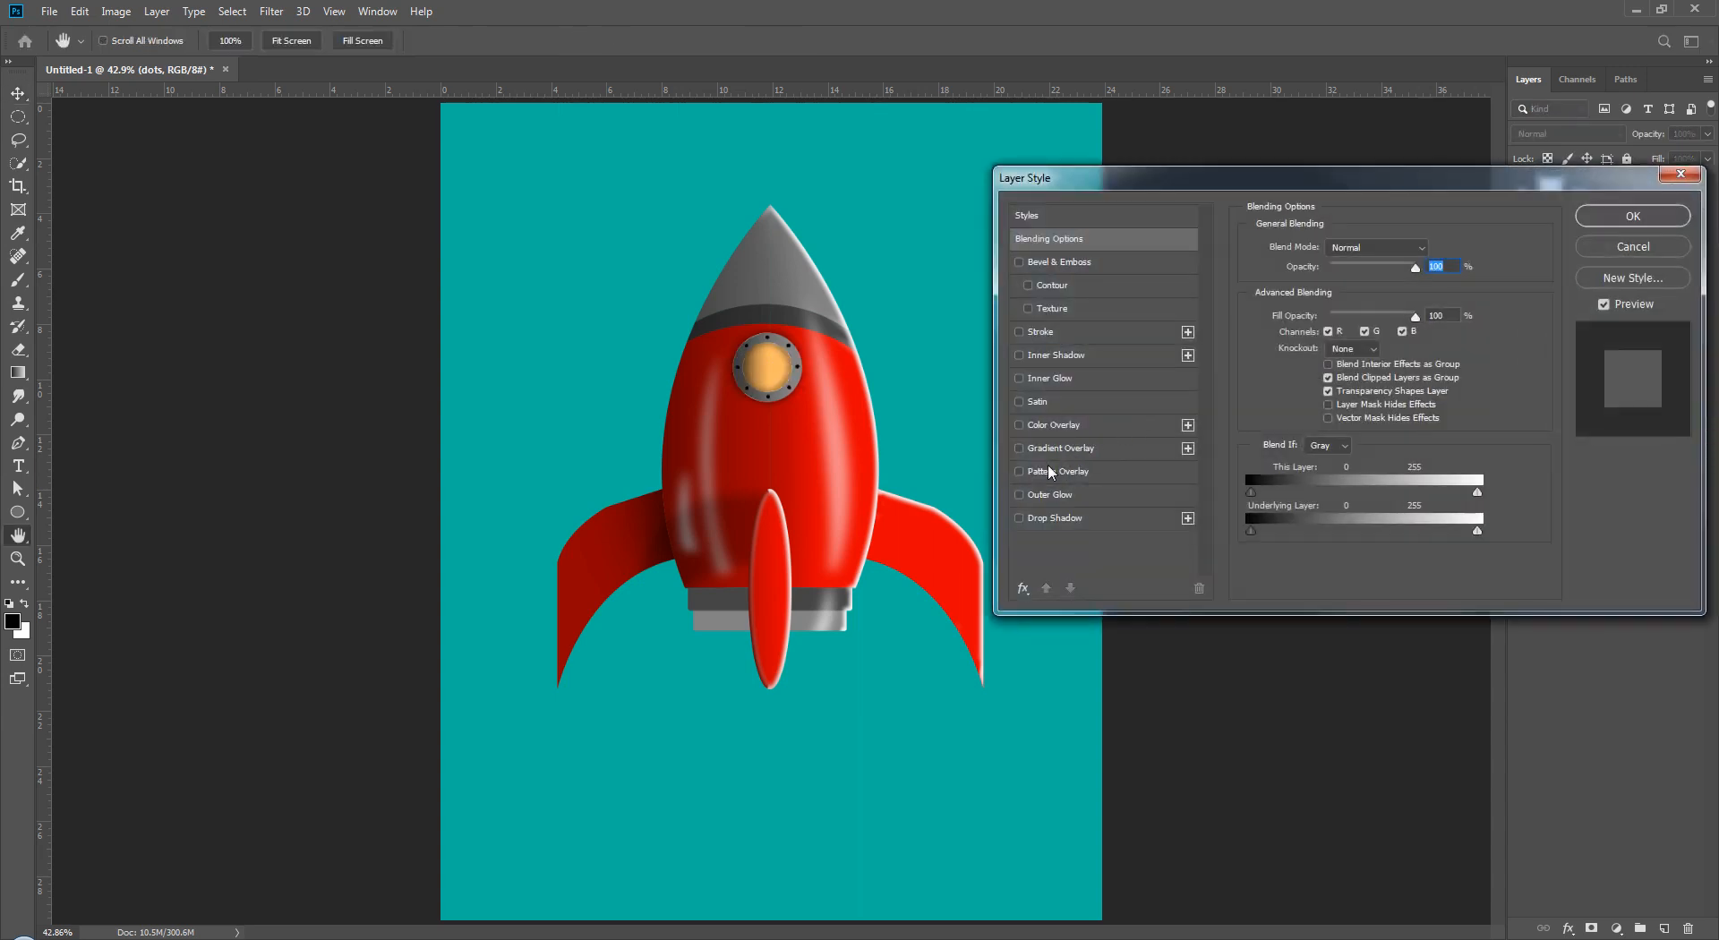
left_click(1019, 378)
left_click(1018, 379)
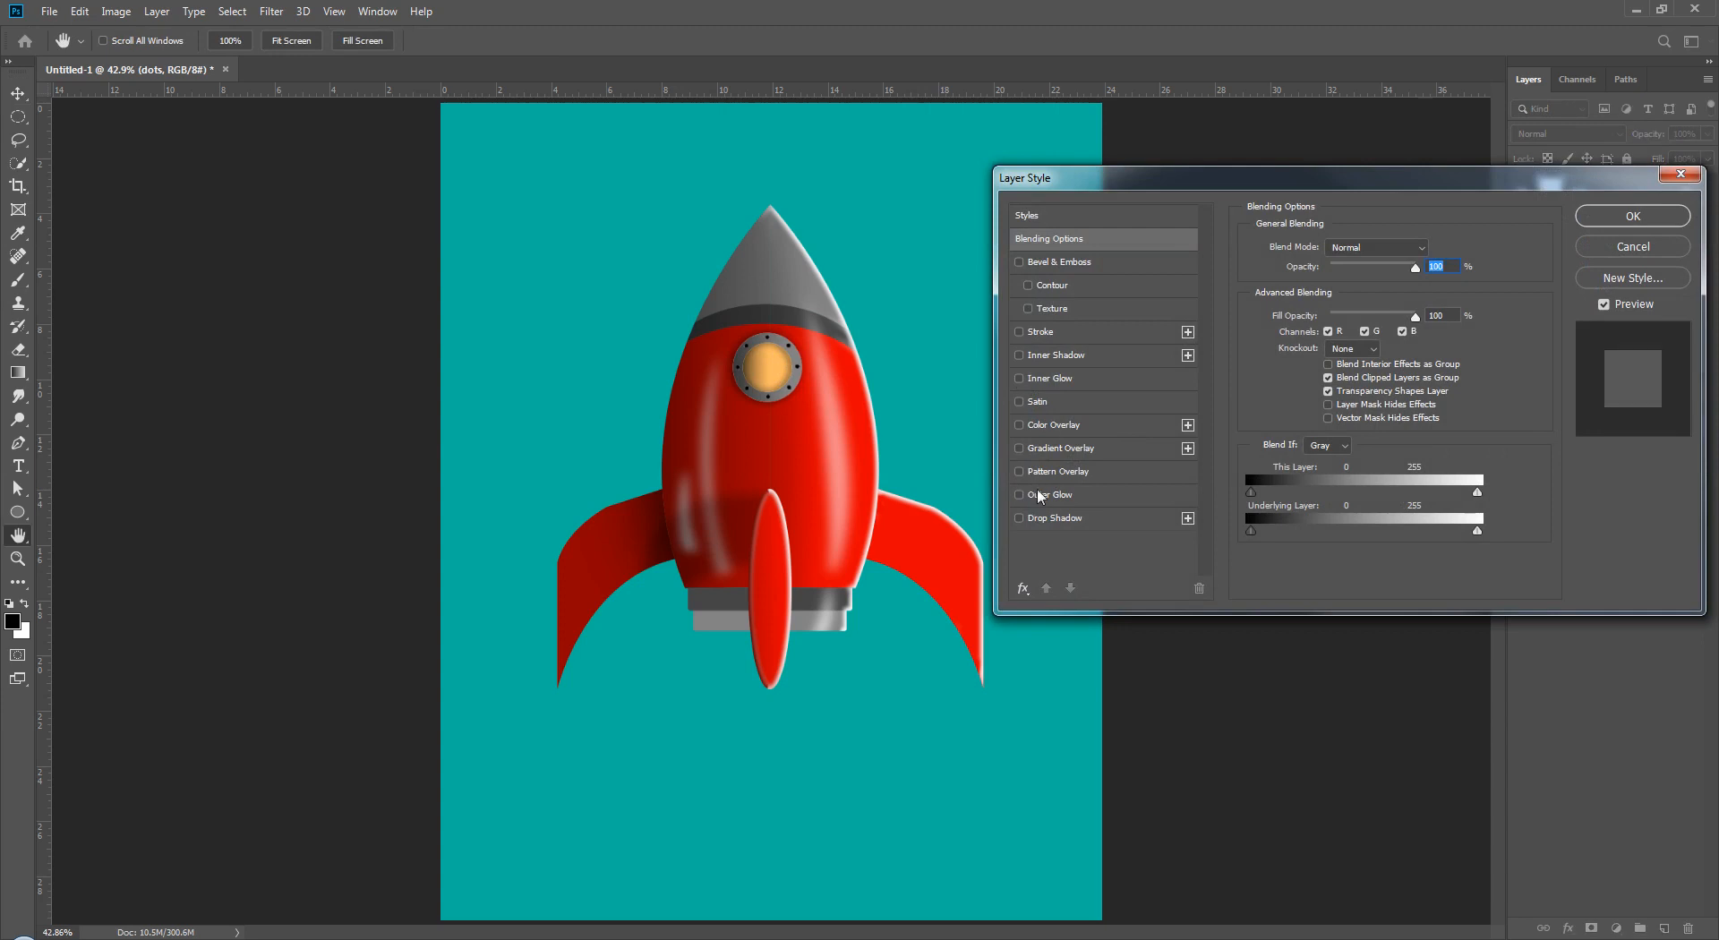
left_click(1055, 355)
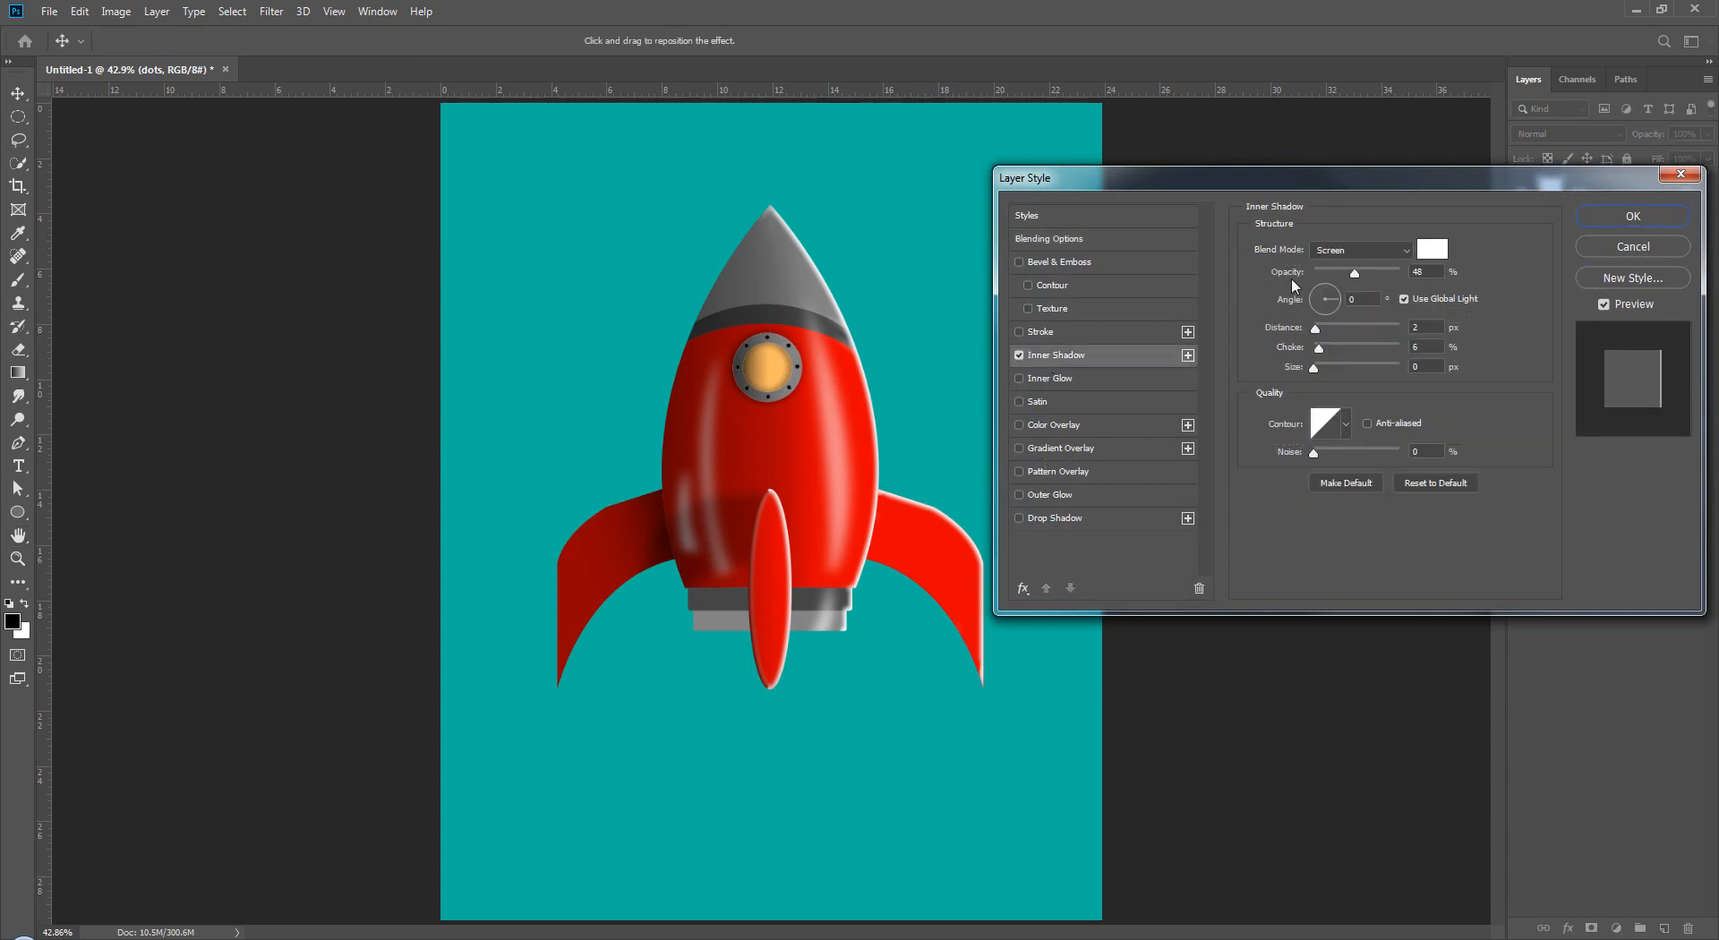
left_click(1360, 296)
type("180")
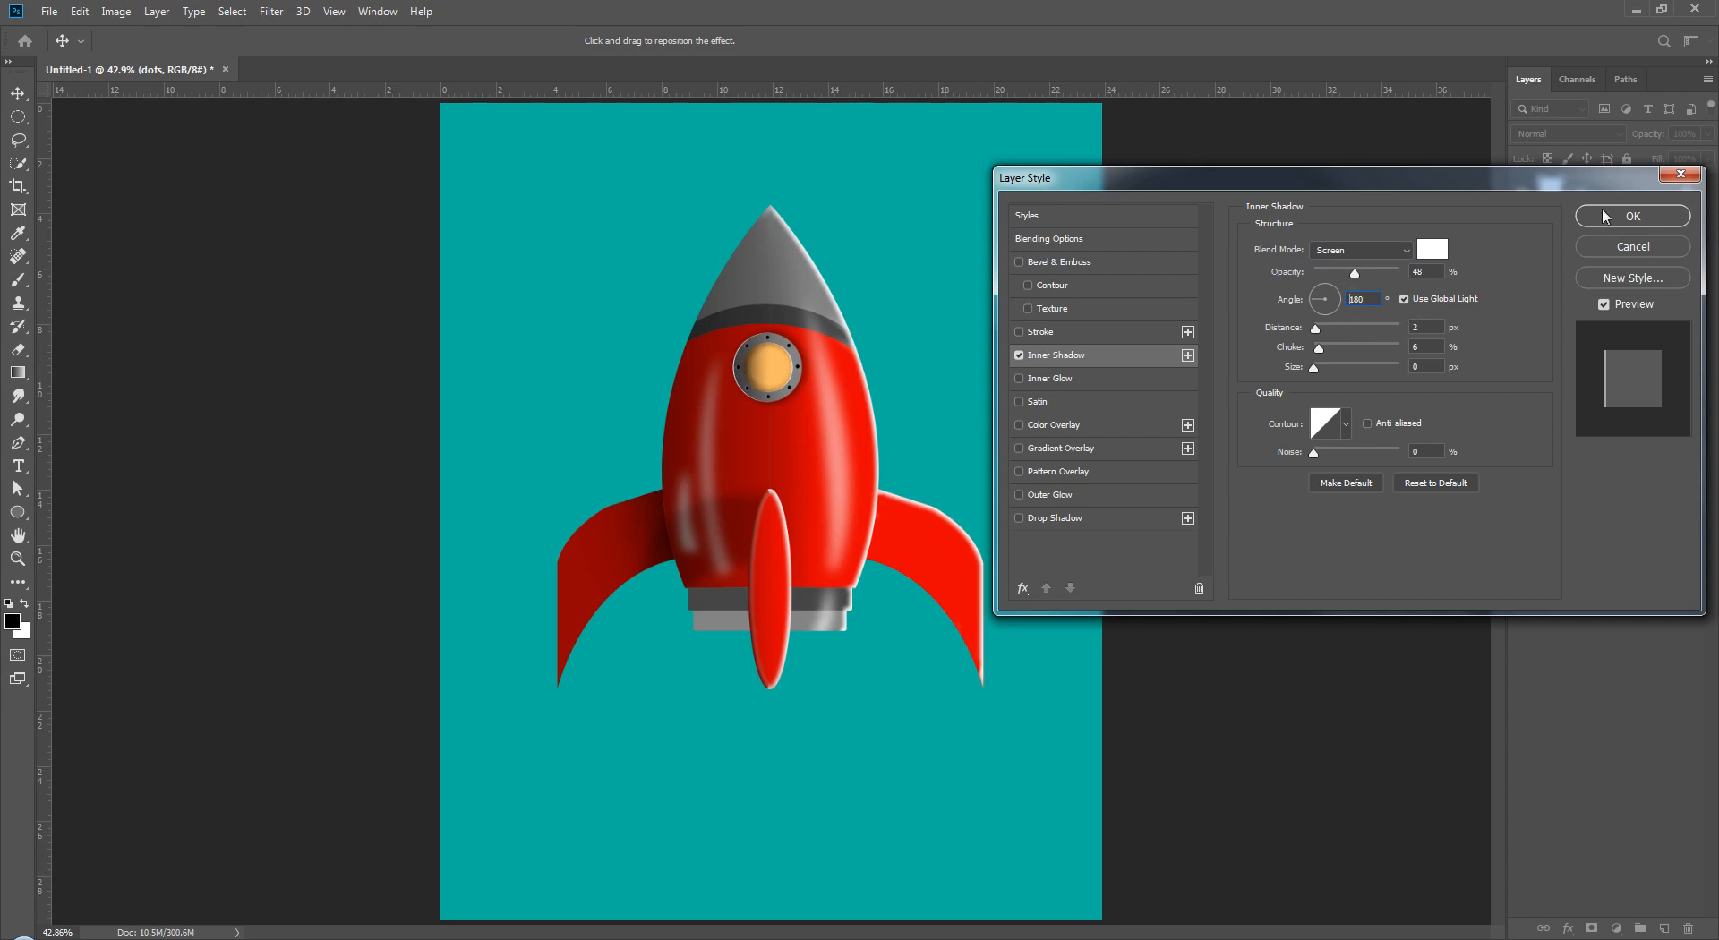
left_click(1617, 249)
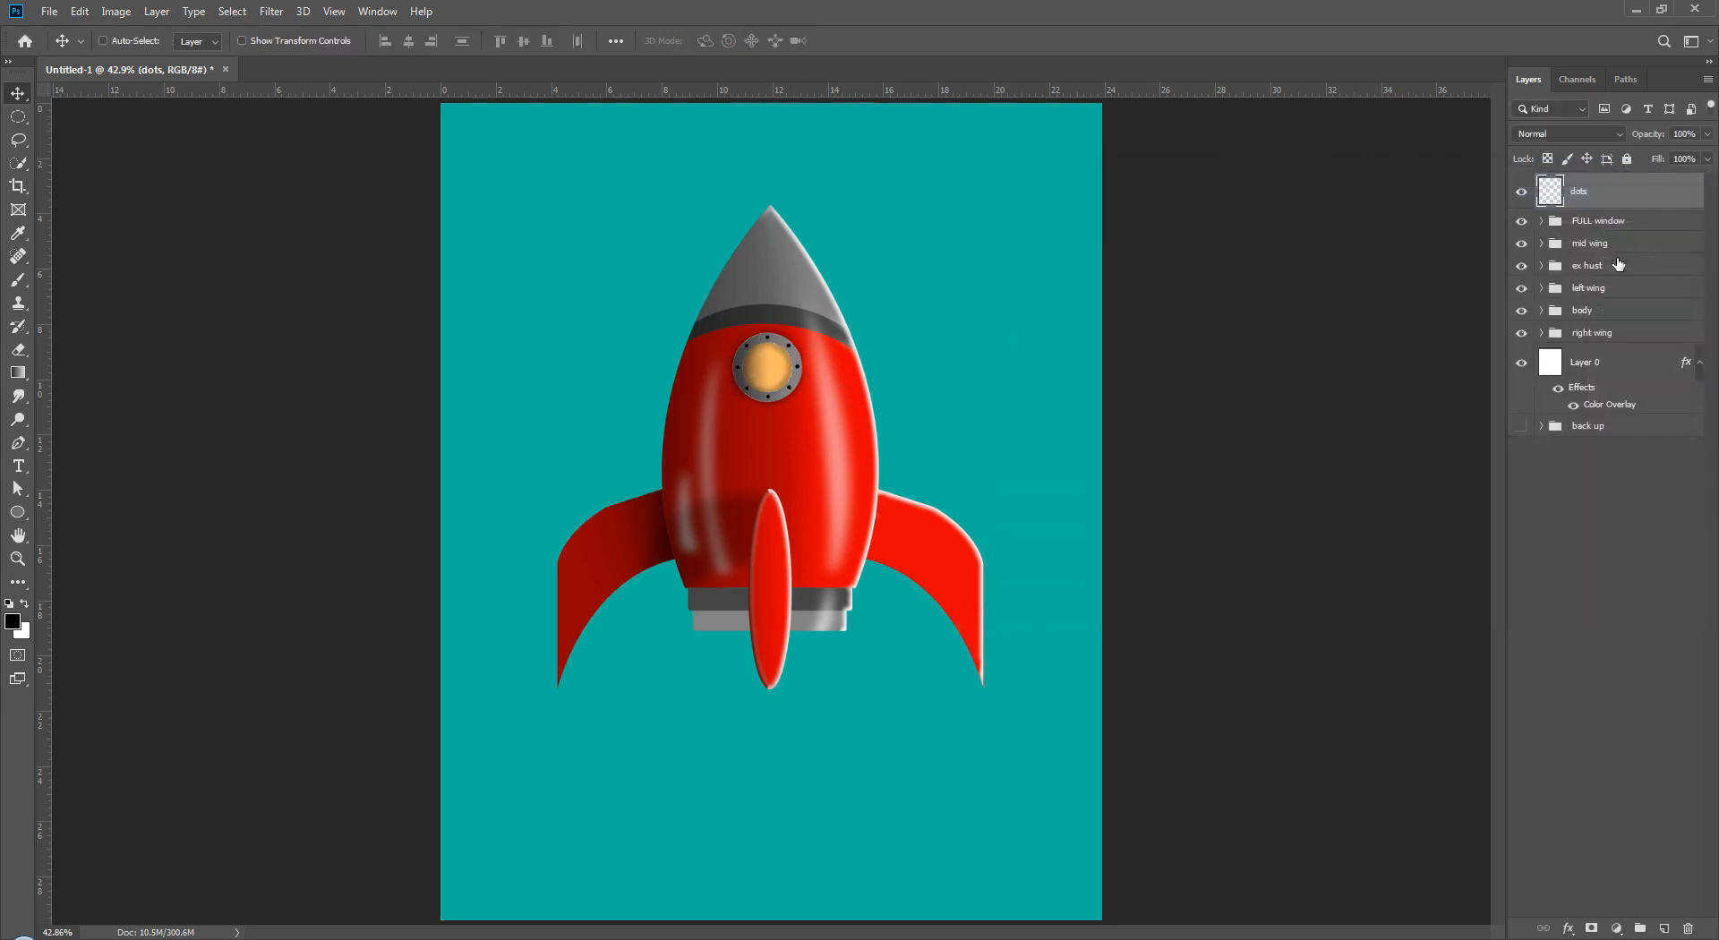
- Create a new empty layer above the dots layer
left_click(1616, 202)
left_click(1665, 928)
right_click(1619, 202)
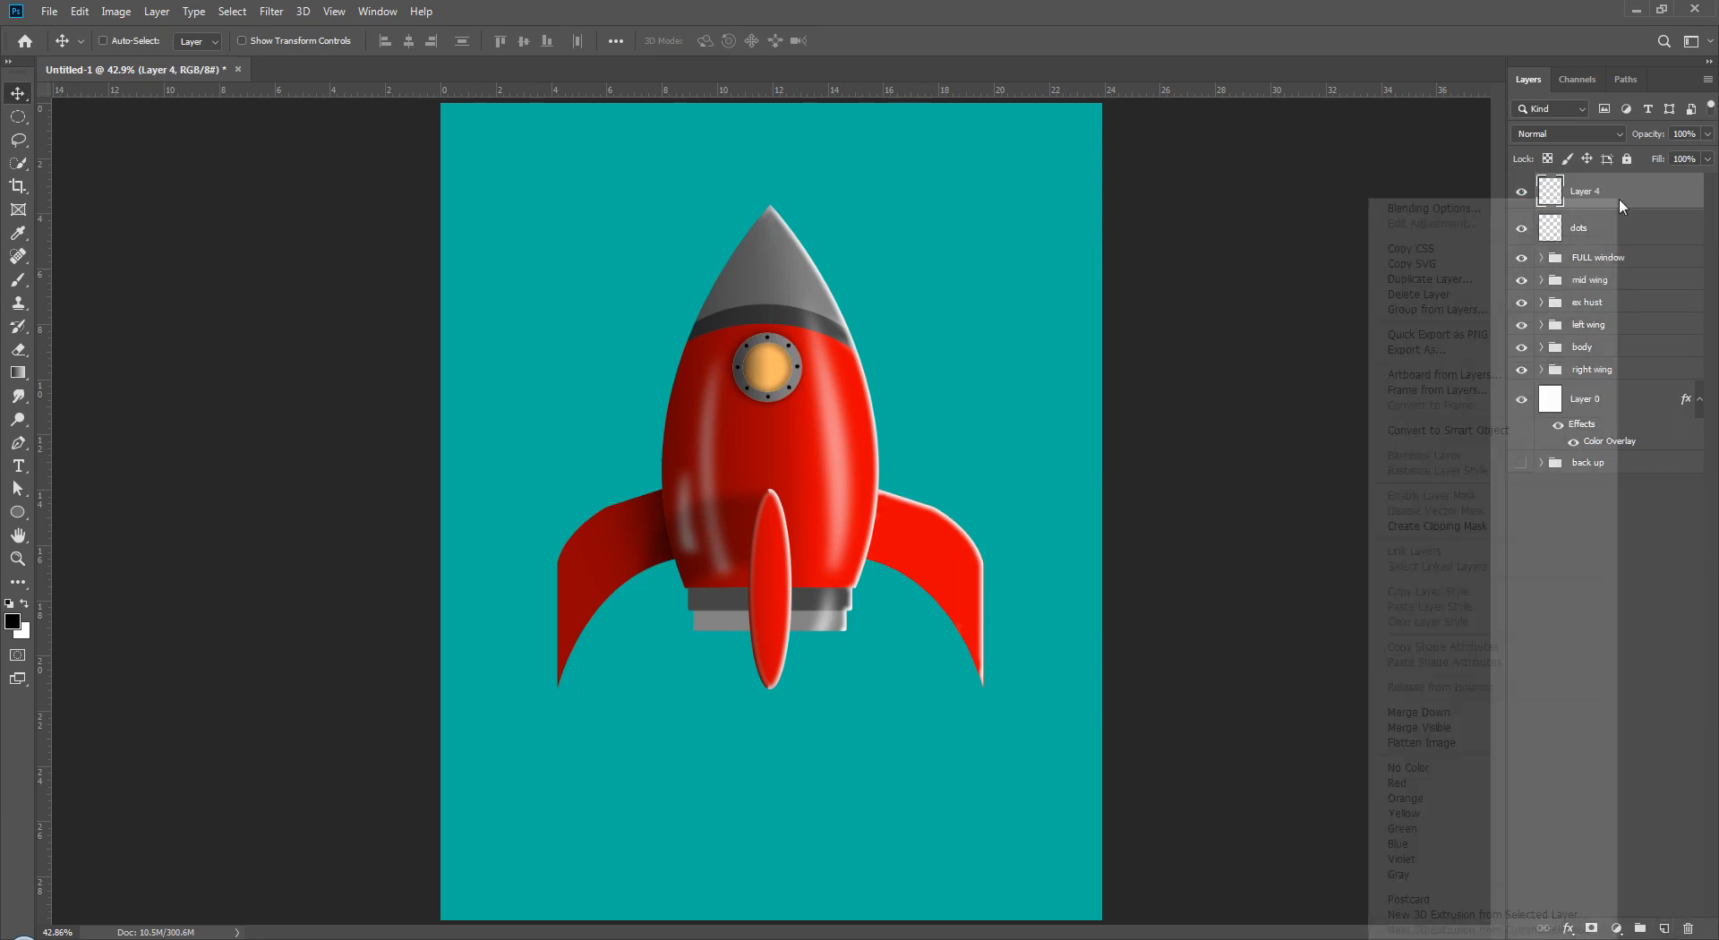
left_click(1437, 526)
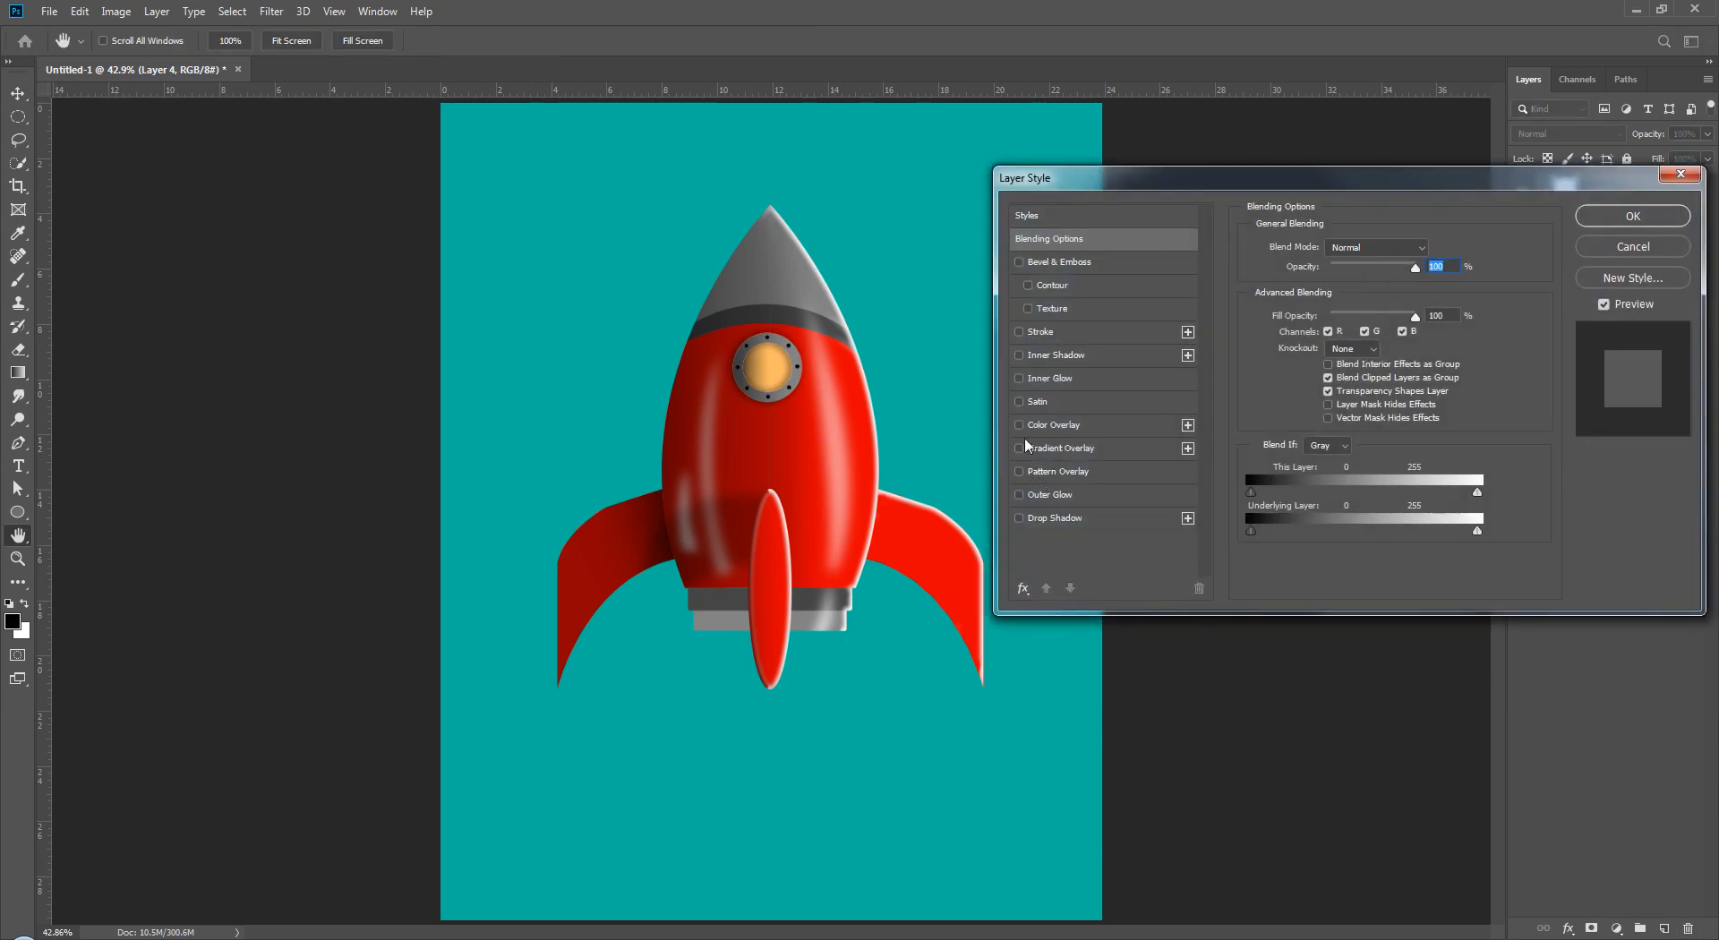
left_click(1056, 355)
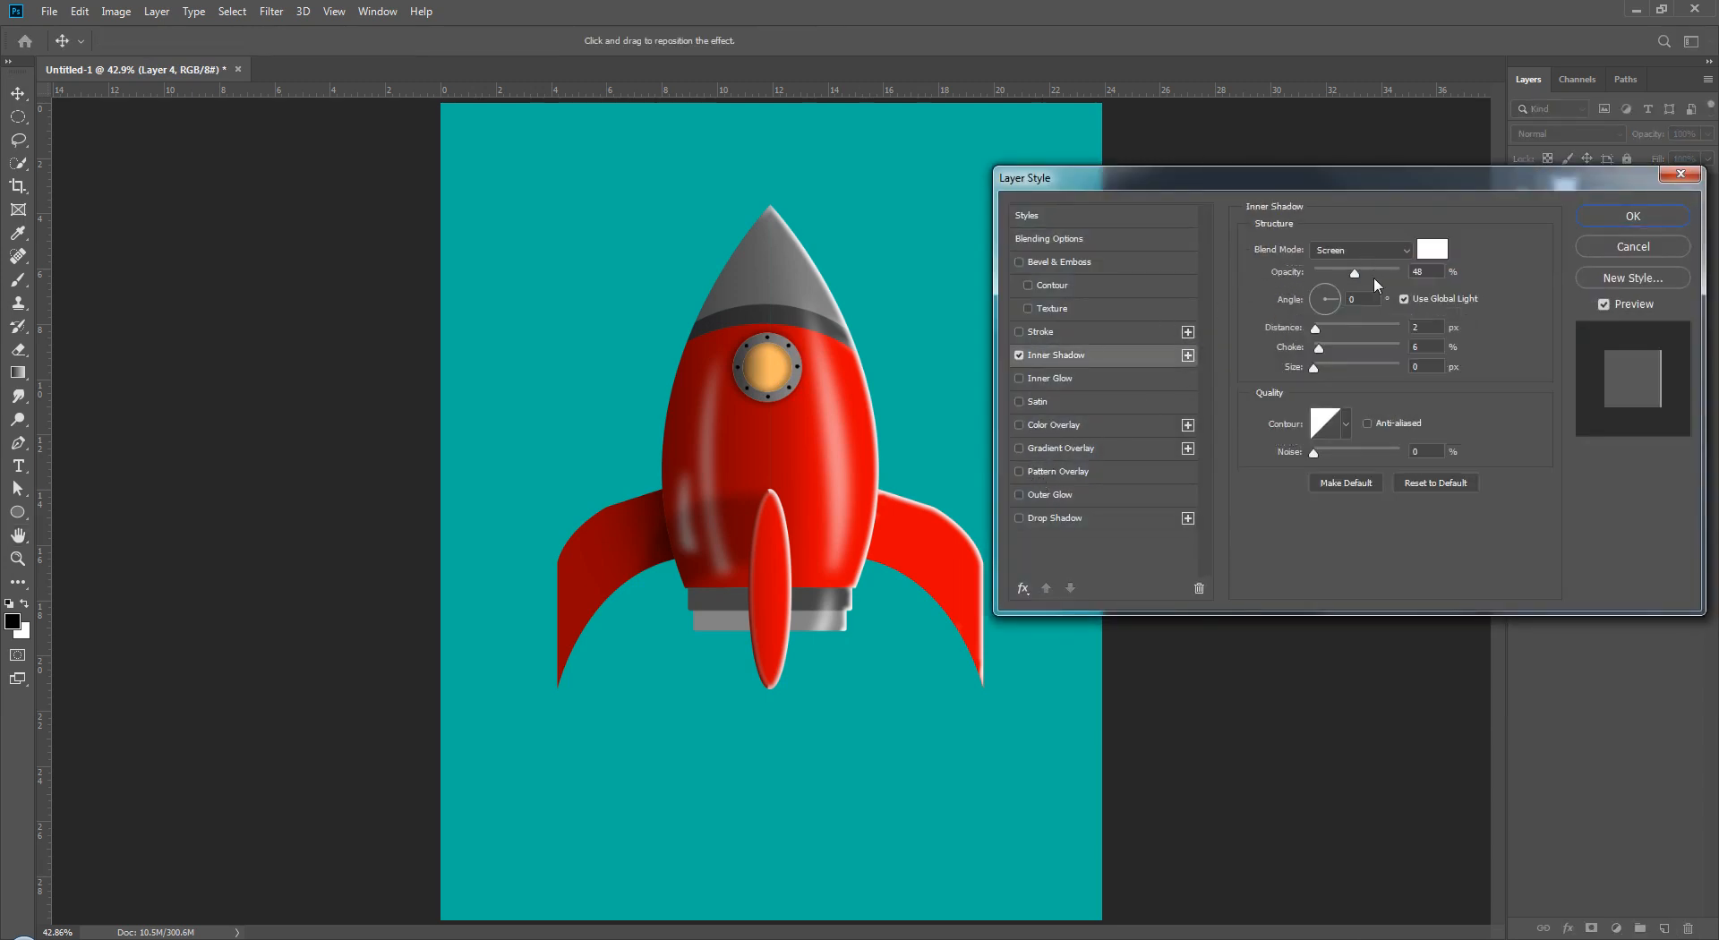
left_click(1357, 299)
type("180")
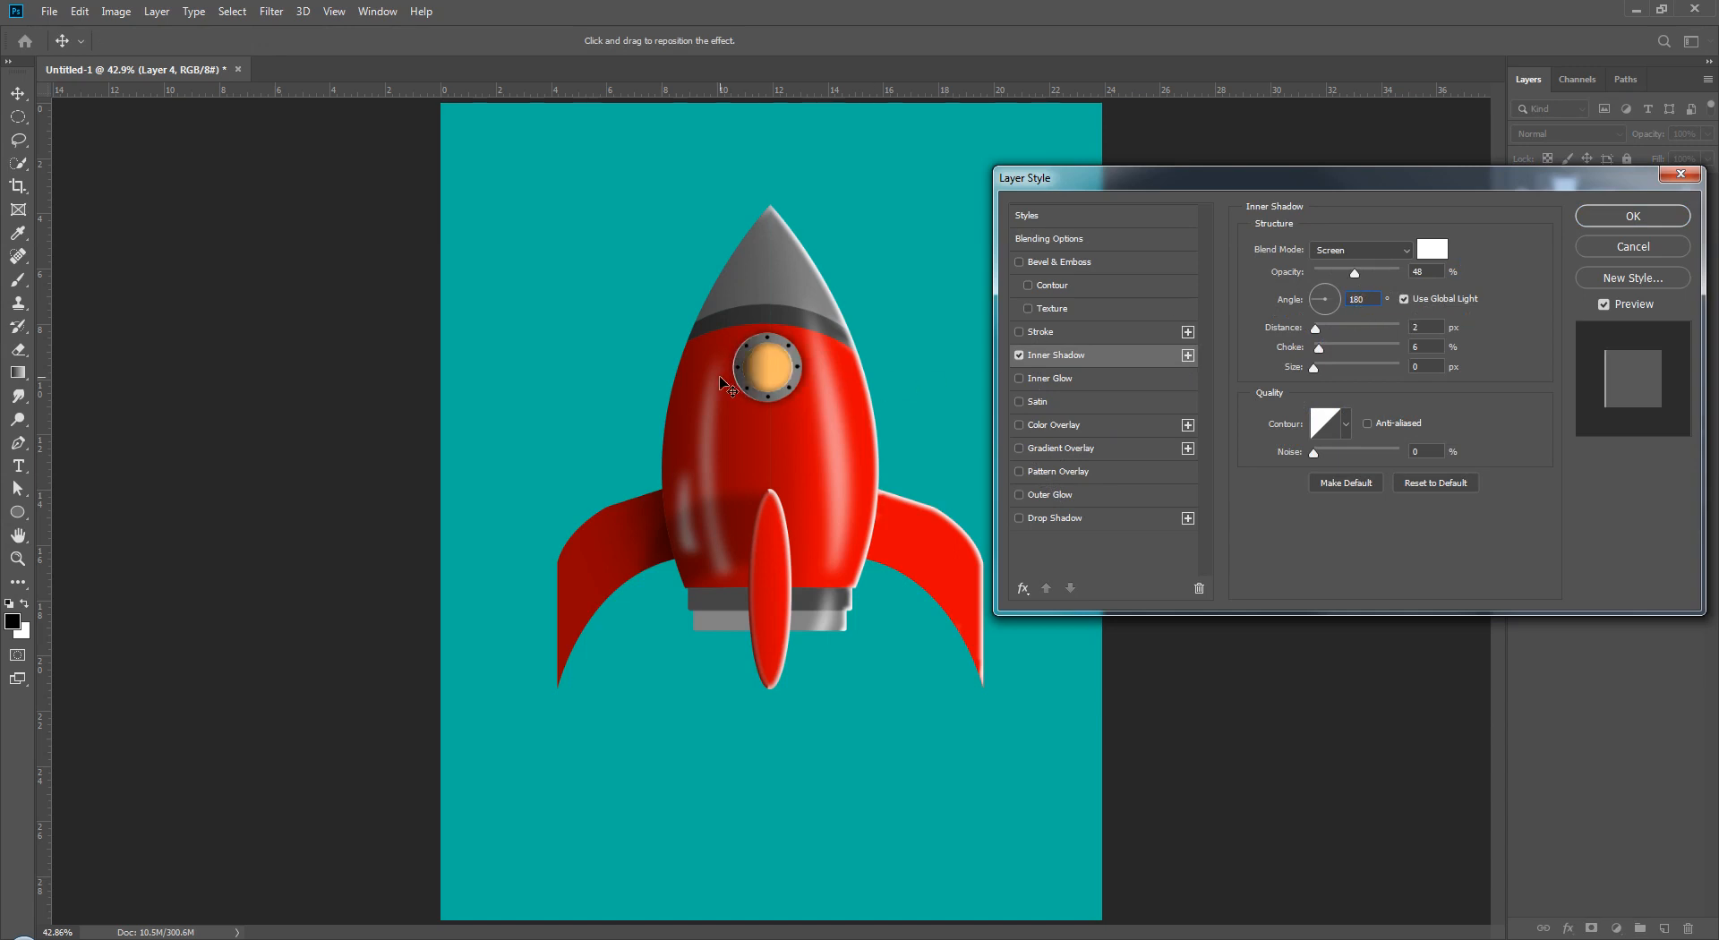
scroll(723, 385, "up", 5)
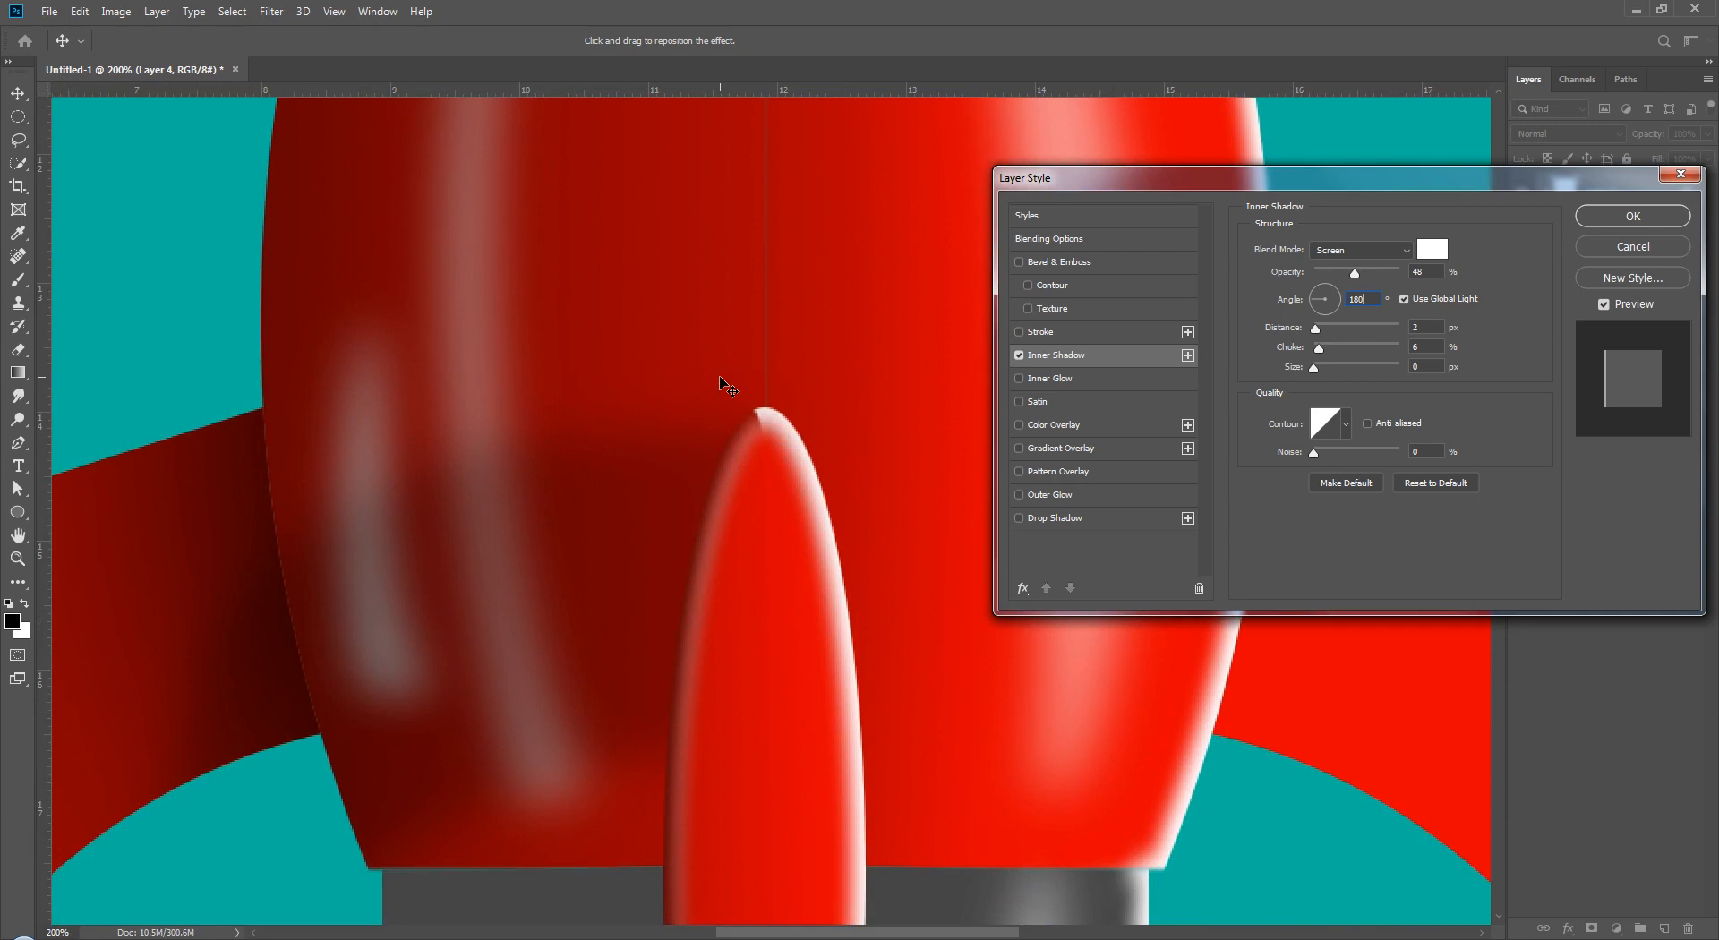
left_click_drag(759, 249, 759, 729)
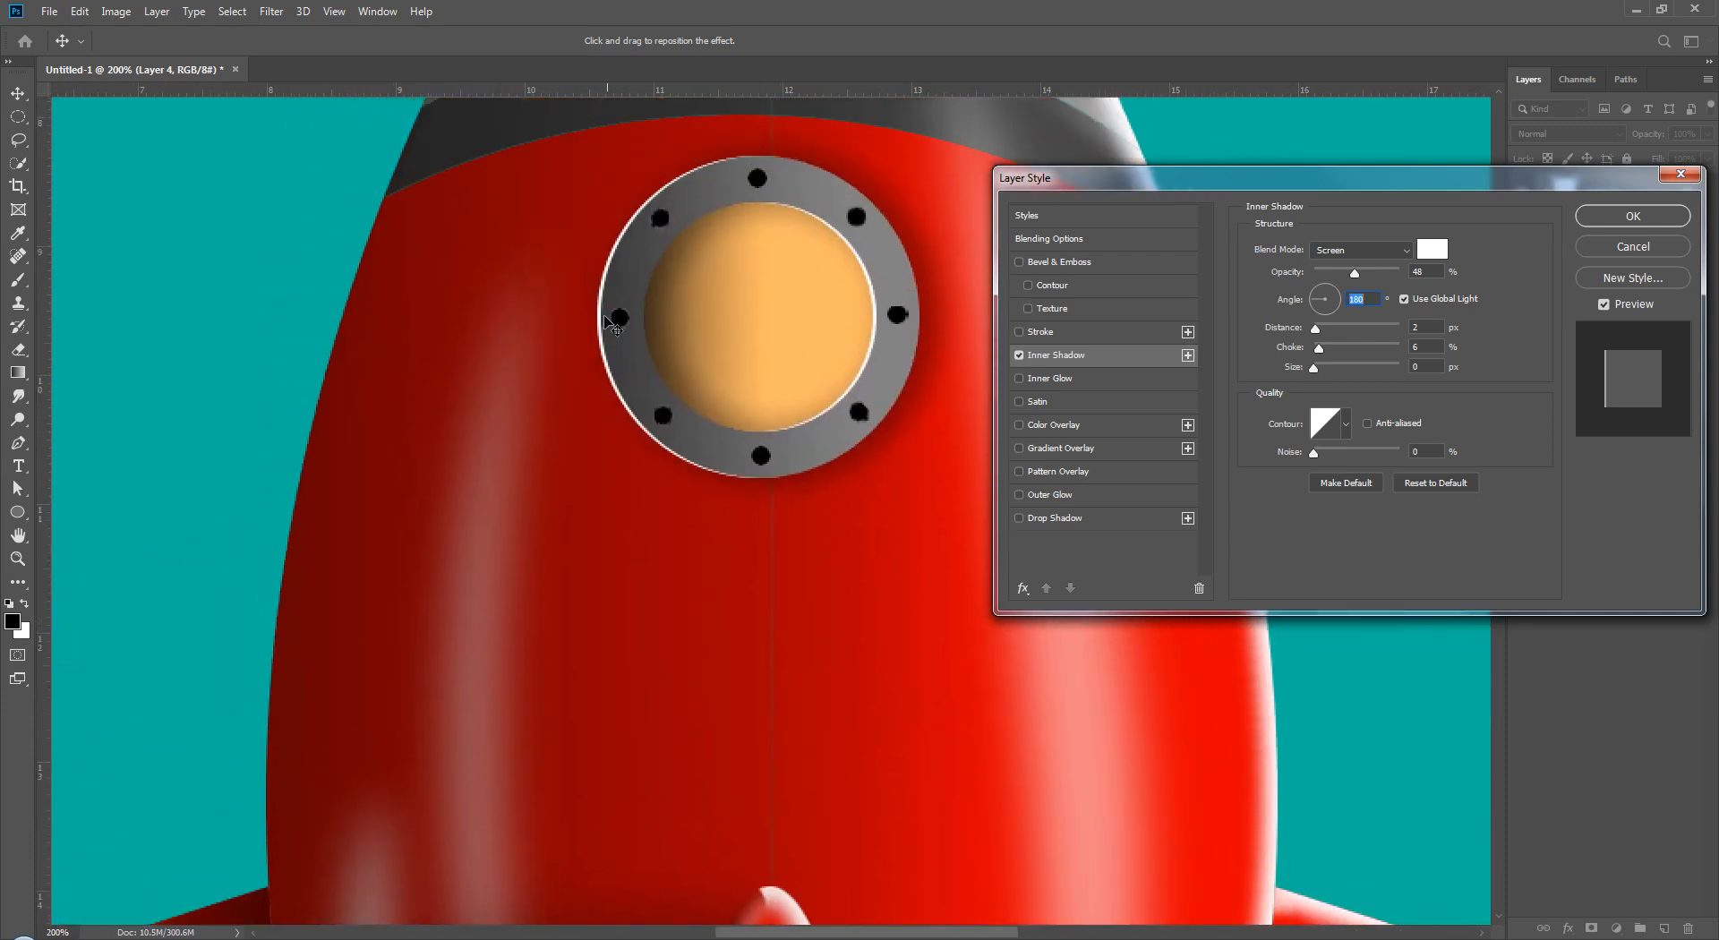
left_click(1616, 219)
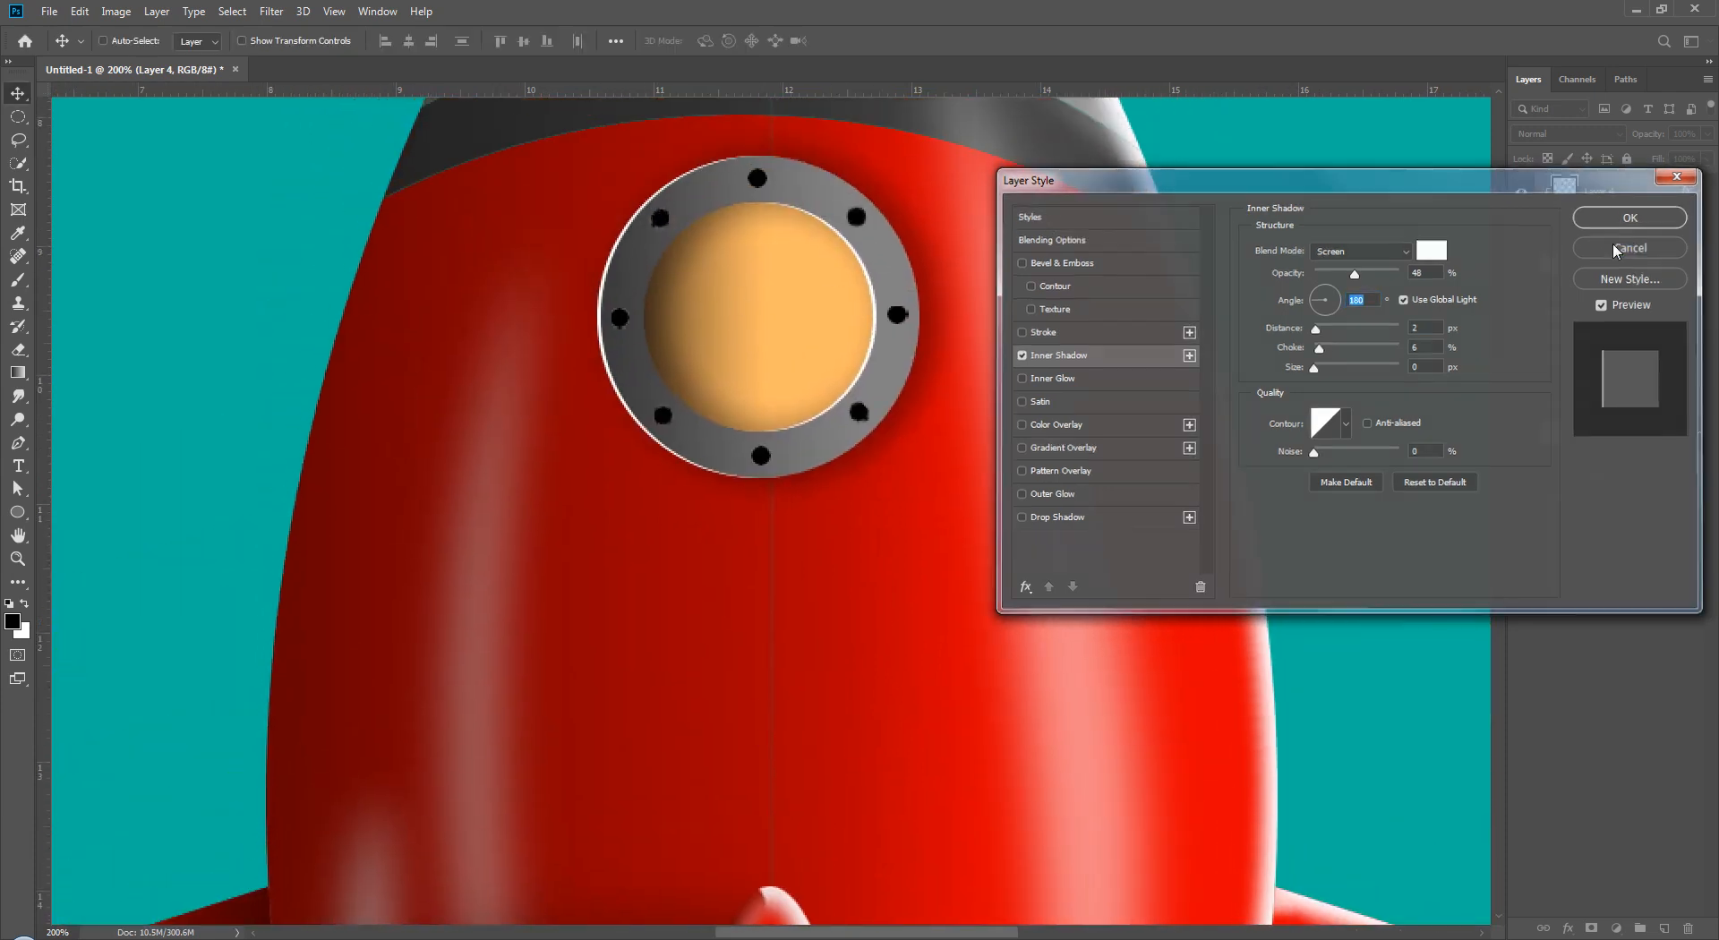
- Merge the extra empty layer down into the dots layer and deselect all layers
key("ctrl+e")
left_click(1605, 489)
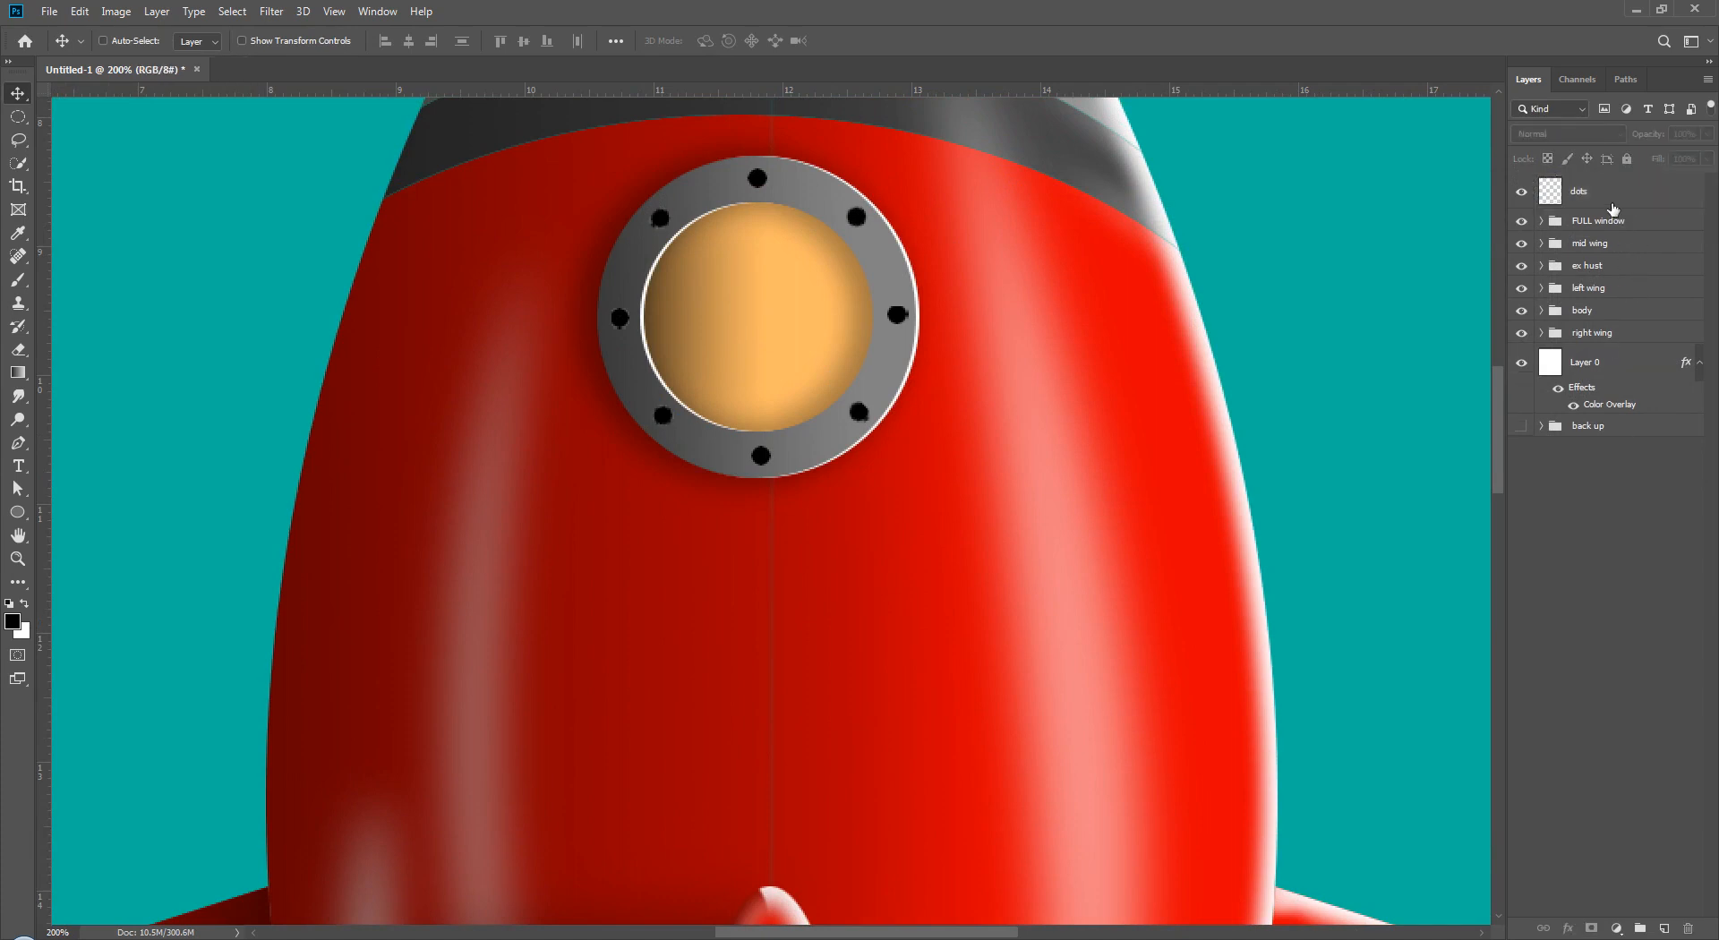
mouse_move(1607, 191)
left_mouse_down()
mouse_move(1604, 238)
mouse_move(1605, 179)
left_mouse_up()
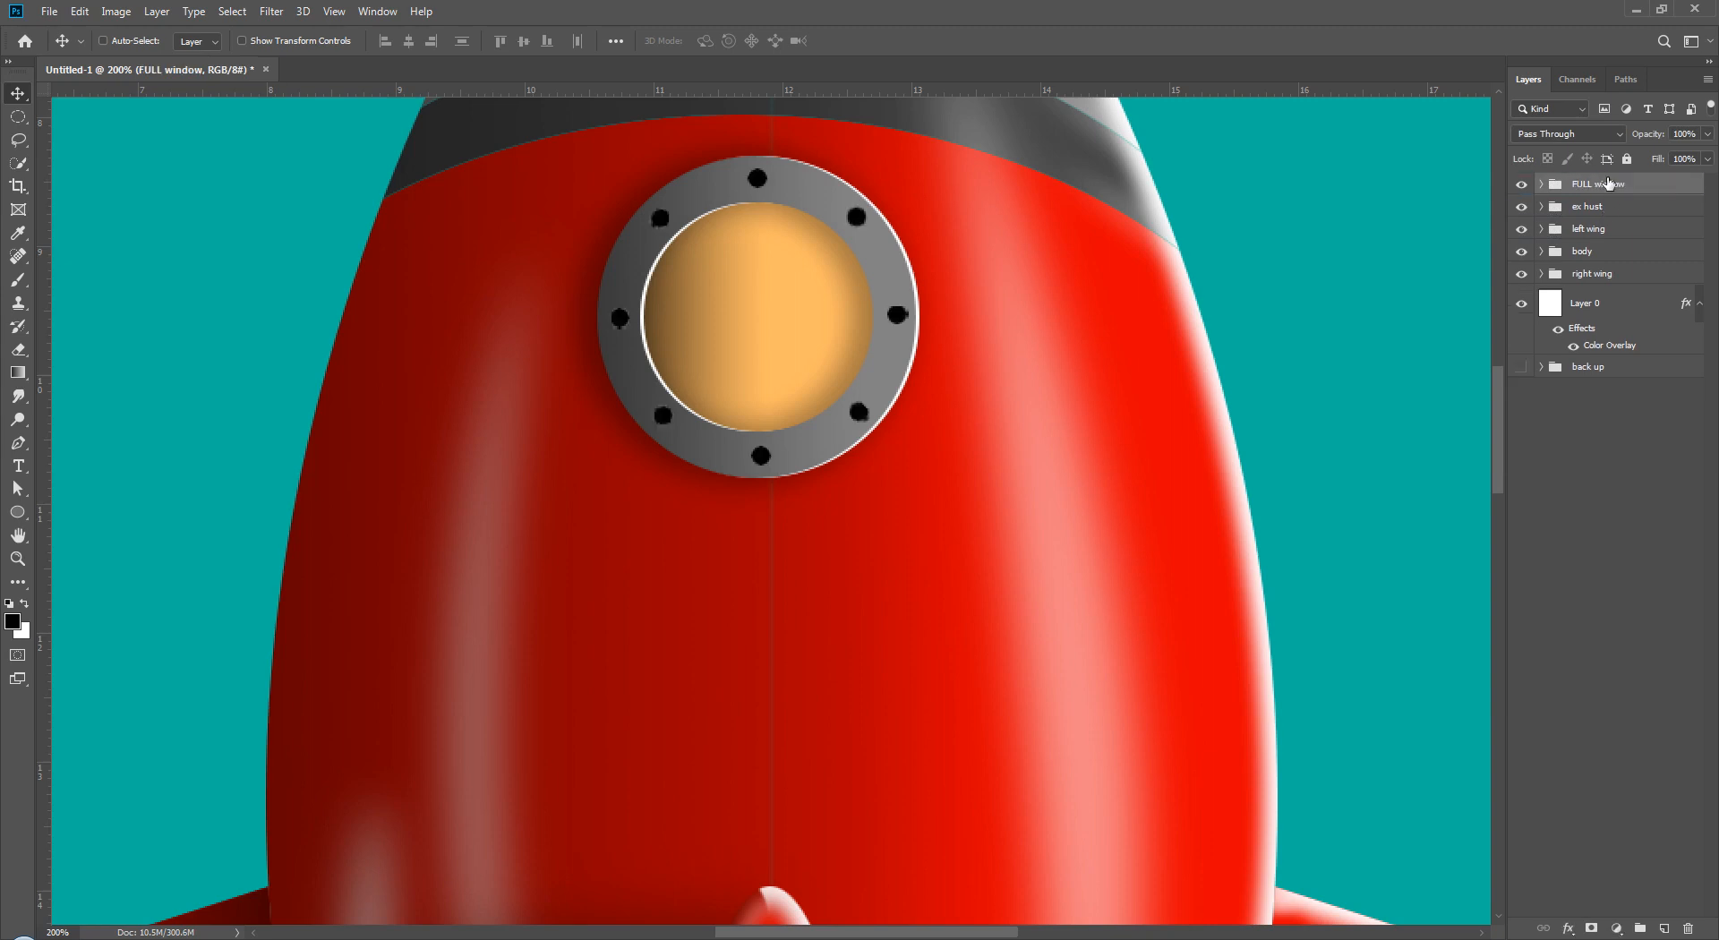
key("ctrl+z")
key("ctrl+z")
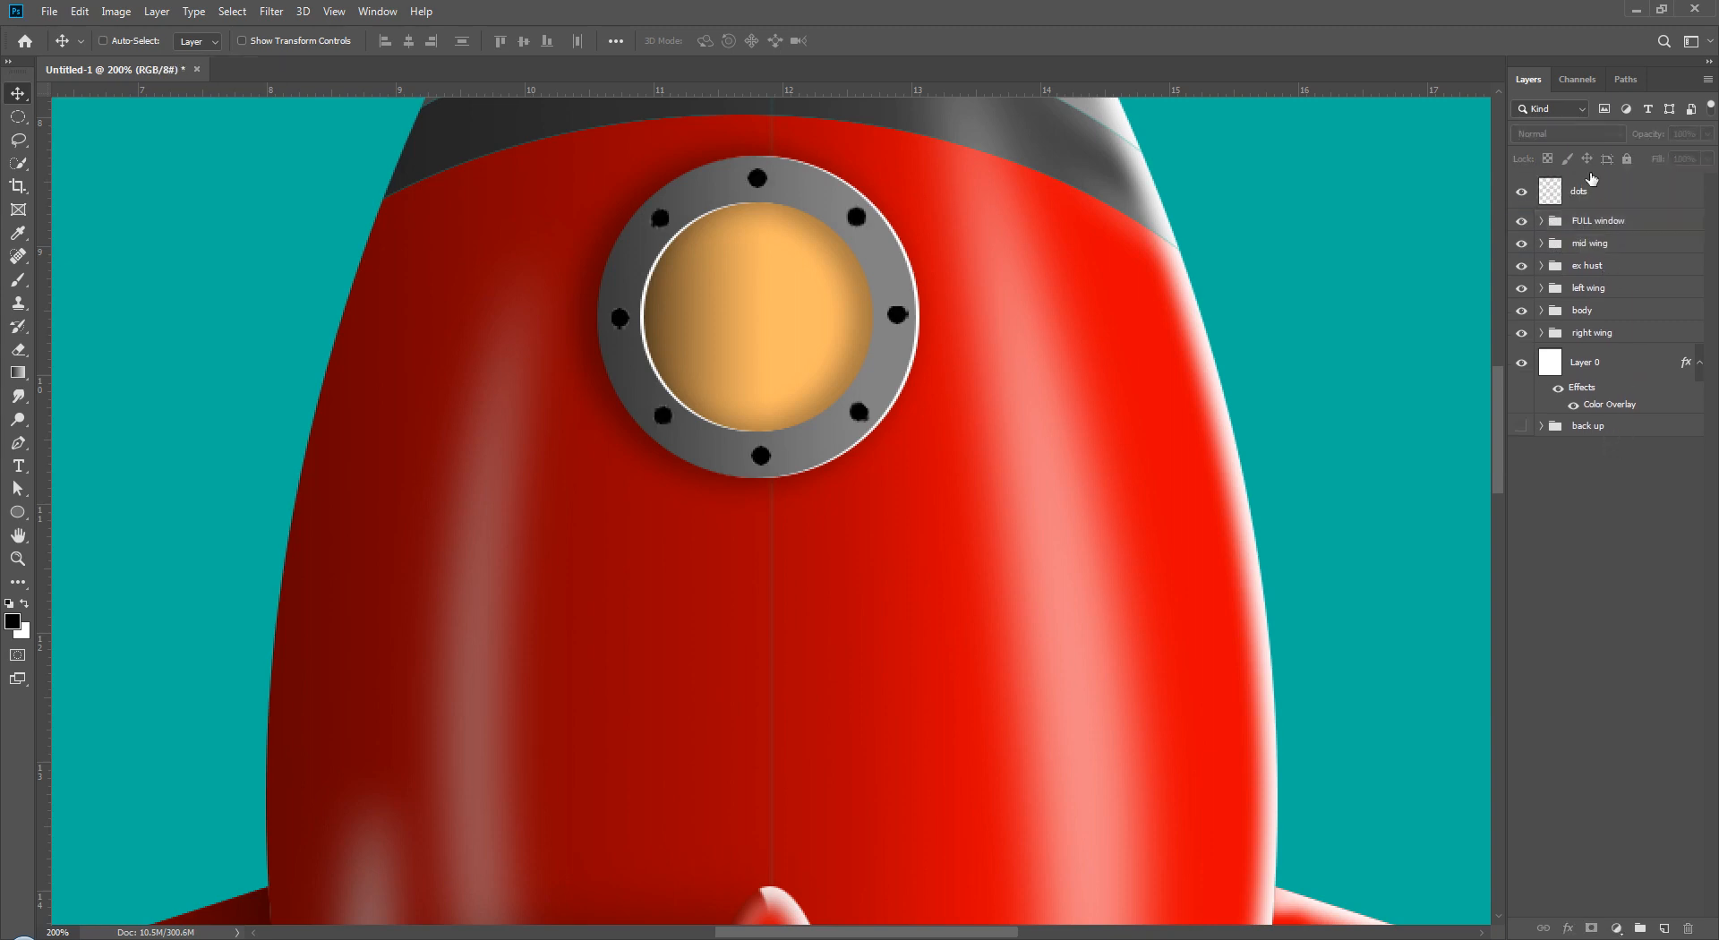
left_click(1581, 190)
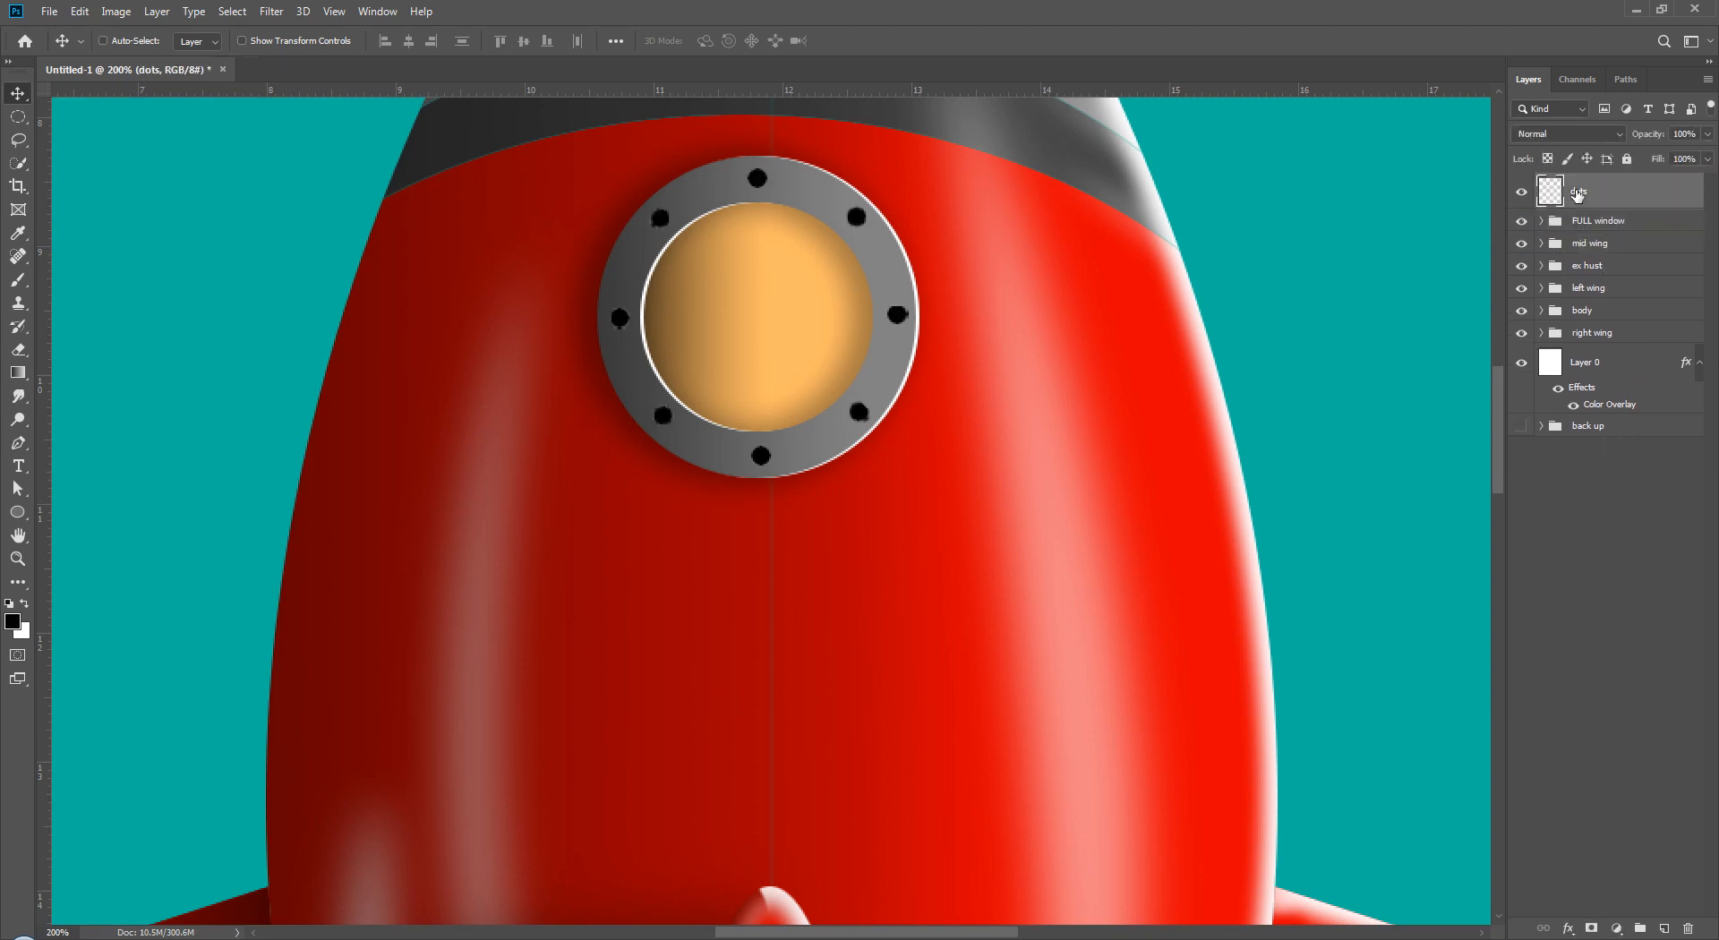
double_click(1655, 195)
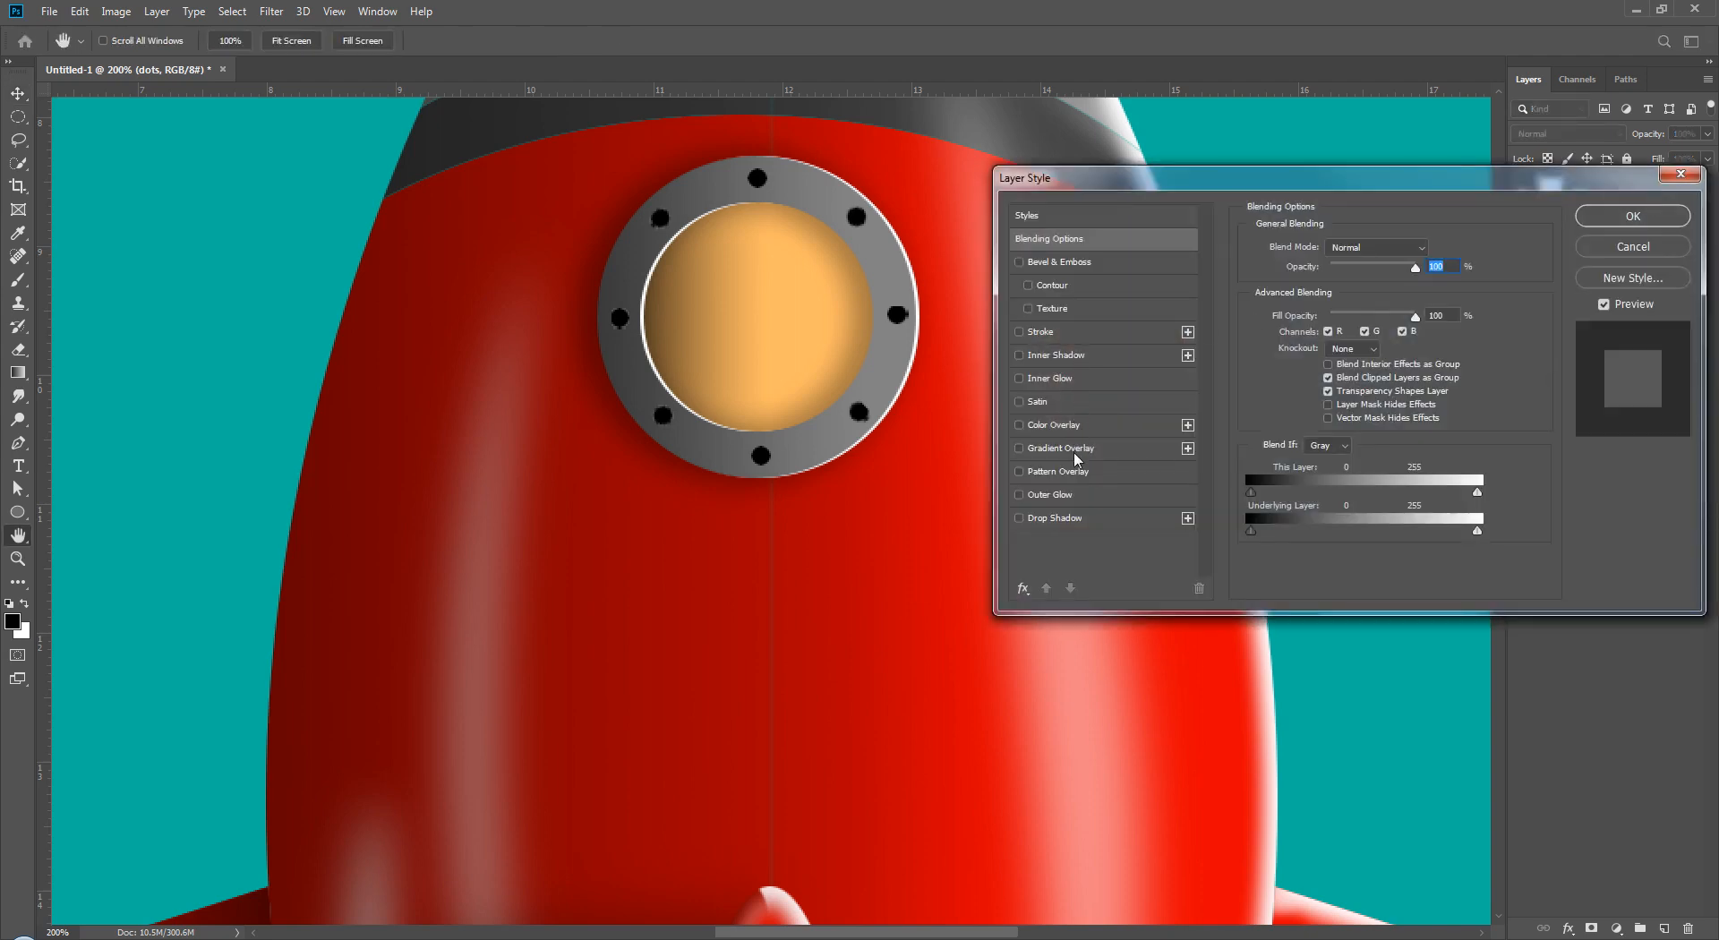
left_click(1074, 518)
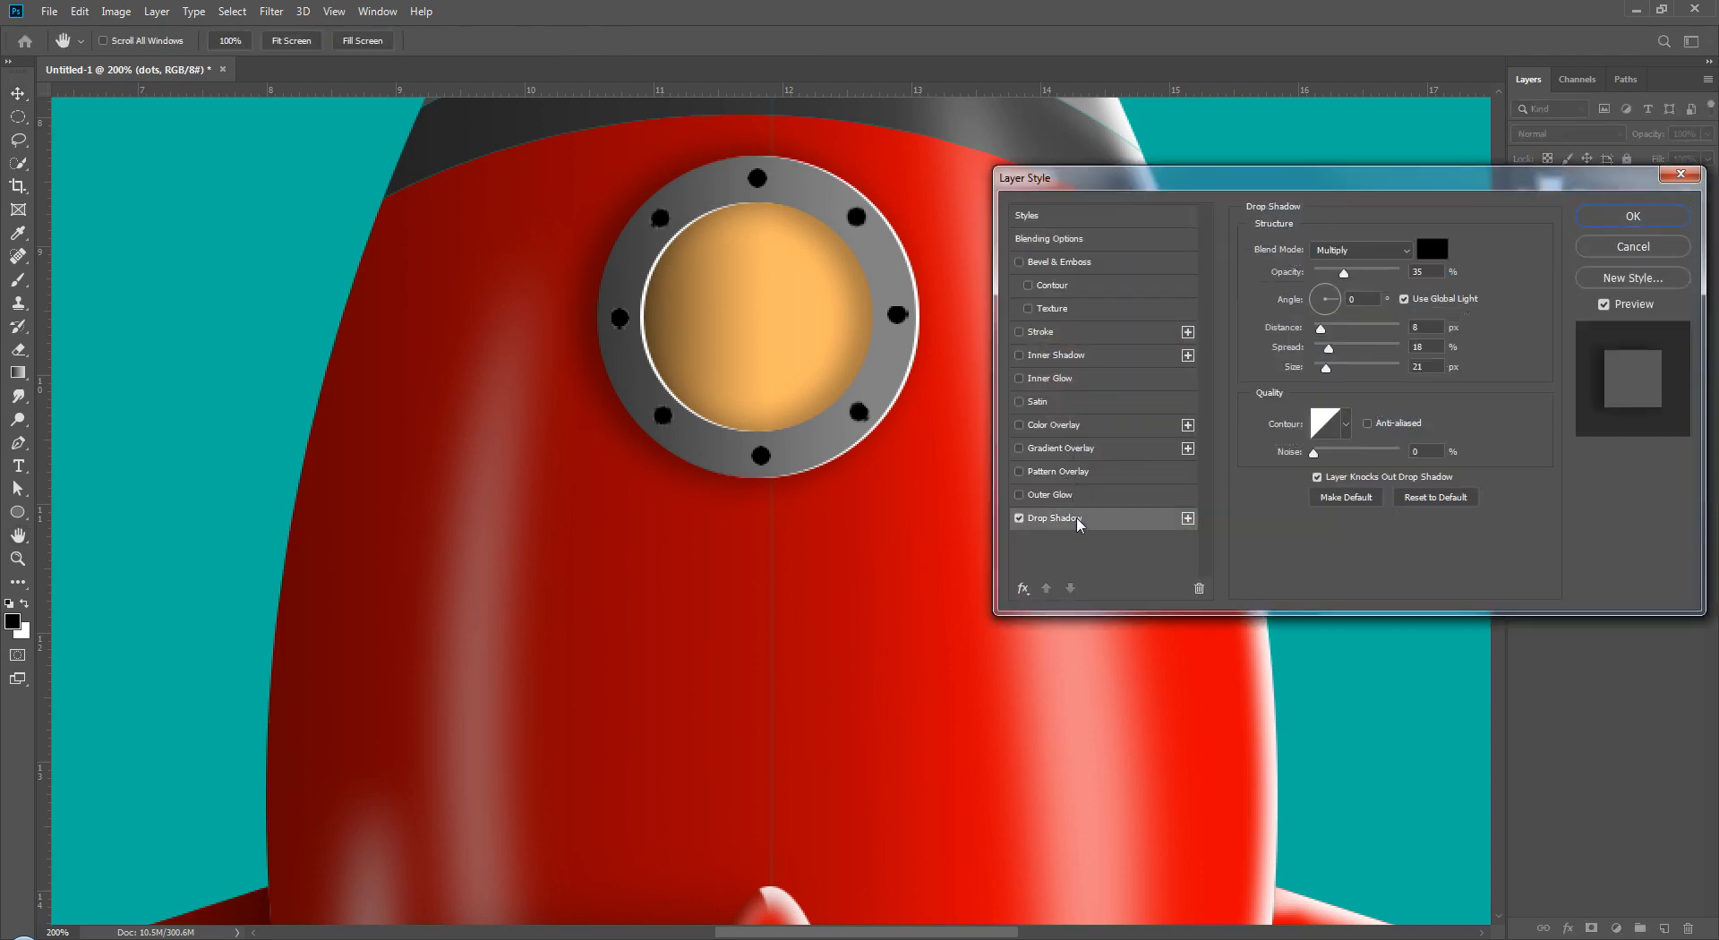
left_click(1419, 255)
type("ffffff")
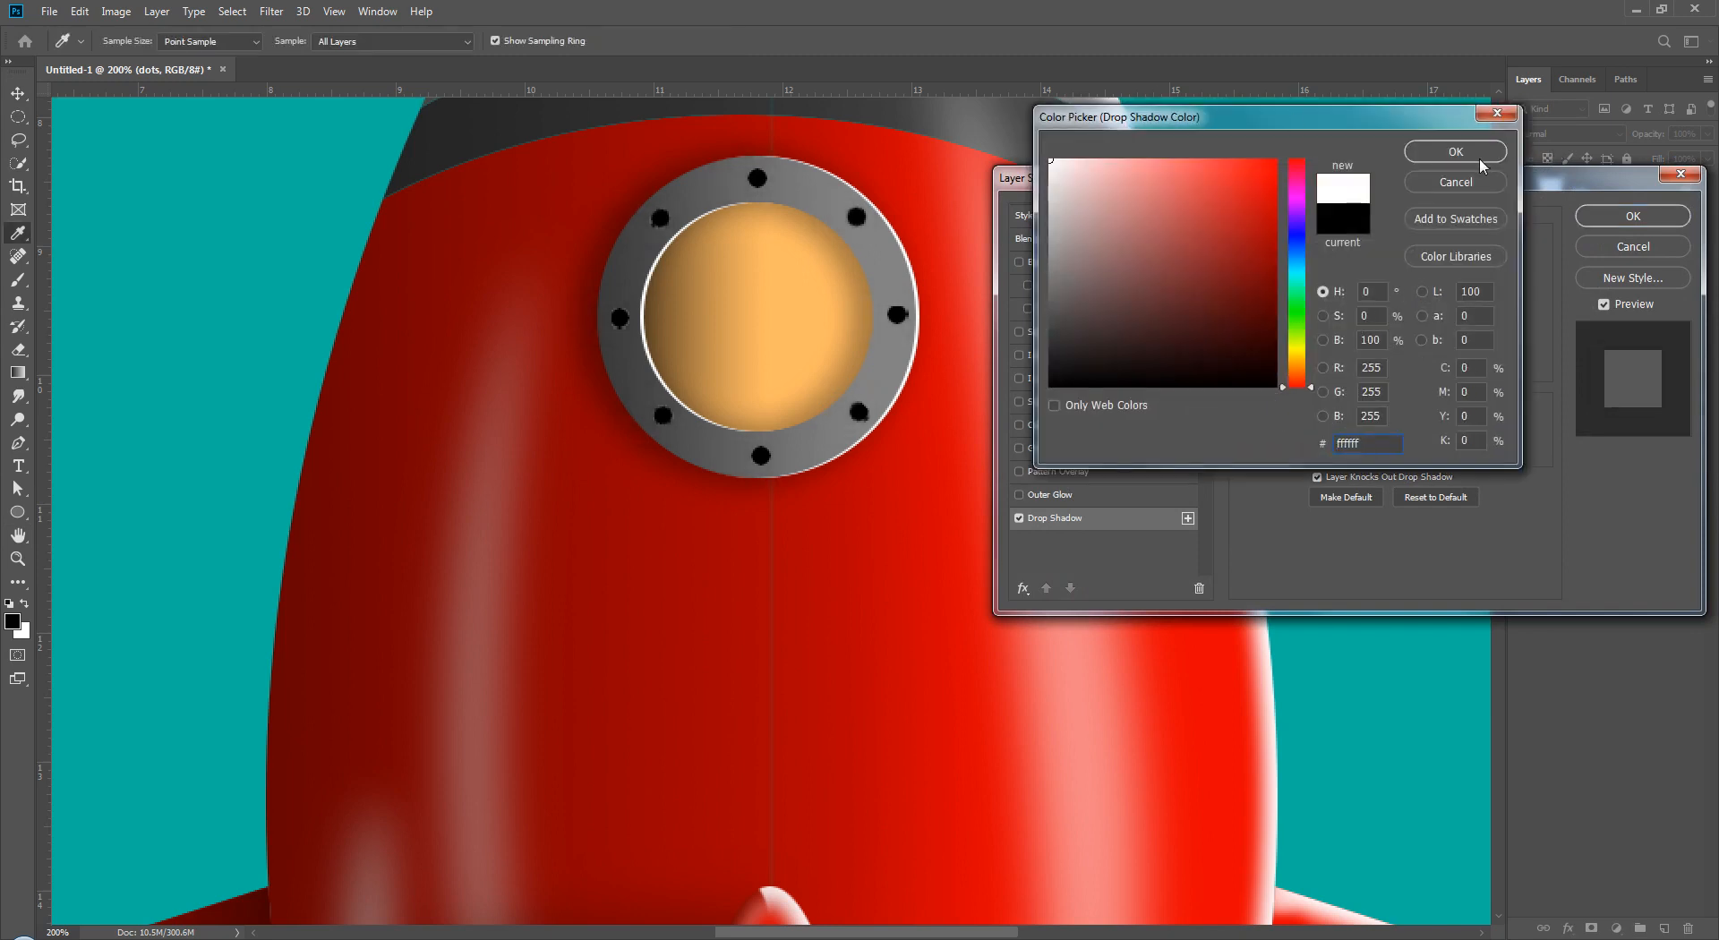
left_click(1478, 156)
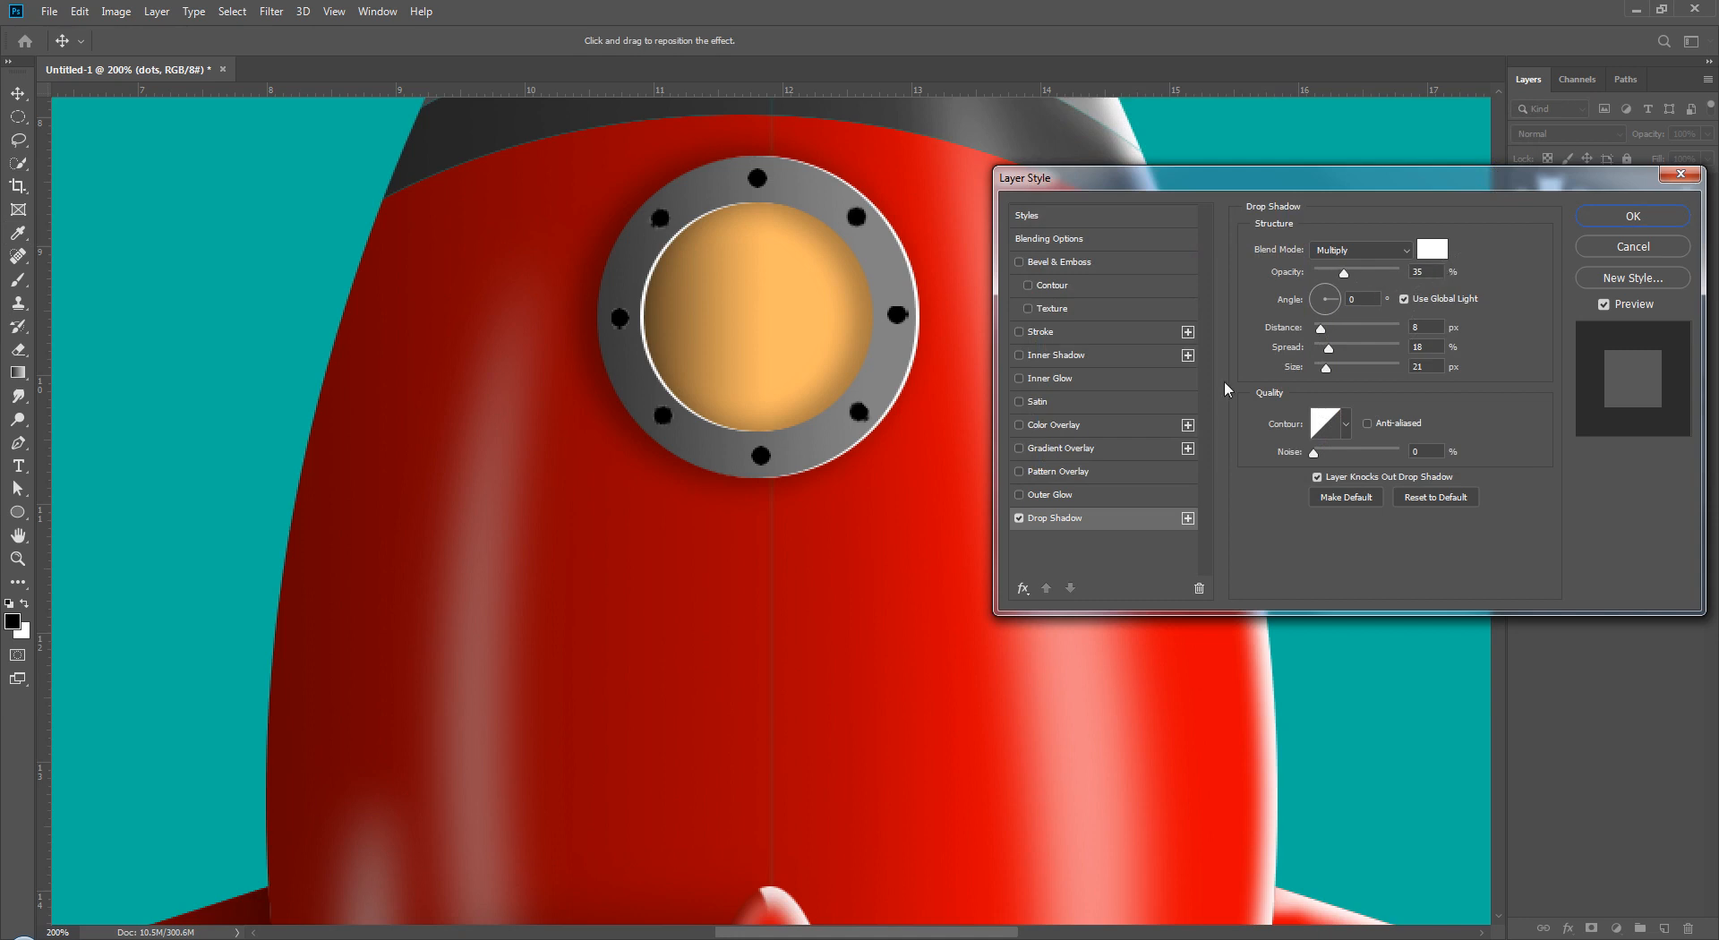
left_click(1018, 518)
left_click(1018, 519)
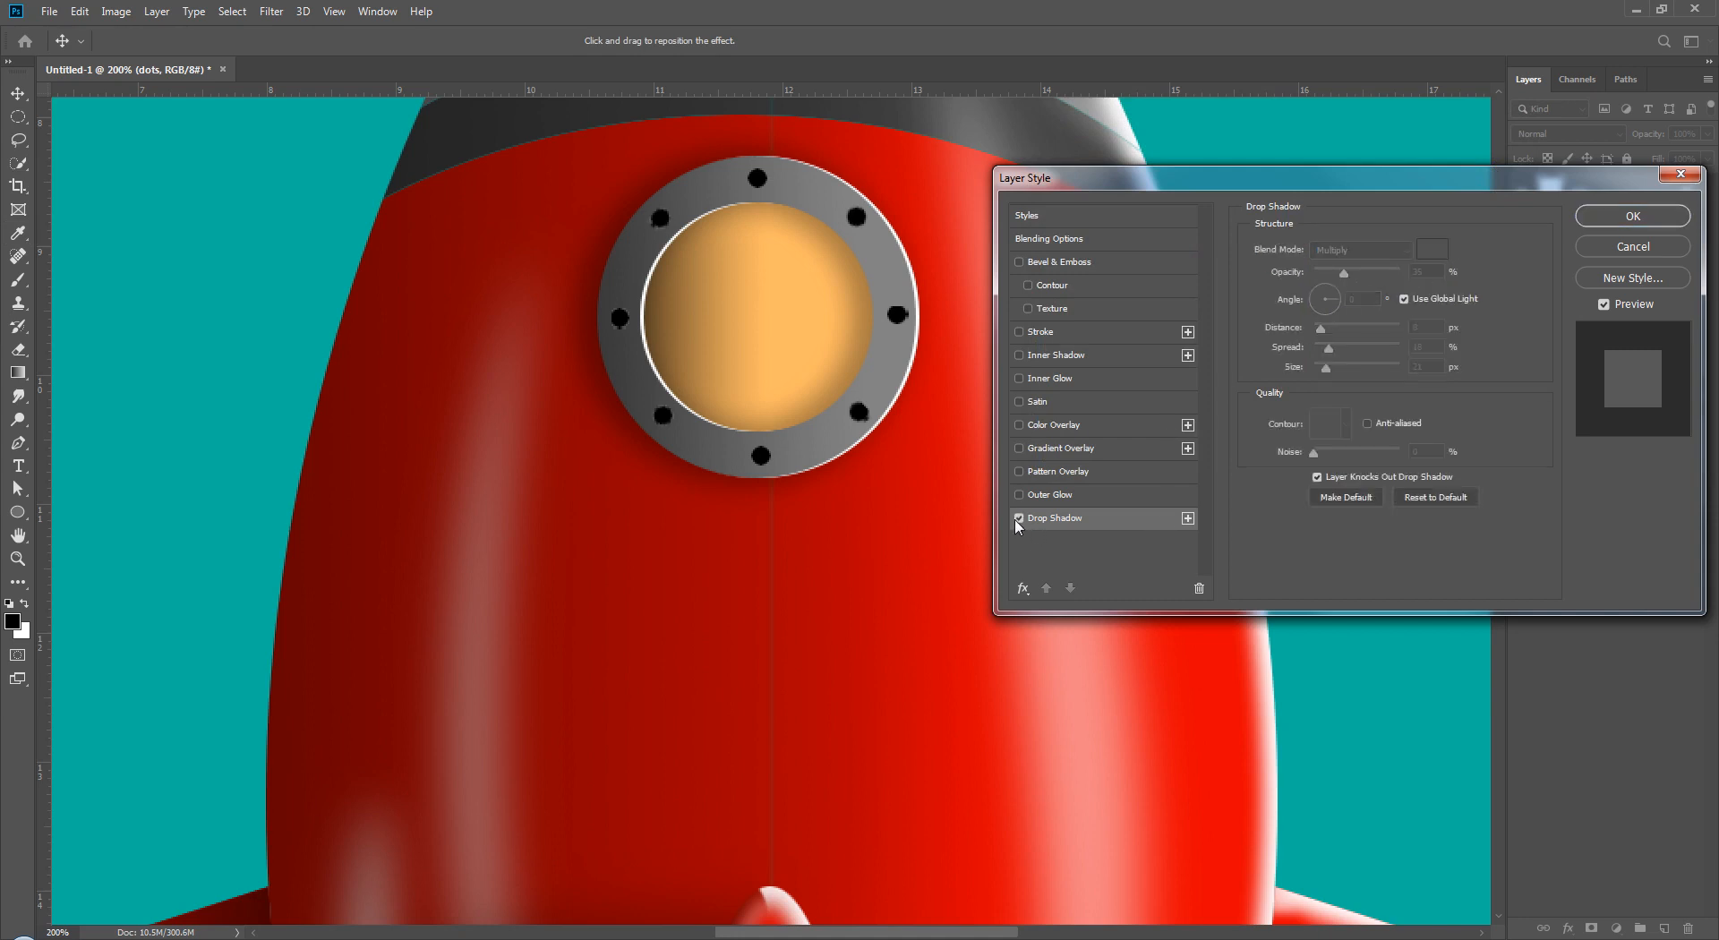
left_click_drag(1360, 275, 1404, 274)
left_click_drag(1319, 331, 1394, 368)
left_click(1635, 251)
right_click(1622, 199)
left_click(1340, 434)
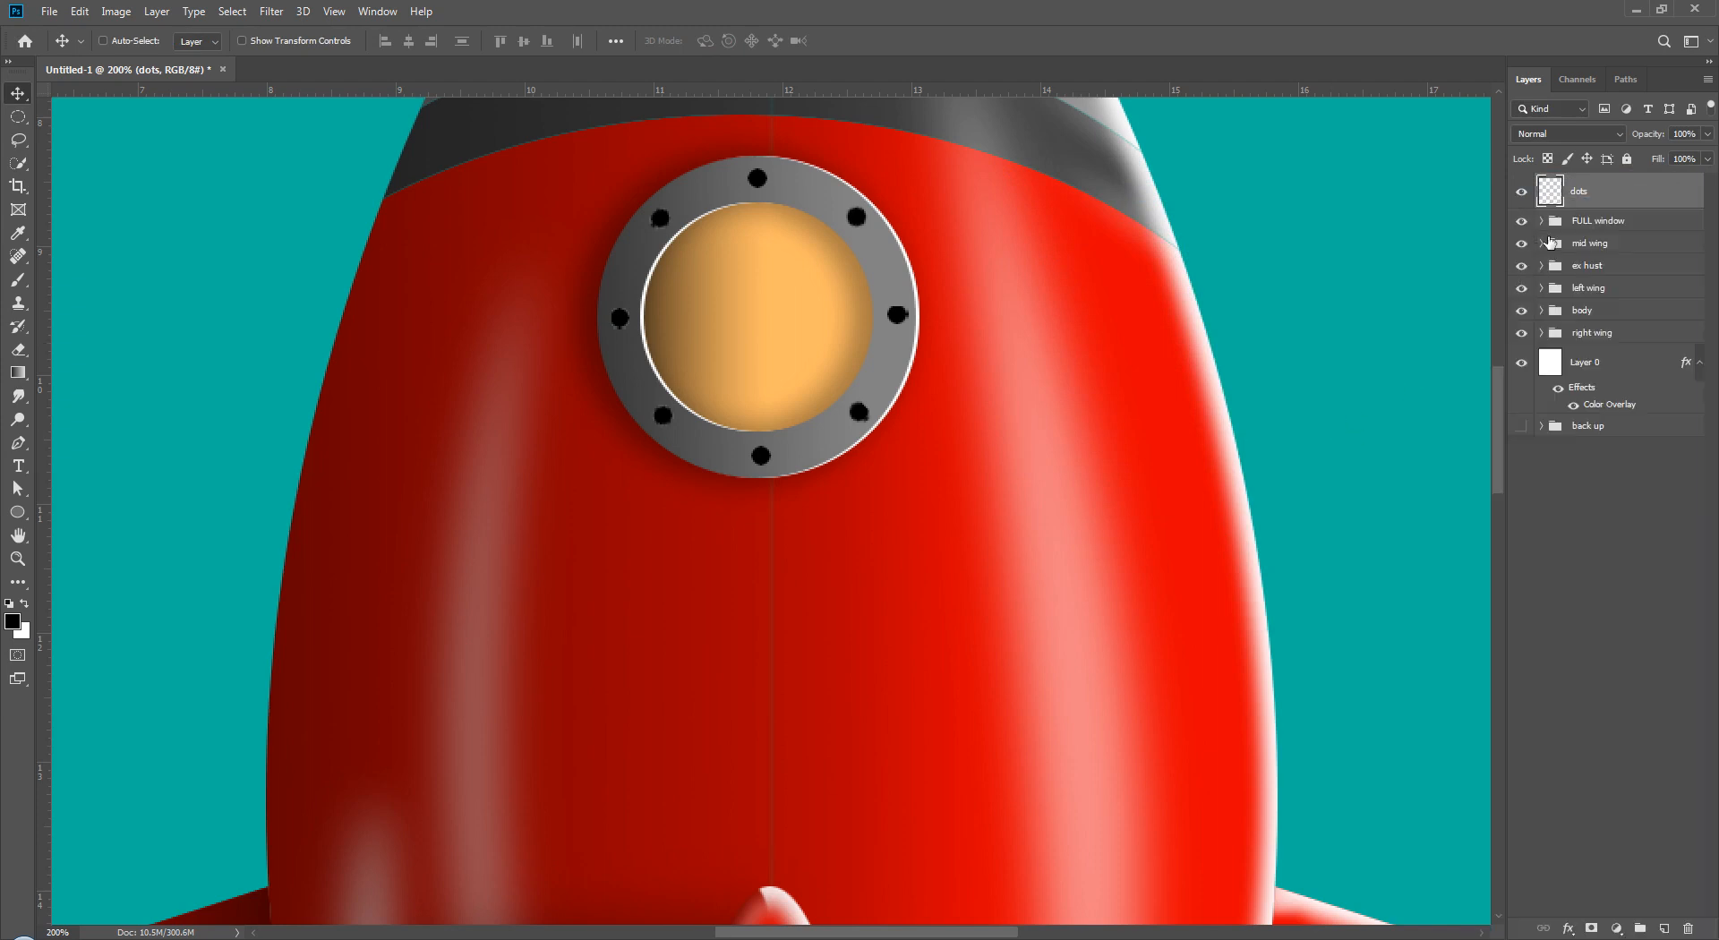
- Add a white Screen inner shadow at 48% opacity to the dots layer with the angle at 180°
double_click(1631, 190)
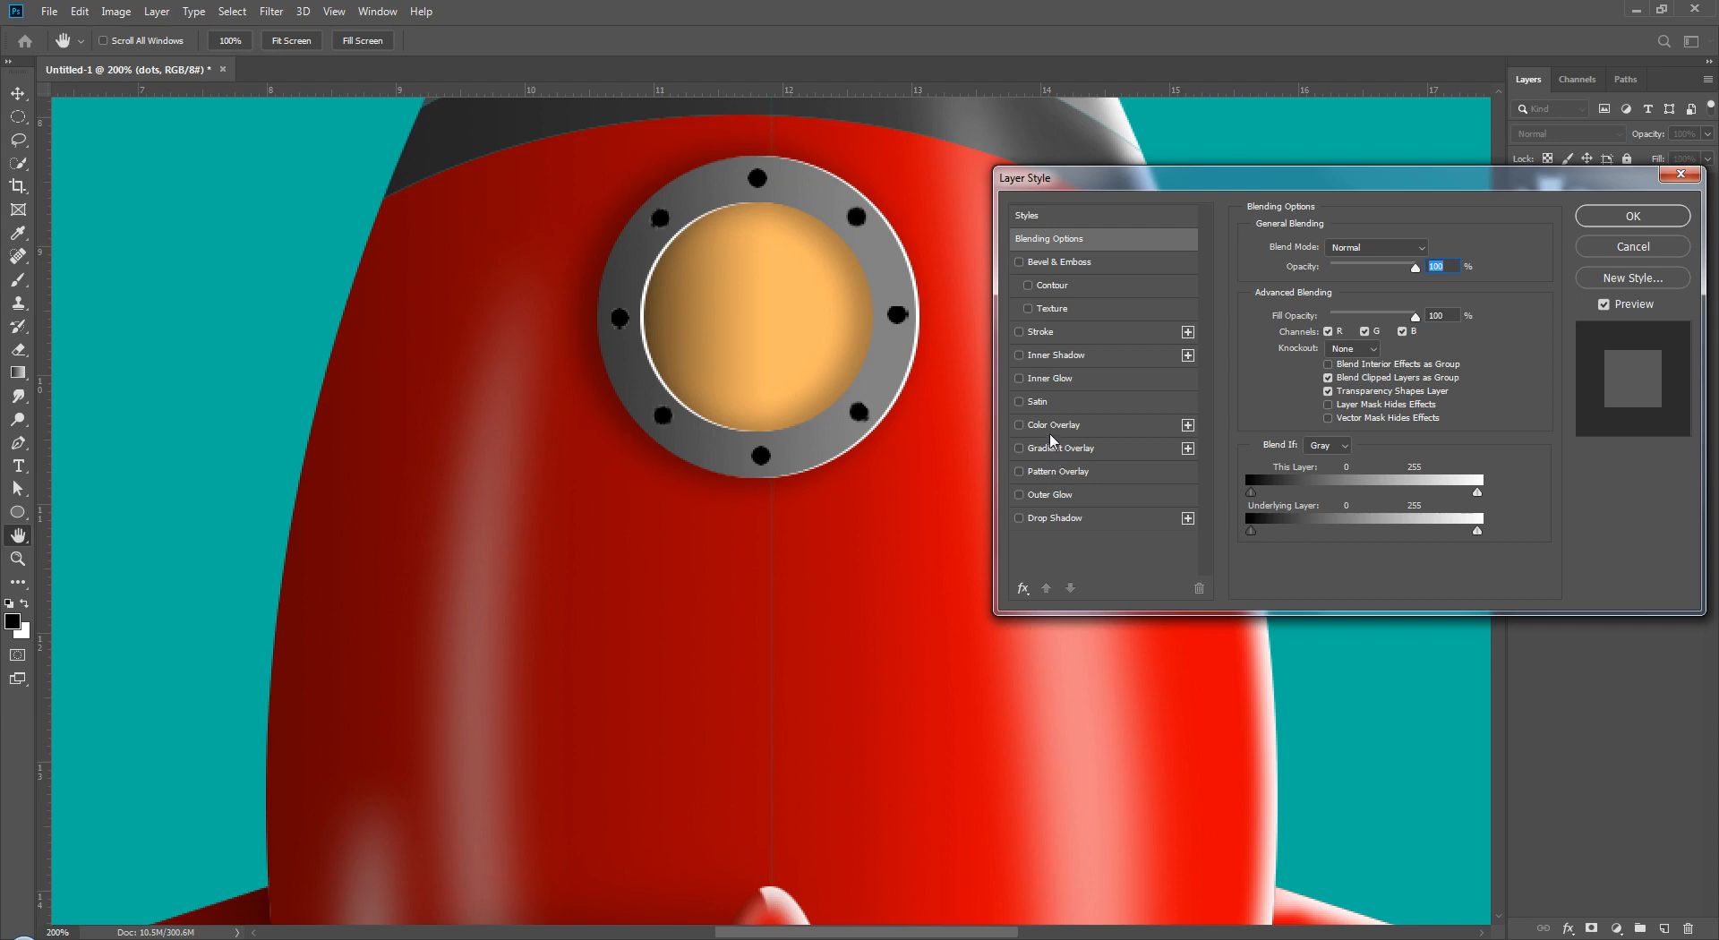
left_click(1058, 362)
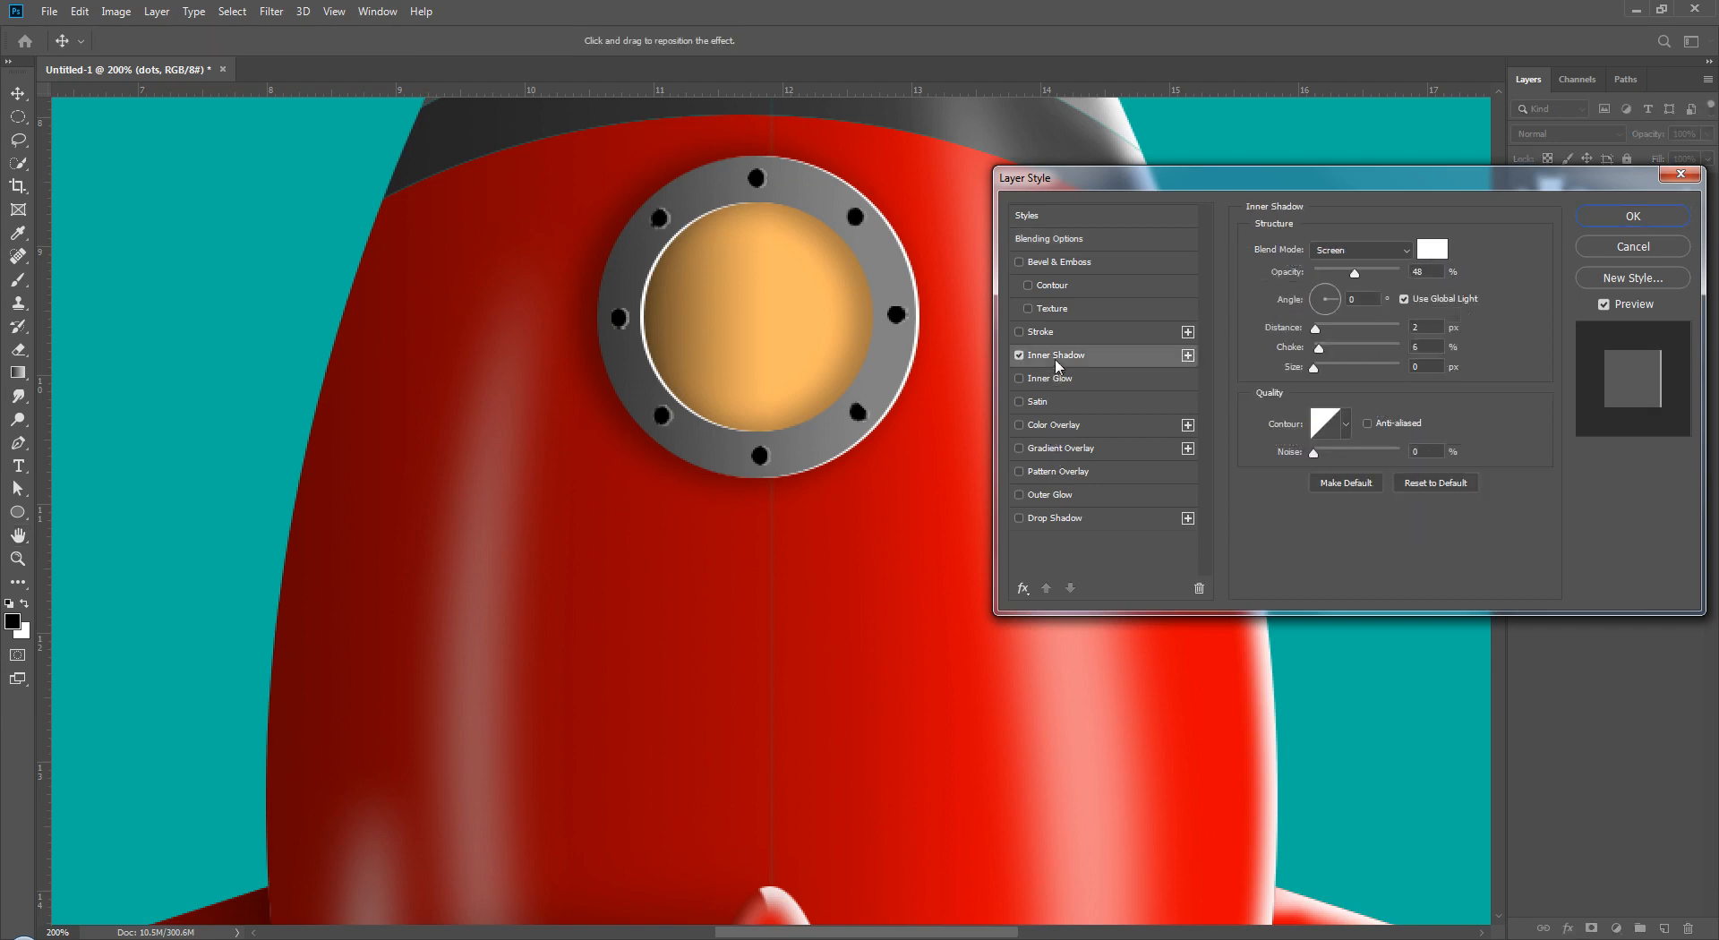
left_click(1365, 299)
type("180")
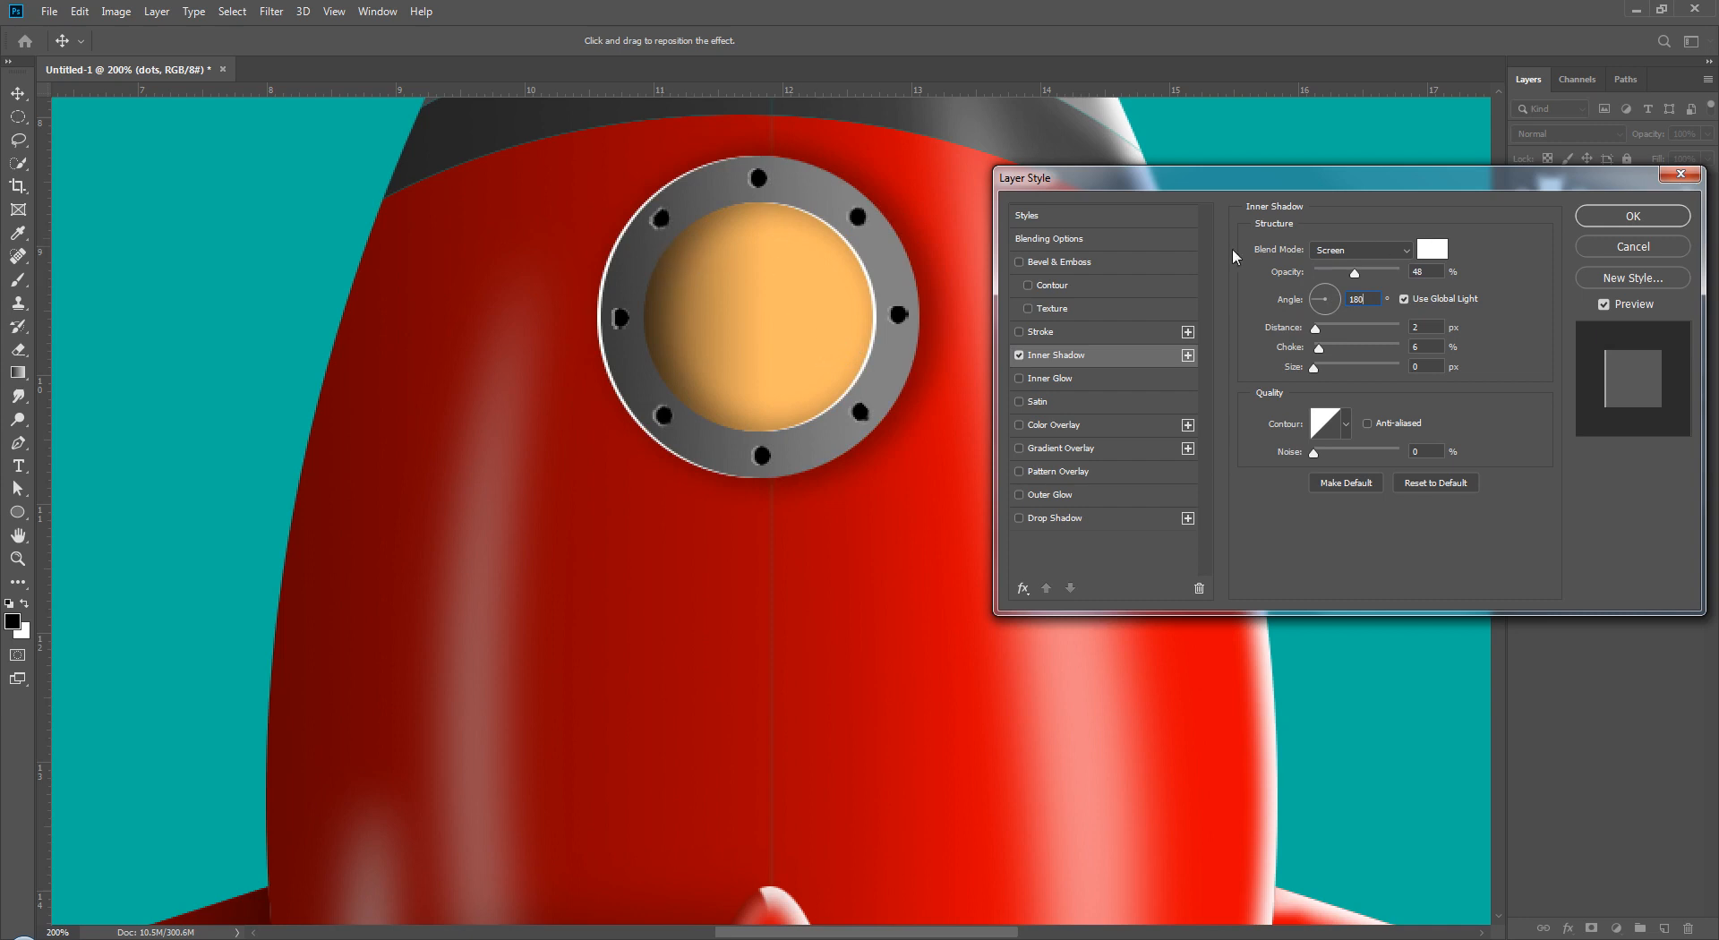
- Change the dots' inner shadow to Normal blending with 2 px distance, 0% choke and 0 px size, and apply it
left_click(1356, 250)
left_click(1345, 266)
left_click(1345, 250)
left_click(1560, 515)
mouse_move(1382, 350)
left_mouse_down()
mouse_move(1256, 346)
mouse_move(1389, 329)
left_mouse_up()
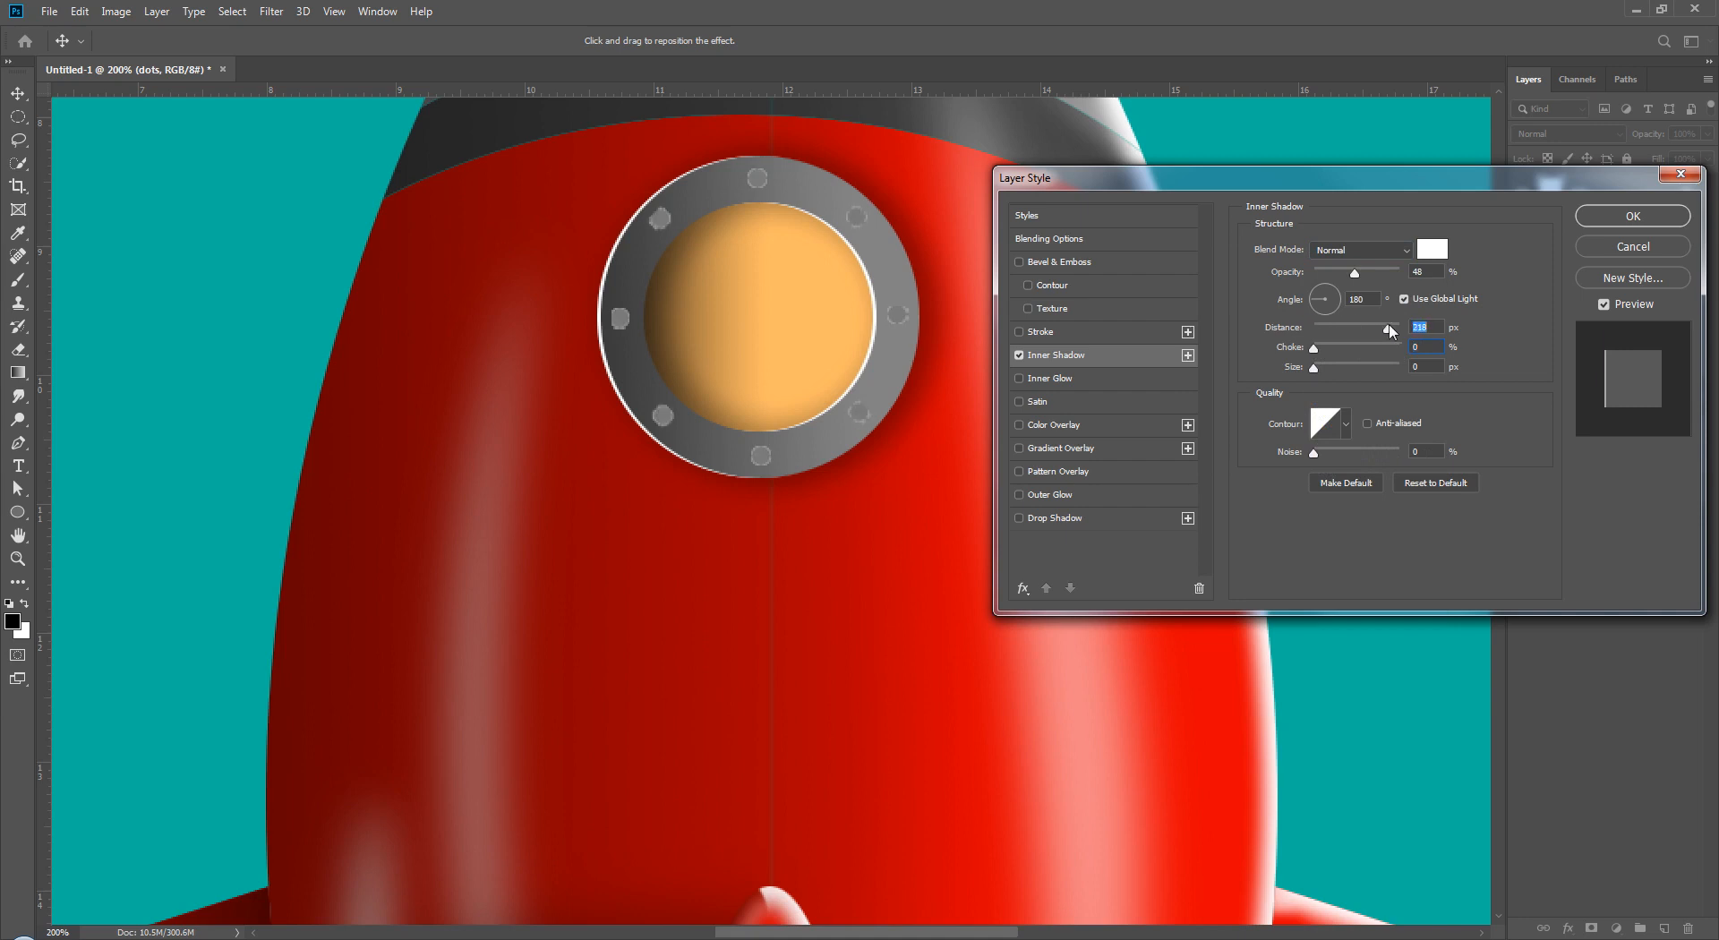
left_click_drag(1314, 327, 1319, 326)
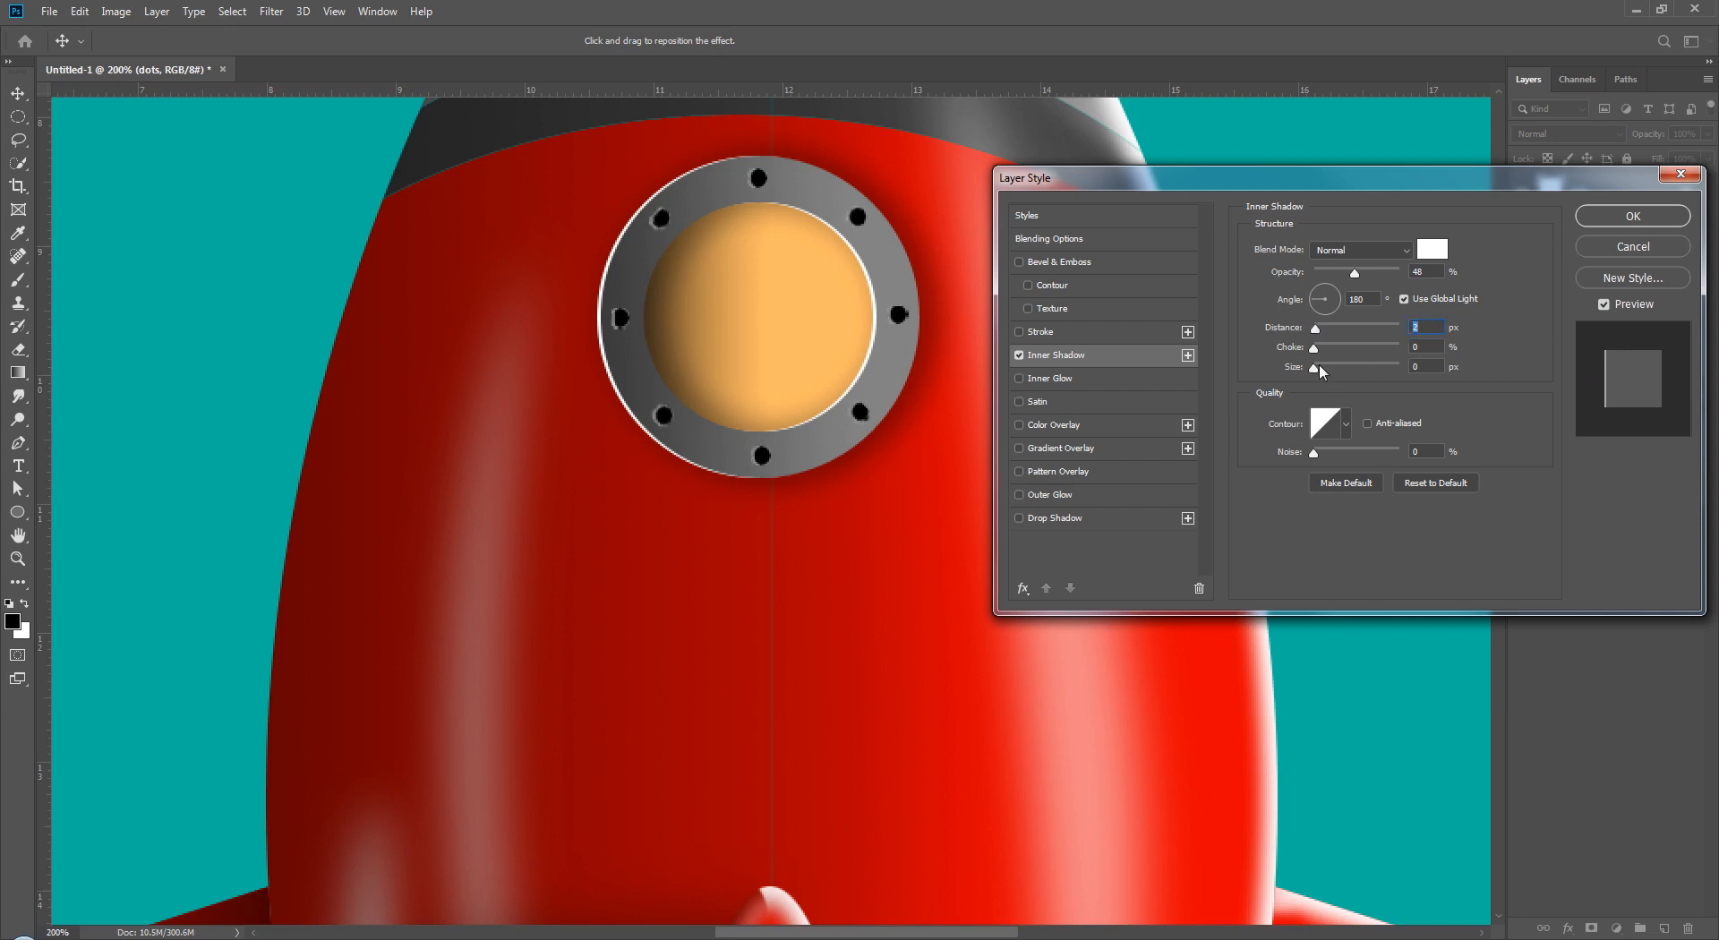
mouse_move(1320, 367)
left_mouse_down()
mouse_move(1343, 366)
mouse_move(1301, 369)
left_mouse_up()
left_click(1632, 217)
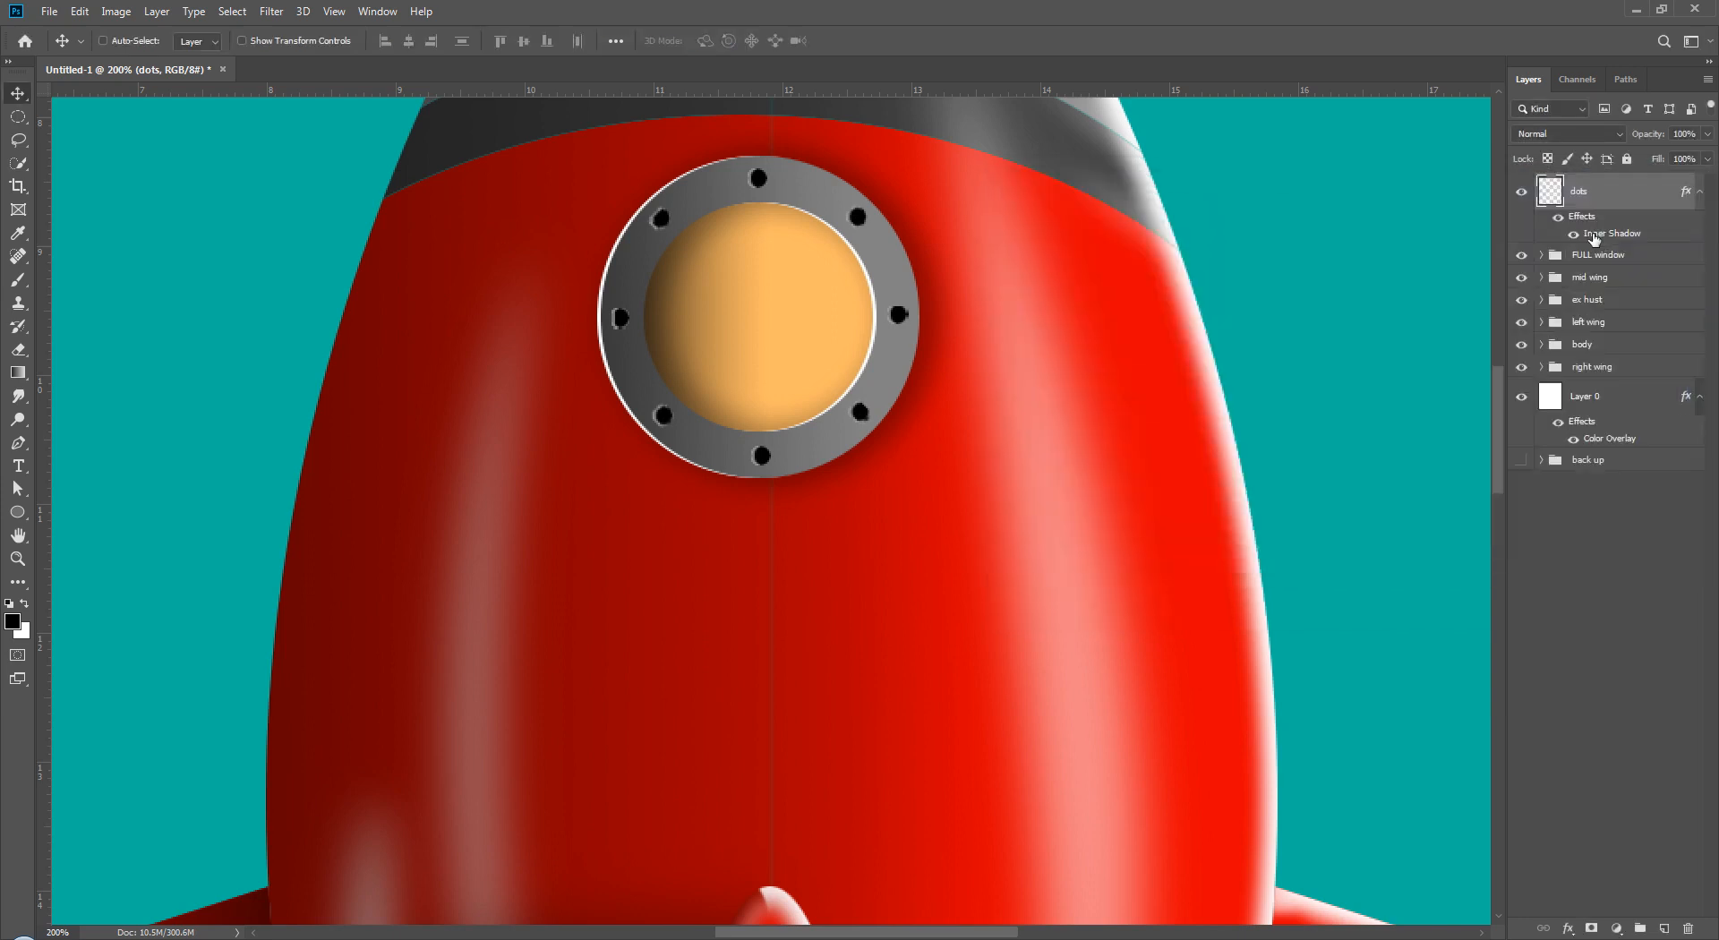
- Set the global light angle to 0° in the drop shadow of the window layer inside the FULL window group
key("ctrl+0")
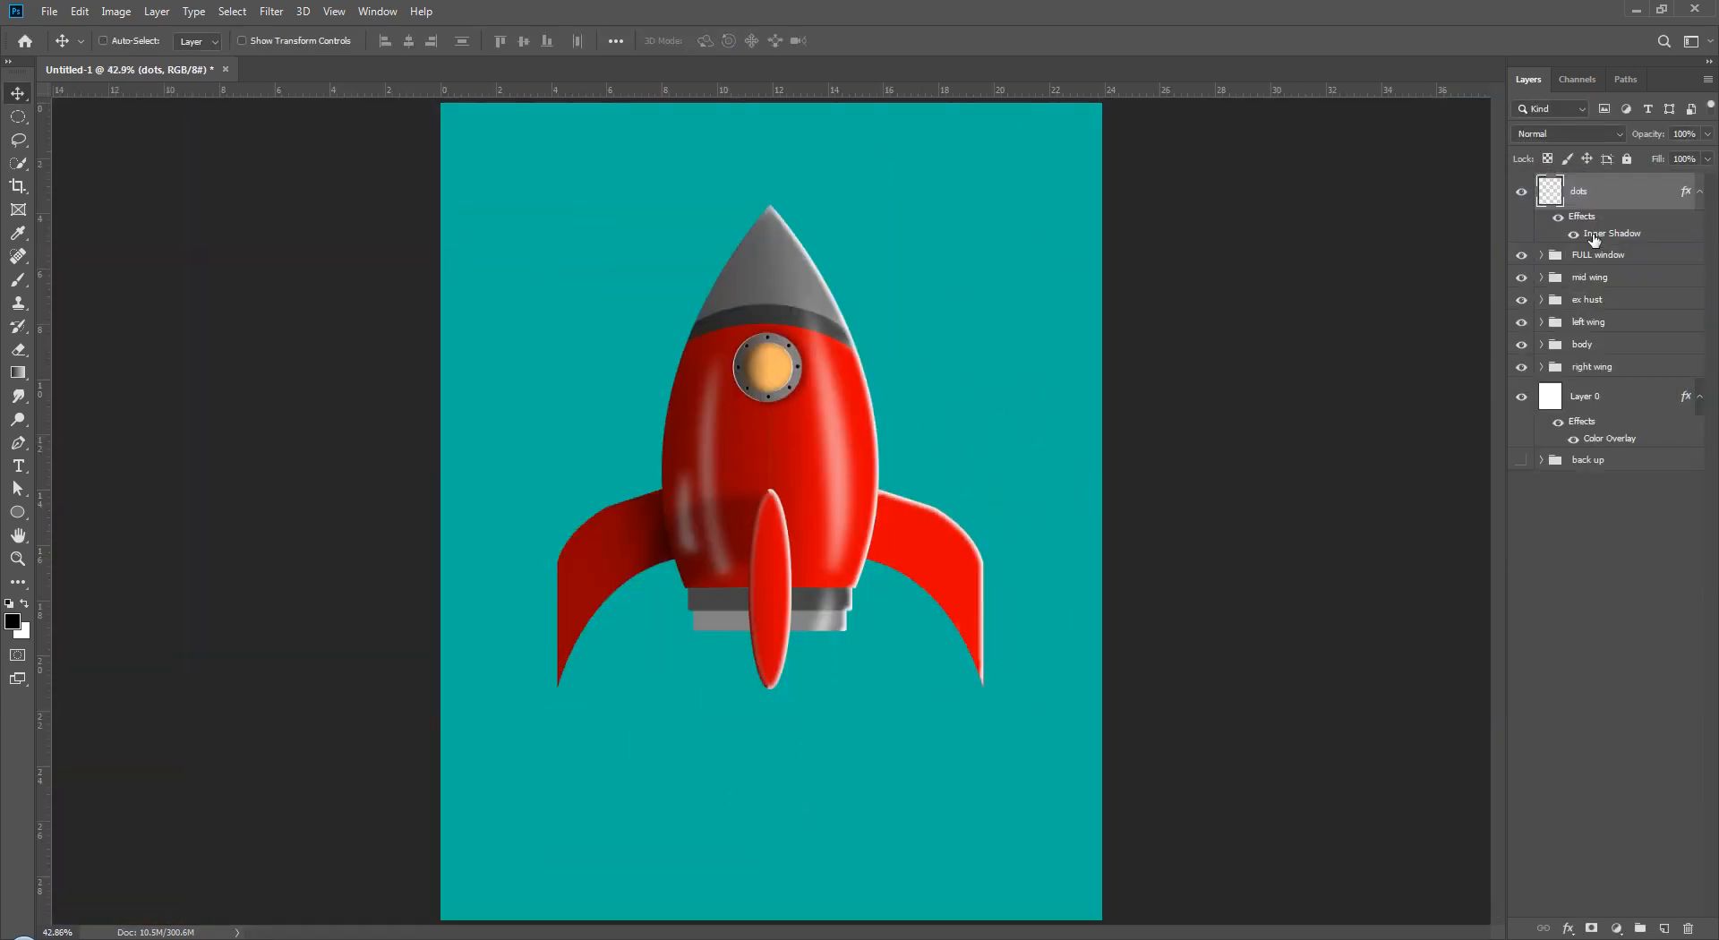
key("ctrl+plus")
key("ctrl+plus")
key("ctrl+plus")
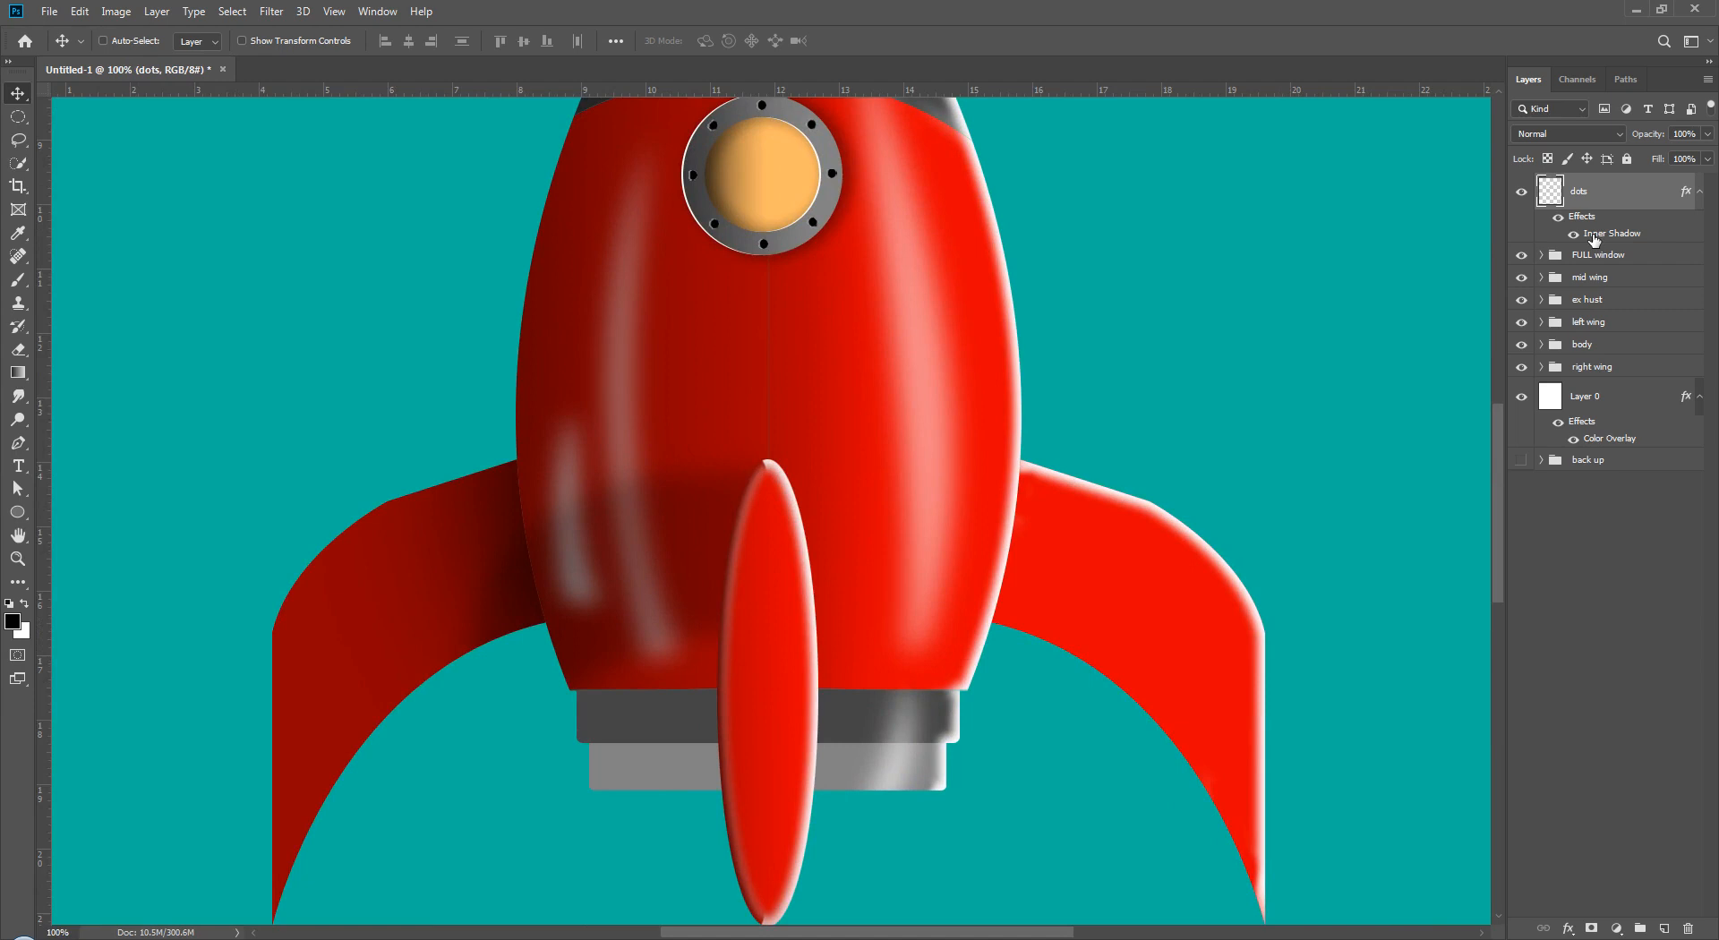
scroll(1048, 390, "up", 3)
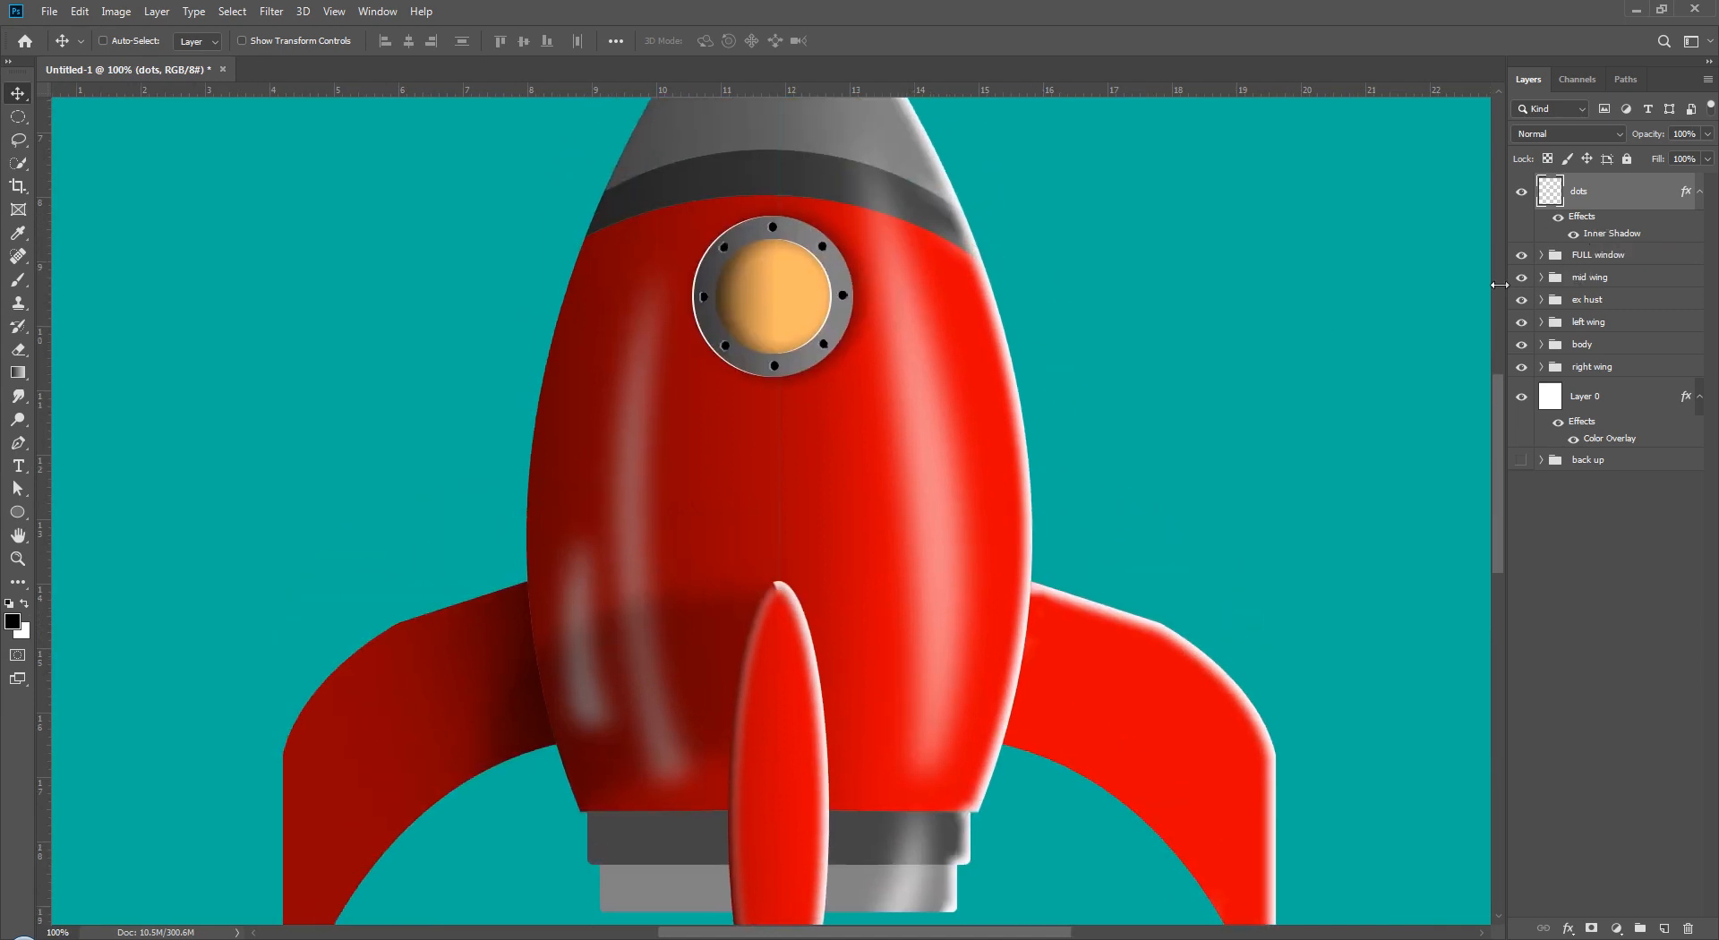
left_click(1542, 255)
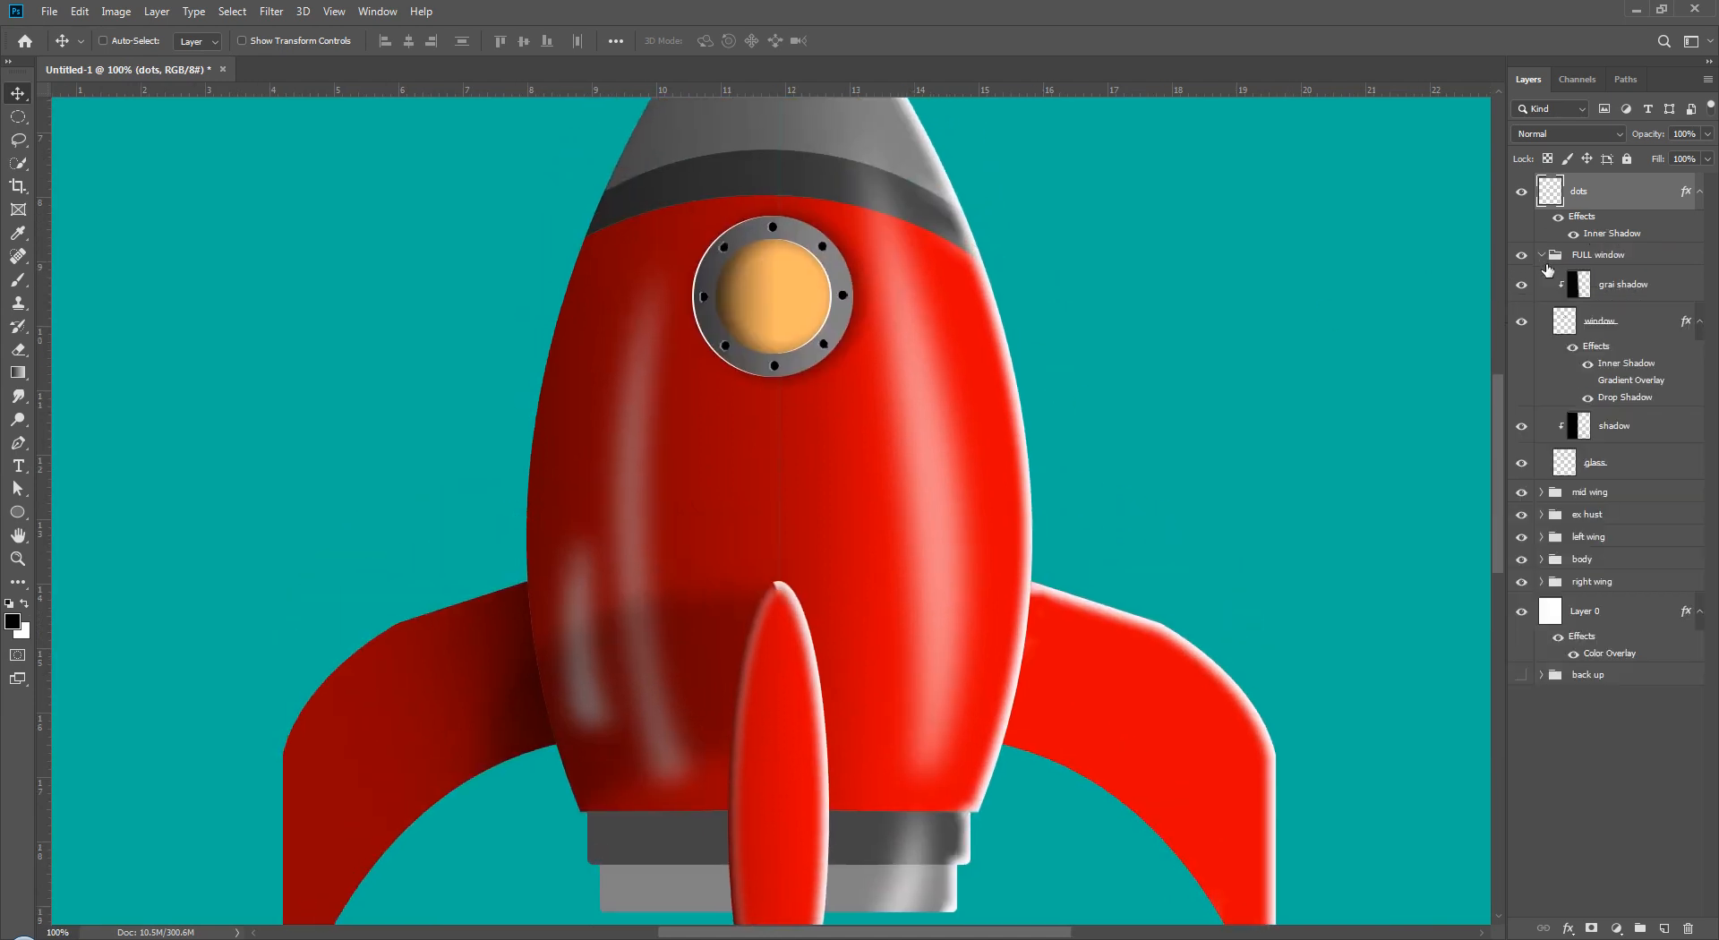
left_click(1640, 400)
double_click(1639, 400)
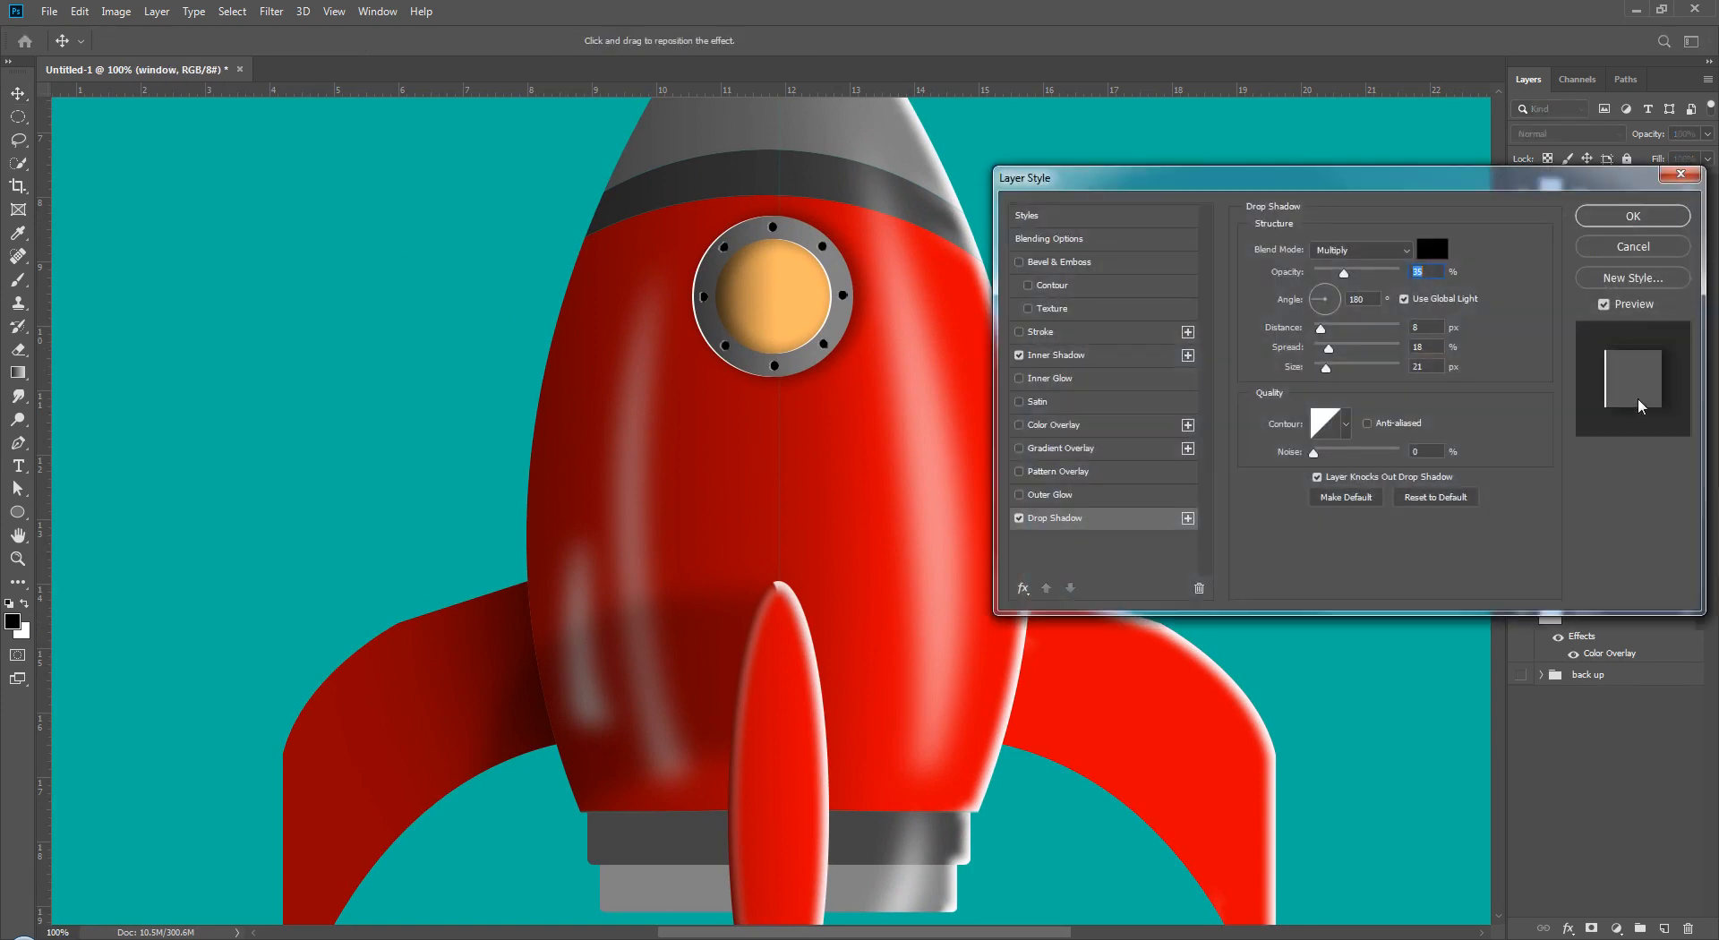
left_click_drag(1316, 299, 1351, 297)
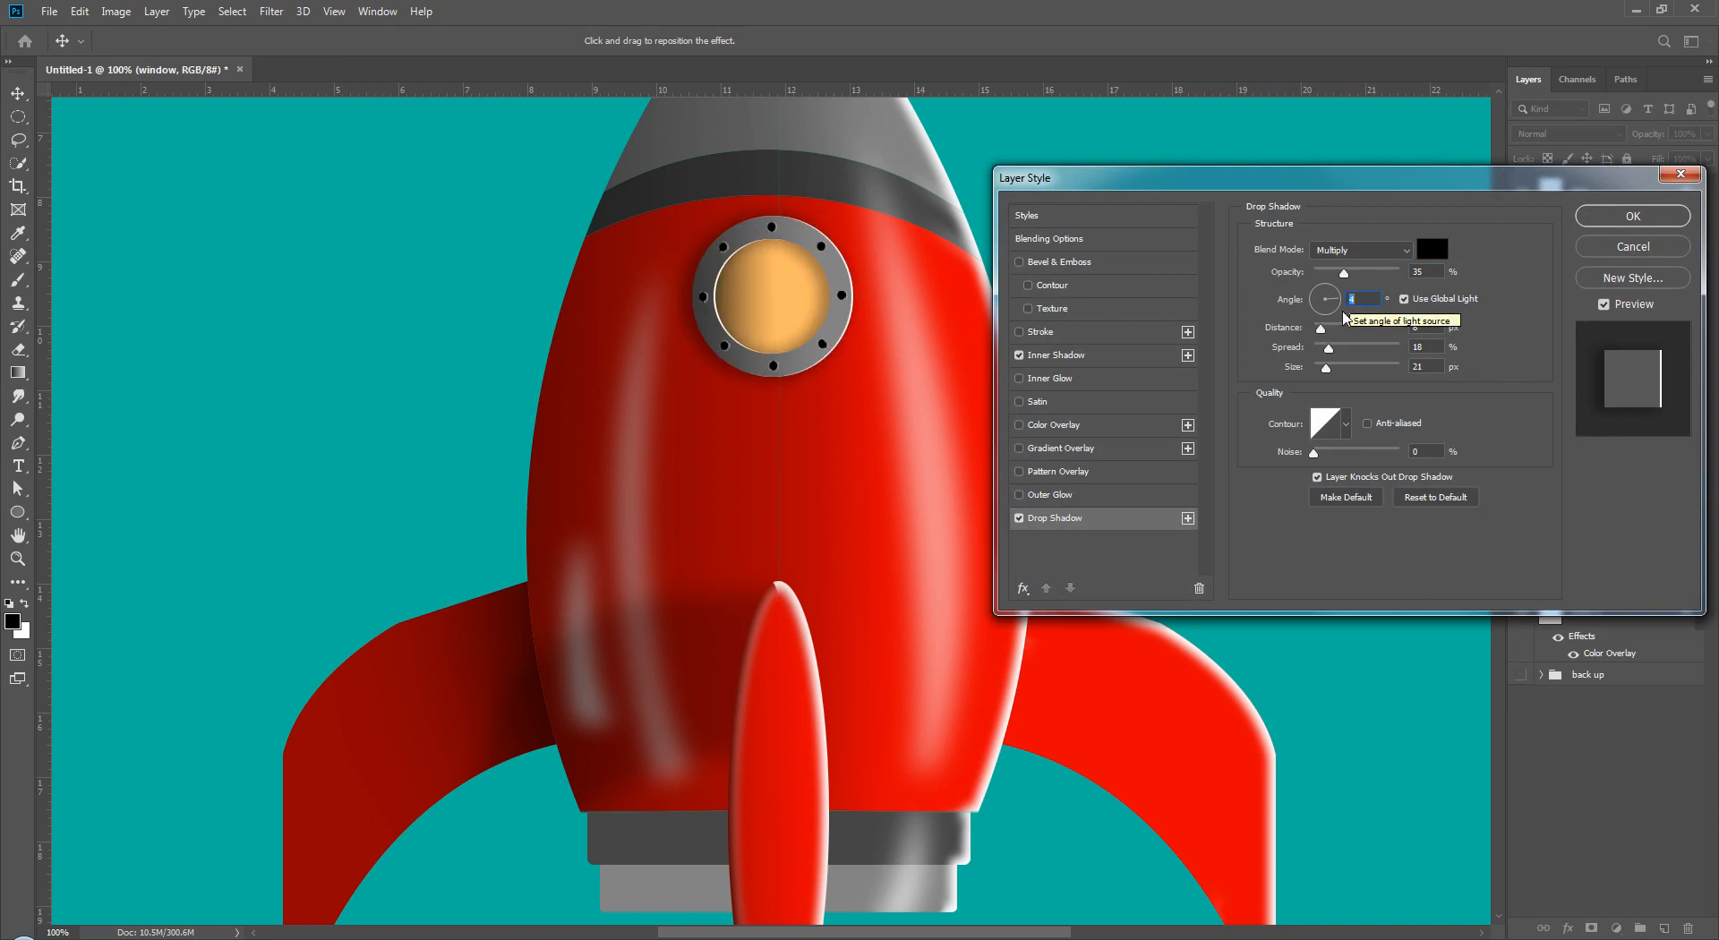
type("0")
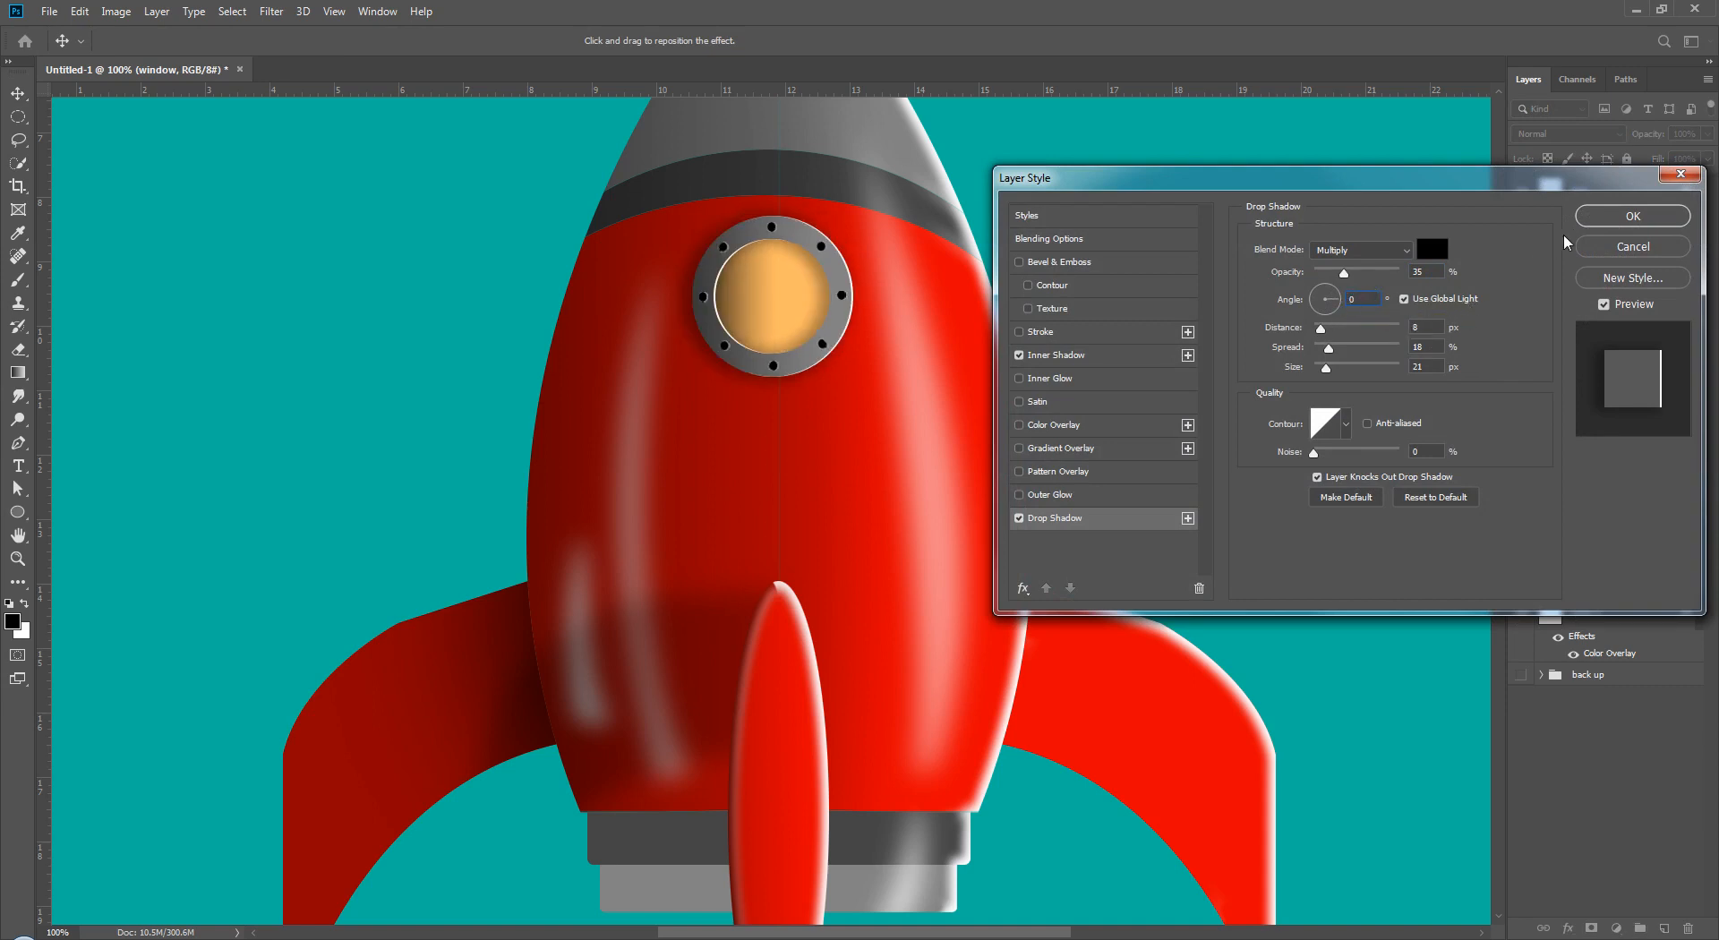
left_click(1587, 217)
- Deselect all layers and collapse the window and dots effect lists and the FULL window group
key("ctrl+minus")
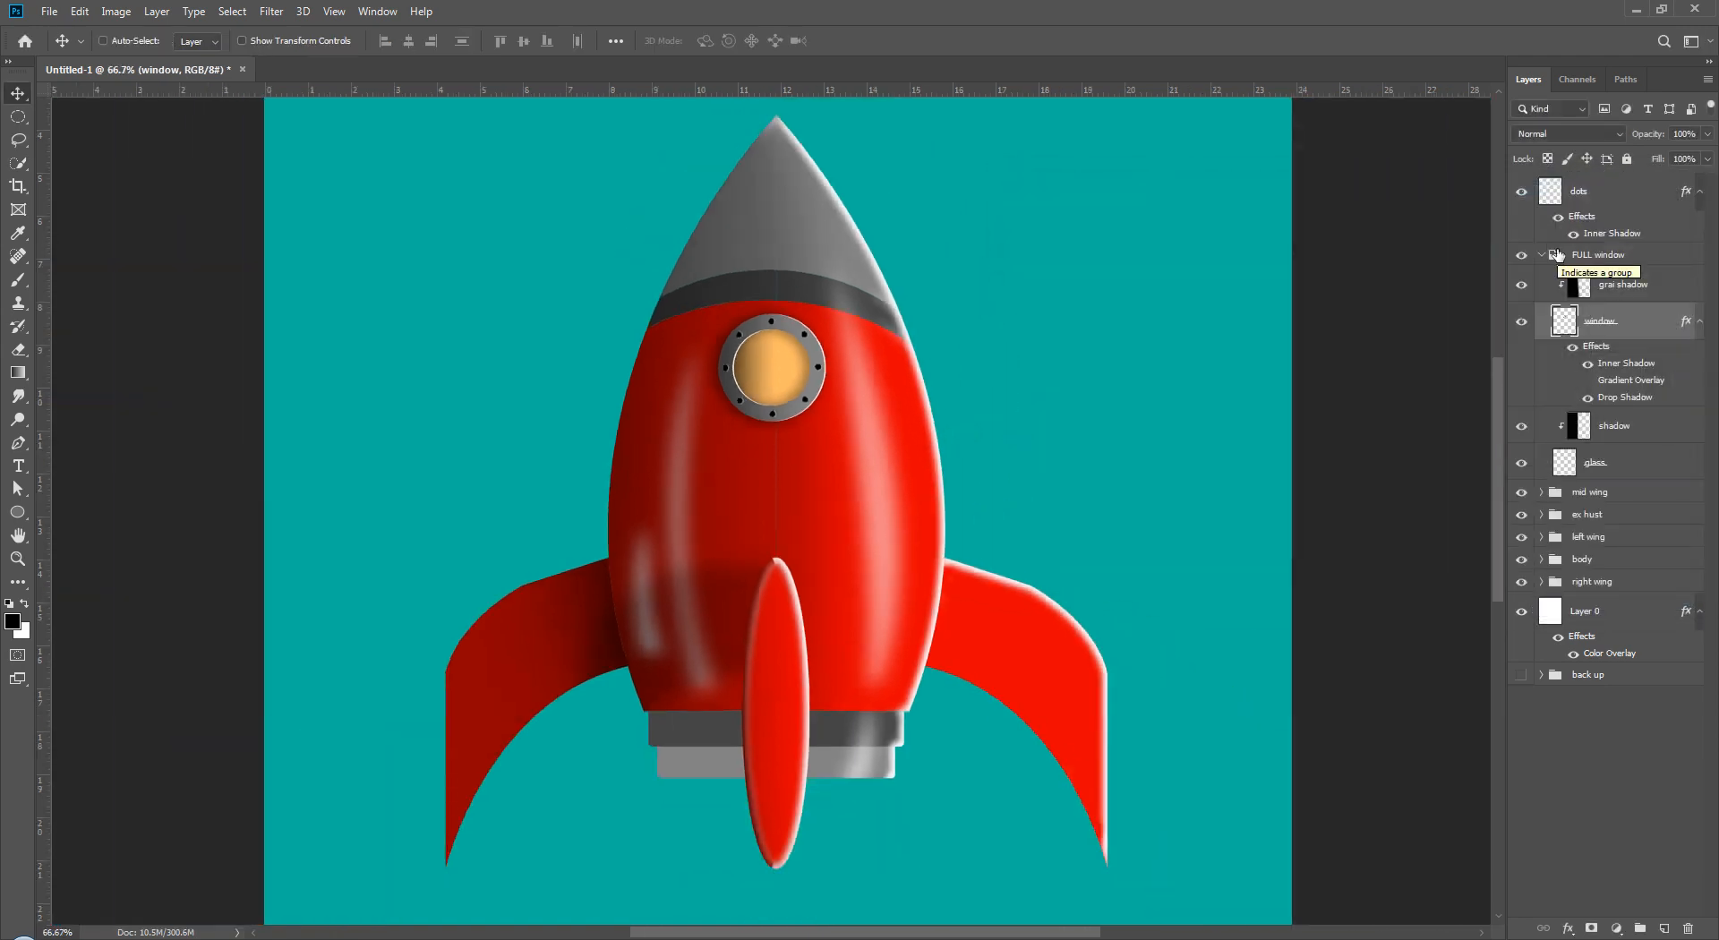
left_click(1583, 736)
left_click(1699, 322)
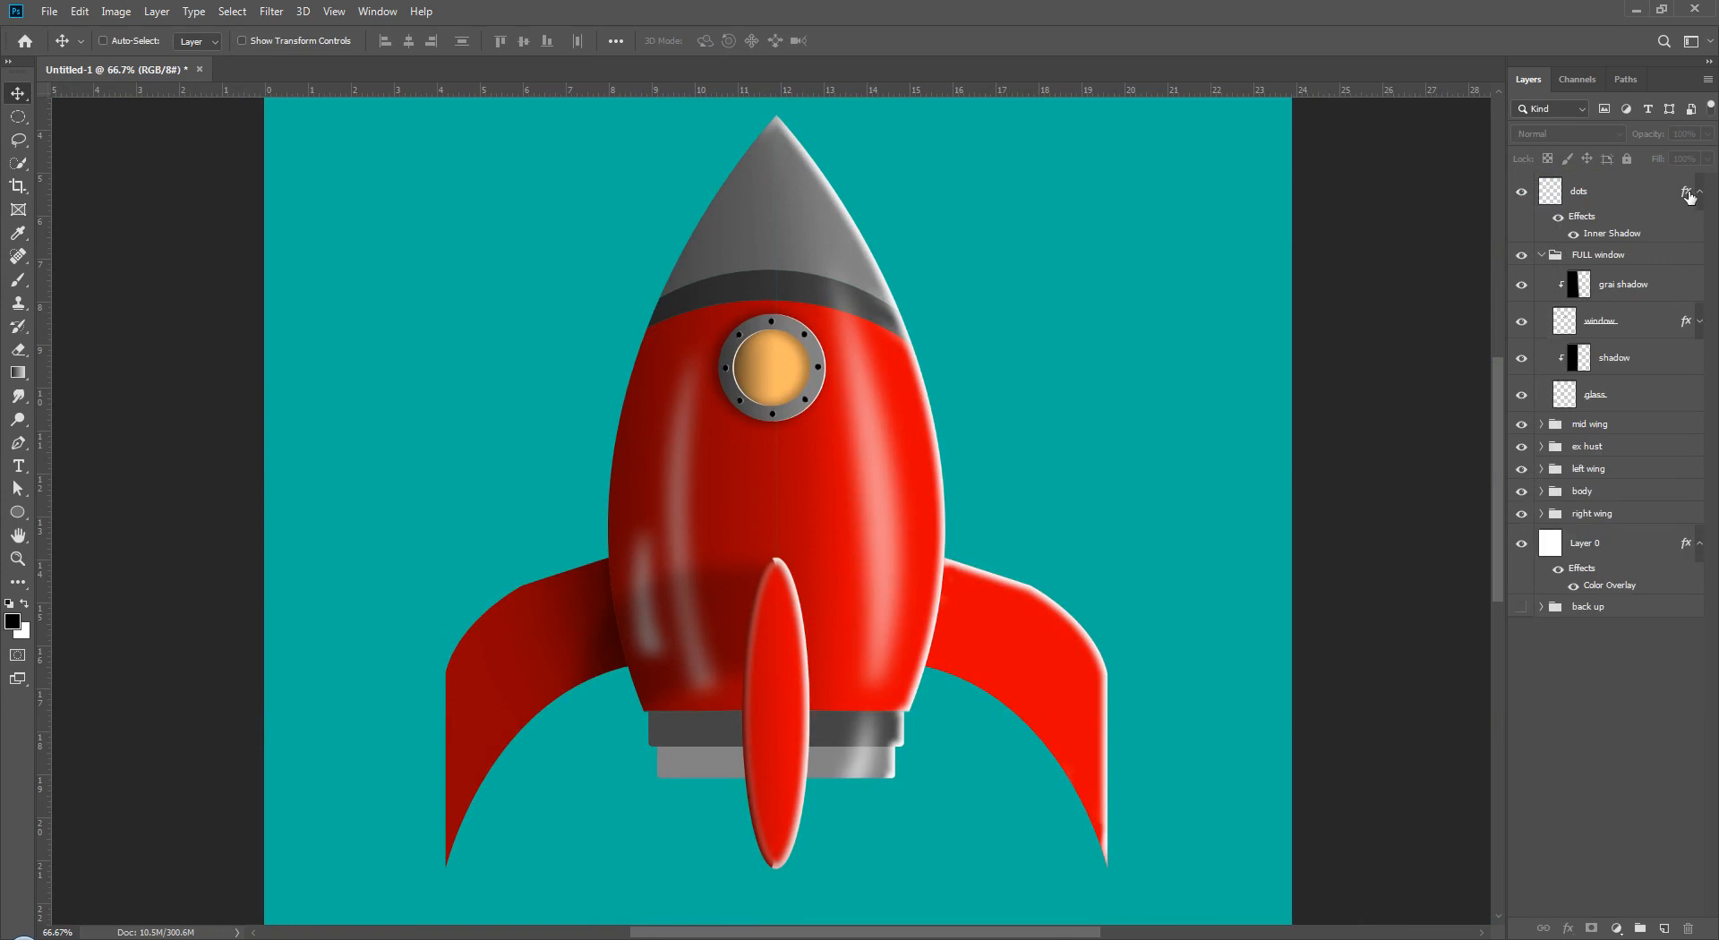
left_click(1699, 194)
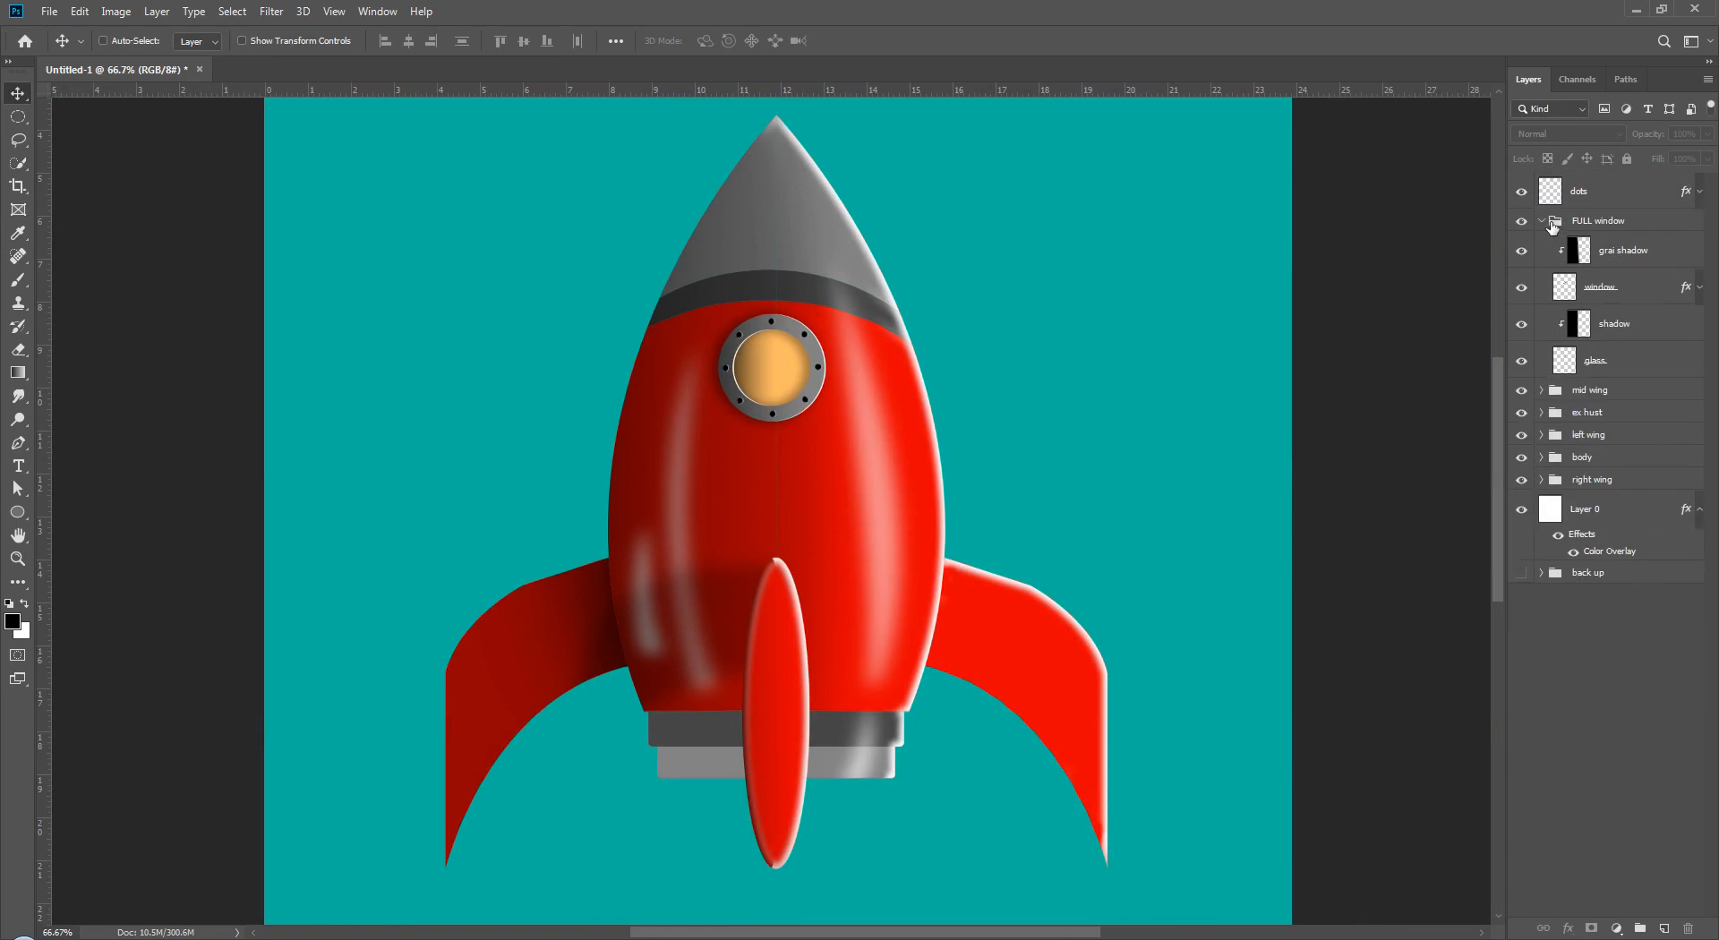
left_click(1541, 220)
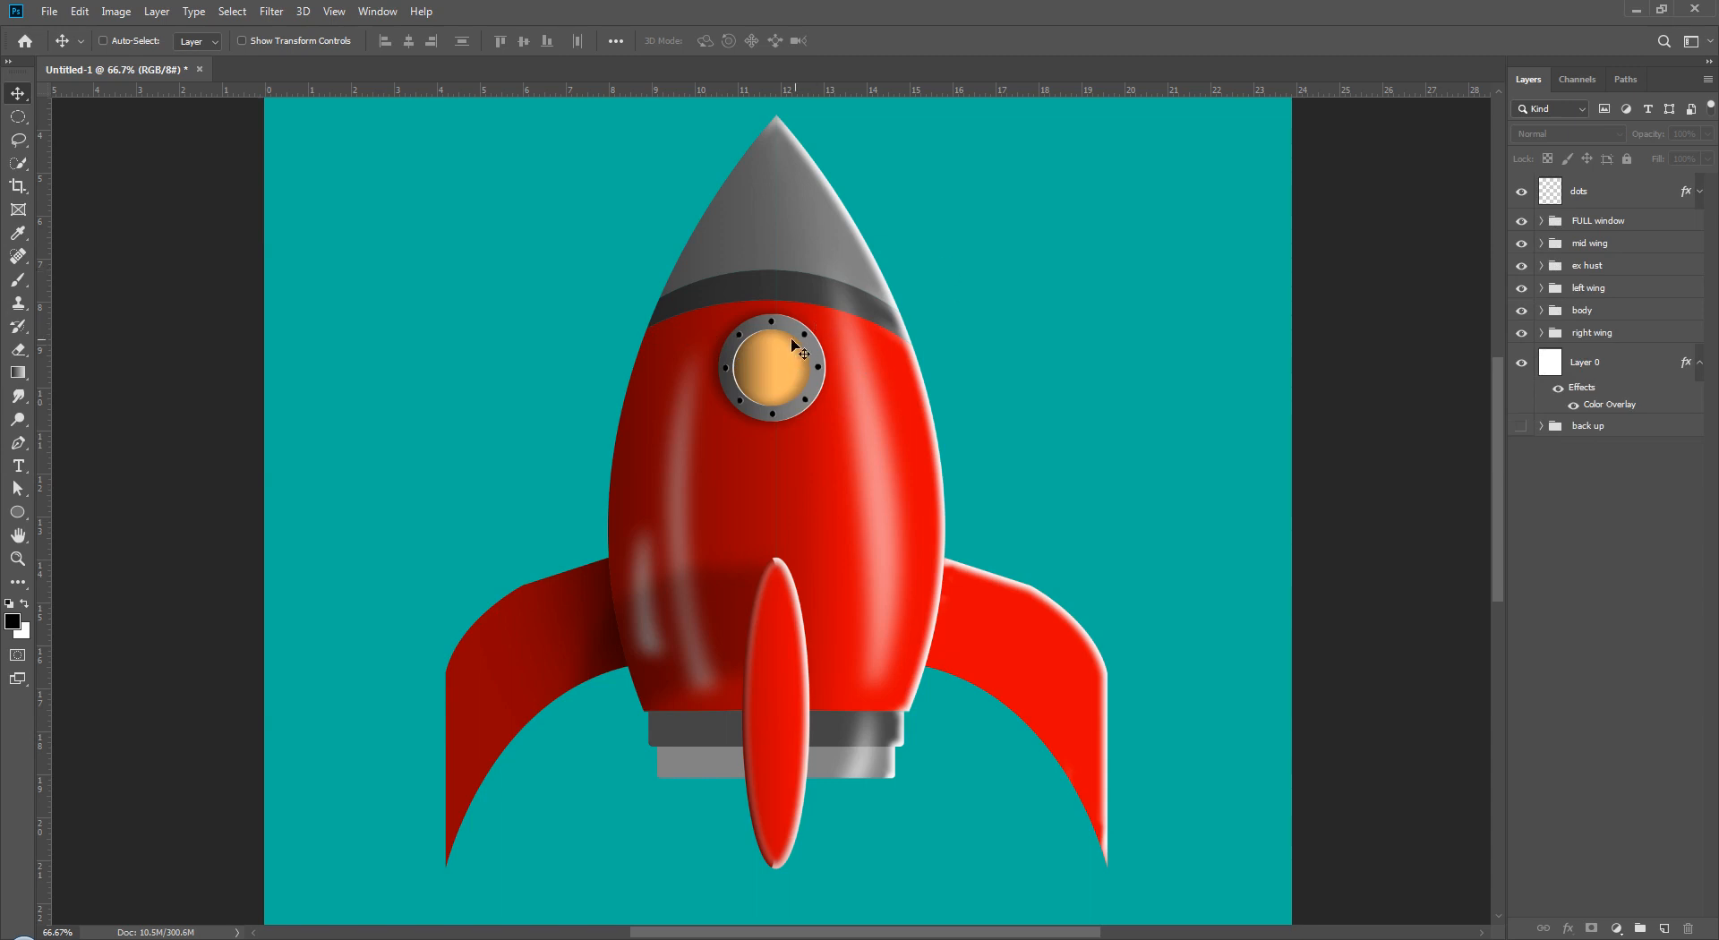
- Create a new clipped layer directly above the glass layer in the FULL window group
scroll(790, 387, "up", 3)
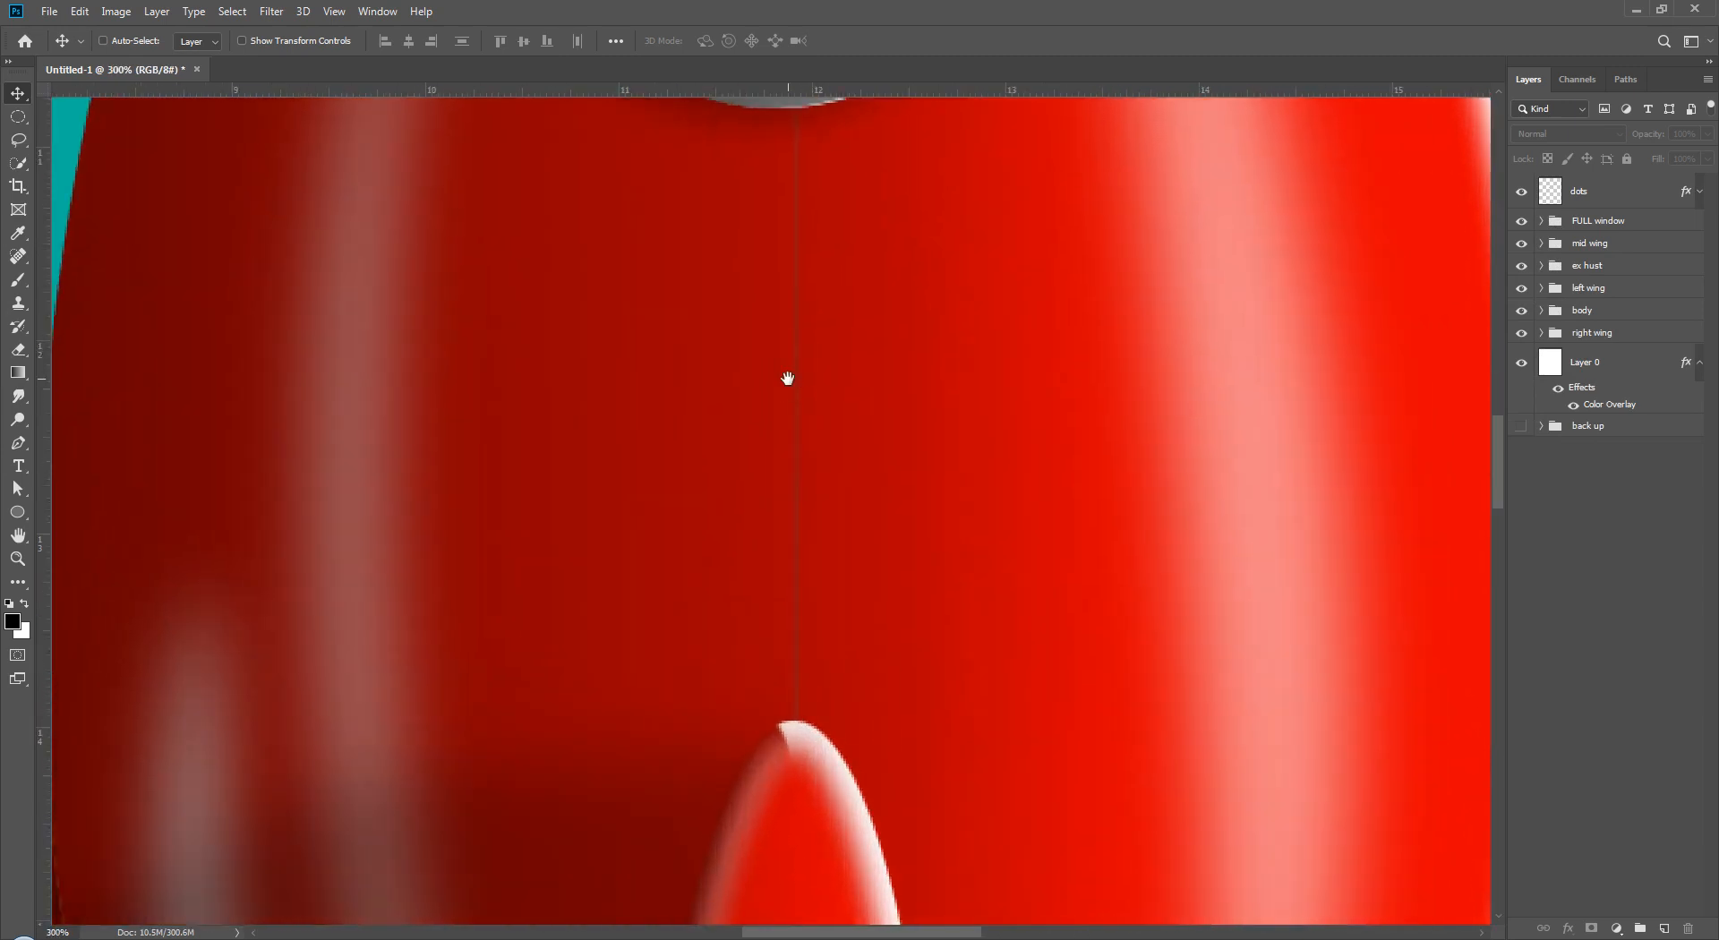
left_click_drag(787, 376, 885, 712)
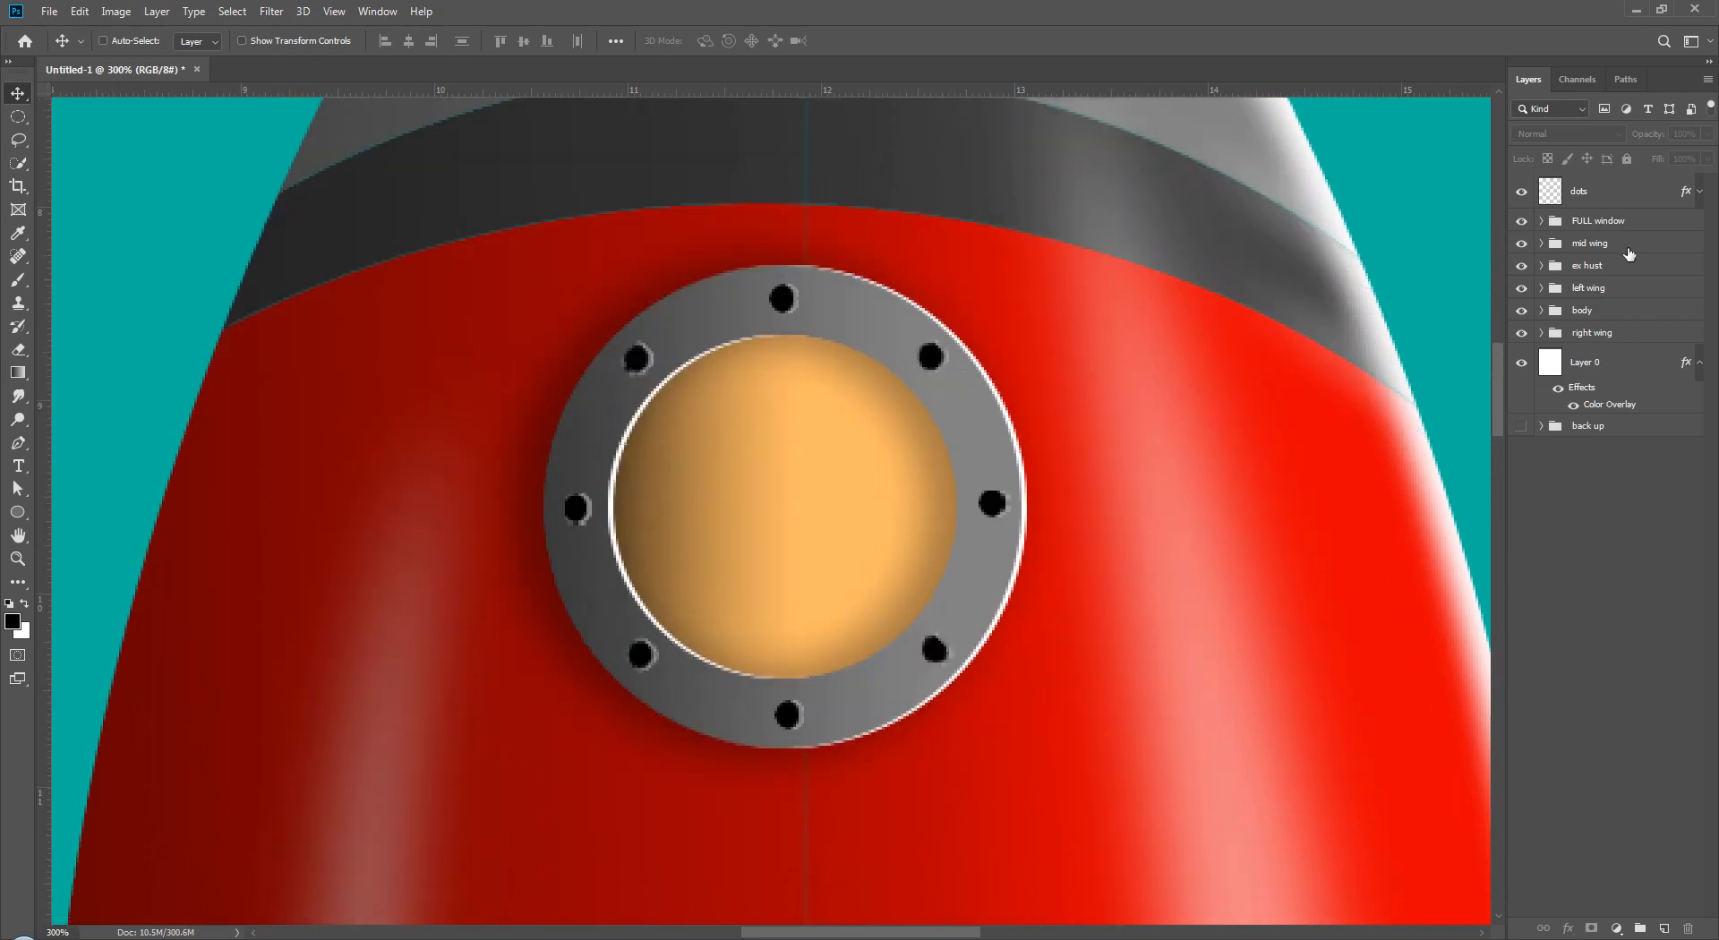
left_click(1539, 224)
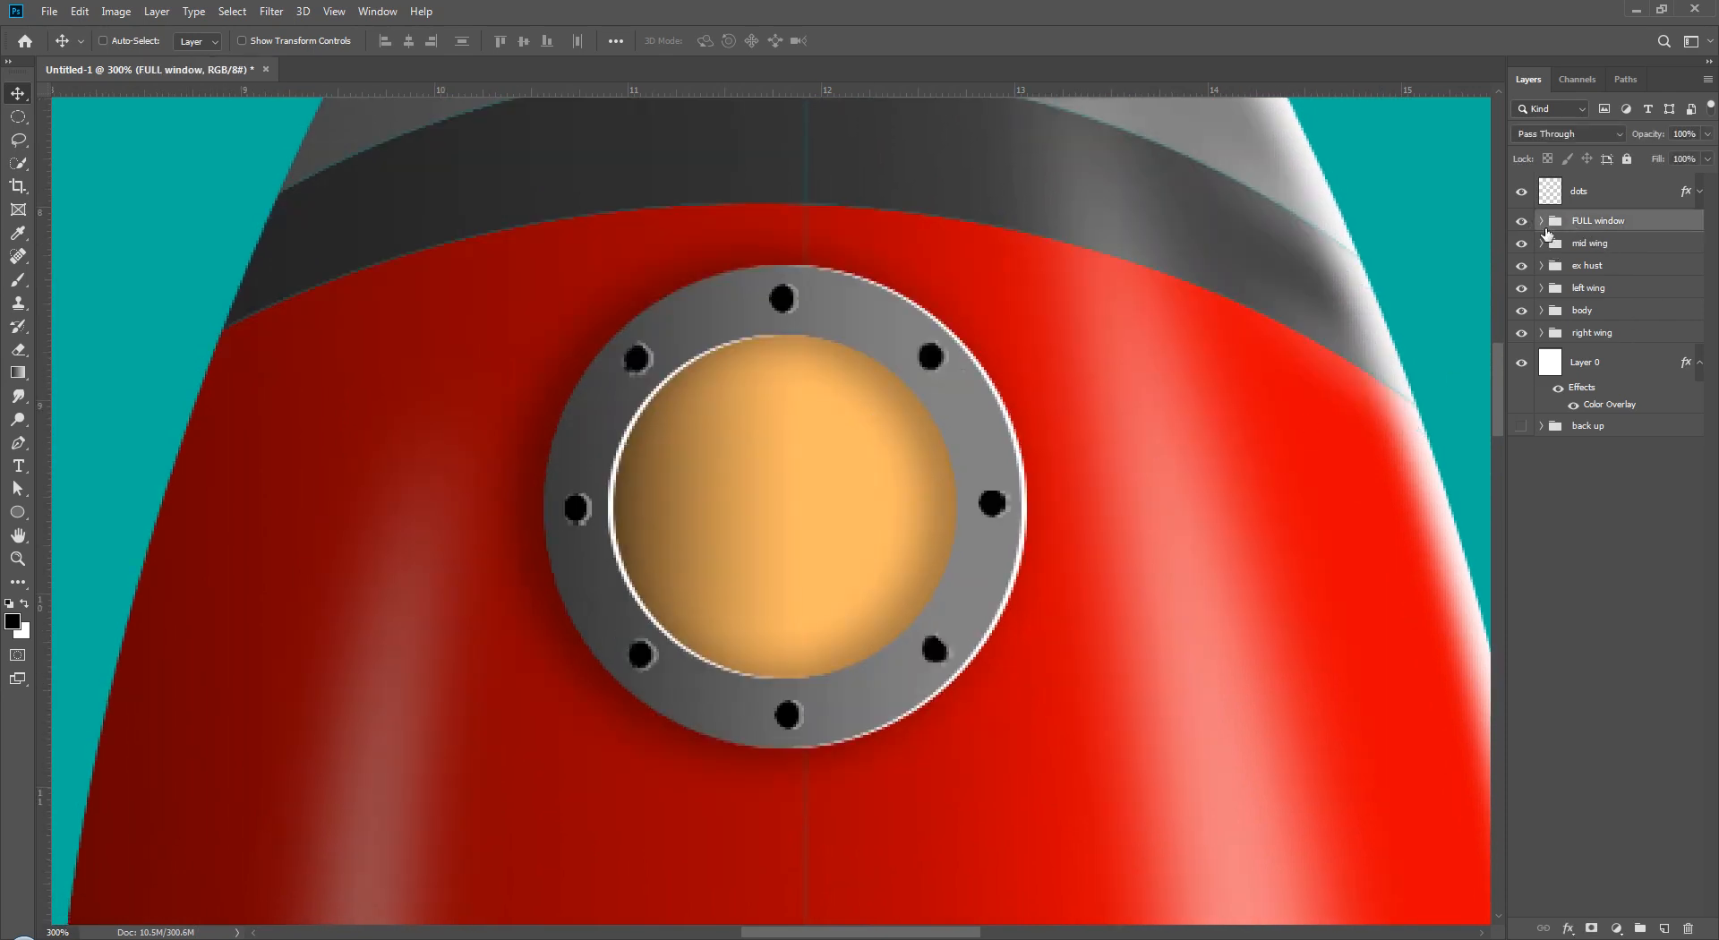
left_click(1540, 222)
left_click(1598, 361)
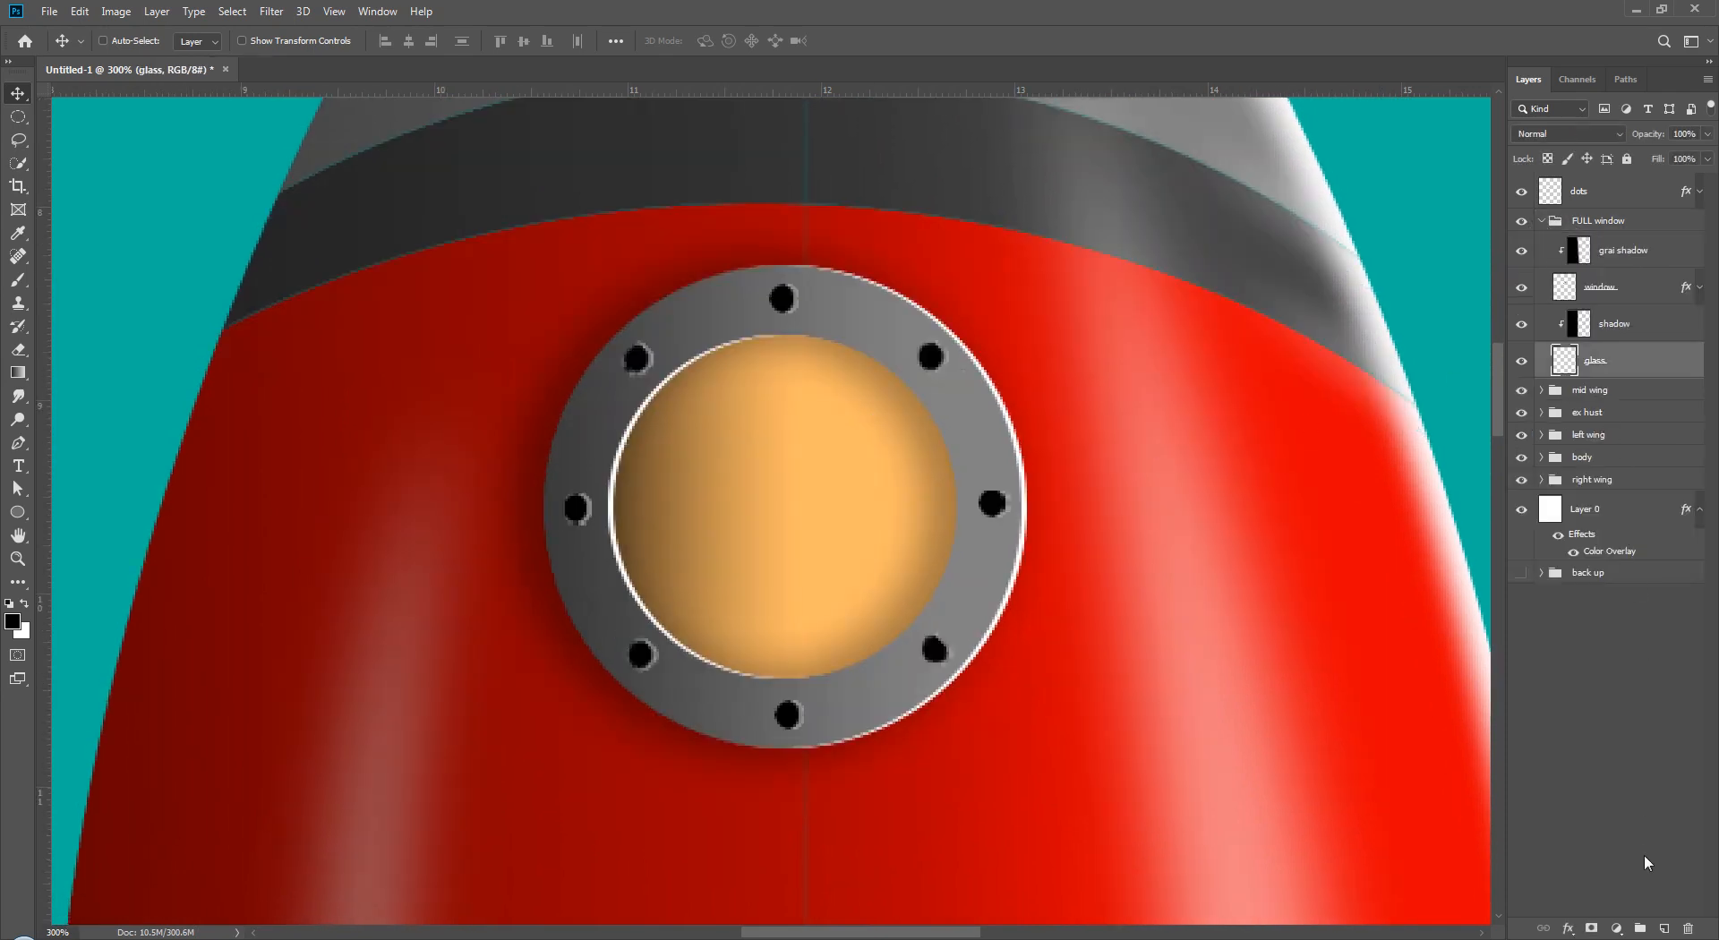
left_click(1664, 928)
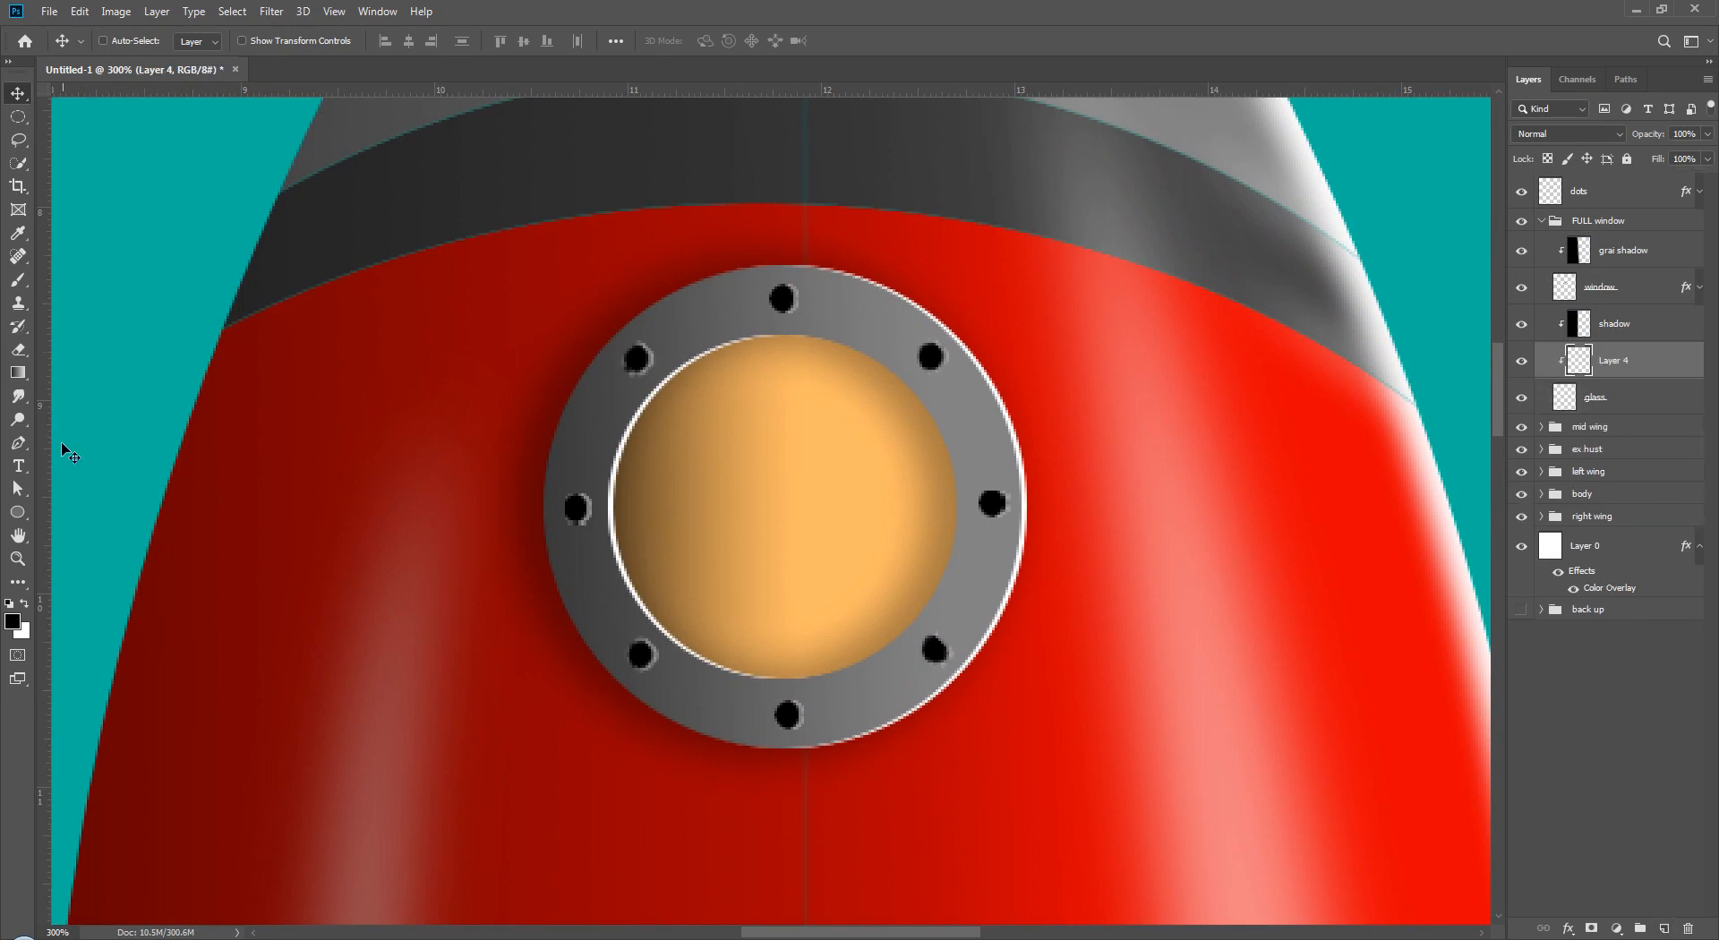
- Outline a four-cornered reflection with curved sides on the right half of the window glass using the Pen tool, and convert it to a selection
left_click(18, 442)
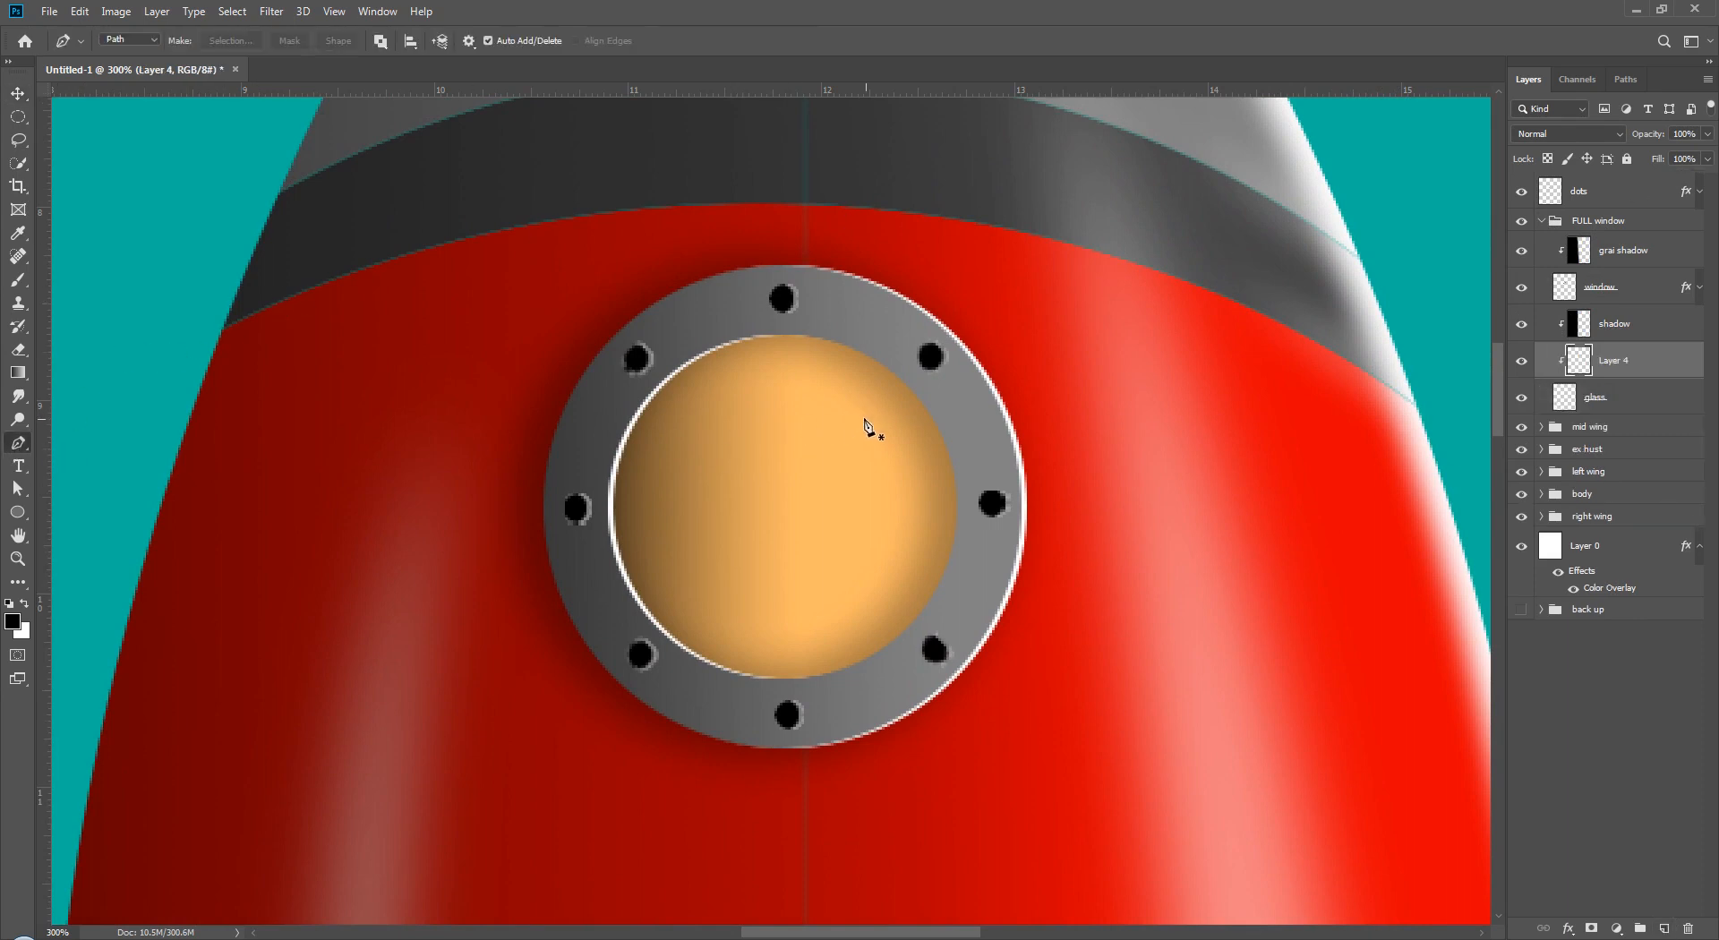
left_click(808, 415)
left_click(893, 414)
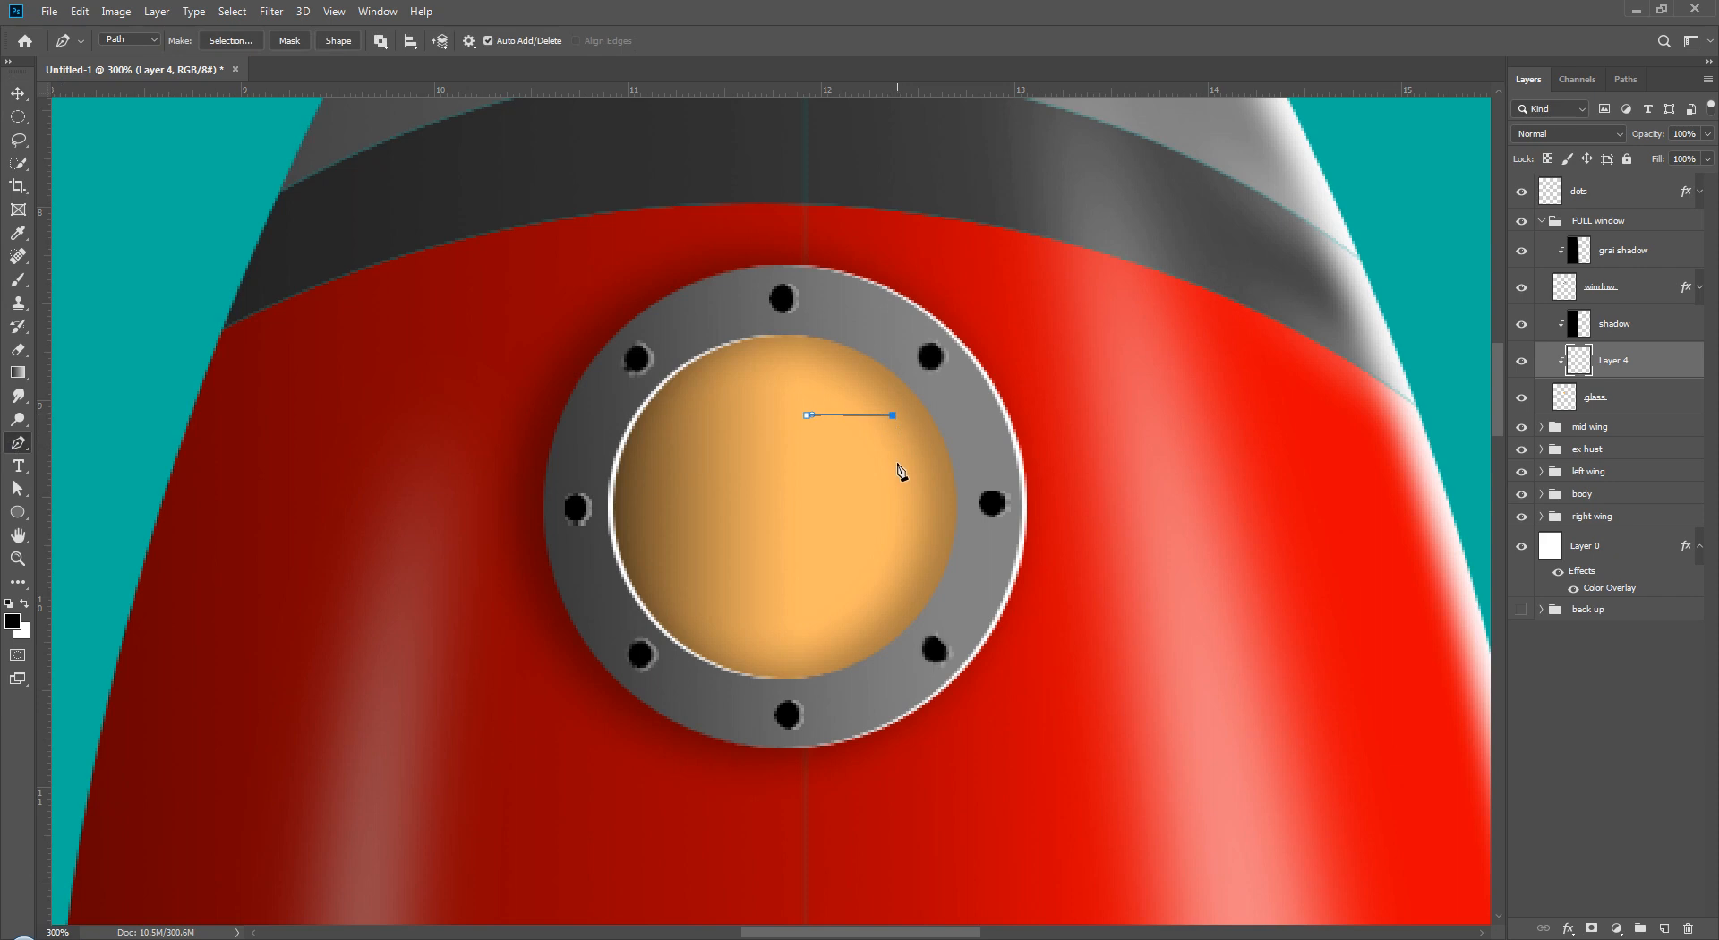
left_click_drag(889, 555, 851, 609)
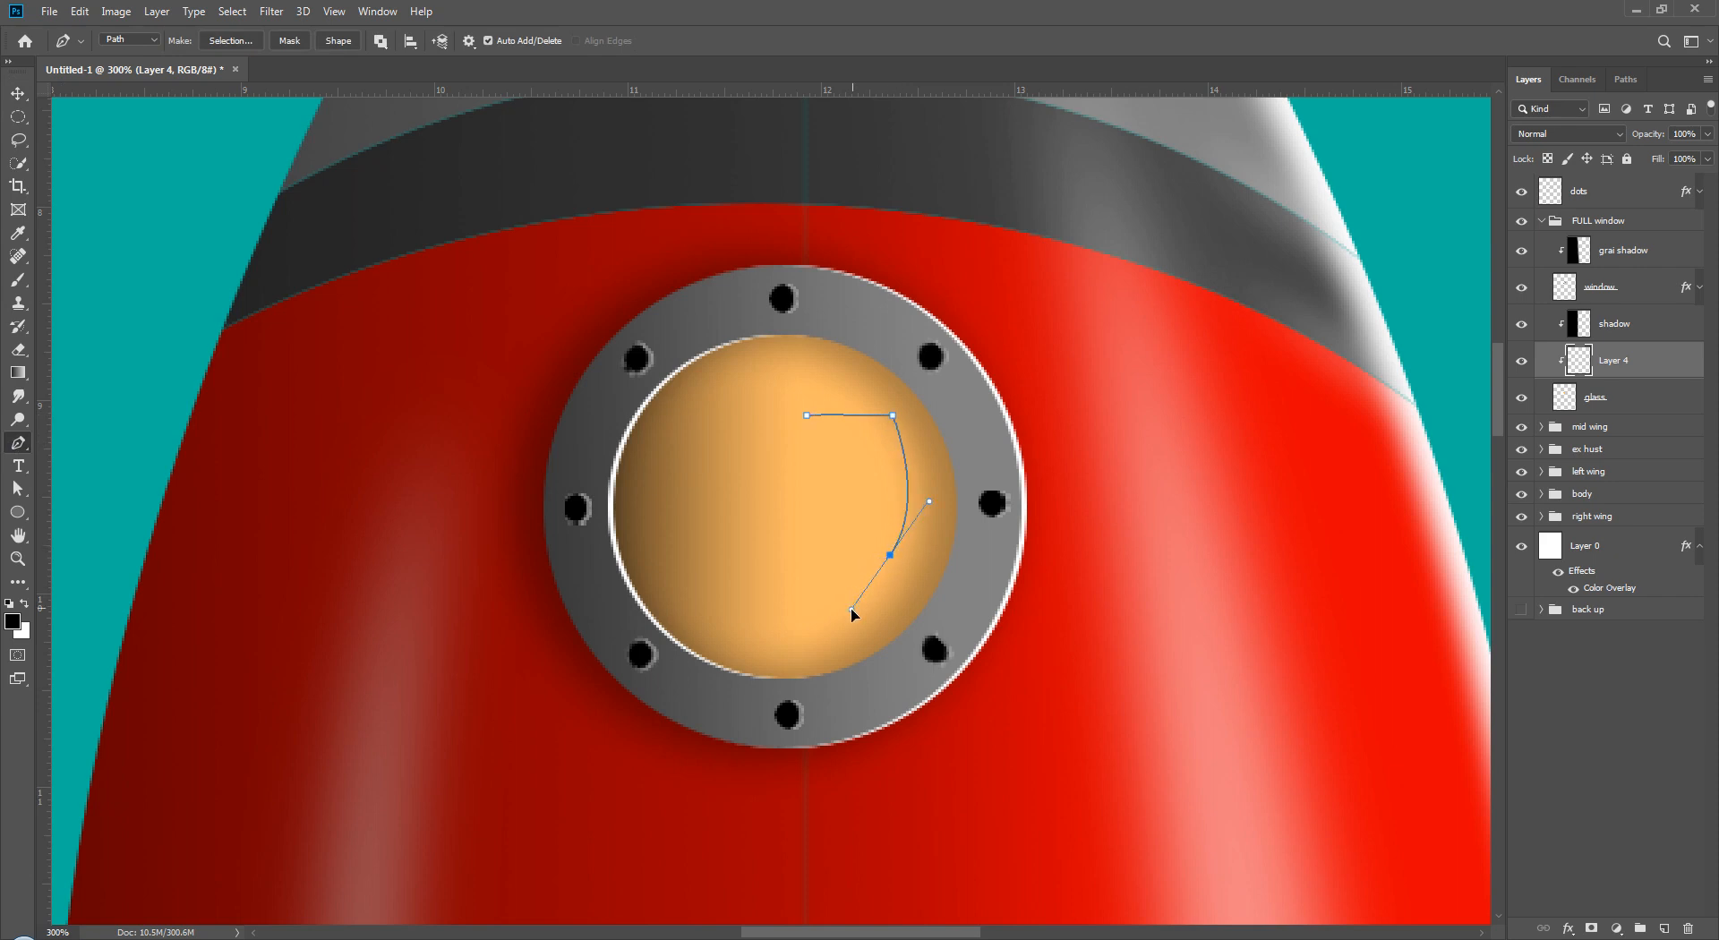
left_click(889, 555, "alt")
left_click(785, 555)
left_click_drag(808, 415, 791, 376)
key("ctrl+Return")
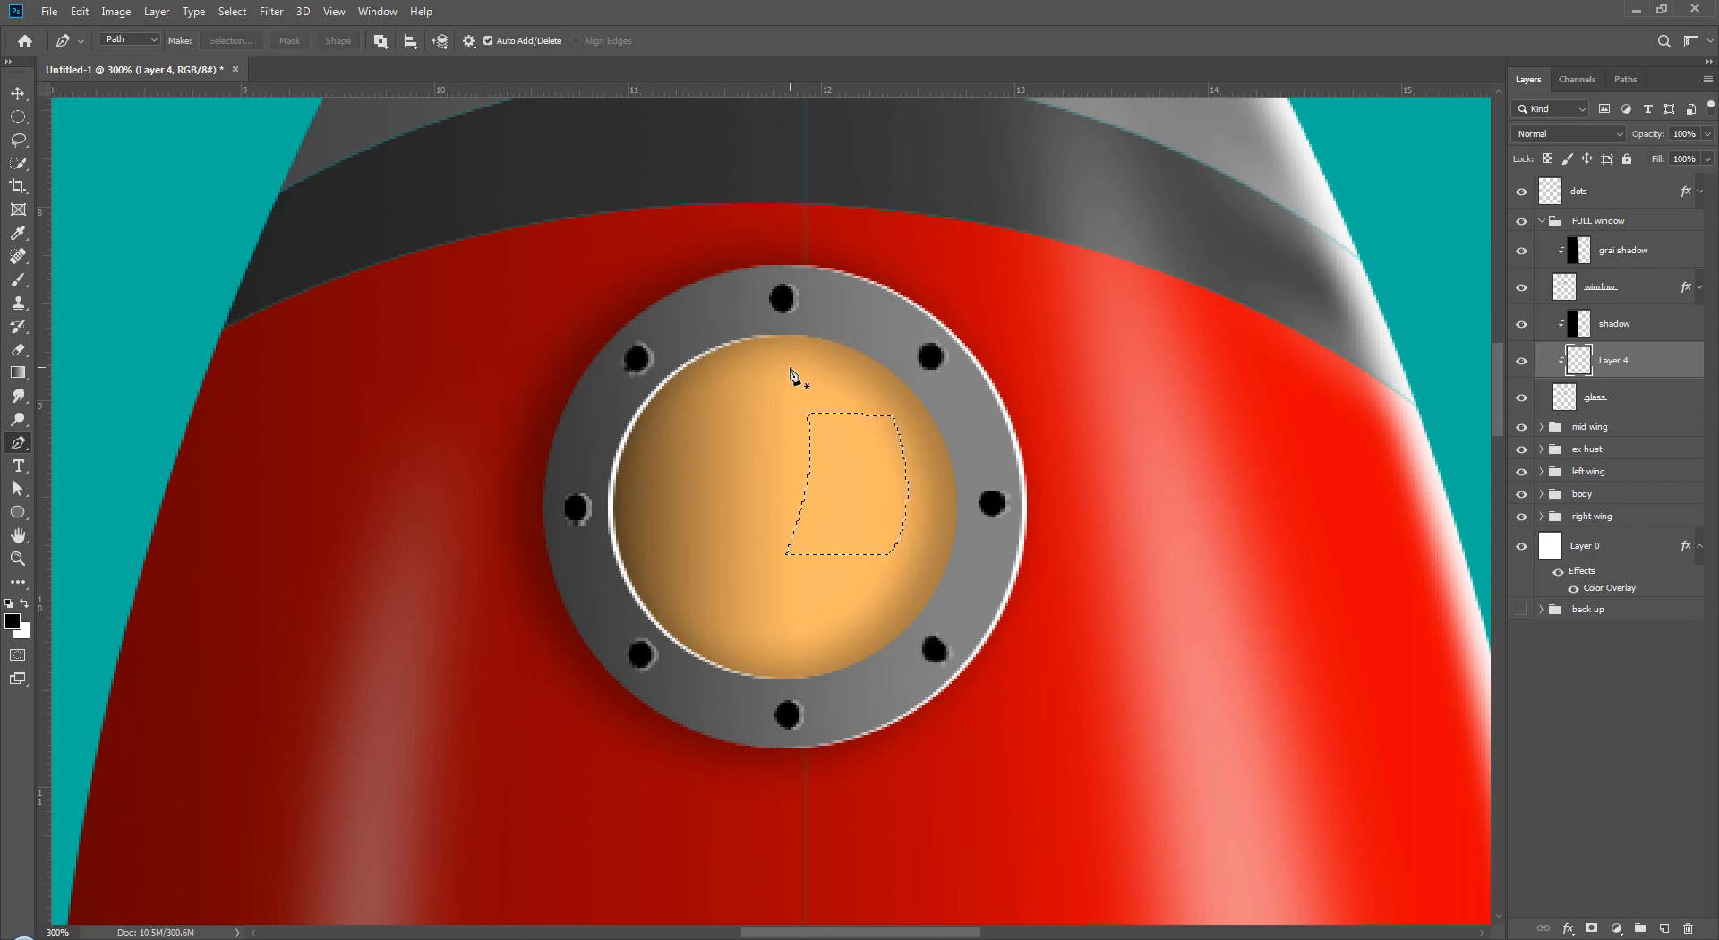
- Fill the reflection selection with white, deselect it, and move the shape slightly down on the glass
key("alt+BackSpace")
key("ctrl+BackSpace")
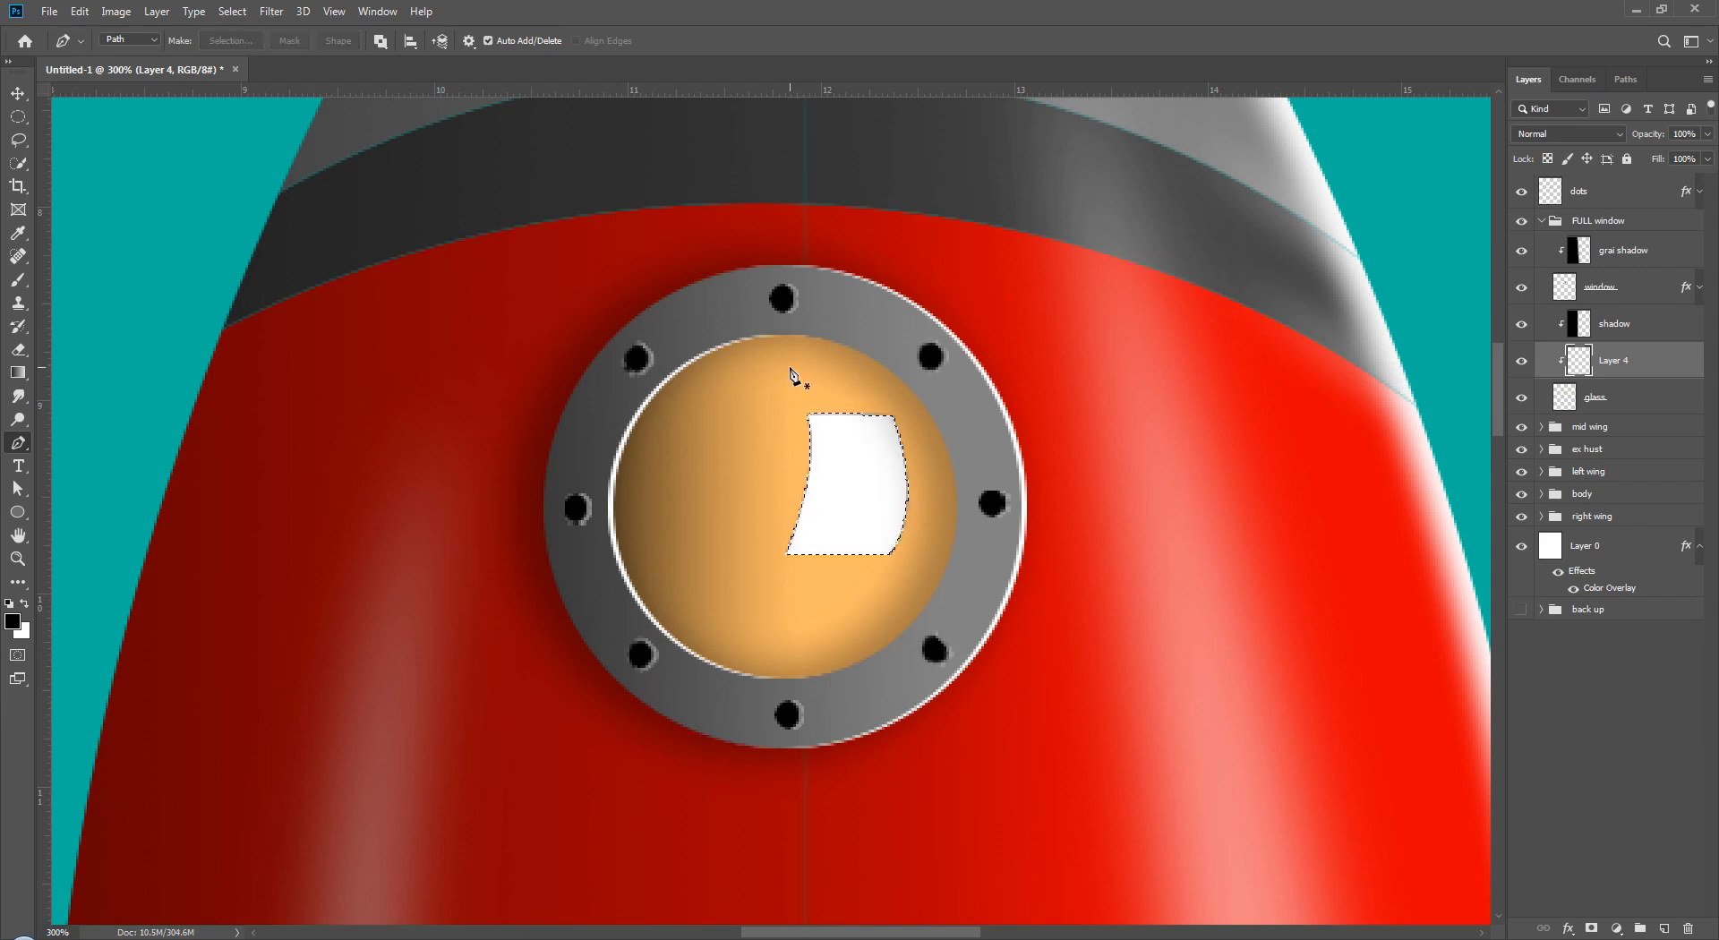
key("ctrl+d")
key("v")
left_click_drag(845, 455, 842, 462)
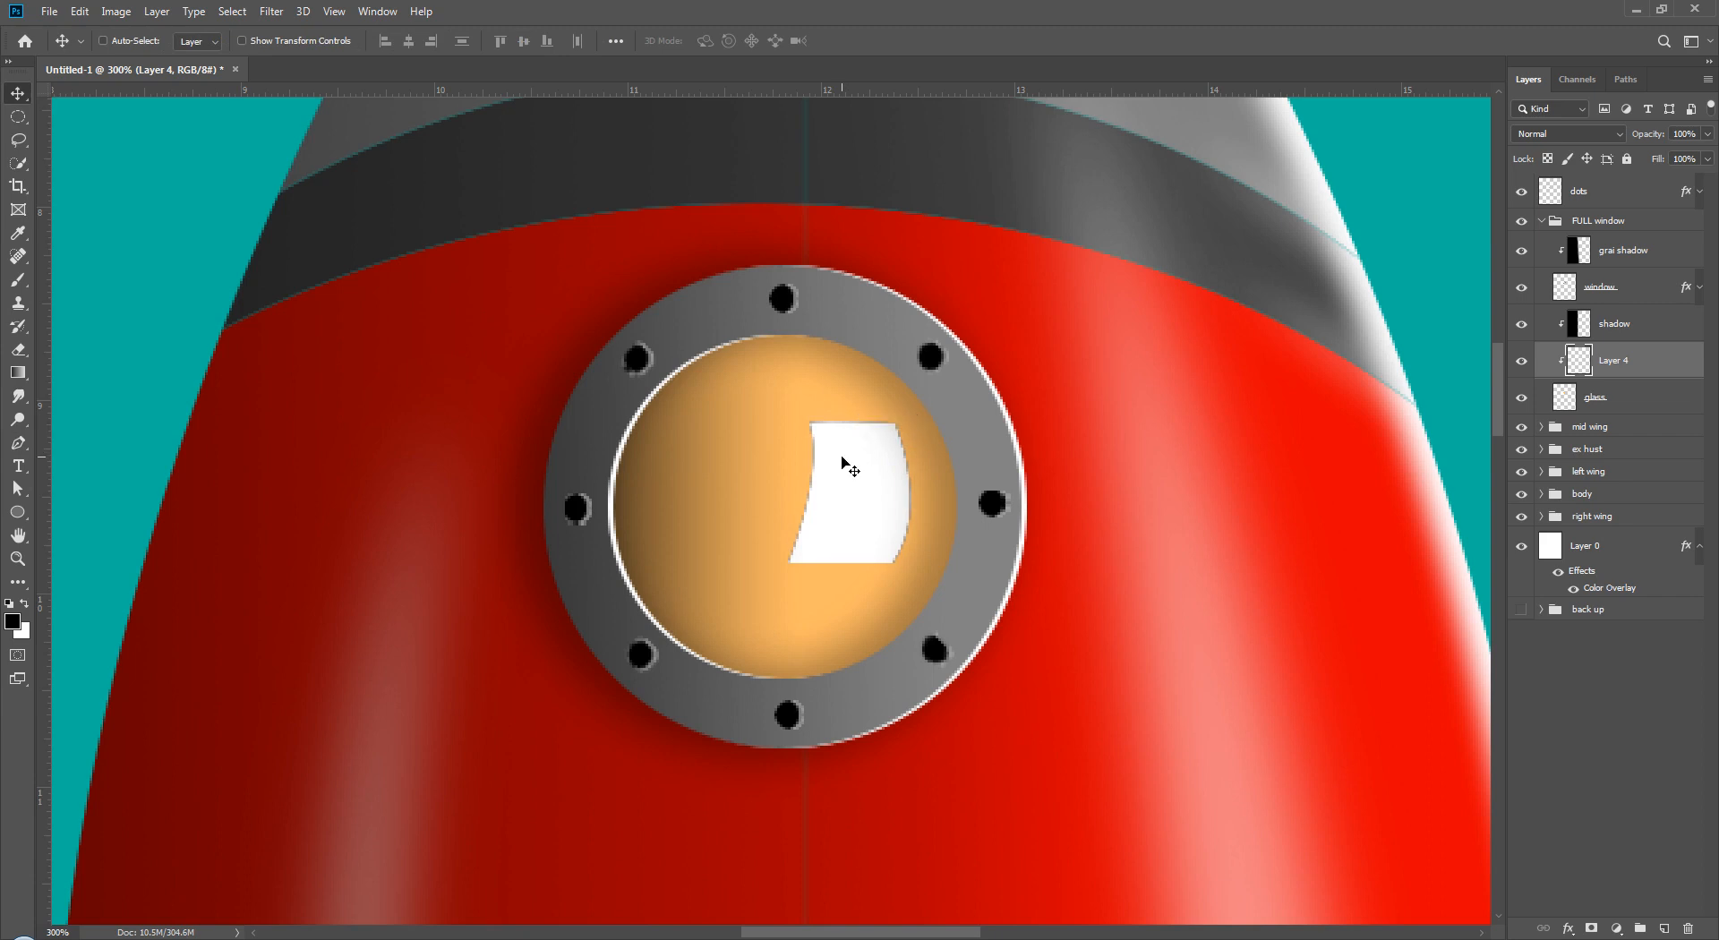
- Reapply the last Gaussian Blur to the white window reflection and set its layer opacity to 64%
left_click(303, 11)
left_click(279, 30)
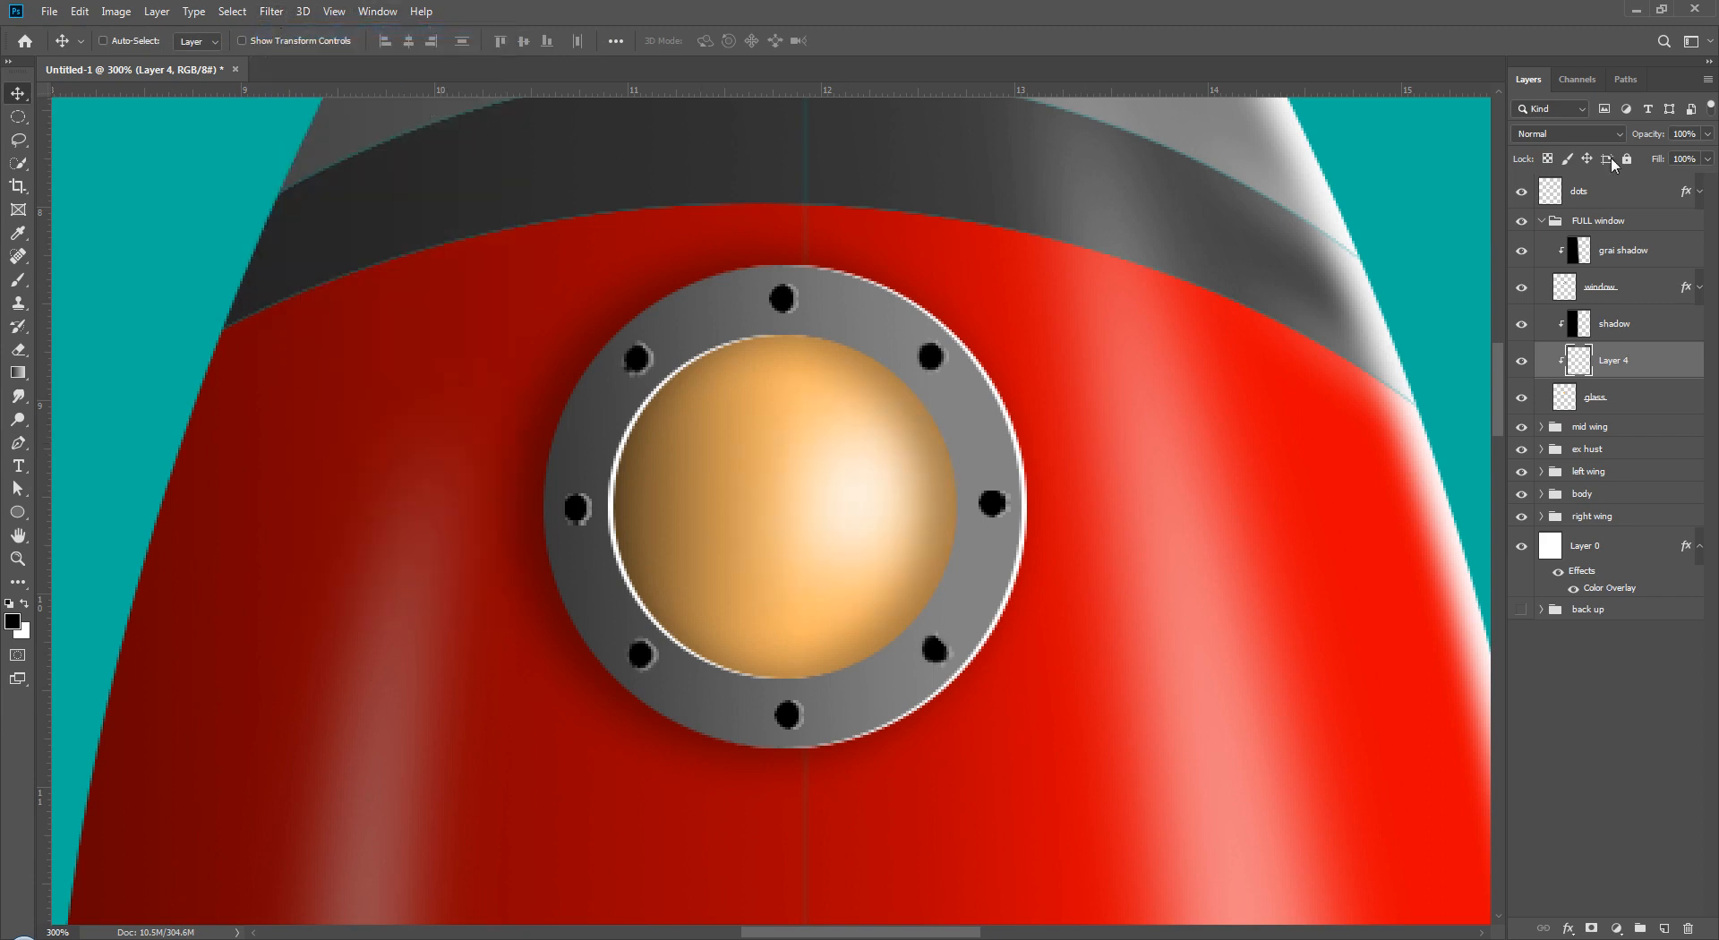
left_click_drag(1647, 137, 1640, 139)
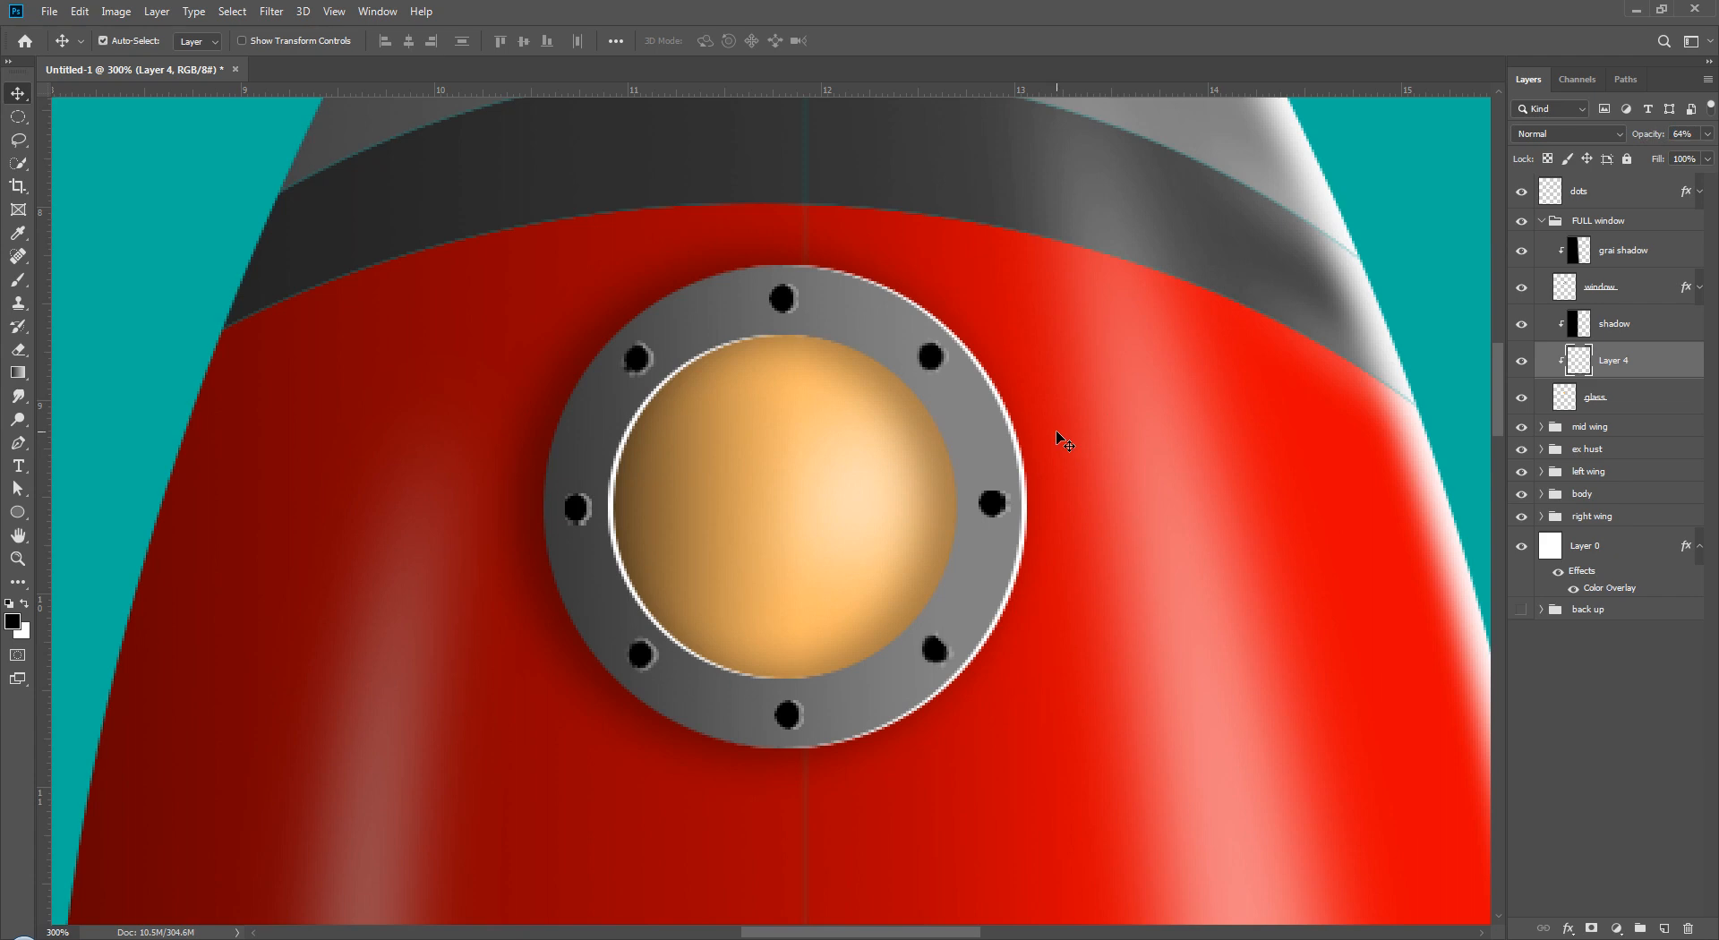
- Warp the blurred reflection slightly outward toward the lower left and upper right of the glass, and deselect its layer
key("ctrl+t")
right_click(889, 449)
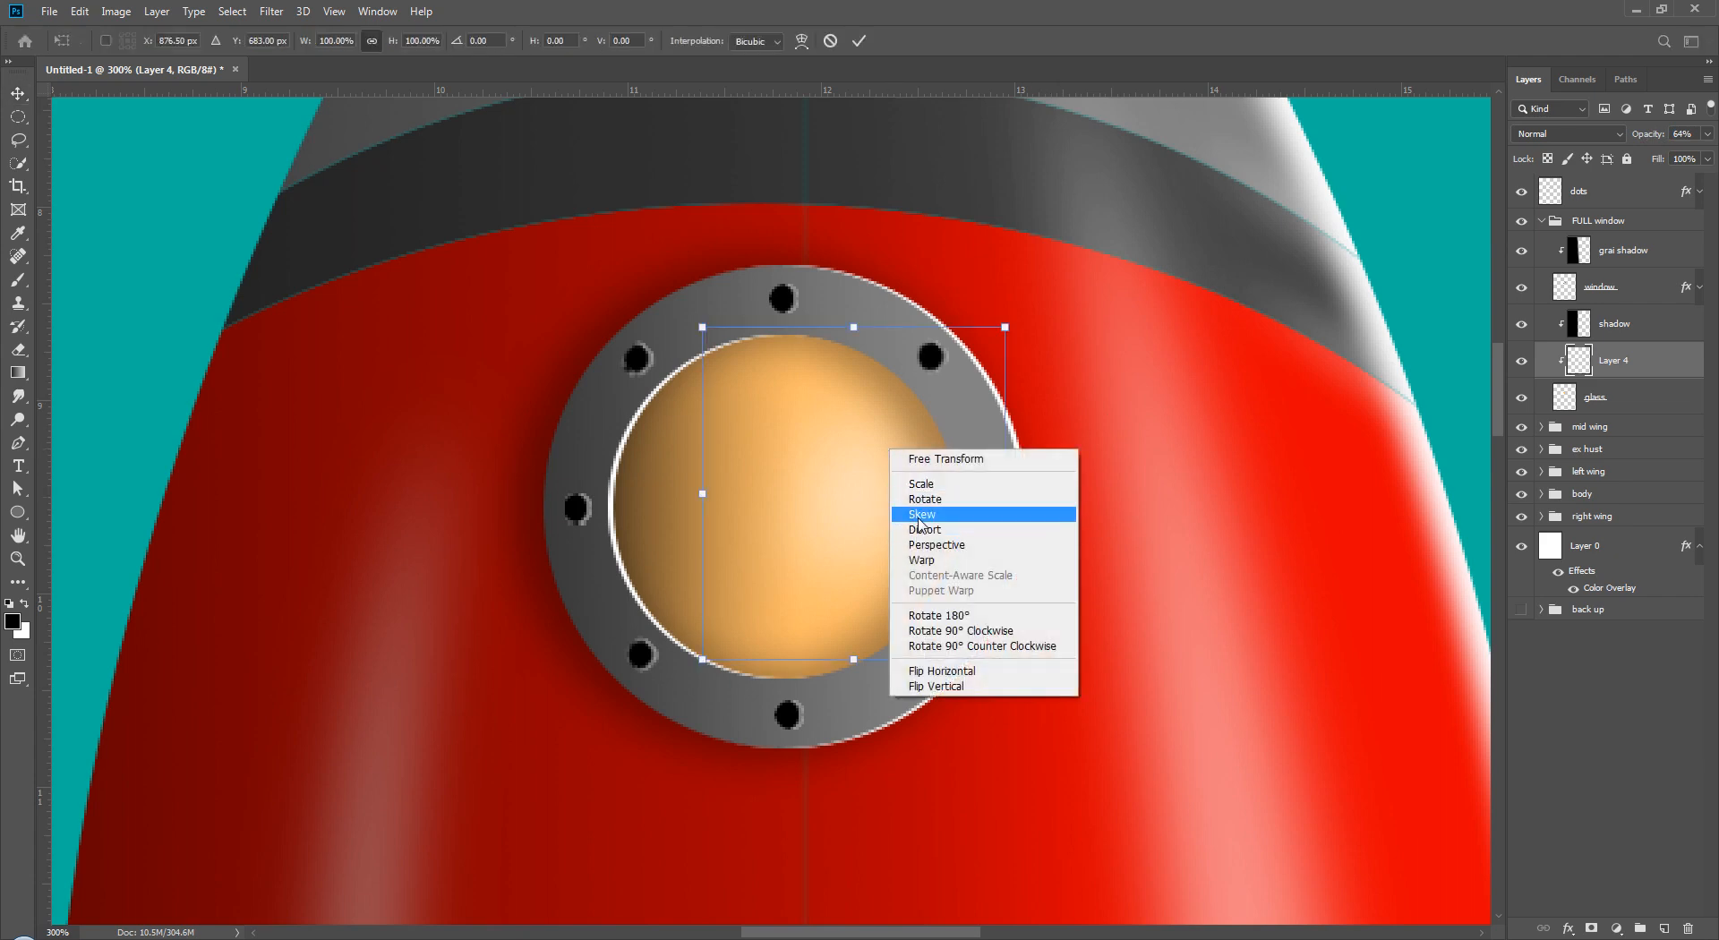
left_click(922, 559)
mouse_move(836, 526)
left_mouse_down()
mouse_move(794, 593)
mouse_move(821, 537)
left_mouse_up()
mouse_move(859, 445)
left_mouse_down()
mouse_move(875, 422)
mouse_move(887, 442)
left_mouse_up()
key("Return")
left_click(1576, 716)
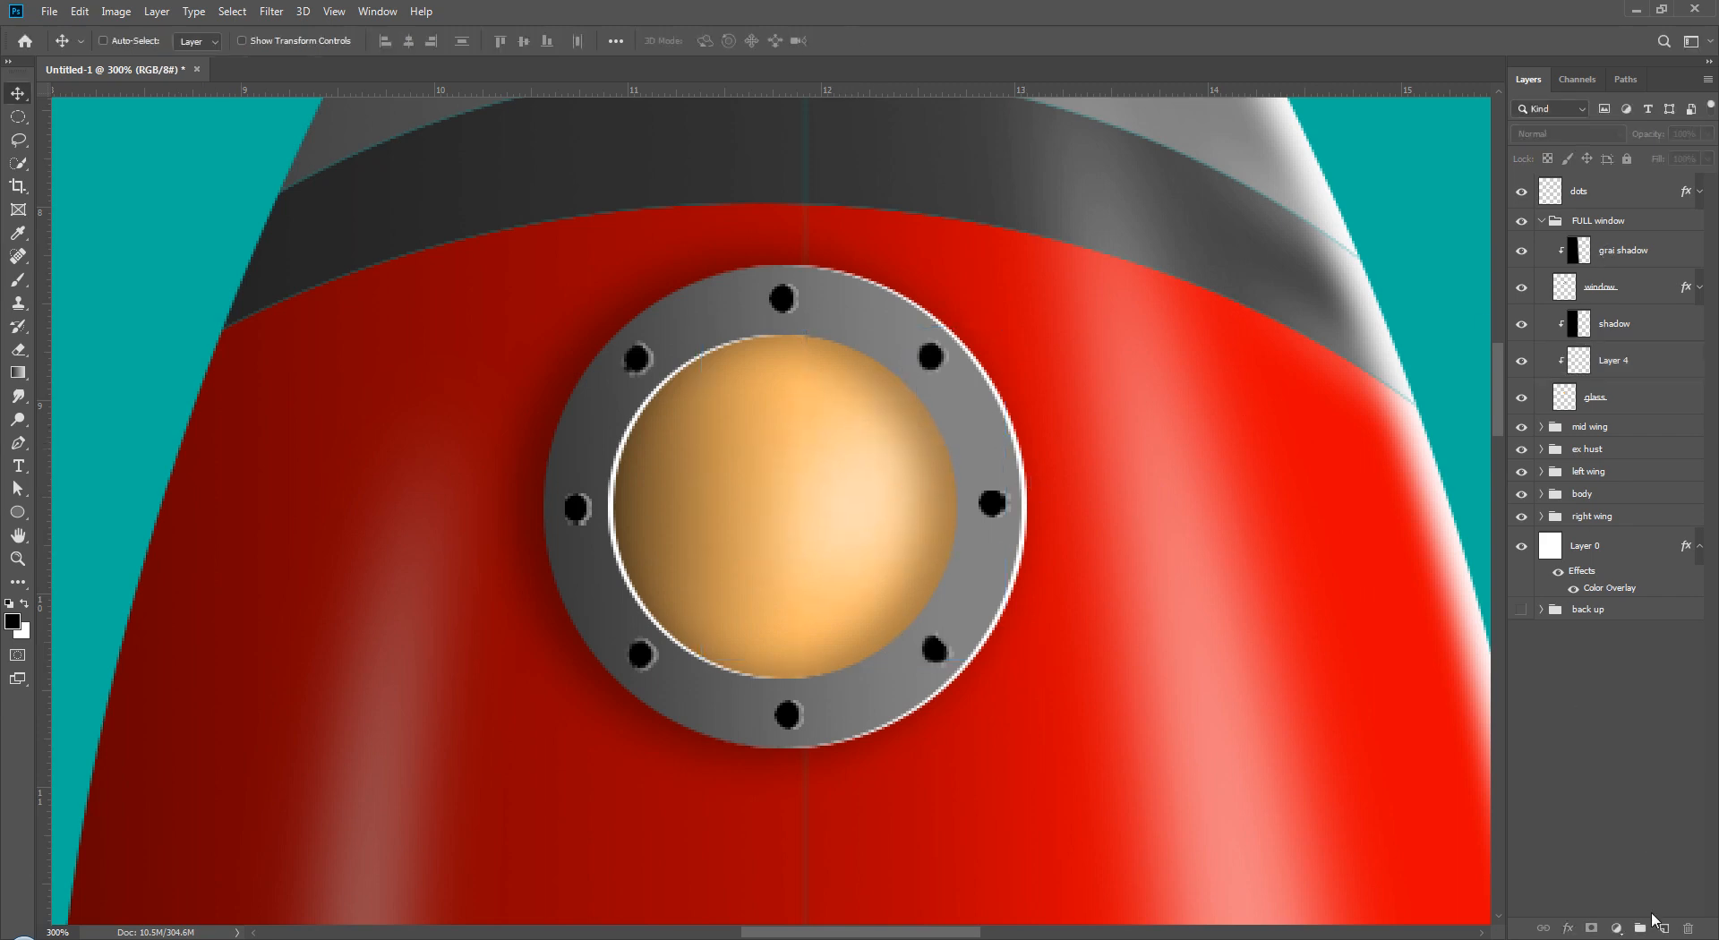
- Create a new clipped layer directly above the glass layer and add a small white-filled circle just right of the glass centre
left_click(1664, 928)
left_click_drag(1625, 196, 1637, 417)
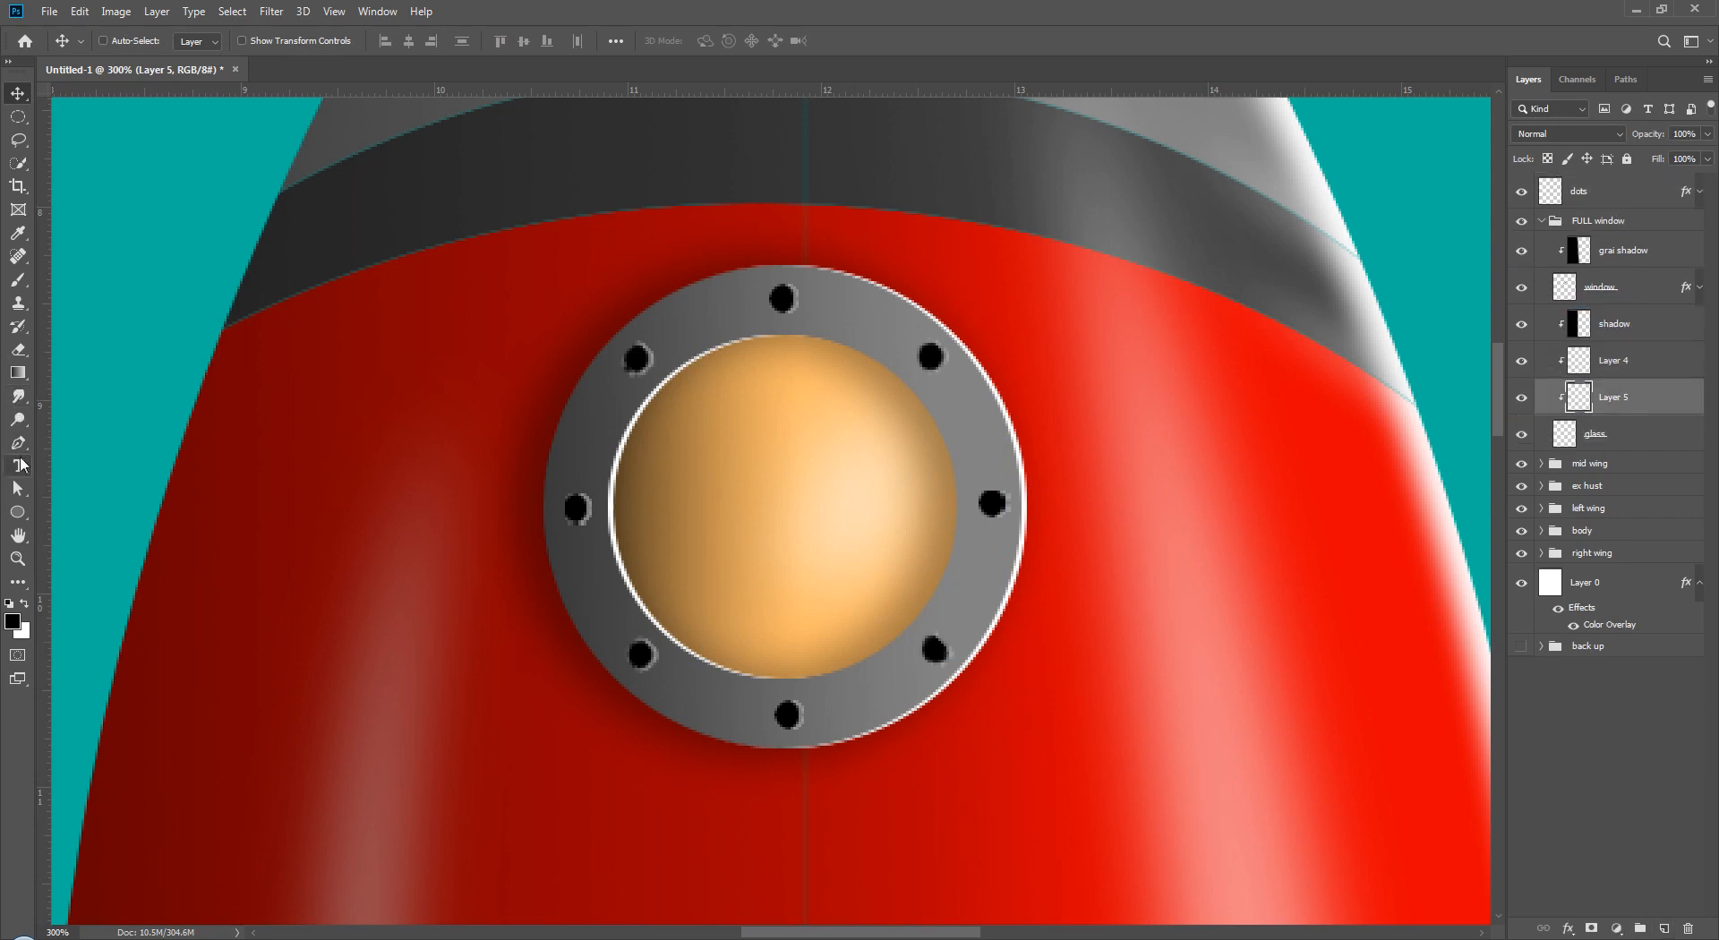
left_click(20, 465)
left_click(21, 122)
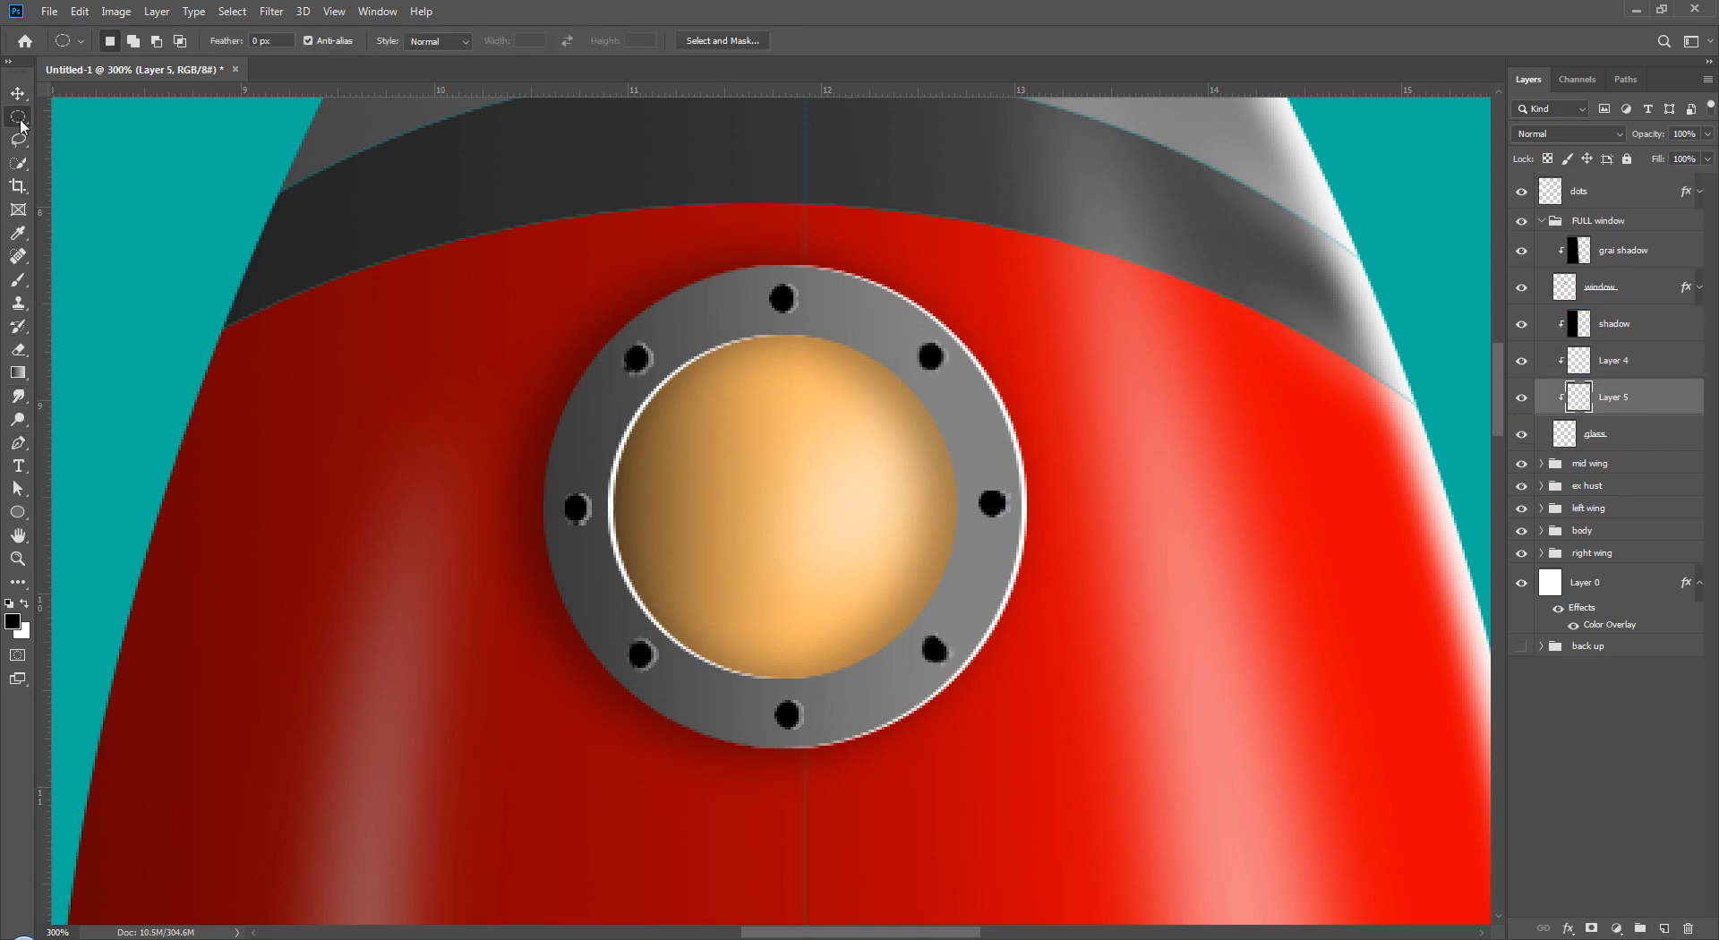
left_click_drag(800, 516, 803, 521)
key("alt+BackSpace")
key("ctrl+BackSpace")
key("v")
left_click_drag(799, 513, 819, 486)
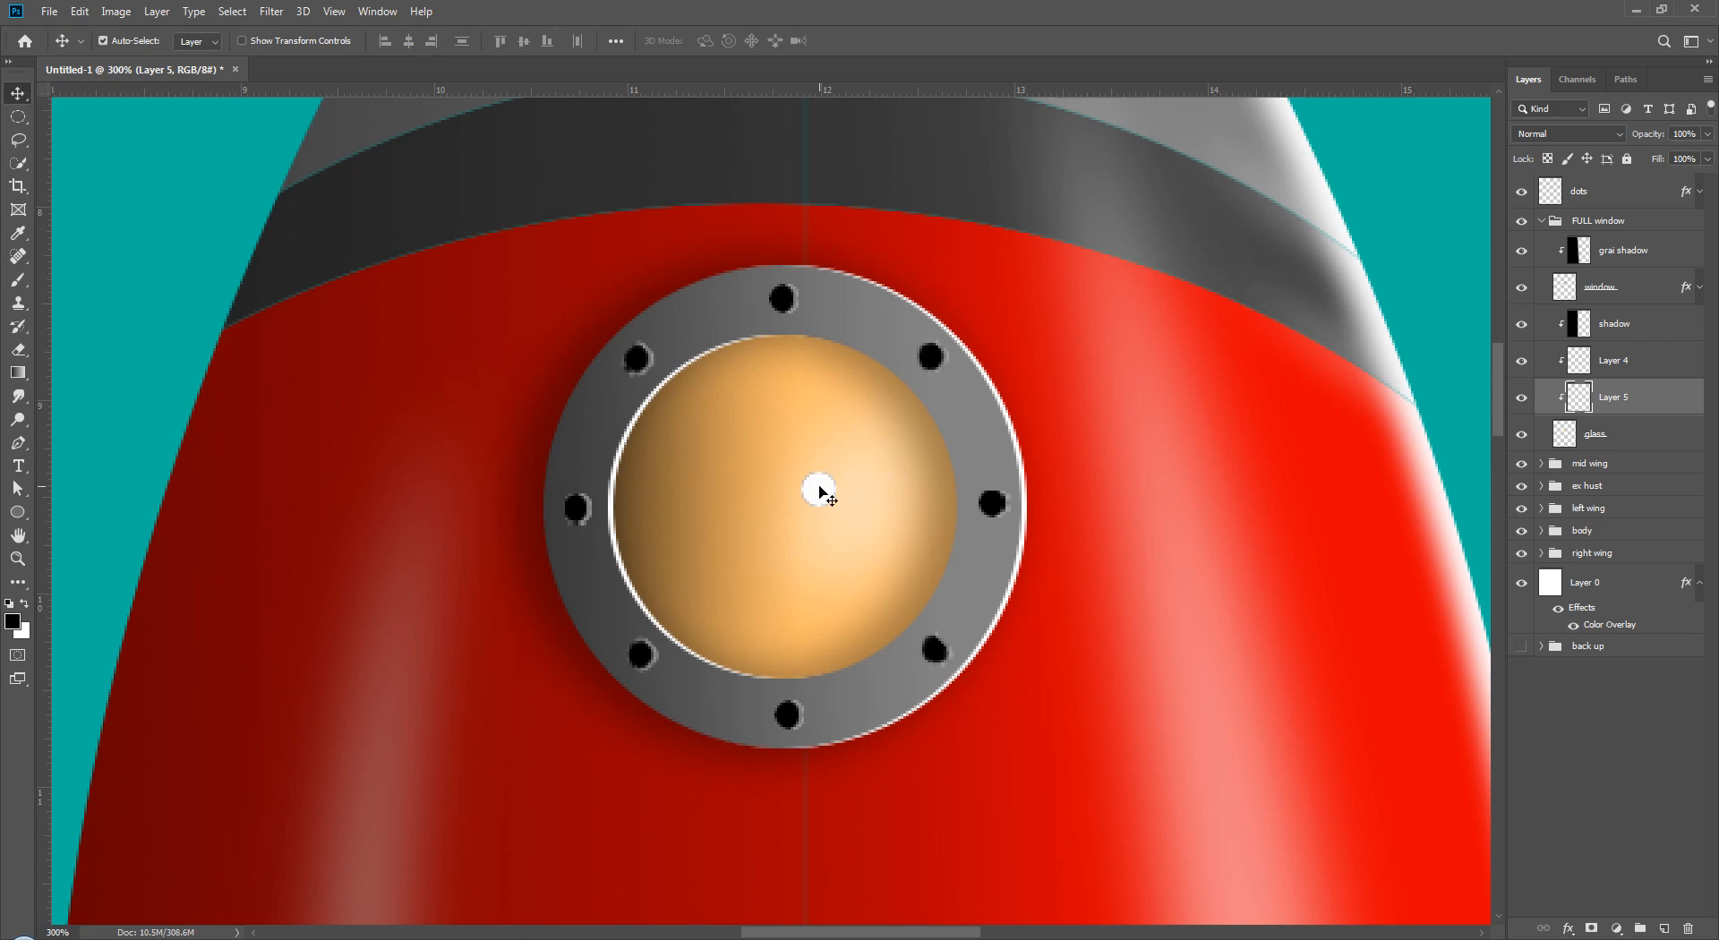
key("ctrl+t")
right_click(820, 488)
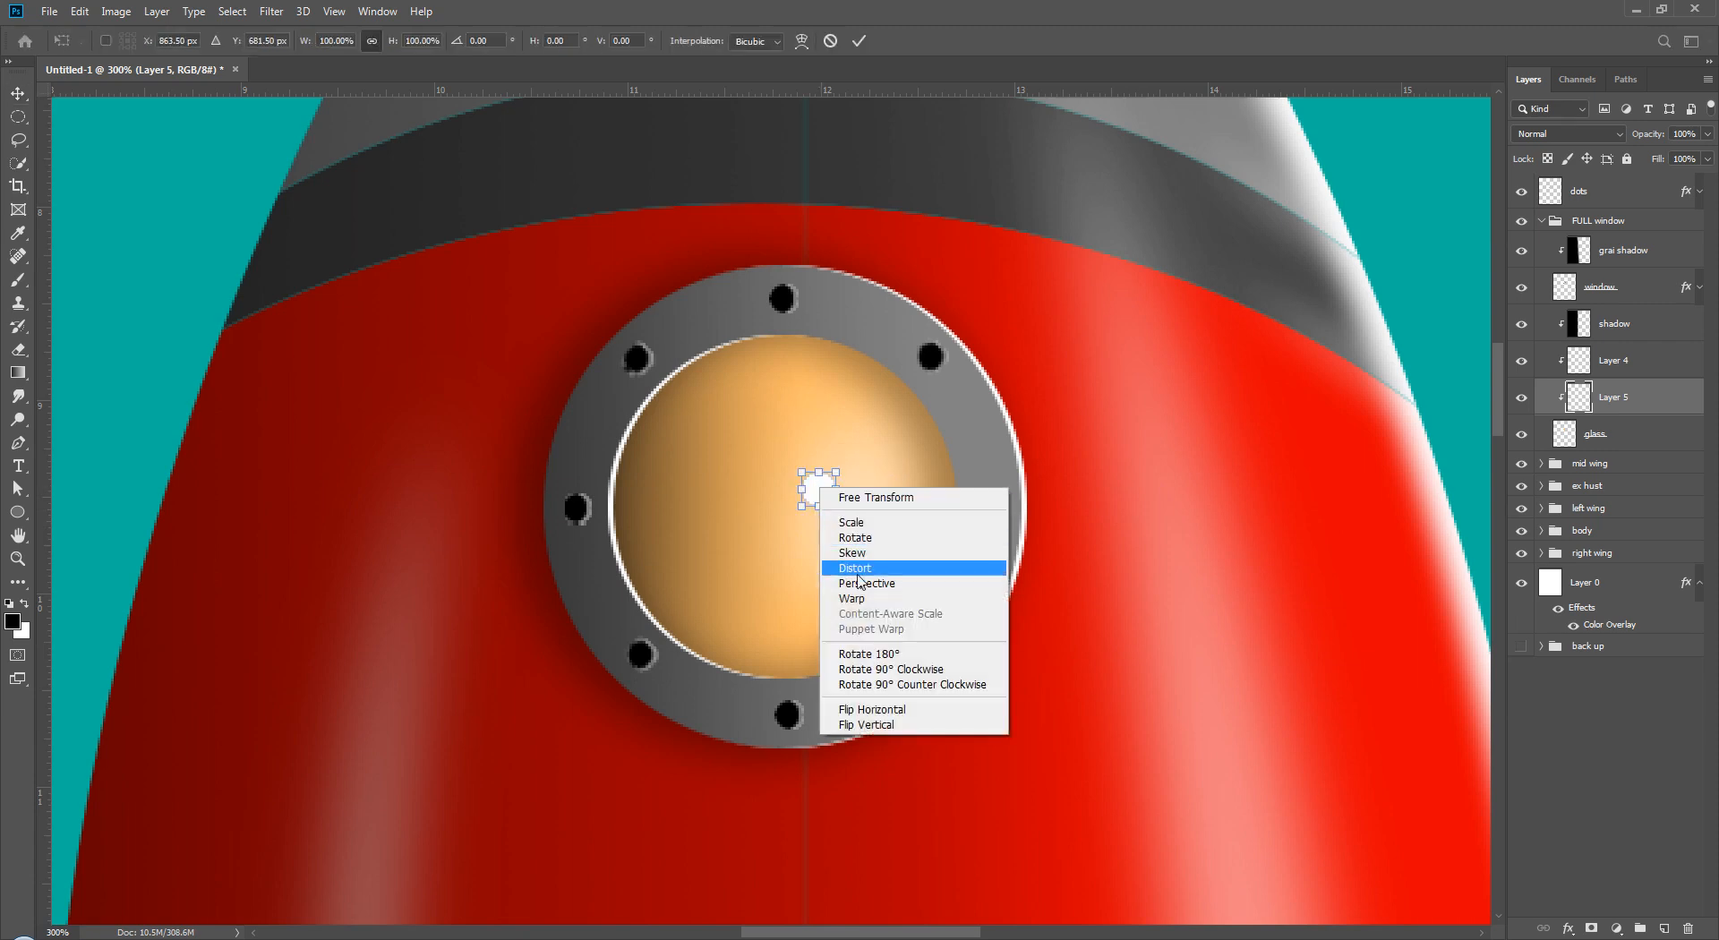
left_click(841, 599)
left_click_drag(819, 488, 794, 538)
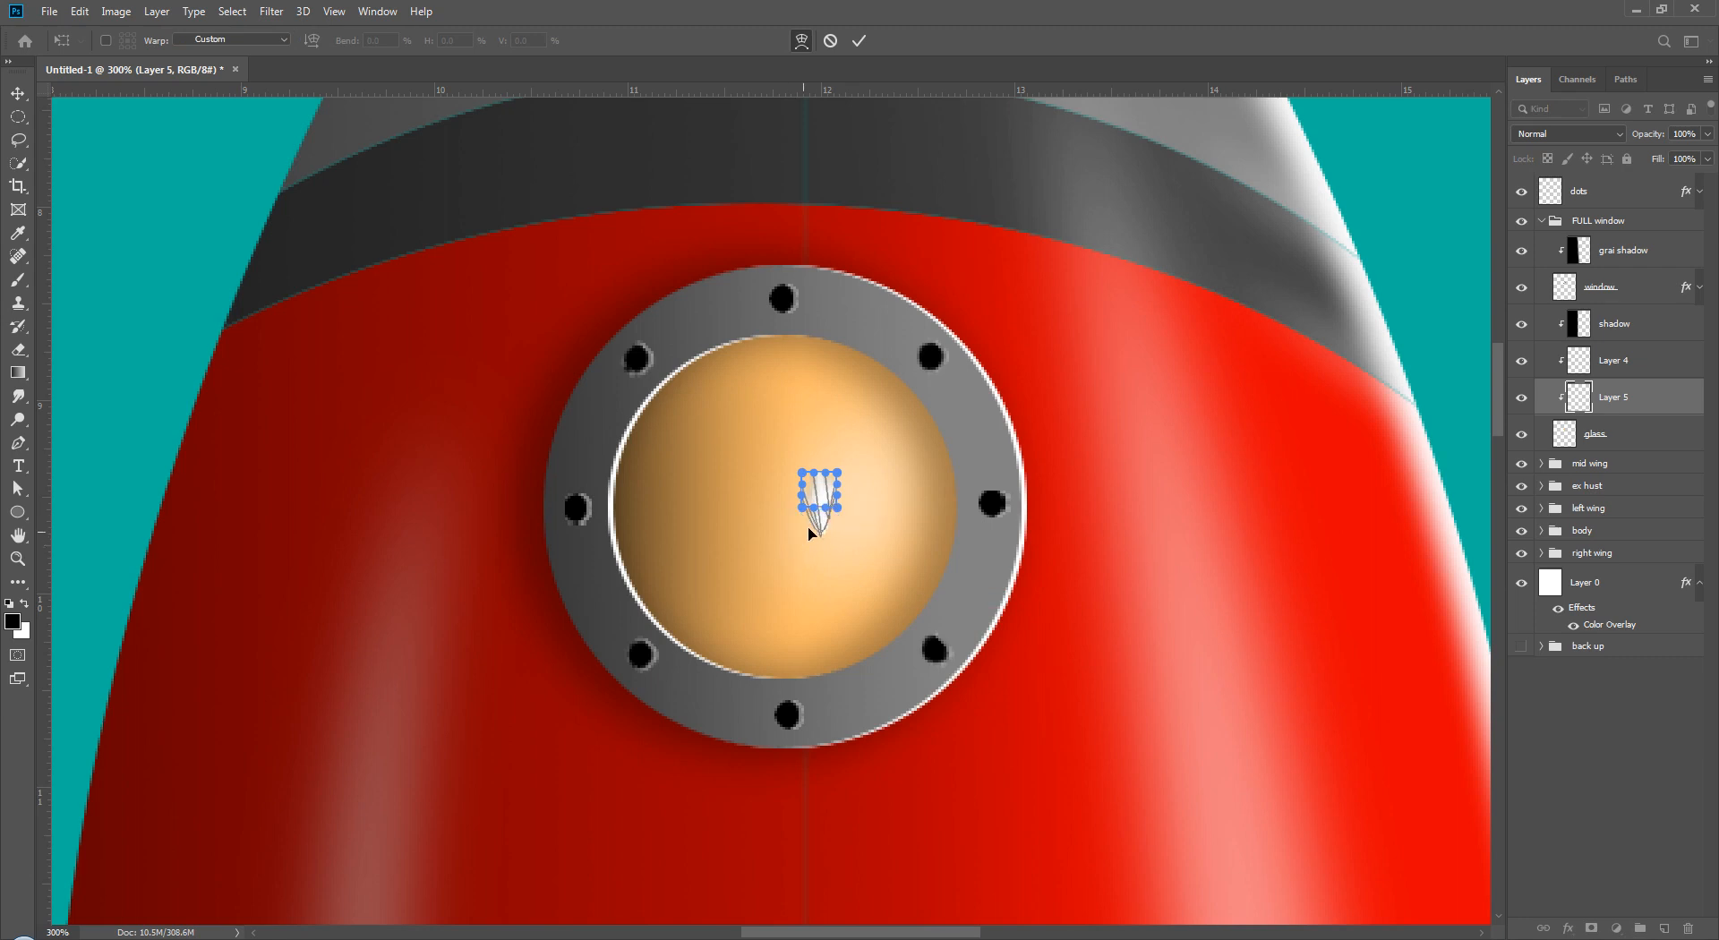
key("Escape")
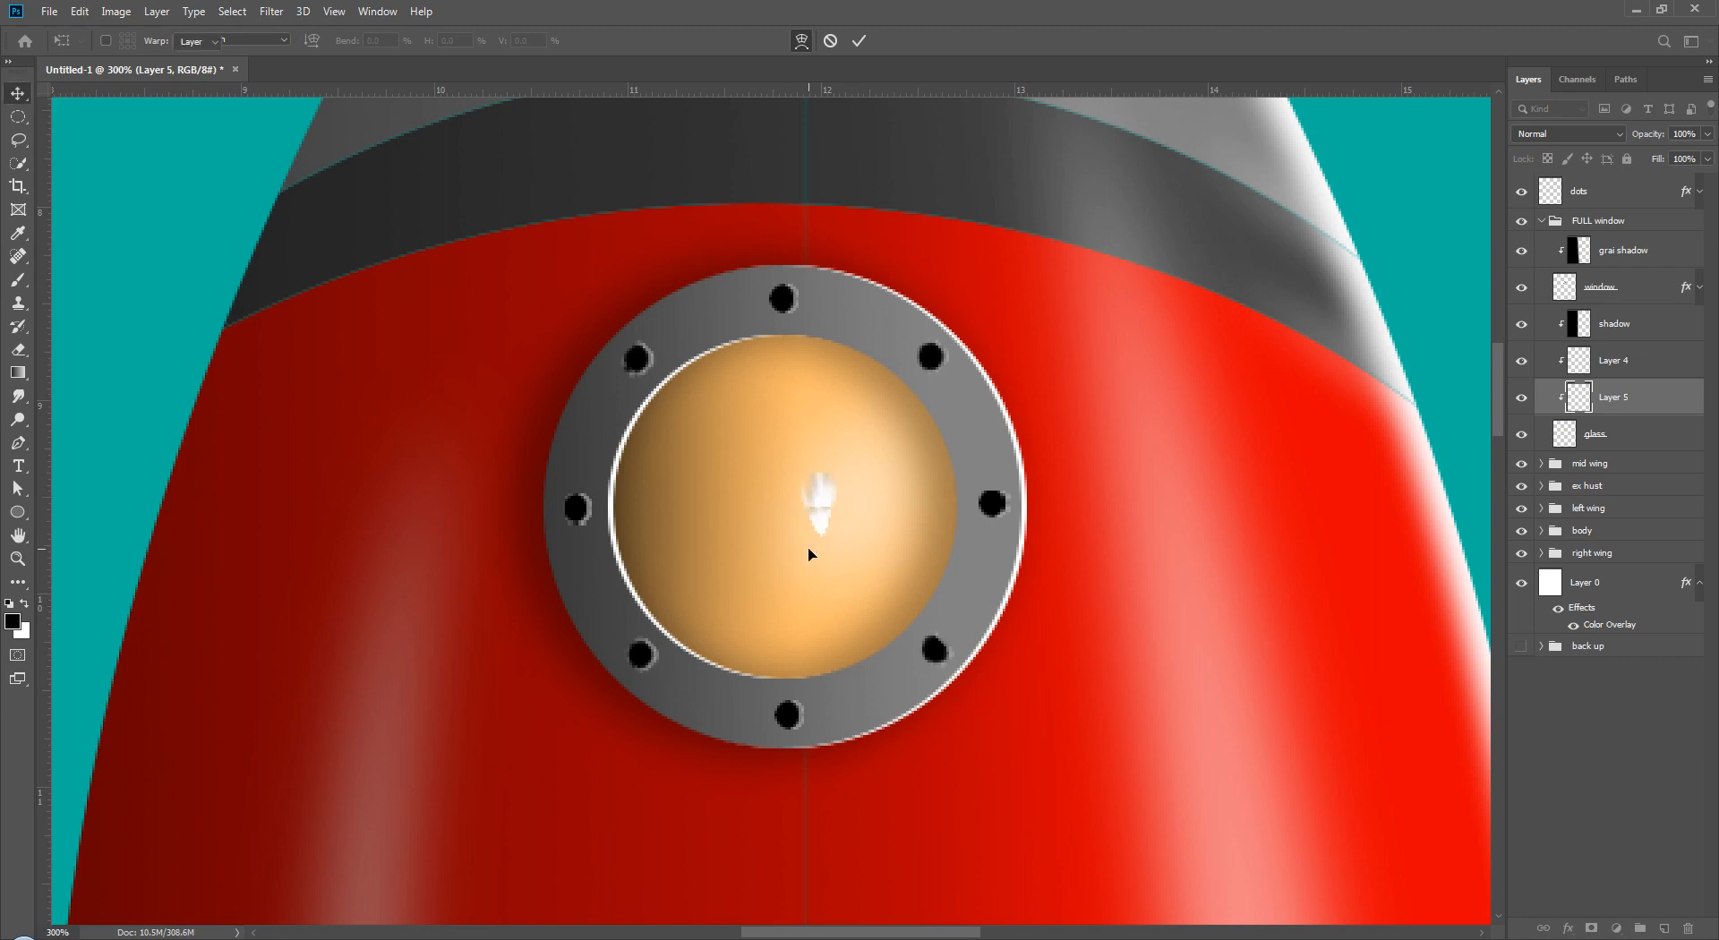
- Try to stretch the small white circle downward with Free Transform
key("ctrl+t")
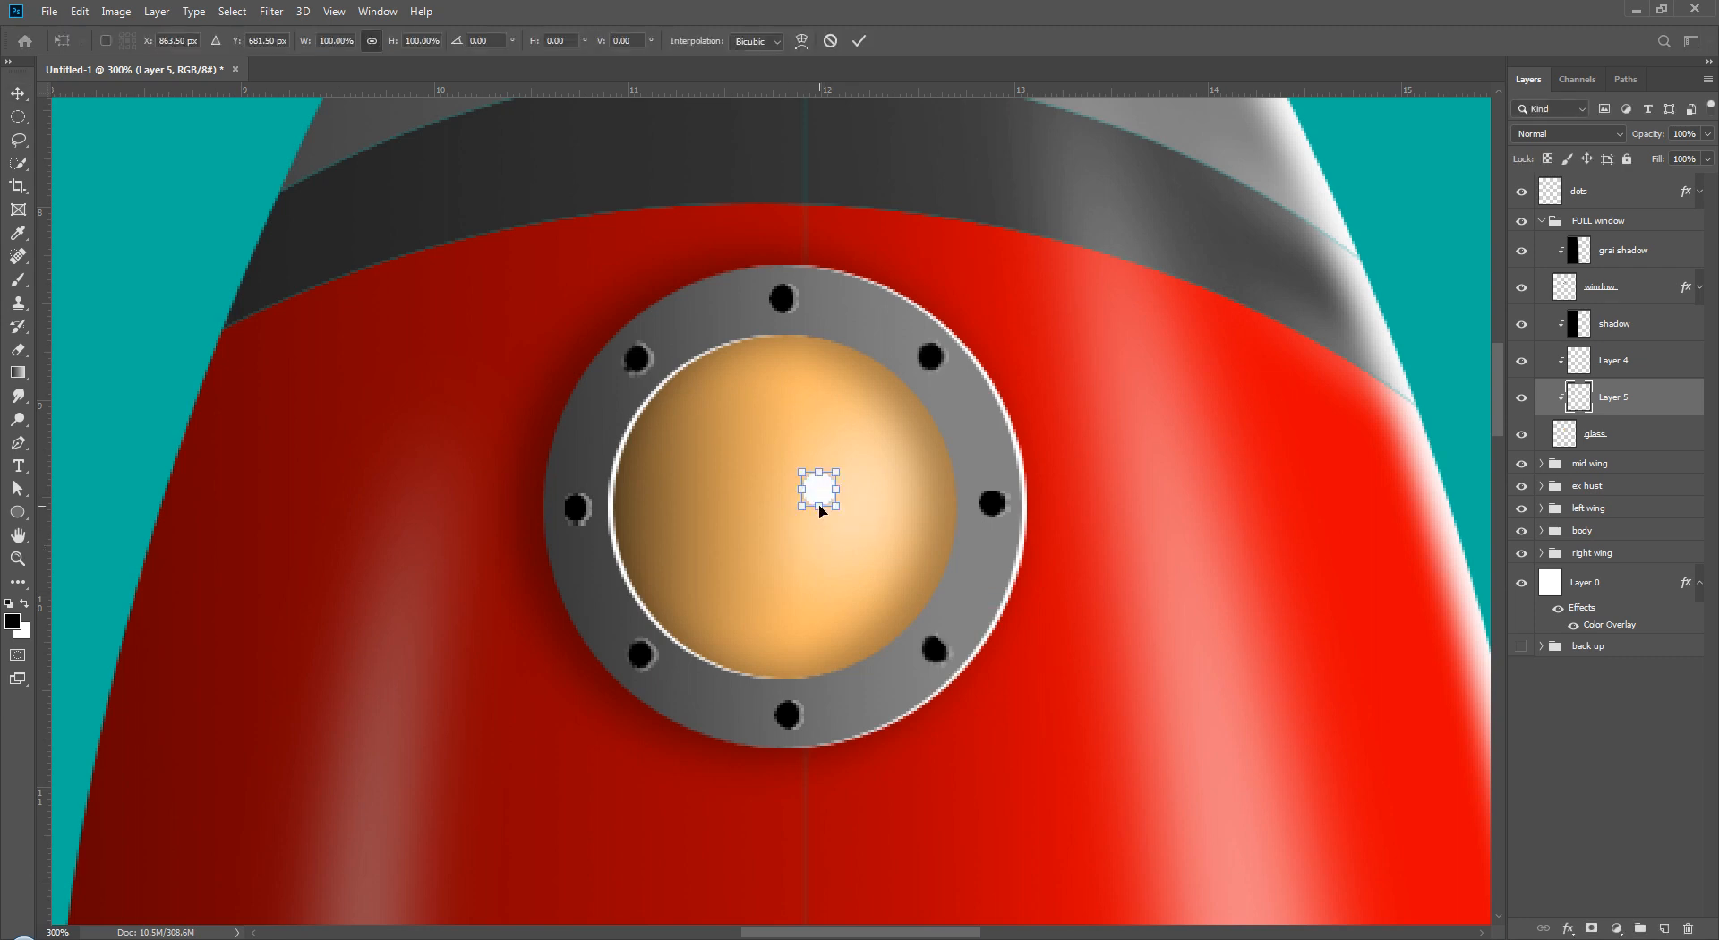
left_click_drag(820, 508, 822, 562)
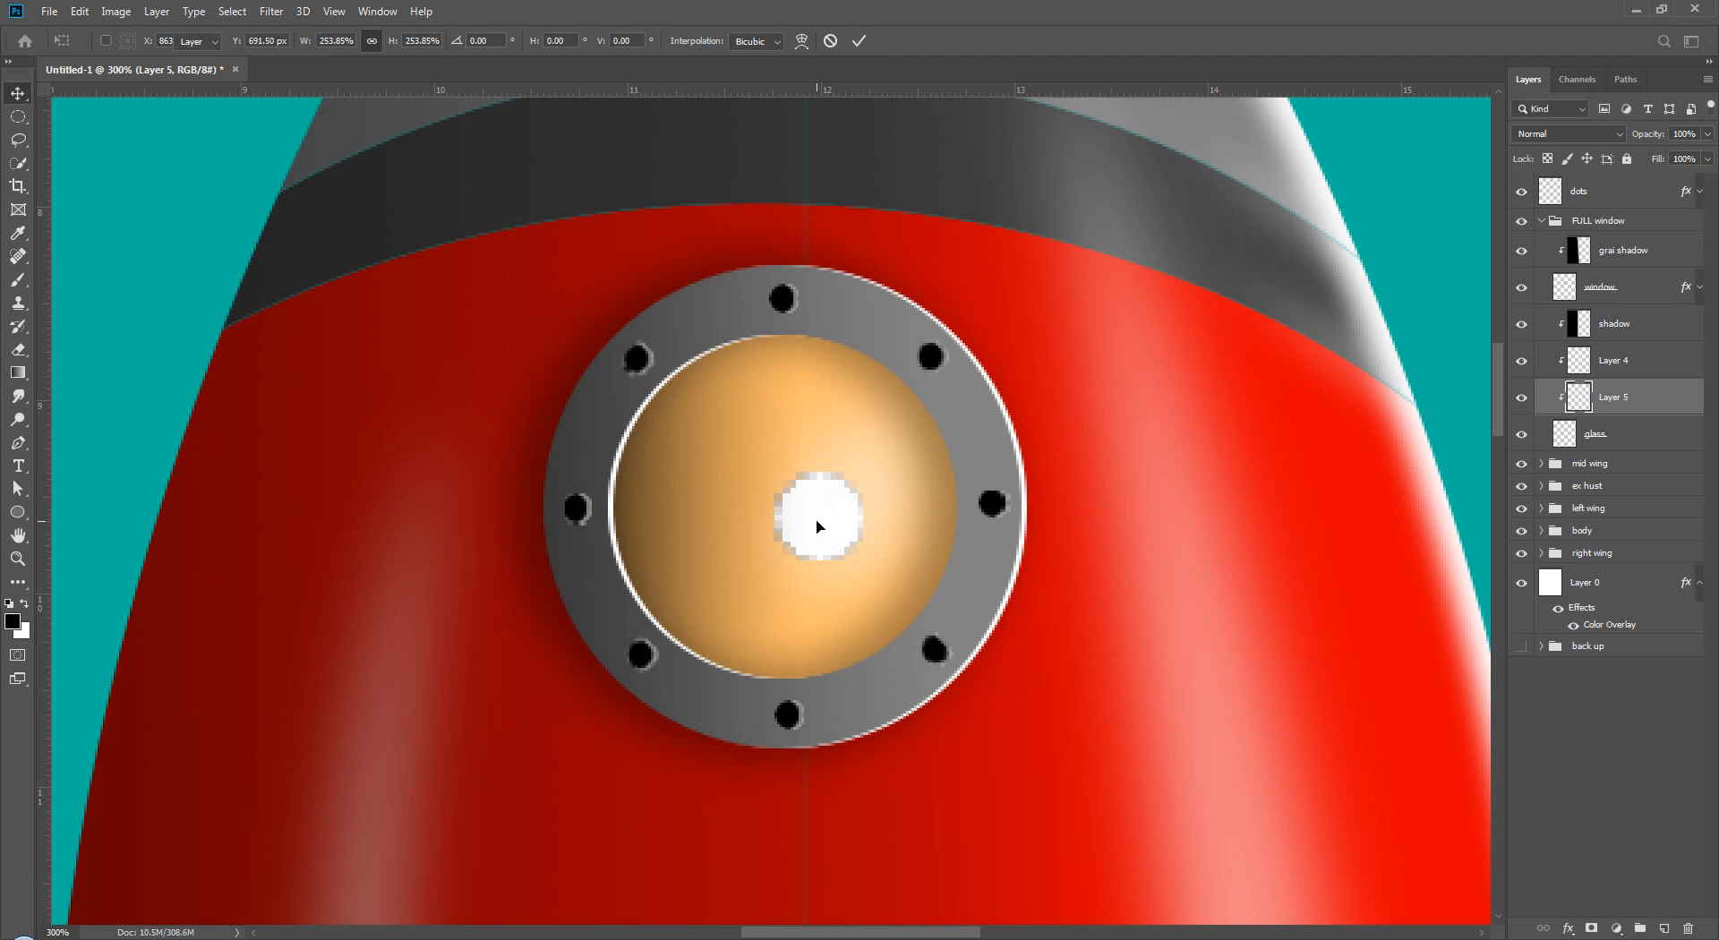
key("Escape")
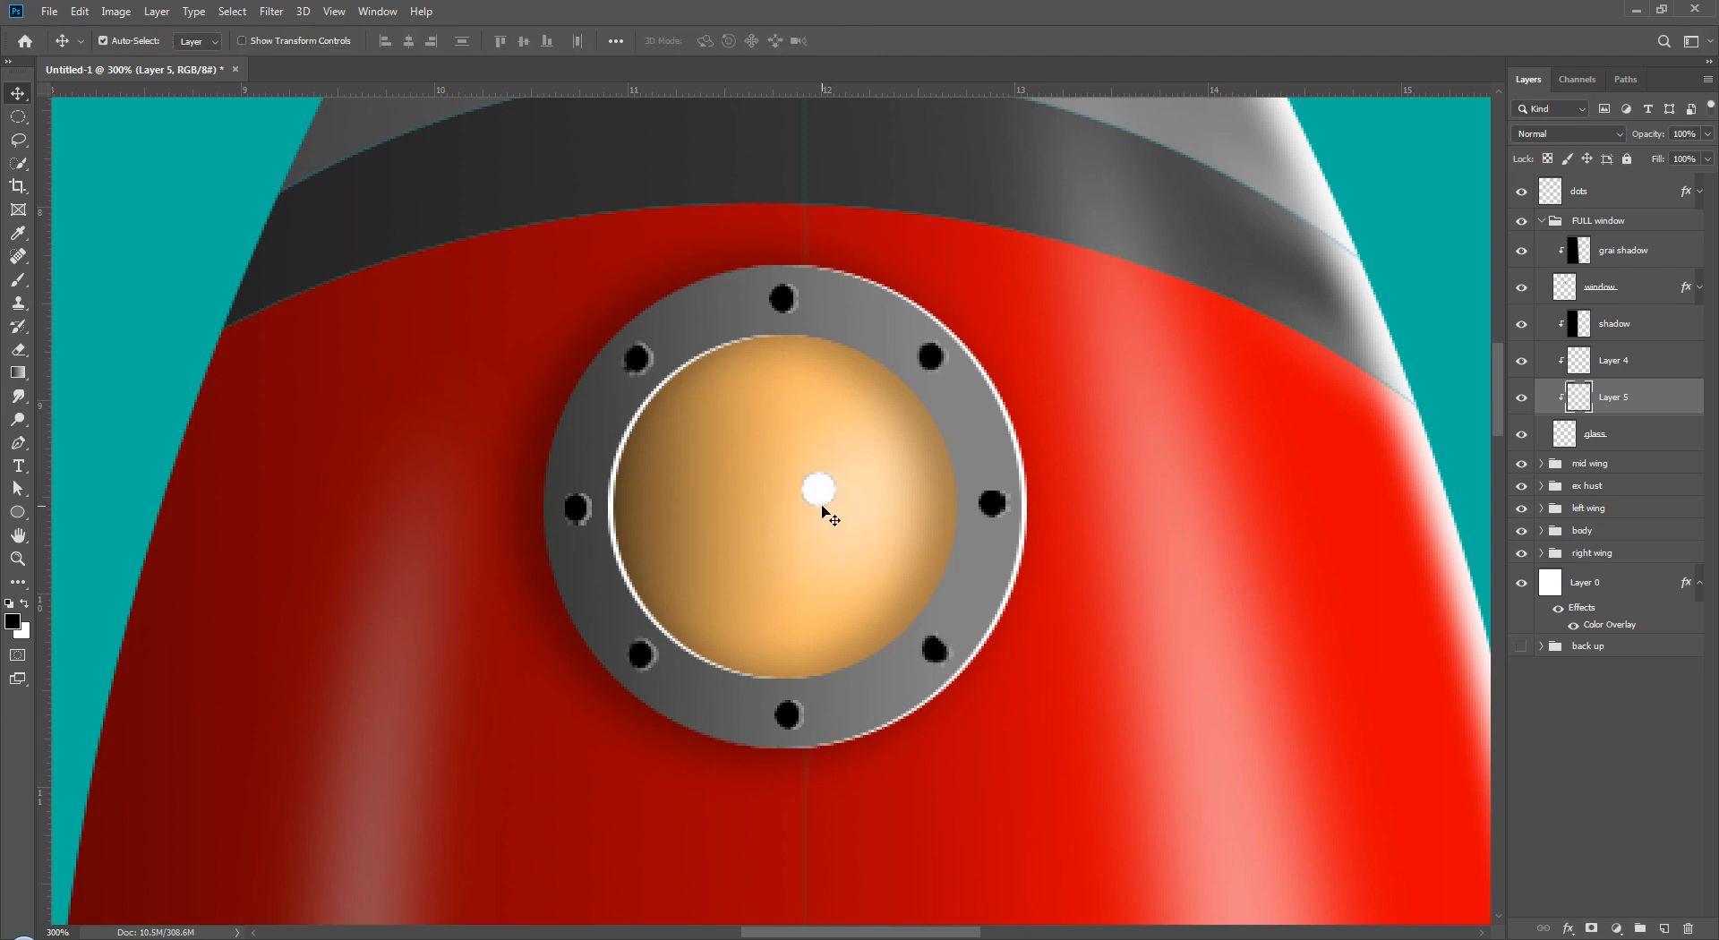
key("ctrl+t")
left_click_drag(818, 524, 818, 566)
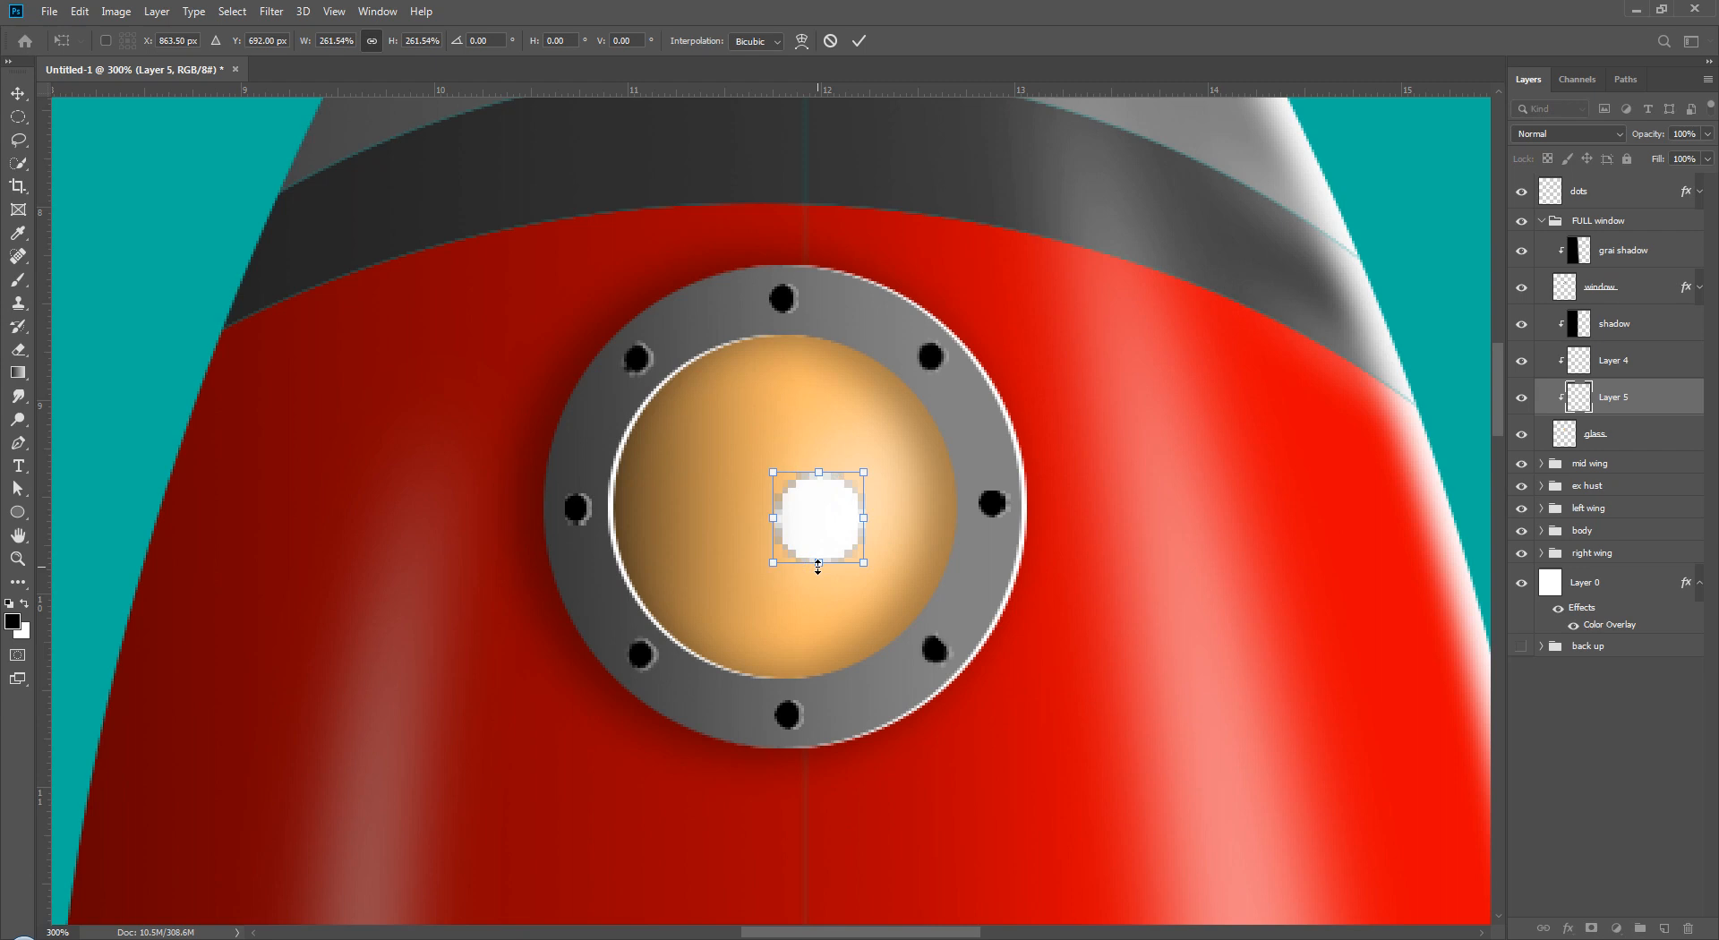
key("Return")
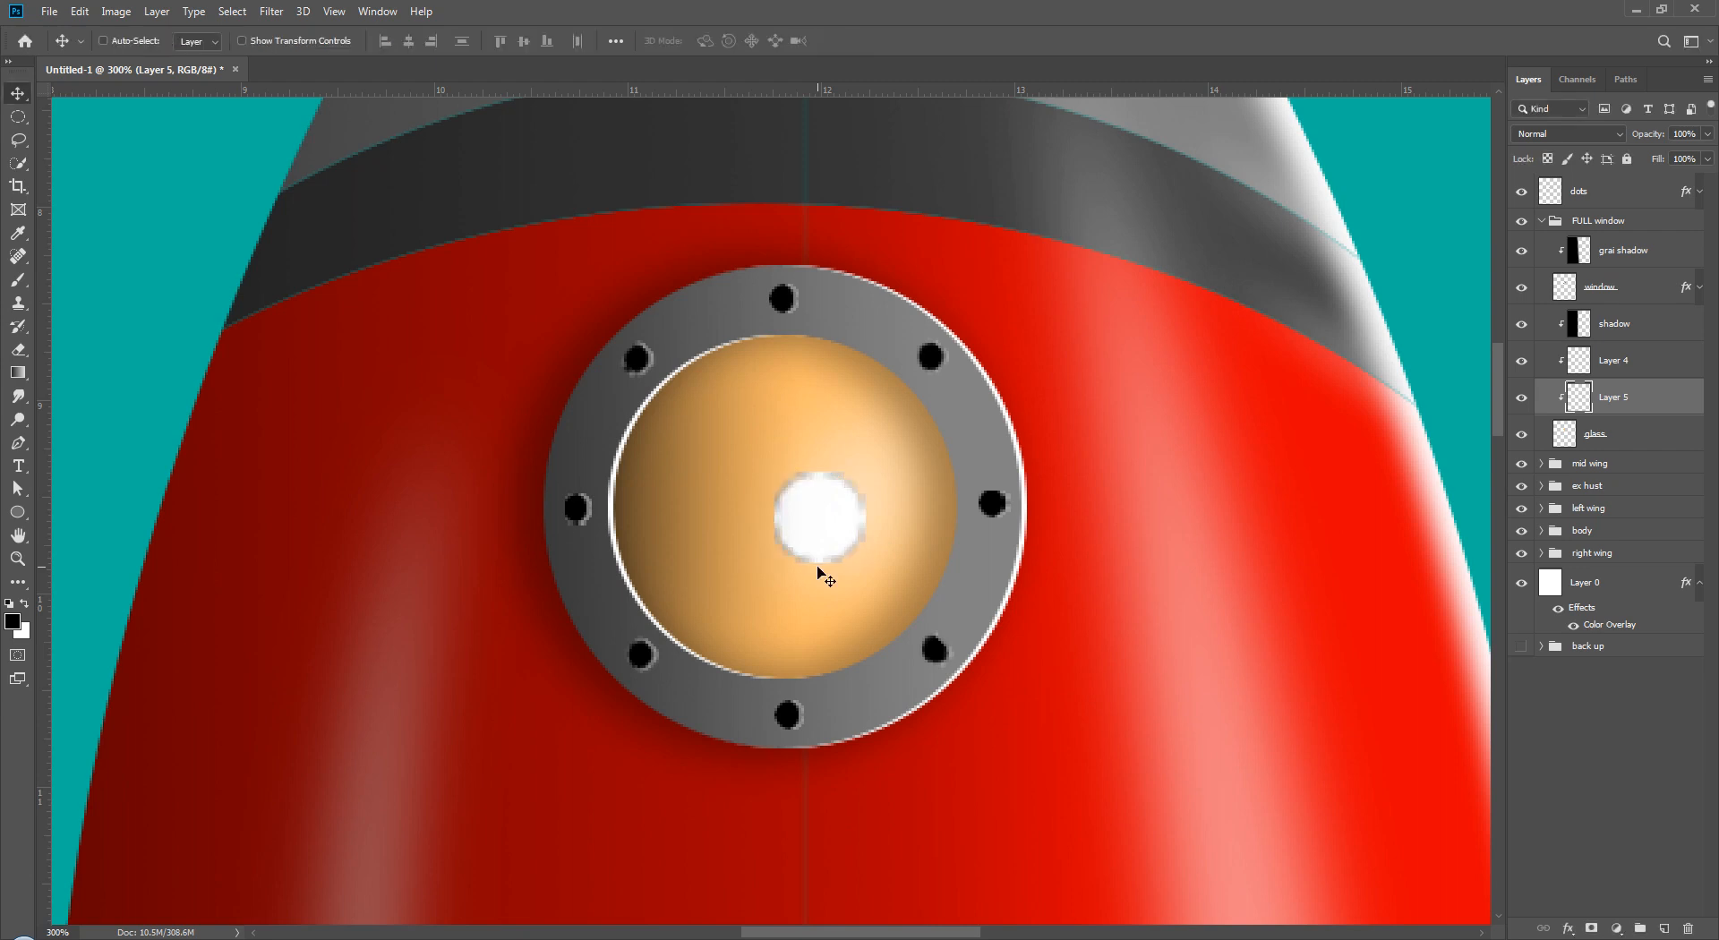
key("ctrl+z")
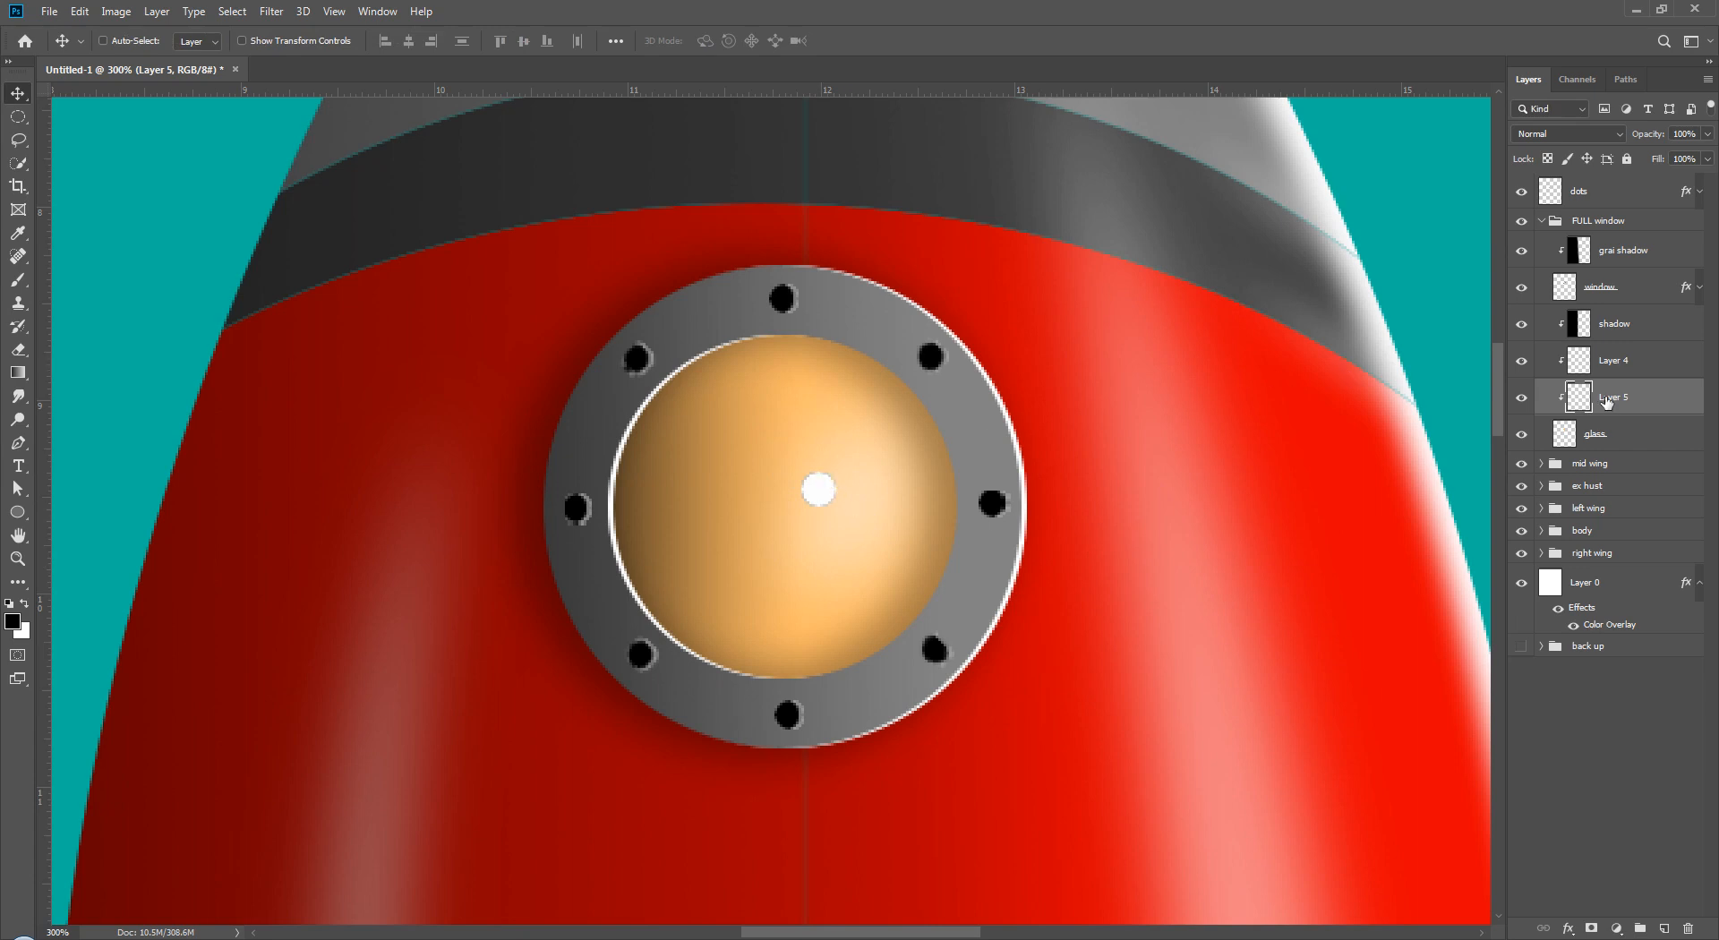
- Move Layer 5 directly above the shadow layer and stretch its white circle downward into a tall narrow ellipse
left_click_drag(1619, 402, 1618, 316)
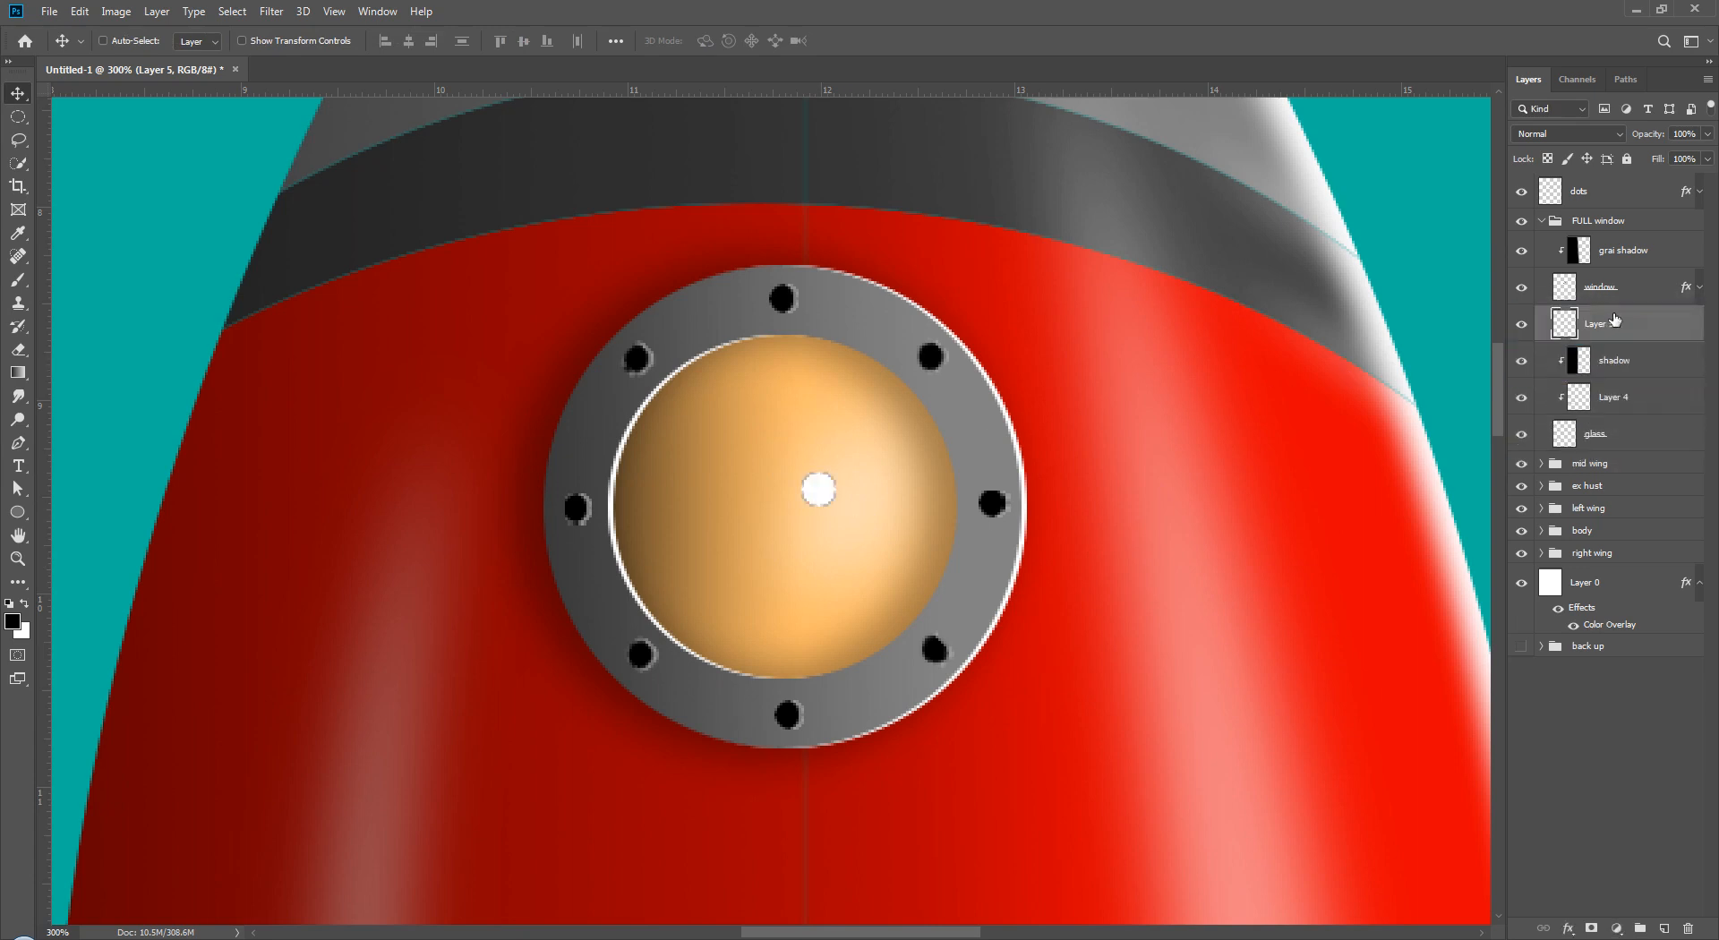
key("ctrl+t")
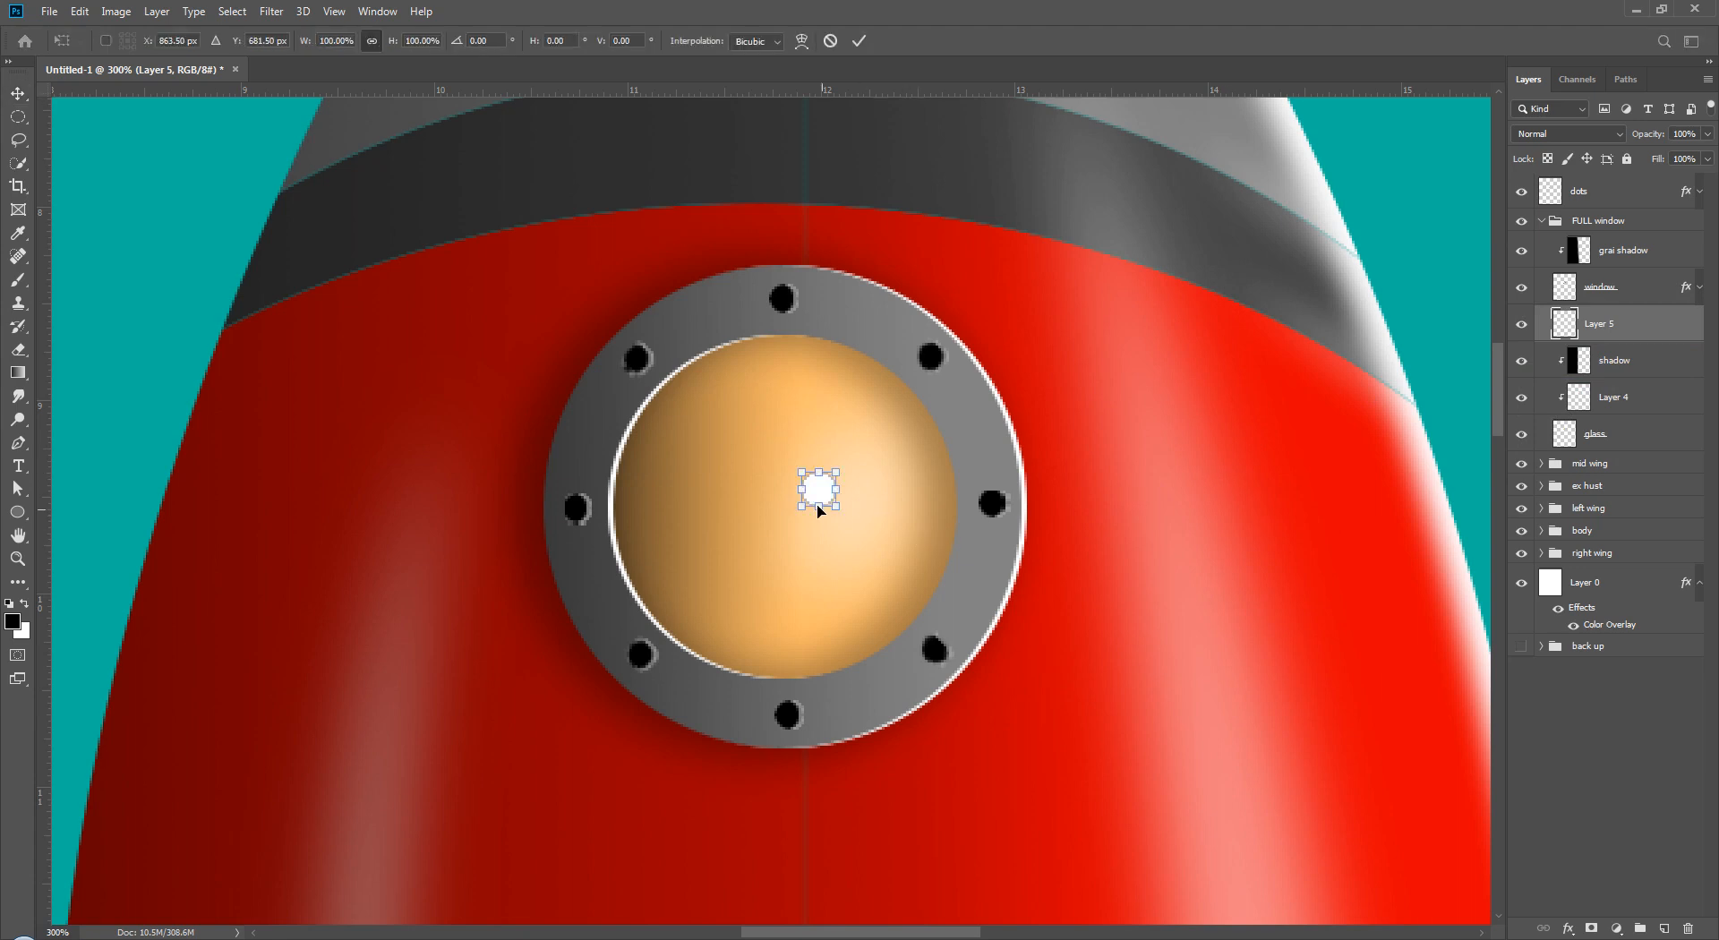
left_click_drag(822, 508, 813, 588)
key("Return")
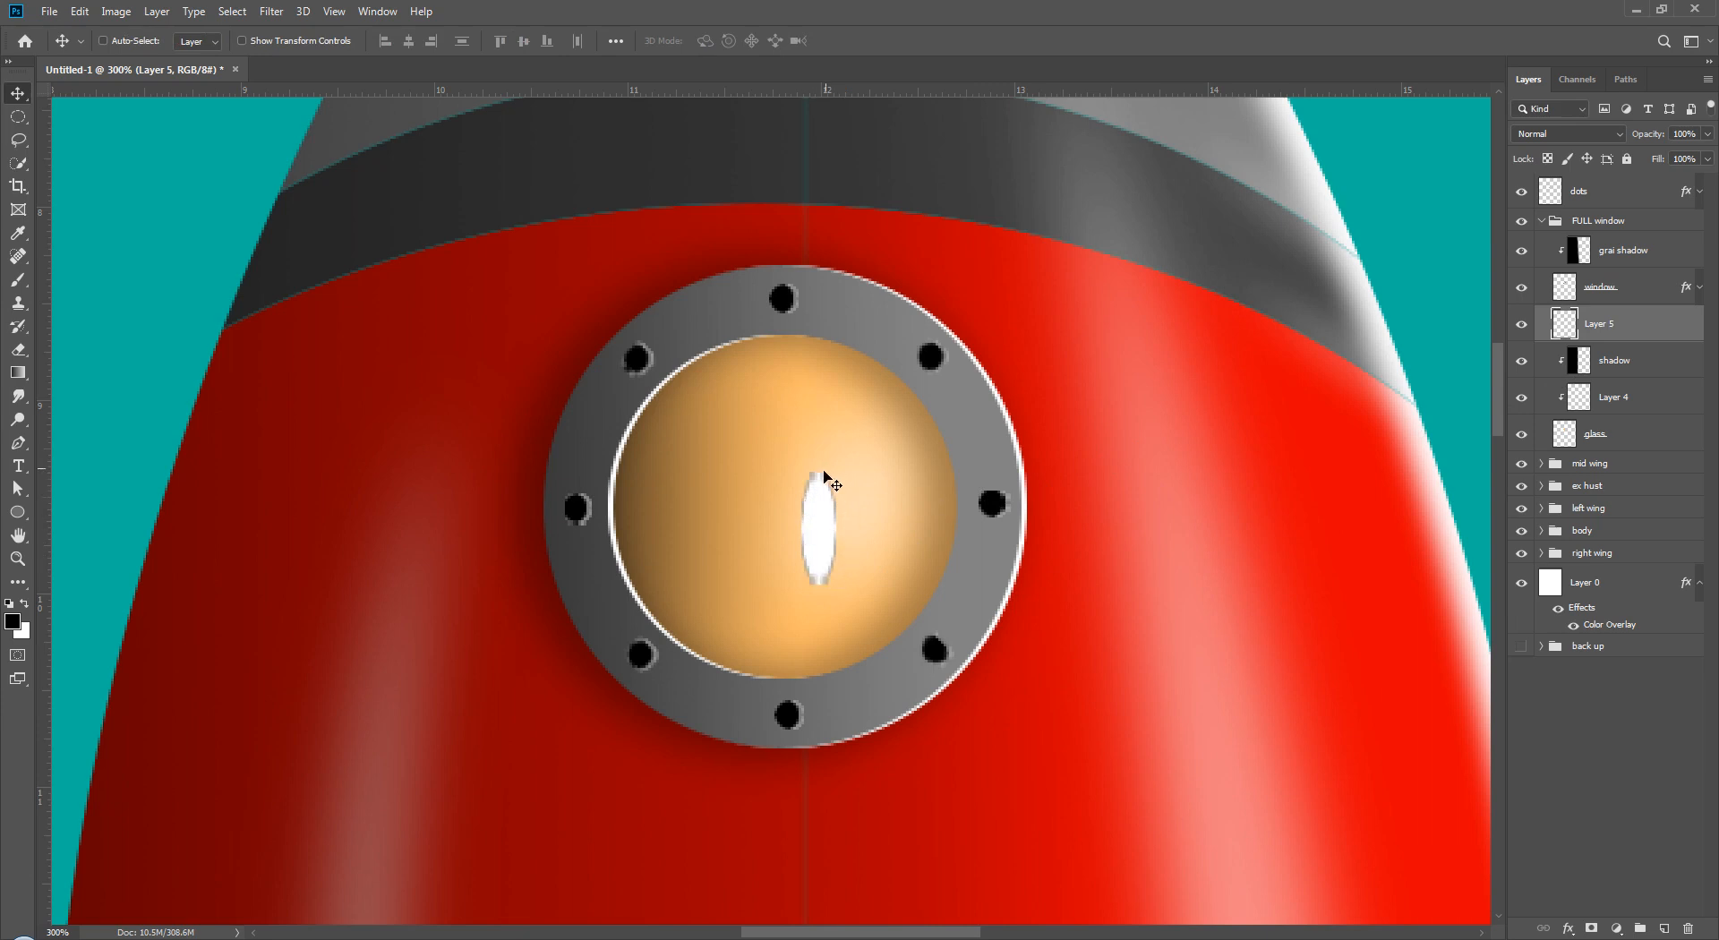
- Warp the white ellipse into a curved highlight with its upper part pulled right and its lower end pulled left
key("ctrl+t")
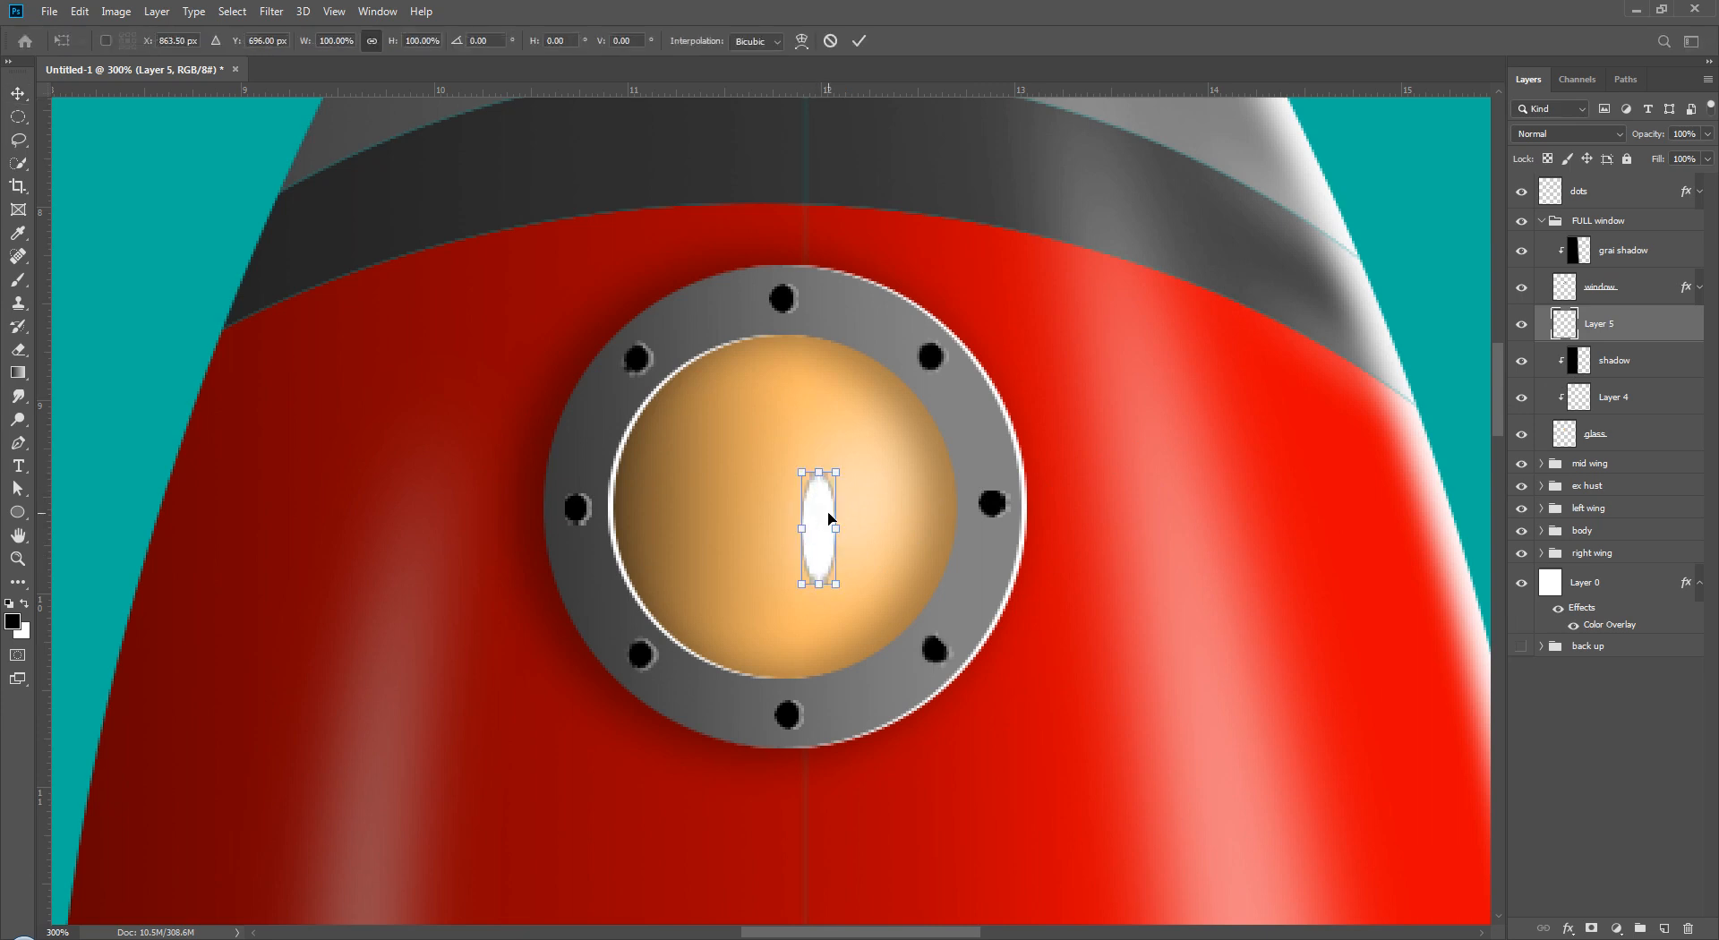
right_click(827, 514)
left_click(882, 626)
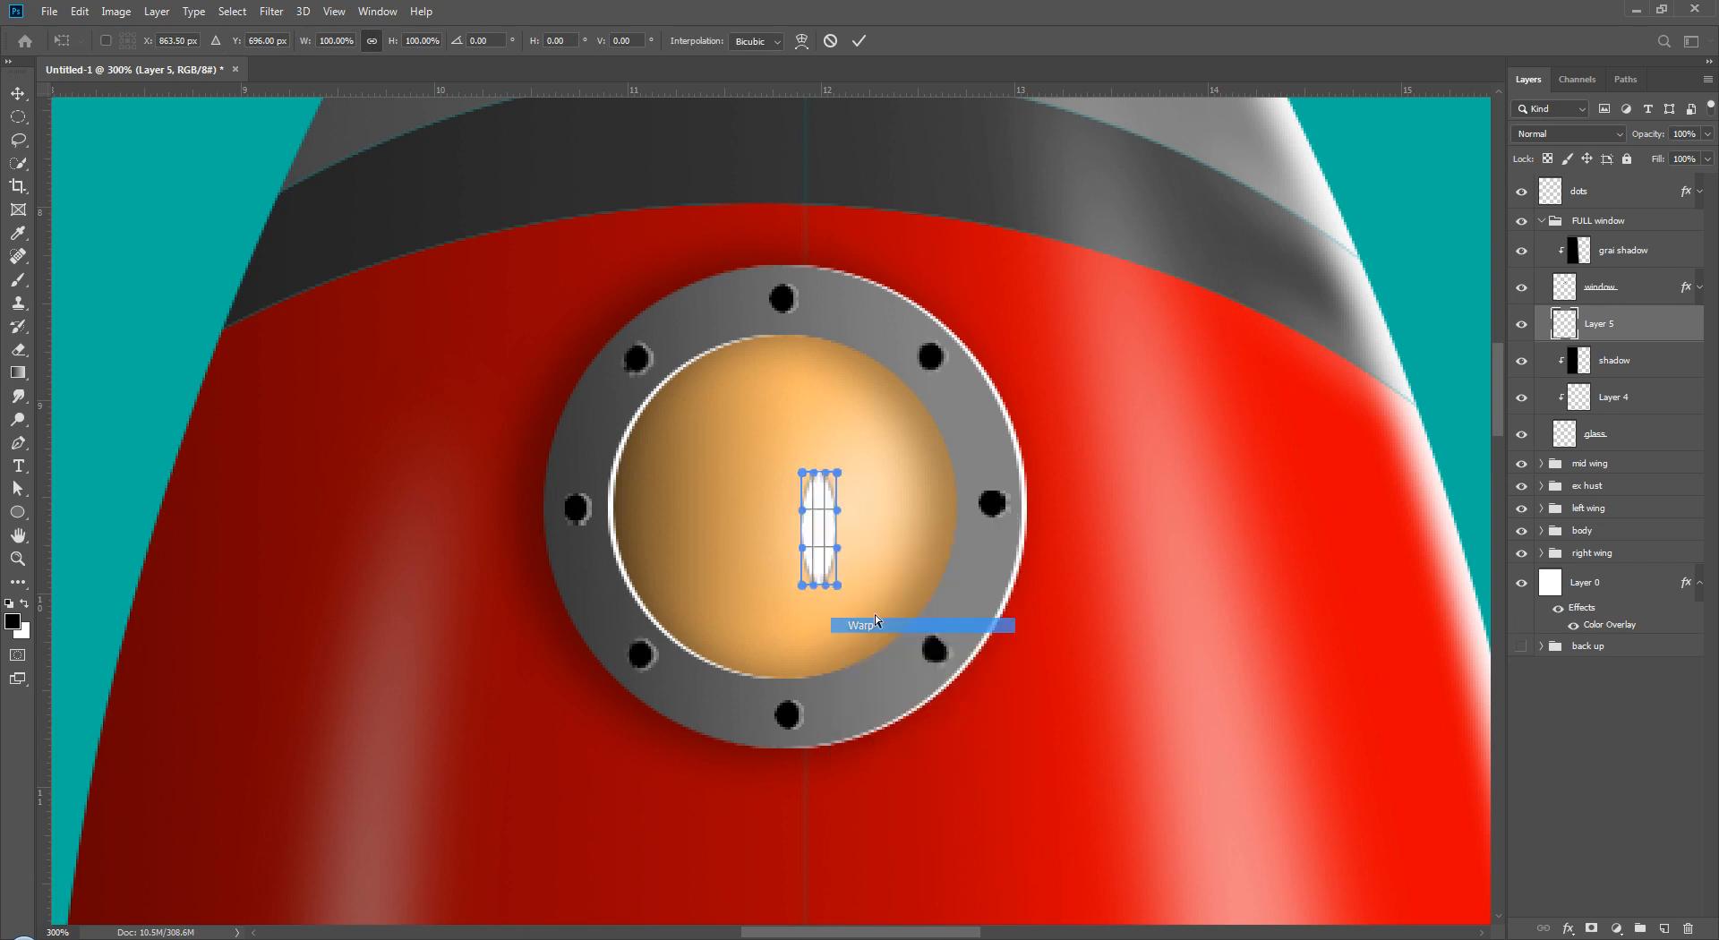
left_click_drag(814, 487, 836, 525)
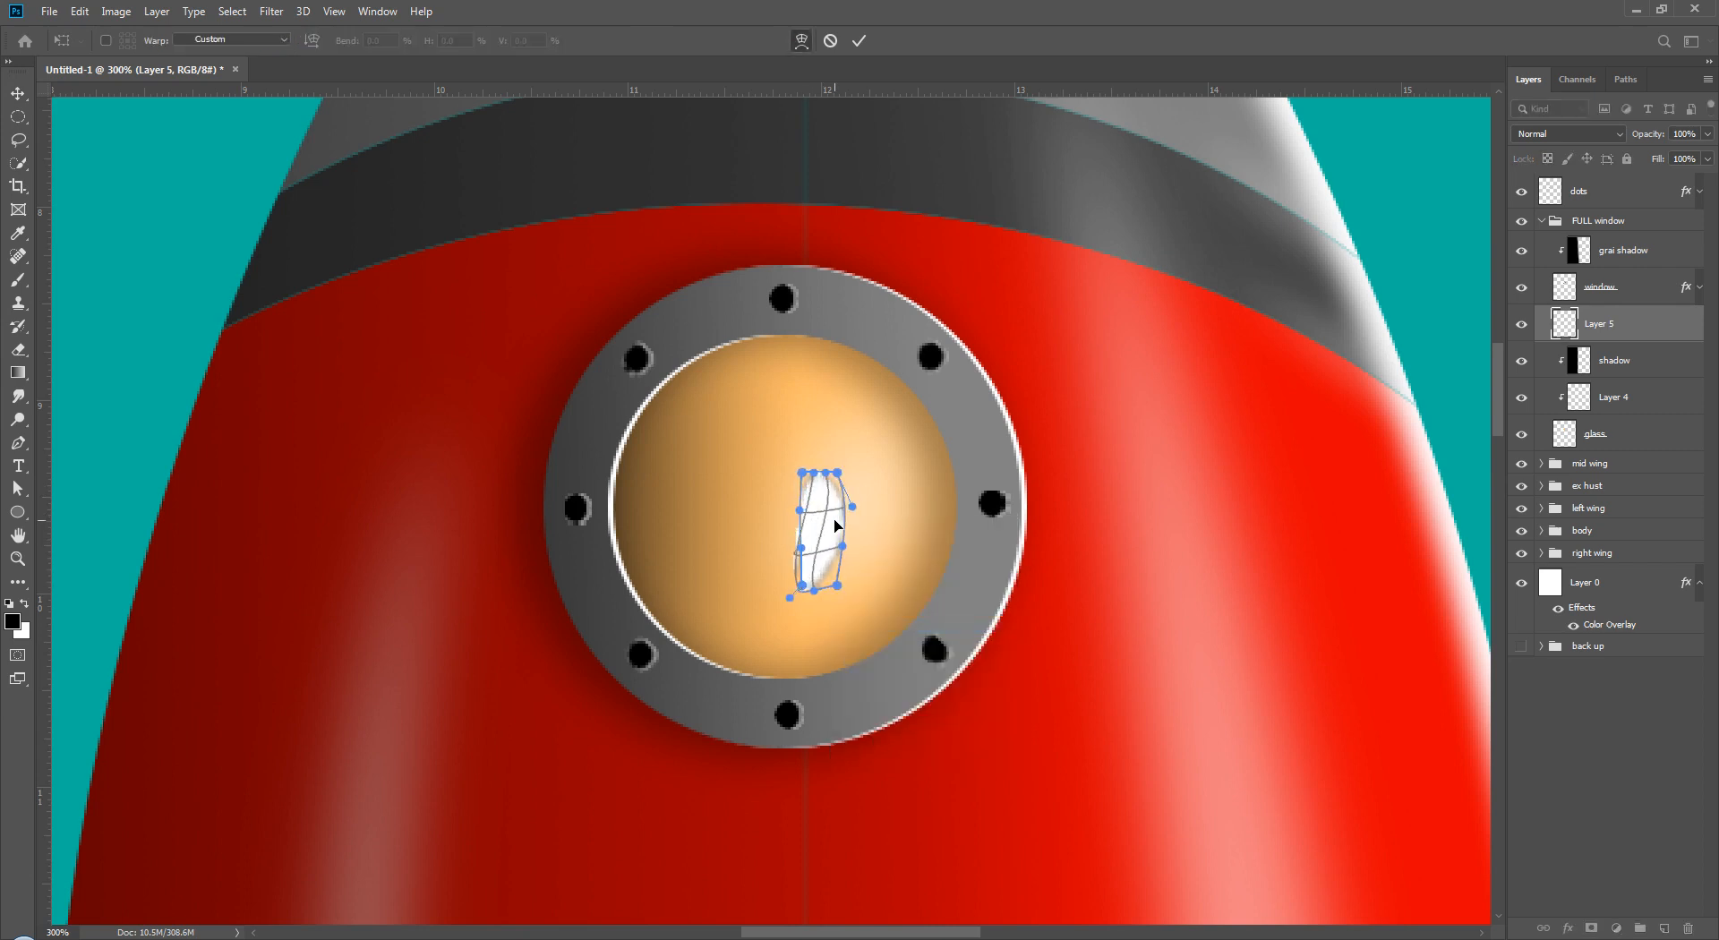
key("Return")
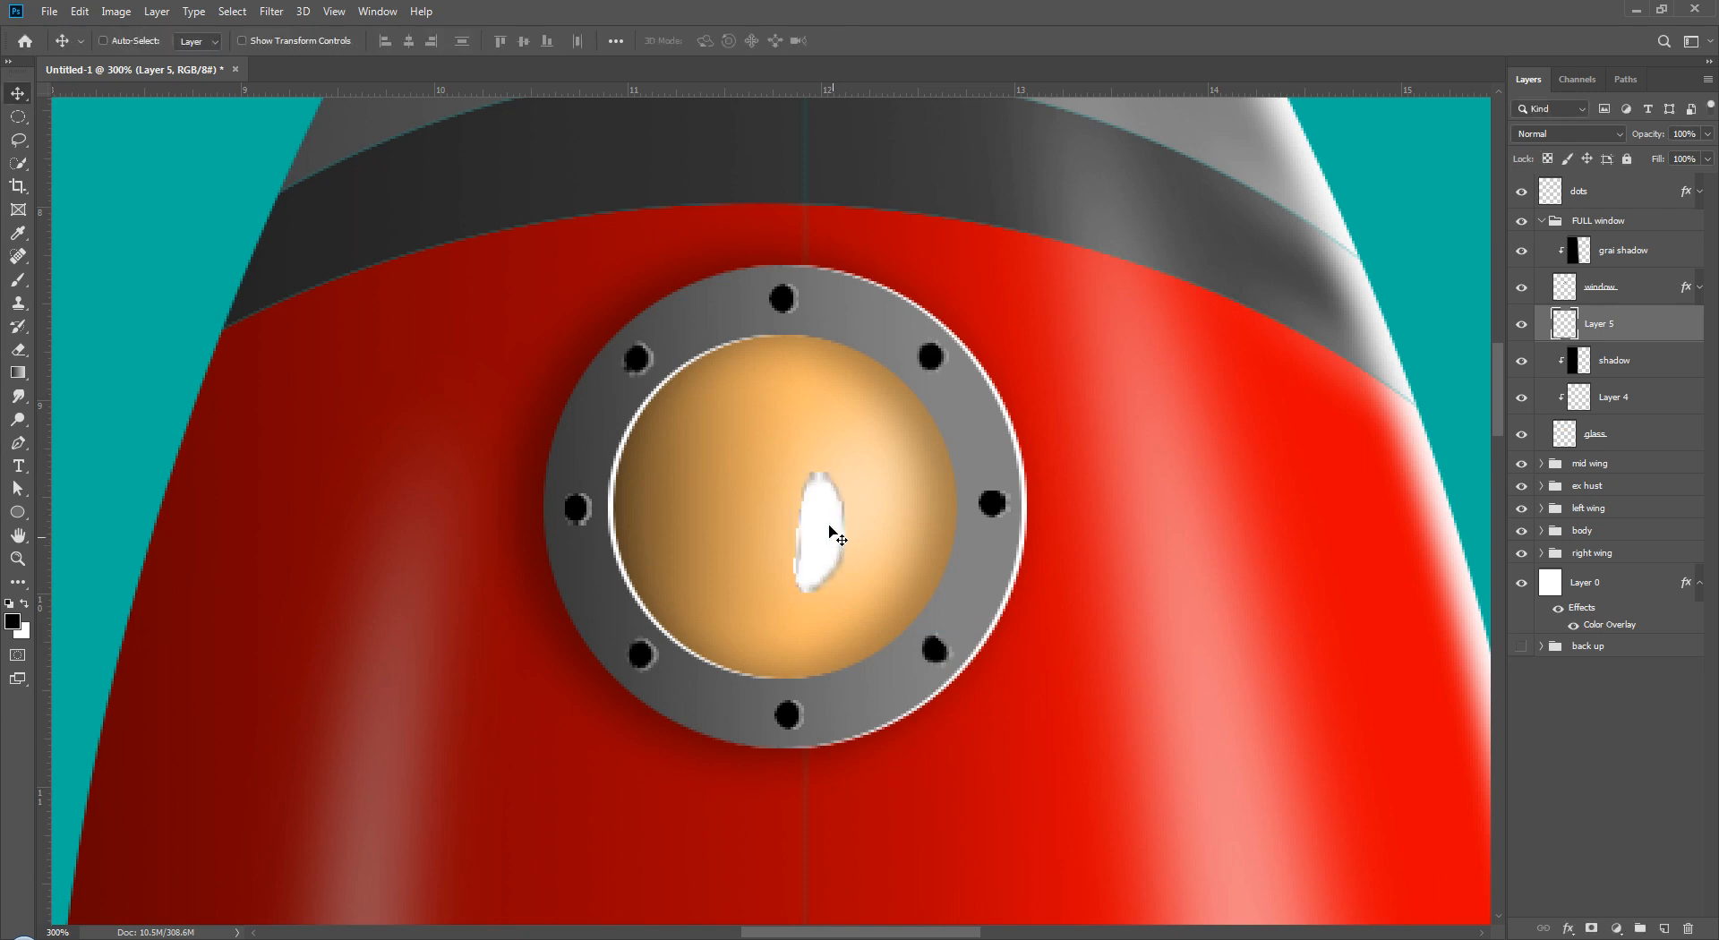
- Flip the curved white highlight vertically and move it to the upper right part of the window glass
key("ctrl+t")
left_click_drag(873, 475, 839, 422)
key("ctrl+z")
right_click(823, 538)
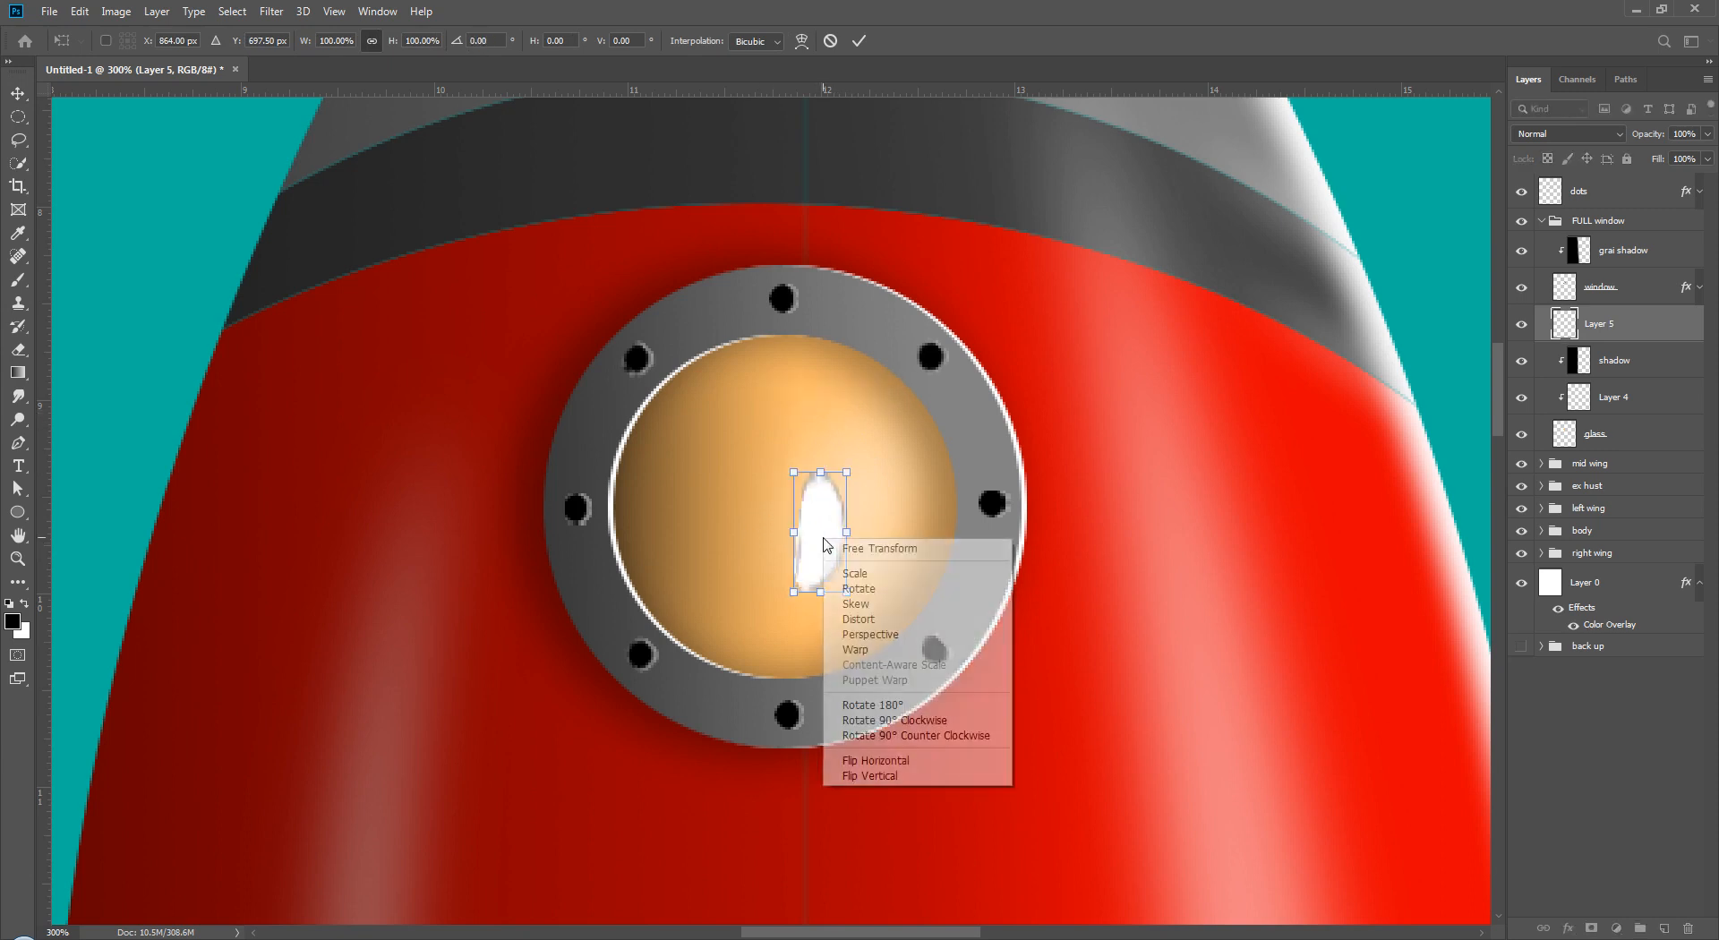
left_click(889, 759)
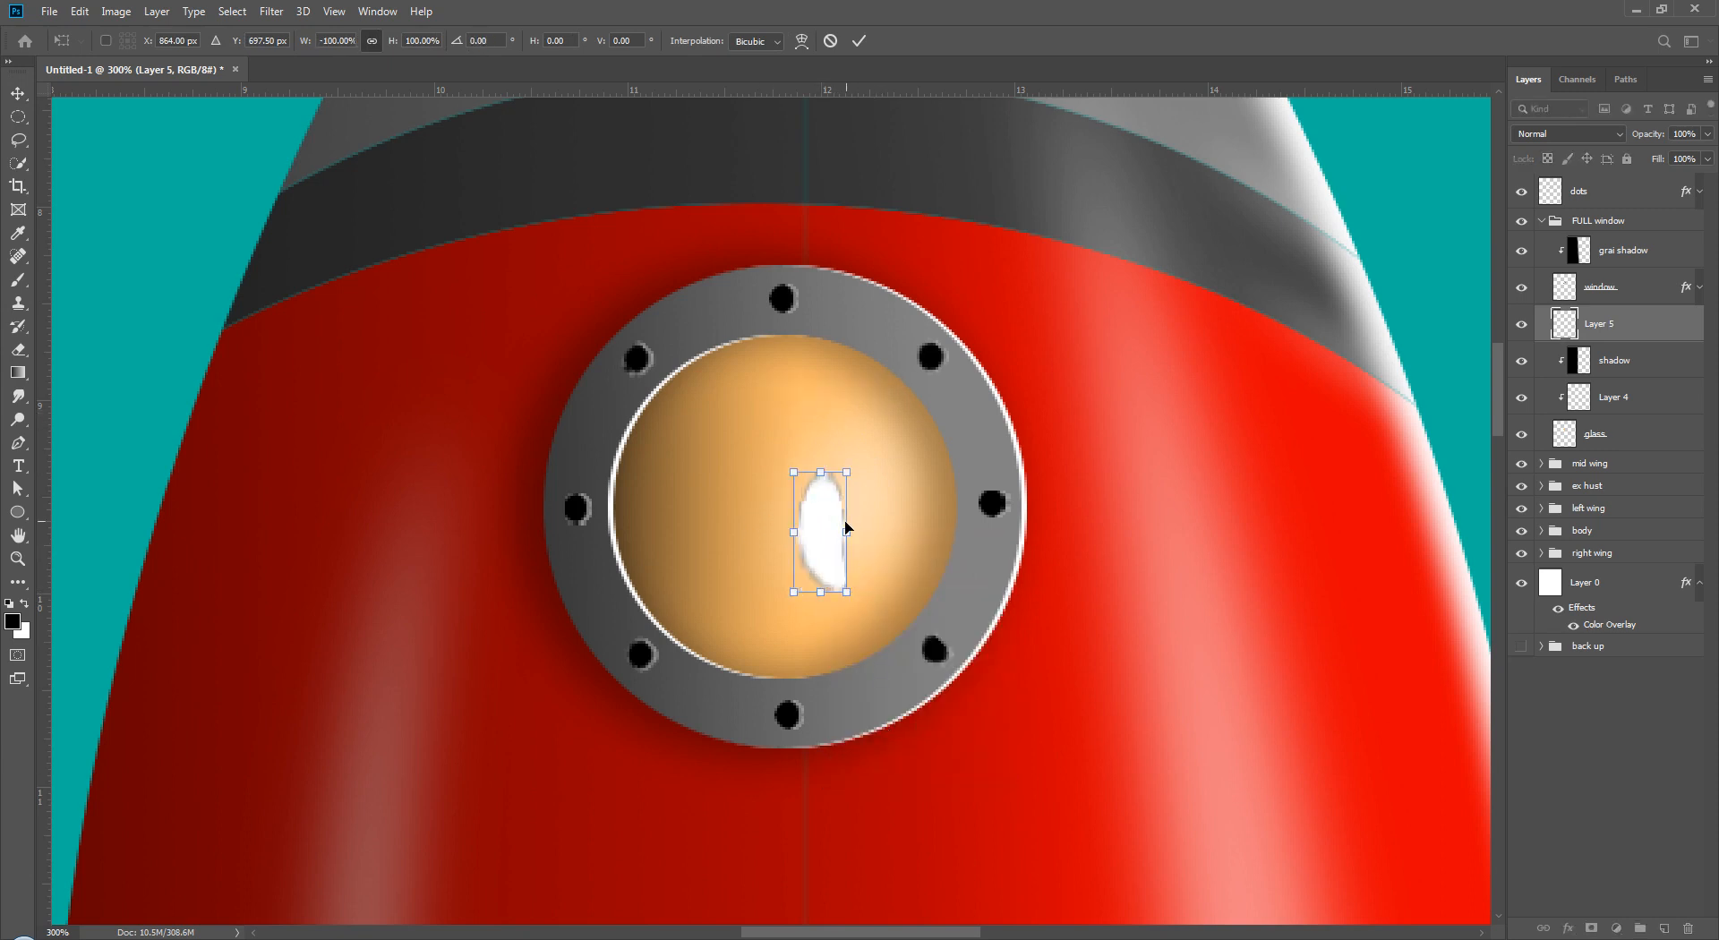
right_click(831, 520)
left_click(886, 756)
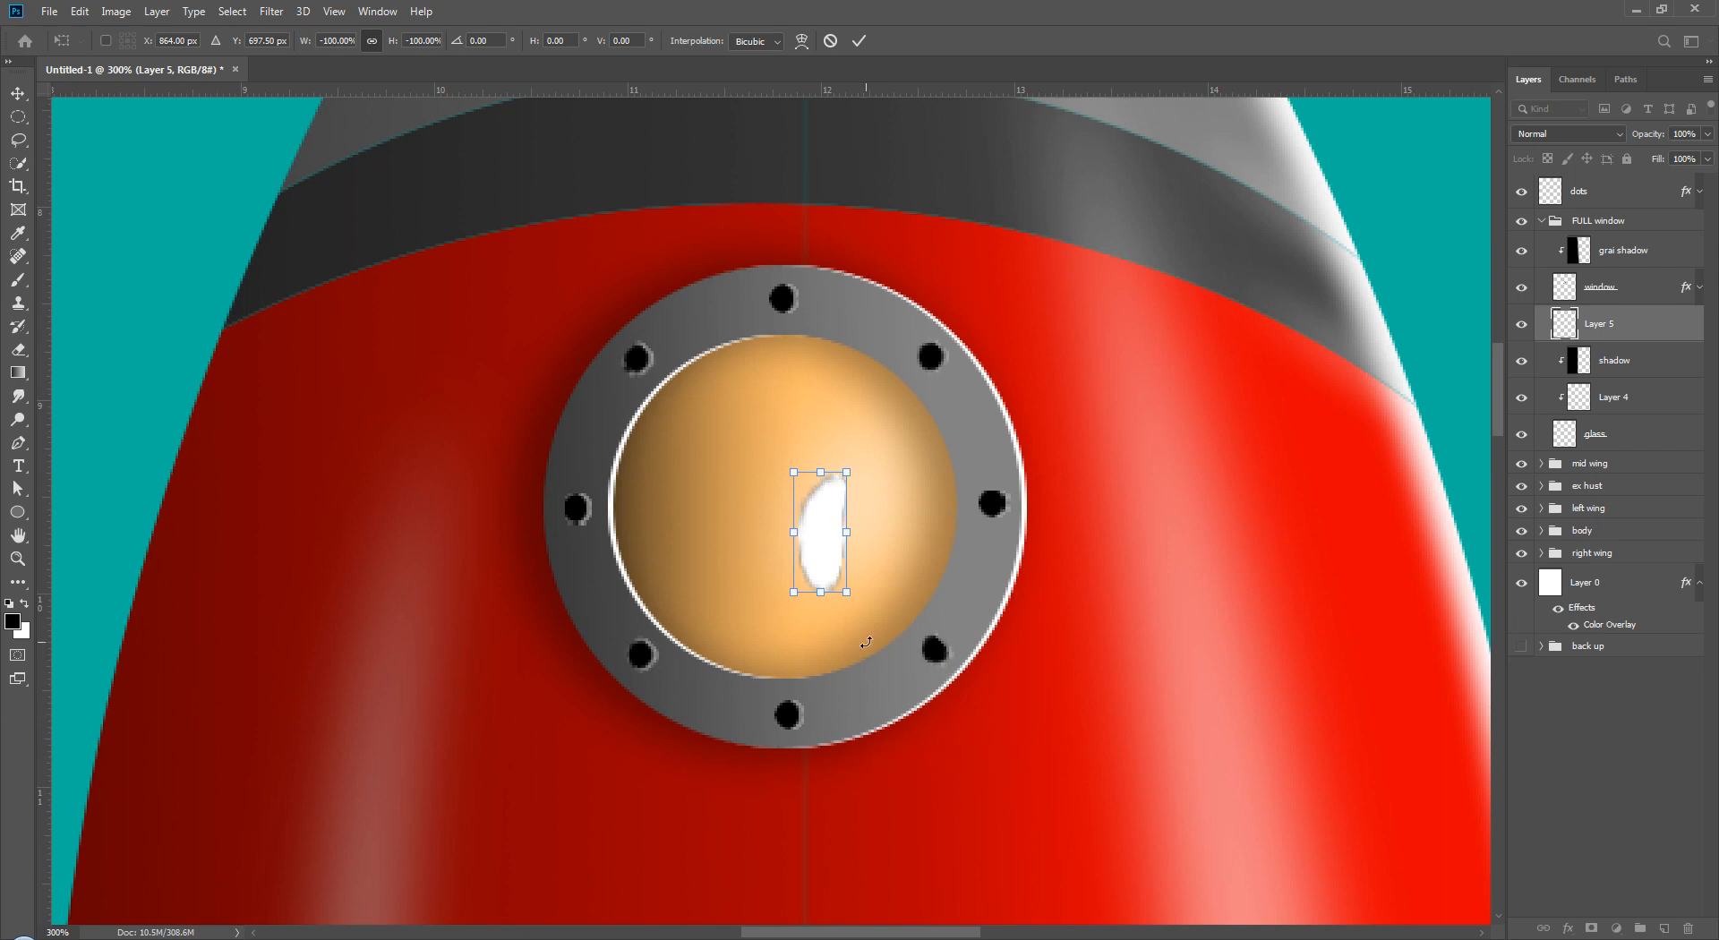
right_click(815, 506)
left_click(877, 723)
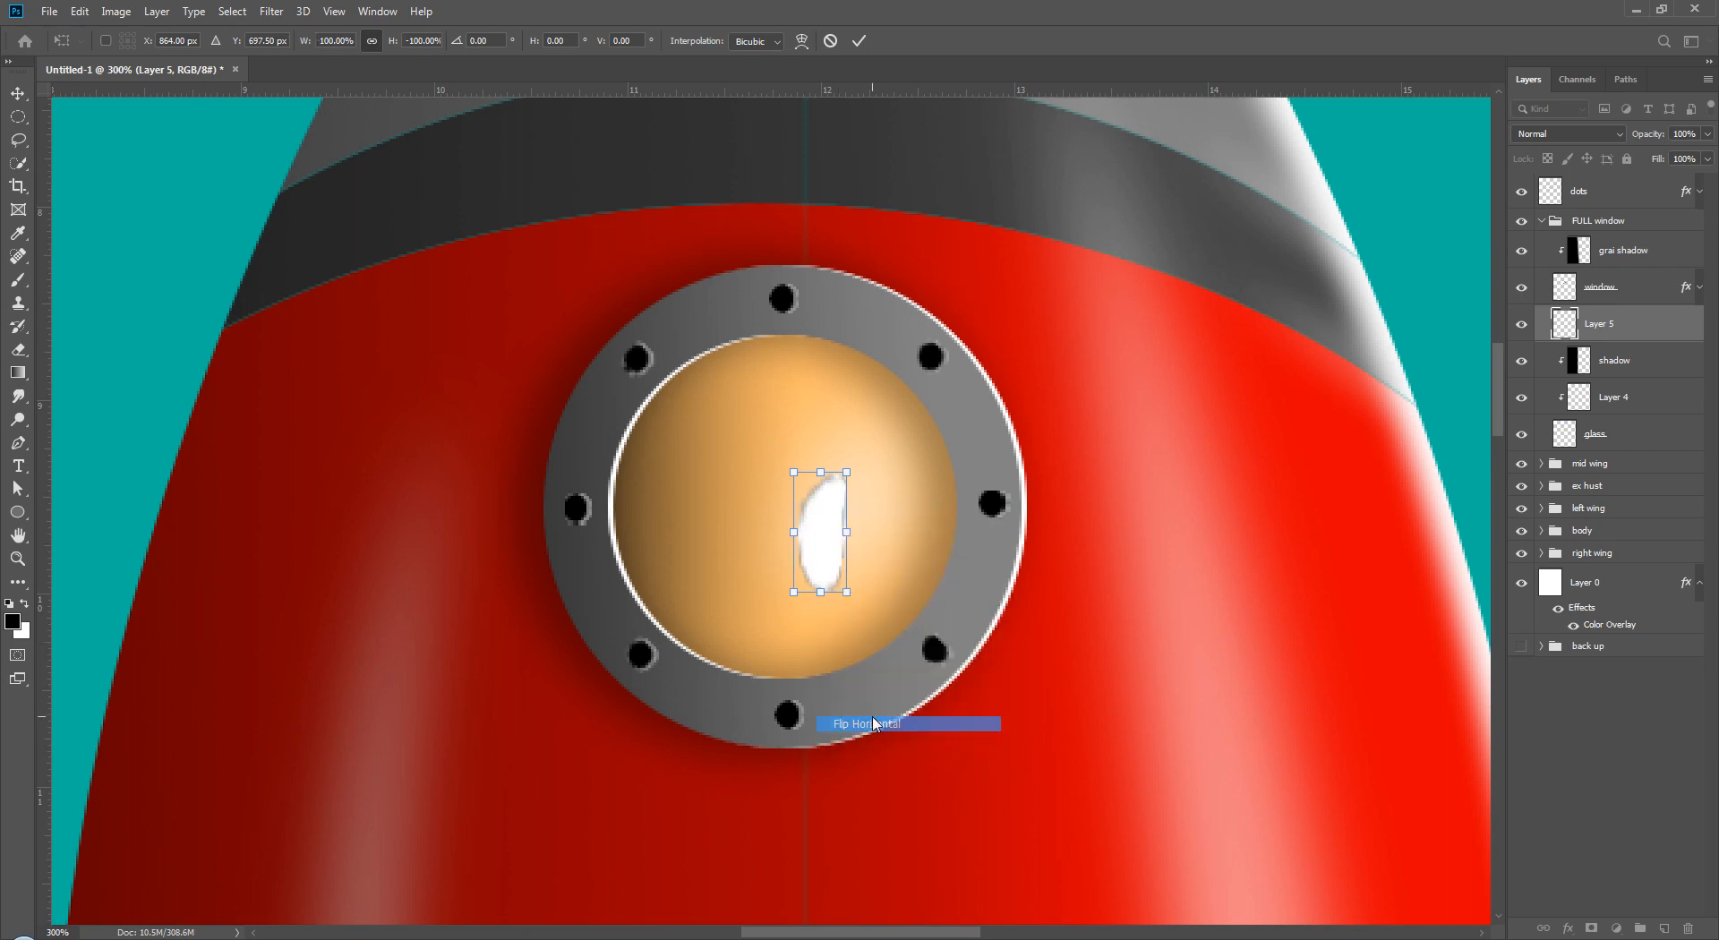
left_click_drag(839, 544, 842, 490)
key("Return")
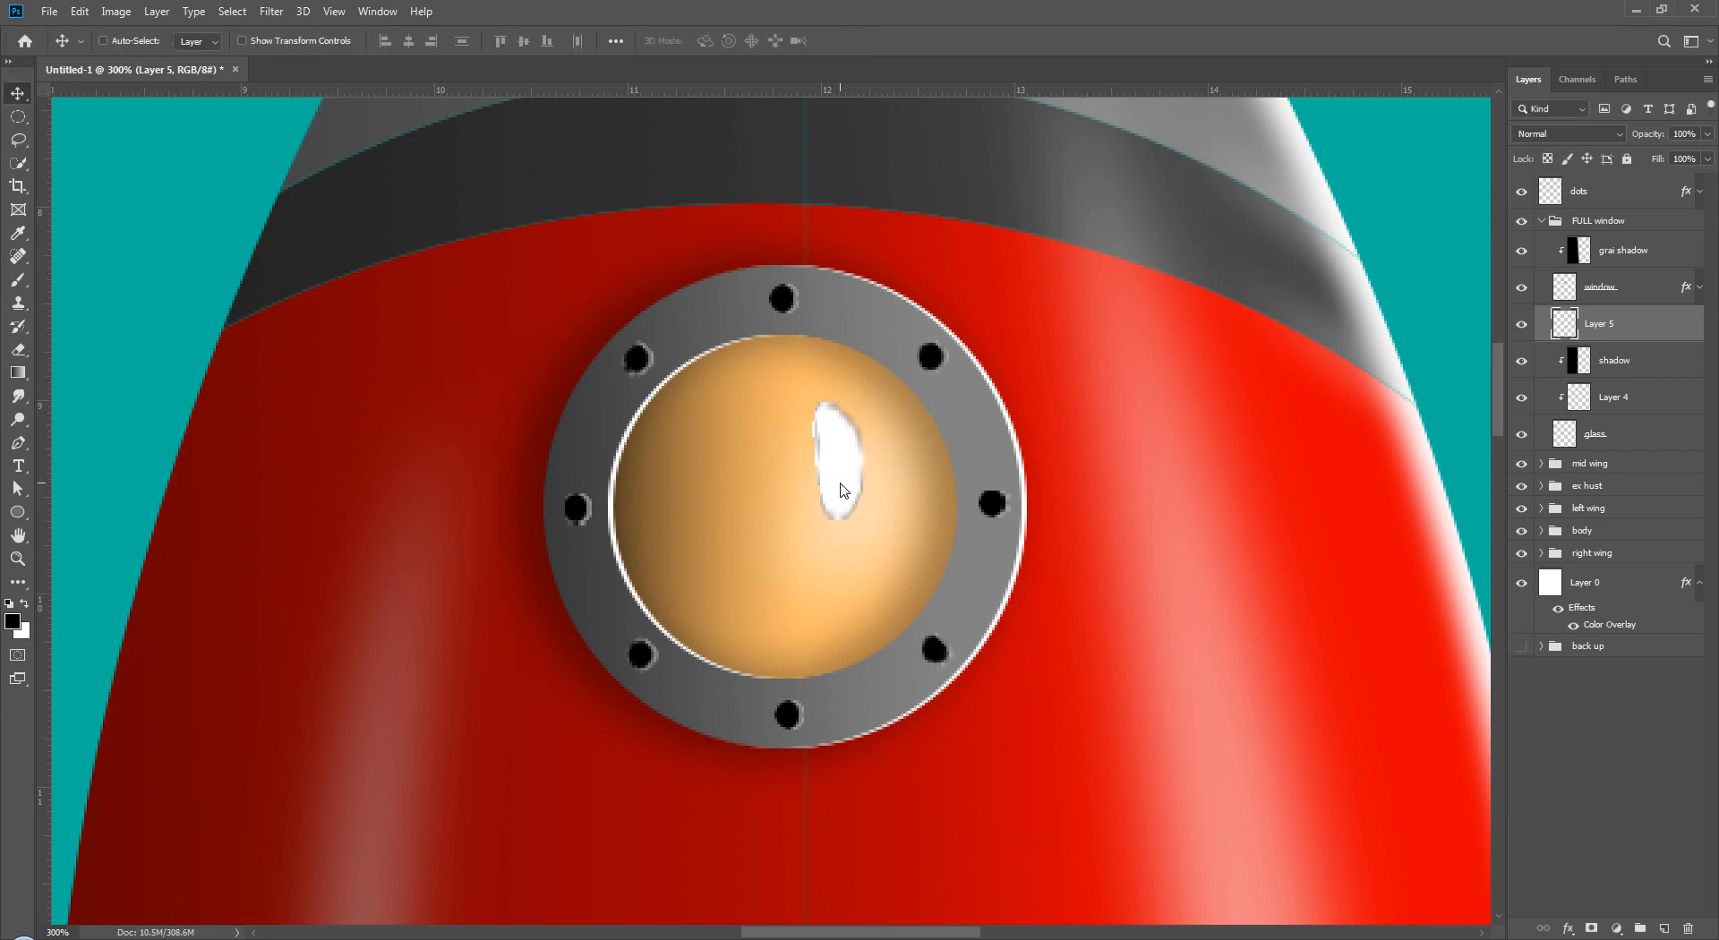
- Try a Radial Blur on the white highlight with amount 10, Spin method and Good quality
left_click(272, 11)
mouse_move(355, 230)
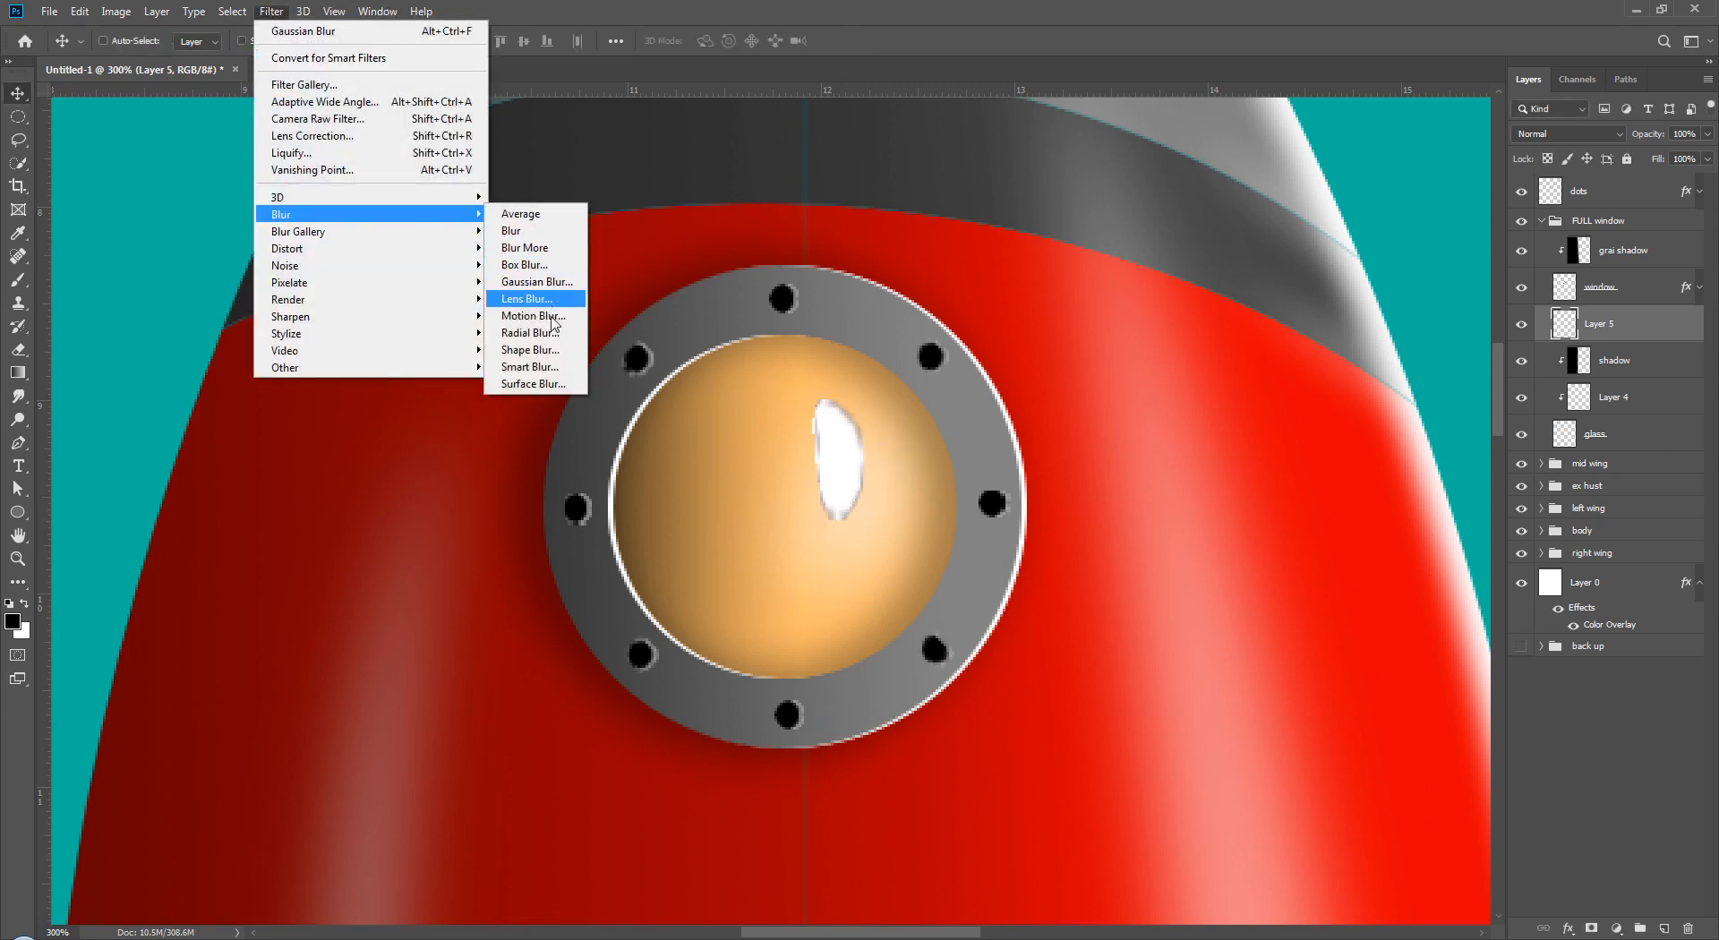
left_click(533, 332)
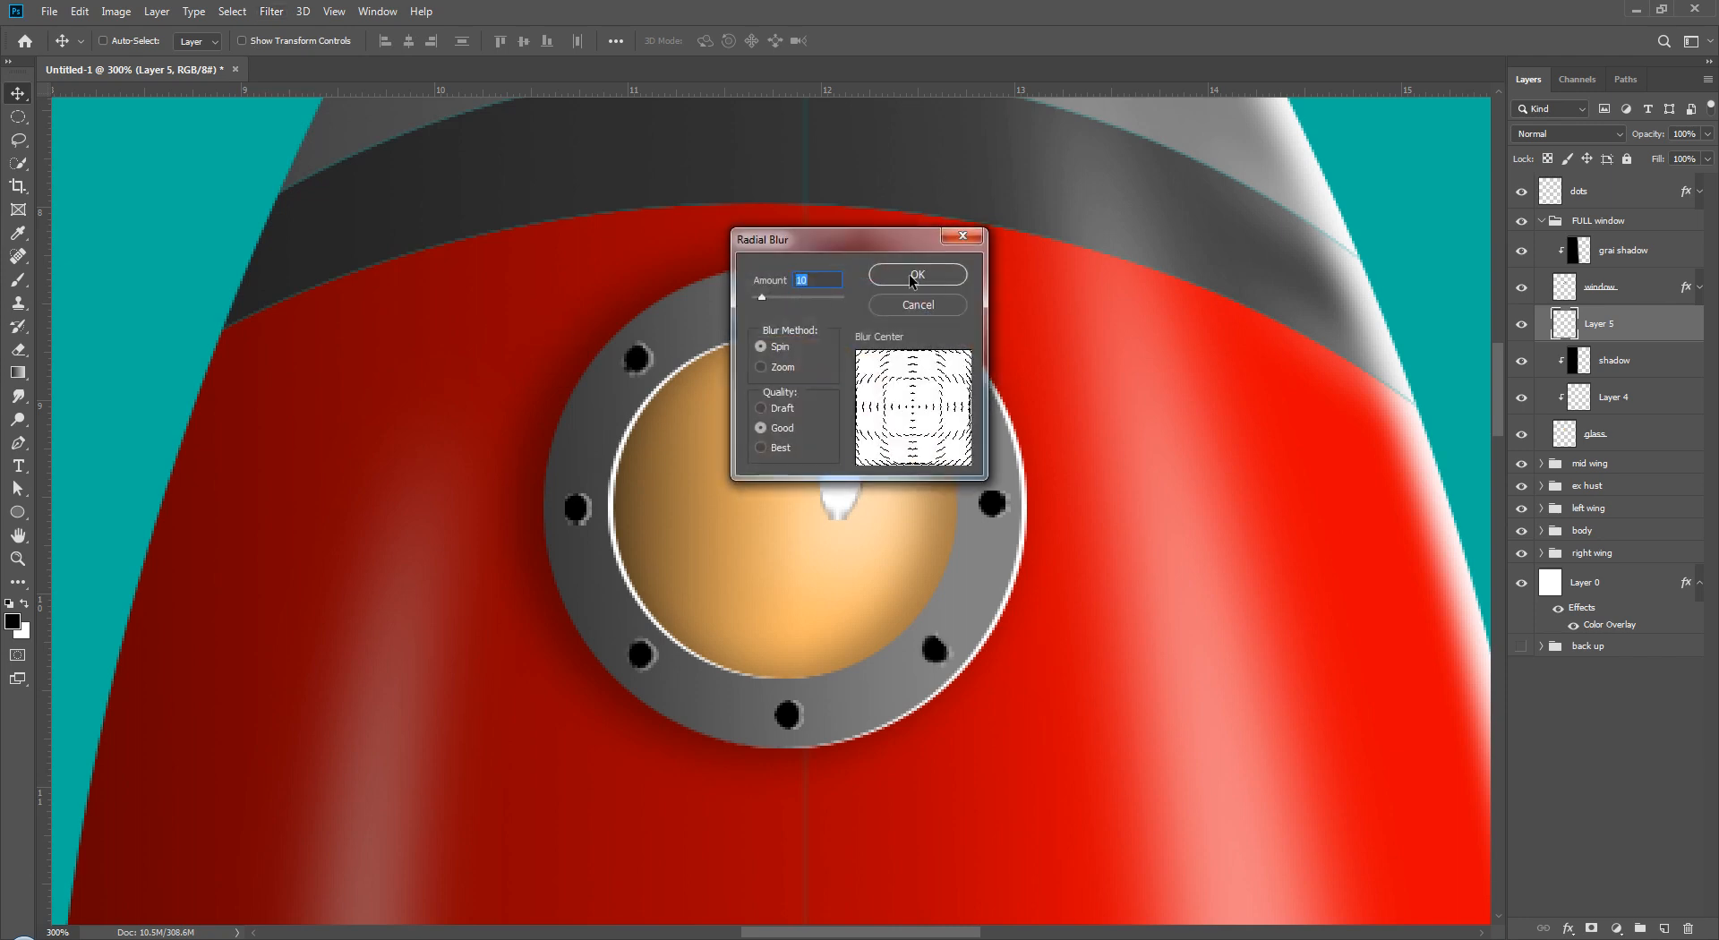
left_click(917, 274)
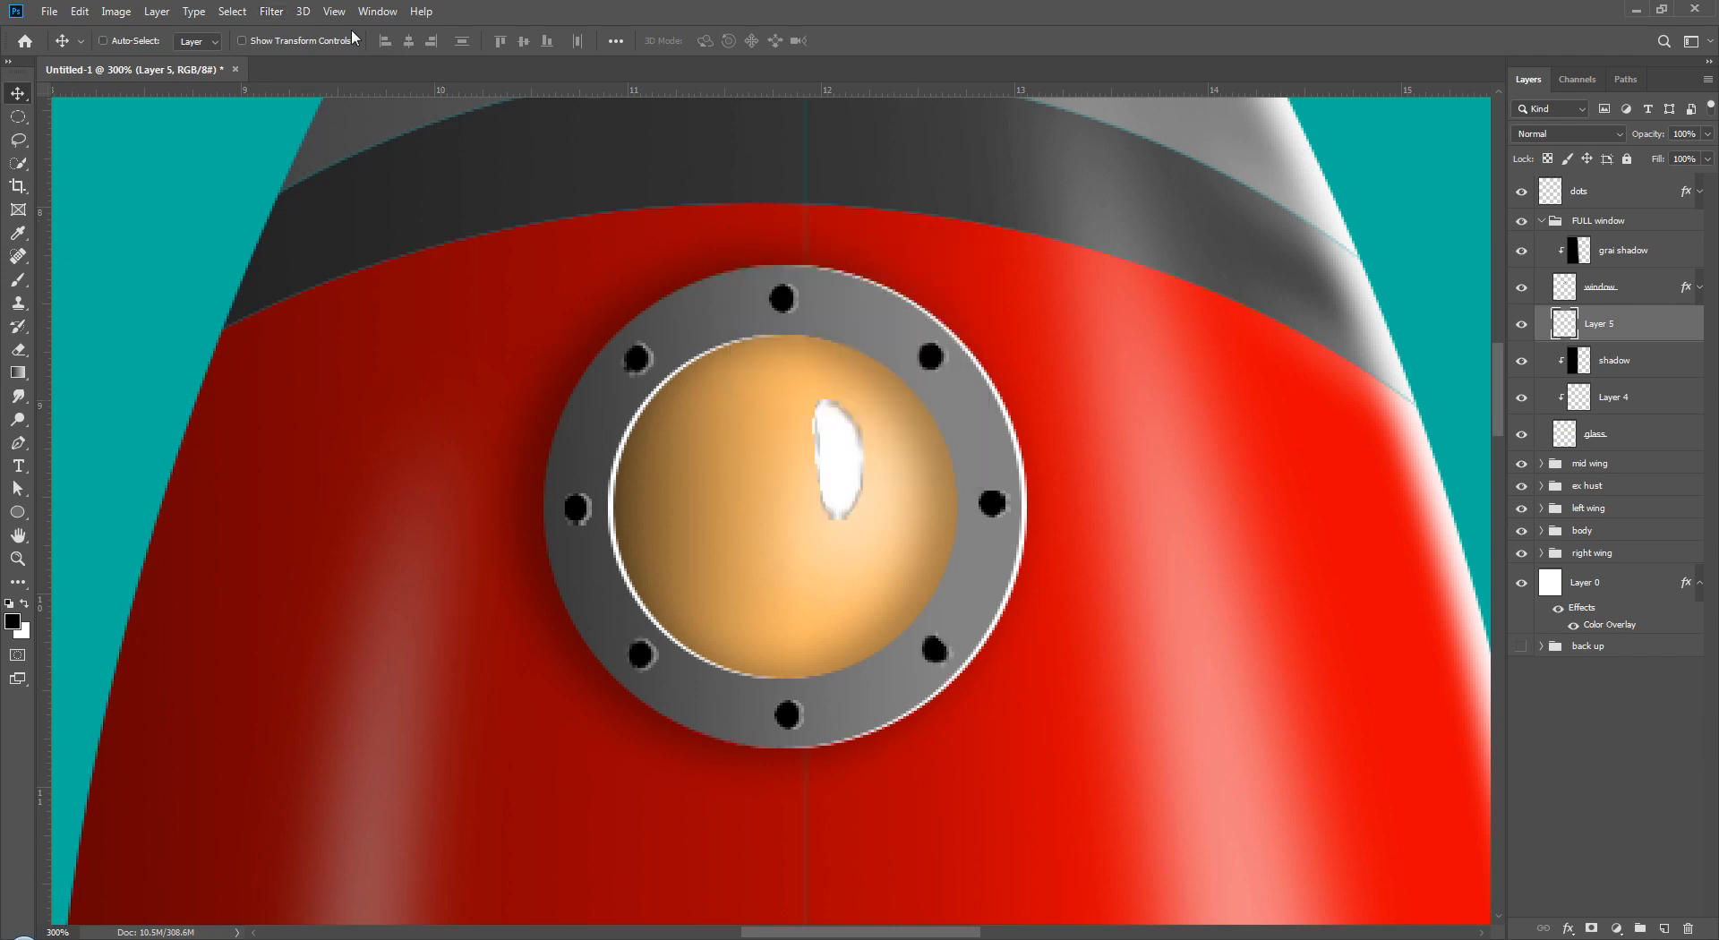
- Soften the white highlight with a 3.5-pixel Gaussian Blur and shift it slightly left on the glass
left_click(271, 11)
mouse_move(420, 215)
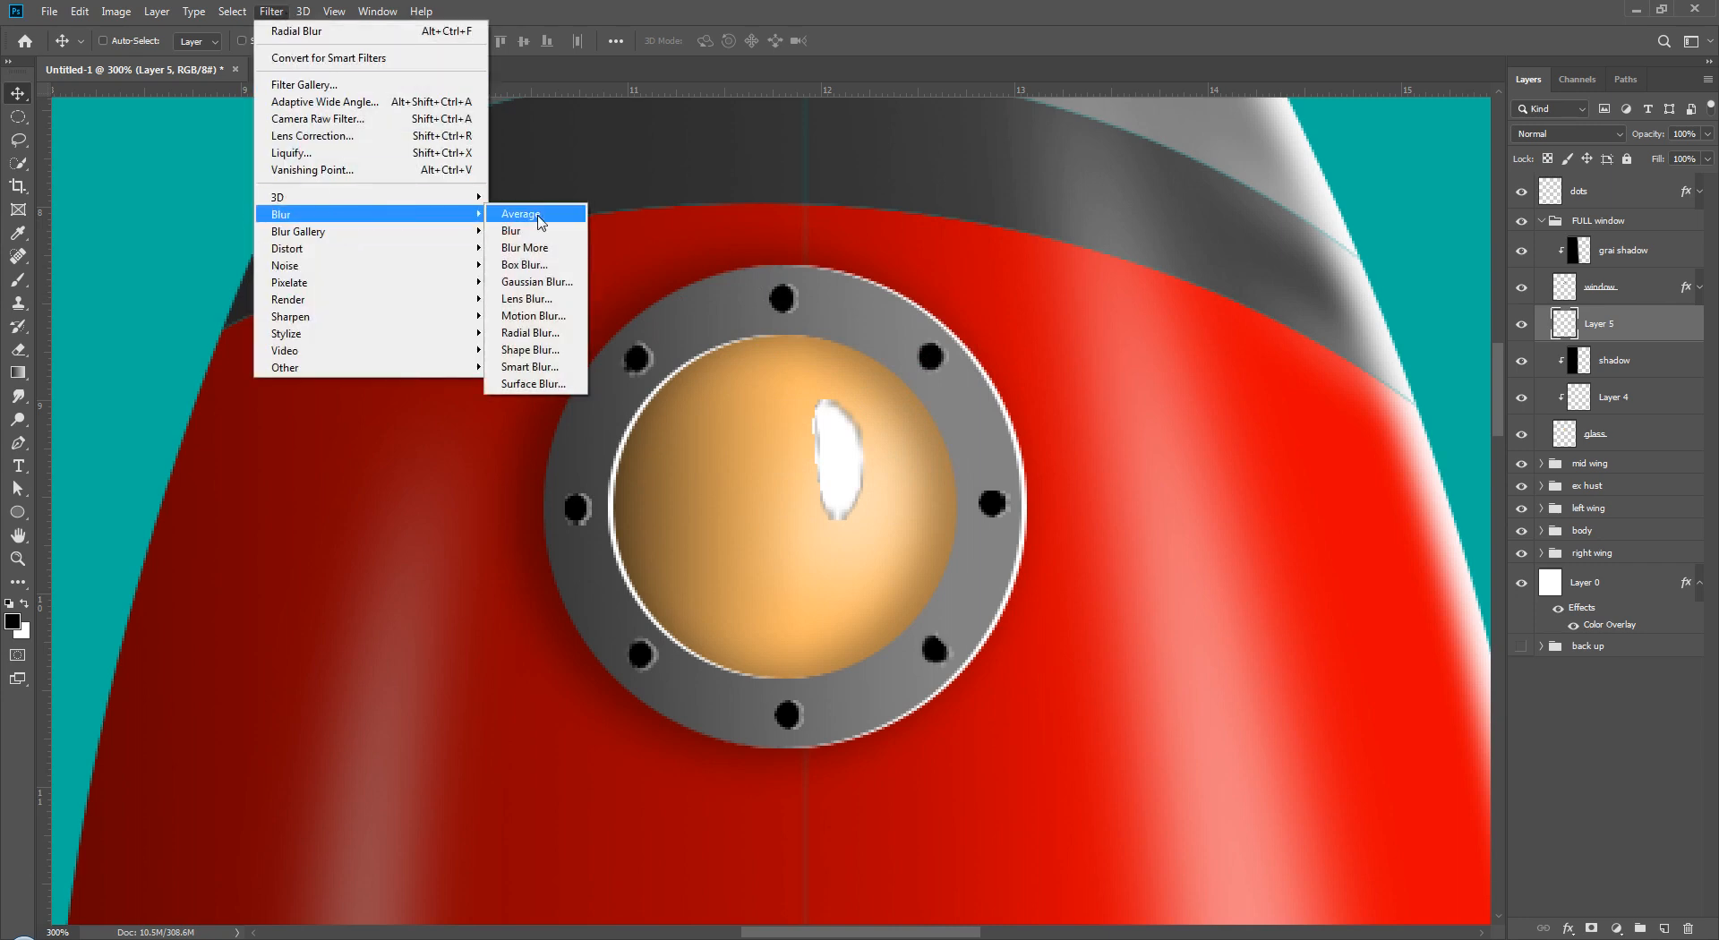
left_click(537, 282)
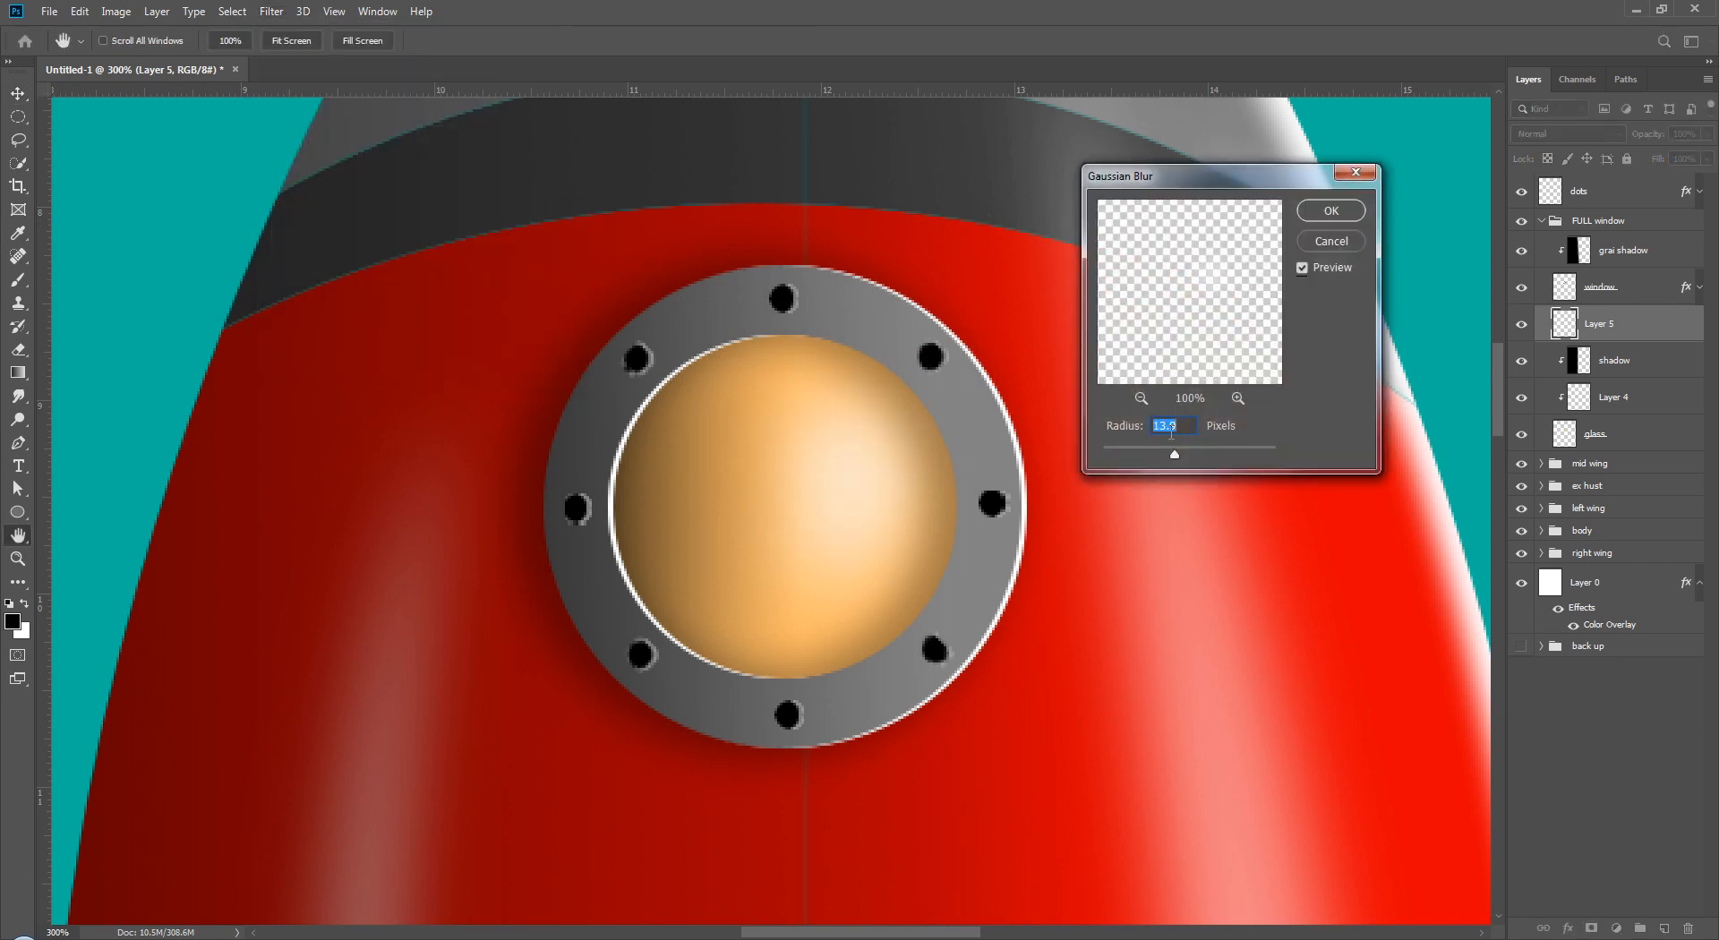
left_click_drag(1176, 459, 1137, 460)
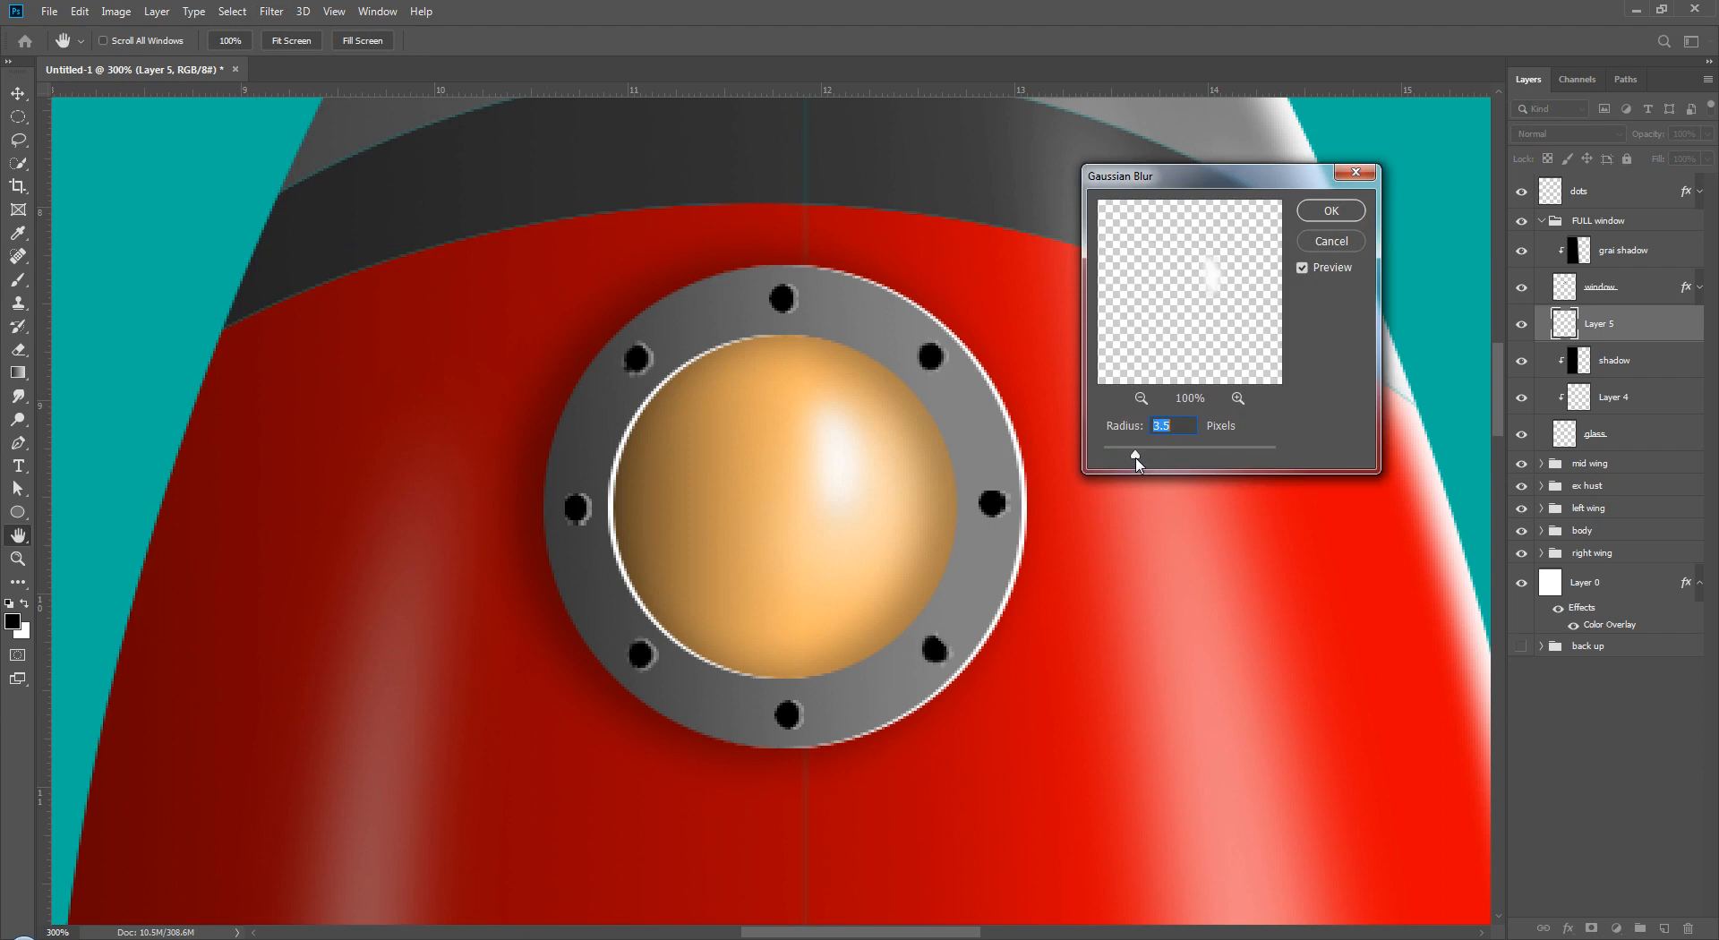
left_click(1332, 210)
key("v")
left_click_drag(863, 453, 842, 463)
key("ctrl+0")
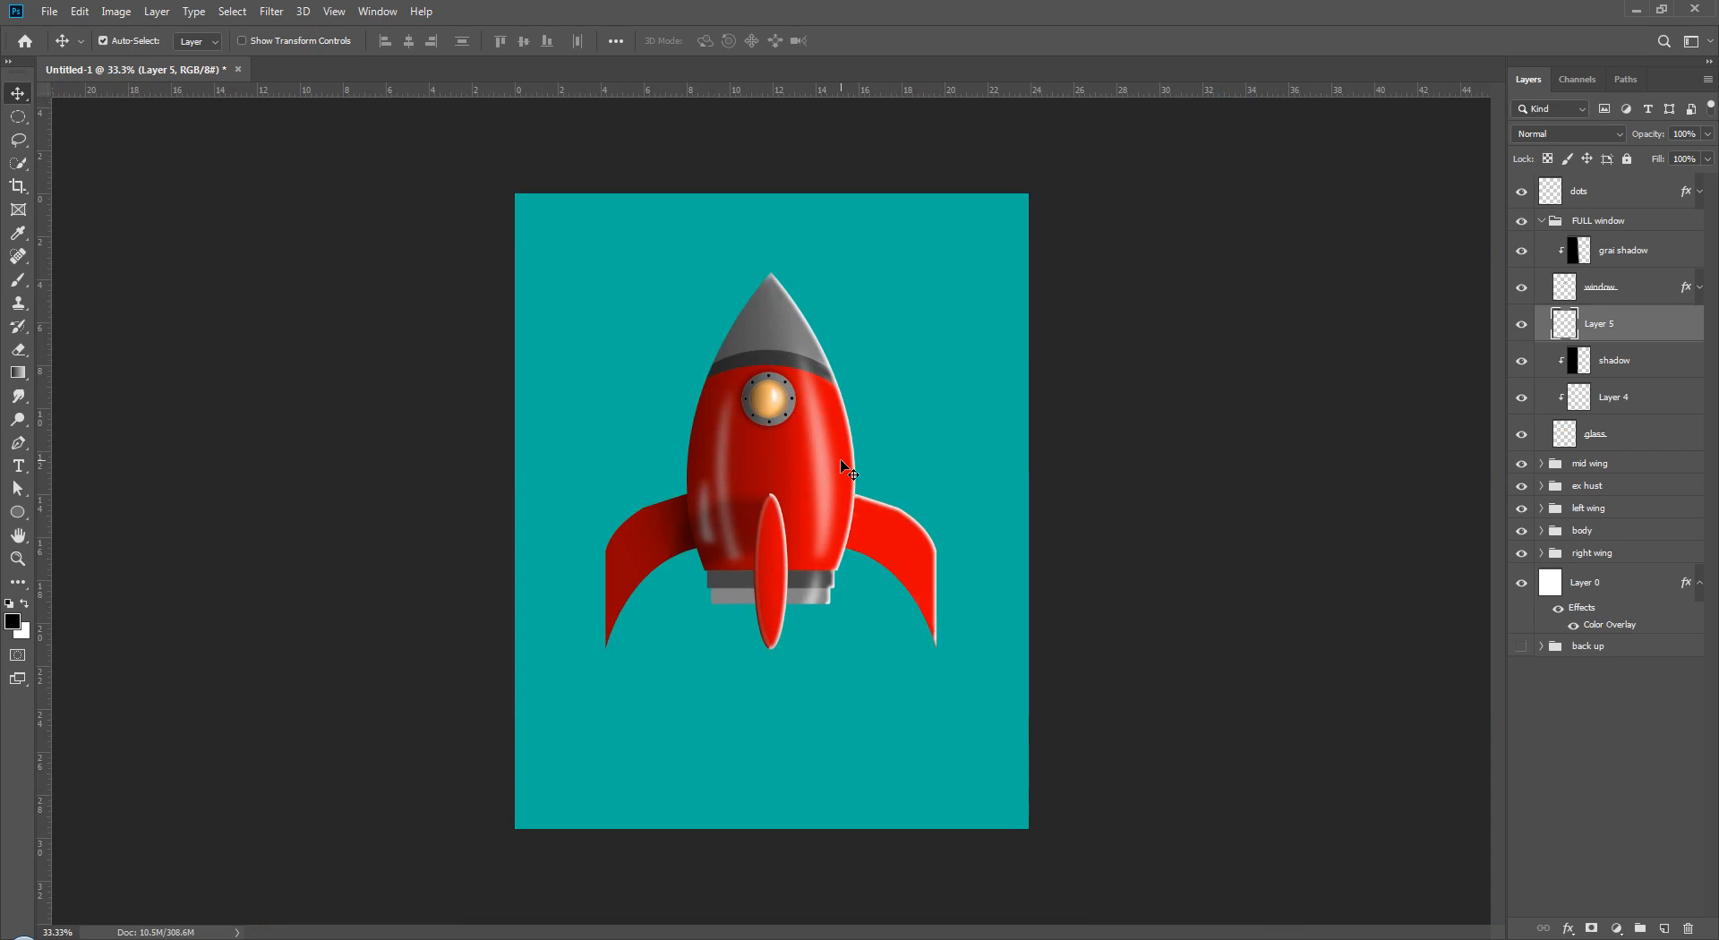
- Switch to Windows Photo Viewer and examine the window and nose details of the finished rocket reference image
key("ctrl+plus")
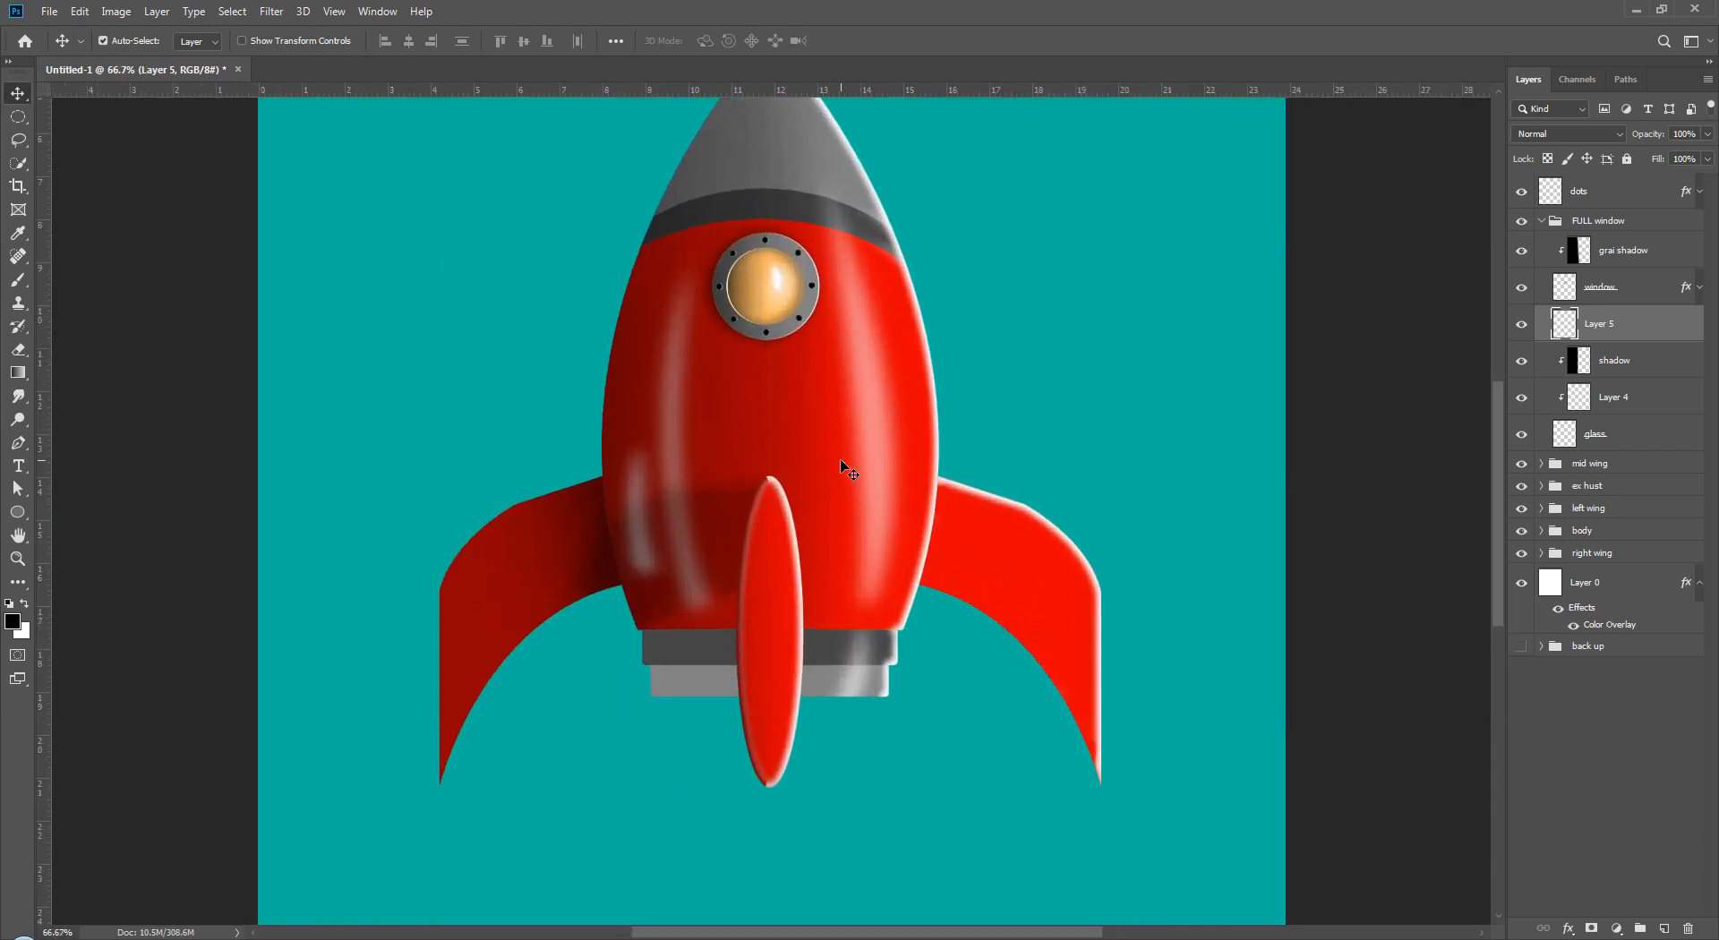
left_click_drag(801, 293, 821, 450)
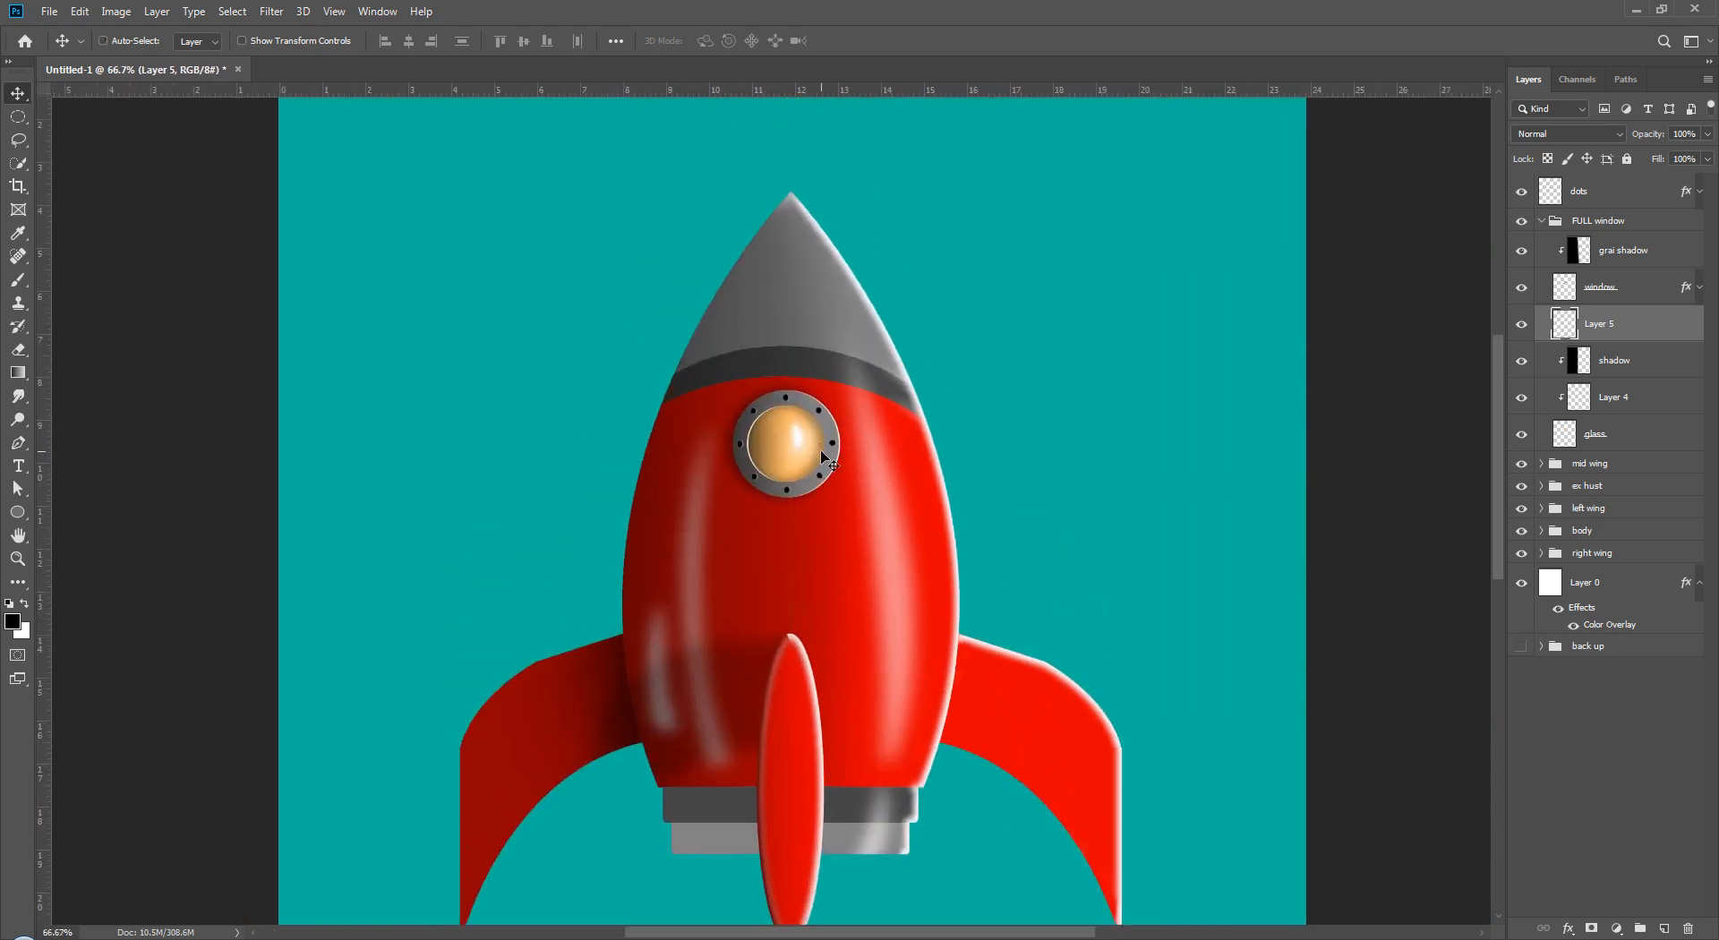
left_click_drag(1718, 208, 869, 3)
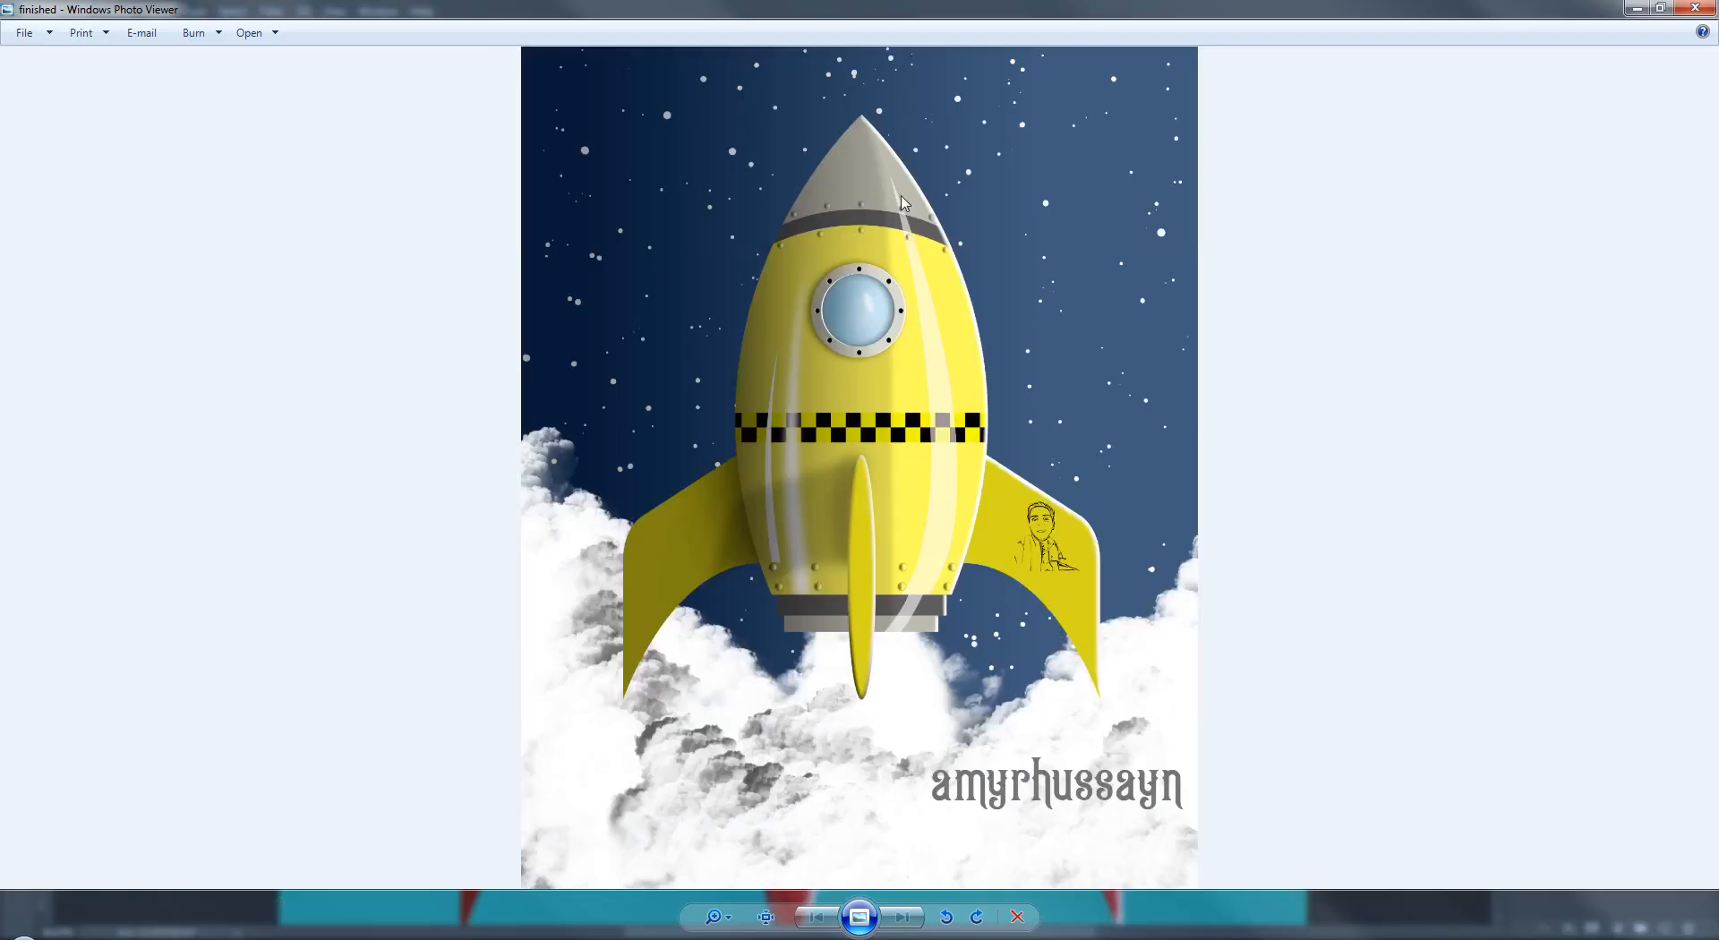
scroll(871, 209, "up", 5)
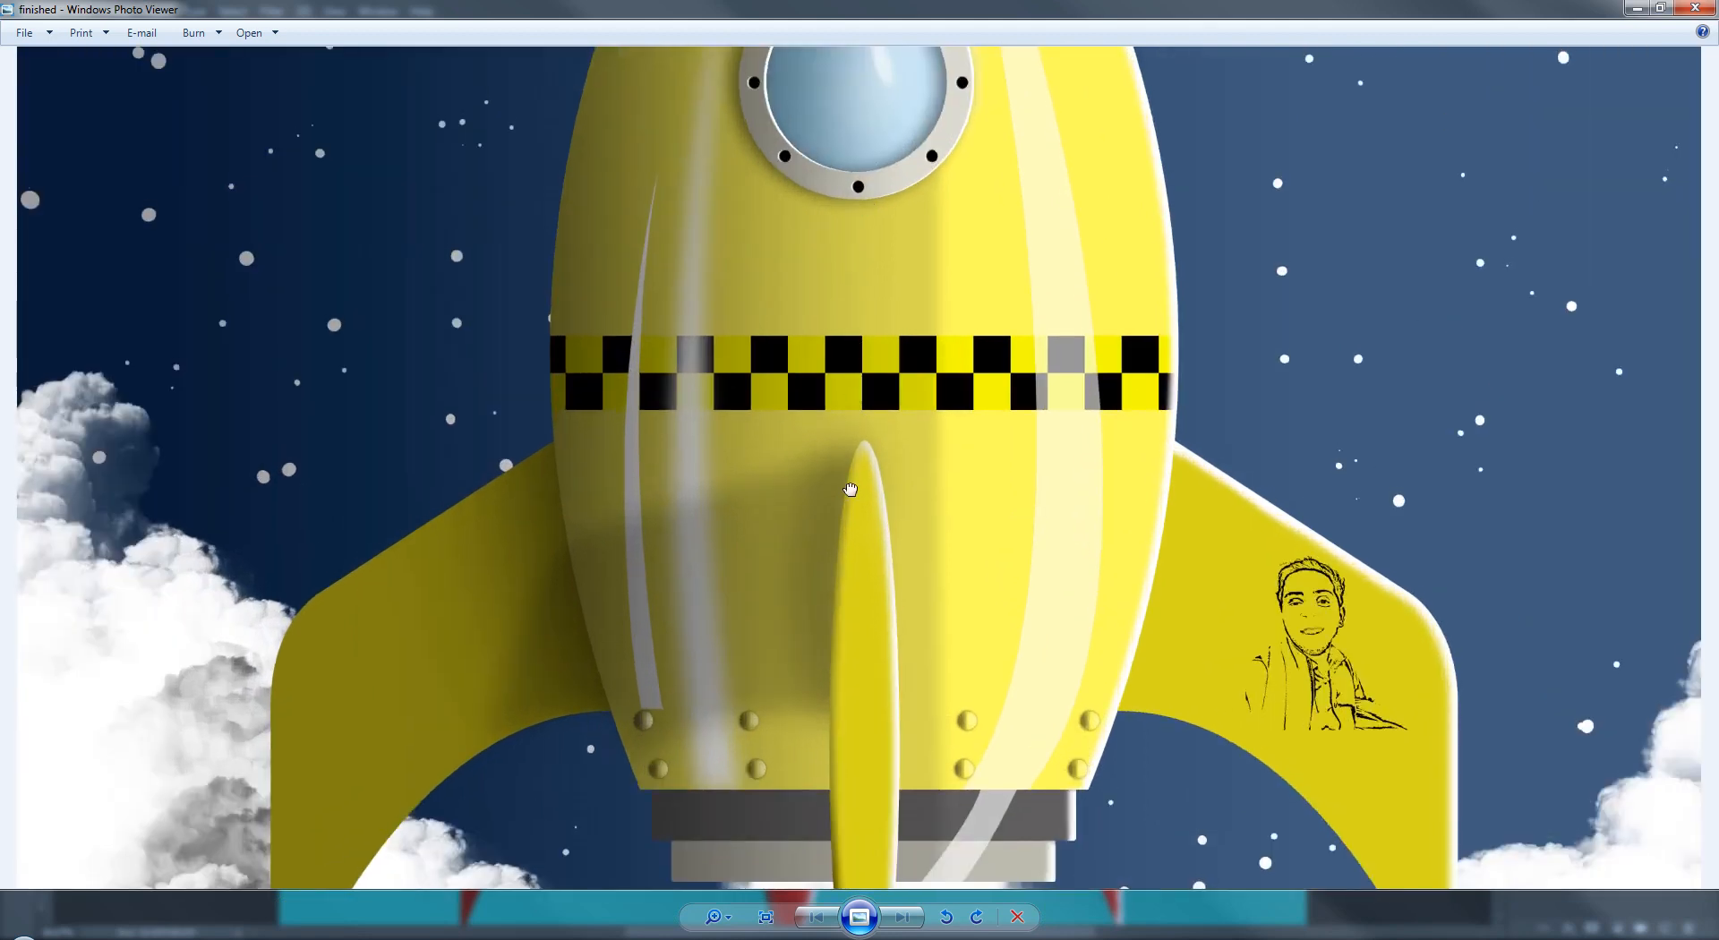
left_click_drag(869, 204, 846, 602)
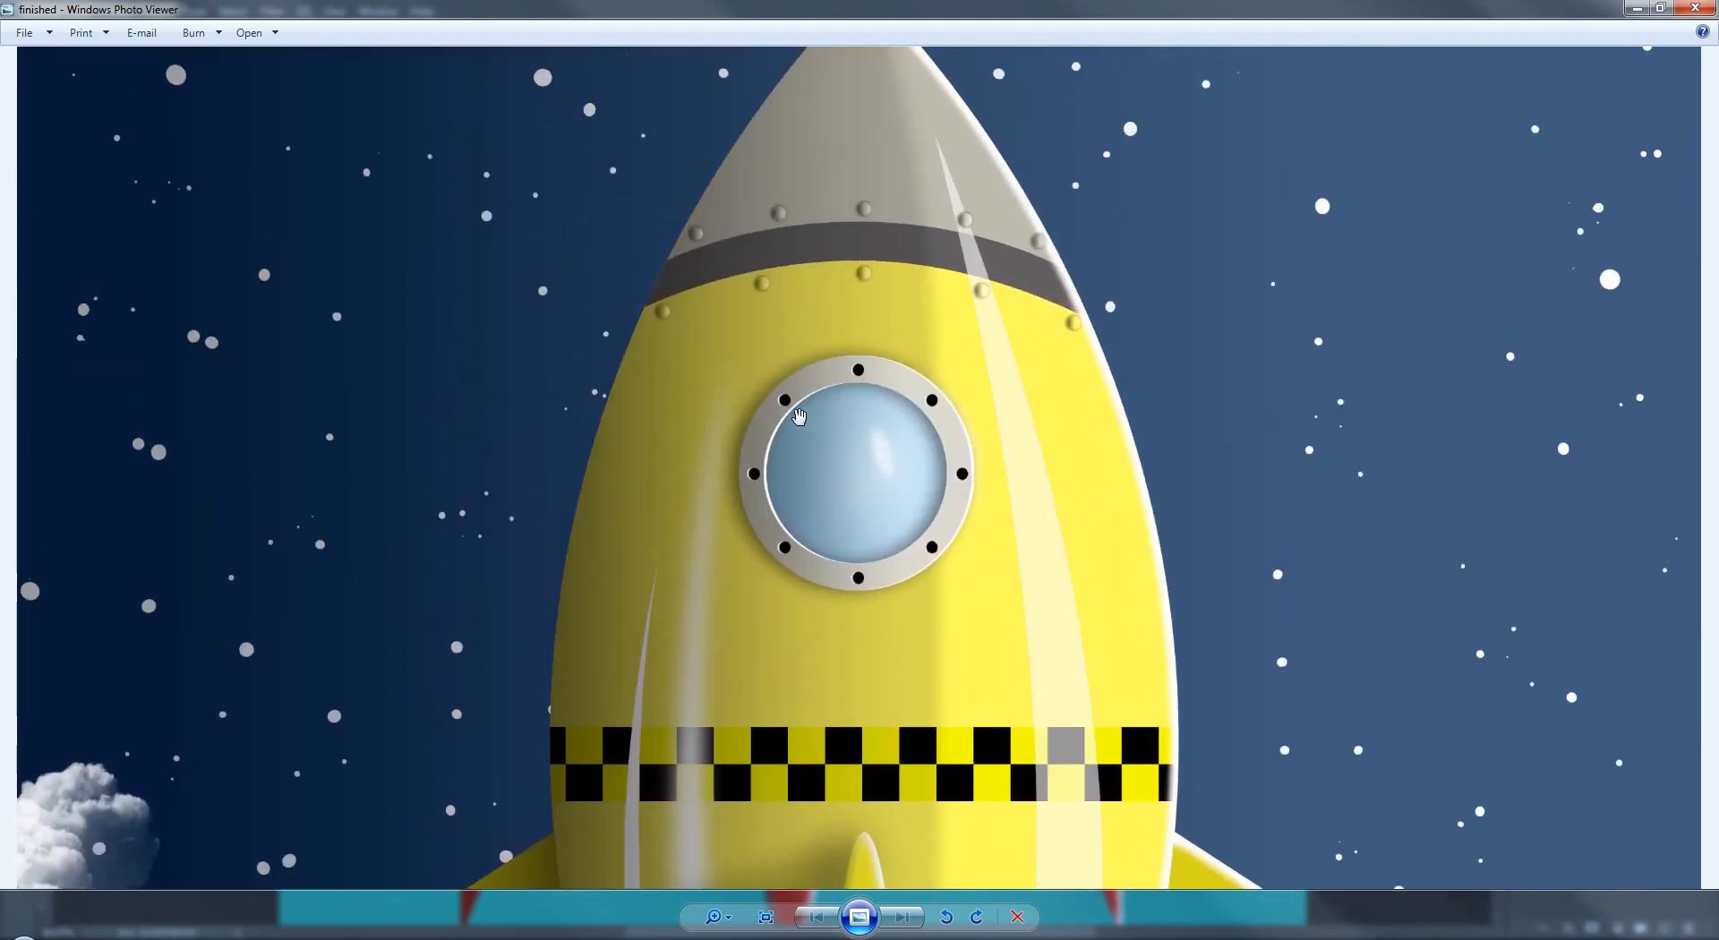
scroll(800, 417, "up", 4)
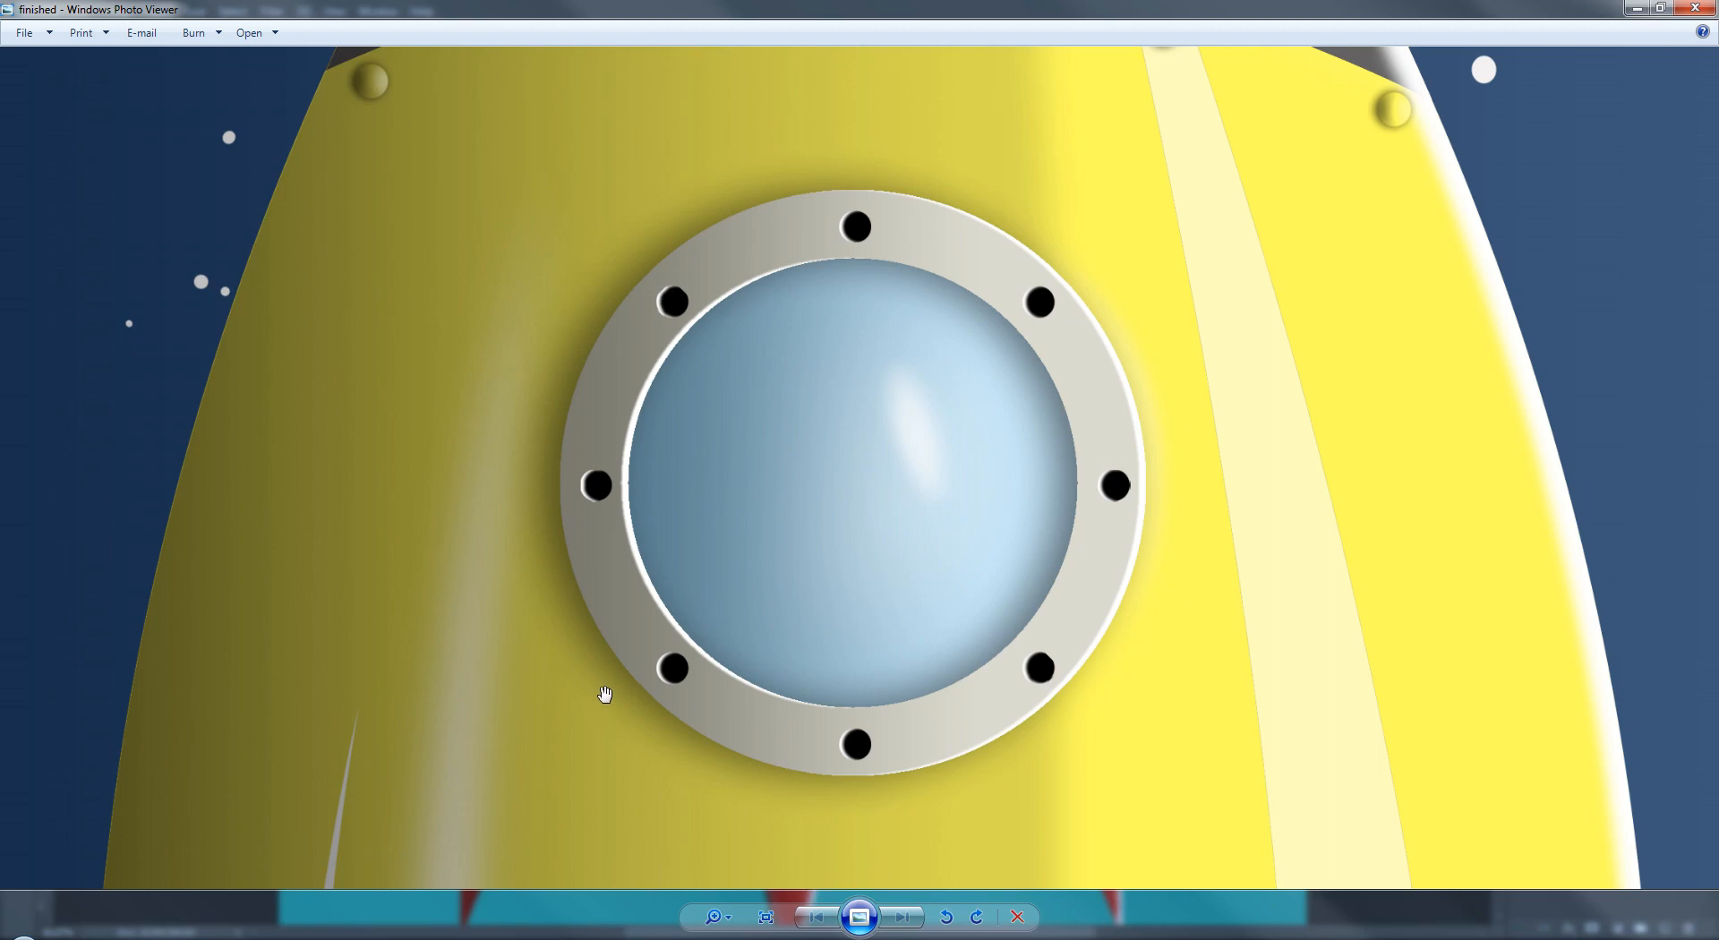
left_click_drag(1007, 11, 1718, 79)
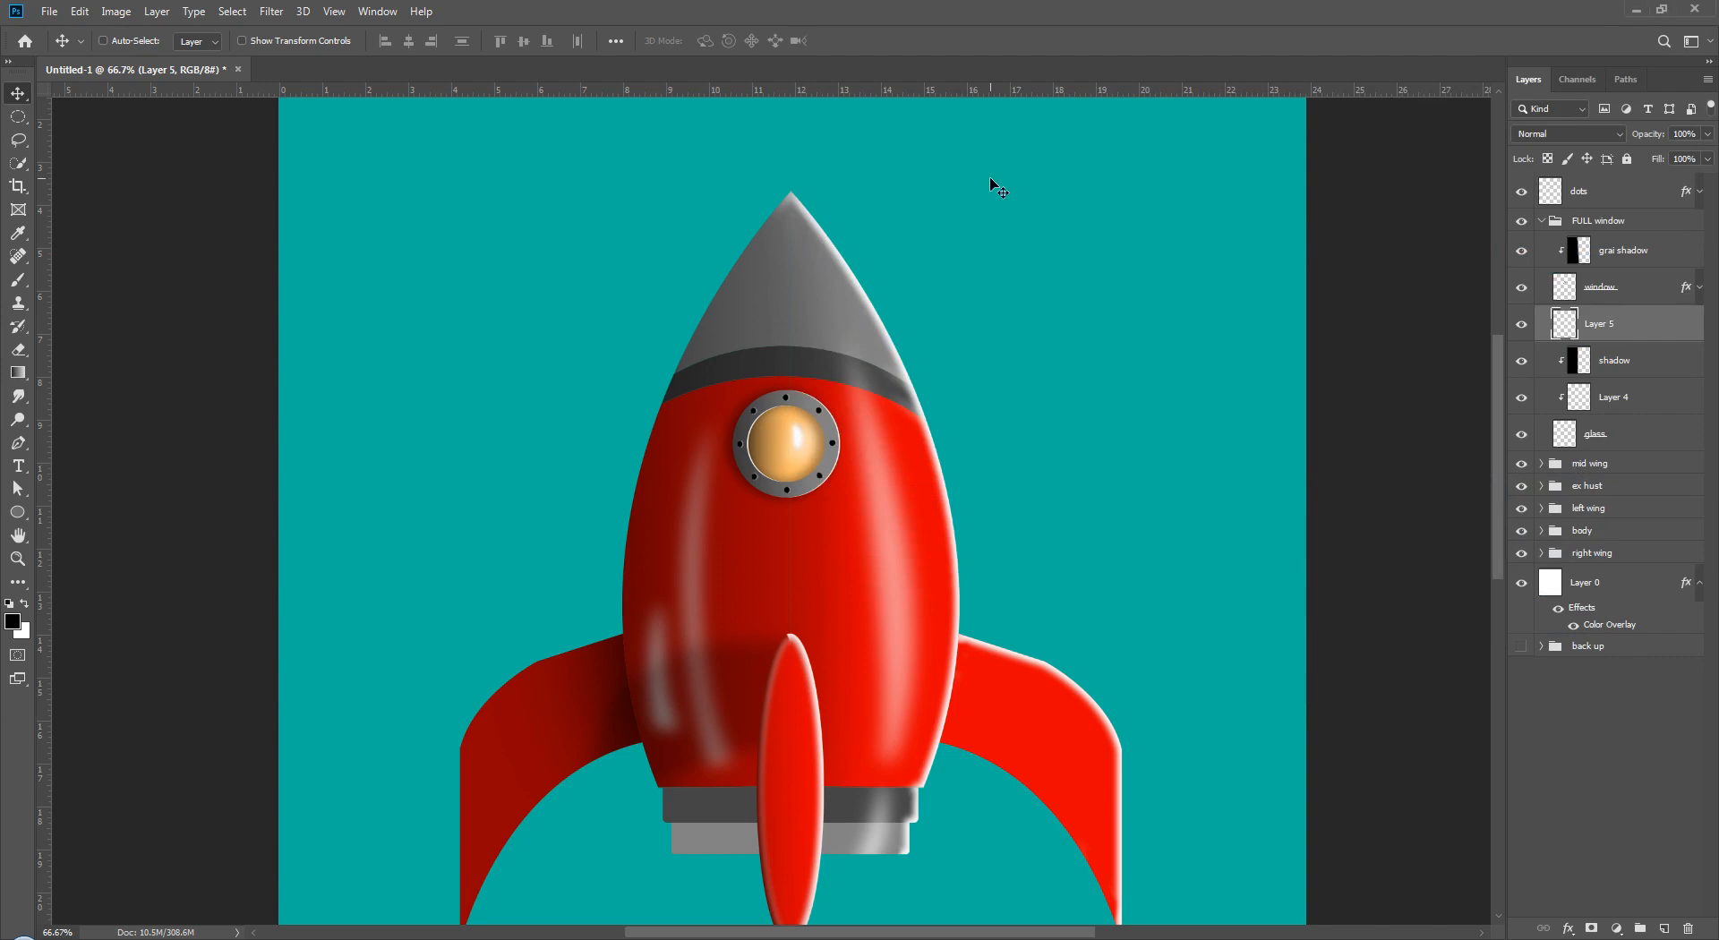
- Collapse the FULL window group and add a new layer above the dots layer
key("ctrl+plus")
key("ctrl+plus")
key("ctrl+plus")
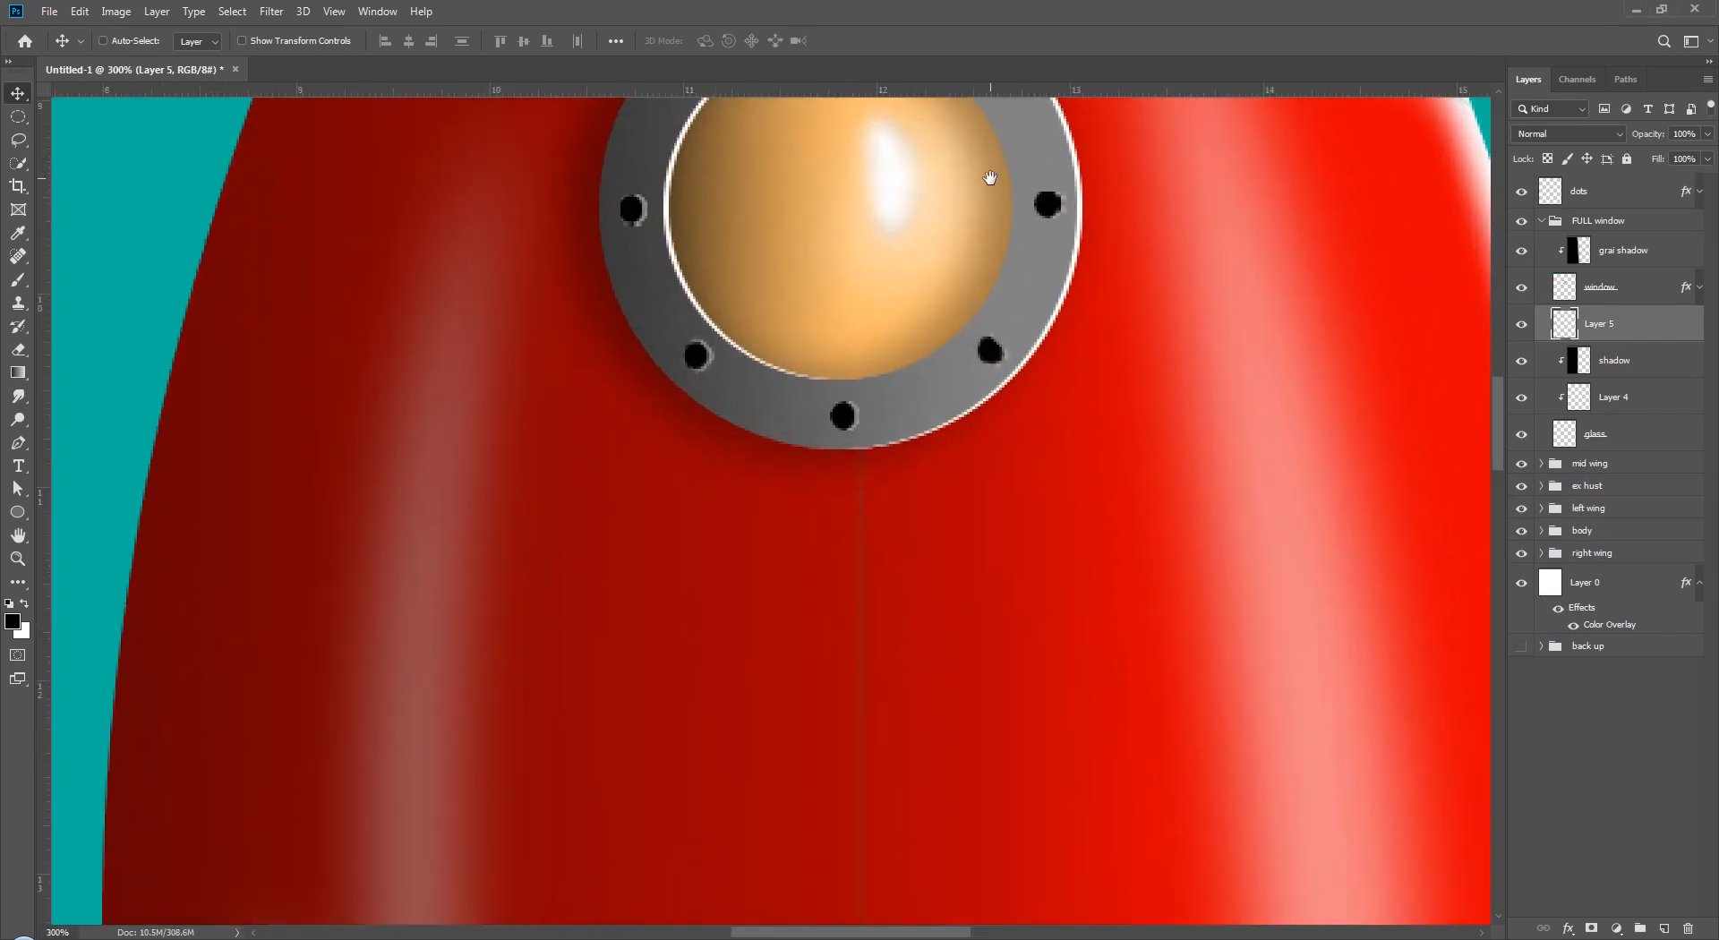
left_click_drag(990, 176, 1072, 702)
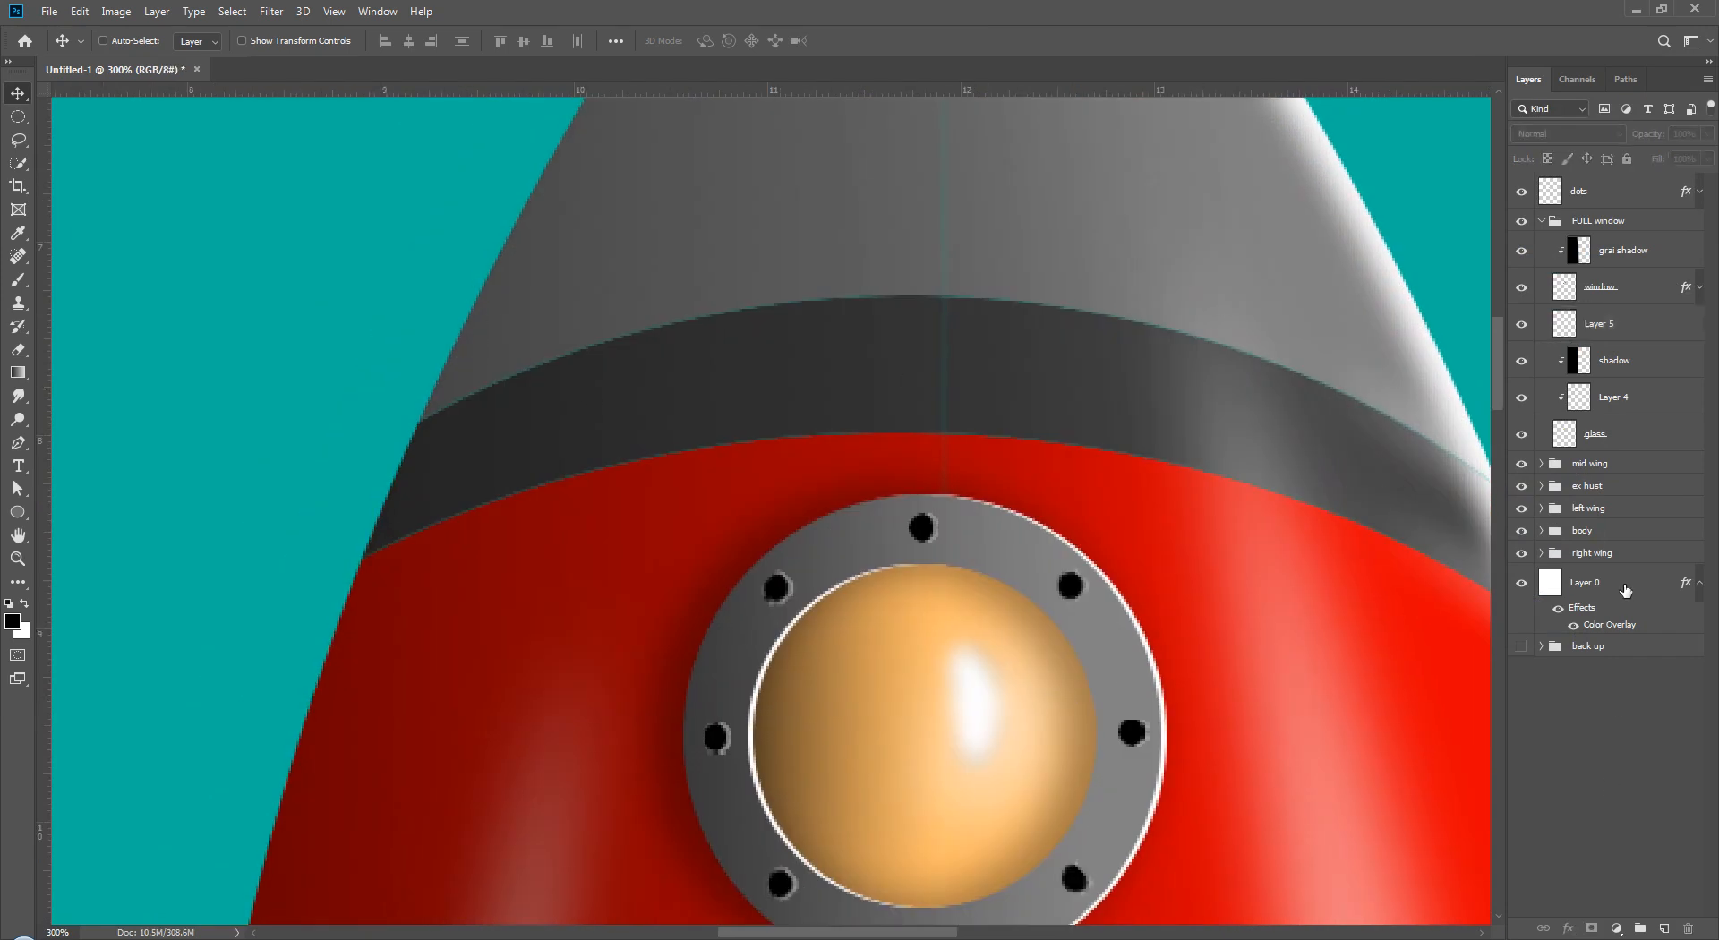
left_click(1540, 220)
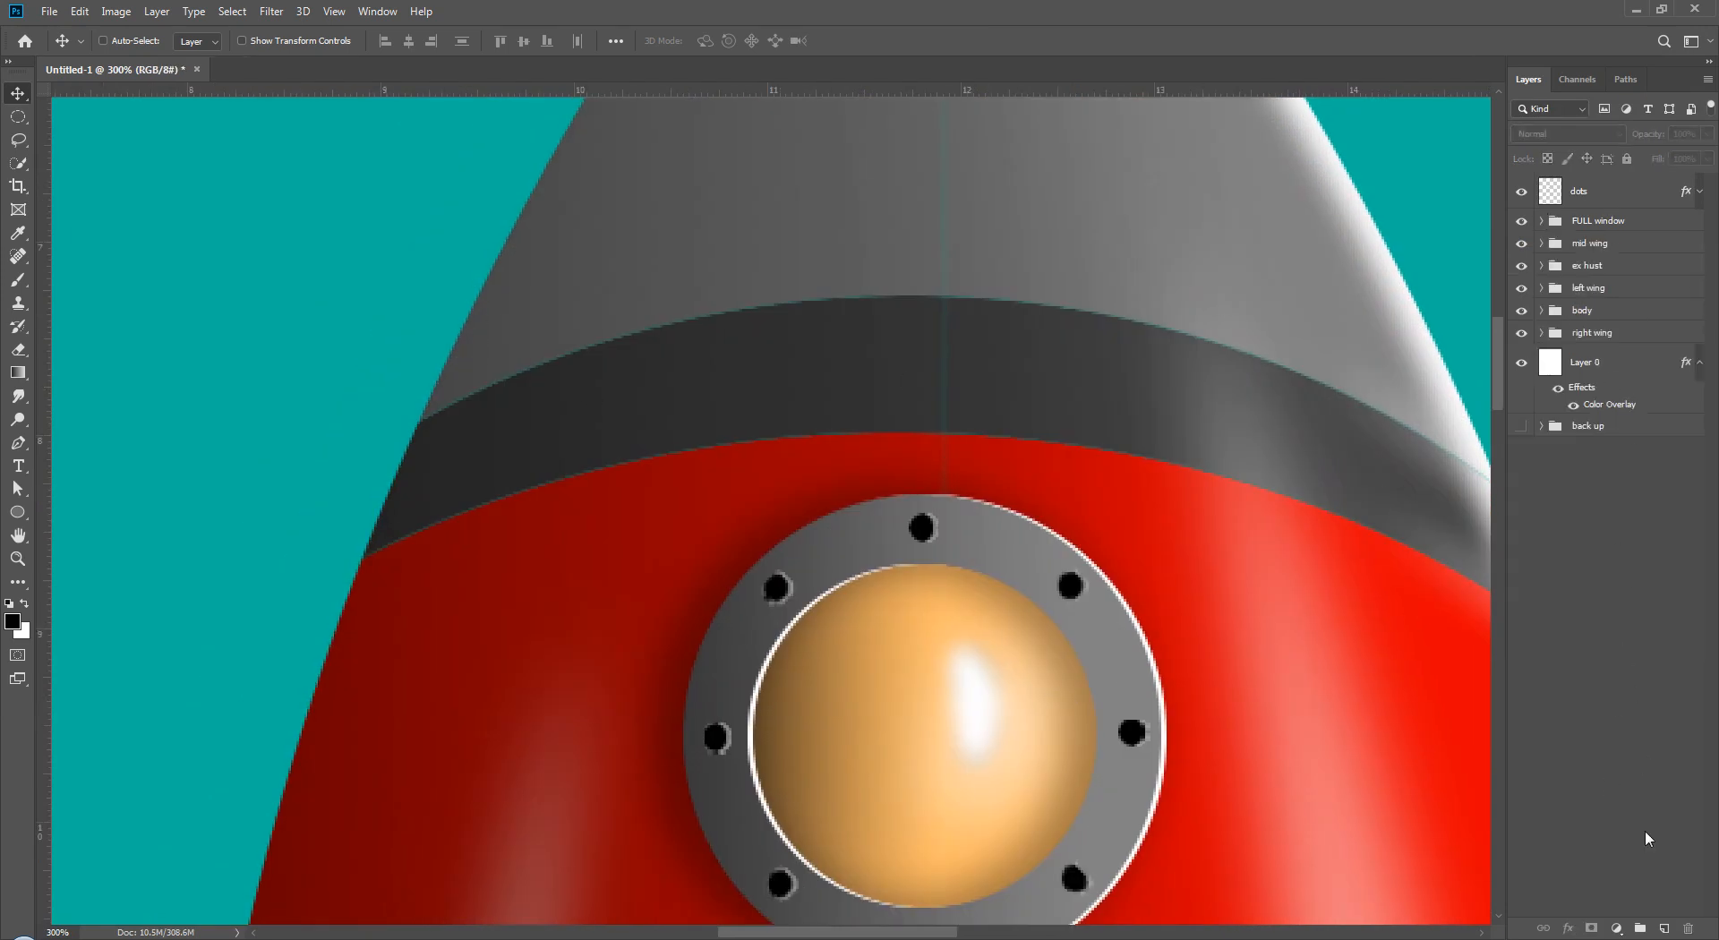
left_click(1666, 930)
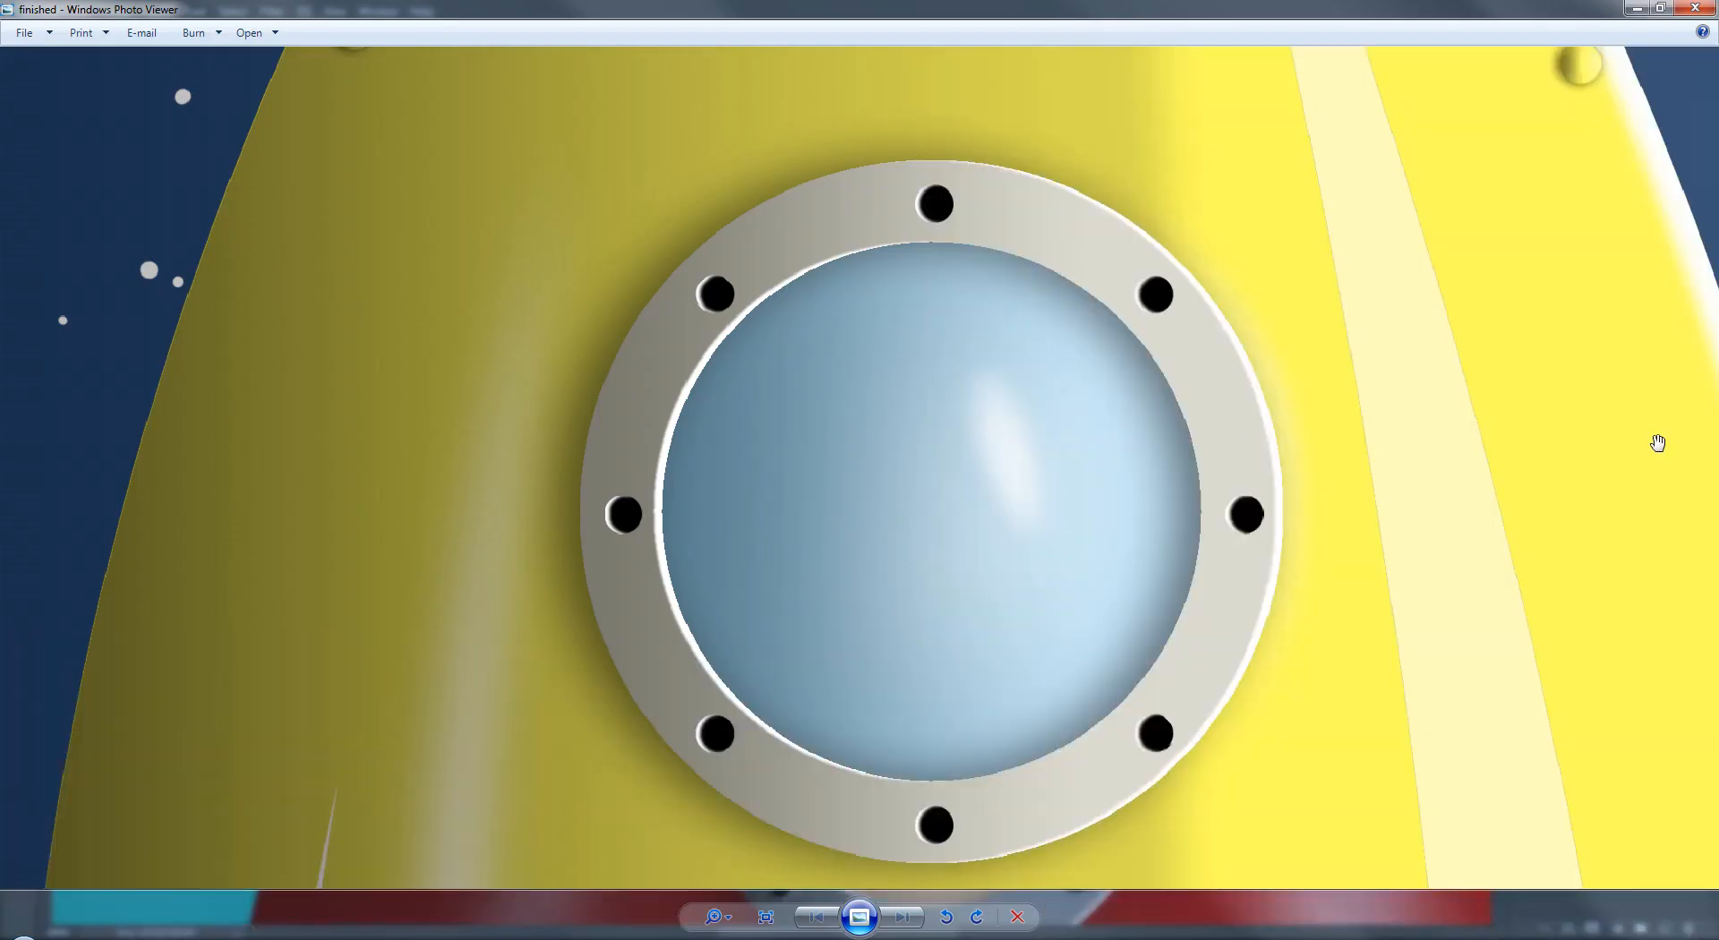
- Check the rivets along the nose band and lower body of the rocket in the finished reference image
scroll(1658, 443, "down", 10)
scroll(1658, 443, "up", 5)
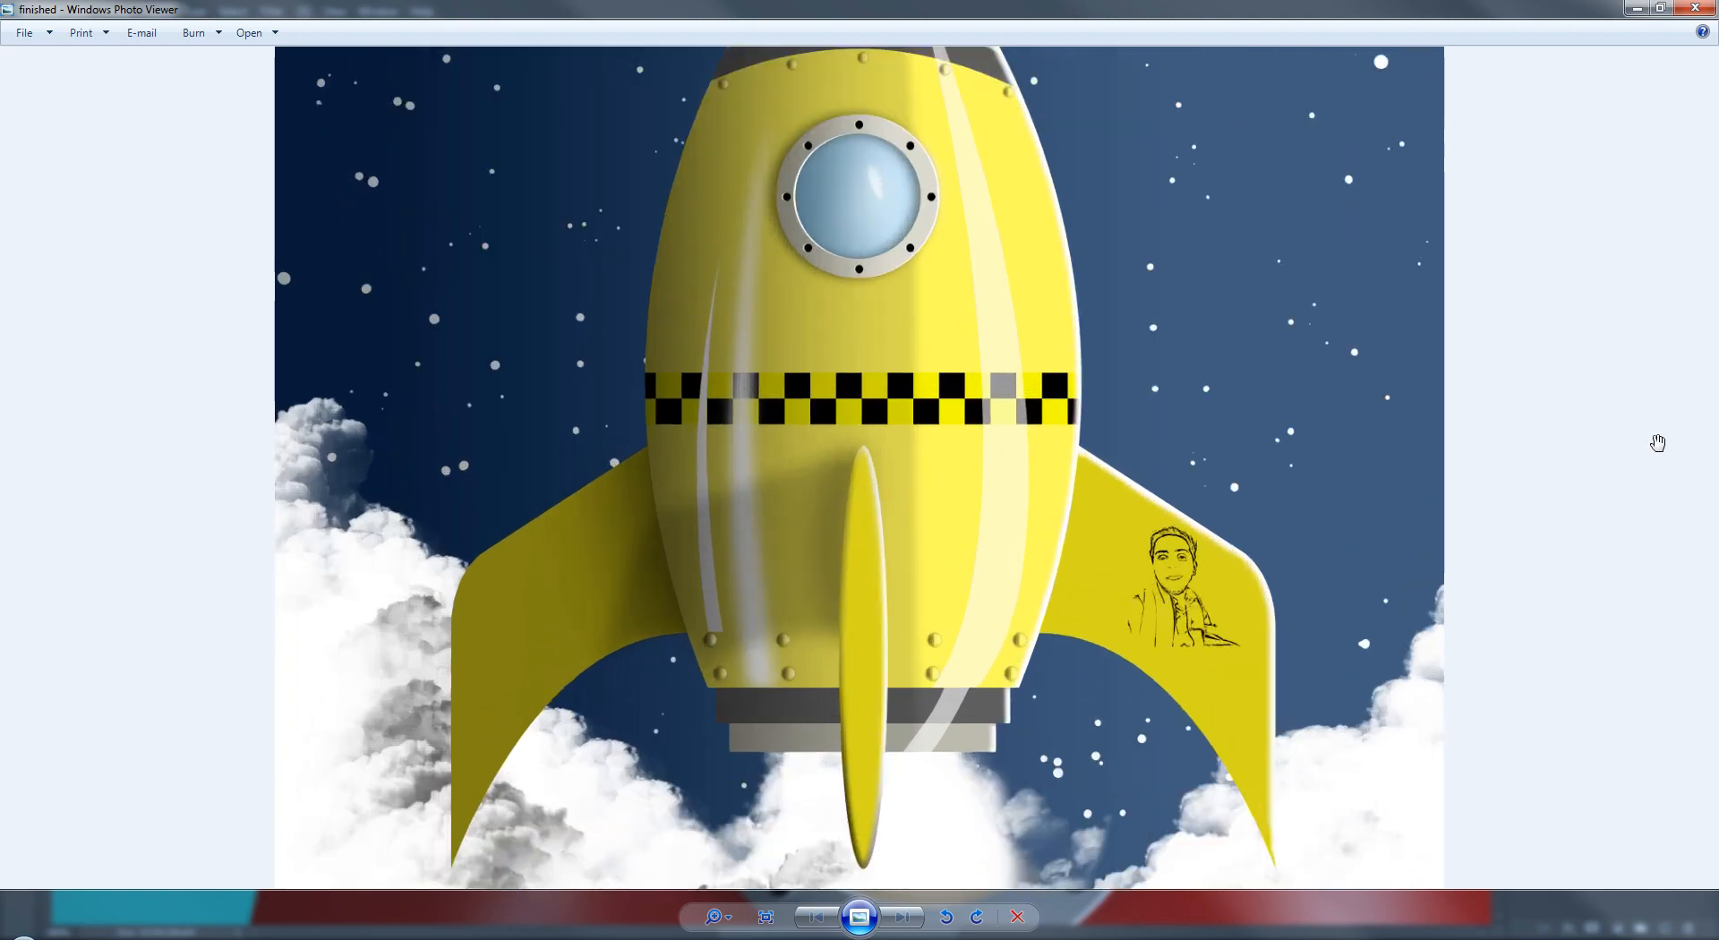
left_click_drag(1140, 369, 1140, 506)
left_click_drag(1140, 9, 1718, 54)
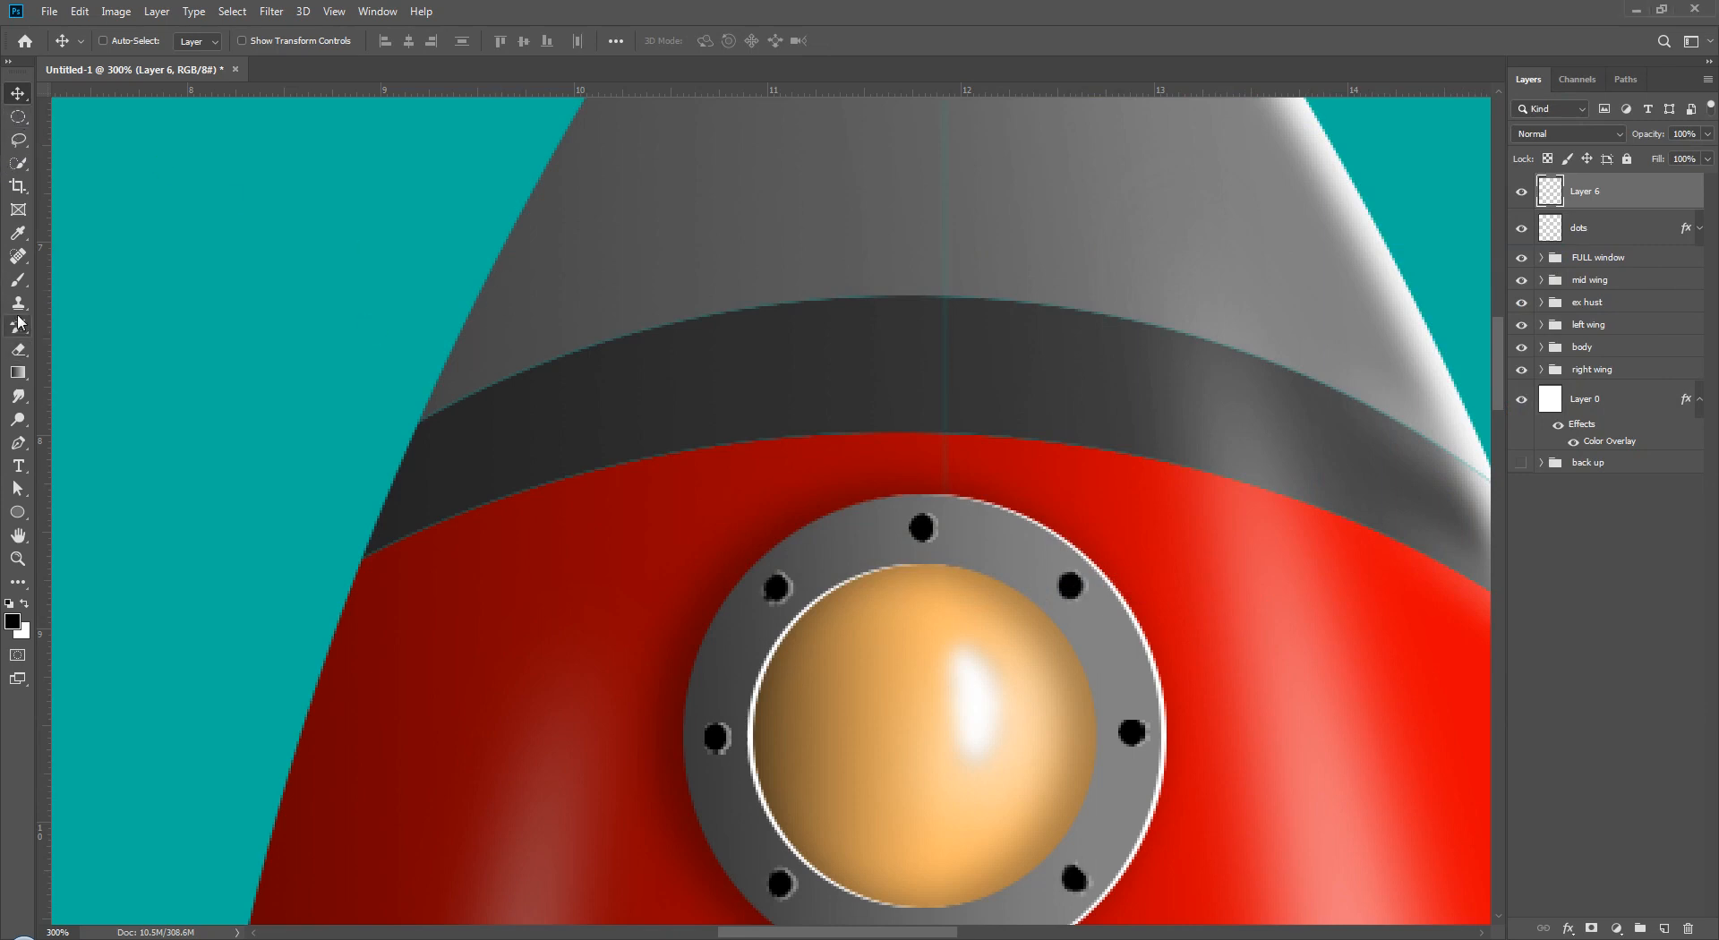
- Set up a hard round brush, undo the oversized black dab and reduce the brush size to 10 px
left_click(19, 282)
left_click(112, 41)
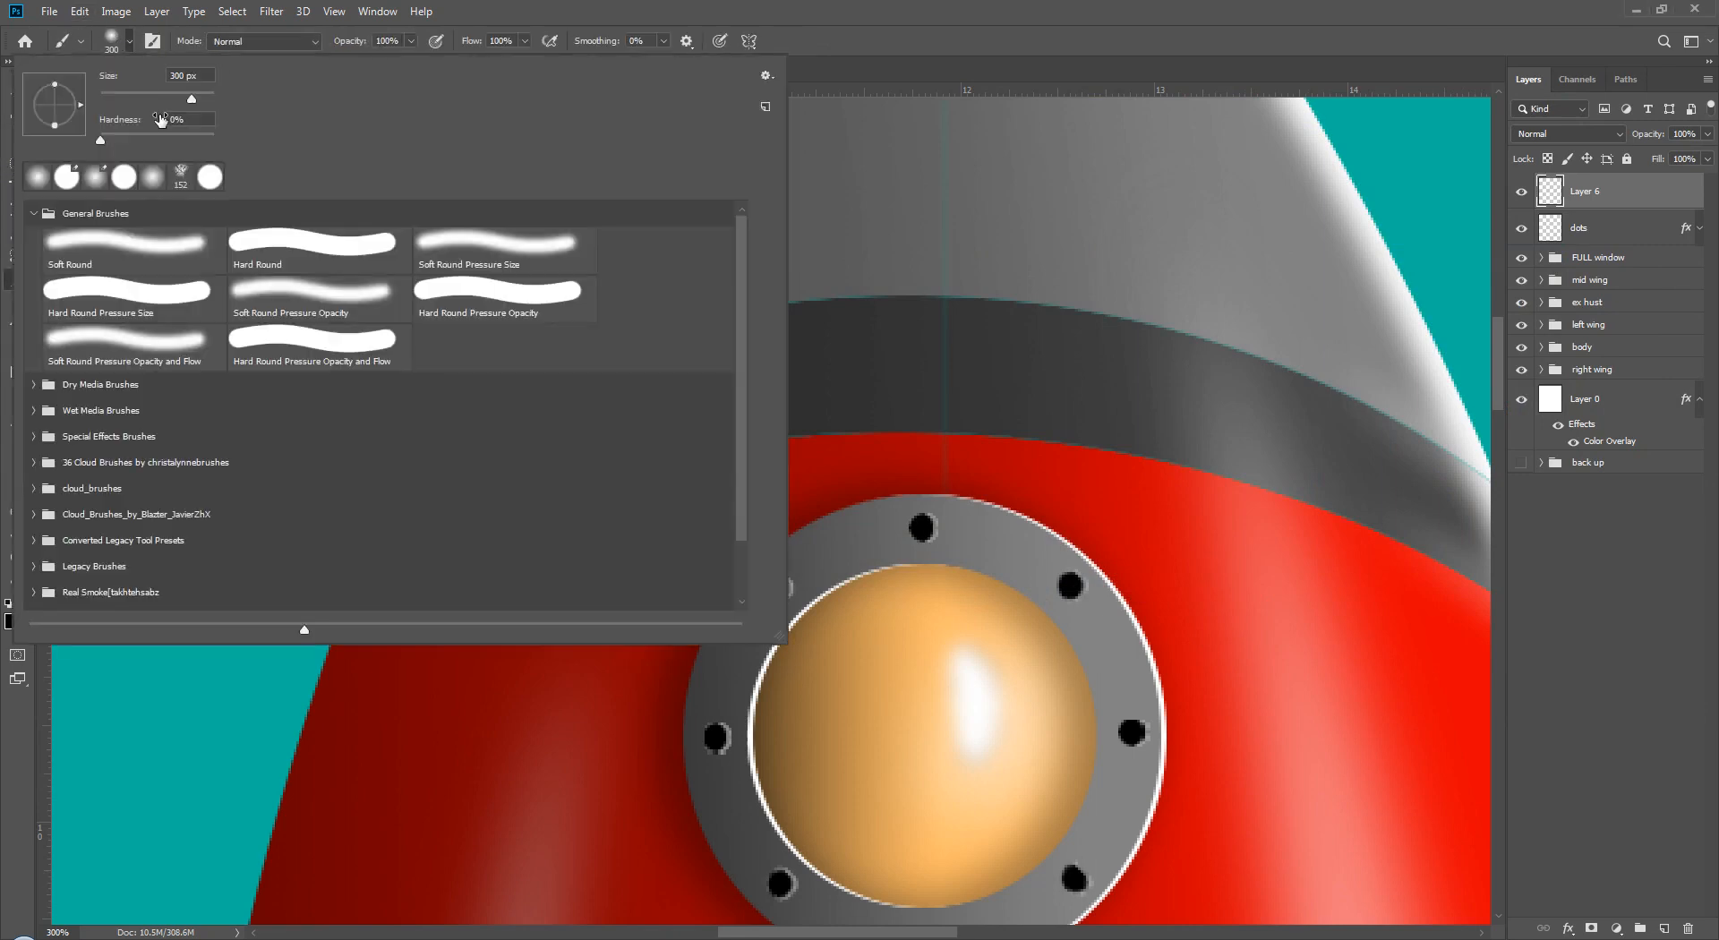
left_click(154, 670)
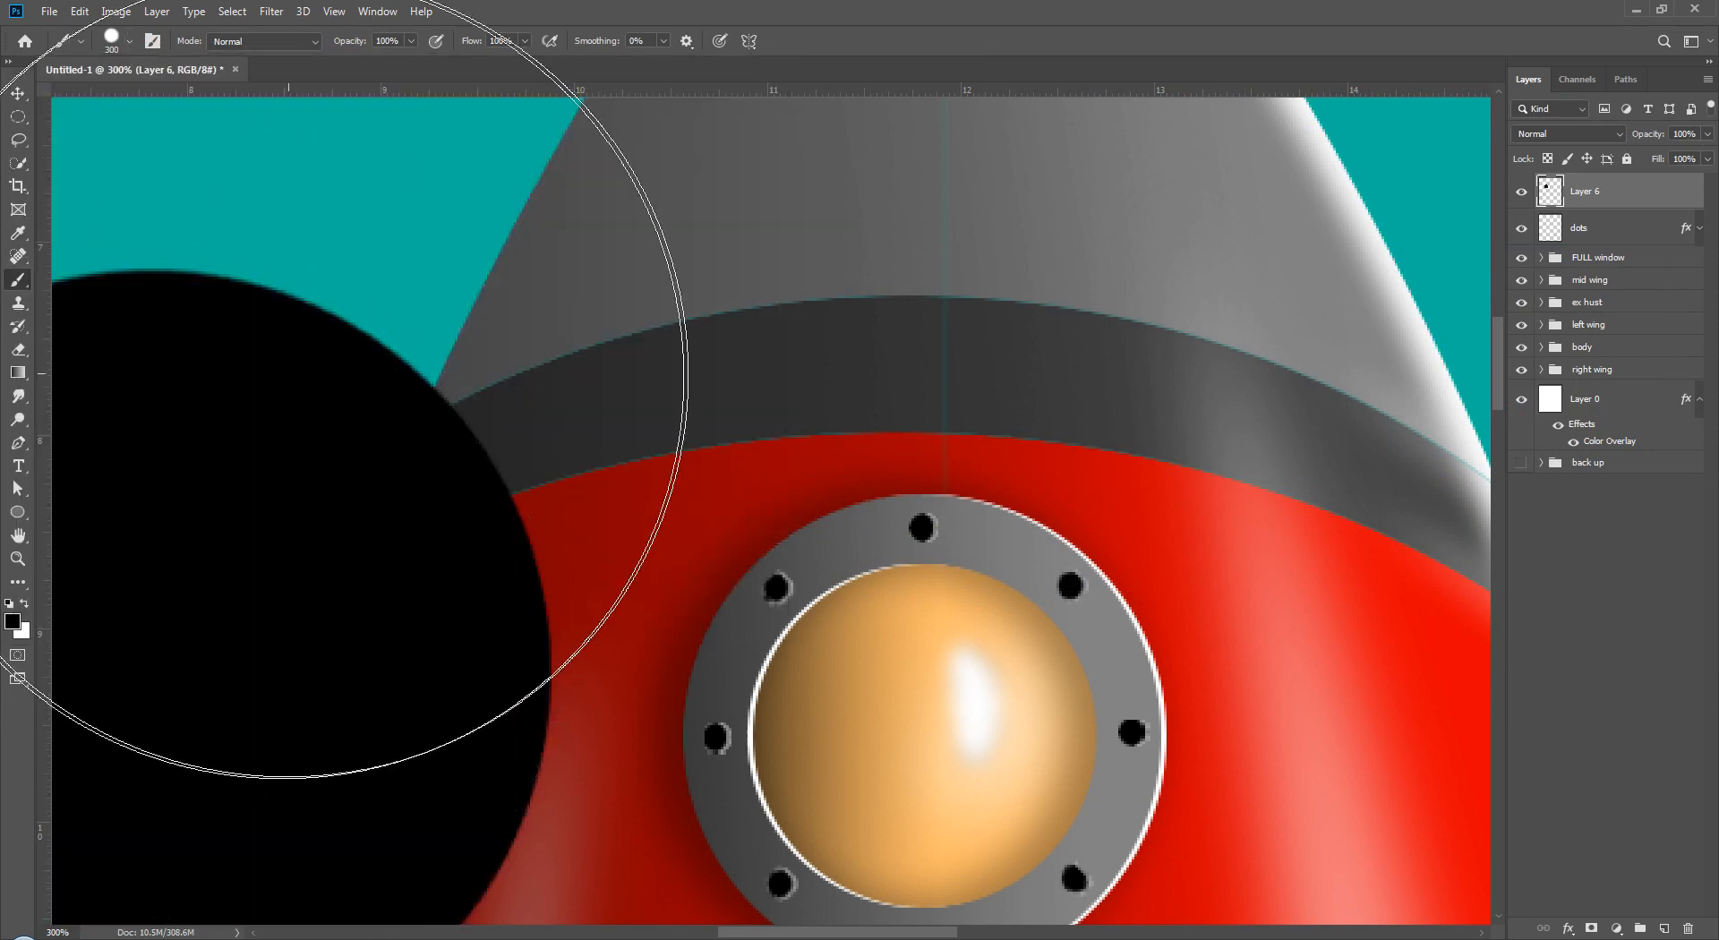
key("ctrl+z")
key("bracketleft")
key("bracketleft")
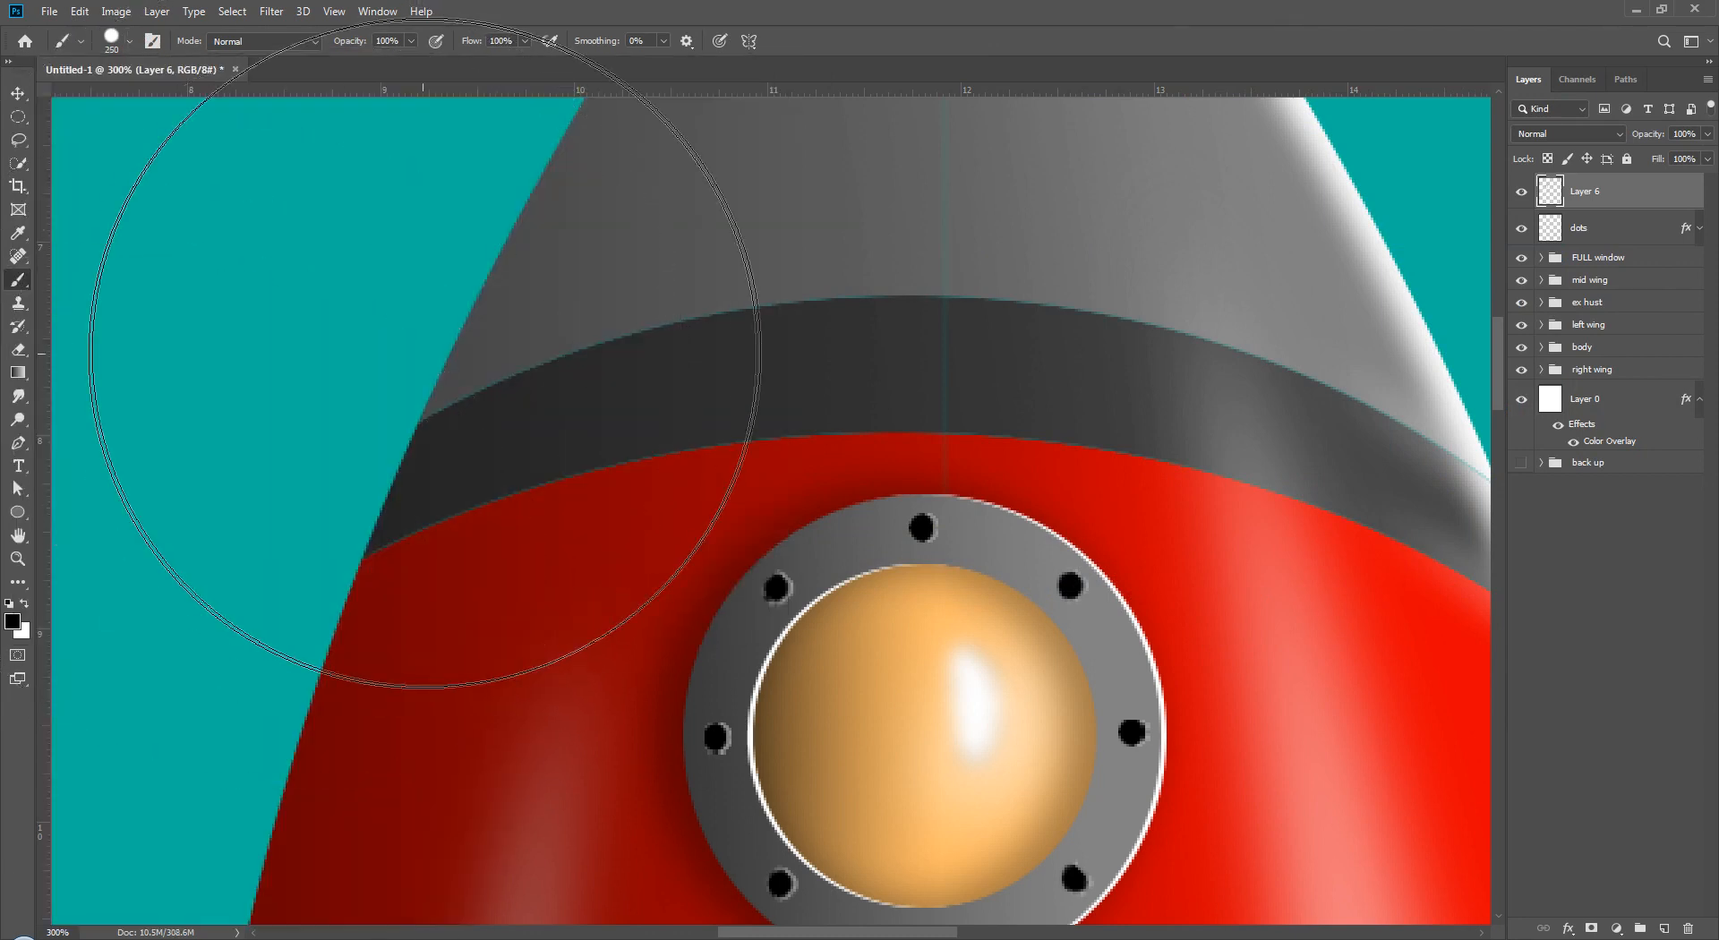
key("bracketleft")
key("bracketleft")
key("bracketleft")
key("bracketleft")
key("bracketleft")
key("bracketleft")
key("bracketleft")
key("bracketleft")
key("bracketleft")
key("bracketleft")
key("bracketleft")
key("bracketleft")
key("bracketleft")
key("bracketleft")
key("bracketleft")
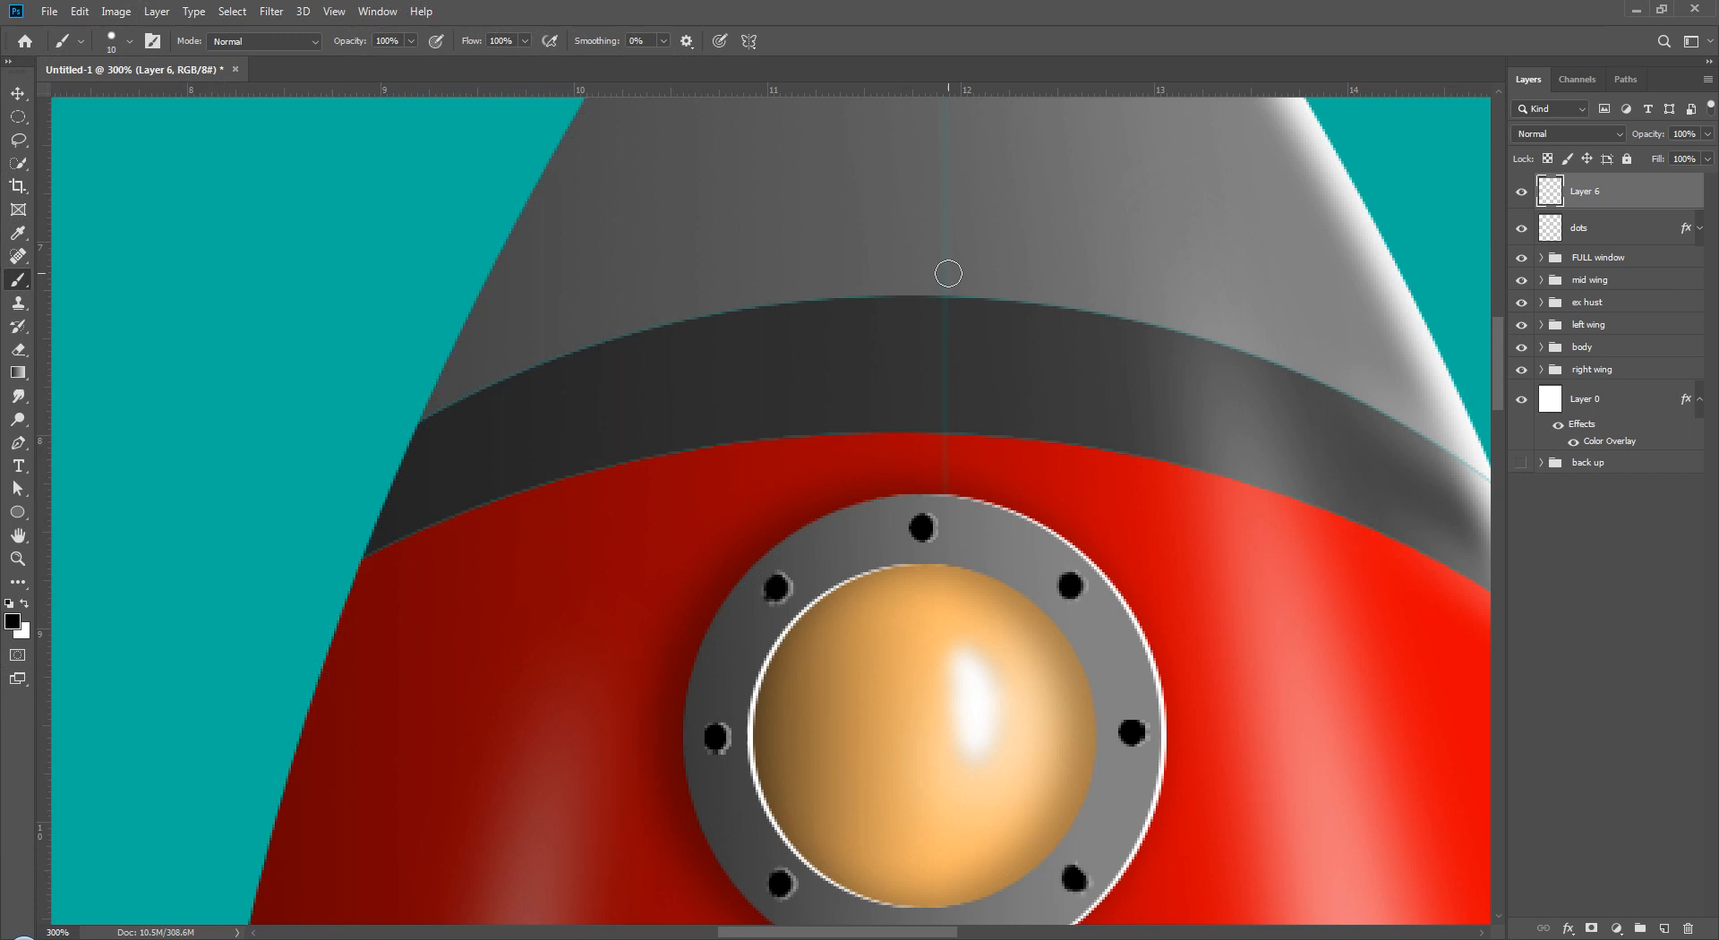
- Set the brush size to 25 px, sample the nose cone's grey and paint a round dot above the dark band
left_click_drag(983, 283, 890, 323)
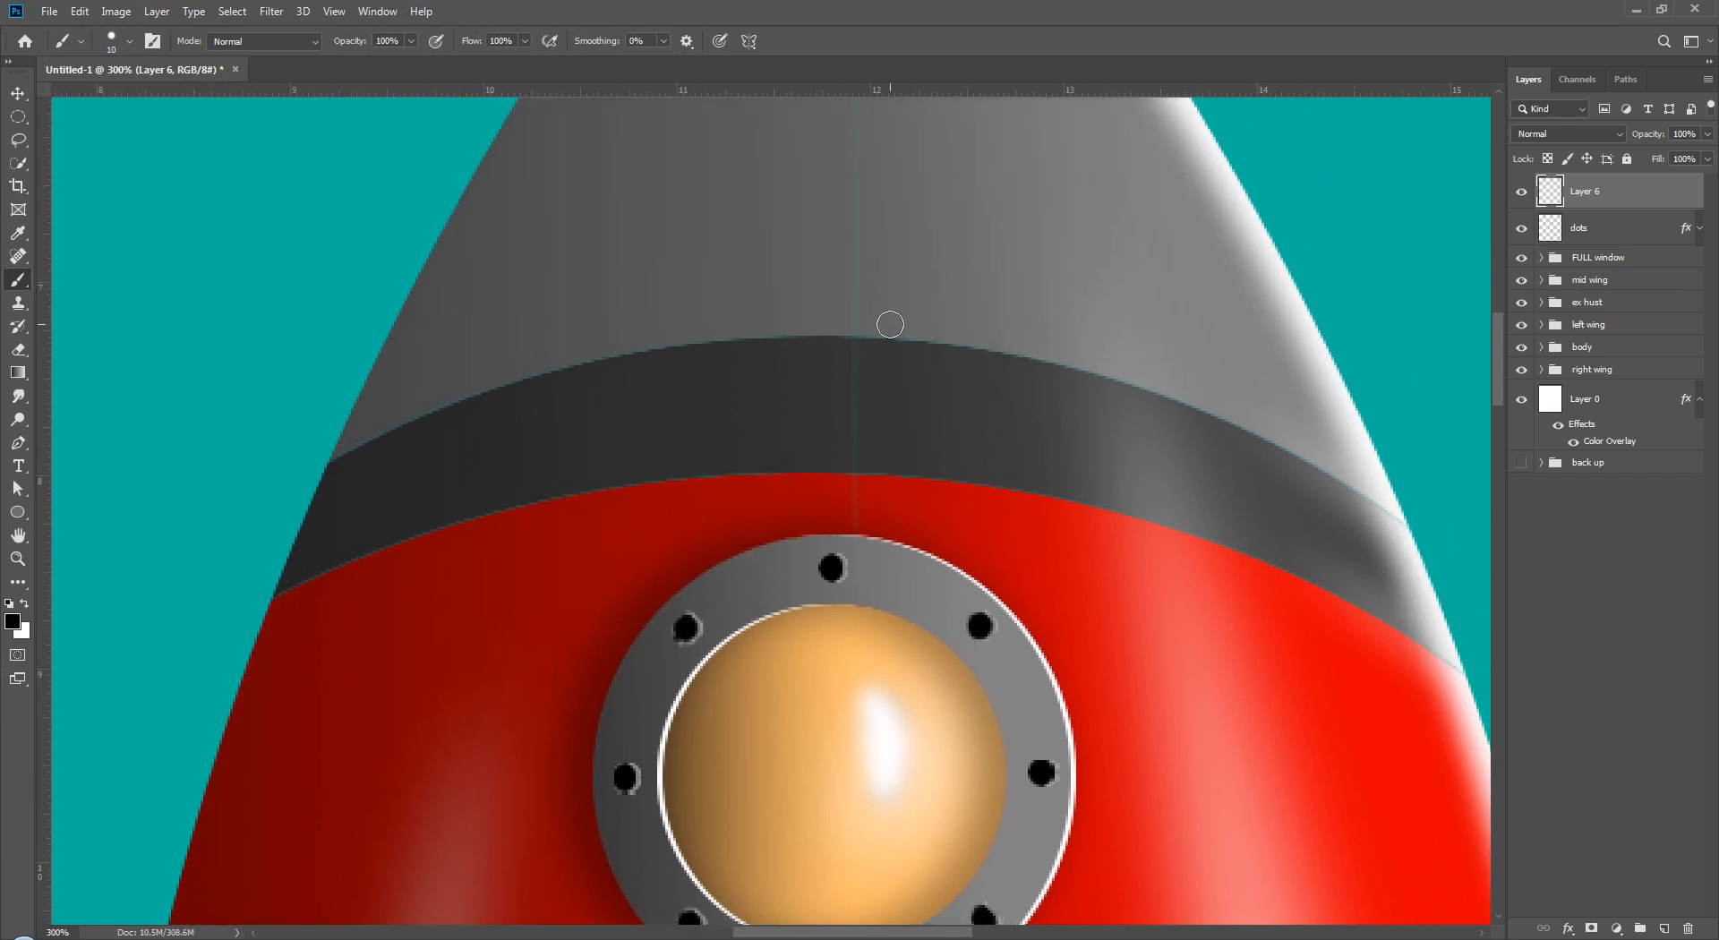
key("ctrl+0")
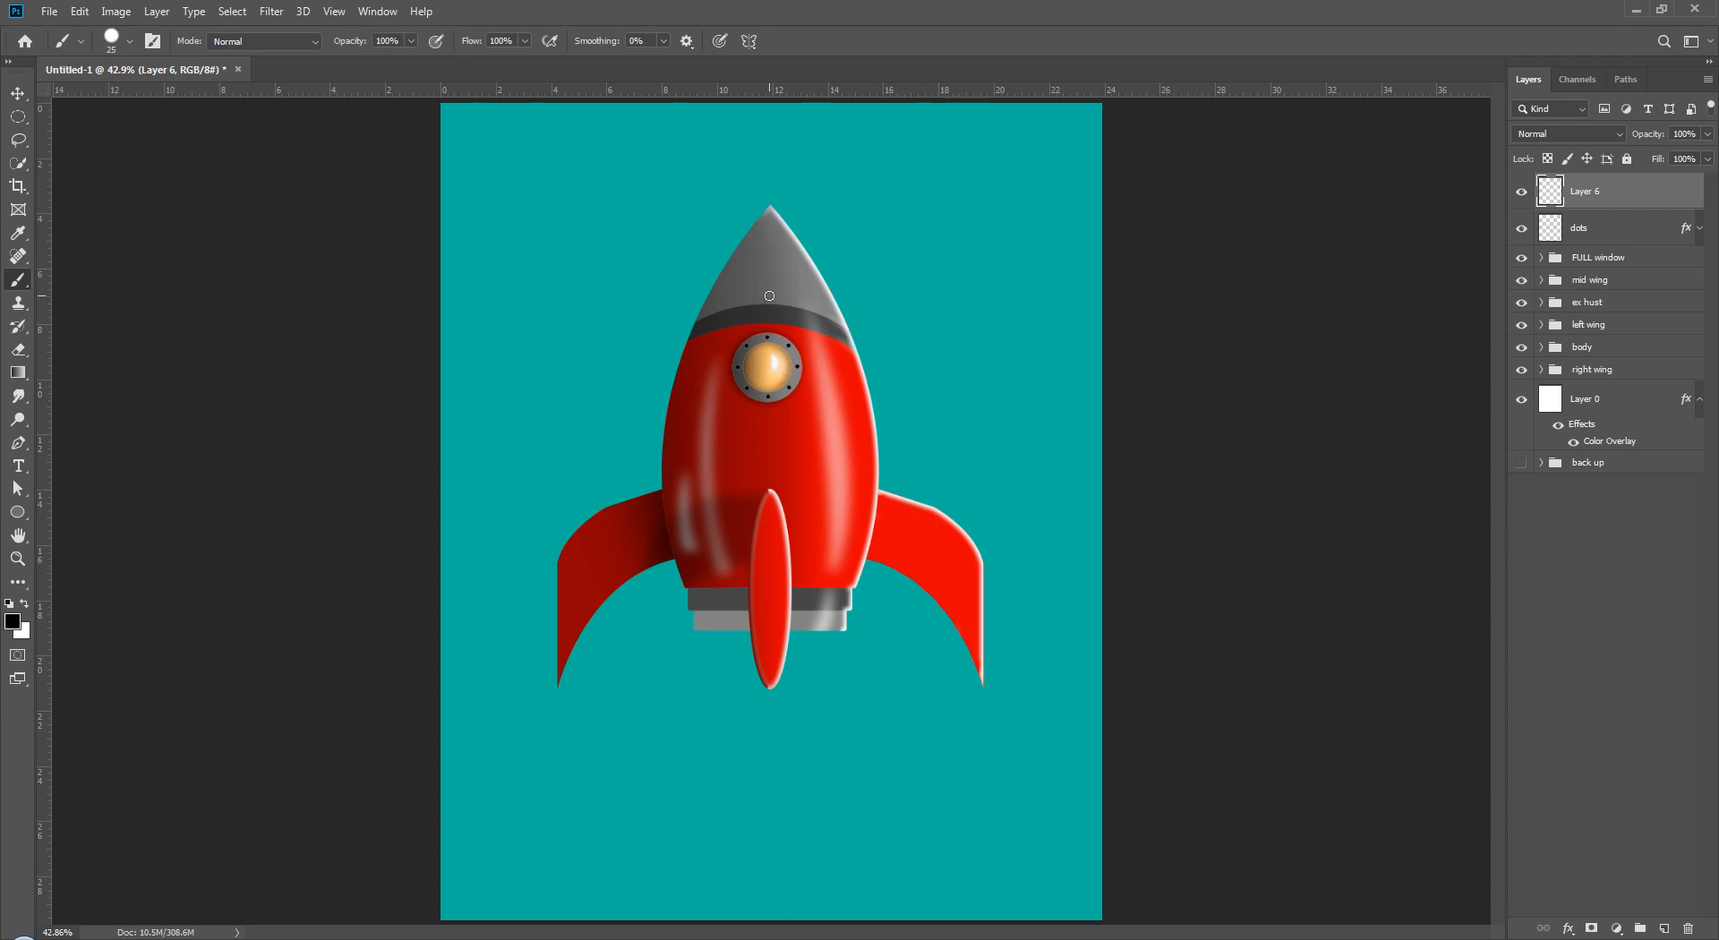
key("ctrl+plus")
key("ctrl+plus")
key("ctrl+plus")
key("ctrl+plus")
key("ctrl+plus")
key("ctrl+plus")
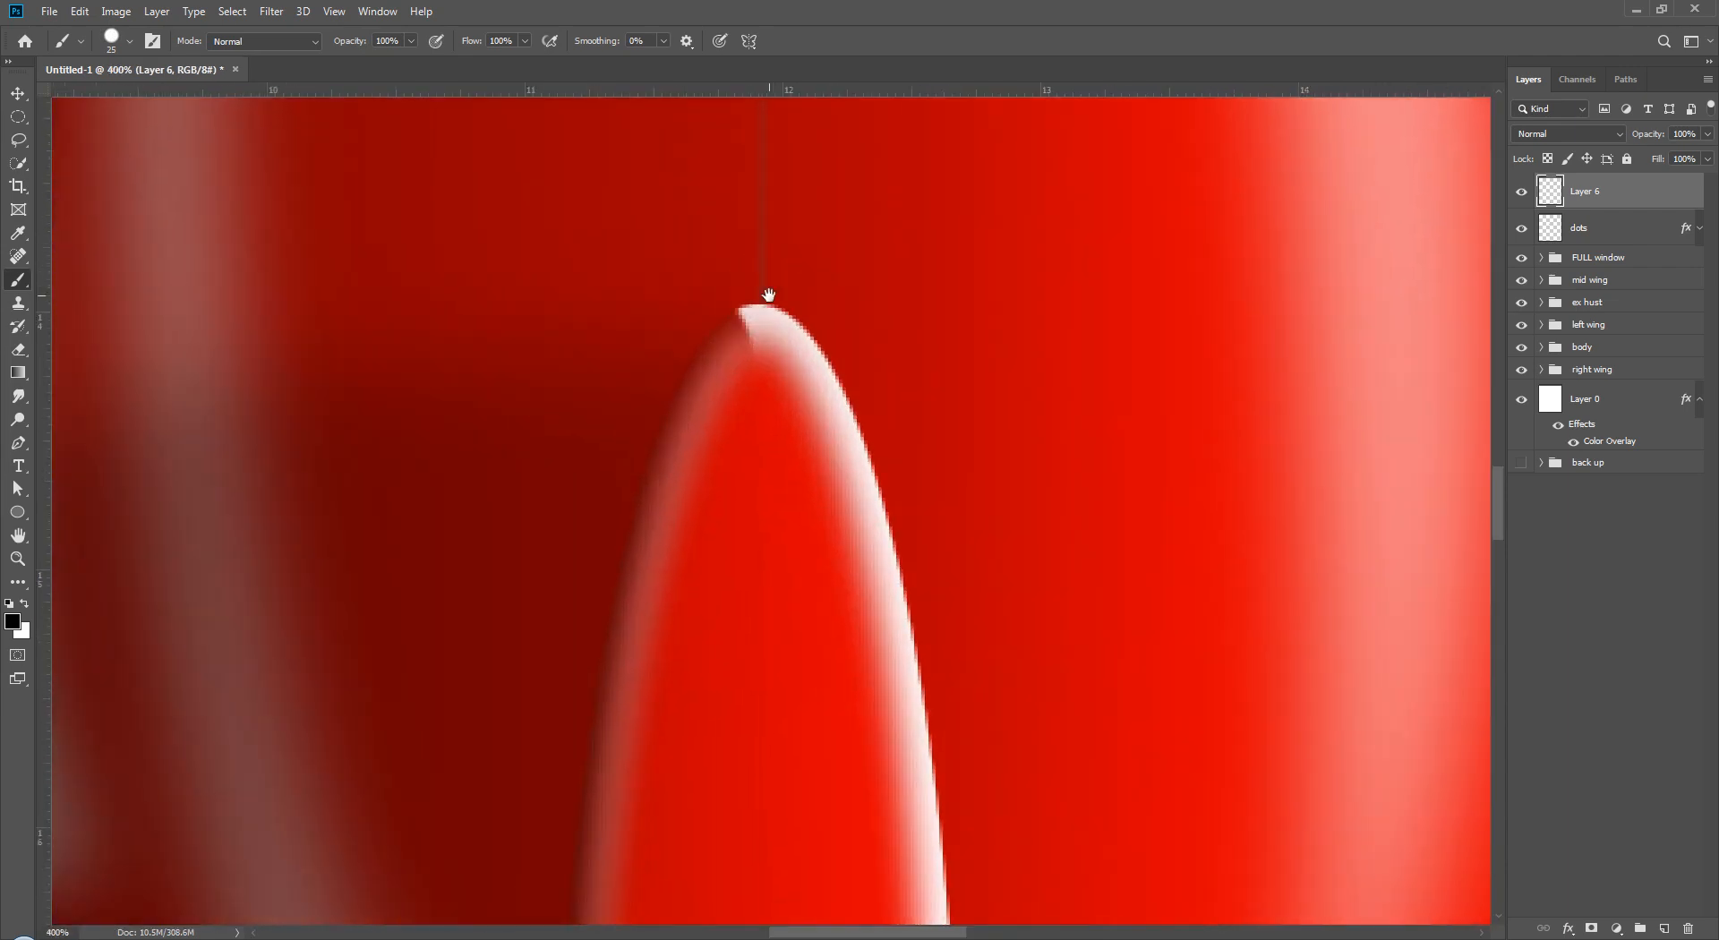
left_click_drag(769, 295, 754, 689)
left_click_drag(824, 277, 837, 672)
mouse_move(806, 234)
left_mouse_down()
mouse_move(771, 615)
mouse_move(784, 727)
left_mouse_up()
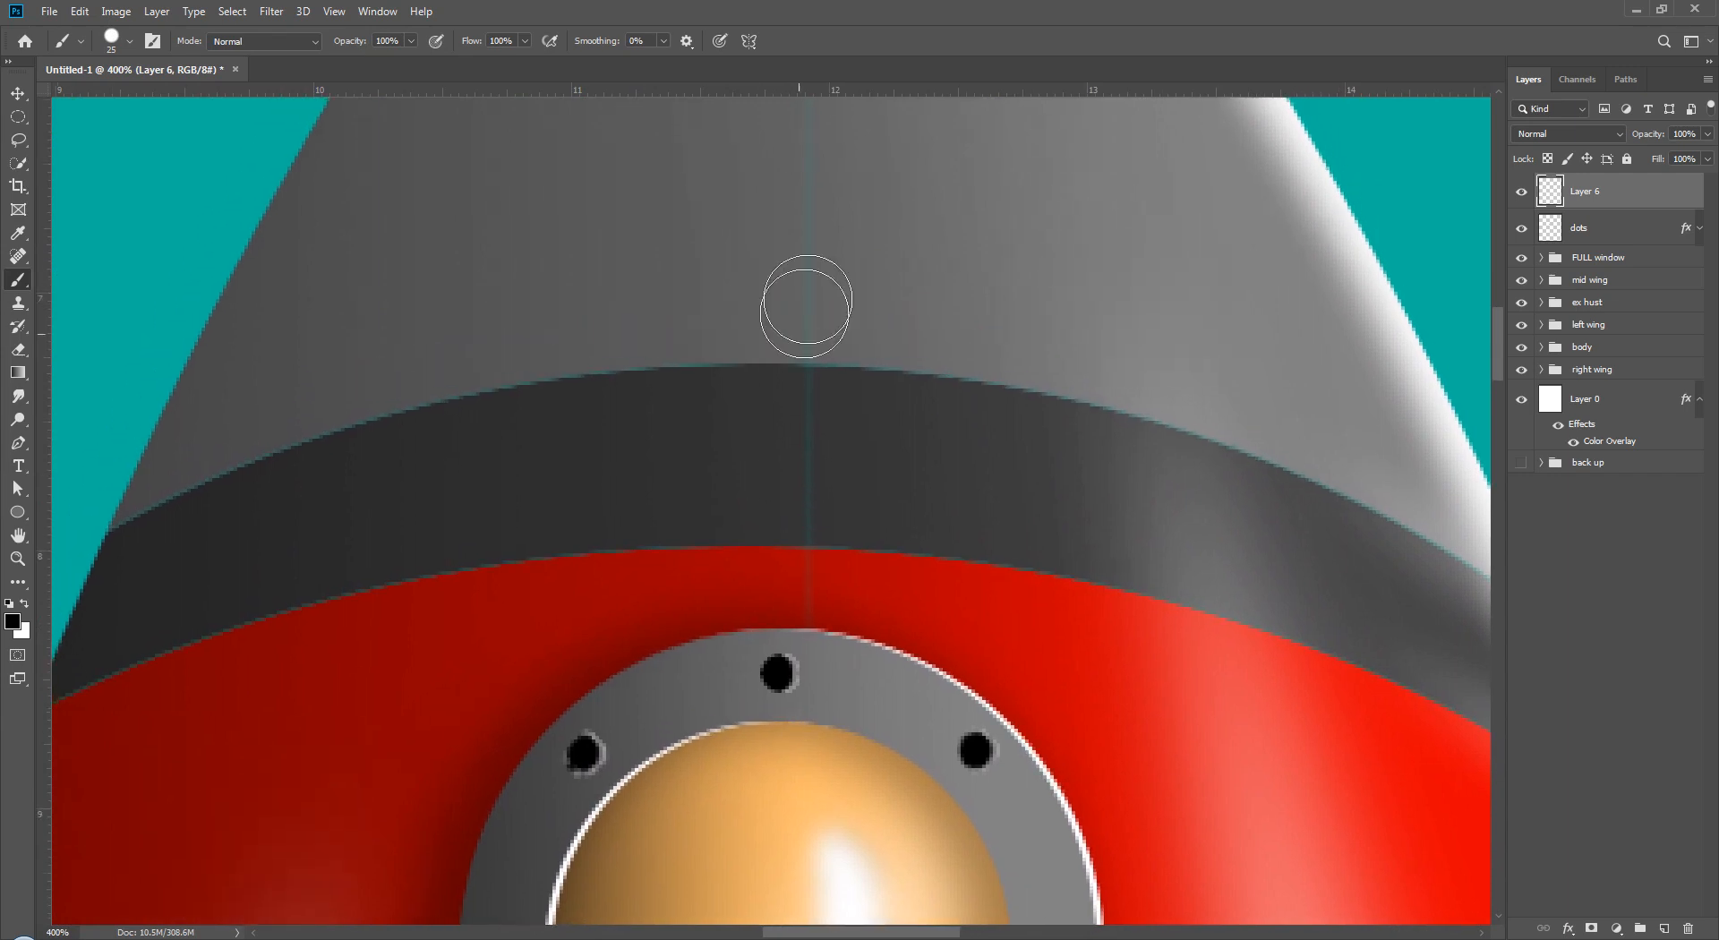
left_click(810, 294, "alt")
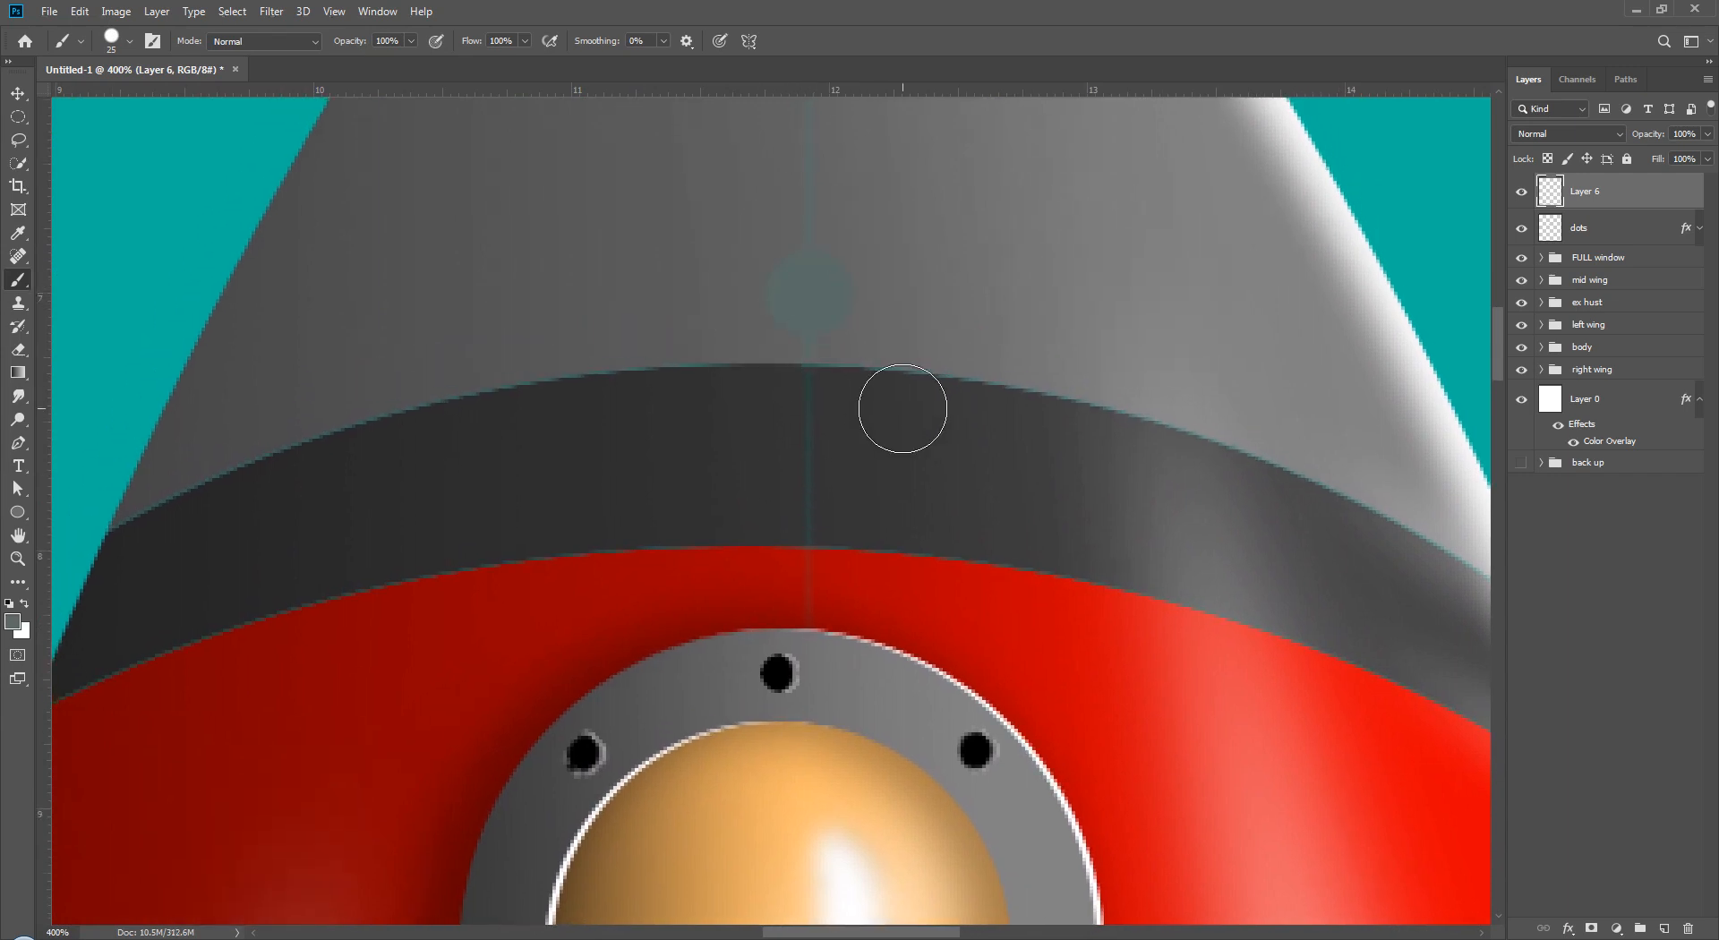
- Replace the trial dot's layer with a fresh one and paint a single grey dot above the dark band
left_click(1521, 193)
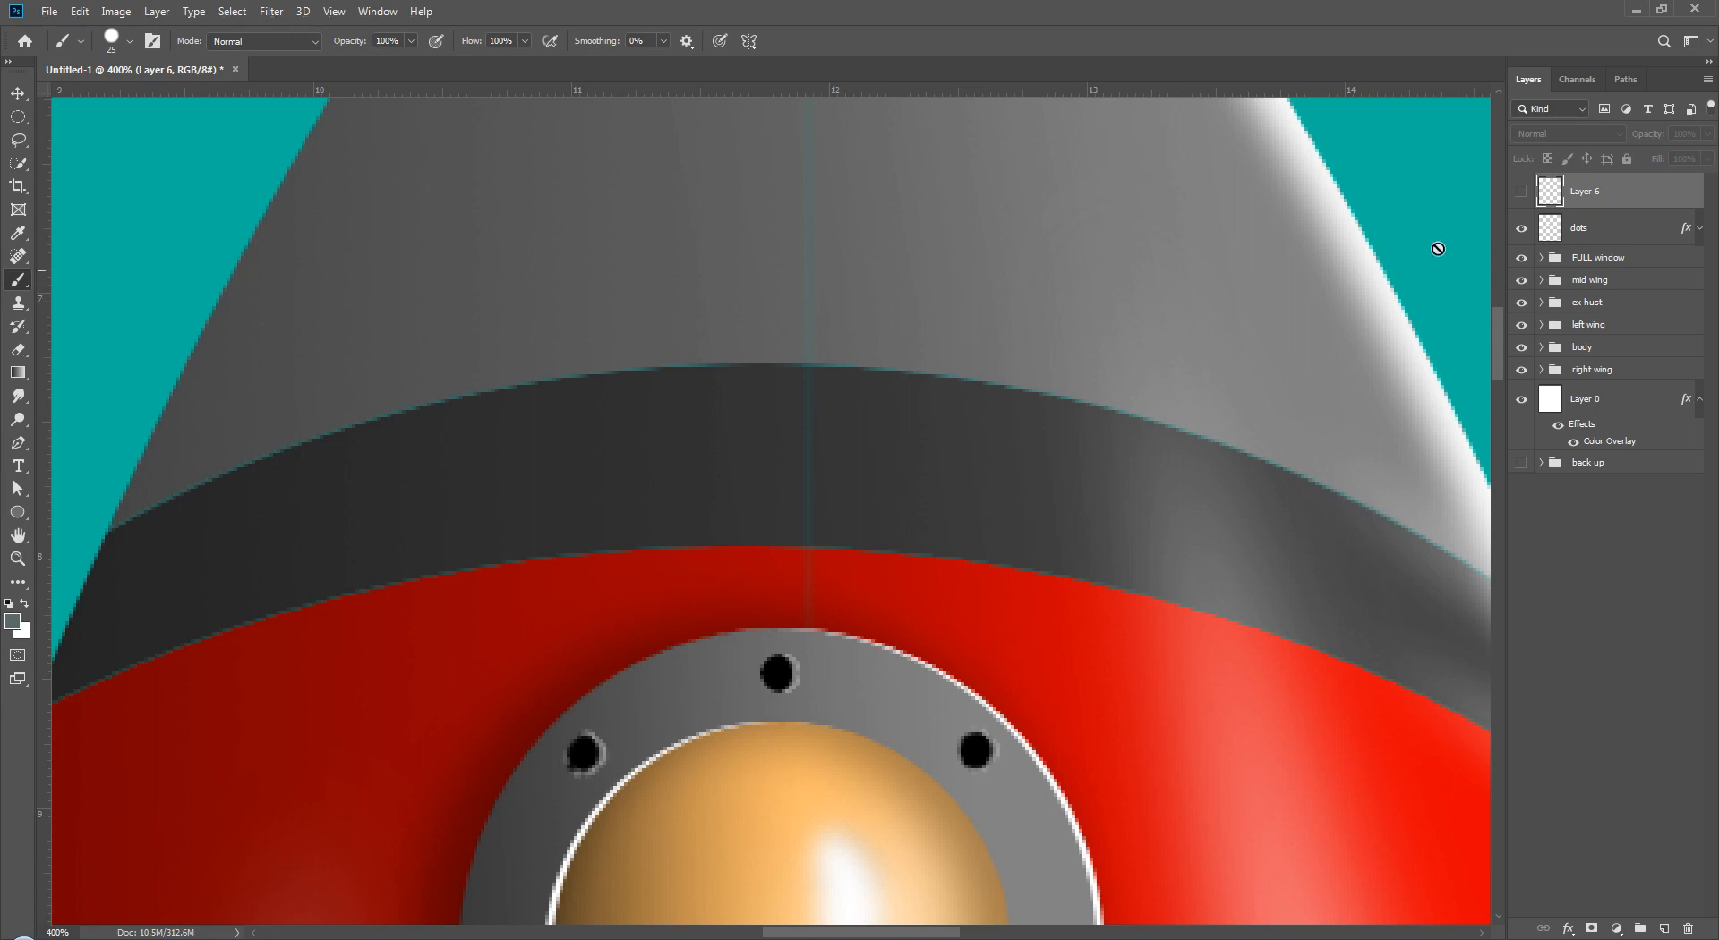
left_click(1521, 191)
key("ctrl+comma")
key("Delete")
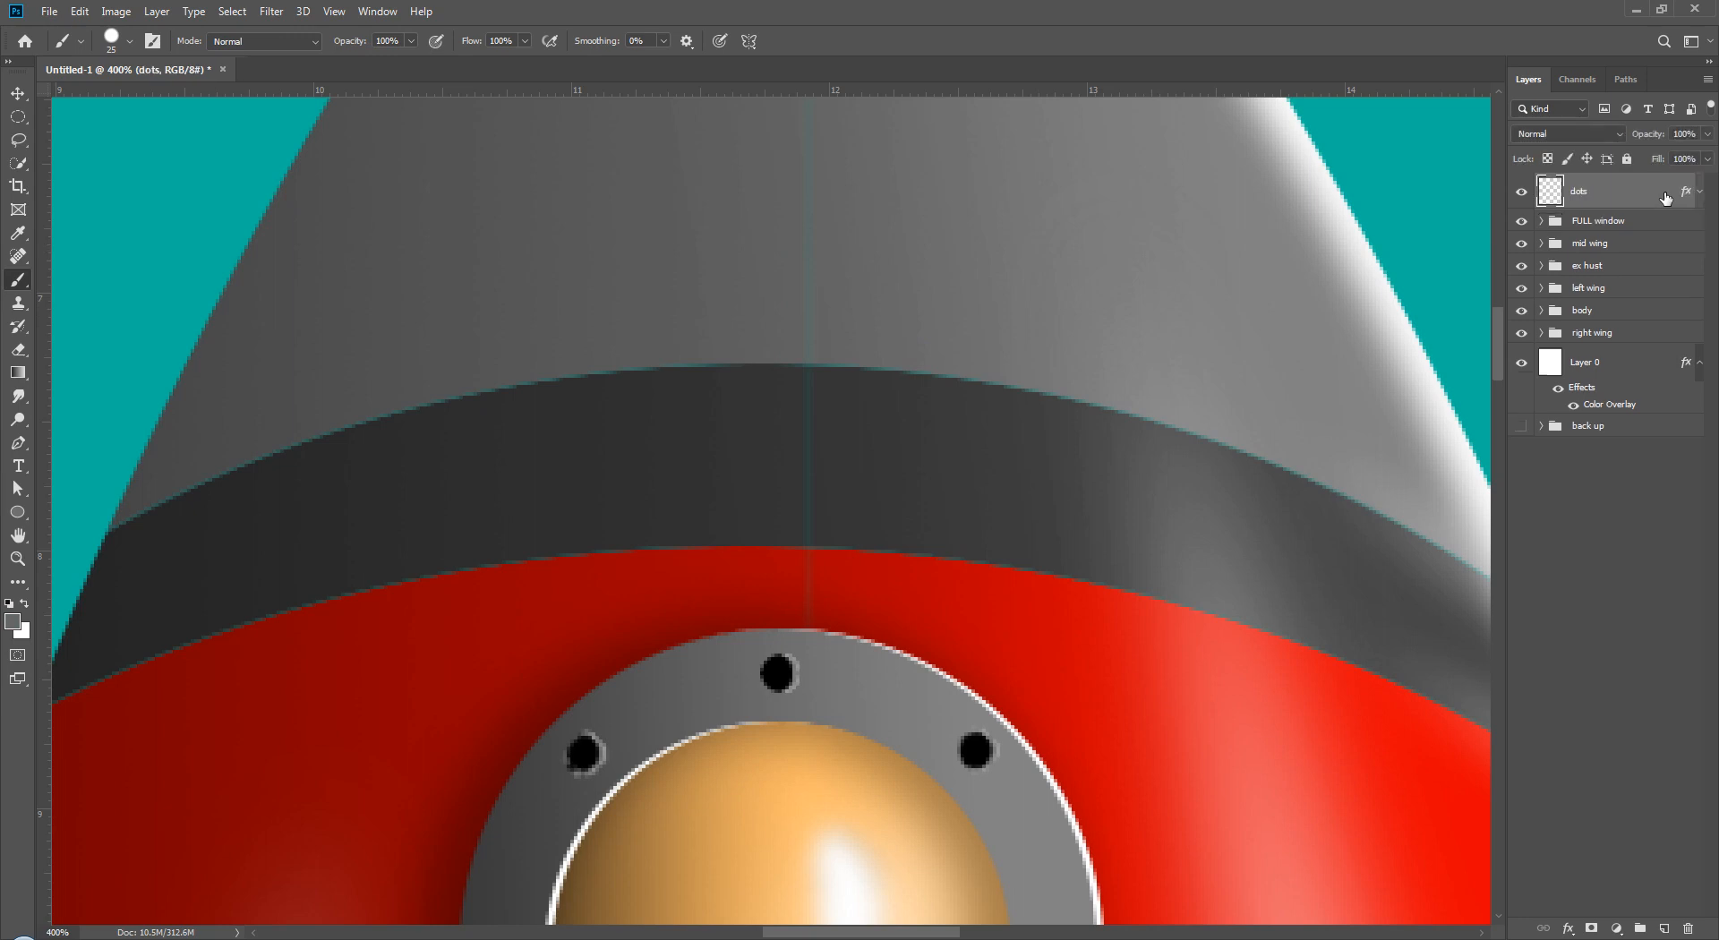
left_click(1664, 928)
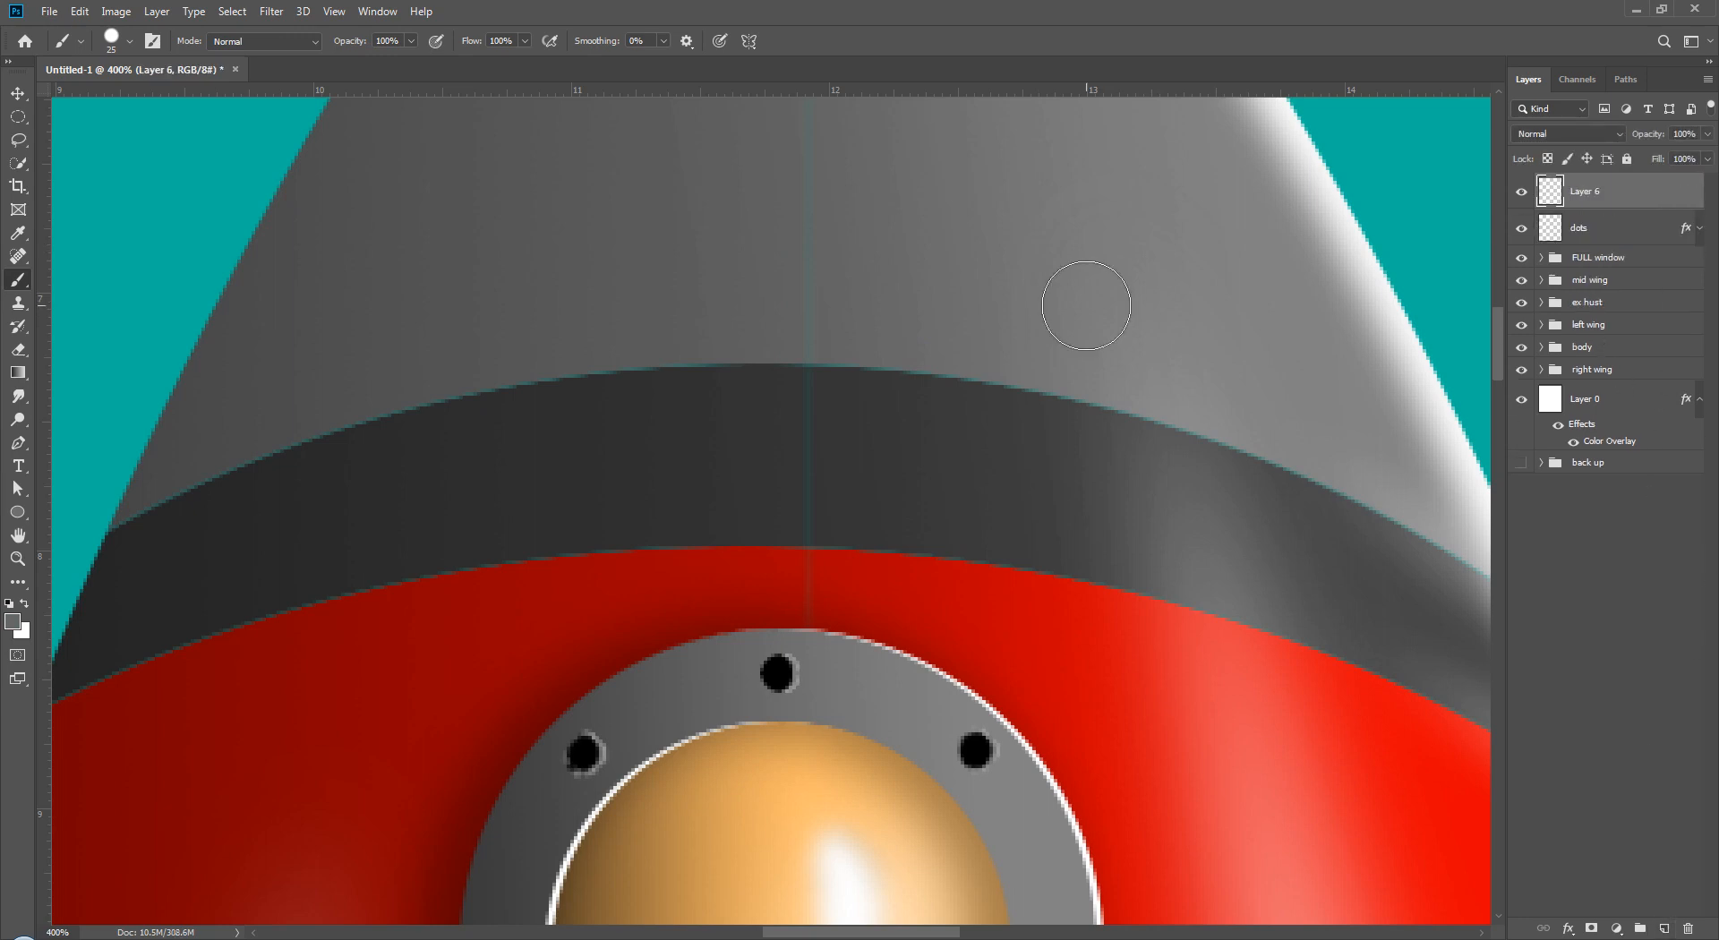
left_click(810, 284)
- Give the grey dot an Inner Bevel with depth 334%, size 43 px, soften 3 px, highlight opacity 59% and shadow opacity 29%
double_click(1630, 192)
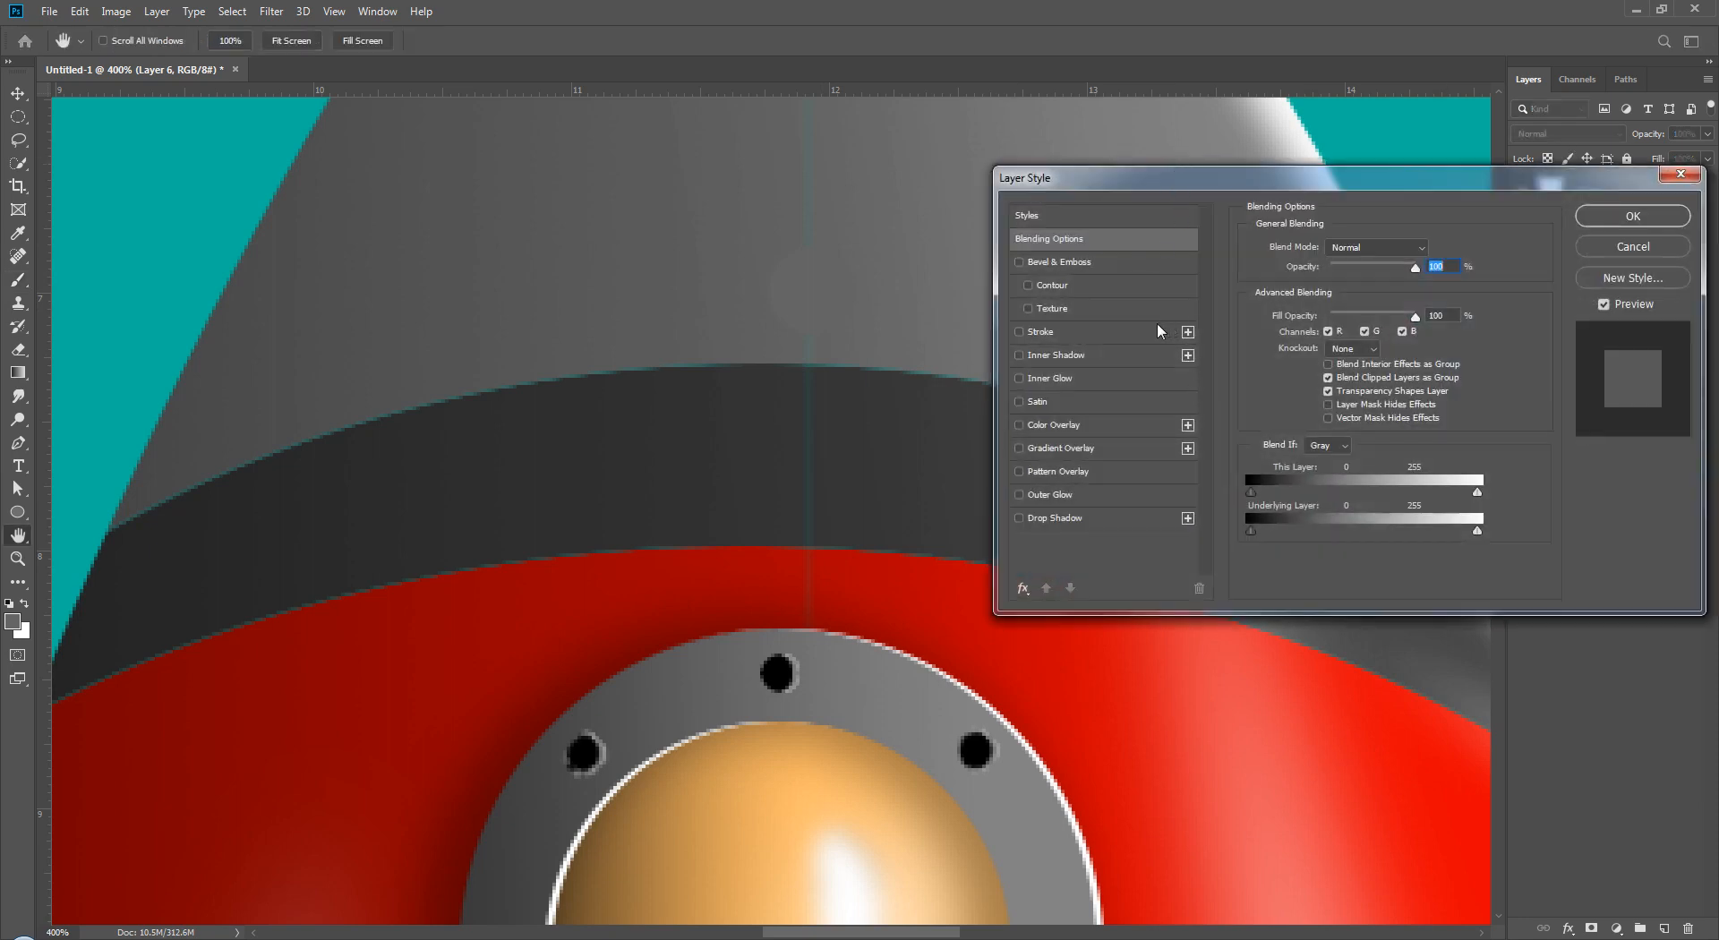
left_click(1101, 261)
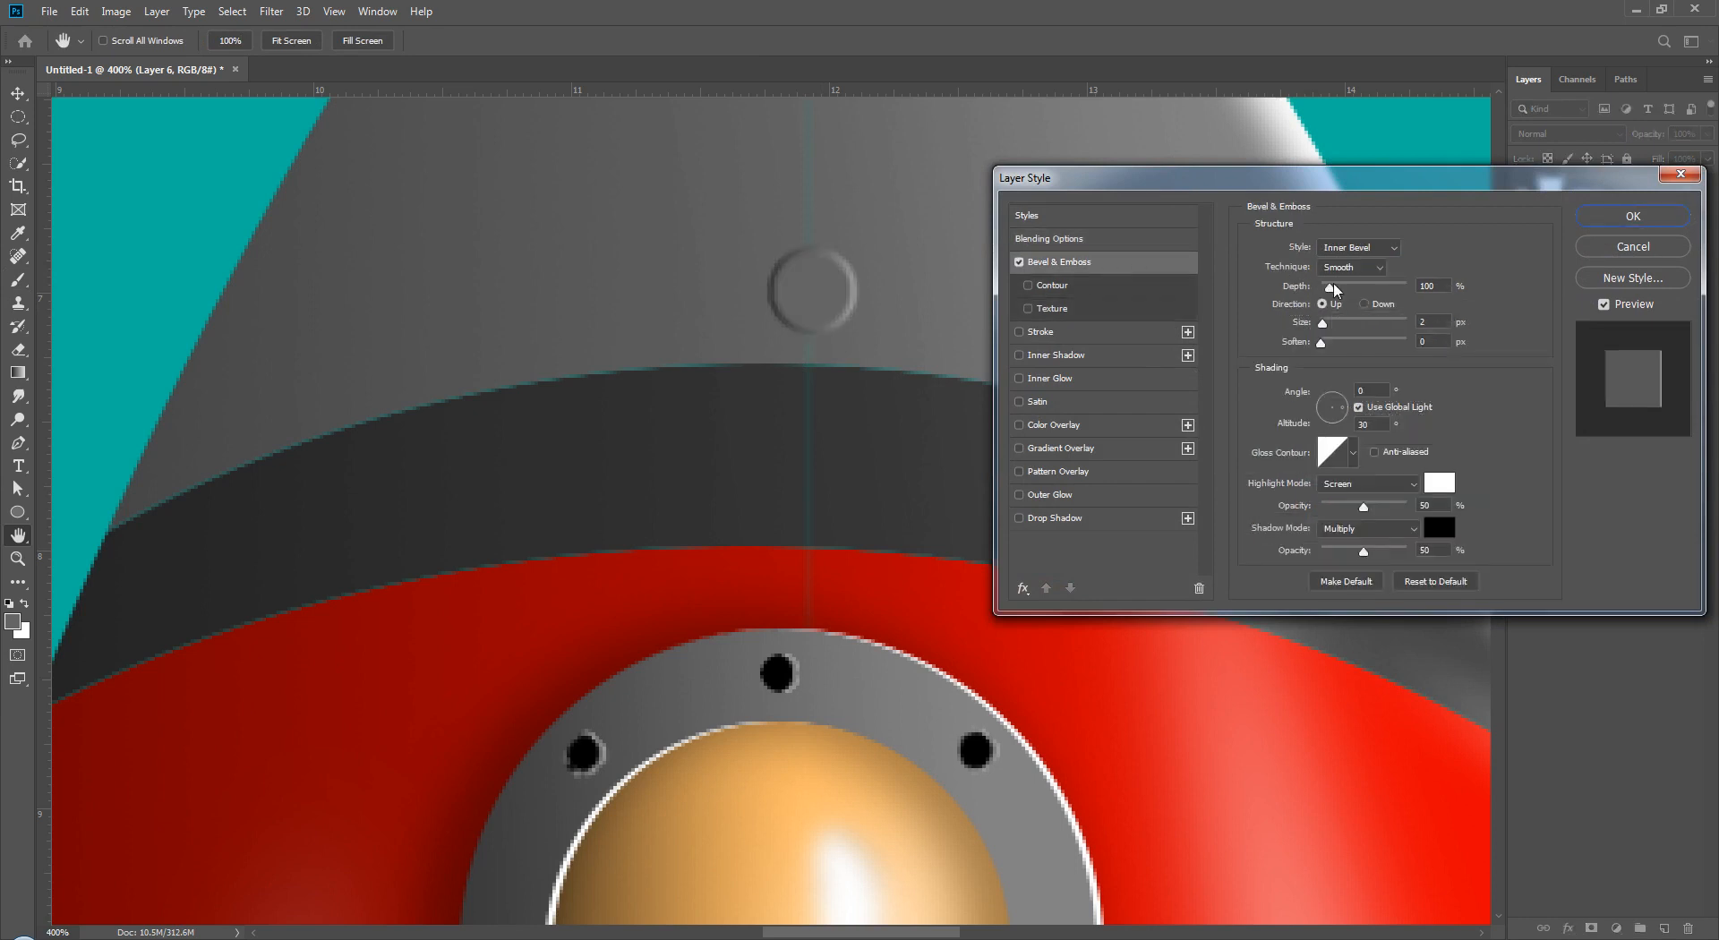
left_click_drag(1342, 292, 1338, 346)
left_click_drag(1363, 507, 1349, 513)
mouse_move(1345, 514)
left_mouse_down()
mouse_move(1376, 511)
mouse_move(1383, 550)
mouse_move(1345, 550)
left_mouse_up()
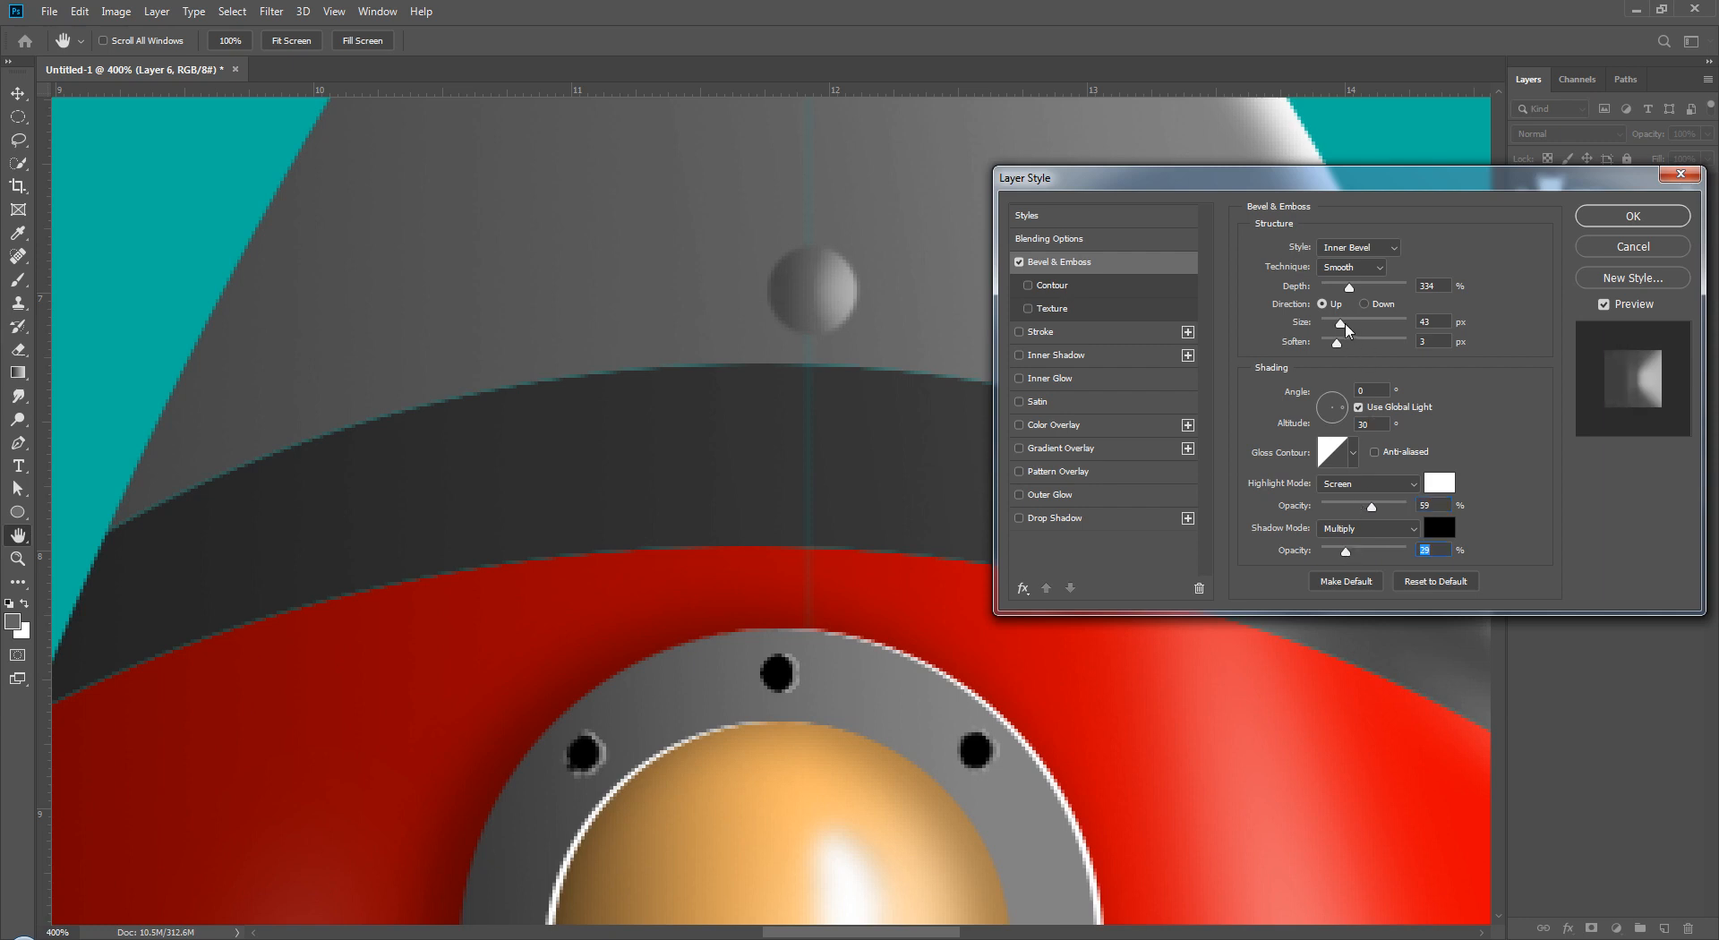
- Try the bevel's Down direction, return it to Up, reduce the bevel size and apply the layer style
left_click(1363, 303)
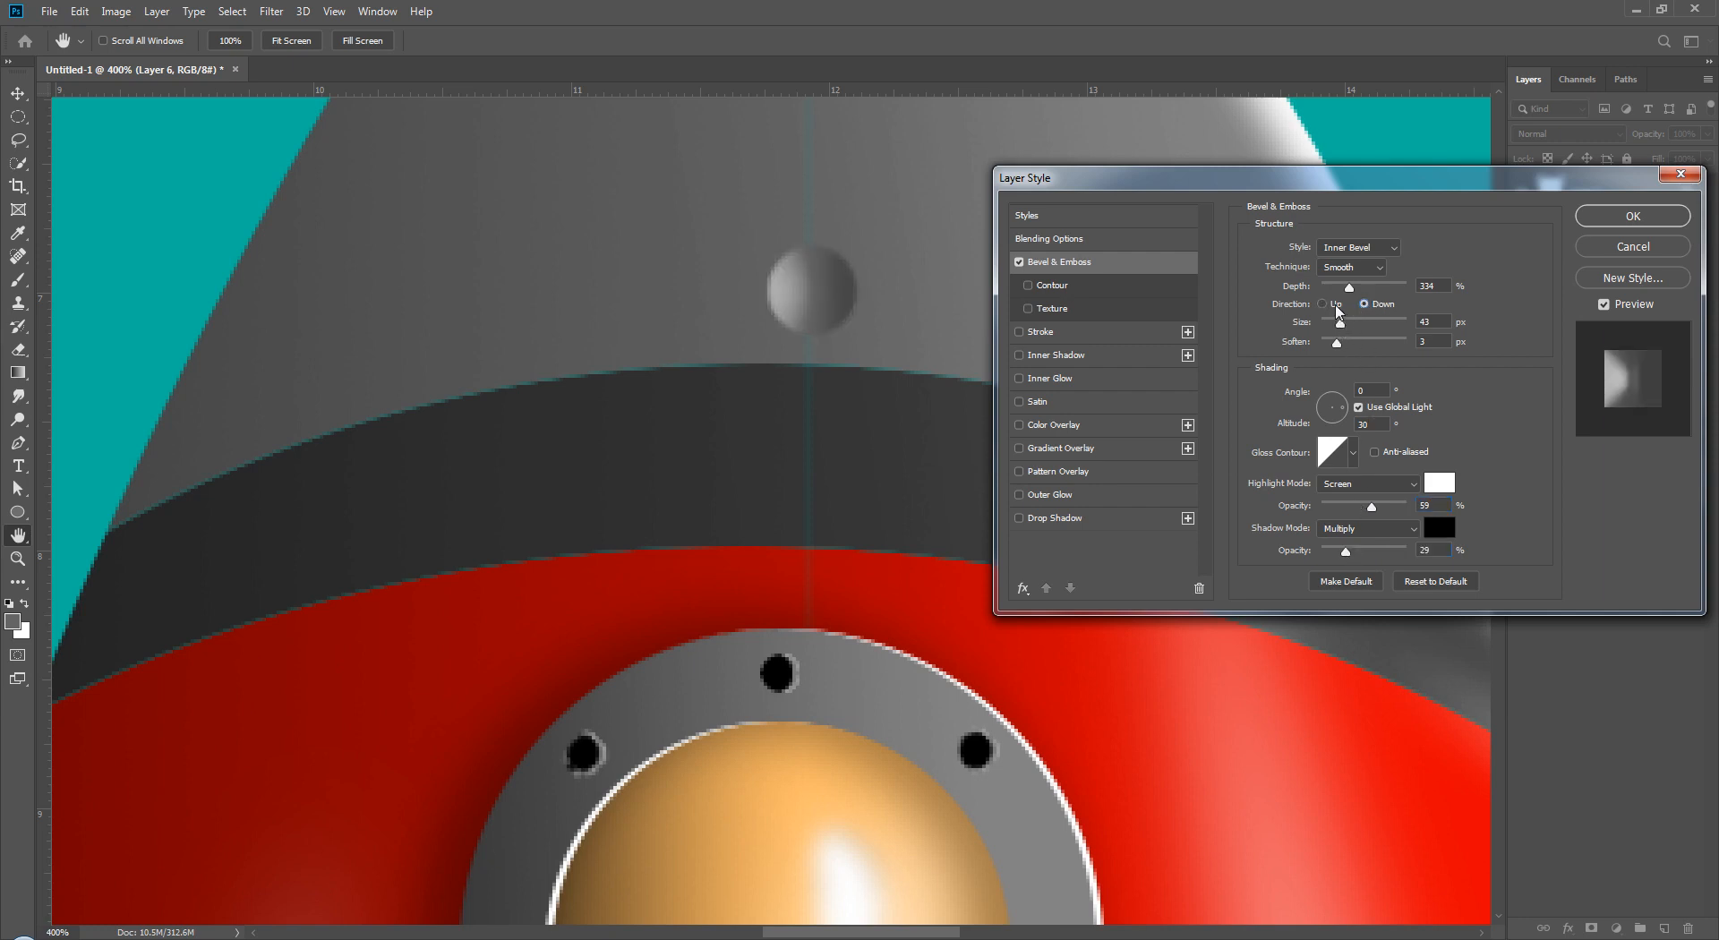
left_click(1323, 304)
mouse_move(1341, 325)
left_mouse_down()
mouse_move(1323, 328)
mouse_move(1373, 334)
mouse_move(1332, 331)
left_mouse_up()
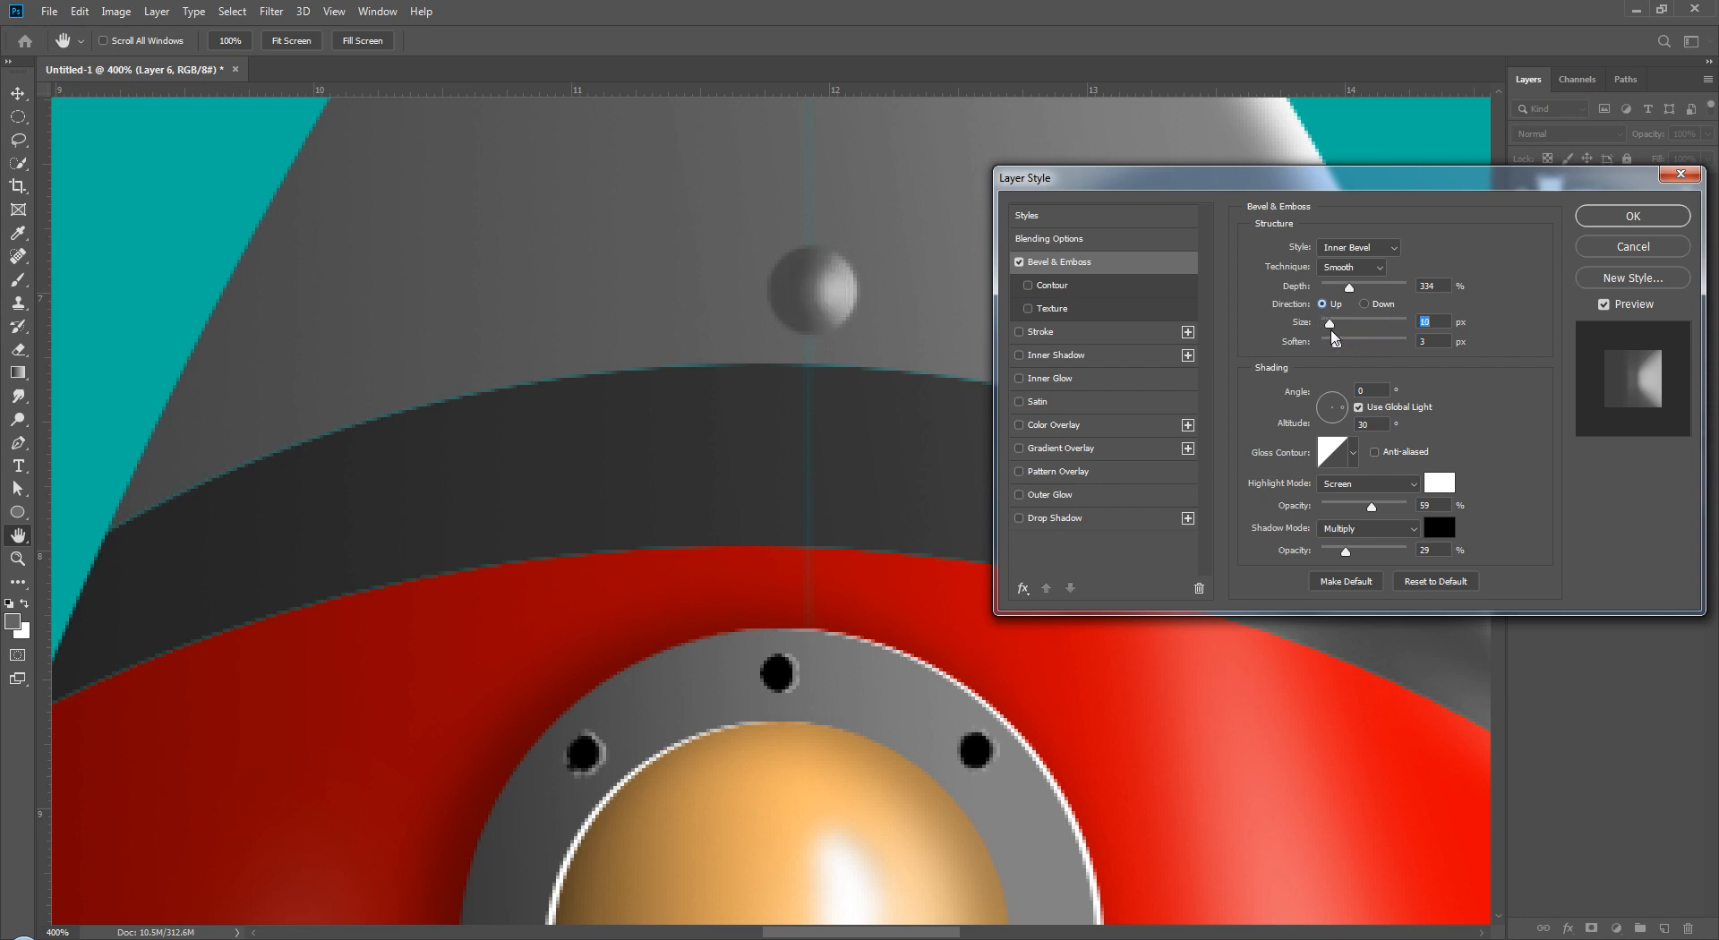
left_click(1631, 218)
key("b")
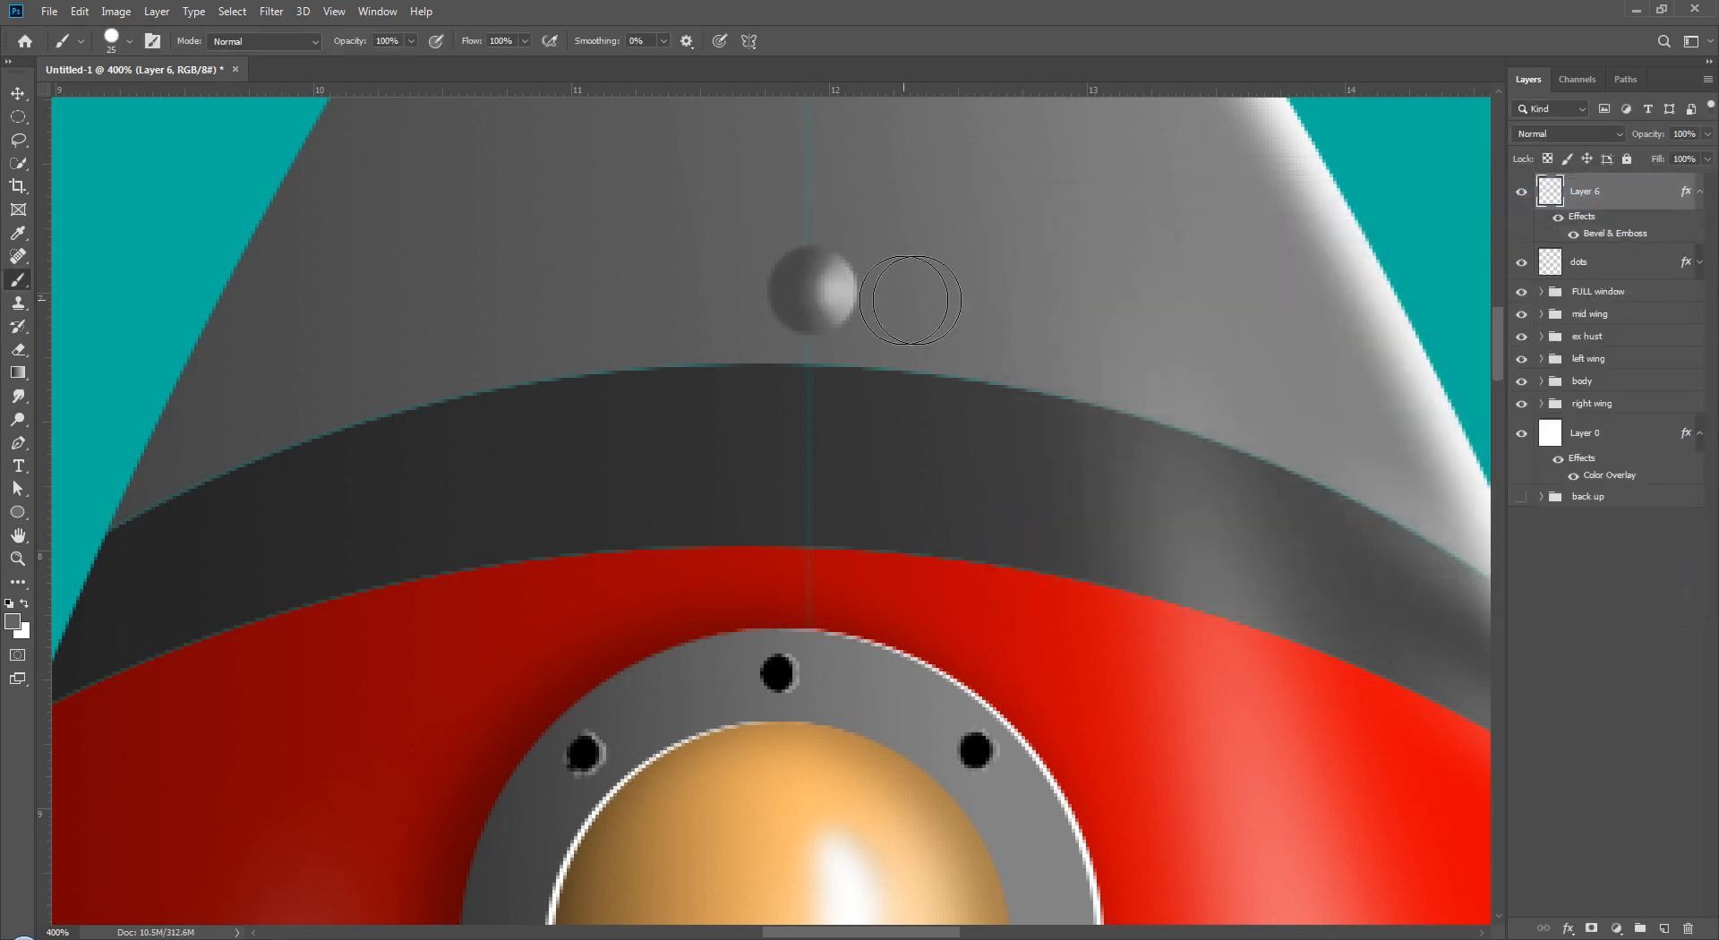
- Try painting a second embossed dot beside the first rivet on the nose cone, and undo it
left_click_drag(994, 267, 928, 376)
left_click(887, 411)
key("ctrl+z")
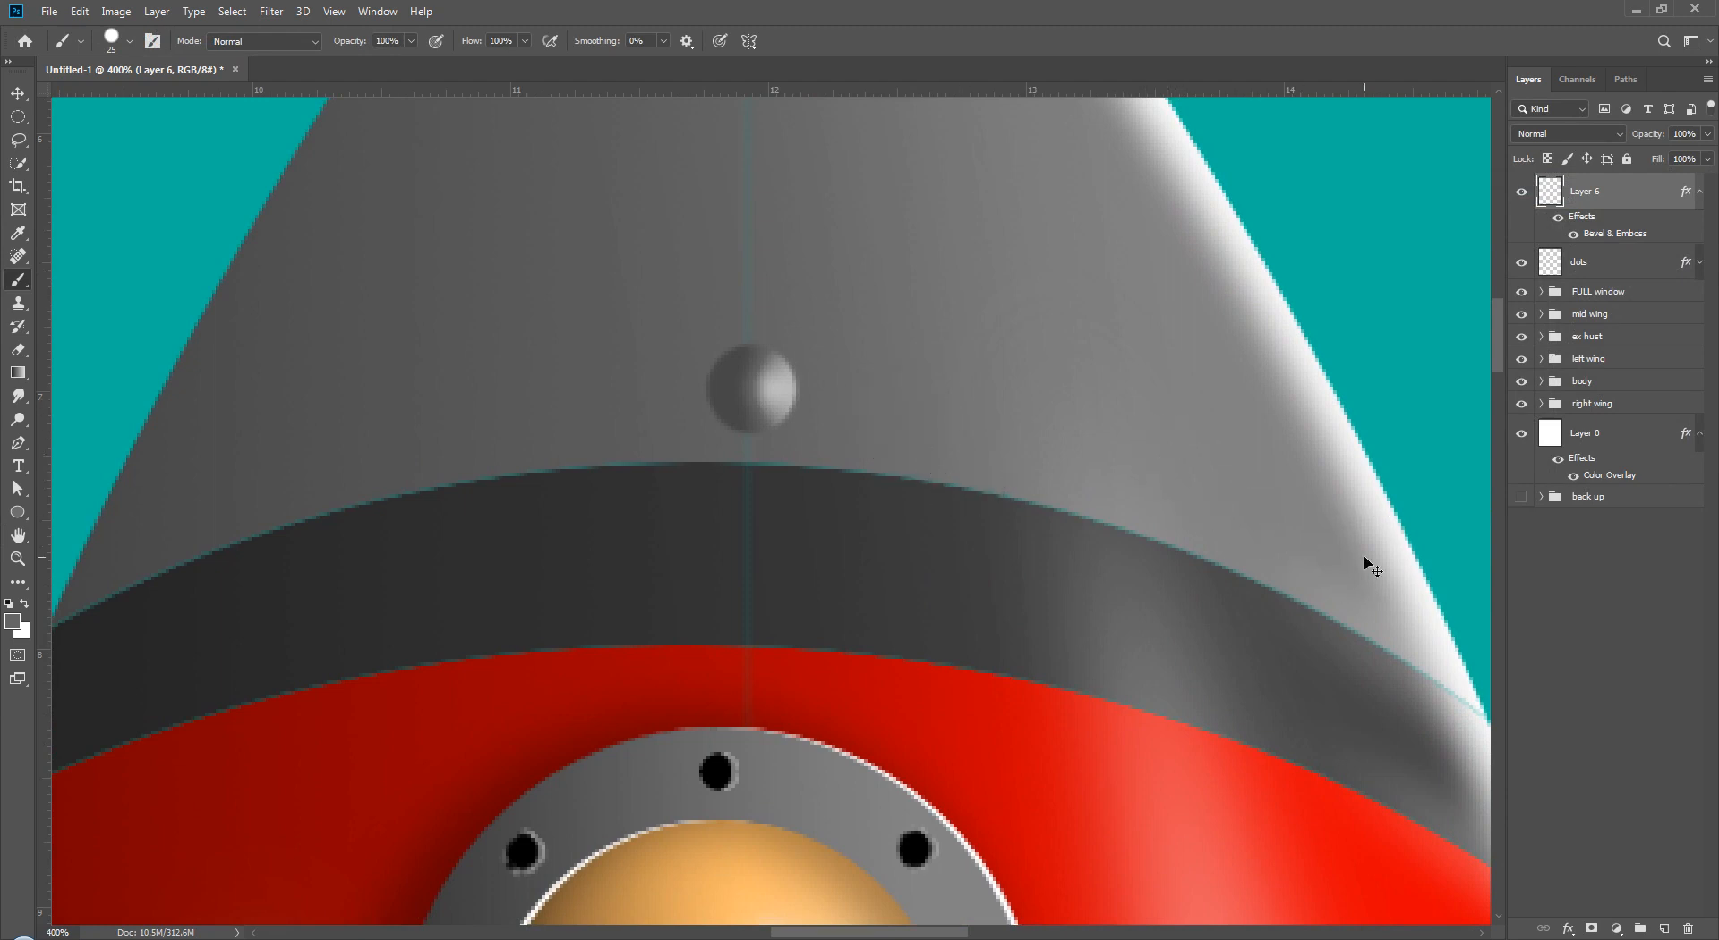
- Nudge the embossed rivet slightly left on the nose cone and return to the Brush tool
key("ctrl+minus")
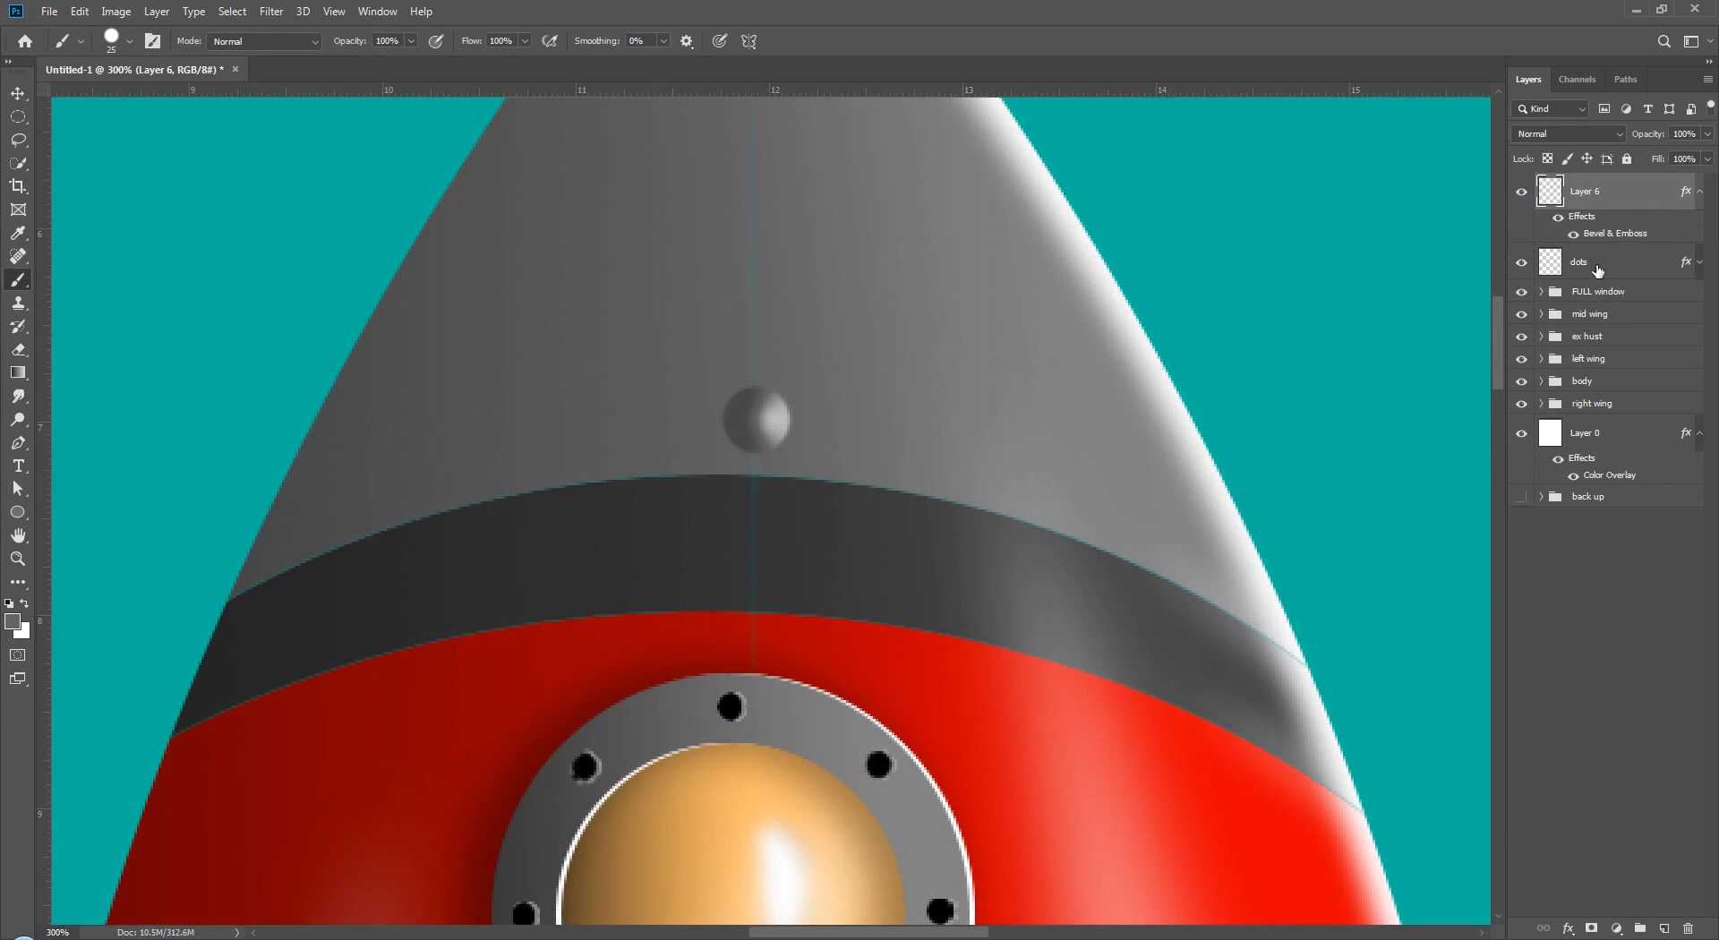
key("v")
key("Left")
key("Left")
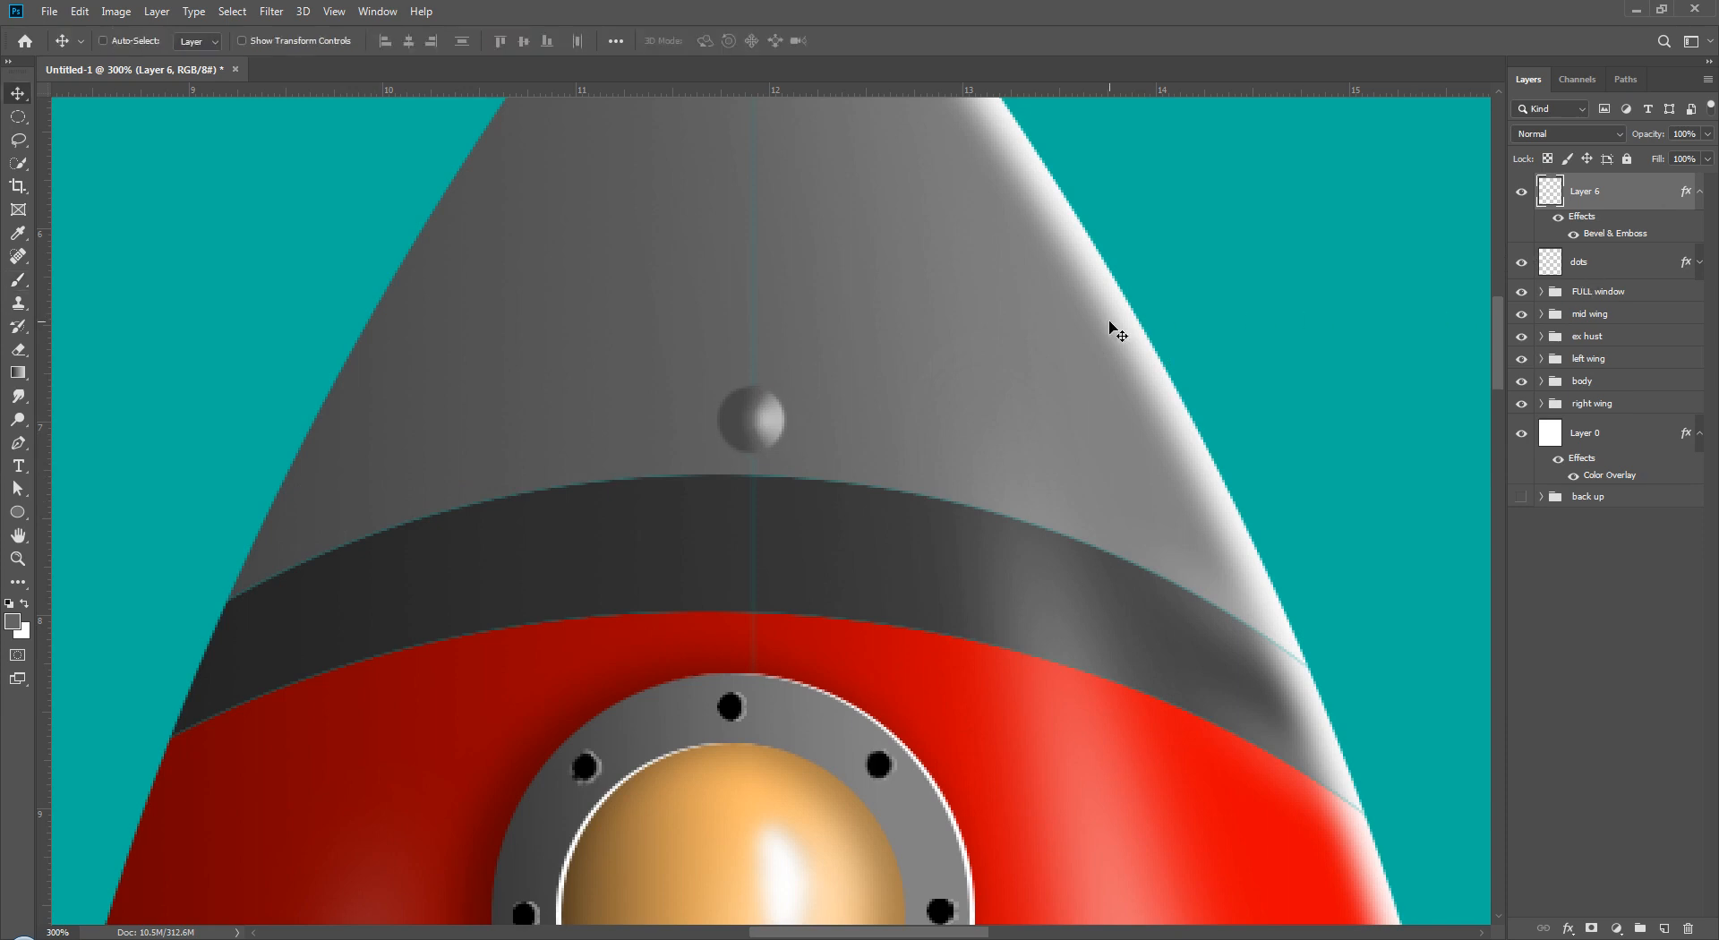
key("b")
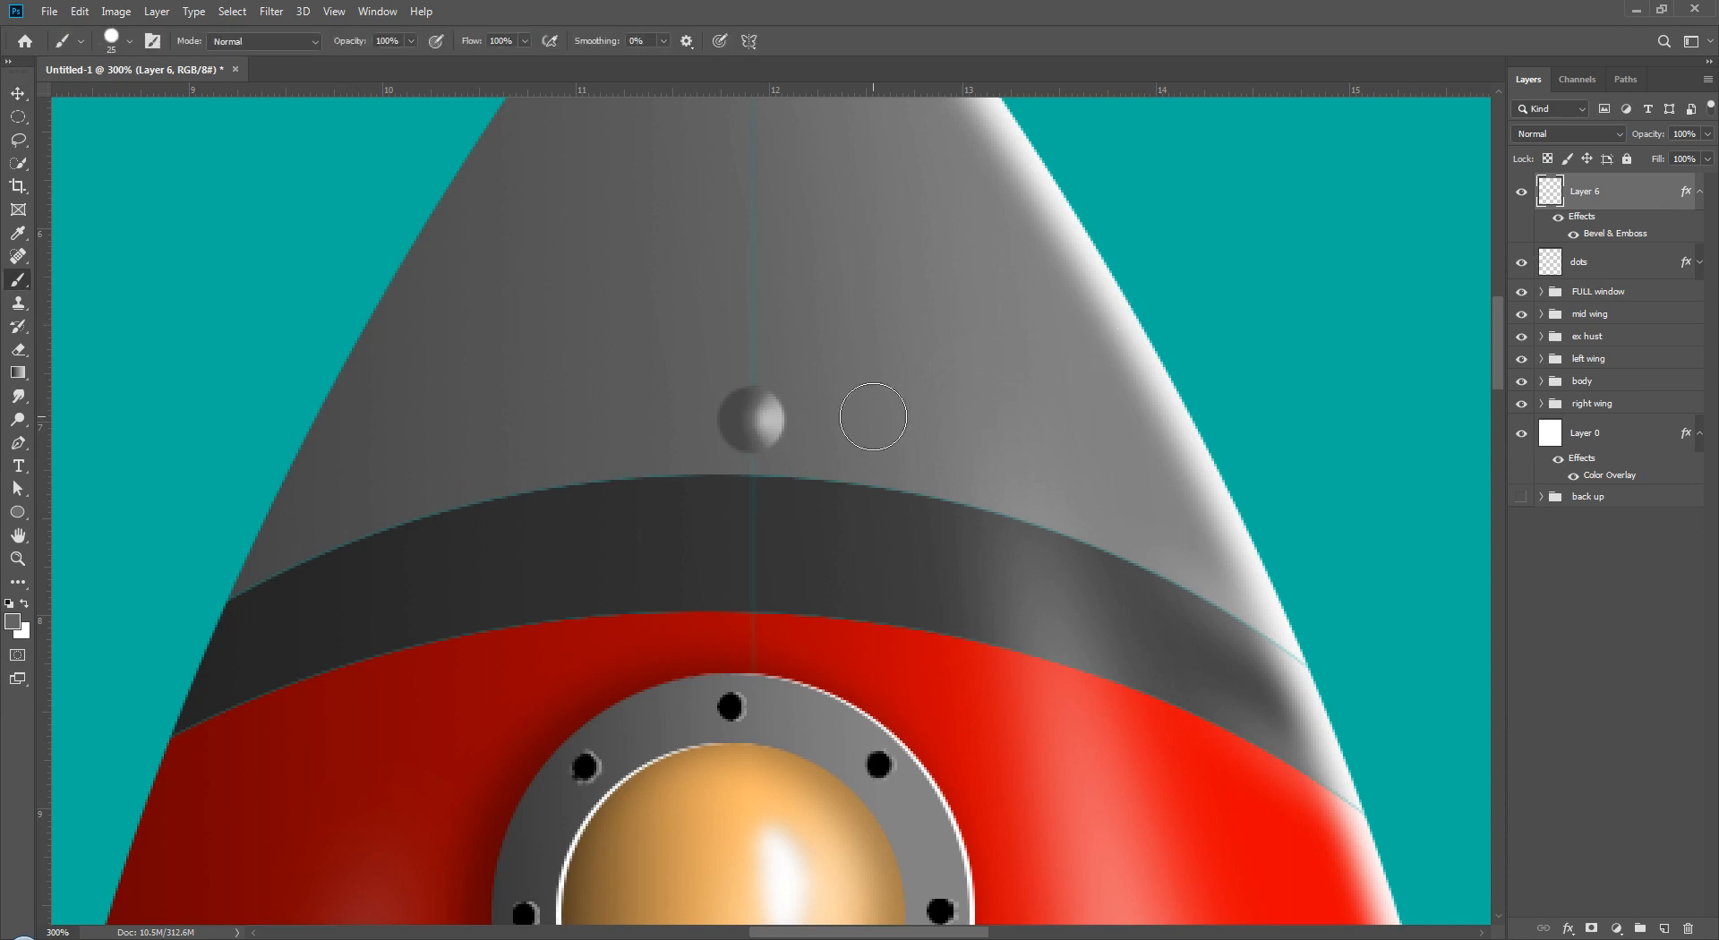
left_click(336, 498)
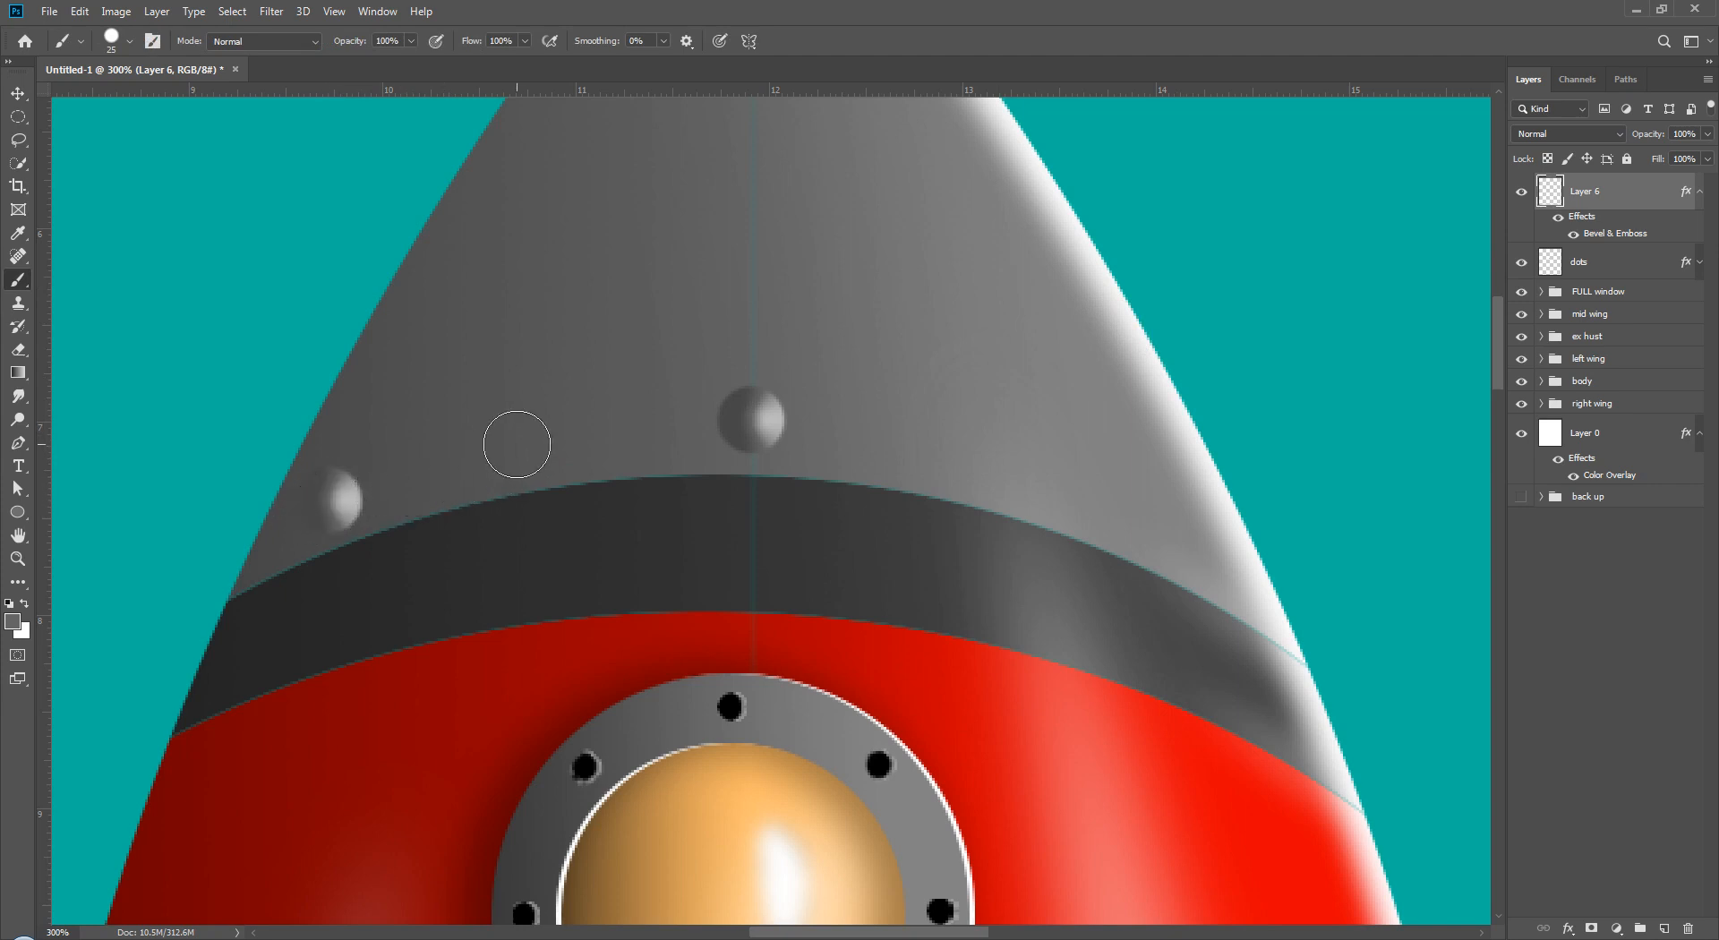
left_click(513, 443)
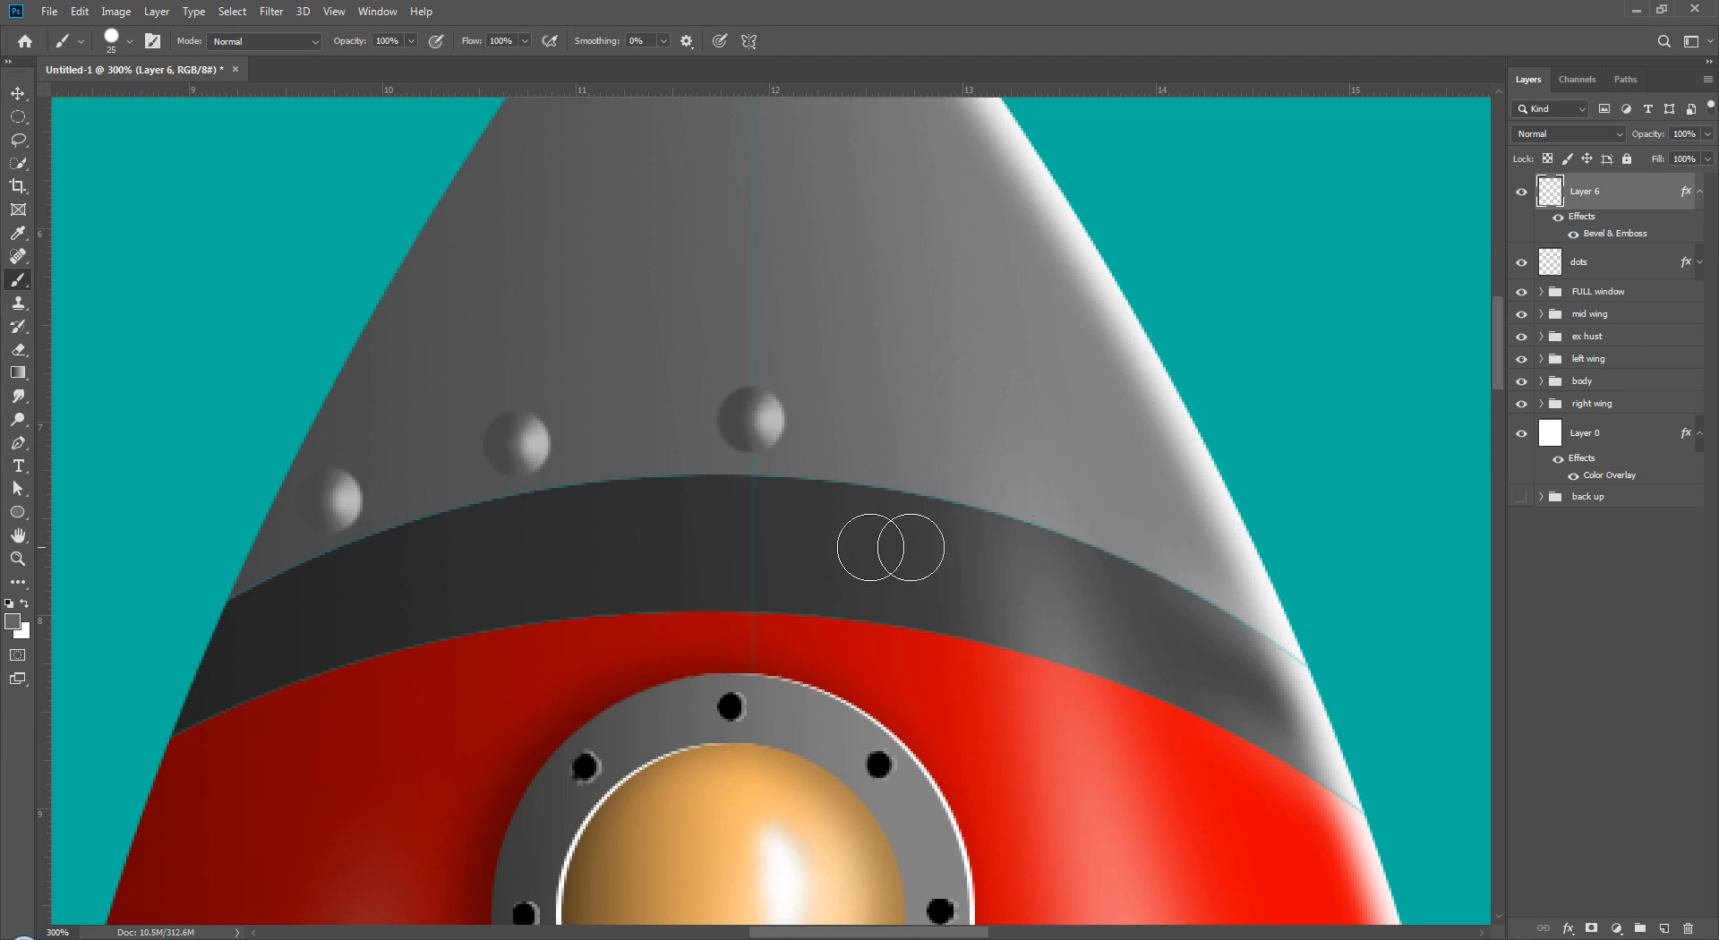
key("ctrl+z")
key("ctrl+z")
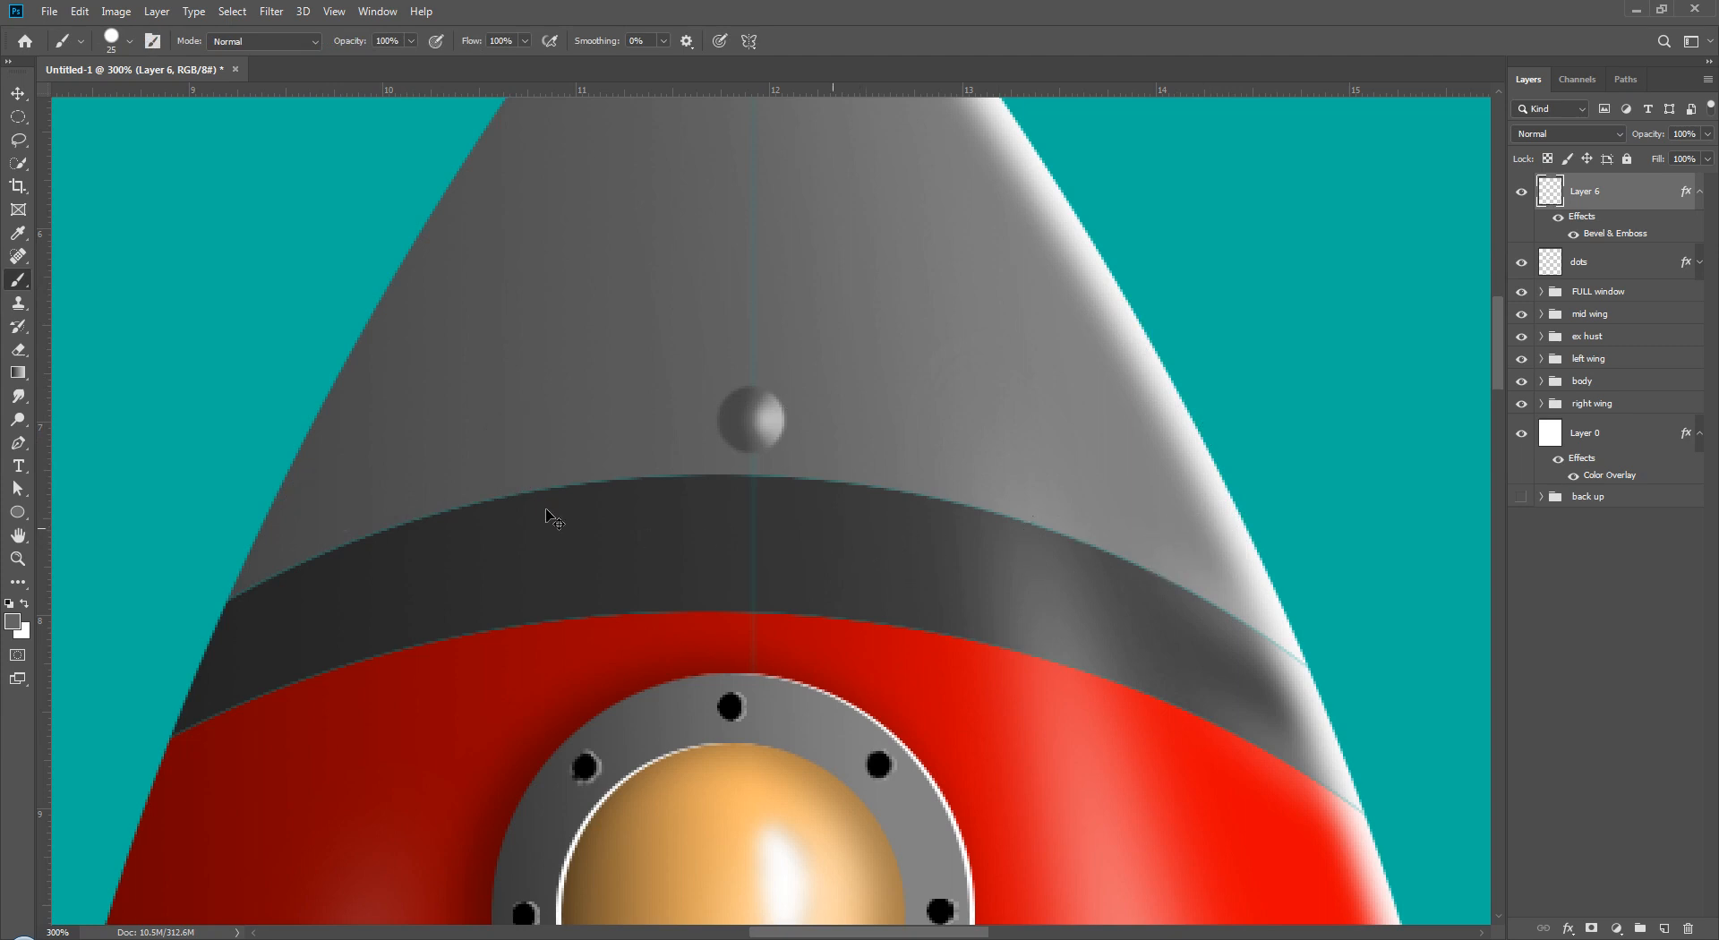
- Paint four more embossed grey rivets along the nose cone above the dark band, two on each side of the central rivet
left_click(324, 500)
left_click(517, 447)
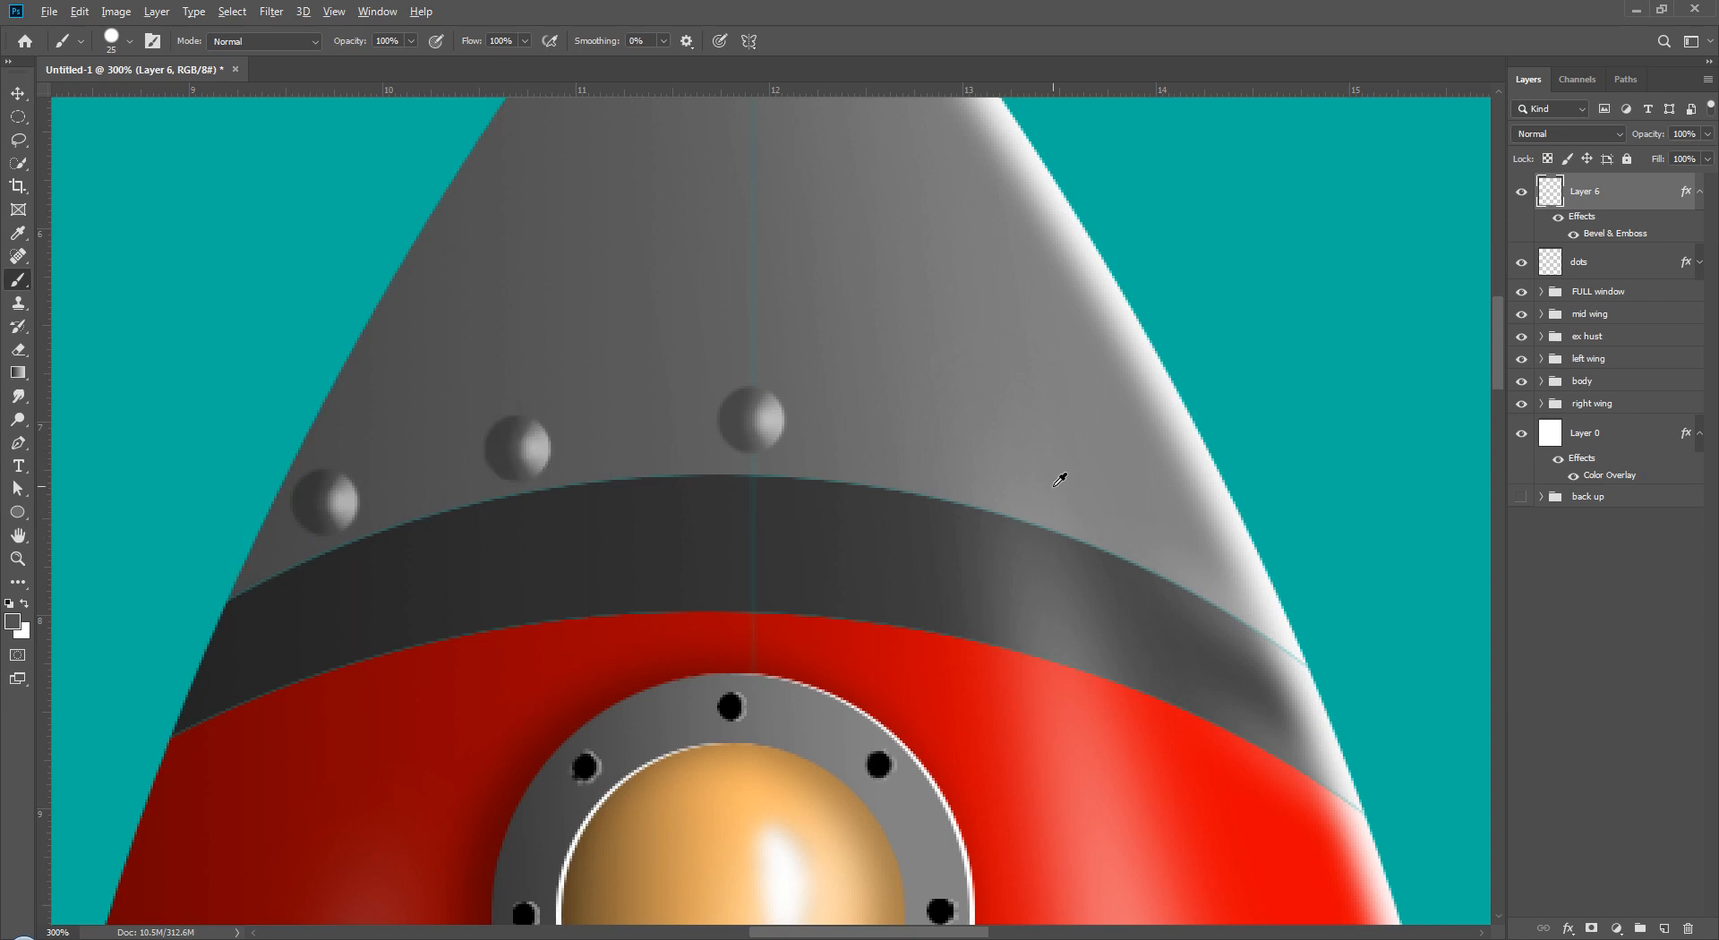
key("ctrl+z")
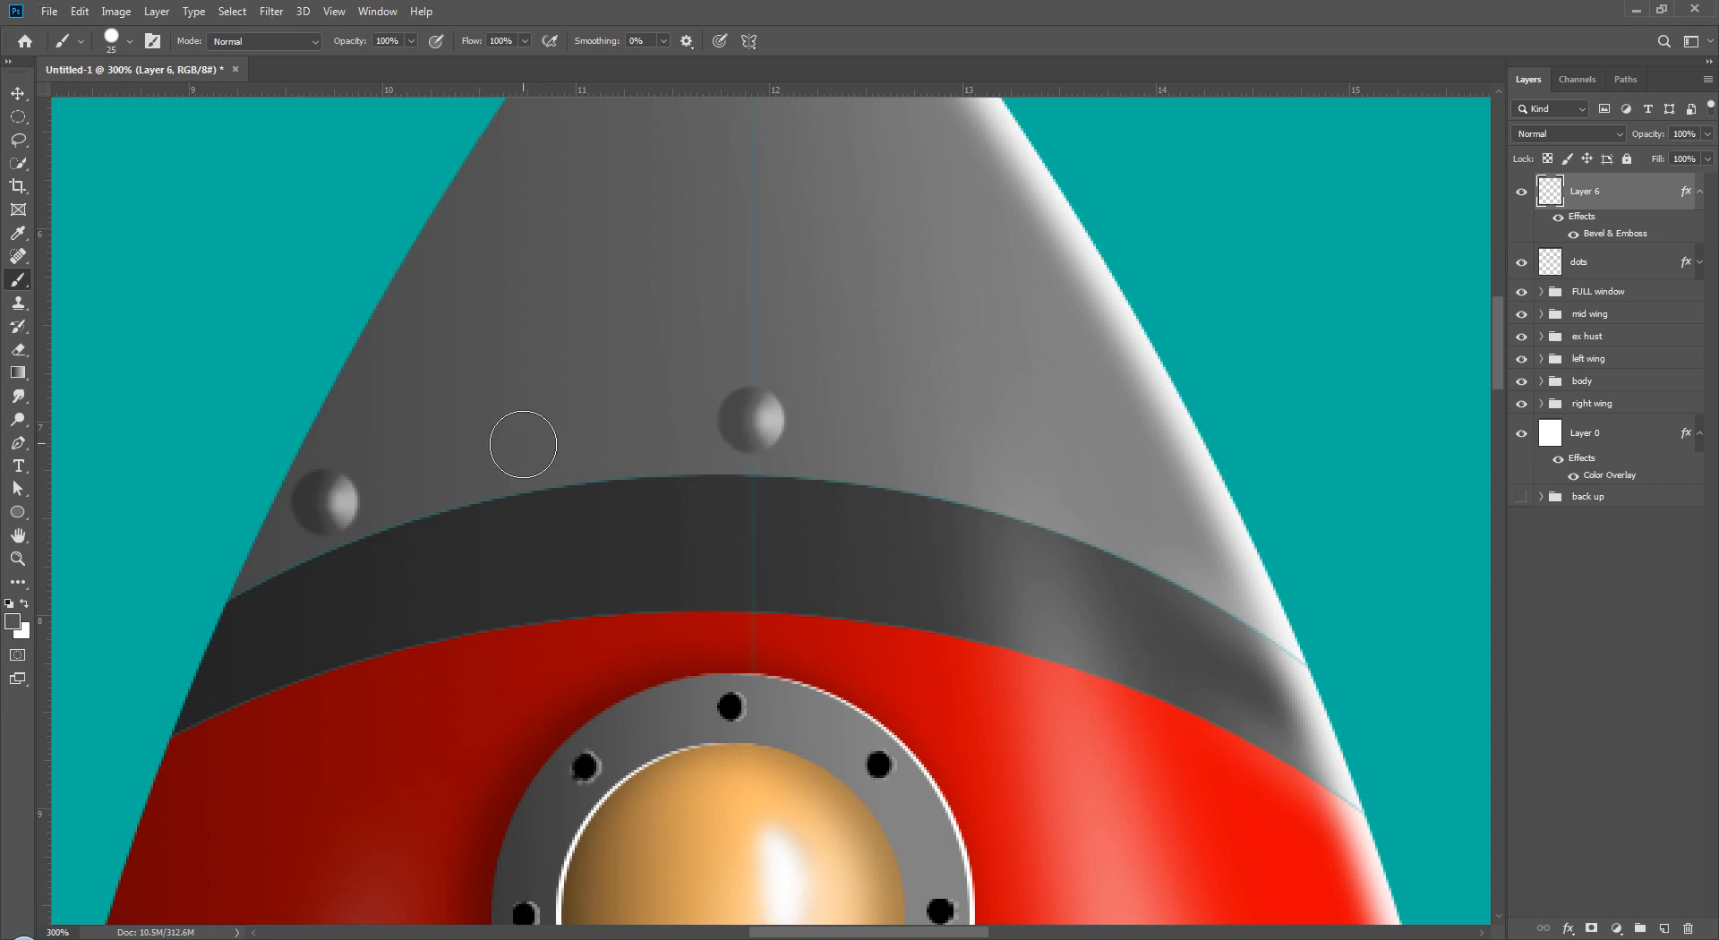
left_click(518, 447)
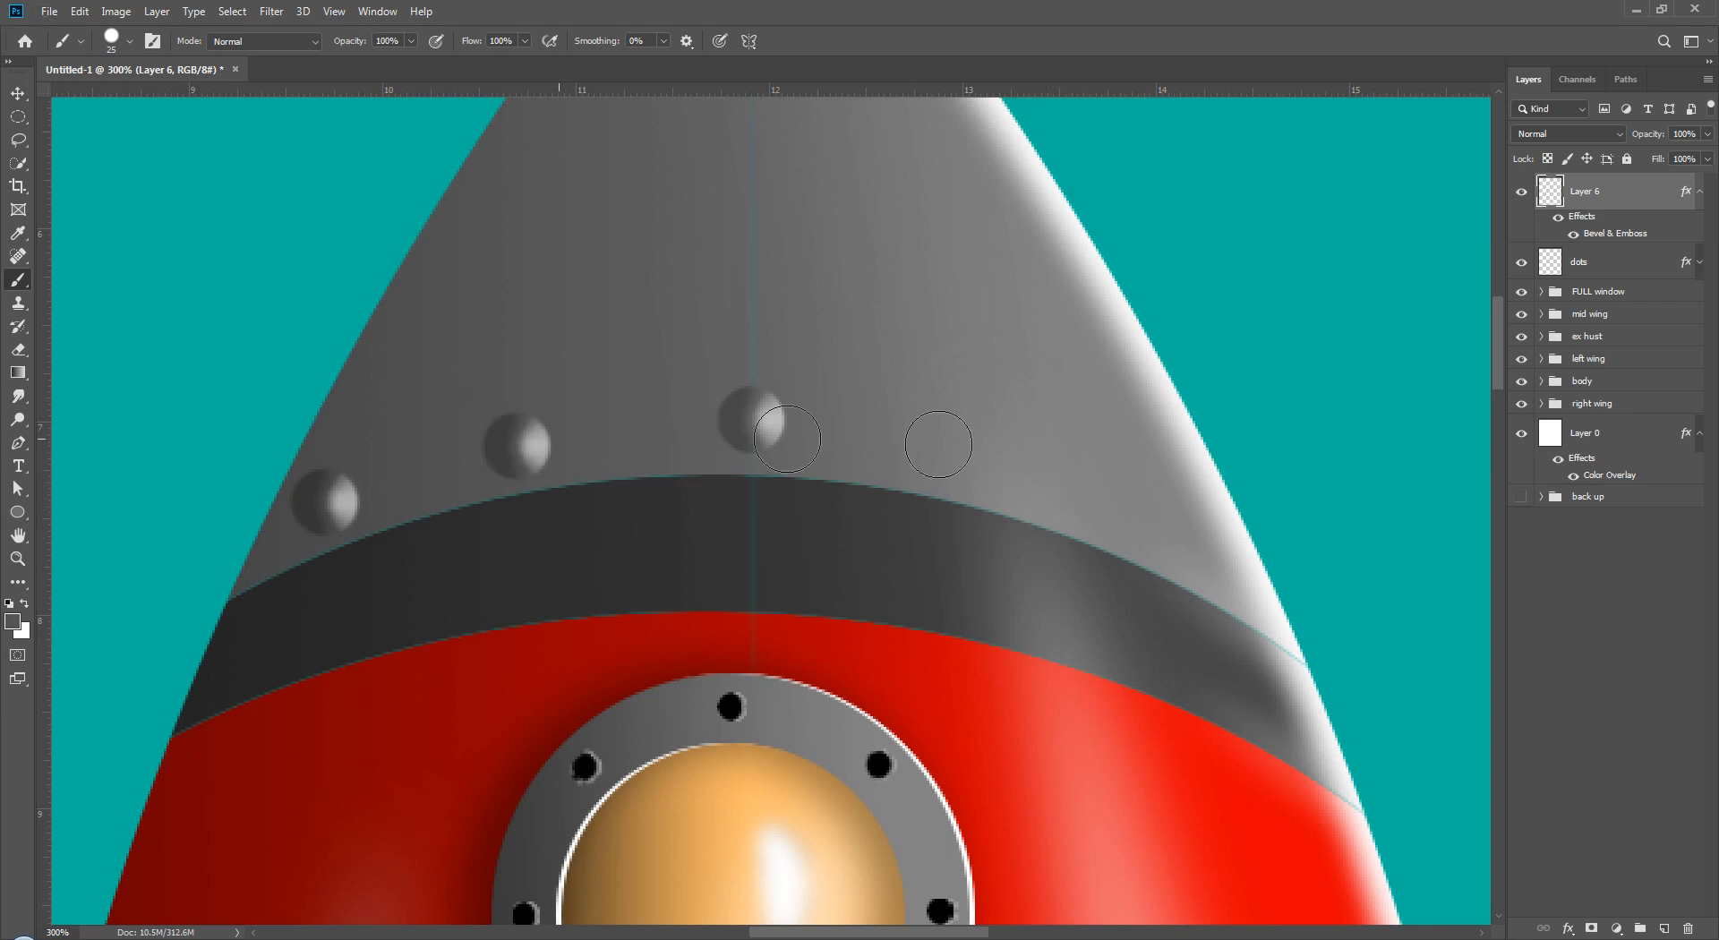
left_click(1213, 552)
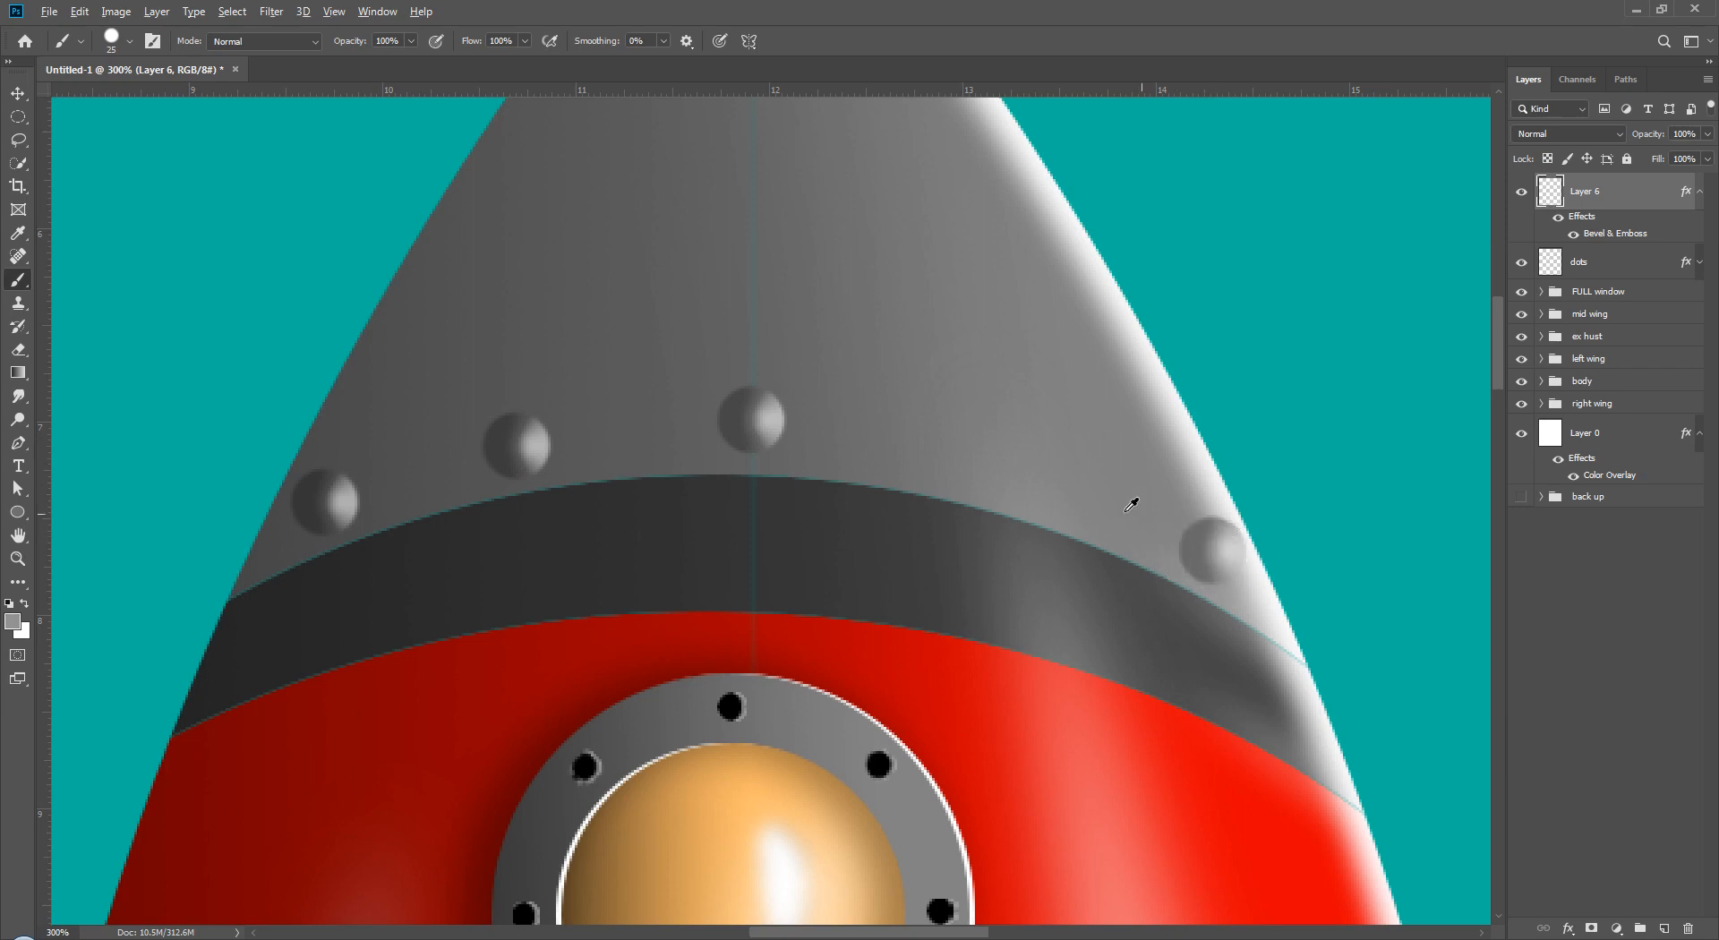
left_click(1013, 462)
- Paint two embossed rivets below the dark band on the body's right side, in bright red sampled from the body
left_click_drag(1056, 718, 1005, 465)
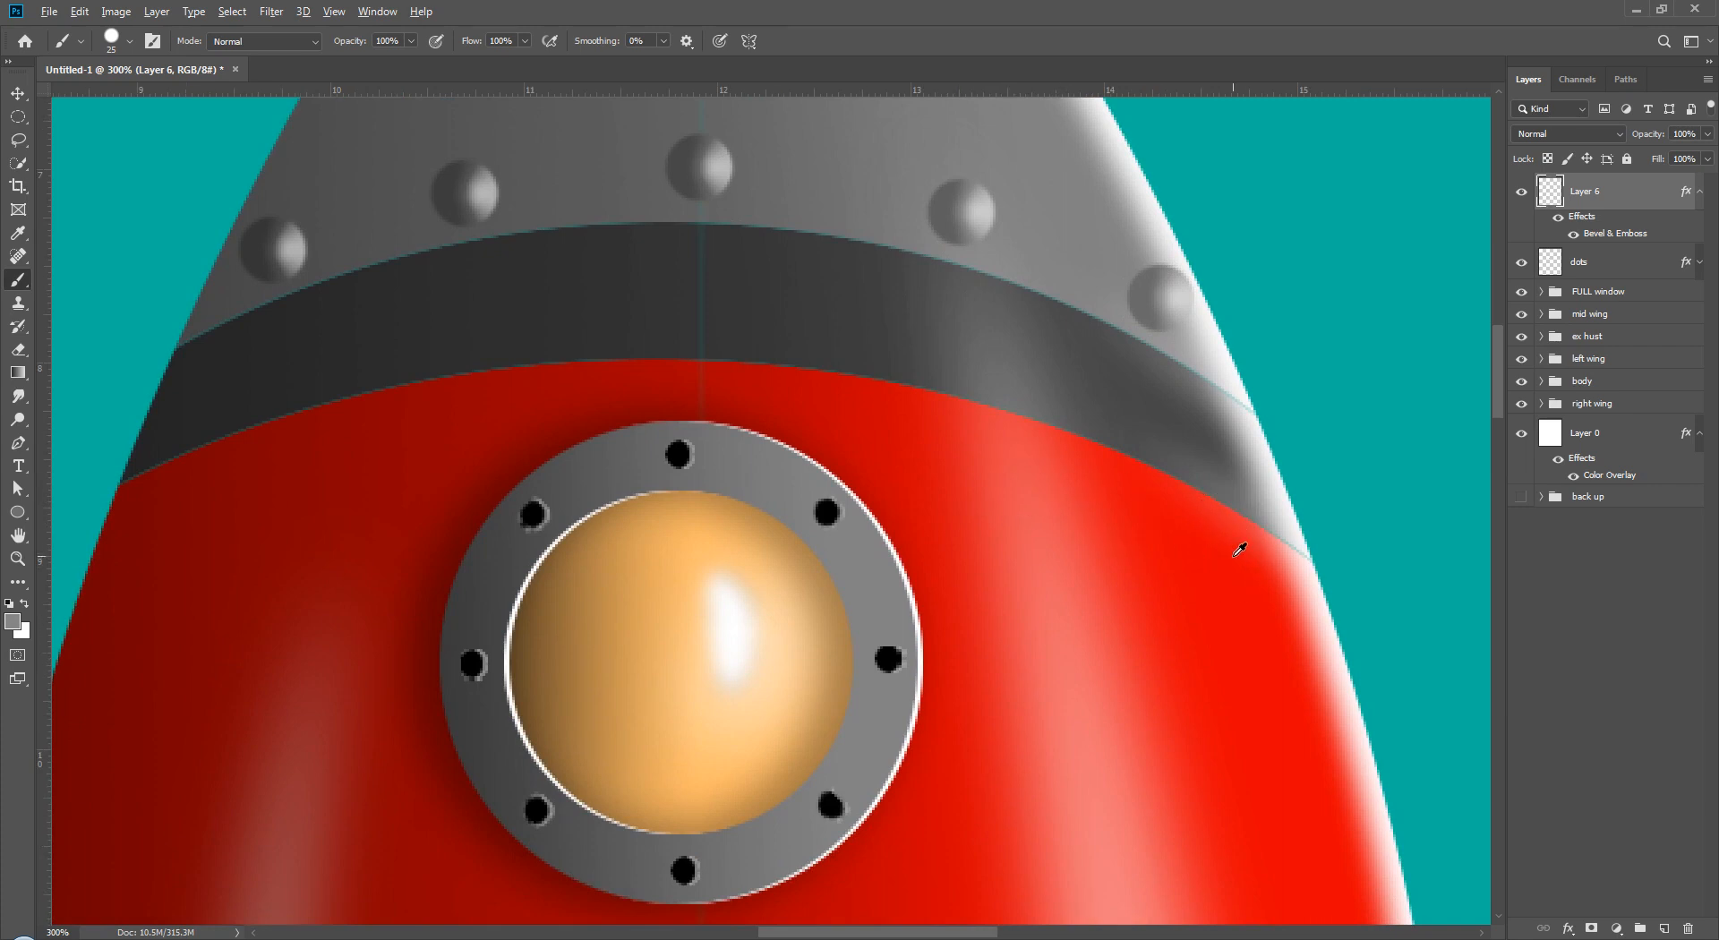
left_click(1276, 561, "alt")
left_click(1252, 568)
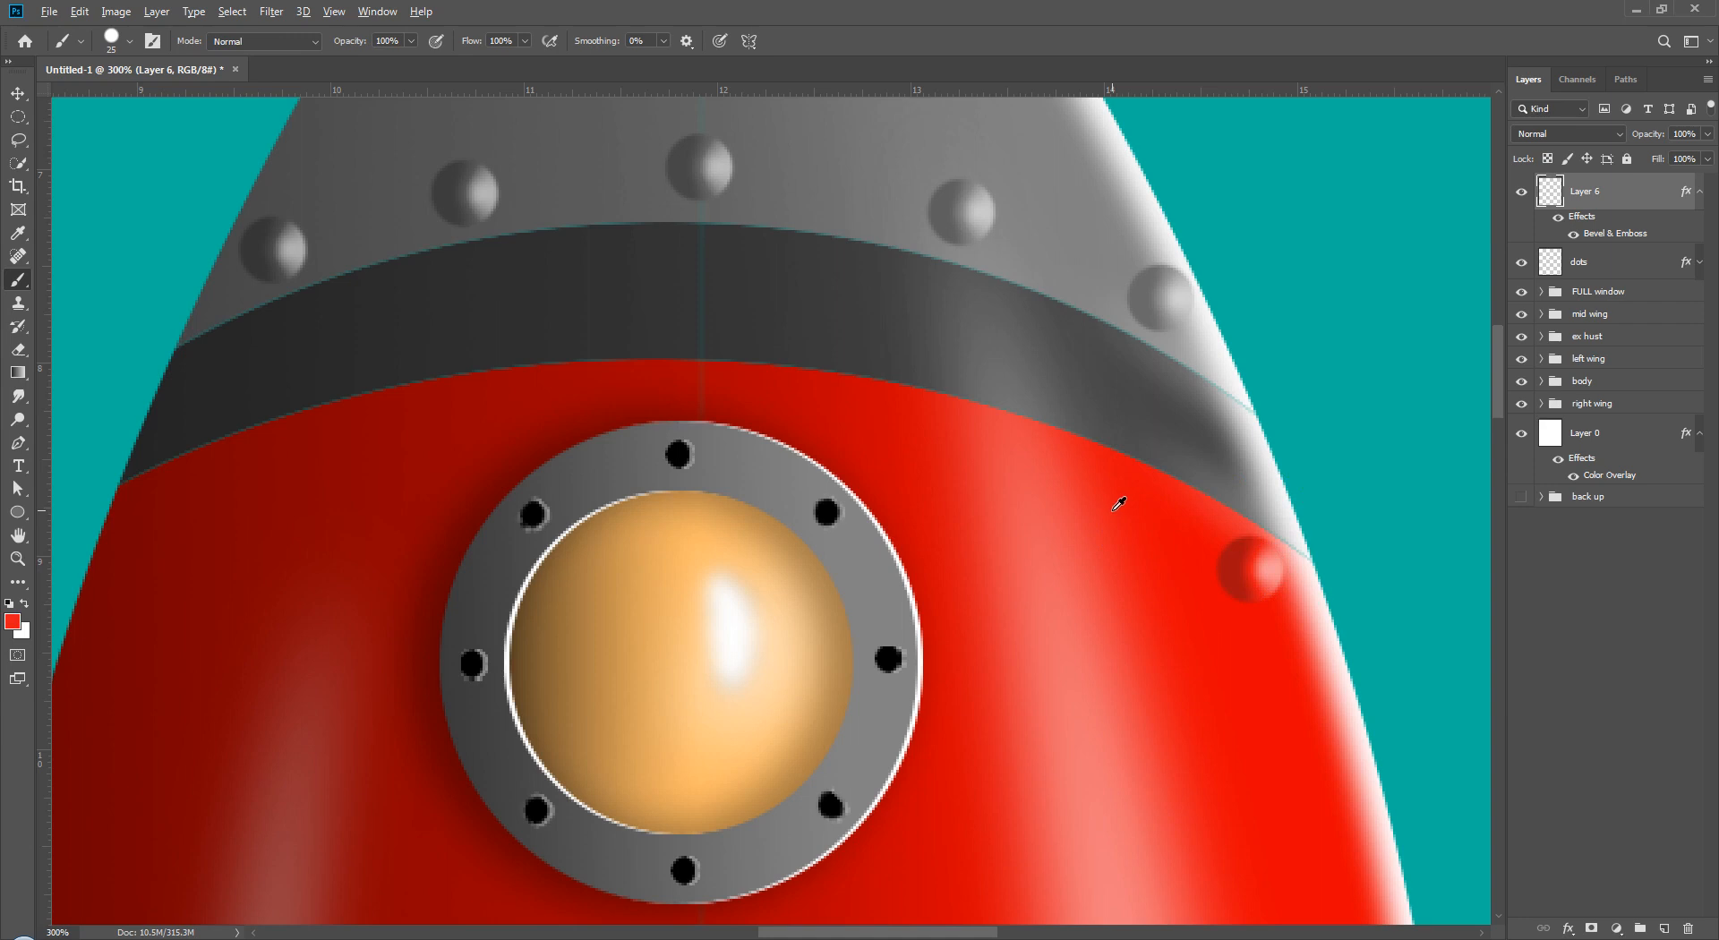
left_click(984, 467)
- Paint two embossed rivets below the dark band on the body's left side, in dark red sampled from the body
scroll(949, 537, "left", 6)
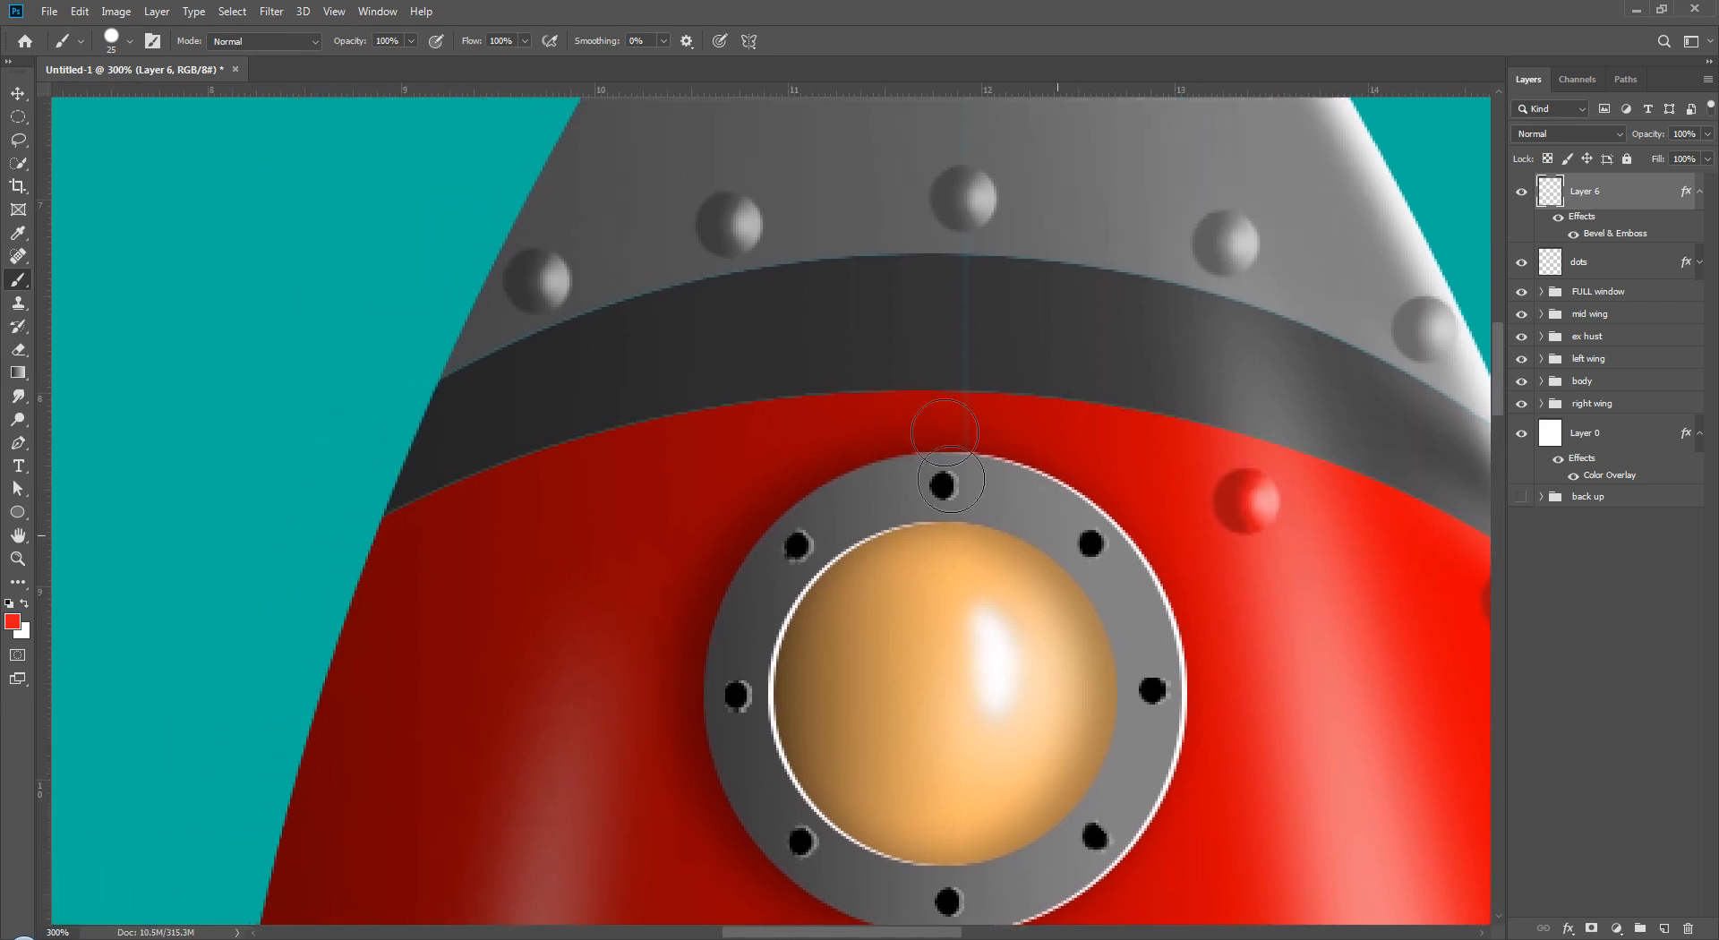
scroll(949, 475, "left", 3)
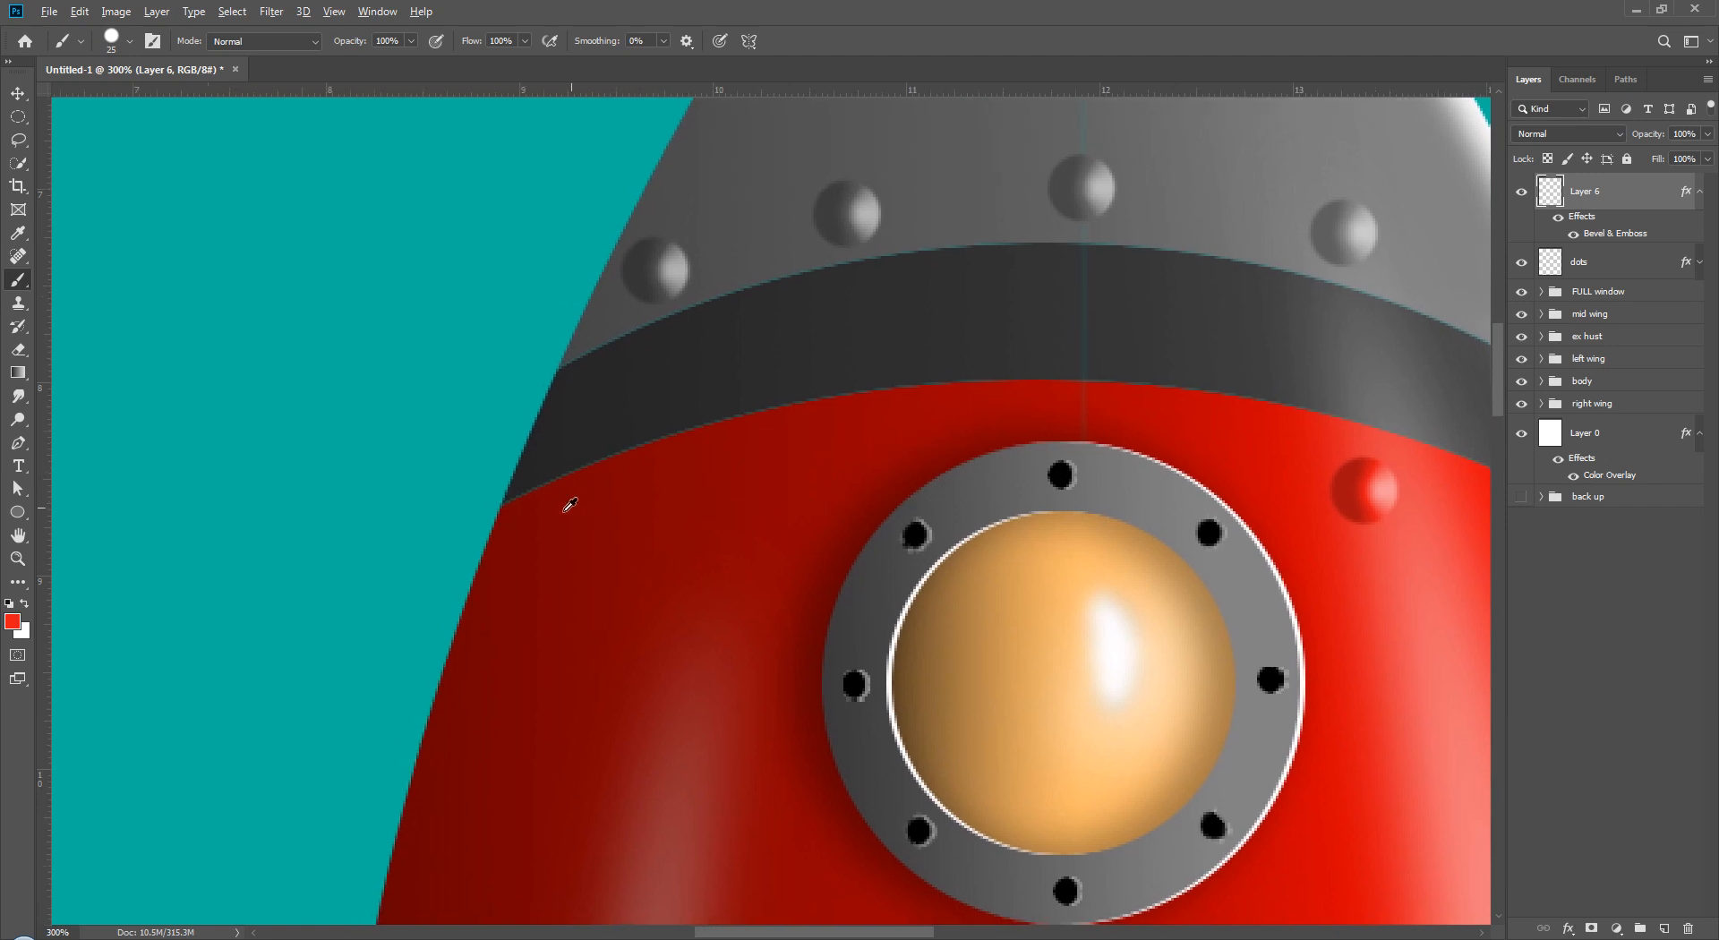
left_click(540, 519, "alt")
left_click(549, 539)
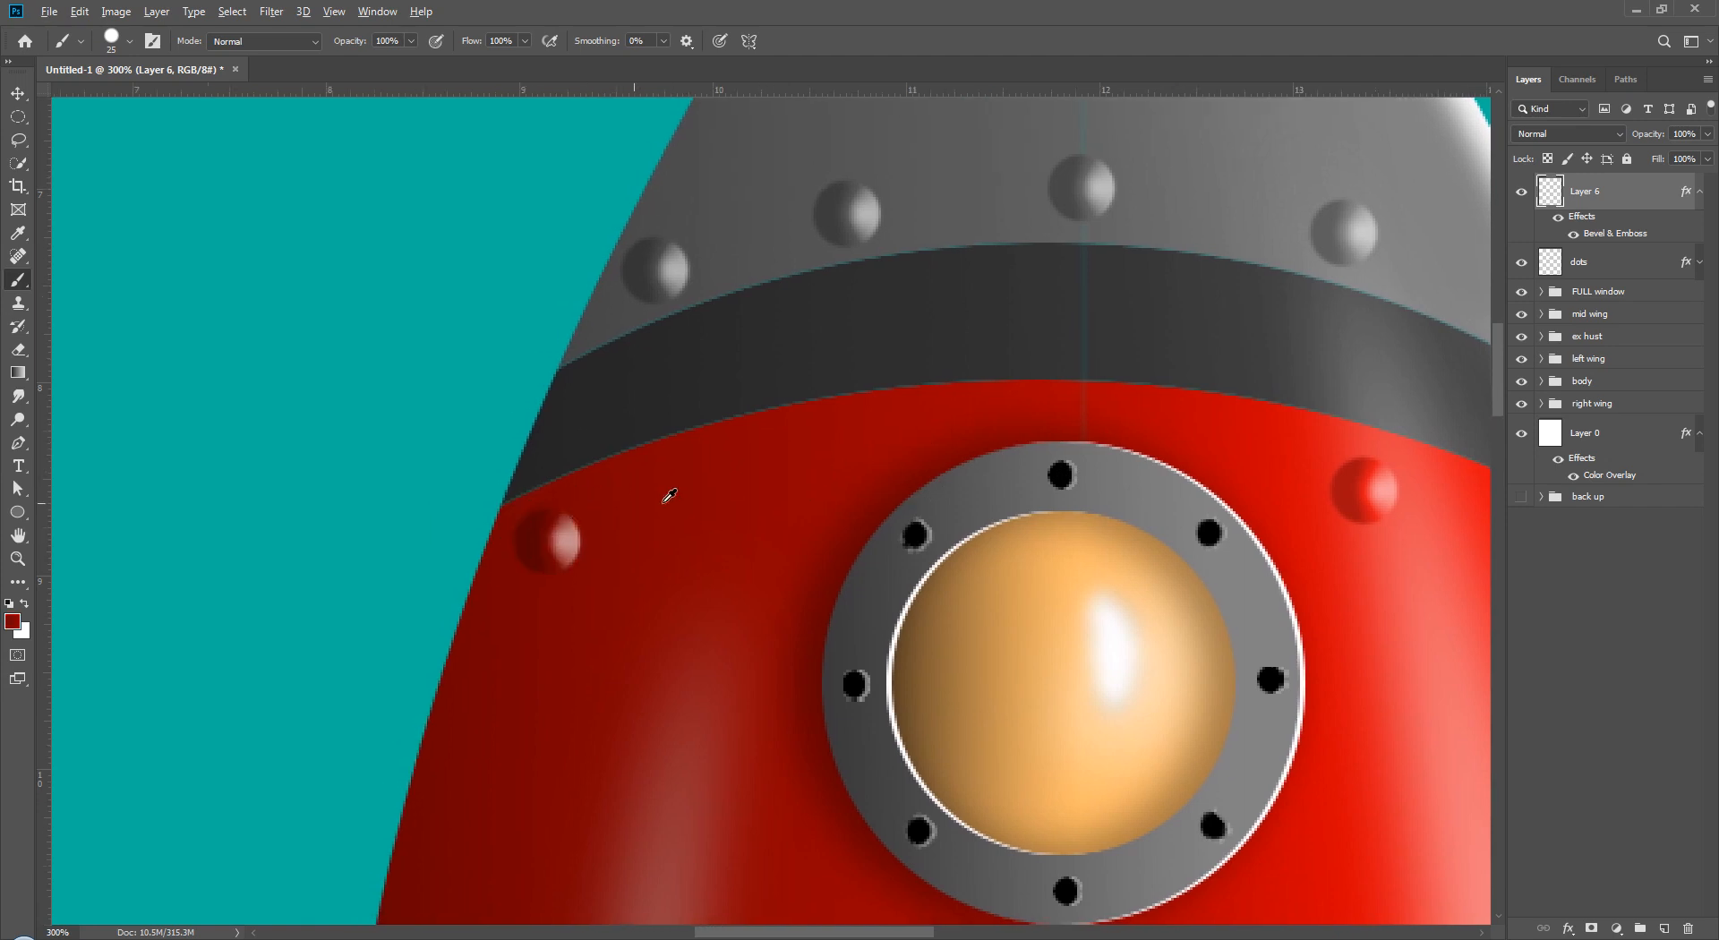
left_click(805, 468)
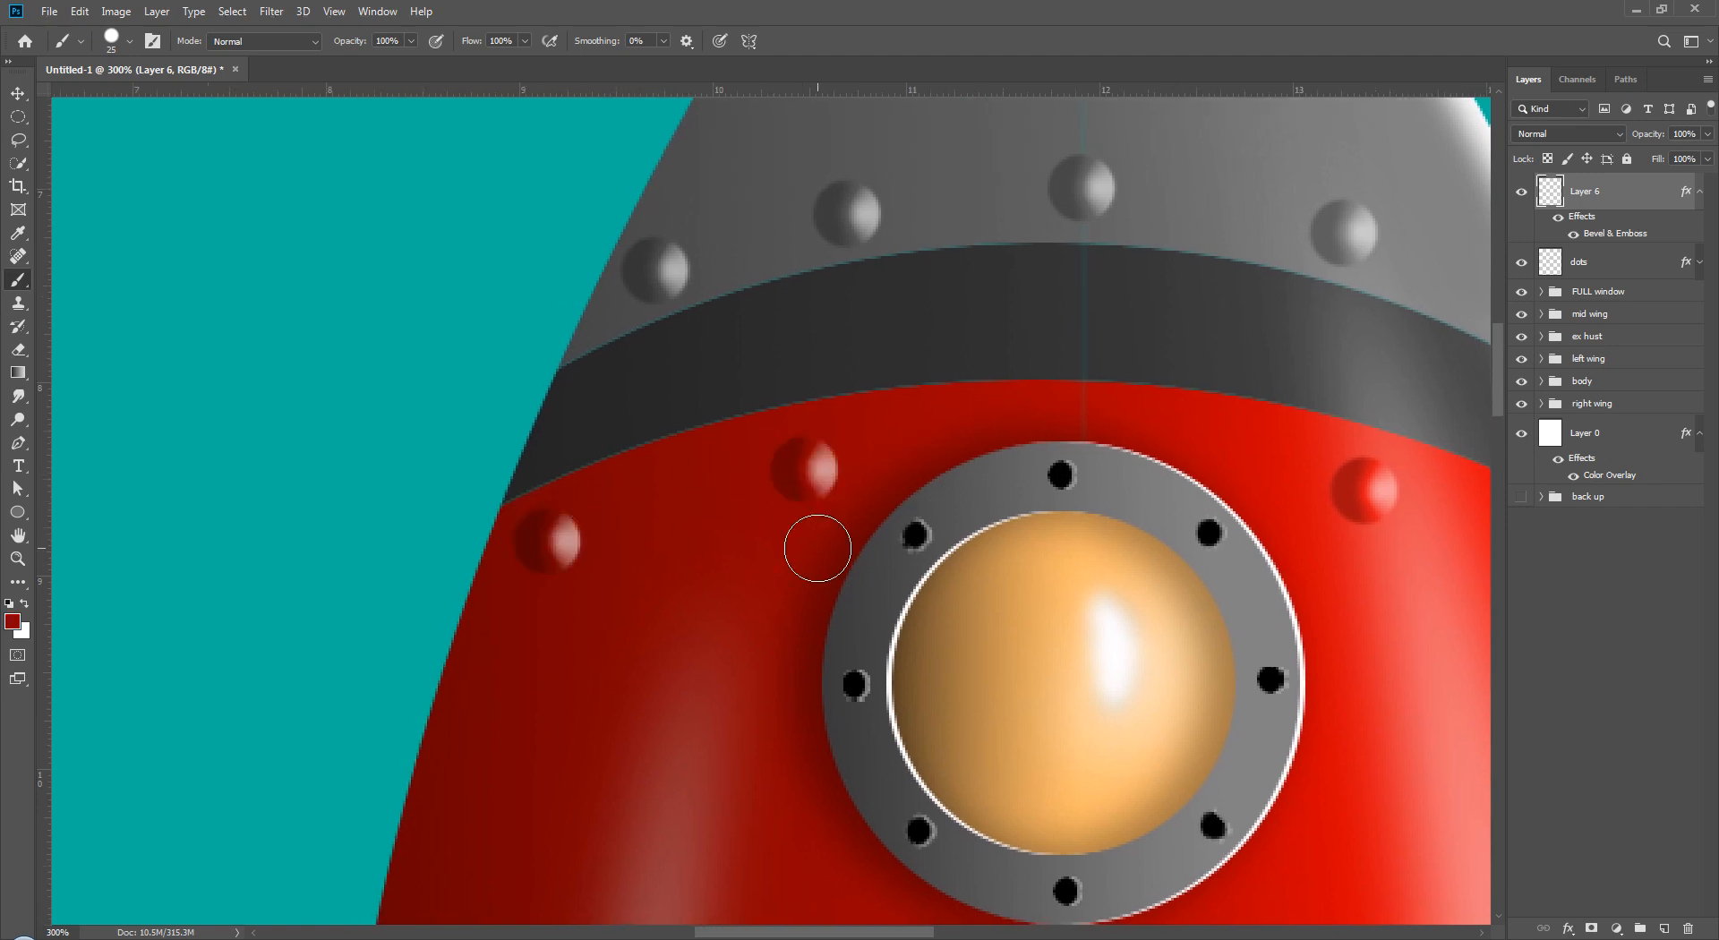
- Open Raibon.psd from the Photoshop > COMMAN folder on the GRAPHIC (E:) drive
scroll(816, 548, "down", 5)
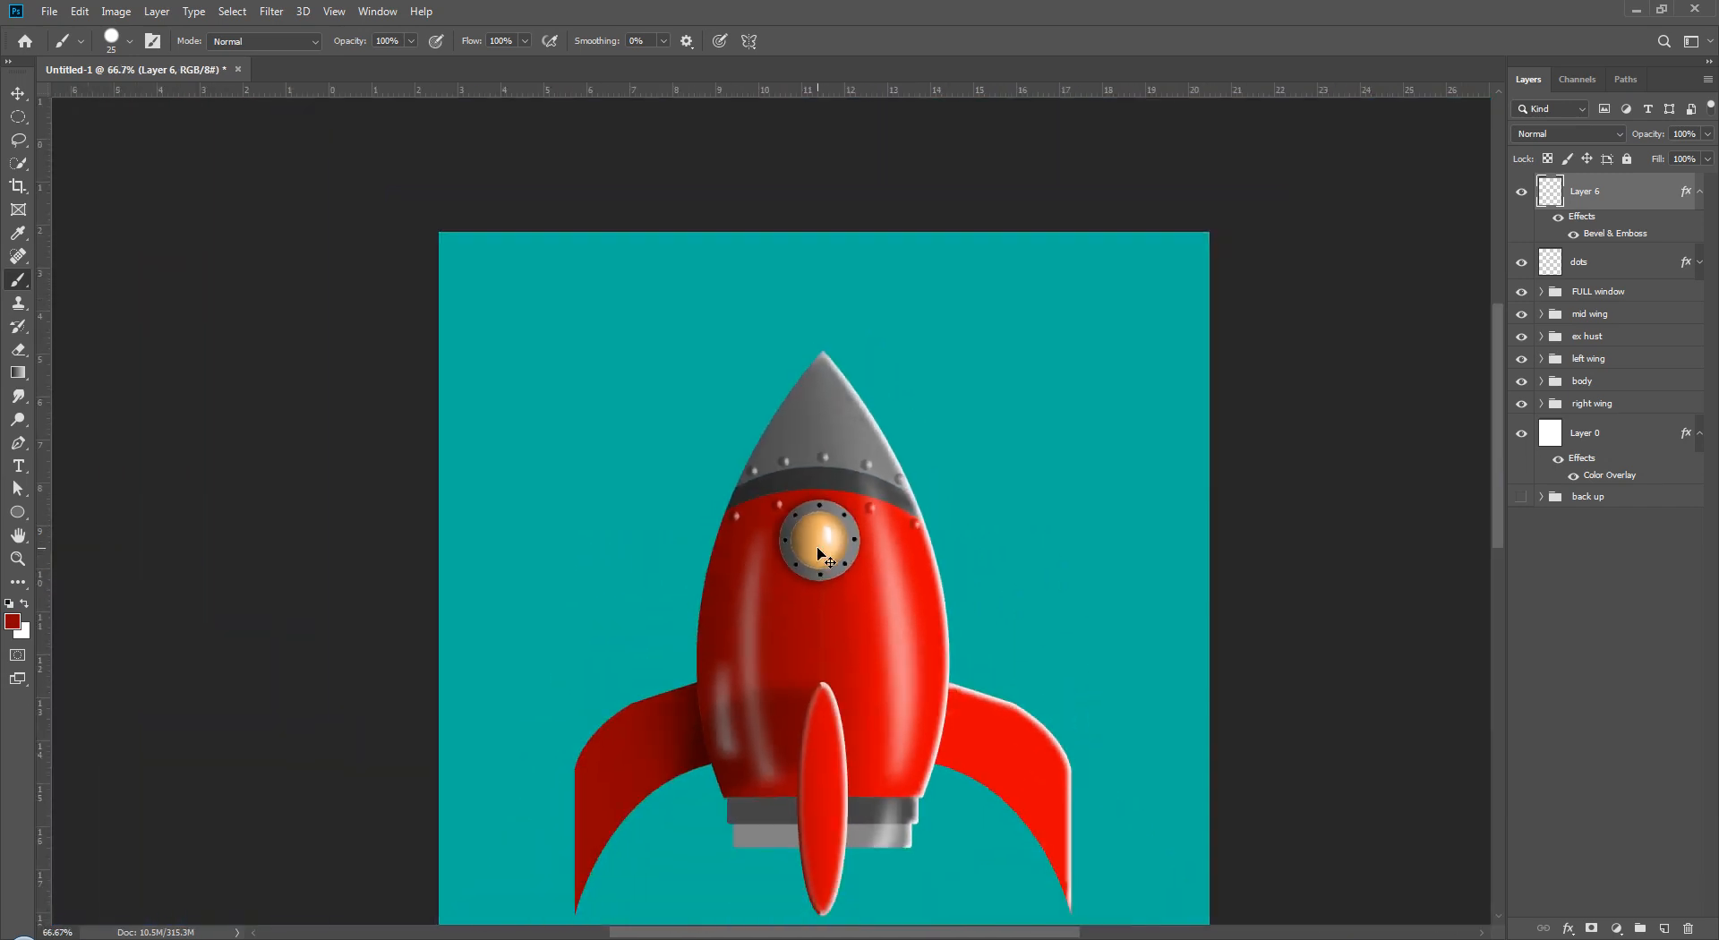
left_click_drag(880, 666, 879, 482)
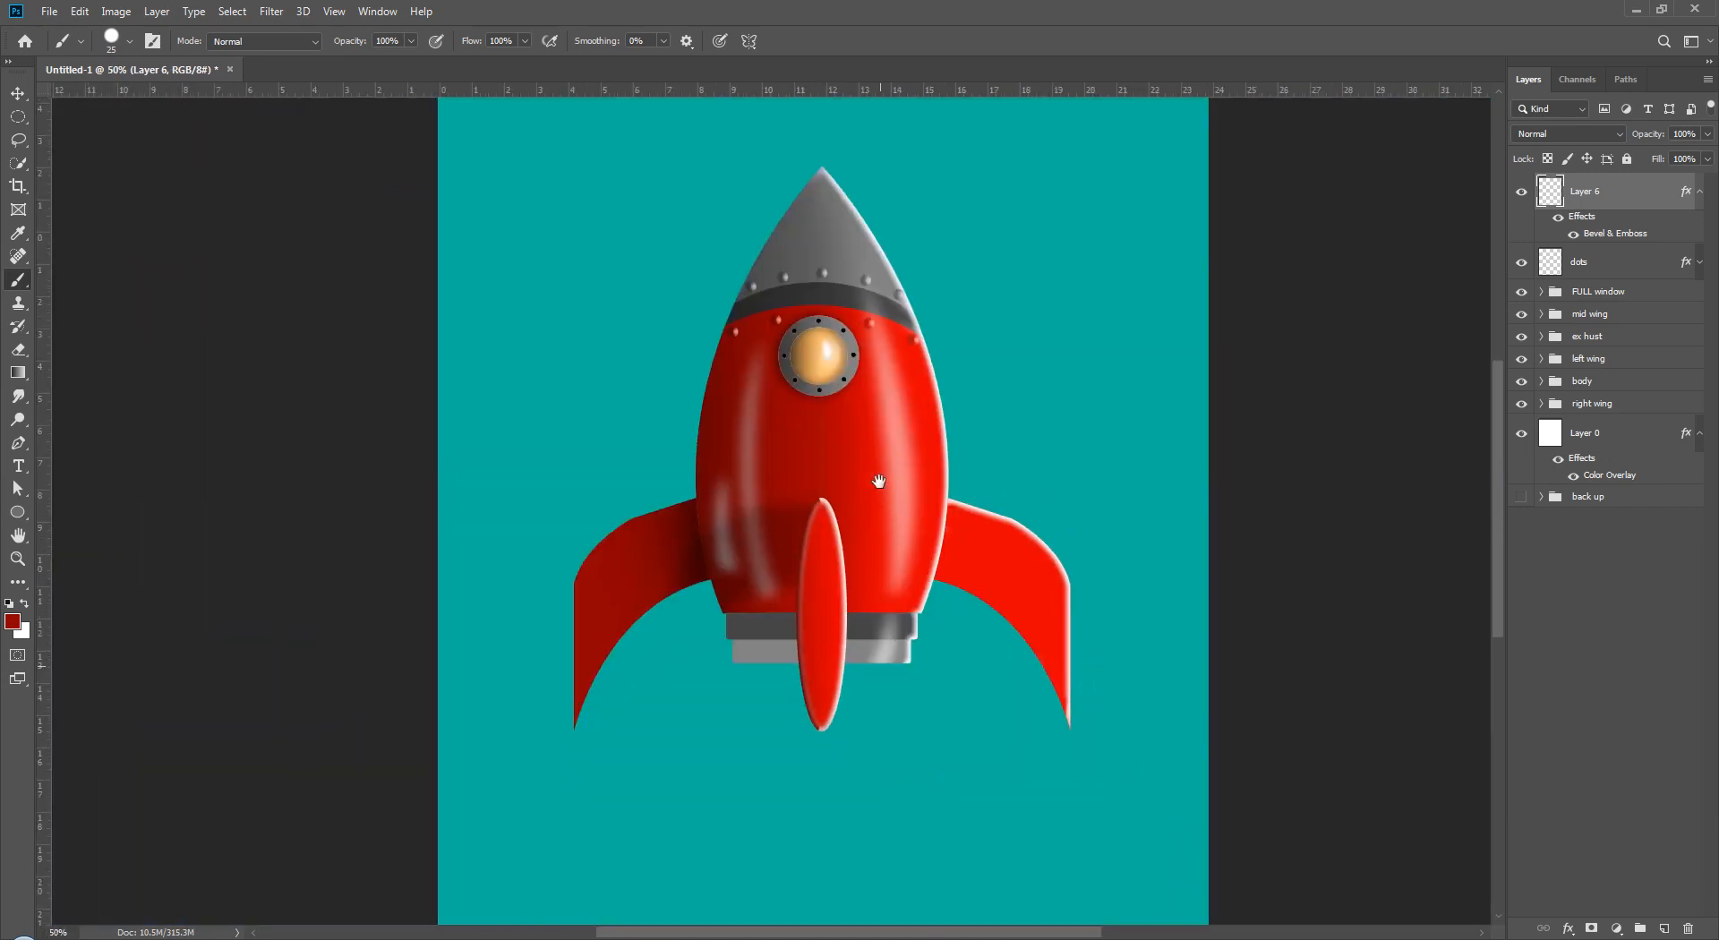
scroll(886, 492, "down", 1)
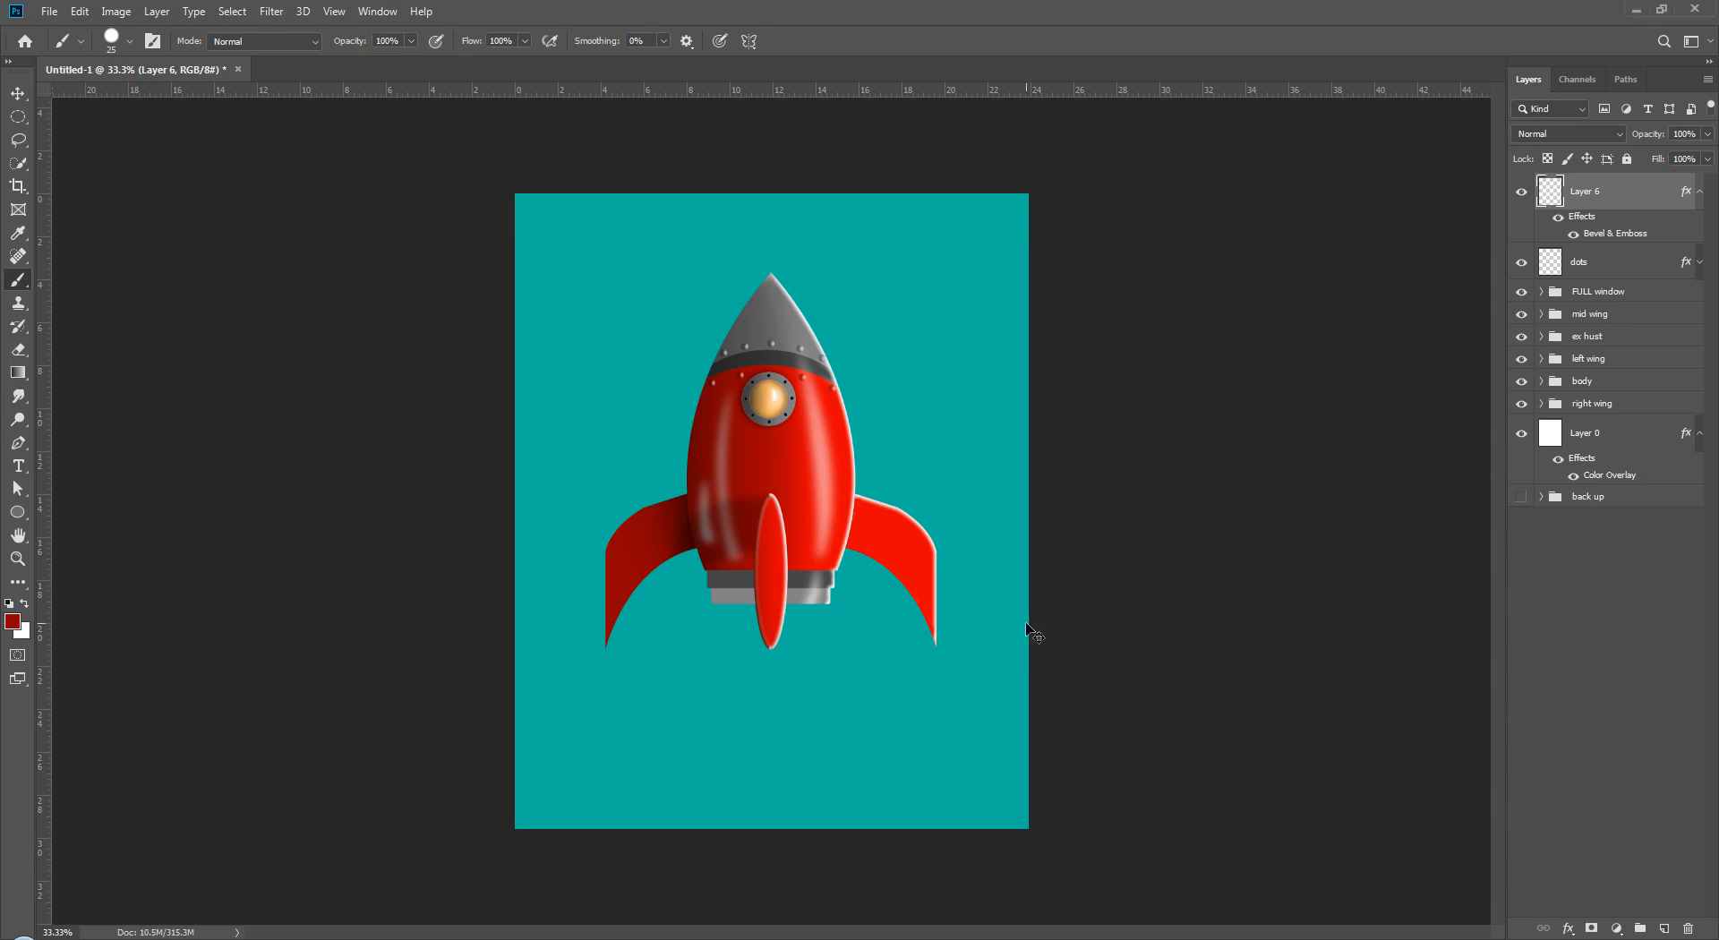
key("ctrl+o")
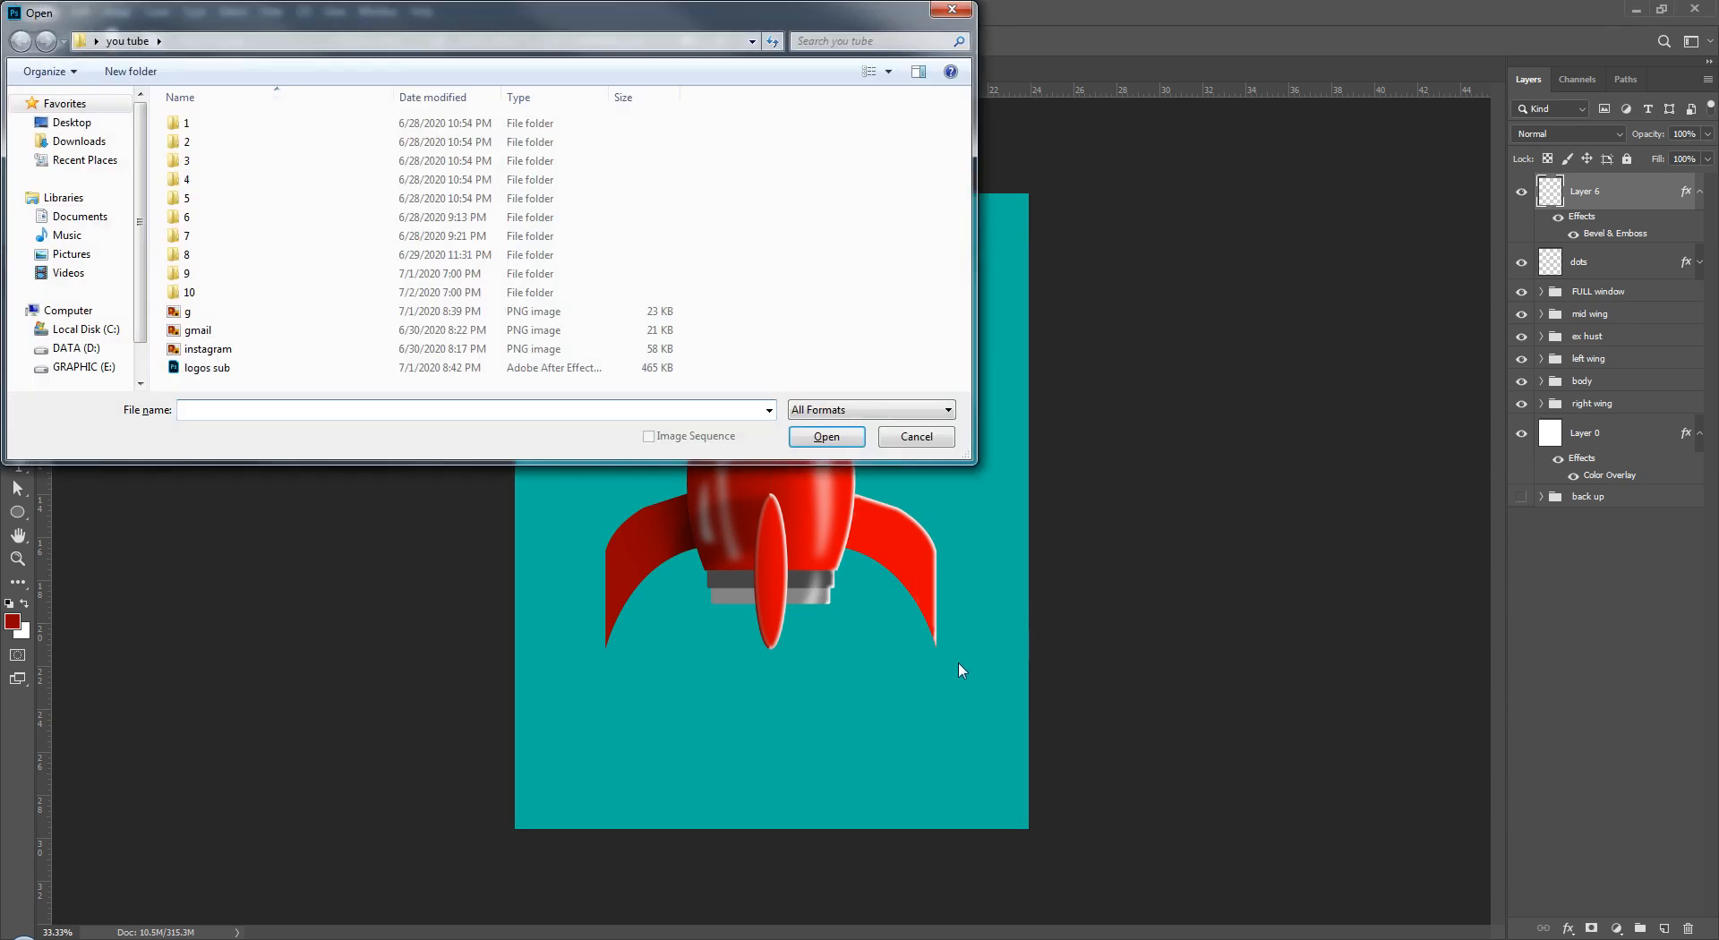
left_click(87, 130)
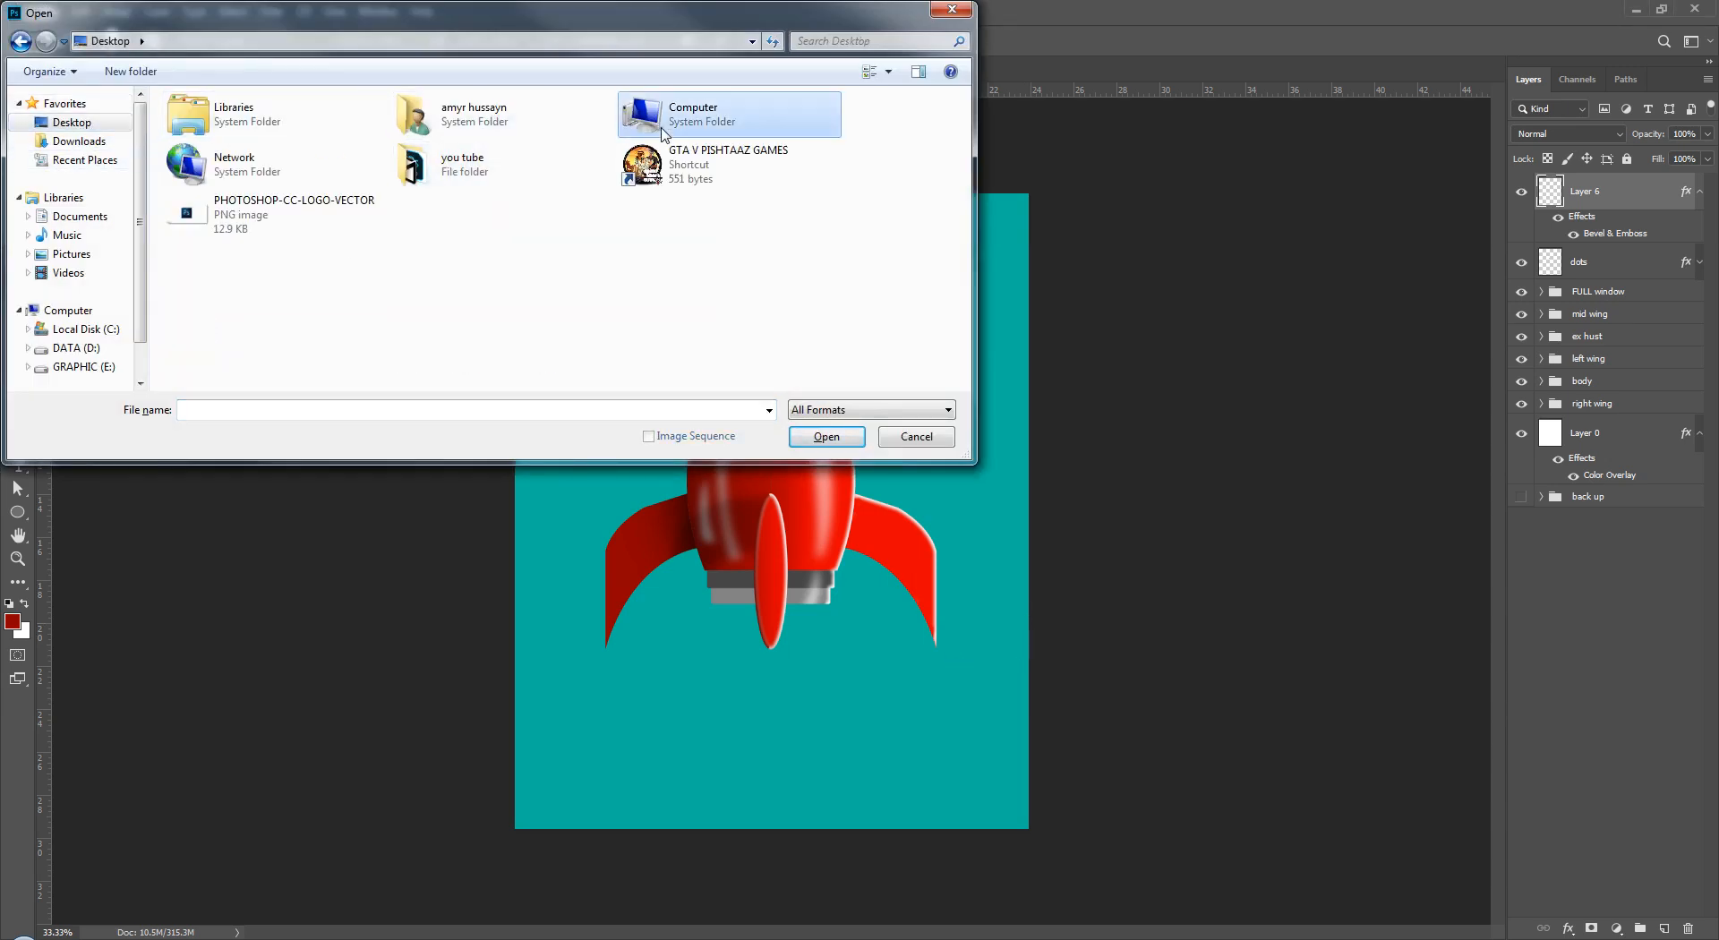
double_click(632, 125)
double_click(733, 134)
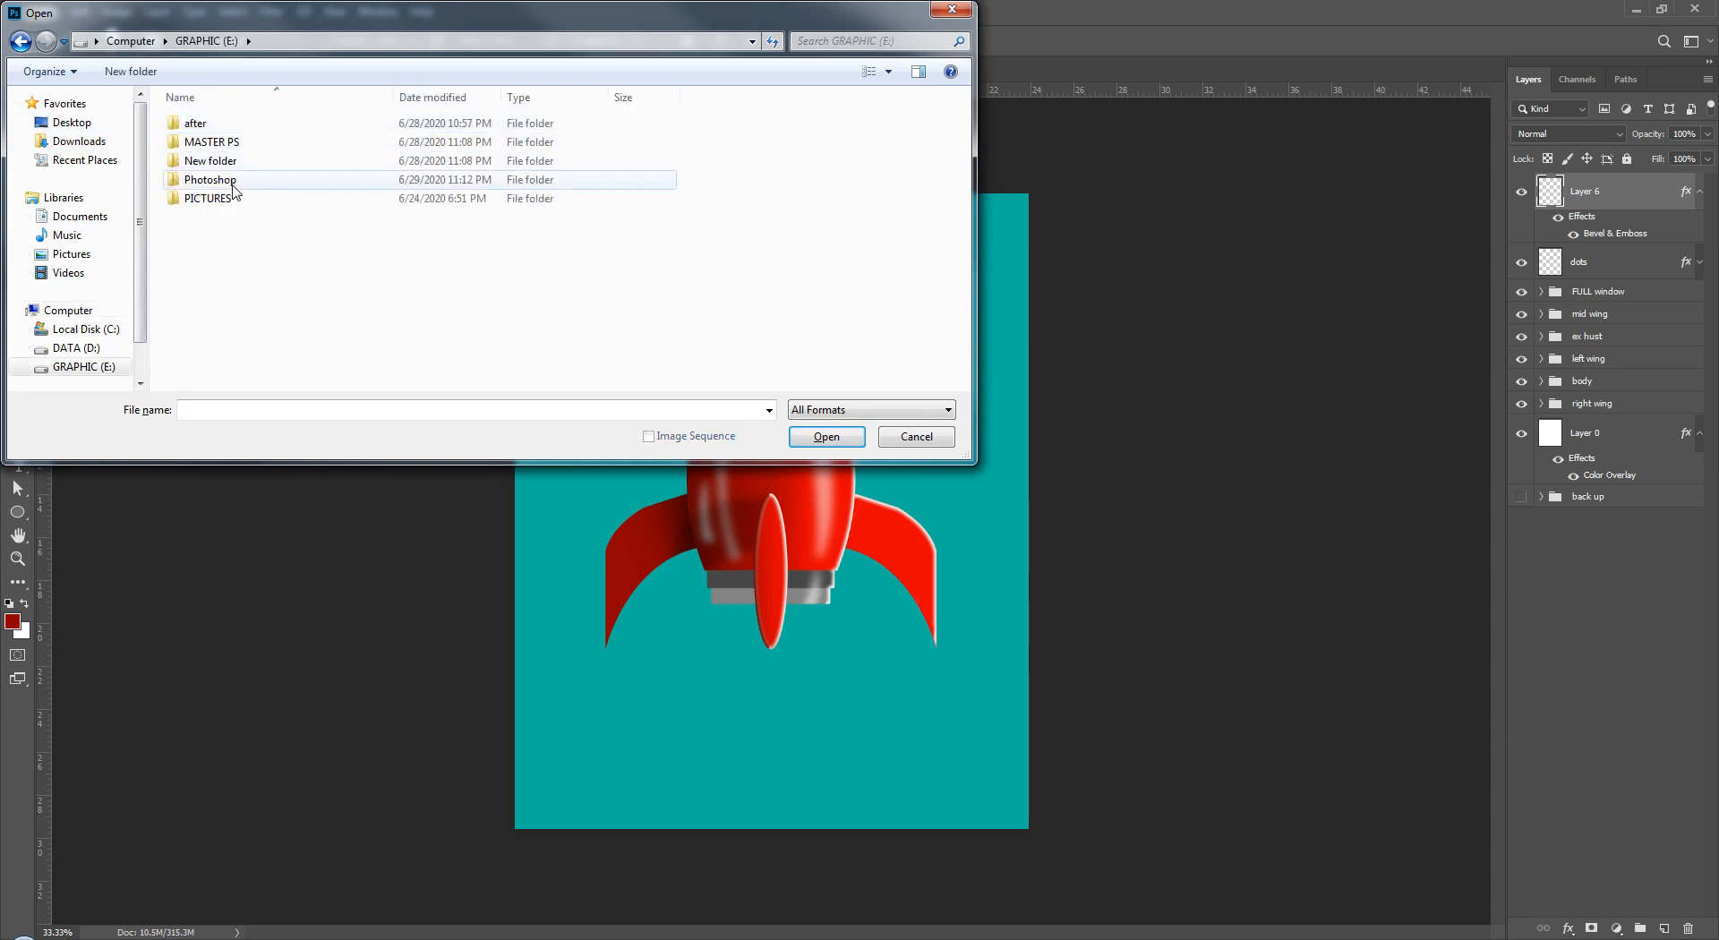
double_click(240, 187)
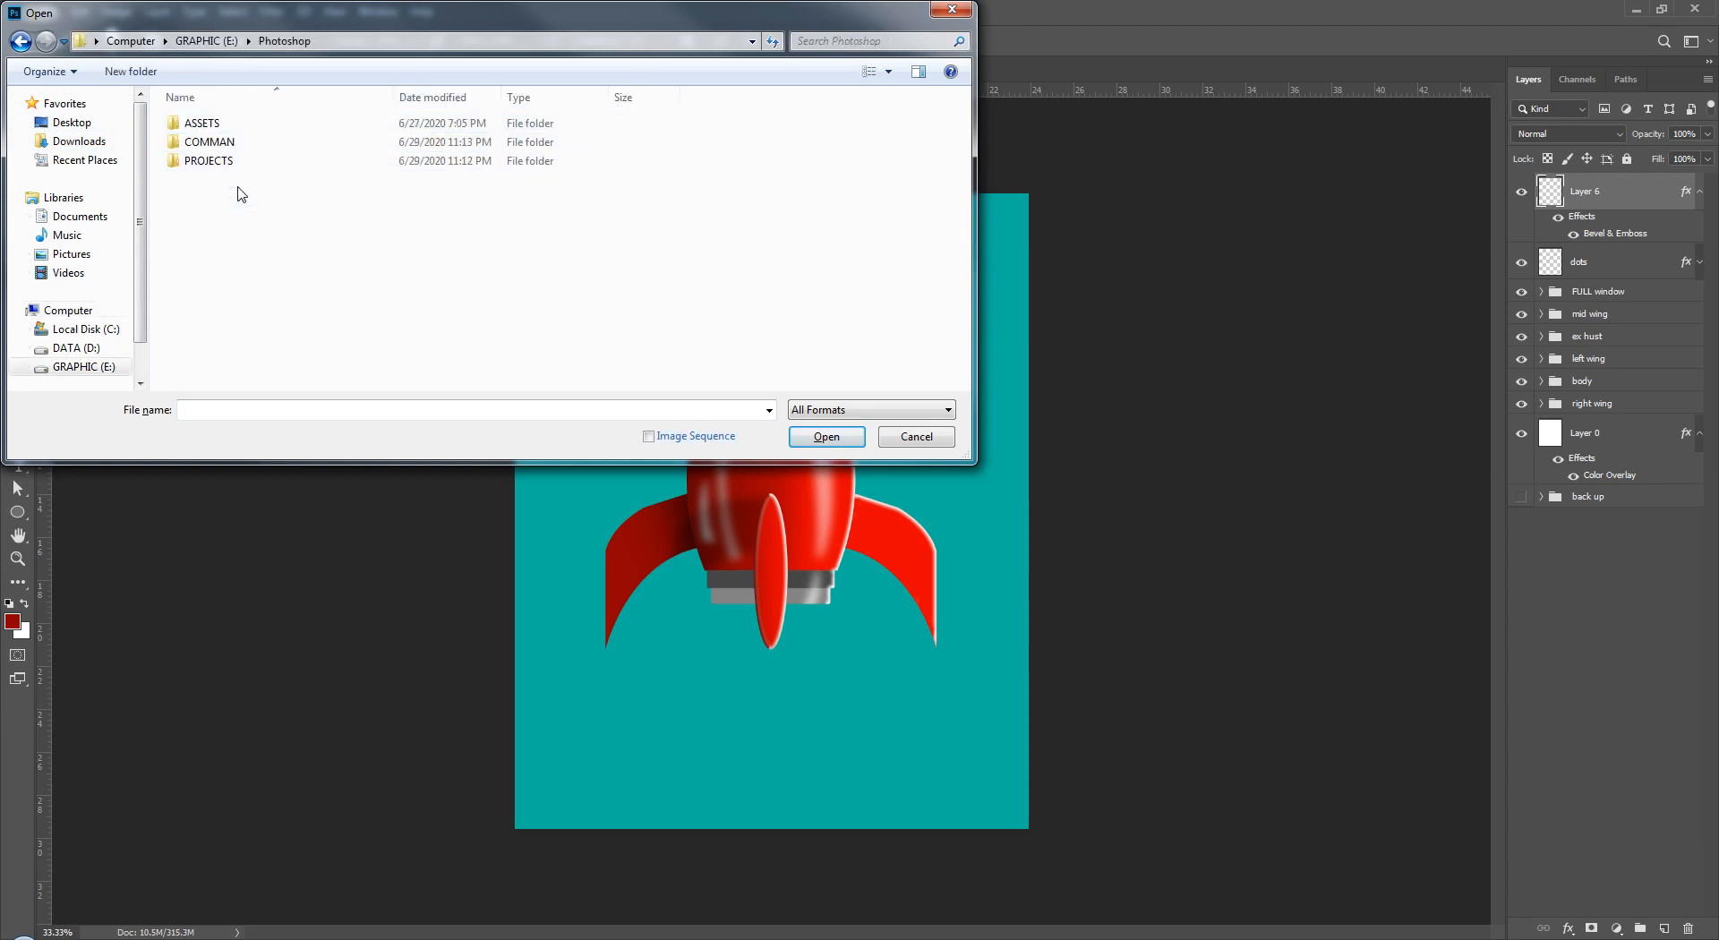
double_click(399, 143)
left_click(410, 134)
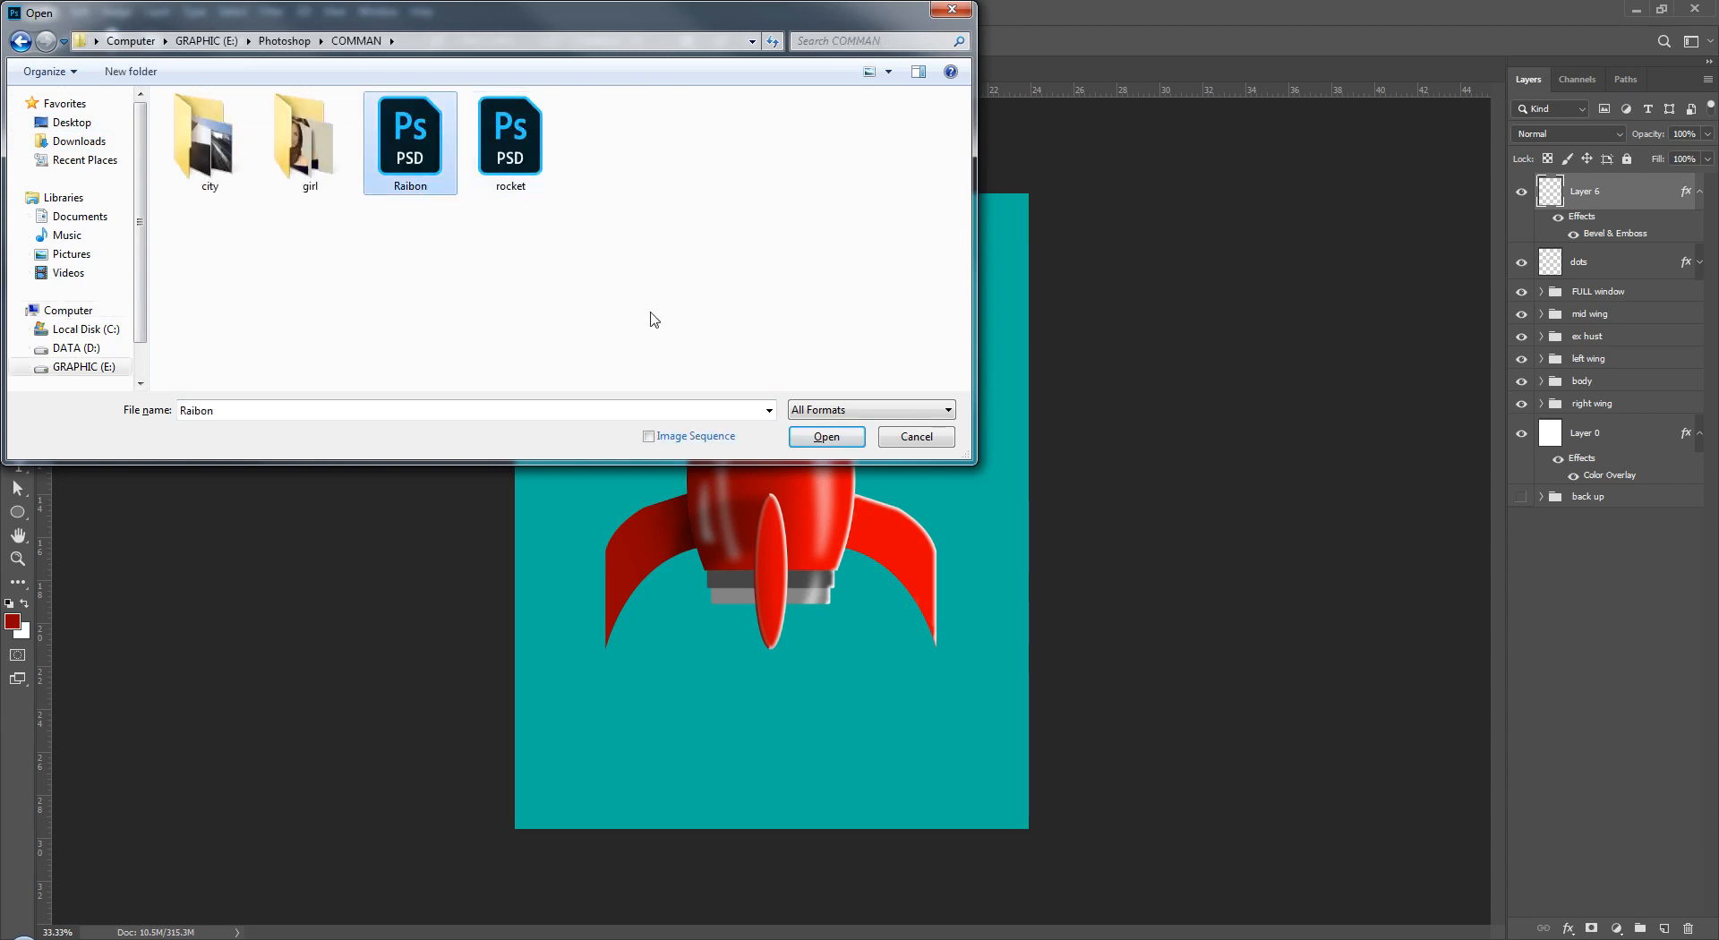
left_click(825, 436)
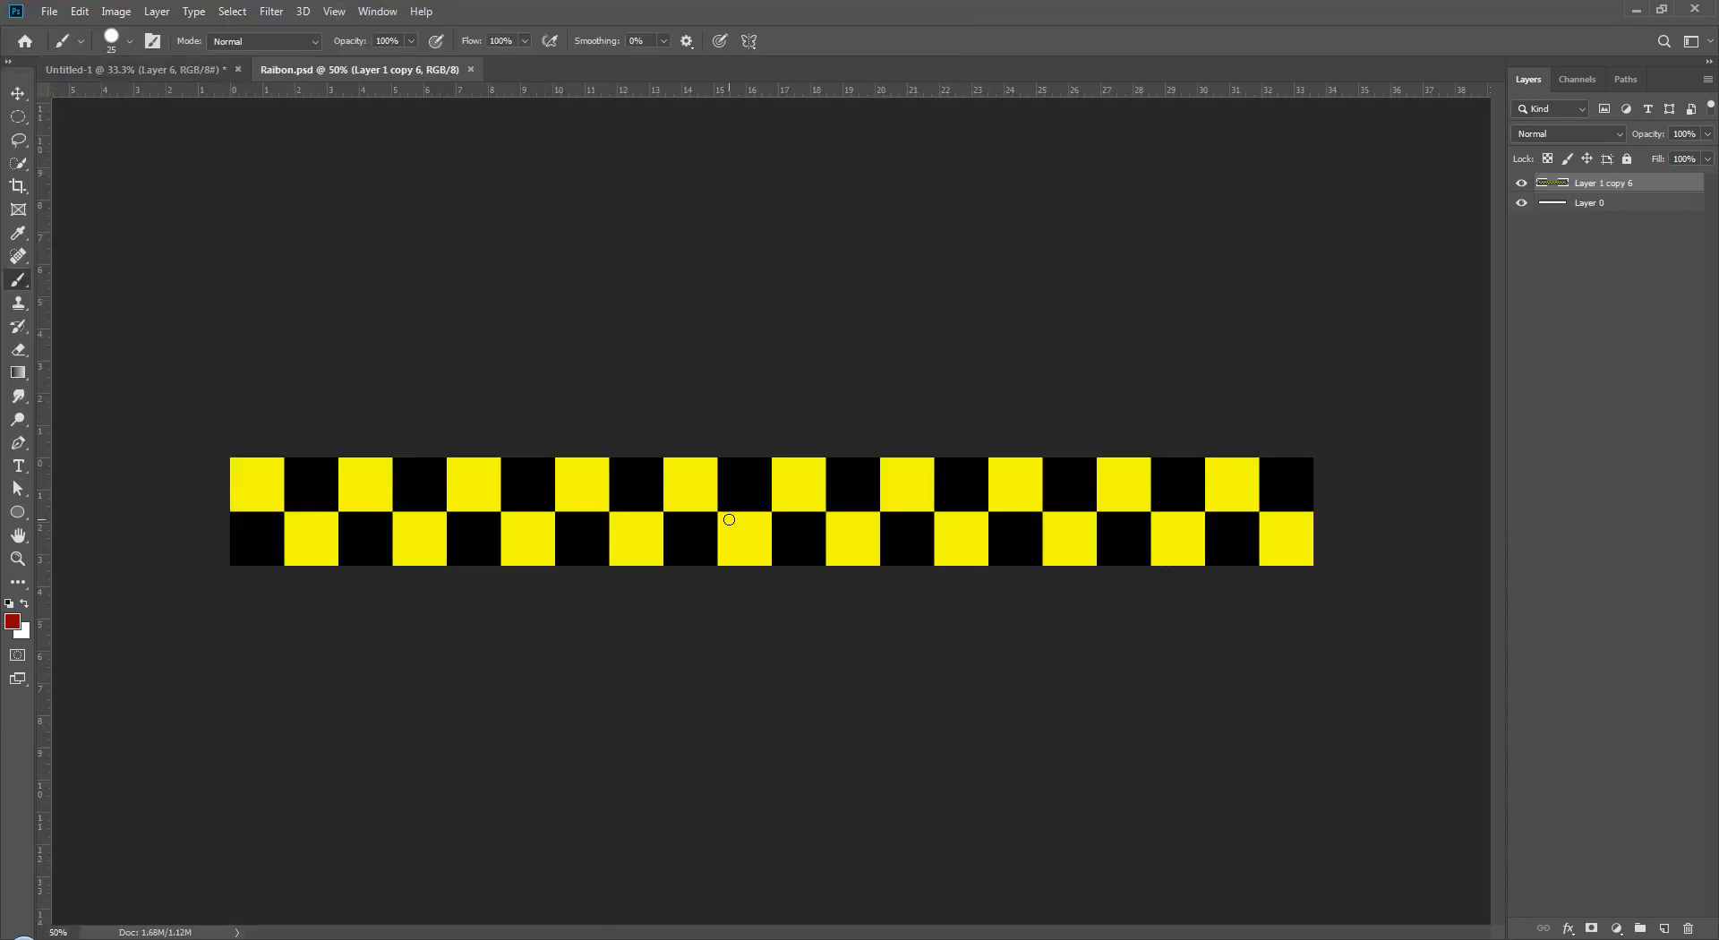
- Copy the checkered strip into the rocket document and scale it to 25.83% across the rocket's body
key("v")
mouse_move(788, 538)
left_mouse_down()
mouse_move(163, 72)
mouse_move(775, 492)
mouse_move(955, 526)
left_mouse_up()
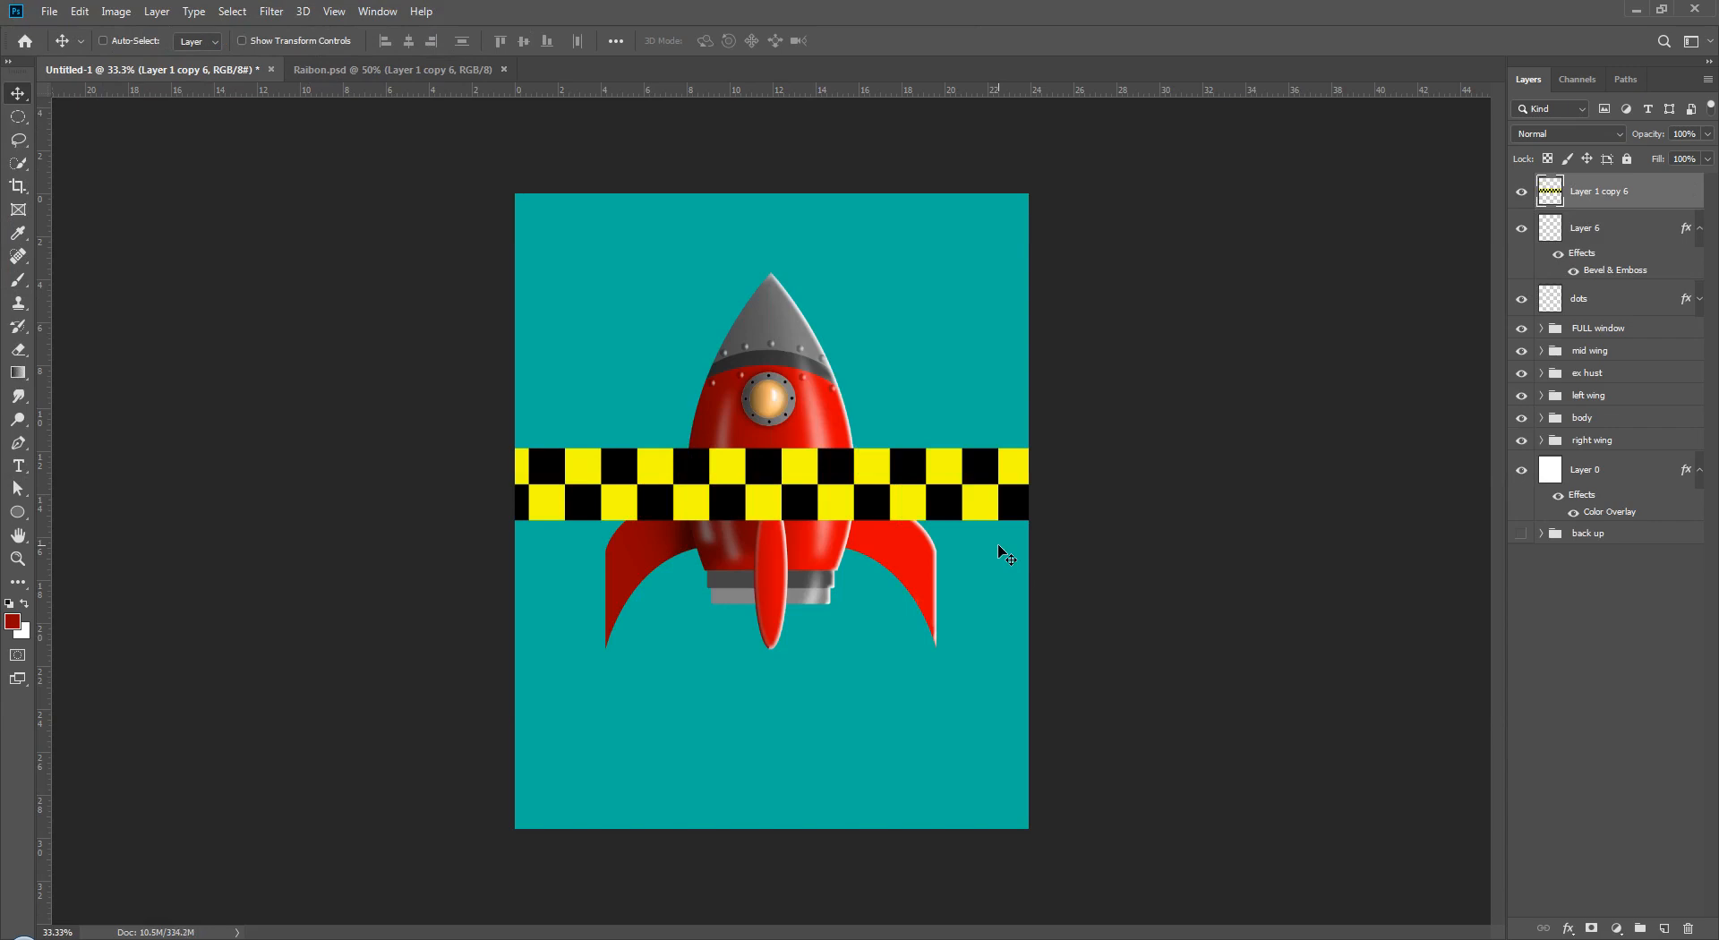
key("ctrl+t")
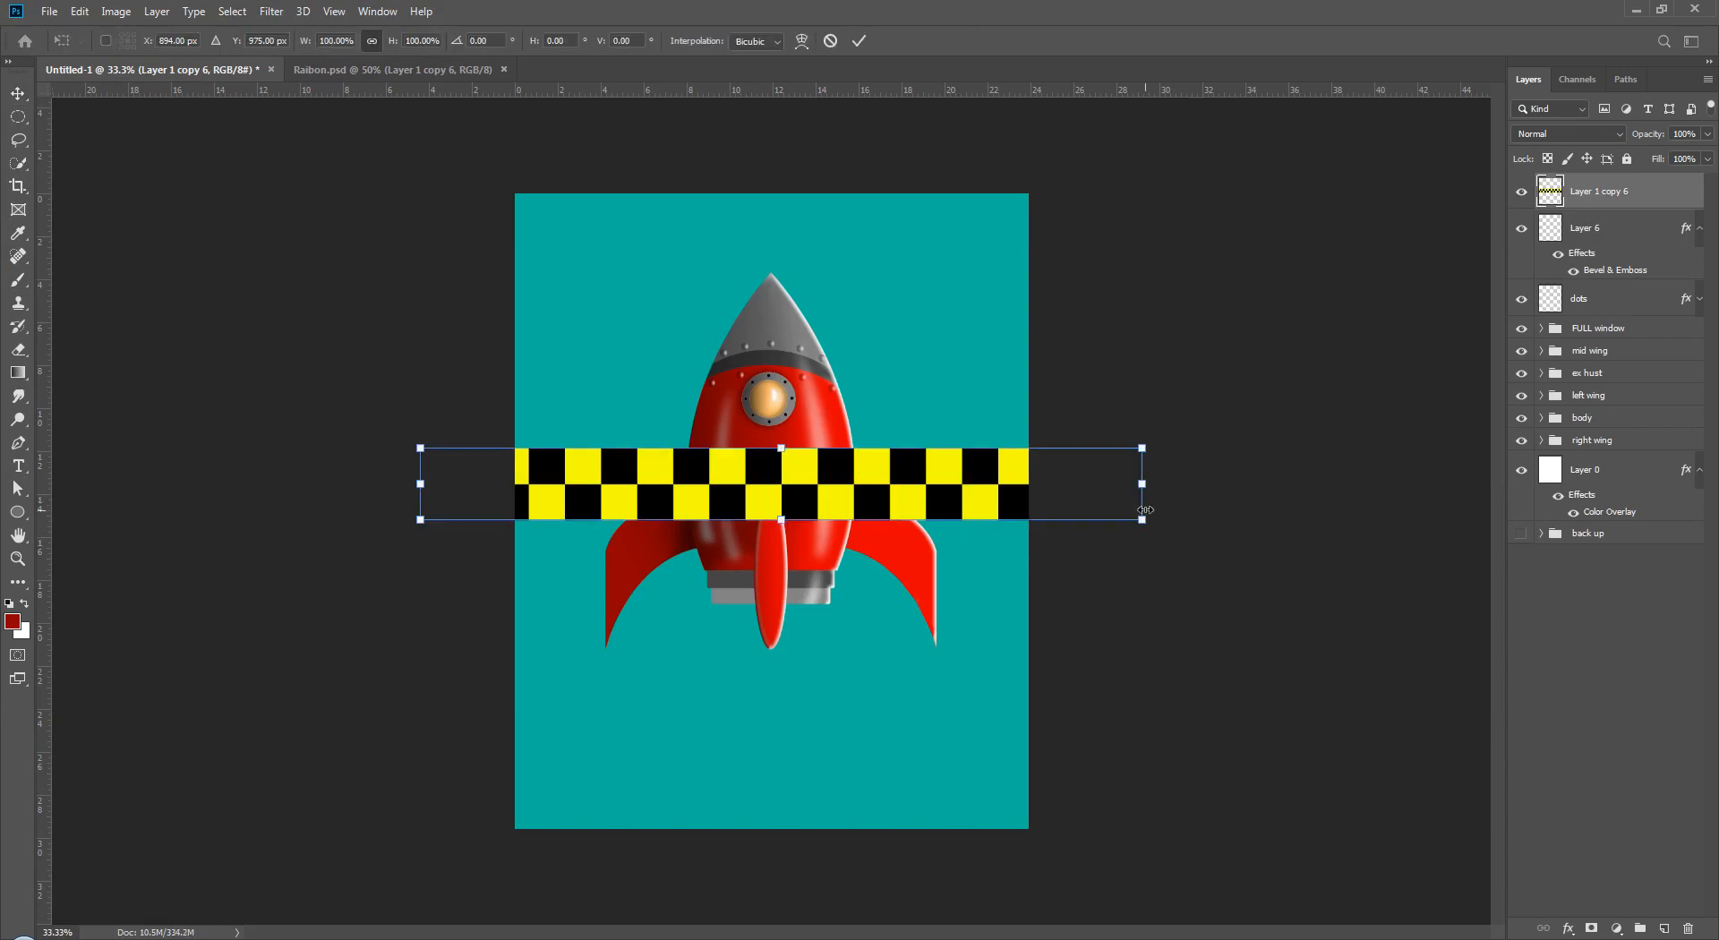
left_click_drag(1138, 485, 805, 483)
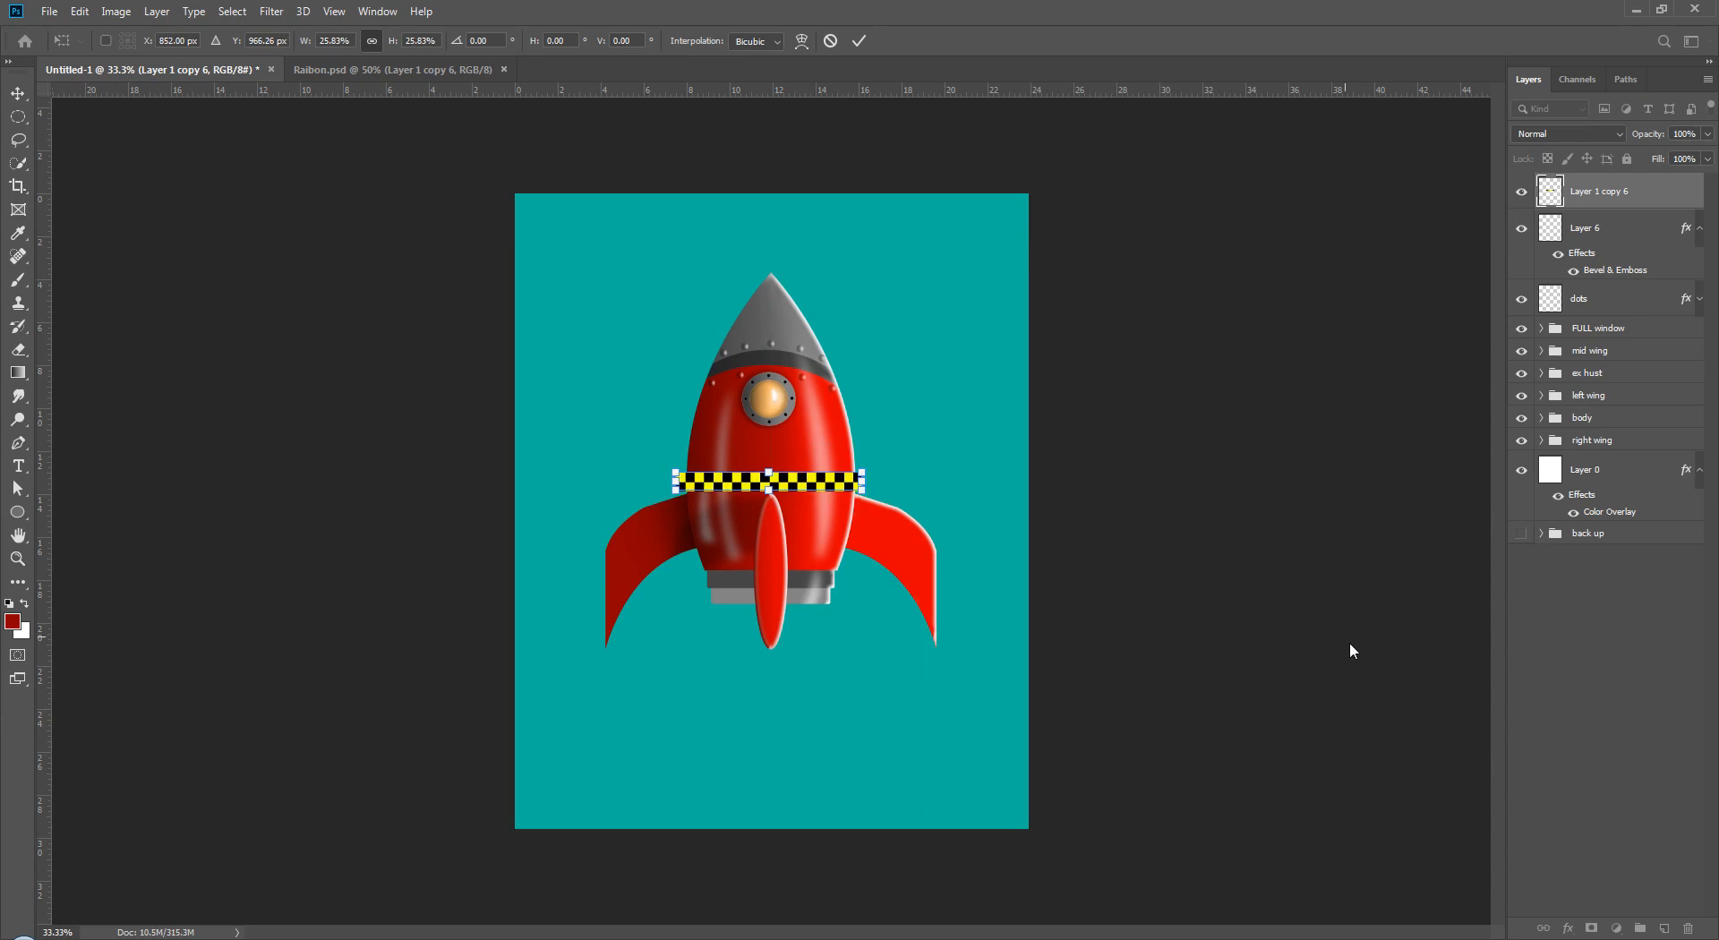
- Nudge the checkered strip up to Y 930.26 px, just above the middle wing, and apply the transform
key("Up")
key("Up")
key("Up")
key("Up")
key("Up")
key("Up")
key("Up")
key("Up")
key("Up")
key("Up")
key("Up")
key("Up")
key("Up")
key("Up")
key("Up")
key("Up")
key("Up")
key("Up")
key("Up")
key("Up")
key("Up")
key("Up")
key("Up")
key("Up")
key("Up")
key("Up")
key("Up")
key("Up")
key("Up")
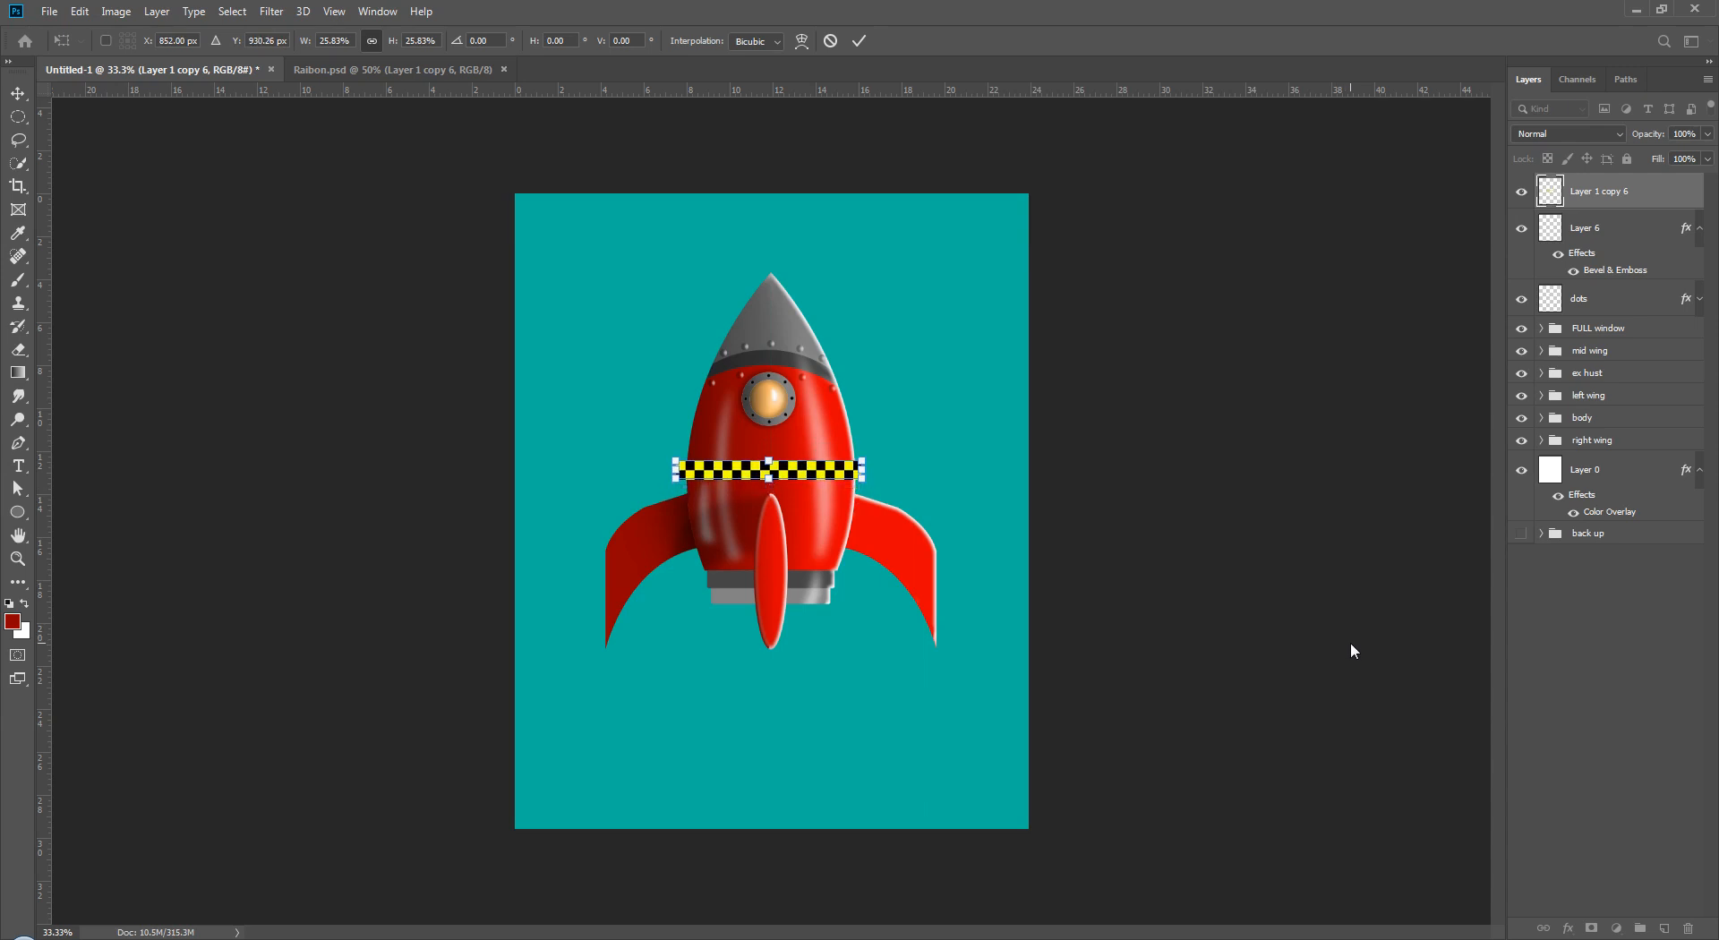
key("Return")
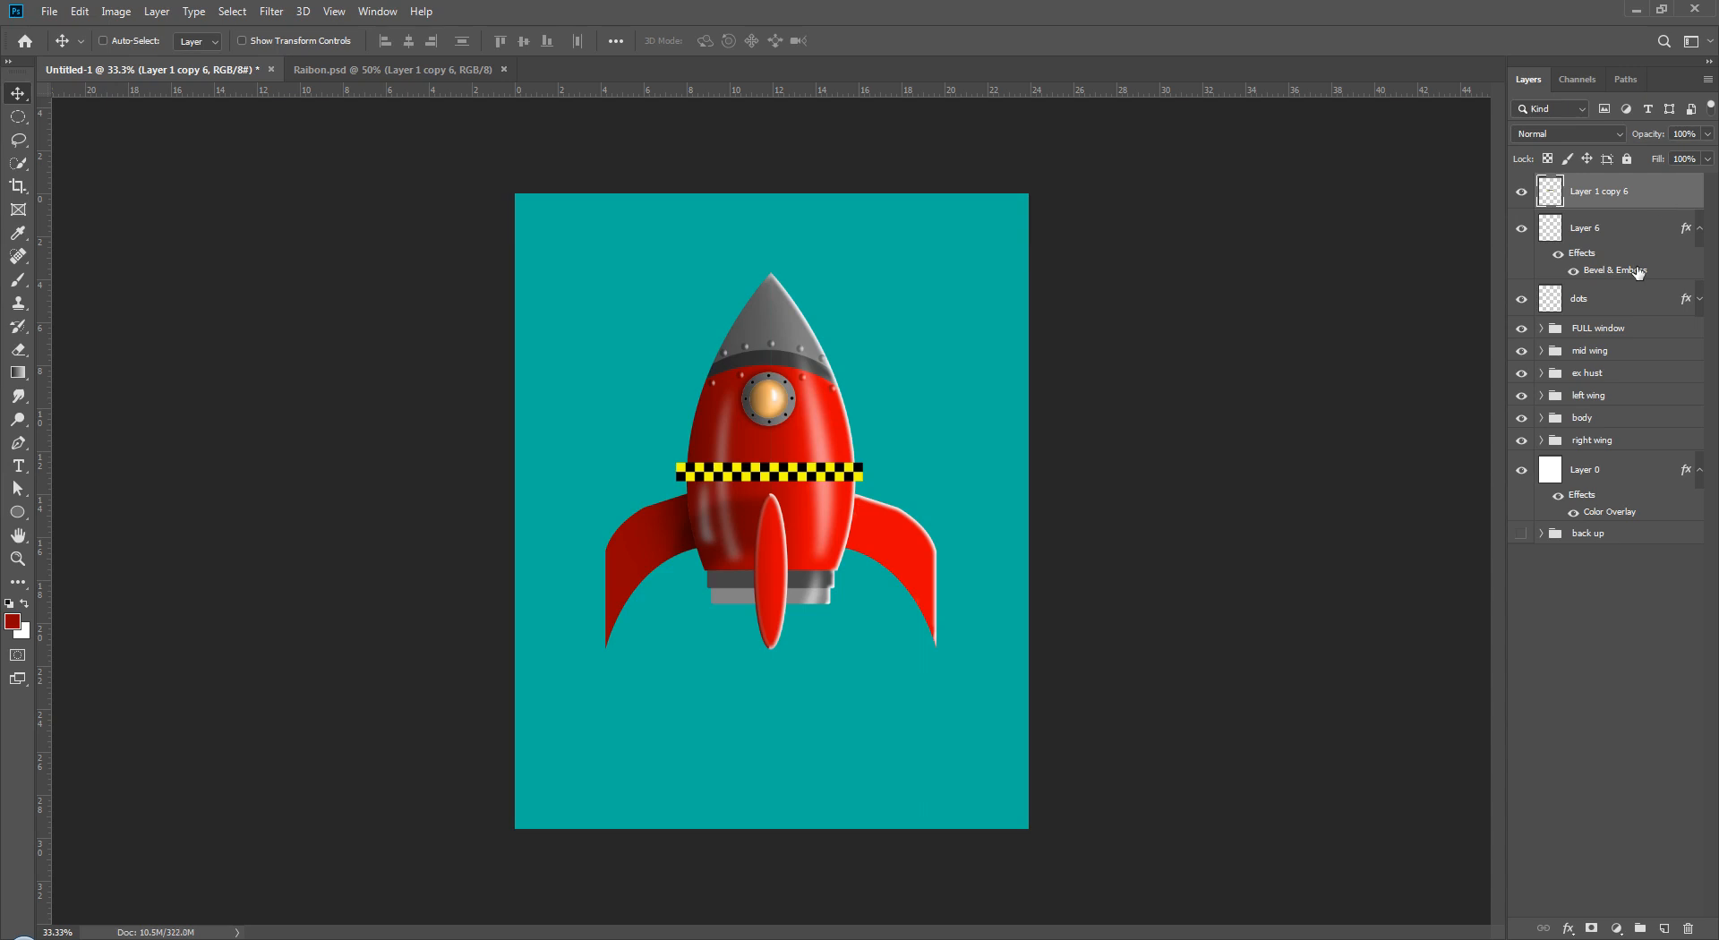
- Move the checkered strip layer into the body group directly above the full body layer, clipped to the body shape
left_click(1542, 418)
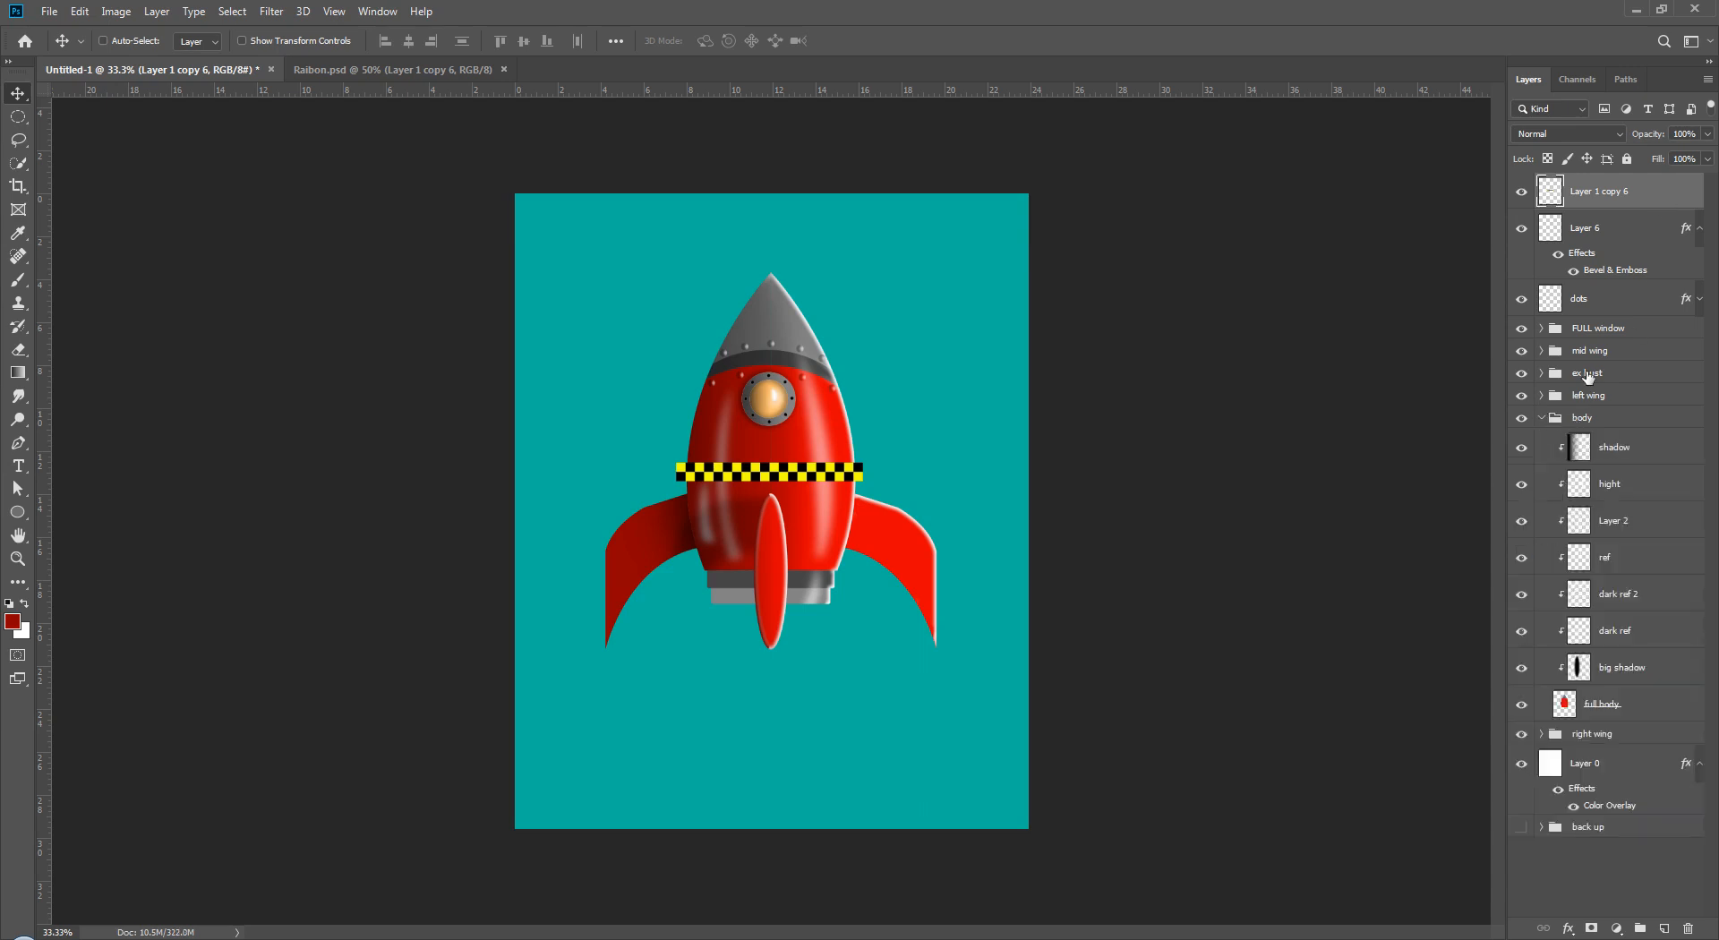
left_click_drag(1599, 189, 1592, 694)
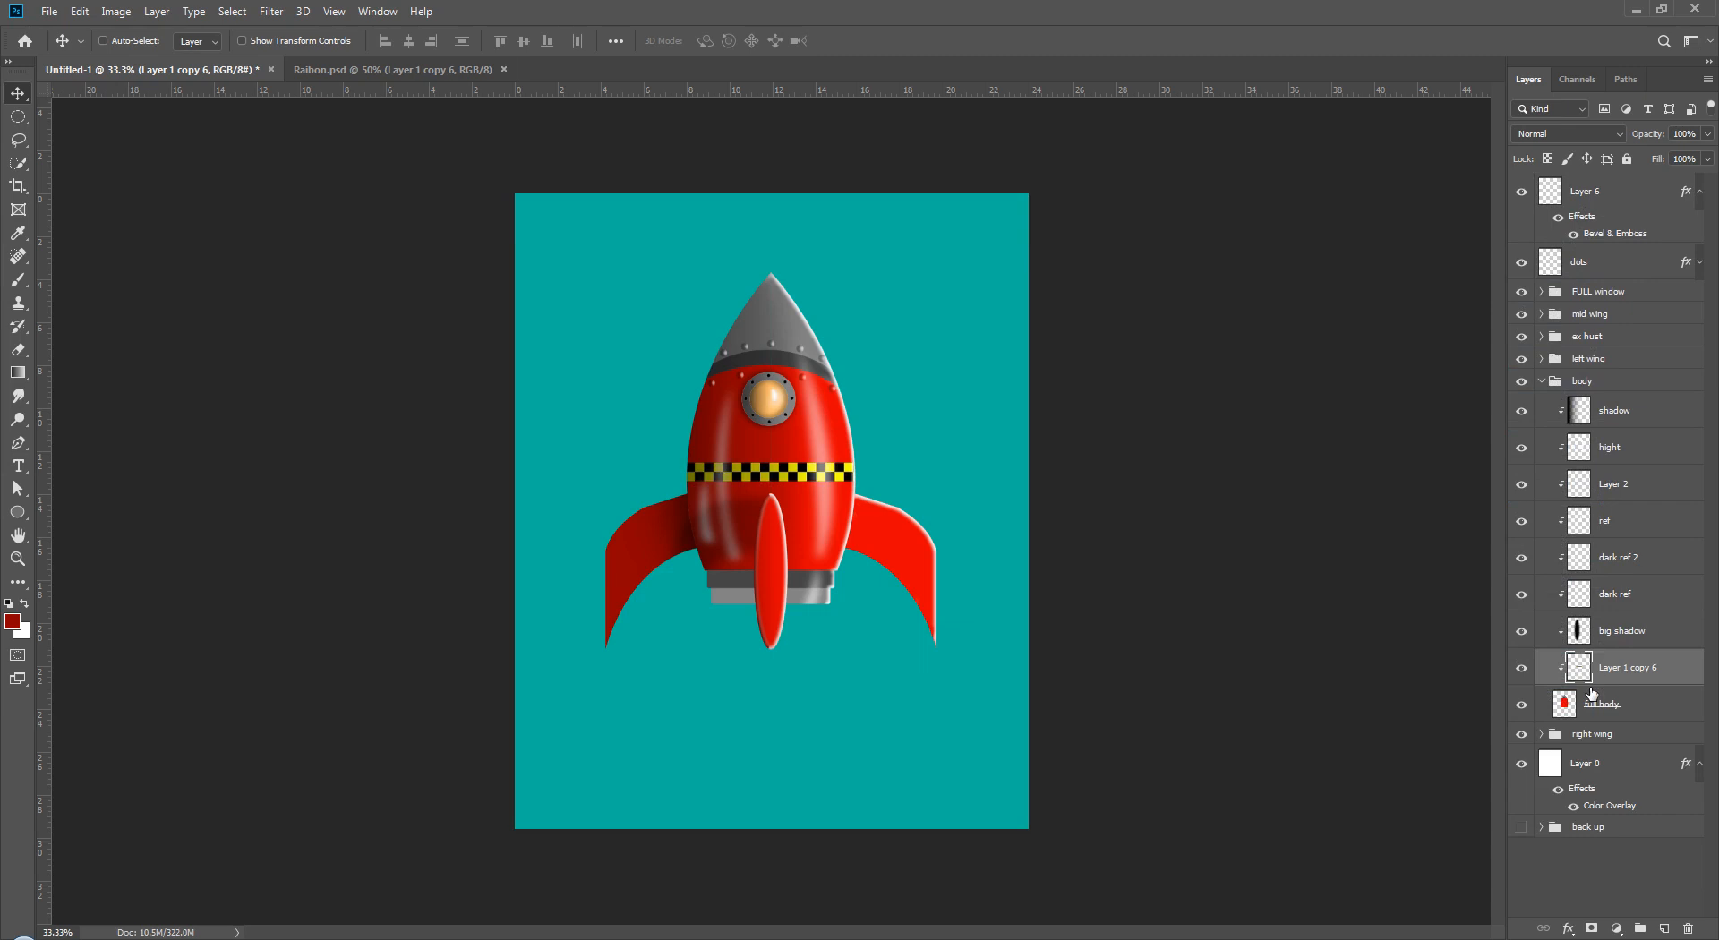
left_click(1540, 385)
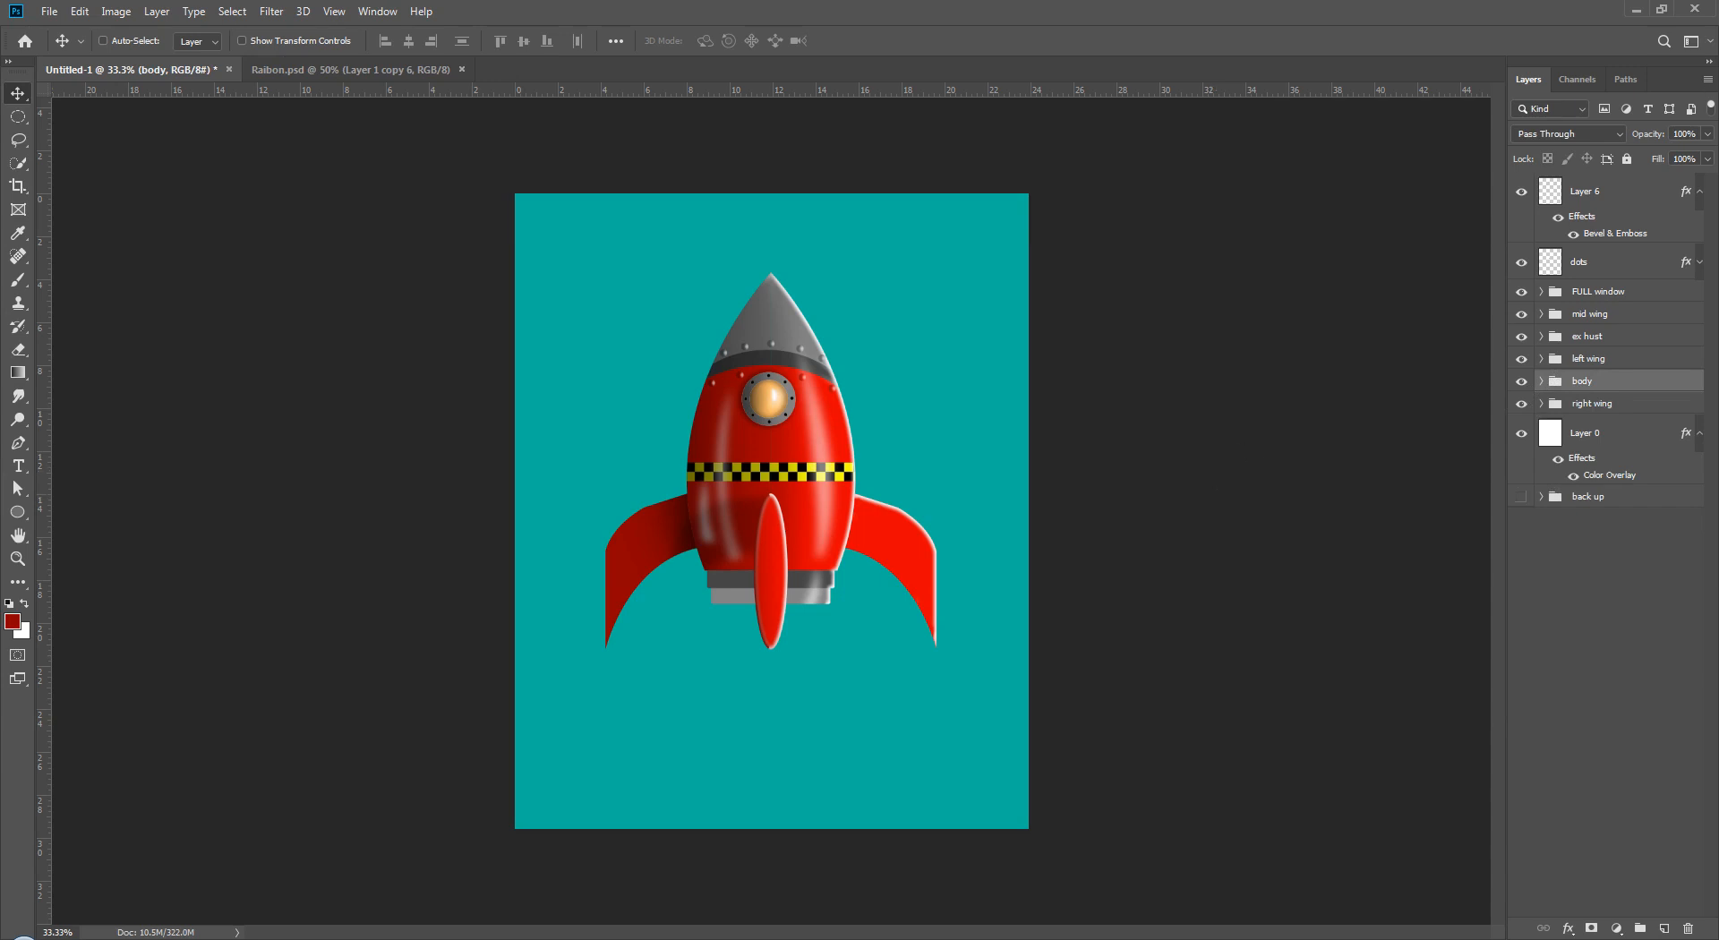
- Switch to the finished reference in Windows Photo Viewer and examine the checkered band and the rivets on the rocket's lower body
left_click_drag(1718, 53, 759, 0)
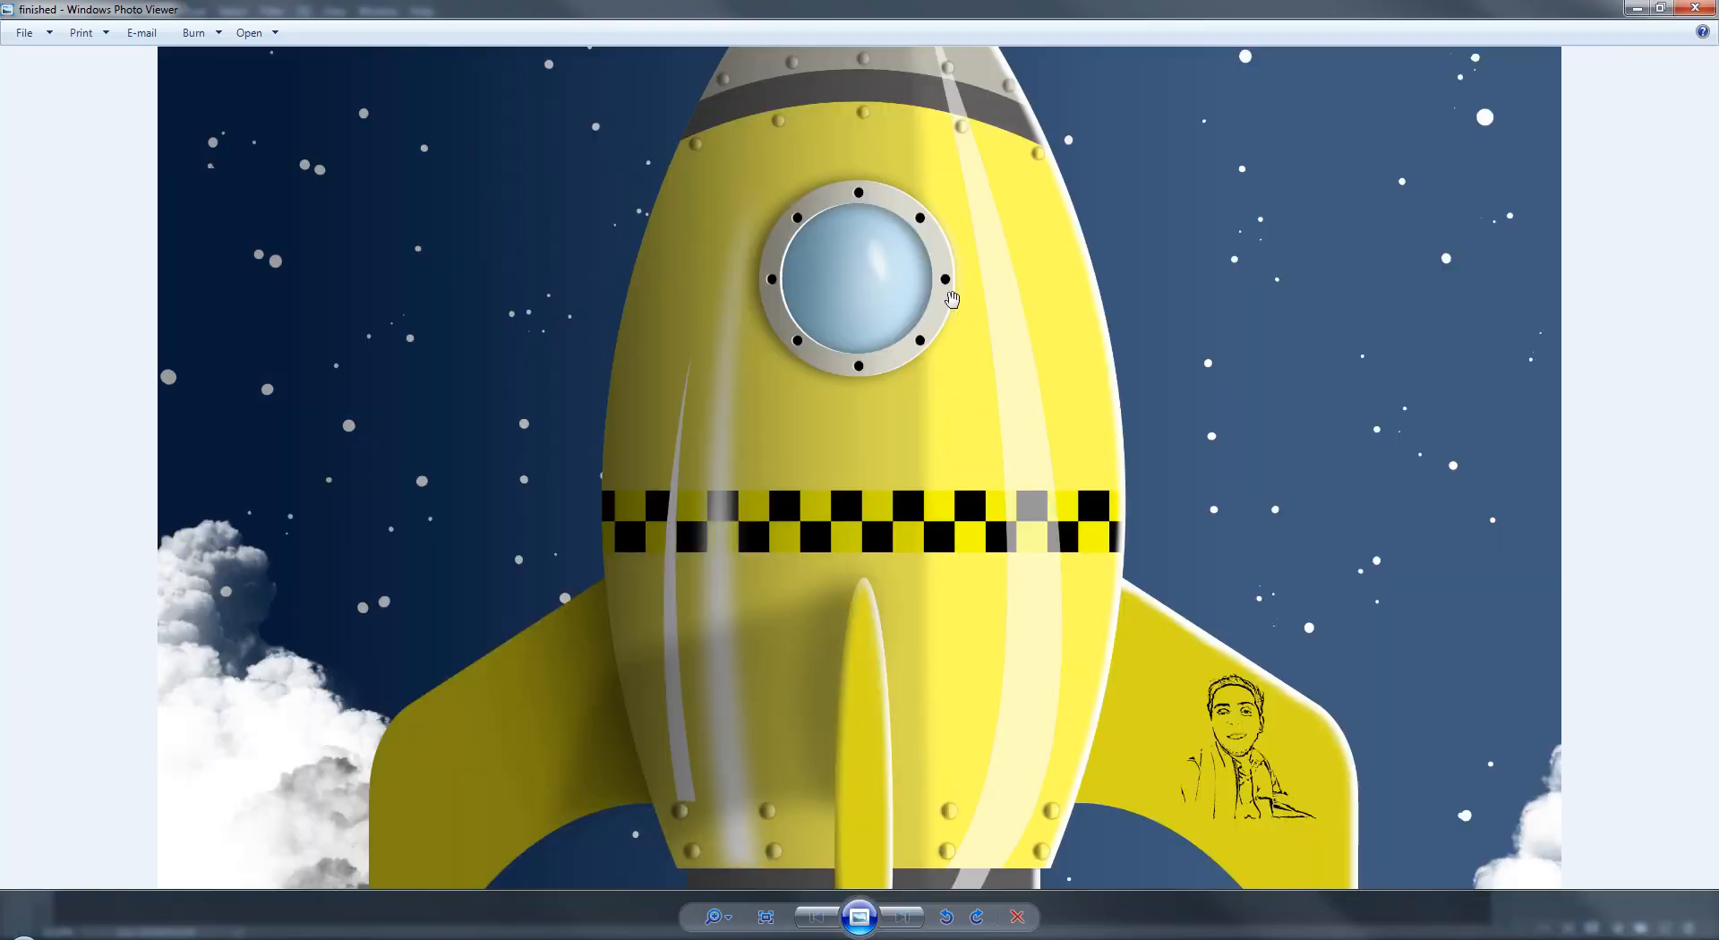
scroll(951, 300, "down", 2)
scroll(952, 300, "down", 2)
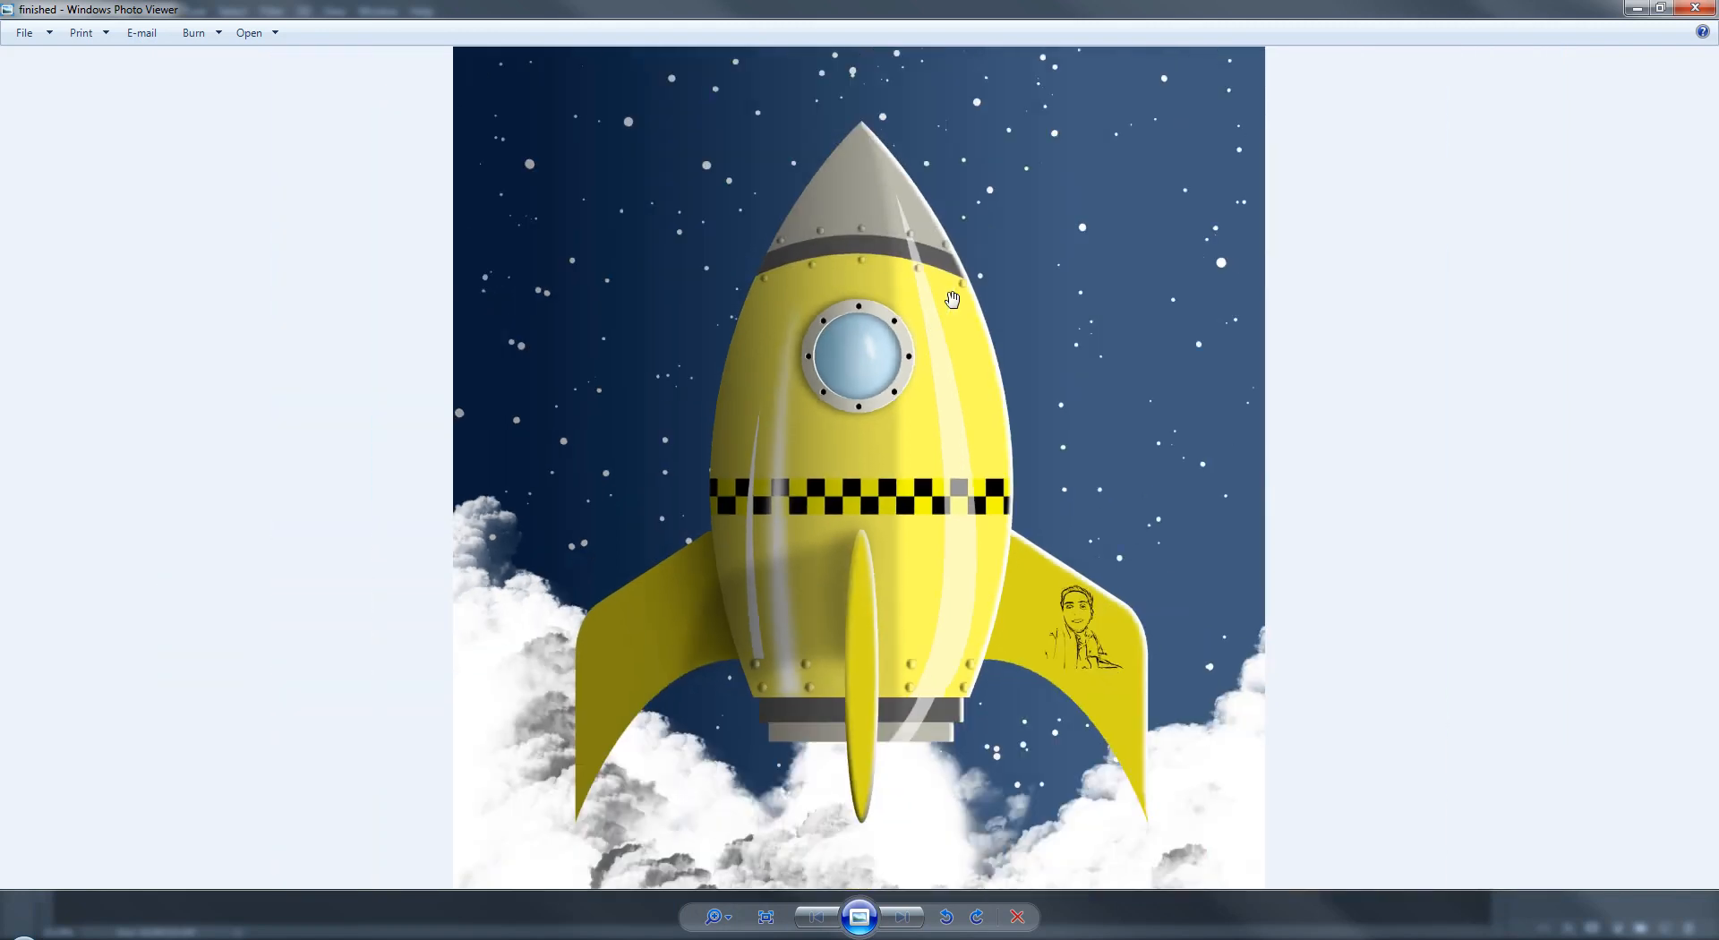
left_click_drag(994, 472, 998, 340)
scroll(801, 535, "up", 1)
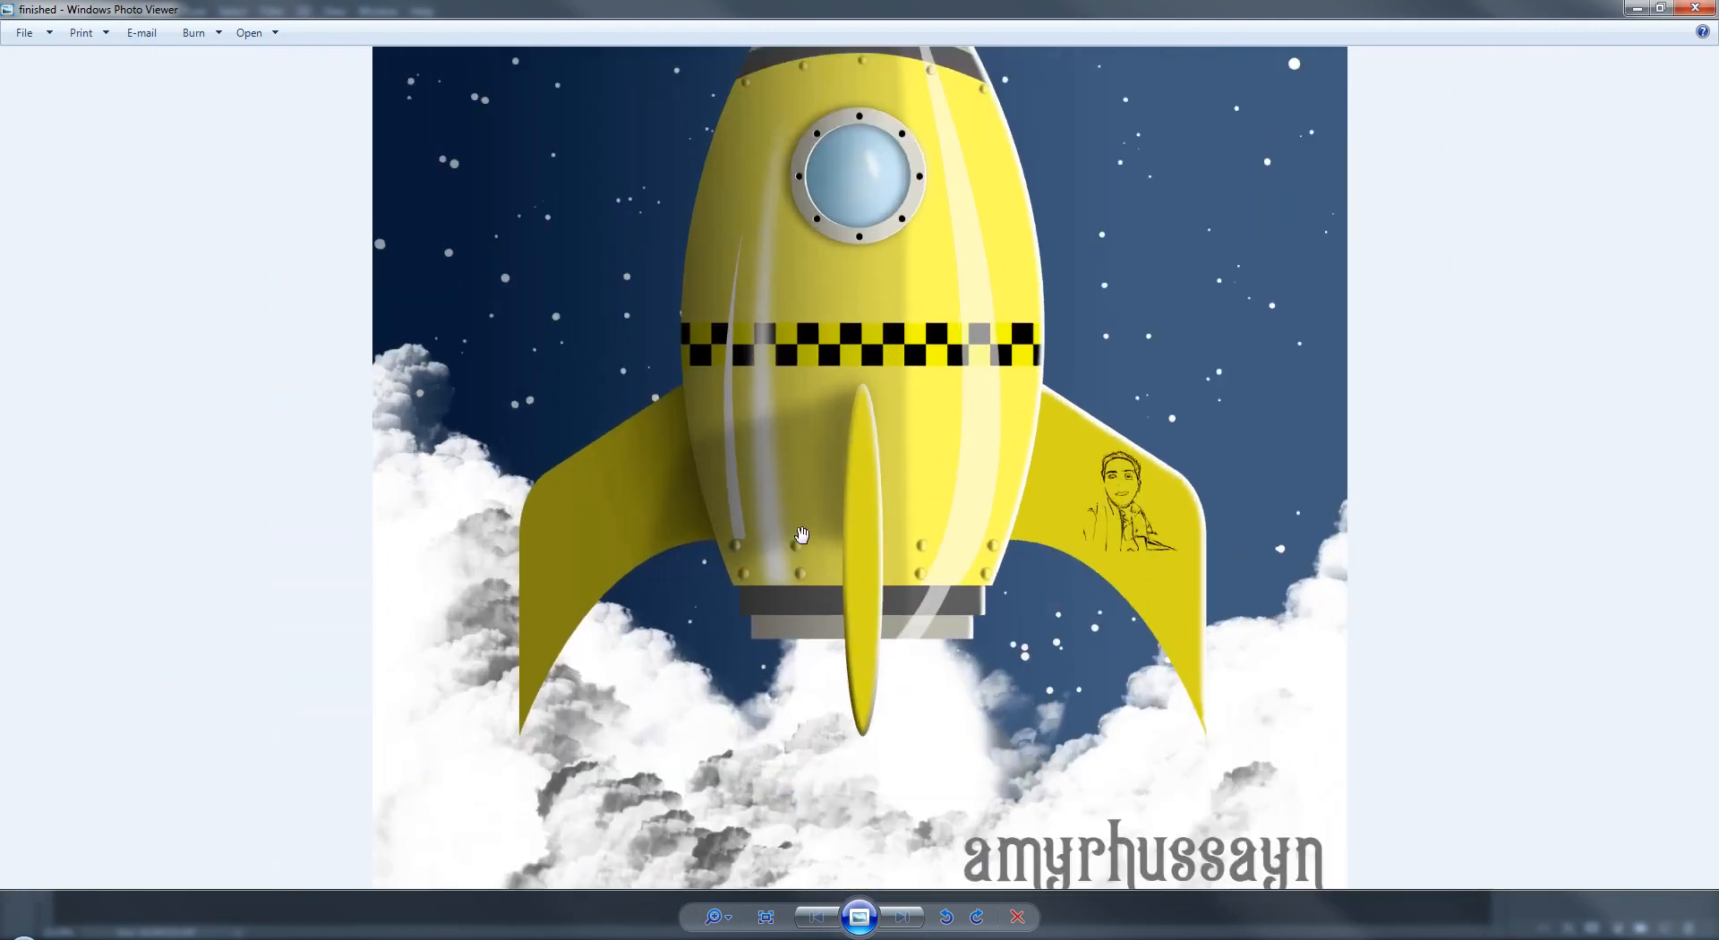
scroll(802, 535, "up", 2)
left_click_drag(795, 696, 946, 579)
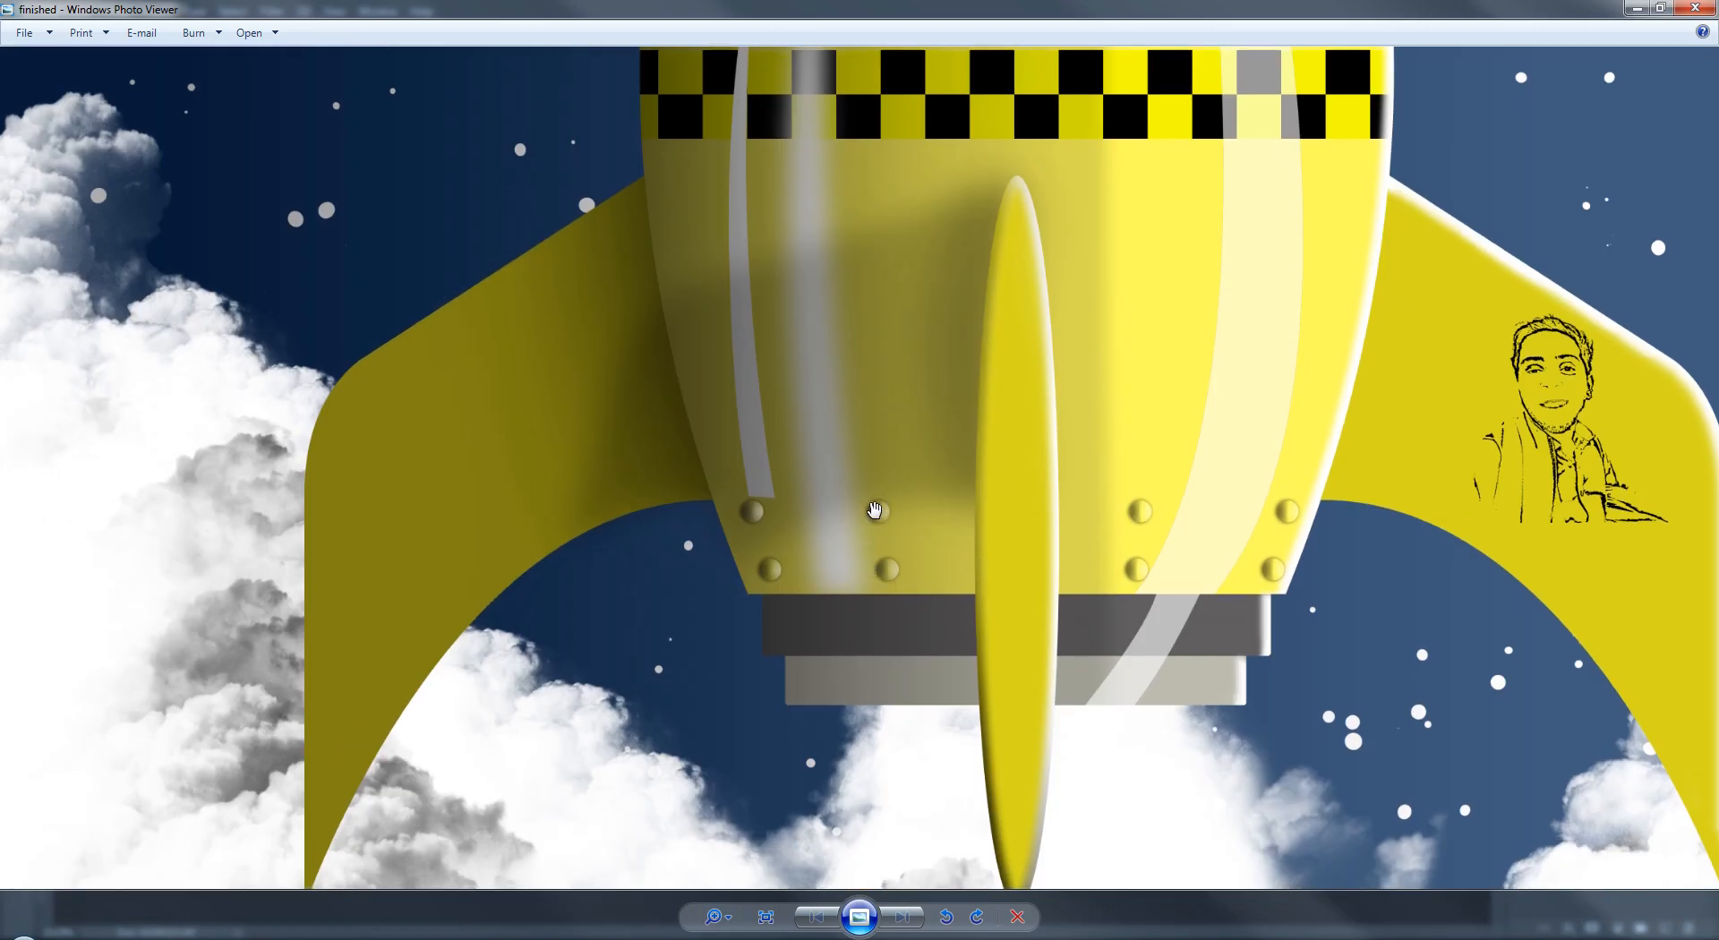
scroll(875, 509, "down", 3)
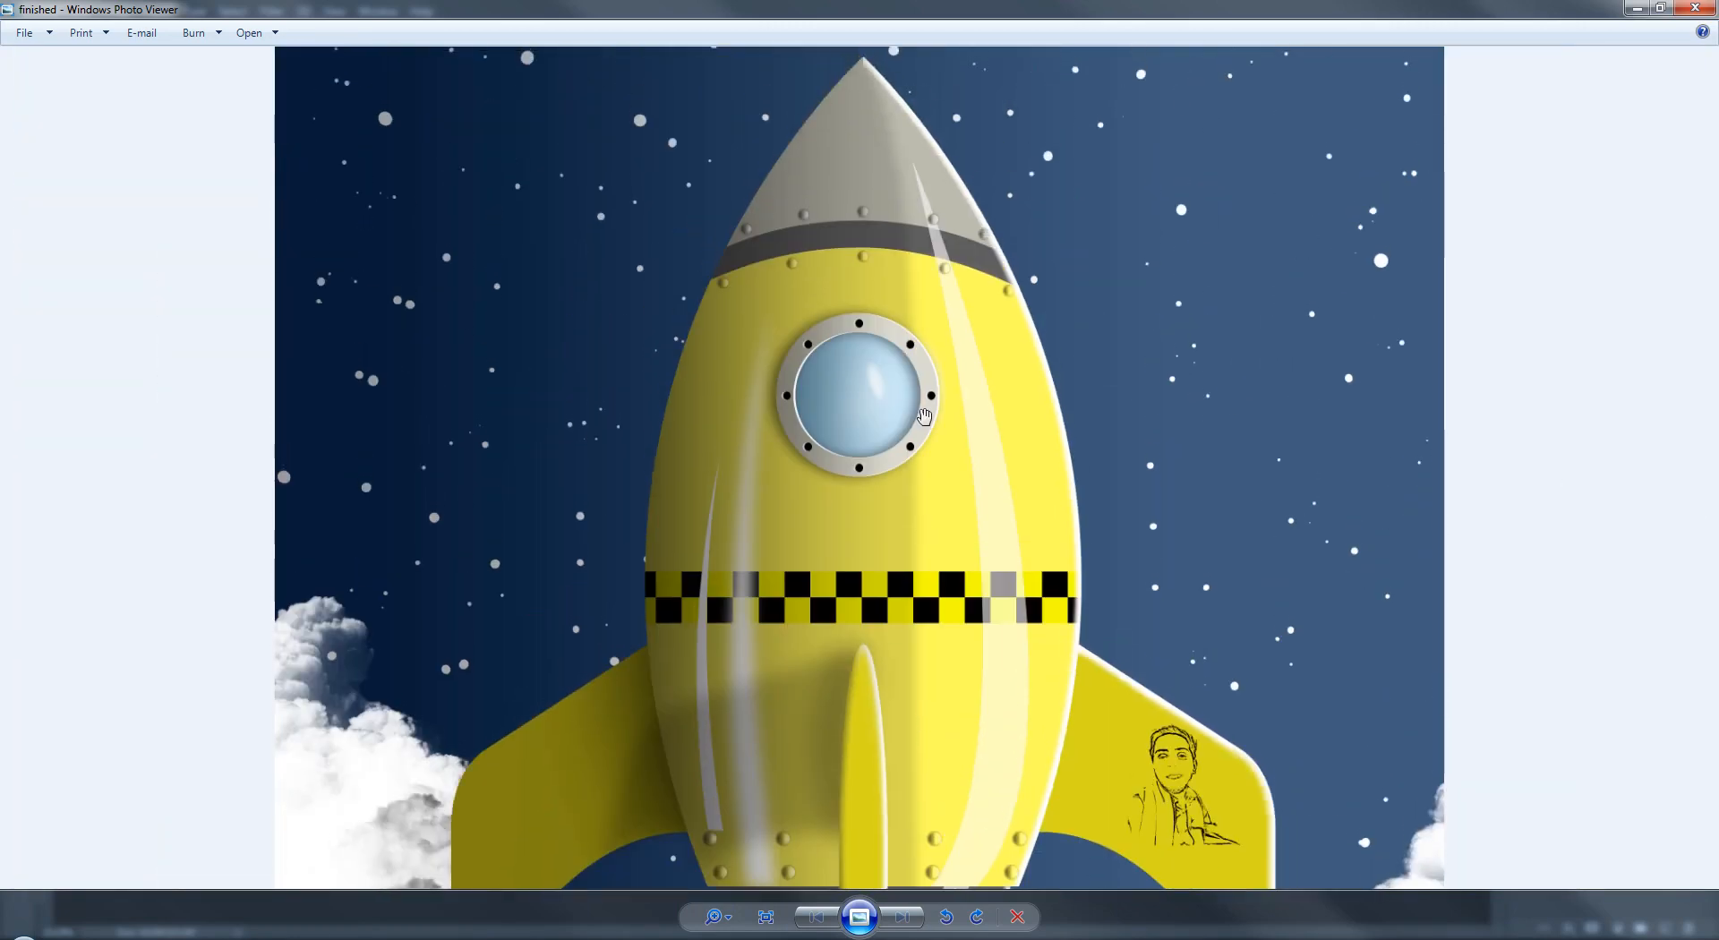
- Check the round window in the finished reference, return to Photoshop and expand the FULL window group
left_click_drag(924, 415, 908, 524)
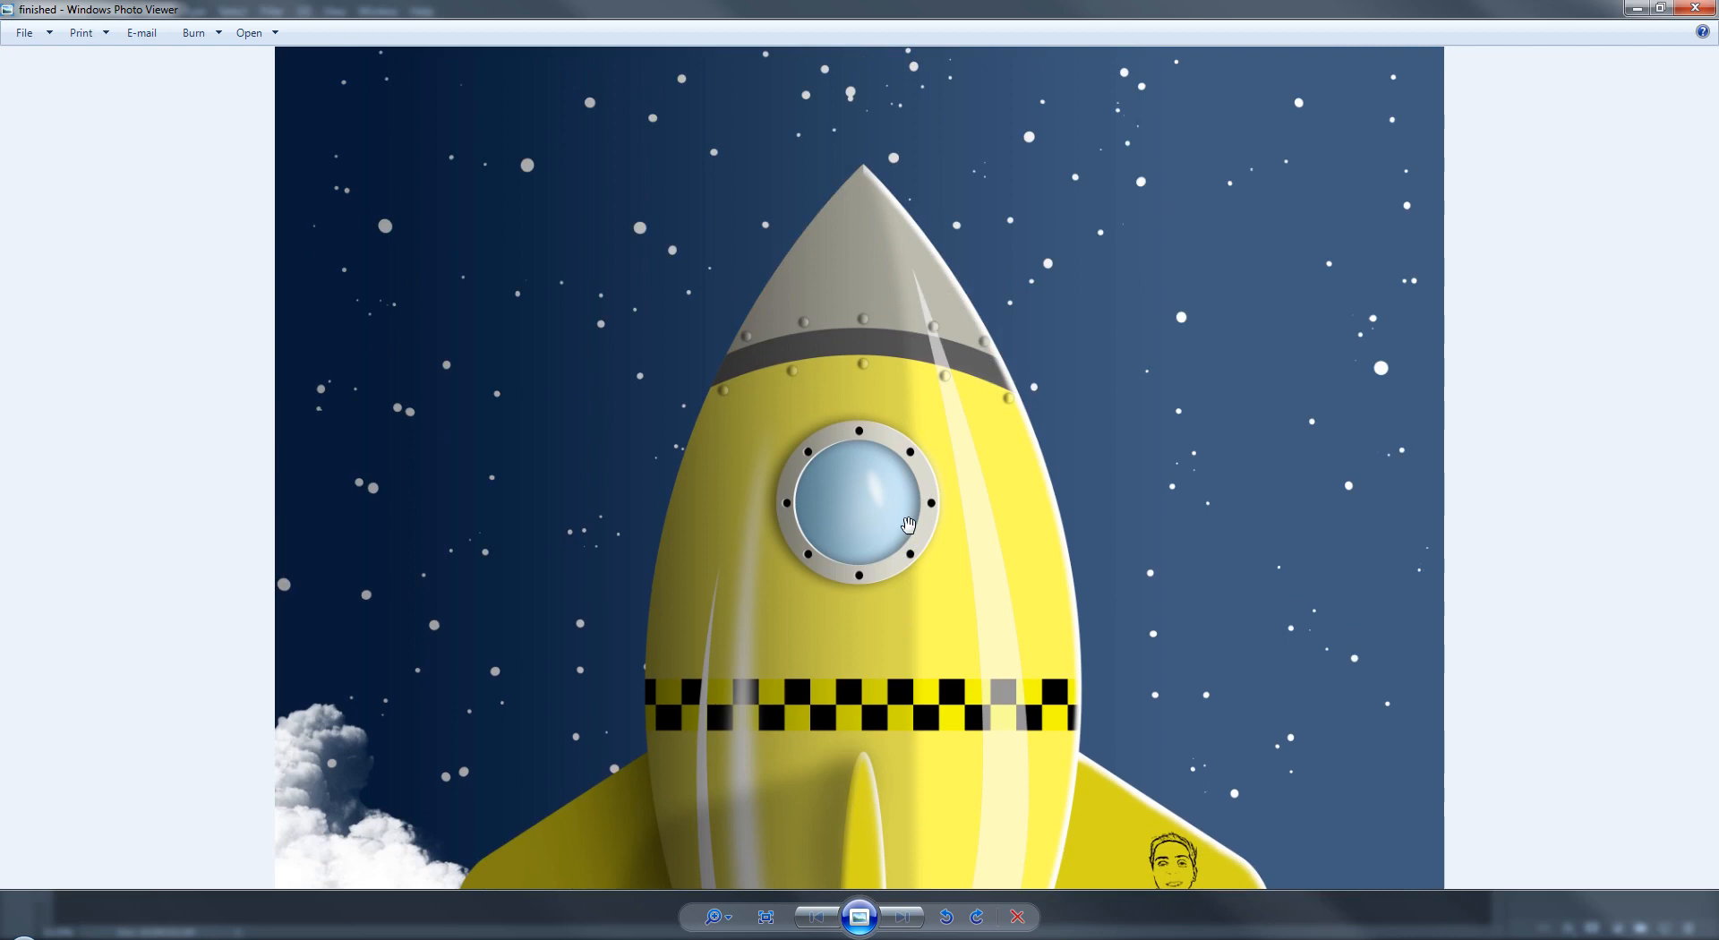
scroll(908, 524, "down", 2)
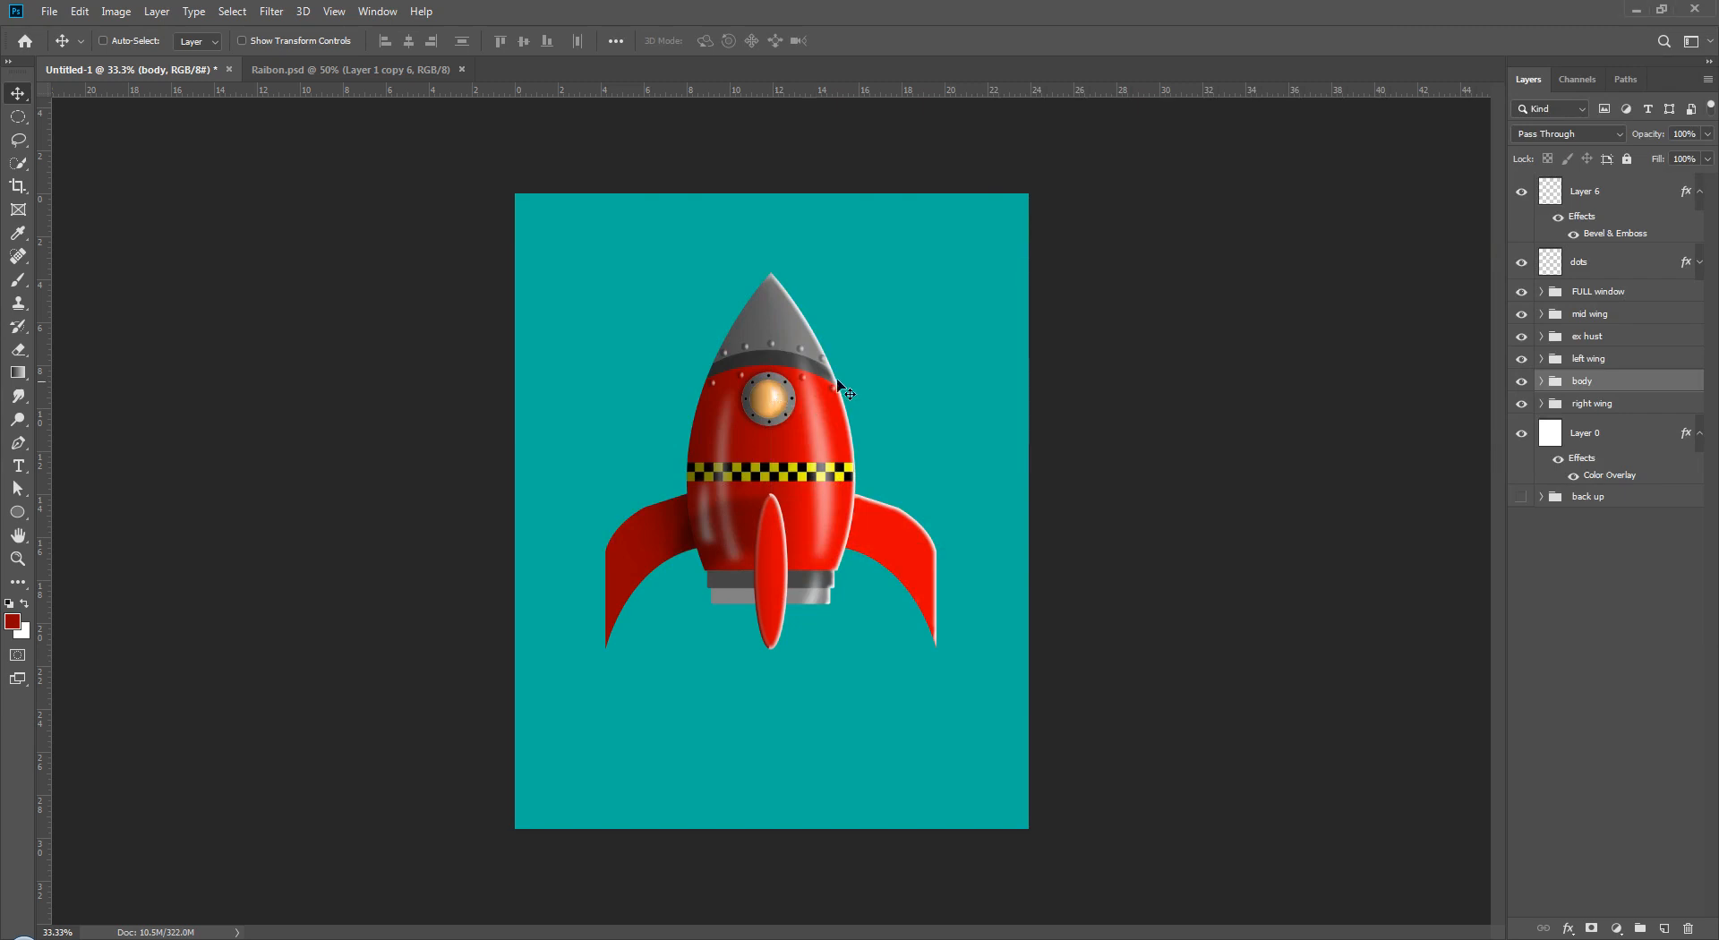
left_click(1540, 292)
left_click(1520, 360)
left_click(1520, 360)
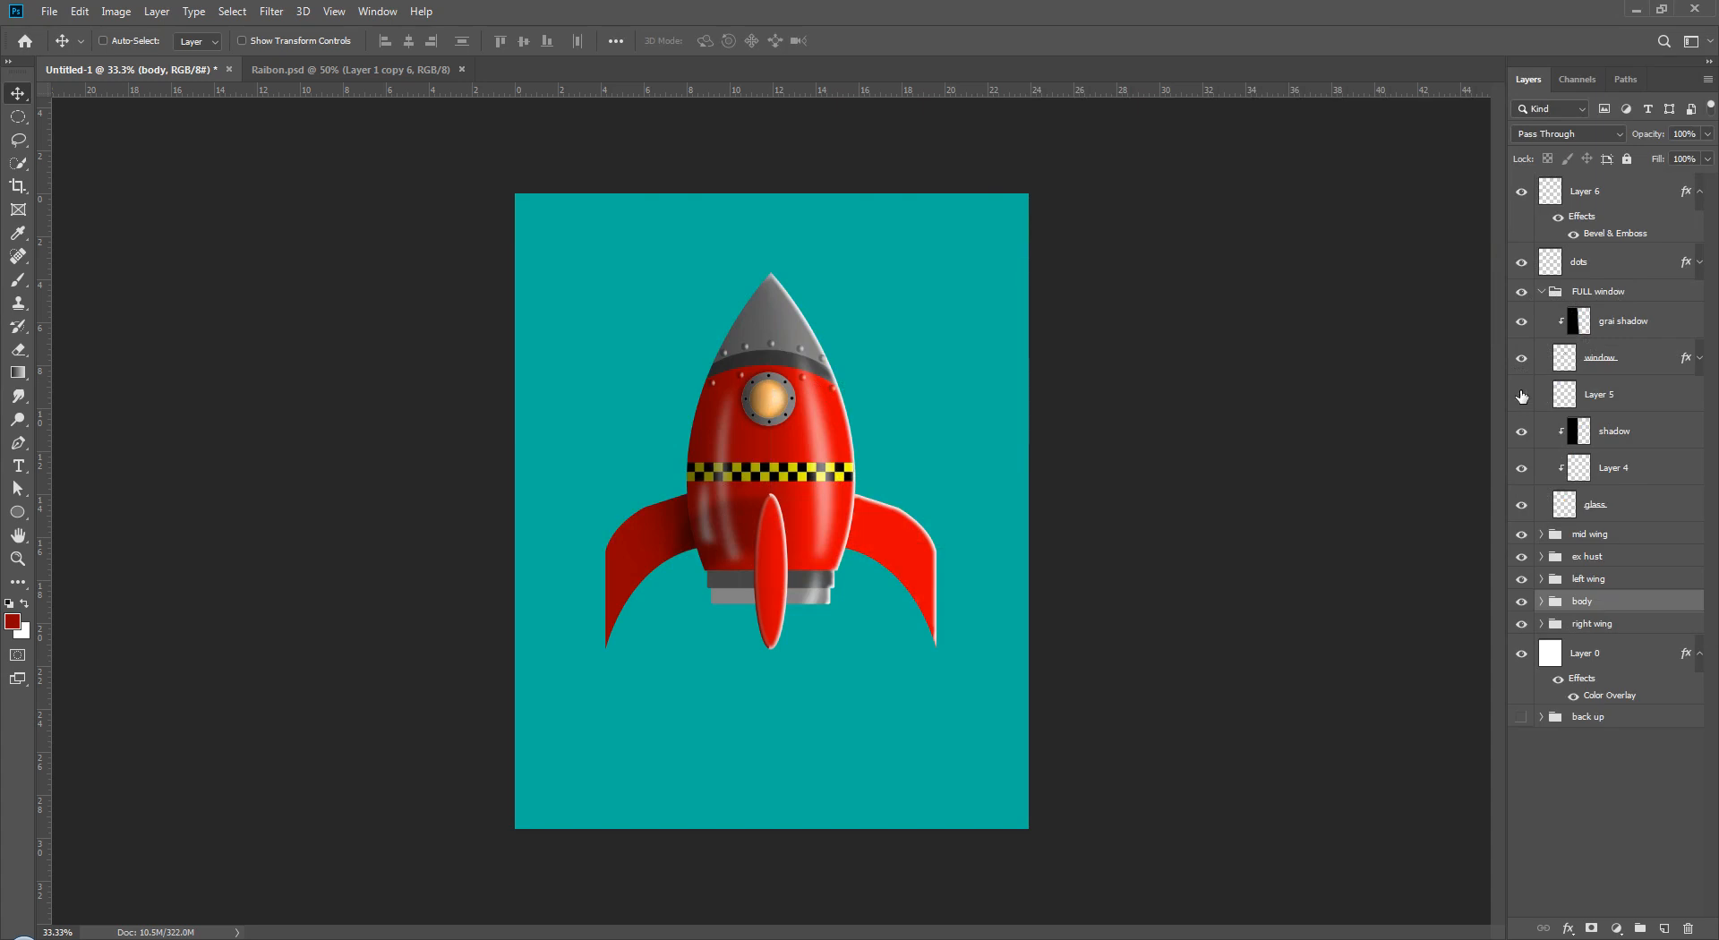
- Apply a Gaussian Blur with a 4.1-pixel radius to Layer 5 in the FULL window group
left_click(1581, 399)
left_click(272, 11)
key("Escape")
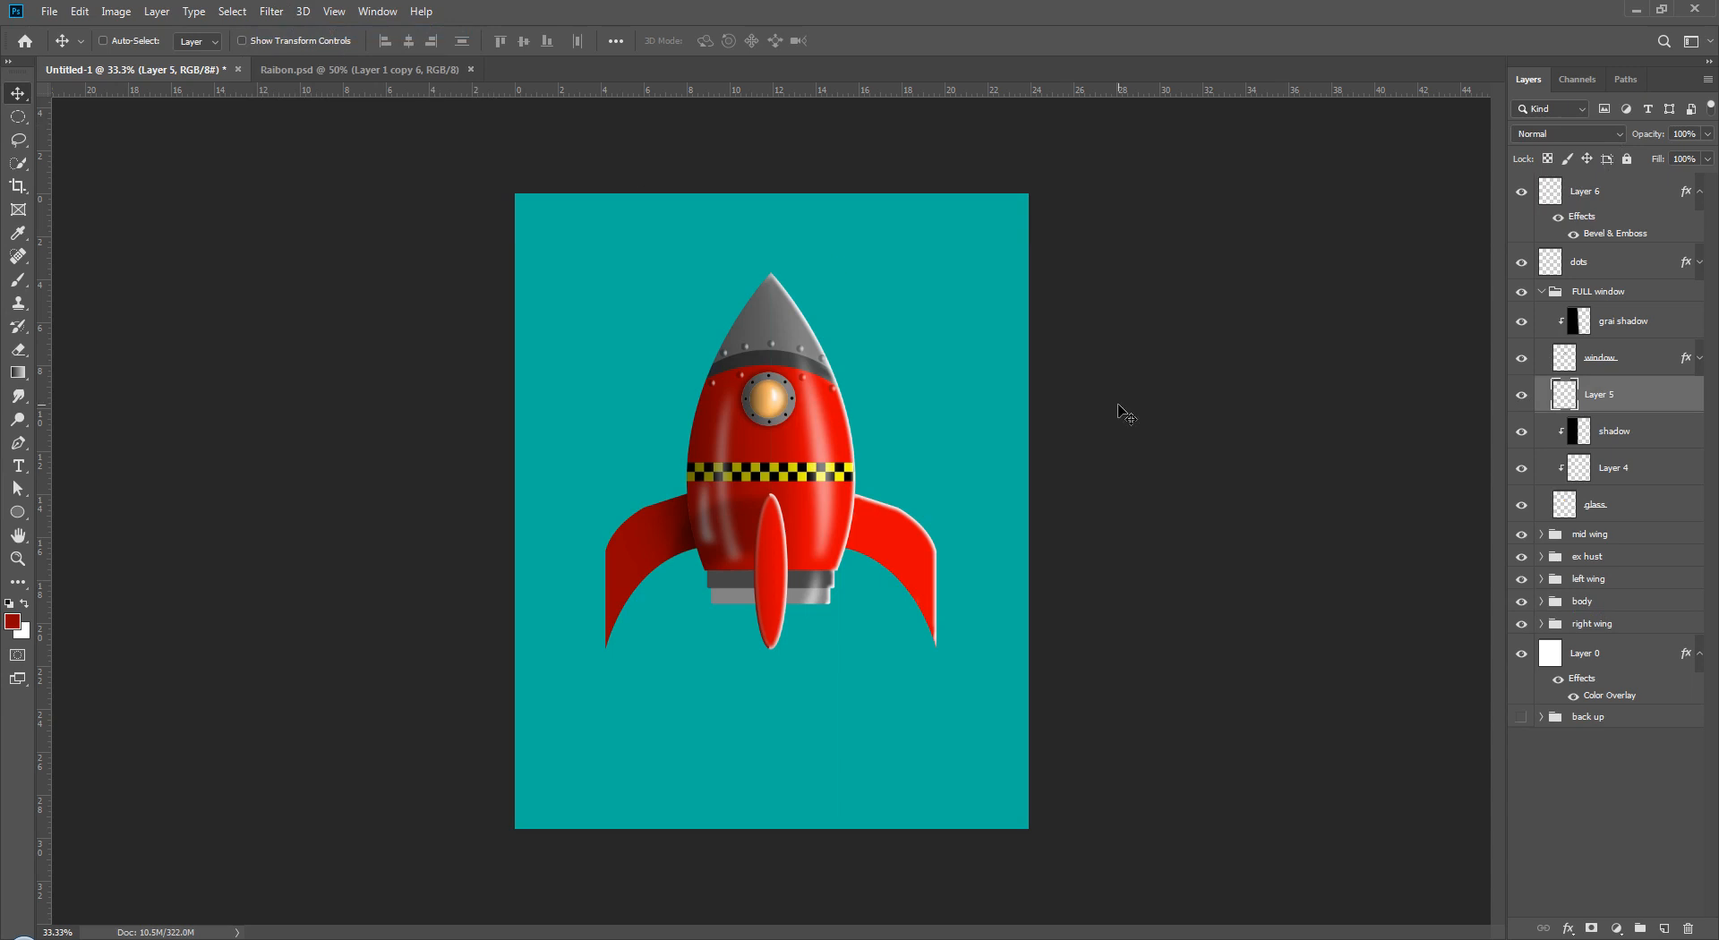
left_click(1522, 396)
left_click(271, 10)
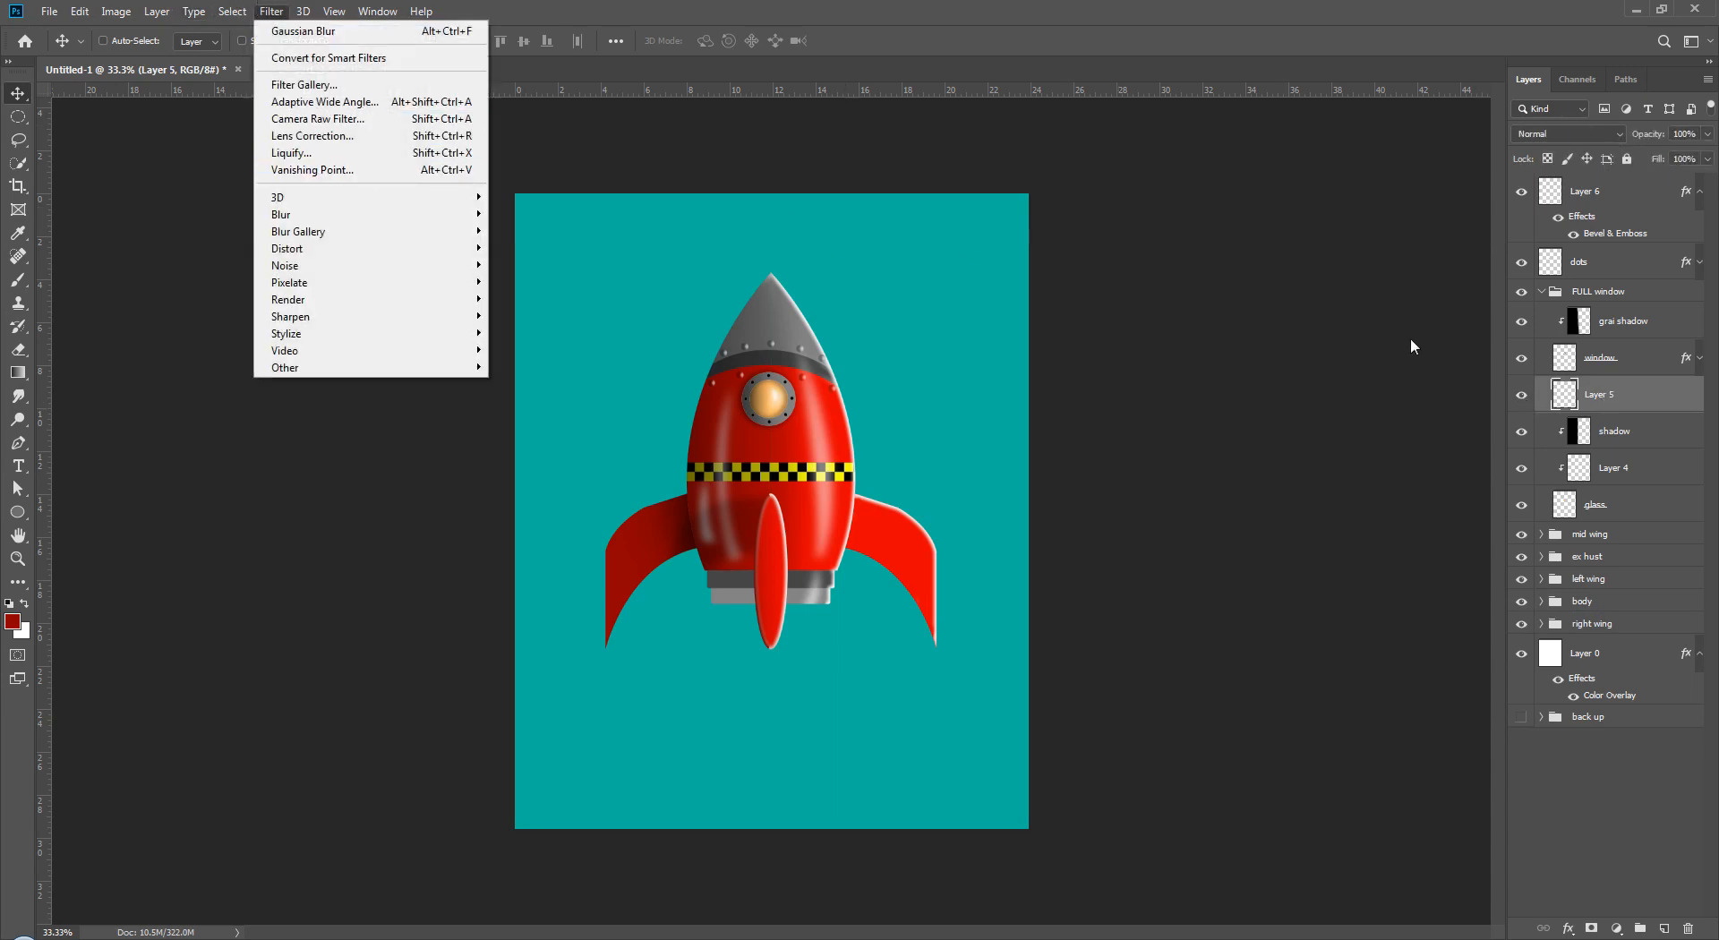
mouse_move(358, 215)
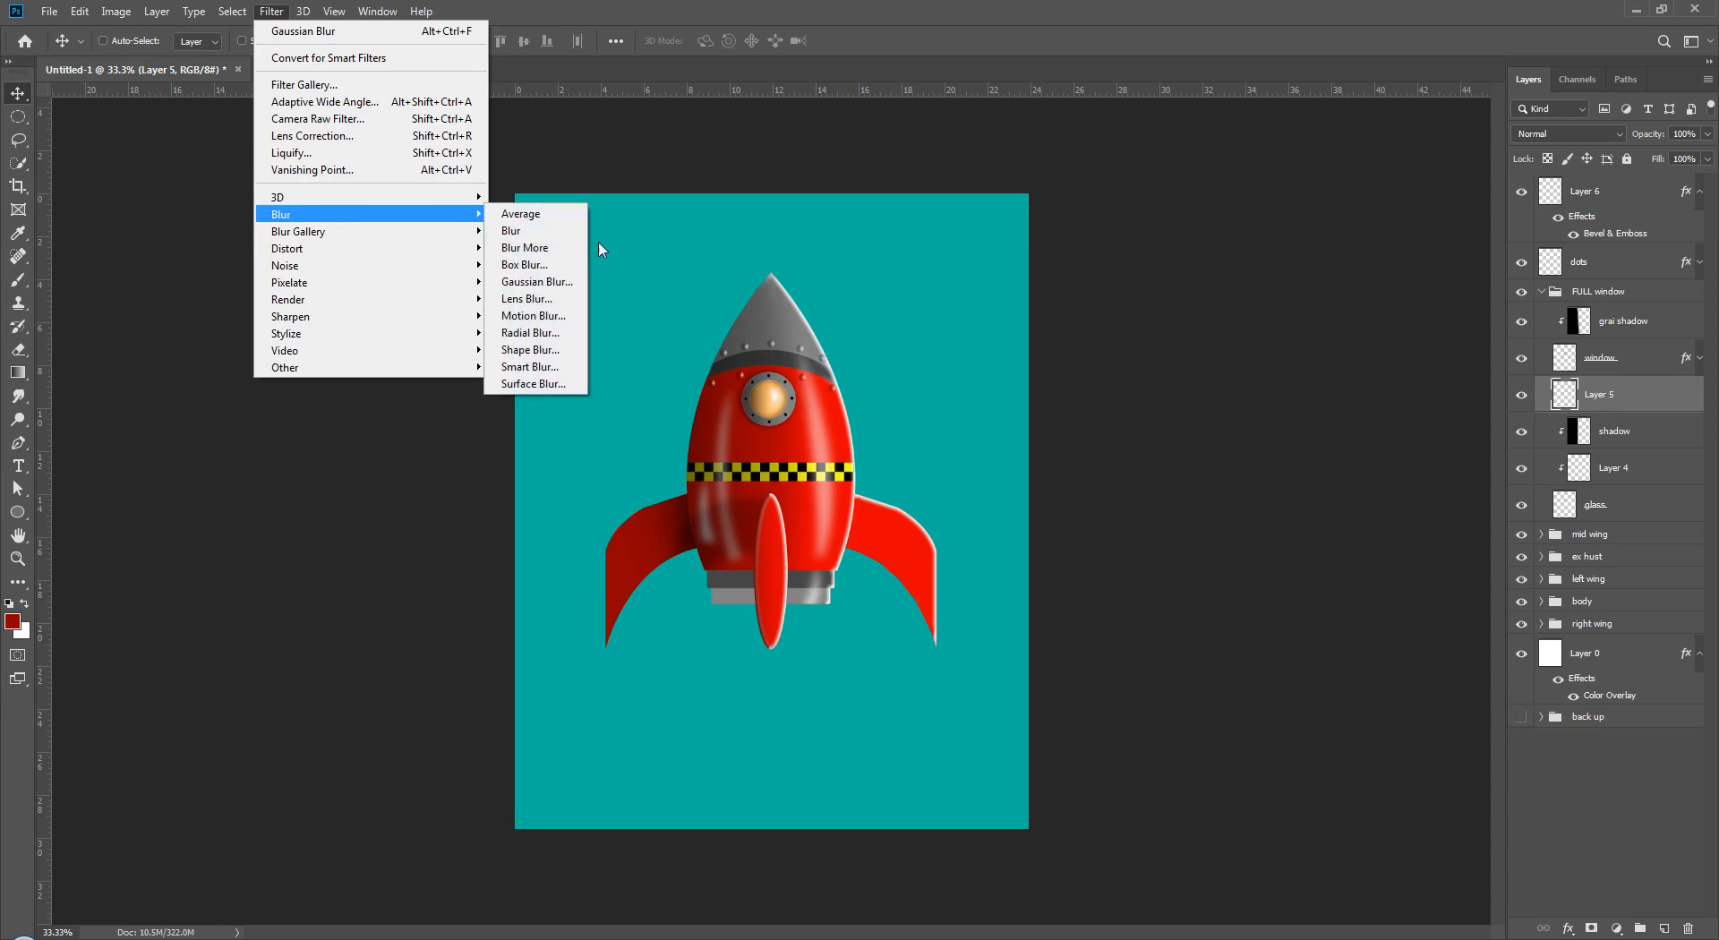
left_click(537, 280)
left_click_drag(1140, 452, 1144, 456)
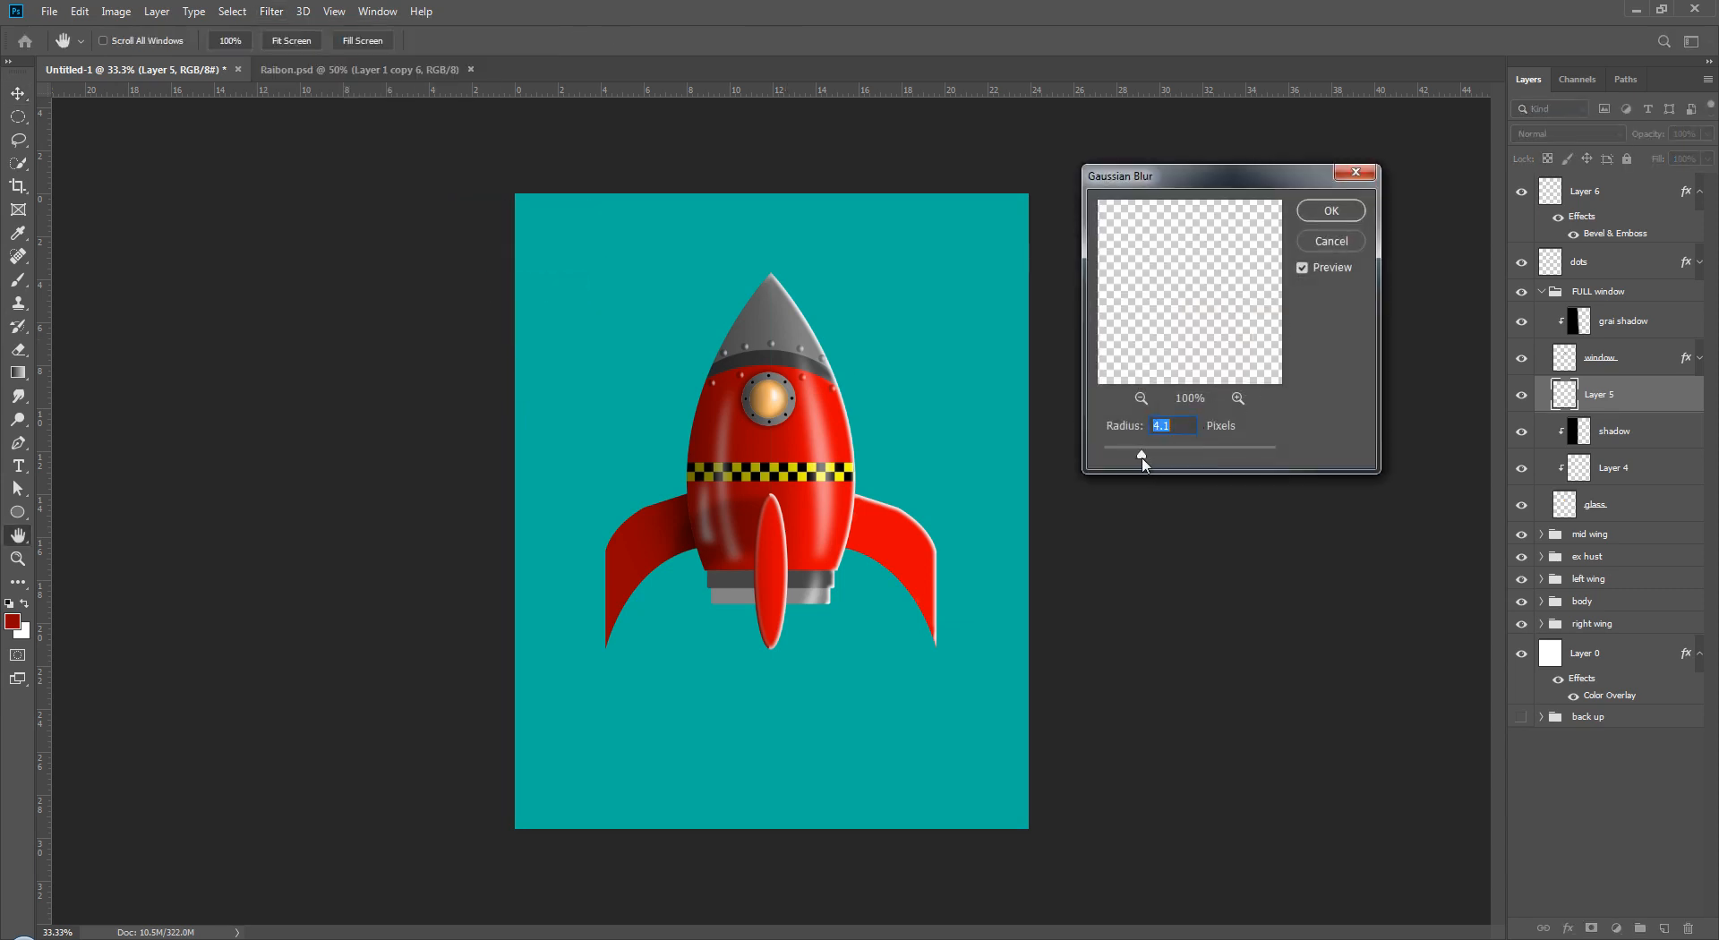
left_click(1316, 225)
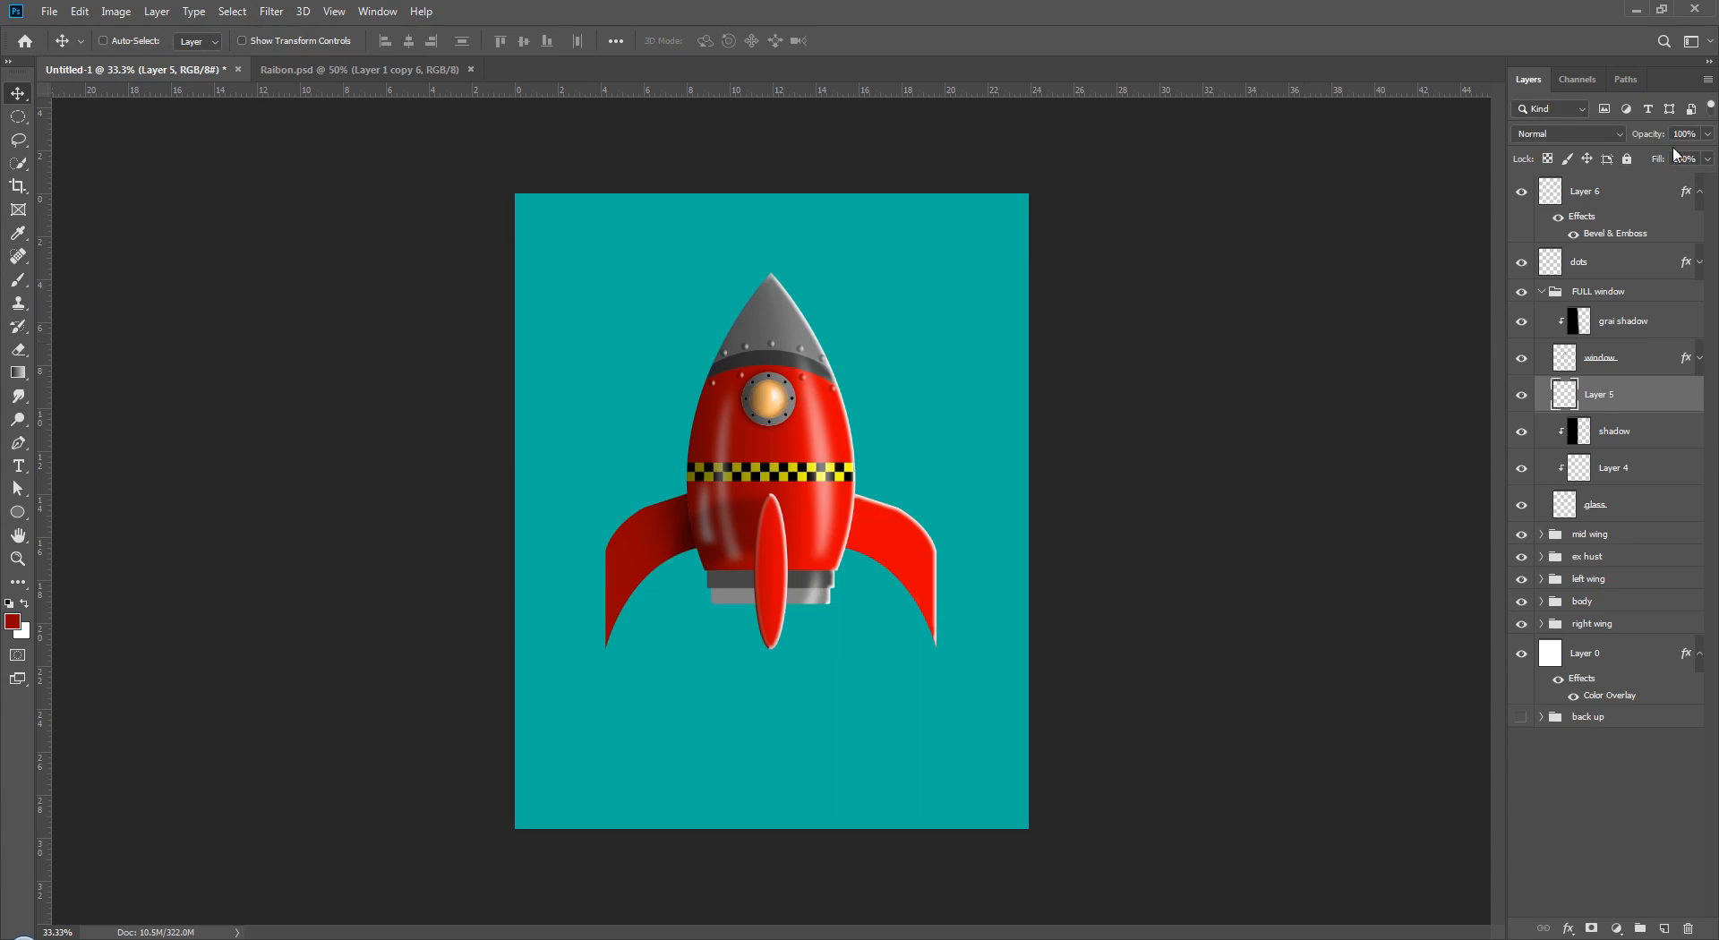
- Lower the opacity of Layer 5 in the FULL window group to 78%
left_click_drag(1659, 136, 1645, 141)
key("Return")
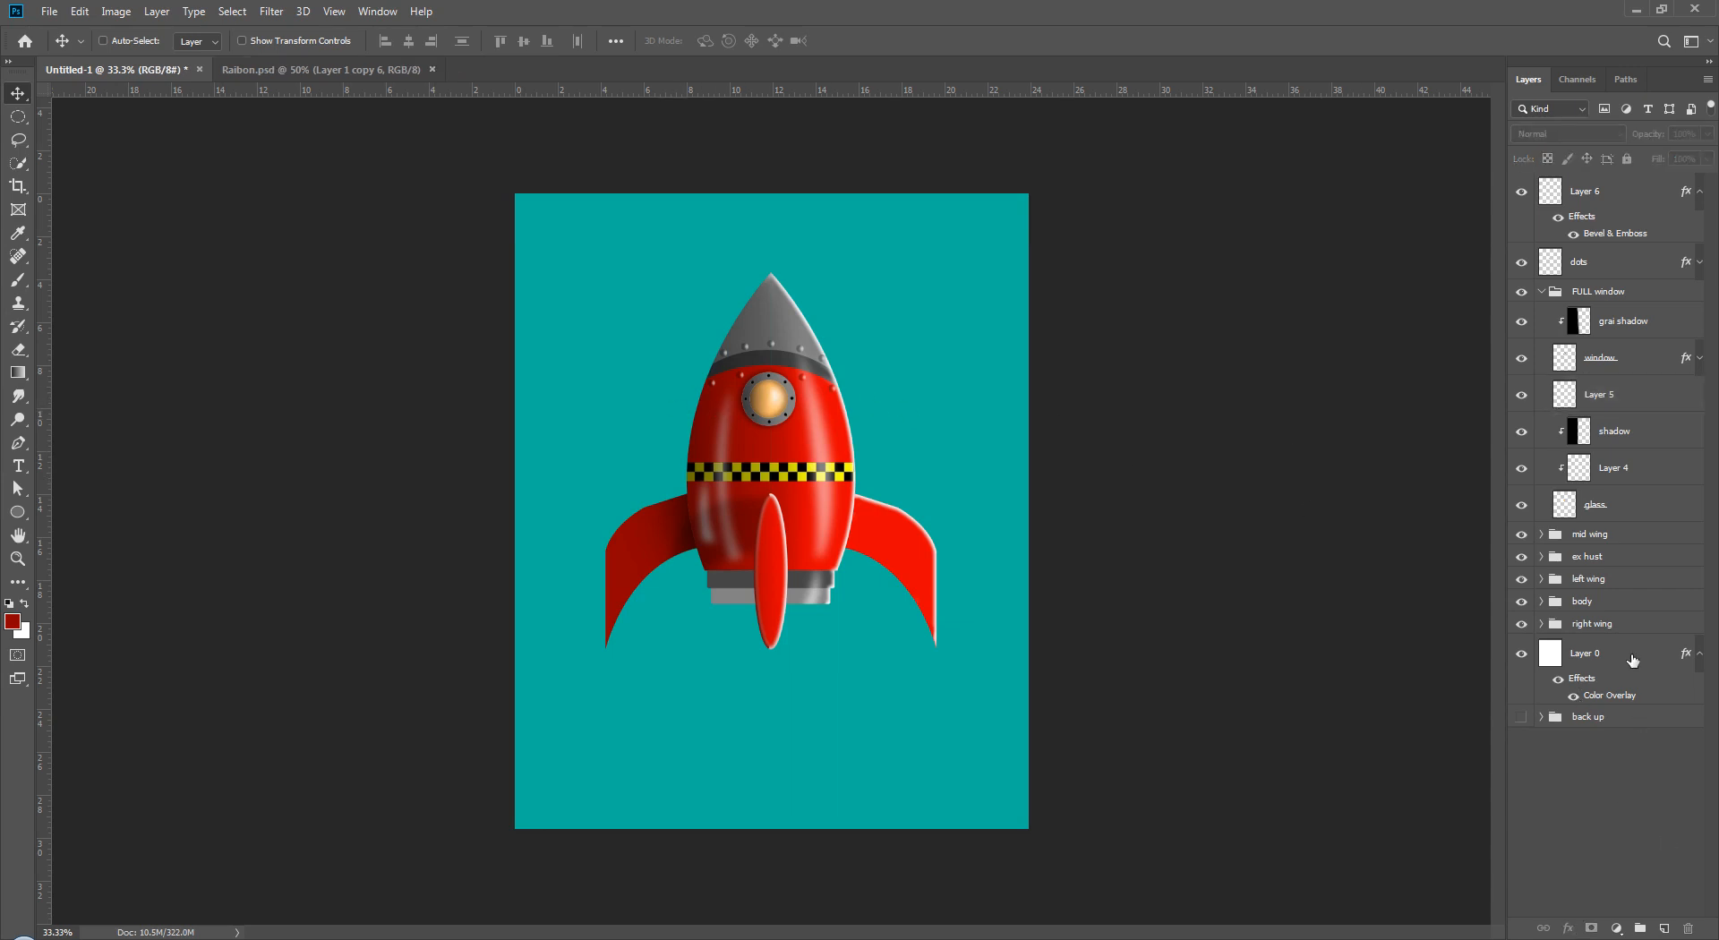
left_click(1589, 401)
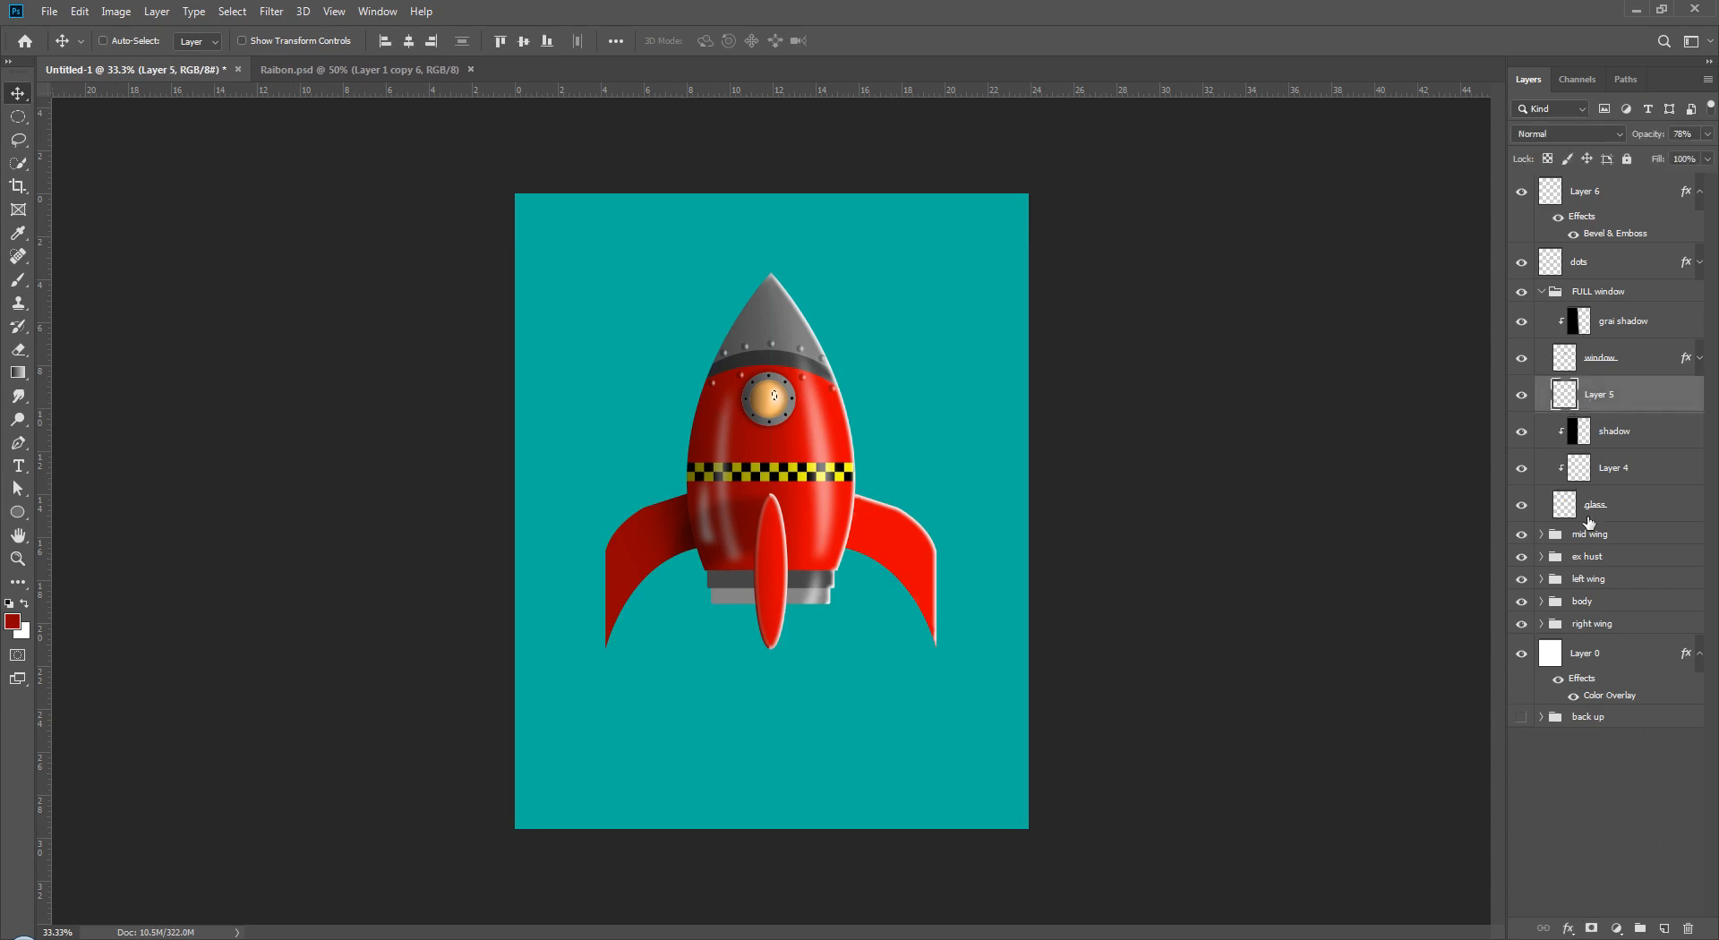
left_click(1641, 824)
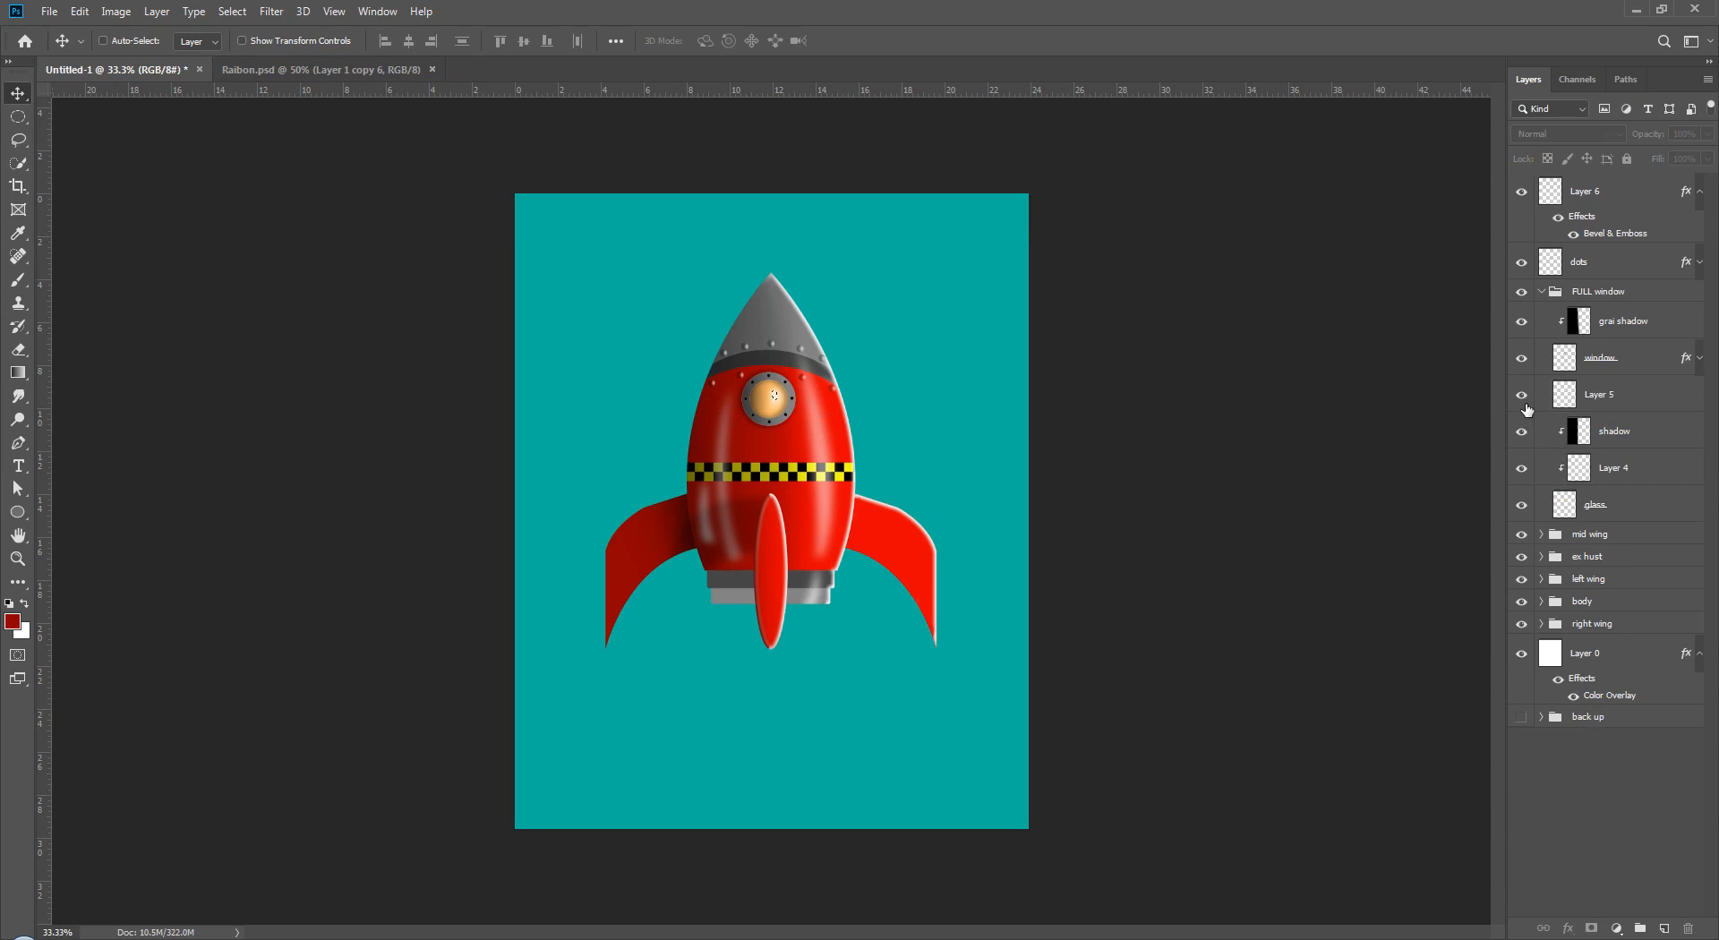
left_click(1565, 506, "ctrl")
left_click(1616, 928)
left_click(1627, 909)
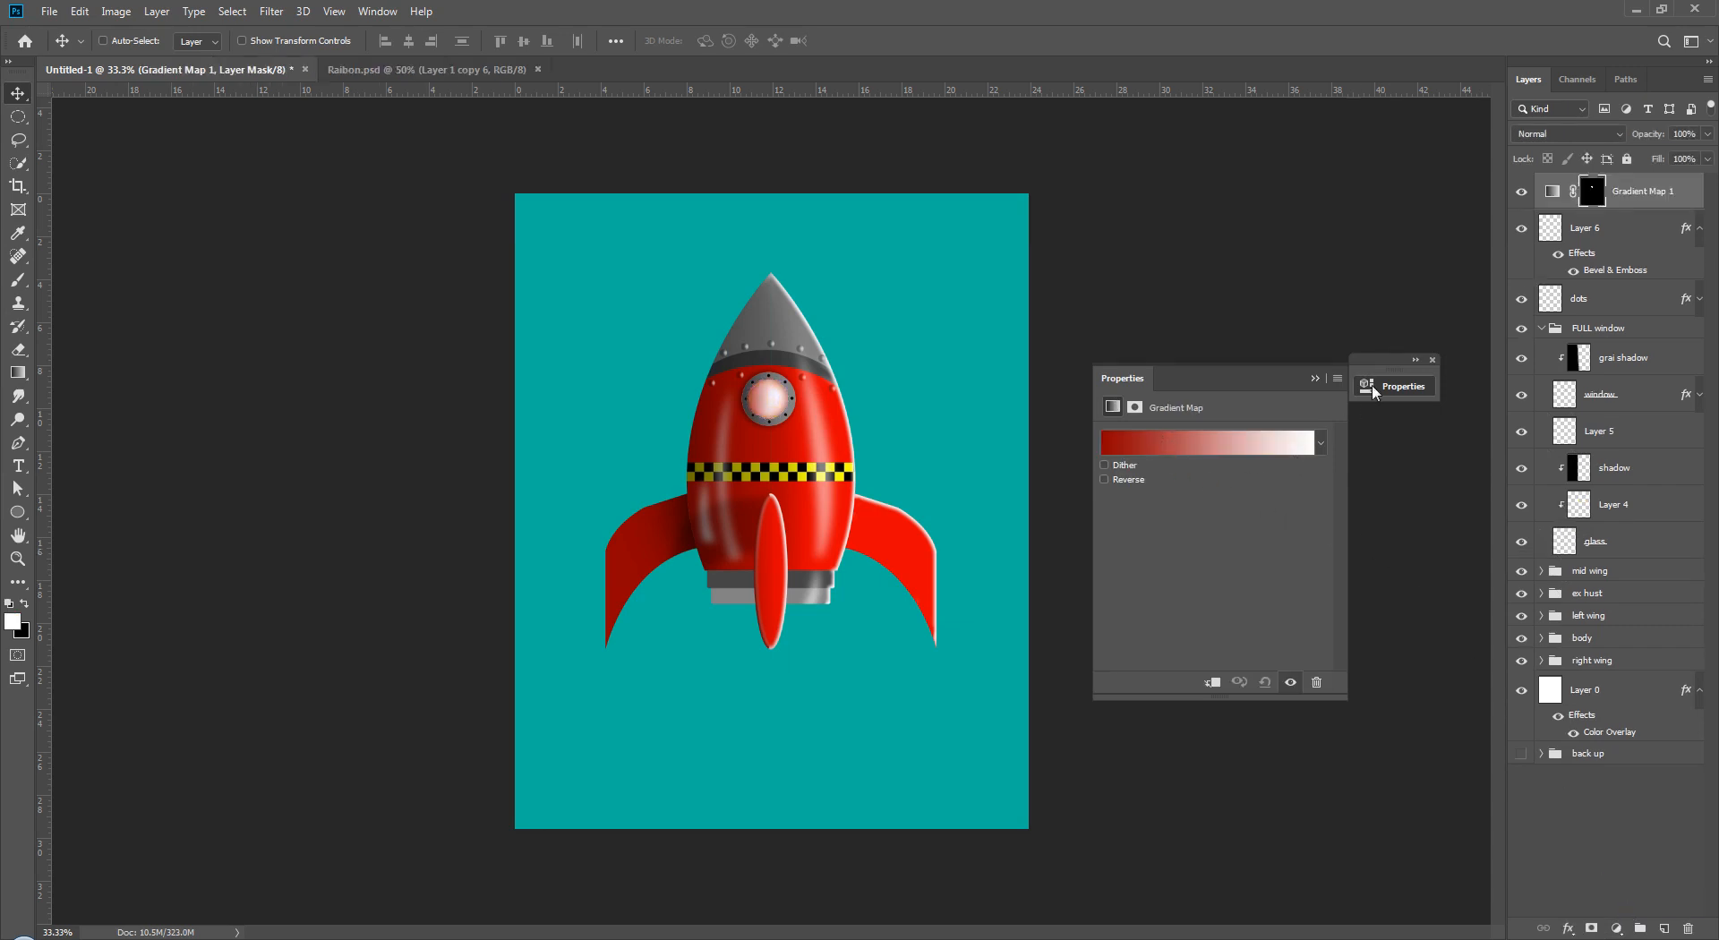
left_click(1432, 360)
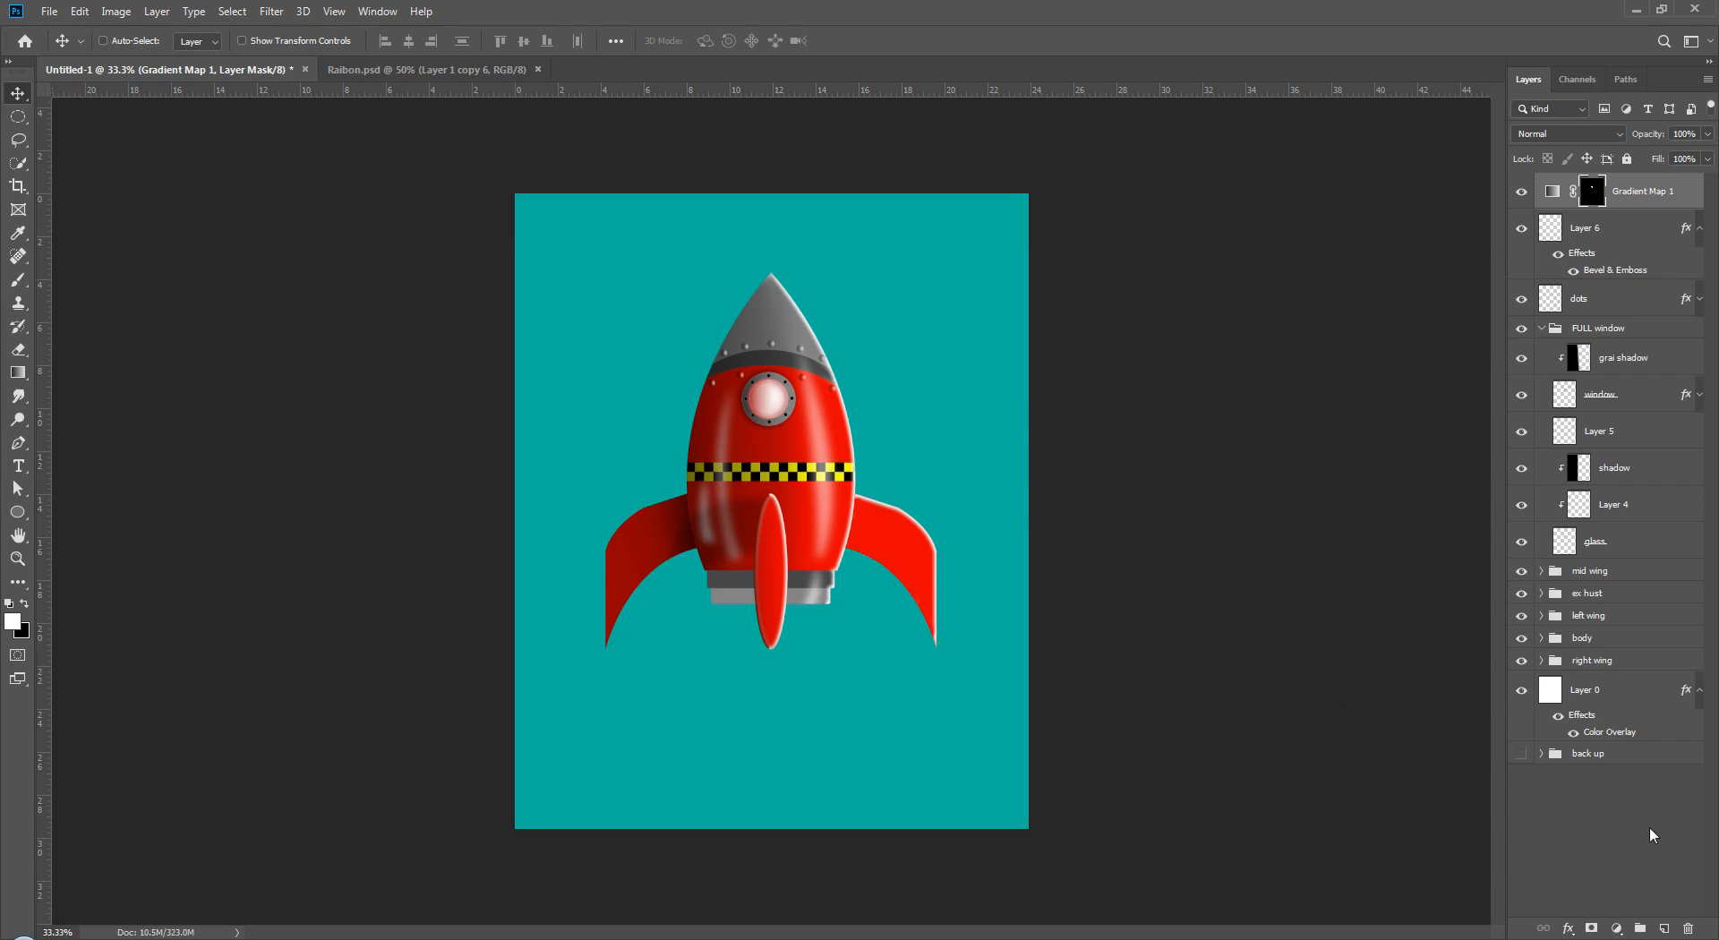
key("Delete")
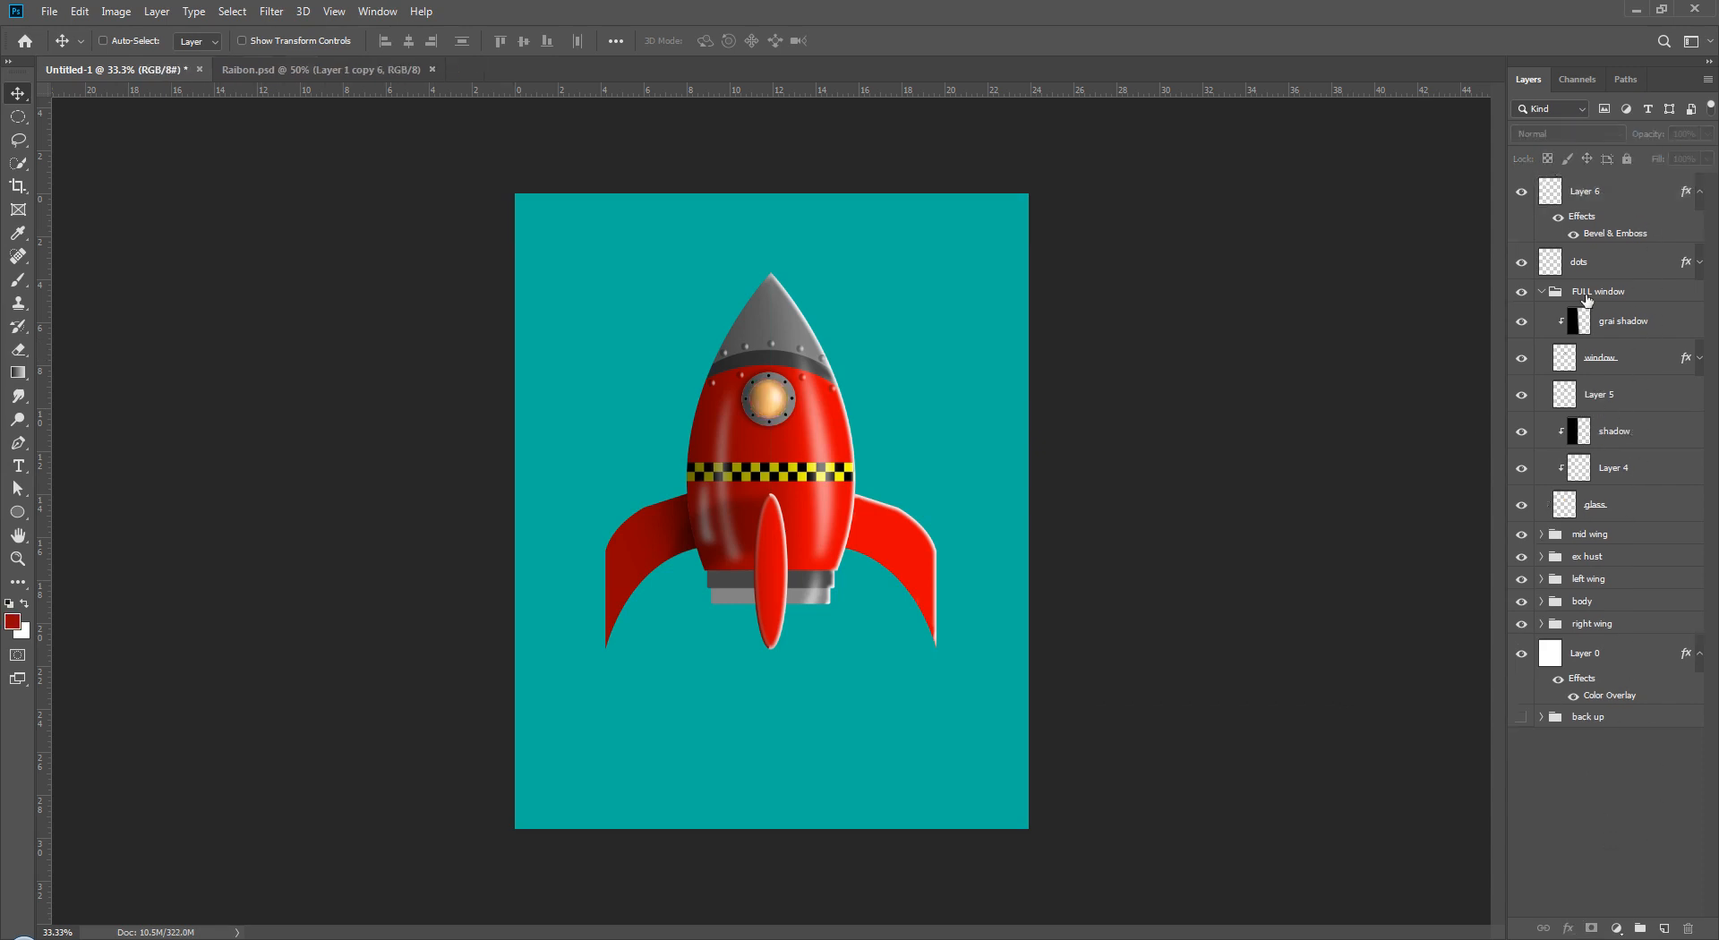
- Toggle the visibility of the glass layer and Layer 4 to check what each contributes to the window
left_click(1522, 507)
left_click(1523, 508)
left_click(1564, 508, "ctrl")
left_click(1521, 467)
left_click(1521, 467)
left_click(1522, 505)
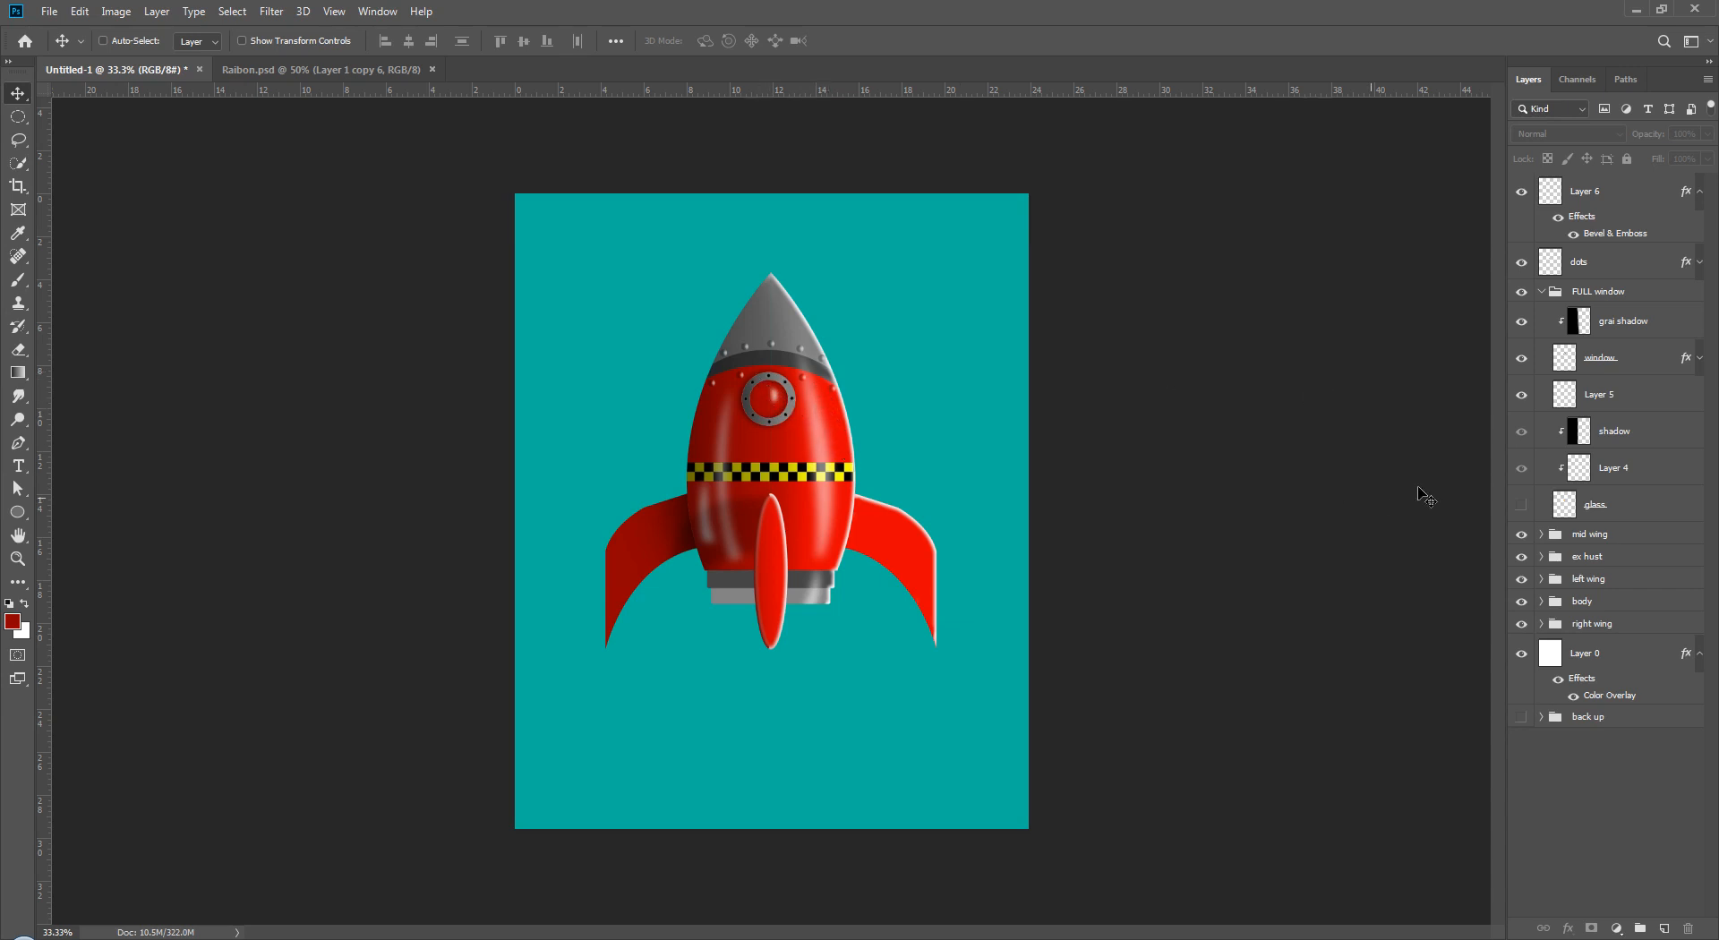
left_click(1522, 505)
- Add a Gradient Map adjustment directly above the glass layer, masked to the glass shape and clipped to it
left_click(1617, 508)
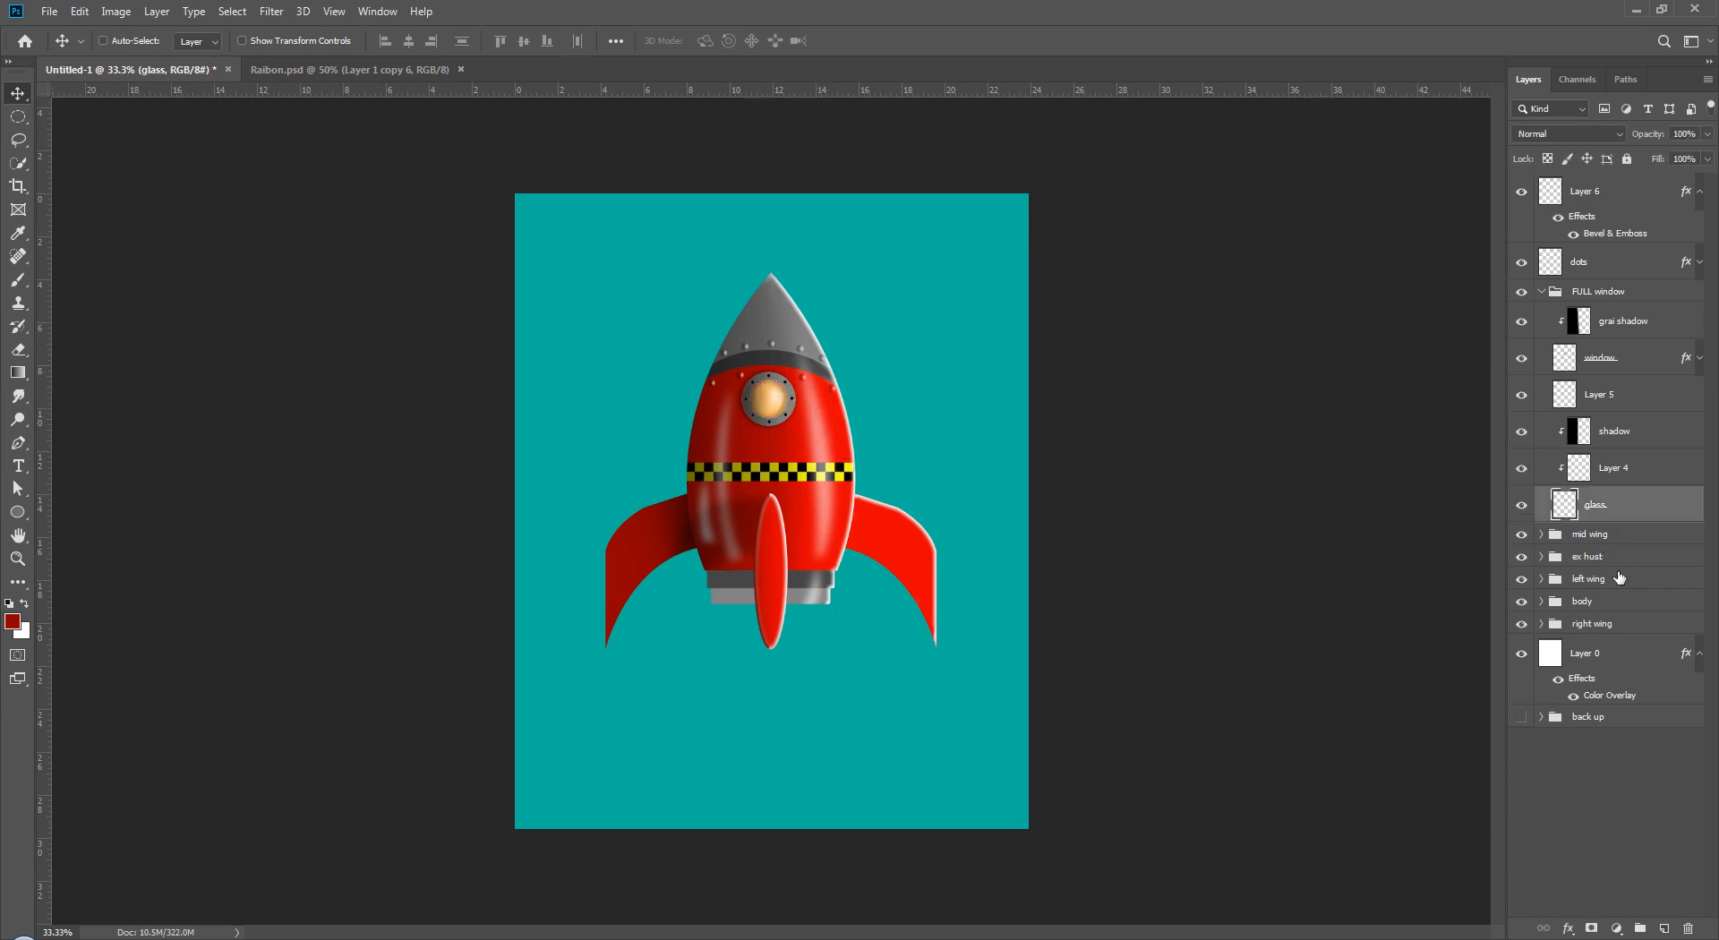
left_click(1565, 515, "ctrl")
left_click(1617, 928)
left_click(1623, 896)
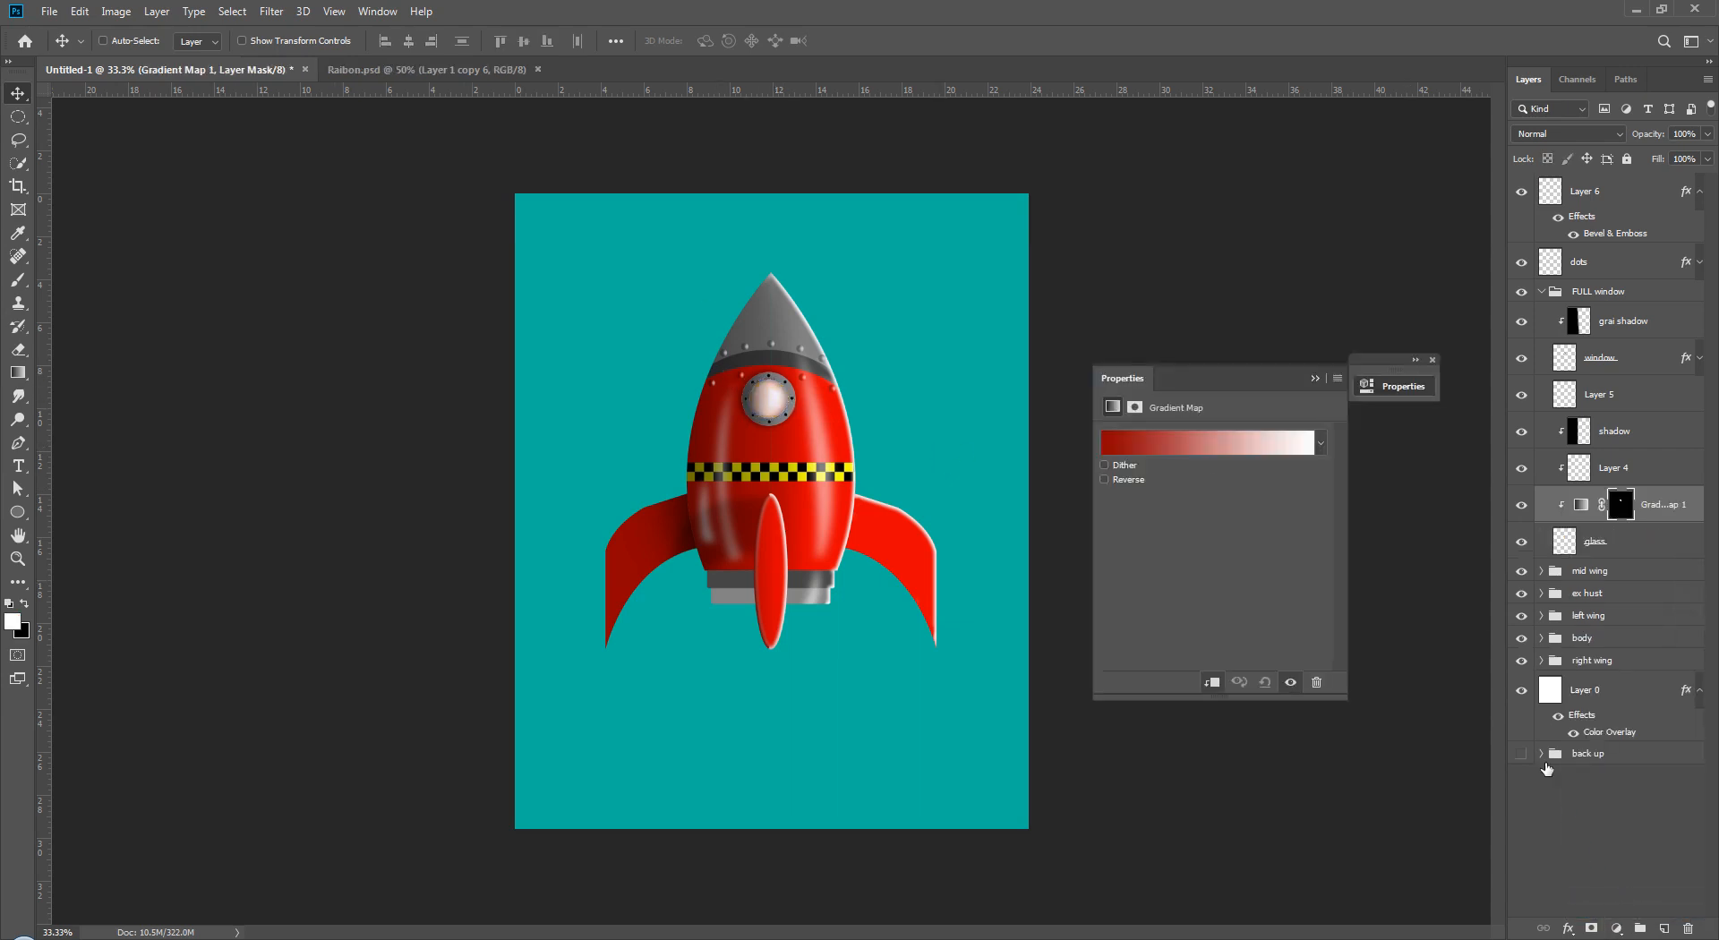
- Open the Gradient Map's gradient for editing and compare the built-in presets on the window glass
left_click(1178, 448)
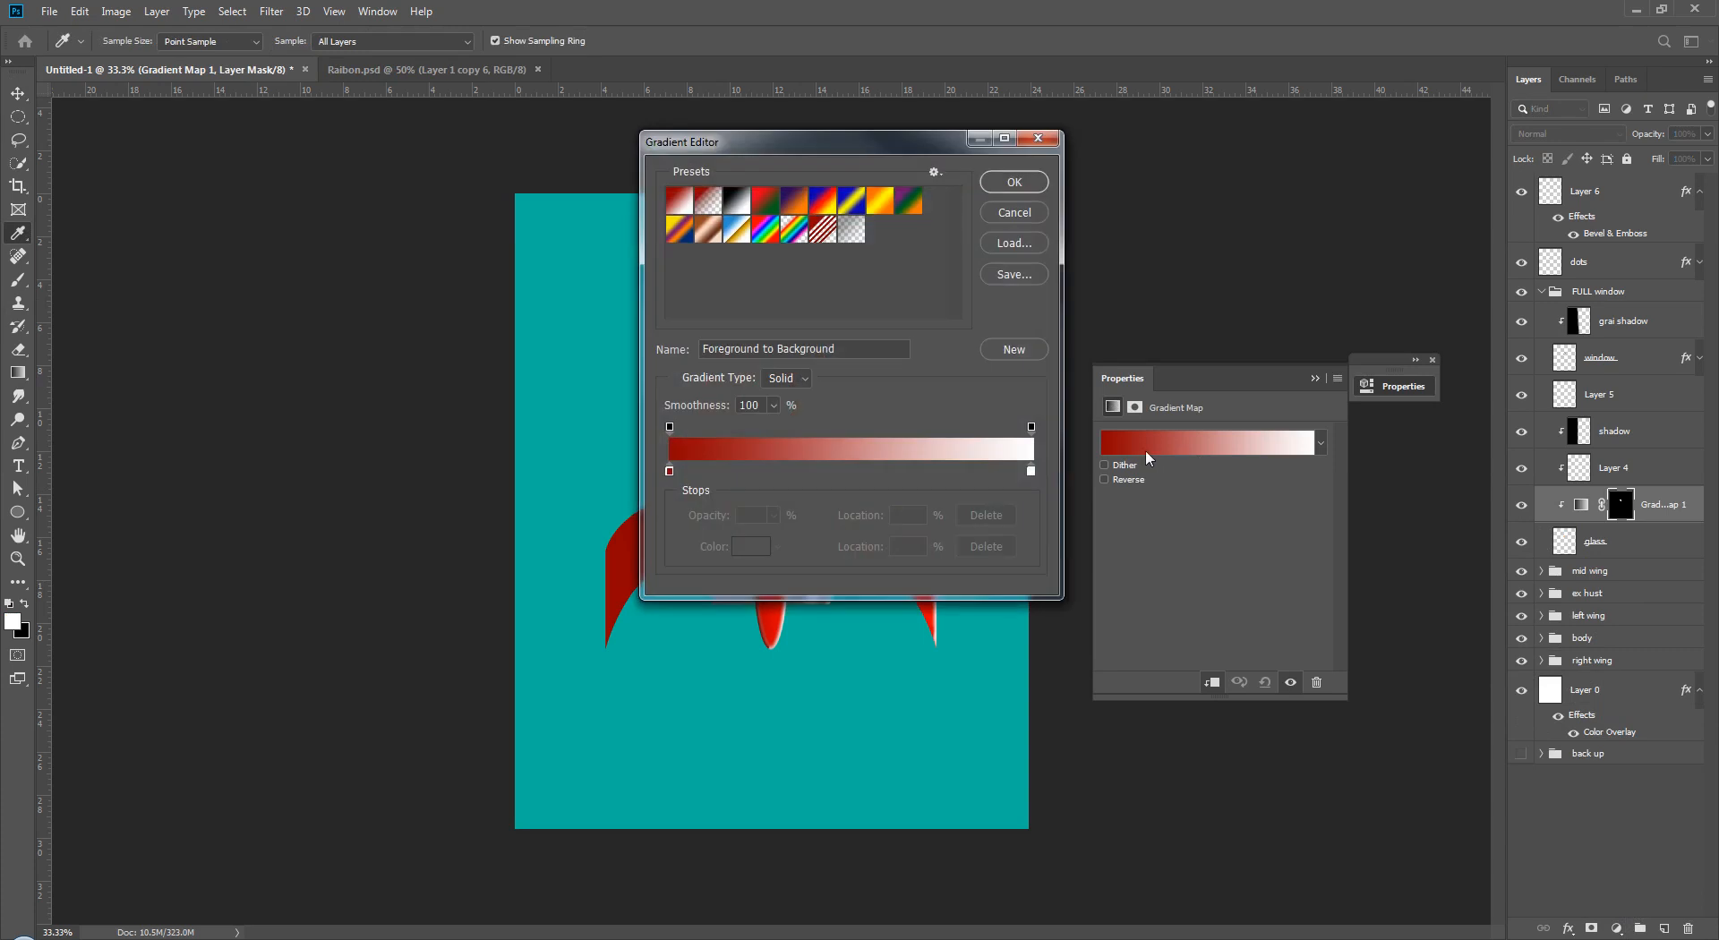
left_click(740, 204)
left_click_drag(758, 143, 1147, 140)
left_click(1286, 206)
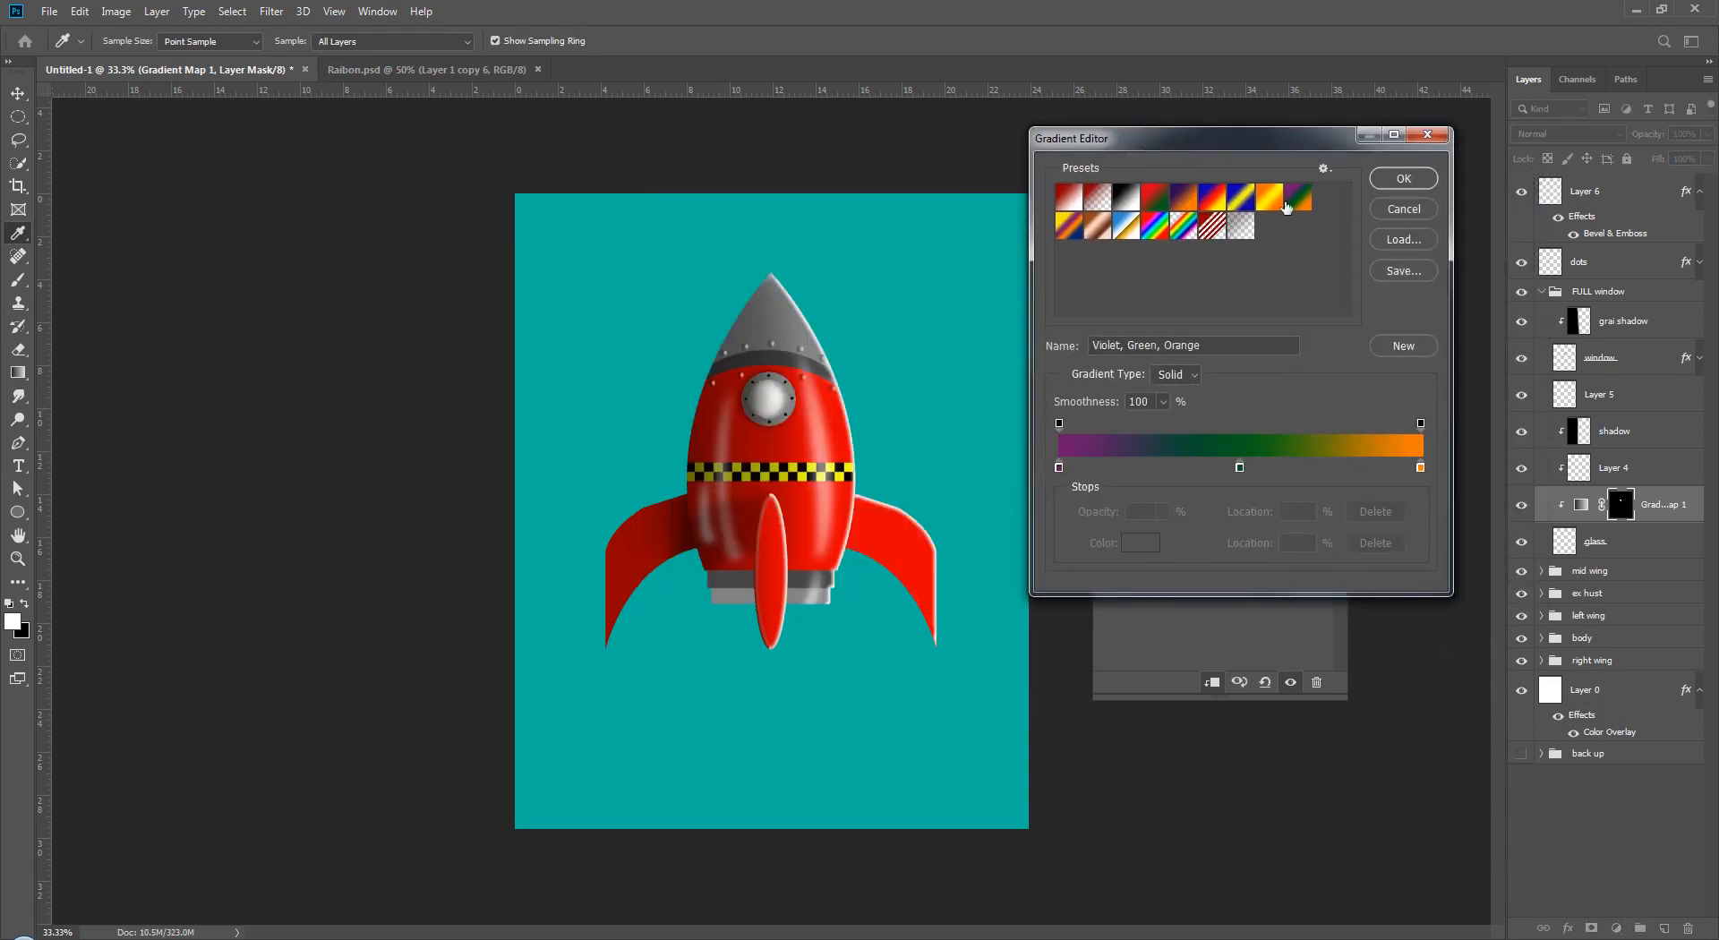
left_click(1245, 198)
left_click(1202, 199)
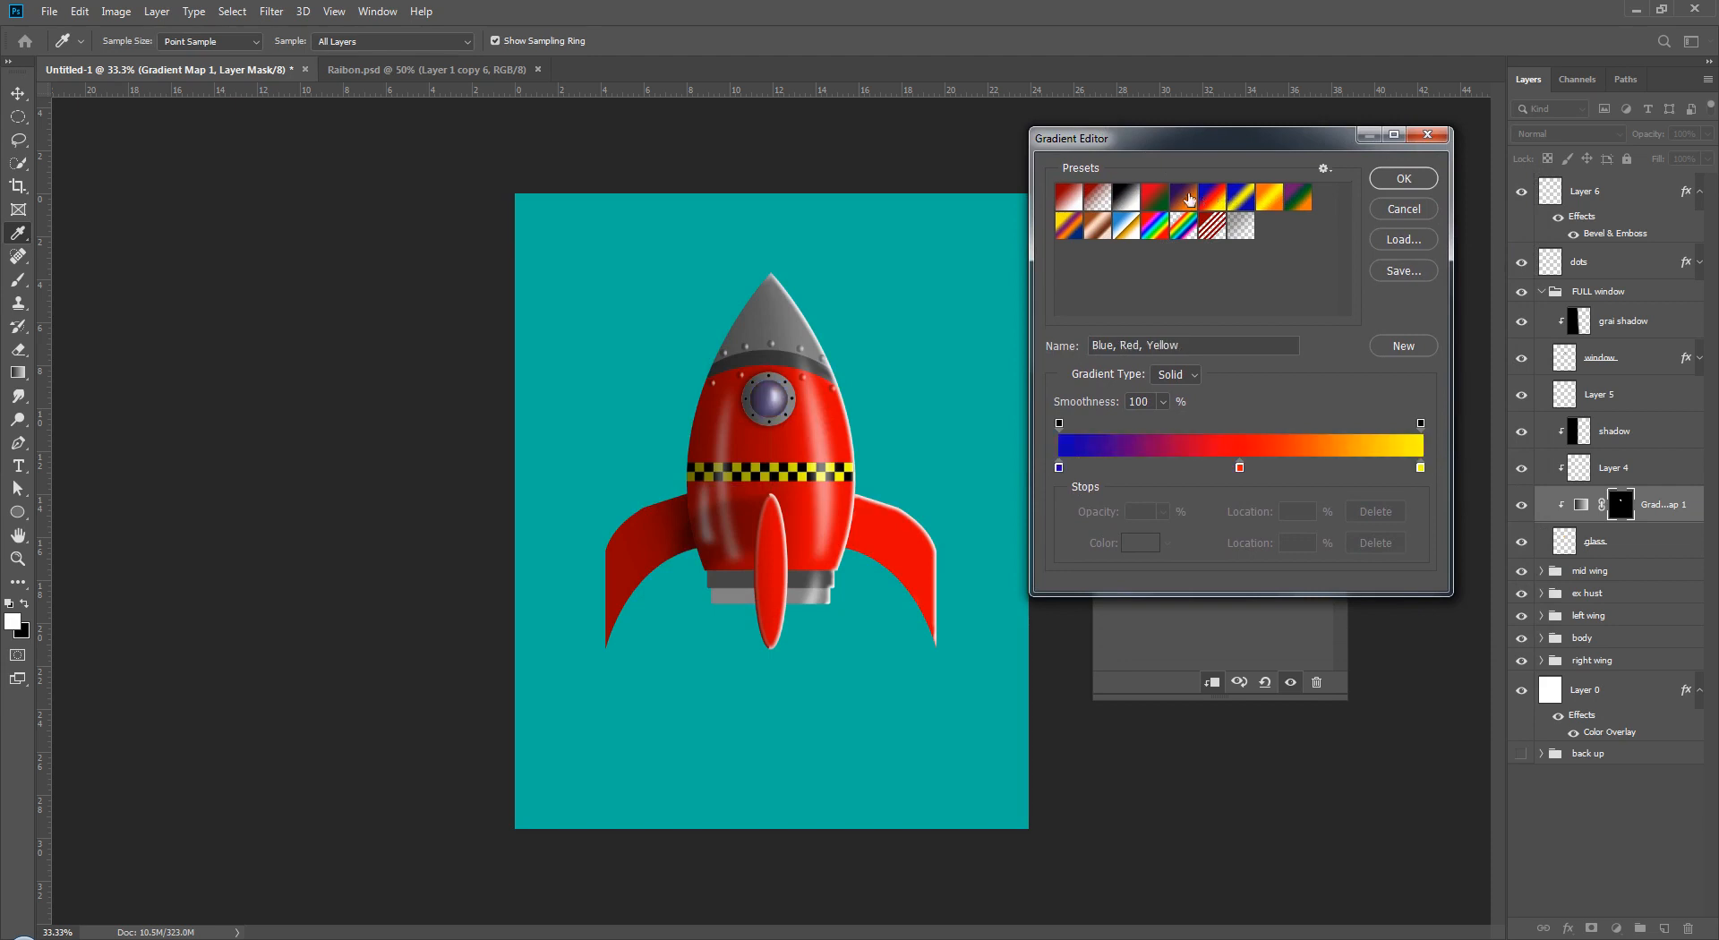
left_click(1160, 197)
left_click(1130, 197)
left_click(1086, 201)
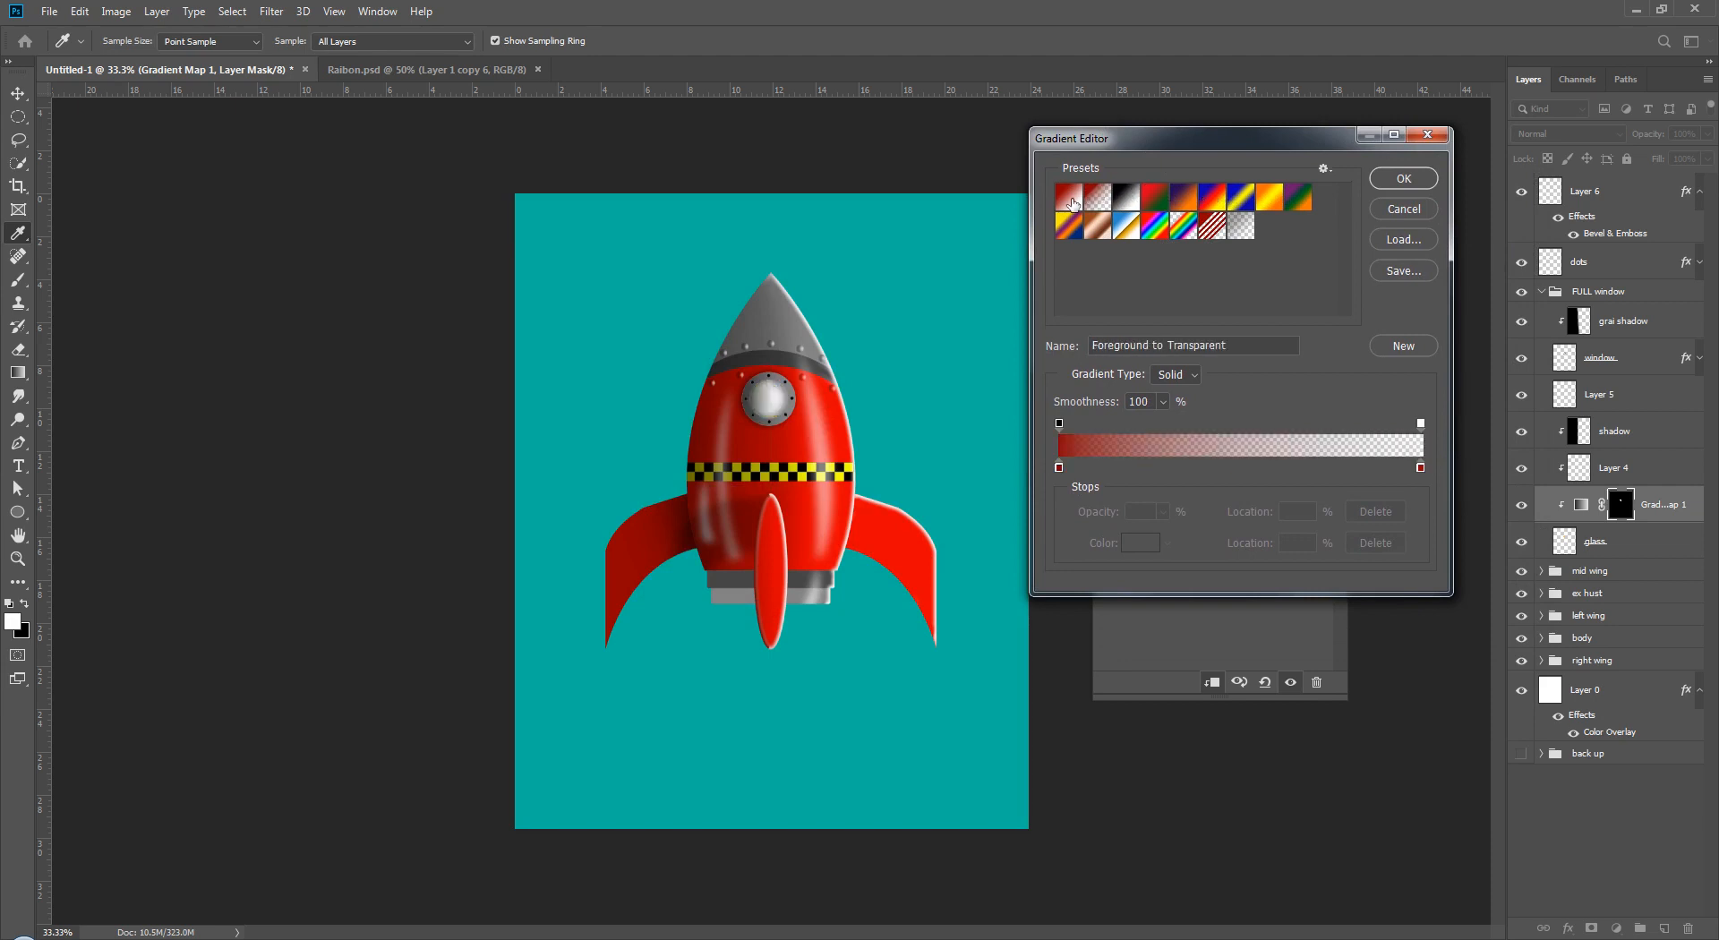
left_click(1069, 225)
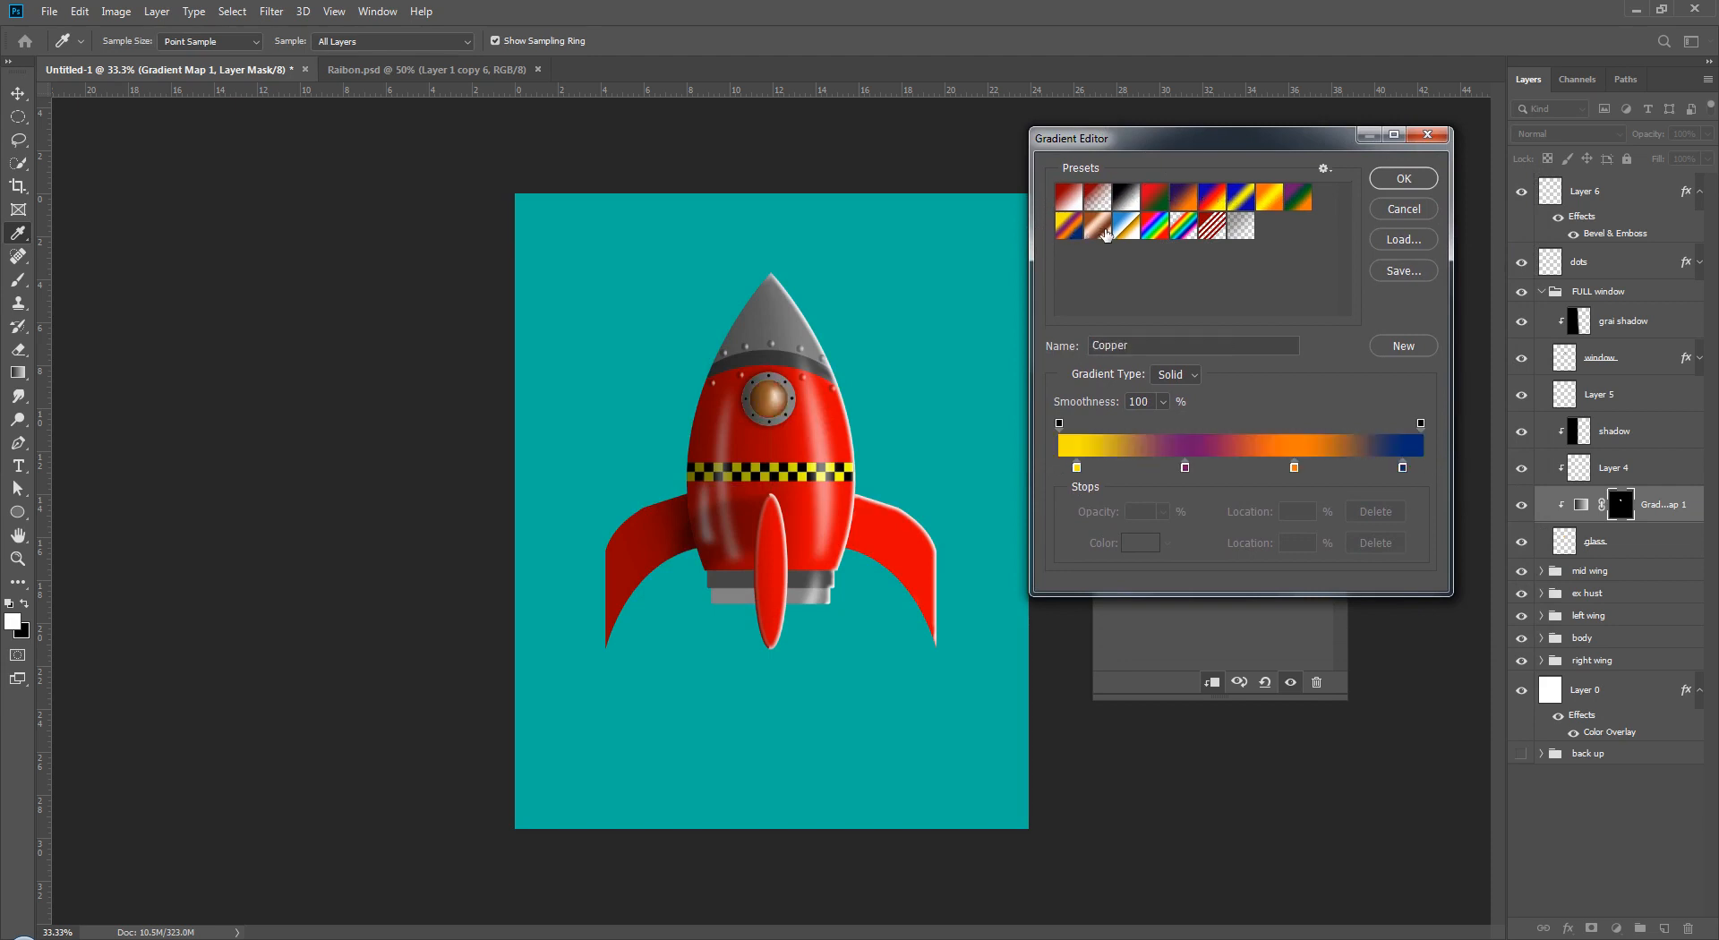
left_click(1098, 226)
left_click(1126, 226)
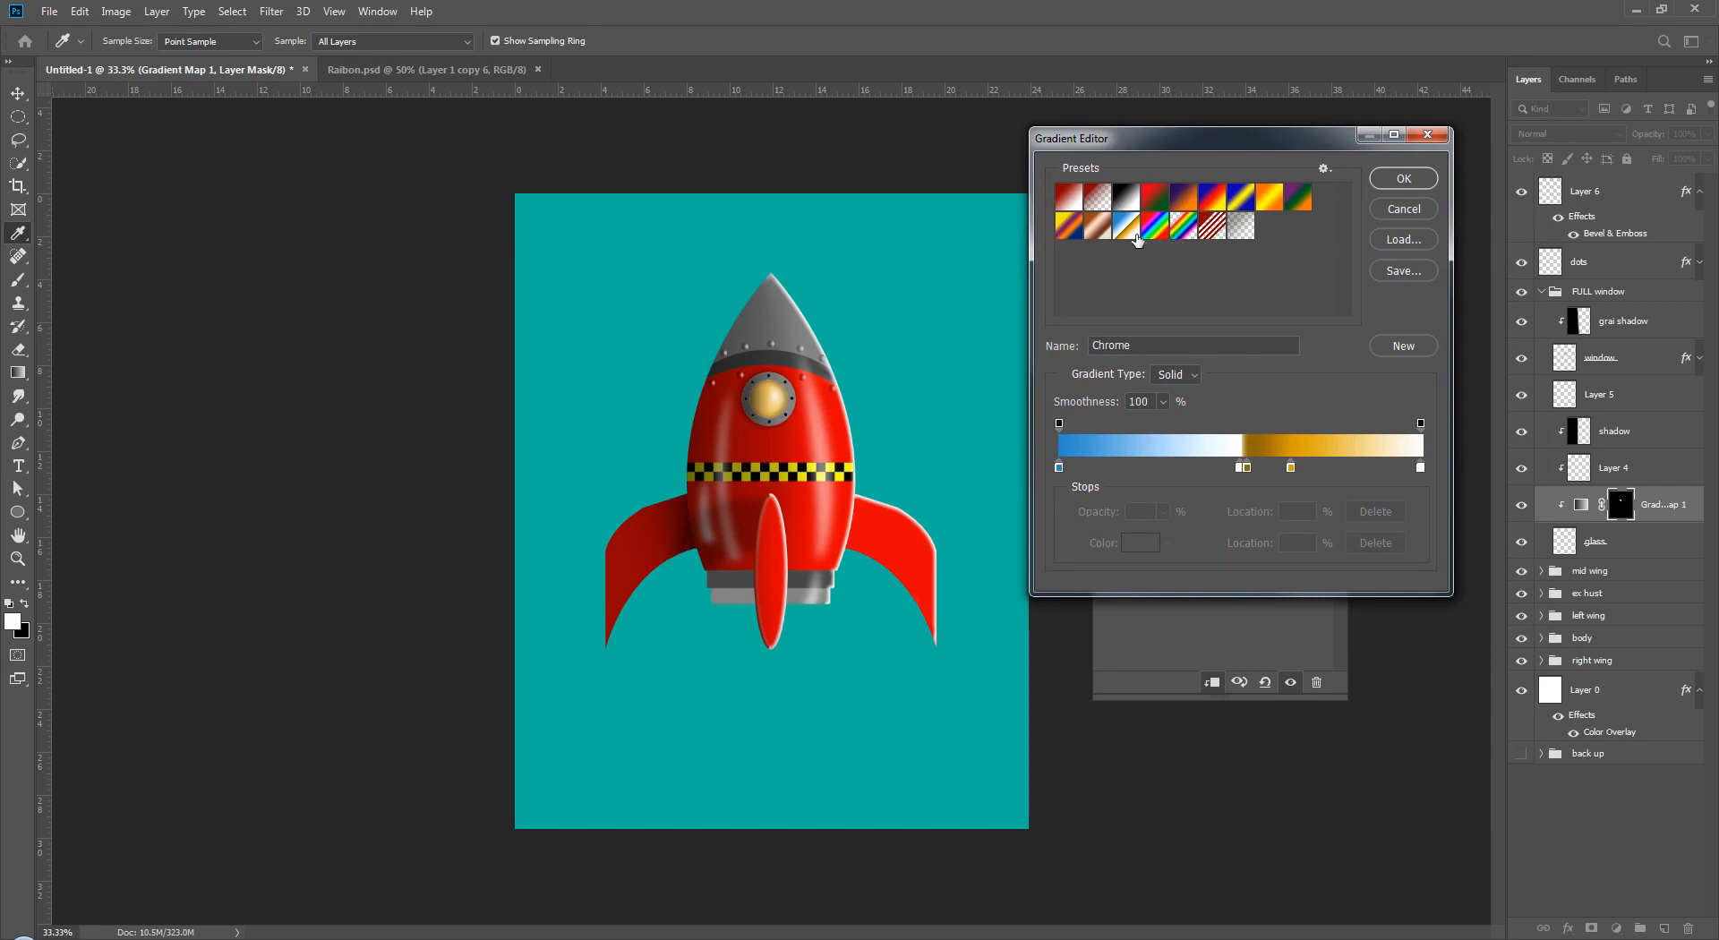
left_click(1155, 234)
left_click(1186, 231)
left_click(1224, 231)
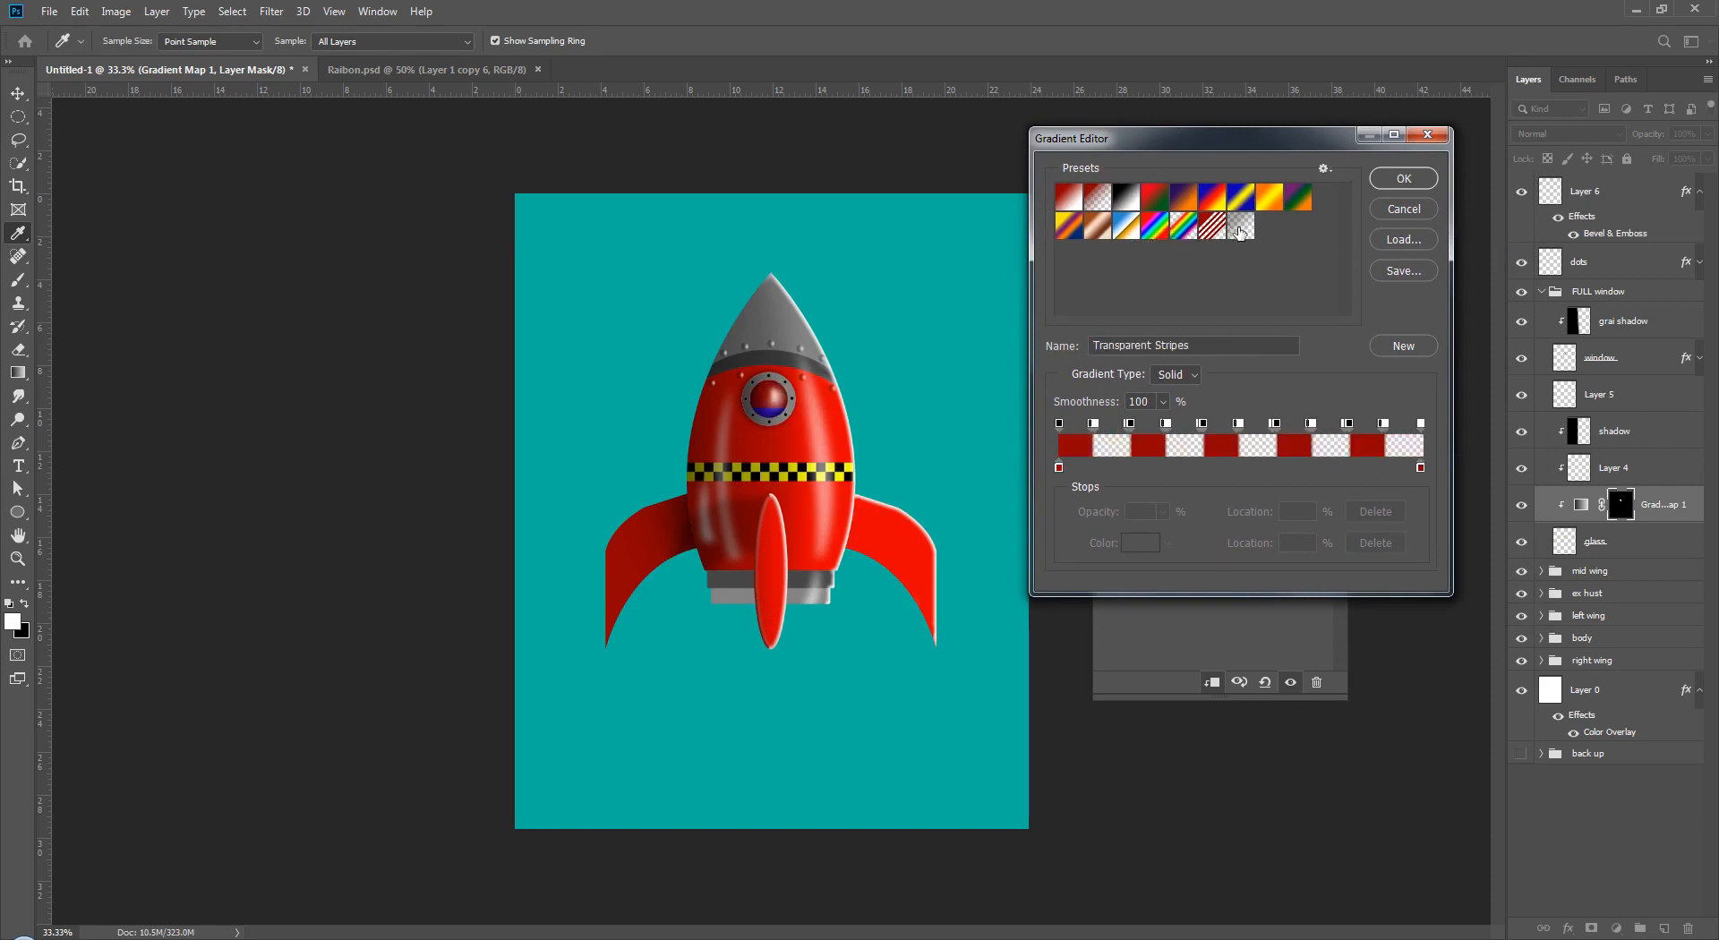
left_click(1147, 234)
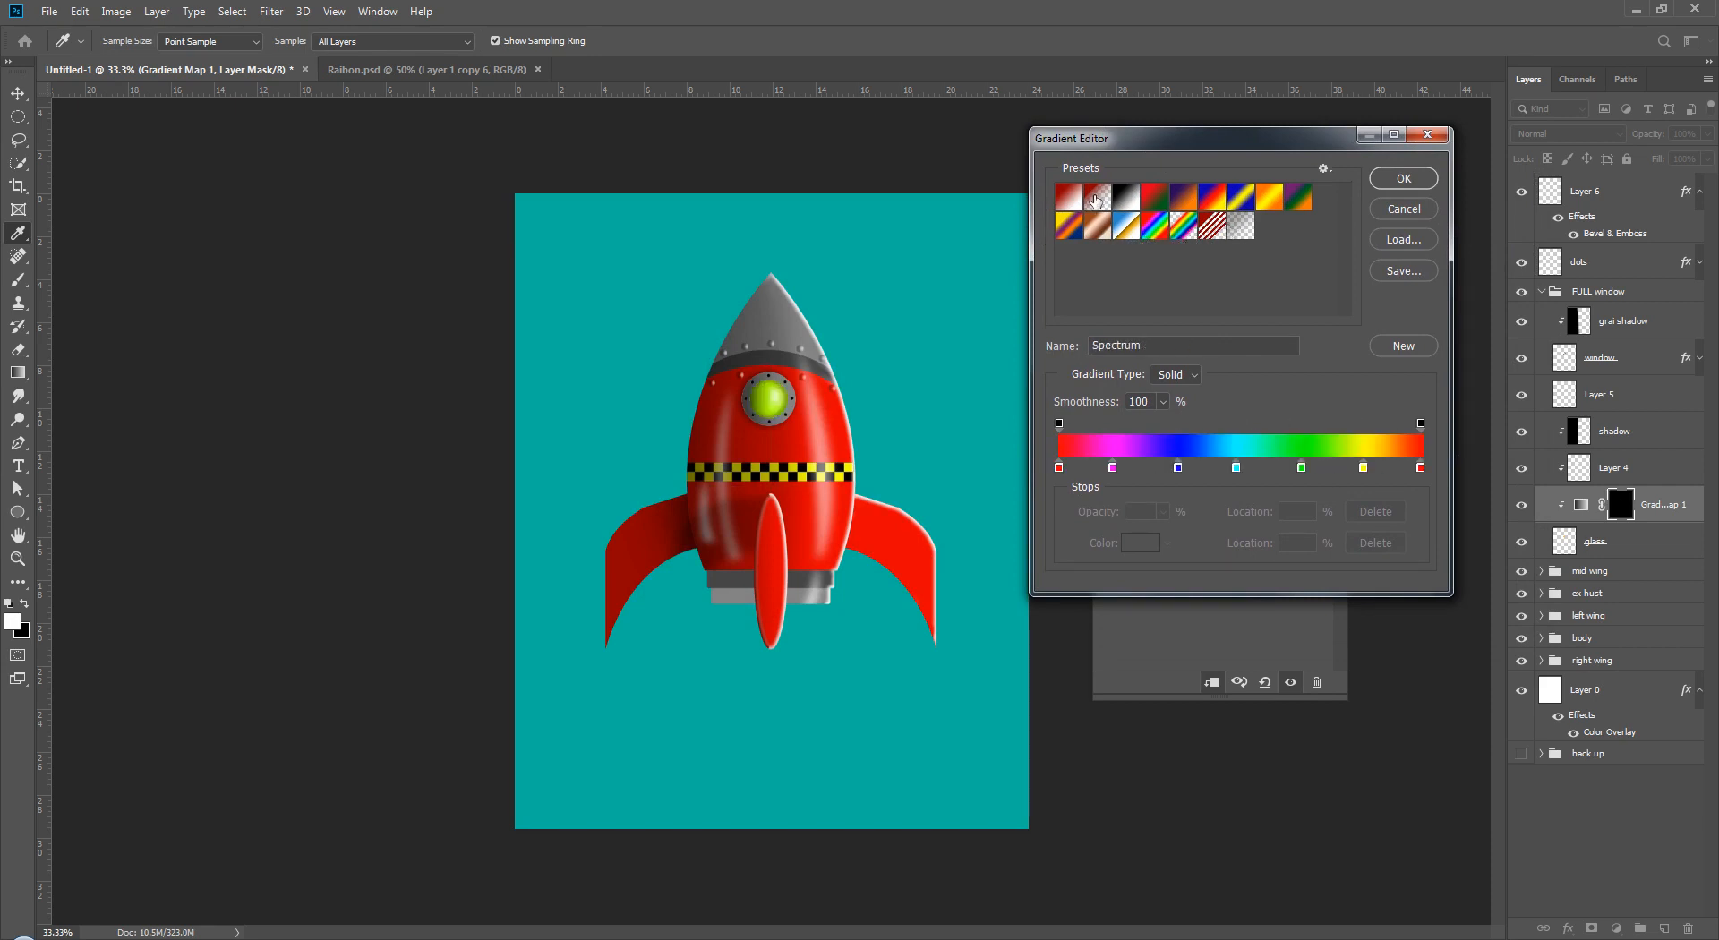
- Try the Foreground to Transparent preset with its starting colour stop set to #b3eeed
left_click(1098, 197)
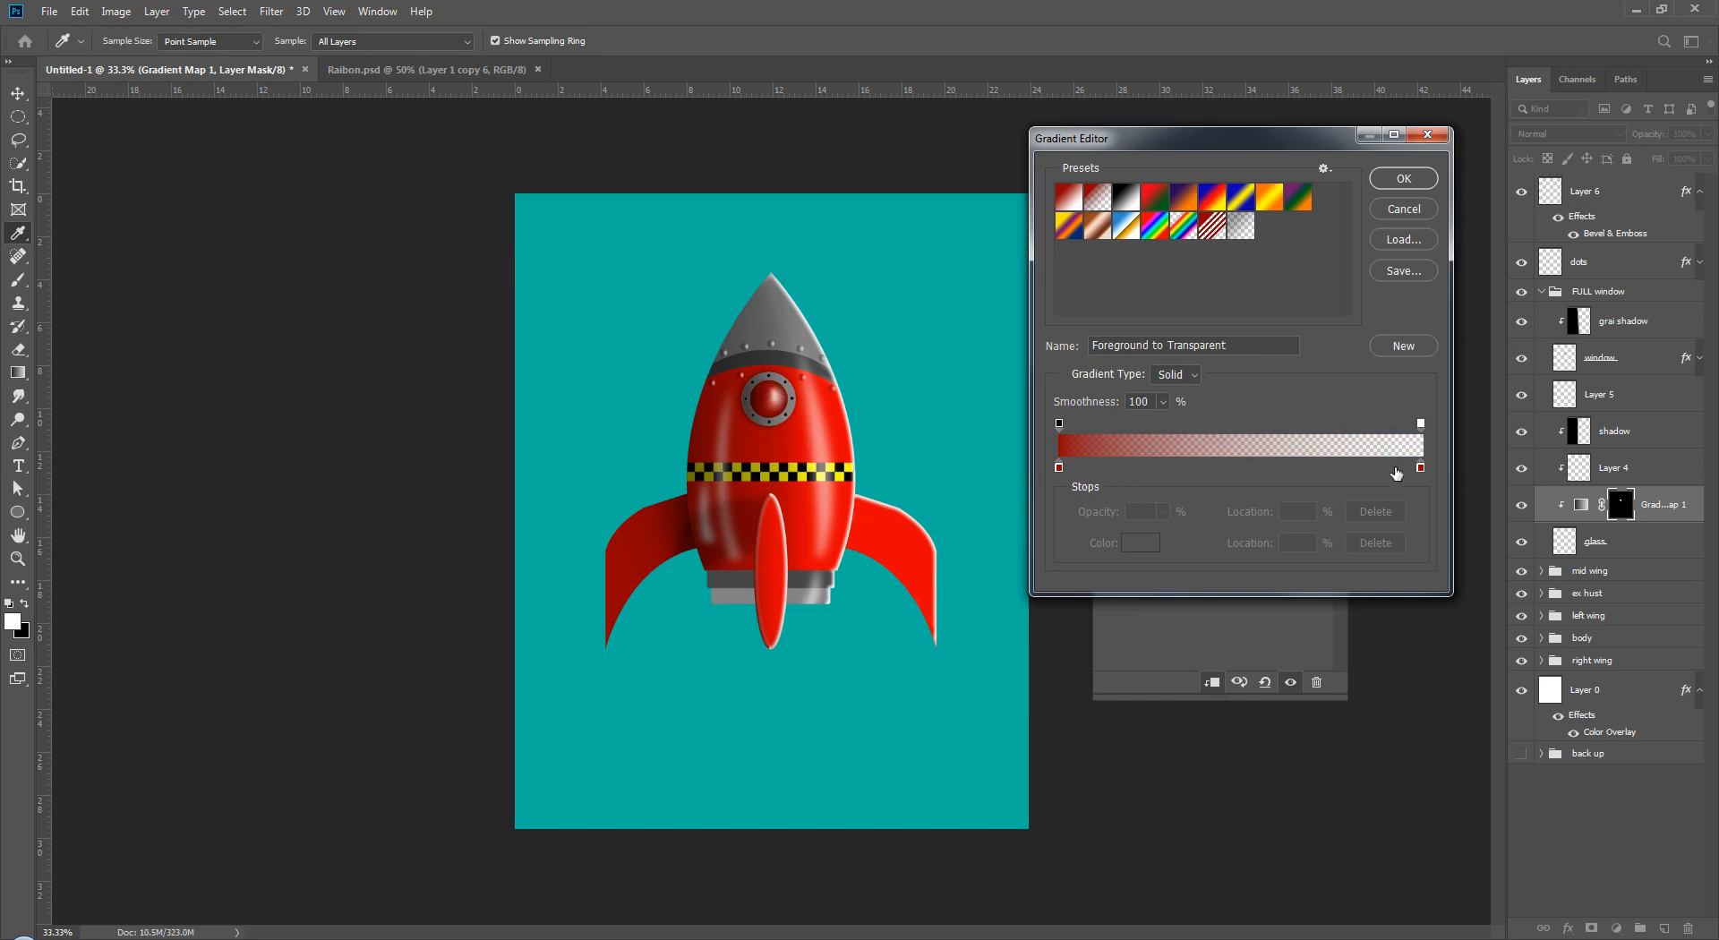
left_click(1059, 468)
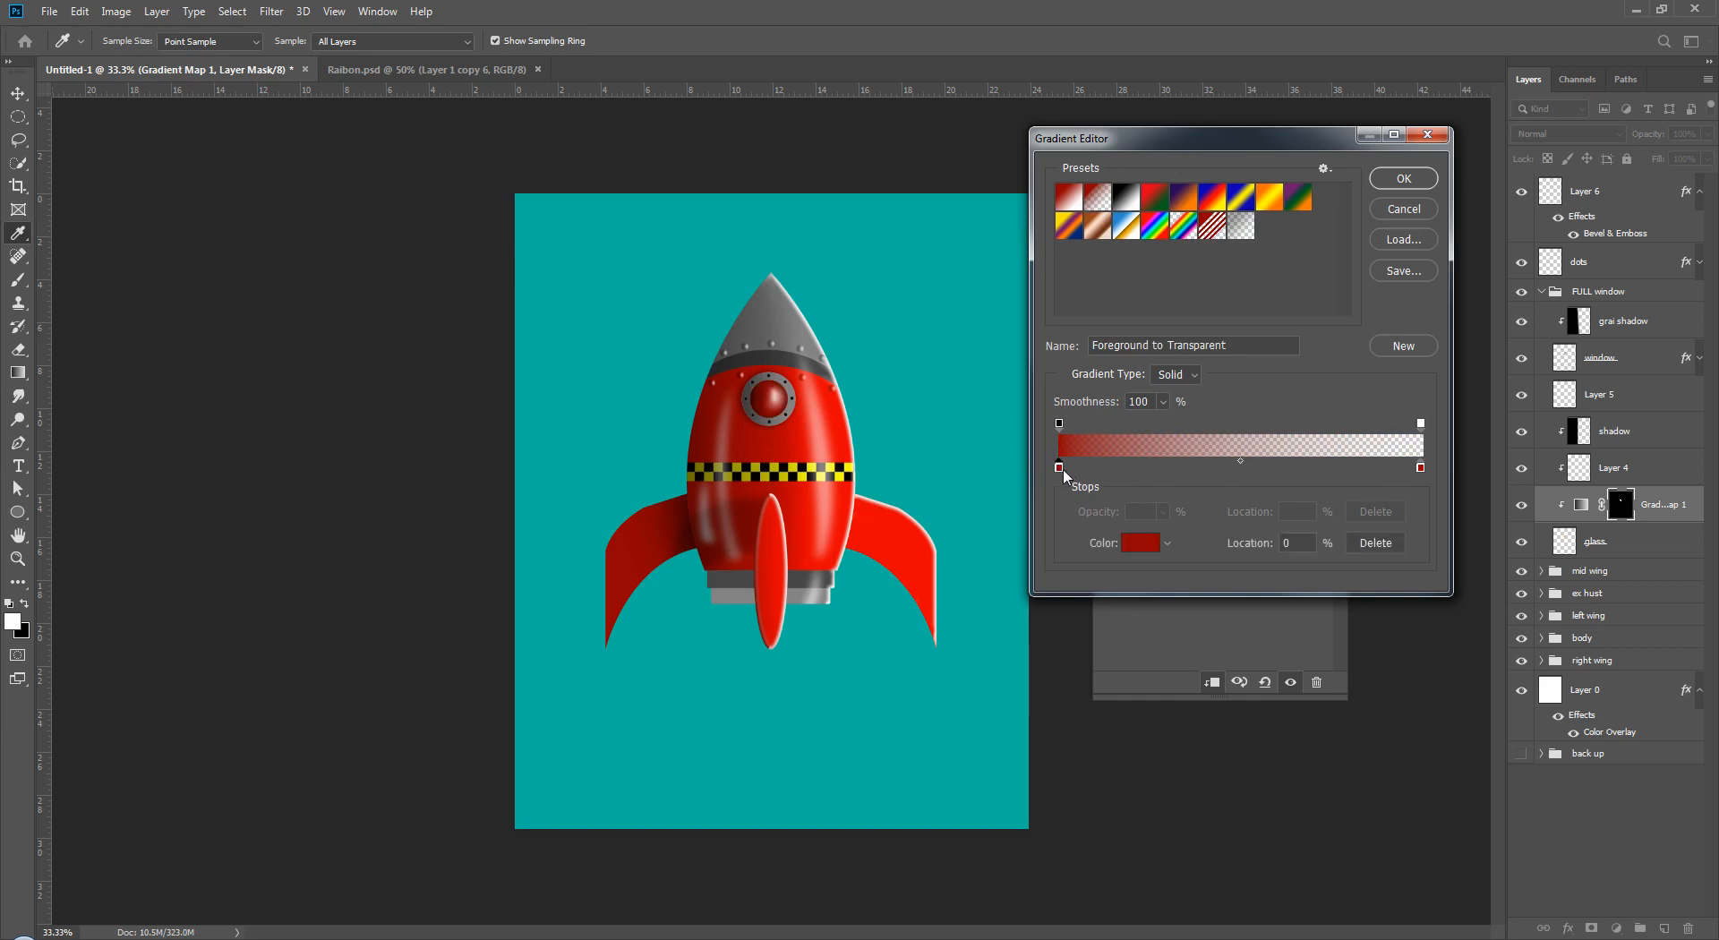
left_click(1140, 543)
left_click_drag(1266, 235, 1247, 199)
left_click_drag(1294, 275, 1105, 174)
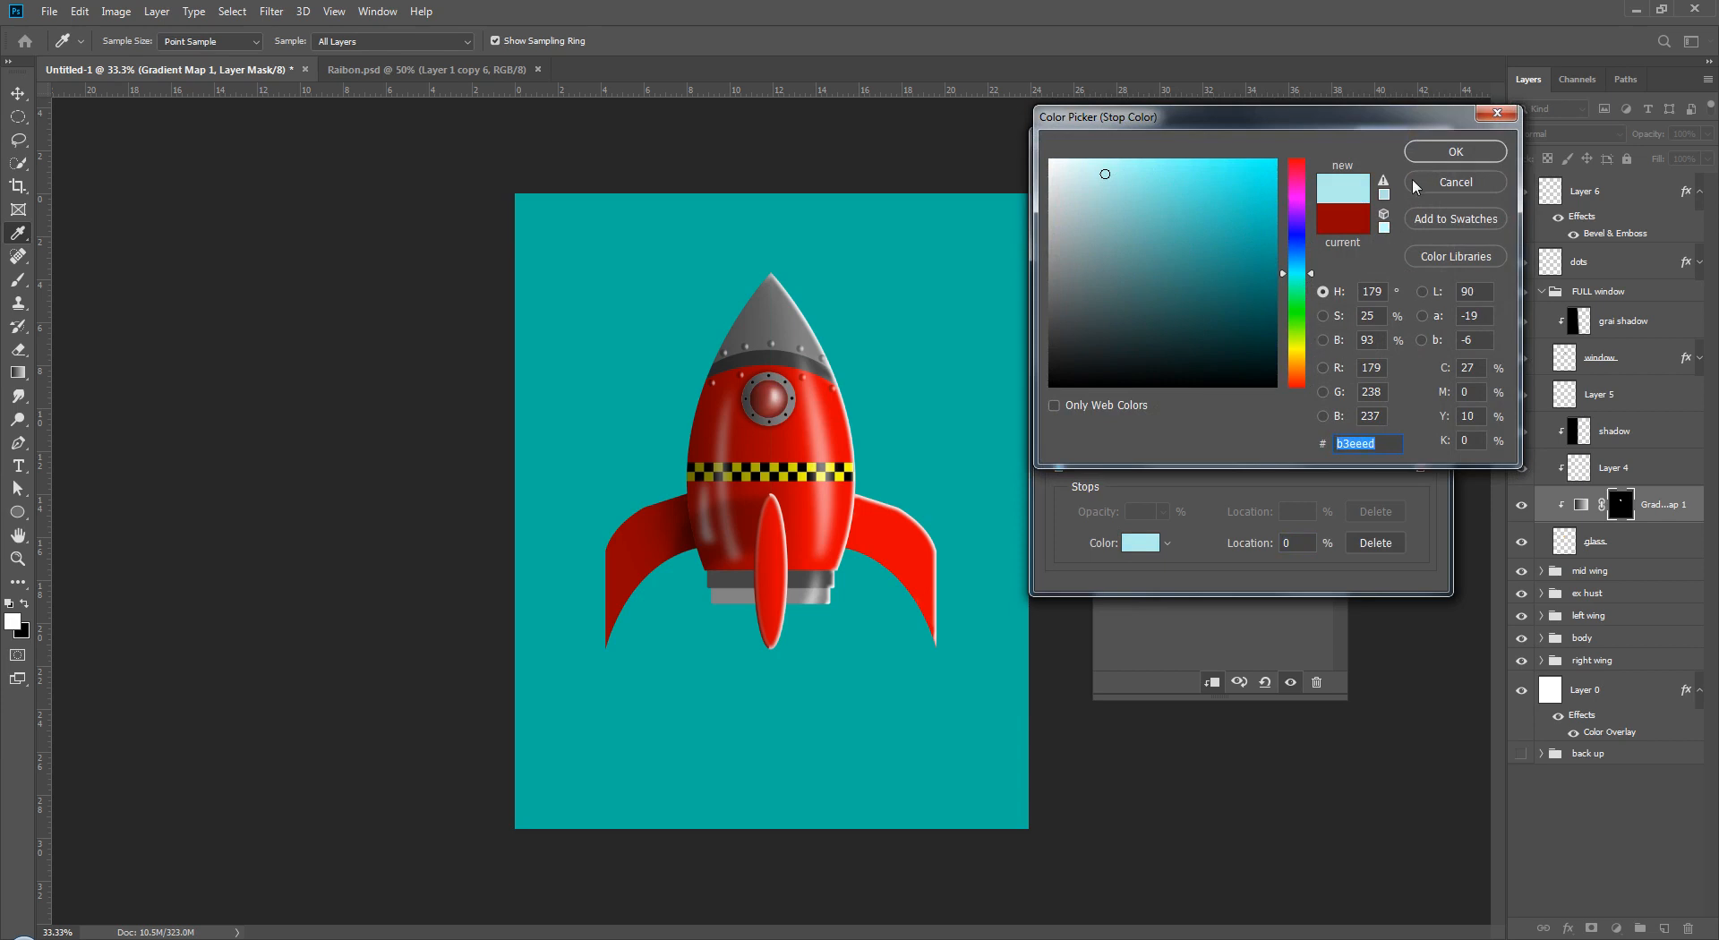
left_click(1482, 152)
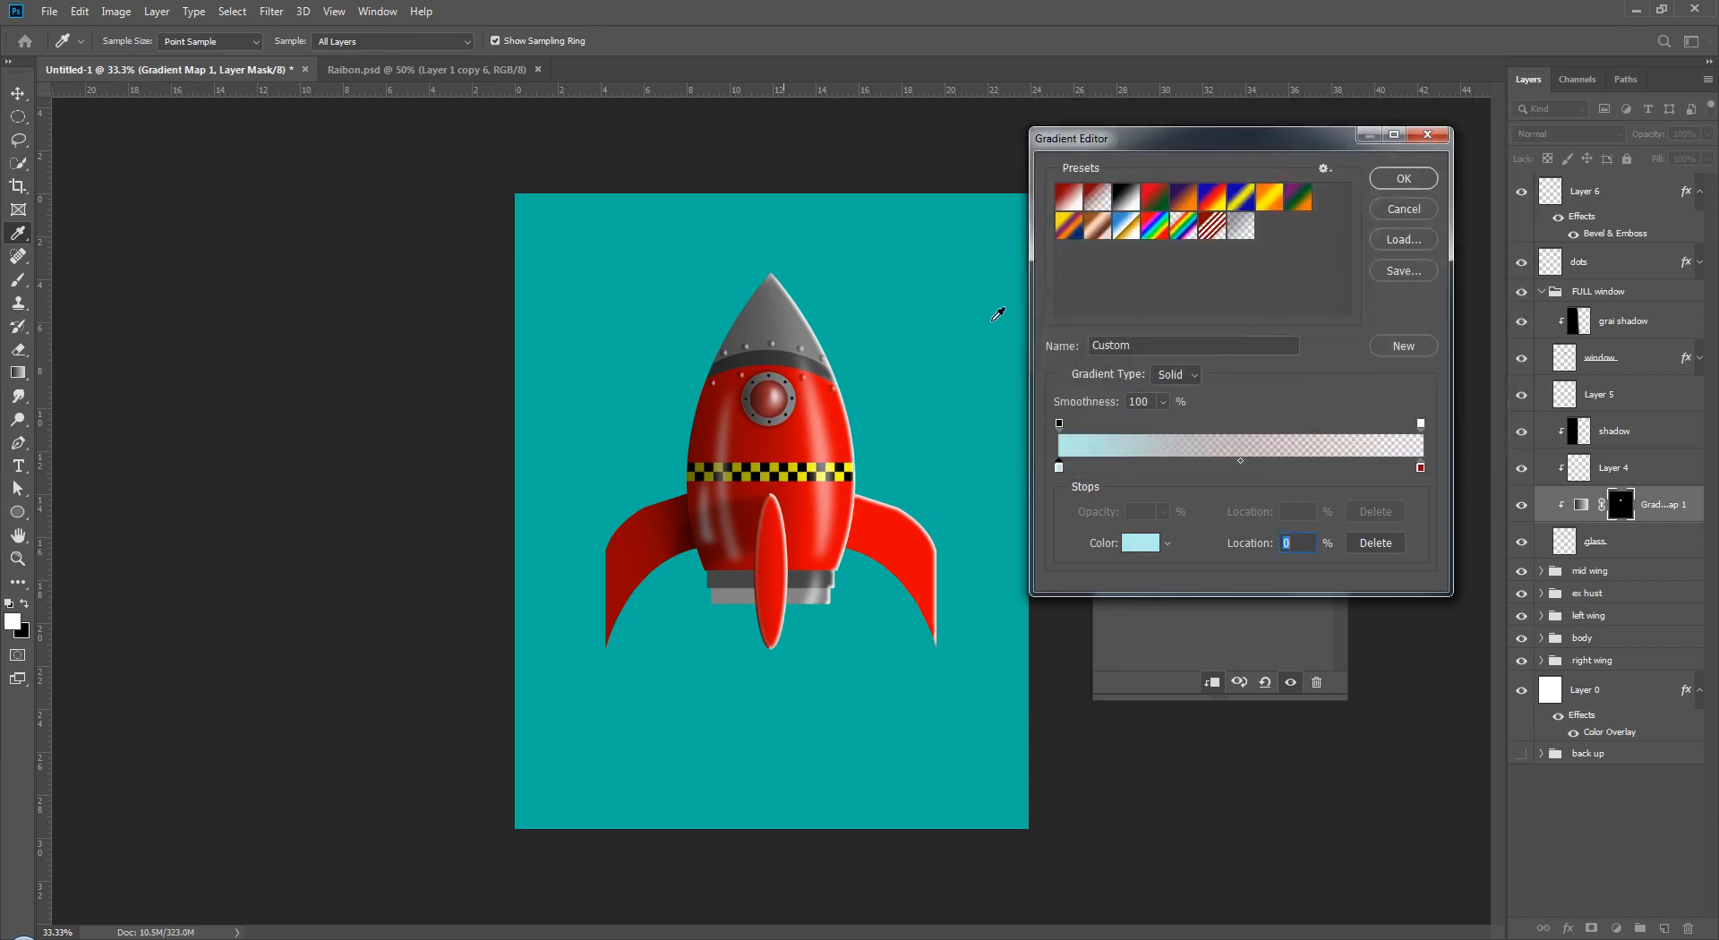
- Apply the Chrome gradient preset to the window glass's Gradient Map
left_click(1121, 231)
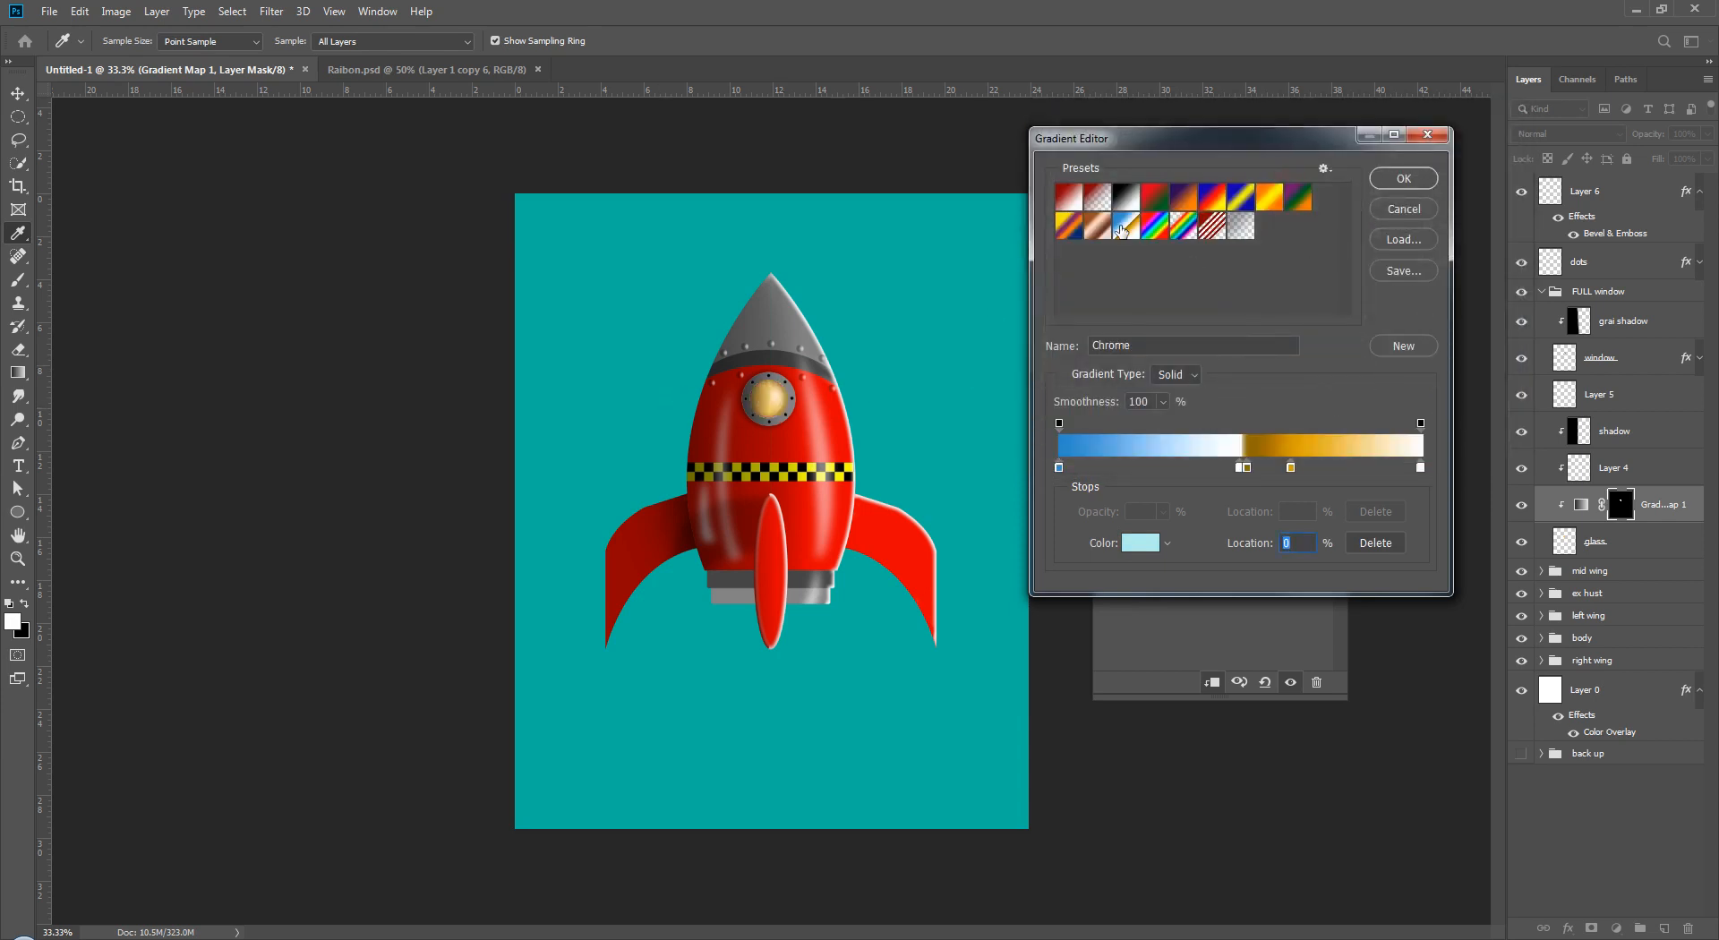
left_click(1403, 179)
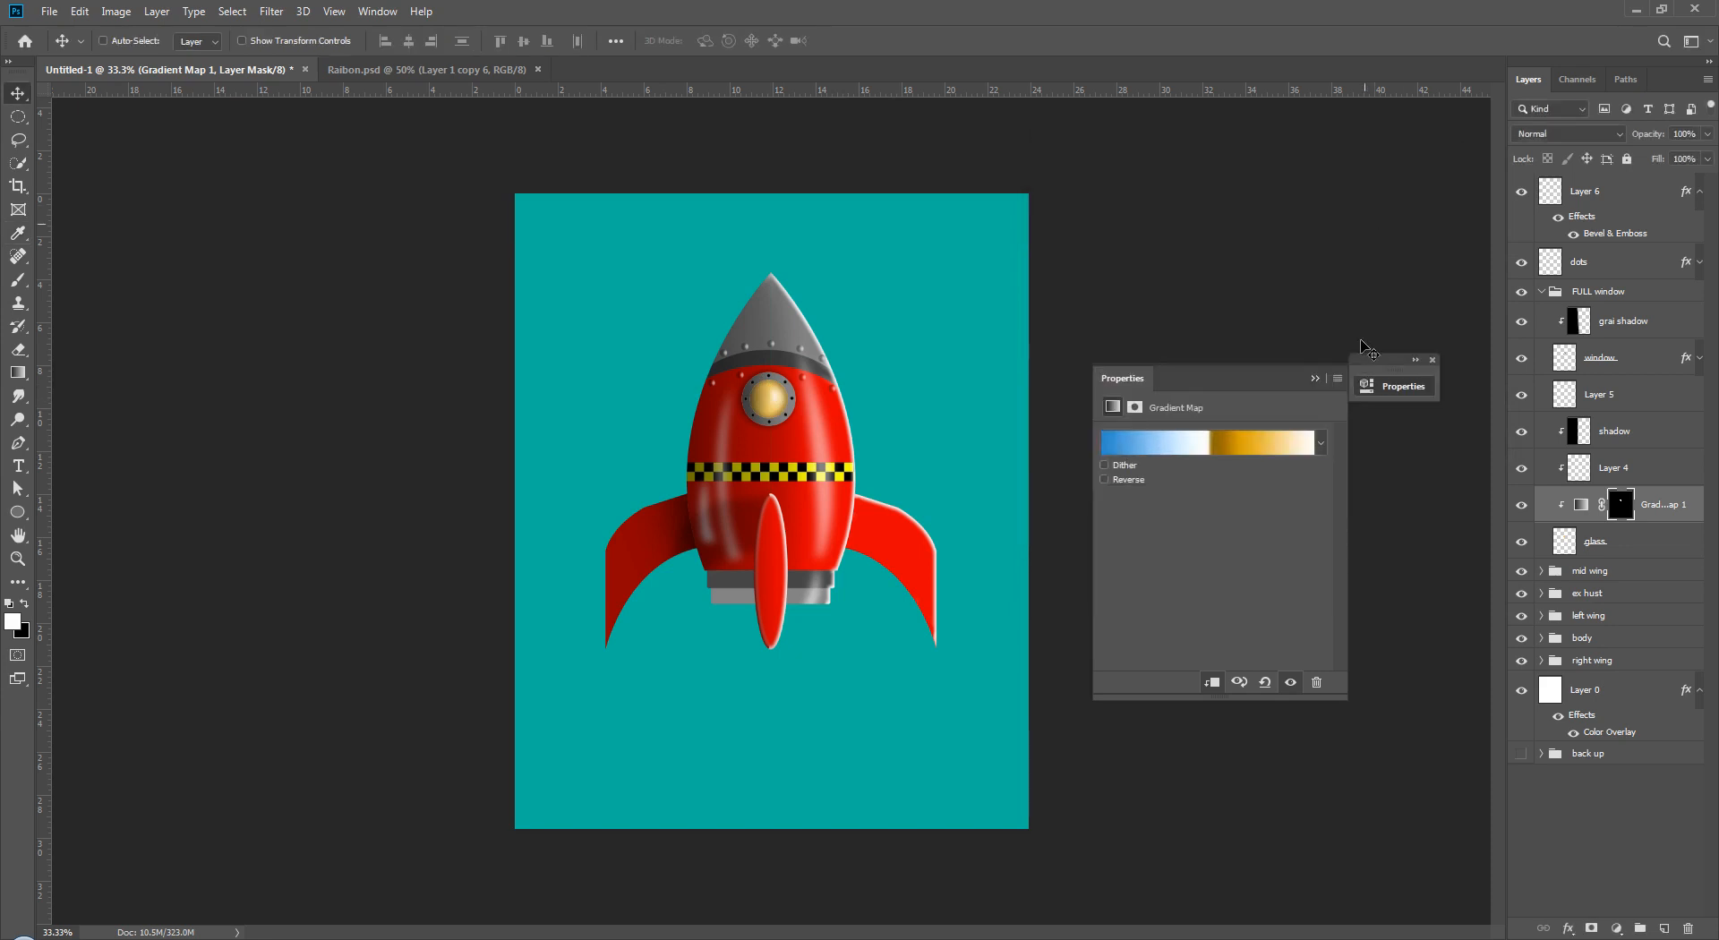
left_click(1432, 360)
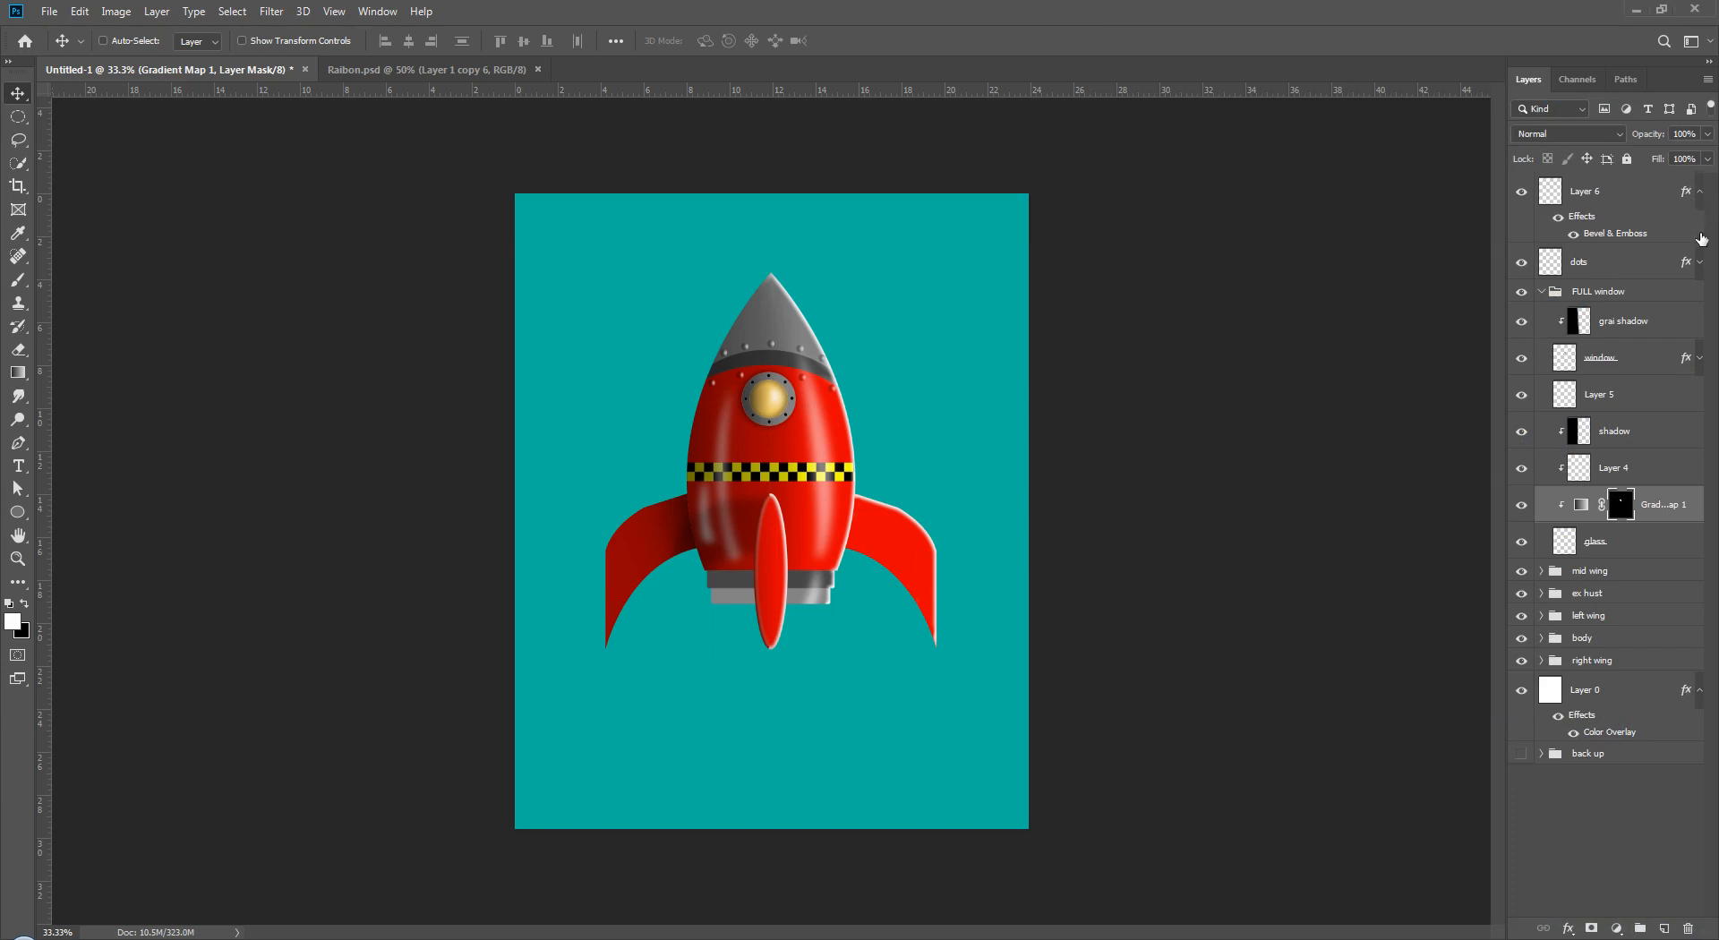
- Collapse the effects lists of the dots layer and Layer 6, and collapse the FULL window group
left_click(1695, 269)
left_click(1699, 262)
left_click(1699, 190)
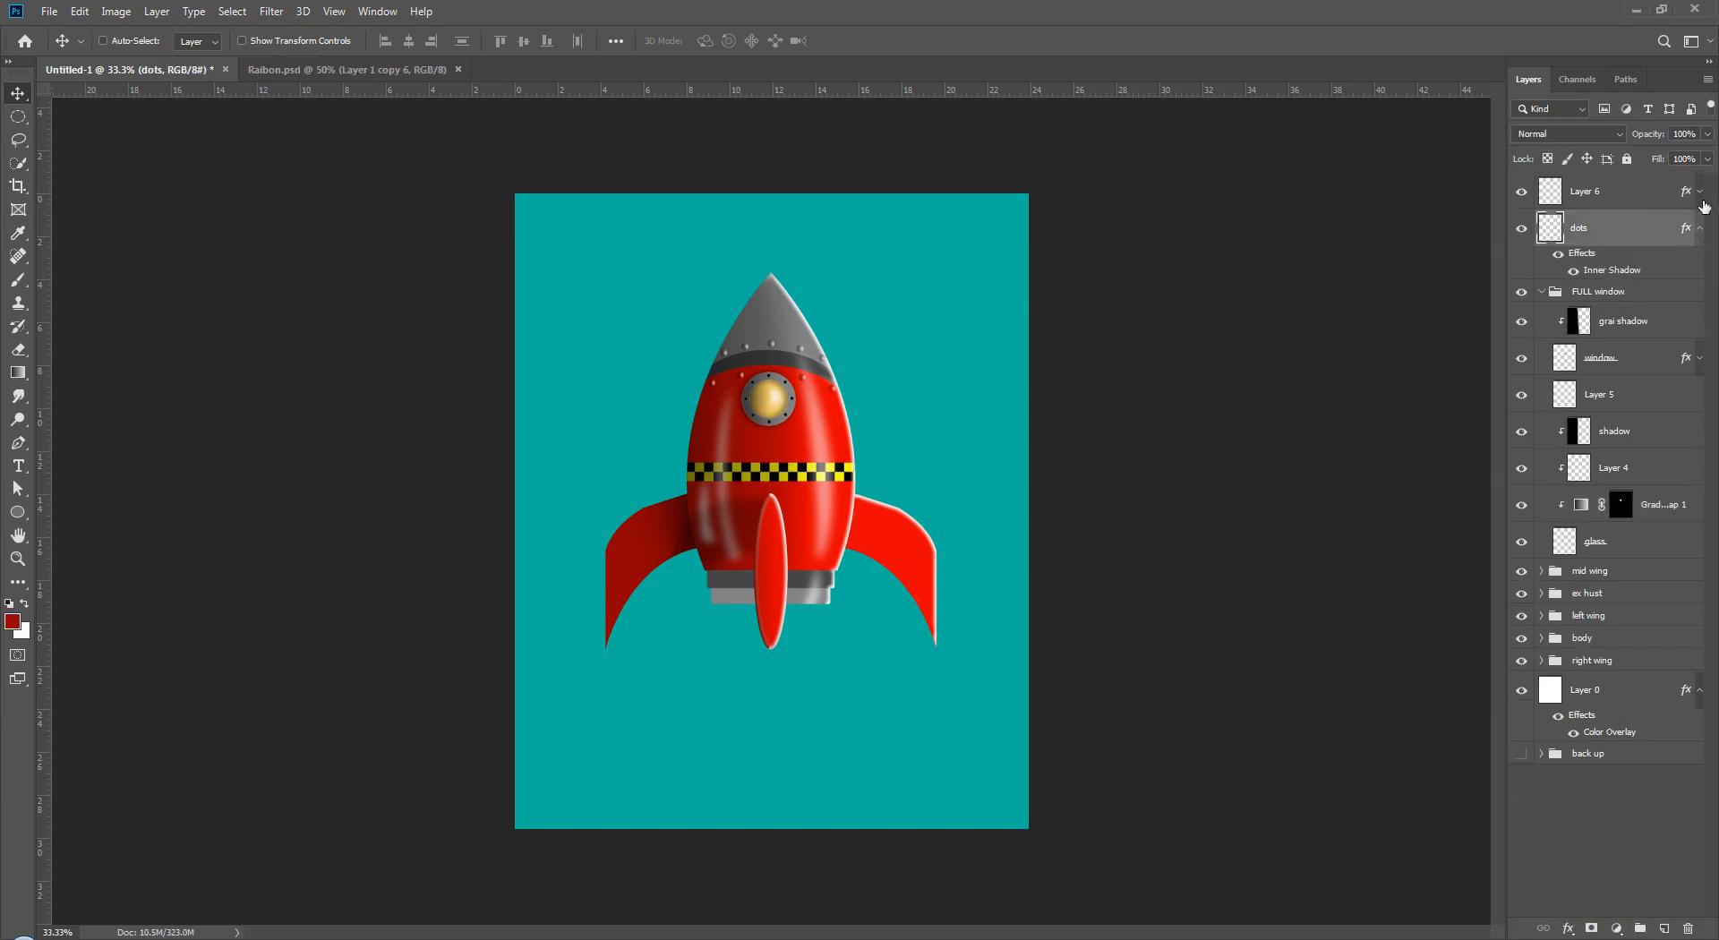
left_click(1698, 229)
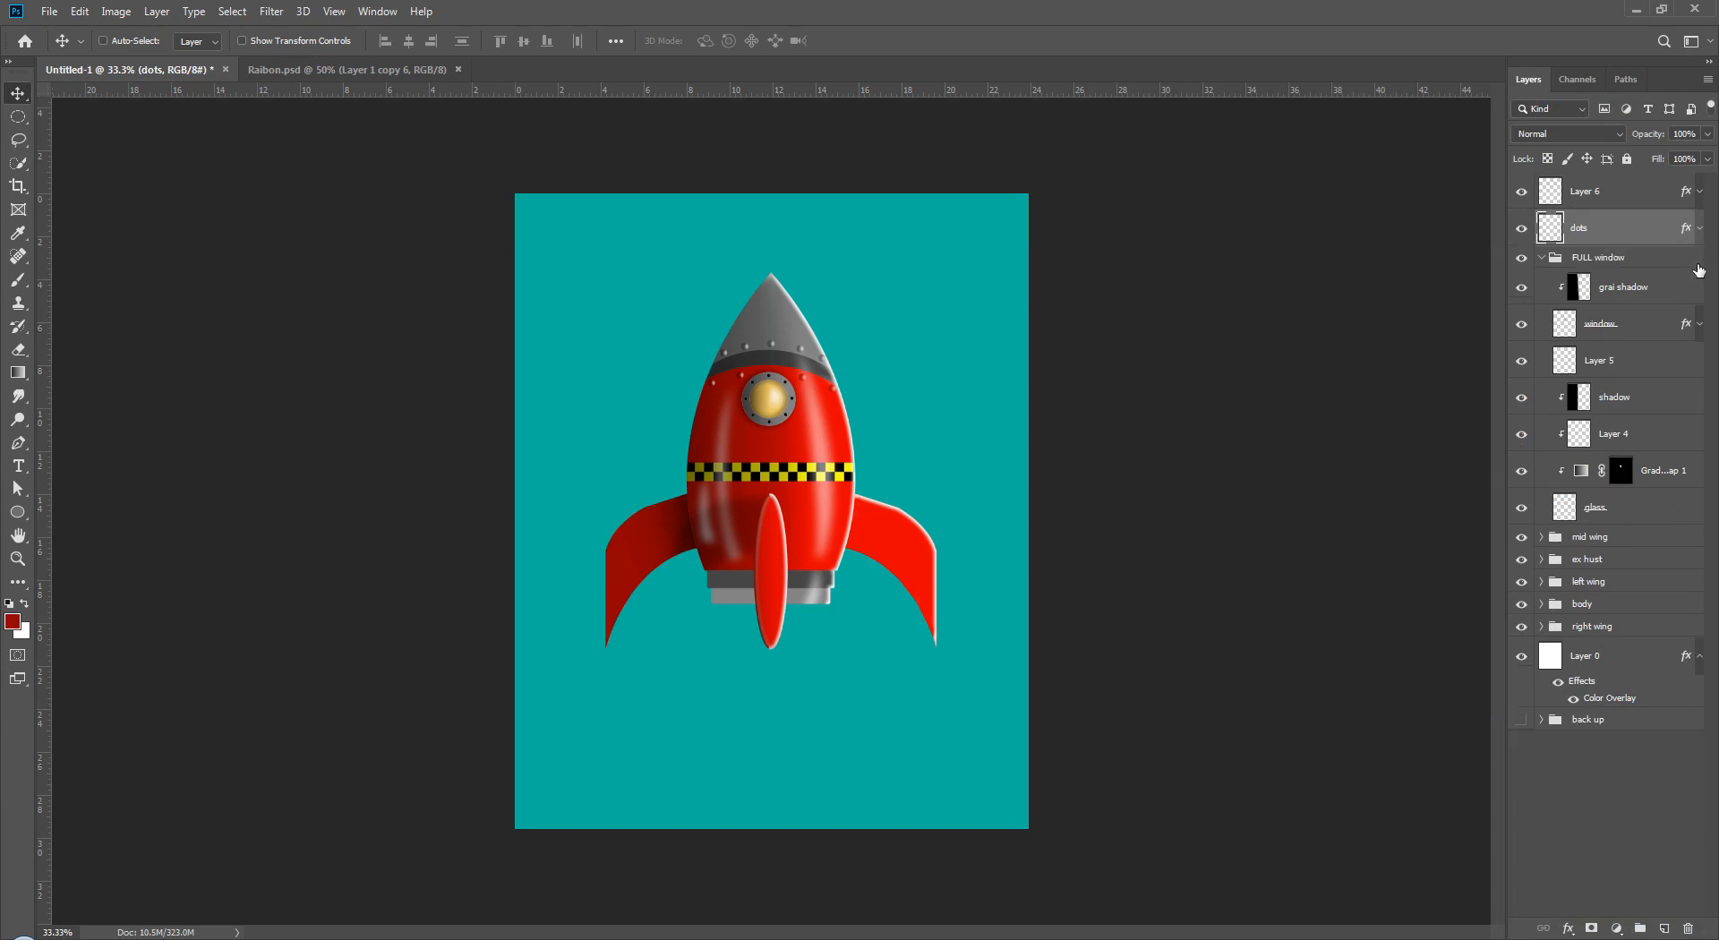
left_click(1541, 258)
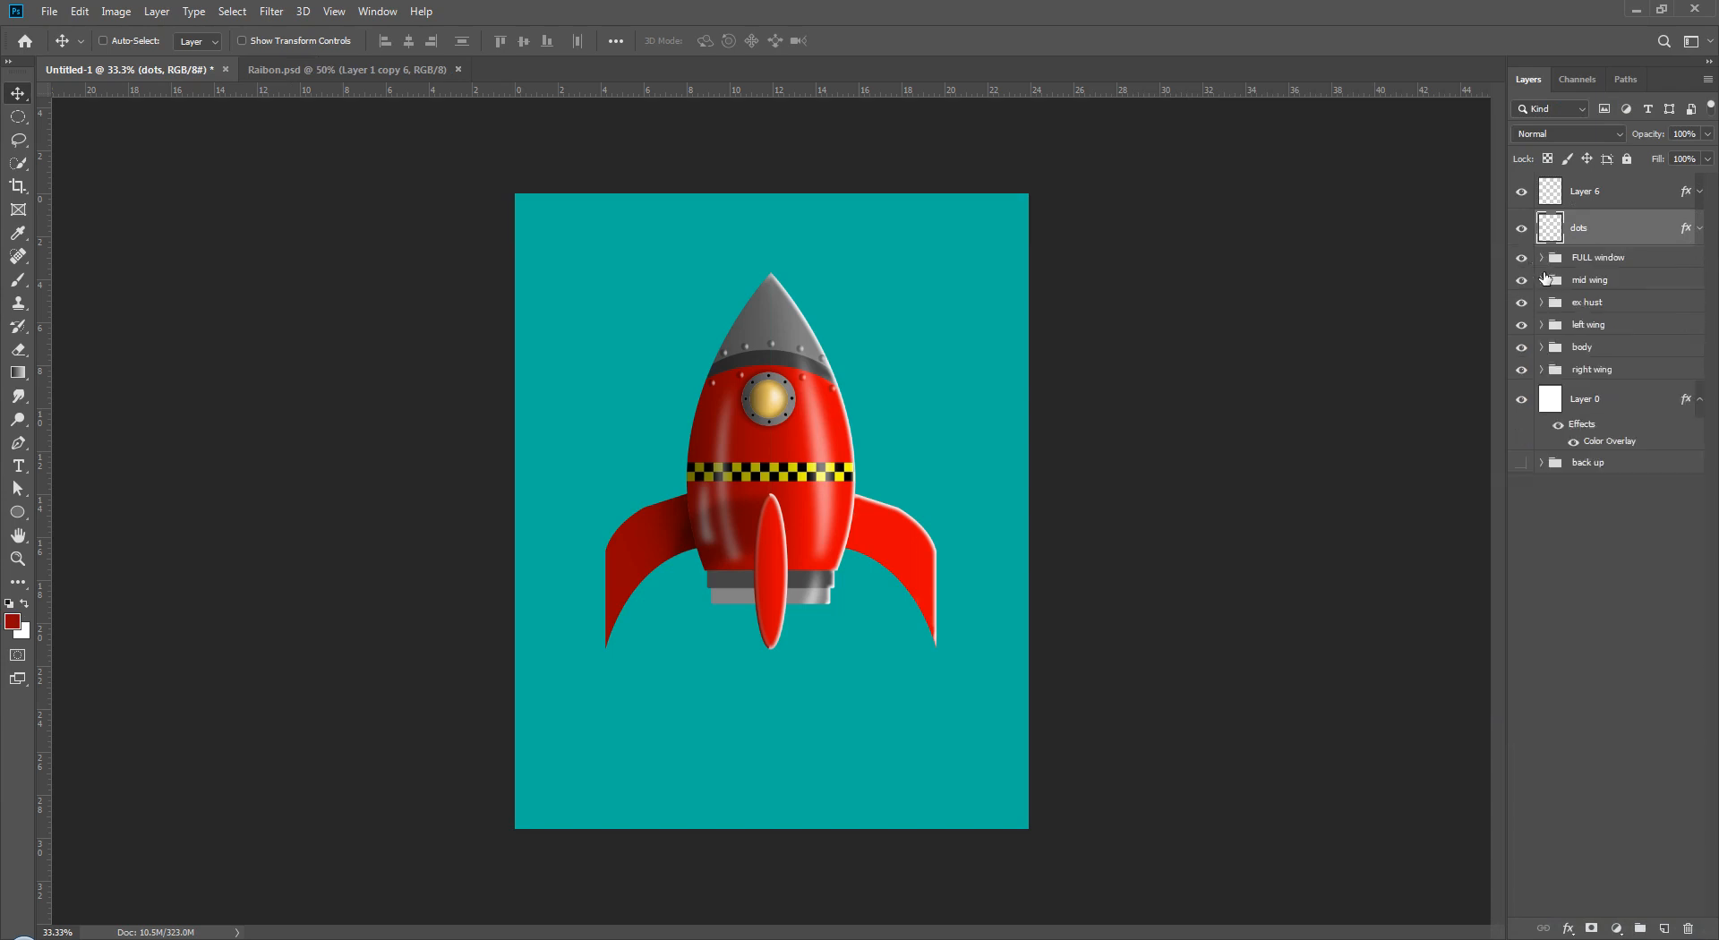
- Rename the topmost rivet layer, Layer 6, as "dots body"
left_click(1591, 640)
left_click(1522, 193)
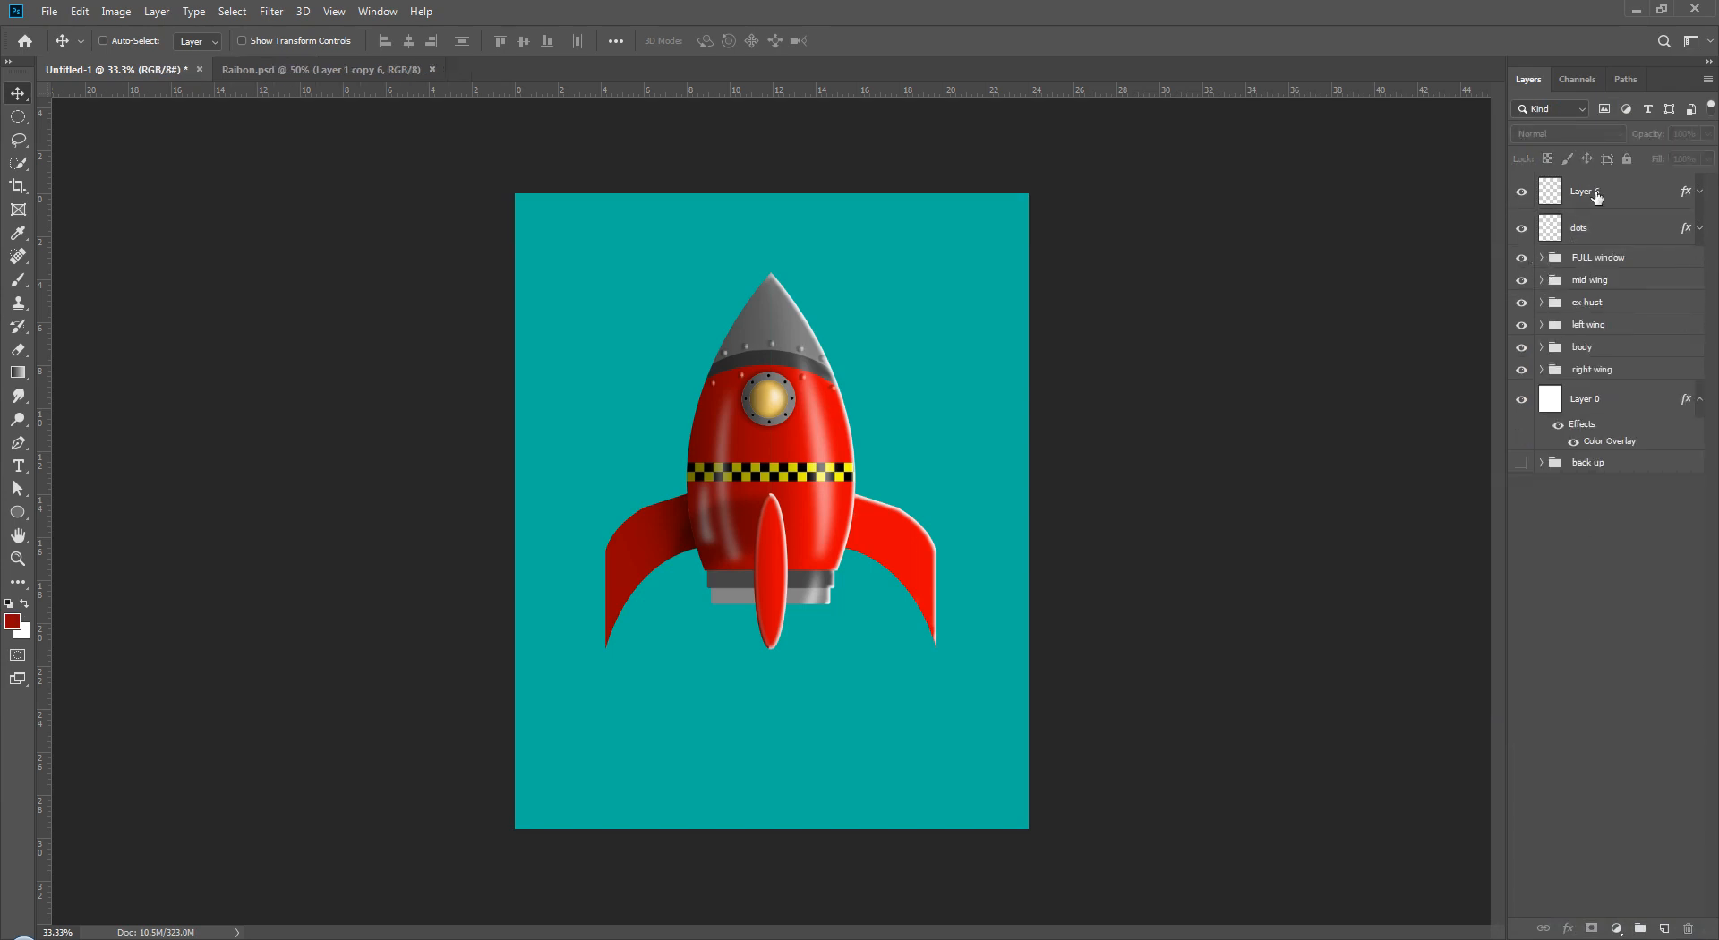
double_click(1580, 190)
type("dots")
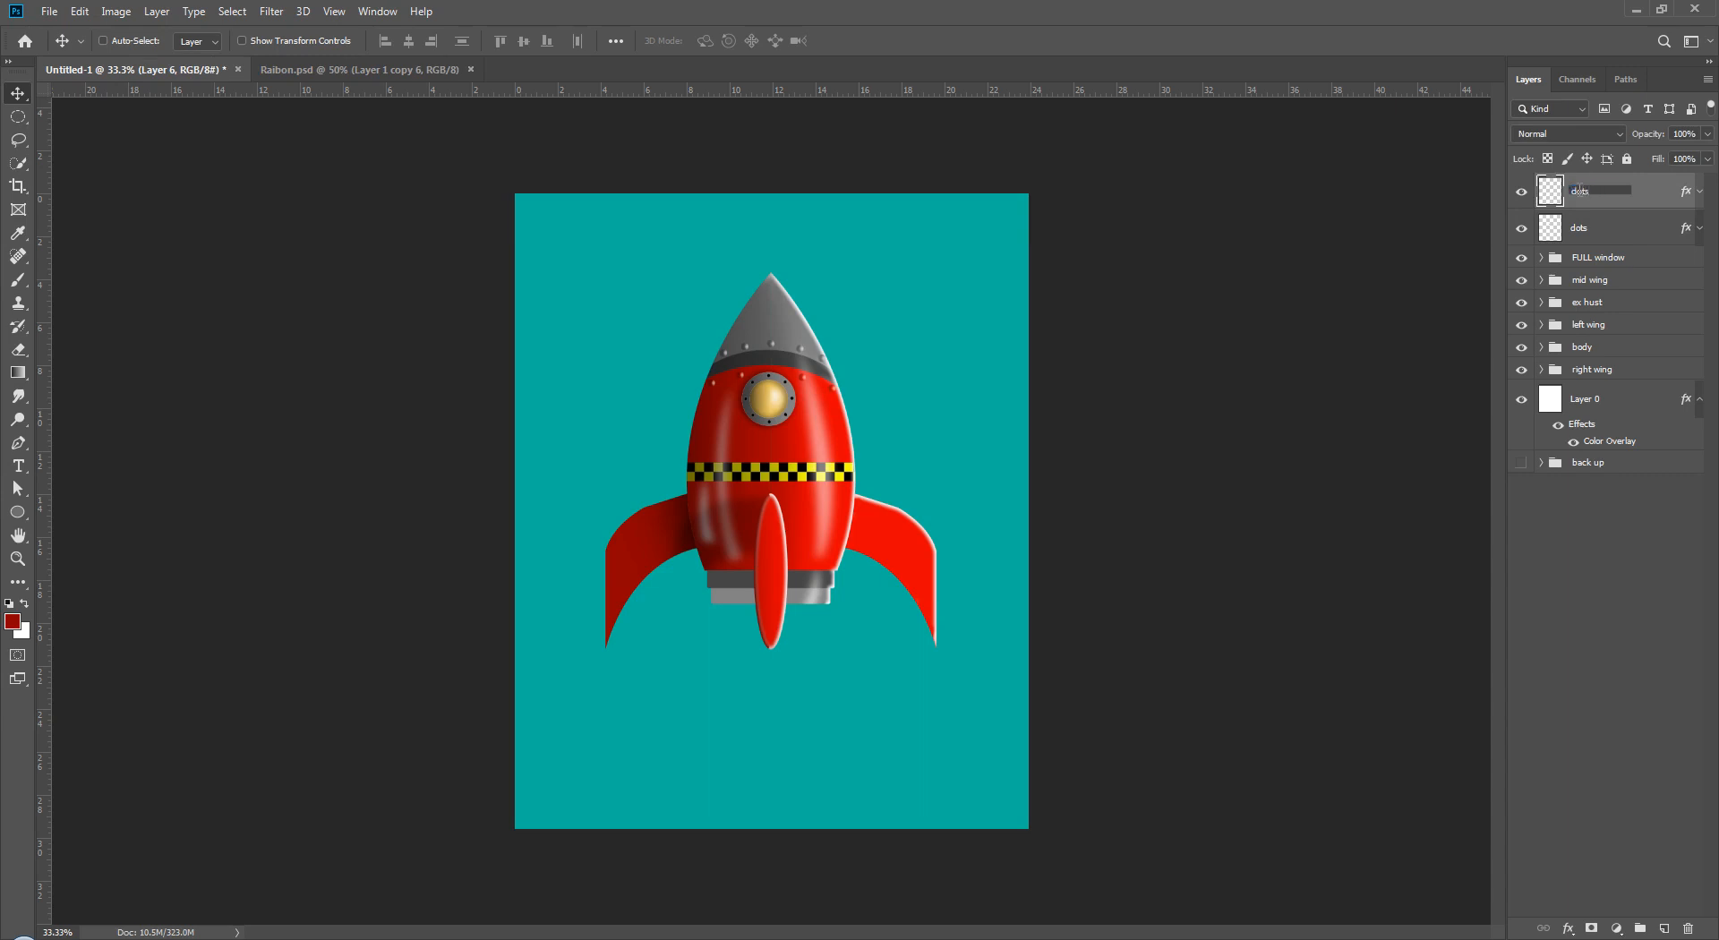
type(" body")
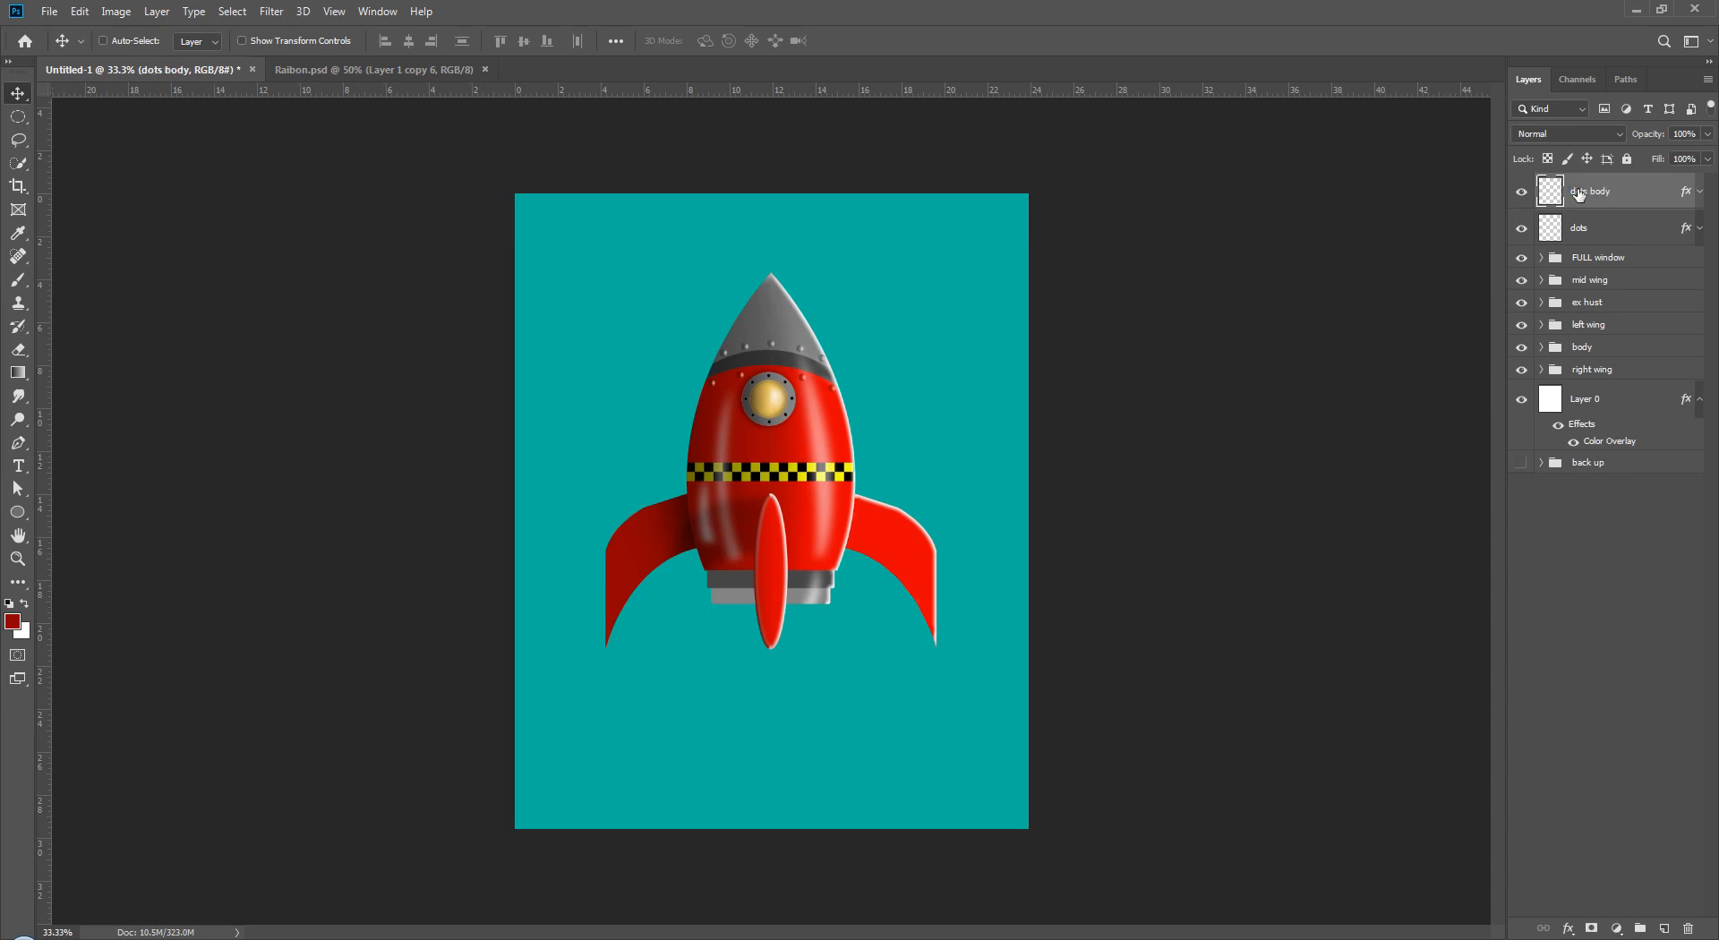
left_click(1624, 528)
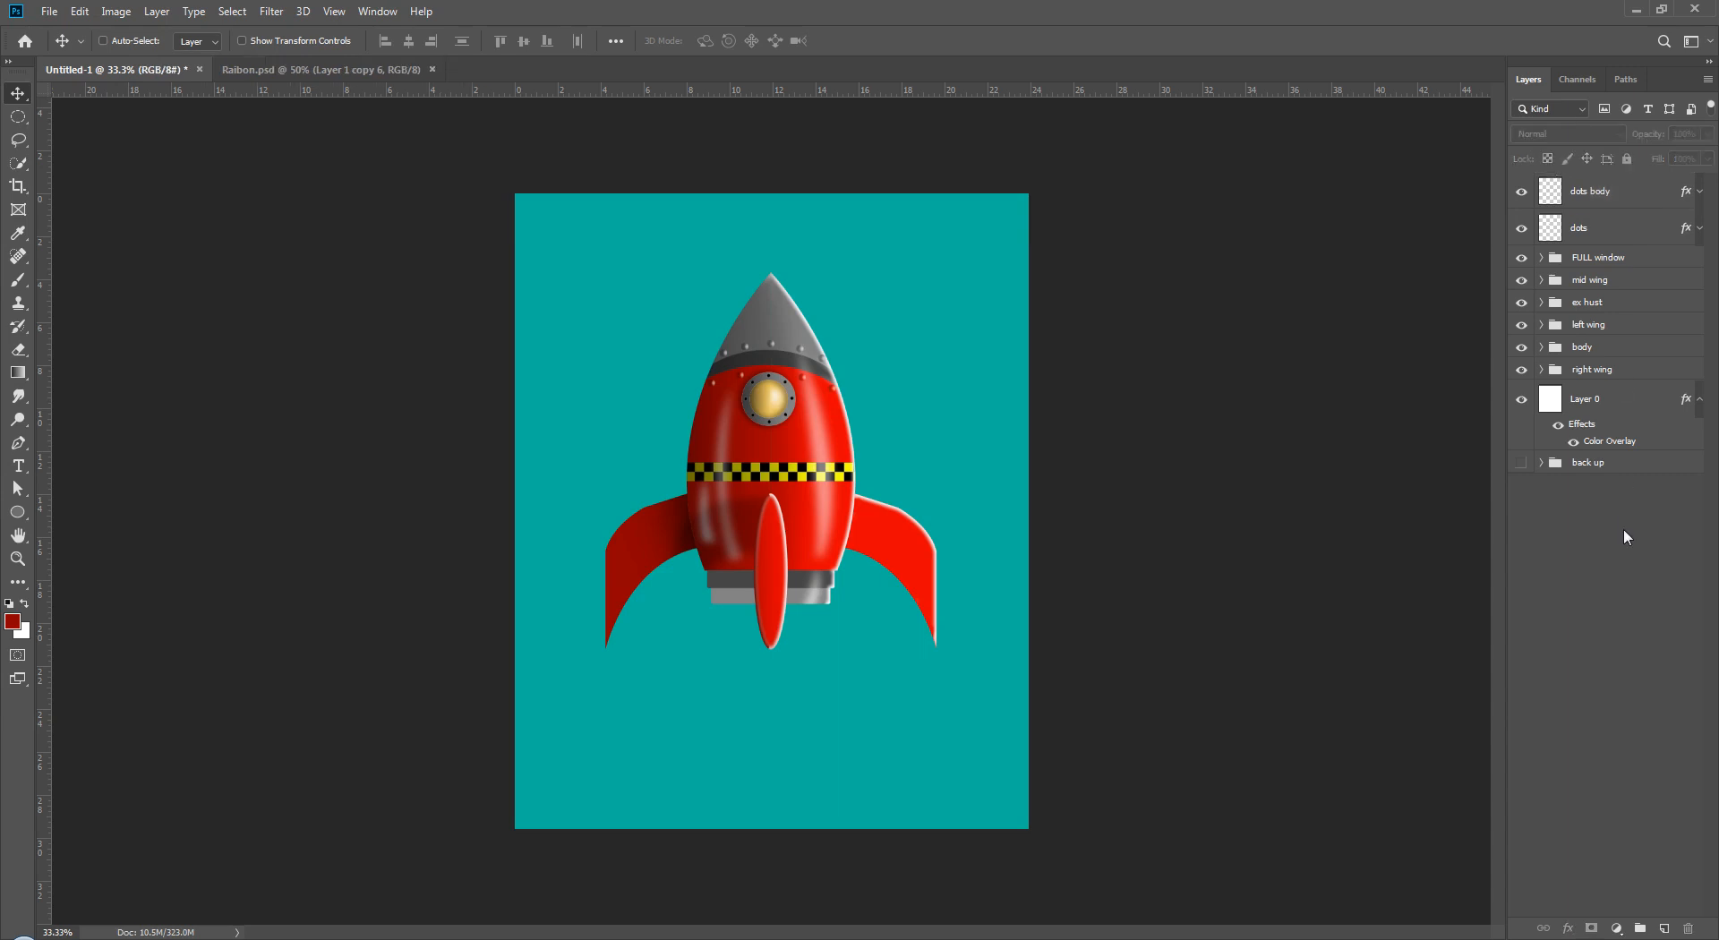
- Collapse Layer 0's effects list and toggle Layer 0's visibility to check that it is the background
left_click(1522, 462)
left_click(1699, 399)
left_click(1522, 399)
left_click(1523, 399)
- Change the Color Overlay of background Layer 0 to dark blue #042d56
double_click(1617, 407)
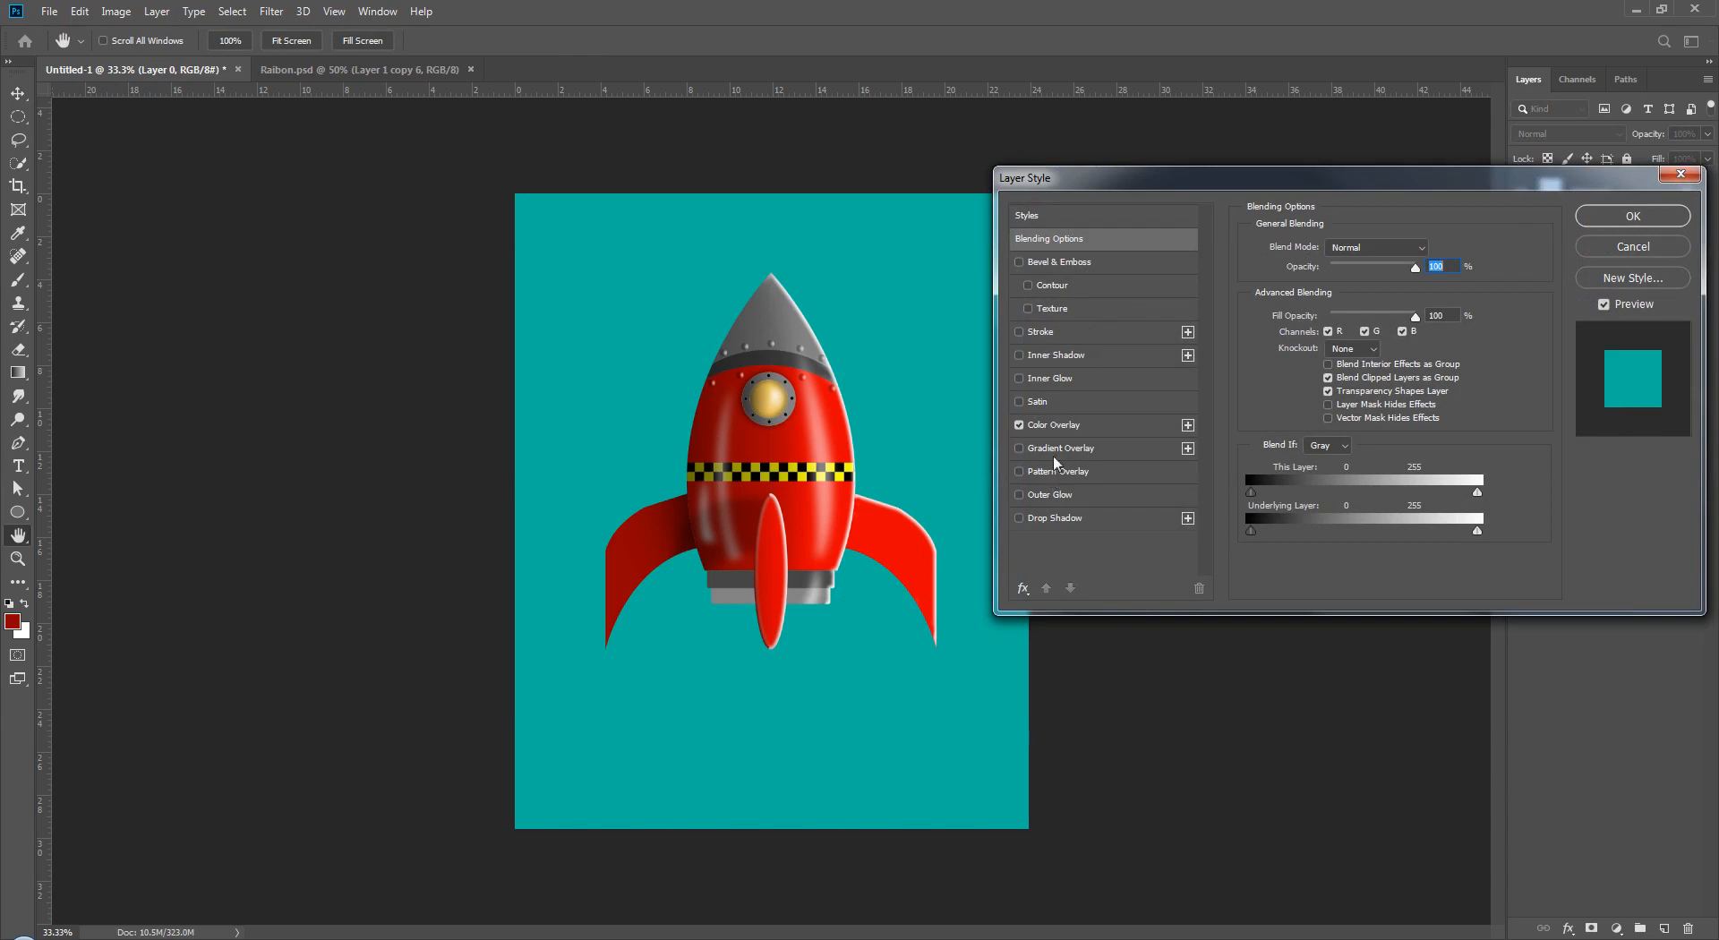
left_click(1063, 428)
left_click(1431, 247)
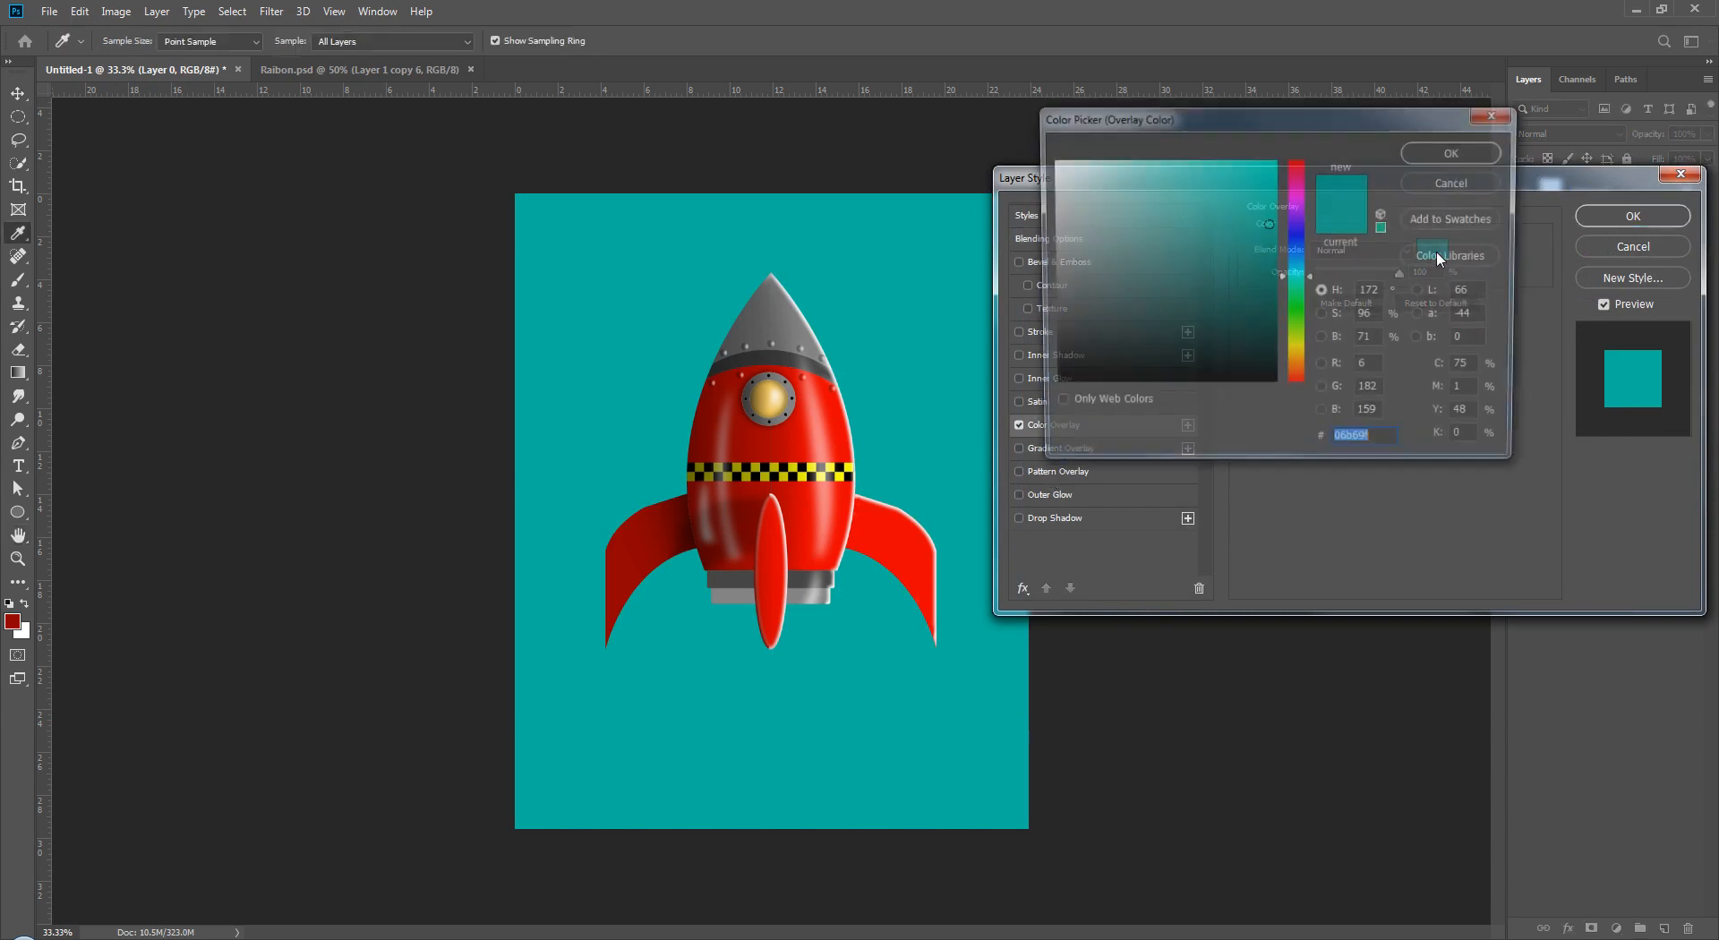
mouse_move(1290, 279)
left_mouse_down()
mouse_move(1263, 198)
mouse_move(1265, 309)
left_mouse_up()
left_click(1263, 216)
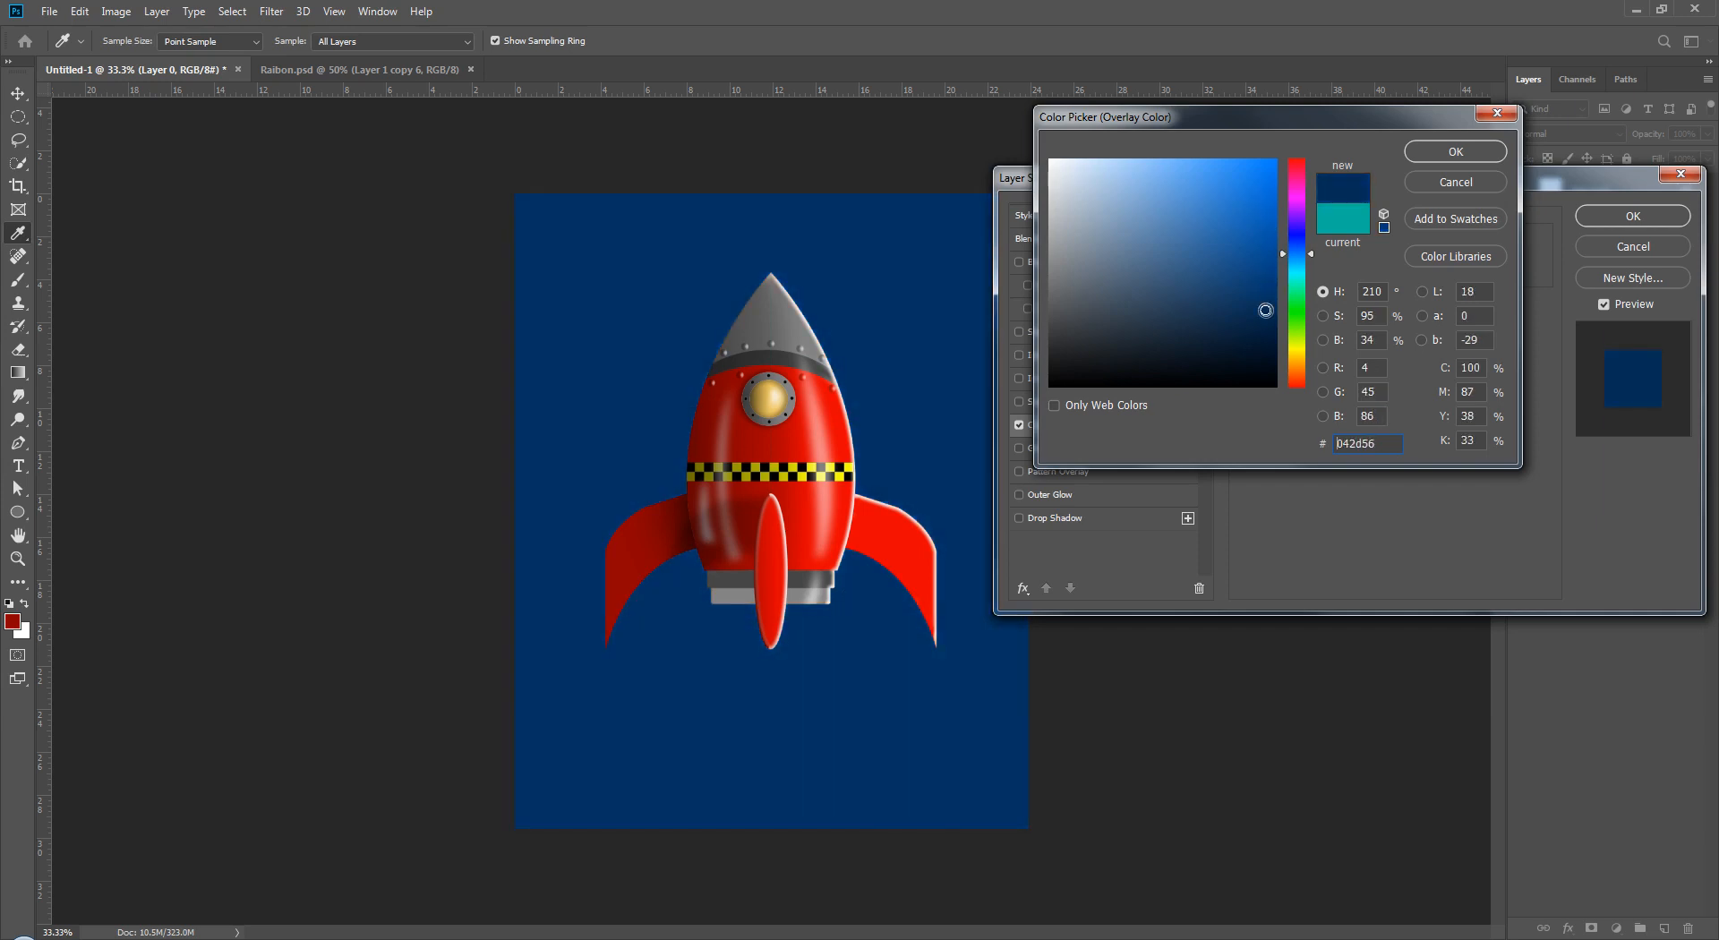
left_click(1416, 152)
left_click(1600, 224)
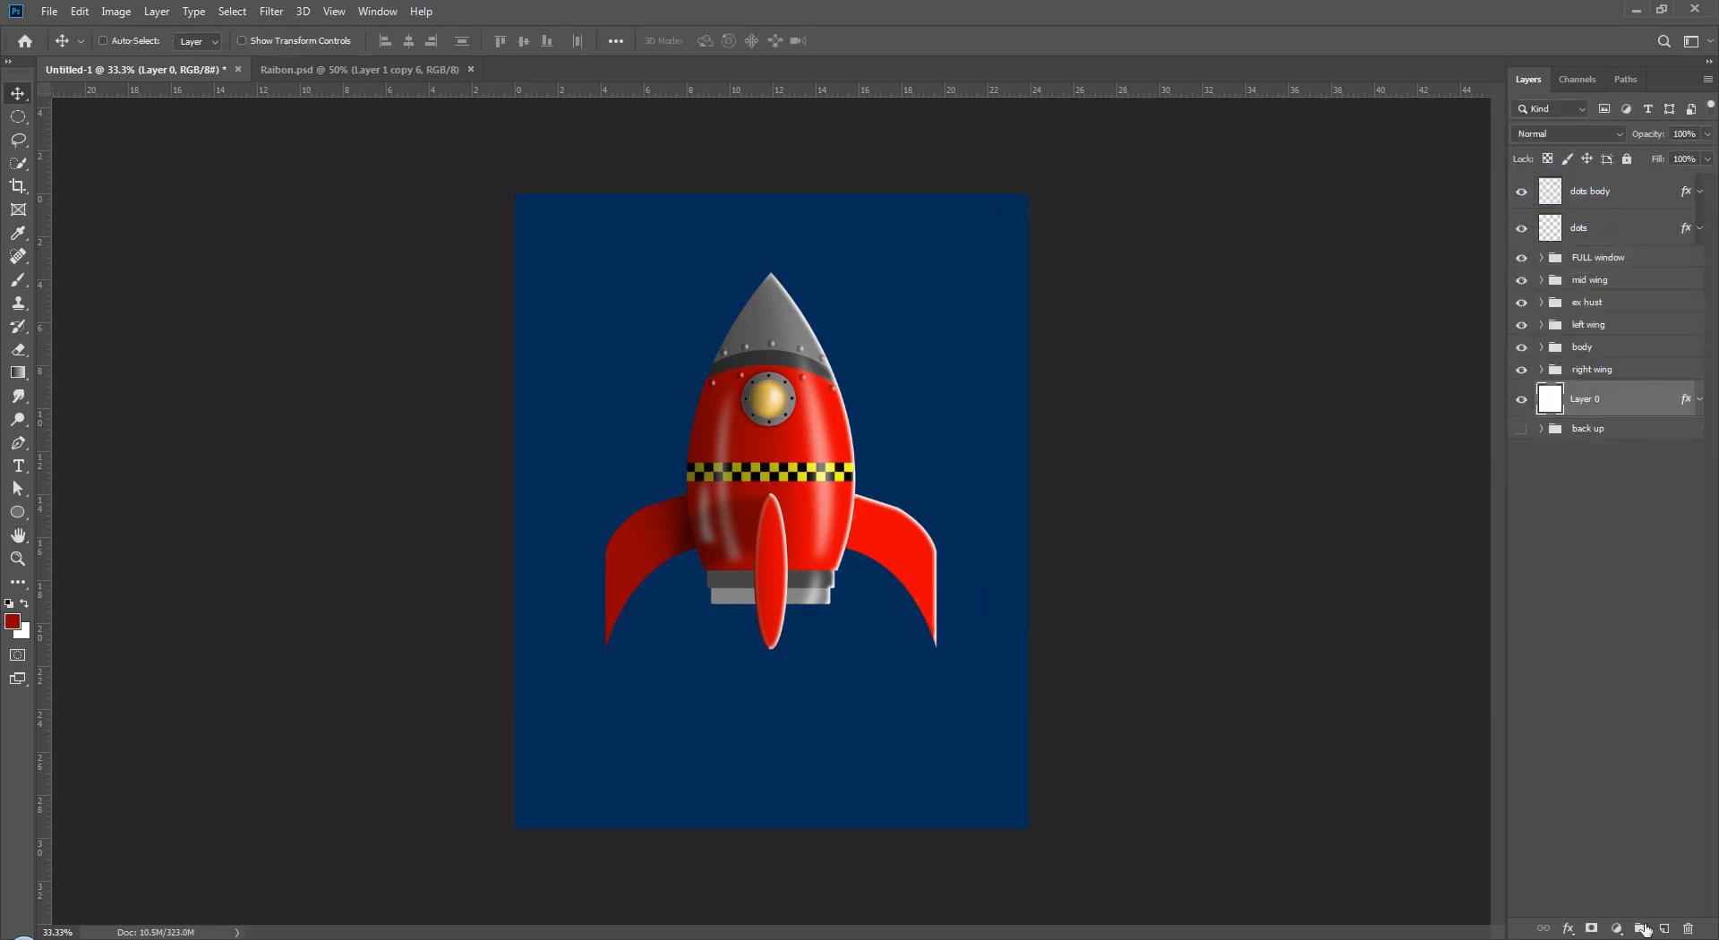
- Try black-to-transparent gradients from the canvas's right and left sides on a new layer above Layer 0, and delete that layer
left_click(1664, 928)
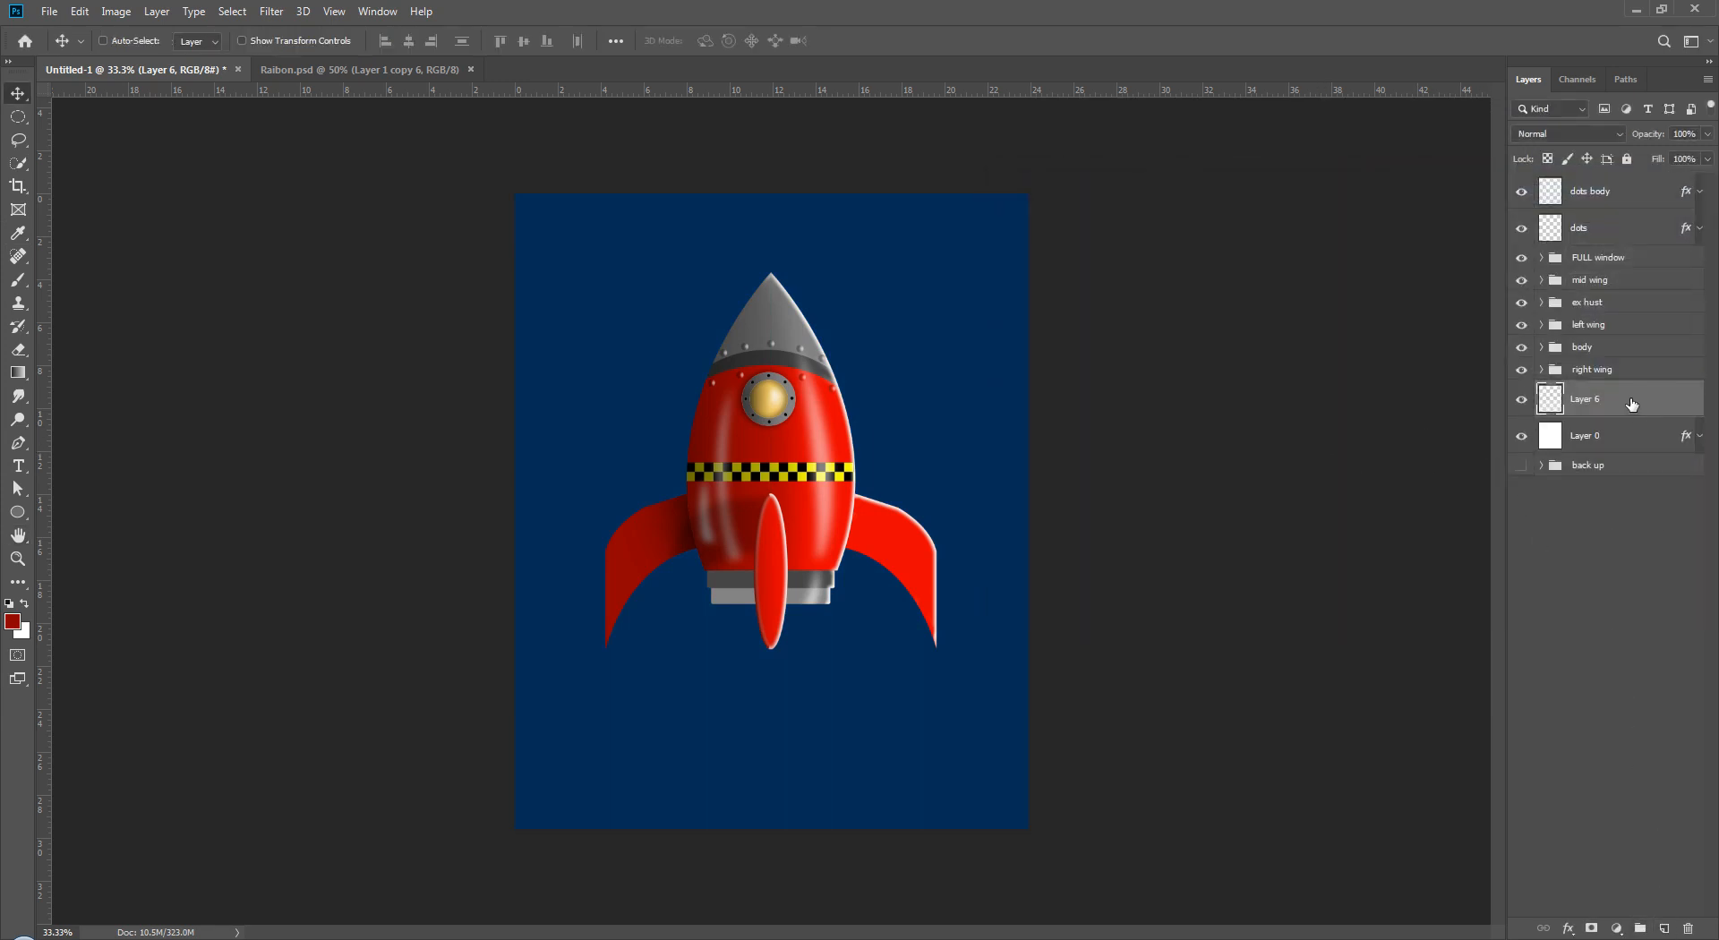
left_click(18, 372)
key("d")
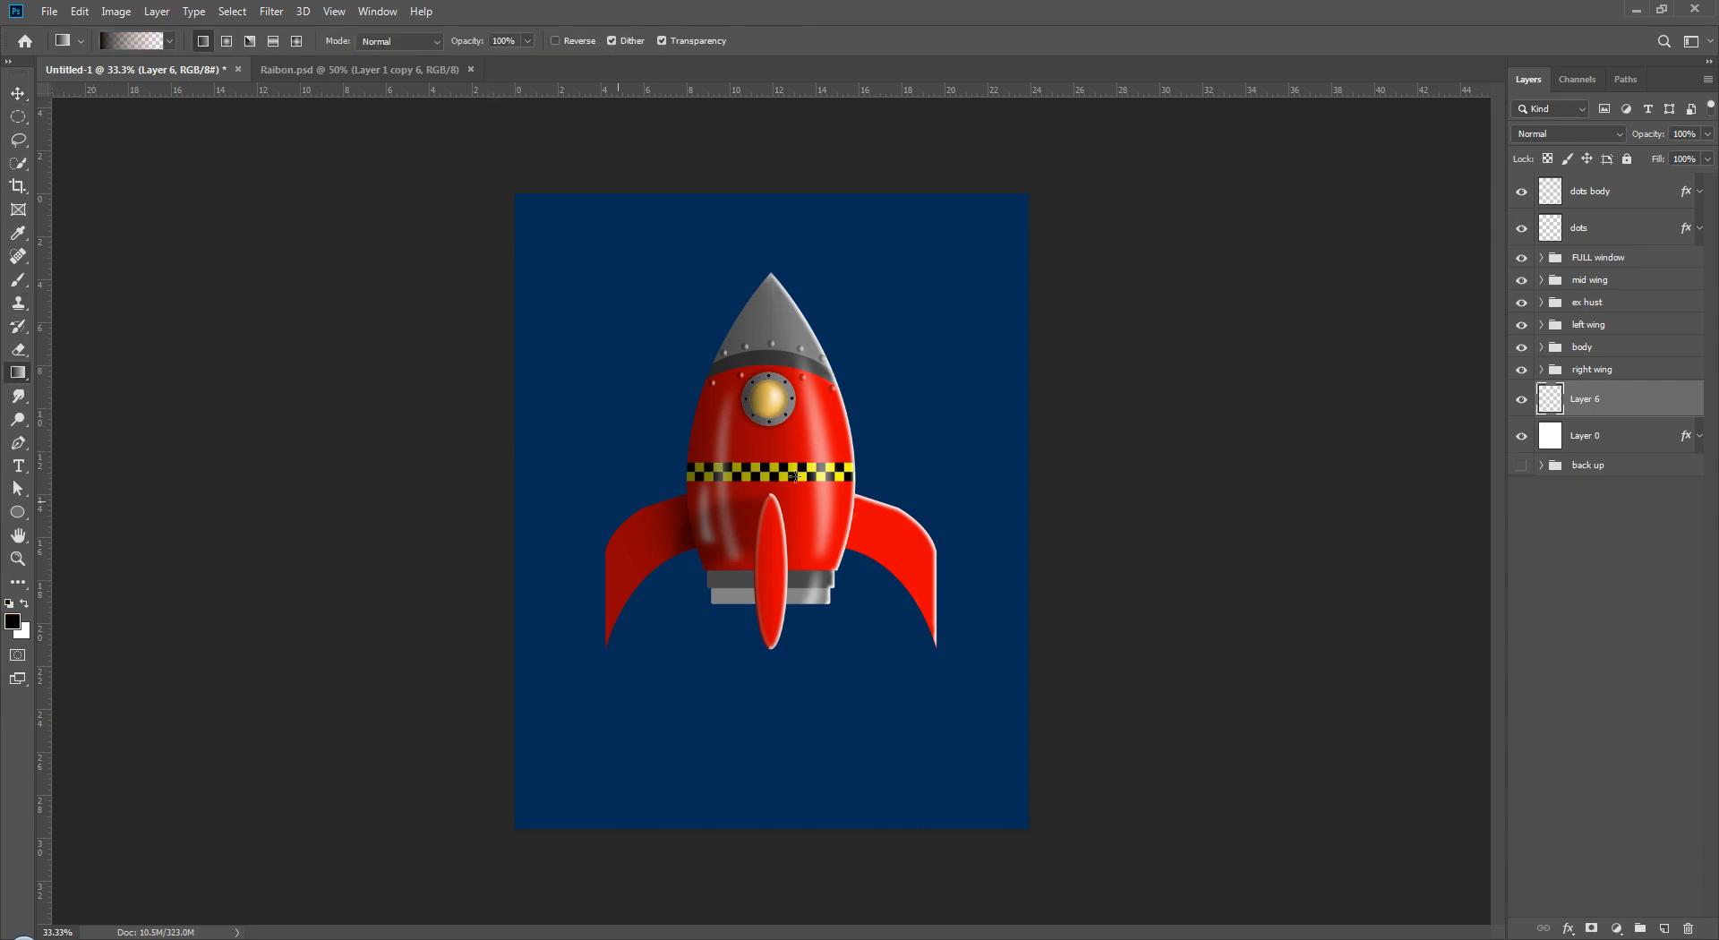
left_click_drag(1317, 434, 715, 439)
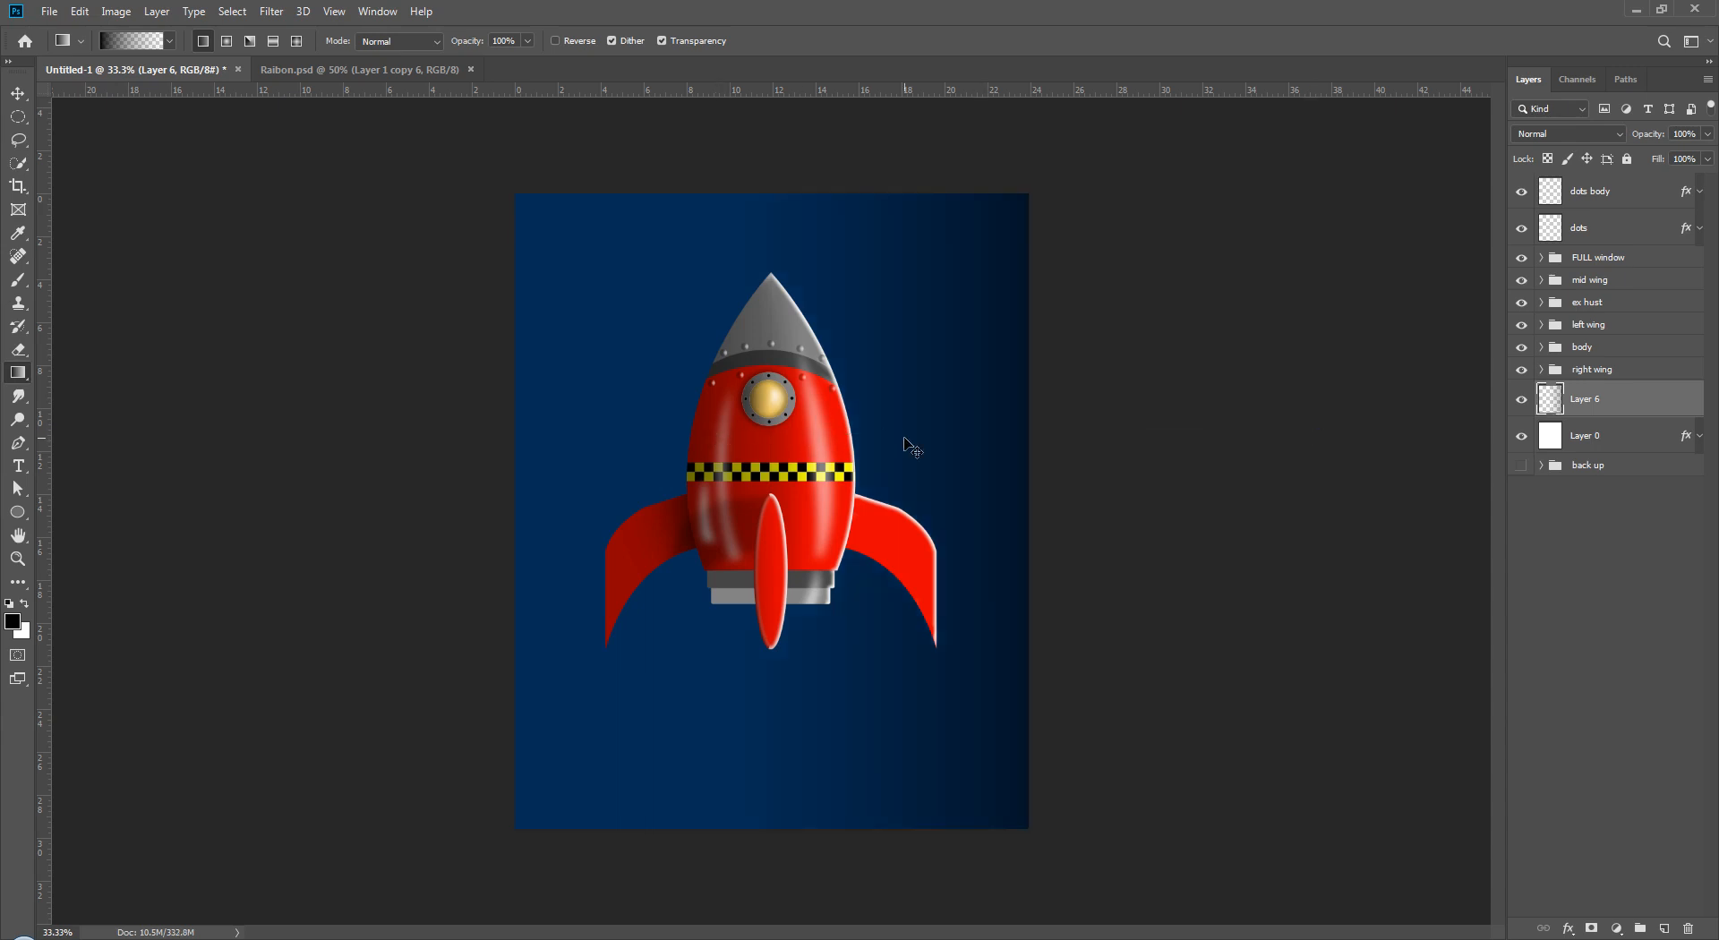
key("ctrl+z")
left_click_drag(302, 465, 717, 461)
key("ctrl+z")
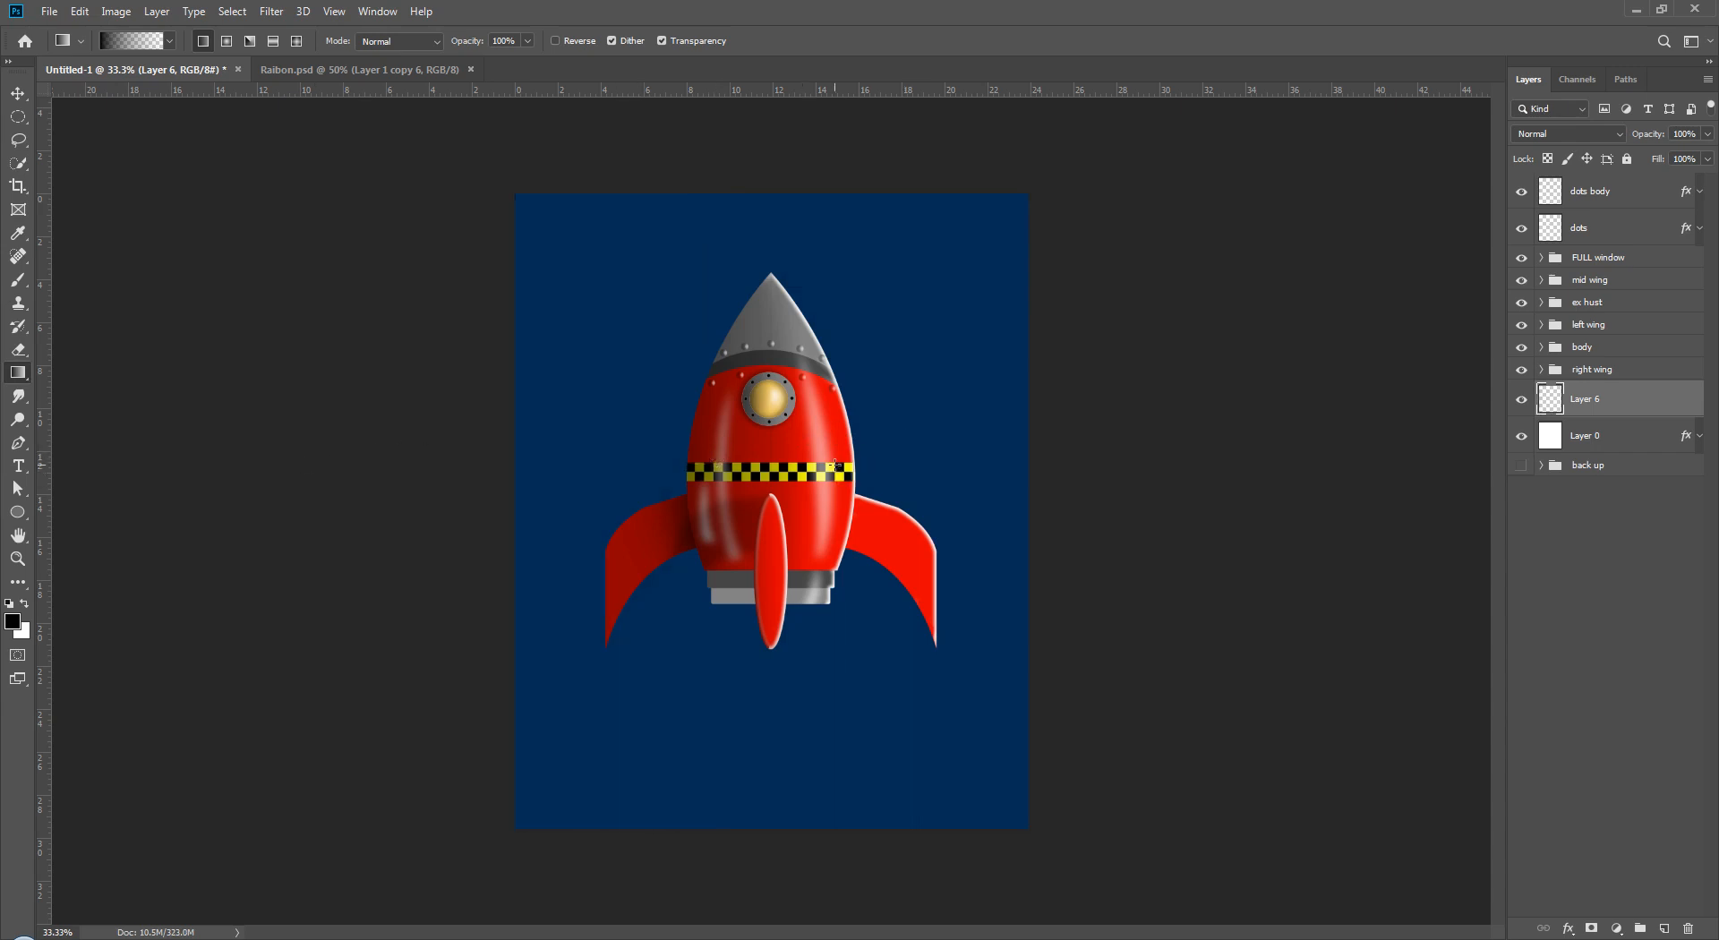
key("Delete")
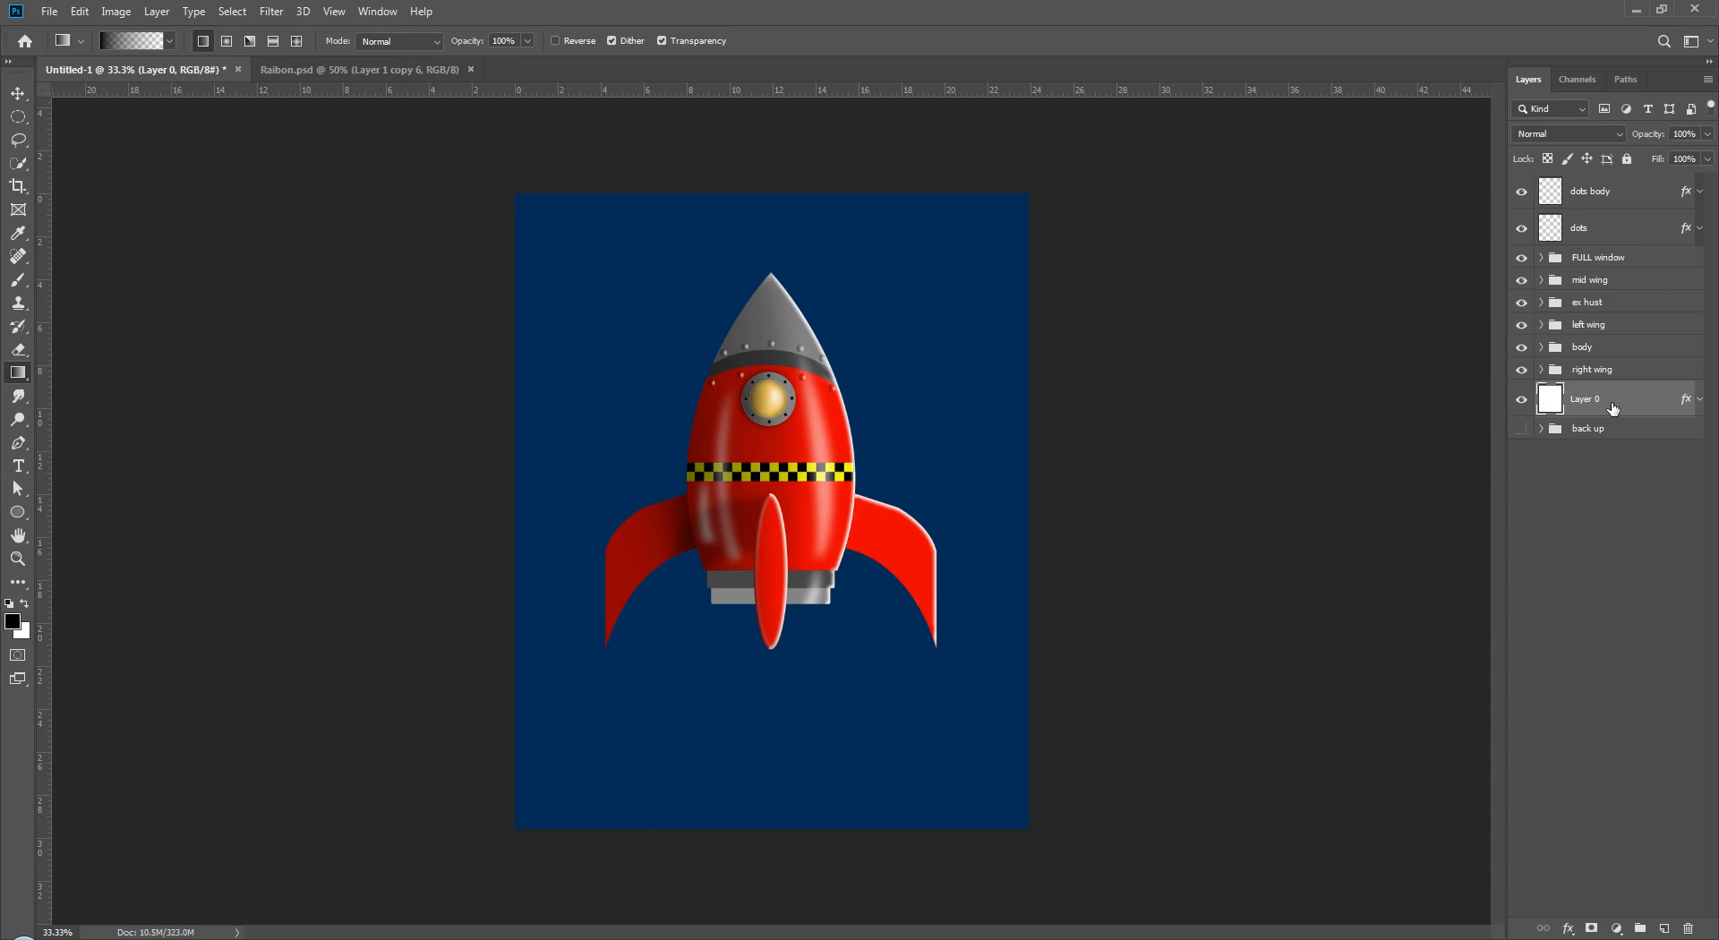
- Try a black-to-transparent gradient from the canvas's left side directly on Layer 0, and undo it
left_click(1608, 565)
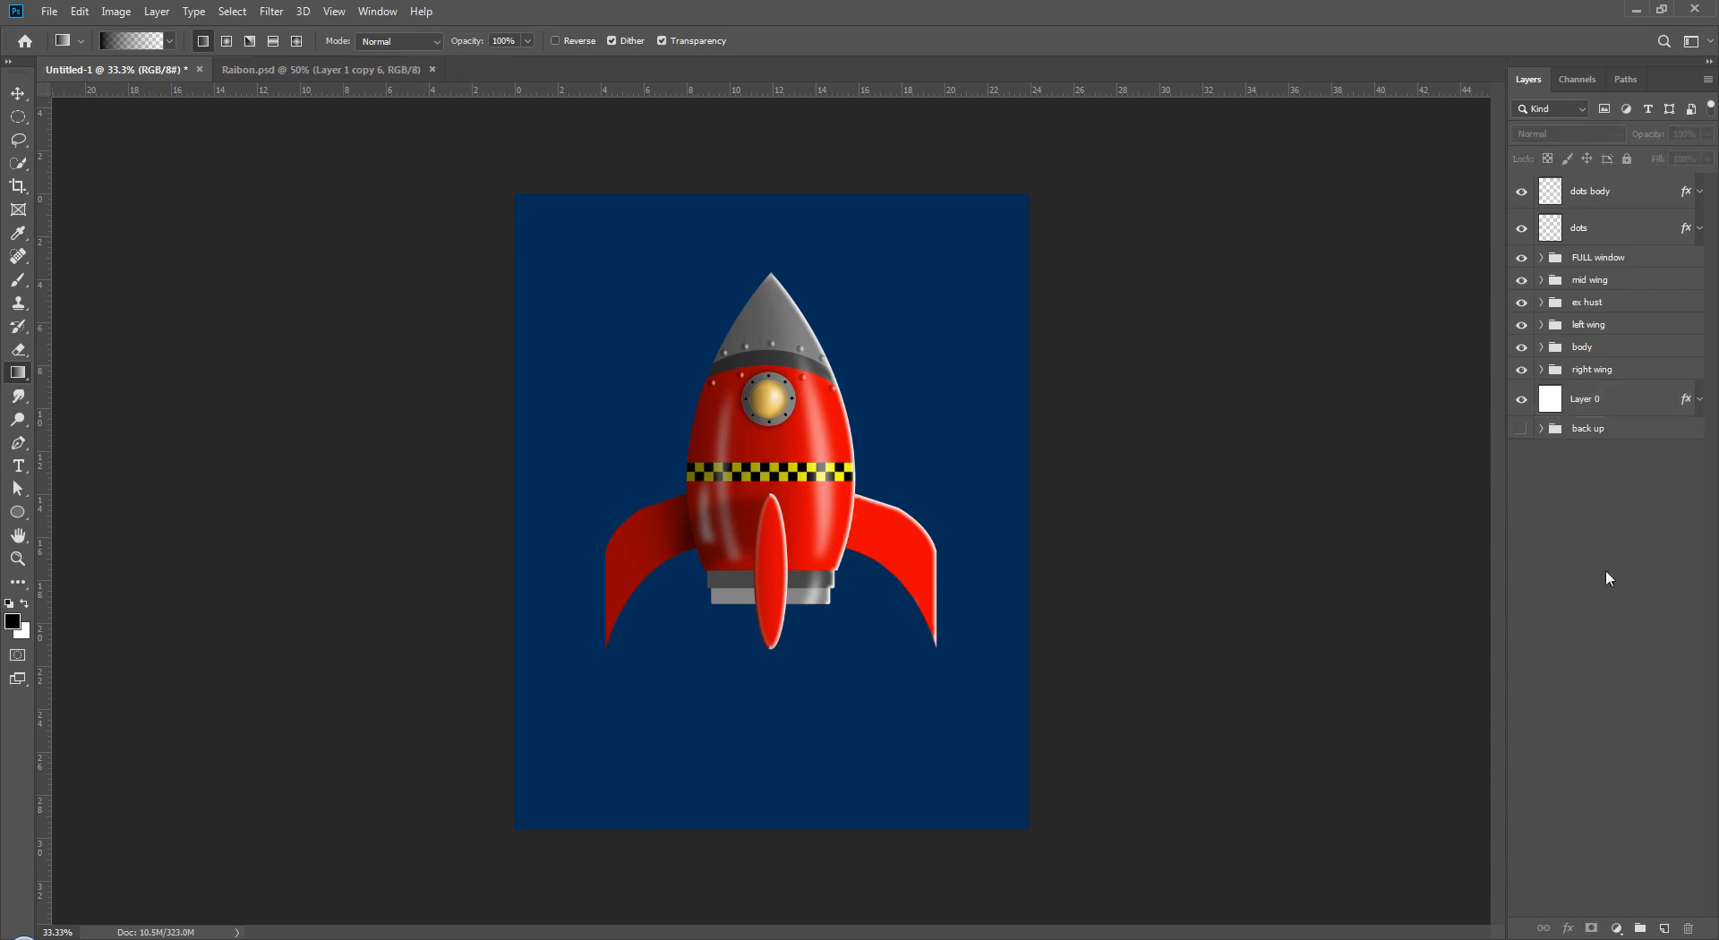
left_click(1578, 408)
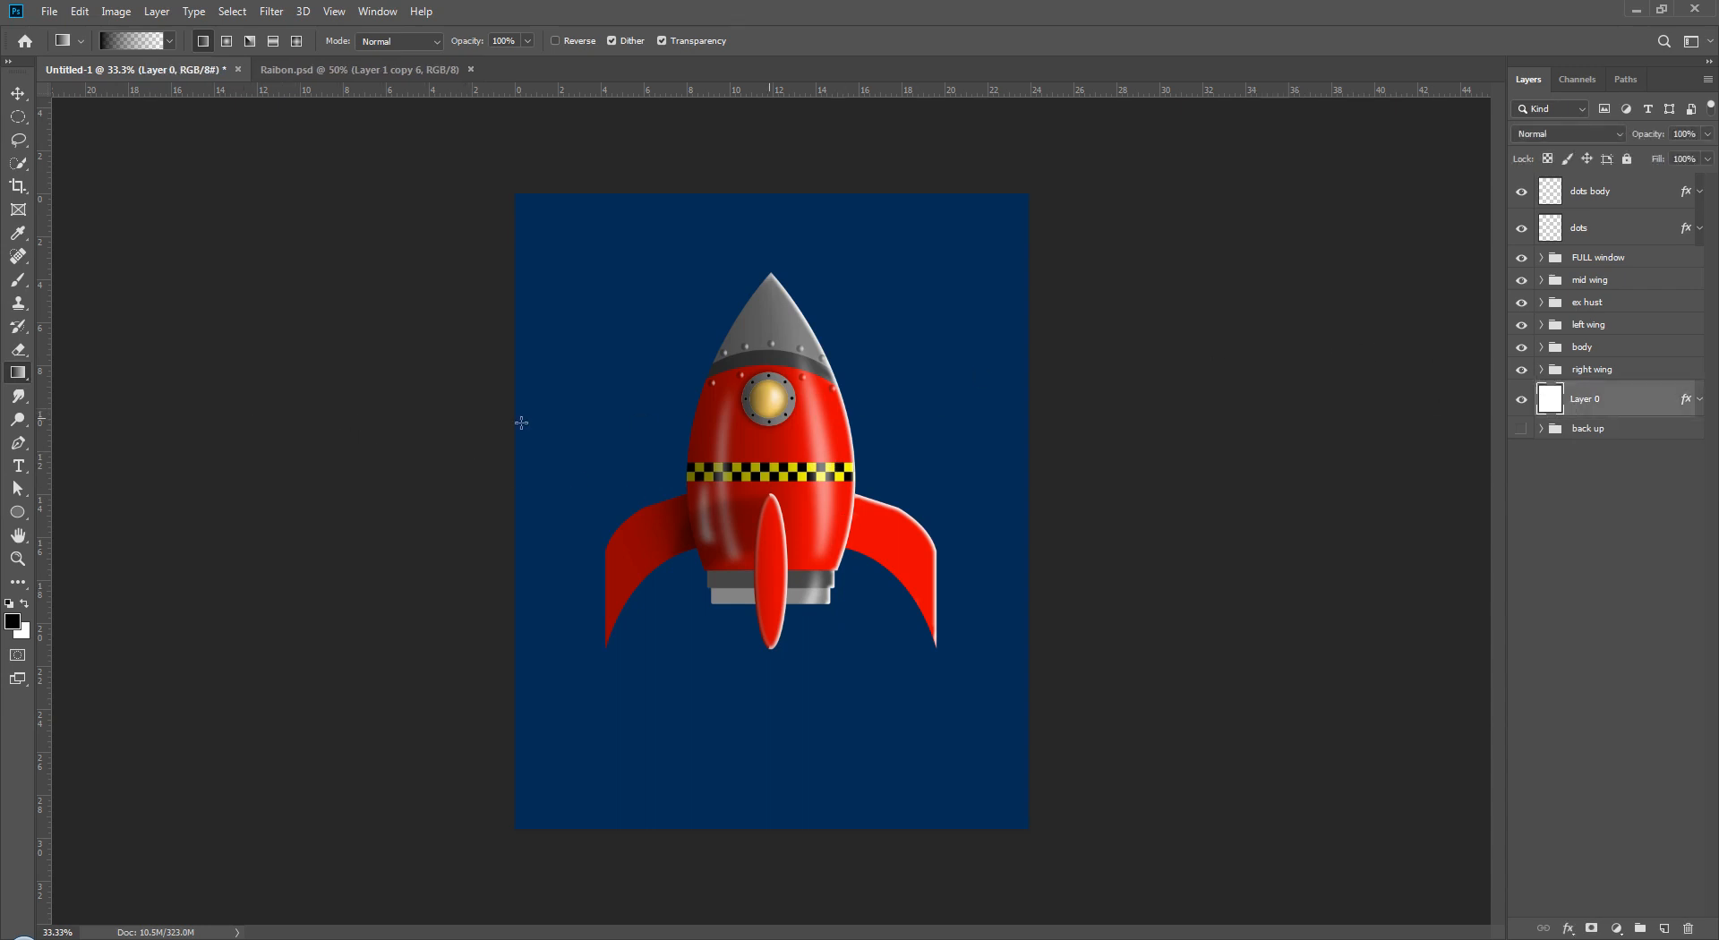
left_click_drag(370, 406, 776, 426)
key("ctrl+z")
- Add a new layer above Layer 0 with a black-to-transparent gradient from the canvas's left side, at 46% opacity
left_click(1662, 929)
left_click_drag(368, 380, 748, 416)
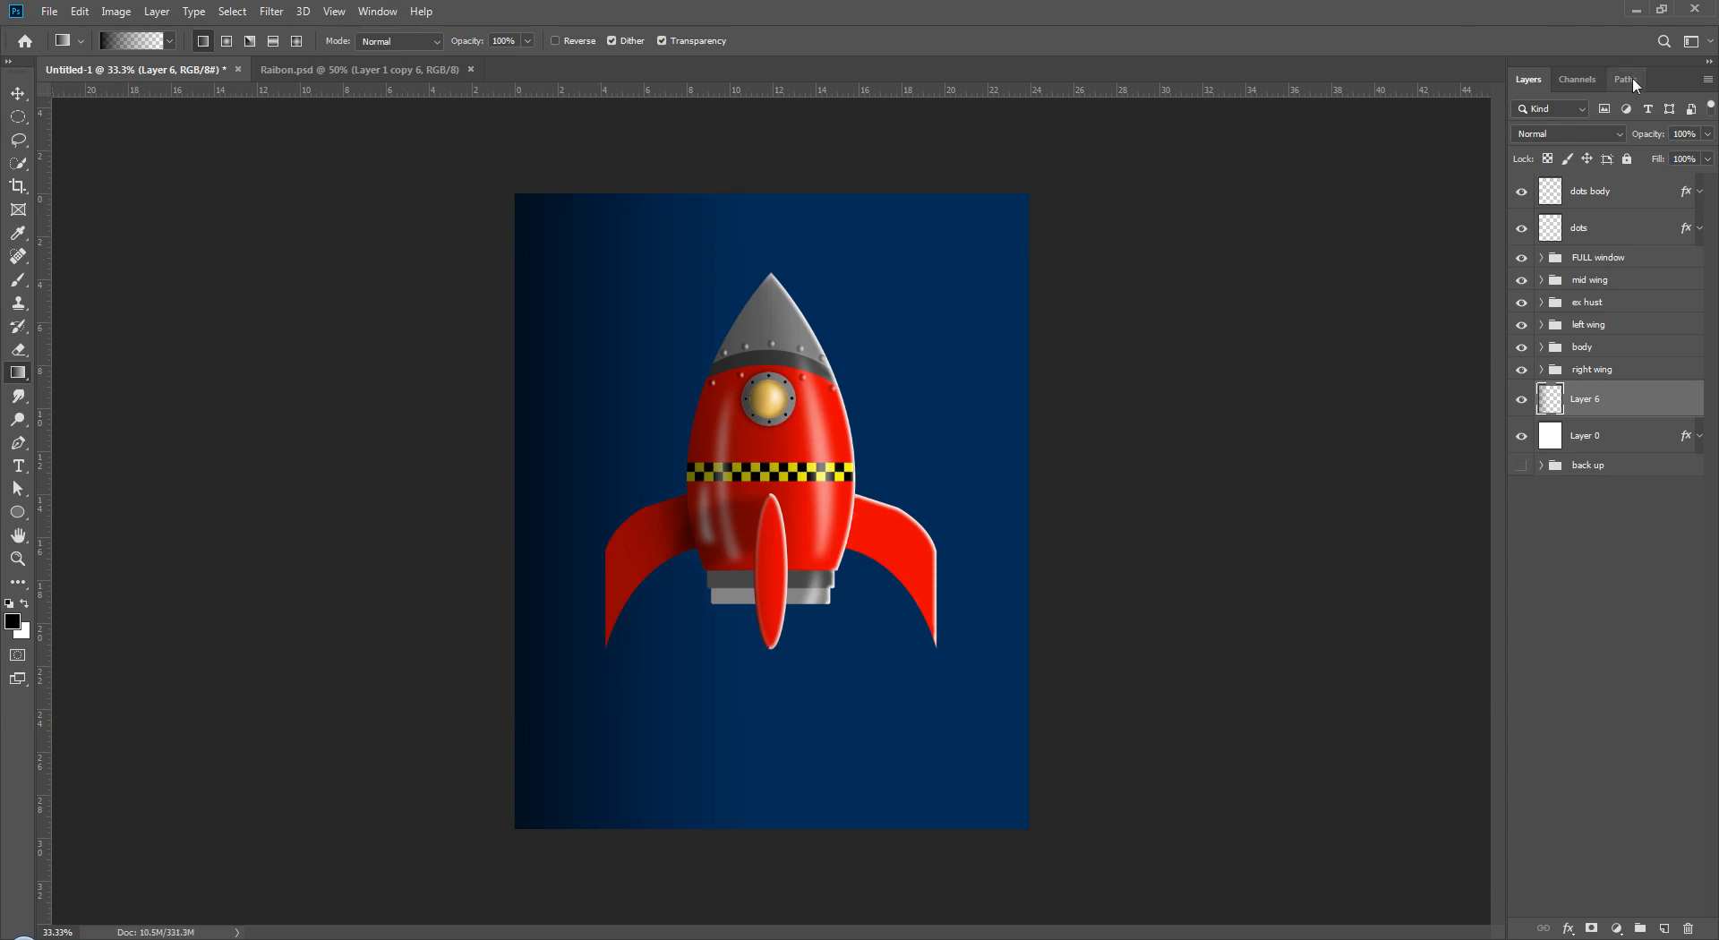
left_click_drag(1647, 134, 1599, 135)
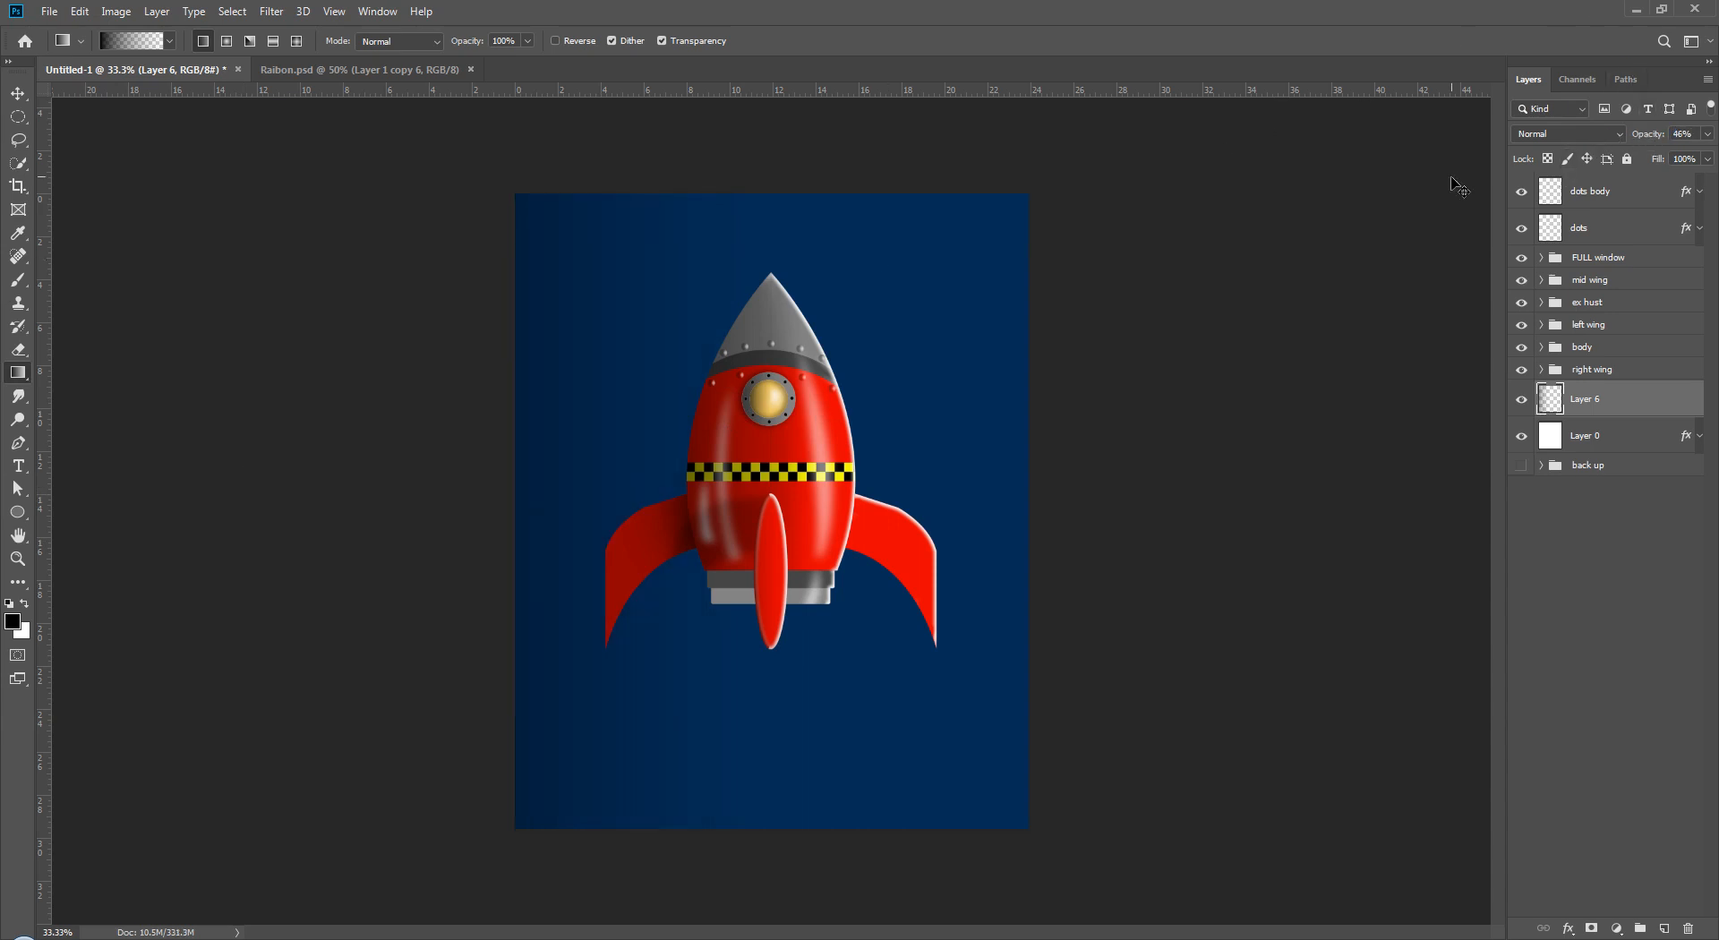
- Rotate and reposition the dark gradient layer so its shading falls diagonally across the canvas's upper-left corner
key("ctrl+t")
left_click_drag(794, 142, 900, 268)
left_click_drag(574, 309, 524, 262)
left_click_drag(842, 122, 858, 146)
key("Return")
key("g")
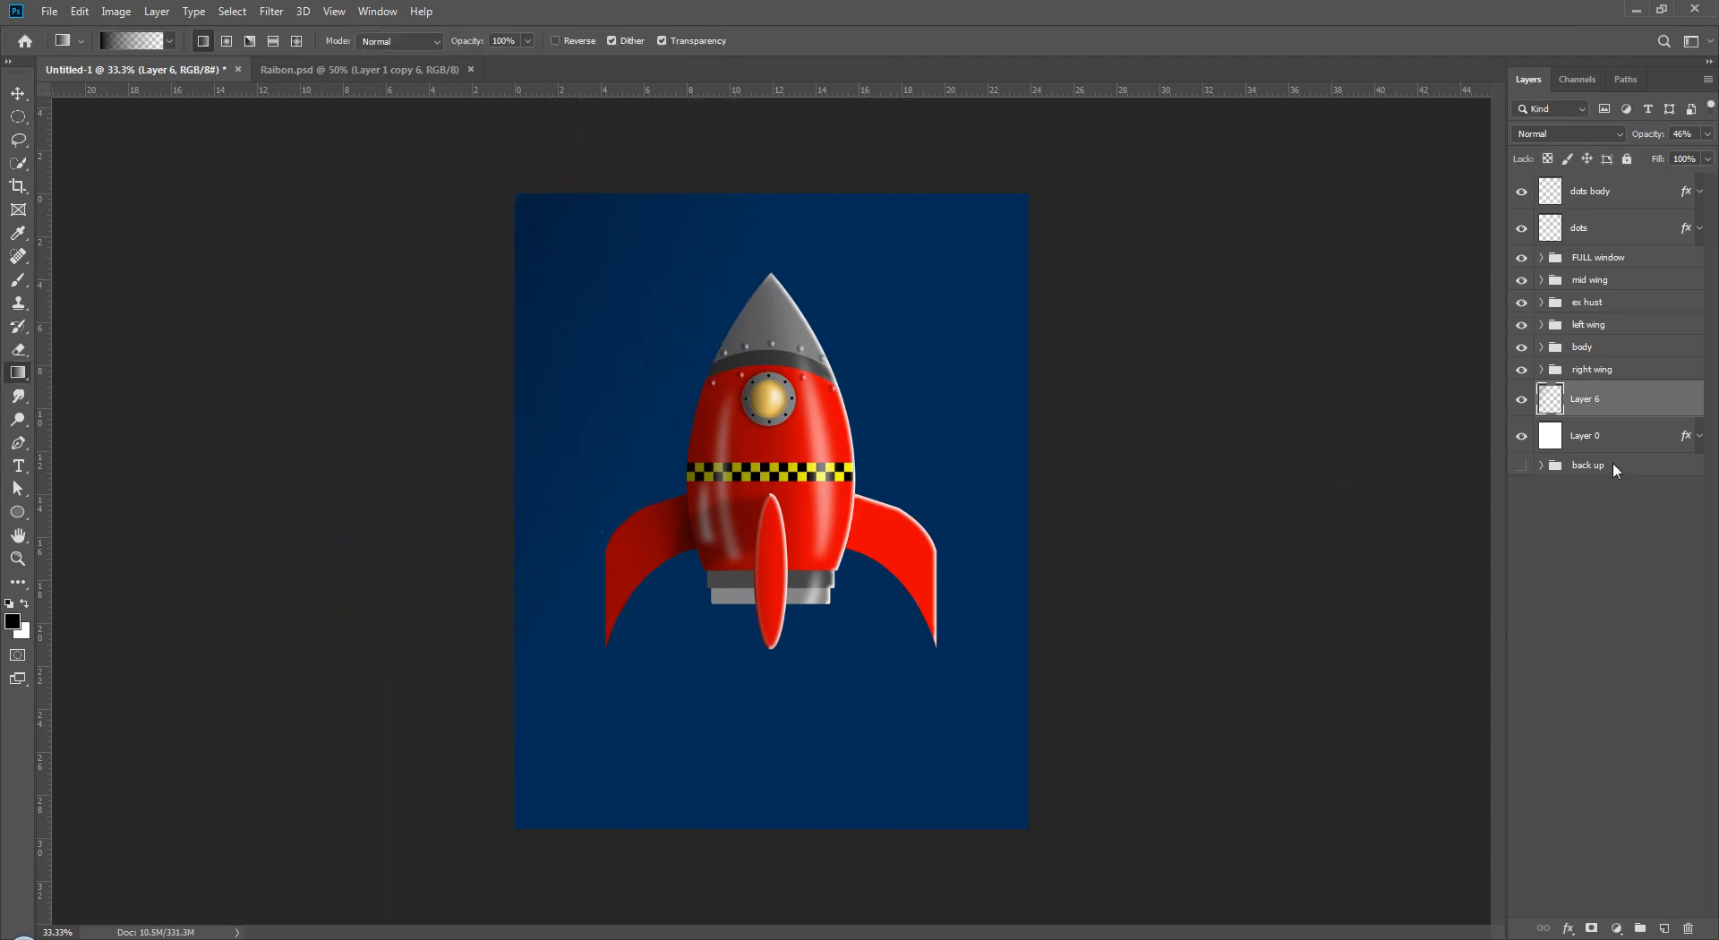
- Add a new layer below Layer 6 with a white-to-transparent gradient from the canvas's upper-right corner, at 41% opacity
key("alt+bracketleft")
left_click(1665, 929)
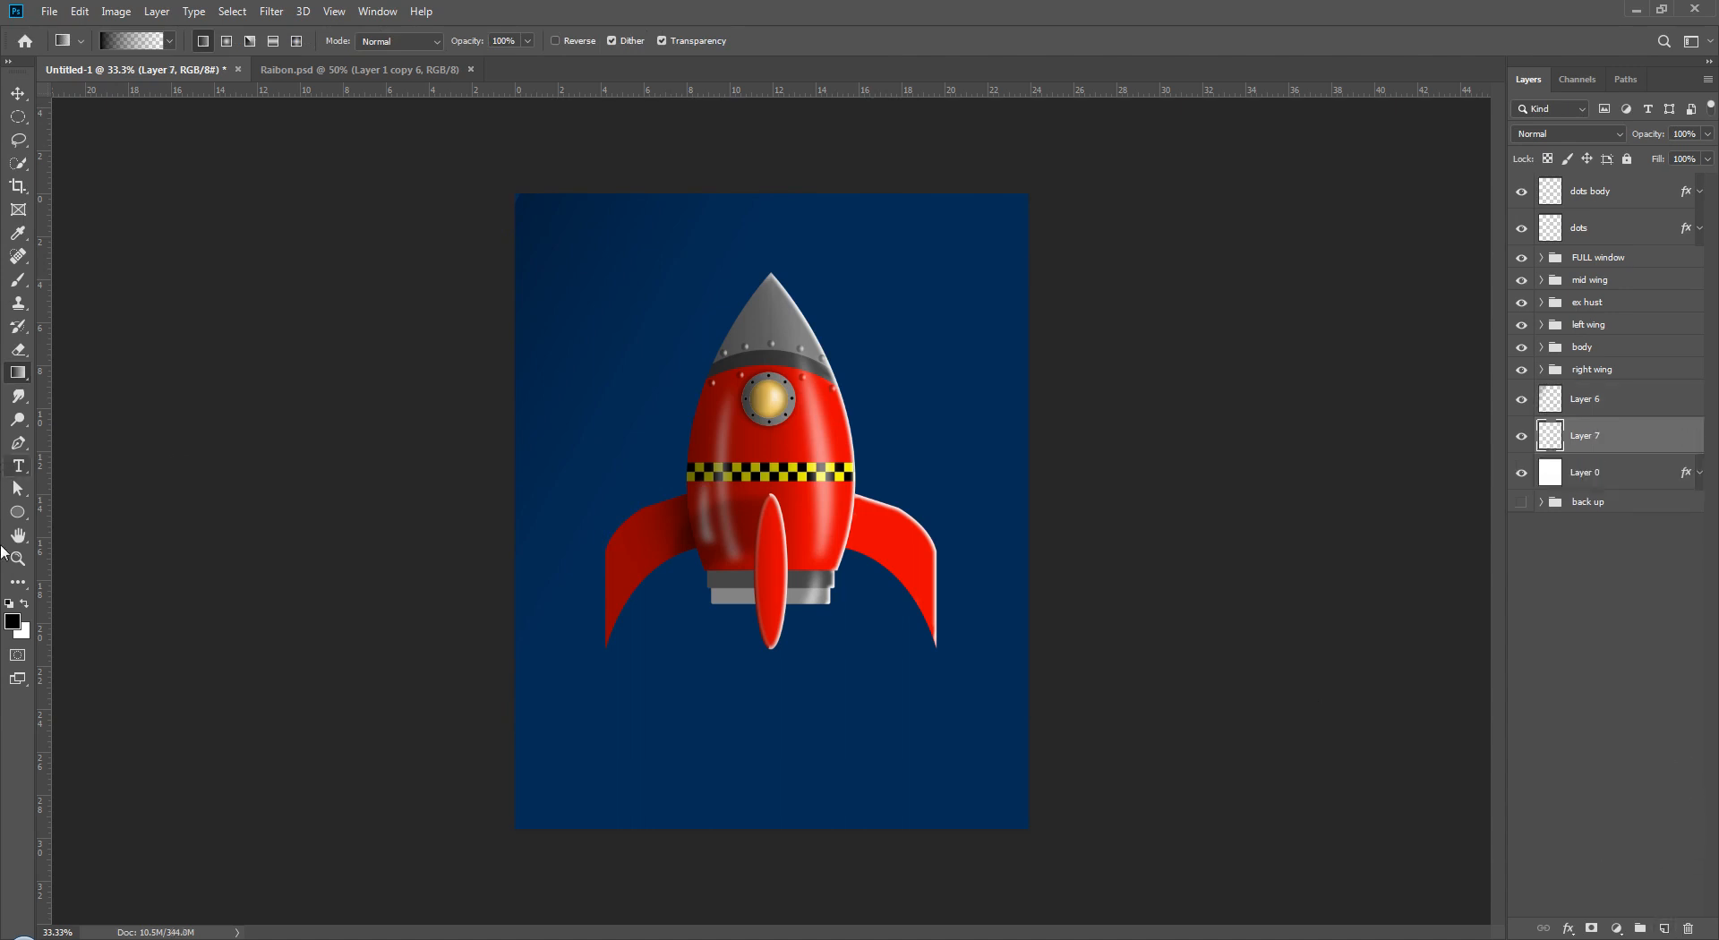
key("x")
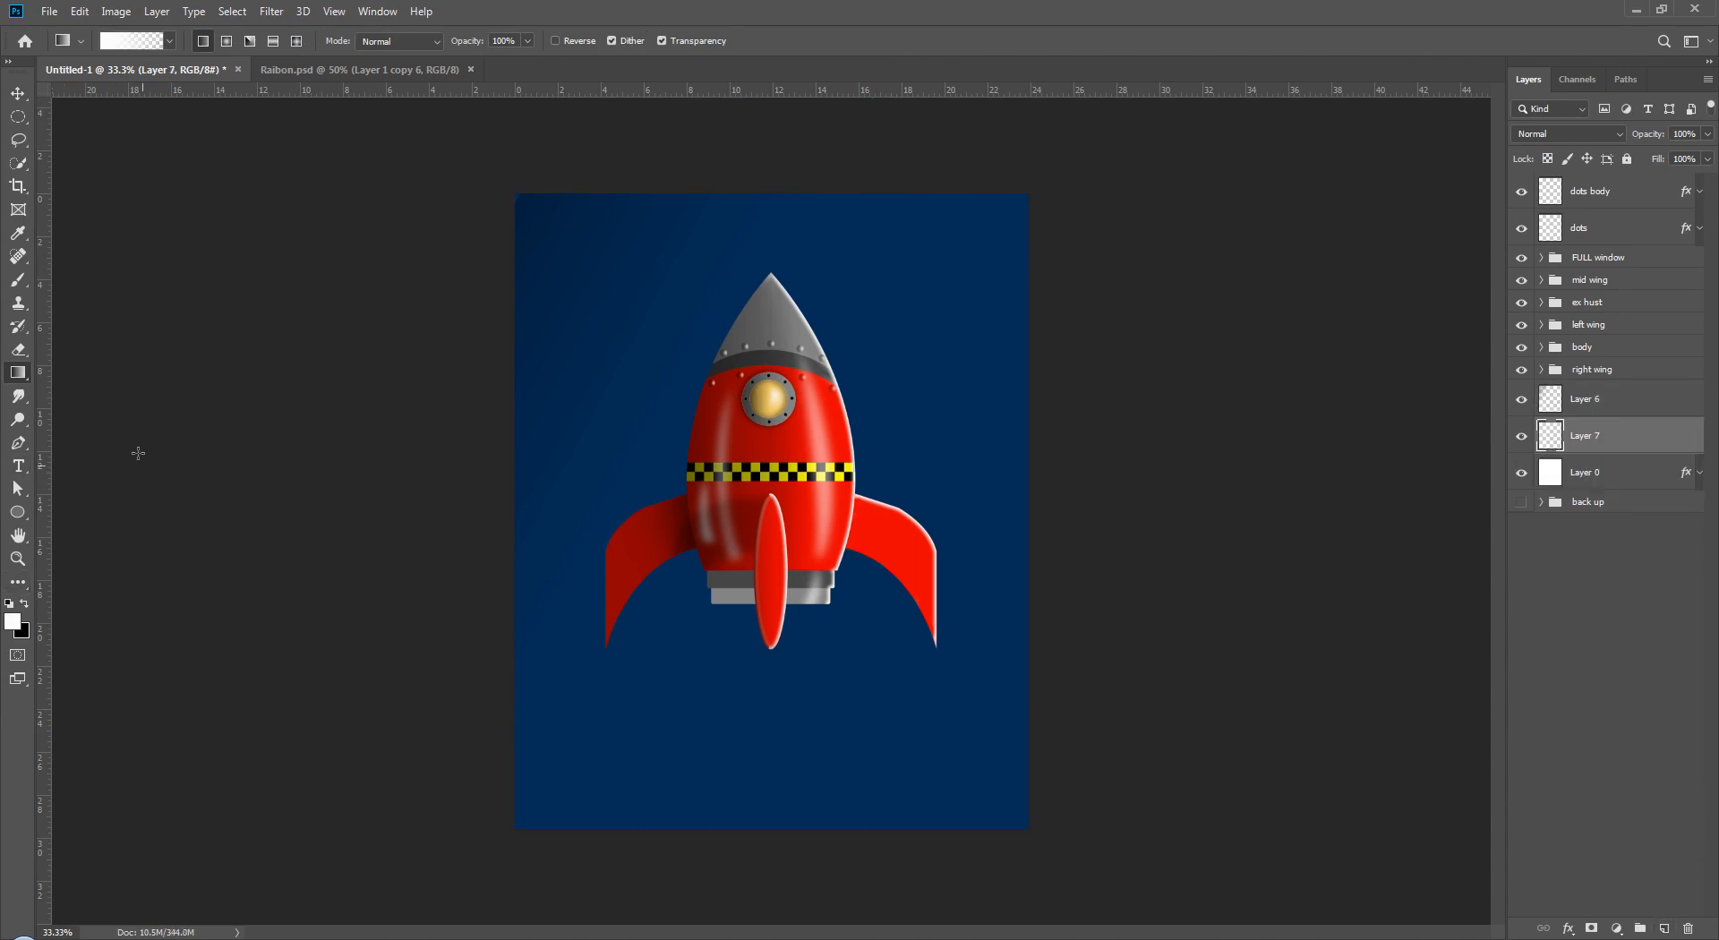
left_click_drag(1312, 264, 806, 443)
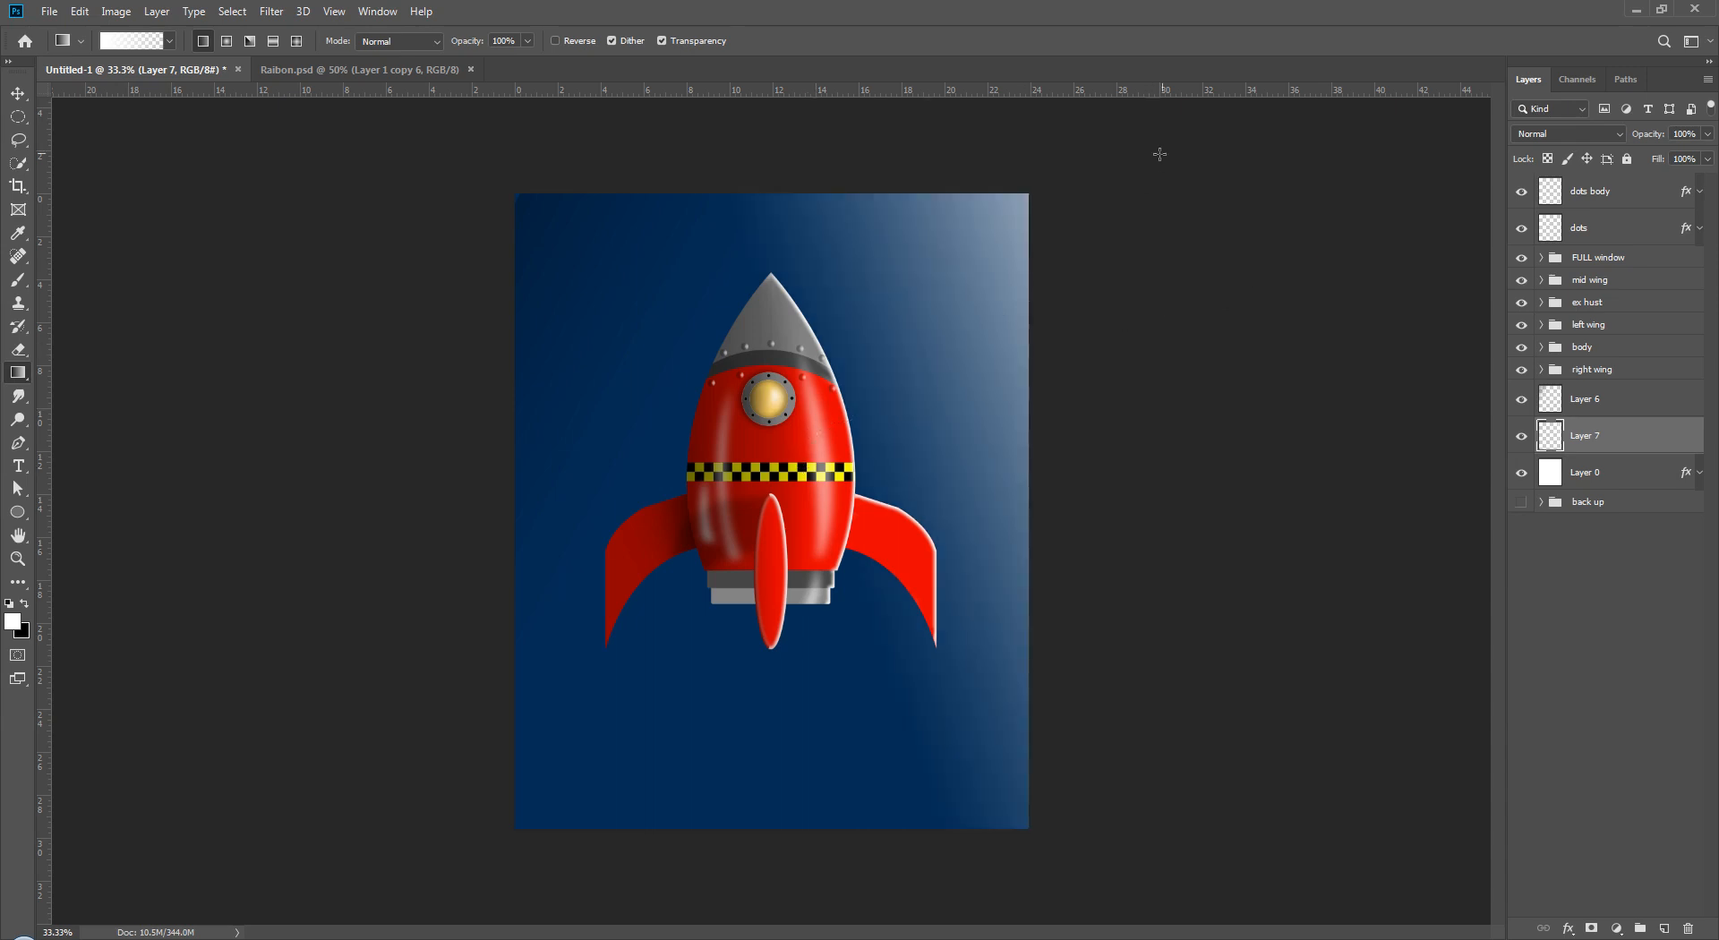
left_click_drag(1661, 140, 1625, 139)
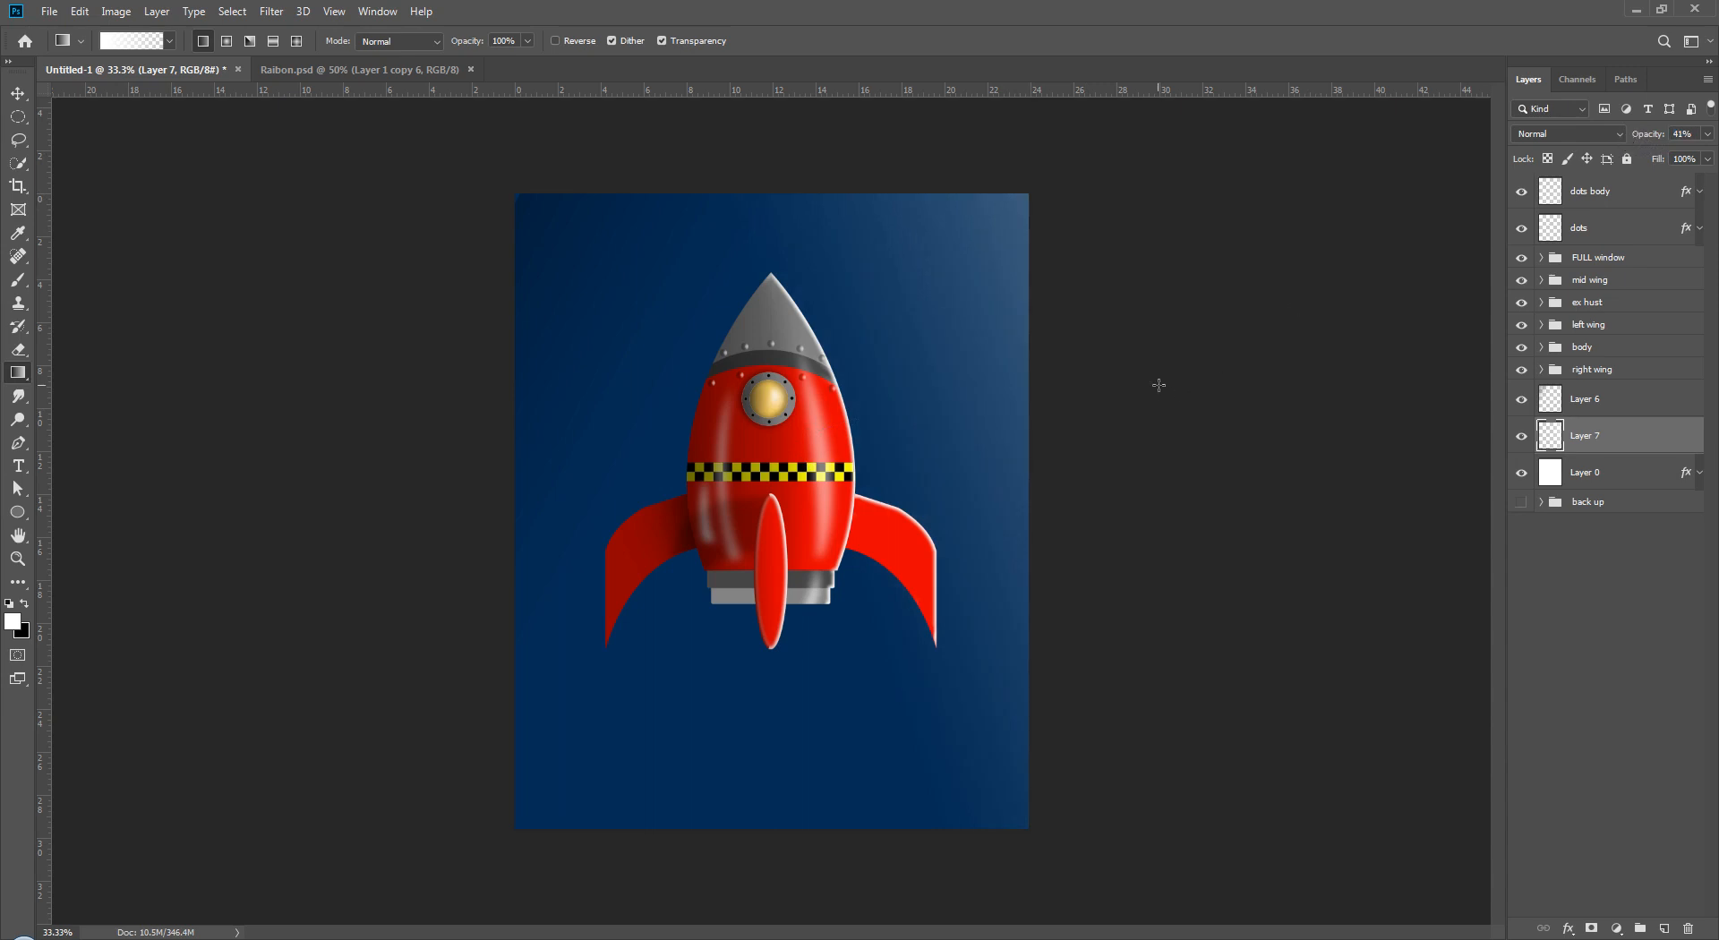
- Rotate the white gradient layer about 9° clockwise, shift it up and to the right, and set its opacity to 51%
key("ctrl+t")
left_click_drag(1094, 173, 1118, 243)
left_click_drag(1001, 369, 1048, 333)
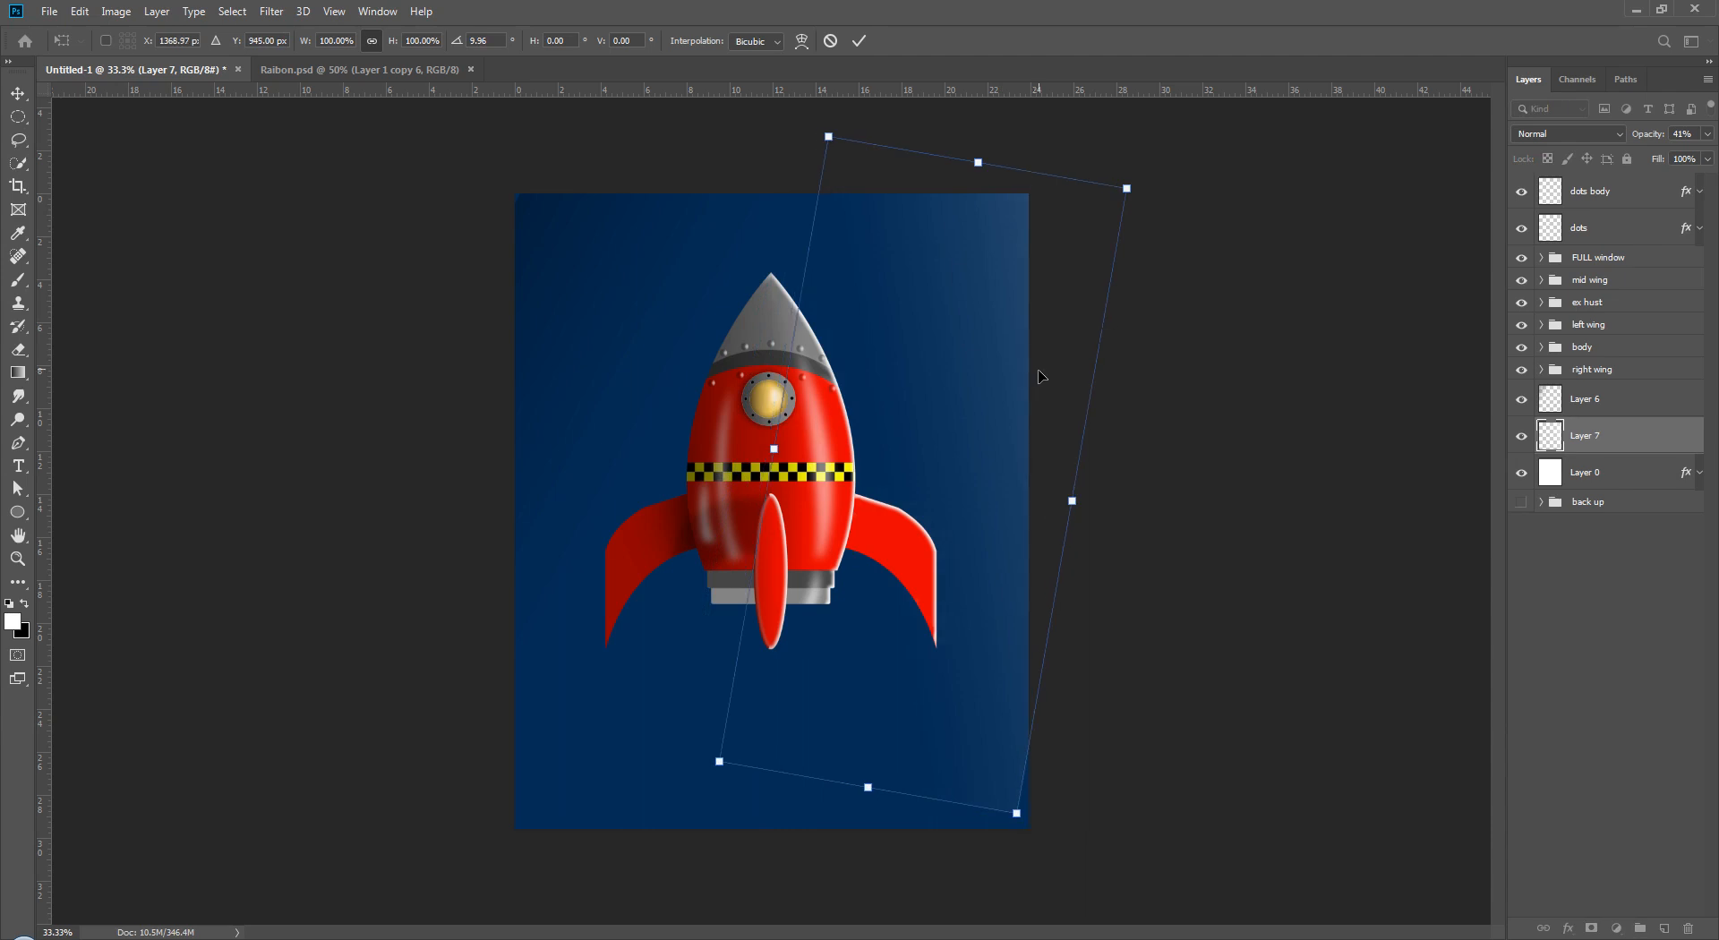
key("Return")
key("g")
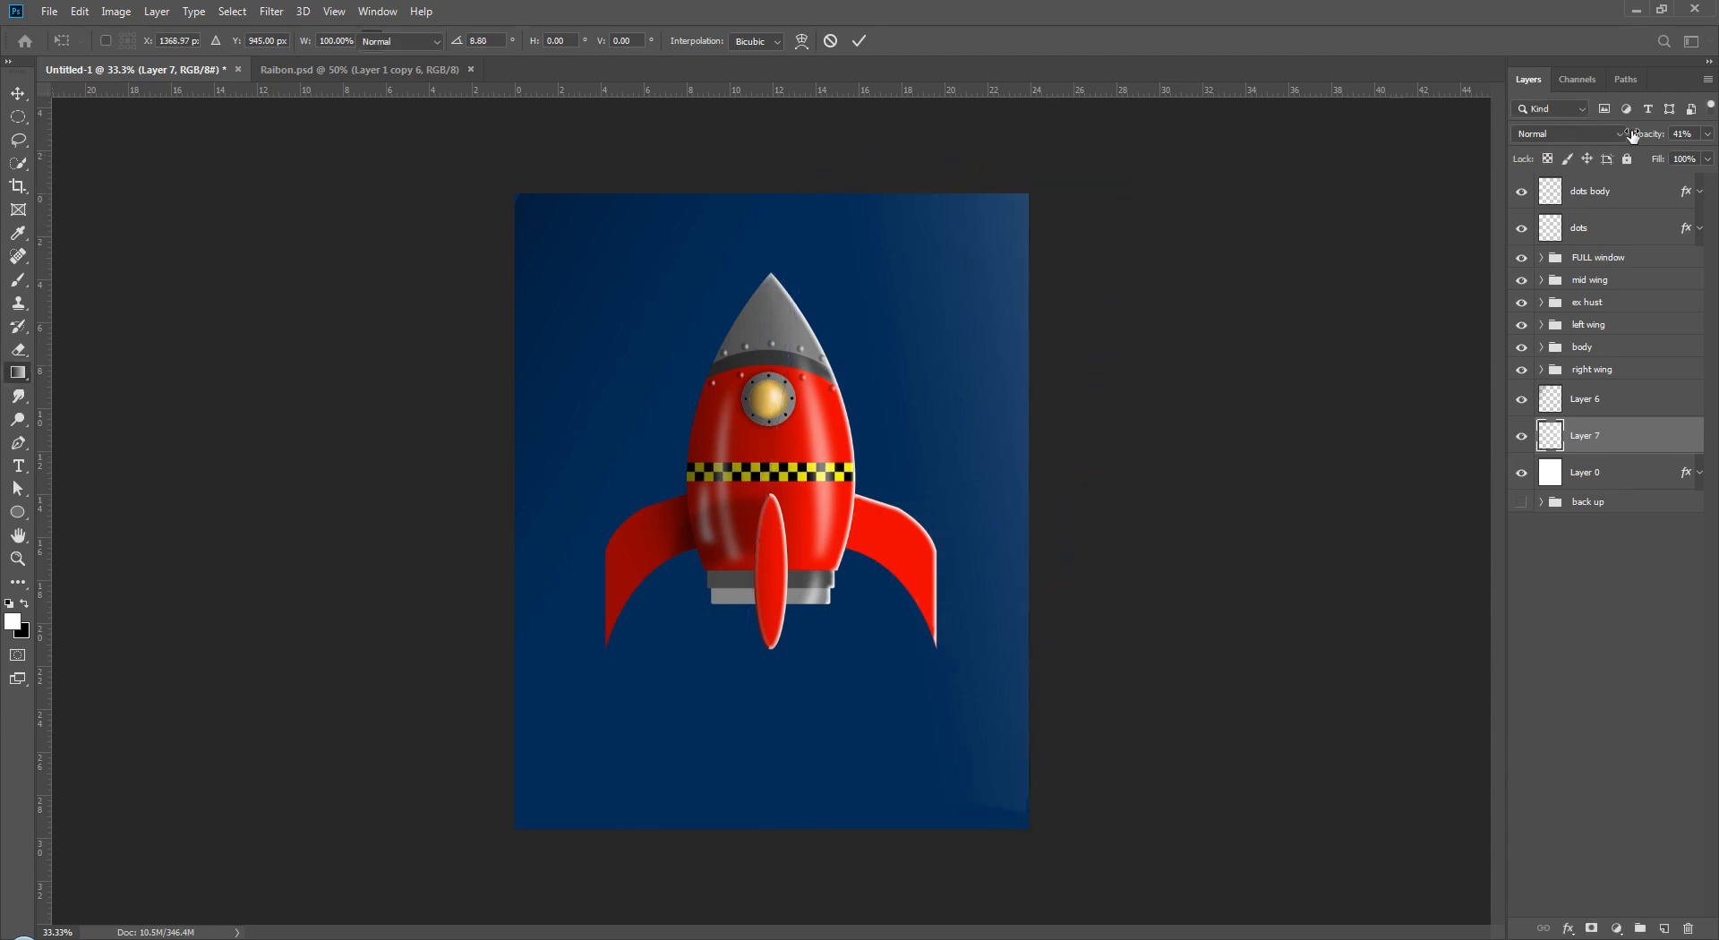
left_click_drag(1644, 135, 1648, 141)
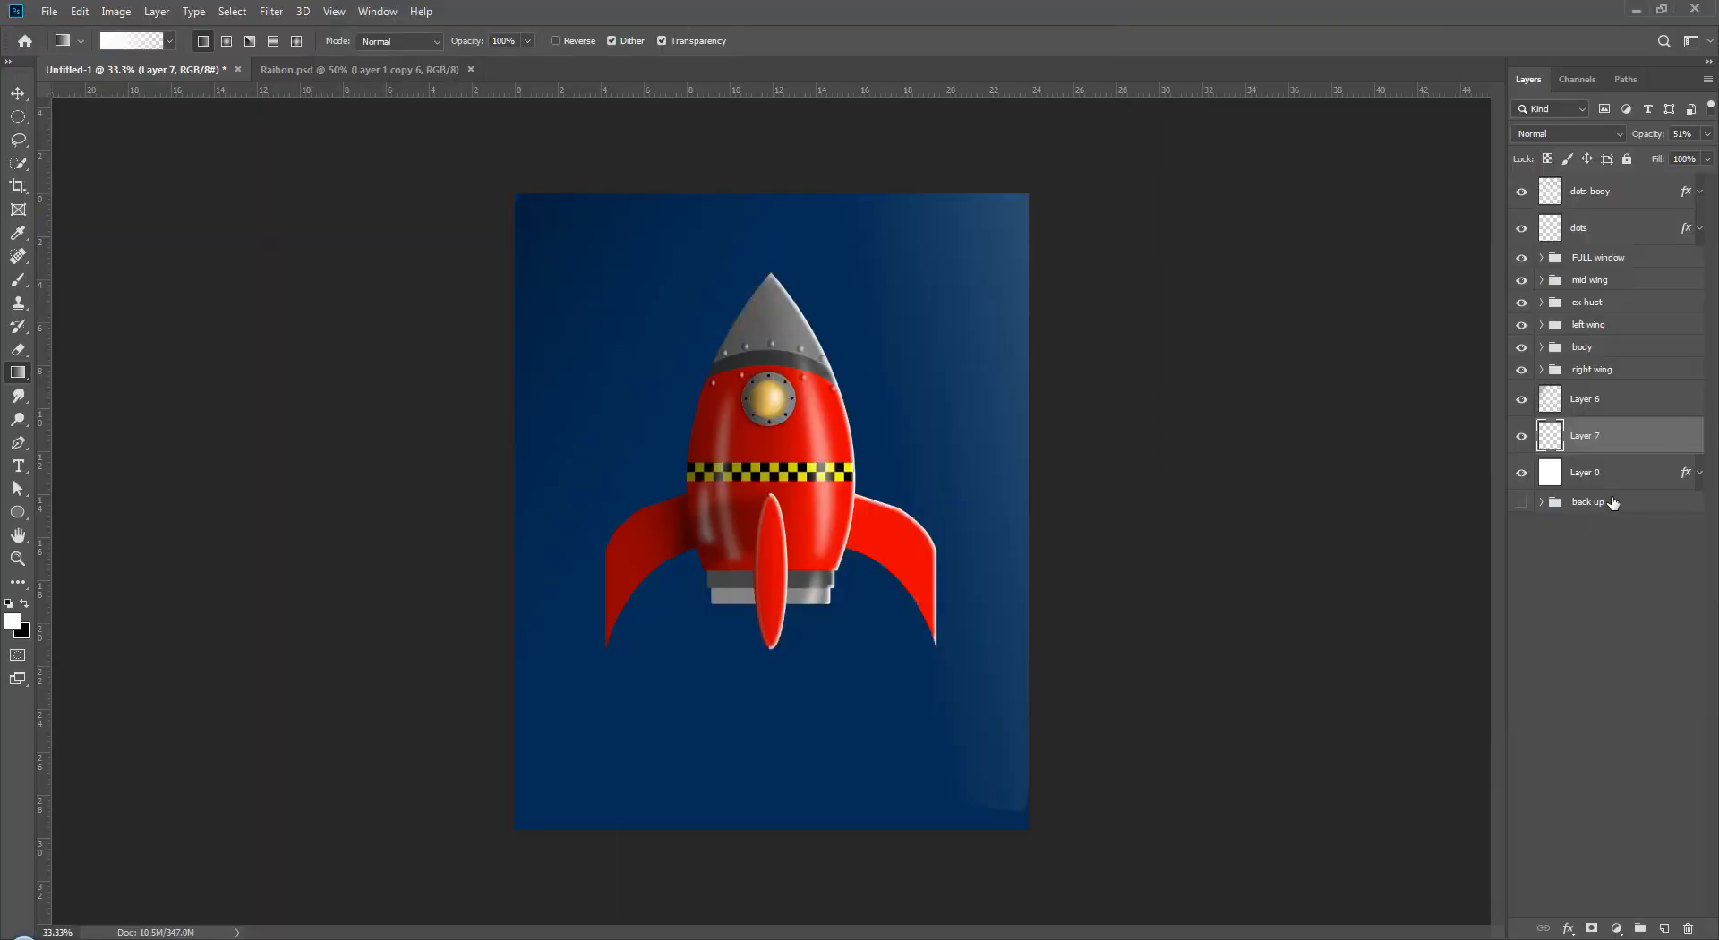
- Try merging Layer 6, Layer 7 and Layer 0 into one background layer, and undo the merge
left_click(1615, 476, "ctrl")
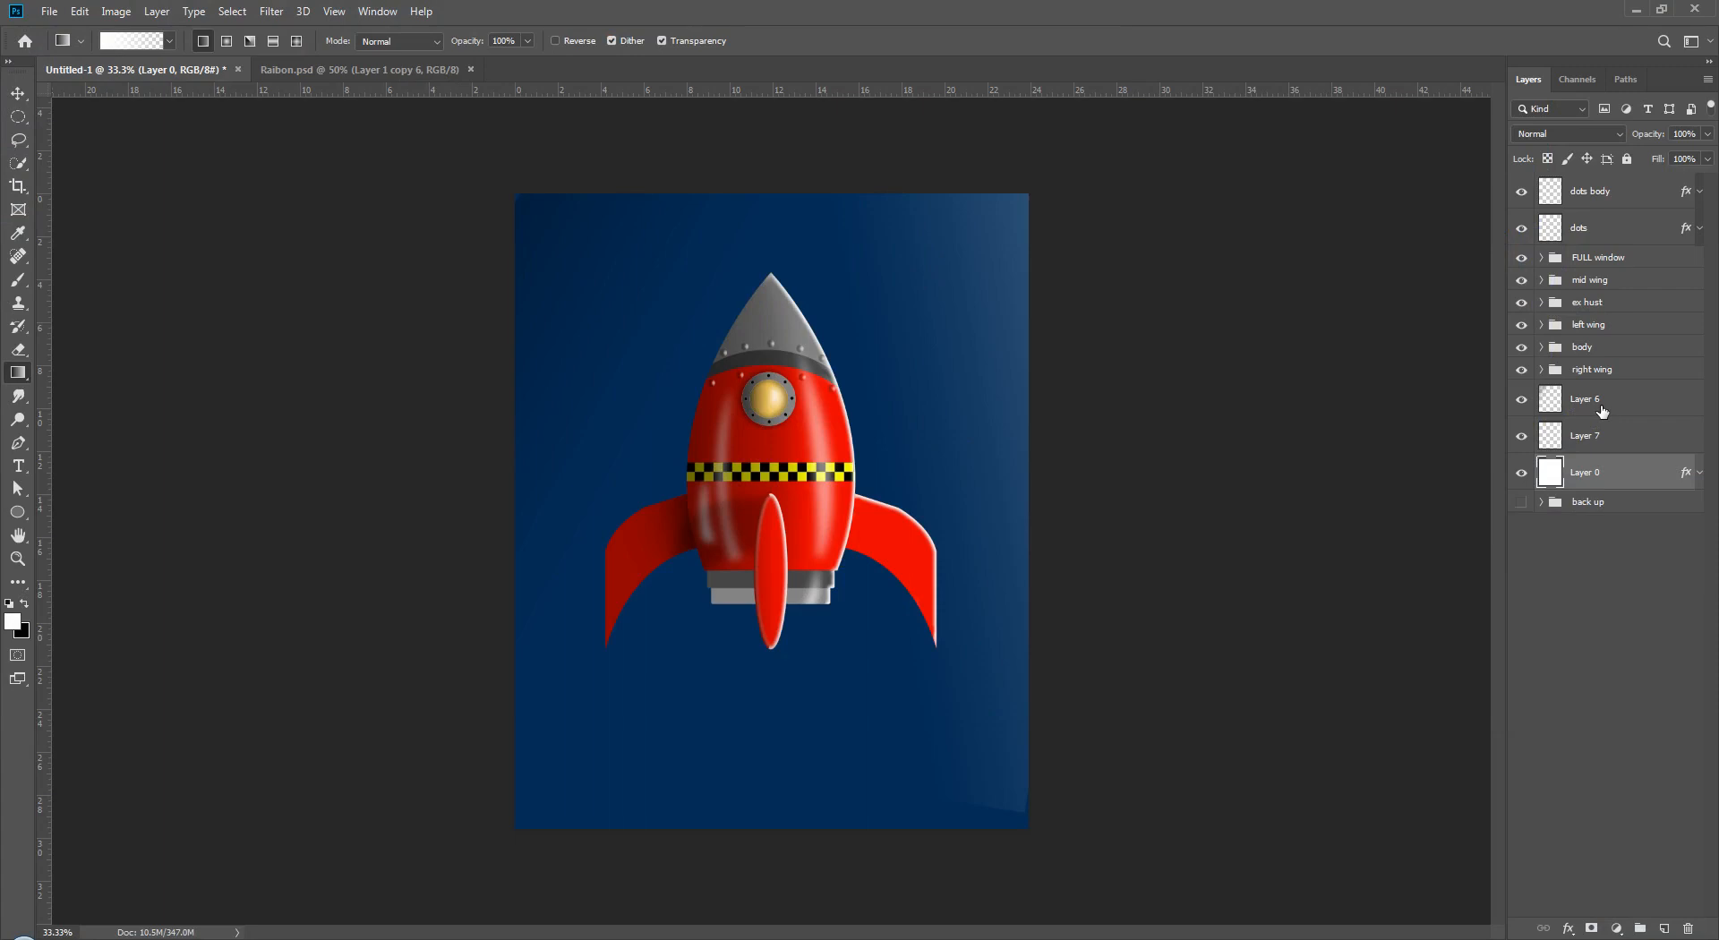
left_click(1599, 408, "ctrl")
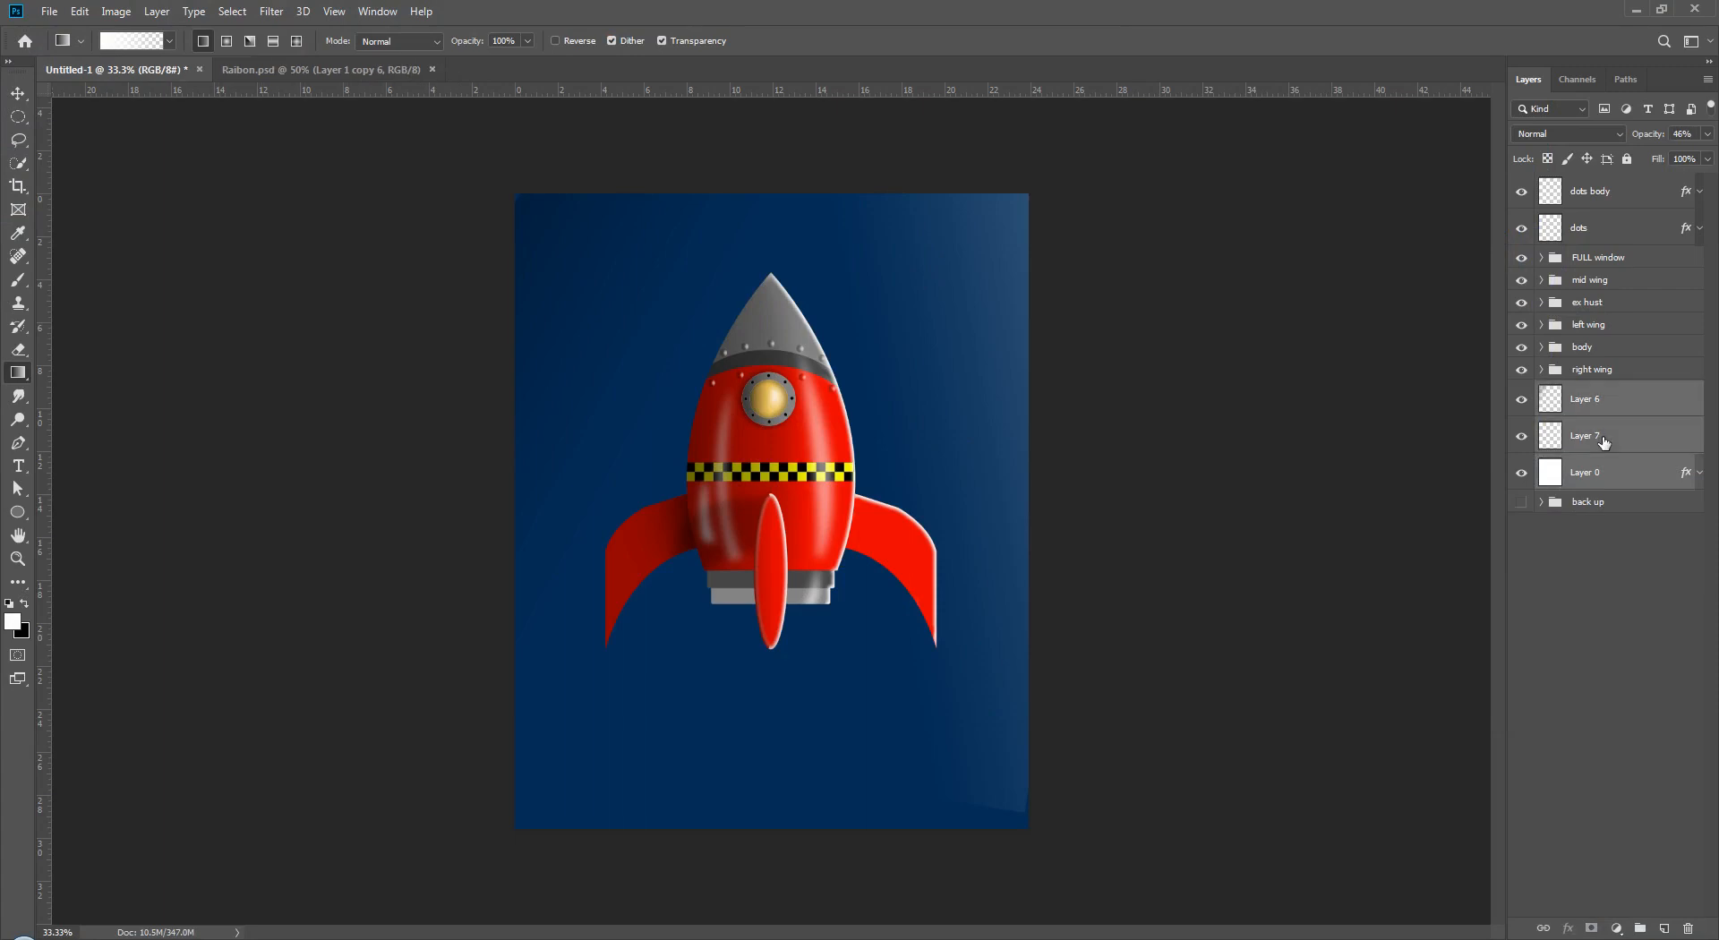
key("ctrl+e")
left_click(1625, 605)
key("ctrl+z")
- Add a new layer directly above Layer 6 and name it "starts"
left_click(1577, 550)
left_click(1605, 425)
left_click(1606, 411)
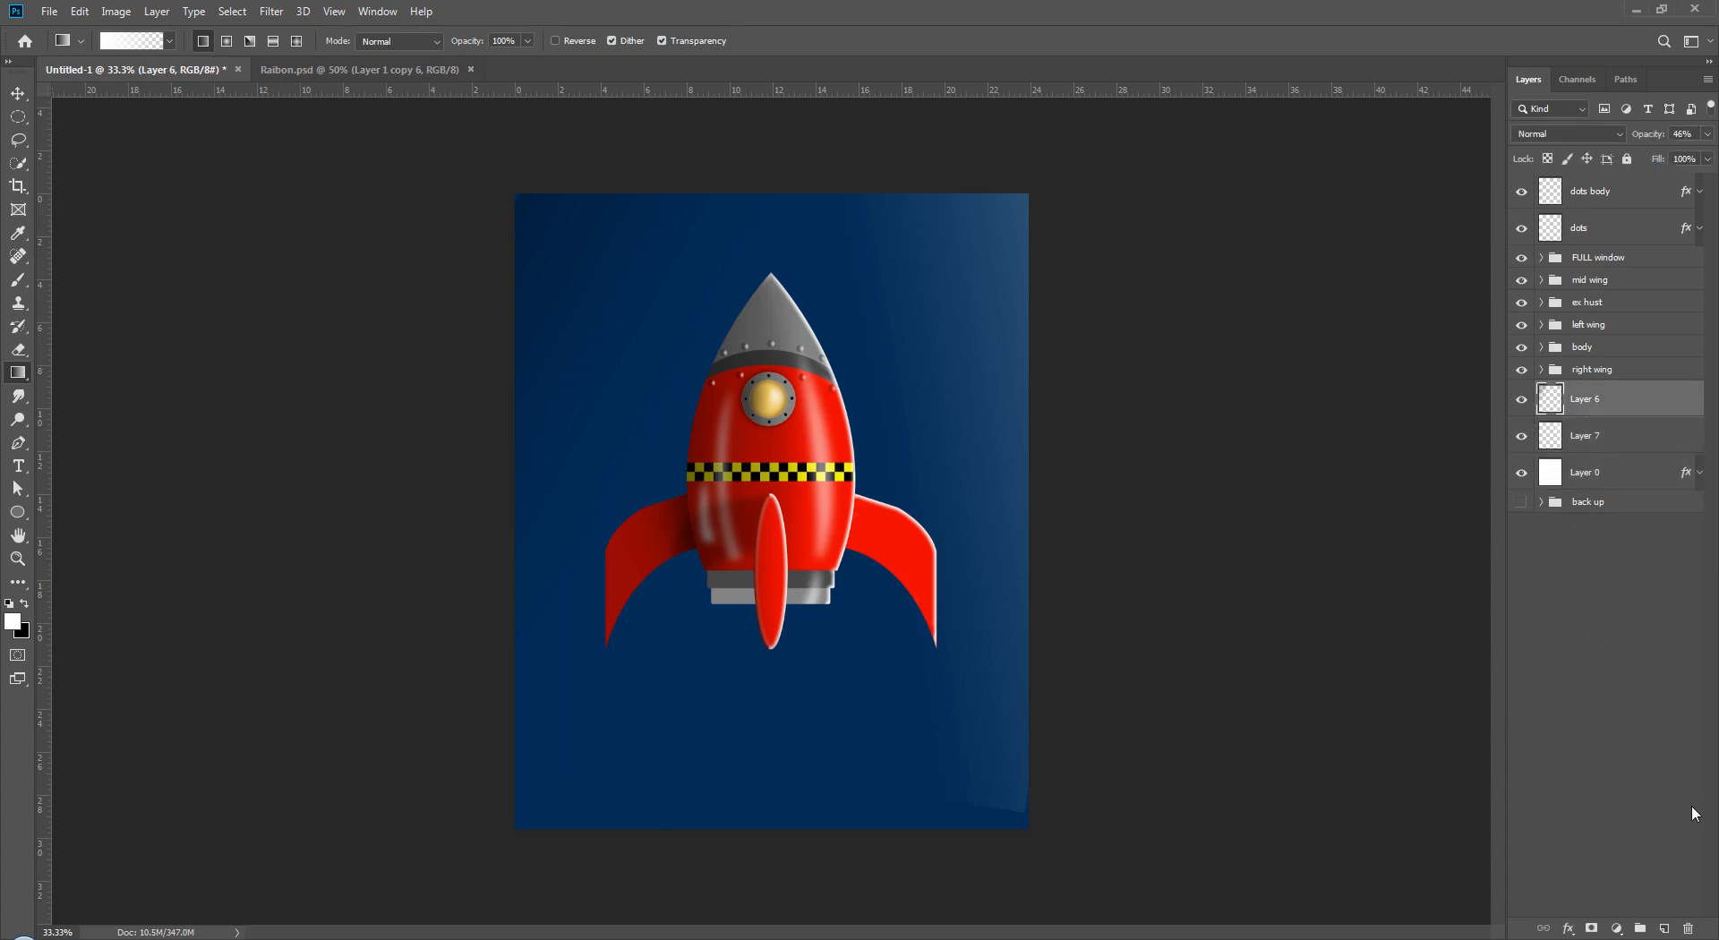
left_click(1665, 929)
double_click(1583, 400)
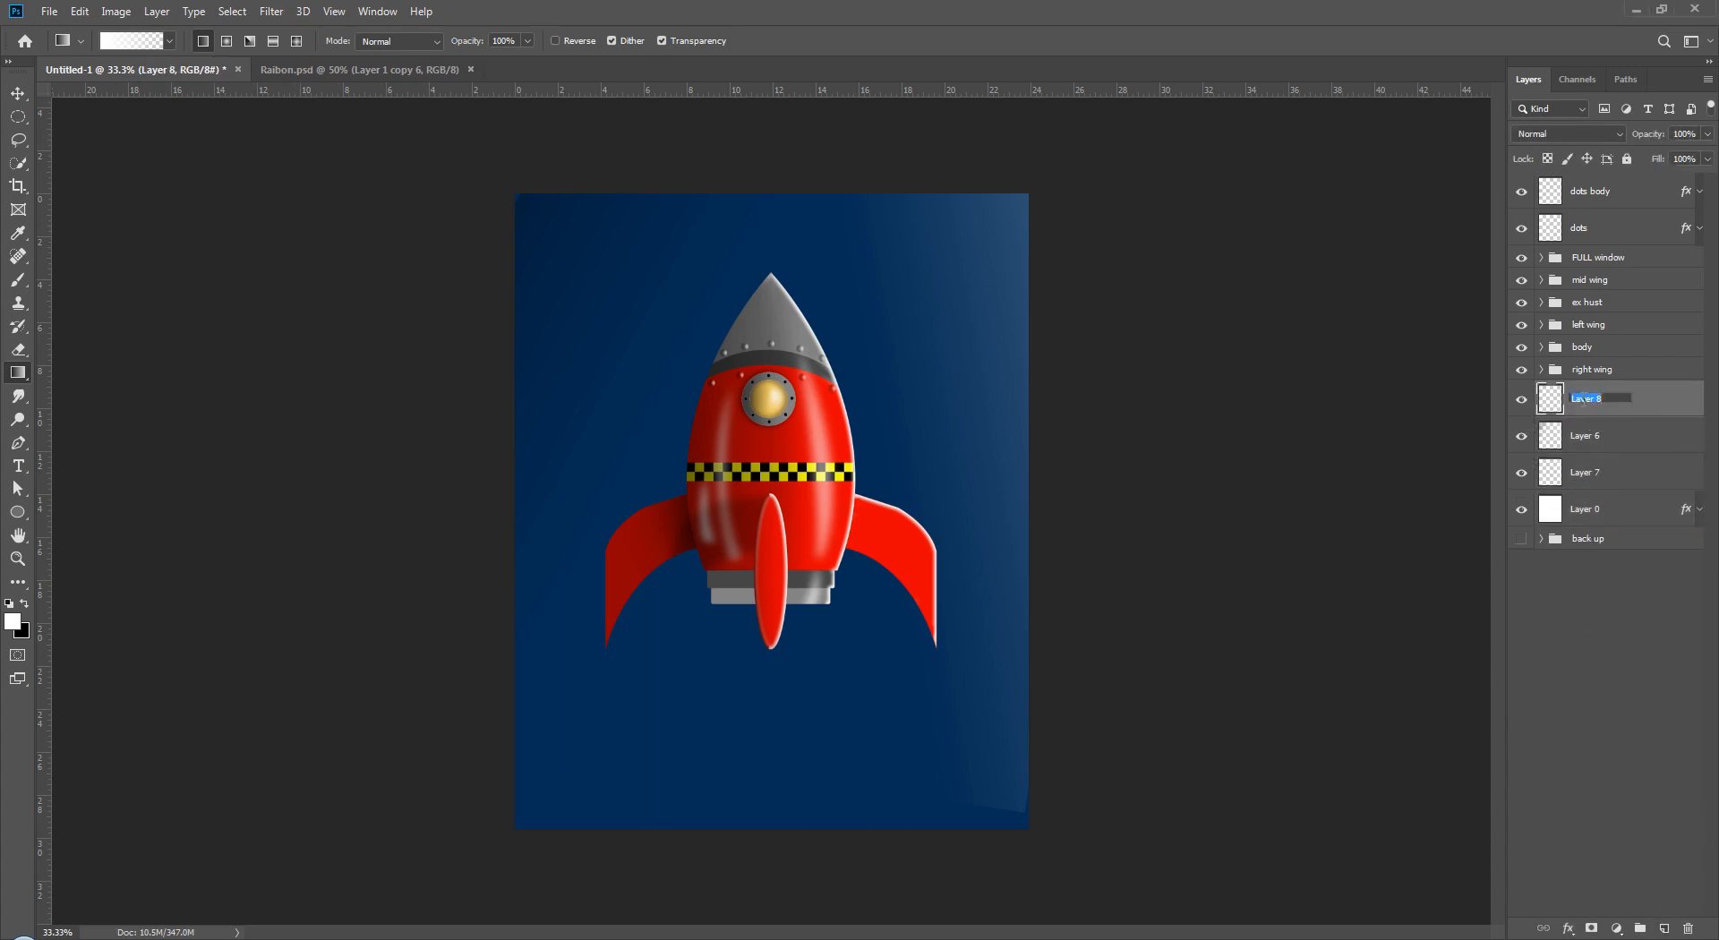
type("starts")
key("Return")
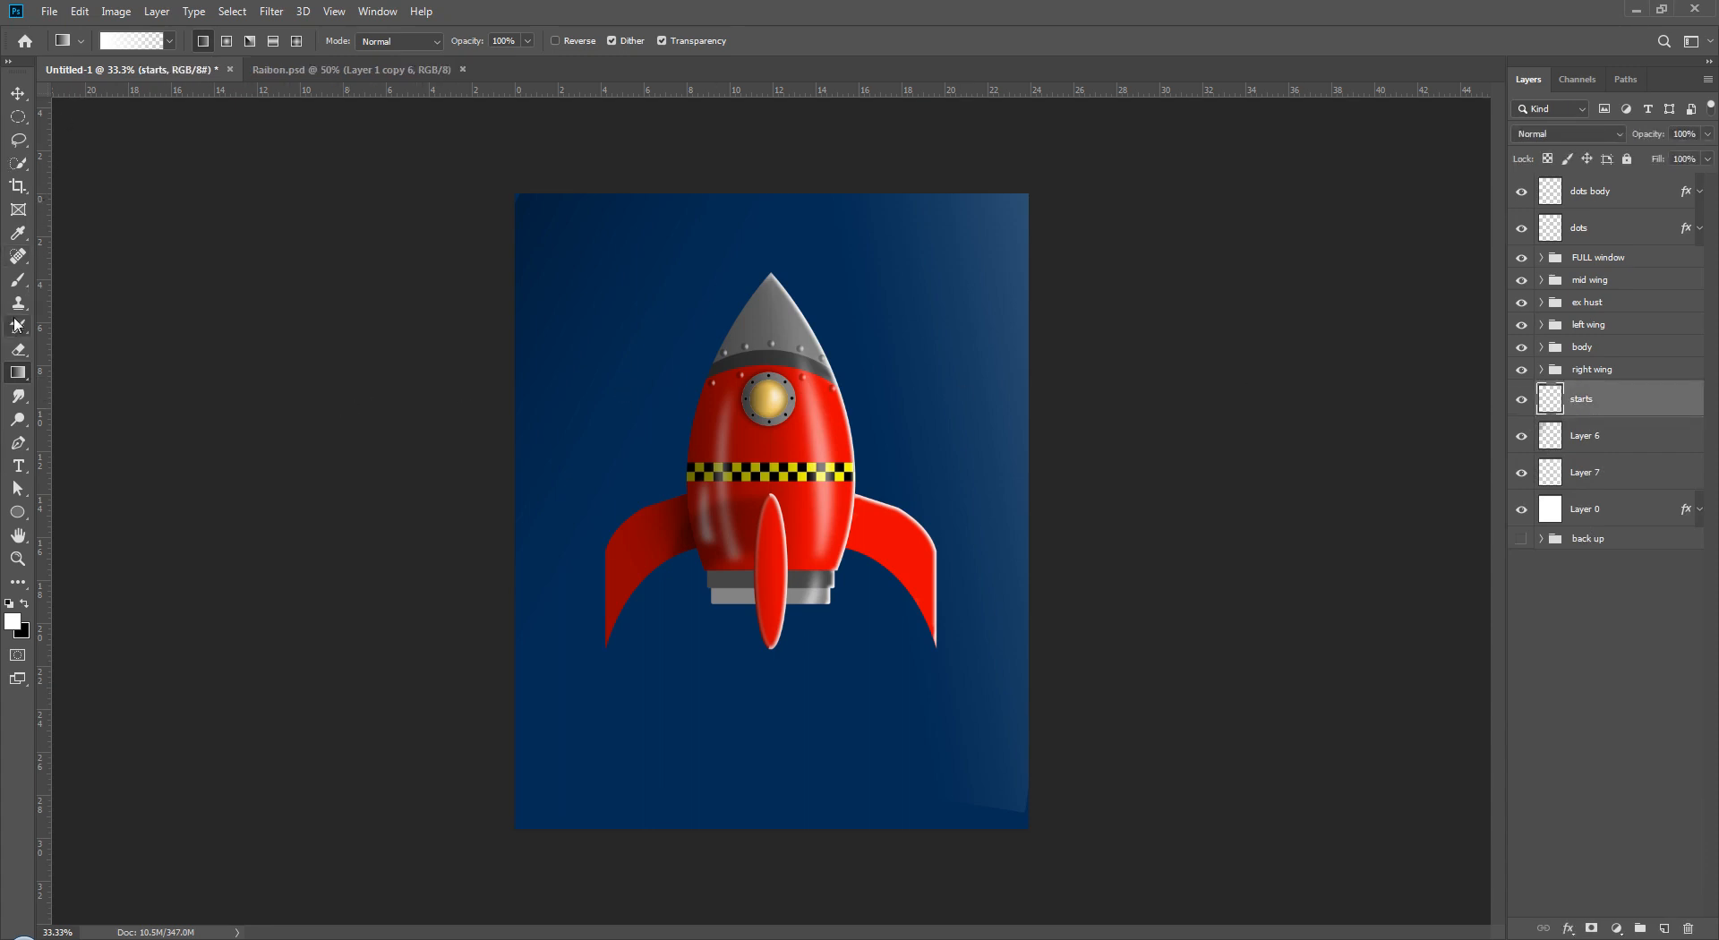
- Set up a hard round brush at 56 px with its spacing at 983% in the Brush Settings
left_click(18, 279)
left_click(114, 44)
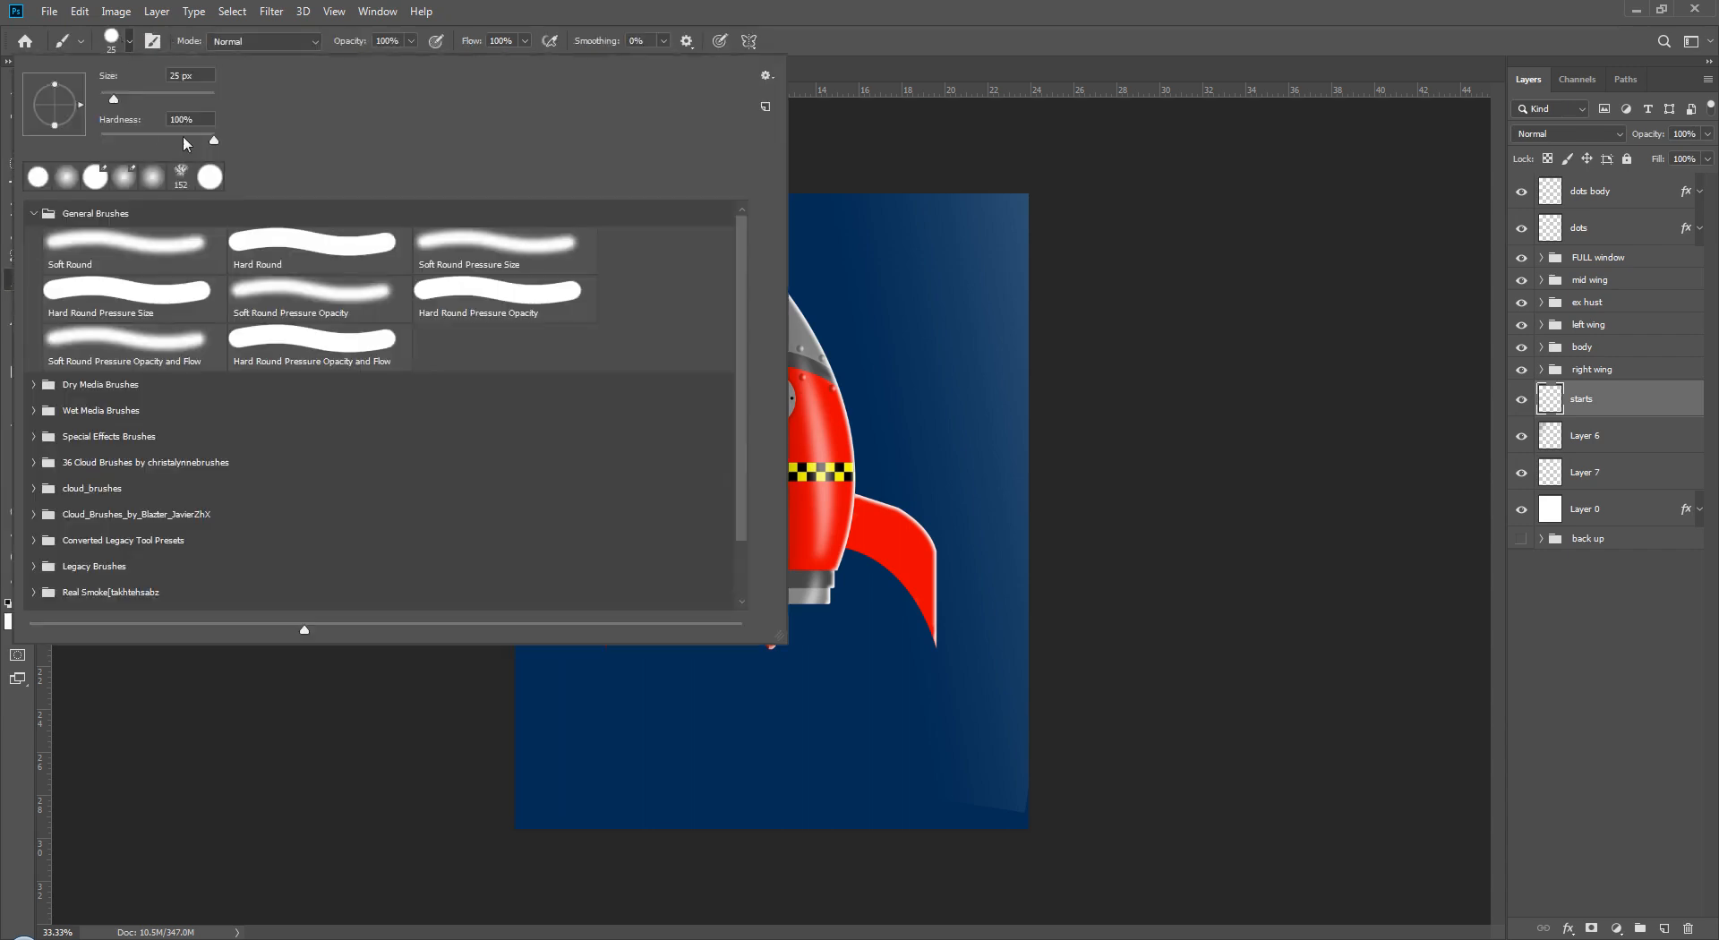
left_click(130, 99)
left_click(1110, 367)
key("F5")
left_click_drag(1538, 81, 1248, 254)
left_click_drag(1209, 558, 1379, 560)
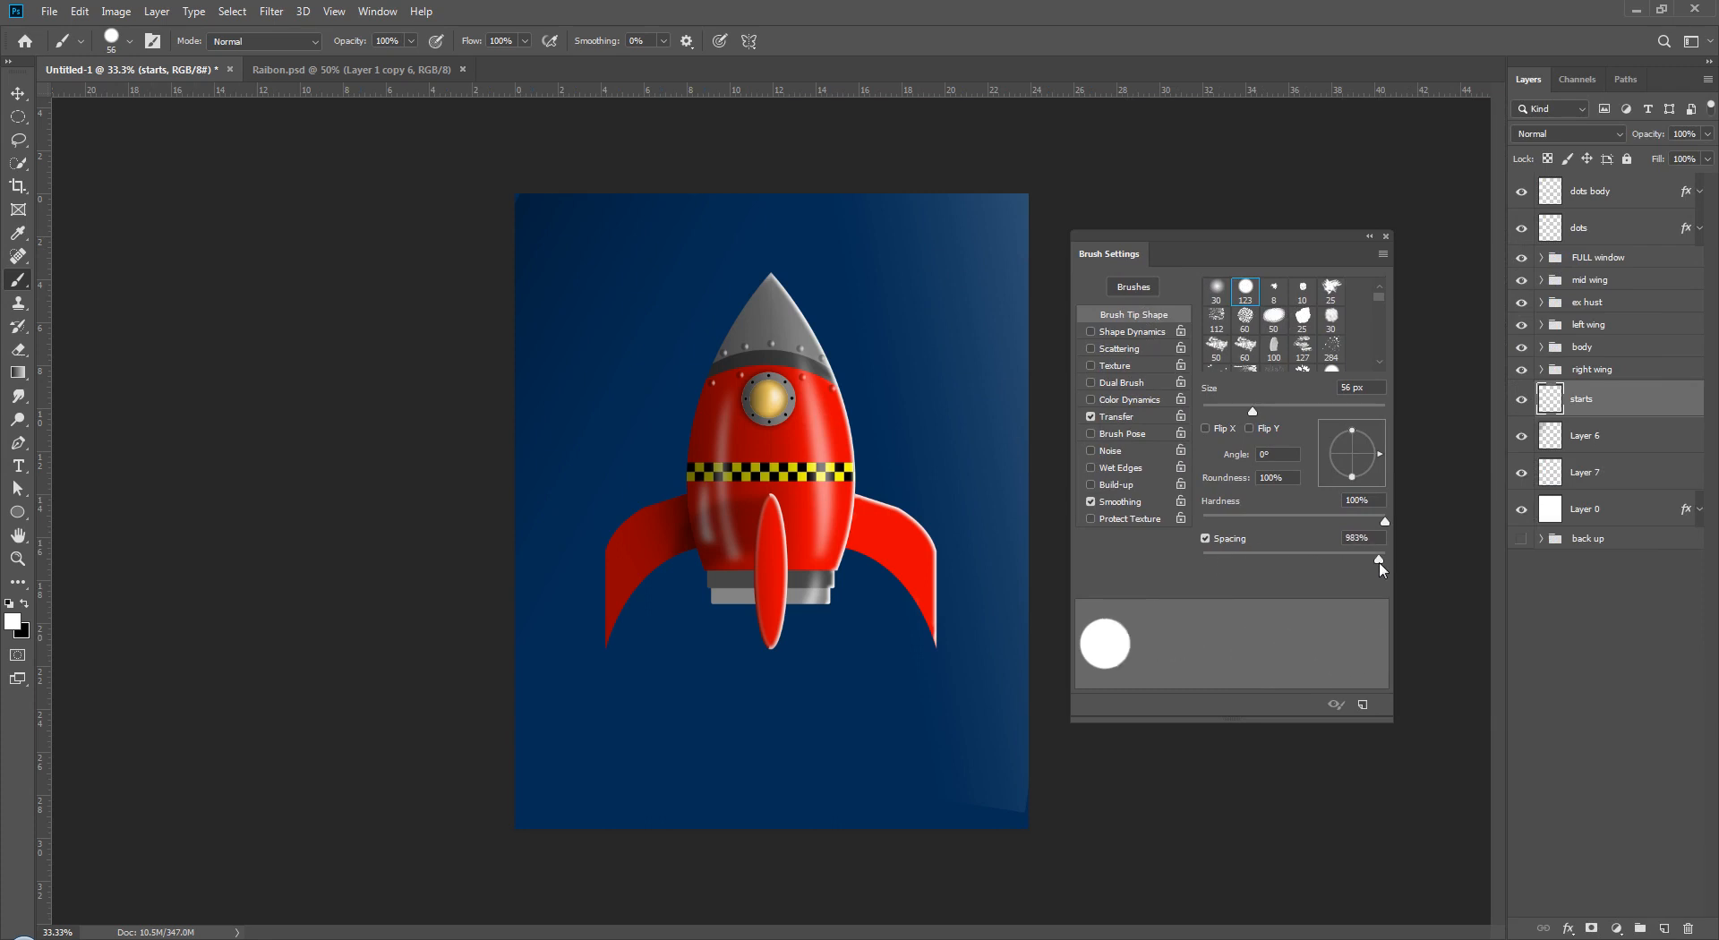
- Enable the brush's Shape Dynamics with Size Jitter at 96% and a slightly raised Minimum Diameter
left_click(1124, 333)
left_click_drag(1206, 301, 1377, 304)
left_click_drag(1205, 362, 1229, 361)
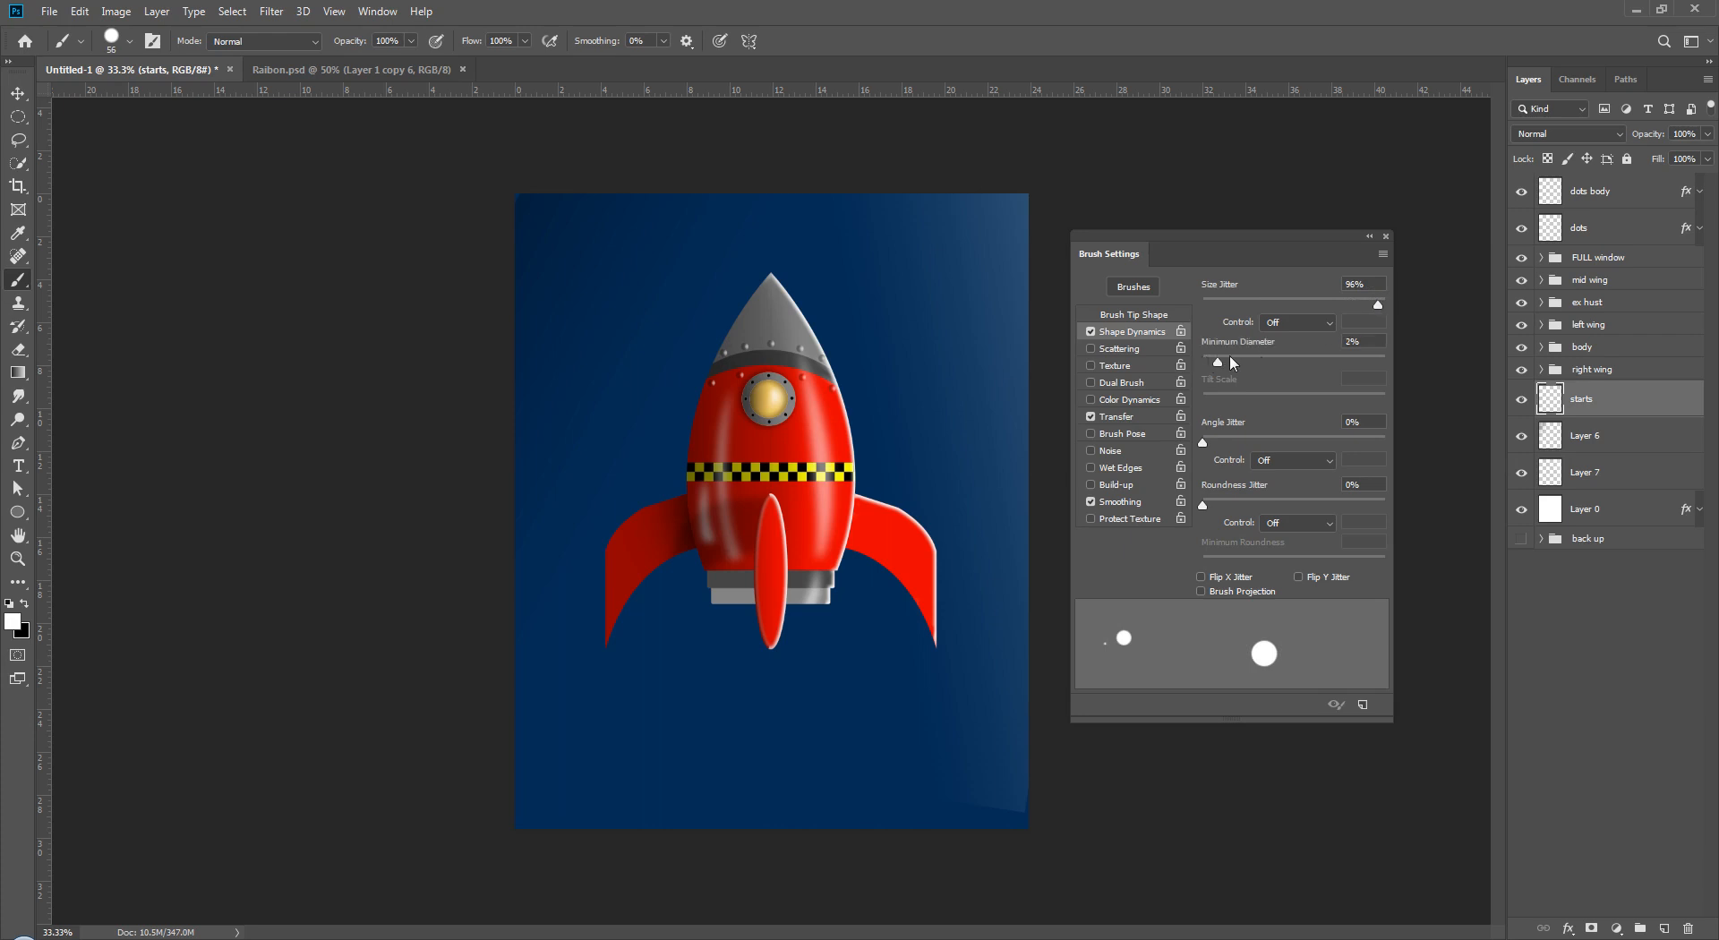
- Enable Scattering for the brush with Scatter at 510% and Count at 4
left_click(1125, 349)
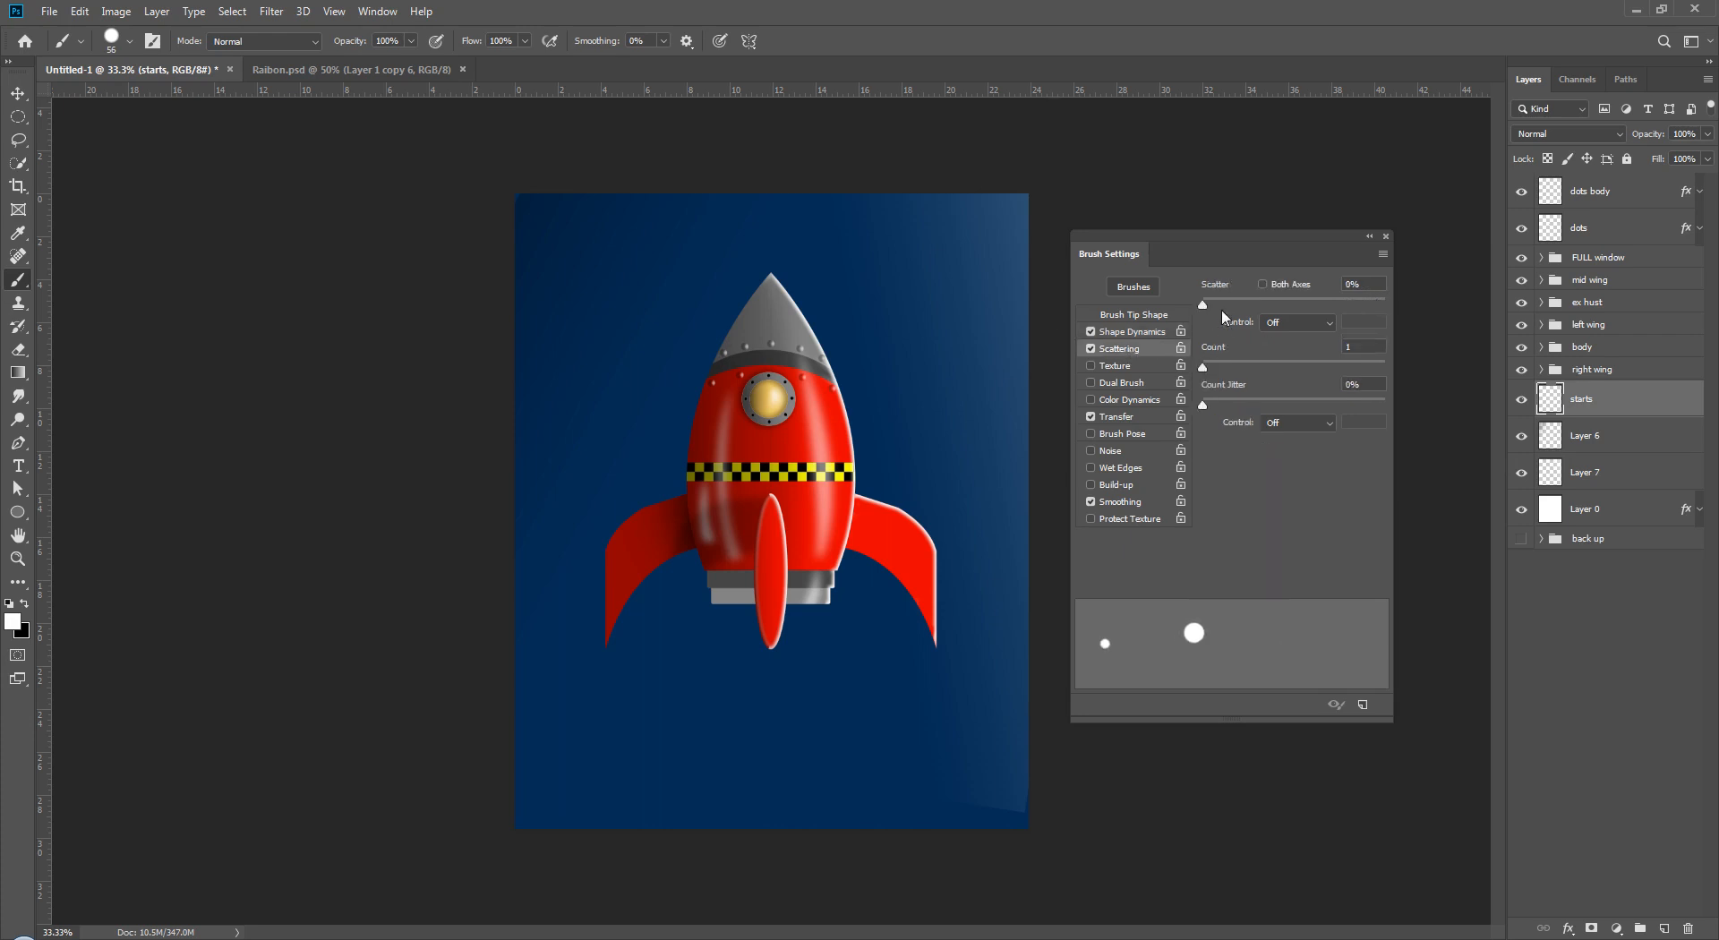
left_click_drag(1206, 307, 1300, 309)
left_click_drag(1208, 365, 1239, 366)
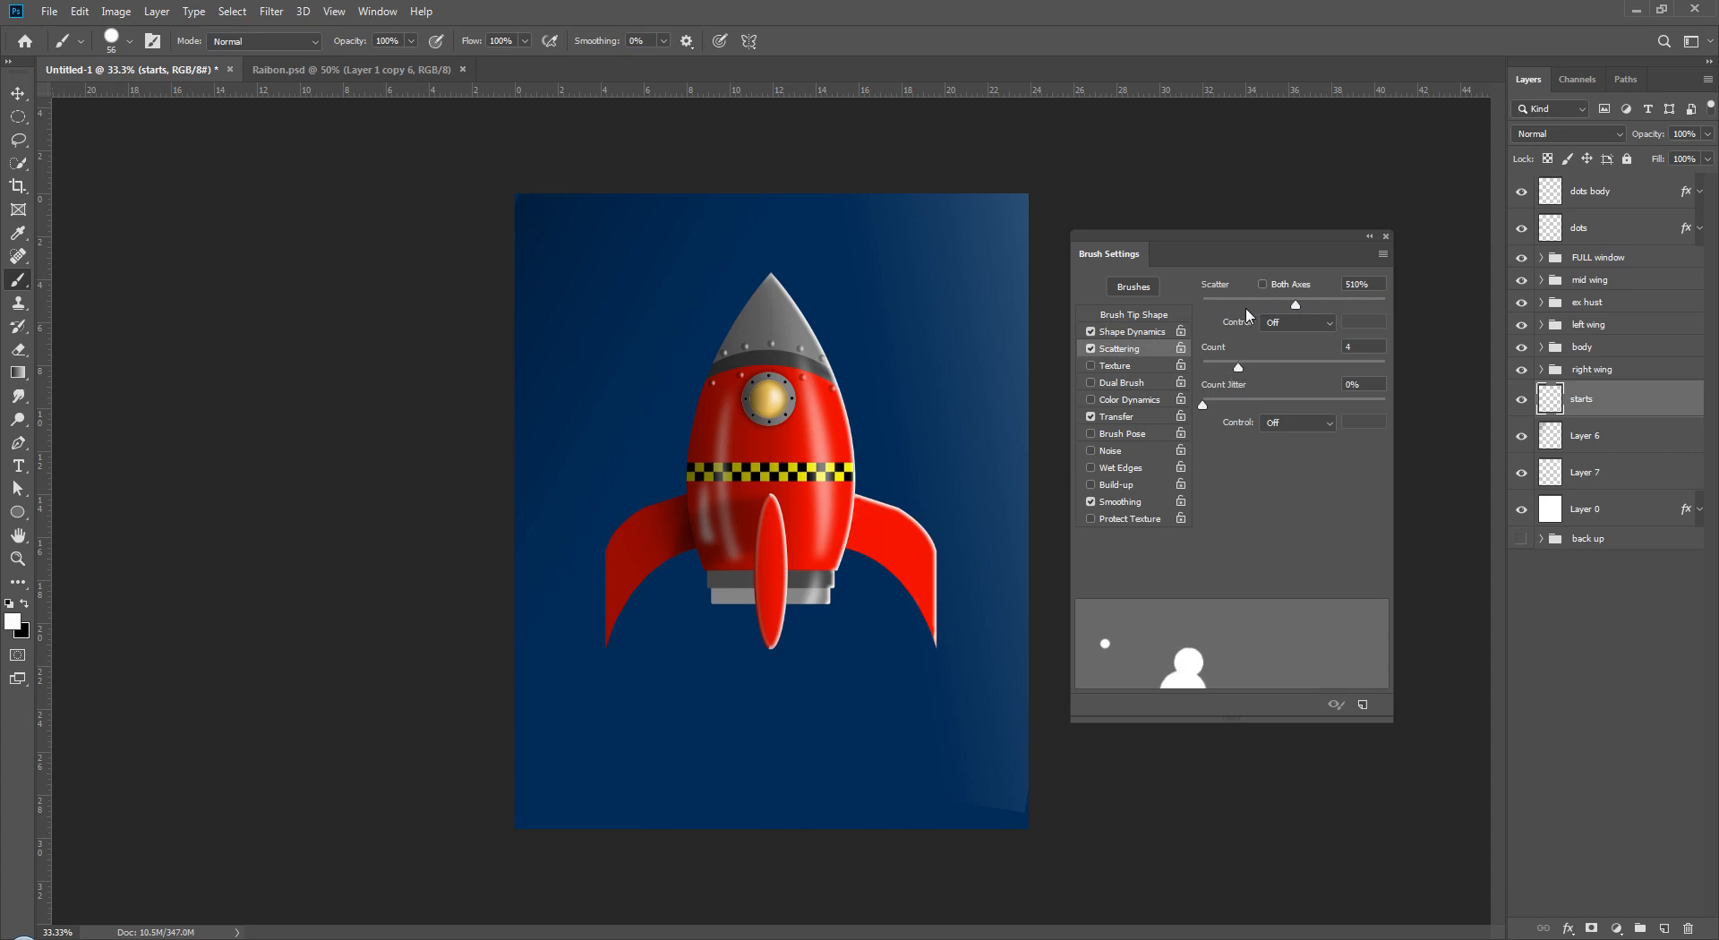
- Raise the brush's Scatter to 667% and reduce its tip spacing to 210%
left_click_drag(1296, 309, 1324, 306)
left_click(1137, 315)
left_click_drag(1384, 555, 1342, 559)
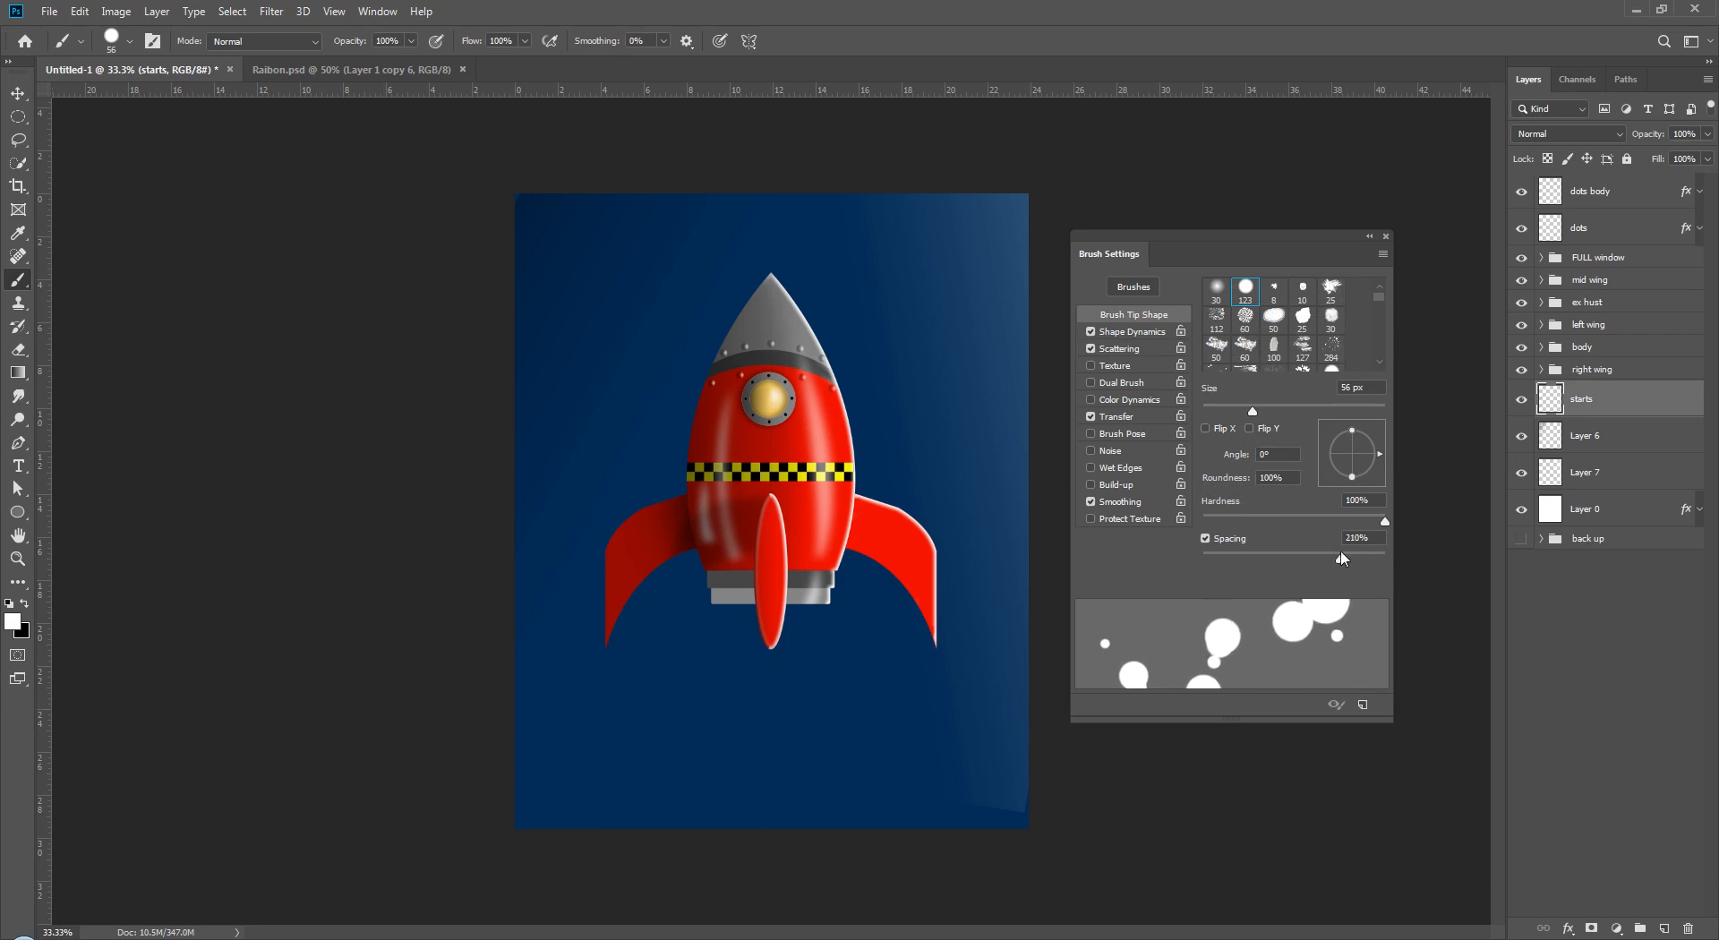
- Enable Texture for the brush and set the Shape Dynamics Roundness Jitter to 94%
left_click(1130, 365)
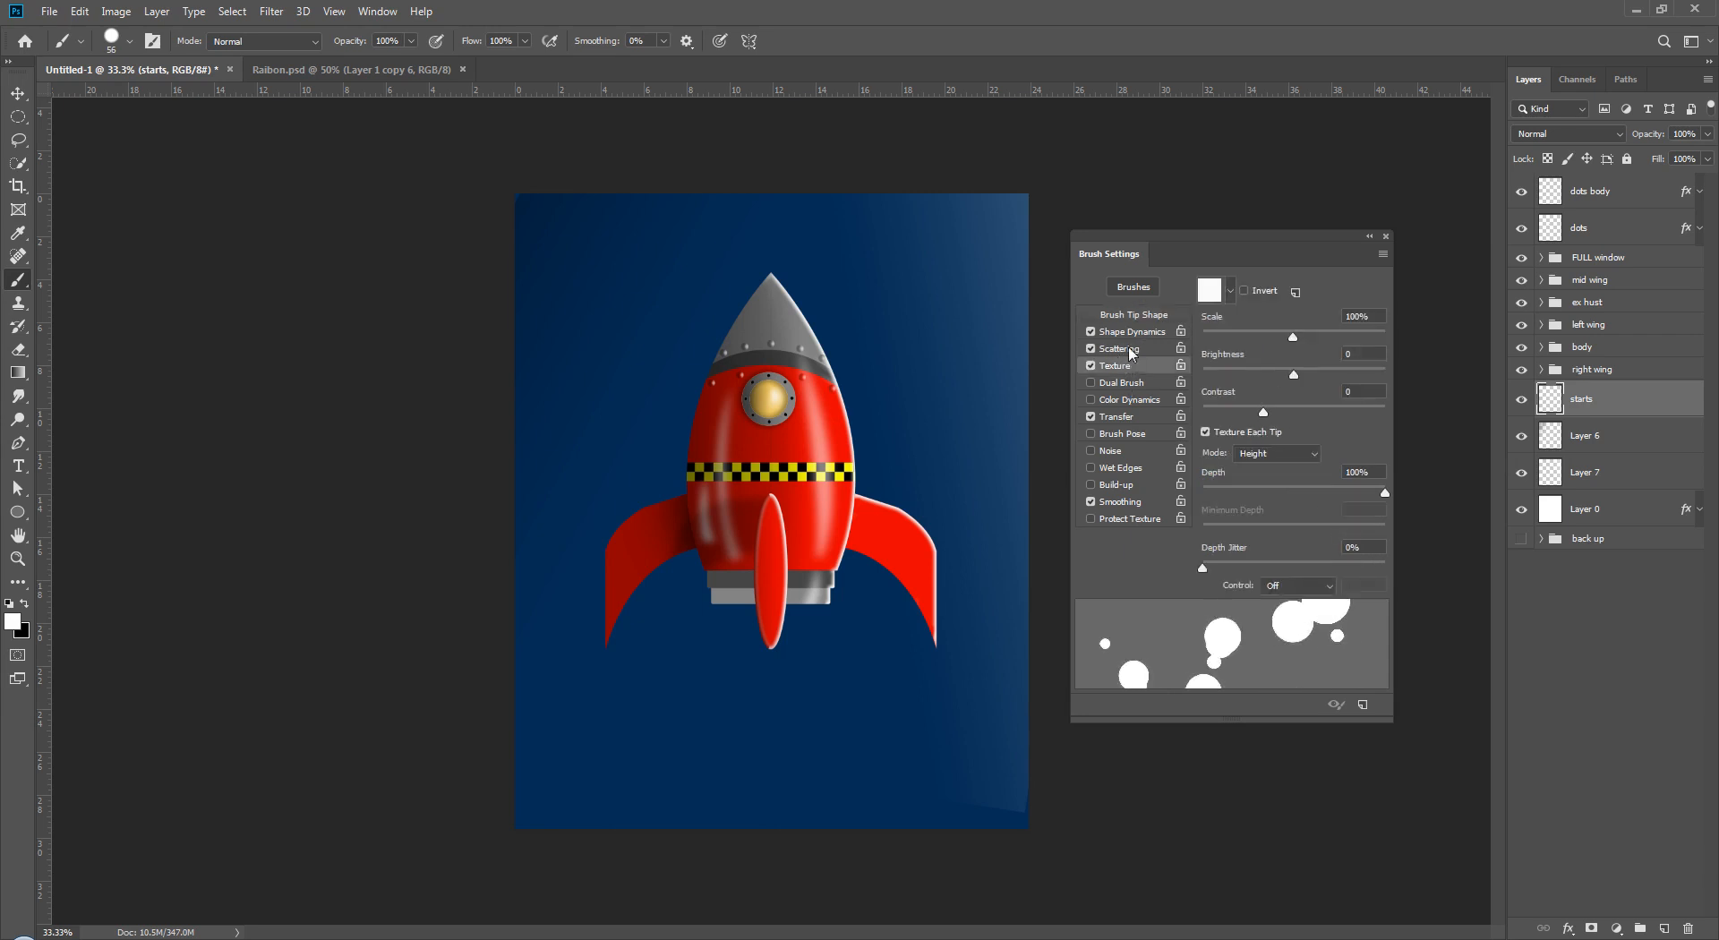
left_click(1130, 349)
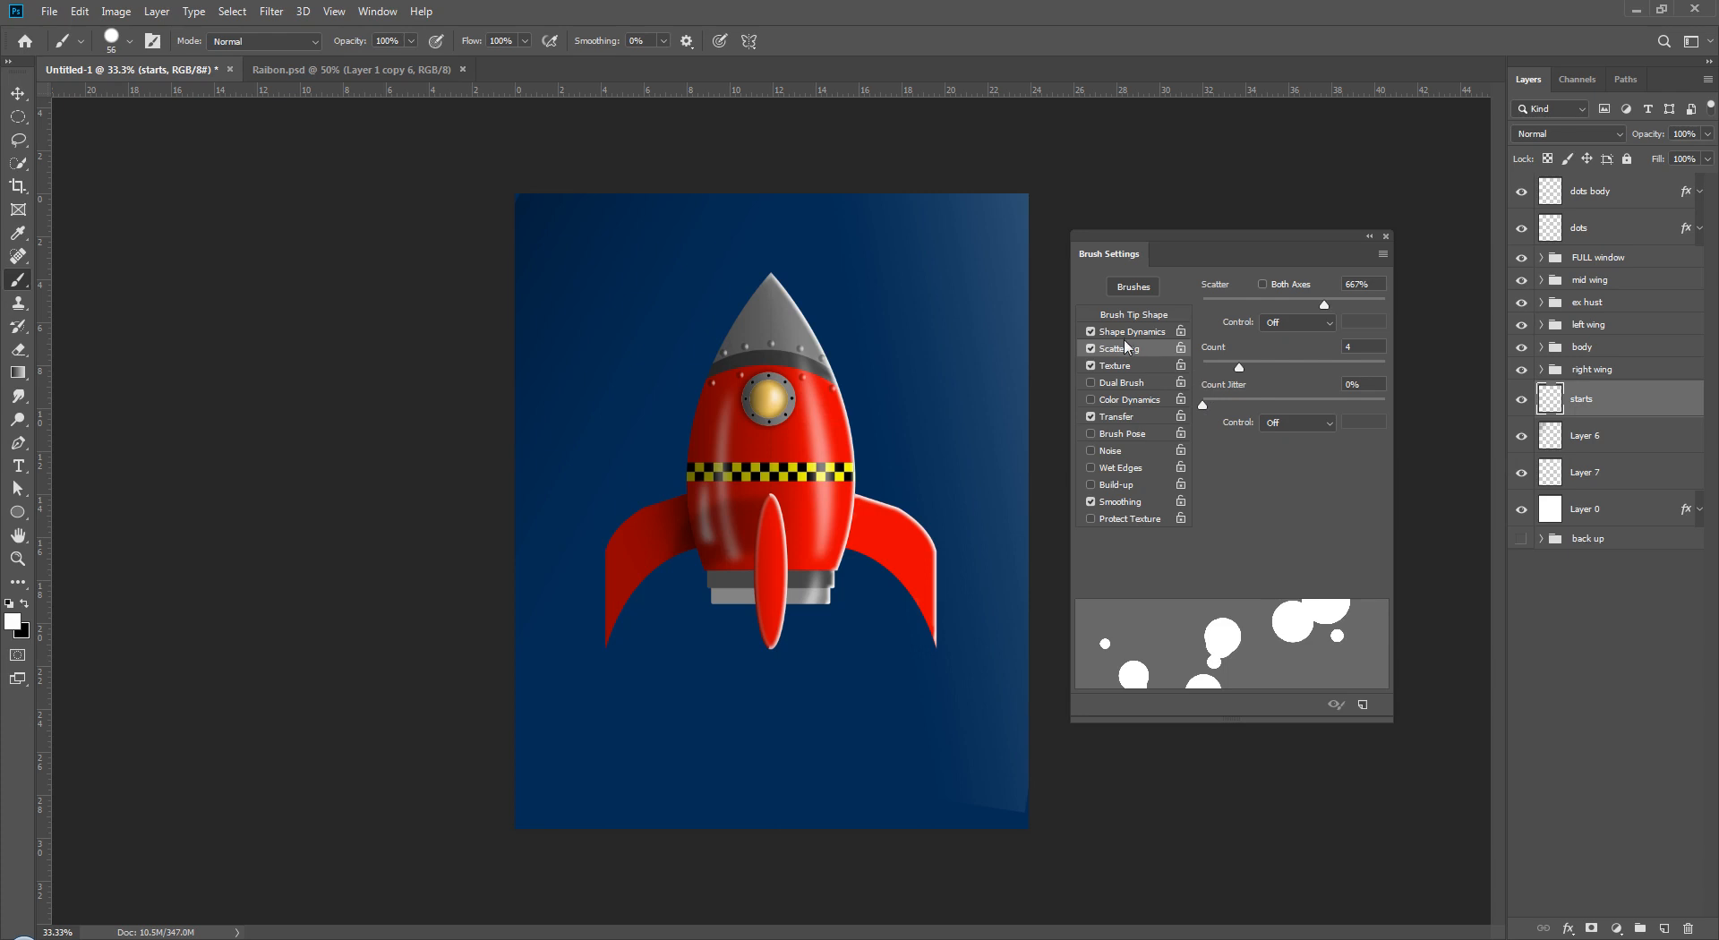
left_click(1137, 332)
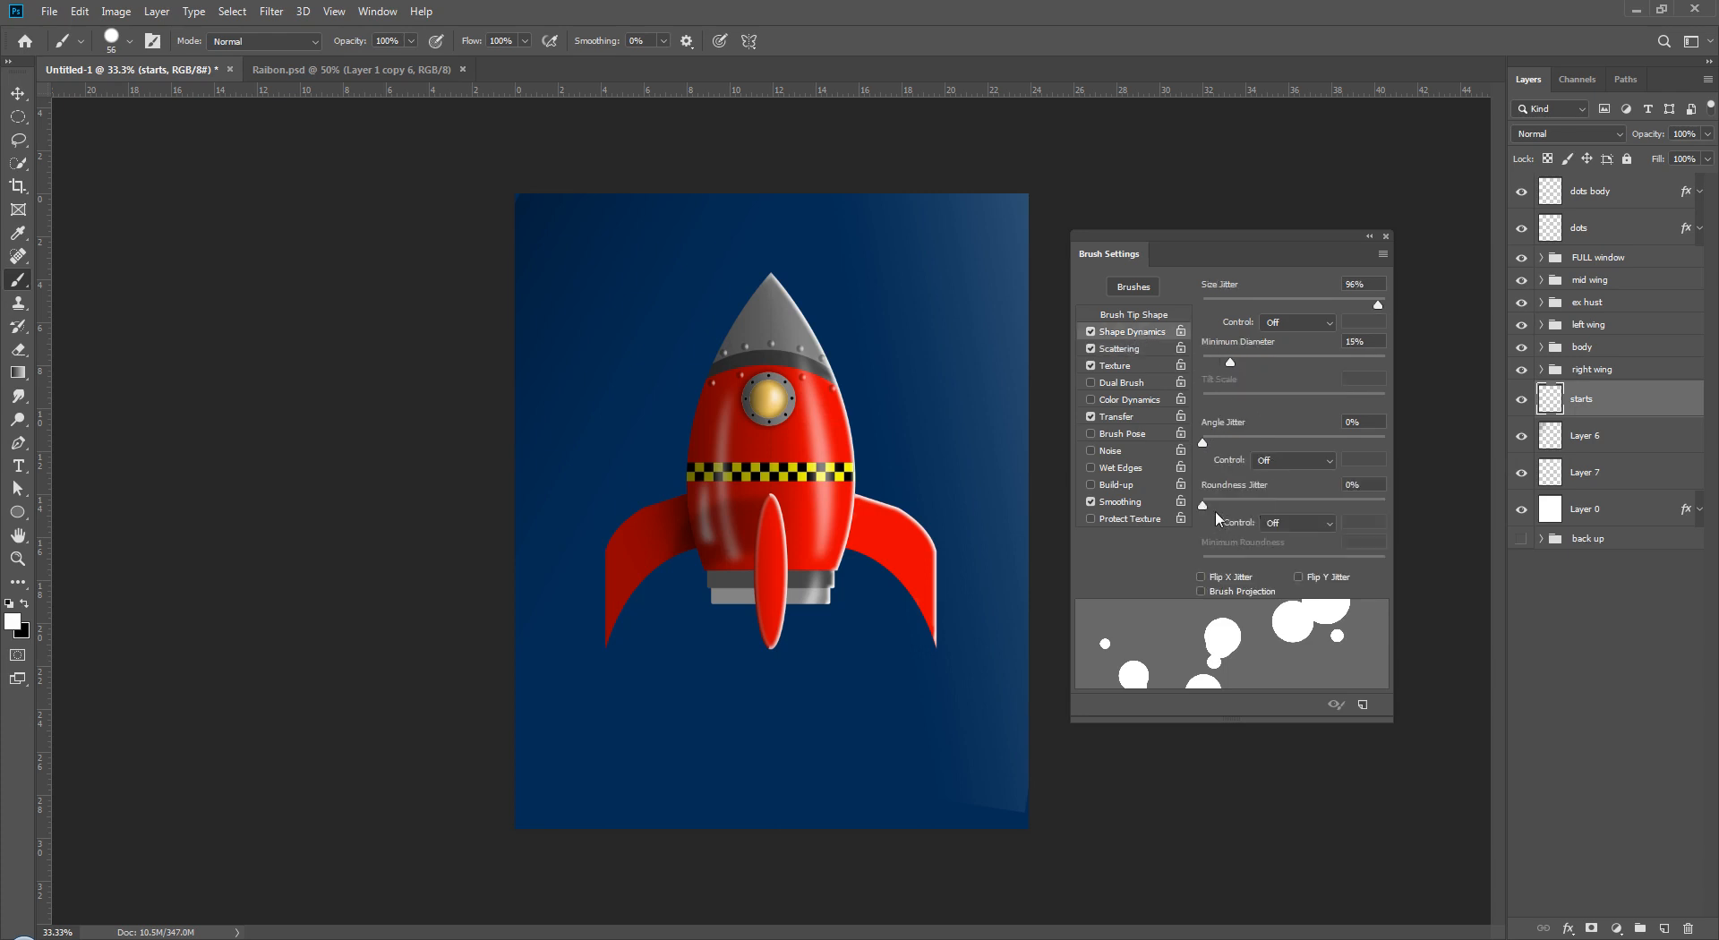
left_click_drag(1204, 504, 1375, 505)
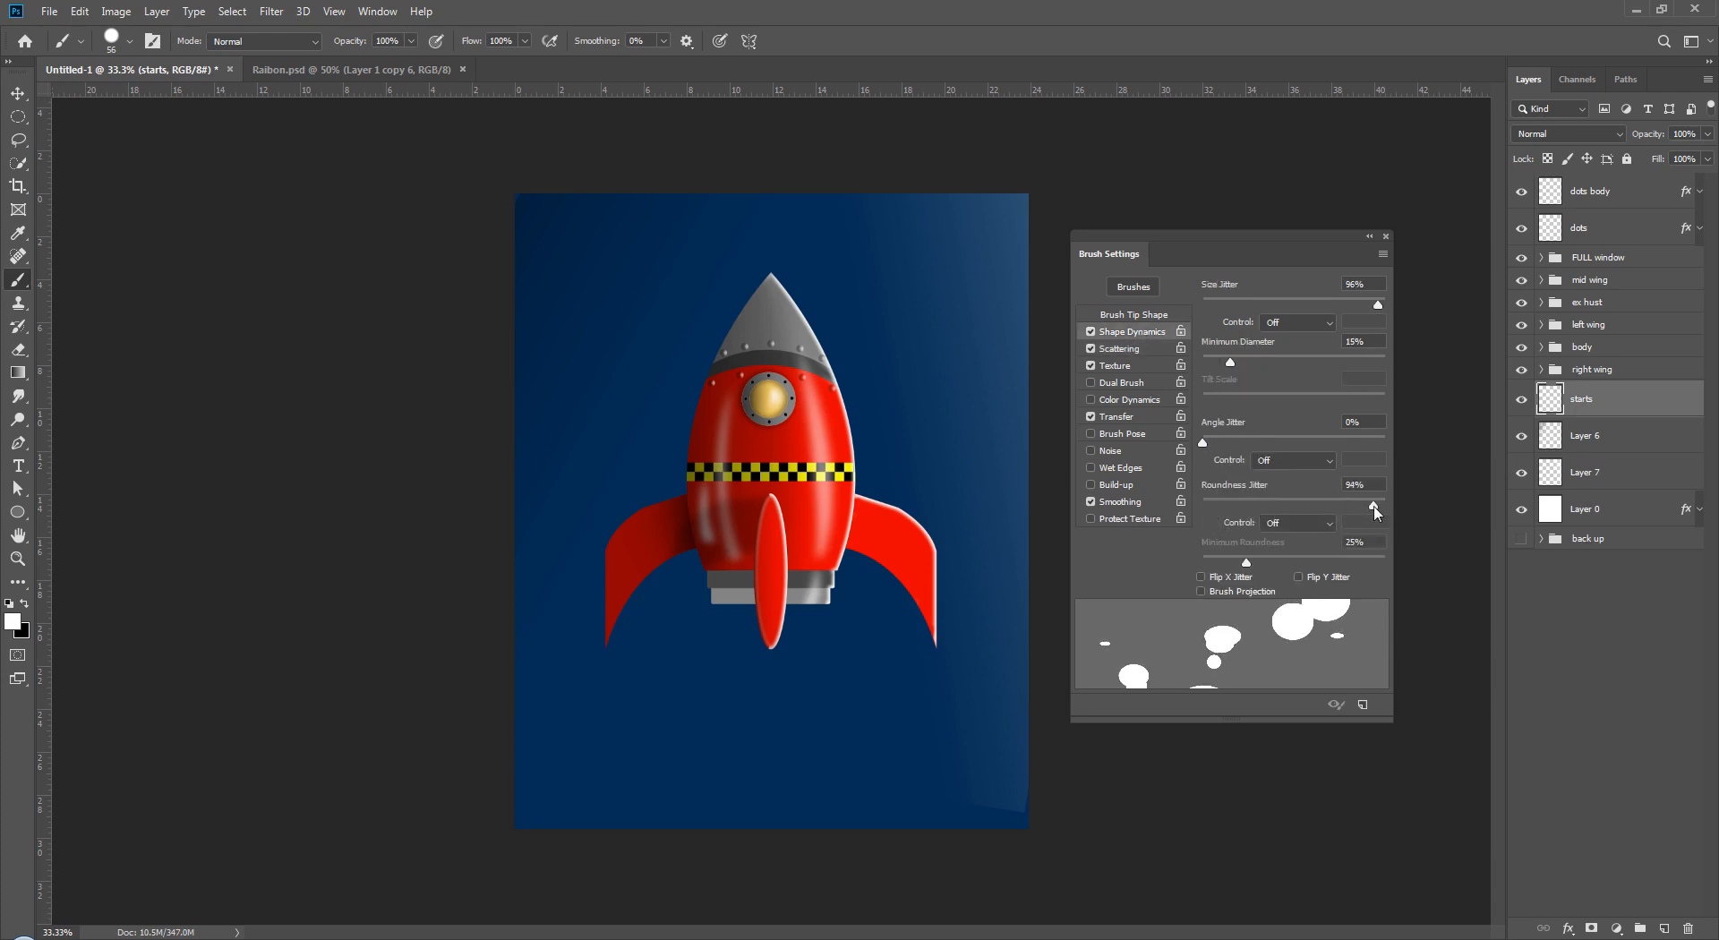
- Test the star brush on the sky around the rocket, undoing the strokes, and reduce the brush size to 10 px
left_click(1386, 237)
left_click_drag(921, 264, 911, 337)
key("ctrl+z")
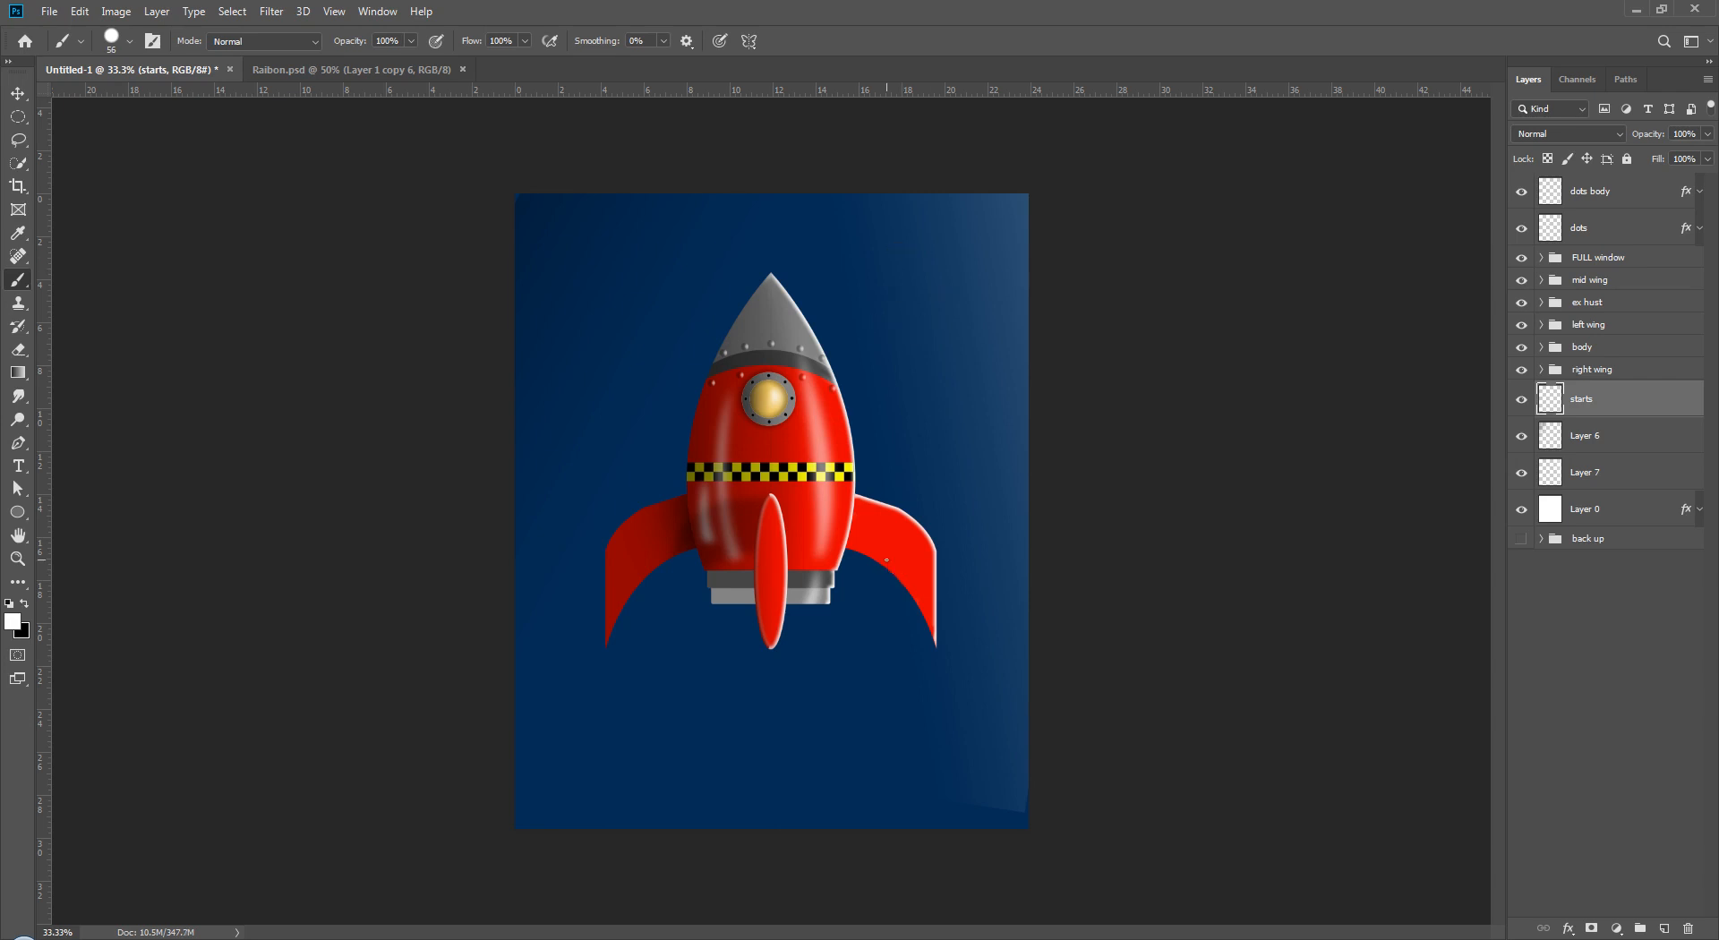
left_click_drag(946, 261, 931, 278)
key("ctrl+z")
left_click_drag(573, 439, 567, 405)
left_click_drag(598, 268, 580, 285)
key("ctrl+z")
- Set the brush tip spacing to 984% and paint small scattered white stars across the sky
key("F5")
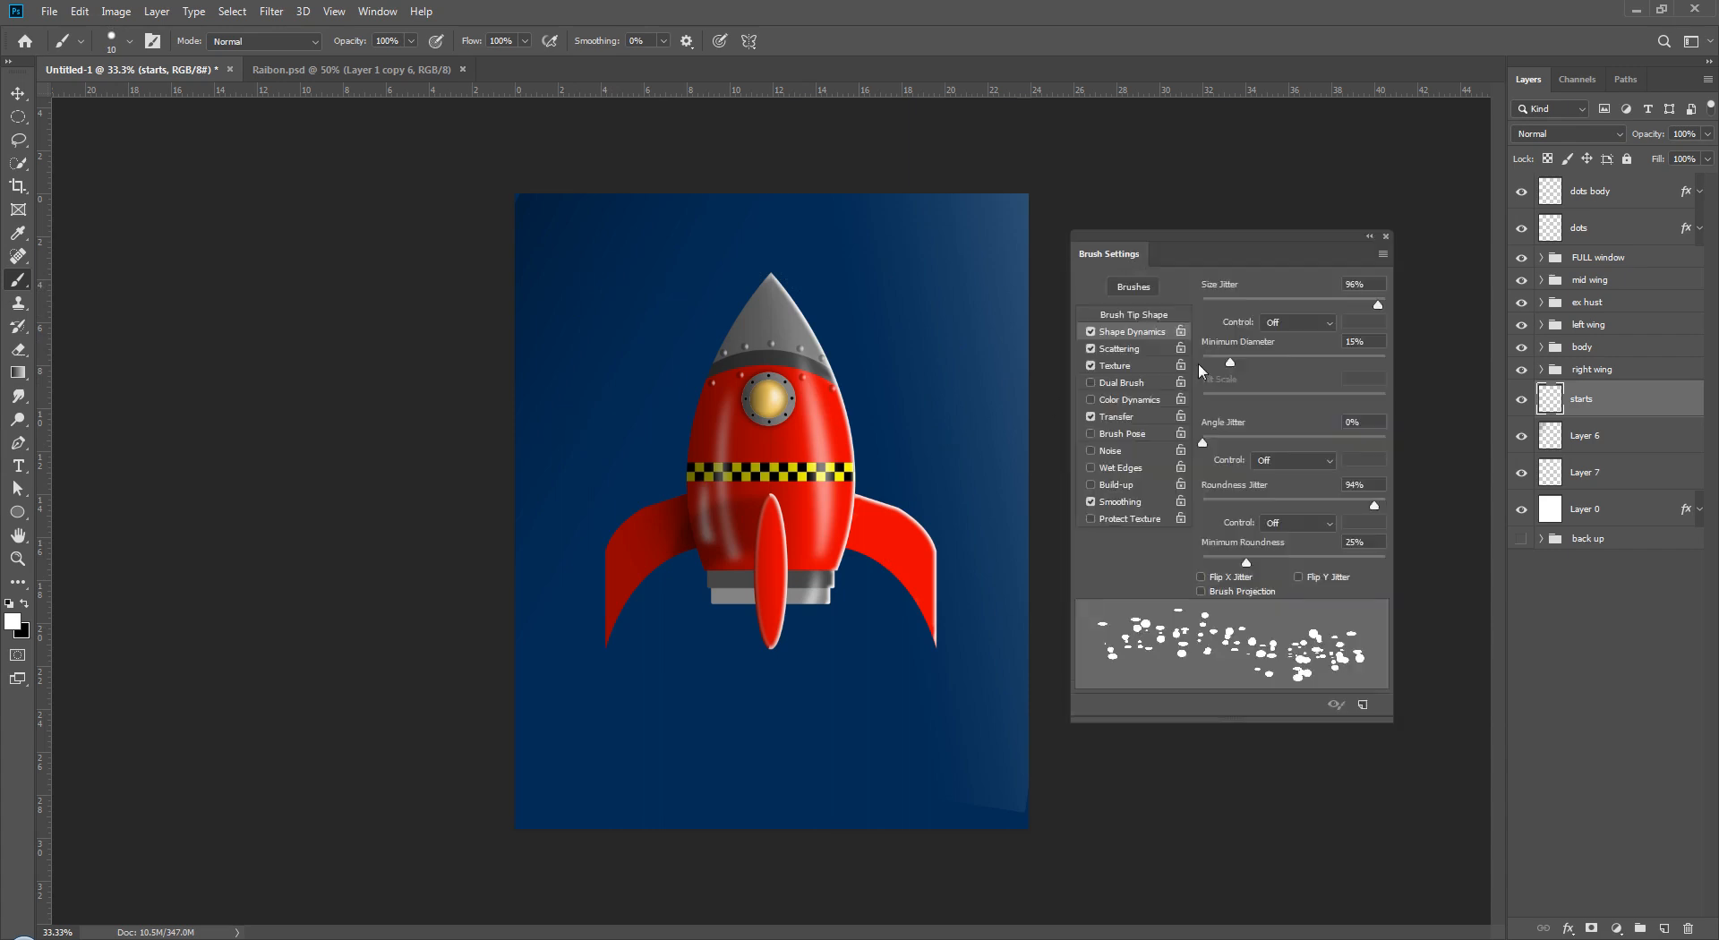
left_click(1133, 315)
left_click_drag(1341, 560, 1377, 560)
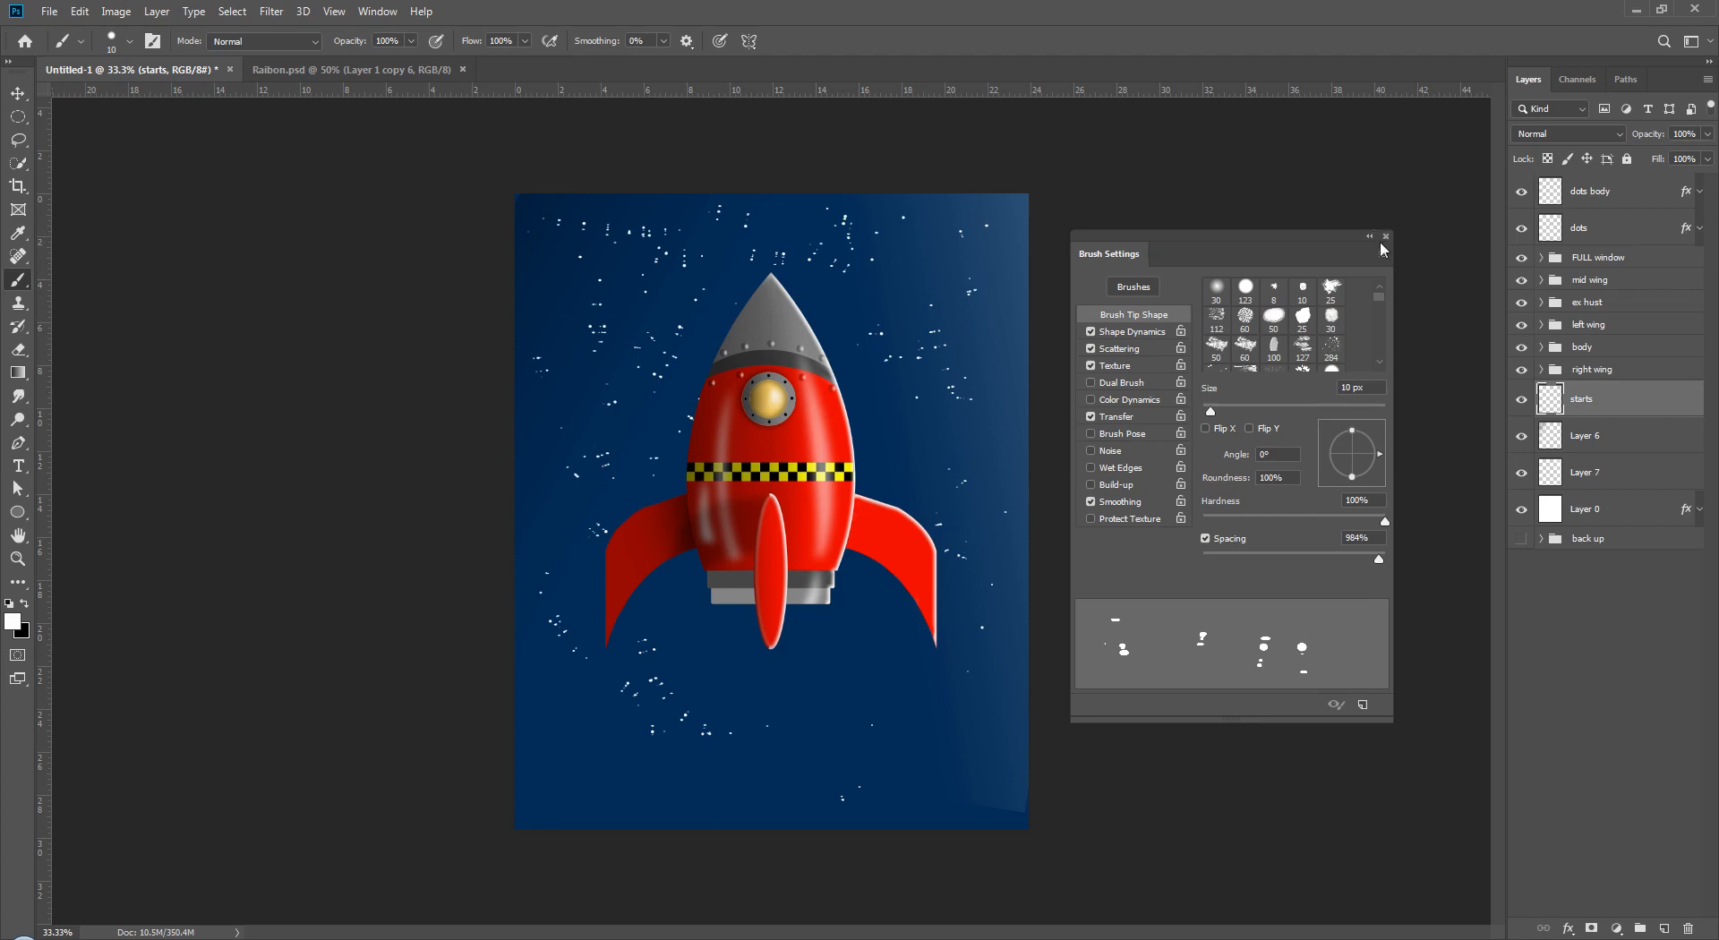
key("F5")
- Move the "starts" layer directly above Layer 0, deselect the layers, and check the finished reference picture in Windows Photo Viewer
left_click_drag(1635, 395, 1635, 491)
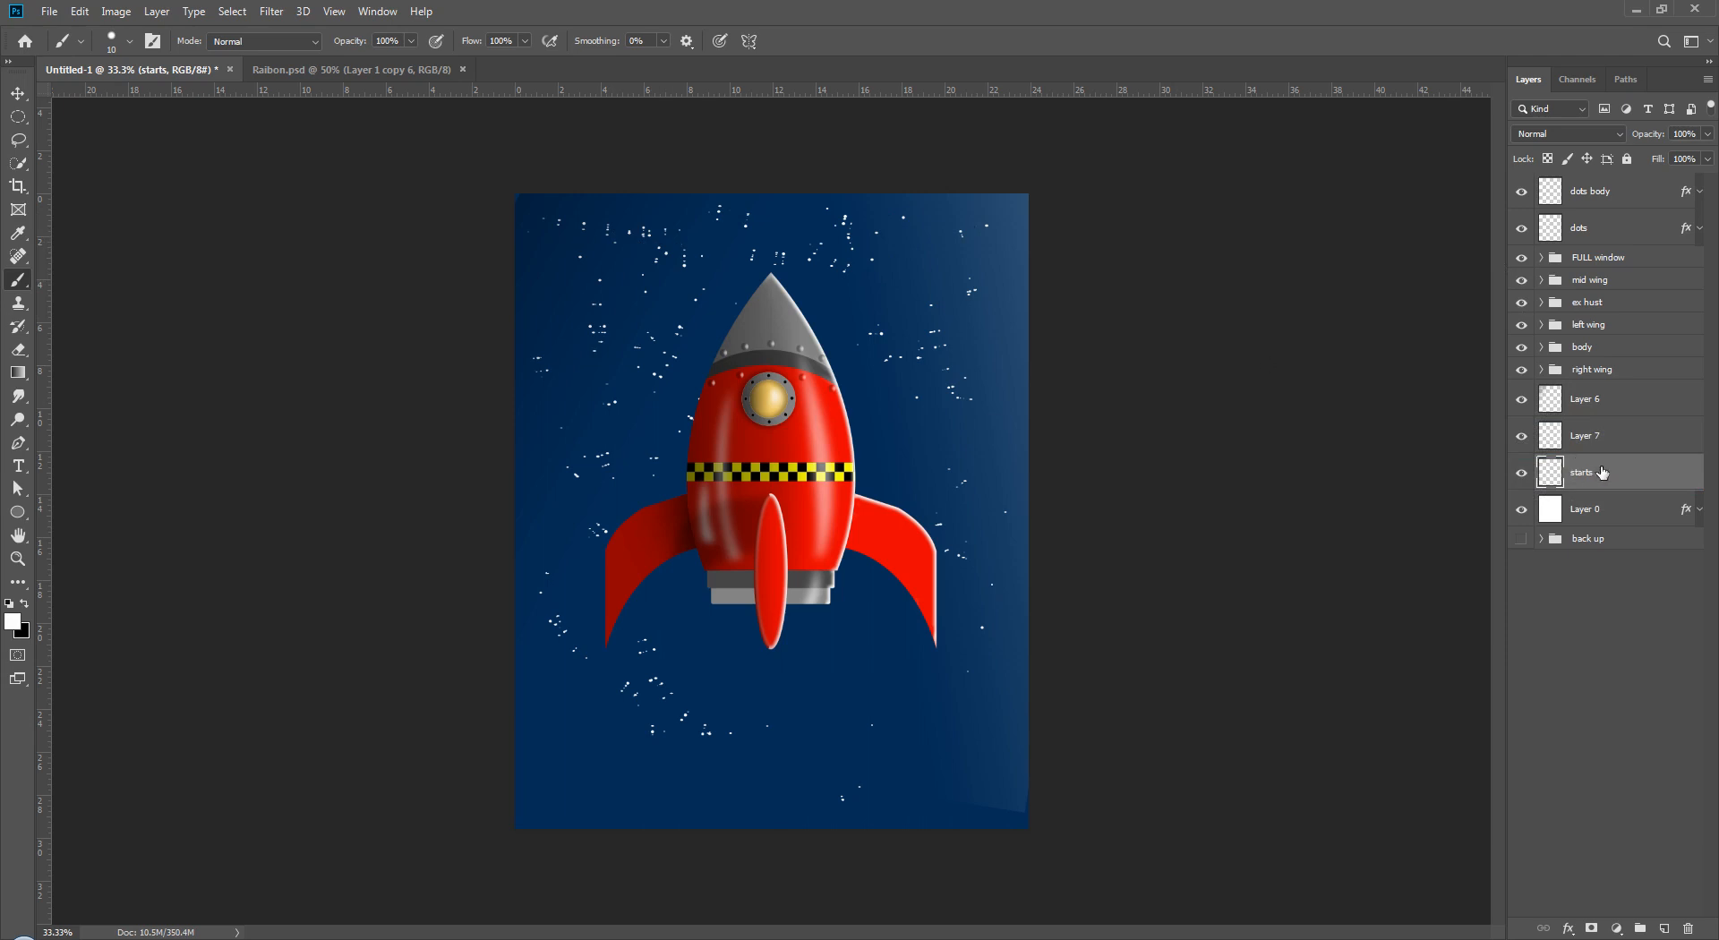
left_click(1603, 712)
left_click_drag(1718, 6, 760, 0)
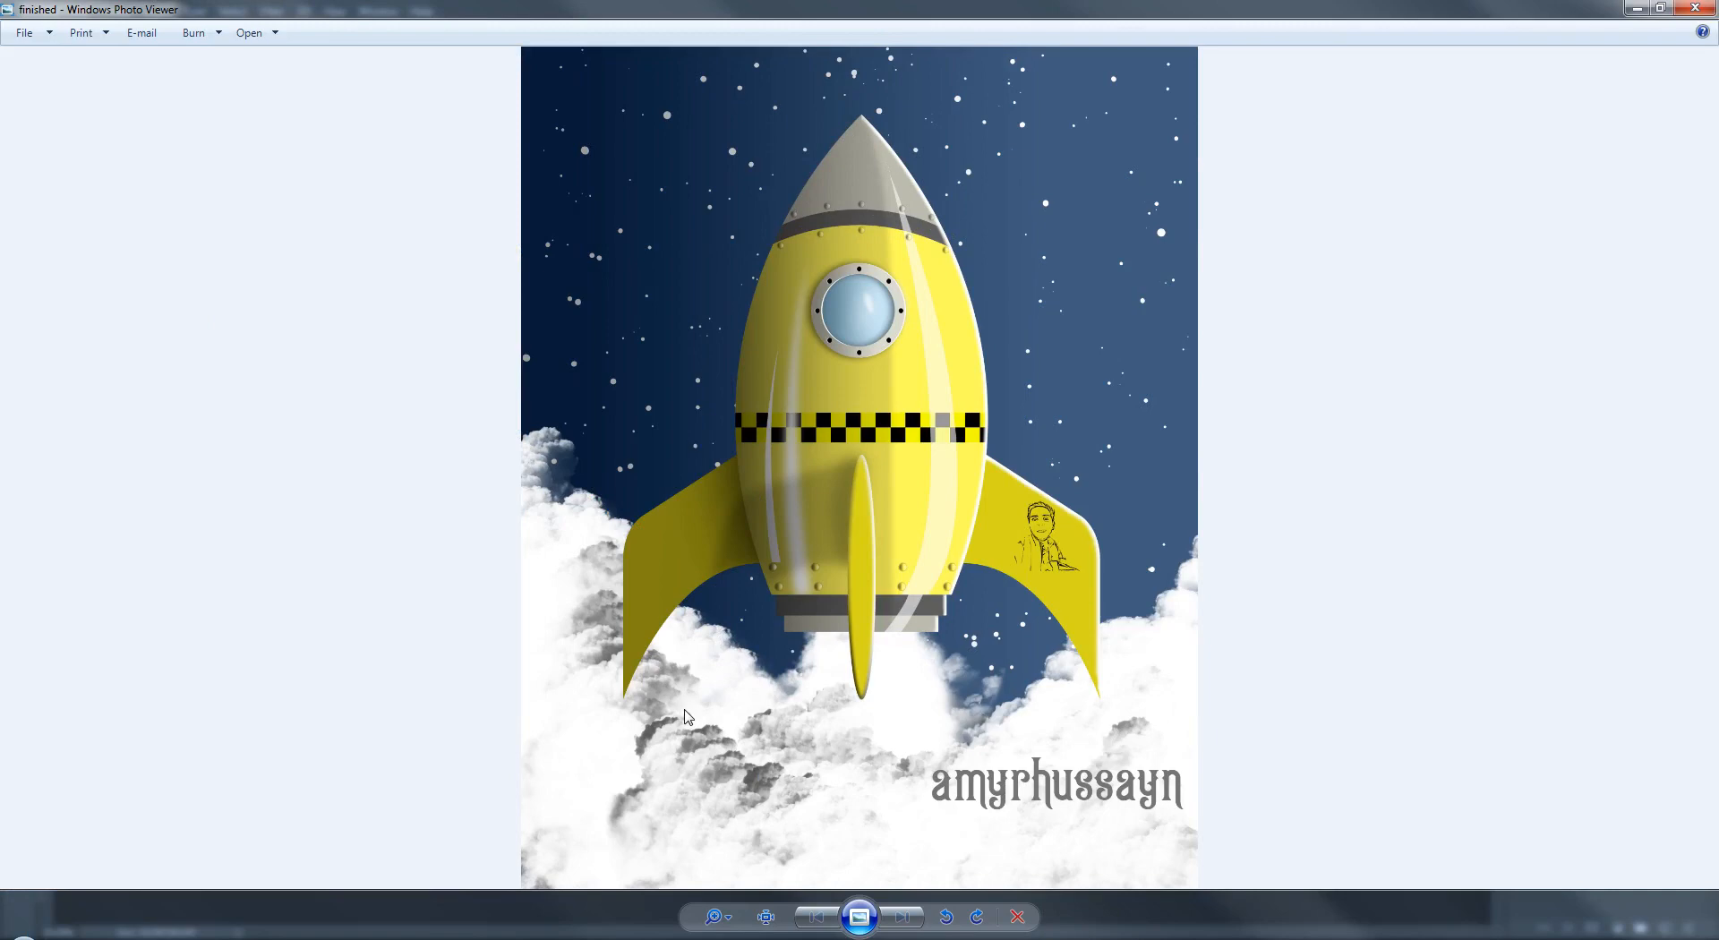
left_click_drag(682, 3, 1718, 141)
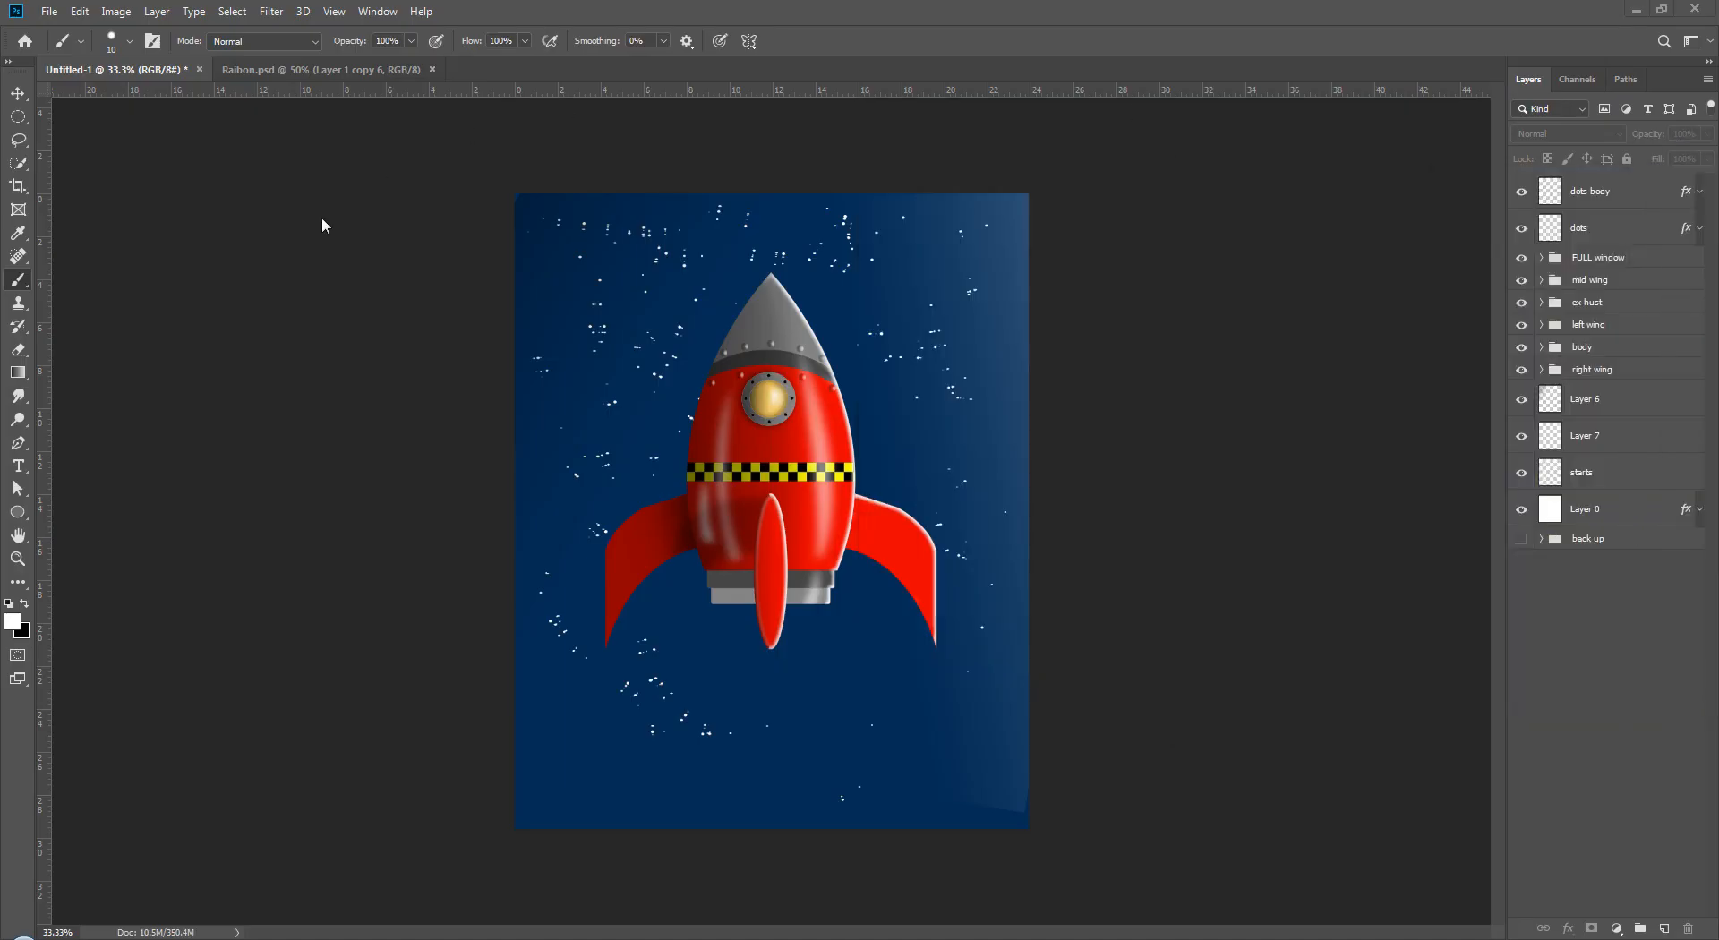
- On a new layer directly above "starts", try a white smoke stroke across the lower sky with the n_smoke brush
left_click(131, 42)
scroll(112, 385, "down", 3)
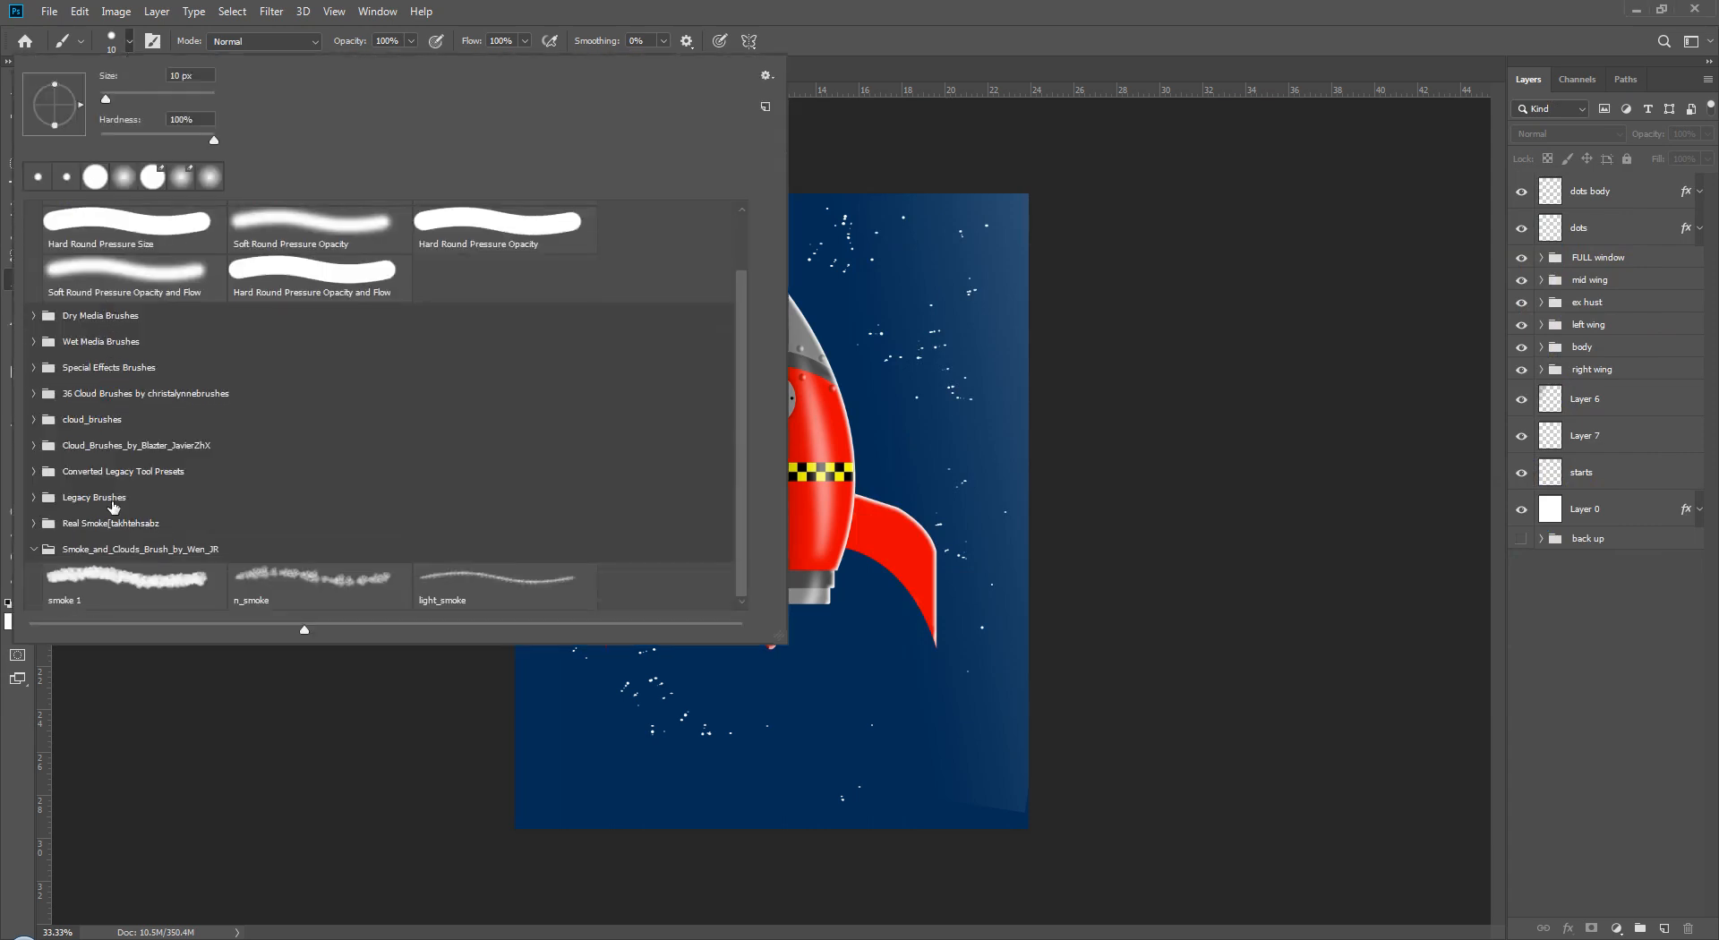
left_click(306, 594)
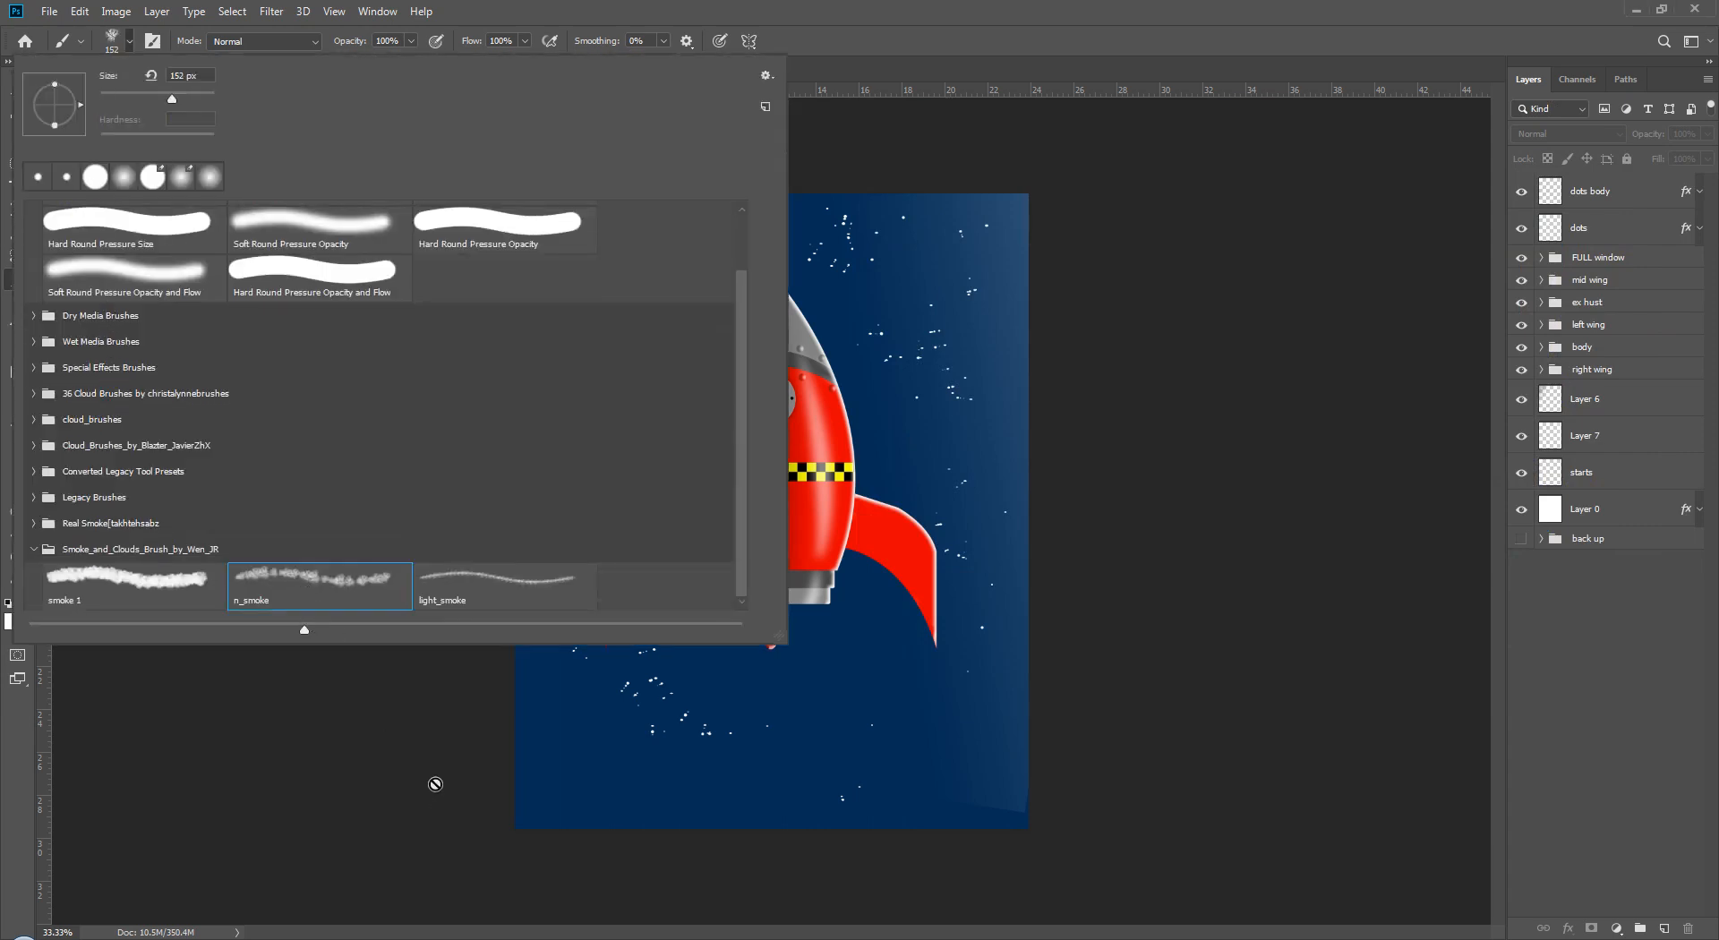
left_click(1357, 394)
left_click(1664, 929)
left_click_drag(1627, 190, 1635, 490)
left_click_drag(961, 676, 611, 785)
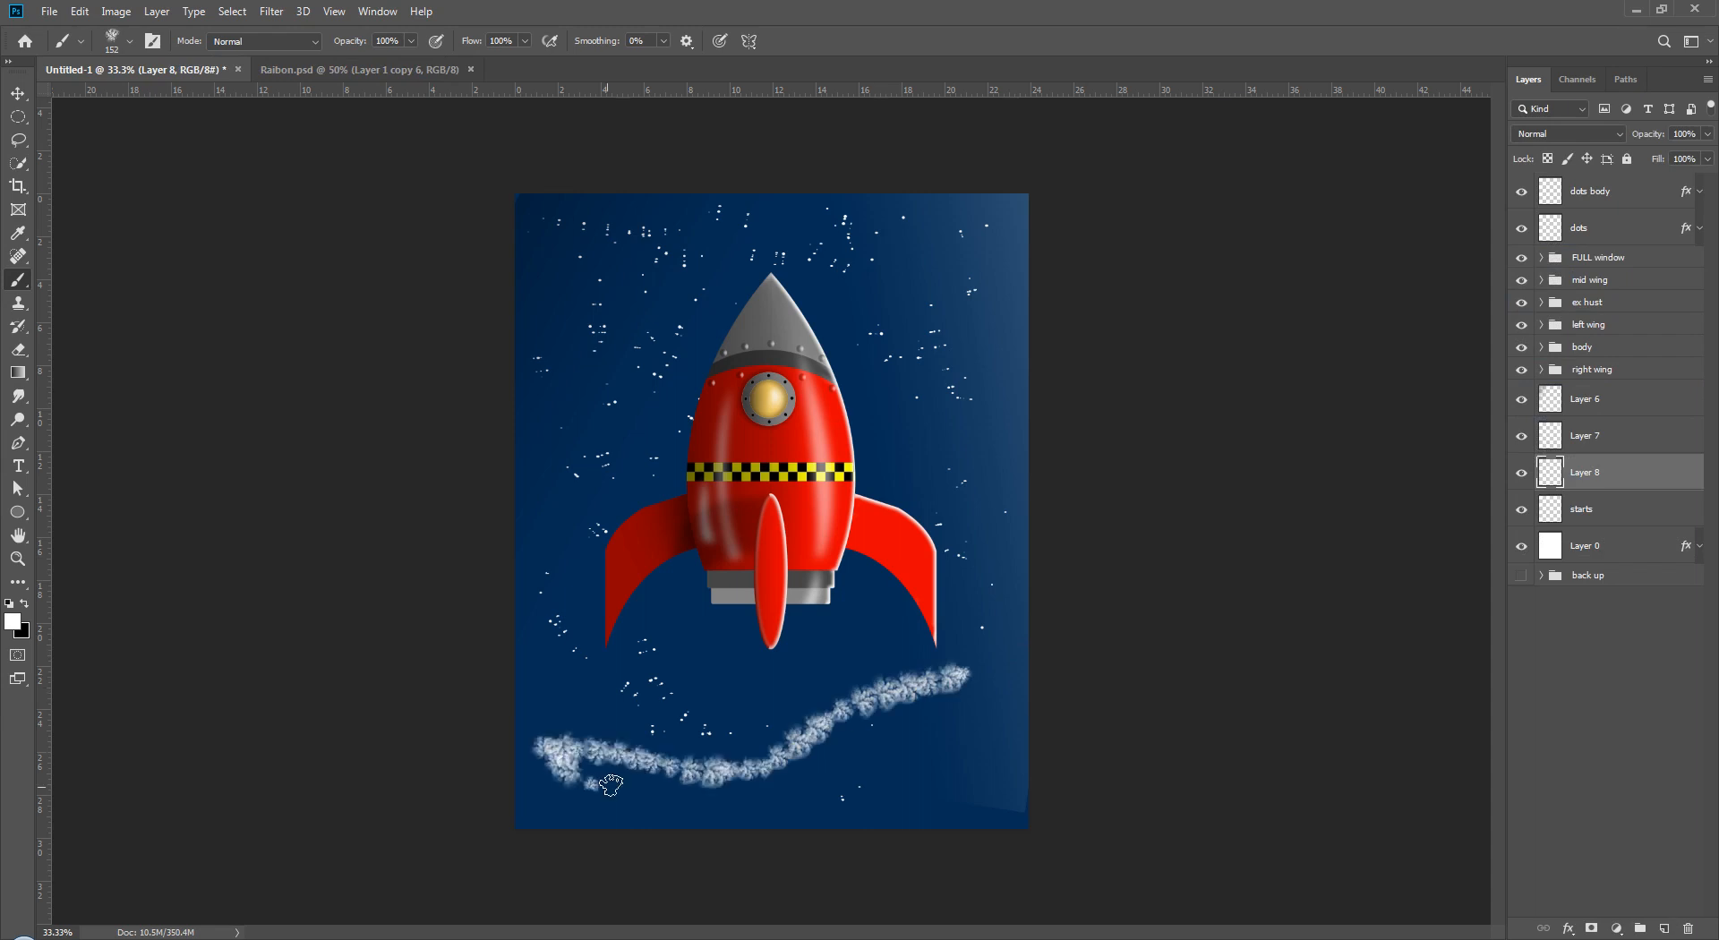
key("ctrl+z")
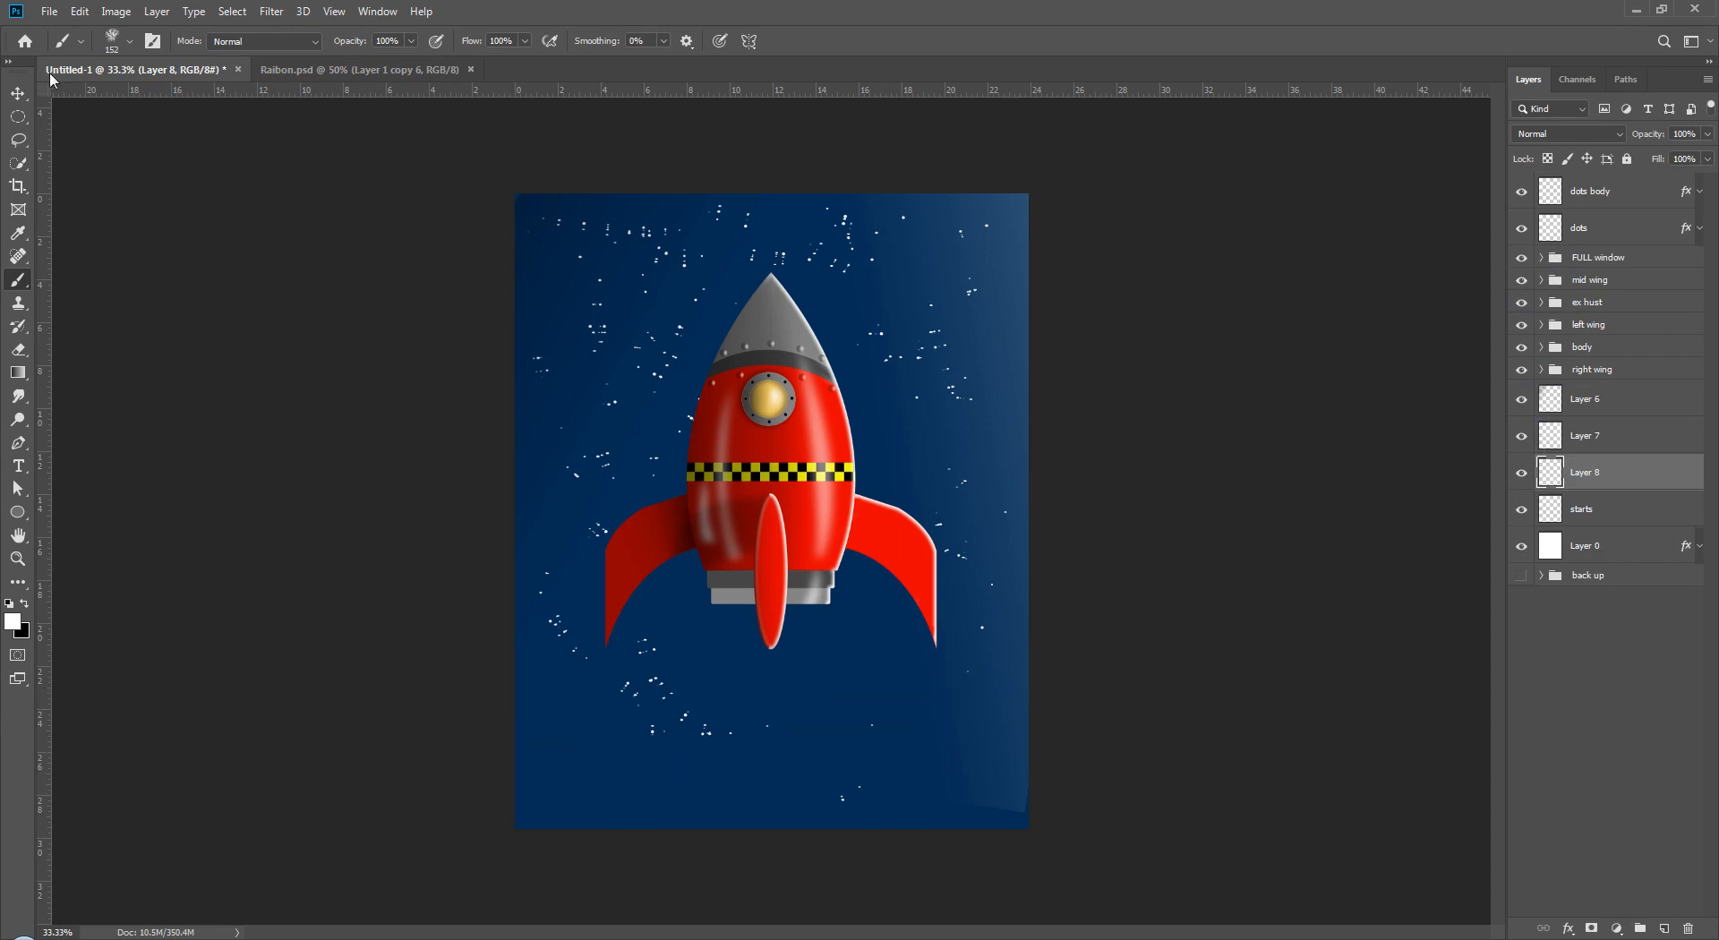
- Enlarge the smoke brush to 600 px and paint billowing white clouds across the bottom of the canvas and beneath the rocket's exhaust
left_click(119, 39)
mouse_move(518, 806)
left_mouse_down()
mouse_move(730, 755)
mouse_move(932, 740)
left_mouse_up()
key("ctrl+z")
key("bracketright")
key("bracketright")
key("bracketright")
key("bracketright")
key("bracketright")
key("bracketright")
key("bracketright")
key("bracketright")
mouse_move(994, 733)
left_mouse_down()
mouse_move(949, 797)
mouse_move(881, 820)
mouse_move(781, 816)
mouse_move(653, 789)
mouse_move(626, 748)
mouse_move(672, 788)
mouse_move(583, 767)
mouse_move(518, 698)
mouse_move(688, 829)
mouse_move(884, 820)
mouse_move(1009, 744)
mouse_move(1046, 757)
mouse_move(913, 825)
mouse_move(894, 760)
mouse_move(793, 725)
mouse_move(761, 653)
mouse_move(786, 691)
left_mouse_up()
- Reduce the smoke brush to 200 px, paint black shading into the clouds below the exhaust, and soften it with white strokes
key("x")
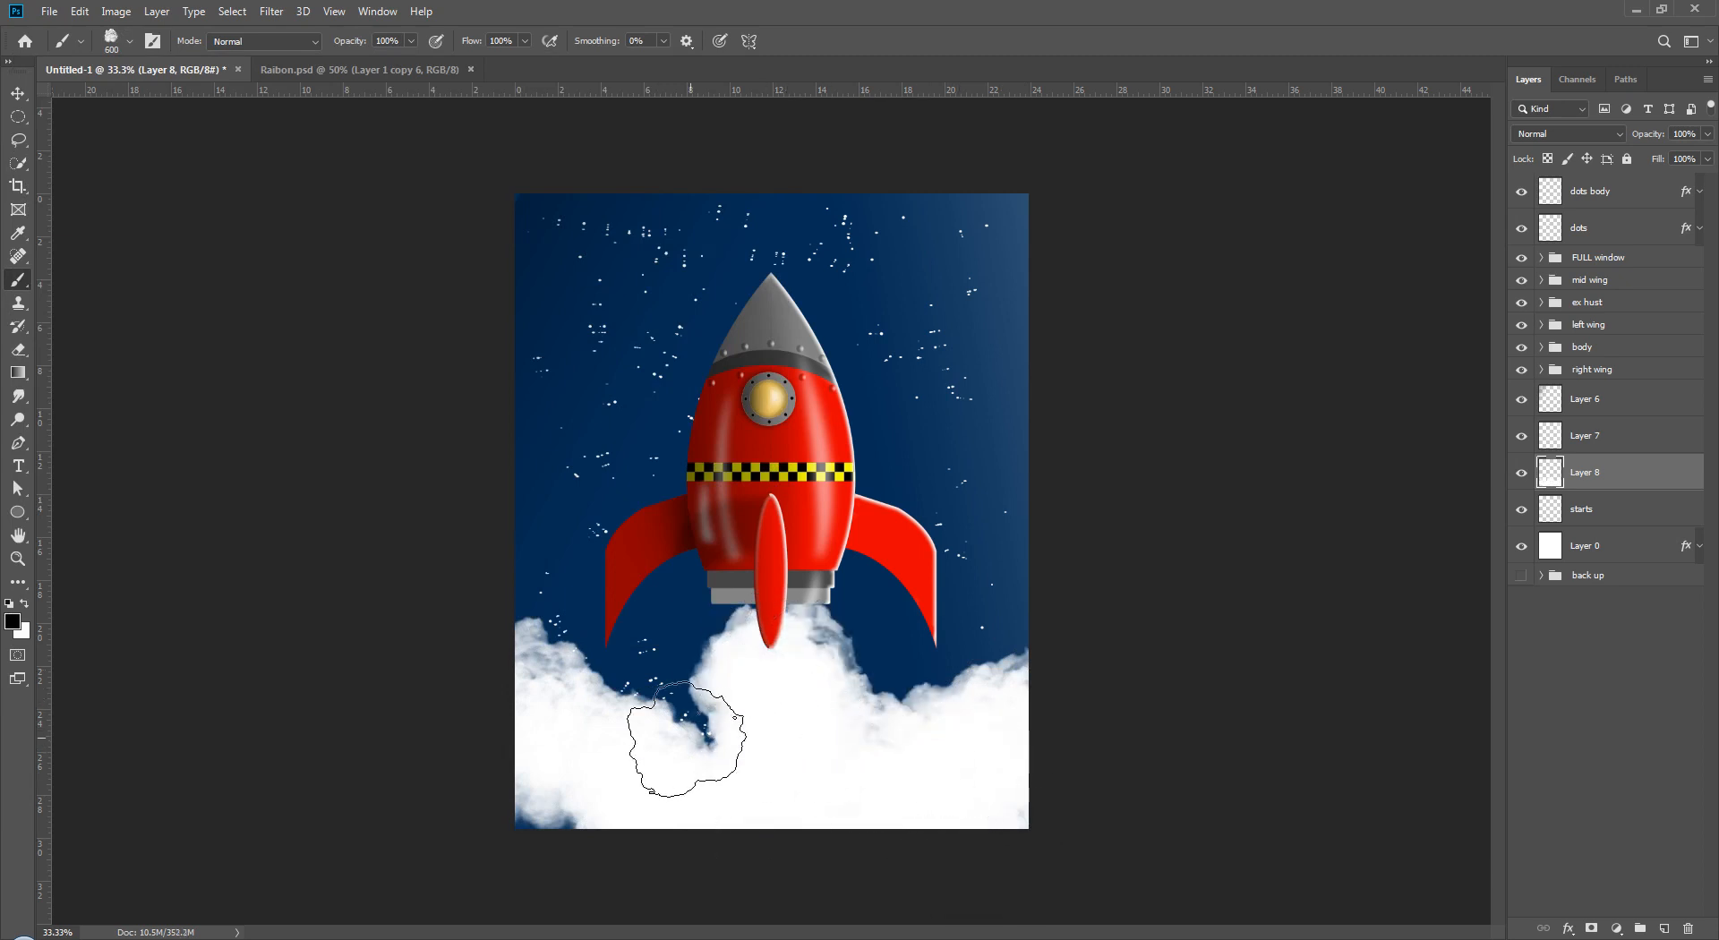
key("bracketleft")
key("bracketleft")
key("bracketleft")
key("bracketleft")
key("bracketleft")
mouse_move(770, 618)
left_mouse_down()
mouse_move(798, 700)
mouse_move(772, 668)
mouse_move(753, 717)
mouse_move(761, 799)
left_mouse_up()
key("x")
mouse_move(764, 698)
left_mouse_down()
mouse_move(747, 640)
mouse_move(788, 644)
mouse_move(782, 801)
mouse_move(779, 722)
mouse_move(710, 808)
mouse_move(775, 794)
mouse_move(737, 729)
mouse_move(760, 683)
mouse_move(729, 749)
left_mouse_up()
- Set the cloud layer's opacity to 84% and fill out the clouds in white, using brush opacities of 65%, 100% and 74%
left_click_drag(1644, 134, 1622, 135)
left_click_drag(355, 47, 324, 46)
mouse_move(697, 646)
left_mouse_down()
mouse_move(642, 746)
mouse_move(501, 634)
mouse_move(537, 661)
left_mouse_up()
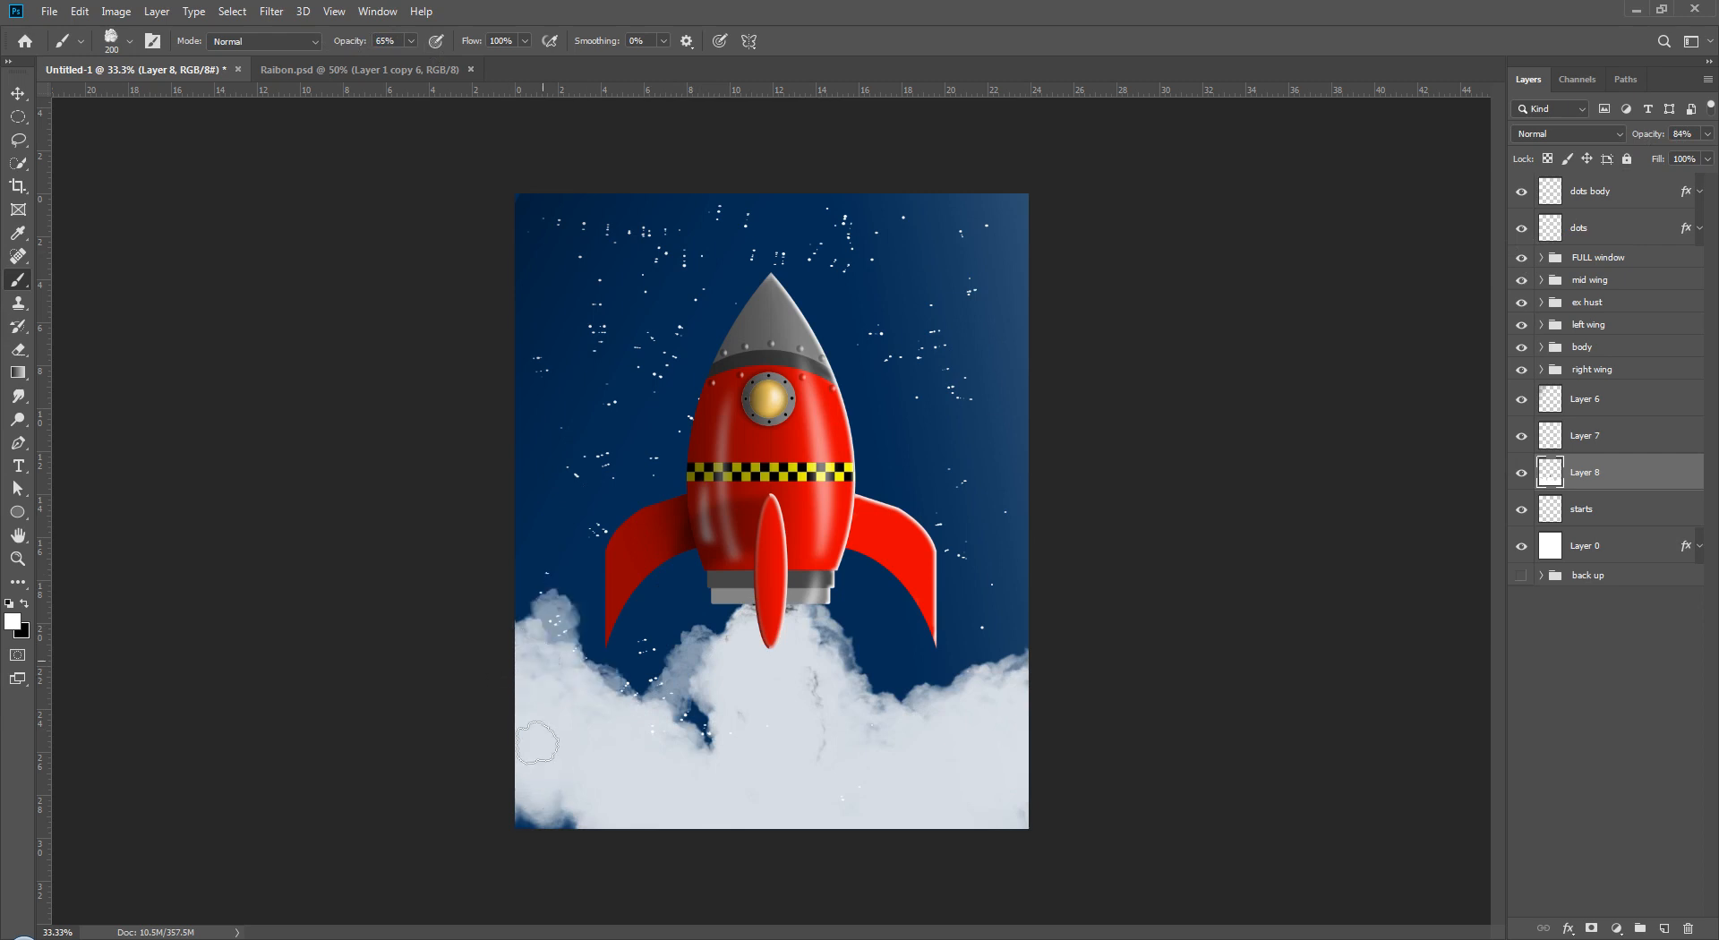
left_click_drag(355, 46, 379, 47)
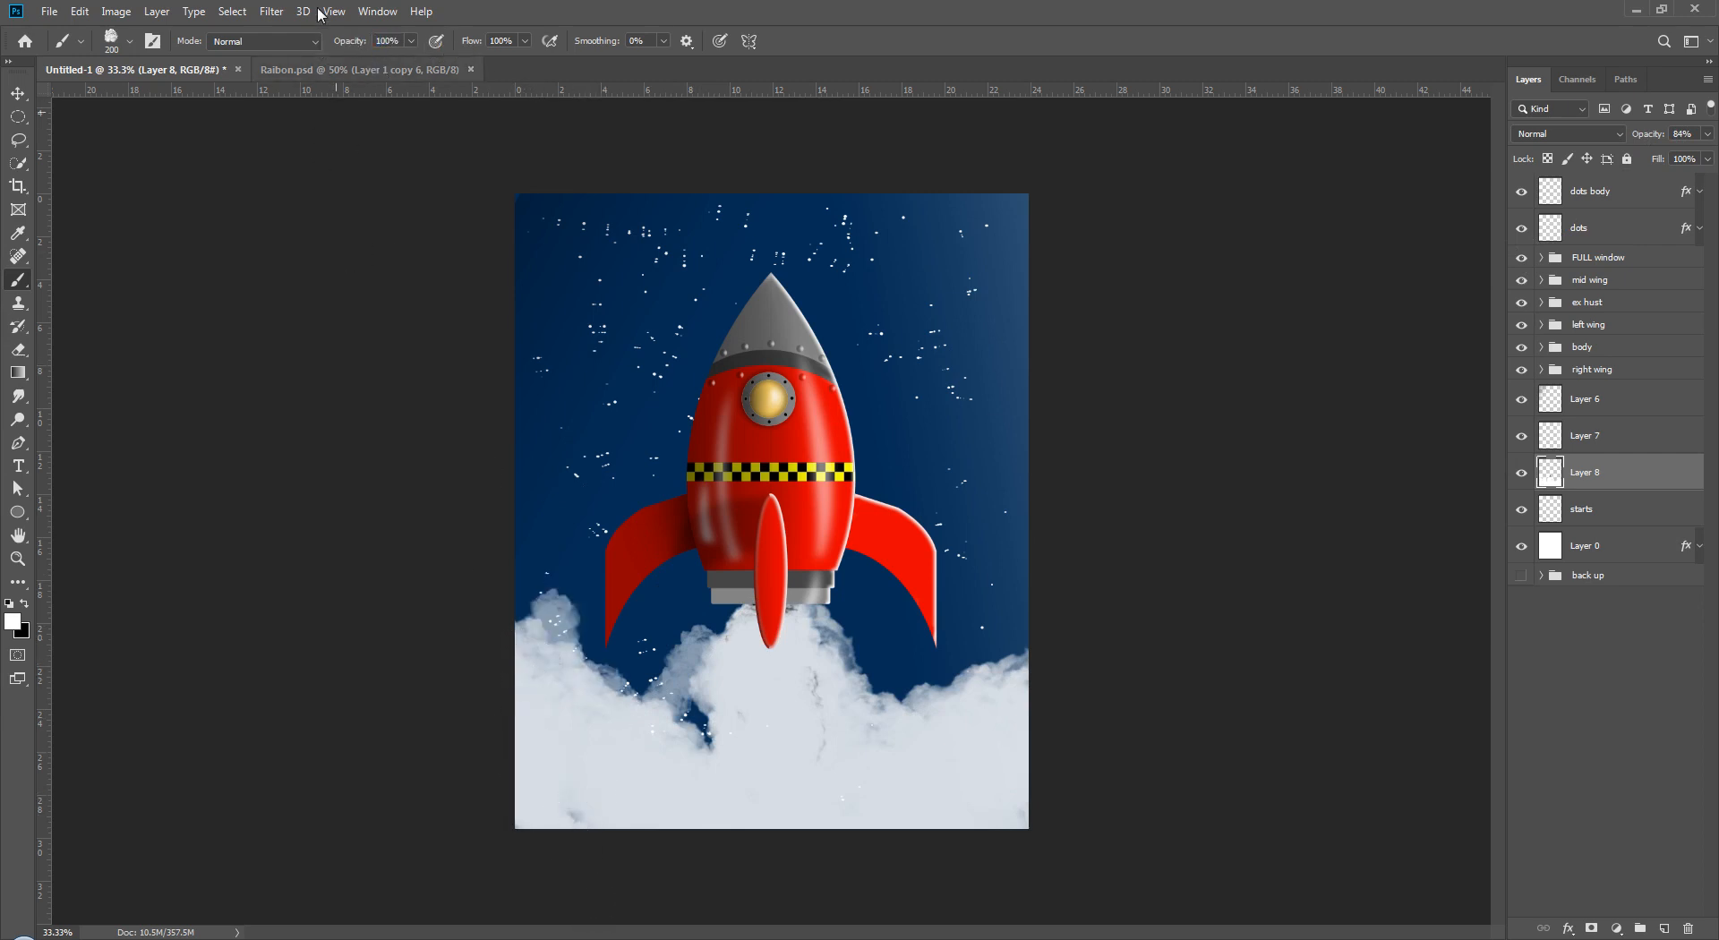
left_click_drag(356, 46, 337, 47)
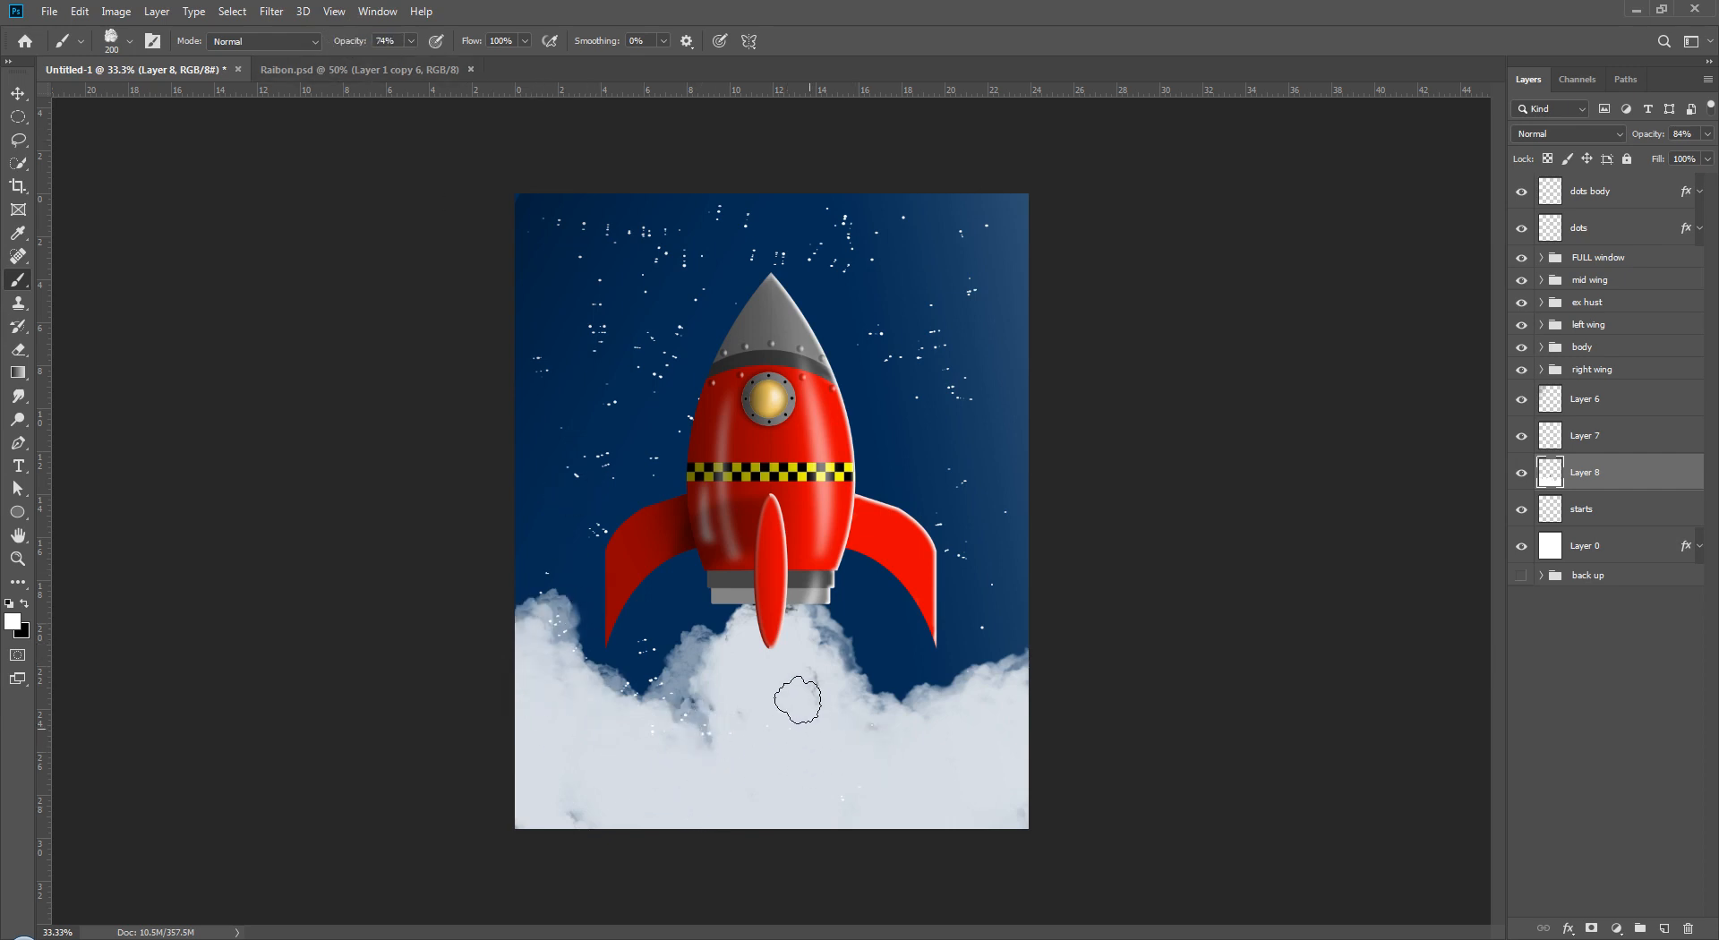
- Paint dark shading patches into the lower clouds, then blend them with white strokes at 100% brush opacity
key("x")
mouse_move(931, 795)
left_mouse_down()
mouse_move(663, 769)
mouse_move(707, 722)
left_mouse_up()
mouse_move(873, 770)
left_mouse_down()
mouse_move(1003, 772)
mouse_move(824, 777)
mouse_move(921, 765)
mouse_move(776, 755)
left_mouse_up()
key("x")
left_click_drag(359, 45, 399, 46)
mouse_move(922, 805)
left_mouse_down()
mouse_move(802, 804)
mouse_move(805, 752)
mouse_move(609, 769)
mouse_move(584, 752)
mouse_move(625, 714)
mouse_move(702, 800)
mouse_move(1014, 760)
mouse_move(622, 734)
mouse_move(588, 711)
mouse_move(709, 789)
mouse_move(590, 756)
mouse_move(672, 779)
left_mouse_up()
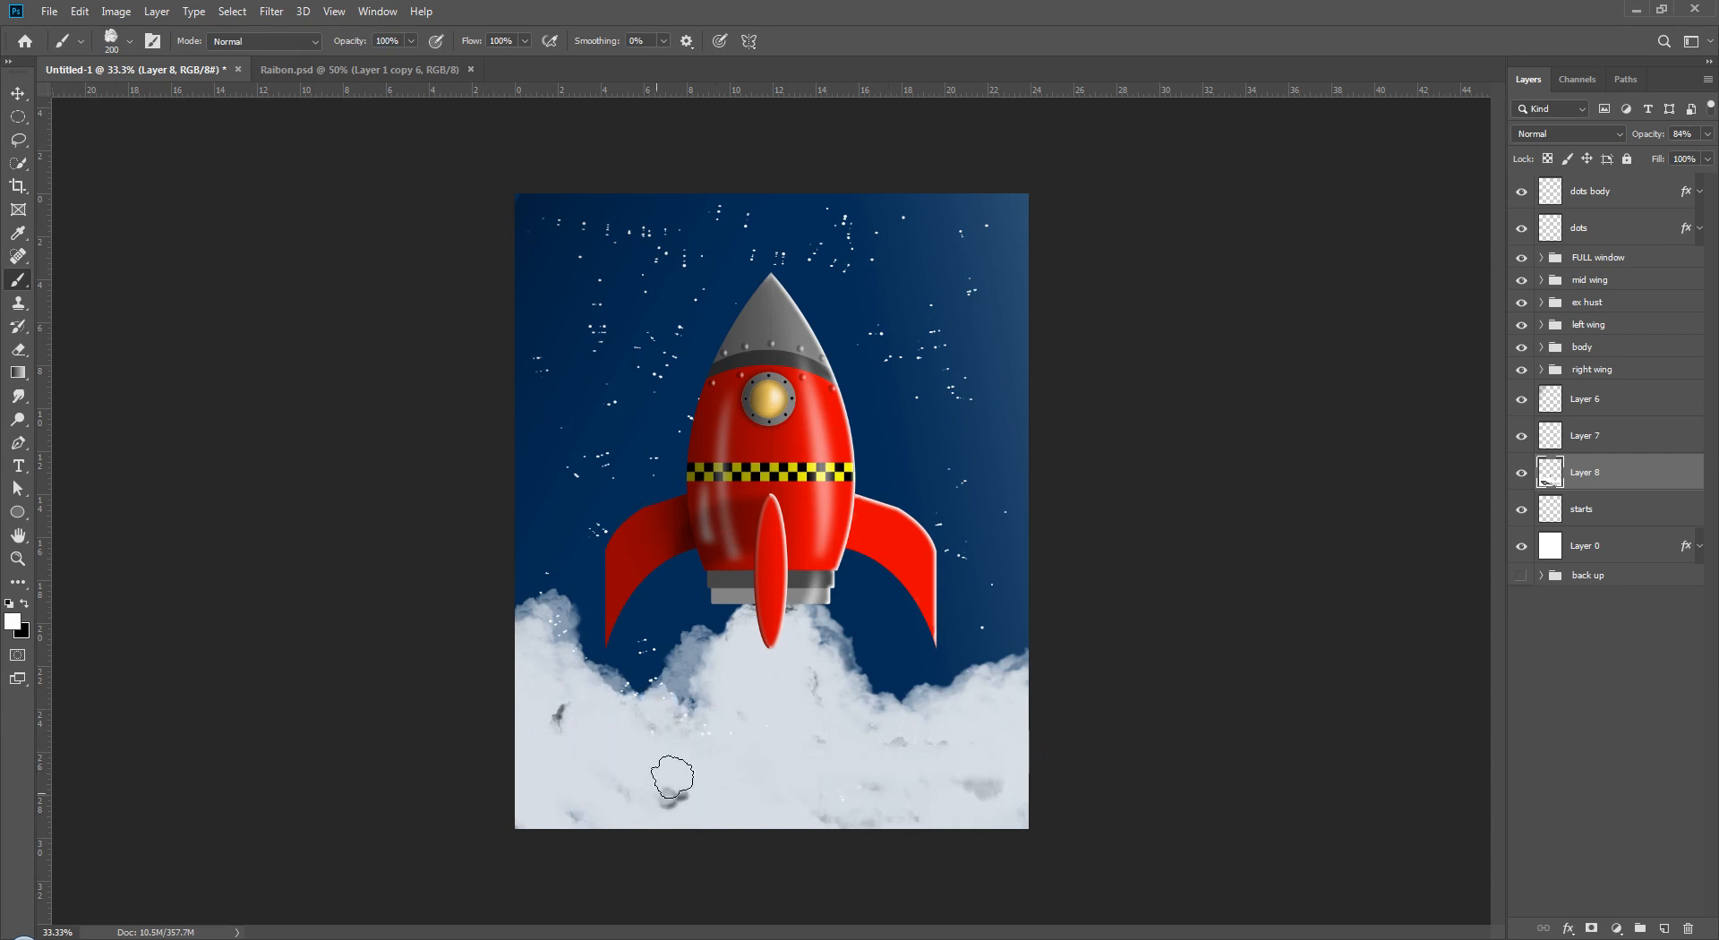
- Swap the swatches and replace the black paint colour with a bright saturated red
left_click(24, 605)
left_click(13, 620)
left_click(1280, 185)
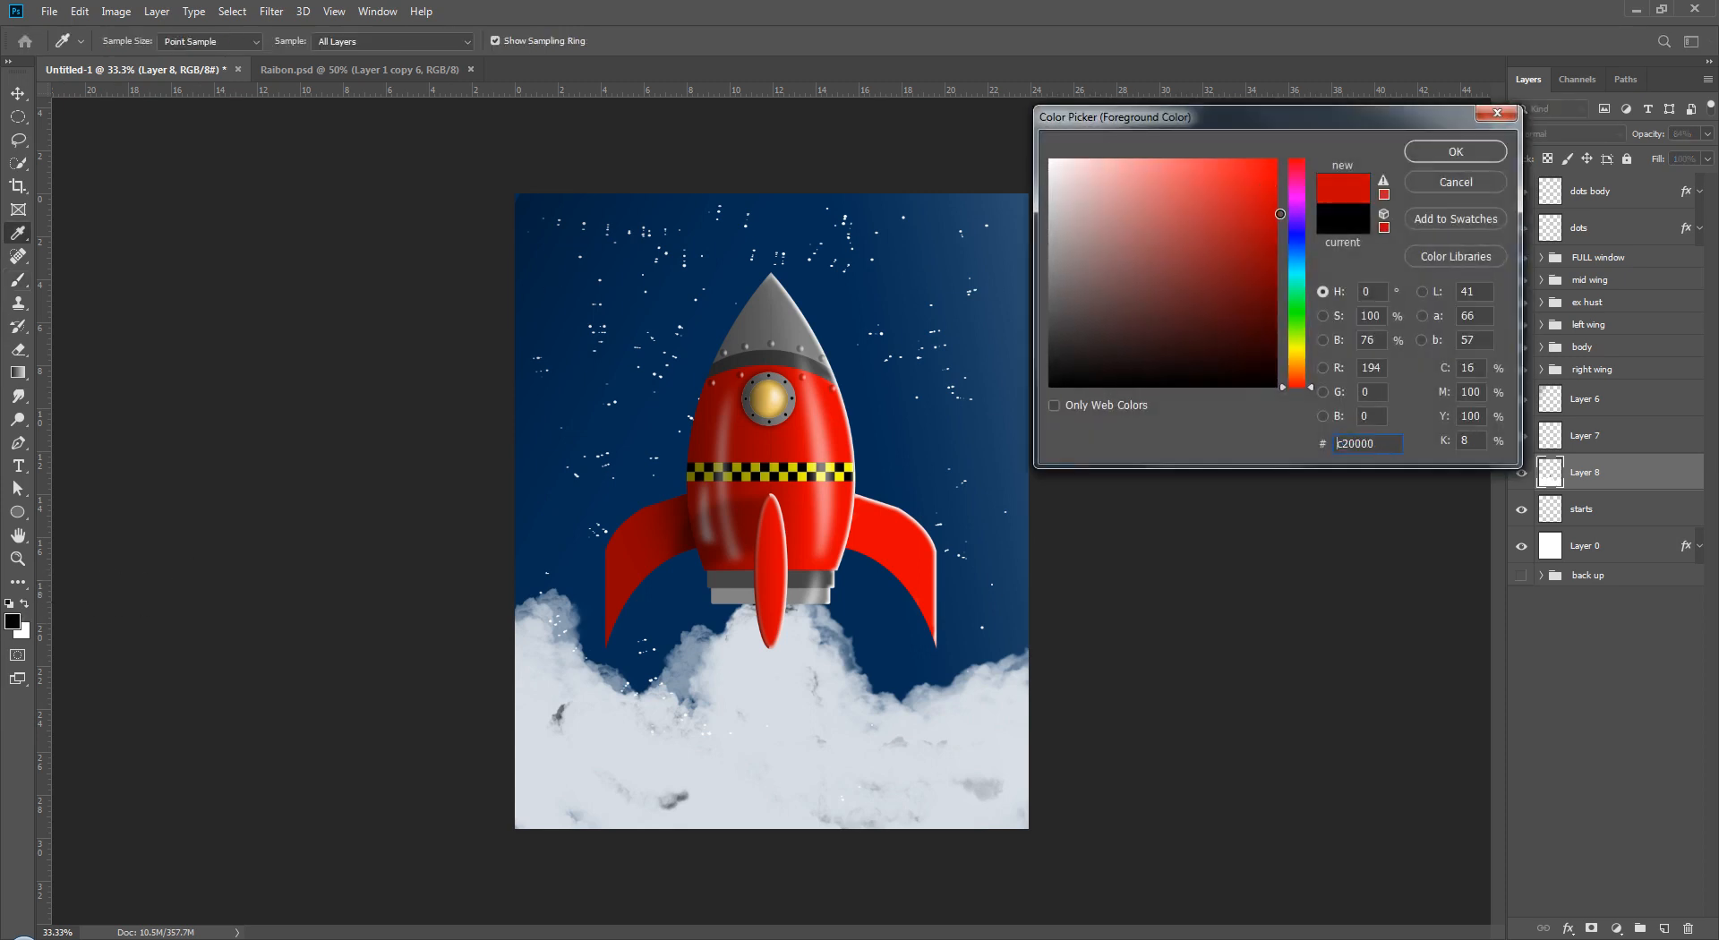
left_click(1452, 153)
- Swap the swatches and replace the white foreground colour with bright yellow, fffc00
left_click(25, 604)
left_click(12, 620)
mouse_move(1294, 375)
left_mouse_down()
mouse_move(1302, 354)
mouse_move(1303, 378)
left_mouse_up()
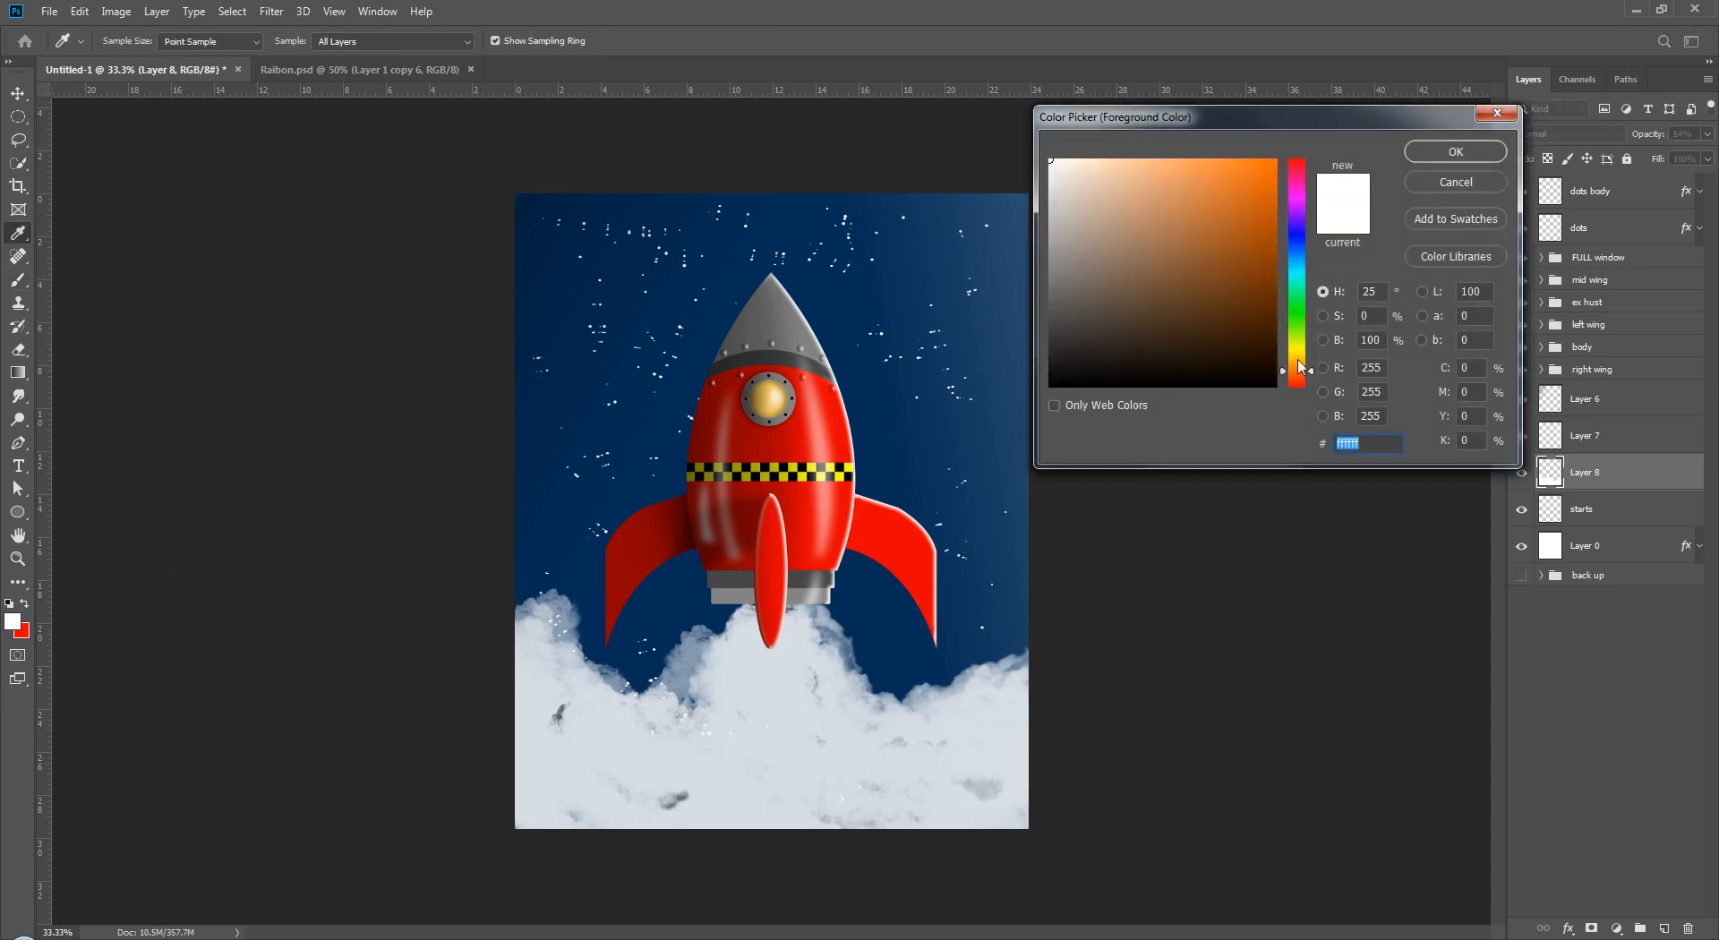
left_click_drag(1257, 197, 1263, 185)
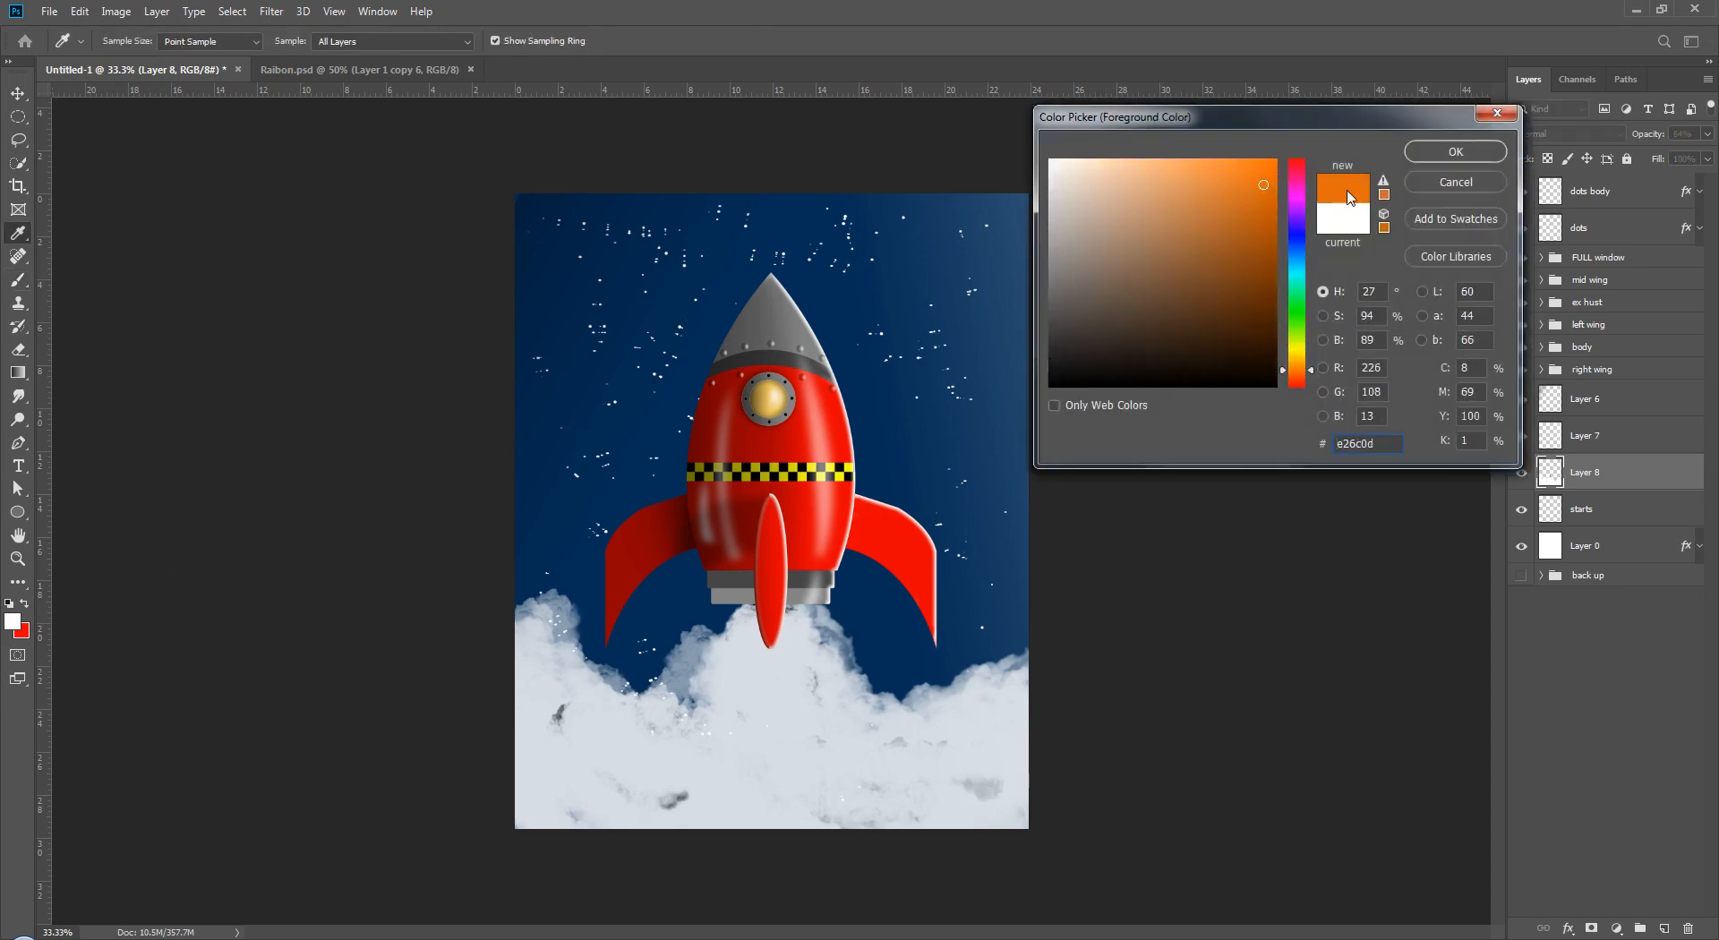
left_click(1291, 351)
left_click_drag(1274, 169, 1393, 136)
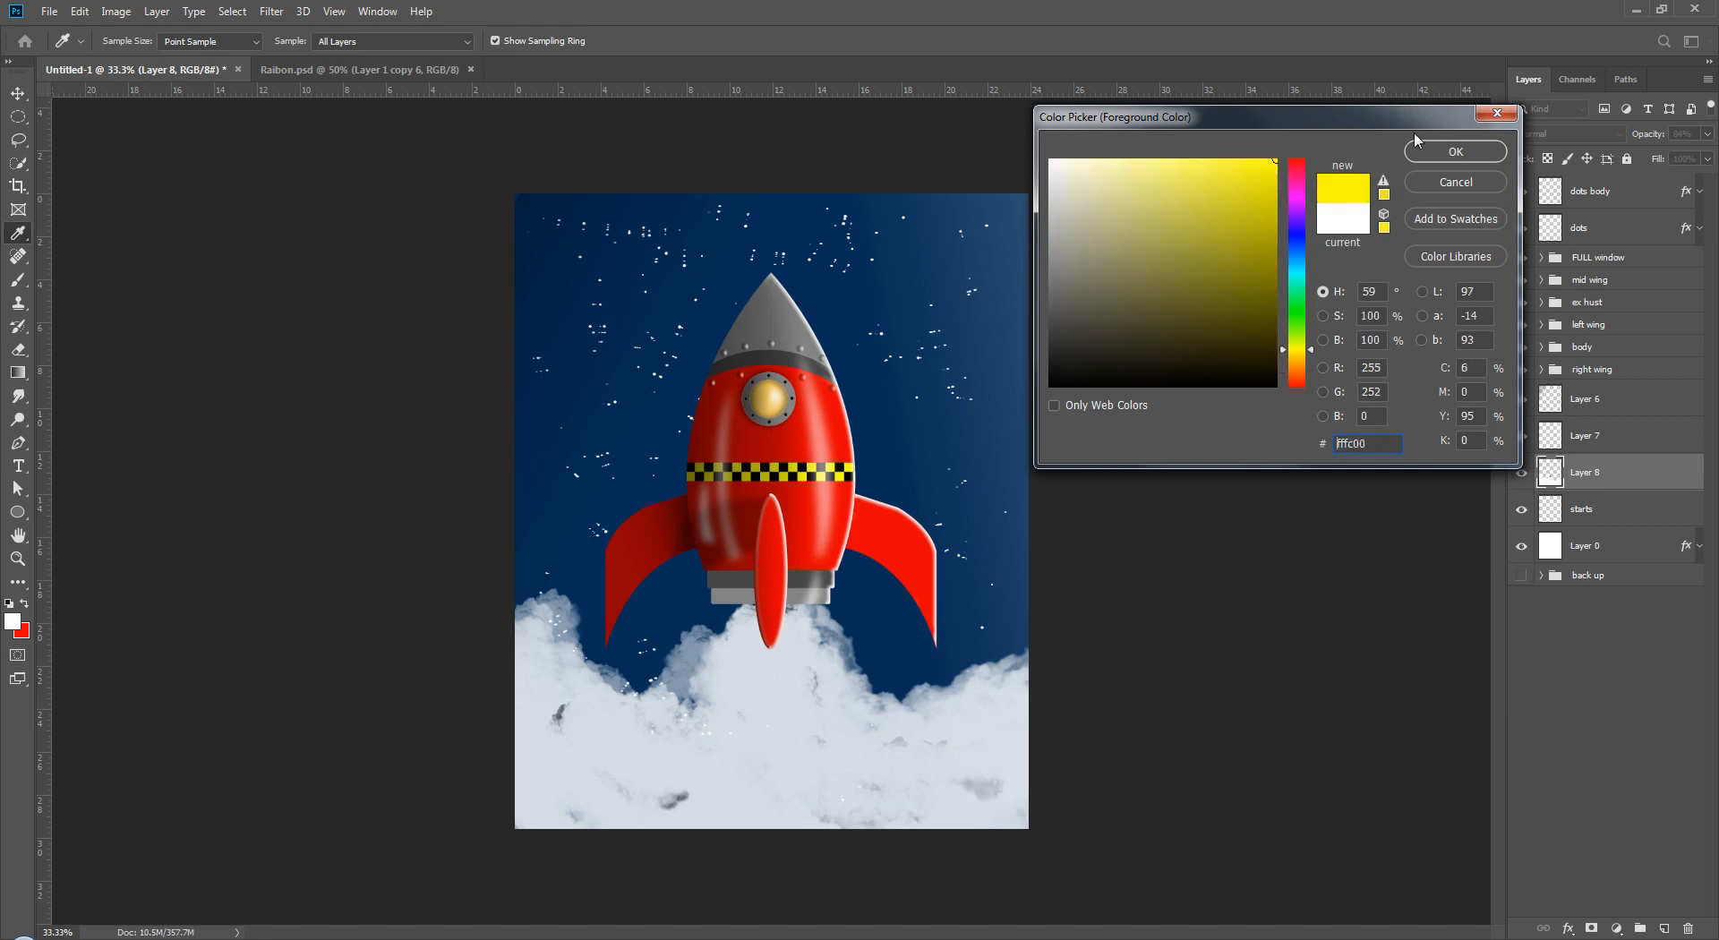
left_click(1450, 152)
- Try a yellow flame stroke beneath the rocket's exhaust with the smoke brush reduced to 90 px
key("b")
key("bracketleft")
key("bracketleft")
key("bracketleft")
key("bracketleft")
key("bracketleft")
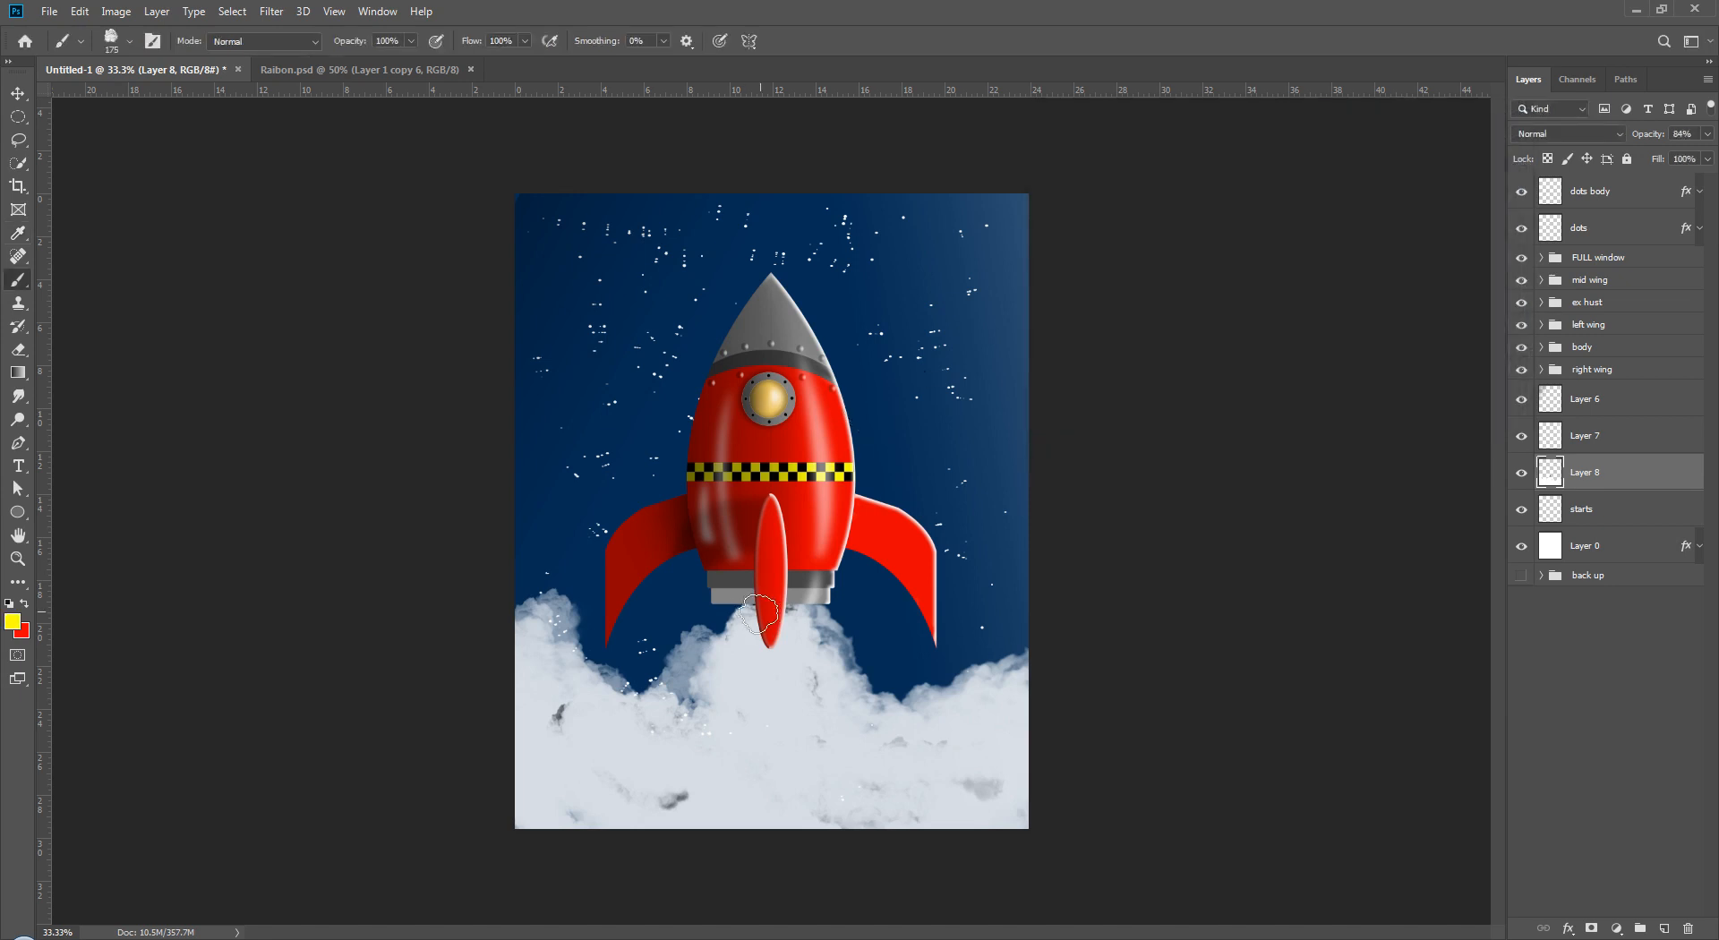
mouse_move(768, 618)
left_mouse_down()
mouse_move(774, 670)
mouse_move(783, 611)
left_mouse_up()
key("ctrl+z")
- Bring up the finished reference picture in Windows Photo Viewer and place it beside the rocket for comparison
left_click_drag(1718, 89, 1227, 214)
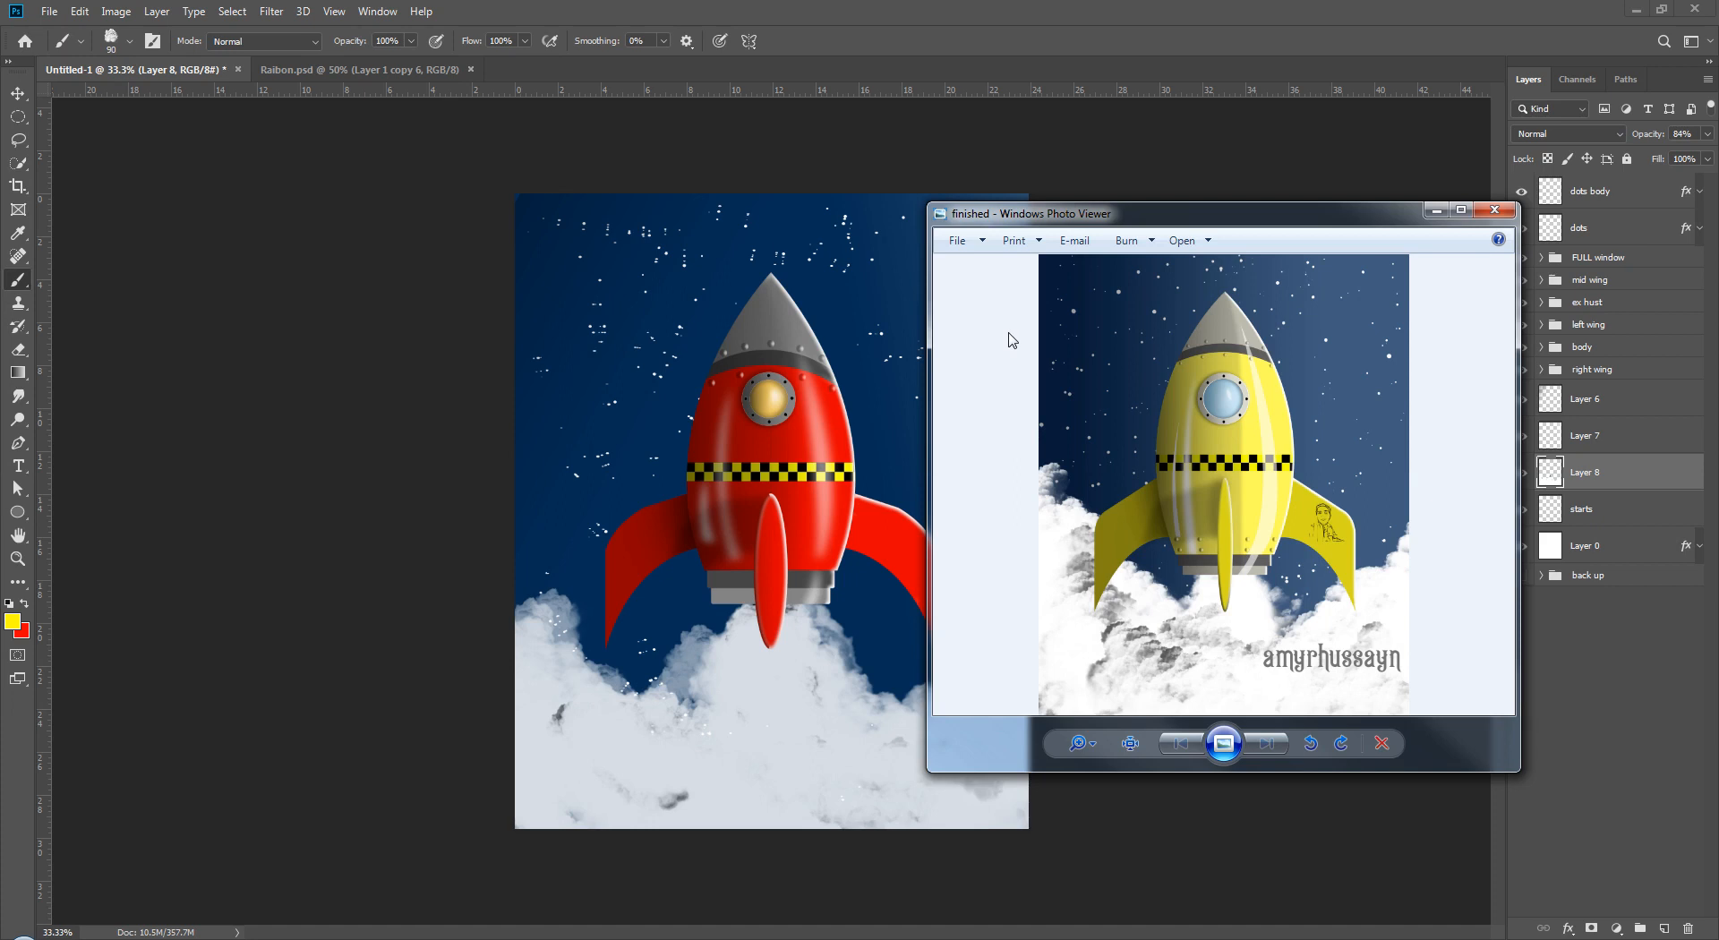
left_click_drag(1141, 217, 1242, 207)
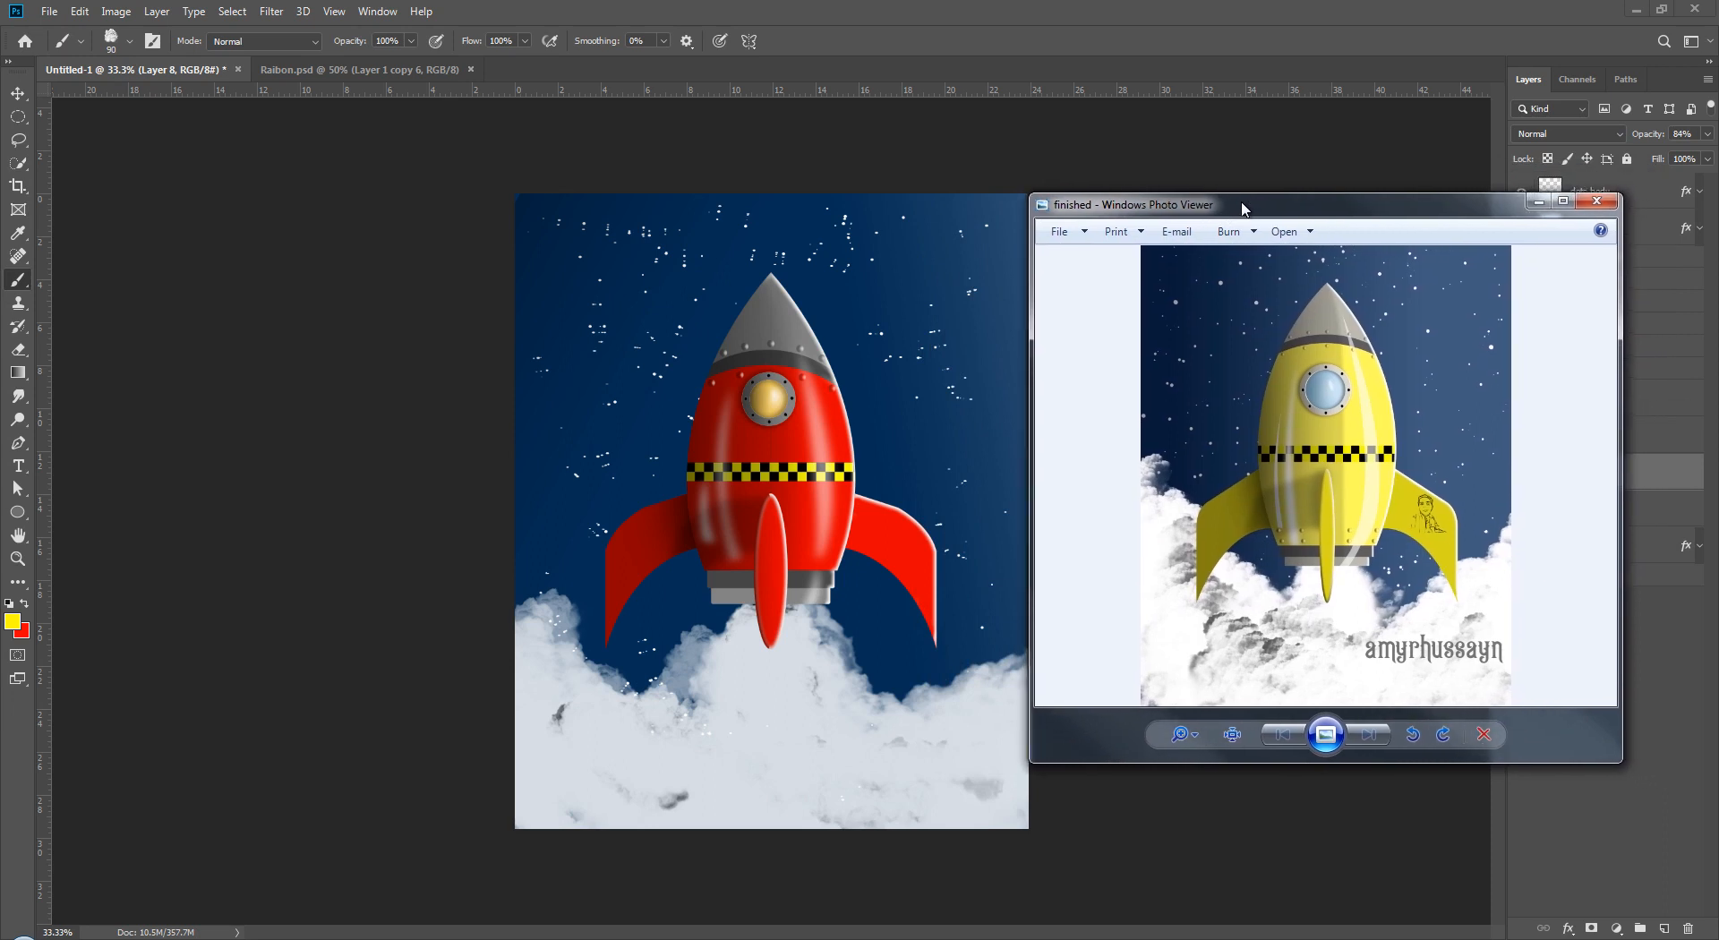